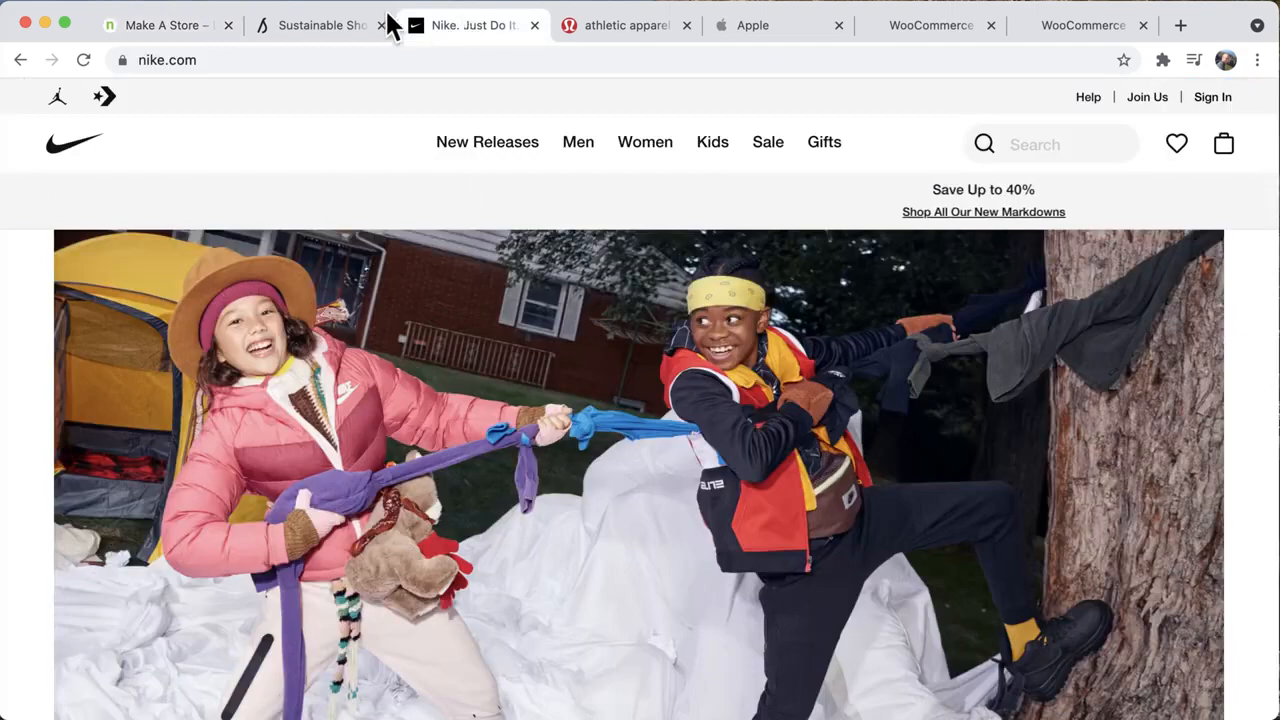
Browse the allbirds, lululemon, Apple, WooCommerce Deli and Woo Cottage example store tabs
click(322, 28)
click(627, 28)
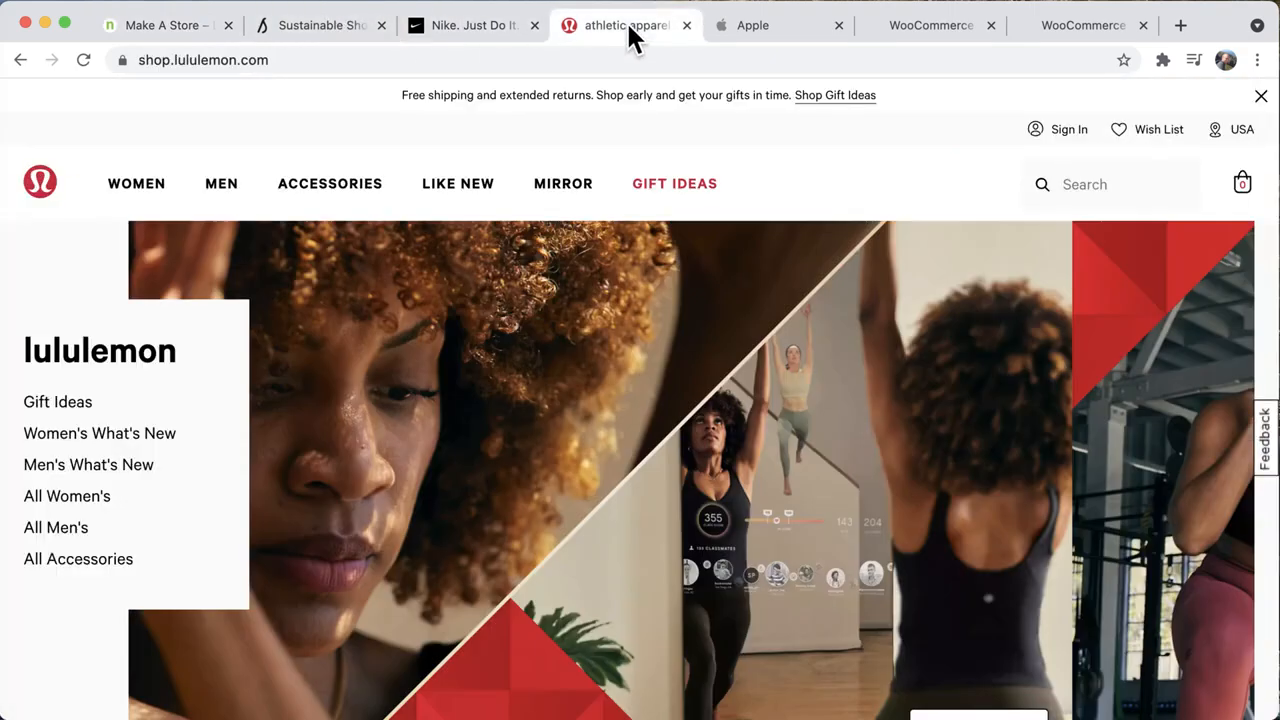
click(783, 32)
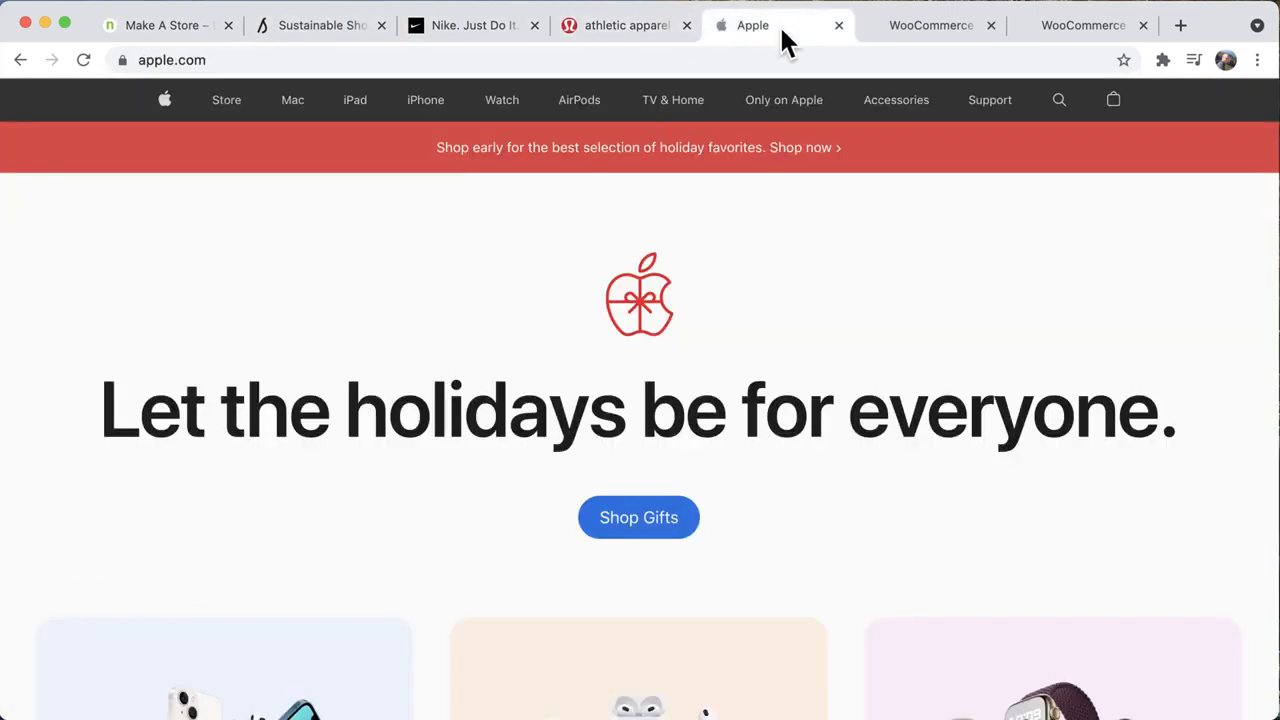
click(938, 33)
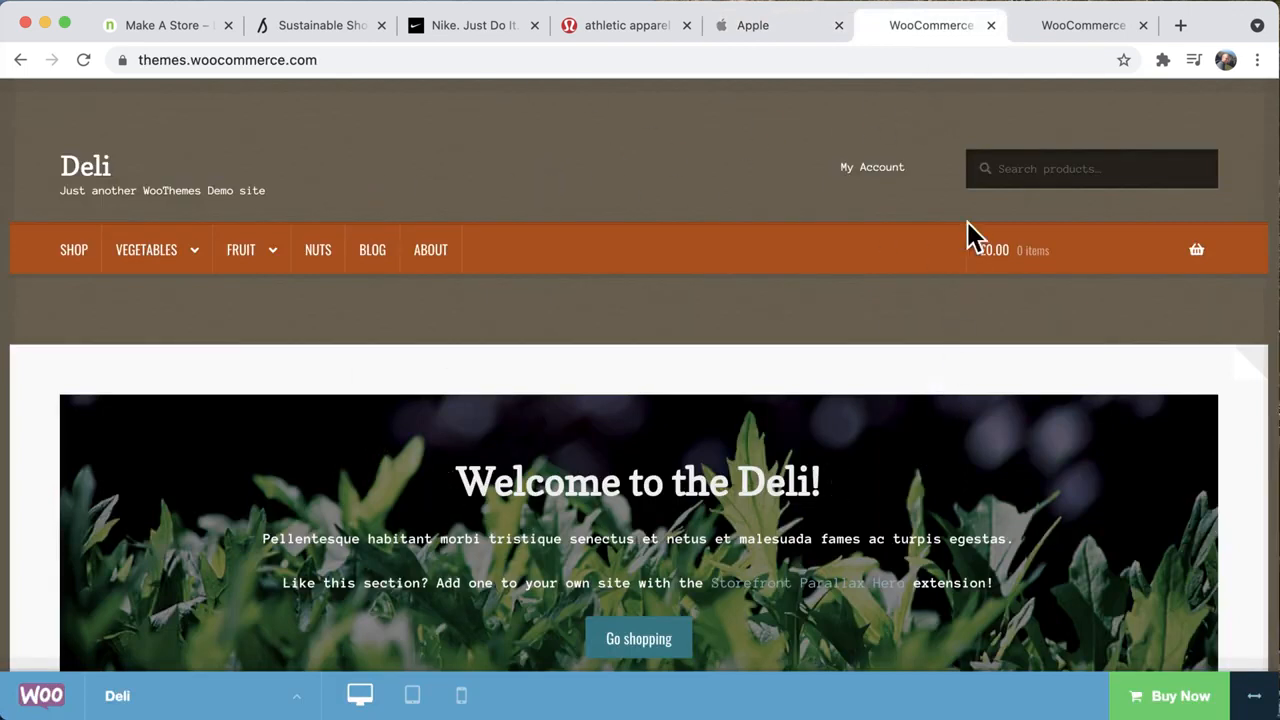
click(1075, 33)
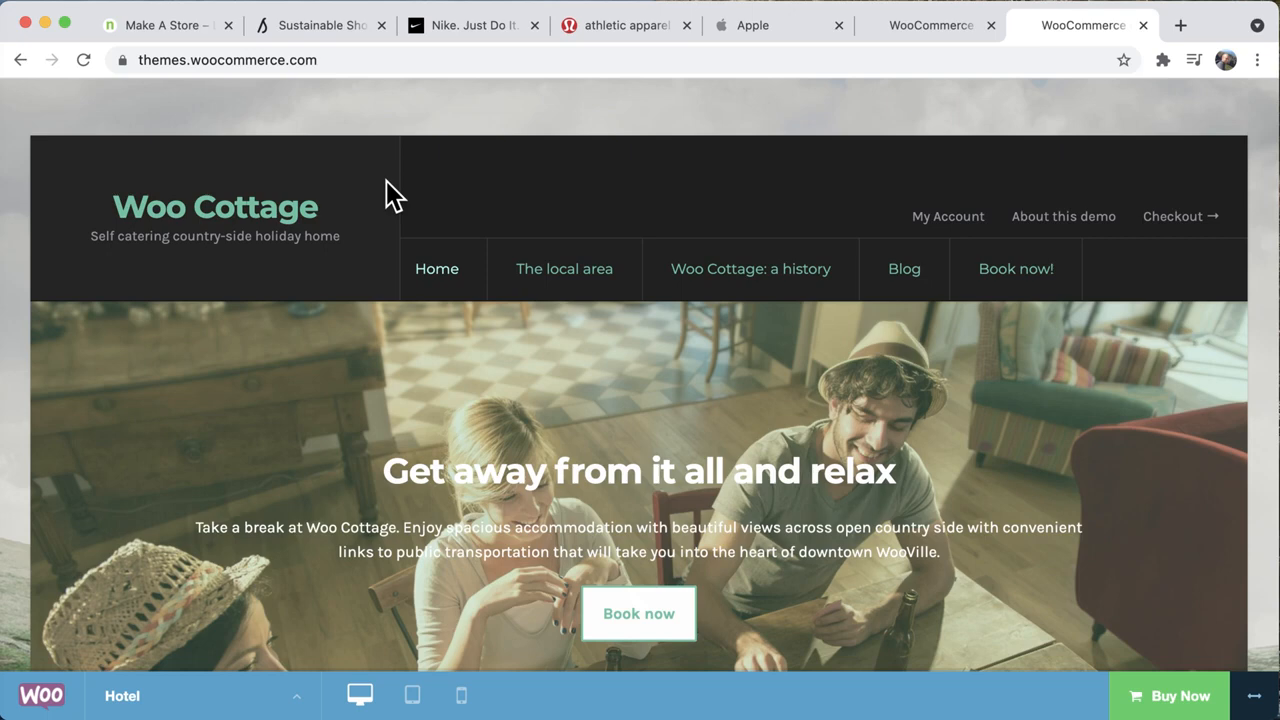
Revisit the nature. store, Deli demo, Nike and Apple tabs, ending on the nature. homepage
click(170, 27)
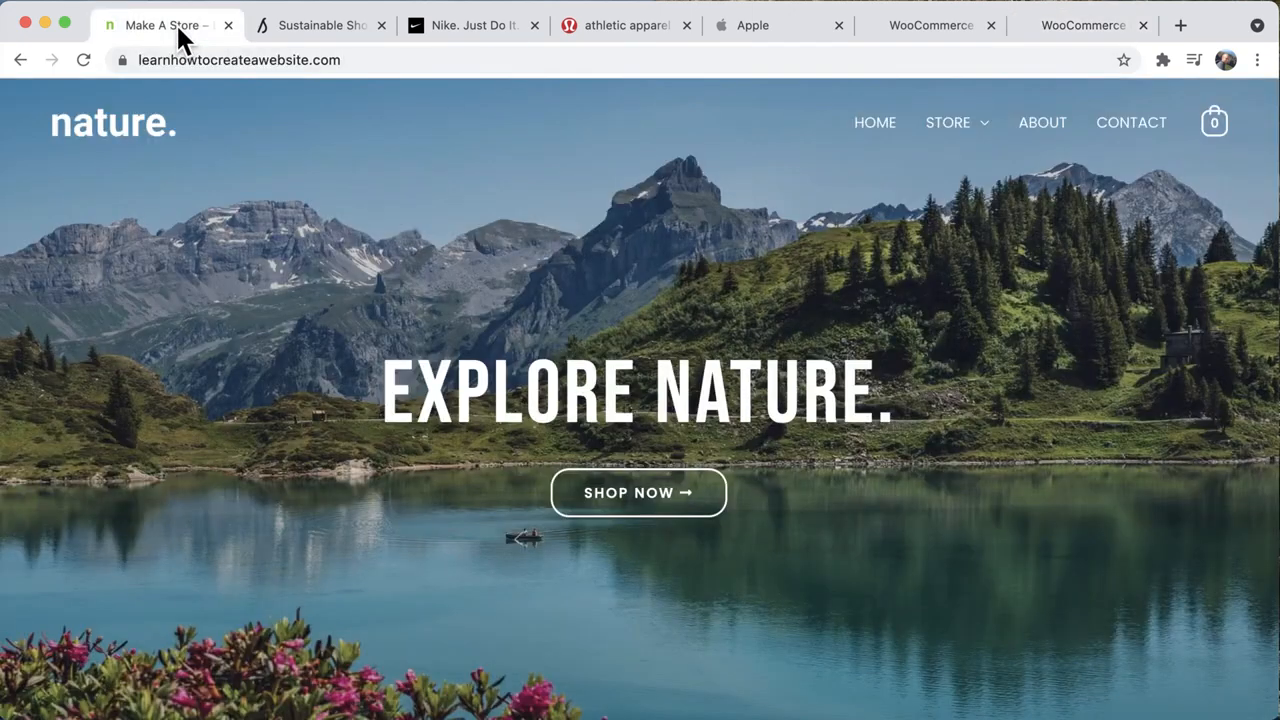
click(913, 24)
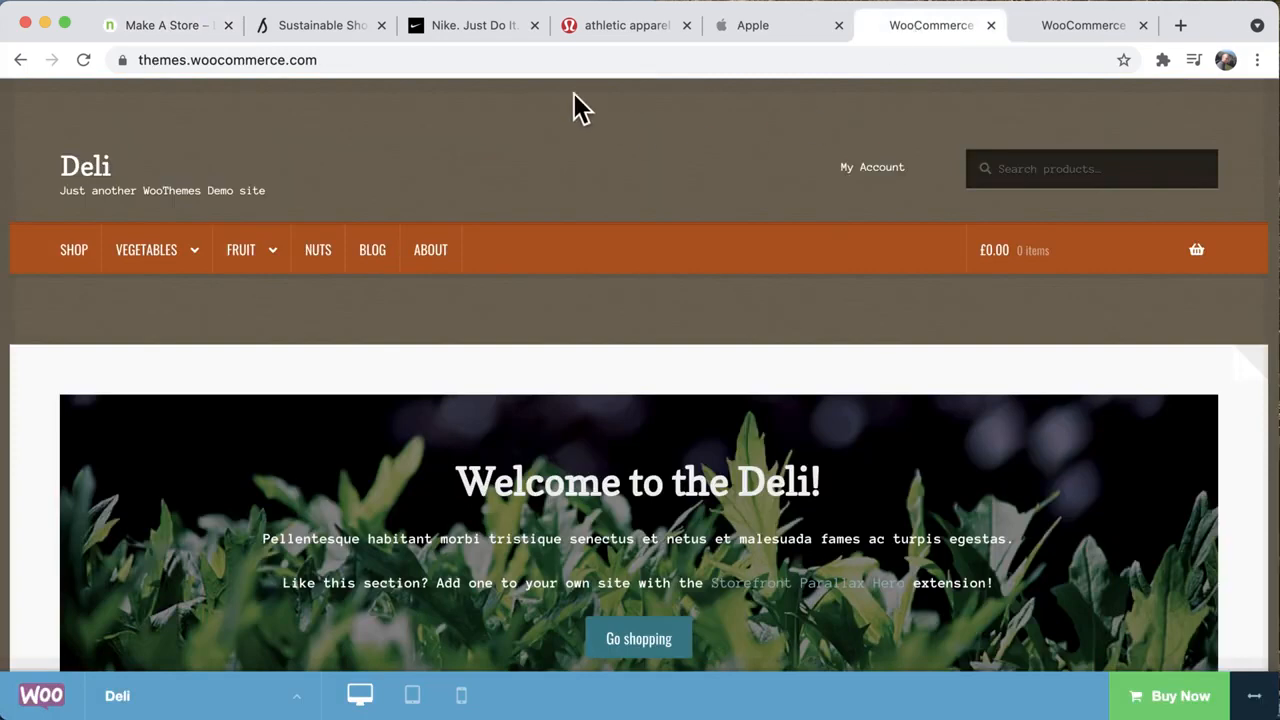
click(491, 35)
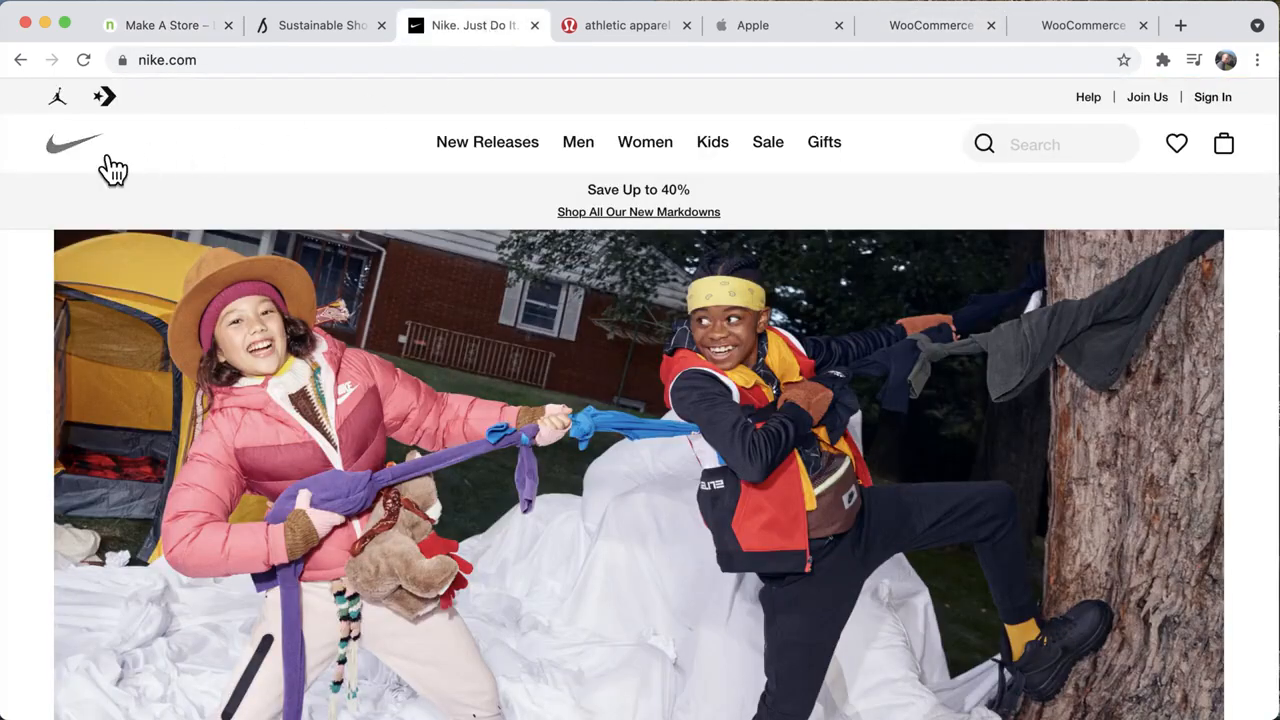
mouse_move(777, 157)
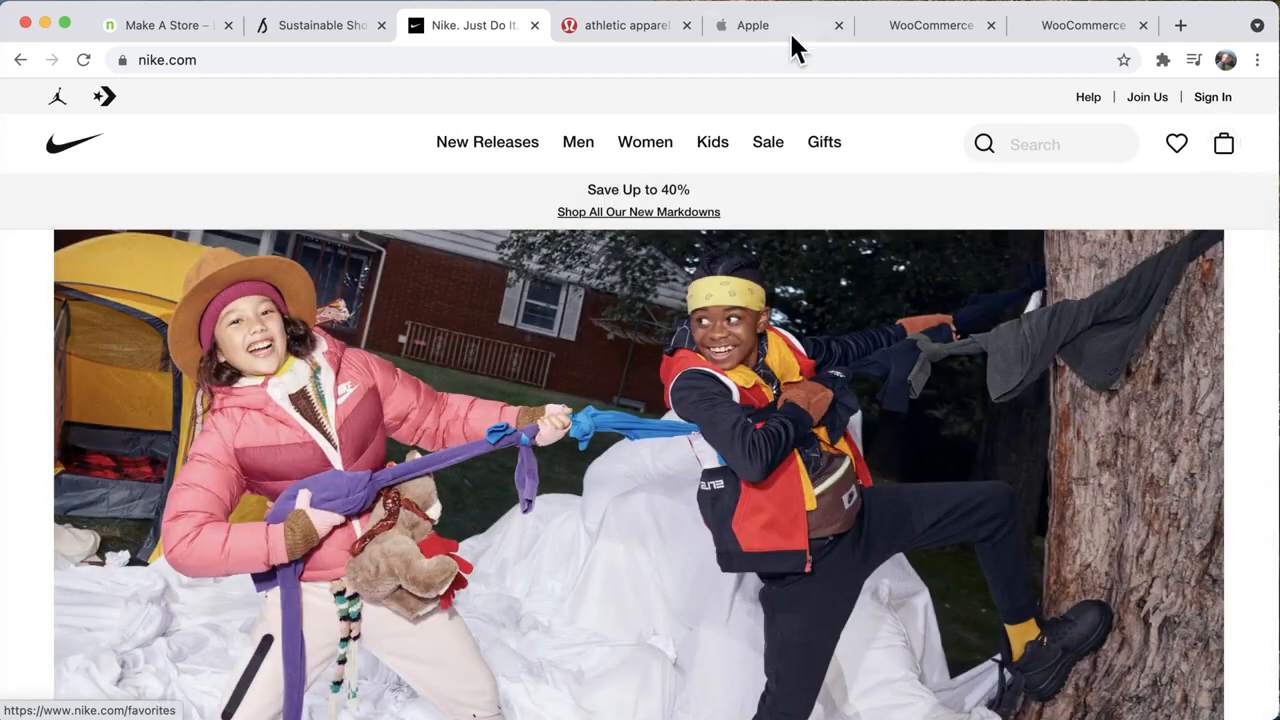
click(758, 32)
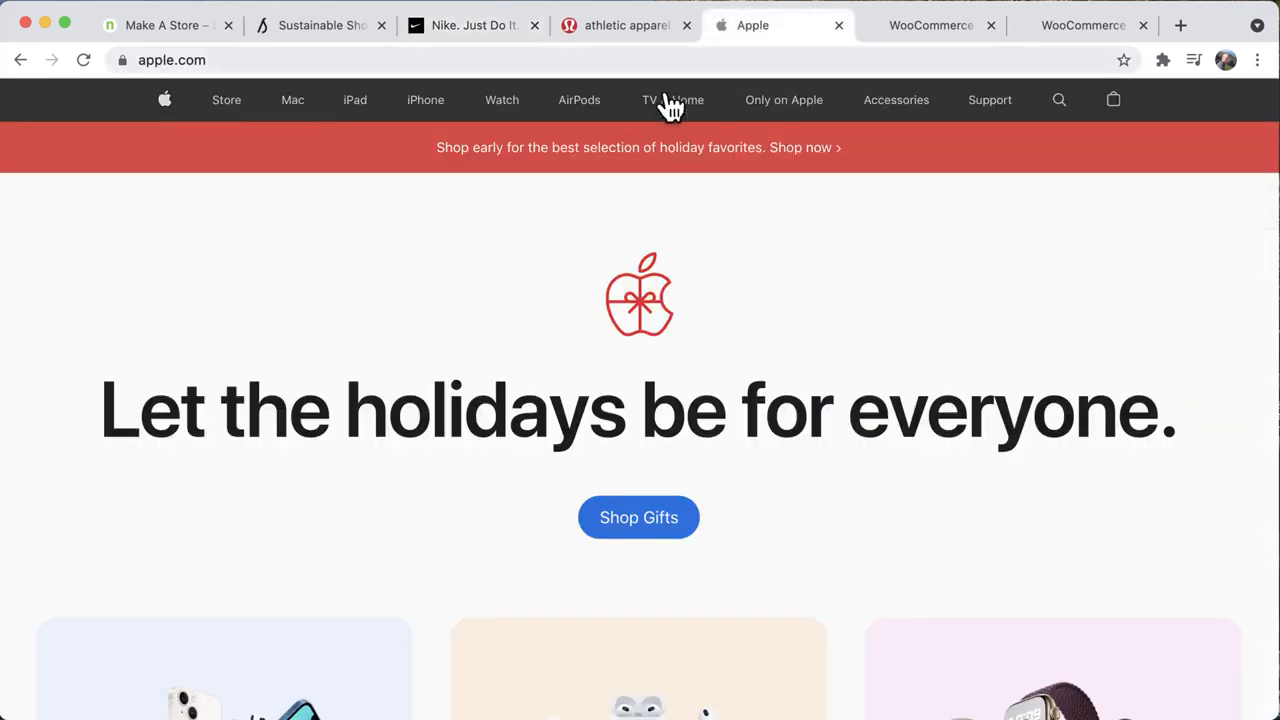
click(182, 27)
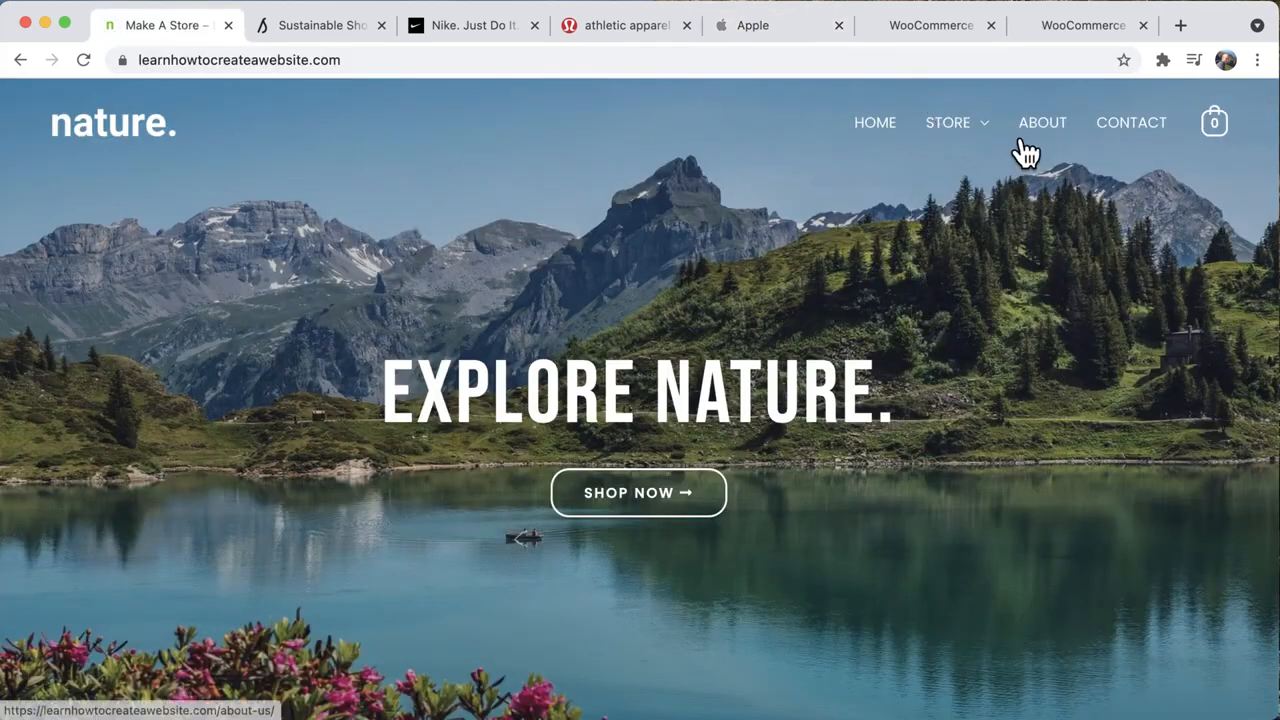
click(1078, 27)
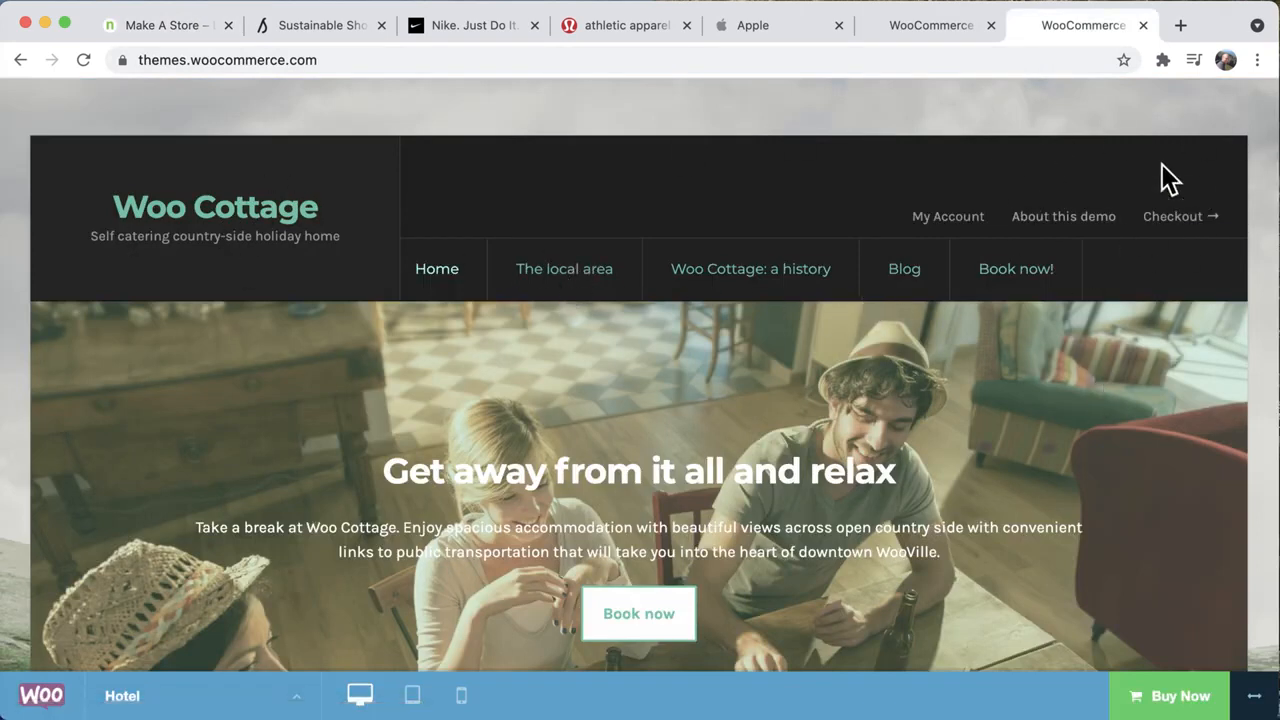
scroll(1058, 479, down, 5)
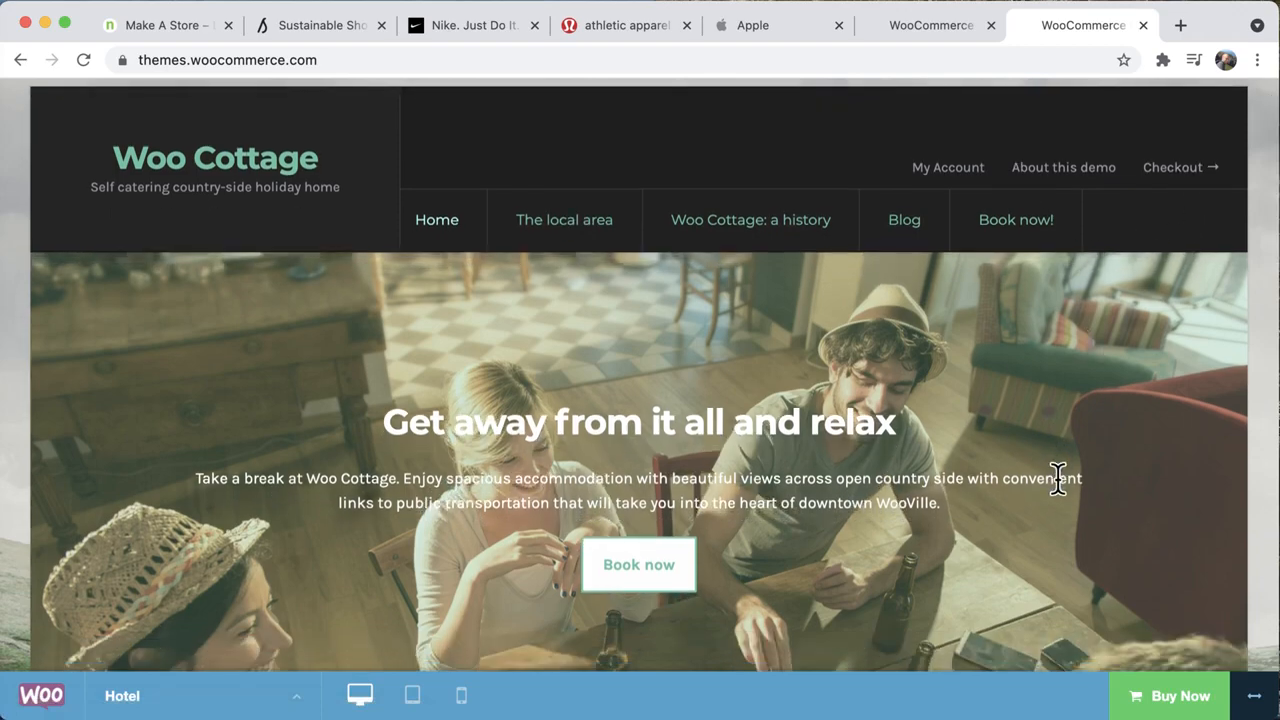
scroll(1058, 479, up, 5)
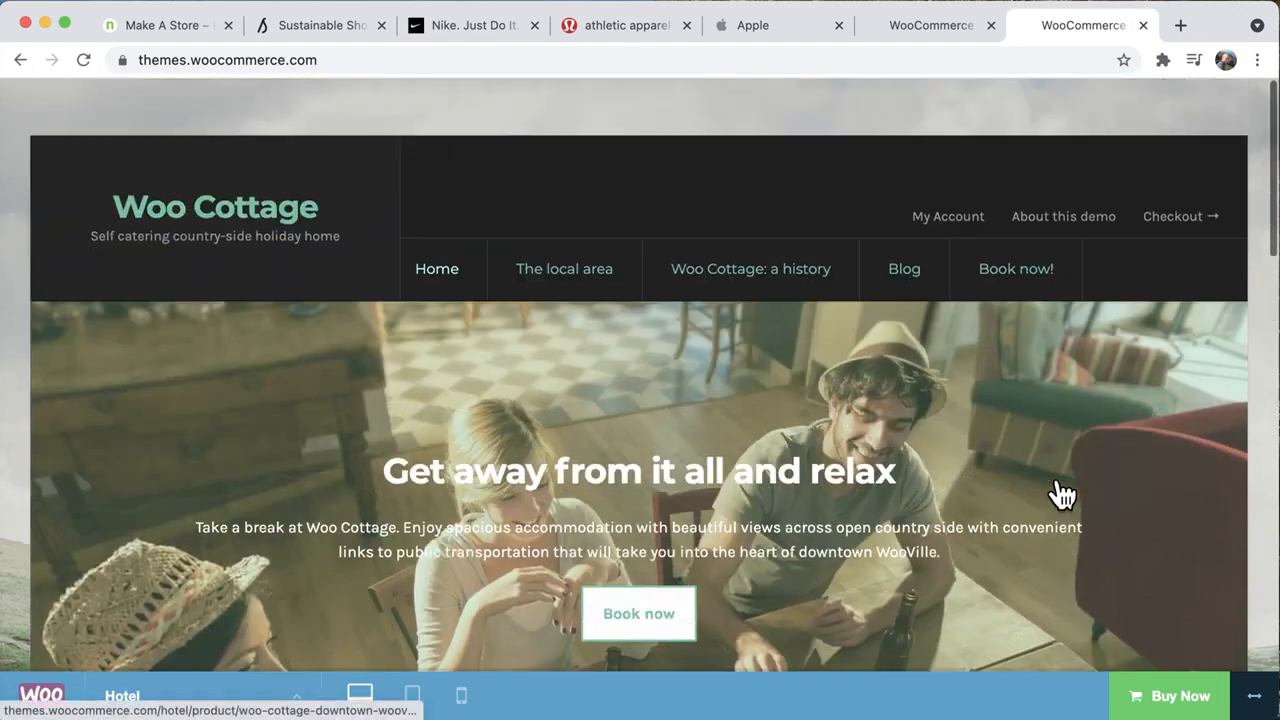
click(917, 22)
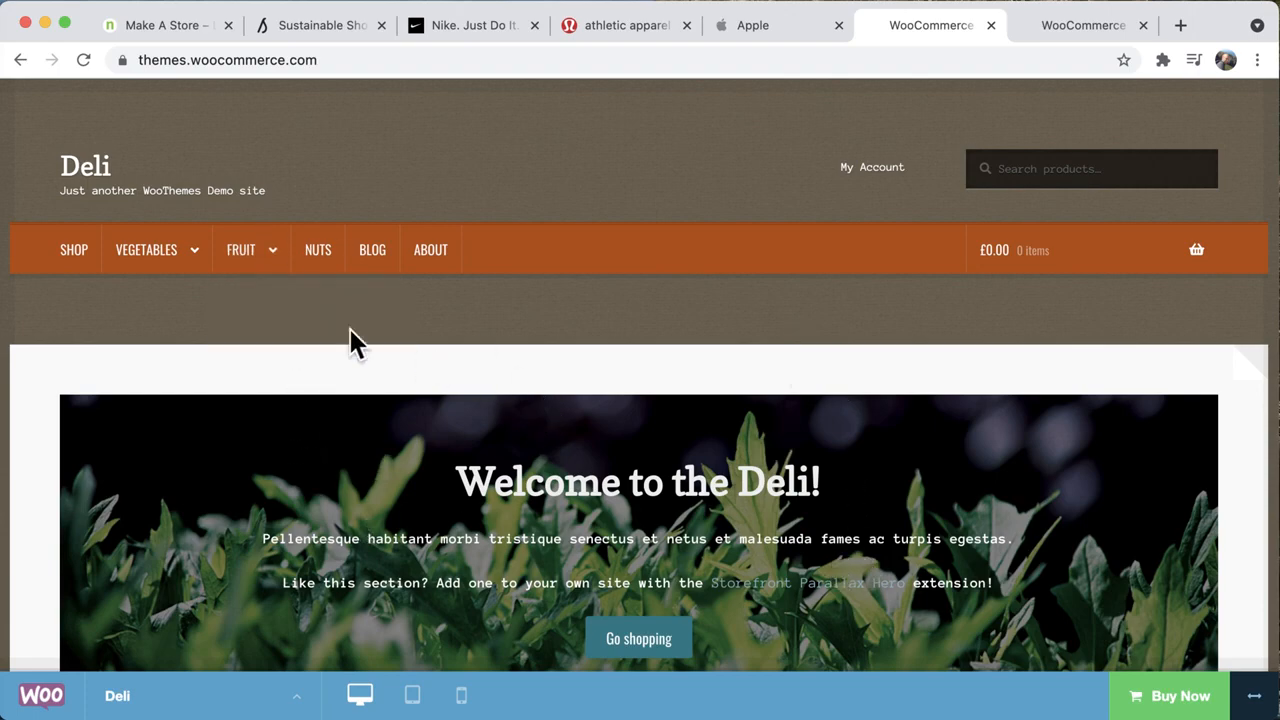
click(168, 26)
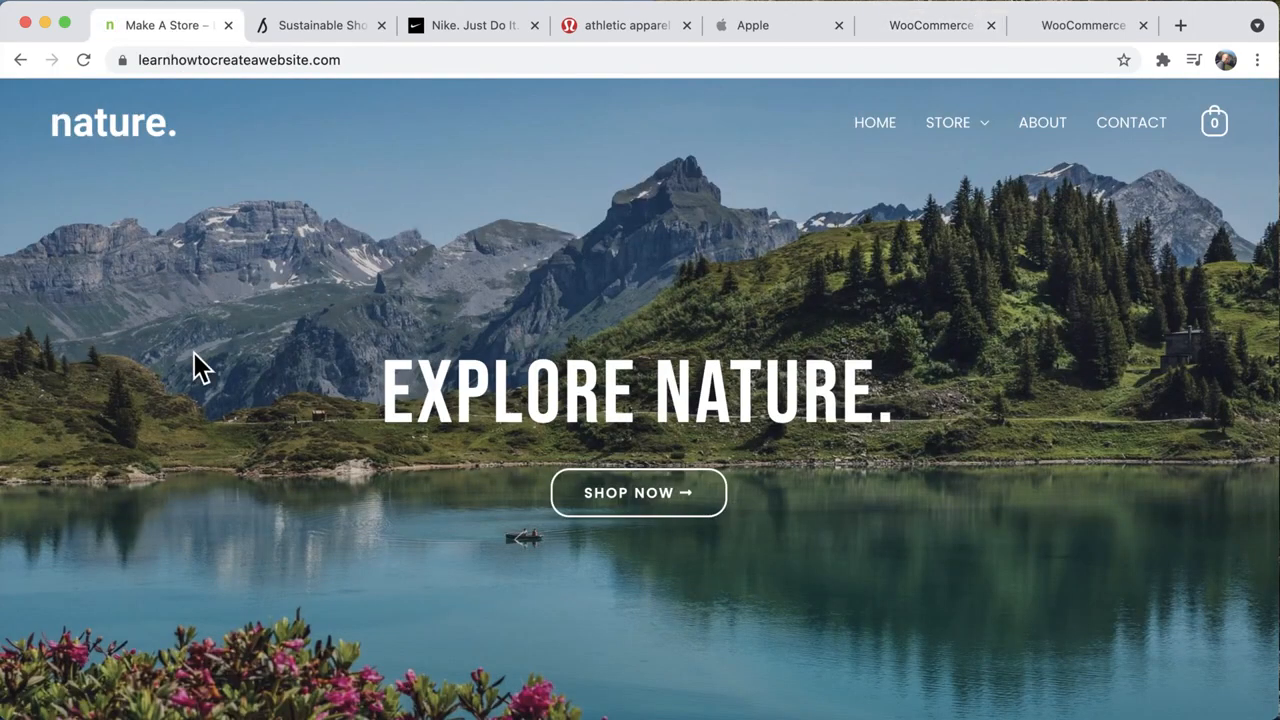
scroll(233, 486, down, 2)
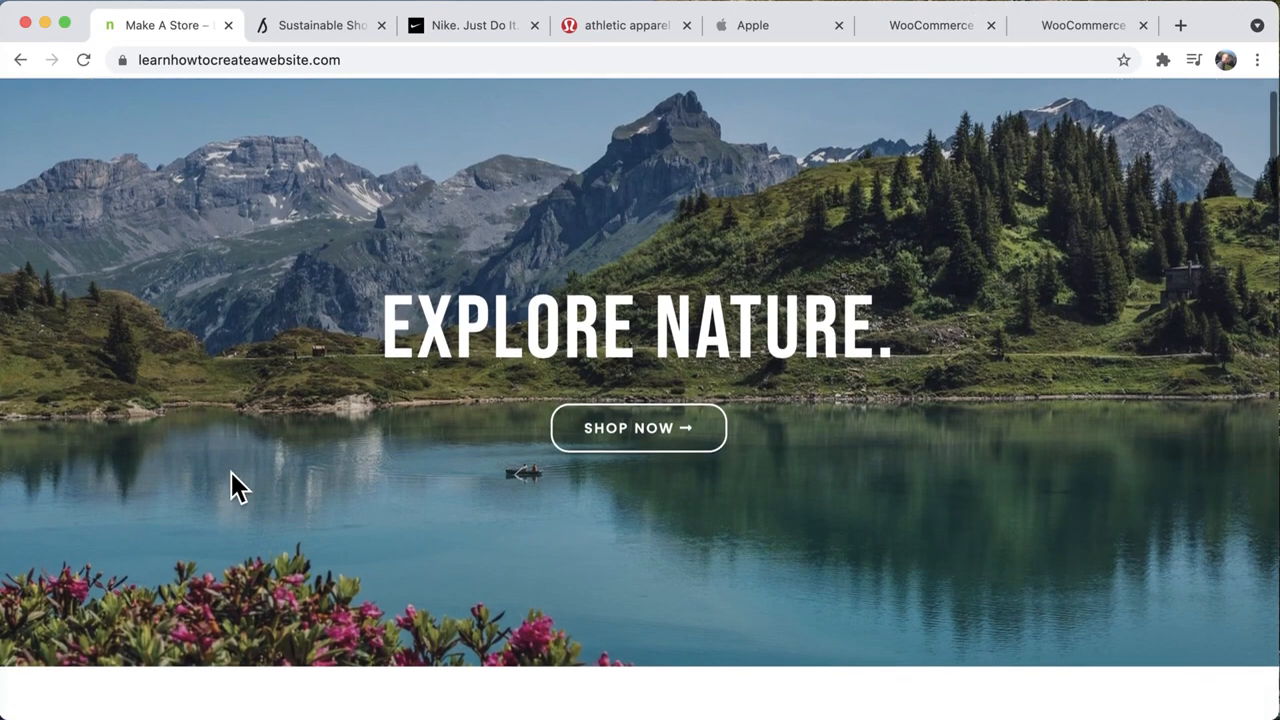
scroll(231, 486, down, 2)
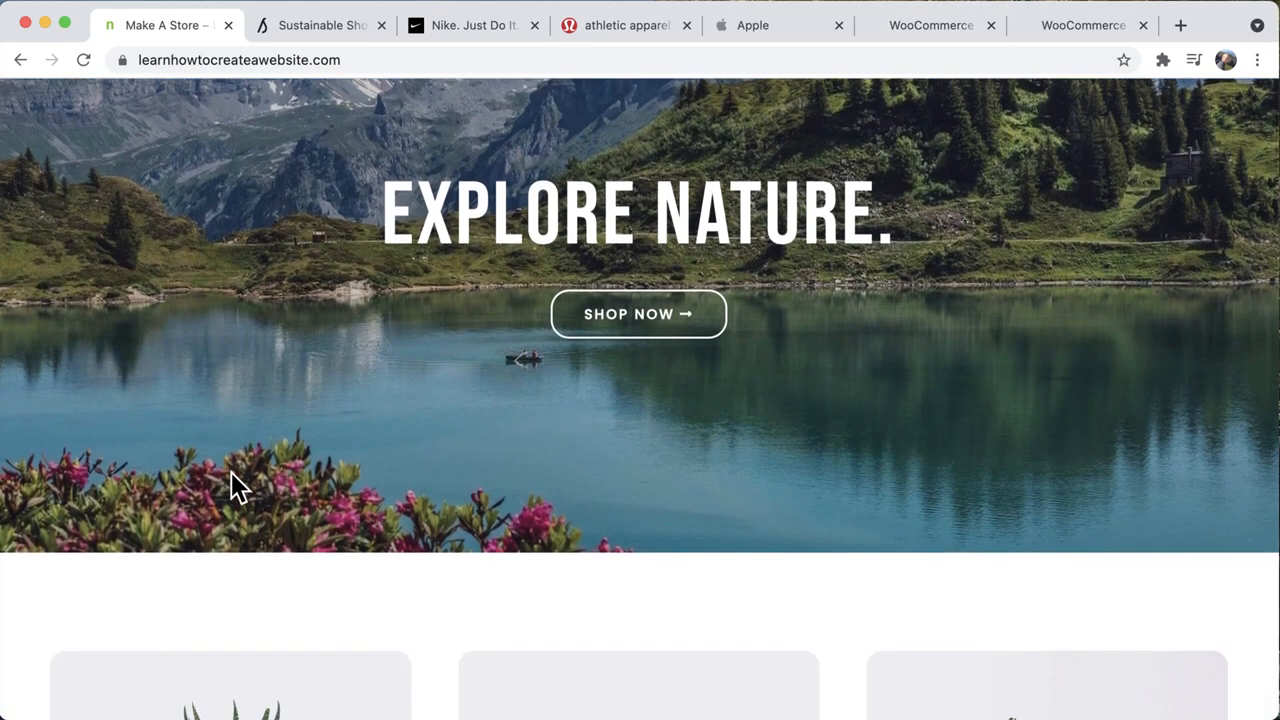
scroll(231, 486, down, 1)
scroll(231, 472, down, 8)
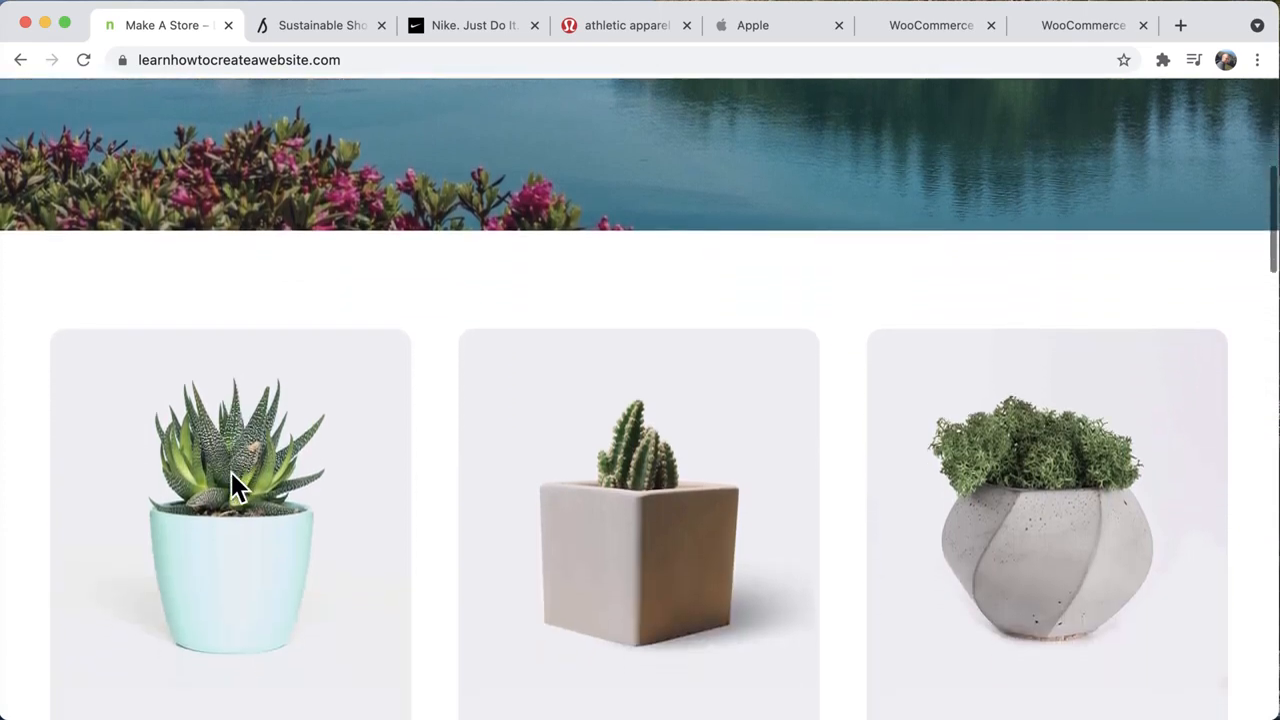
scroll(231, 472, down, 2)
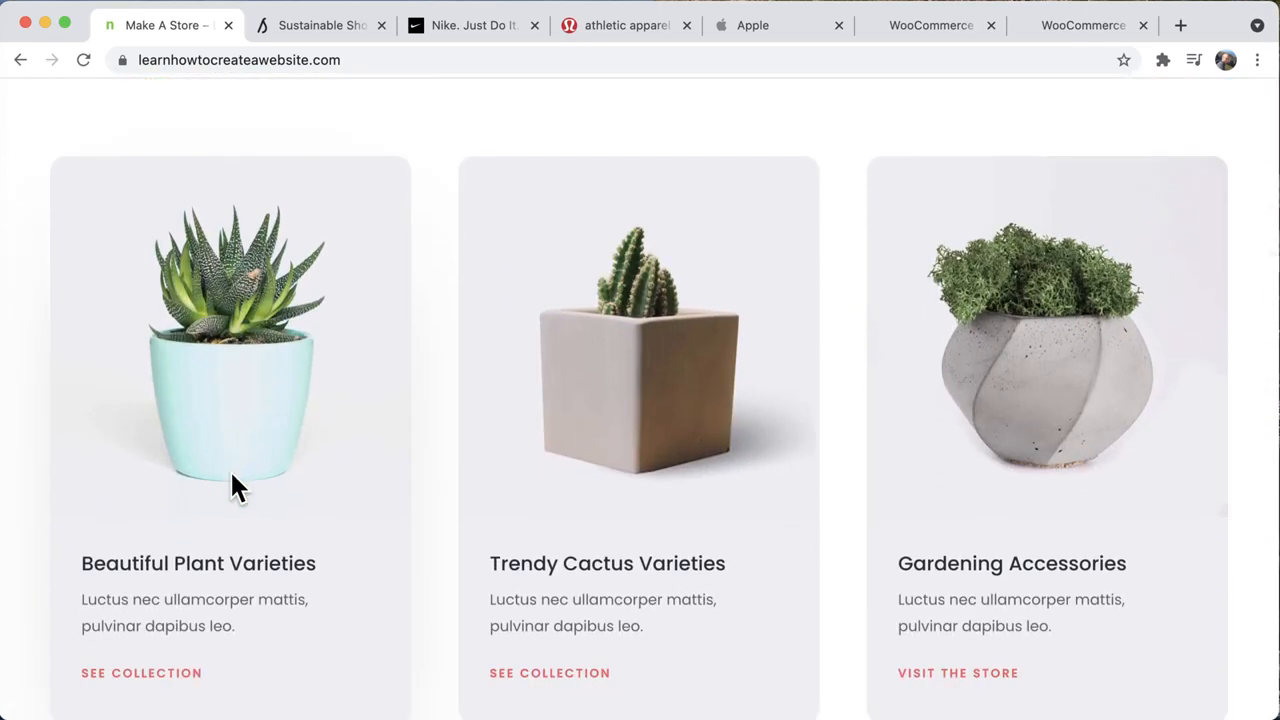
scroll(231, 478, down, 11)
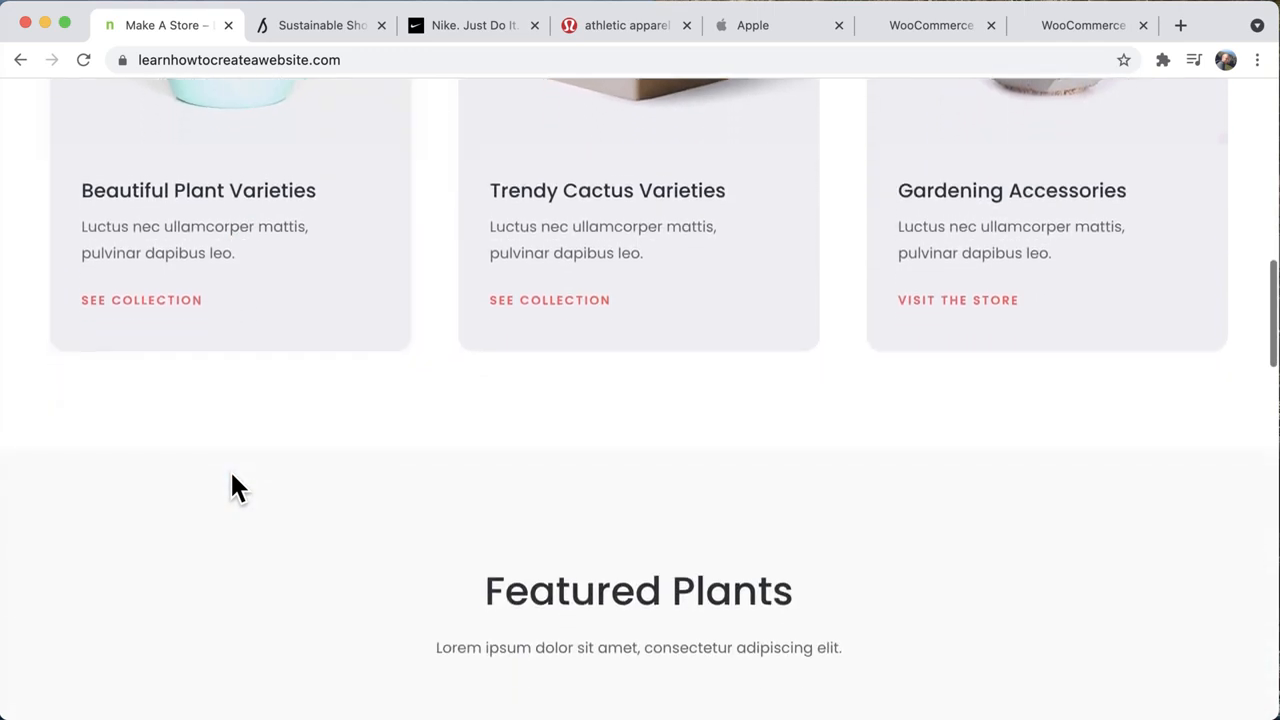
scroll(231, 478, down, 4)
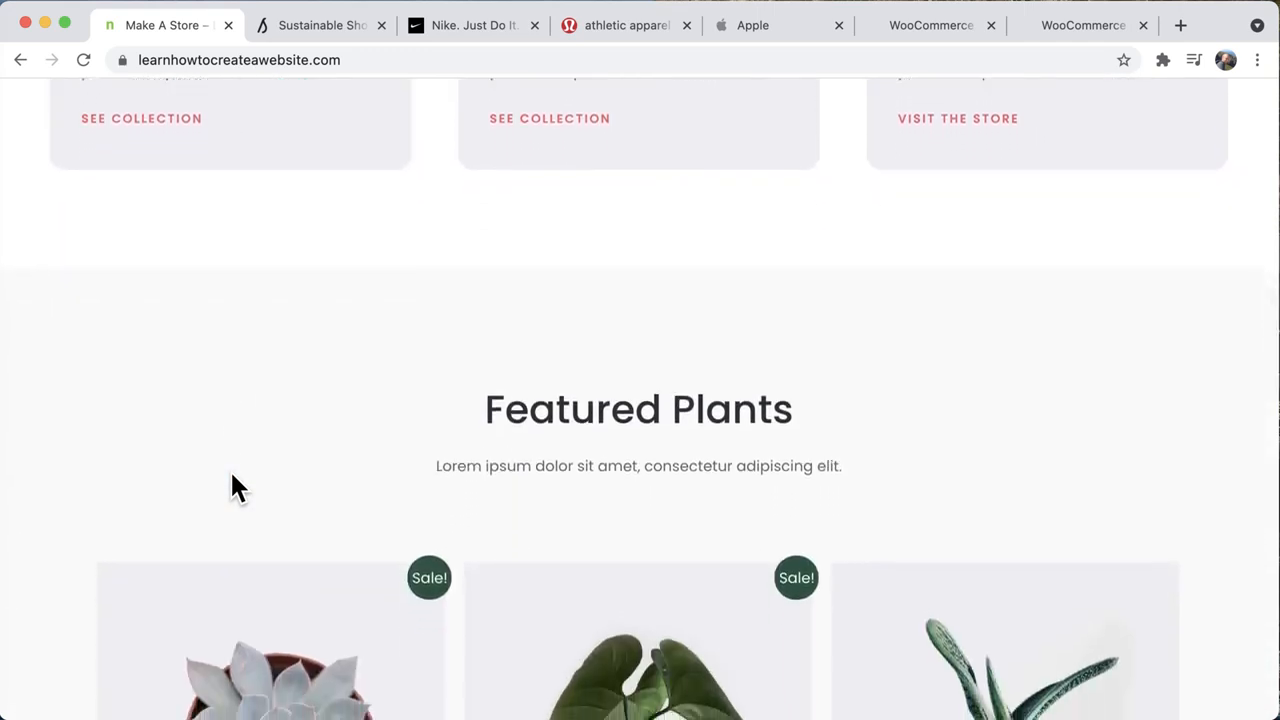
scroll(232, 478, down, 3)
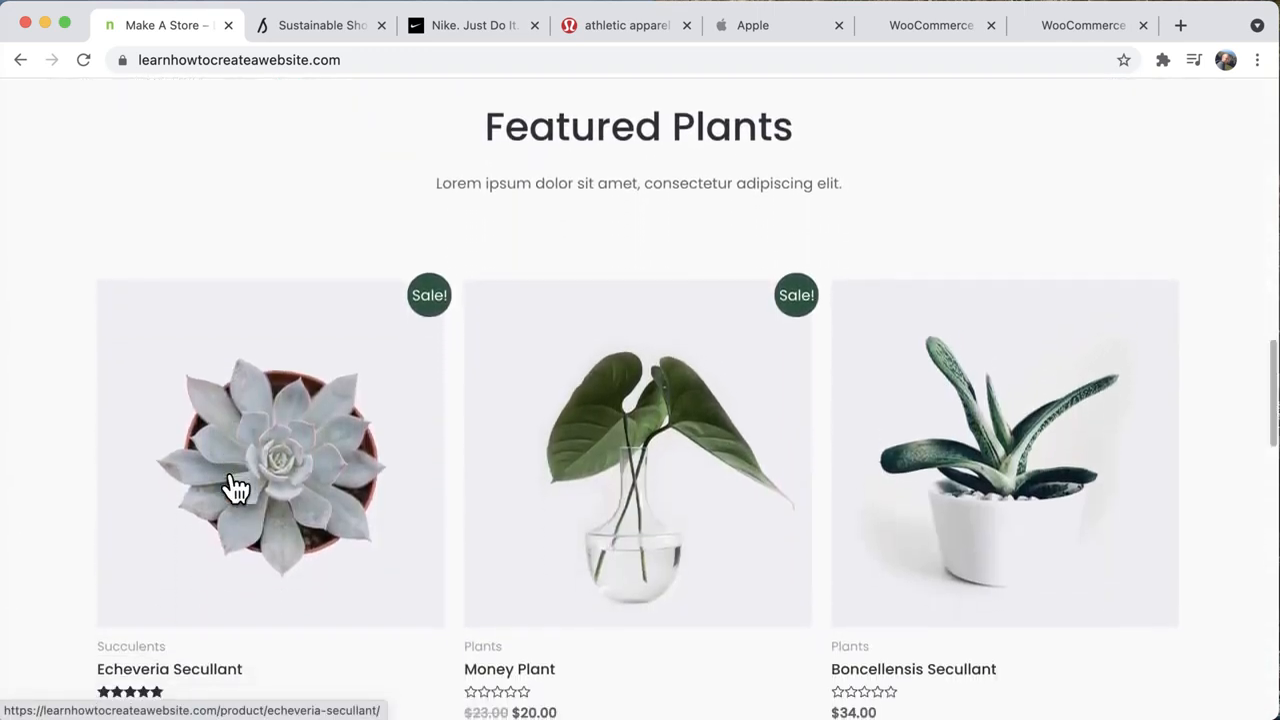
scroll(232, 480, down, 10)
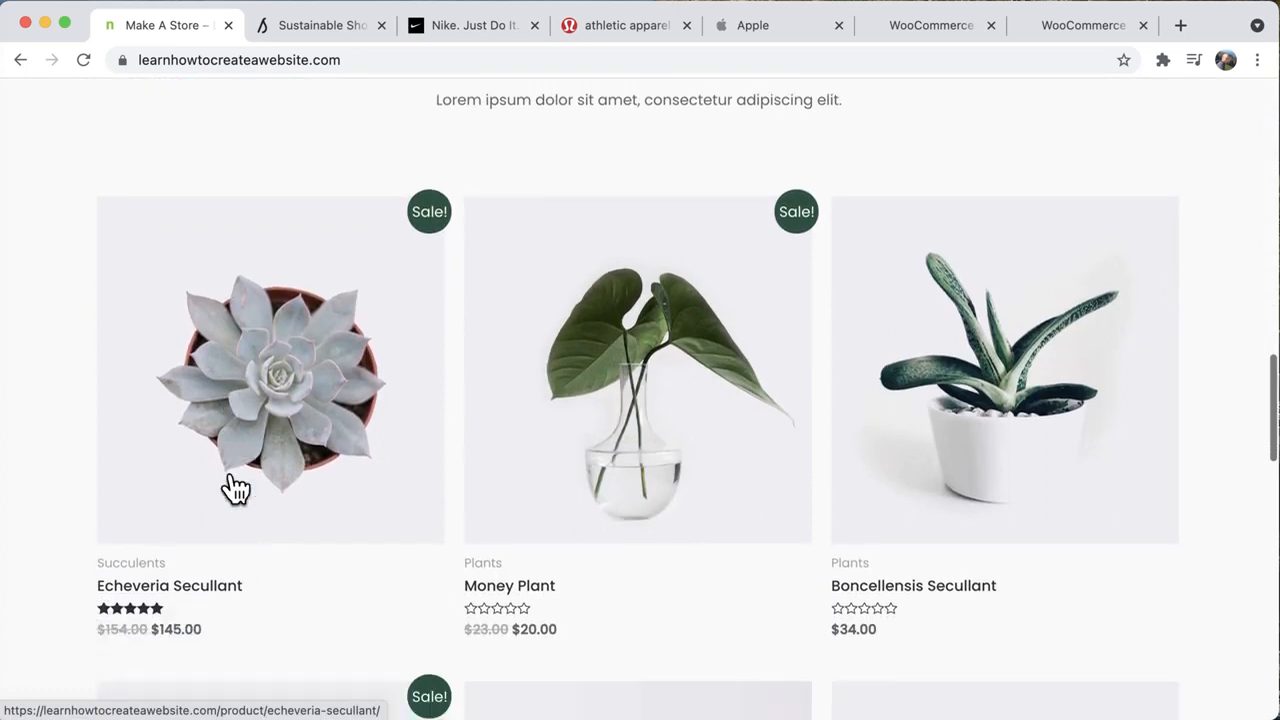
scroll(235, 488, down, 2)
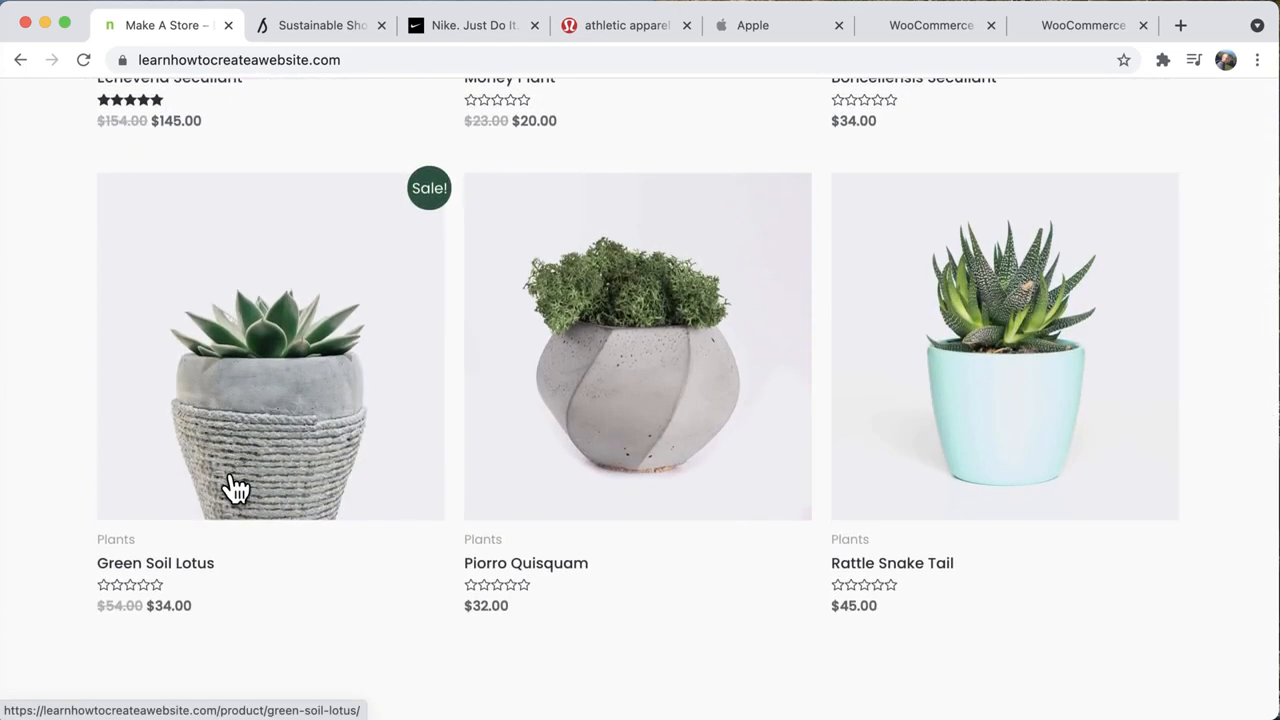
scroll(235, 488, down, 9)
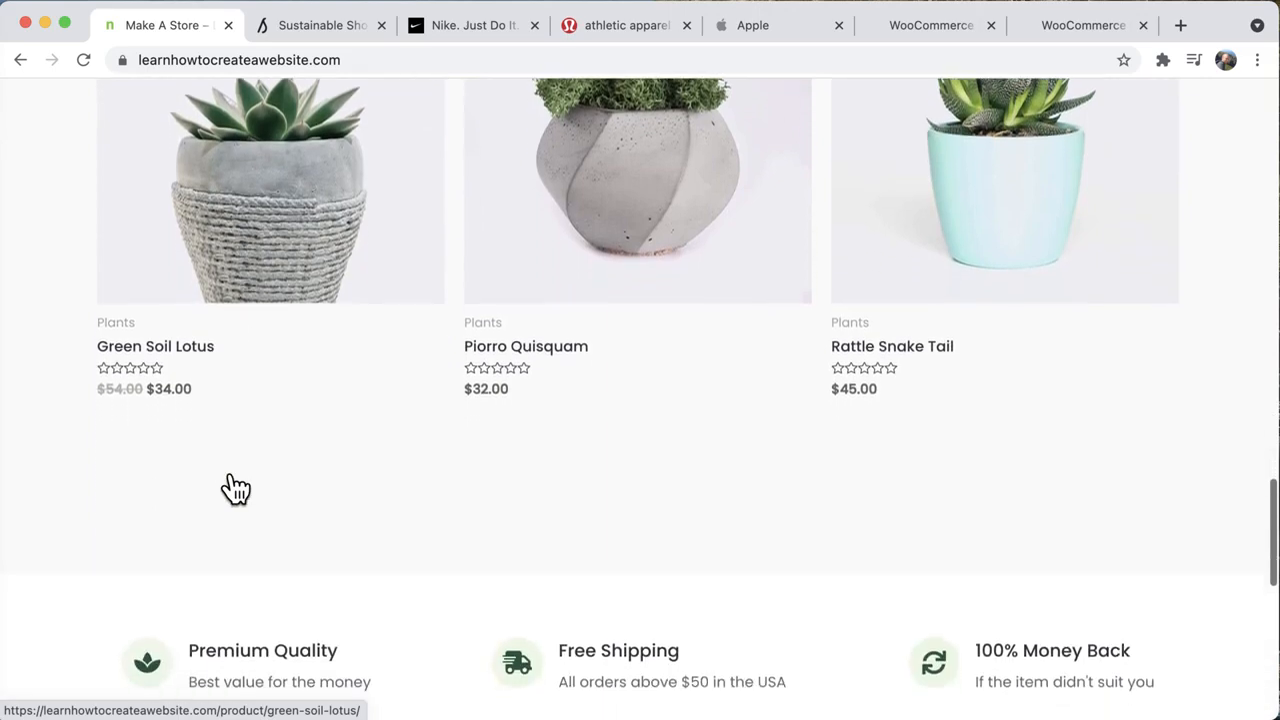
scroll(231, 474, down, 10)
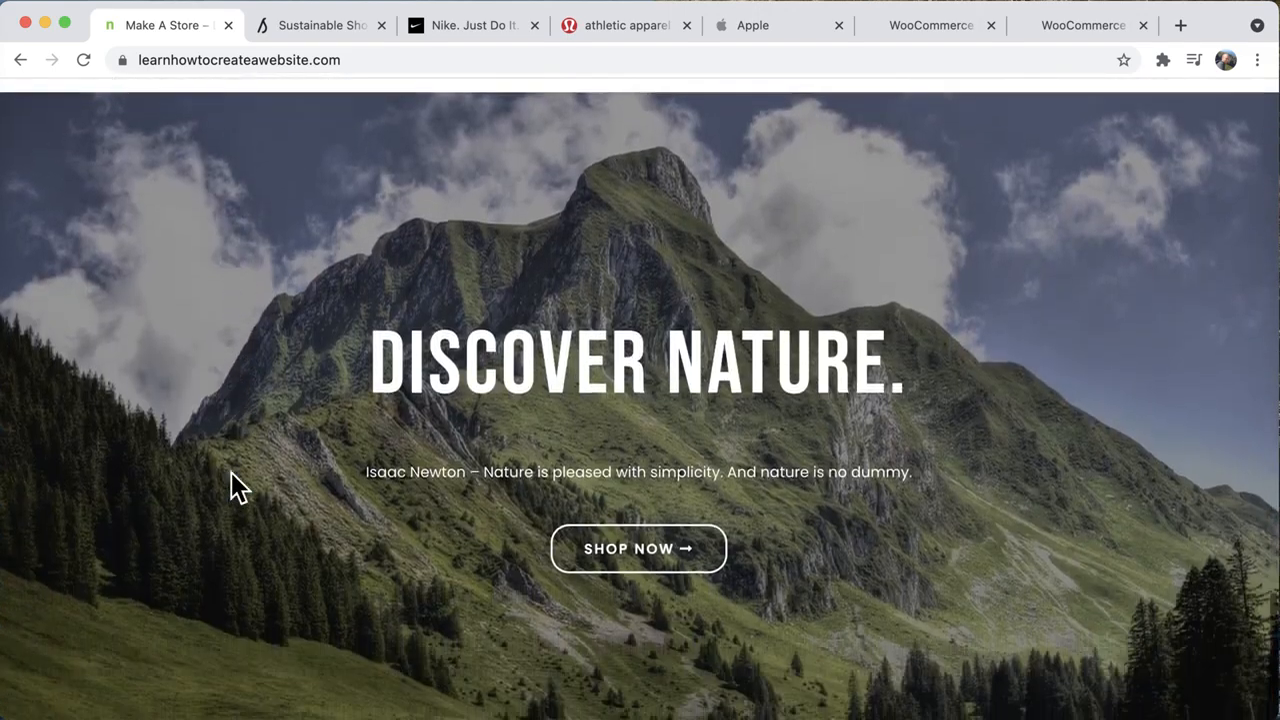
scroll(231, 474, up, 15)
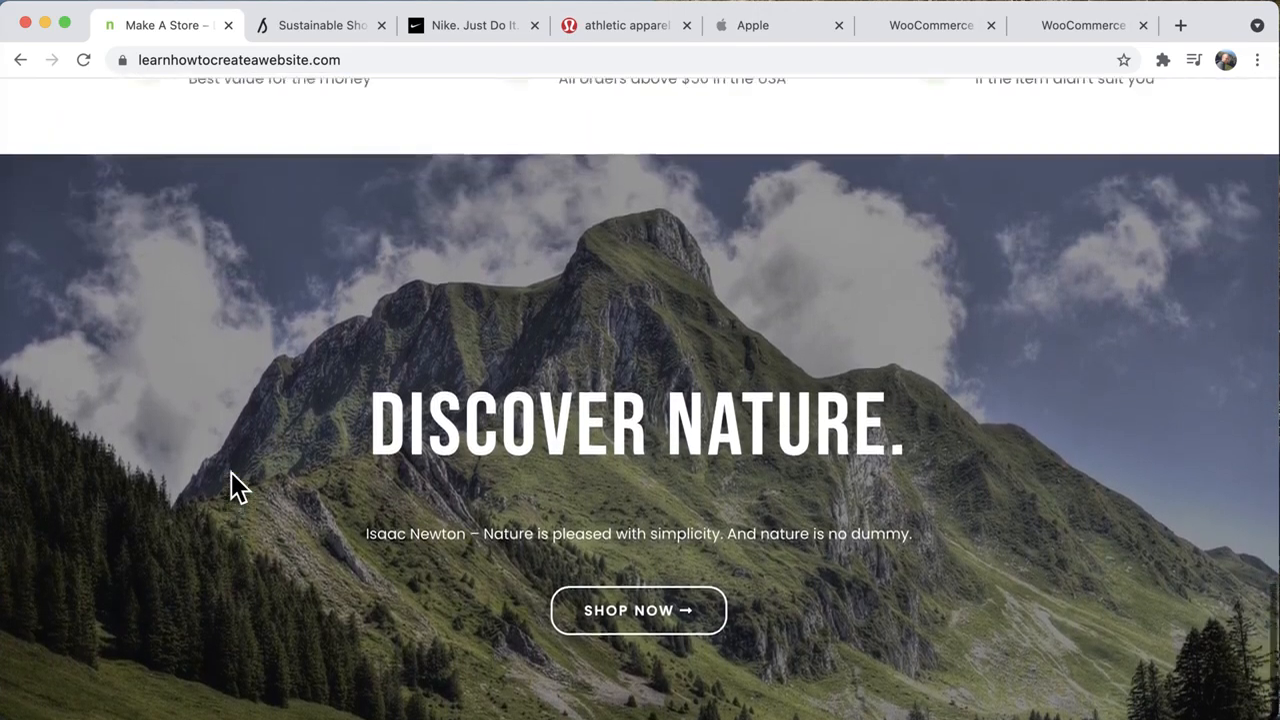
scroll(231, 473, up, 15)
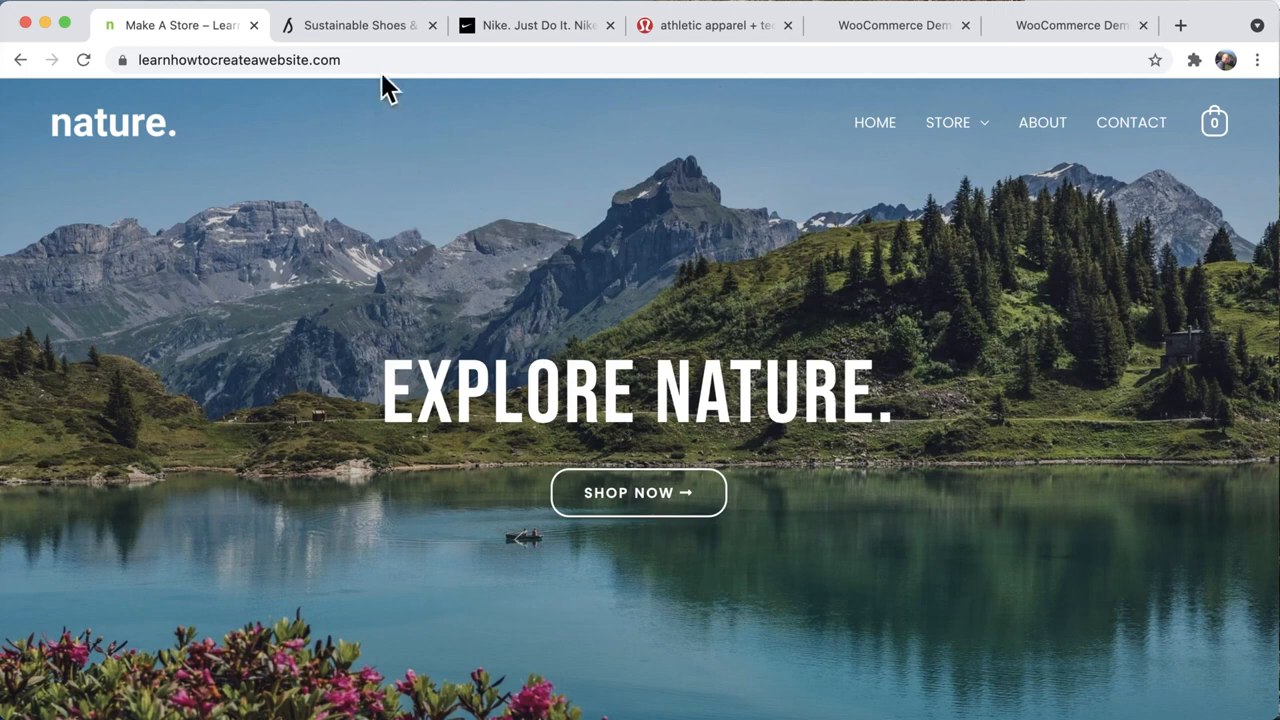
Select the store's web address and compare the allbirds and Nike sites before returning to nature
drag(395, 60, 99, 57)
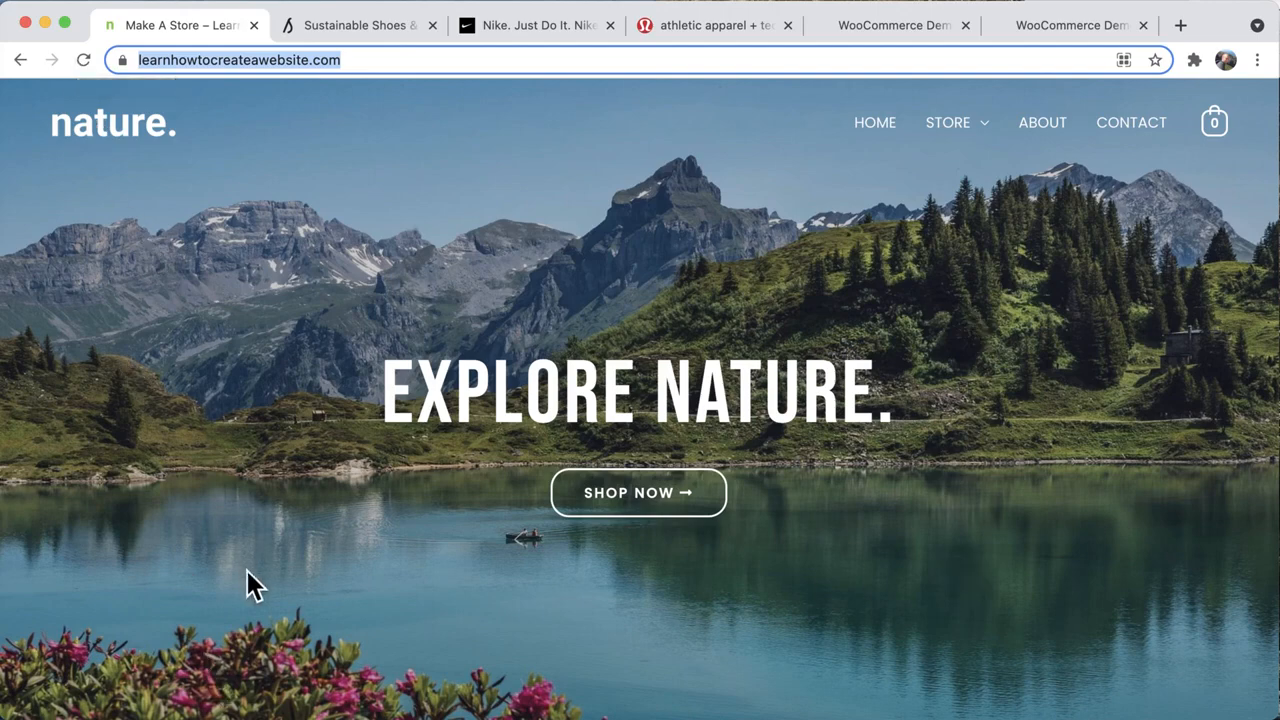
click(388, 38)
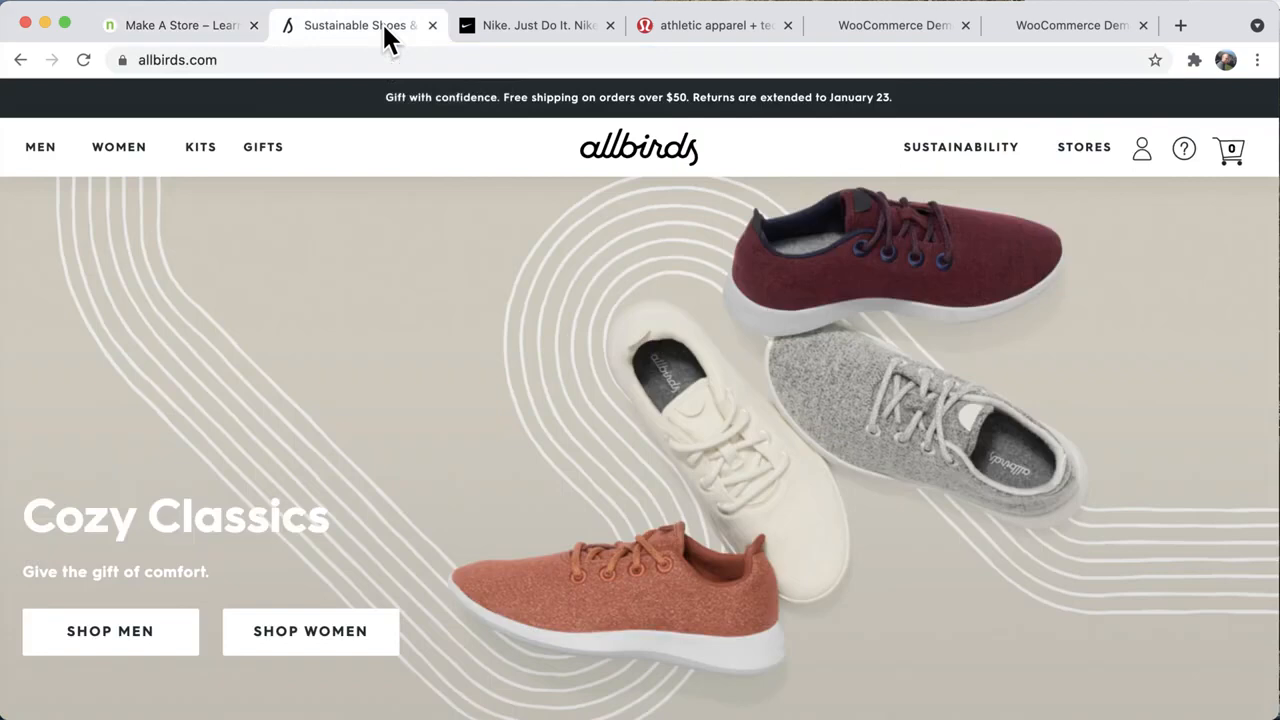
click(558, 30)
scroll(377, 366, down, 5)
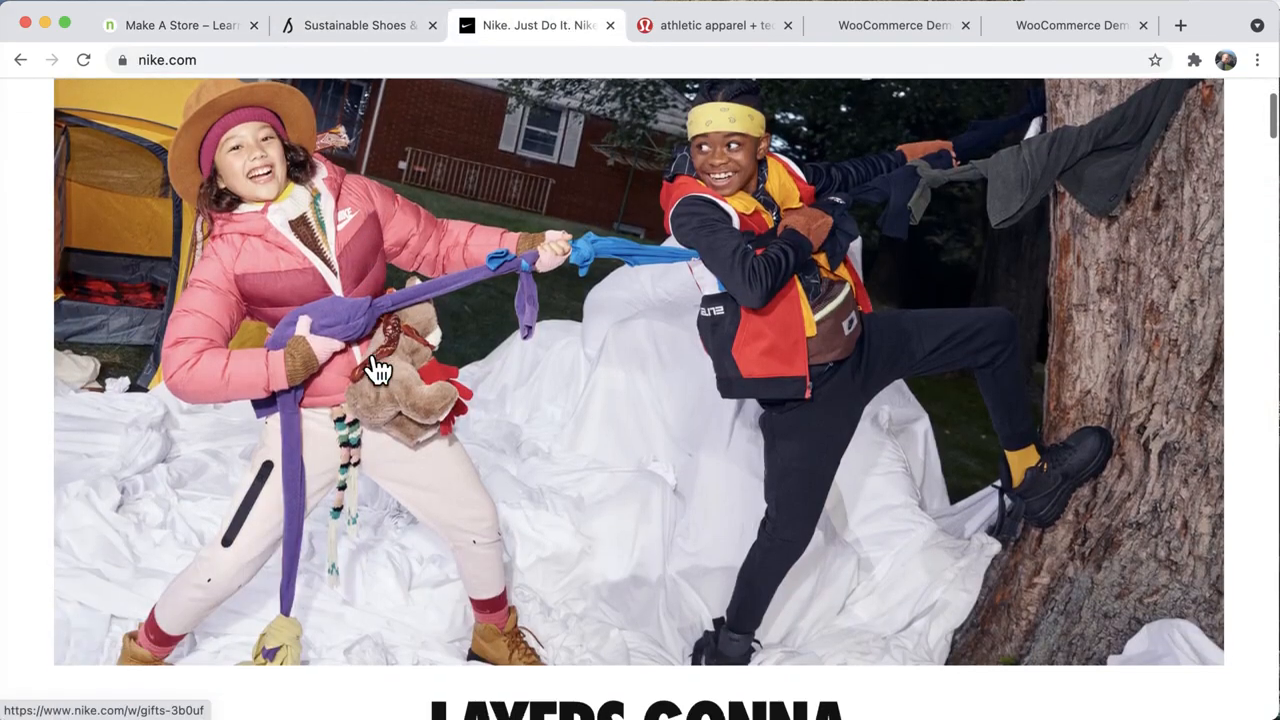
scroll(378, 368, up, 3)
click(395, 32)
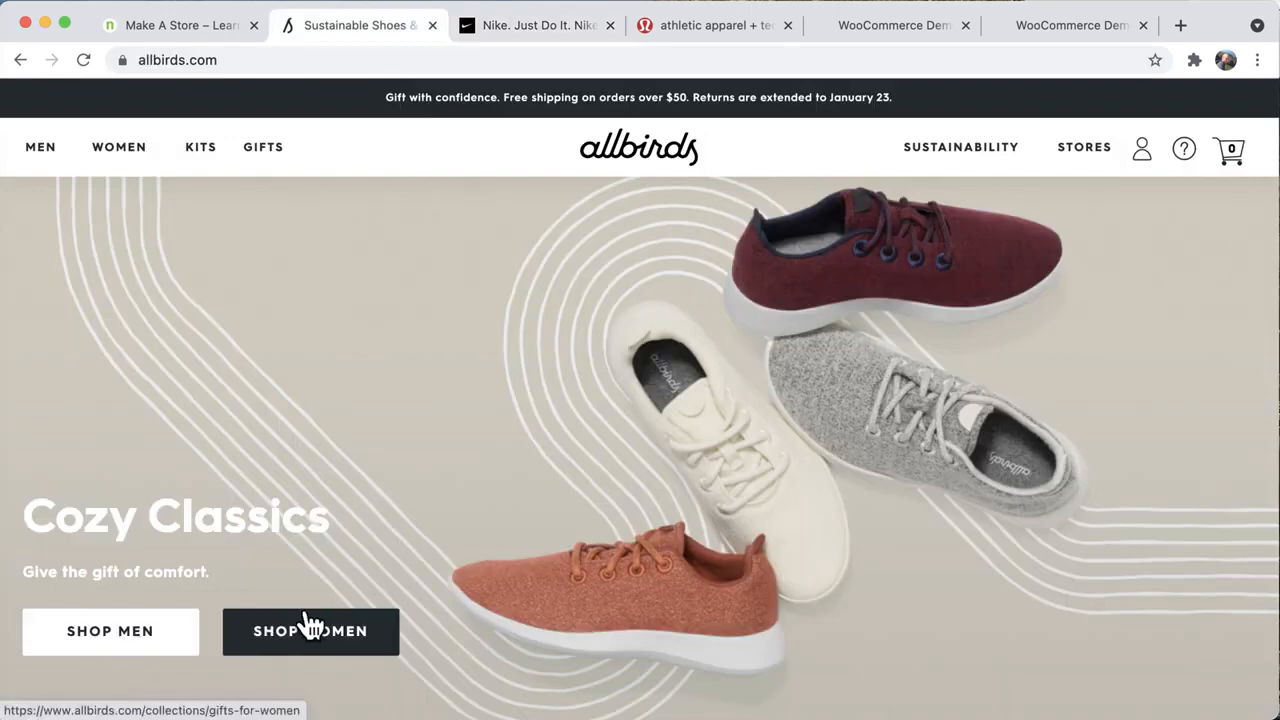
click(182, 24)
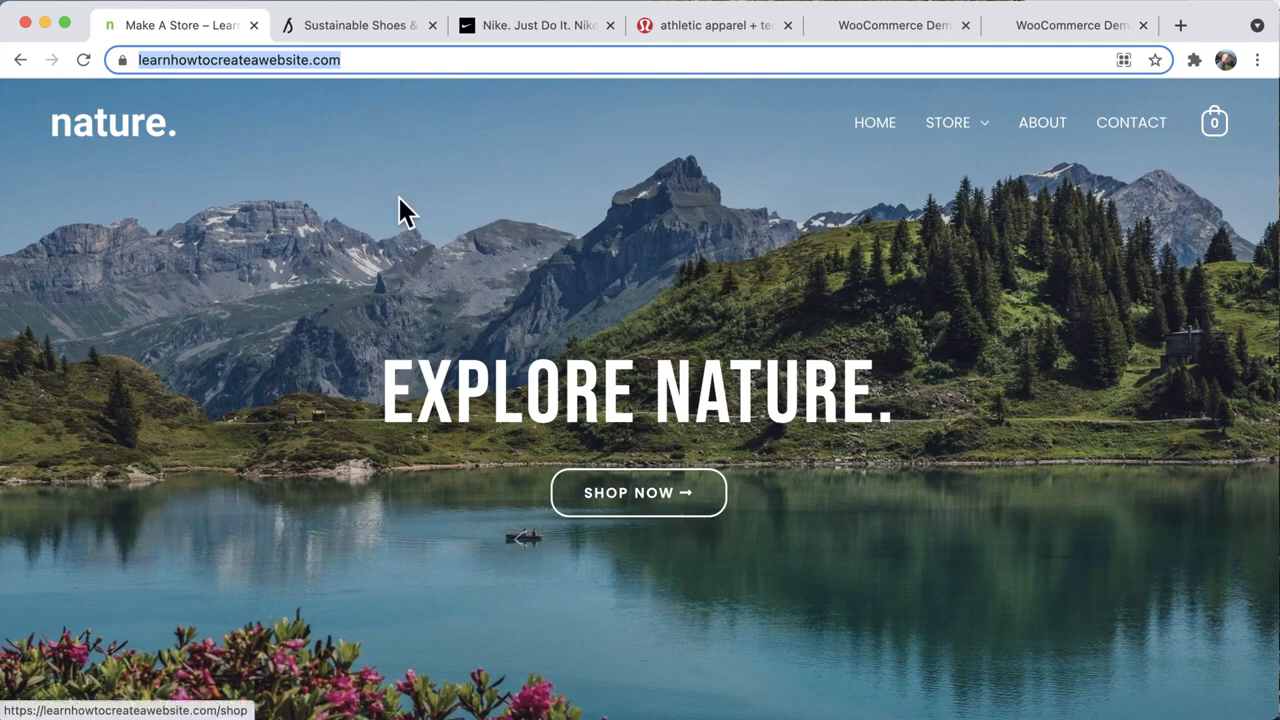
Scroll through the allbirds reference homepage again
click(383, 24)
scroll(645, 495, down, 10)
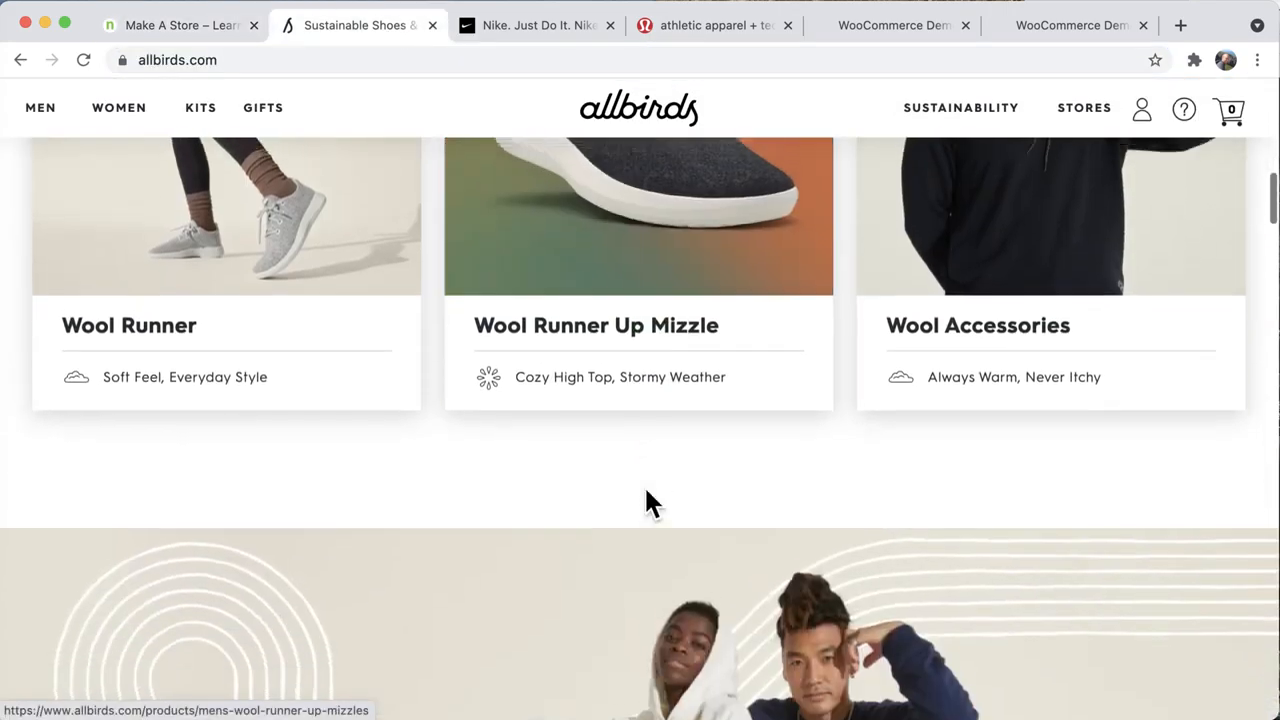
scroll(646, 492, up, 3)
scroll(1097, 351, down, 5)
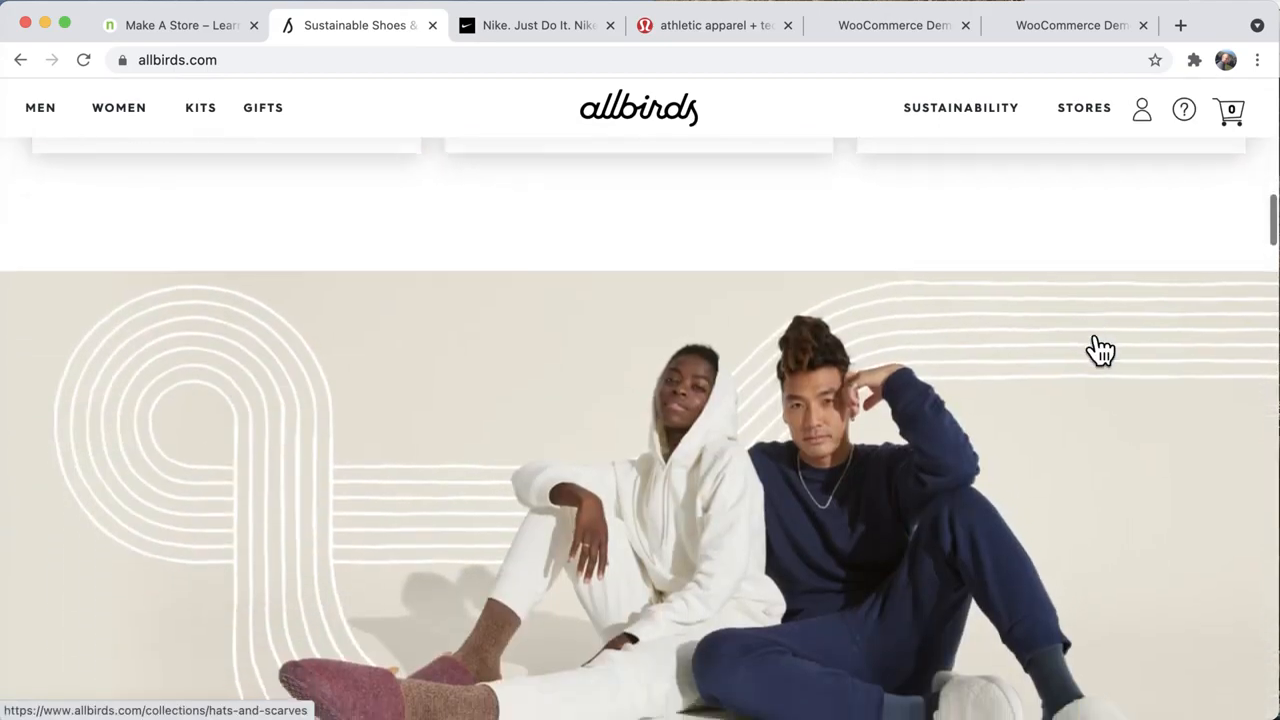
scroll(1100, 350, down, 10)
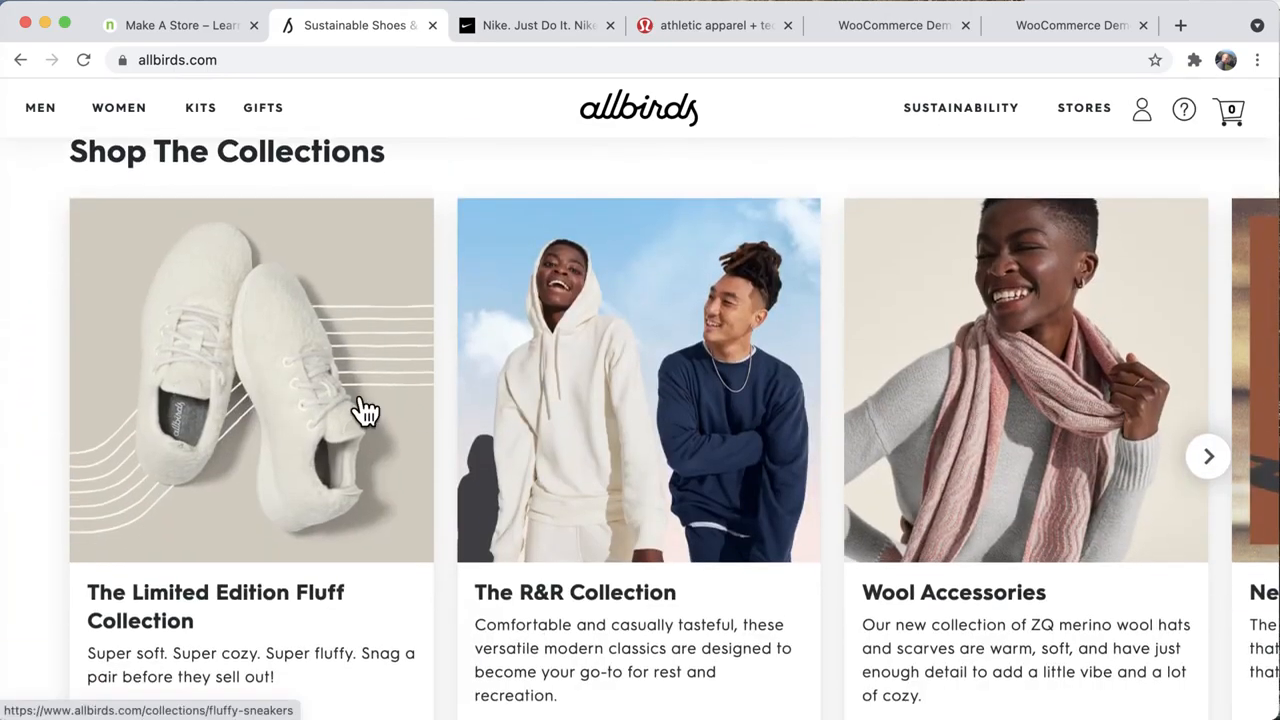
Scroll the nature. store homepage and come back up to its EXPLORE NATURE. banner
click(214, 28)
scroll(560, 488, down, 4)
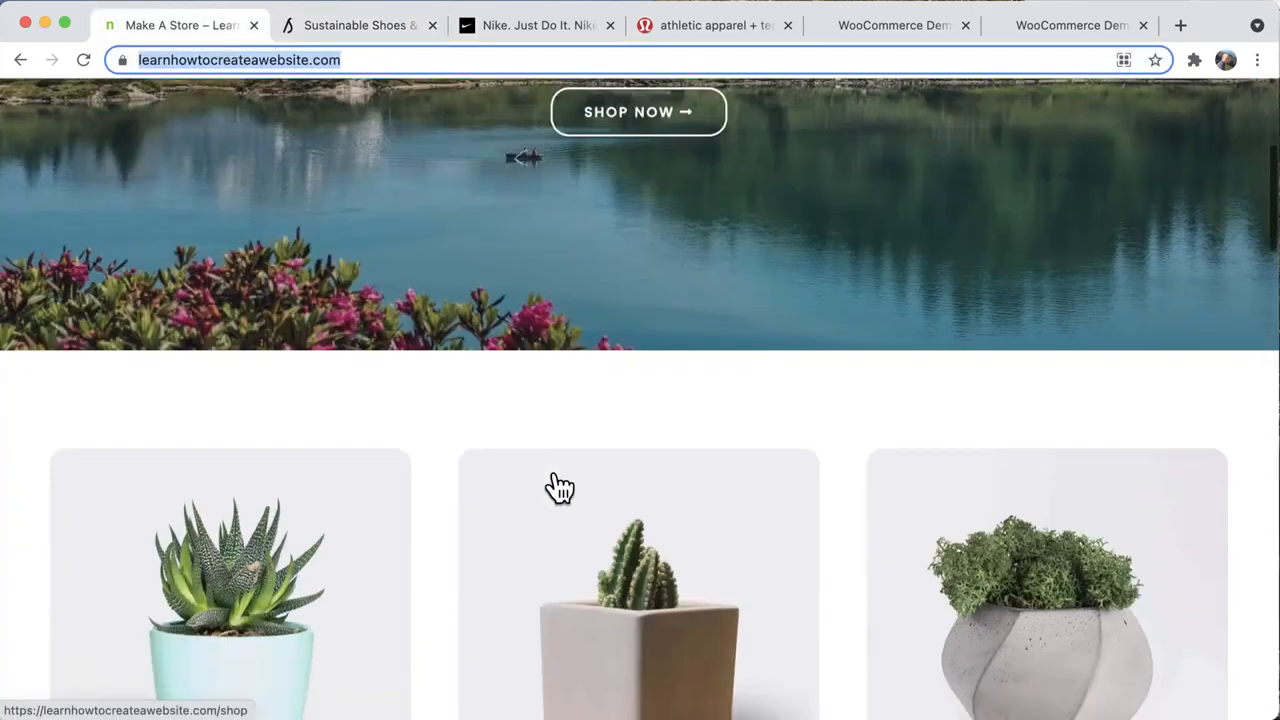
scroll(558, 487, down, 5)
scroll(554, 486, up, 1)
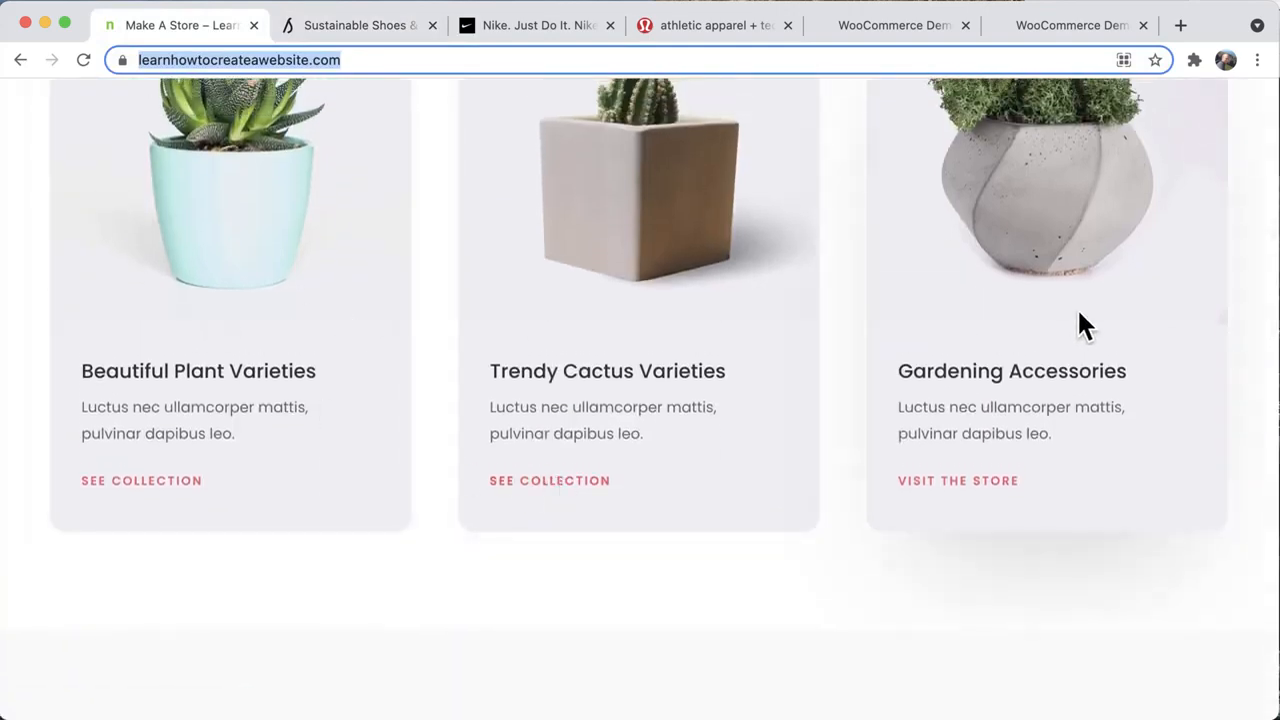
scroll(1077, 324, down, 6)
scroll(330, 366, down, 2)
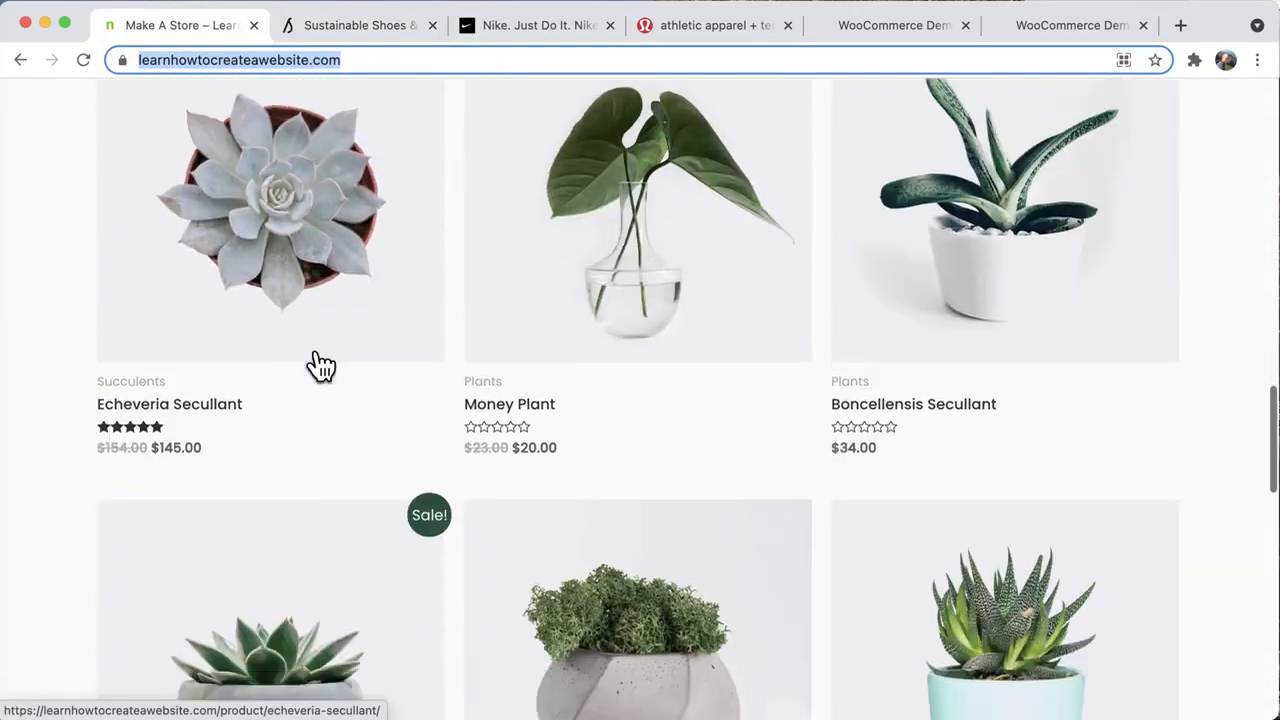
scroll(330, 370, down, 2)
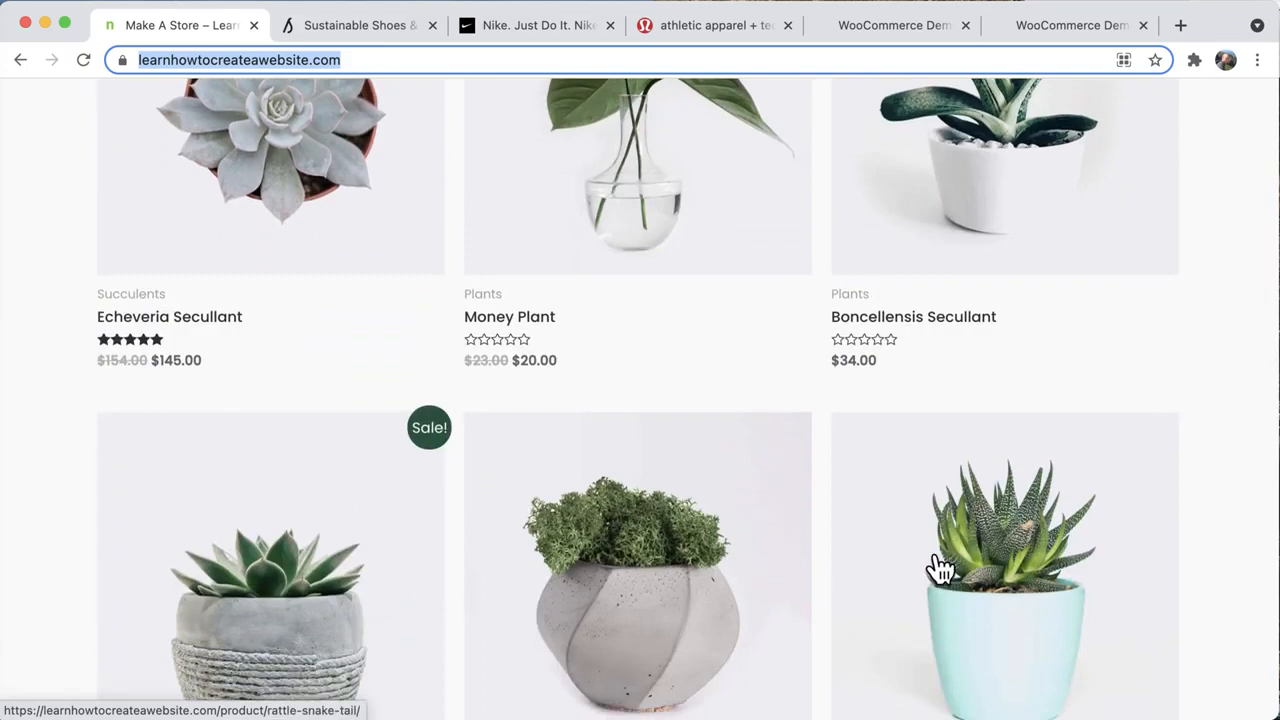
scroll(940, 568, up, 15)
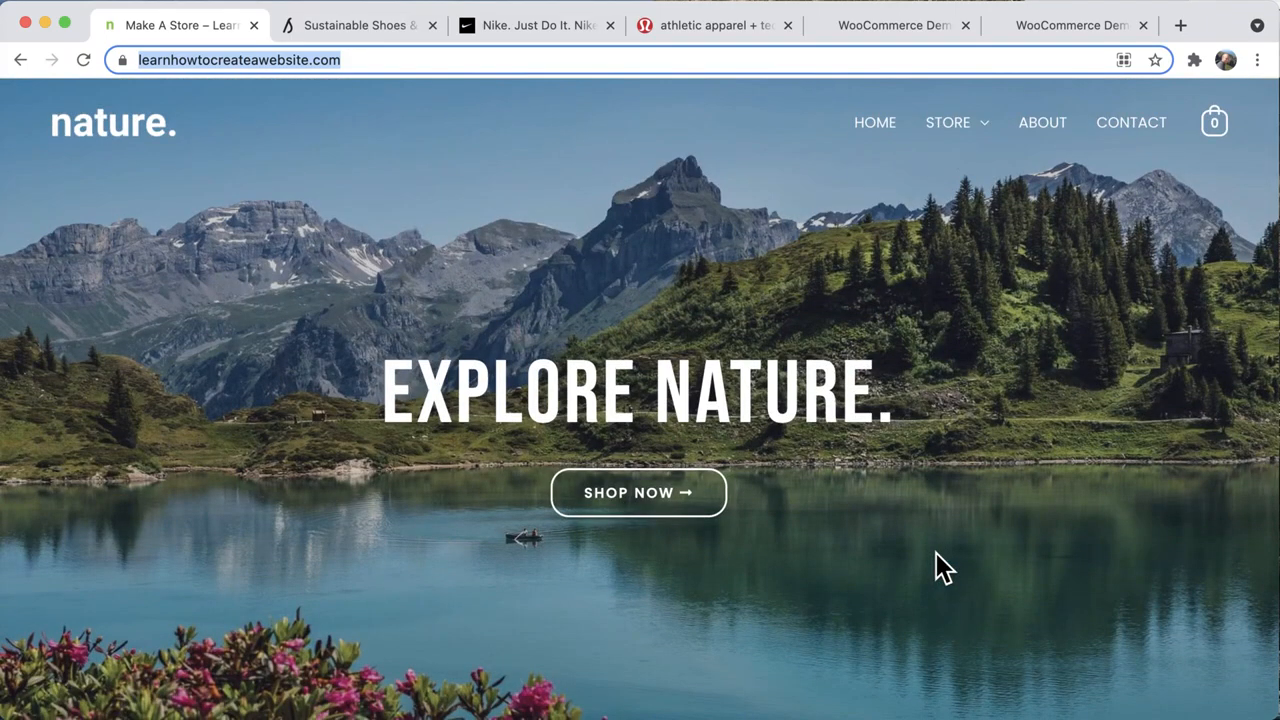
click(940, 568)
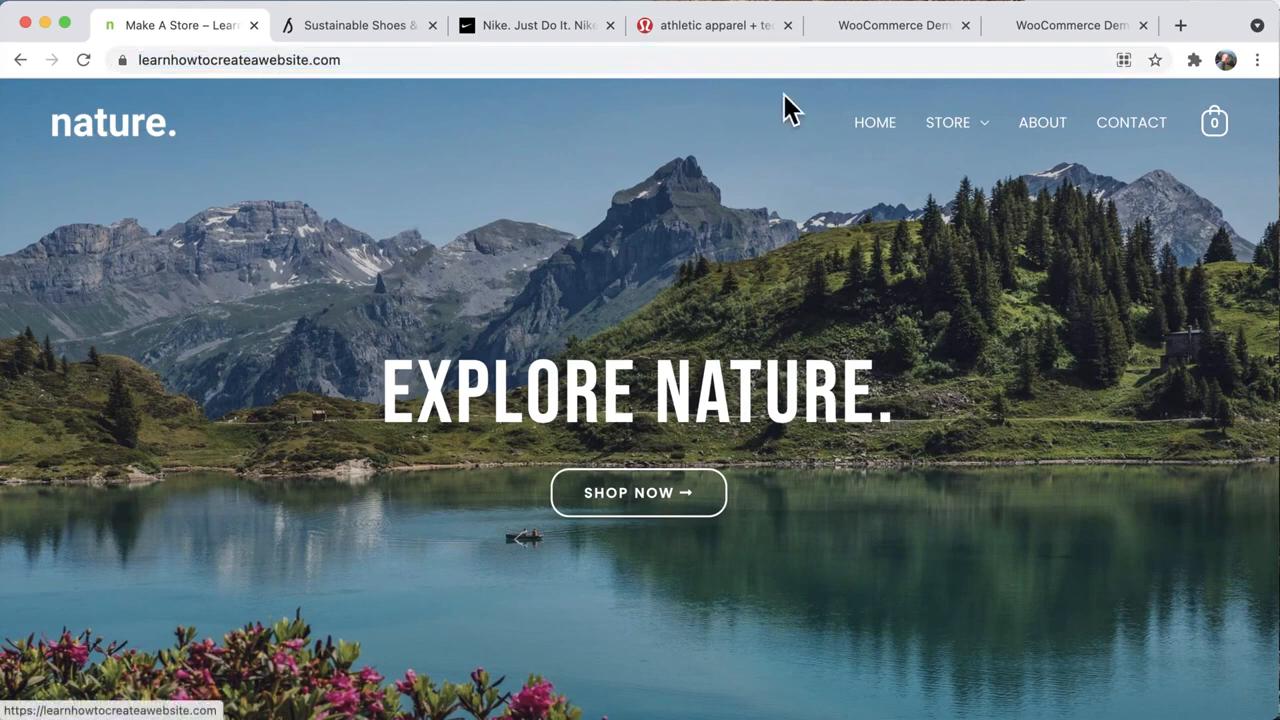
mouse_move(1228, 132)
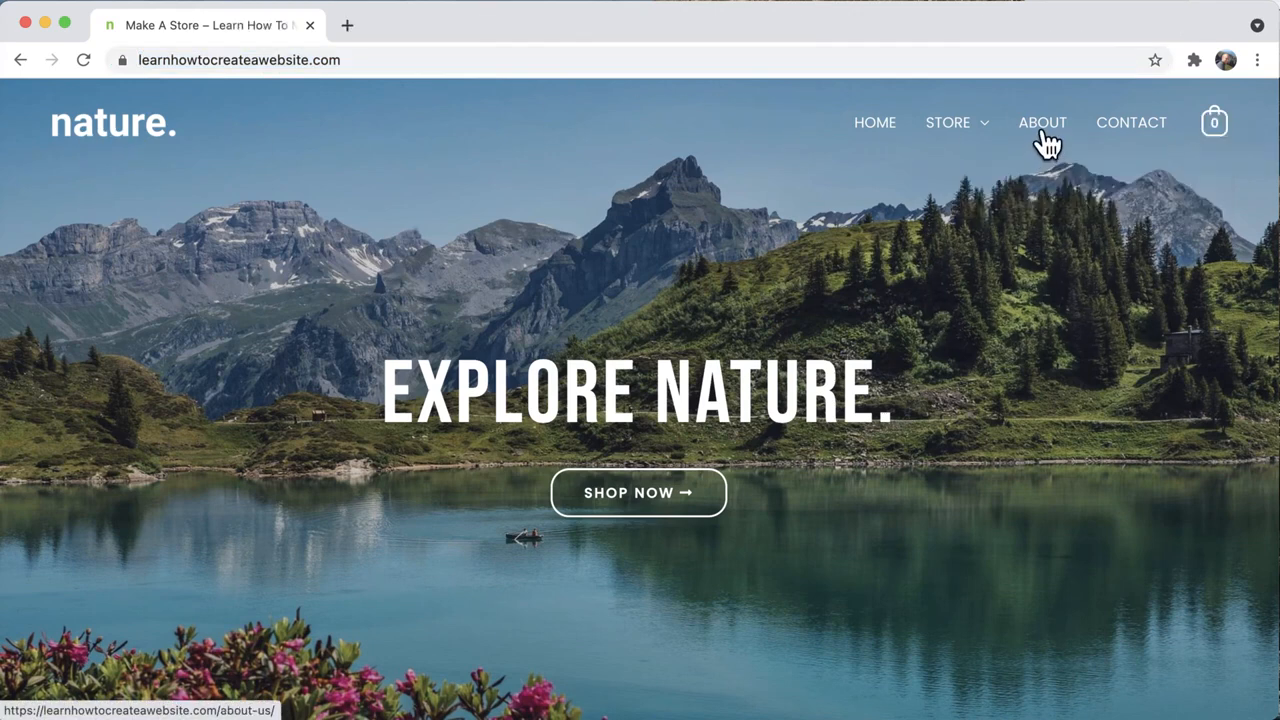
Open About Us, scroll from its hero banner down to the FAQ, then open Contact Us
click(1041, 126)
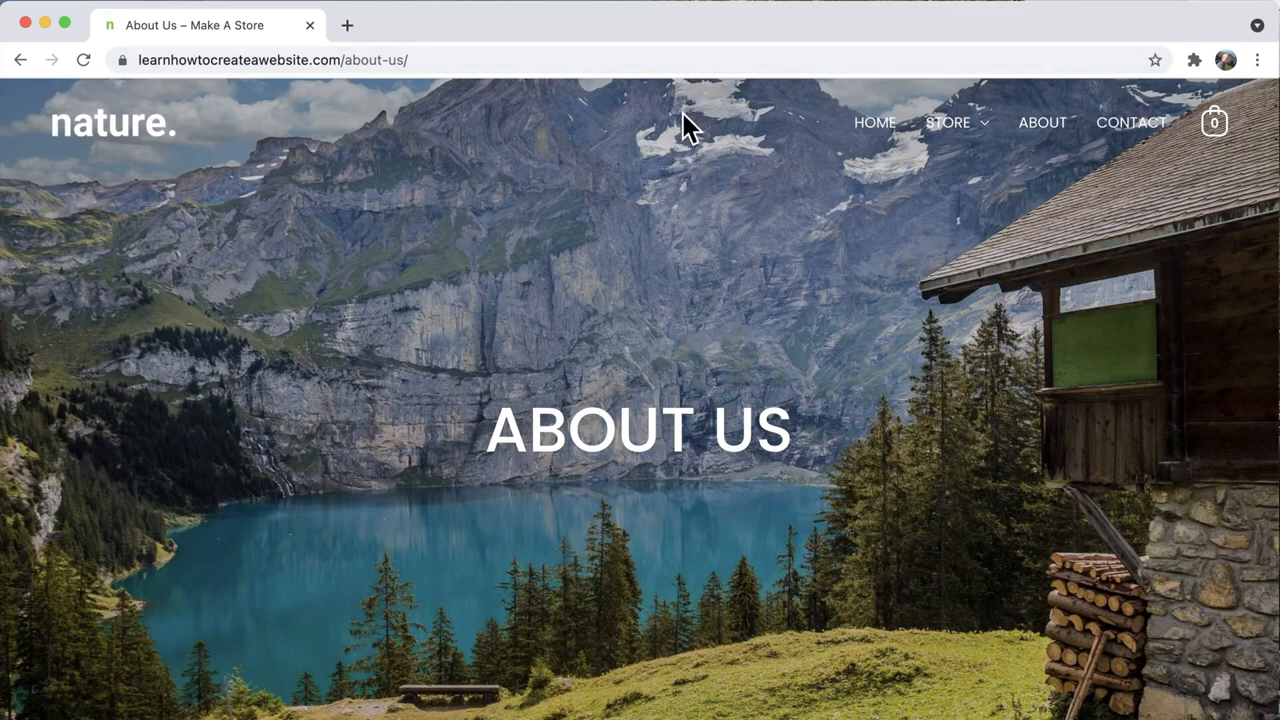
scroll(683, 115, down, 5)
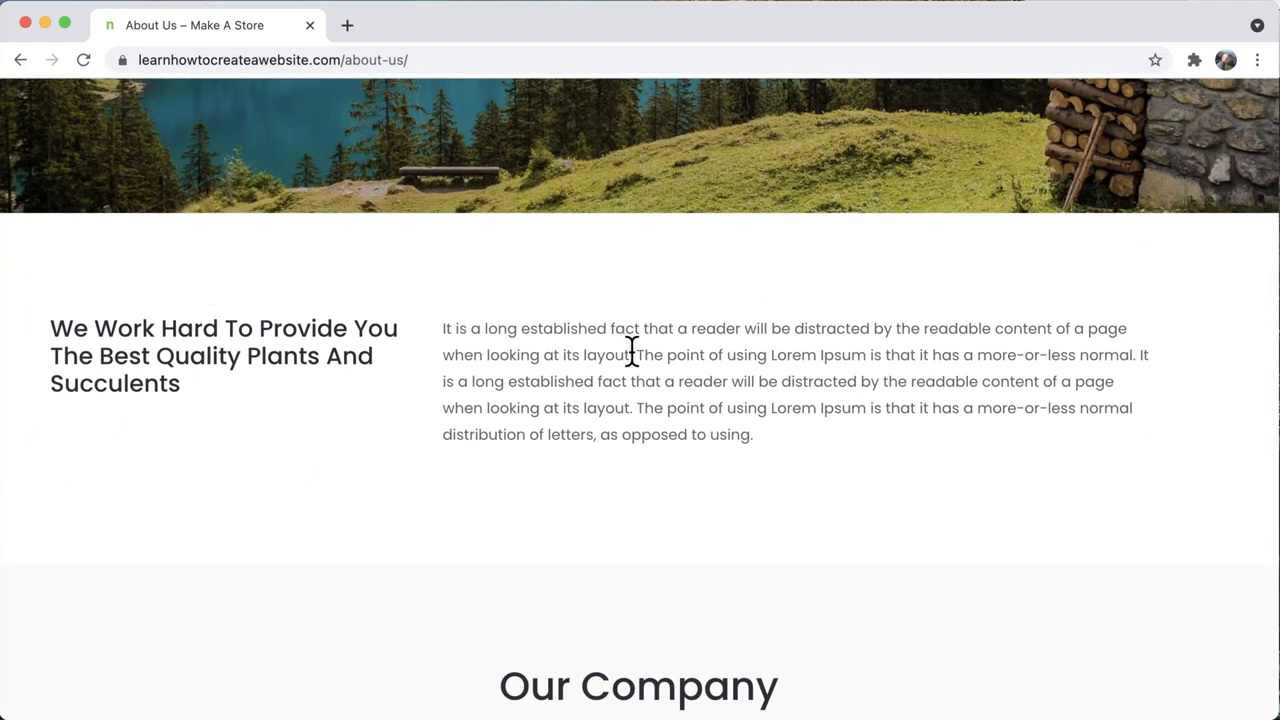
scroll(632, 352, down, 8)
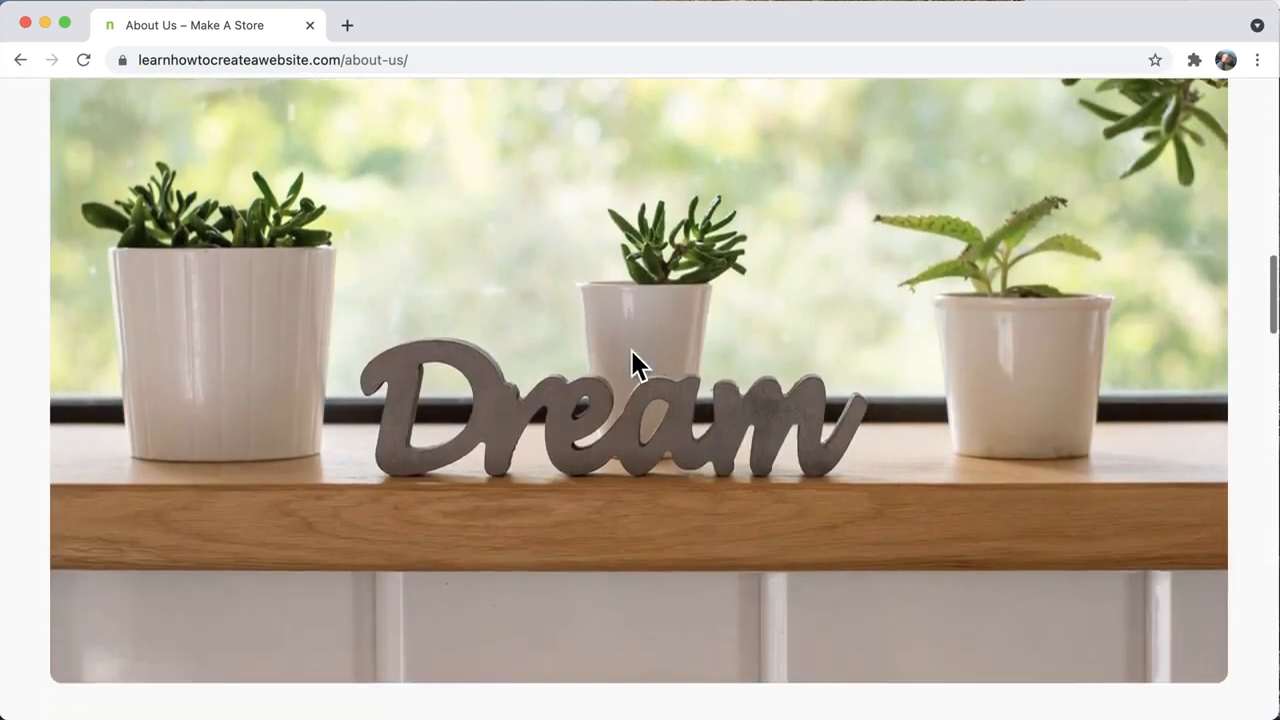
scroll(632, 352, down, 4)
scroll(632, 352, down, 4)
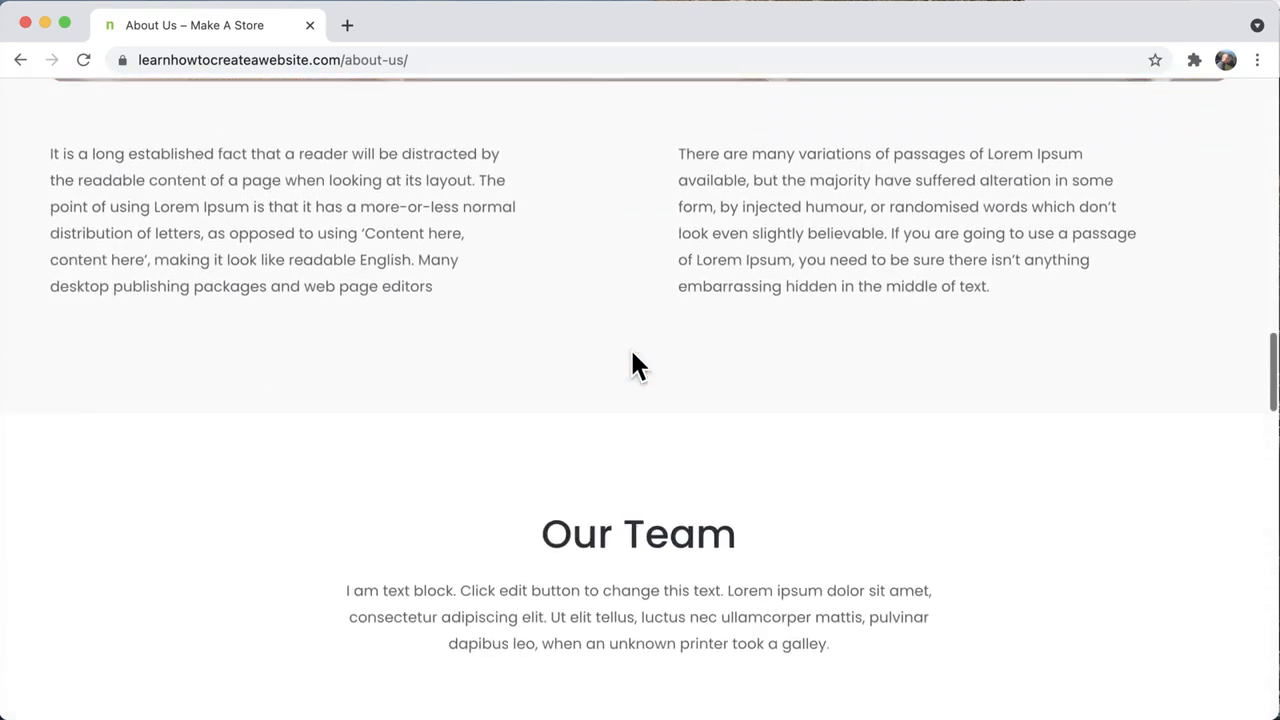
scroll(632, 352, down, 6)
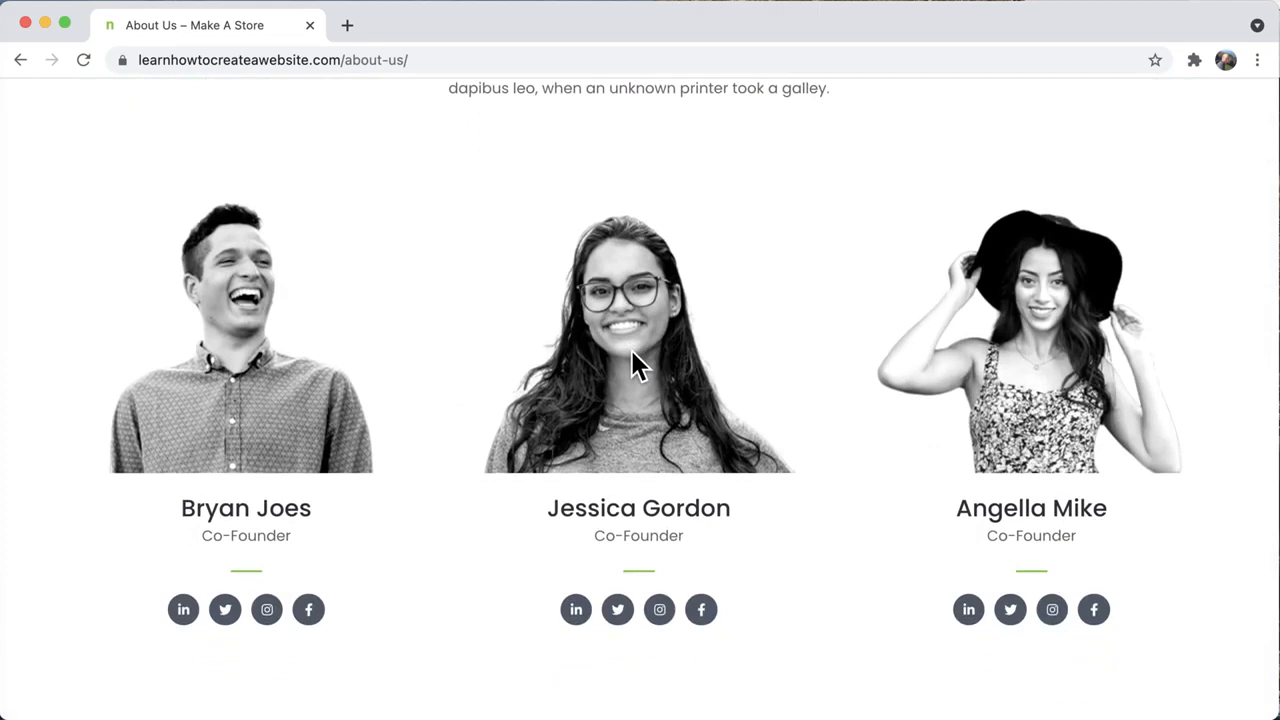
scroll(632, 352, down, 7)
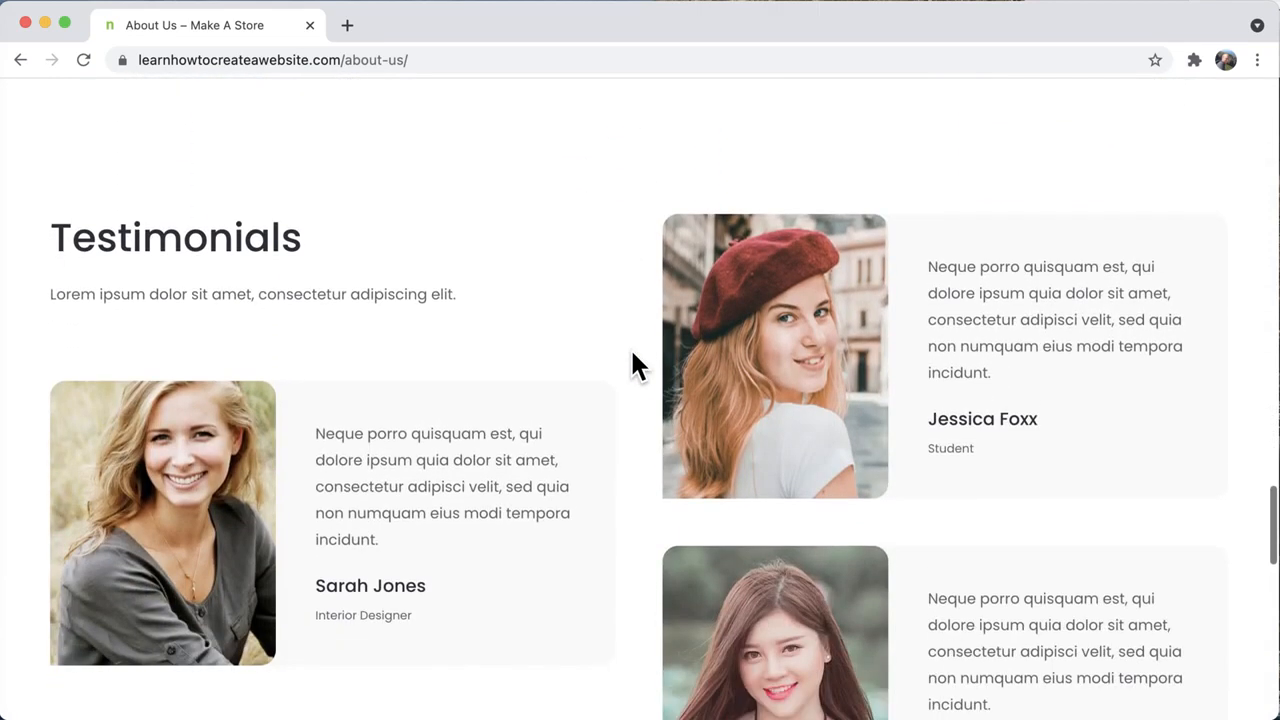
scroll(632, 352, down, 6)
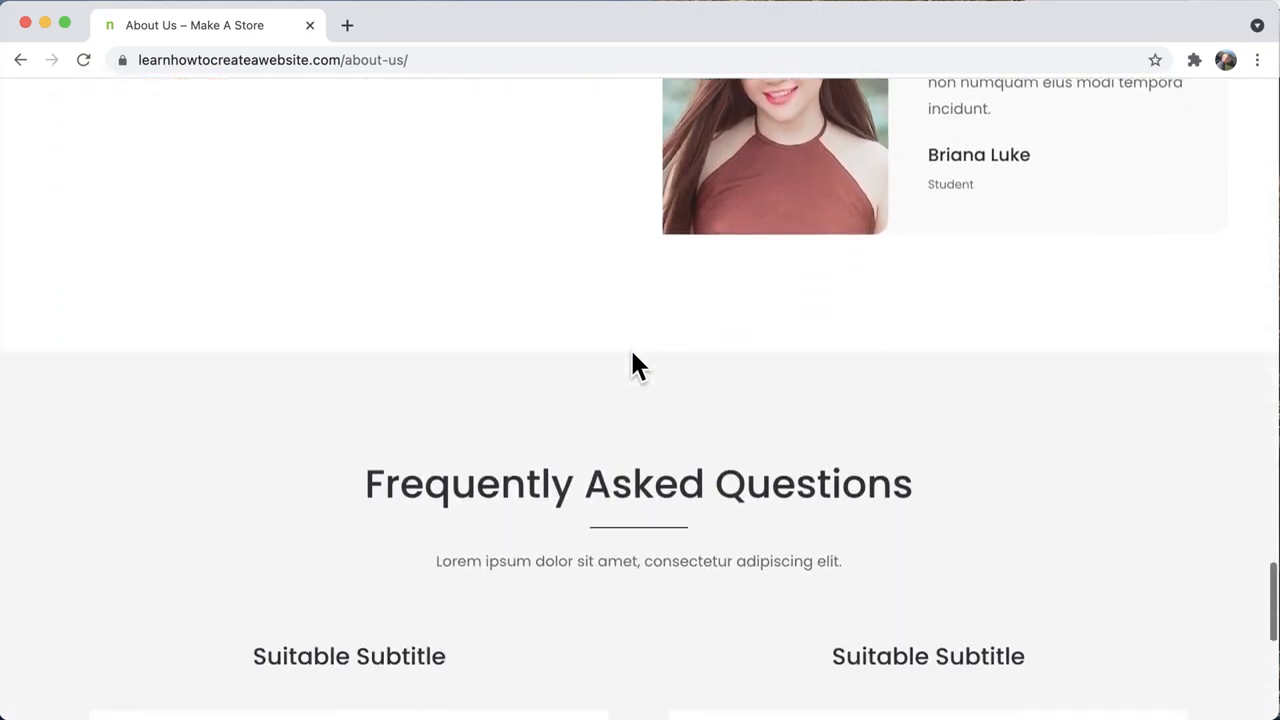
scroll(632, 352, down, 5)
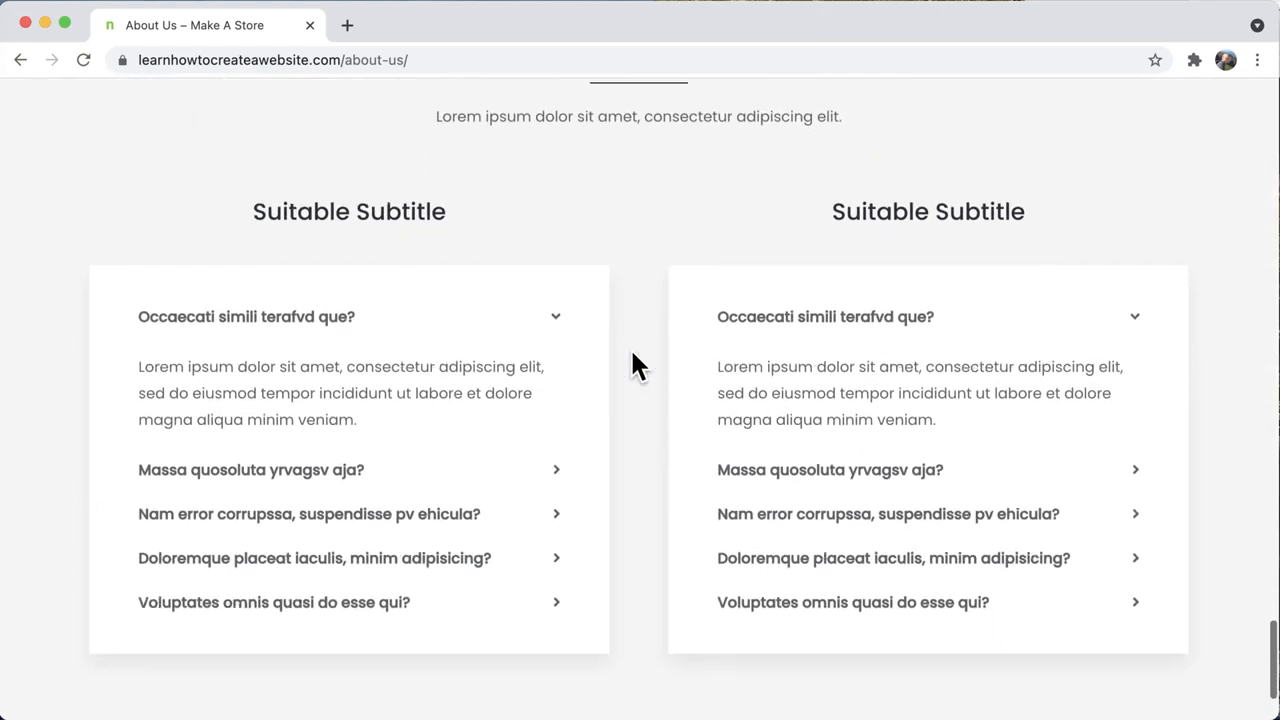
scroll(632, 352, down, 3)
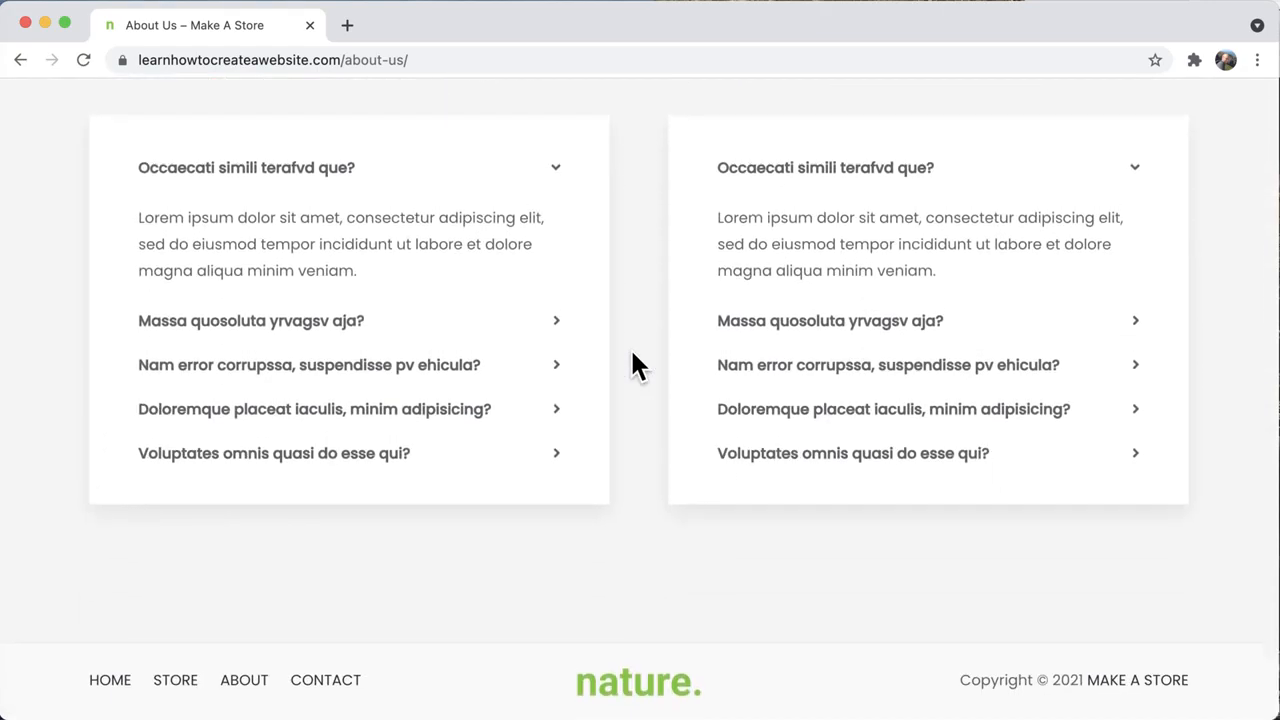
scroll(632, 352, up, 20)
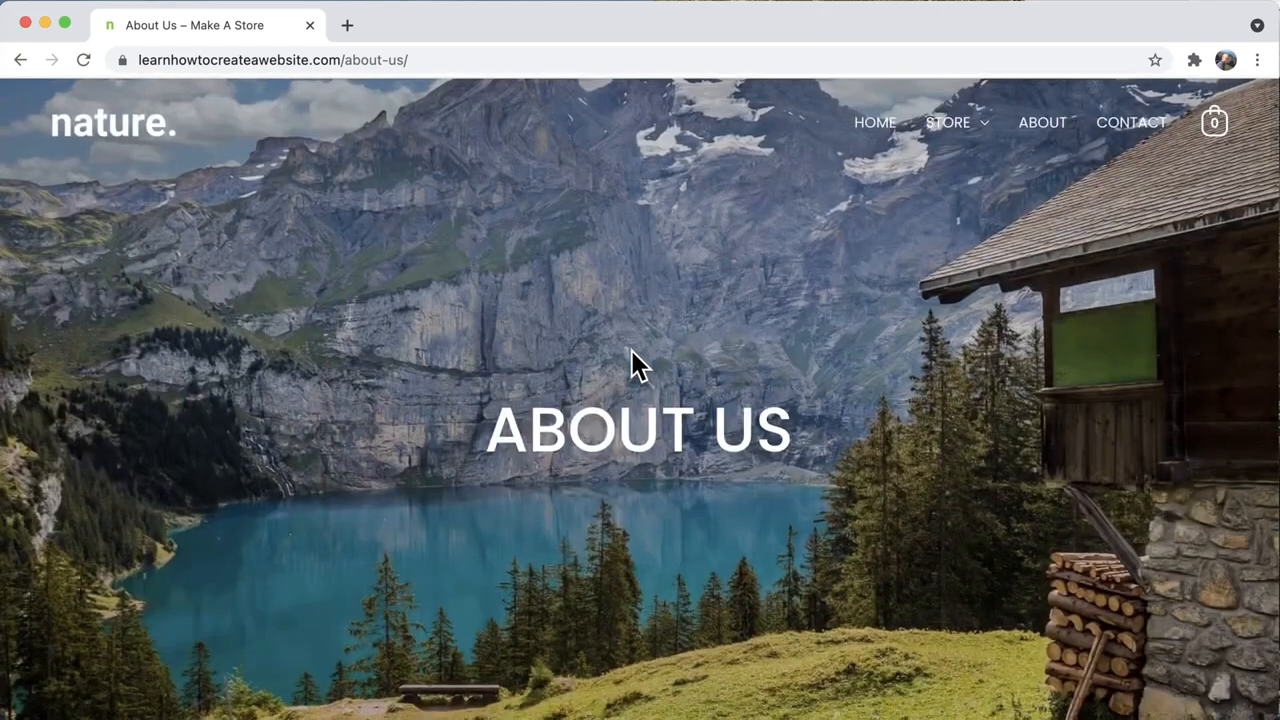
click(1147, 126)
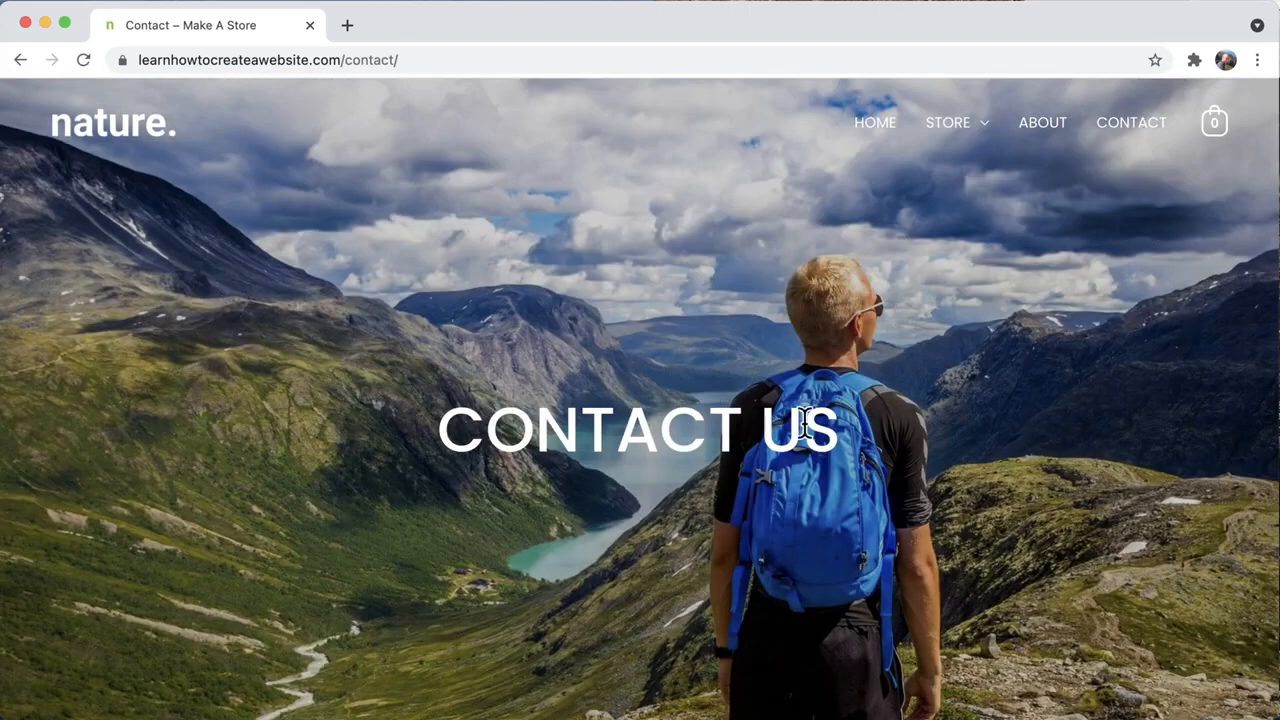
Scroll the Contact Us page and highlight, then deselect, the contact info details
scroll(803, 423, down, 8)
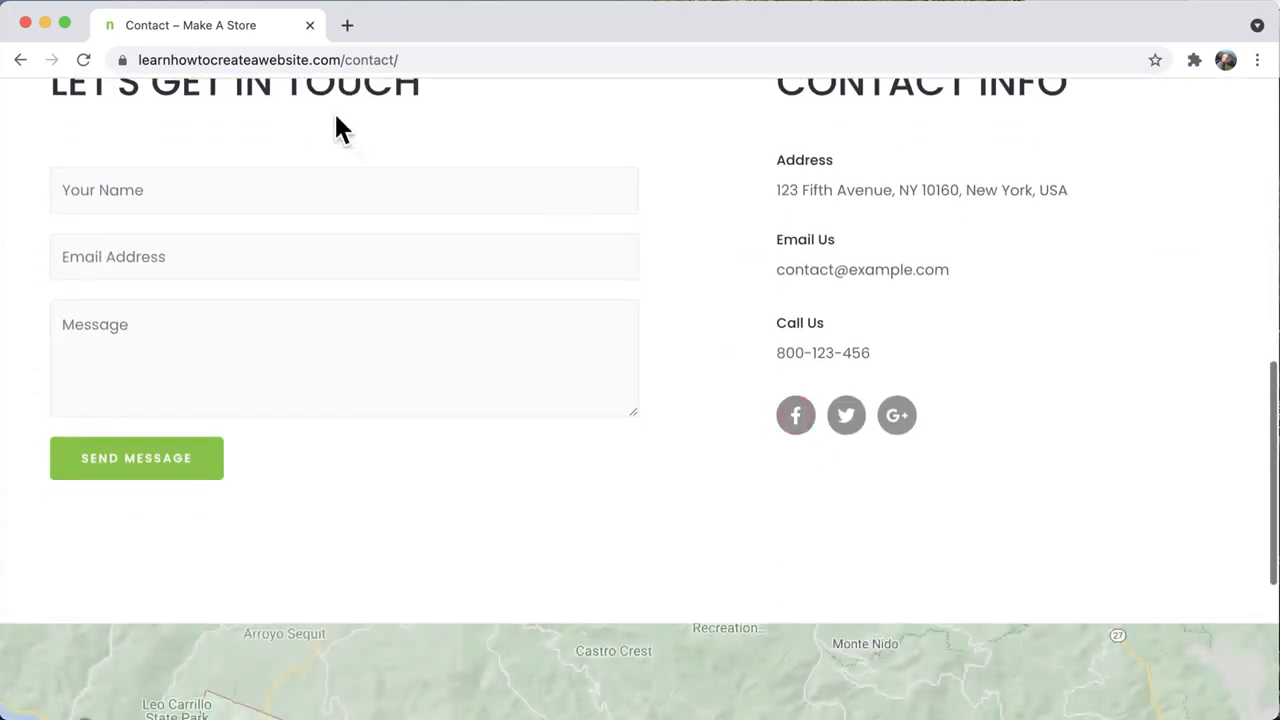
scroll(350, 140, up, 1)
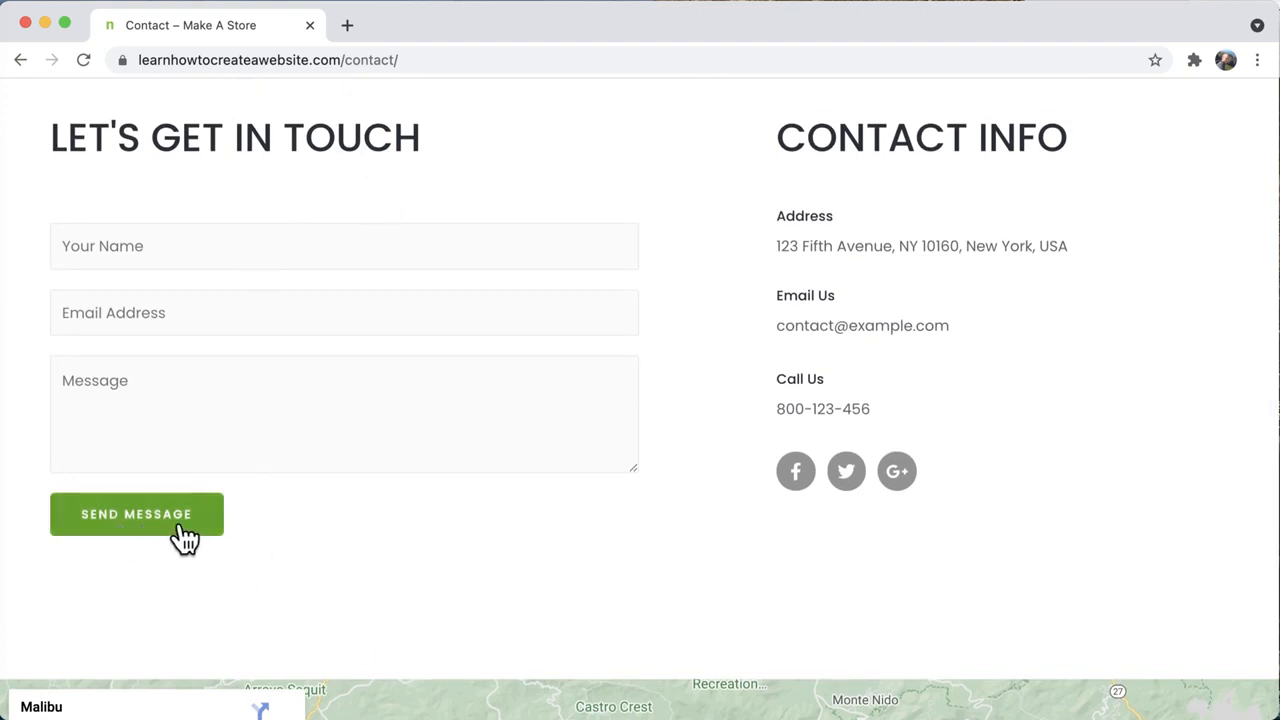
drag(785, 128, 1049, 583)
click(1049, 583)
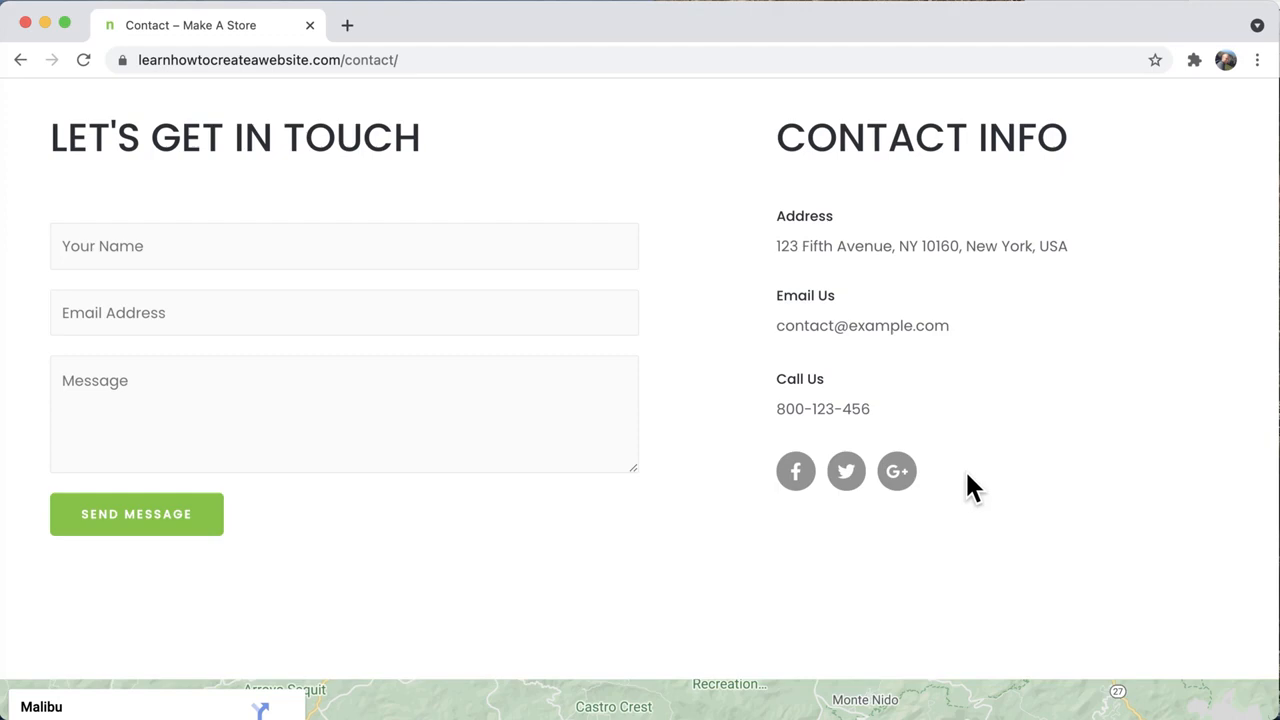
Pan and zoom the contact map in on Malibu, then scroll back to the top
scroll(968, 486, down, 5)
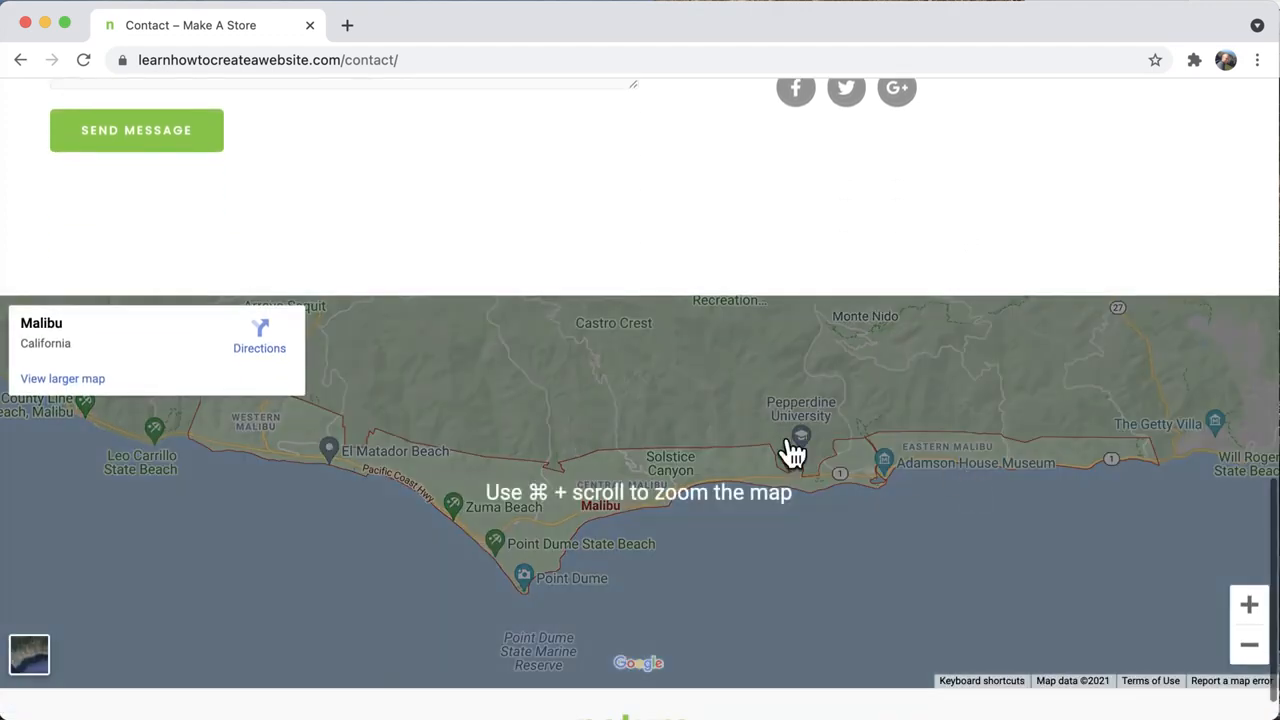
drag(731, 400, 862, 346)
double_click(751, 457)
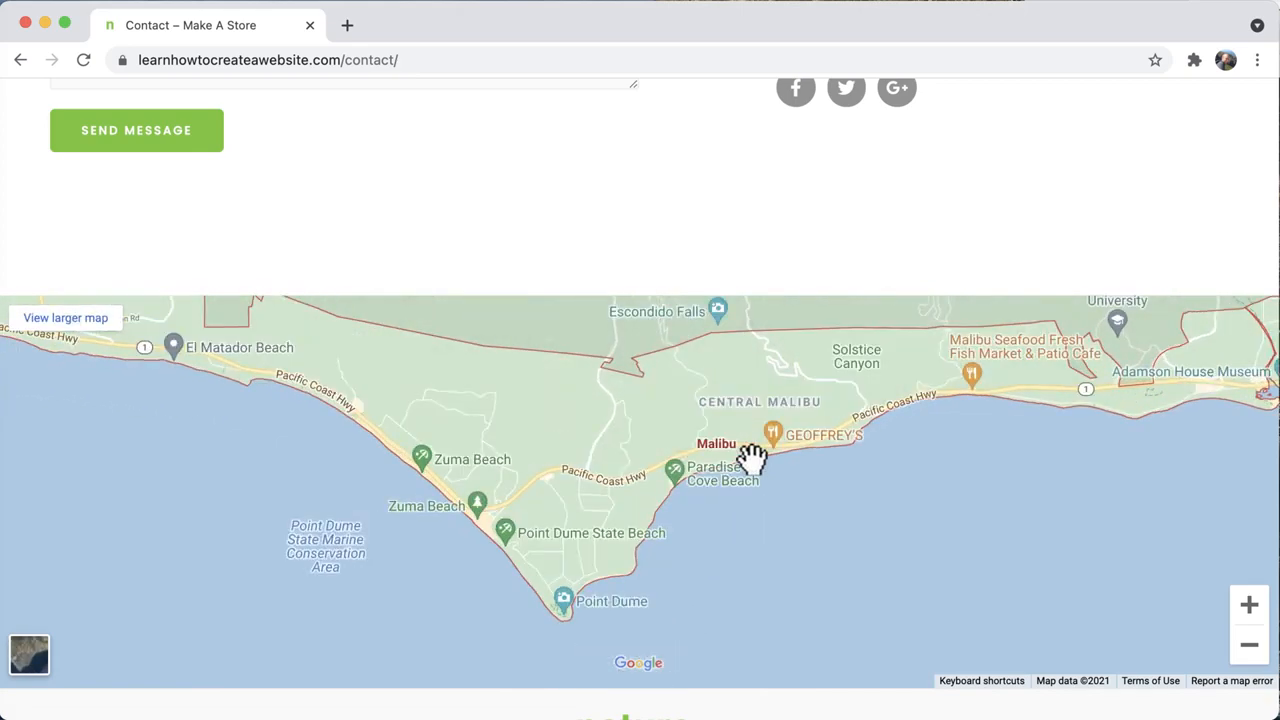
scroll(751, 458, up, 3)
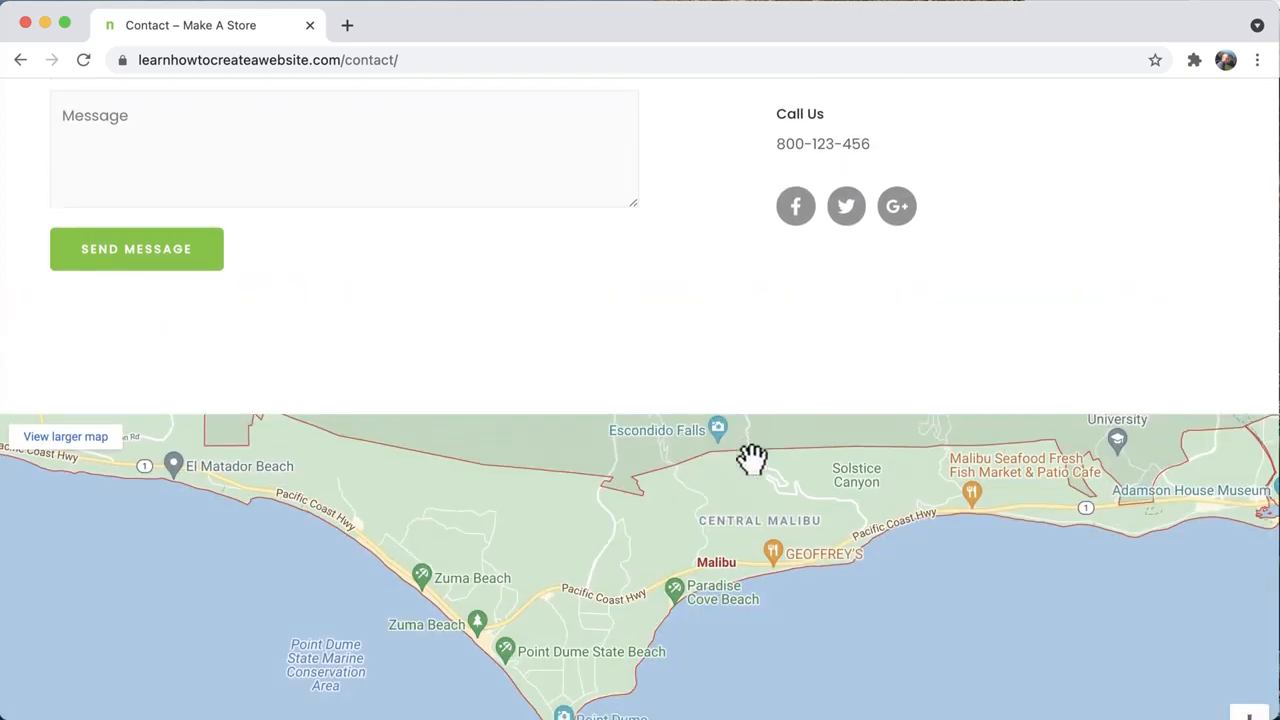
scroll(749, 457, down, 4)
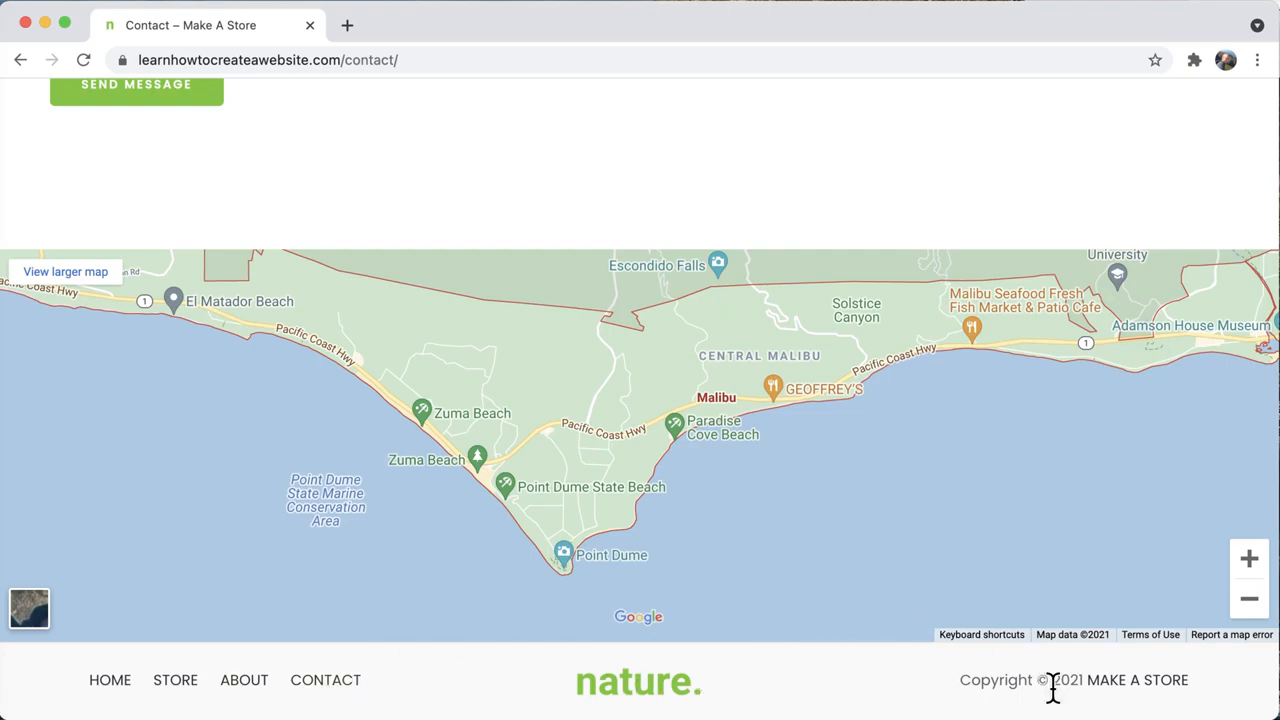
scroll(1052, 688, up, 20)
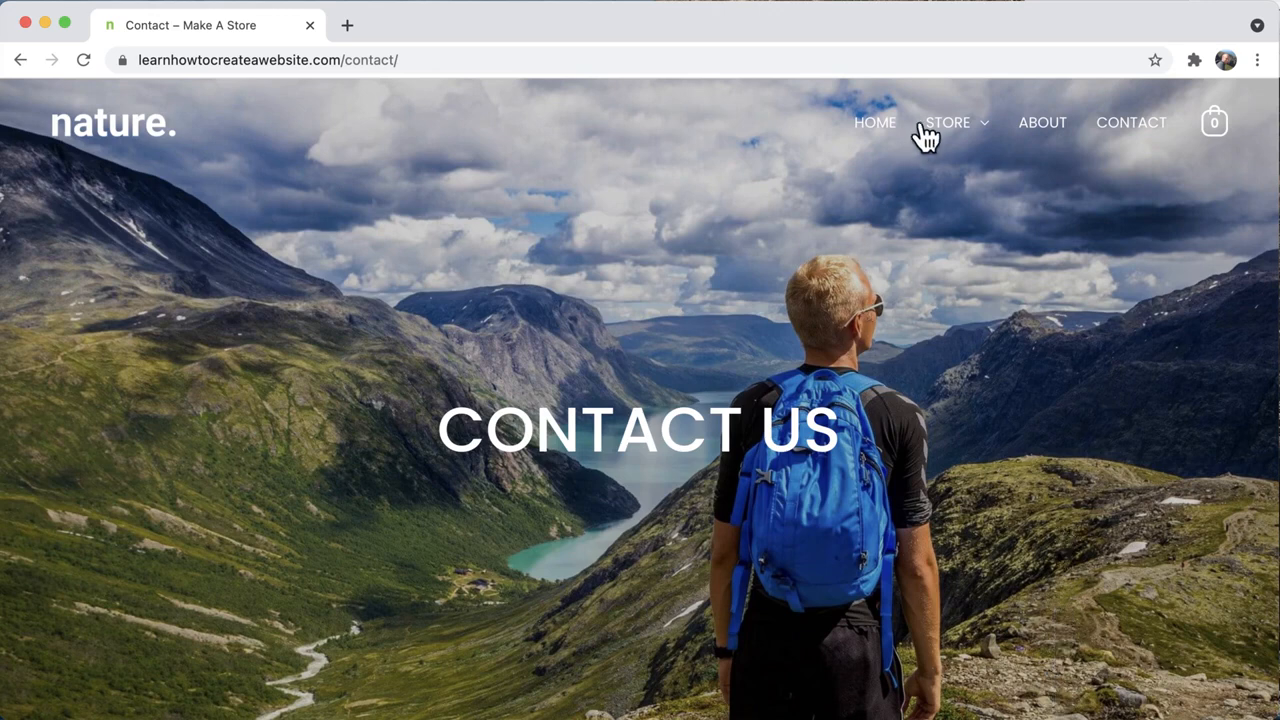
mouse_move(965, 127)
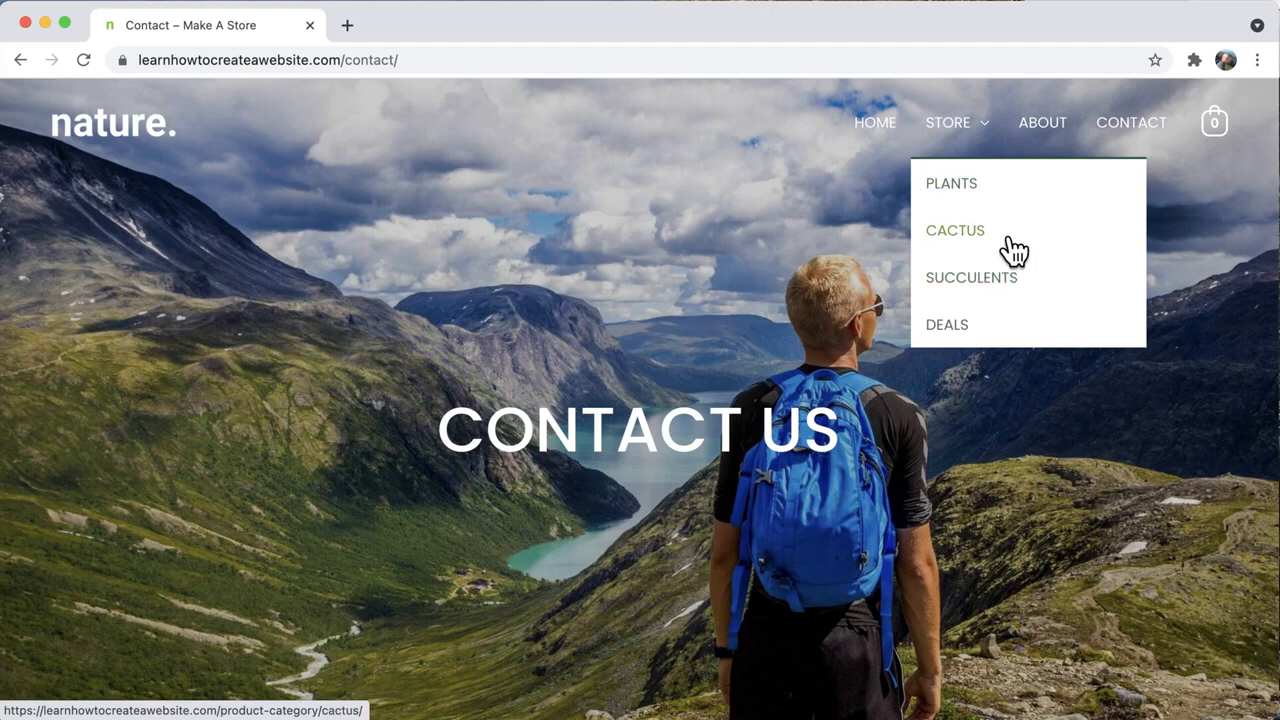
Open the Shop page and scroll through its grid of 13 plant products and back
click(953, 135)
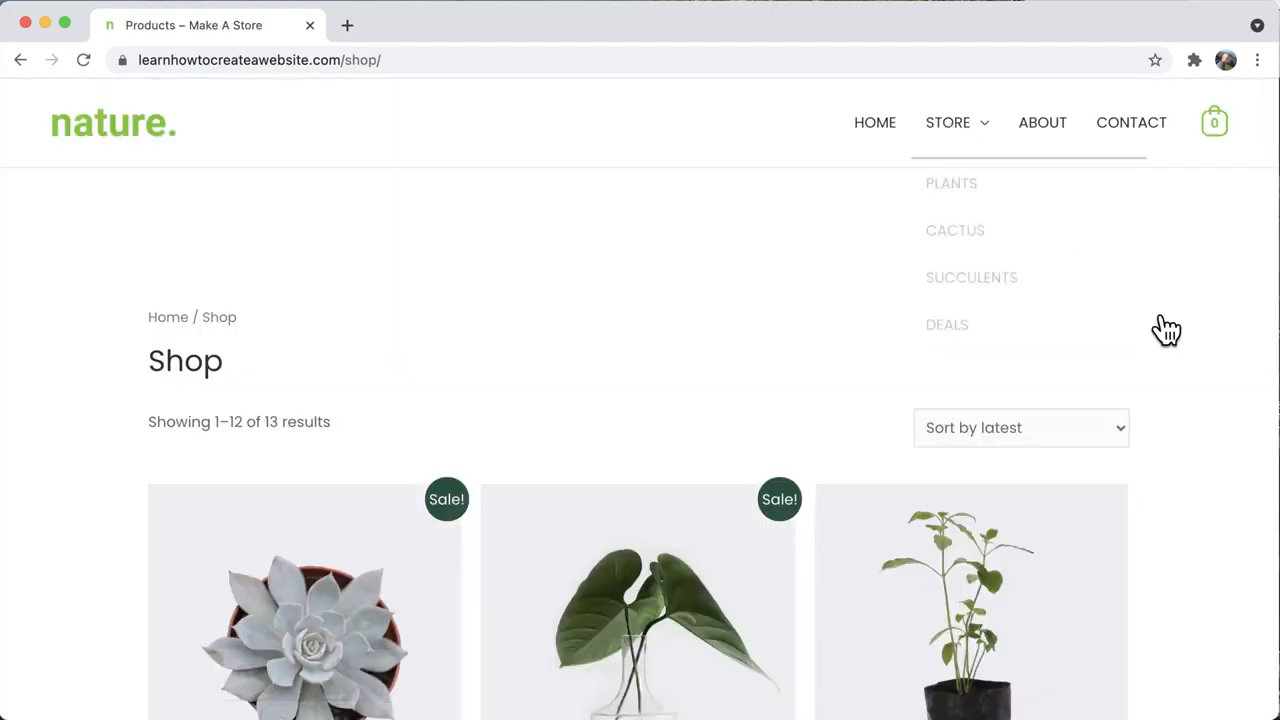
scroll(1250, 480, down, 2)
scroll(1253, 480, down, 7)
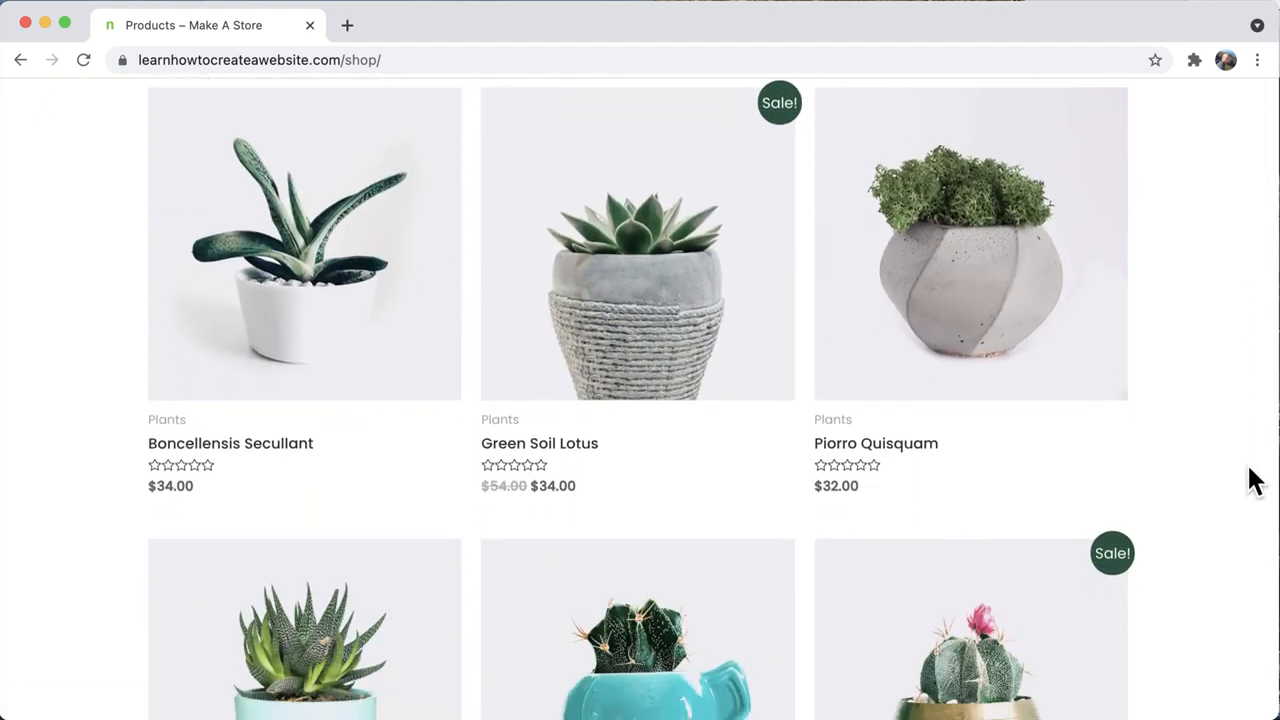
scroll(1253, 480, down, 8)
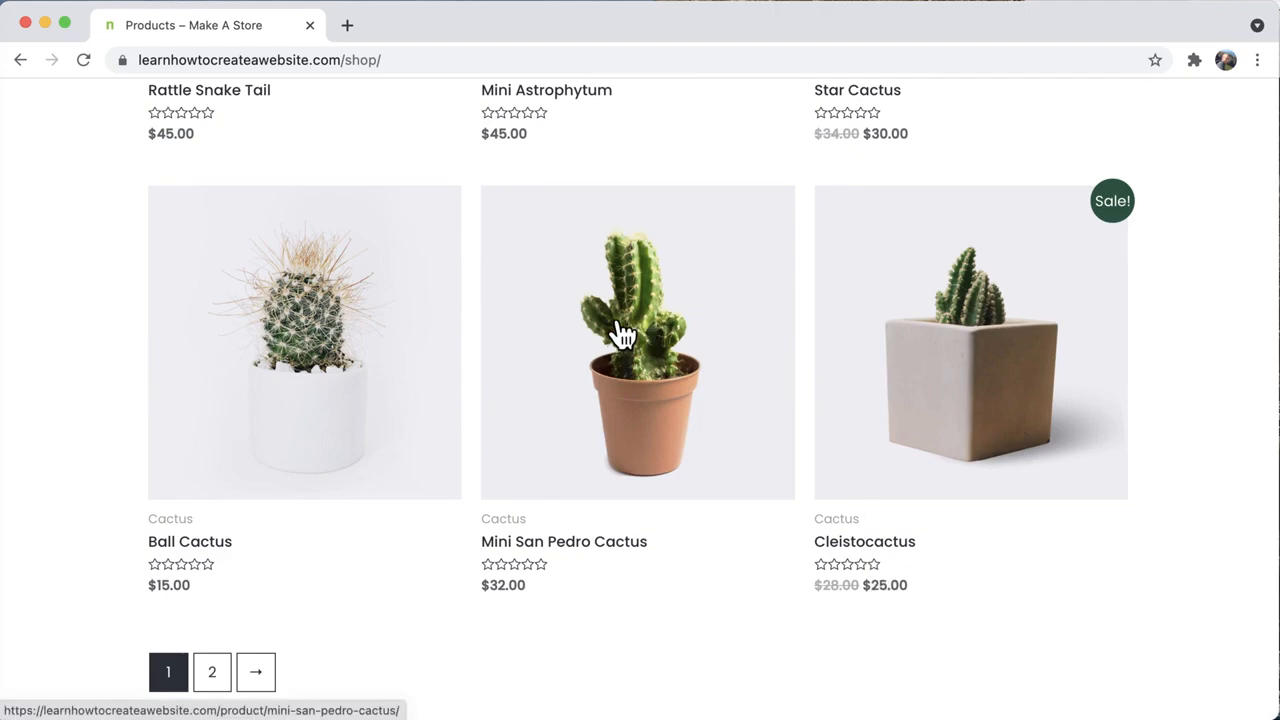
scroll(622, 335, up, 15)
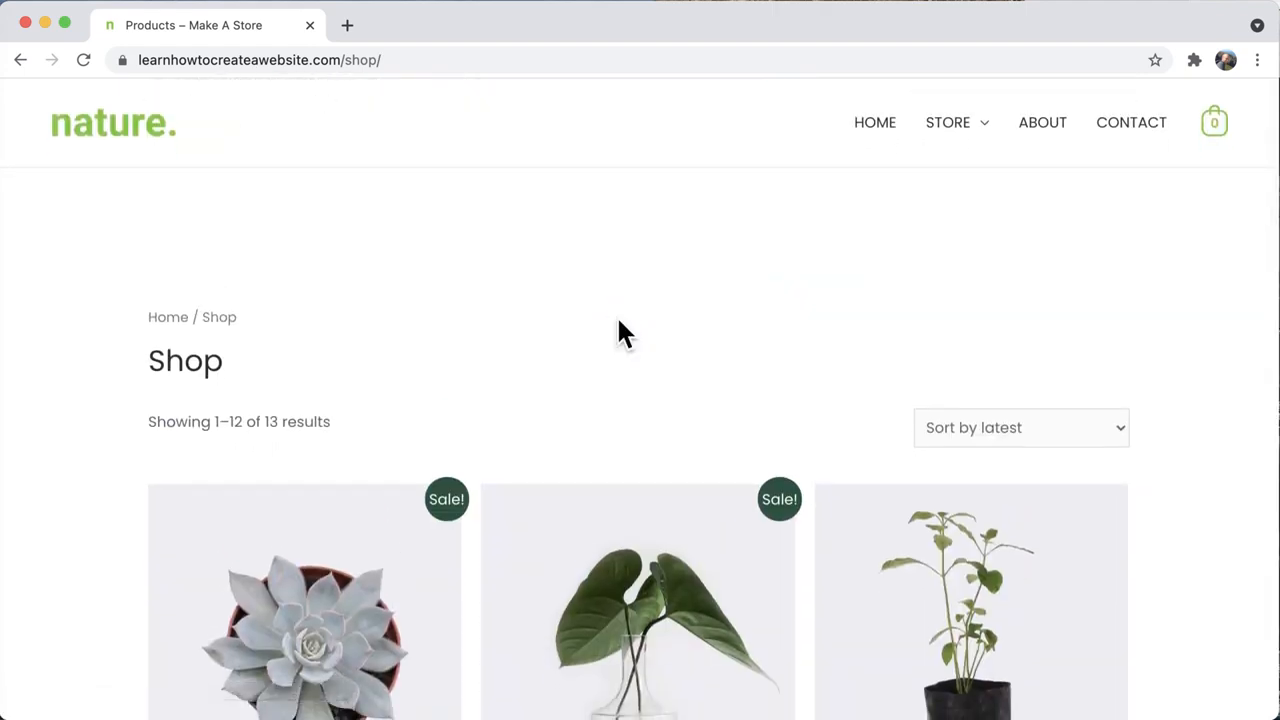
scroll(618, 322, down, 3)
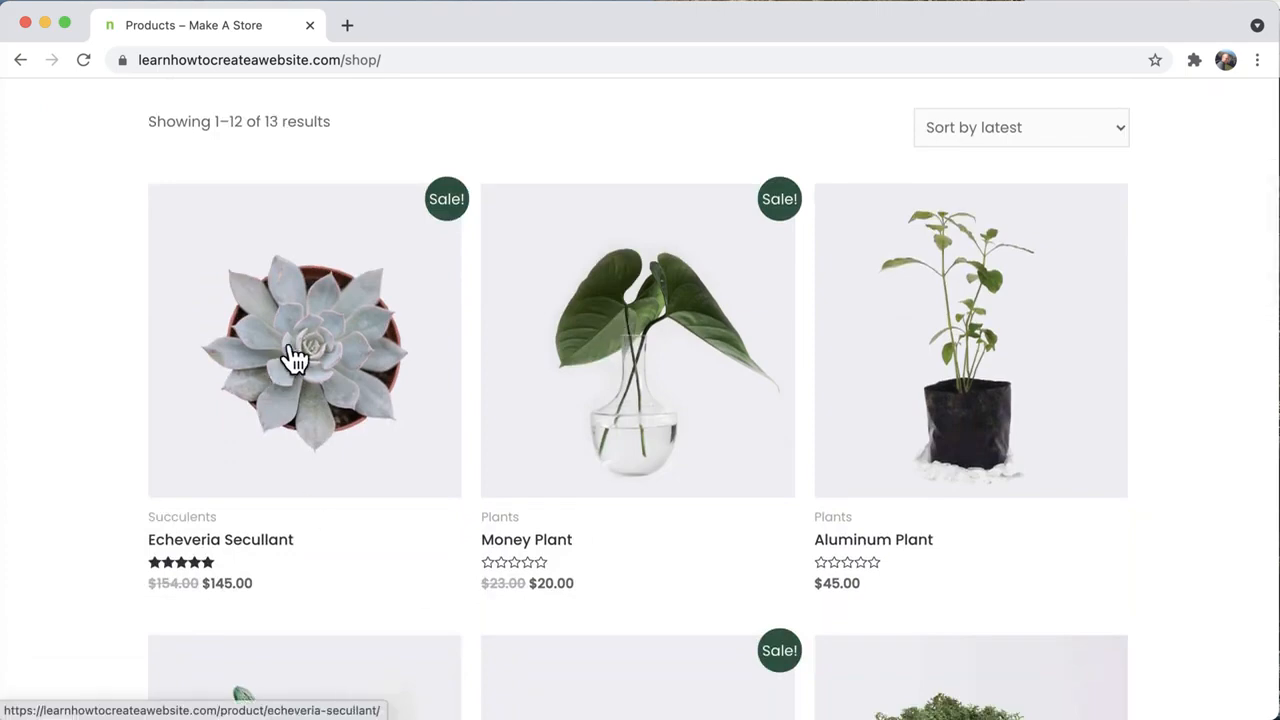
Open Echeveria Secullant, view its hand-held pot photo, add it to the cart and view the cart
click(300, 352)
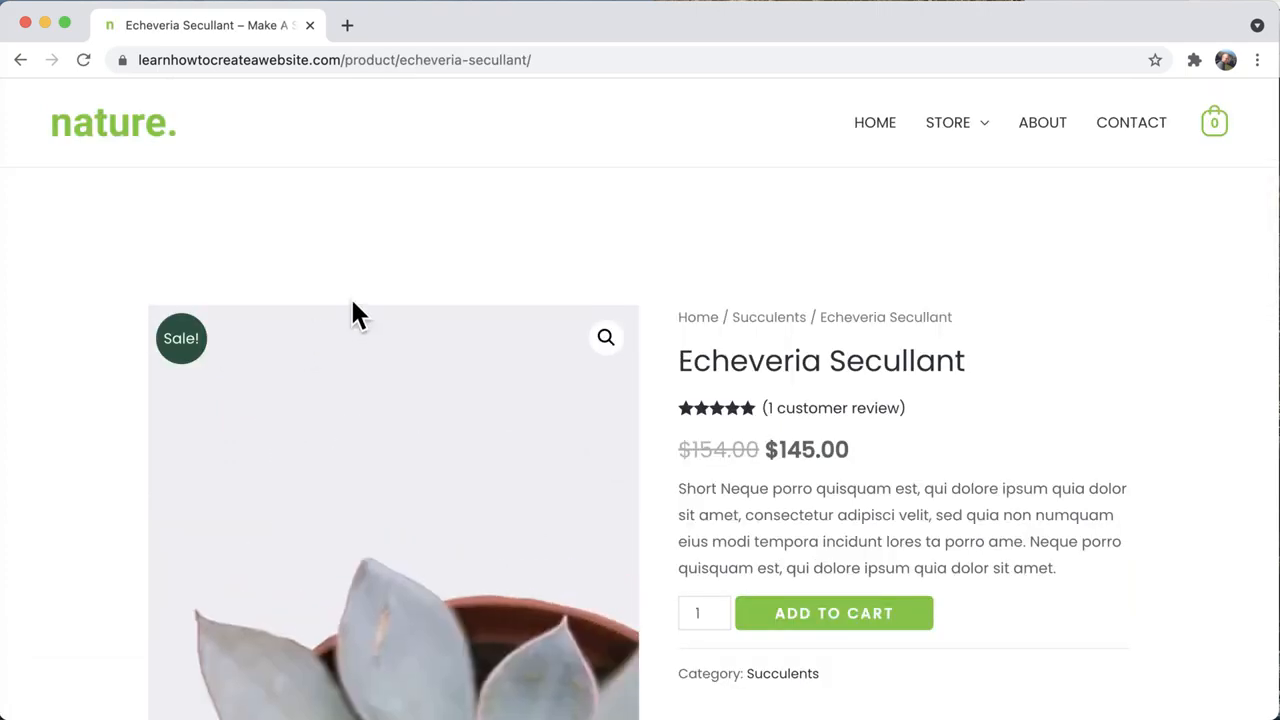
scroll(1122, 453, down, 4)
scroll(1122, 453, up, 1)
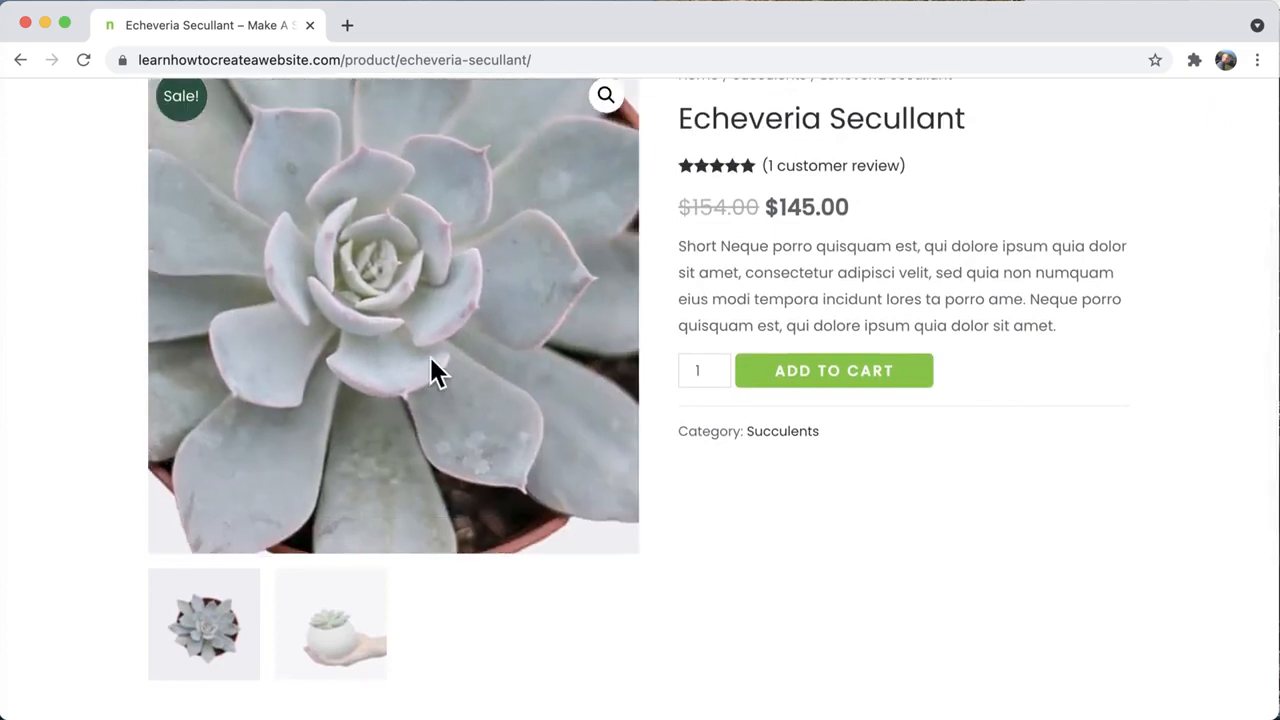
click(366, 628)
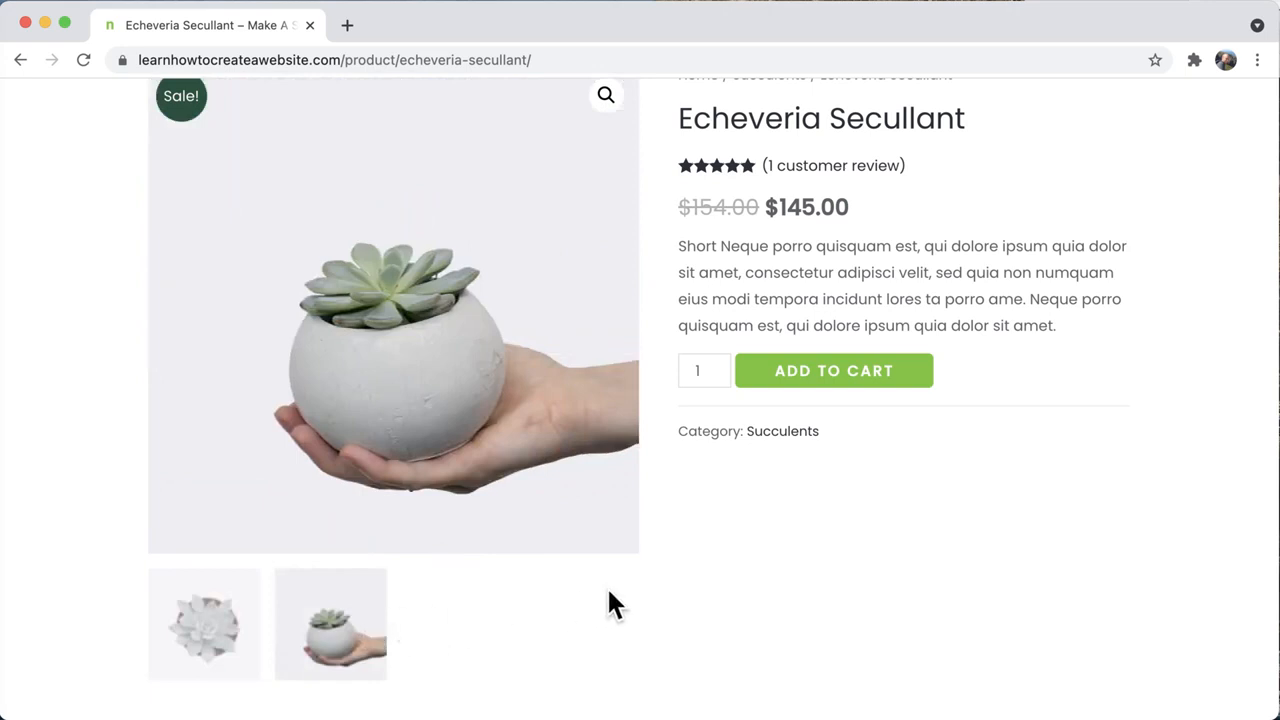
click(827, 368)
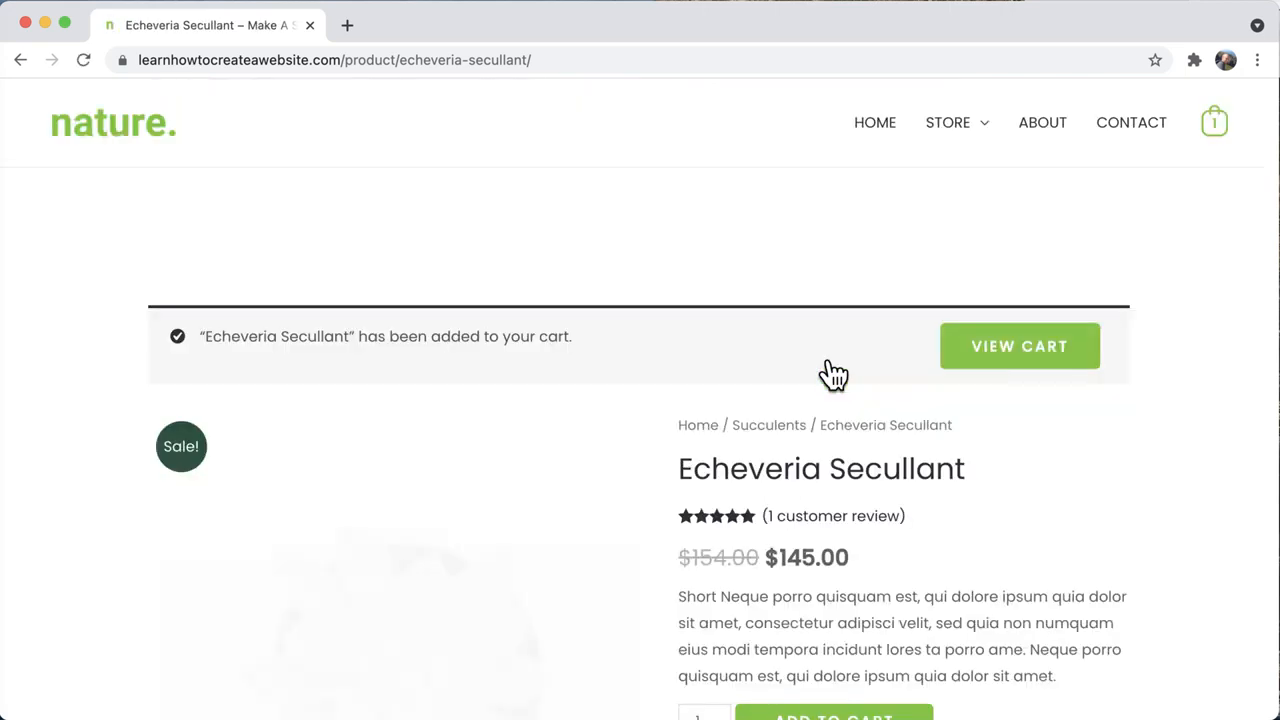
mouse_move(1220, 128)
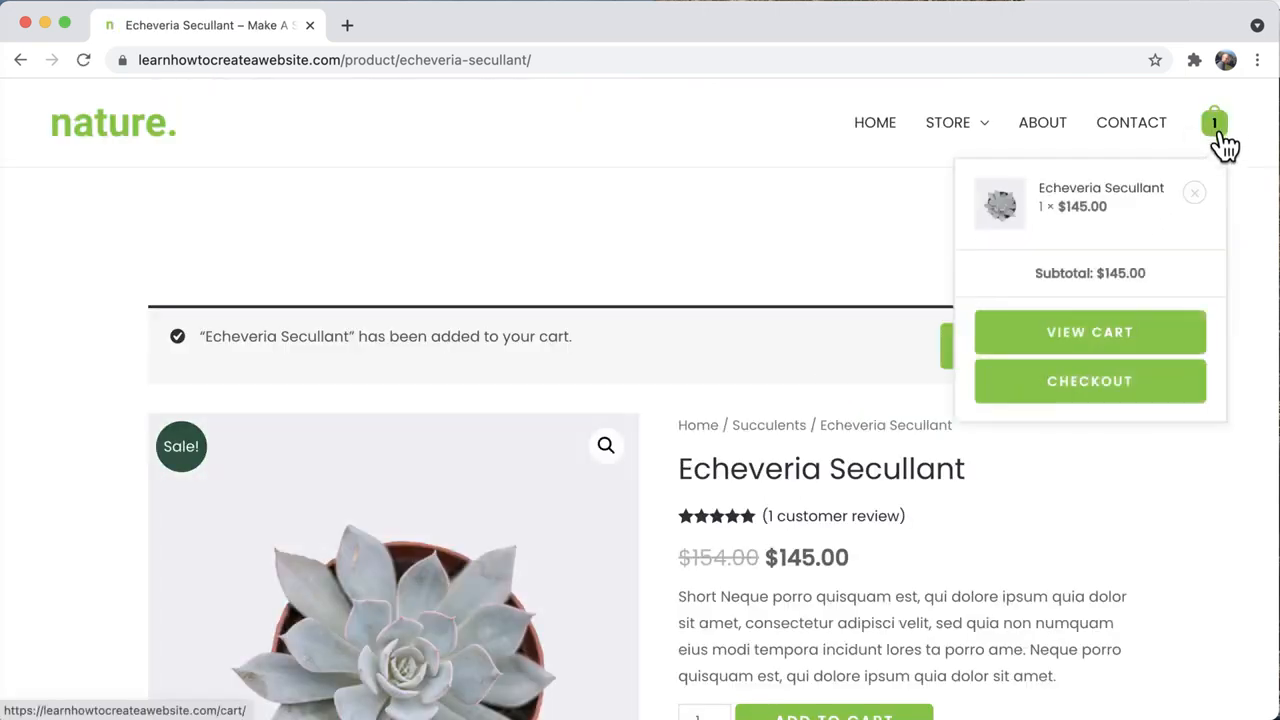
click(1107, 343)
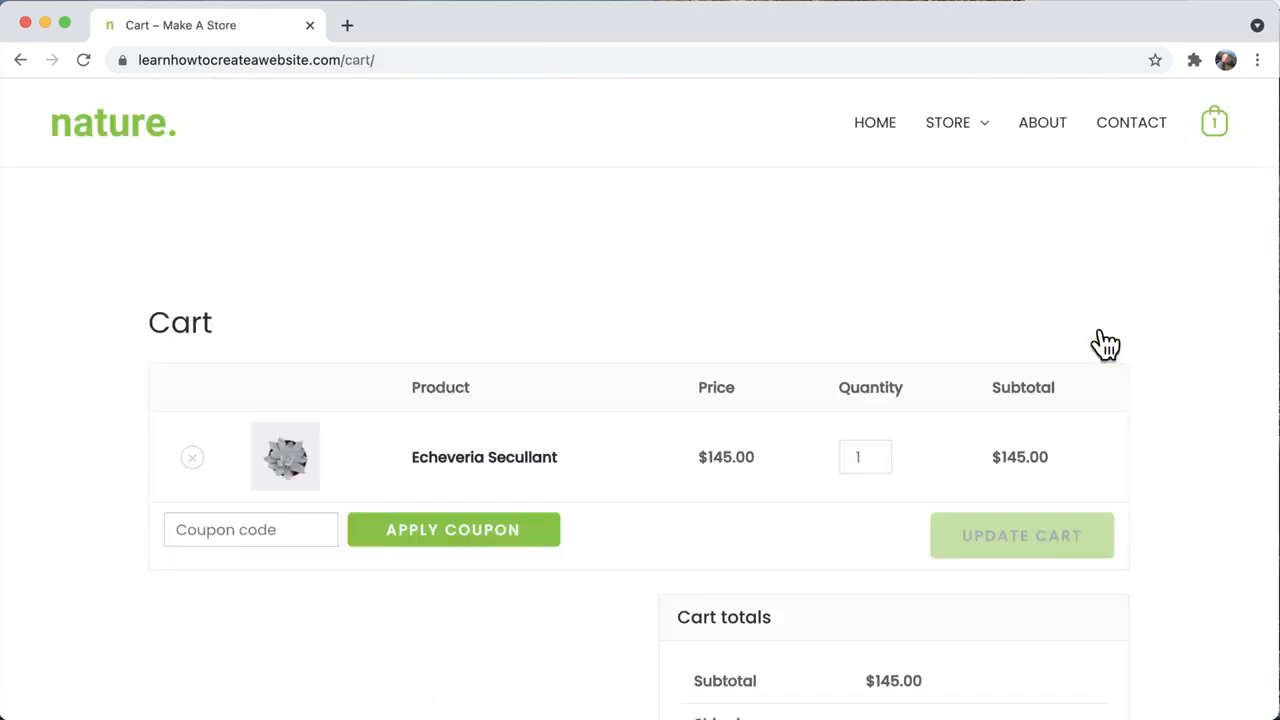
Check out the Echeveria order ($152.00 with $7.00 flat-rate shipping), try placing it, then return home
scroll(1105, 343, down, 2)
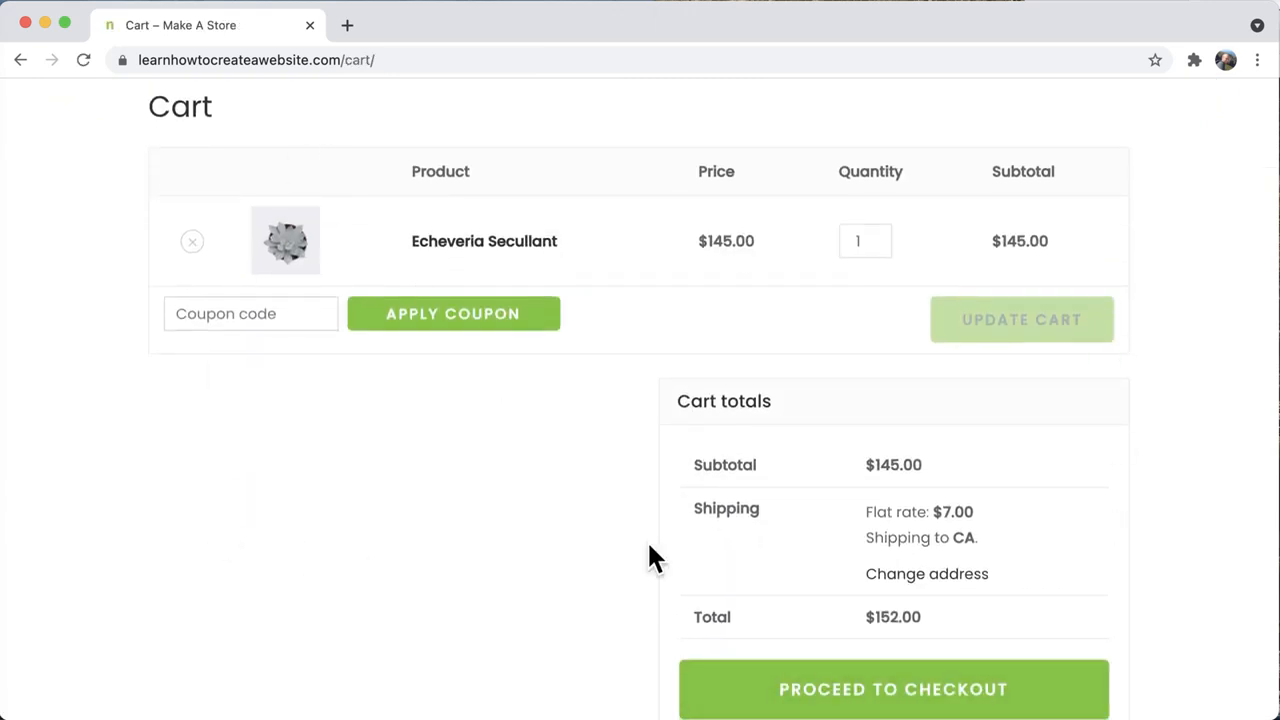
scroll(854, 640, down, 1)
click(867, 650)
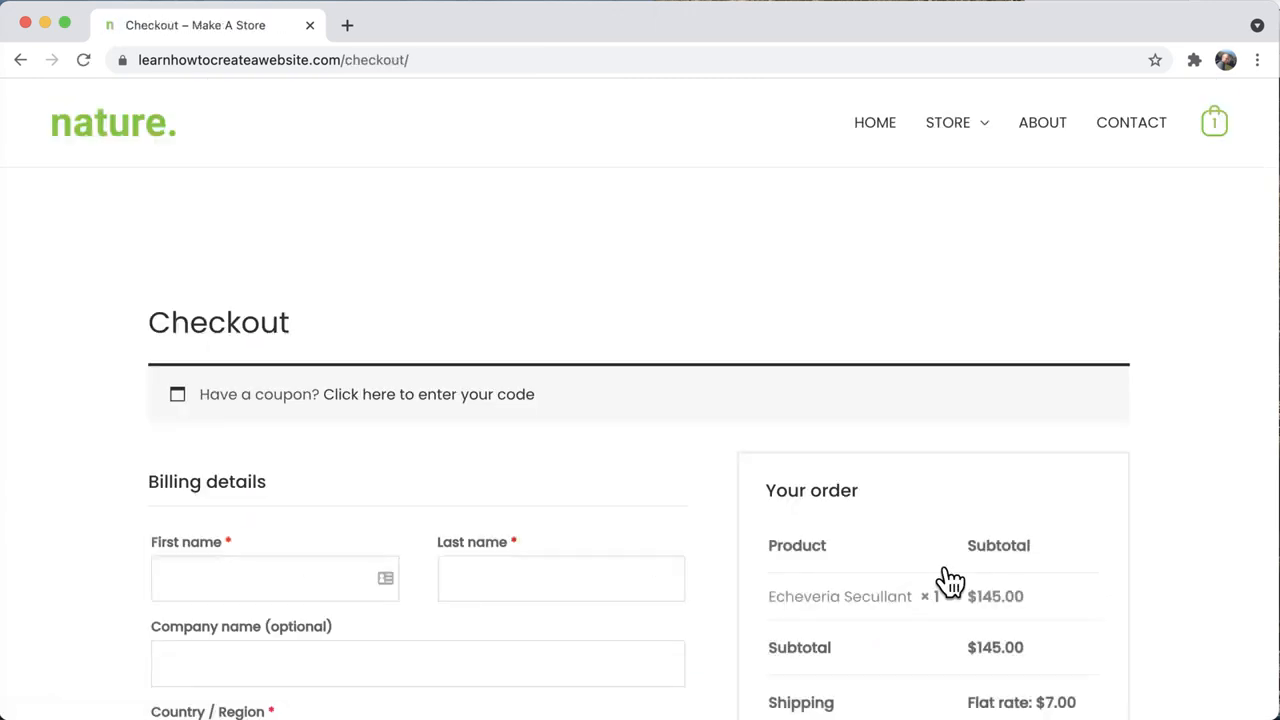
scroll(943, 580, down, 4)
scroll(517, 329, down, 7)
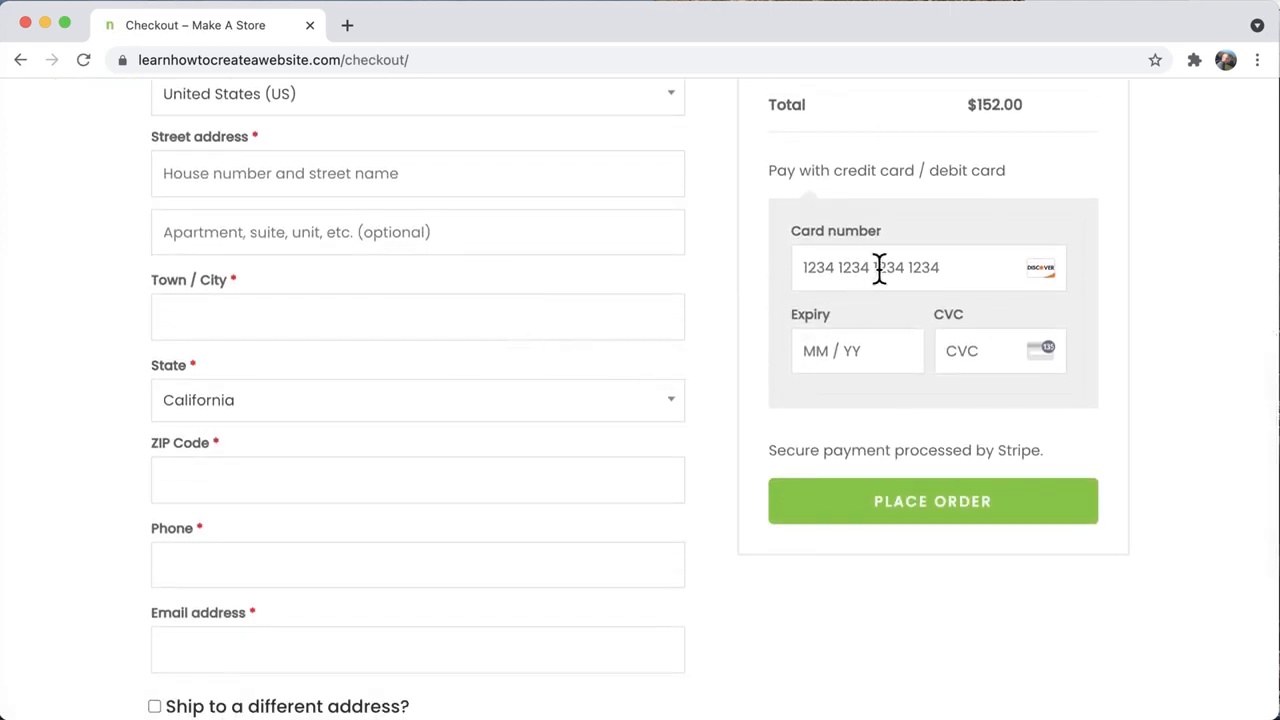
click(975, 520)
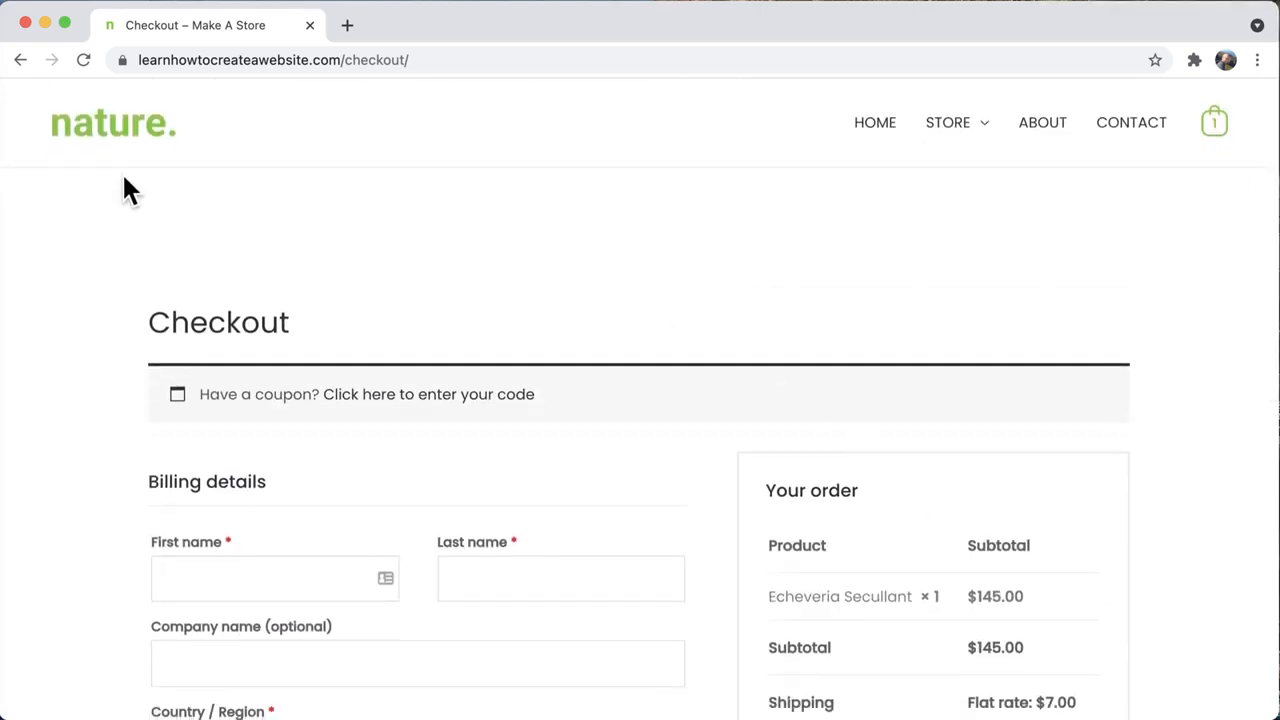
click(97, 128)
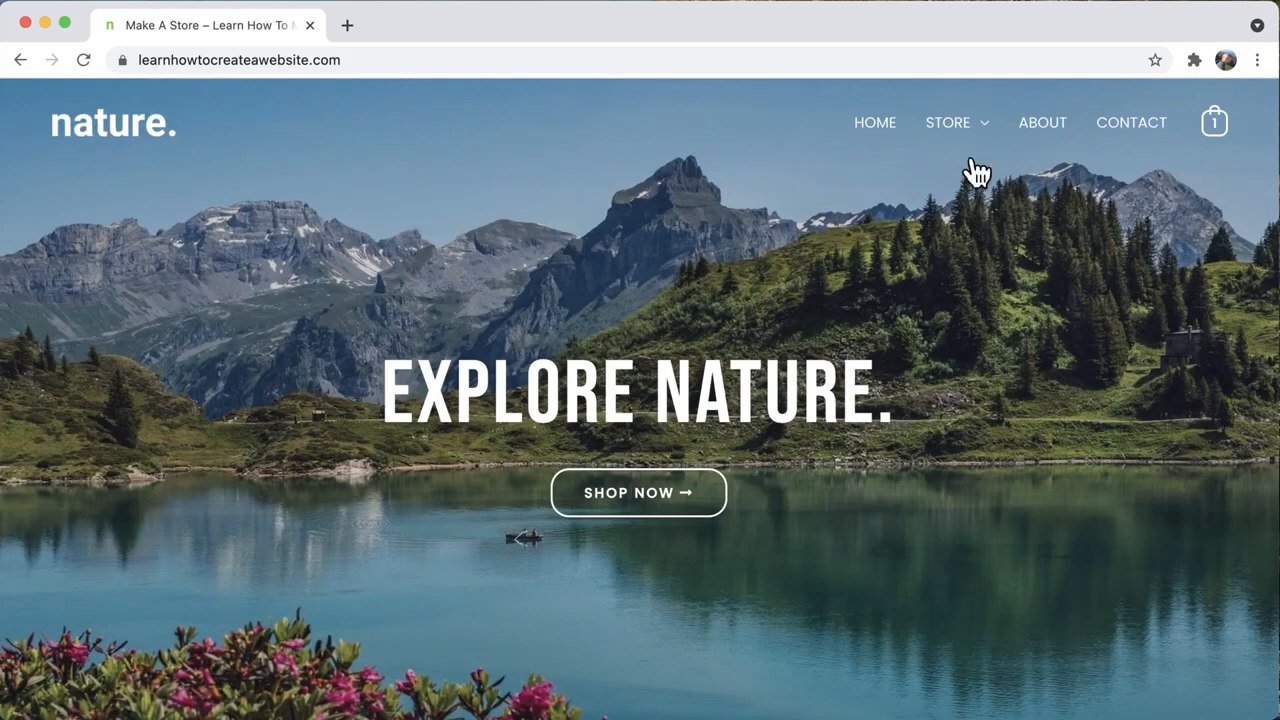
Narrow the browser to phone width and scroll through the home page's mobile layout
drag(1274, 249, 491, 255)
scroll(391, 305, down, 2)
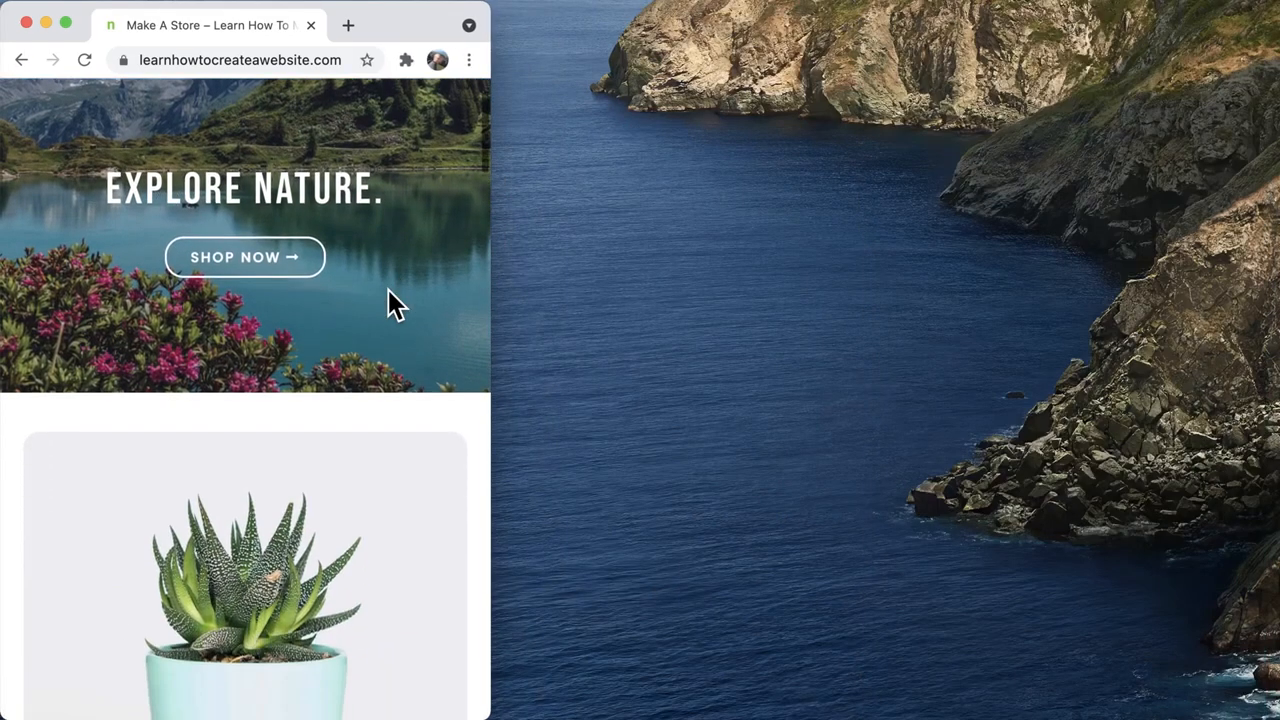
scroll(388, 290, down, 10)
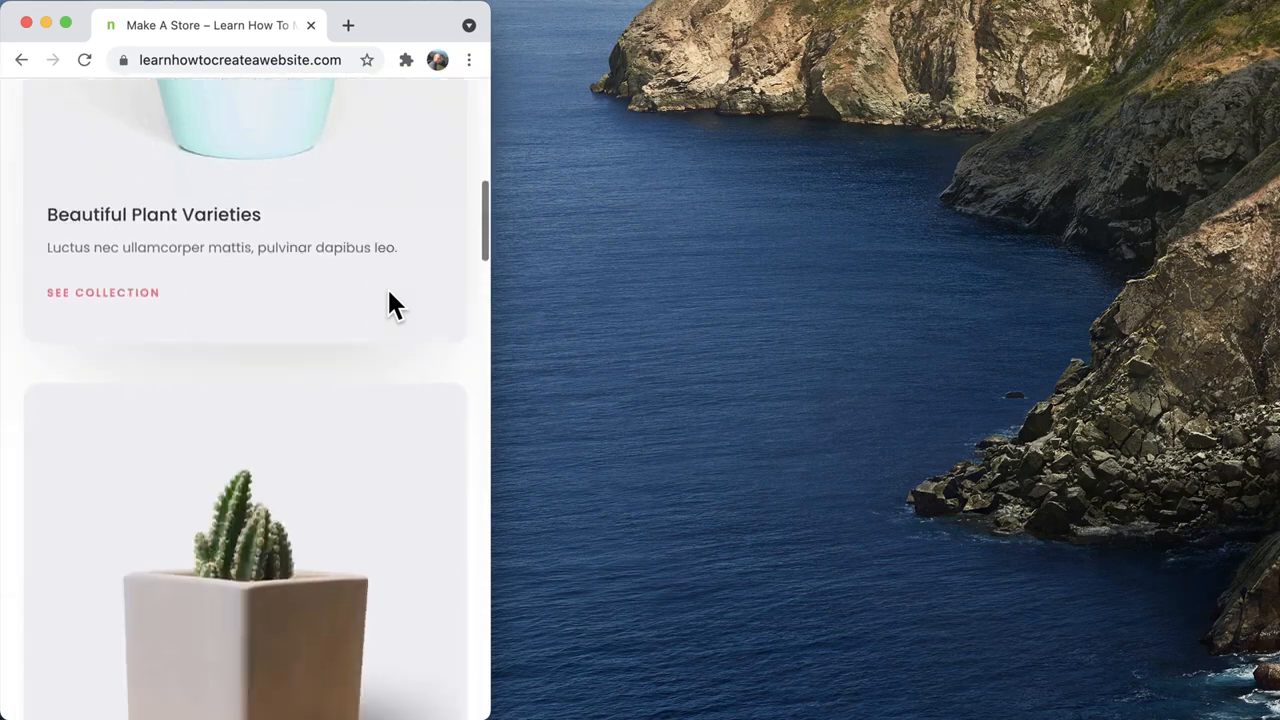
scroll(390, 300, down, 20)
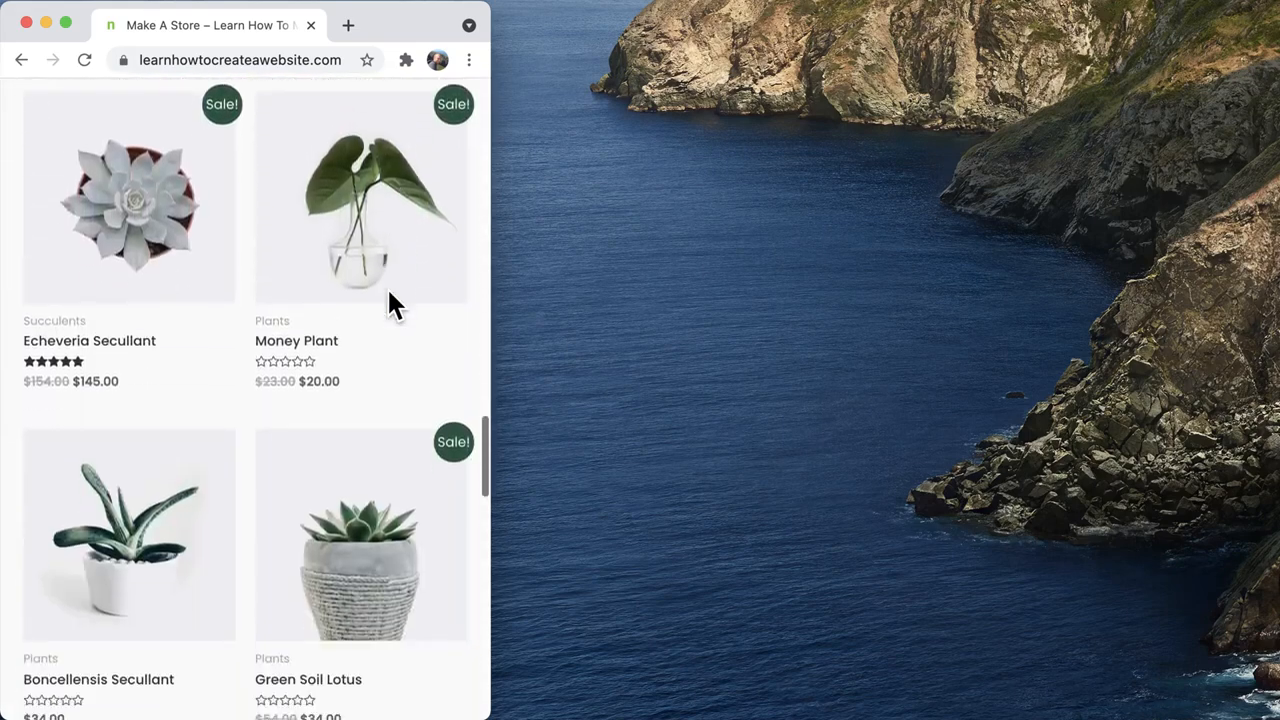
scroll(388, 291, down, 5)
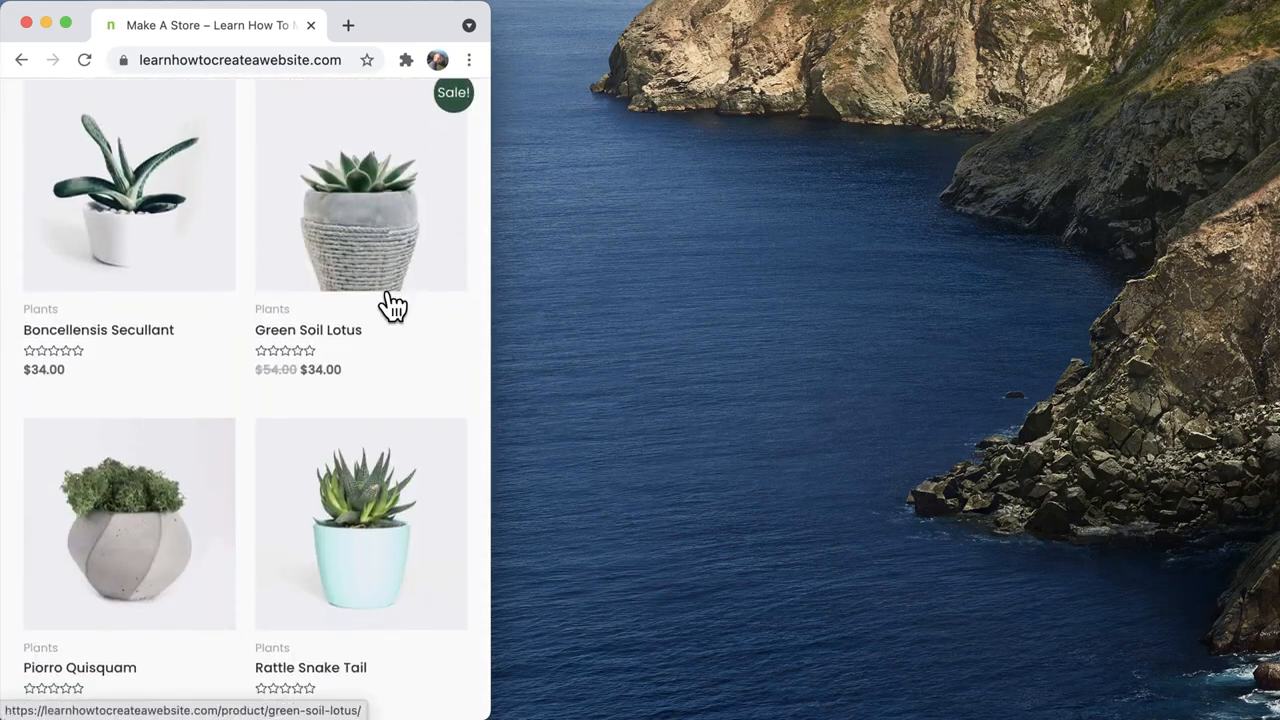
scroll(390, 305, down, 10)
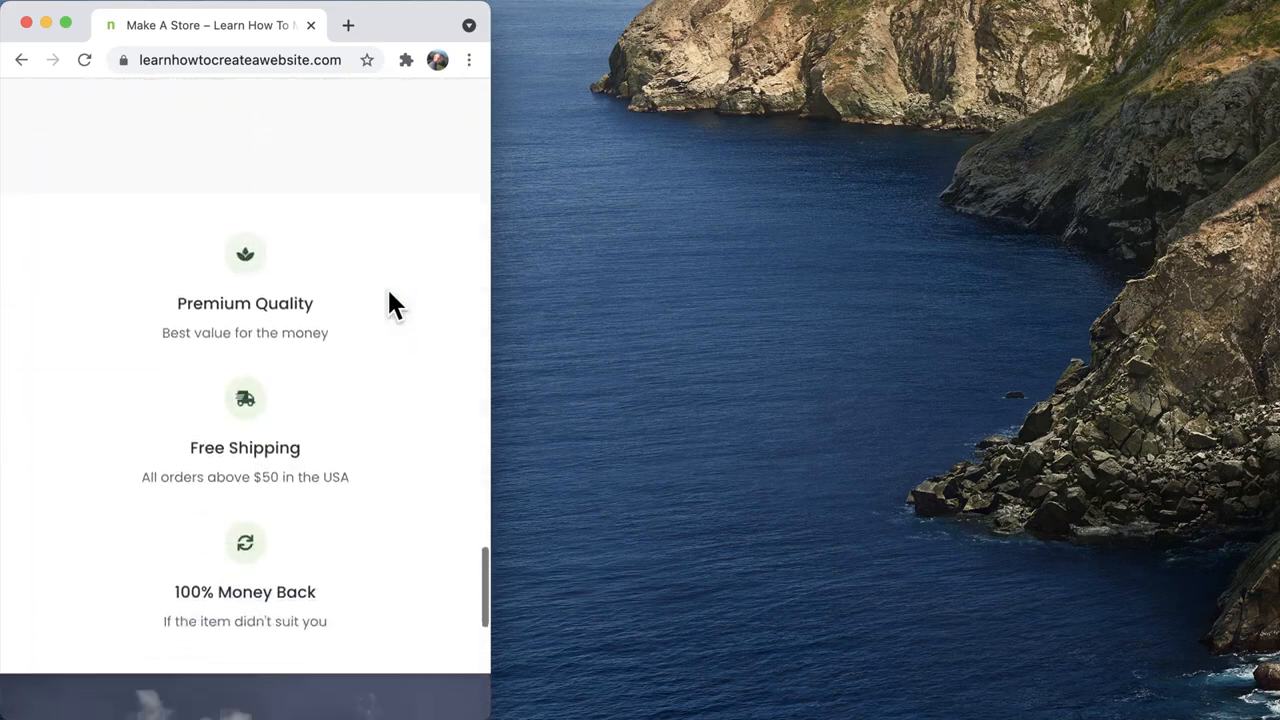
scroll(390, 293, down, 8)
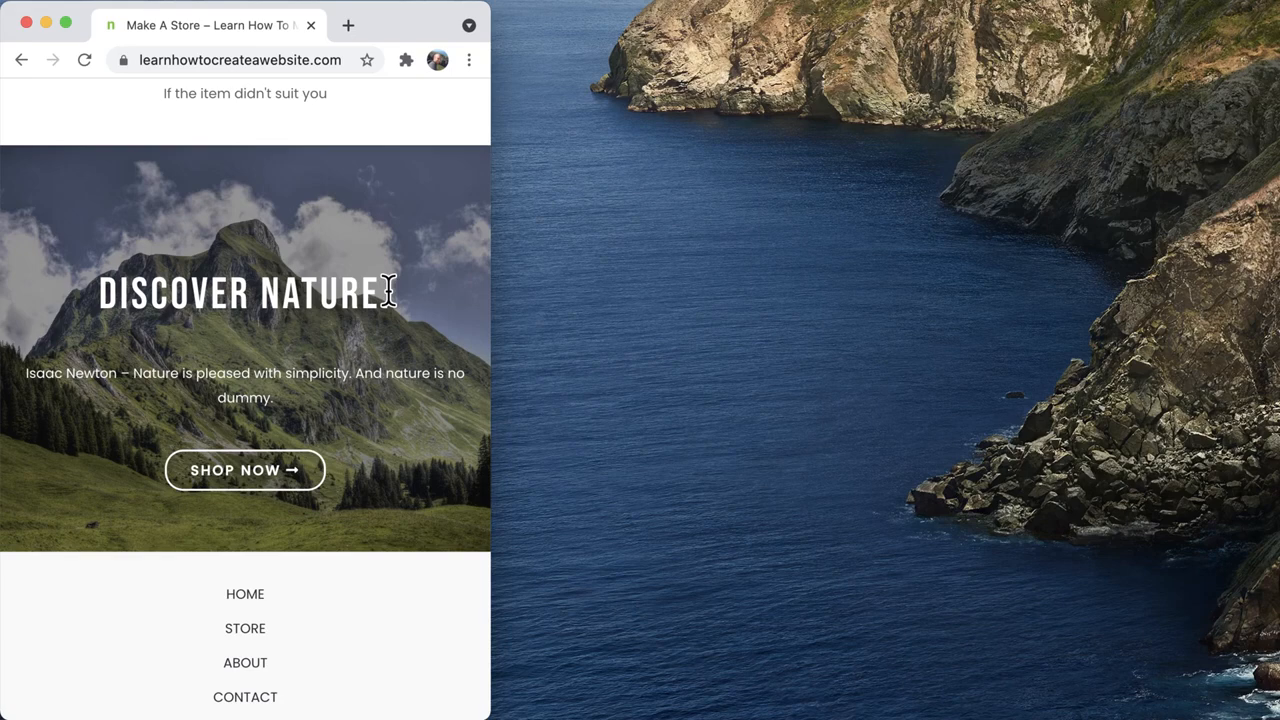
scroll(389, 292, up, 18)
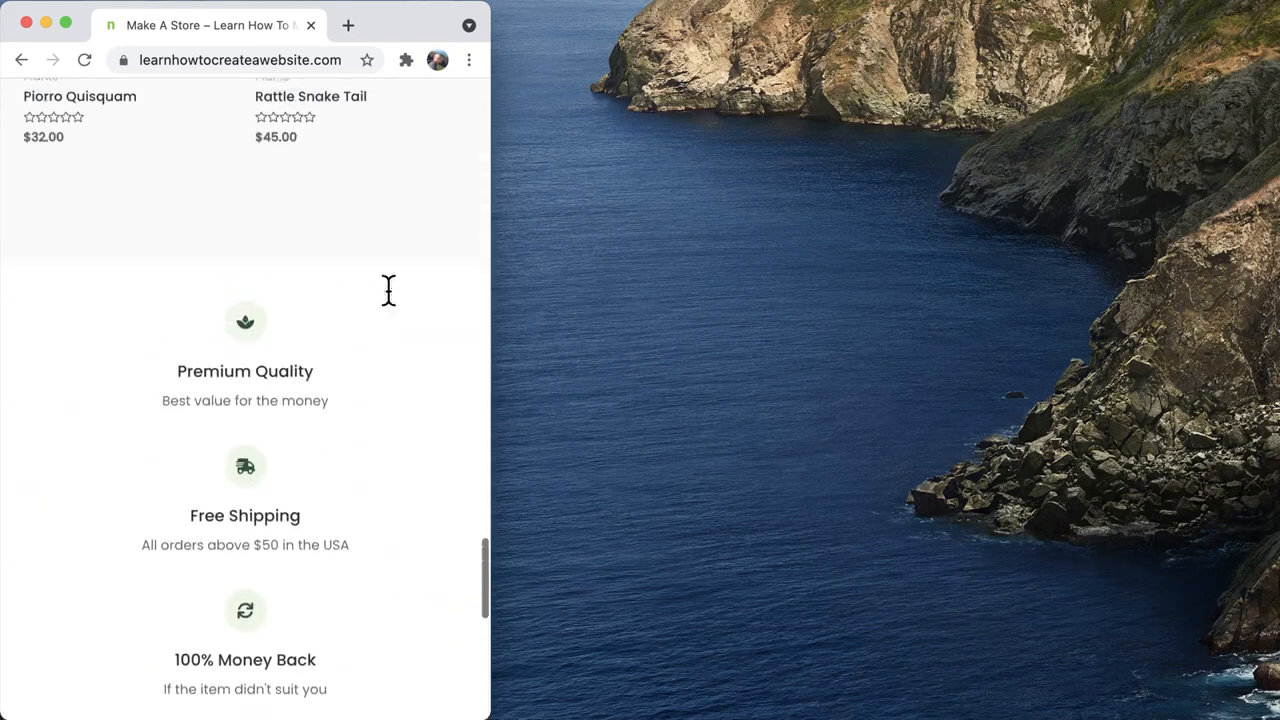
scroll(389, 292, up, 20)
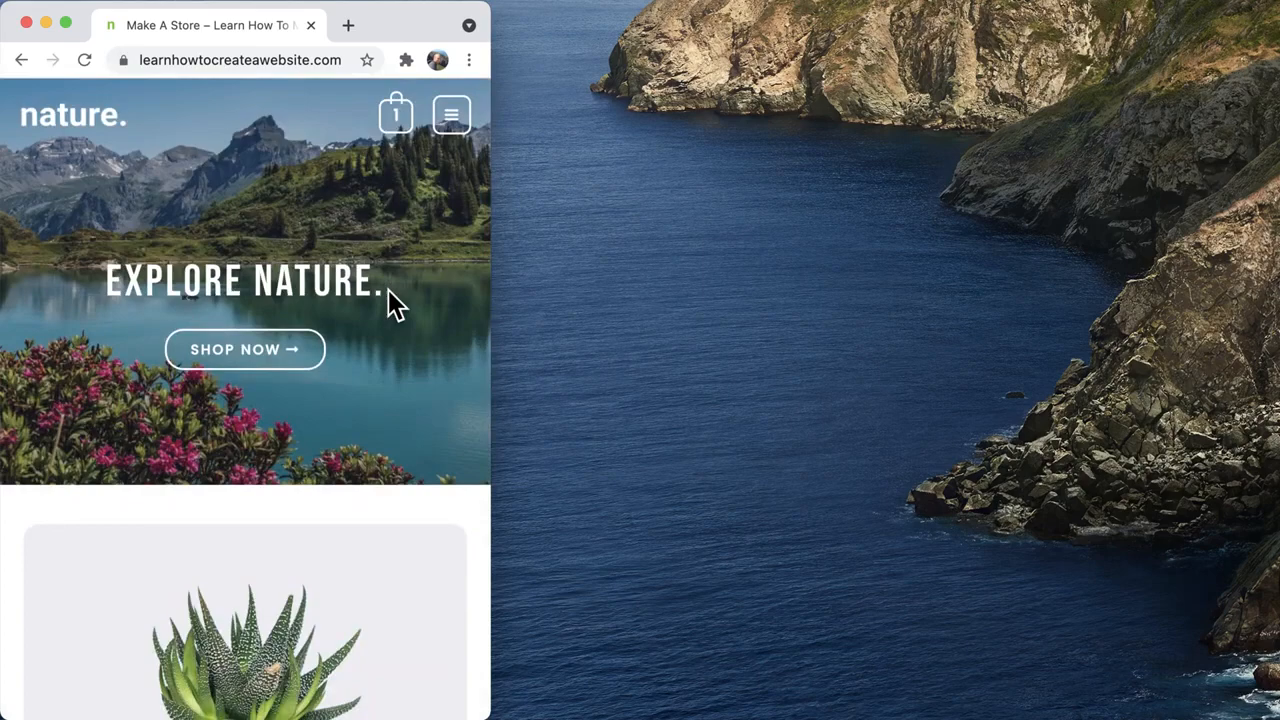
scroll(389, 300, down, 2)
scroll(389, 300, up, 2)
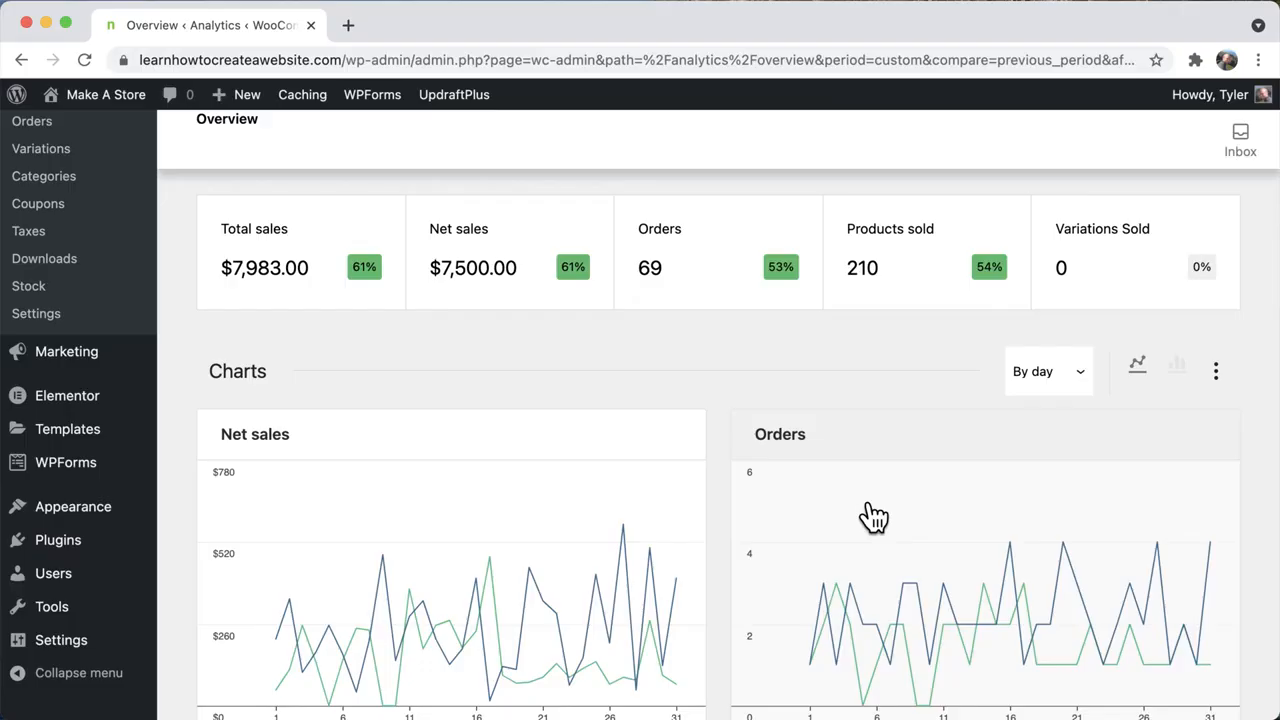
mouse_move(866, 517)
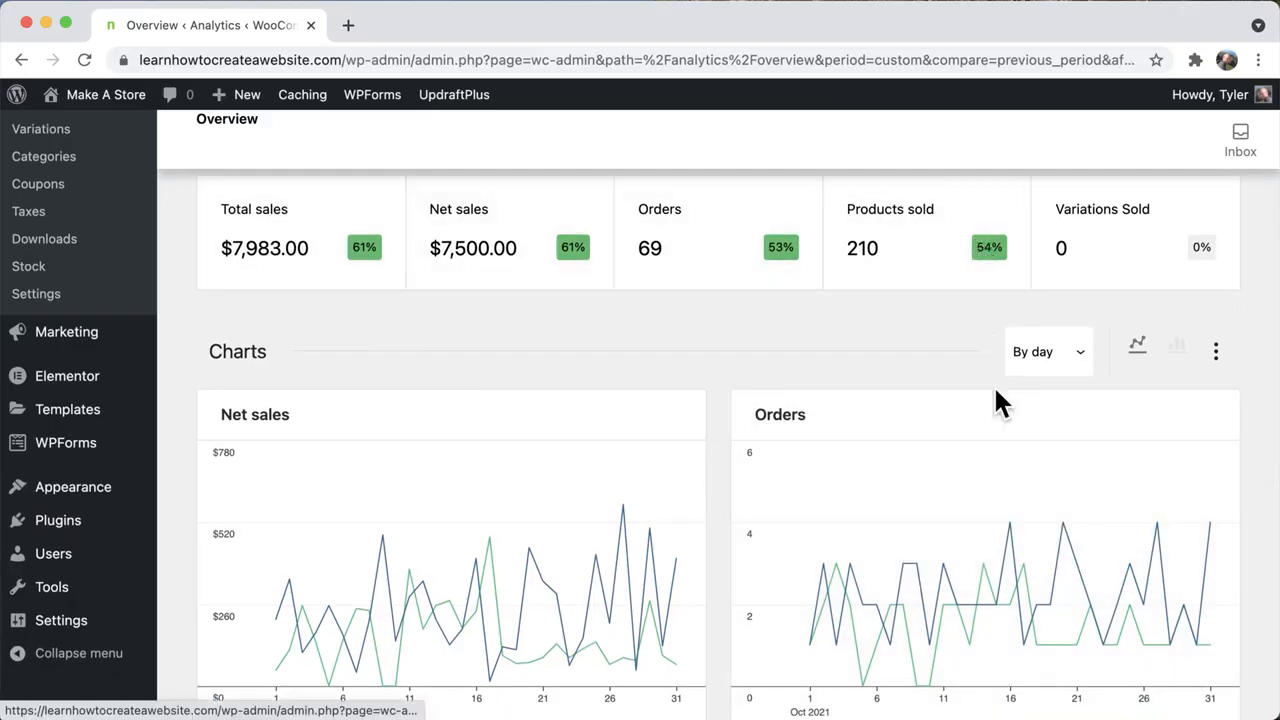
mouse_move(985, 524)
mouse_move(468, 520)
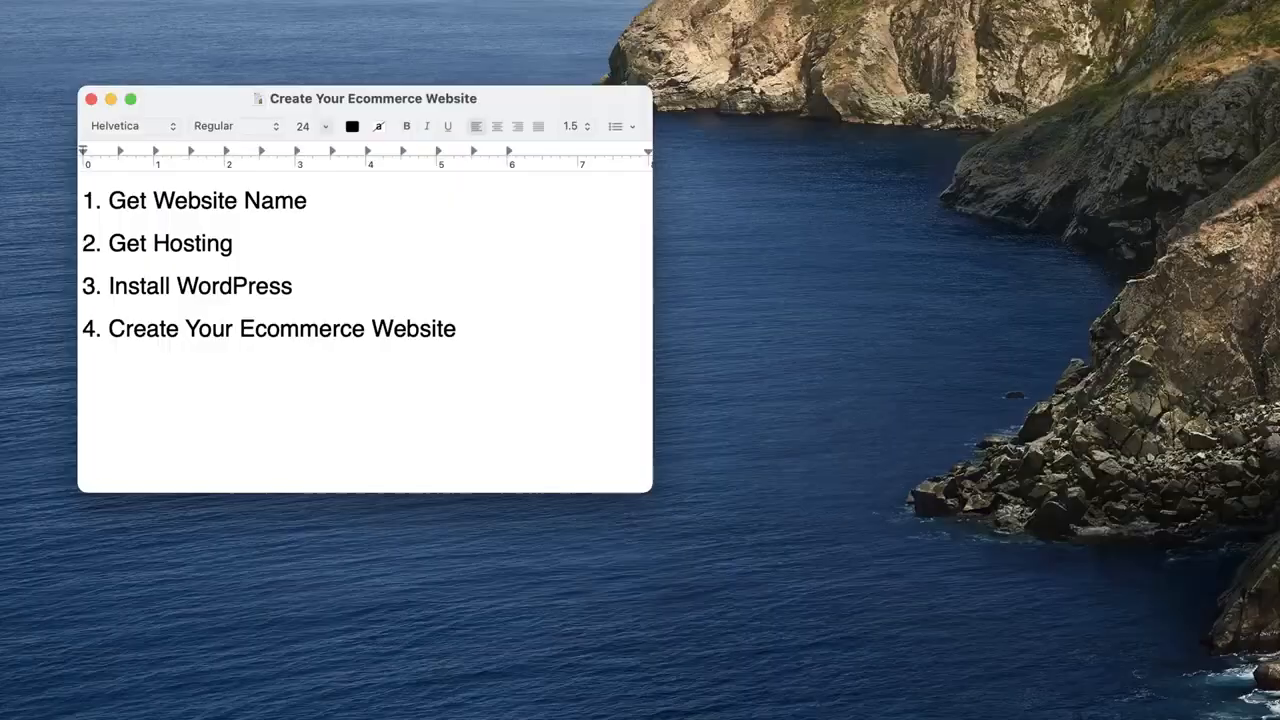
triple_click(178, 197)
click(318, 198)
drag(318, 199, 58, 199)
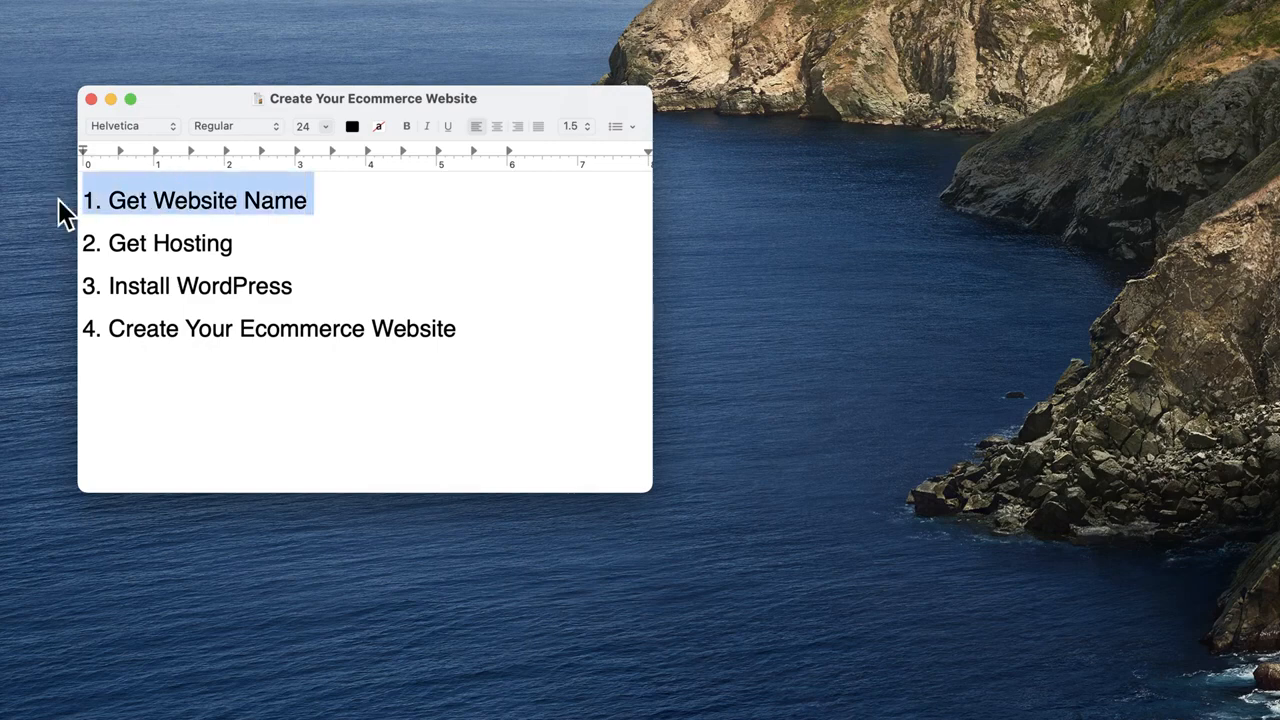
triple_click(286, 241)
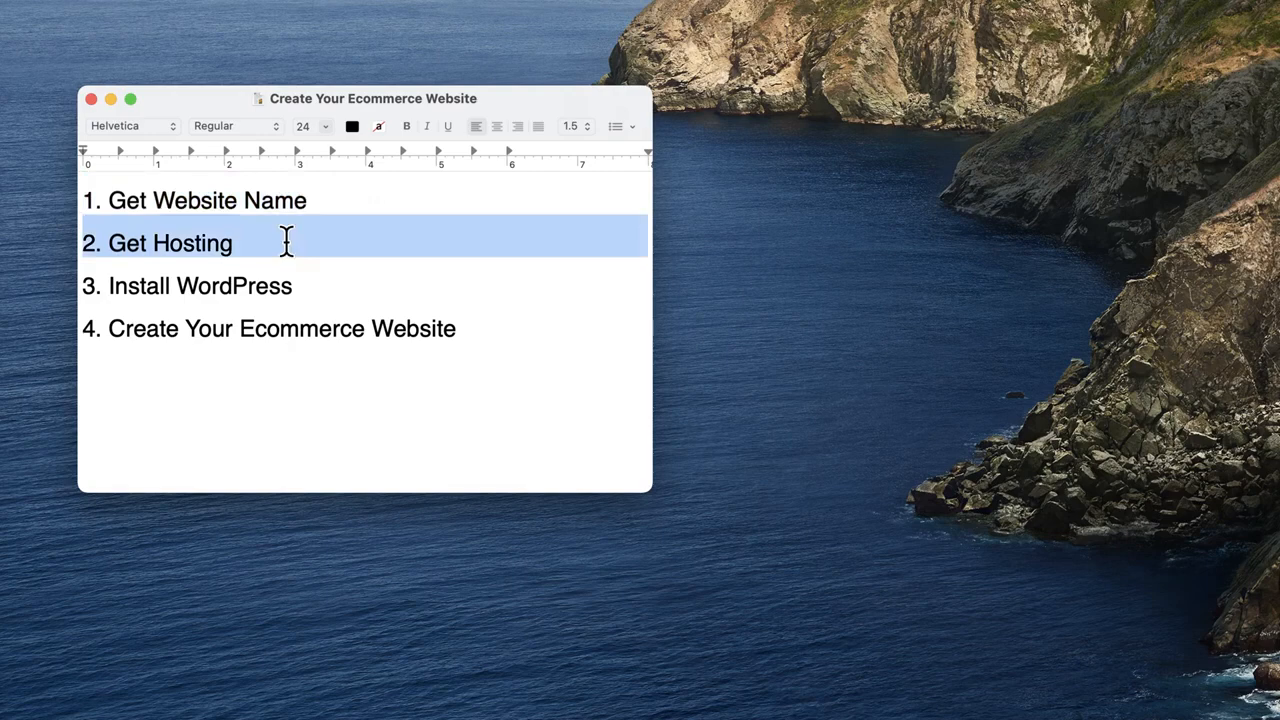
click(286, 241)
drag(249, 241, 59, 250)
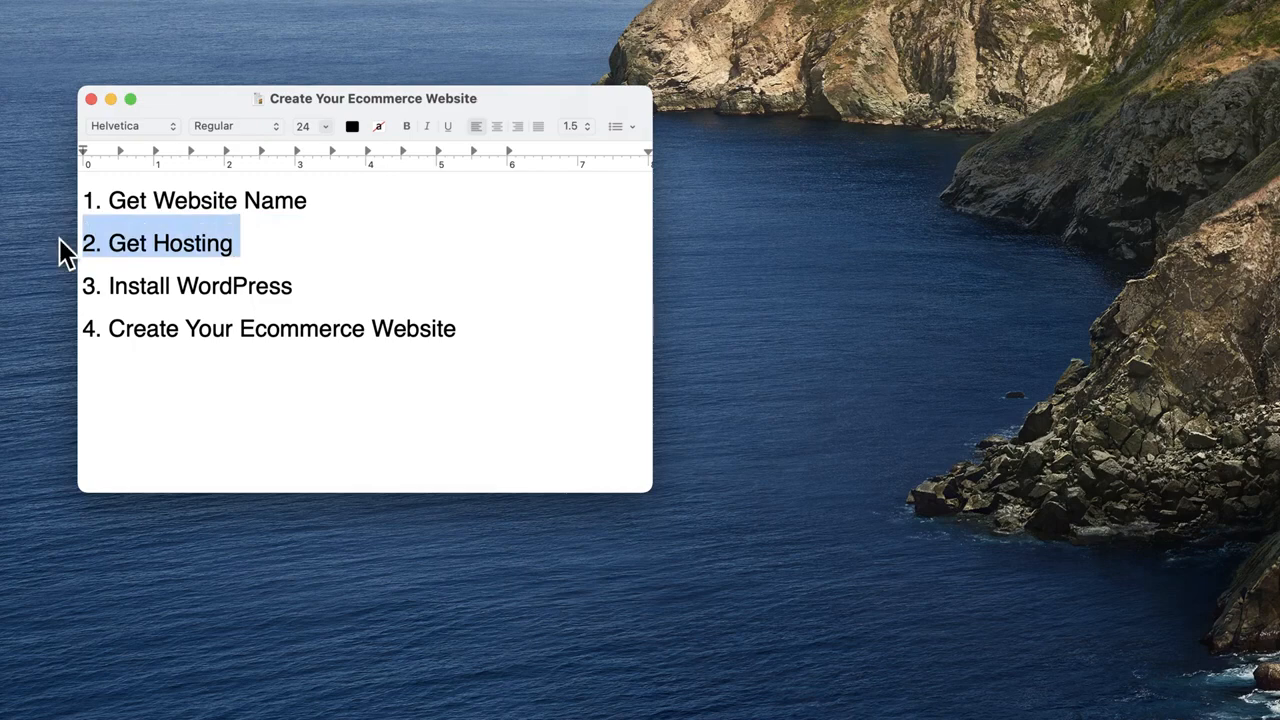
triple_click(253, 200)
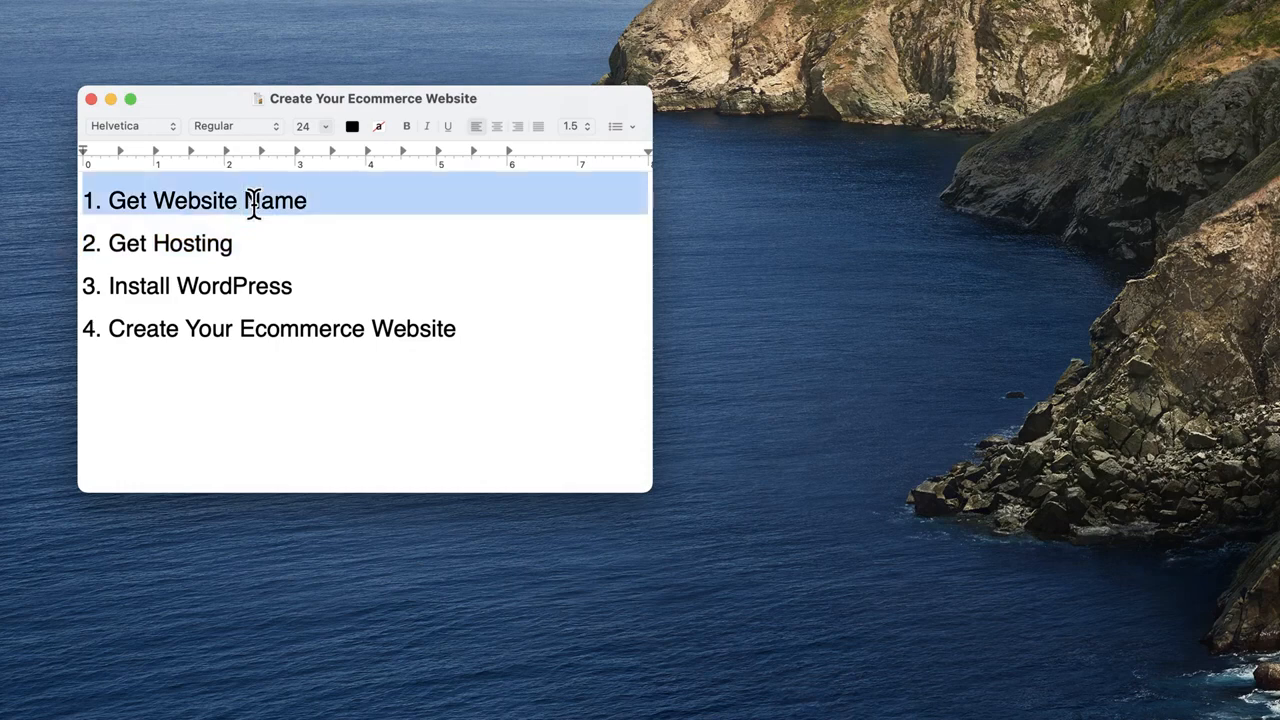
triple_click(204, 243)
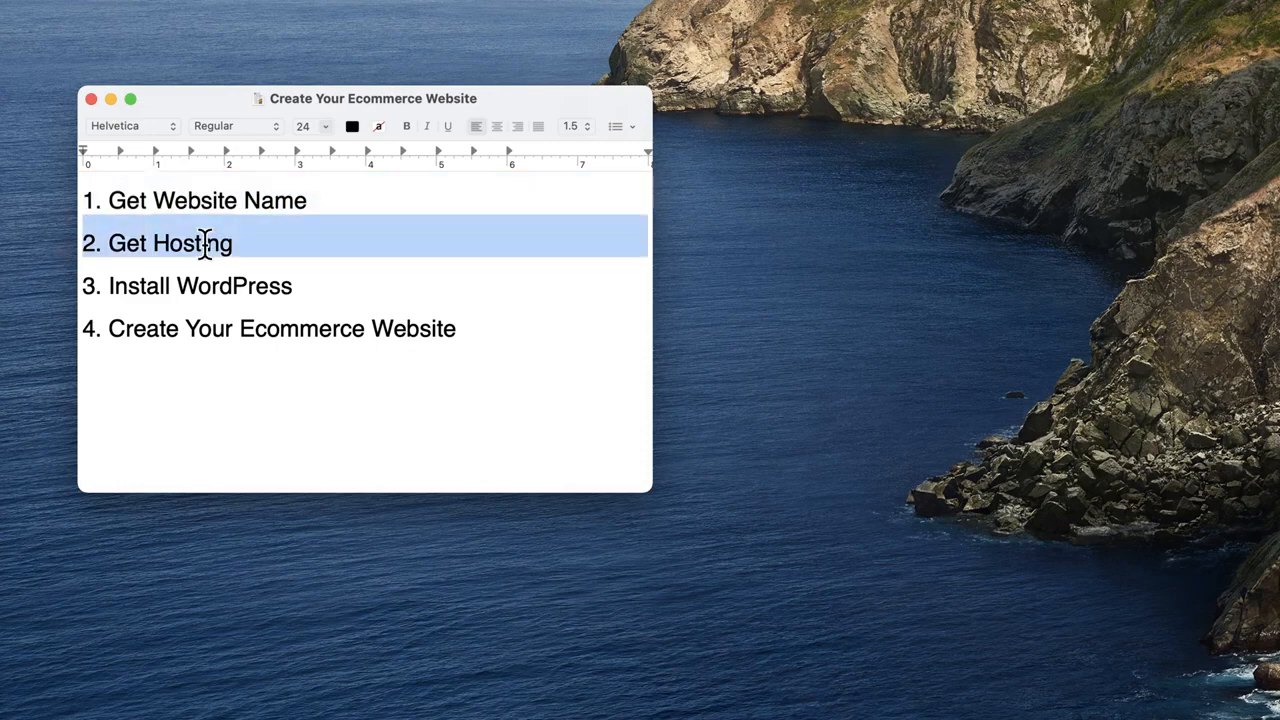
triple_click(277, 285)
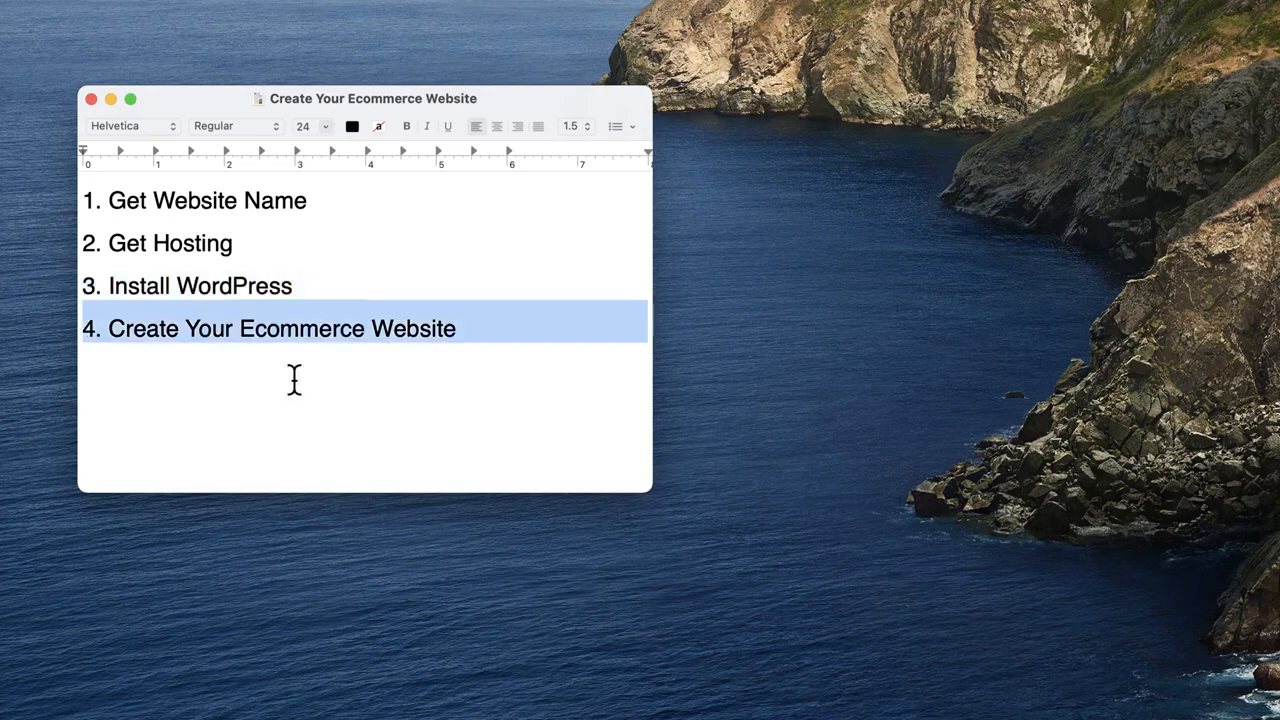
double_click(475, 332)
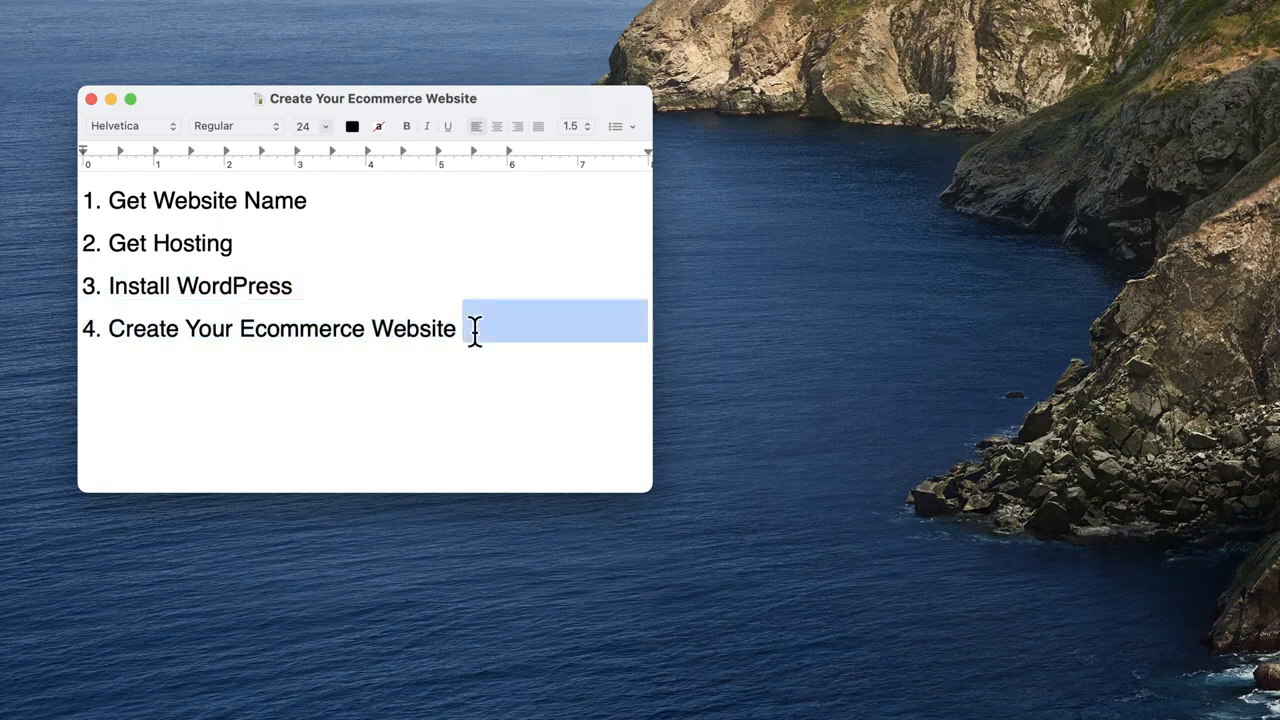
triple_click(366, 316)
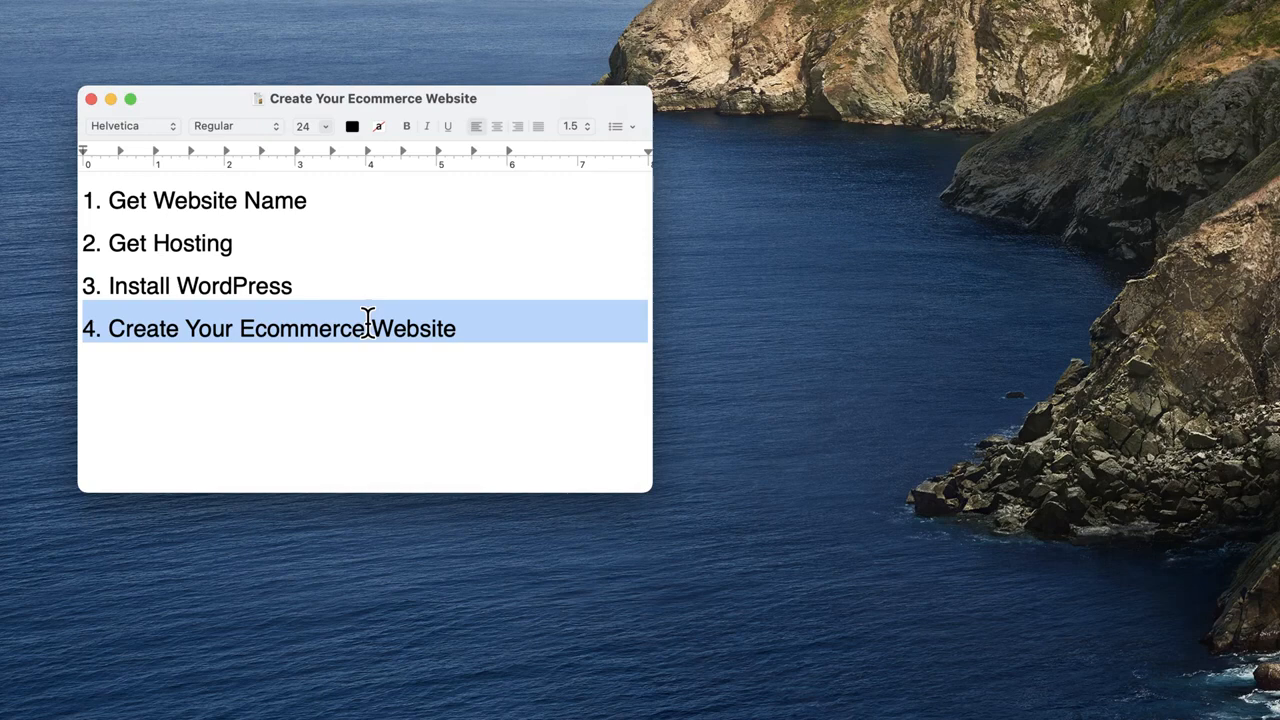
Append '$15 / Year' to Get Website Name and '- $10 / Month' to Get Hosting
click(366, 319)
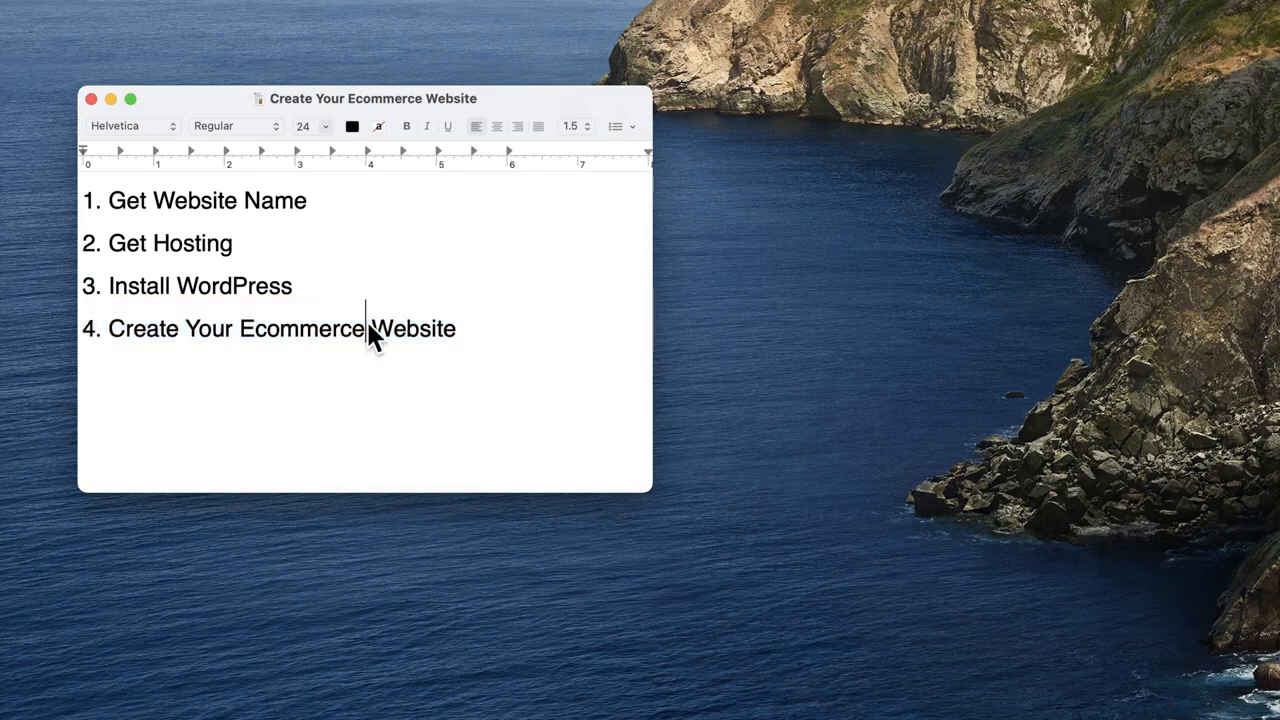
click(277, 243)
click(367, 199)
text(-0)
key(BackSpace)
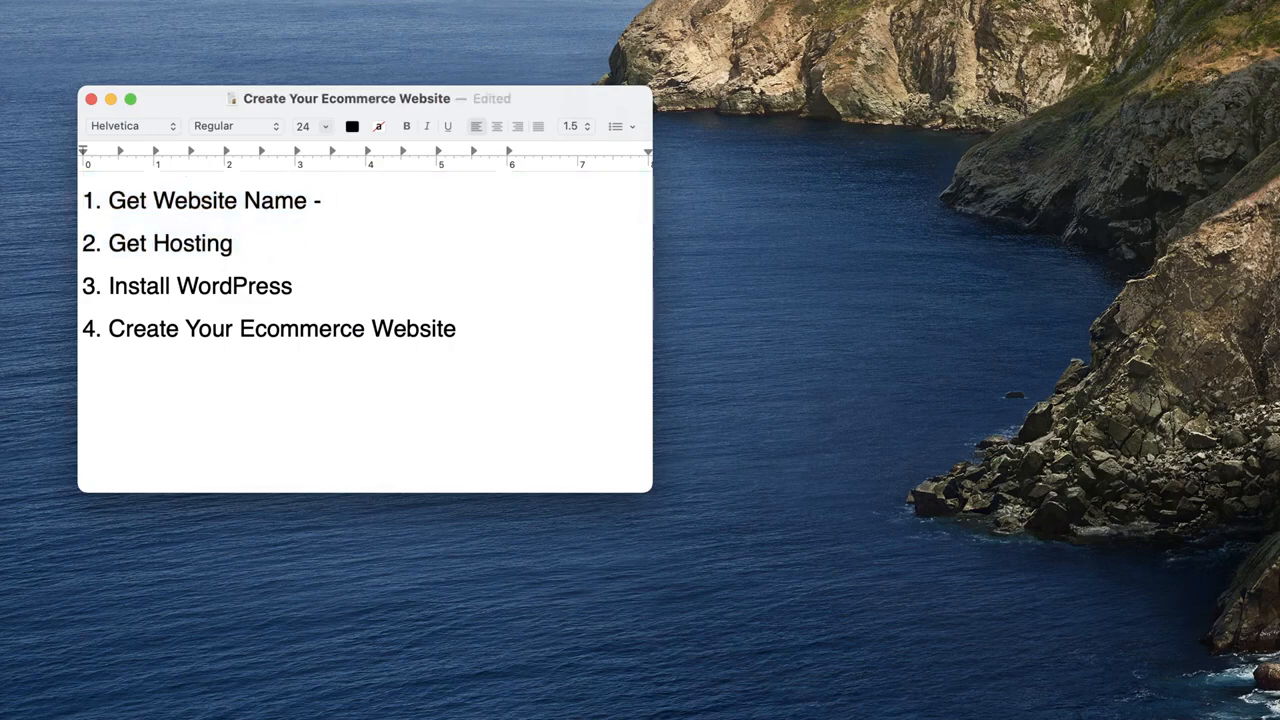
text($15 / Year)
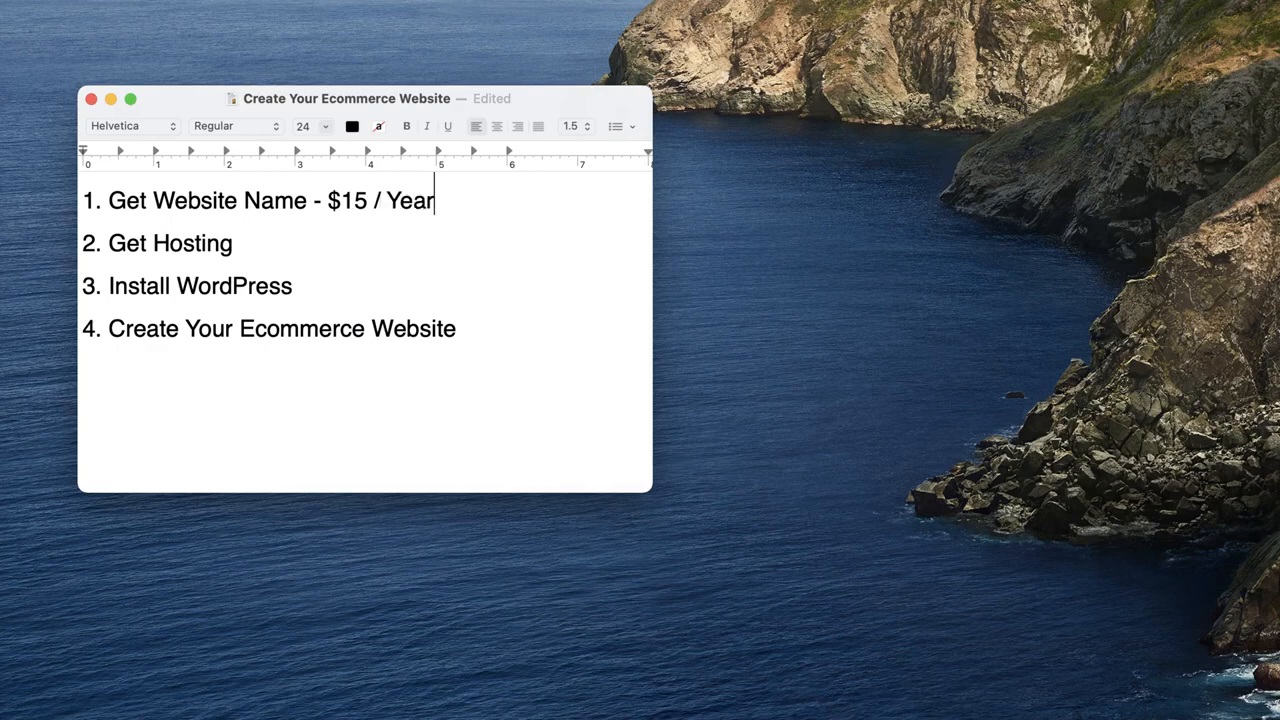
click(336, 245)
text(- $10 / Month)
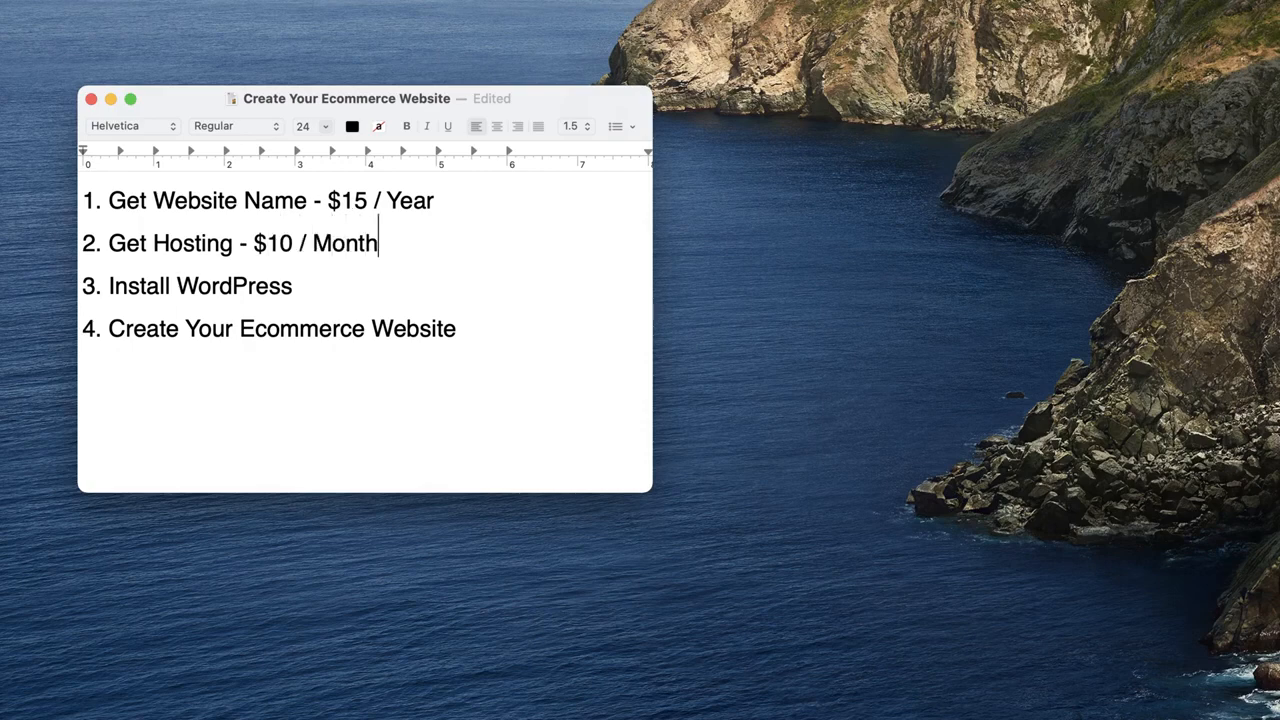
Add '- Free' after Install WordPress and after Create Your Ecommerce Website
drag(423, 243, 26, 212)
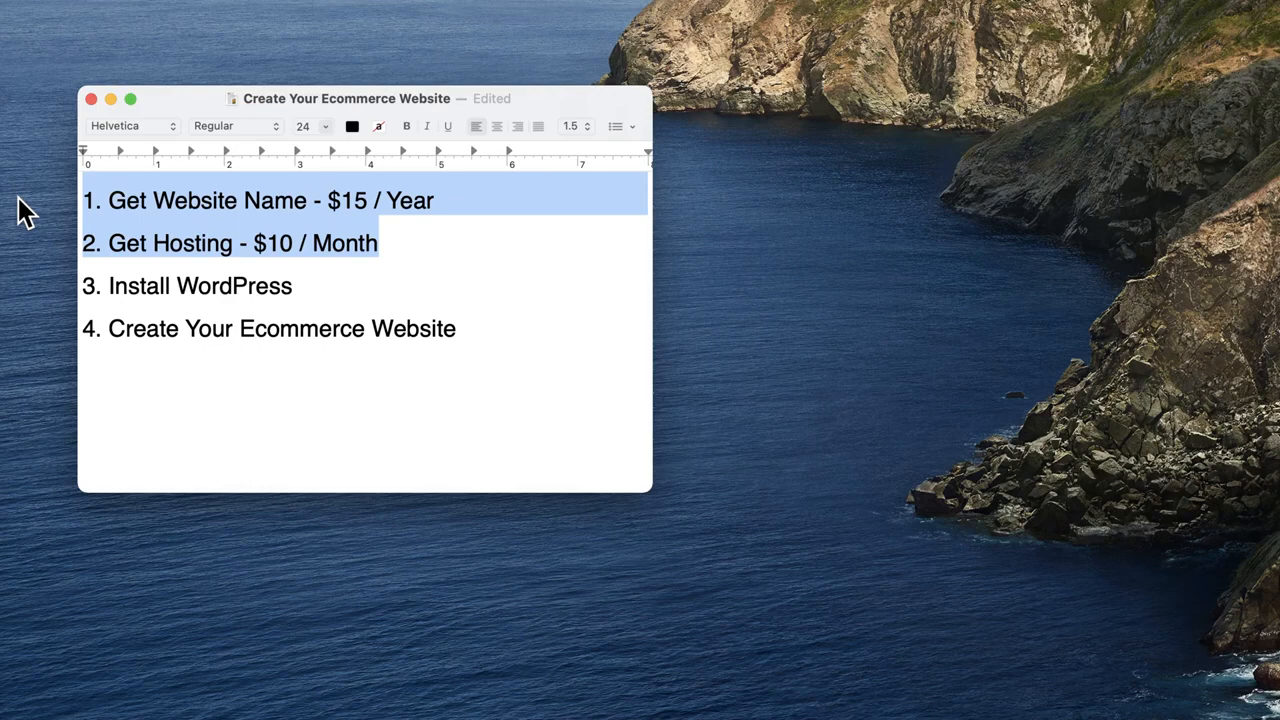
click(350, 296)
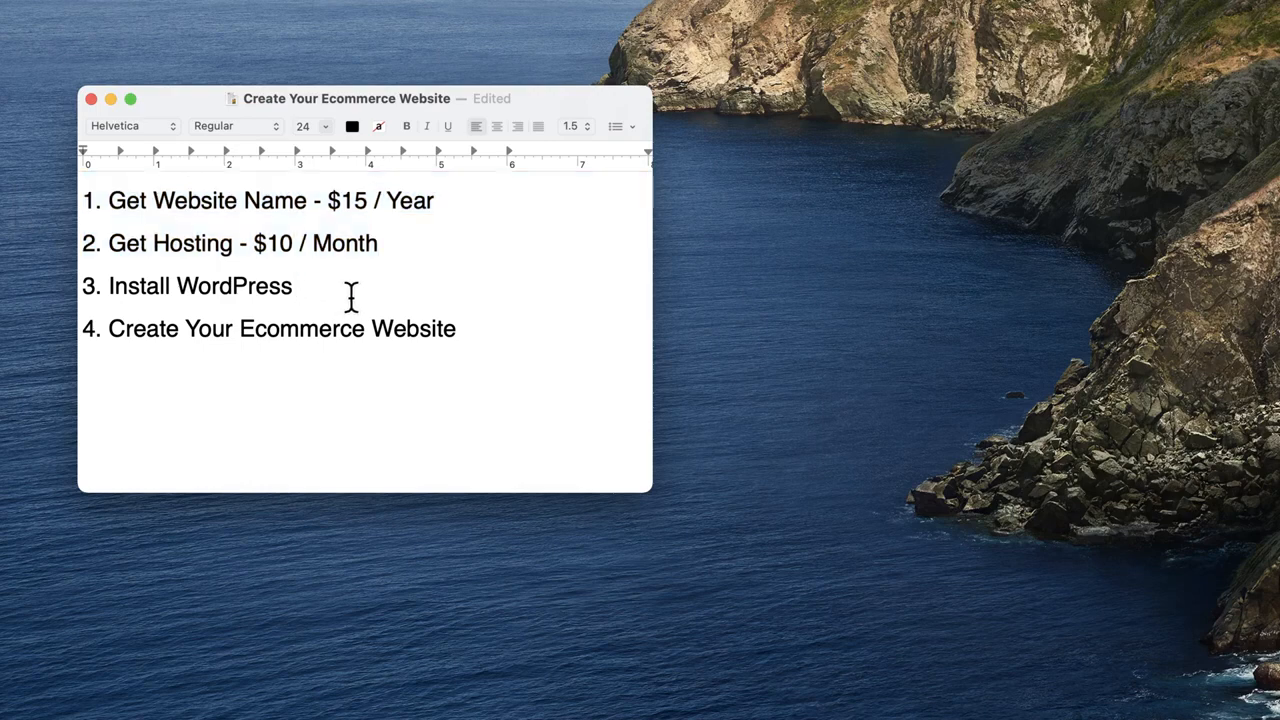
text(- Free)
click(537, 337)
text(- Free)
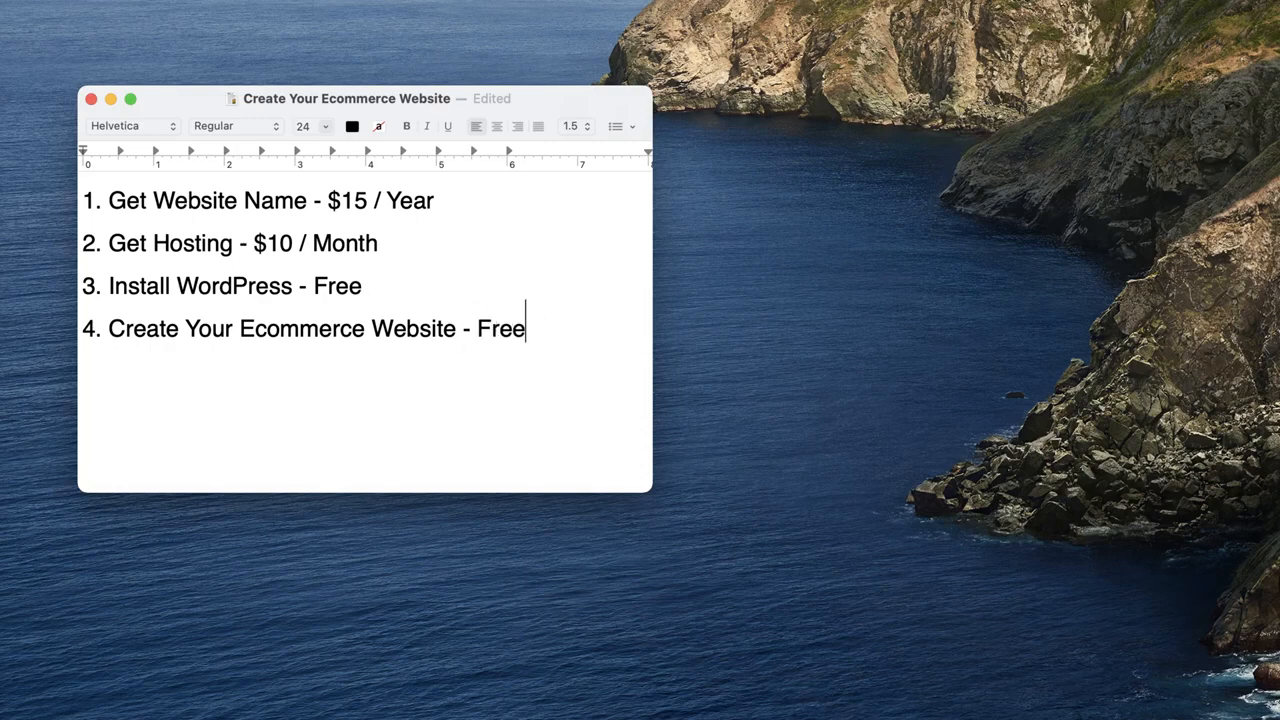
Add a bold 'Total $30 Year' line below the list and minimize the notes
key(Return)
text(Total $)
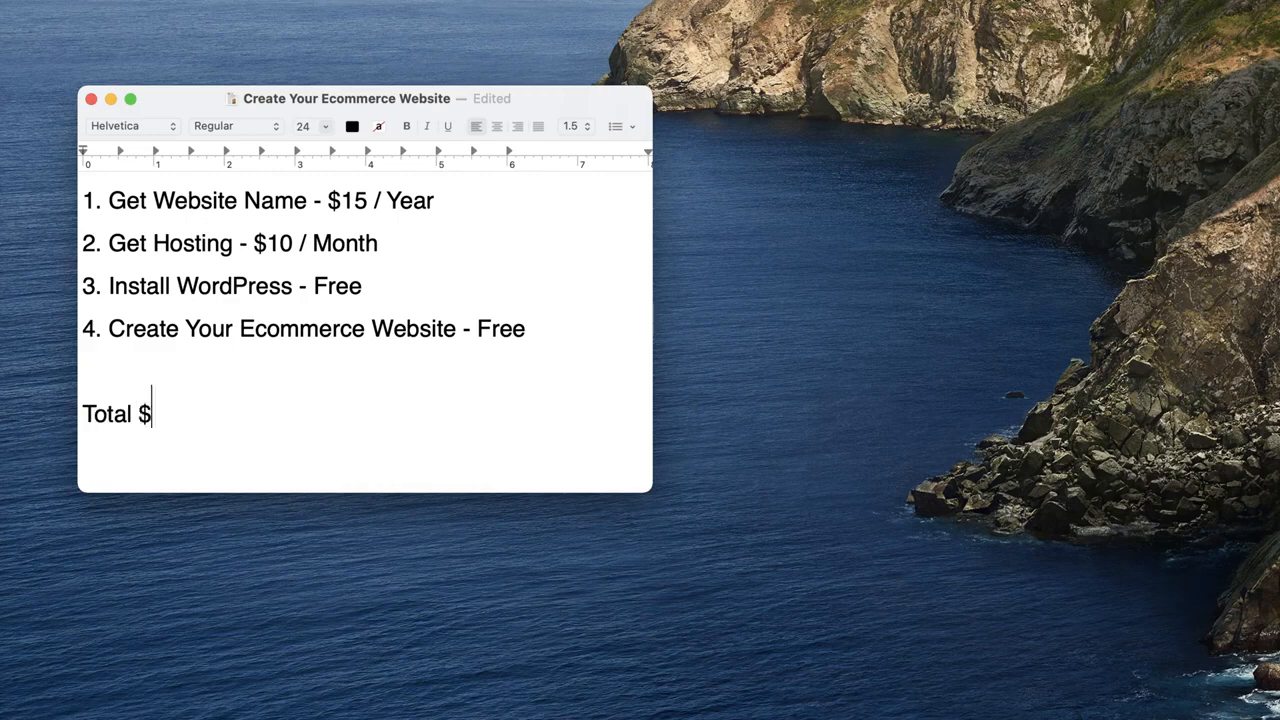
text(30 Year)
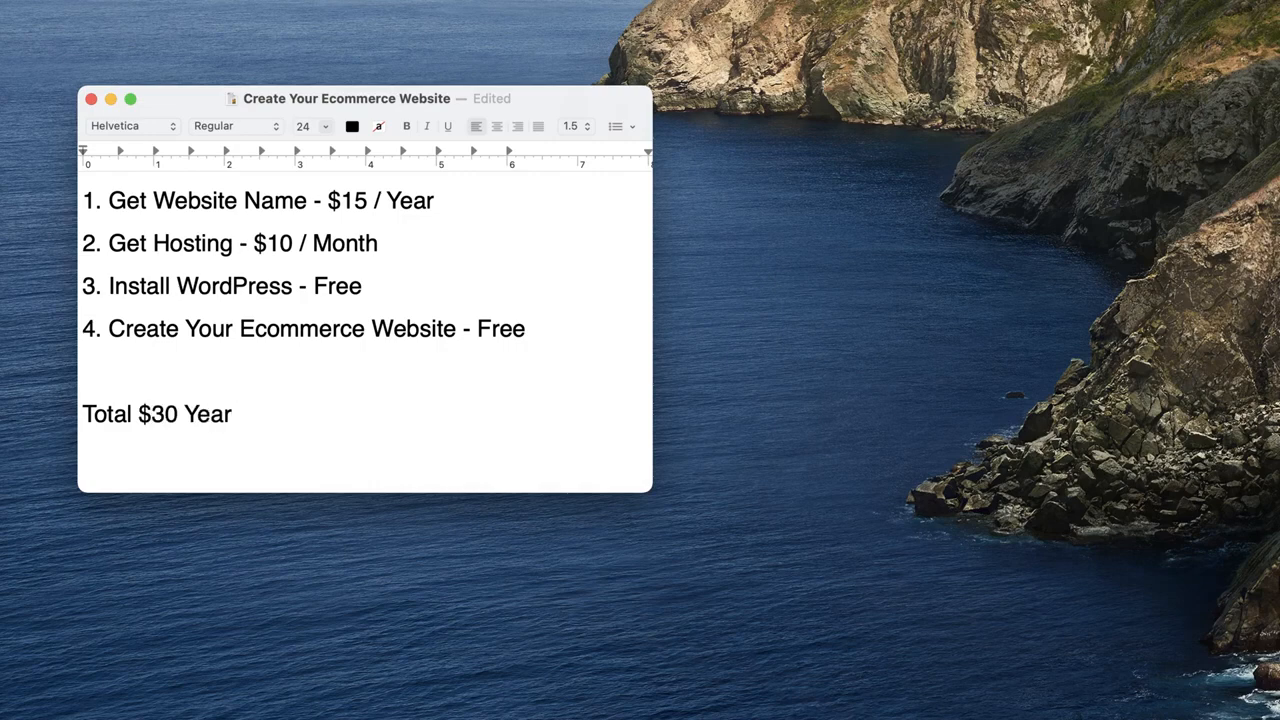
key(super+shift+Left)
key(super+b)
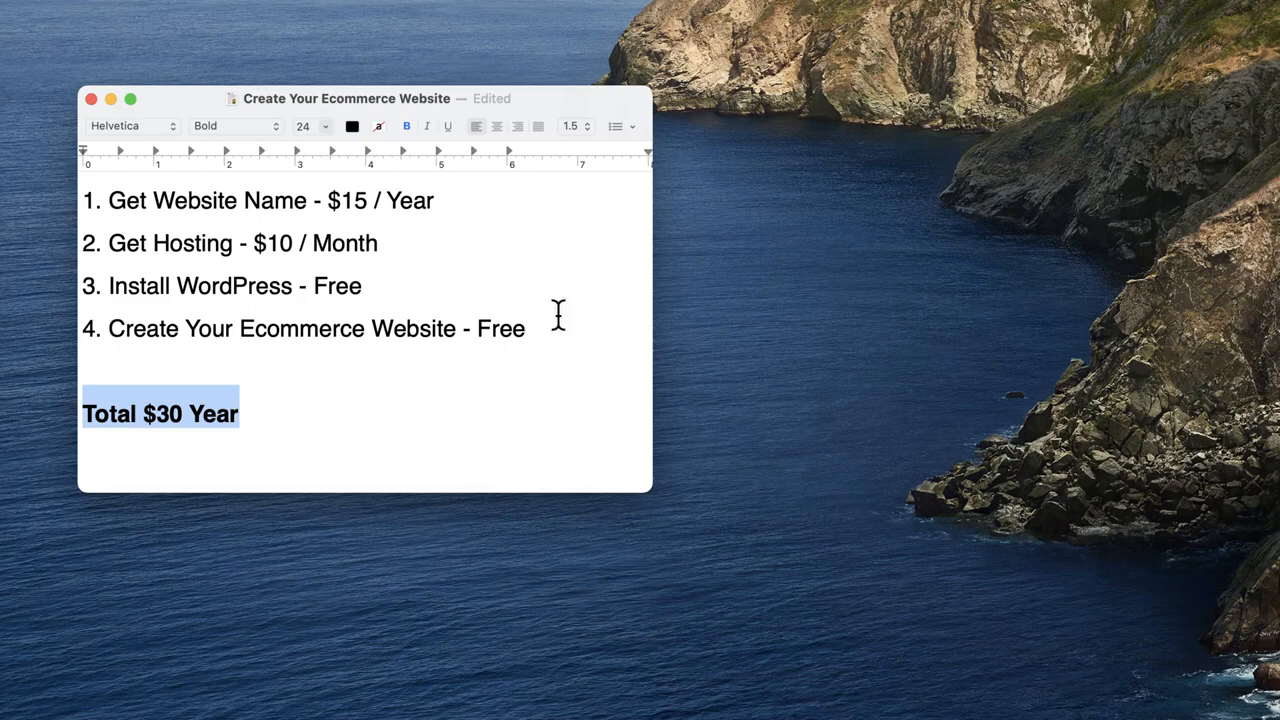
drag(84, 200, 435, 252)
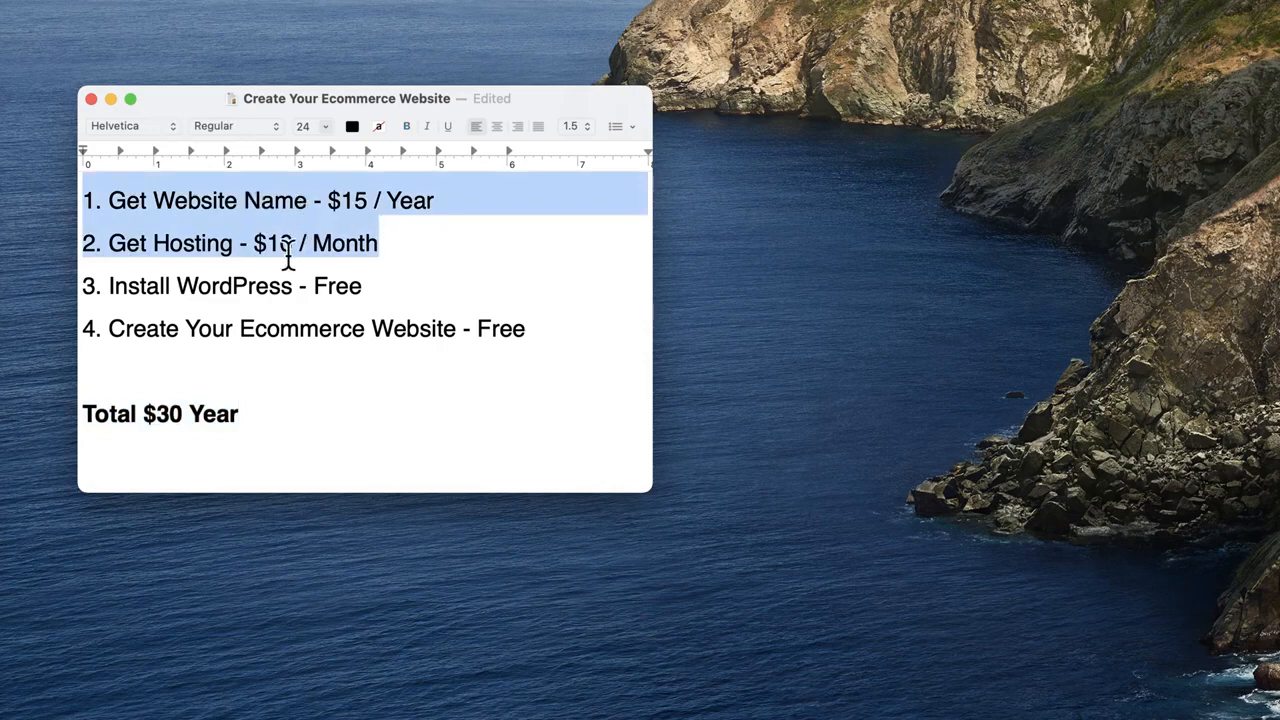
click(110, 99)
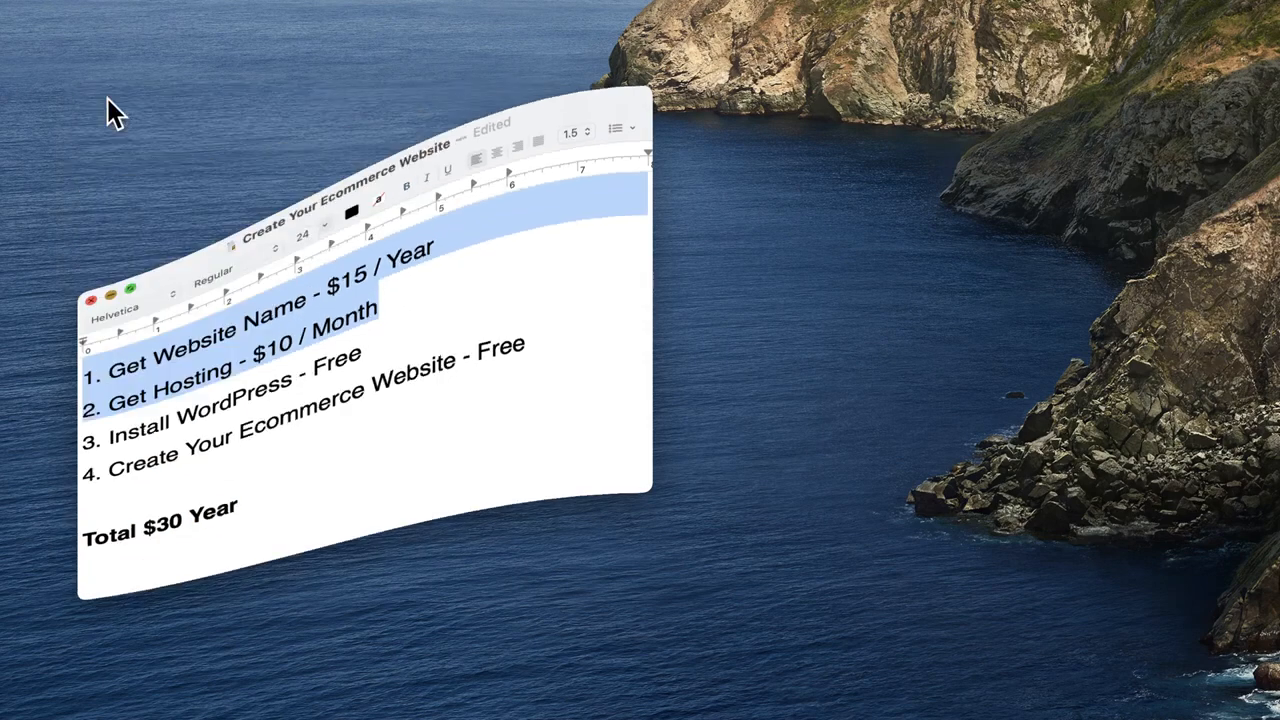
Switch back to Chrome and load hostgator.com, showing hosting from $2.75/mo
click(4, 716)
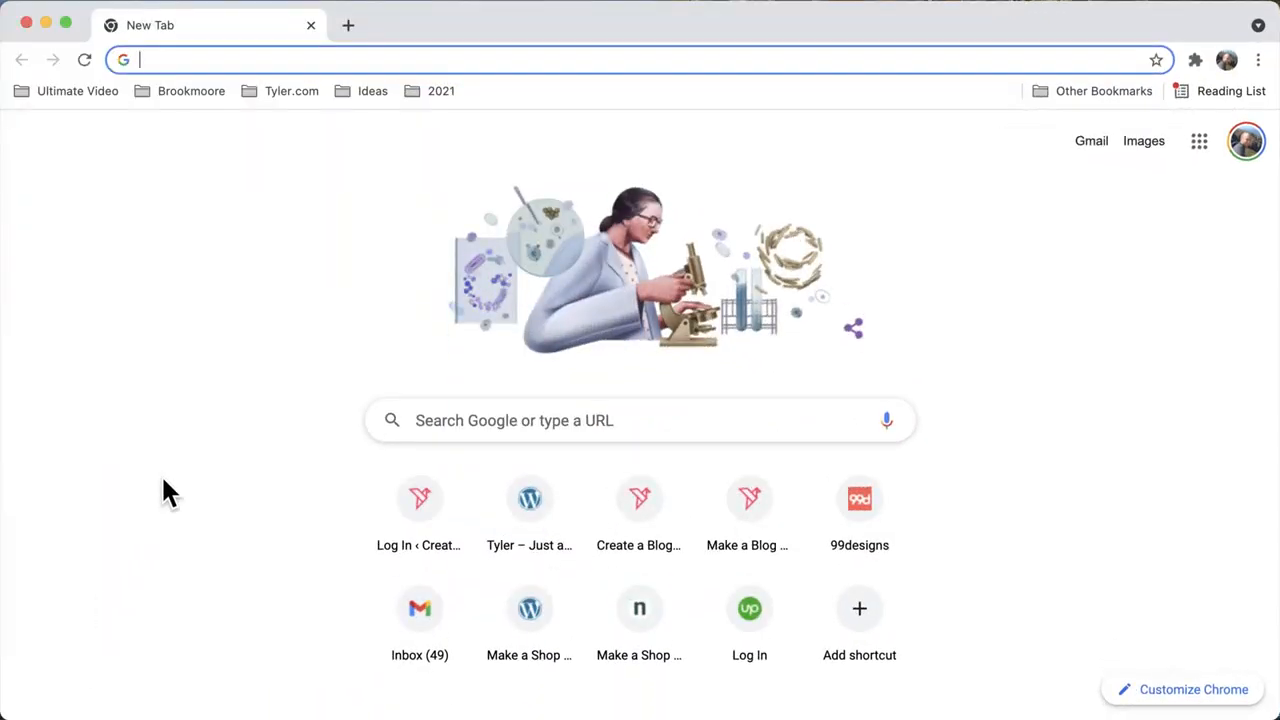
text(host)
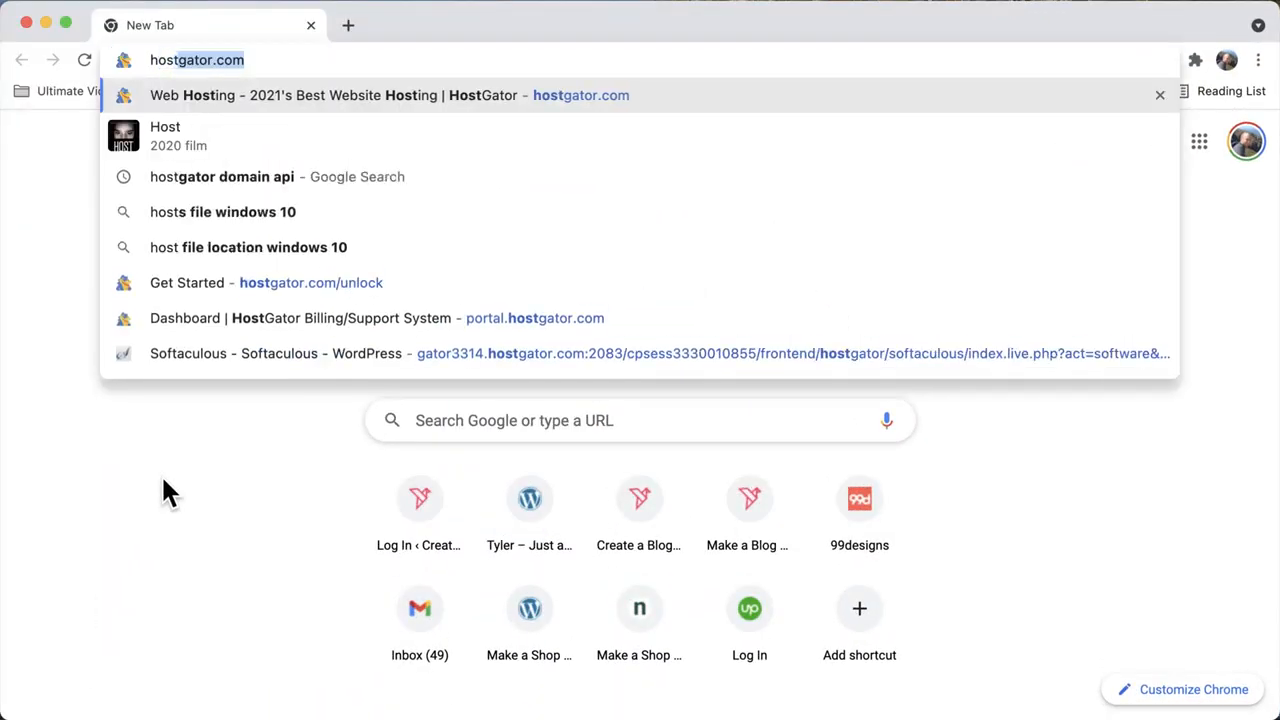
text(gator.com)
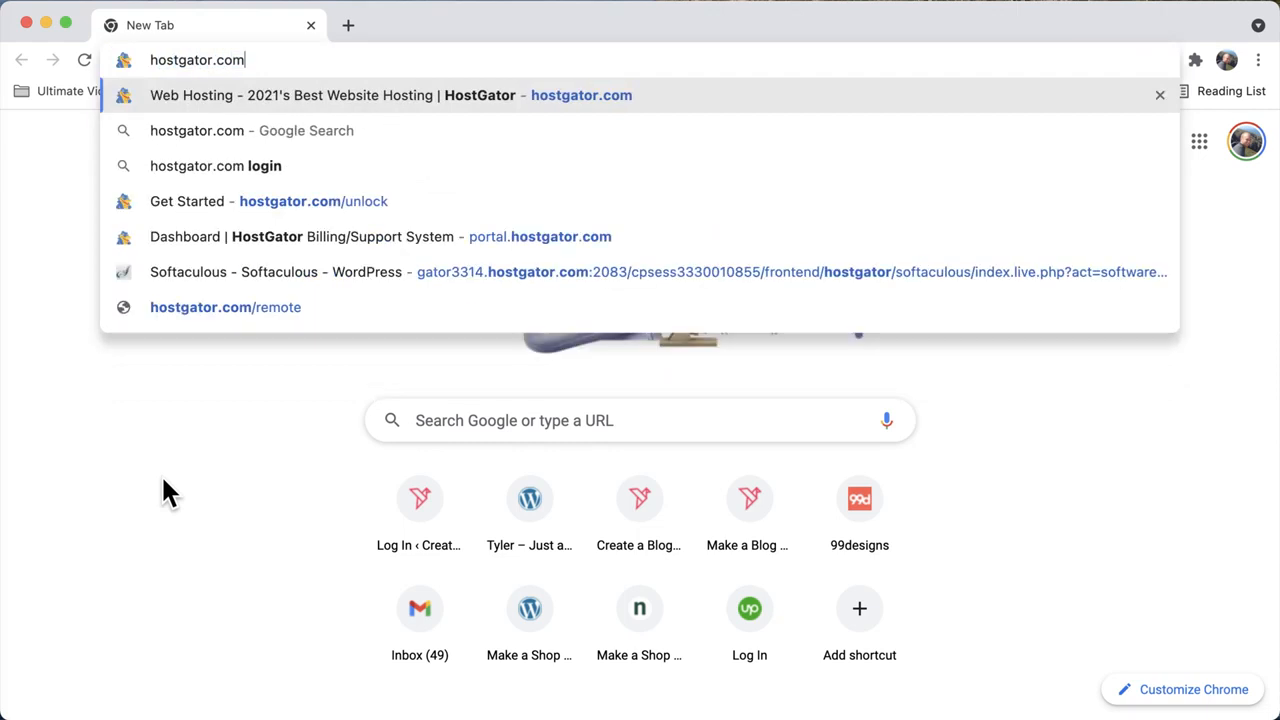
key(Return)
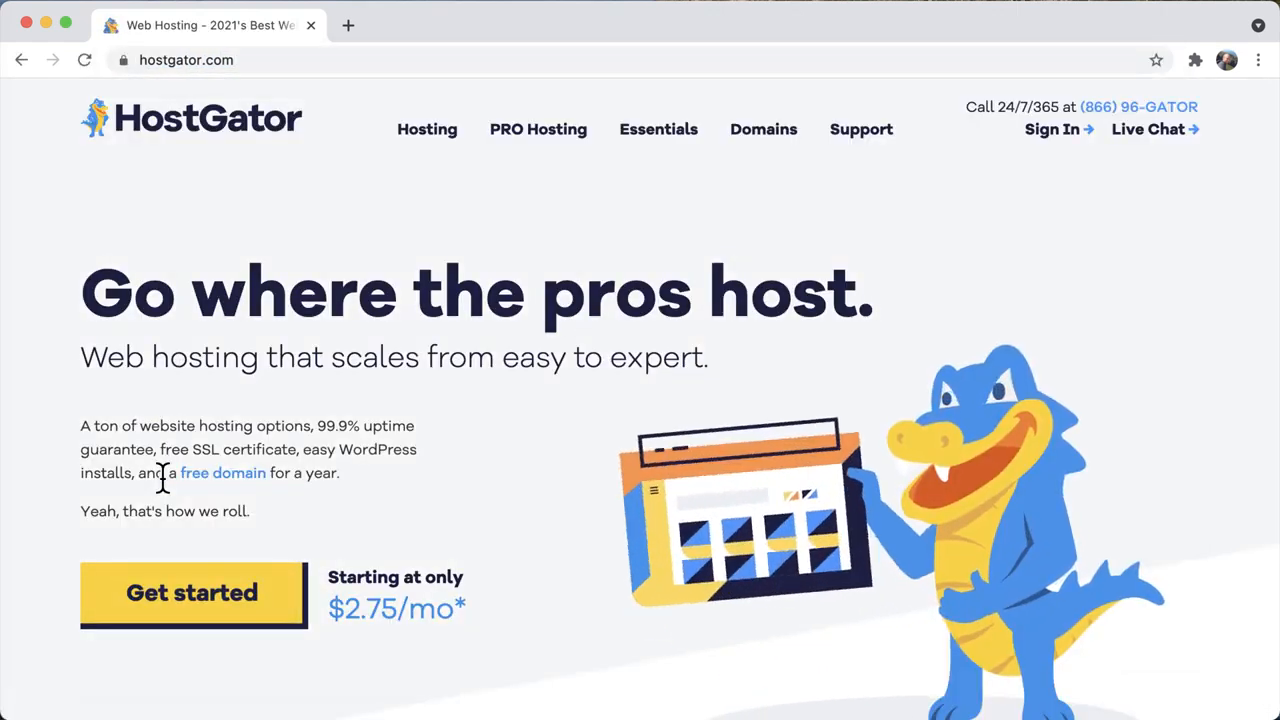
scroll(499, 290, down, 2)
scroll(499, 293, down, 3)
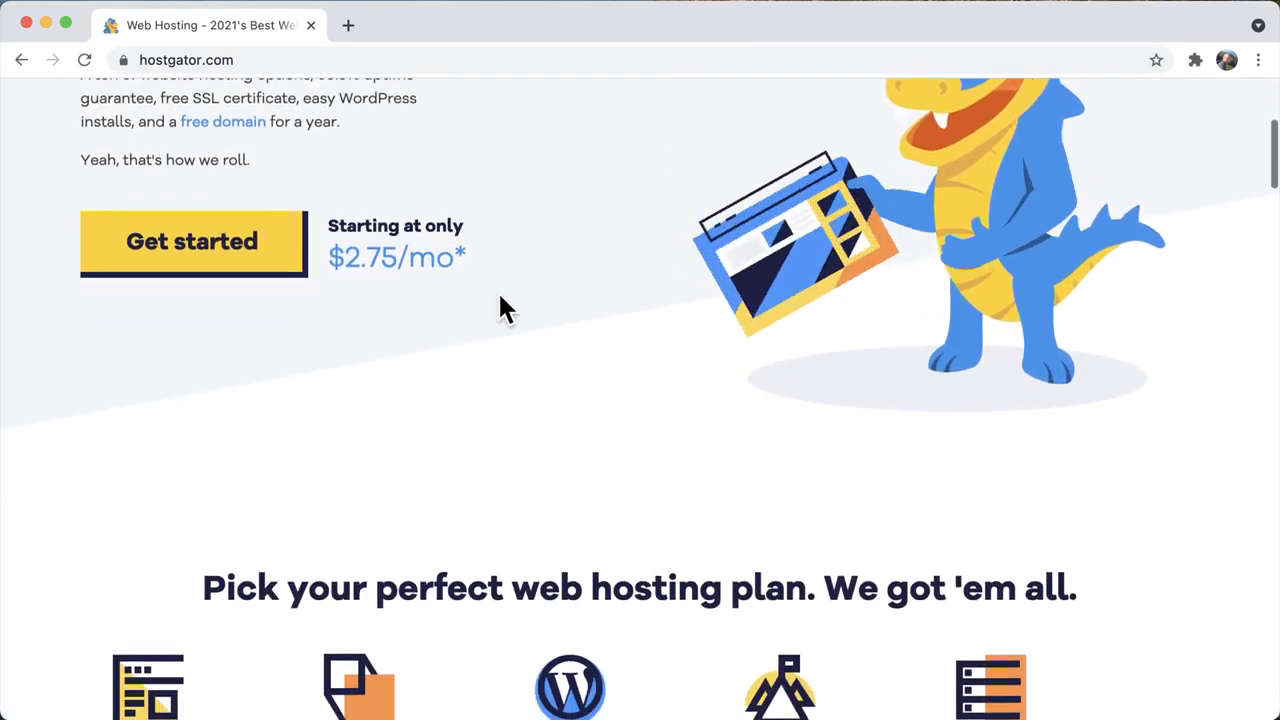
scroll(499, 293, up, 5)
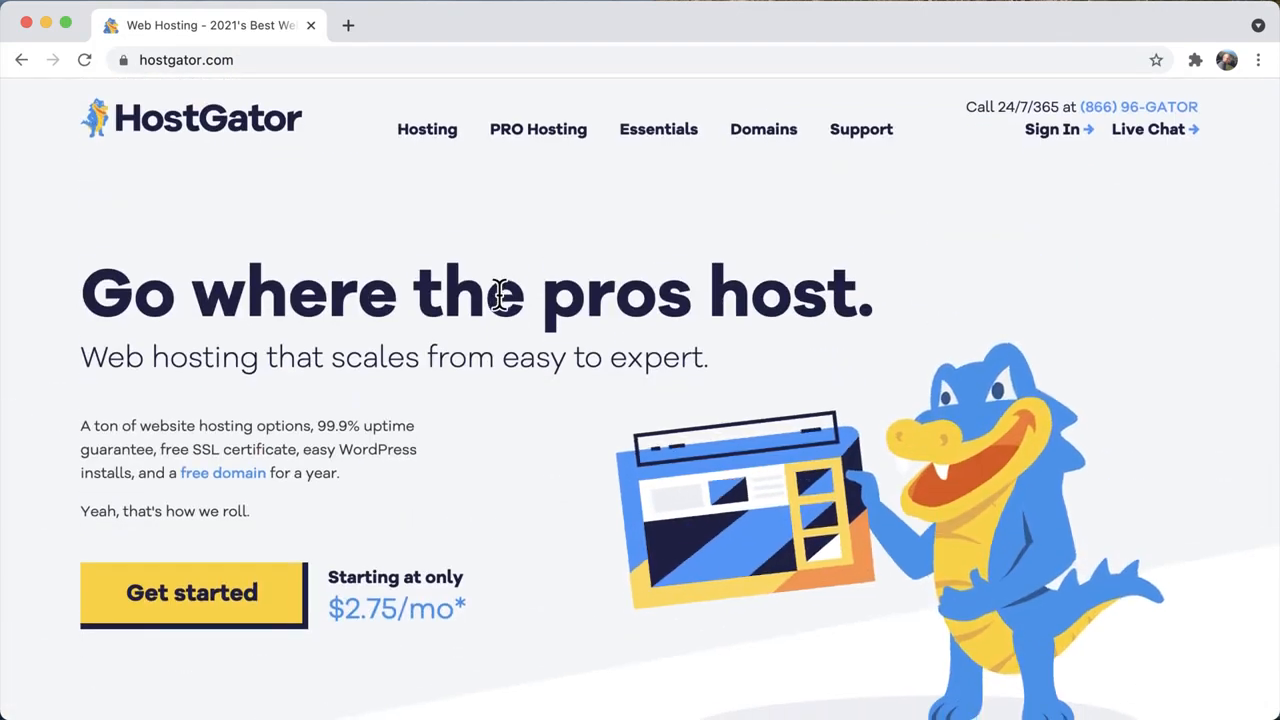
scroll(499, 293, down, 2)
scroll(503, 308, up, 2)
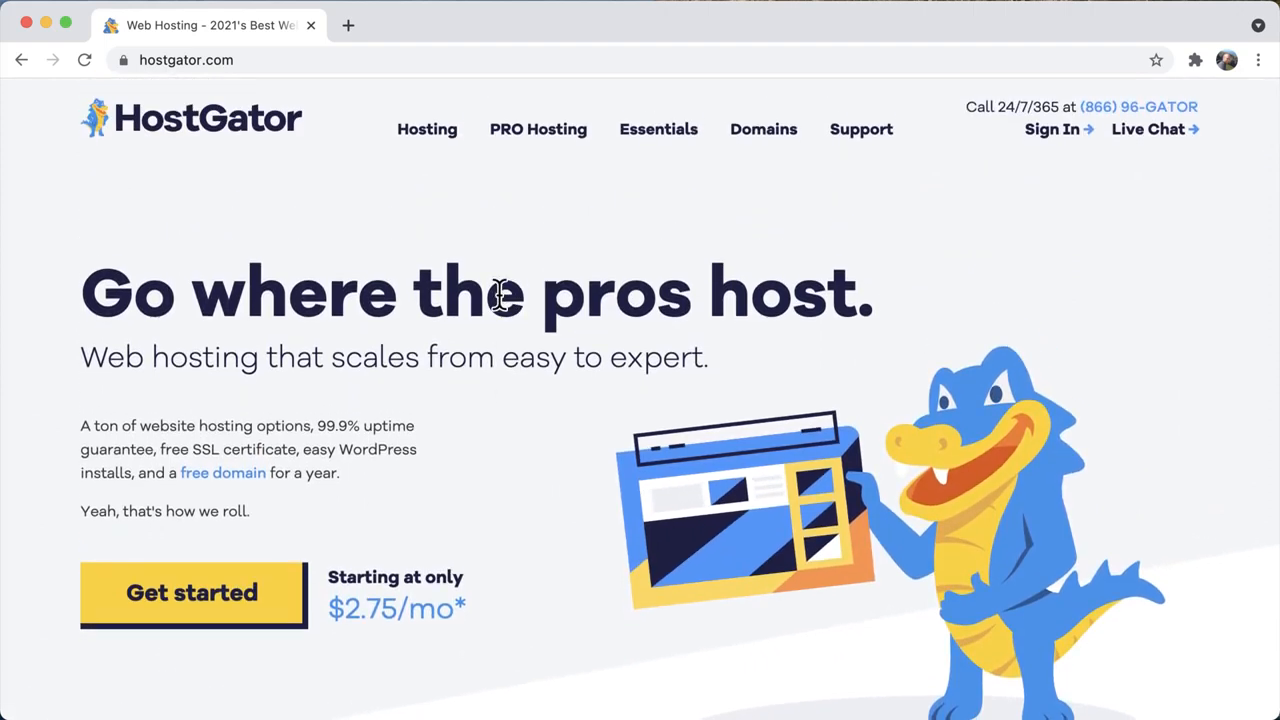
scroll(500, 293, down, 5)
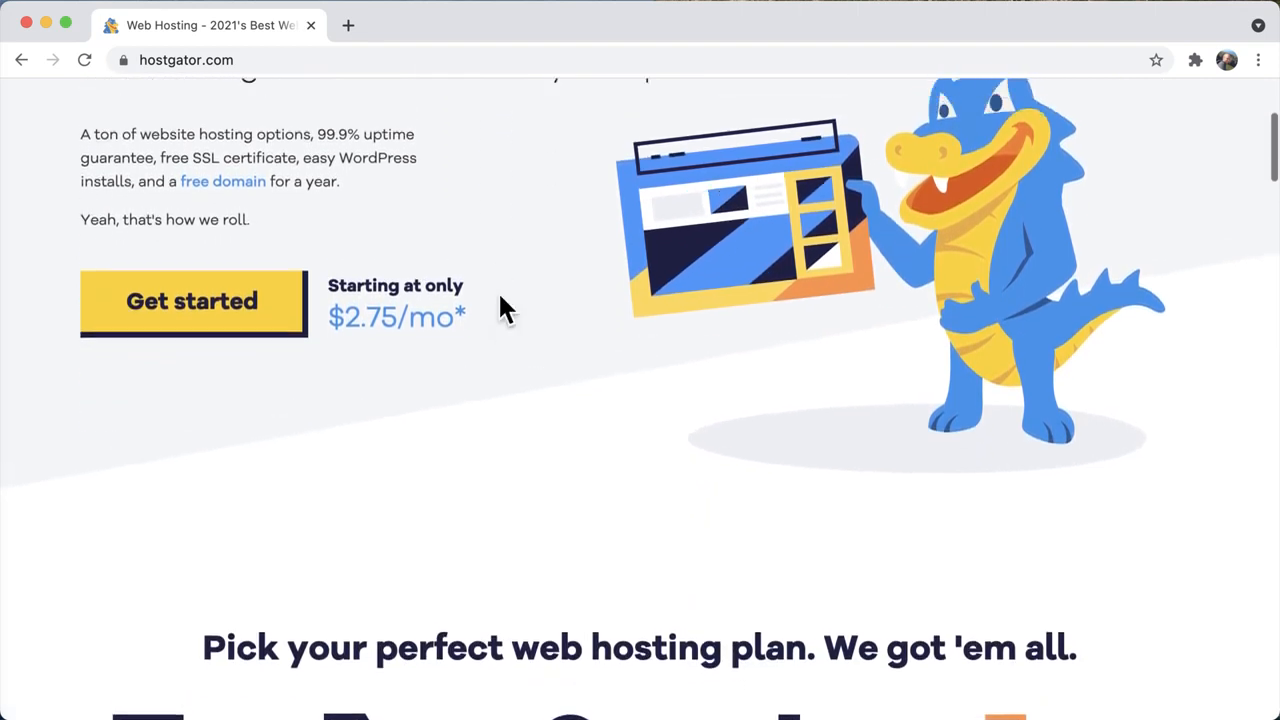
scroll(500, 293, up, 5)
scroll(505, 305, down, 1)
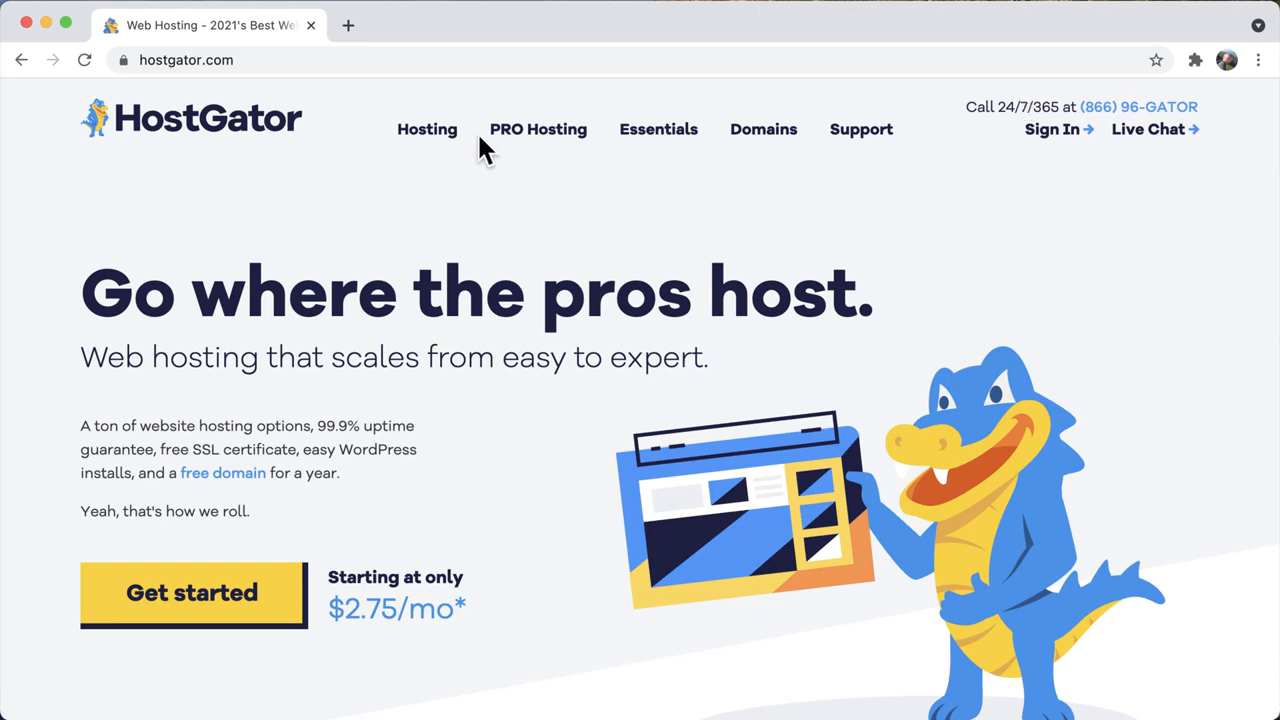
mouse_move(889, 145)
mouse_move(427, 146)
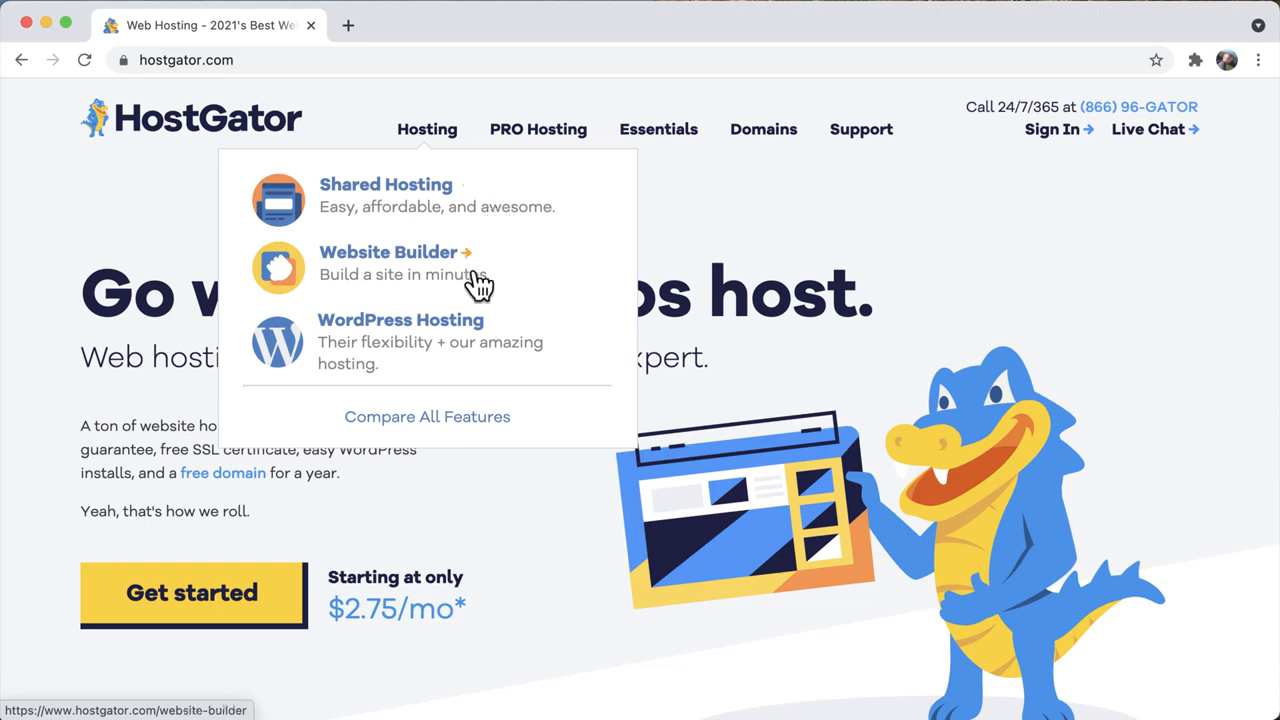
Load HostGator's discount page by changing the address to hostgator.com/unlock
click(455, 192)
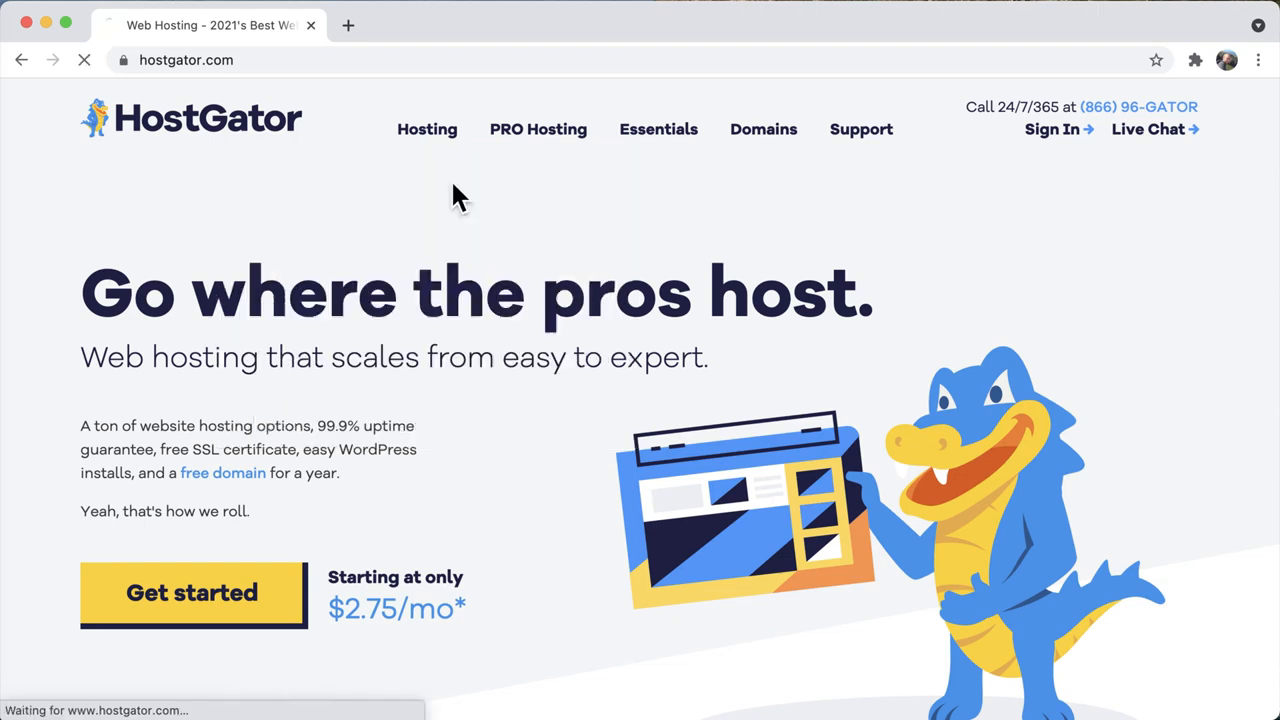
scroll(452, 181, down, 5)
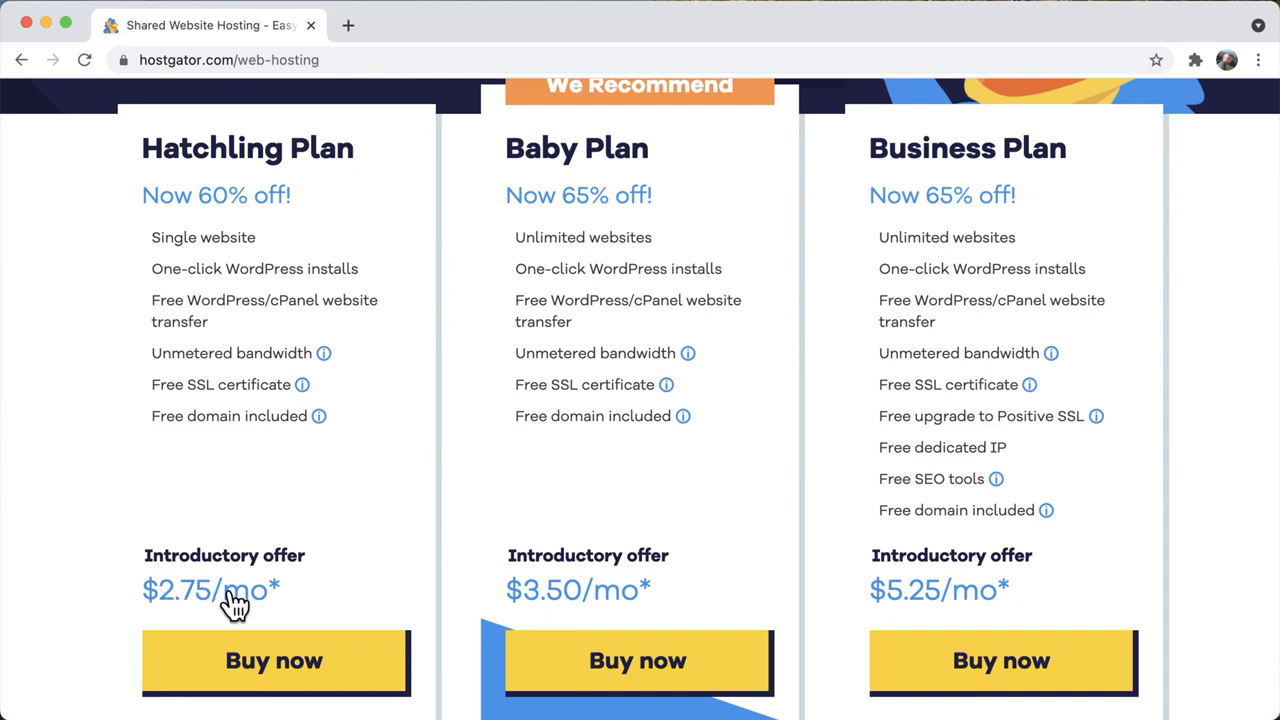
click(241, 59)
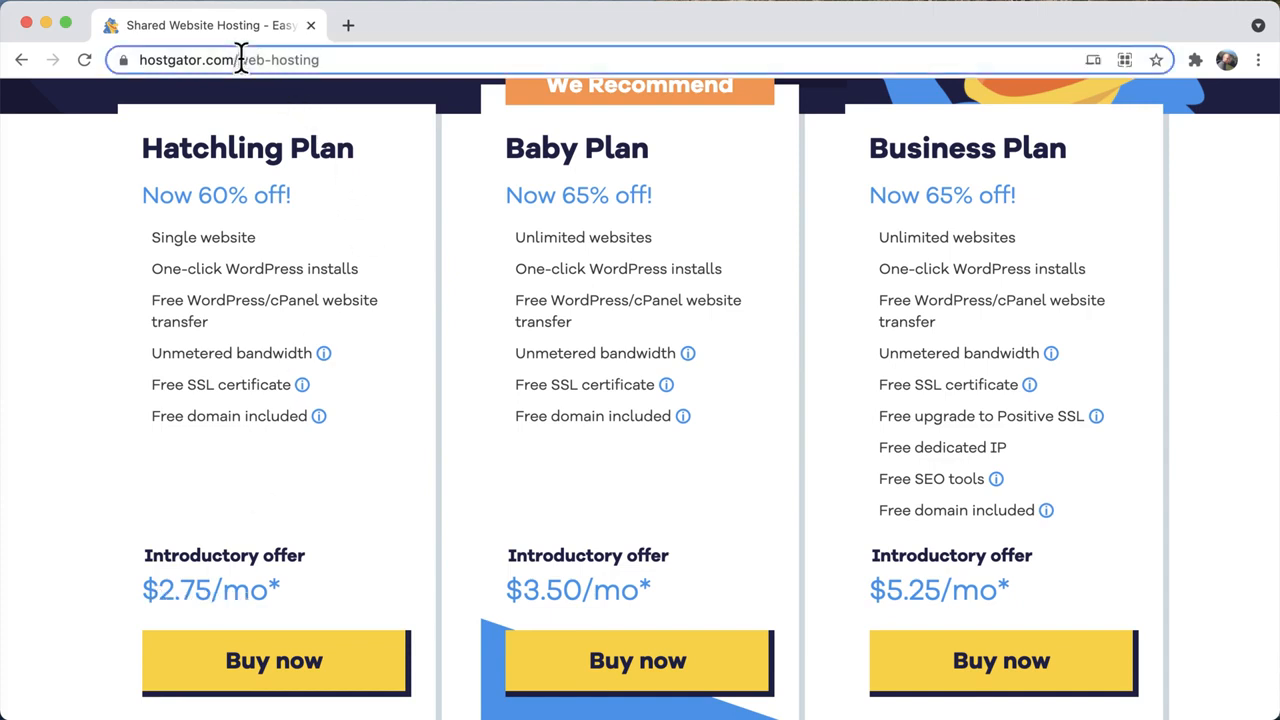
drag(241, 59, 381, 57)
text(u)
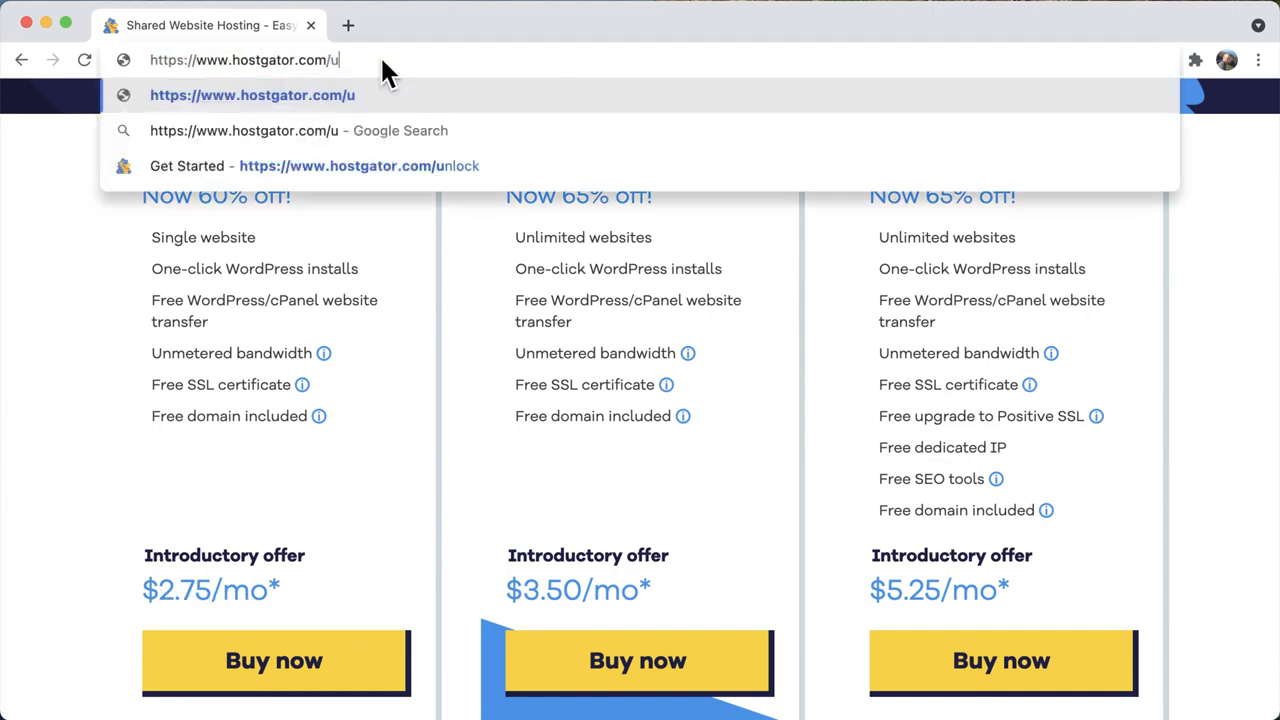
text(nlock)
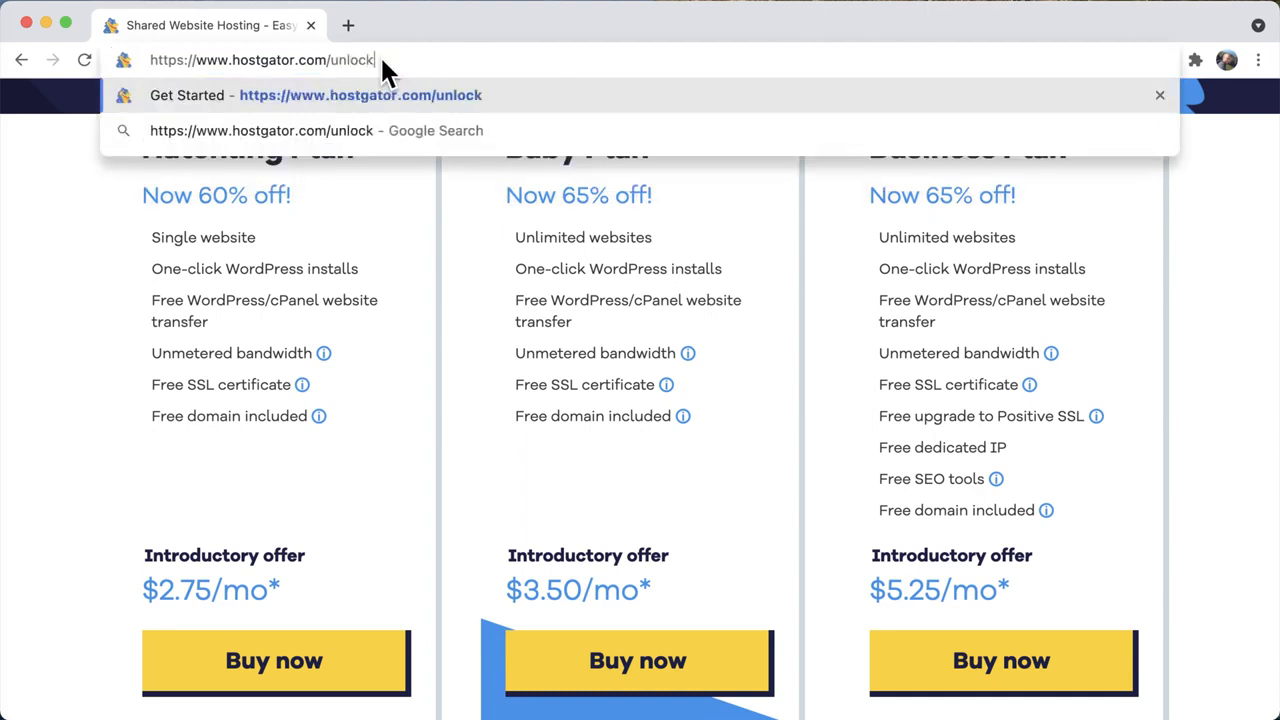
key(Return)
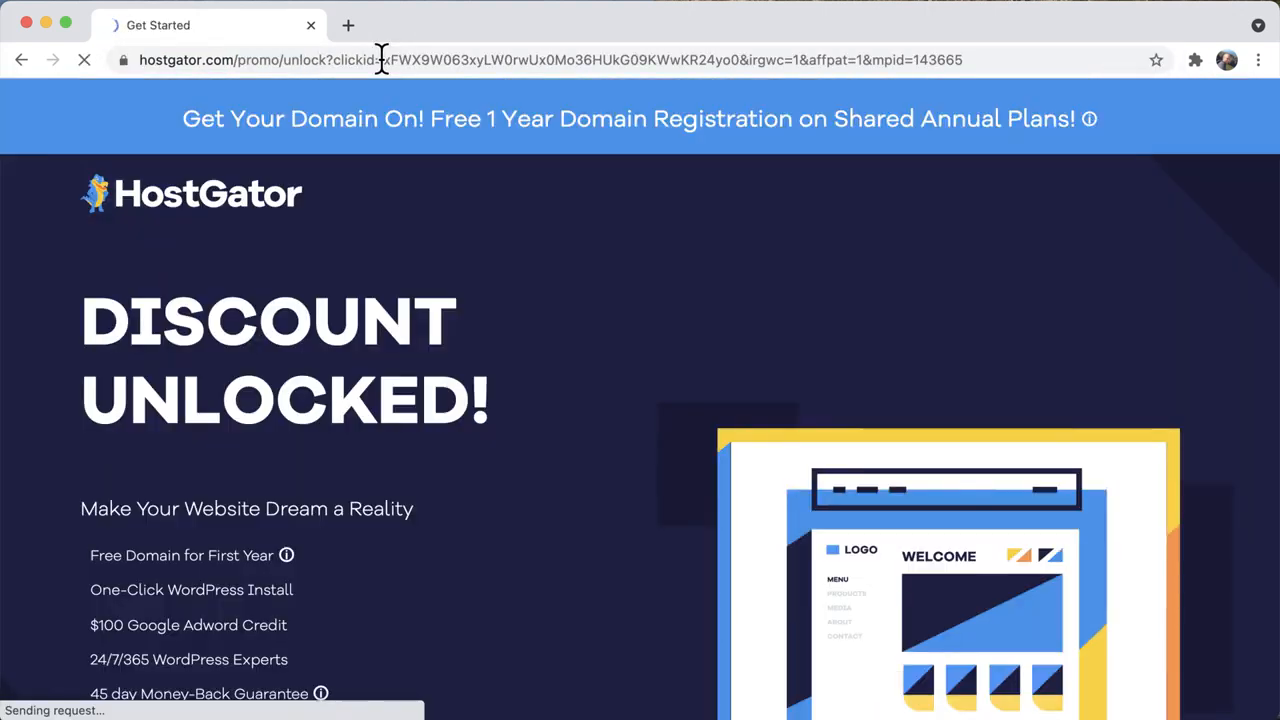
Review the Hatchling $2.57, Baby $3.28 and Business $4.93/mo pricing cards
drag(86, 320, 527, 427)
scroll(521, 411, down, 10)
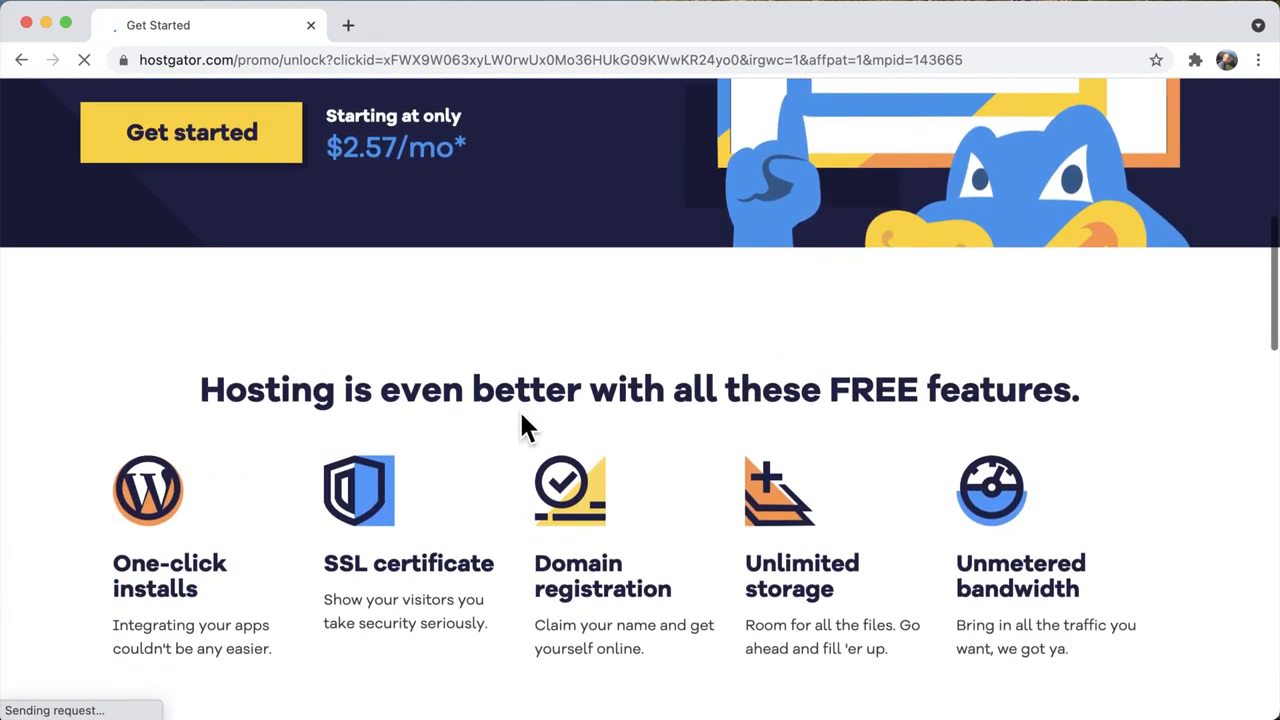
scroll(521, 411, down, 7)
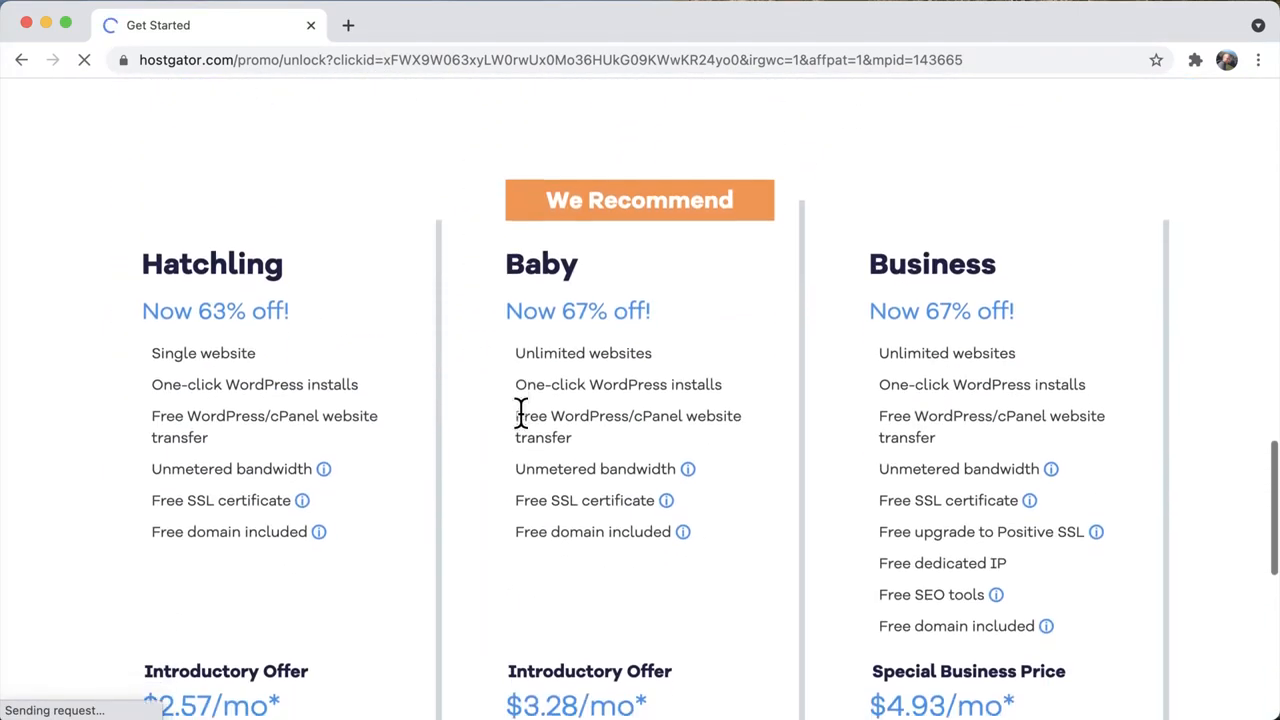
scroll(521, 411, down, 1)
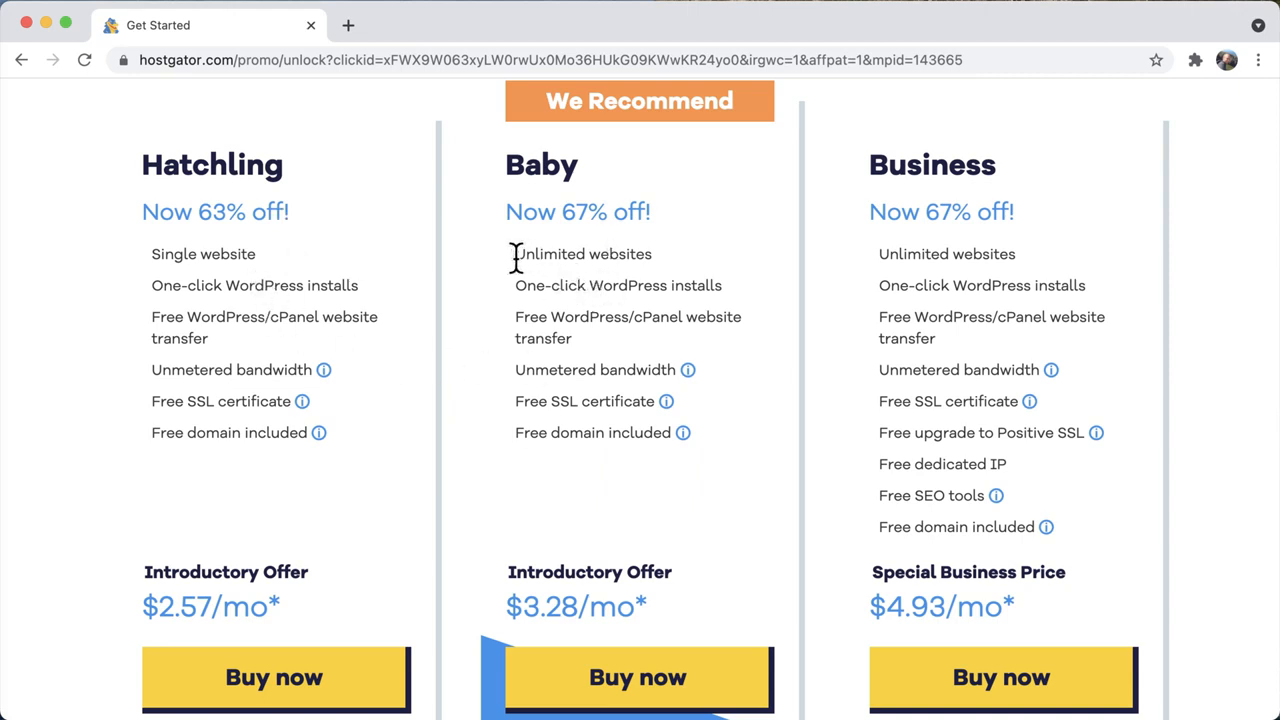
drag(514, 256, 685, 262)
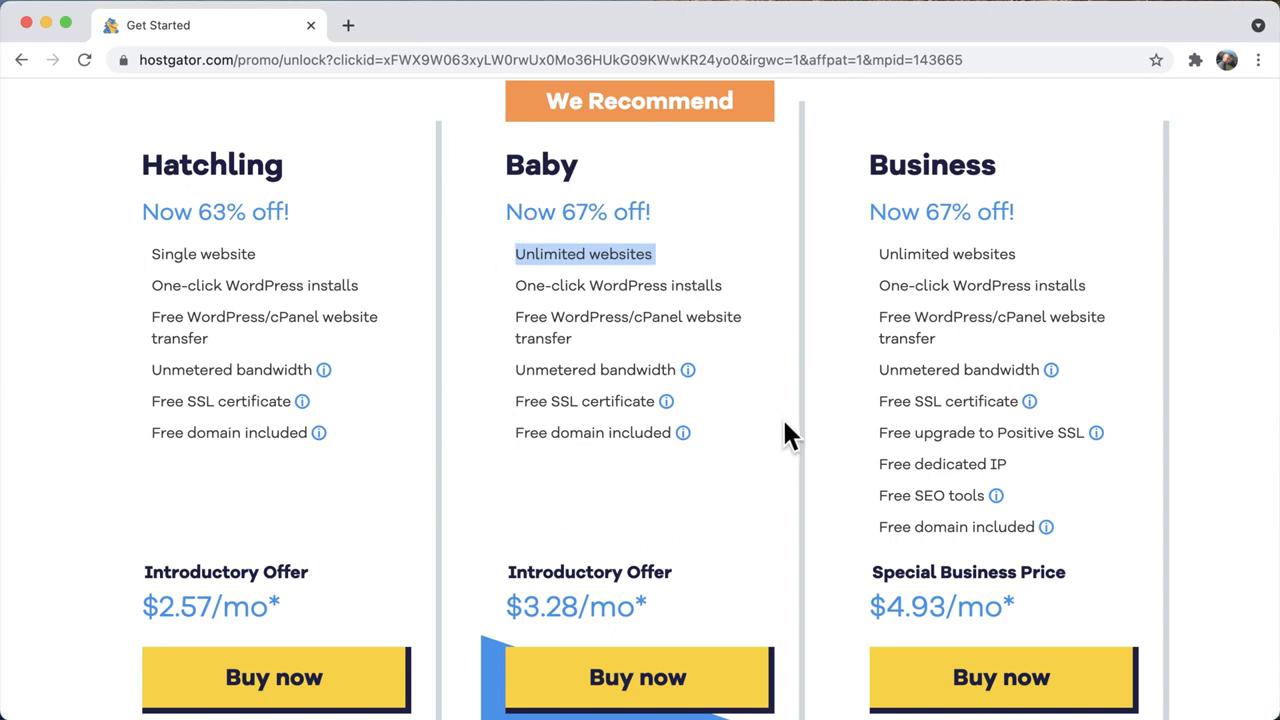
triple_click(157, 256)
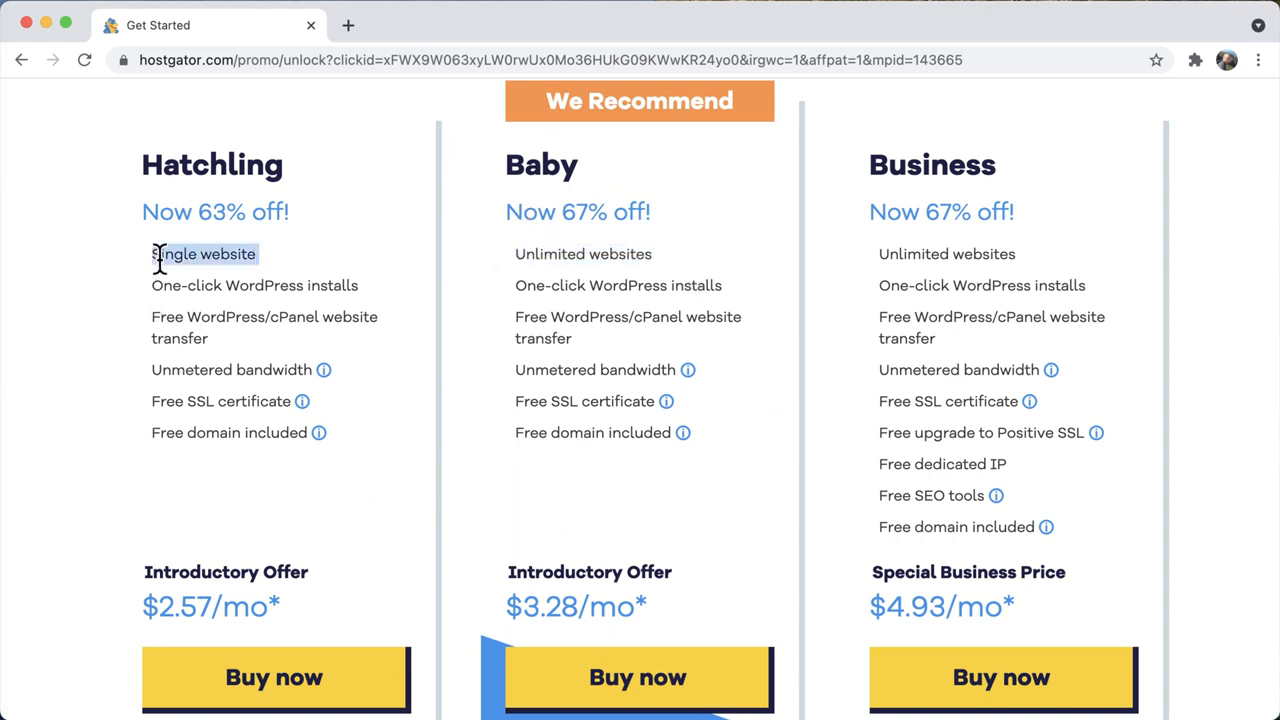
scroll(157, 256, down, 1)
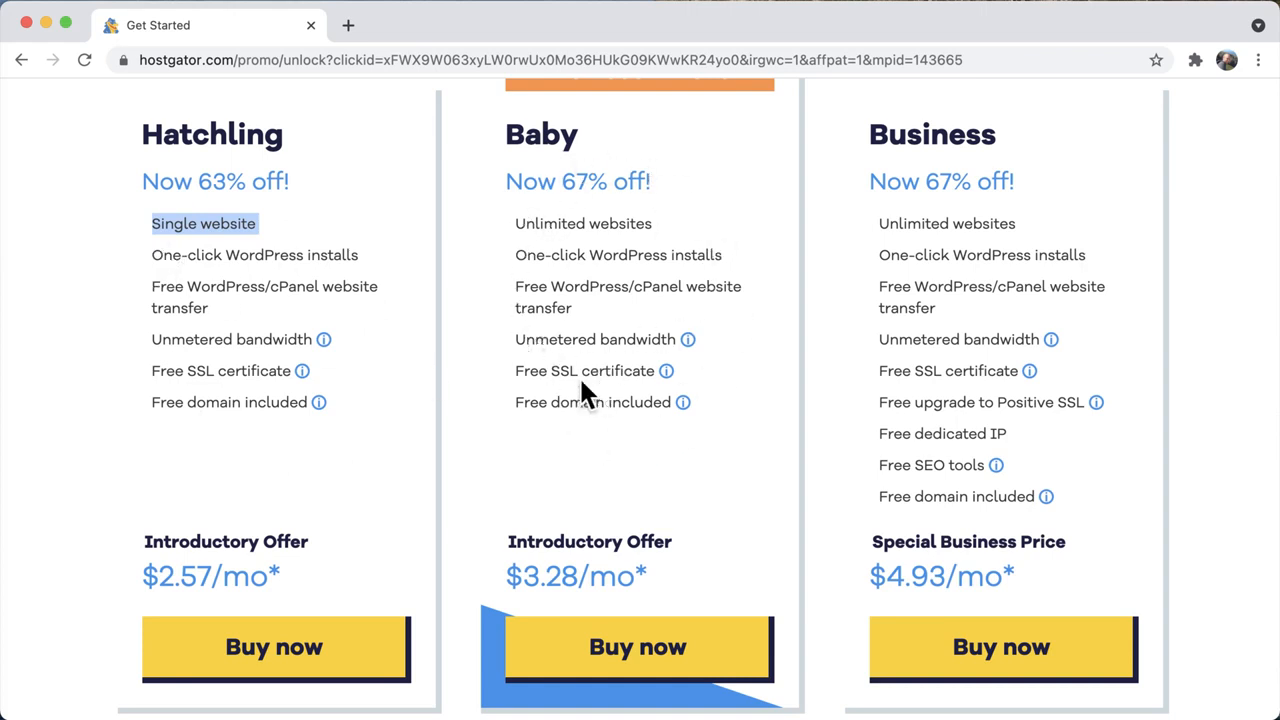
scroll(157, 380, down, 2)
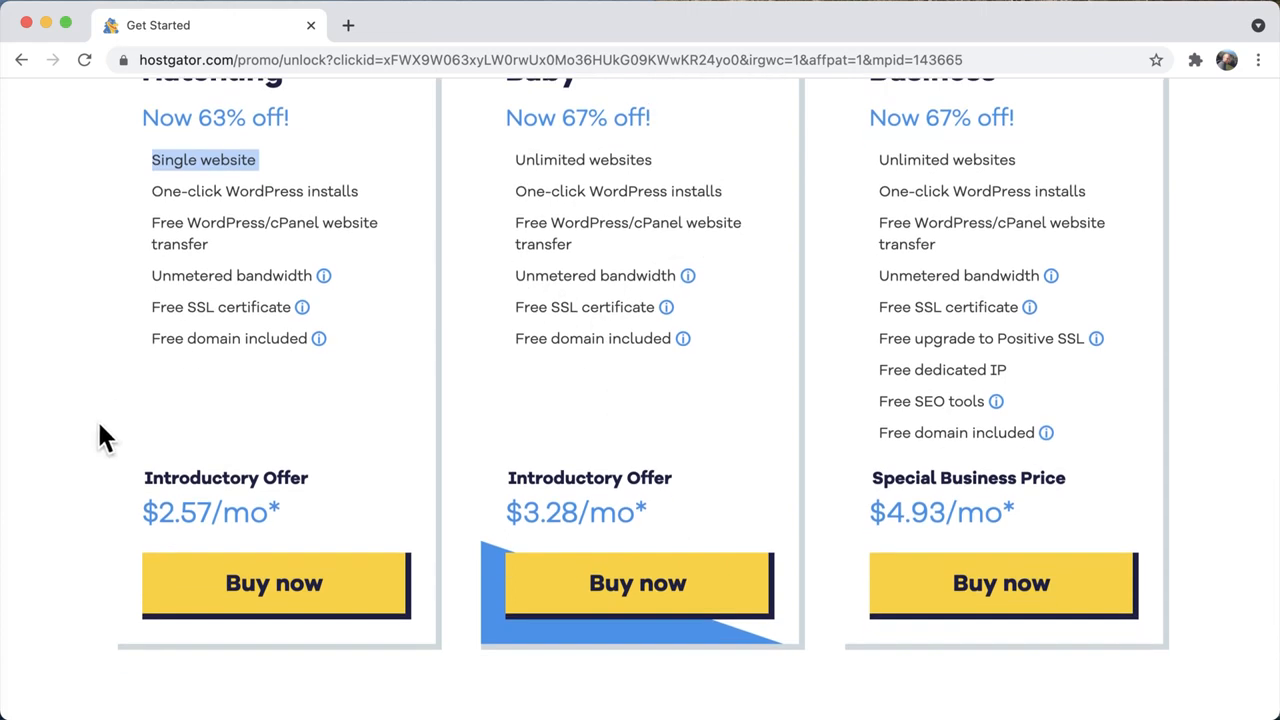
Buy the Hatchling plan, then try and clear an already-owned domain entry
click(277, 590)
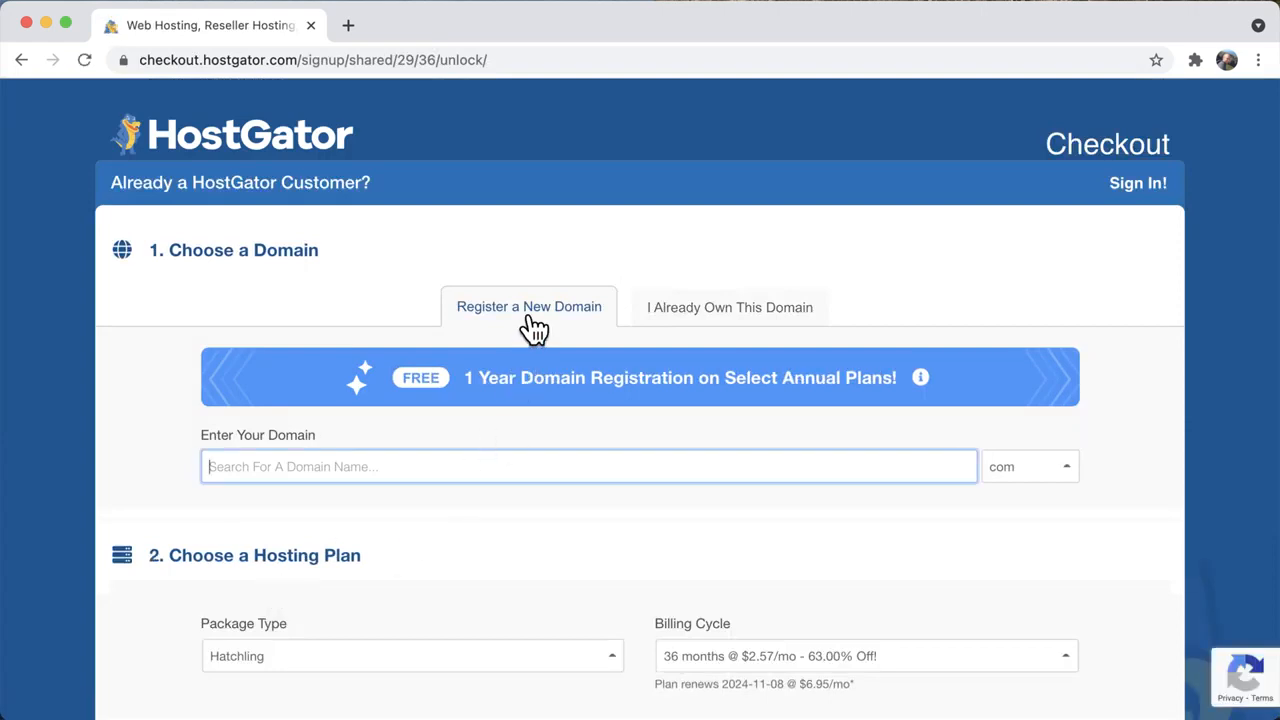
click(740, 313)
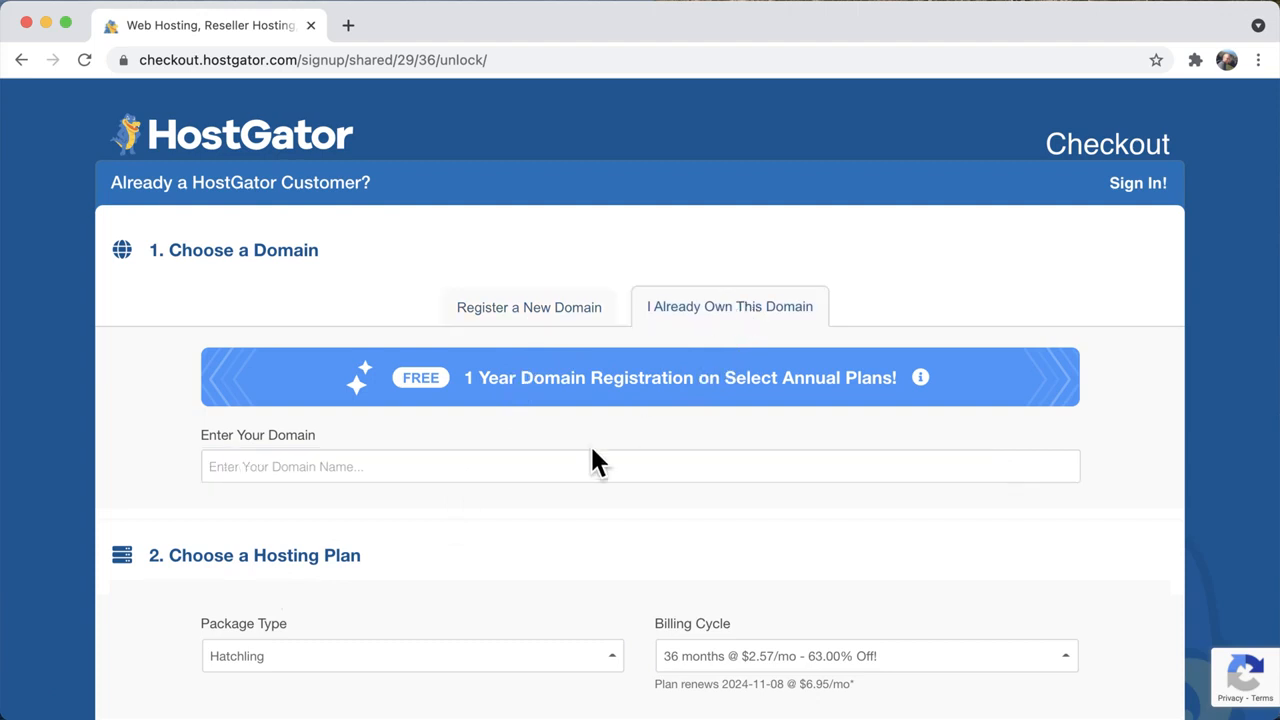
click(450, 462)
text(lalread)
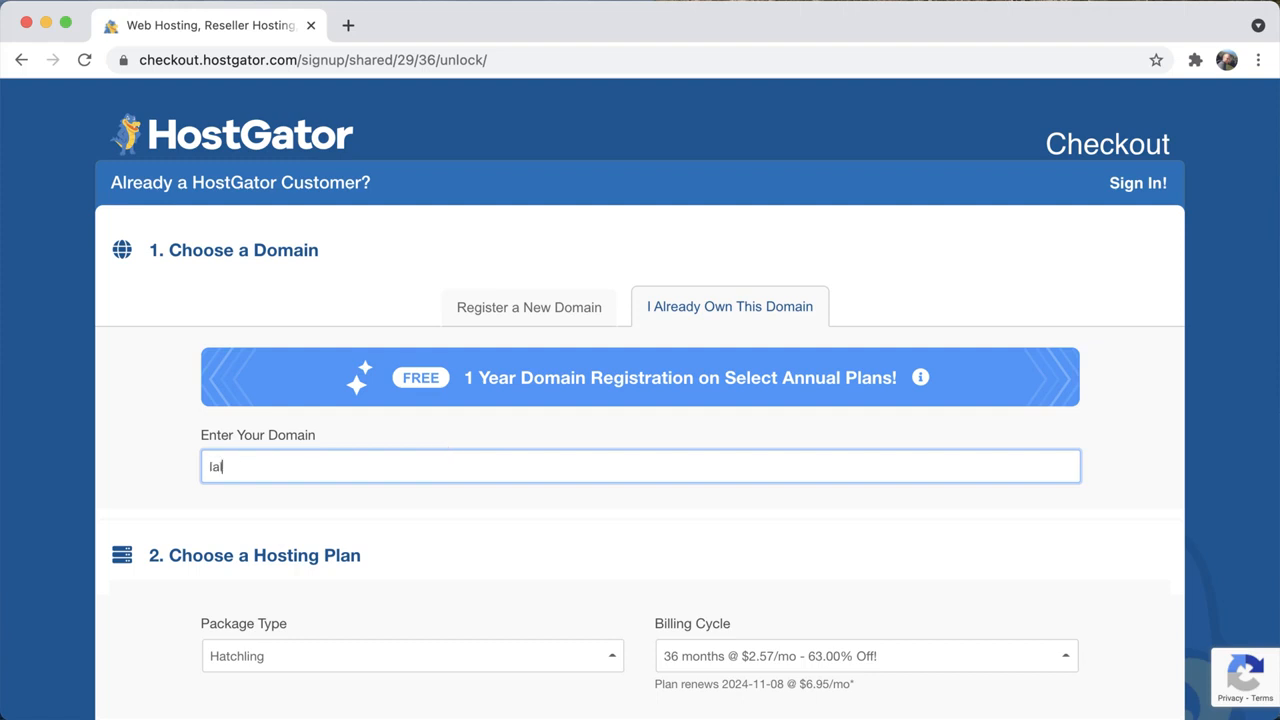
text(nit.Com)
triple_click(445, 462)
key(BackSpace)
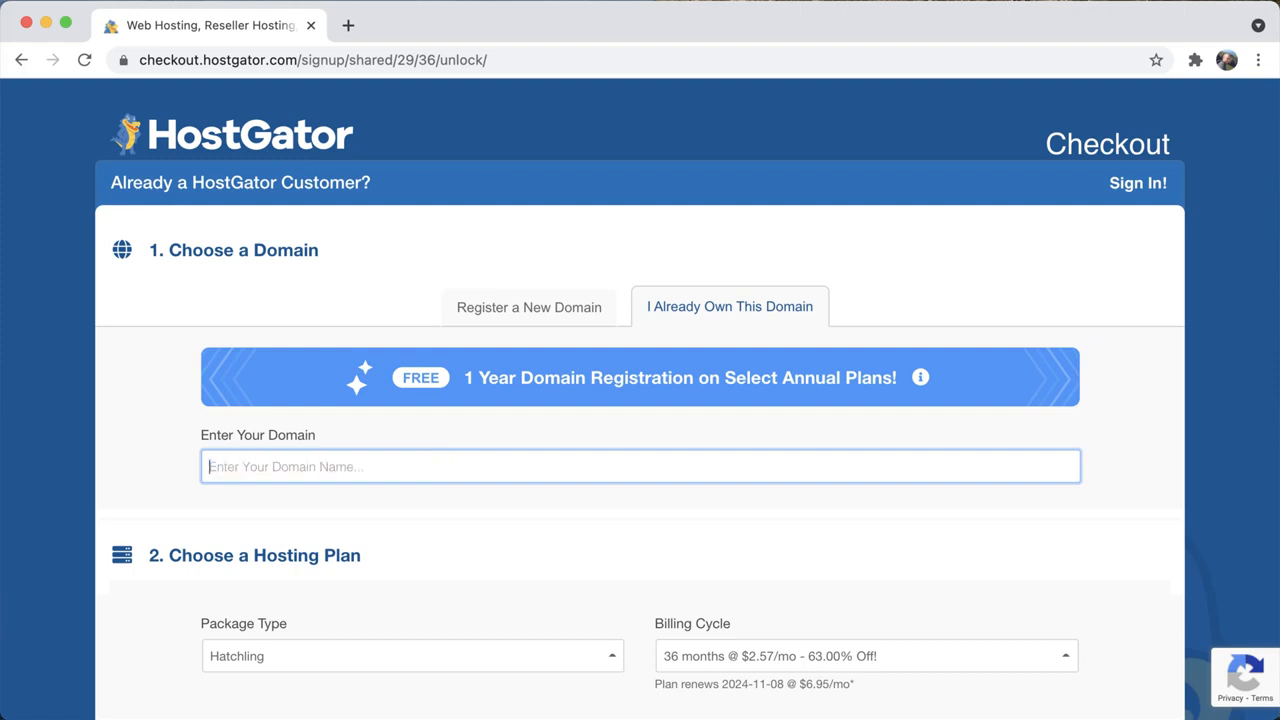
Search the new domain learnhowtocreateawebsite under Register a New Domain, keeping the free .Com
click(522, 312)
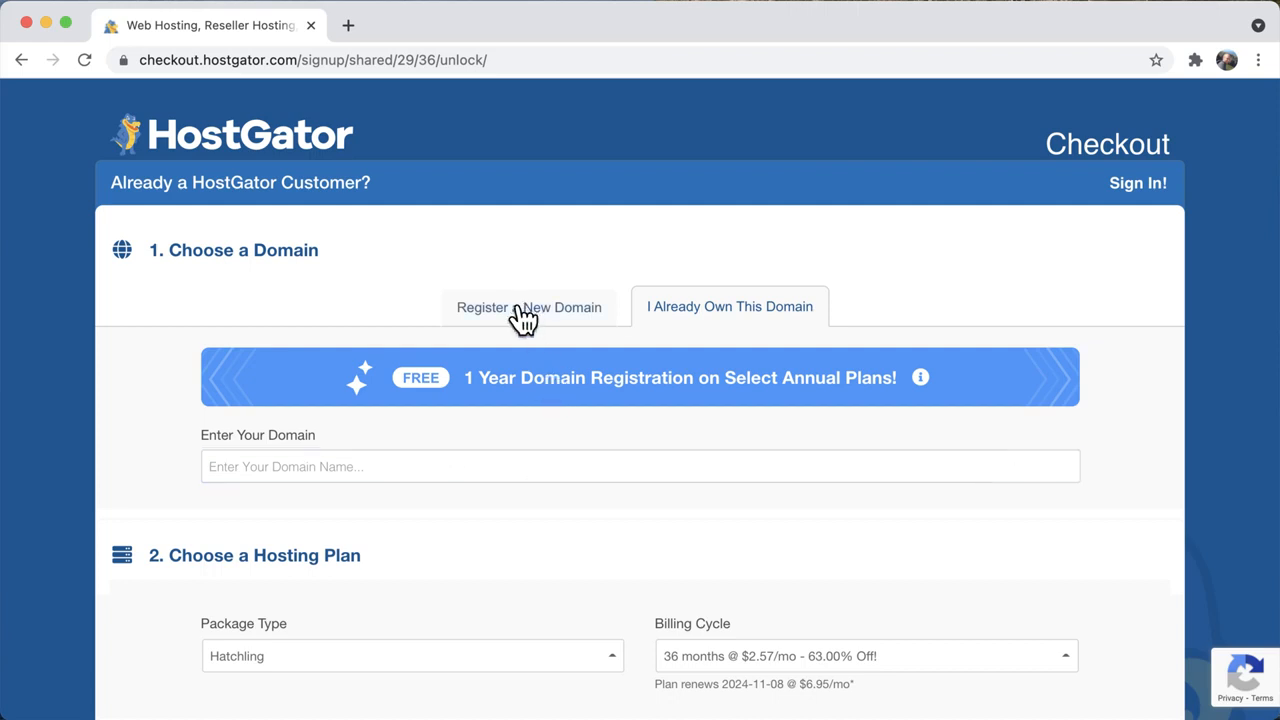
click(340, 458)
text(learnh)
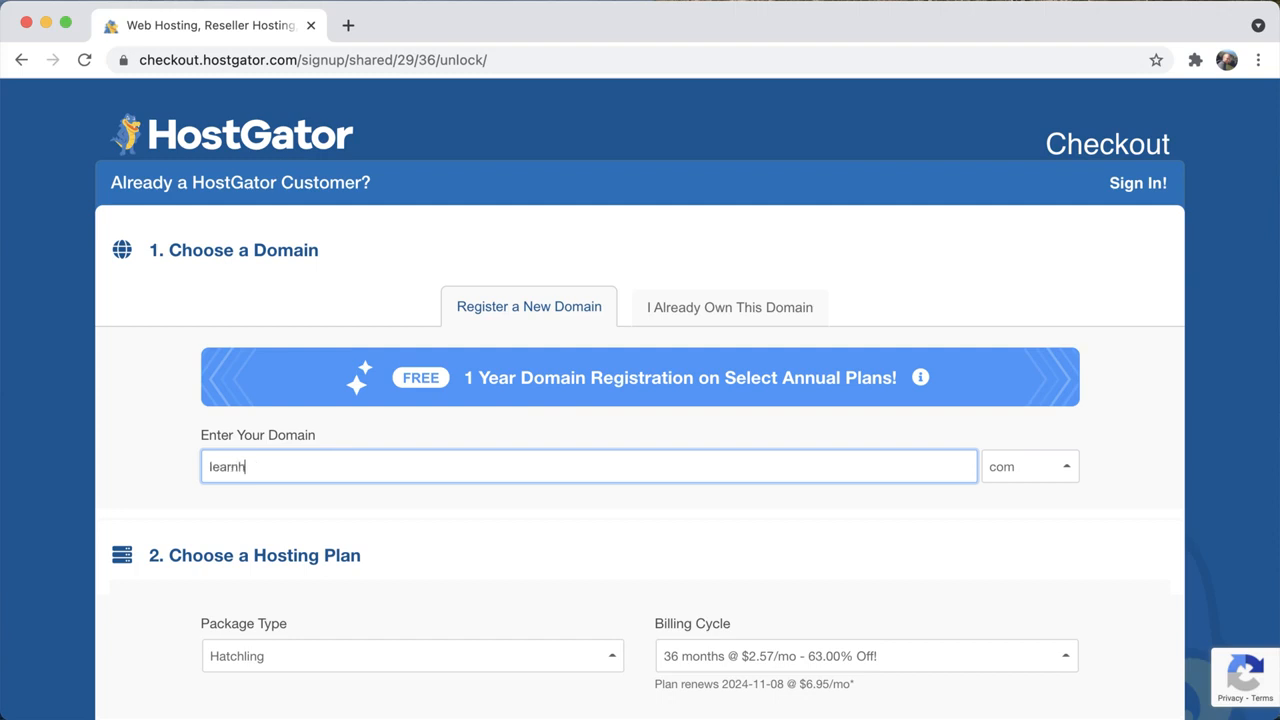
text(owtocreateawebsite)
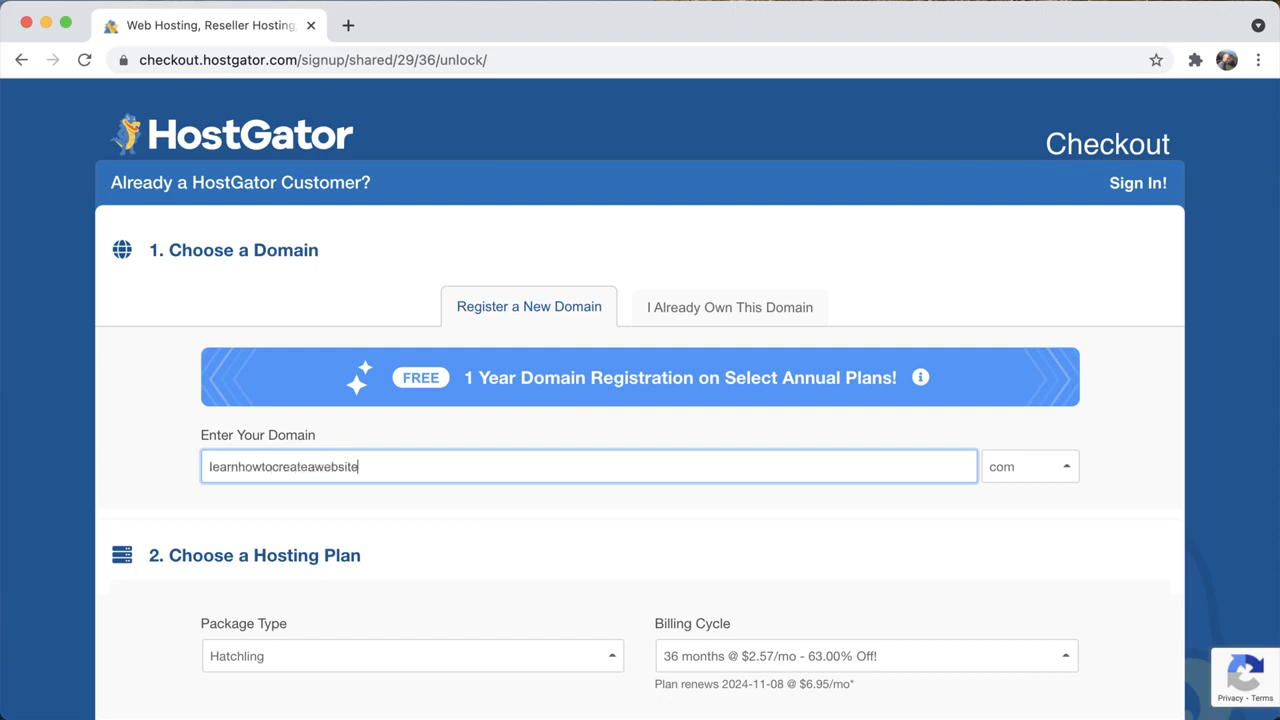
click(1066, 485)
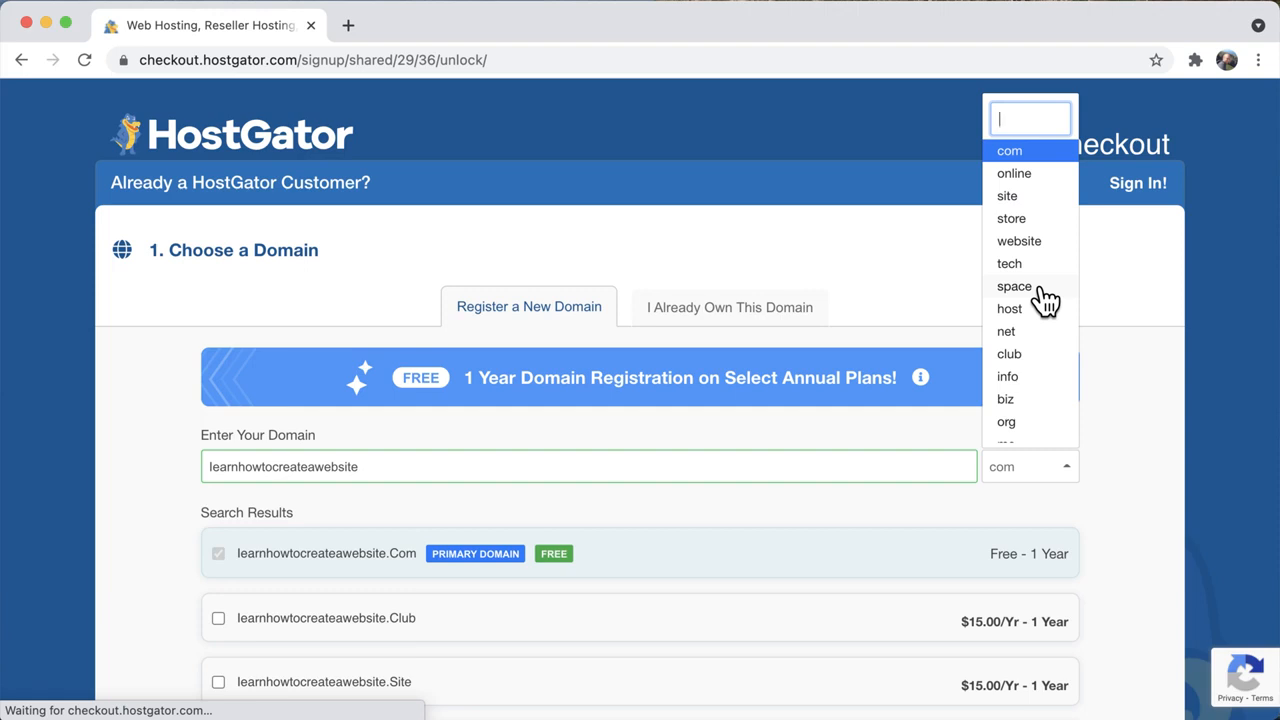
click(133, 338)
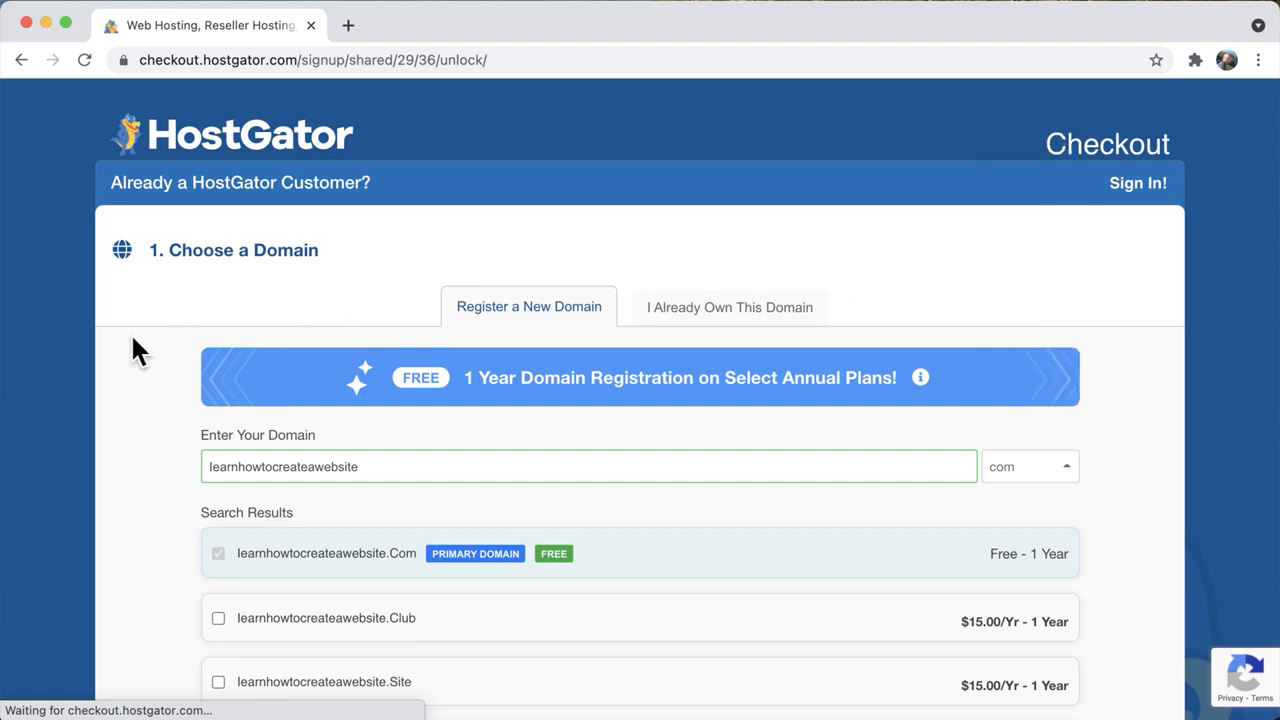
Uncheck the $14.95/yr Domain Privacy Protection add-on for learnhowtocreateawebsite.Com
scroll(135, 350, down, 5)
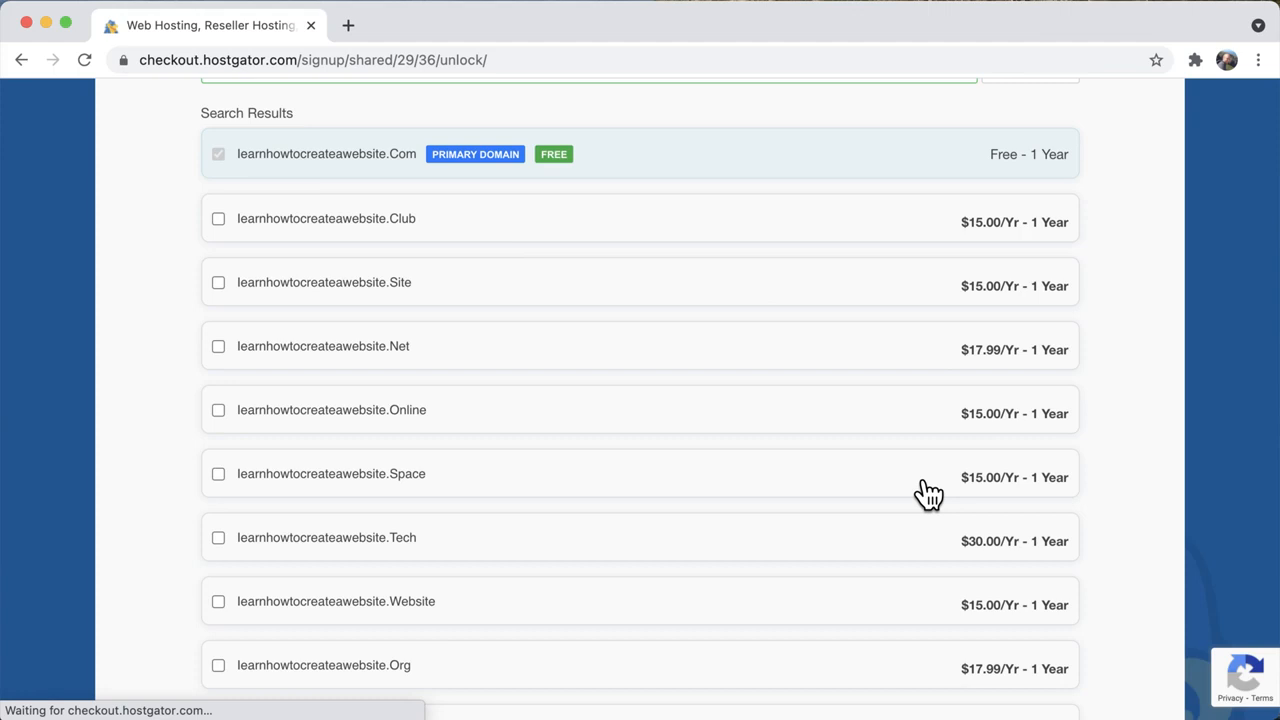
scroll(466, 590, down, 5)
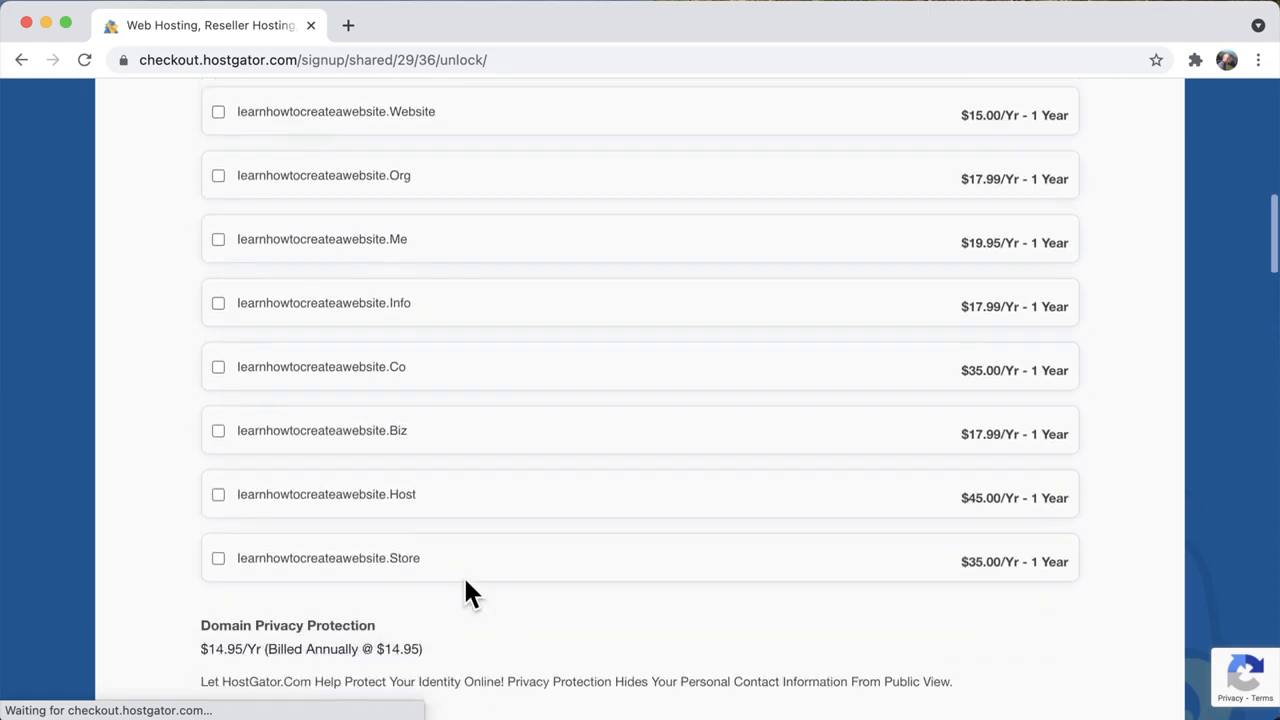
scroll(466, 590, down, 3)
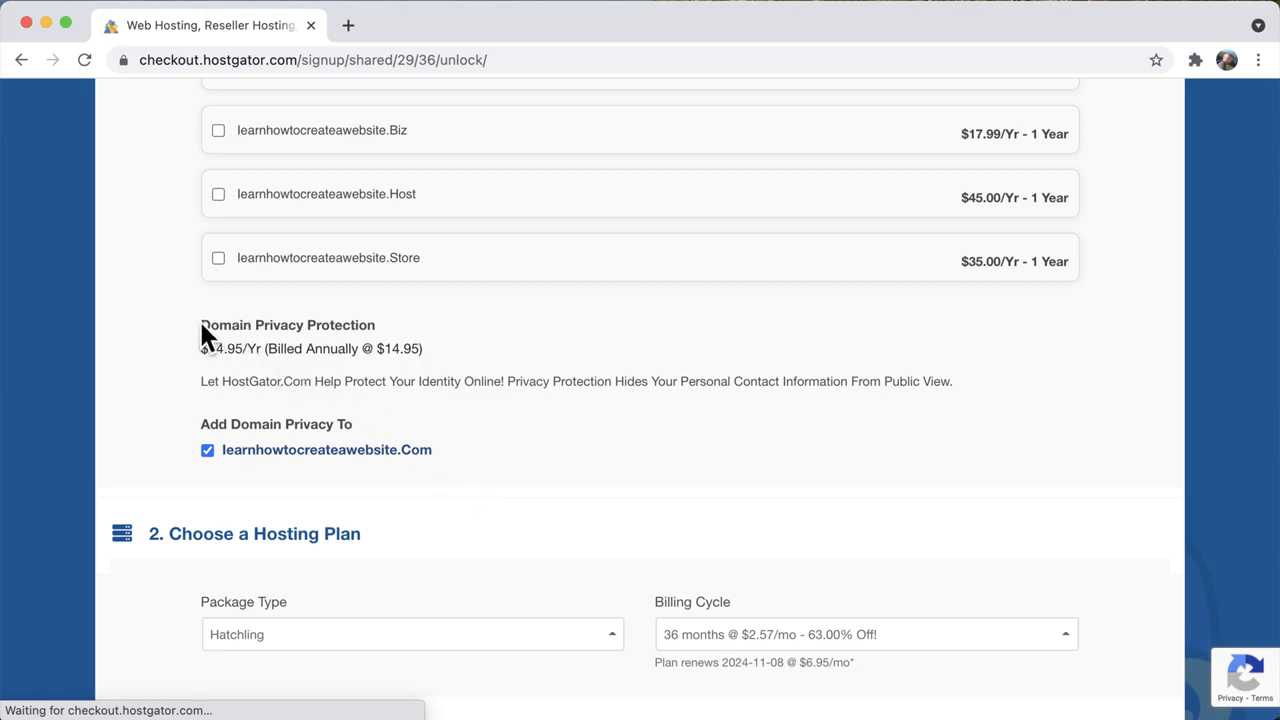
drag(201, 324, 333, 326)
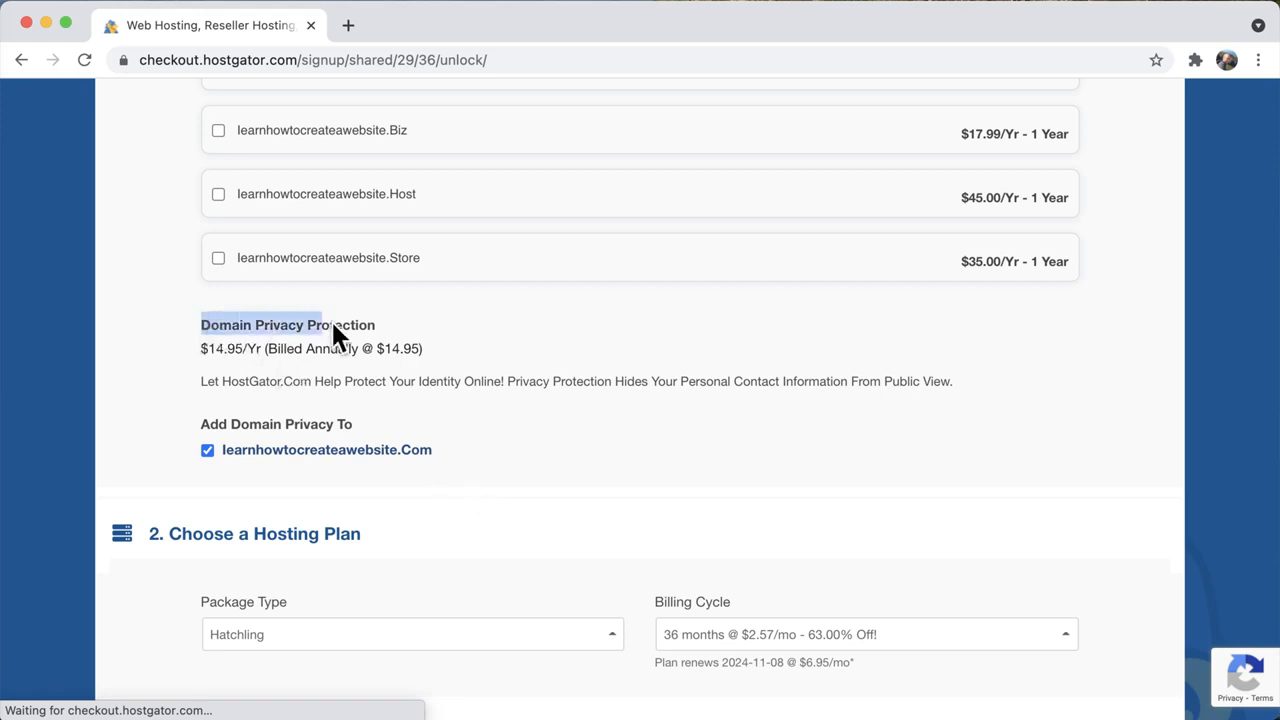
click(389, 325)
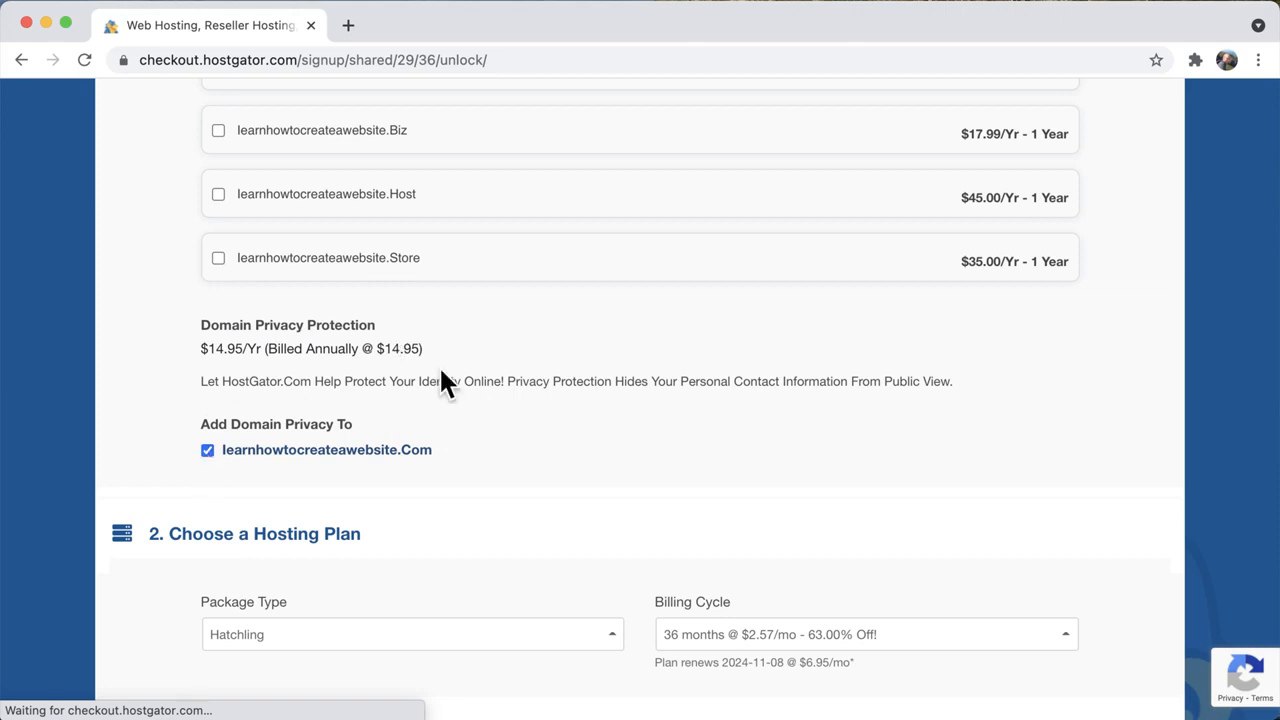
drag(383, 348, 424, 349)
click(207, 451)
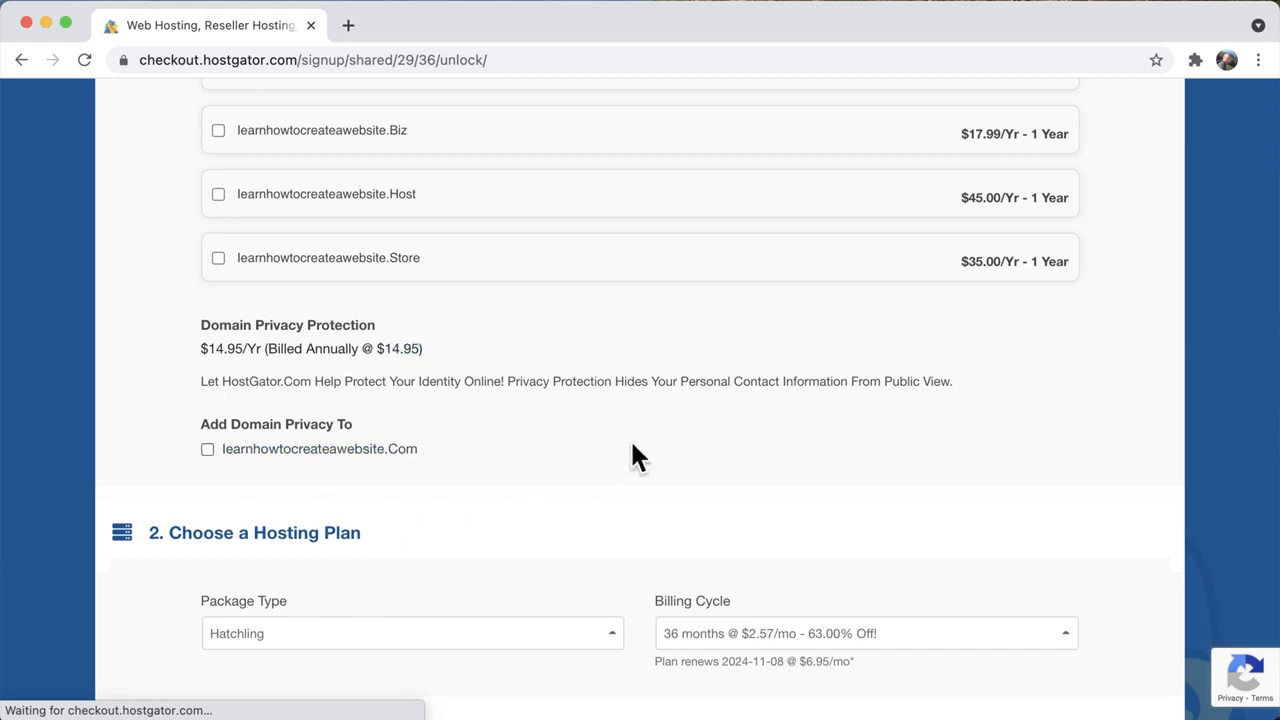
scroll(633, 450, down, 5)
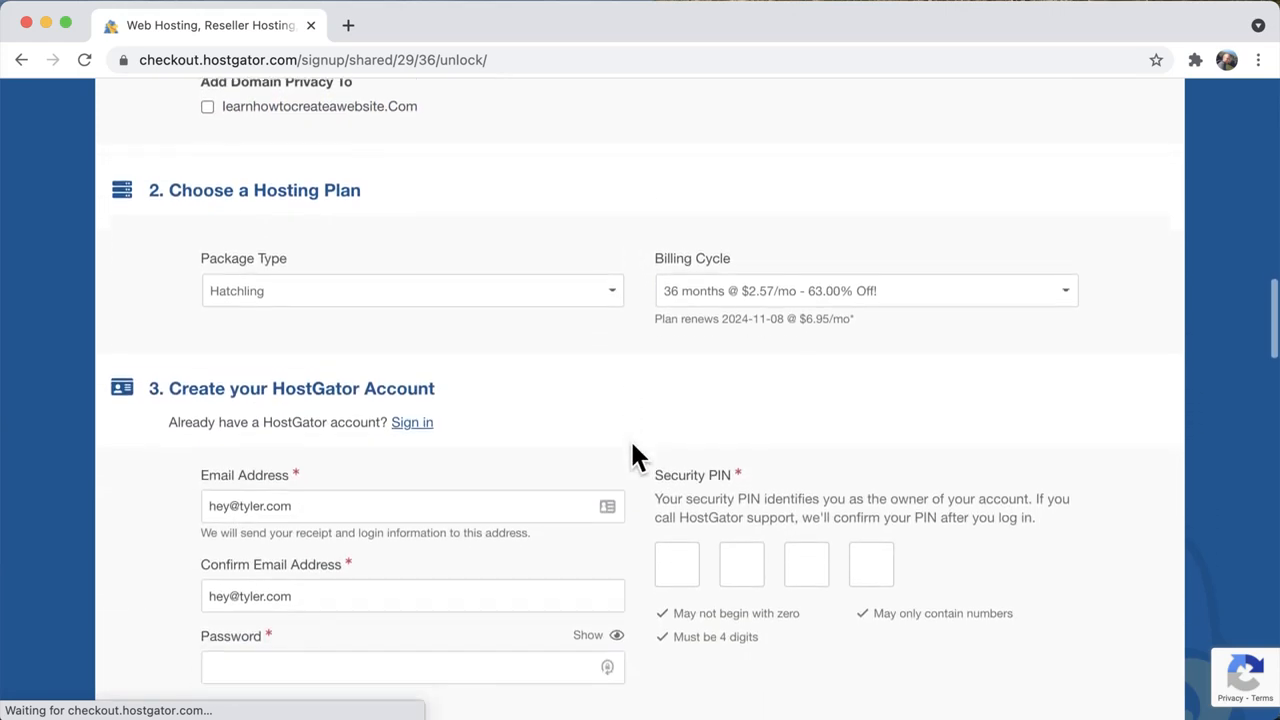
scroll(633, 455, down, 1)
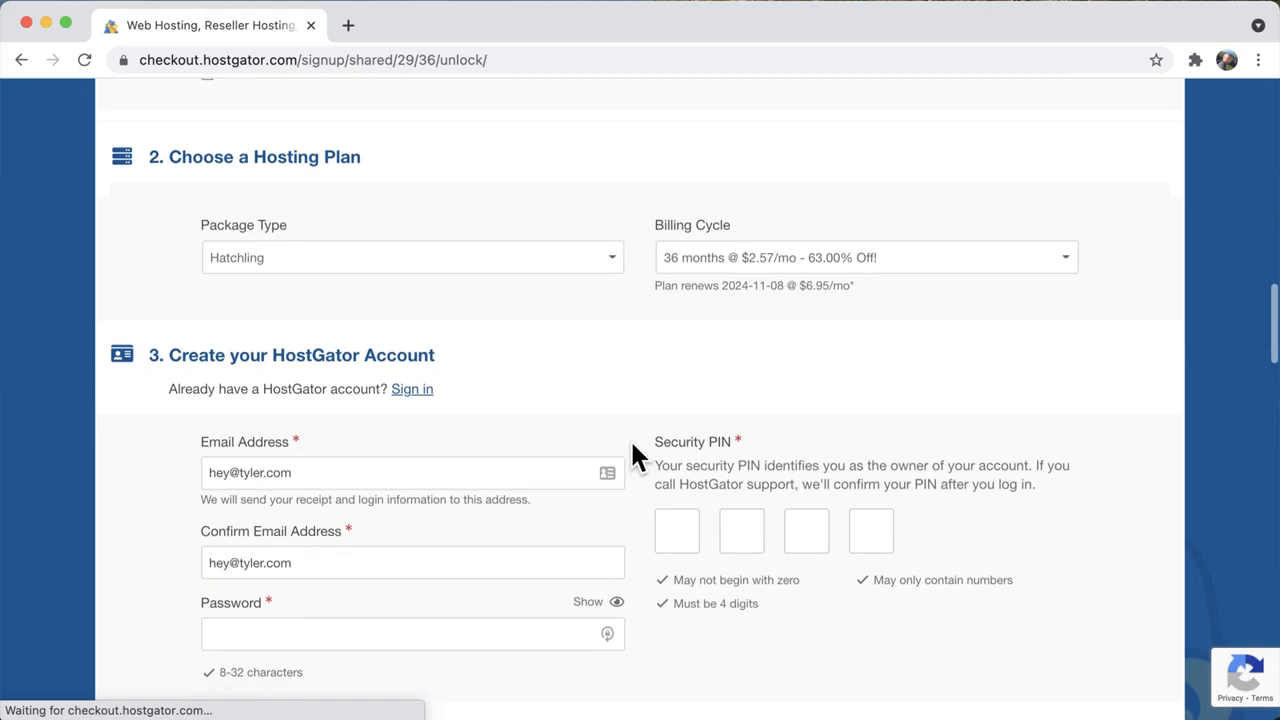
click(619, 265)
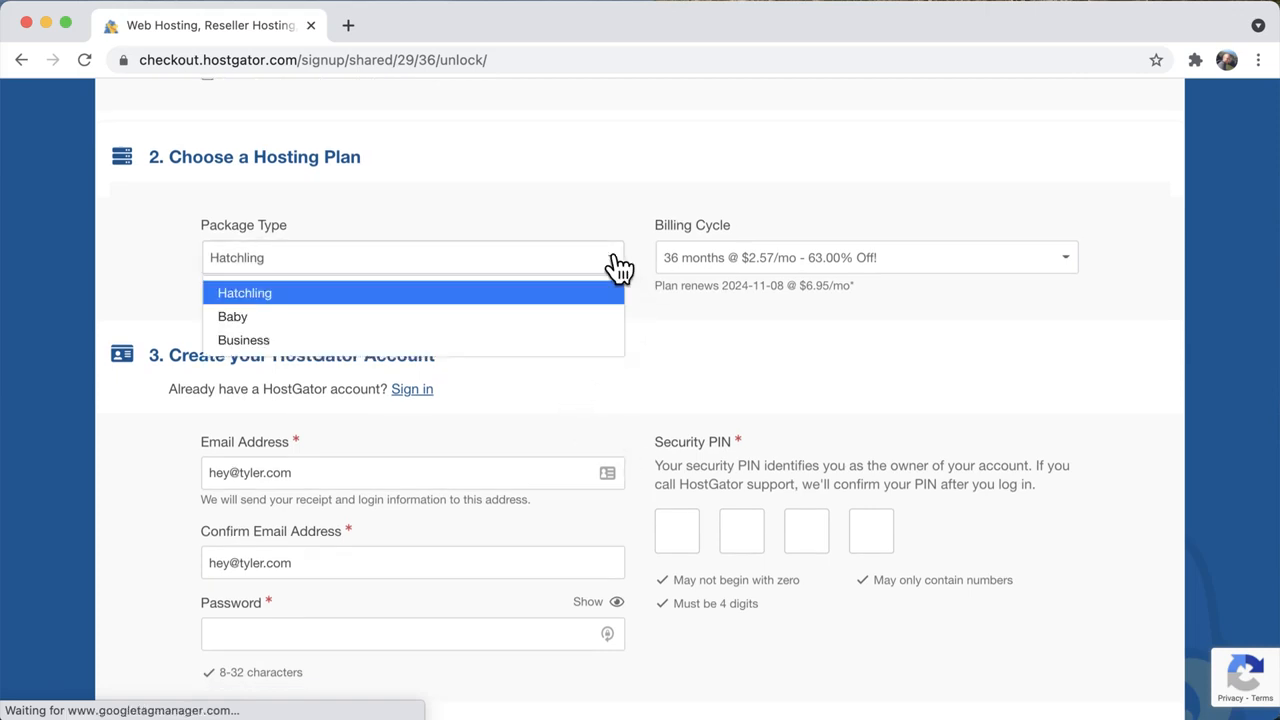
click(546, 293)
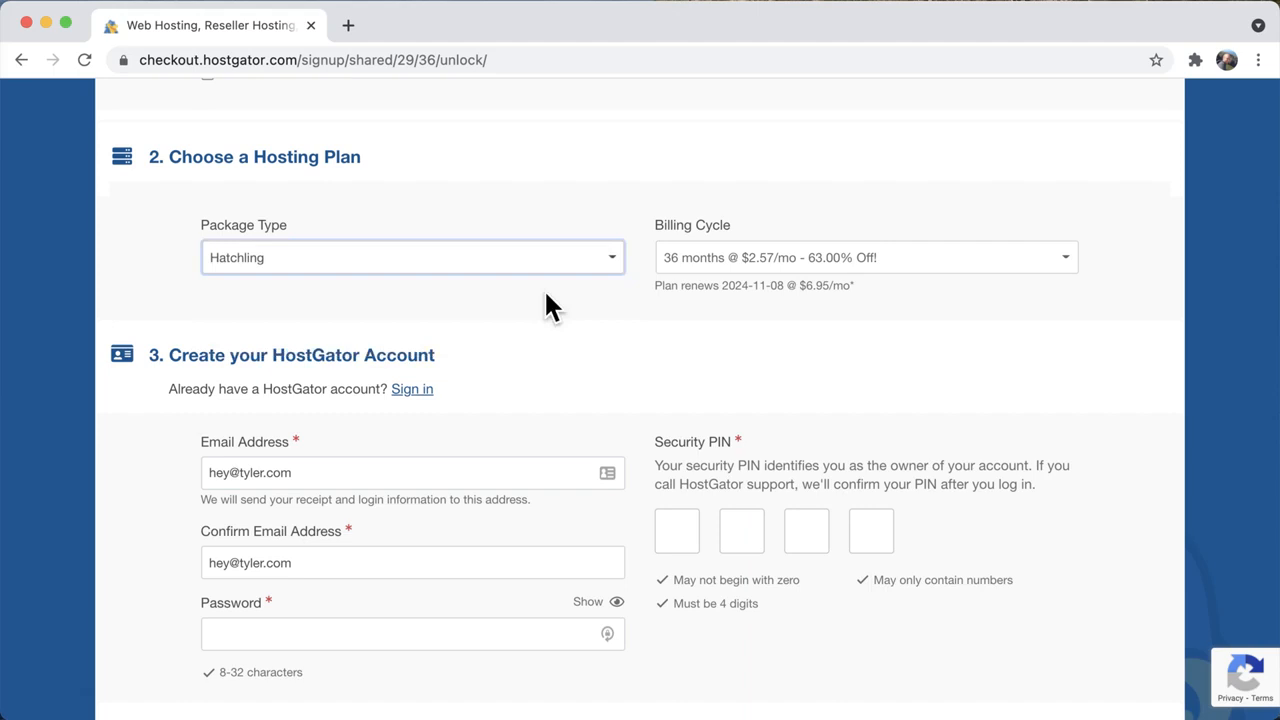
scroll(548, 307, down, 1)
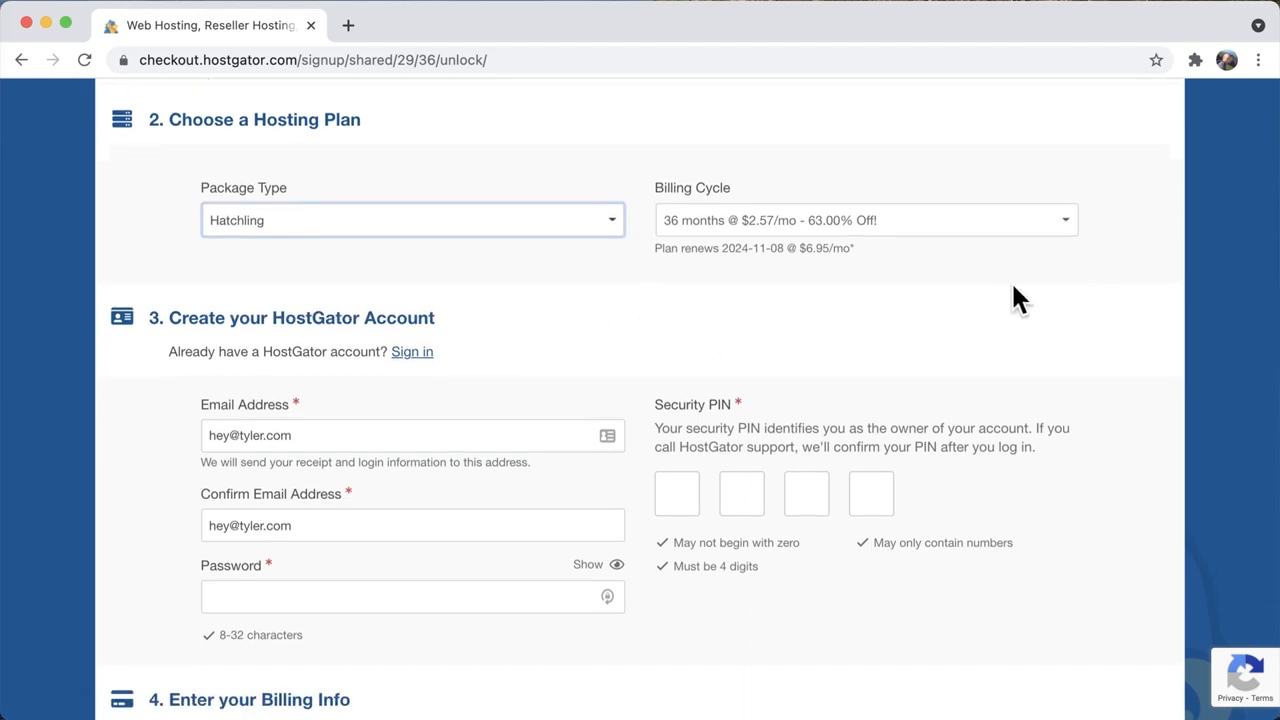
click(1071, 231)
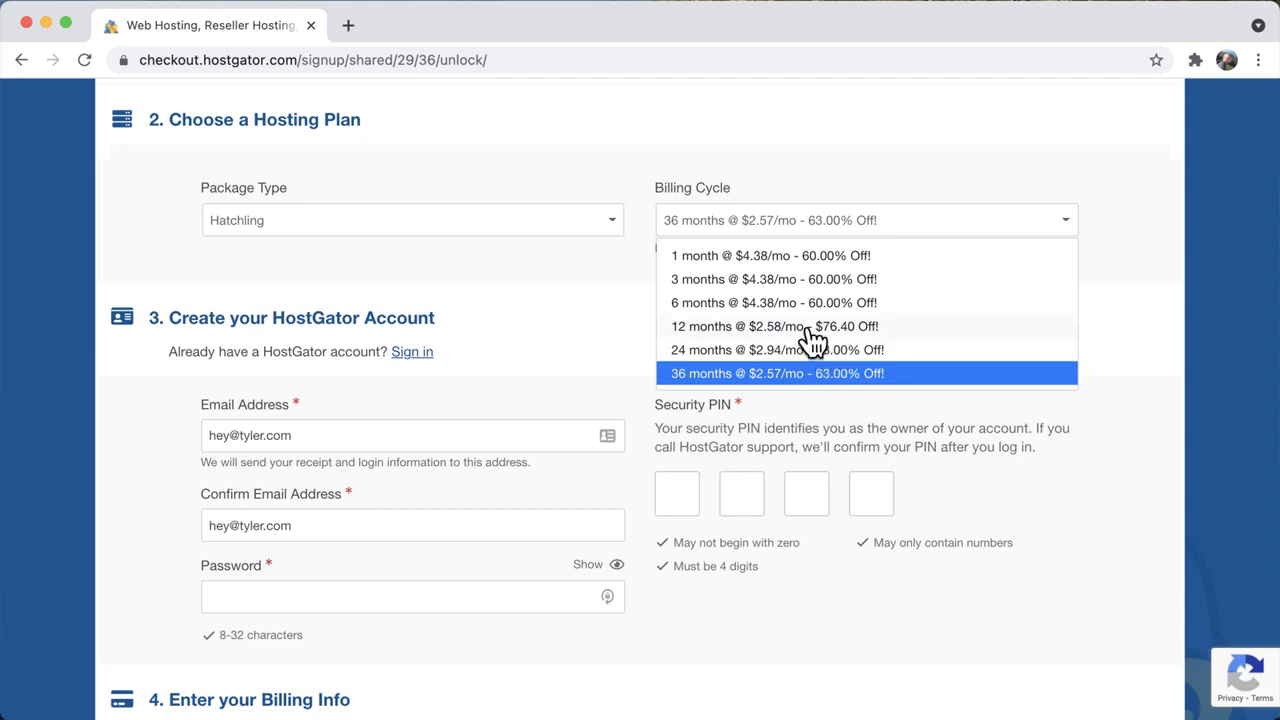
click(808, 328)
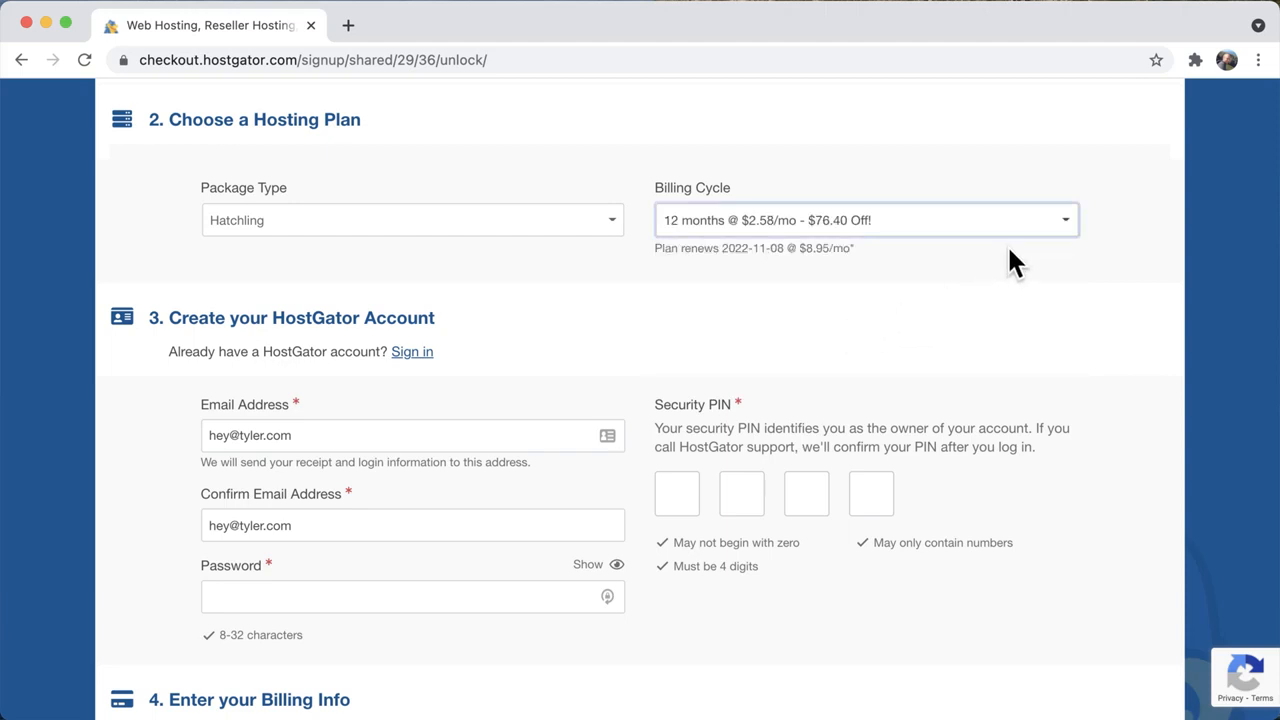
click(1055, 226)
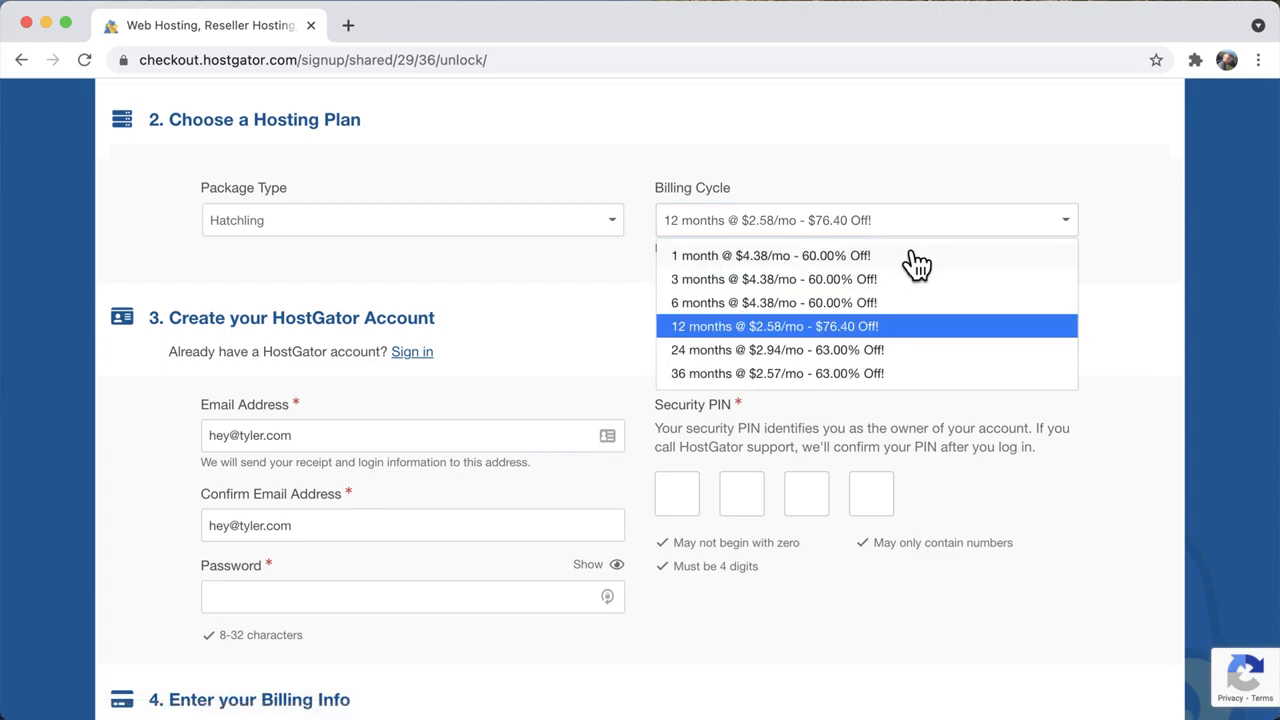
click(877, 338)
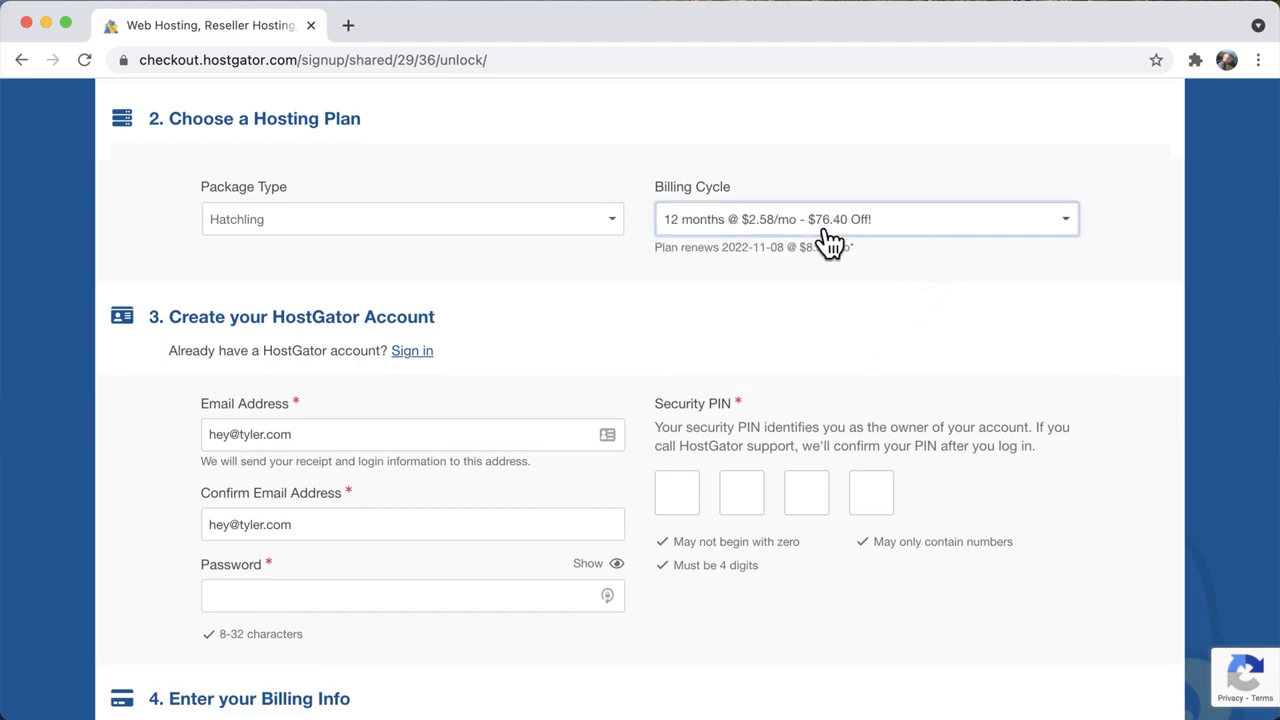
click(1066, 222)
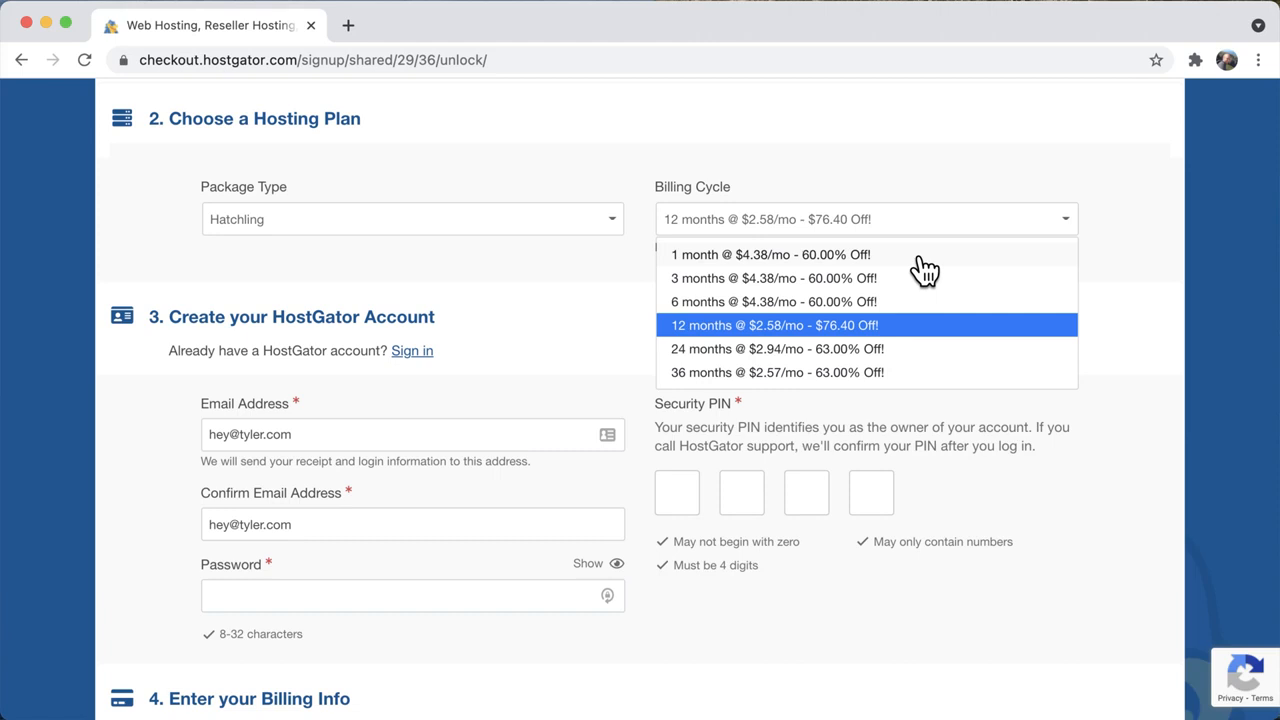
click(904, 333)
scroll(906, 340, down, 4)
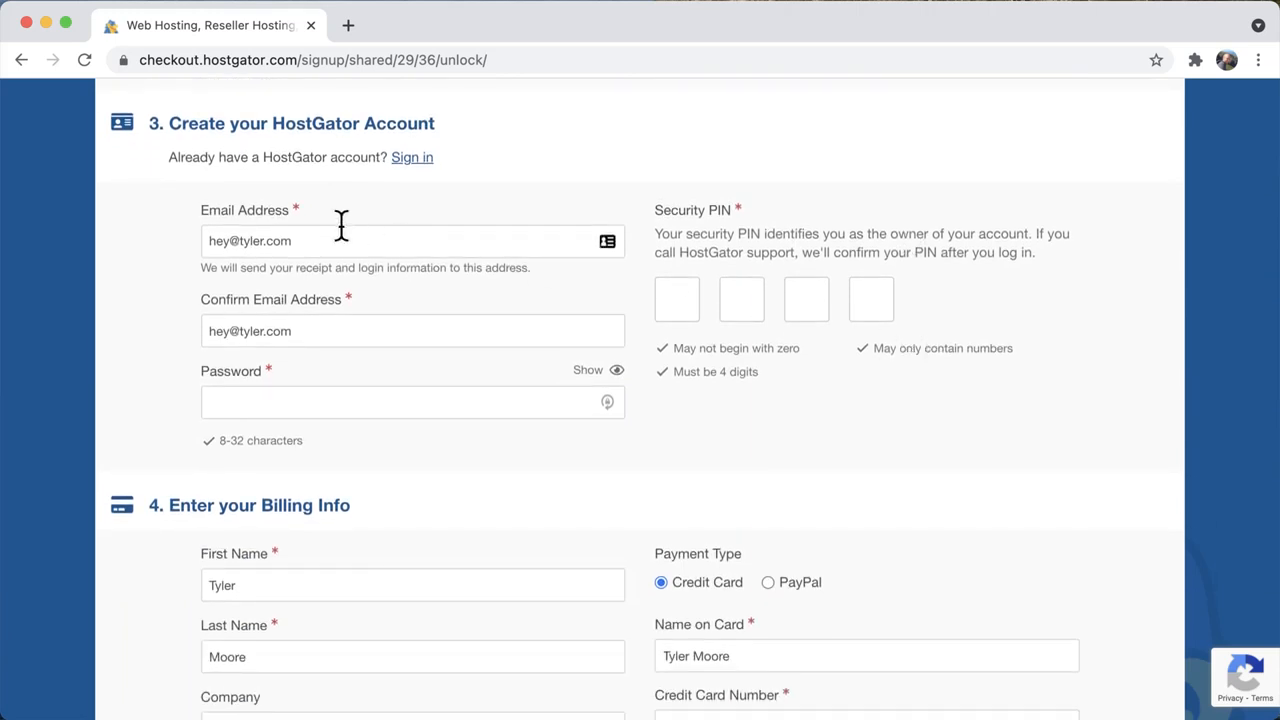
Enter the account password and the four-digit security PIN
click(320, 400)
text(••••••••••••••••)
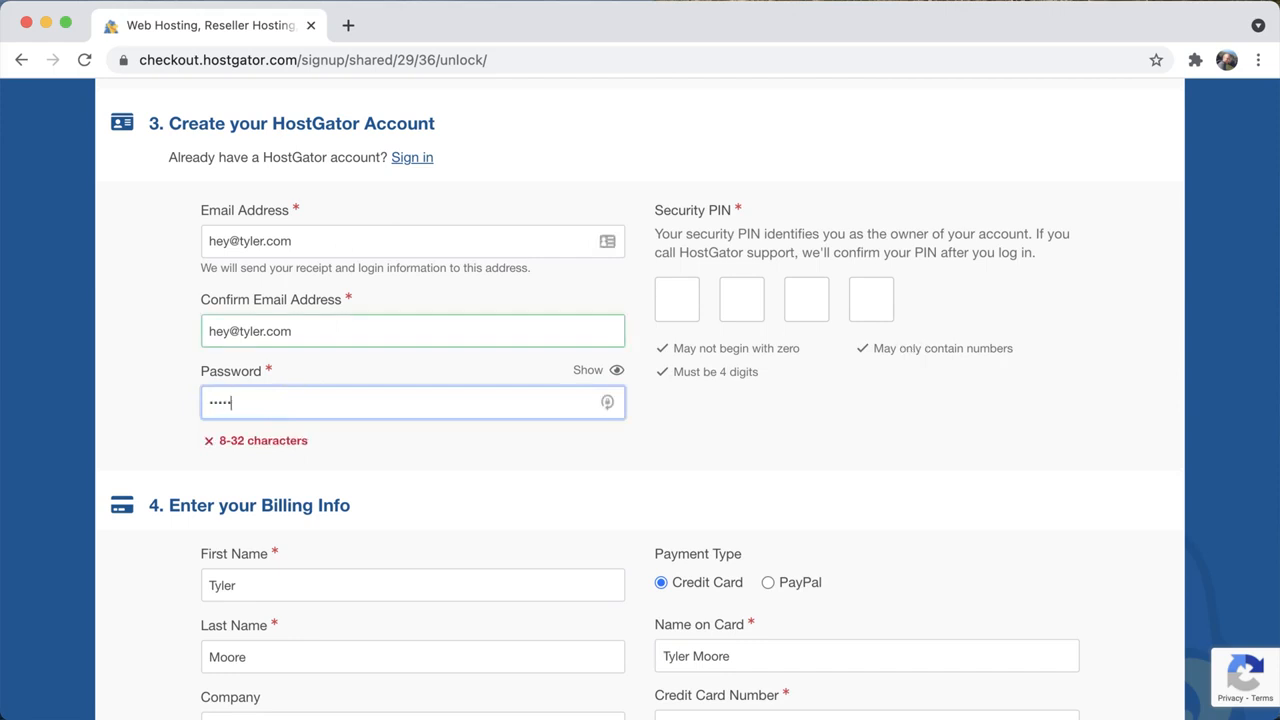
click(677, 290)
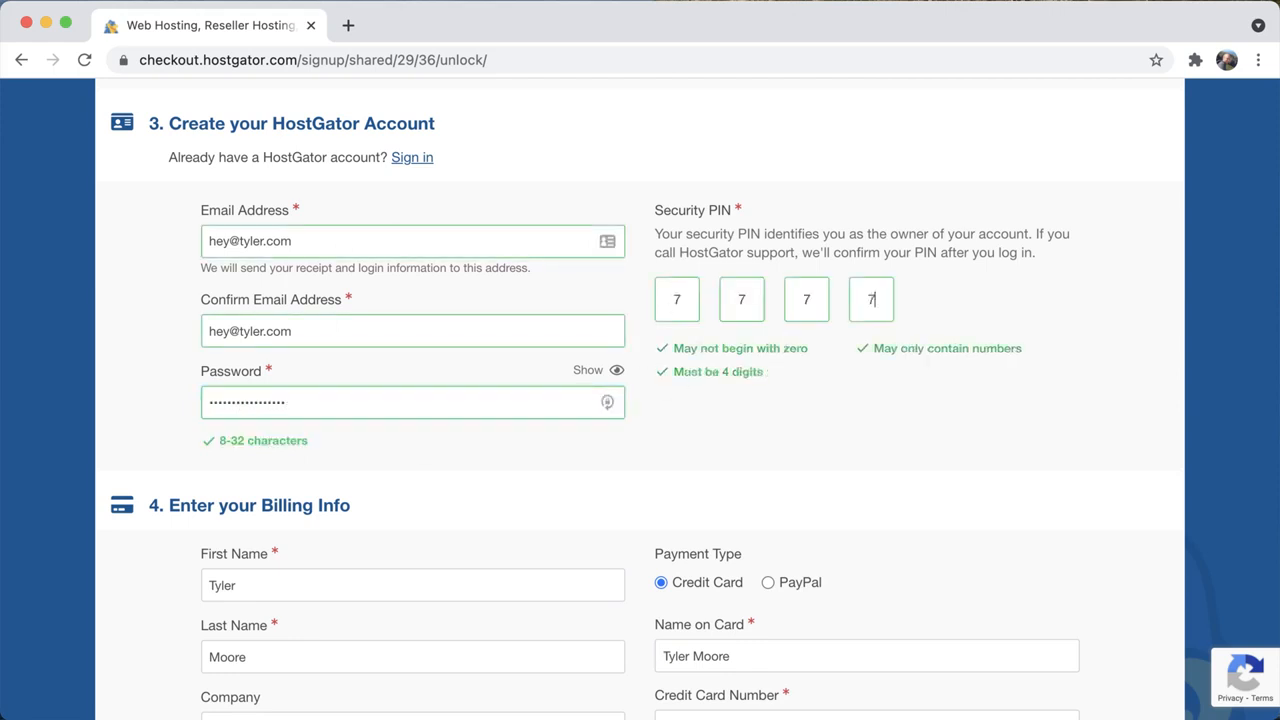
Choose the billing state from the filtered list and enter the billing zip code
scroll(678, 303, down, 5)
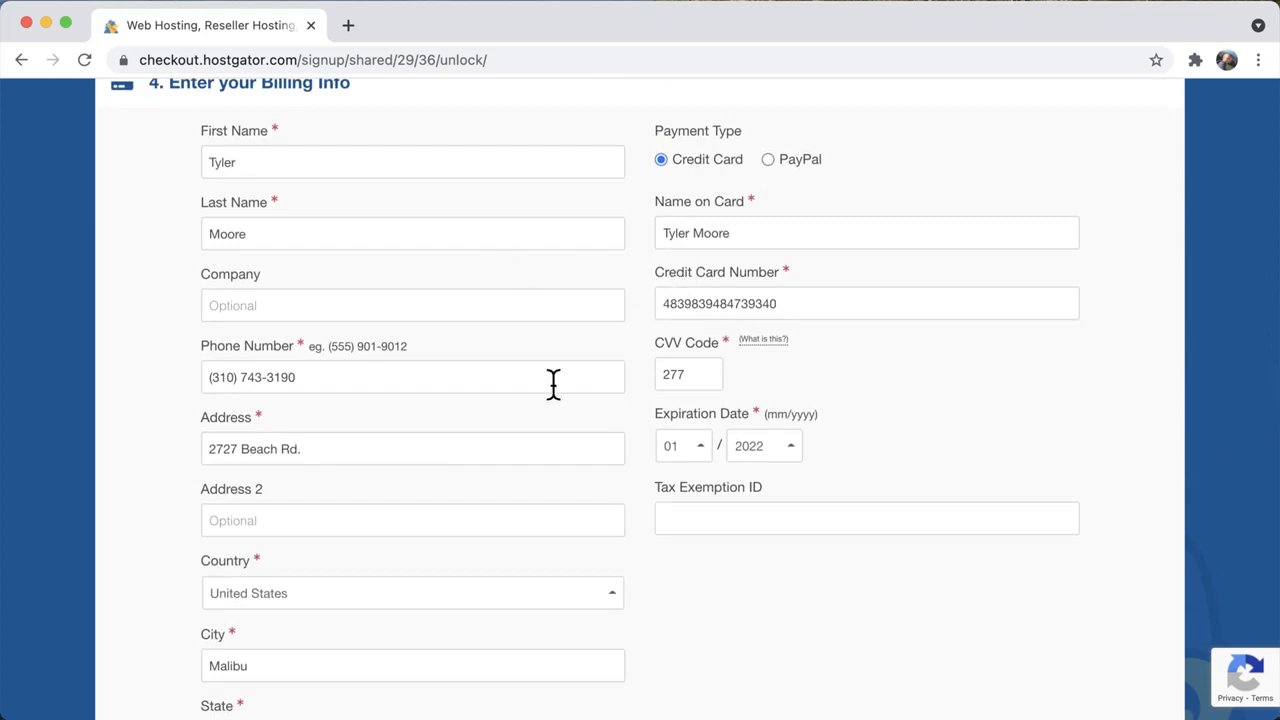
scroll(553, 383, down, 4)
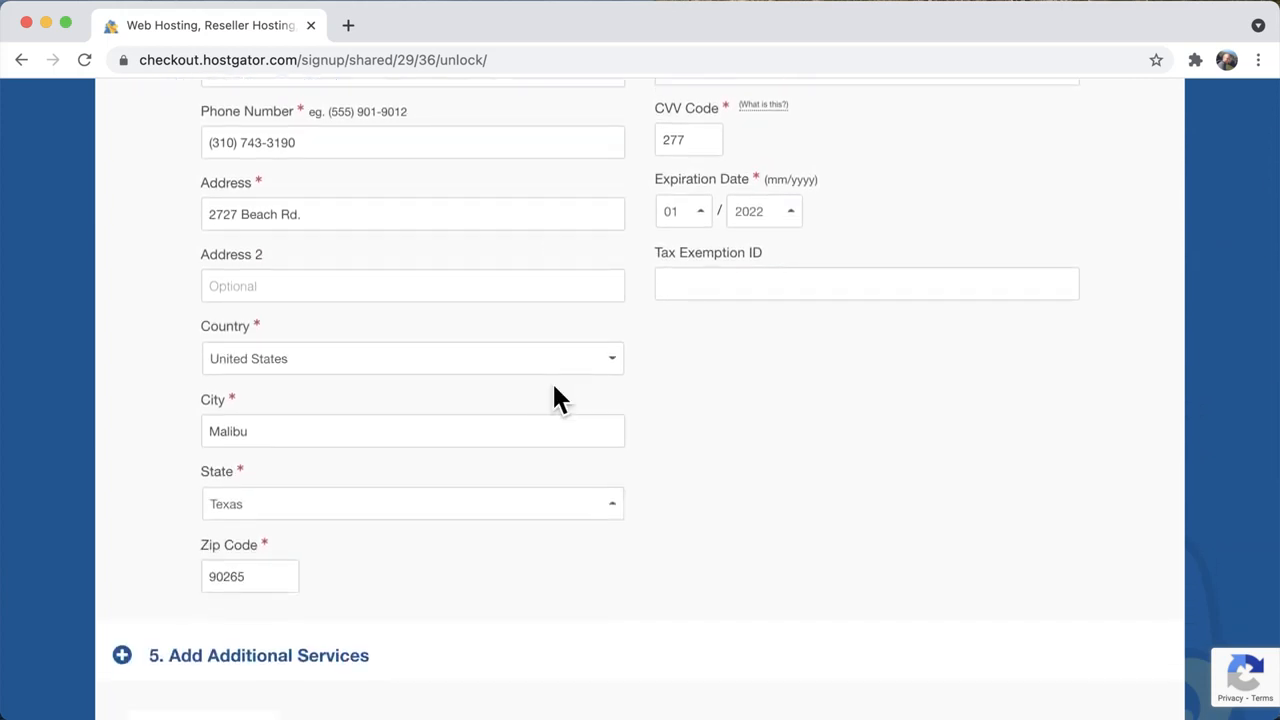
click(443, 512)
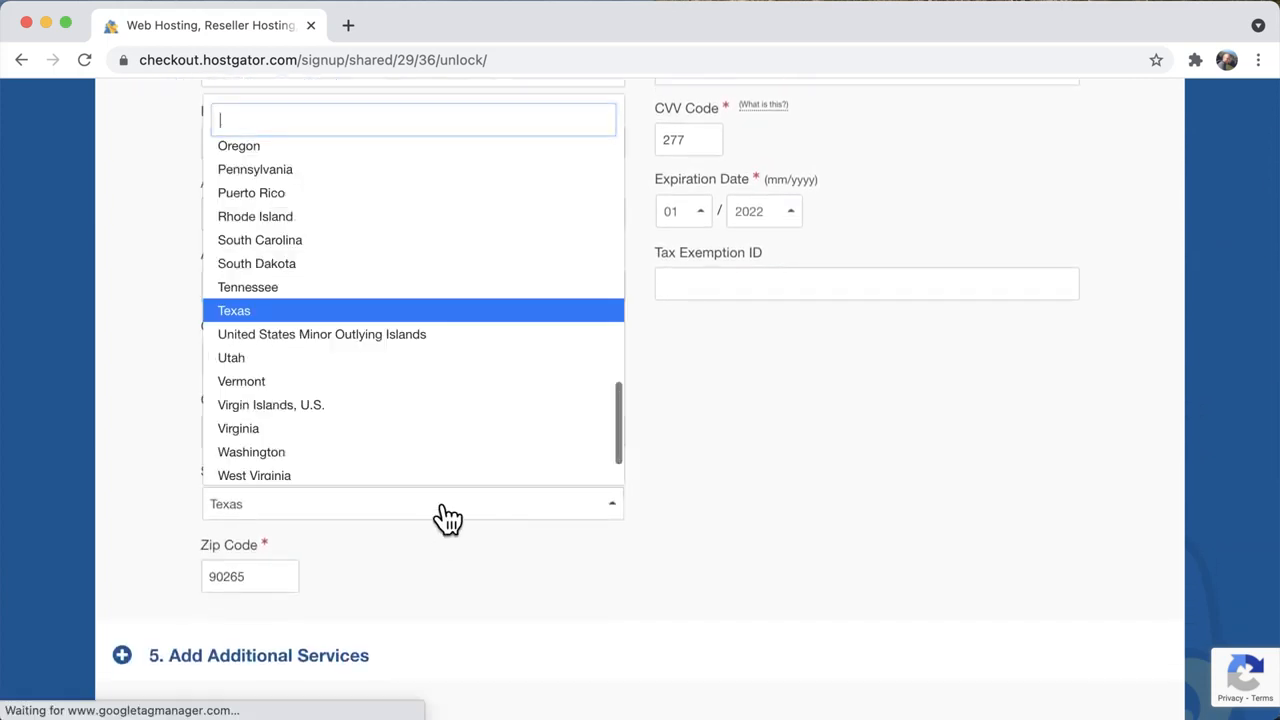
text(ca)
click(246, 422)
click(263, 577)
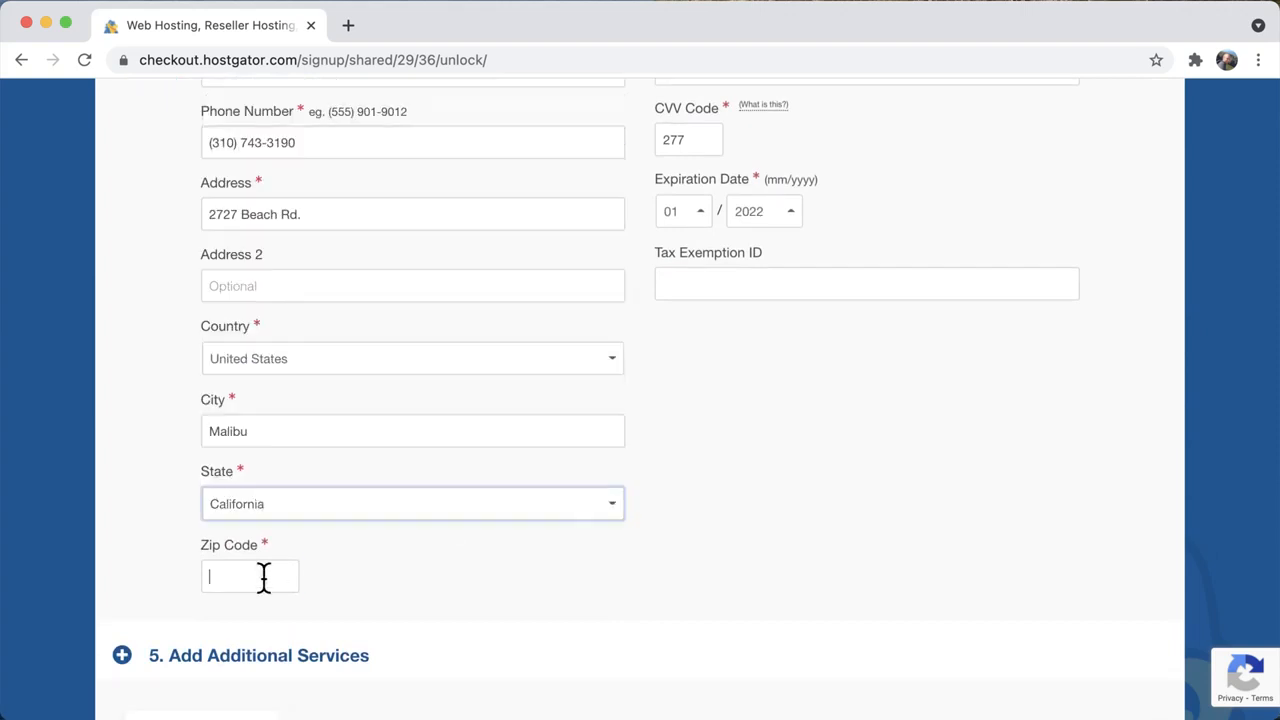
text(90265)
scroll(829, 502, up, 5)
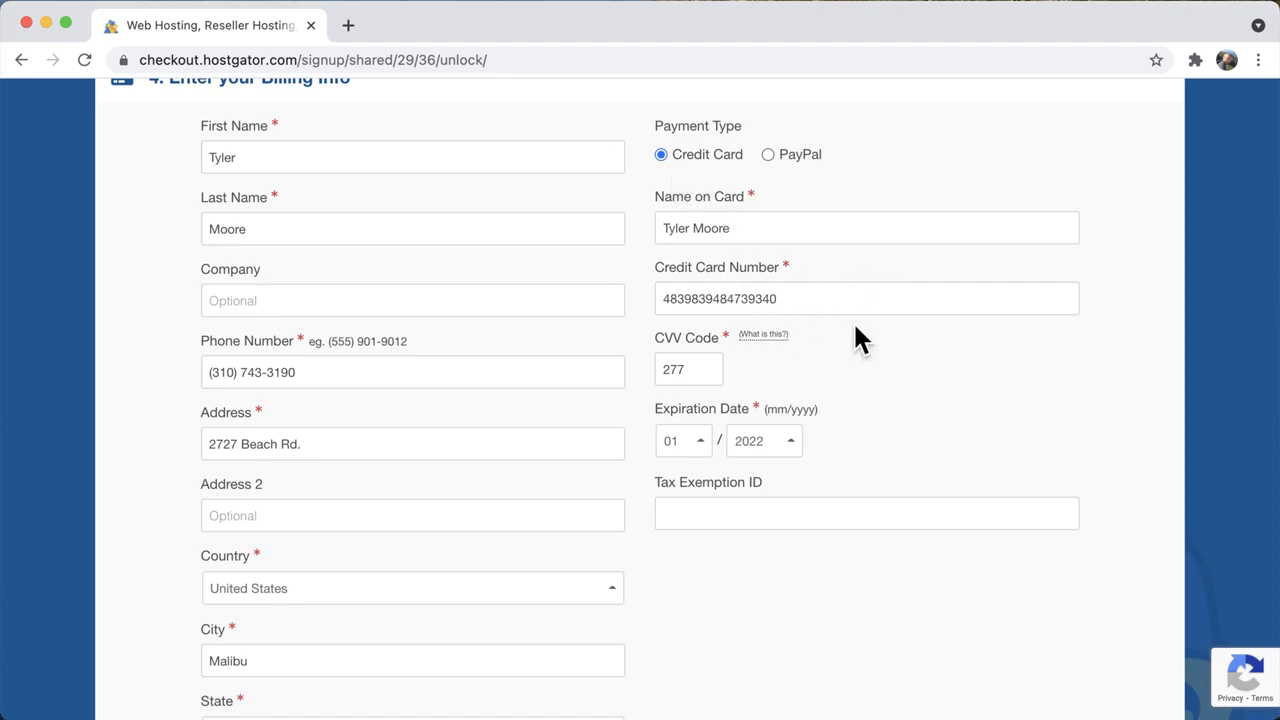
scroll(855, 330, down, 6)
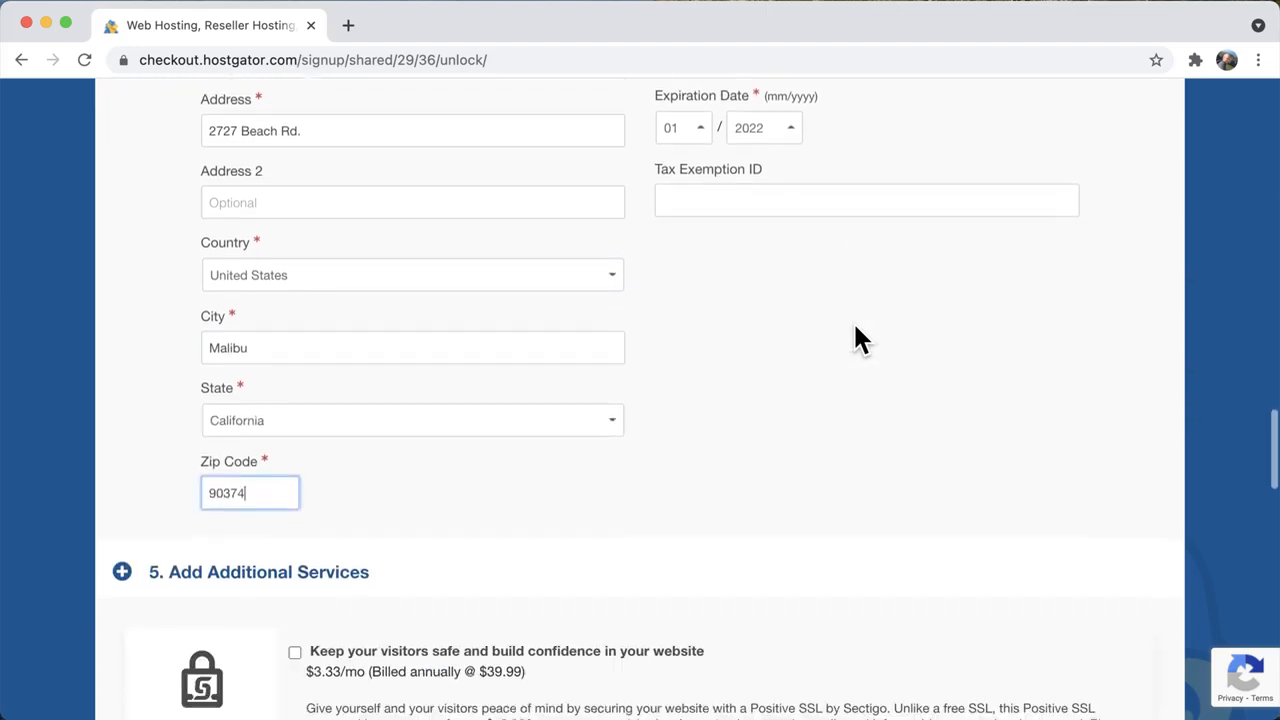
scroll(855, 327, down, 2)
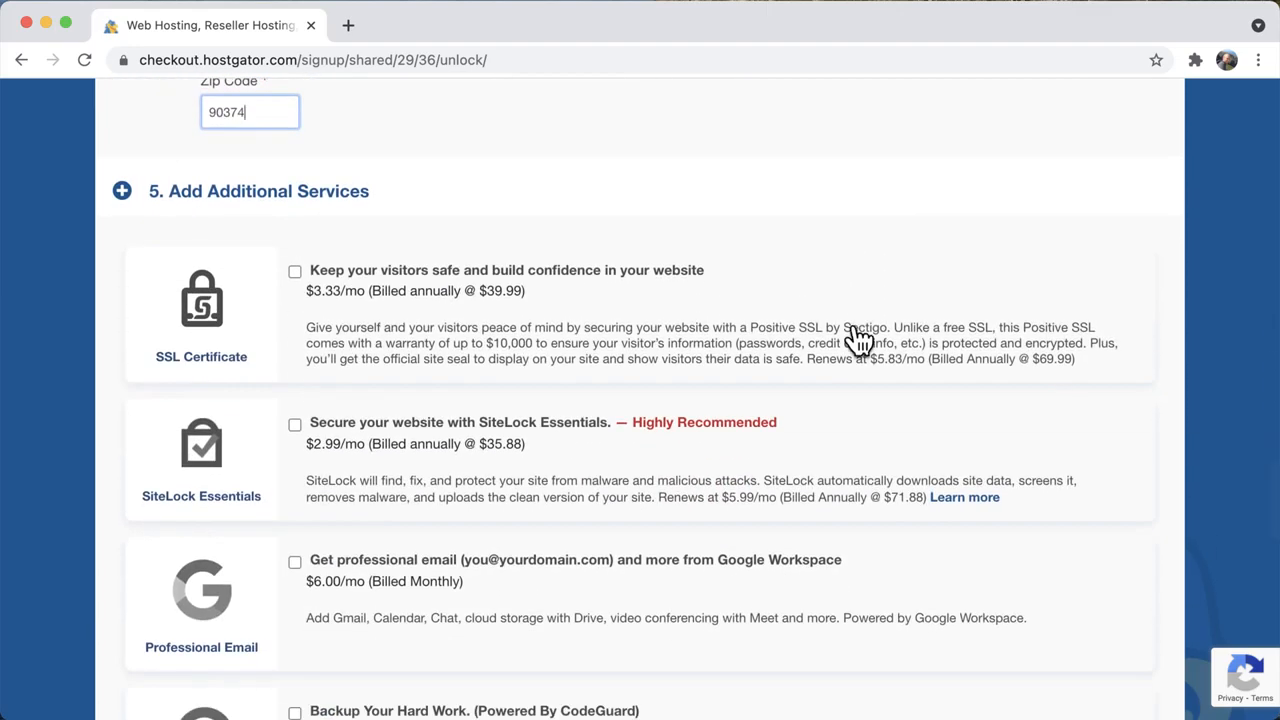
scroll(858, 337, down, 3)
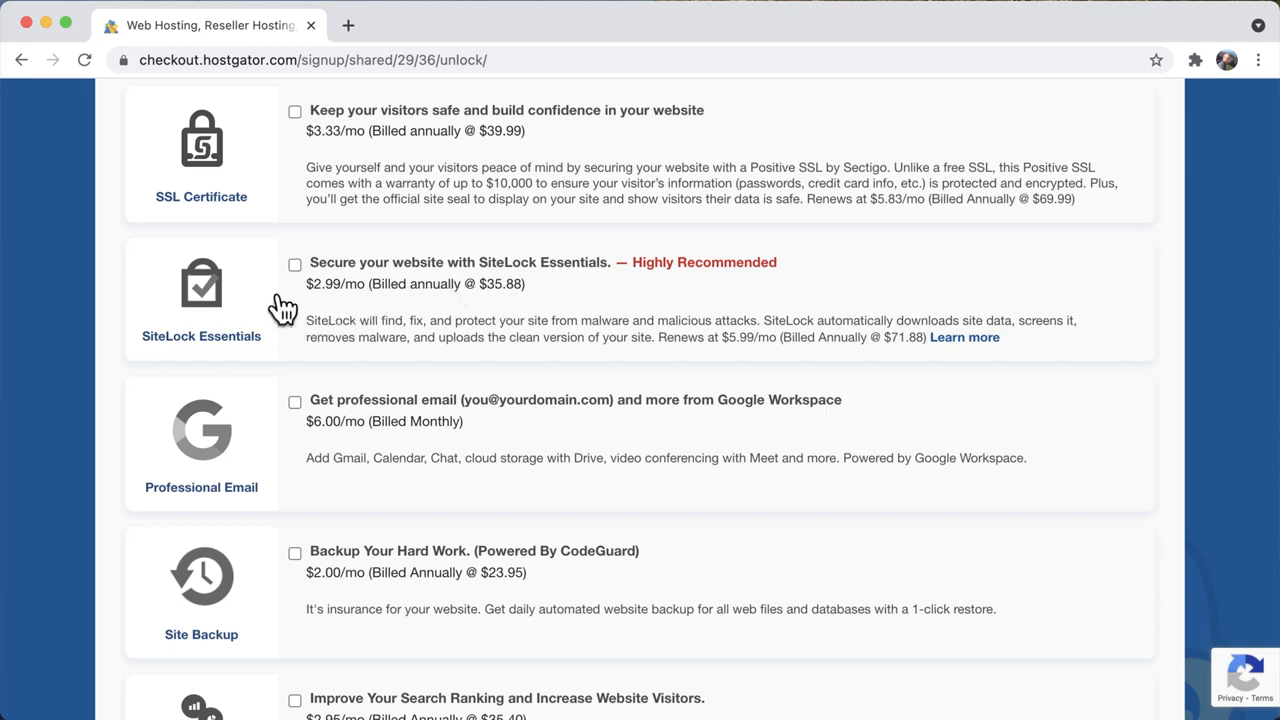
scroll(283, 310, down, 2)
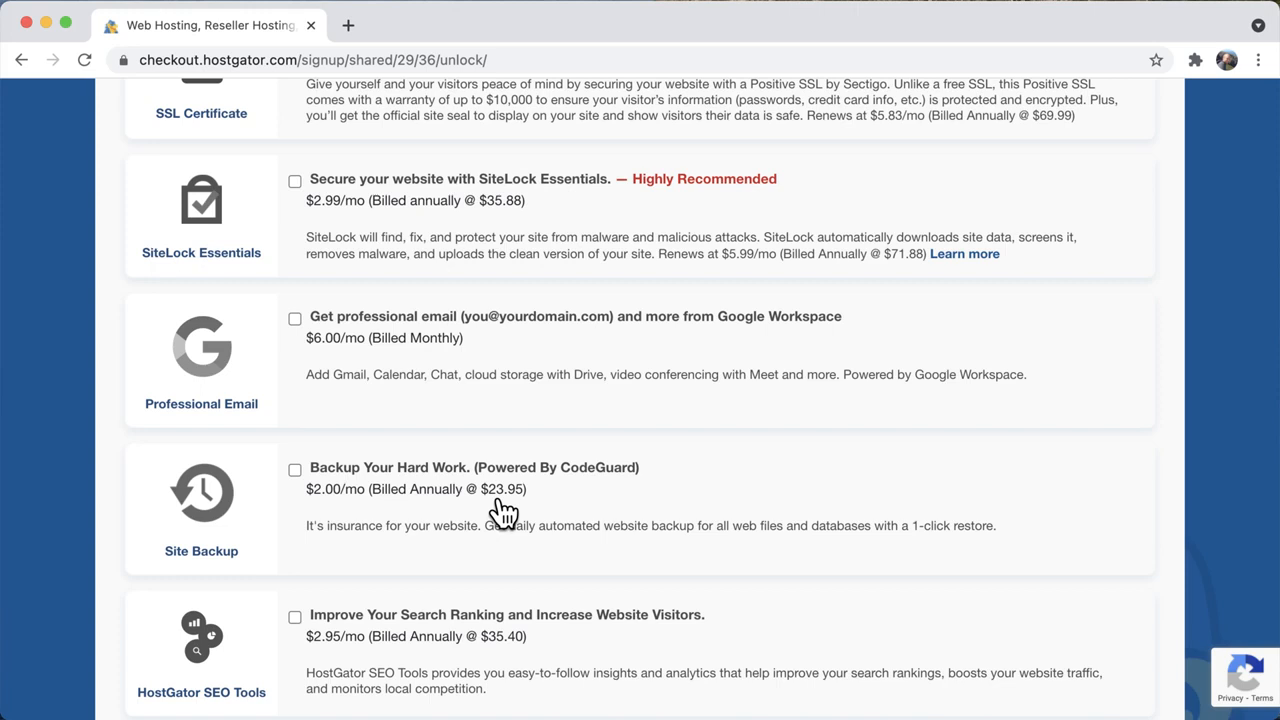
scroll(503, 513, down, 3)
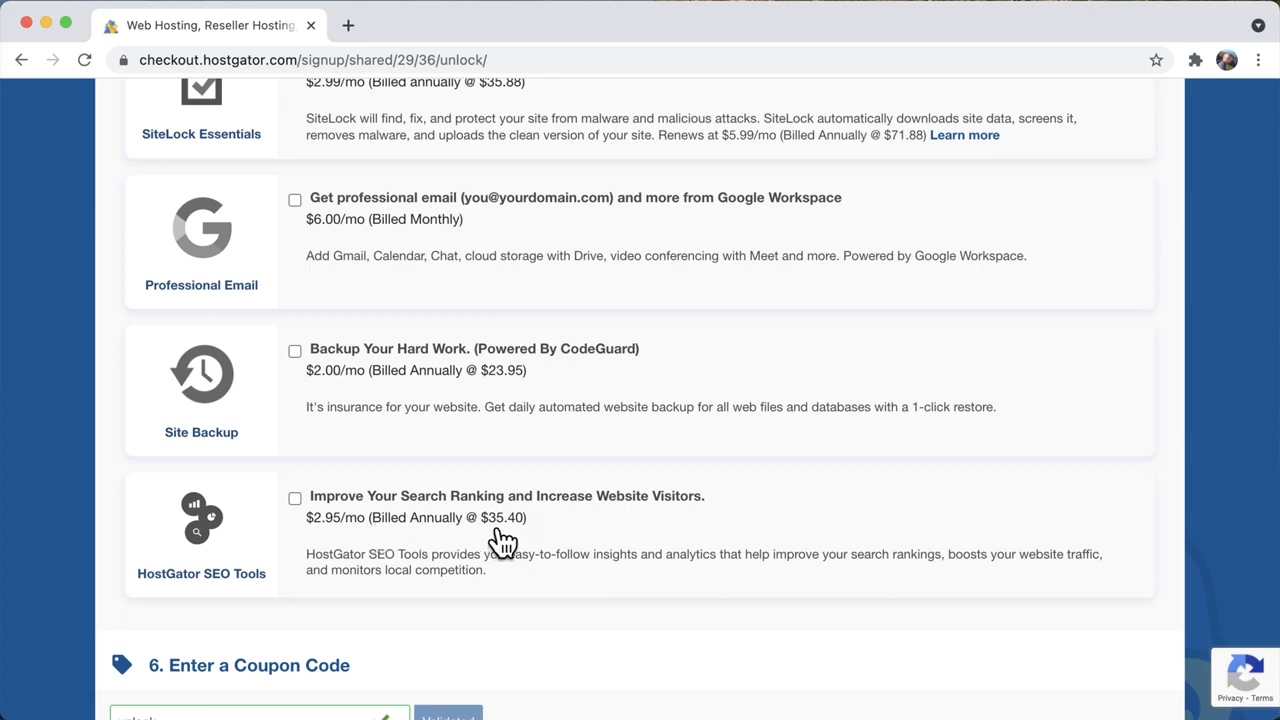
scroll(502, 541, up, 5)
scroll(502, 541, down, 5)
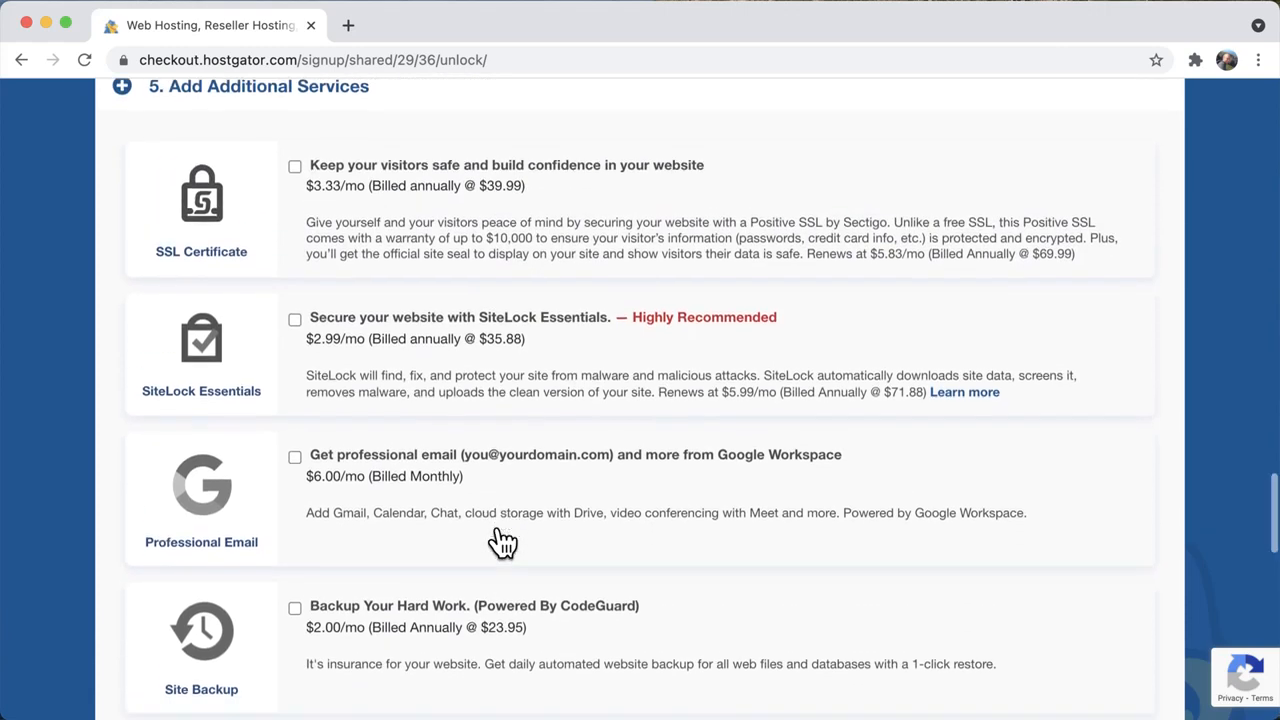
scroll(502, 541, down, 5)
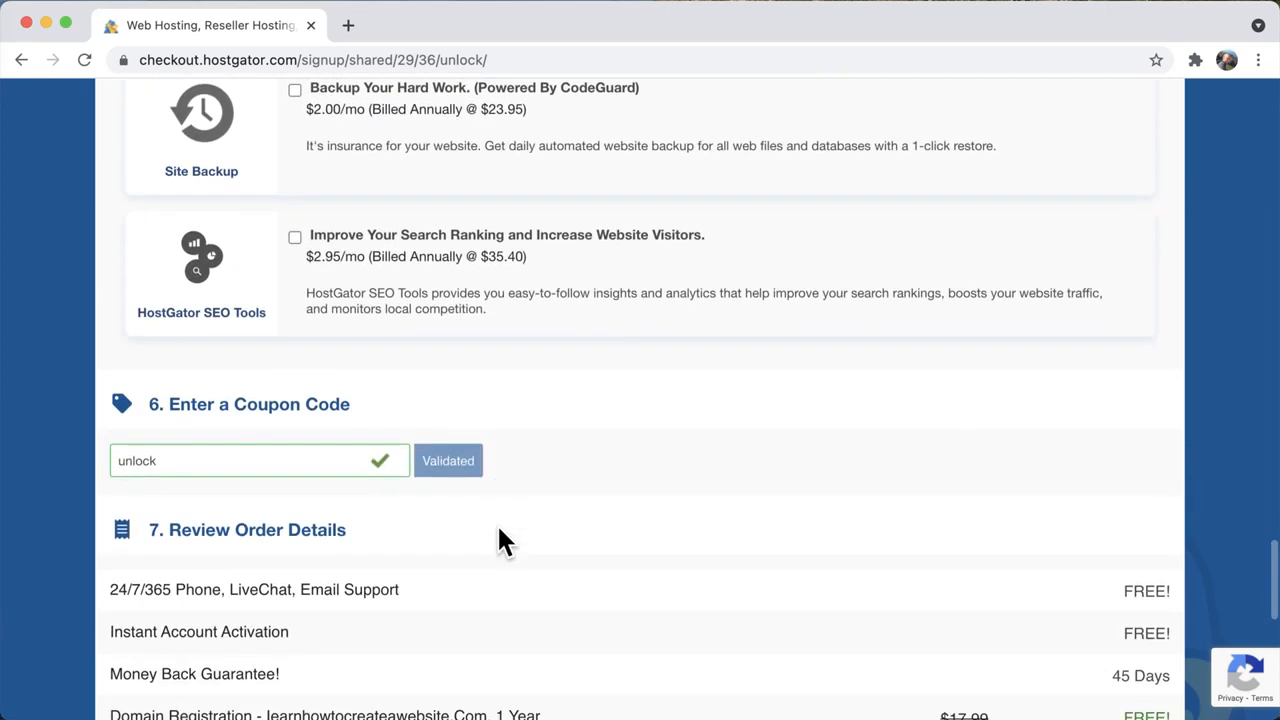
click(246, 463)
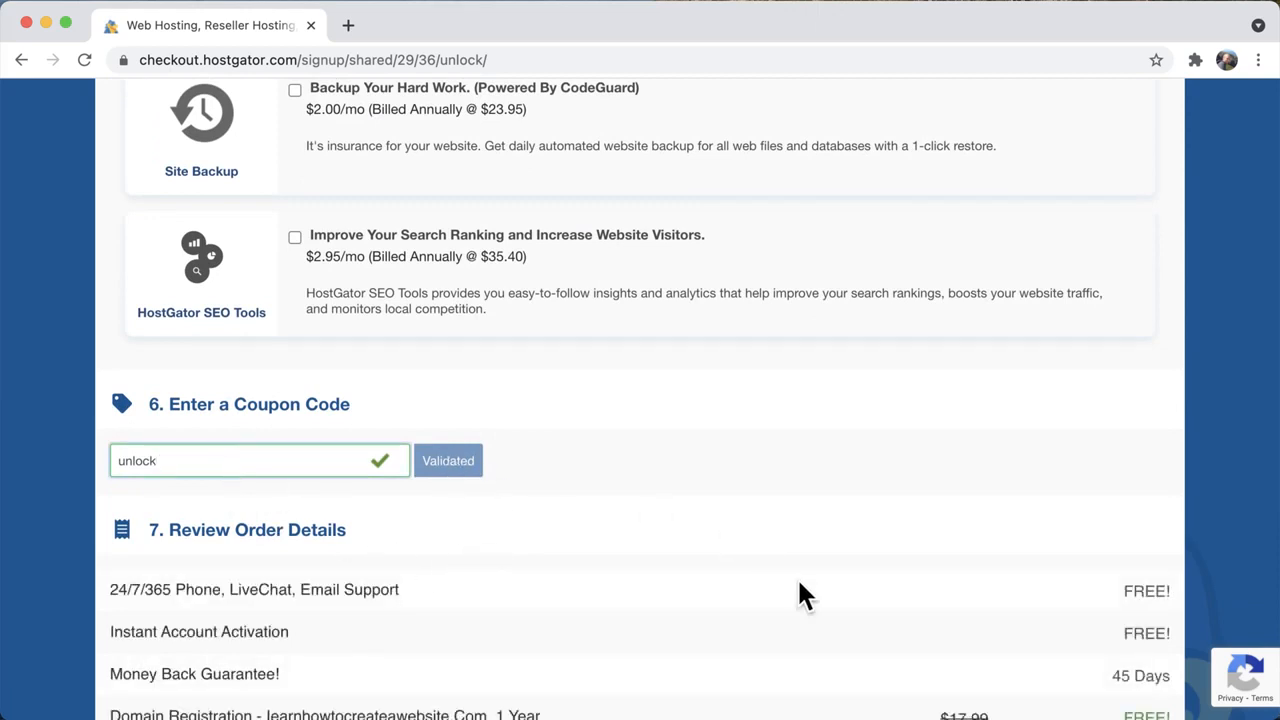
scroll(800, 593, down, 5)
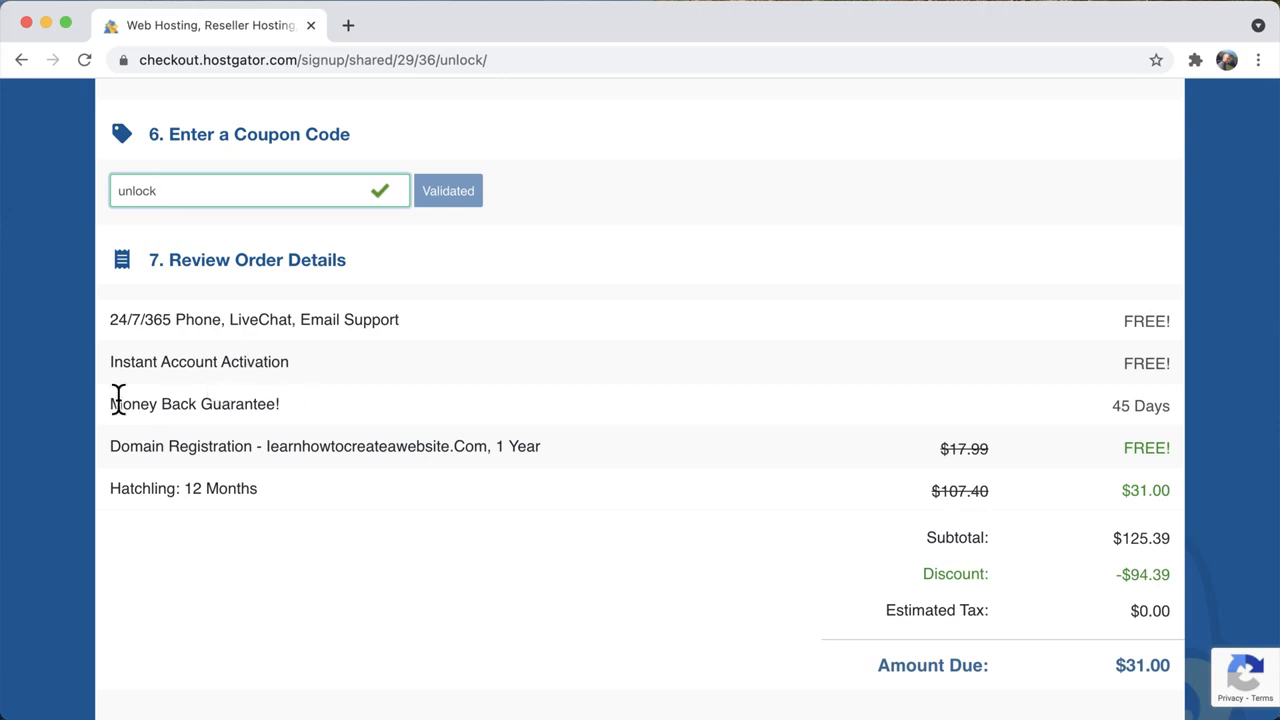
Review the order's Money Back Guarantee and free Domain Registration lines
drag(115, 405, 326, 402)
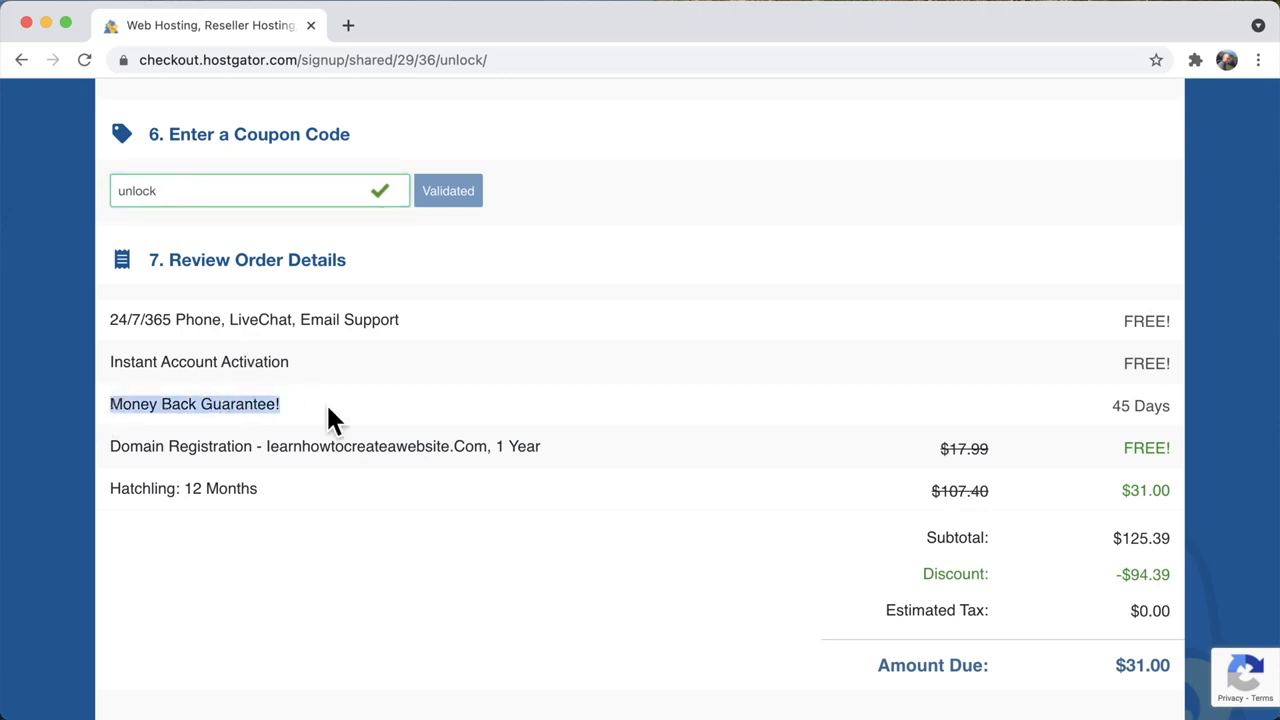
triple_click(293, 450)
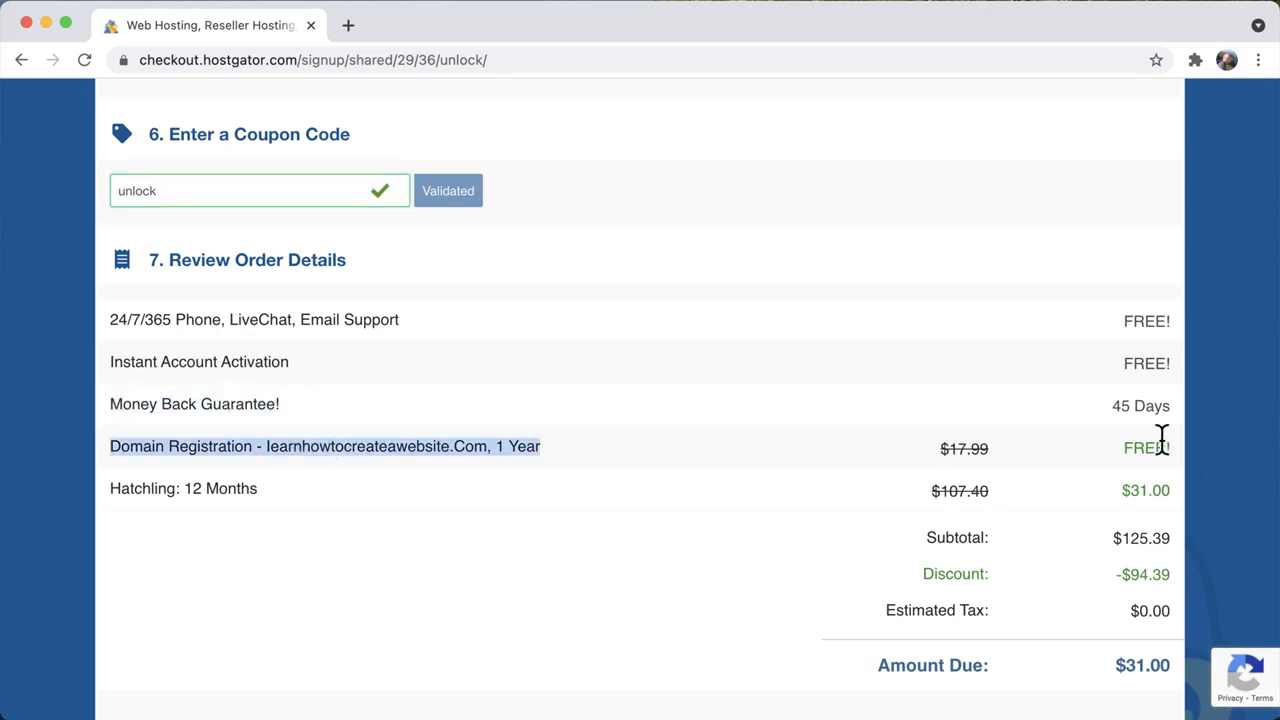
drag(1124, 448, 1148, 450)
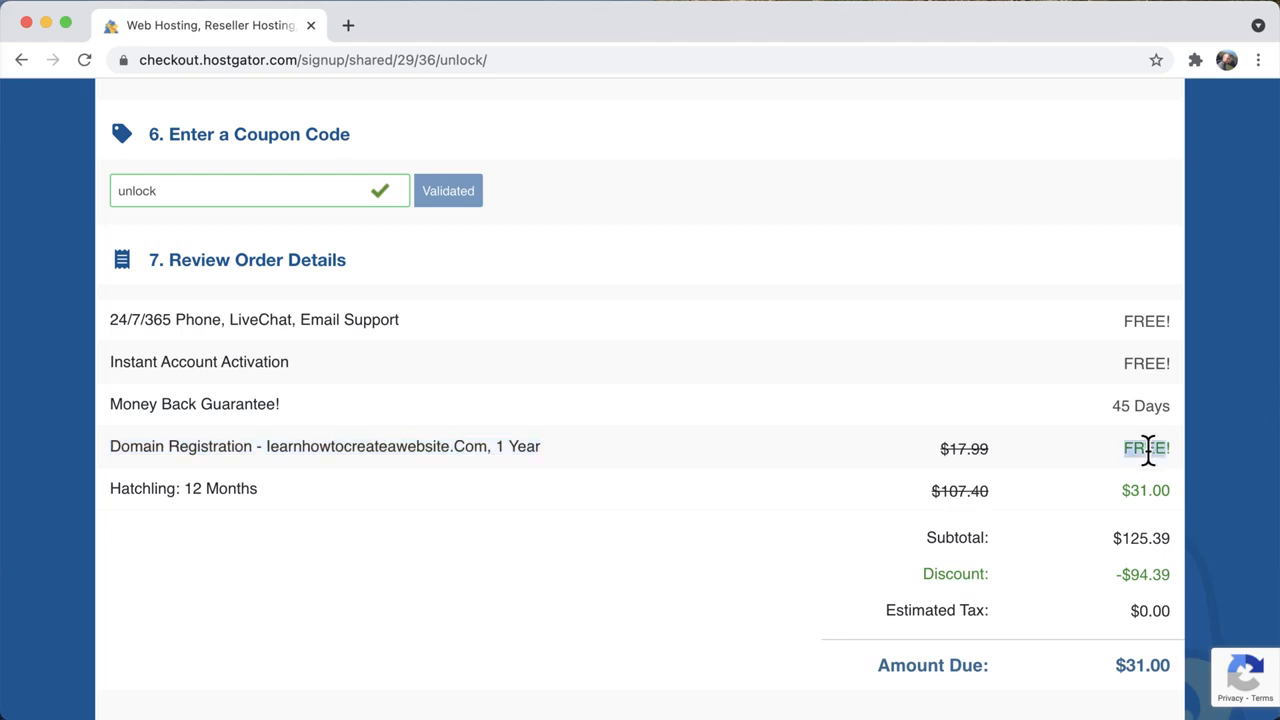
click(188, 491)
Accept the auto-renewal terms and place the $31.00 hosting order
scroll(969, 457, down, 2)
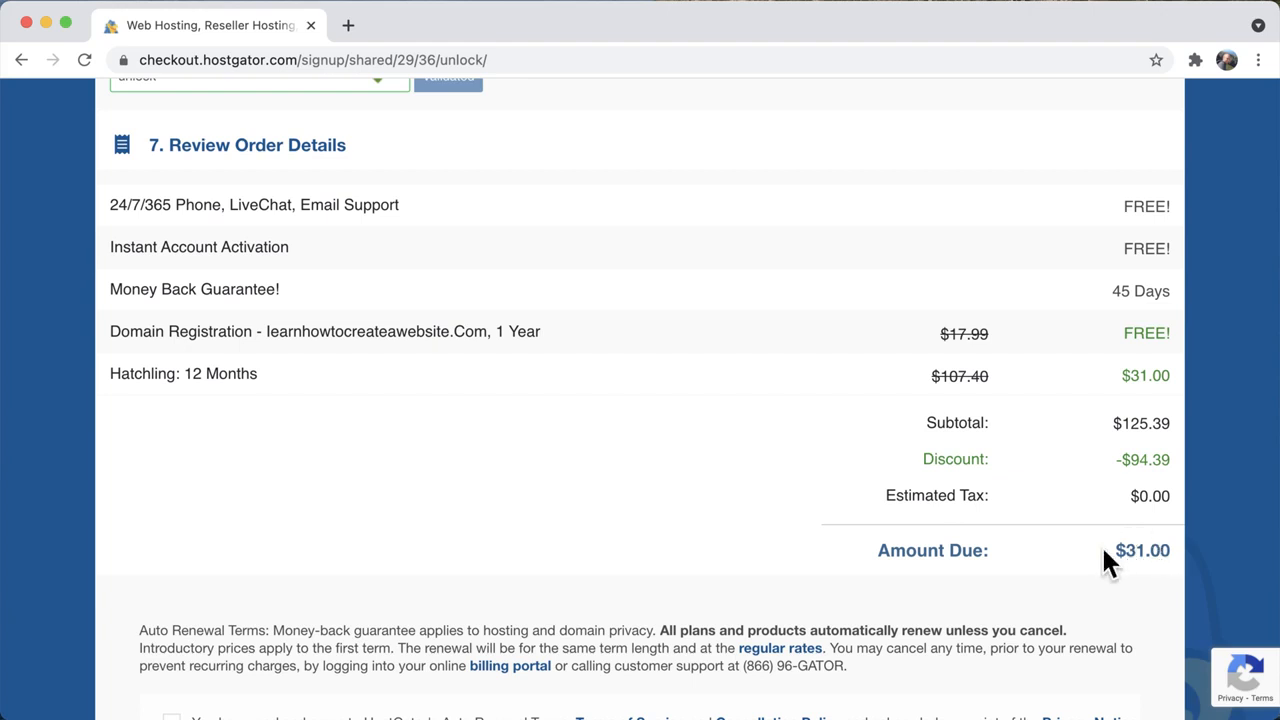
scroll(1104, 552, down, 5)
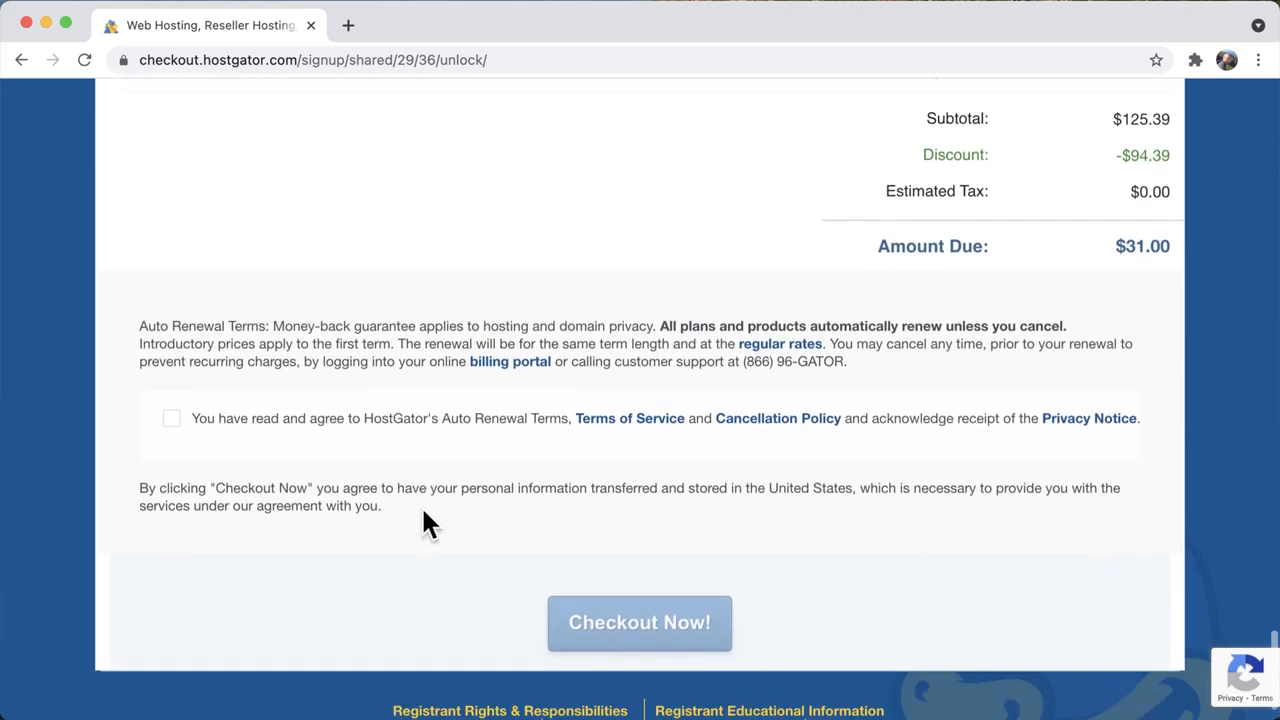
click(172, 420)
scroll(315, 540, down, 2)
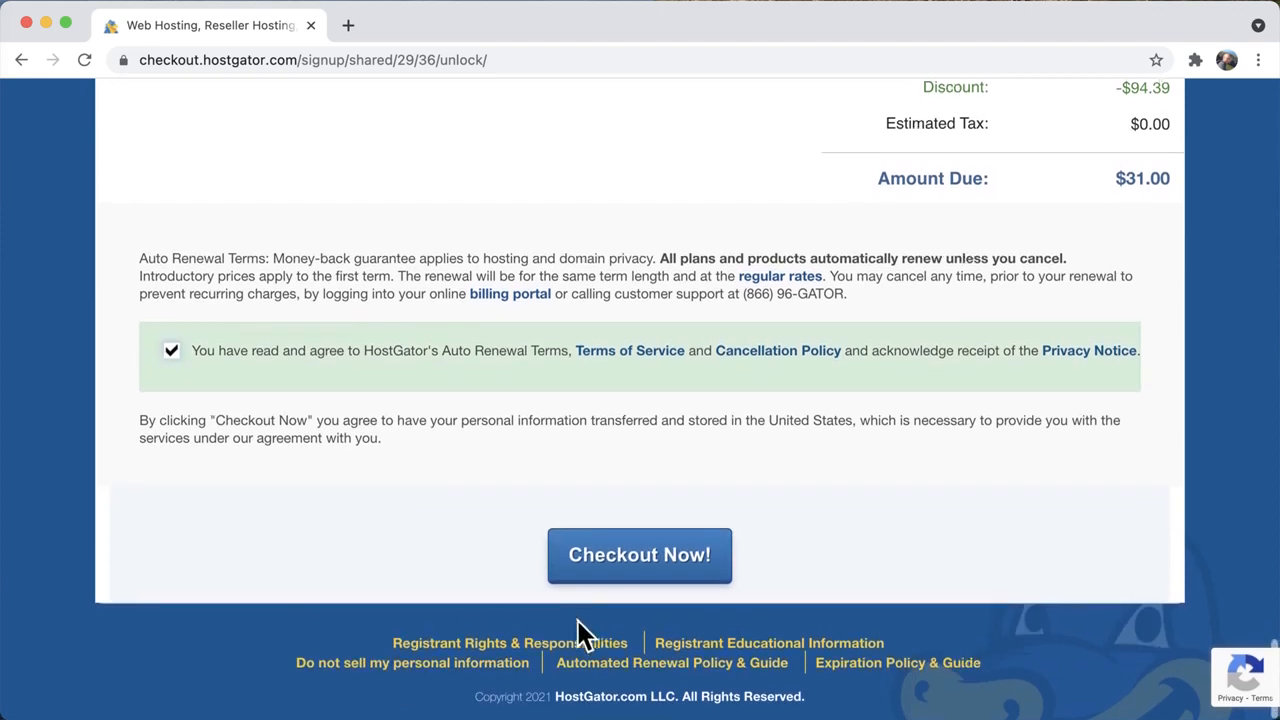
click(637, 560)
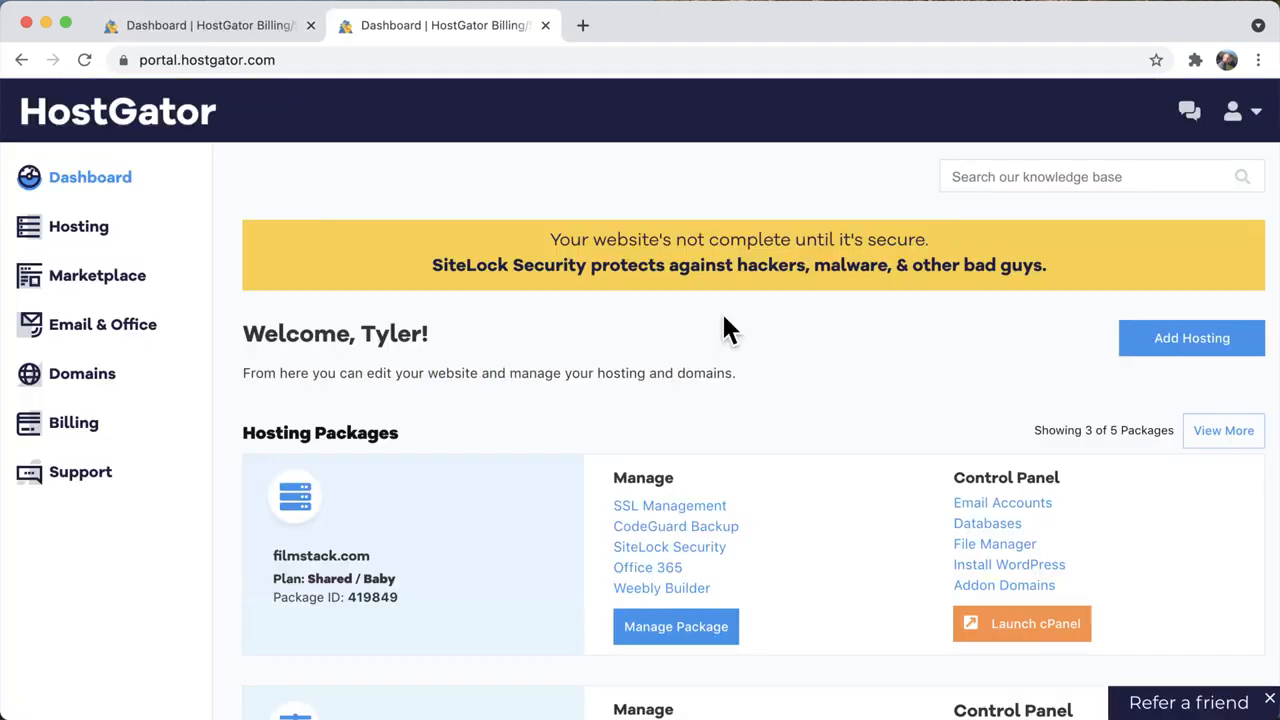
Launch Install WordPress for the filmstack.com package to reach Softaculous's WordPress page
scroll(724, 317, down, 2)
scroll(724, 317, up, 2)
click(1010, 565)
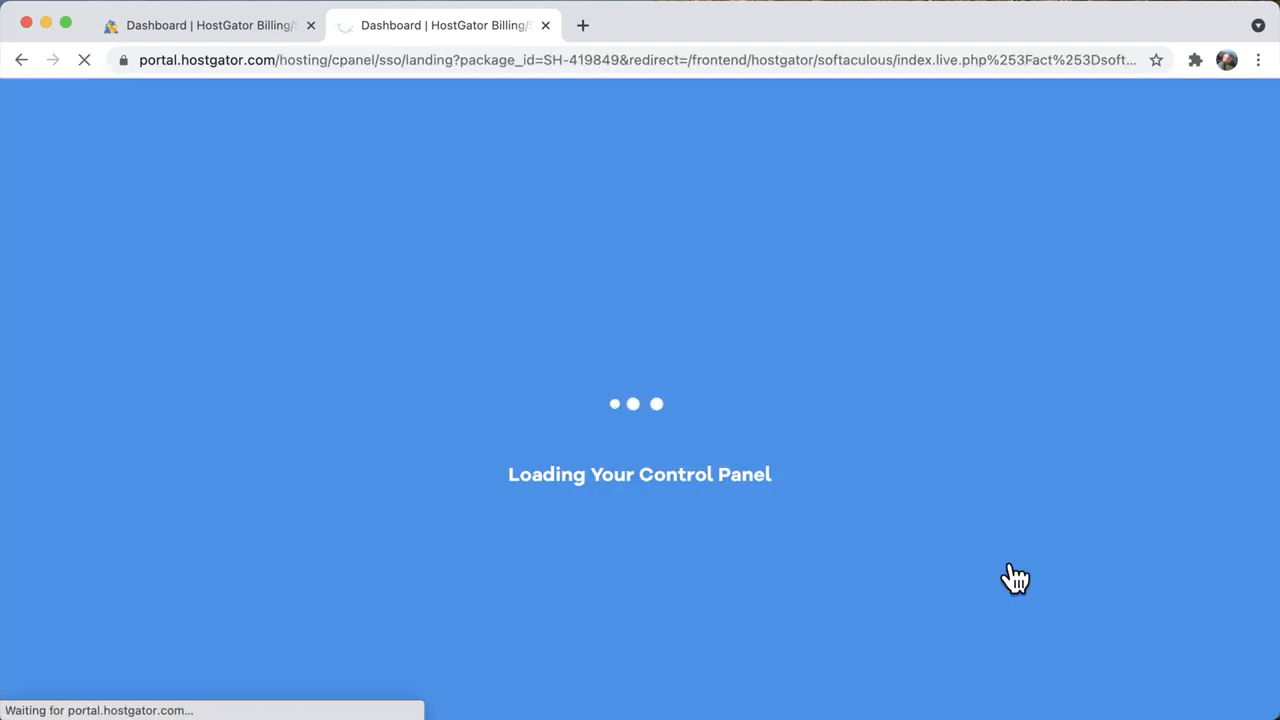
scroll(1015, 578, down, 3)
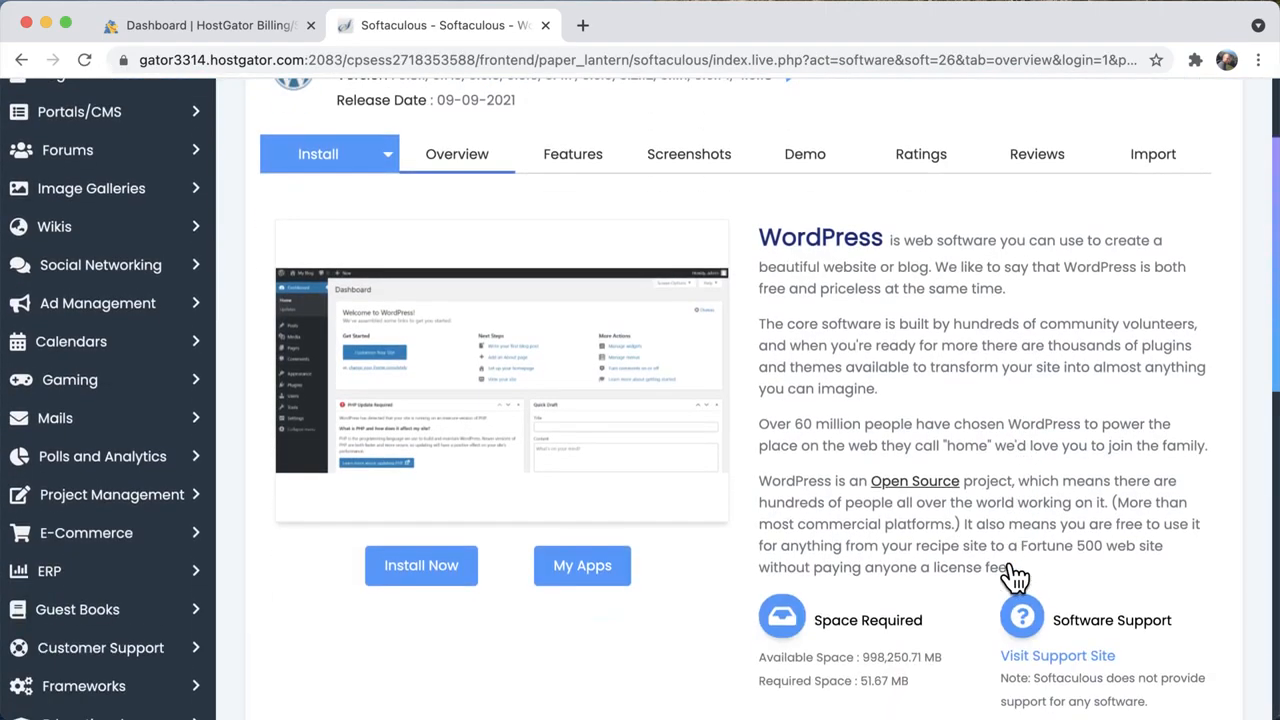
Start a new WordPress install on learnhowtocreateawebsite.com with the In Directory field left blank
click(414, 578)
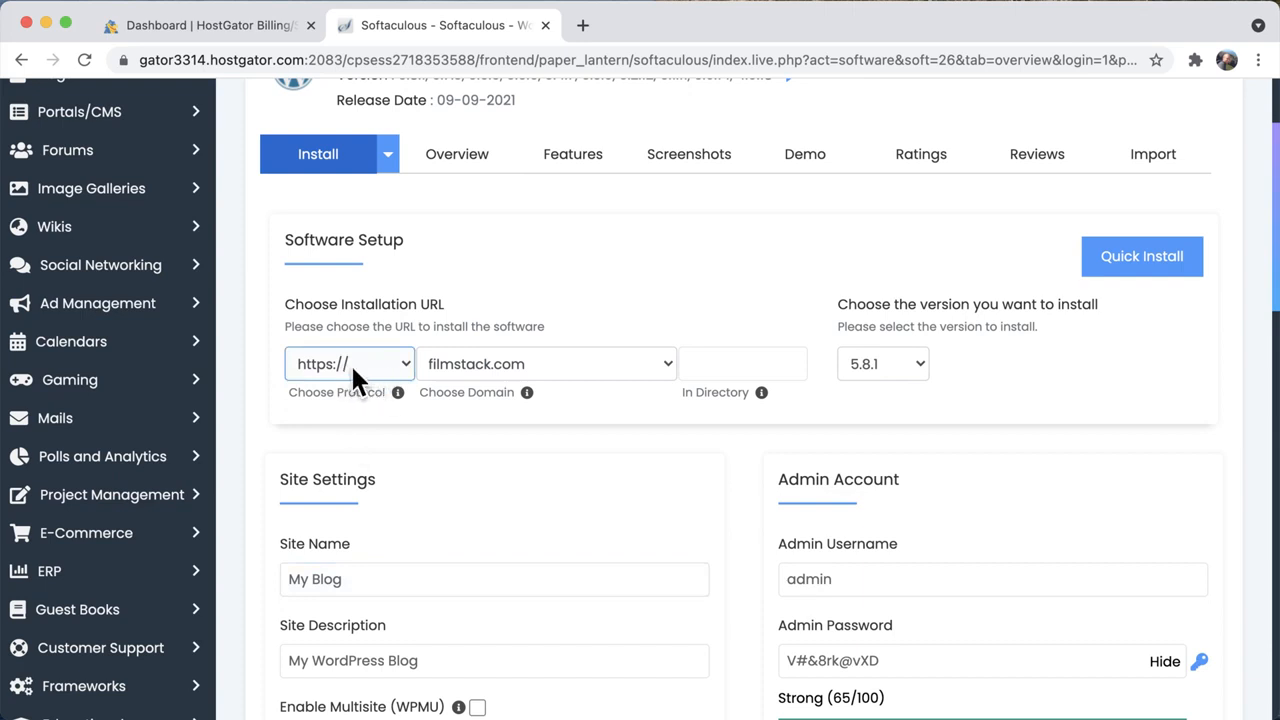
click(643, 366)
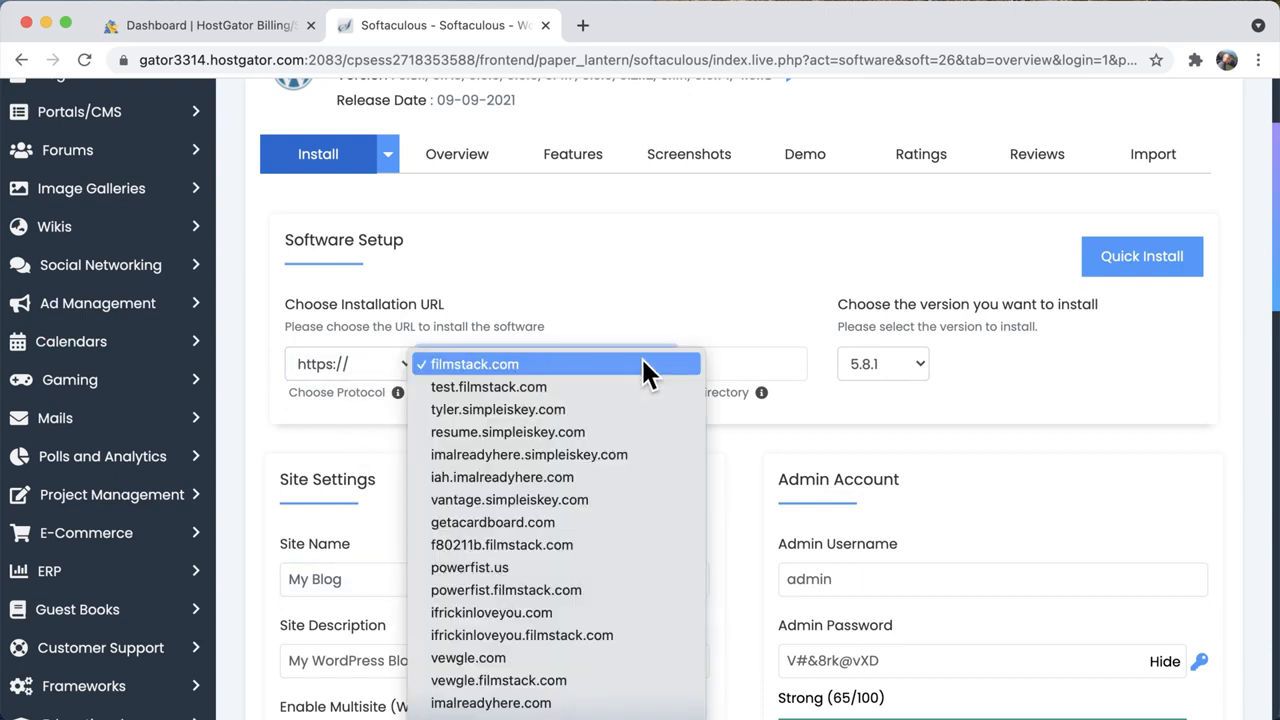
scroll(604, 572, down, 5)
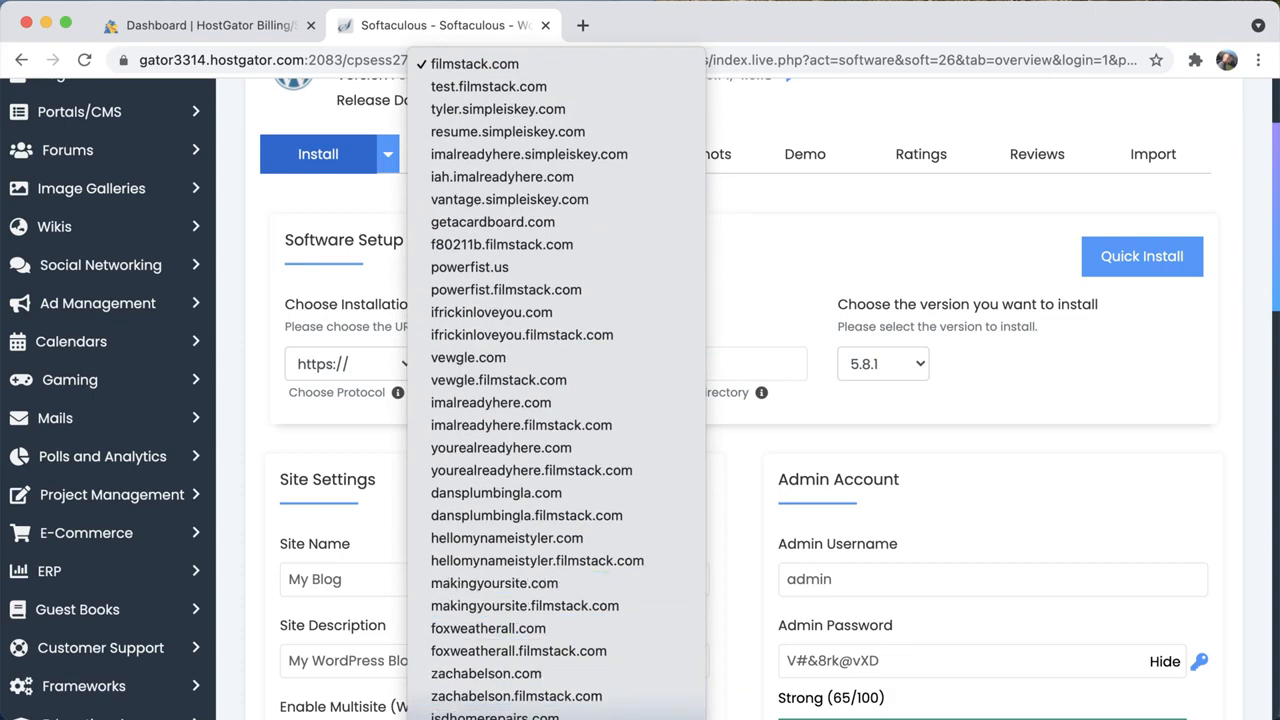
click(560, 717)
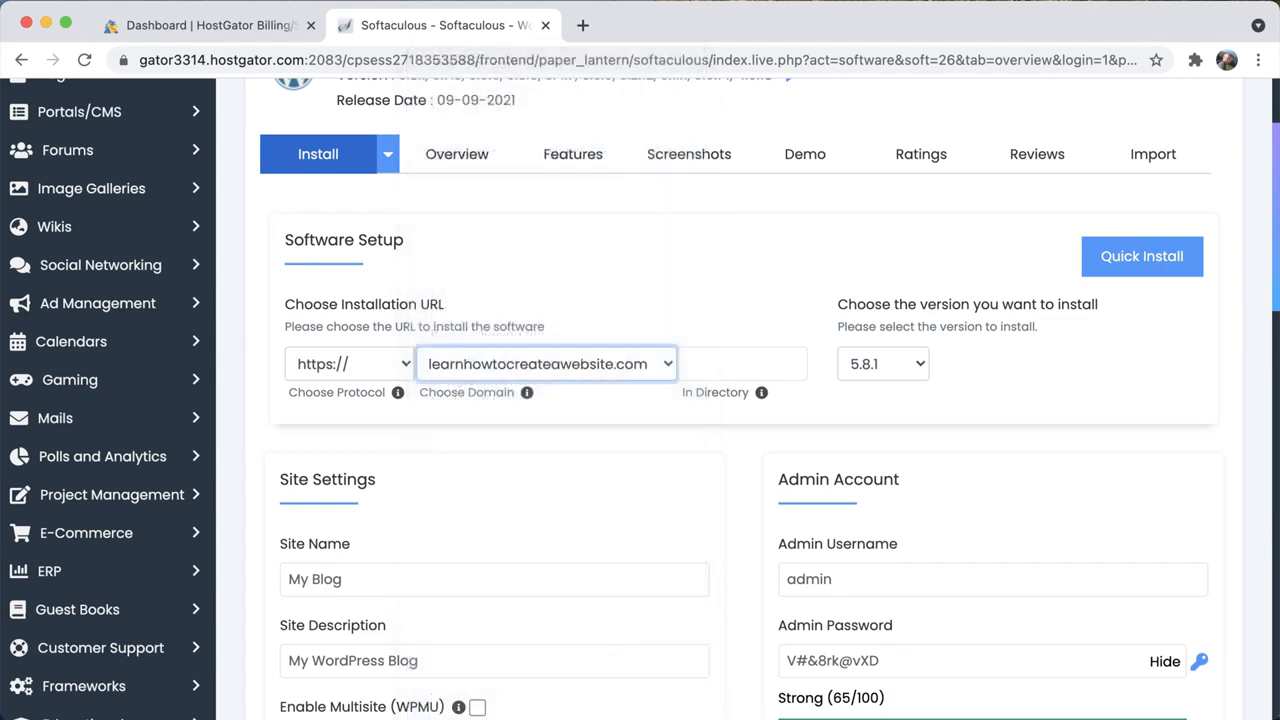
click(750, 362)
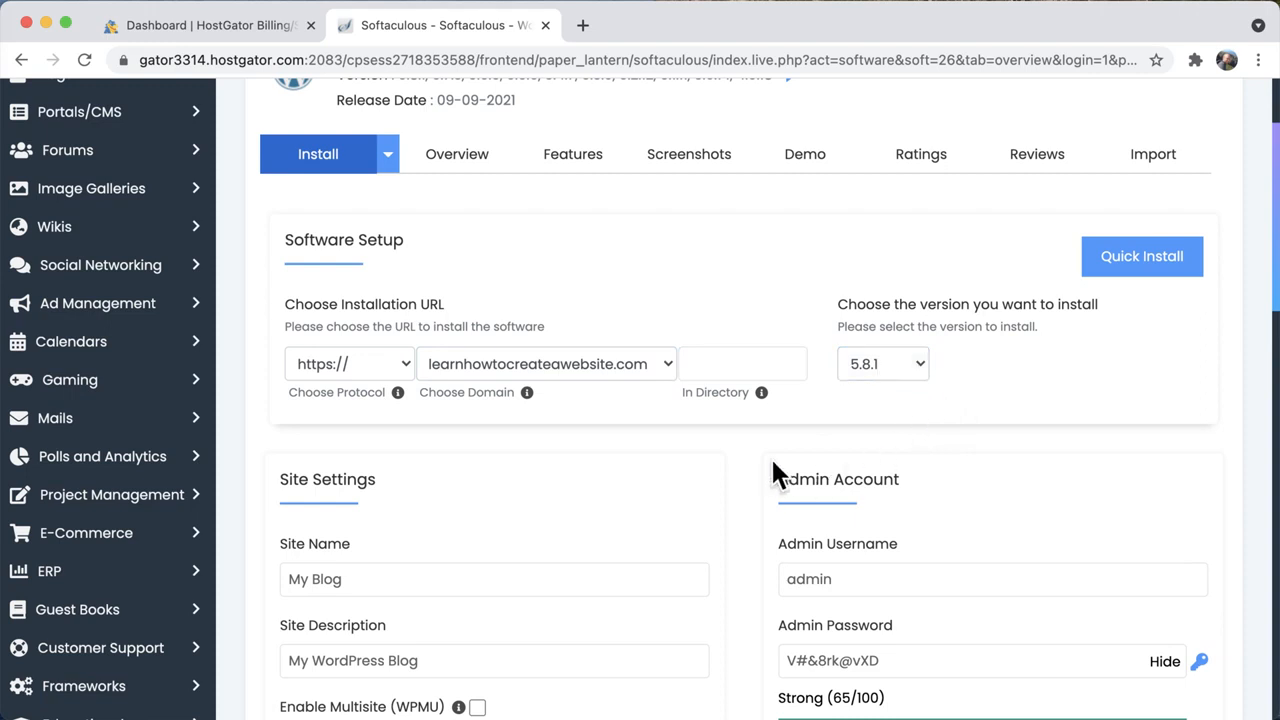
scroll(726, 470, down, 5)
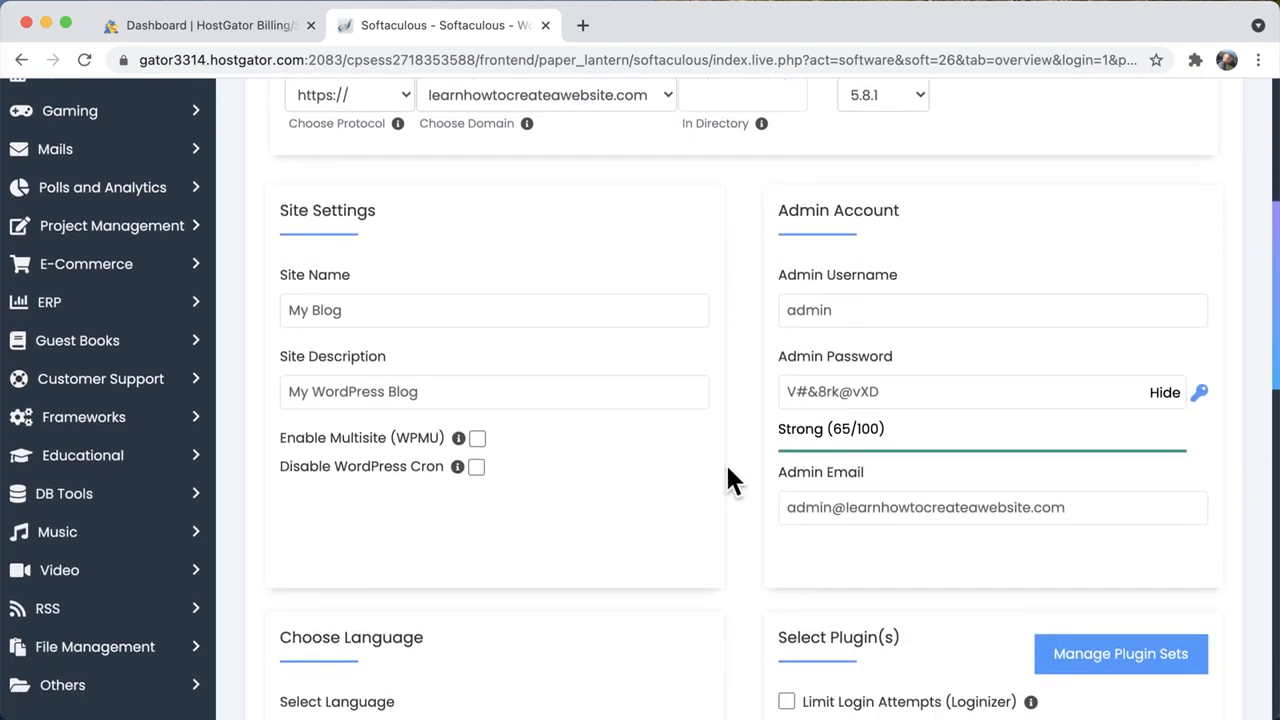
Replace My Blog with site name 'Make A Store' and description 'Learn How To Make a Store'
click(423, 316)
triple_click(424, 314)
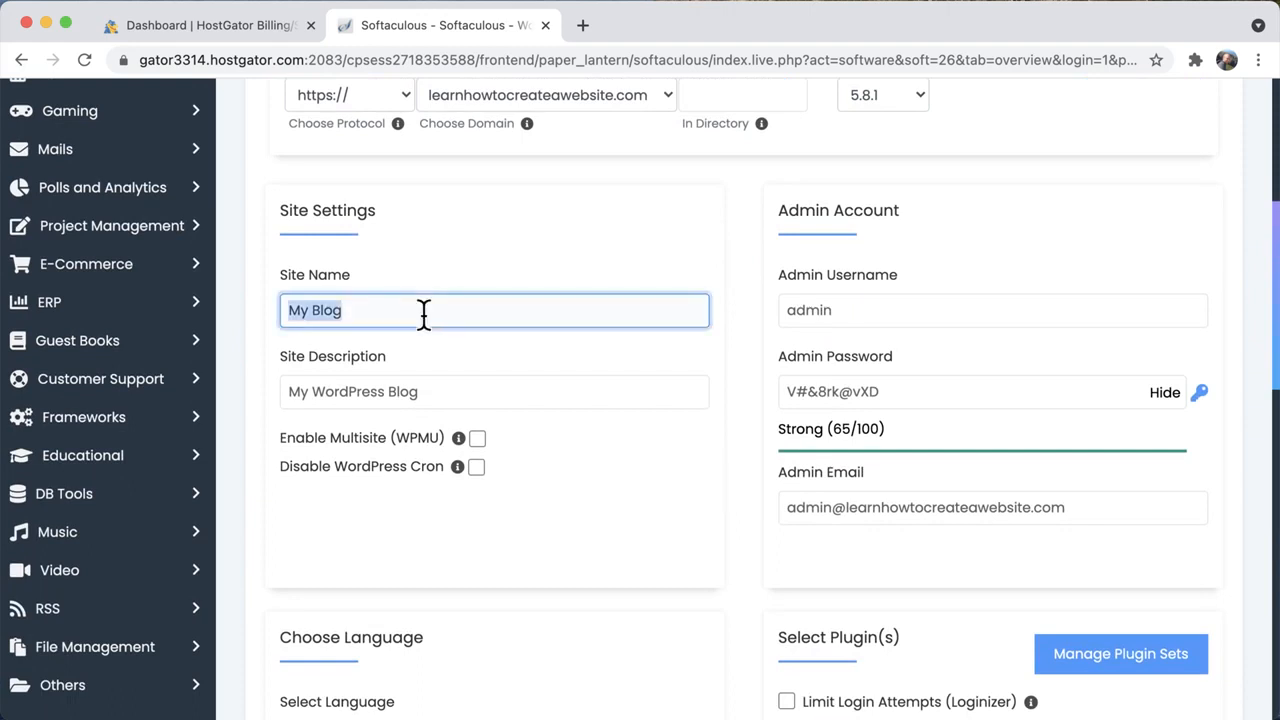
text(Mak)
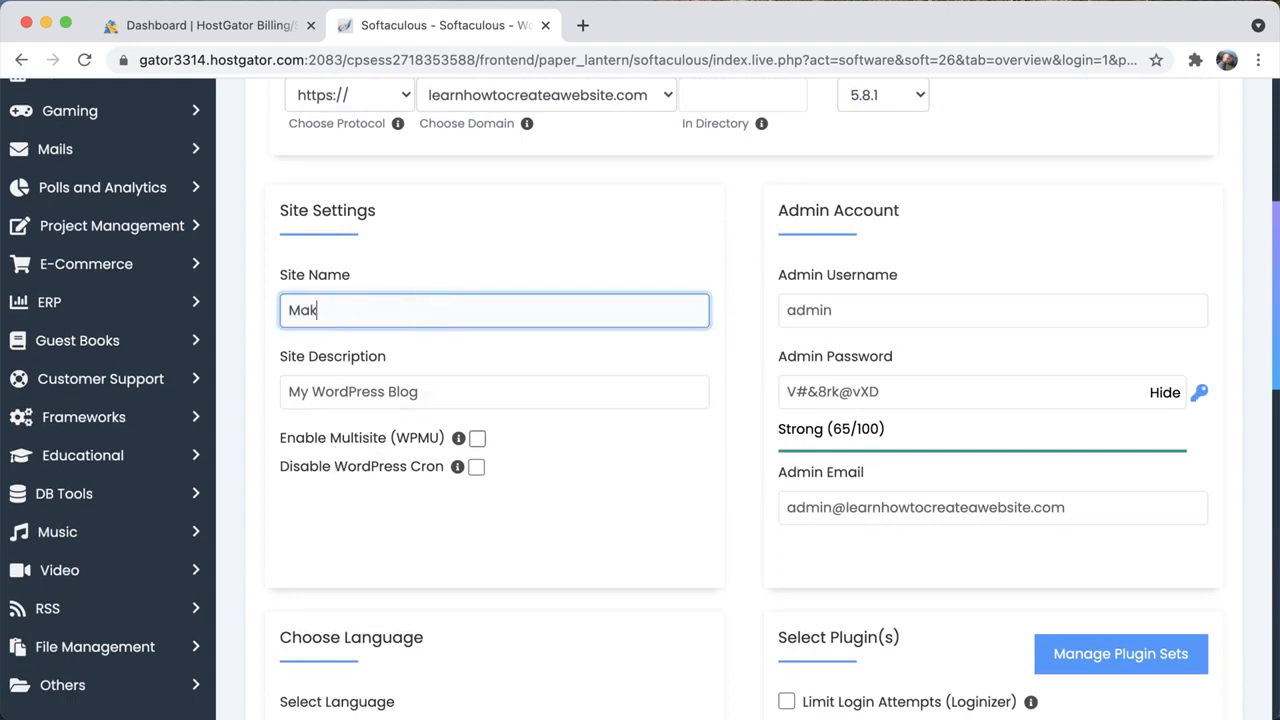
text(e A Store)
triple_click(456, 390)
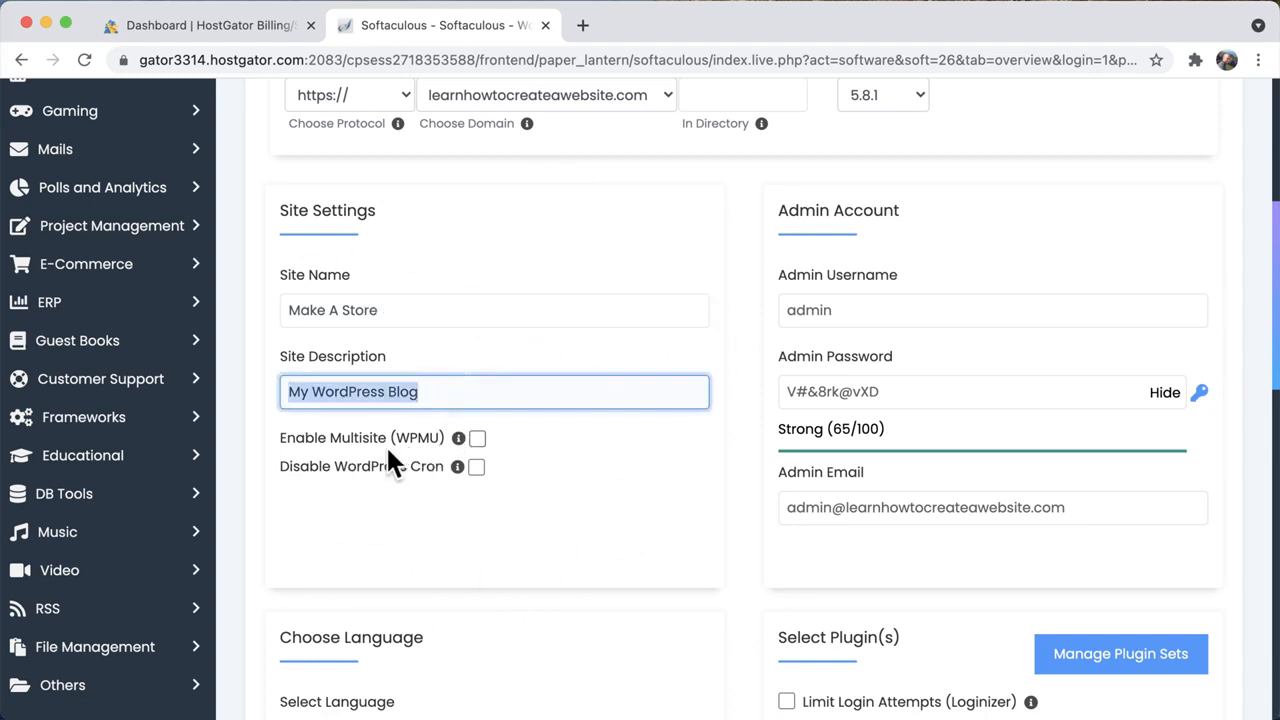
text(Learn How To )
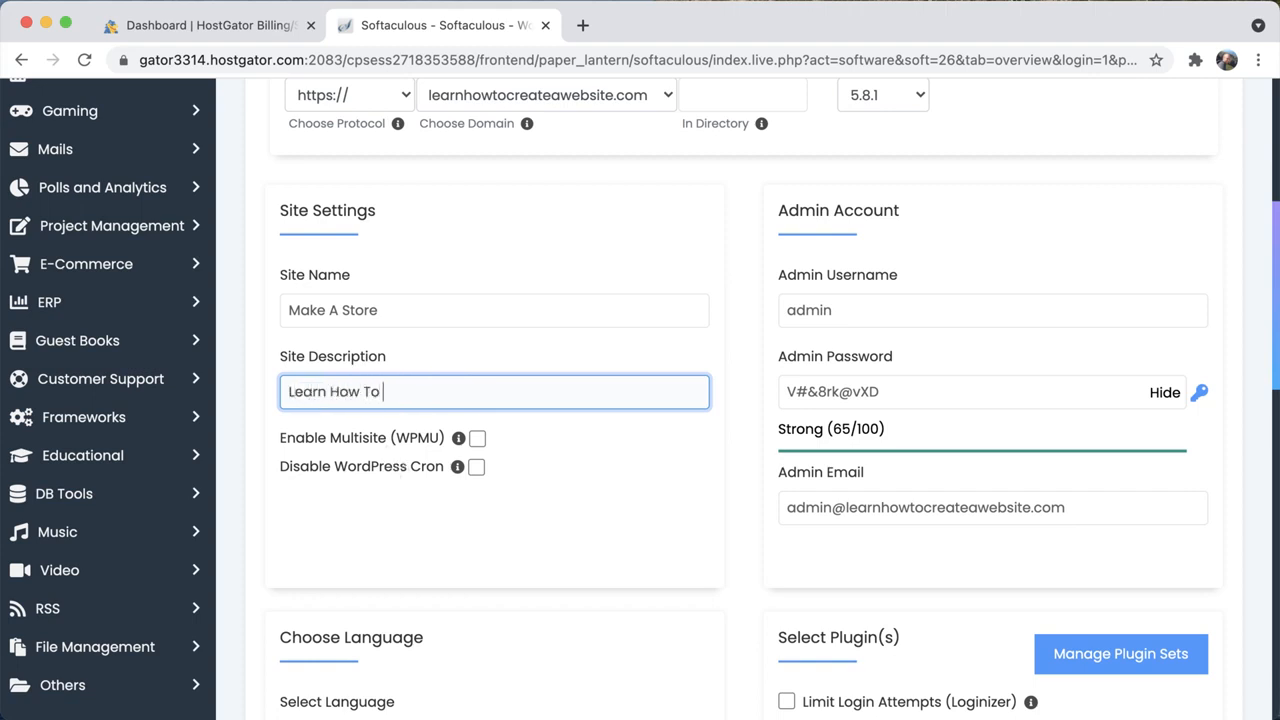
text(Make a Store)
Replace the default admin username, password and e-mail with the user's own credentials
click(889, 316)
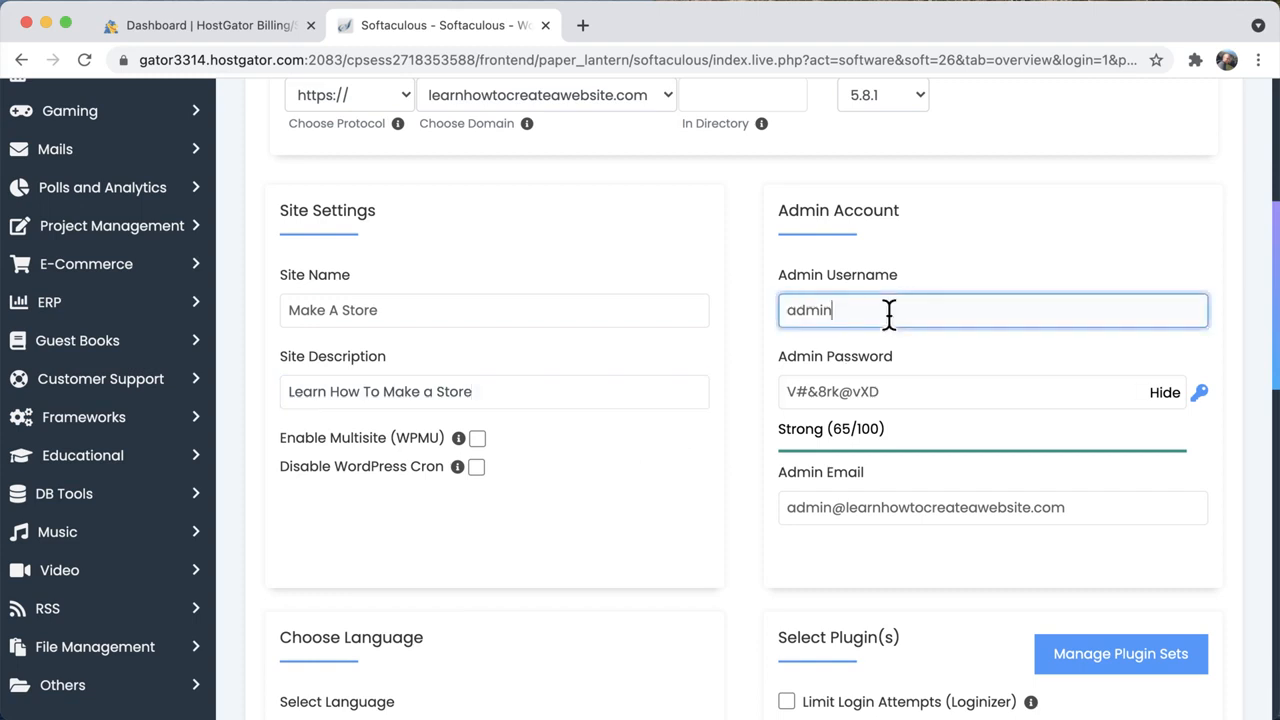
double_click(889, 316)
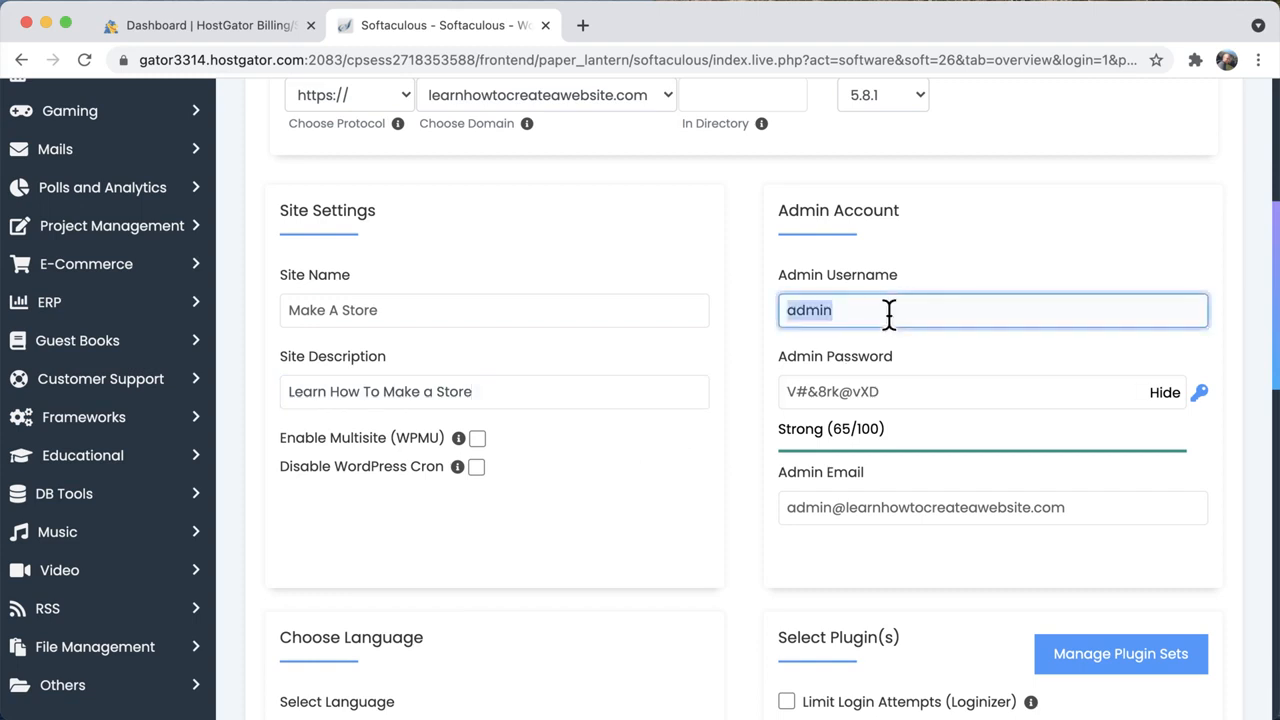
text(T)
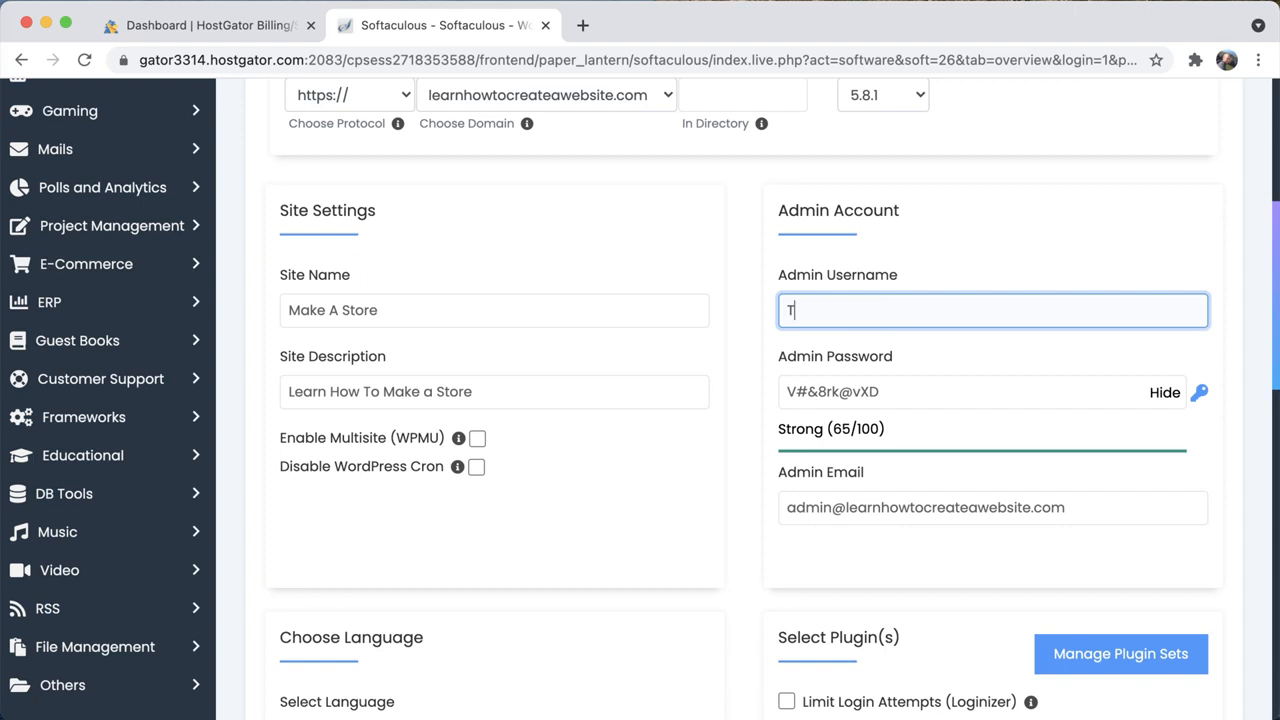
text(yler)
click(1163, 392)
double_click(1025, 391)
text(••••••••••••)
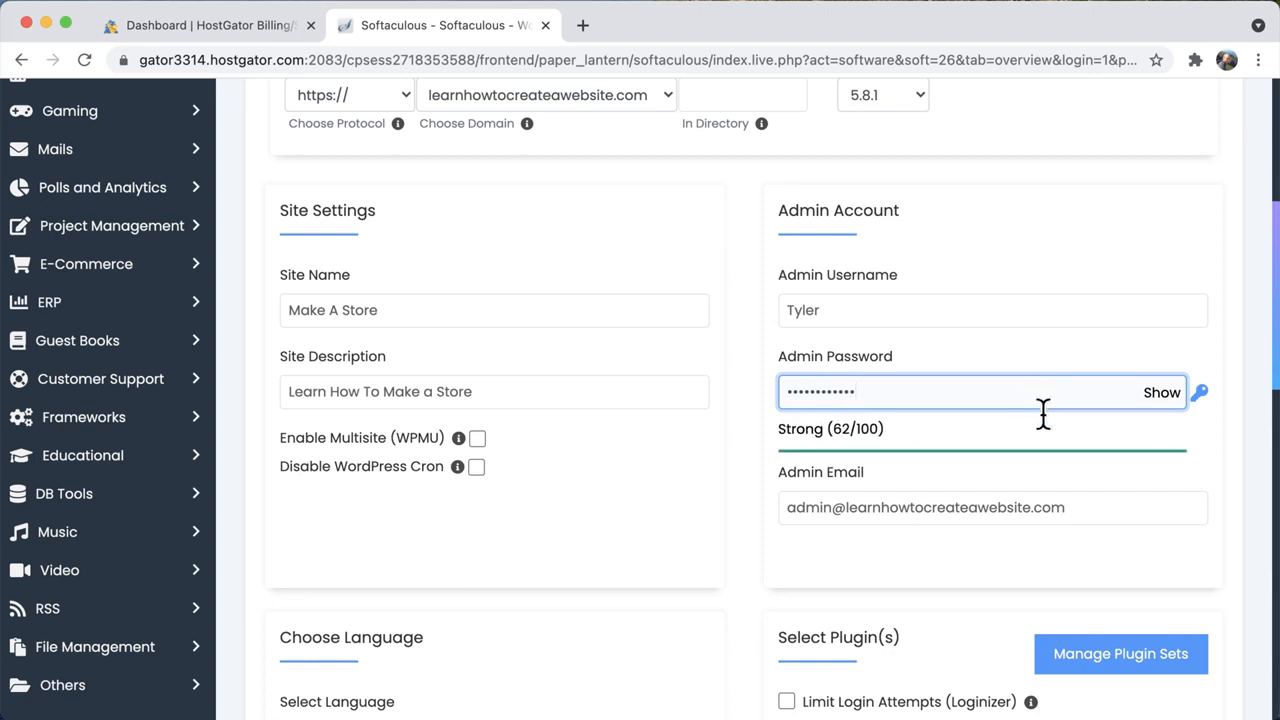
triple_click(990, 507)
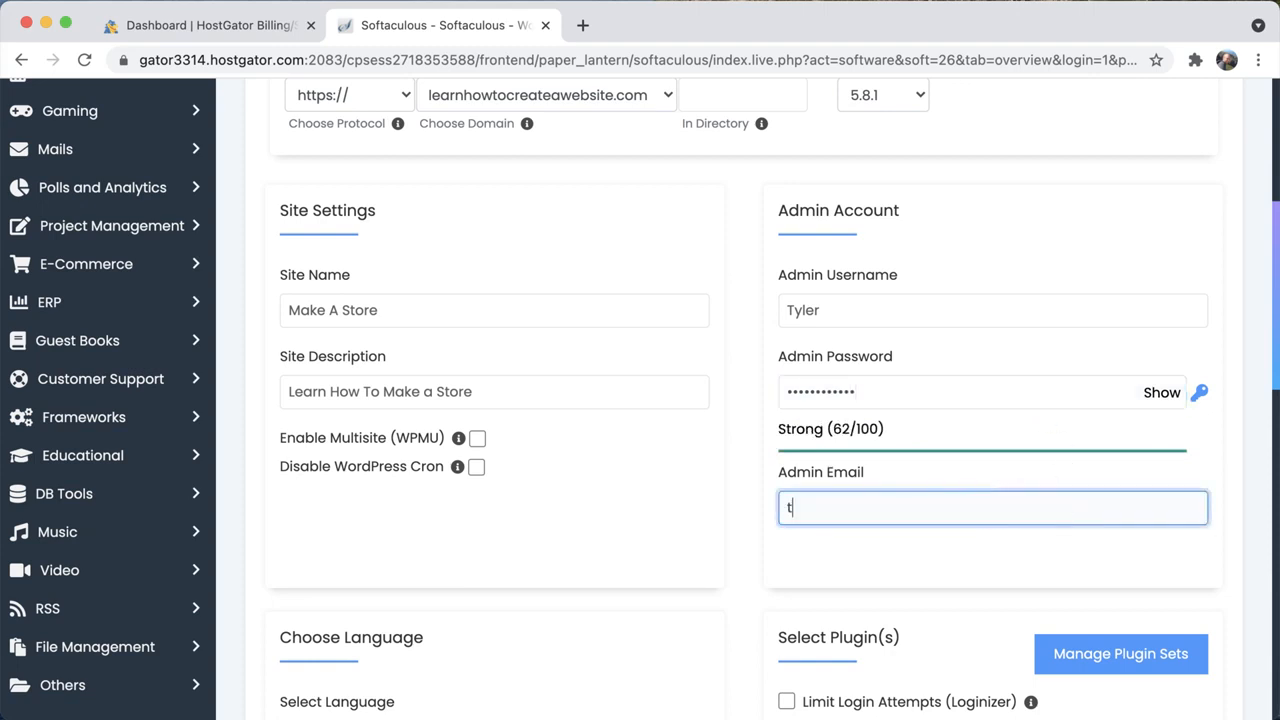
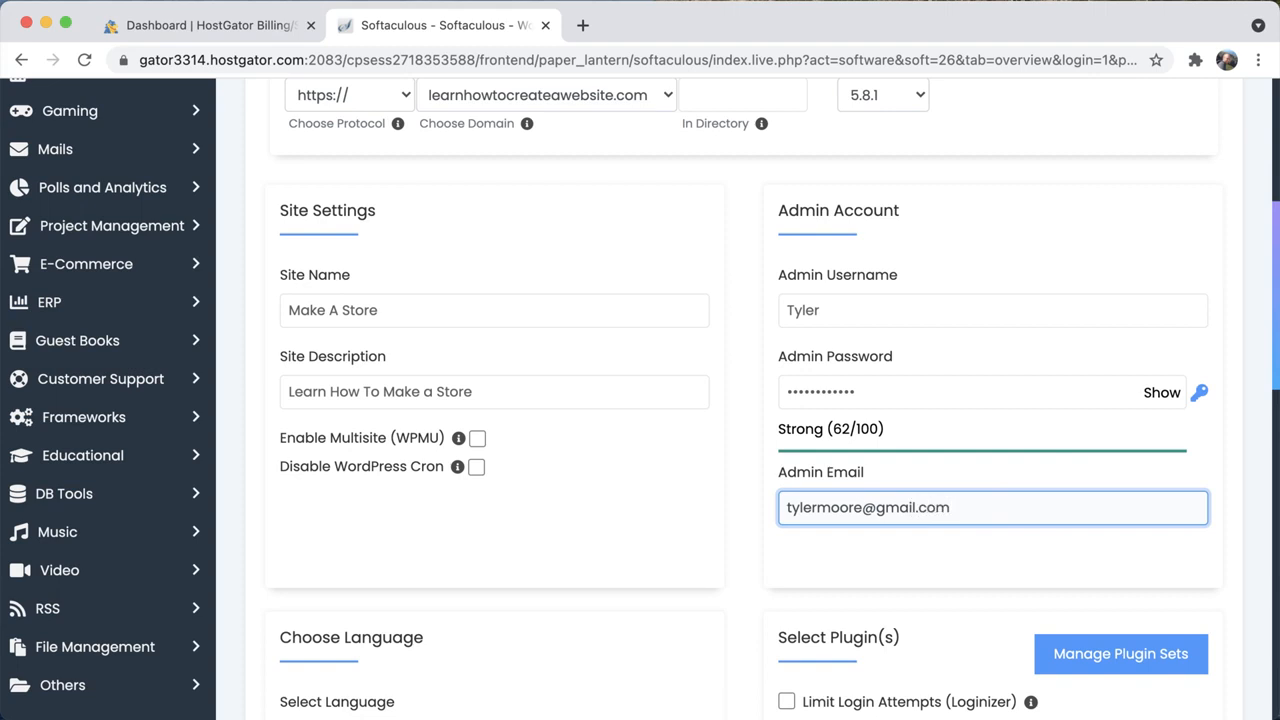
Enter the admin's e-mail under 'Email installation details to' and start the WordPress install
scroll(740, 400, down, 3)
scroll(988, 504, down, 2)
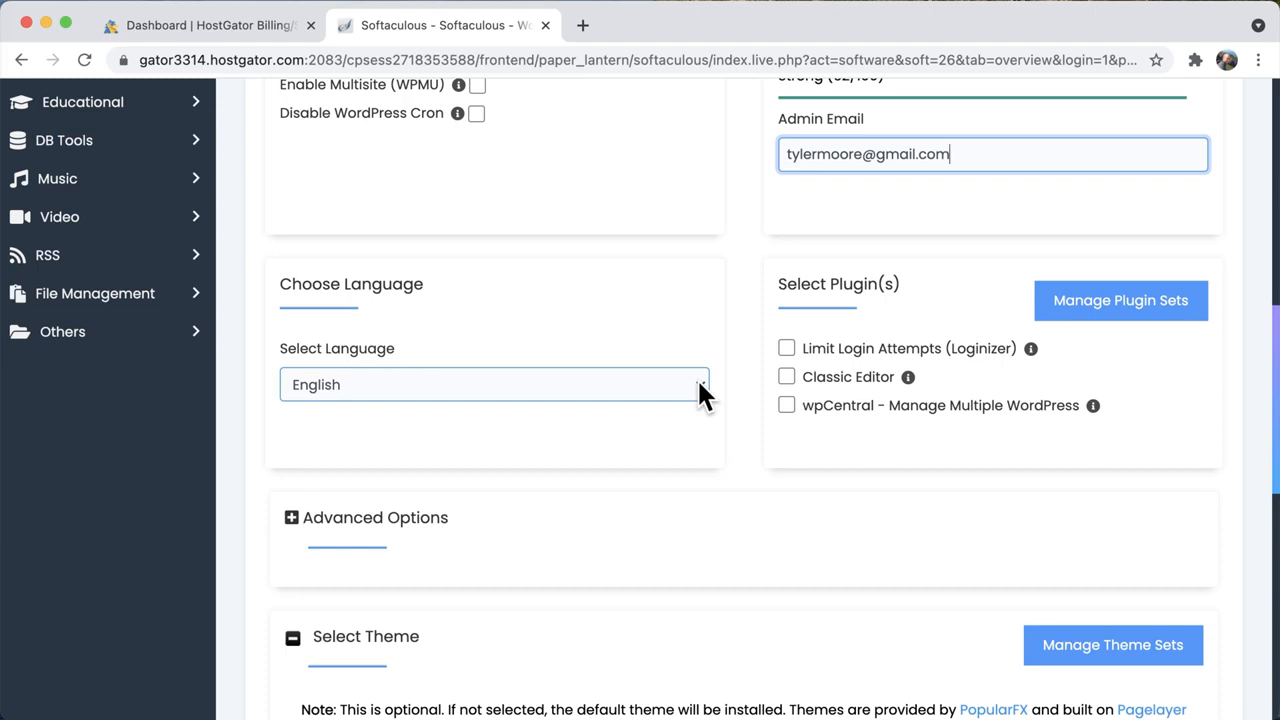
scroll(699, 390, down, 5)
scroll(699, 393, down, 2)
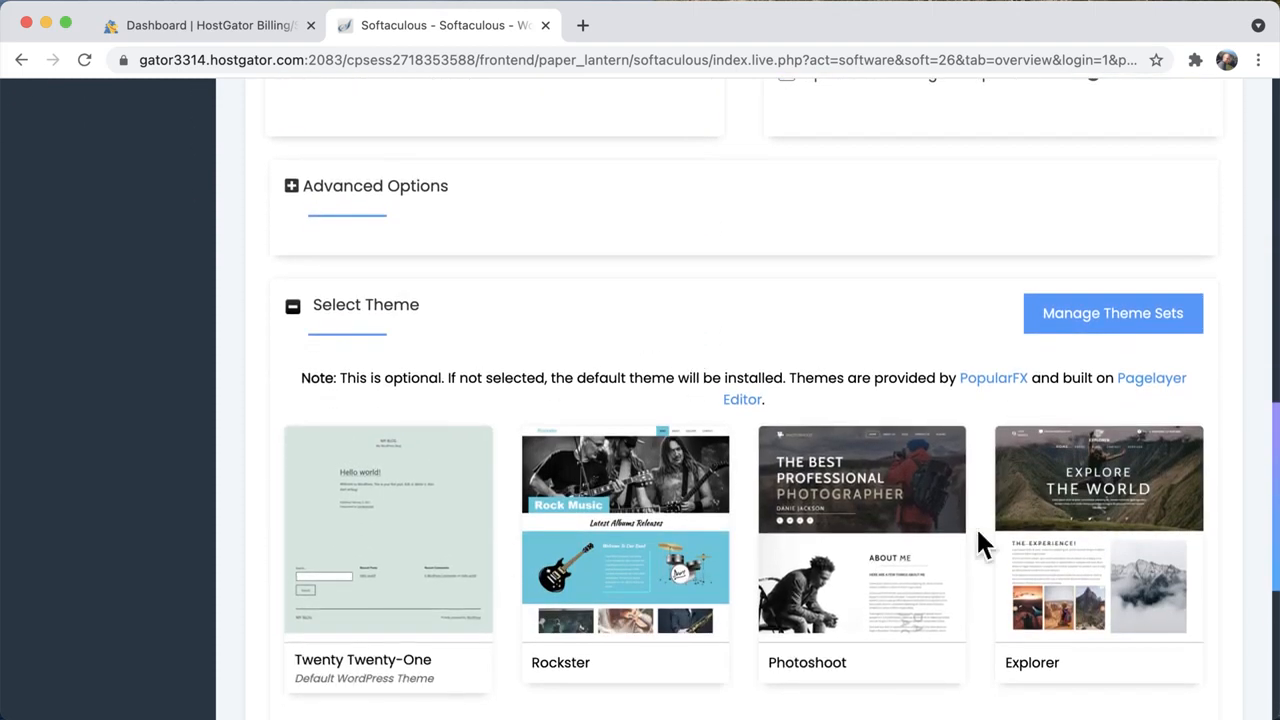
scroll(980, 543, down, 8)
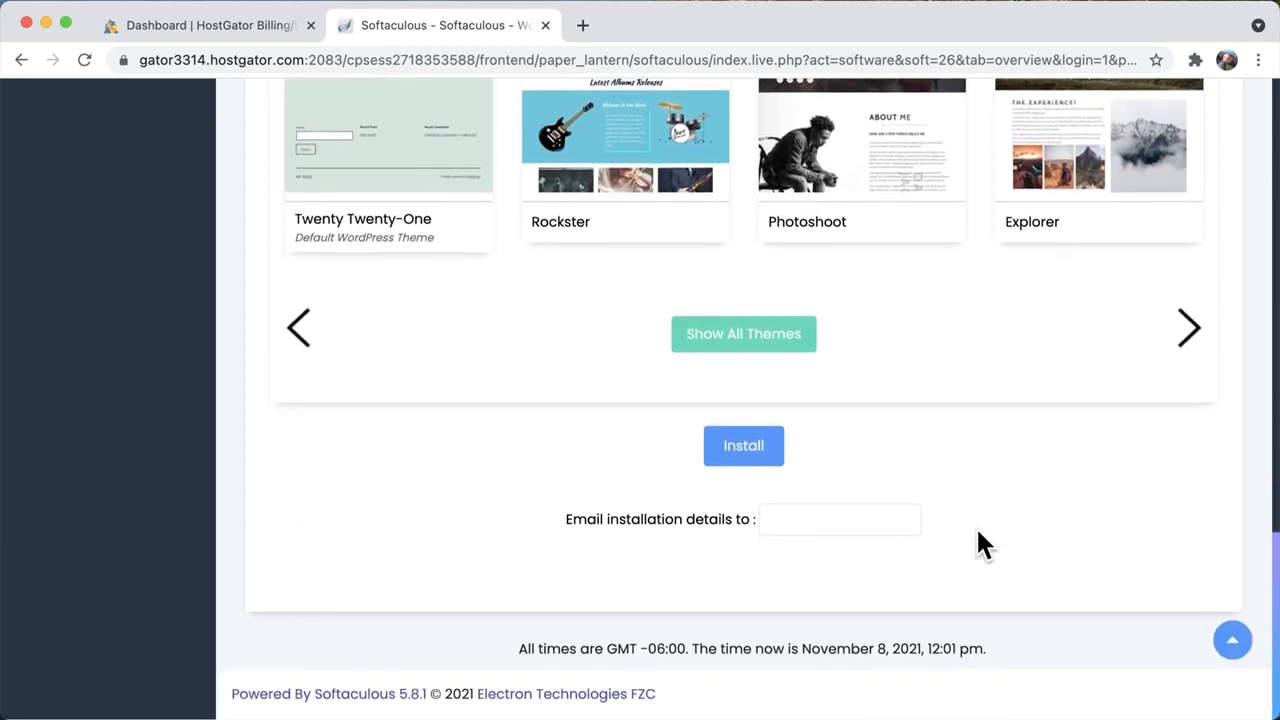
click(814, 520)
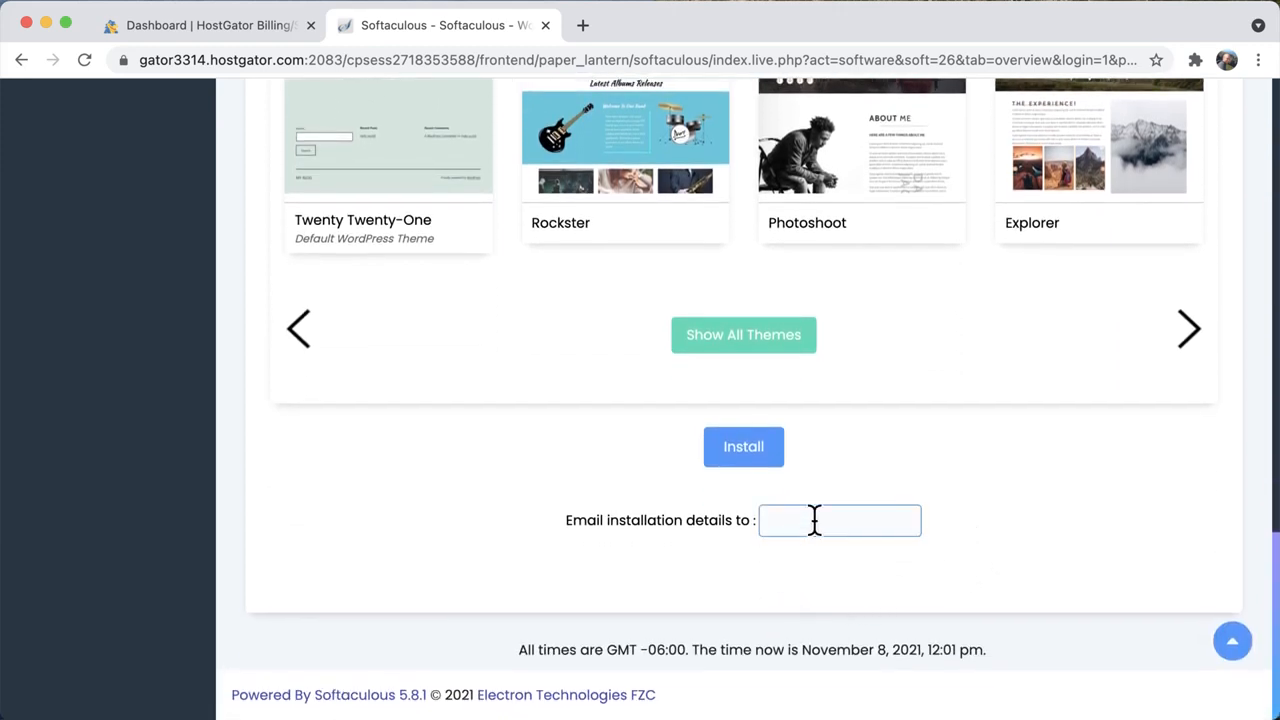
click(757, 455)
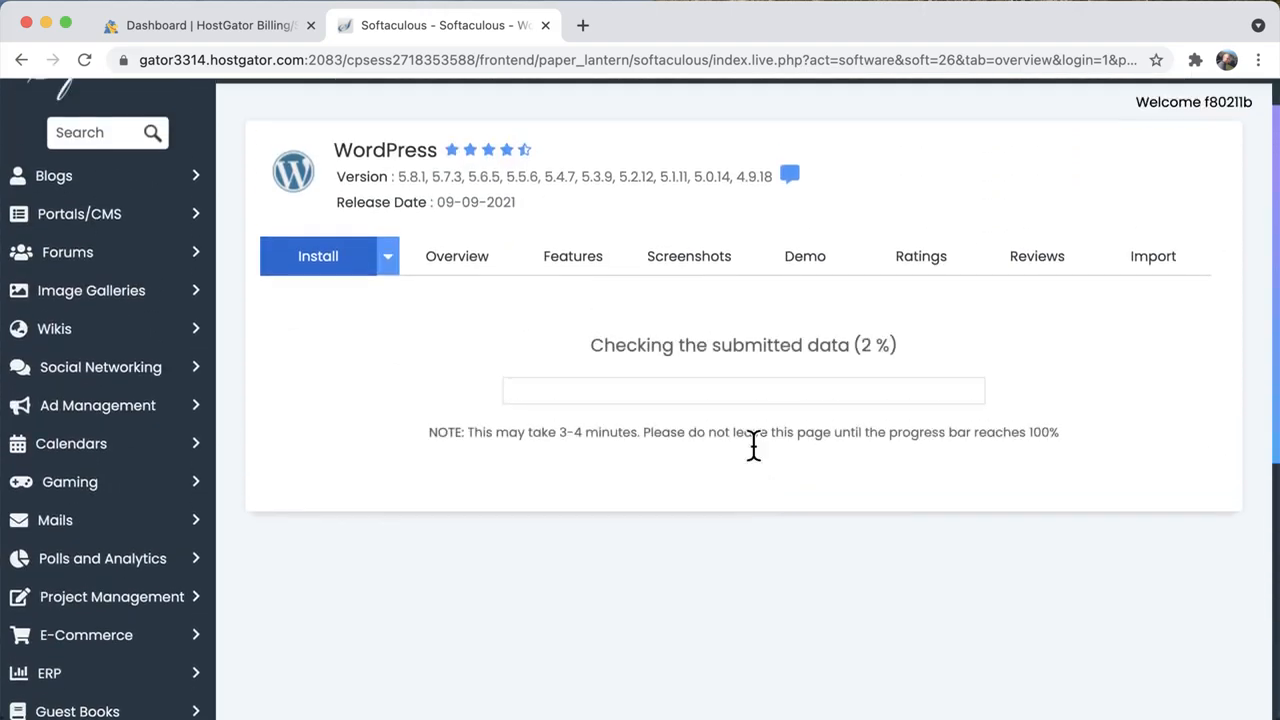
Open learnhowtocreateawebsite.com from the install success message in a new tab, which can't be reached
click(1103, 262)
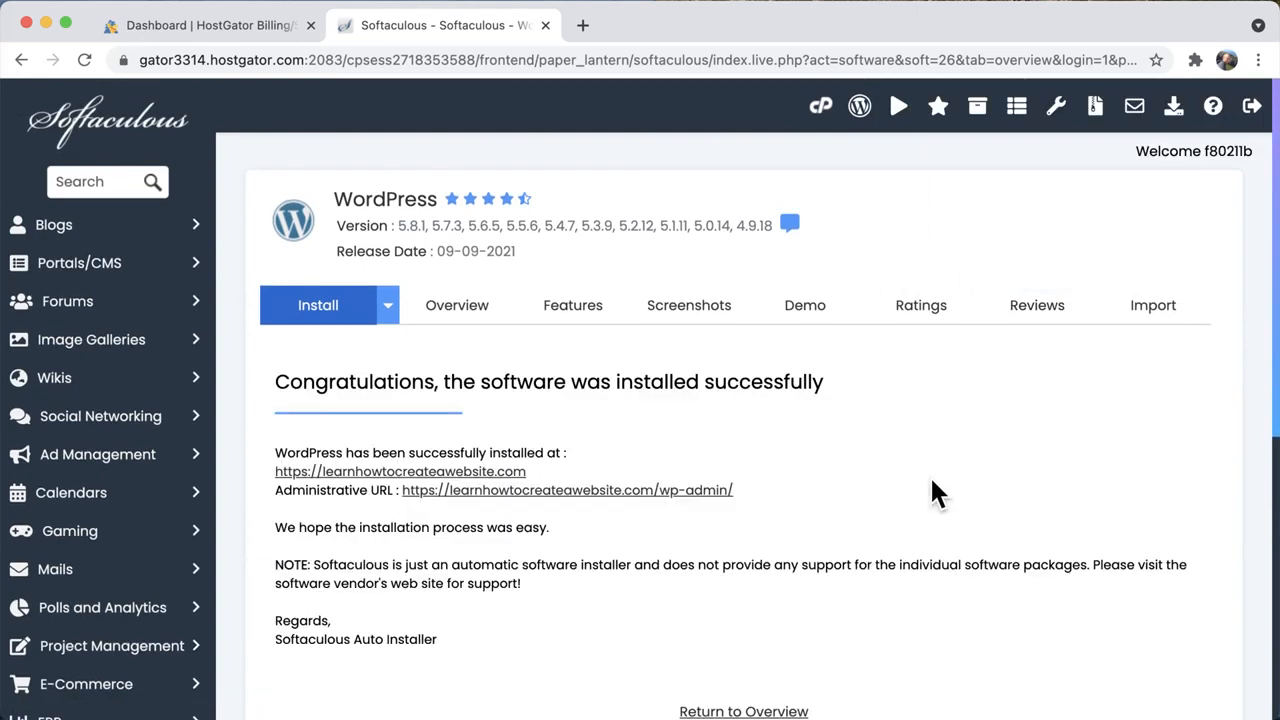
scroll(931, 485, down, 3)
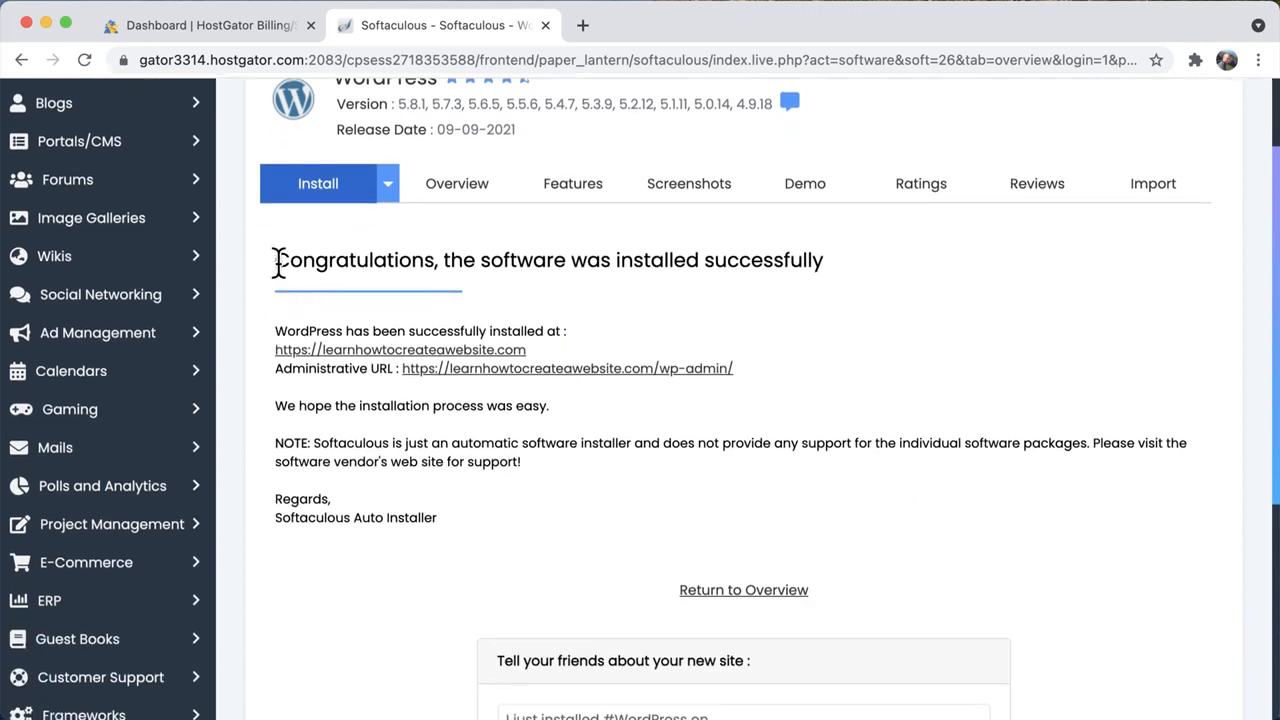
drag(274, 259, 662, 283)
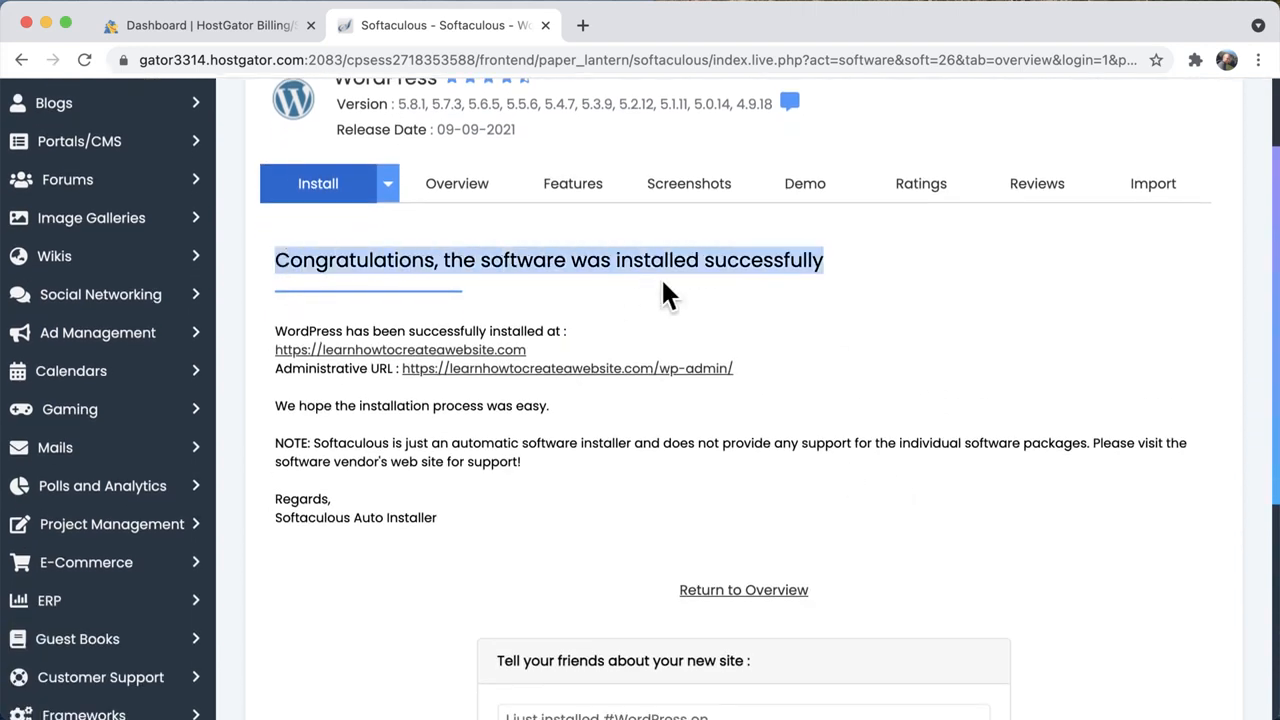
click(860, 272)
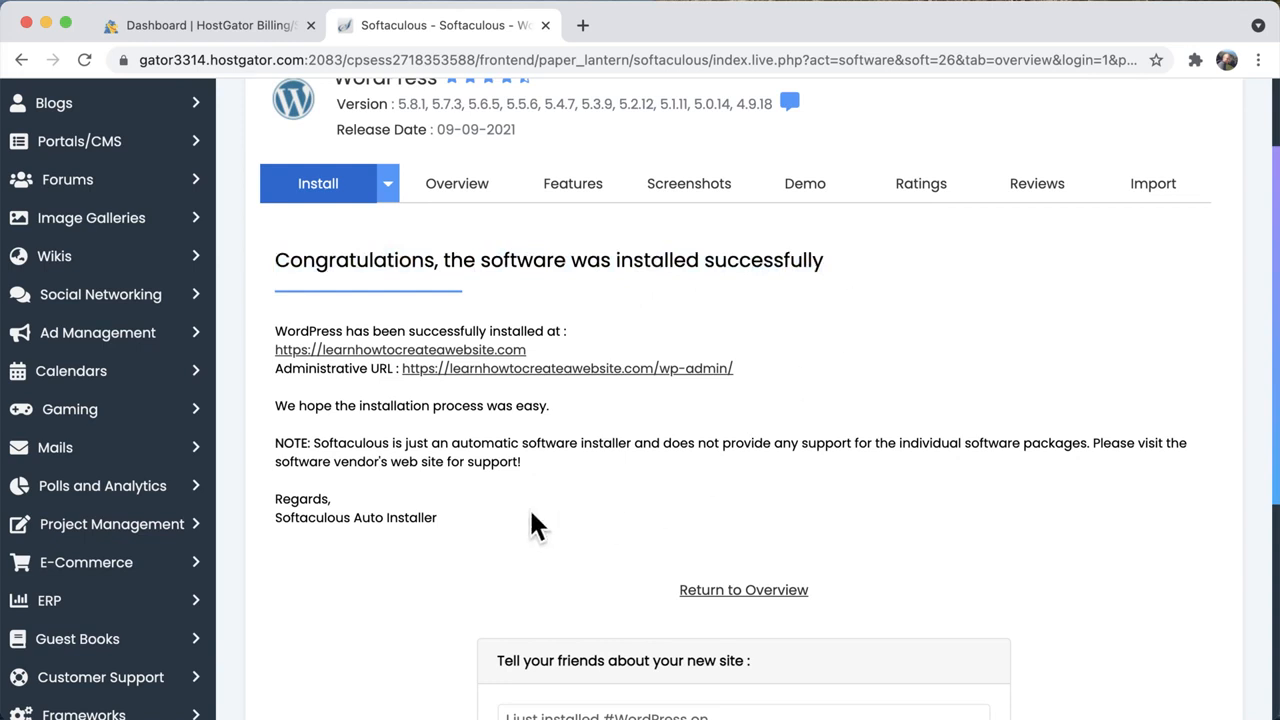
super+click(363, 350)
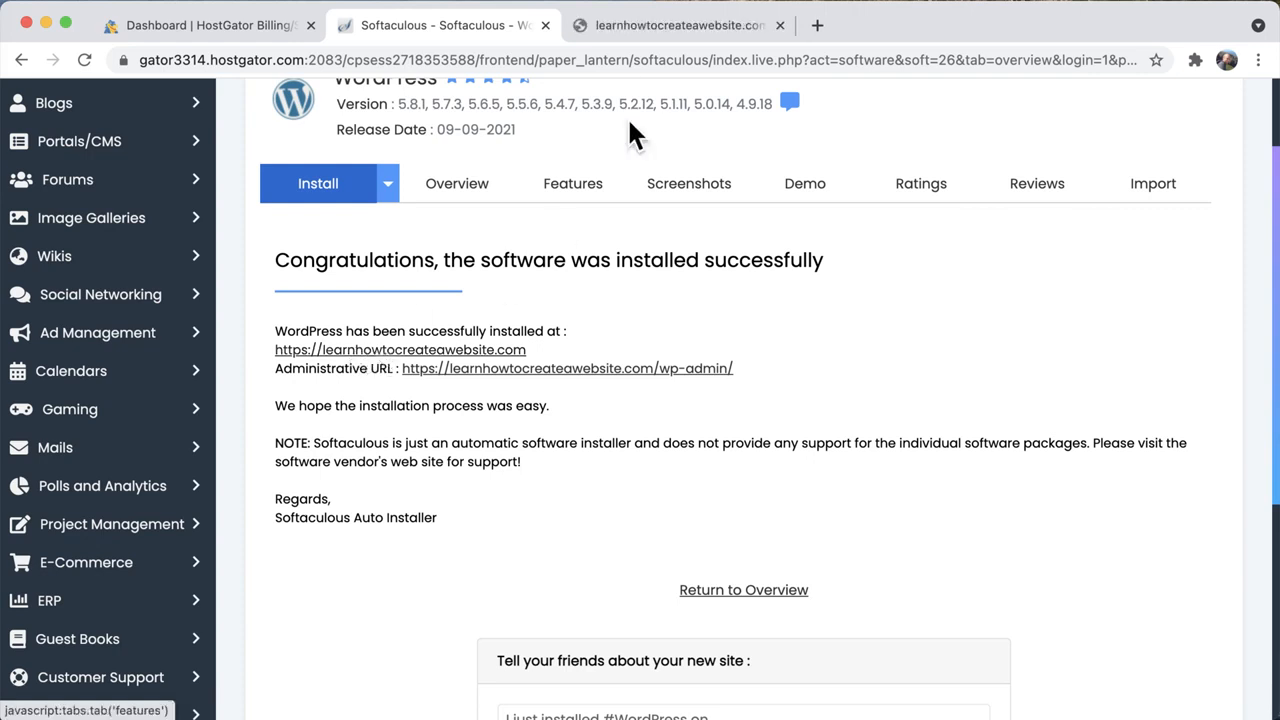
click(638, 27)
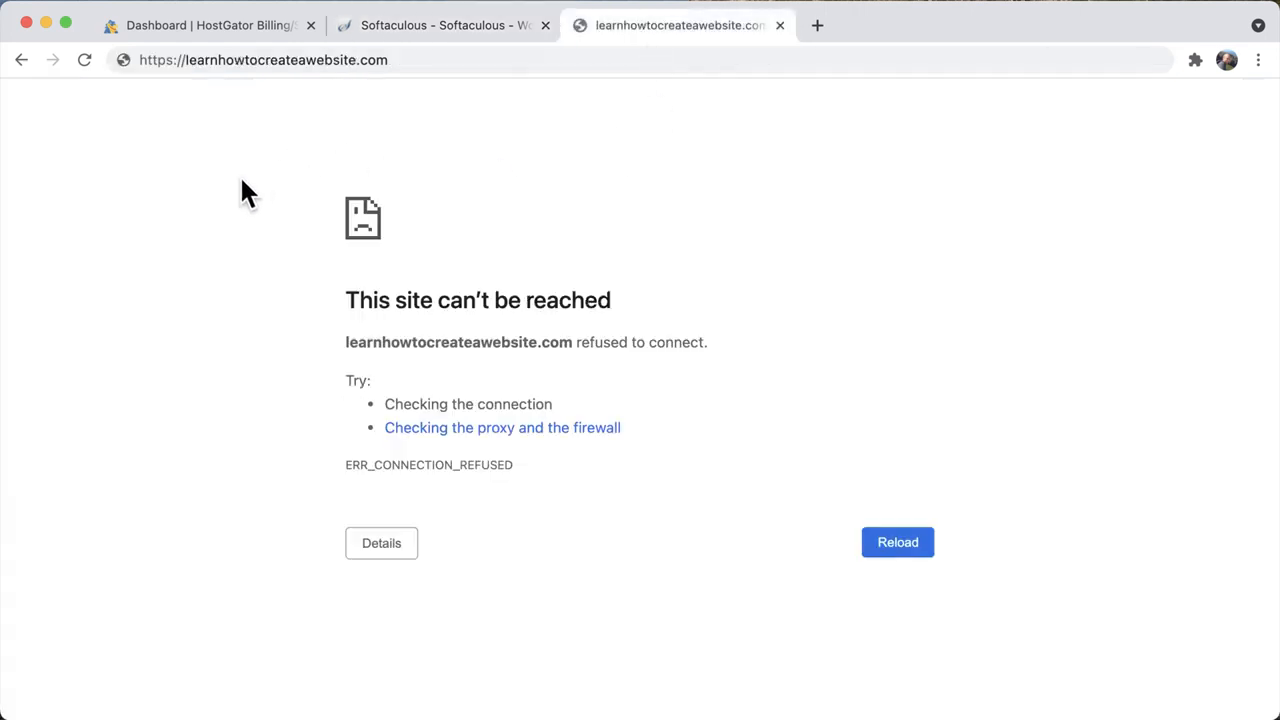
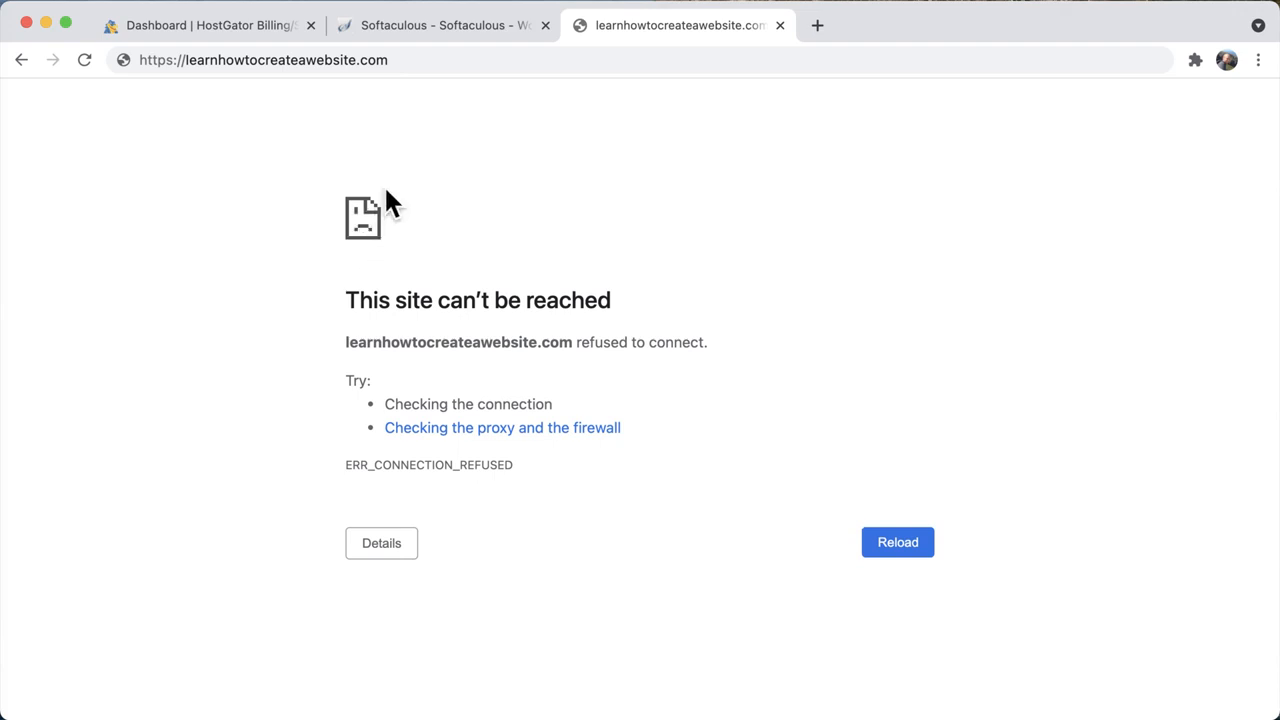
Close the connection-error tab and open learnhowtocreateawebsite.com from the Softaculous success page
click(779, 24)
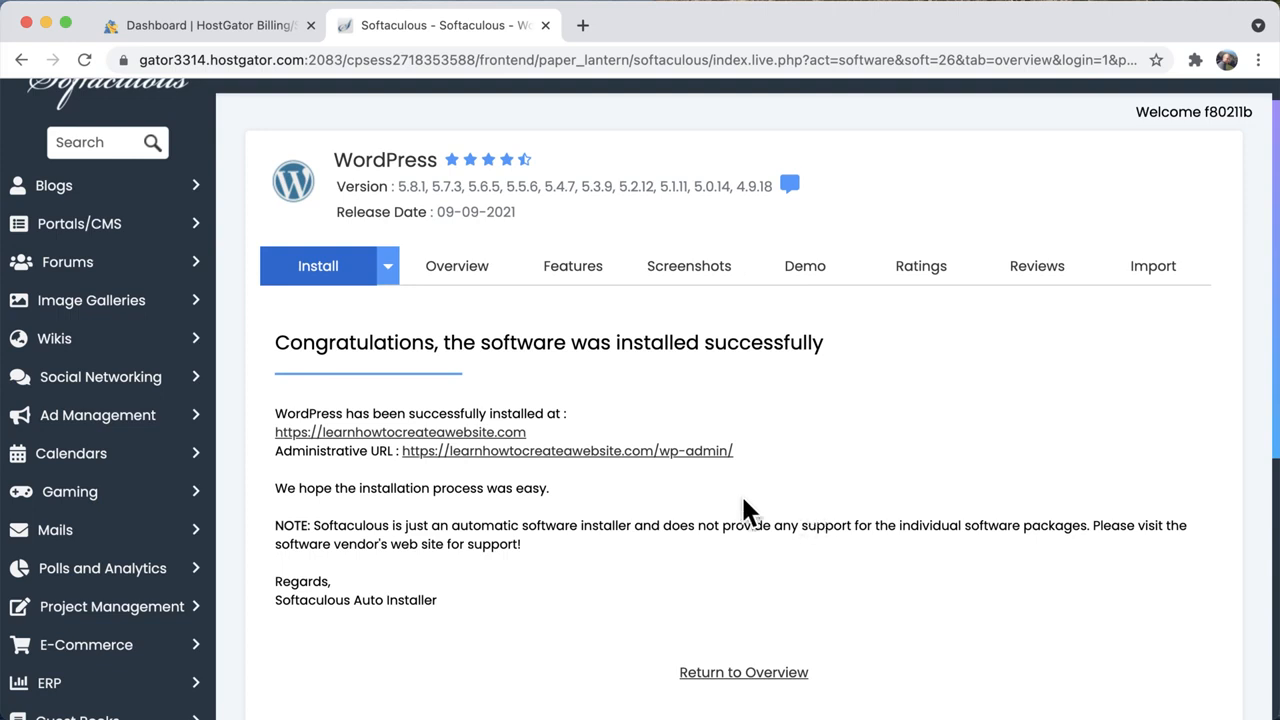
click(357, 436)
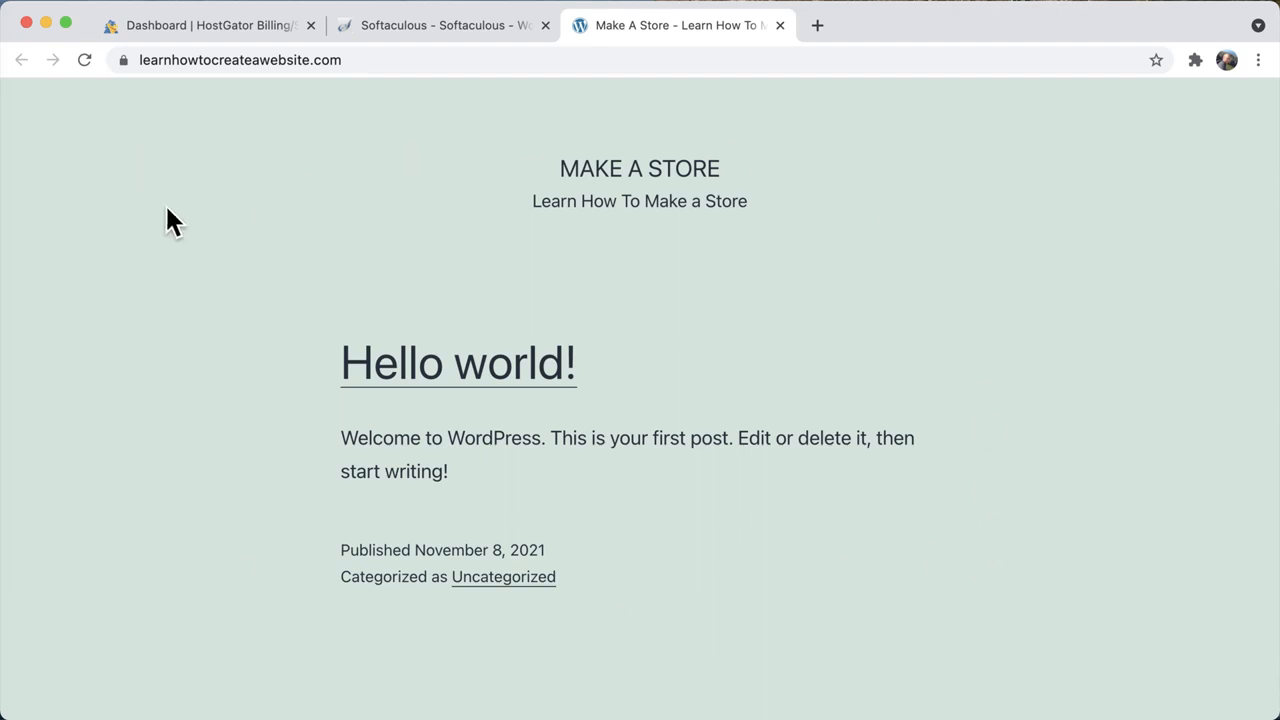
Close the Softaculous and HostGator Dashboard tabs, keeping only the Make A Store site
scroll(167, 208, down, 3)
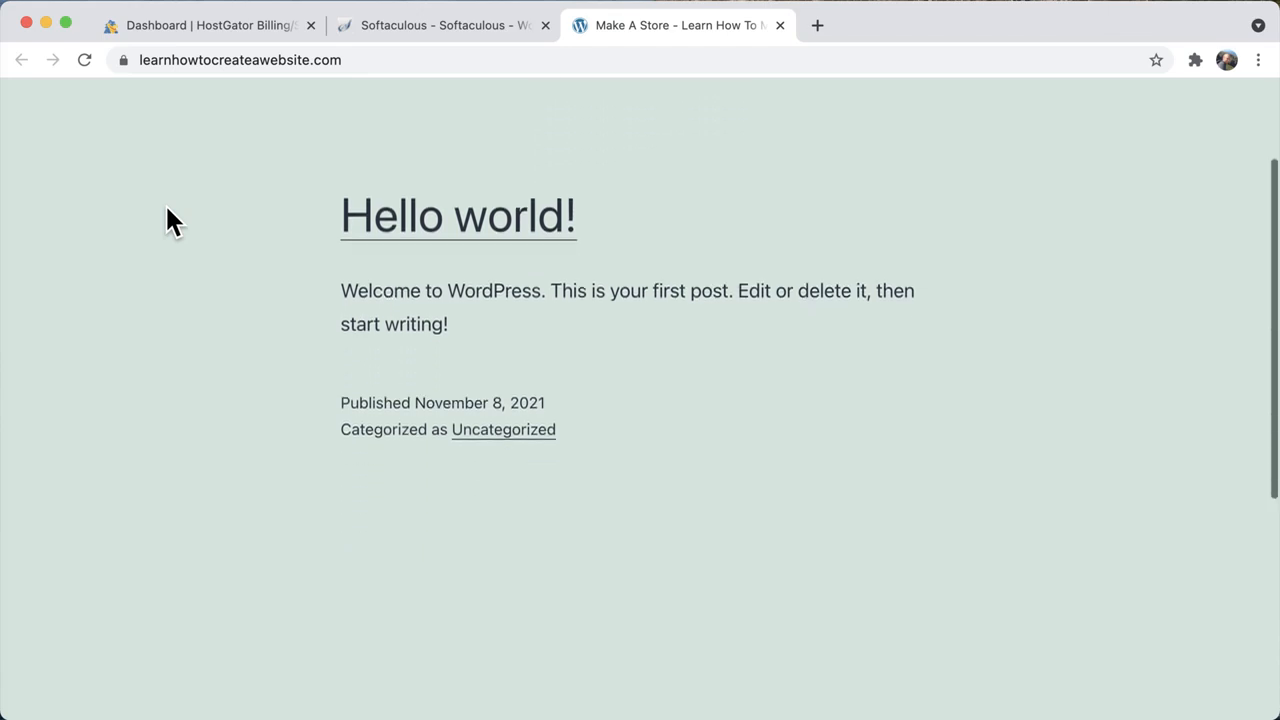
scroll(167, 208, up, 3)
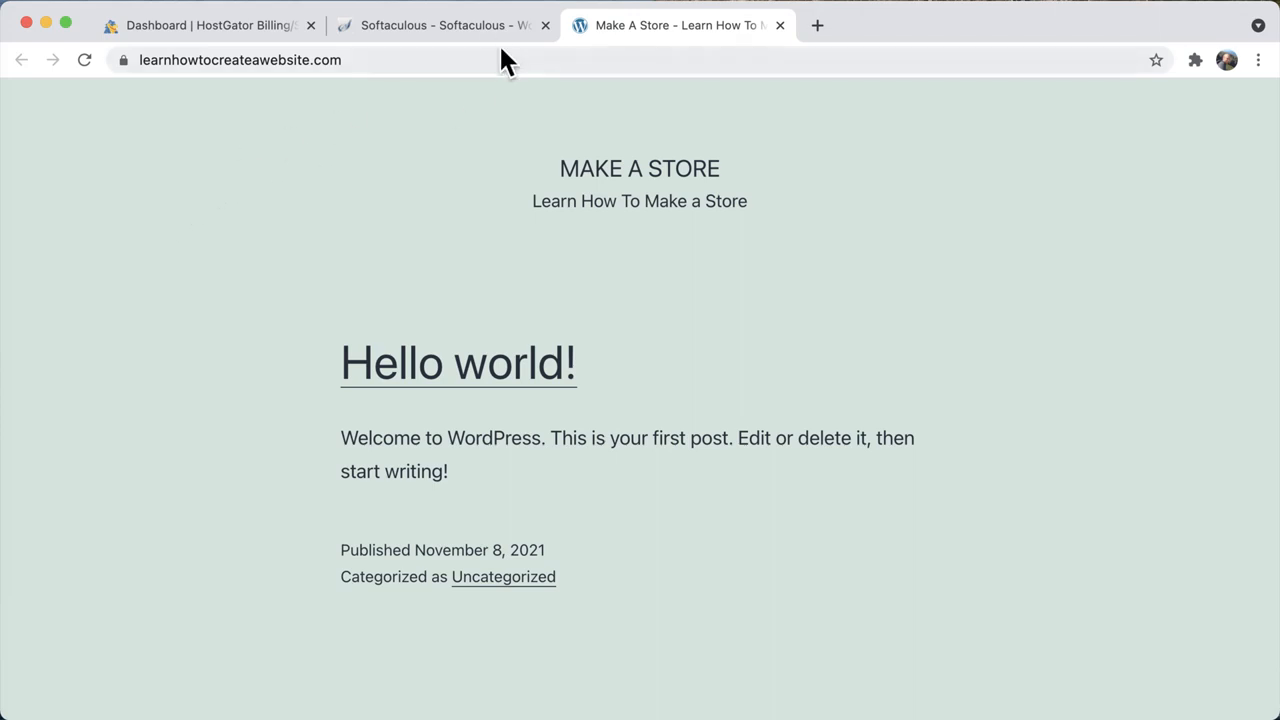
click(544, 26)
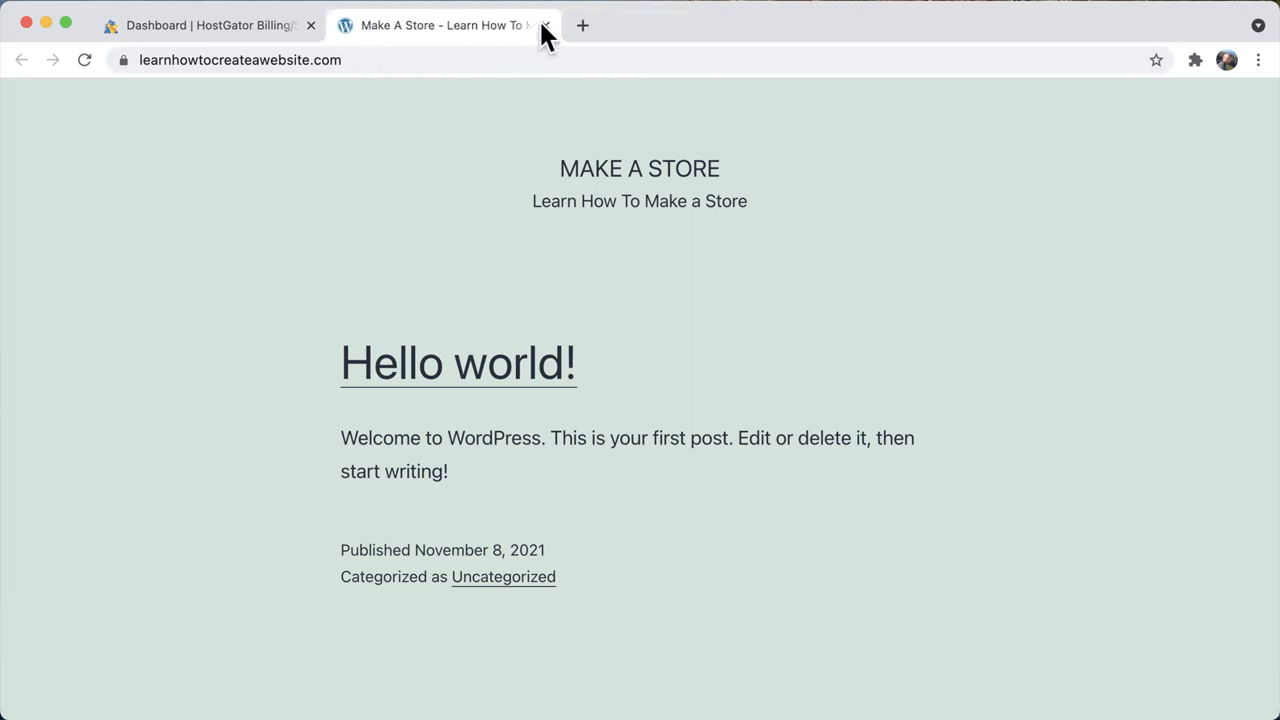
click(311, 26)
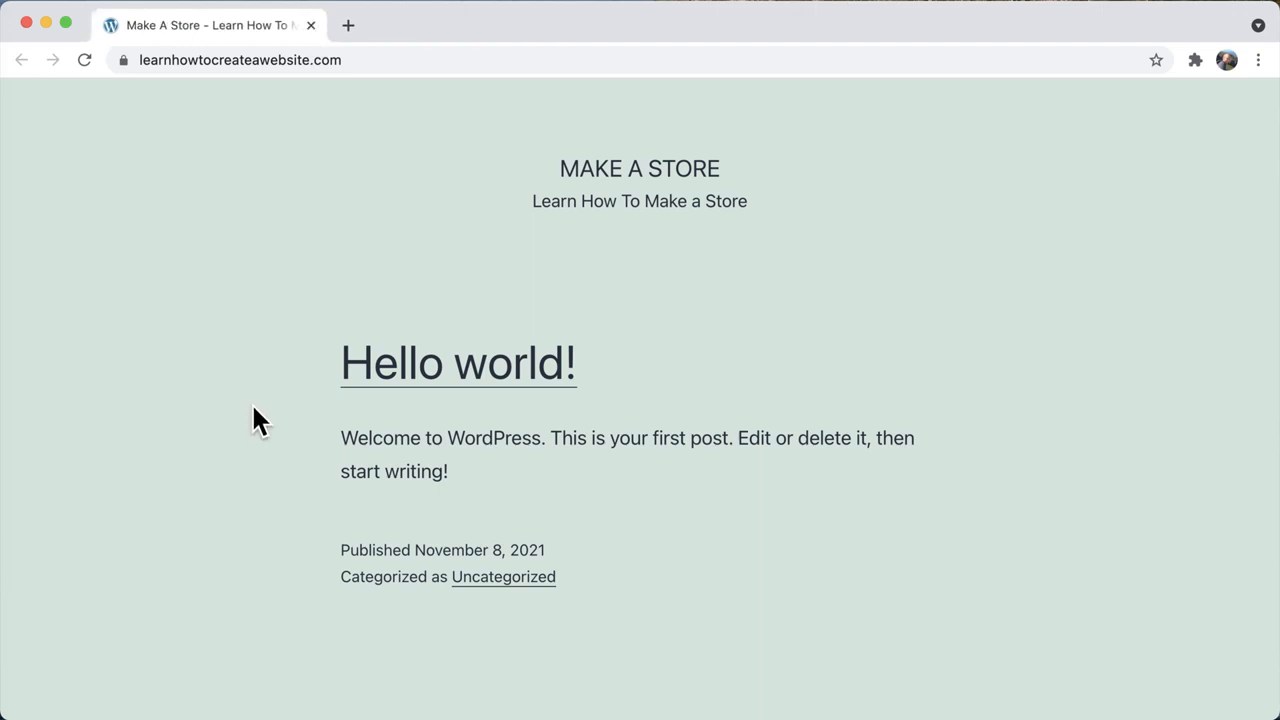
Go to the site's /wp-admin address
click(392, 64)
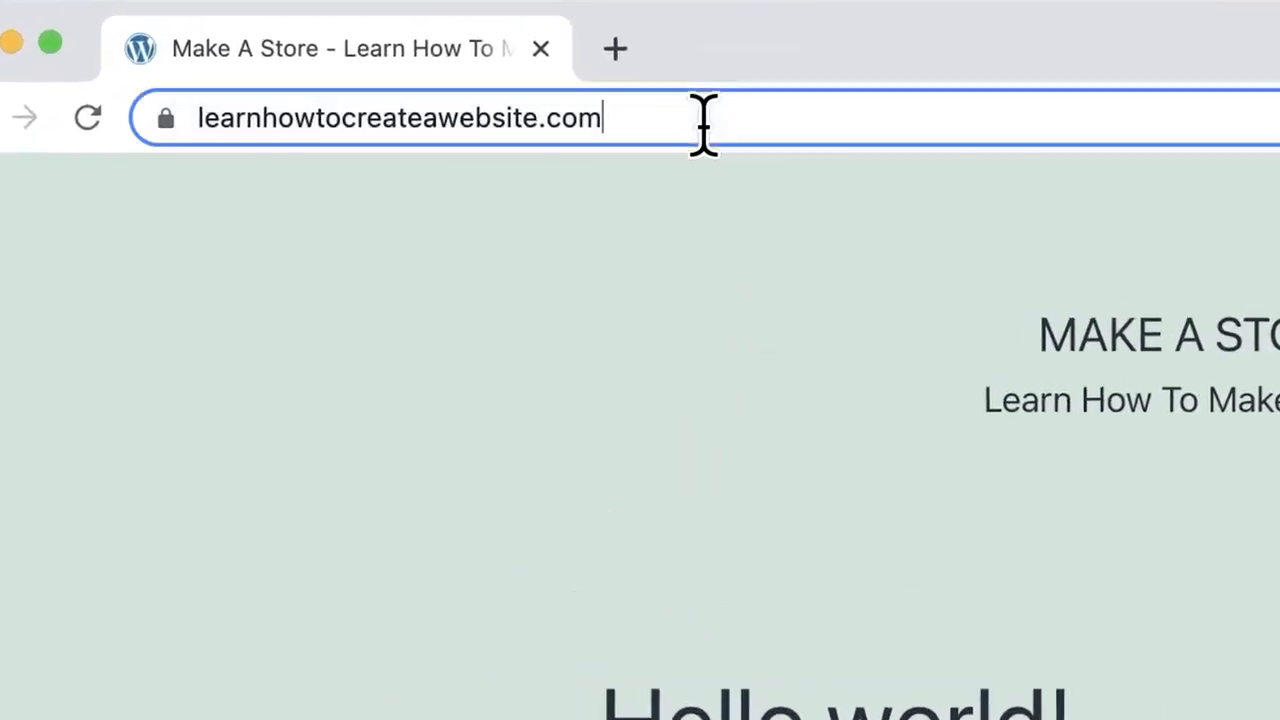
text(/w)
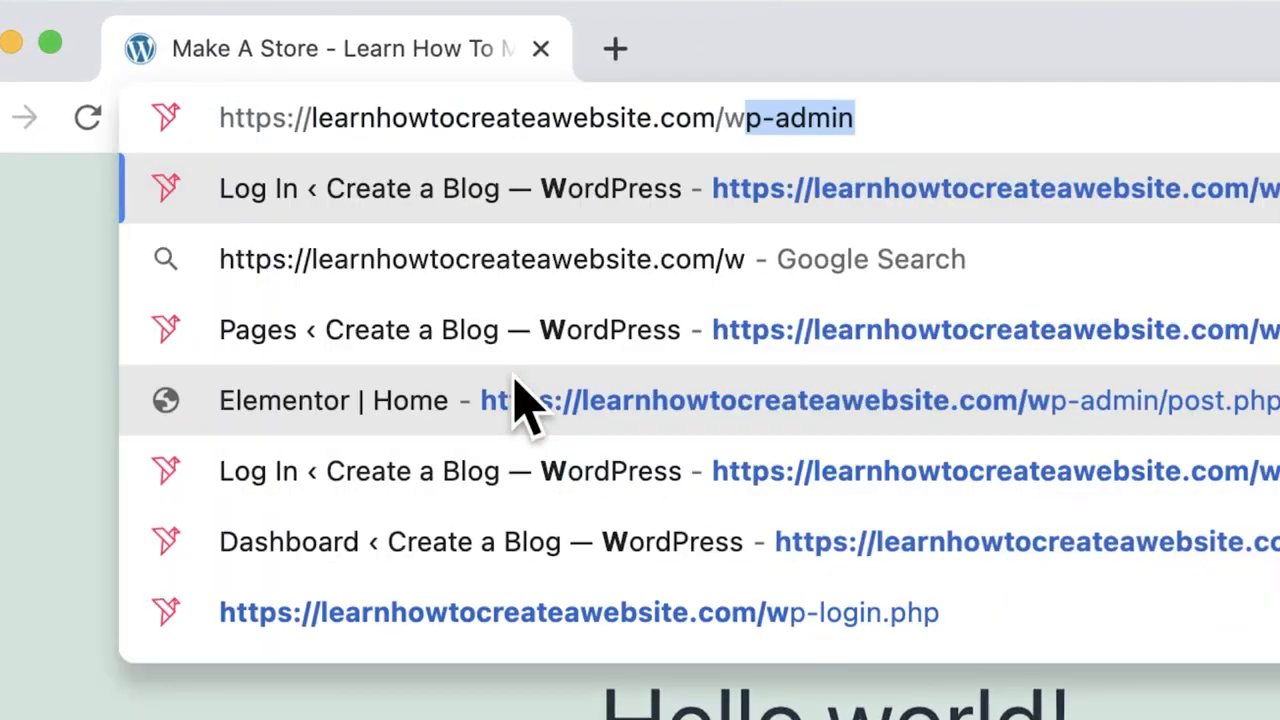
text(p-admin)
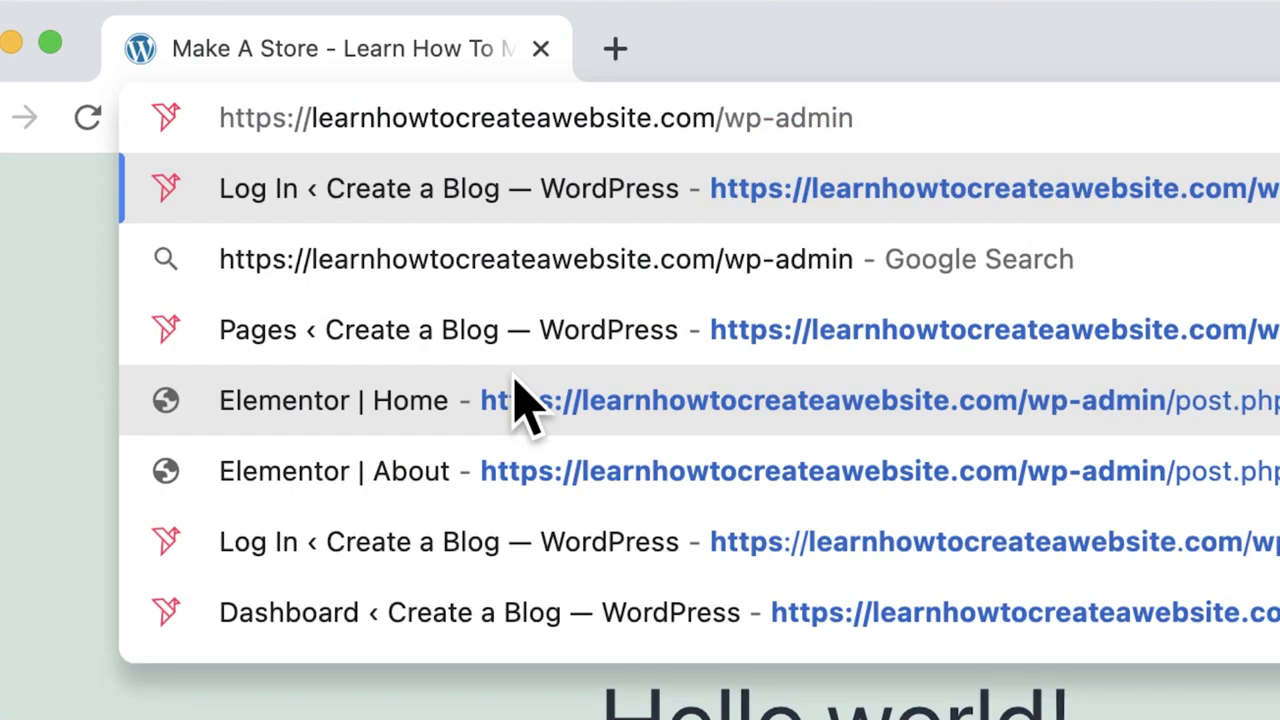
key(Return)
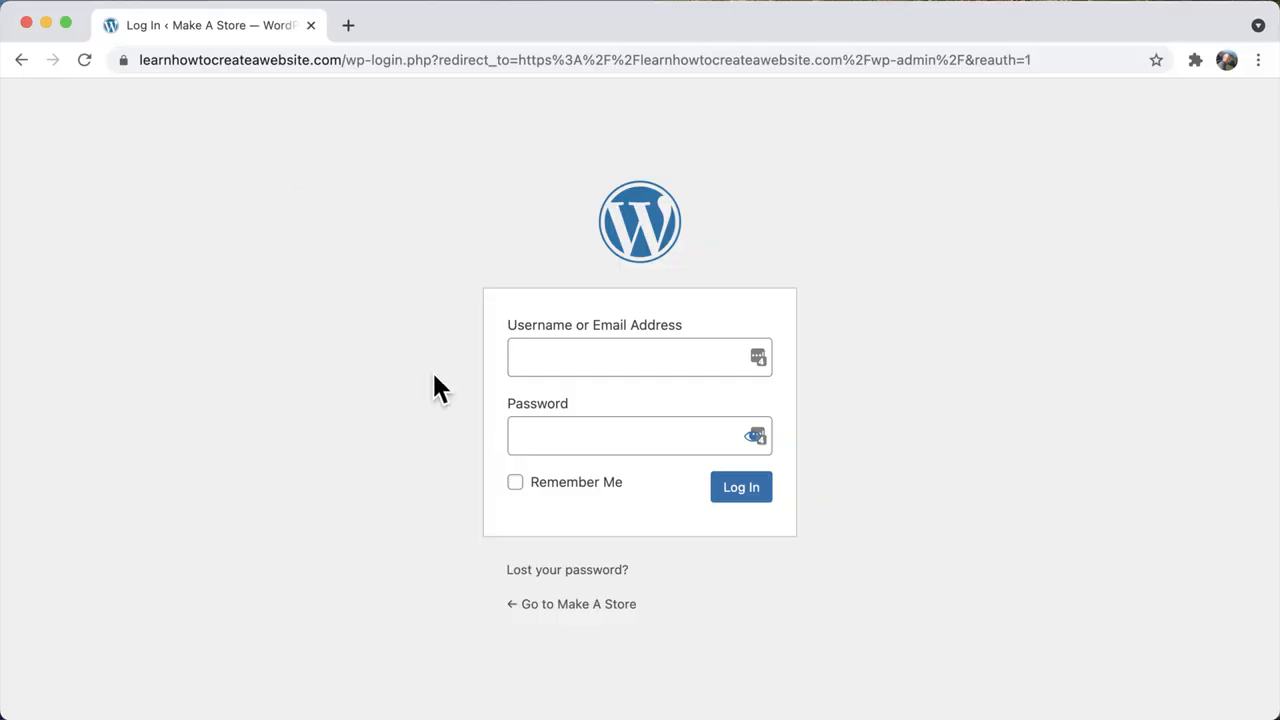
Log in with the admin username and password
click(554, 357)
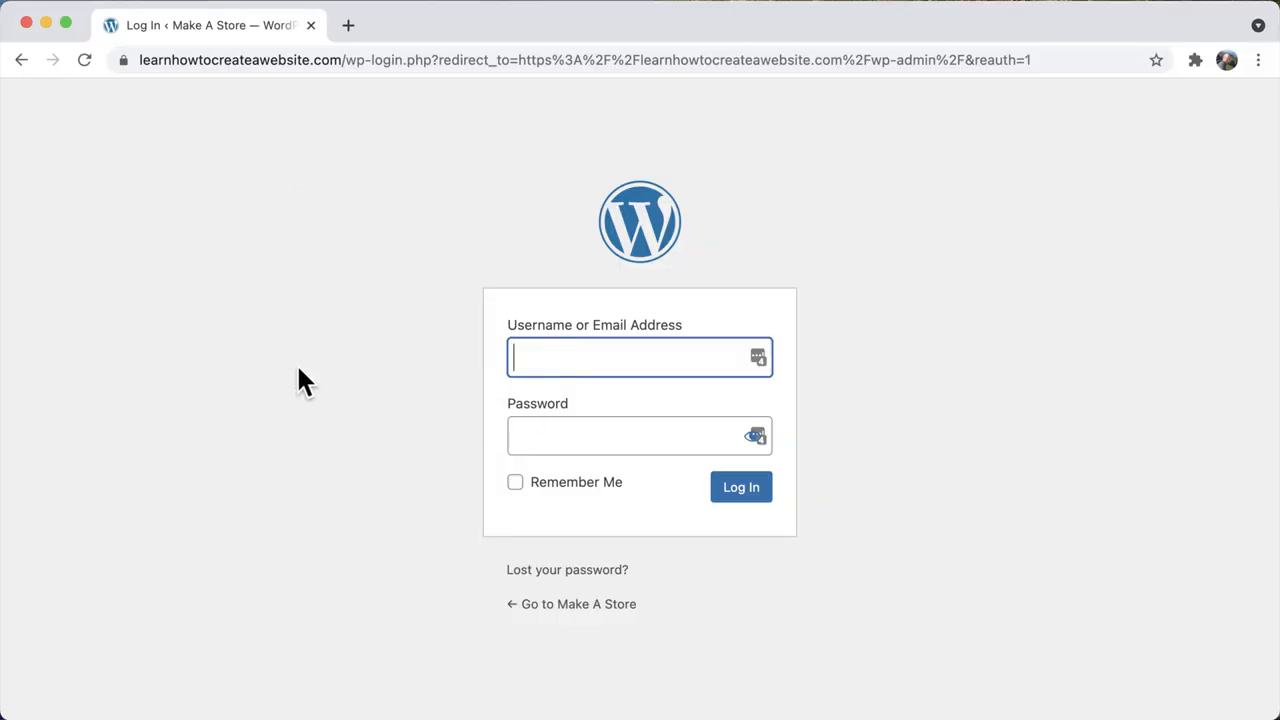
text(Tyler)
key(Tab)
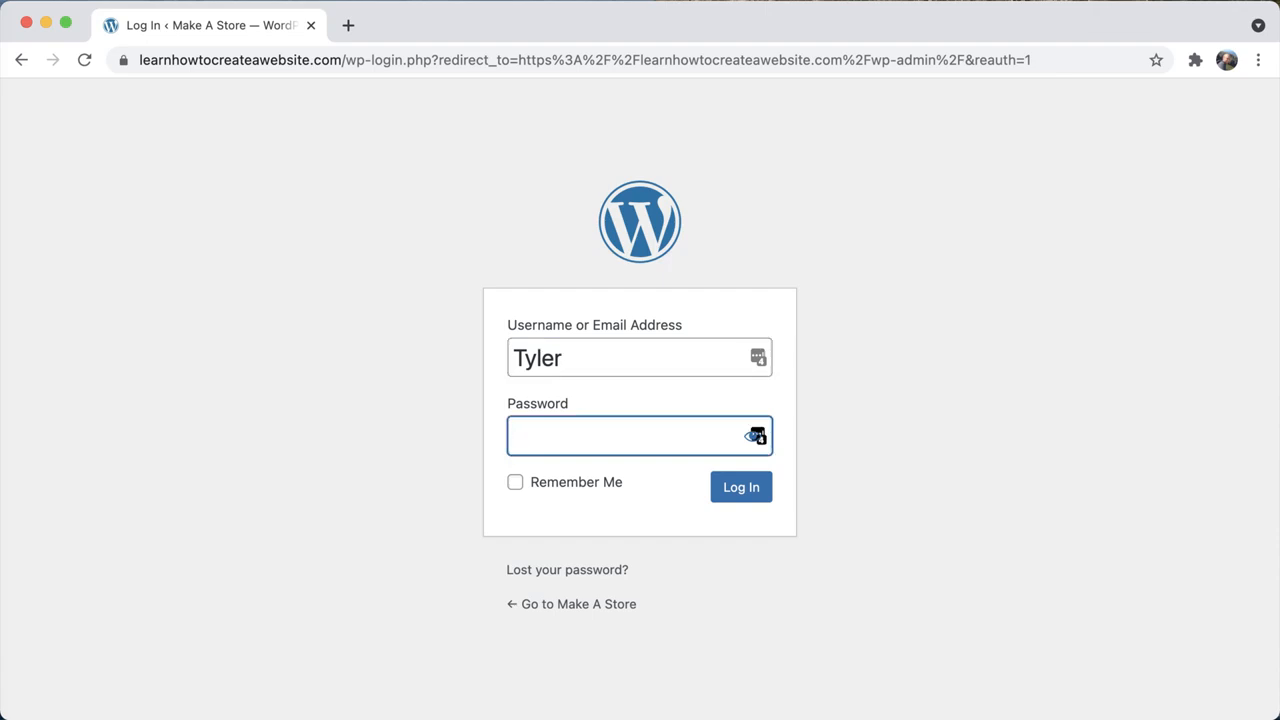
text(••••••••••••)
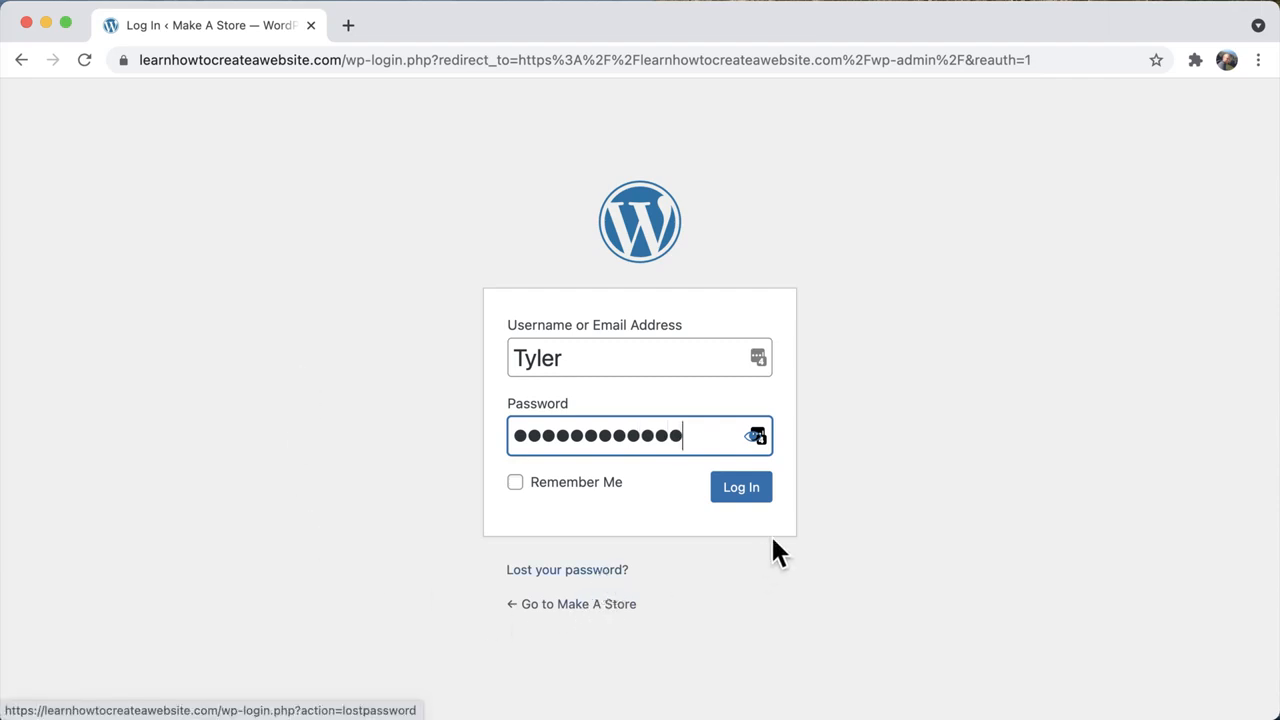
click(750, 498)
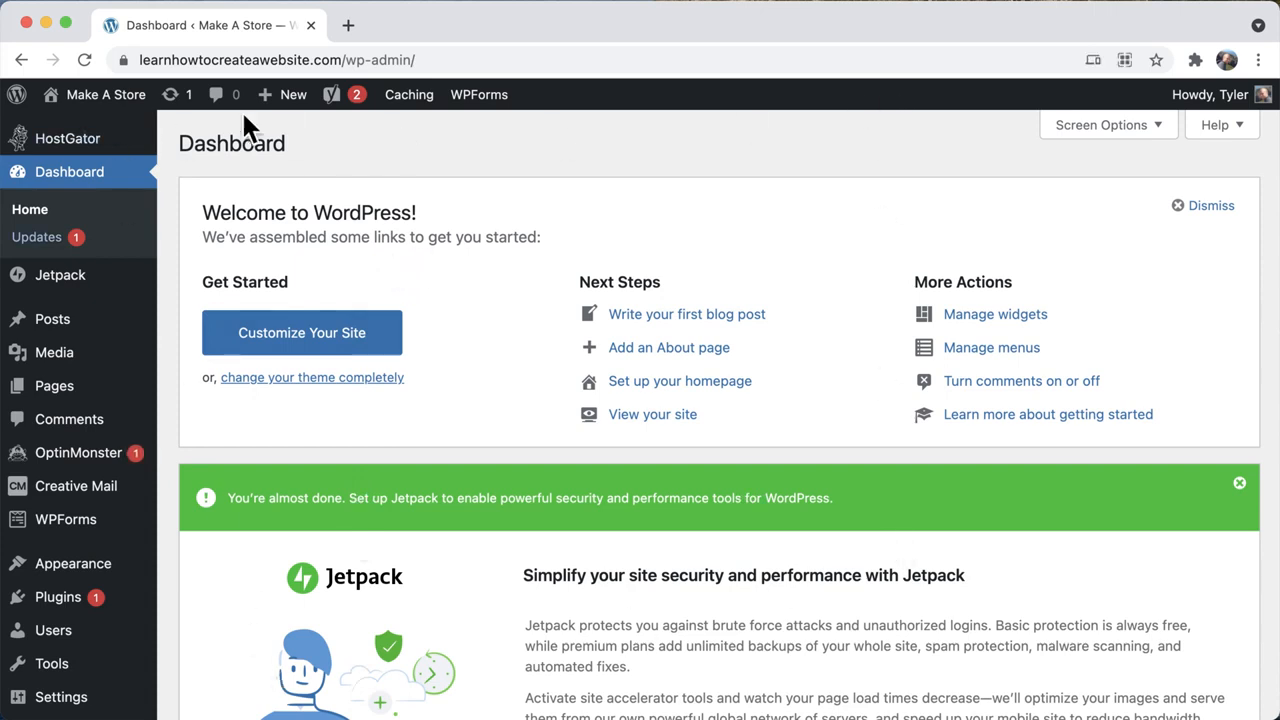
View the live Make A Store front page, then return to the admin Dashboard
drag(181, 143, 298, 147)
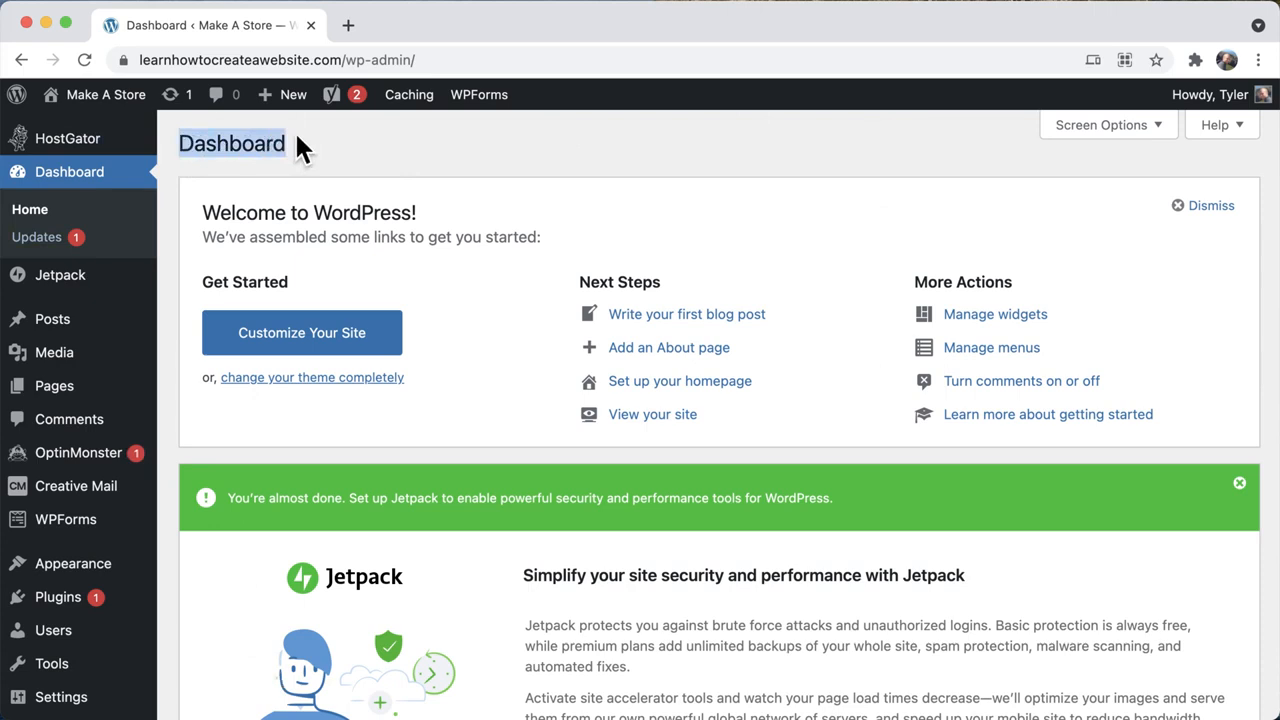
click(298, 147)
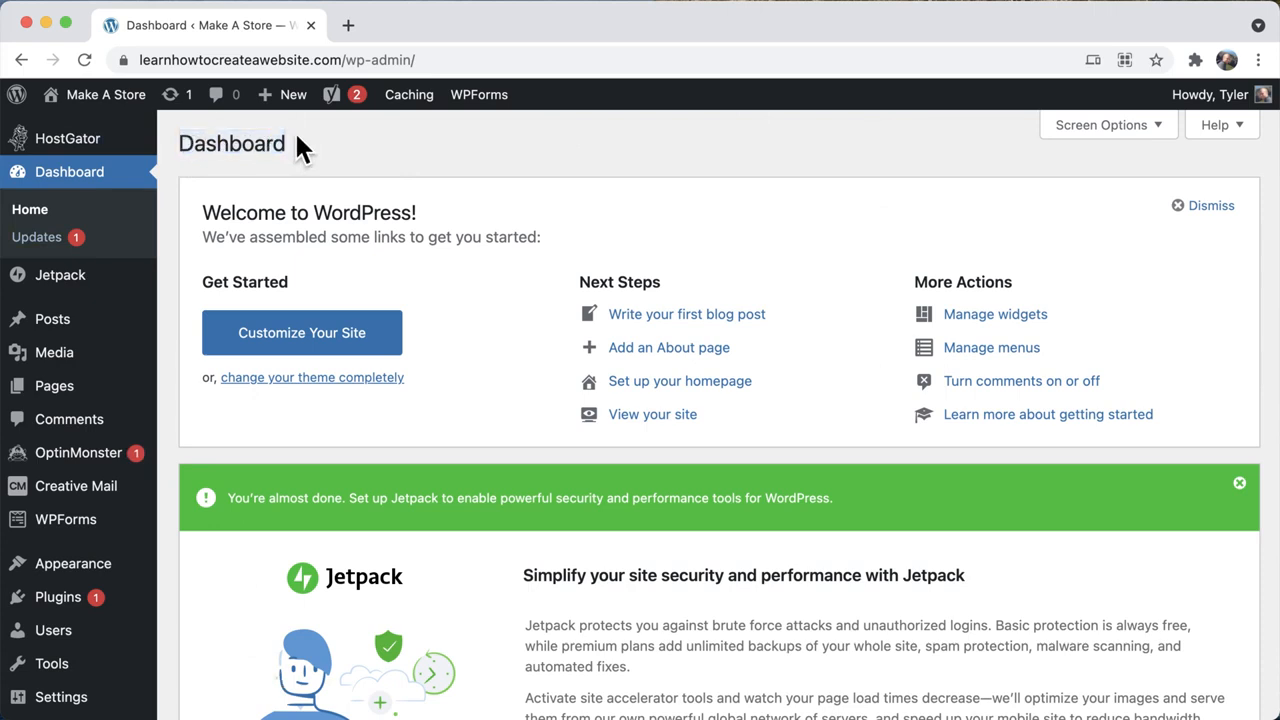
click(113, 110)
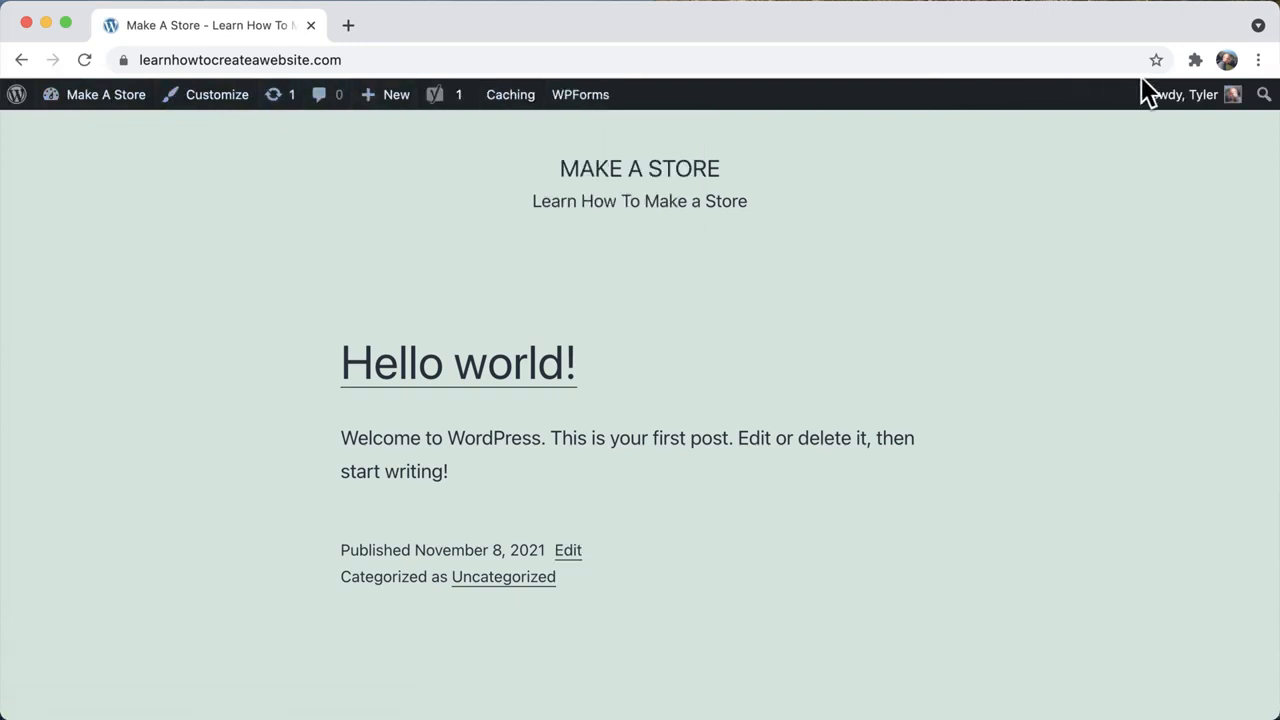
mouse_move(1180, 92)
click(90, 100)
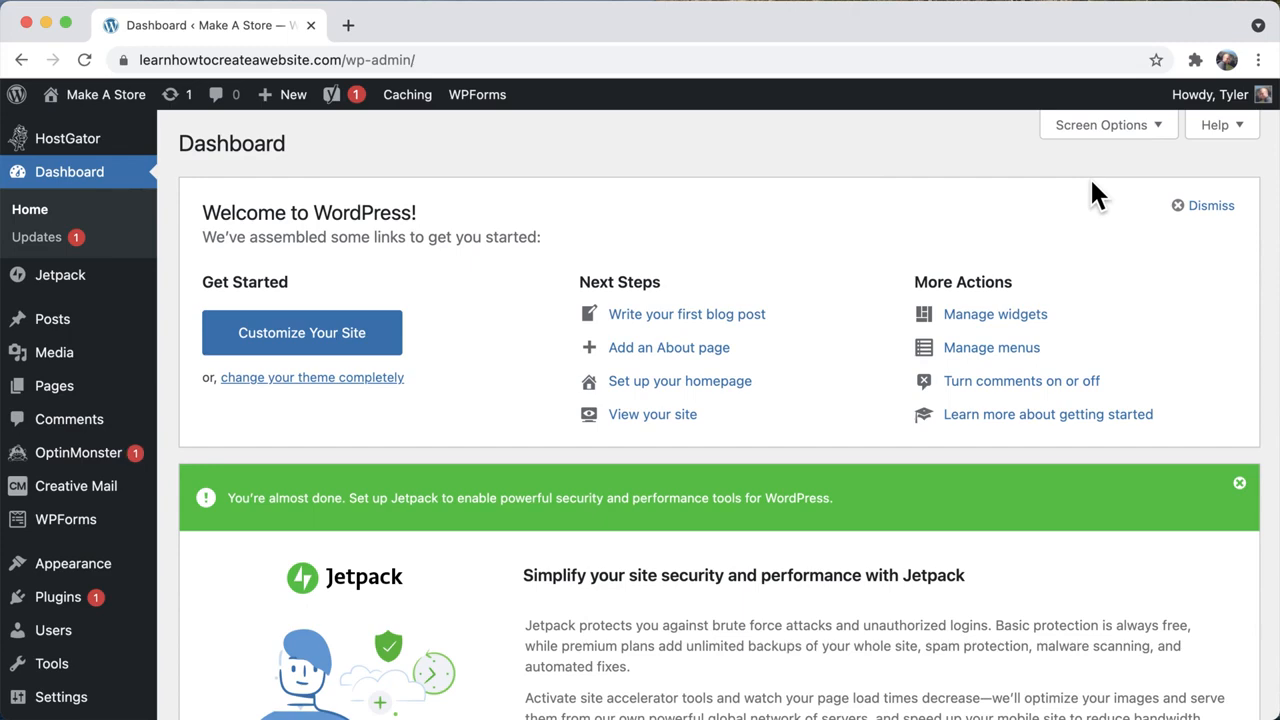
Look through the Dashboard panels and go to the Installed Plugins page
scroll(1090, 181, down, 1)
scroll(1090, 181, up, 1)
scroll(1092, 182, down, 5)
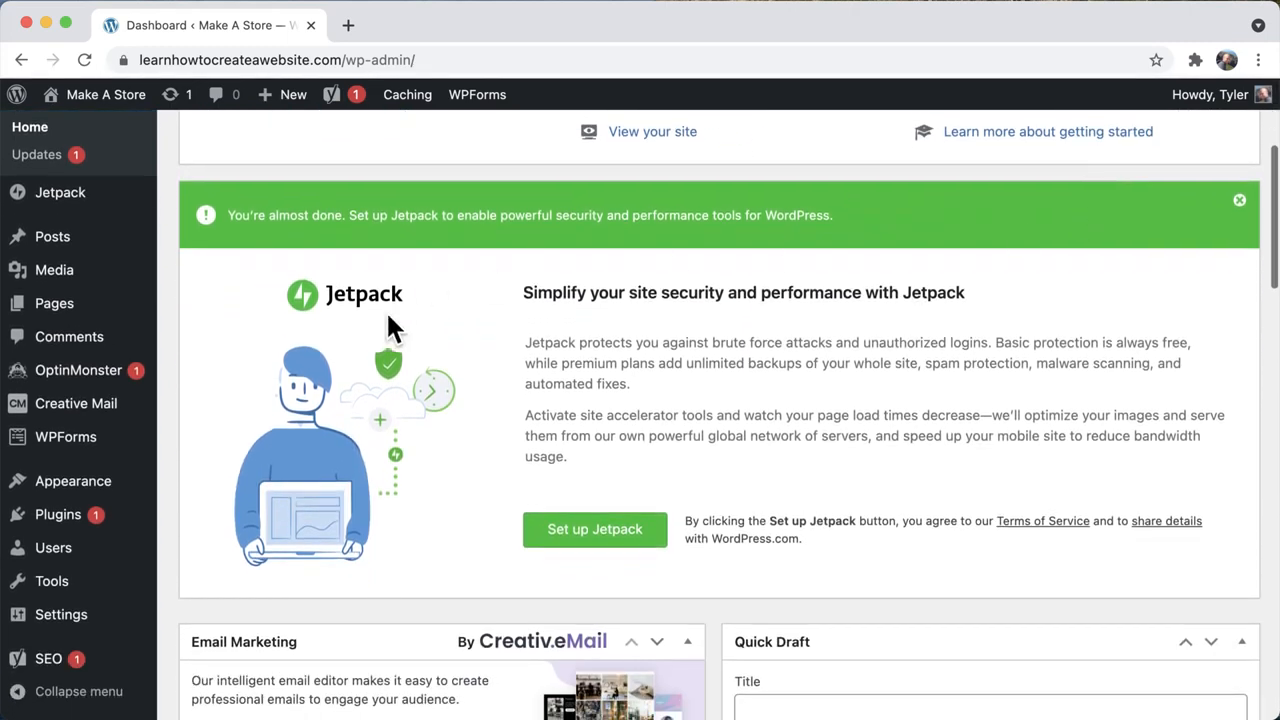
scroll(927, 367, down, 10)
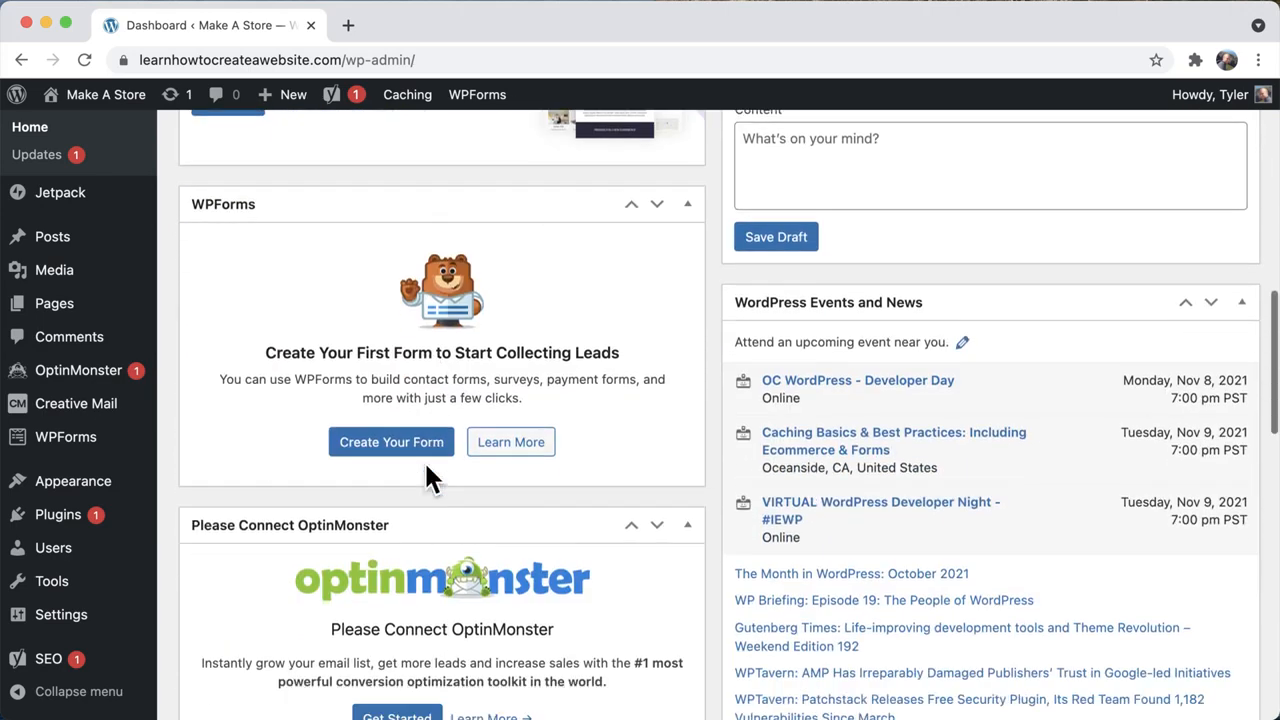
scroll(1133, 439, down, 5)
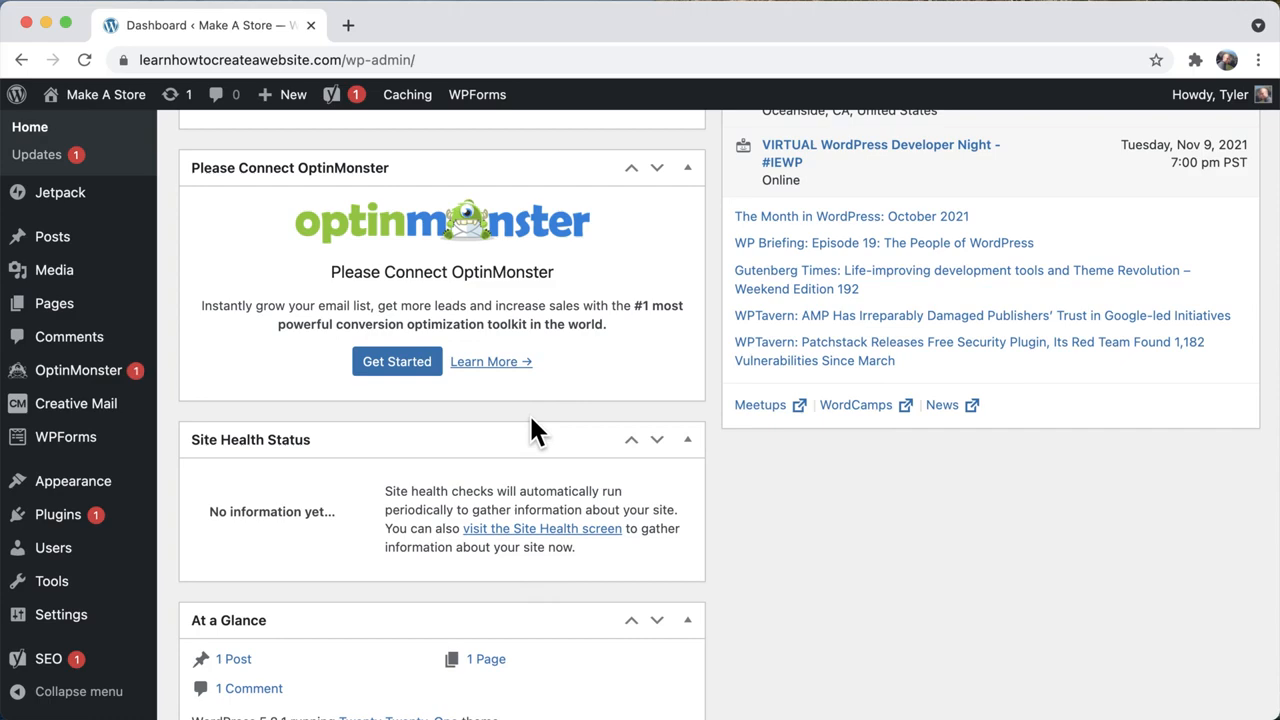
scroll(531, 420, up, 10)
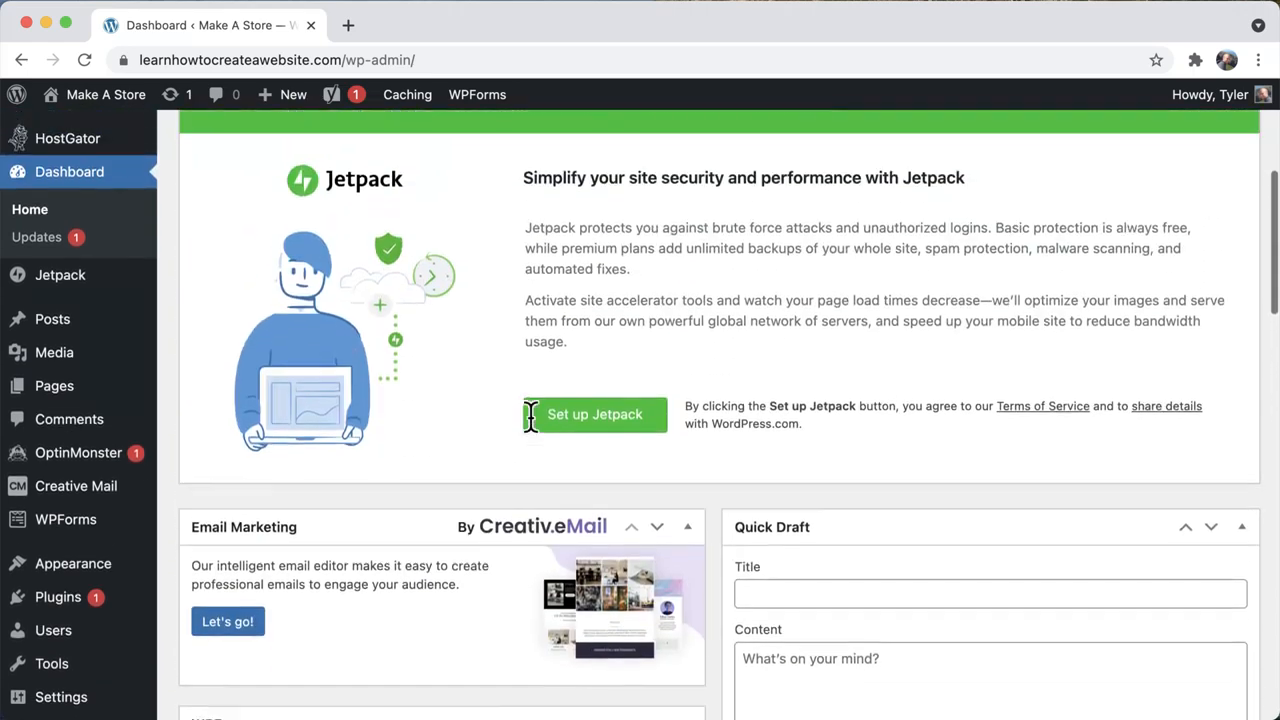
scroll(531, 430, up, 3)
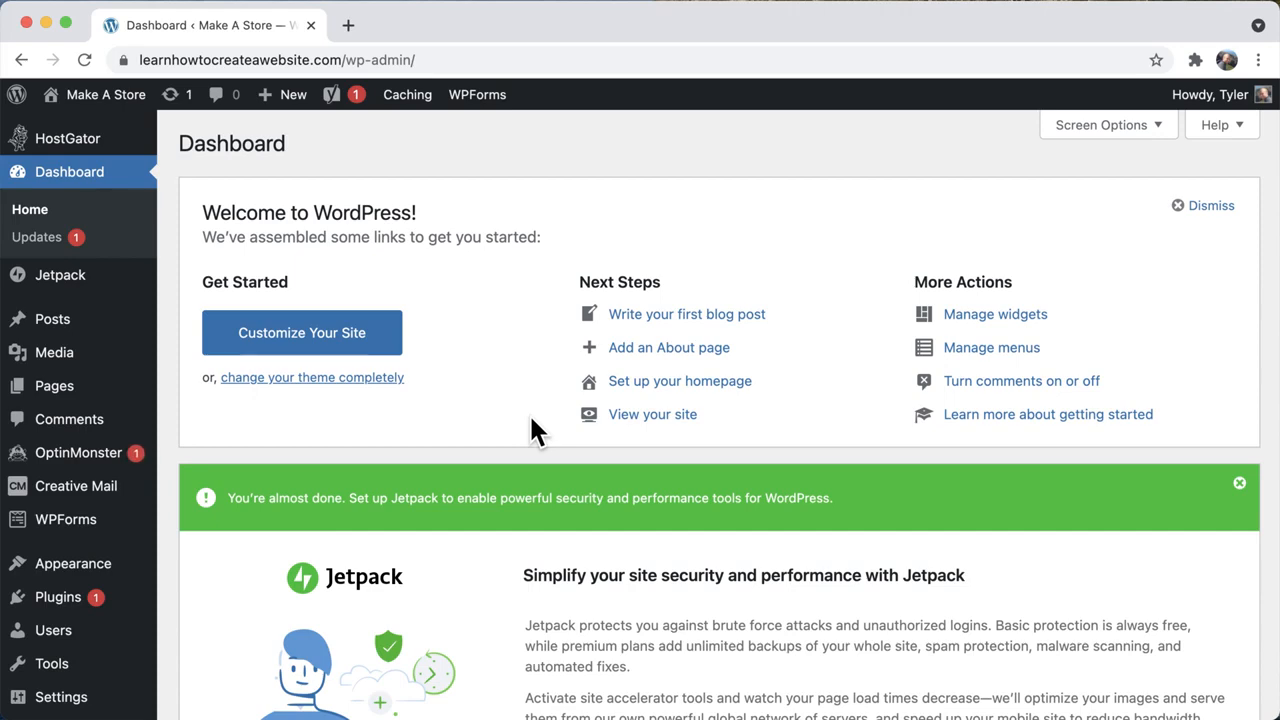
scroll(529, 413, down, 5)
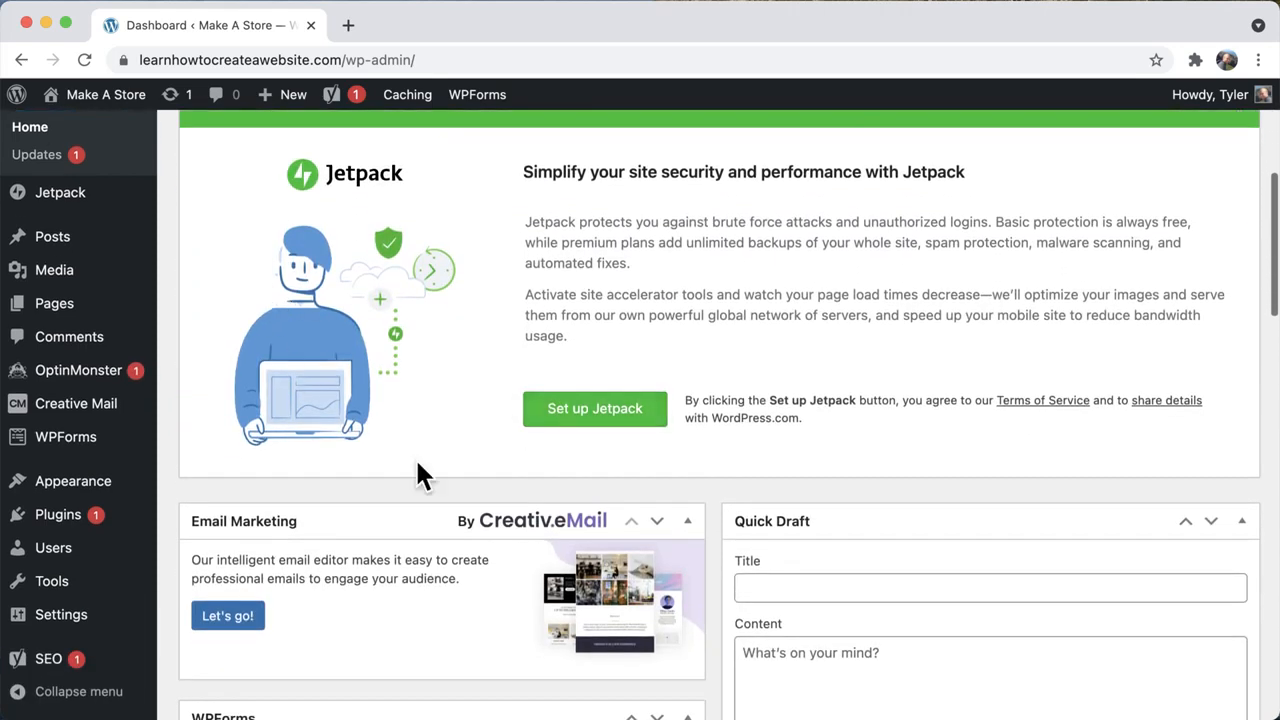
scroll(366, 418, down, 3)
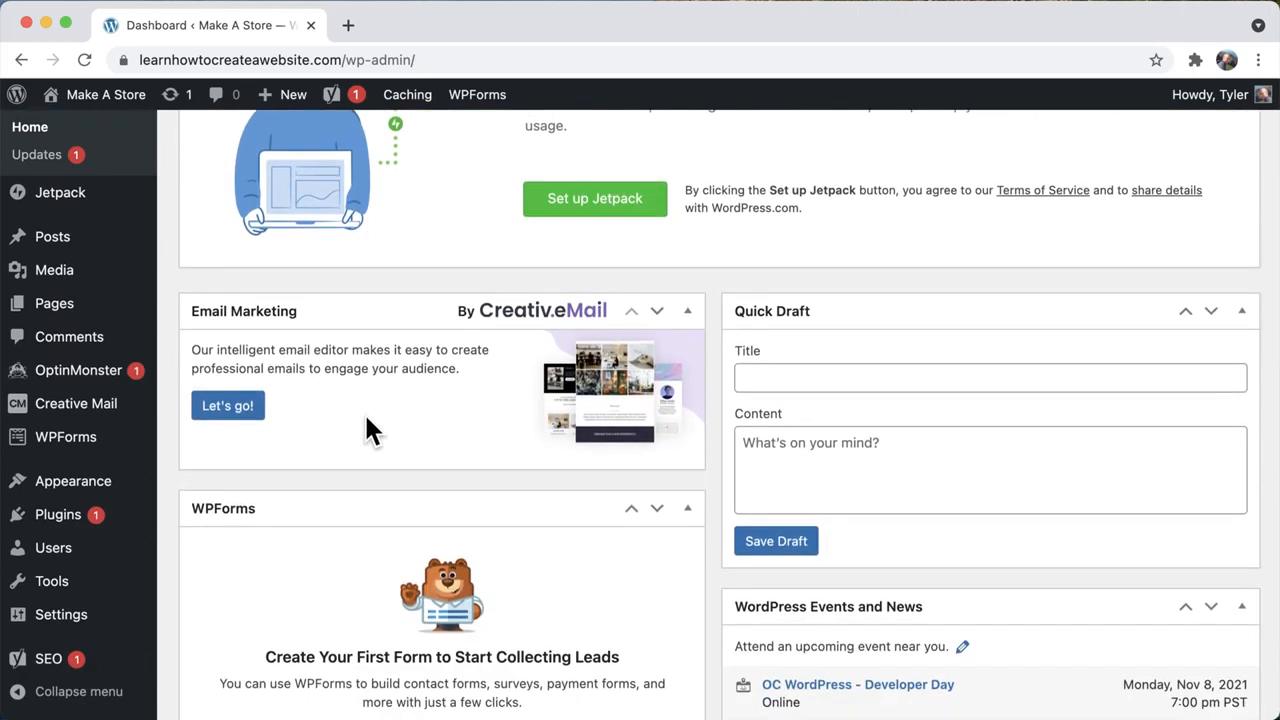
click(72, 522)
Bulk-deactivate all eight installed plugins
scroll(430, 476, down, 8)
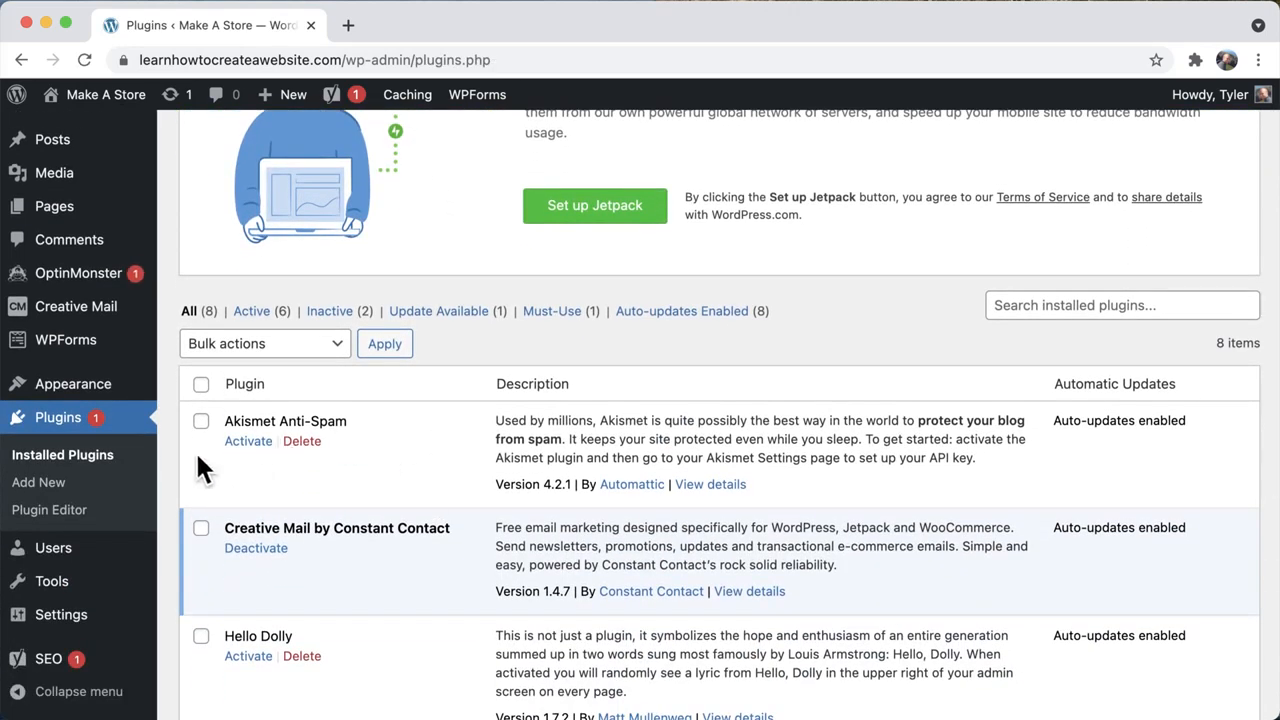
click(201, 385)
click(326, 345)
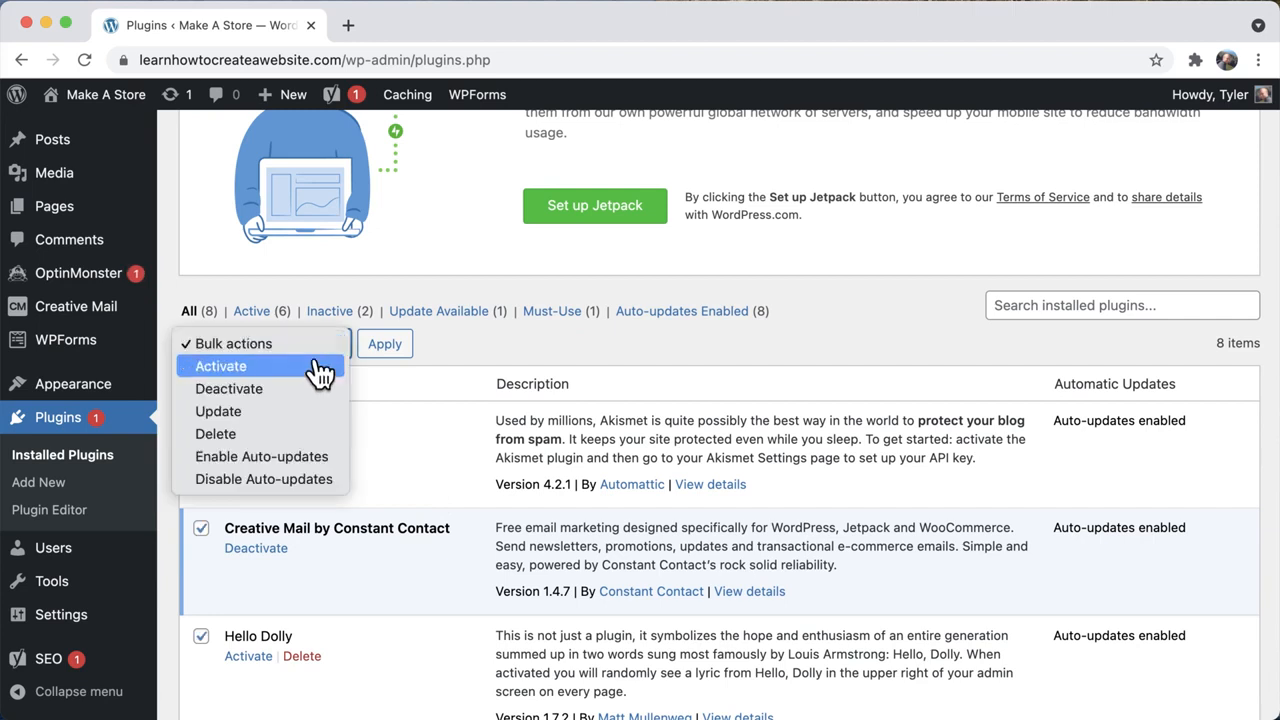
click(312, 390)
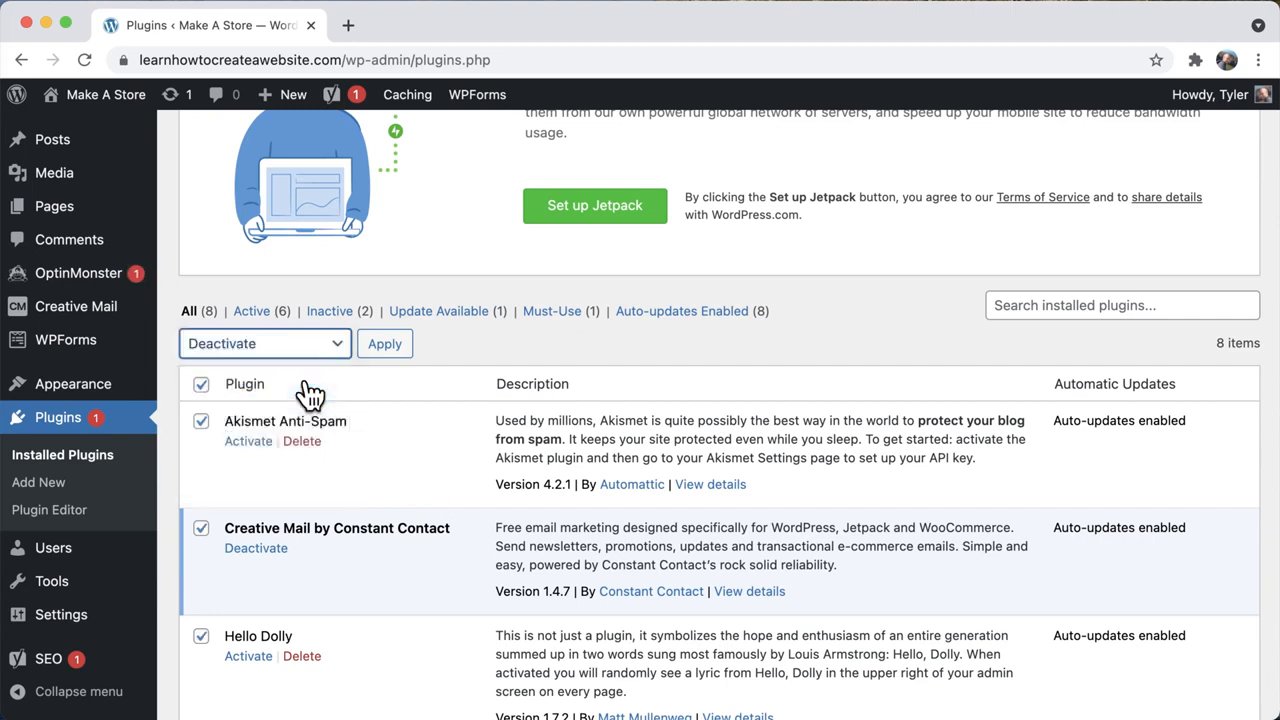
click(398, 347)
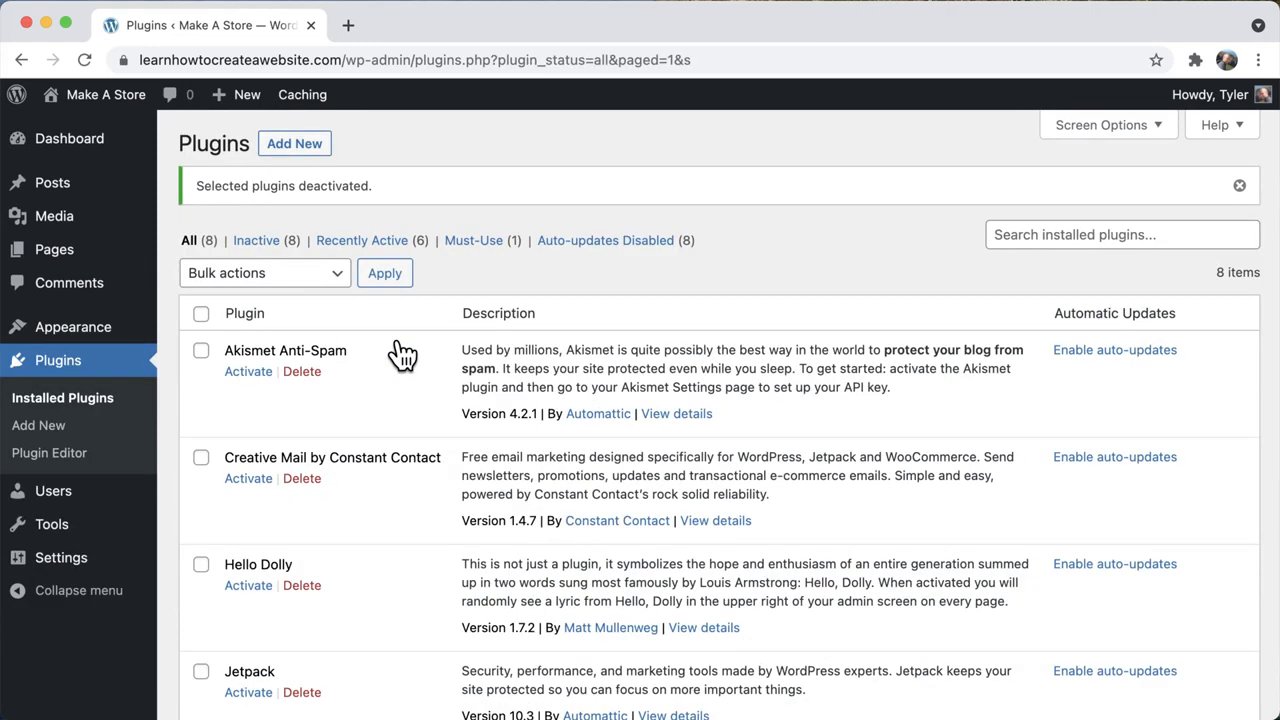
Bulk-delete all eight plugins and confirm the deletion
click(202, 316)
click(328, 276)
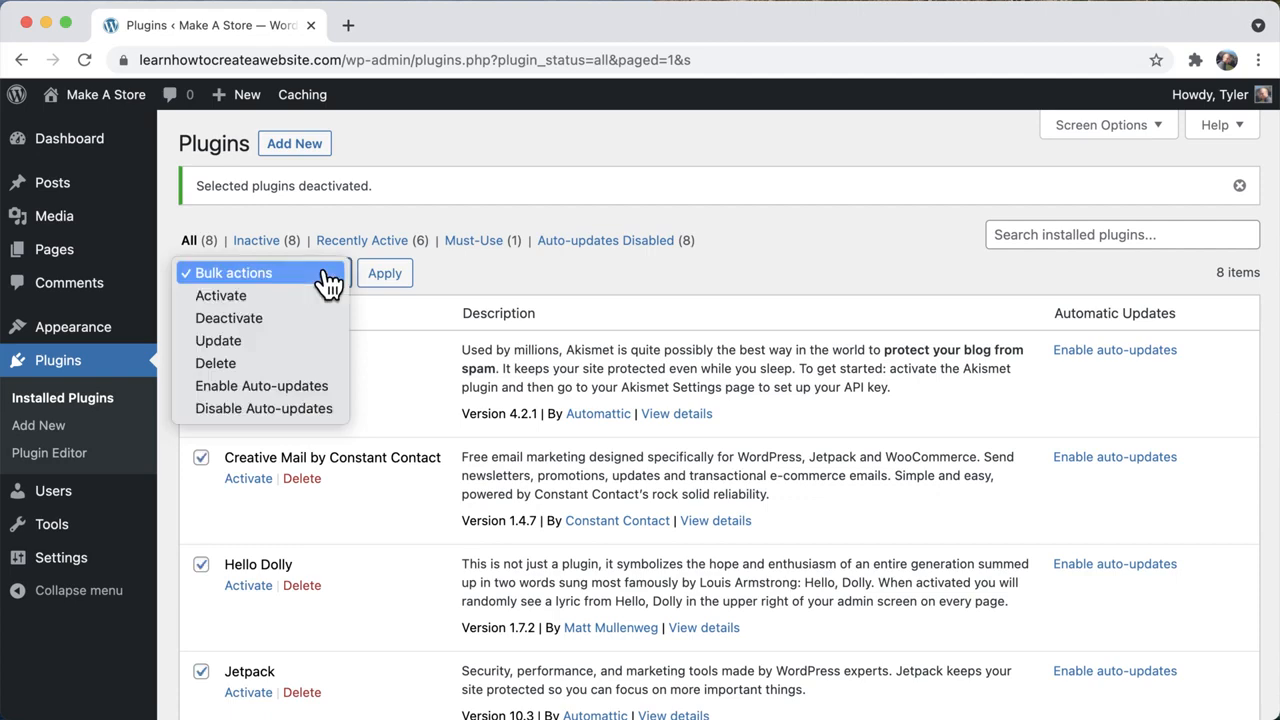
click(294, 363)
click(390, 276)
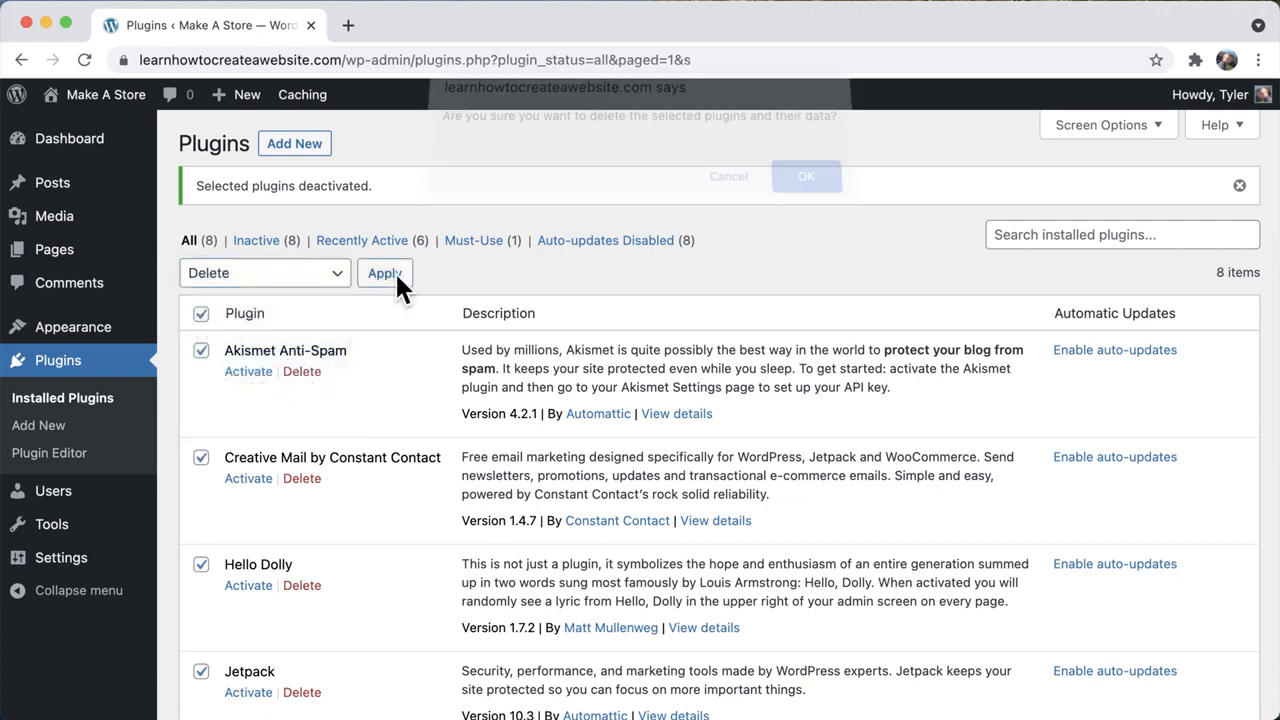
click(808, 178)
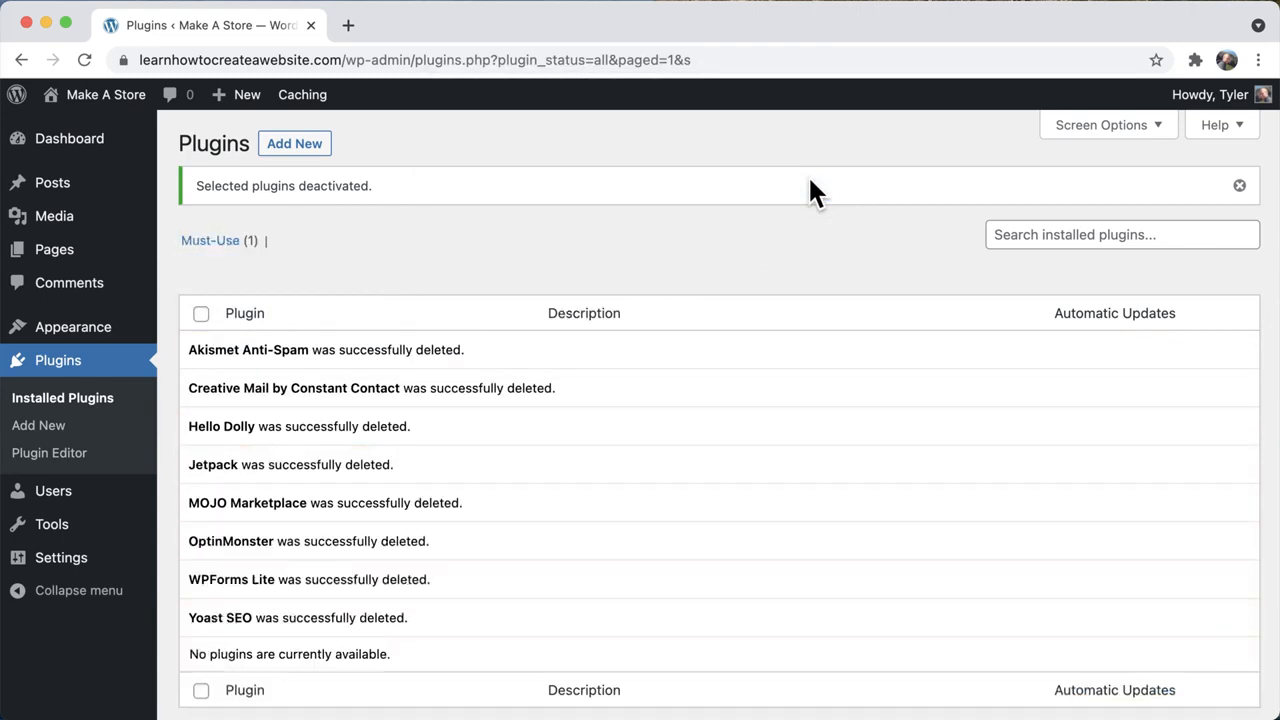
From the Dashboard, visit the live site and review the Hello world! post and sidebar widgets
click(86, 148)
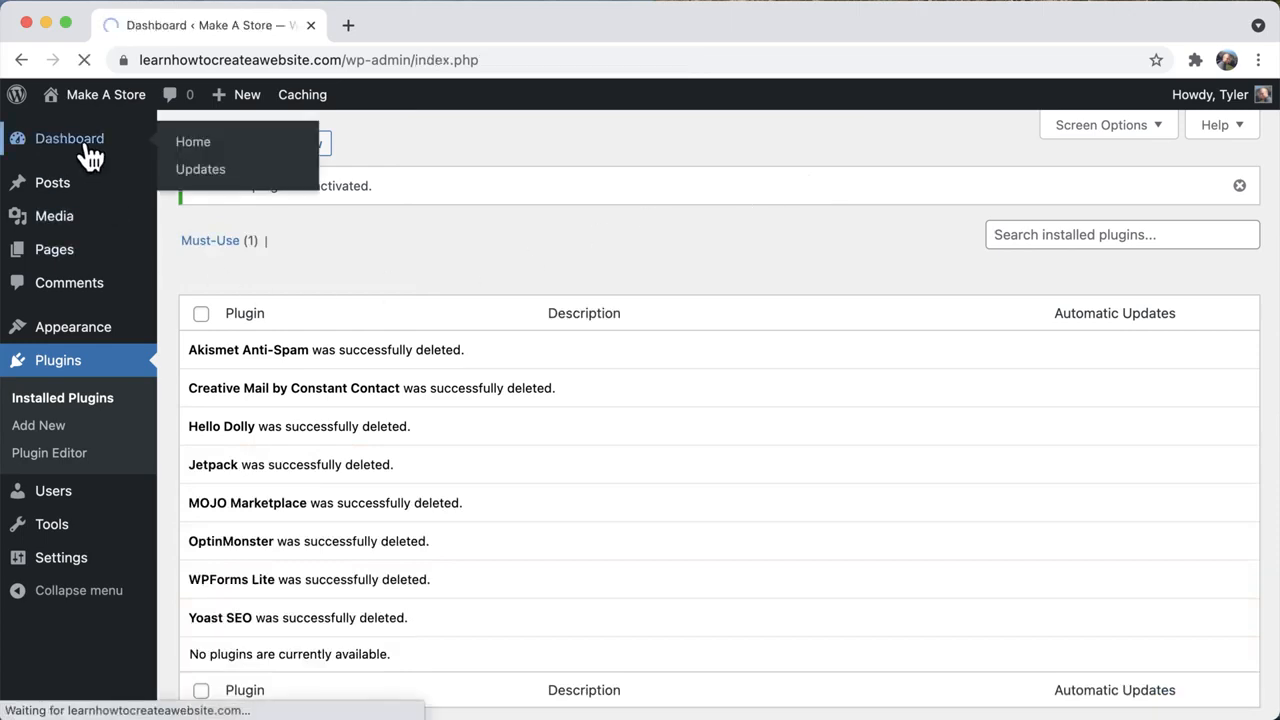
scroll(717, 503, down, 10)
scroll(720, 509, up, 10)
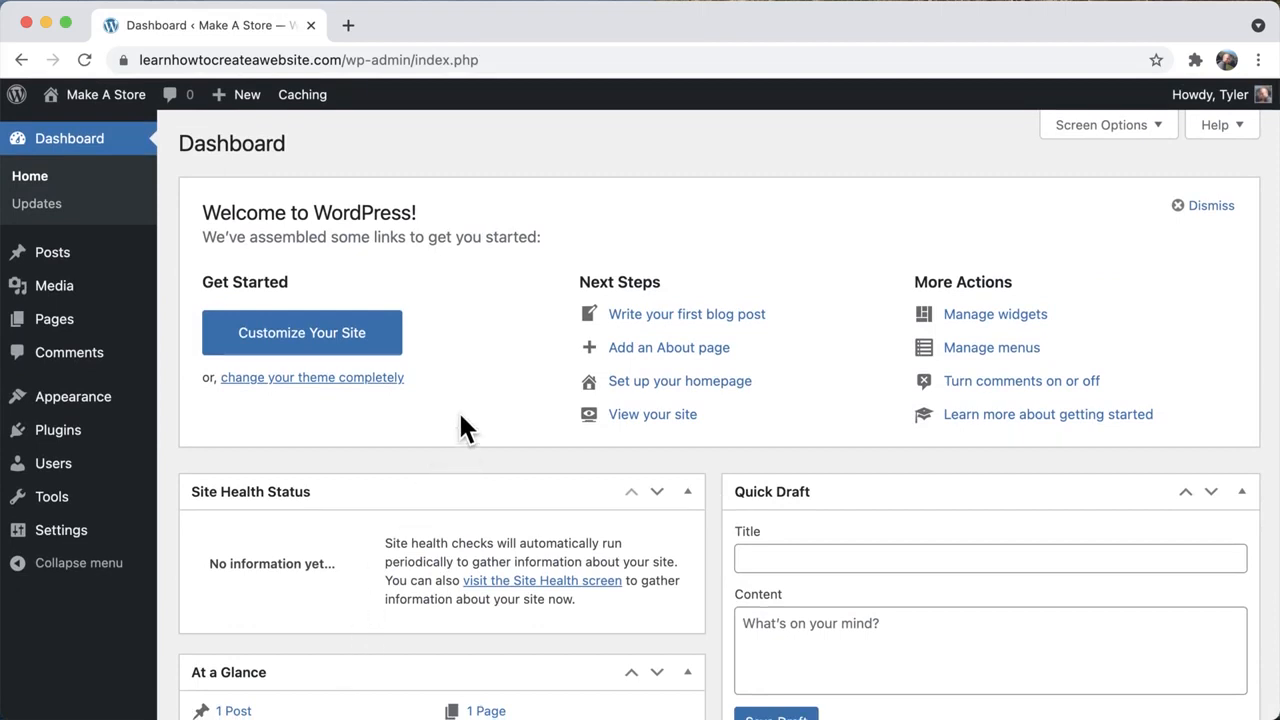
click(98, 100)
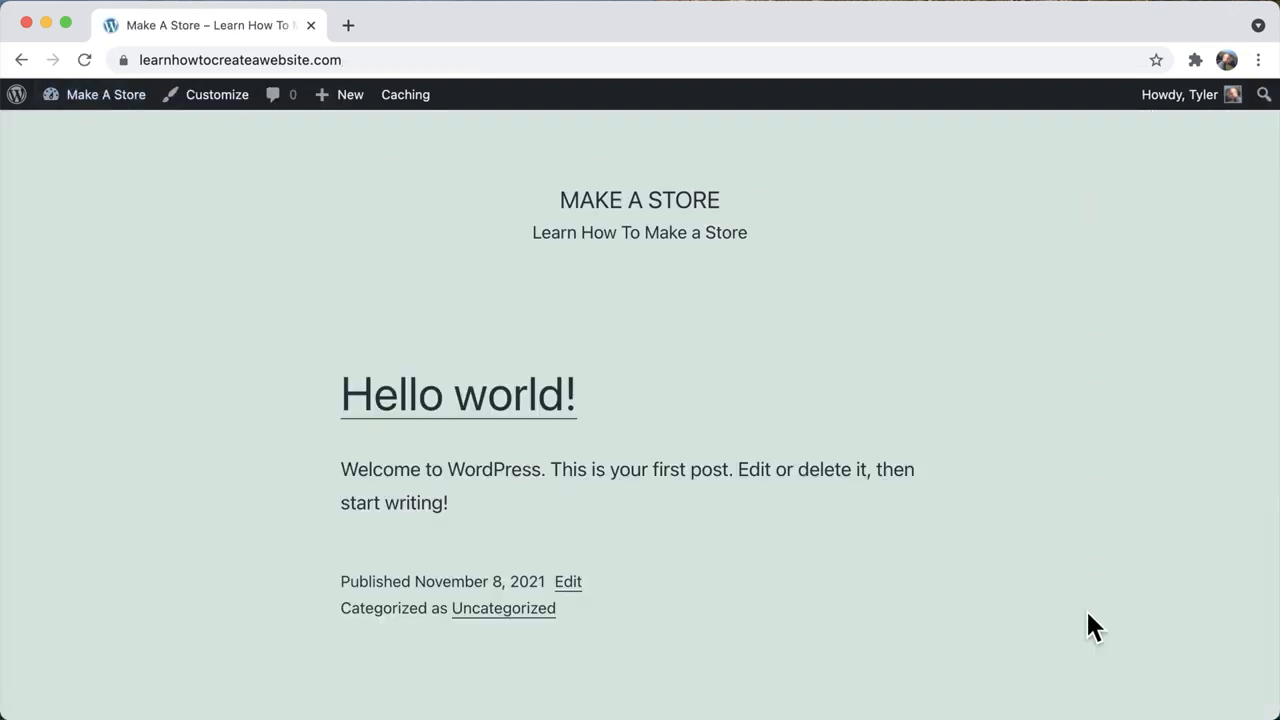
scroll(1087, 614, down, 5)
scroll(1087, 614, up, 5)
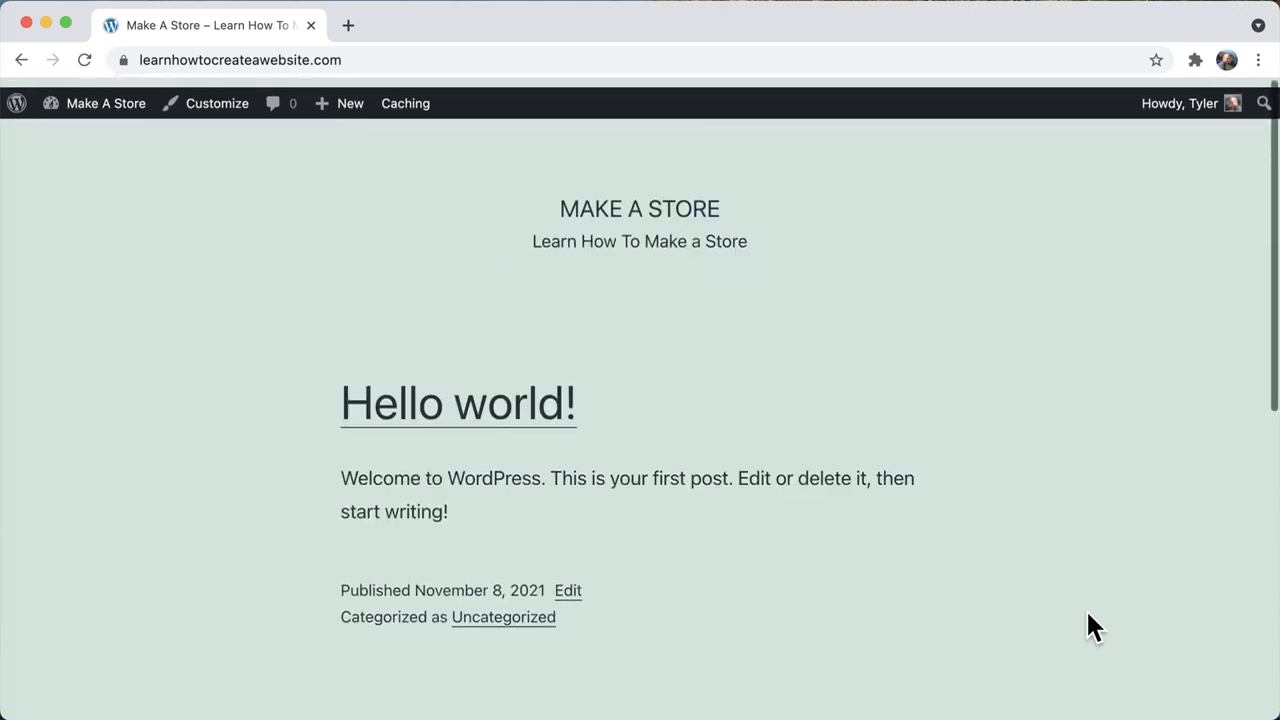
scroll(926, 444, down, 5)
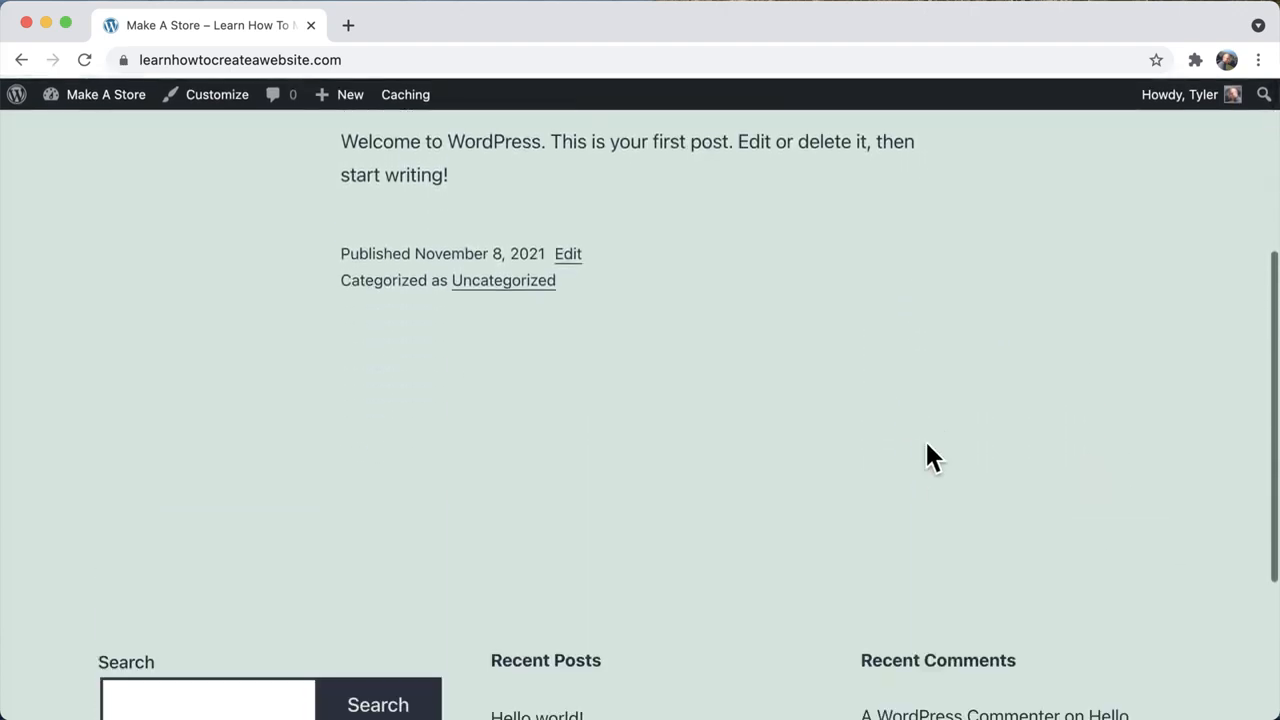
scroll(926, 446, down, 5)
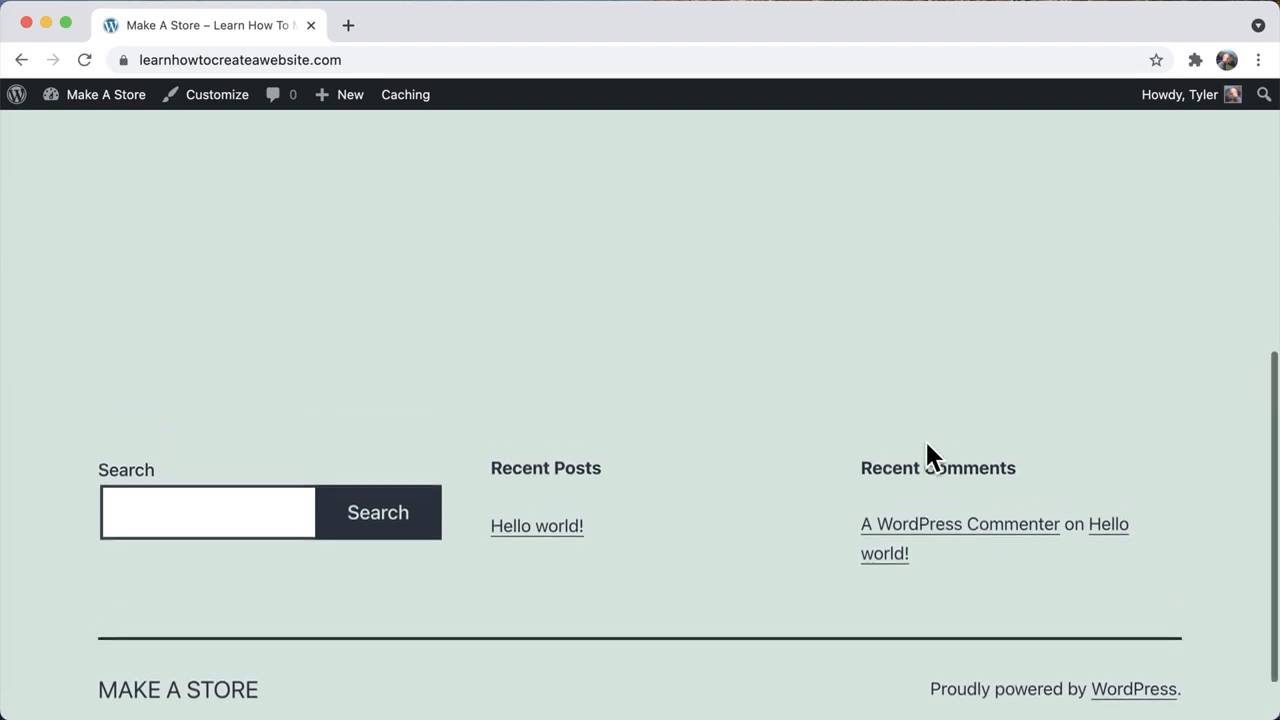
scroll(926, 444, up, 5)
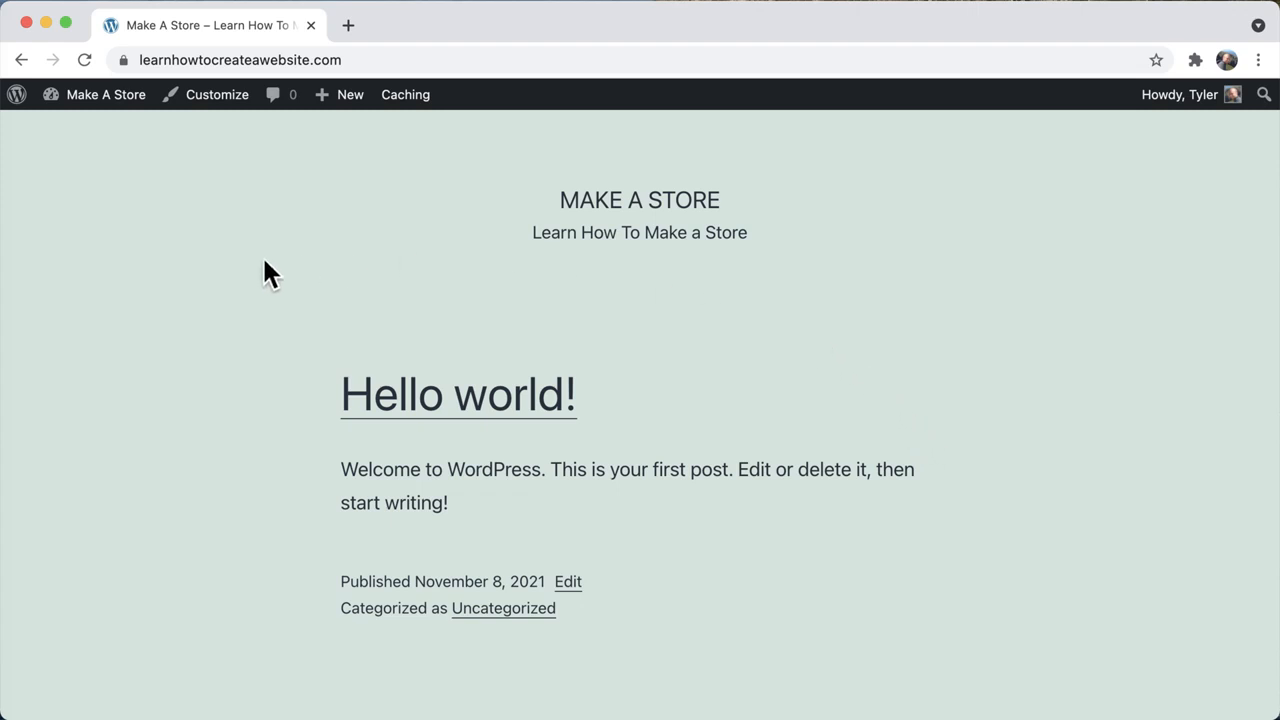
Search the Add Themes directory for 'astra'
click(92, 97)
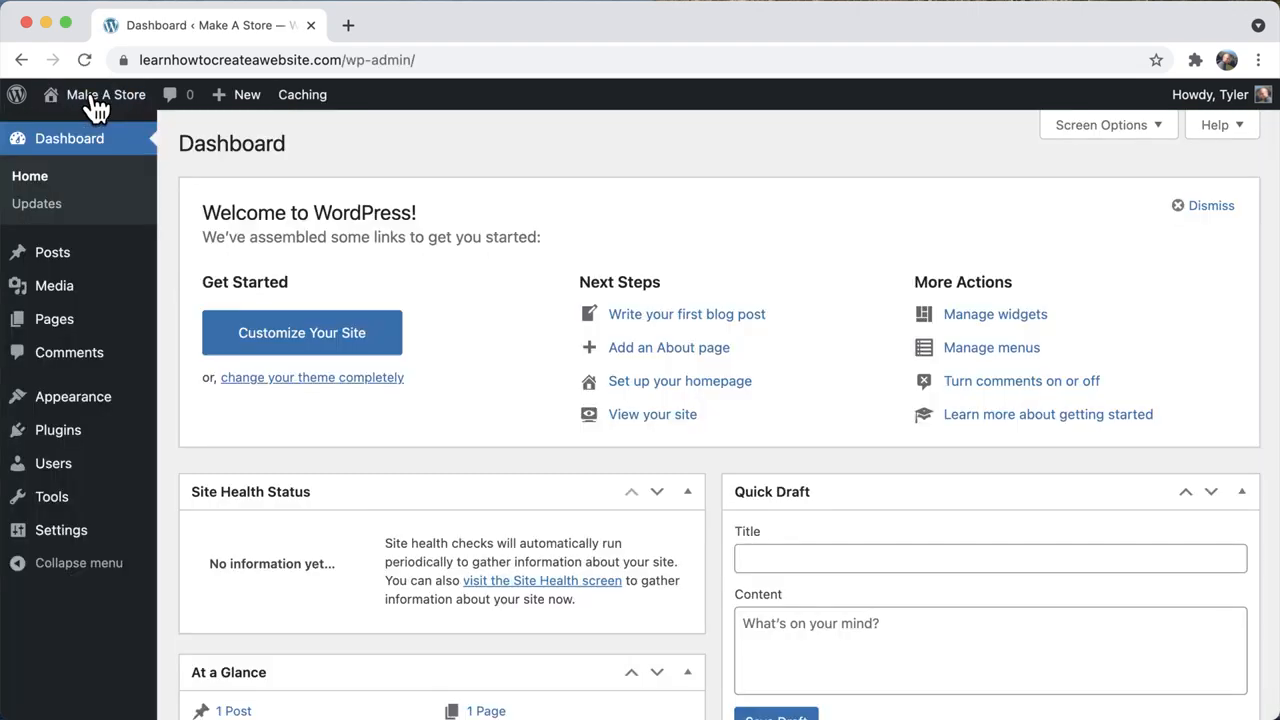
mouse_move(120, 405)
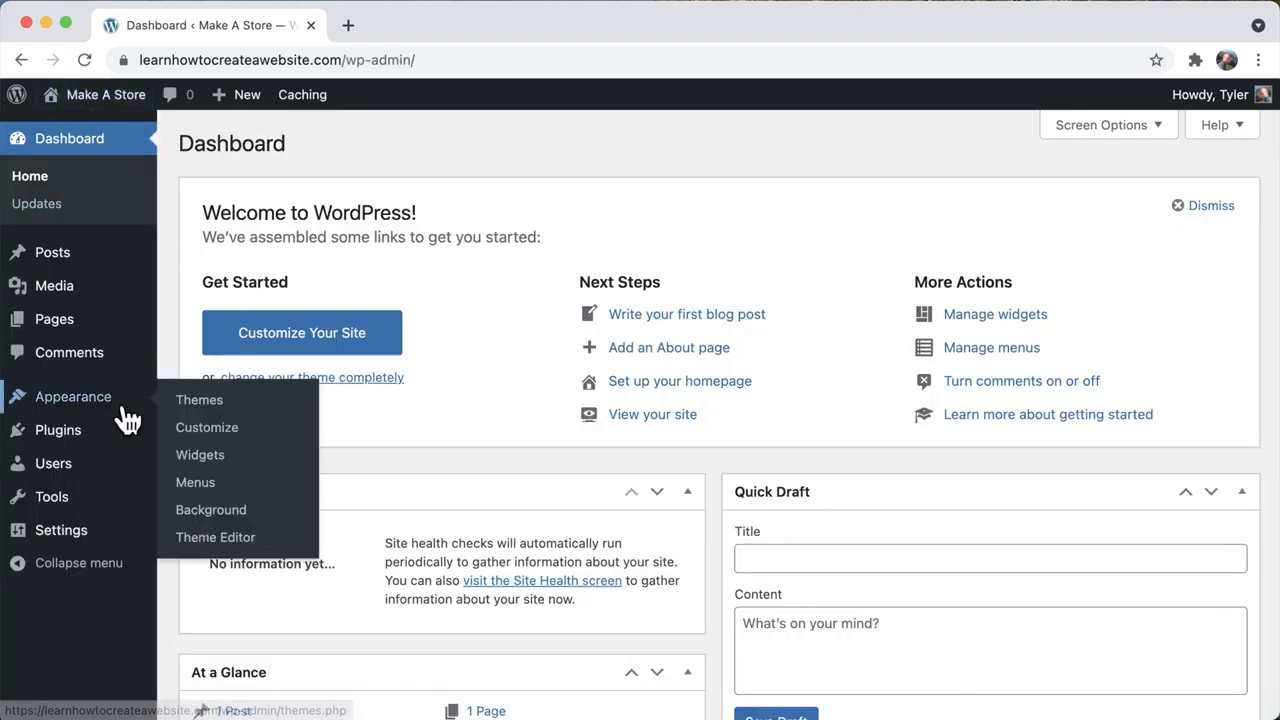
click(236, 405)
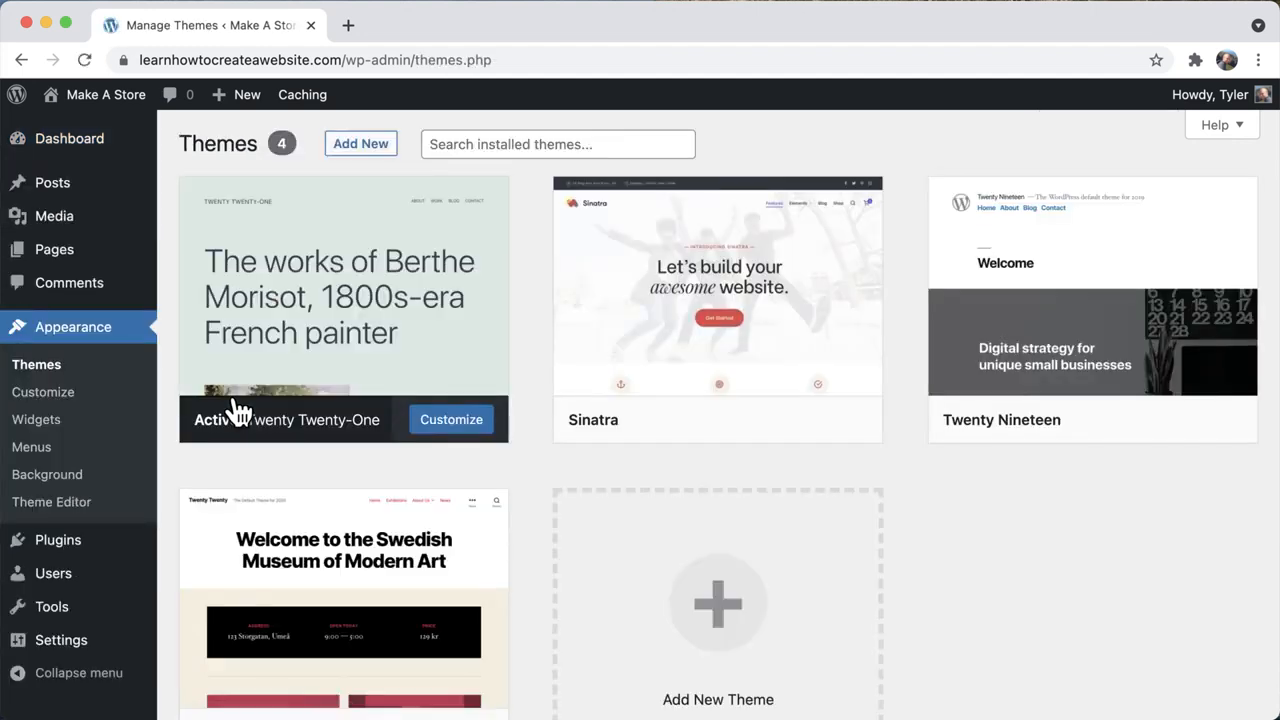
click(362, 152)
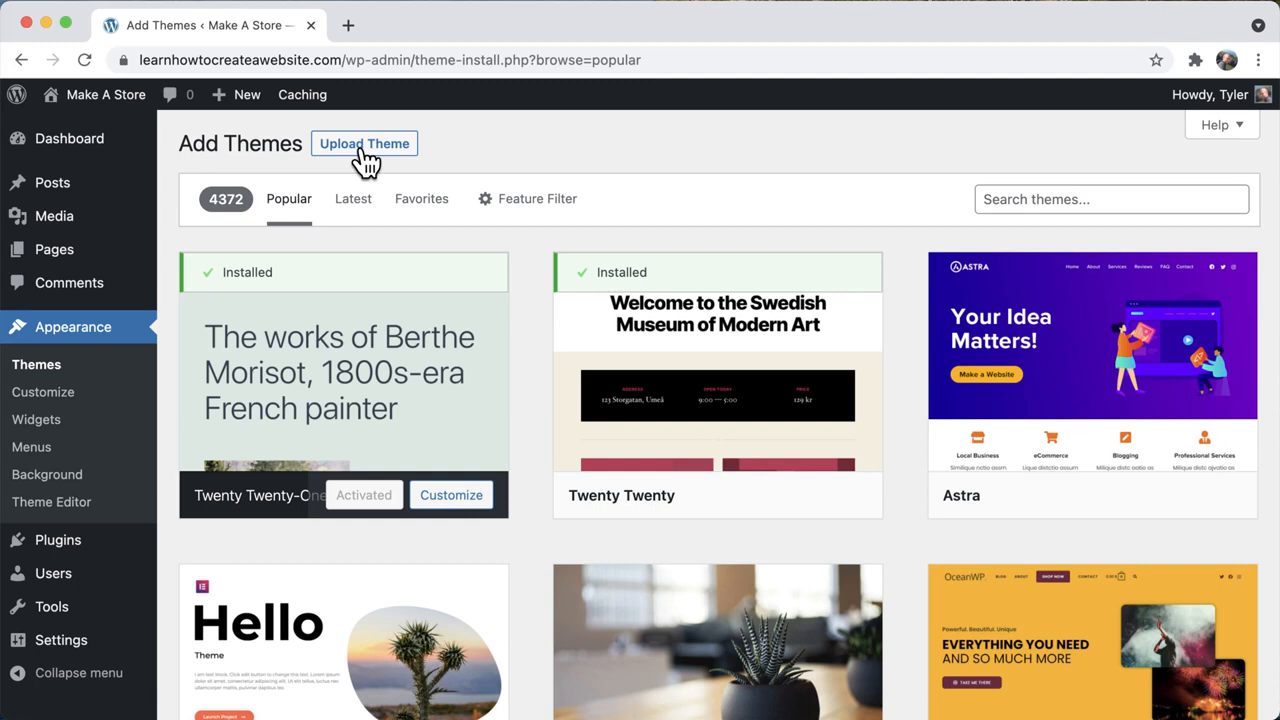
click(1026, 202)
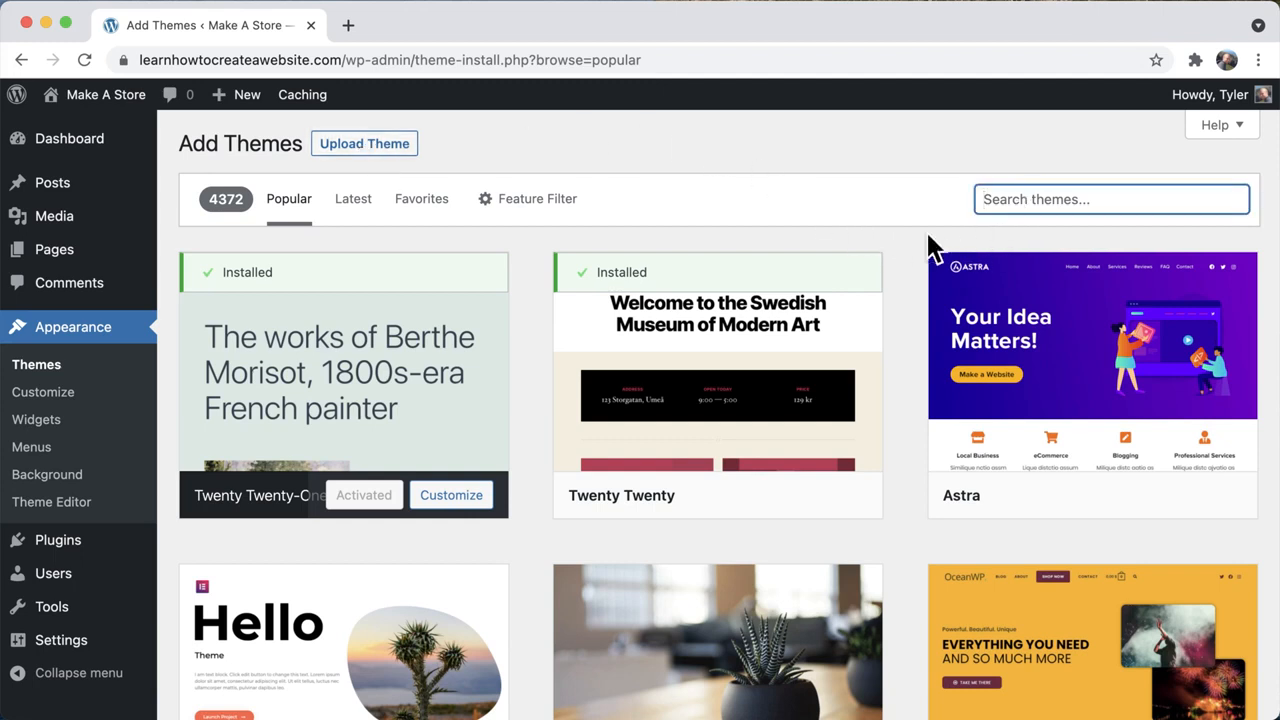
text(astra)
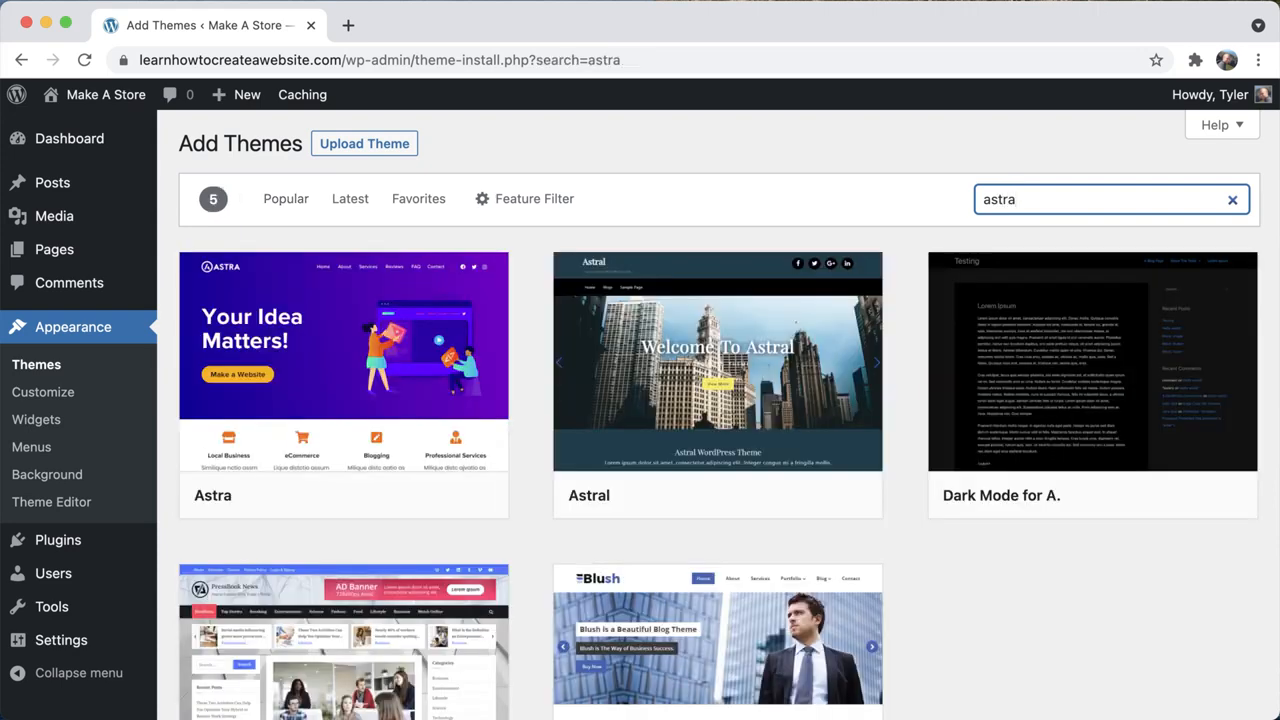
Install and activate the Astra theme from its Details & Preview, then view the site
mouse_move(400, 423)
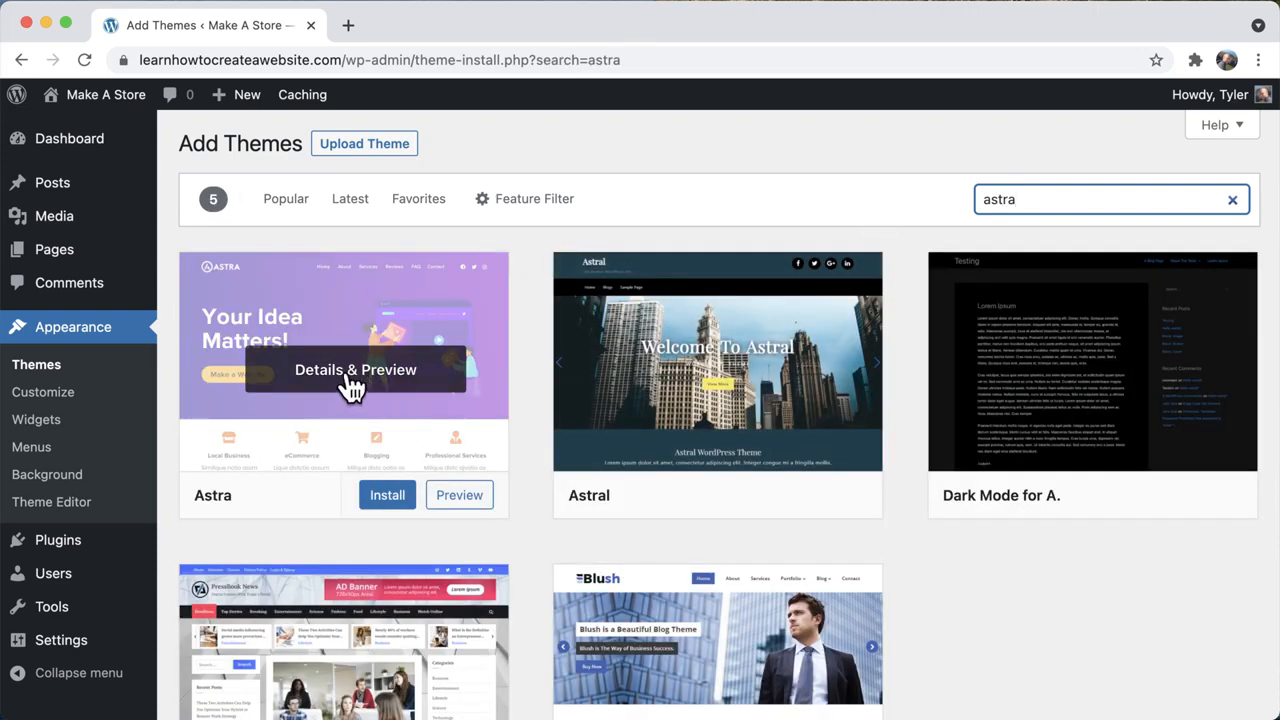
click(350, 386)
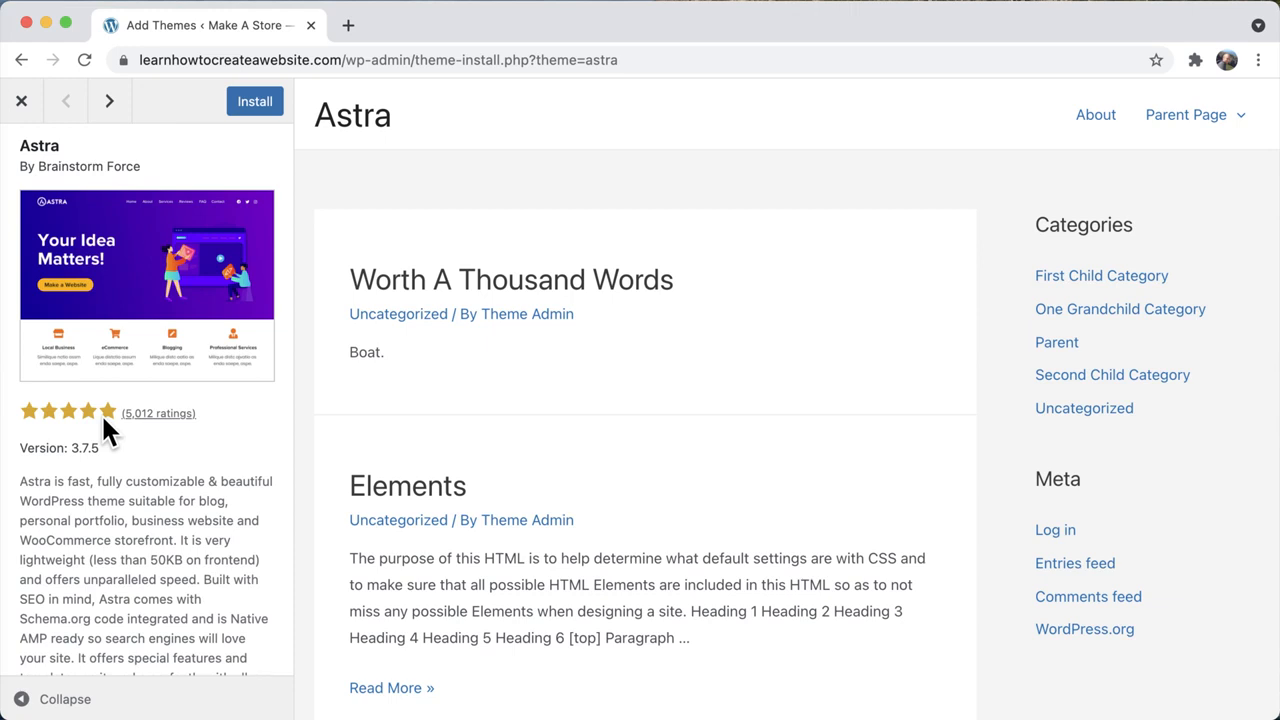
click(246, 103)
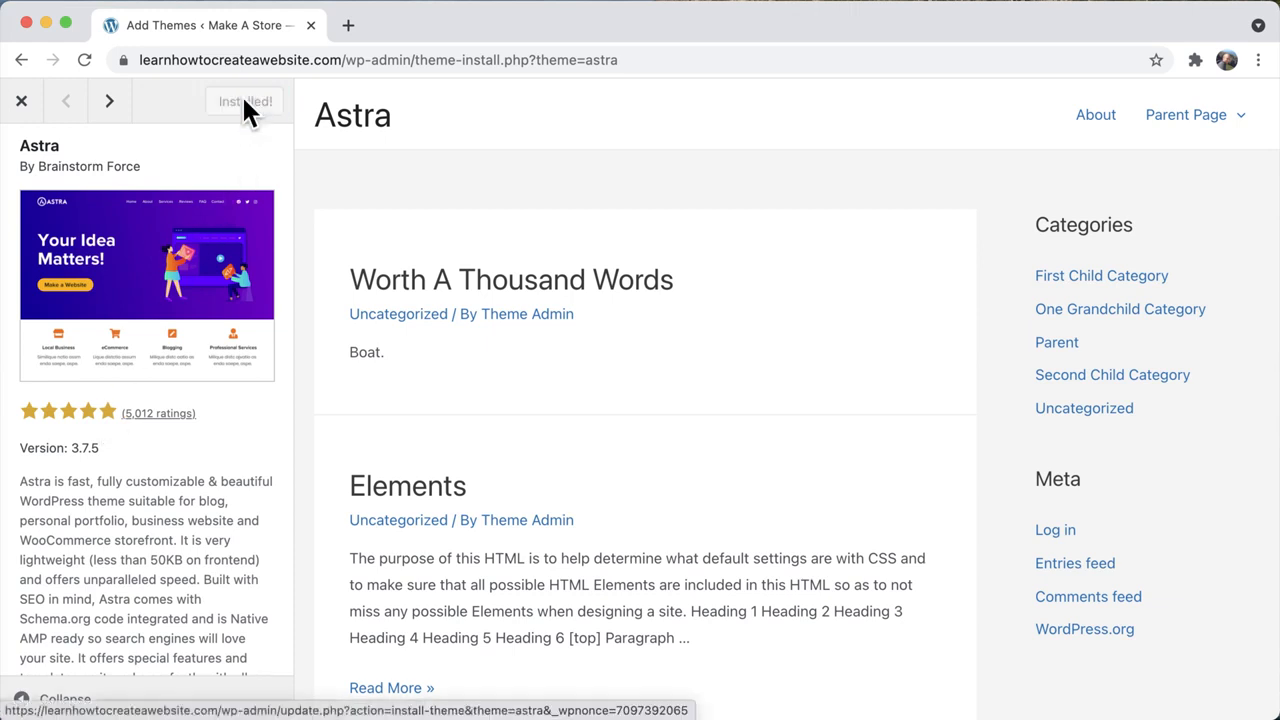
click(246, 103)
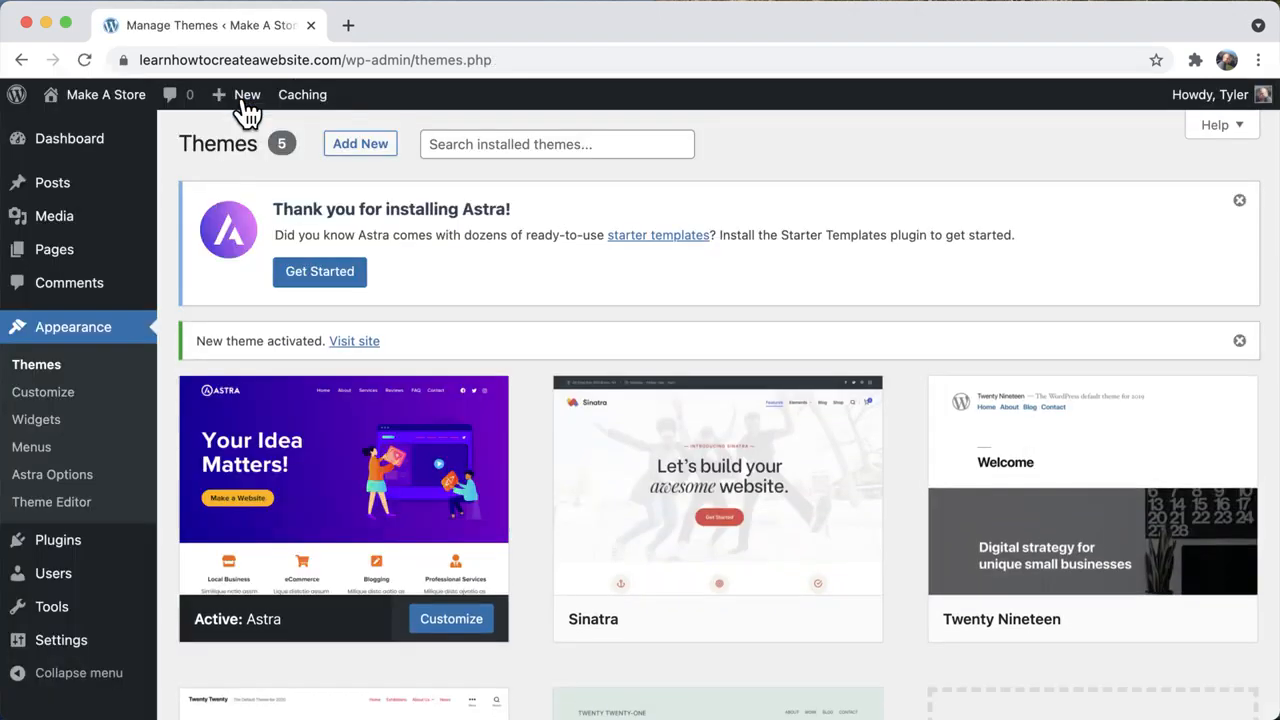
click(100, 96)
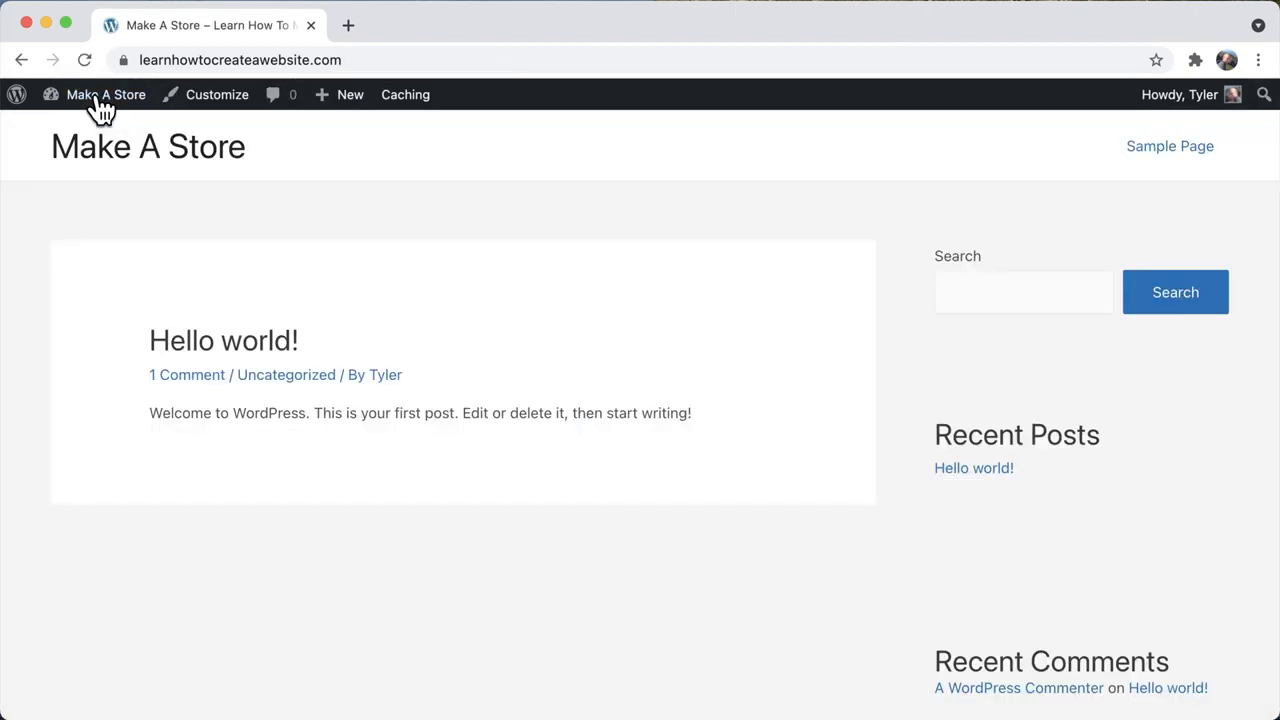
Scroll through the Astra-styled front page, then return to the admin Dashboard
scroll(117, 434, down, 10)
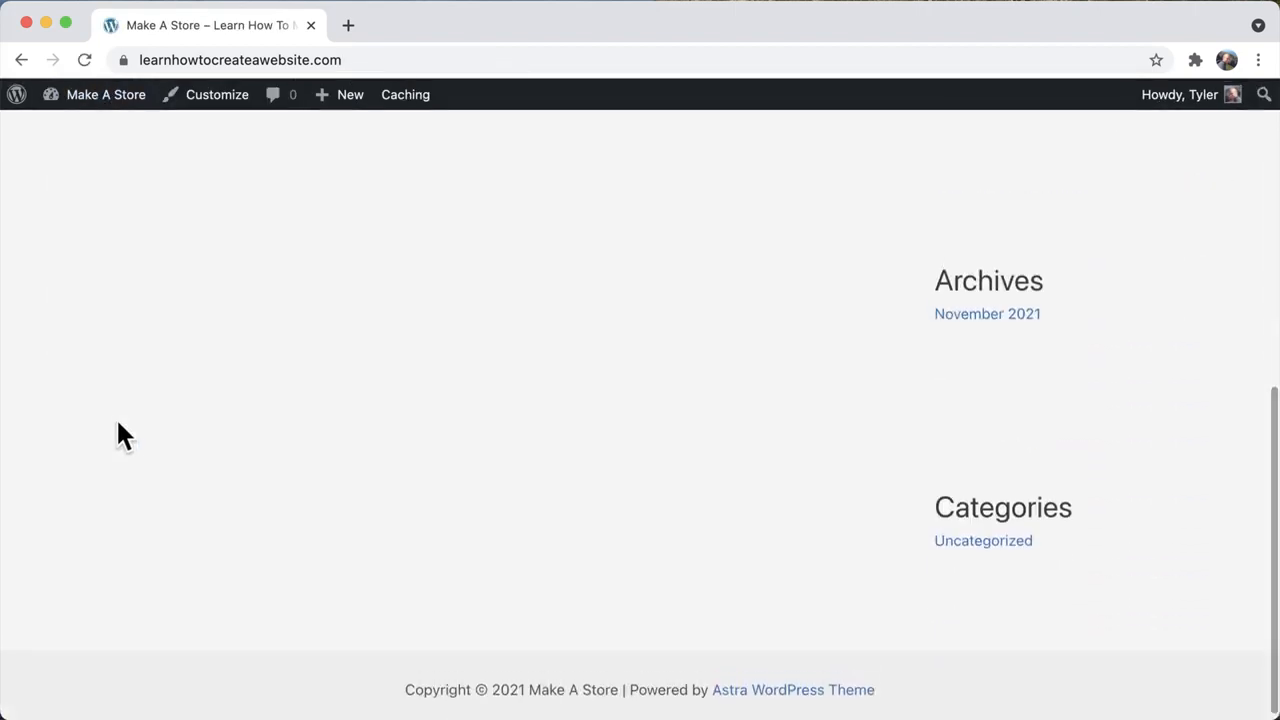
scroll(117, 423, up, 10)
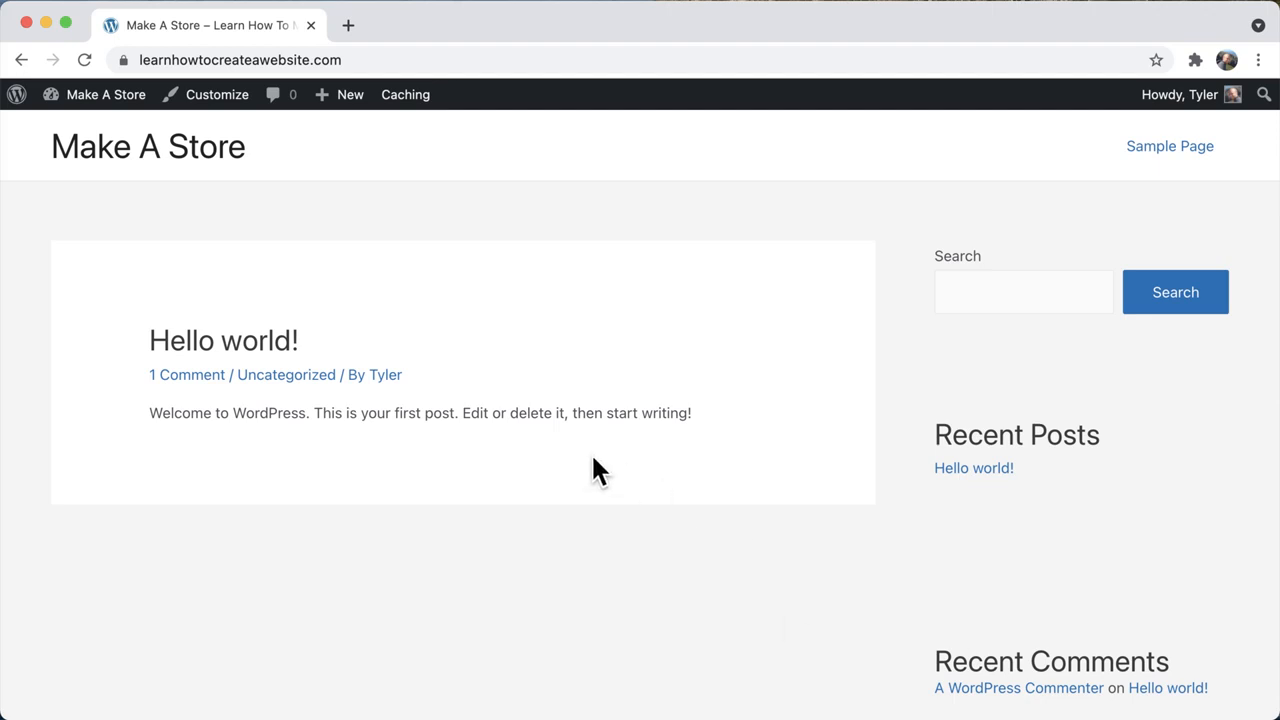
scroll(595, 468, down, 5)
scroll(595, 468, up, 5)
click(103, 100)
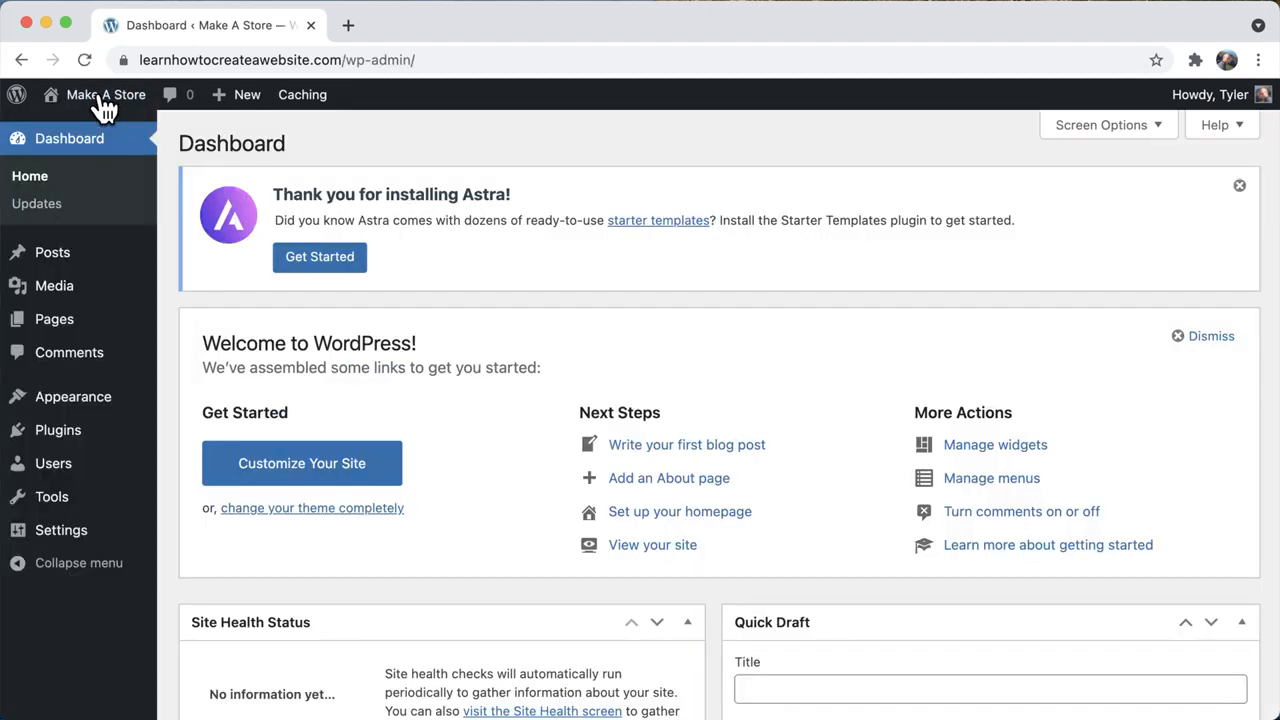
Search Add Plugins for 'starter sites'
mouse_move(97, 446)
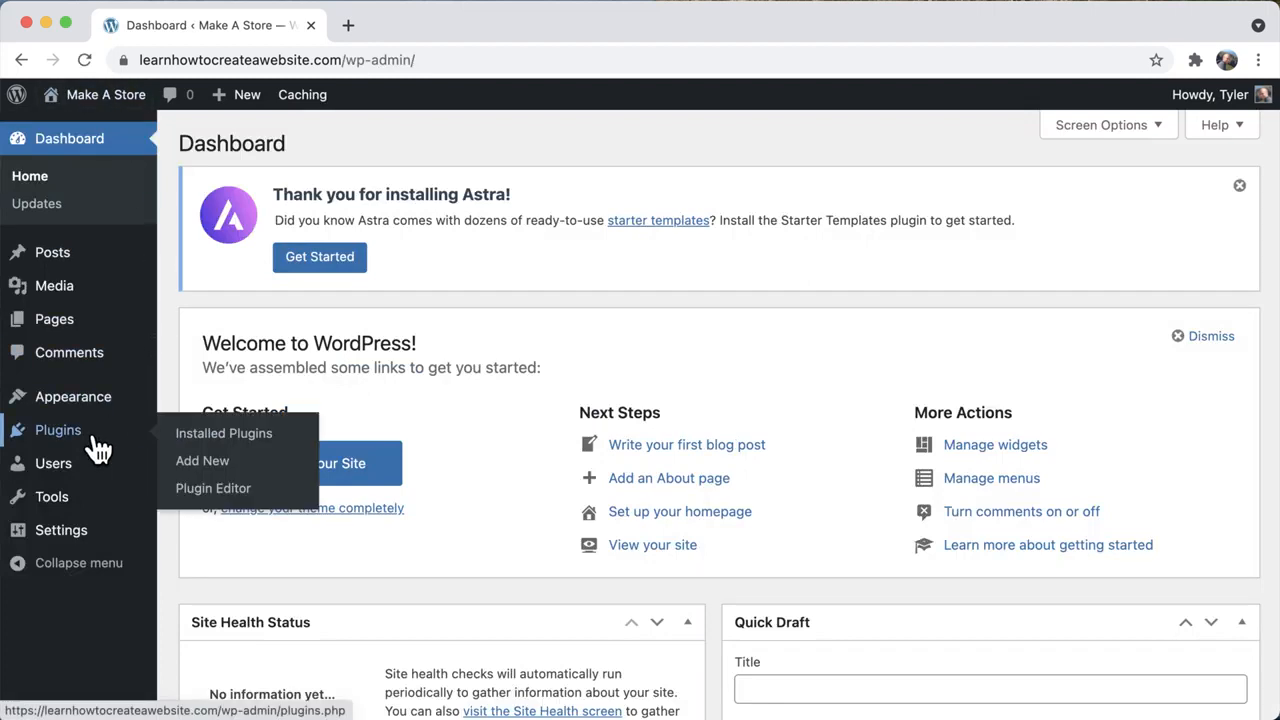
click(240, 468)
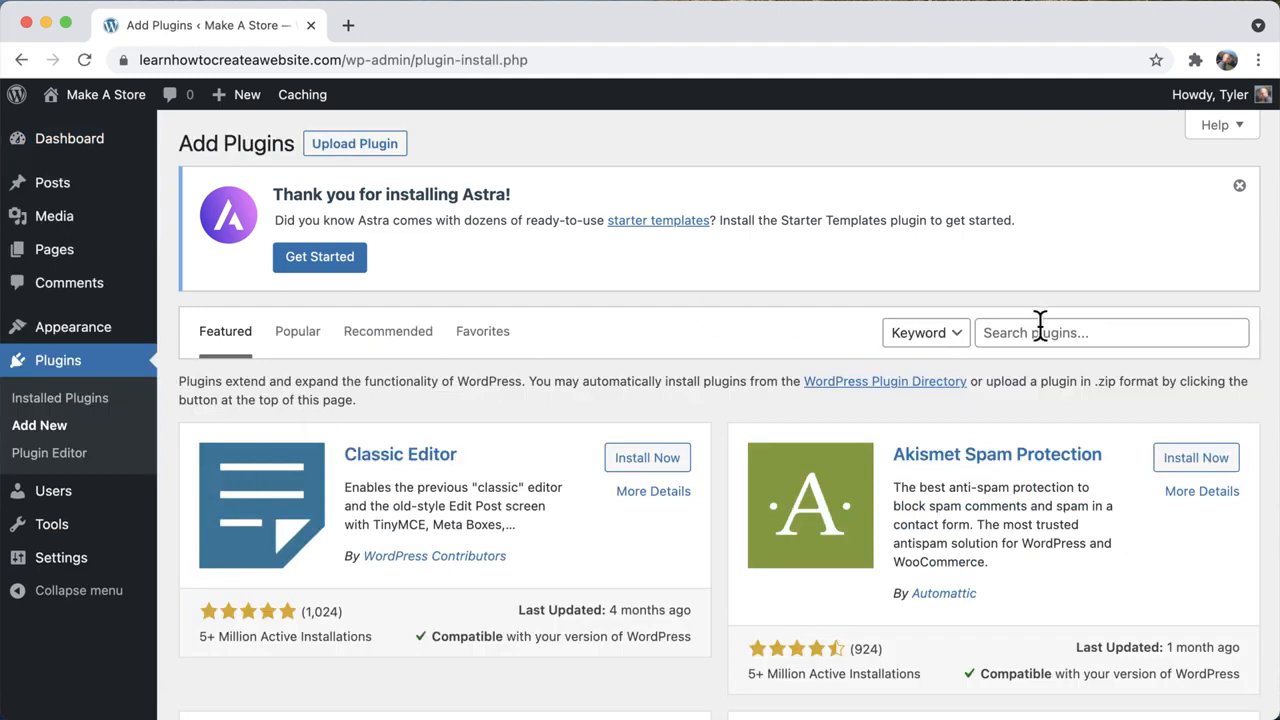
click(1100, 328)
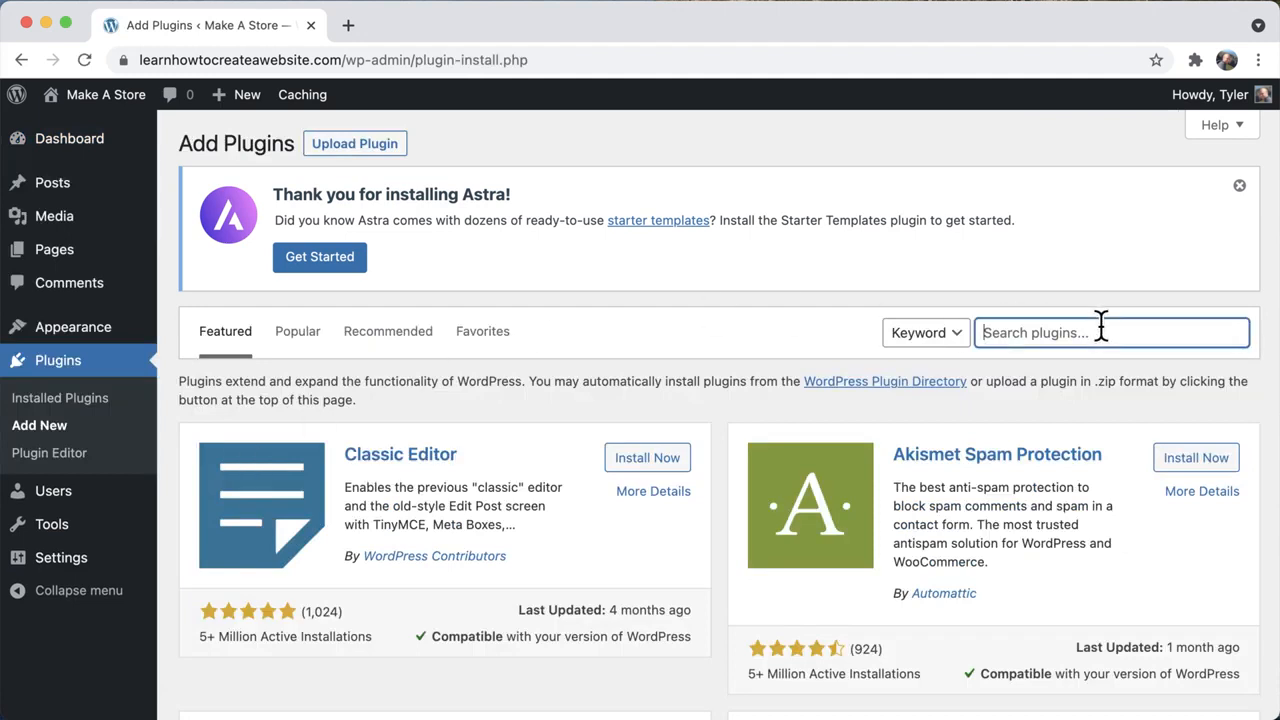
text(starter sites)
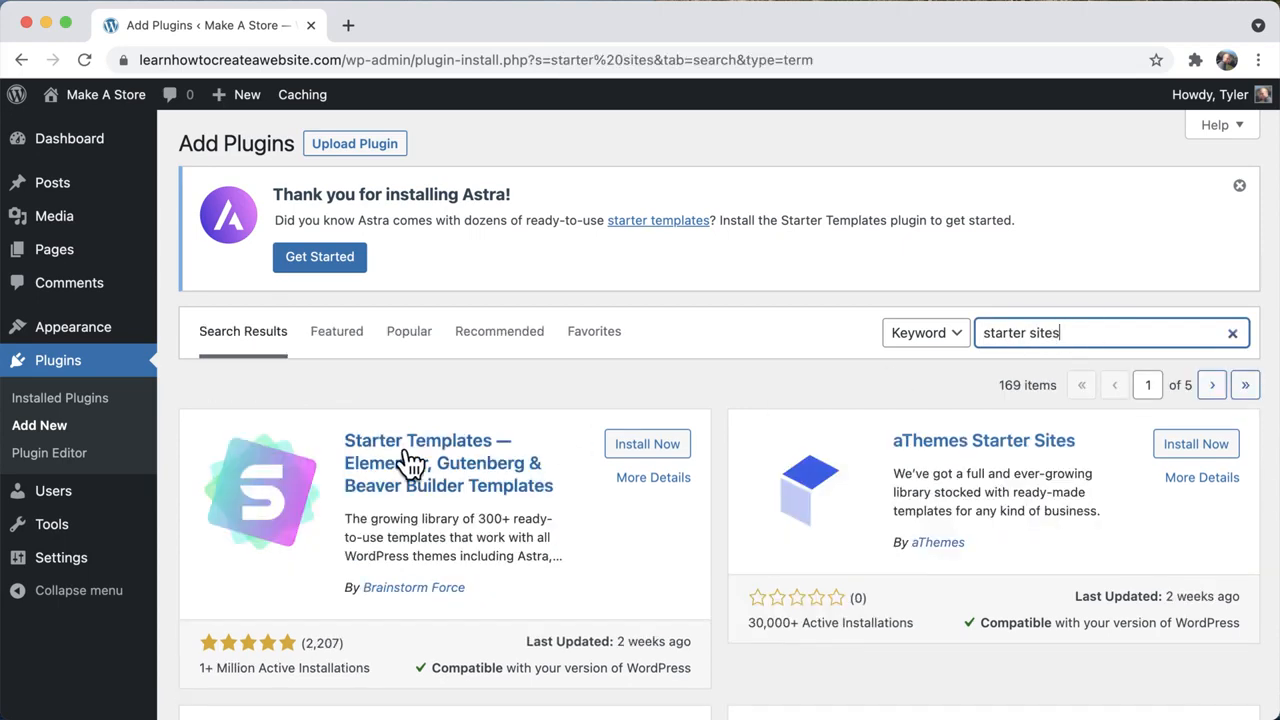
Install and activate the Starter Templates plugin by Brainstorm Force
scroll(398, 465, down, 3)
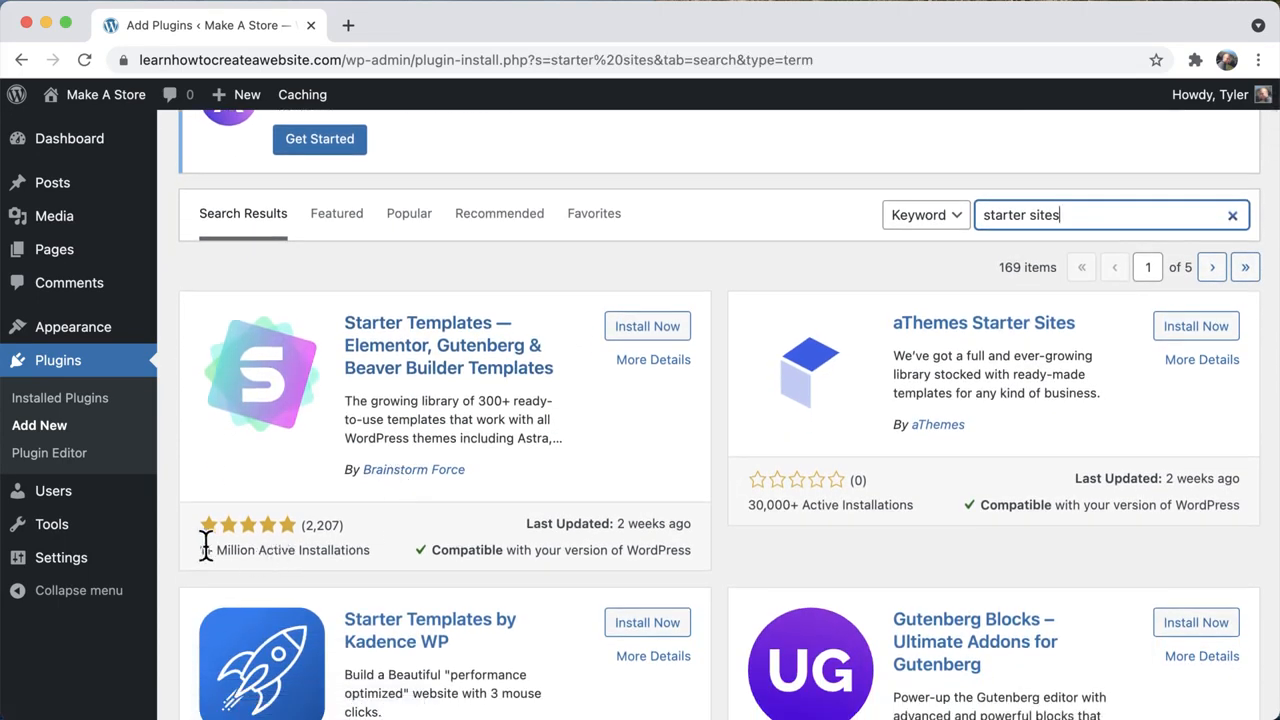
drag(199, 549, 360, 540)
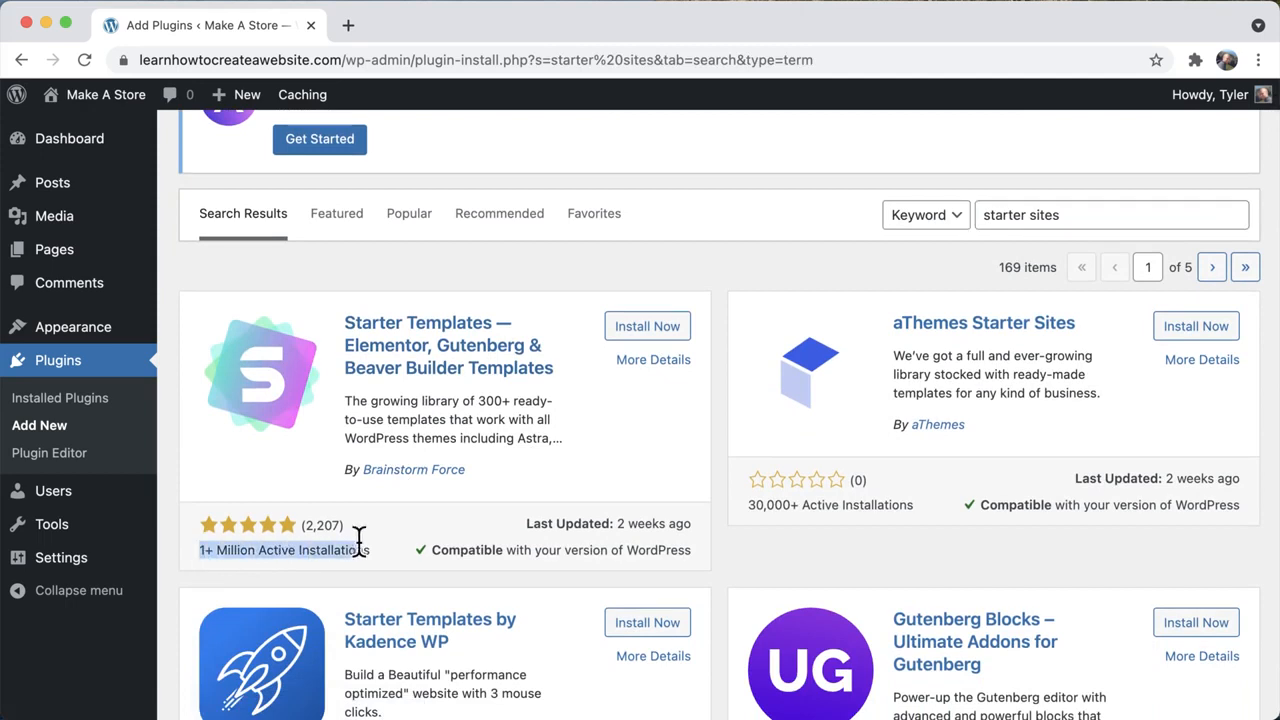
click(358, 540)
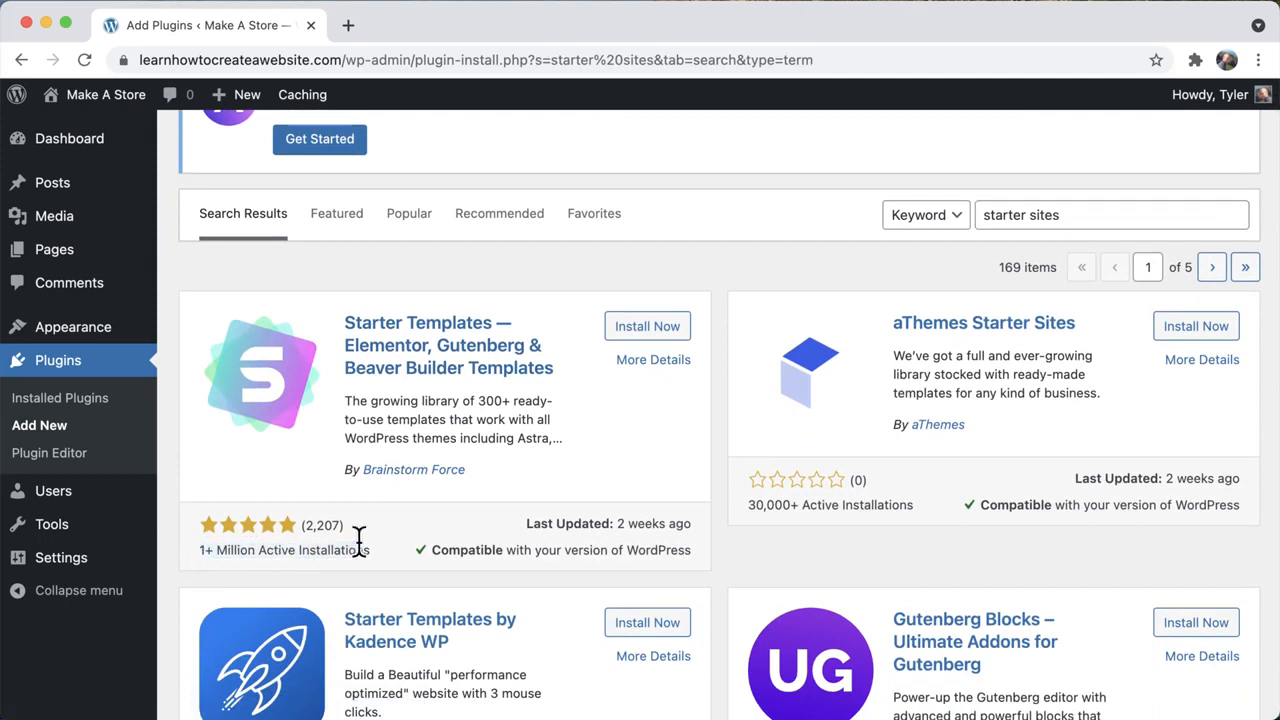
click(646, 328)
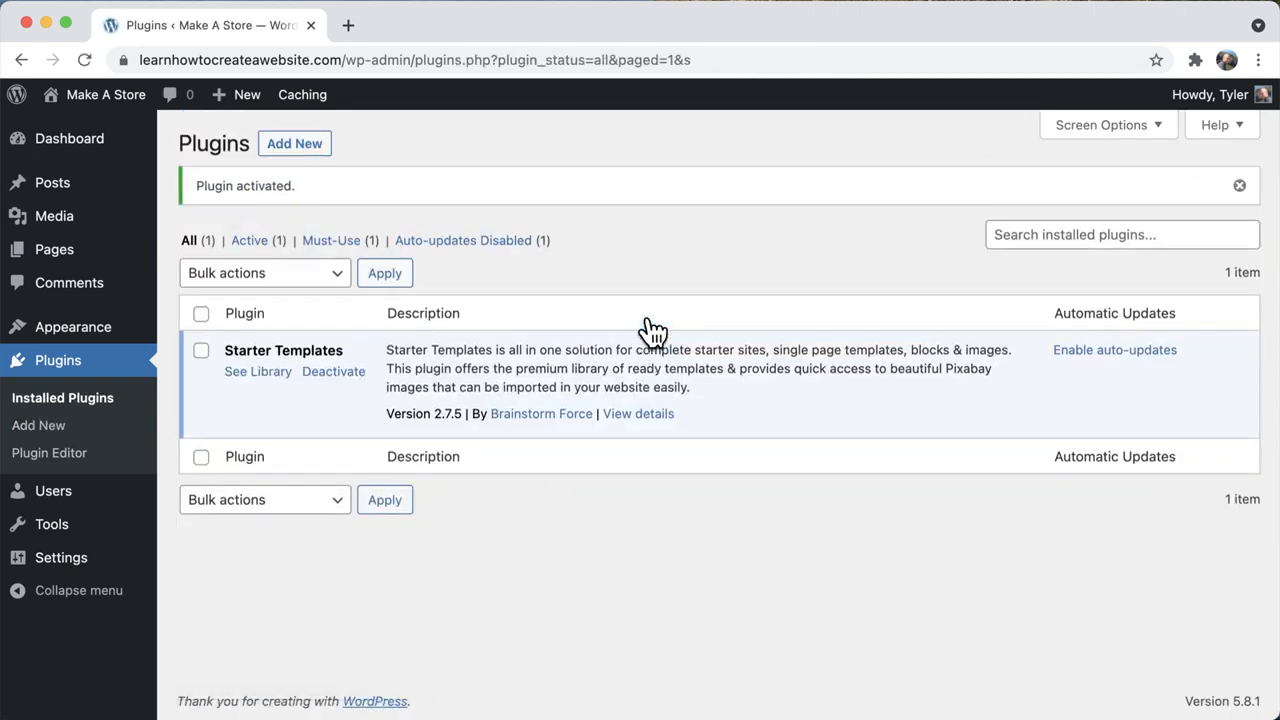
Start building with Starter Templates using Elementor, filtered to eCommerce templates
mouse_move(79, 337)
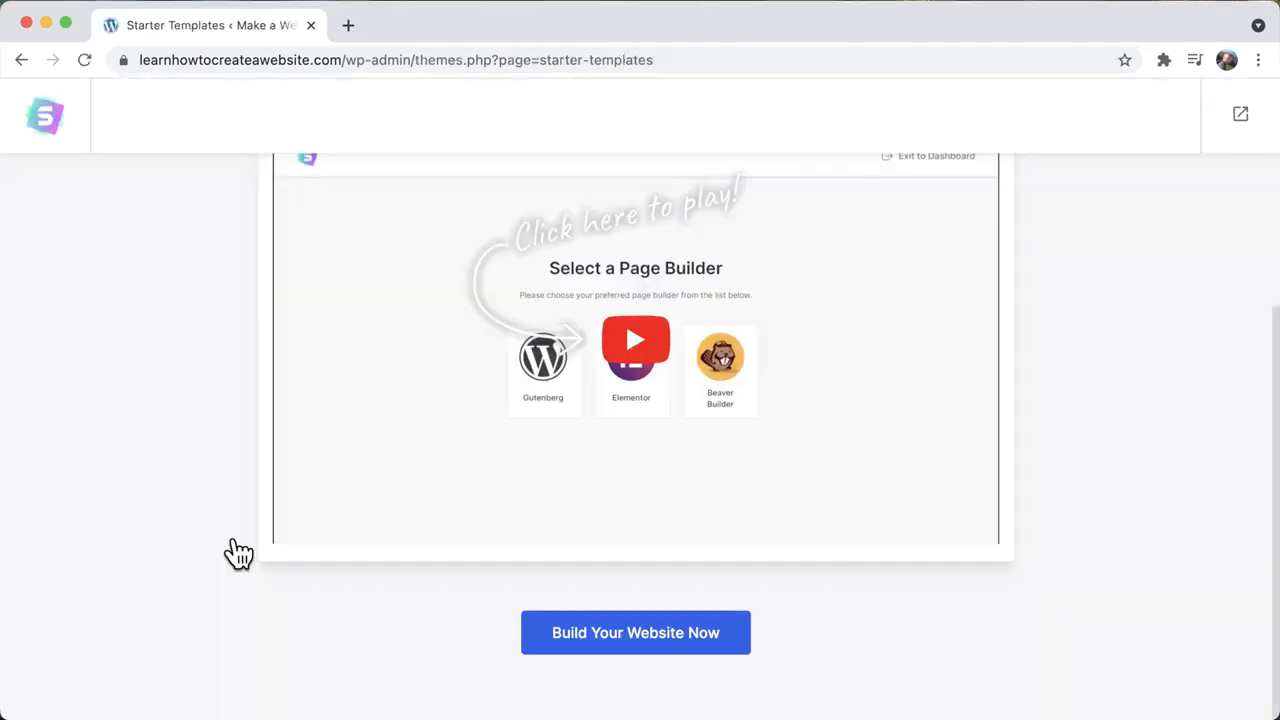
click(575, 632)
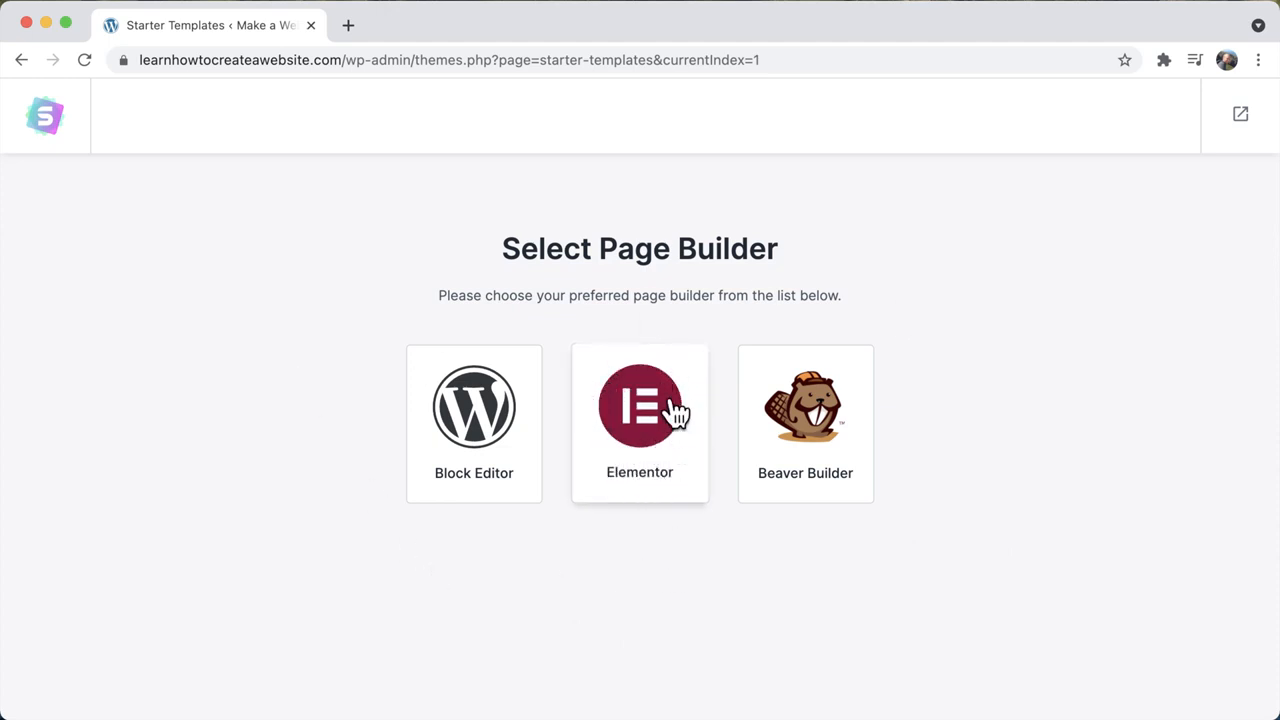
click(655, 455)
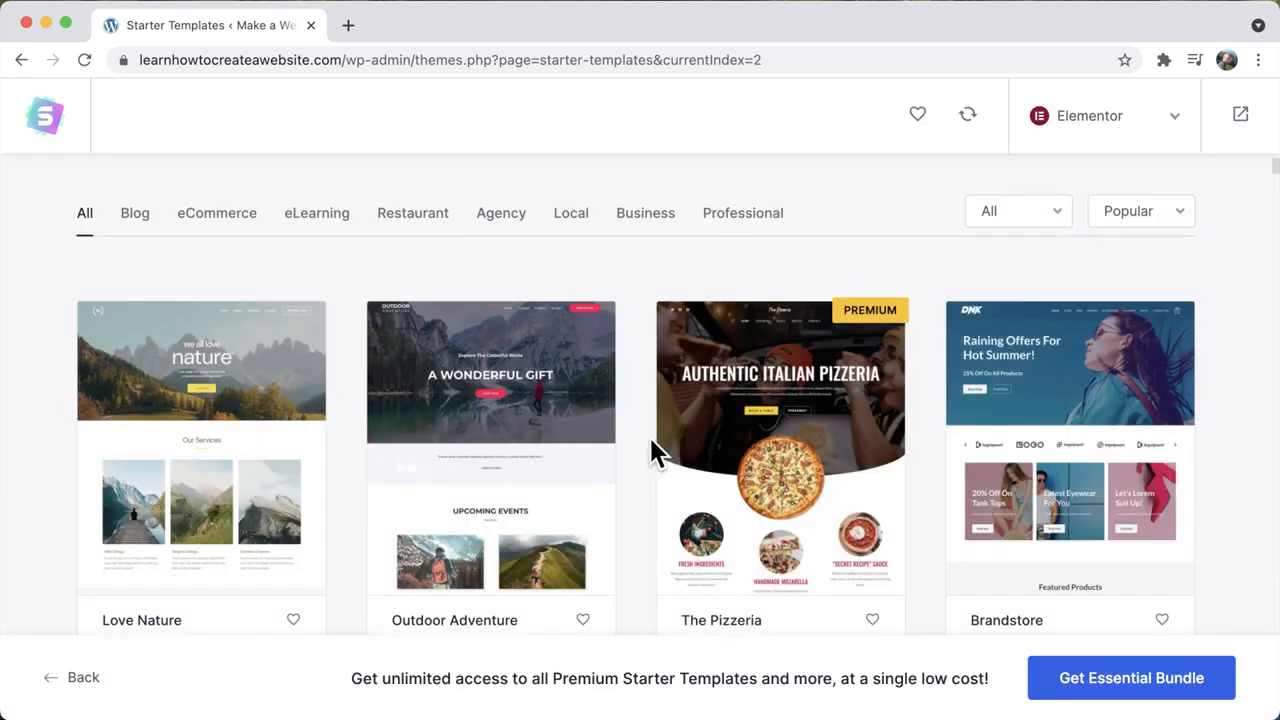
click(214, 222)
Browse the eCommerce templates and select Simply Natural
scroll(263, 391, down, 8)
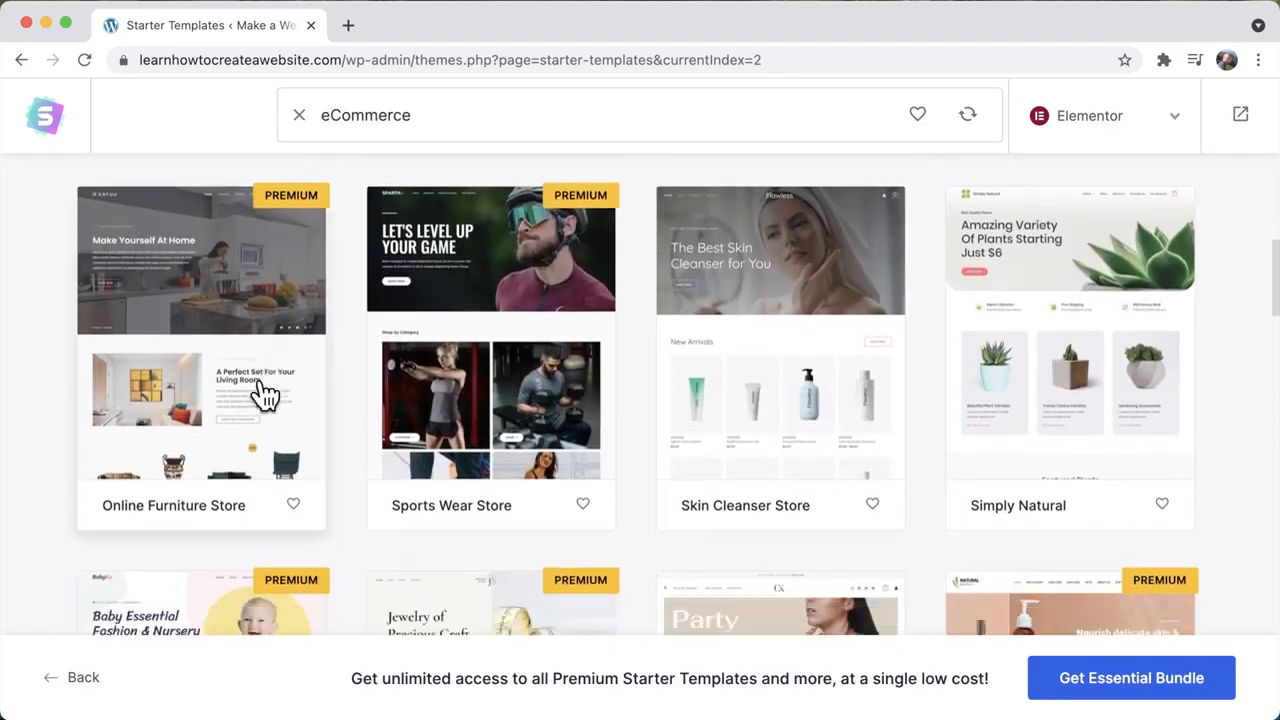
scroll(263, 391, down, 8)
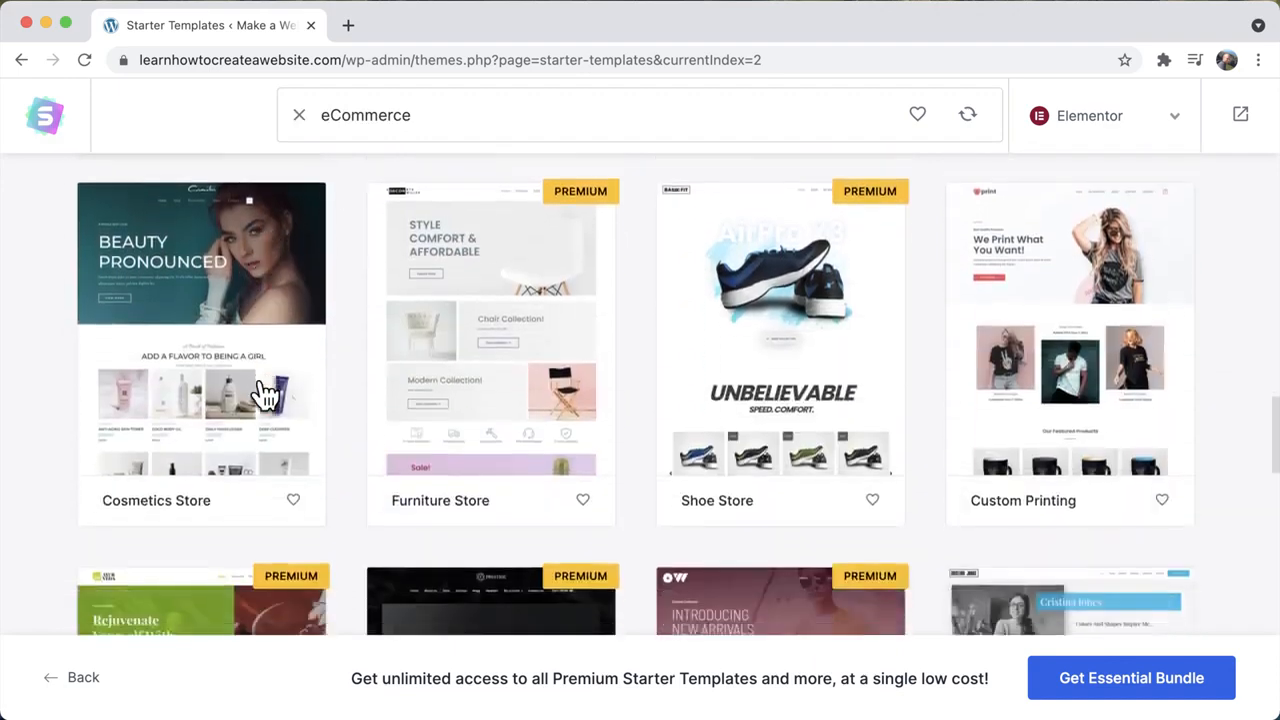
scroll(263, 391, up, 12)
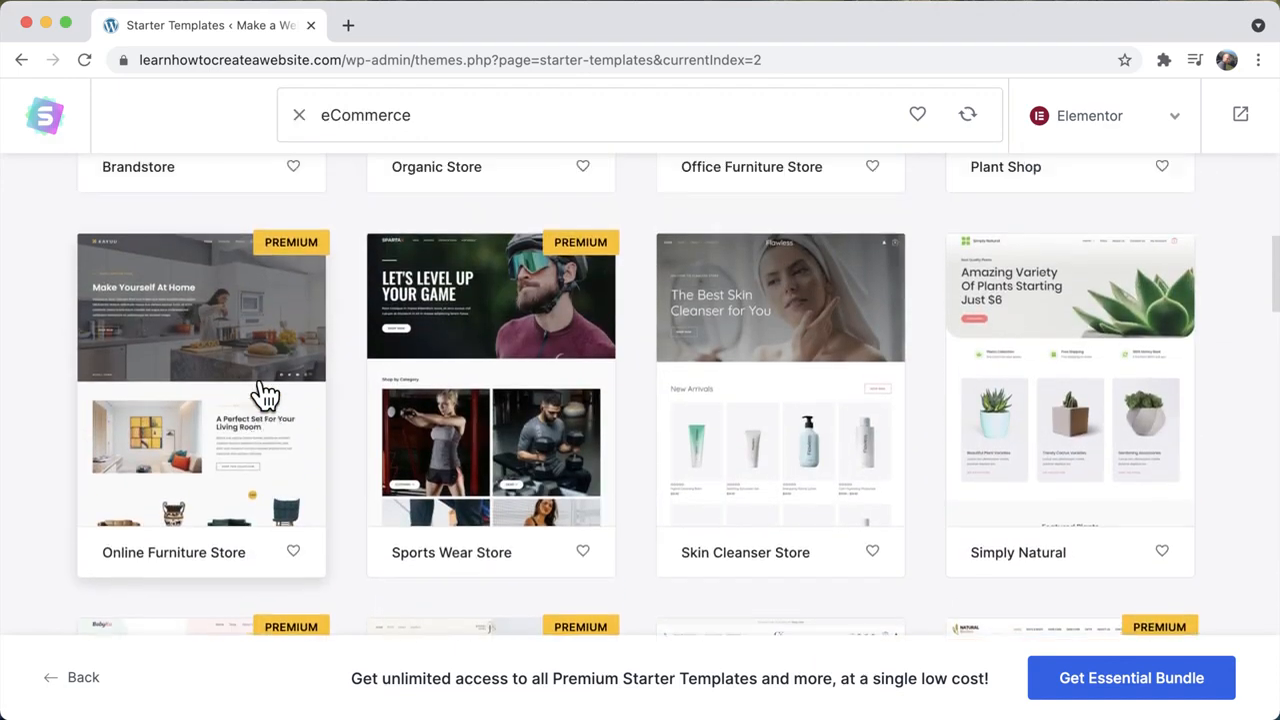
scroll(263, 391, down, 4)
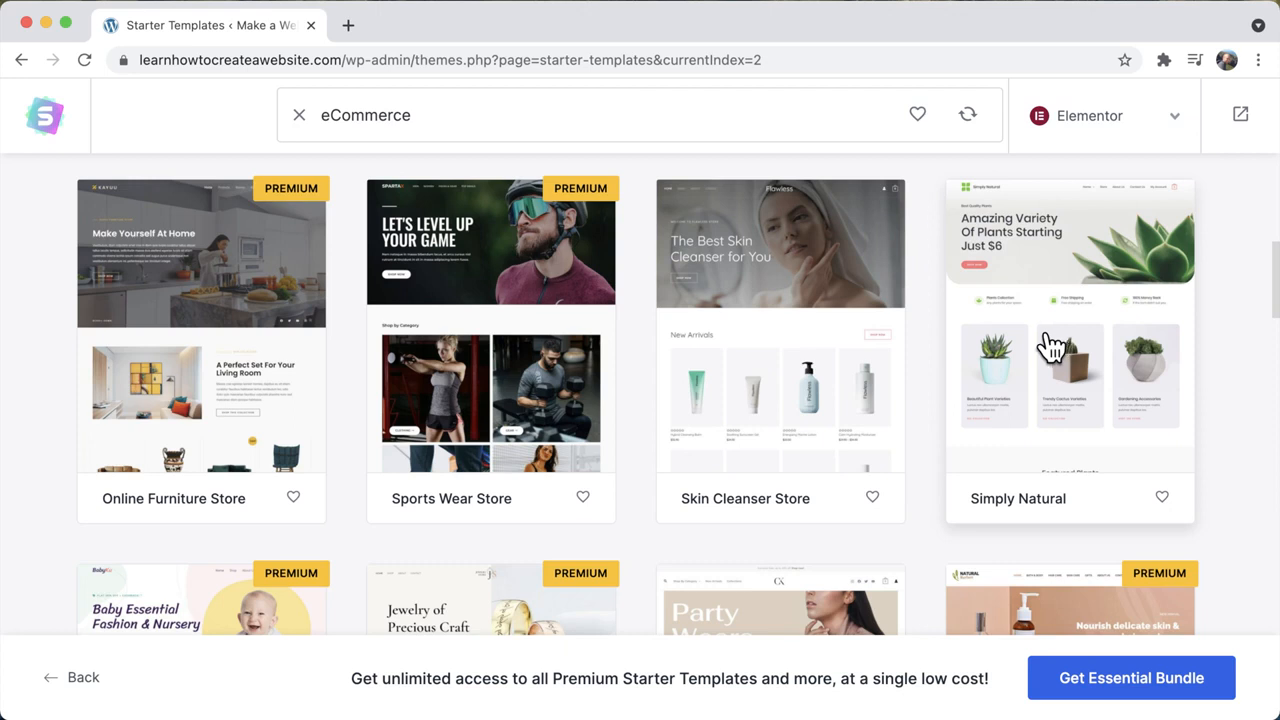
scroll(1045, 343, up, 1)
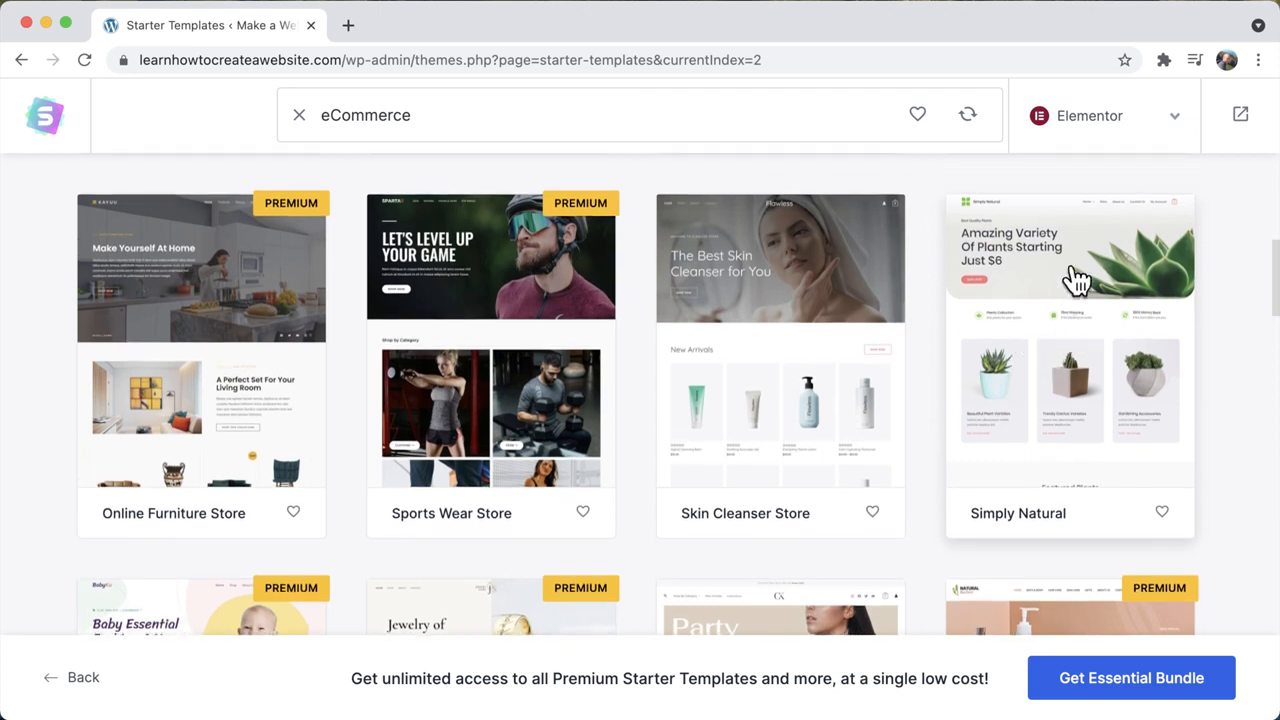
click(1065, 425)
scroll(1034, 399, down, 4)
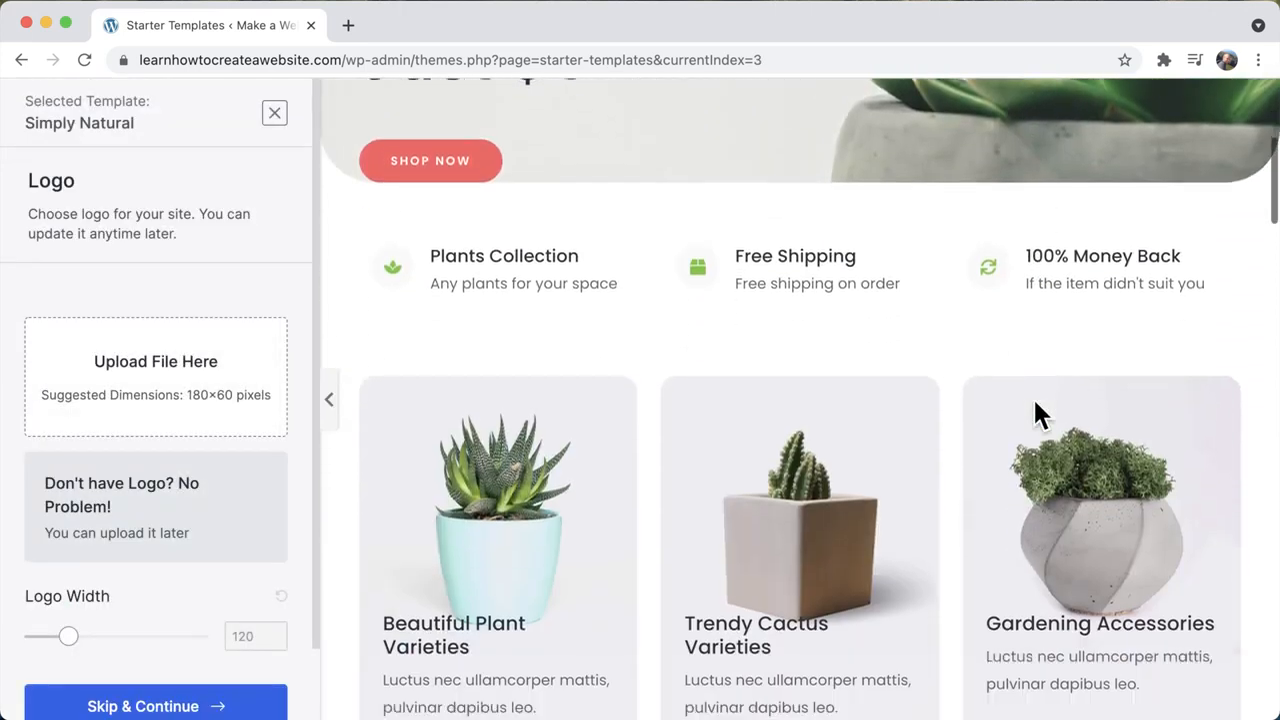
scroll(1034, 403, down, 10)
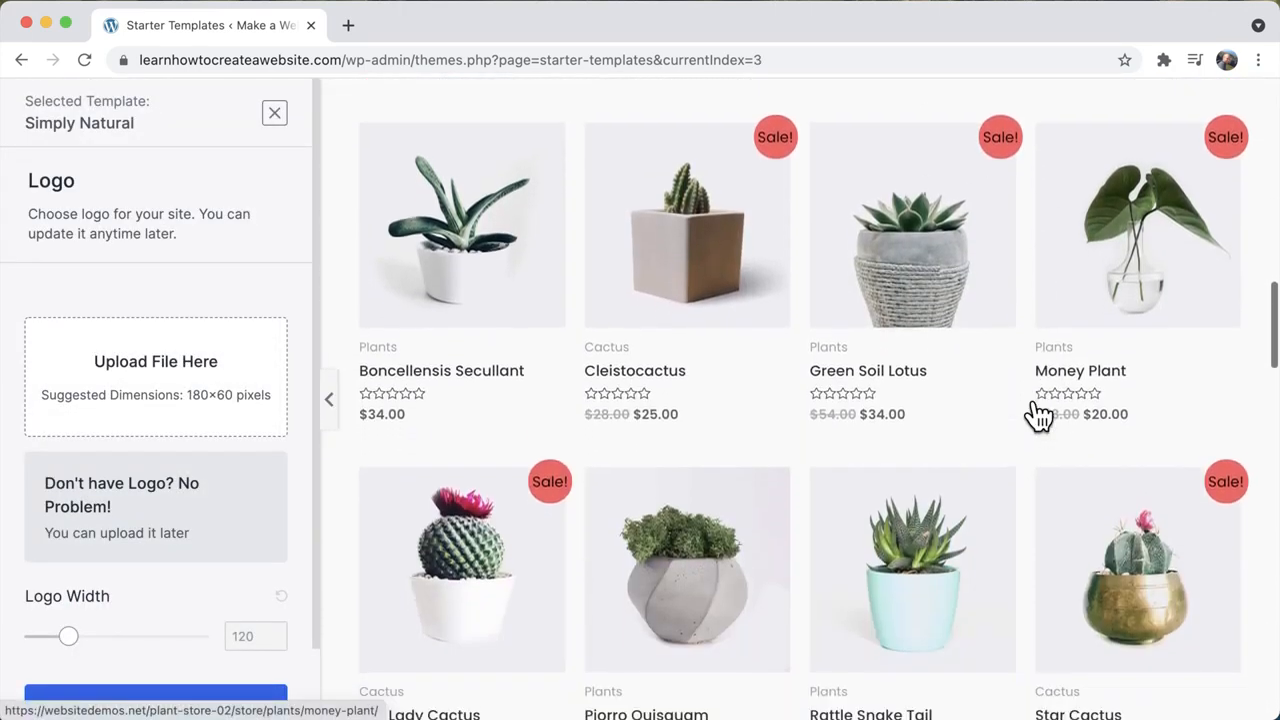
scroll(1039, 415, up, 6)
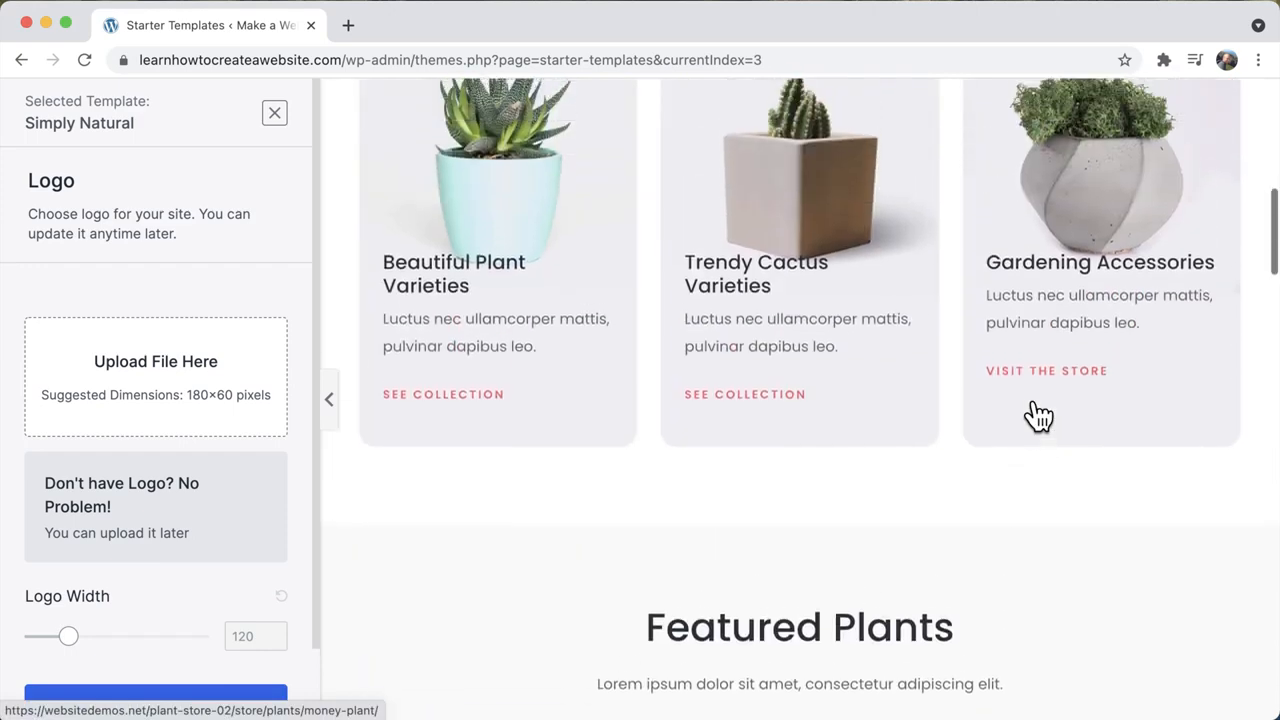
scroll(1036, 414, up, 6)
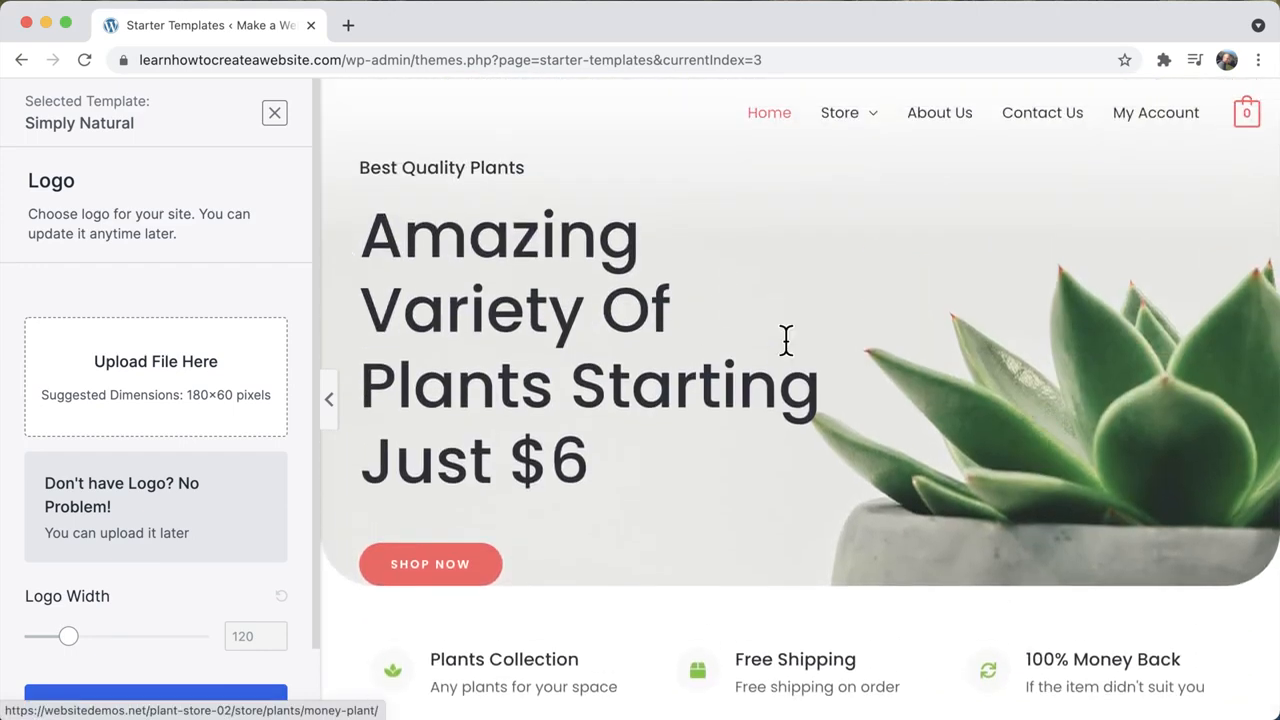
scroll(636, 563, down, 1)
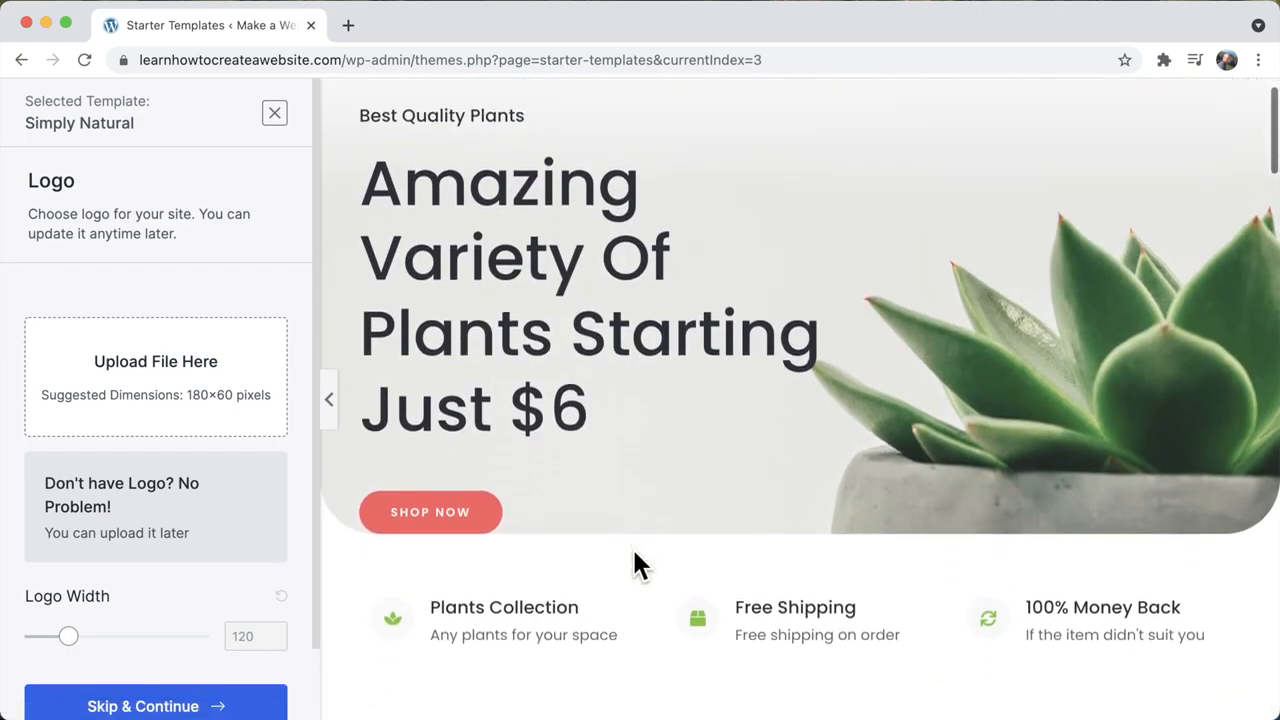
scroll(636, 563, down, 3)
scroll(636, 563, up, 4)
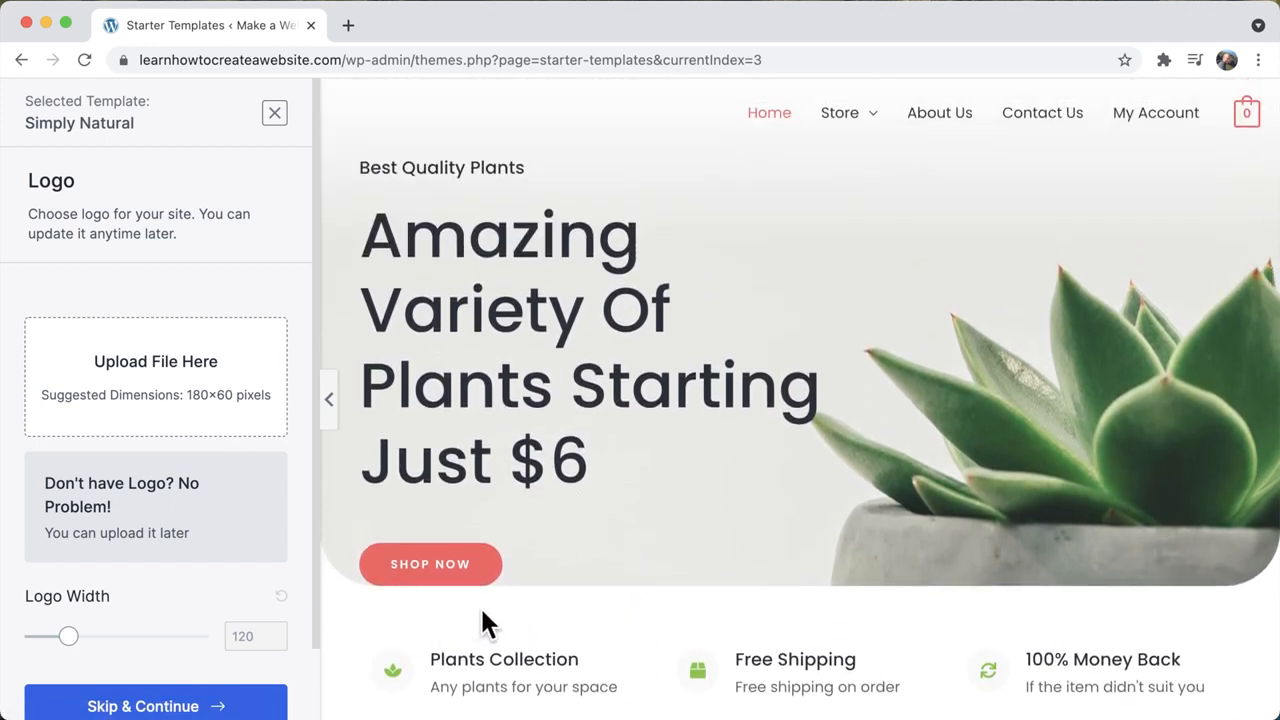
scroll(481, 620, down, 3)
scroll(481, 620, up, 3)
drag(28, 181, 86, 190)
scroll(100, 256, down, 1)
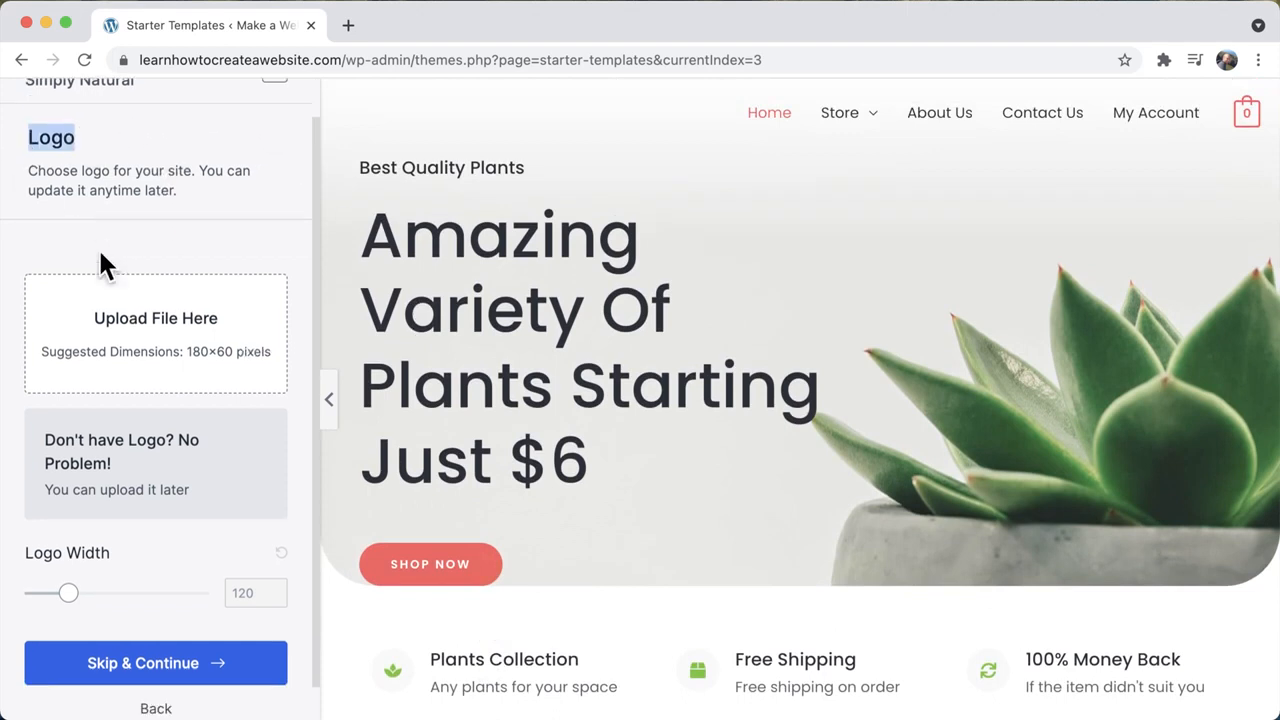
scroll(106, 280, down, 2)
Skip the logo, preview palettes Style 2, 5 and 6, then keep the default green palette
click(198, 623)
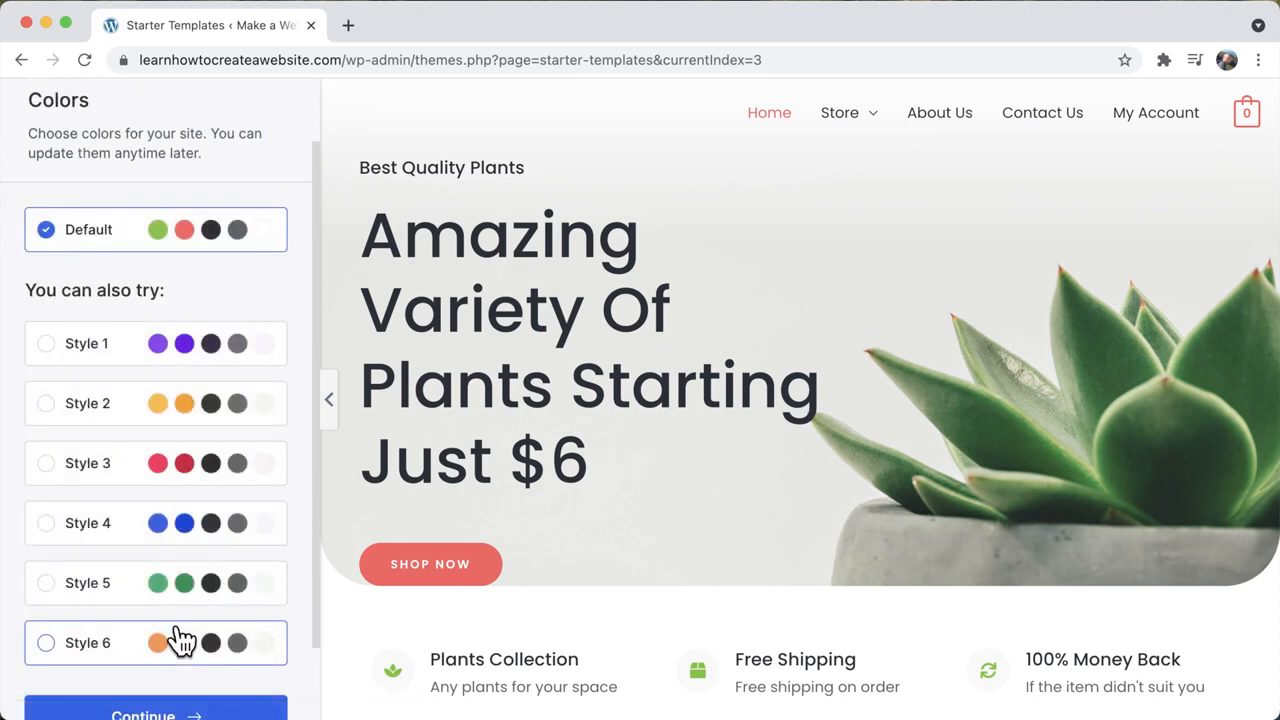
click(47, 409)
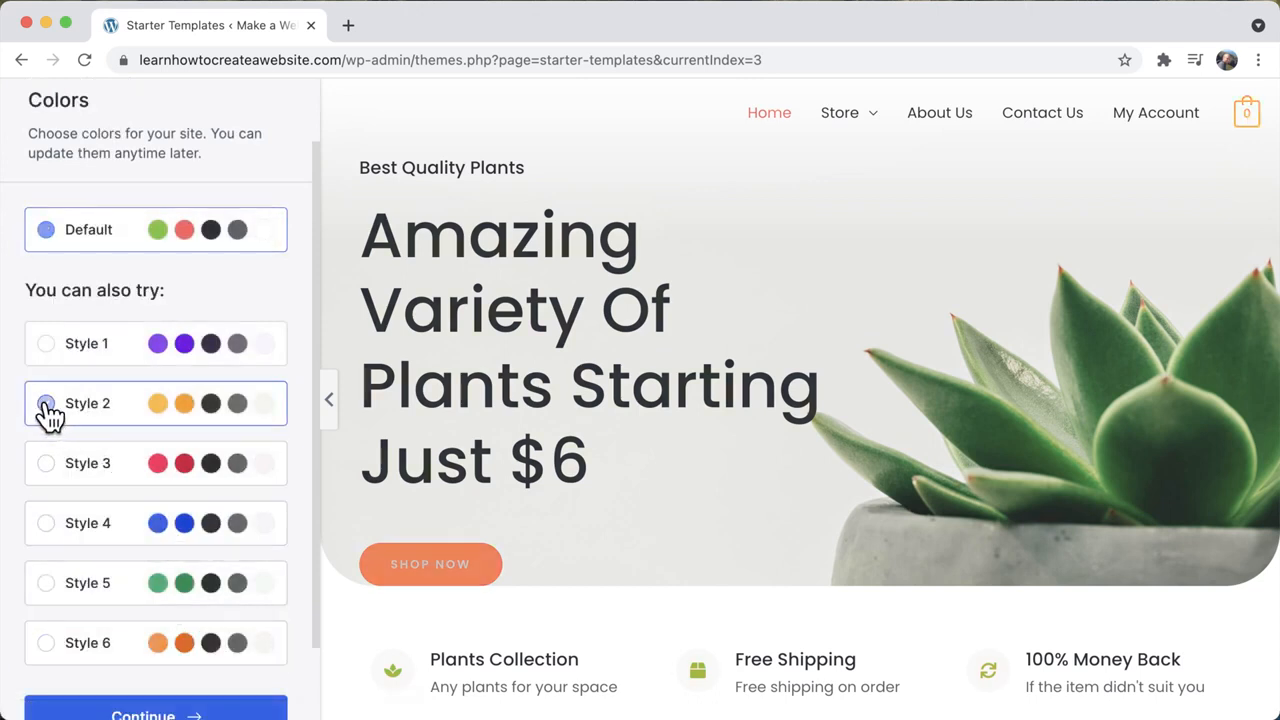
click(48, 590)
click(46, 645)
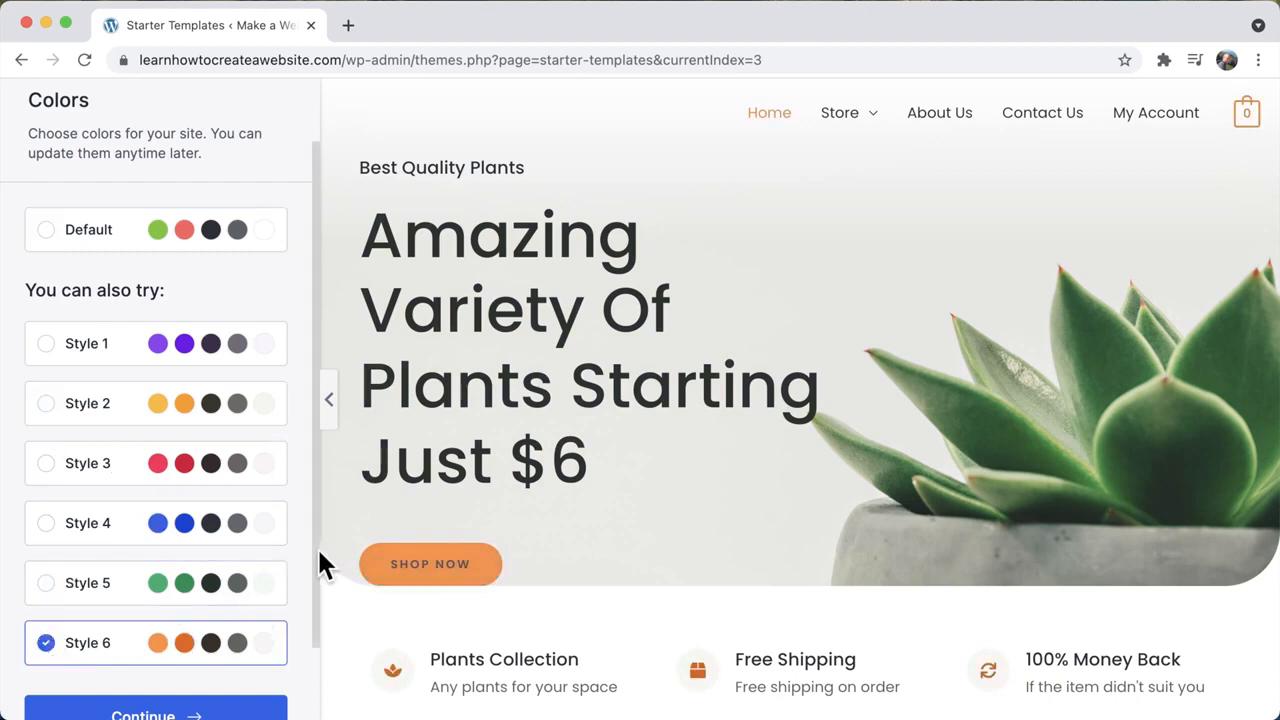
scroll(414, 510, down, 6)
scroll(412, 501, up, 6)
click(44, 238)
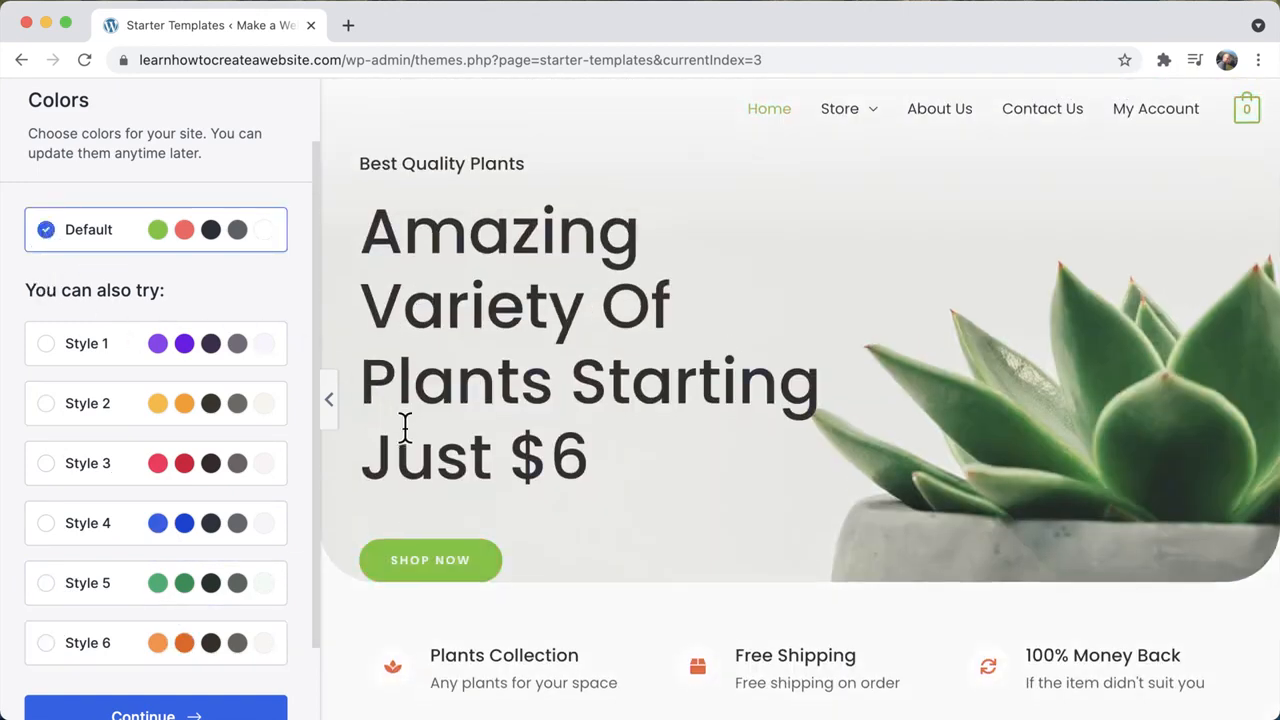
scroll(405, 428, down, 6)
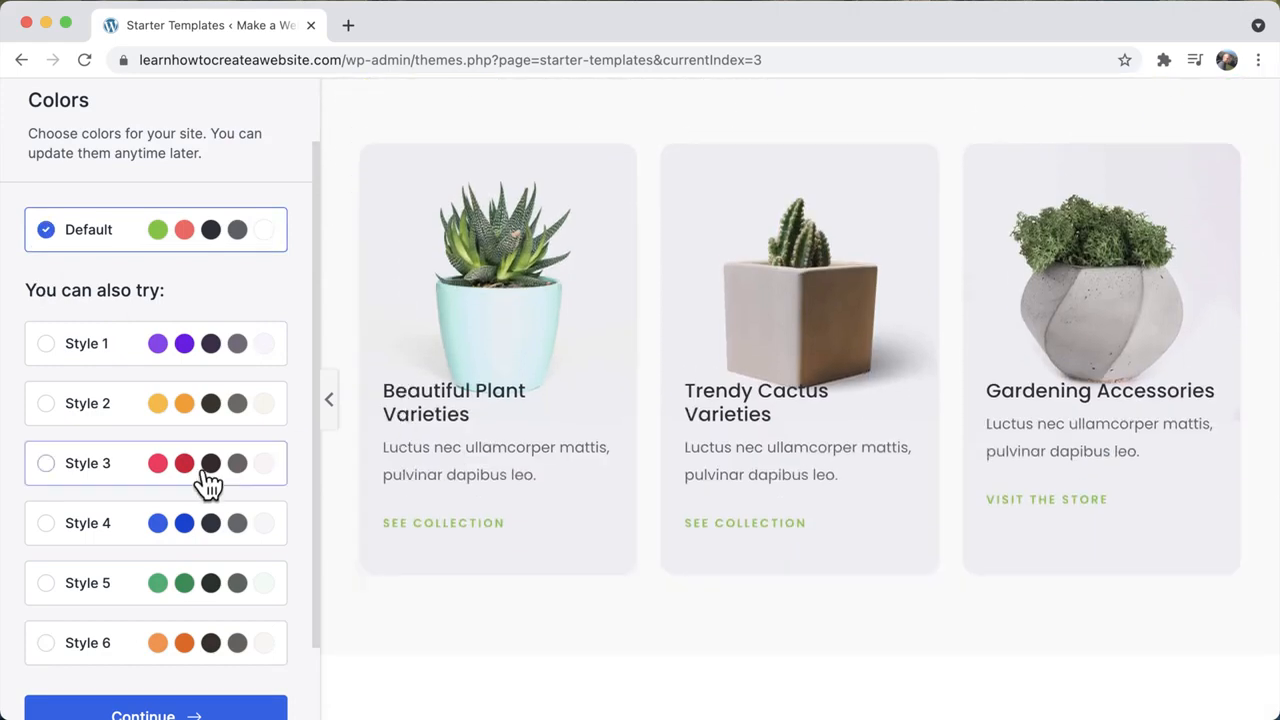
scroll(229, 543, down, 2)
click(157, 634)
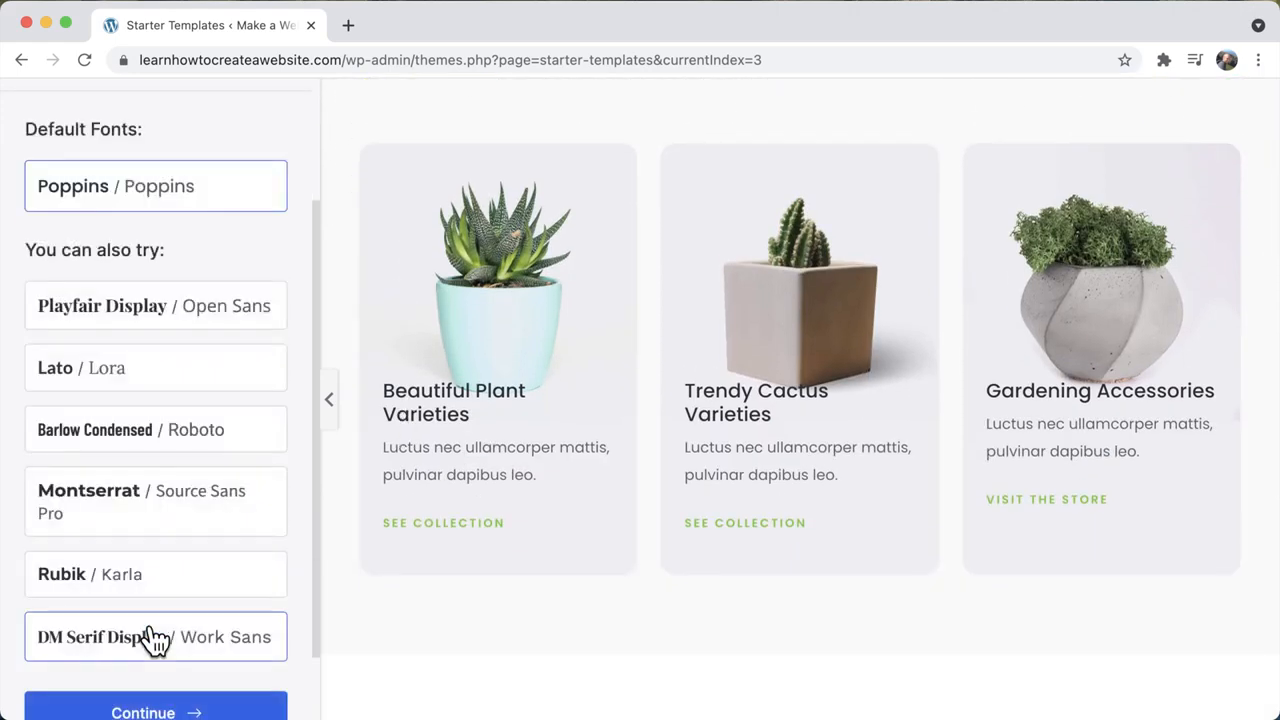
Compare Playfair Display / Open Sans and Montserrat / Source Sans Pro, then choose Poppins / Poppins and continue
scroll(434, 435, up, 6)
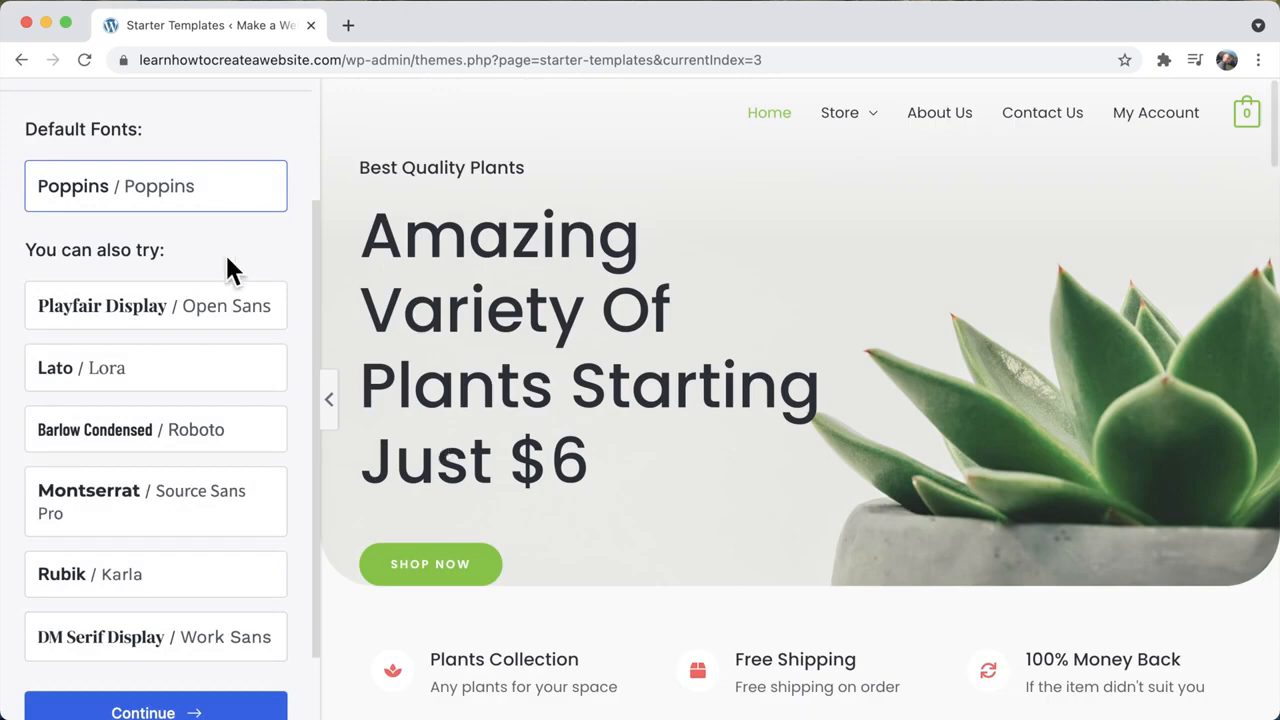
click(147, 320)
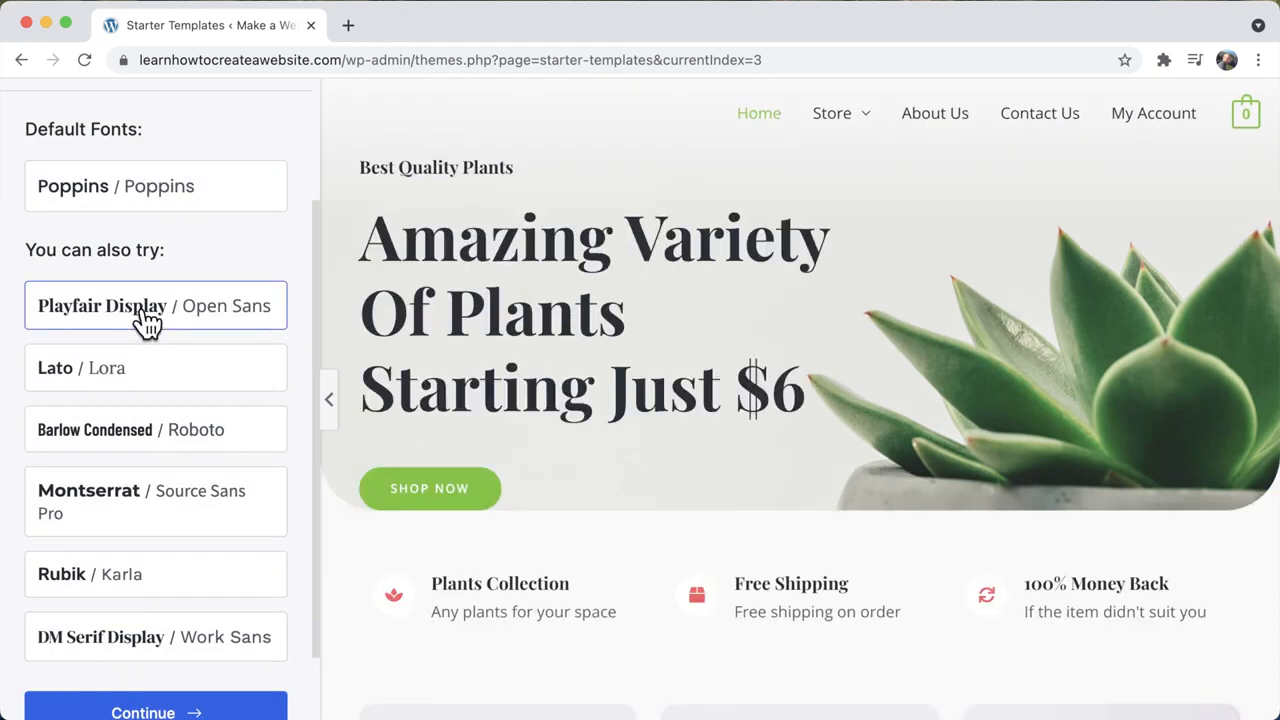
click(168, 513)
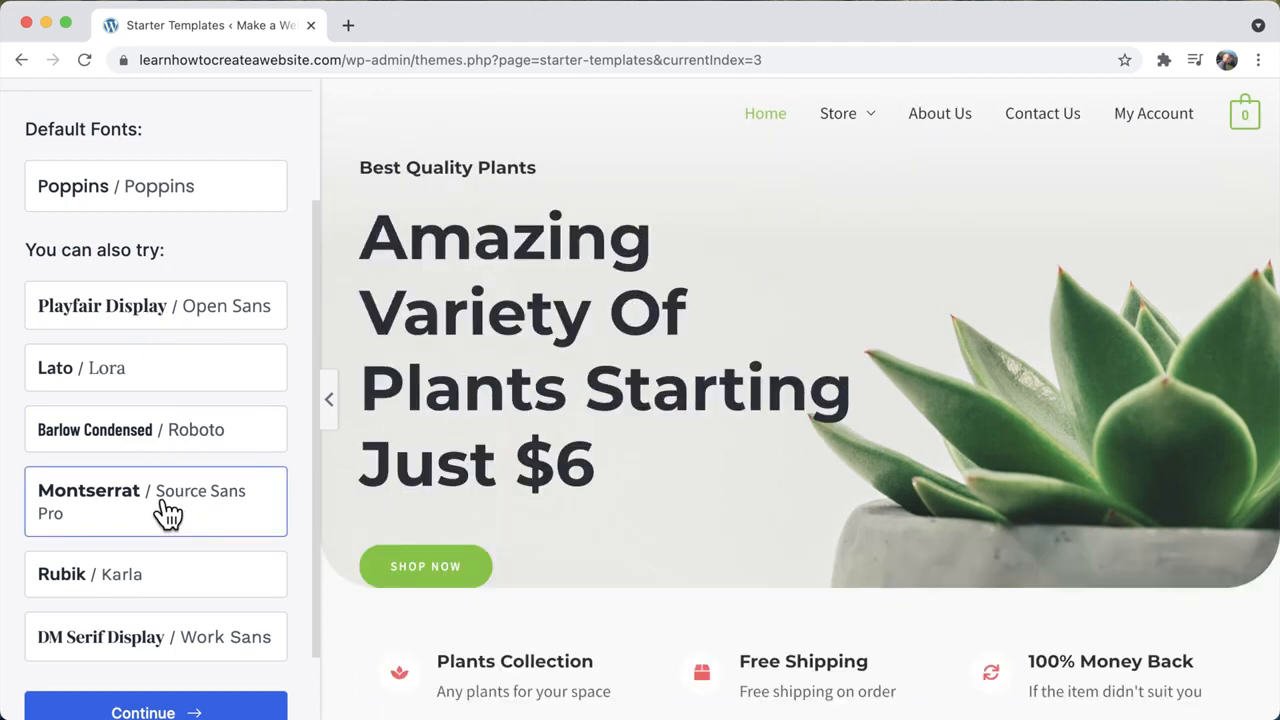
drag(364, 230, 668, 462)
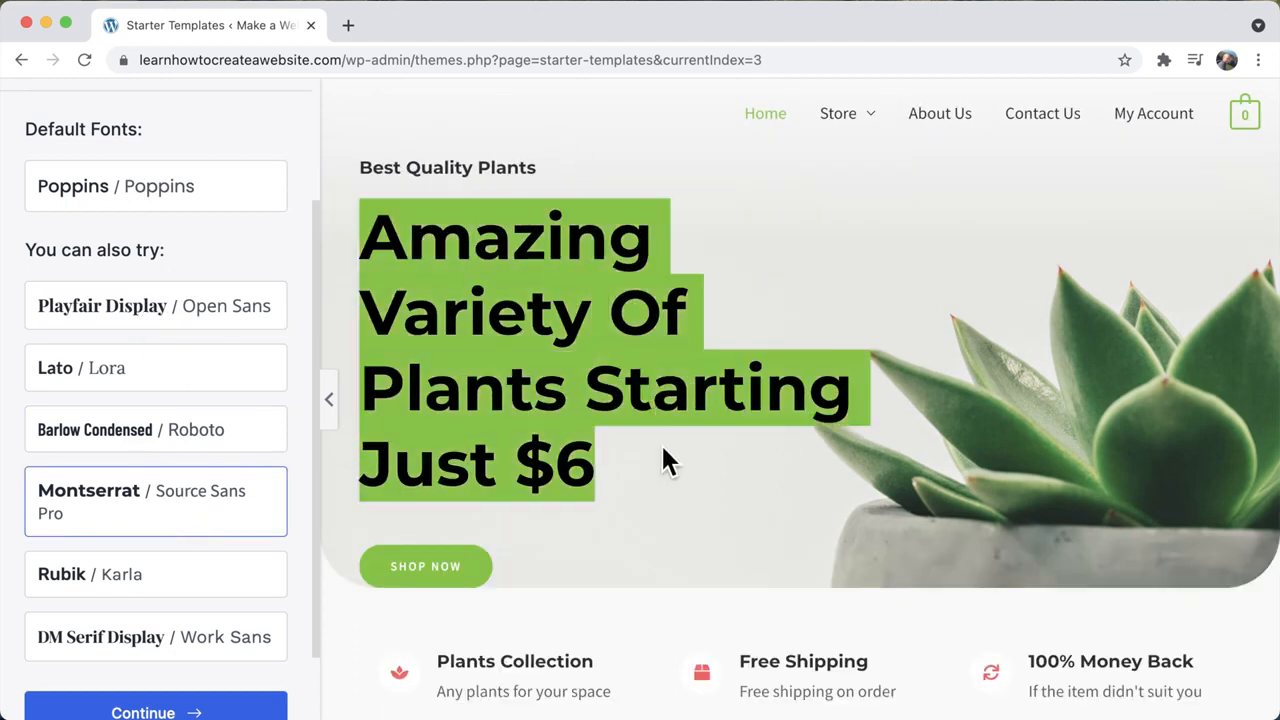
click(670, 480)
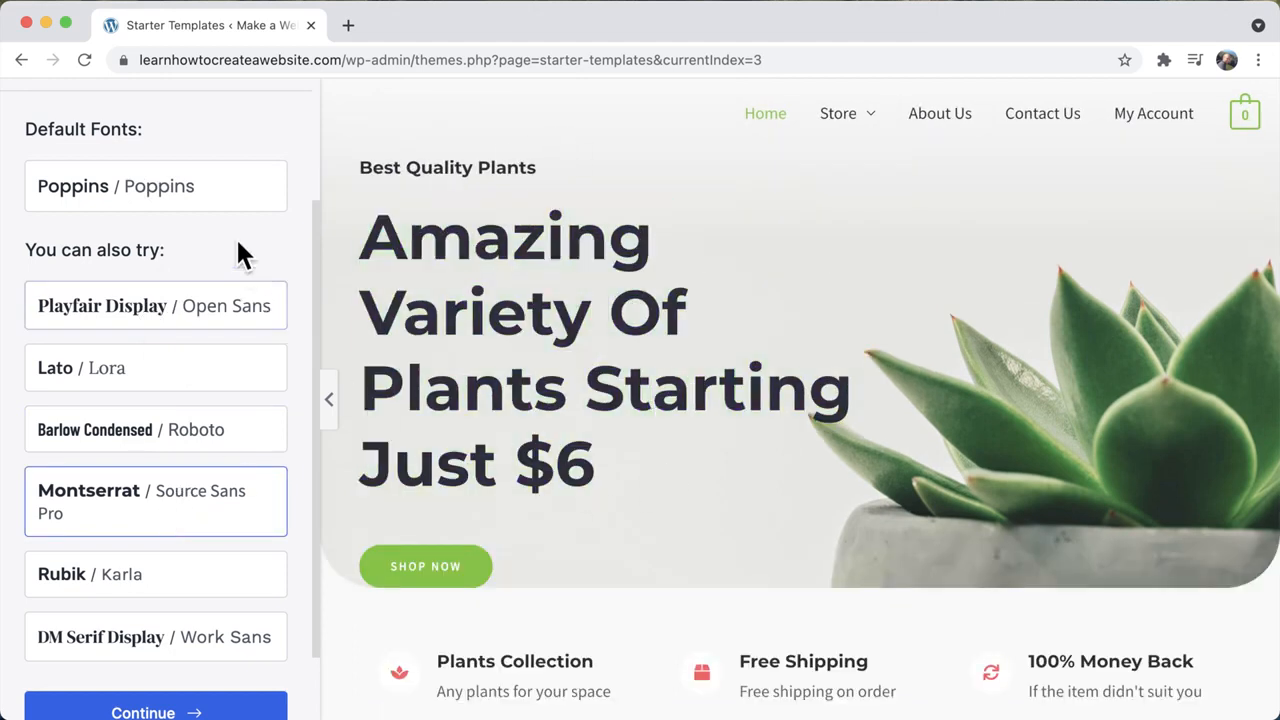
click(228, 204)
scroll(530, 390, down, 3)
scroll(530, 390, down, 2)
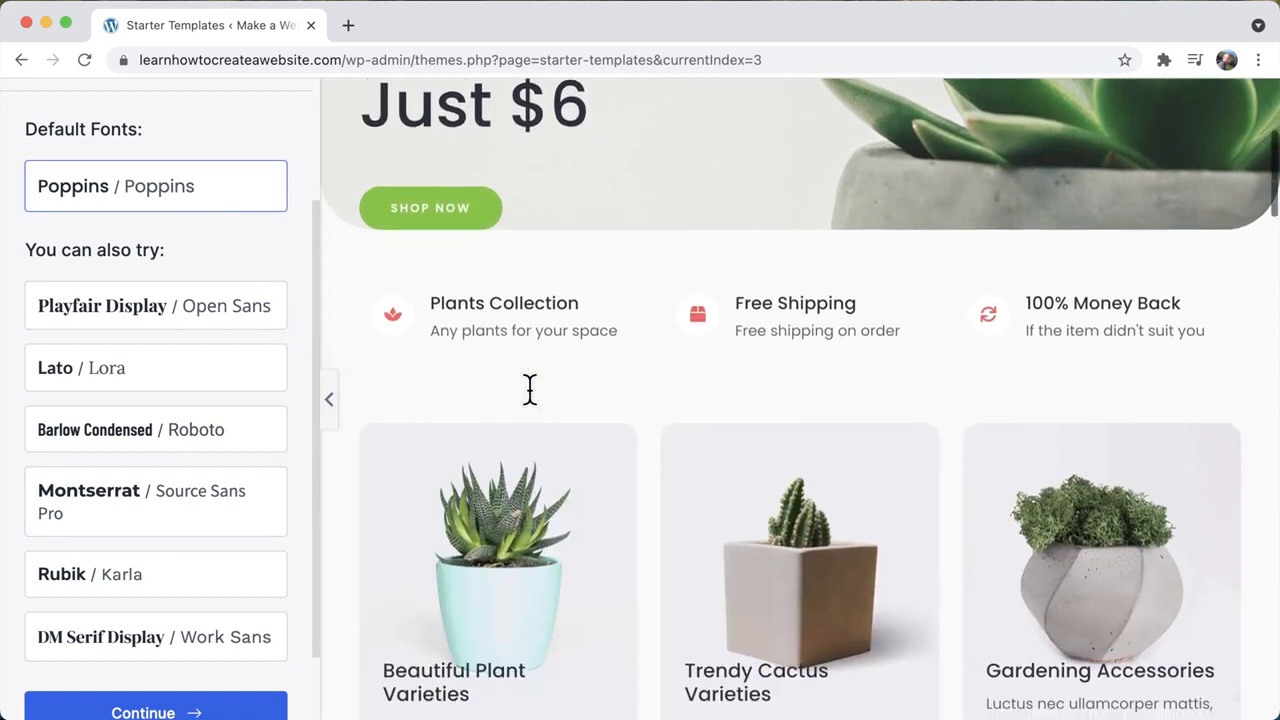
scroll(240, 515, down, 2)
click(197, 626)
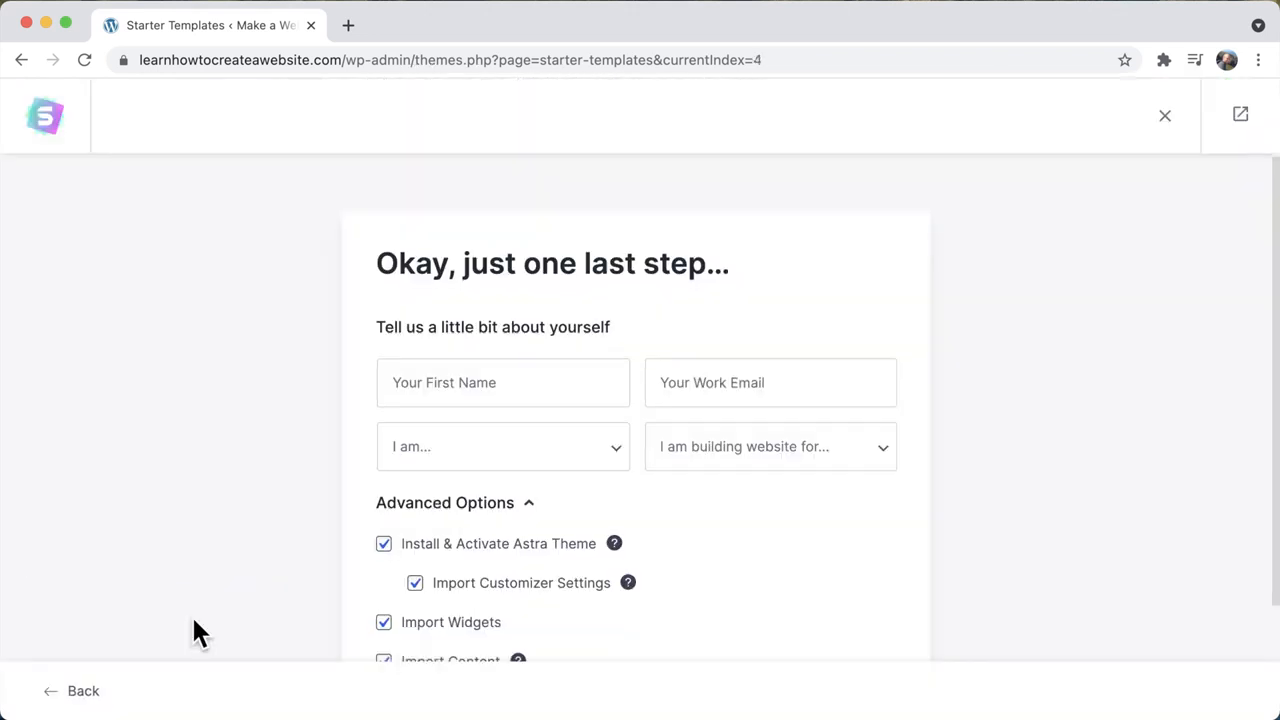
Submit & Build My Website from the plant-store template, then view the finished site
scroll(197, 630, down, 3)
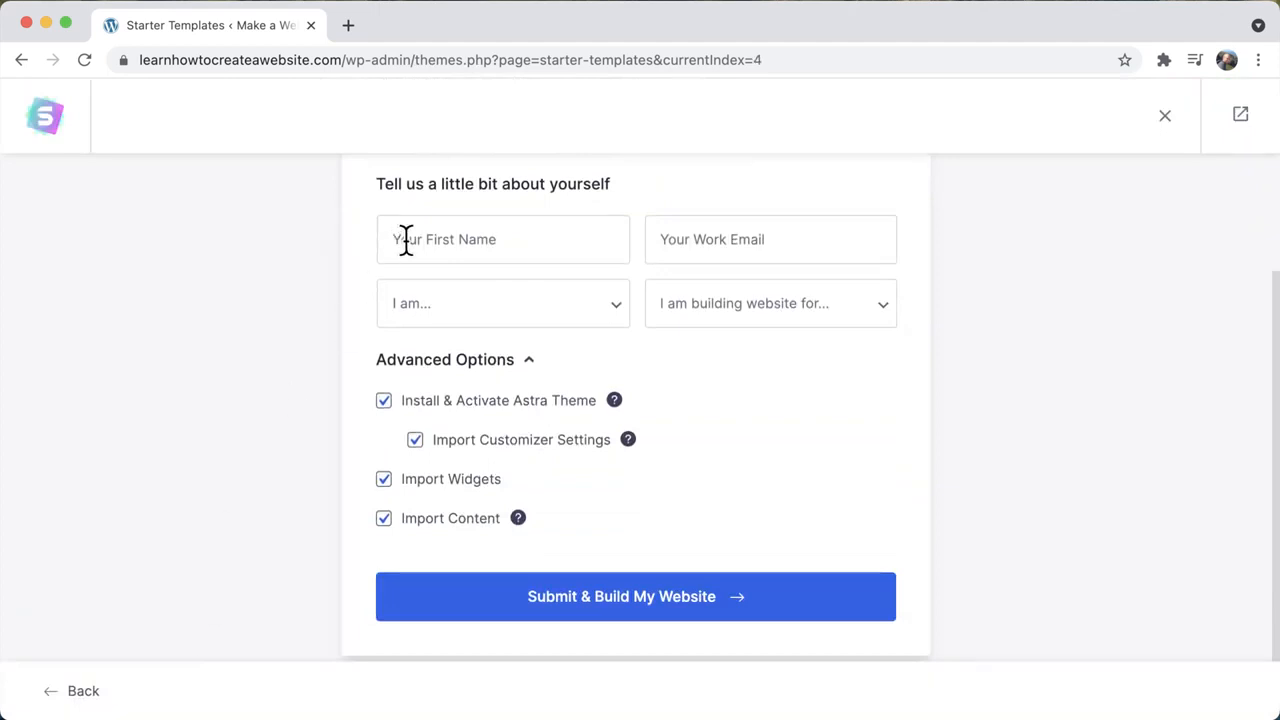
click(608, 600)
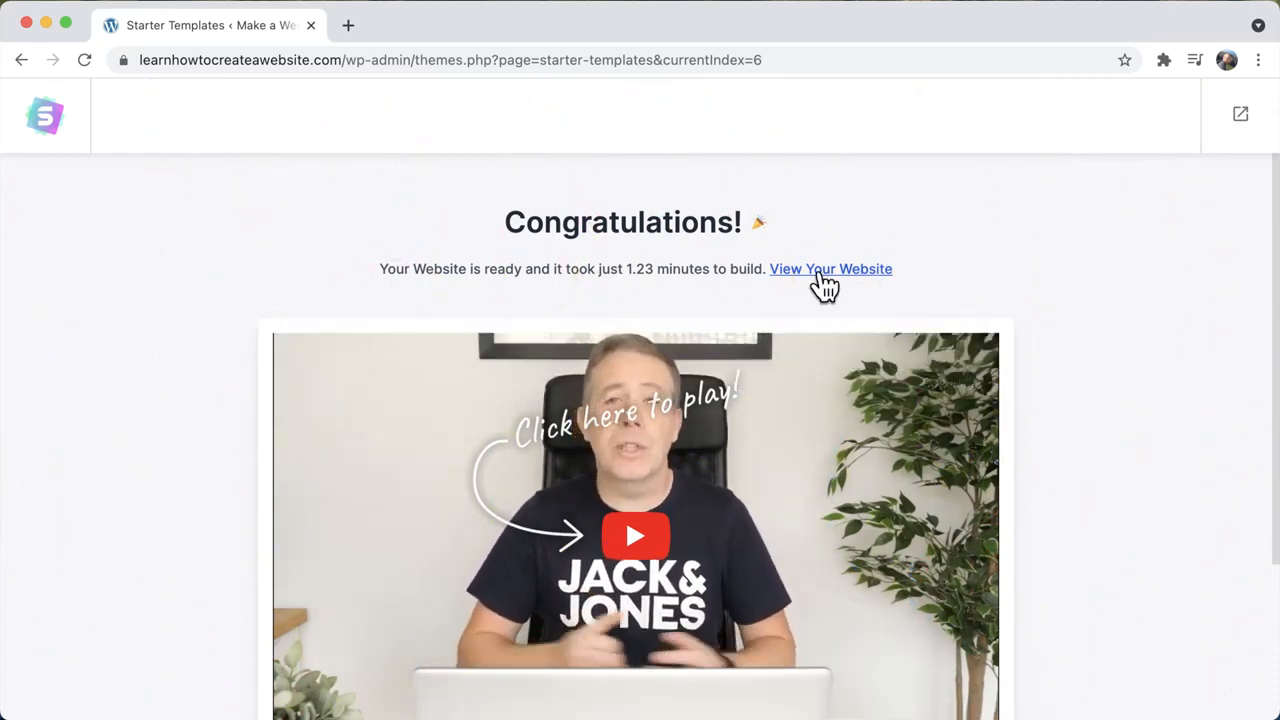
click(825, 284)
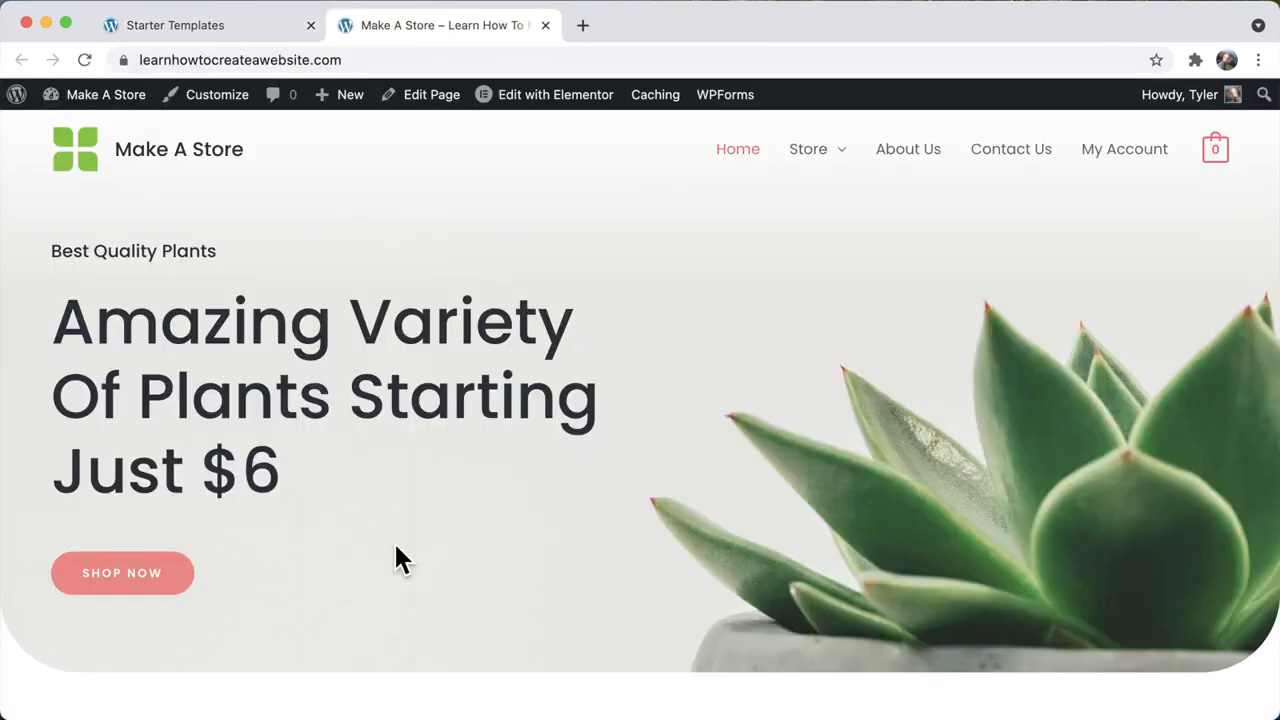
Scroll through the homepage's testimonials and plant collection section, then return to the Make A Store dashboard
scroll(395, 546, down, 15)
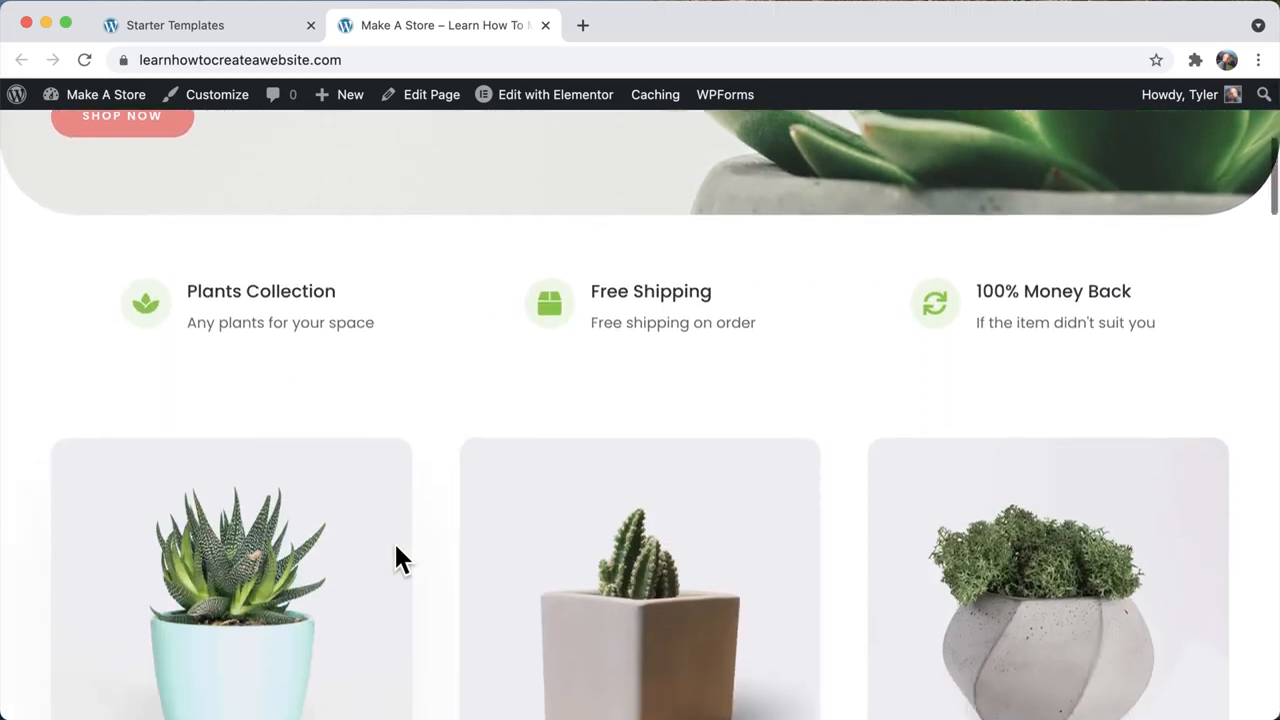
scroll(398, 558, down, 10)
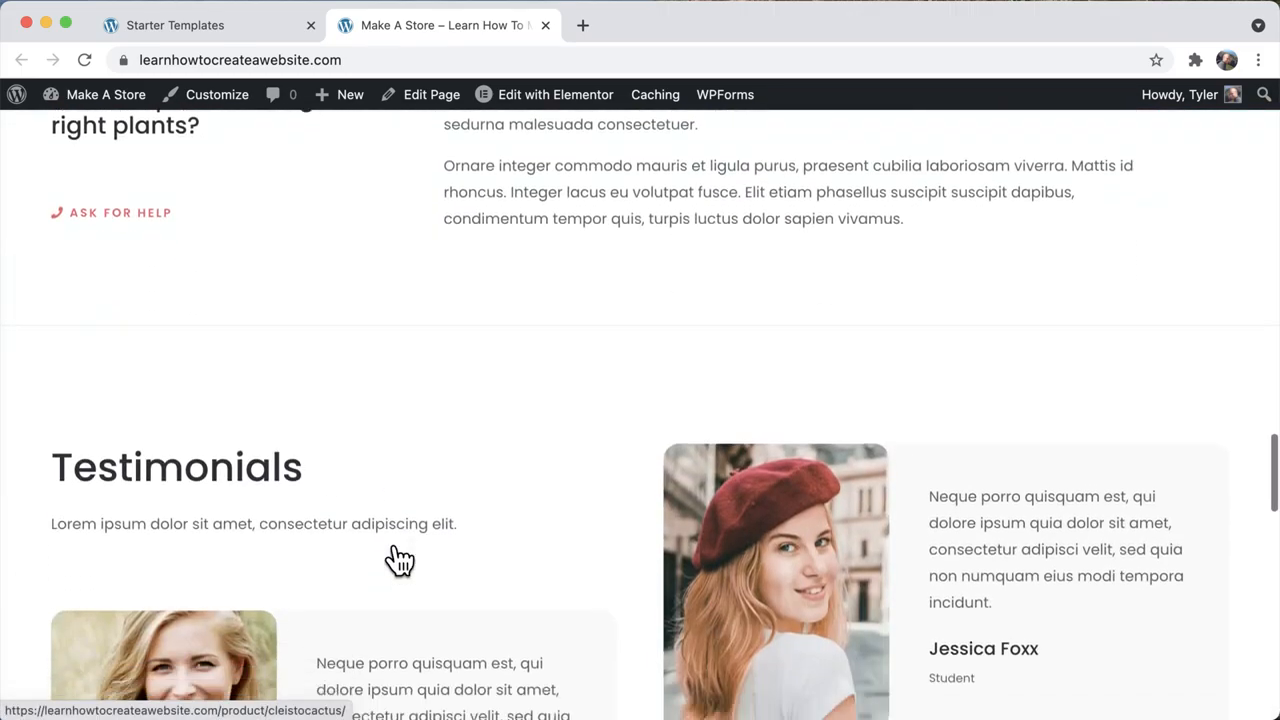
scroll(398, 558, up, 8)
scroll(398, 558, down, 3)
scroll(398, 558, down, 15)
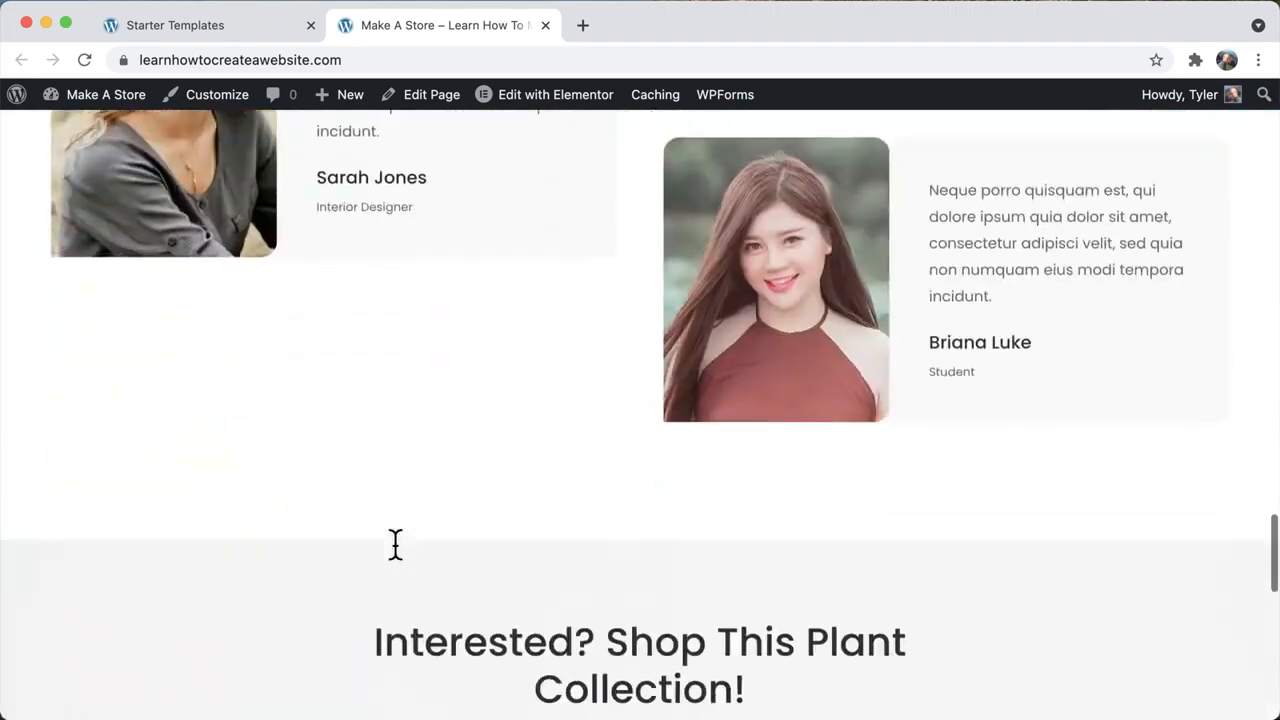
scroll(395, 550, up, 20)
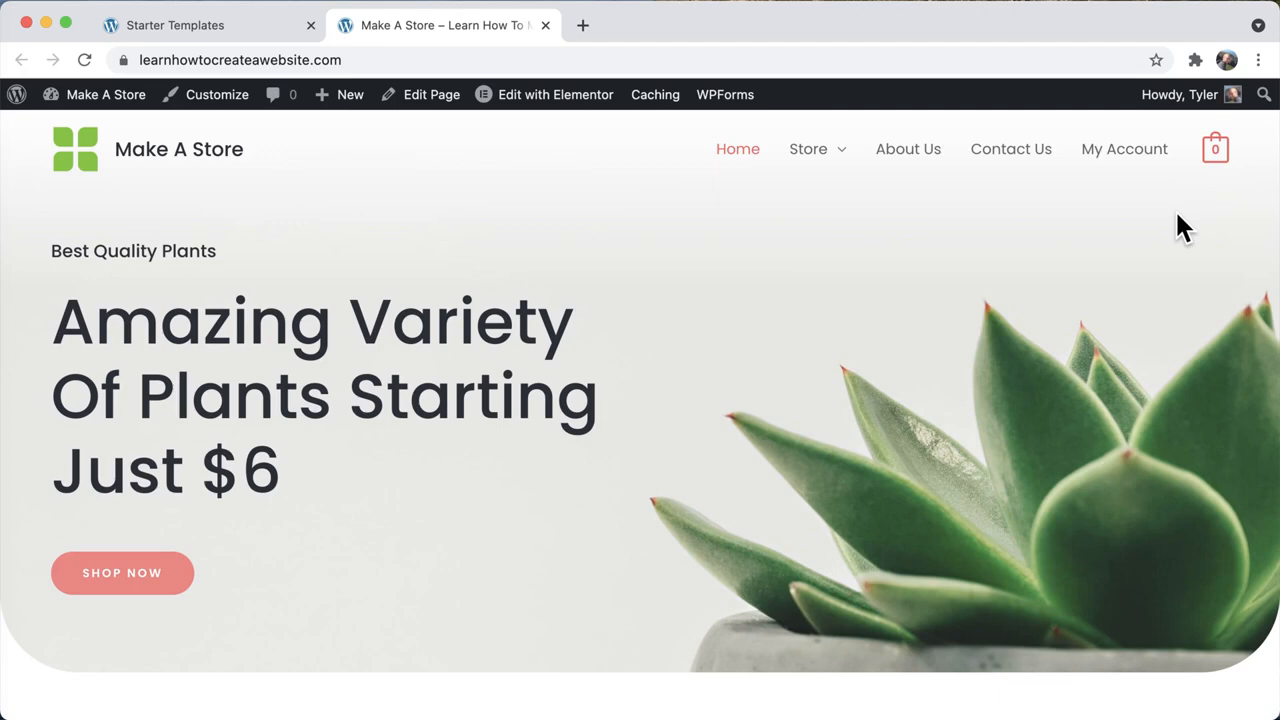
click(92, 98)
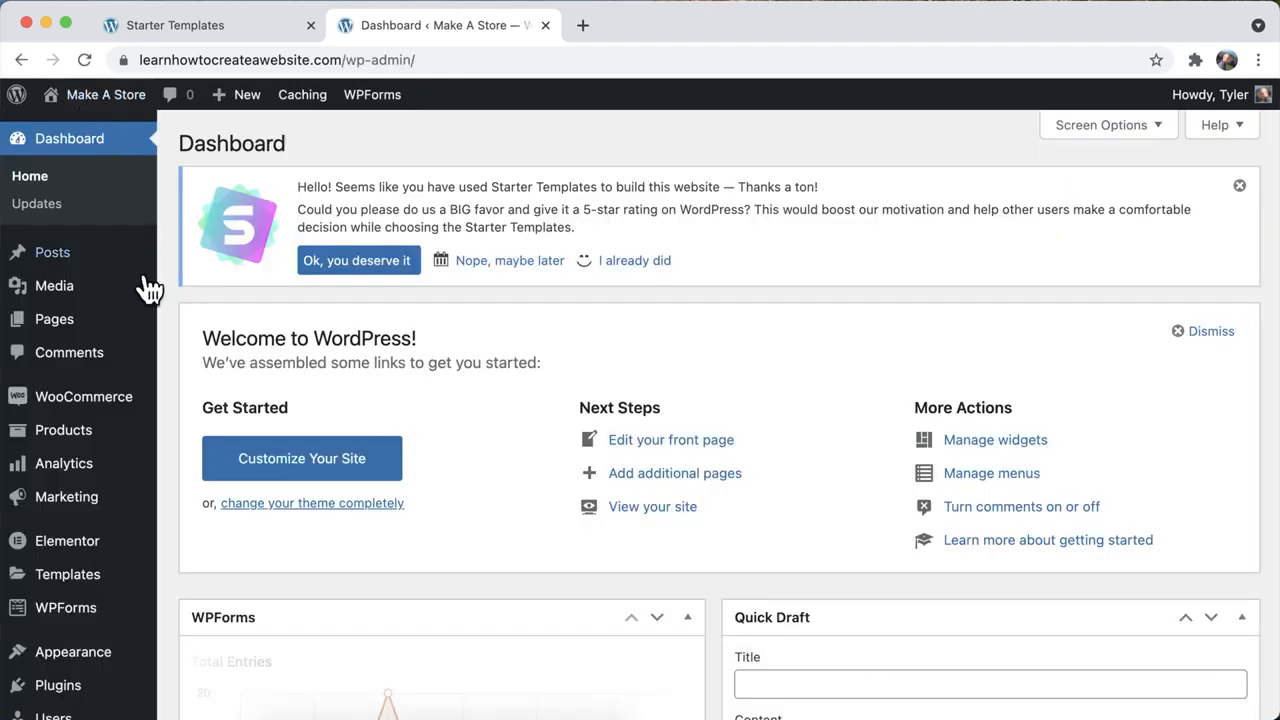
Review the installed plugins: Starter Templates, Elementor, WooCommerce, Cart Abandonment Recovery and WPForms Lite
scroll(160, 560, down, 2)
mouse_move(95, 595)
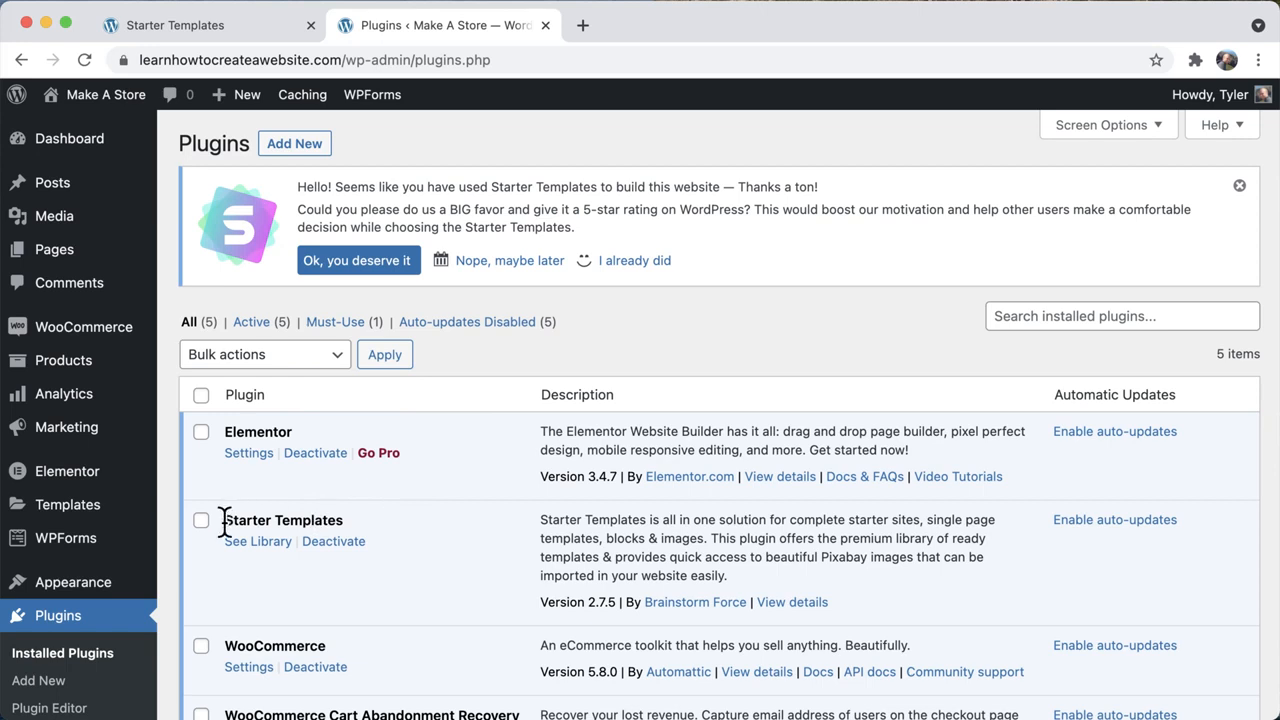
drag(224, 520, 289, 520)
click(397, 510)
double_click(268, 431)
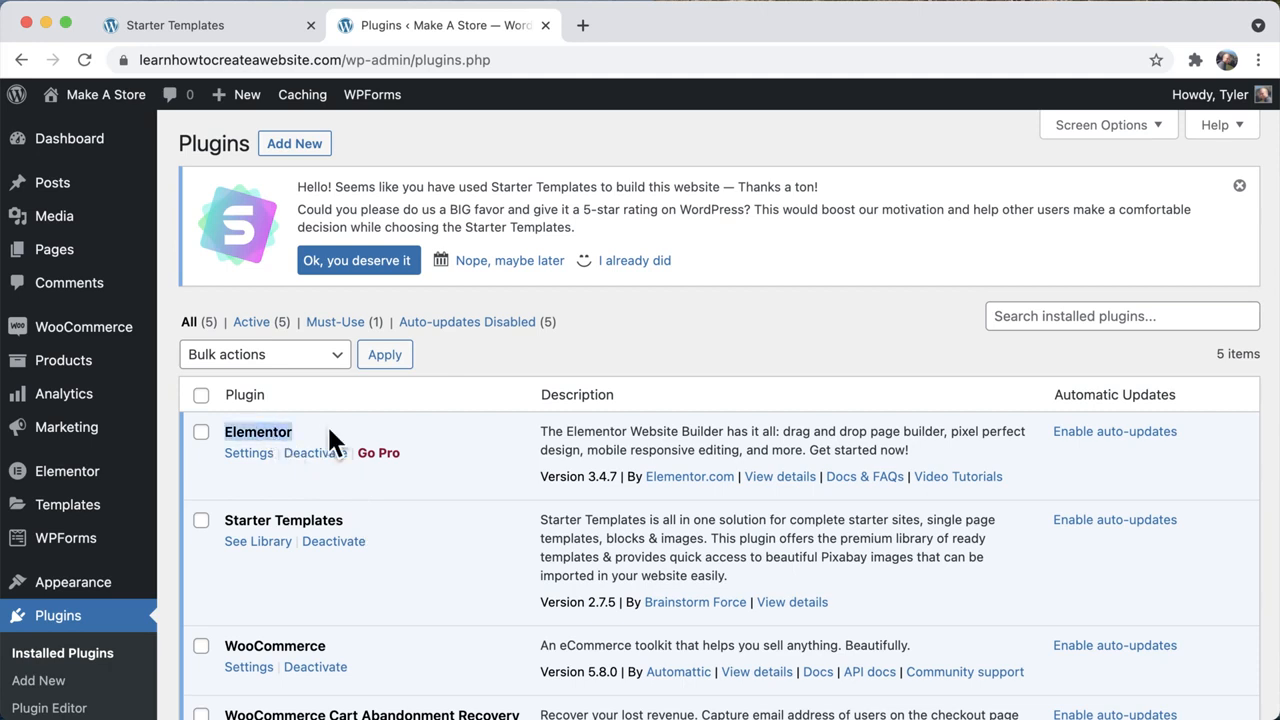
scroll(329, 434, down, 3)
click(278, 520)
double_click(278, 520)
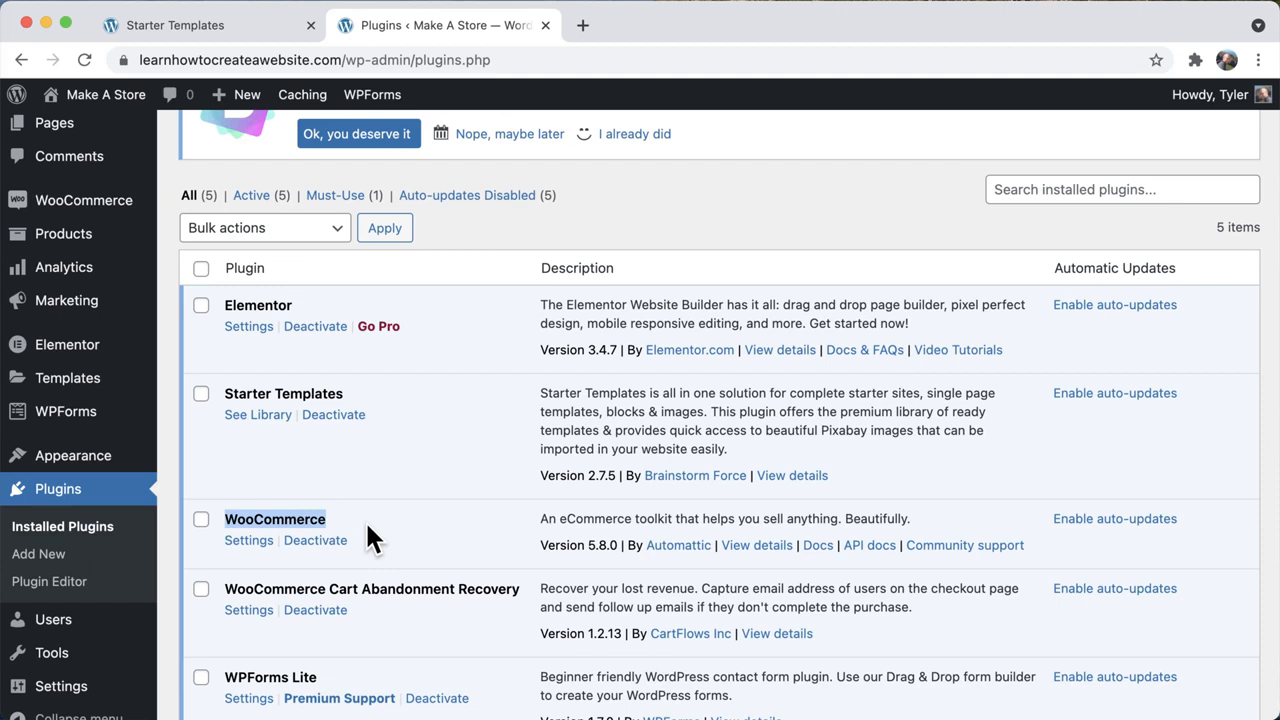
scroll(366, 533, down, 2)
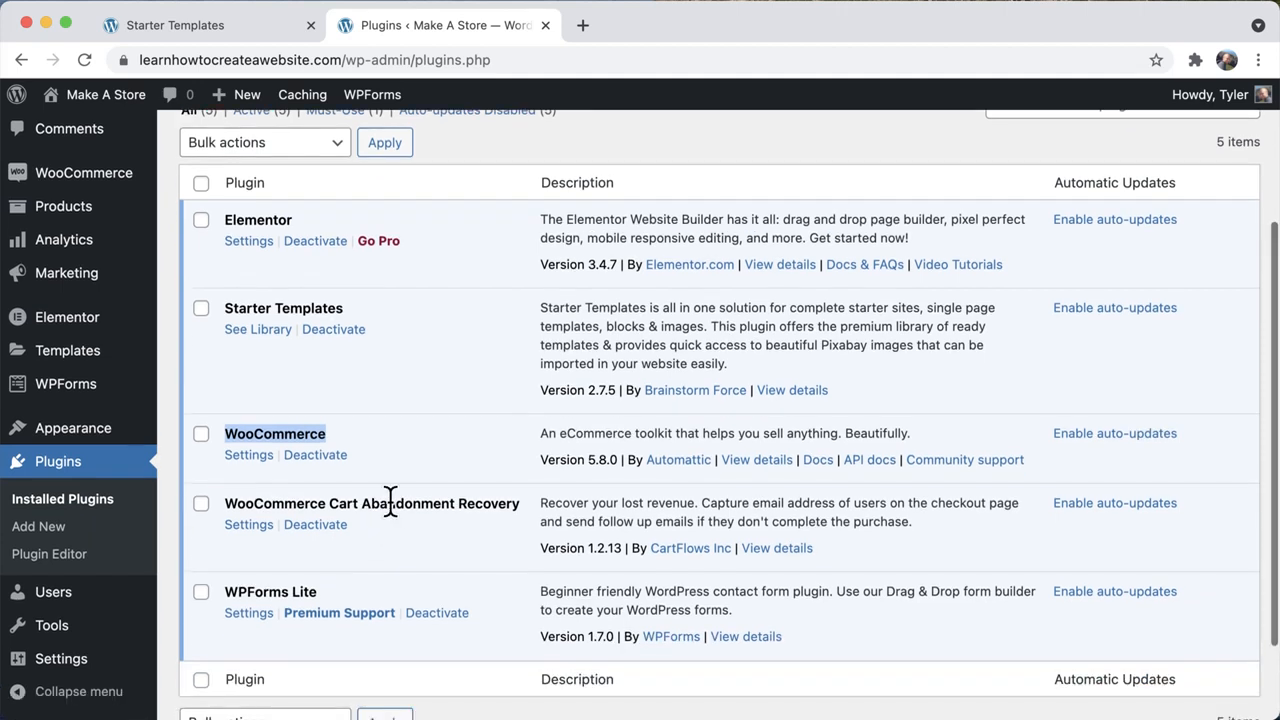
triple_click(390, 502)
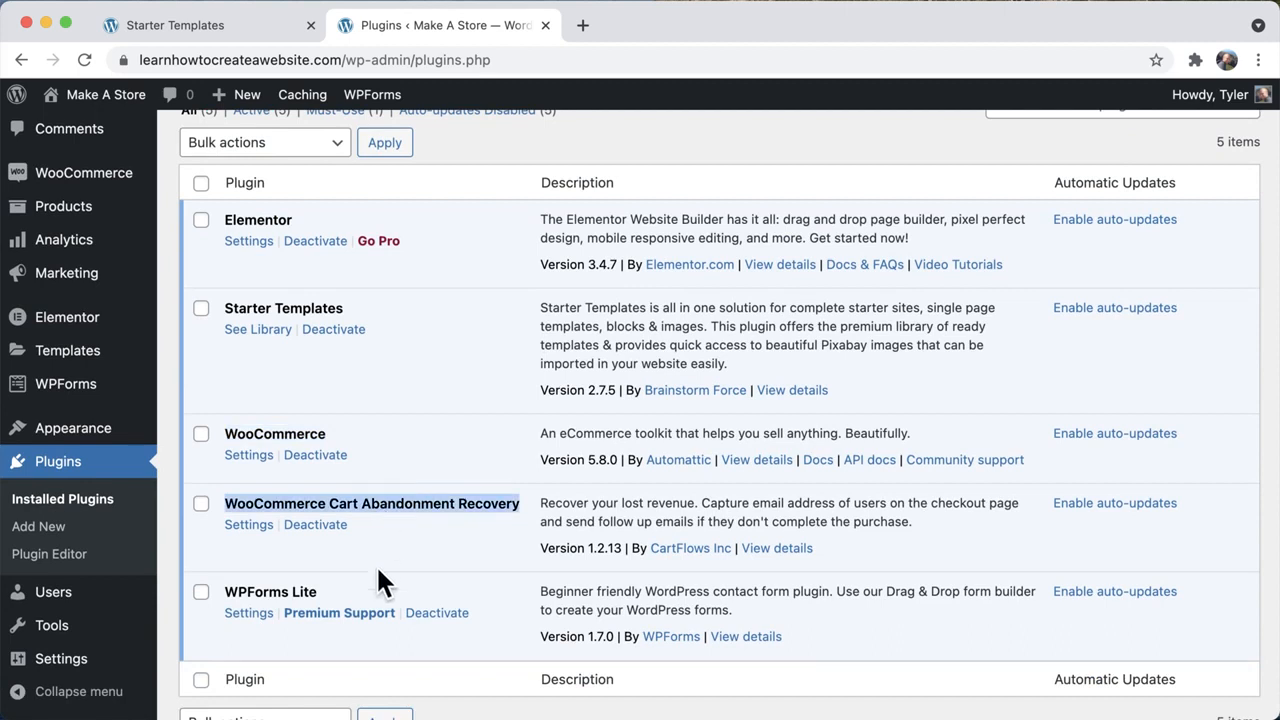
triple_click(277, 591)
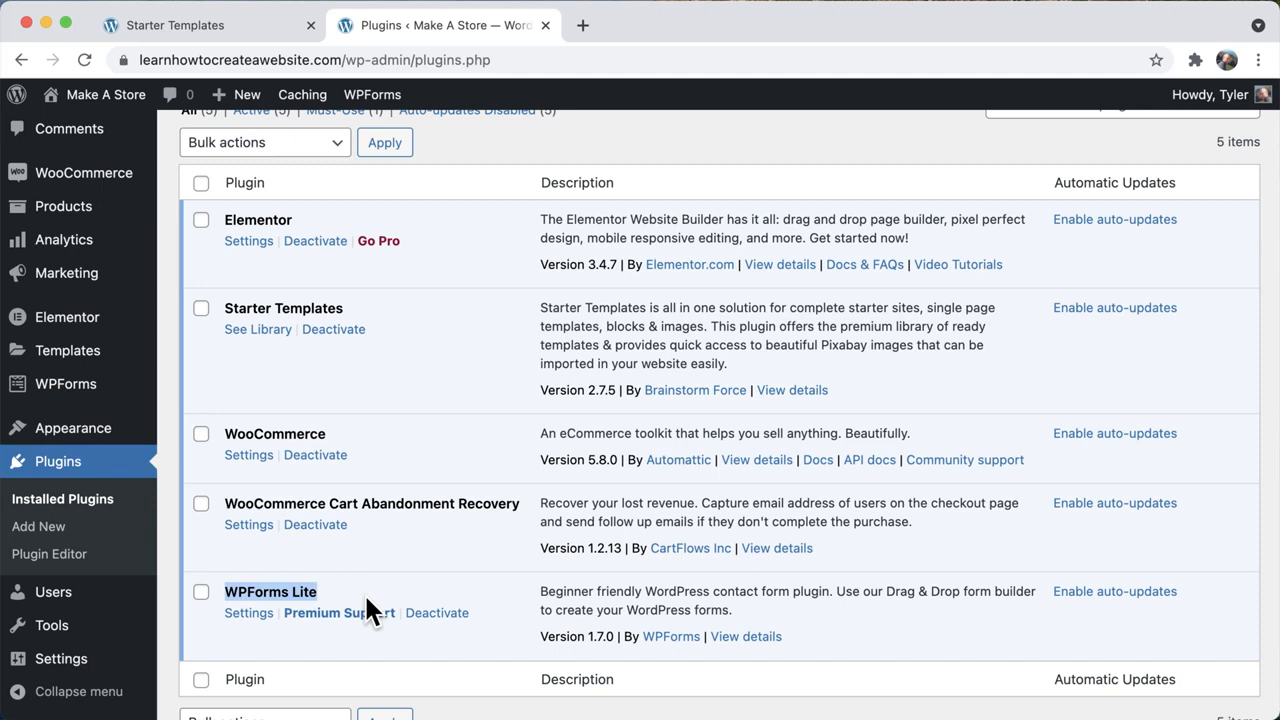
triple_click(403, 503)
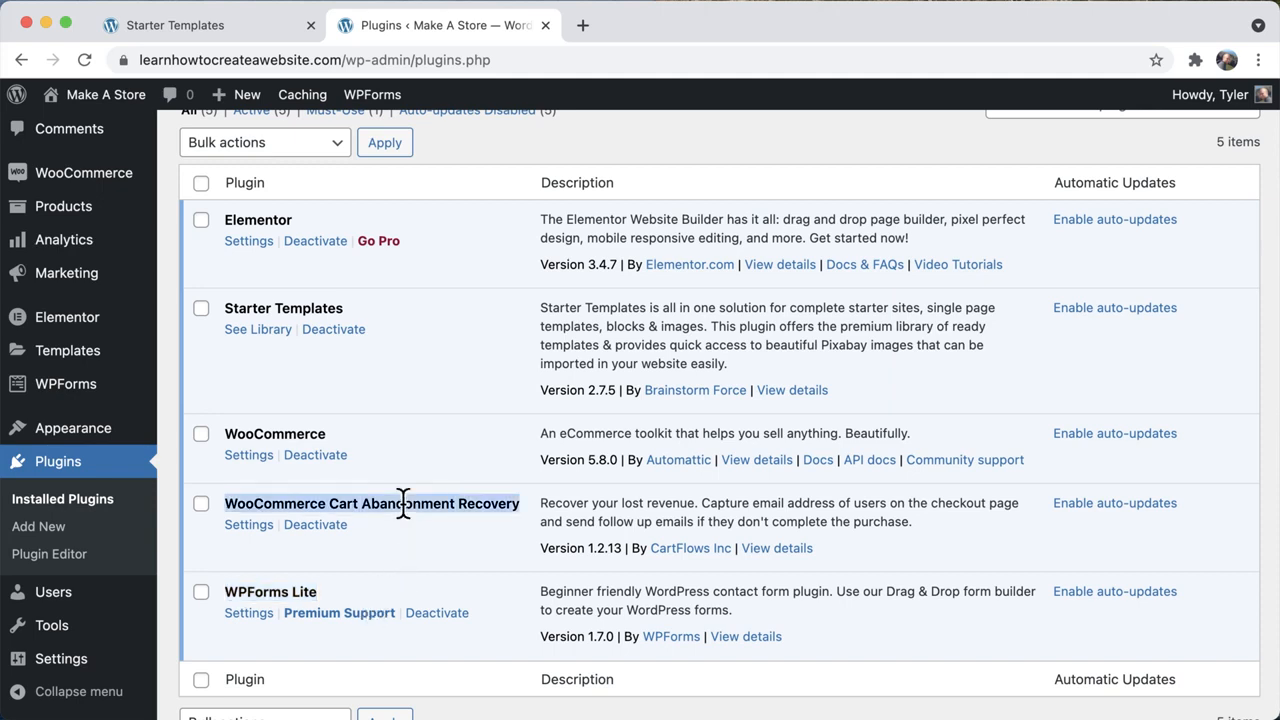
Deactivate and delete WooCommerce Cart Abandonment Recovery, then close the Starter Templates tab
click(316, 525)
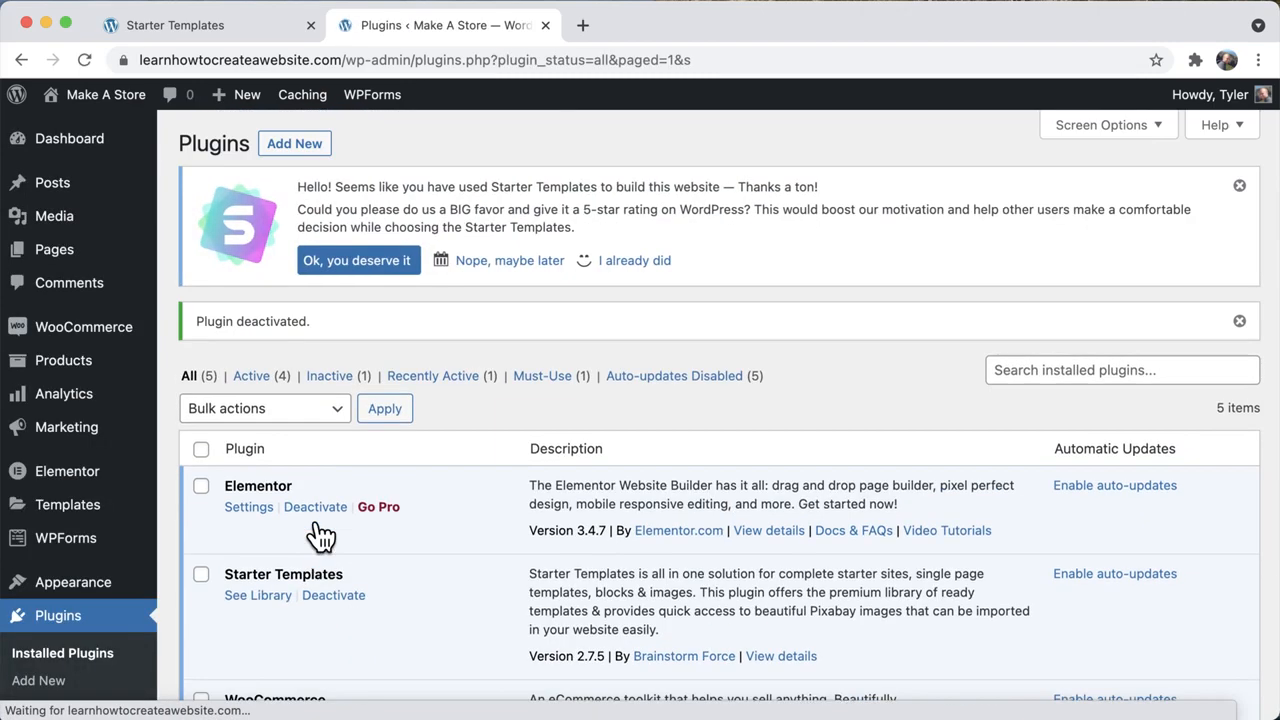
scroll(320, 534, down, 5)
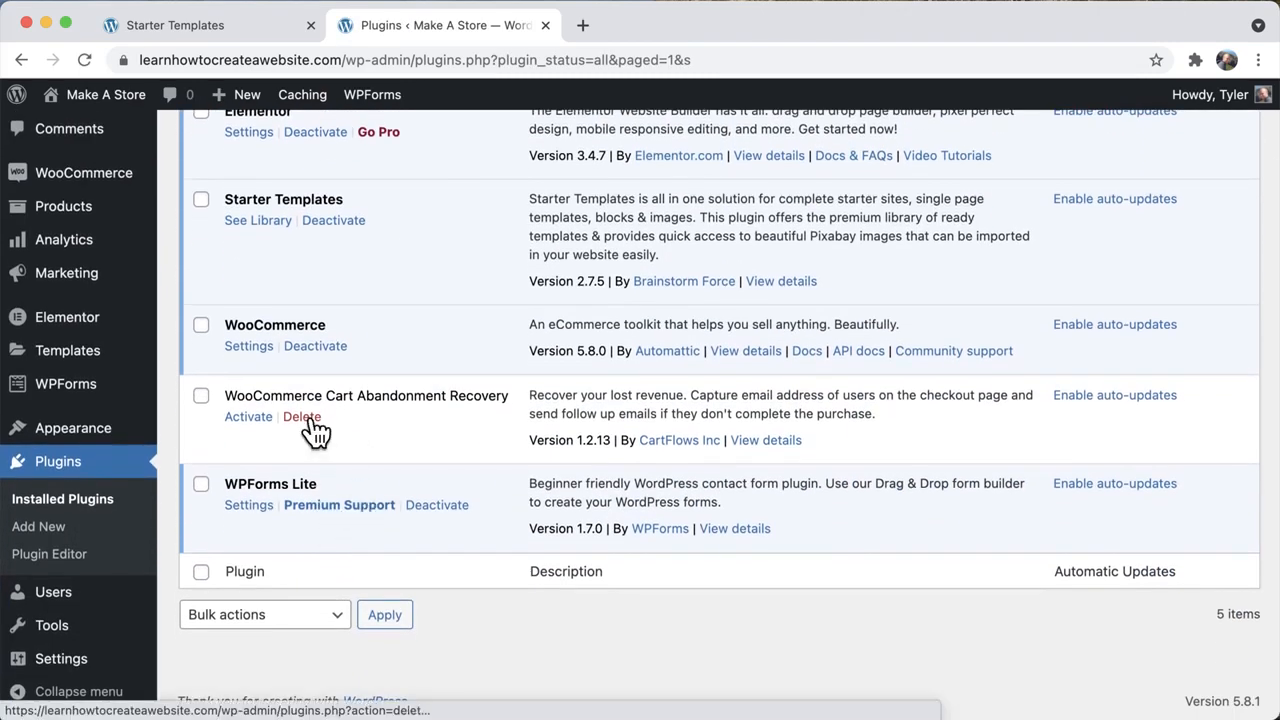
click(310, 417)
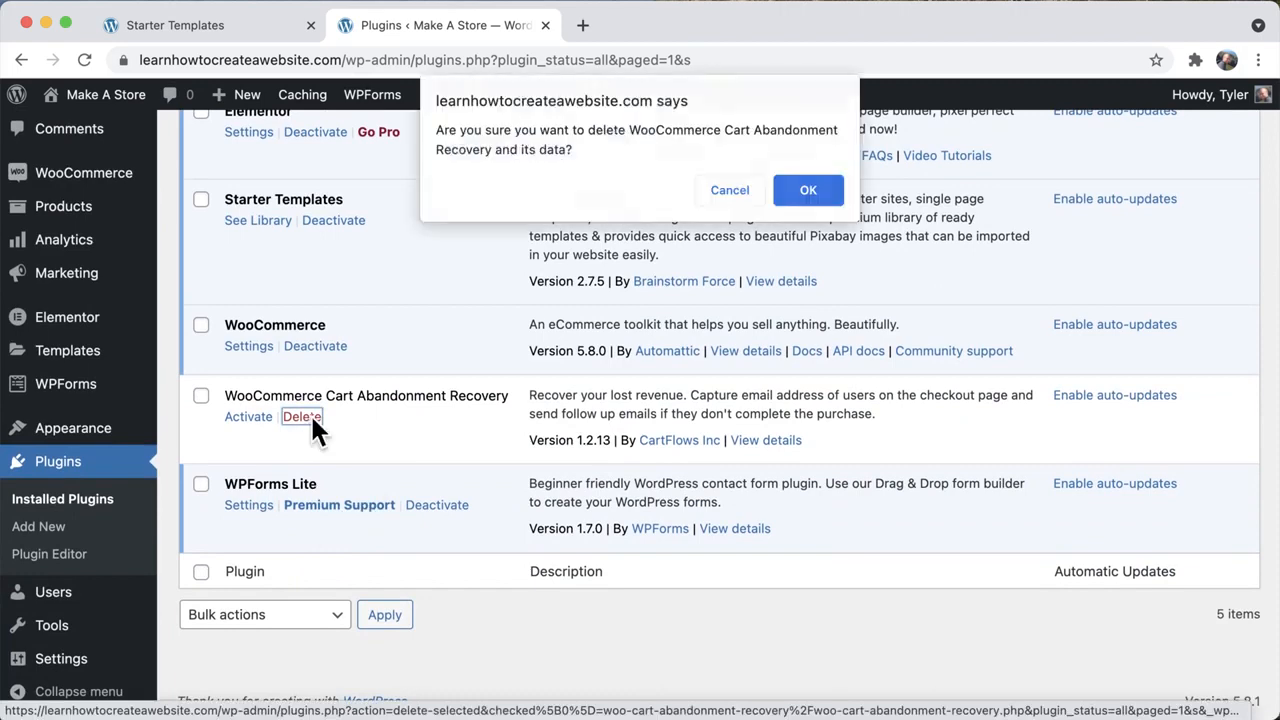
click(810, 188)
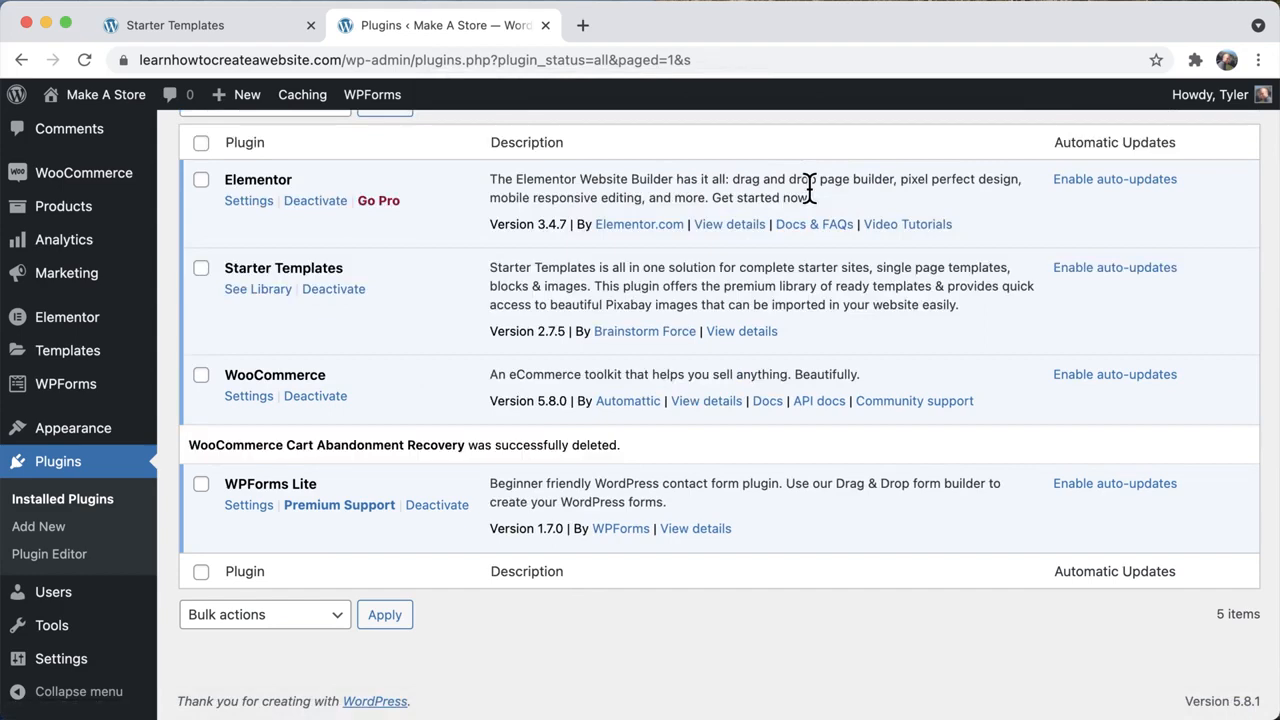
scroll(810, 188, up, 5)
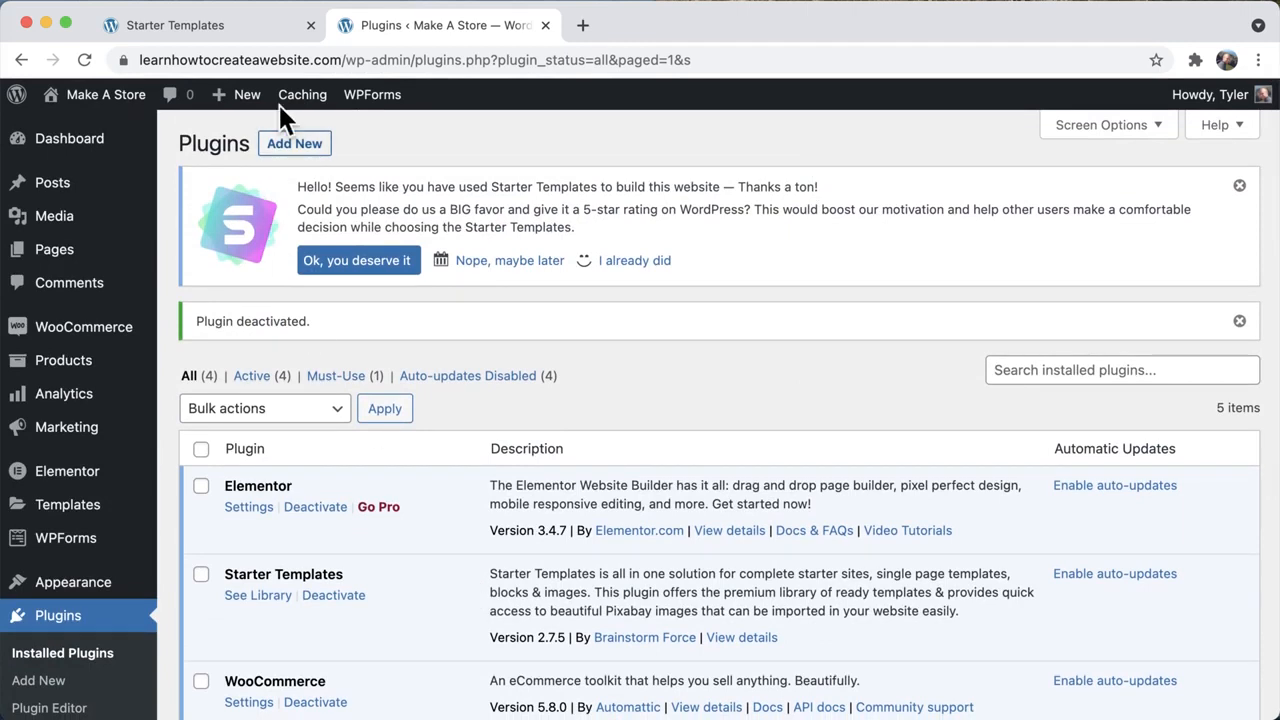
click(311, 25)
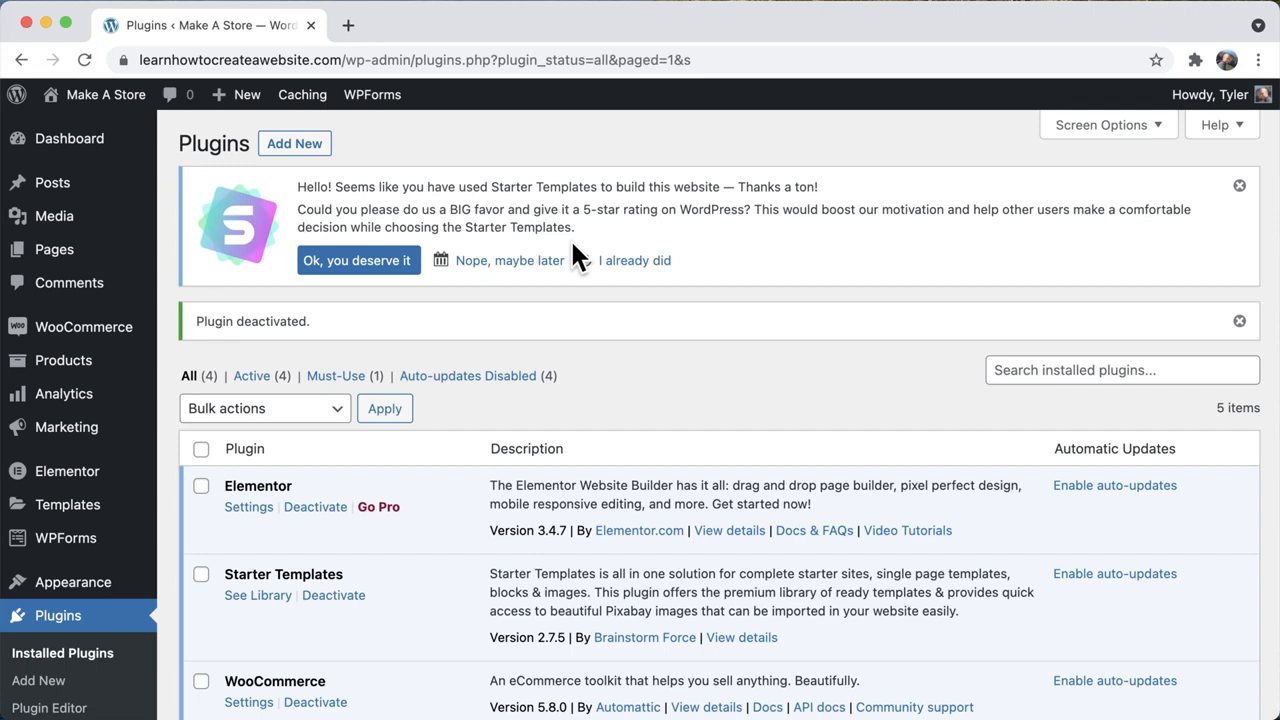
Trash the Hello world! post, delete it permanently from Trash, then open the Pages list
click(74, 190)
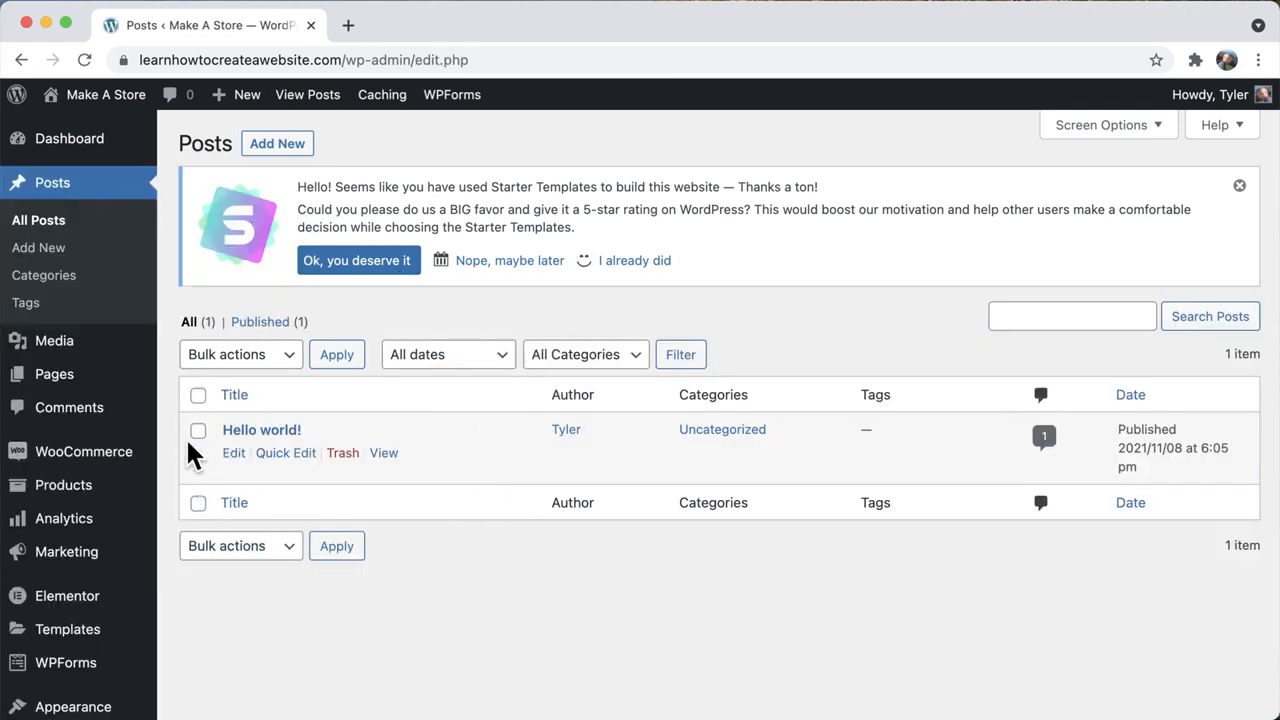
click(343, 456)
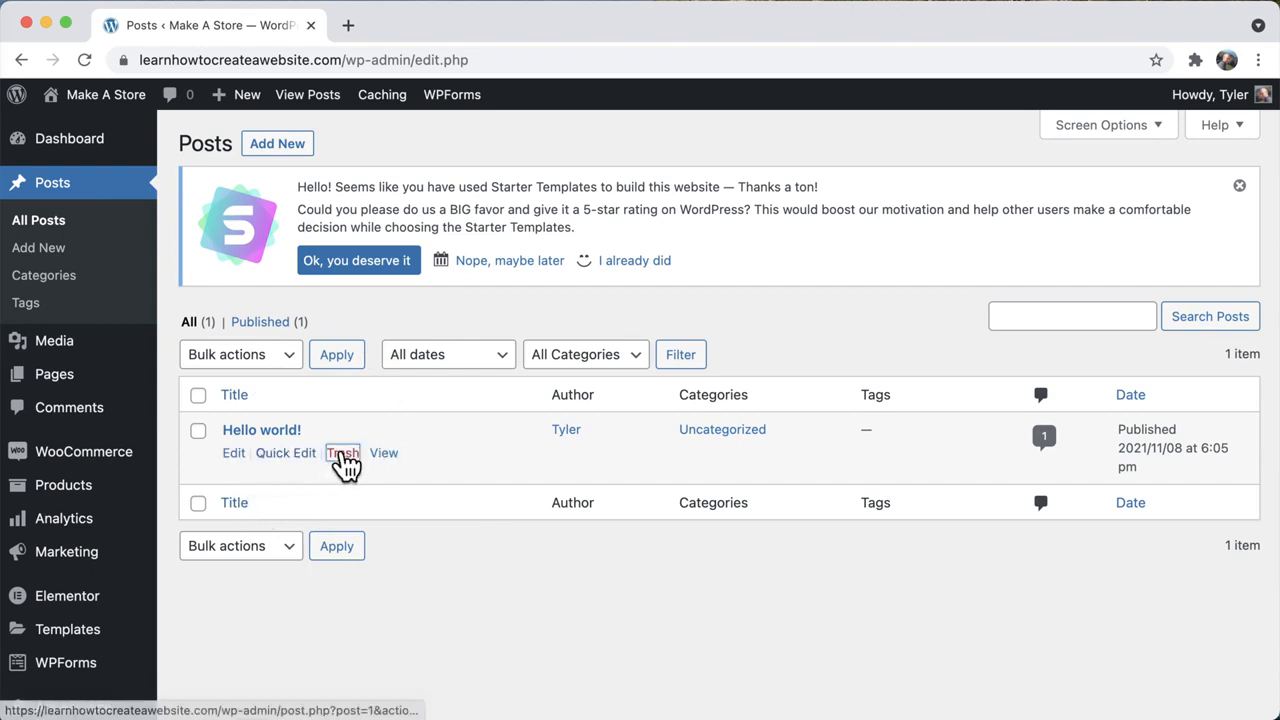
click(255, 381)
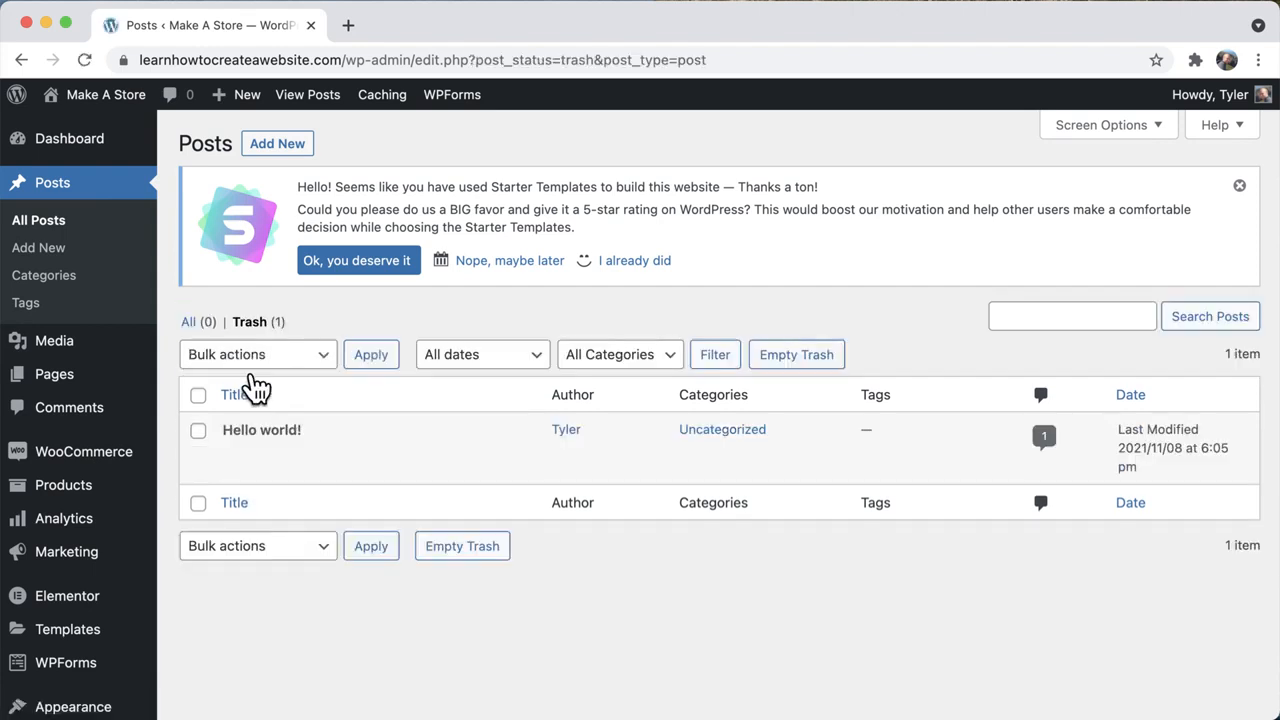
click(336, 456)
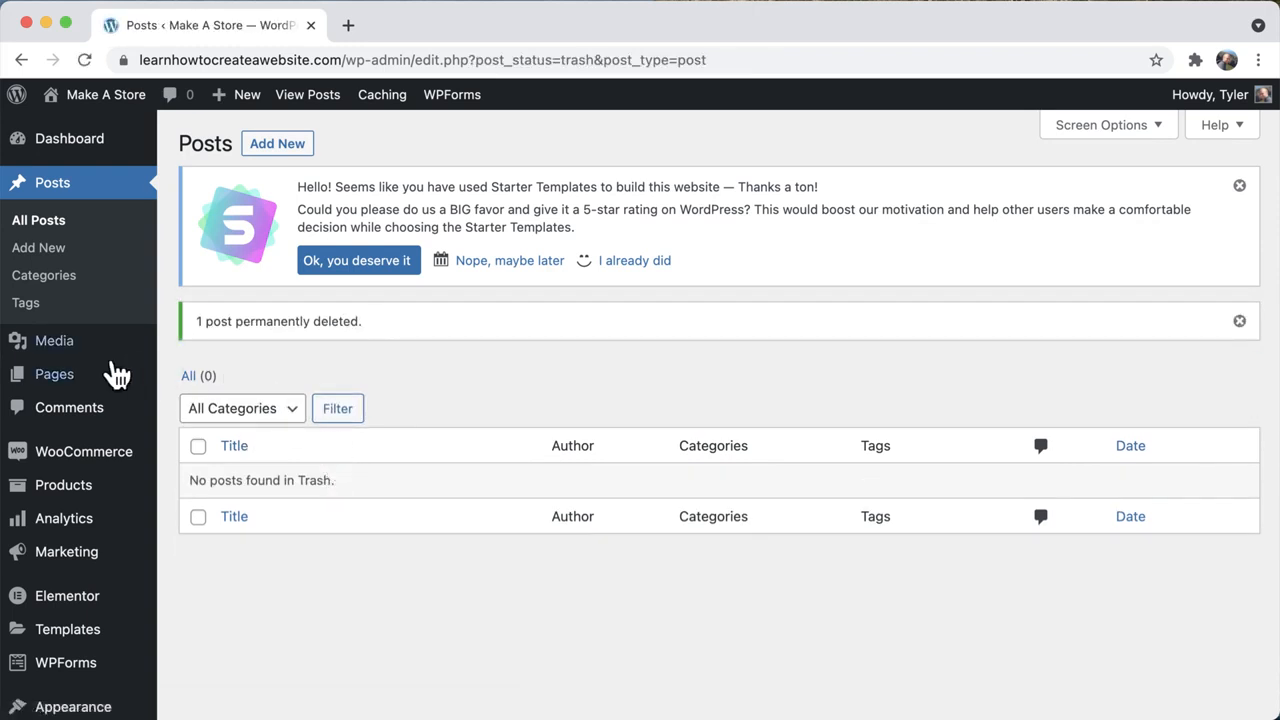
click(86, 378)
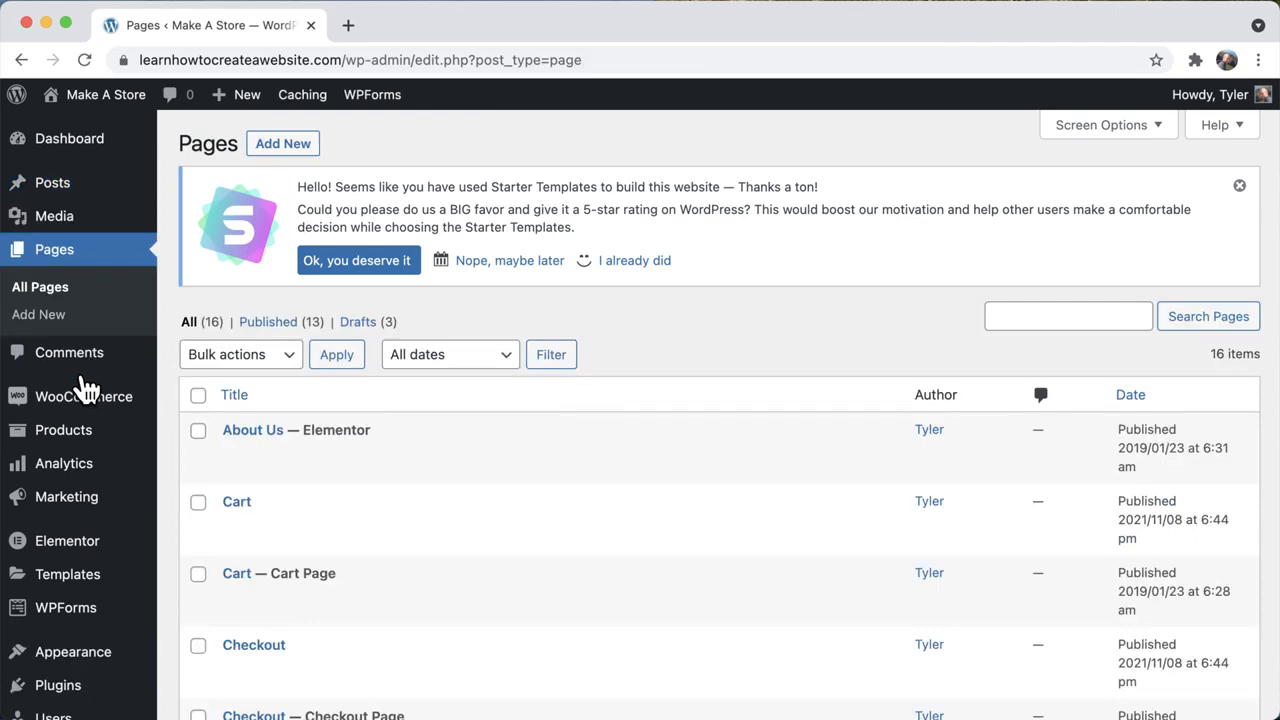
Select all pages except About Us, Cart, Checkout, Contact Us, Home and Shop
scroll(497, 375, down, 5)
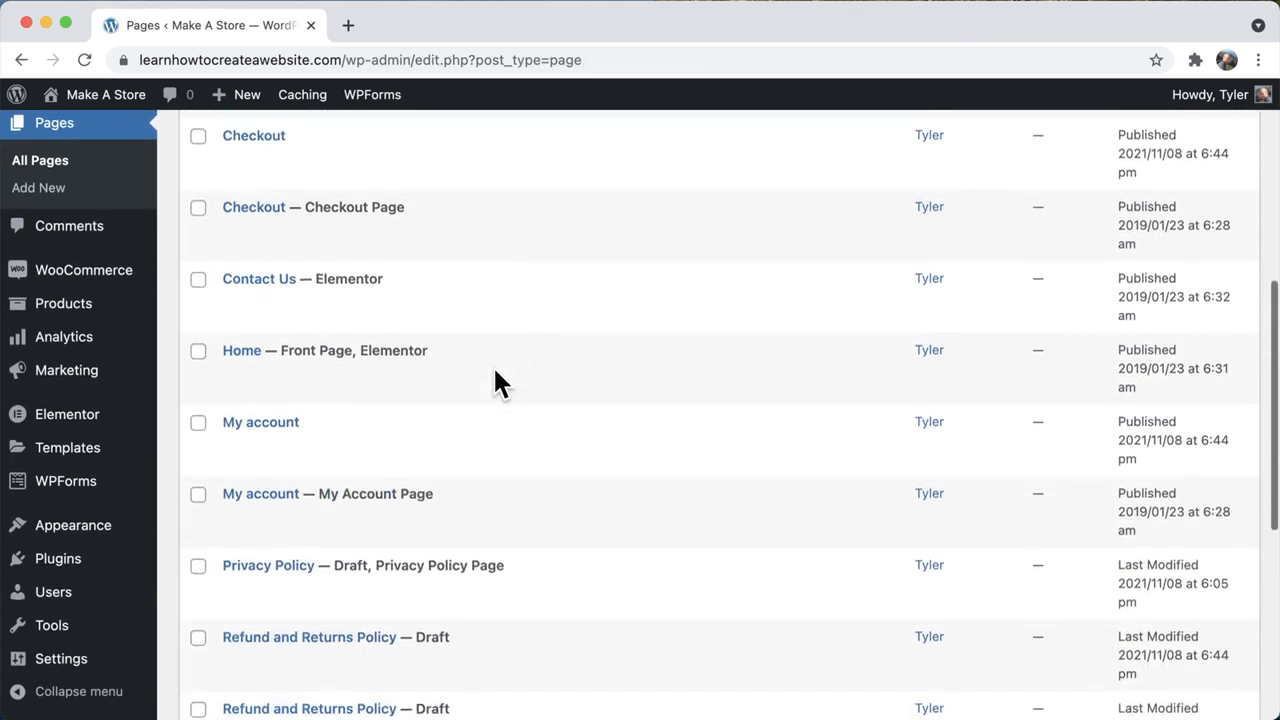
scroll(497, 375, down, 3)
scroll(497, 375, down, 2)
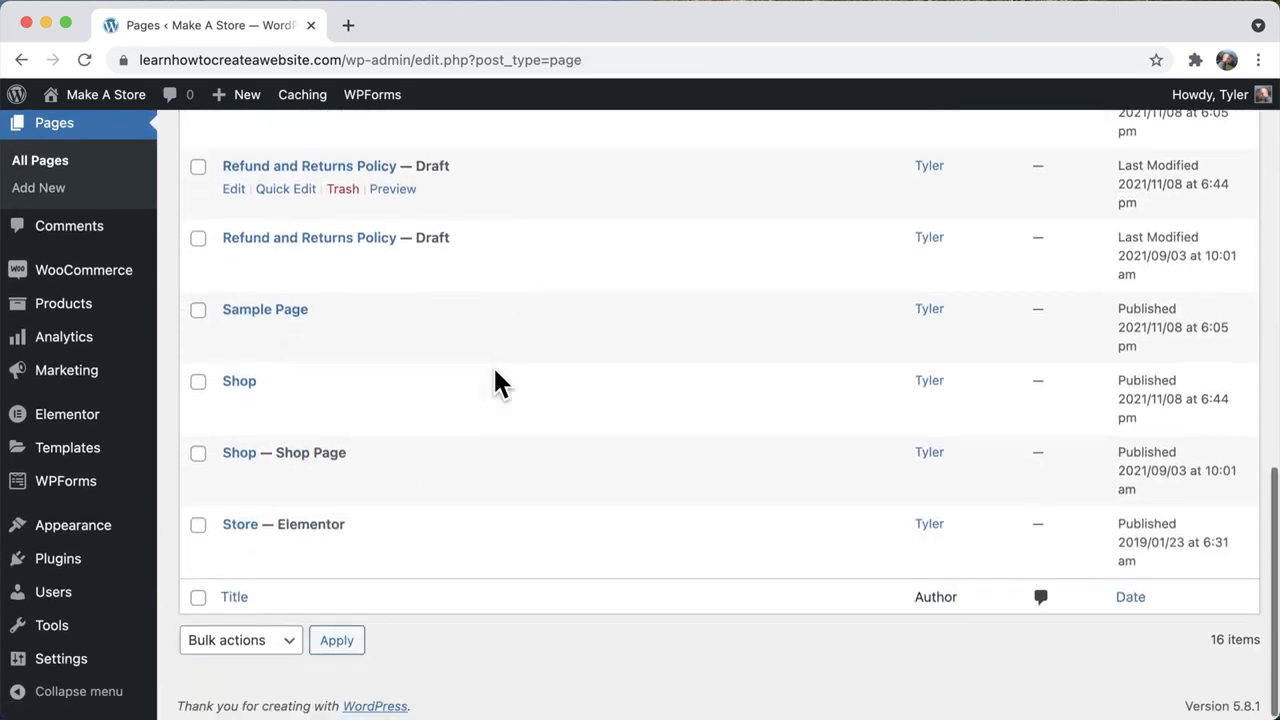
scroll(497, 375, up, 10)
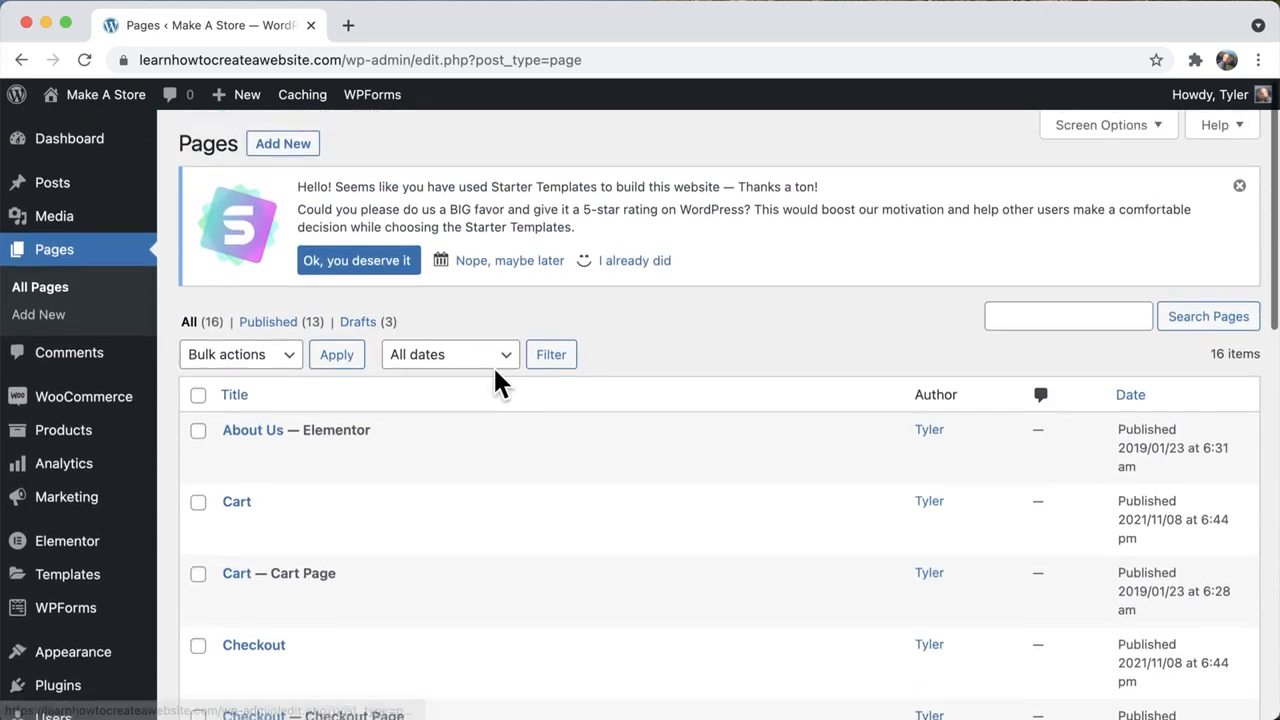
click(199, 397)
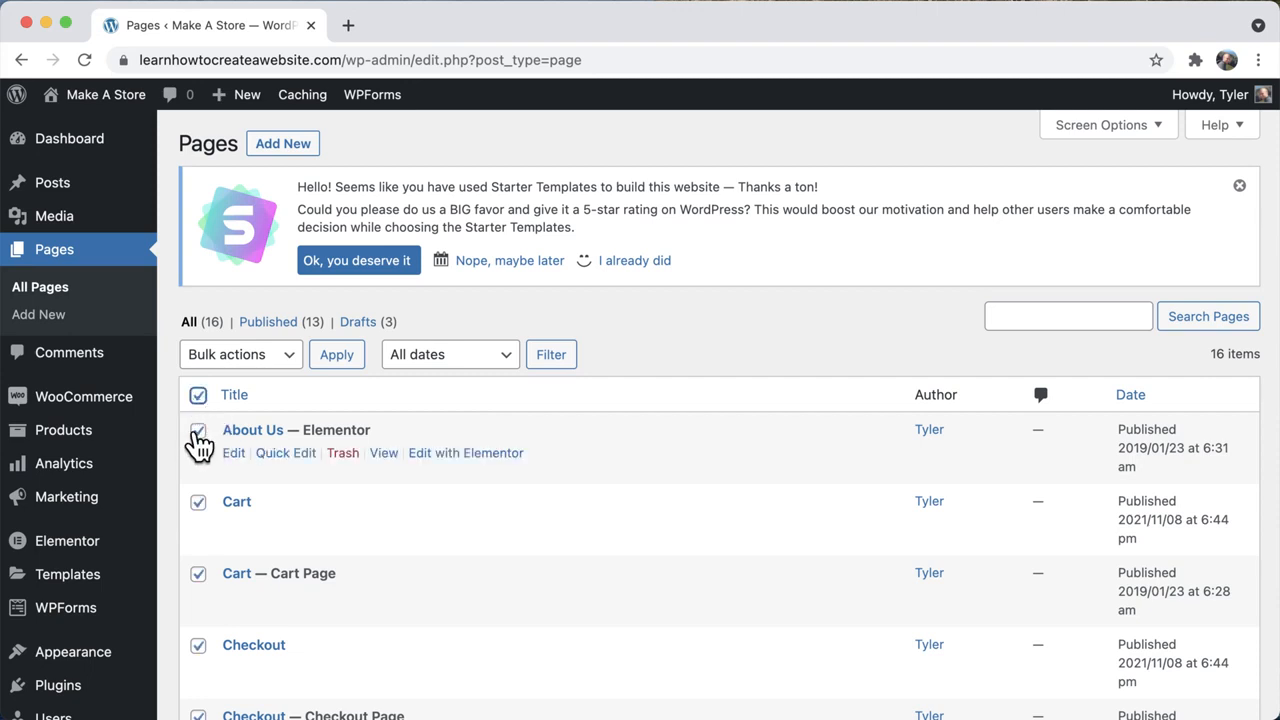
click(198, 432)
click(198, 576)
scroll(200, 590, down, 5)
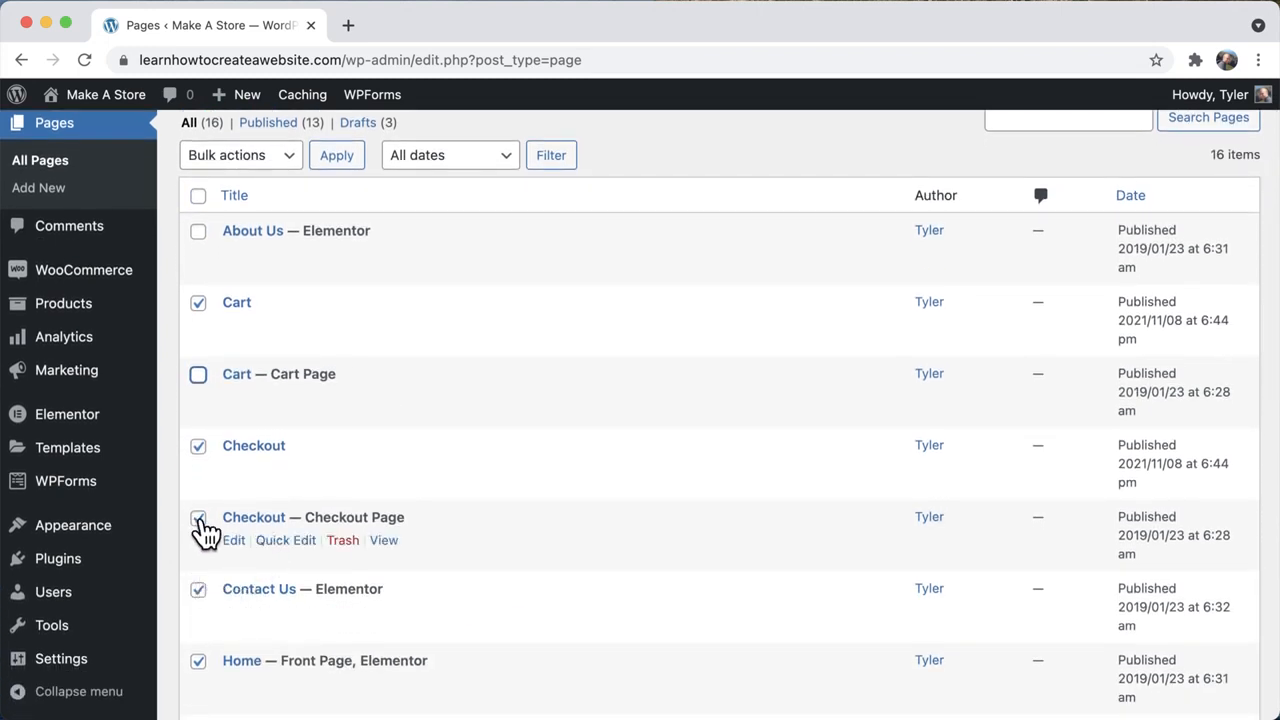
click(198, 518)
click(198, 590)
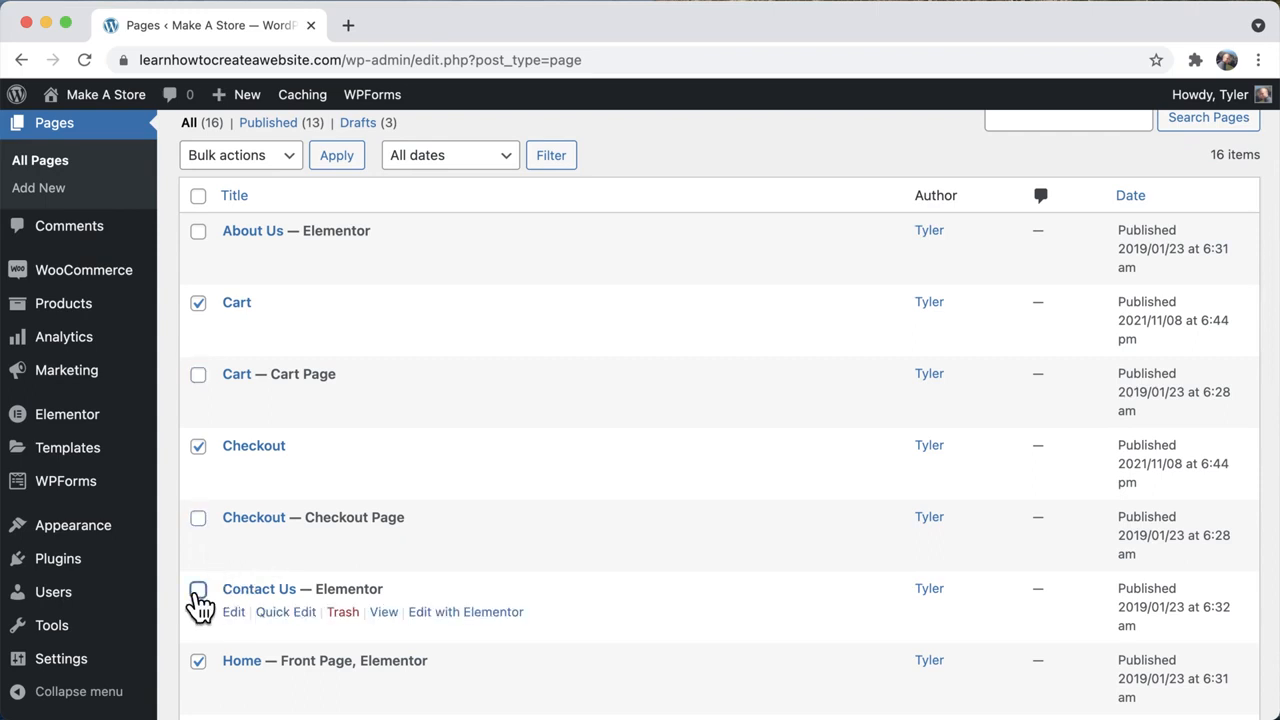
click(198, 661)
scroll(196, 675, down, 3)
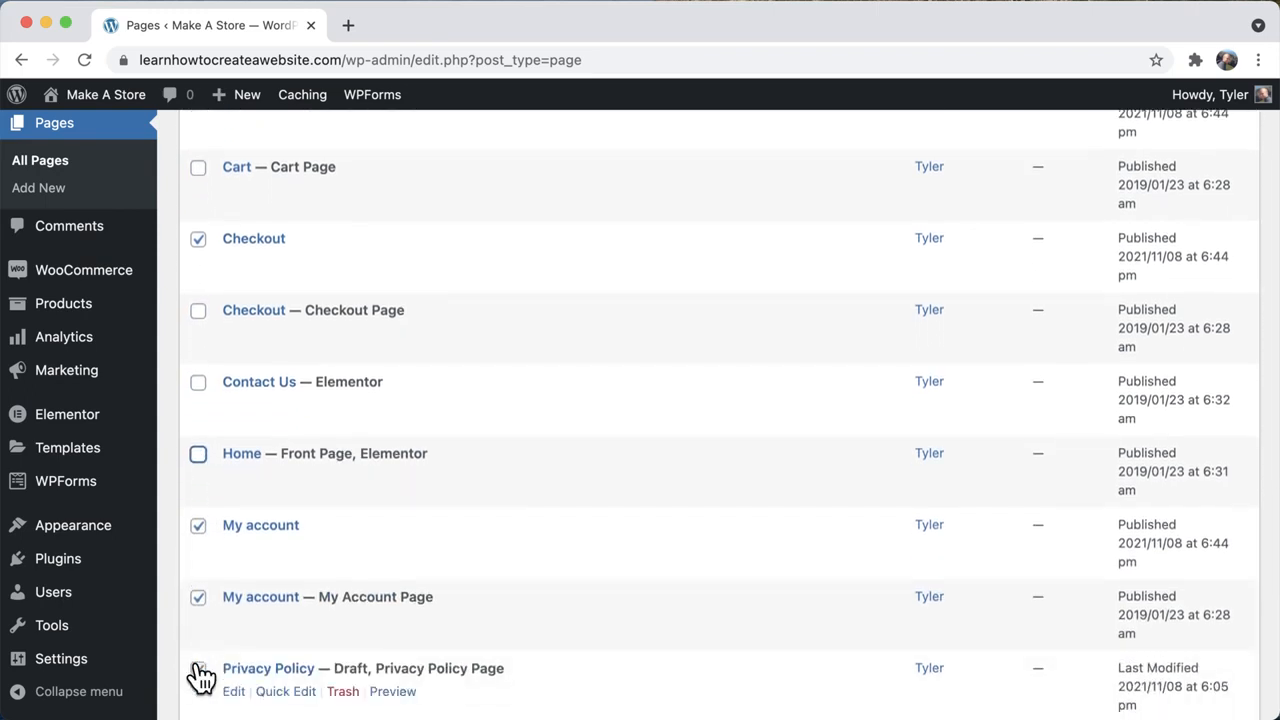
scroll(196, 677, down, 5)
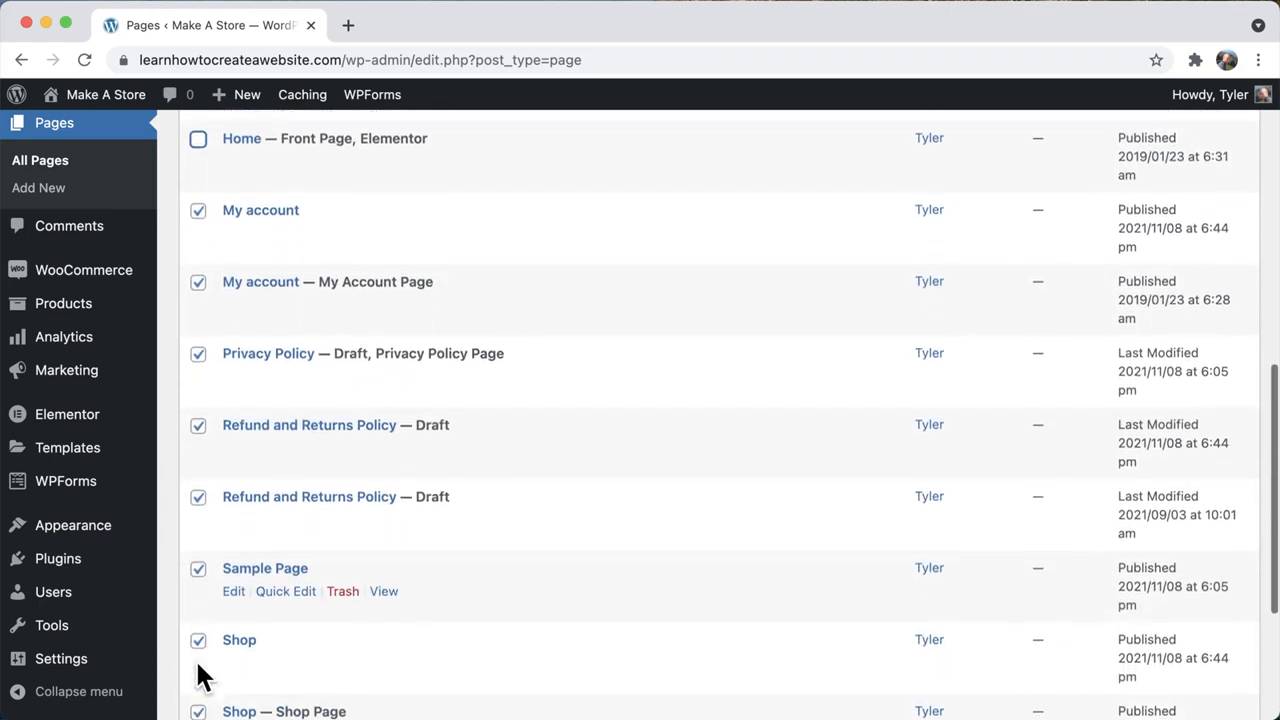
scroll(198, 676, down, 2)
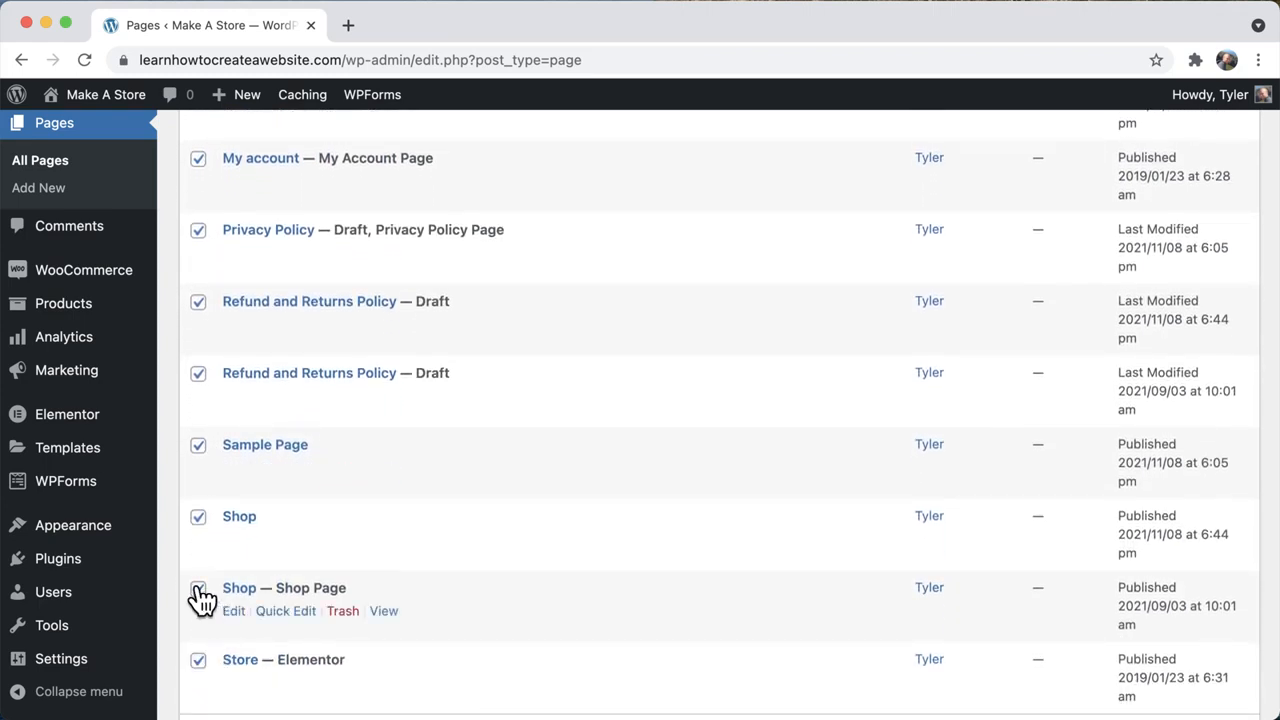
click(199, 590)
scroll(199, 598, down, 2)
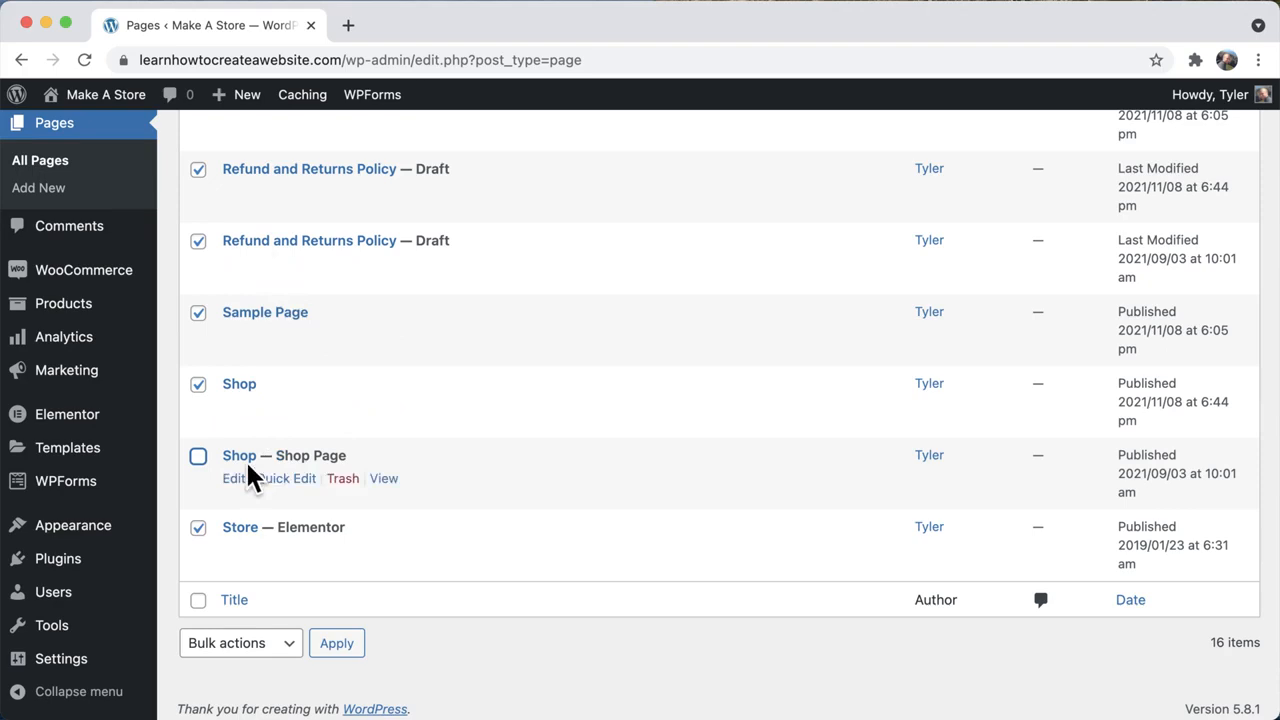
scroll(245, 459, up, 13)
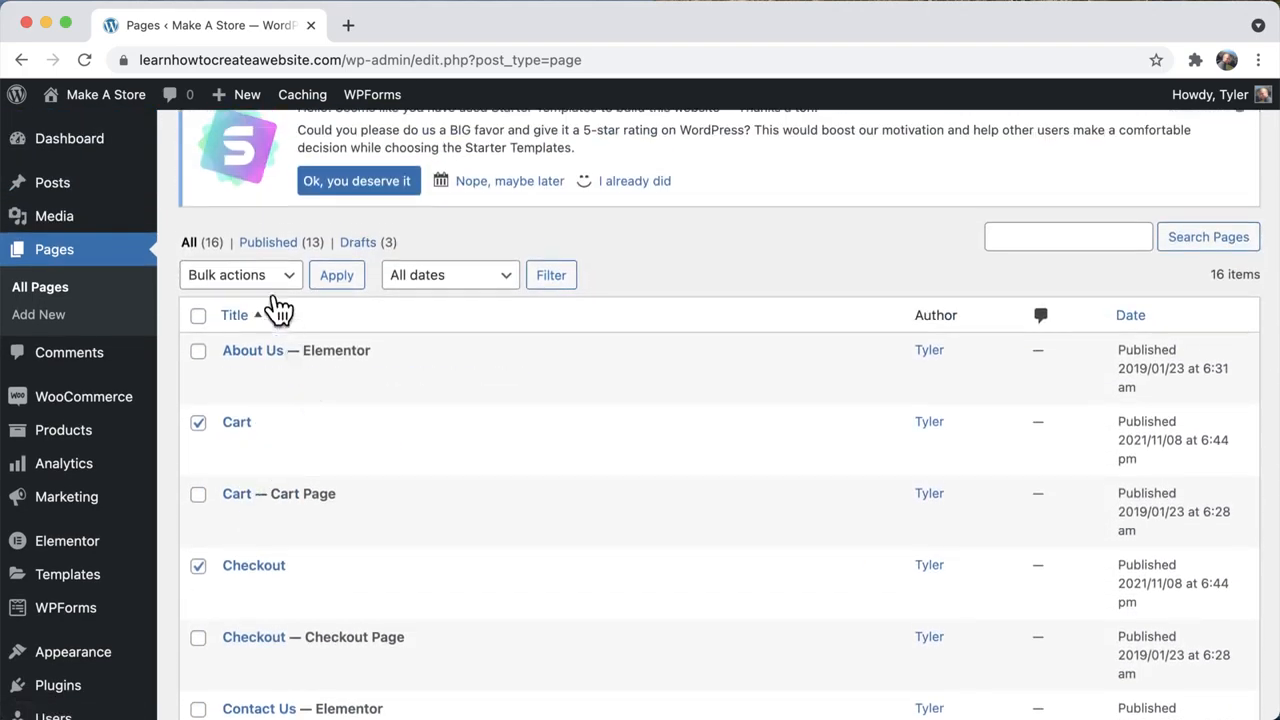
Bulk-move the ten selected pages to Trash, then delete them all permanently
click(279, 279)
click(240, 320)
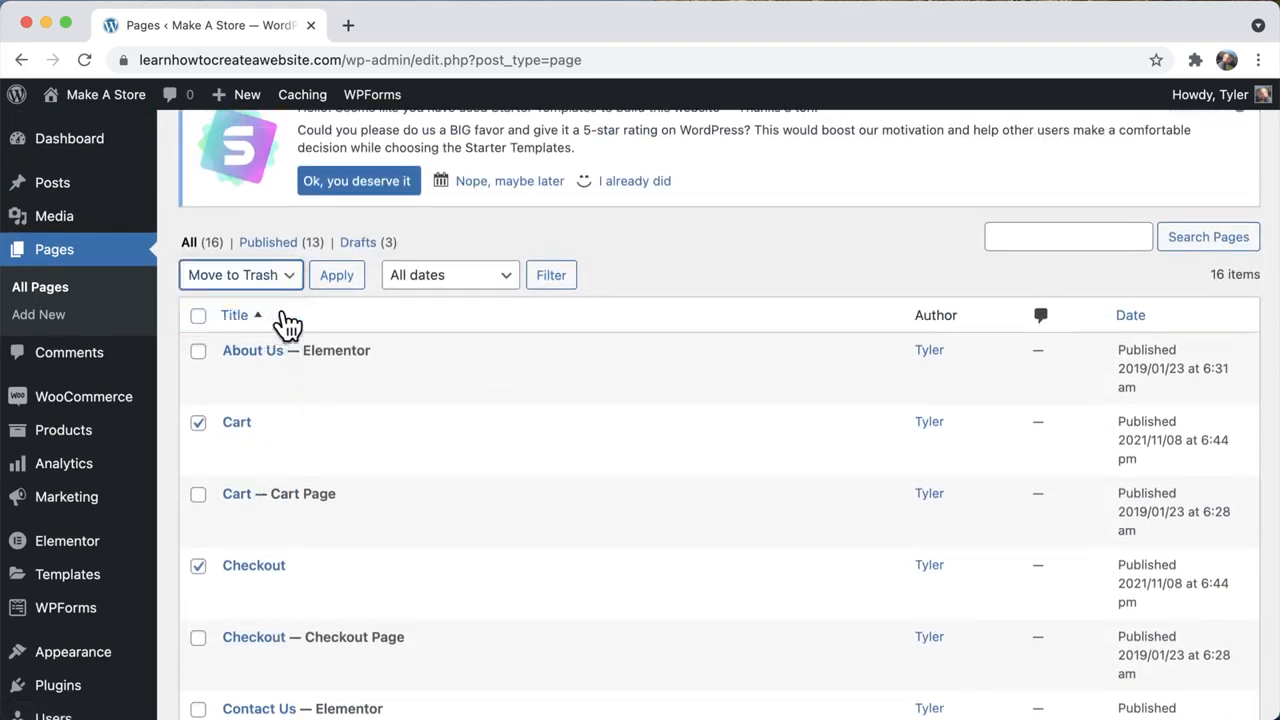
click(337, 280)
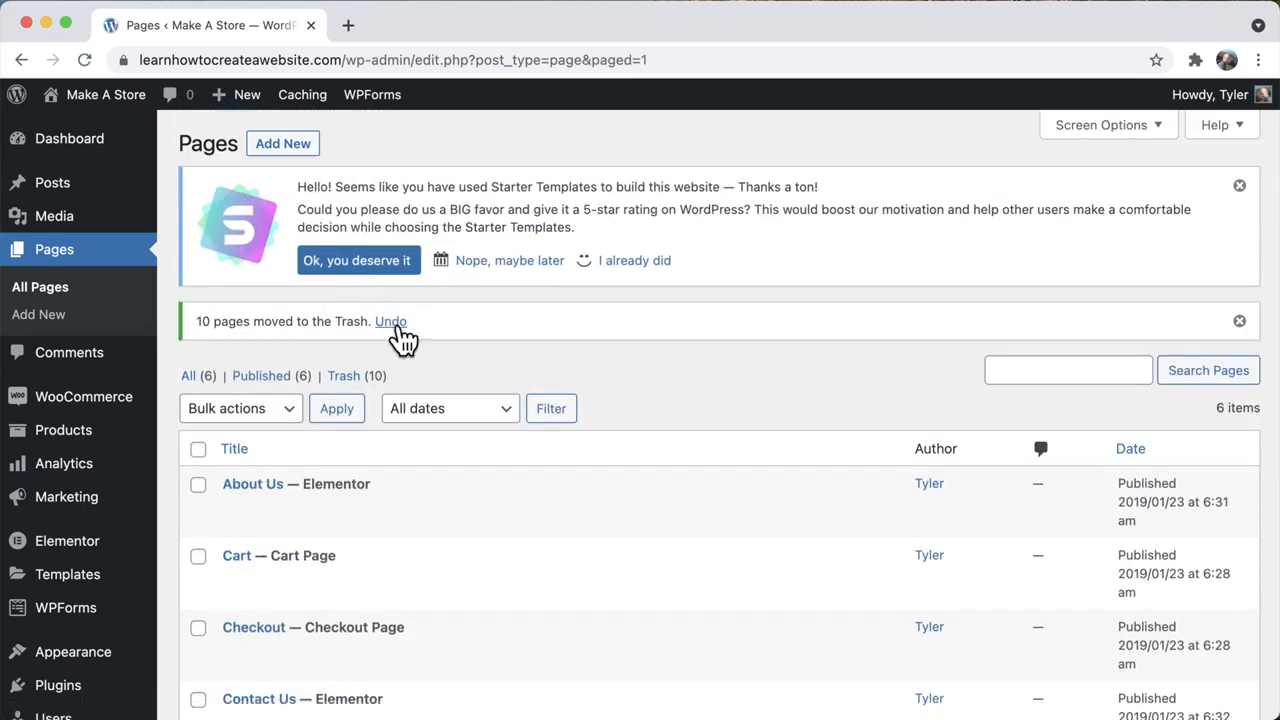
click(341, 377)
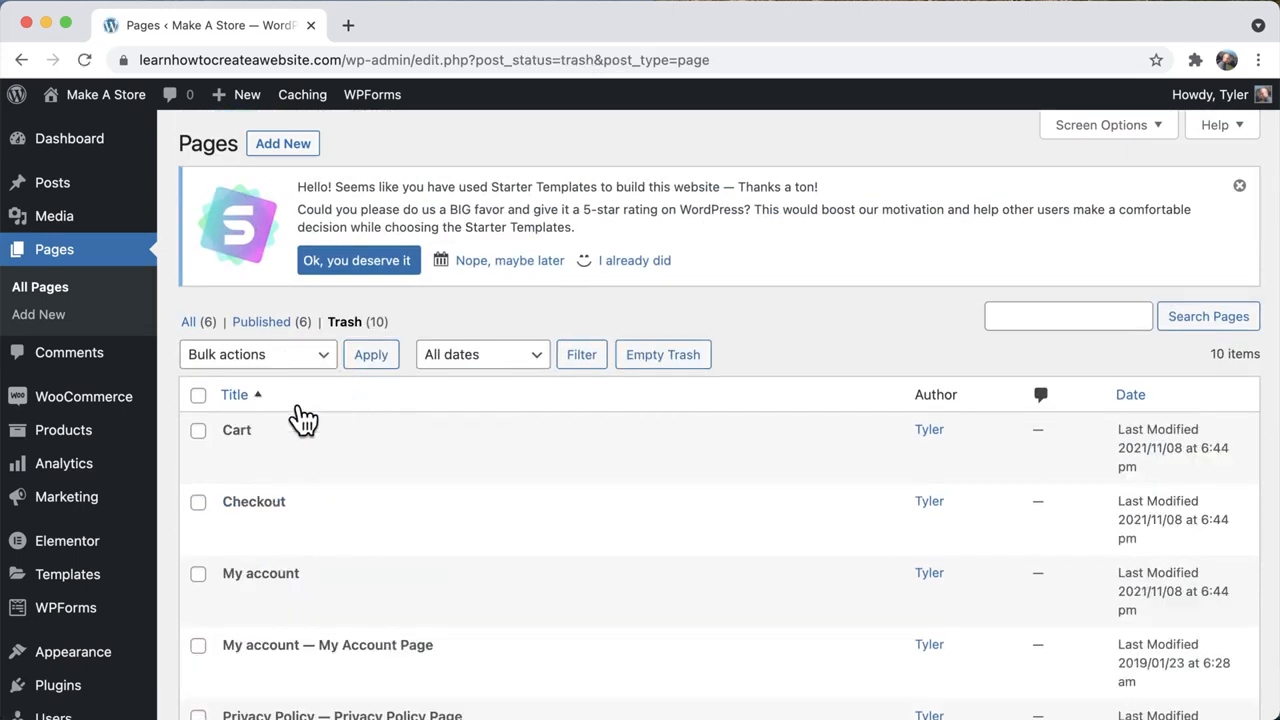
click(198, 395)
click(312, 370)
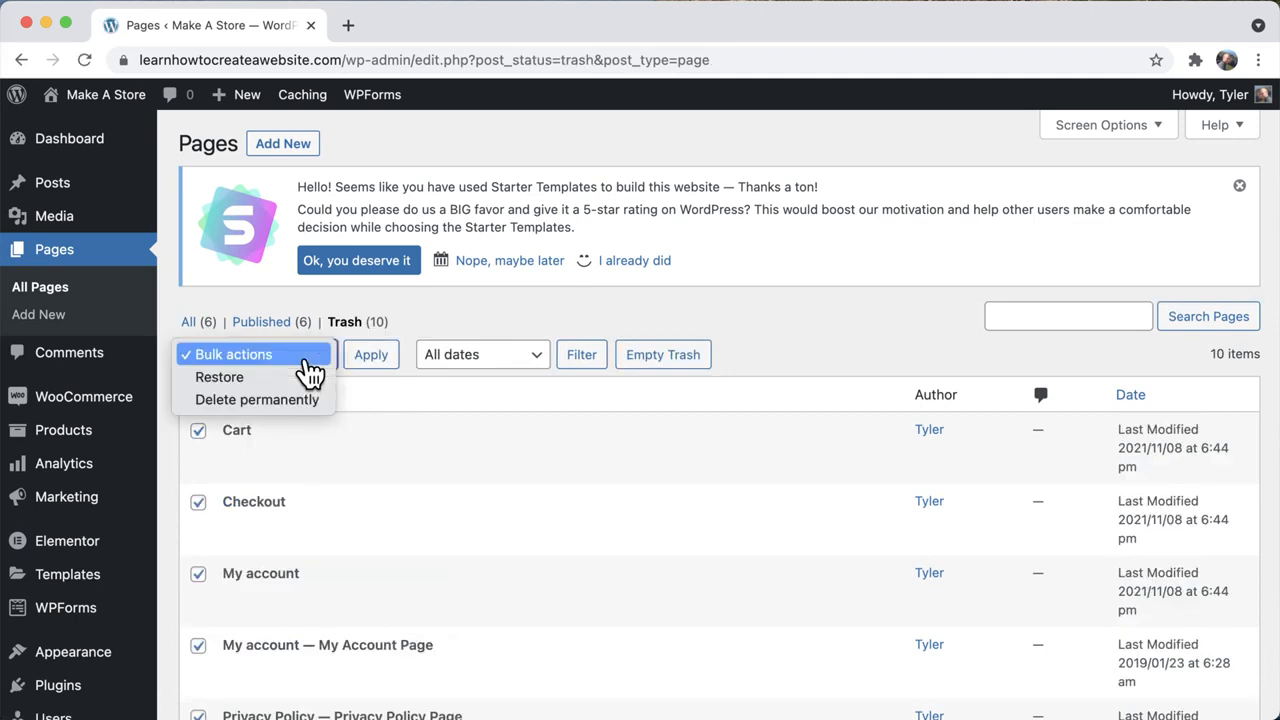
click(304, 401)
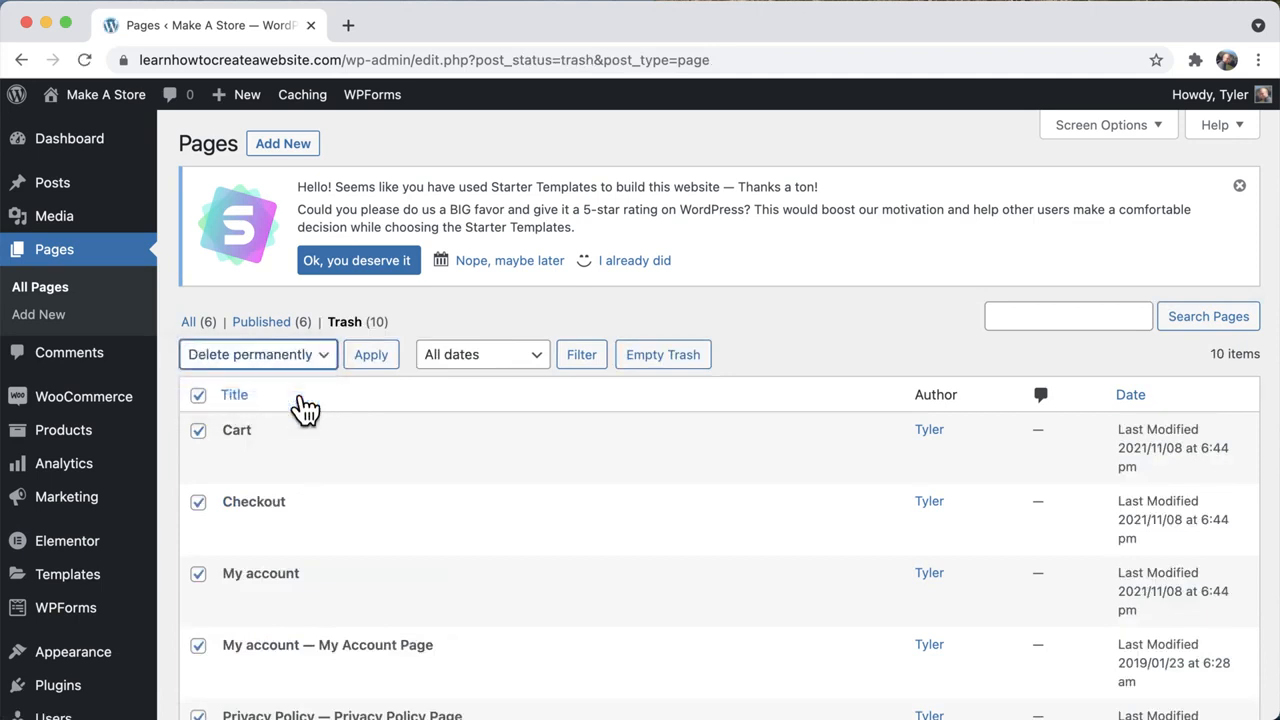
click(378, 360)
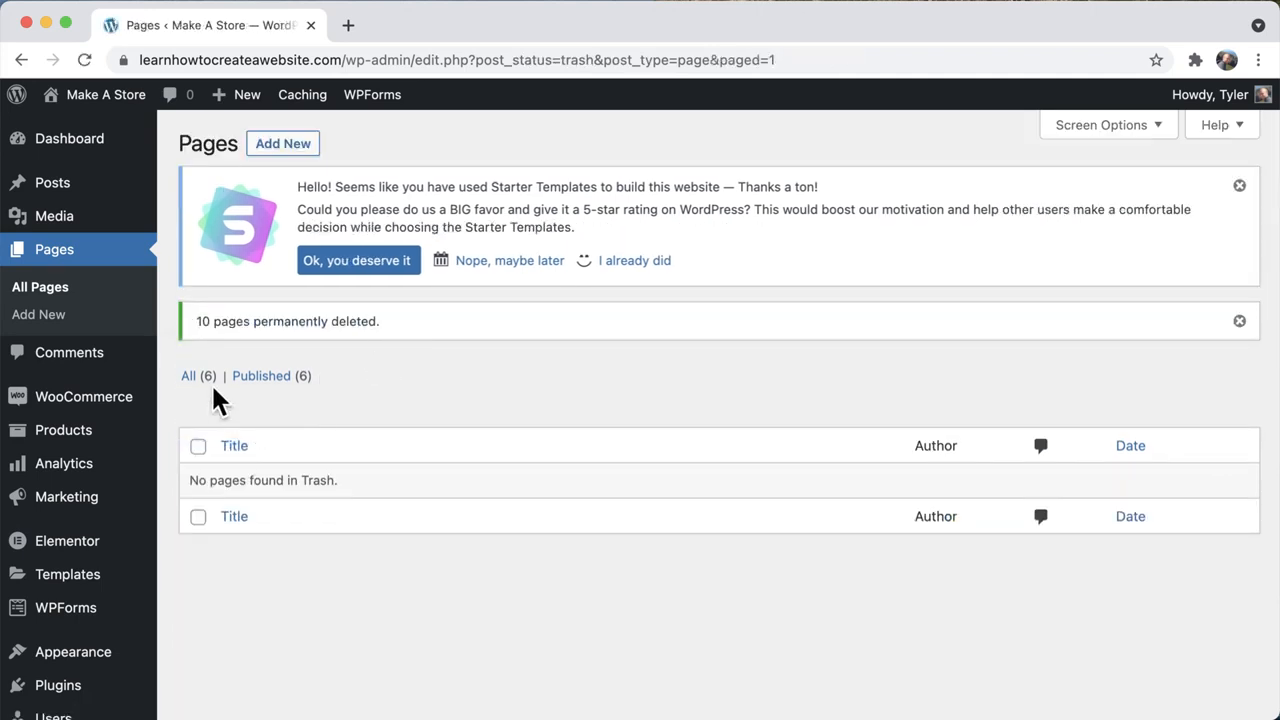
Return to the six remaining pages and open General Settings
click(190, 377)
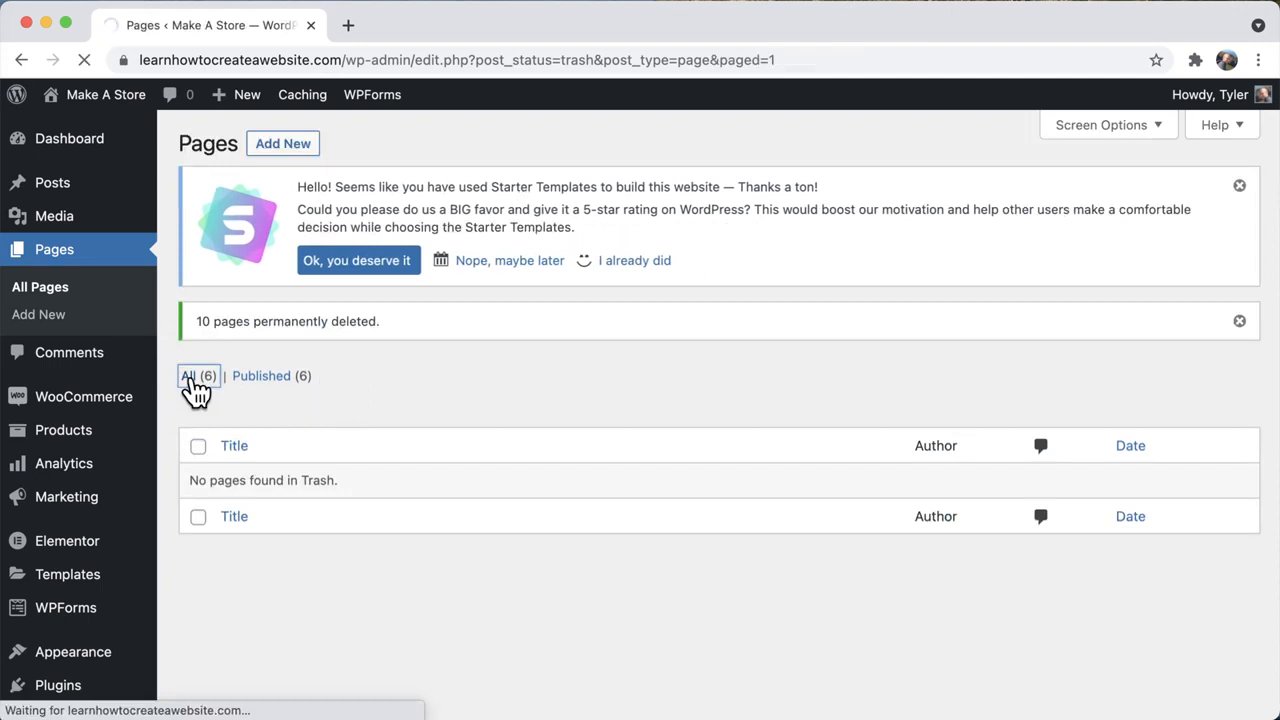
scroll(625, 463, down, 1)
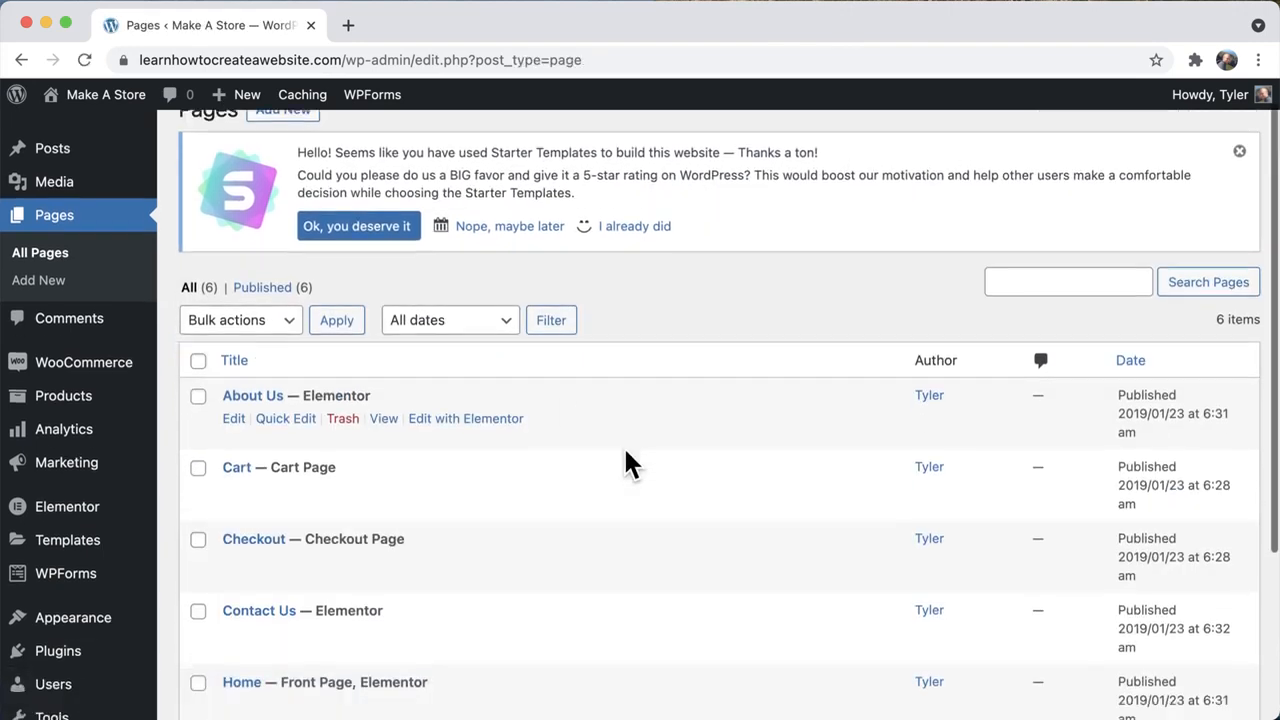
scroll(625, 463, down, 3)
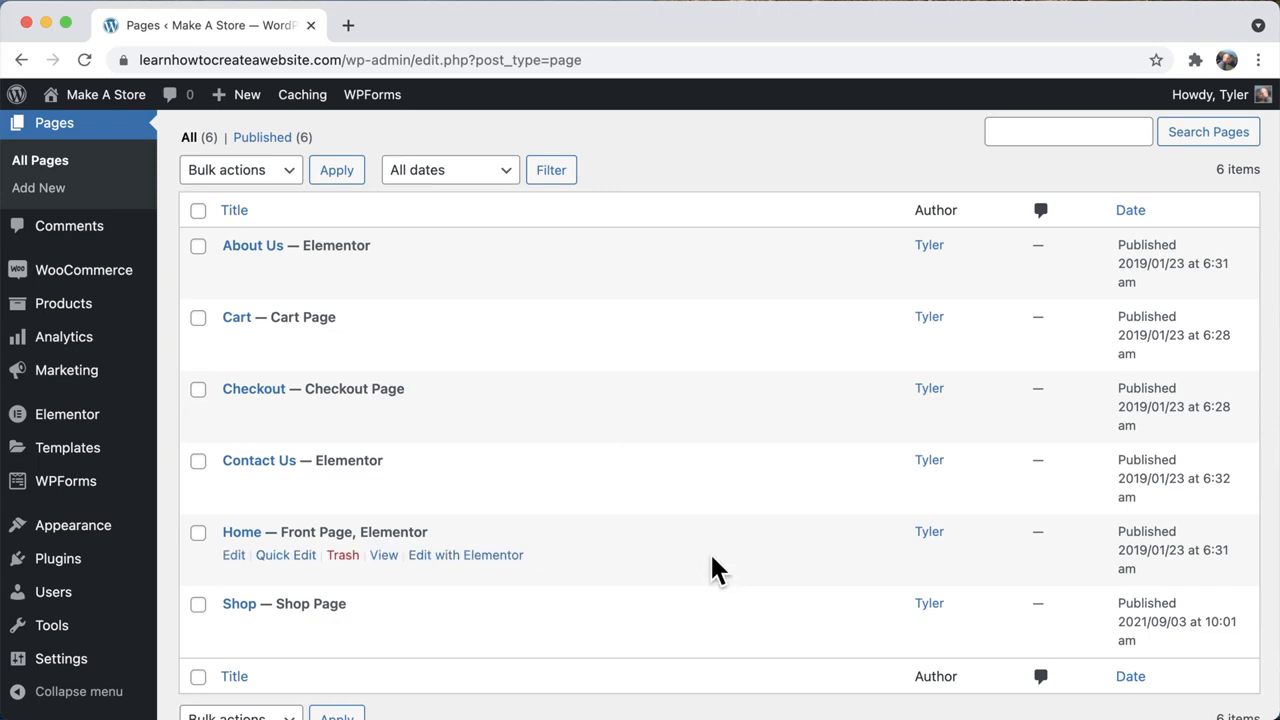
mouse_move(132, 664)
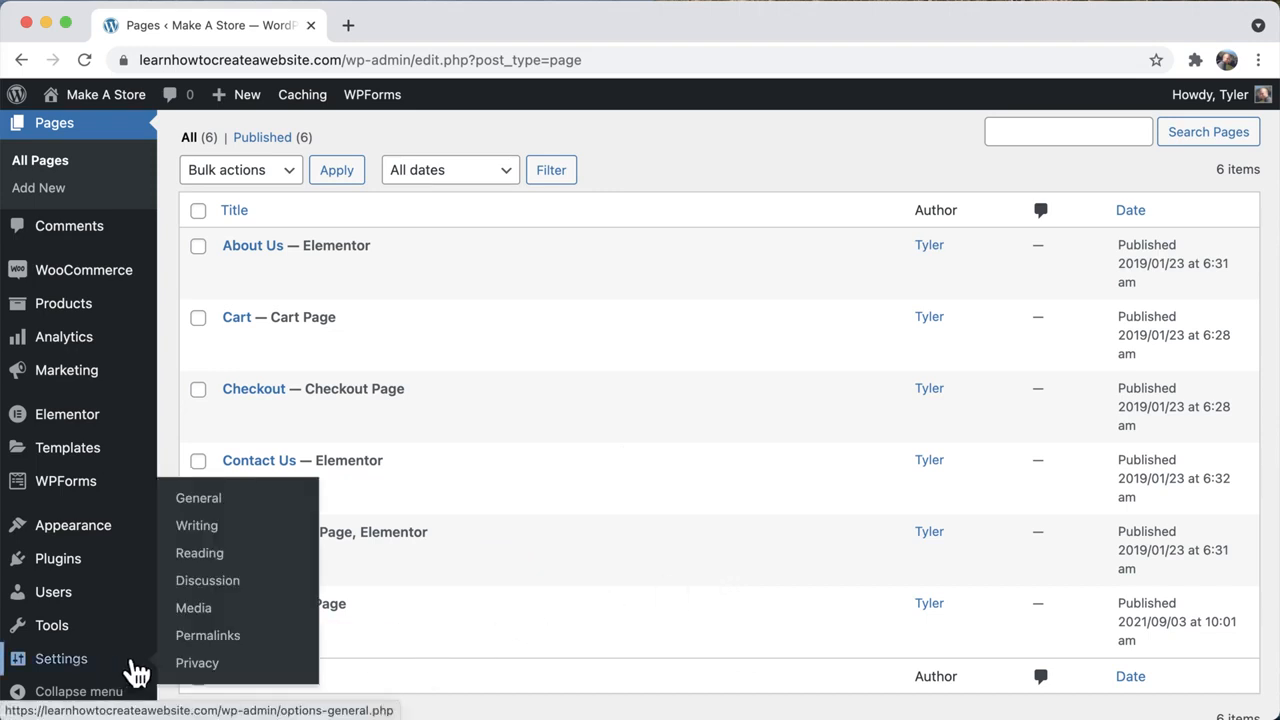
click(214, 499)
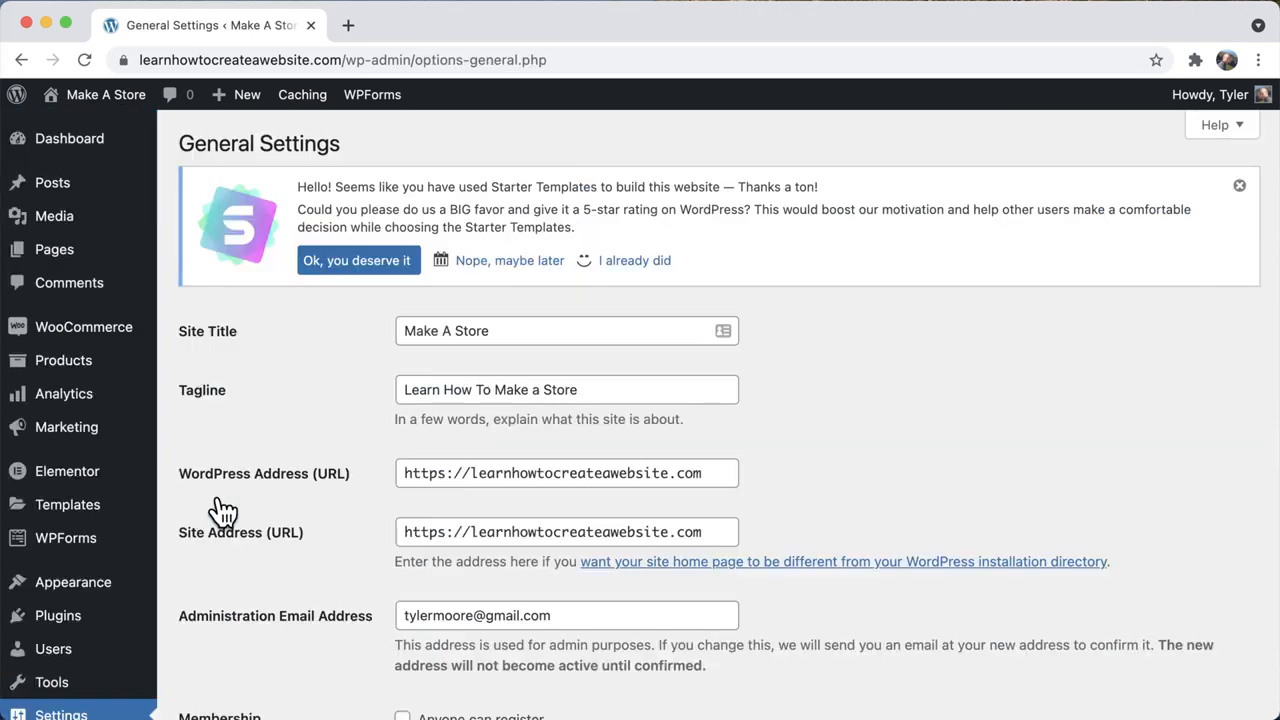
Check the Site Title and tagline, and load the live store in a new browser tab
triple_click(509, 330)
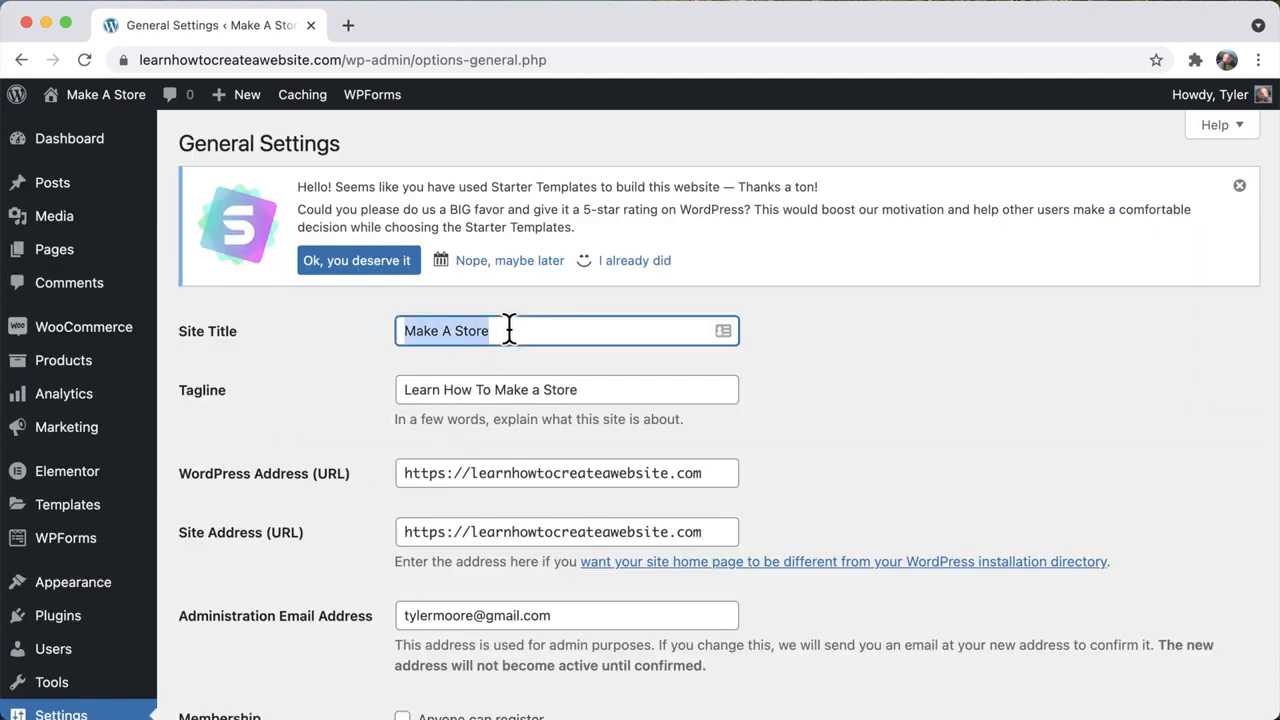
triple_click(625, 388)
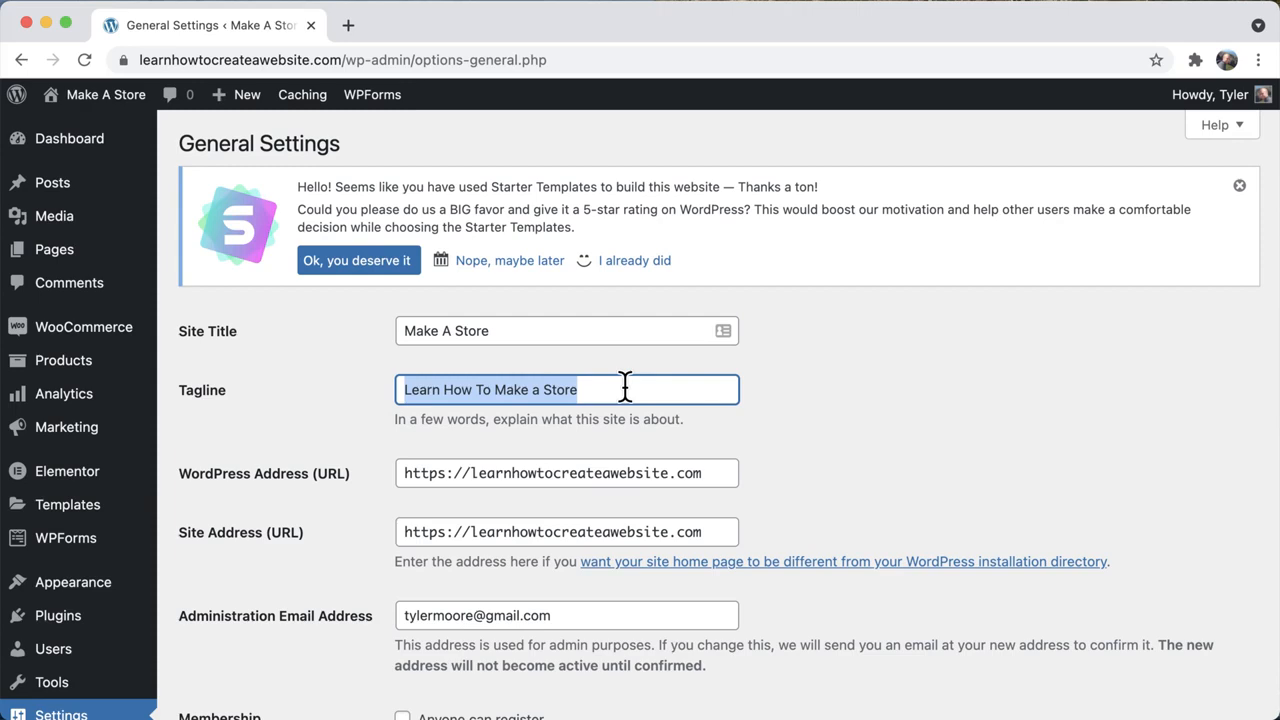
click(625, 388)
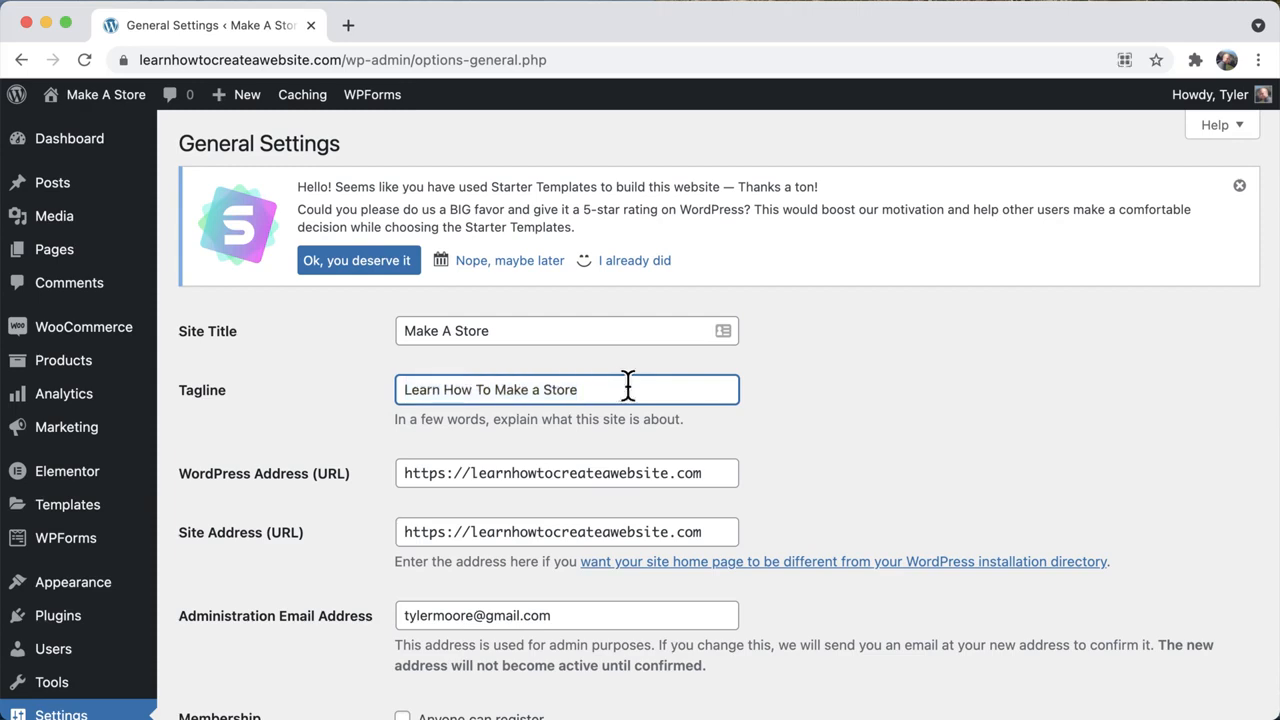
click(350, 26)
text(https://learnhowtocreateawebsite.com/)
key(Return)
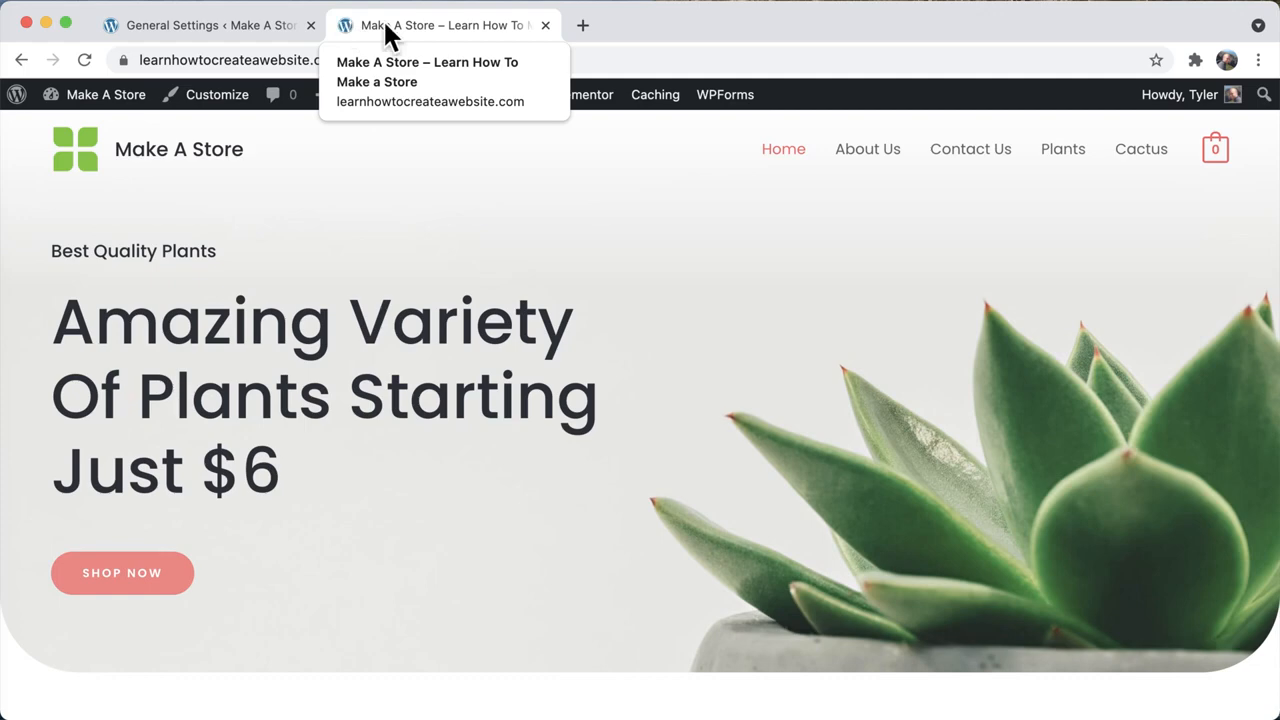
click(257, 30)
Review the title, tagline and administration email, then save General Settings
double_click(511, 332)
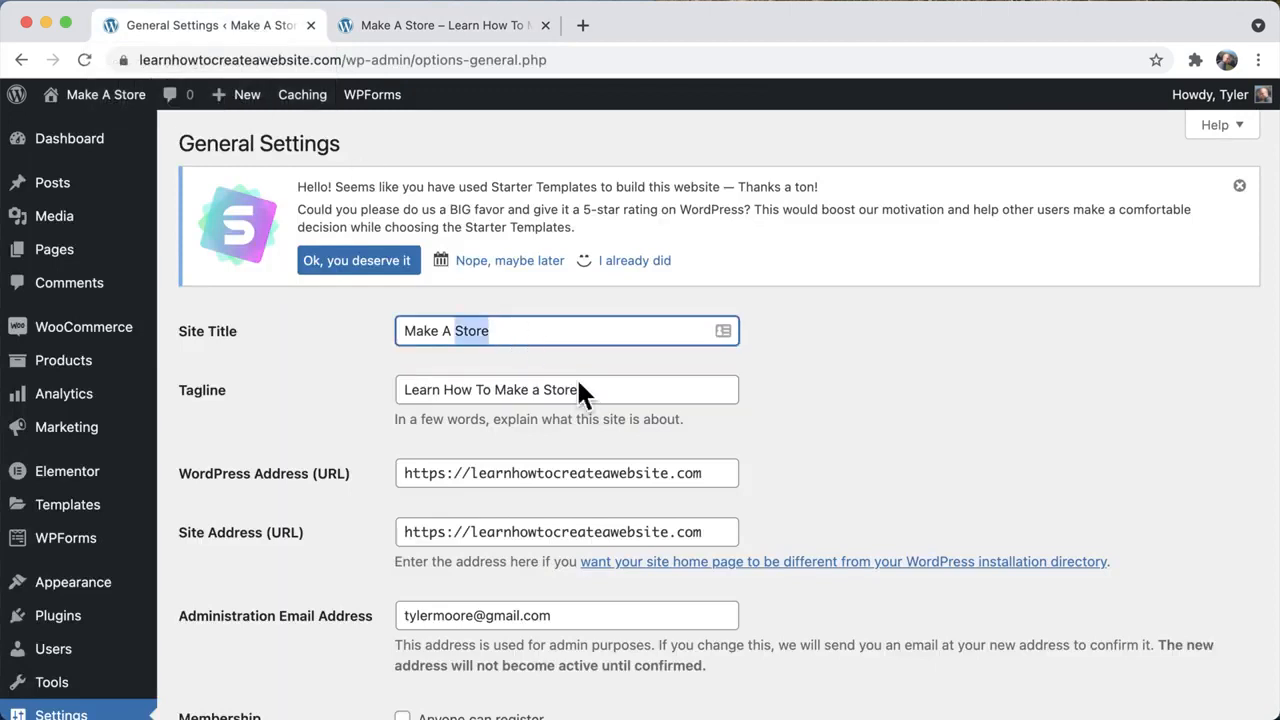
triple_click(603, 390)
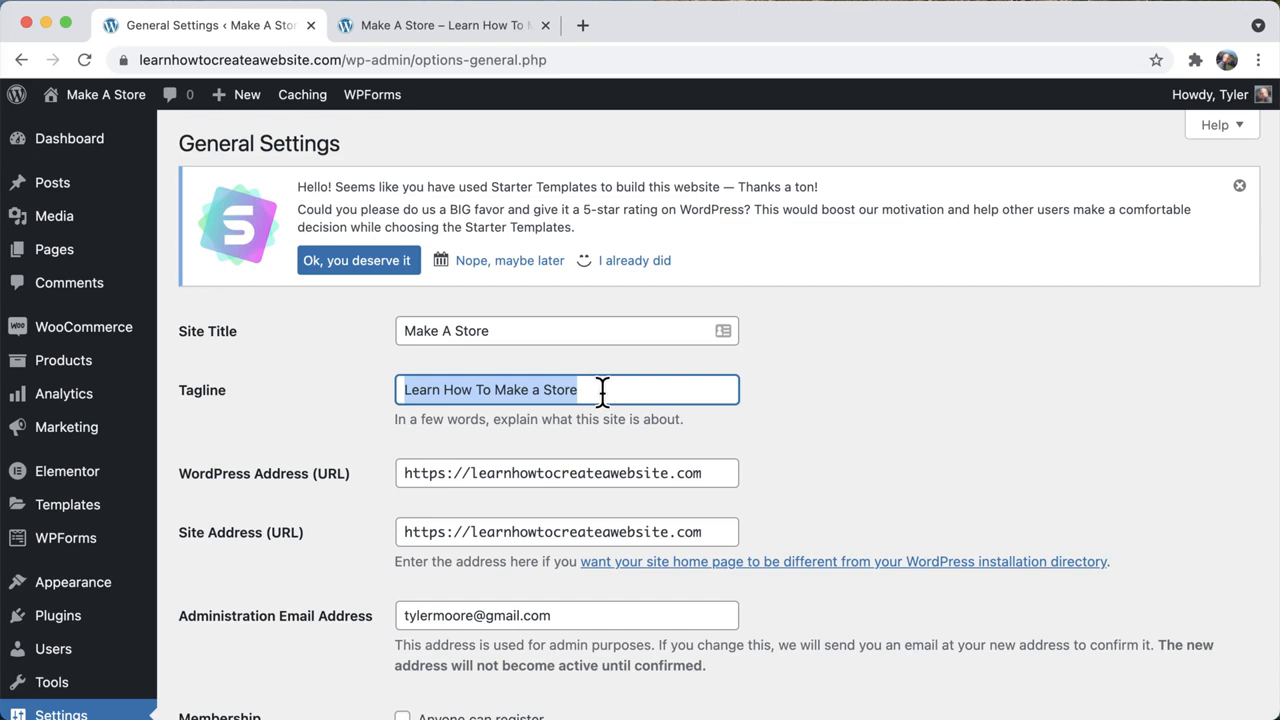
scroll(603, 390, down, 3)
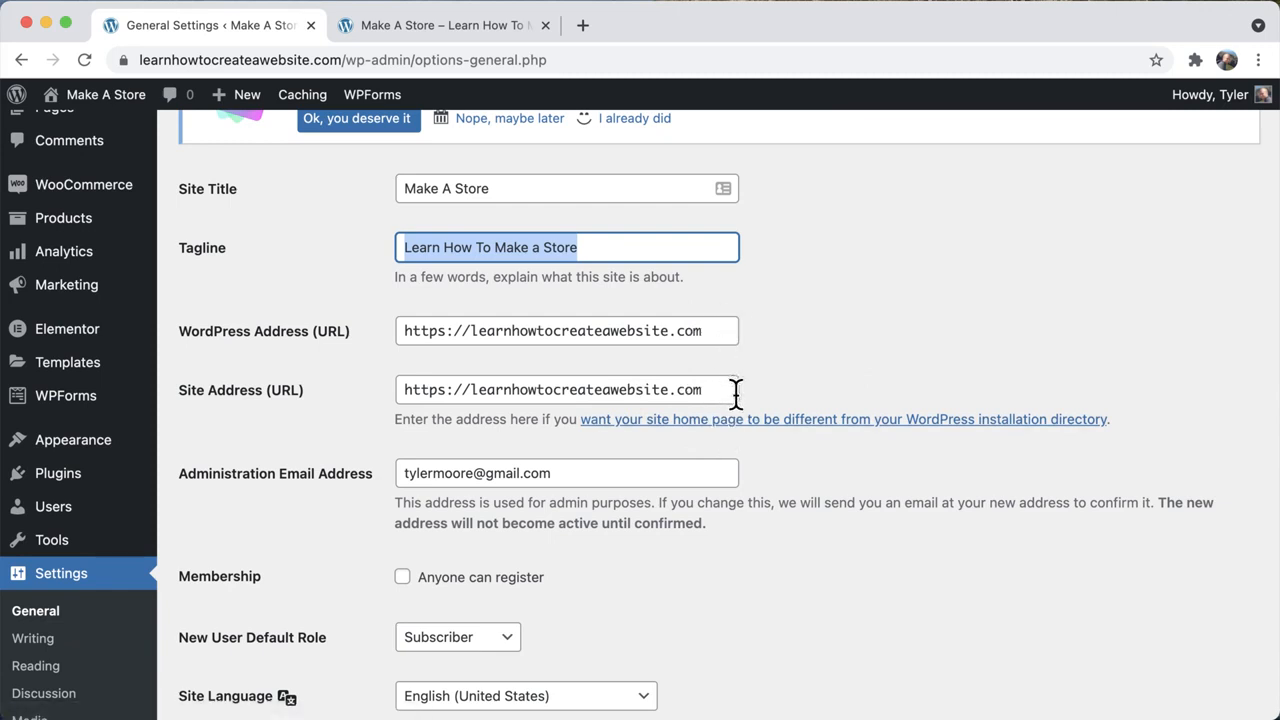
drag(597, 471, 366, 486)
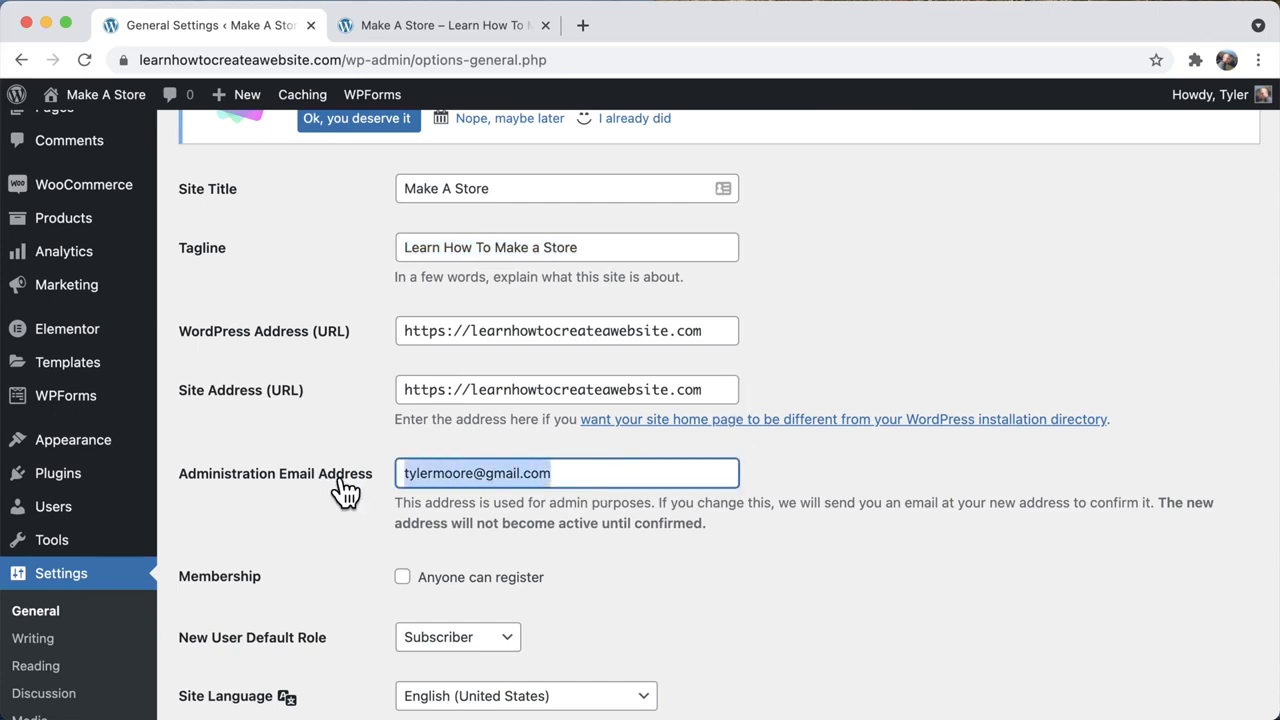
scroll(340, 473, down, 5)
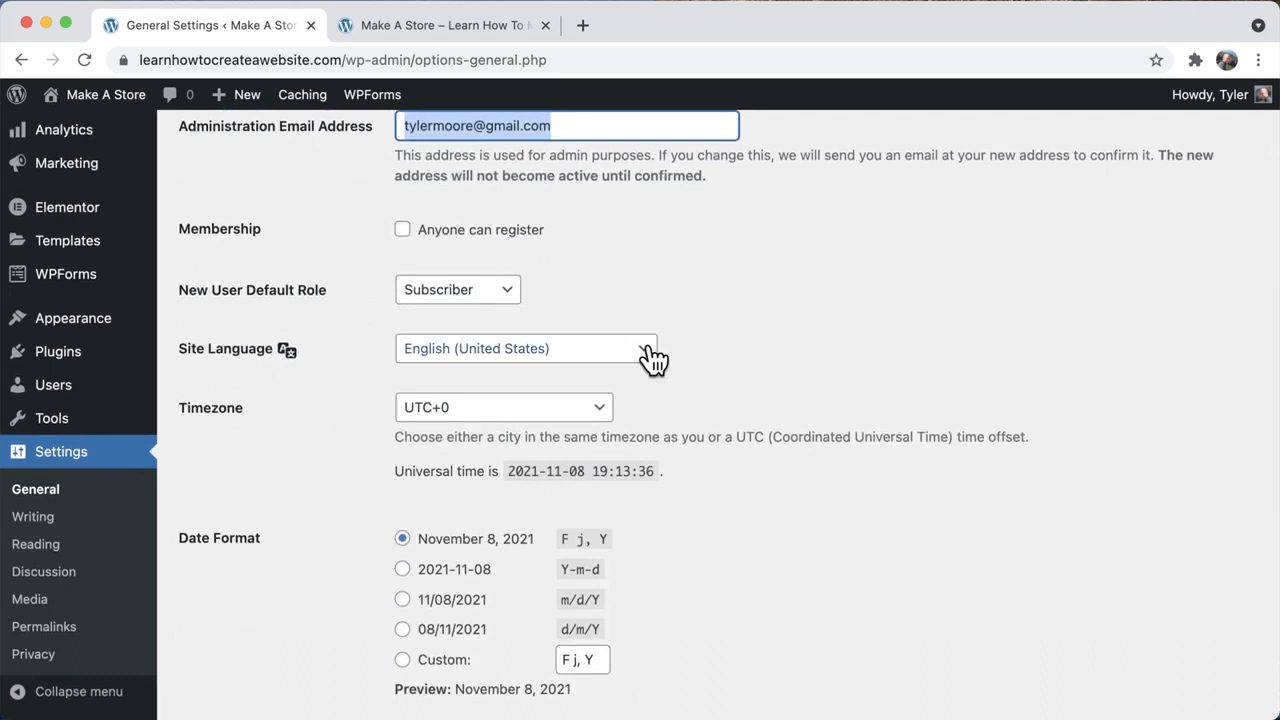
scroll(651, 357, down, 3)
scroll(672, 408, down, 4)
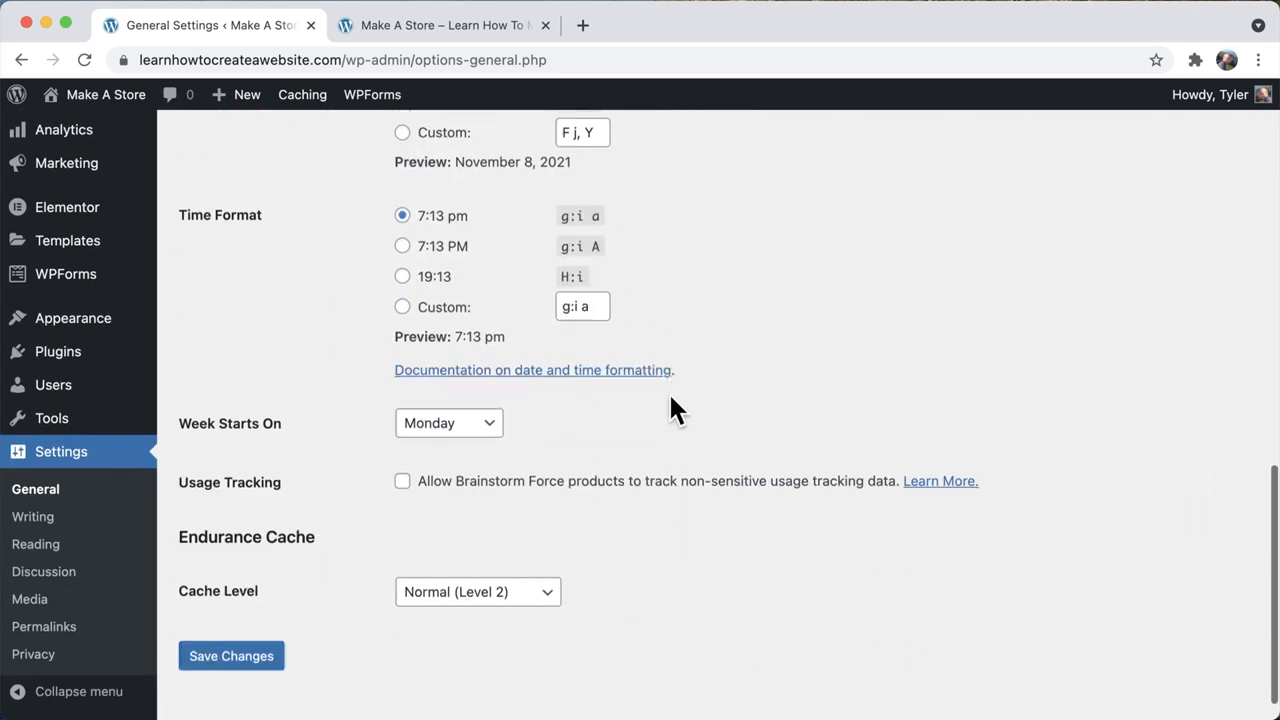
scroll(670, 400, down, 1)
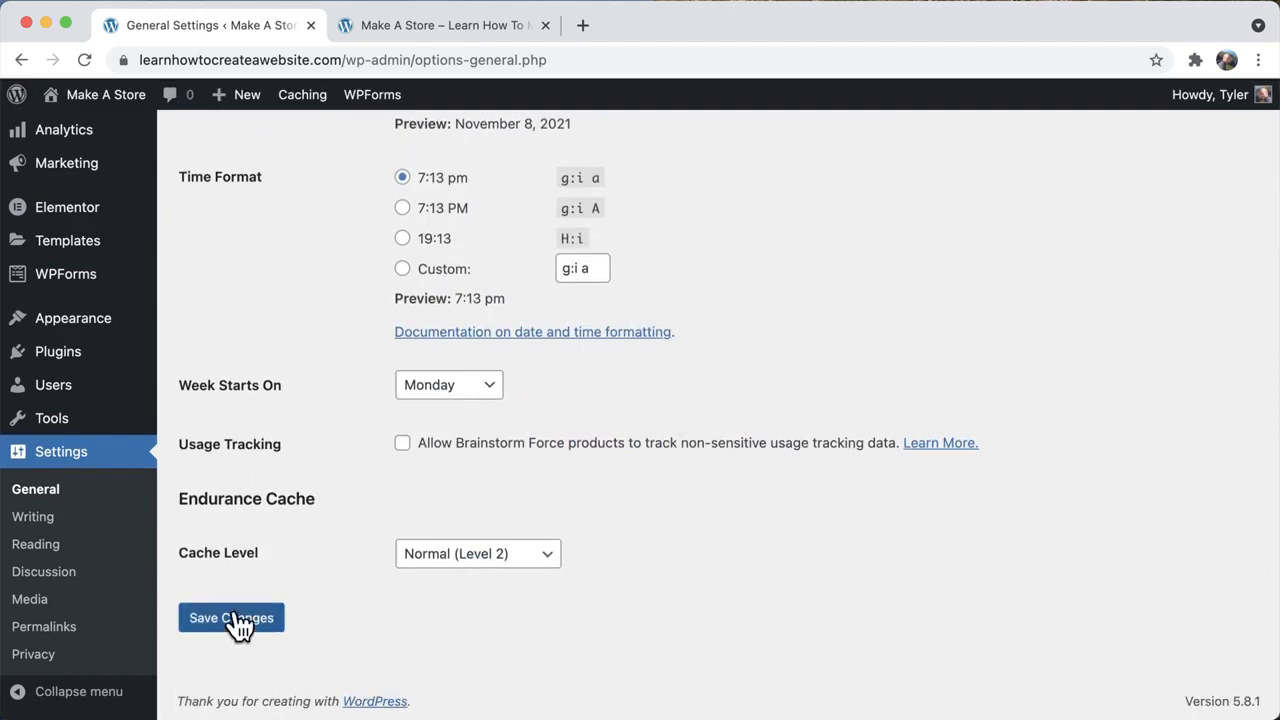
click(232, 618)
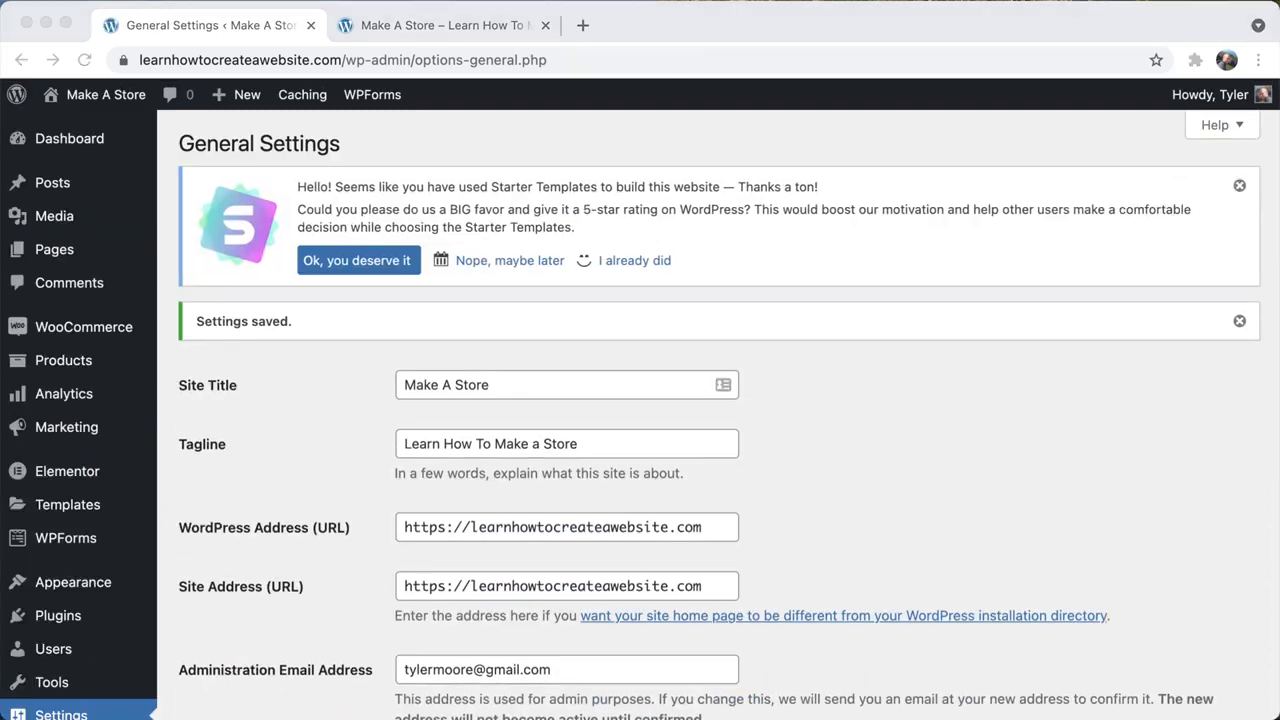
Close the extra storefront tab and open Appearance > Customize
click(820, 501)
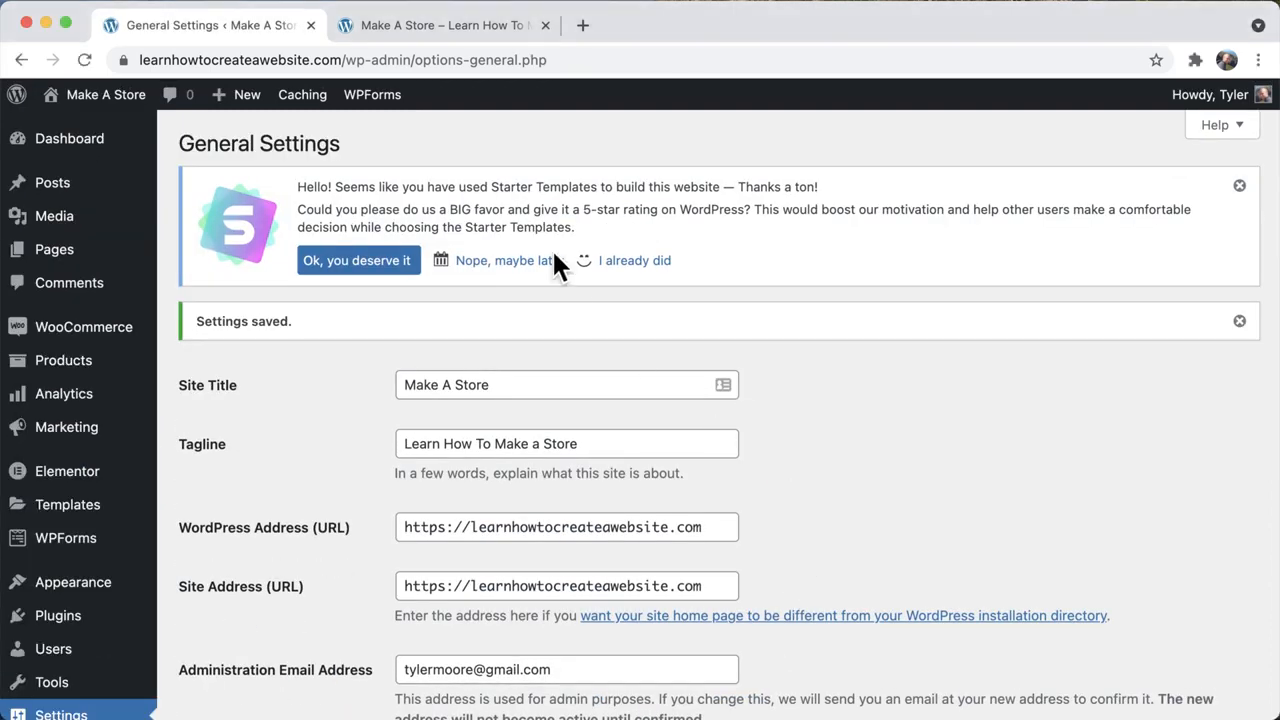
click(545, 25)
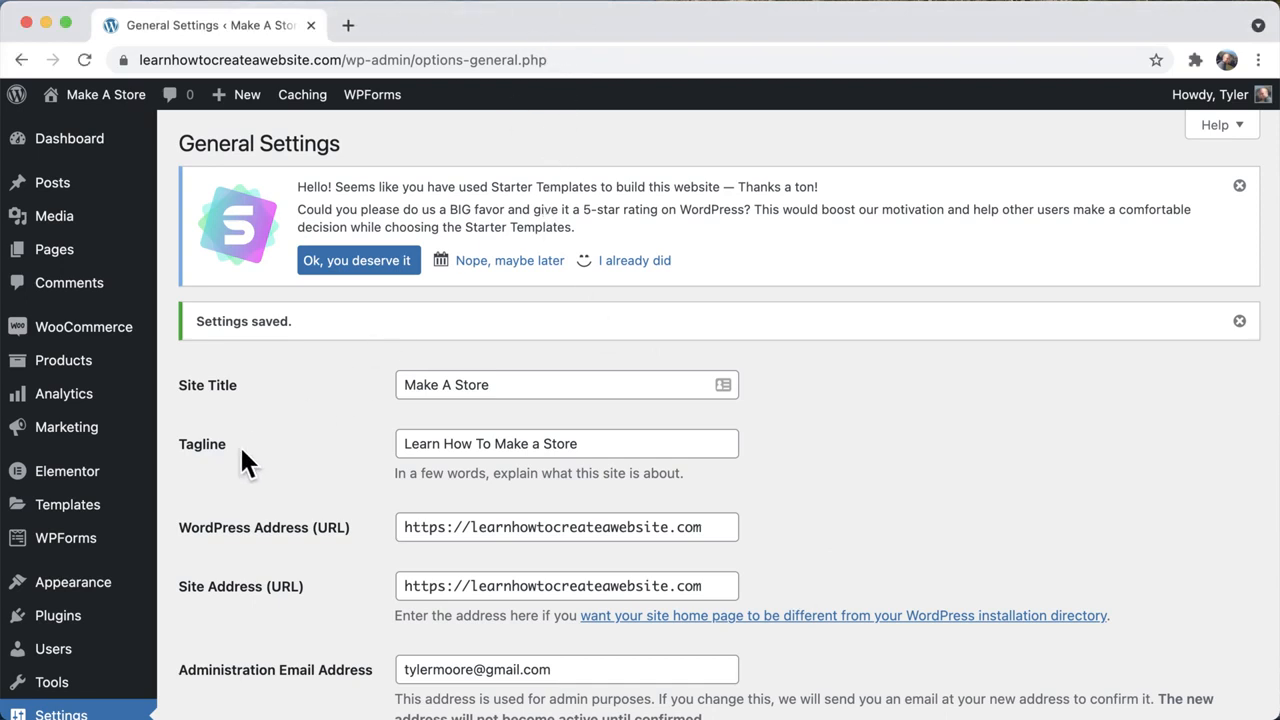
mouse_move(106, 590)
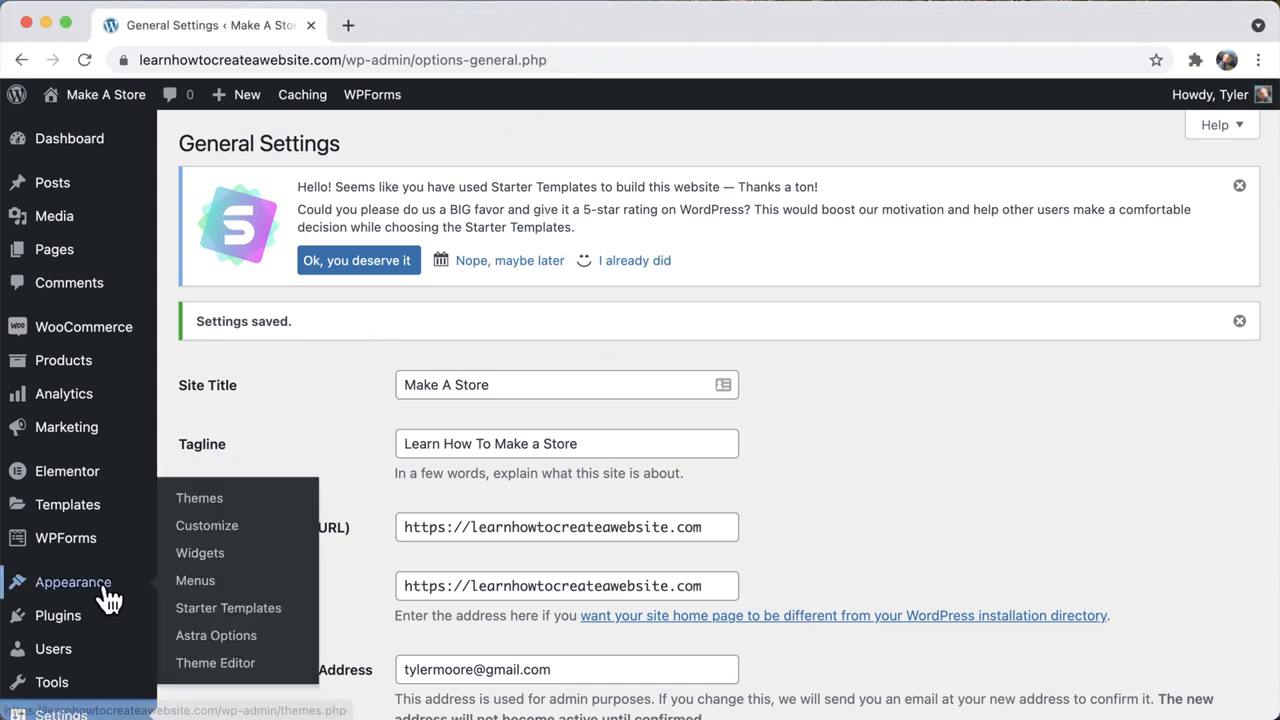
click(228, 528)
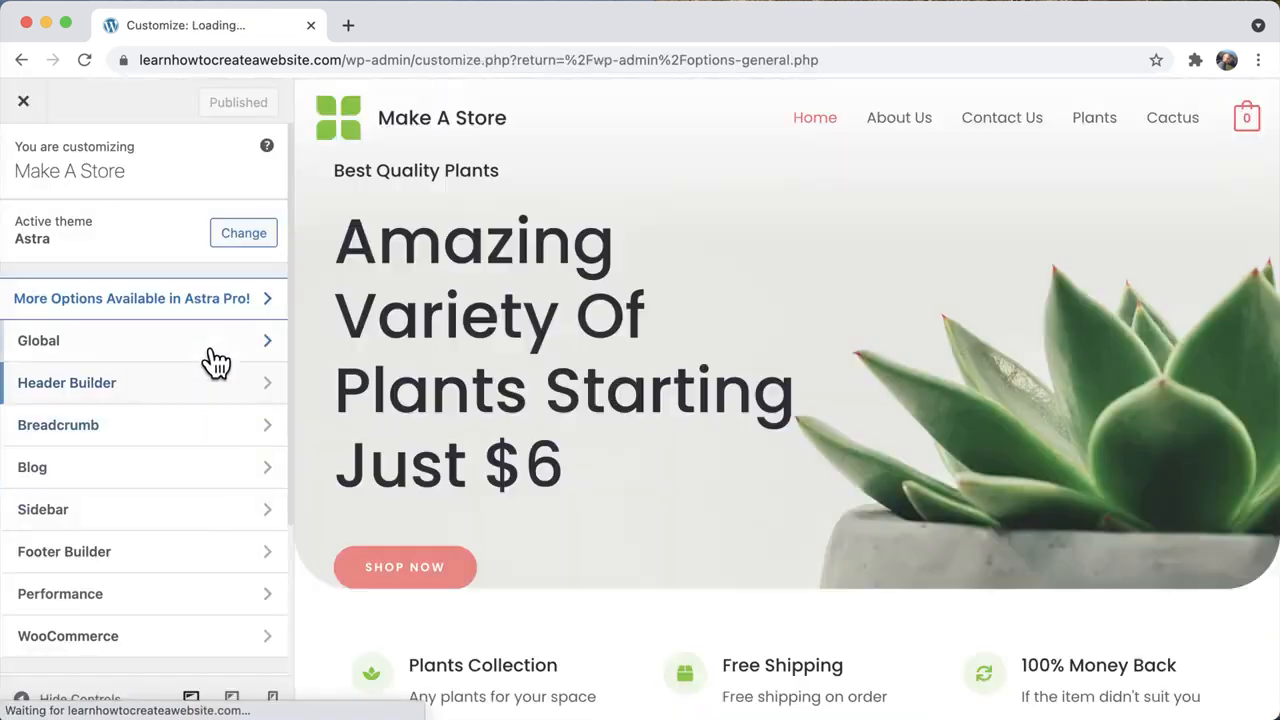
In Global > Typography, set the Body Font Family to Poor Story
click(210, 350)
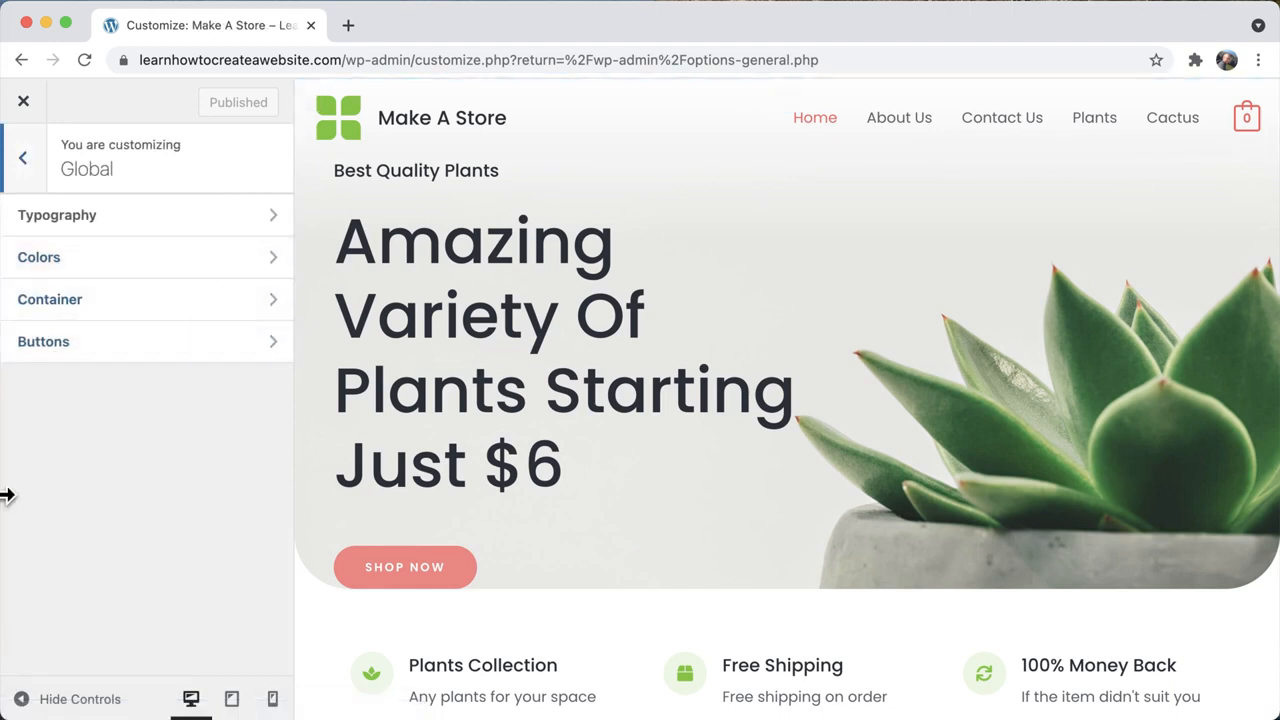
click(123, 226)
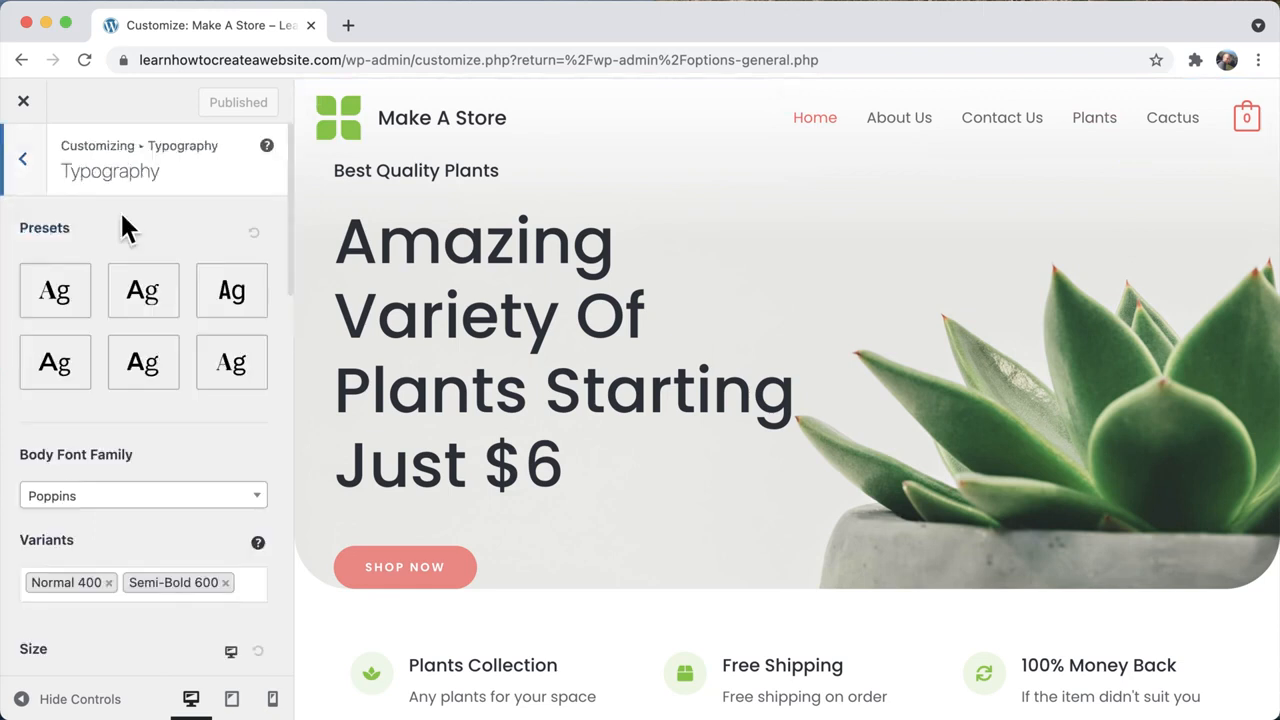
scroll(549, 357, down, 3)
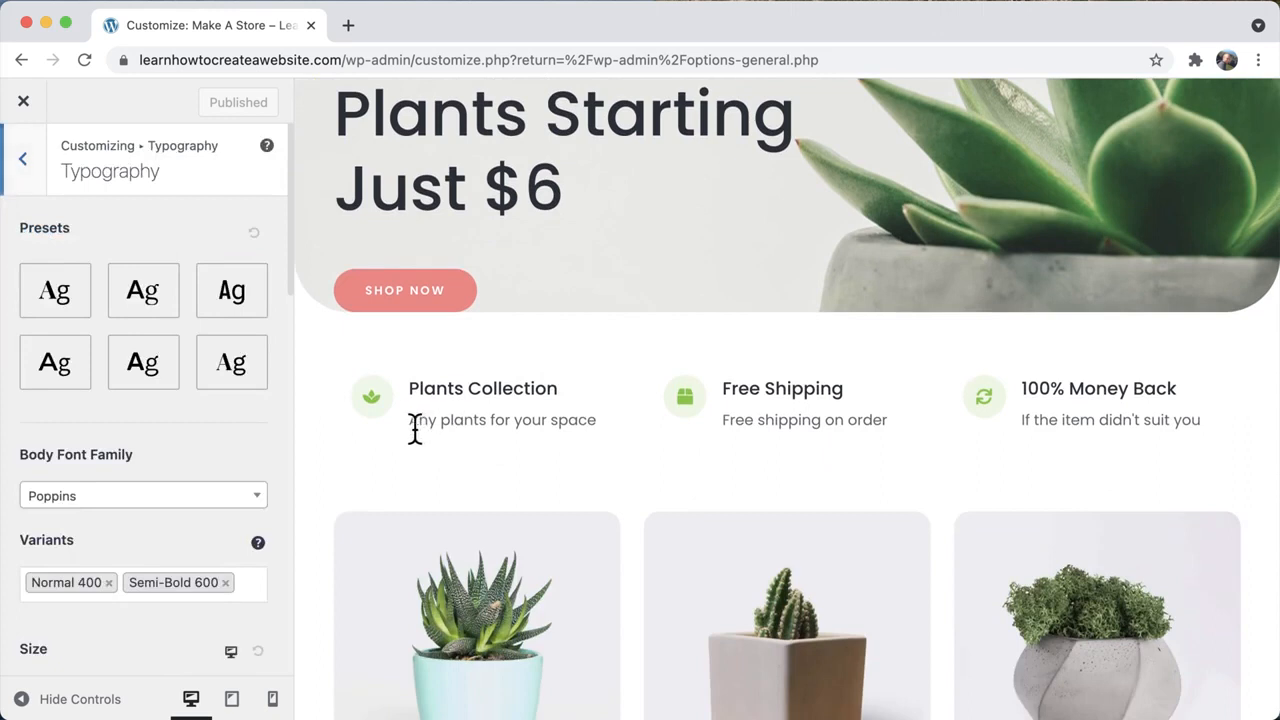
drag(416, 423, 600, 425)
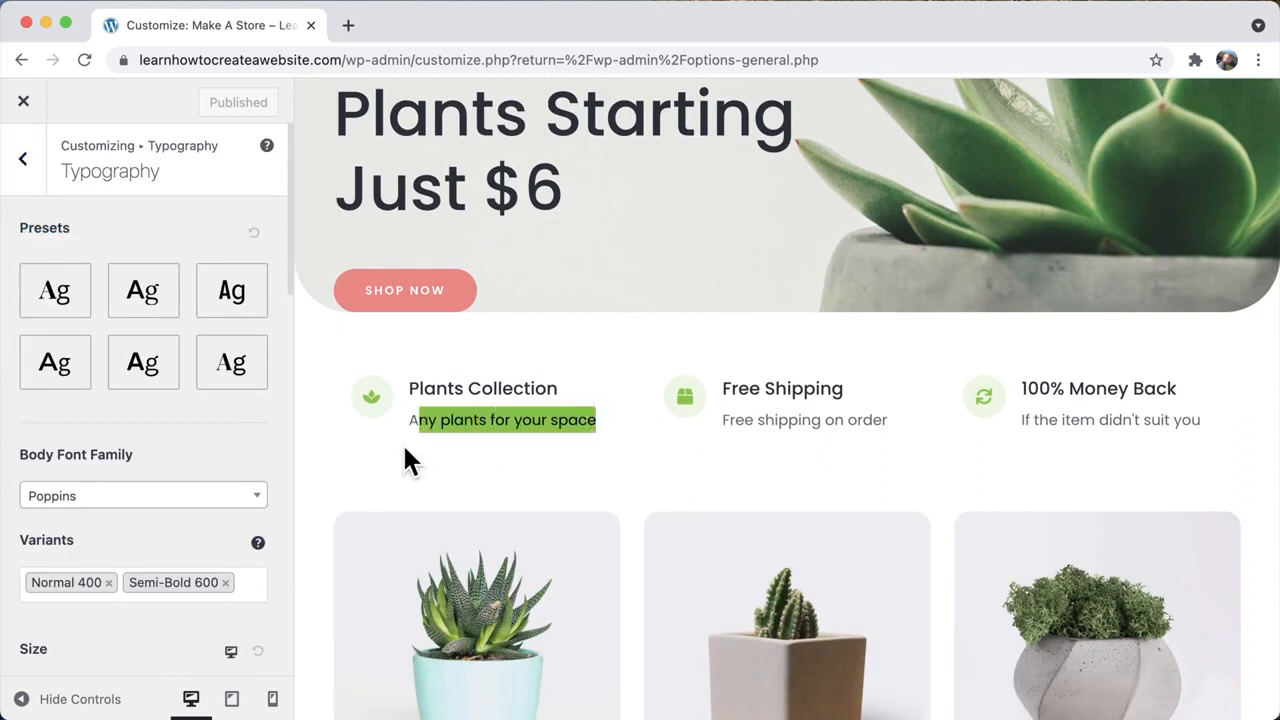
scroll(185, 451, down, 2)
click(240, 420)
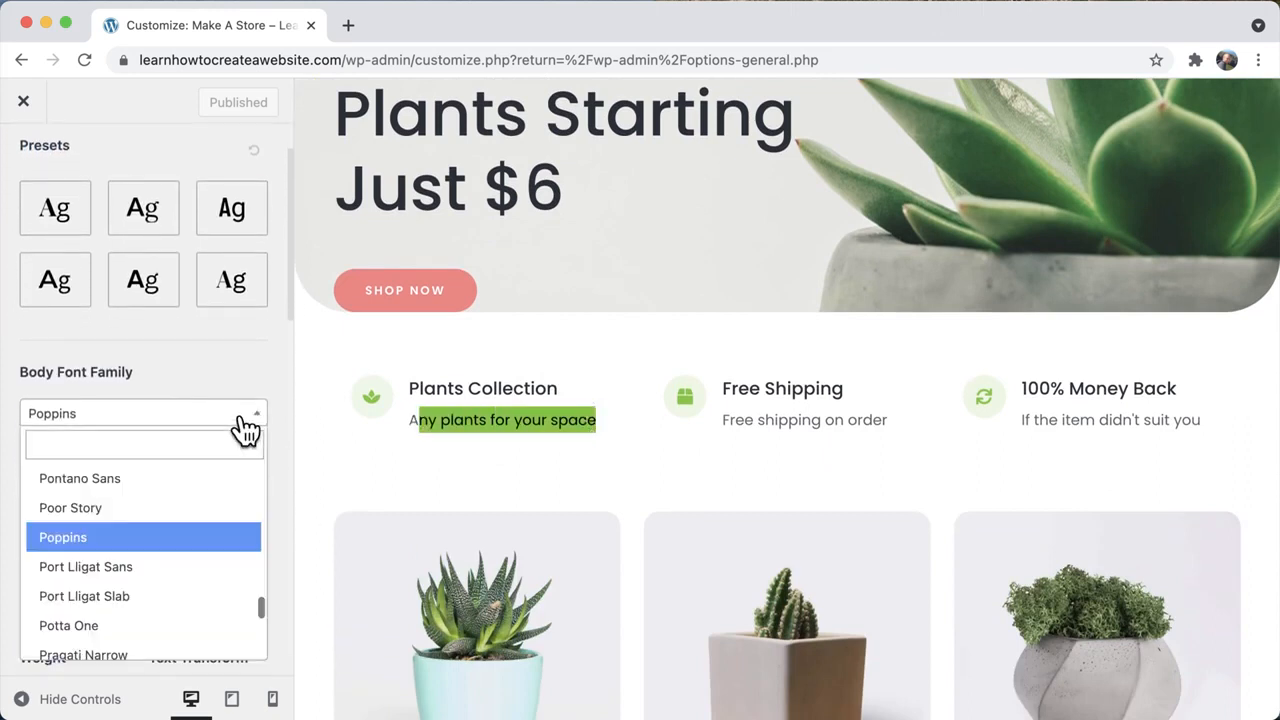
click(127, 509)
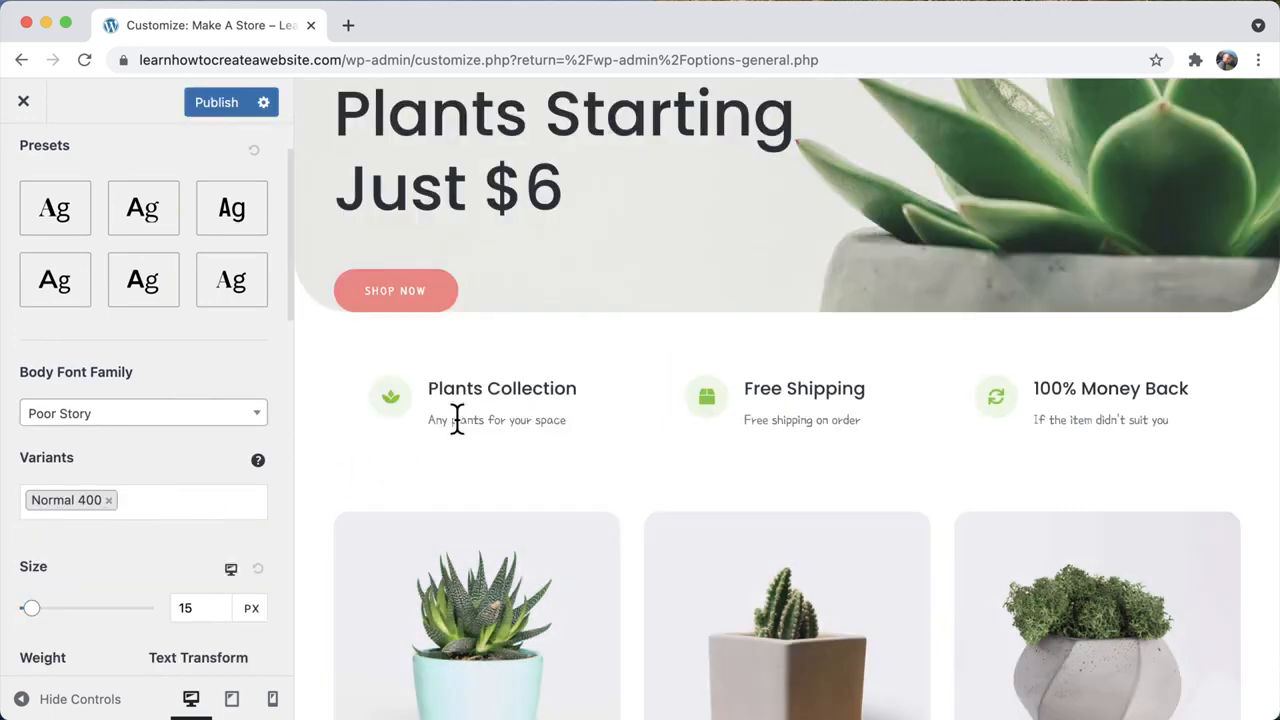
Inspect the Poor Story preview, switch the body font back to Poppins, and return to Global
drag(457, 420, 549, 419)
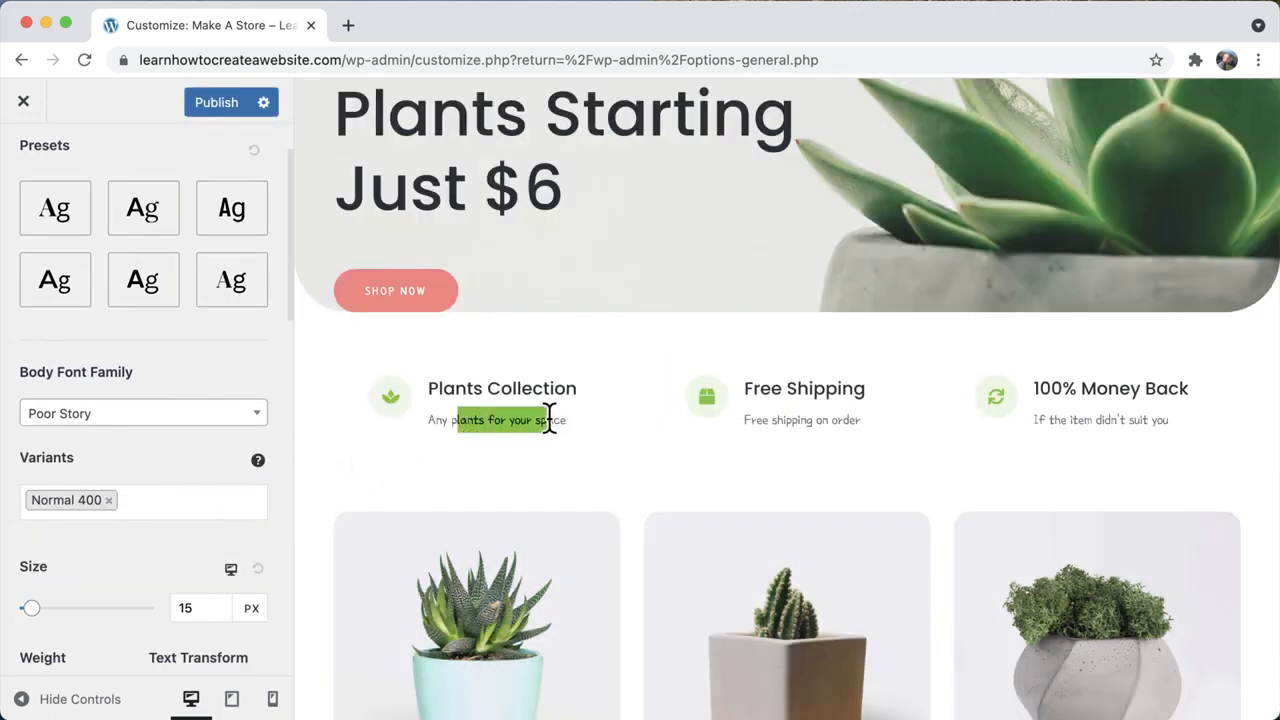
scroll(549, 419, down, 5)
drag(376, 364, 440, 406)
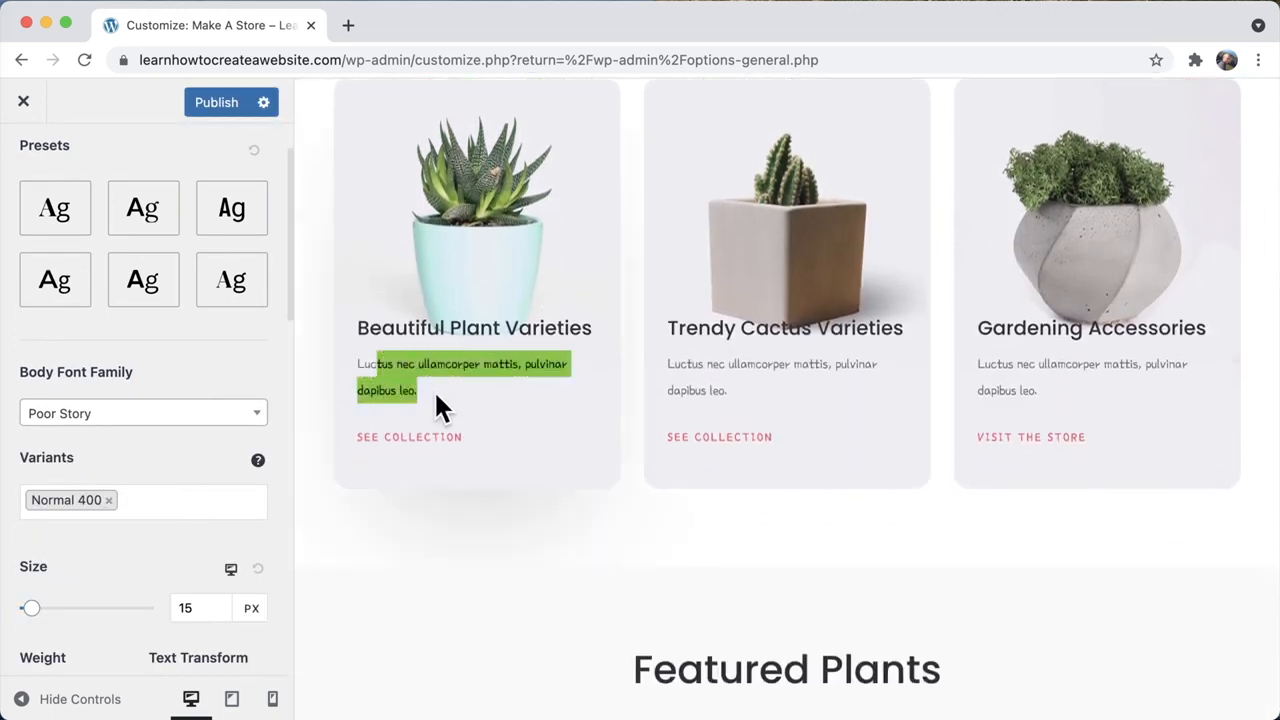
scroll(443, 409, up, 5)
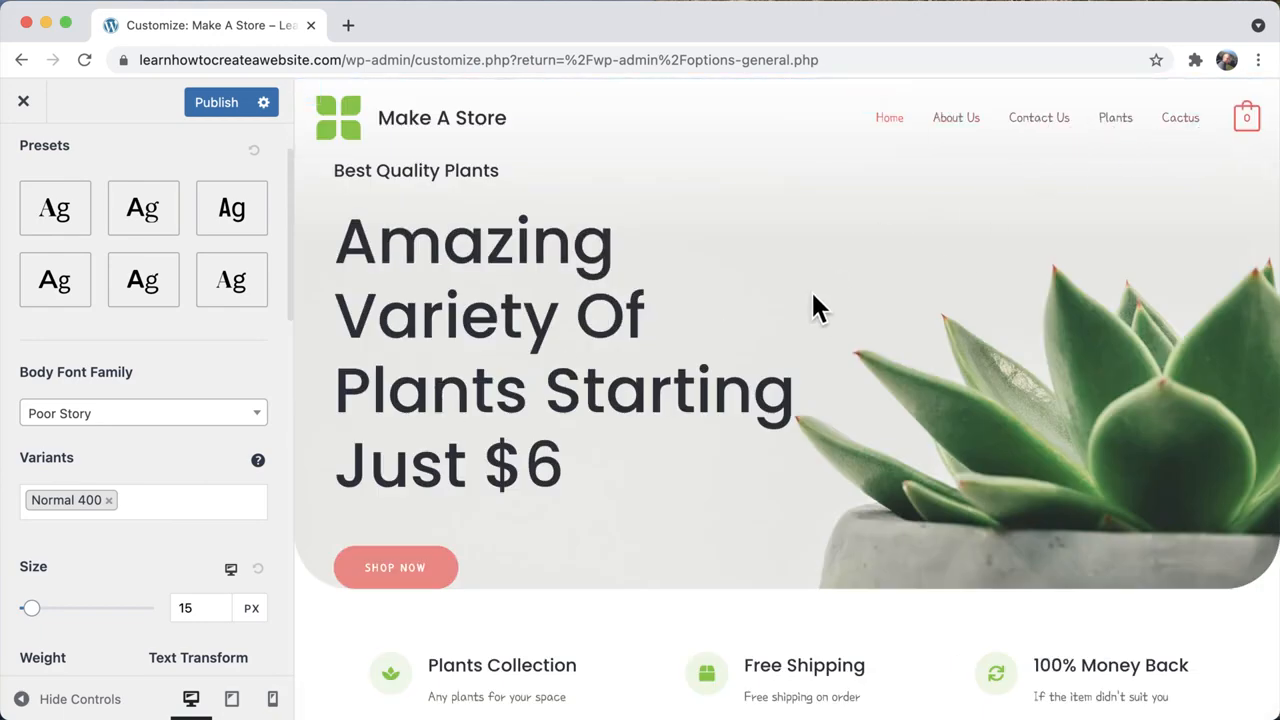
click(198, 418)
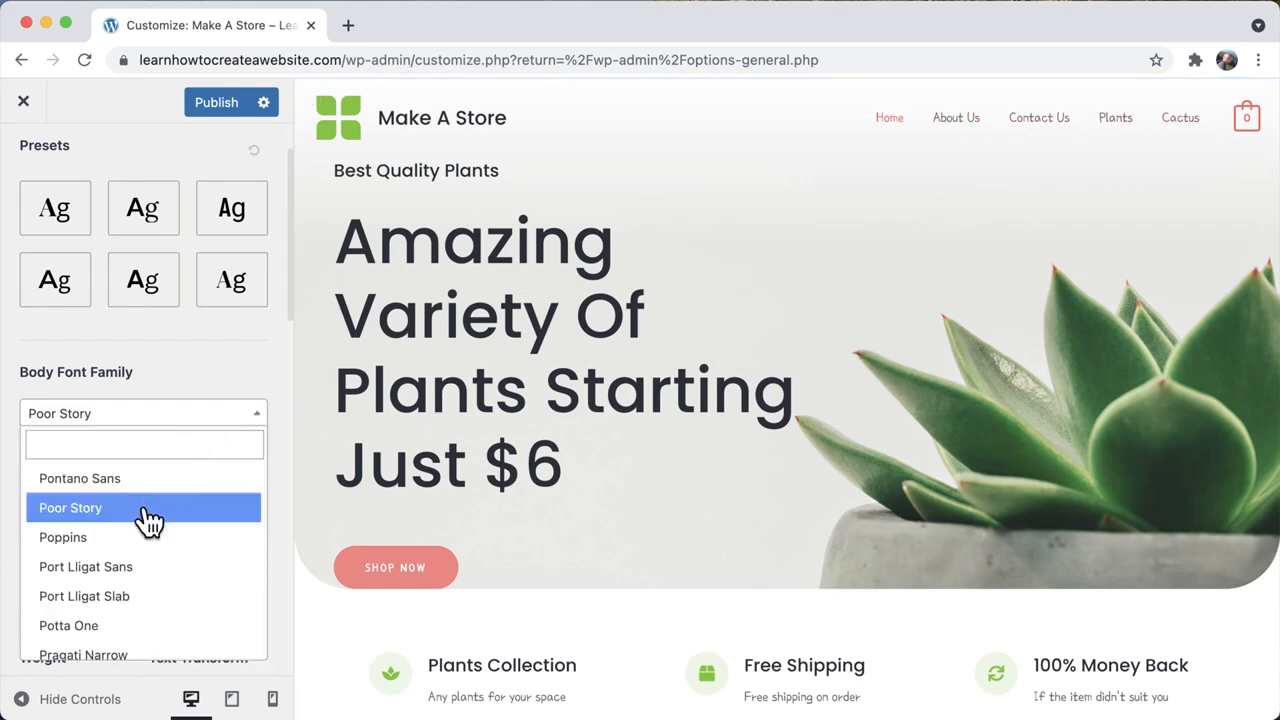
click(124, 536)
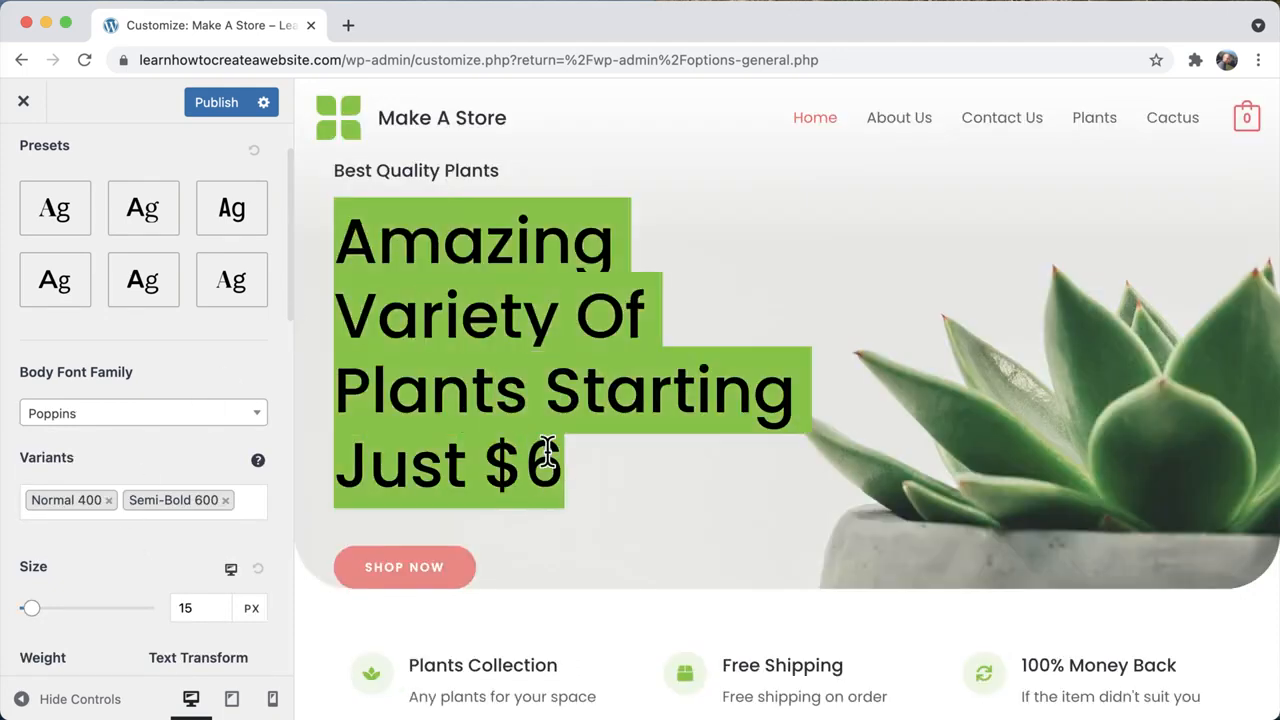
scroll(229, 485, down, 5)
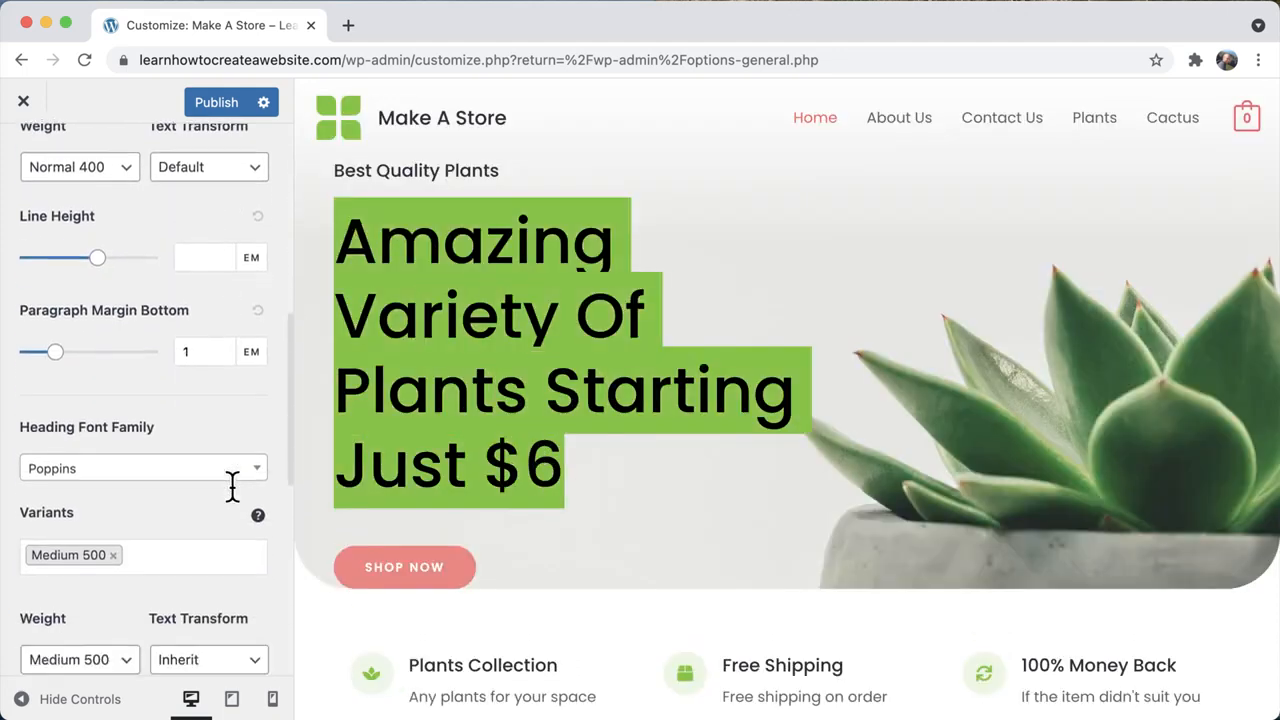
scroll(232, 487, down, 2)
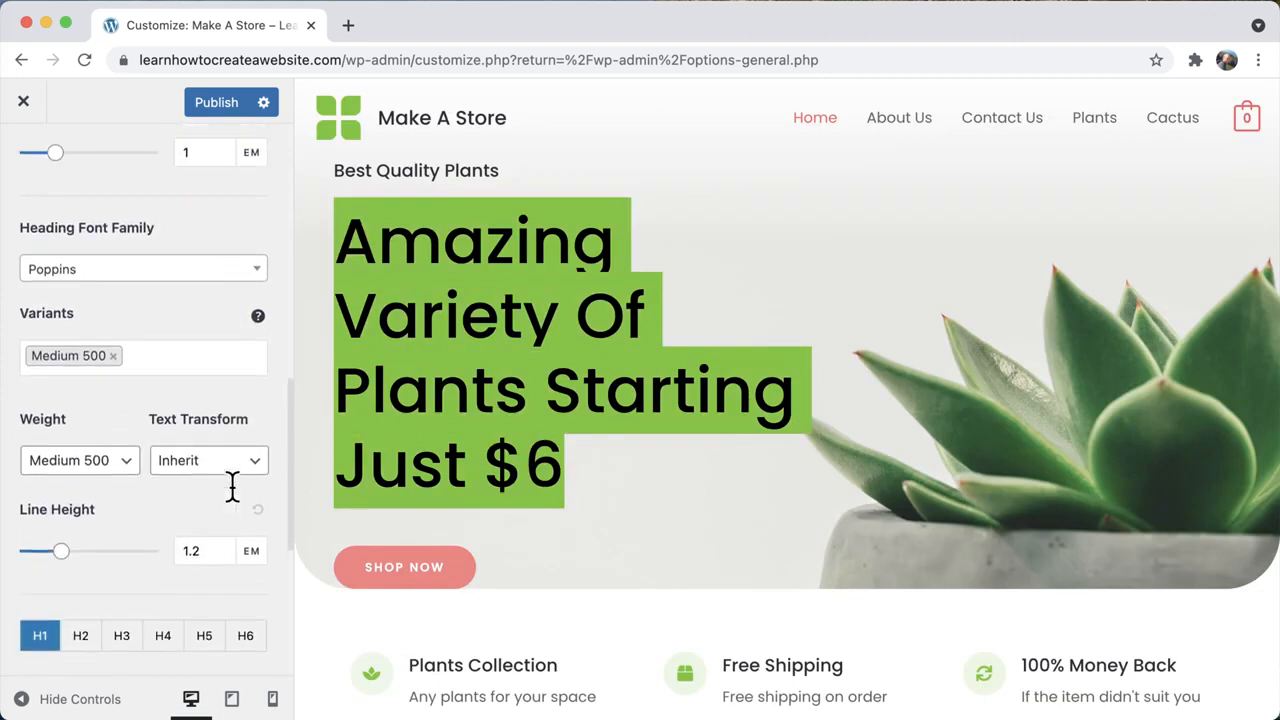
scroll(232, 487, up, 8)
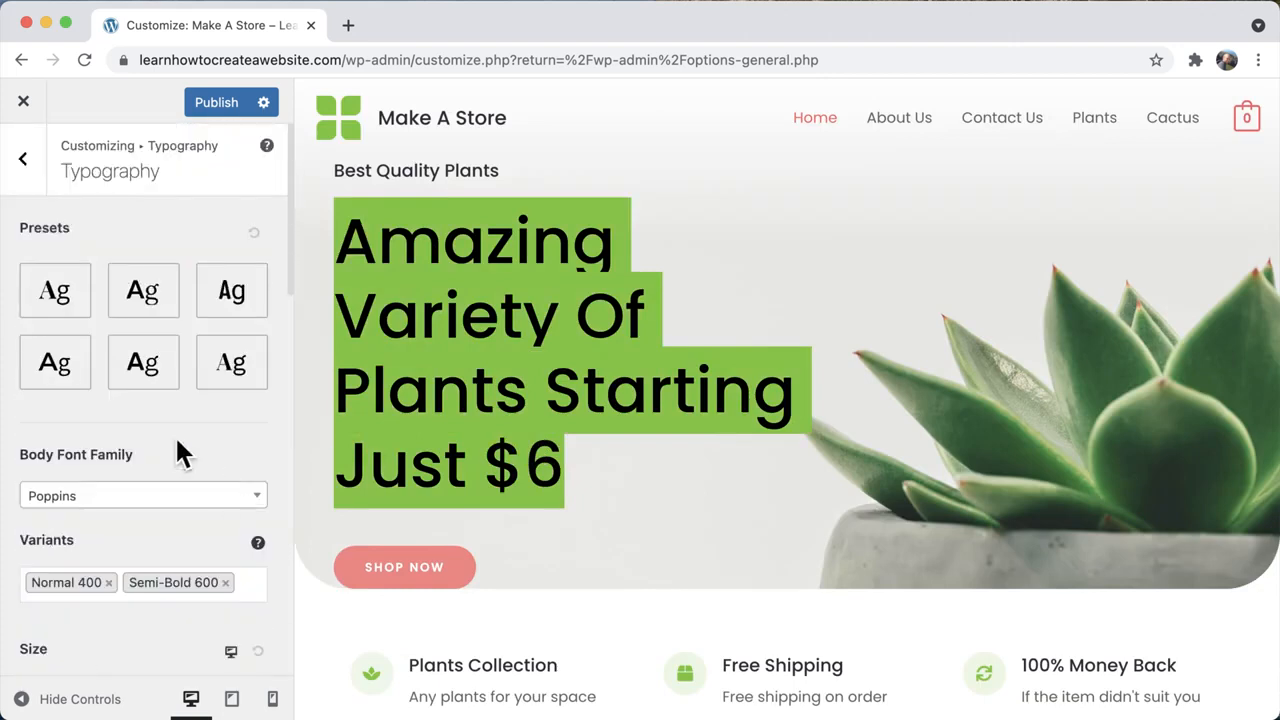
click(27, 172)
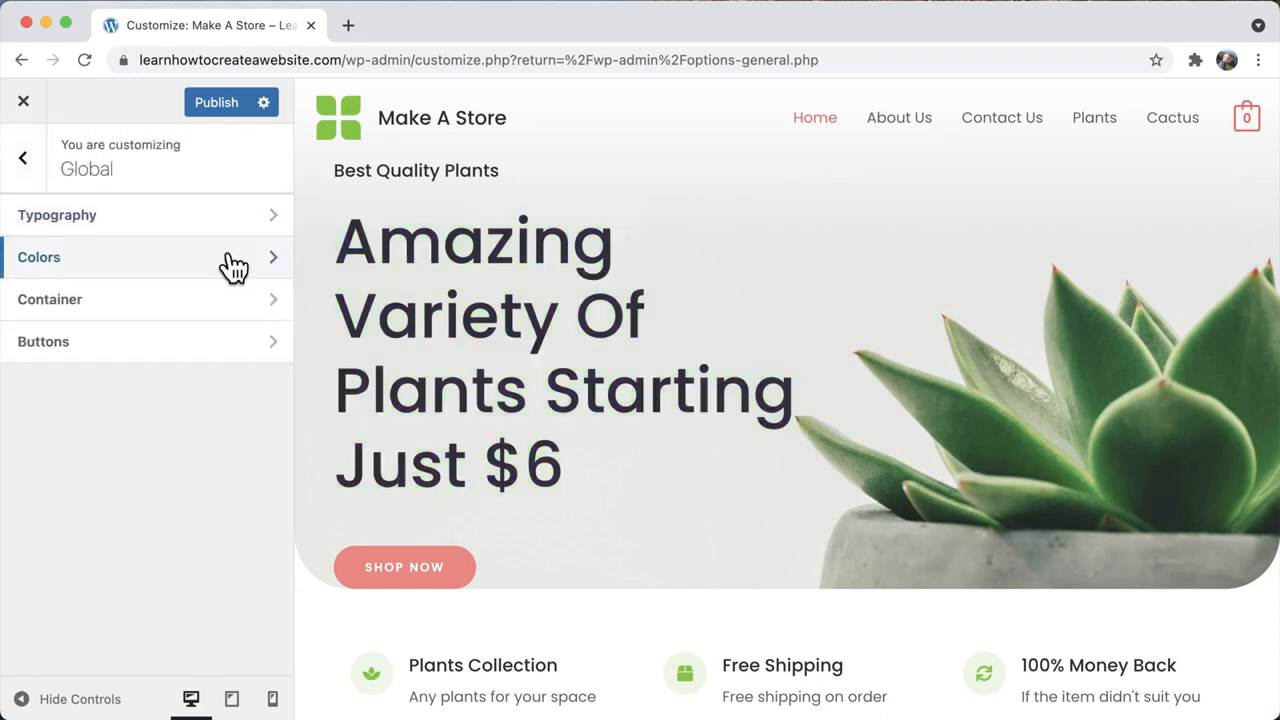
In Global > Colors, set Palette 1's first colour to #1f513f
click(233, 267)
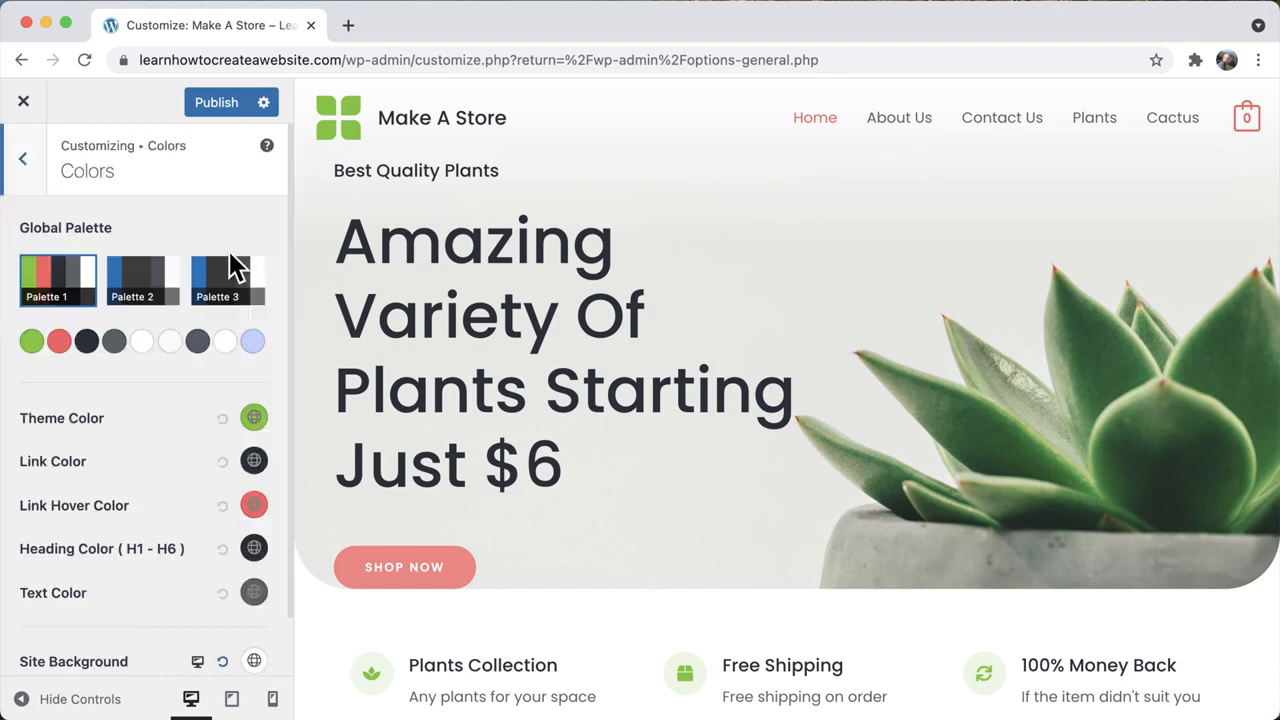
click(31, 343)
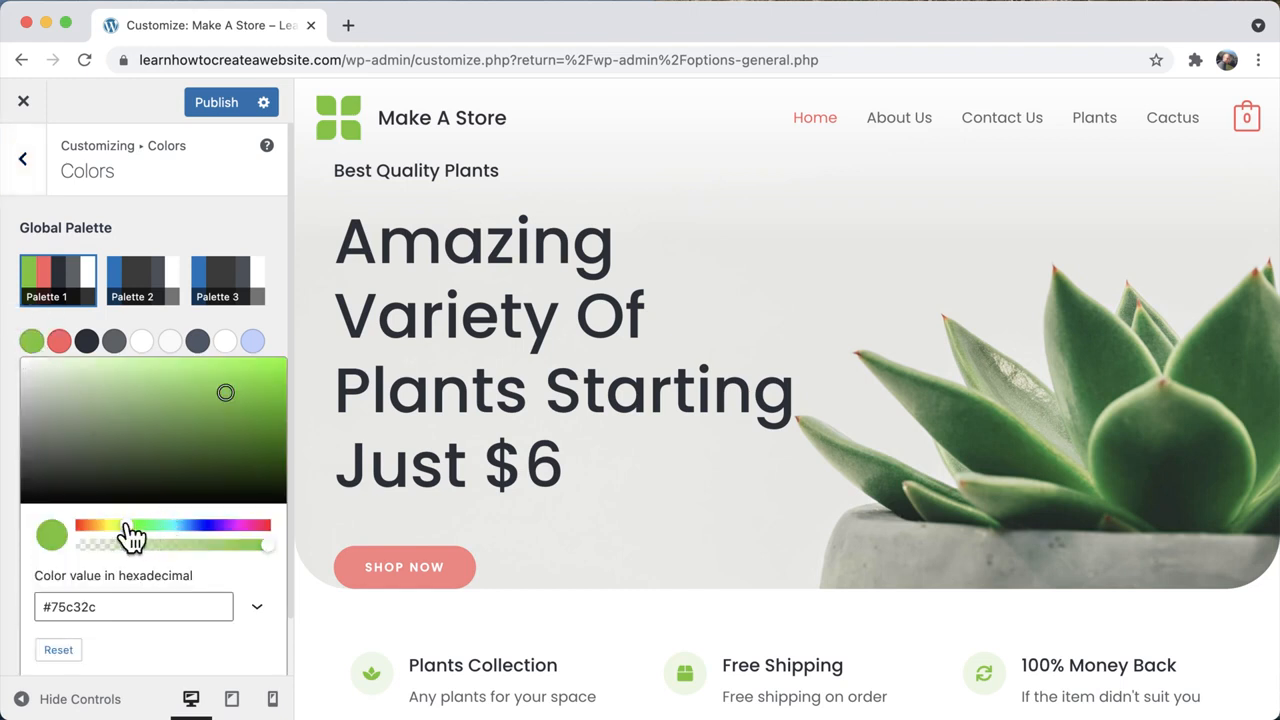
drag(128, 530, 286, 534)
click(288, 537)
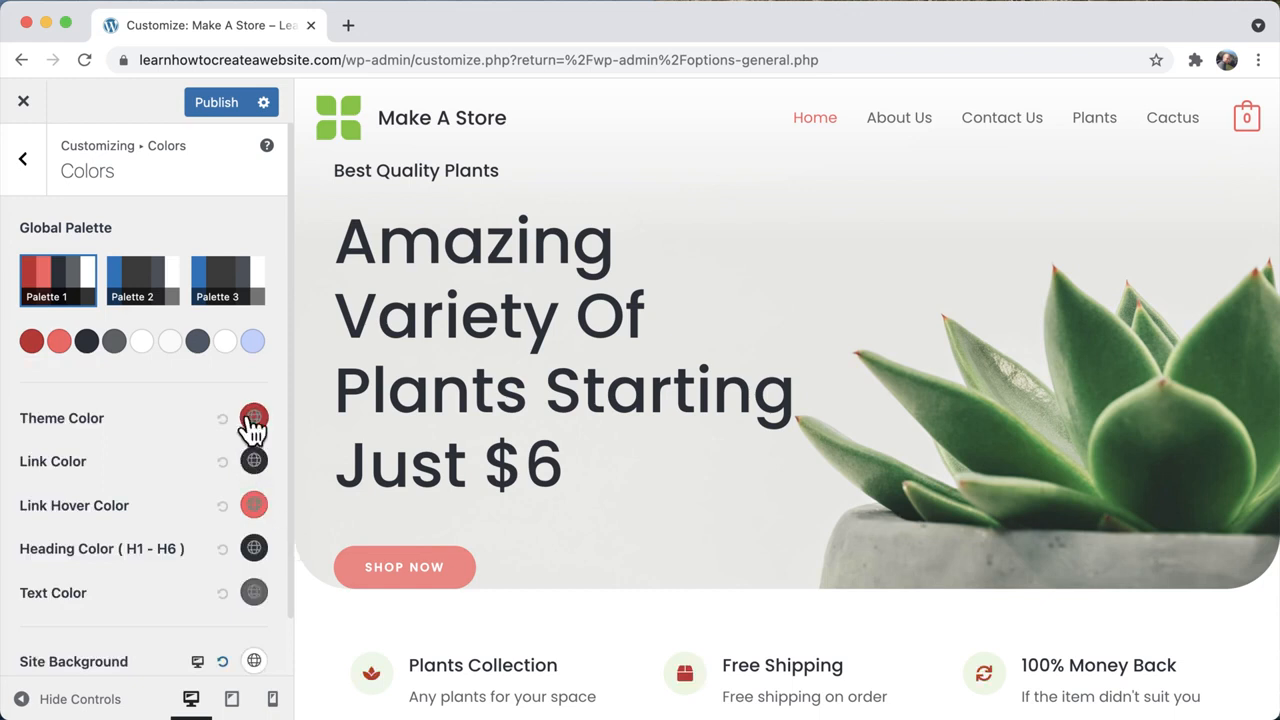
scroll(390, 665, down, 2)
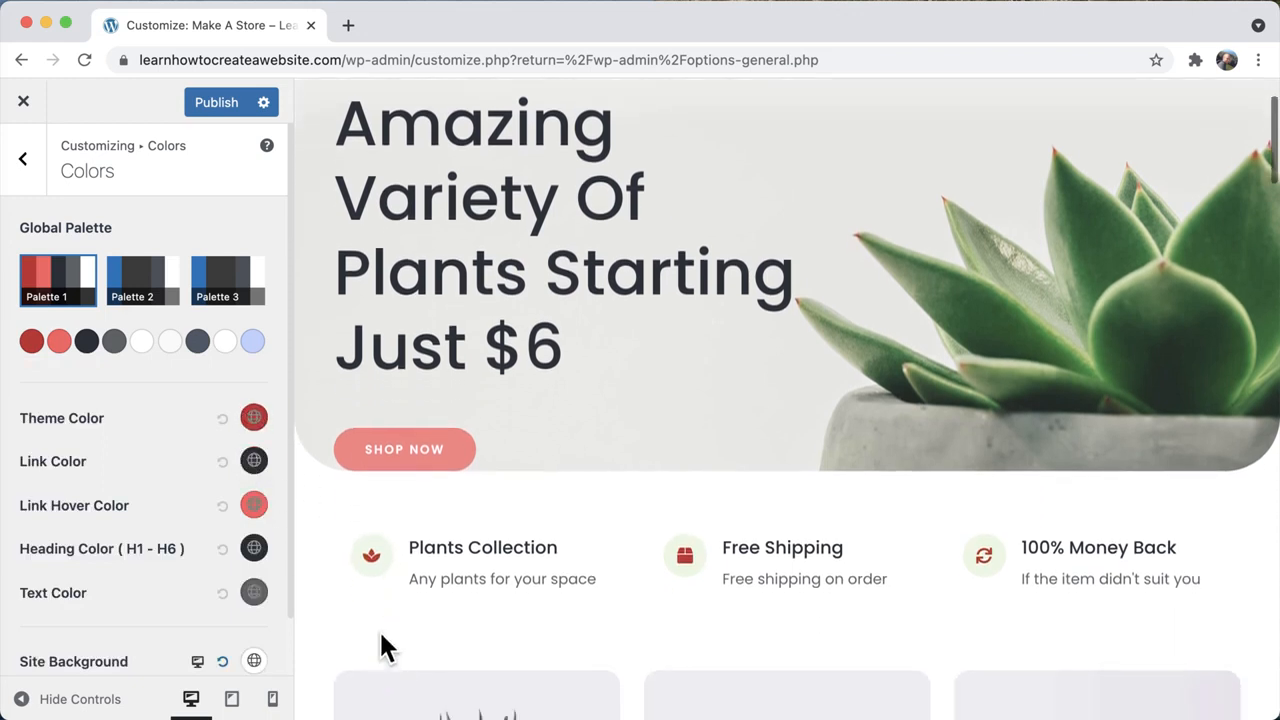
click(33, 343)
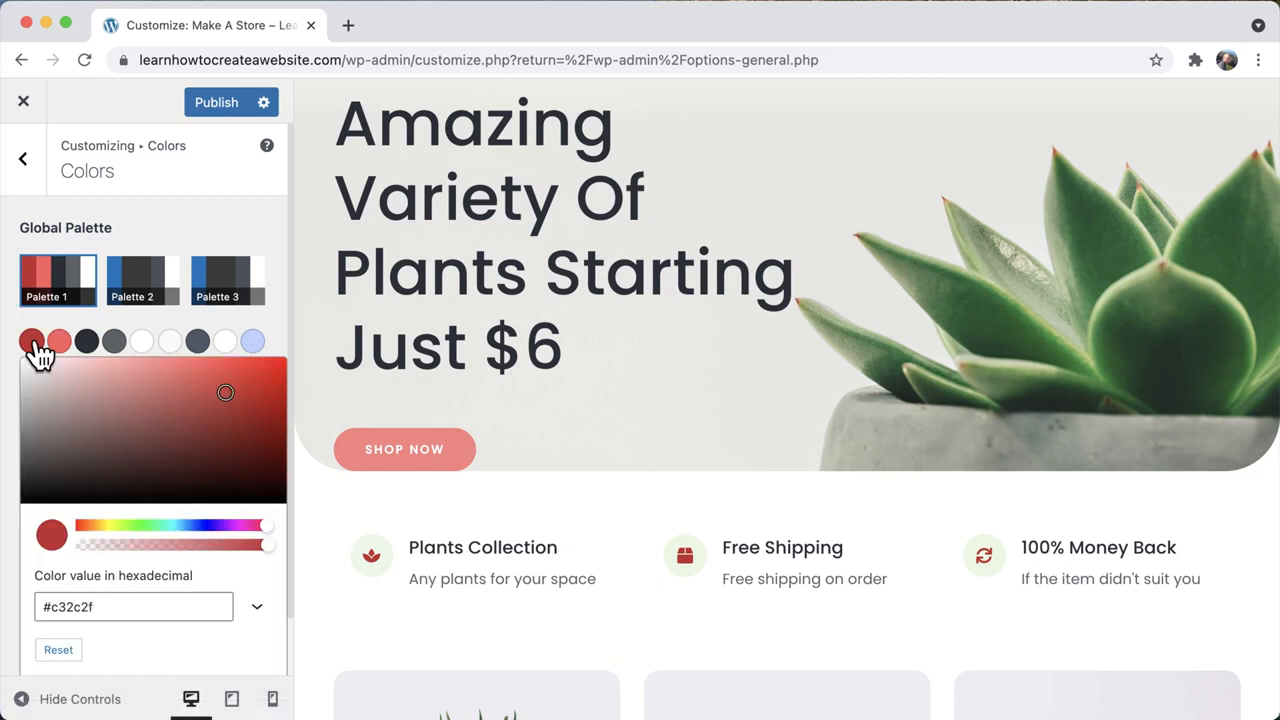
click(80, 606)
double_click(80, 606)
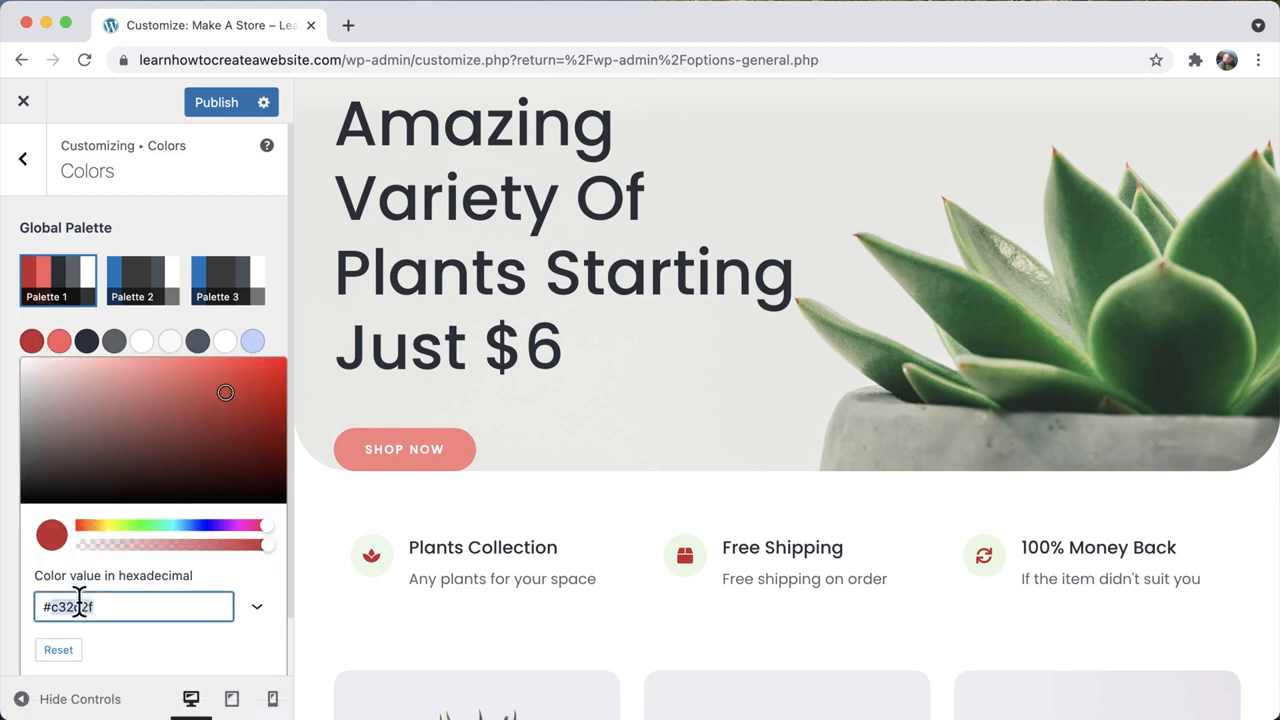
text(#1f513f)
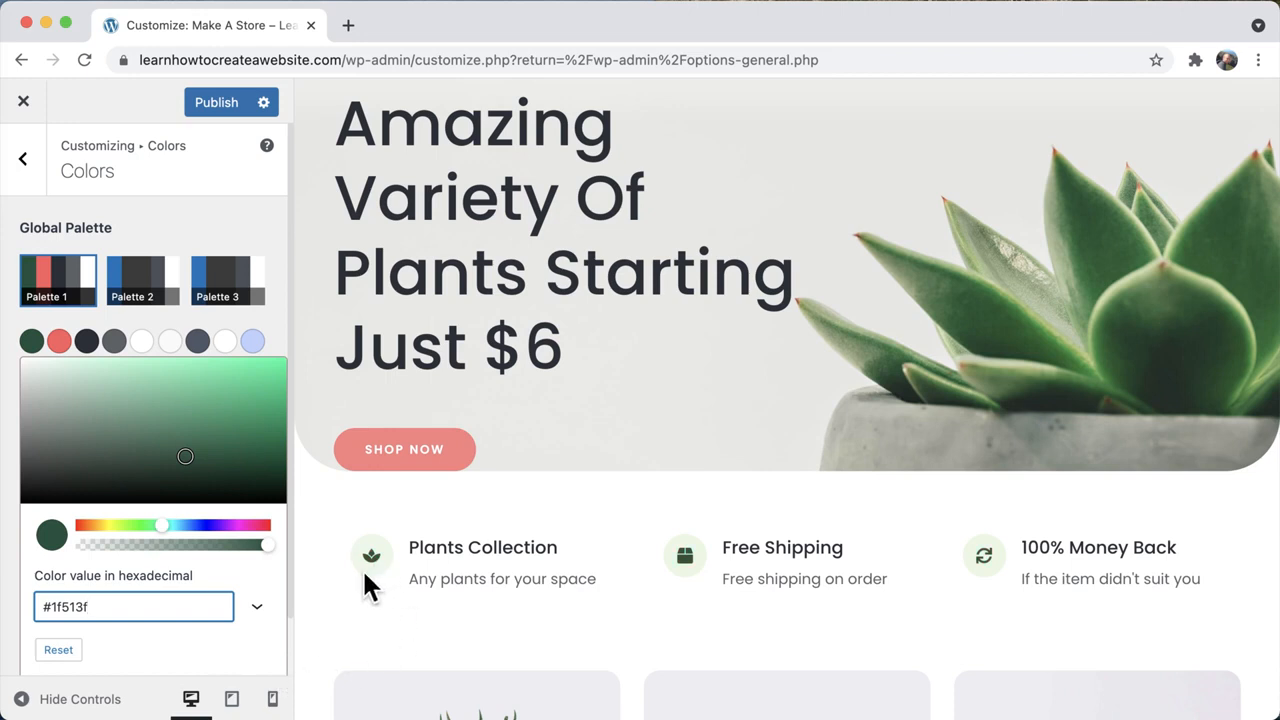
Set the second palette colour to #51a007, recheck the first, and return to Global
click(59, 343)
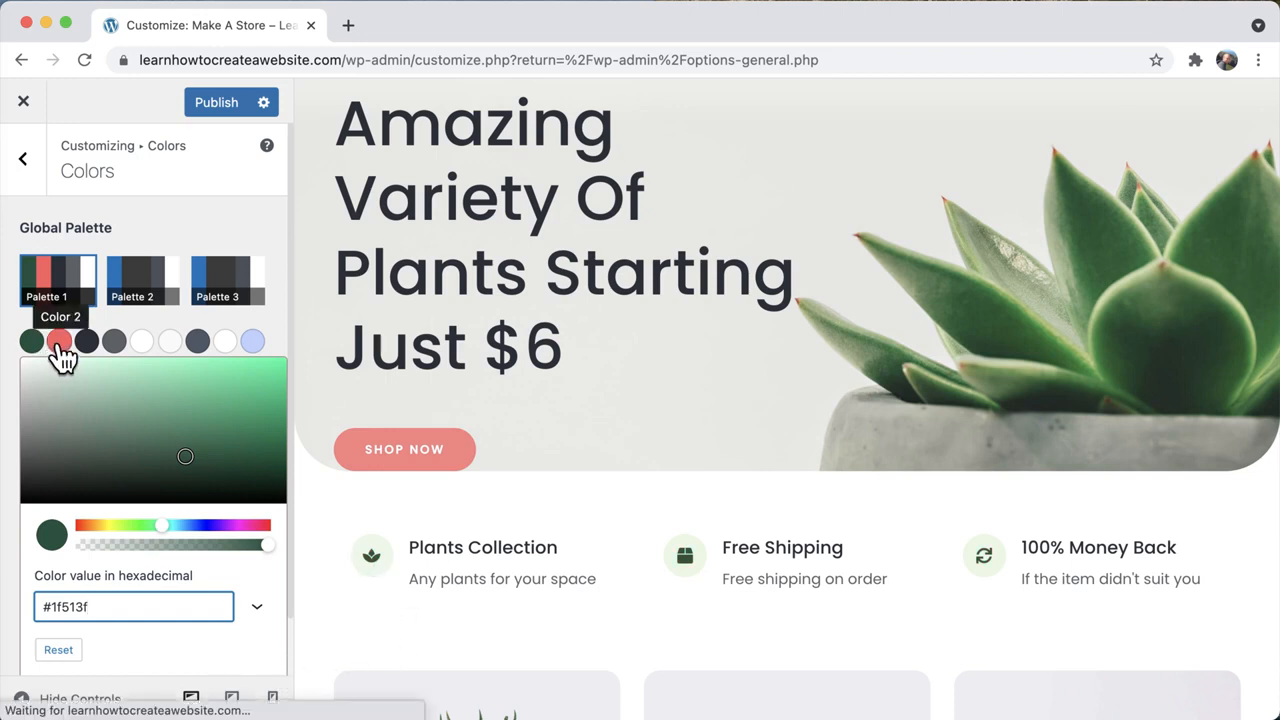
scroll(737, 368, up, 2)
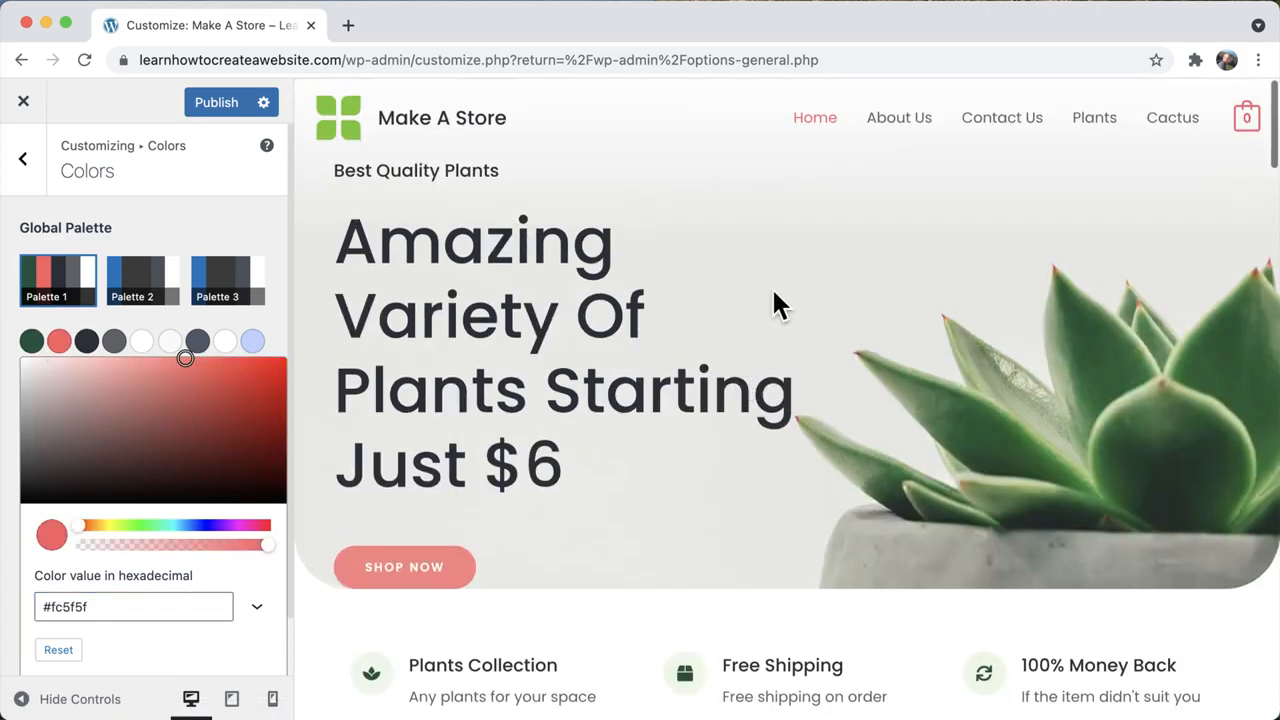
triple_click(72, 604)
text(#5)
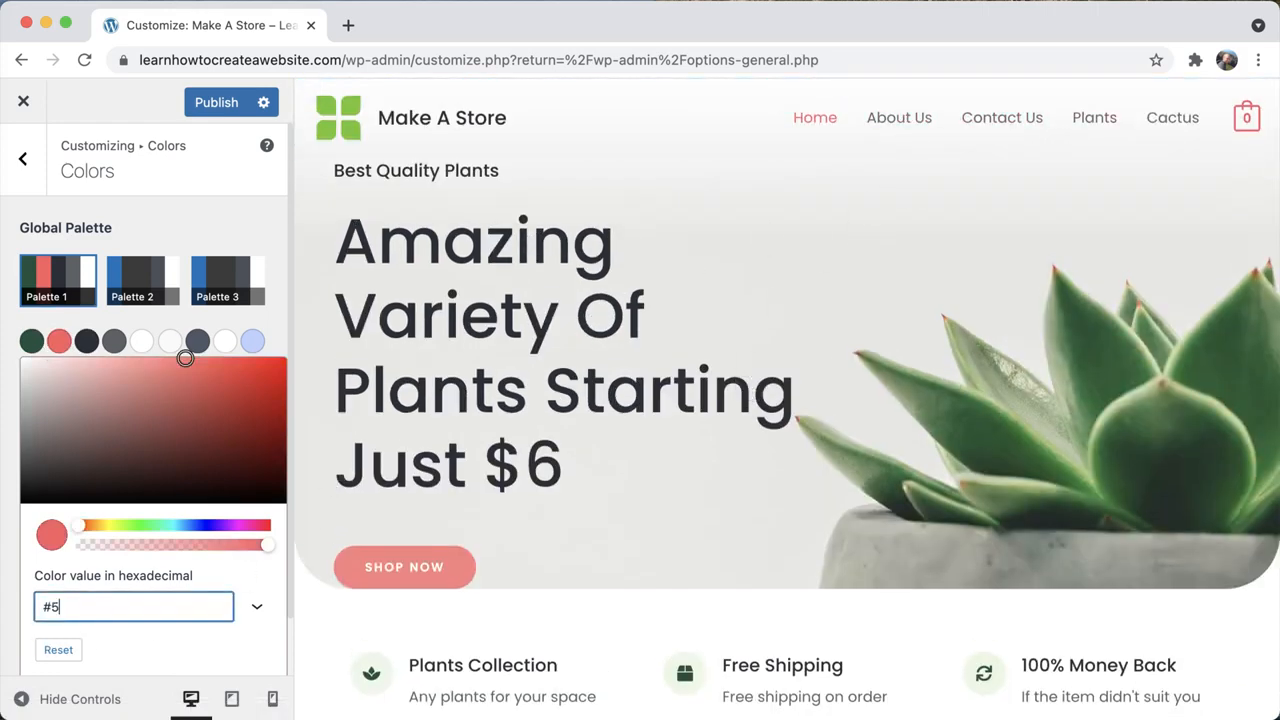
text(1a007)
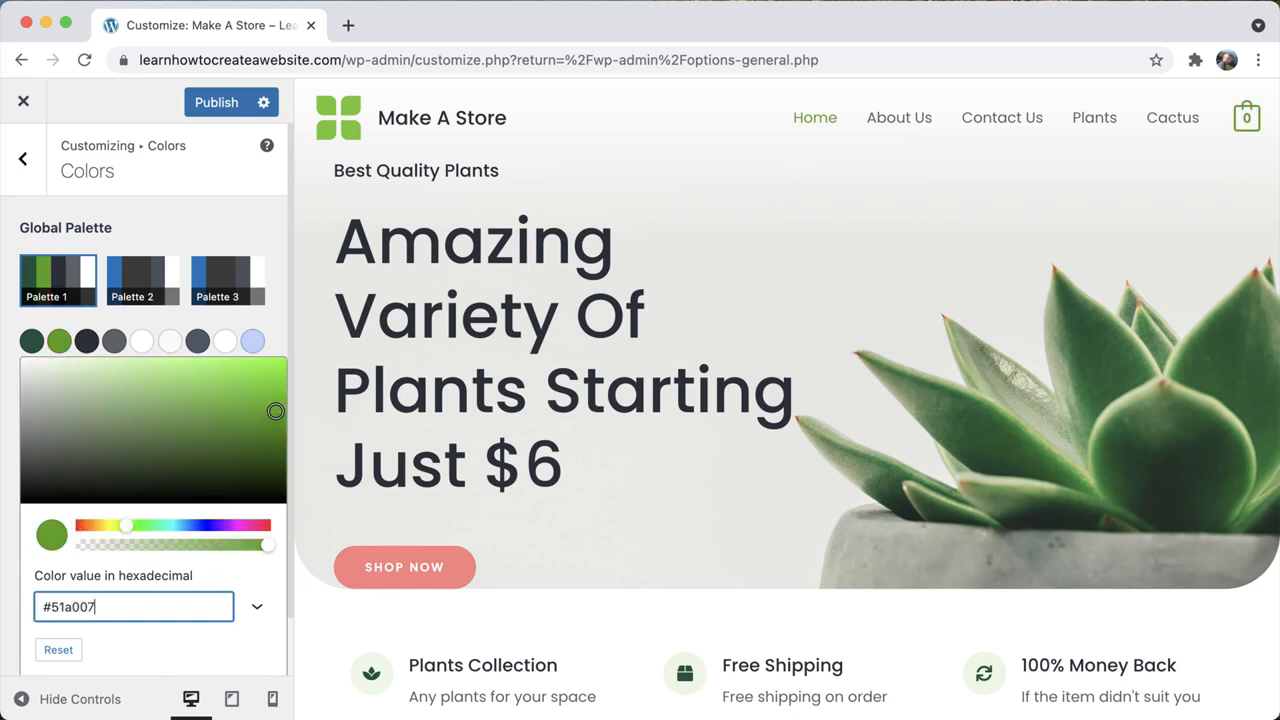
click(273, 308)
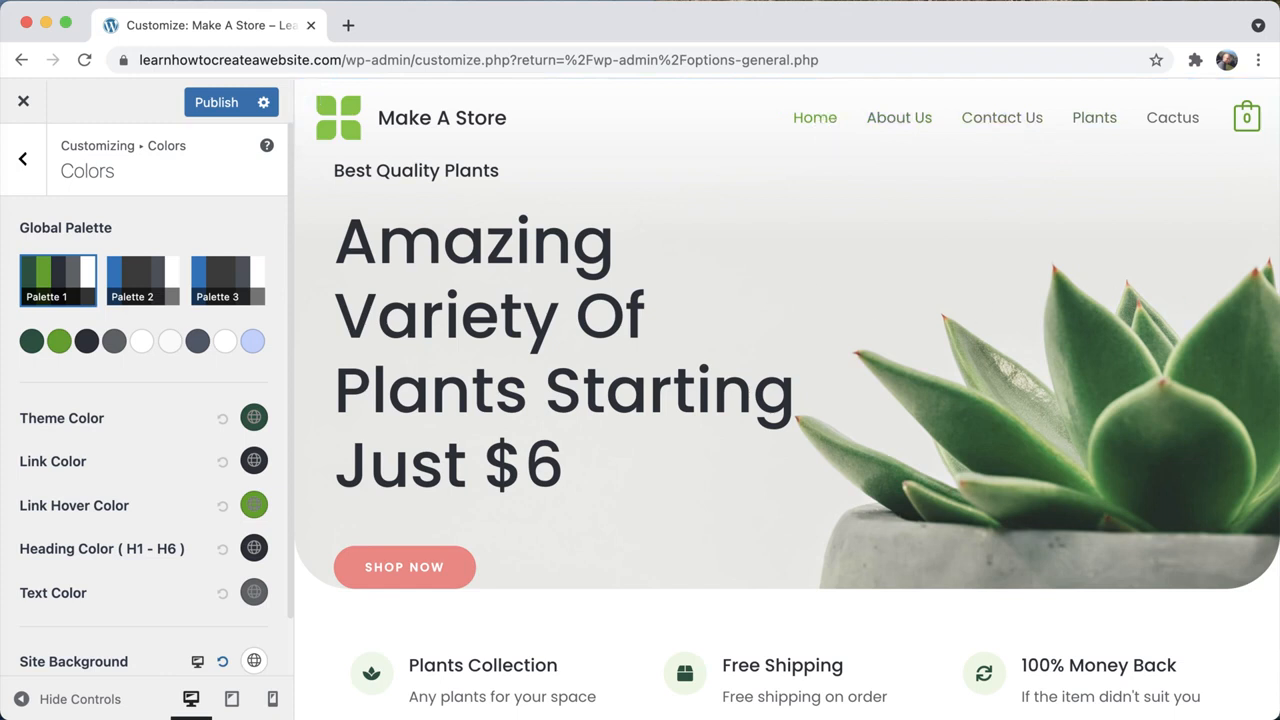
mouse_move(1258, 138)
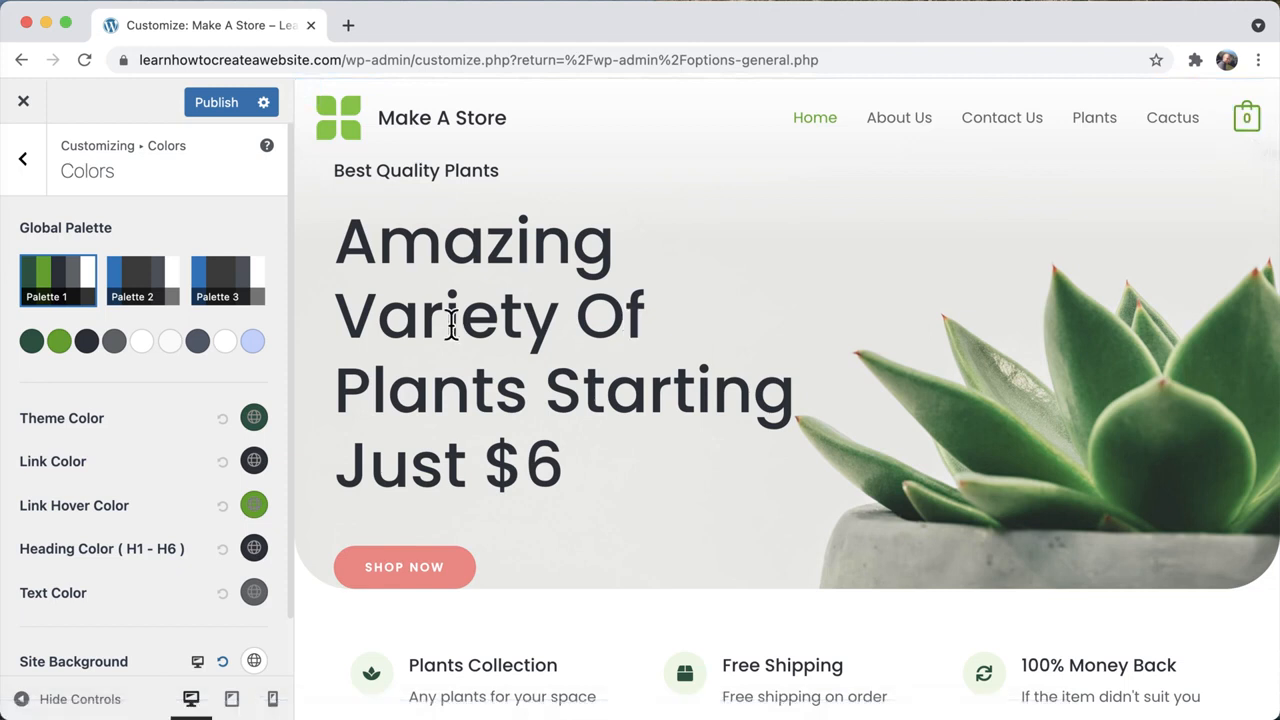
click(33, 343)
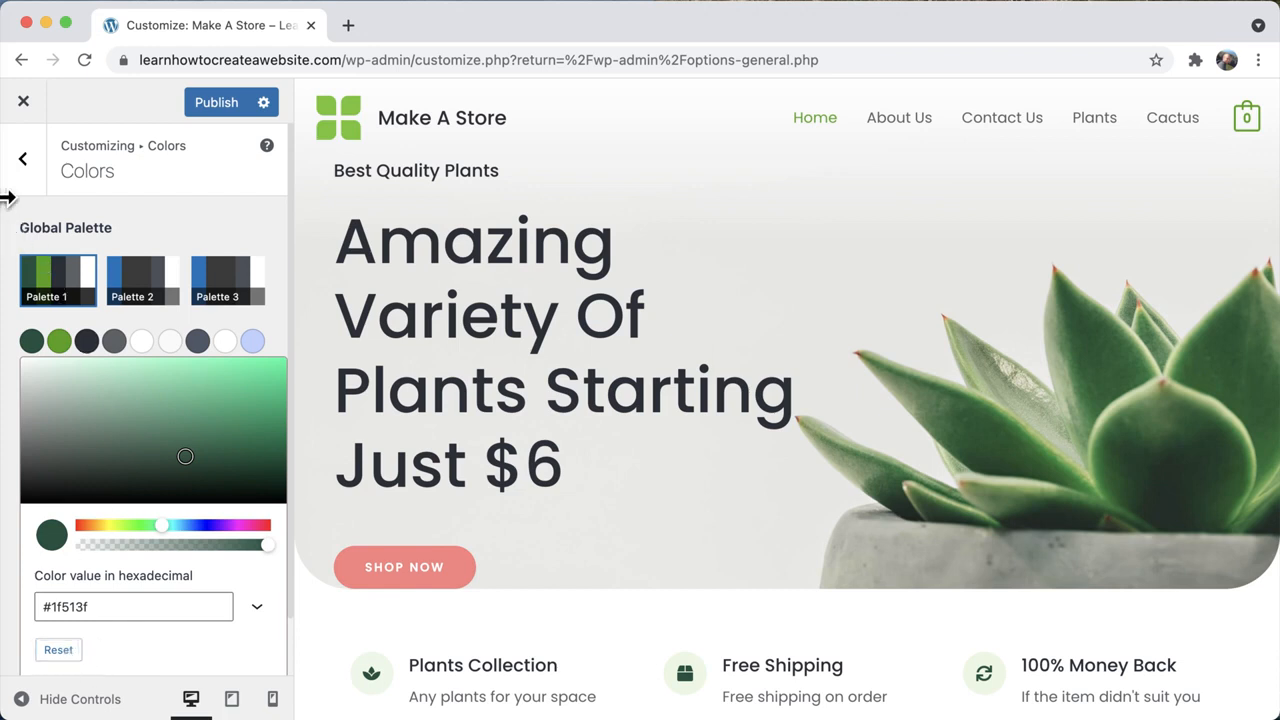
click(27, 163)
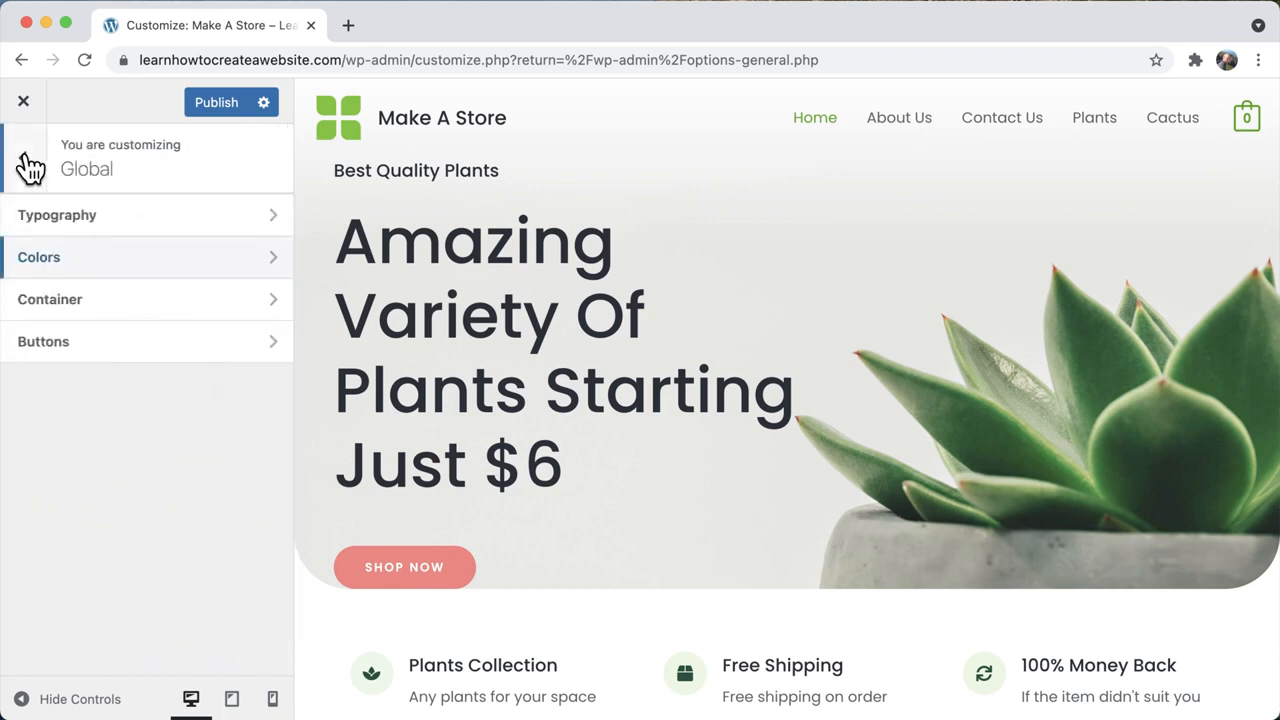
Preview the Plants and Aluminum Plant pages and set the button border radius to 5
click(126, 352)
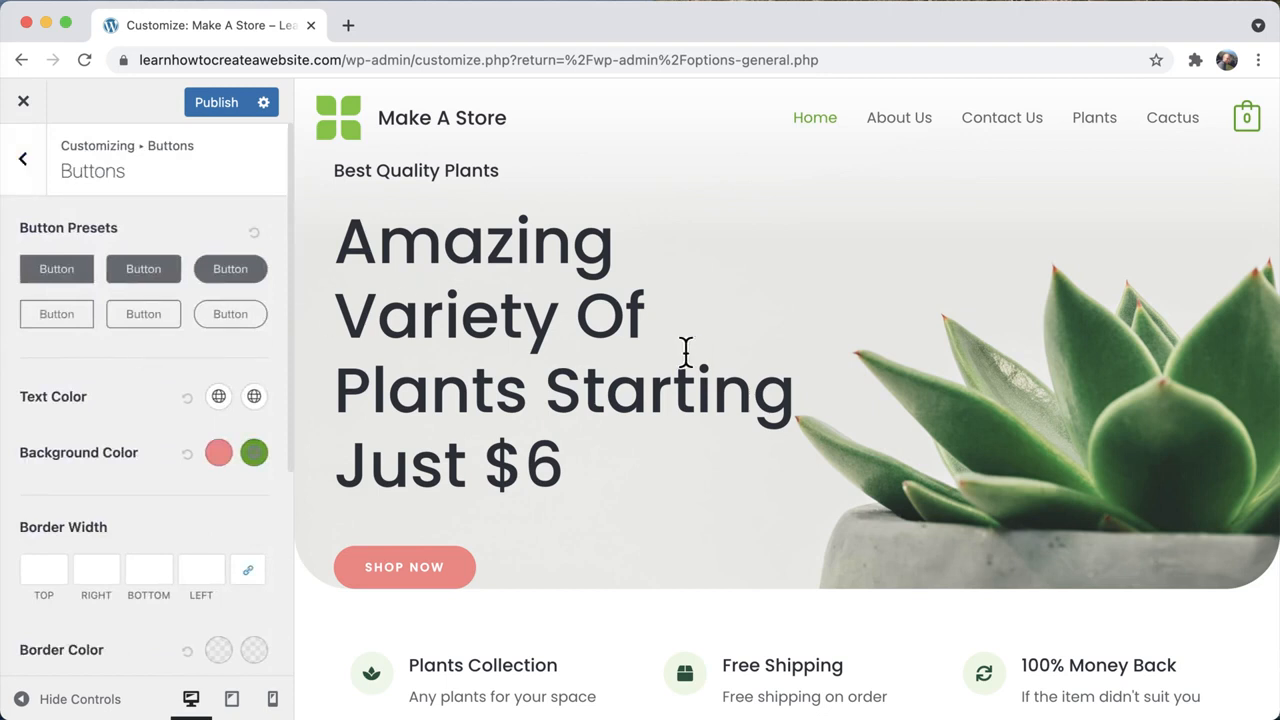
click(1095, 118)
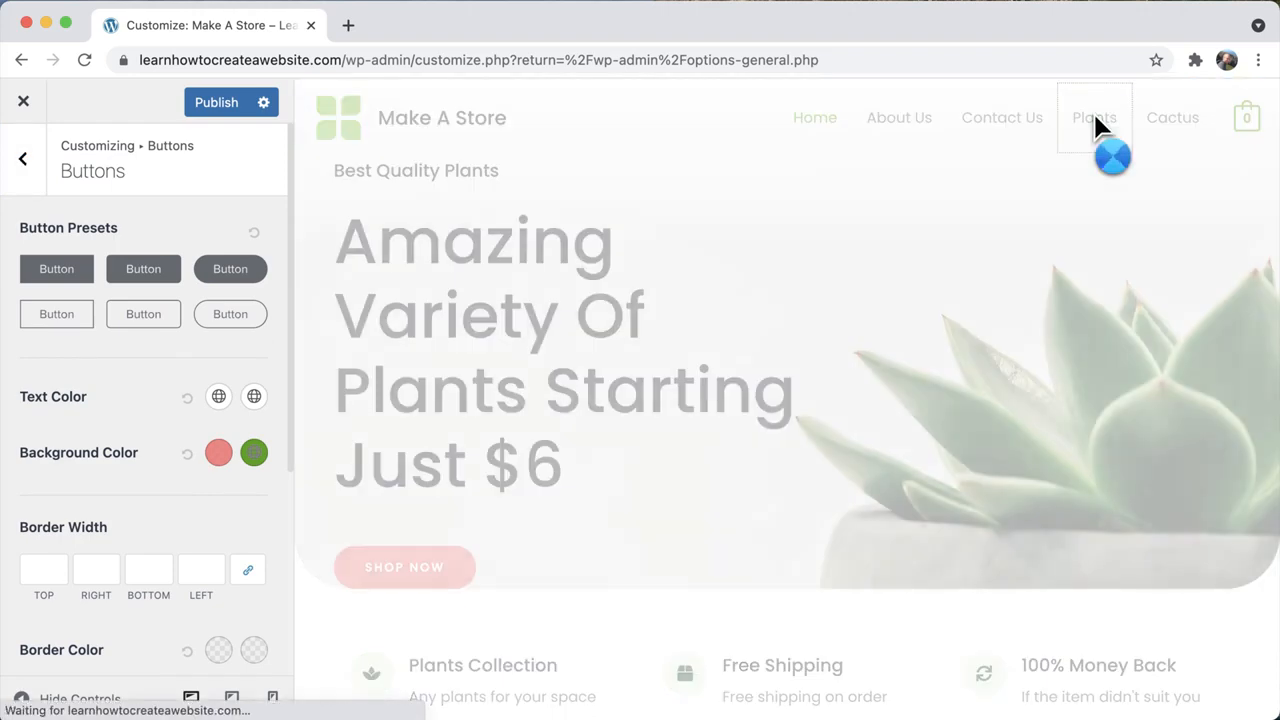
scroll(777, 303, down, 4)
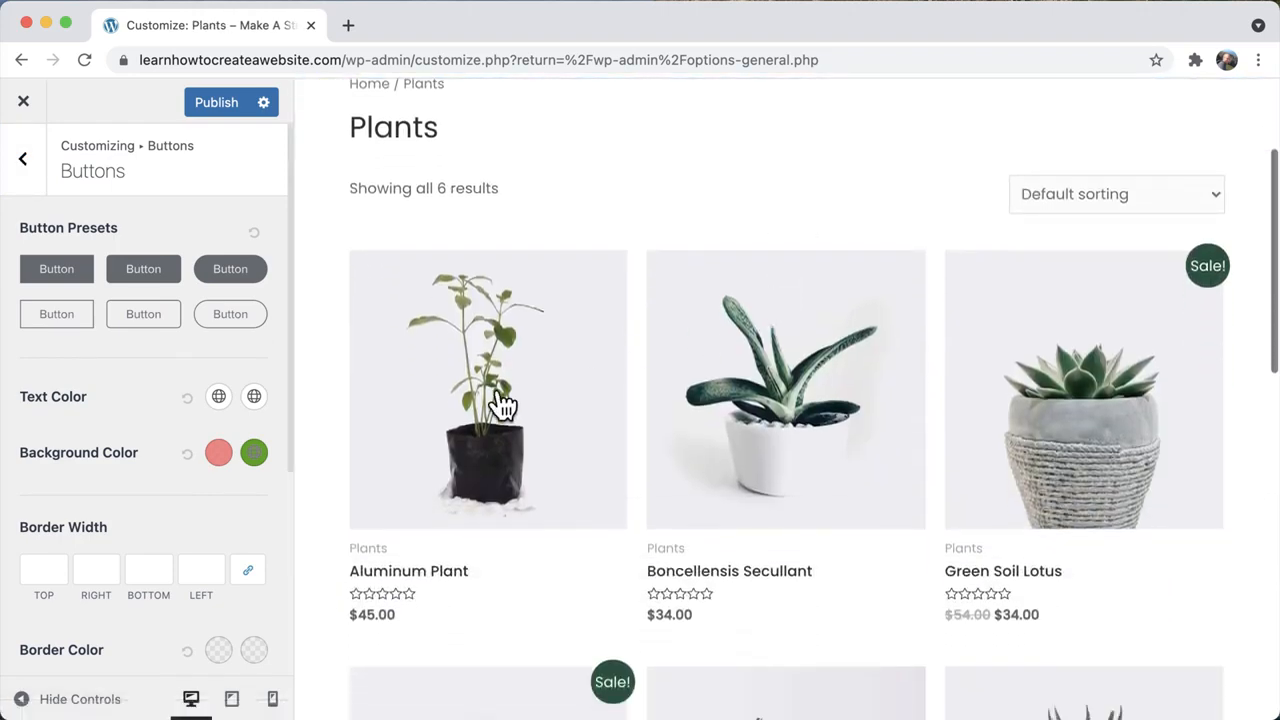
click(476, 402)
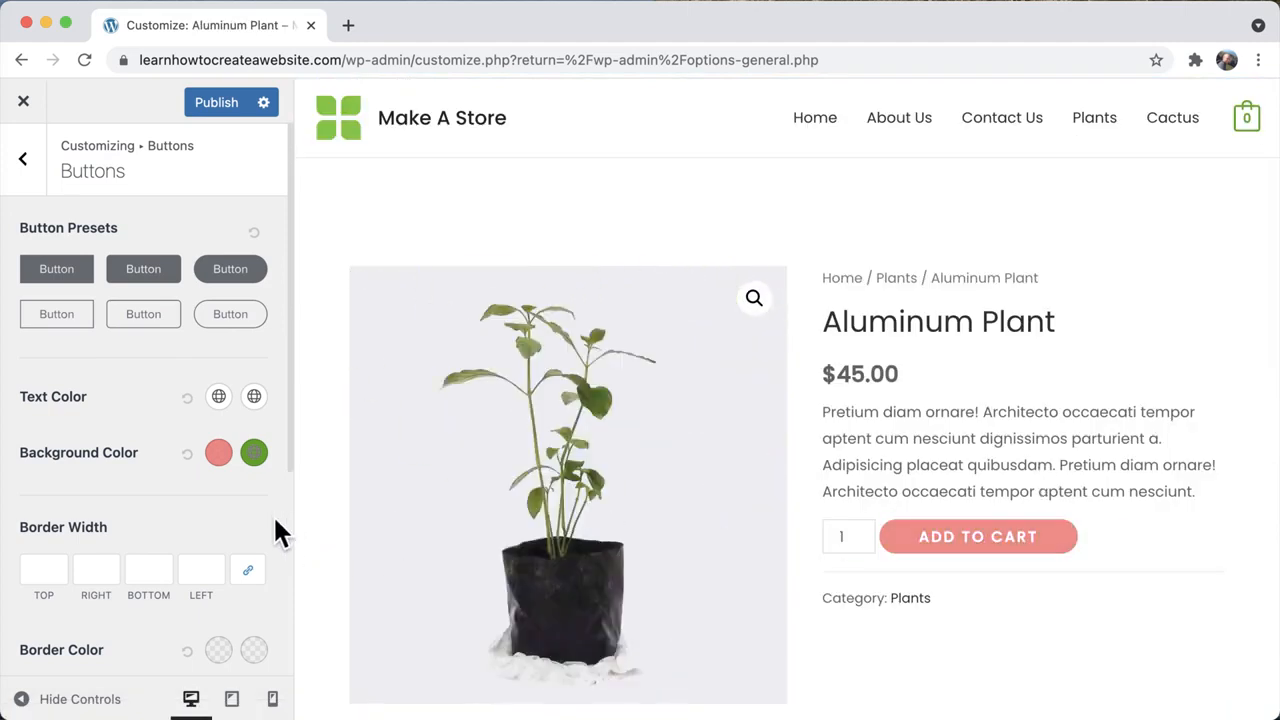
scroll(273, 514, down, 5)
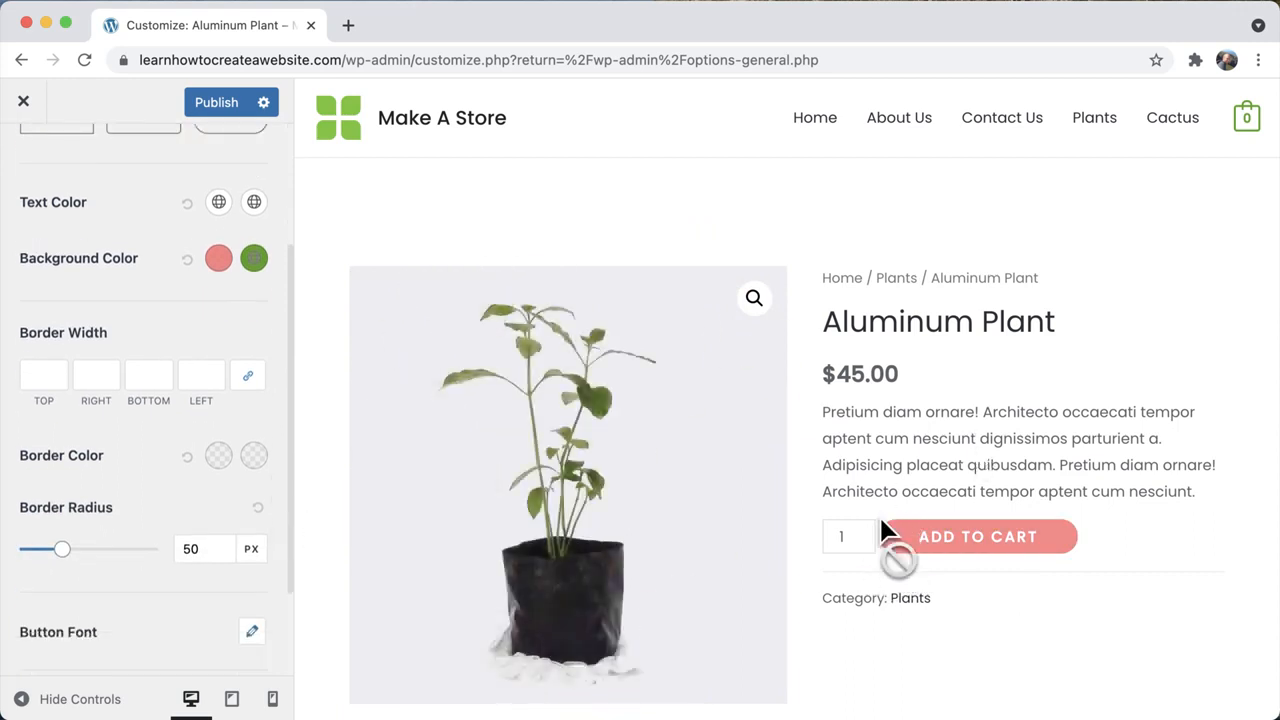
click(206, 549)
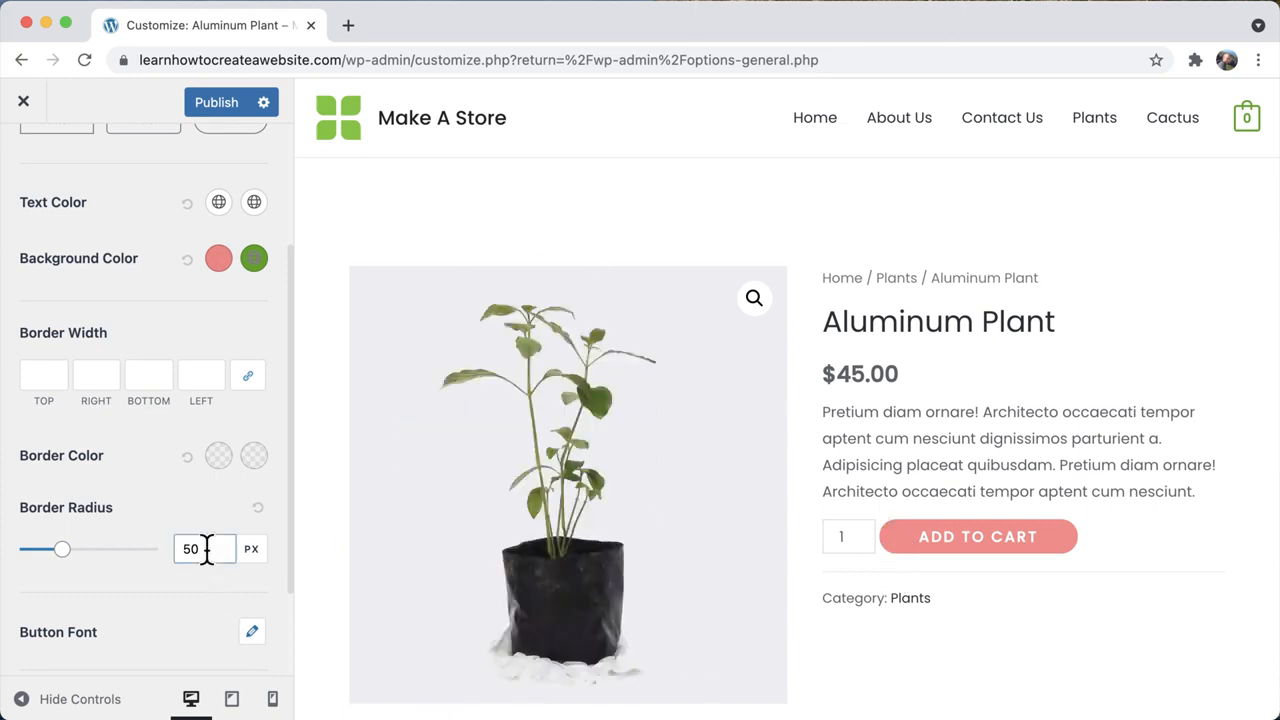
key(BackSpace)
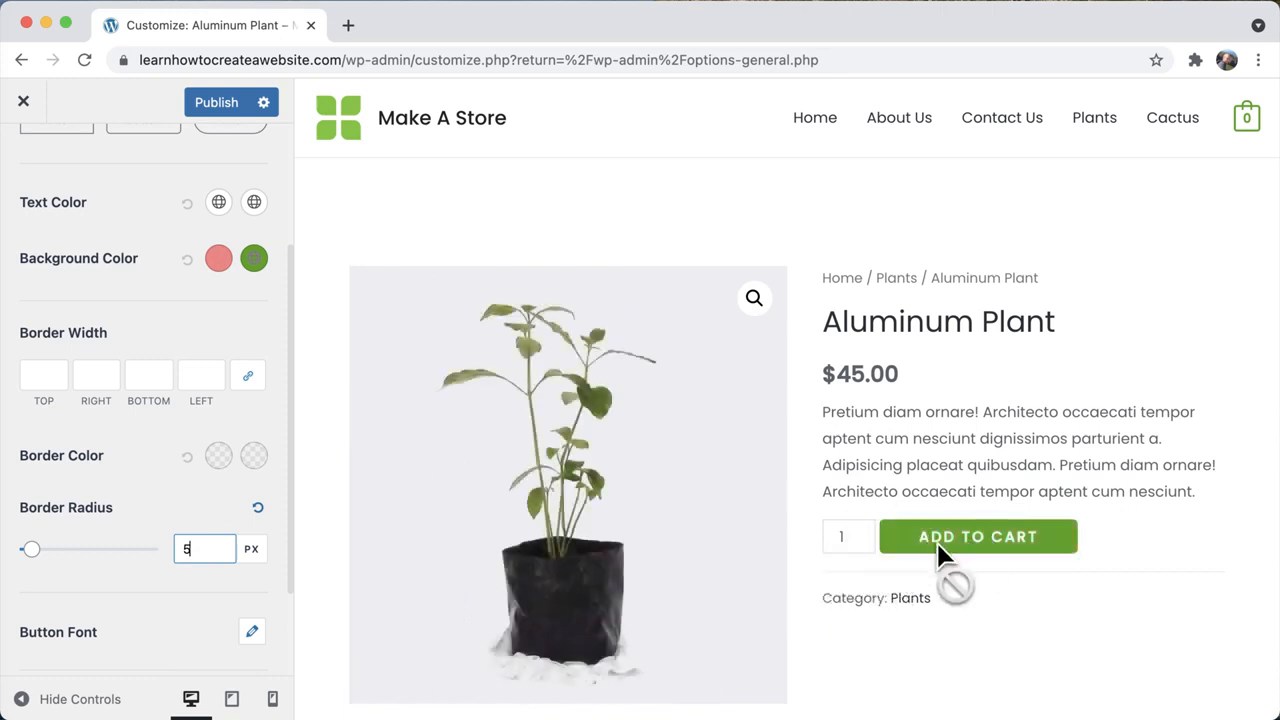
Set the button background colour to #75c32c and publish the Customizer changes
click(218, 262)
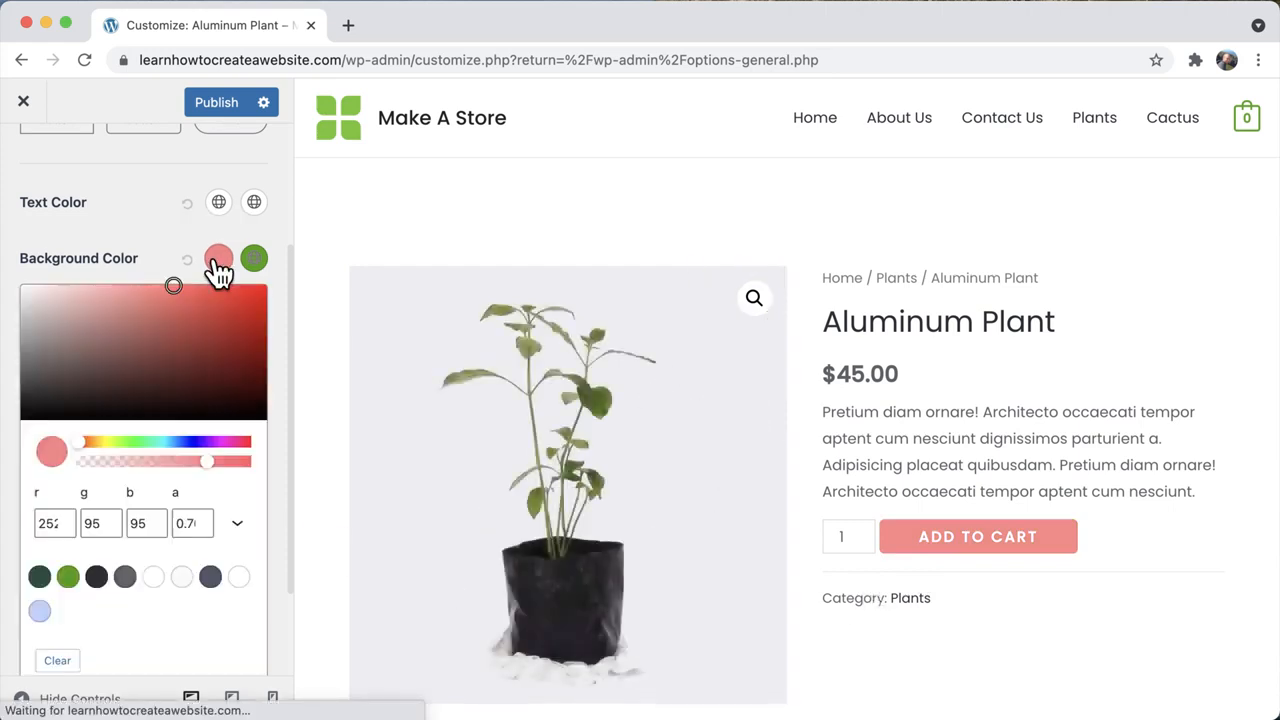
click(97, 577)
click(124, 578)
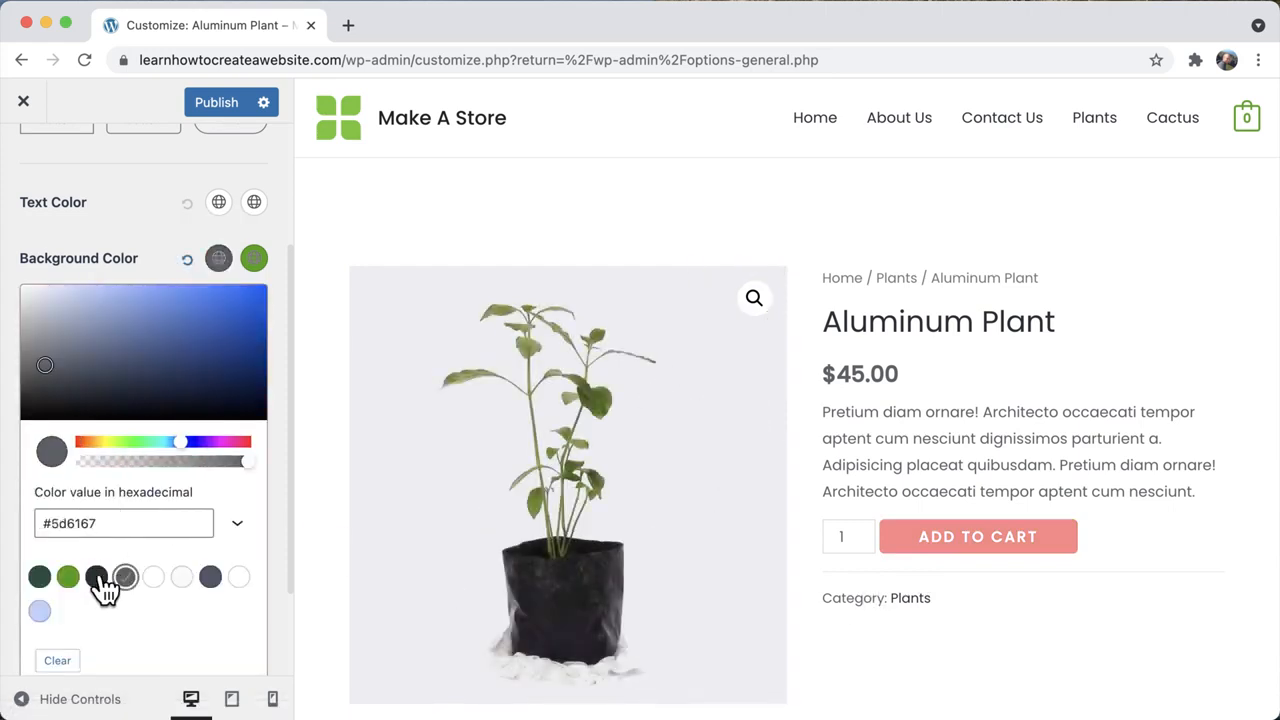
click(97, 578)
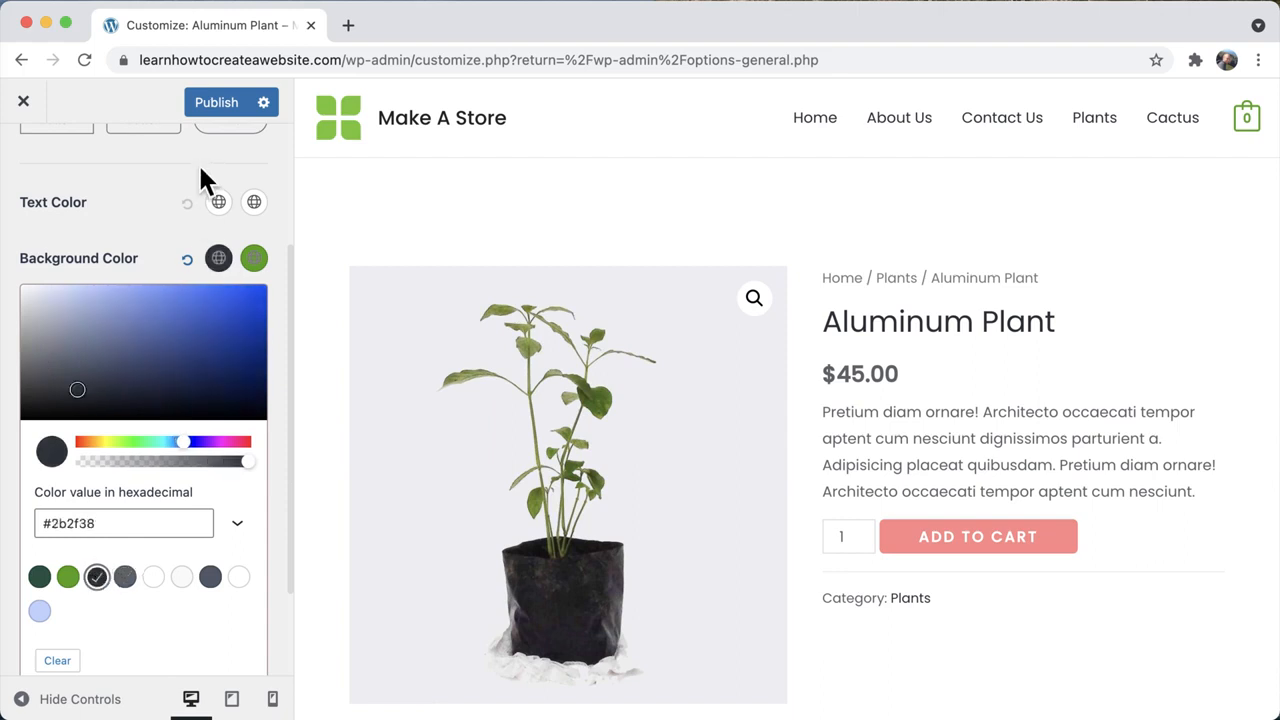
double_click(76, 523)
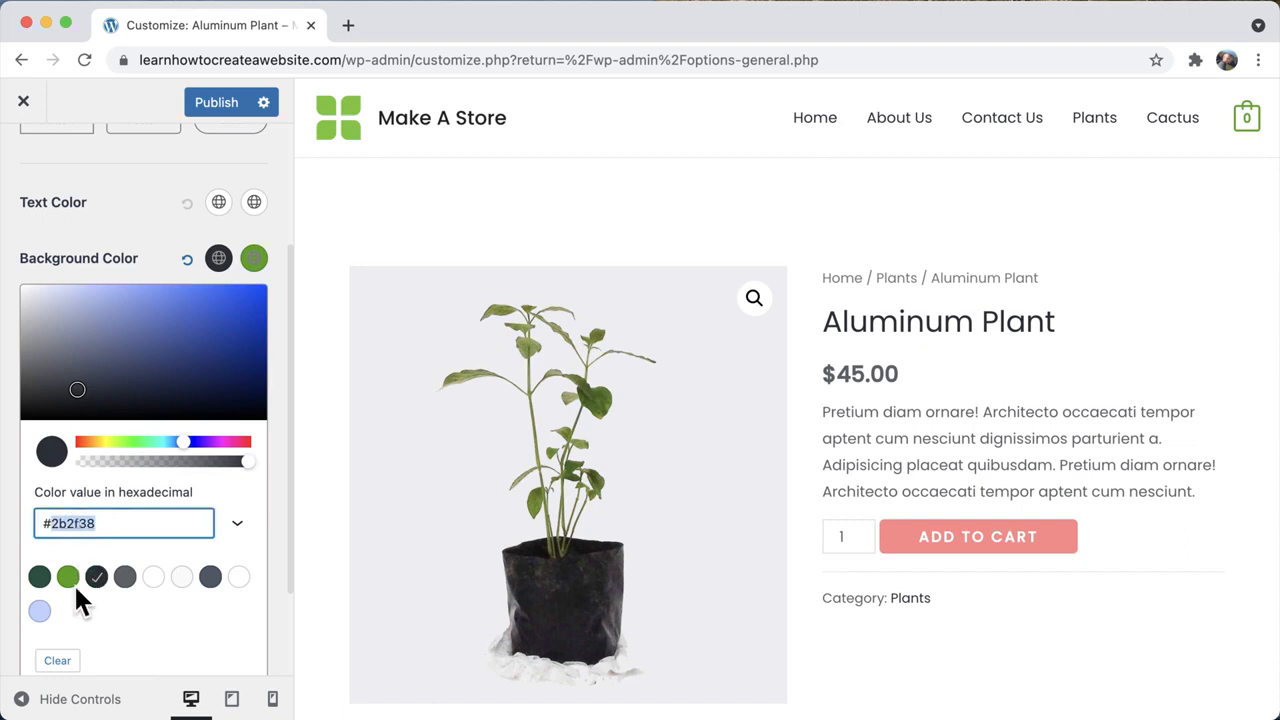
text(75c32c)
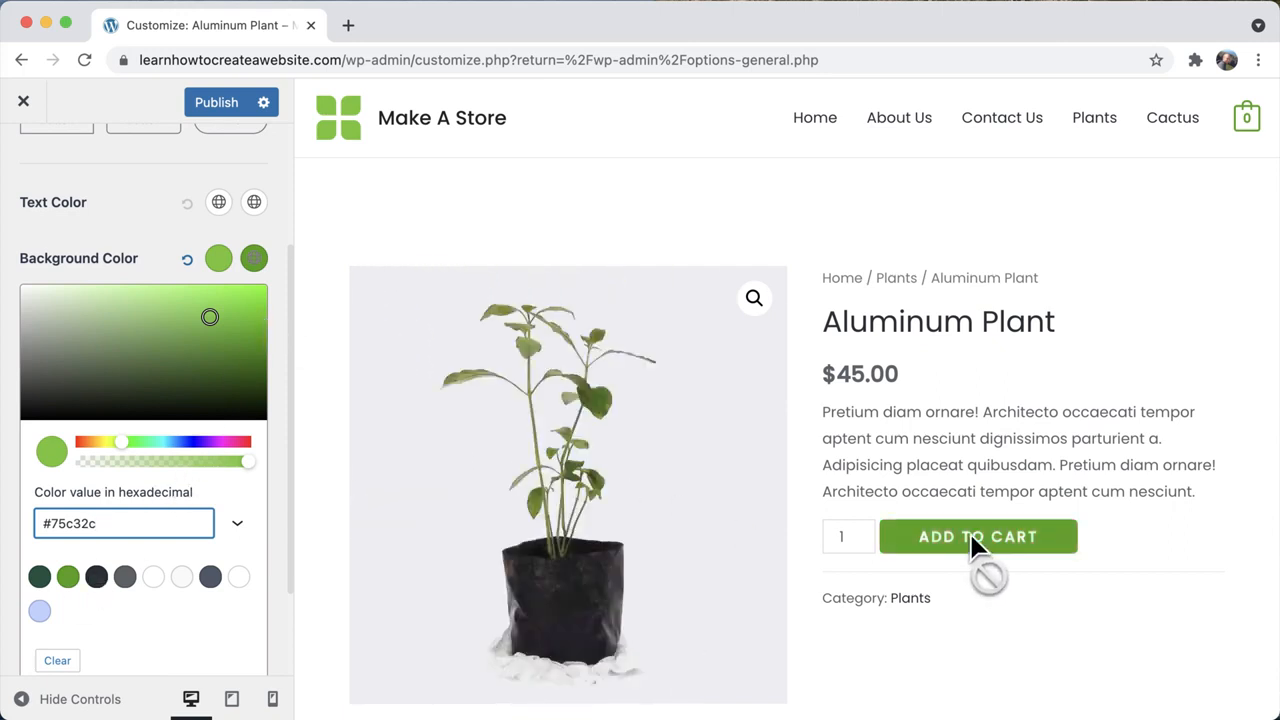
click(207, 102)
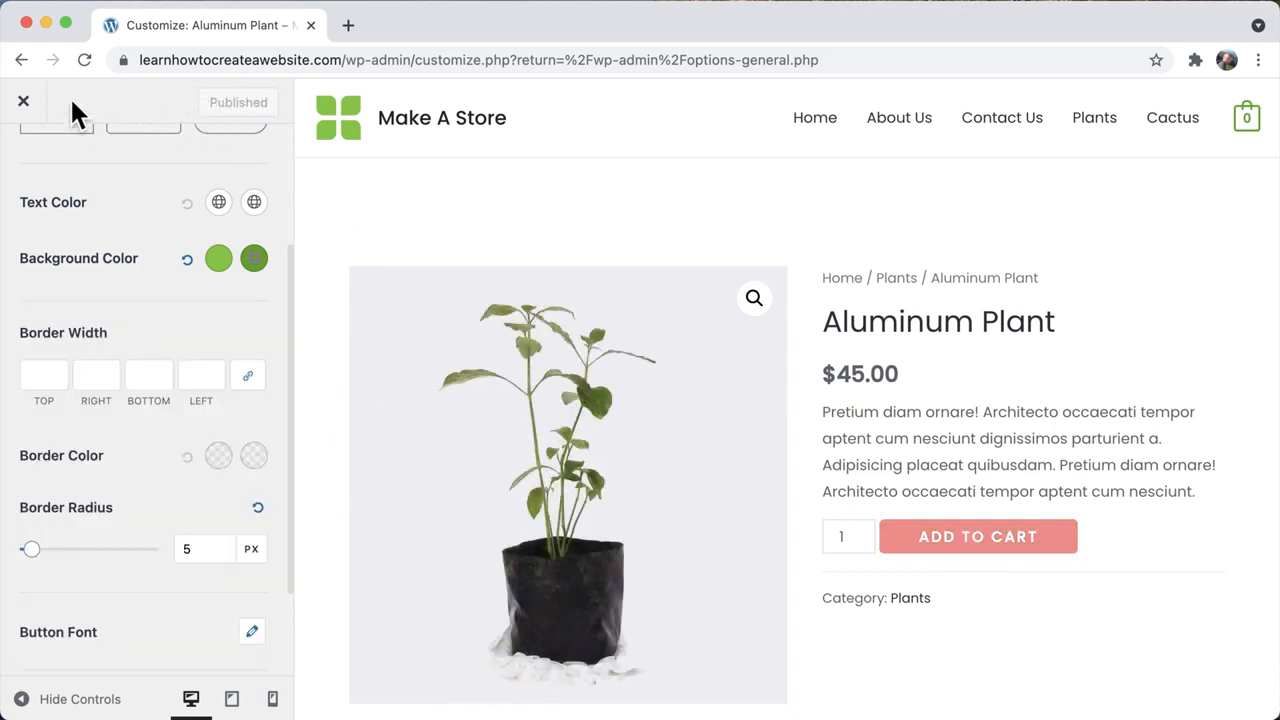
Leave the Customizer and browse the live store to the Aluminum Plant product page
click(28, 106)
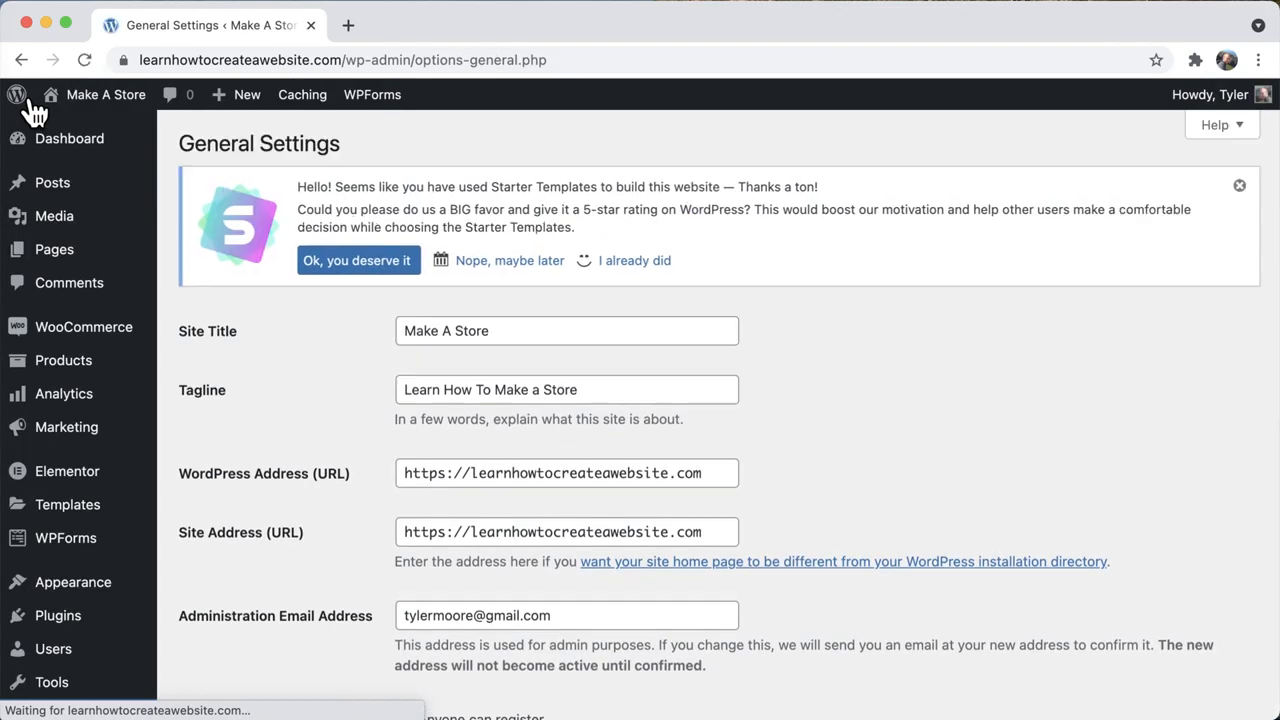
click(115, 110)
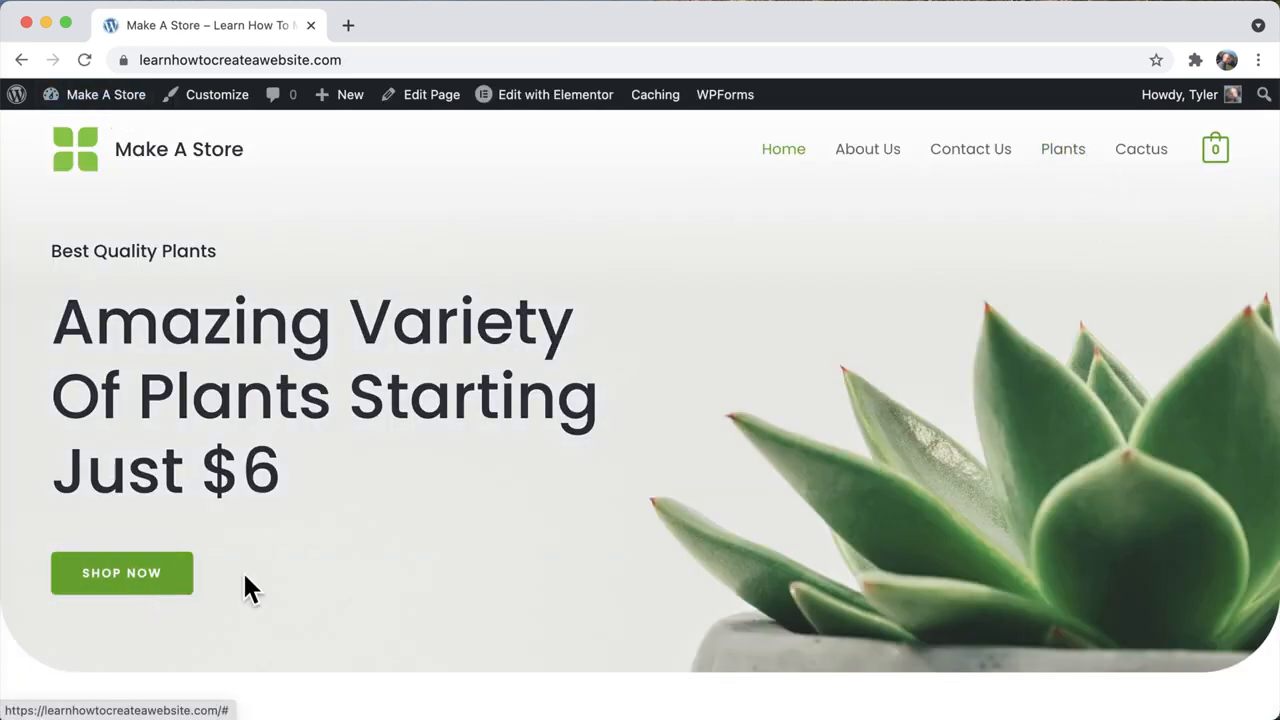
scroll(402, 562, down, 10)
scroll(400, 560, down, 10)
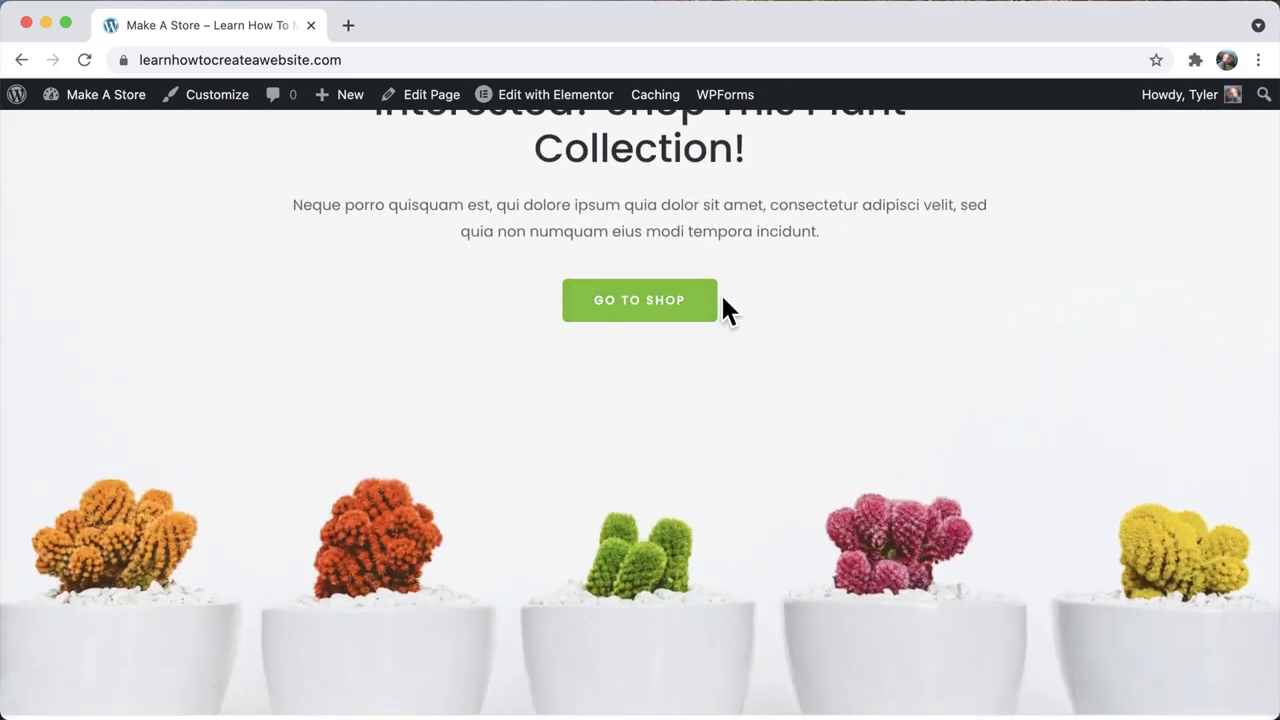
scroll(722, 306, up, 20)
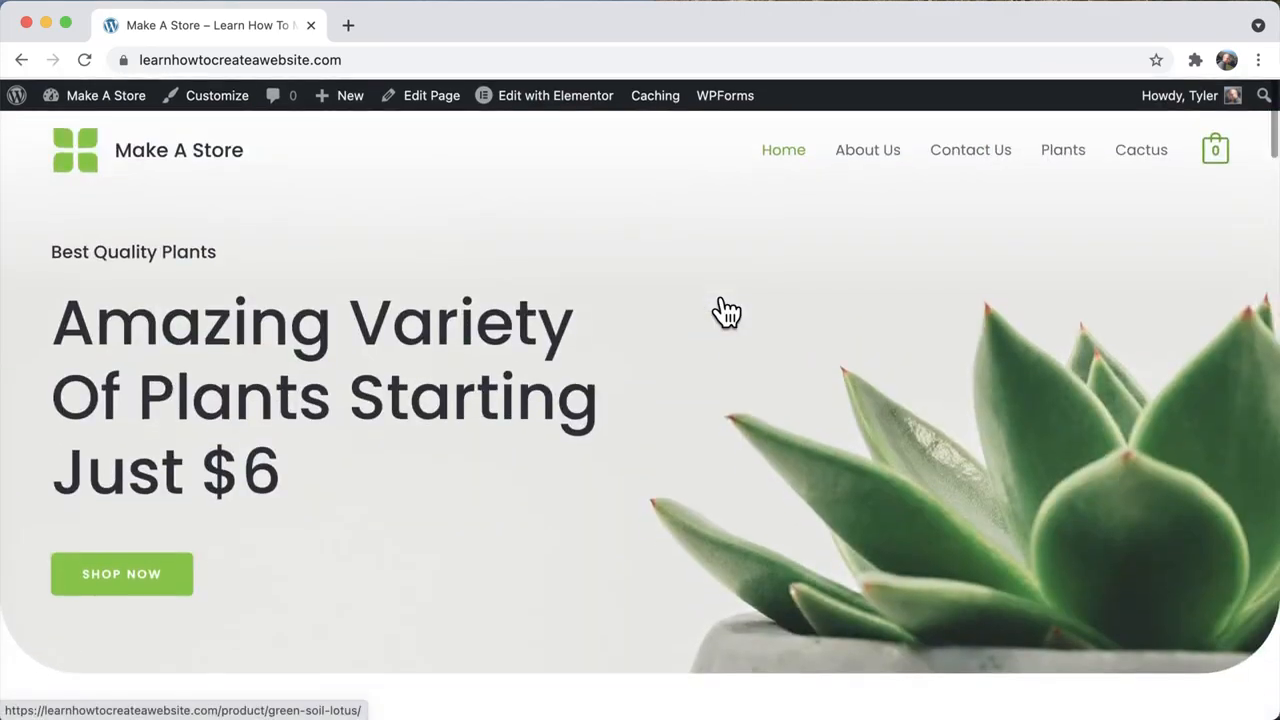
click(1066, 160)
scroll(877, 283, down, 3)
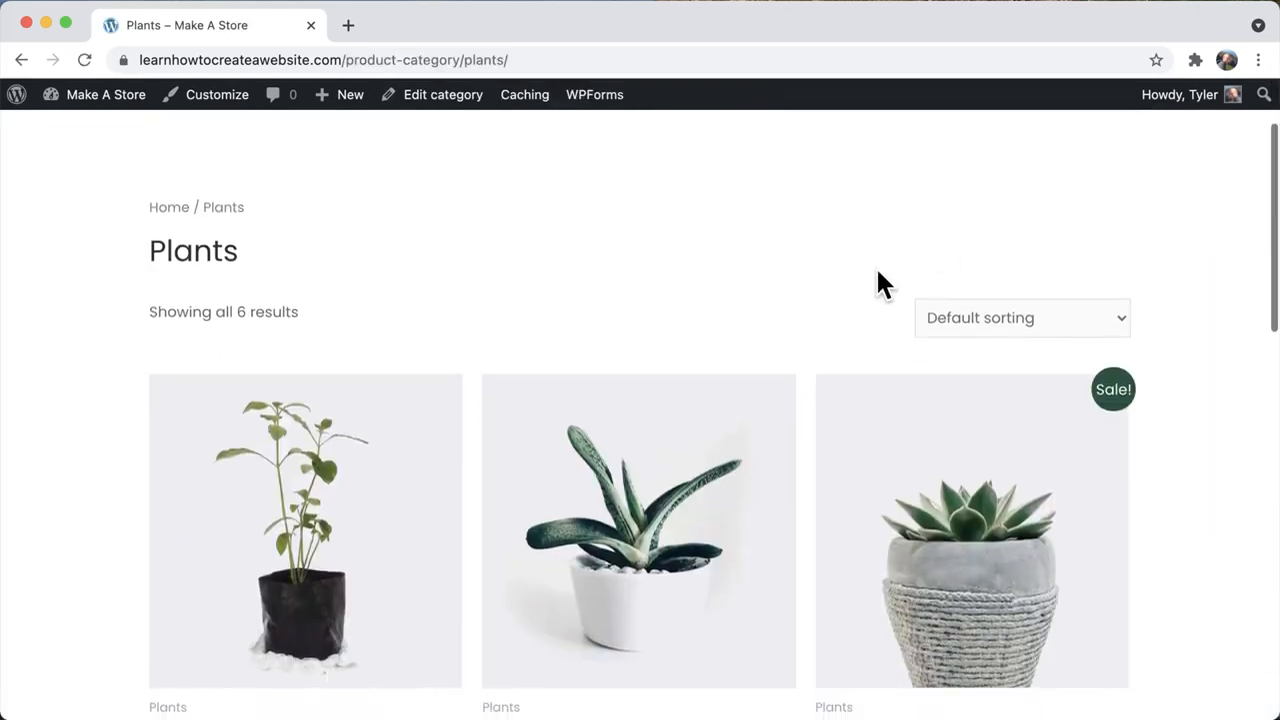
click(346, 514)
scroll(346, 514, down, 2)
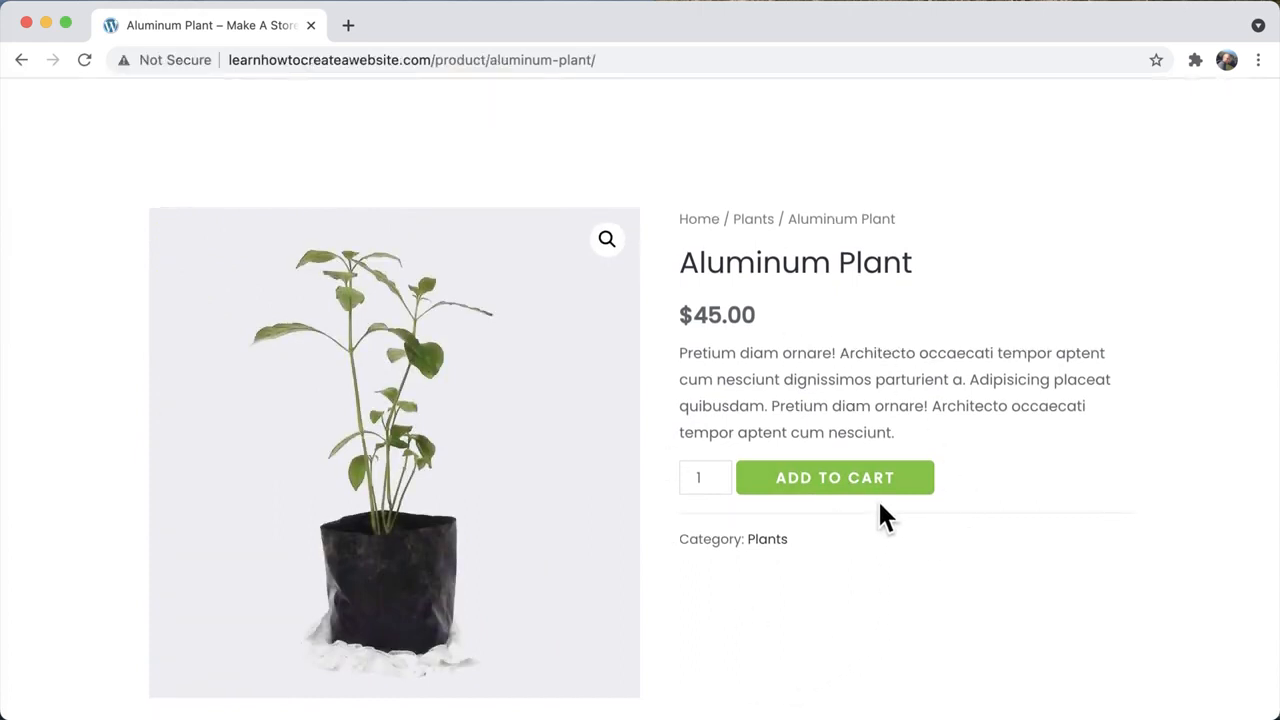
Add the Aluminum Plant to the cart and view the cart showing $45.00
click(853, 490)
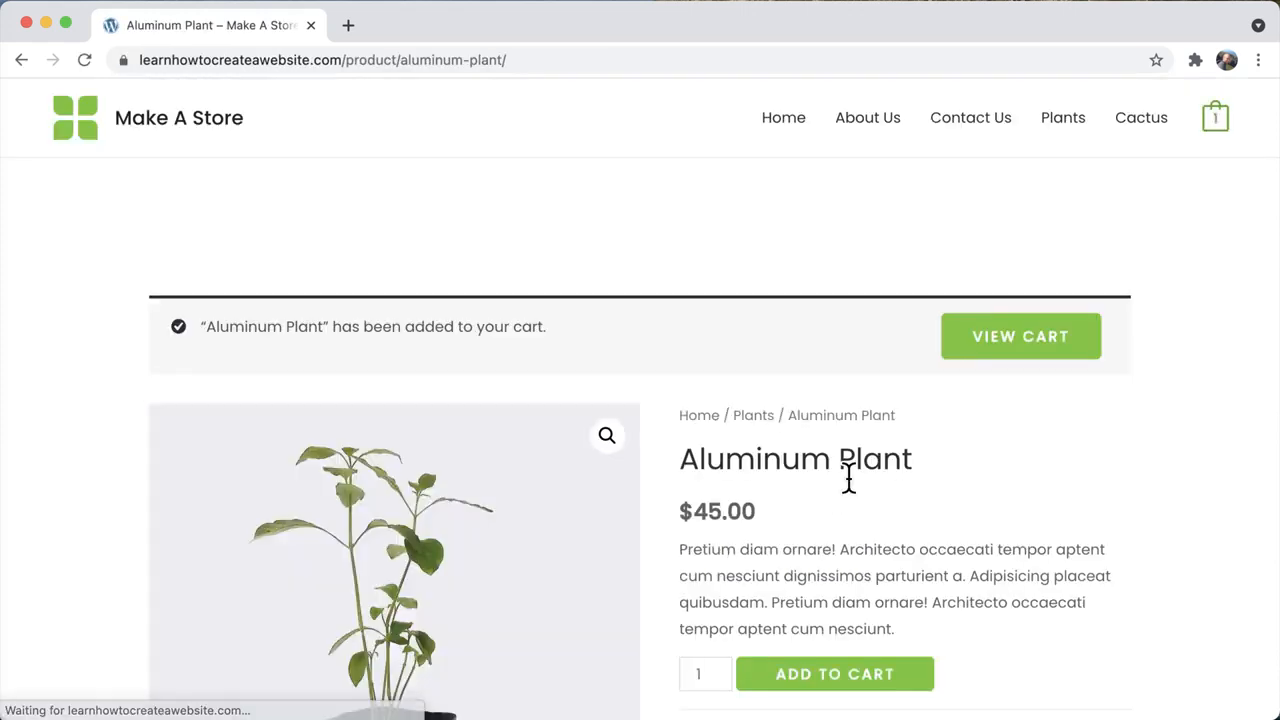
mouse_move(1220, 120)
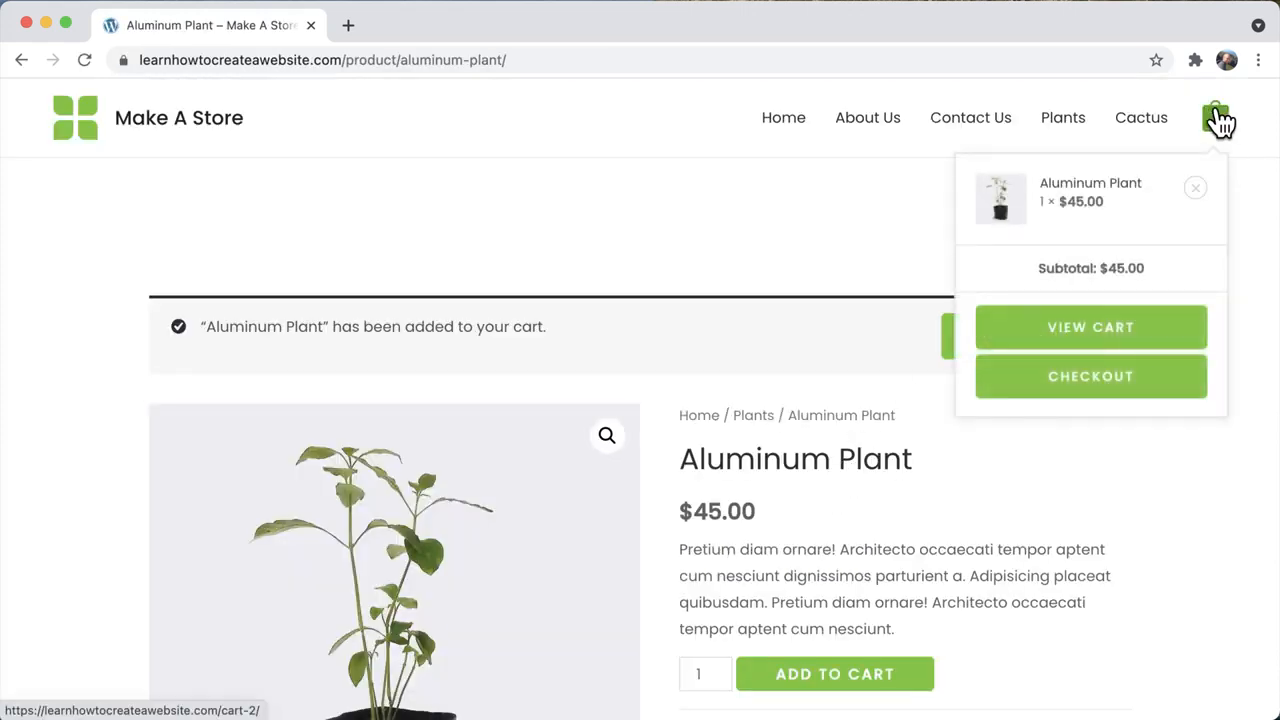
click(1166, 337)
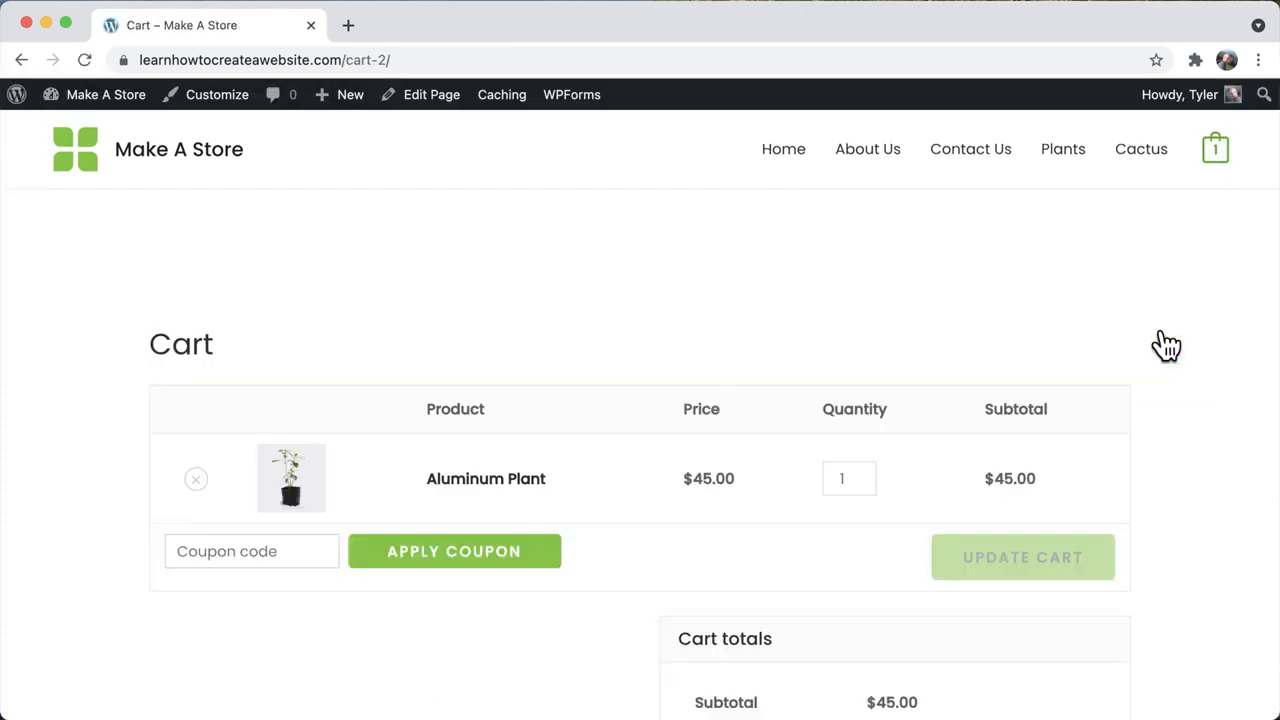
scroll(1016, 506, down, 3)
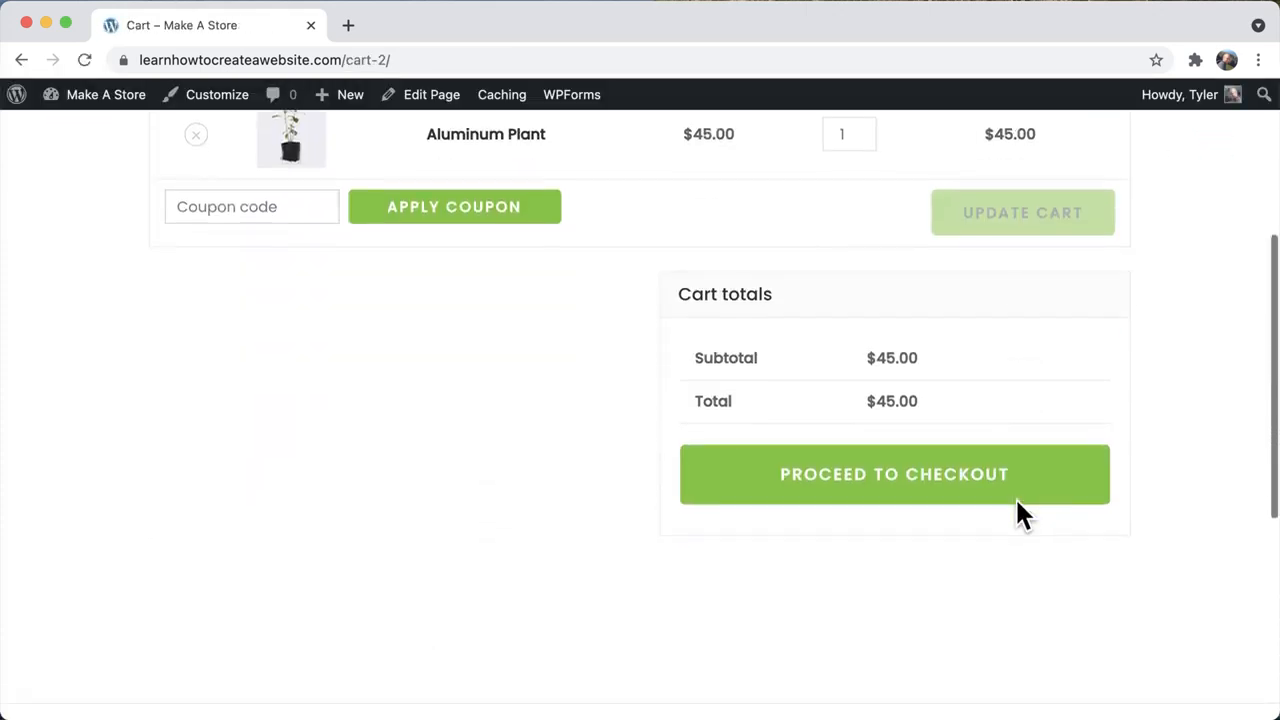
scroll(1015, 496, up, 5)
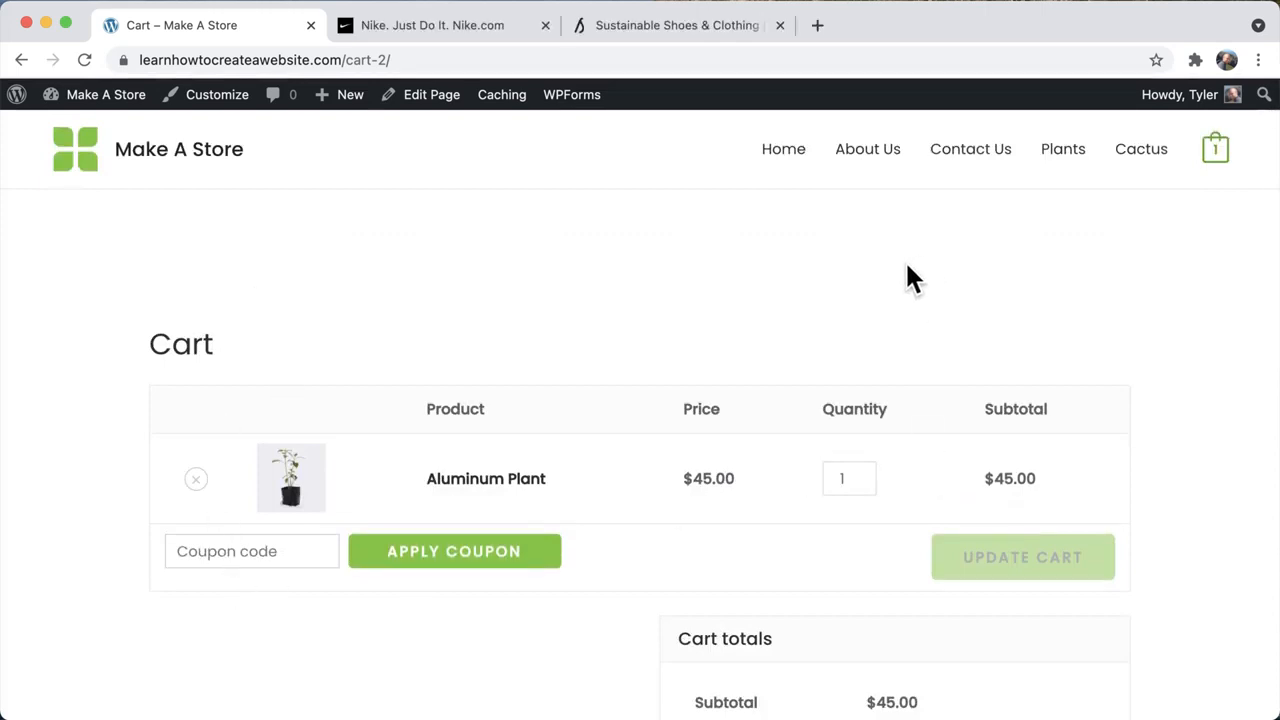
Scroll through the Nike site's Air Force 1 listings for reference
click(471, 24)
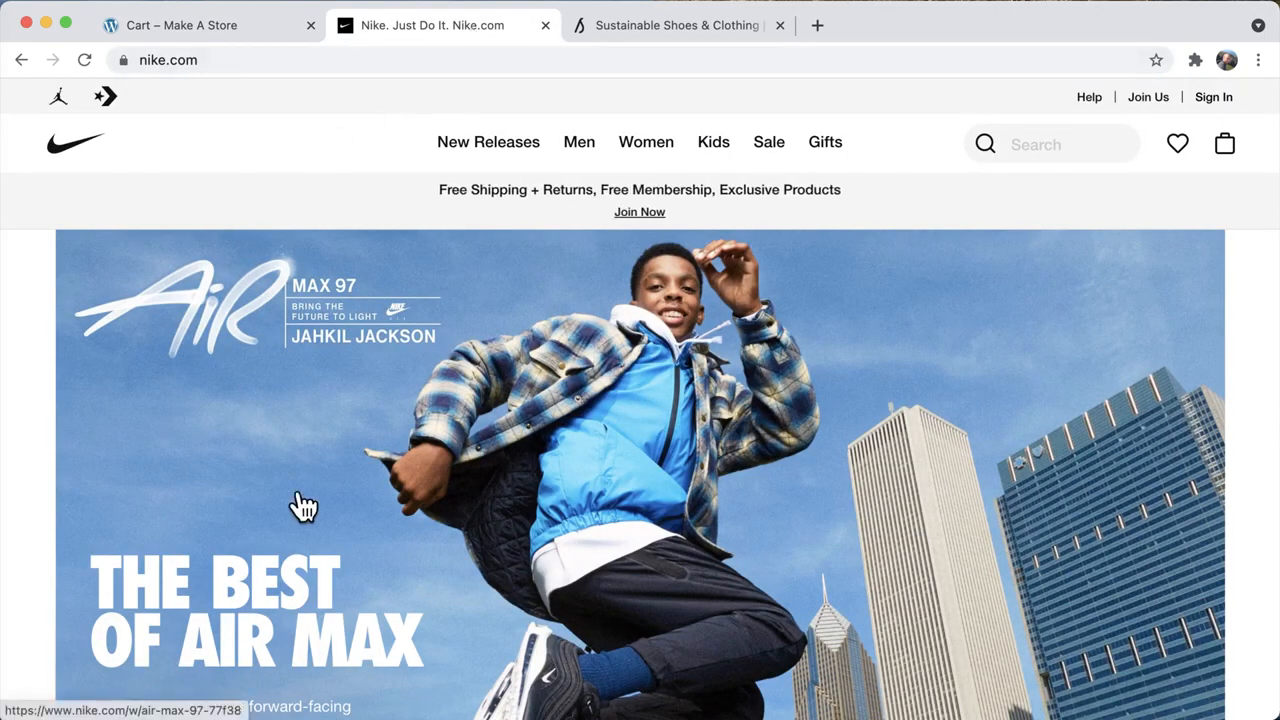
scroll(300, 506, down, 3)
scroll(300, 506, down, 1)
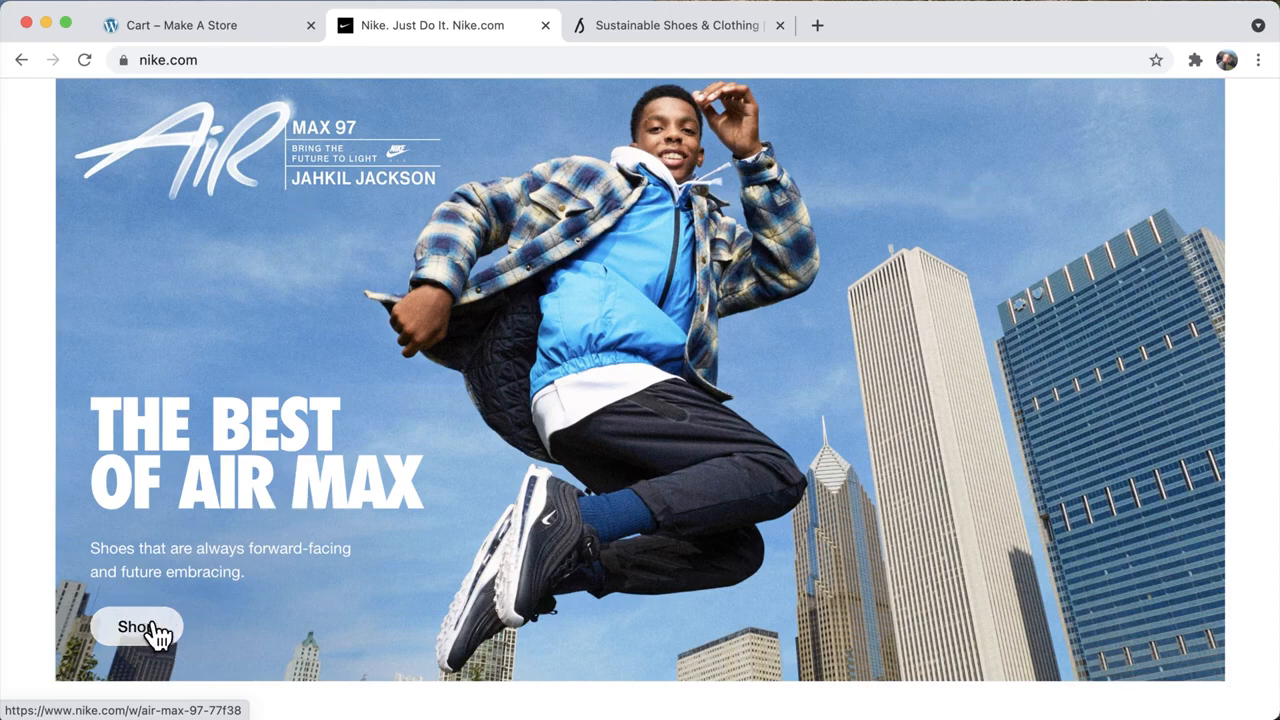
scroll(157, 633, down, 15)
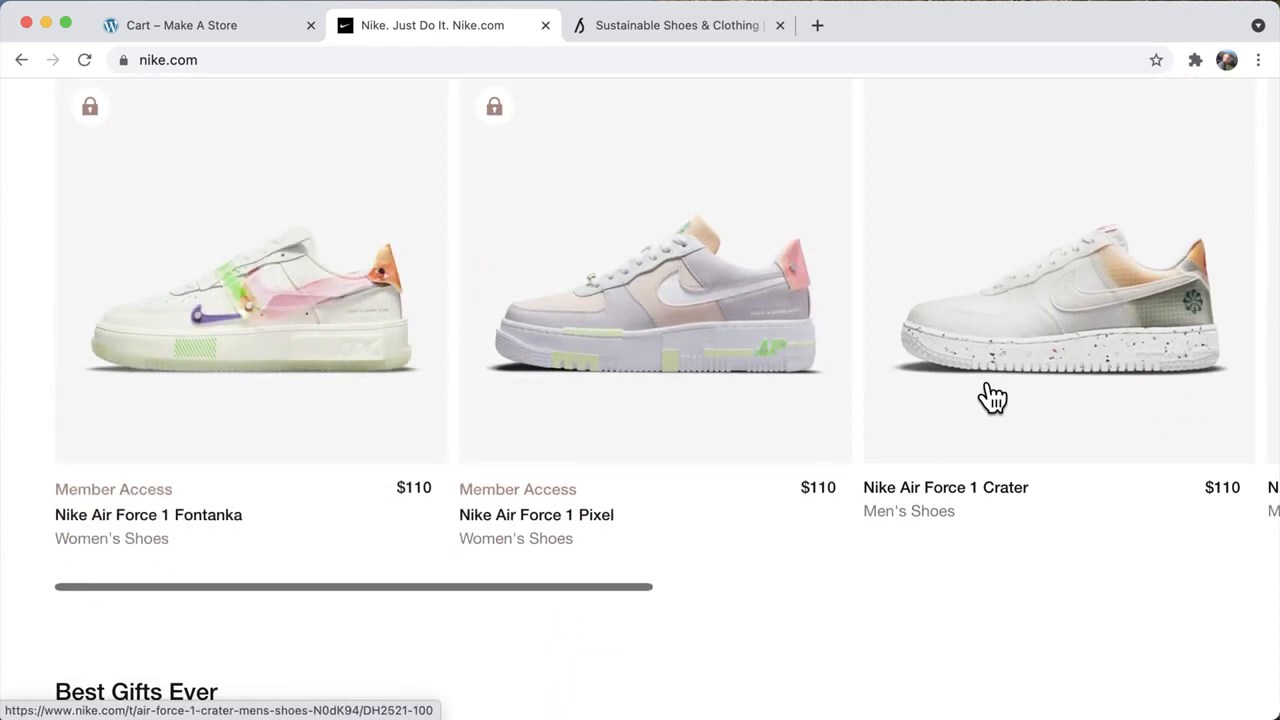
Browse the Allbirds shoe site, then close its tab
click(686, 30)
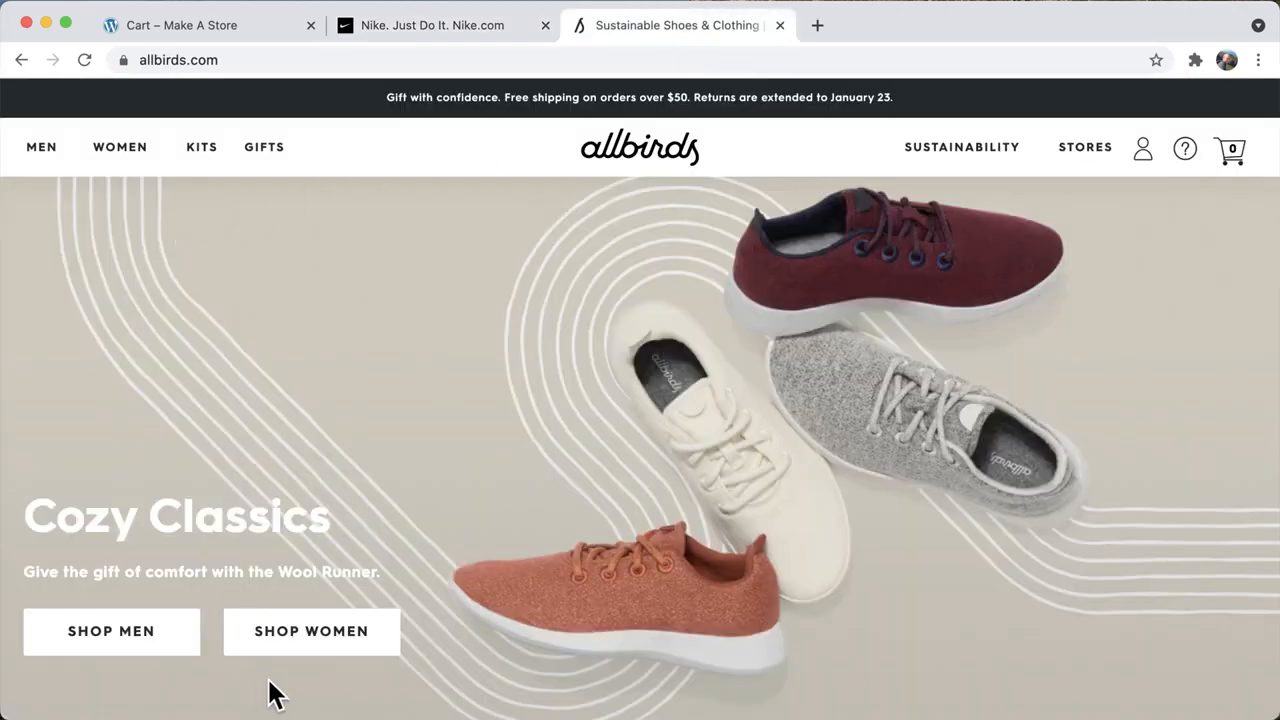
scroll(1029, 351, down, 1)
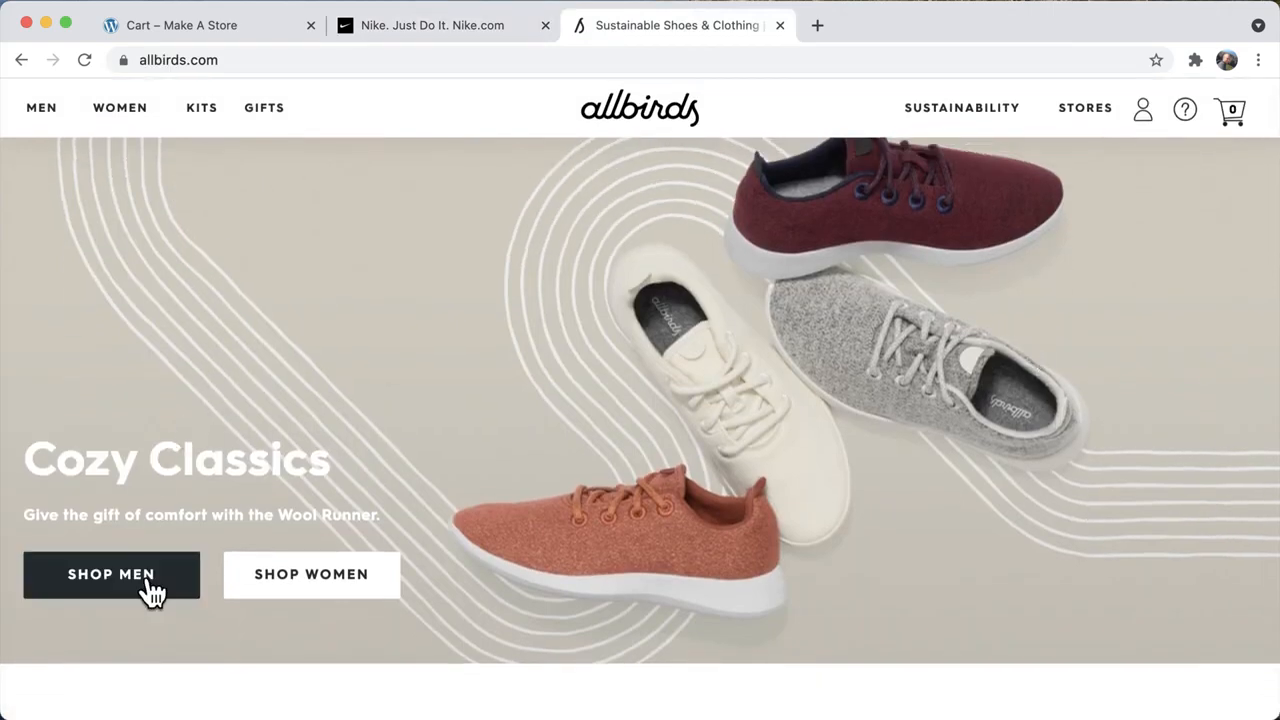
scroll(145, 595, down, 10)
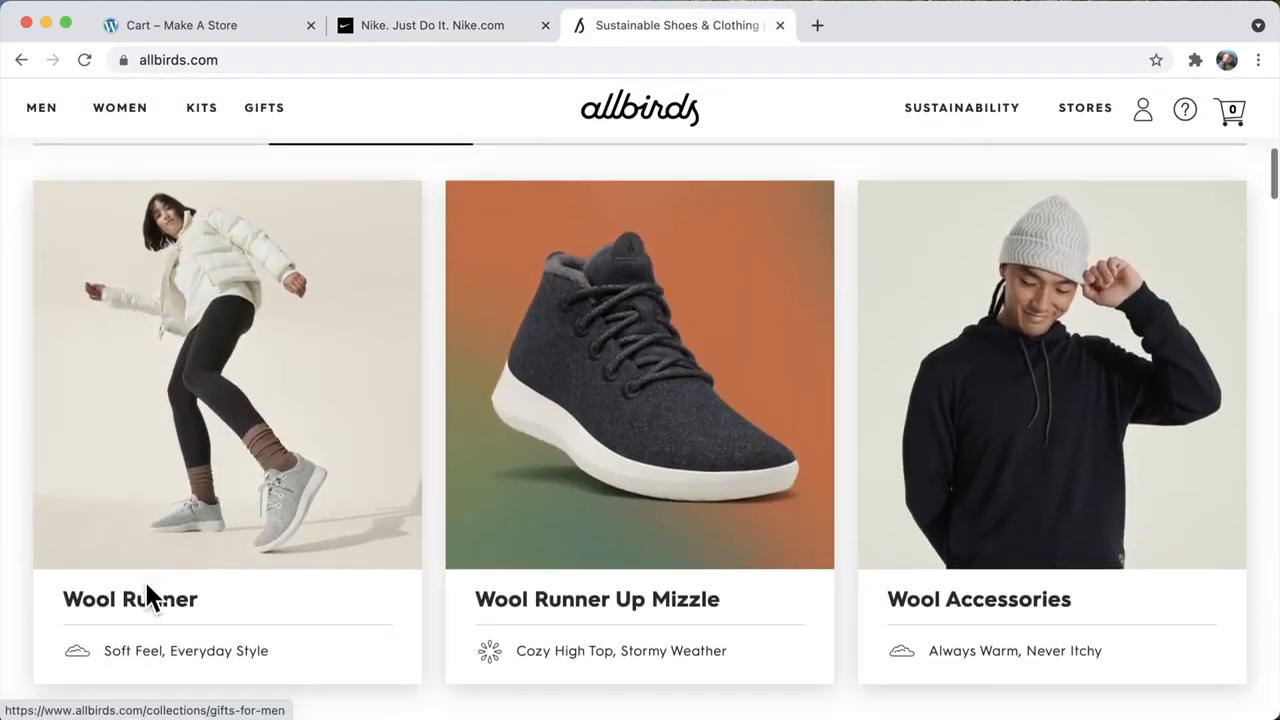
scroll(868, 432, down, 8)
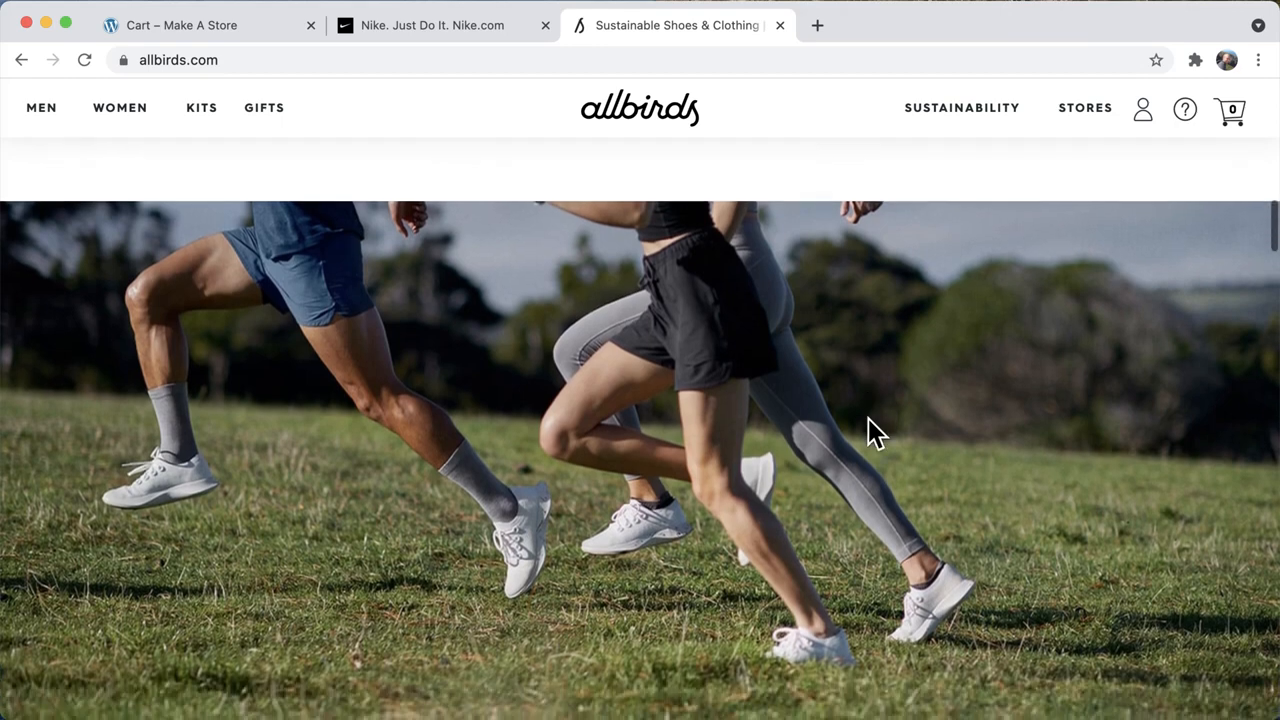
click(780, 25)
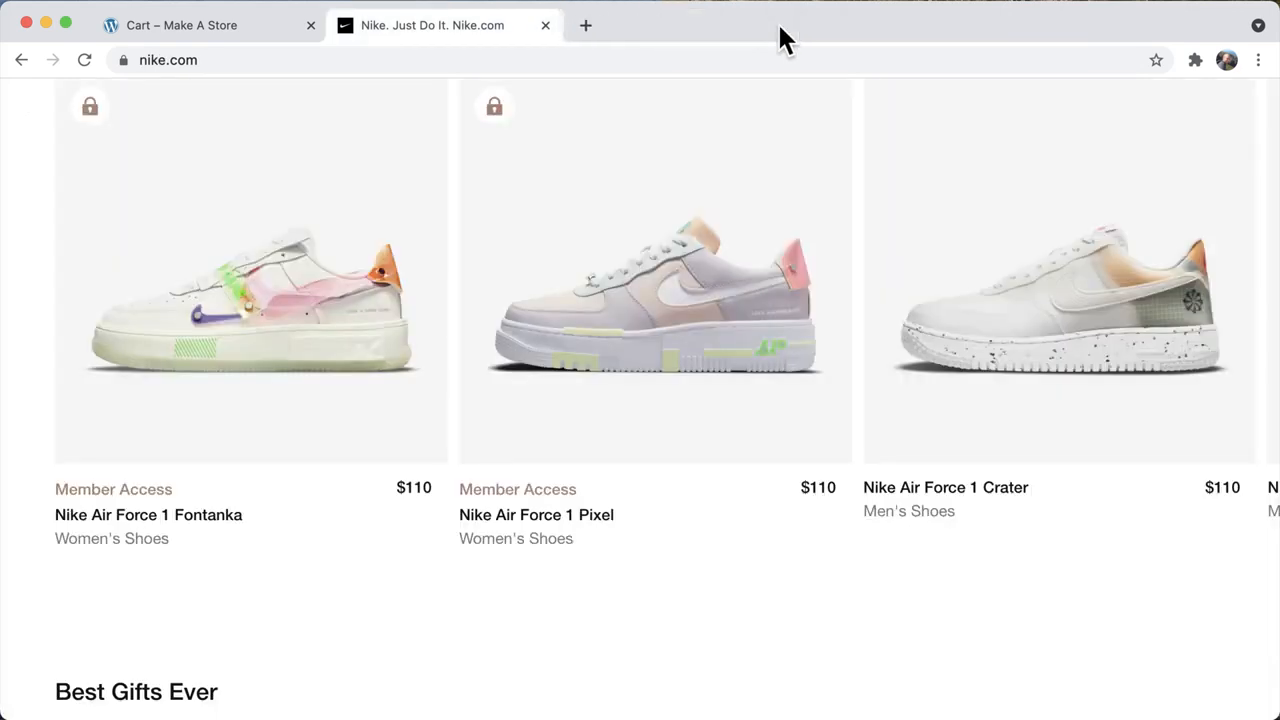
Close the Nike tab, review the Make A Store homepage, and head to the Dashboard
click(545, 25)
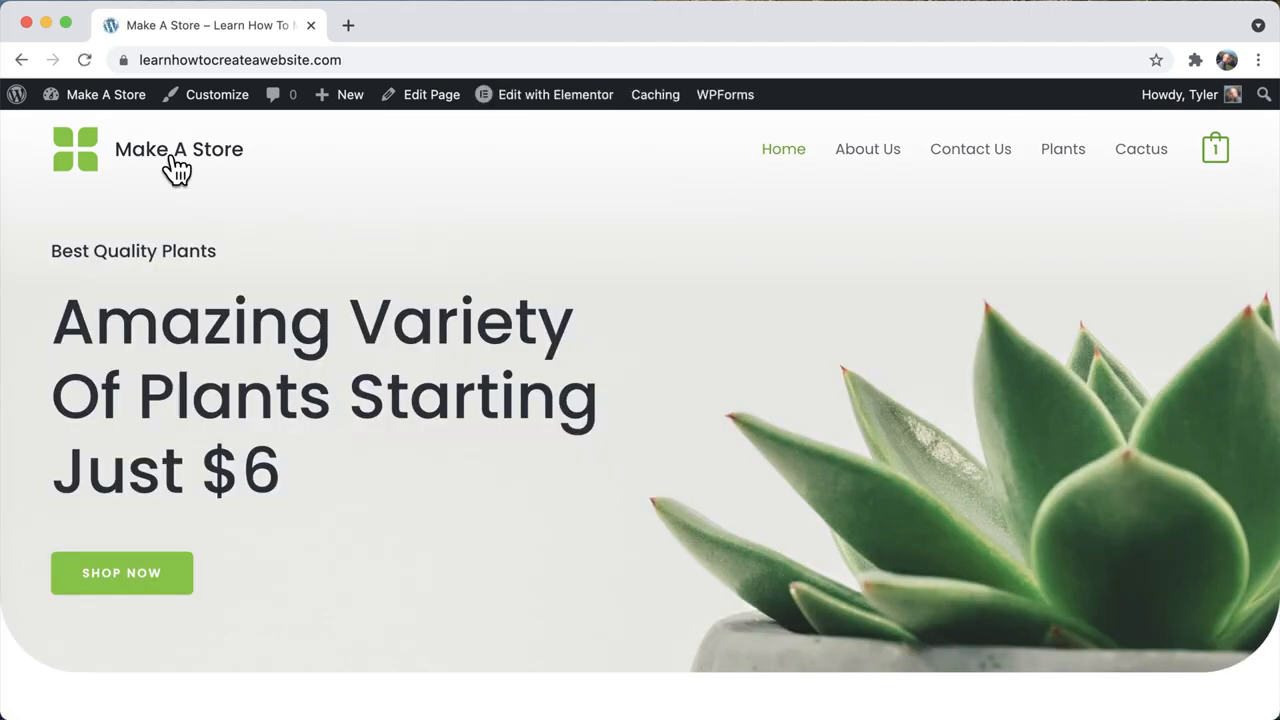
scroll(266, 386, down, 7)
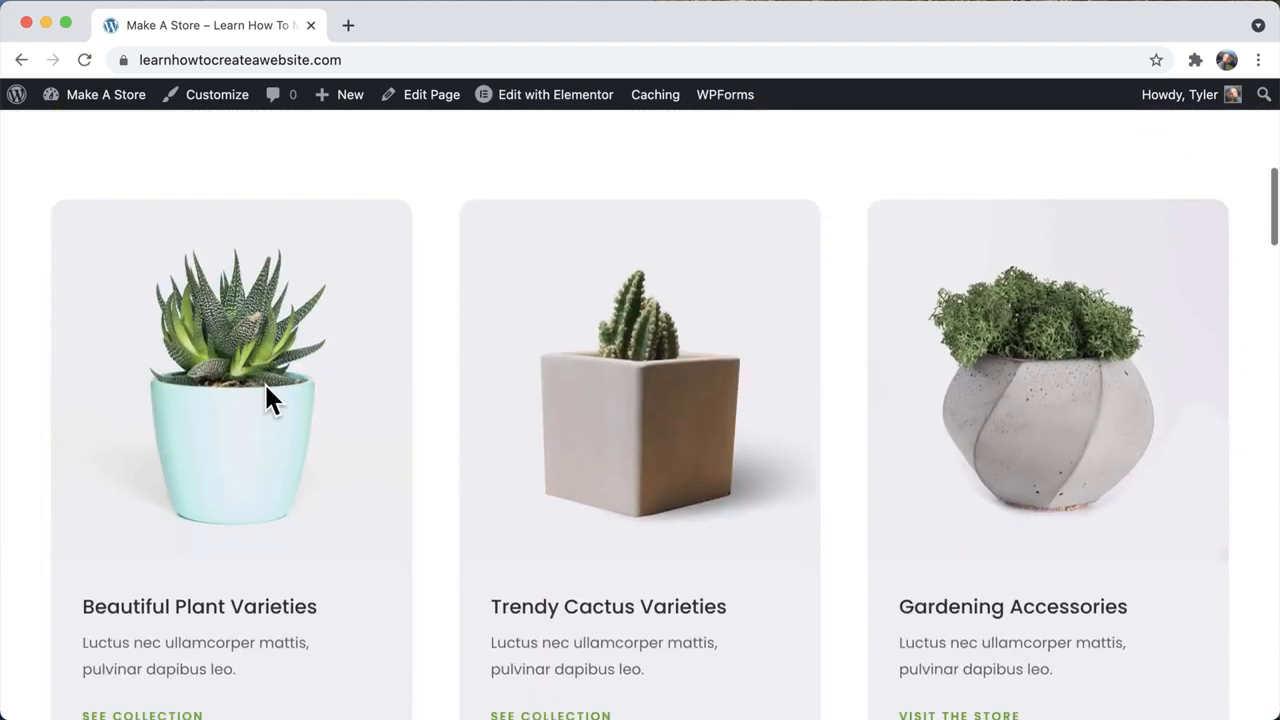
scroll(266, 396, up, 7)
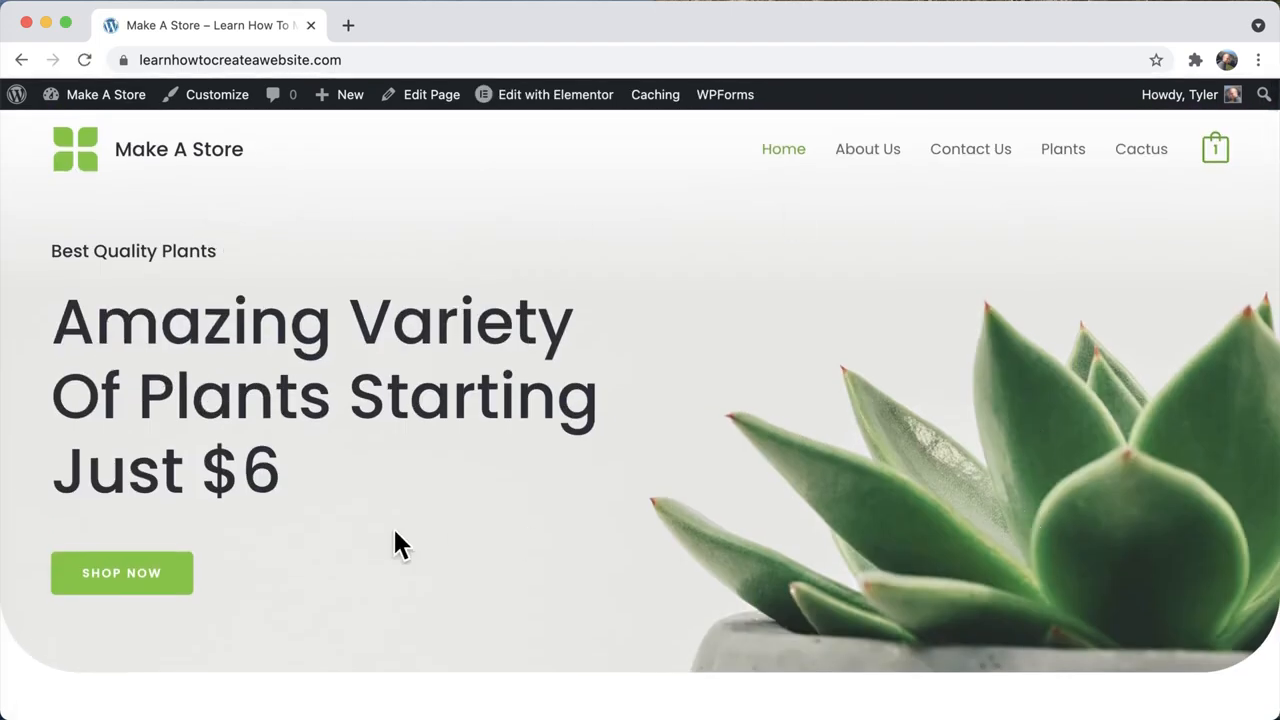
scroll(326, 600, down, 10)
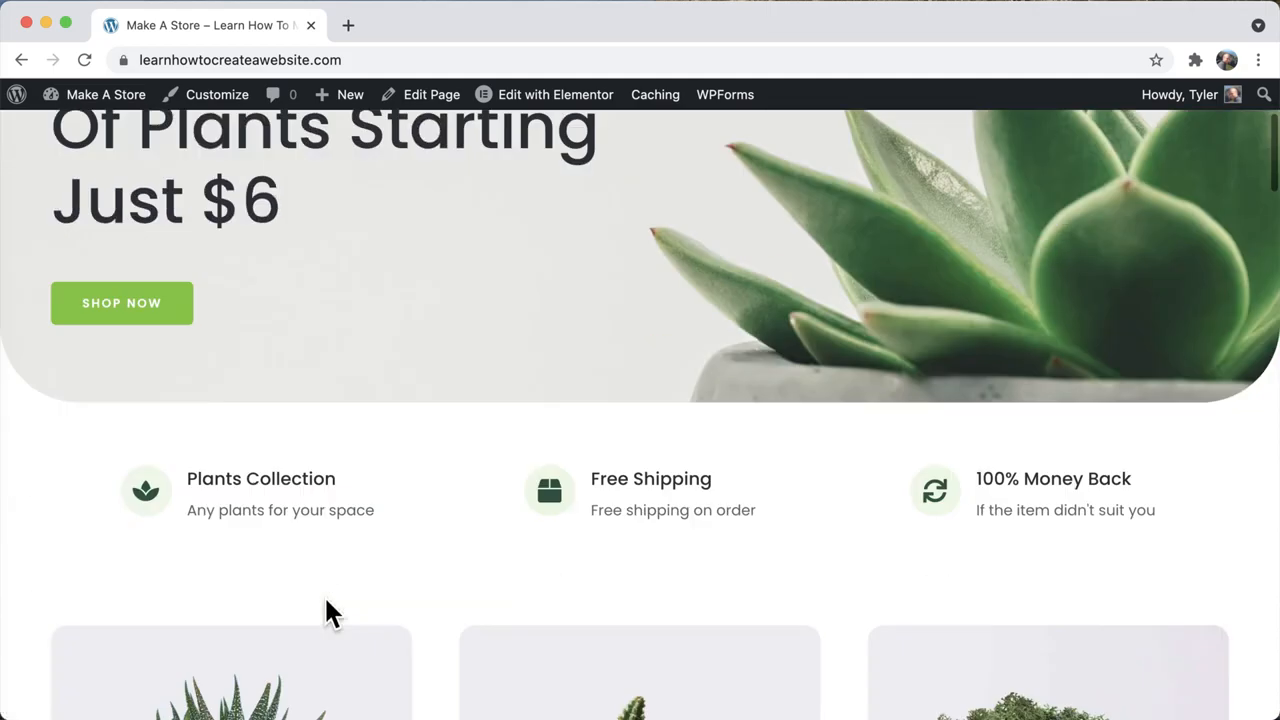
scroll(326, 603, down, 10)
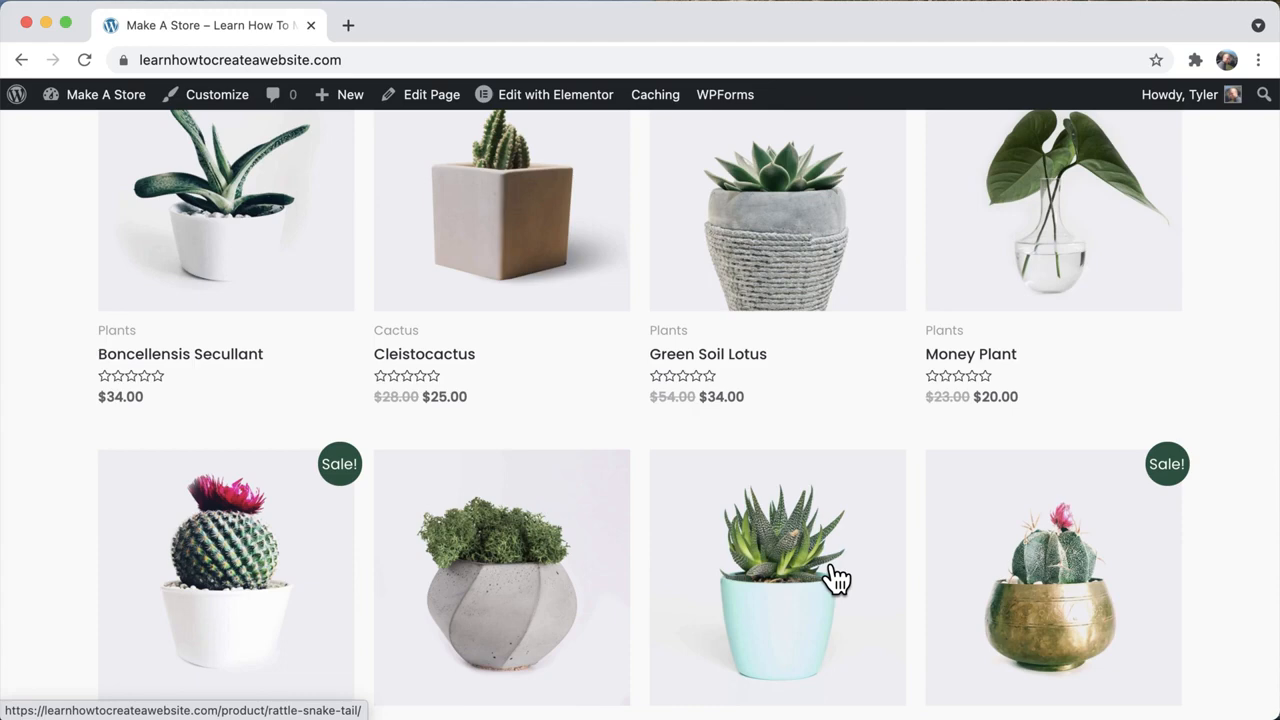
scroll(836, 578, up, 20)
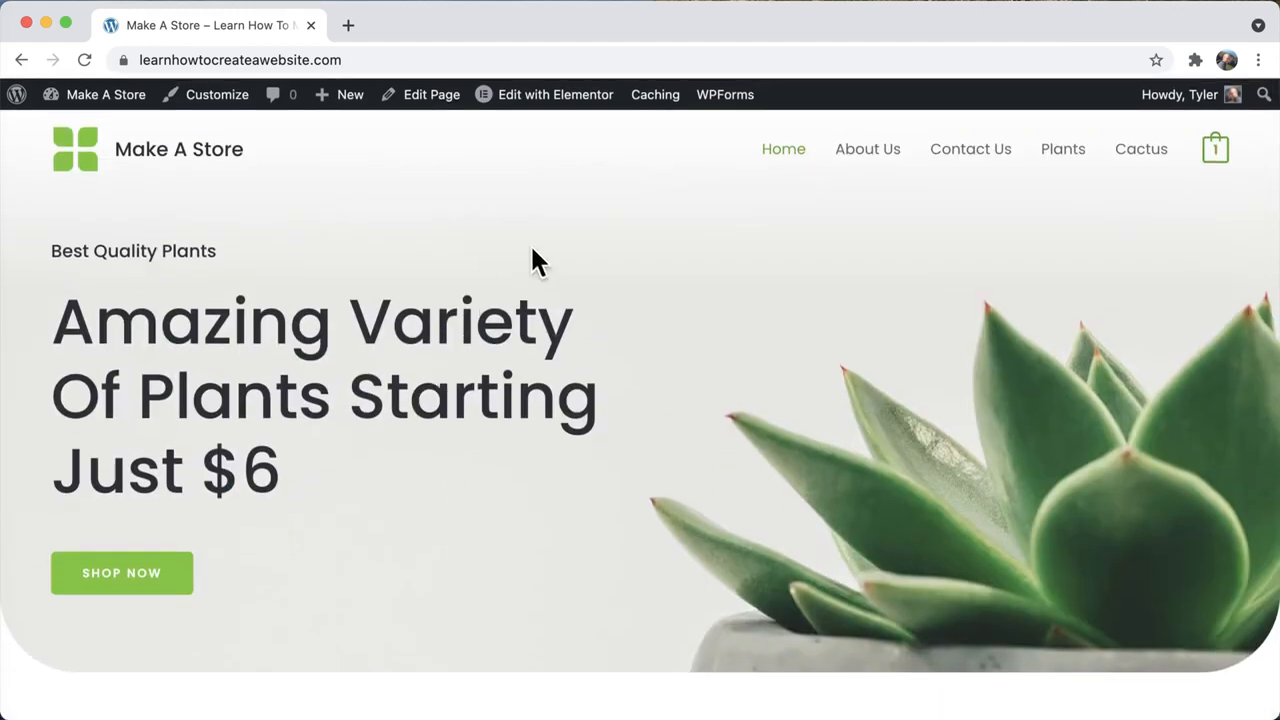
mouse_move(564, 102)
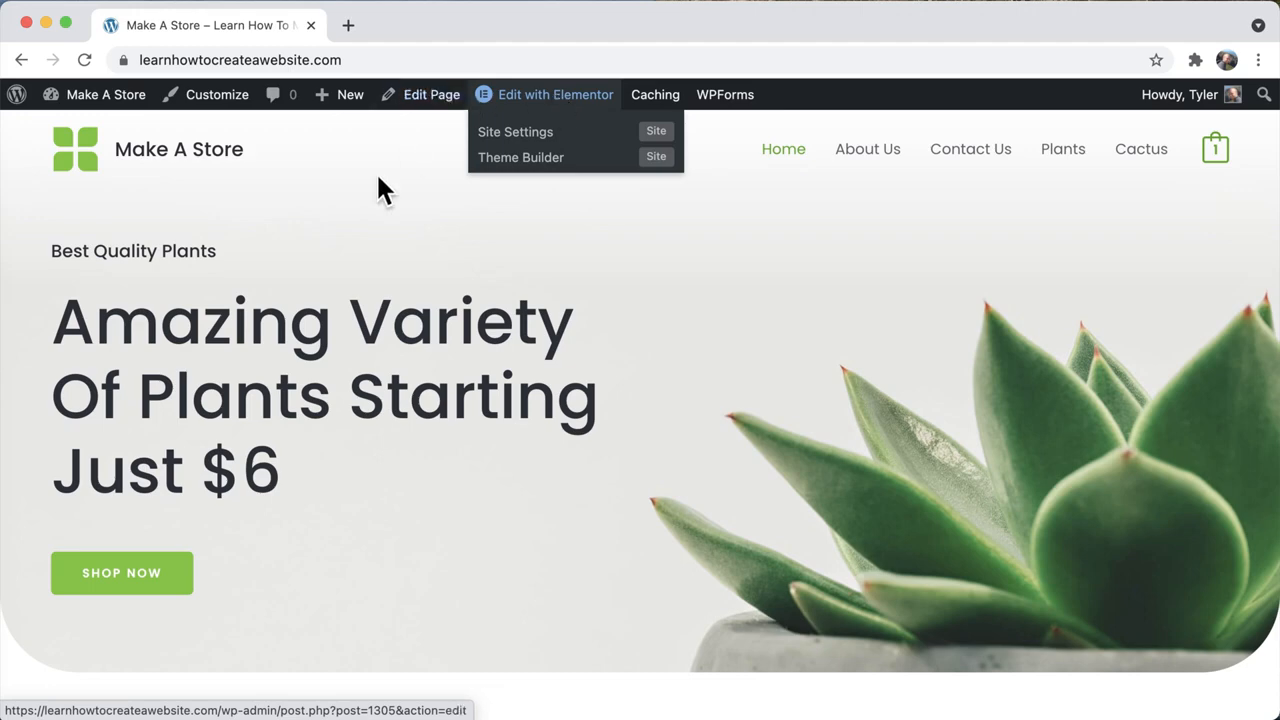
mouse_move(103, 108)
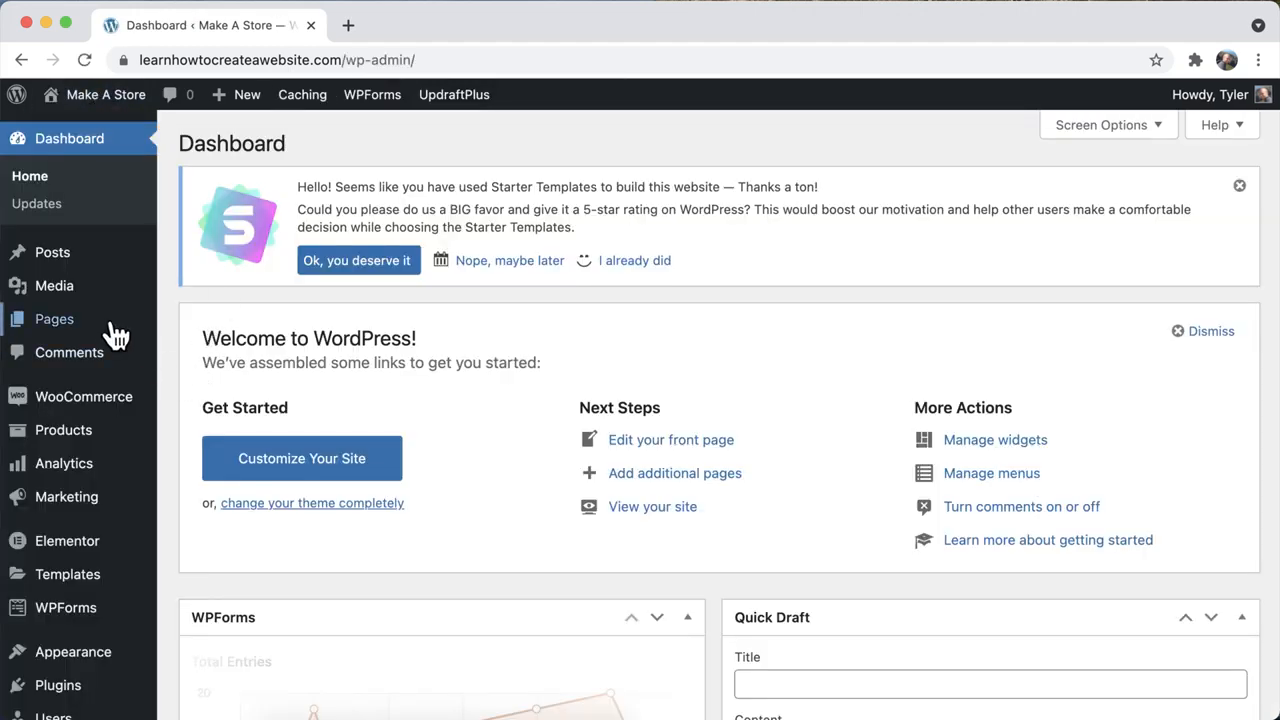
From Pages > All Pages, open the Home page for editing
mouse_move(110, 330)
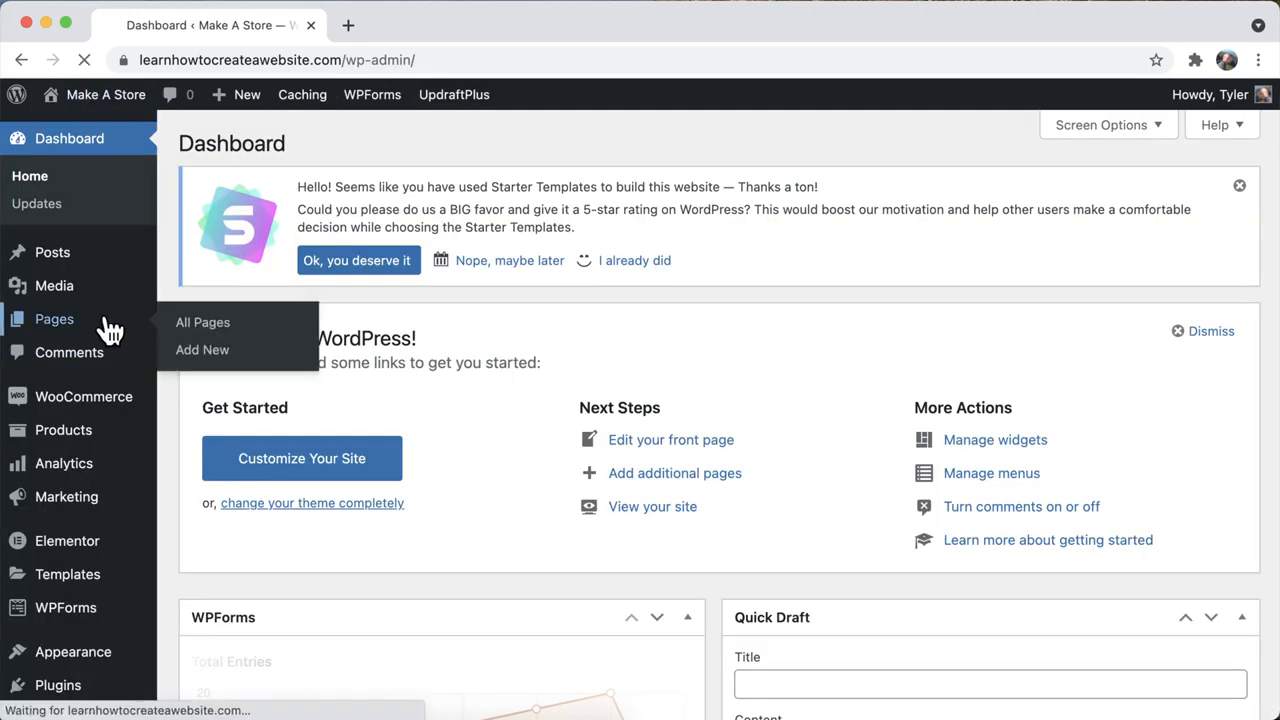
scroll(391, 409, down, 5)
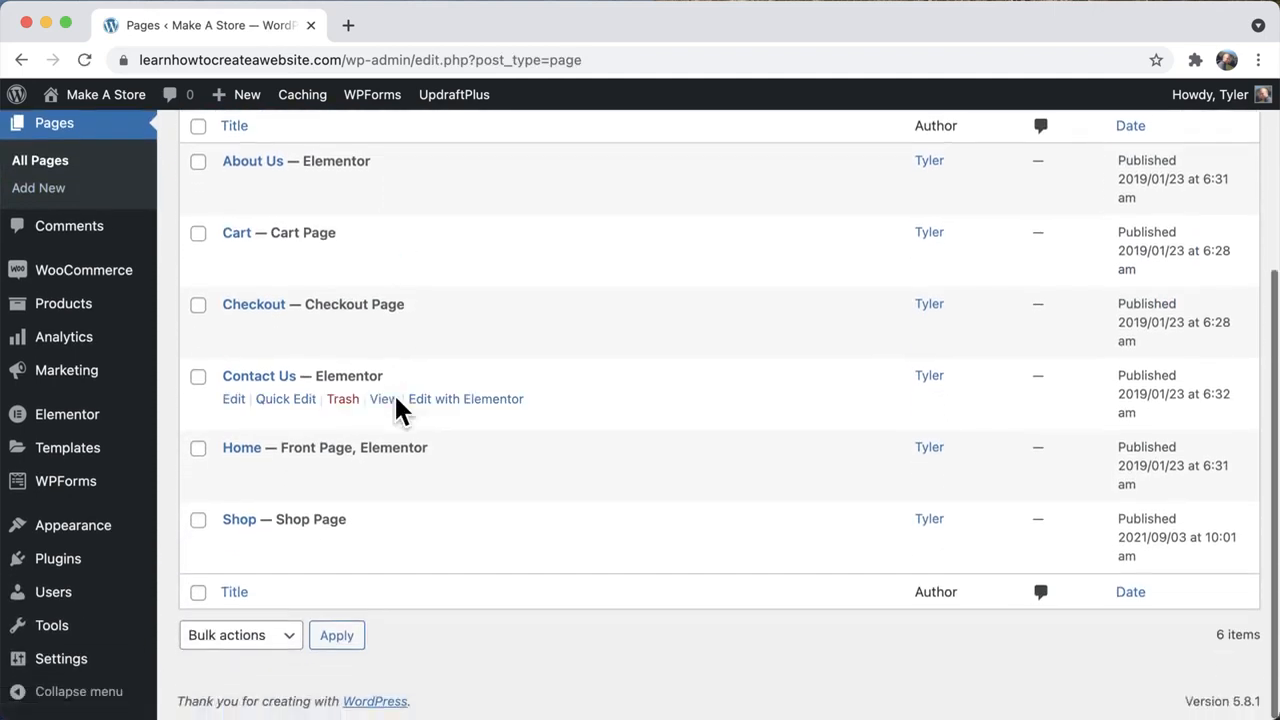
scroll(300, 440, up, 2)
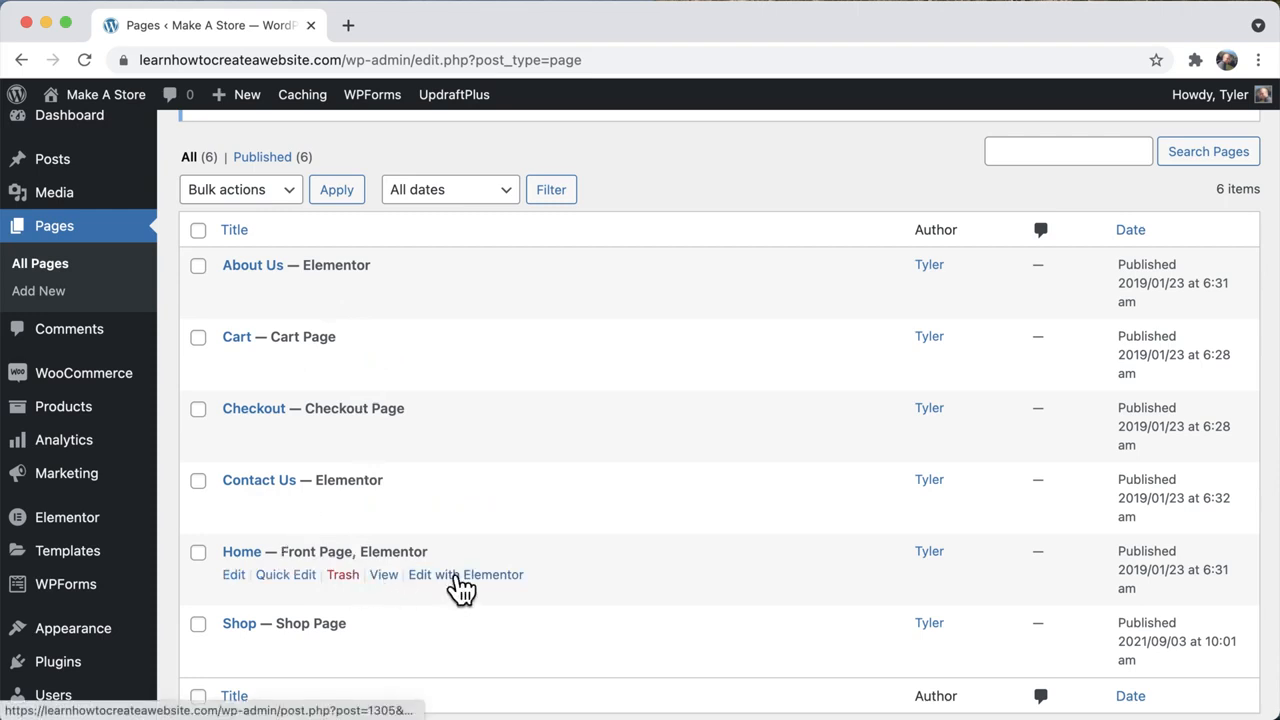
click(244, 553)
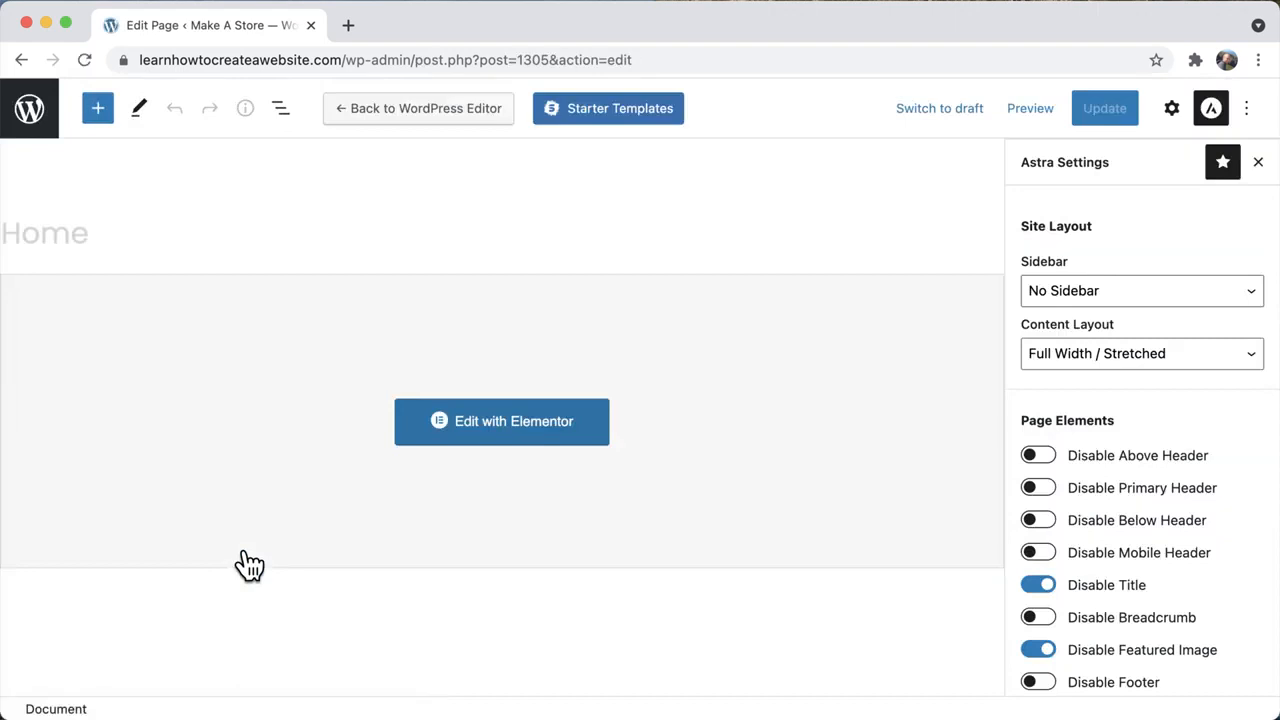
Load Home in Elementor and select the 'Amazing Variety Of Plants Starting Just $6' heading
click(506, 434)
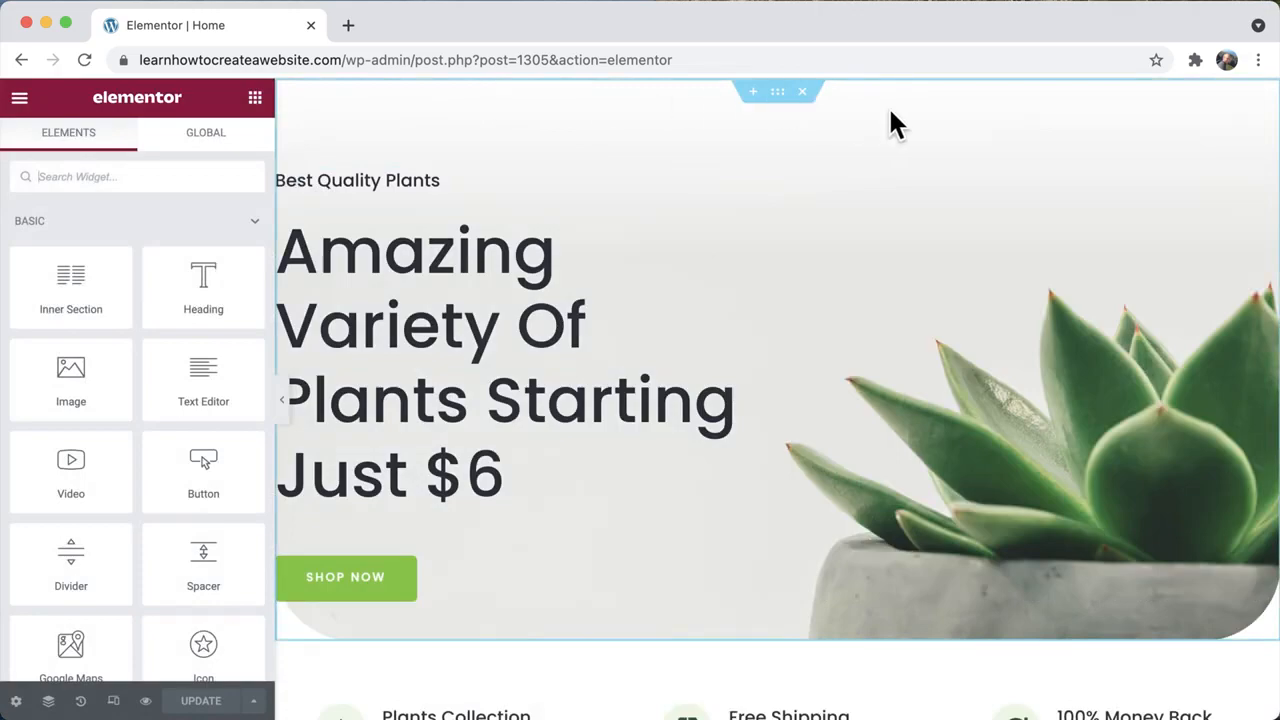
scroll(975, 415, down, 20)
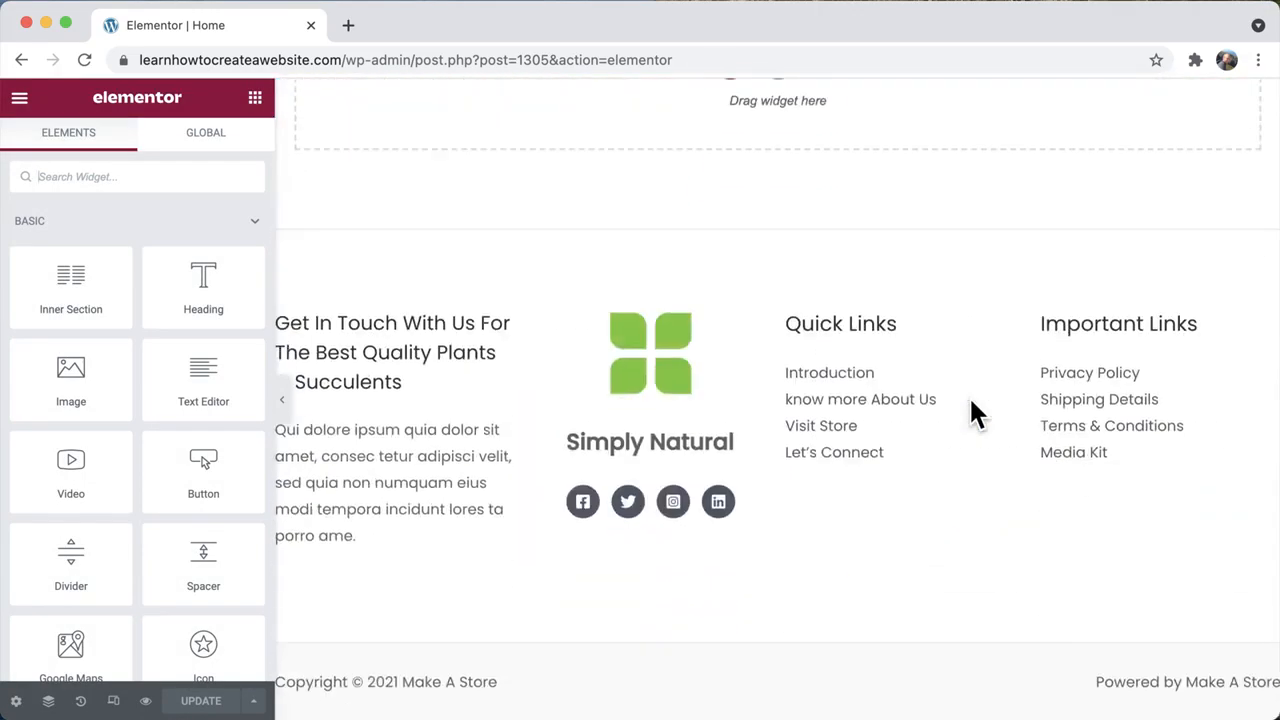
scroll(975, 415, up, 20)
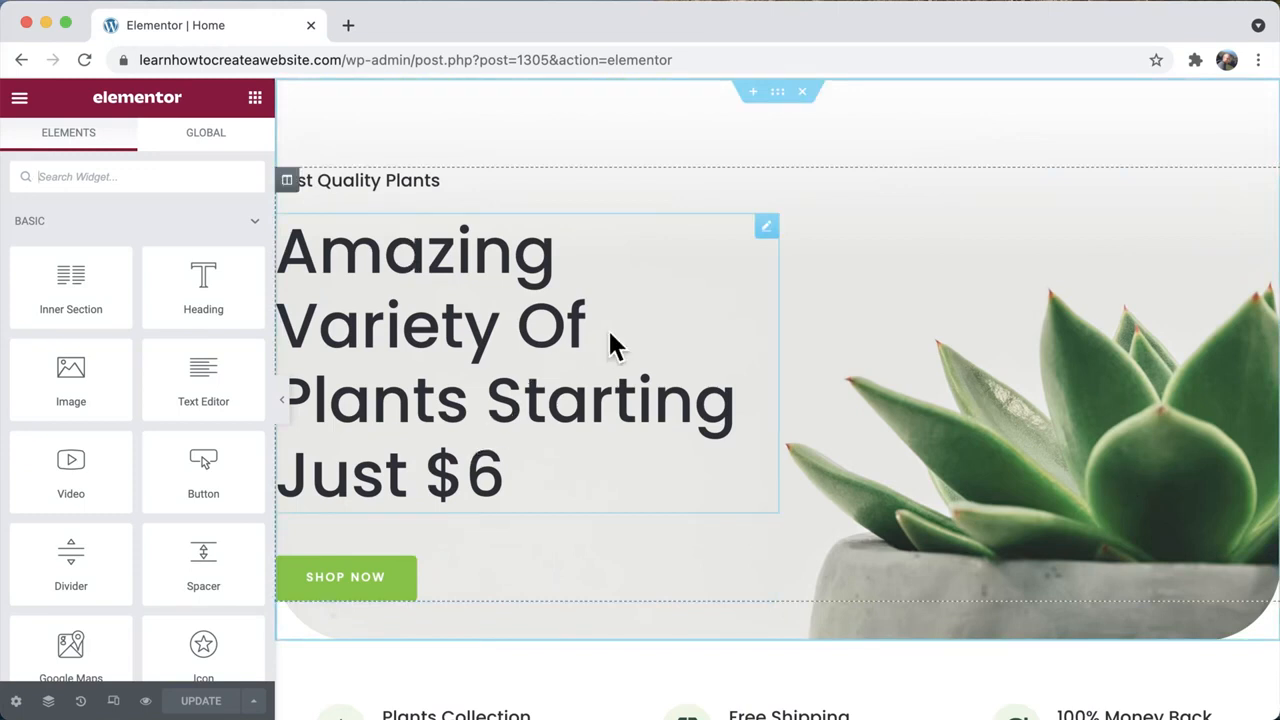
click(469, 262)
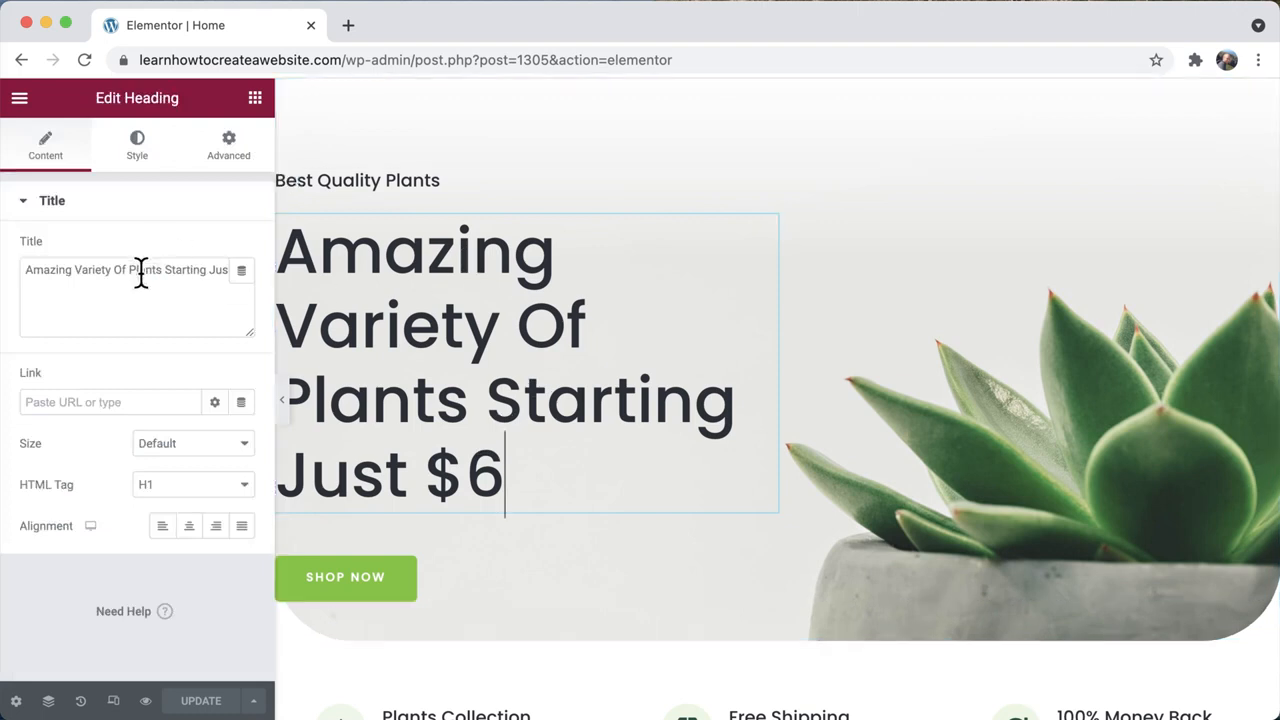
click(354, 586)
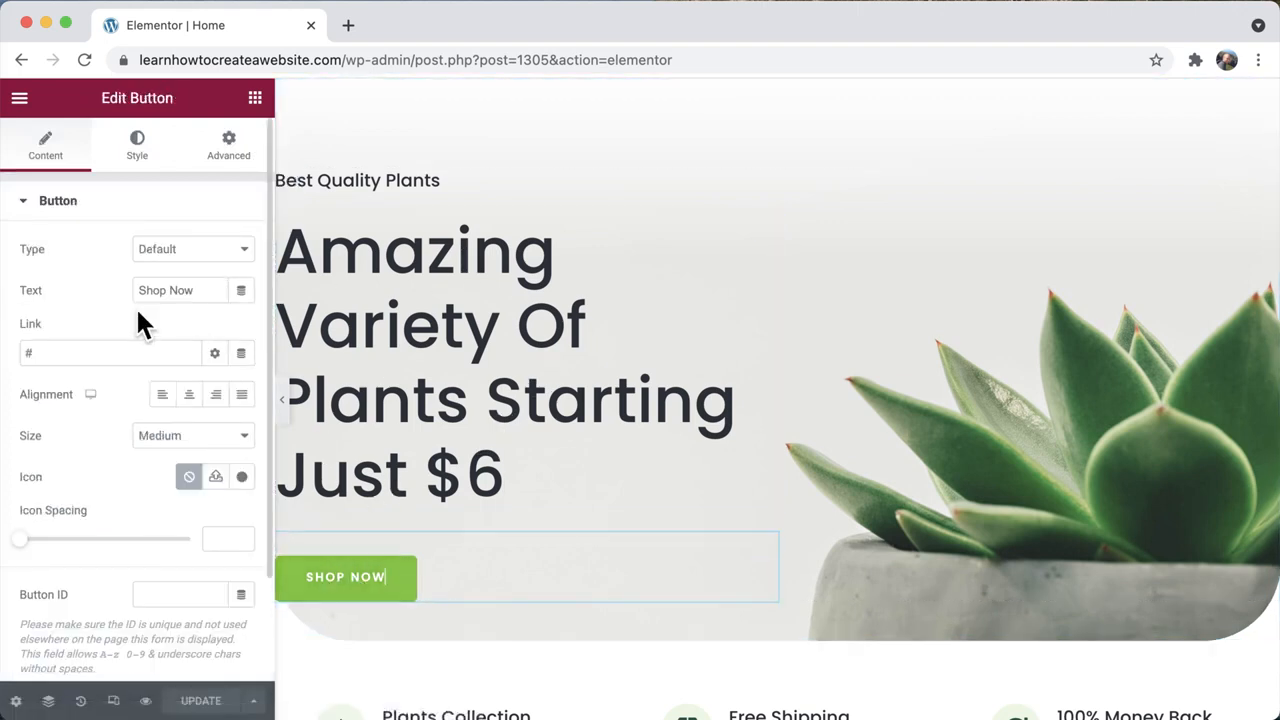
click(477, 316)
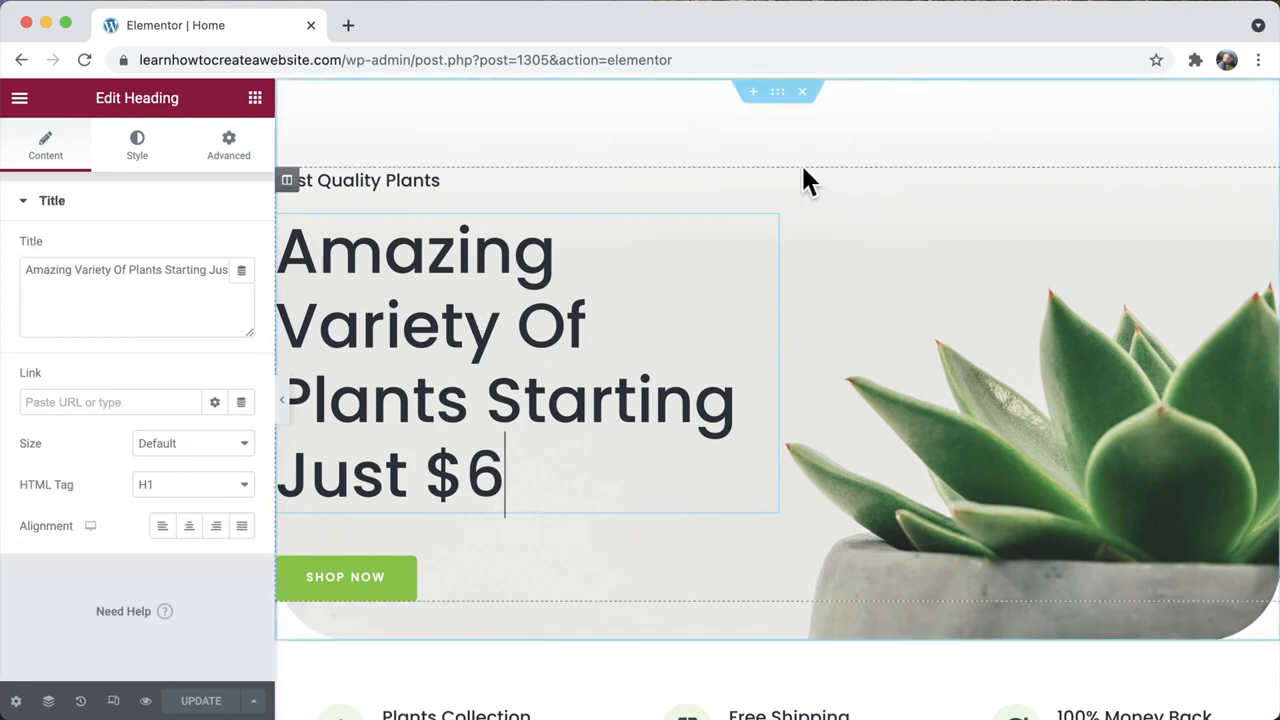
Inspect the hero section's layout settings, then those of the three-card features section
click(777, 96)
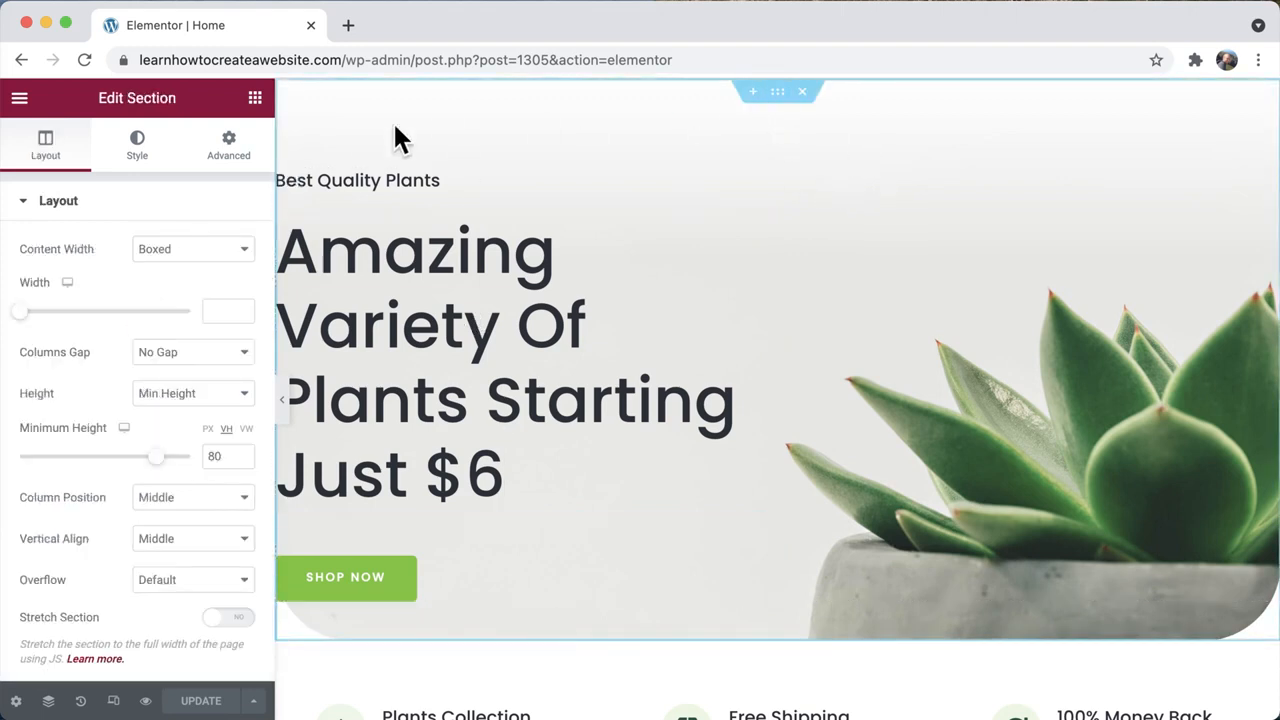
scroll(1027, 485, down, 3)
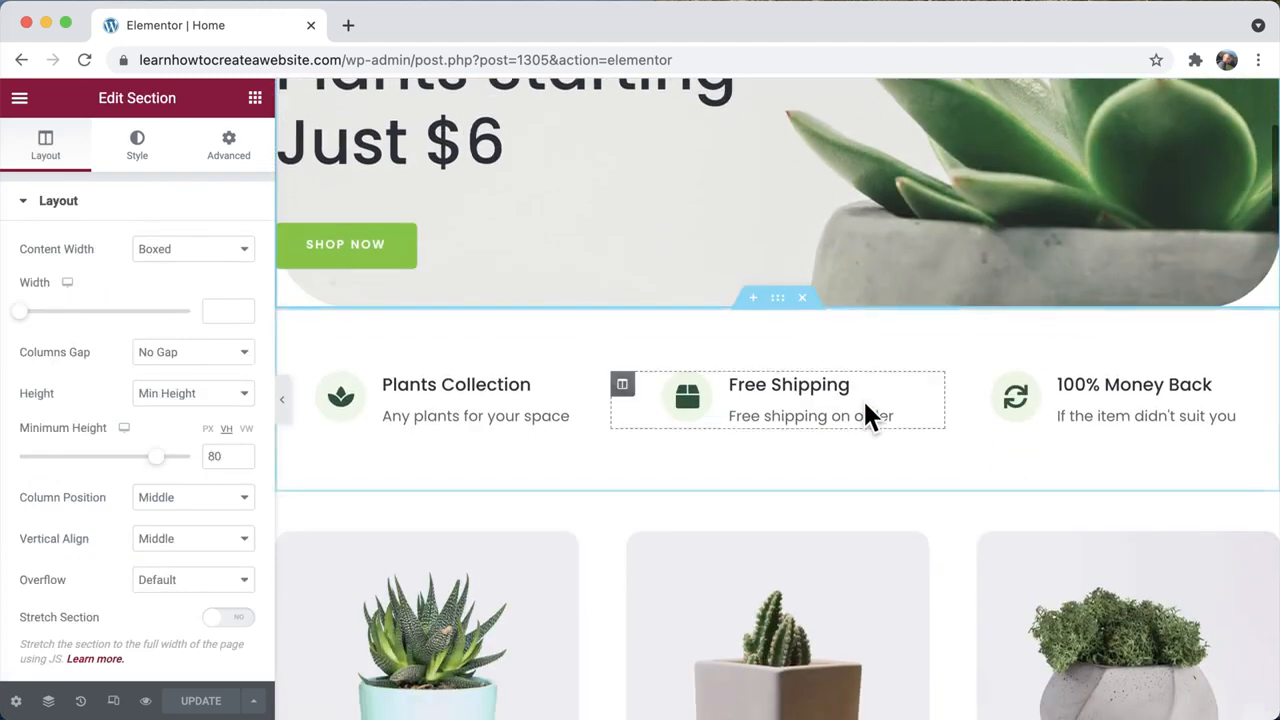
click(779, 302)
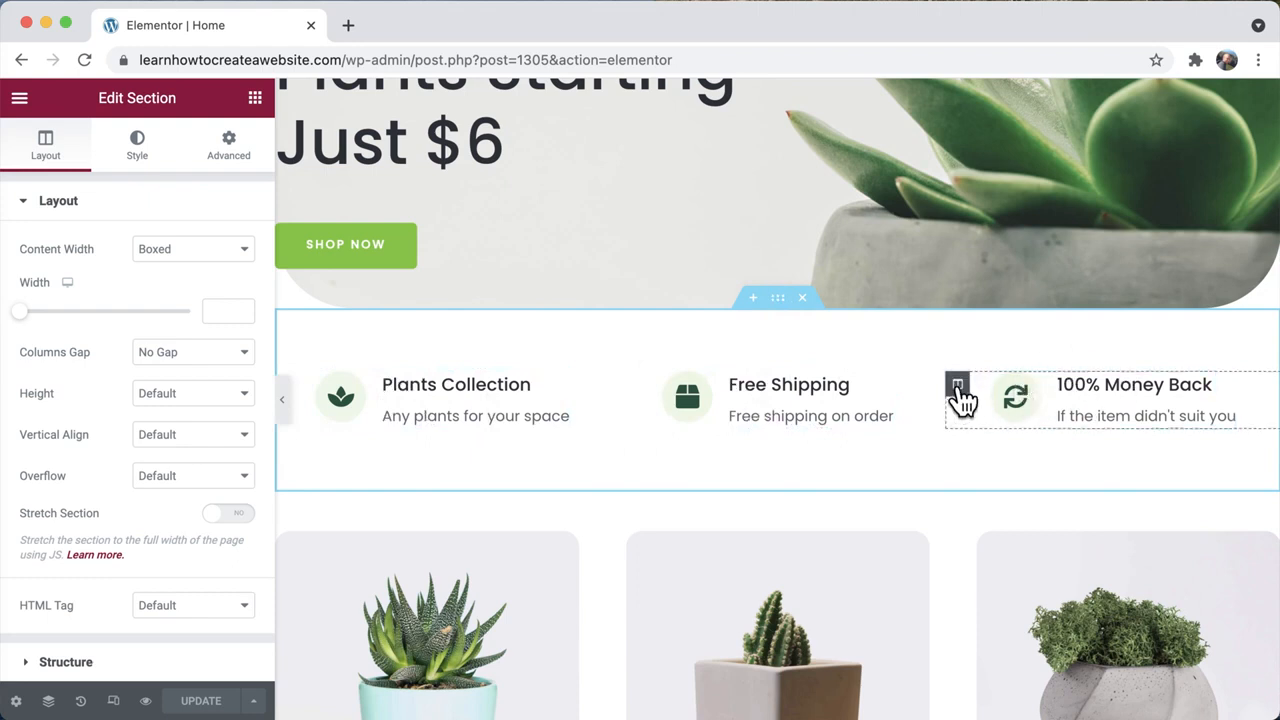
scroll(962, 400, down, 5)
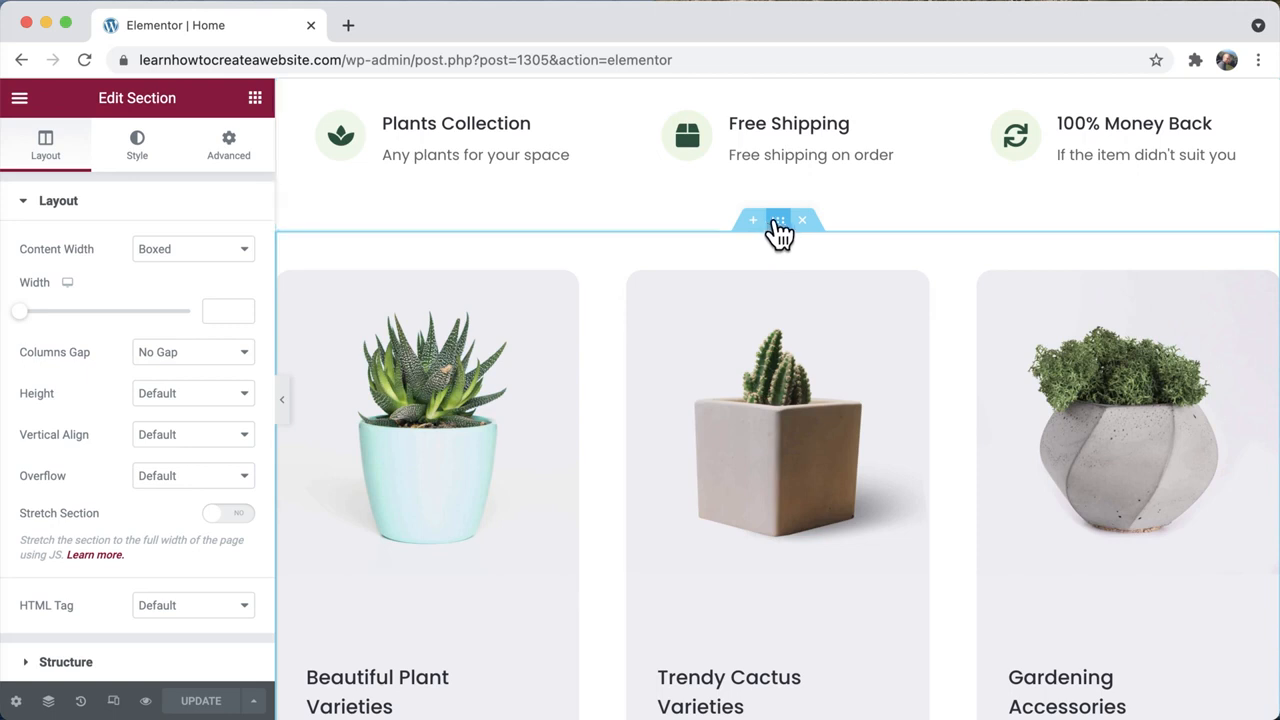
scroll(810, 200, down, 3)
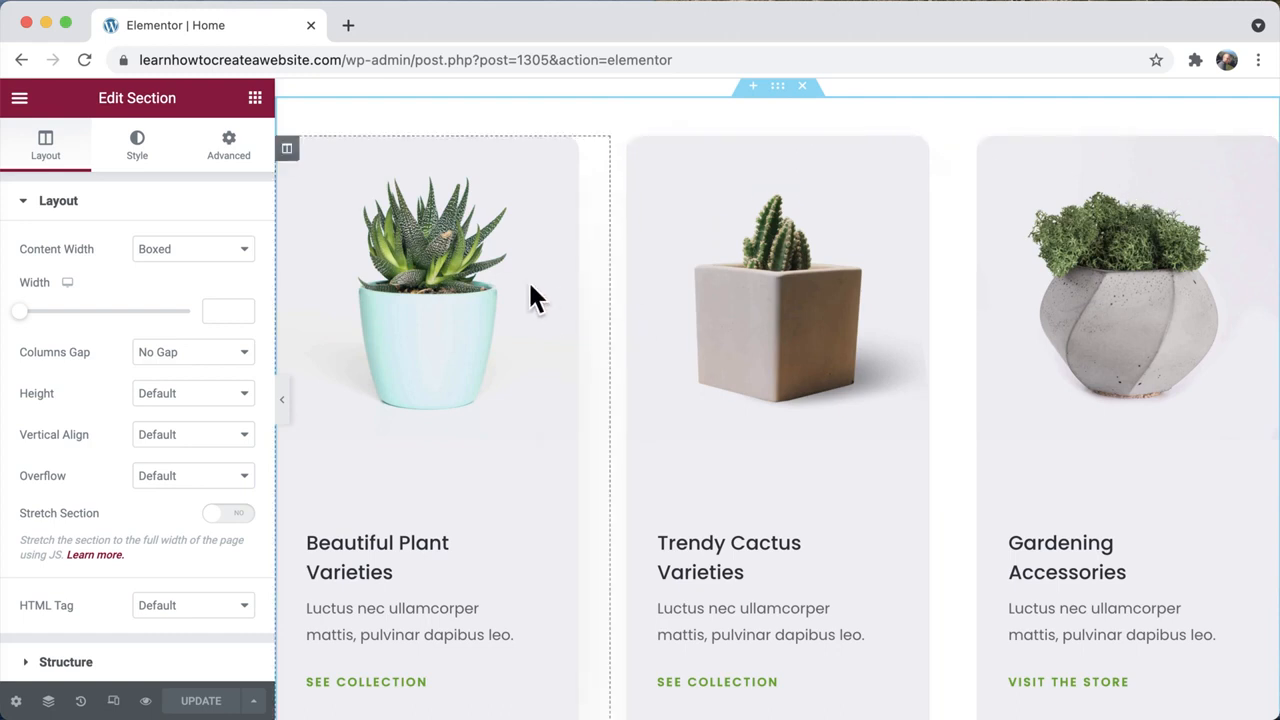
scroll(517, 288, down, 3)
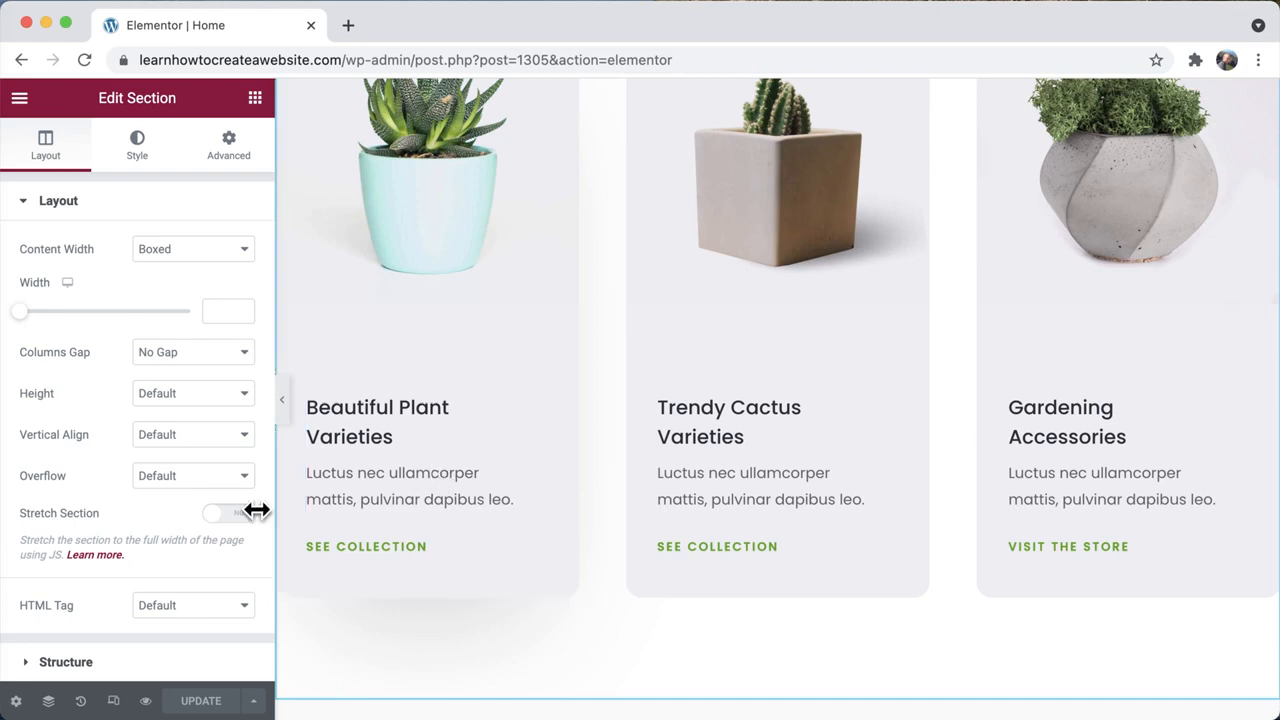
Dock the Navigator on the right and expand the plant cards section's columns
click(50, 703)
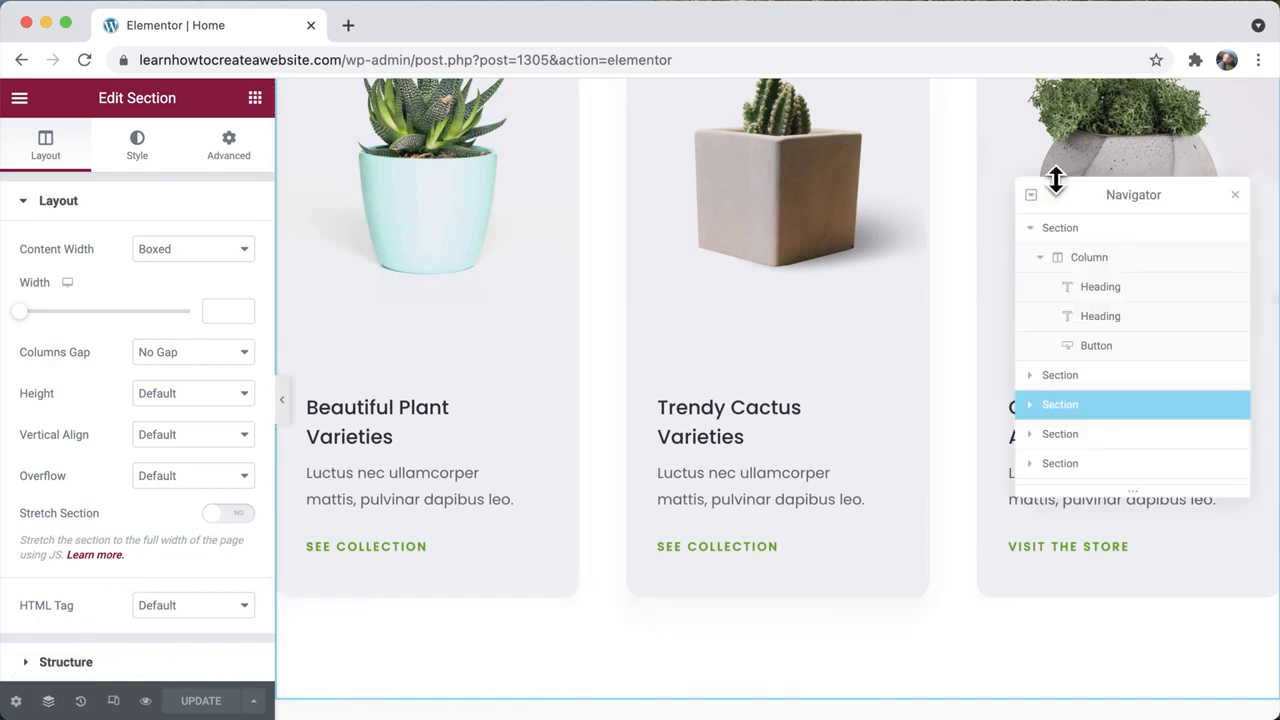
drag(1086, 189, 1238, 183)
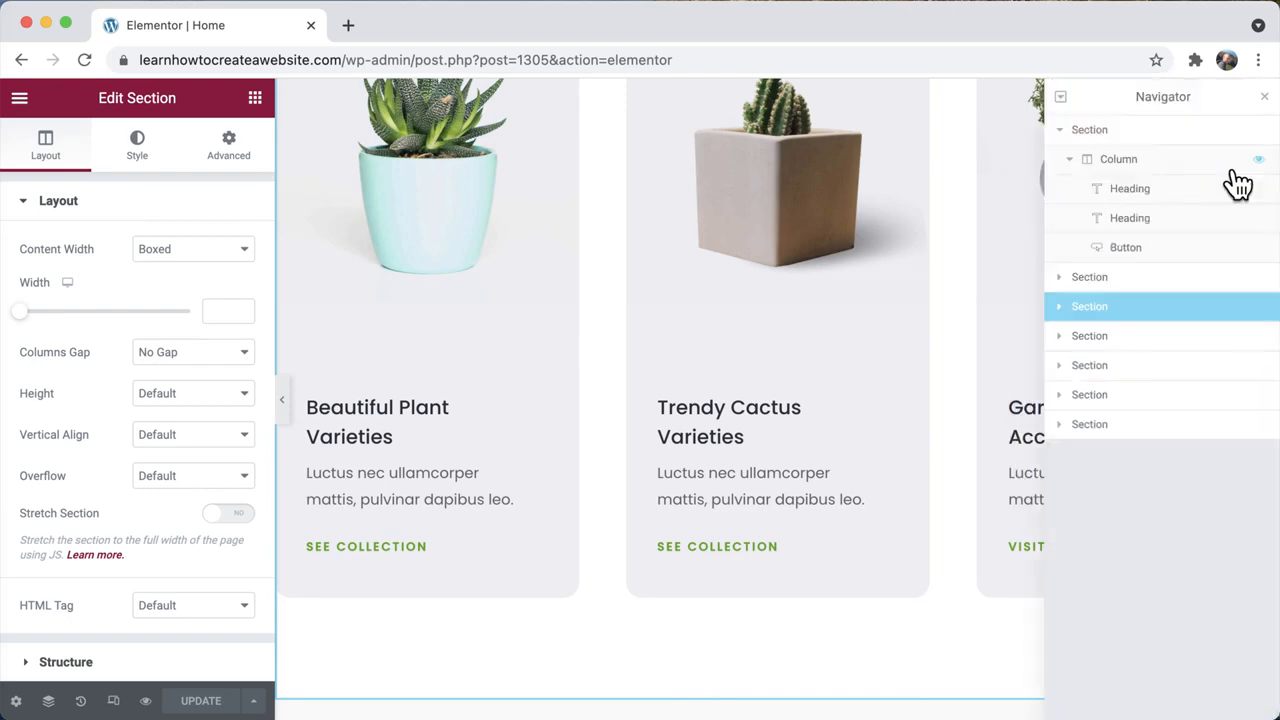
scroll(893, 170, up, 8)
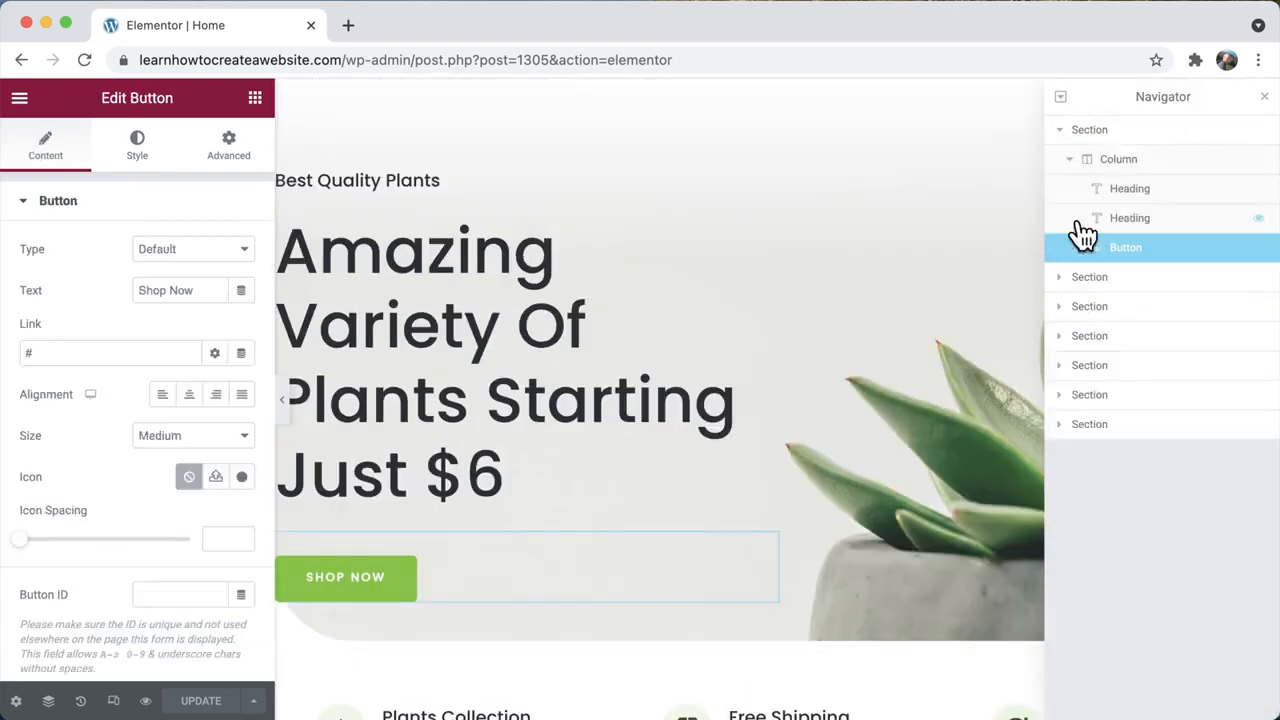
click(1096, 318)
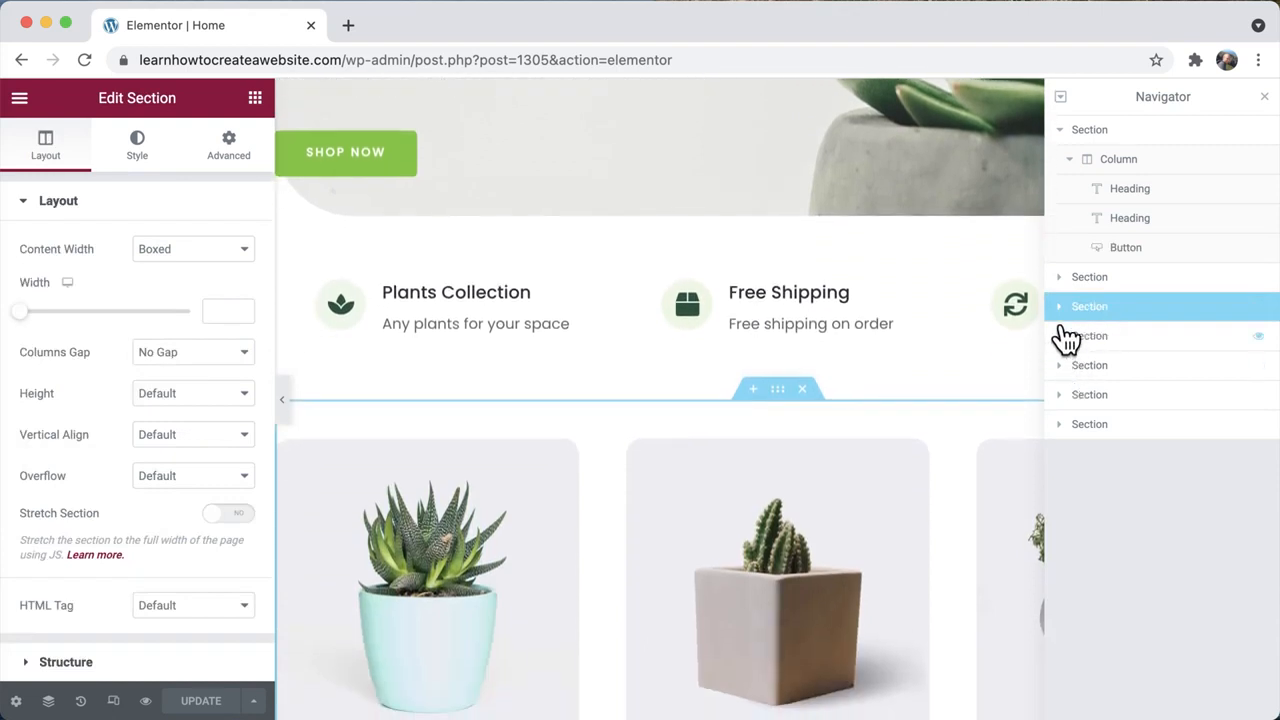
click(1059, 309)
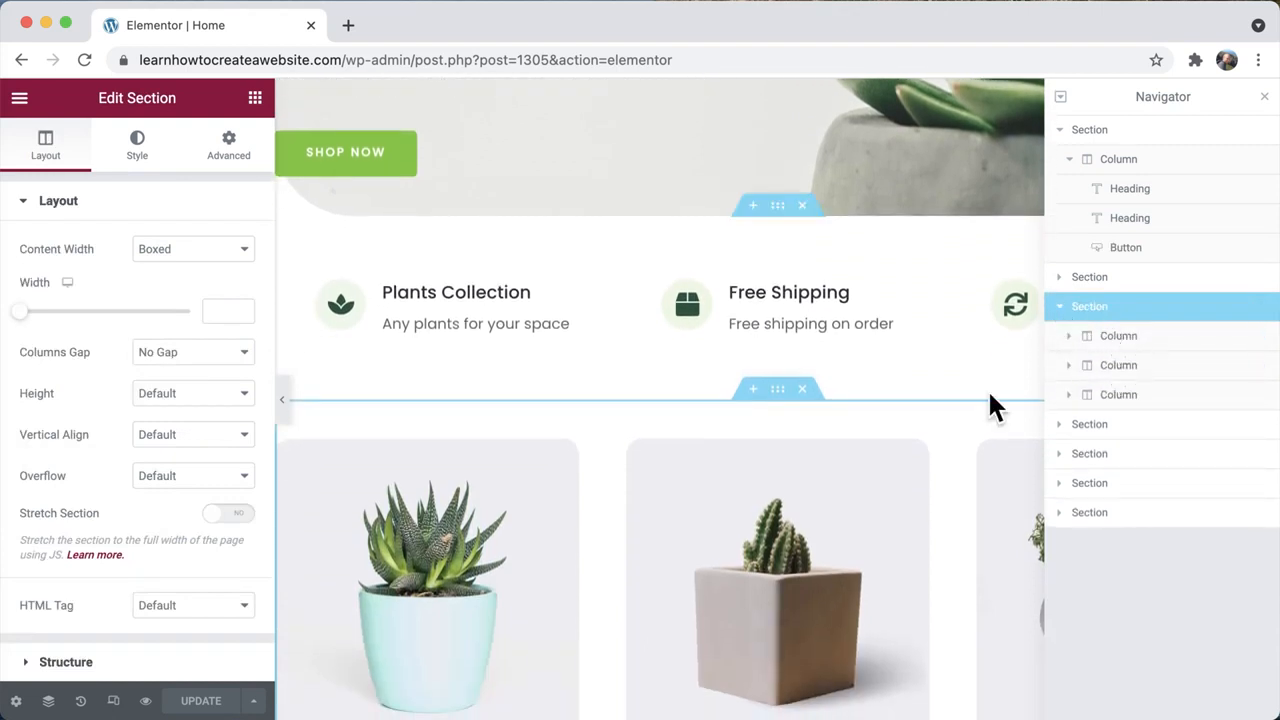
Expand the first card's column and select its Image Box and Button widgets
scroll(922, 425, down, 3)
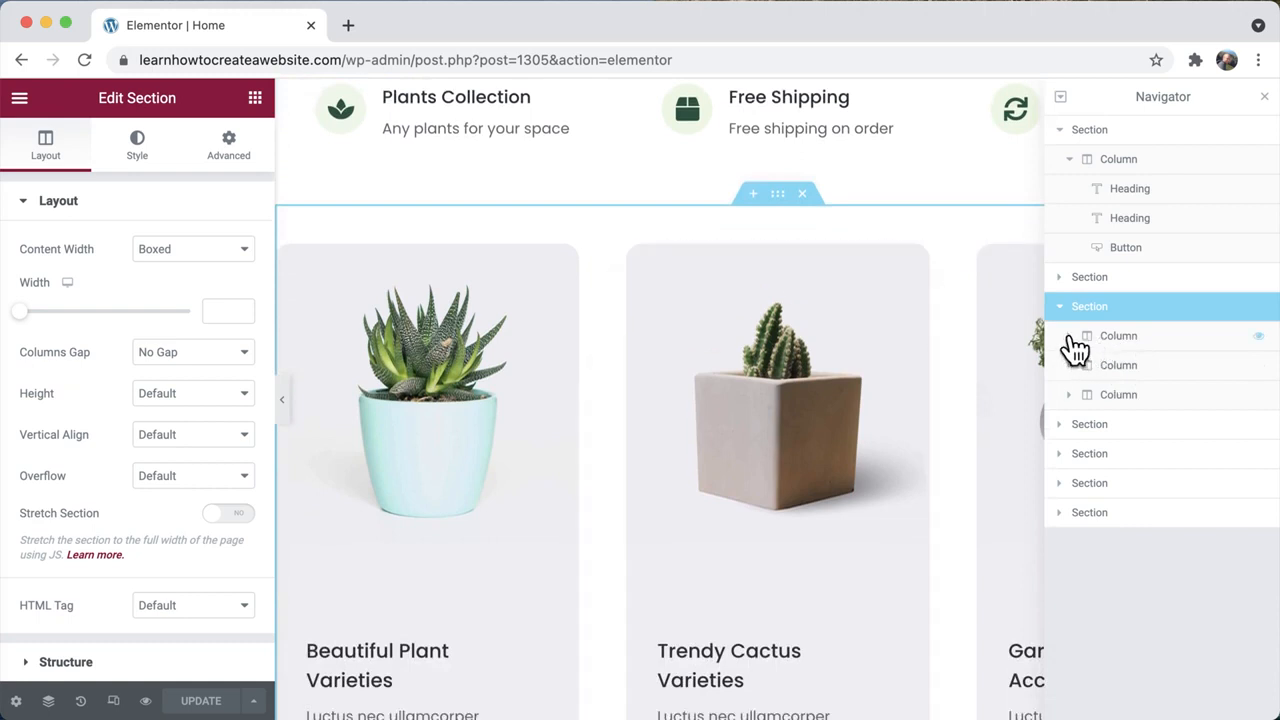
scroll(860, 400, down, 2)
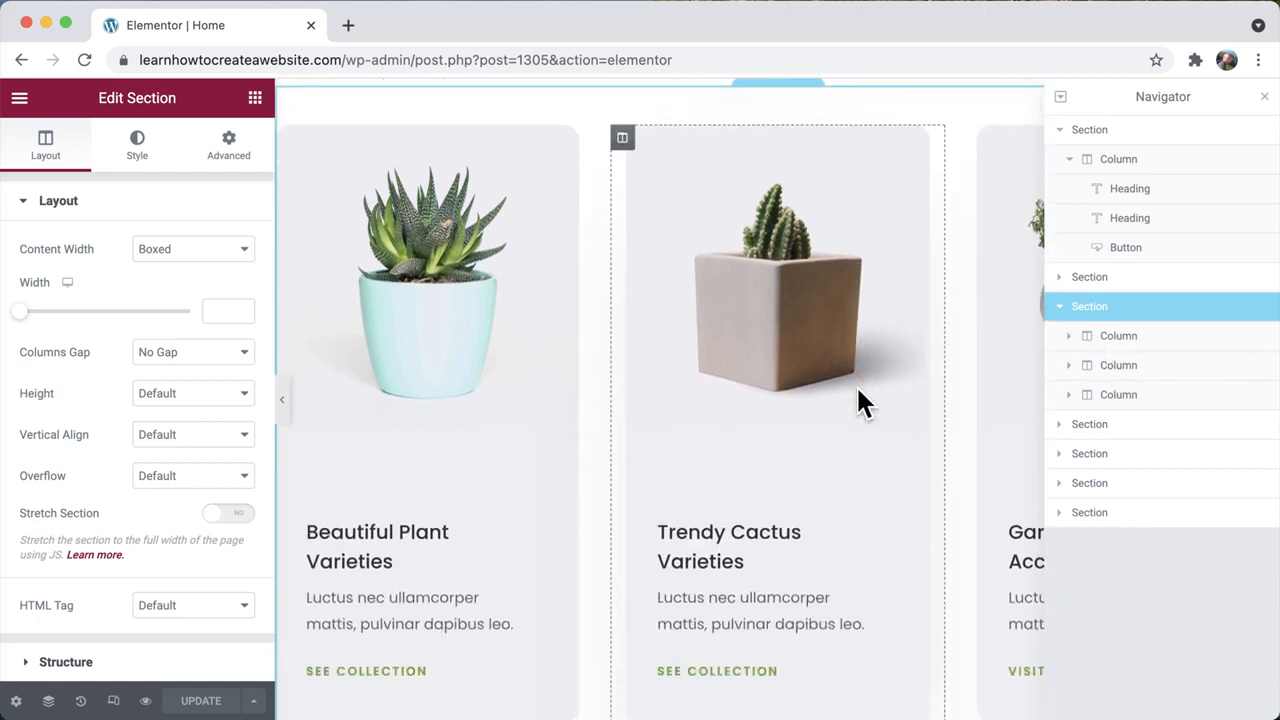
click(1069, 336)
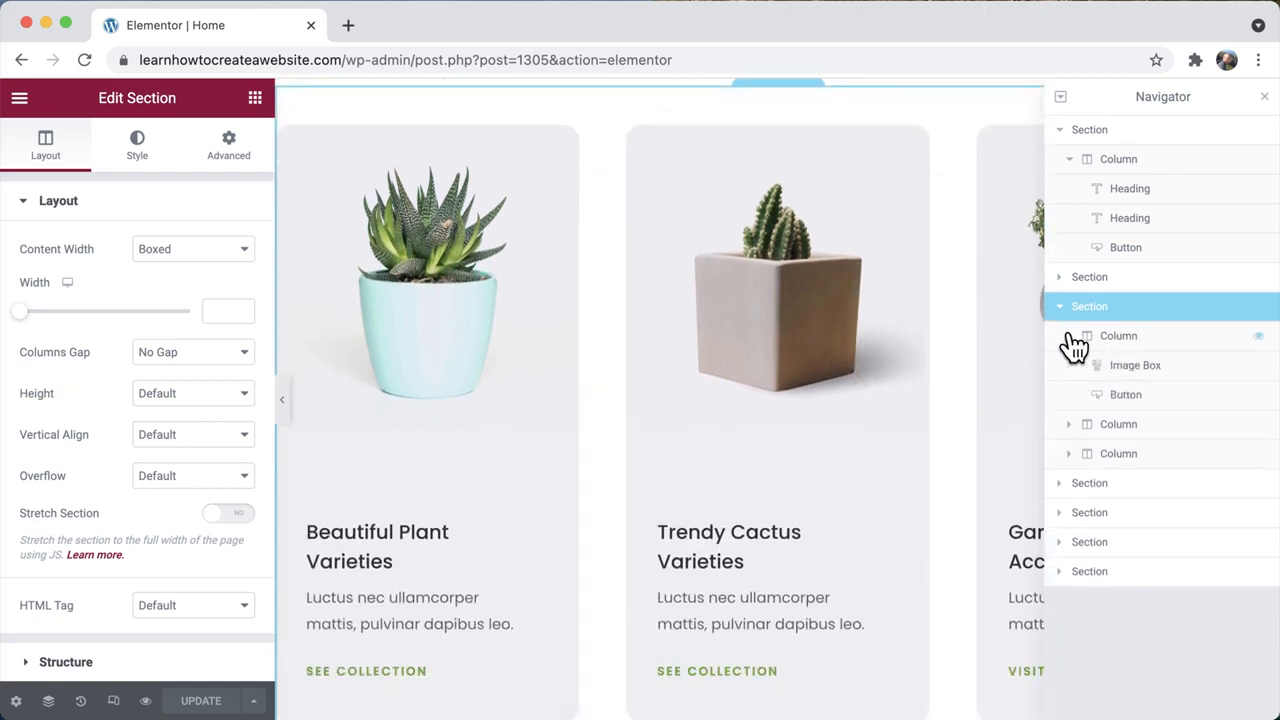
click(1115, 340)
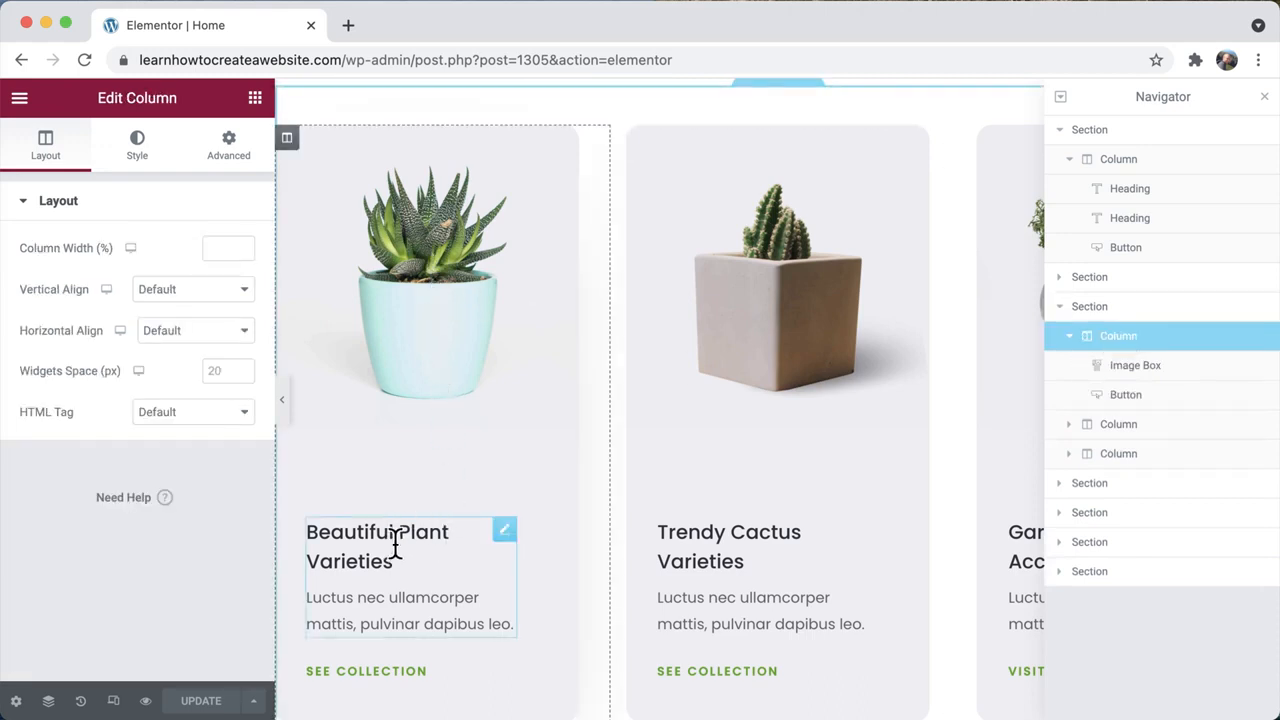
click(1130, 372)
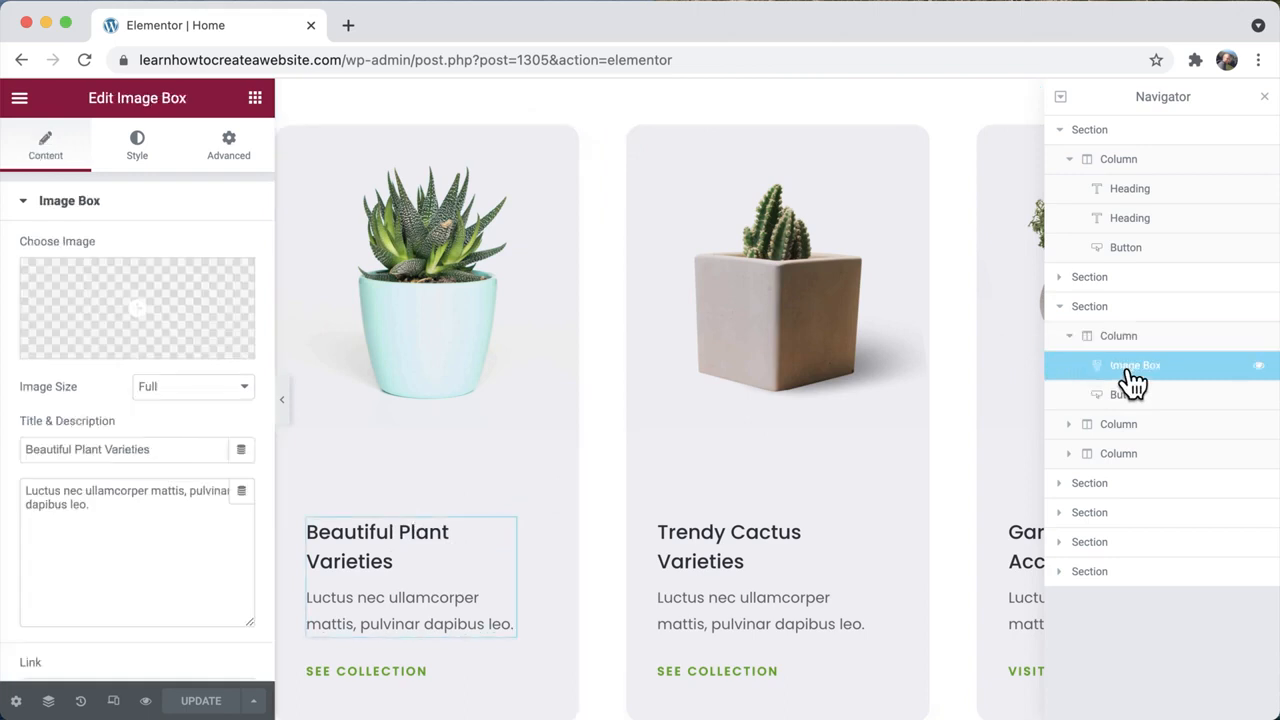
click(1130, 396)
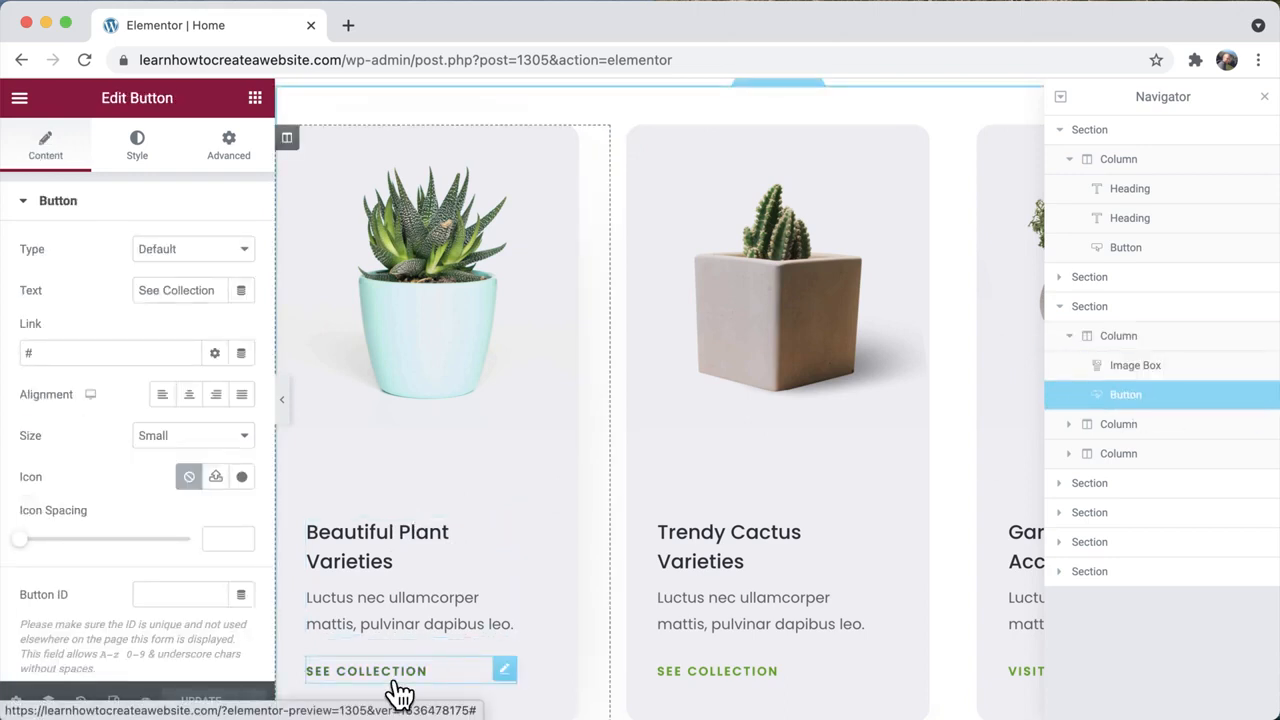
click(255, 98)
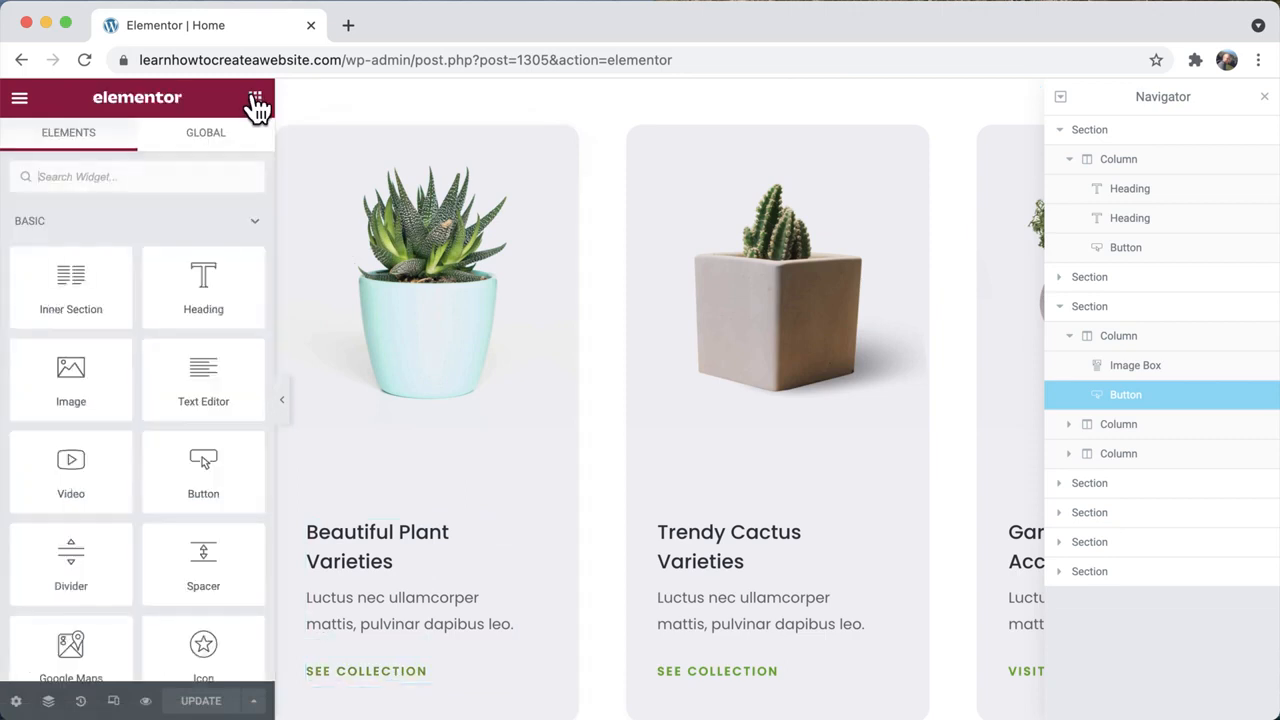
Close the Navigator and the column-structure picker, returning to the top of the page
scroll(200, 368, down, 5)
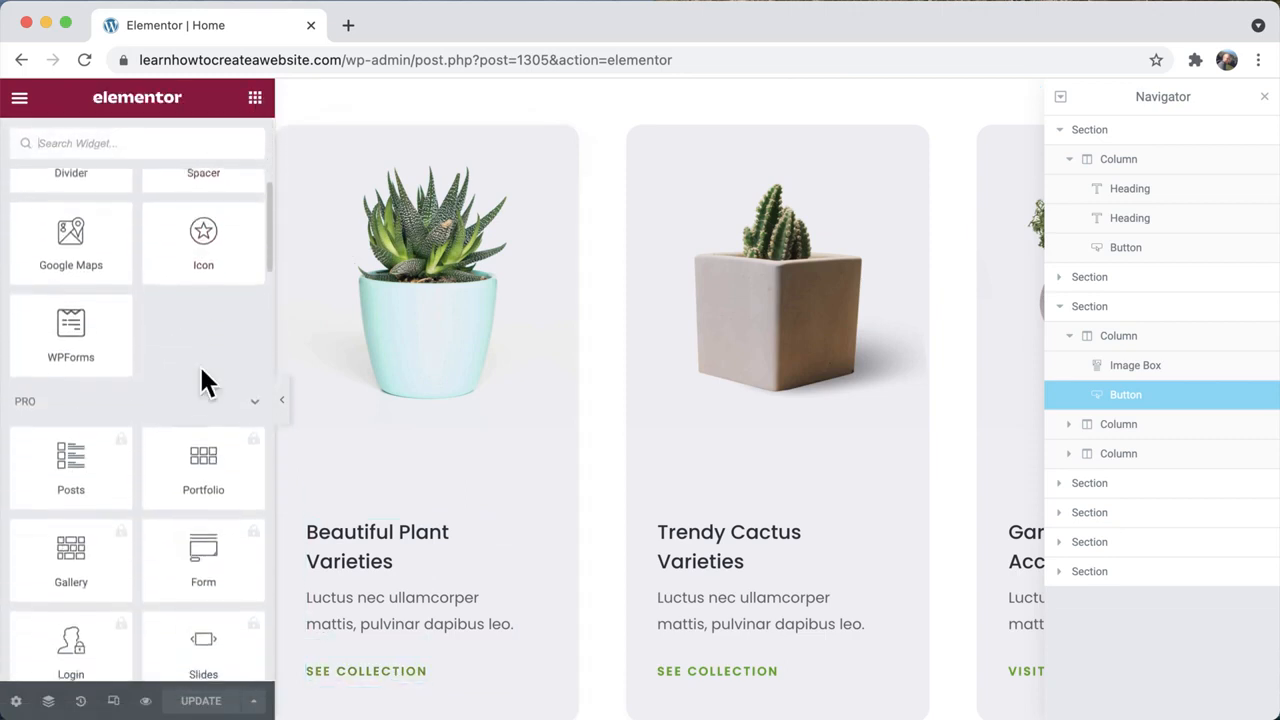
scroll(202, 380, down, 4)
scroll(202, 372, up, 8)
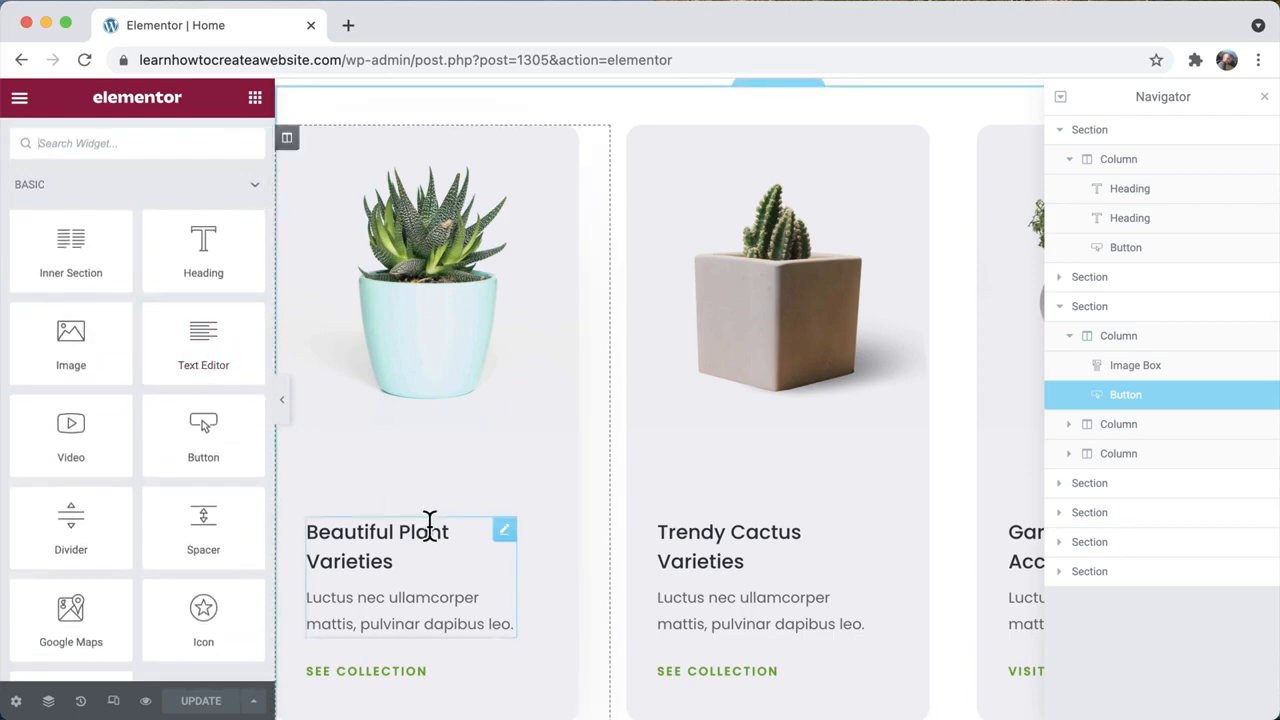
scroll(430, 525, down, 15)
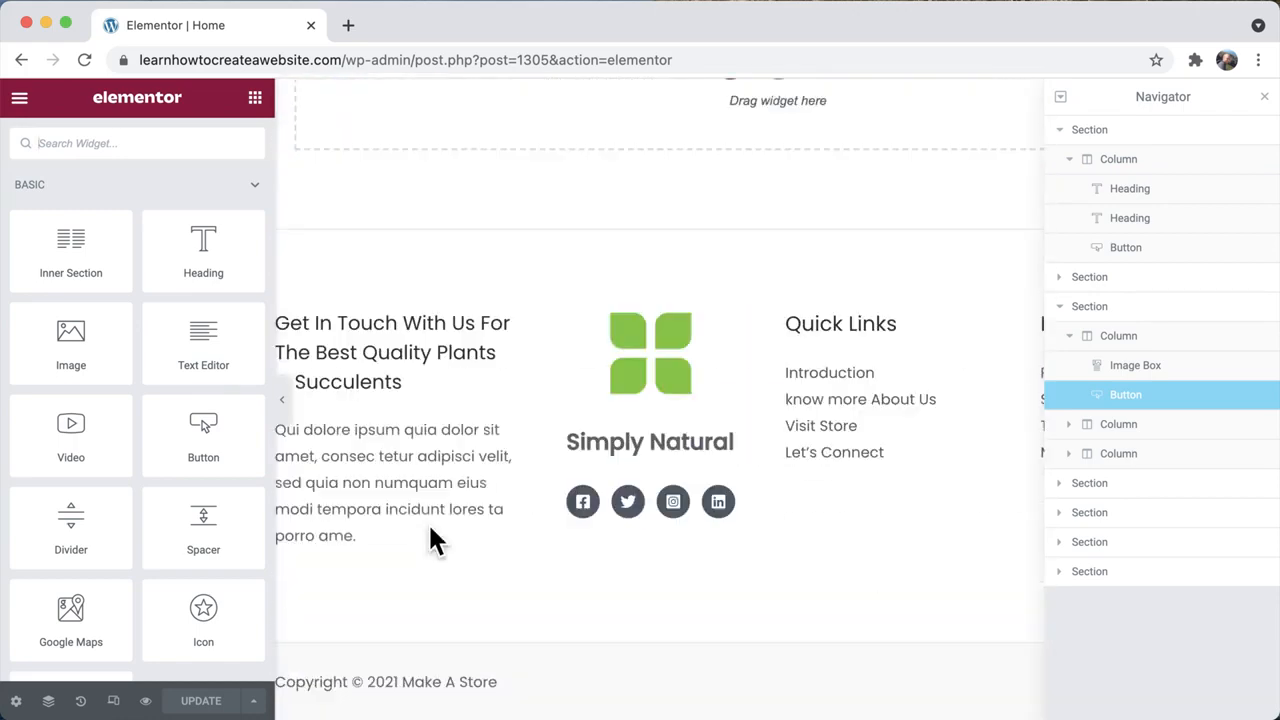
scroll(432, 538, up, 5)
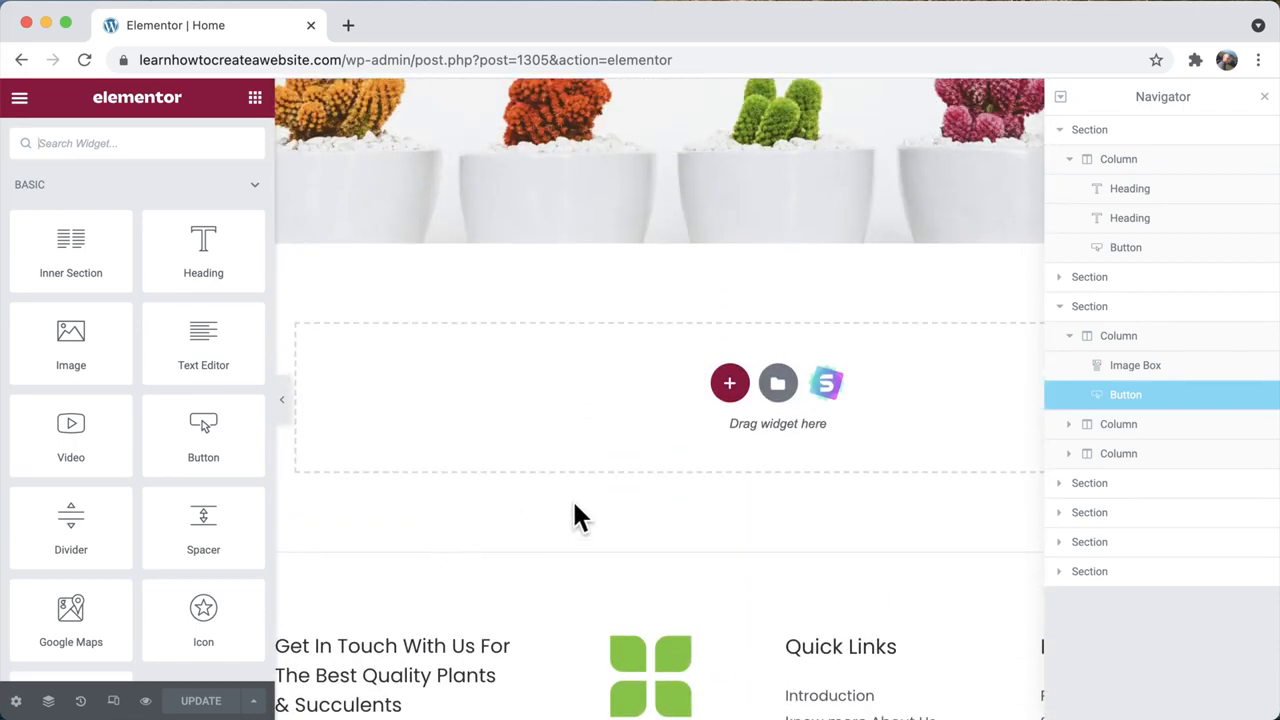
click(729, 384)
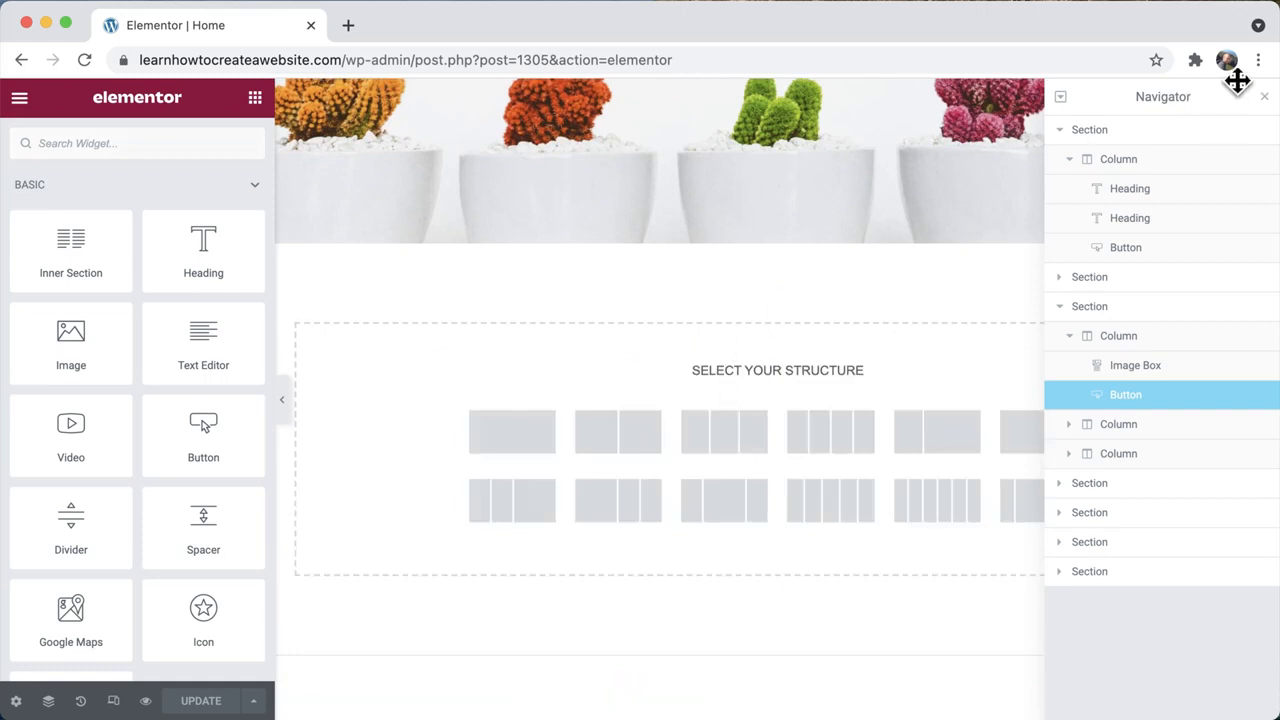
click(1264, 97)
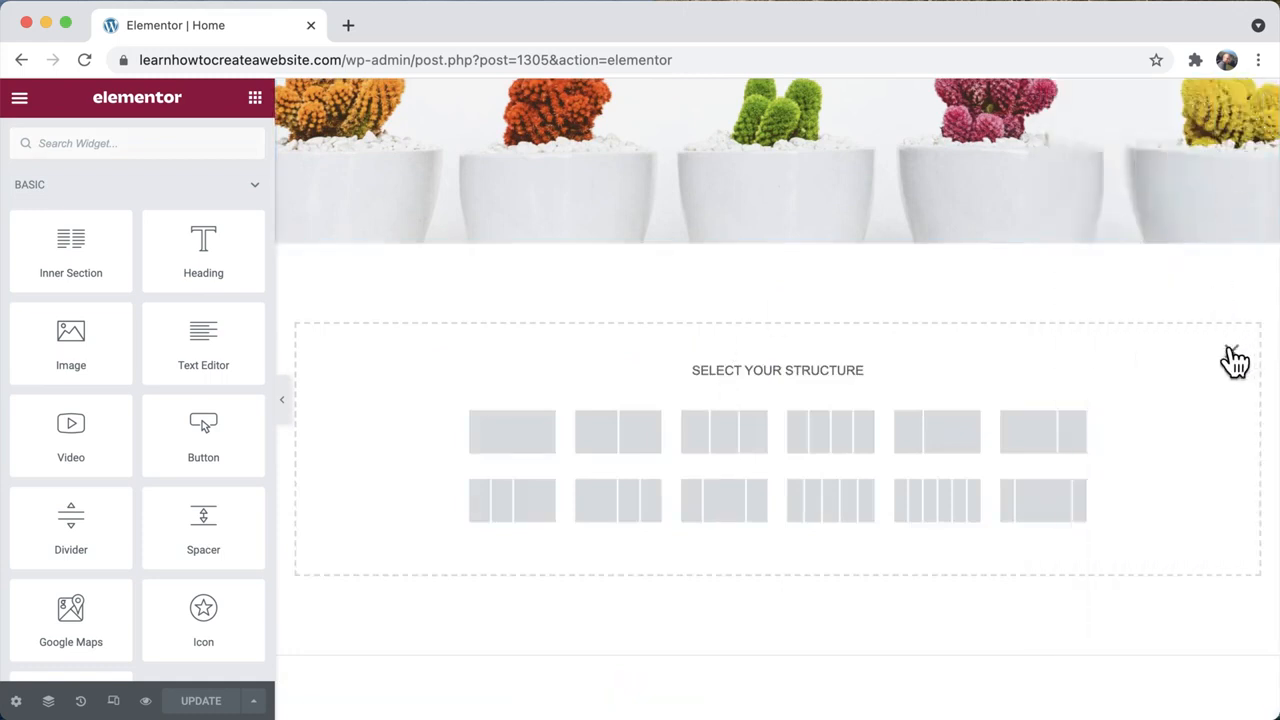
click(1233, 354)
scroll(1237, 362, up, 20)
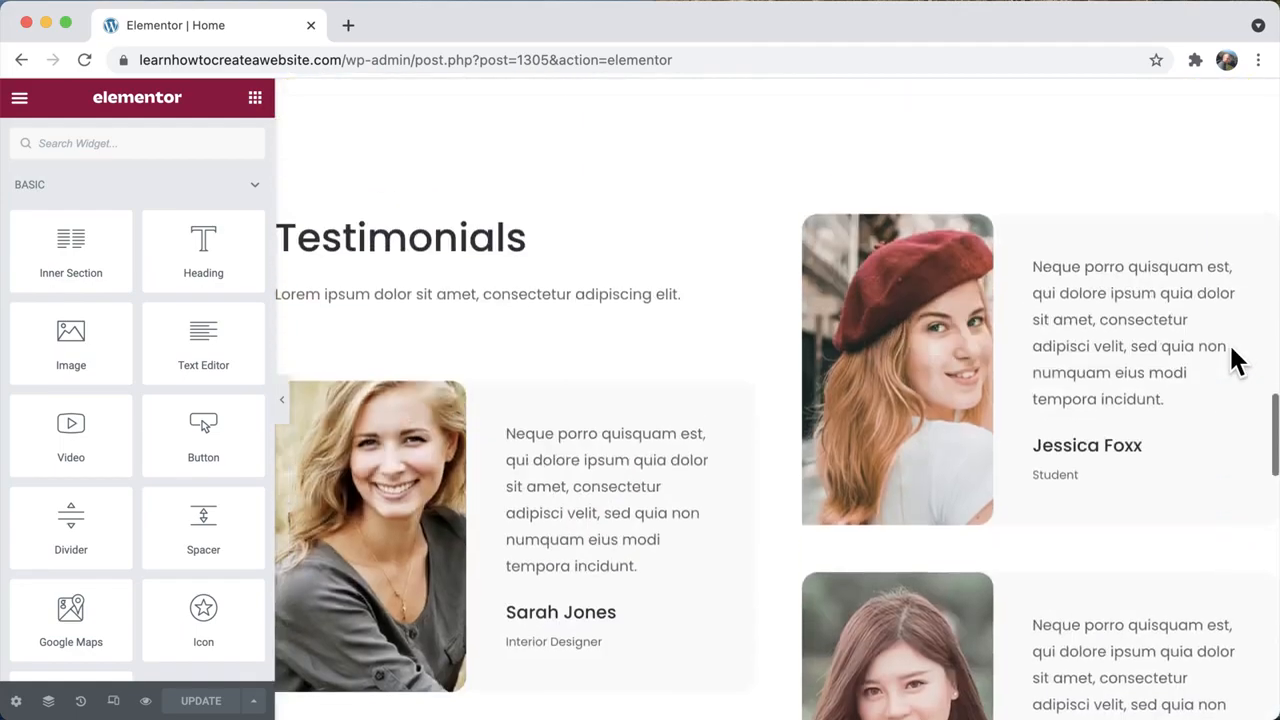
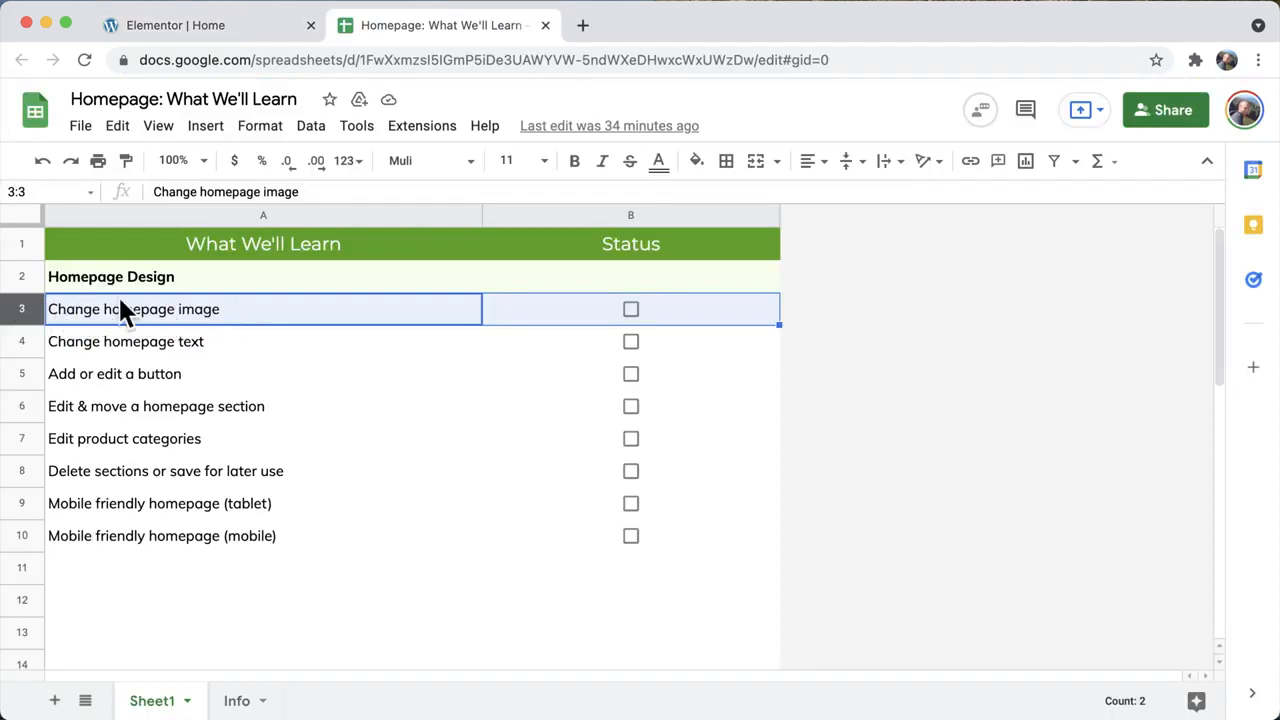
Close the Google Sheets checklist tab to get back to the Elementor Home editor
click(545, 25)
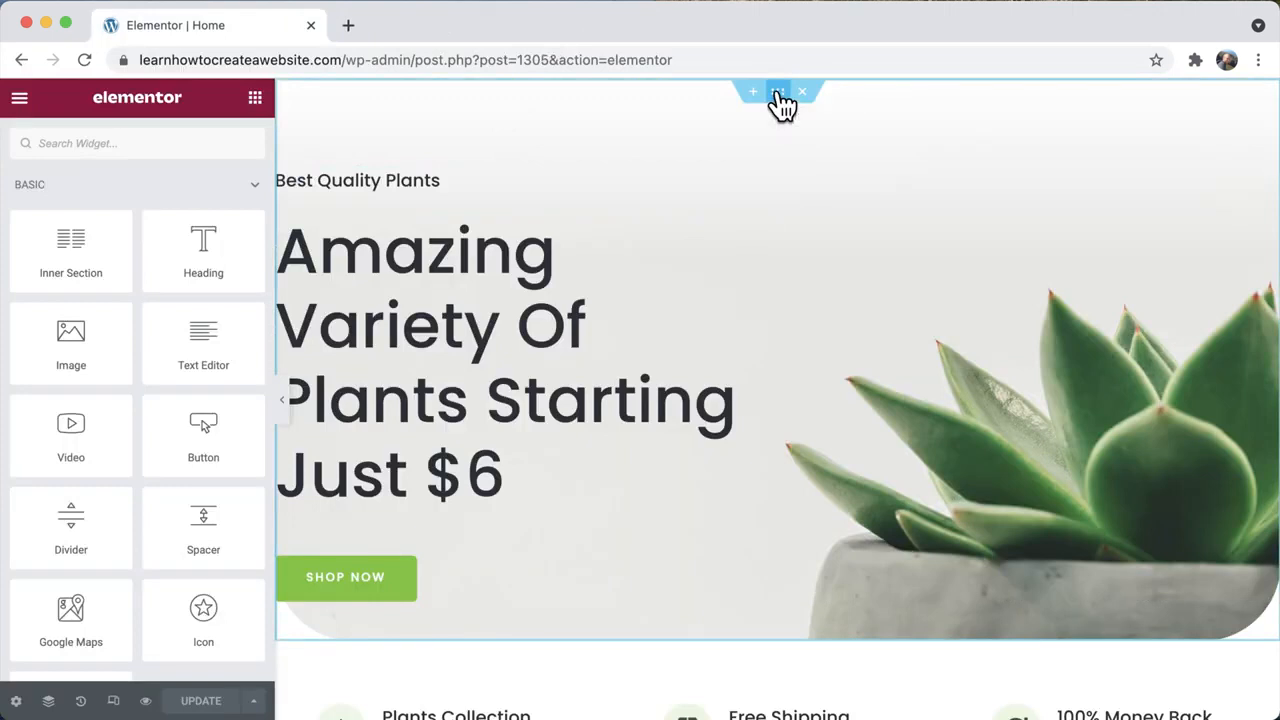
From the hero section's Style settings, open the background image picker on its Upload files page
click(778, 97)
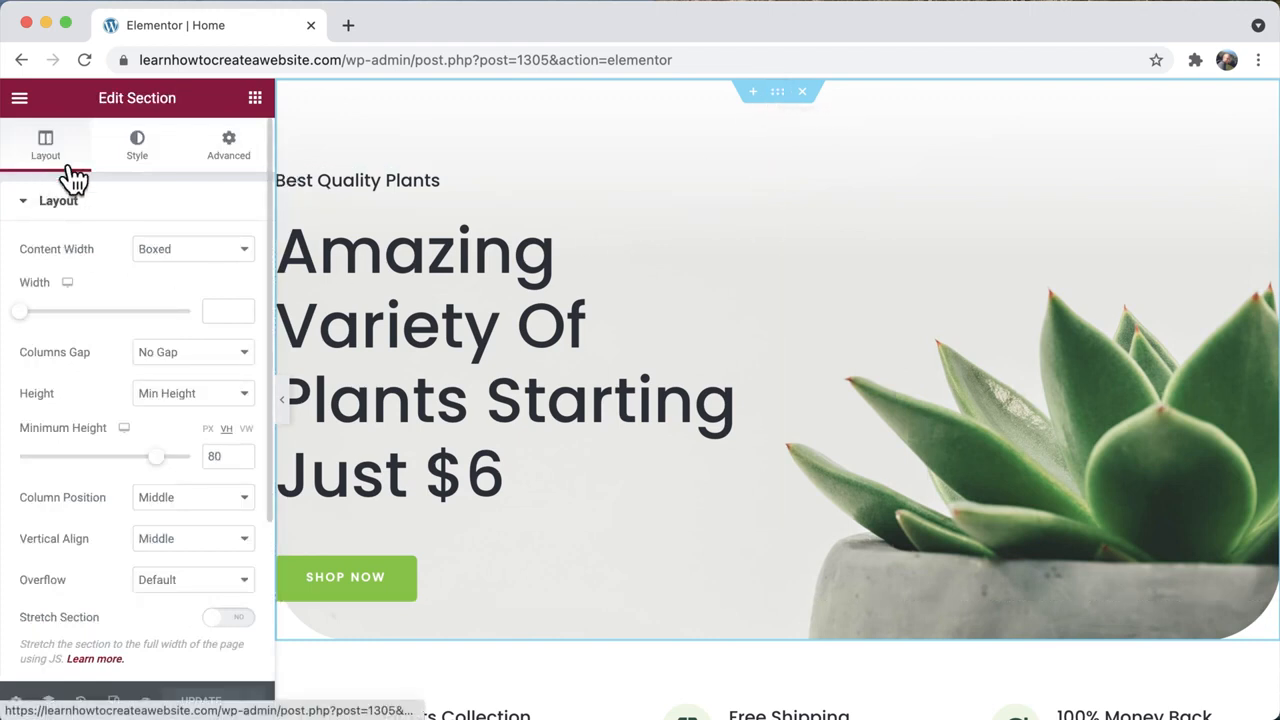
click(143, 155)
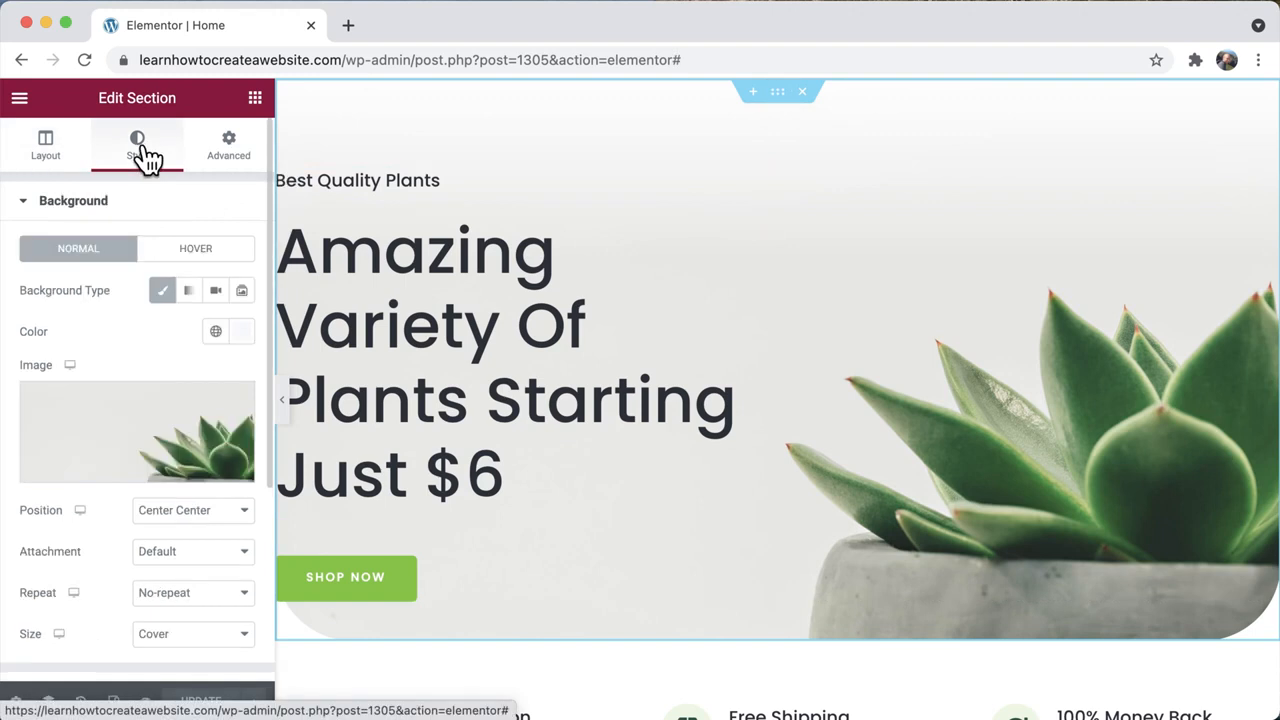
click(153, 427)
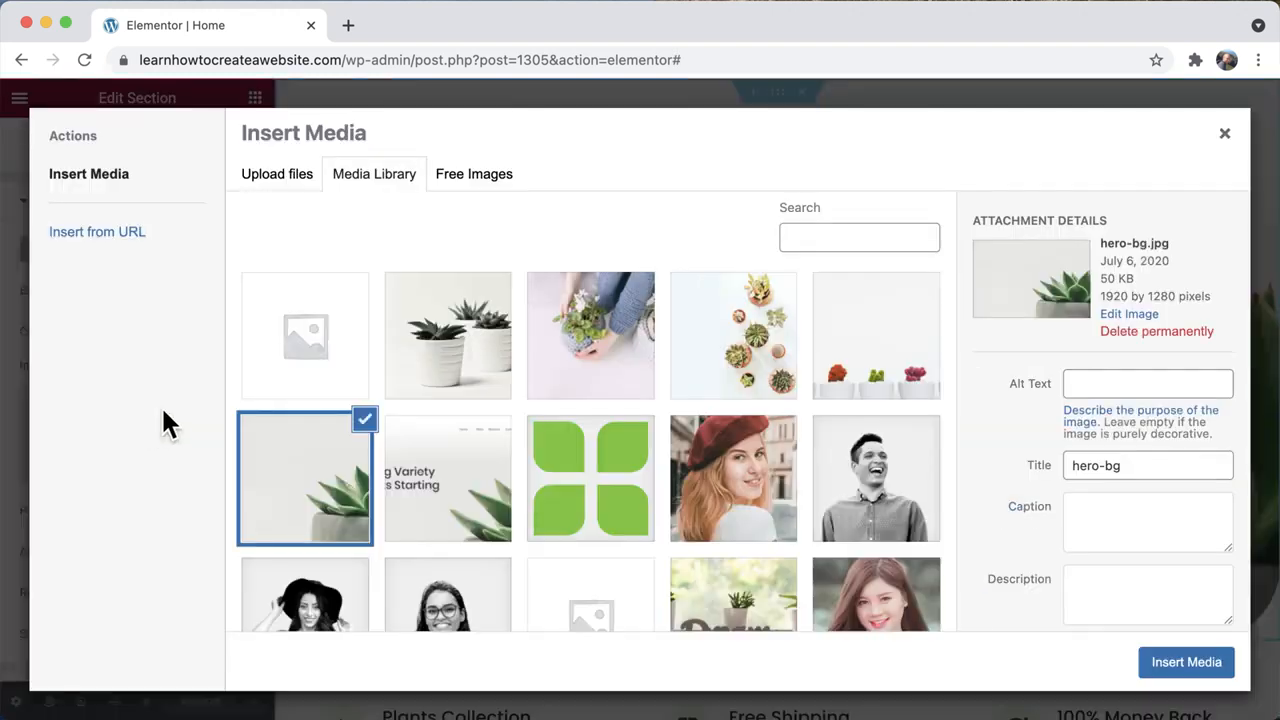
click(276, 186)
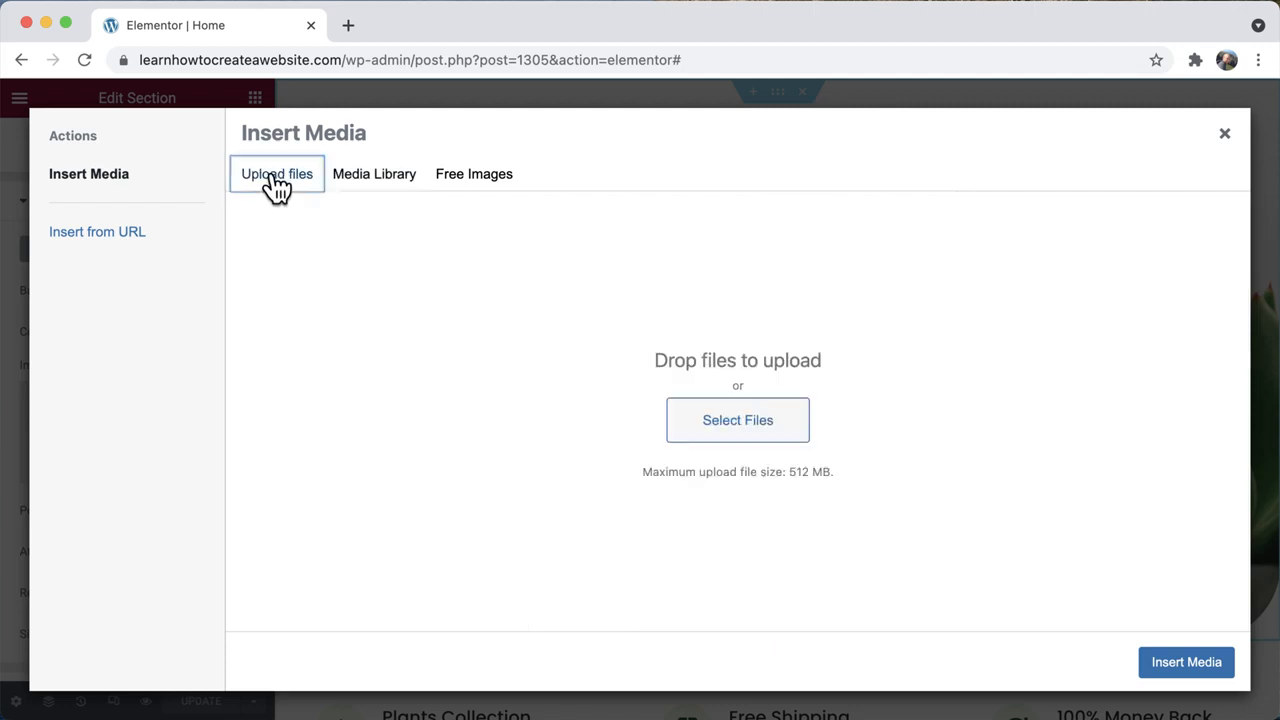
click(349, 28)
text(pi)
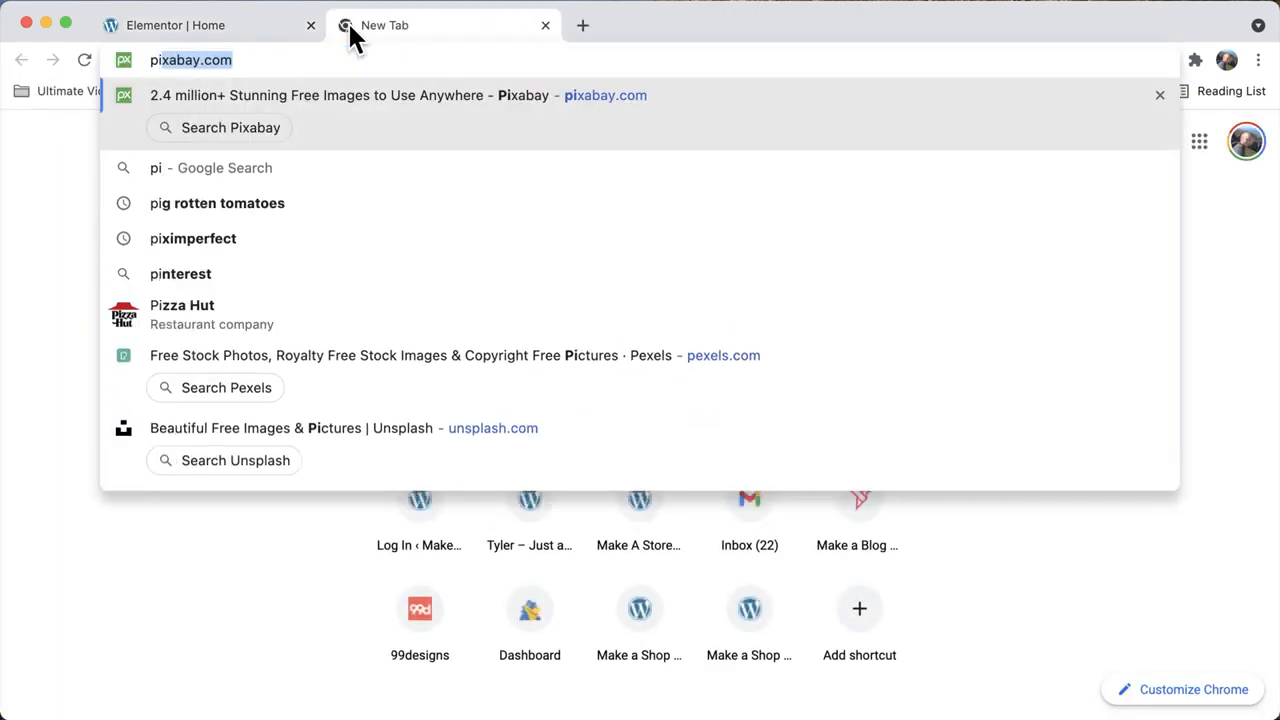
text(xa)
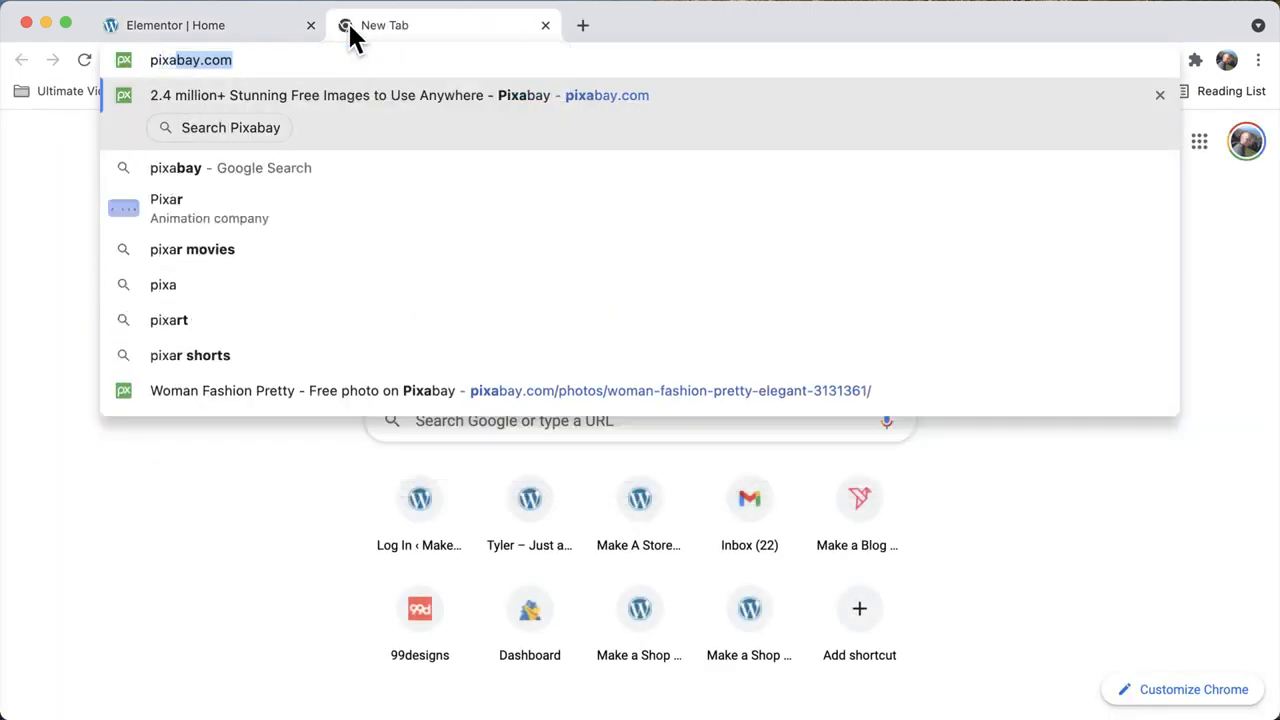
text(bay.com)
key(Return)
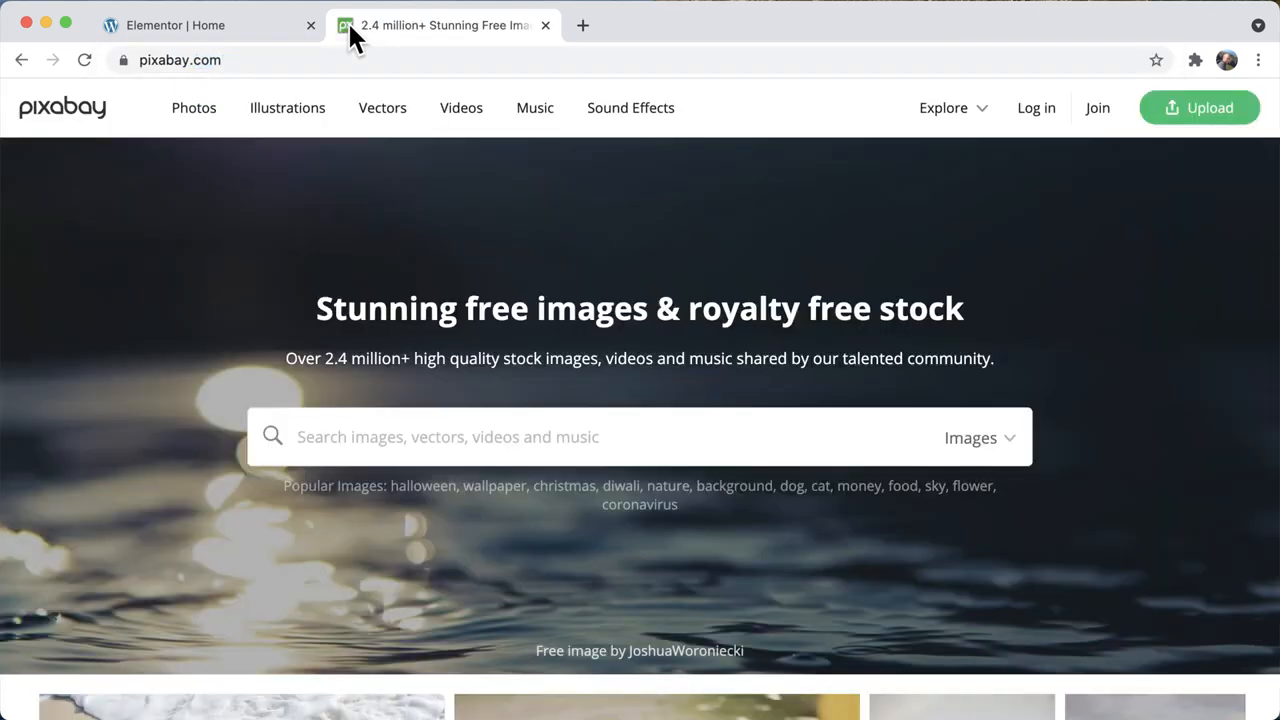
scroll(448, 380, down, 5)
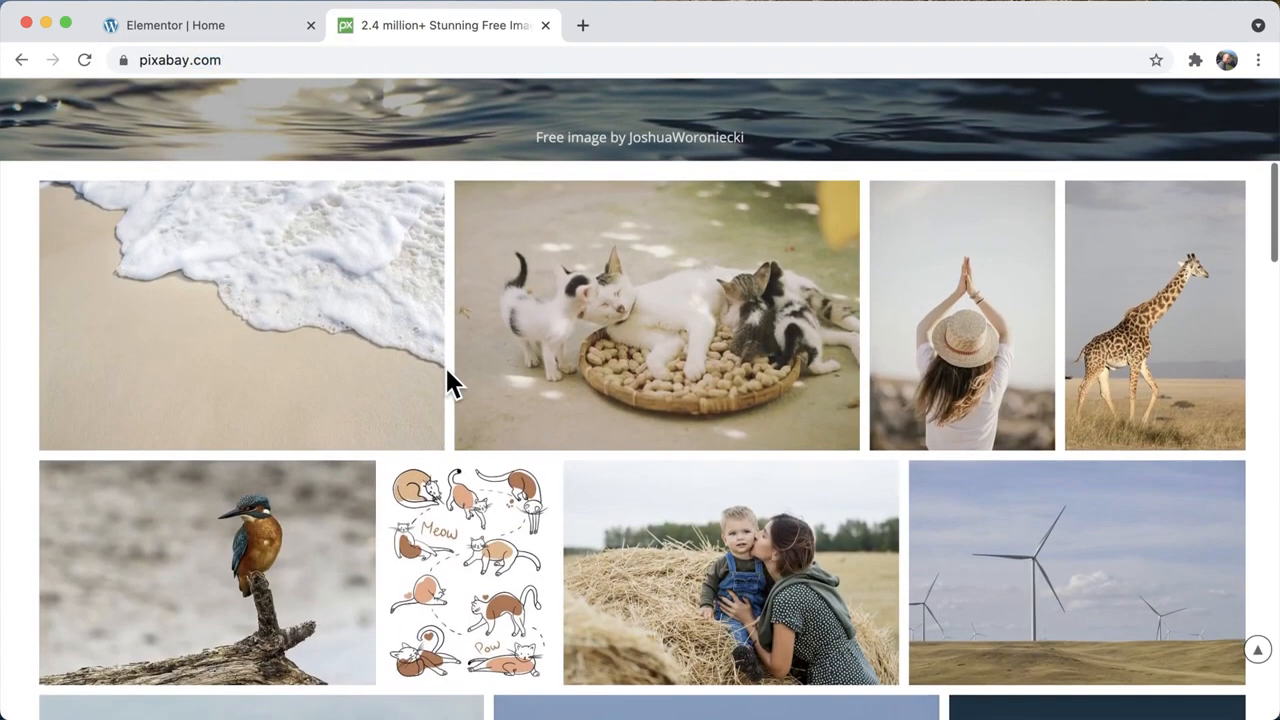
scroll(448, 380, up, 5)
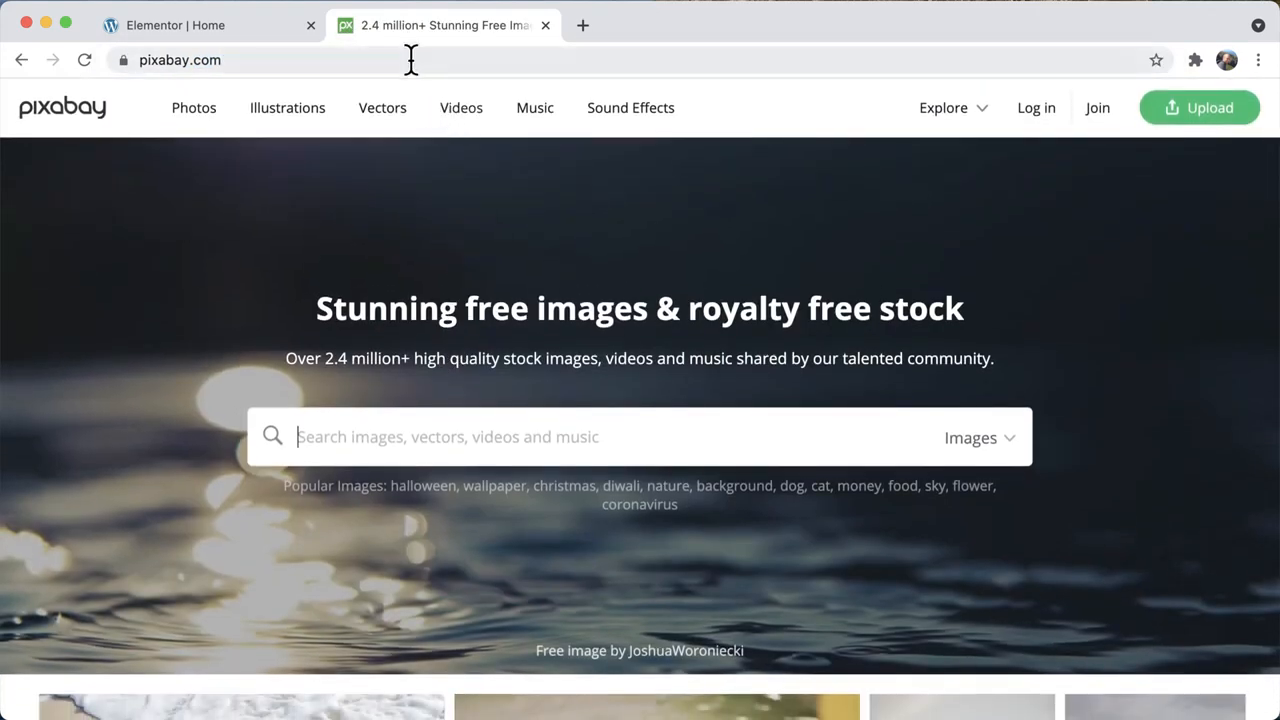
click(410, 60)
text(pexe)
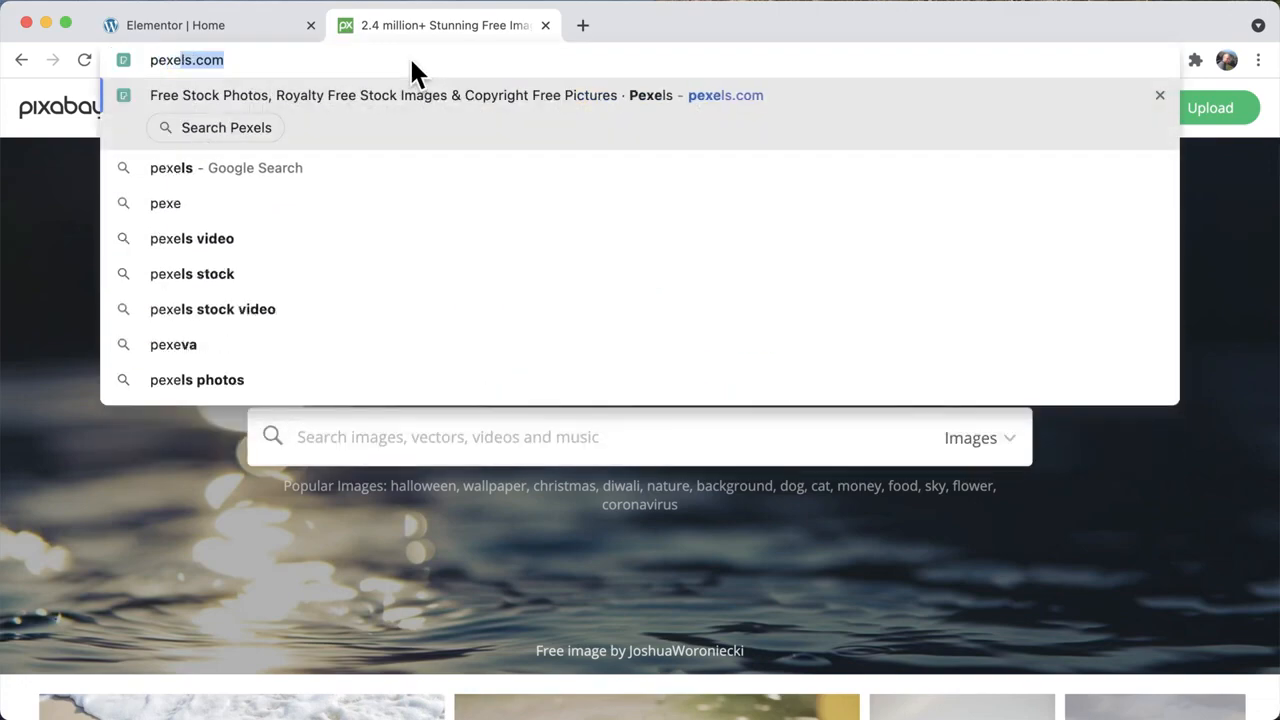
text(ls.com)
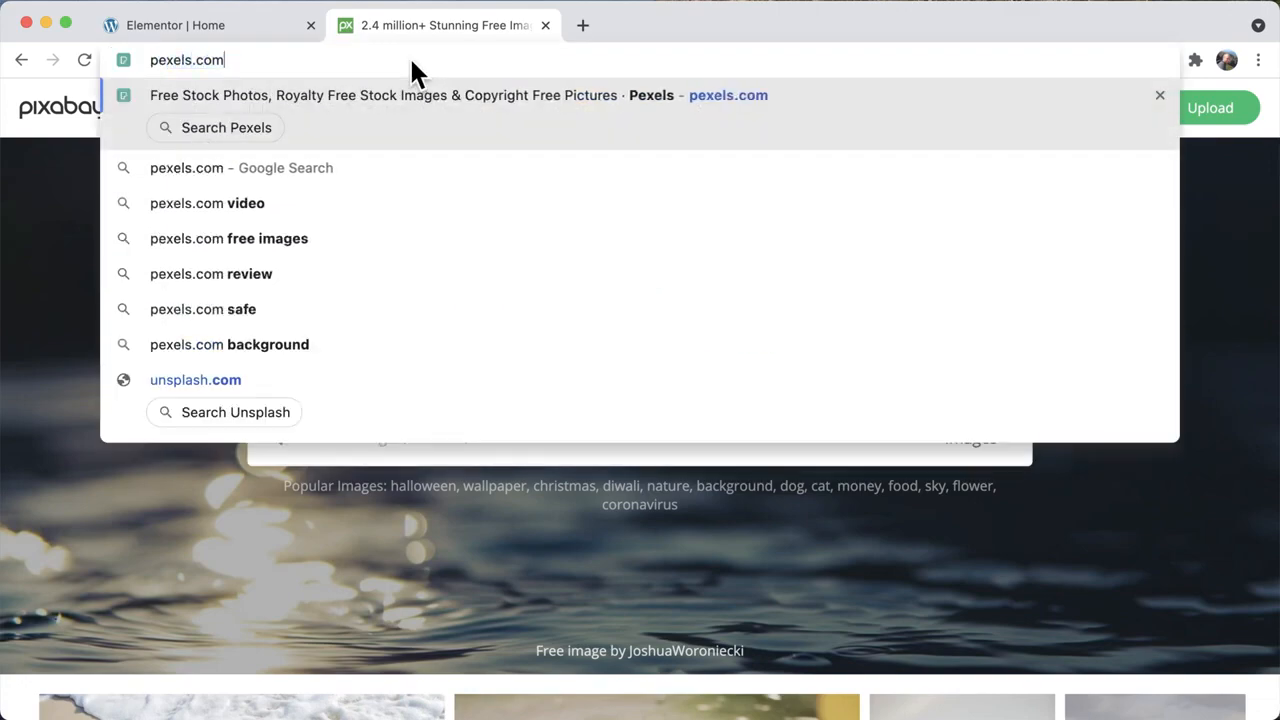
key(Return)
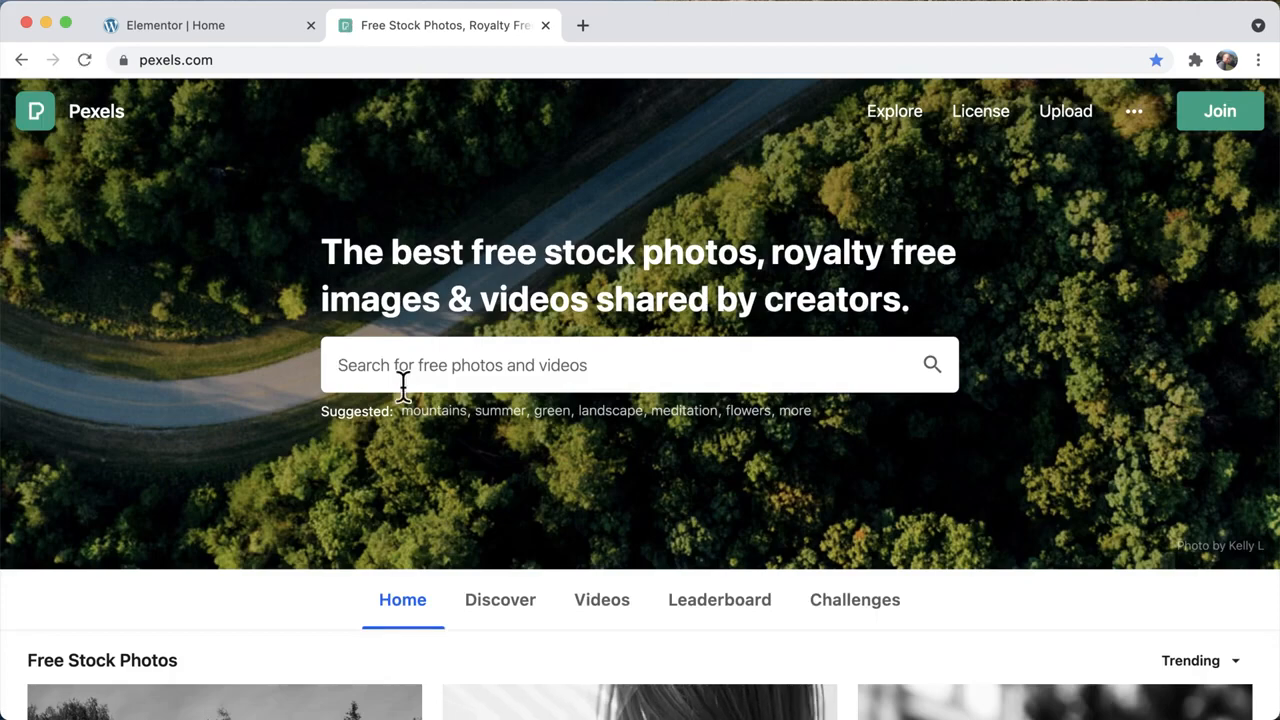
scroll(402, 385, down, 5)
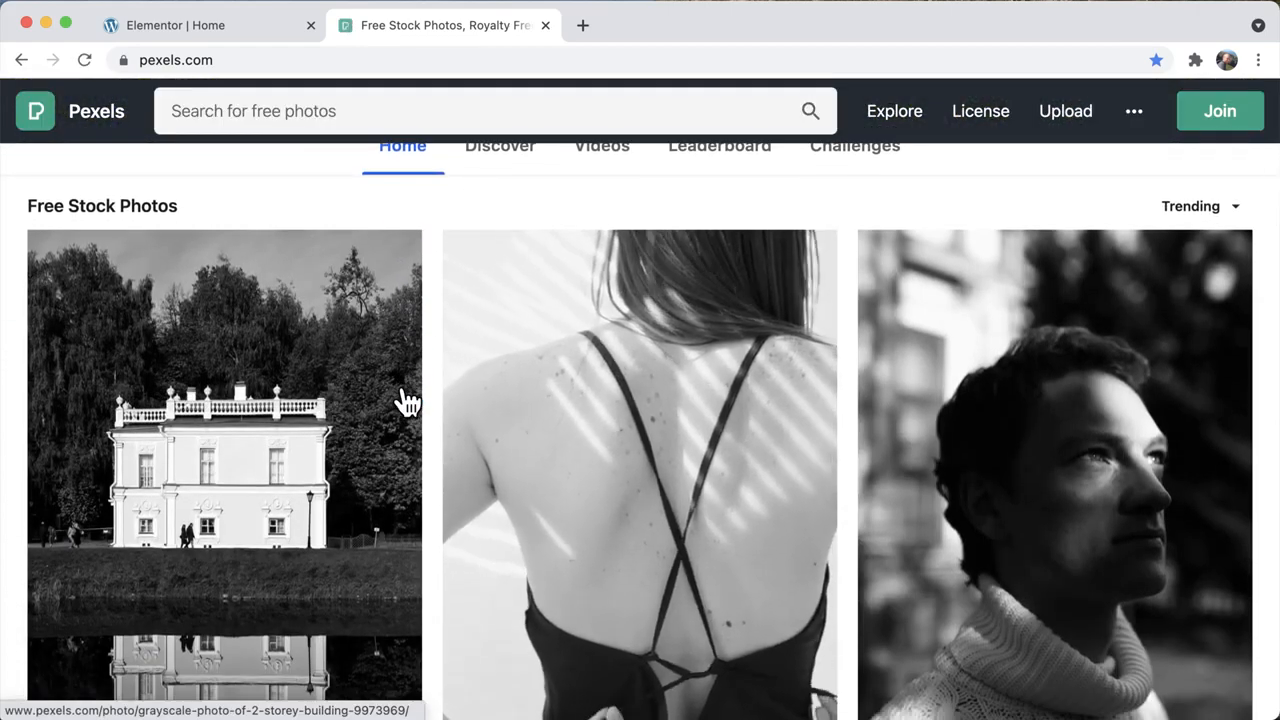
scroll(408, 402, up, 4)
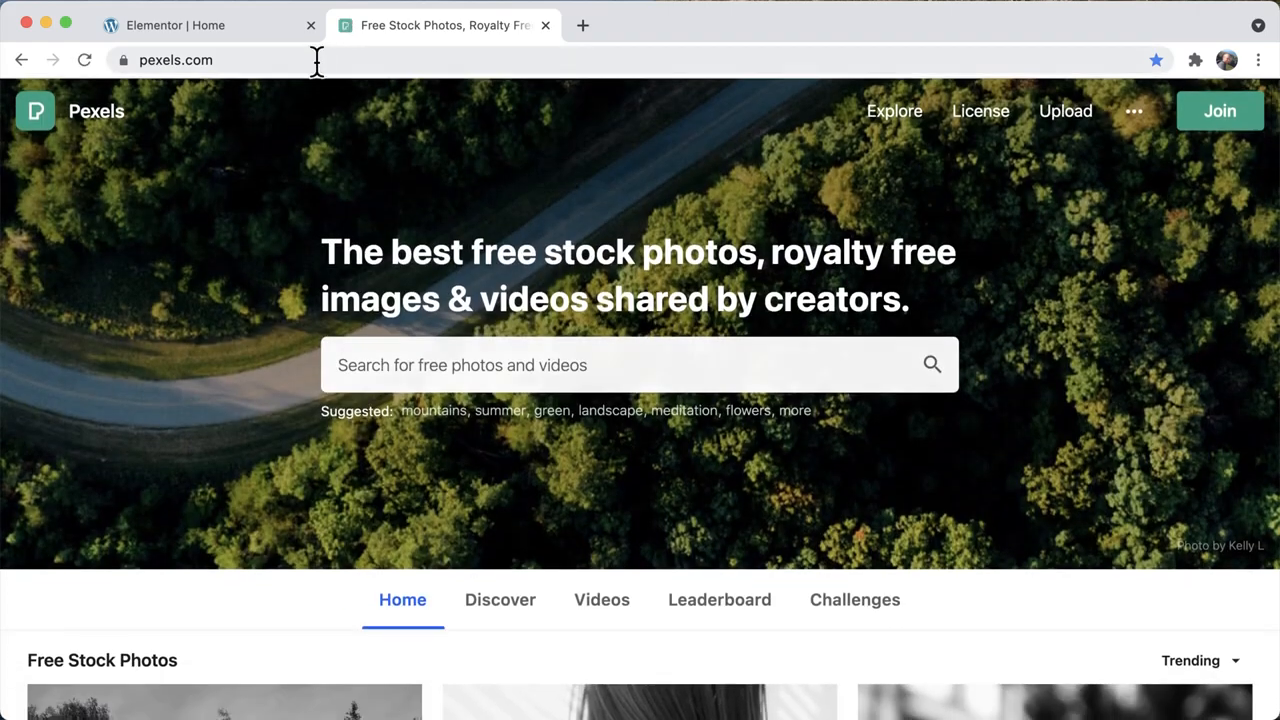
click(317, 60)
text(un)
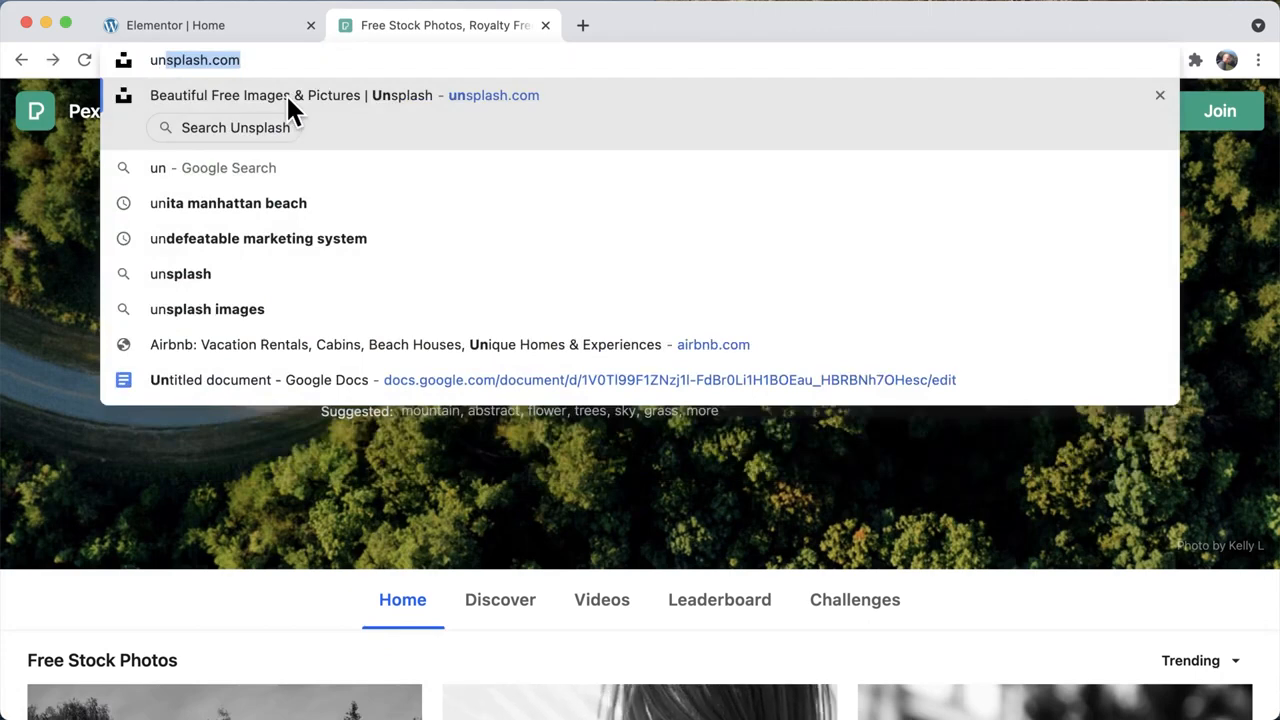
text(splash.co)
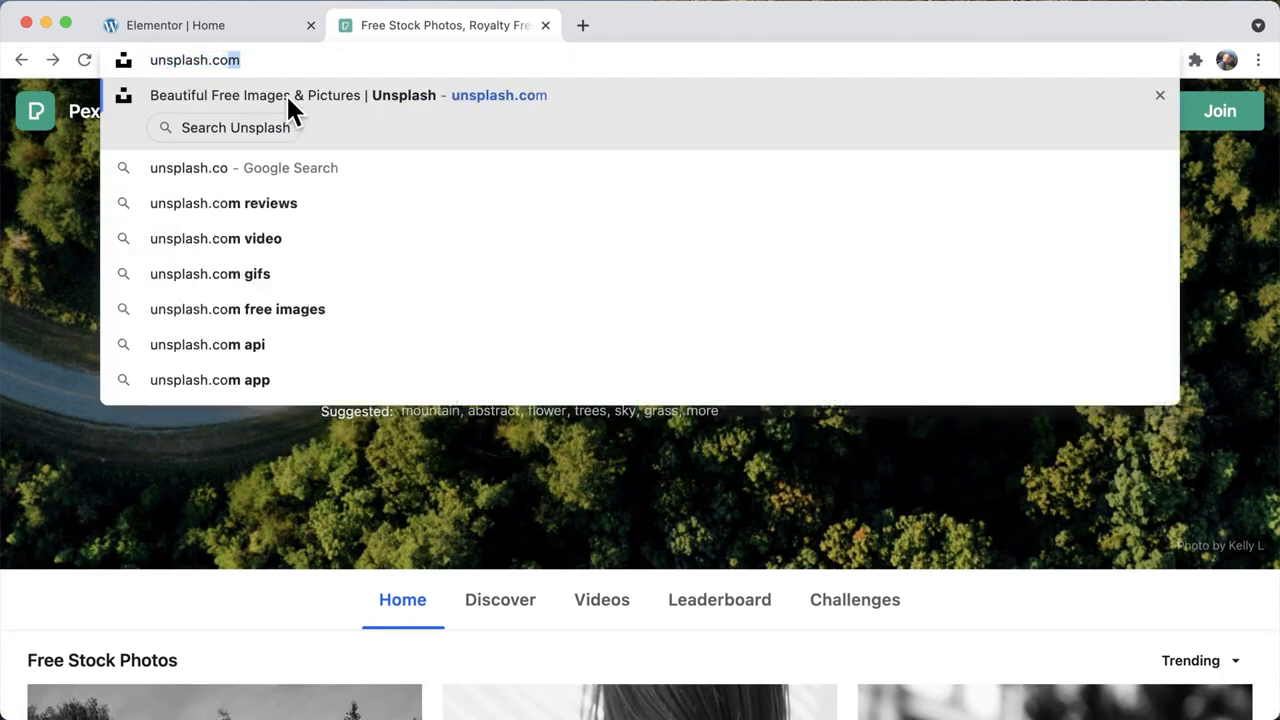
key(Return)
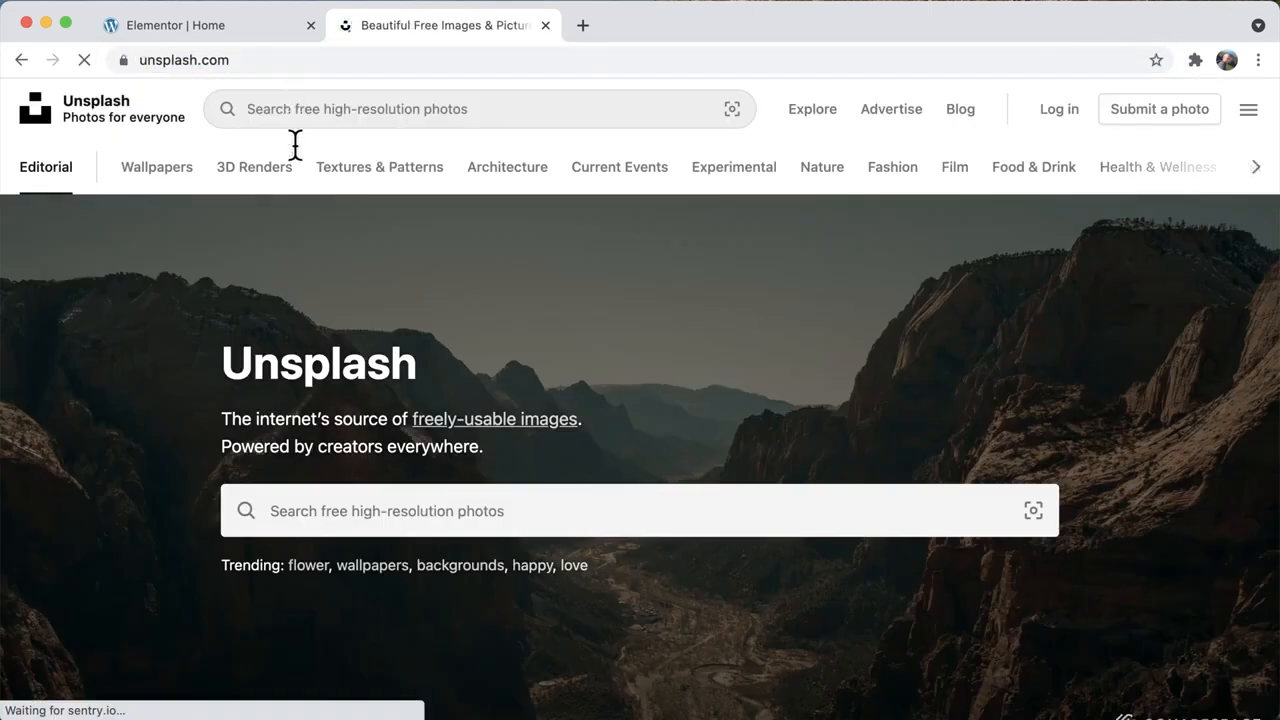
scroll(294, 349, down, 3)
scroll(295, 350, down, 8)
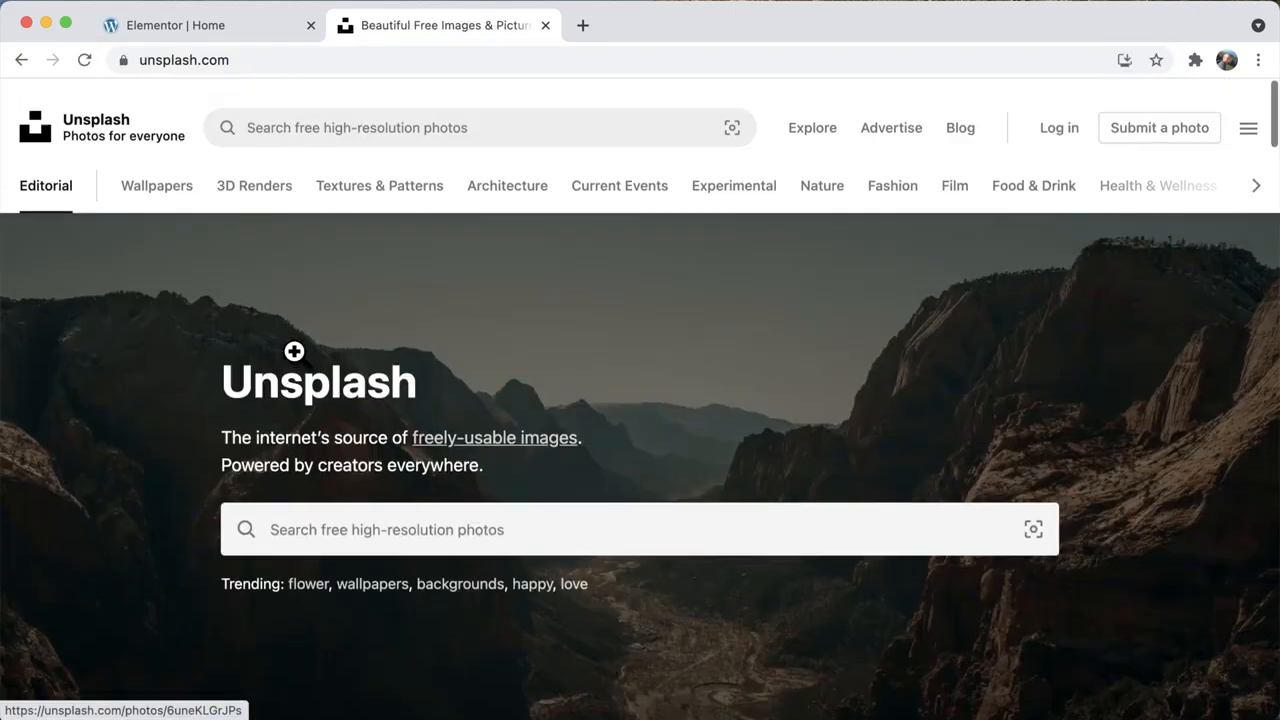
scroll(294, 349, down, 8)
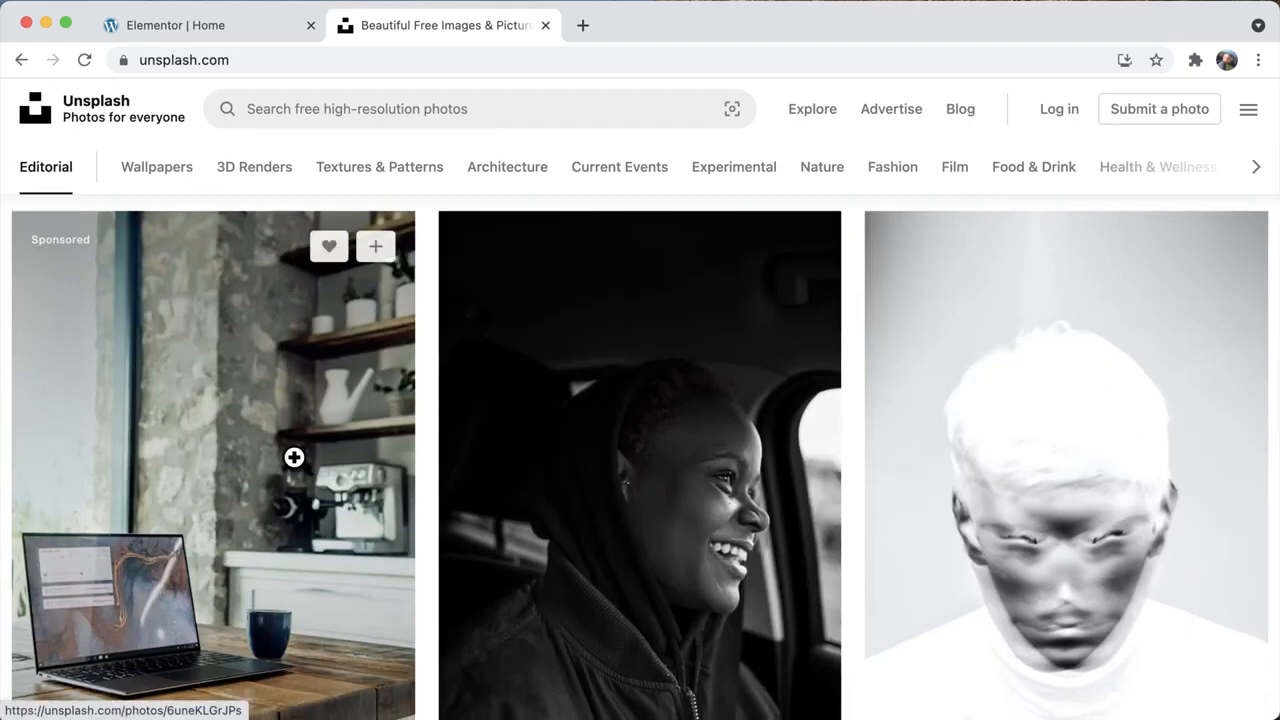
click(545, 25)
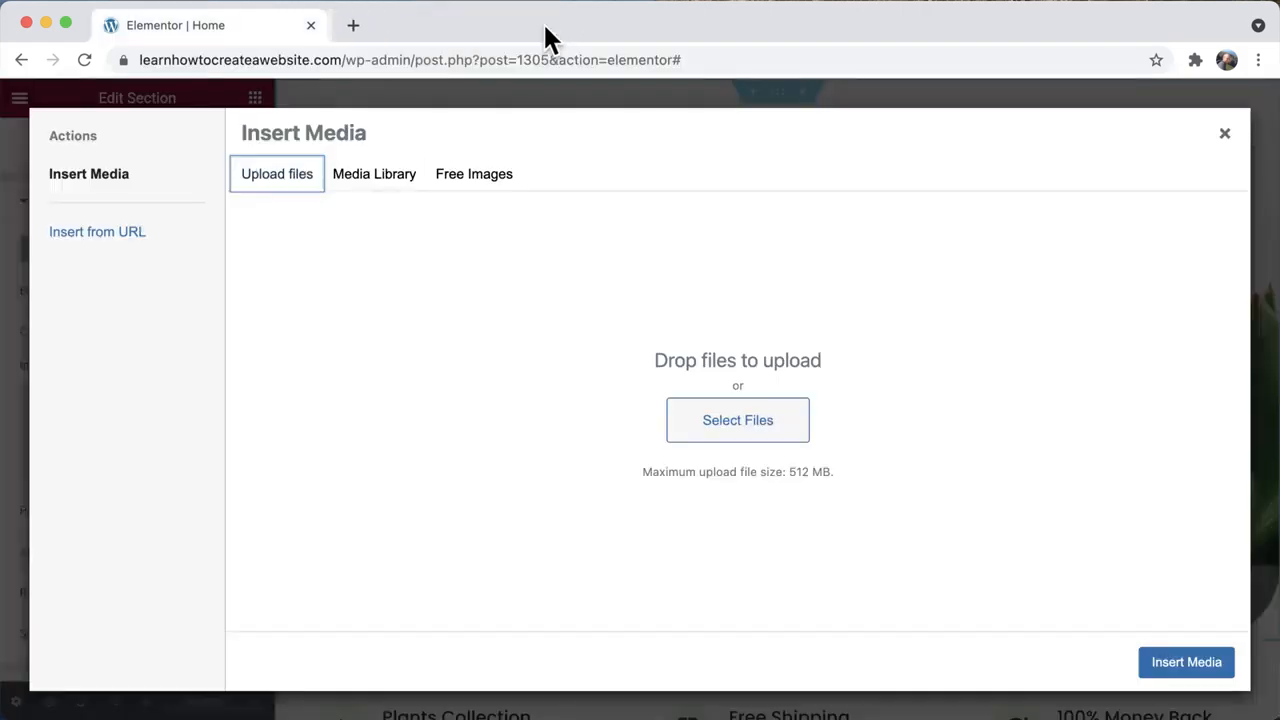
click(470, 178)
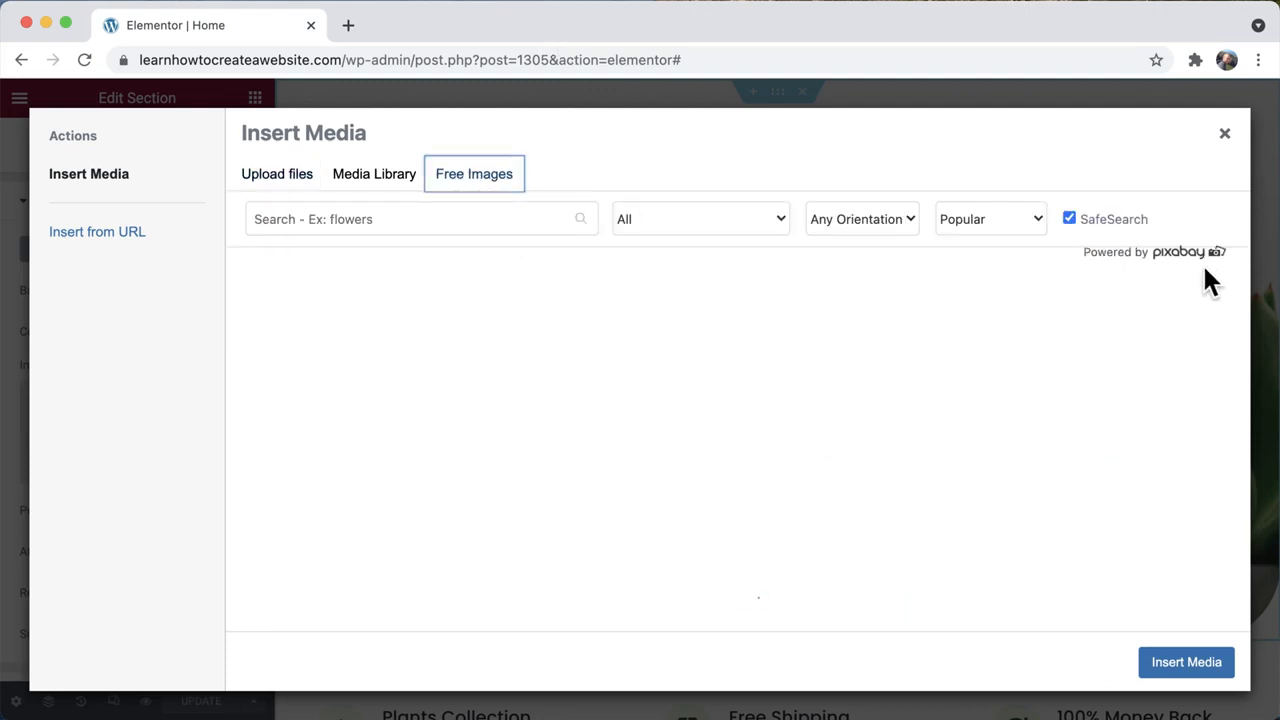
click(491, 221)
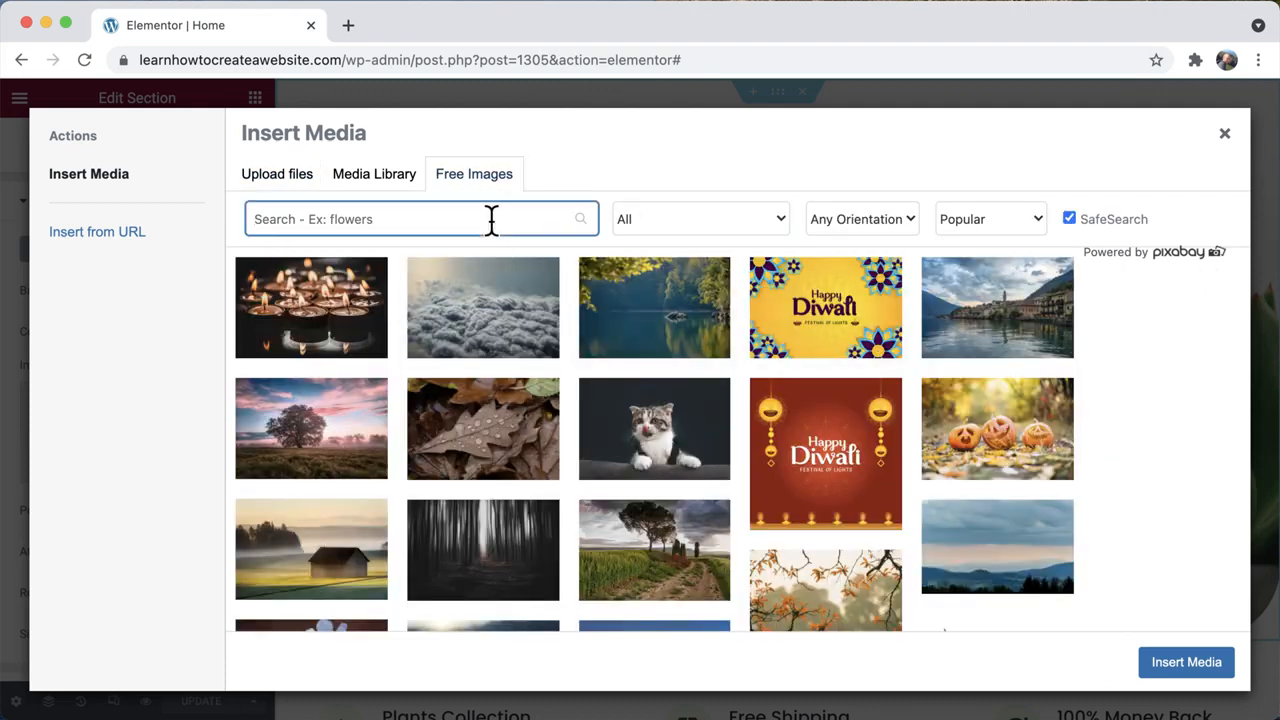
text(titlis)
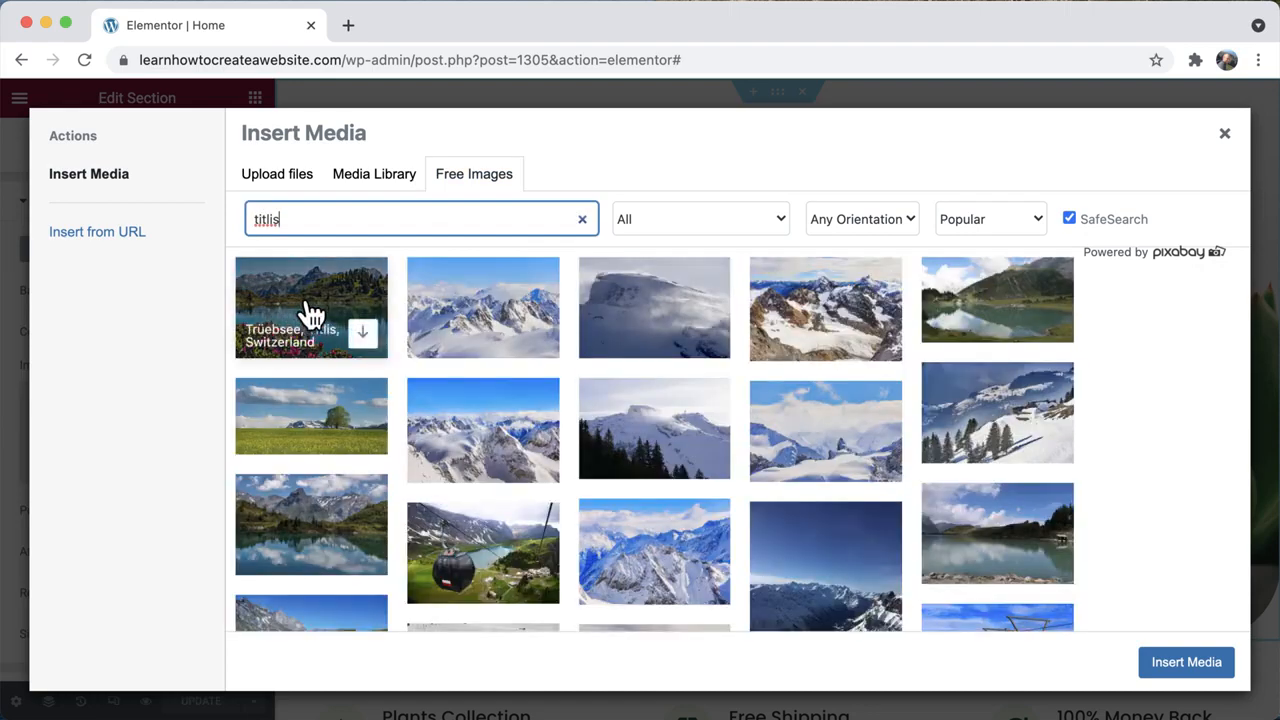
click(310, 314)
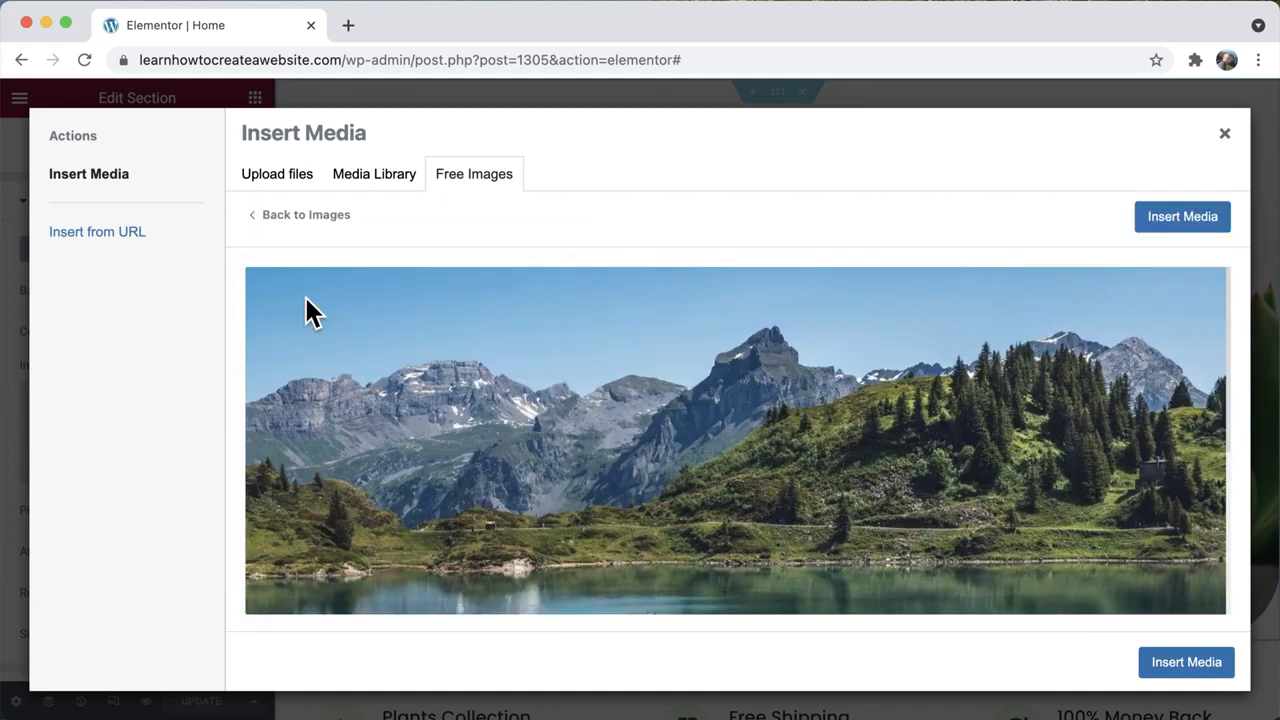
scroll(988, 531, down, 5)
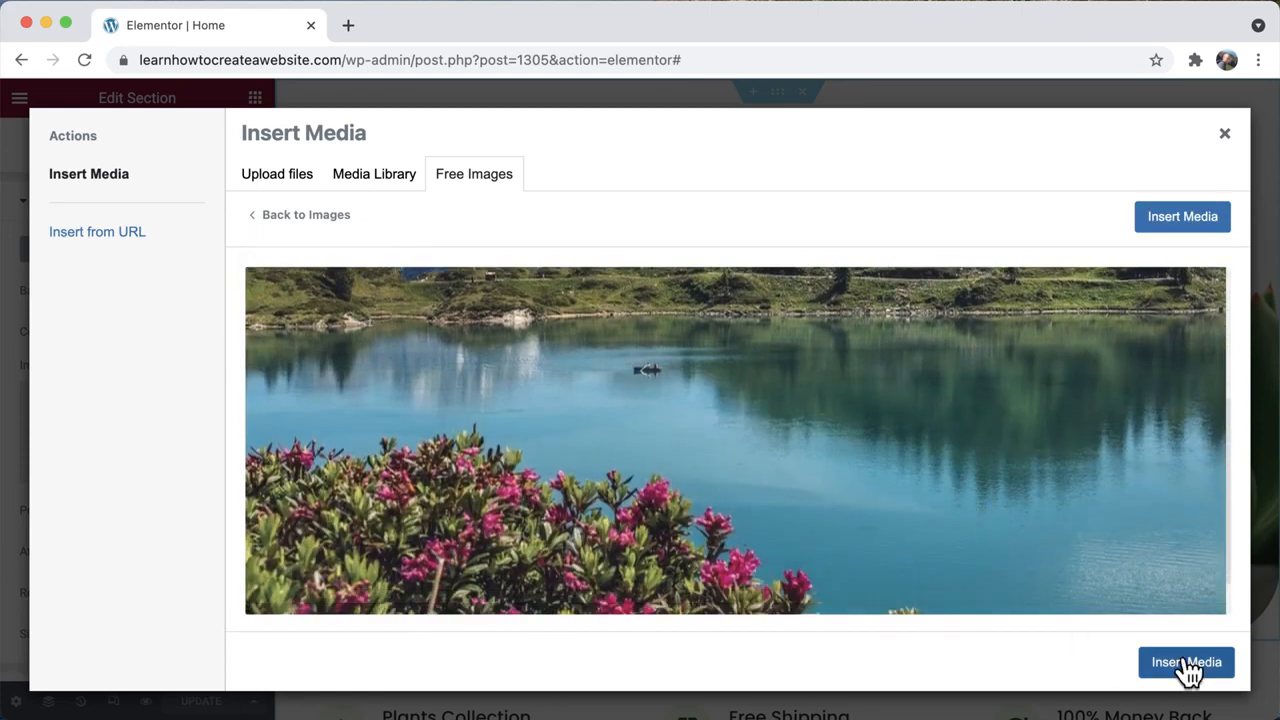
click(268, 188)
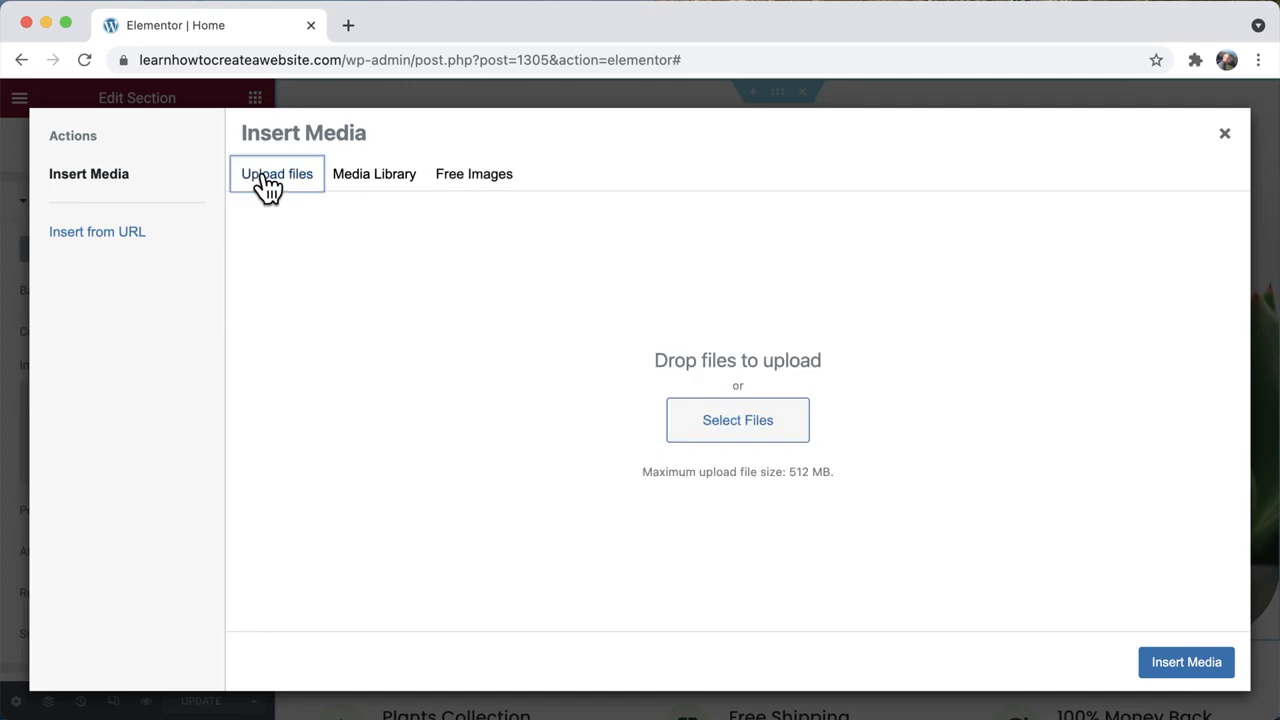
On the desktop, extract the make-a-shop-2021 zip archive and open the make-a-shop-2021 folder
click(45, 22)
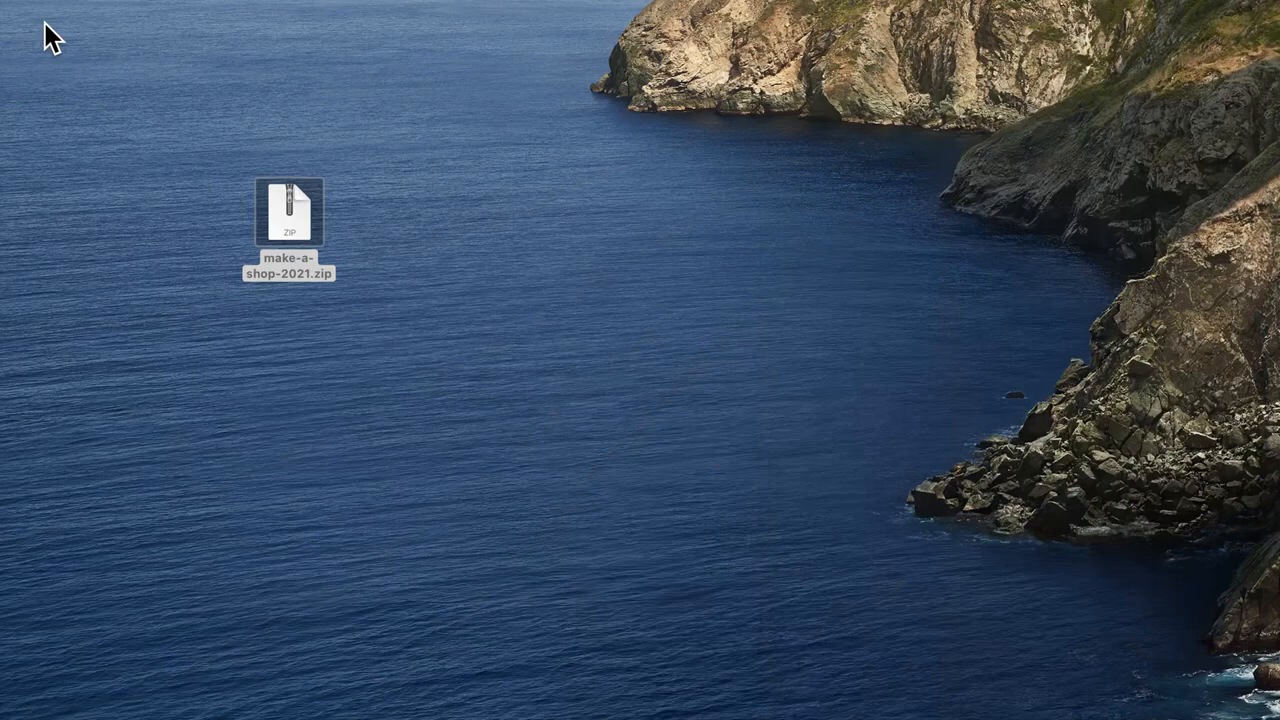
drag(274, 218, 415, 215)
double_click(269, 205)
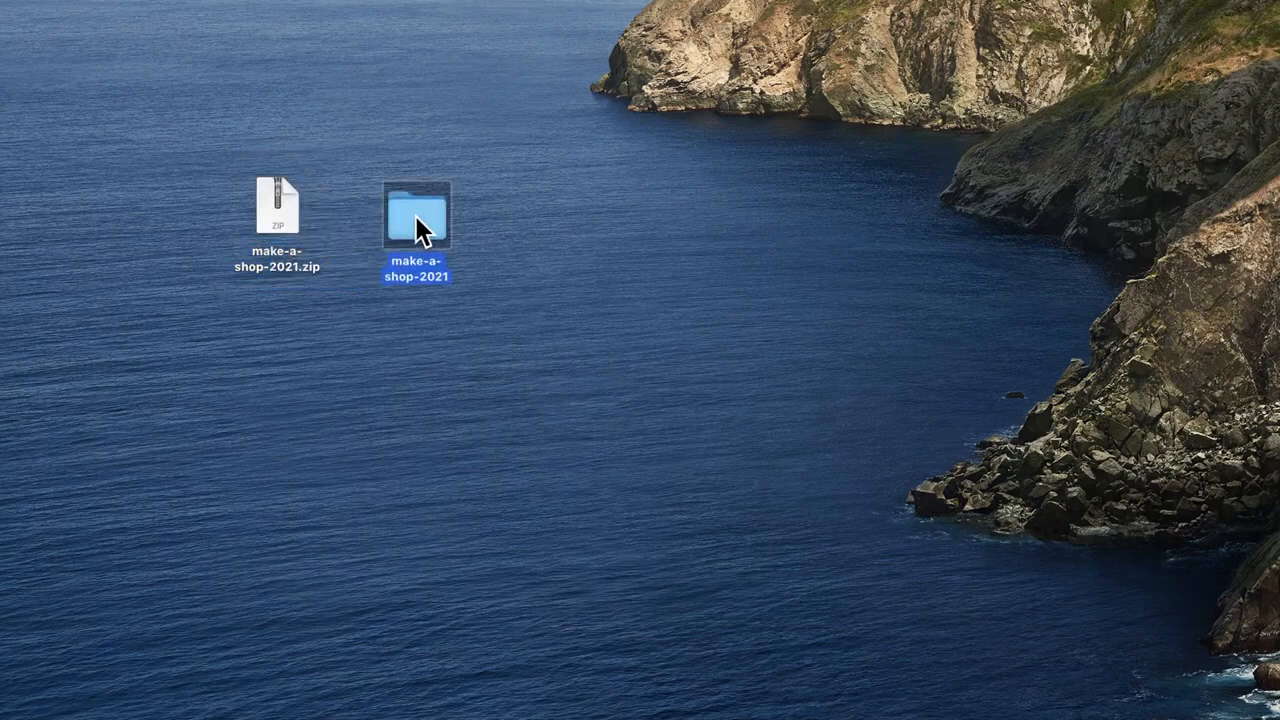
double_click(416, 222)
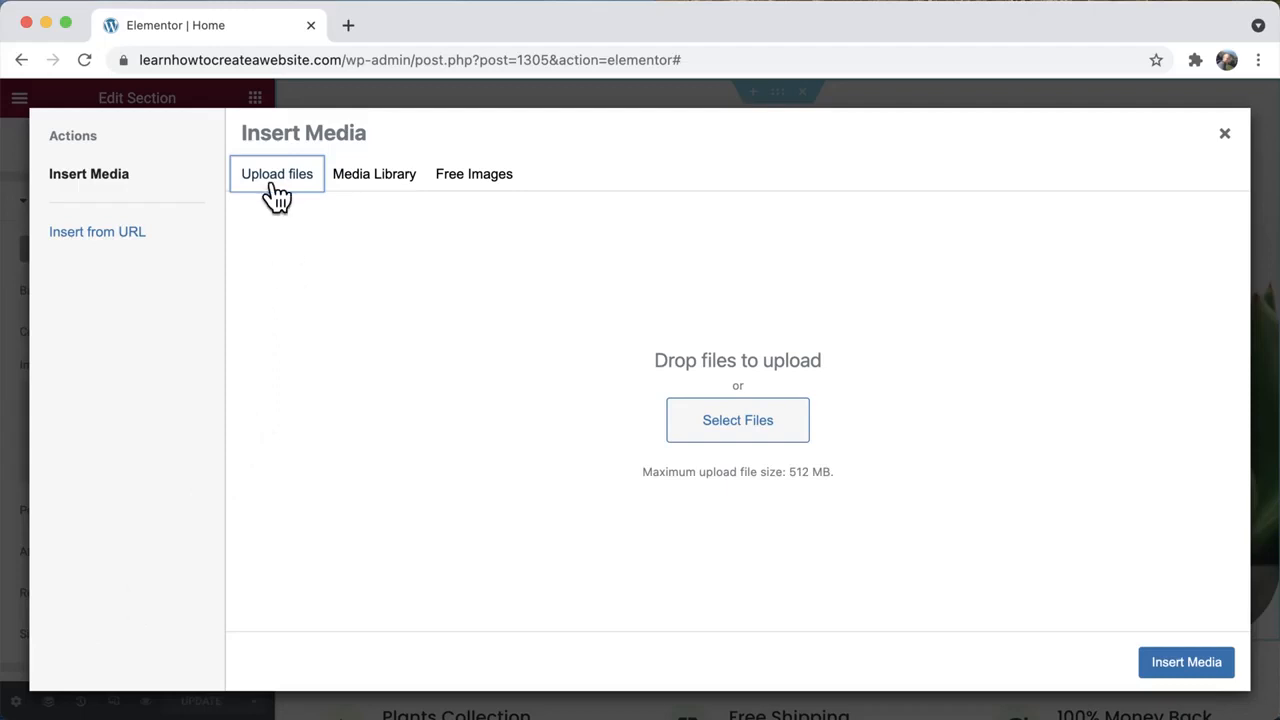
Upload home-header-hero.jpg from Desktop > make-a-shop-2021 > home-page and insert it as the hero background
click(764, 427)
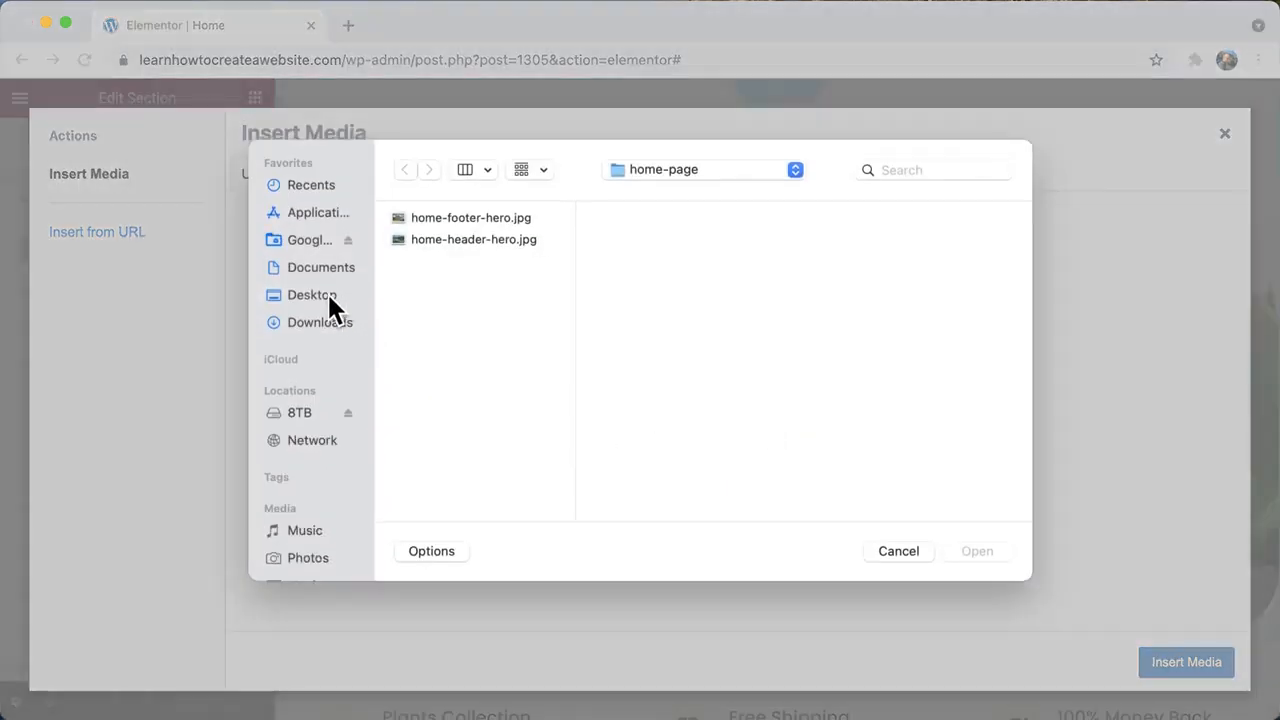
click(330, 300)
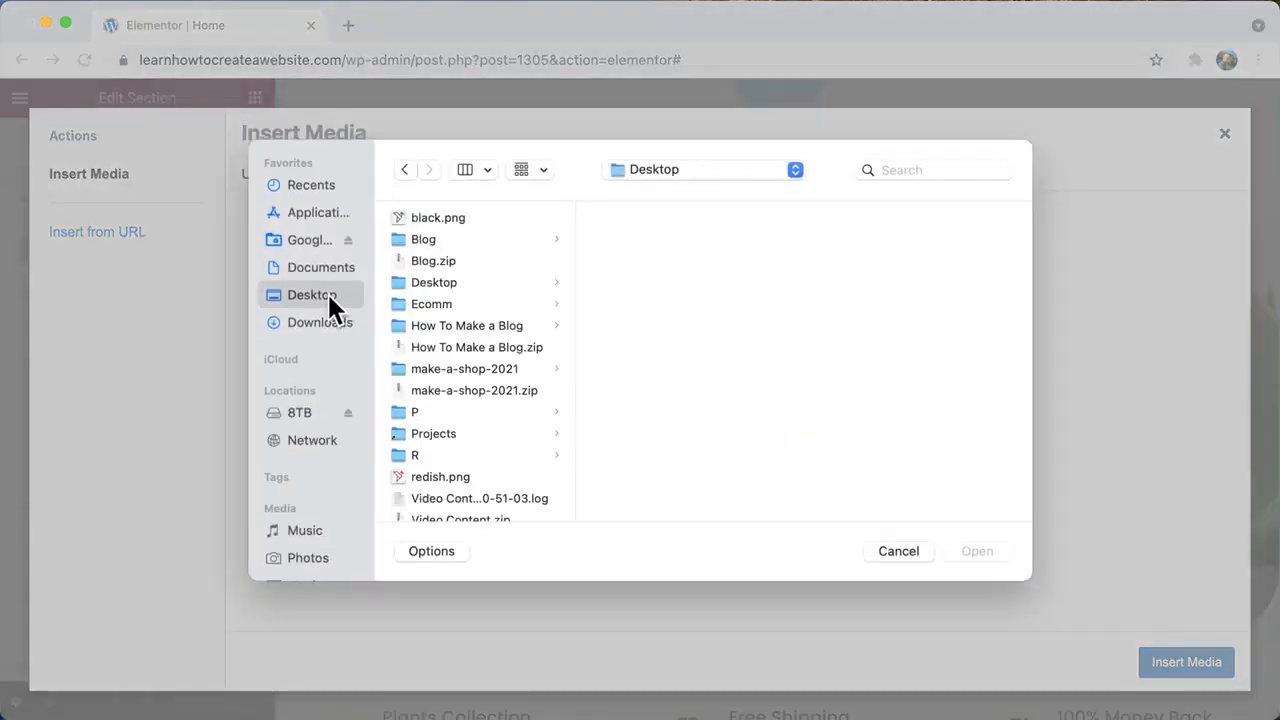
click(465, 369)
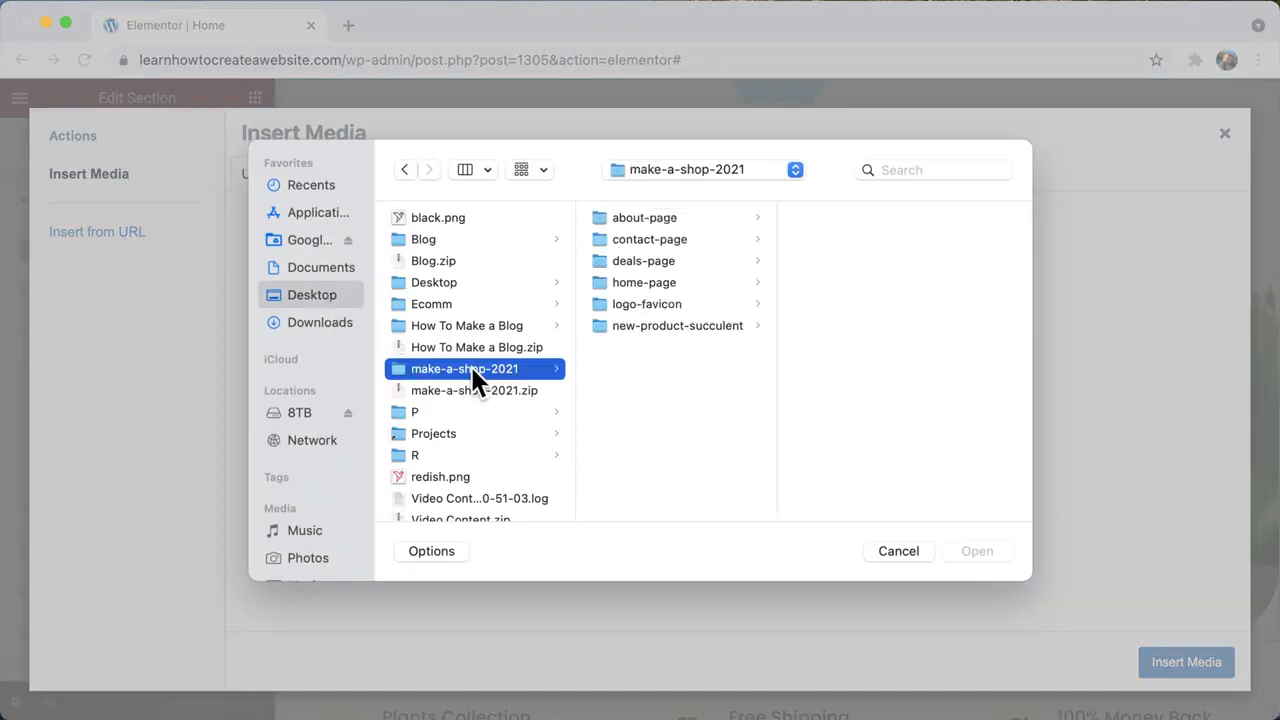
click(666, 283)
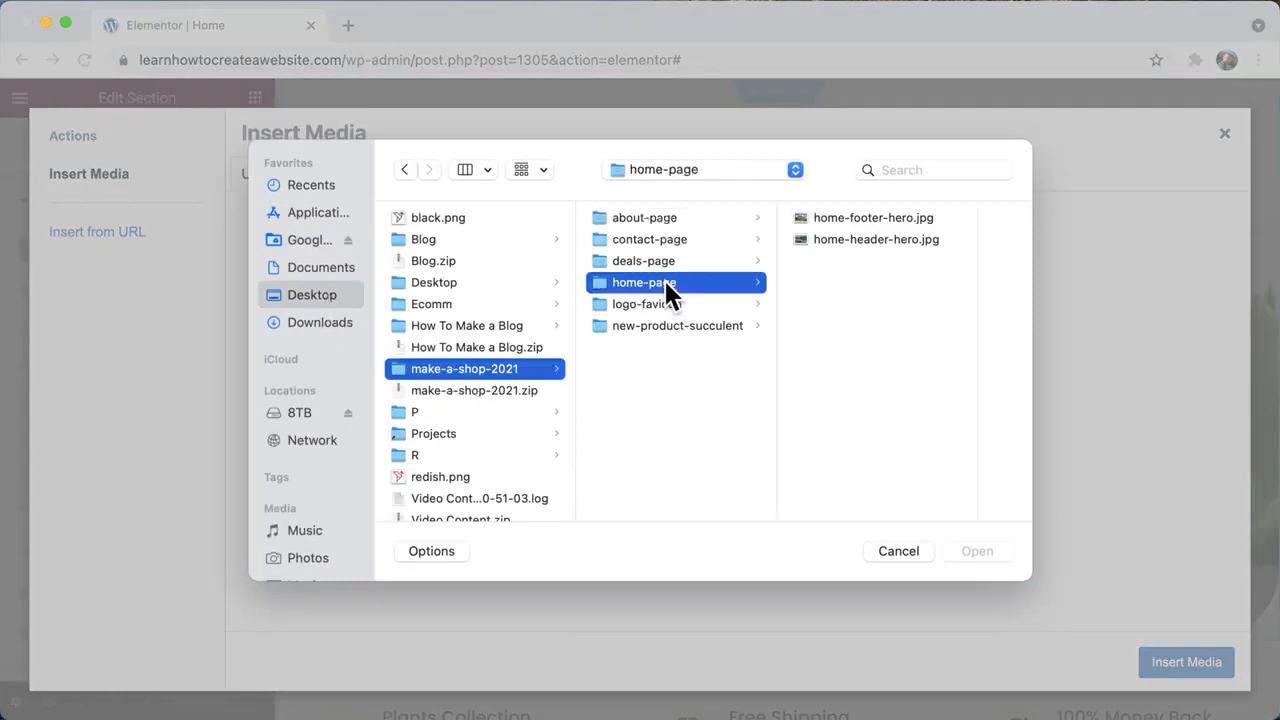
click(871, 235)
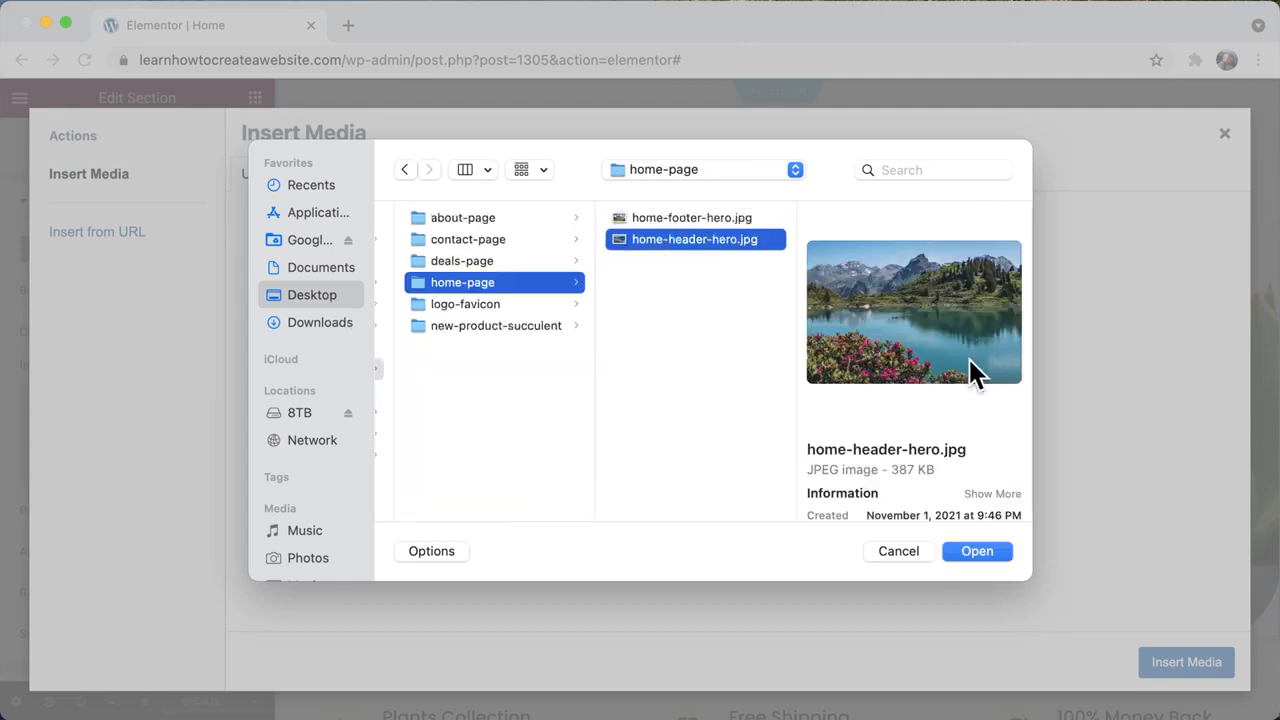
click(981, 545)
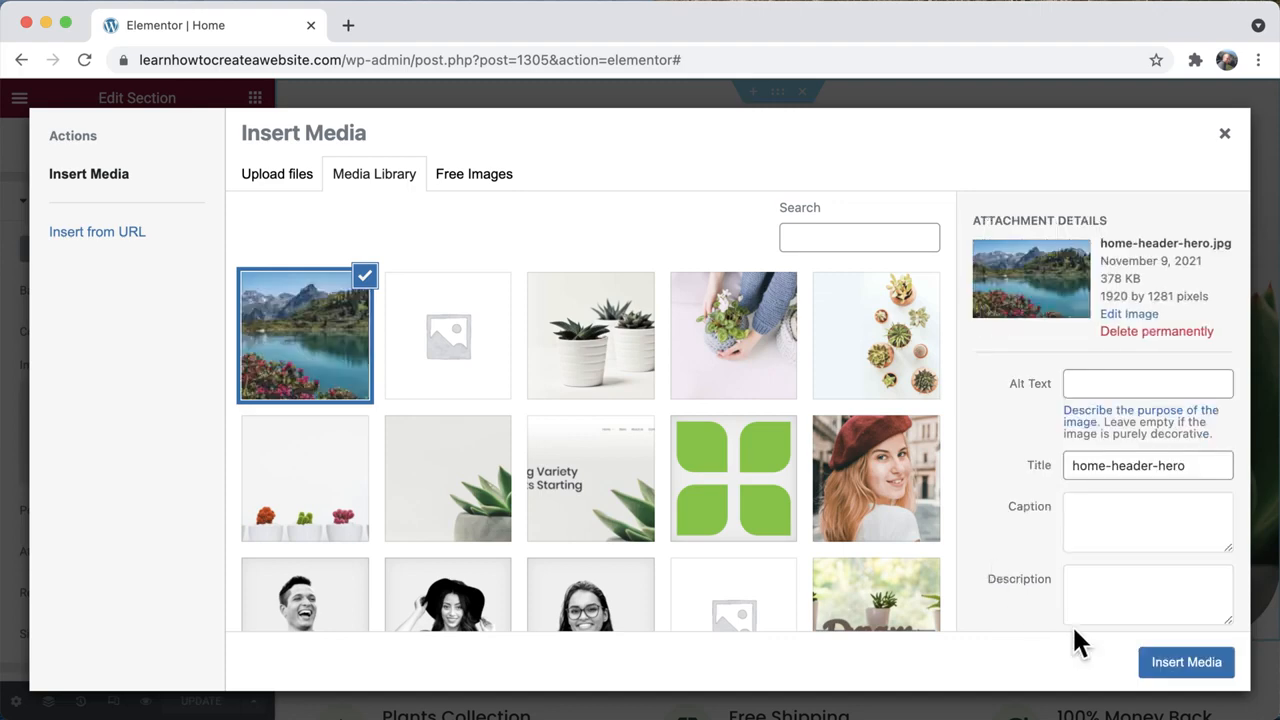
click(1186, 662)
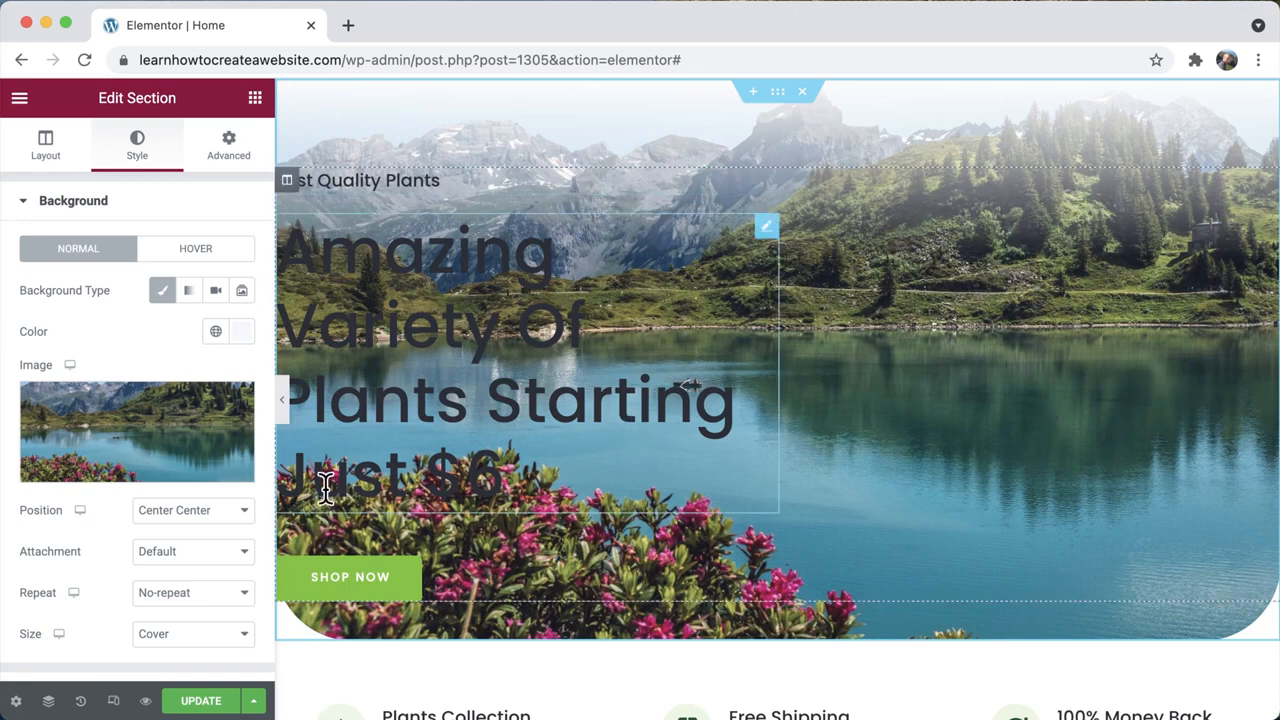
Set the hero background position to Top Center and the bottom and left border radius to 0
click(238, 512)
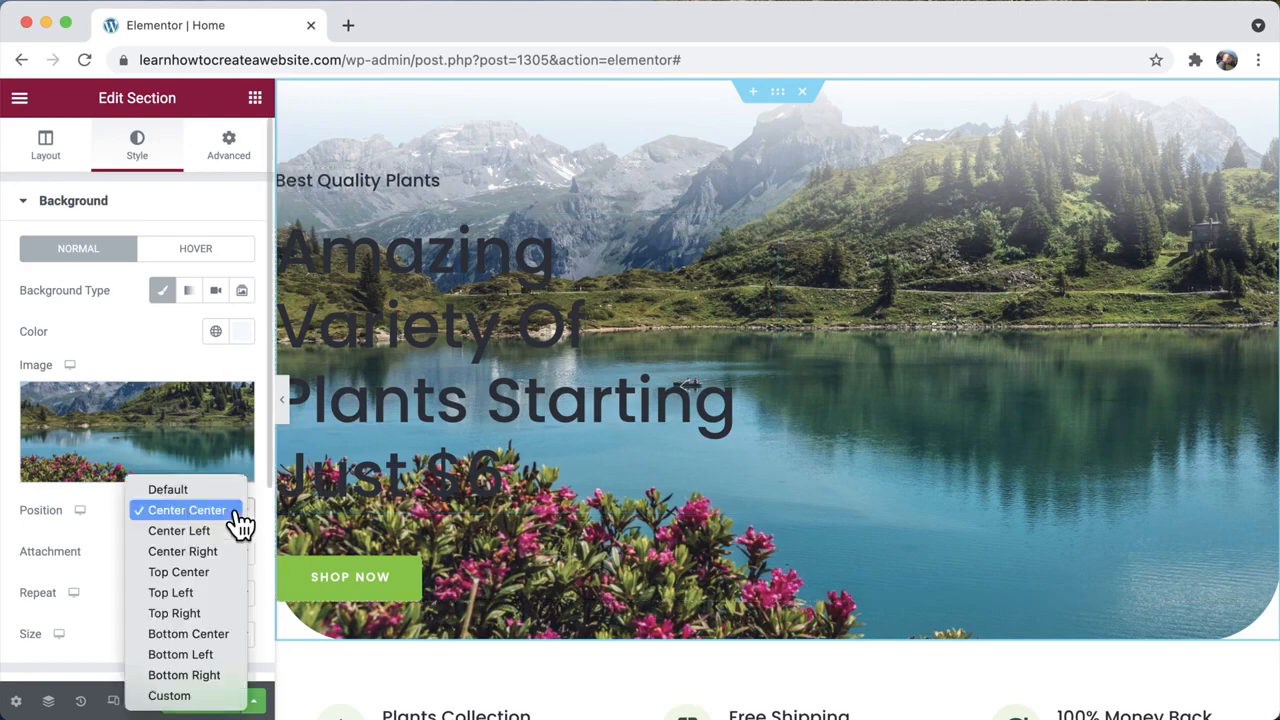
click(210, 573)
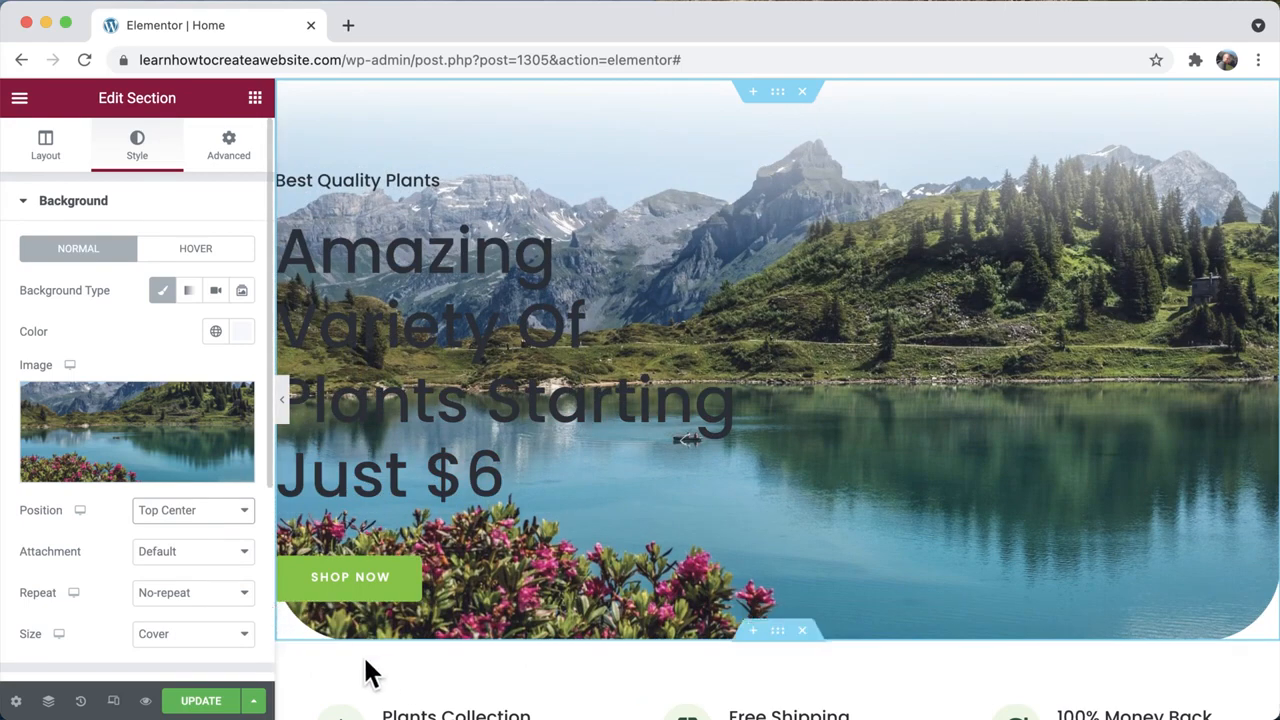
scroll(128, 565, down, 5)
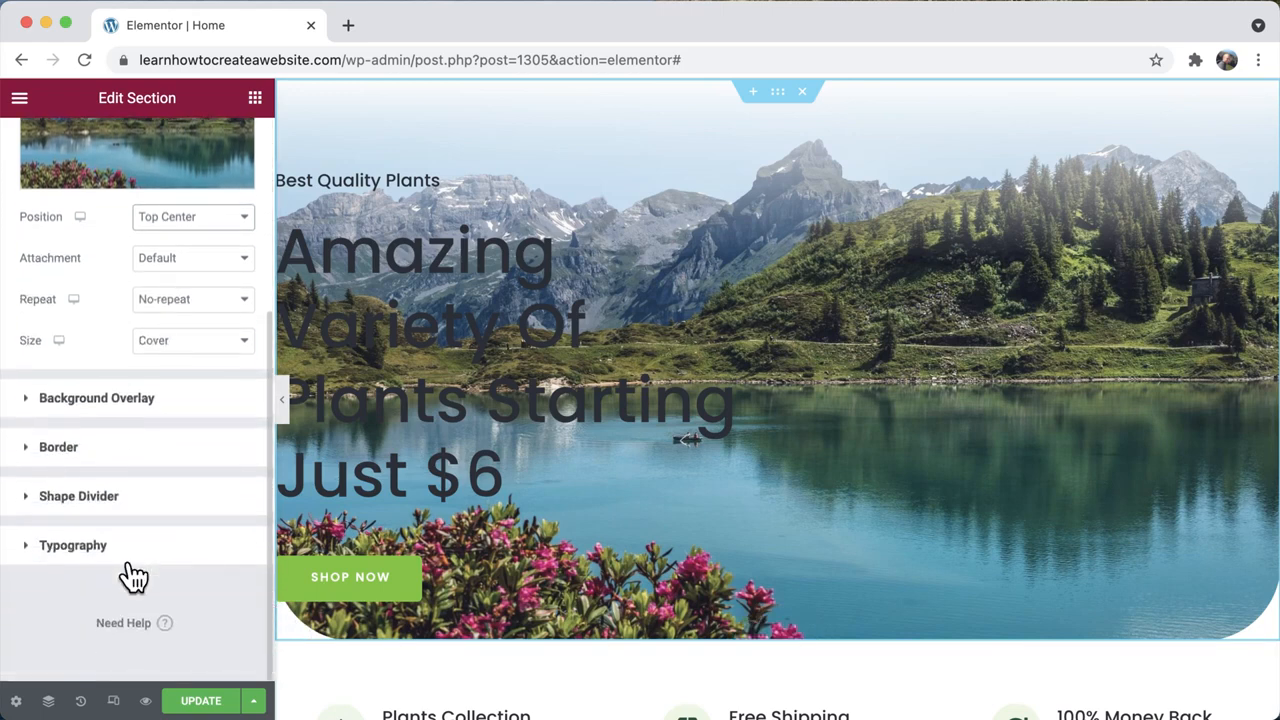
click(94, 444)
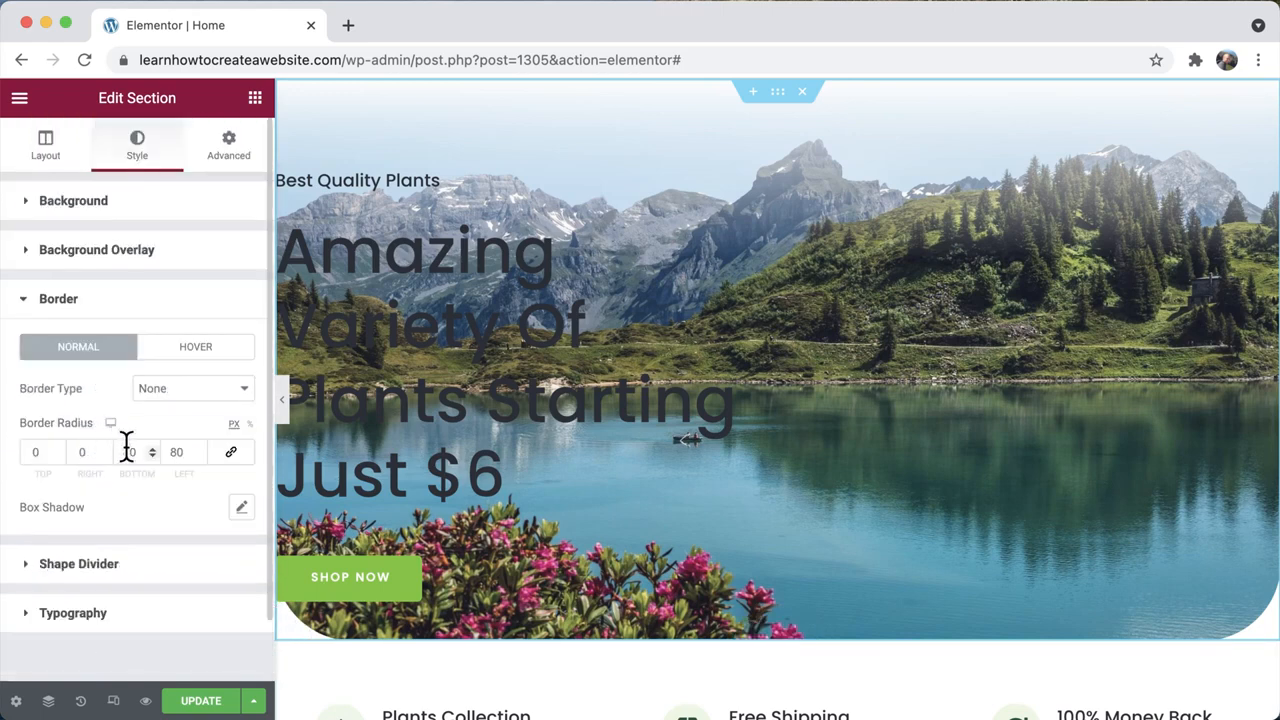
click(128, 452)
text(0)
key(Tab)
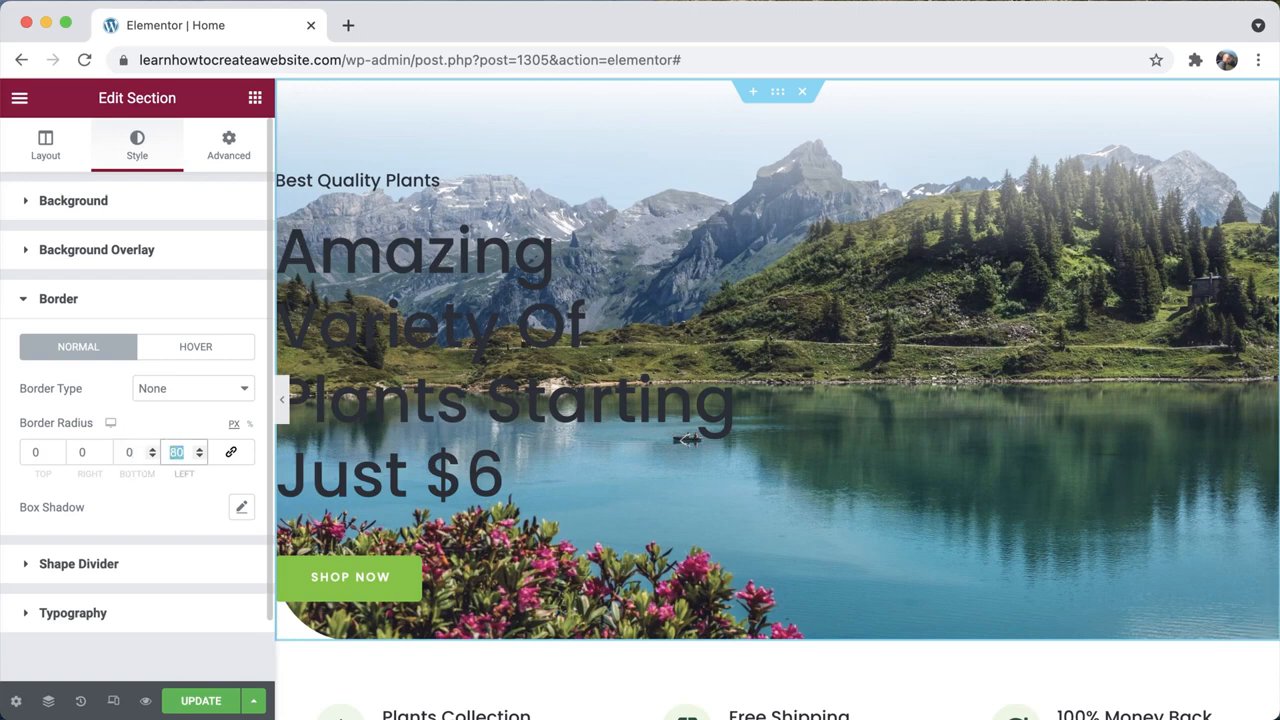
text(0)
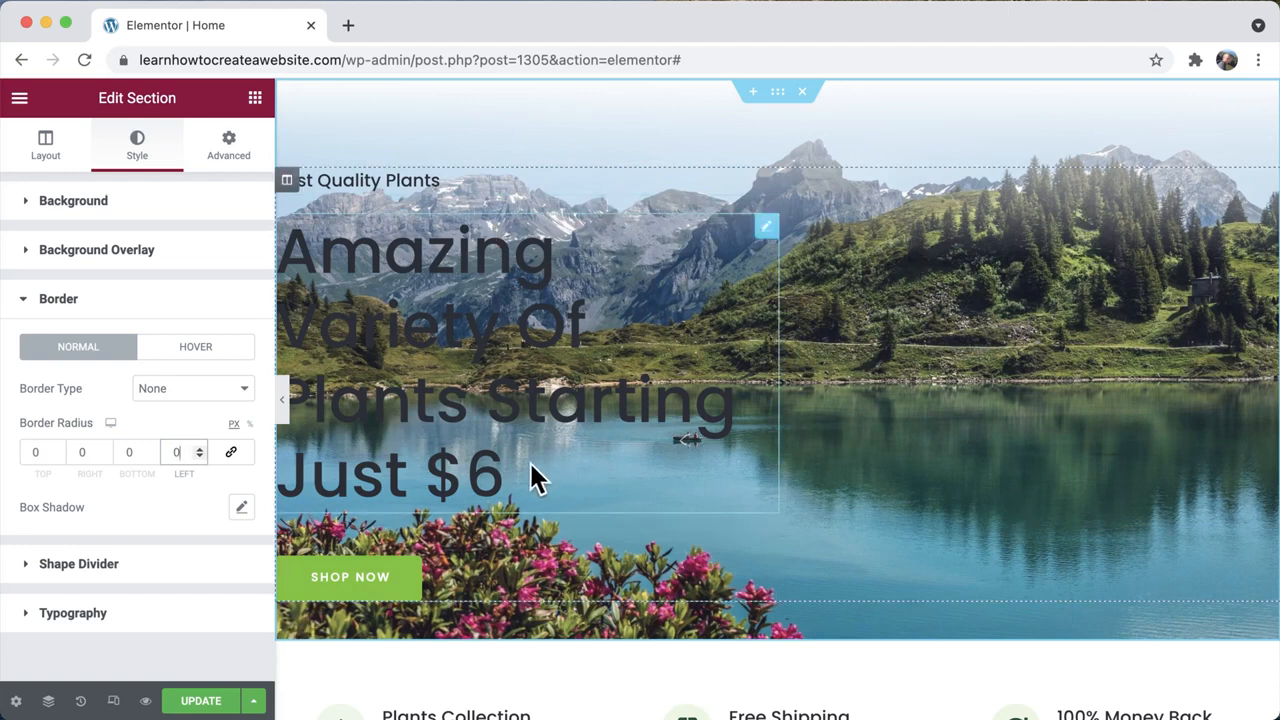
Add a Classic black (#000000) background overlay at 0.2 opacity to the hero section
click(155, 258)
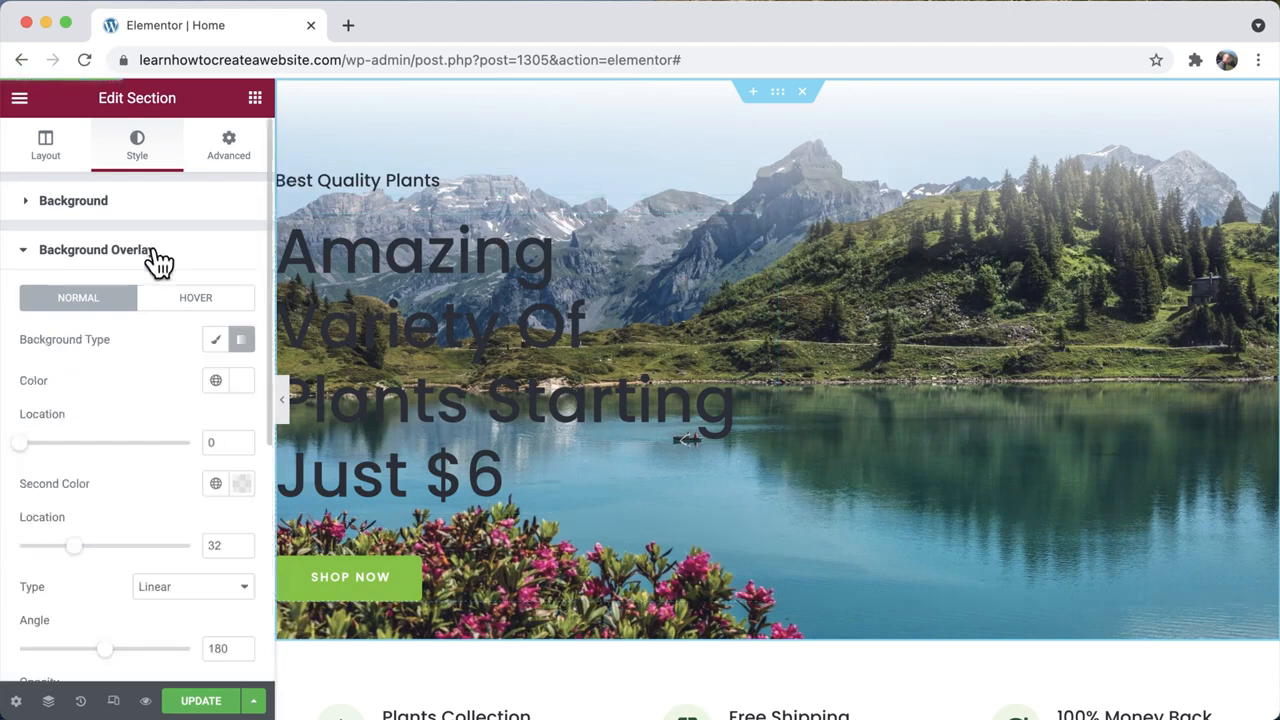
click(217, 342)
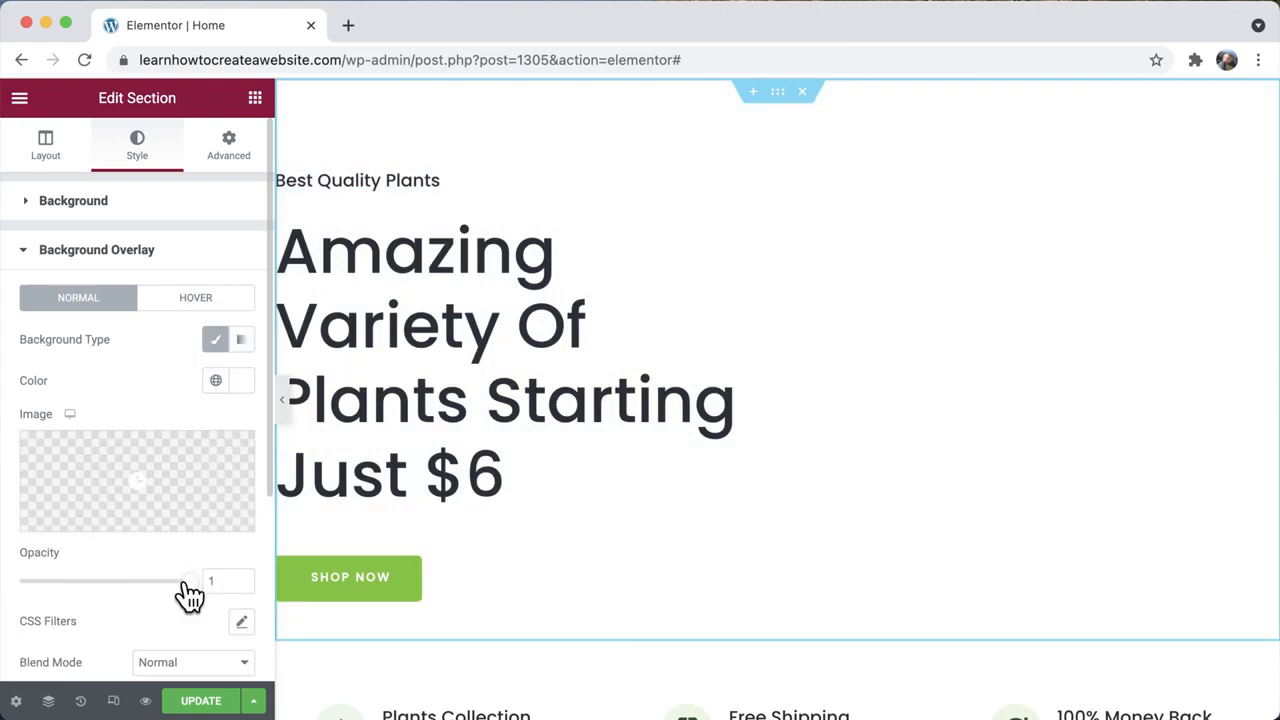
drag(189, 594, 55, 602)
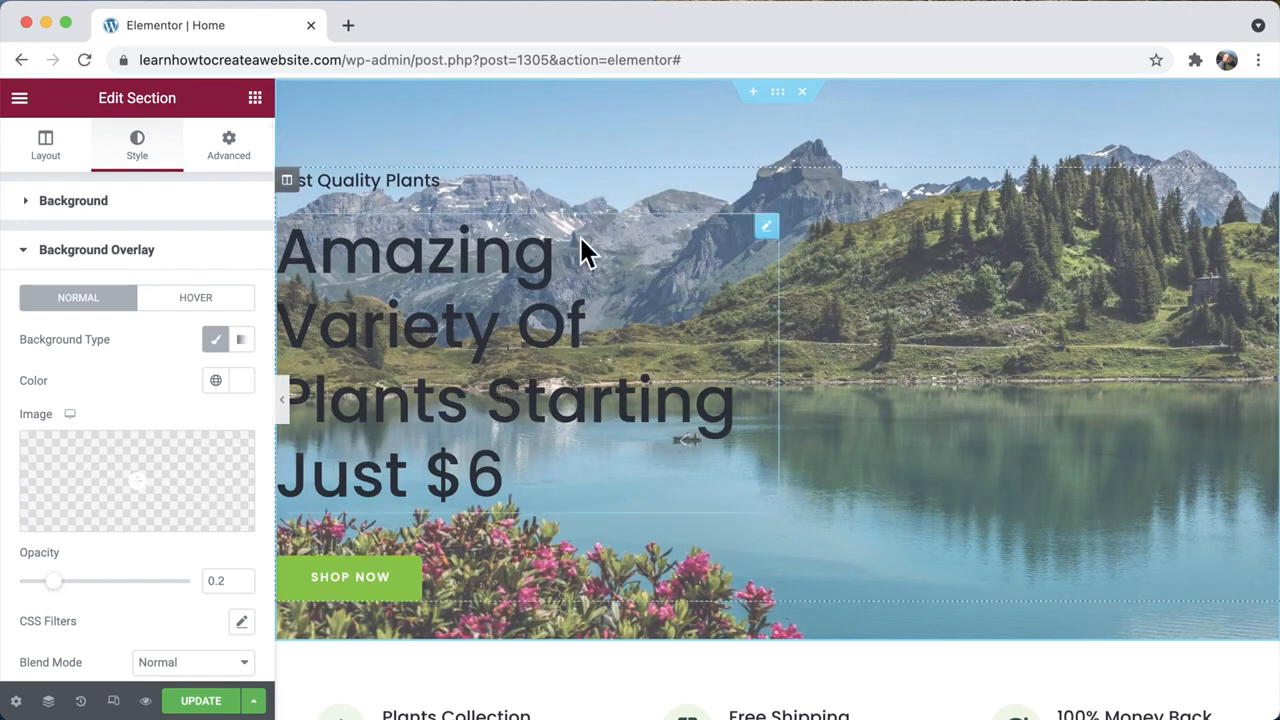
click(240, 388)
mouse_move(268, 520)
mouse_down()
mouse_move(285, 507)
mouse_move(202, 489)
mouse_move(343, 480)
mouse_move(286, 491)
mouse_move(105, 688)
mouse_up()
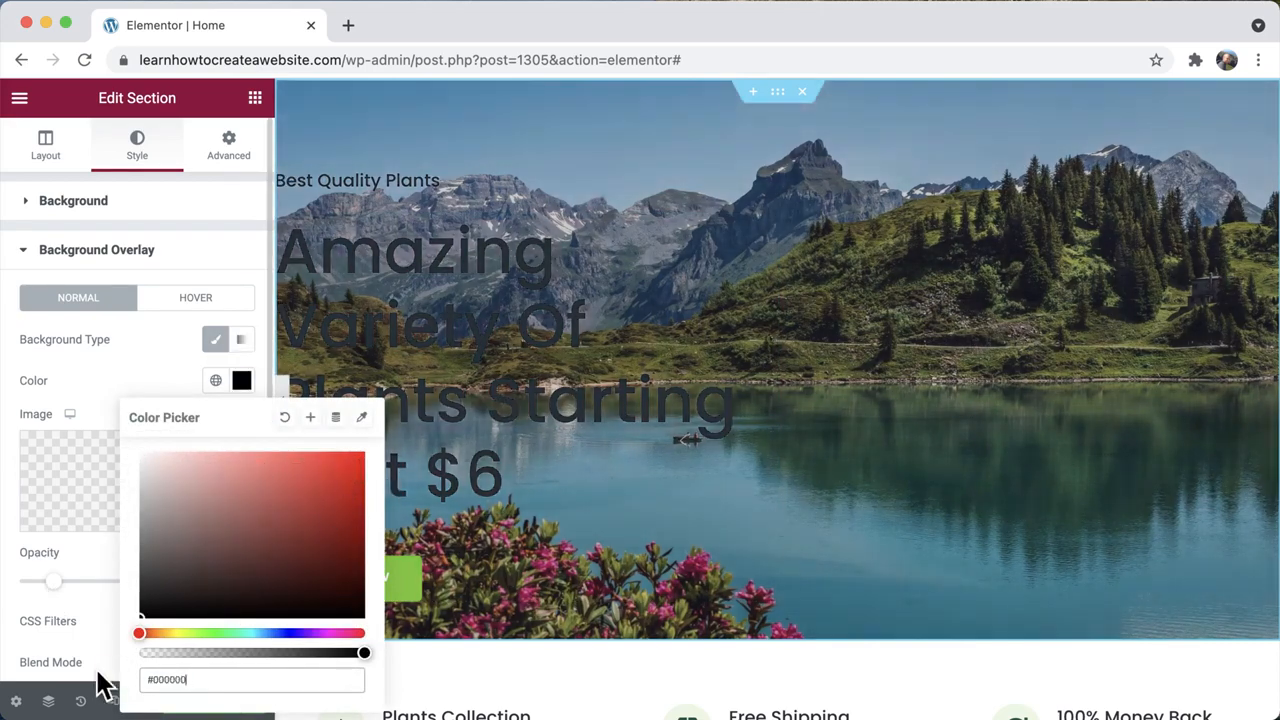
click(135, 379)
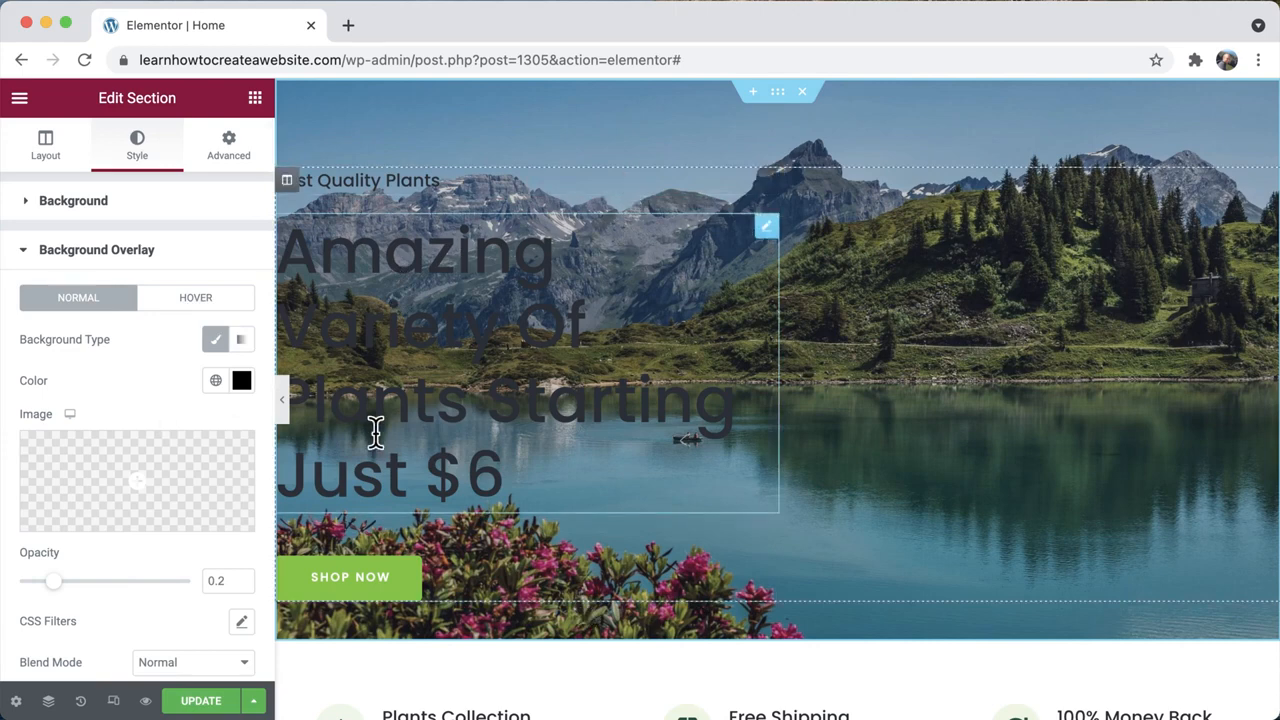
Change the hero's minimum height from 80 VH to 615 px and update the homepage
click(45, 148)
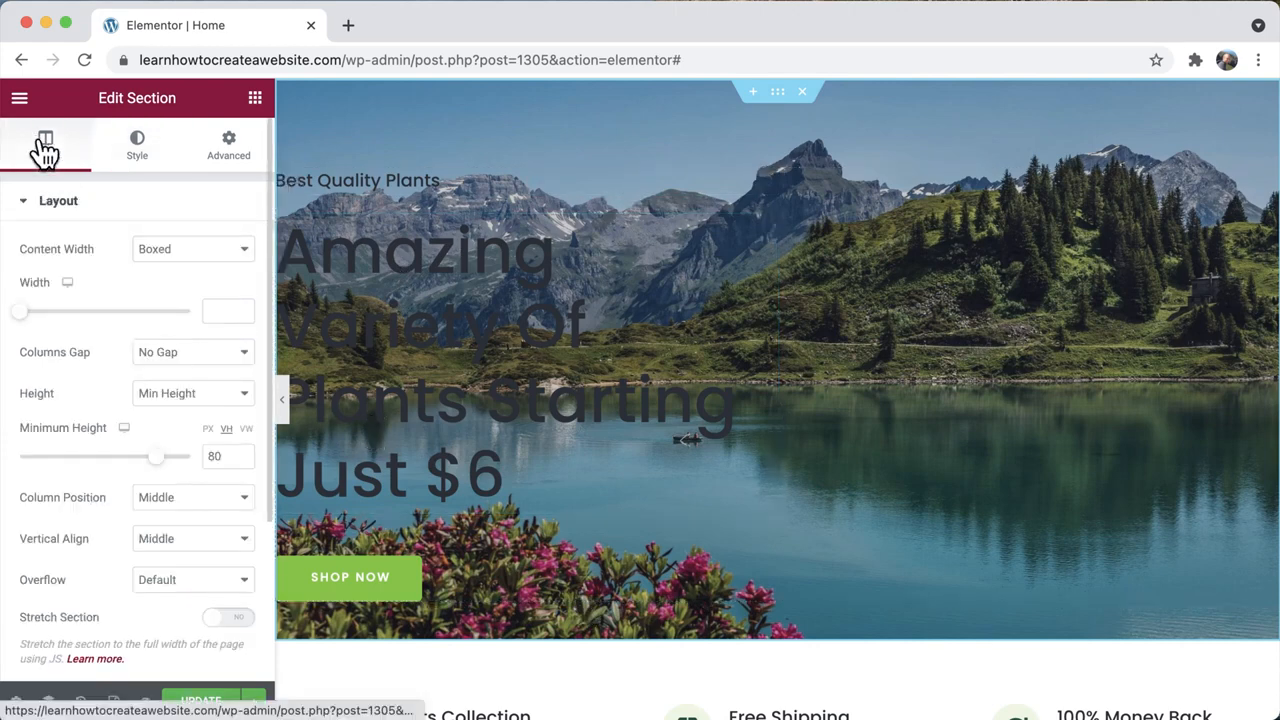
click(207, 429)
double_click(213, 456)
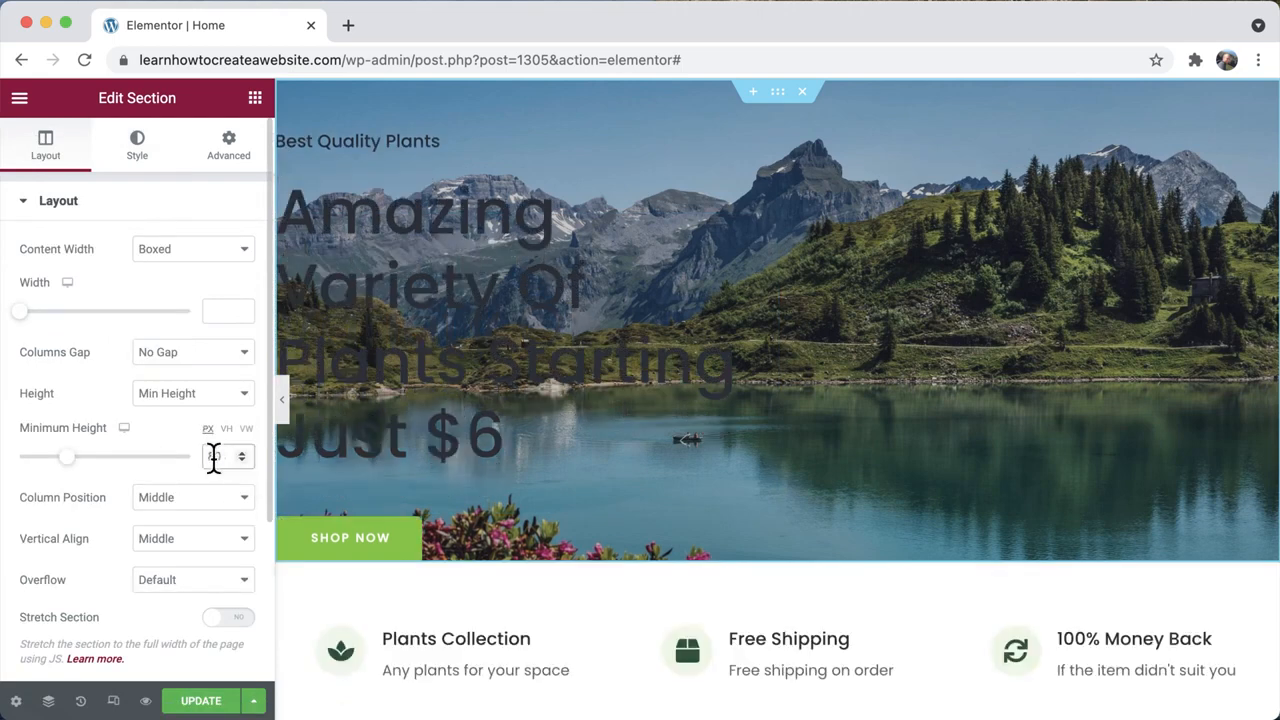
text(615)
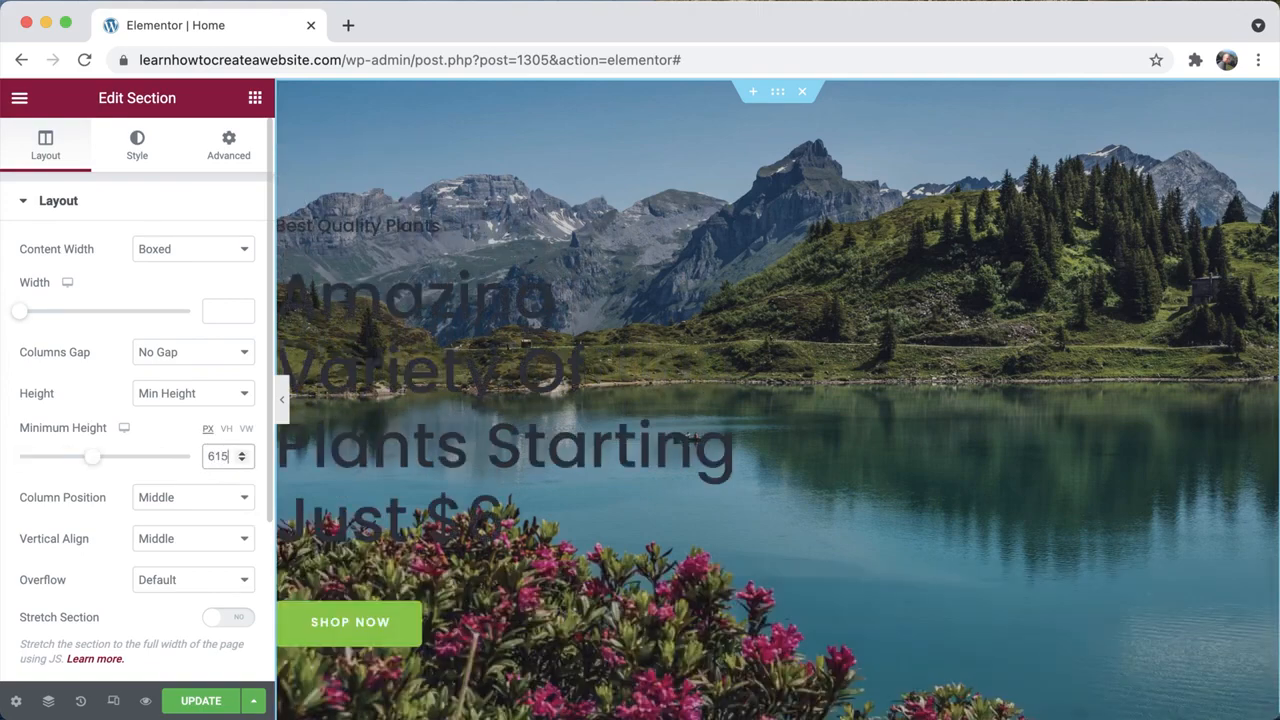
scroll(776, 501, down, 2)
scroll(776, 501, up, 2)
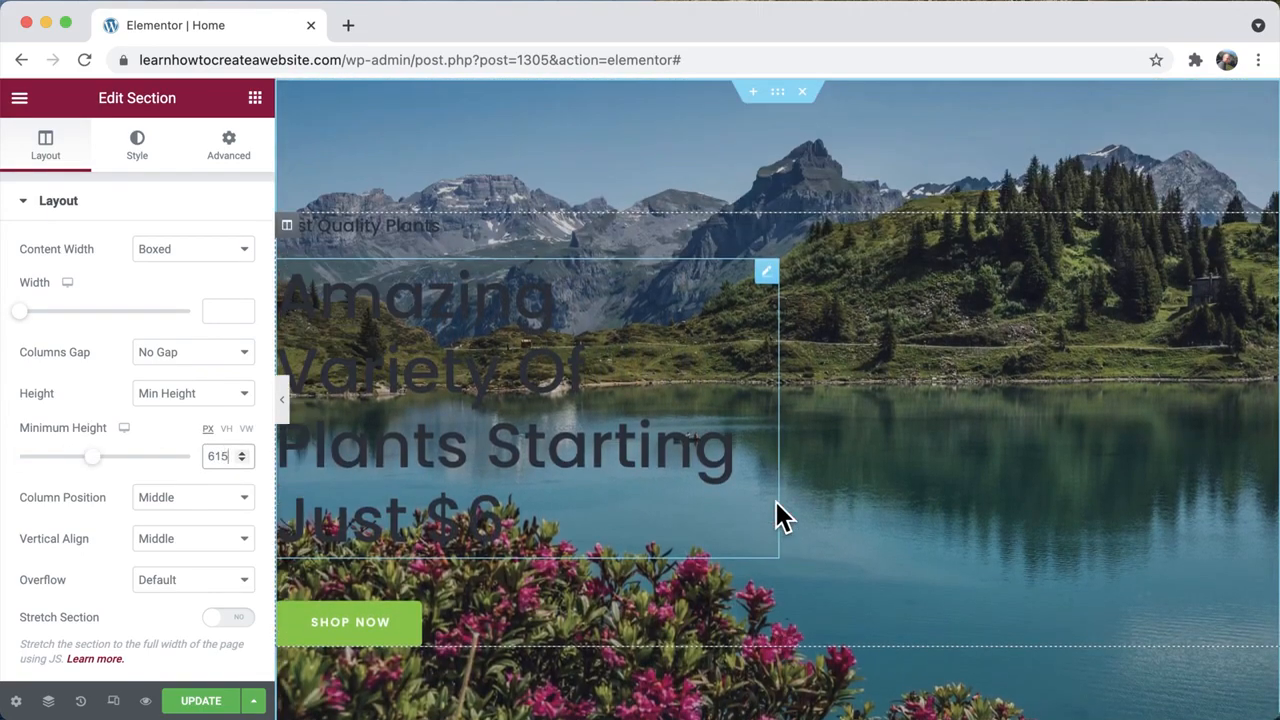
click(200, 703)
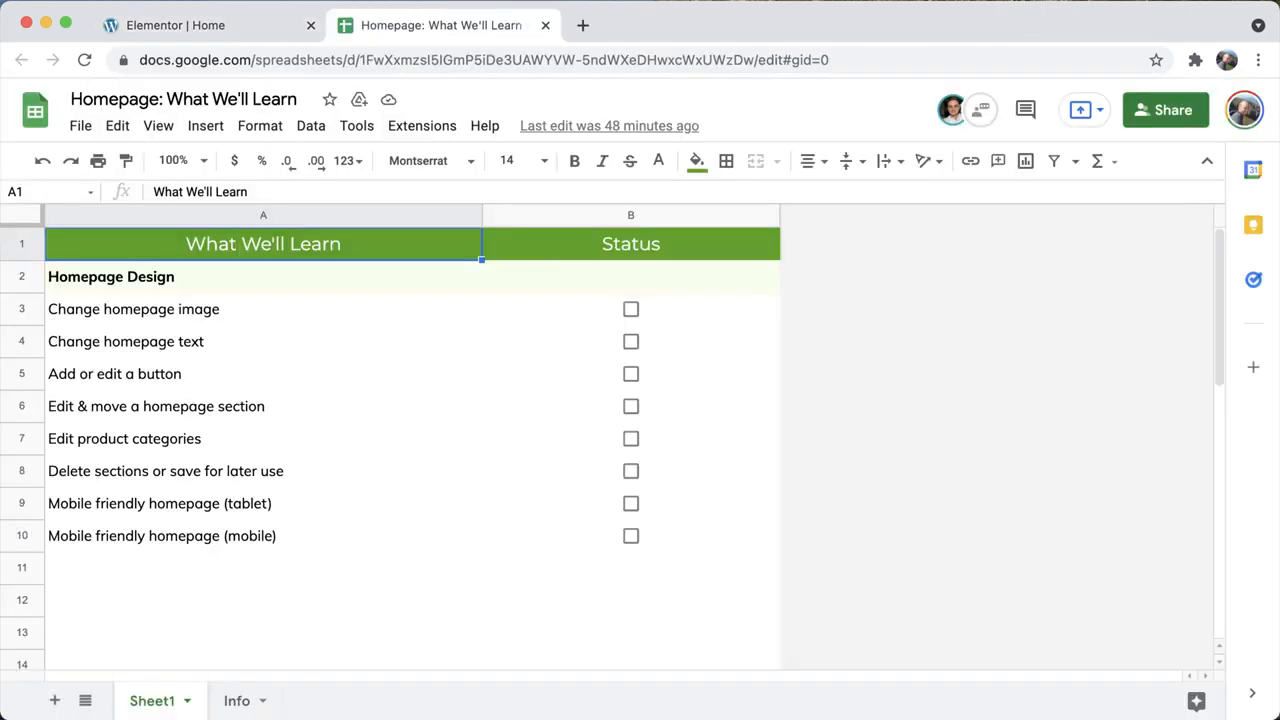
Tick 'Change homepage image' as done in B3, then return to the Elementor Home tab
click(629, 308)
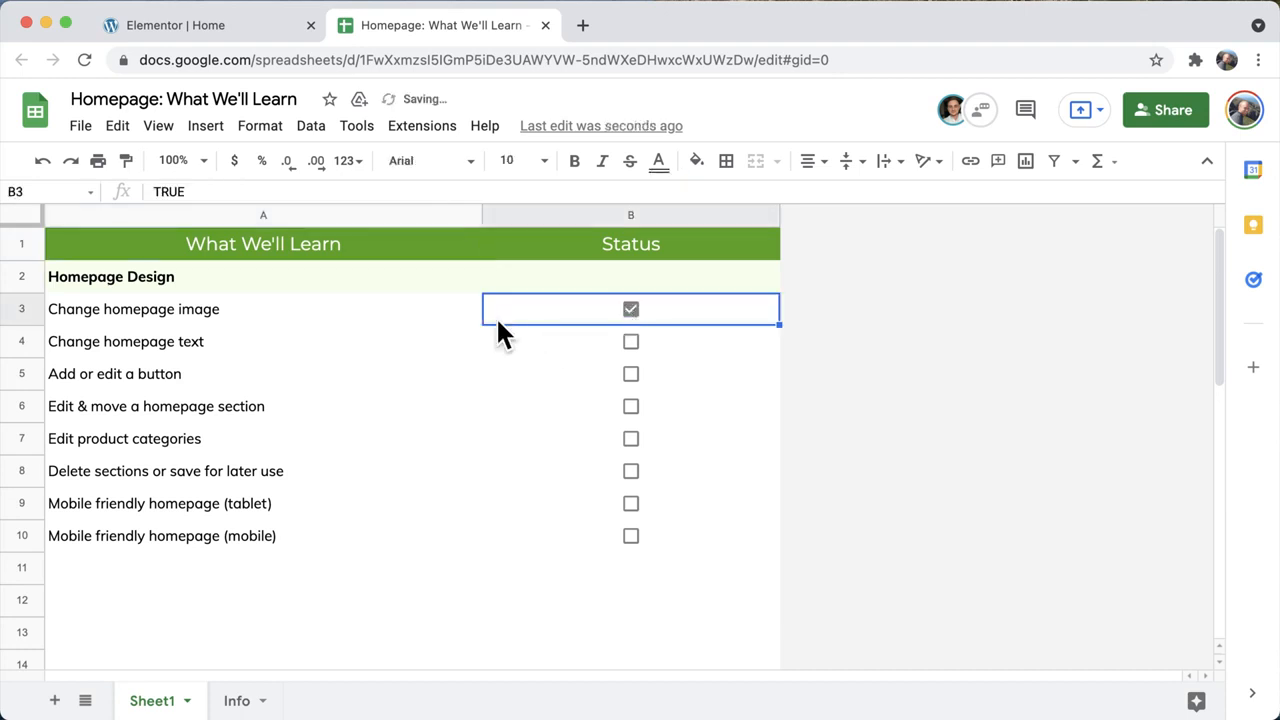
click(188, 345)
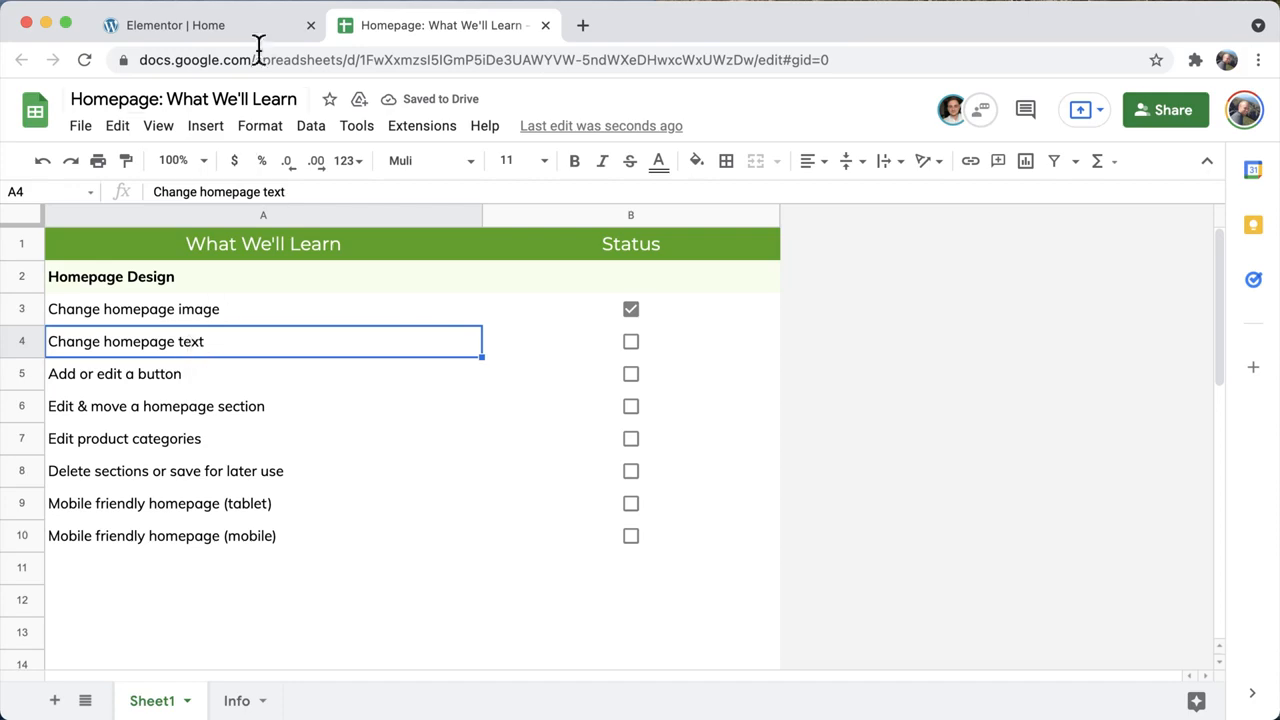
click(205, 25)
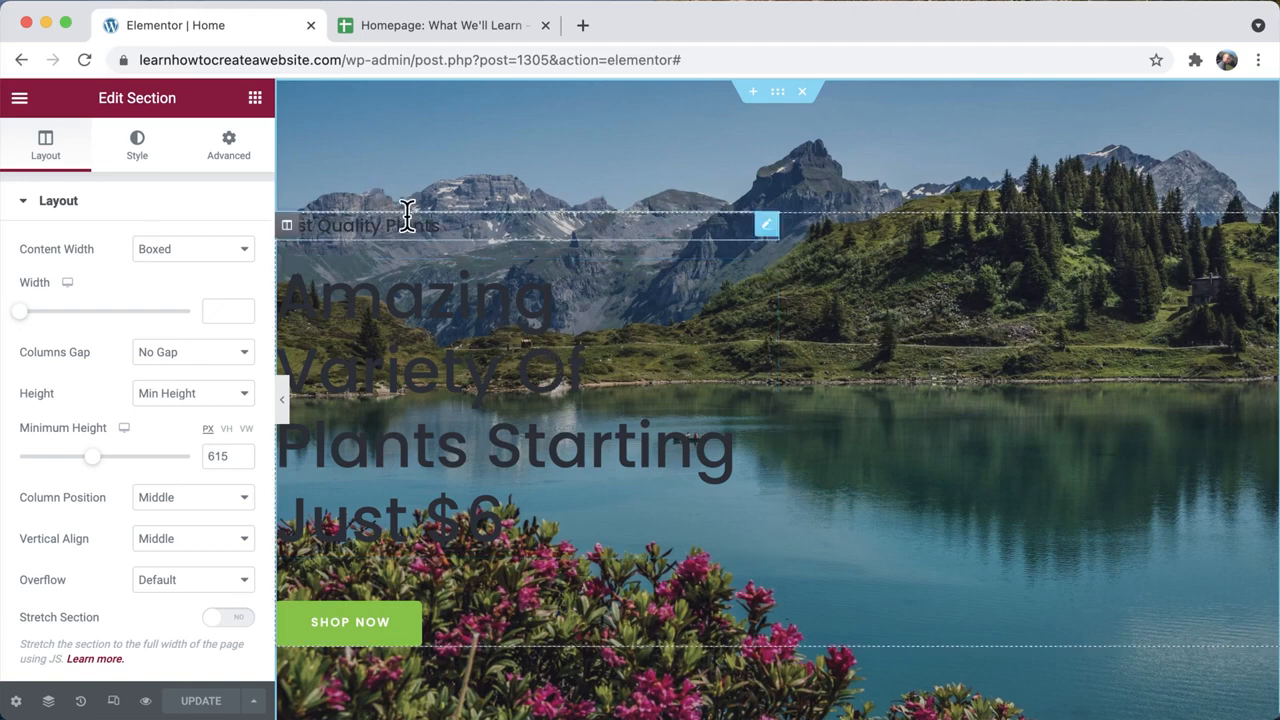
Delete the Best Quality Plants heading and make the hero heading text white (#FFFFFF)
right_click(770, 238)
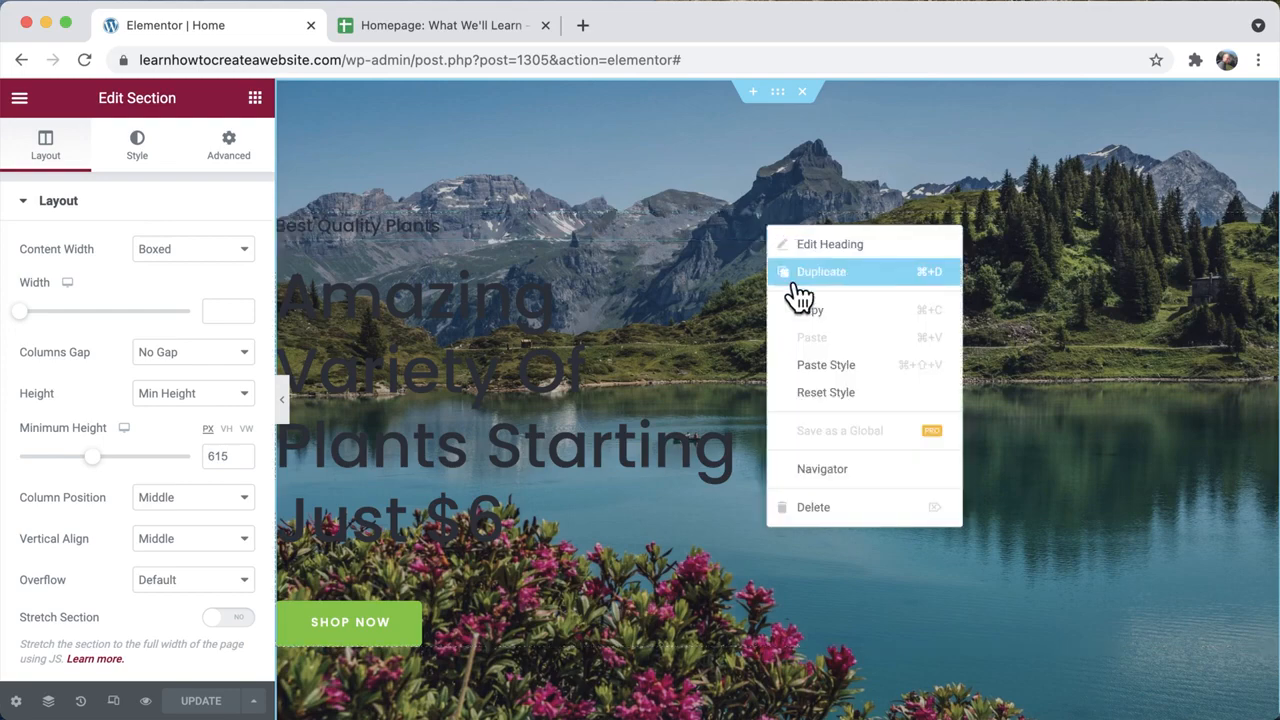
click(842, 507)
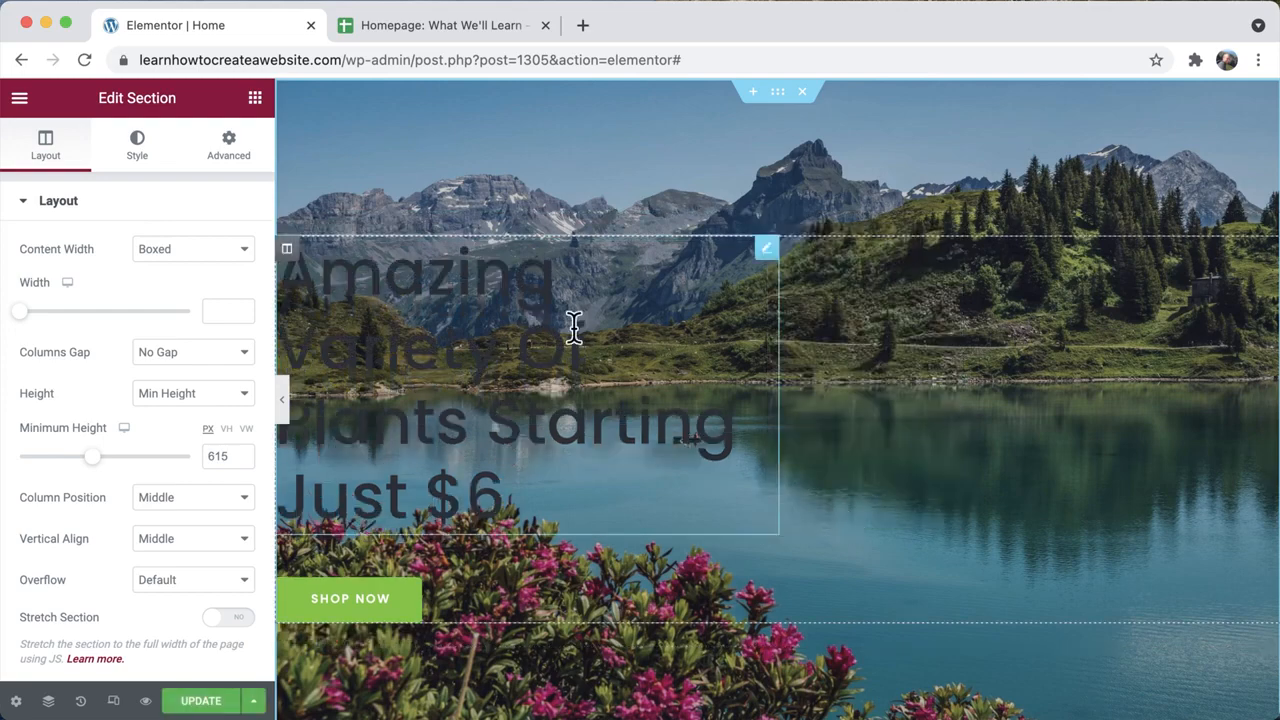
click(500, 331)
click(133, 163)
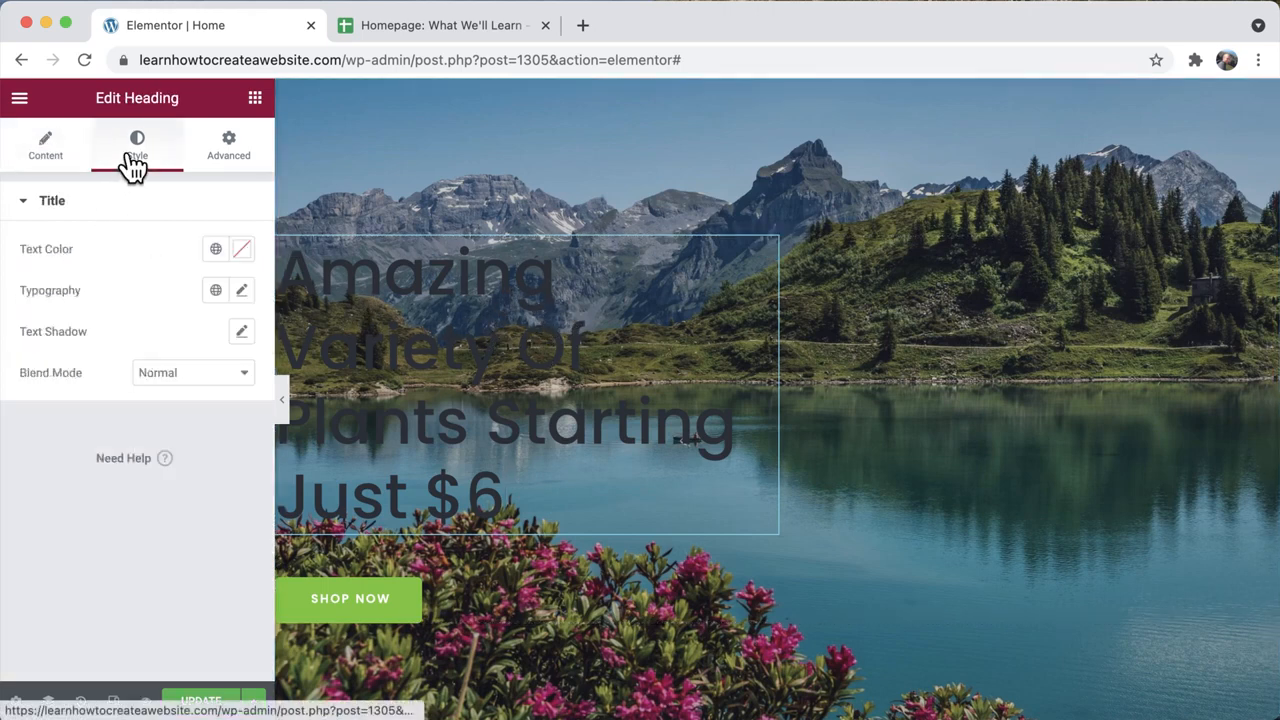
click(241, 249)
click(235, 374)
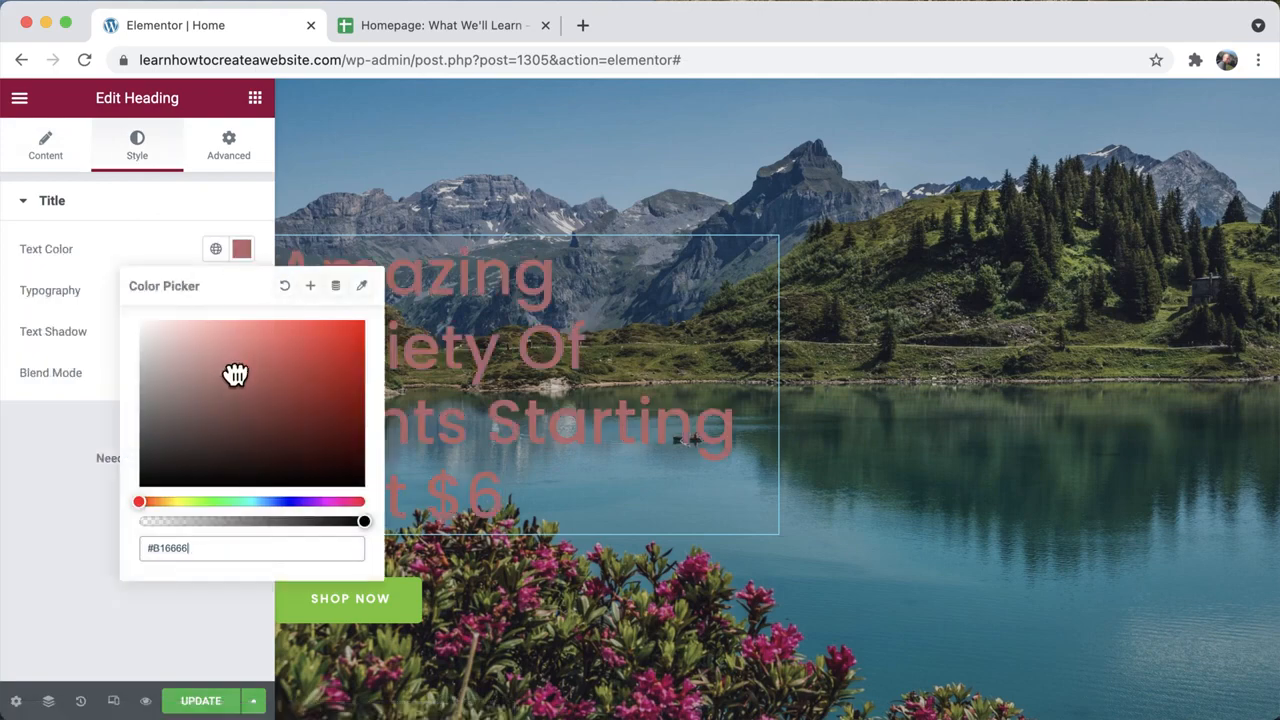
drag(235, 374, 81, 289)
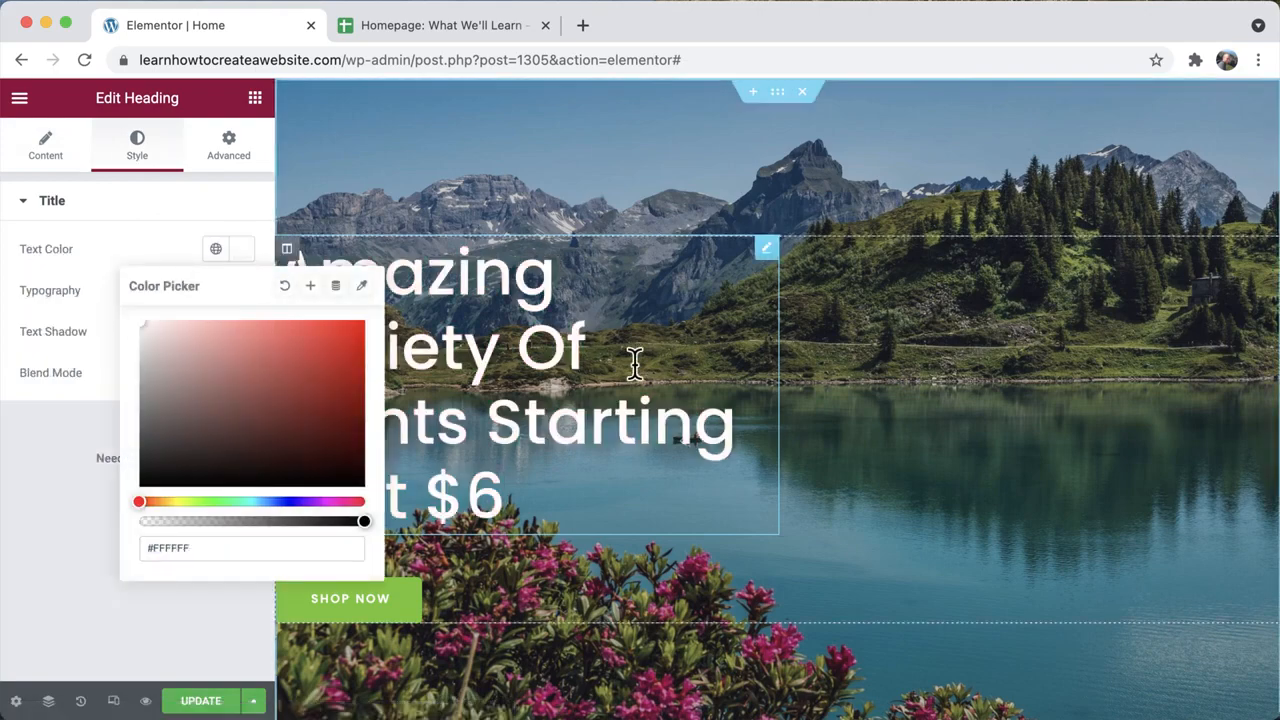
click(212, 212)
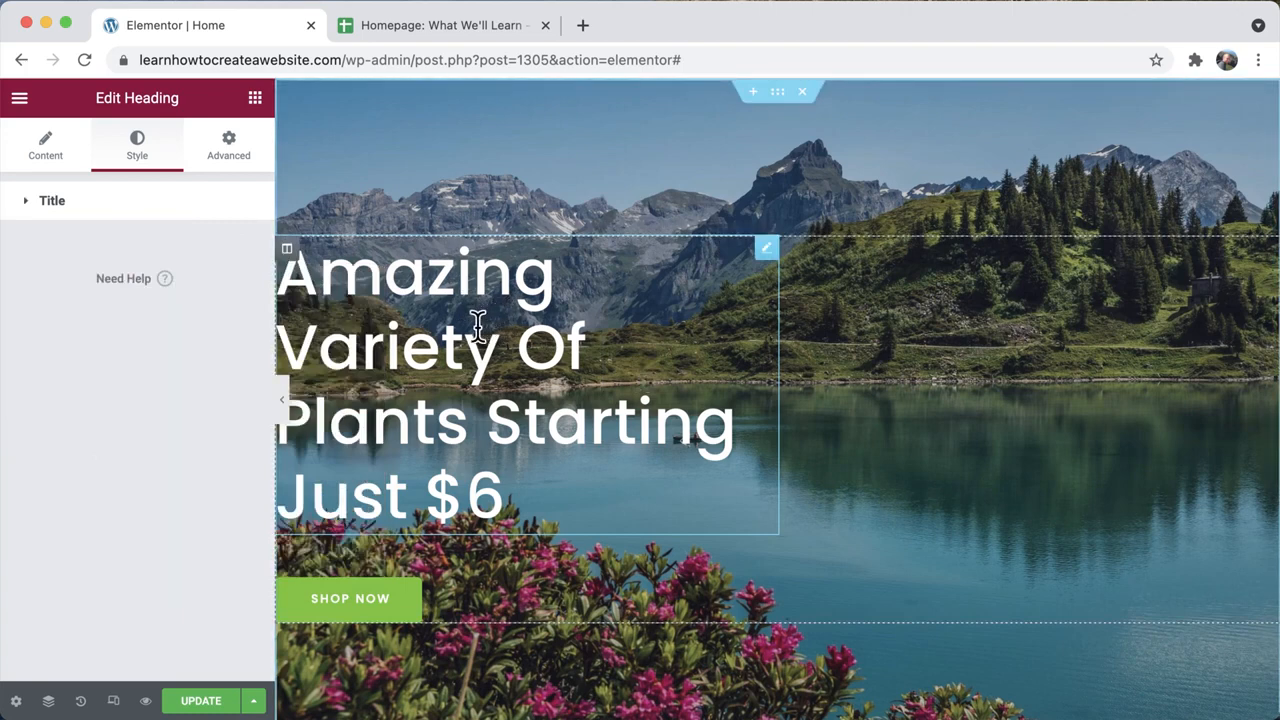
click(46, 148)
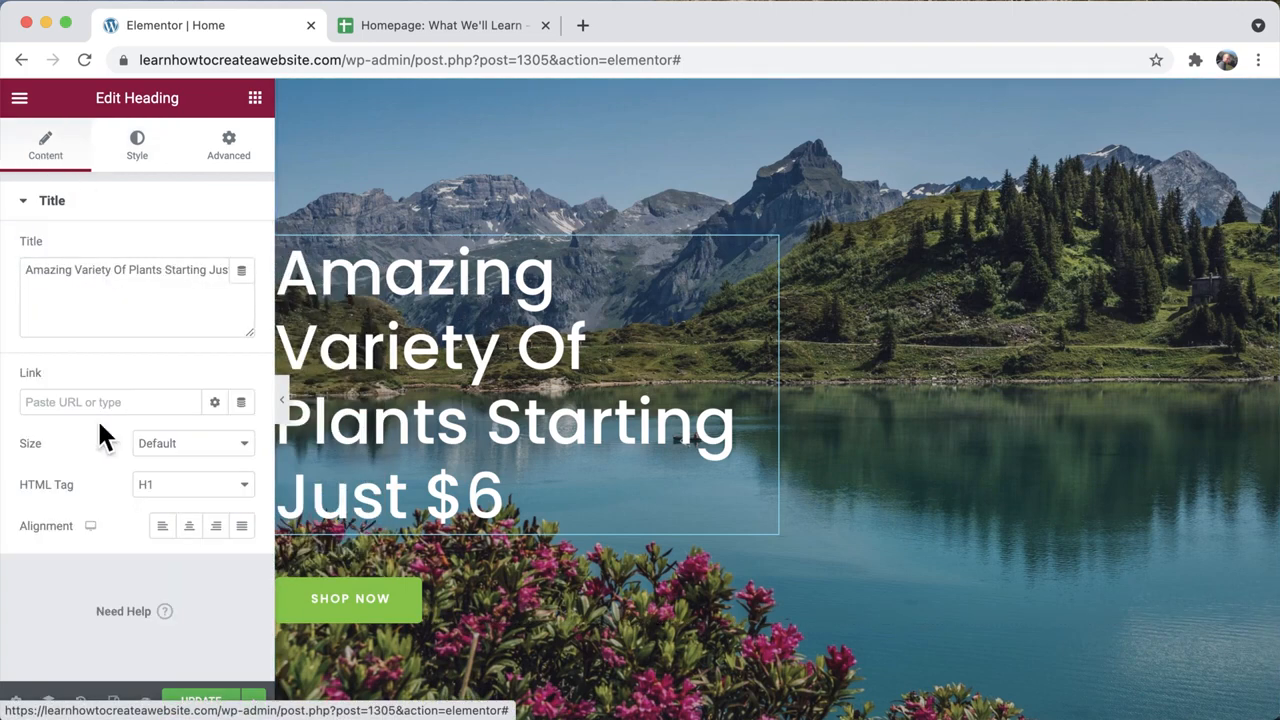
Center-align the hero heading and change its column's right margin from 50 to 0
click(189, 530)
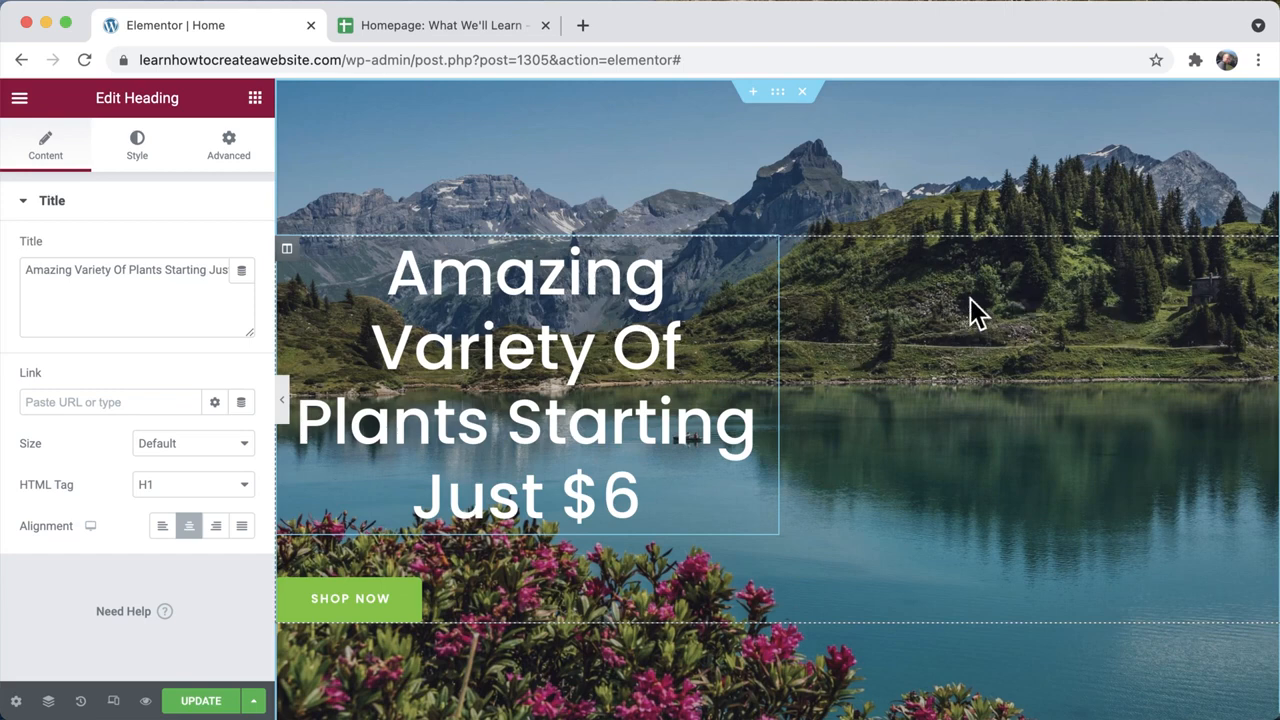
click(288, 254)
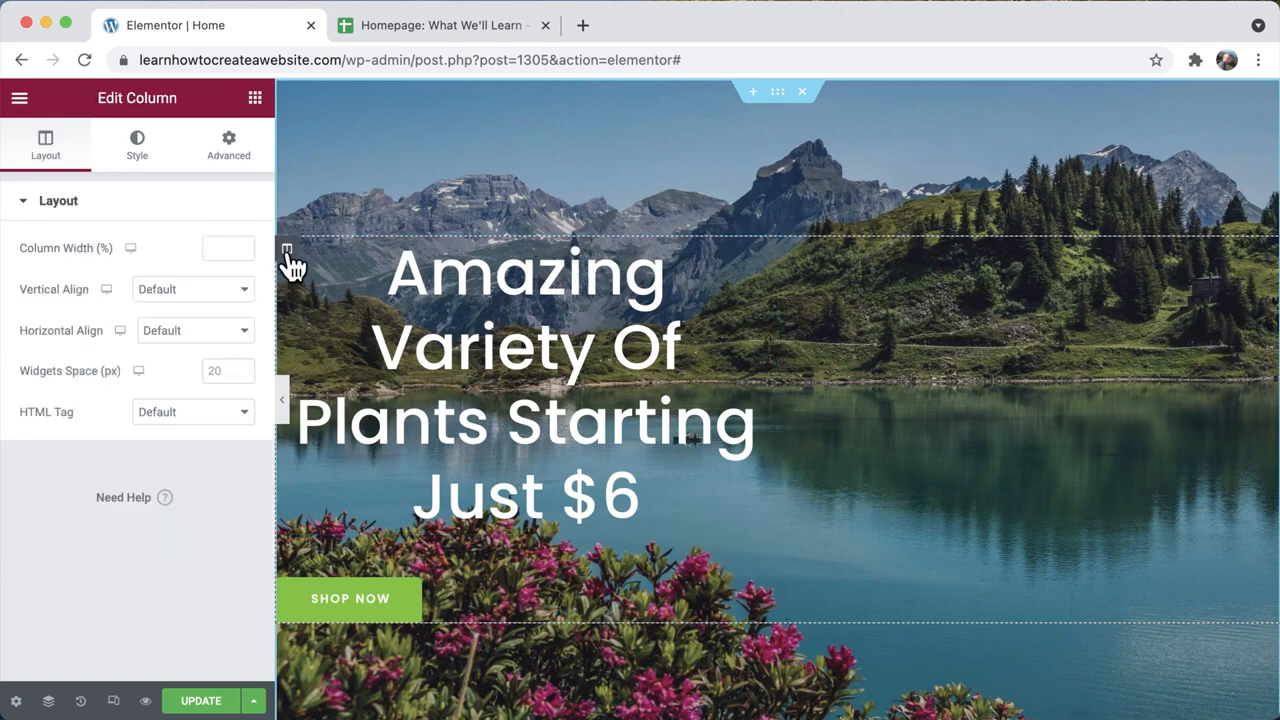
click(226, 150)
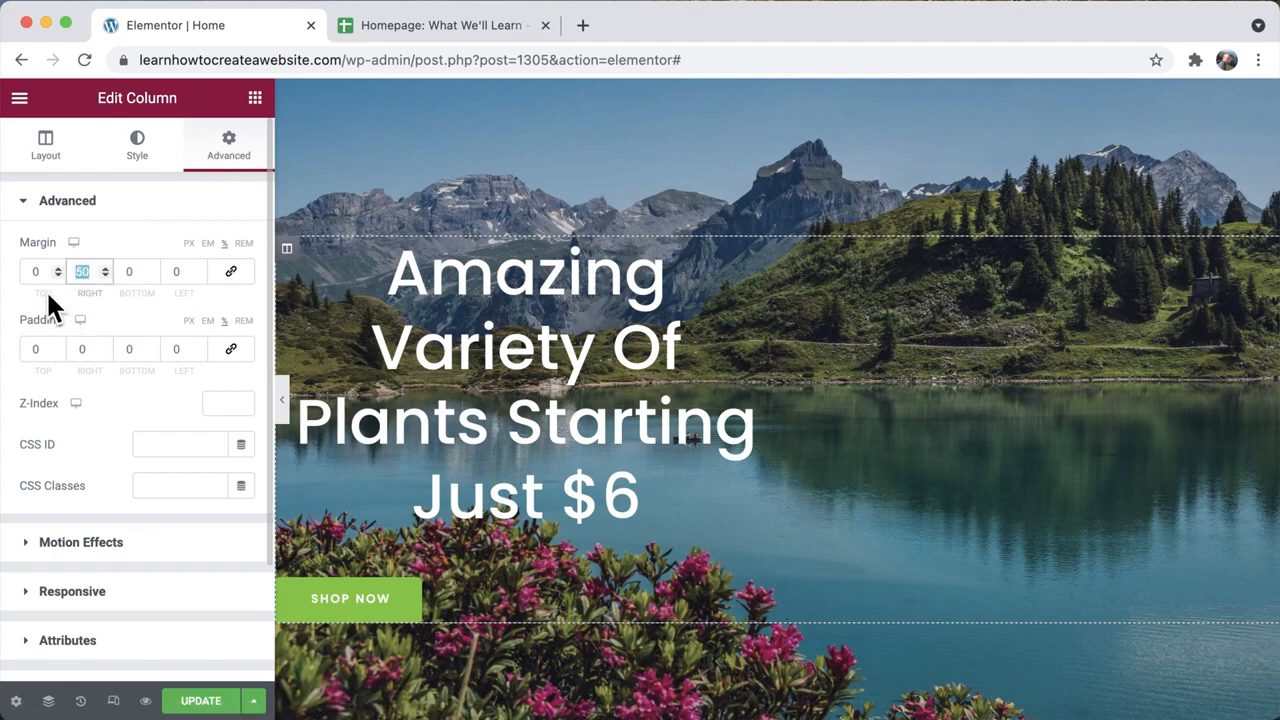
text(0)
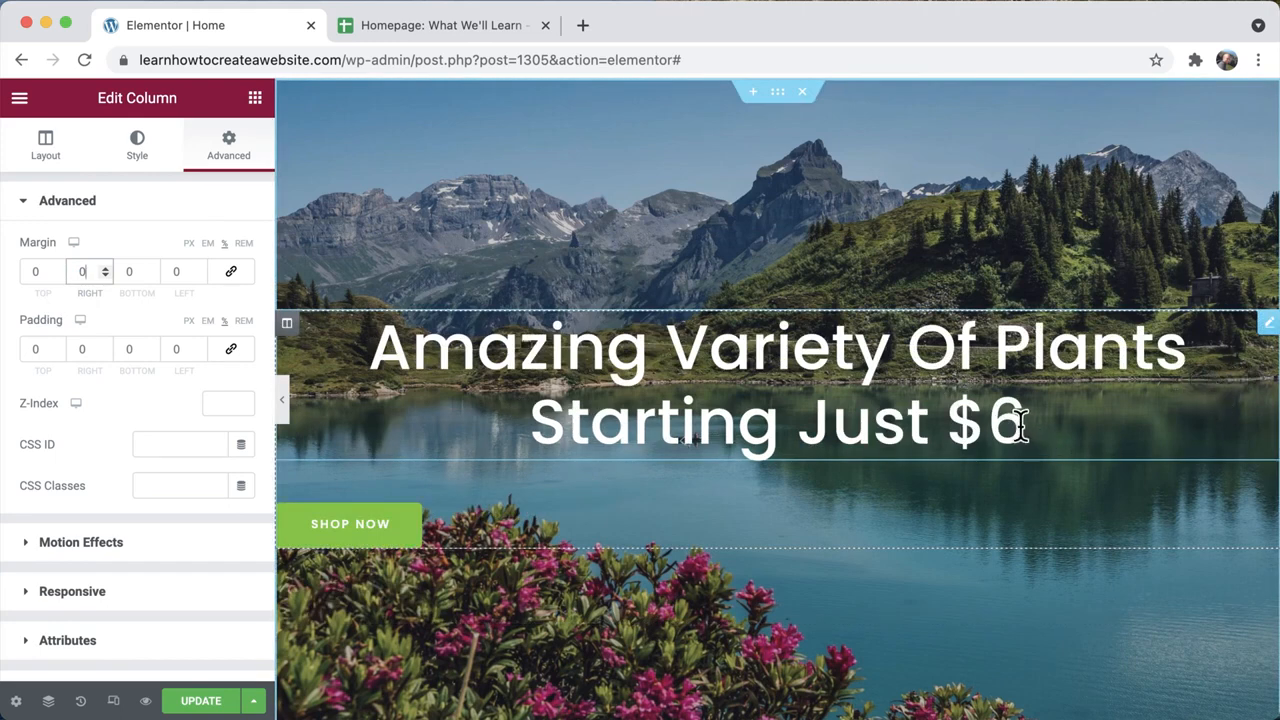
drag(1023, 426, 376, 345)
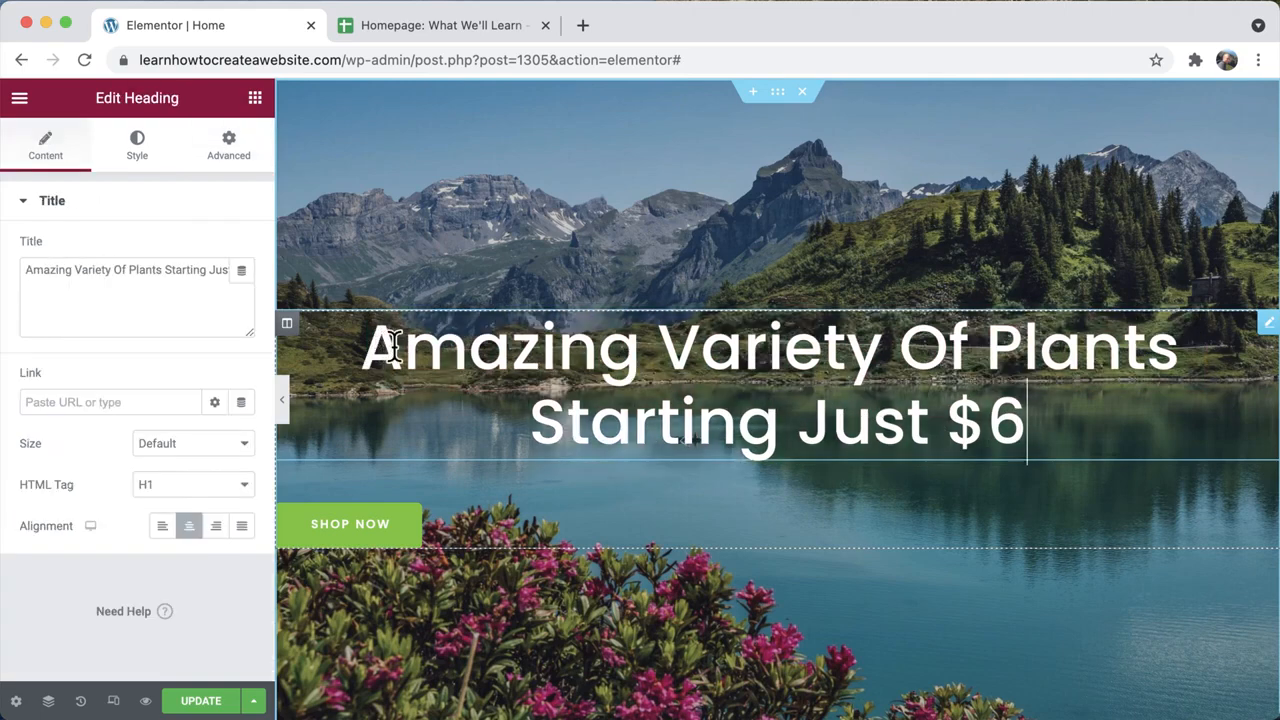
Retype the hero heading as 'EXPLORE NATURE.' in Bebas Neue at 90 px with letter spacing 3
triple_click(385, 345)
text(E)
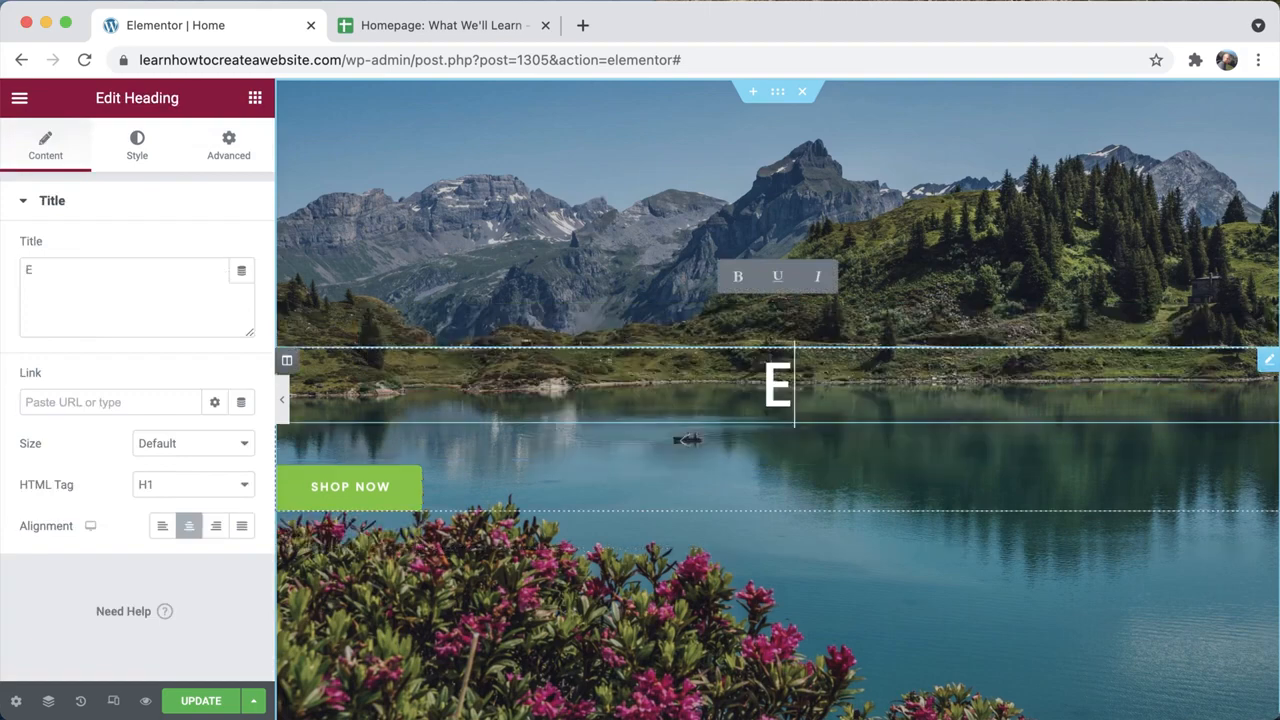
text(XPLORE NATURE.)
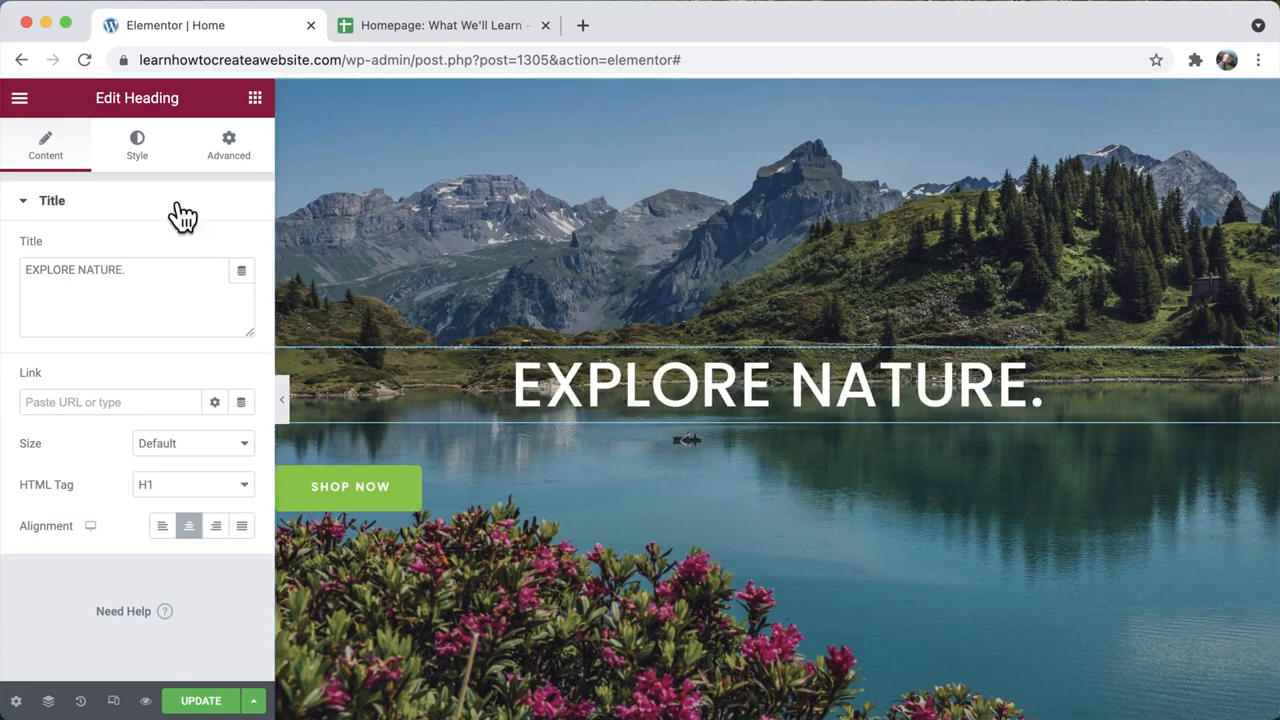
click(137, 145)
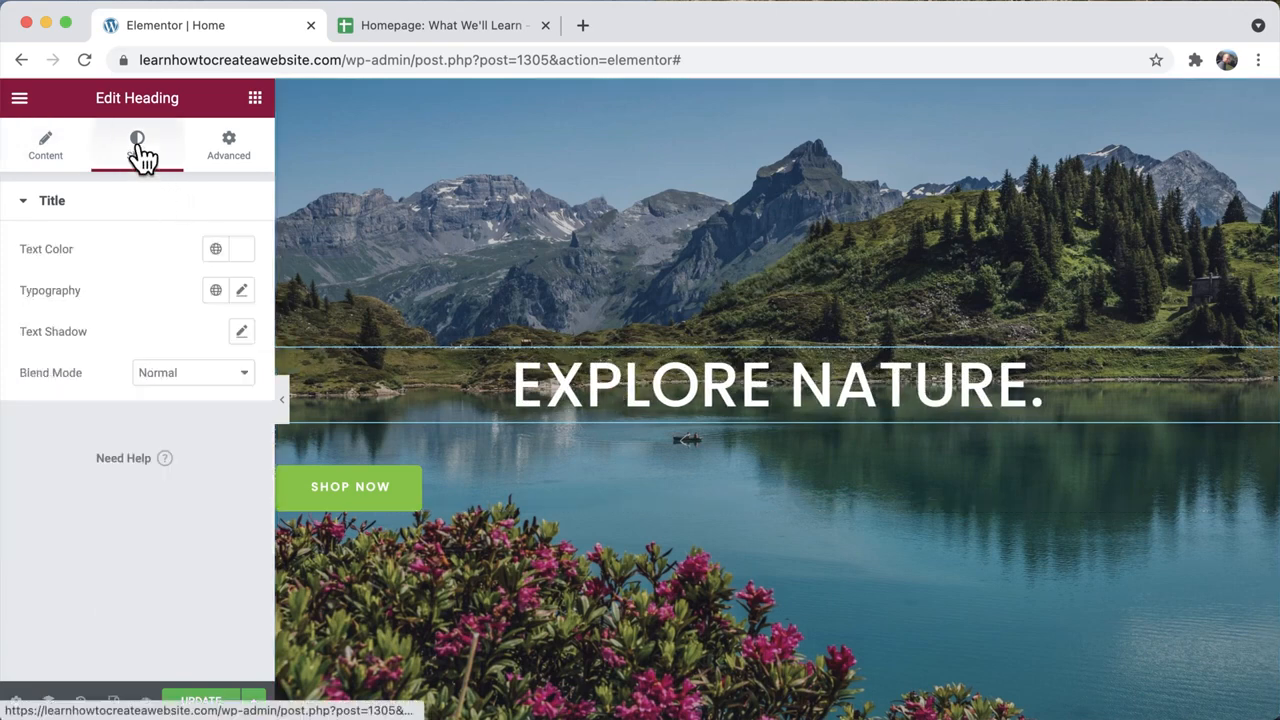
click(241, 291)
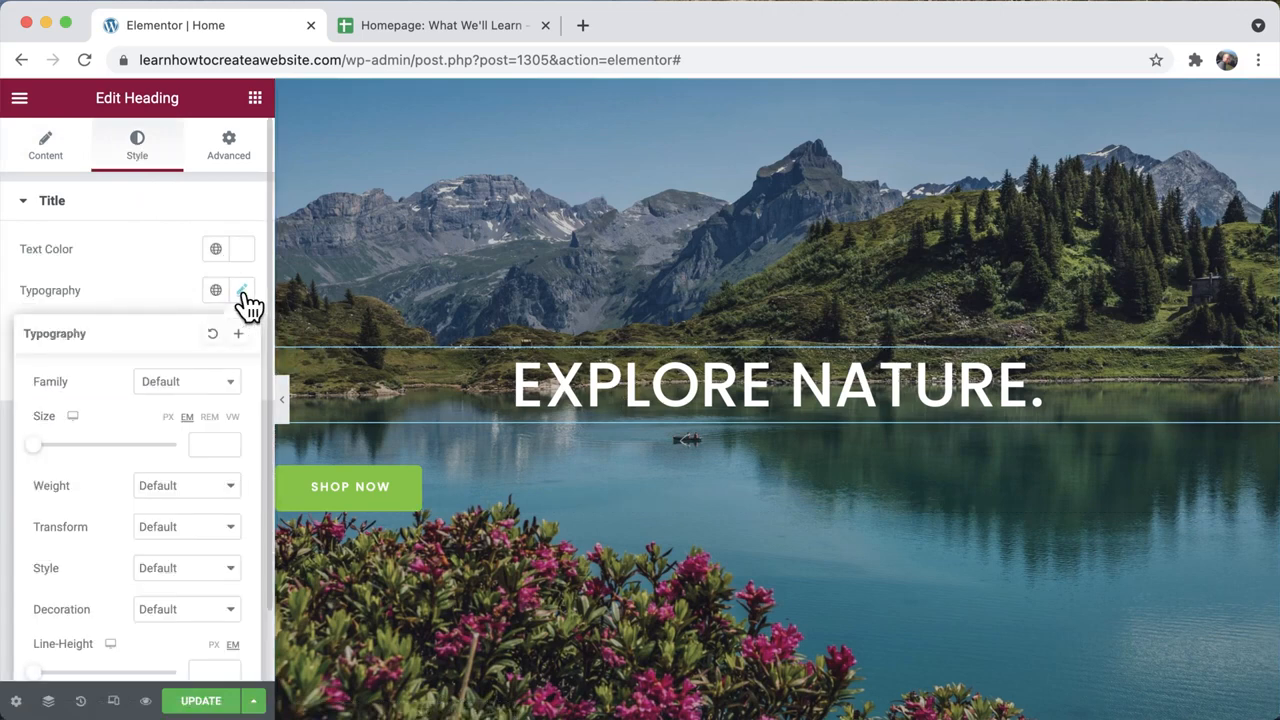
click(198, 382)
text(BEBA)
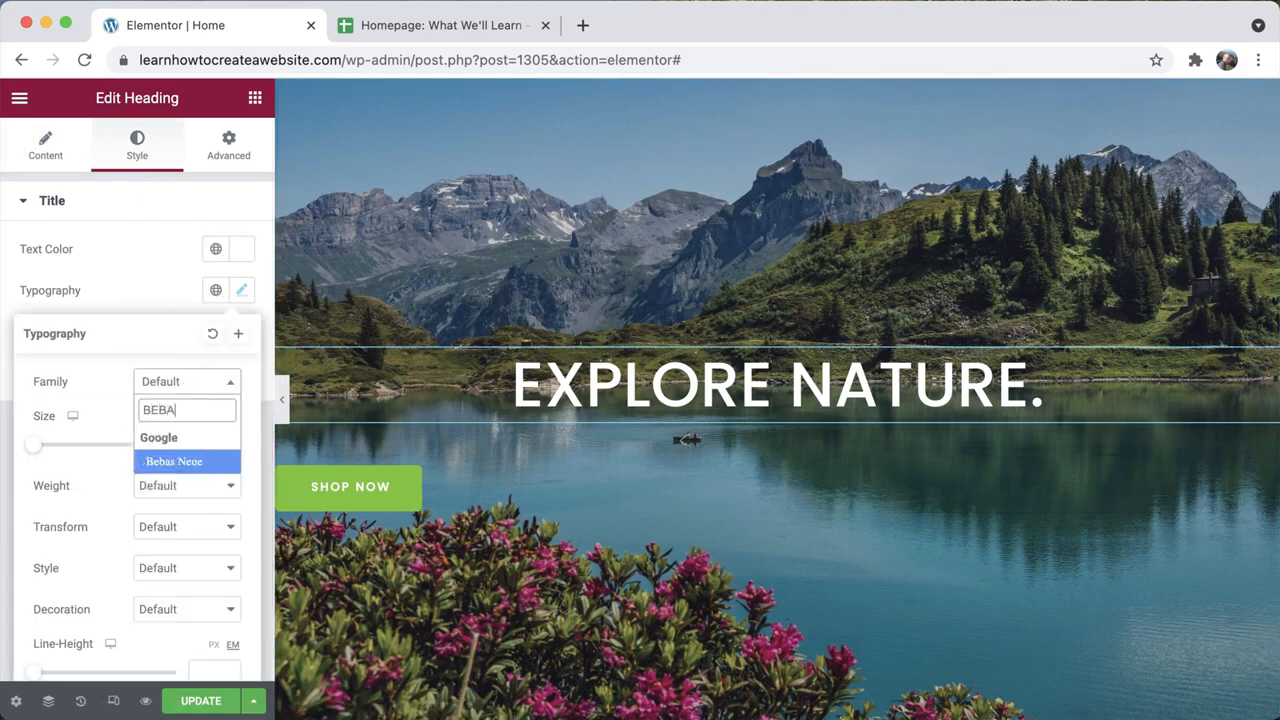
text(S)
click(196, 461)
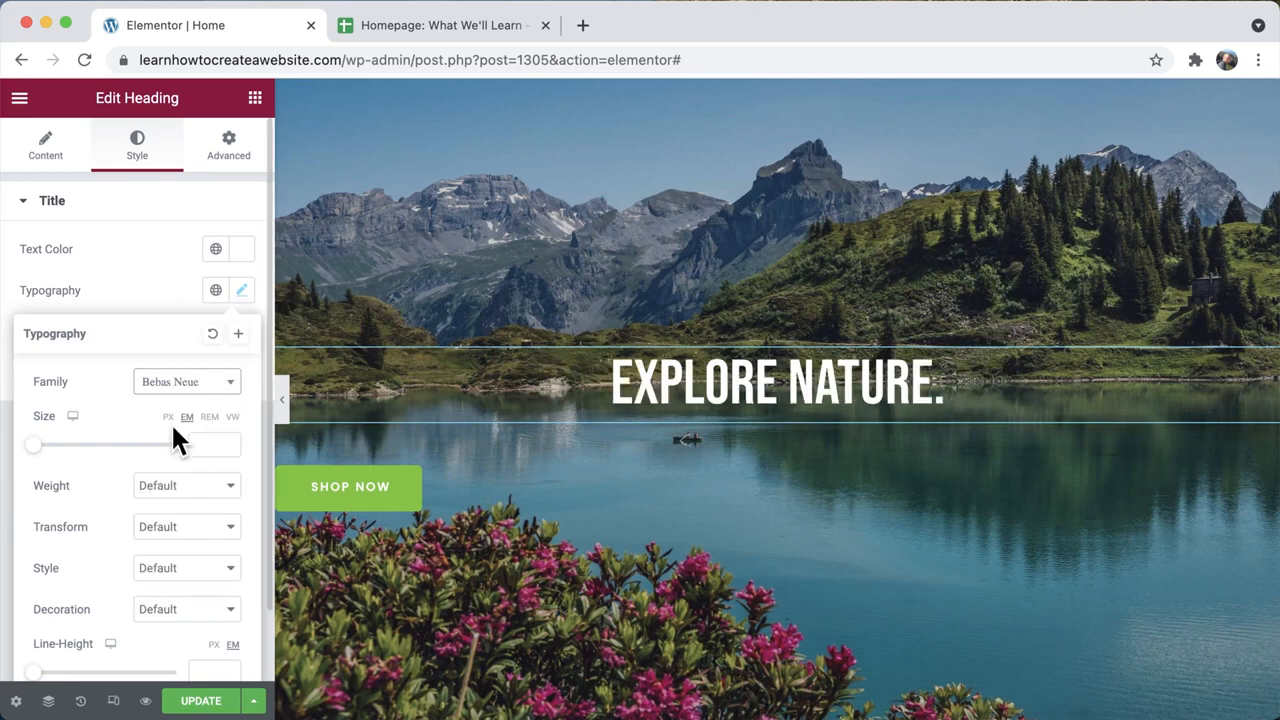
click(168, 418)
drag(34, 445, 106, 461)
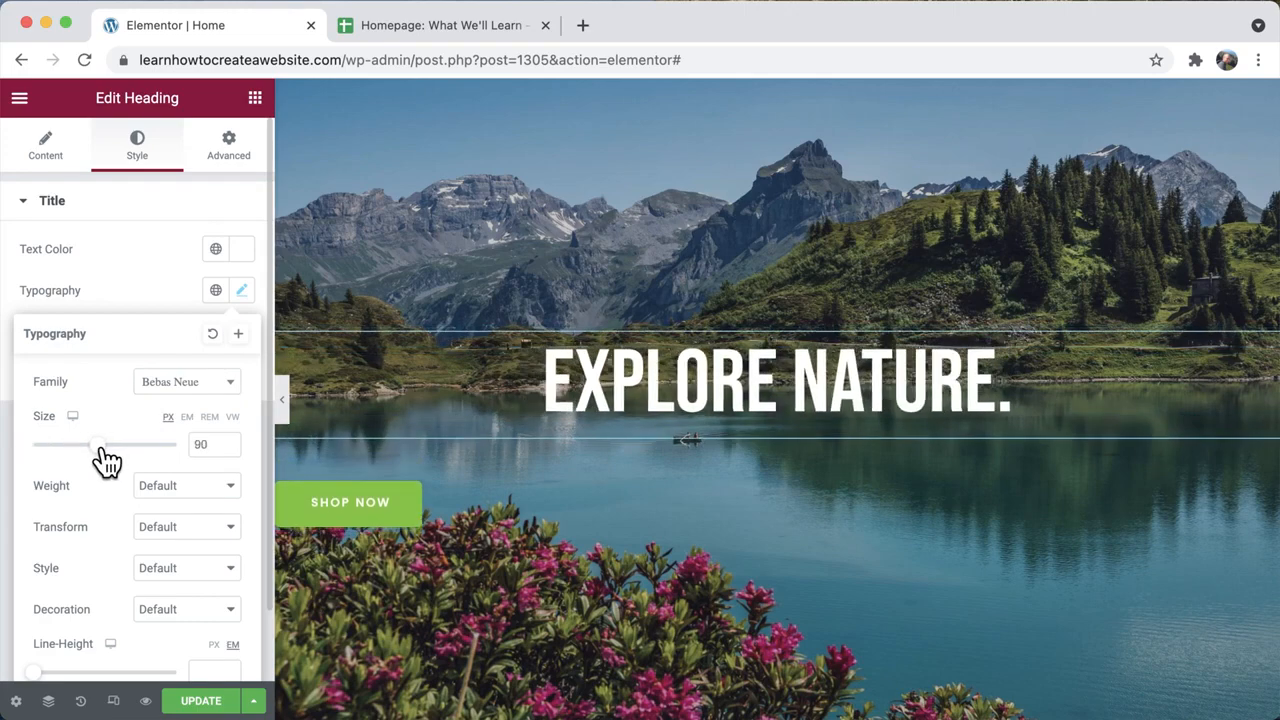
scroll(107, 461, down, 2)
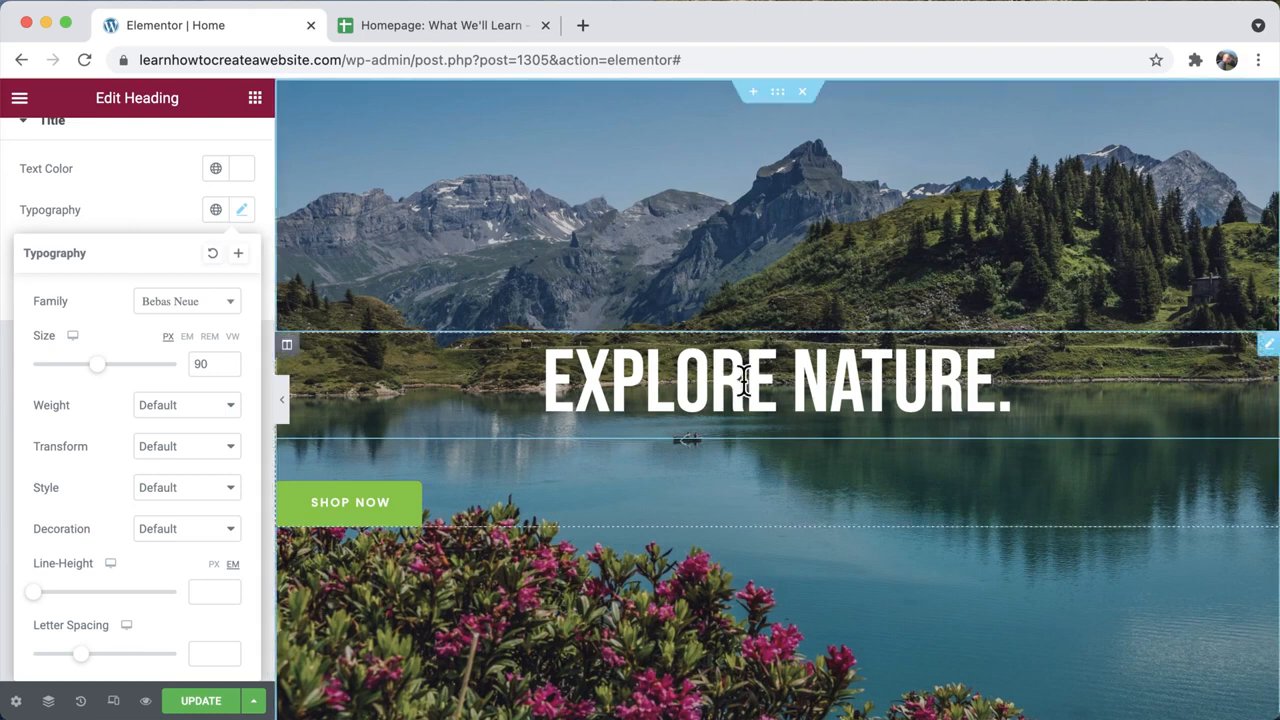
drag(86, 664, 113, 663)
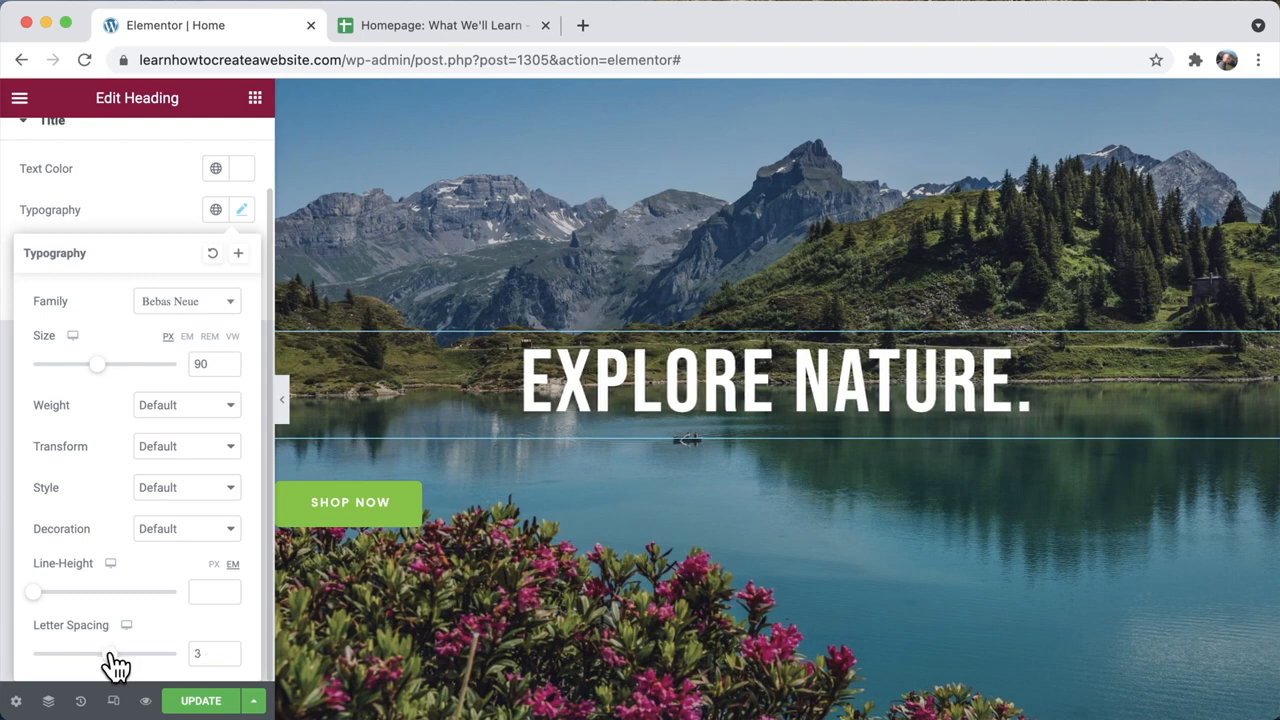
Tick the row-4 Status box for 'Change homepage text' and return to the Elementor | Home tab
click(447, 30)
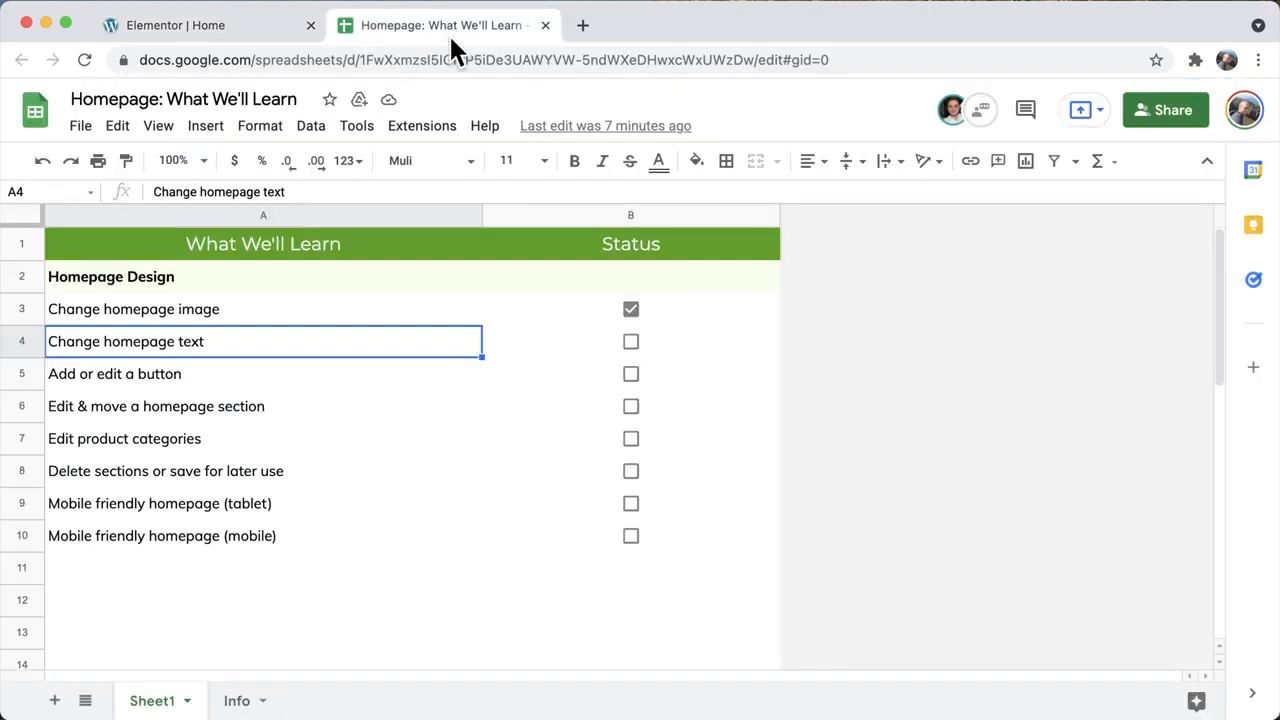
click(631, 341)
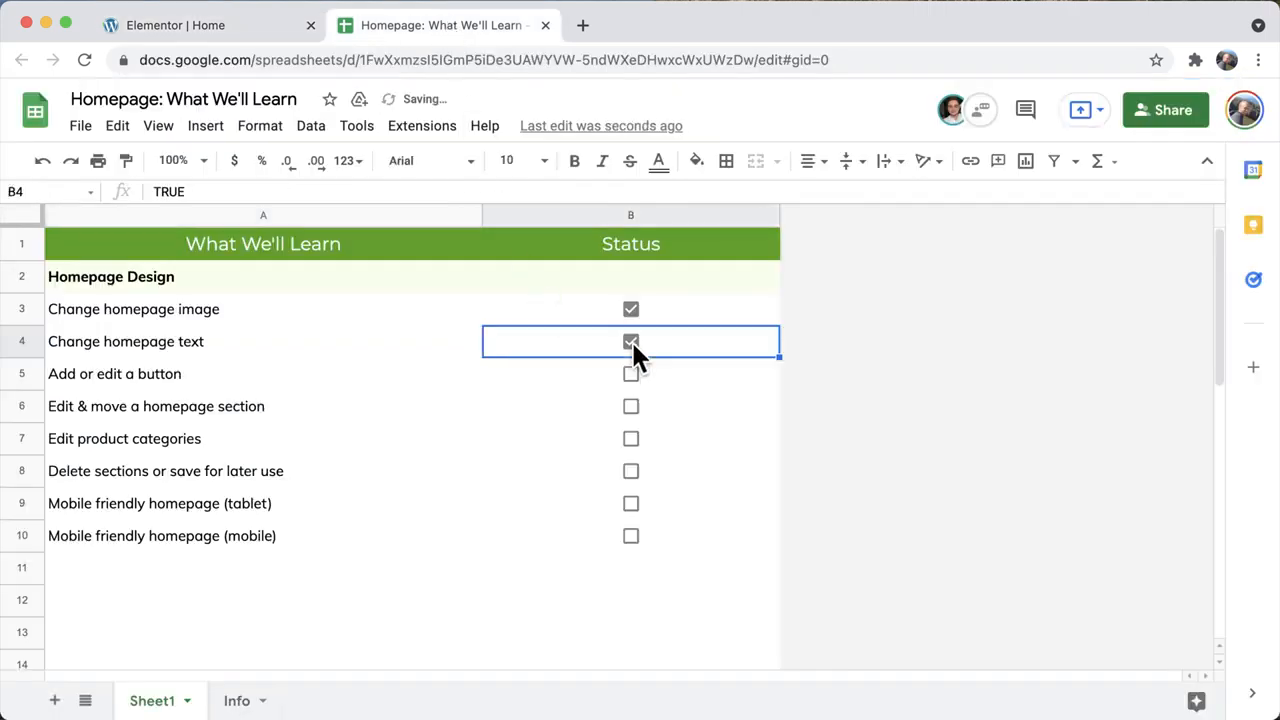
click(153, 383)
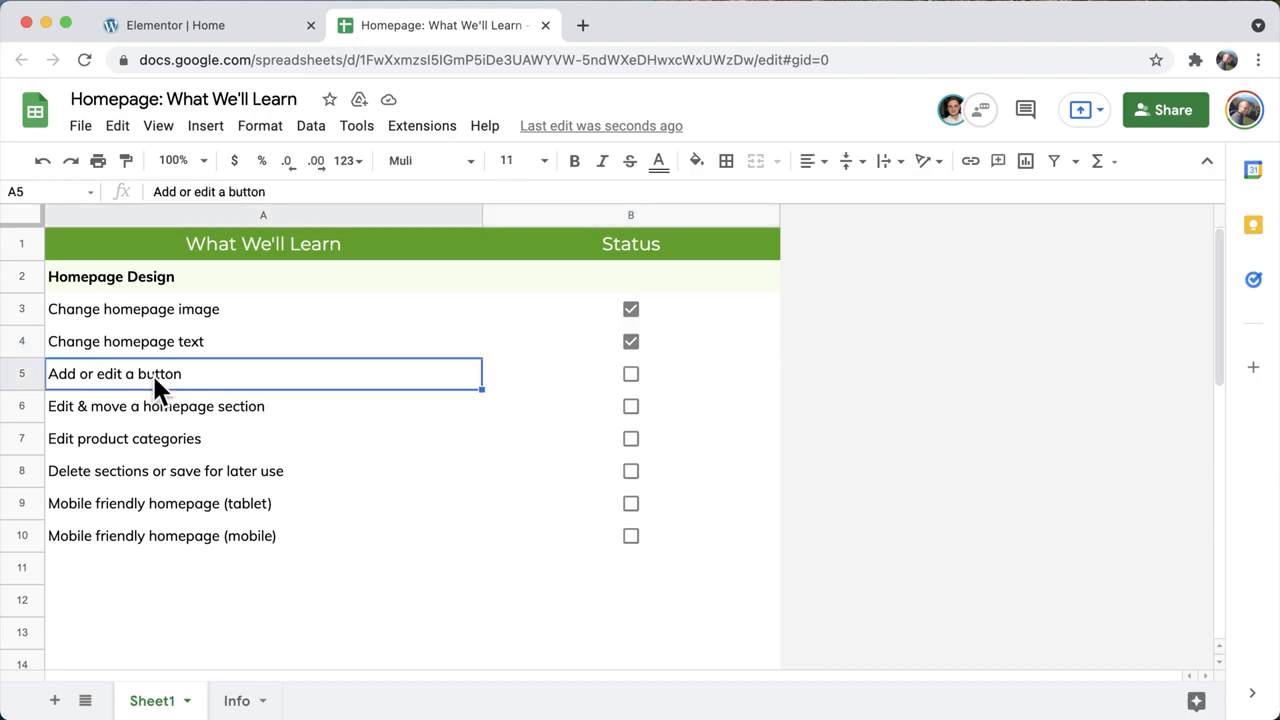
click(247, 30)
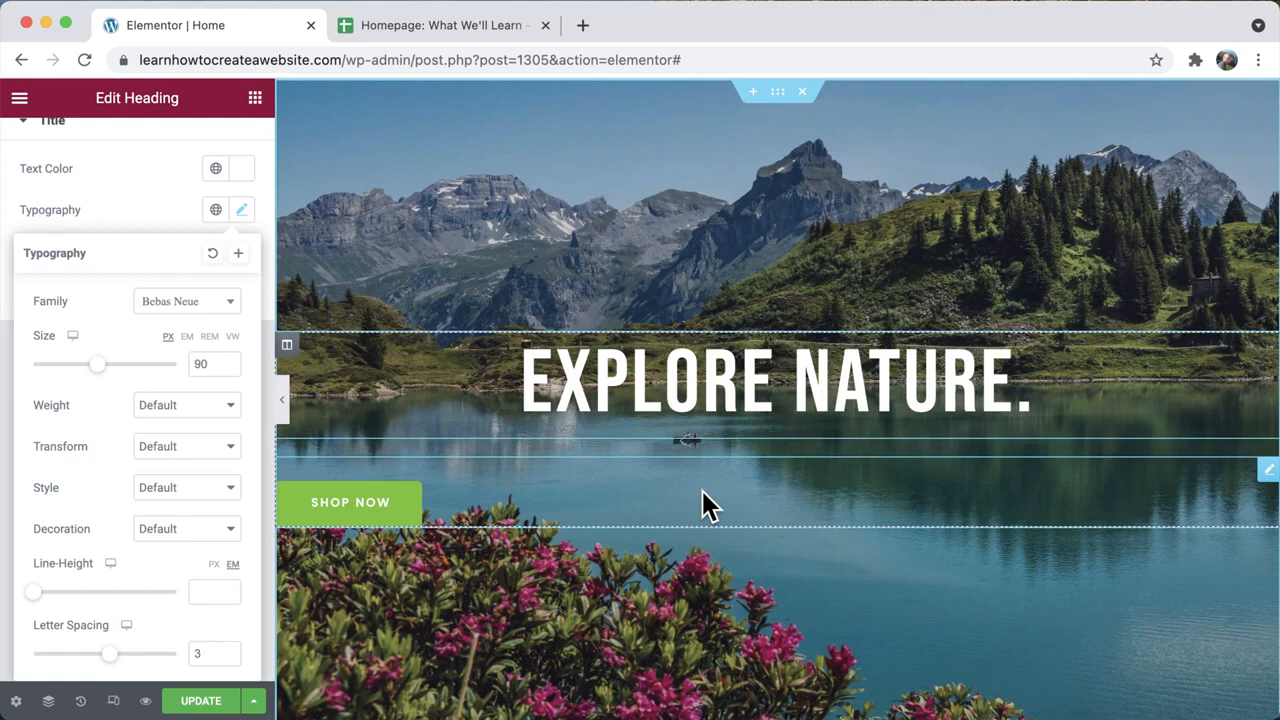
Set the Shop Now button's top margin to 0
click(1266, 478)
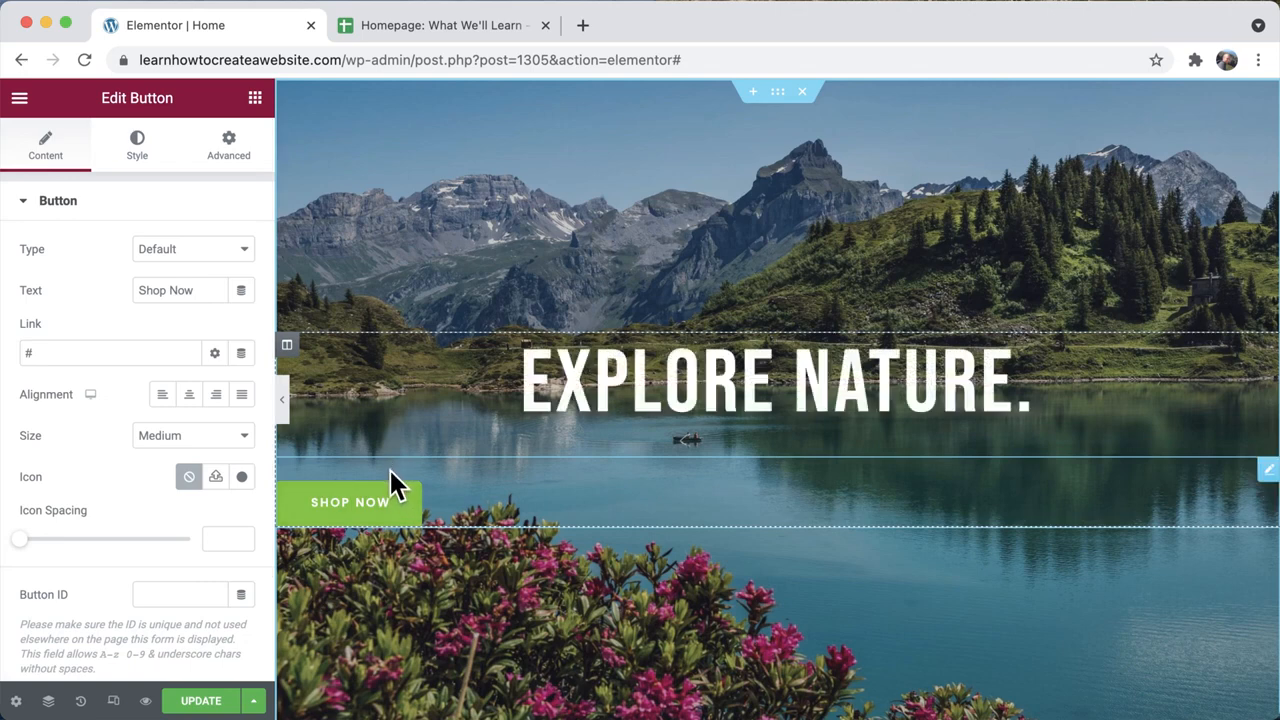
click(229, 150)
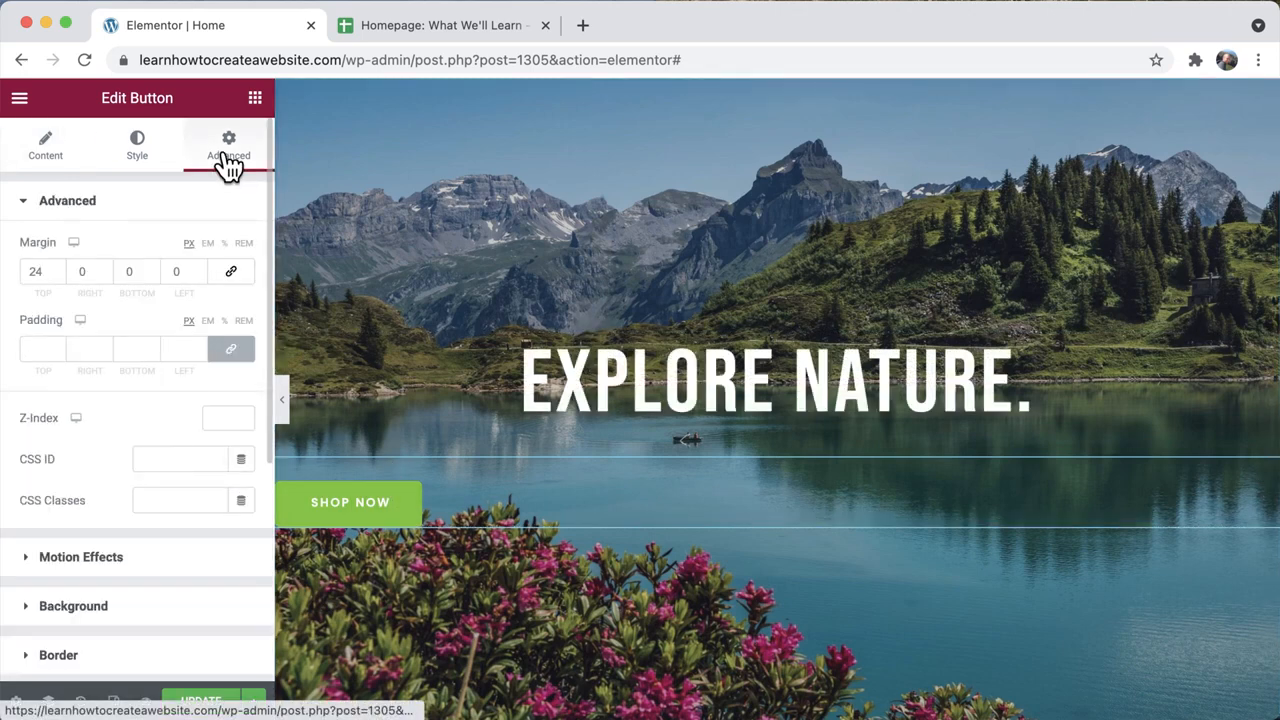
click(33, 270)
text(0)
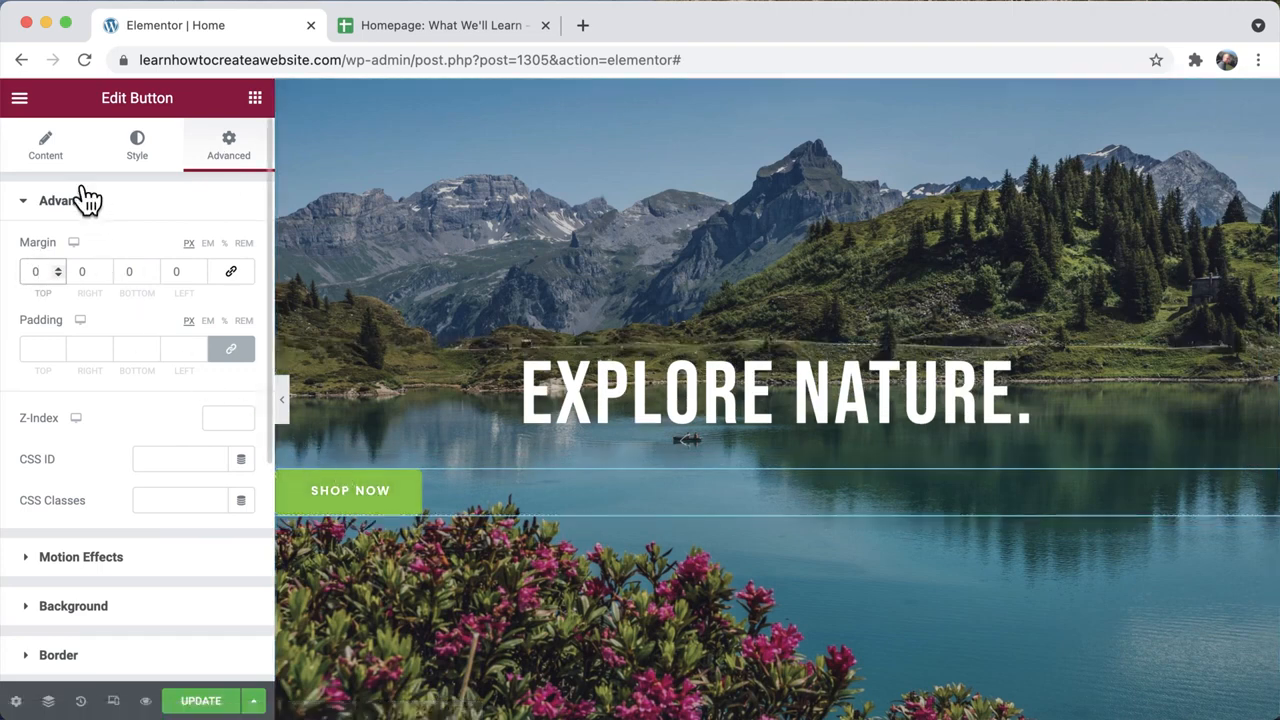
Centre-align the Shop Now button beneath the heading
click(48, 158)
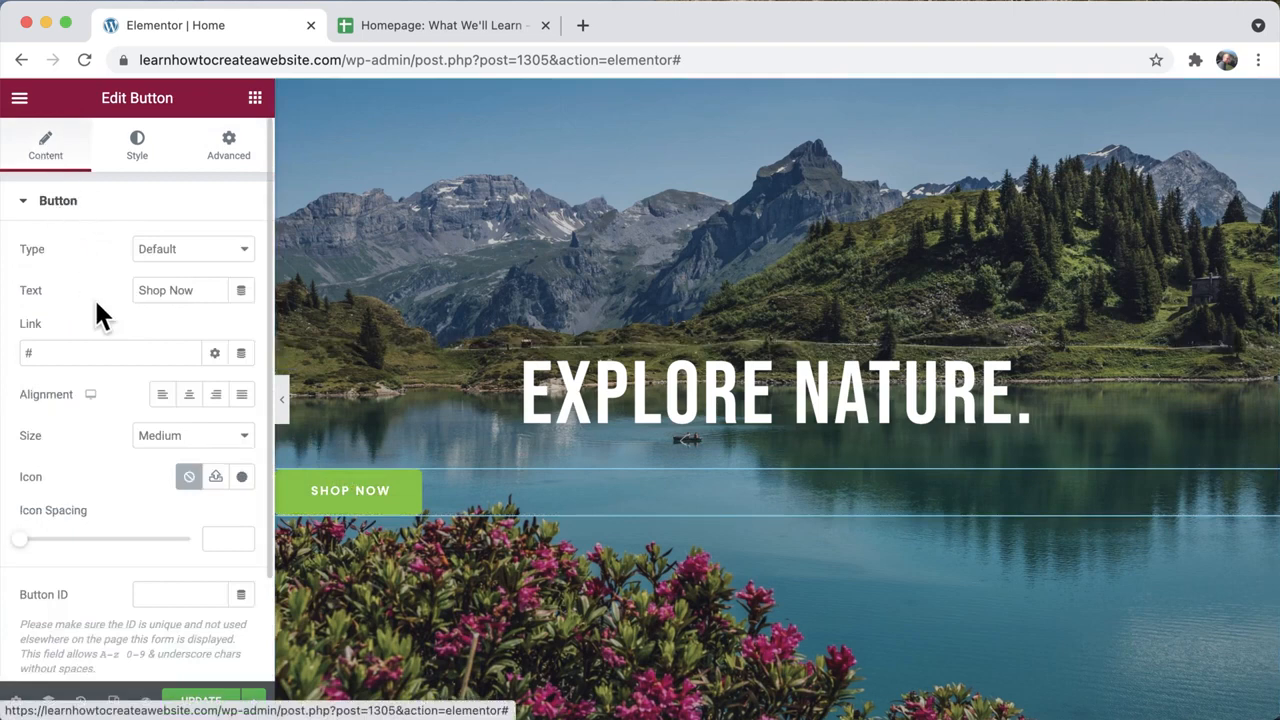
click(190, 396)
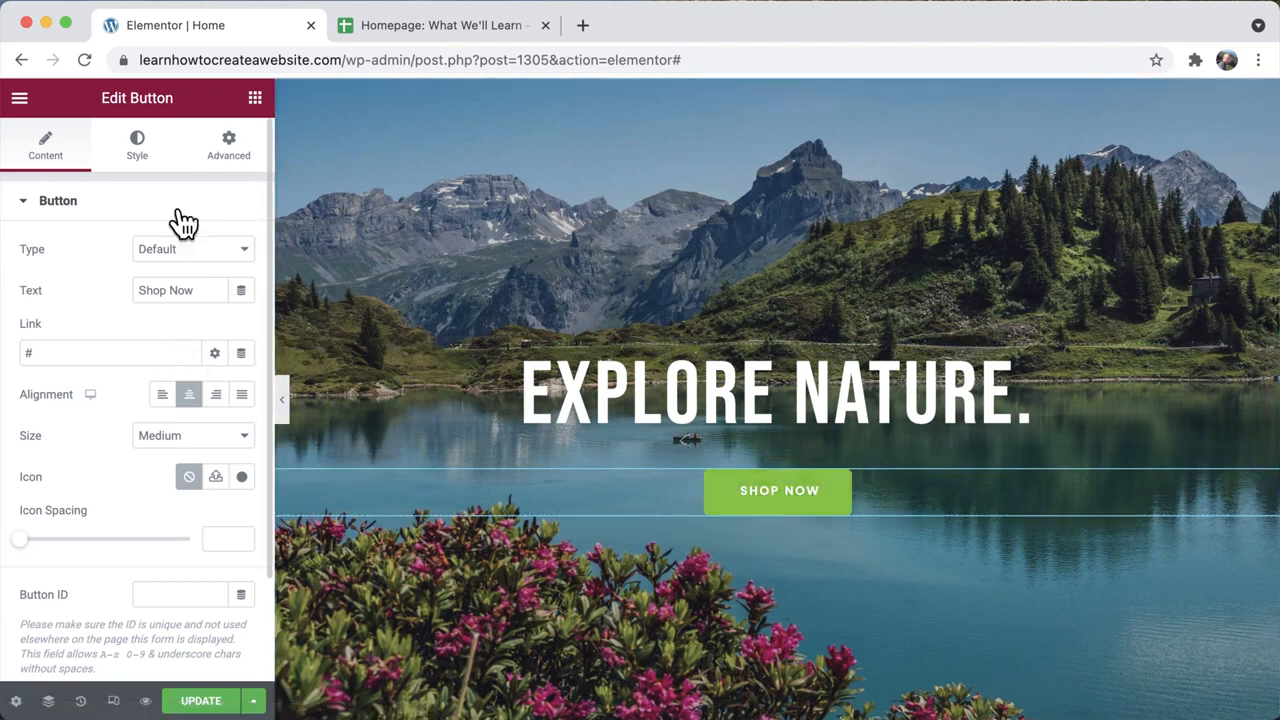
click(143, 165)
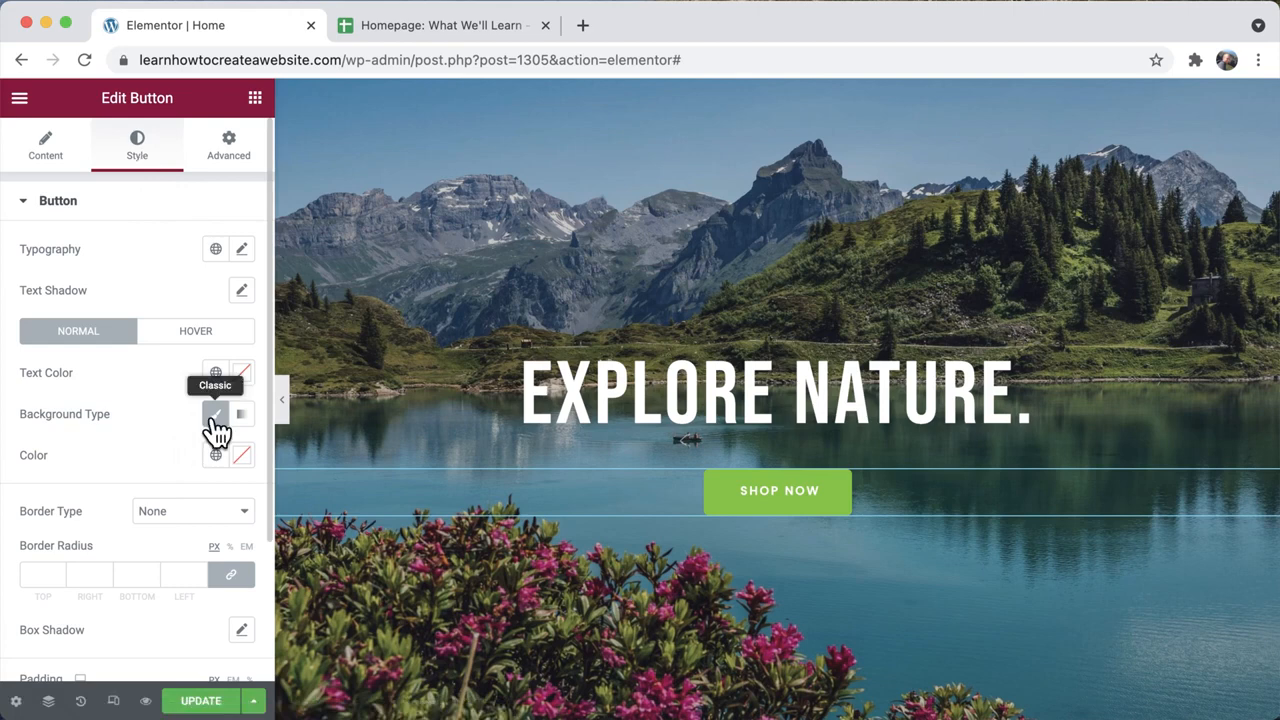
Make the Shop Now button's background fully transparent
click(243, 459)
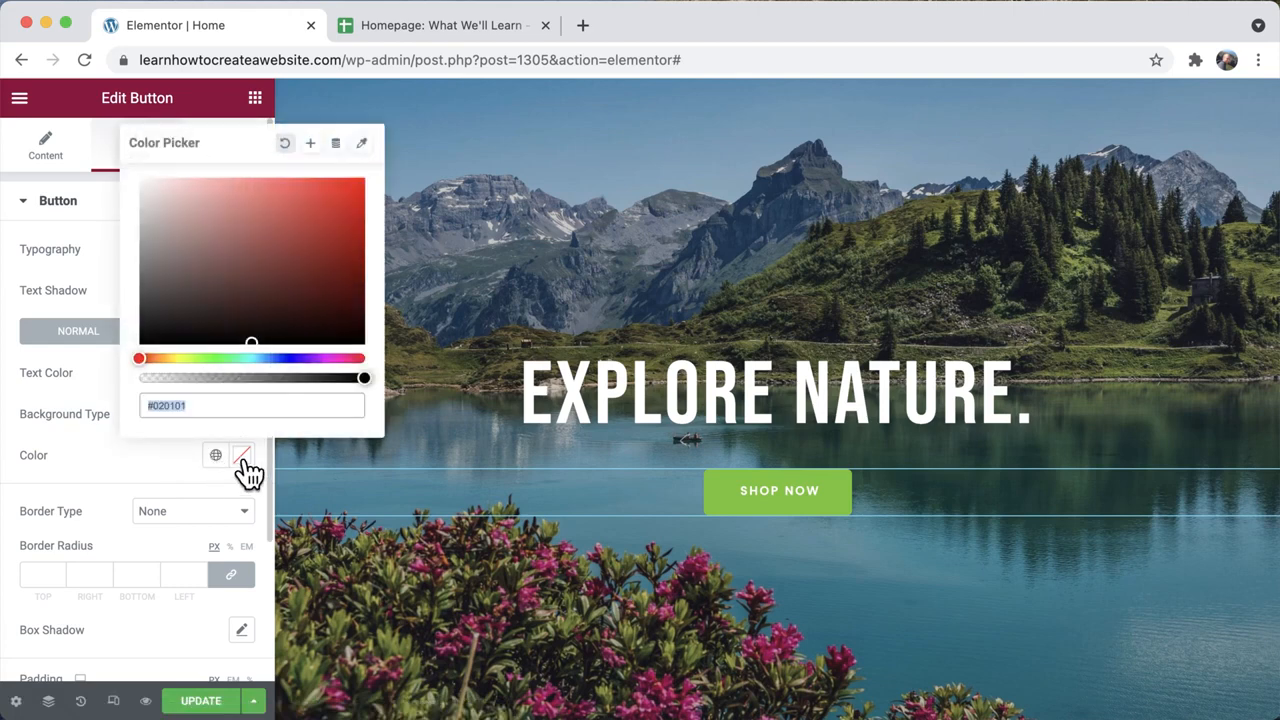
drag(357, 376, 70, 382)
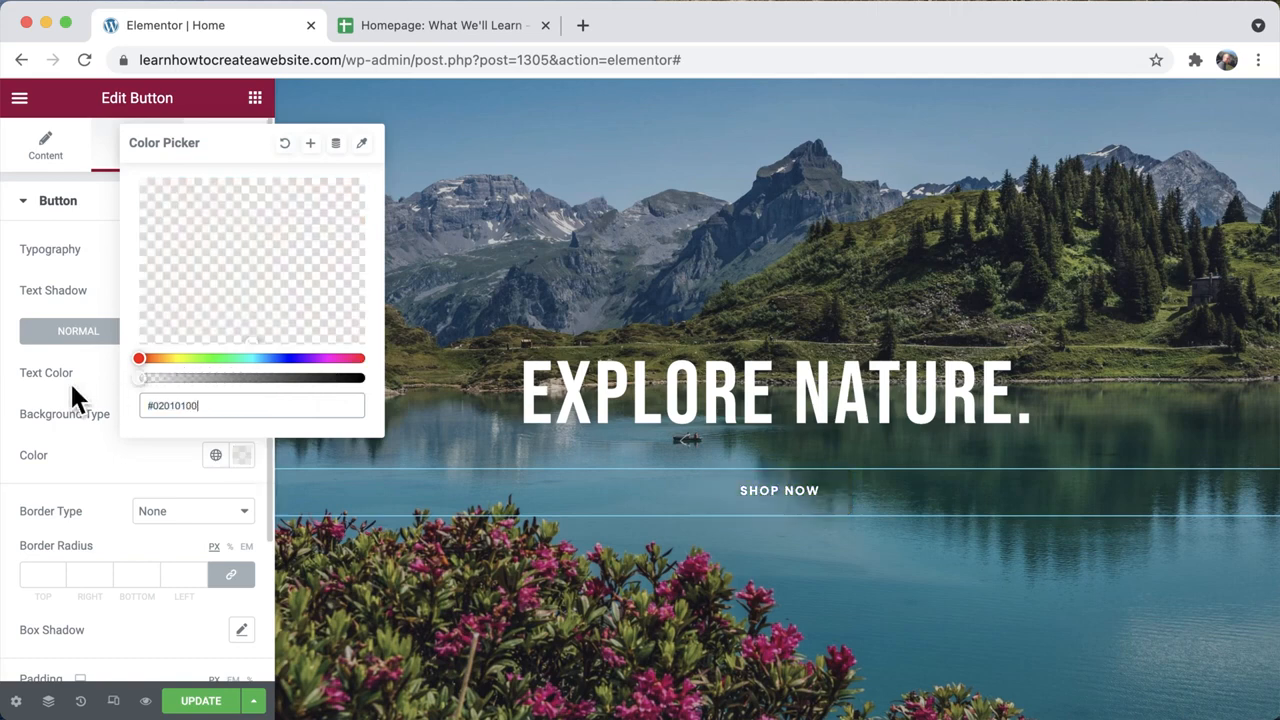
click(137, 459)
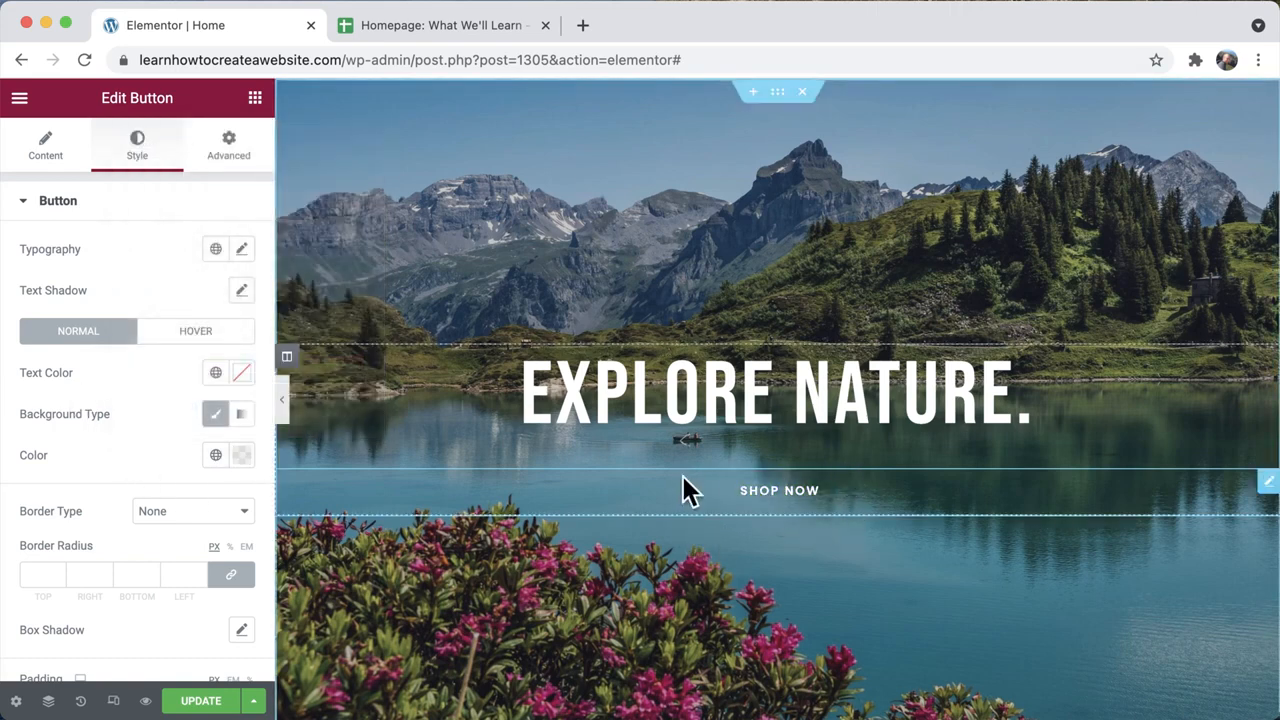
Give the button a solid 2 px white border
click(214, 512)
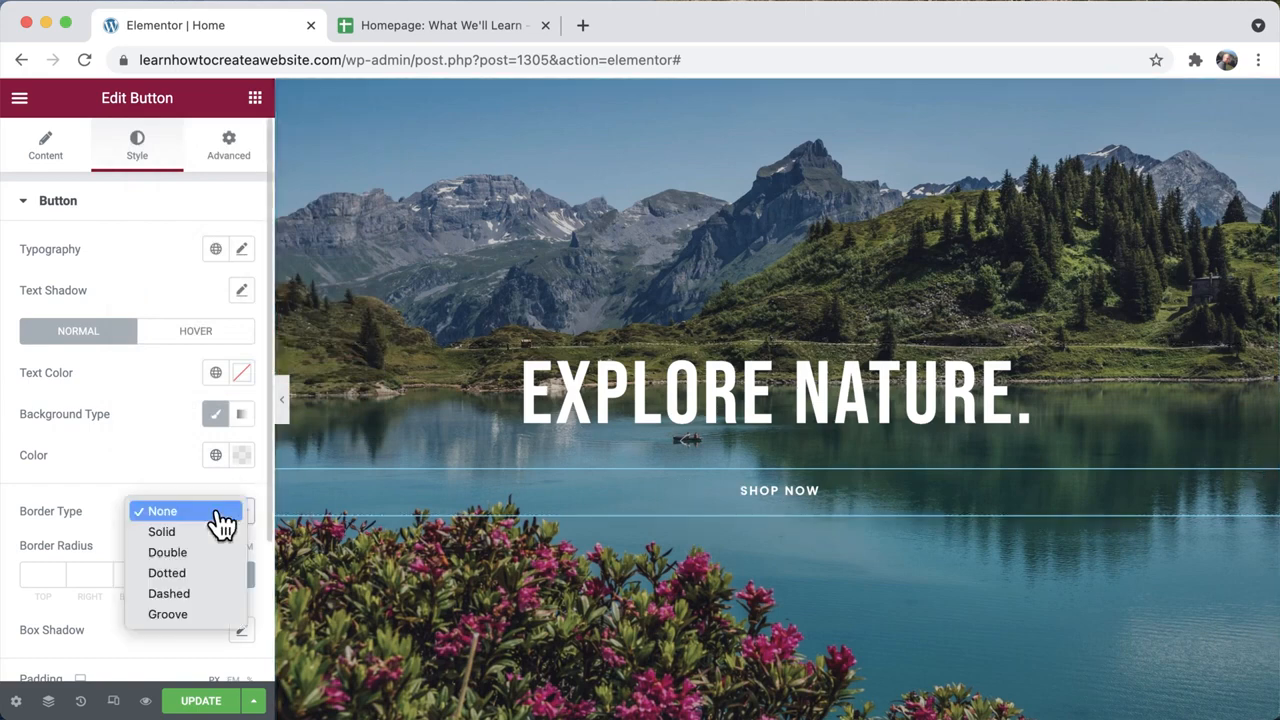
click(209, 534)
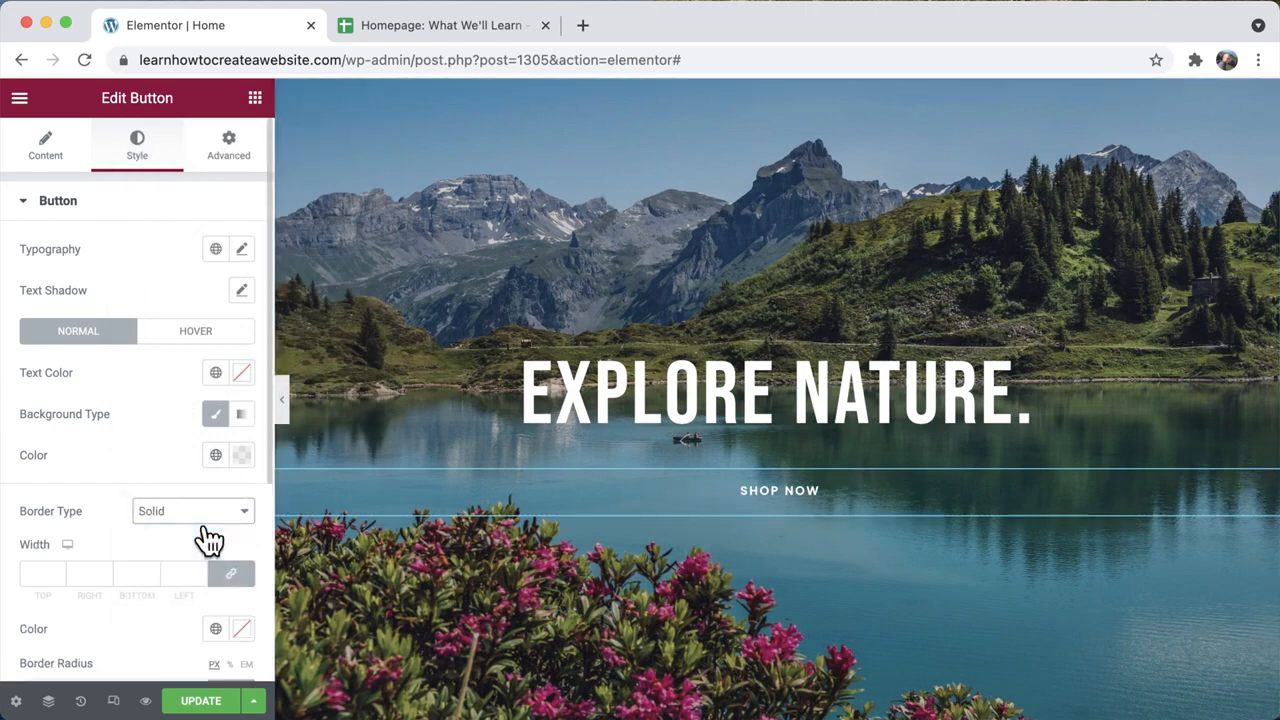
scroll(180, 530, down, 1)
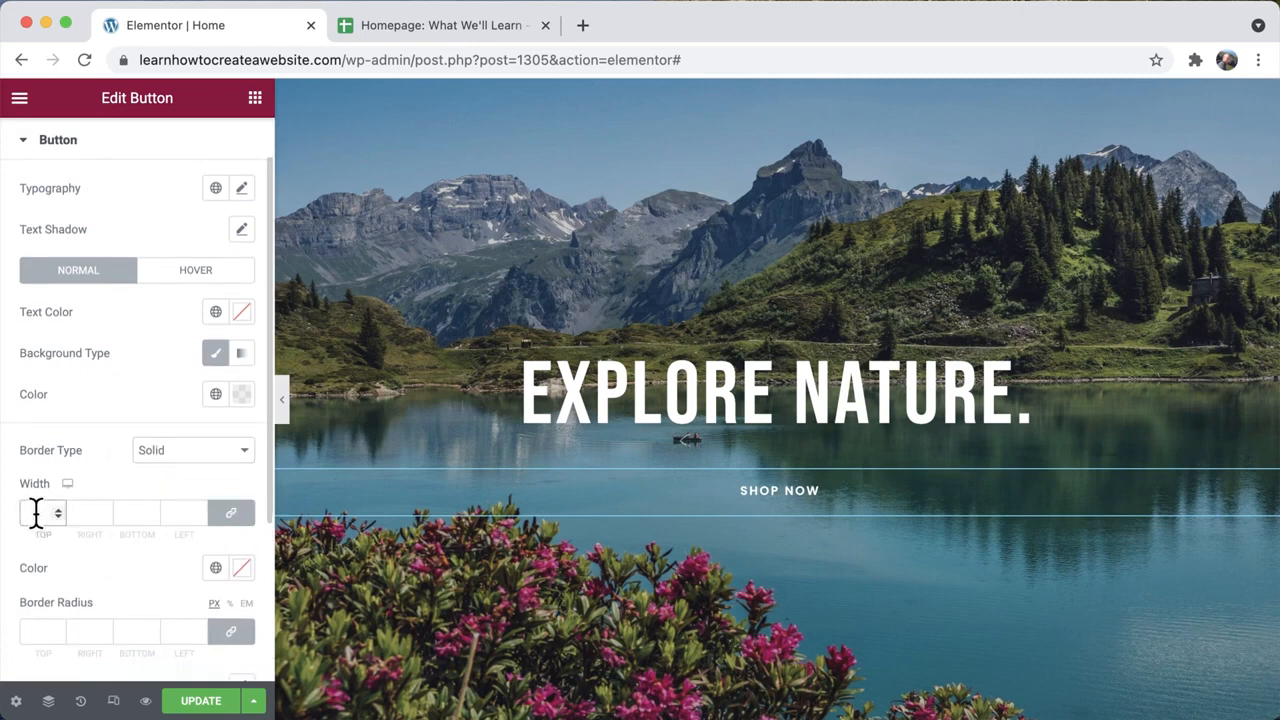
click(36, 513)
text(2)
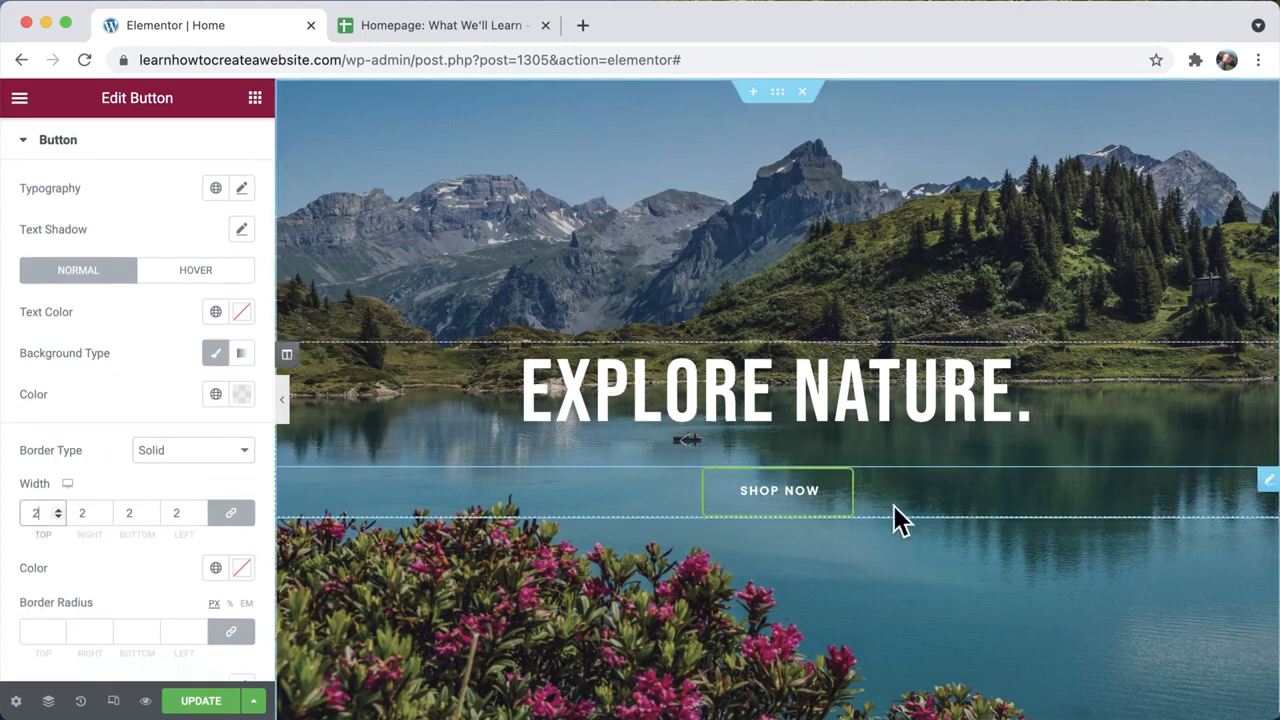
click(240, 570)
drag(238, 352, 92, 272)
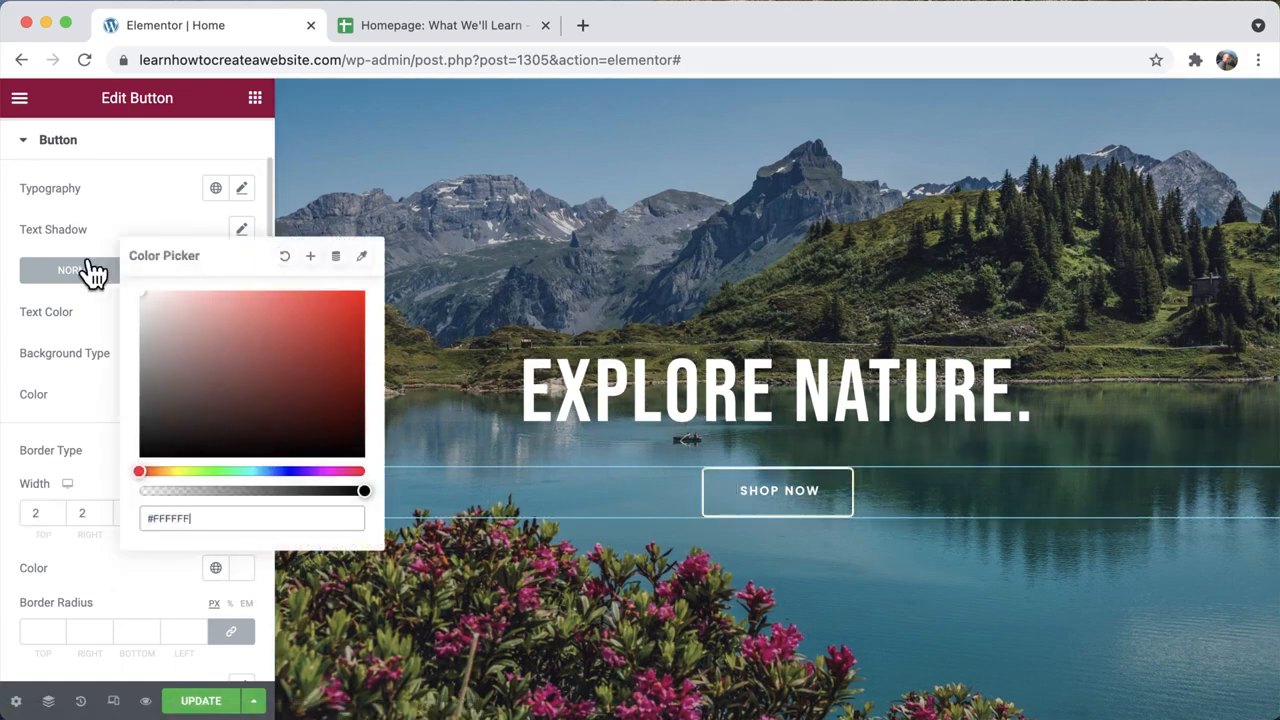
click(84, 428)
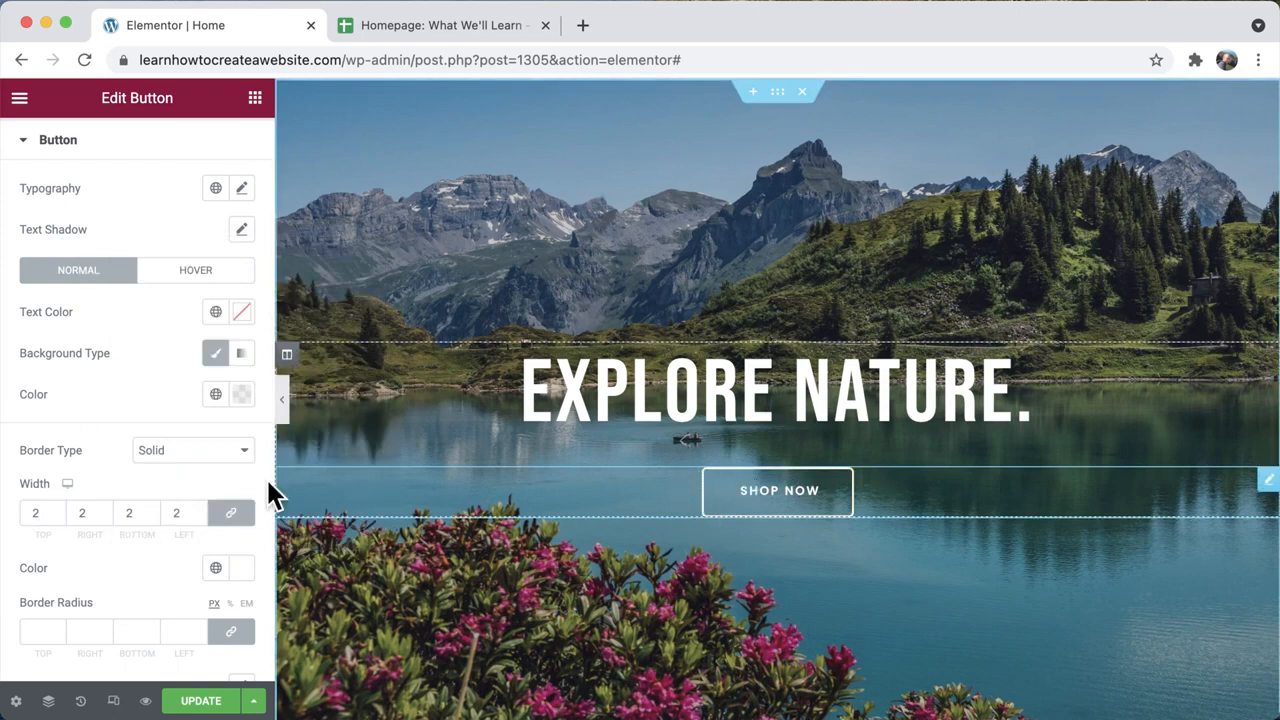
Set the button's border radius to 19 and its text size to 14 px
scroll(163, 465, down, 2)
scroll(163, 465, down, 1)
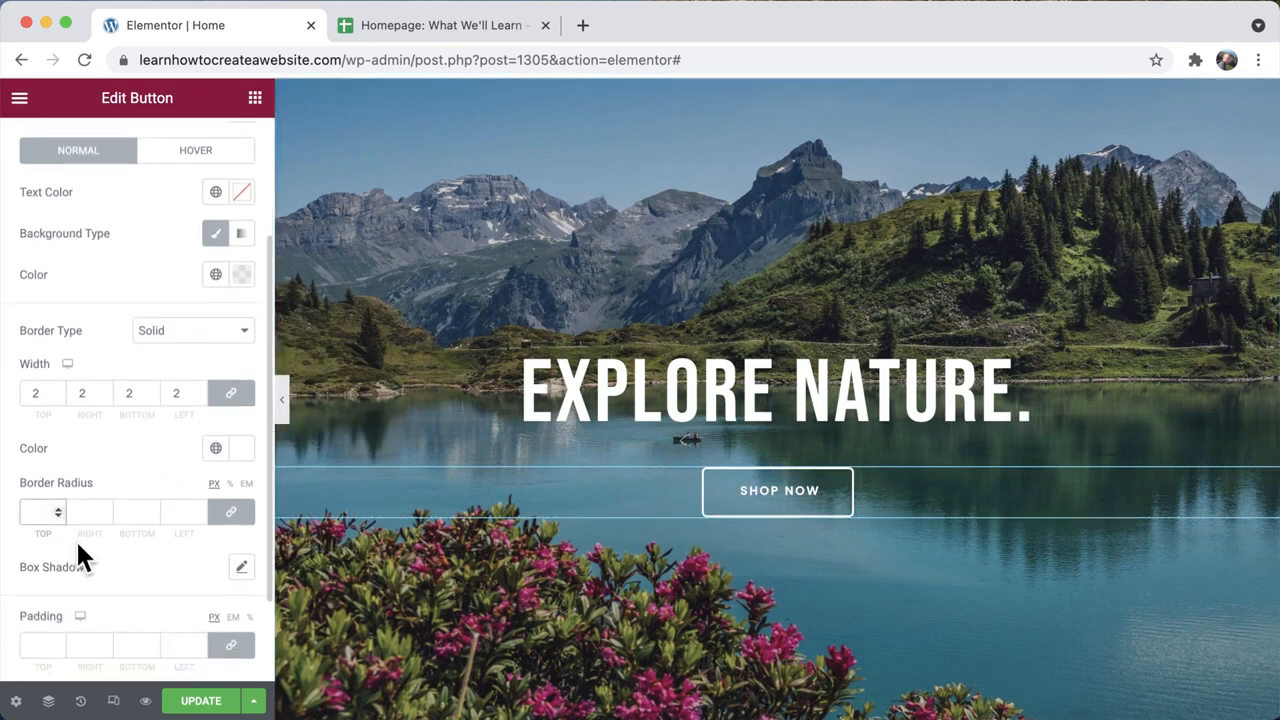
text(19)
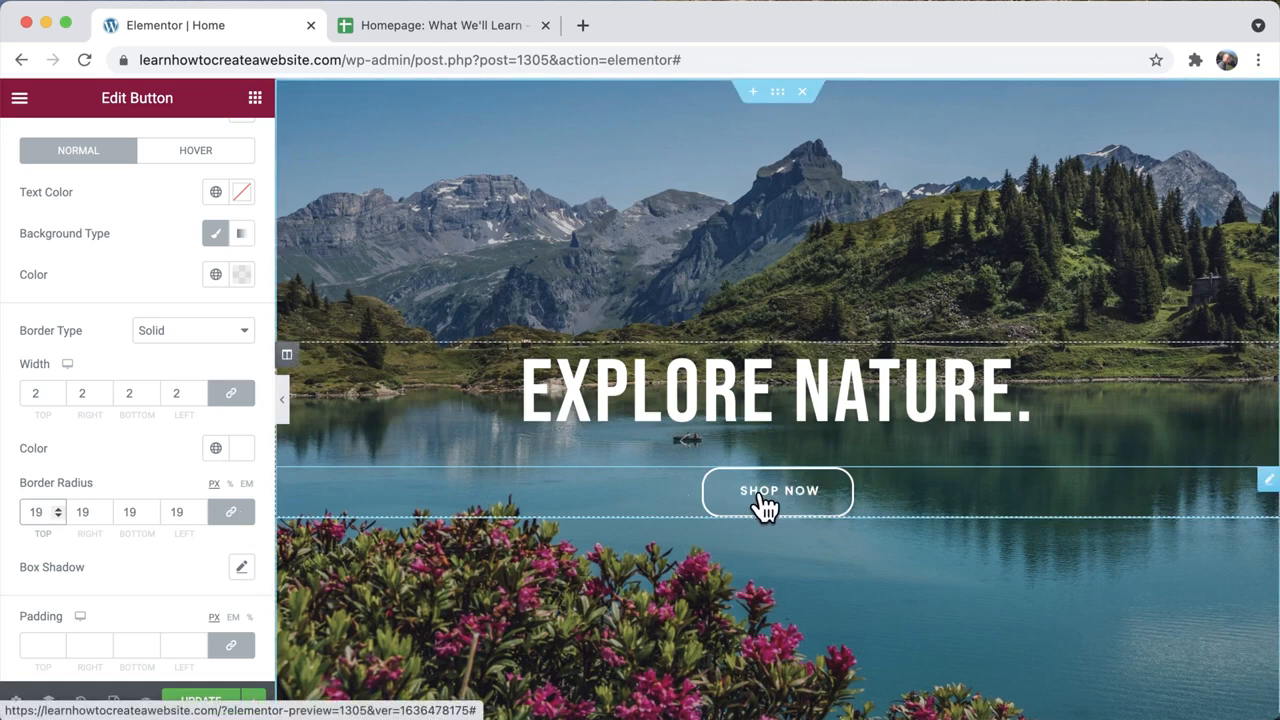
scroll(117, 302, up, 5)
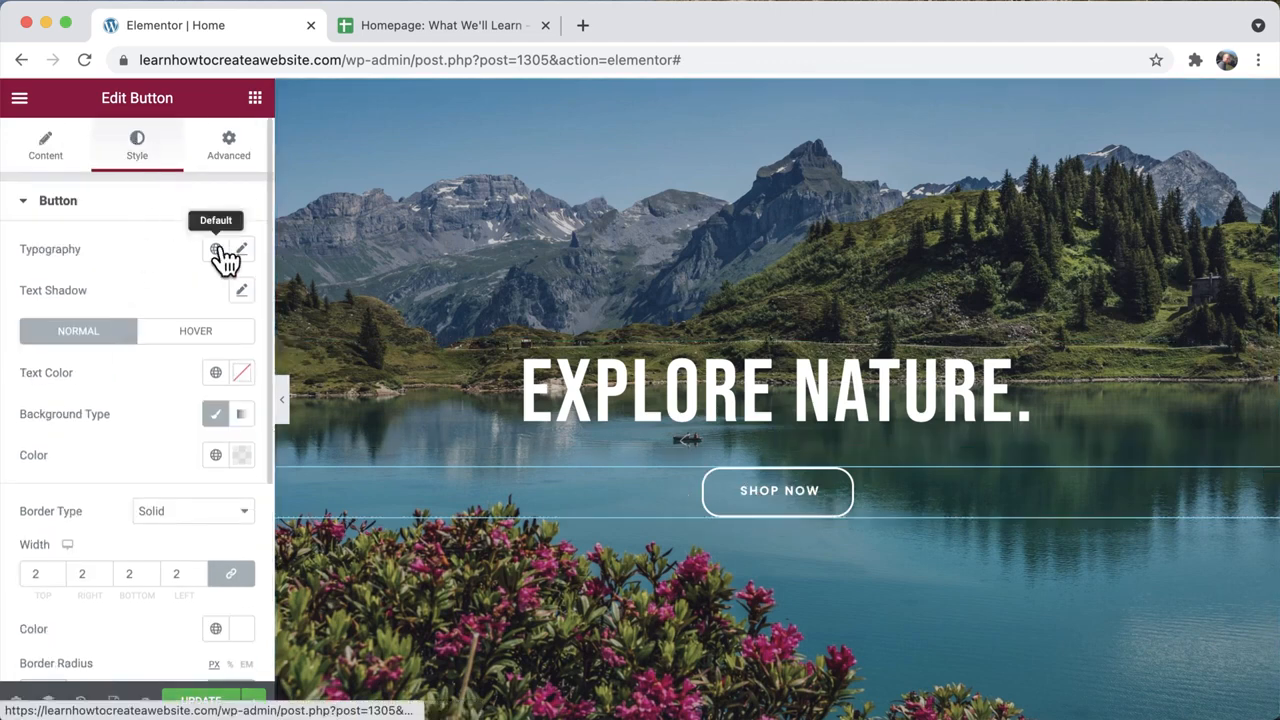
click(242, 252)
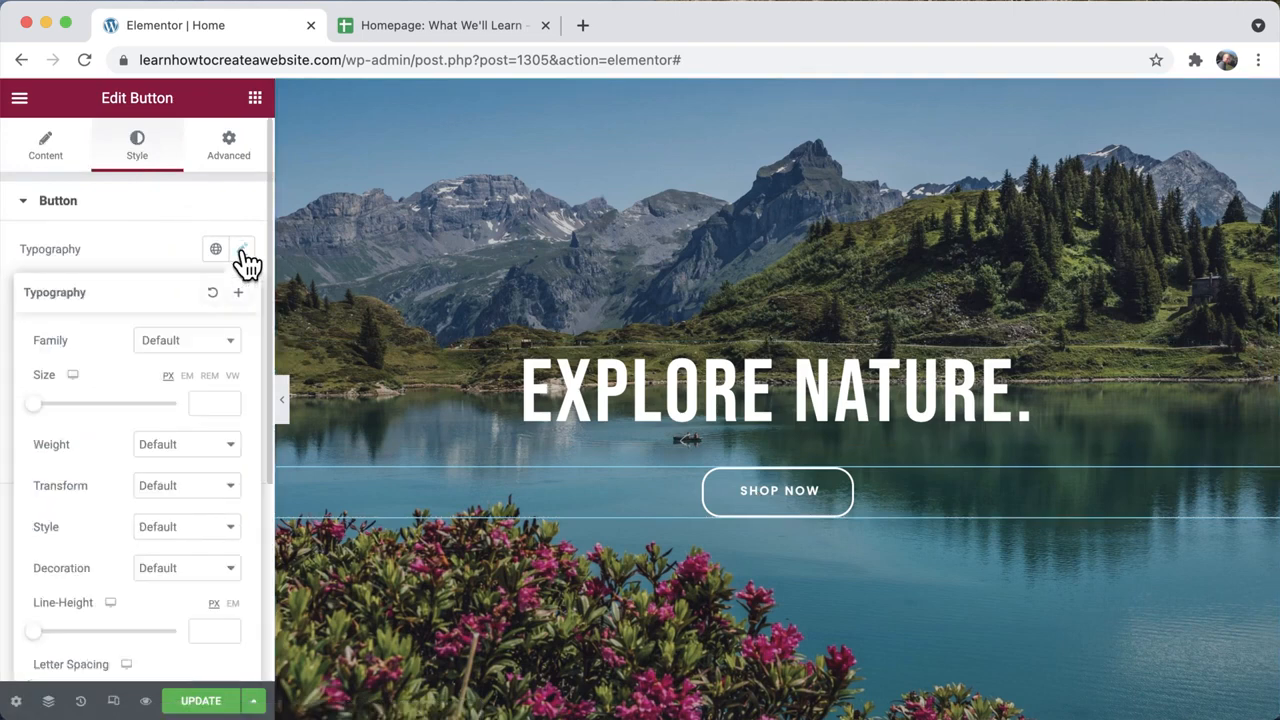
click(201, 400)
text(14)
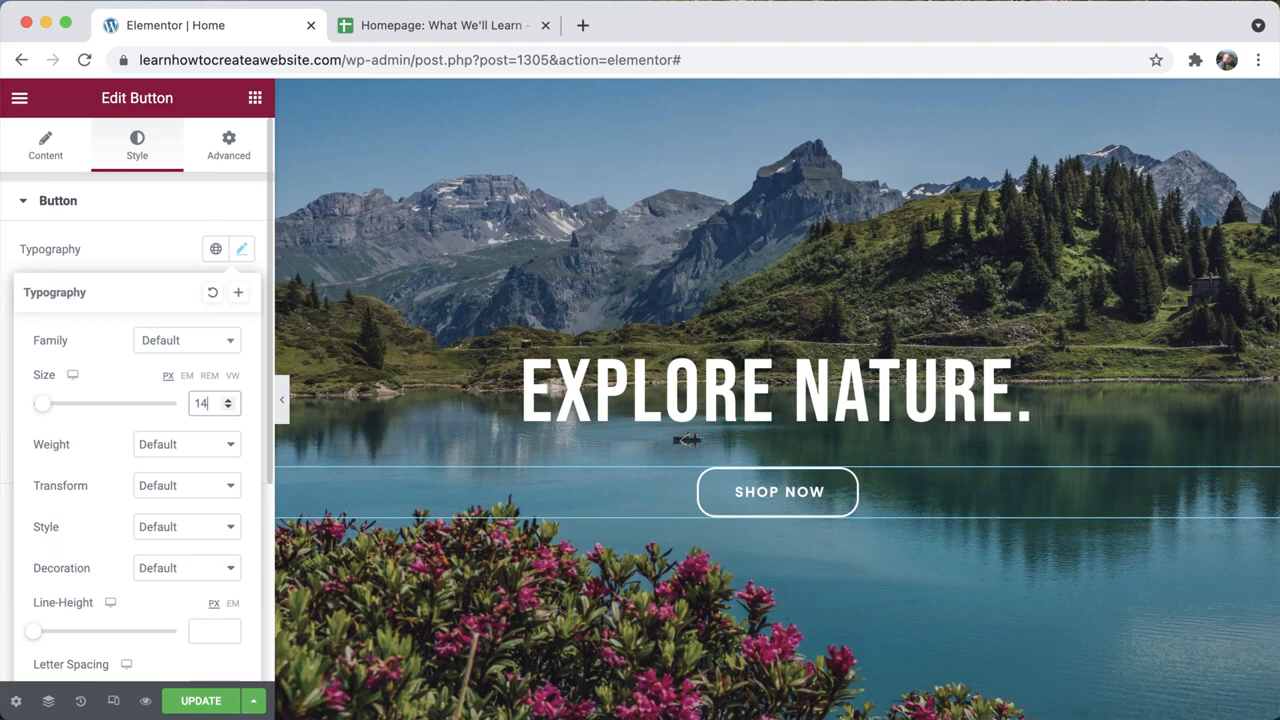
Link the Shop Now button to /shop
click(42, 162)
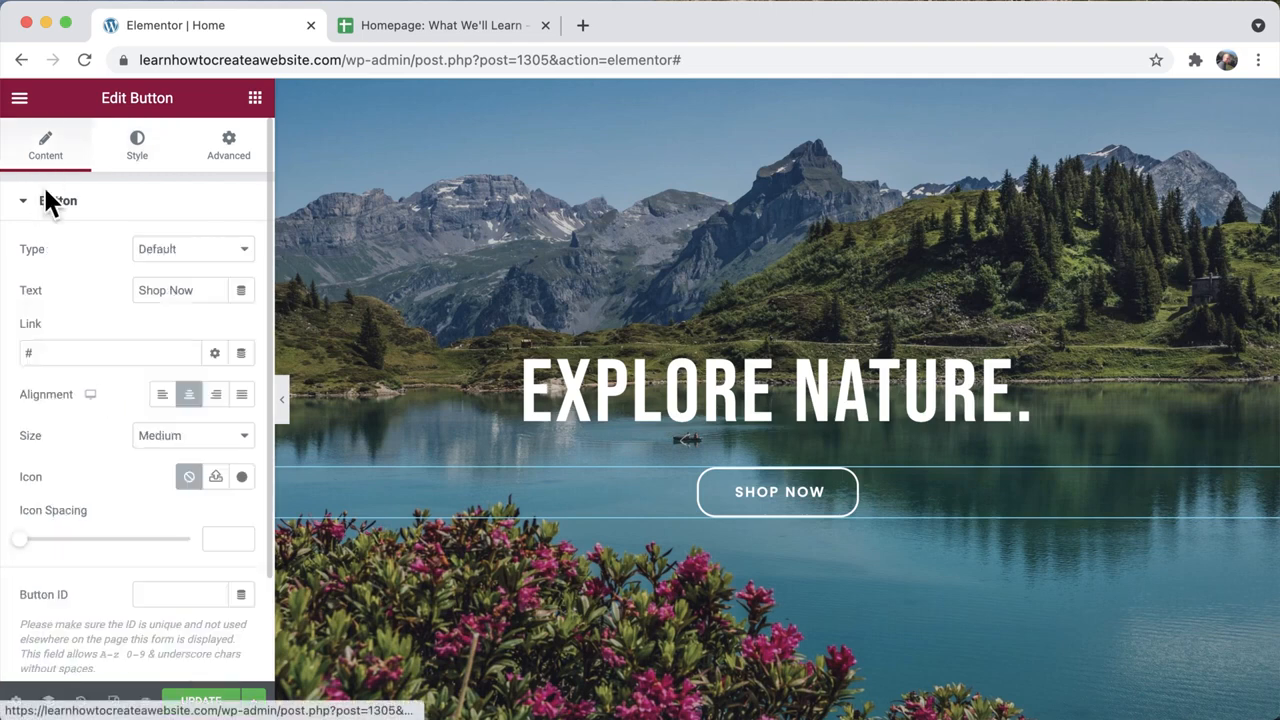
double_click(57, 350)
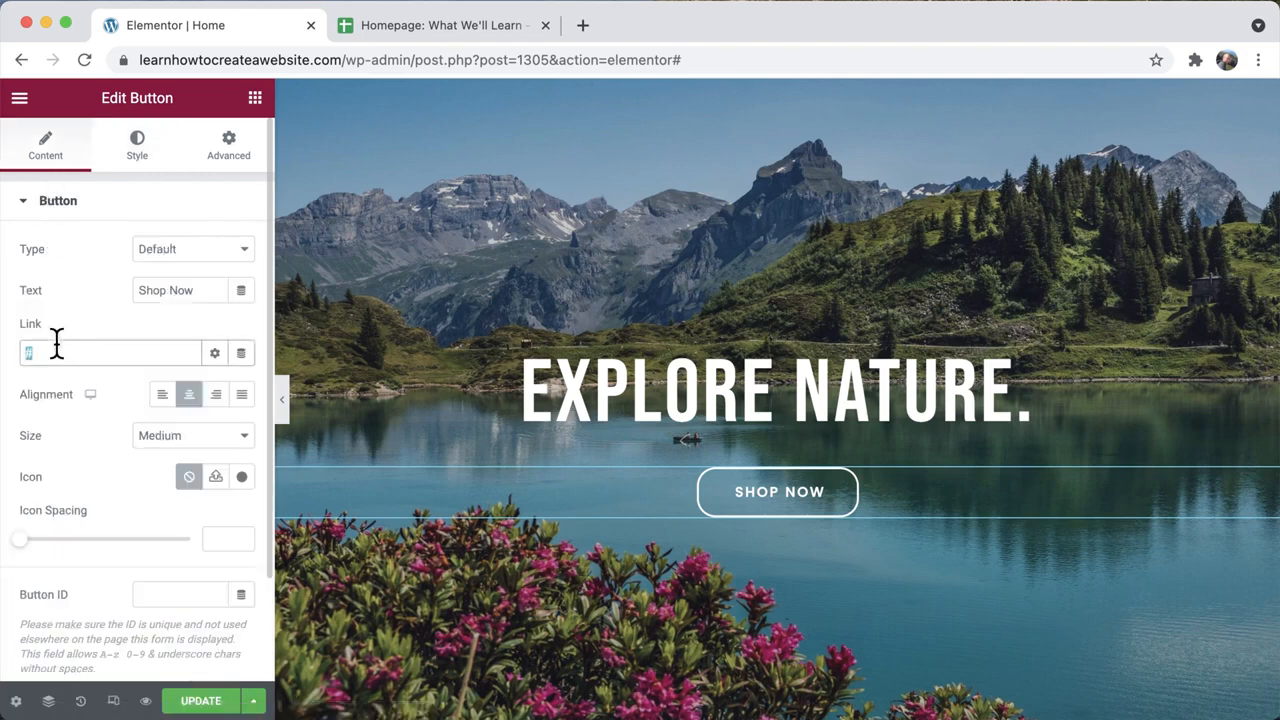
text(/shop)
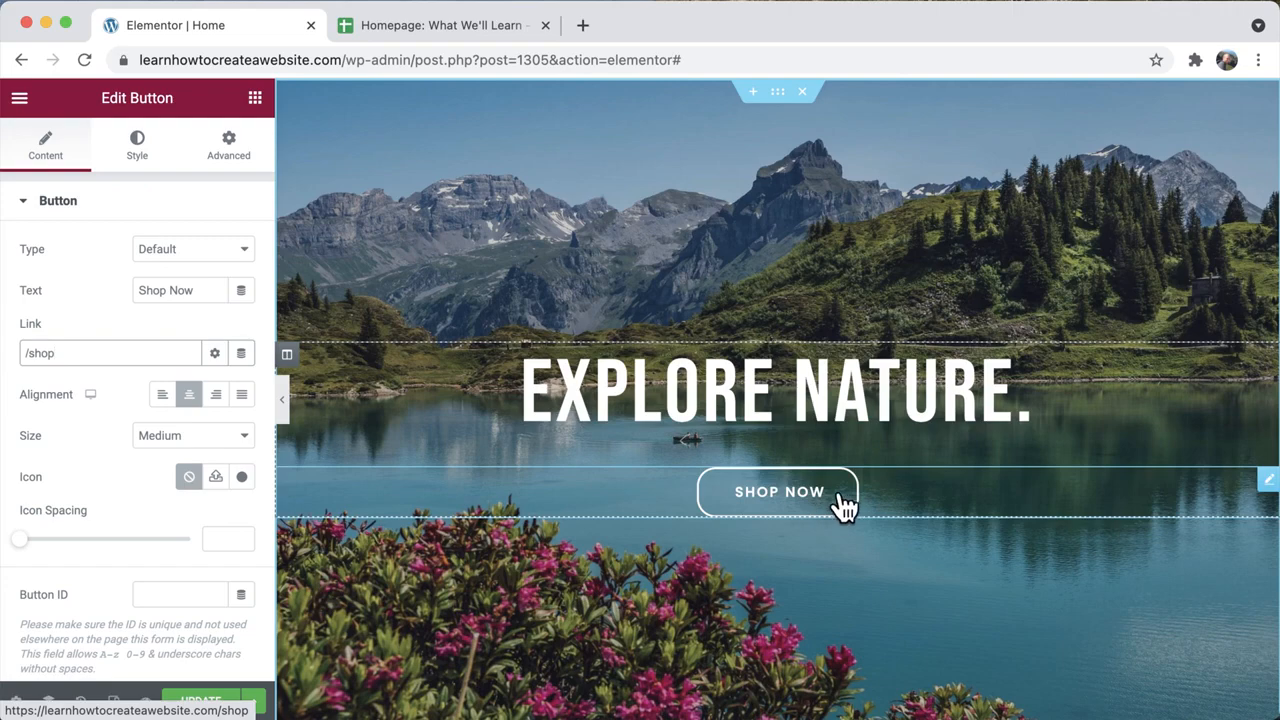
Insert the long right-arrow icon from the Icon Library, positioned after the button text
click(242, 476)
click(518, 168)
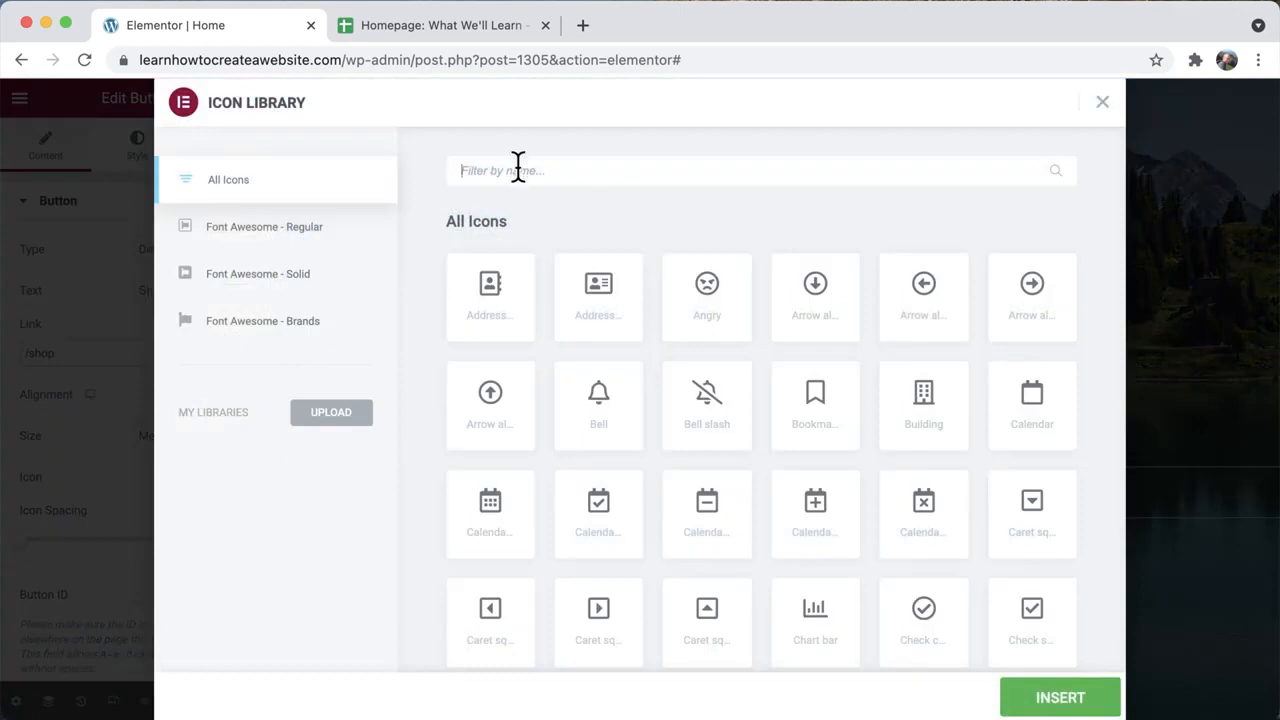
text(long arrow)
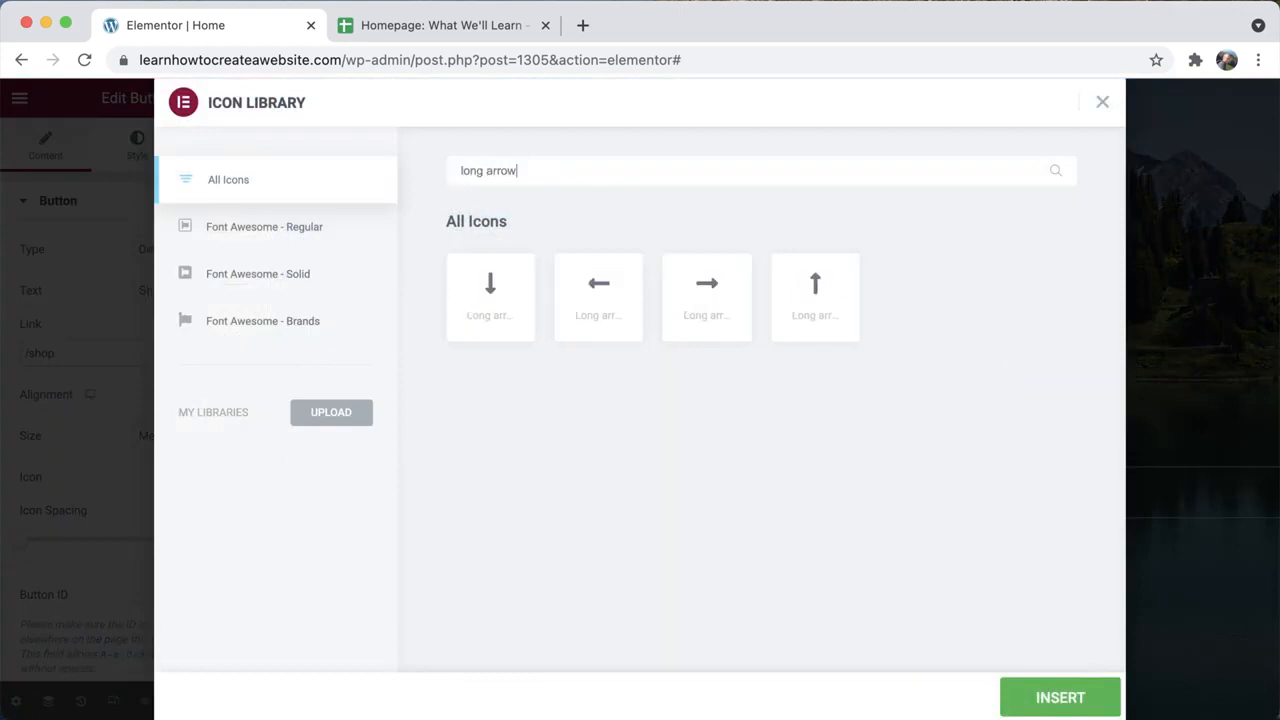
click(694, 310)
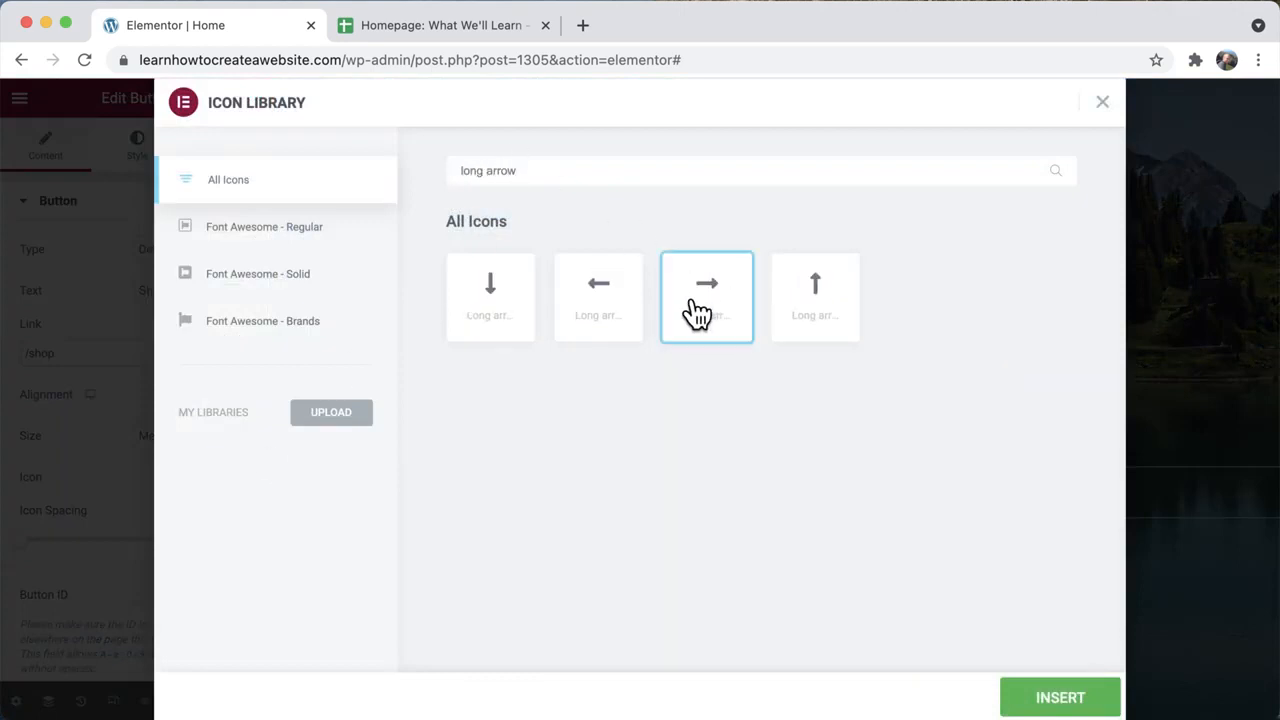
click(1057, 706)
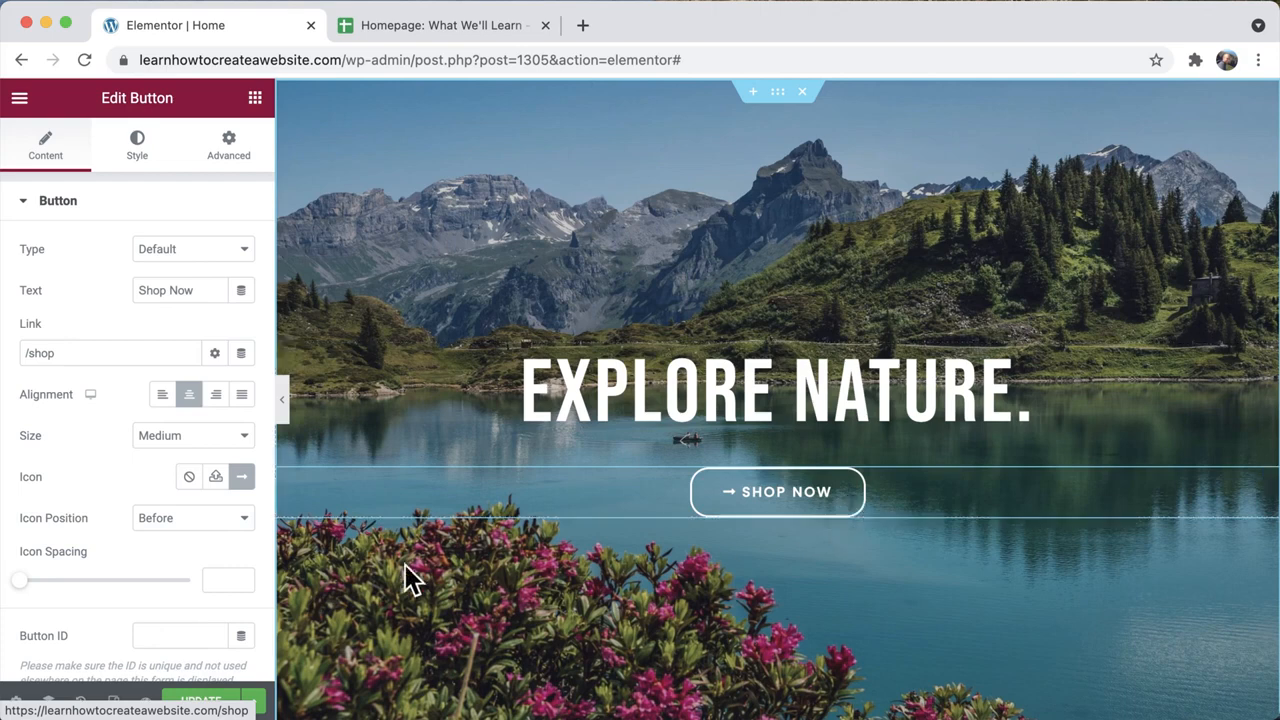
click(242, 522)
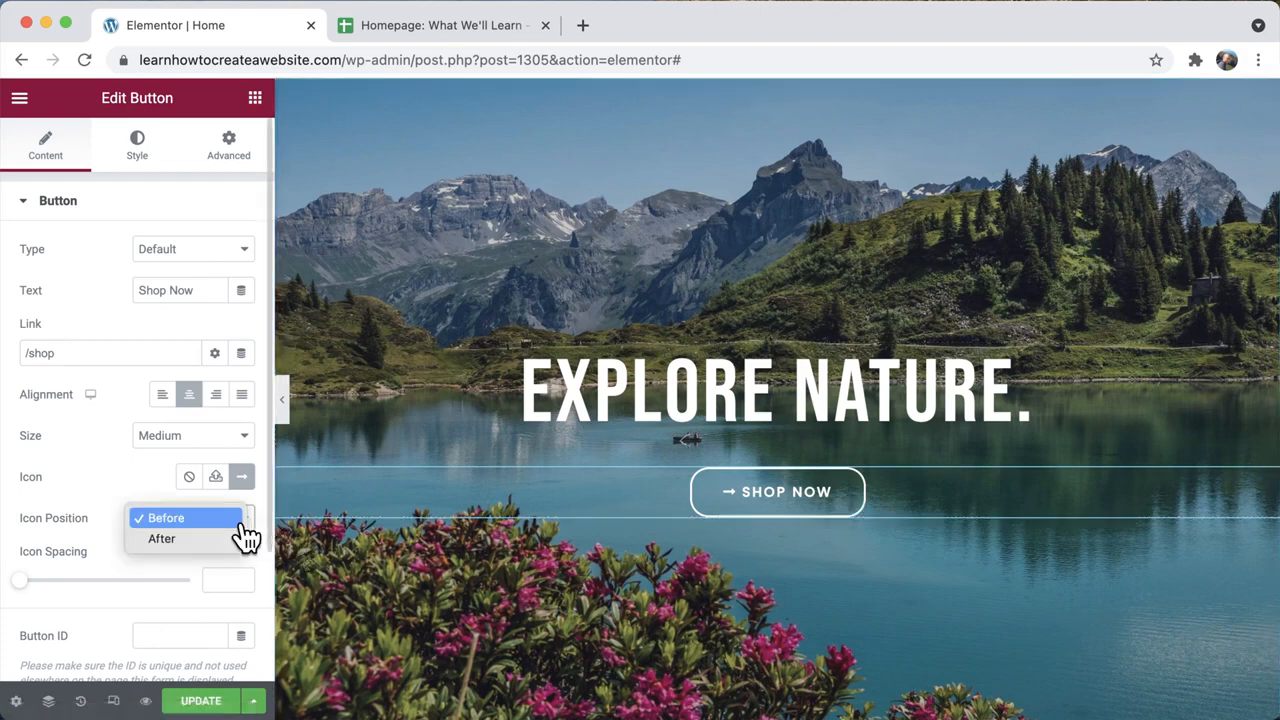
click(216, 538)
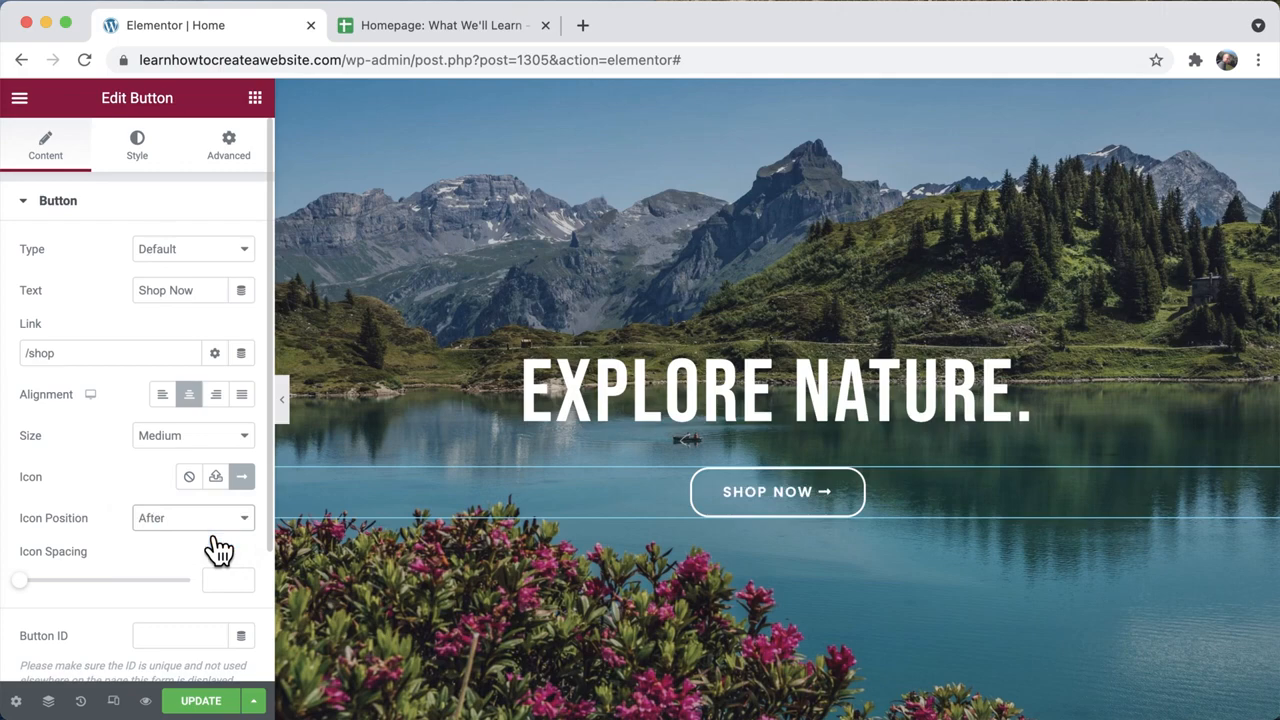
Tick the B5 checkbox for 'Add or edit a button' and return to the Elementor | Home tab
click(451, 27)
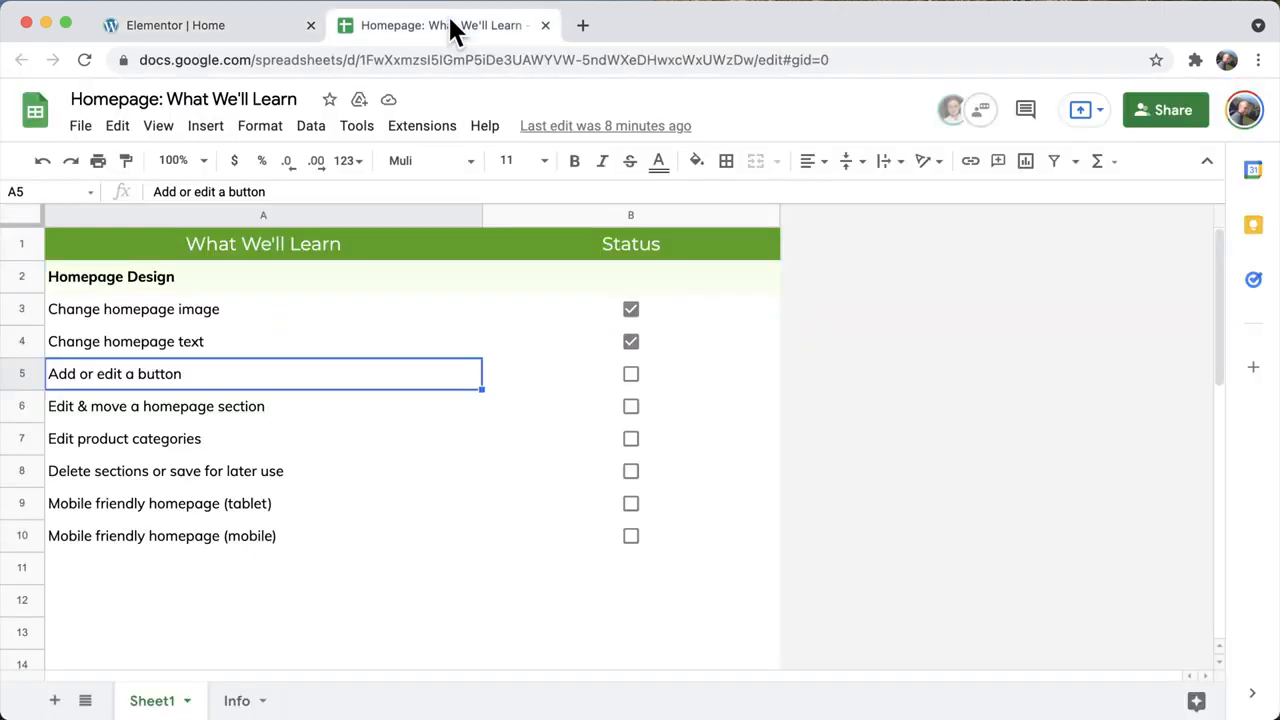
click(630, 376)
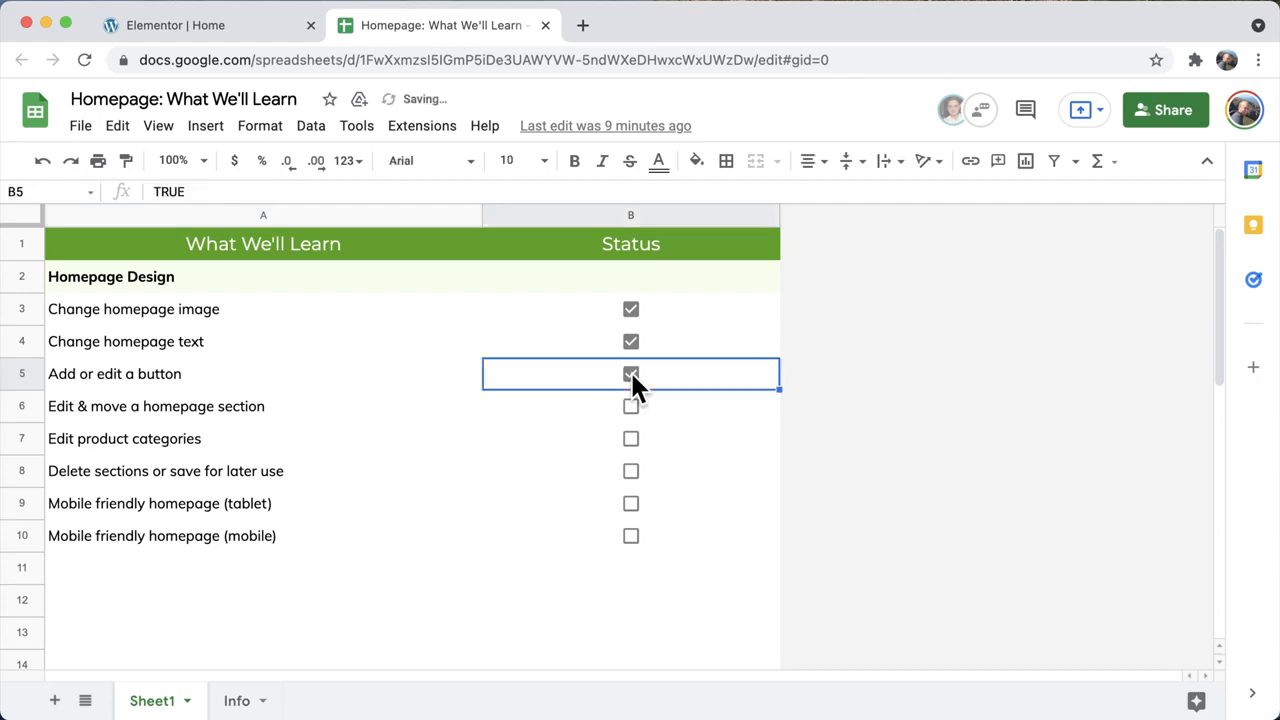
click(224, 410)
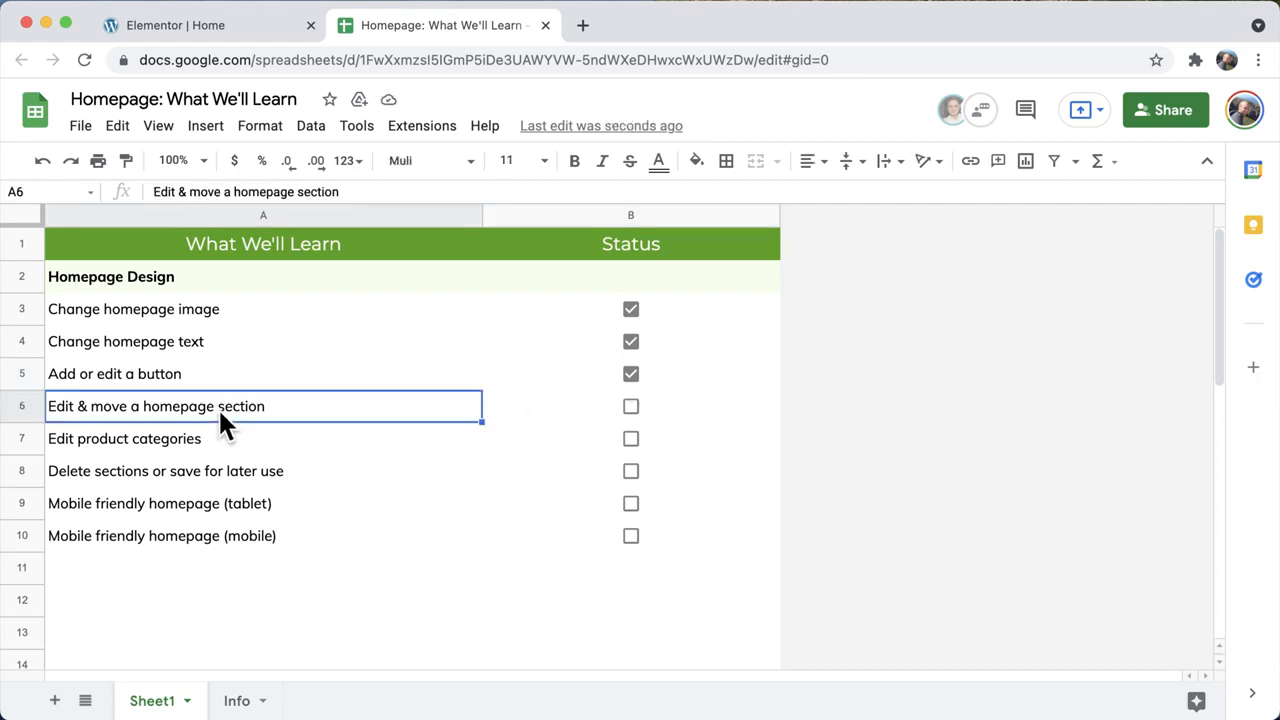
click(238, 28)
scroll(592, 378, down, 5)
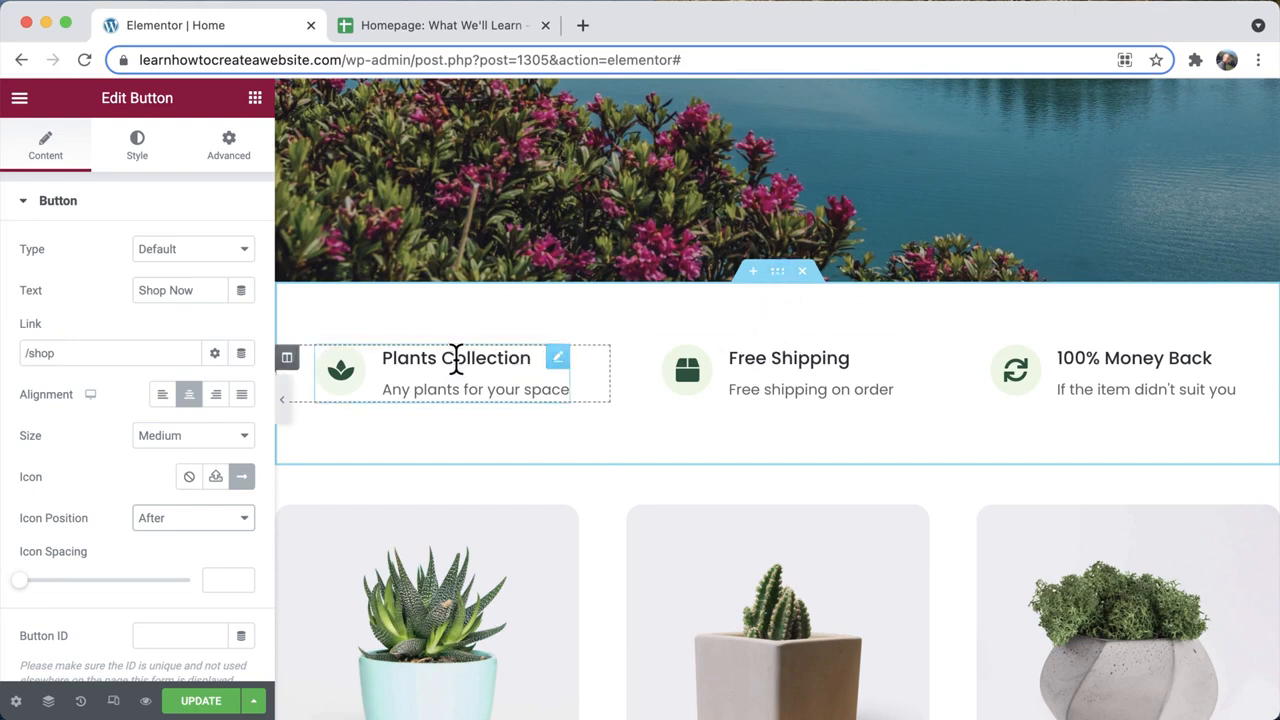
Retitle the Plants Collection feature 'Premium Quality' with description 'Best value for the money'
click(456, 360)
triple_click(141, 495)
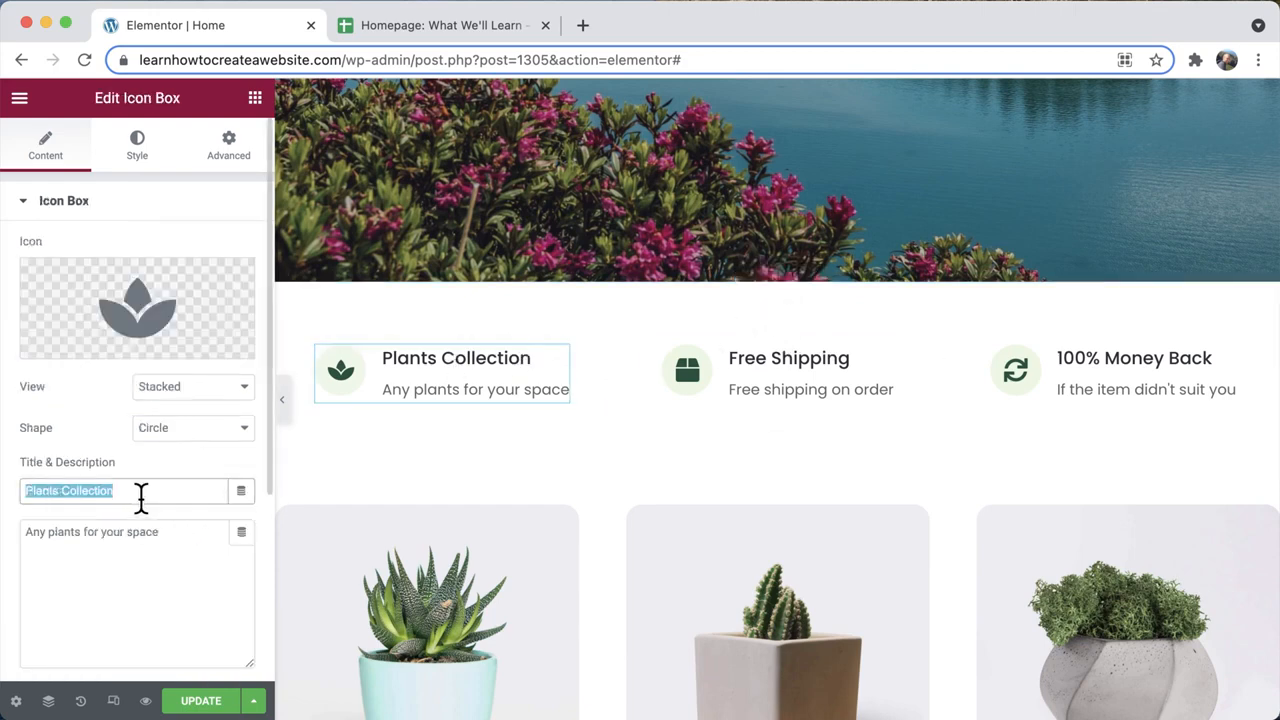
text(Prem)
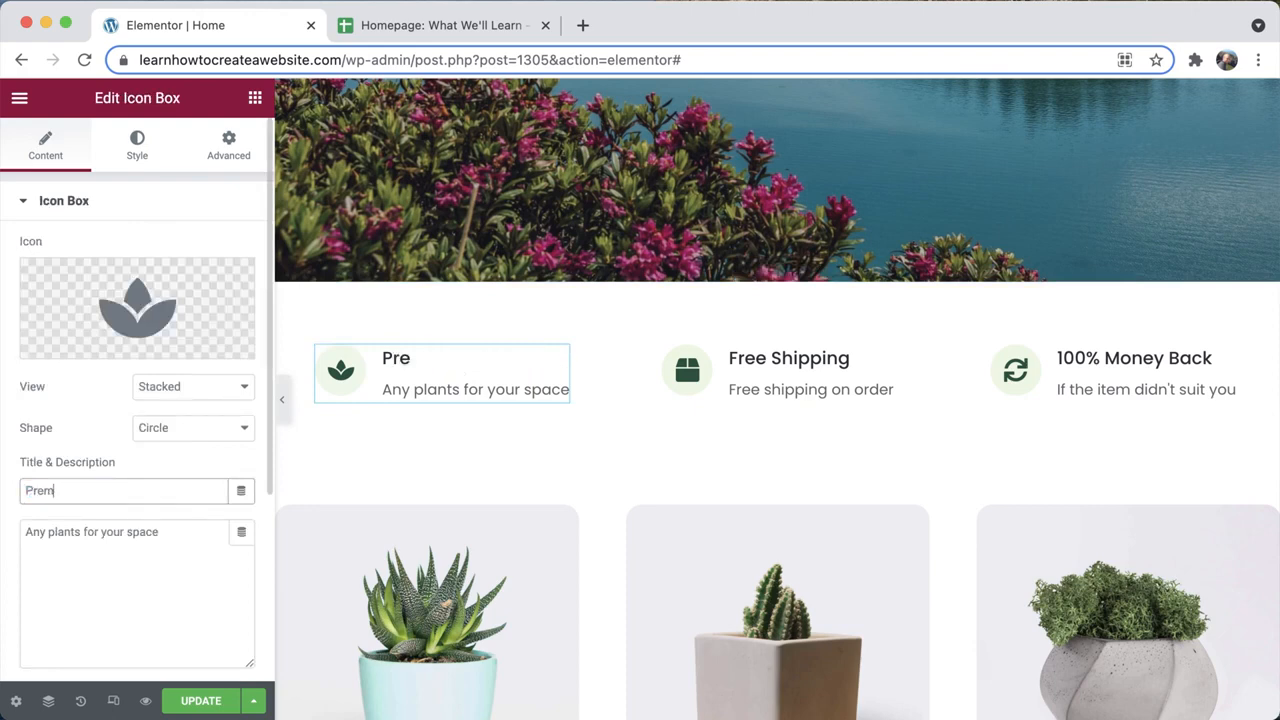
text(ium Quality)
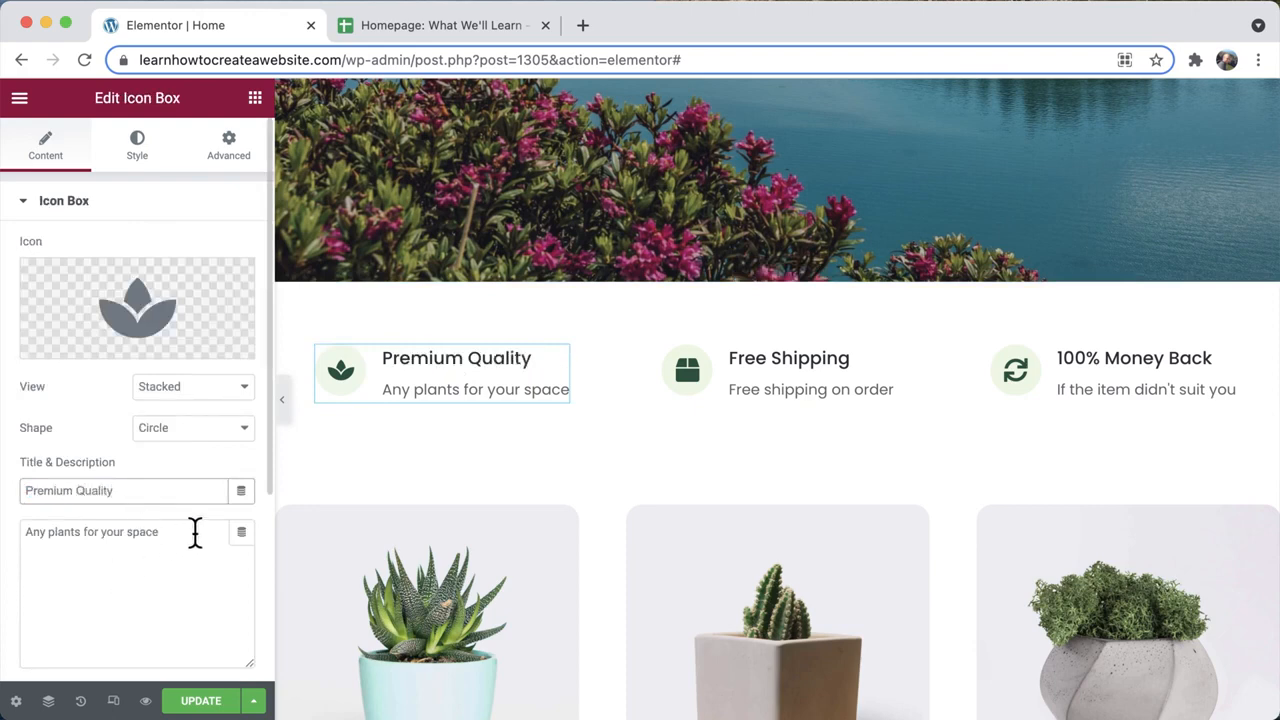
triple_click(194, 531)
text(Best val)
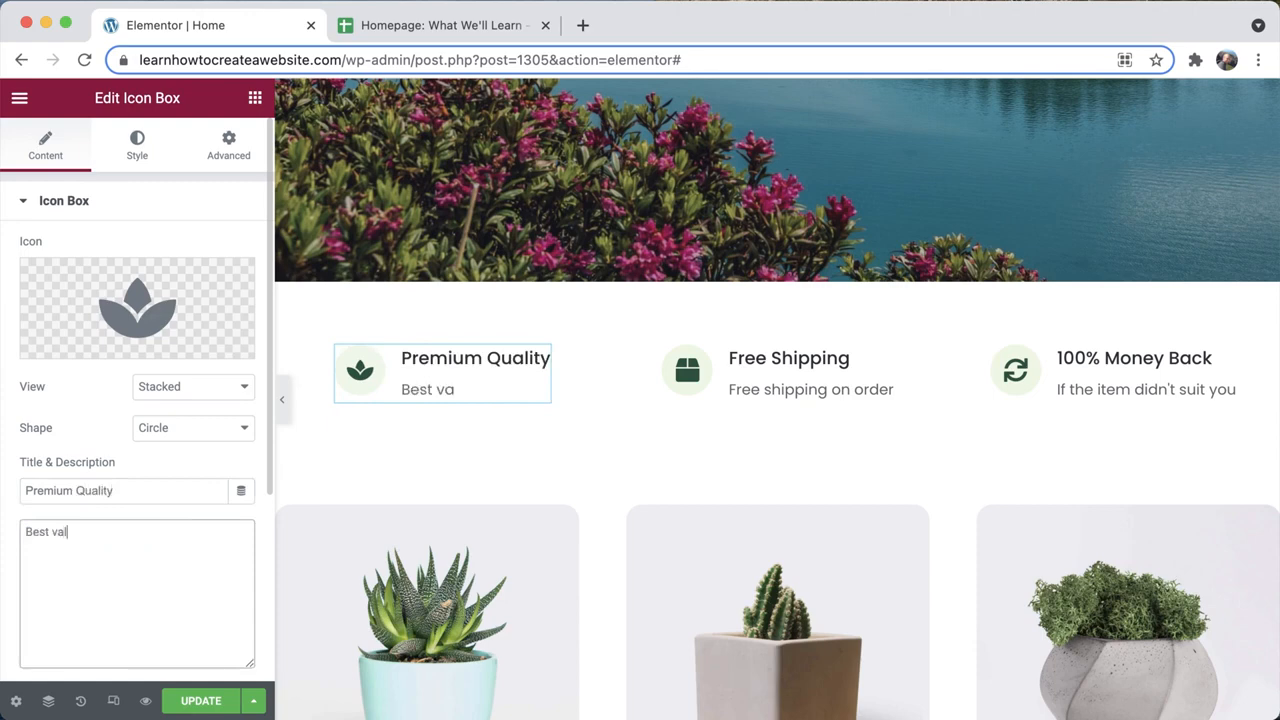
text(ue for the money)
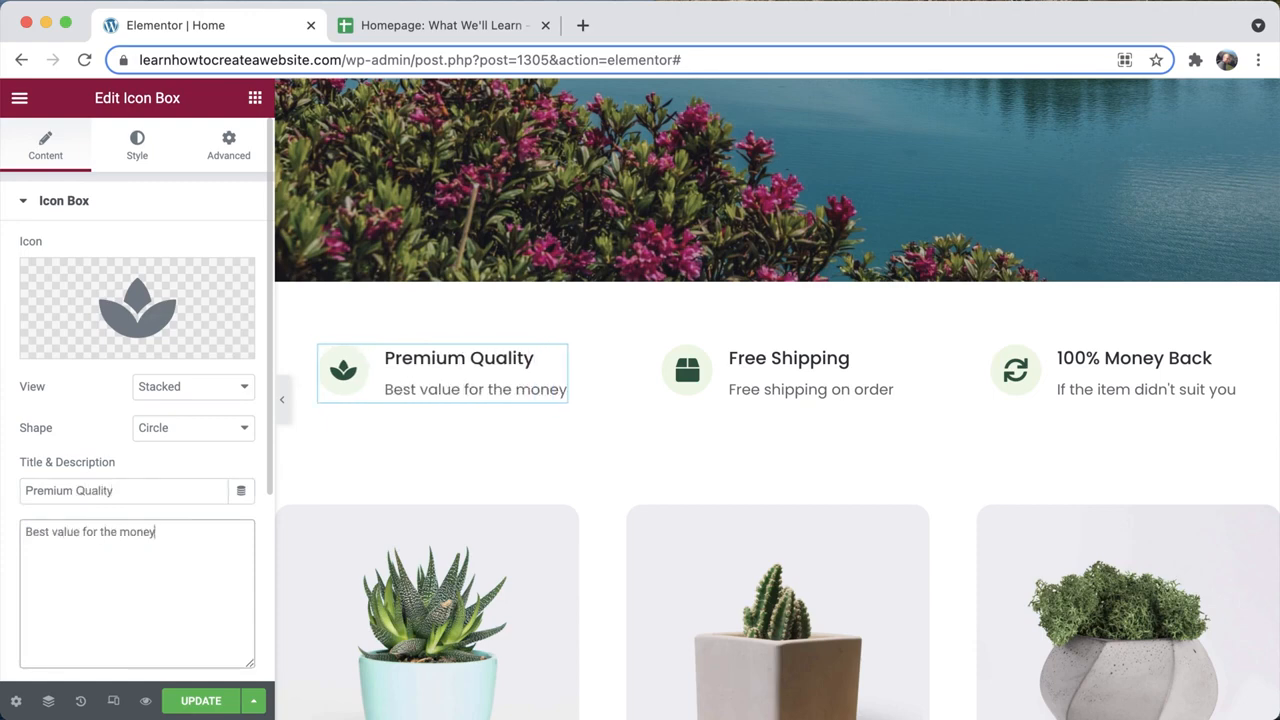
Change the Free Shipping description to 'All orders above $50 in the USA'
click(814, 391)
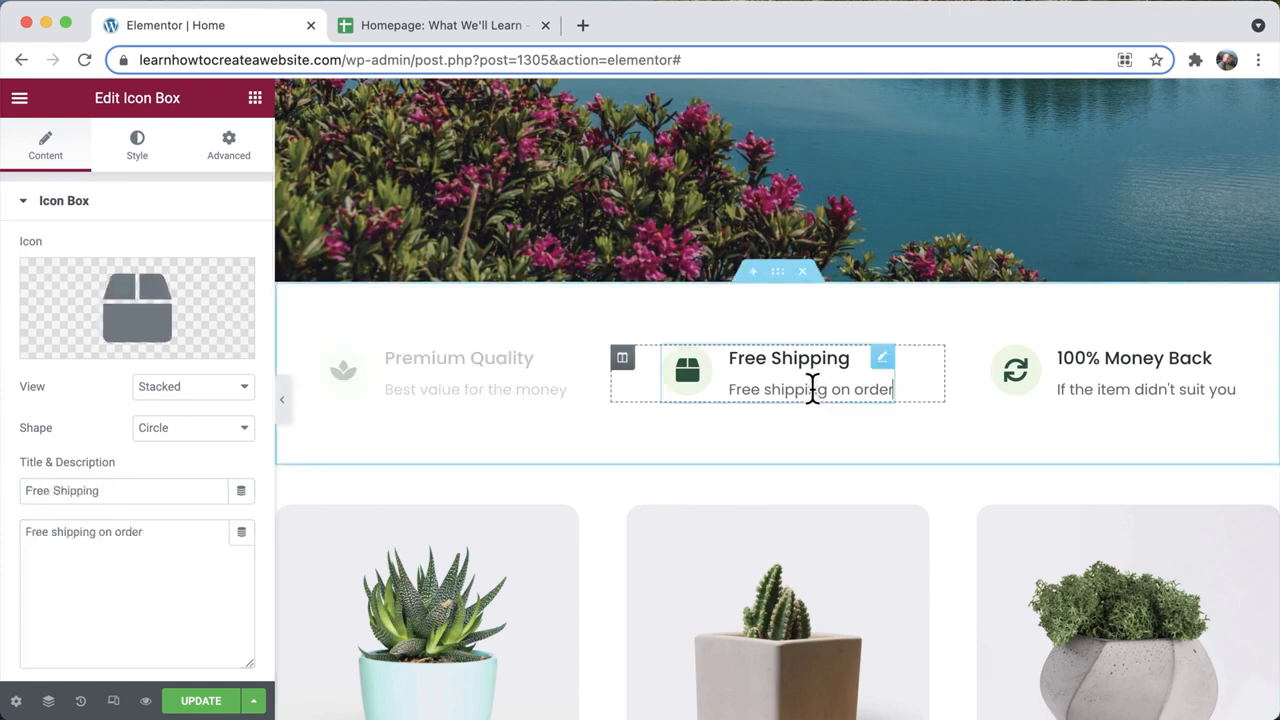
triple_click(114, 531)
text(All ord)
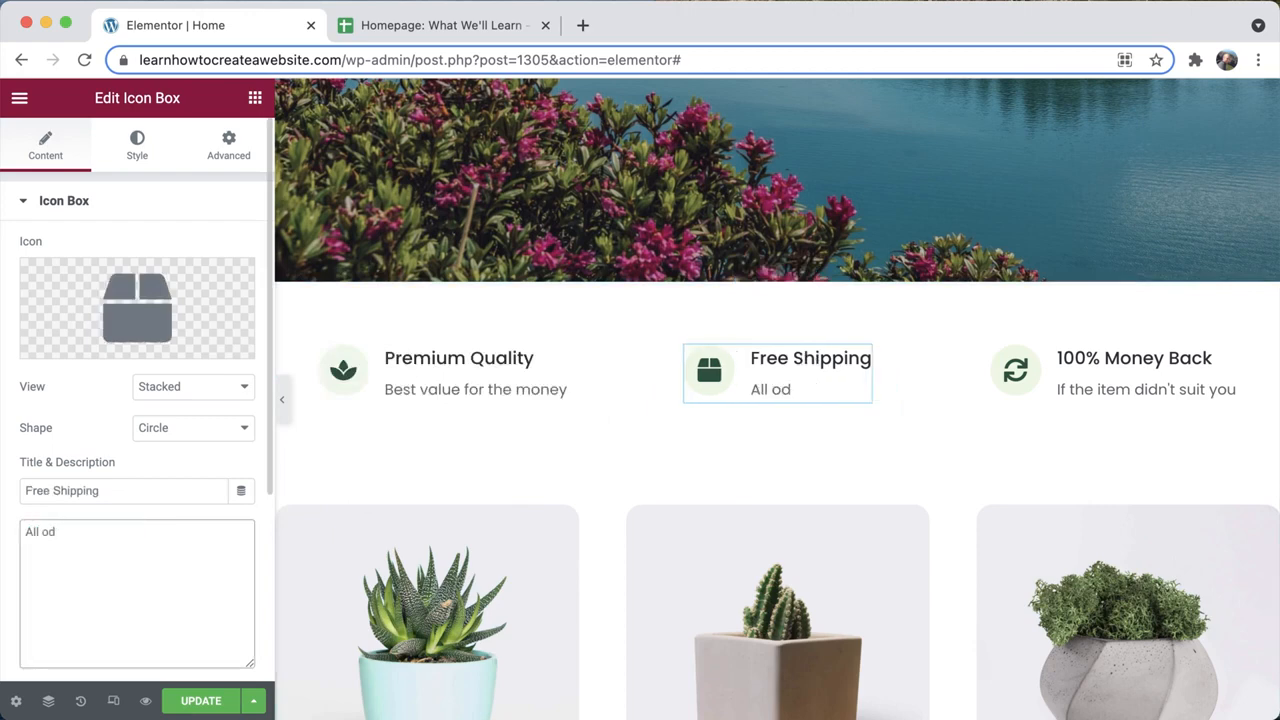
key(BackSpace)
text(rders above $50 in the USA)
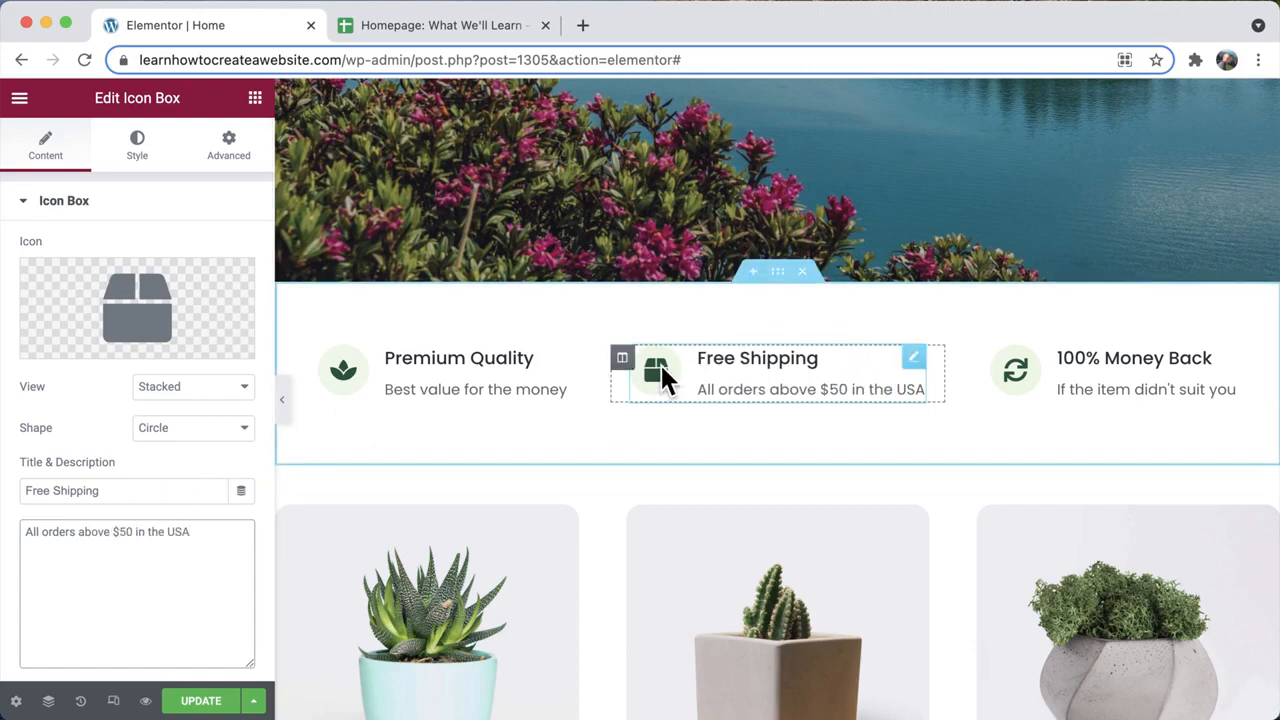
Replace the Free Shipping icon with the shipping truck icon from the Icon Library
click(132, 298)
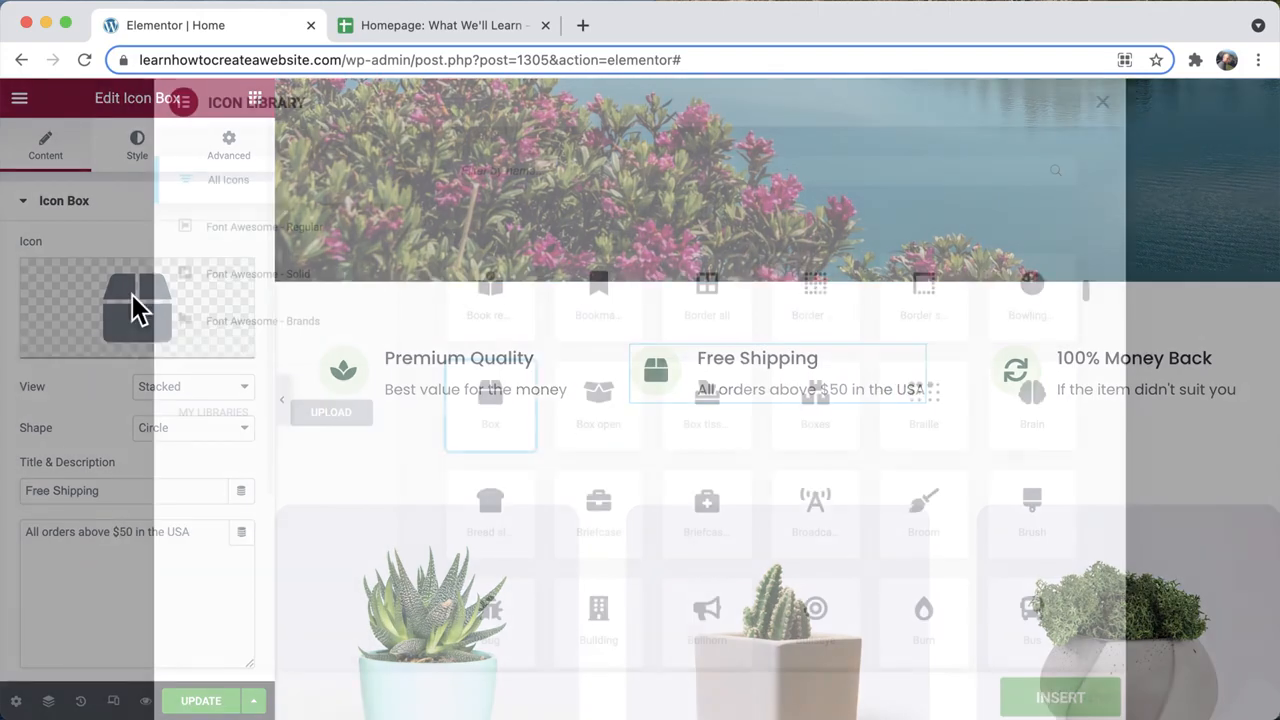
click(506, 172)
text(shipping)
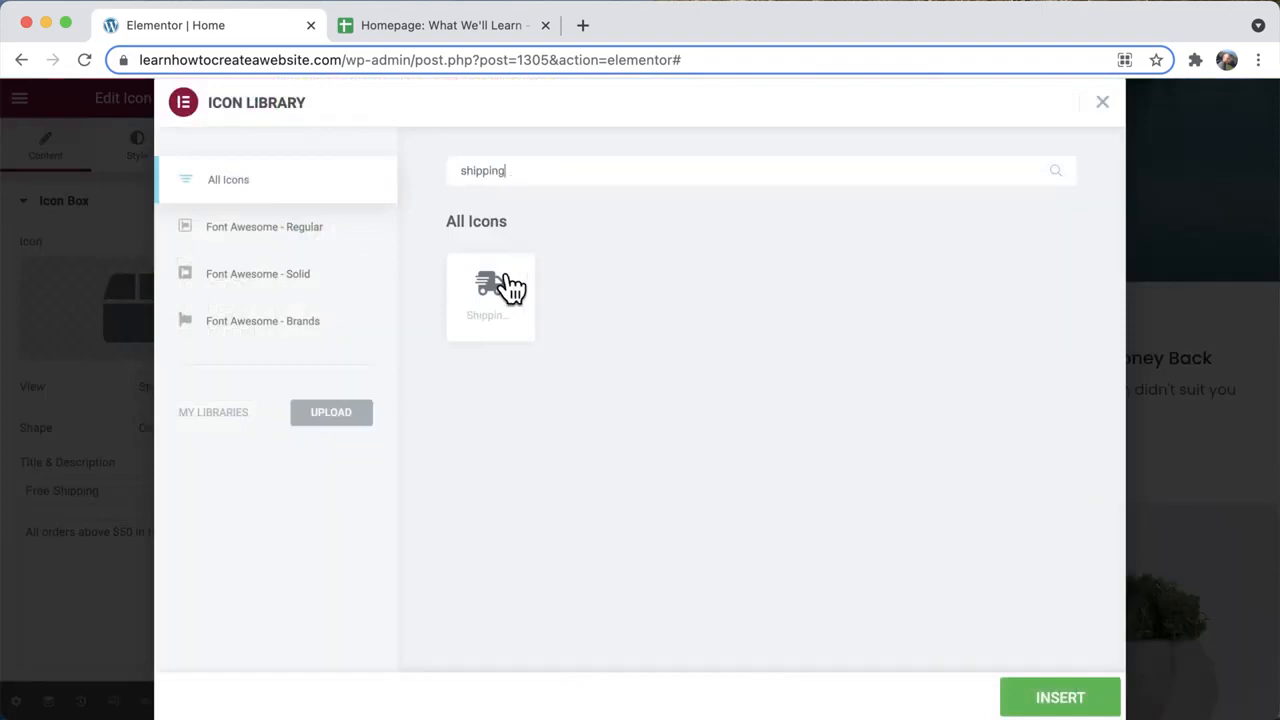
click(482, 312)
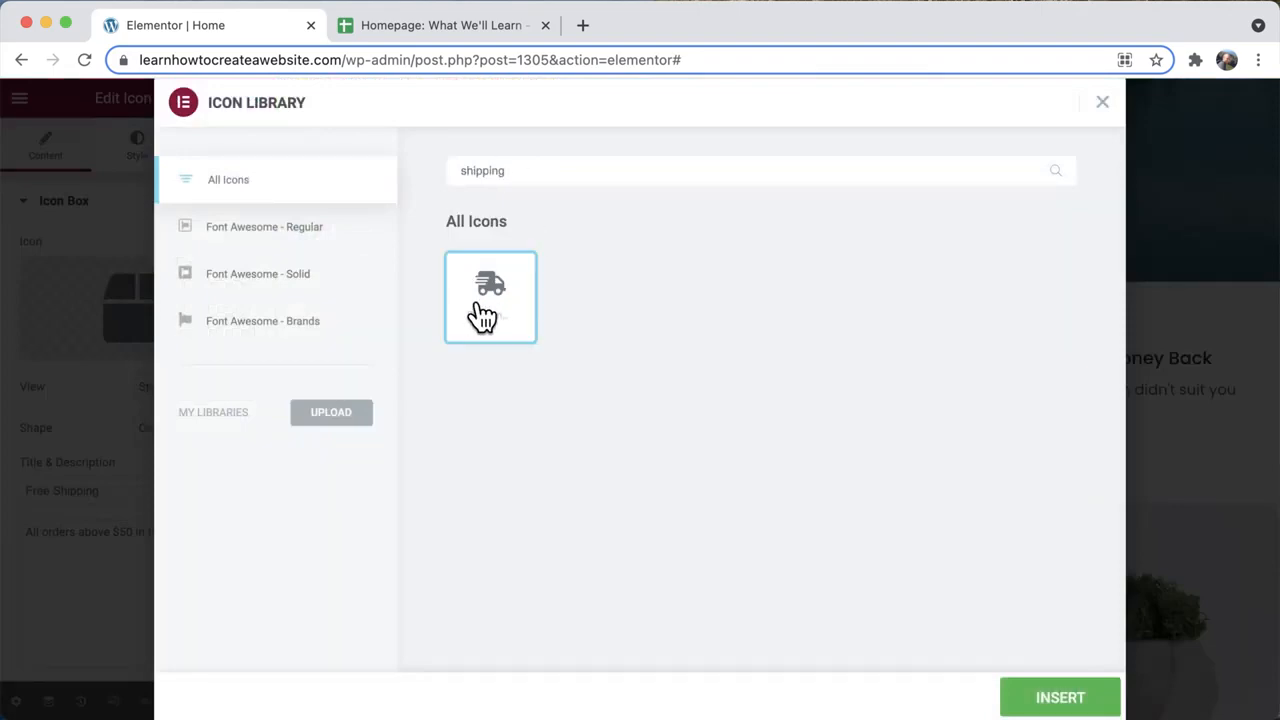
click(1080, 705)
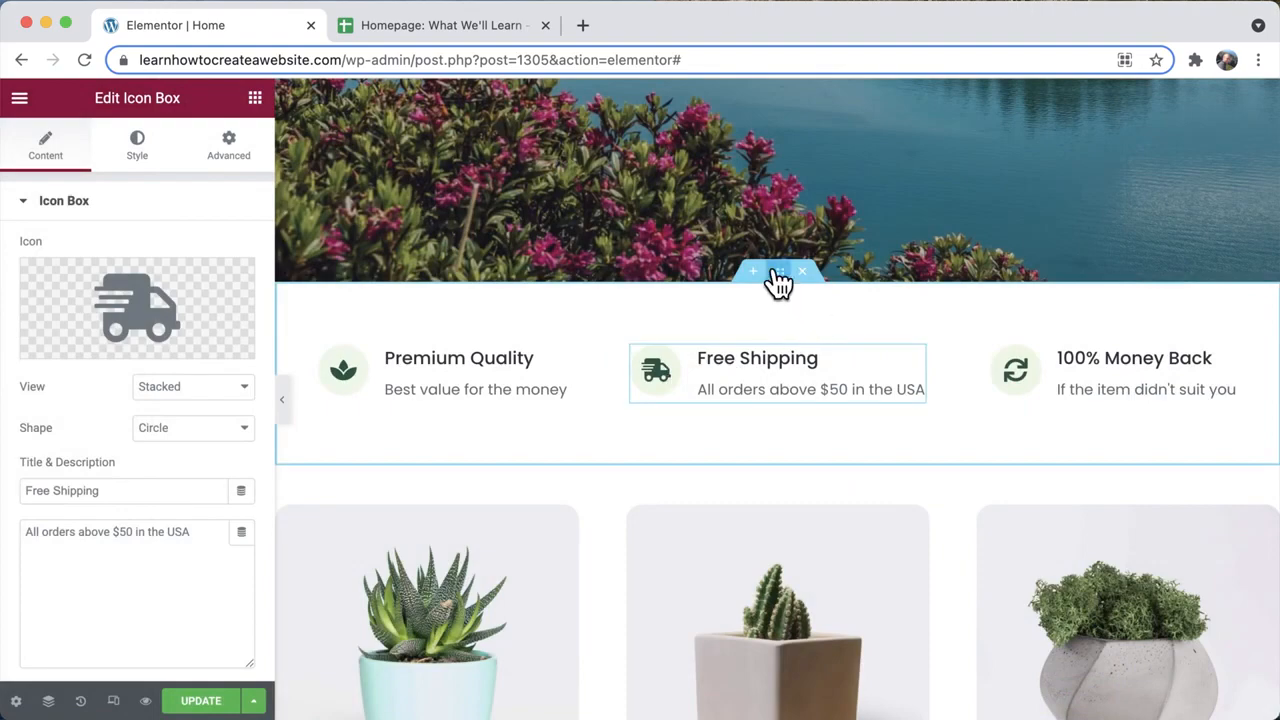
Drag the icon-box section down to sit above 'Interested? Shop This Plant Collection!'
drag(777, 272, 771, 422)
scroll(789, 394, down, 5)
scroll(771, 429, down, 10)
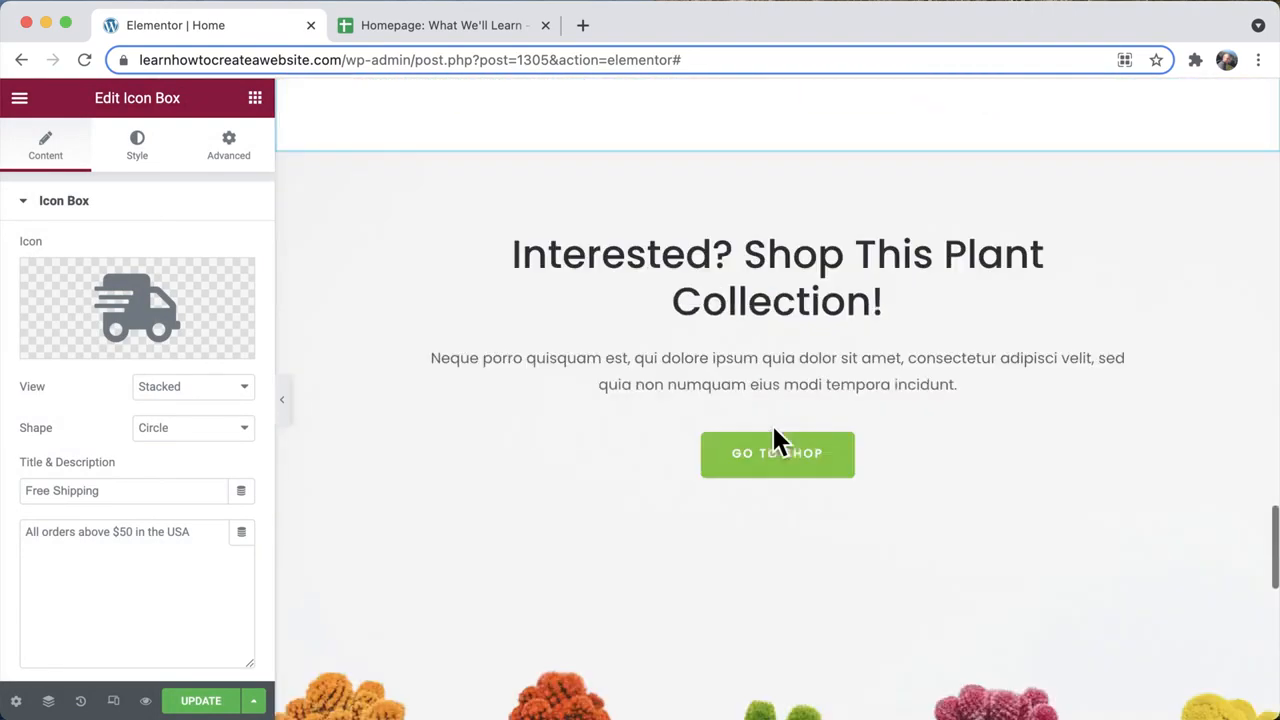
scroll(773, 428, down, 3)
scroll(773, 428, up, 3)
drag(777, 107, 735, 147)
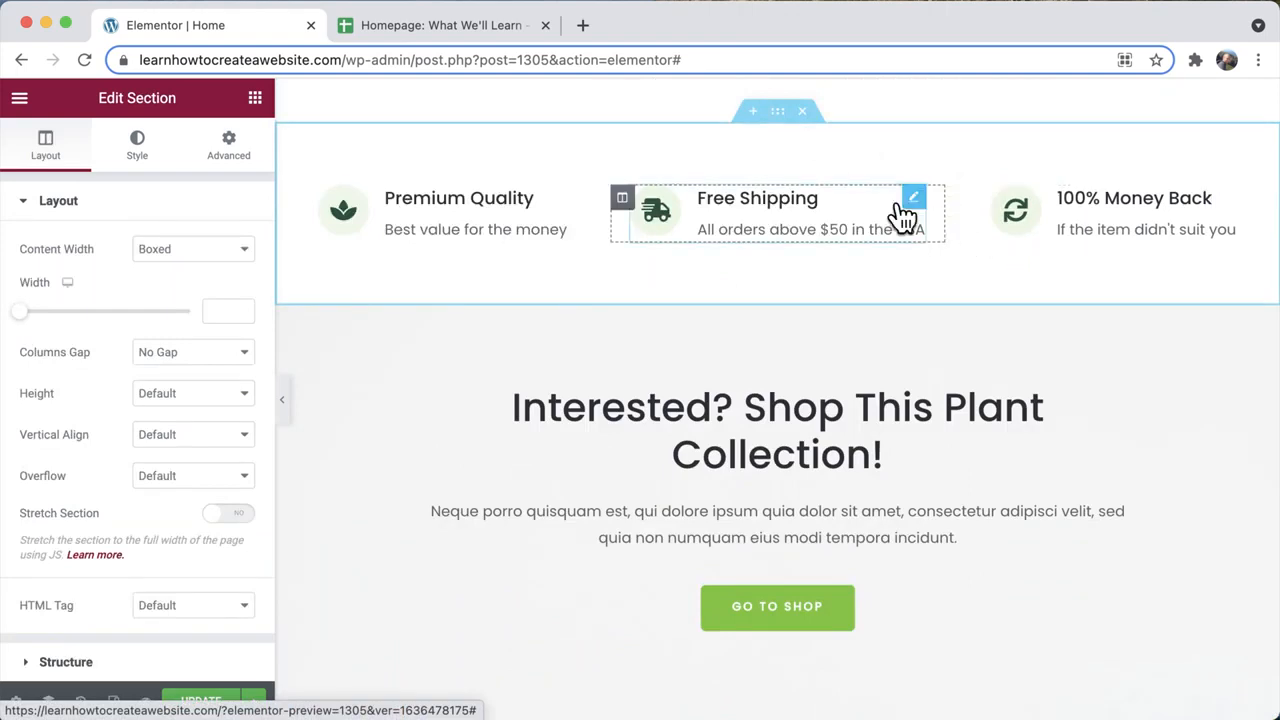
click(455, 28)
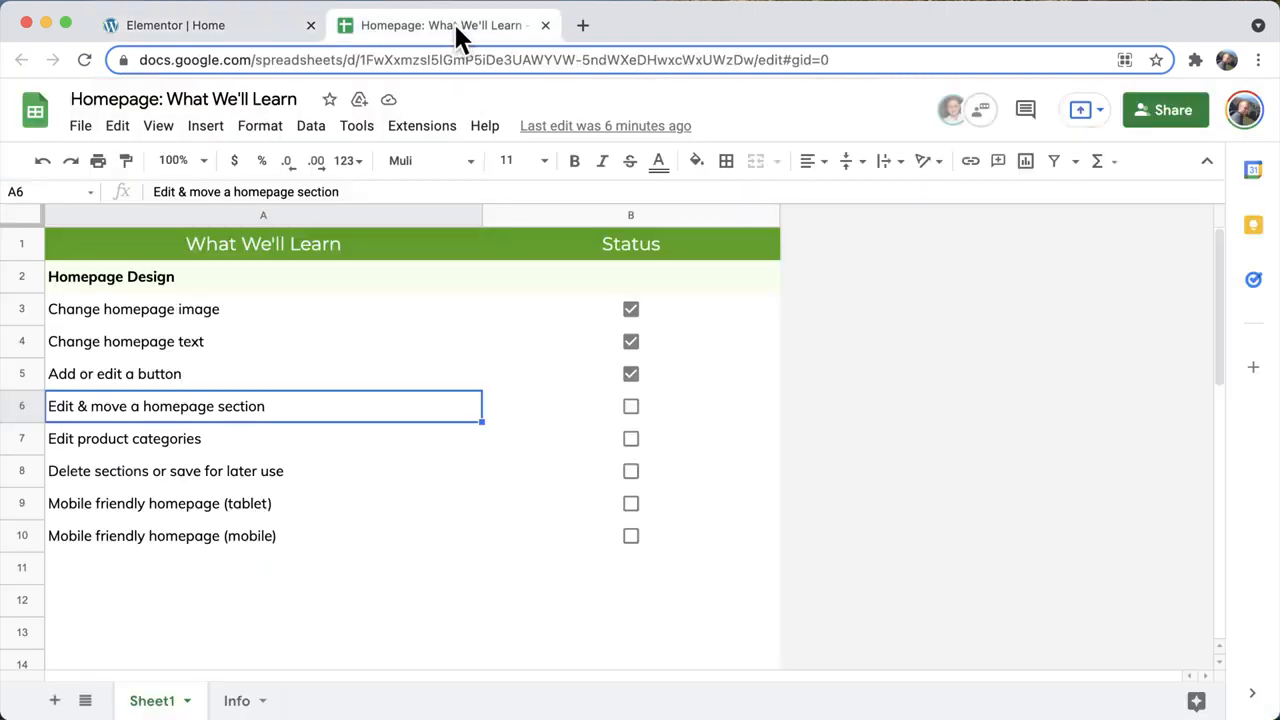
Tick row 6, 'Edit & move a homepage section', and return to the Elementor tab
click(630, 407)
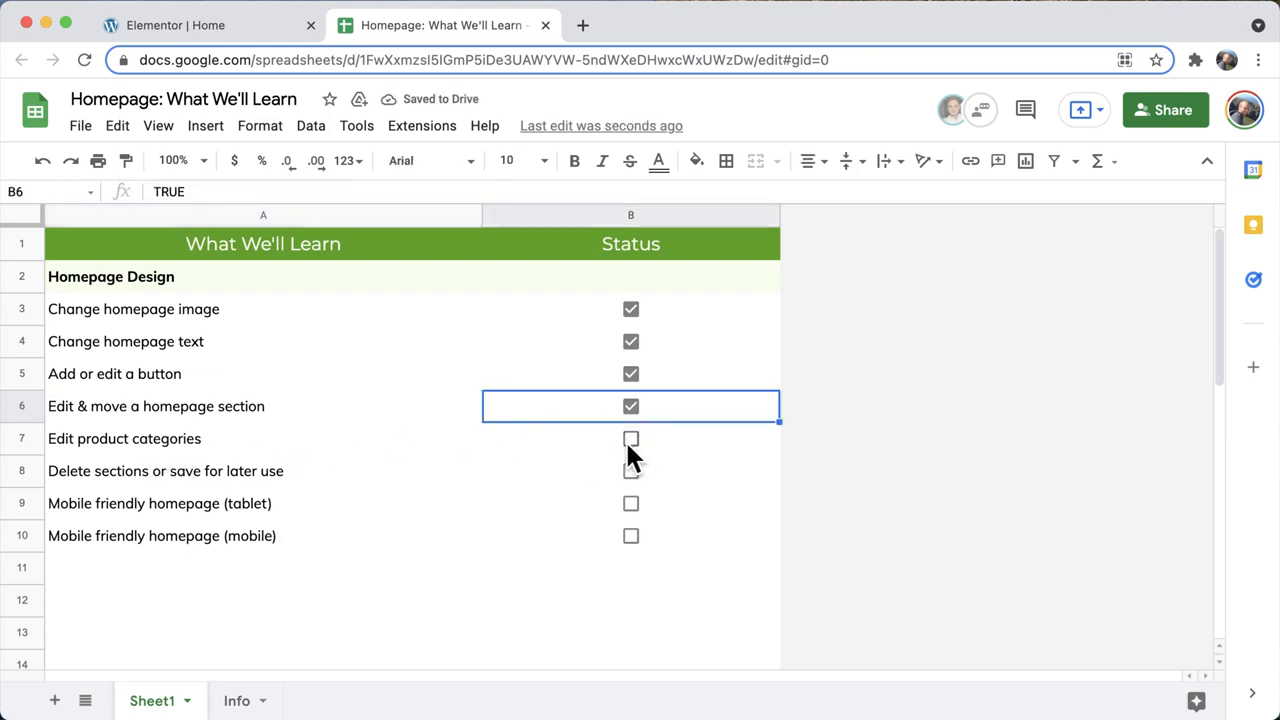
click(221, 28)
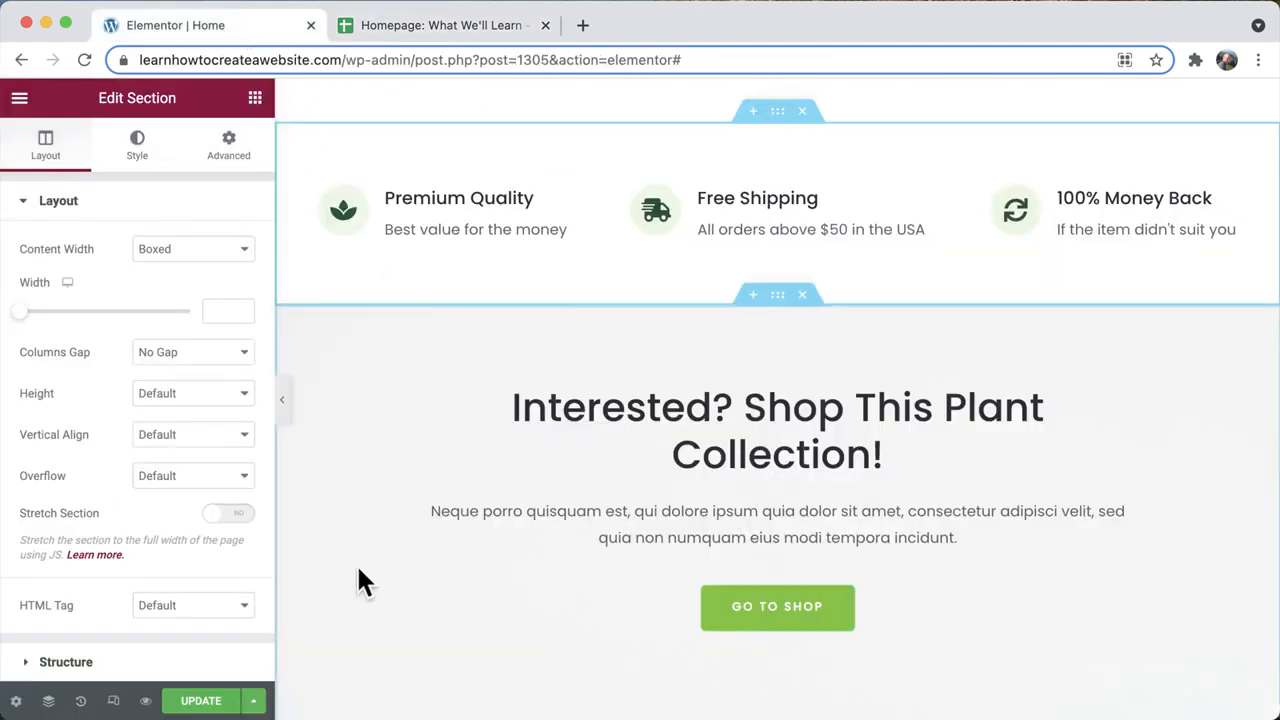
Save the homepage with UPDATE and scroll back to the plant collection cards section
click(200, 702)
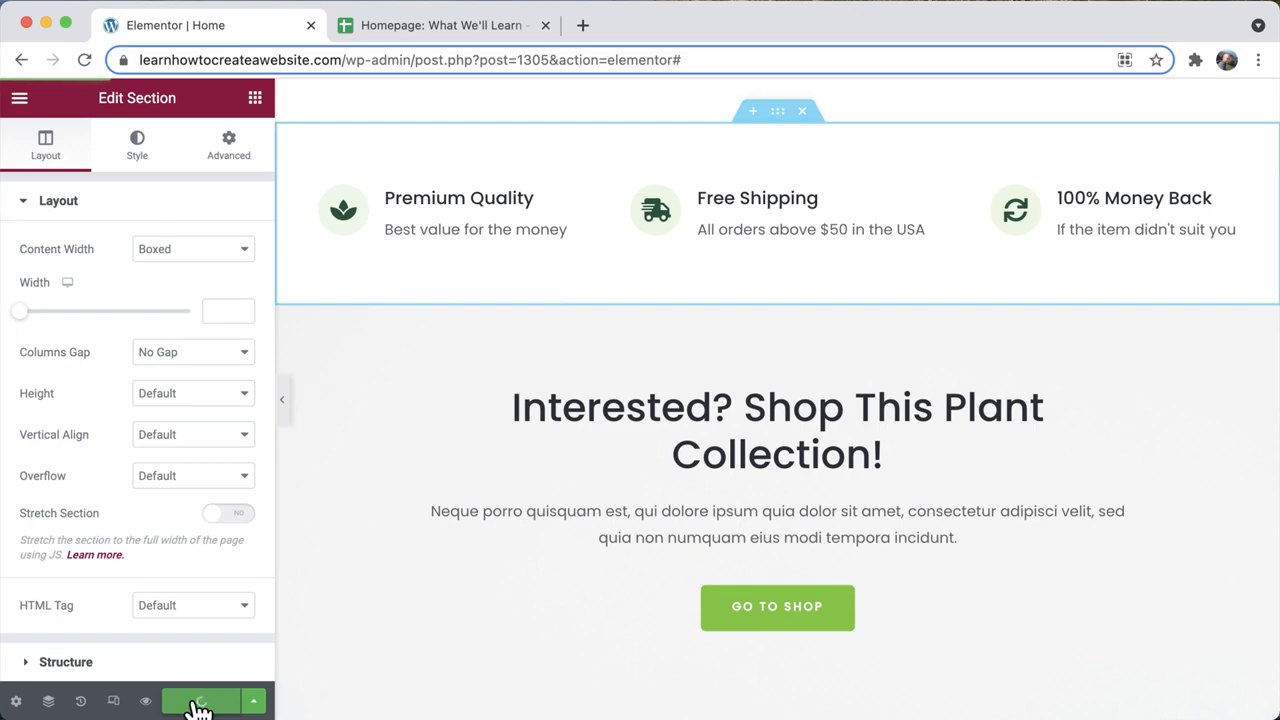
scroll(645, 530, up, 8)
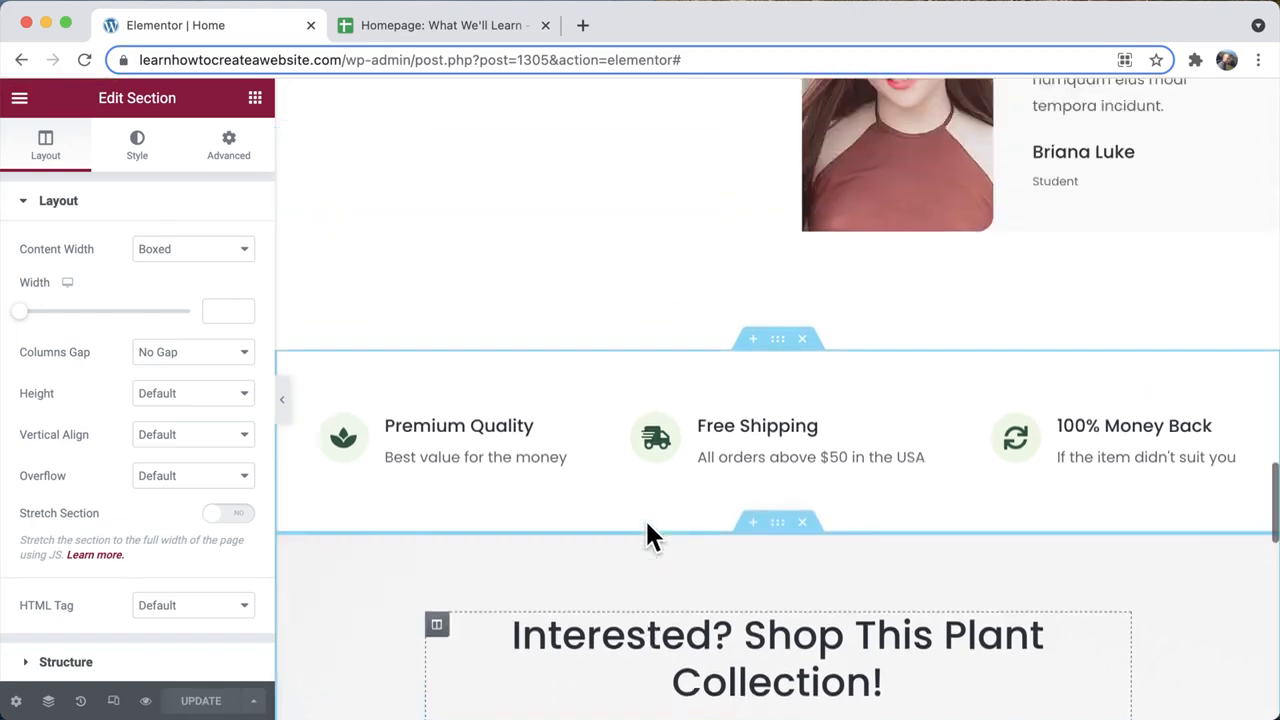
scroll(647, 527, up, 10)
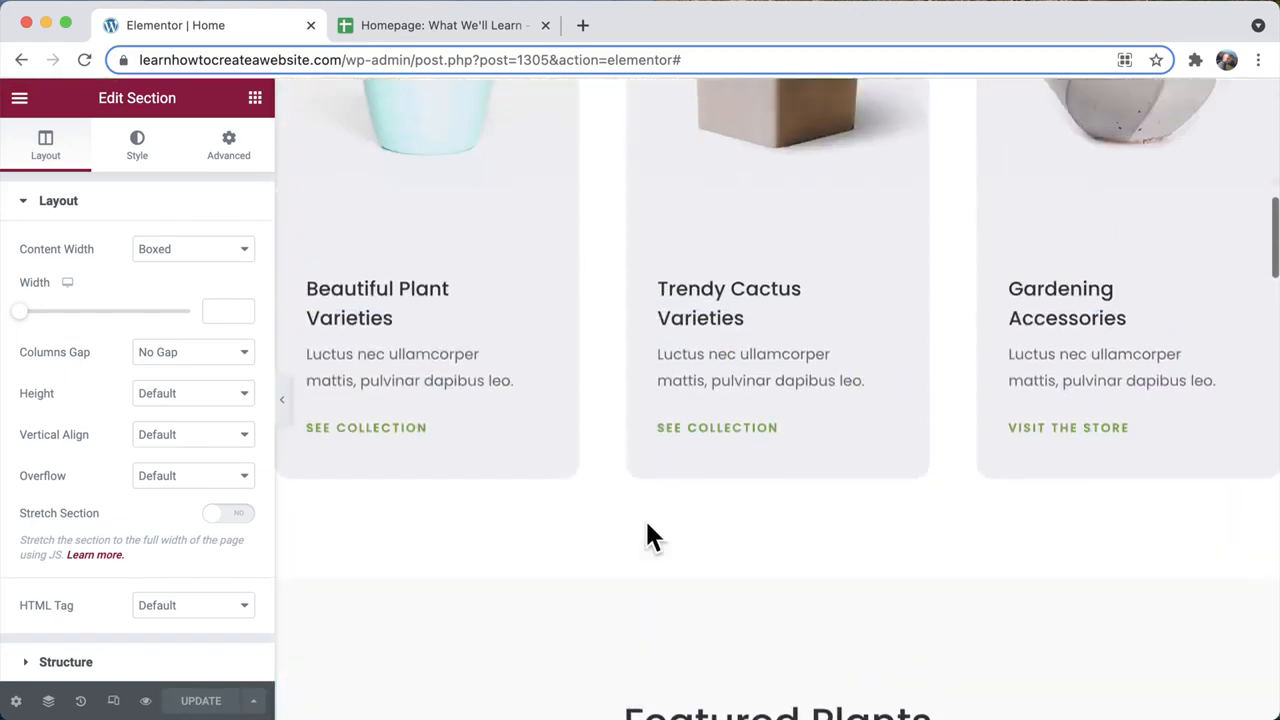
scroll(645, 518, up, 2)
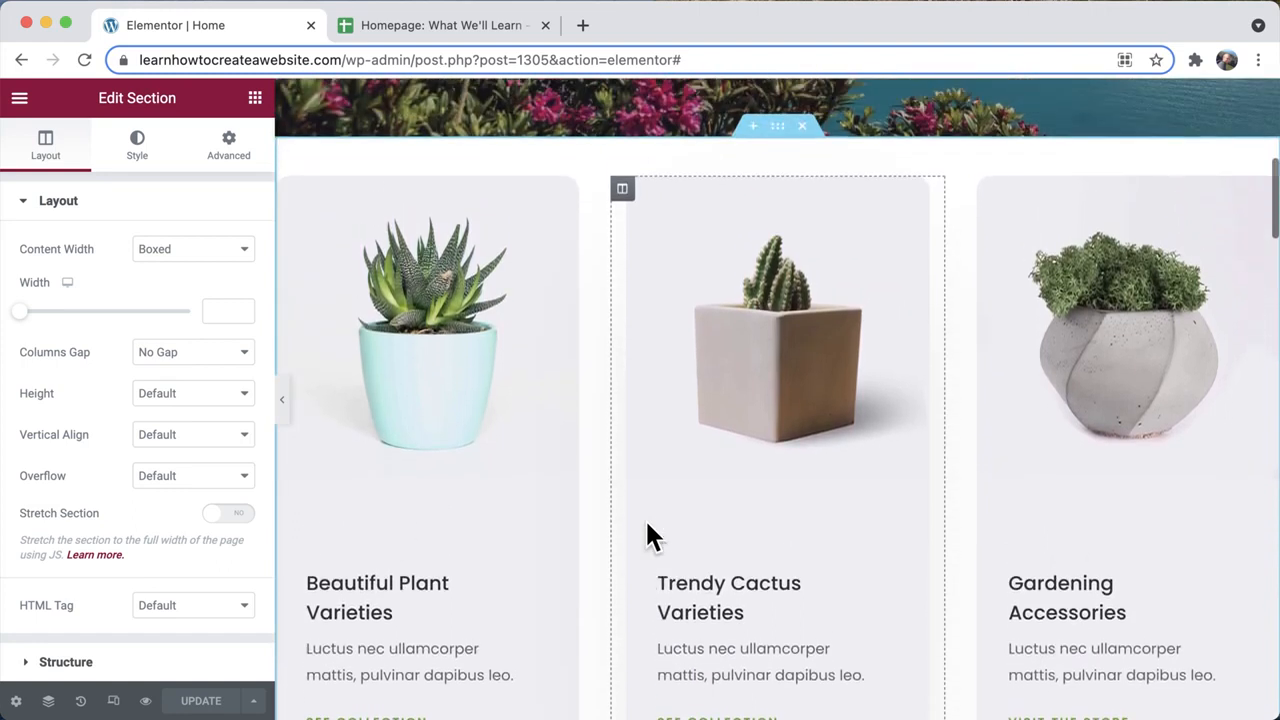
scroll(705, 515, down, 2)
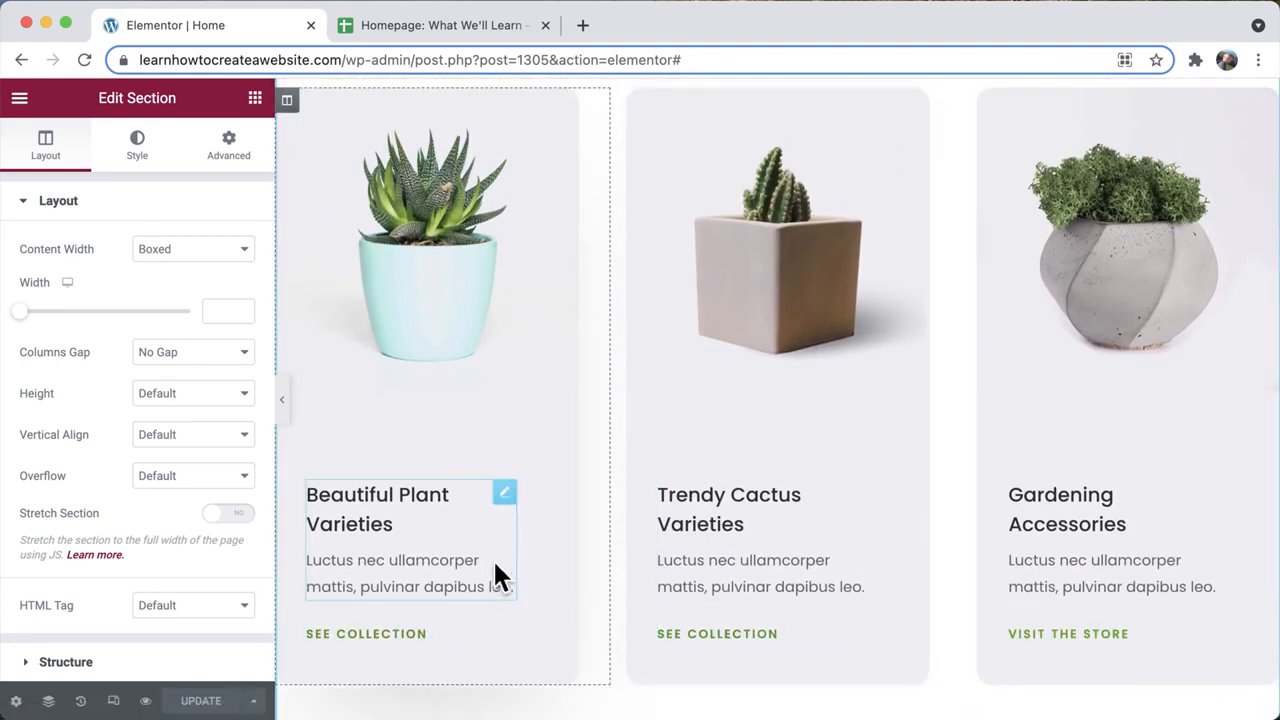
scroll(497, 578, up, 2)
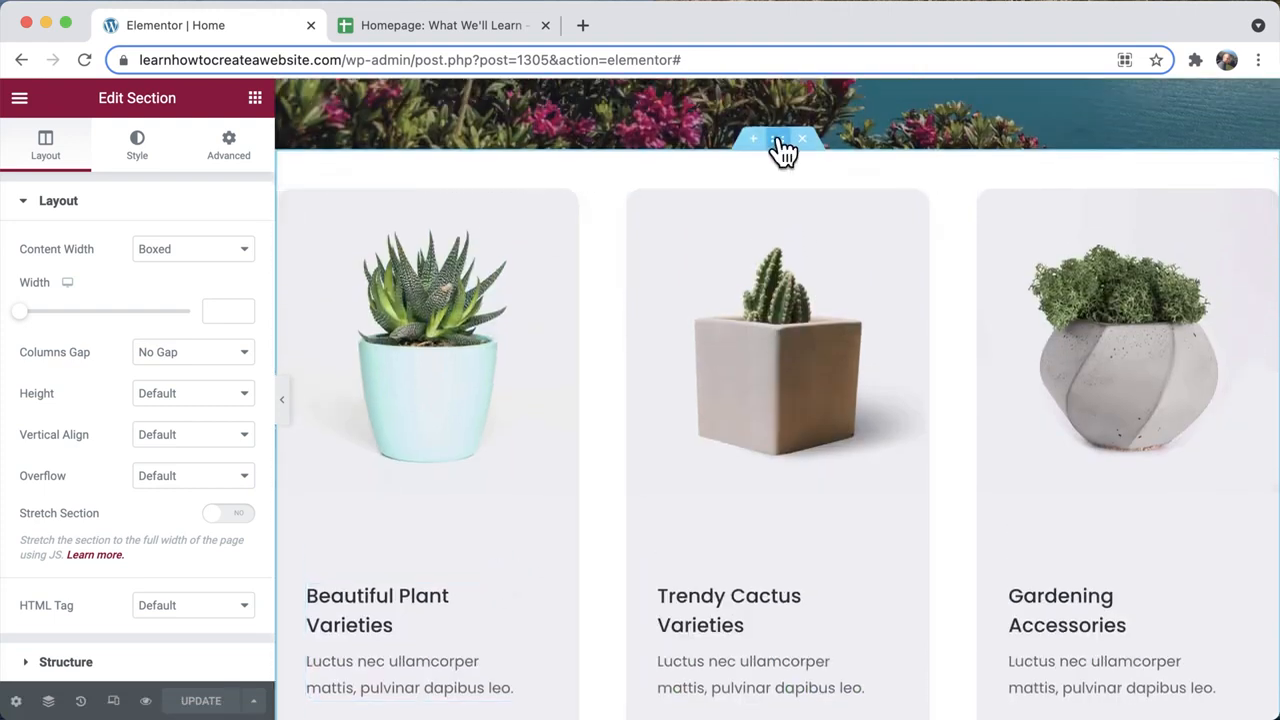
Set the cards section's top and bottom padding to 100 px
click(229, 150)
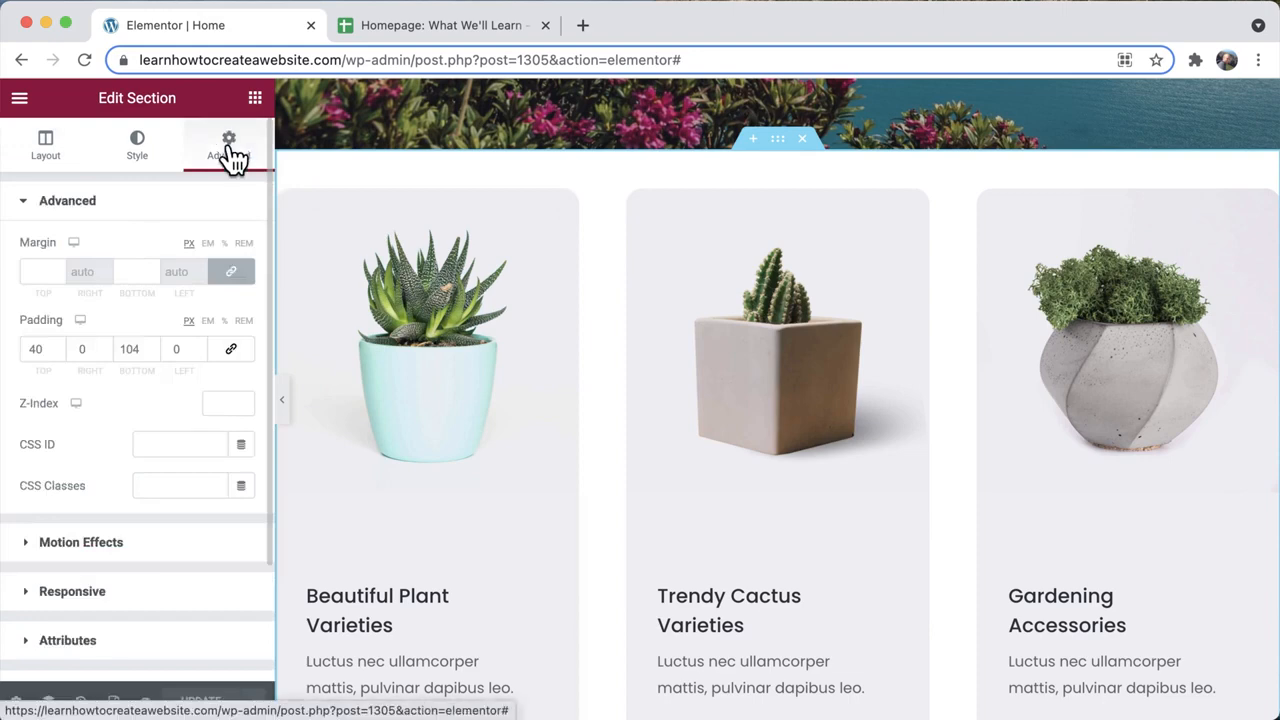
click(37, 346)
text(100)
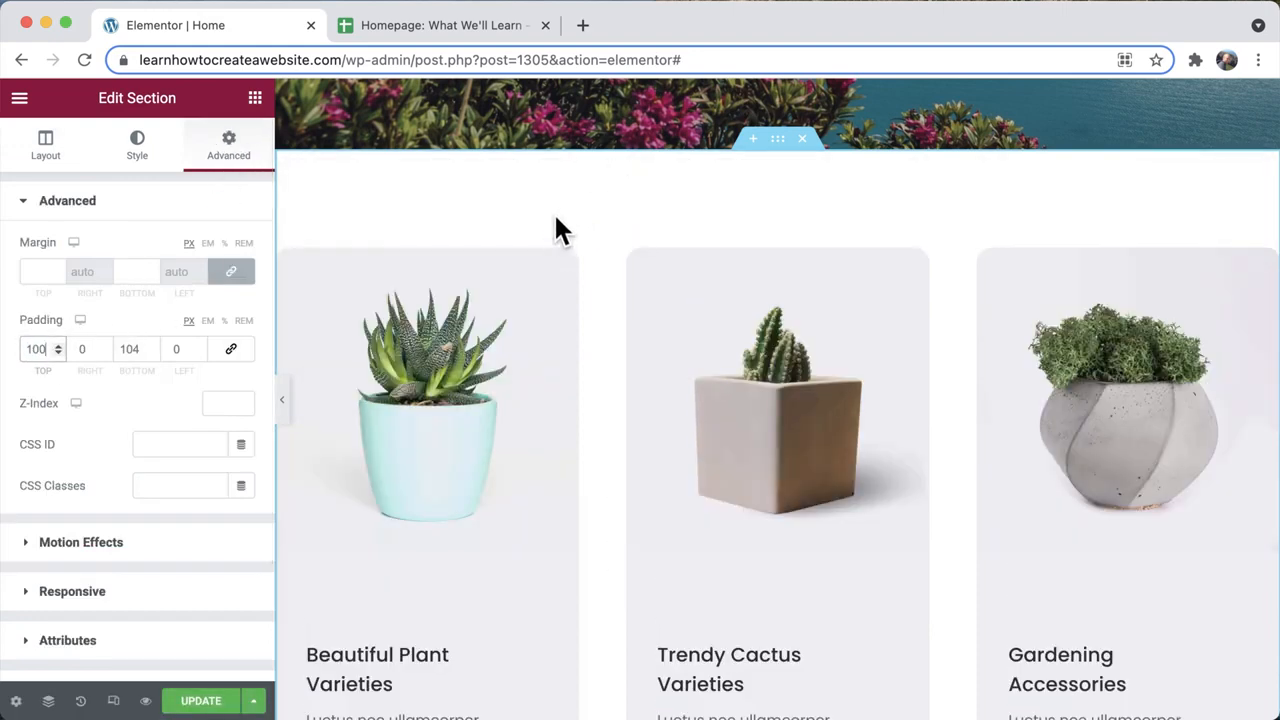
double_click(128, 349)
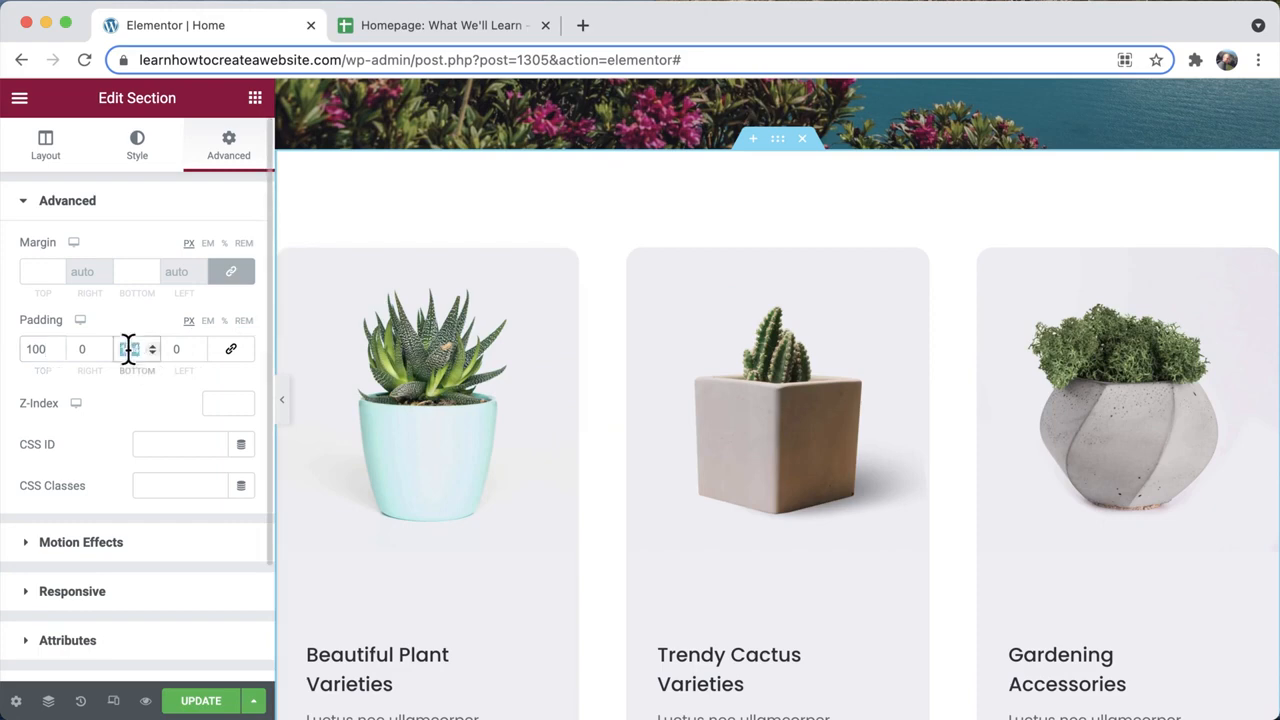
text(100)
Select a SEE COLLECTION button and open a new browser tab
scroll(627, 445, down, 5)
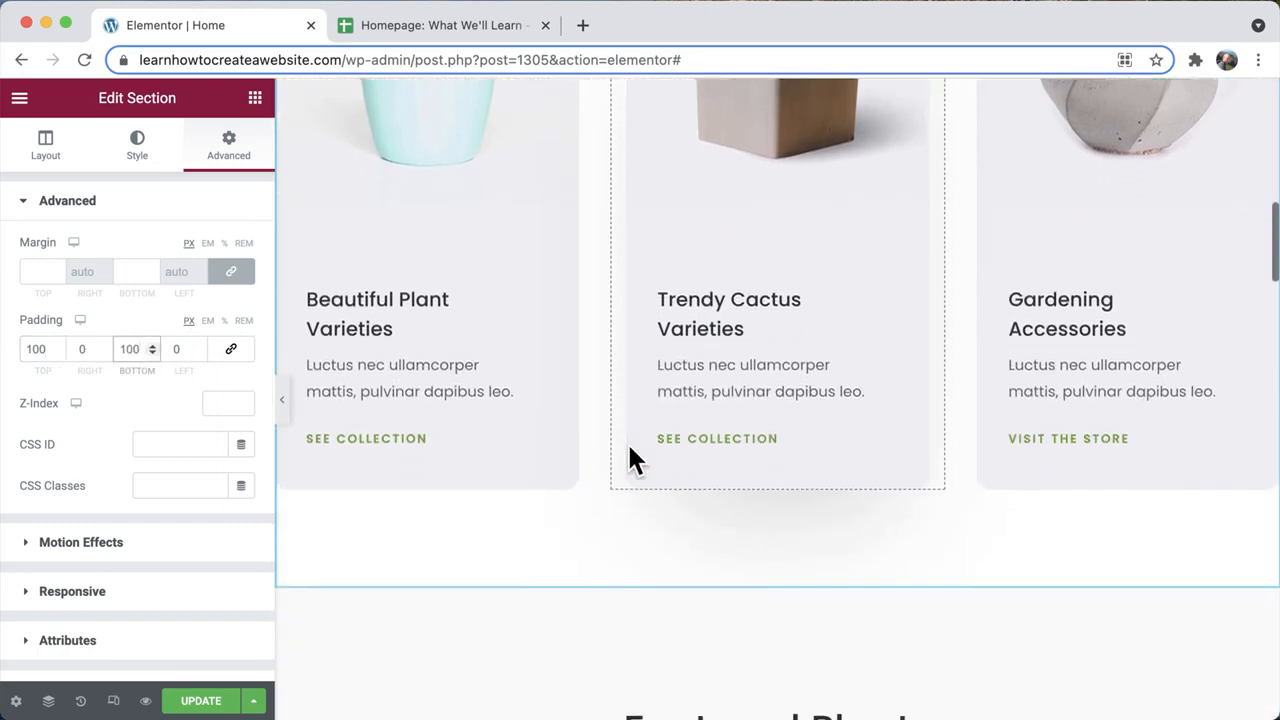
scroll(629, 447, down, 2)
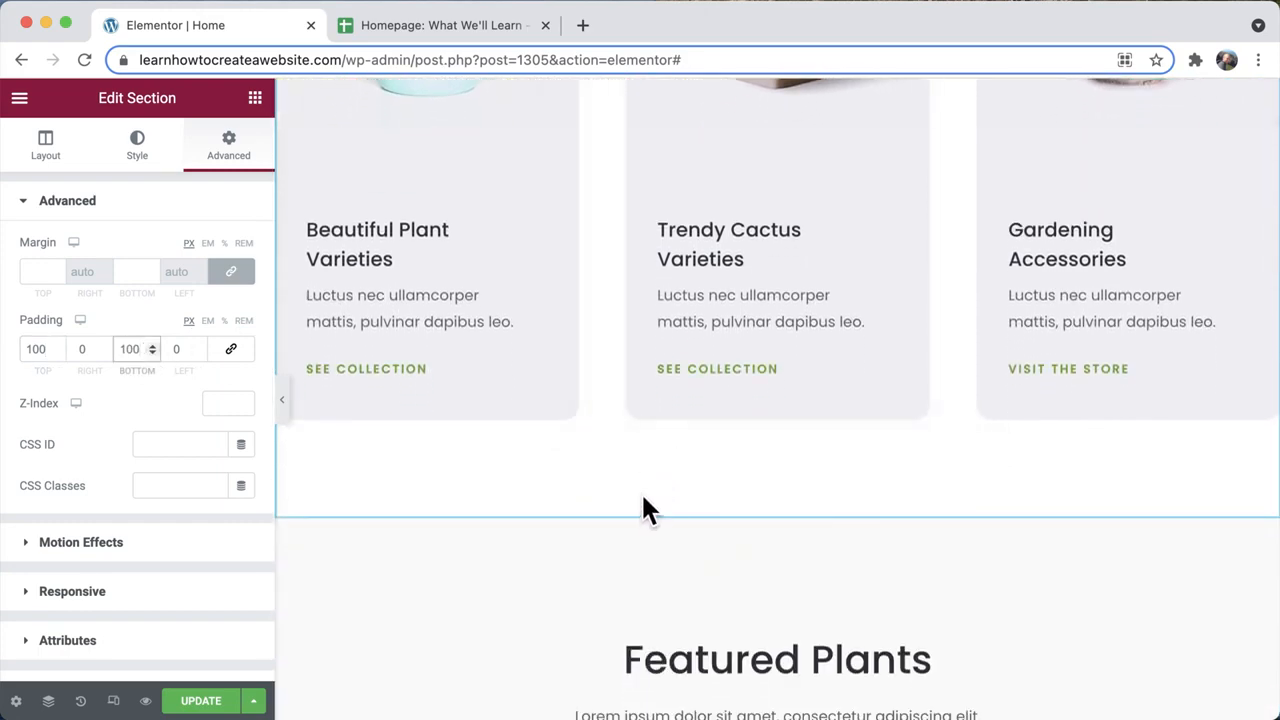
scroll(641, 491, up, 2)
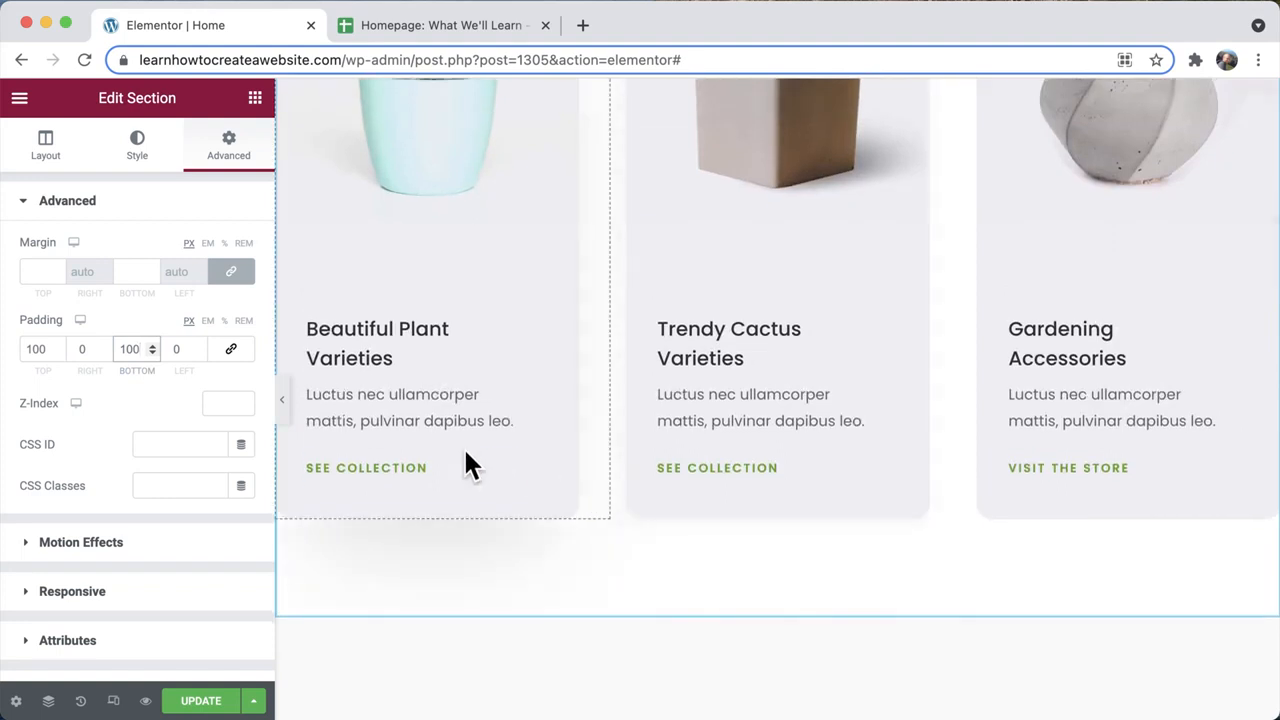
click(436, 478)
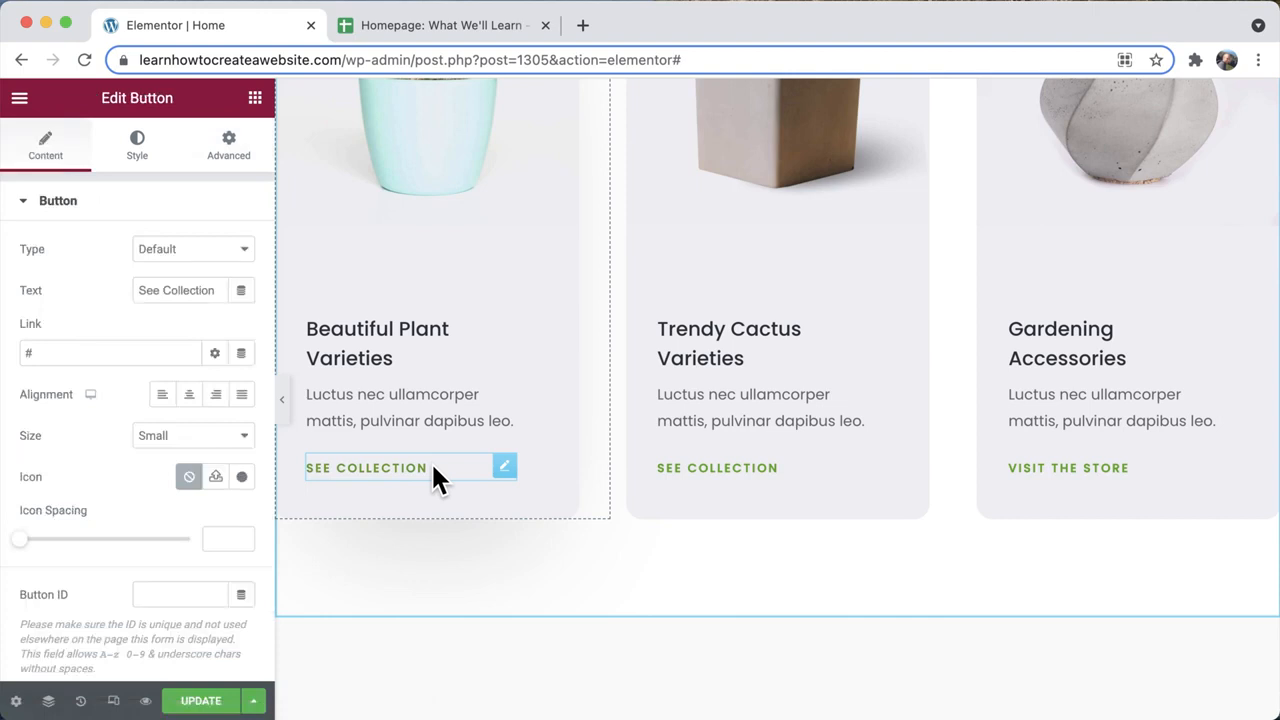
click(581, 26)
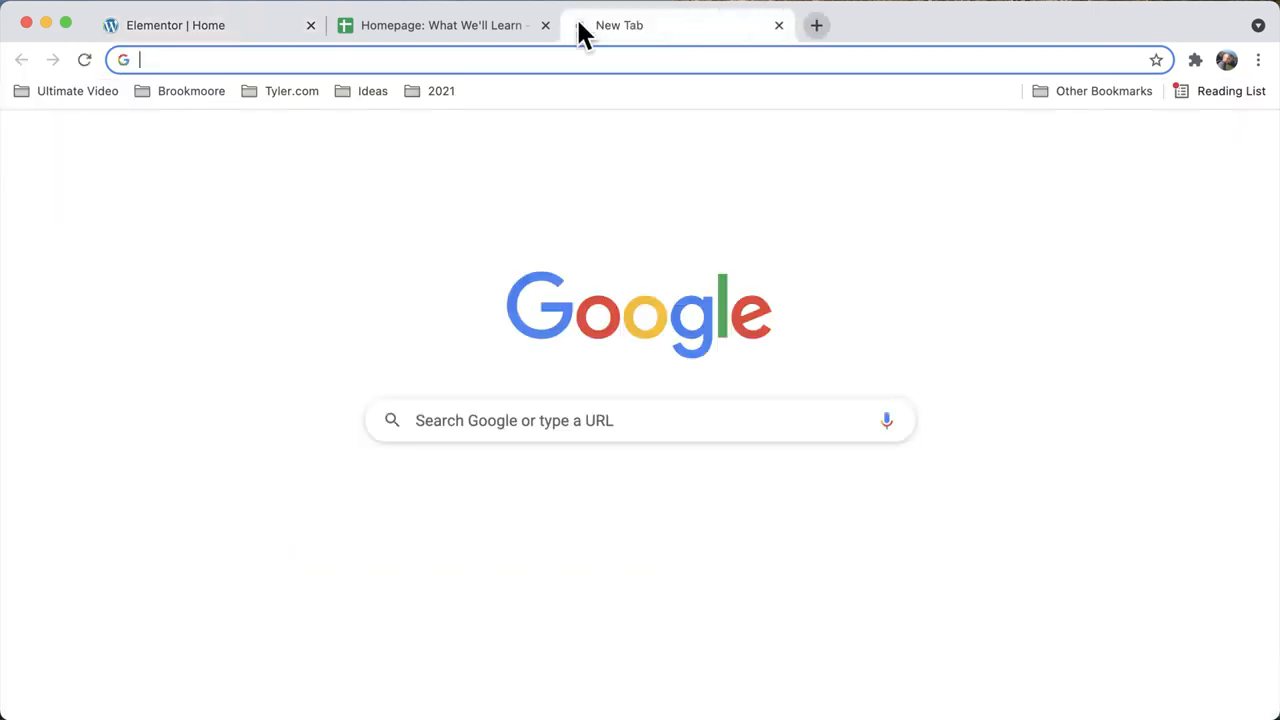
Load the store site in a new tab, open the Plants category and copy its address
text(le)
key(Return)
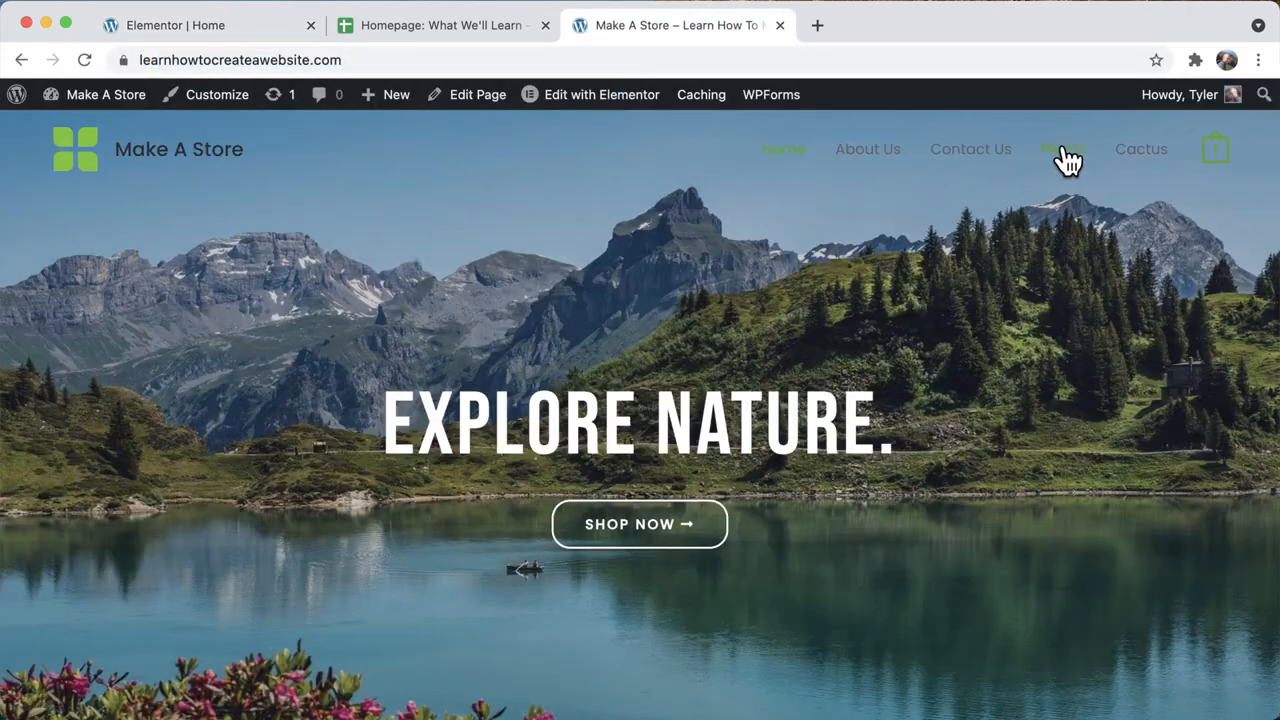
click(1062, 157)
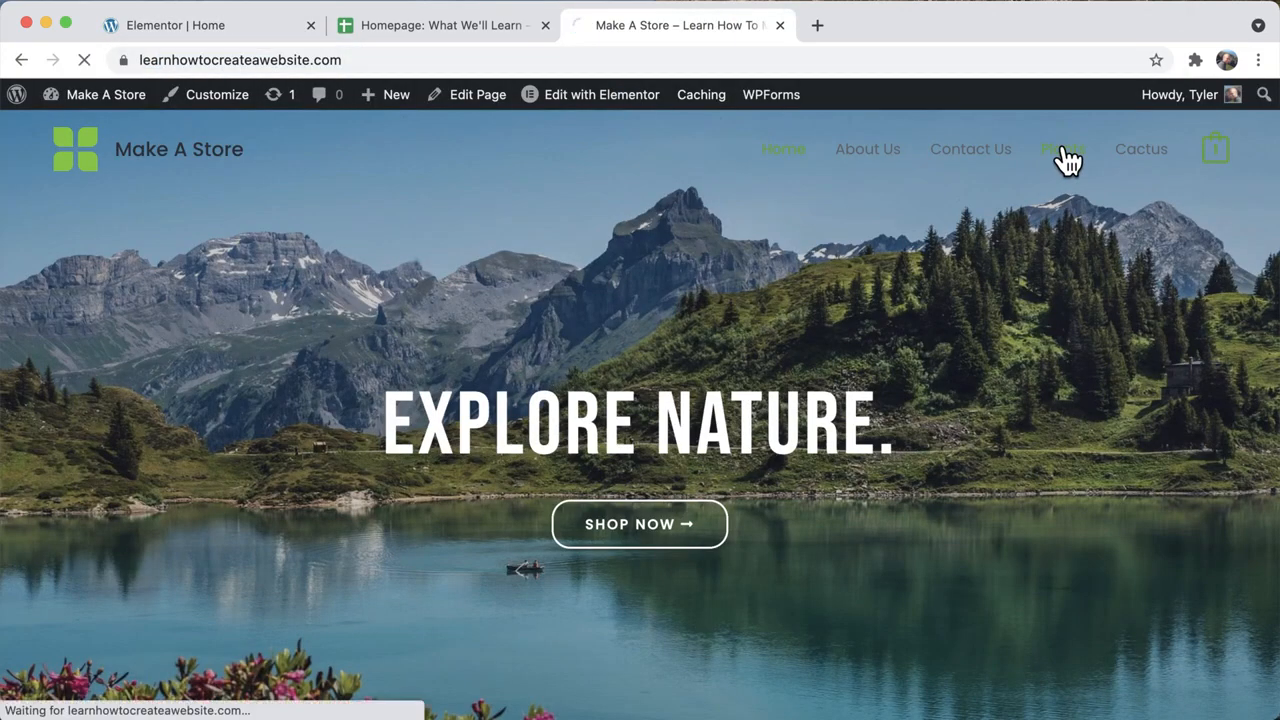
click(579, 60)
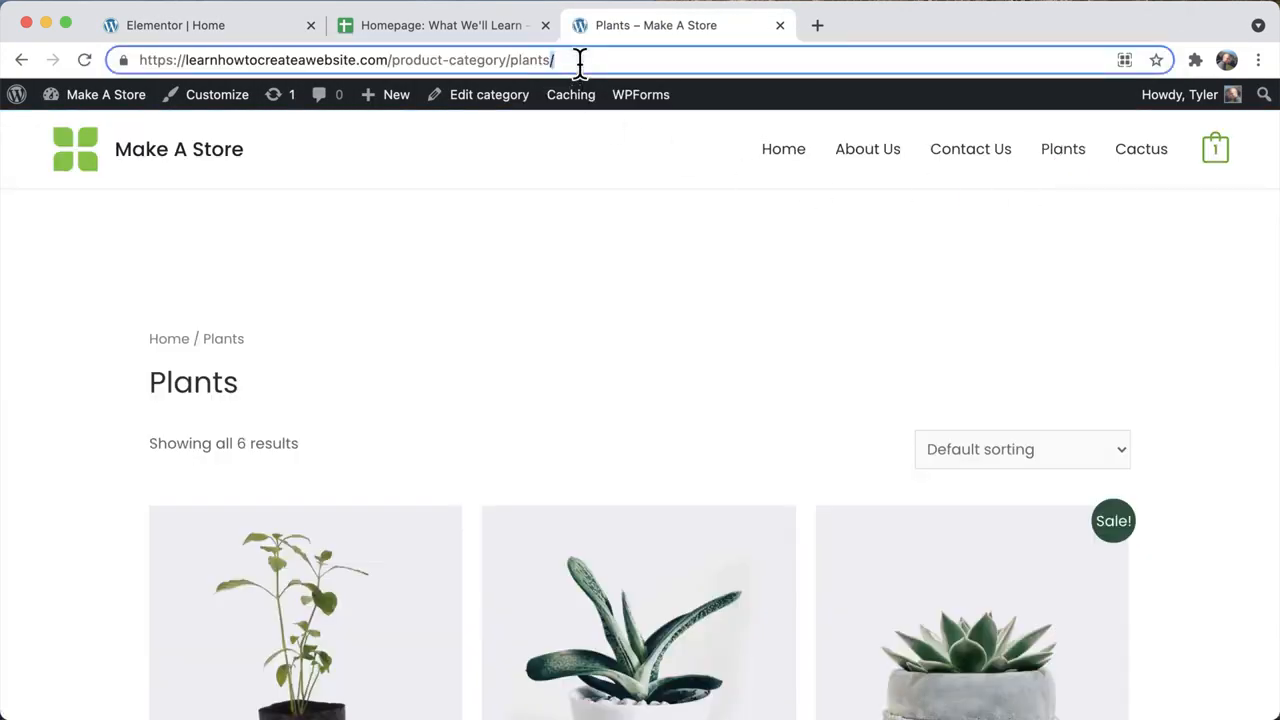
triple_click(579, 60)
right_click(509, 51)
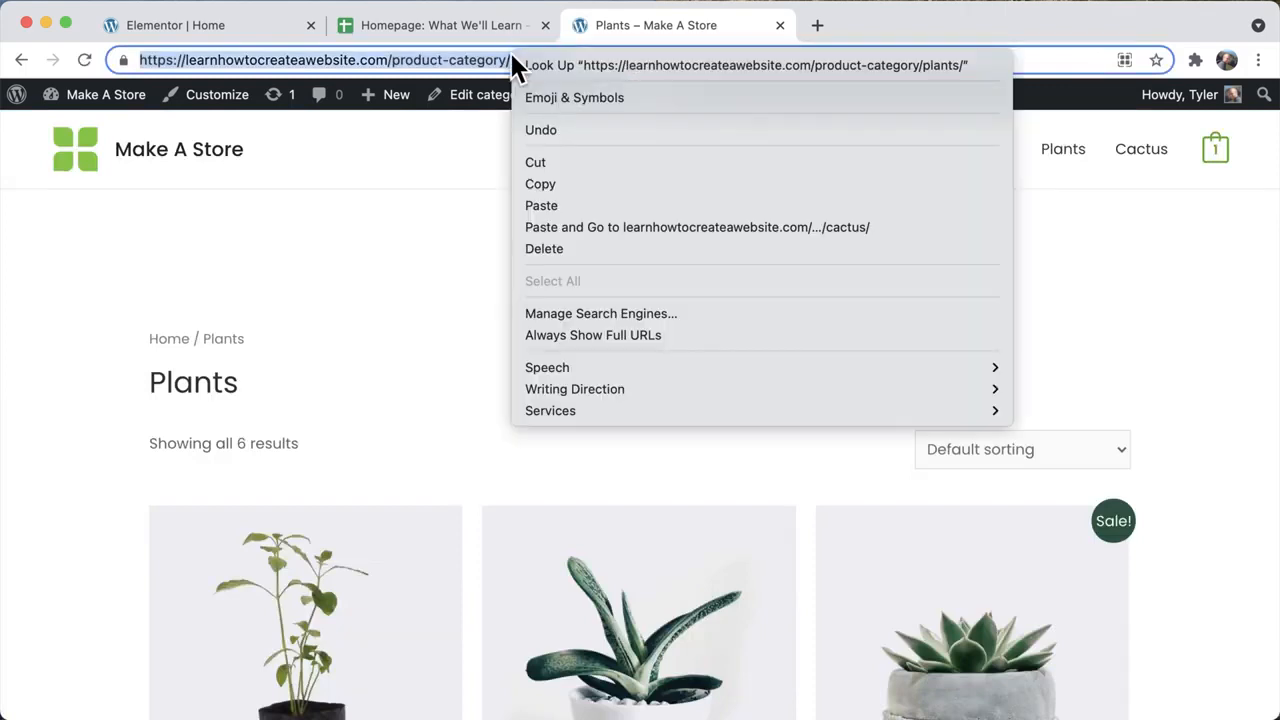
click(562, 186)
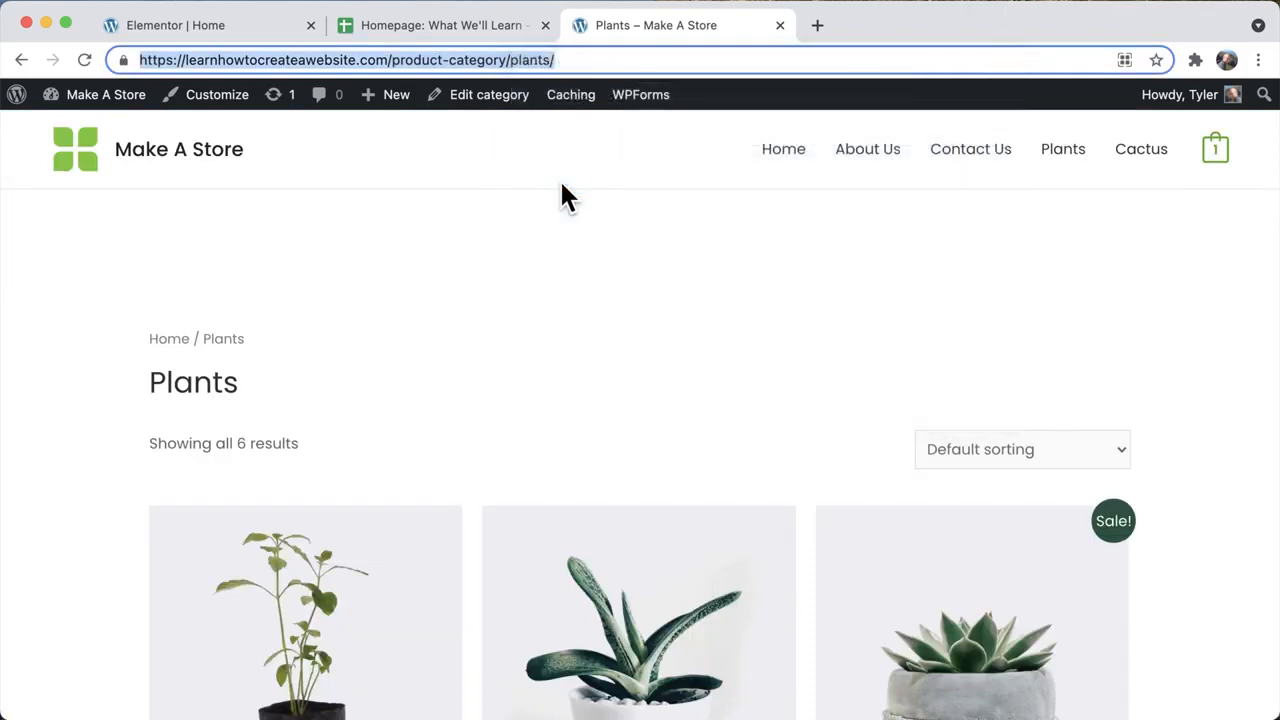
click(242, 30)
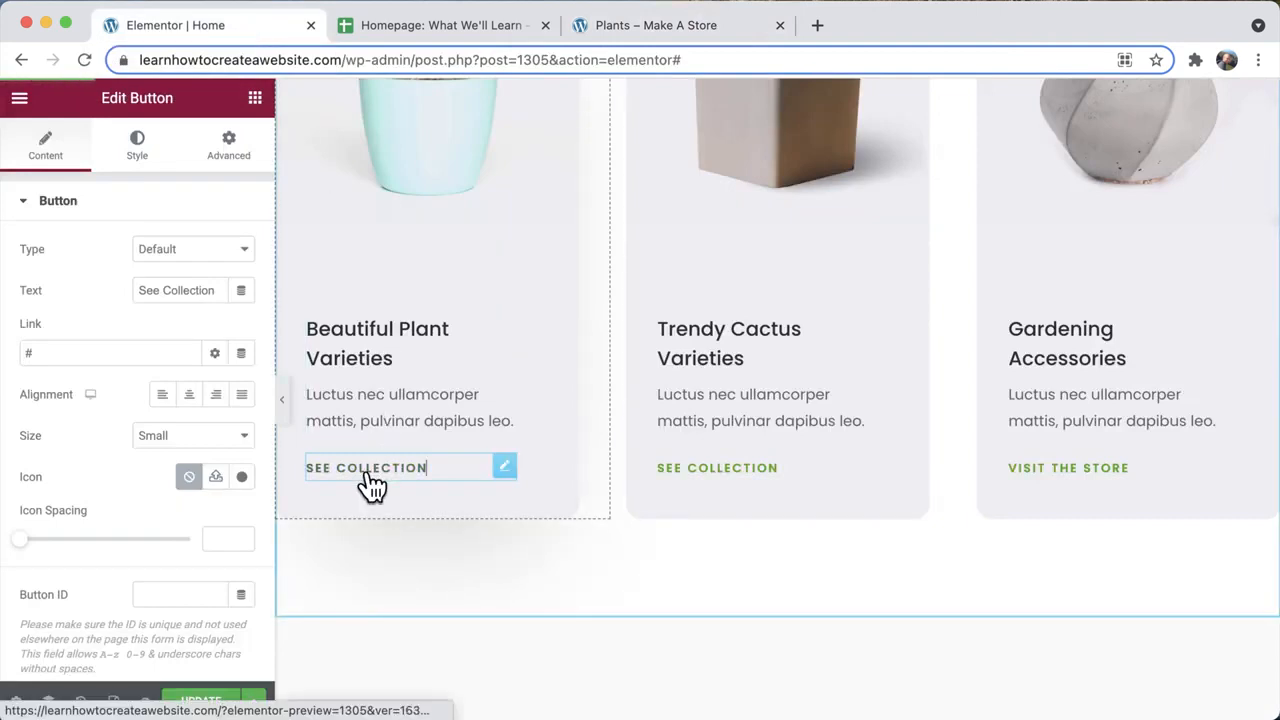
Replace the first SEE COLLECTION button's # link with the pasted Plants category address
double_click(106, 350)
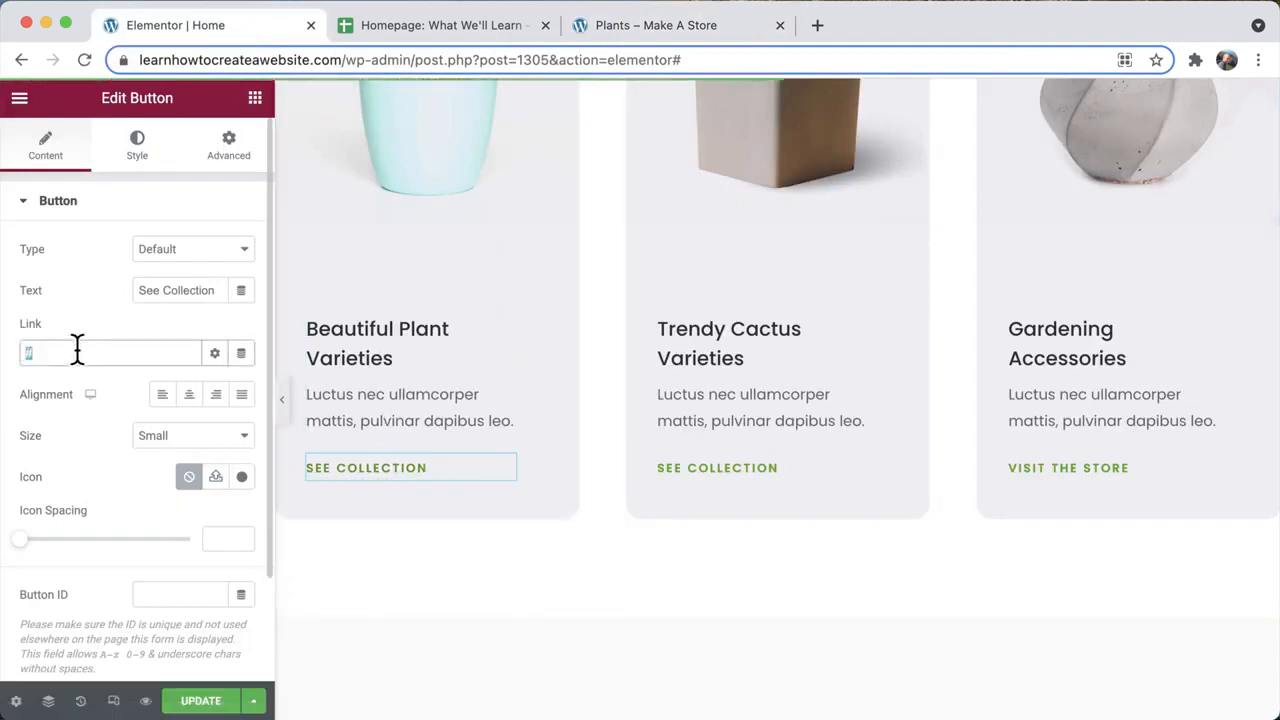
right_click(45, 352)
click(95, 528)
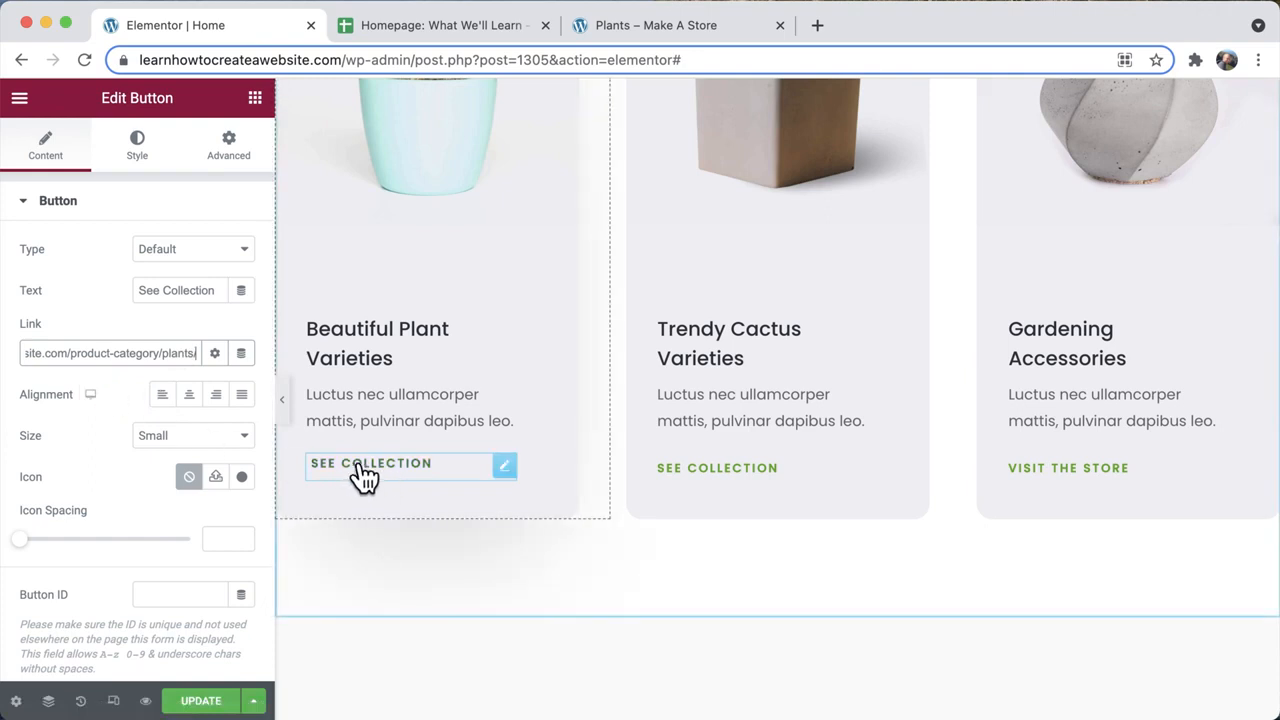
Set the button's text colour to #fc5f5f and its hover text colour to #e60000
click(137, 148)
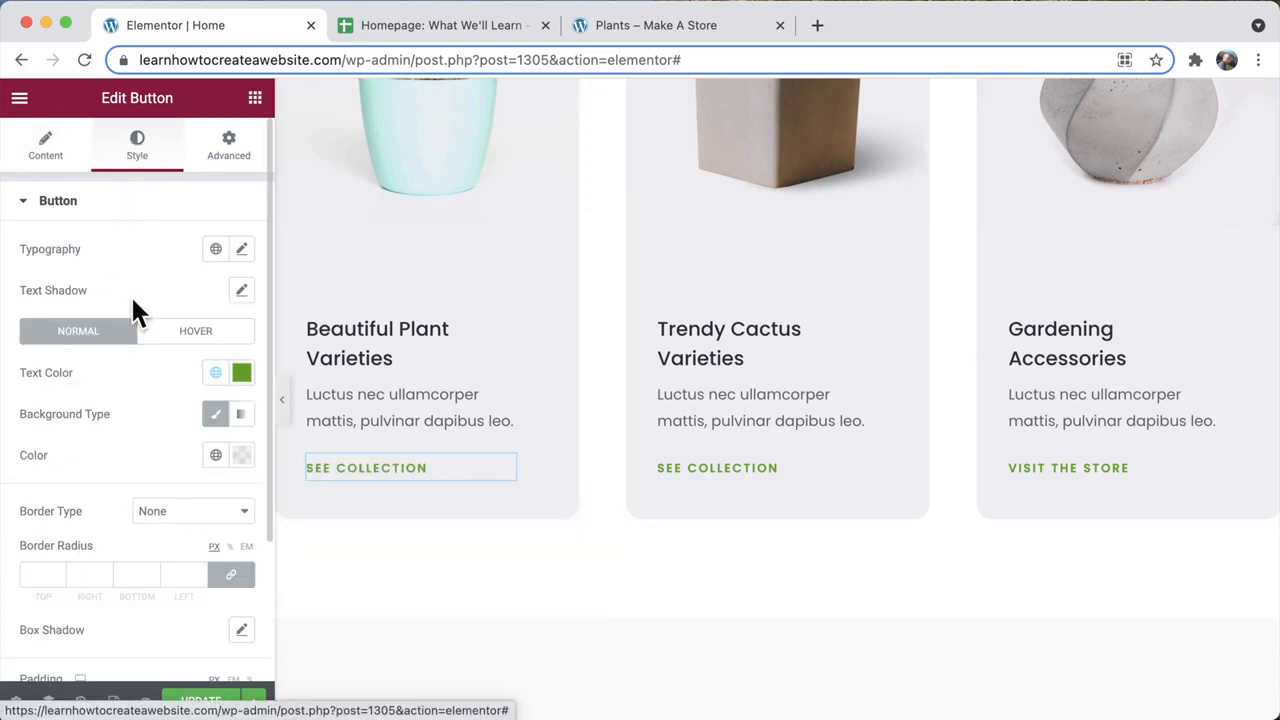
click(242, 375)
click(171, 676)
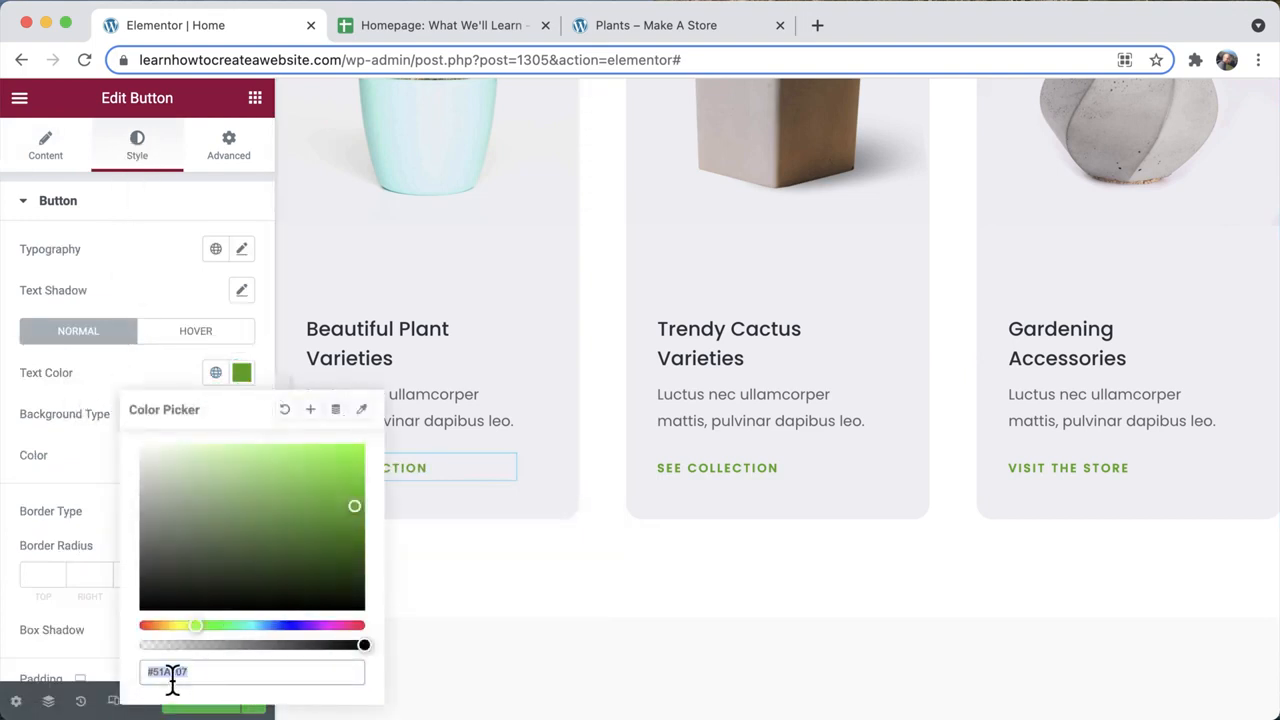
text(fc5f)
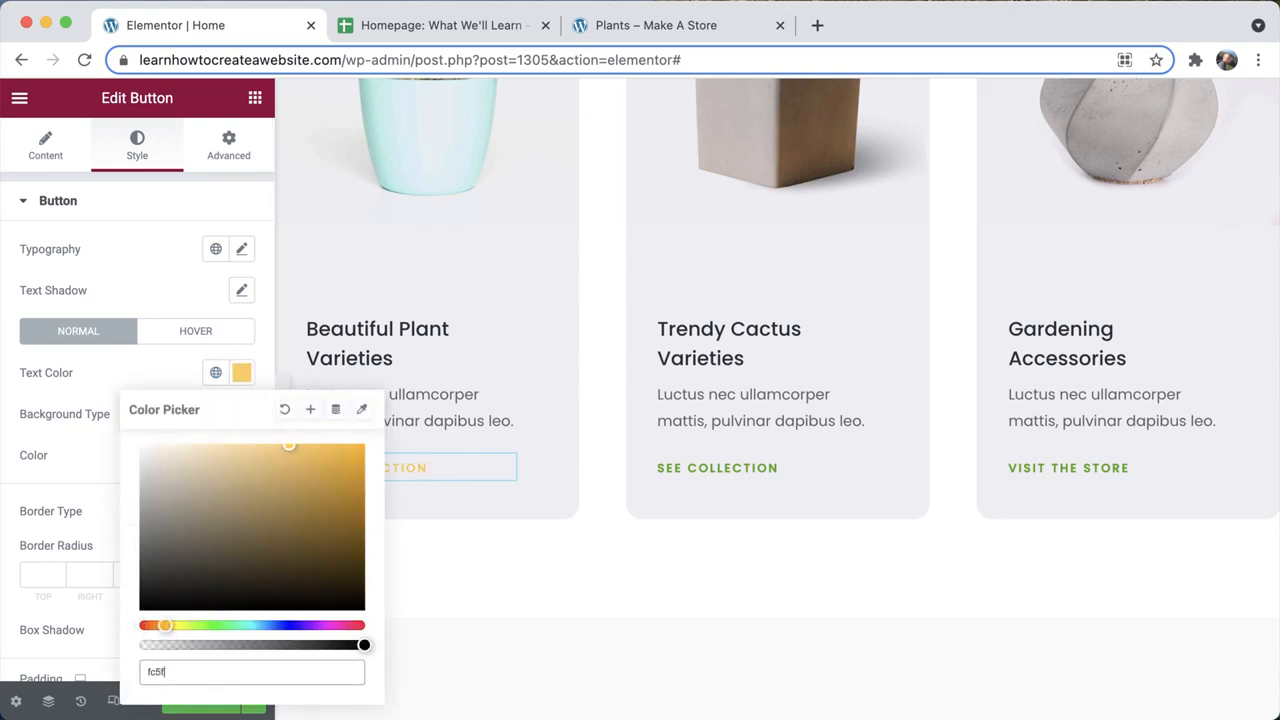
text(5f)
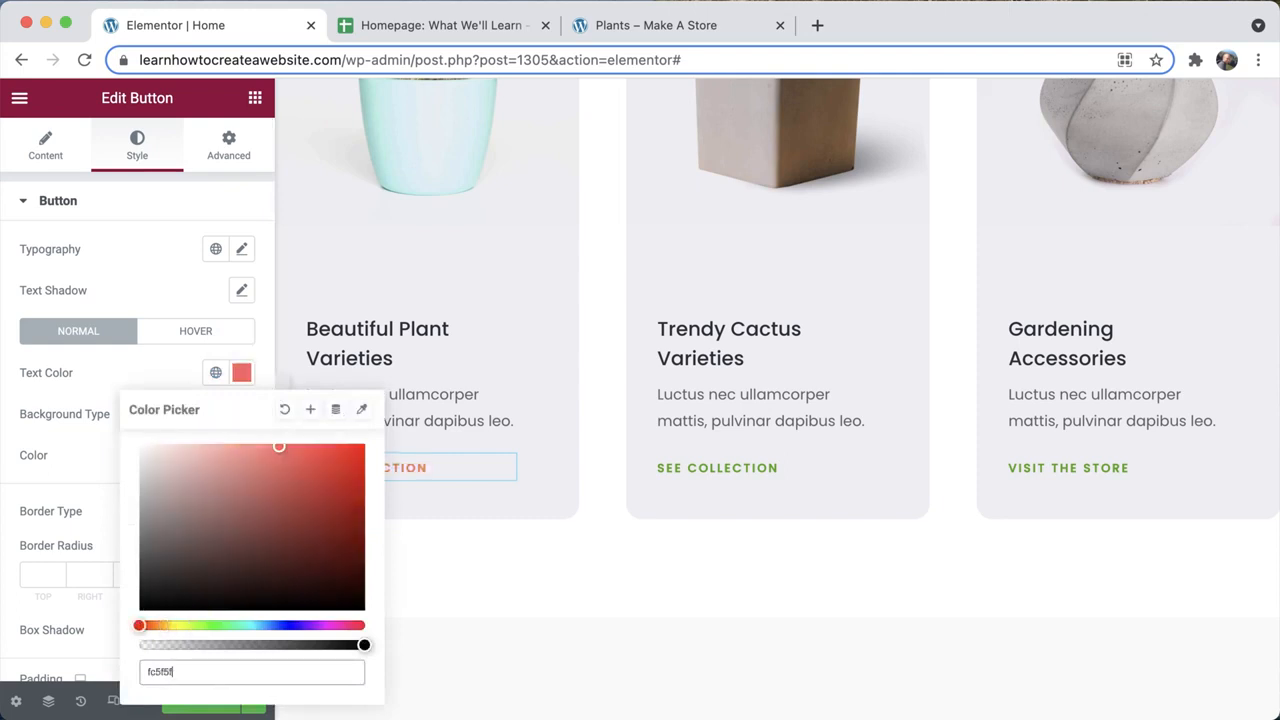
click(243, 376)
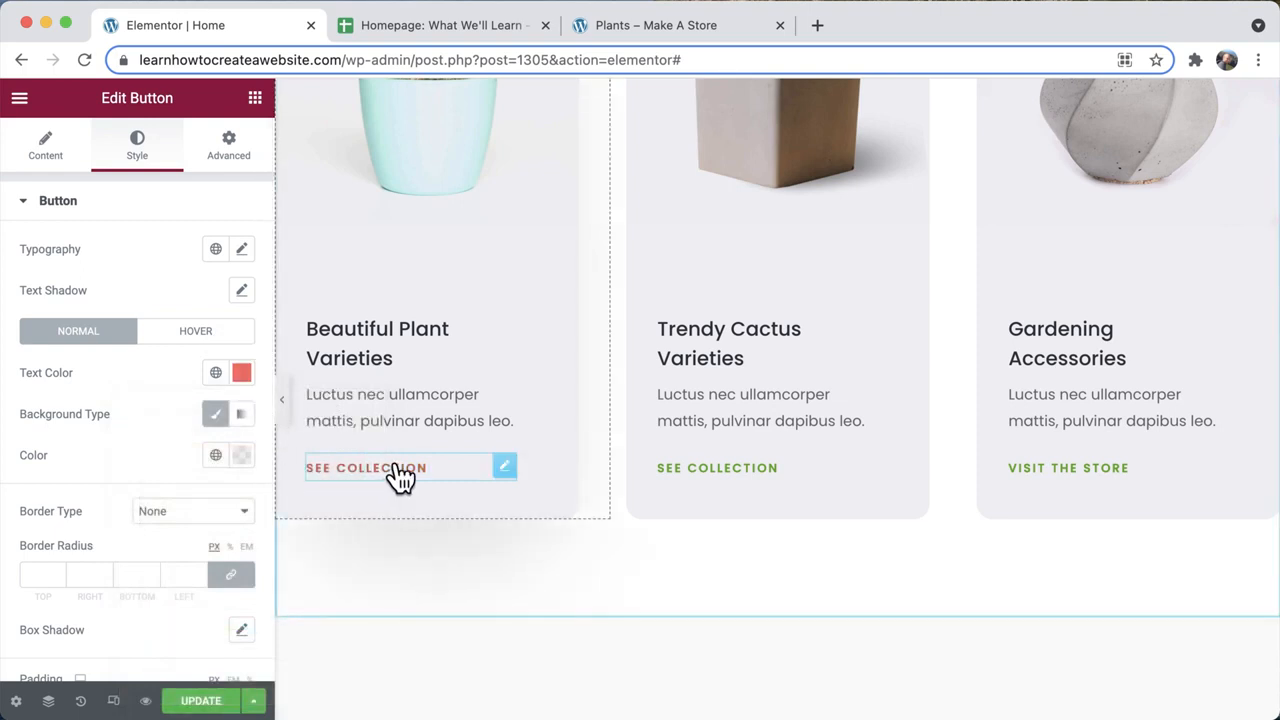
click(210, 343)
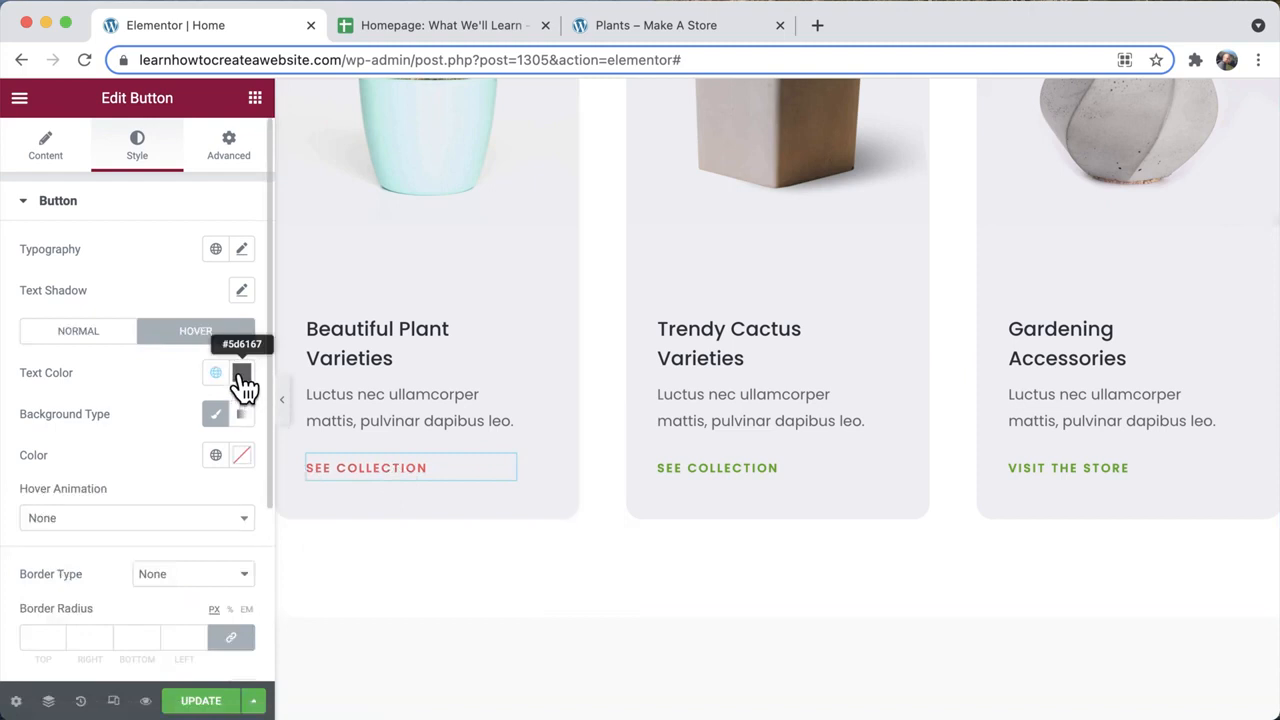
click(239, 373)
text(e6)
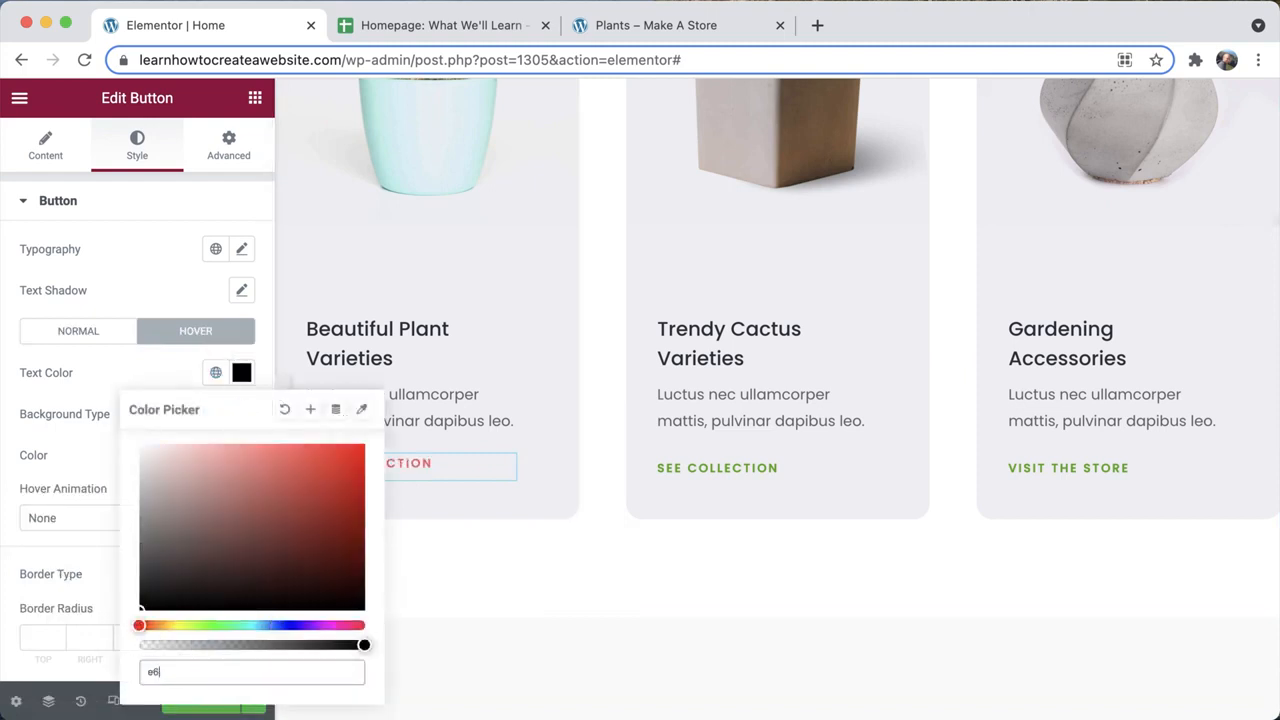
text(0000)
click(157, 364)
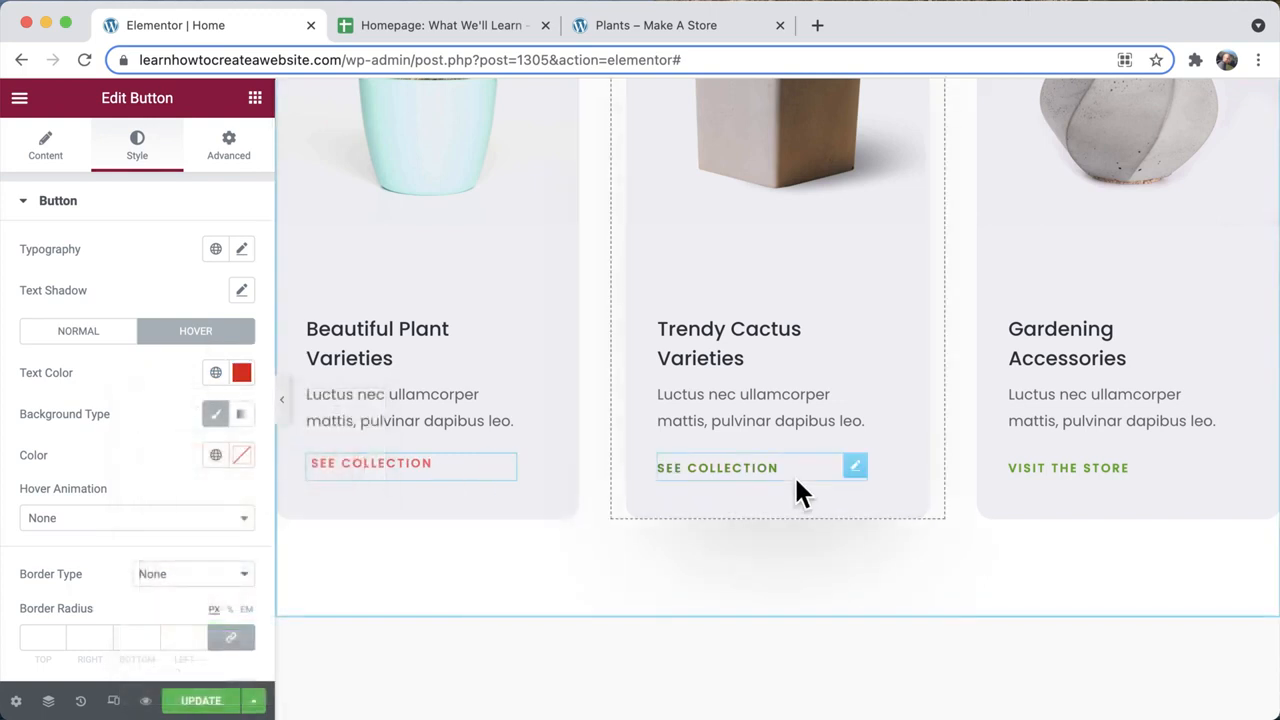
Copy the first SEE COLLECTION button and paste its style onto the second SEE COLLECTION and VISIT THE STORE buttons
right_click(379, 465)
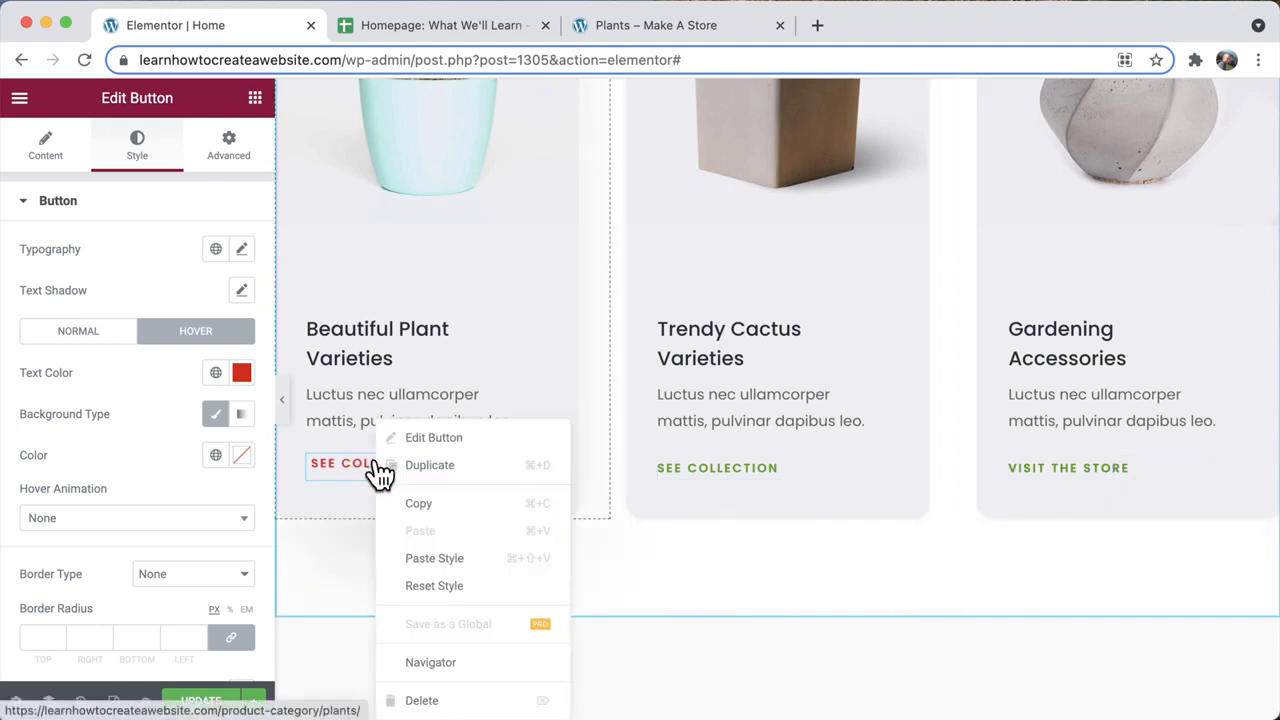
click(446, 503)
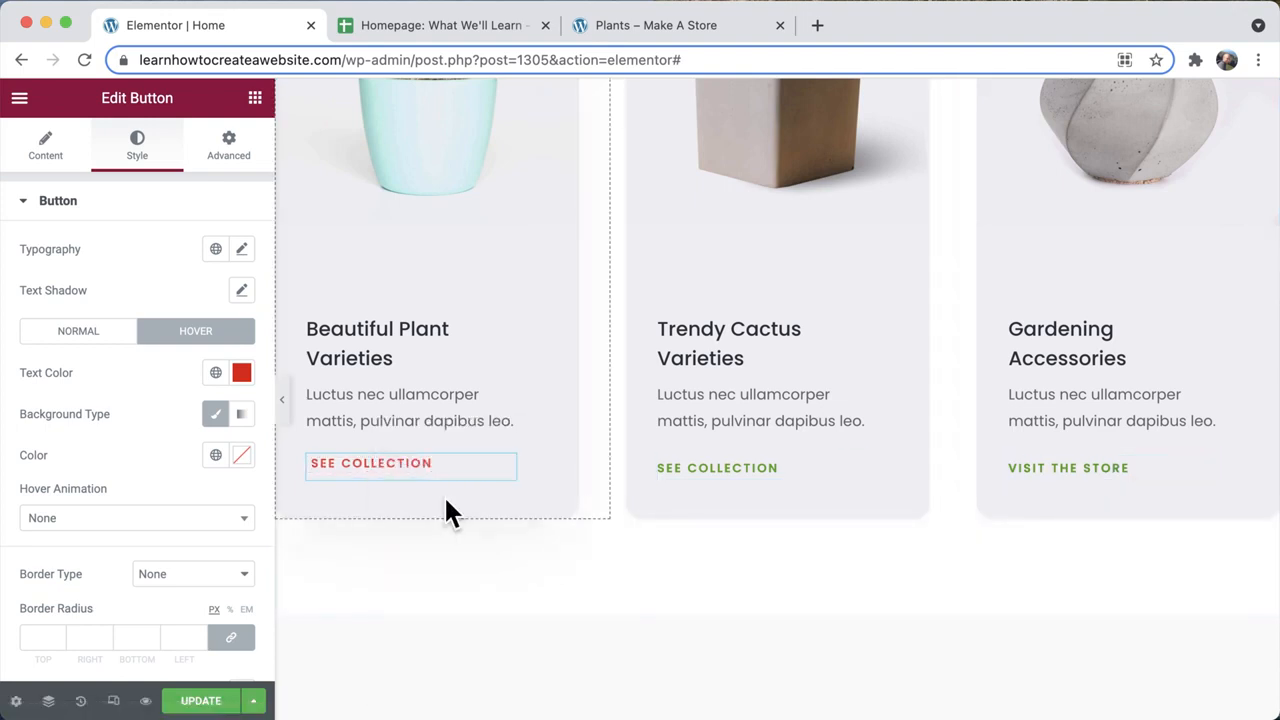
right_click(757, 481)
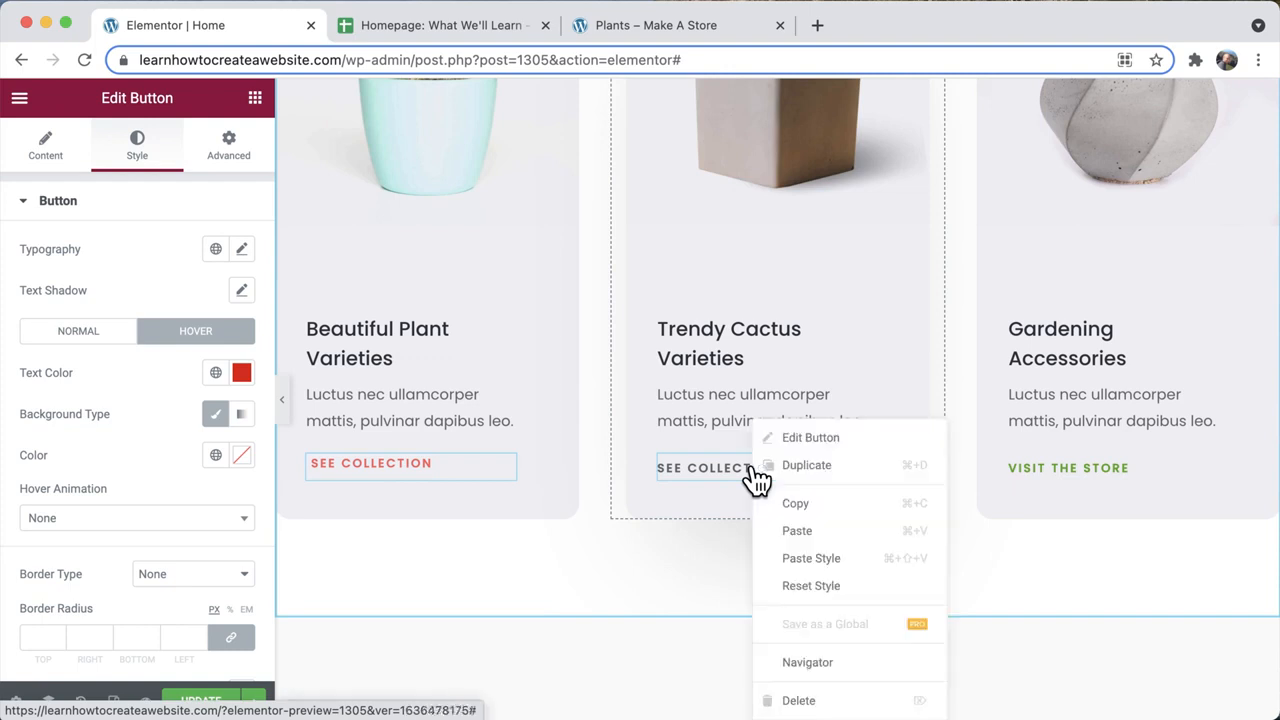
click(820, 558)
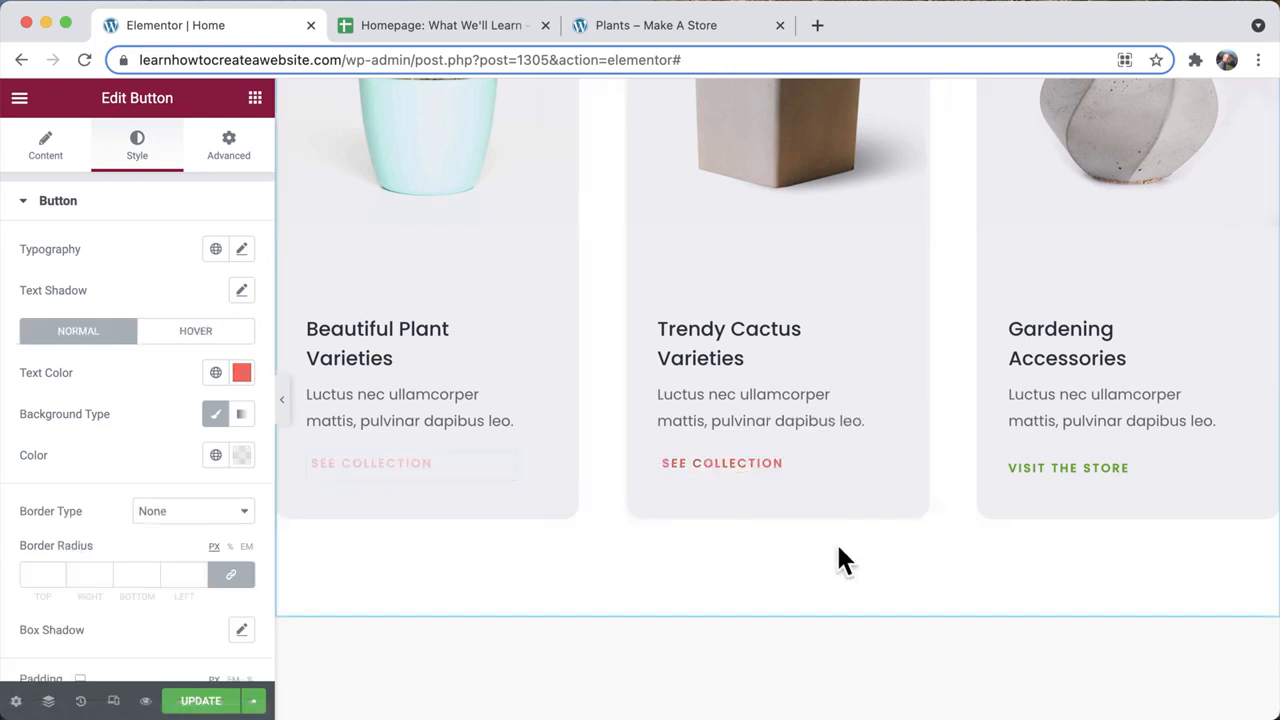
right_click(1066, 480)
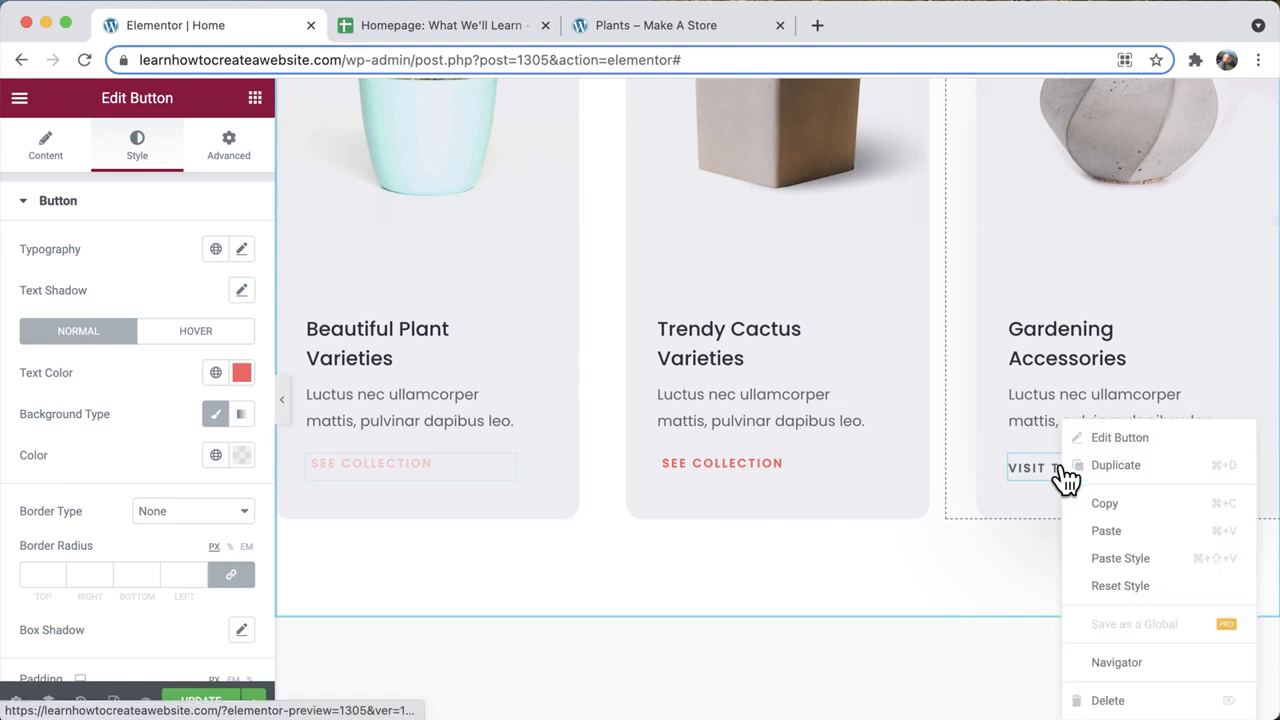
click(1122, 560)
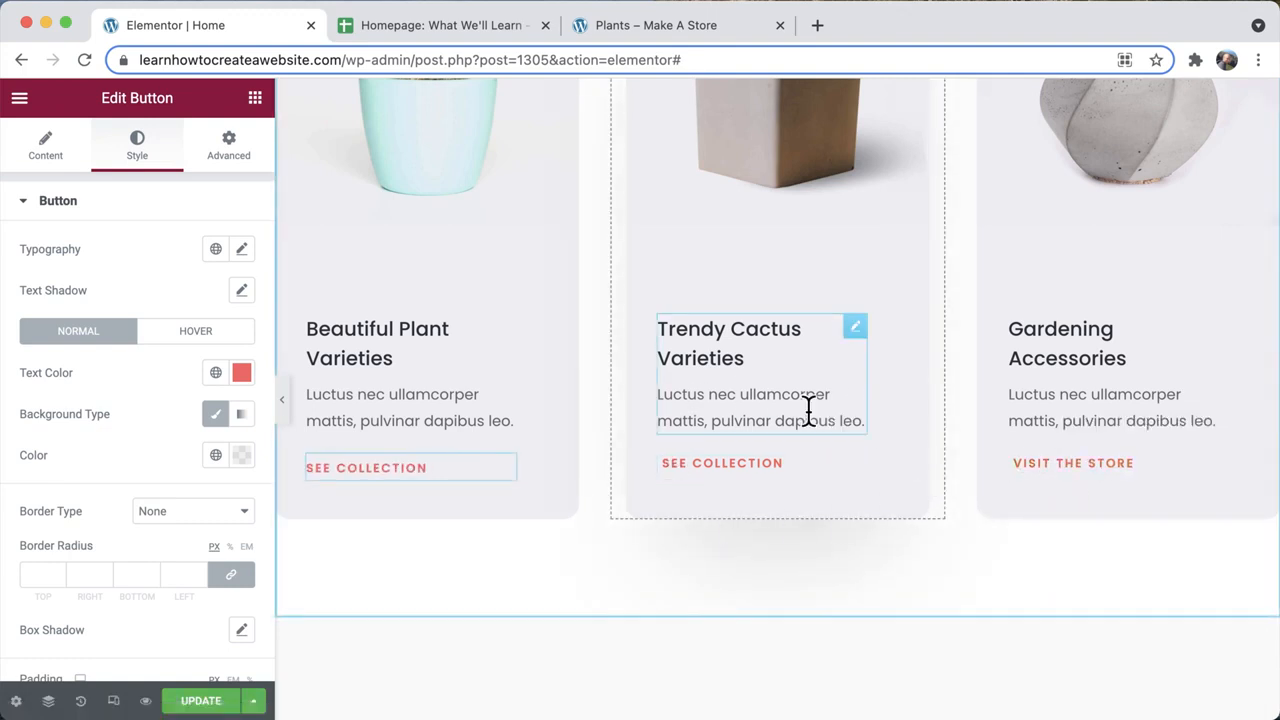
With the second SEE COLLECTION button selected, open the store's Cactus category and copy its address
click(738, 476)
click(655, 28)
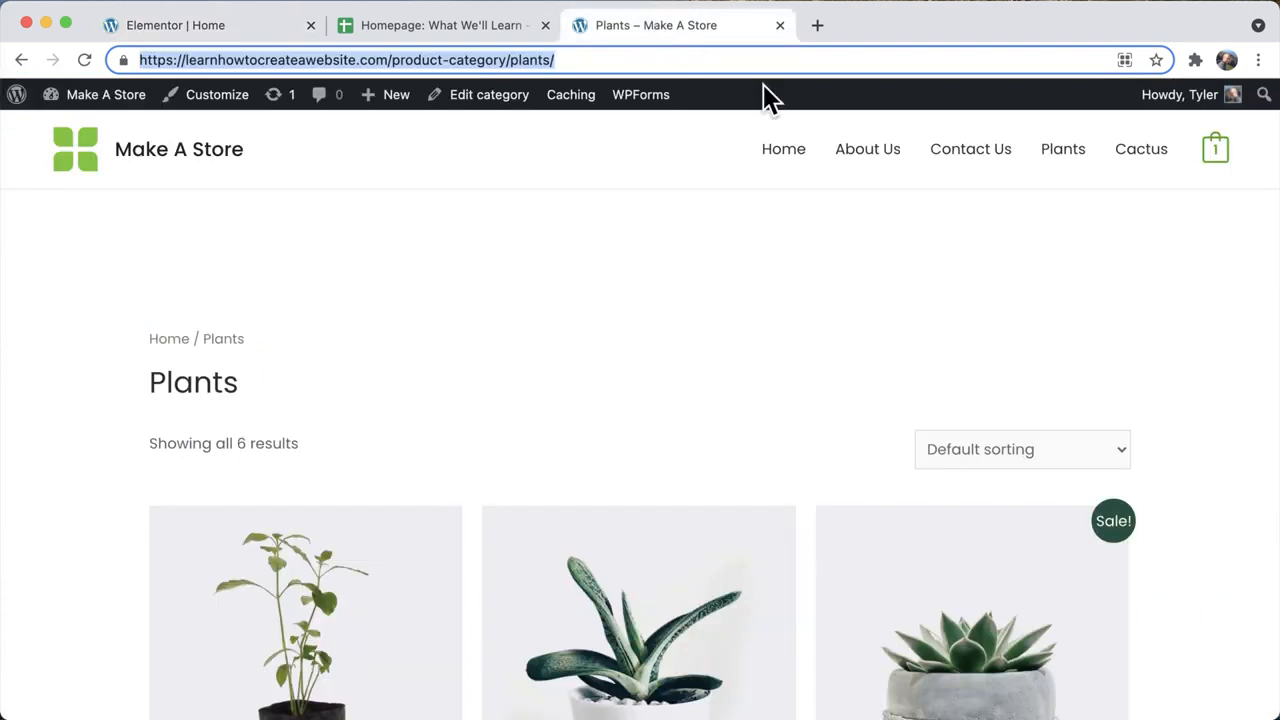
click(1141, 152)
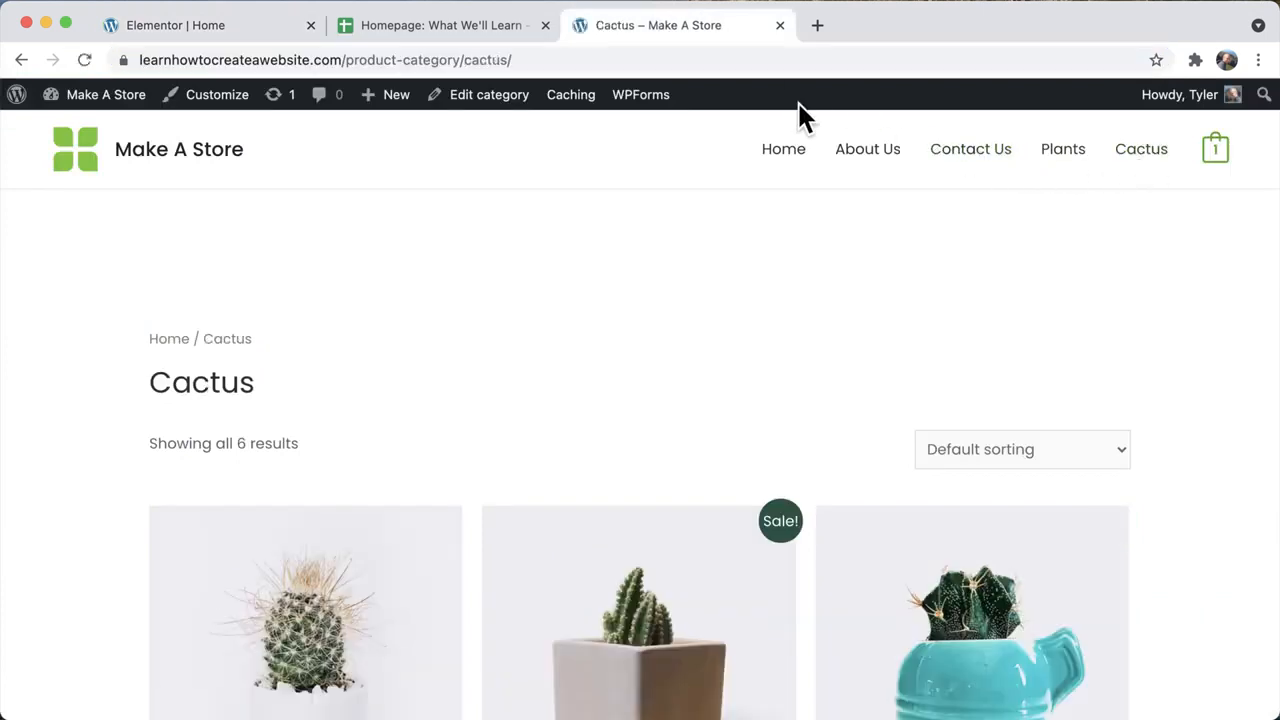
click(637, 59)
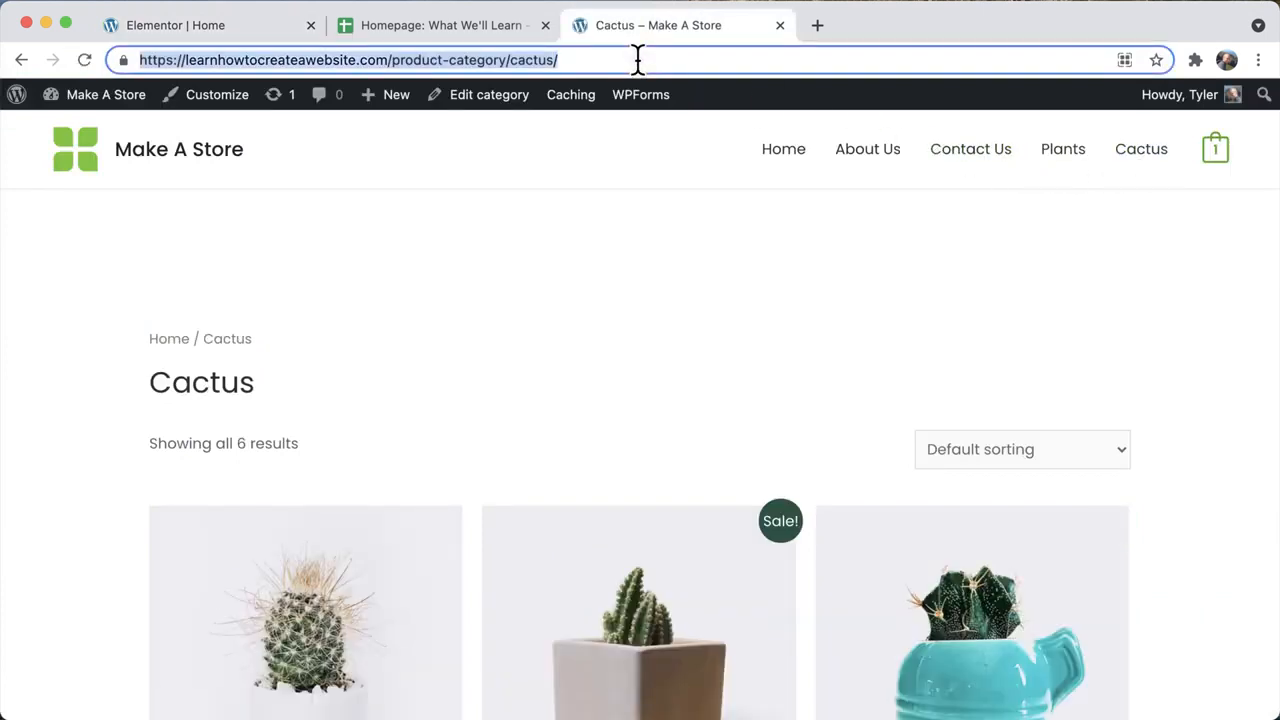
right_click(528, 60)
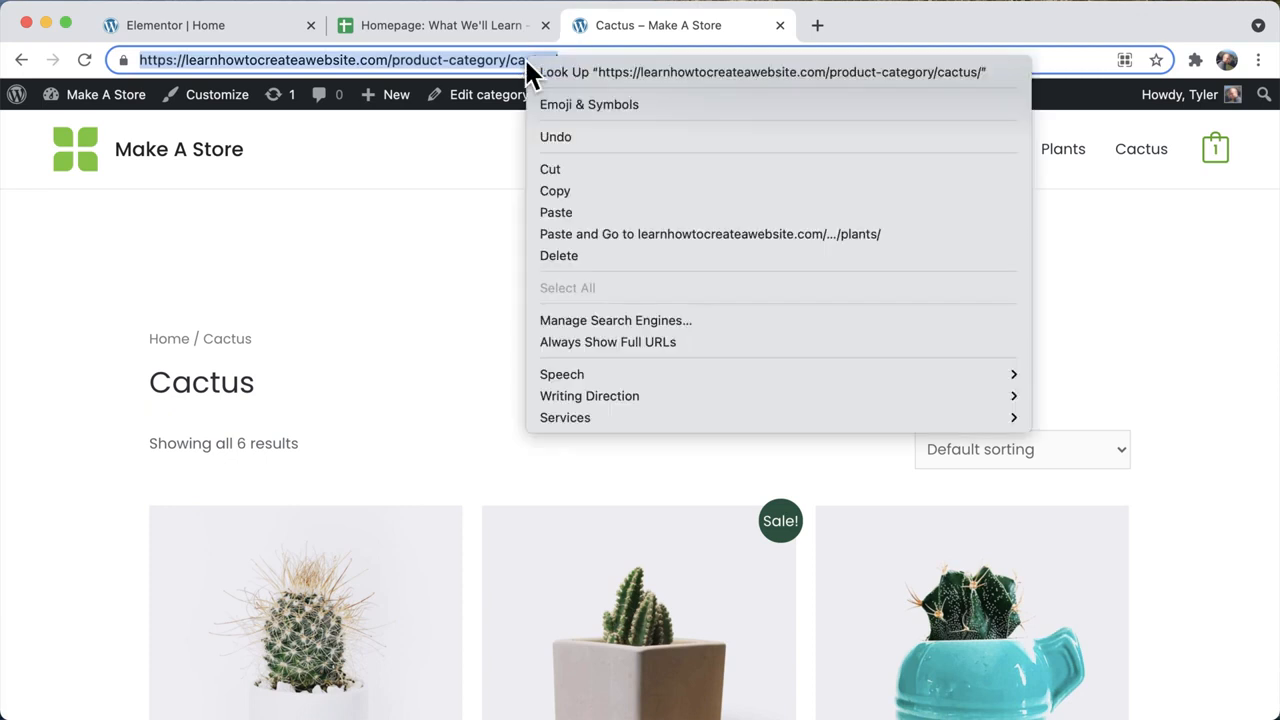
click(579, 190)
Paste the Cactus category address into the second SEE COLLECTION button's link
click(243, 40)
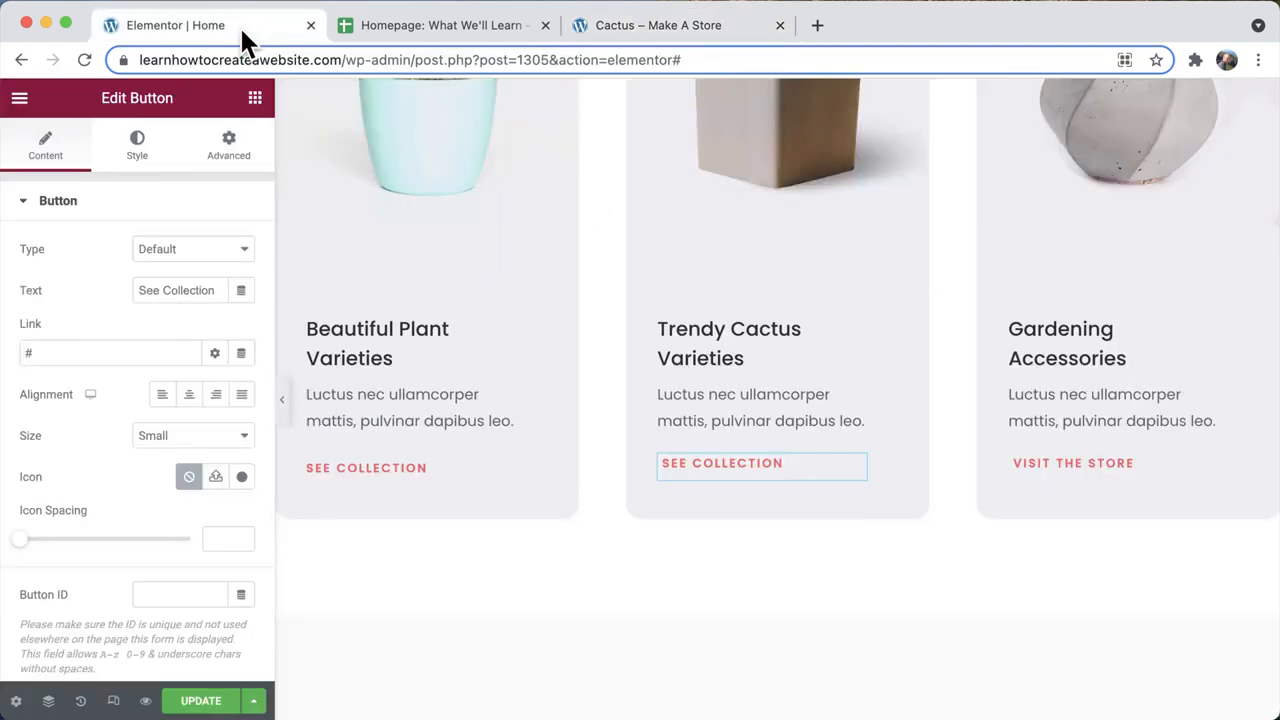
double_click(92, 352)
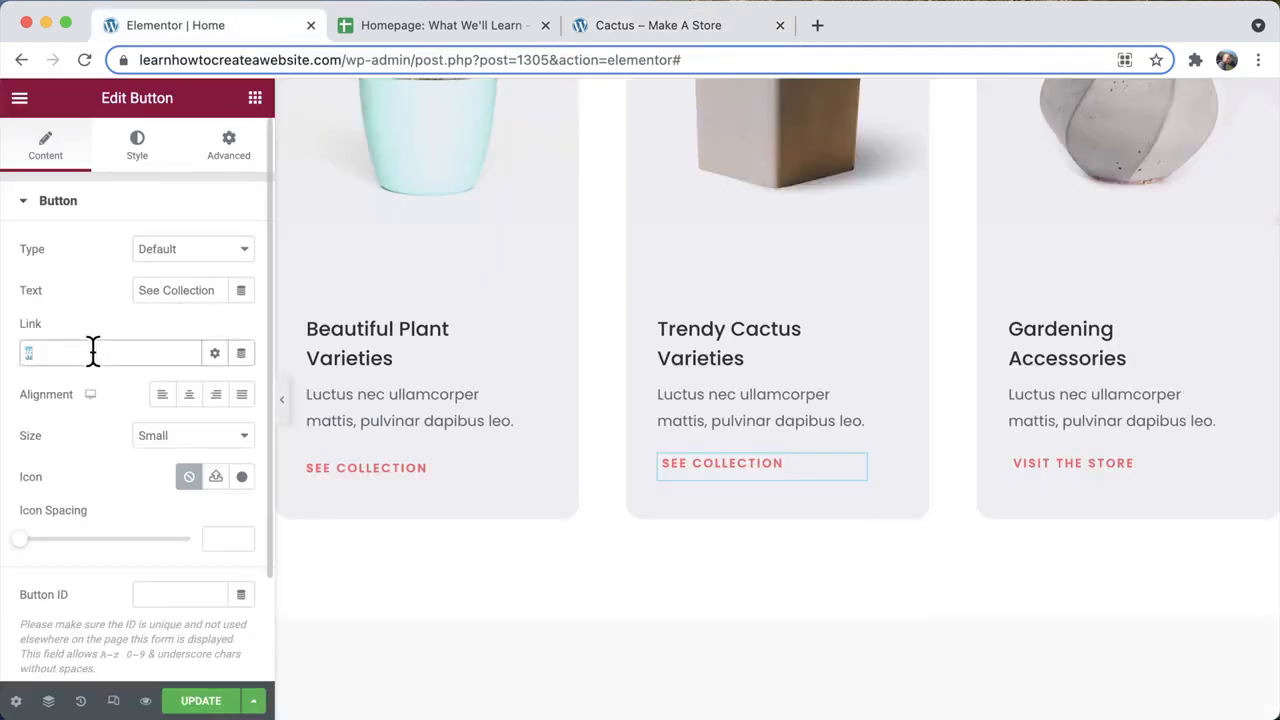
key(super+v)
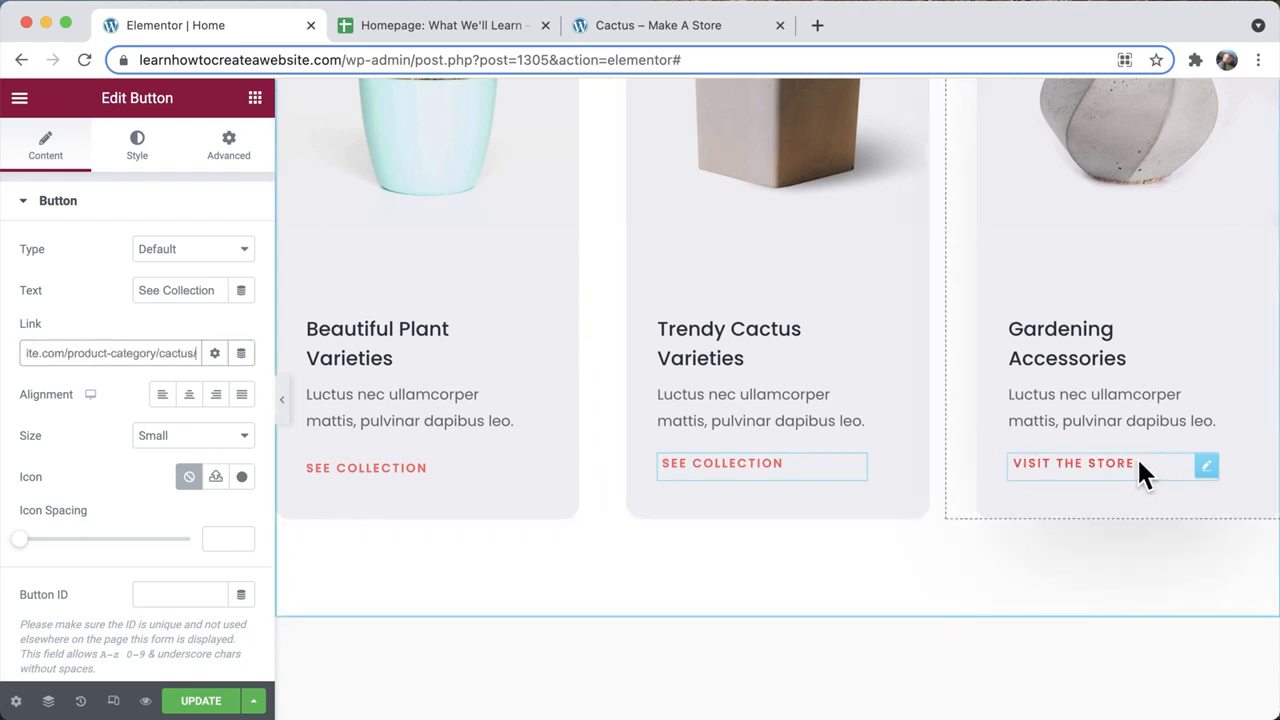
Change the Visit the Store button's link from # to /shop
click(1110, 468)
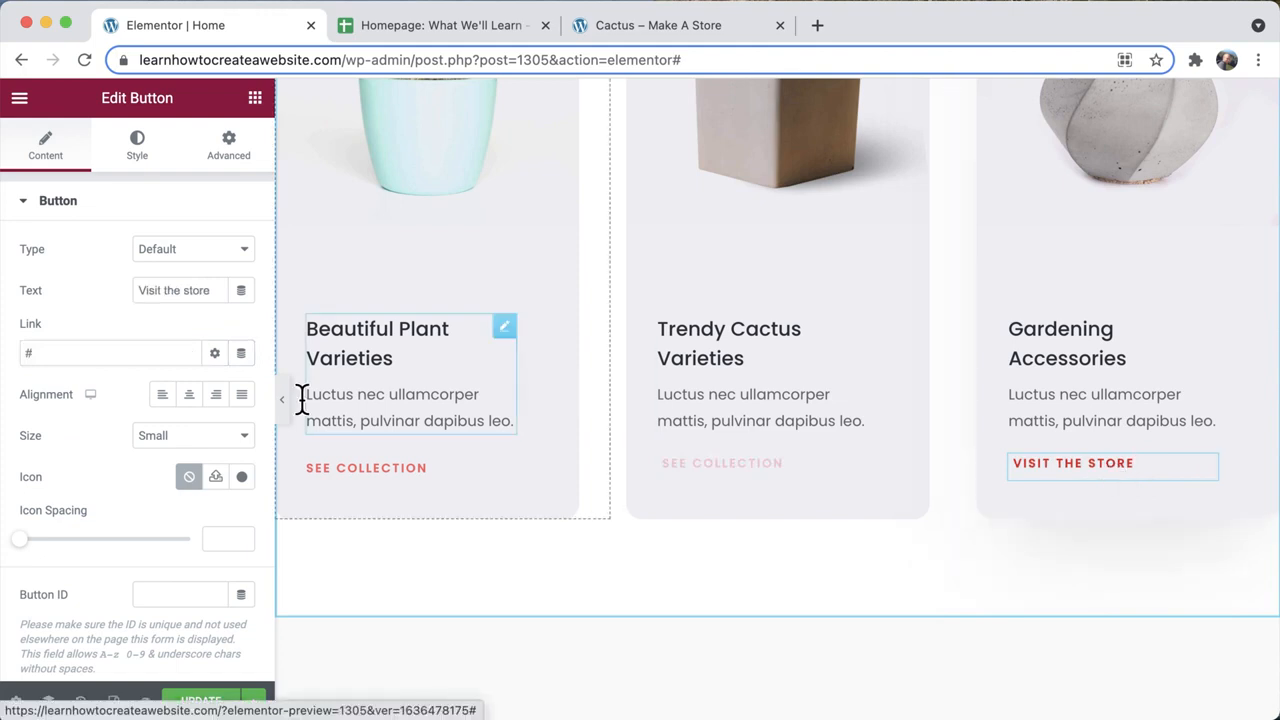
click(78, 352)
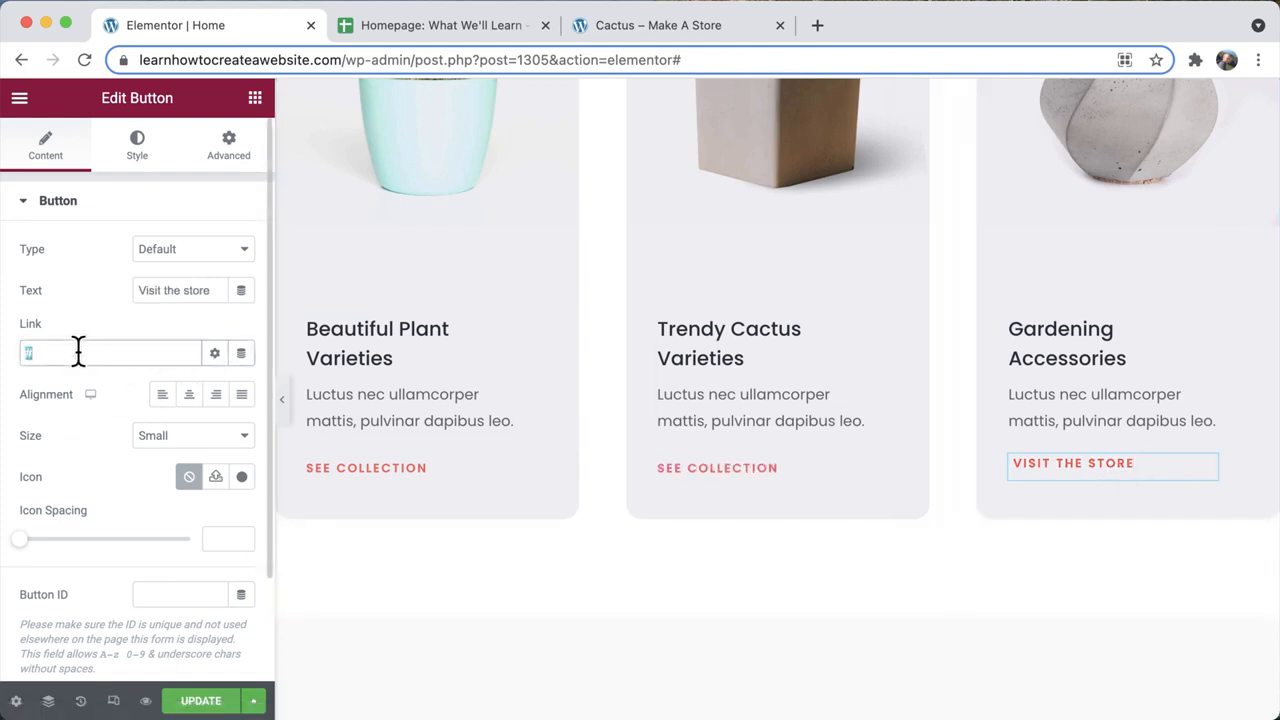
text(/shop)
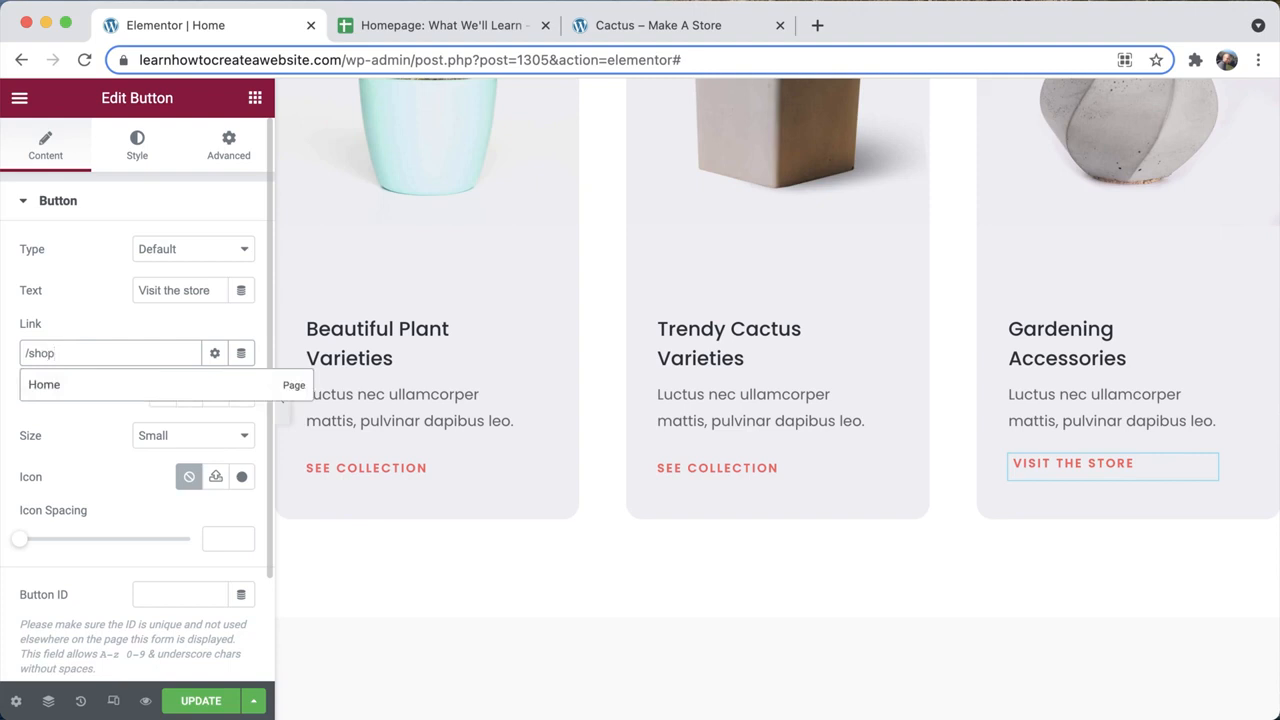
Tick 'Edit product categories' in the checklist and close the Cactus – Make A Store tab
click(437, 28)
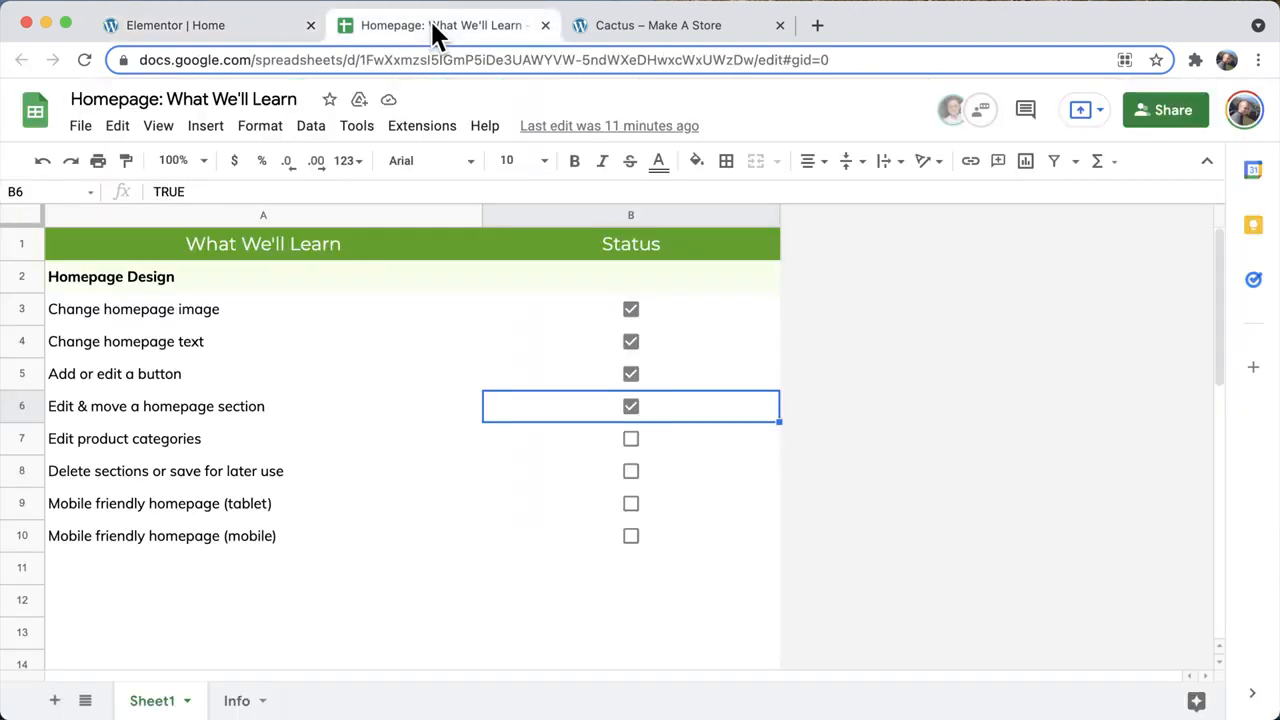
click(630, 438)
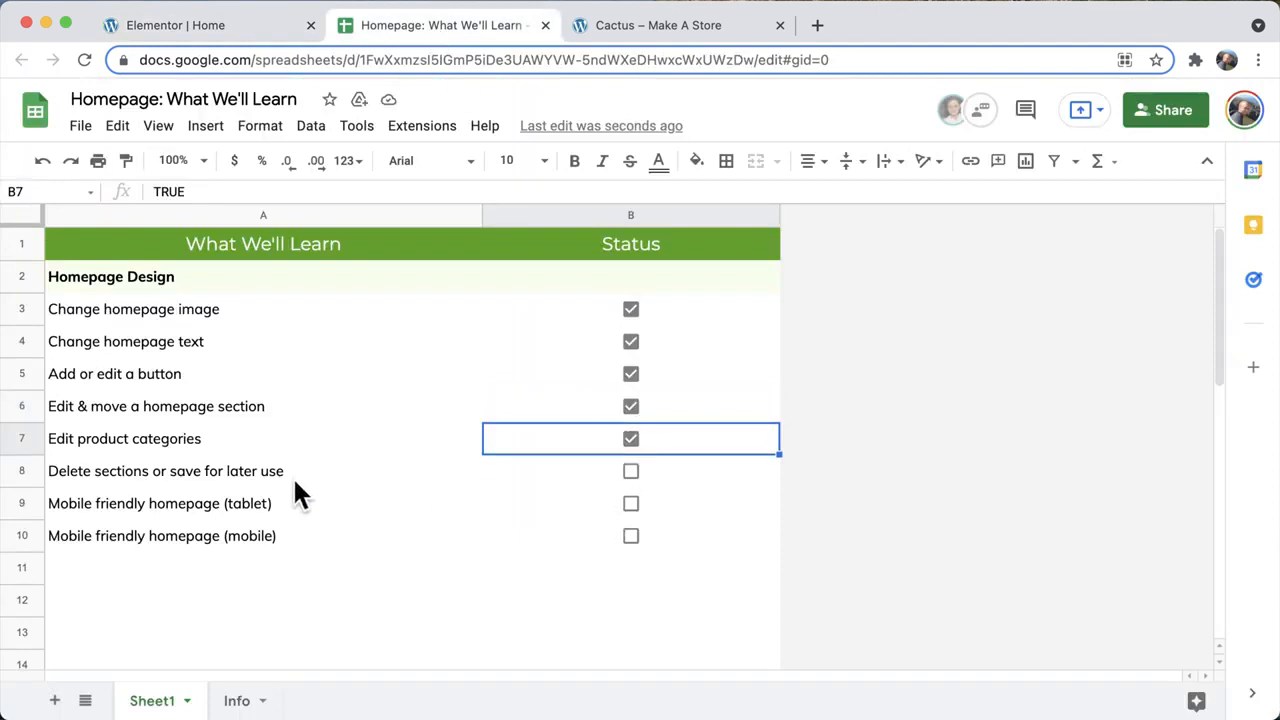
click(257, 480)
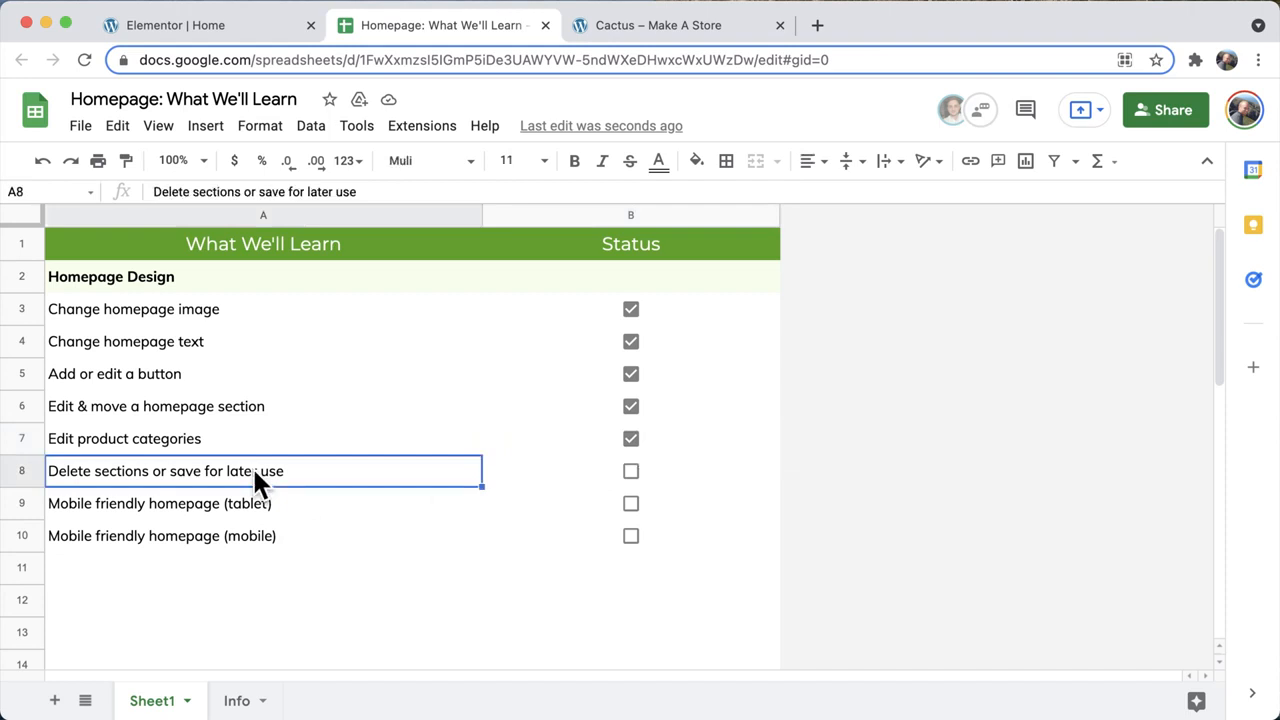
click(779, 25)
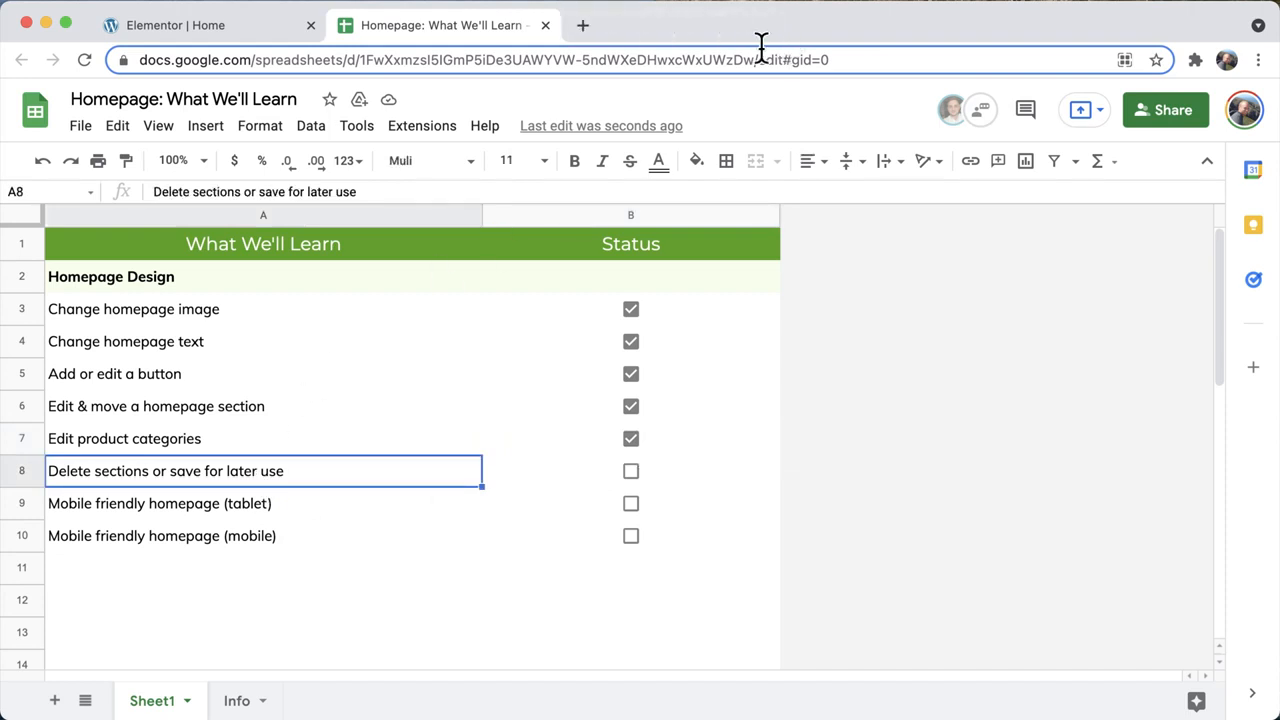
click(191, 26)
Delete the 'Need help in choosing the right plants?' section
scroll(643, 394, up, 8)
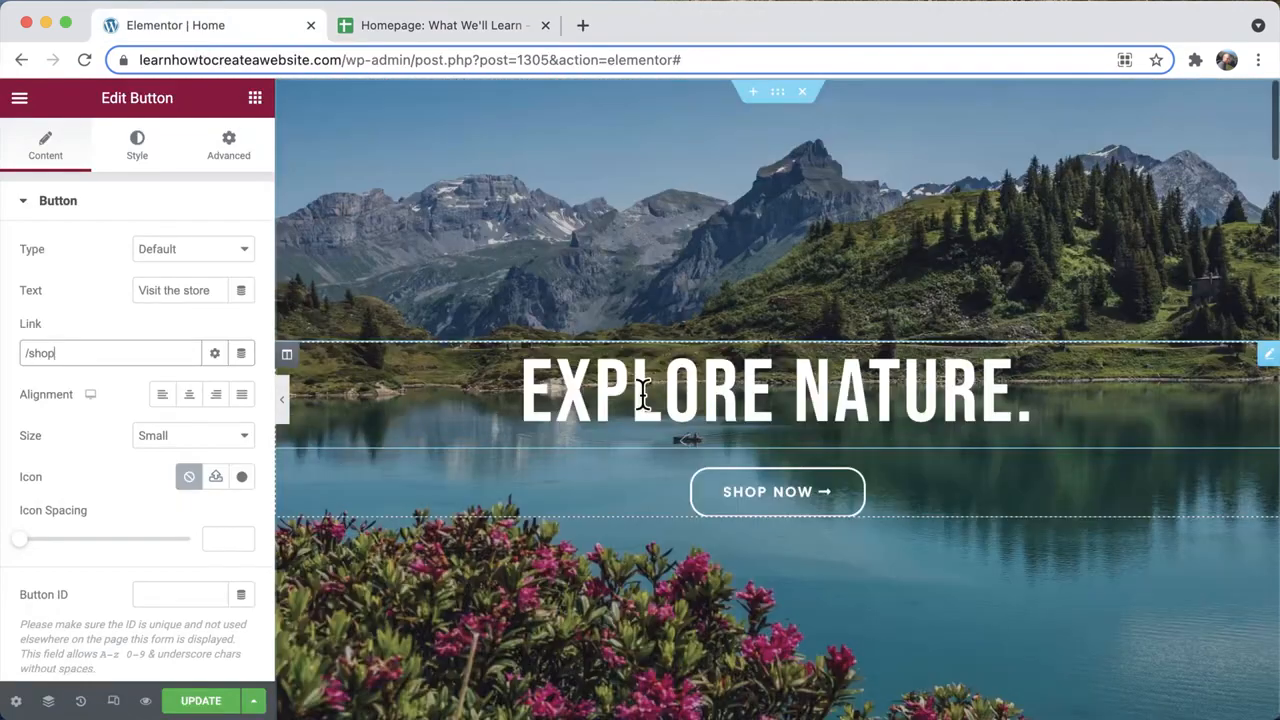
scroll(643, 394, down, 15)
scroll(643, 394, down, 3)
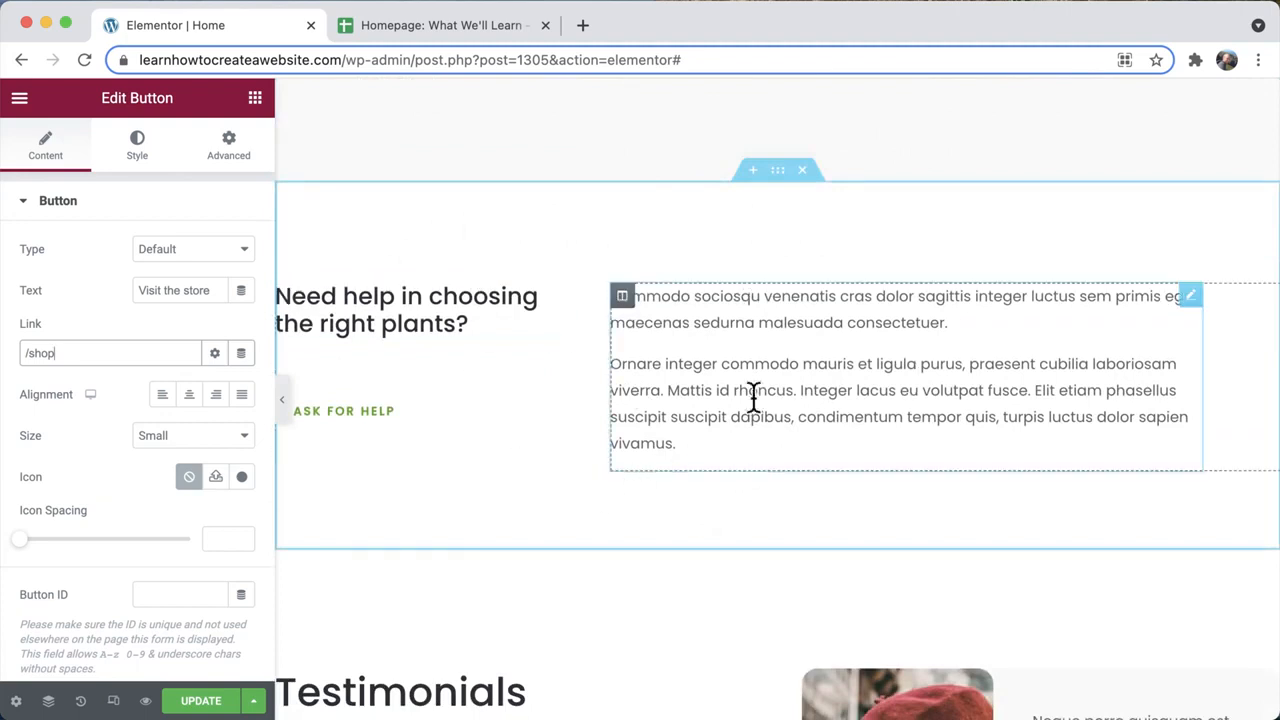
click(801, 171)
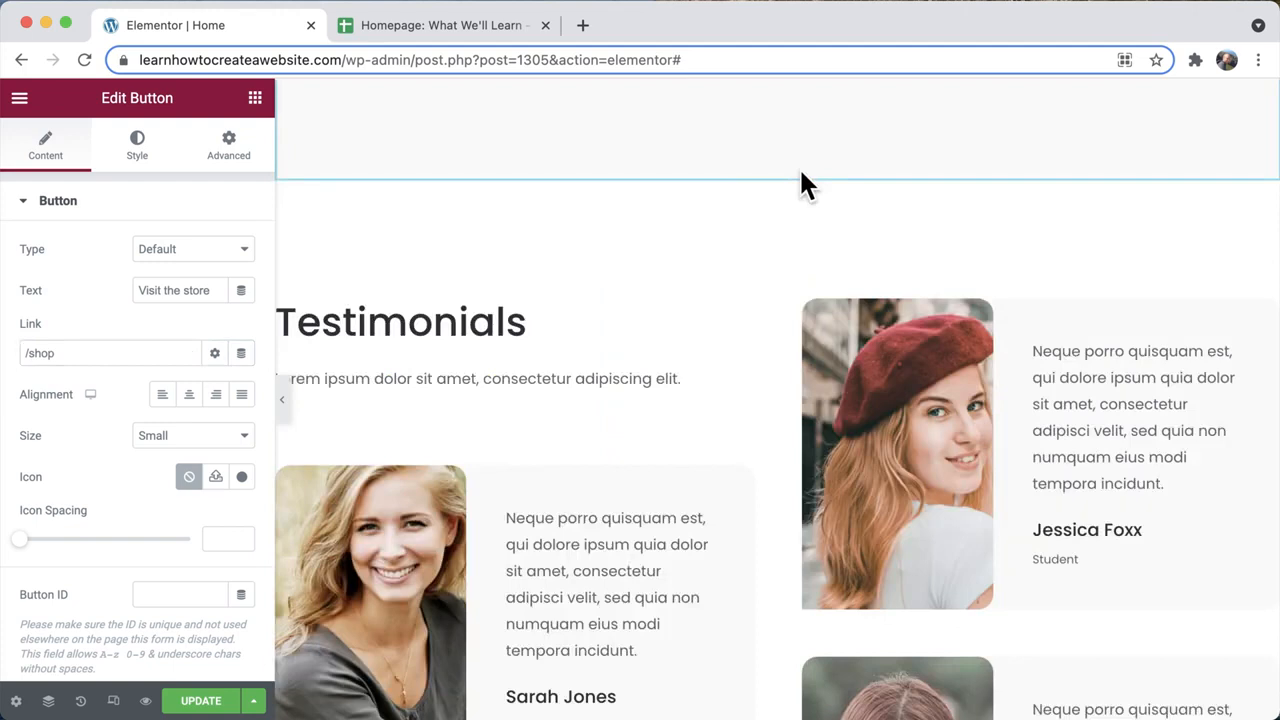
scroll(432, 465, down, 3)
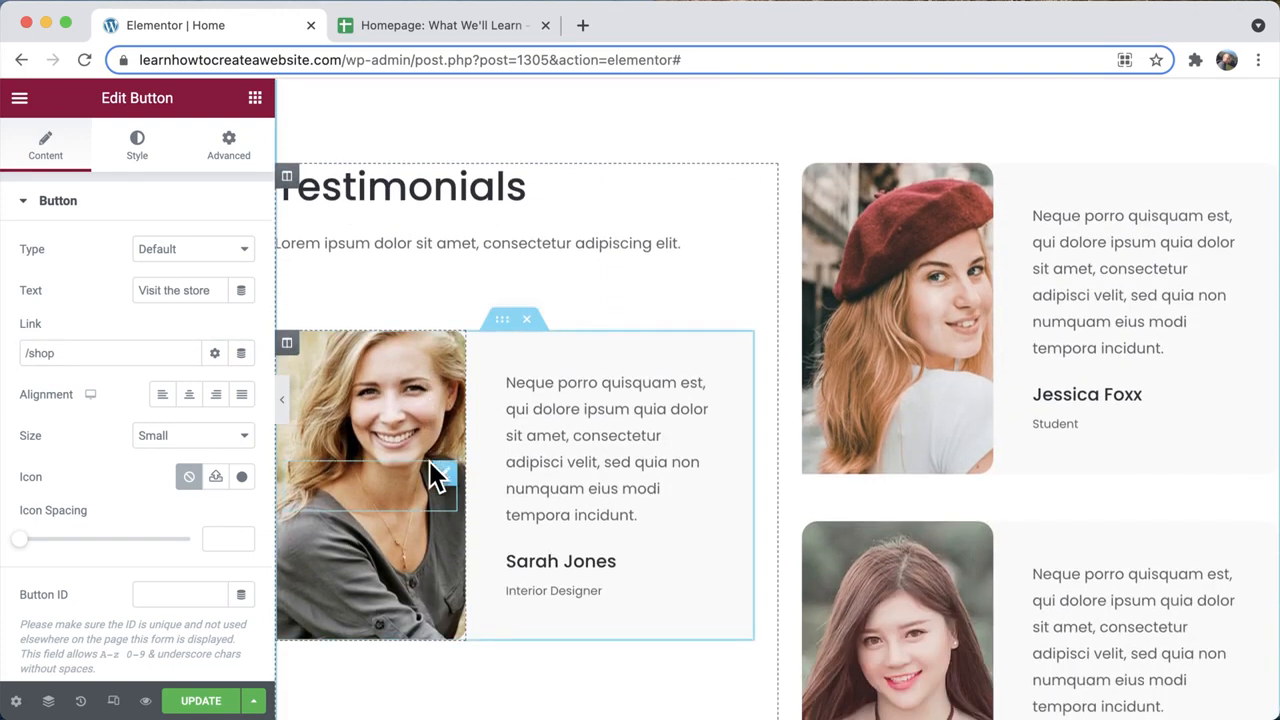
scroll(432, 465, up, 2)
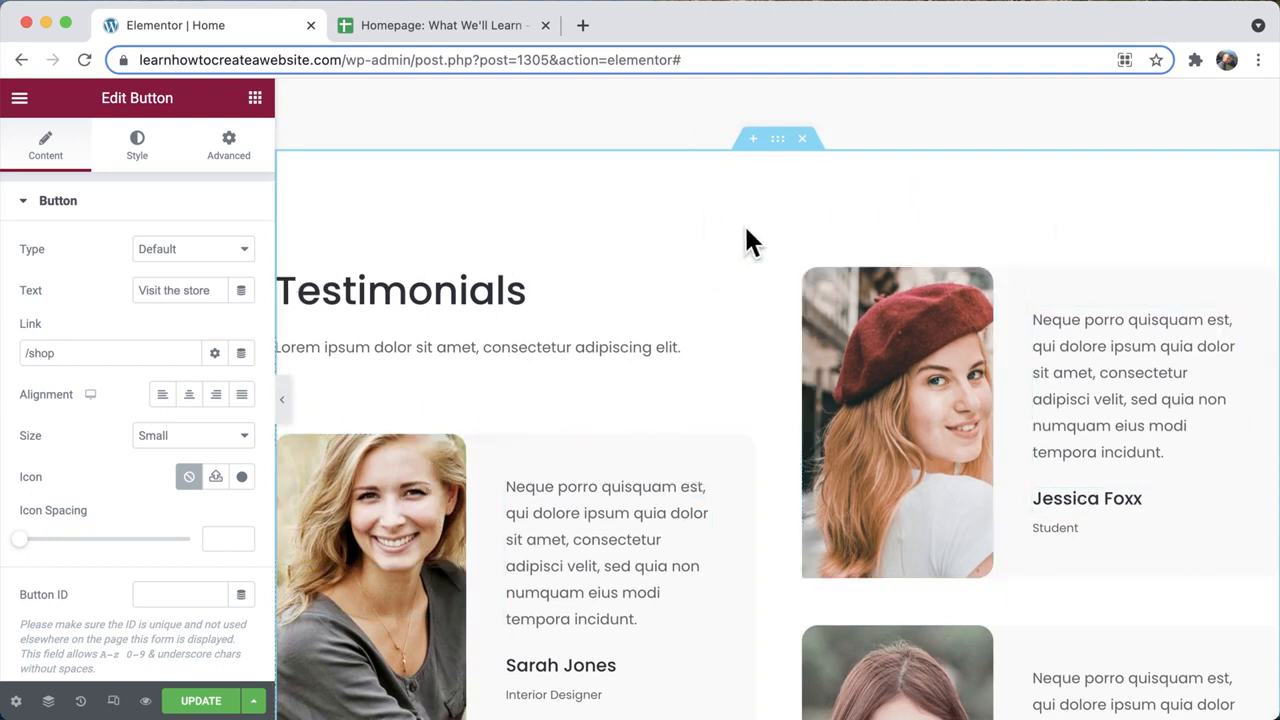
Save the Testimonials section to the library as a template named 'Testimonials'
right_click(781, 150)
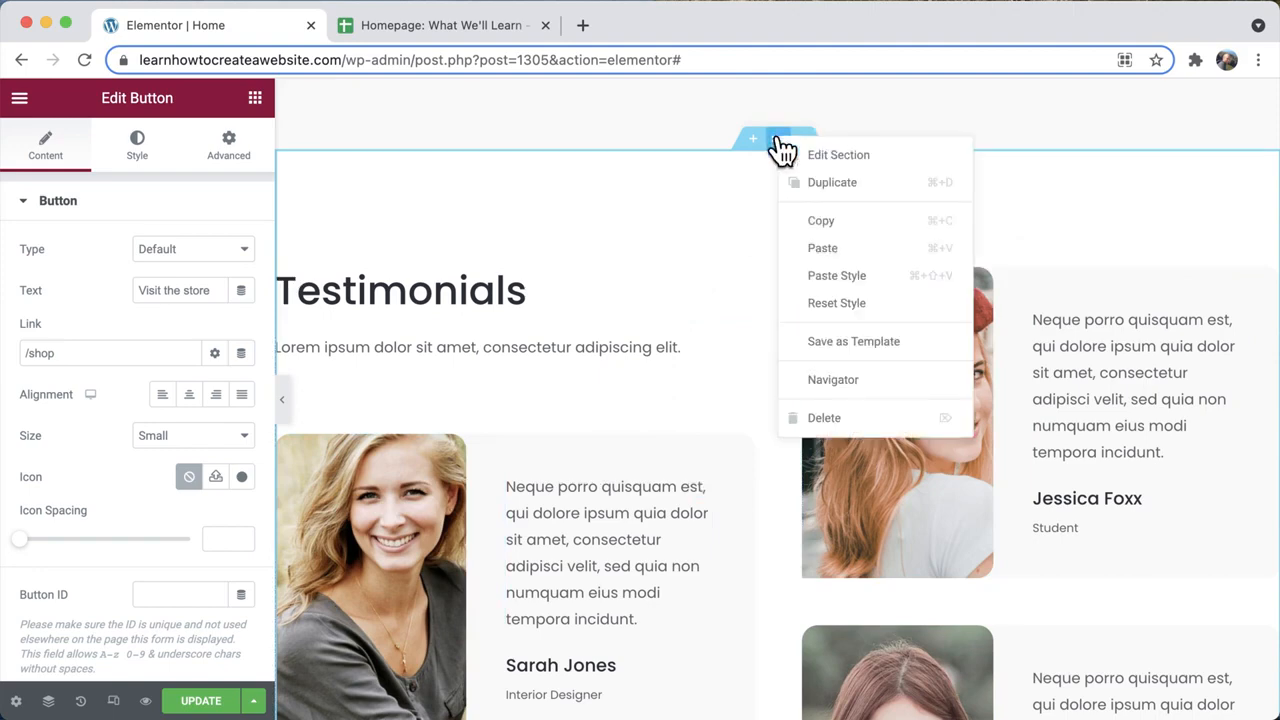
click(878, 343)
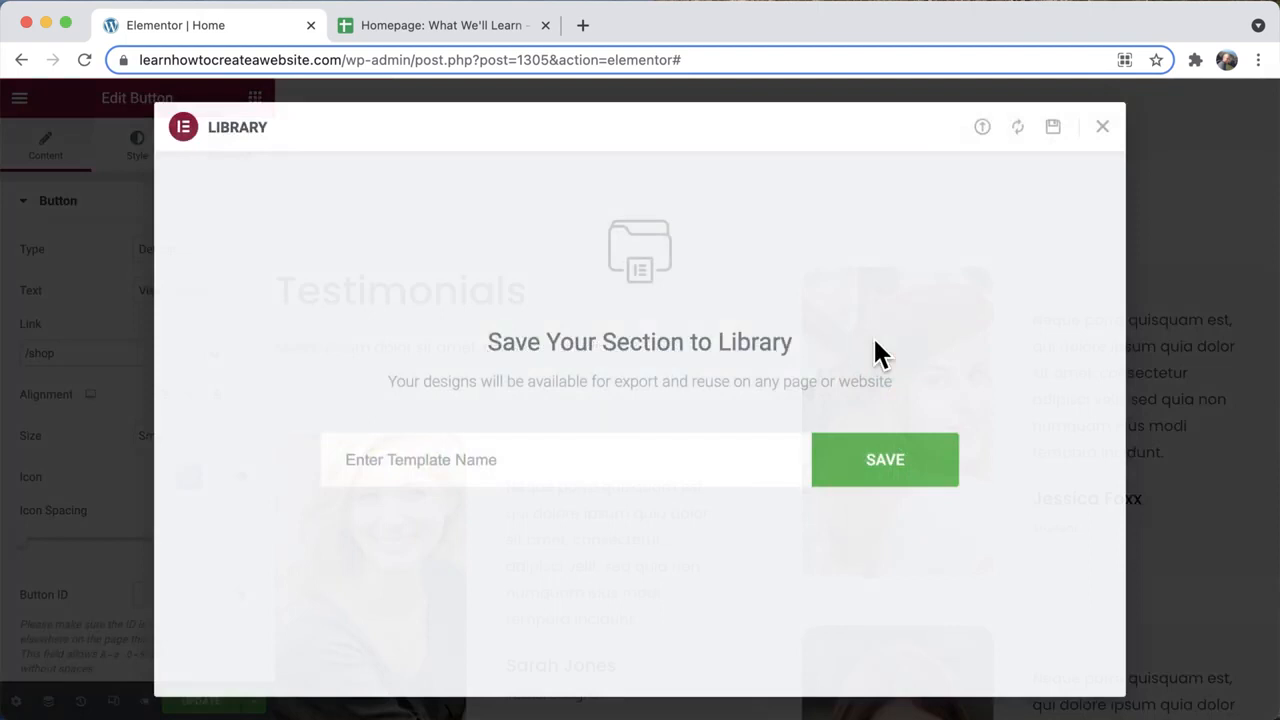
click(634, 454)
text(Testimonials)
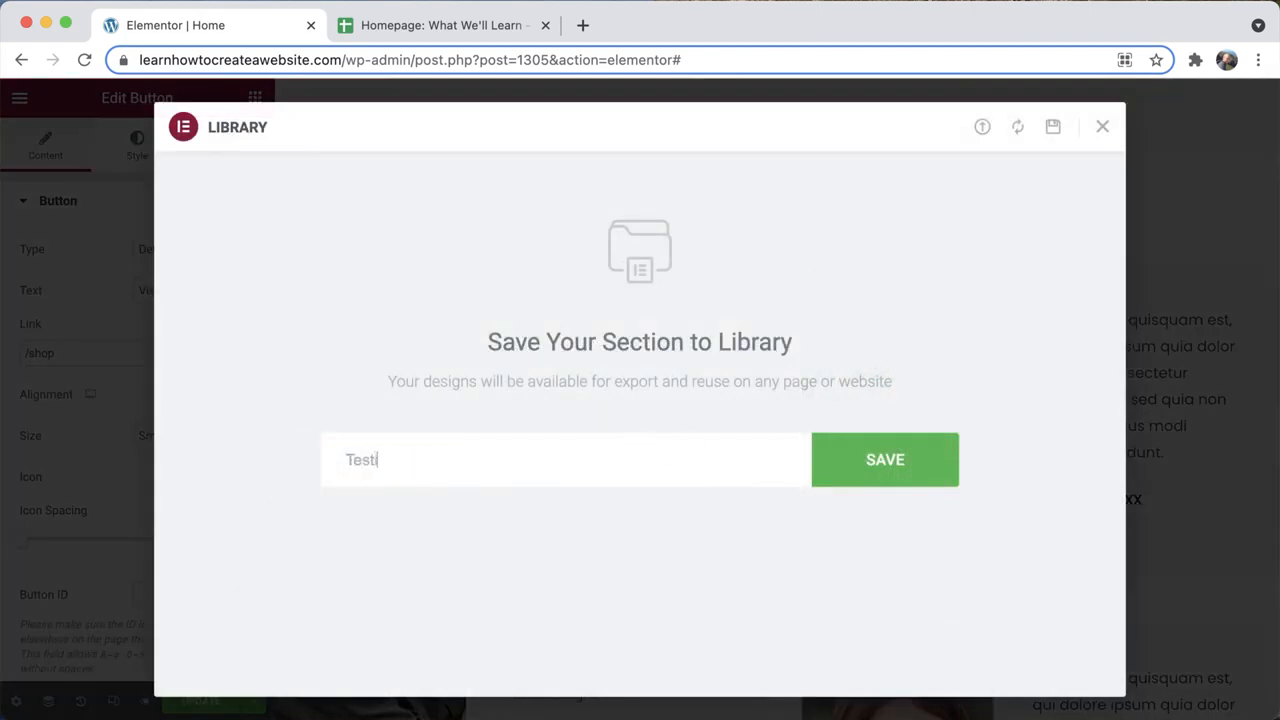
click(924, 486)
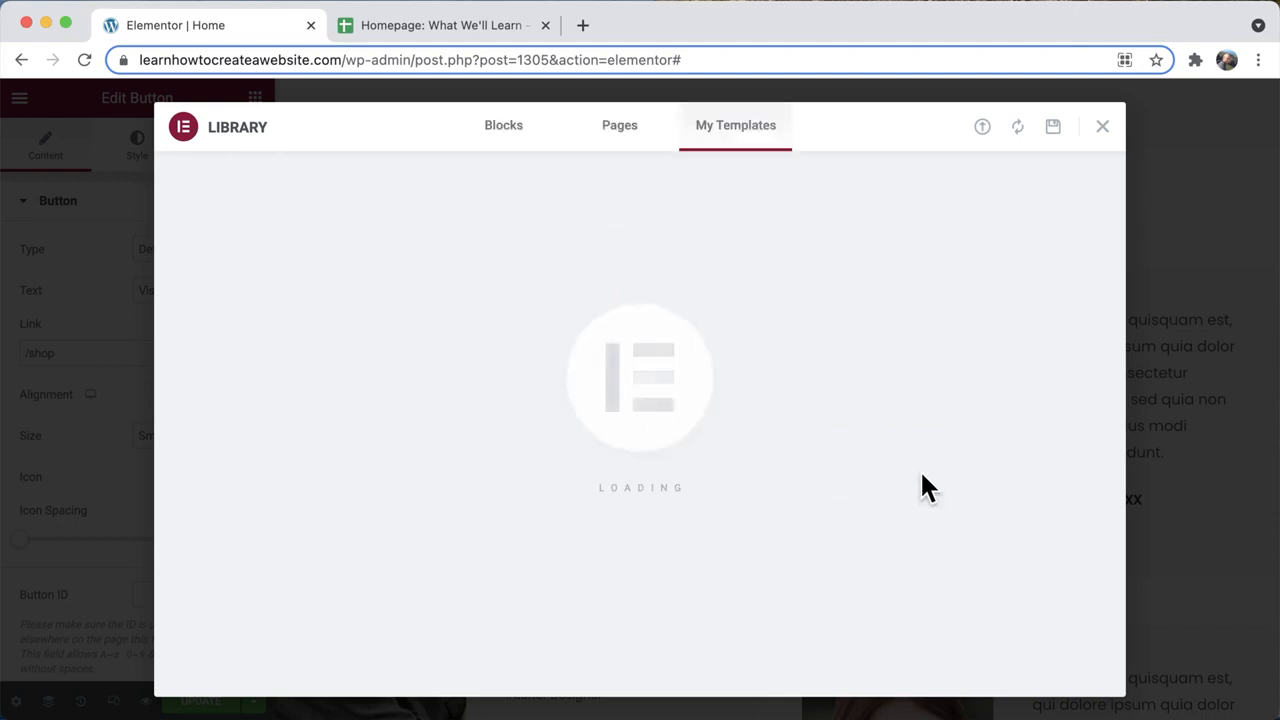
click(1102, 127)
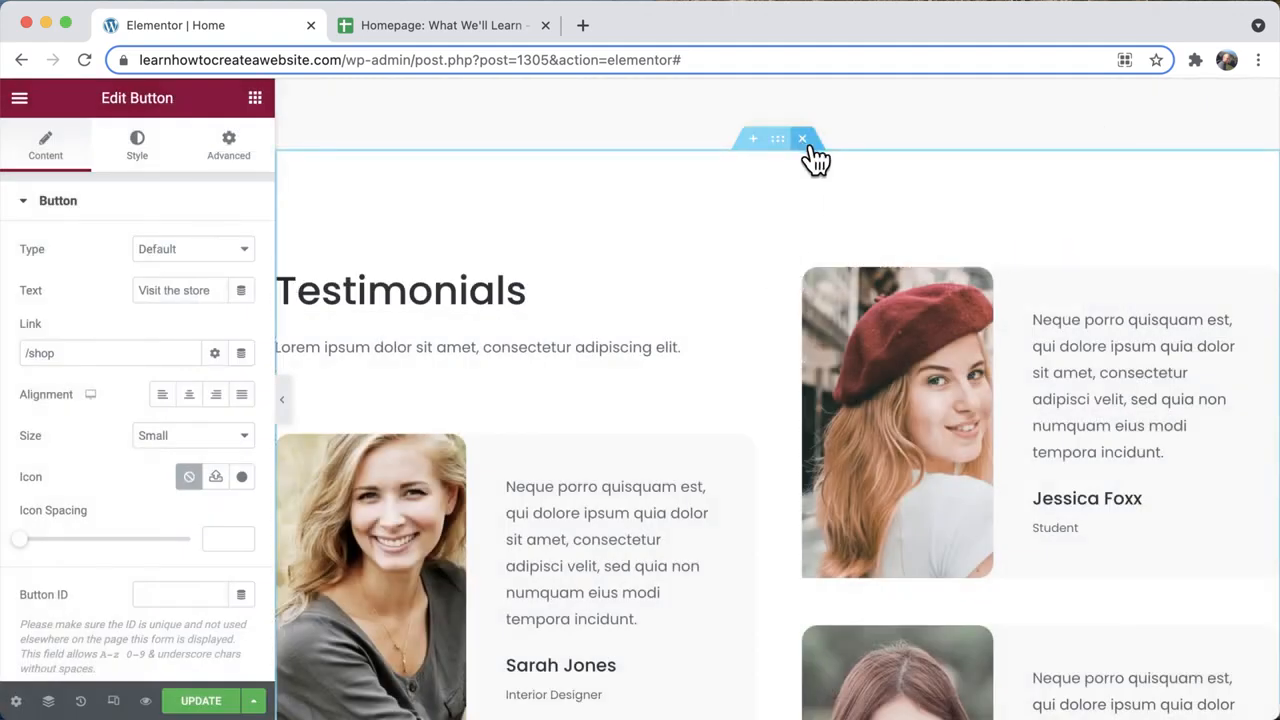
Remove the Testimonials and 'Interested? Shop This Plant Collection!' sections and update the homepage
click(802, 139)
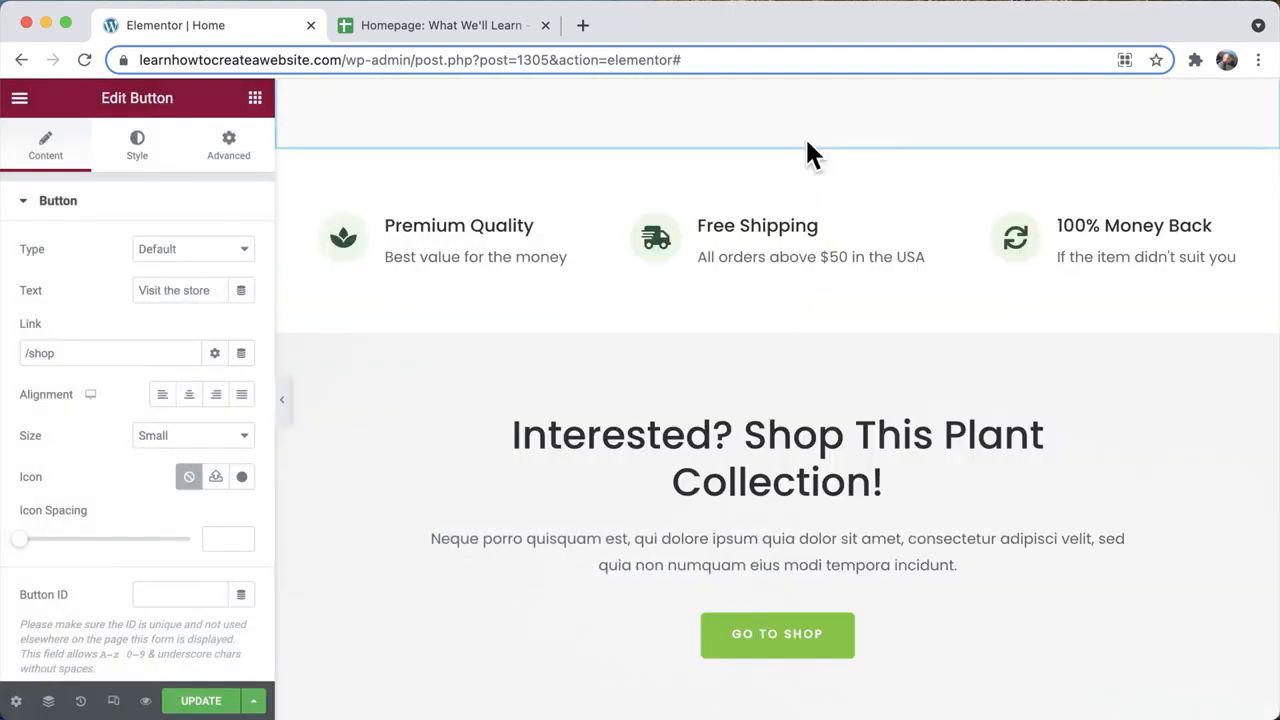
scroll(820, 300, down, 3)
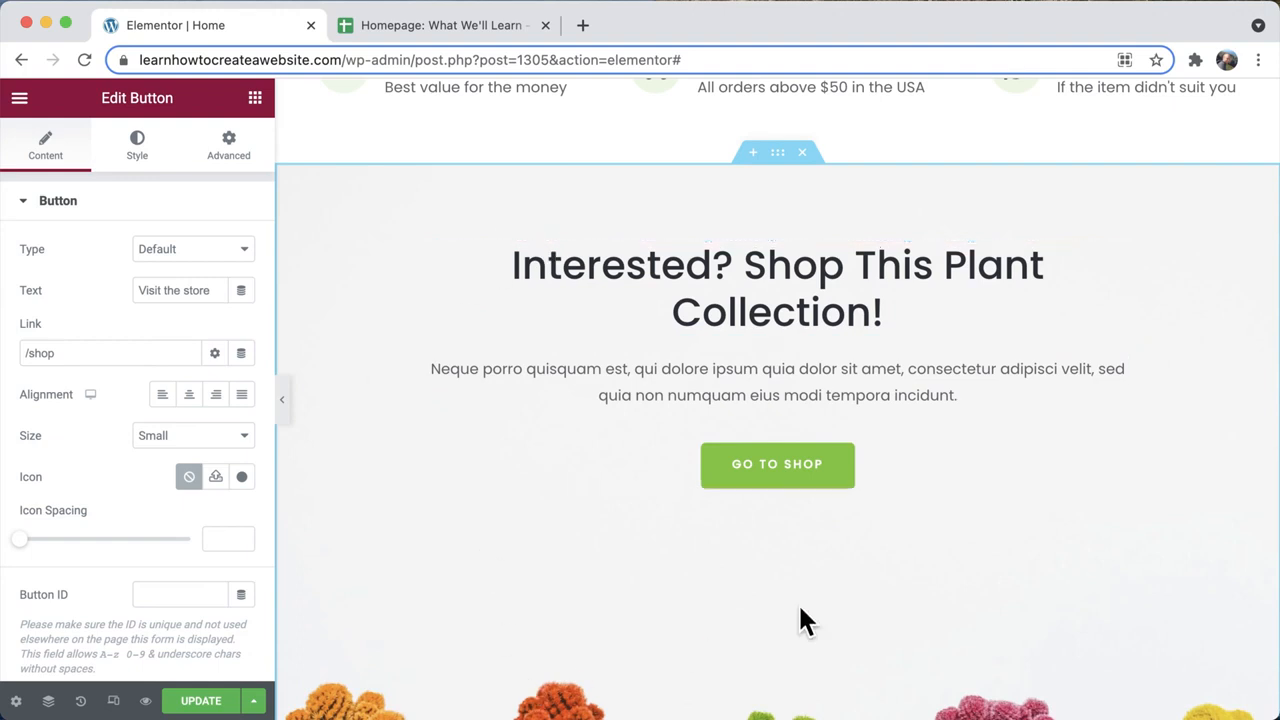
scroll(913, 590, down, 4)
scroll(913, 590, up, 4)
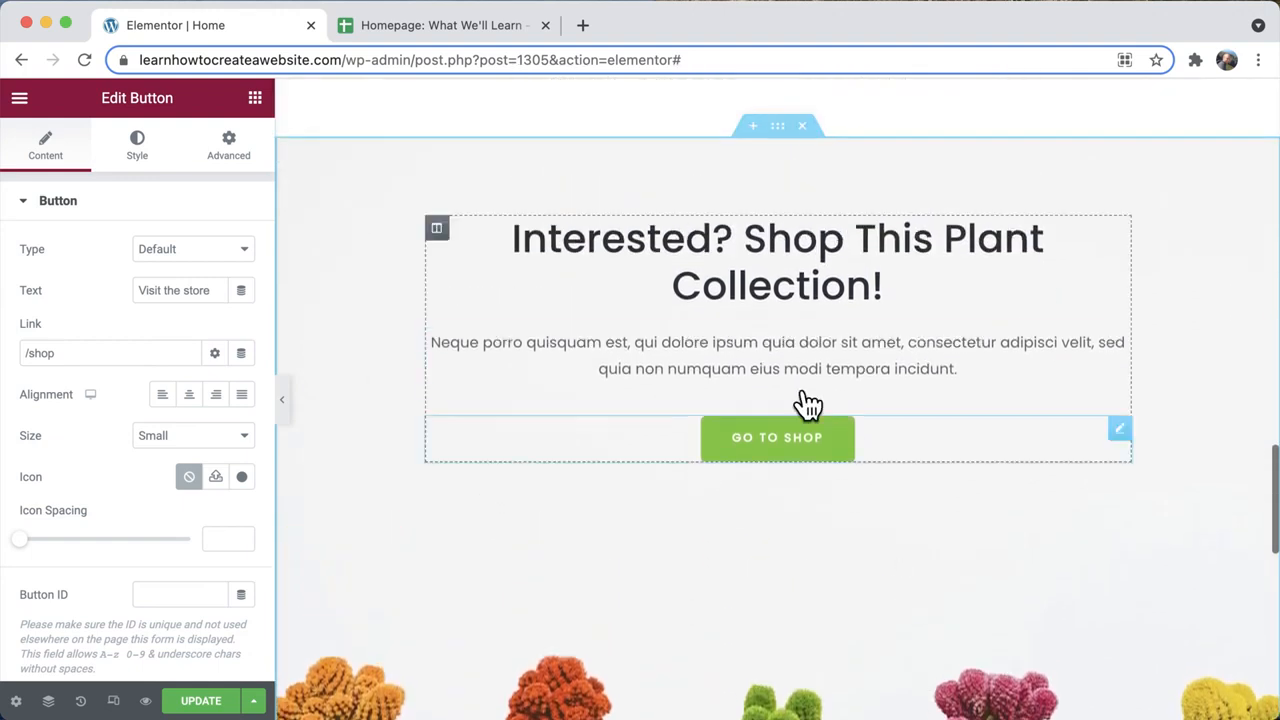
scroll(808, 403, up, 3)
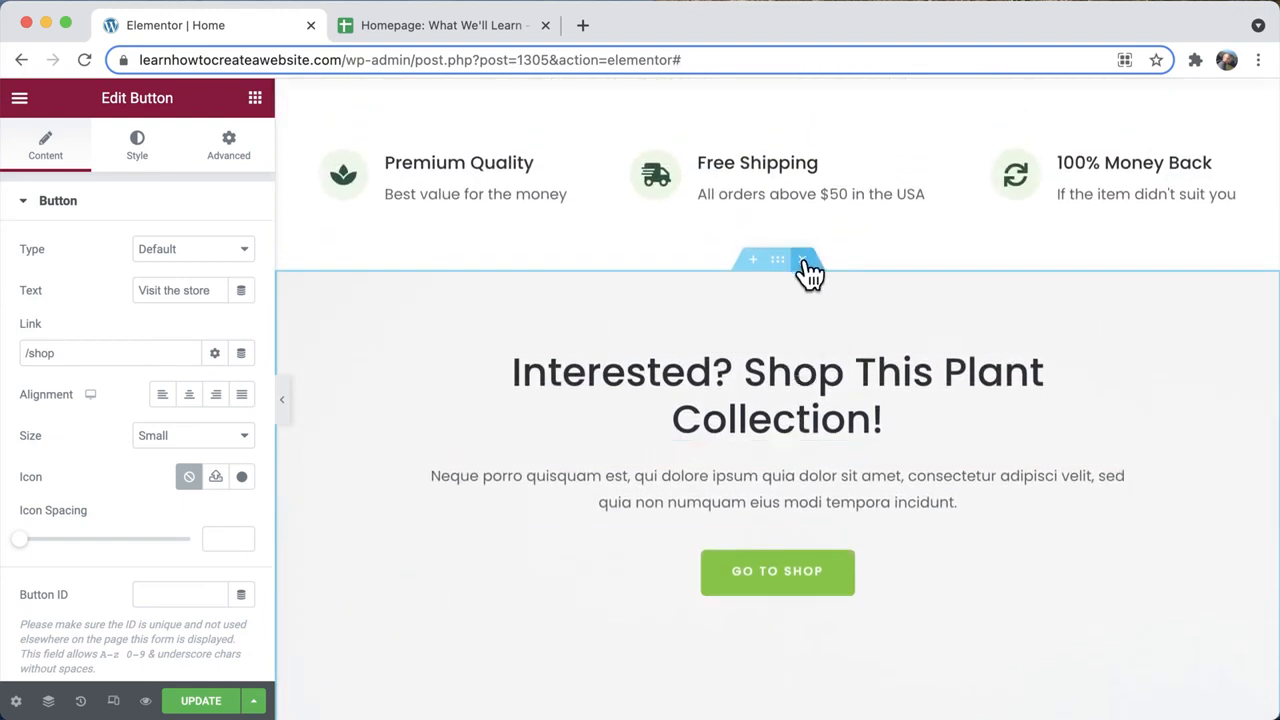
click(805, 263)
scroll(806, 266, down, 3)
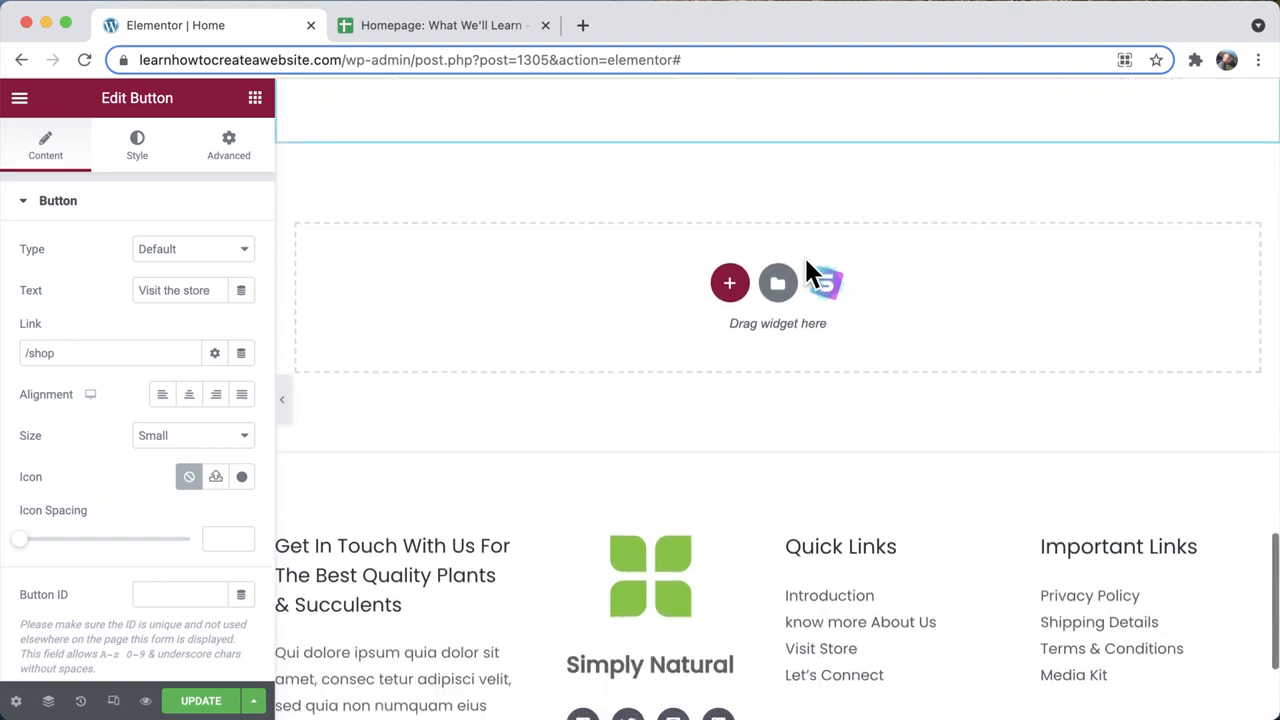
scroll(806, 266, up, 3)
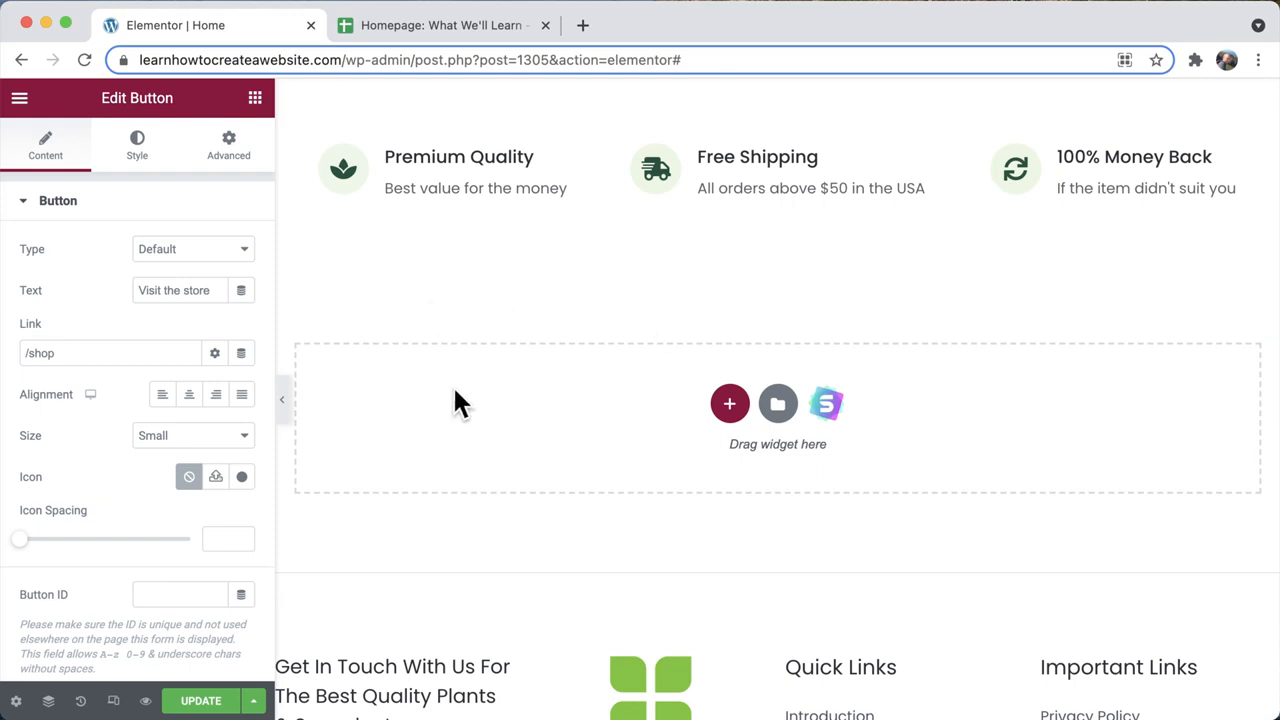
click(201, 700)
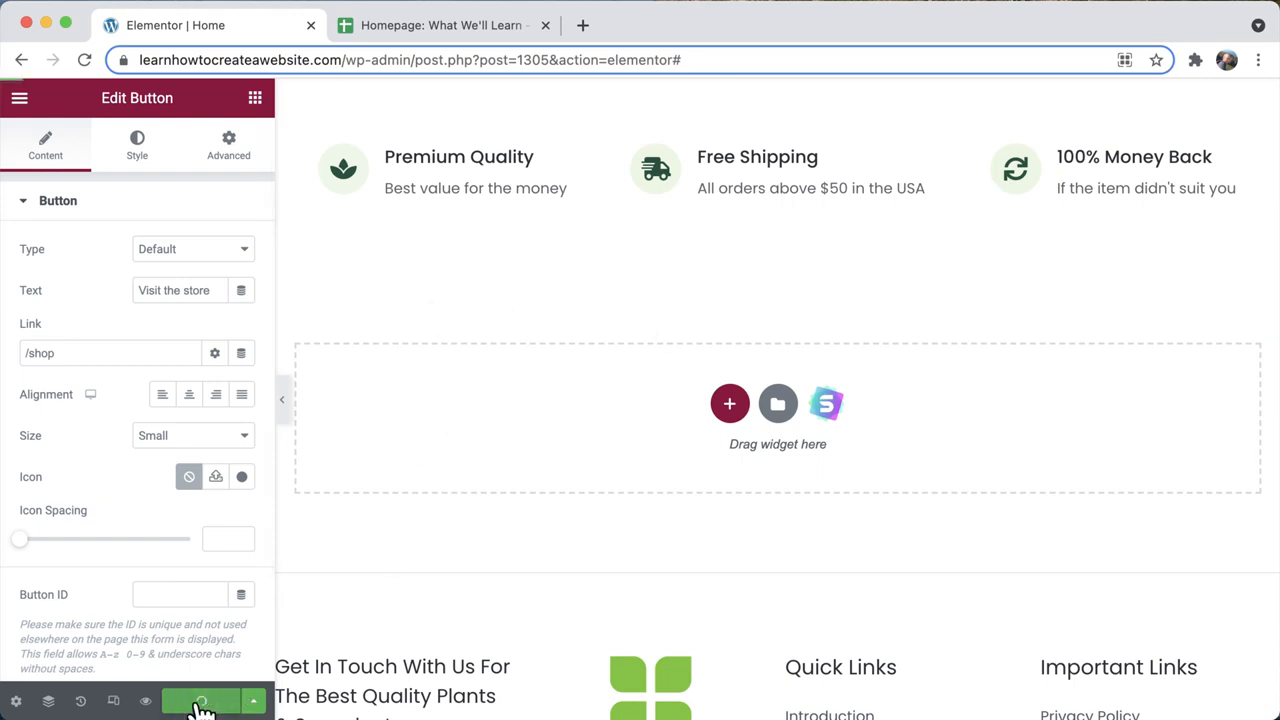
click(470, 33)
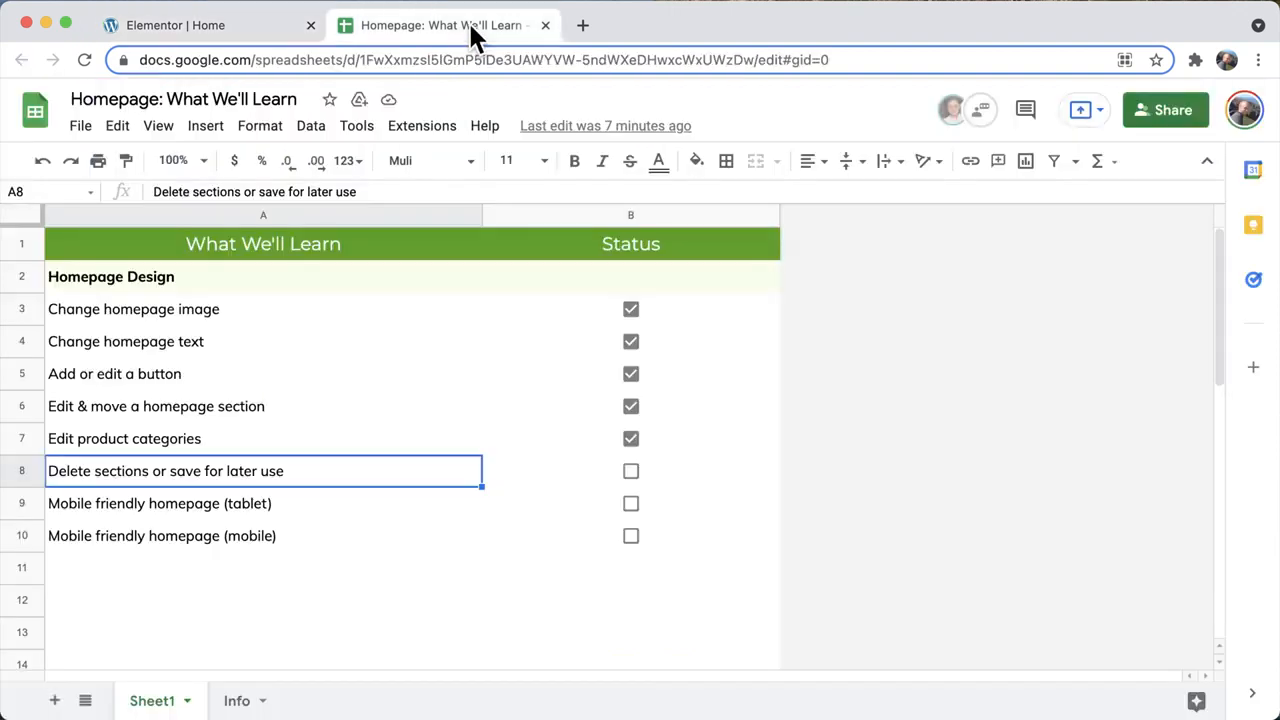
Tick 'Delete sections or save for later use' in the checklist and return to Elementor
click(630, 471)
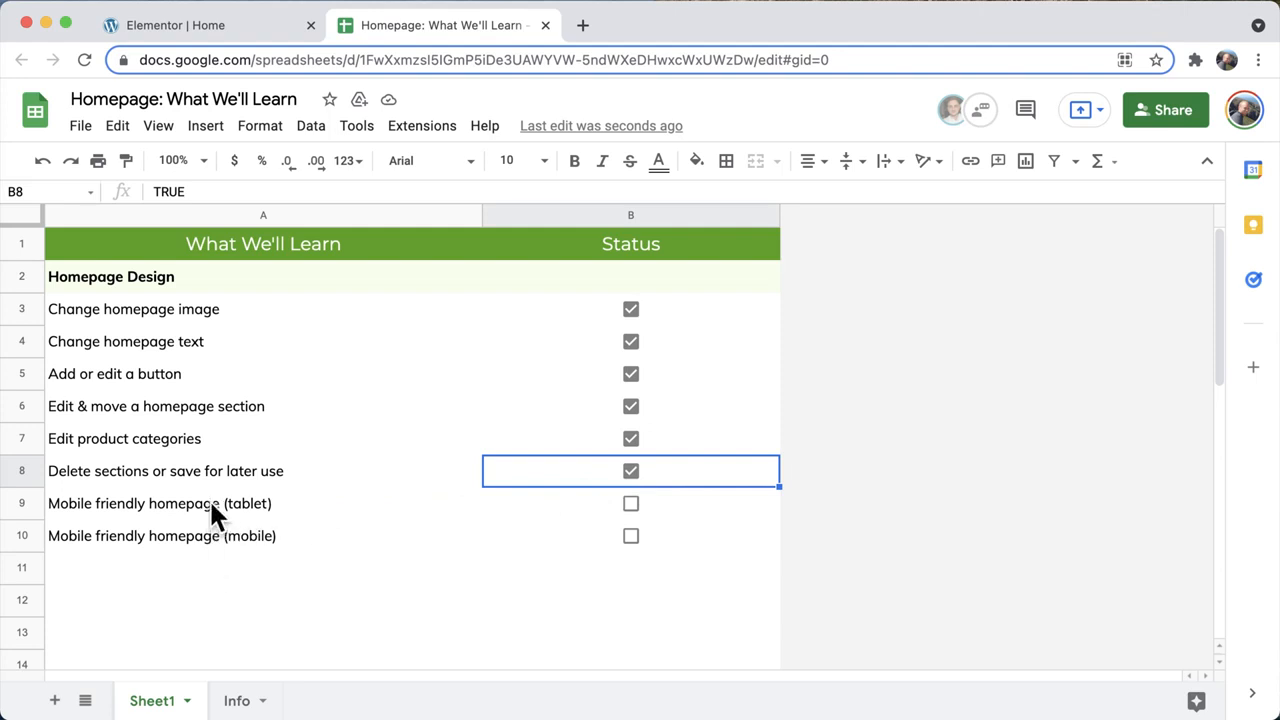
click(225, 24)
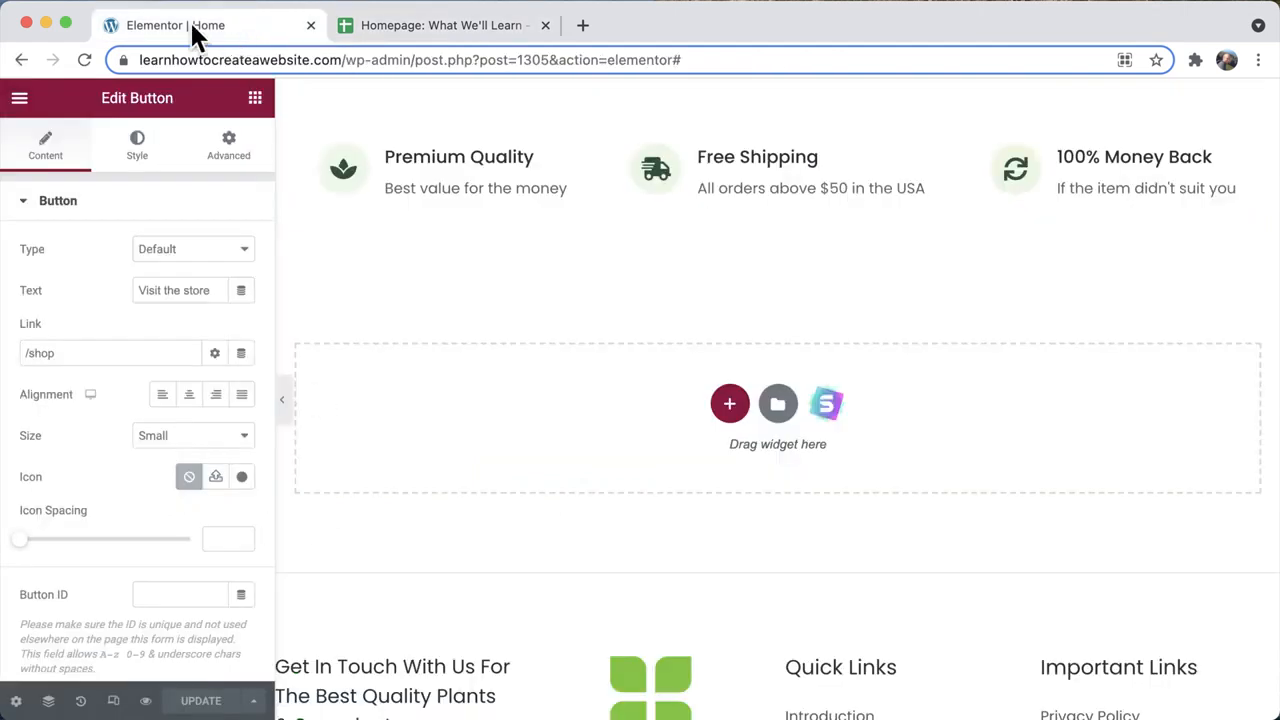
Preview the homepage in 768 px tablet mode and select the hero column
scroll(313, 353, up, 8)
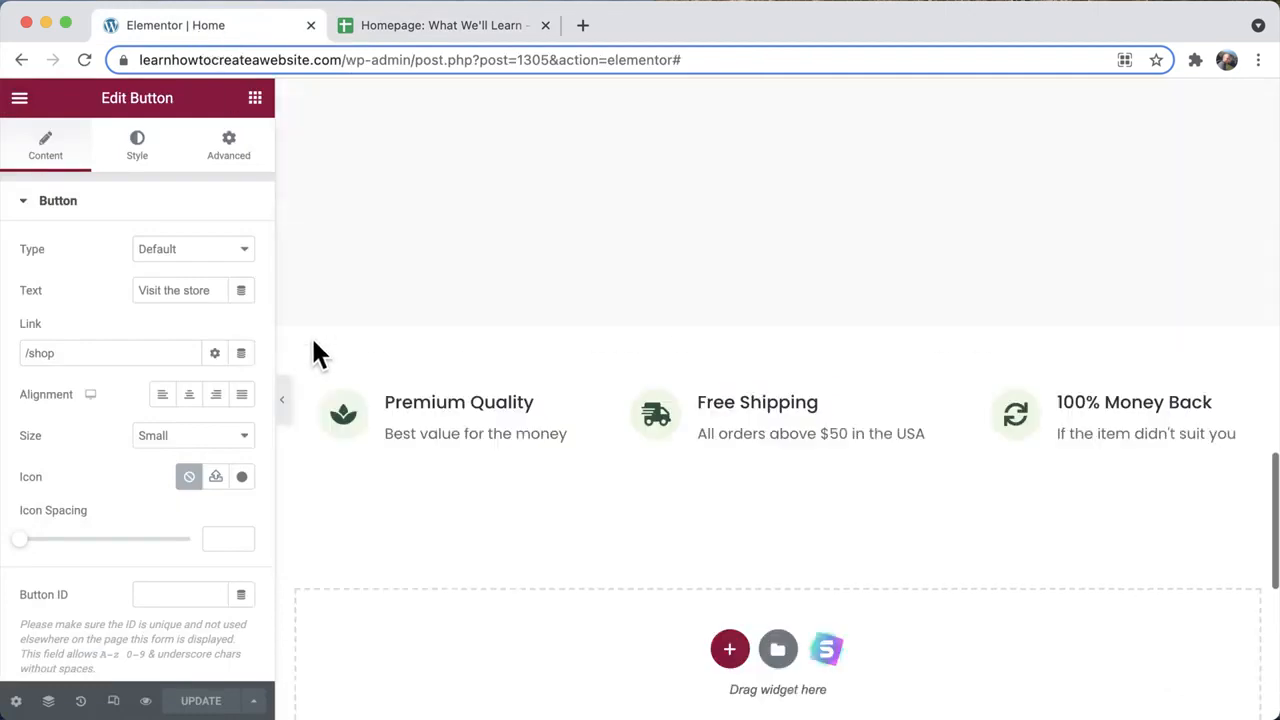
scroll(313, 342, up, 5)
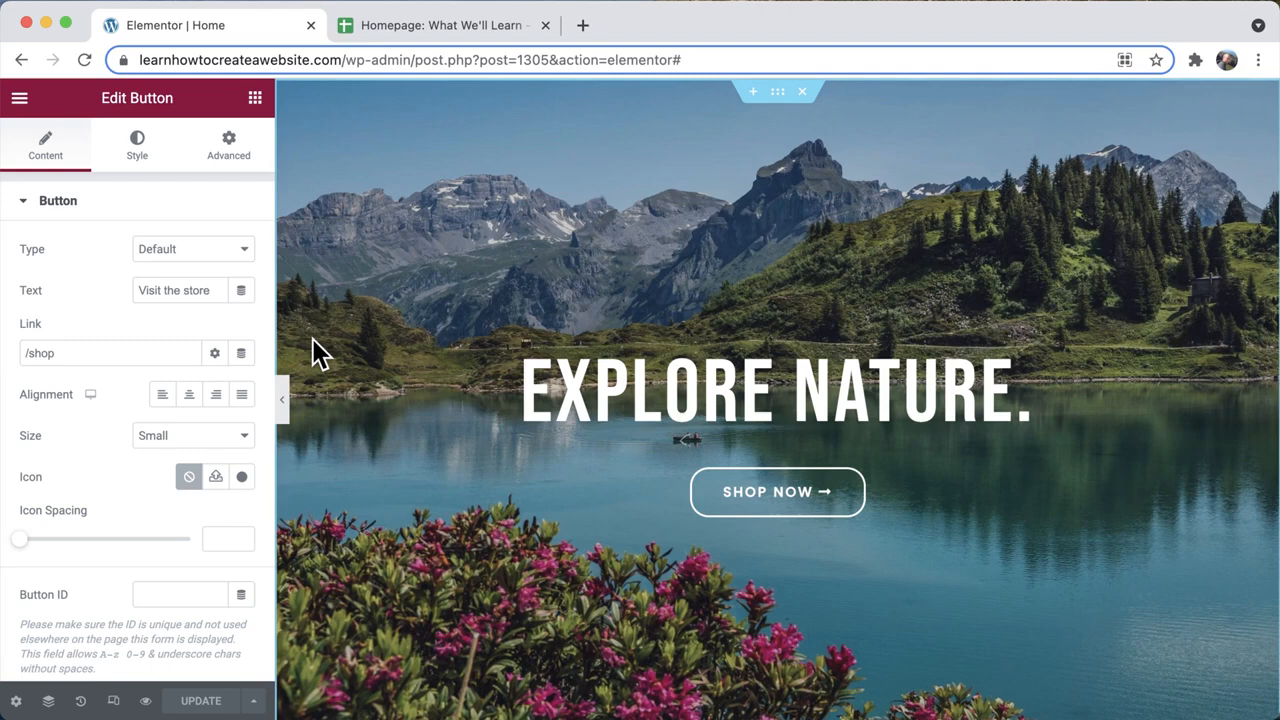
click(114, 702)
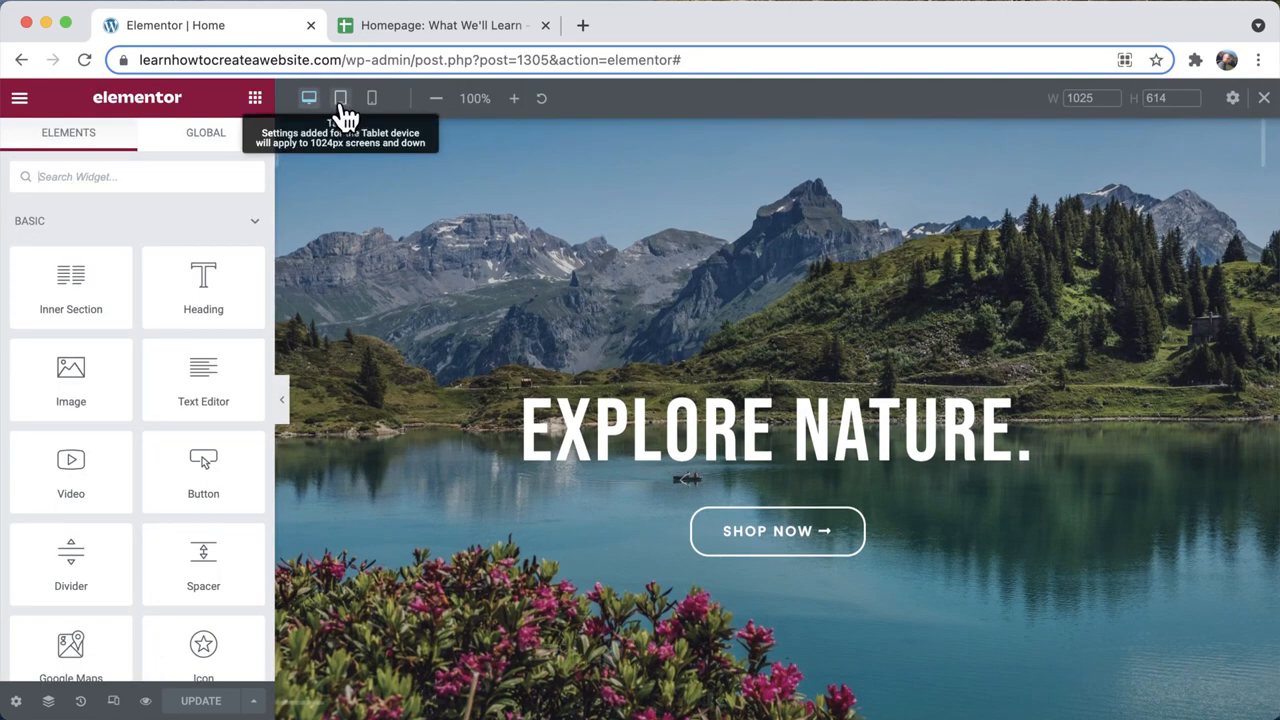
click(341, 108)
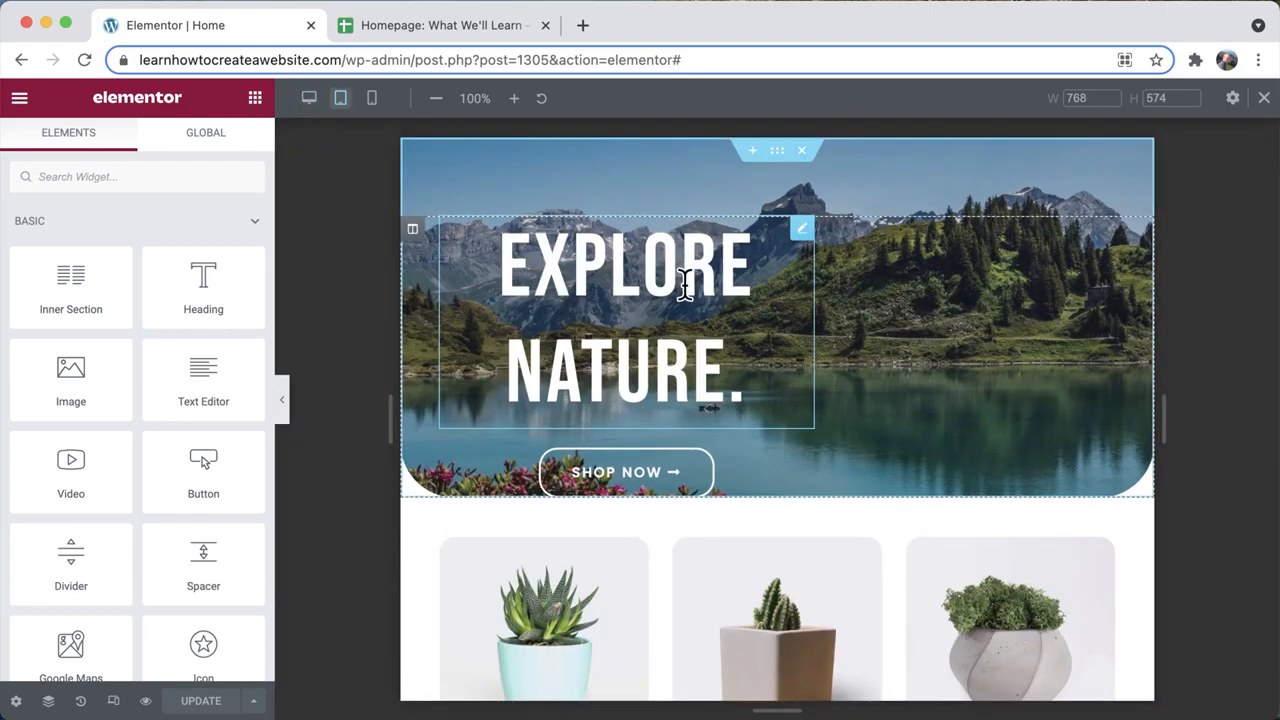
click(413, 230)
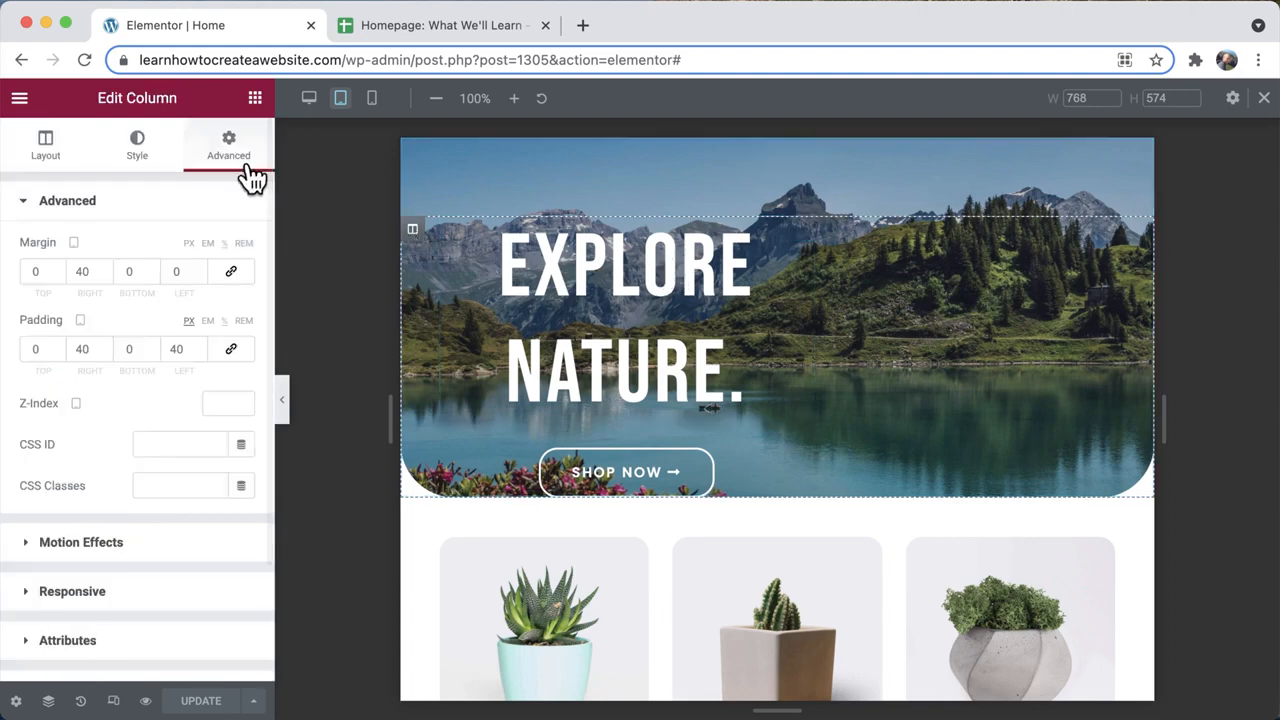
Set the hero column's right margin to 0 and the hero section's minimum height to 400 px
double_click(83, 271)
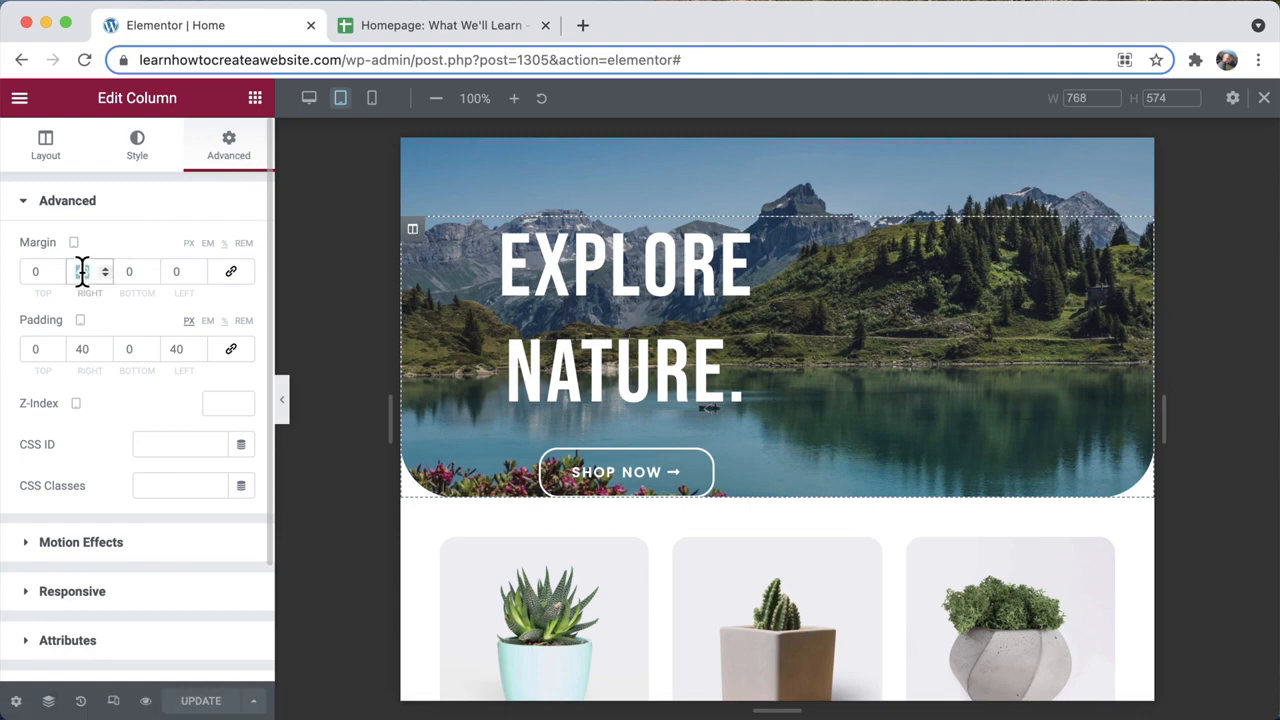
text(0)
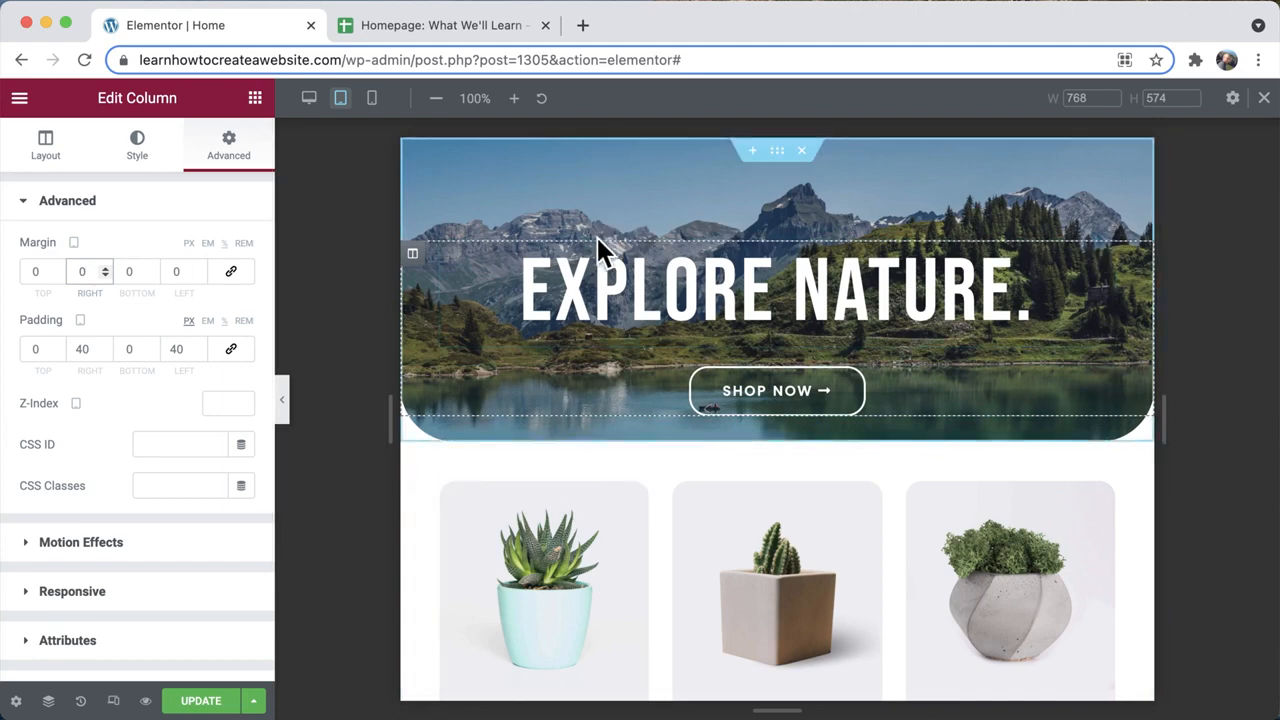
click(781, 158)
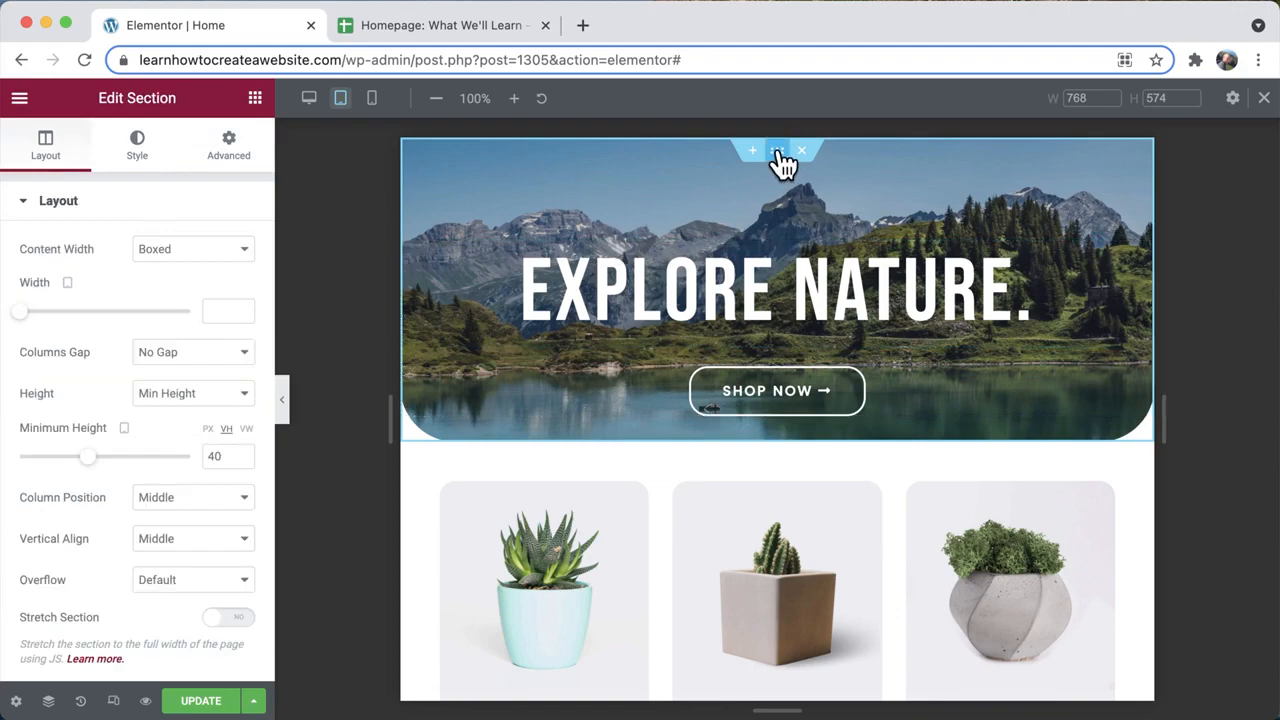
click(208, 430)
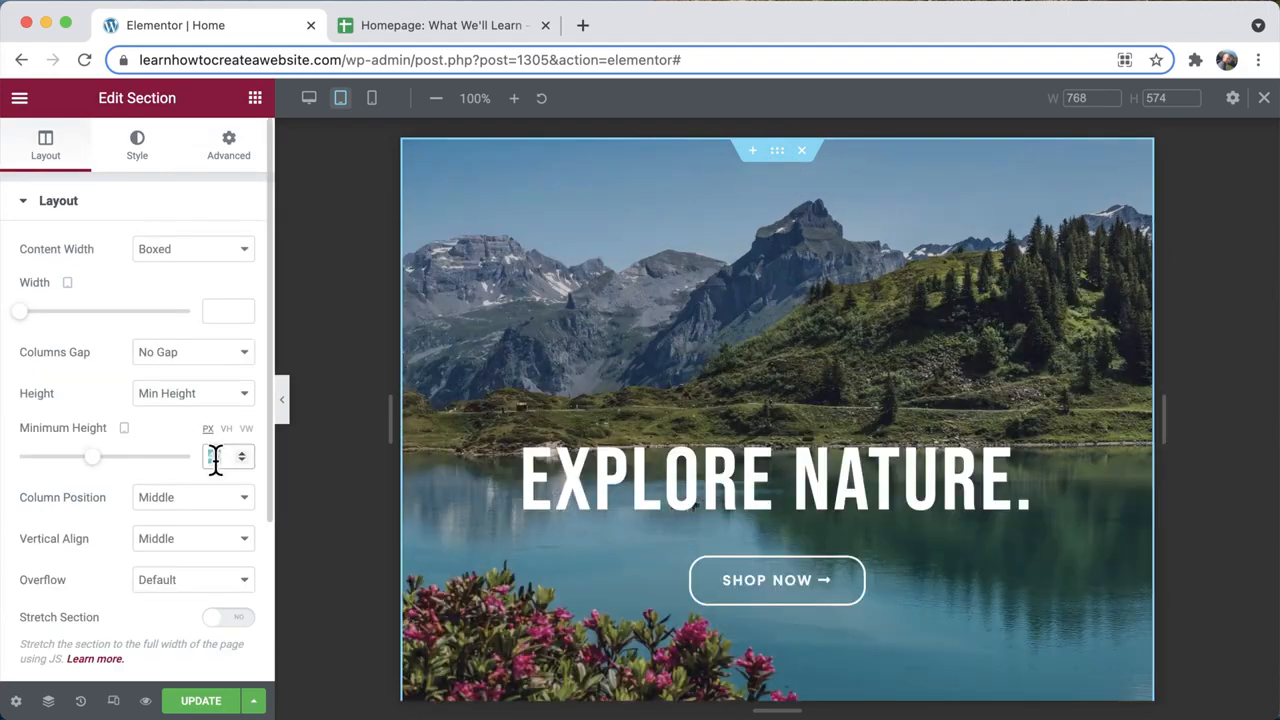
text(400)
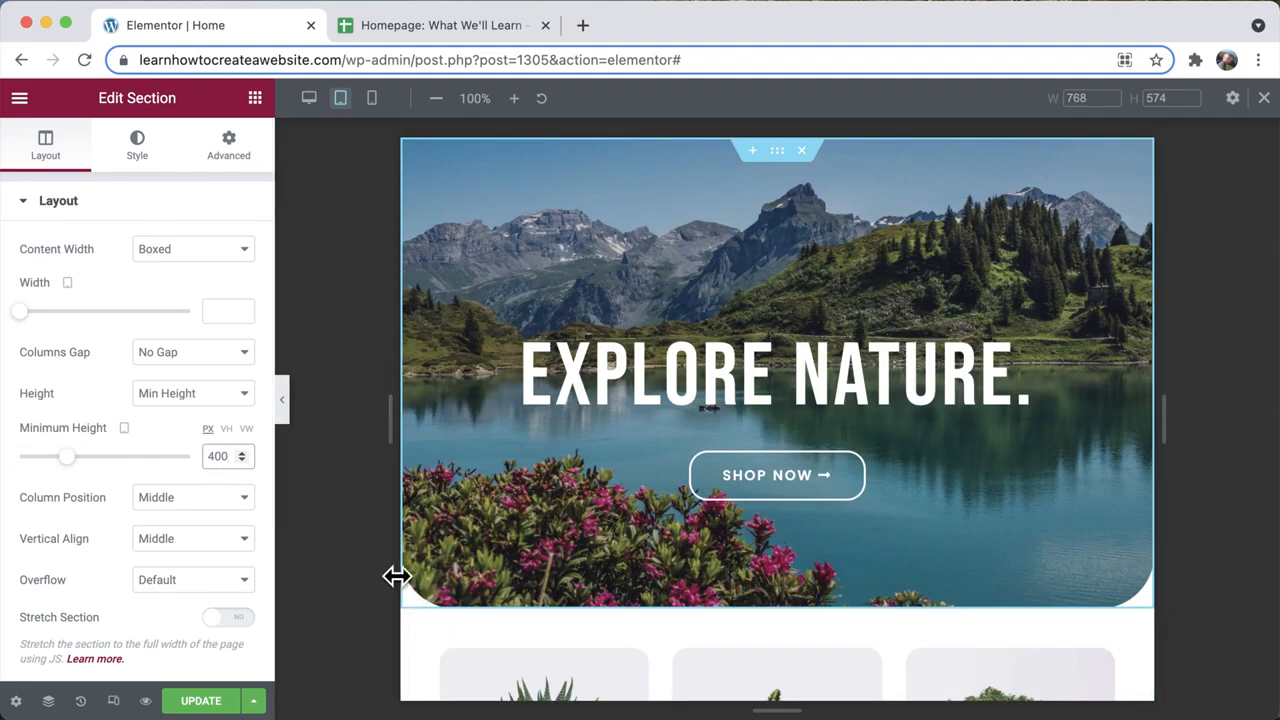
Set the hero section's bottom and left border radius to 0 to square its corners
click(155, 152)
scroll(150, 466, down, 5)
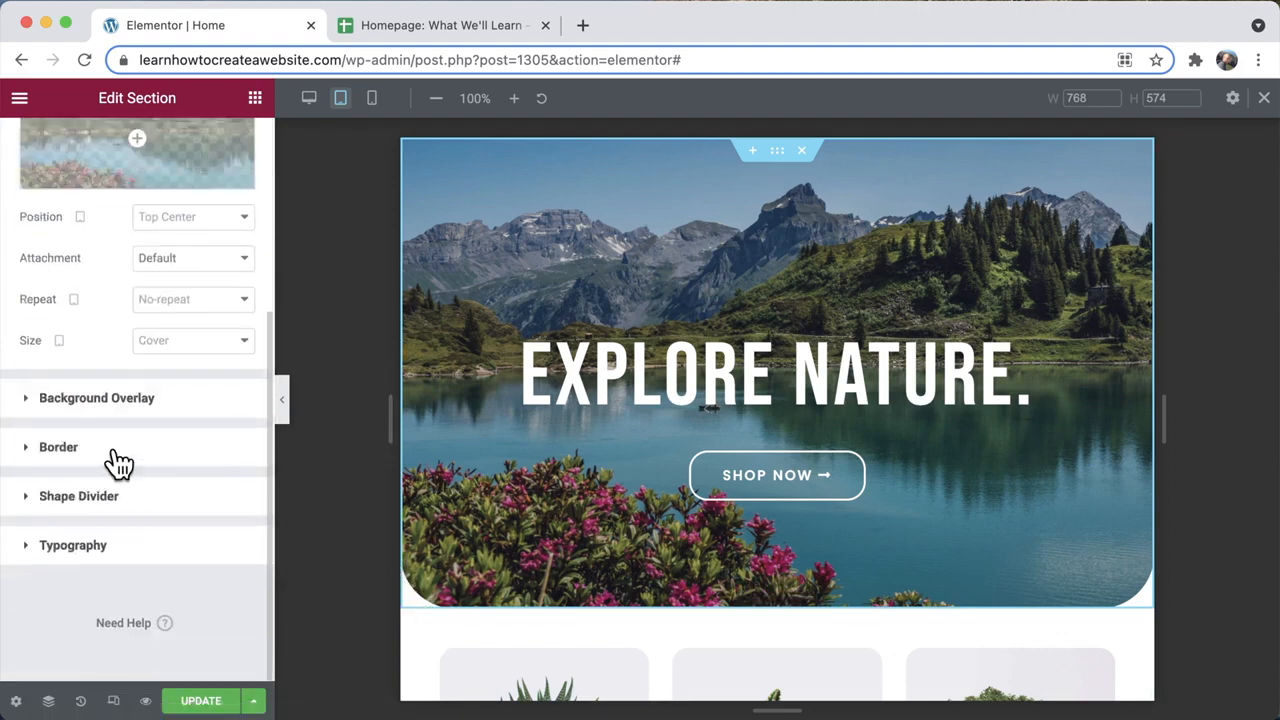
click(107, 460)
click(128, 452)
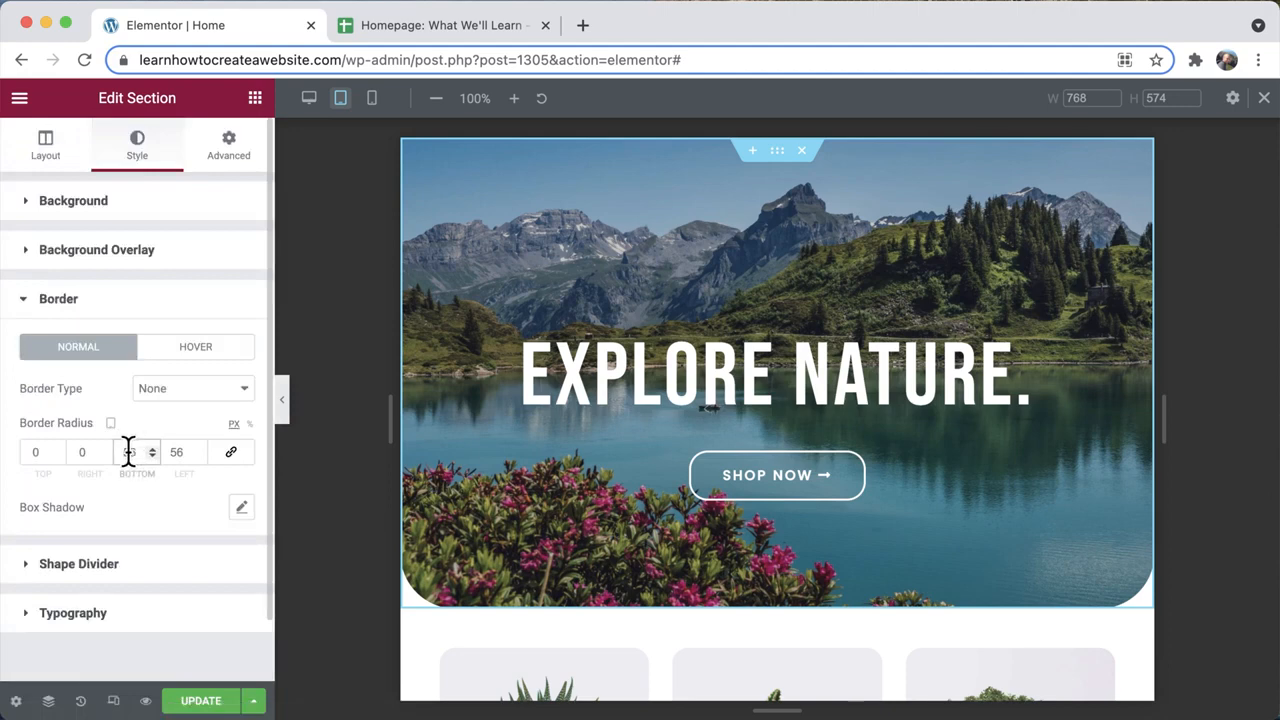
text(0)
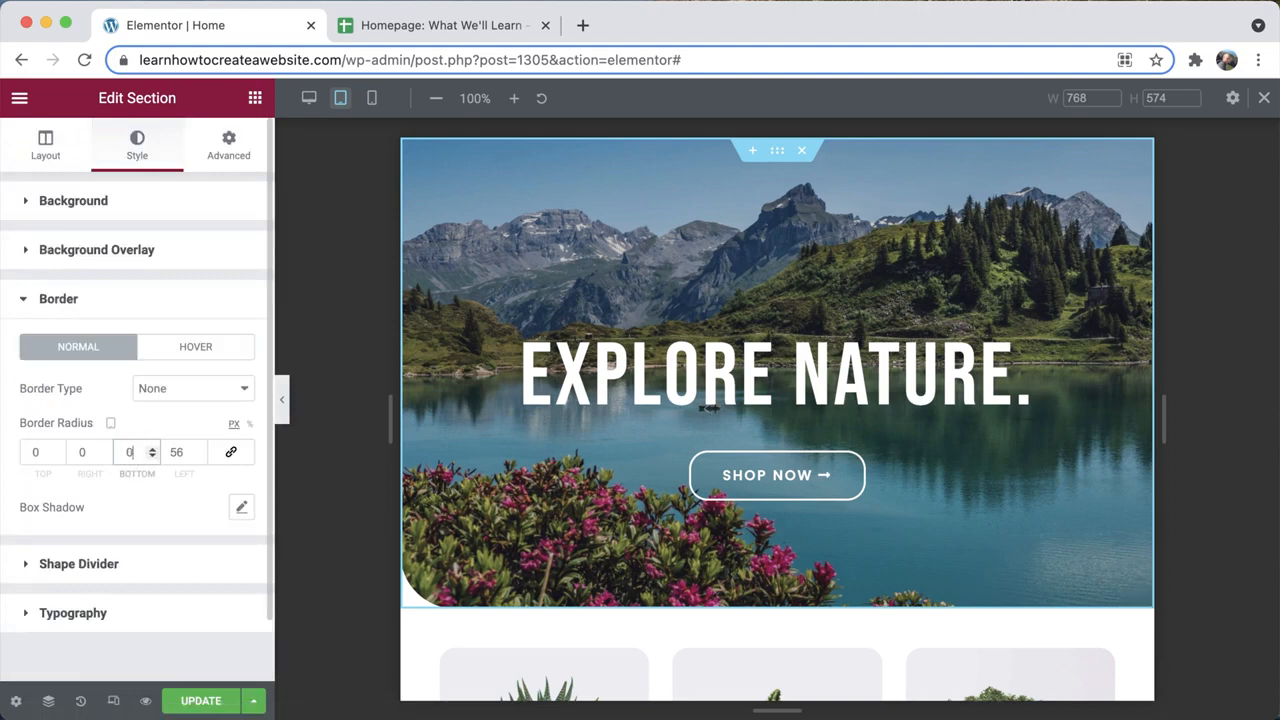
key(Tab)
text(0)
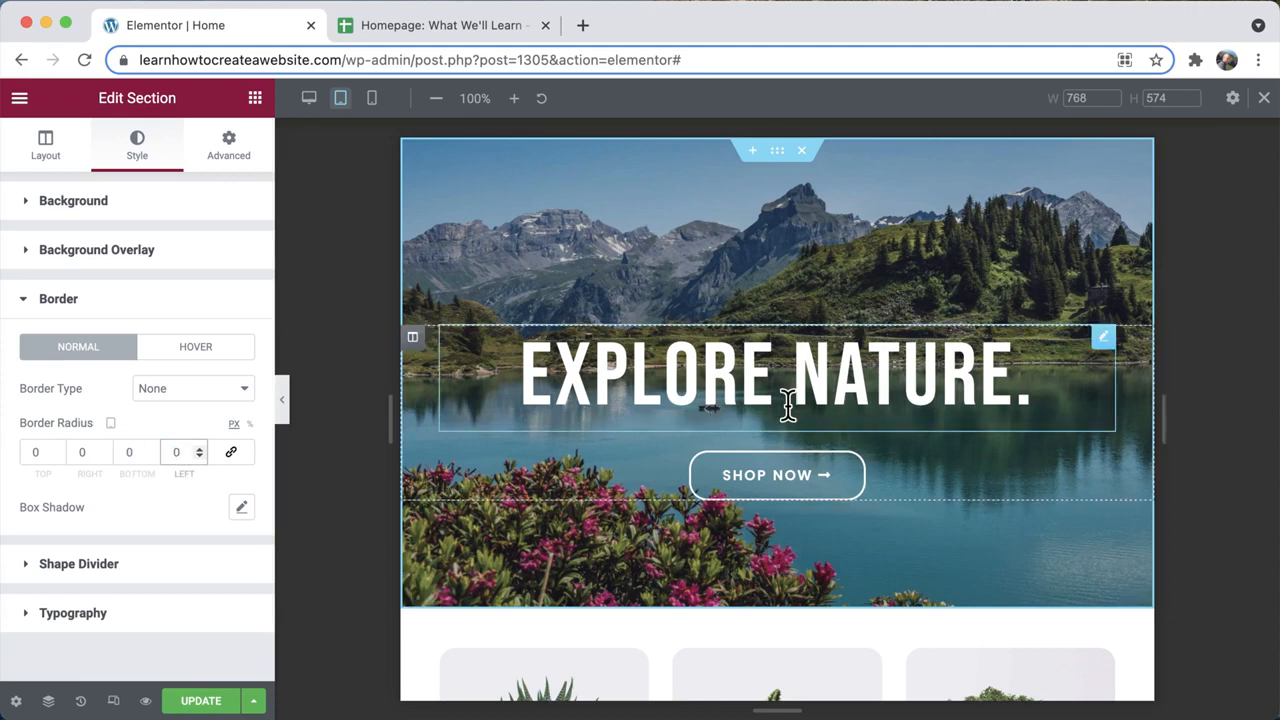
scroll(788, 405, down, 10)
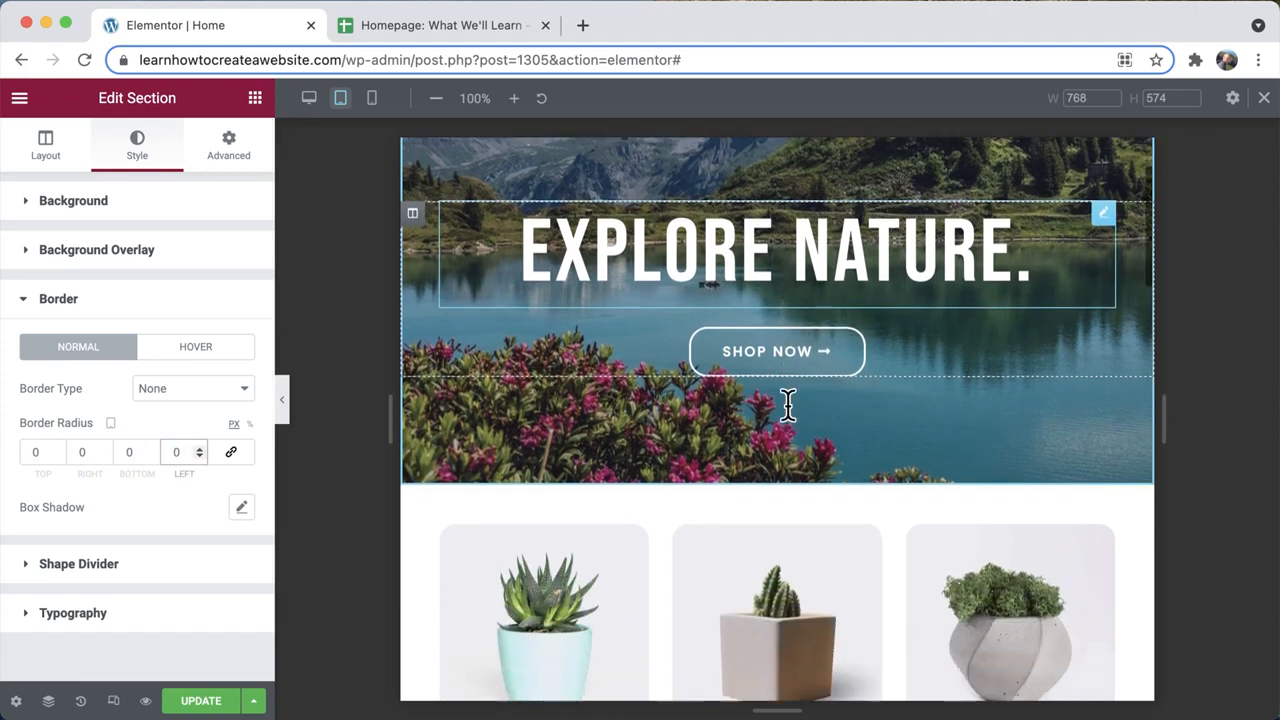
scroll(788, 420, down, 2)
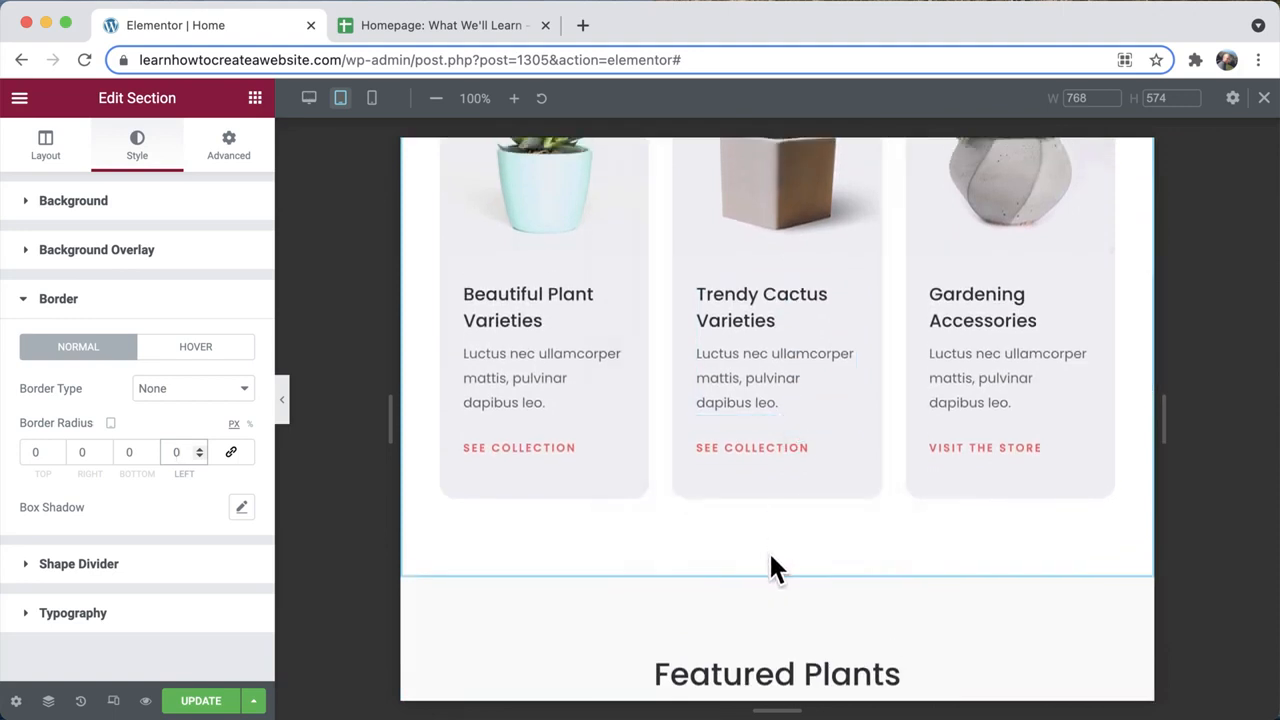
scroll(768, 515, up, 5)
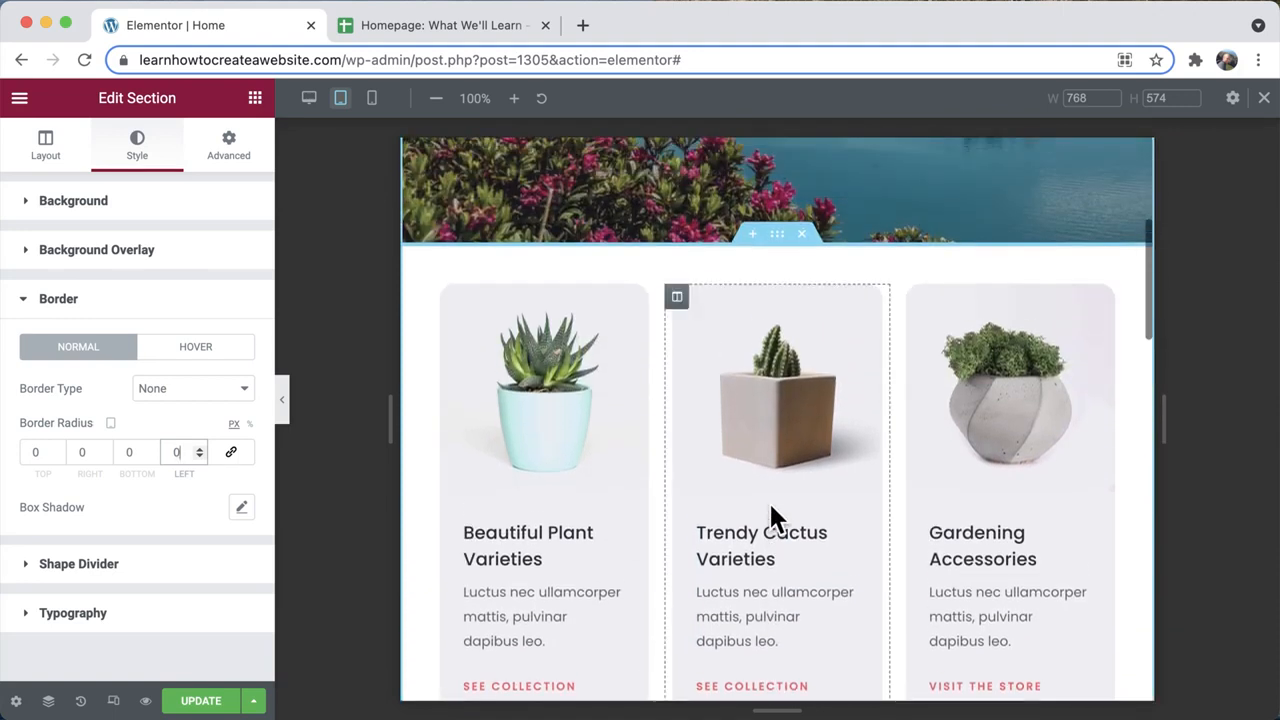
Cut the Featured Plants section's tablet bottom padding to 40
click(776, 240)
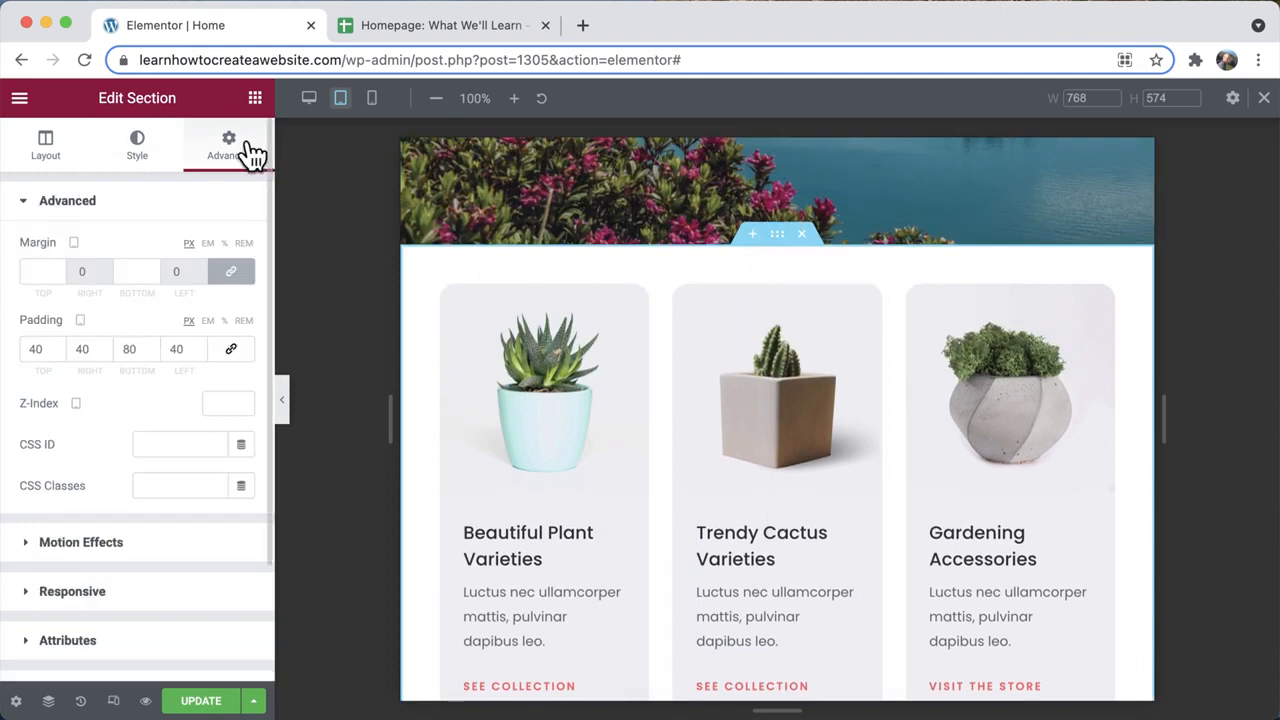
scroll(500, 360, down, 2)
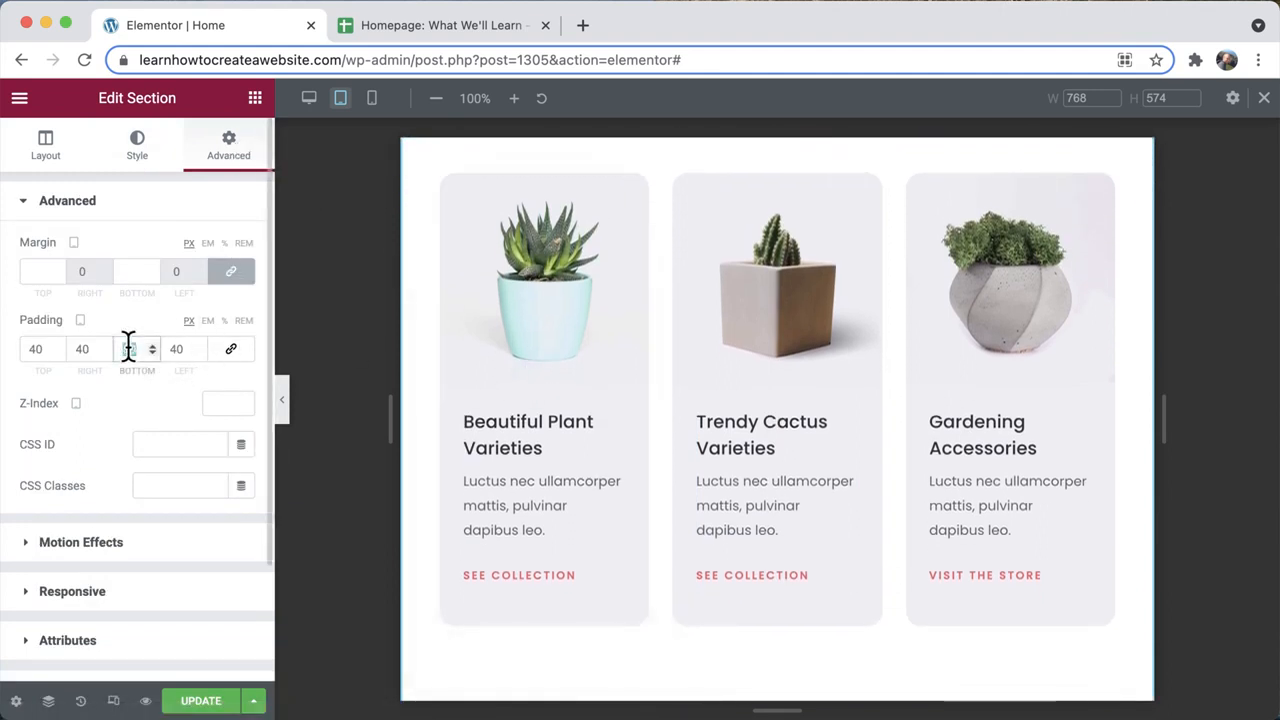
text(40)
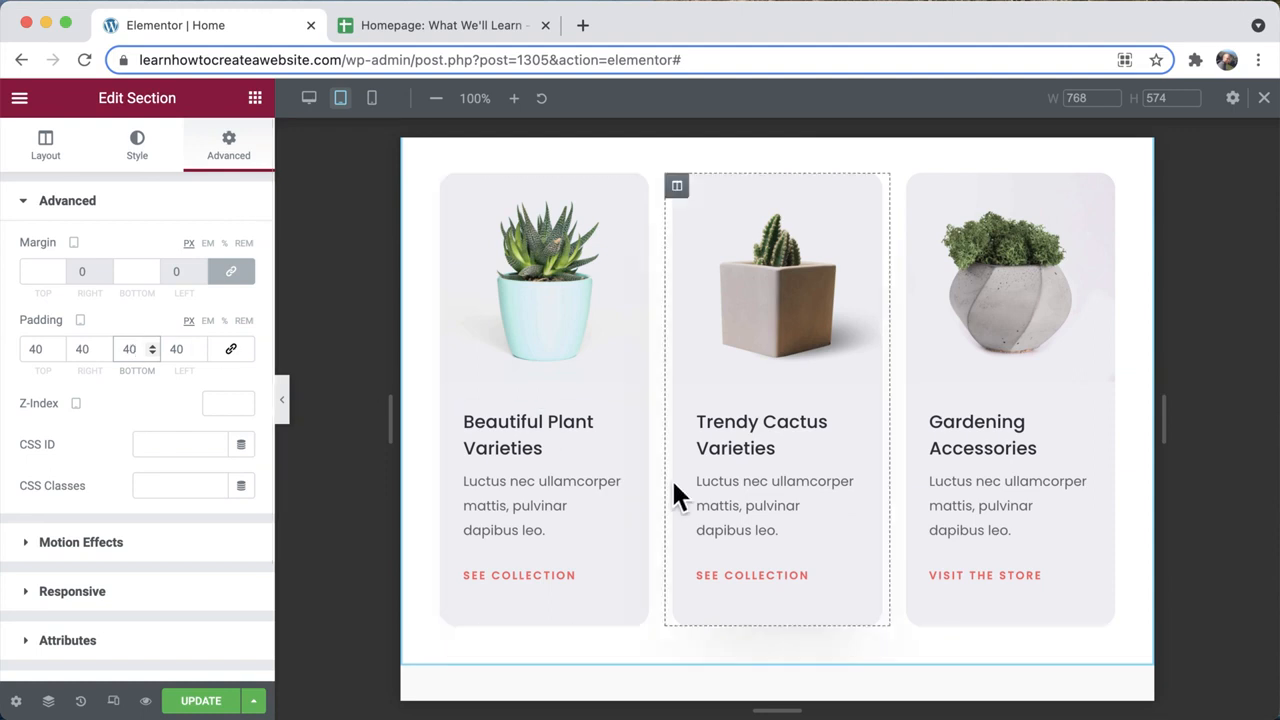
Save the page with UPDATE and switch to the homepage checklist spreadsheet
scroll(673, 490, down, 3)
scroll(673, 490, down, 10)
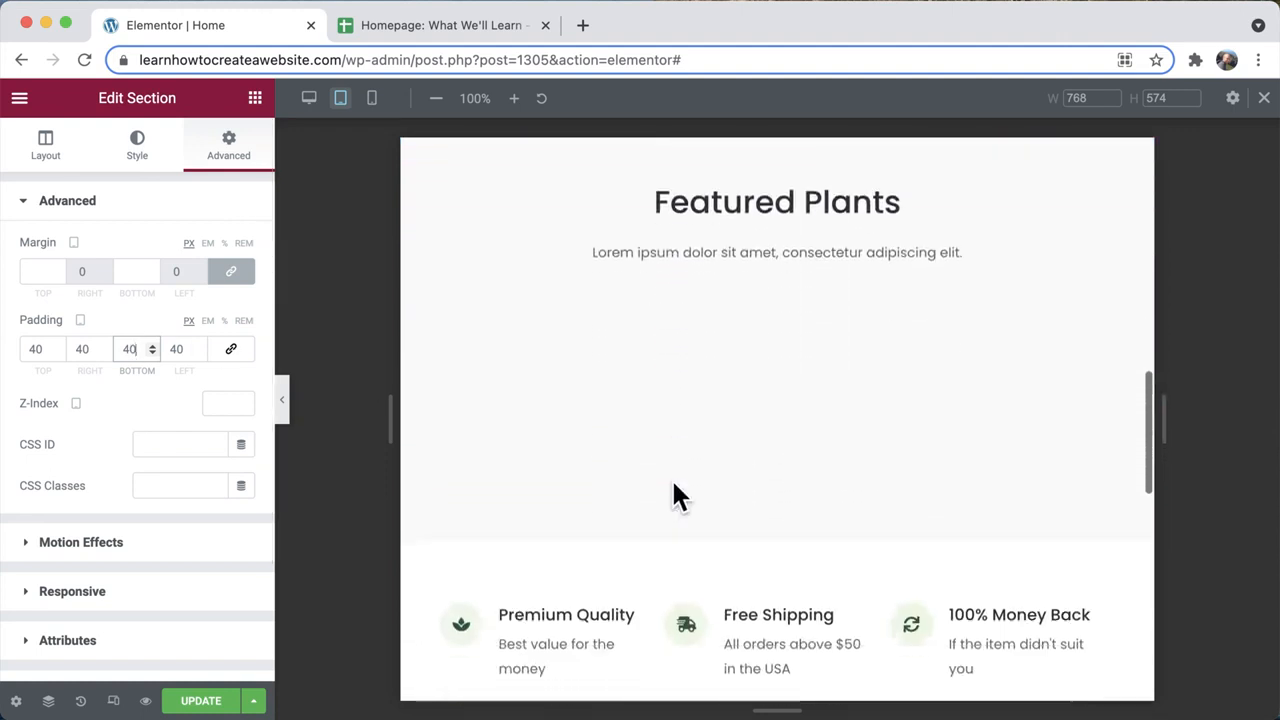
scroll(673, 490, down, 5)
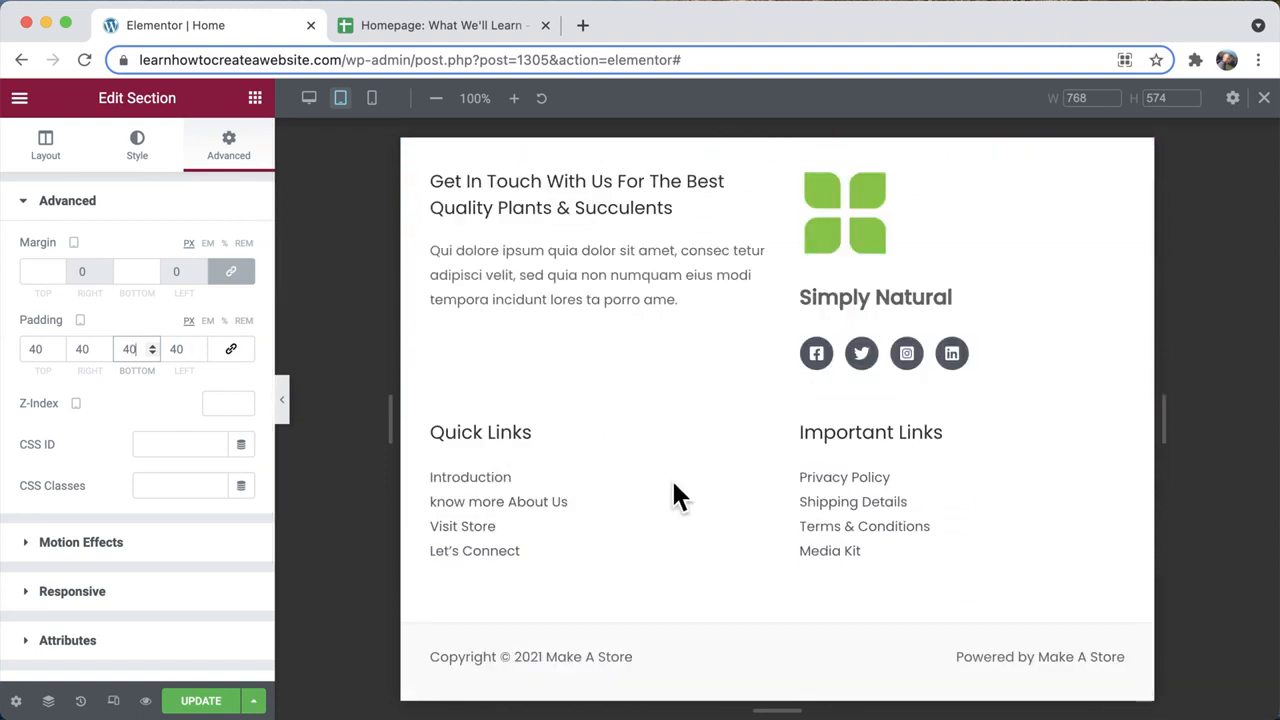
scroll(673, 490, up, 2)
scroll(673, 490, up, 8)
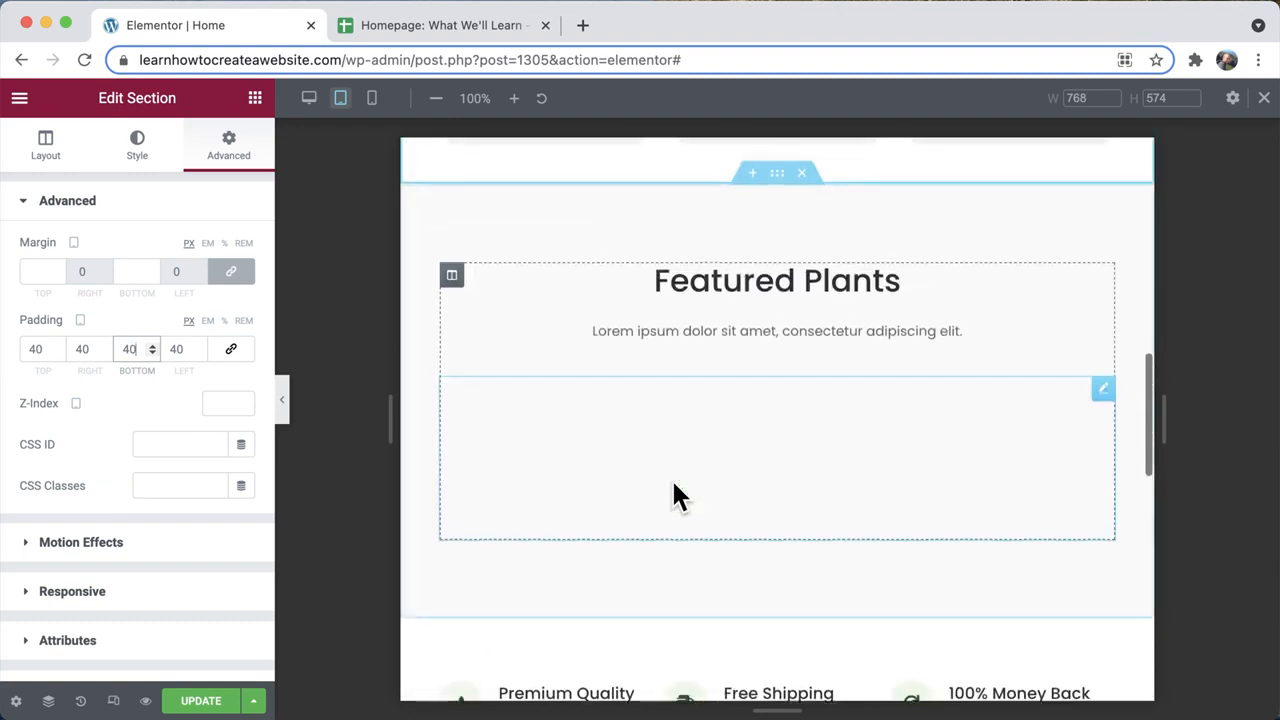
click(190, 688)
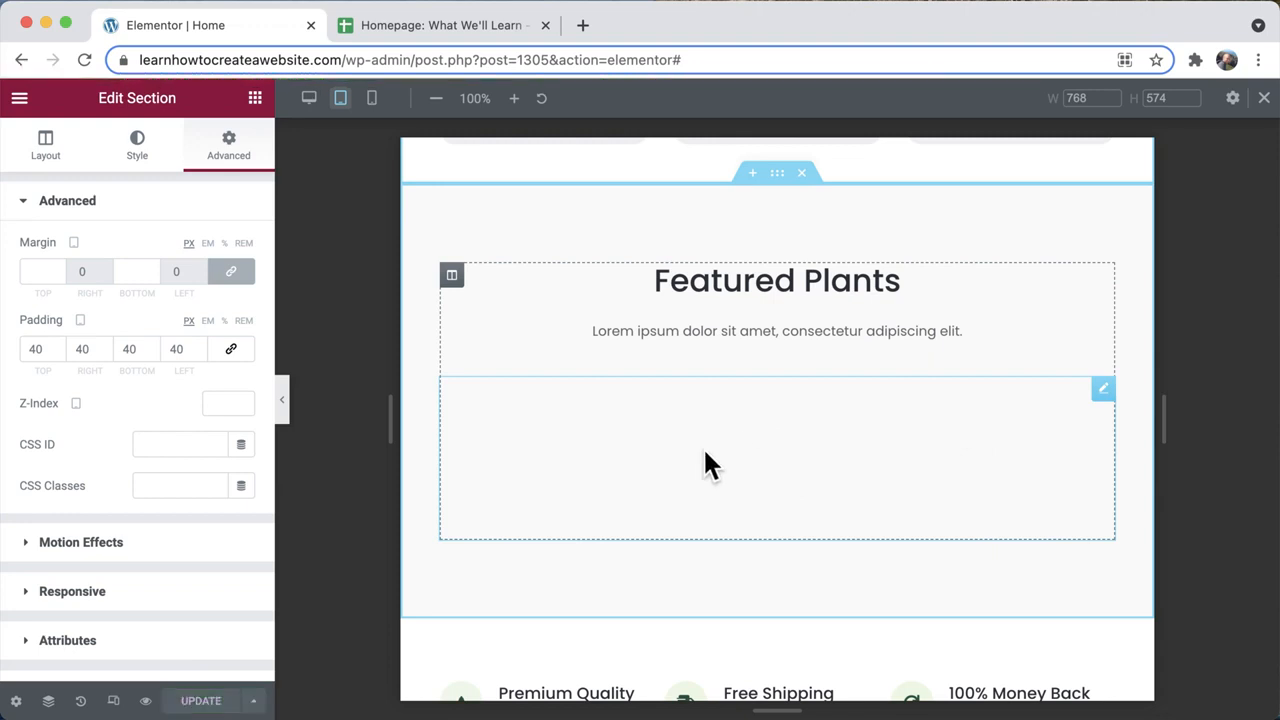
click(454, 24)
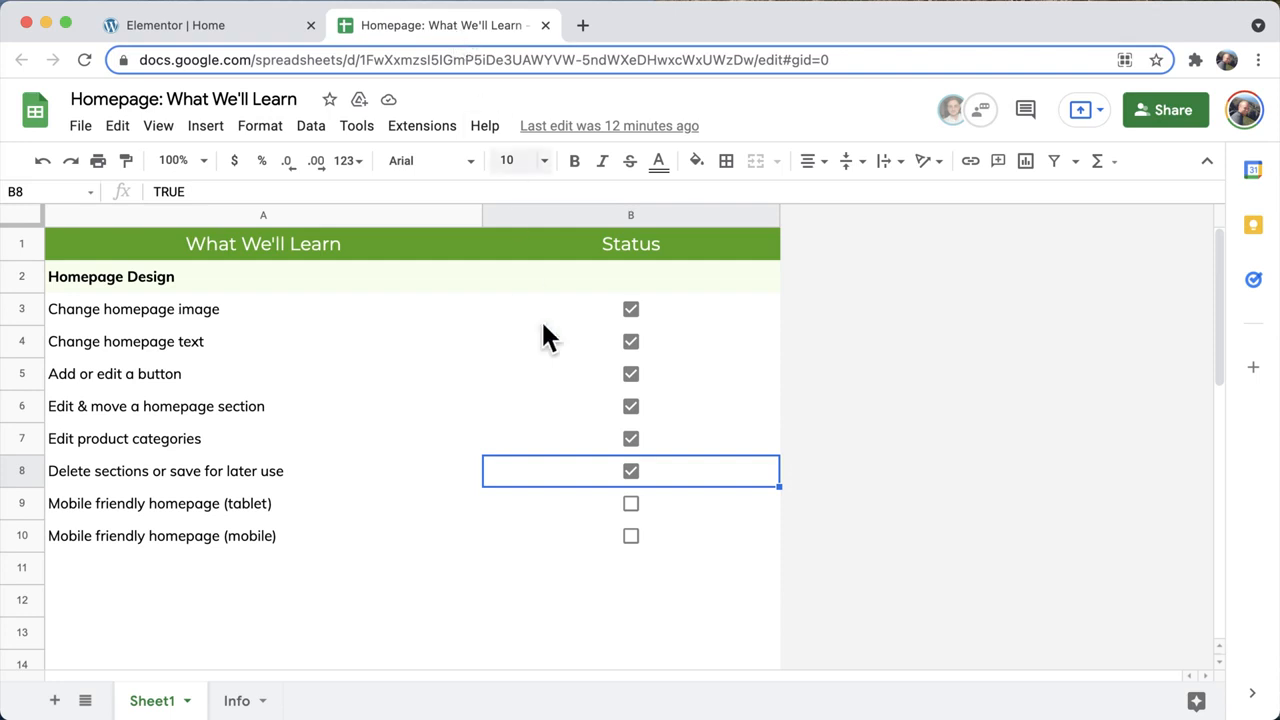
Tick the 'Mobile friendly homepage (tablet)' checkbox in B9, then go back to the Elementor editor
click(630, 504)
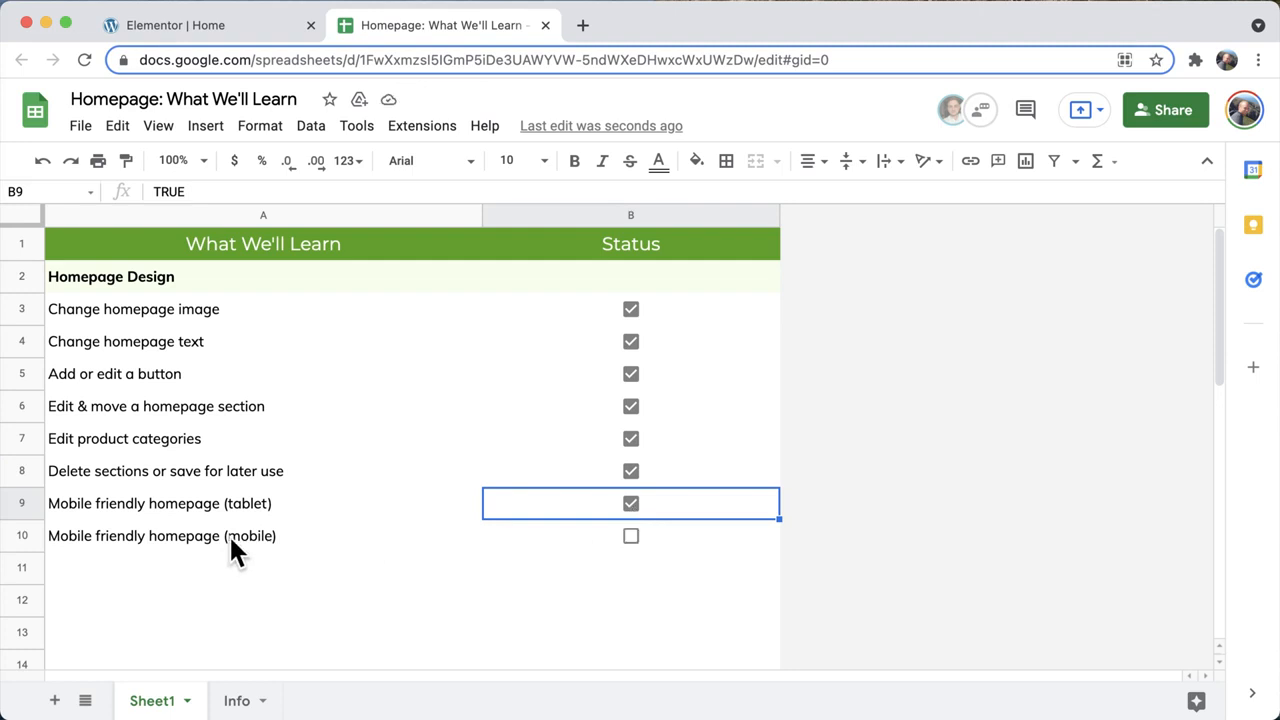
click(240, 24)
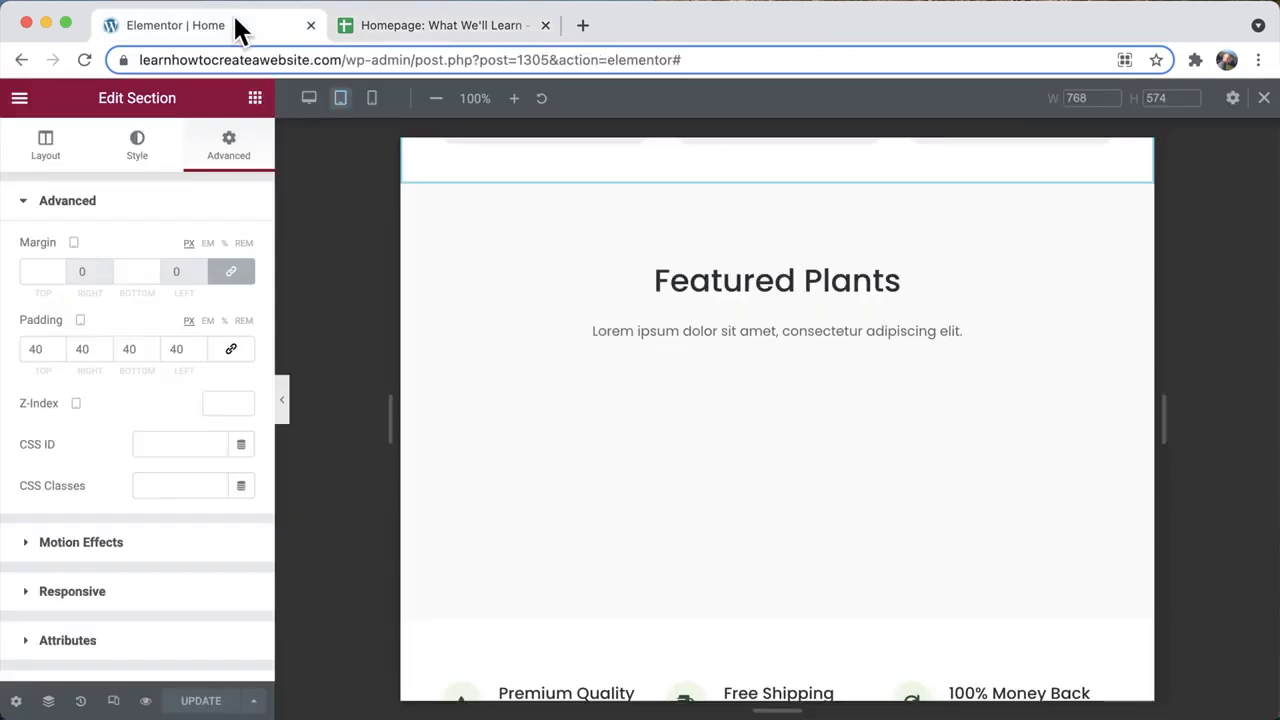
Preview the homepage at 360 px mobile width, scrolled up to the 'EXPLORE NATURE.' hero
click(373, 100)
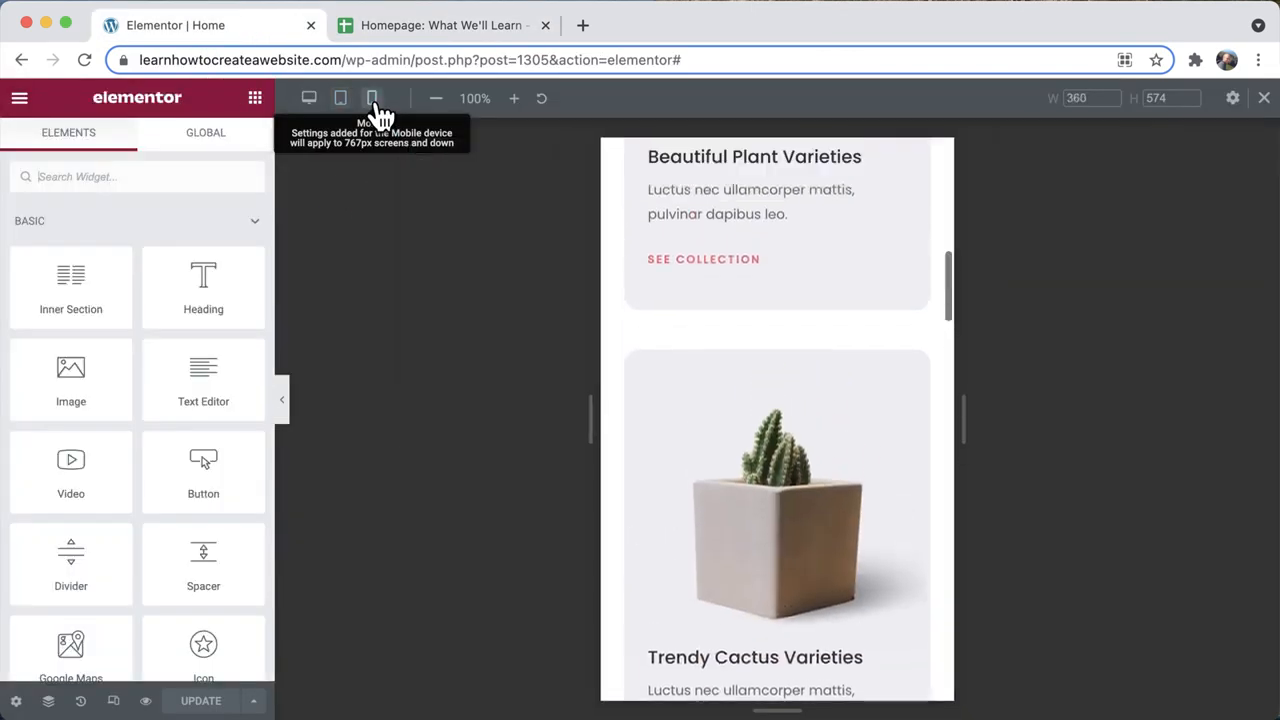
scroll(777, 354, up, 5)
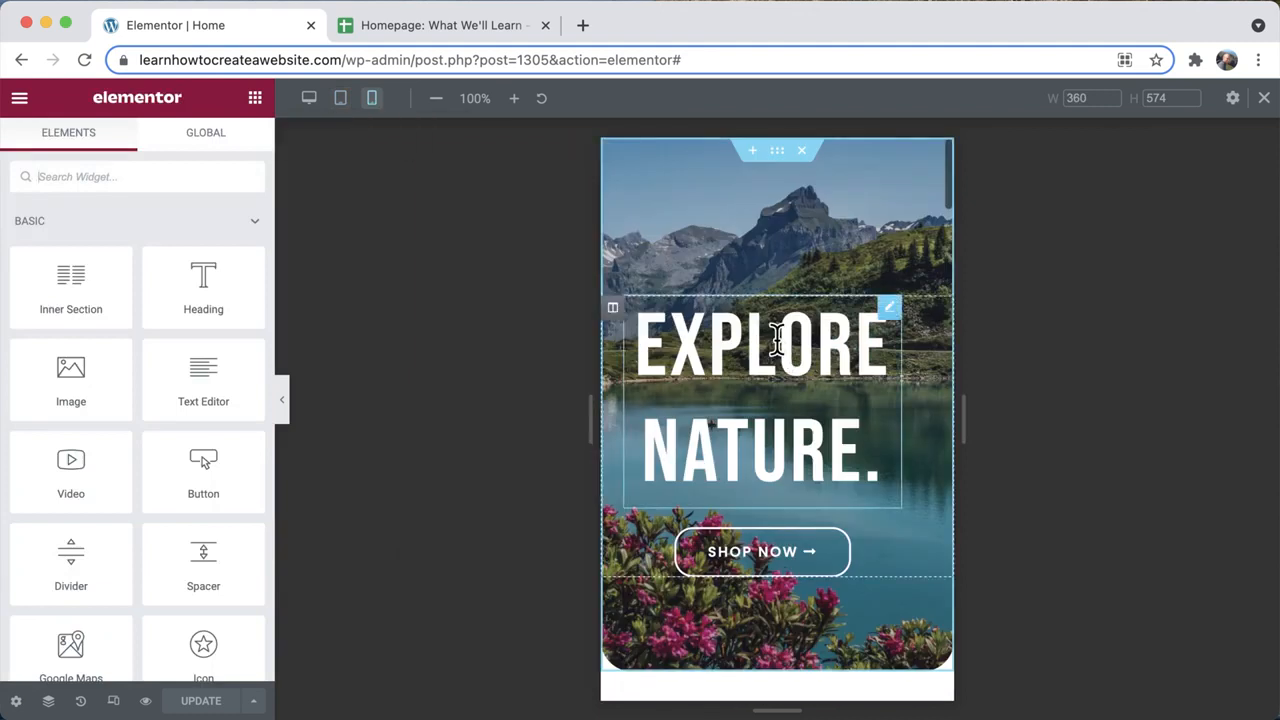
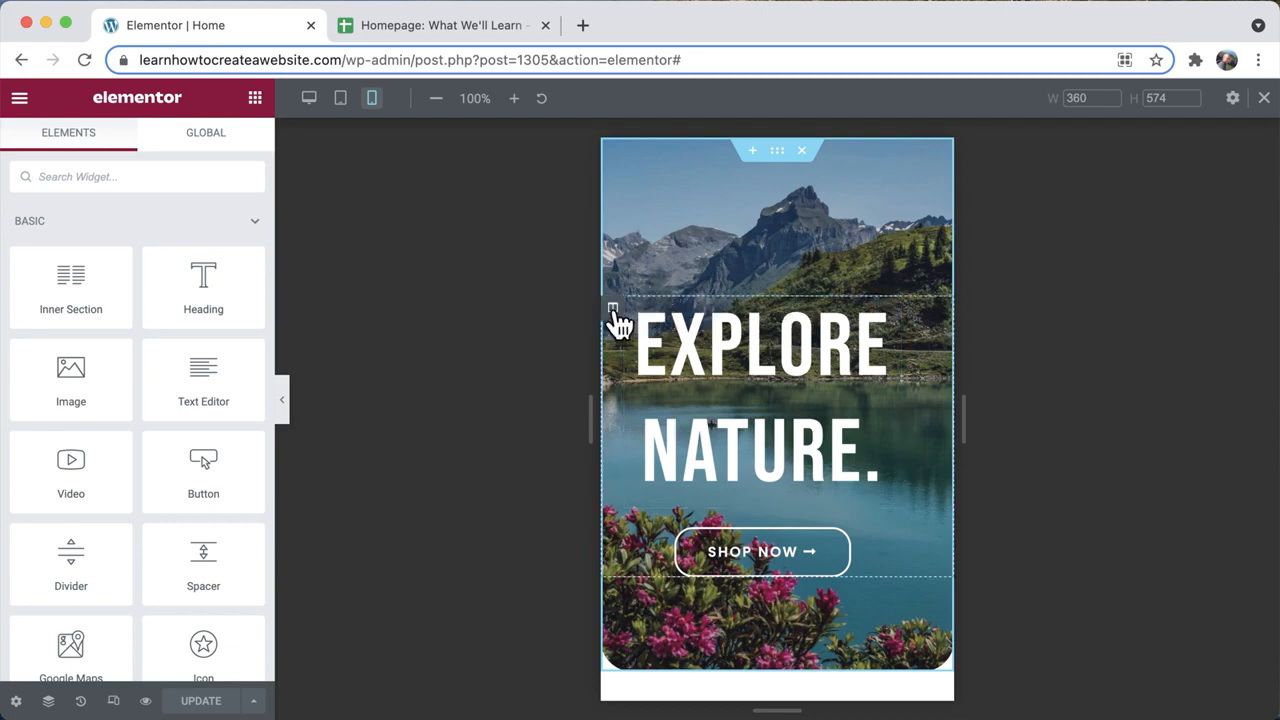
Set the hero column's right margin to 0 and the mobile heading size to 45 px
click(613, 308)
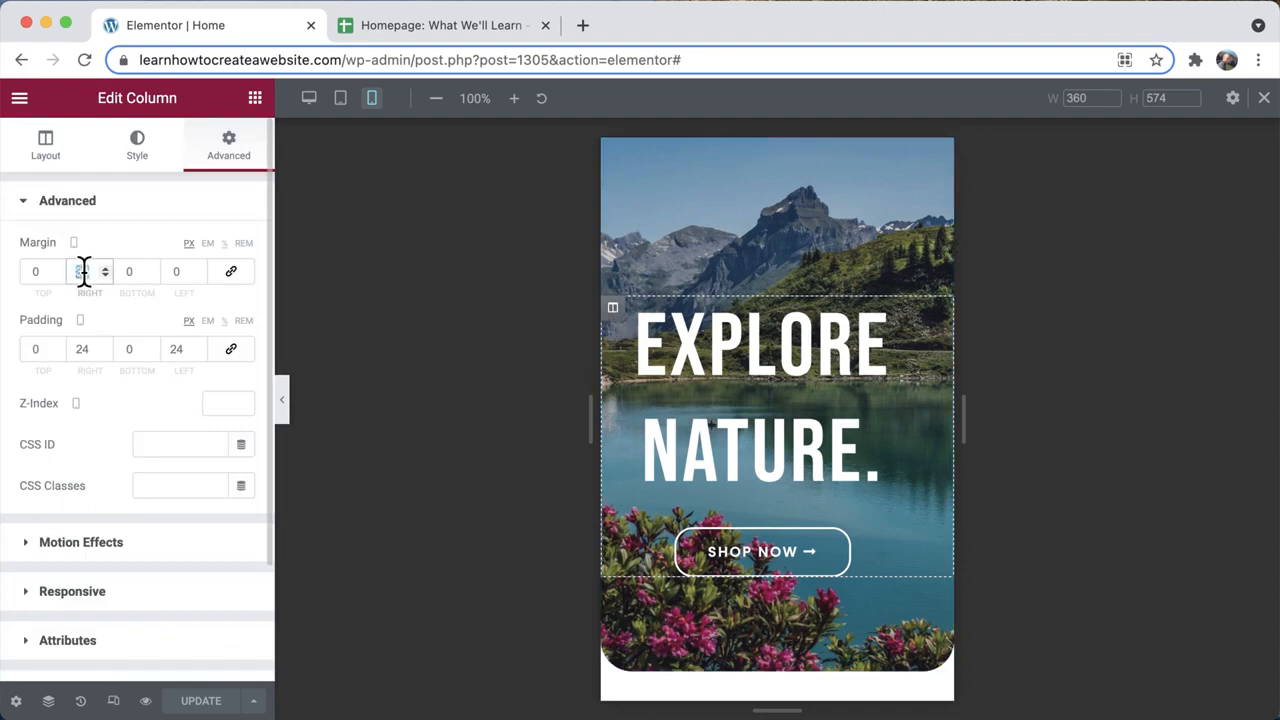
text(0)
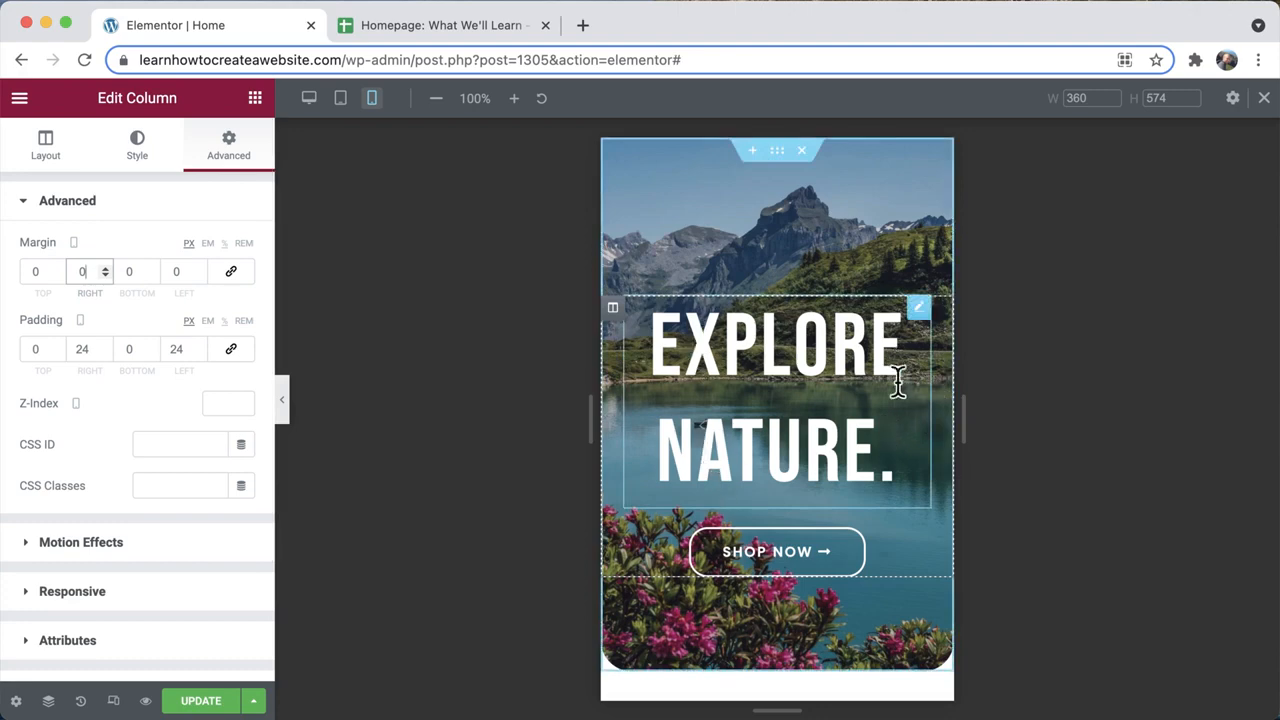
click(919, 312)
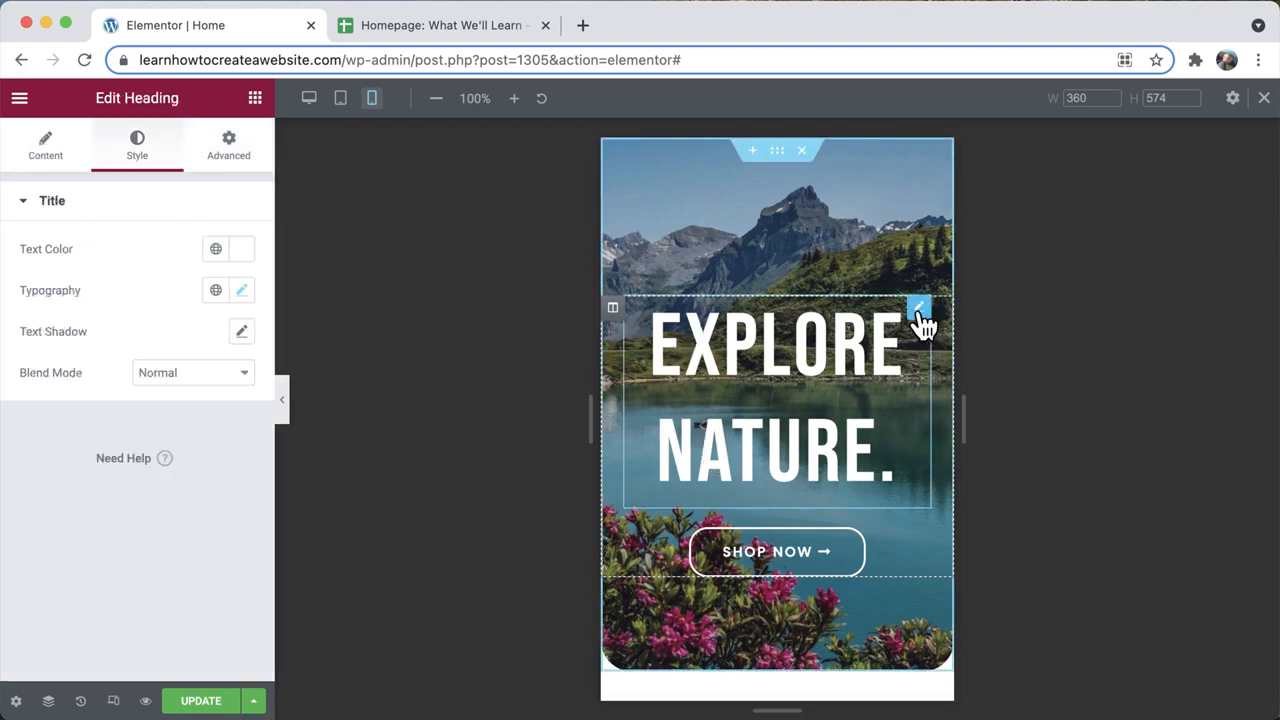
click(241, 291)
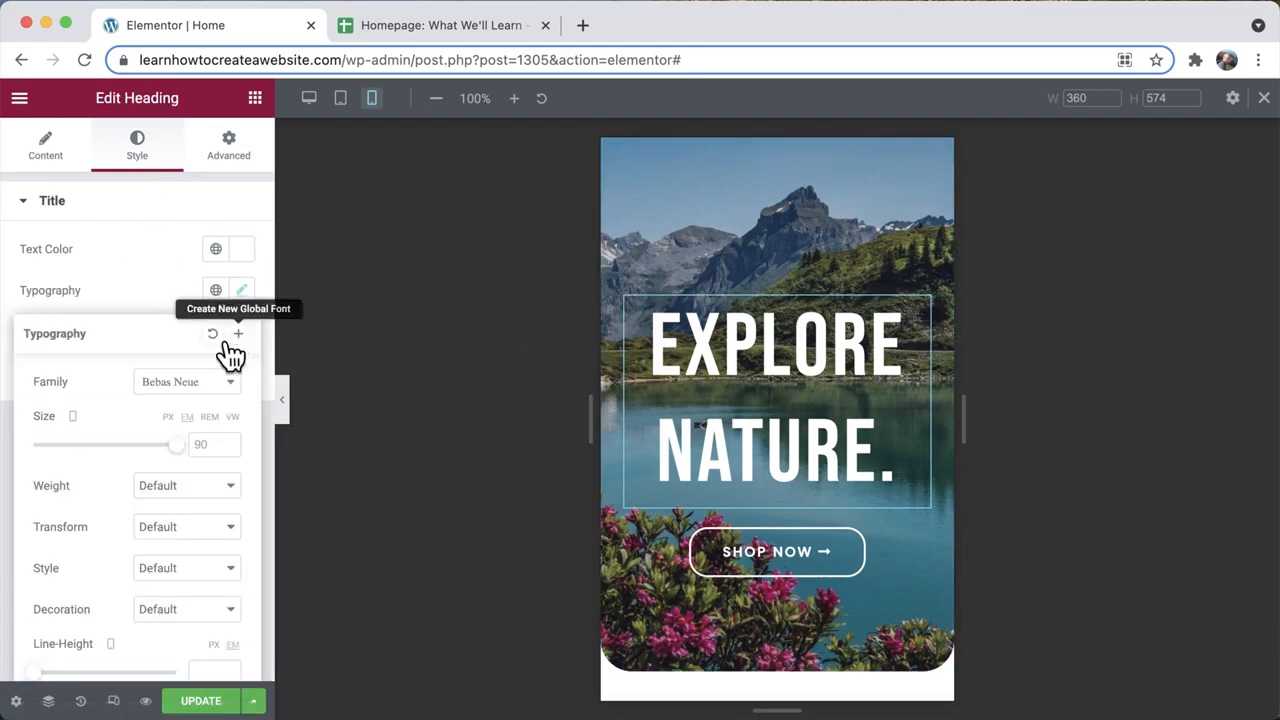
click(168, 418)
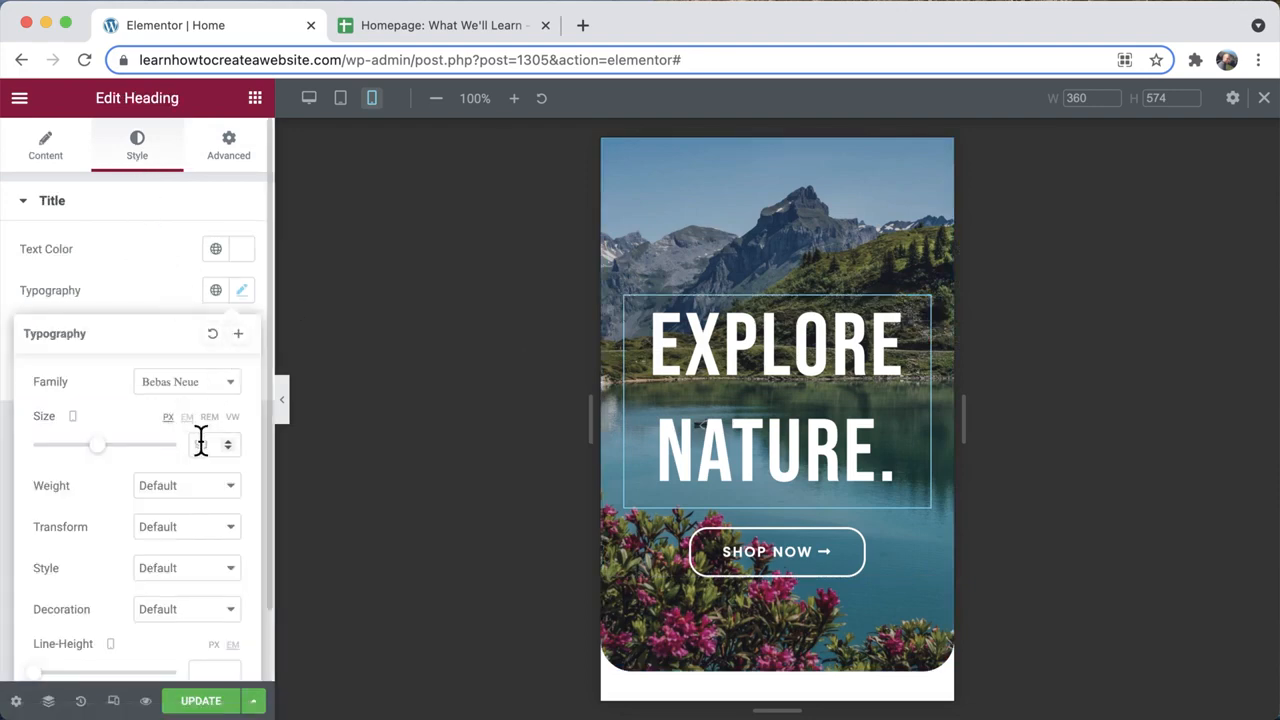
double_click(199, 444)
text(45)
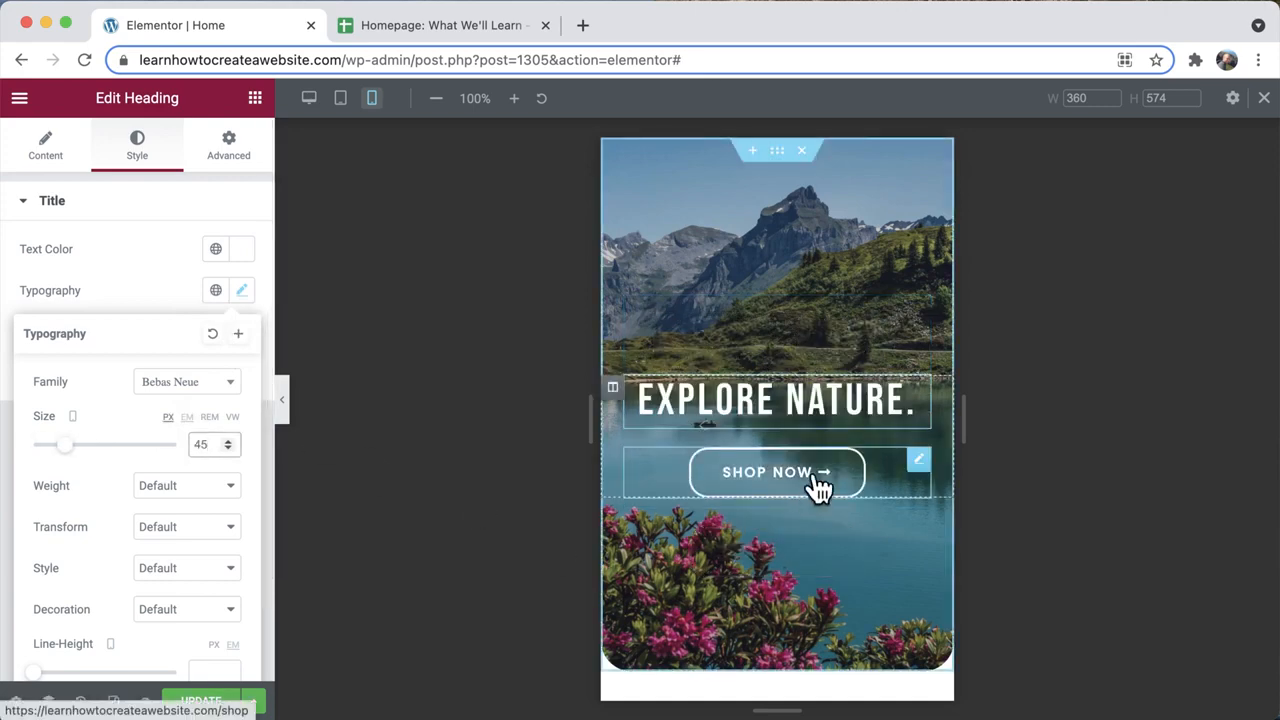
Unlink the SHOP NOW button's mobile padding and set it to 12, 24, 12, 24 px
click(918, 462)
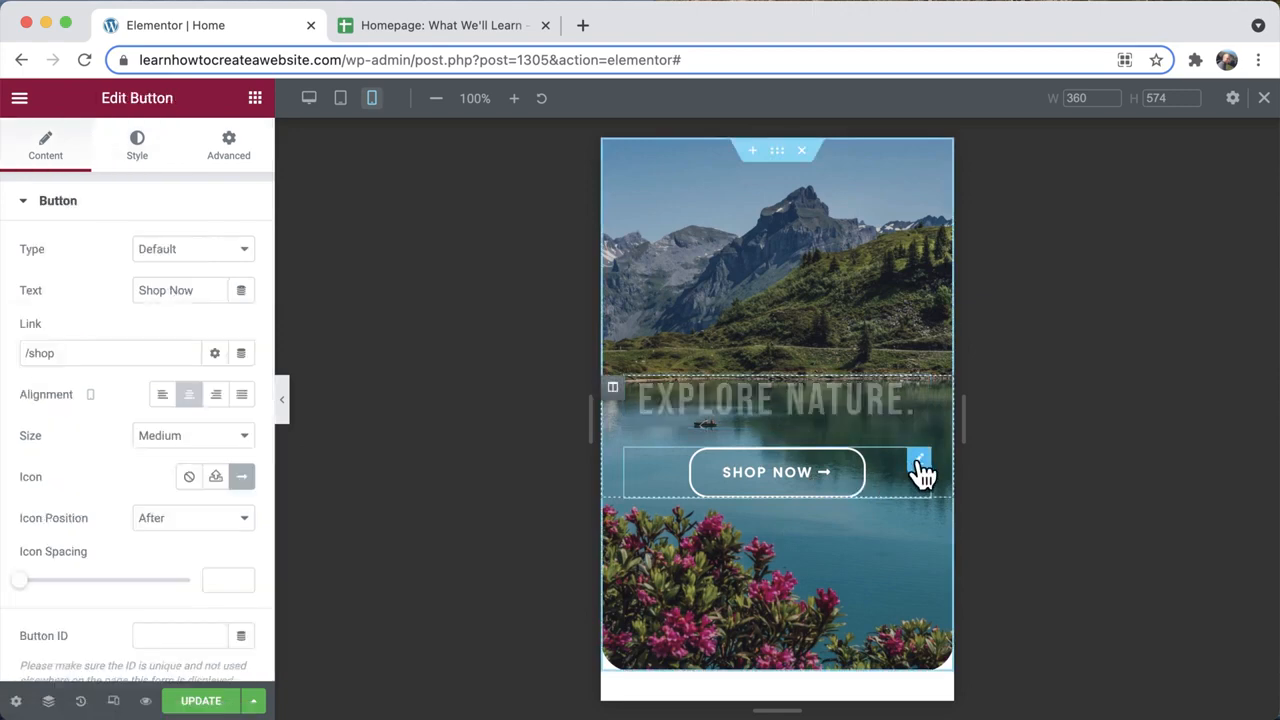
click(140, 150)
scroll(151, 400, down, 5)
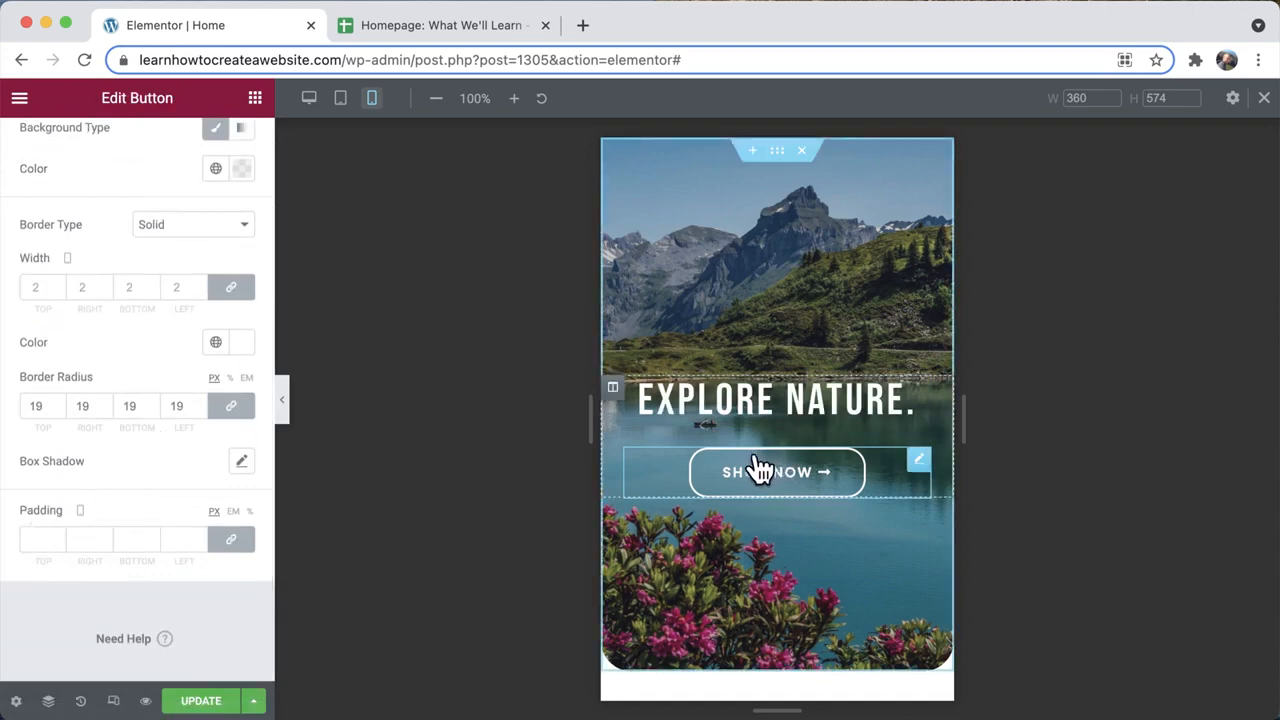
click(232, 541)
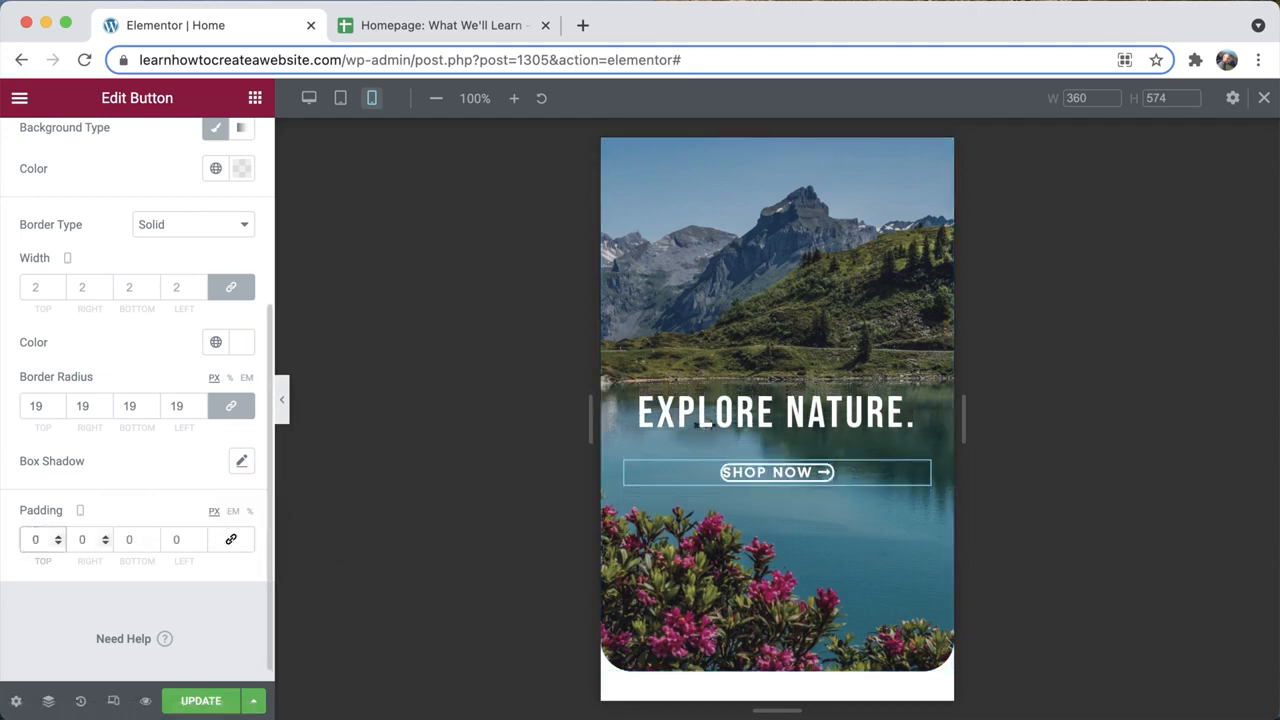
text(2)
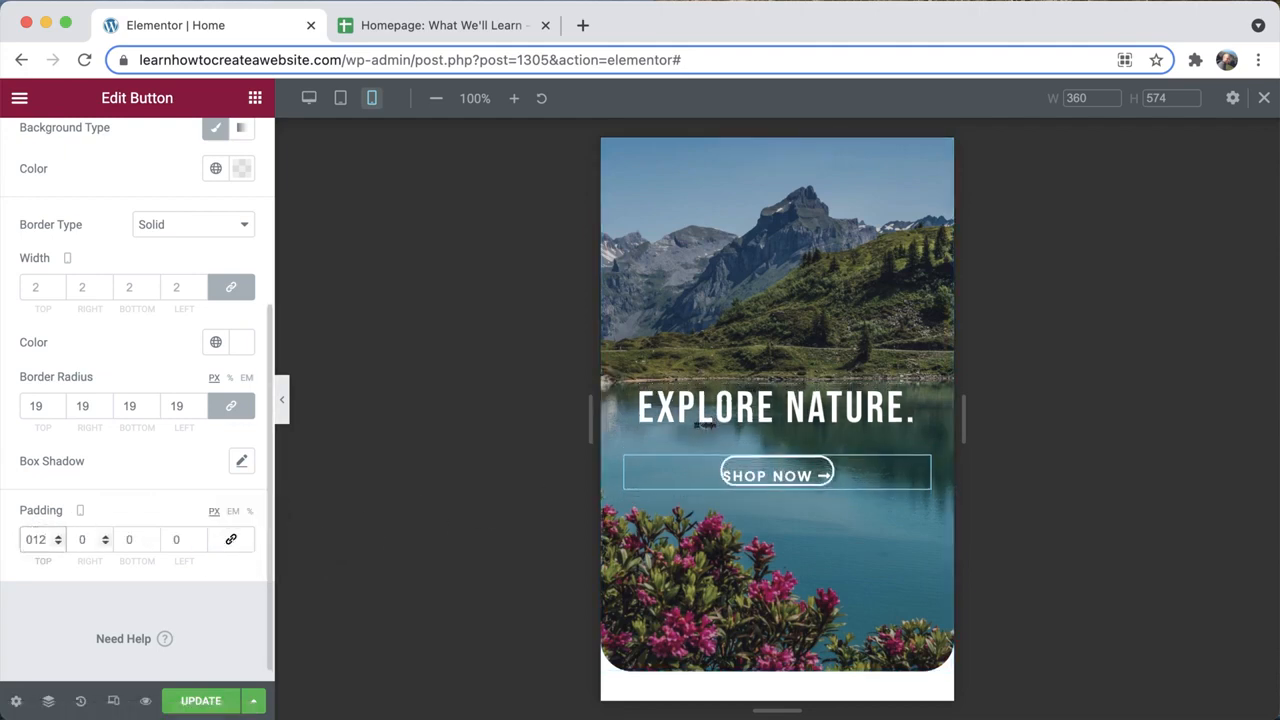
key(Tab)
text(24)
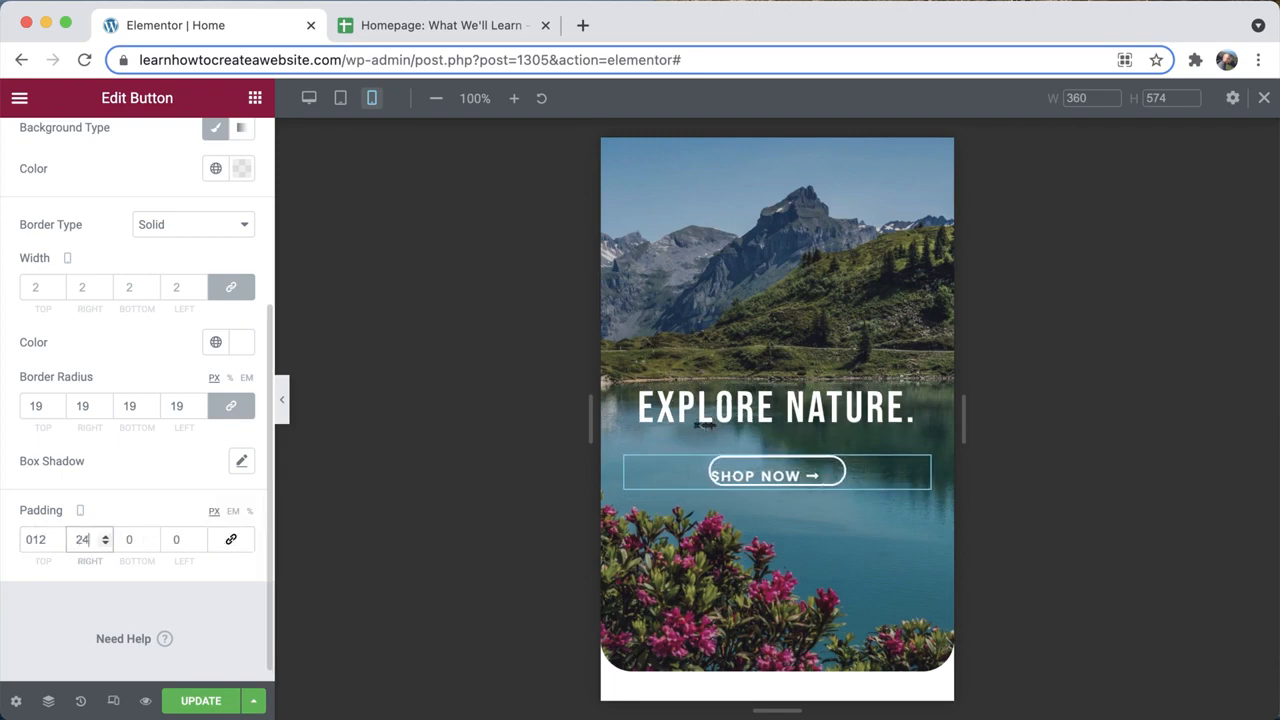
key(Tab)
text(12)
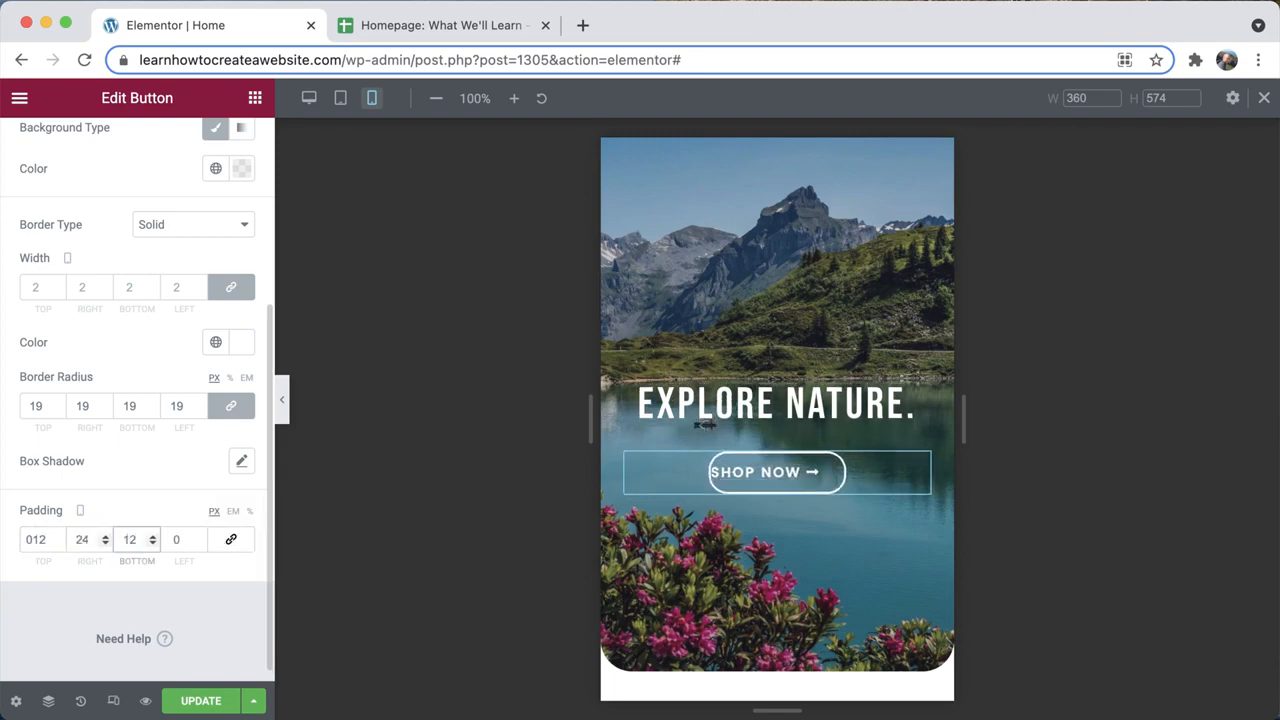
key(Tab)
text(24)
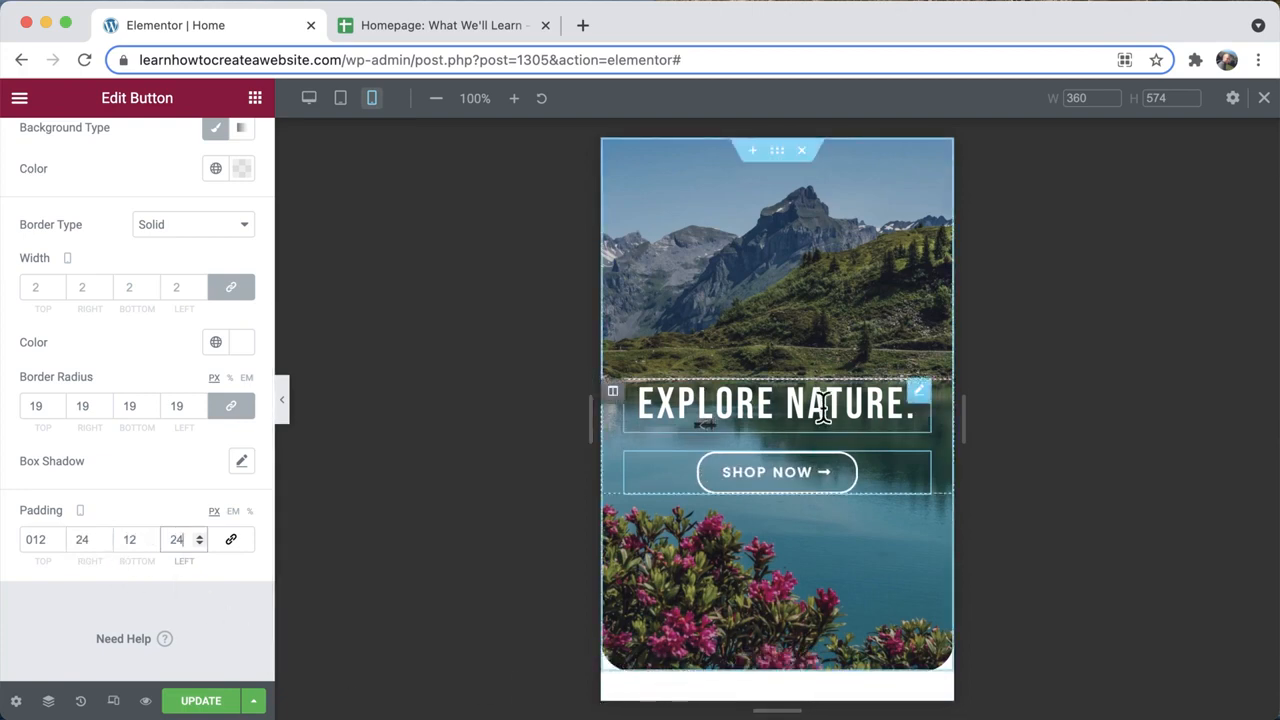
click(778, 155)
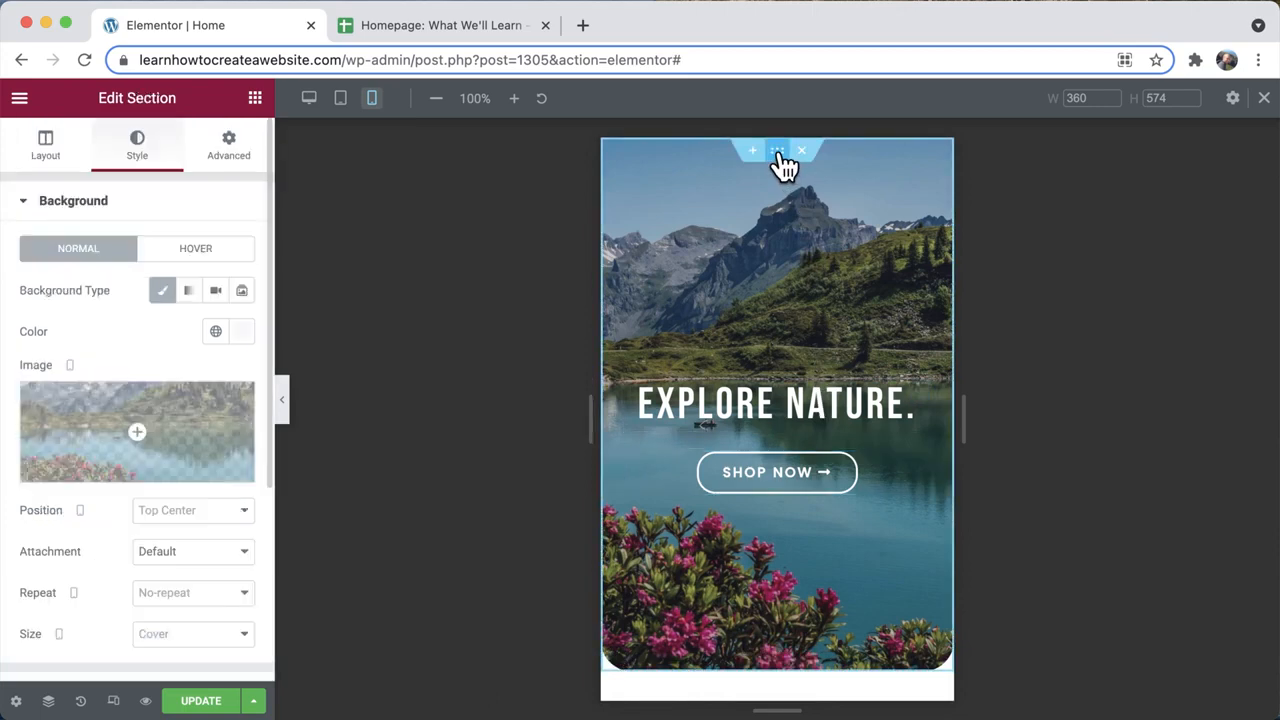
Set the hero section's border radius to 0
scroll(206, 466, down, 5)
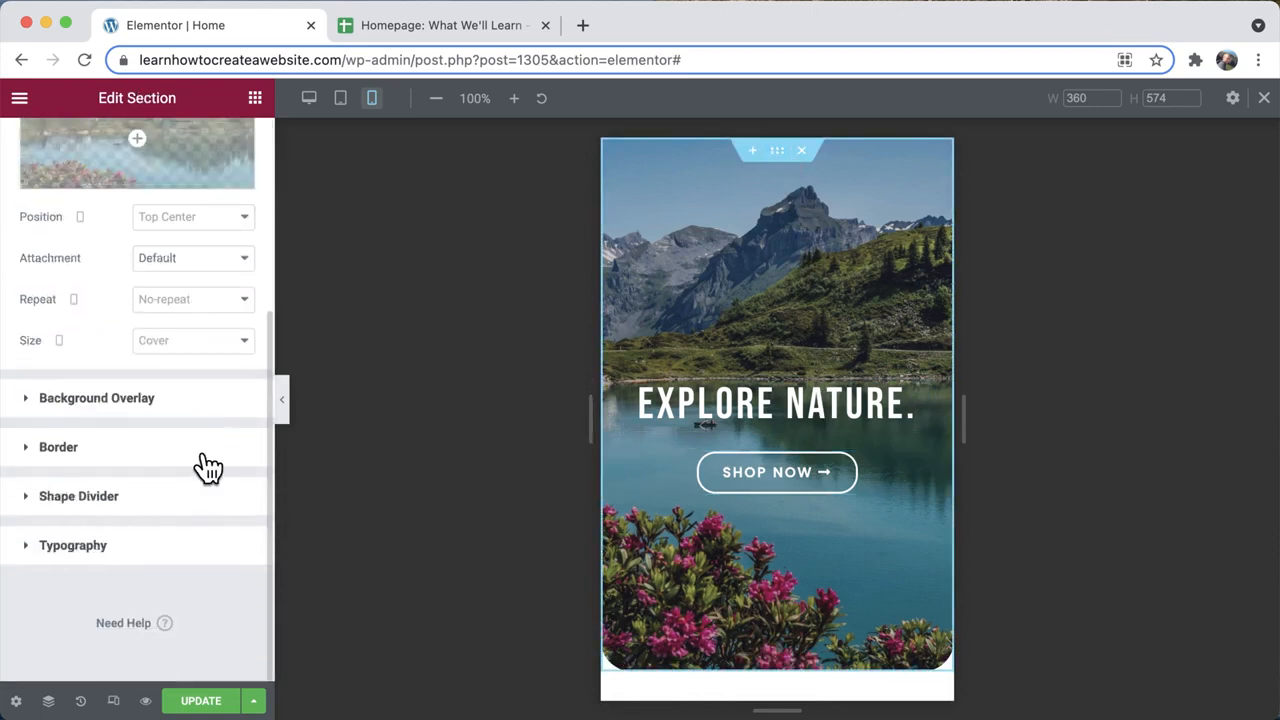
click(114, 452)
double_click(122, 451)
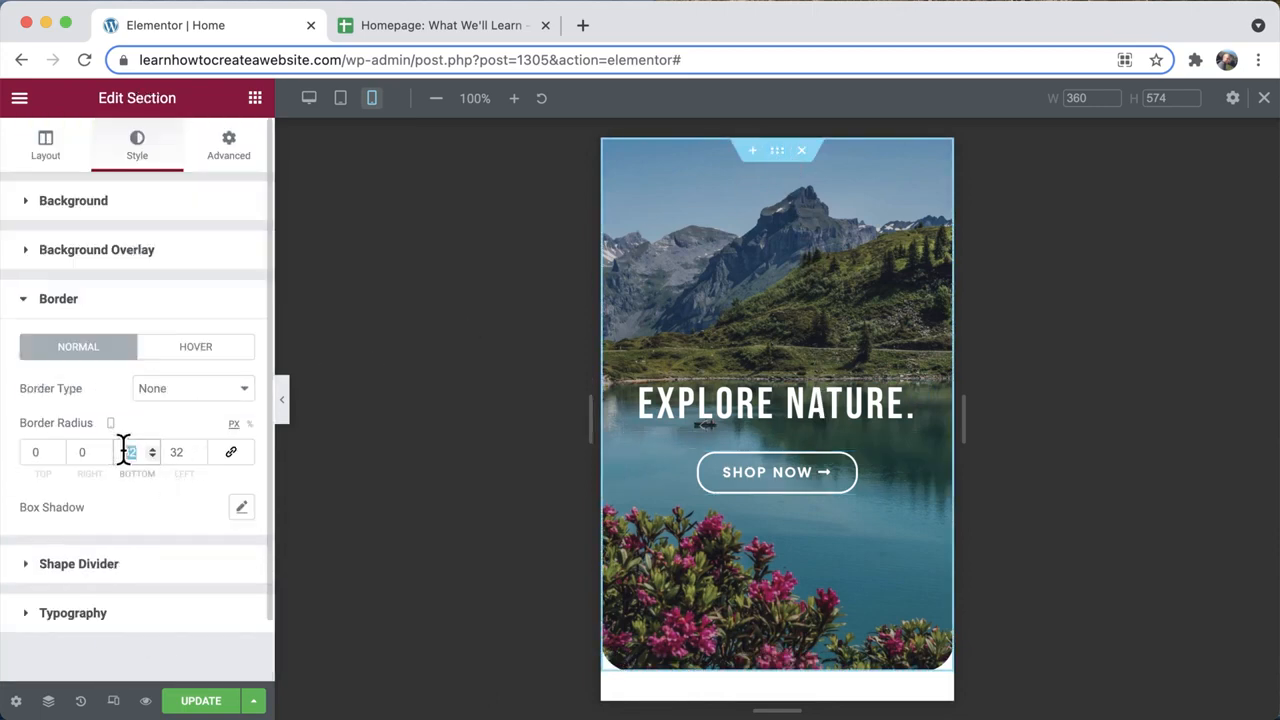
key(Tab)
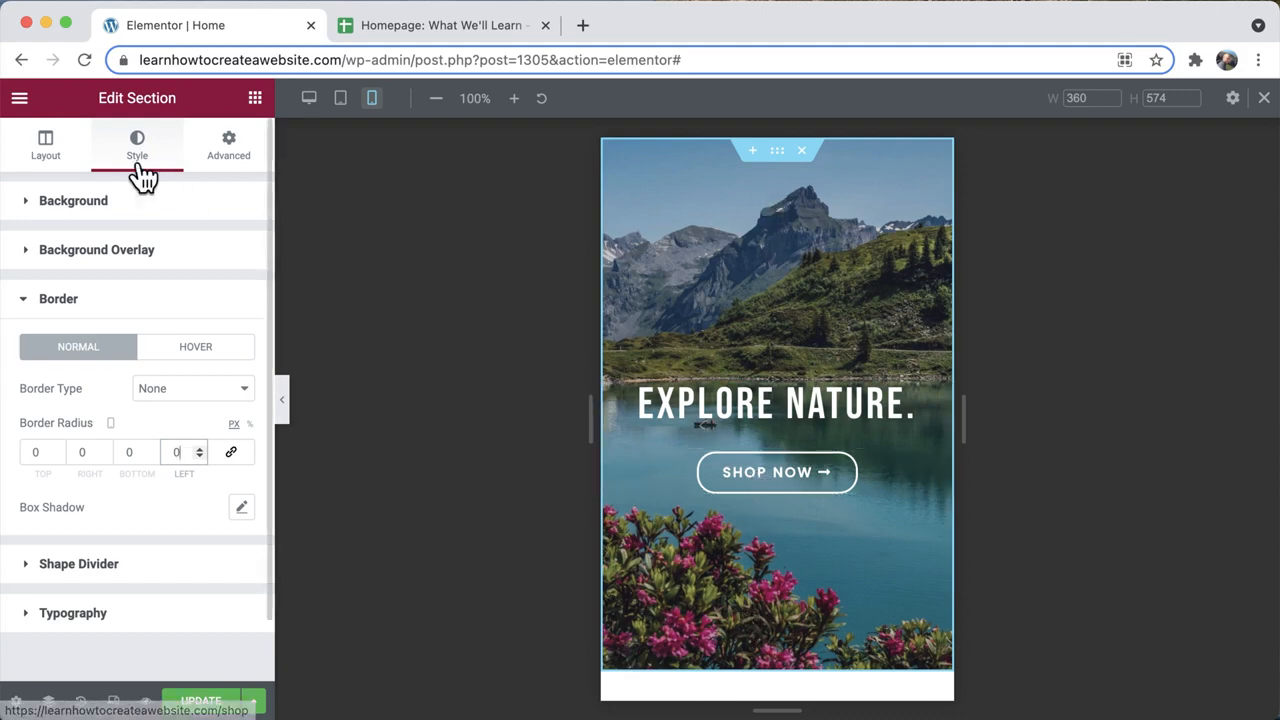
Set the section's mobile minimum height to 350 px and save the page with UPDATE
click(50, 150)
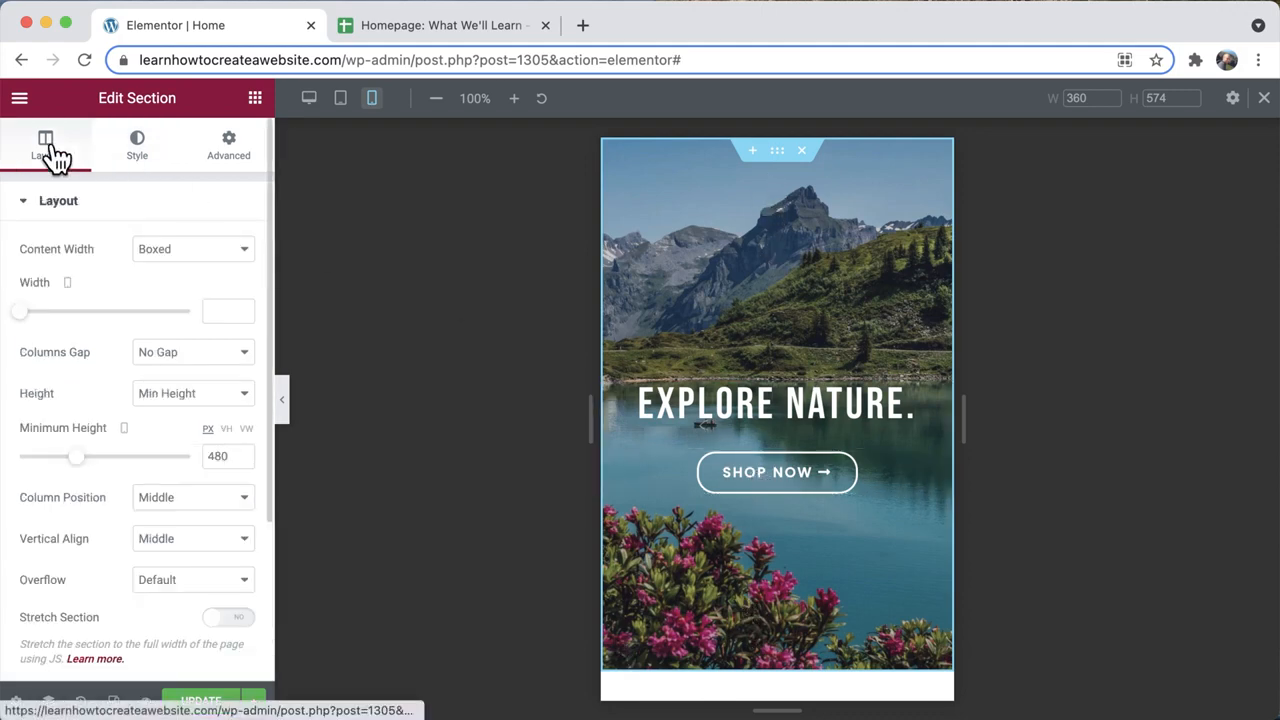
double_click(217, 455)
text(350)
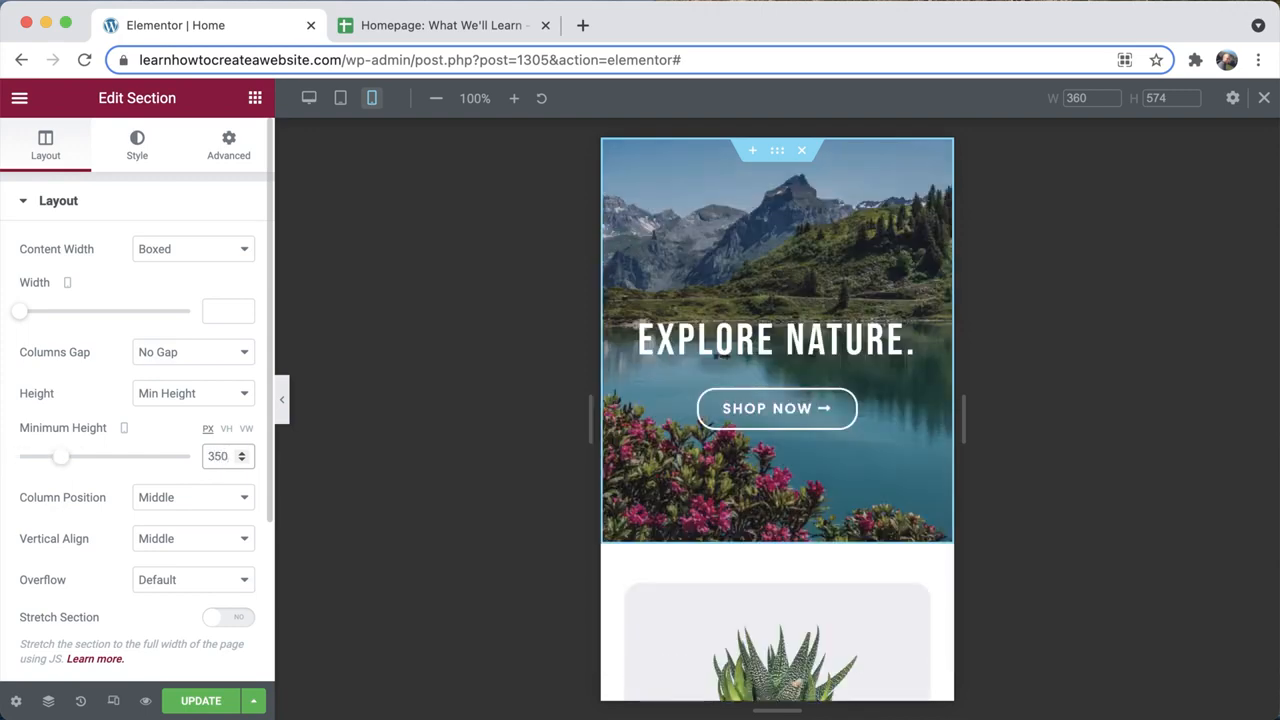
scroll(767, 505, down, 6)
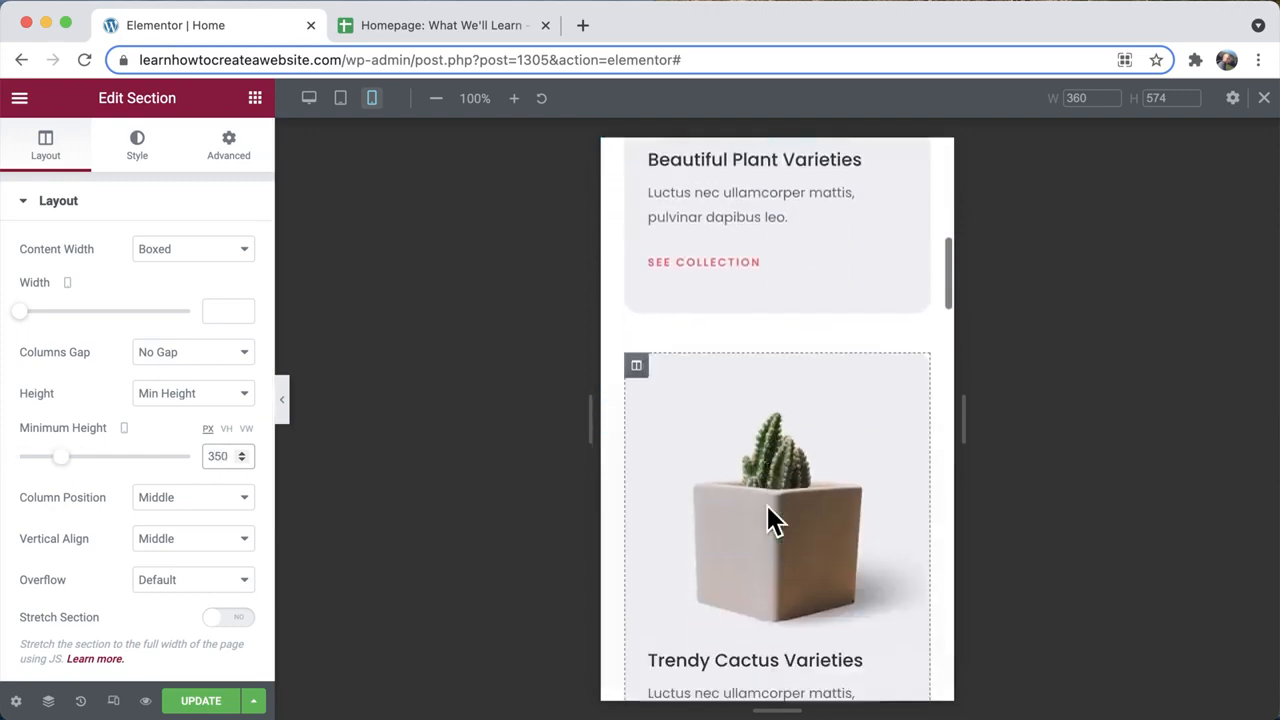
scroll(767, 505, down, 10)
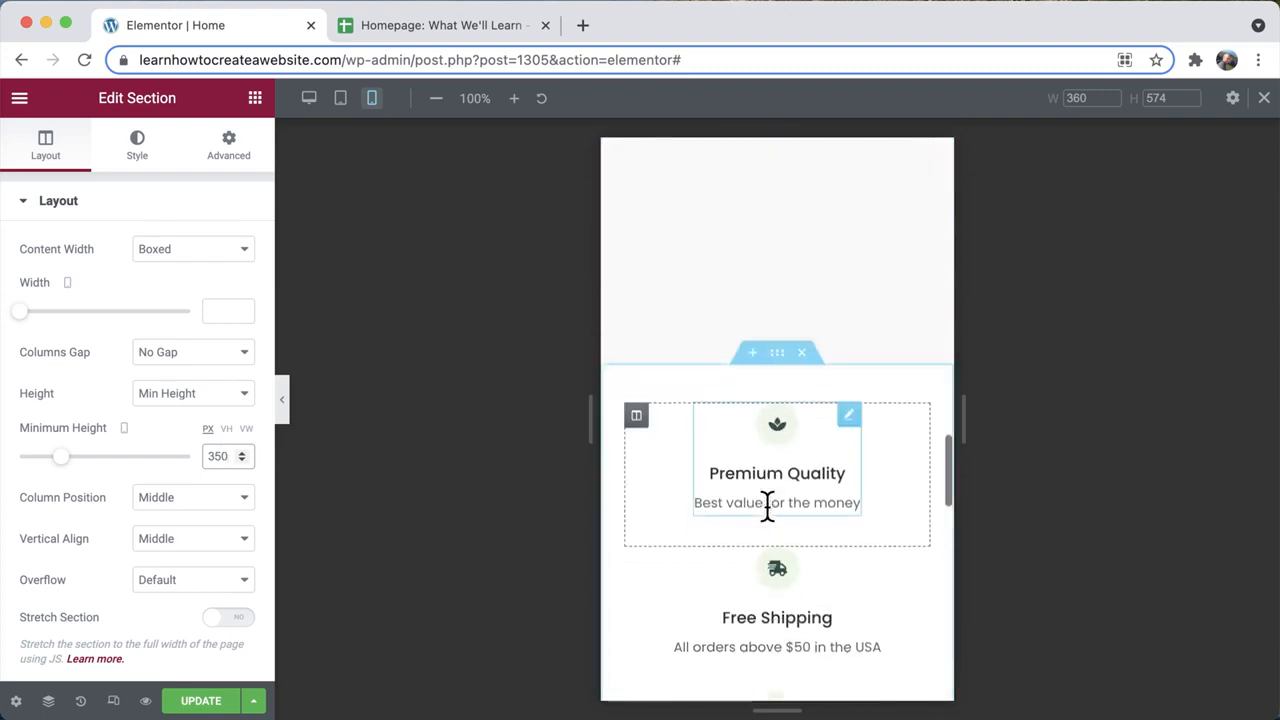
scroll(765, 502, down, 3)
scroll(767, 505, up, 15)
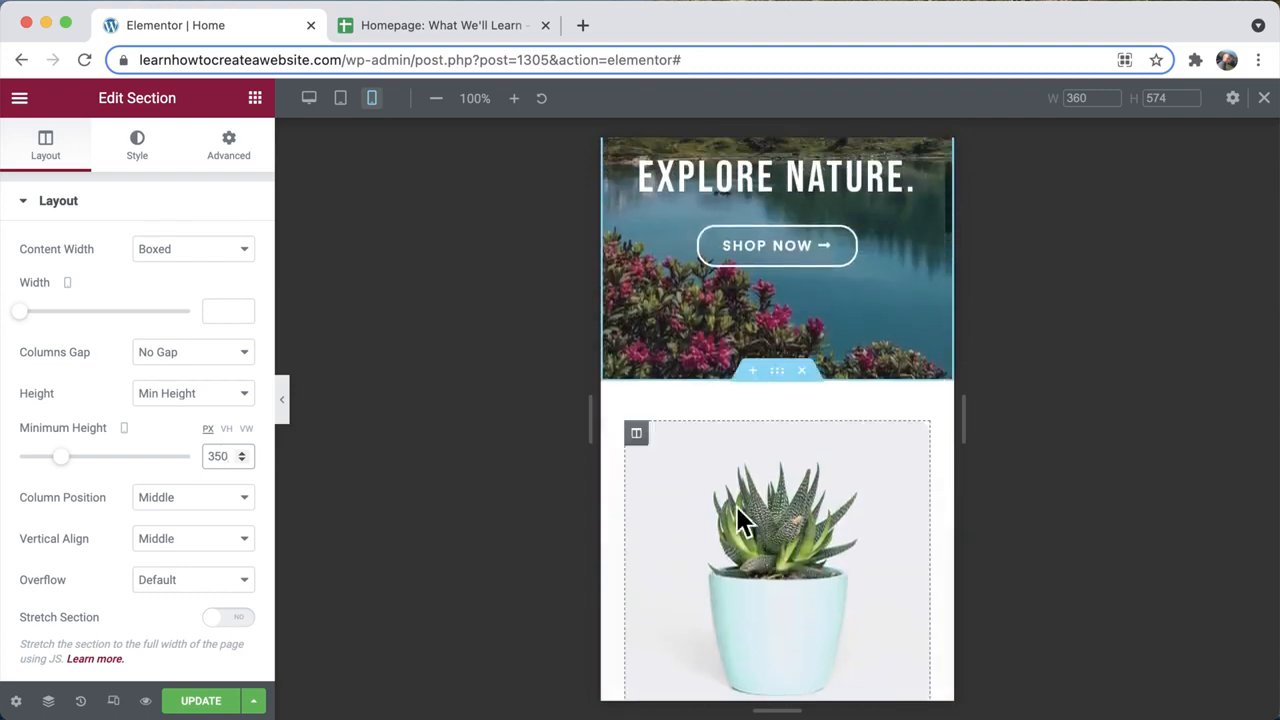
click(203, 703)
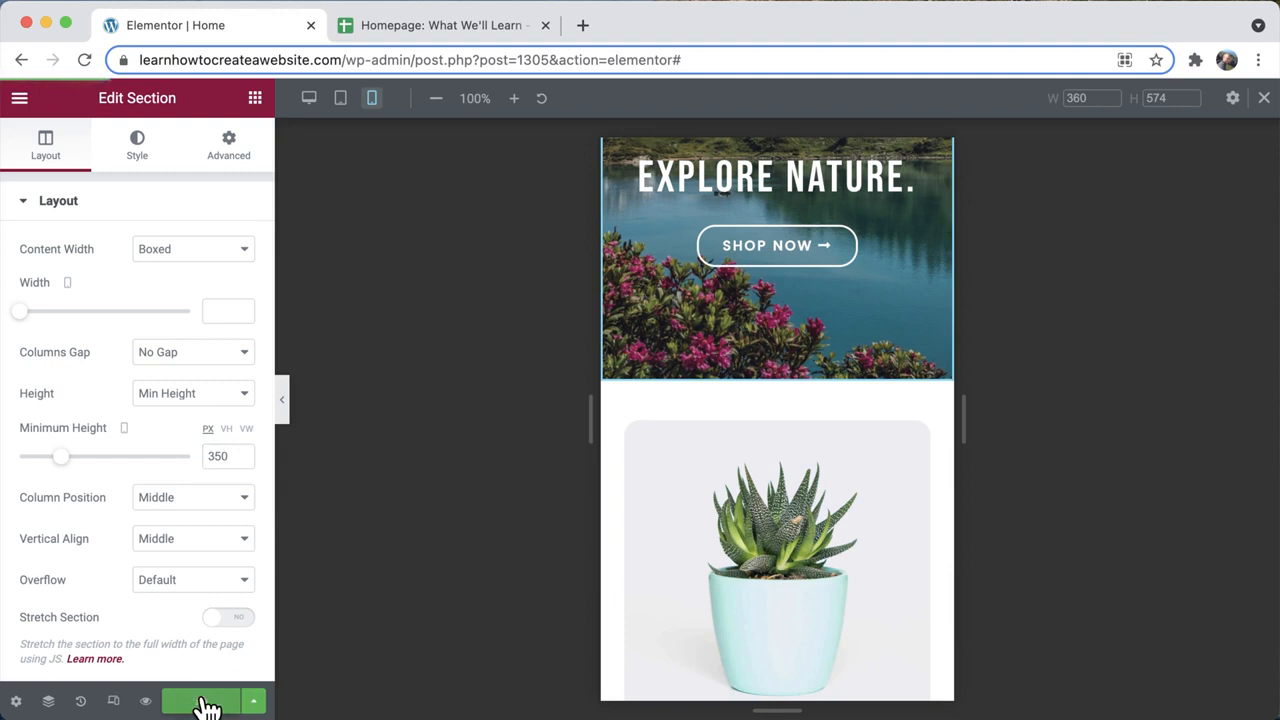
Tick 'Mobile friendly homepage (mobile)' in B10 of the checklist, then close the sheet
click(513, 32)
click(630, 535)
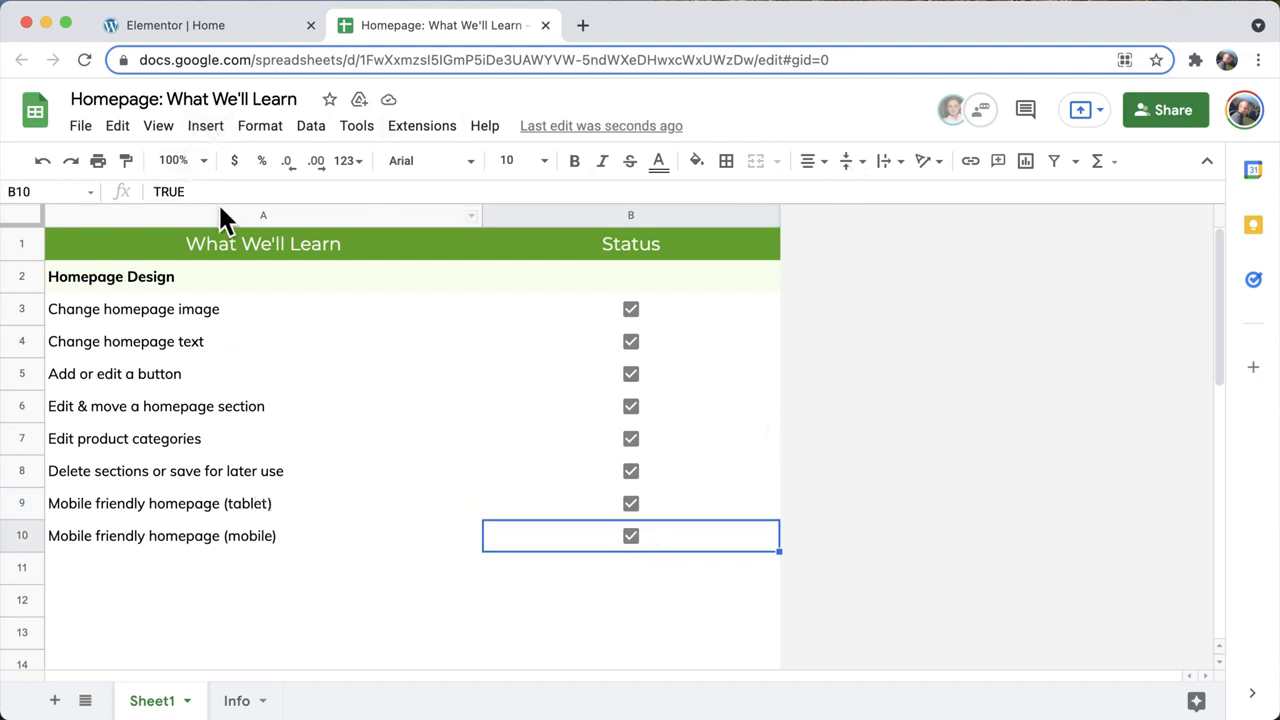
click(545, 25)
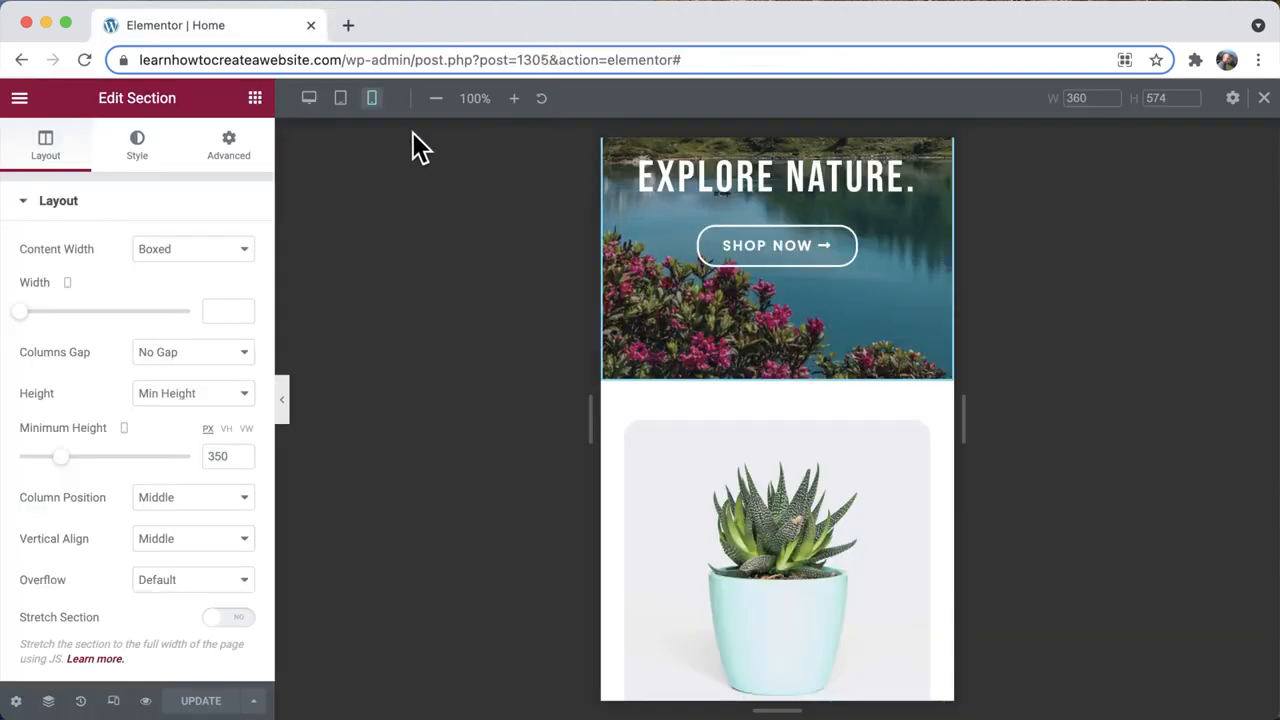
Switch the editor preview back to desktop width and scroll up to the hero
click(310, 104)
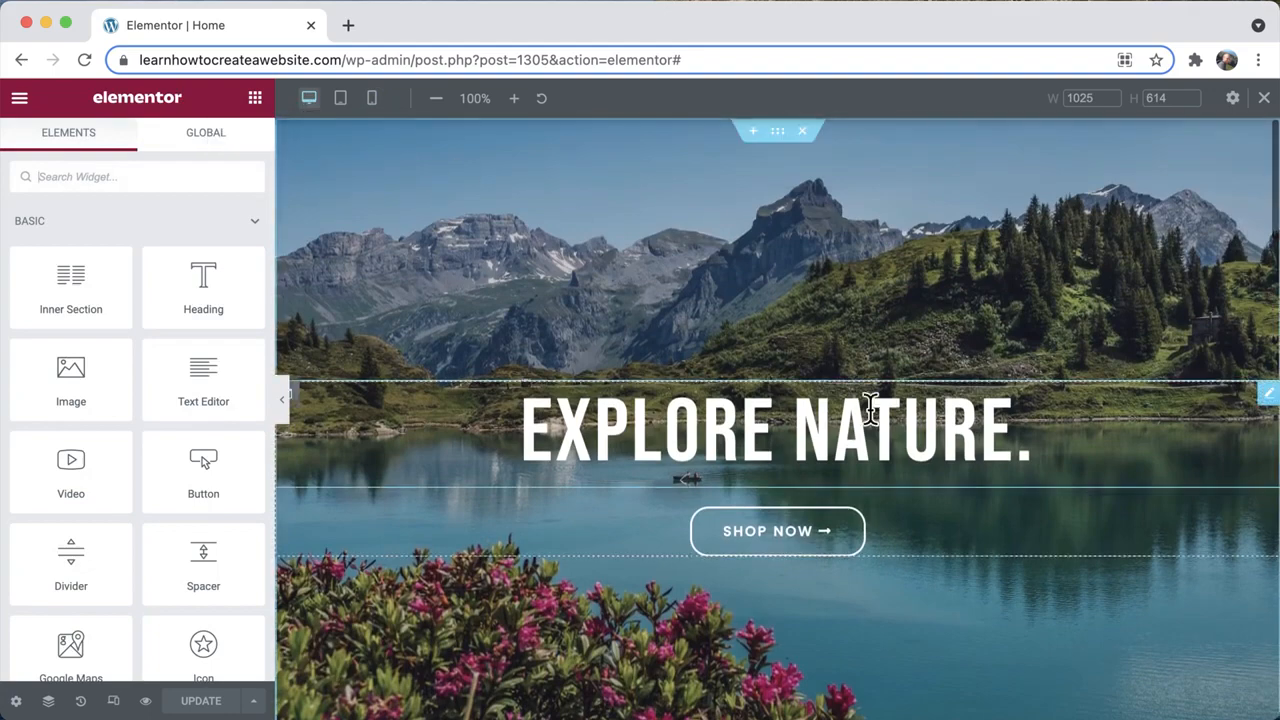
scroll(871, 410, down, 15)
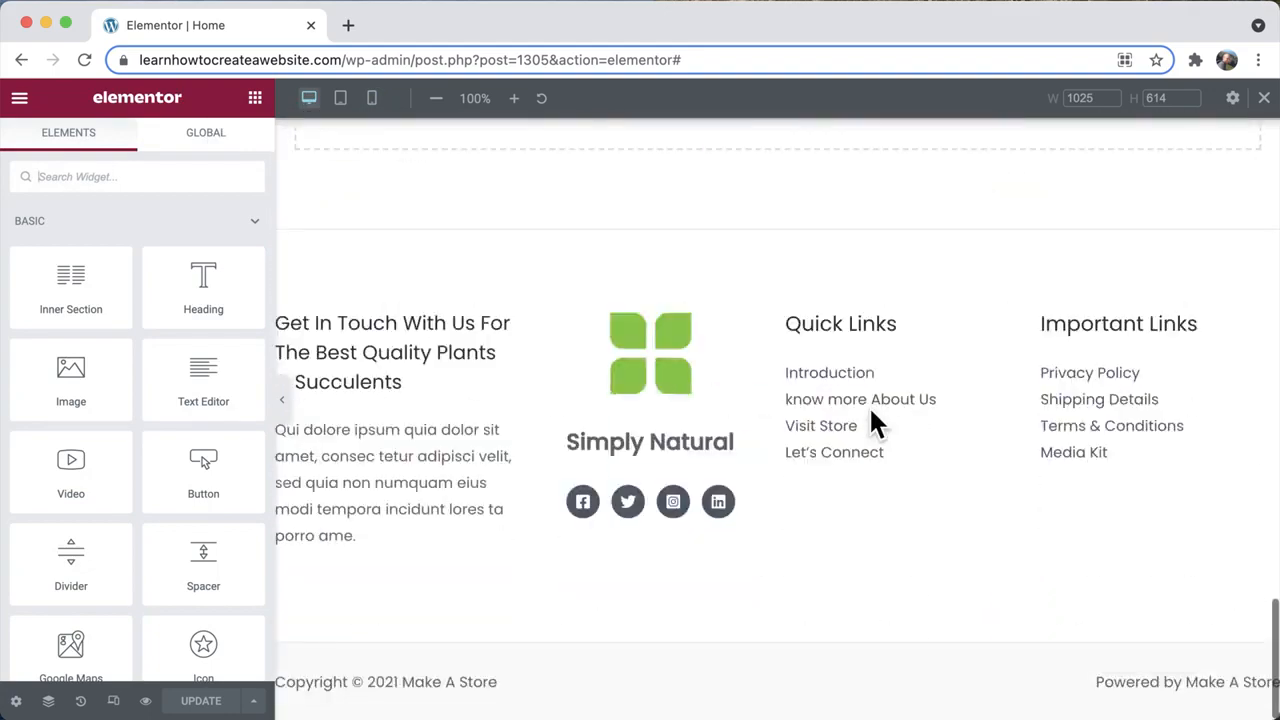
scroll(957, 249, up, 3)
scroll(897, 330, up, 3)
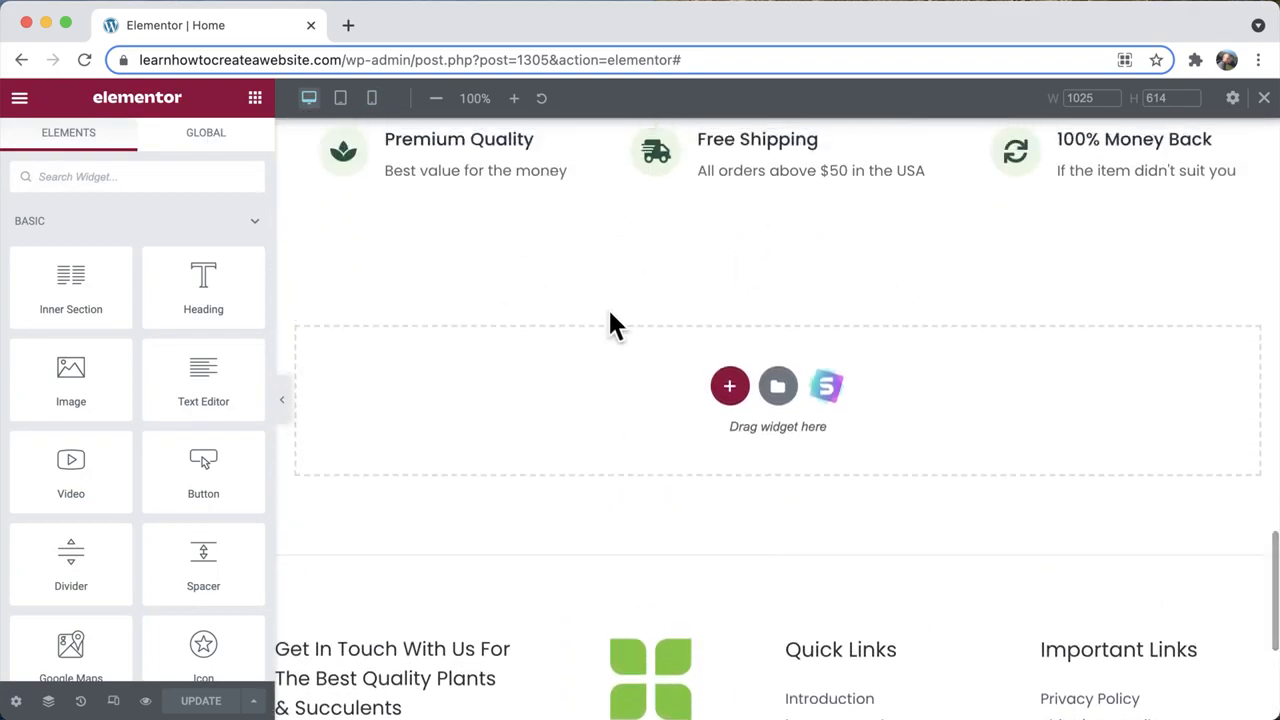
scroll(829, 343, up, 5)
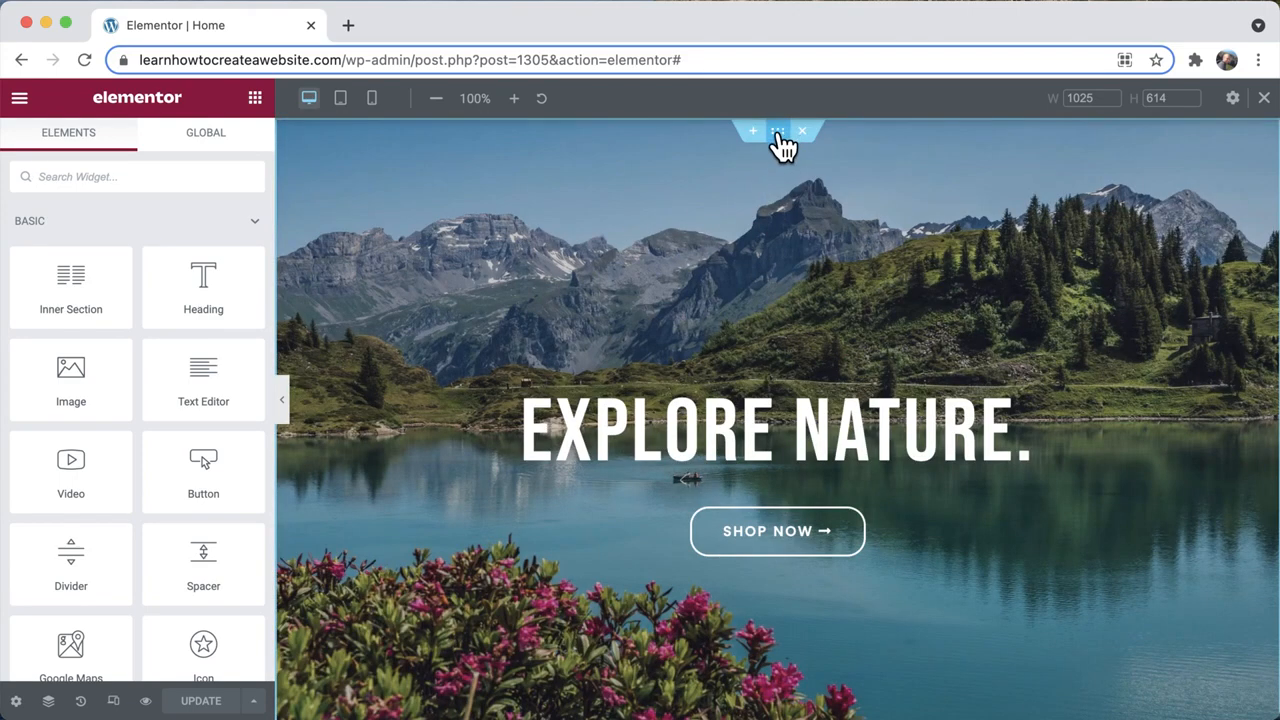
Duplicate the EXPLORE NATURE. hero and drop the copy below the Premium Quality features row
right_click(779, 140)
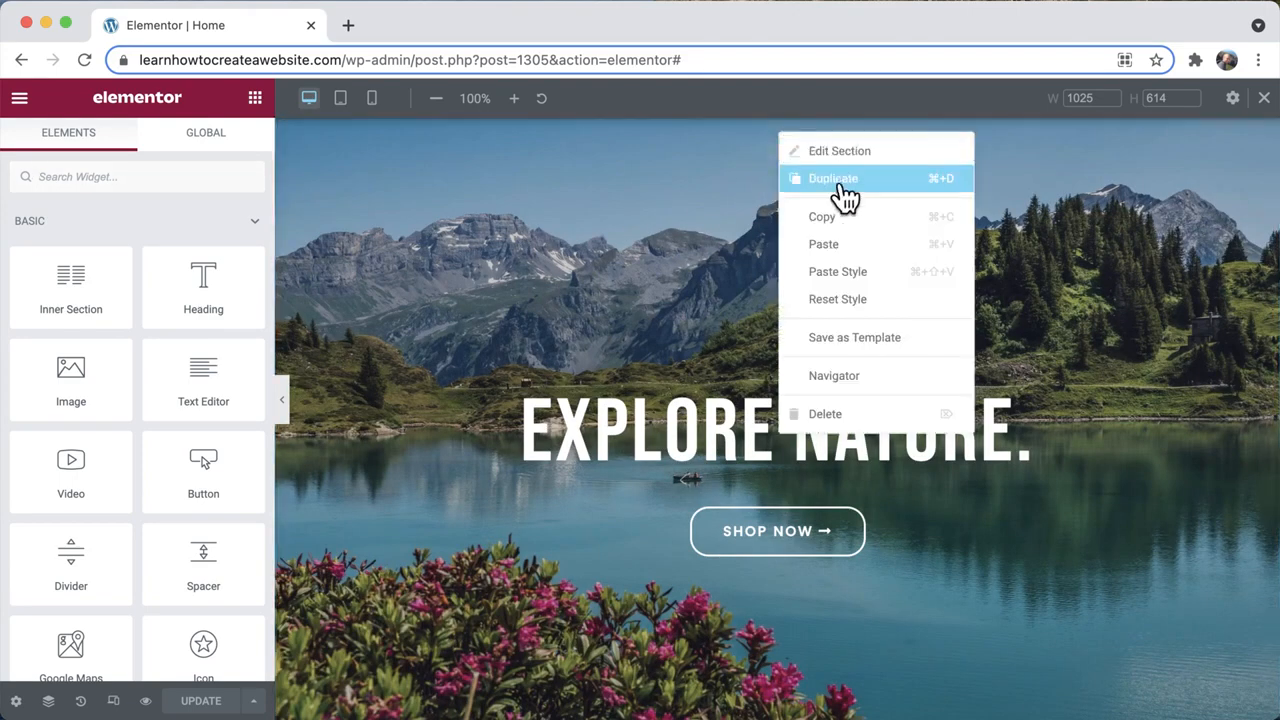
click(845, 180)
scroll(866, 486, down, 5)
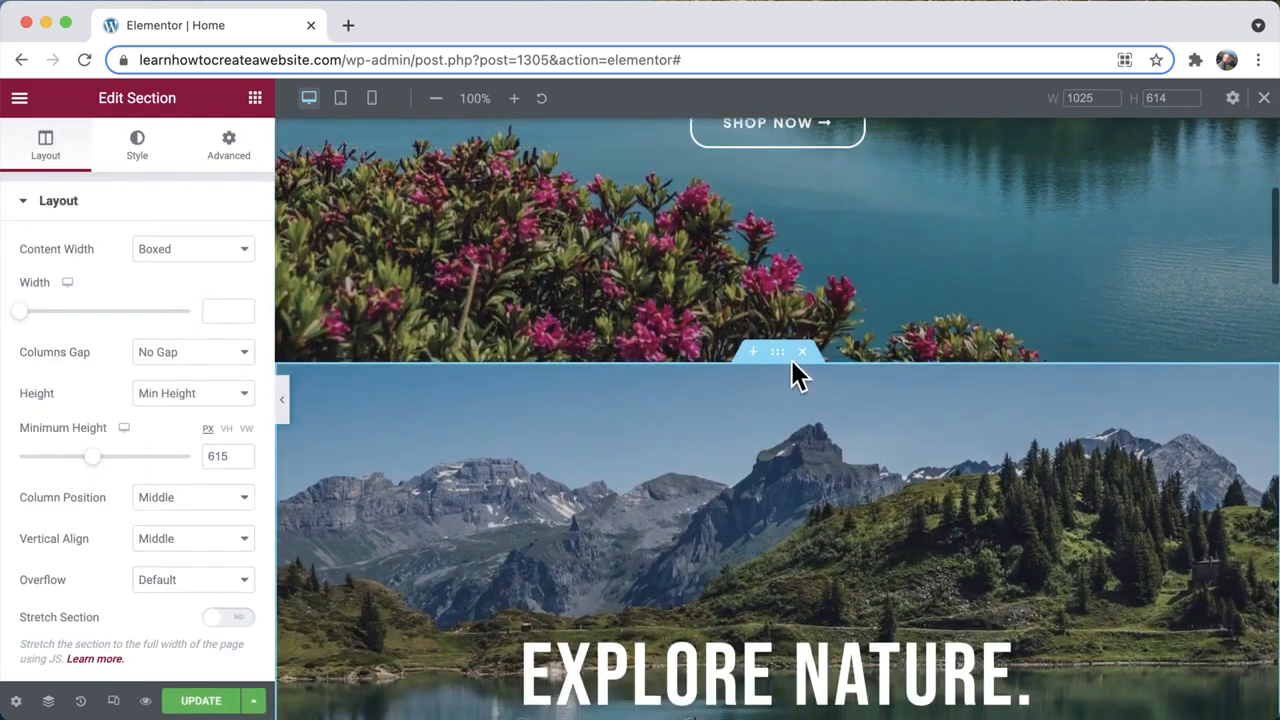
scroll(823, 520, down, 15)
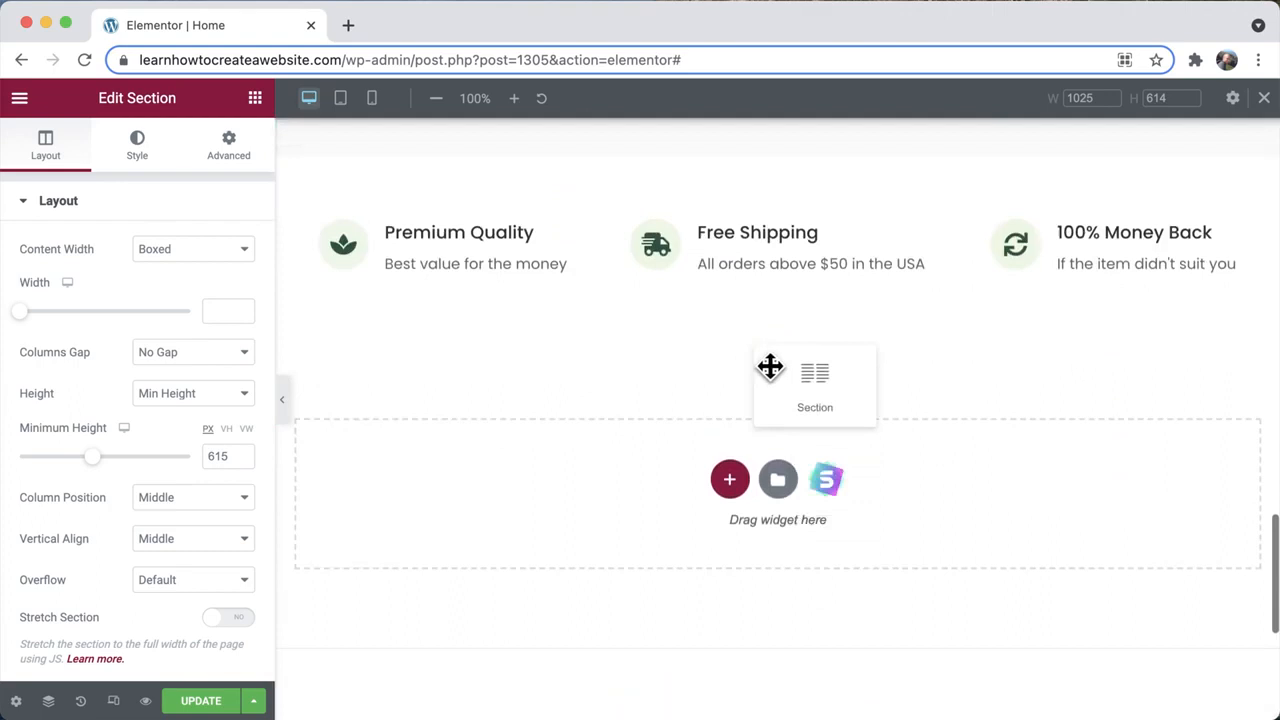
drag(766, 366, 727, 333)
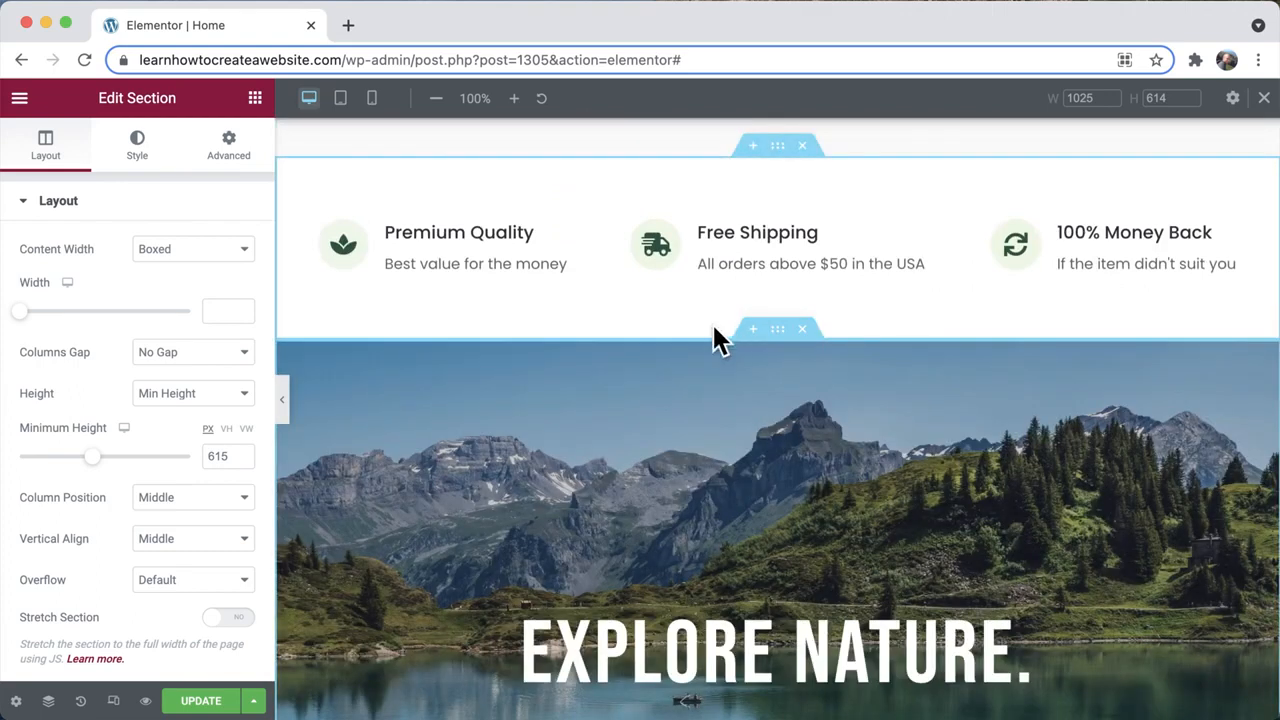
scroll(700, 380, down, 2)
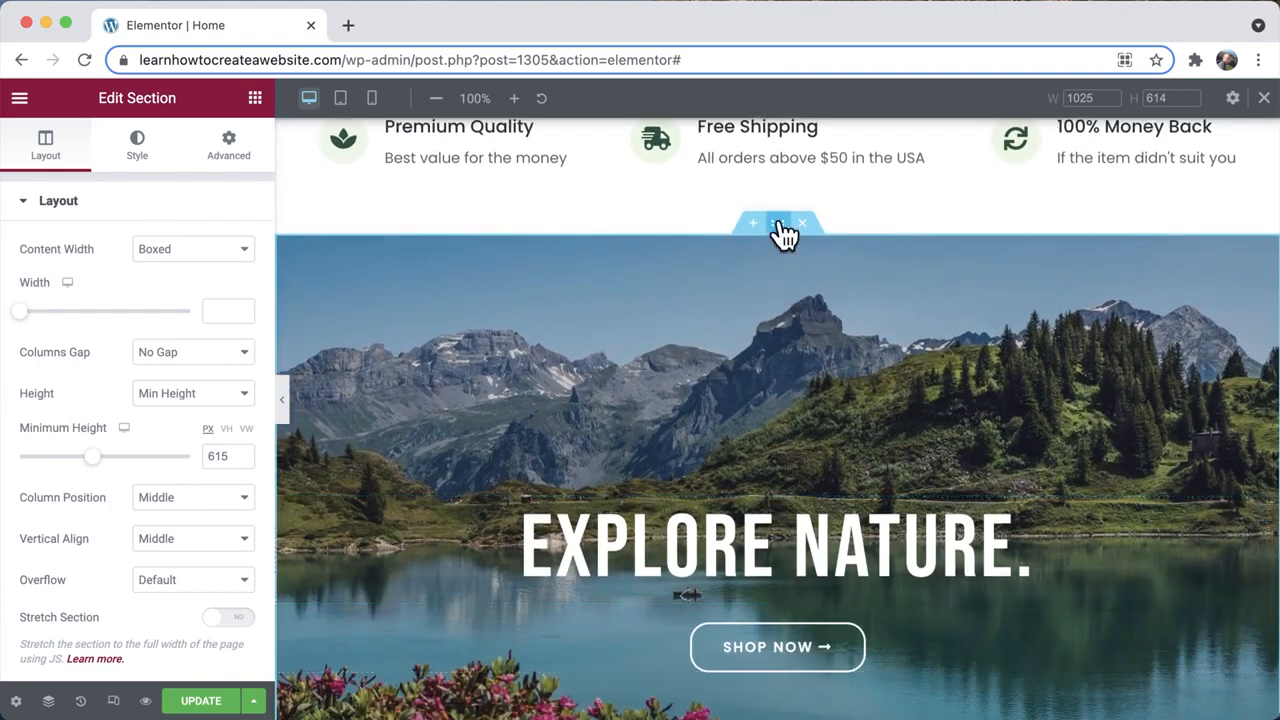
Replace the section background with the Mountains, Nature, Tourism photo from the free image library
click(137, 160)
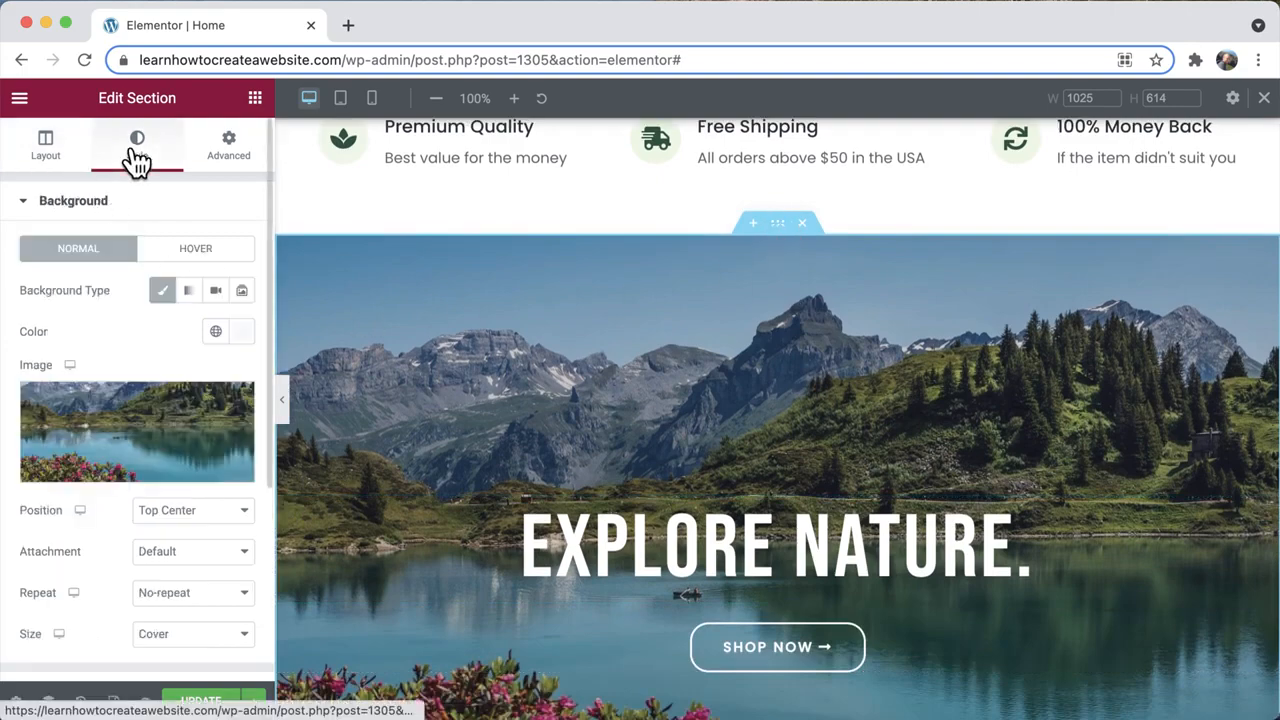
click(155, 428)
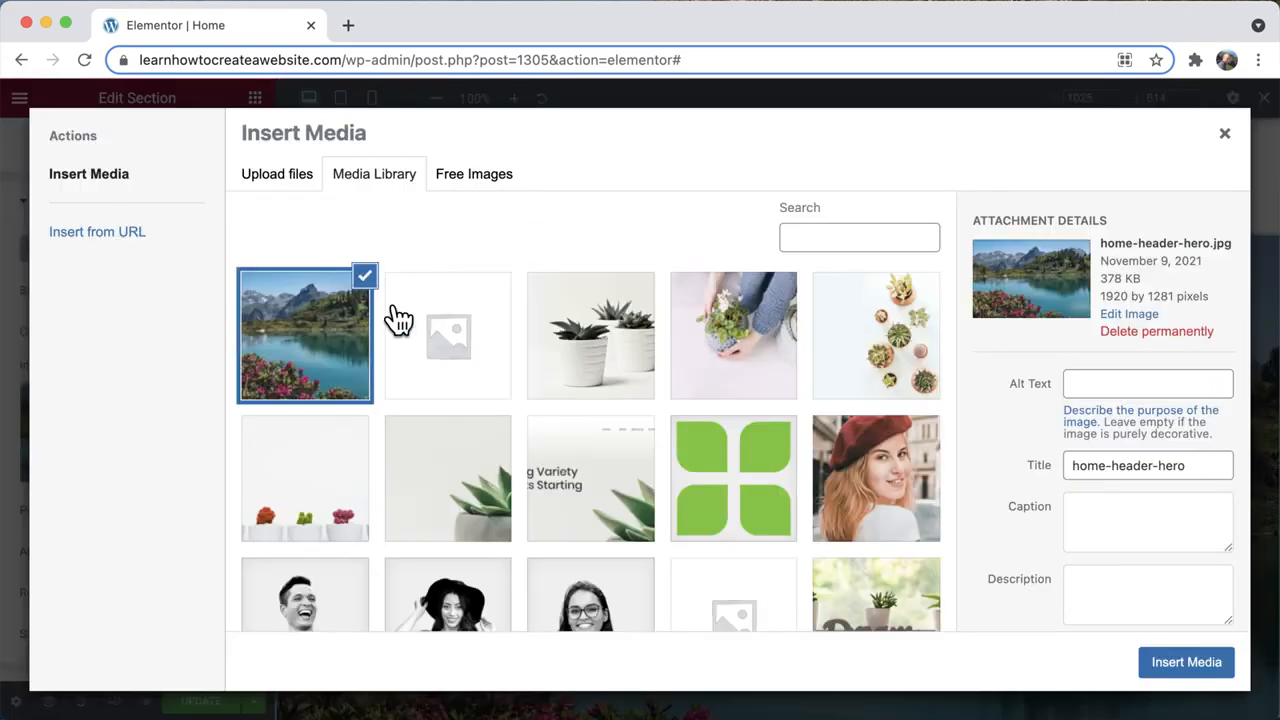
click(470, 188)
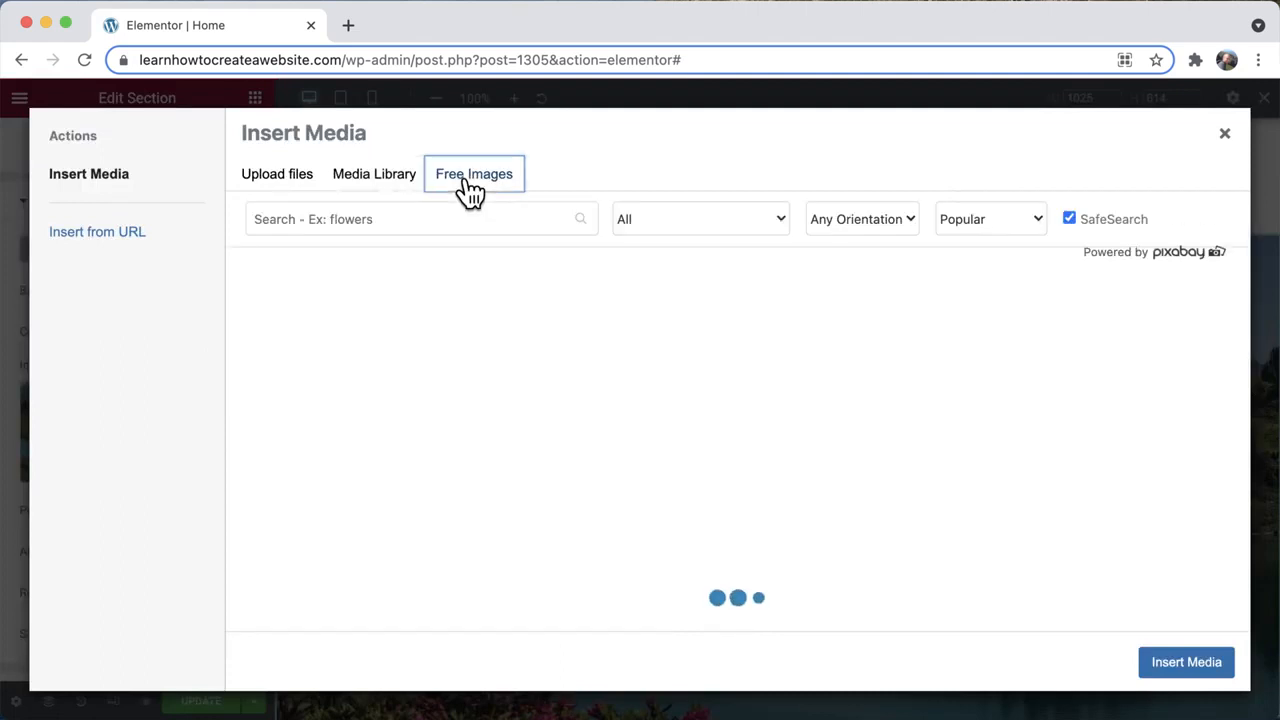
click(376, 222)
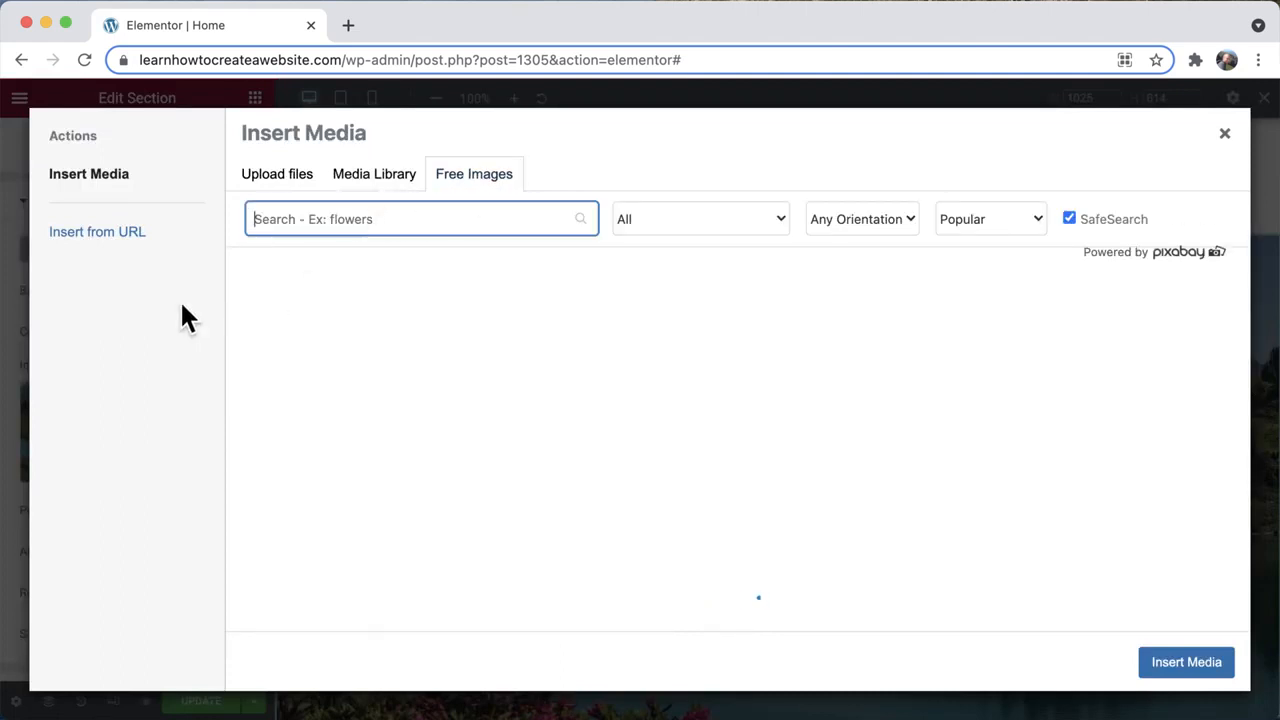
text(alpine)
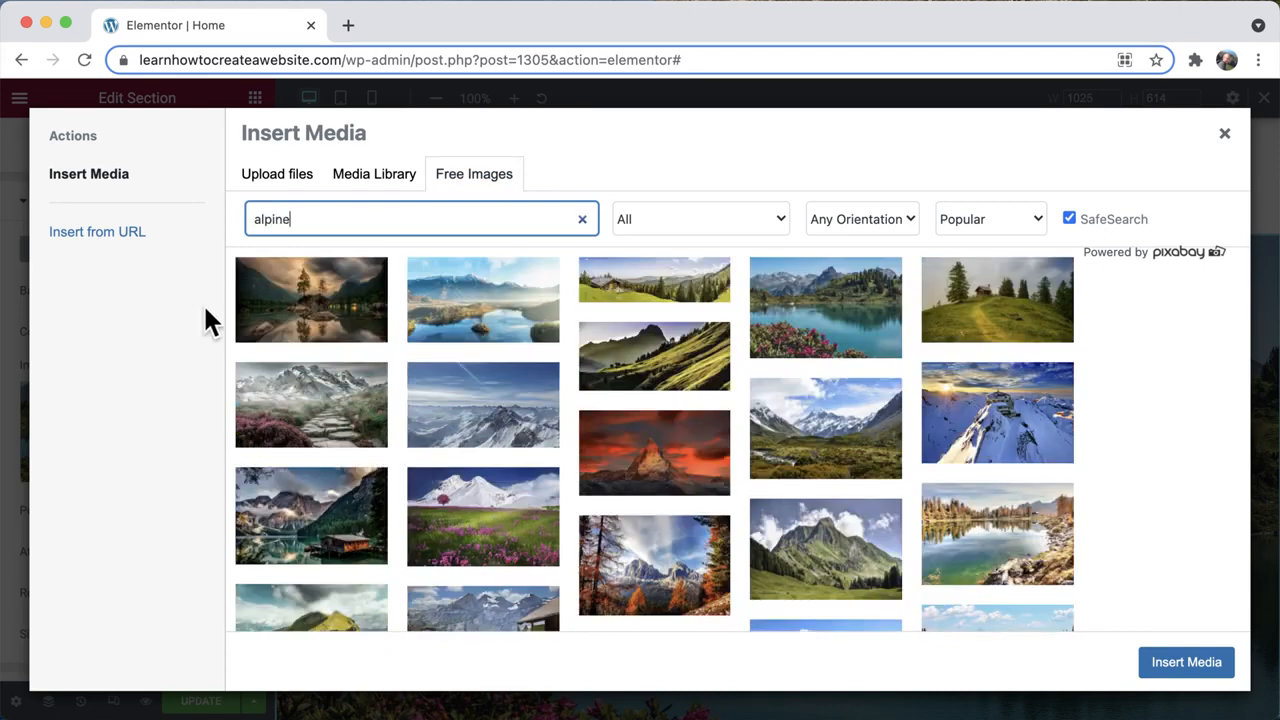
click(809, 535)
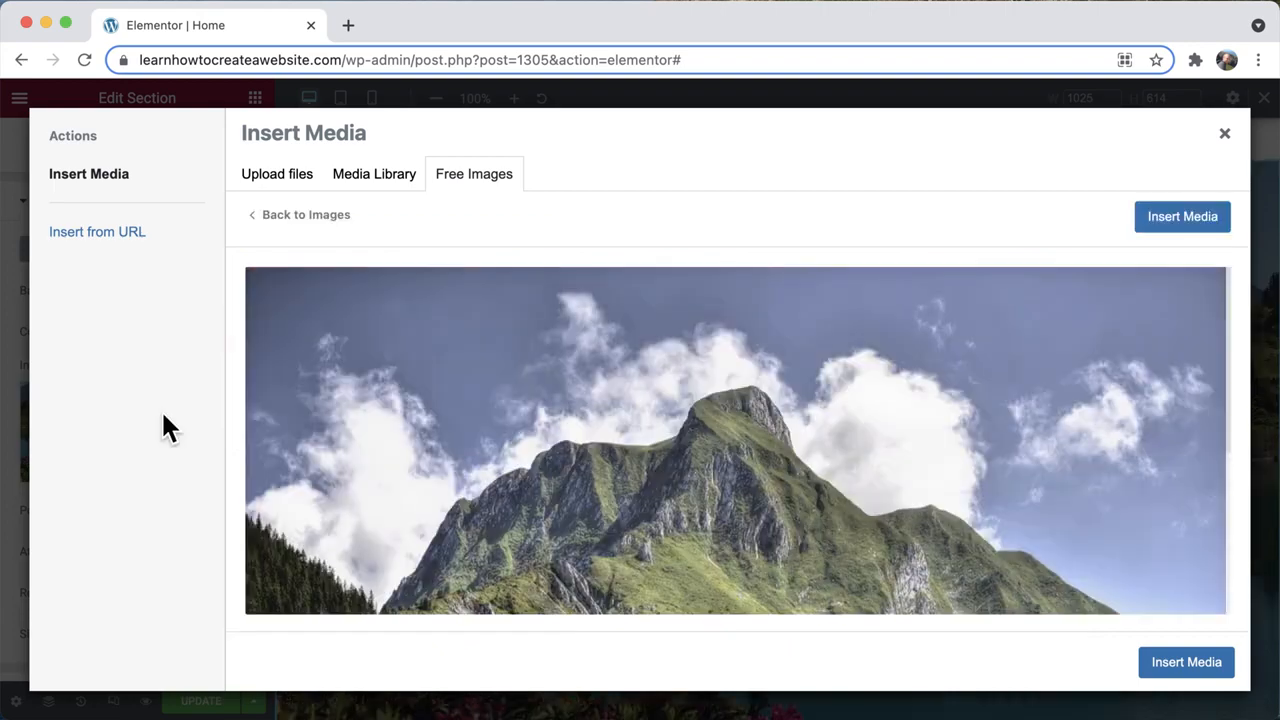
scroll(619, 339, down, 5)
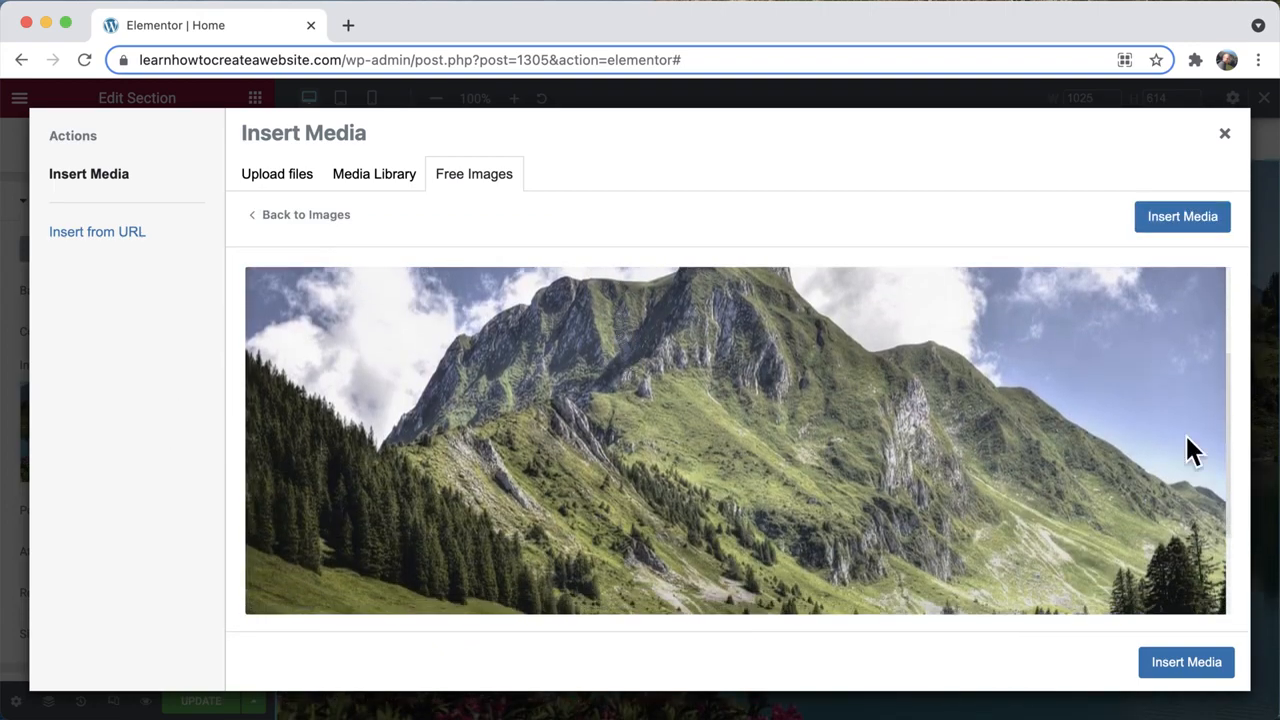
click(1177, 217)
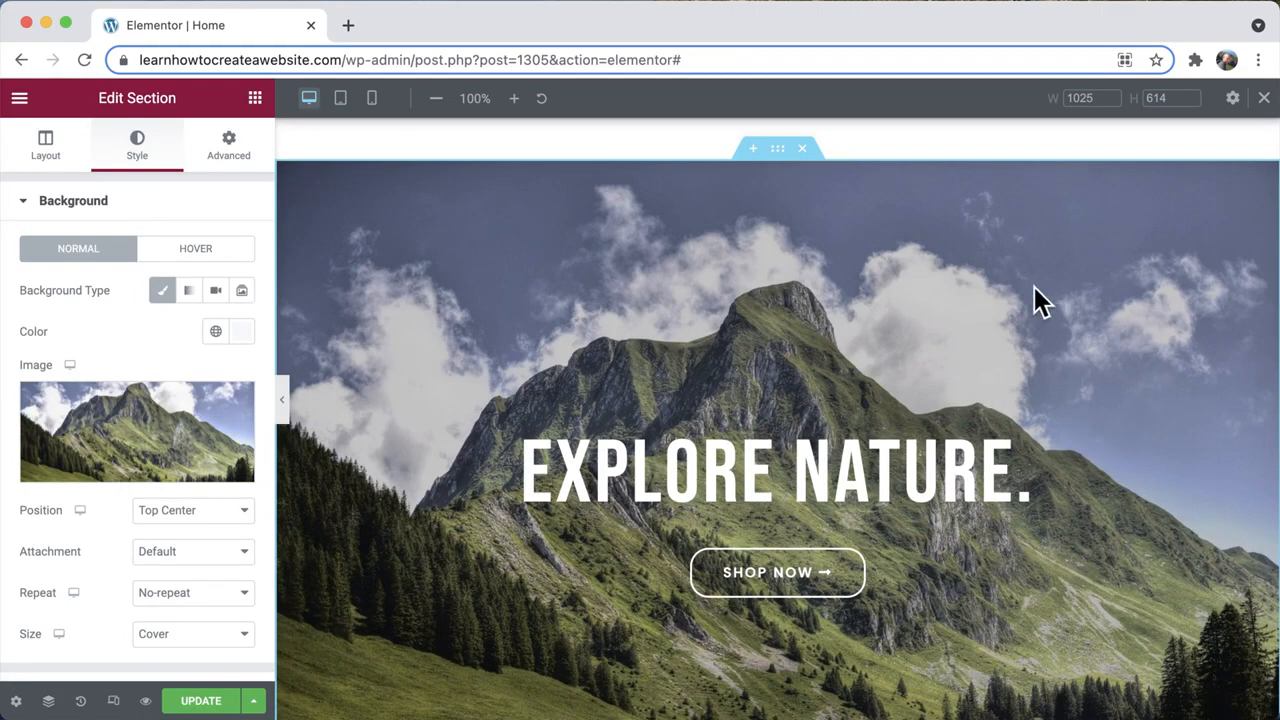
Set the background image position to Center Center
scroll(1034, 286, down, 1)
scroll(1034, 286, up, 1)
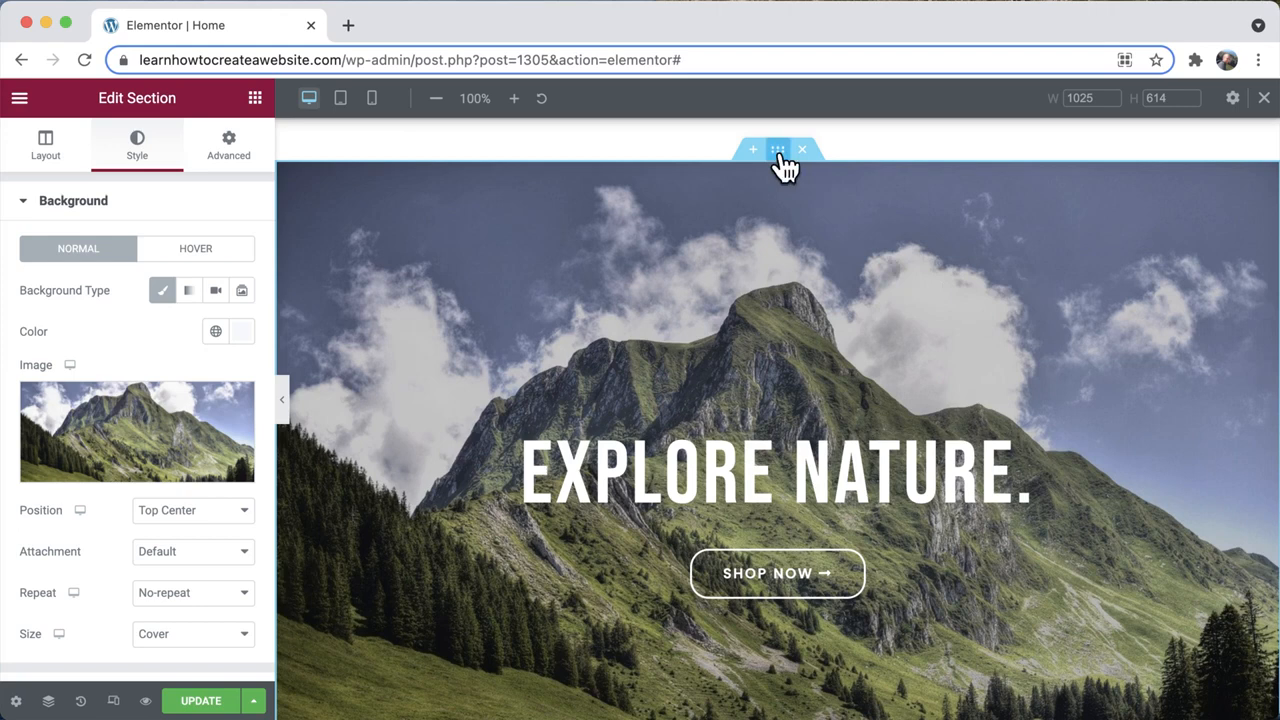
click(238, 518)
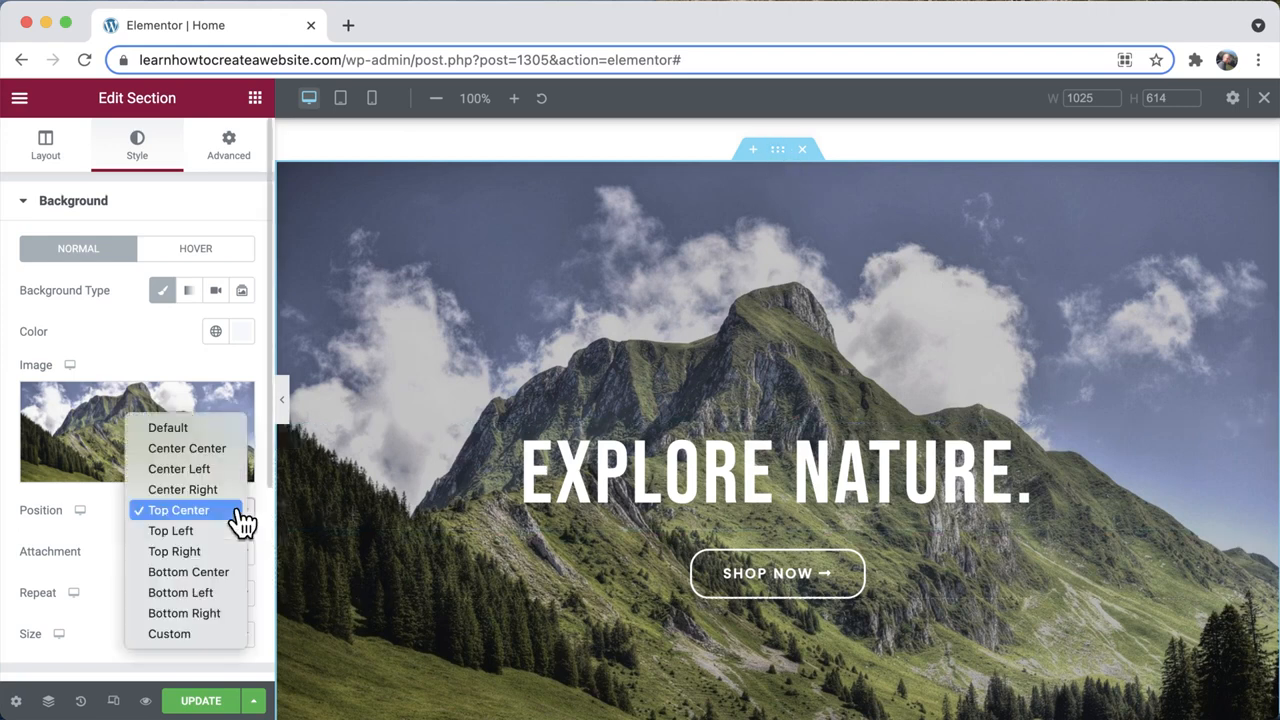
click(220, 450)
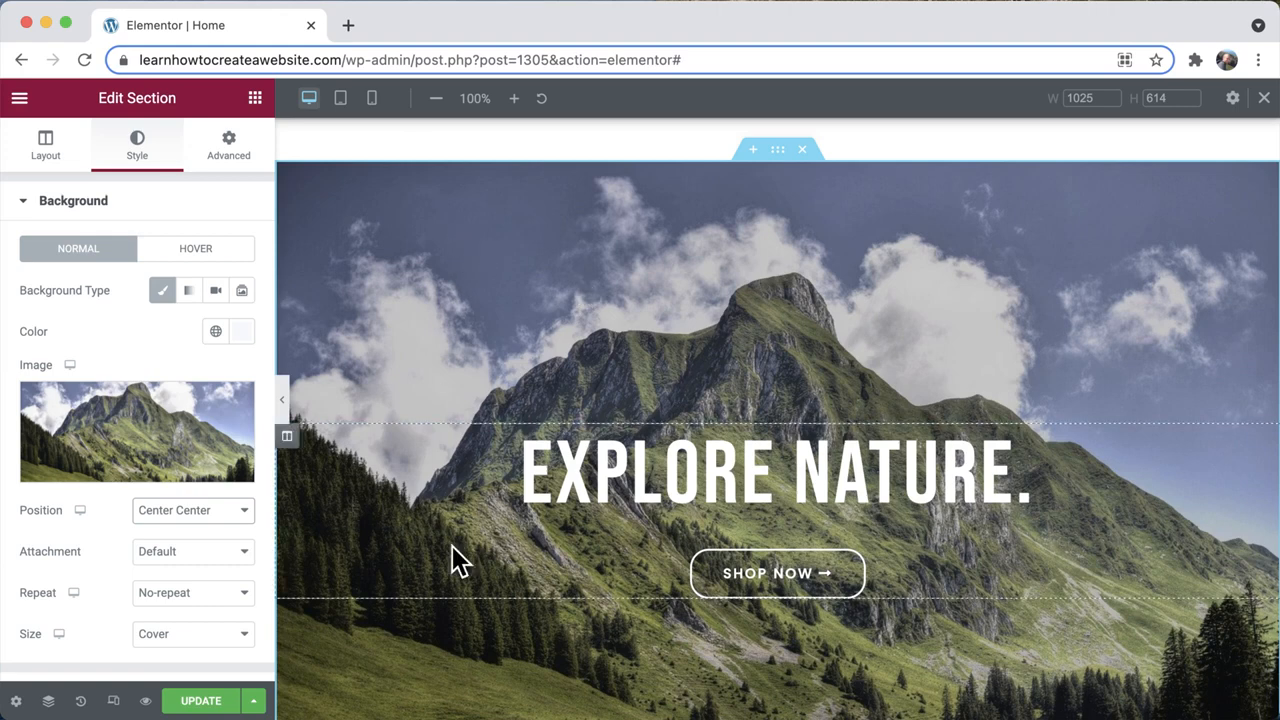
mouse_move(183, 490)
scroll(183, 490, down, 5)
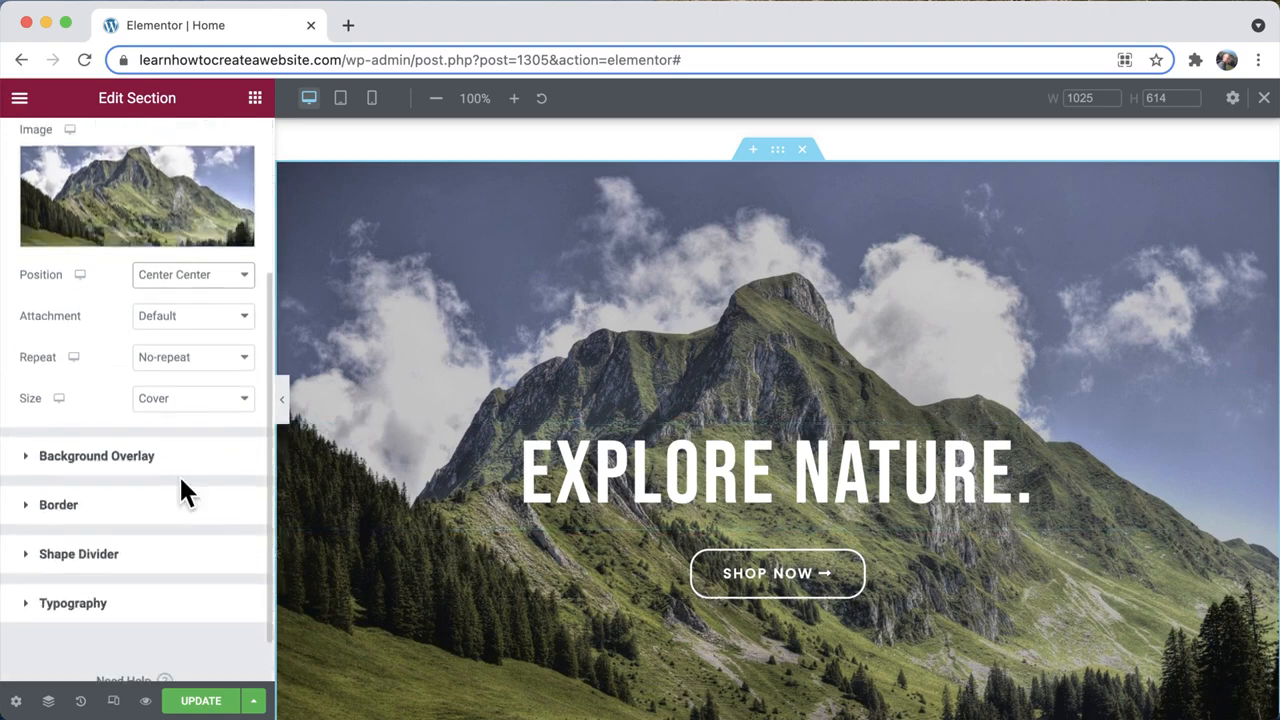
Set the background overlay opacity to 0.4
click(140, 458)
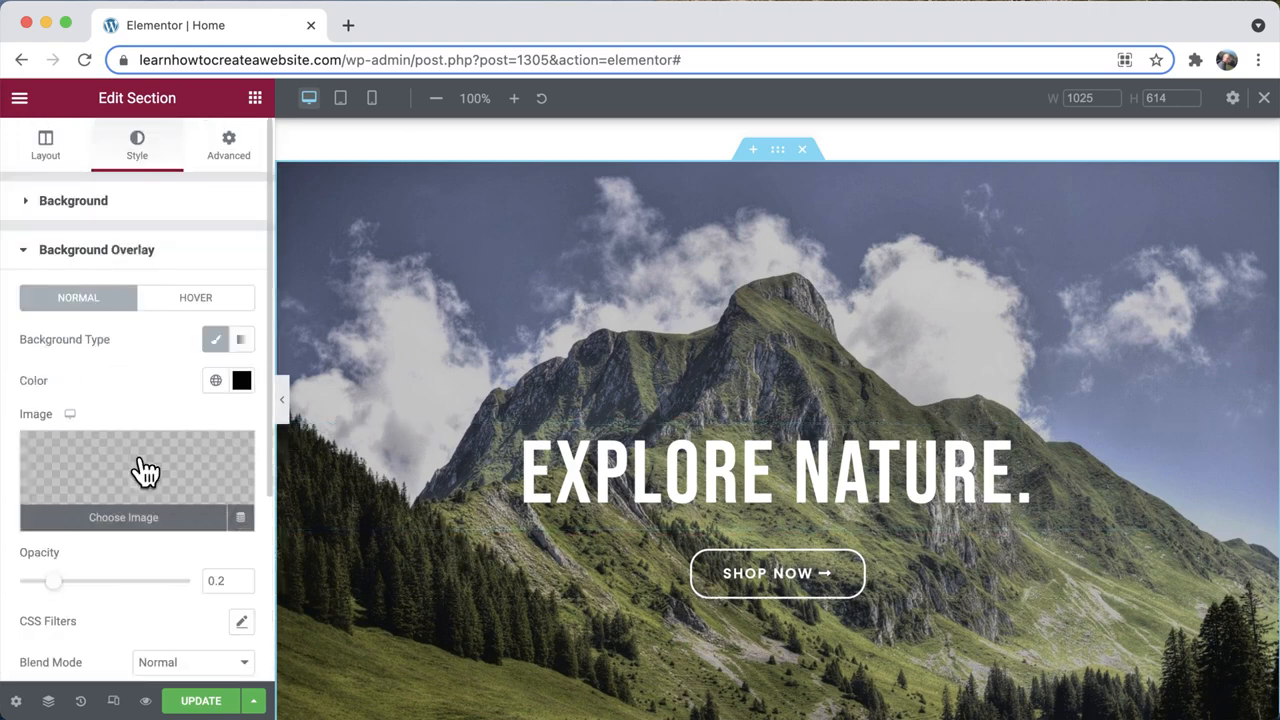
click(226, 581)
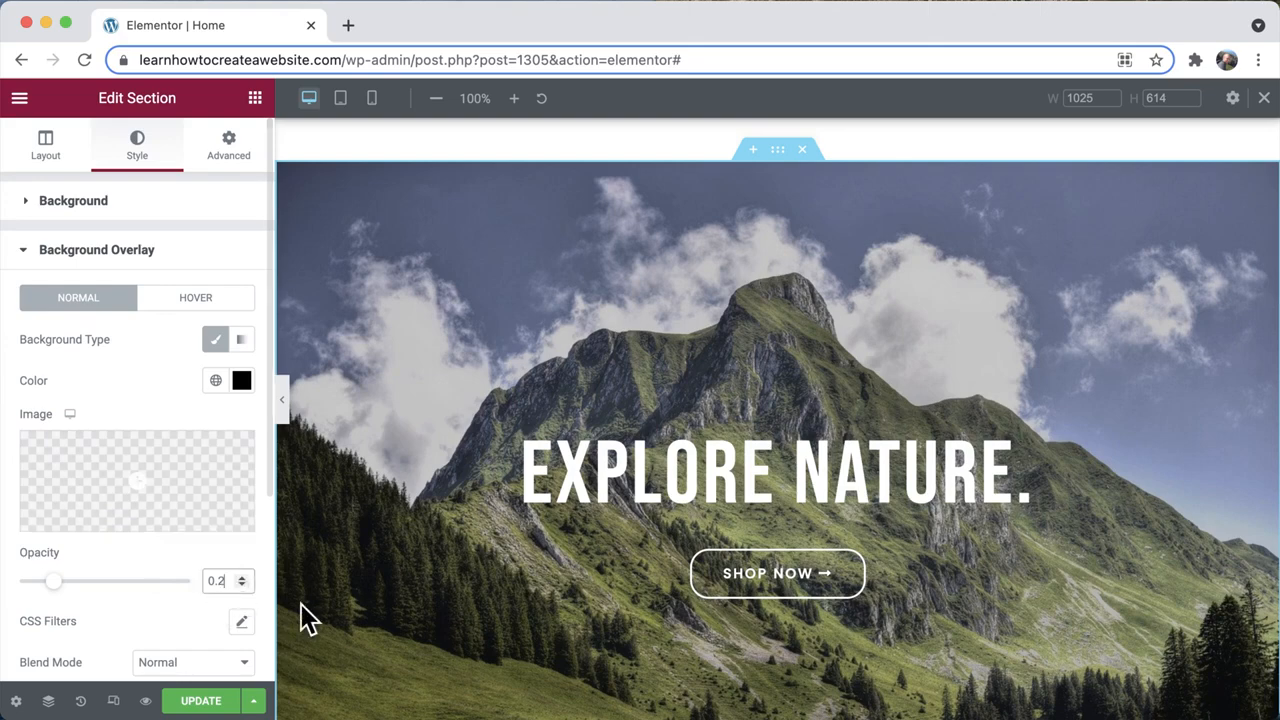
key(BackSpace)
text(4)
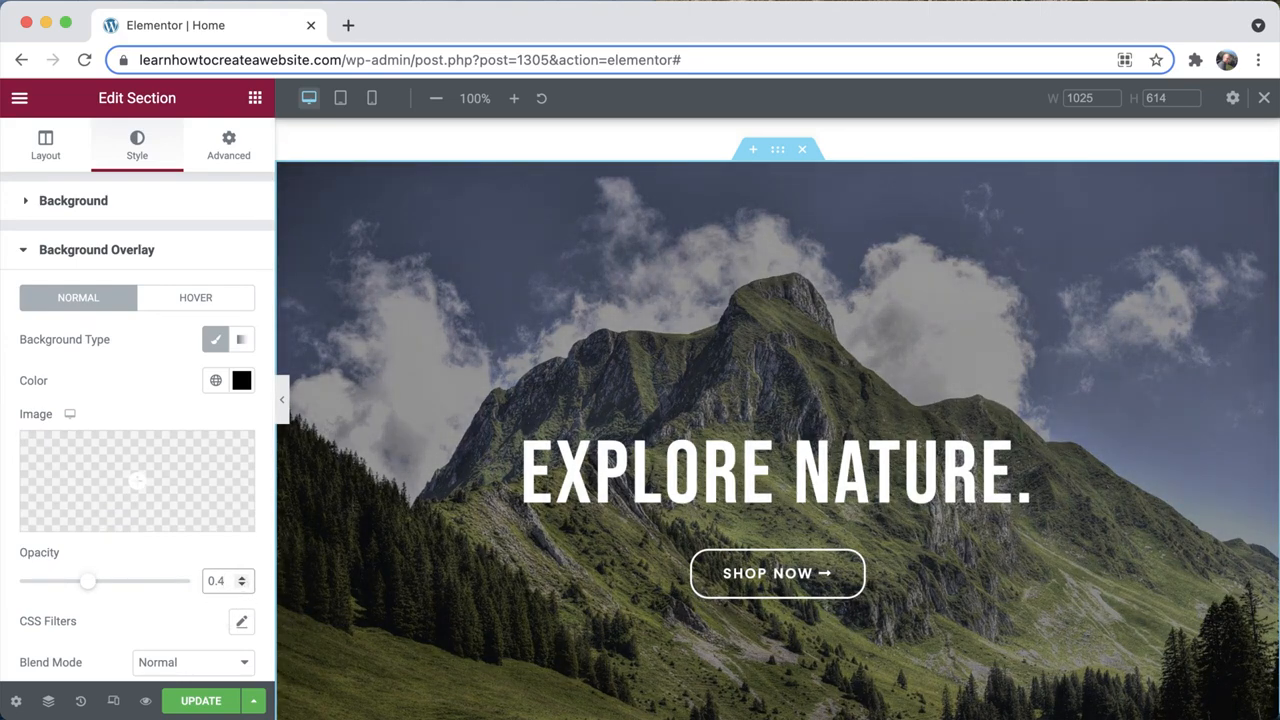
Change the heading from EXPLORE NATURE. to DISCOVER NATURE
click(632, 466)
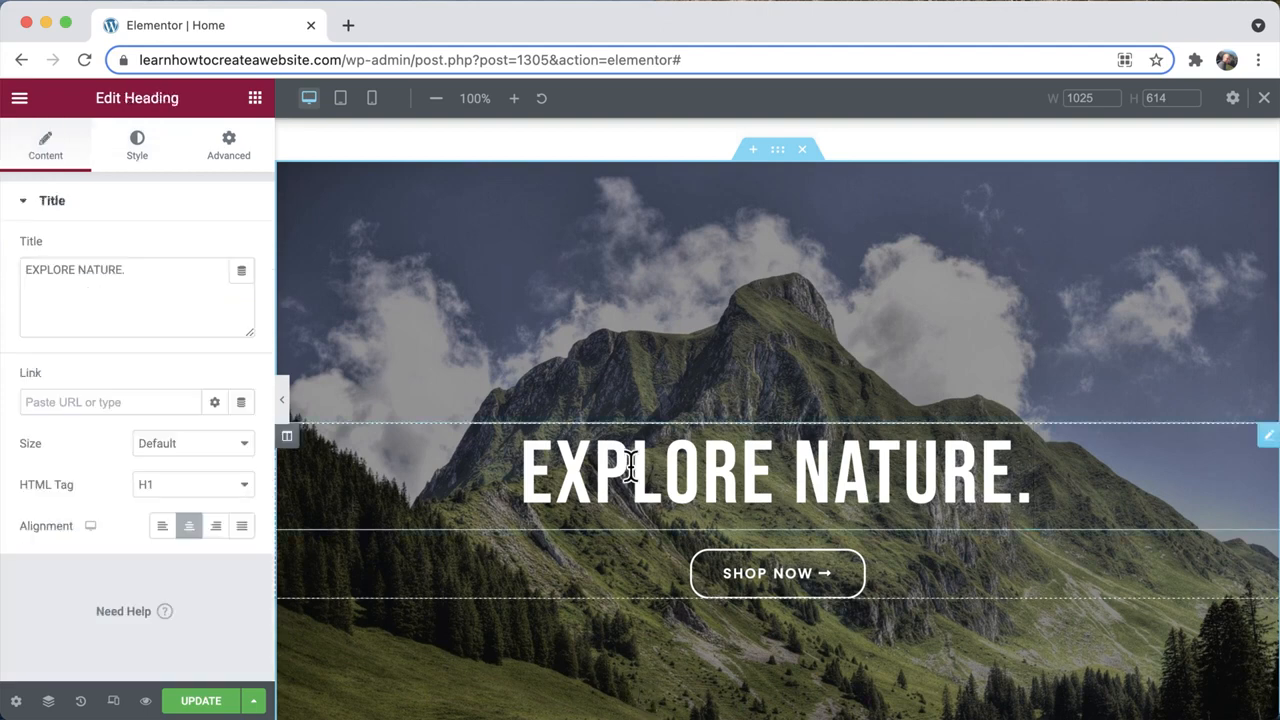
double_click(51, 269)
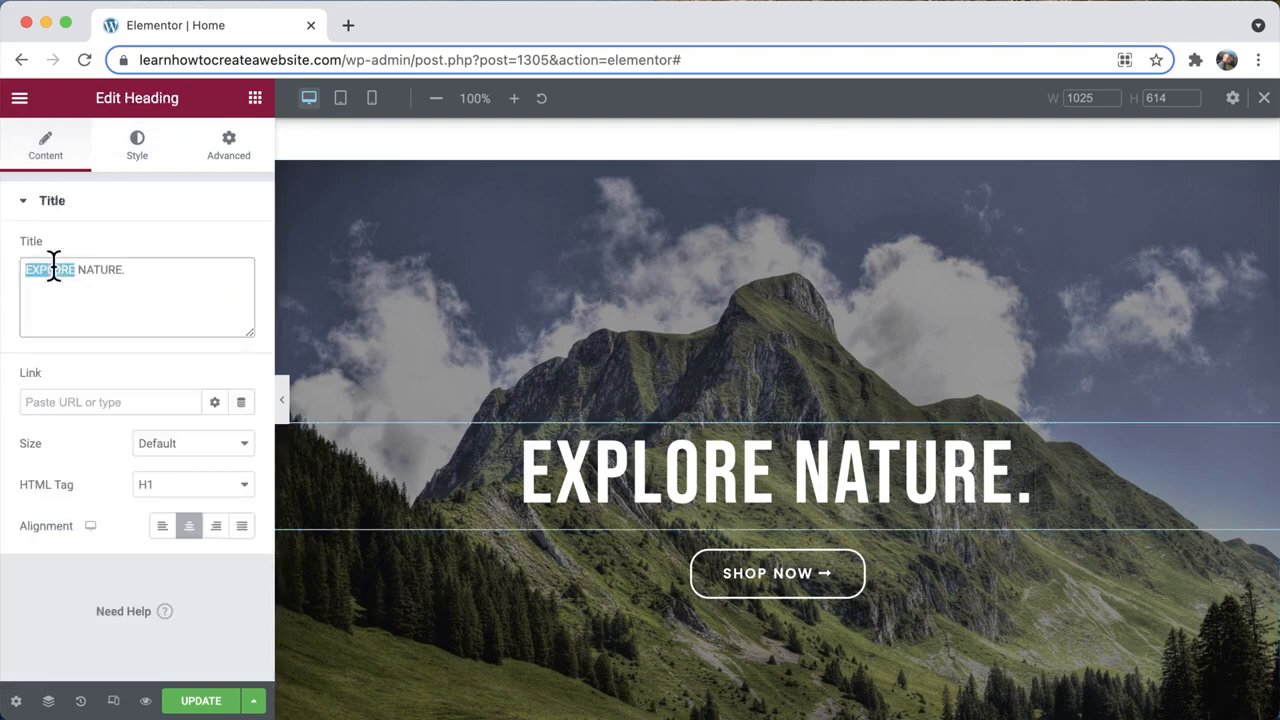
text(DISCOVER)
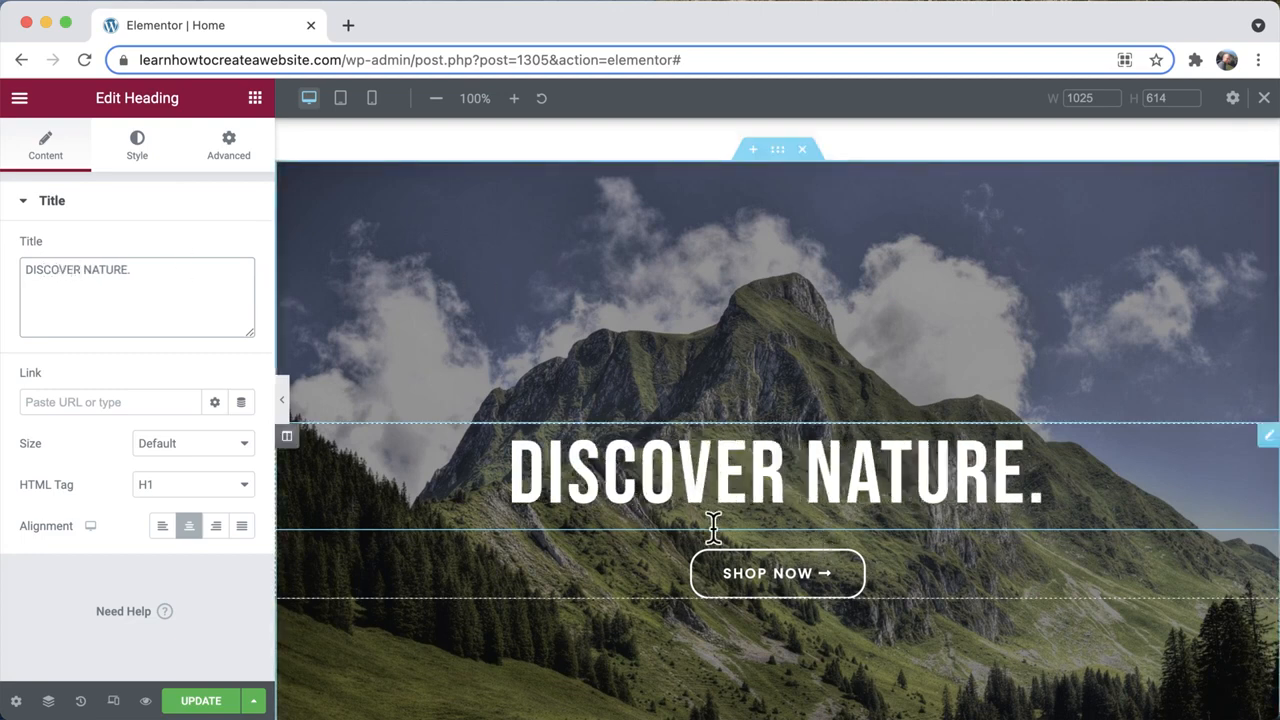
click(255, 99)
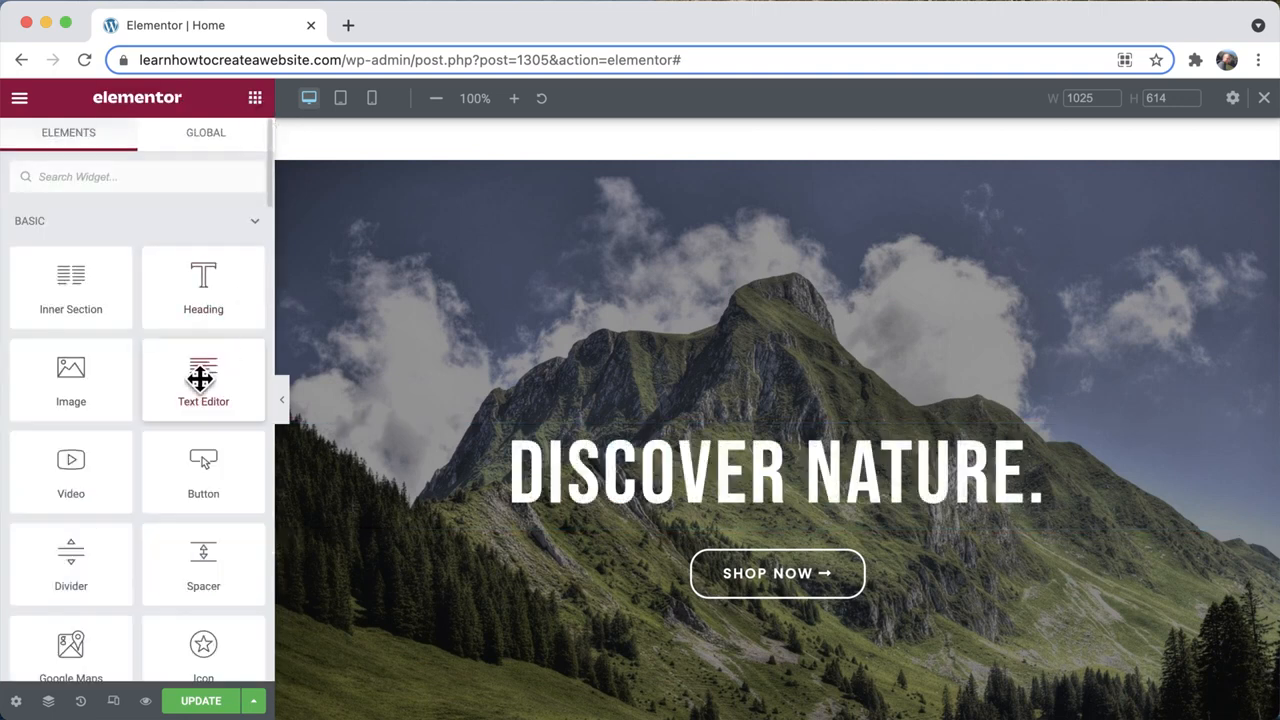
Add a Text Editor paragraph above SHOP NOW, coloured white and centred
drag(200, 378, 723, 514)
click(139, 160)
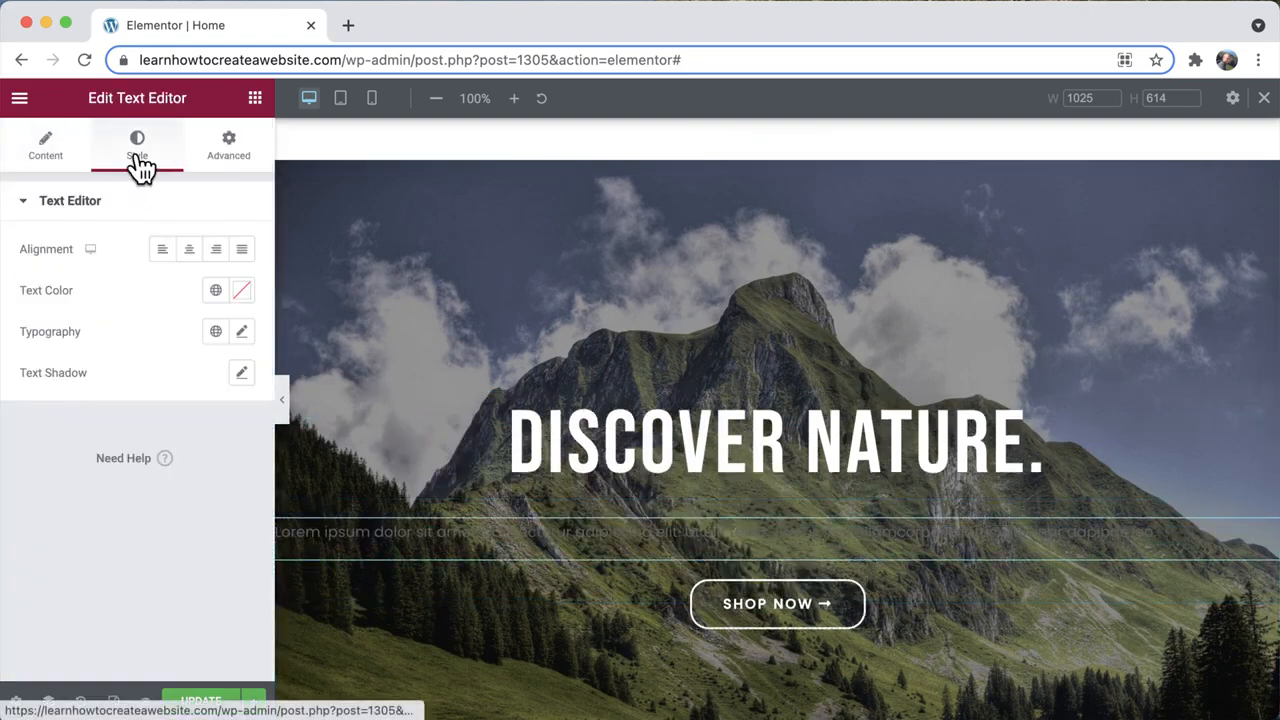
click(241, 292)
drag(205, 390, 114, 323)
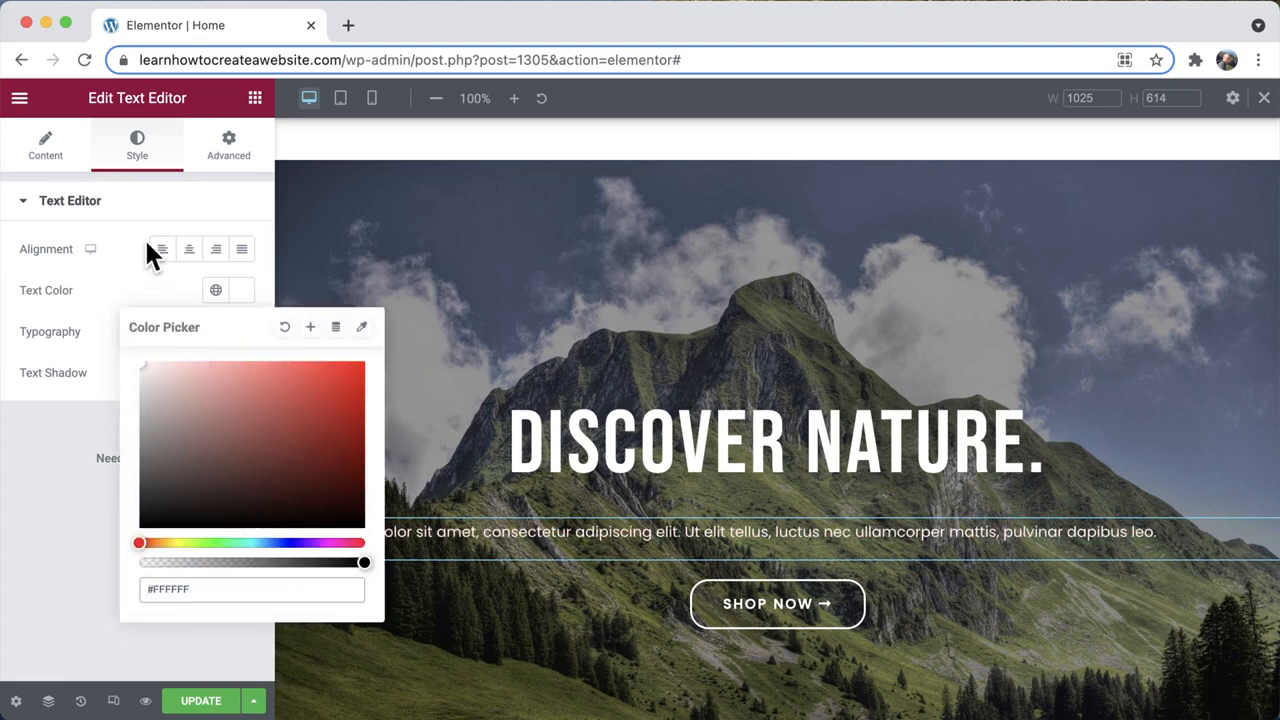
click(243, 292)
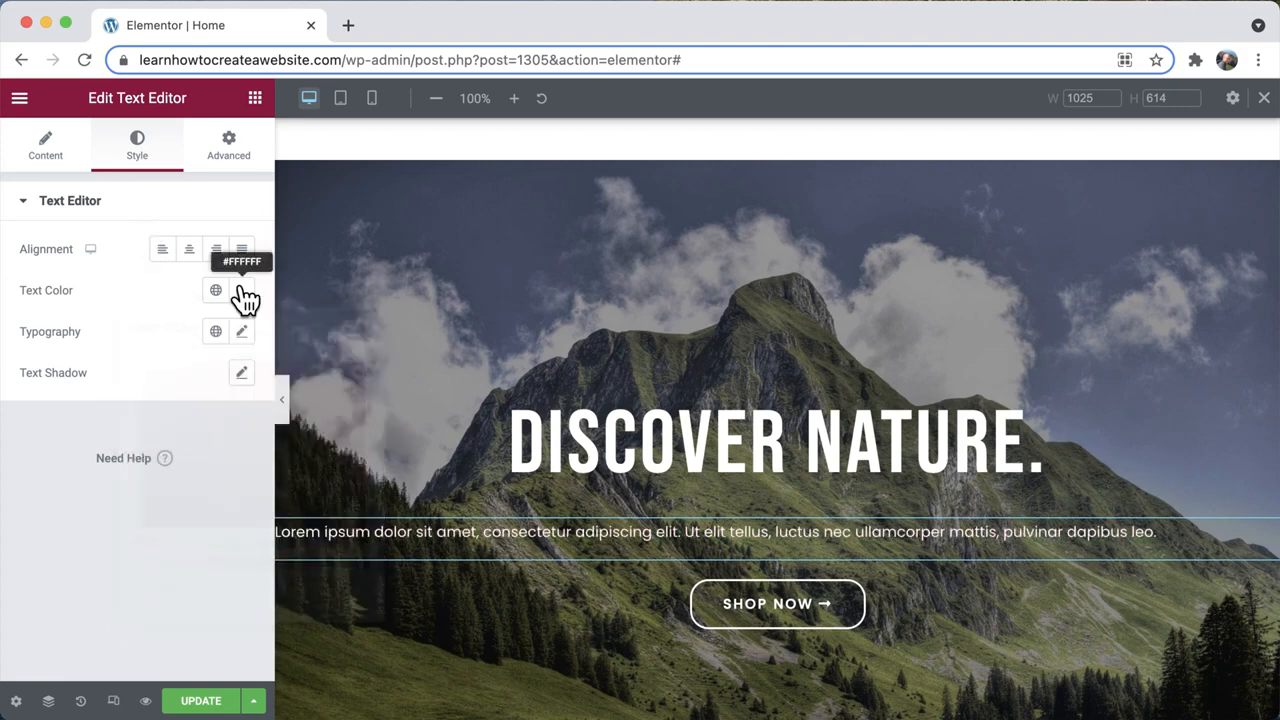
click(188, 250)
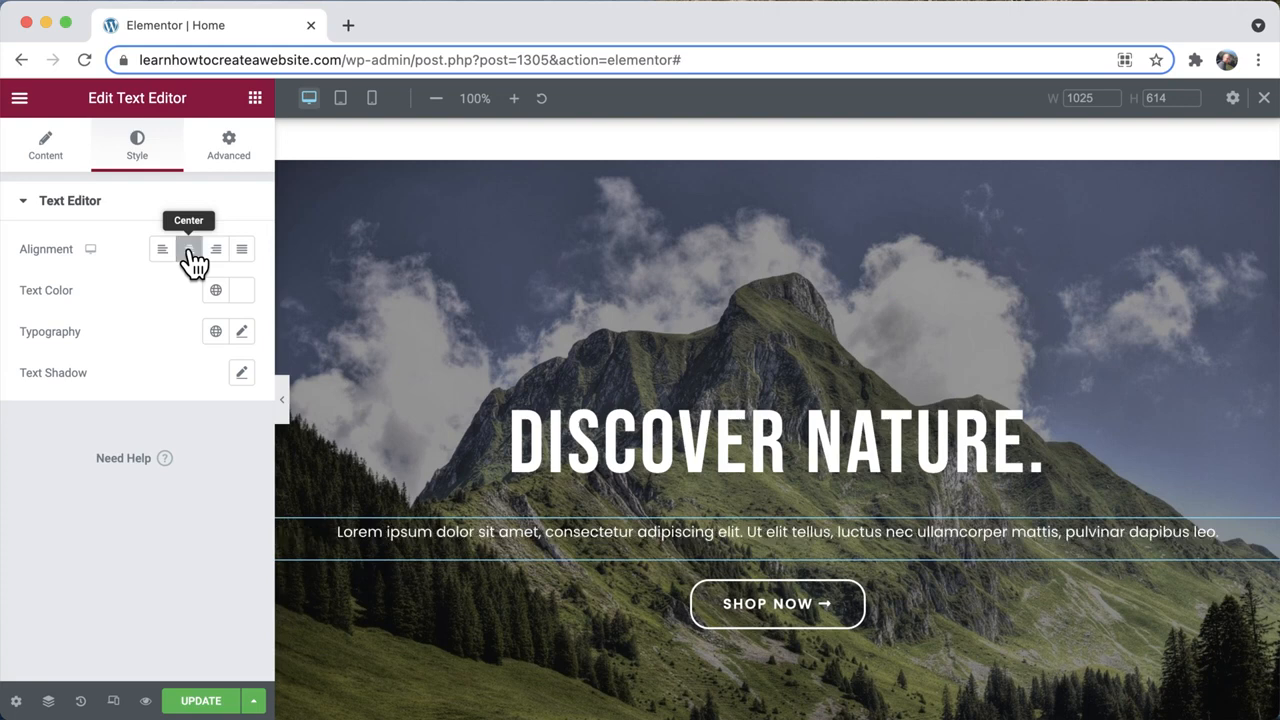
Paste the Newton quote about nature's simplicity over the Lorem ipsum placeholder
click(46, 152)
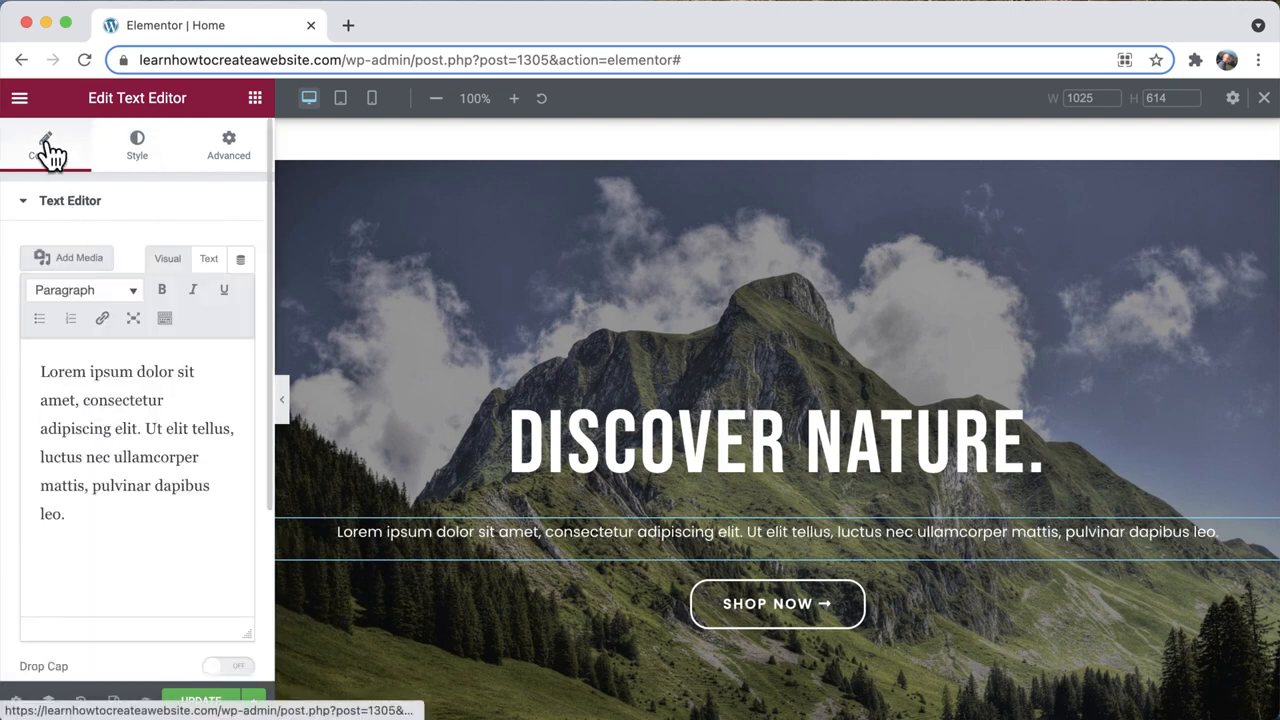
click(209, 262)
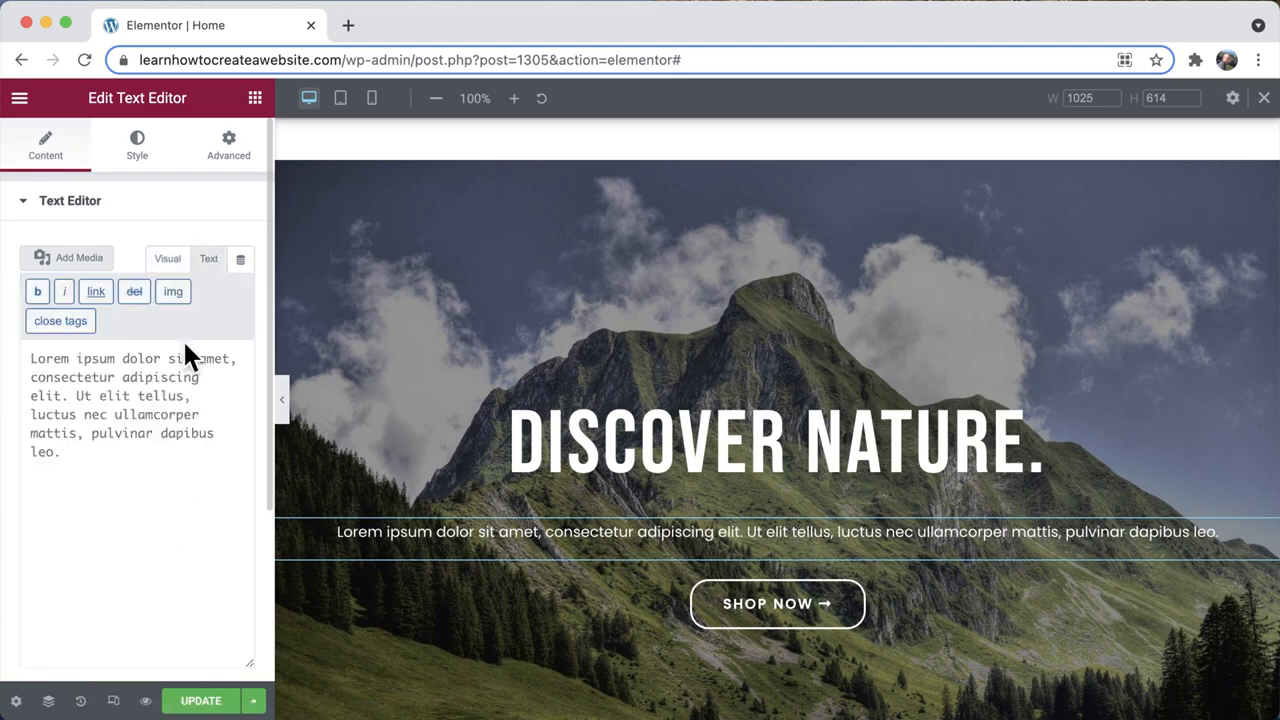
drag(106, 477, 8, 350)
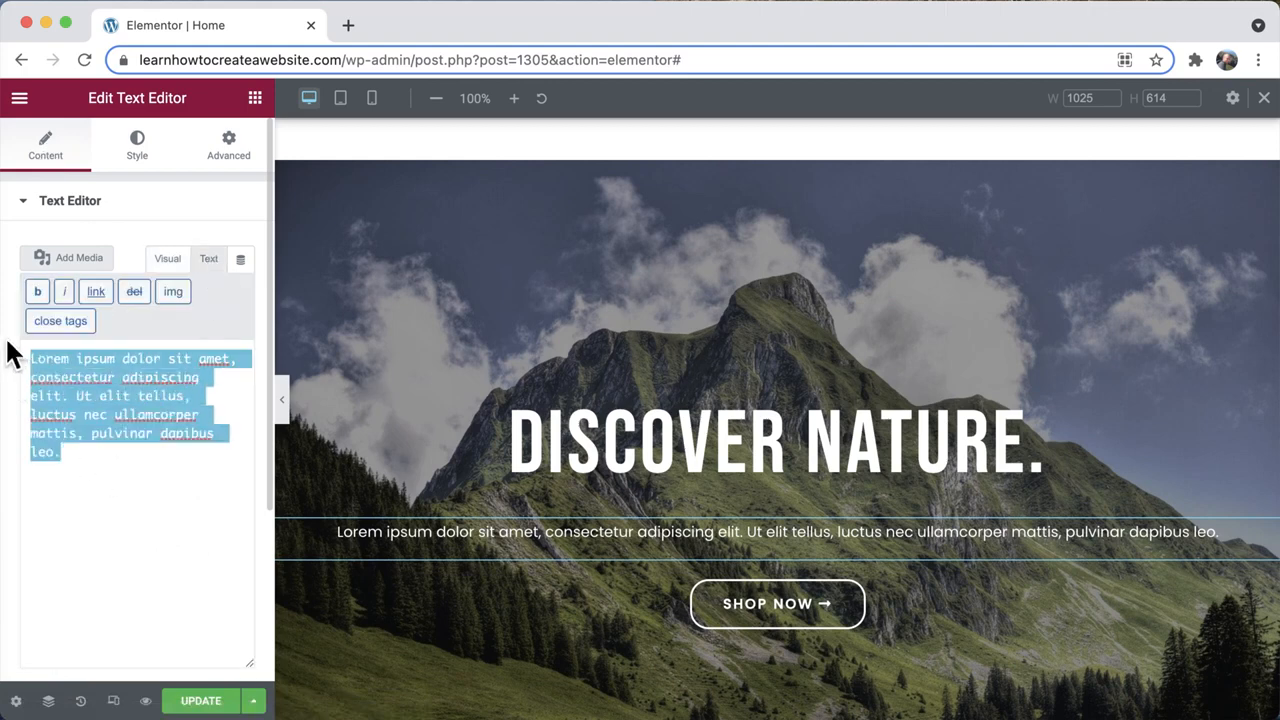
right_click(92, 378)
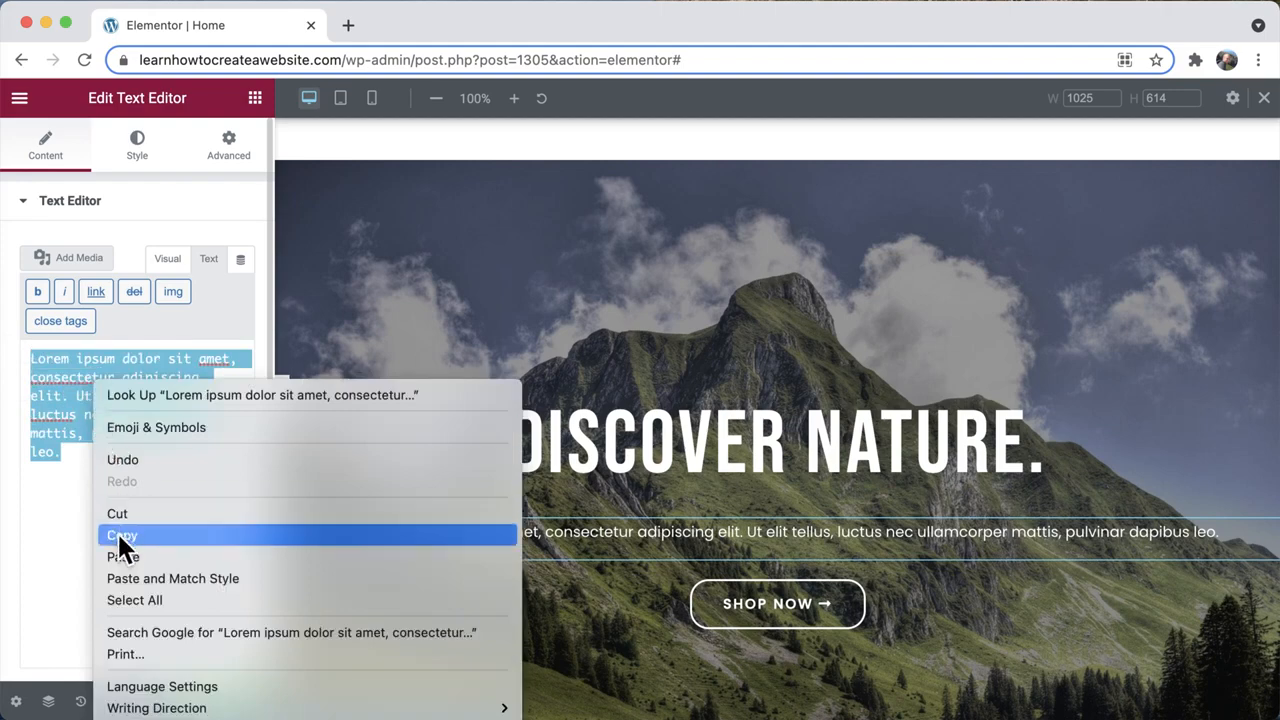
click(100, 557)
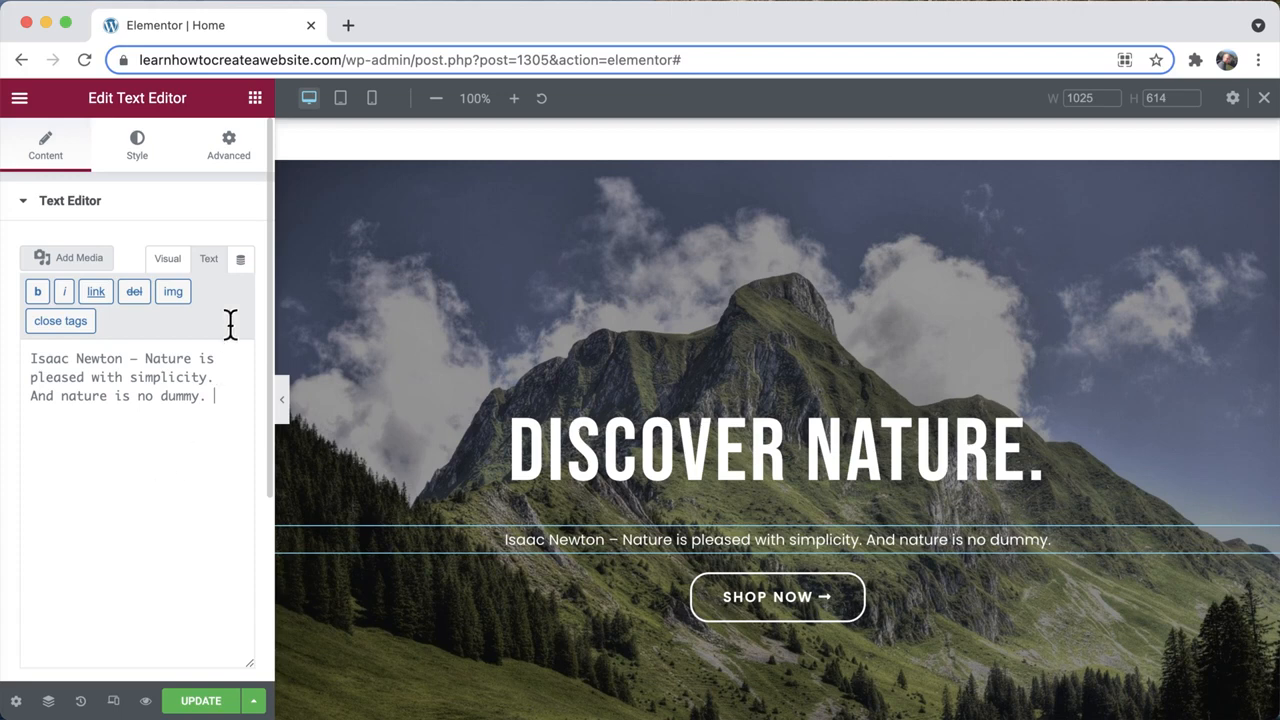
Give the quote 20 px top and bottom padding and update the page
click(229, 157)
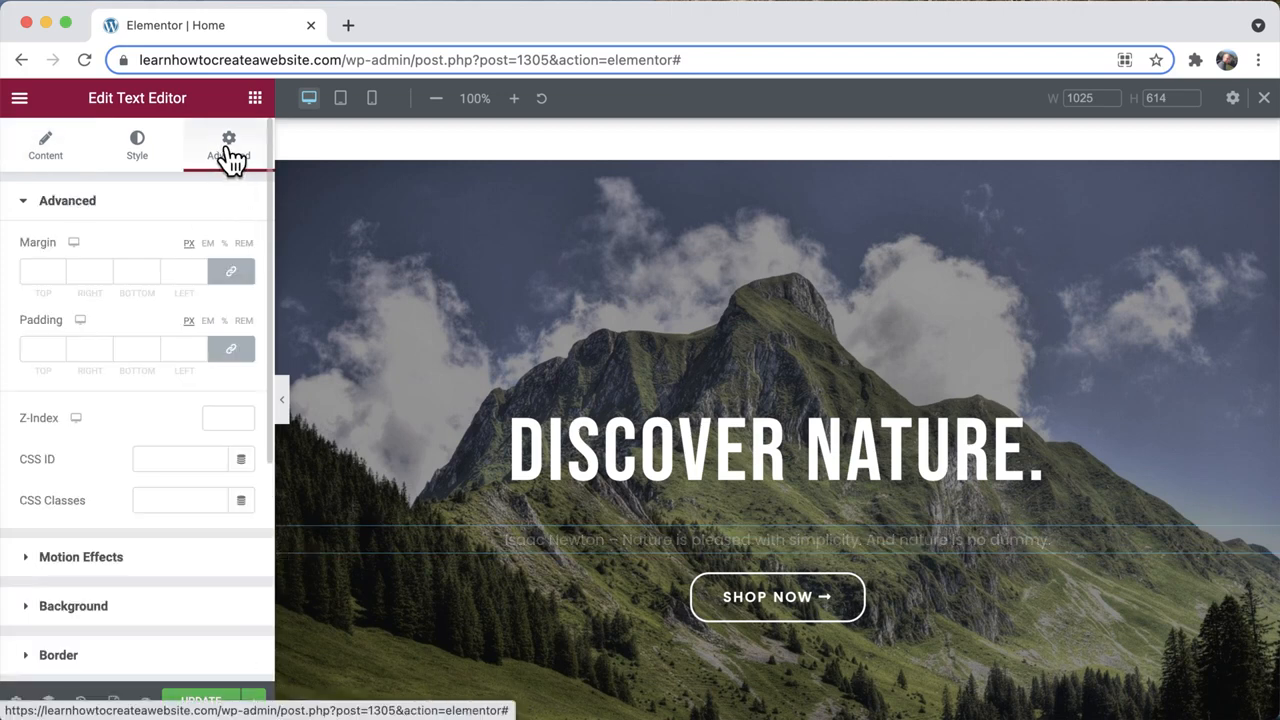
click(231, 352)
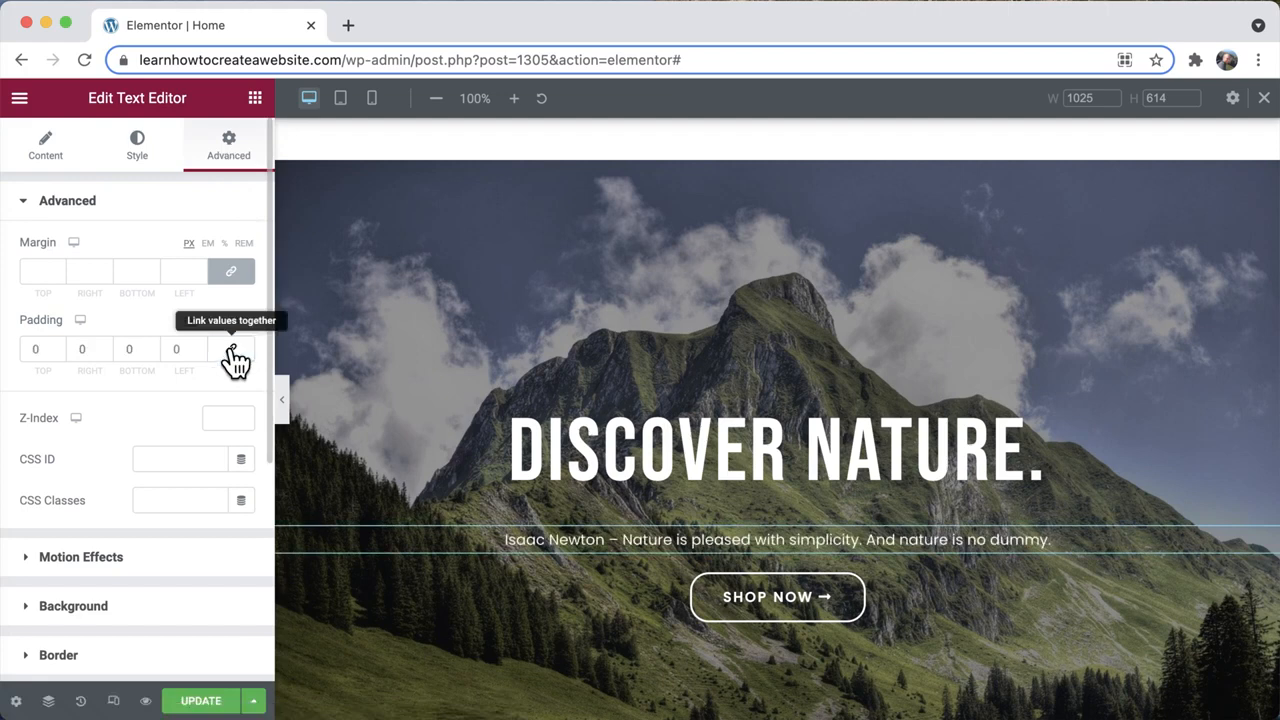
click(32, 355)
text(20)
click(128, 349)
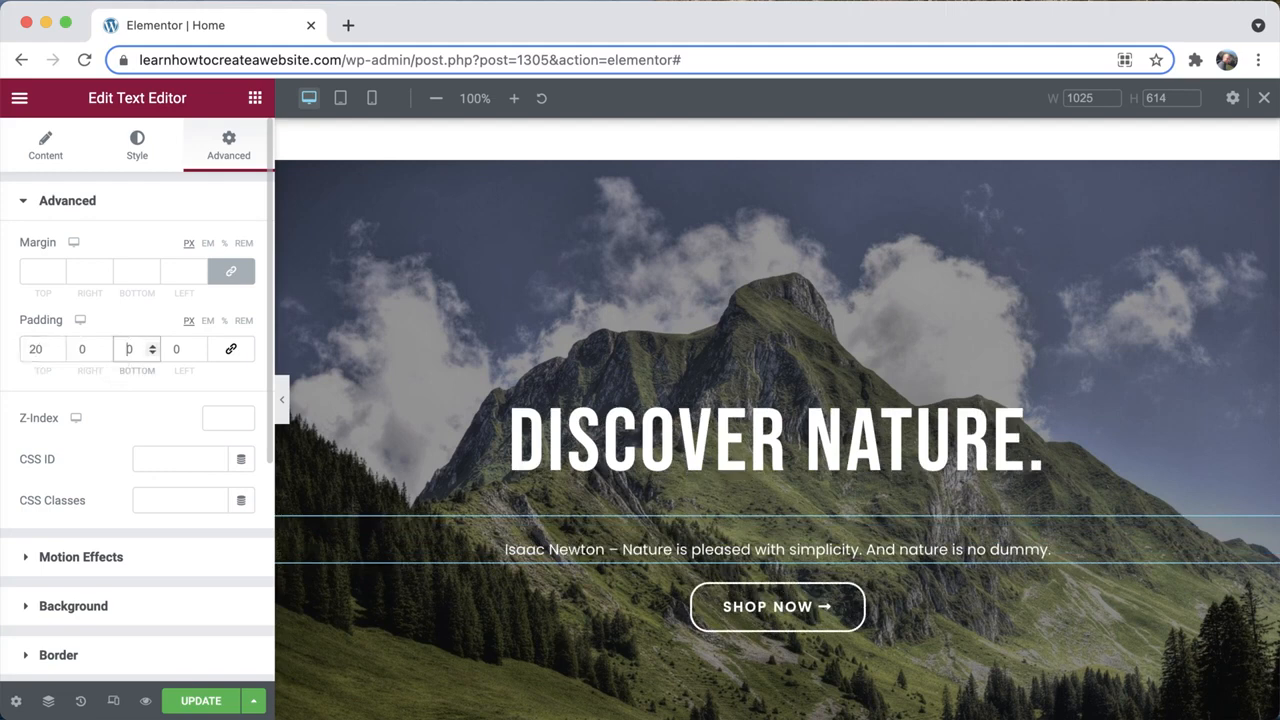
text(2)
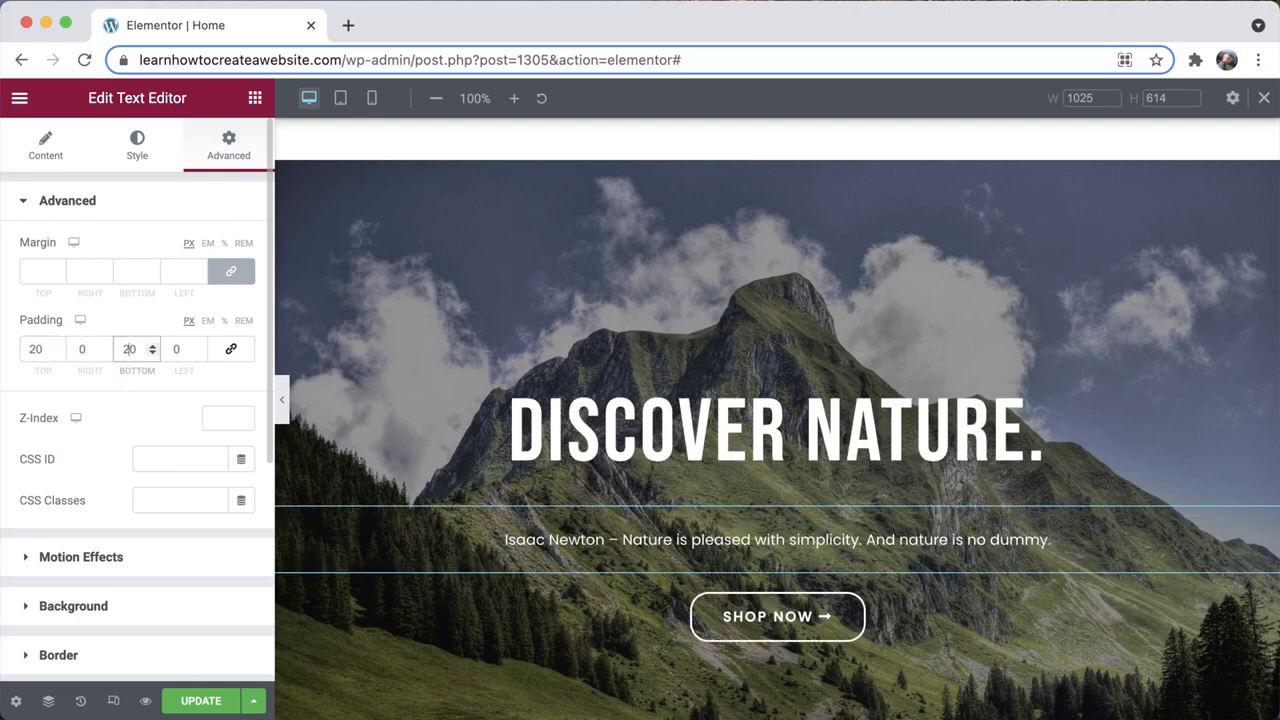
click(201, 703)
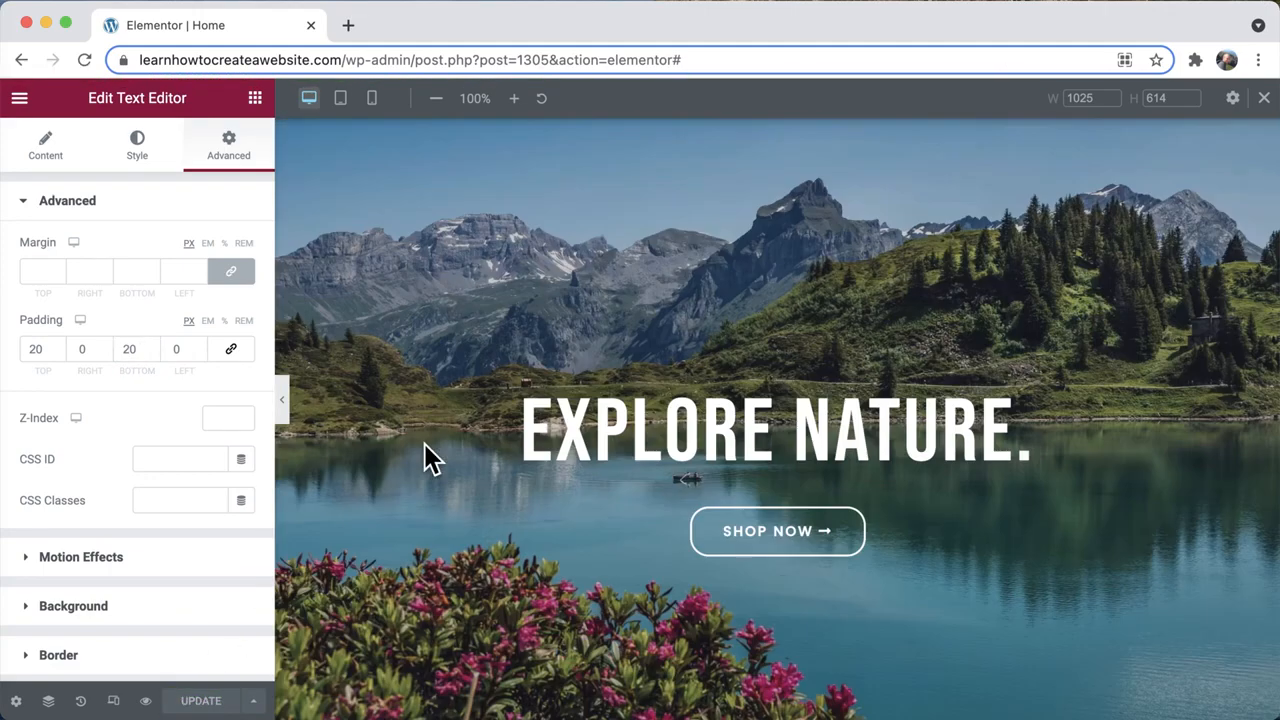
click(283, 410)
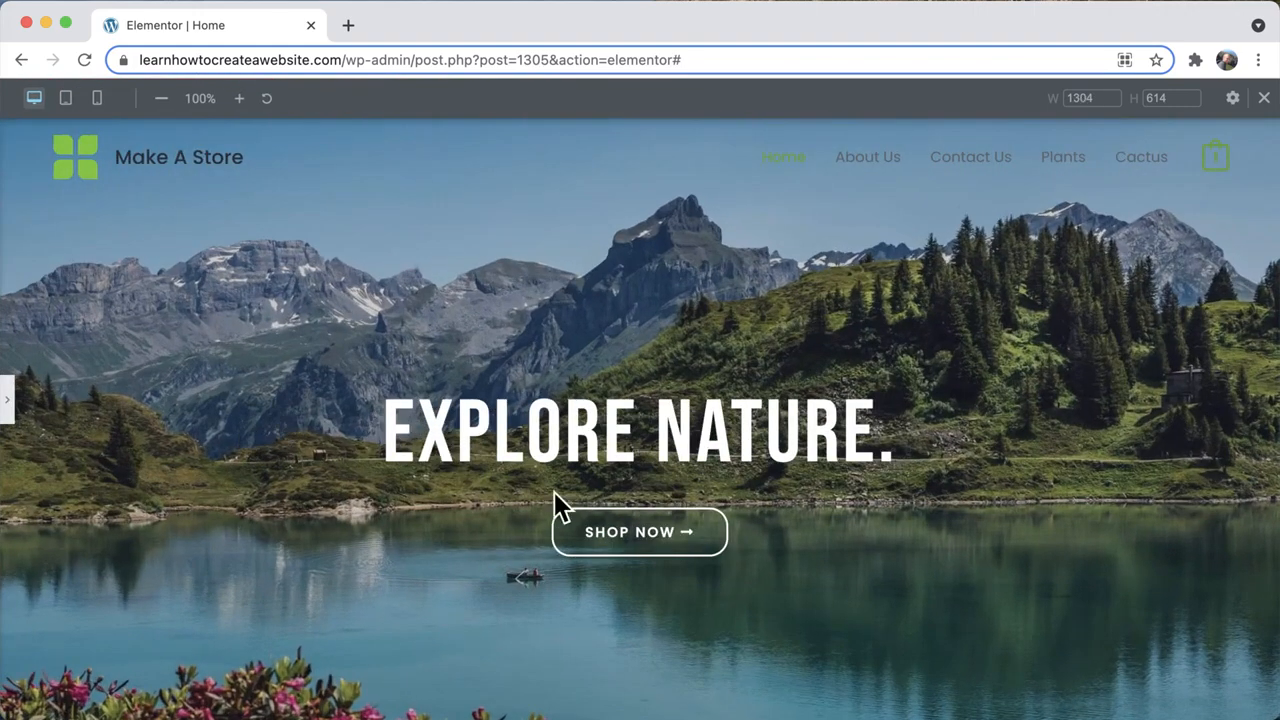
scroll(554, 491, down, 15)
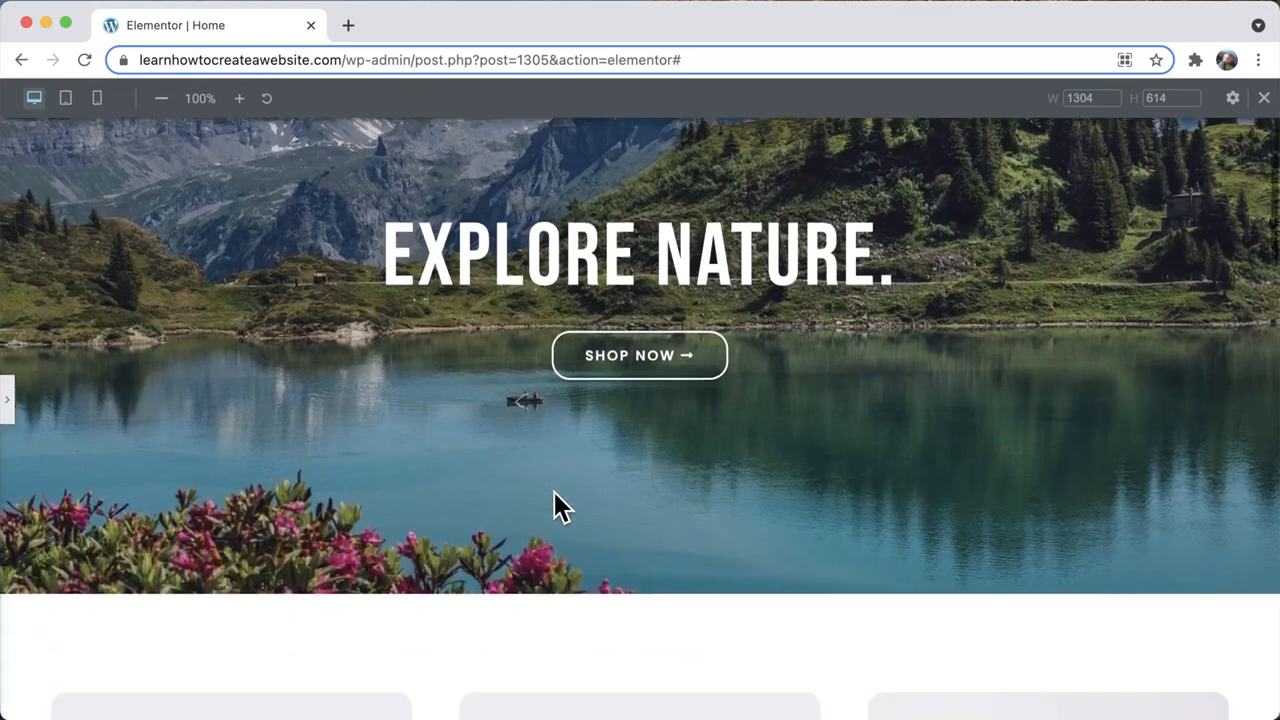
scroll(554, 491, down, 15)
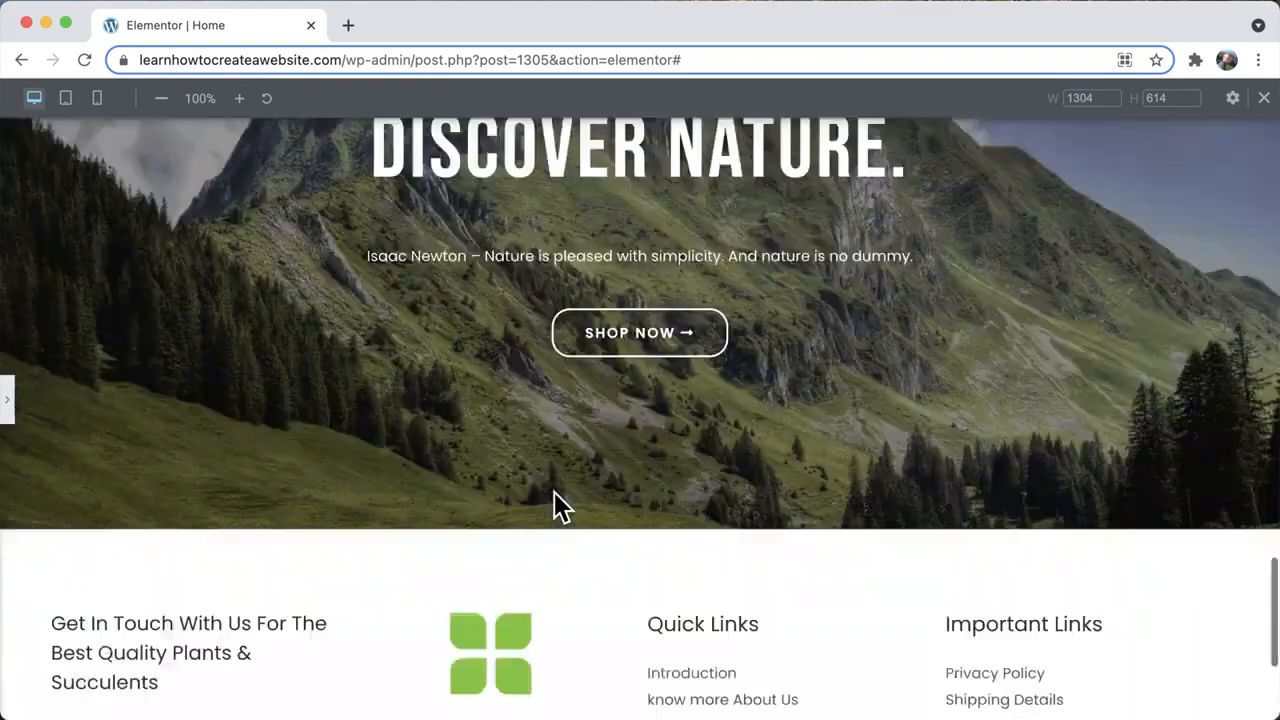
scroll(553, 489, up, 20)
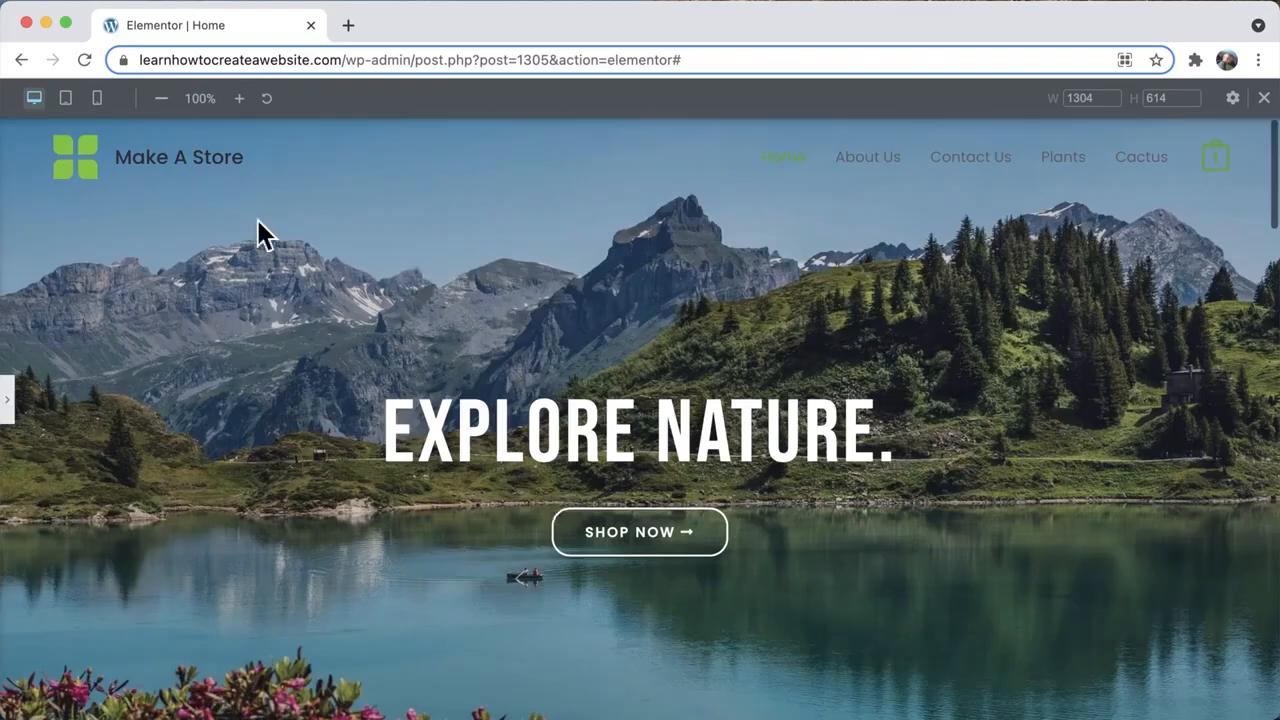
click(65, 98)
scroll(700, 390, down, 20)
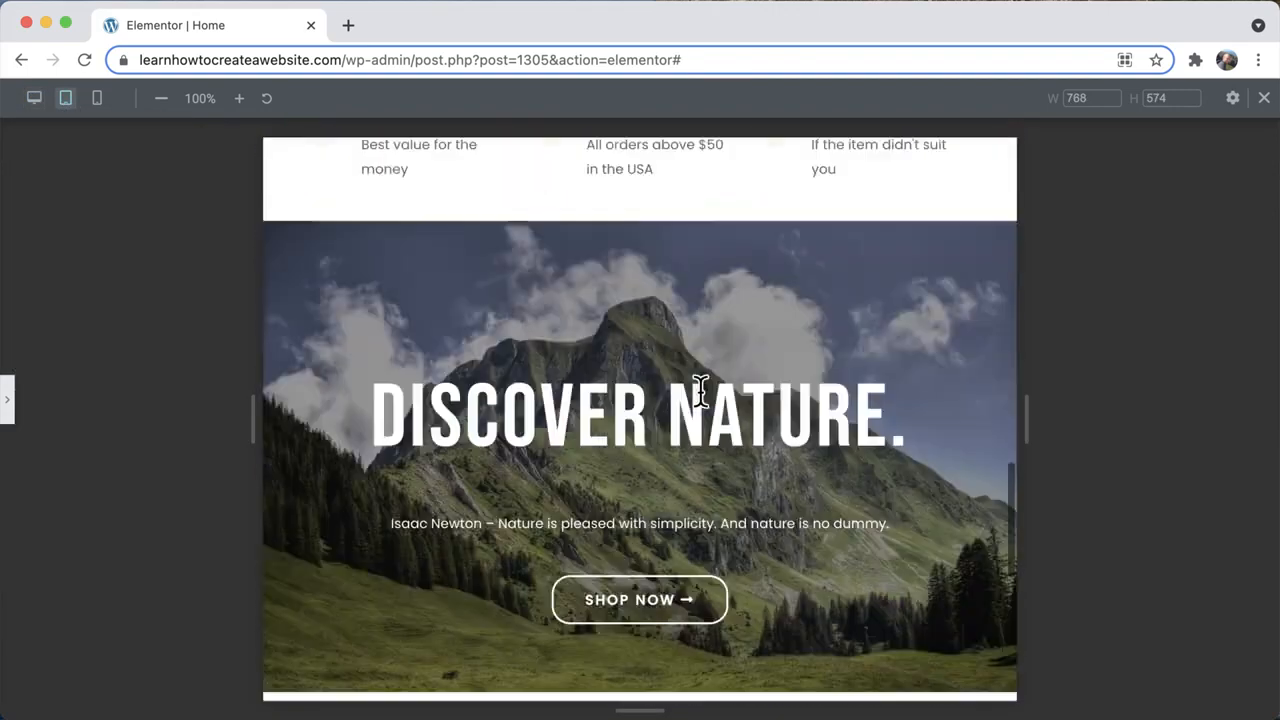
scroll(700, 390, up, 20)
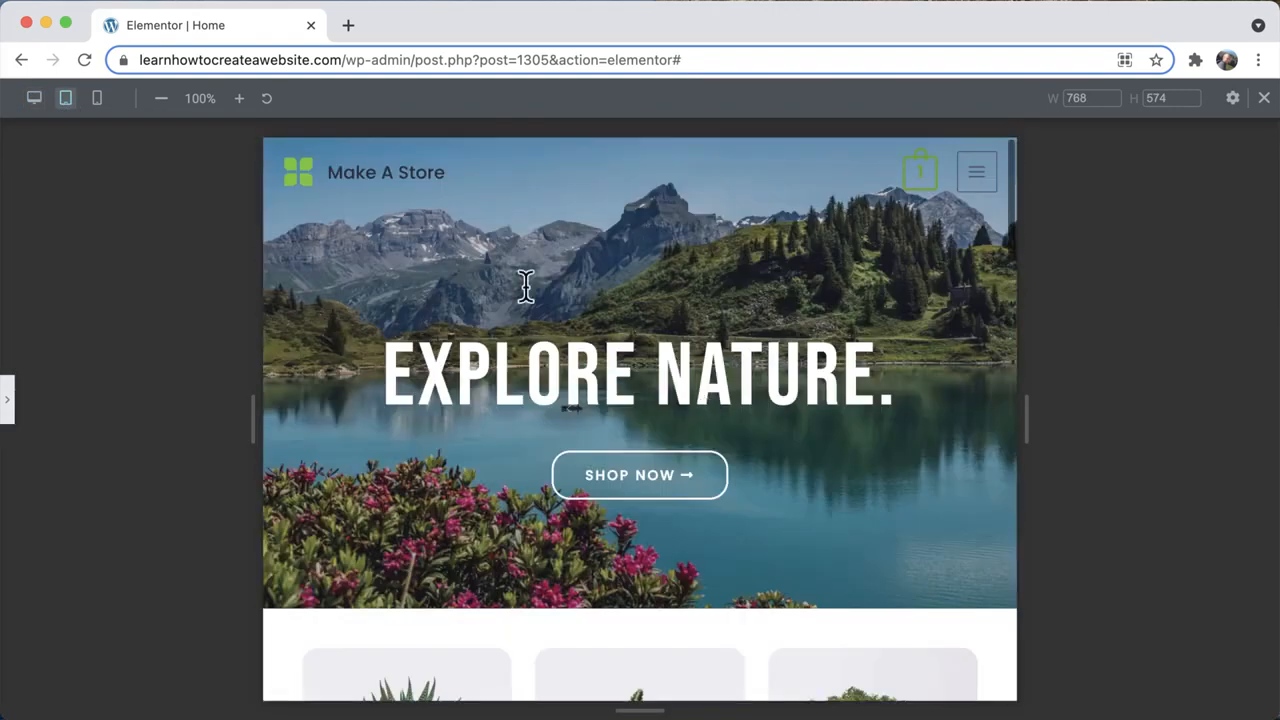
click(97, 98)
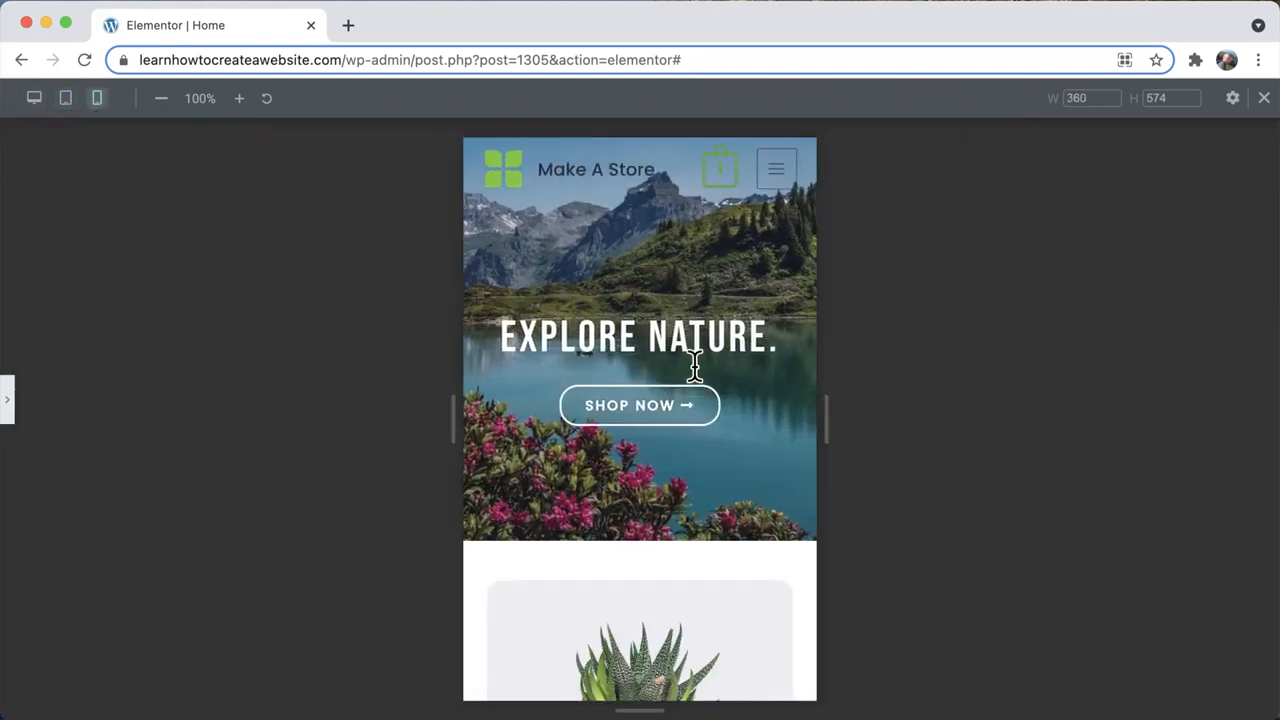
scroll(694, 366, down, 10)
scroll(697, 380, down, 10)
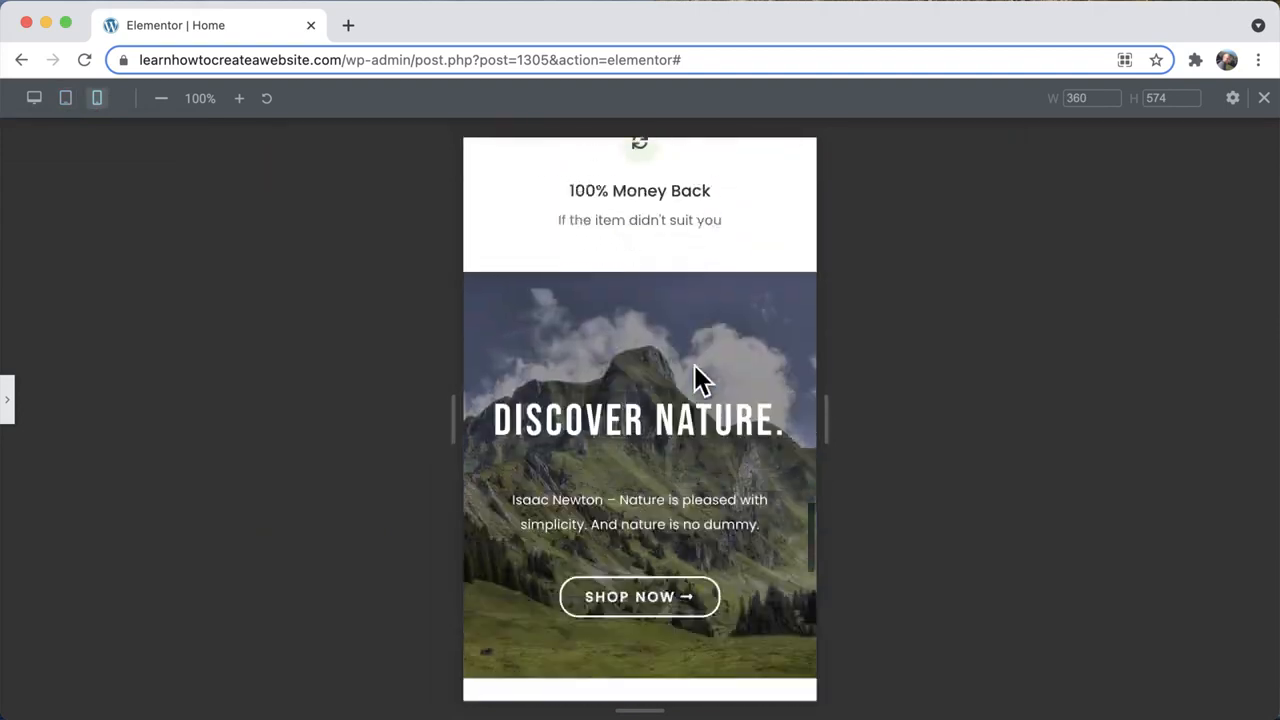
scroll(697, 380, up, 15)
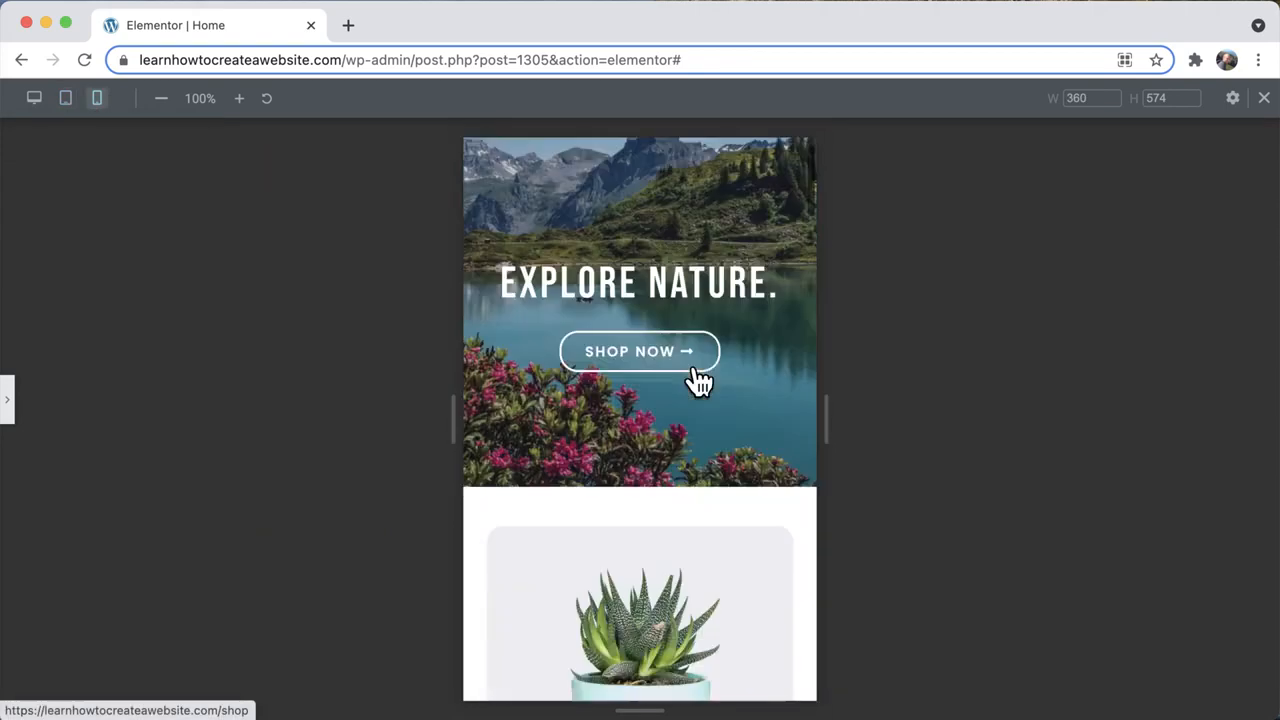
click(32, 102)
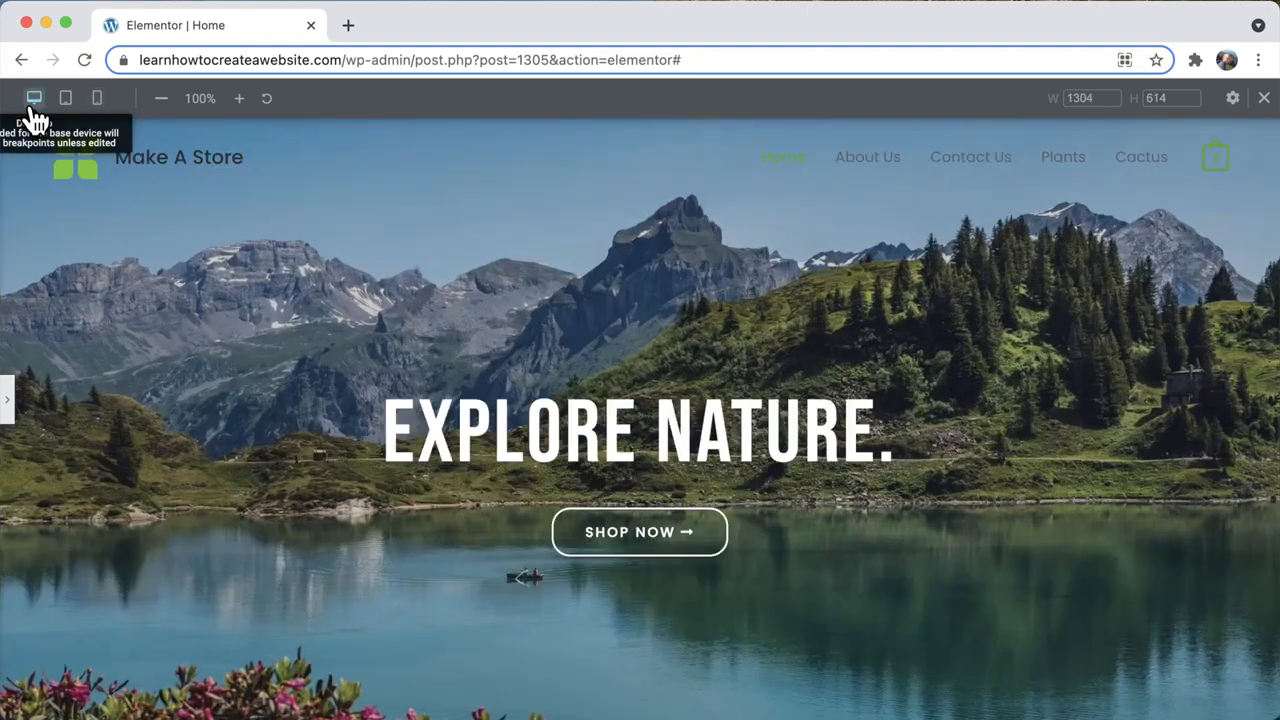
scroll(634, 545, down, 3)
scroll(634, 532, down, 10)
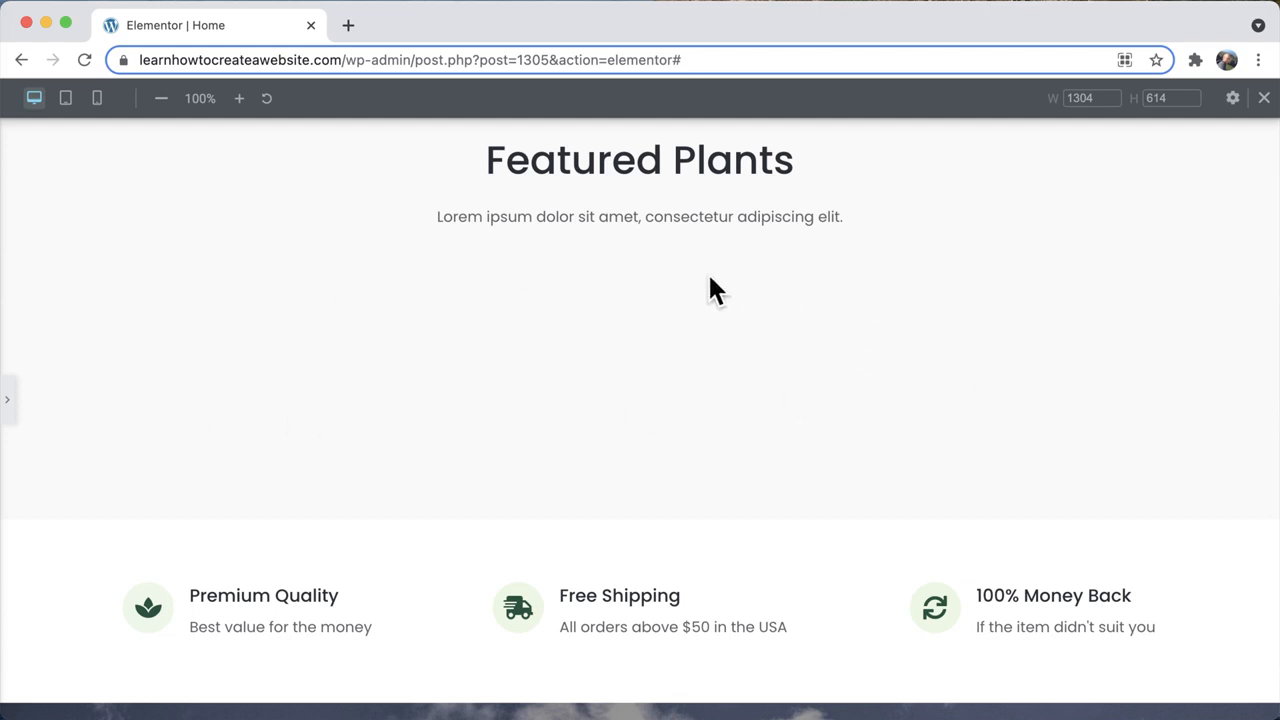
click(9, 403)
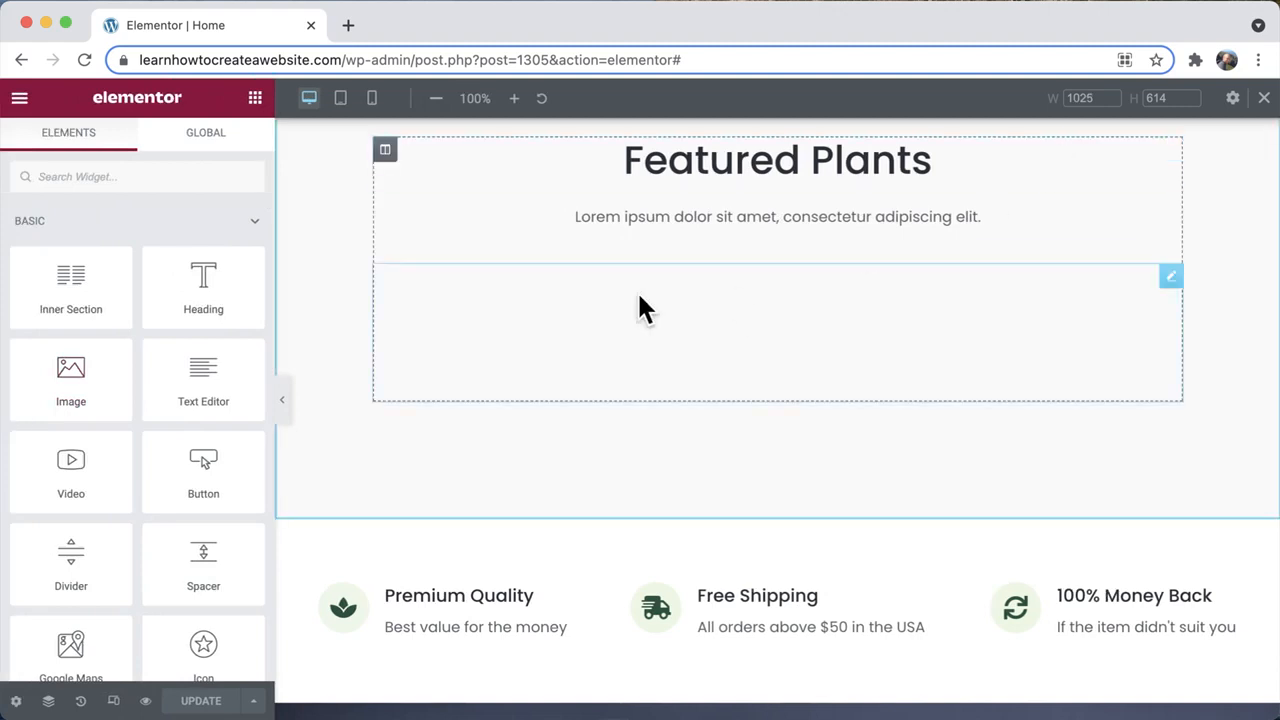
Load learnhowtocreateawebsite.com in a new tab, check its product grid, and return to Elementor
click(347, 24)
text(learnhowtocreateawebsite.com)
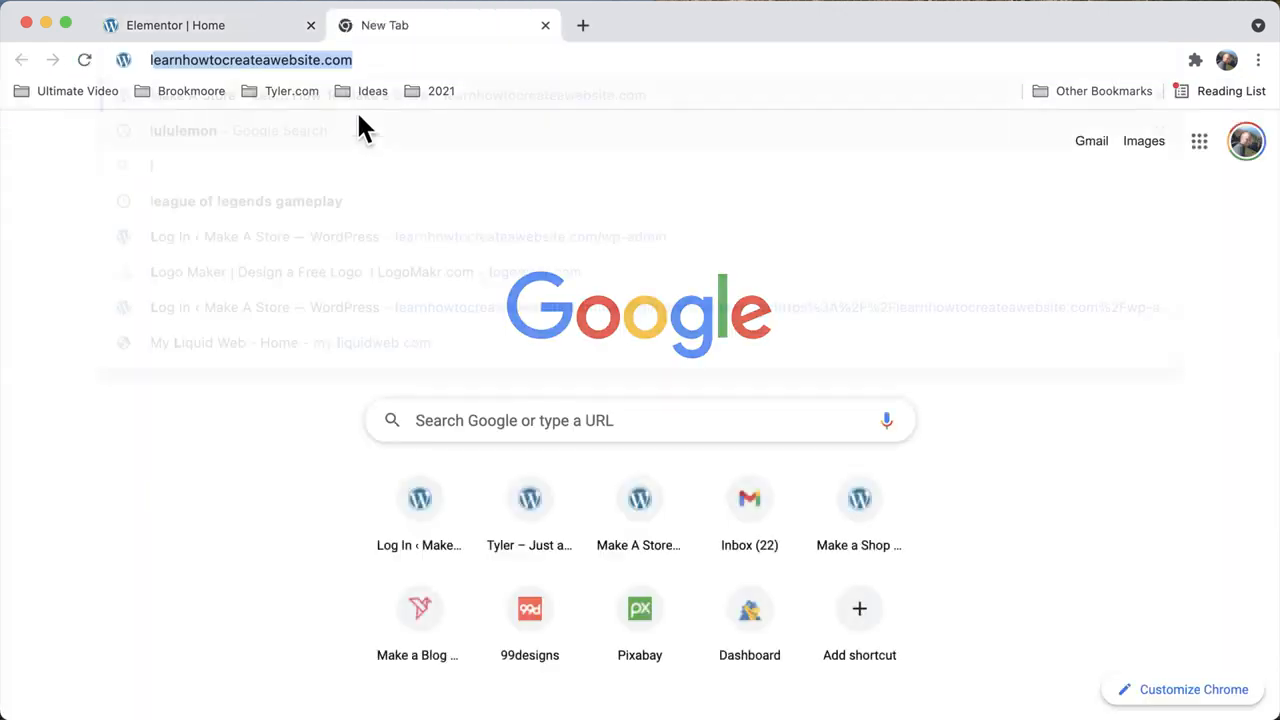
key(Return)
scroll(409, 354, down, 12)
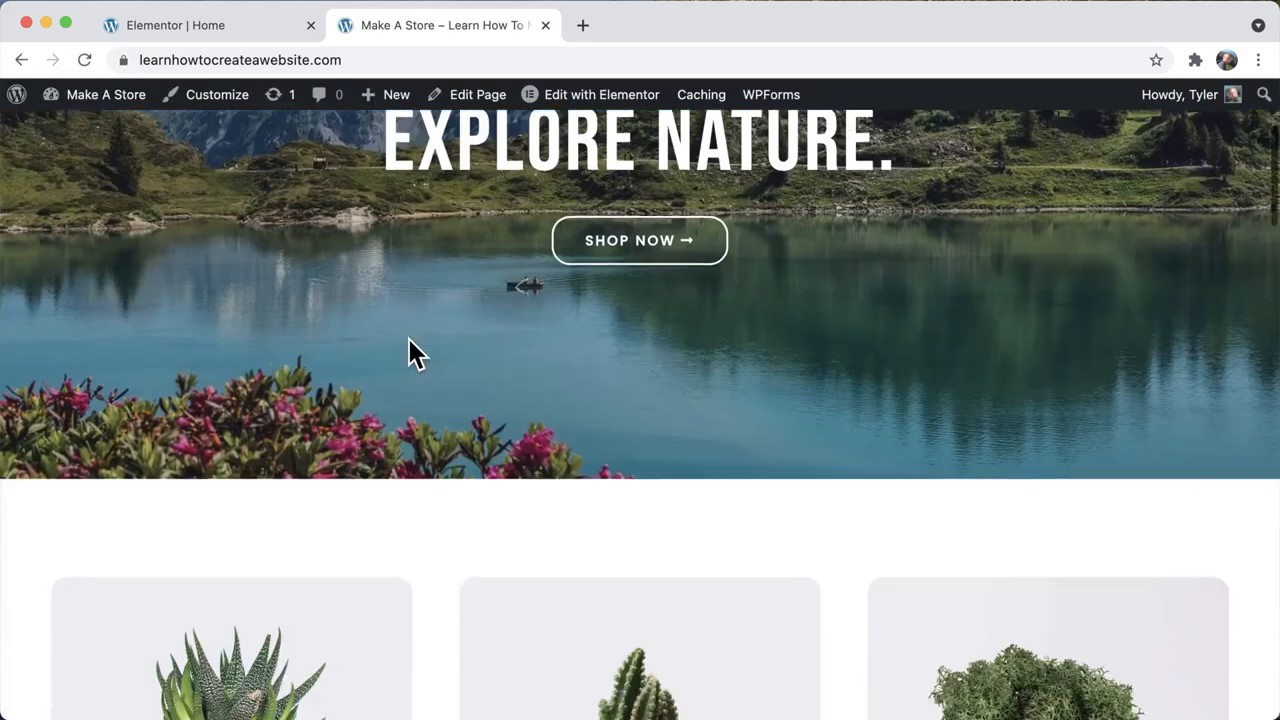
scroll(410, 342, down, 5)
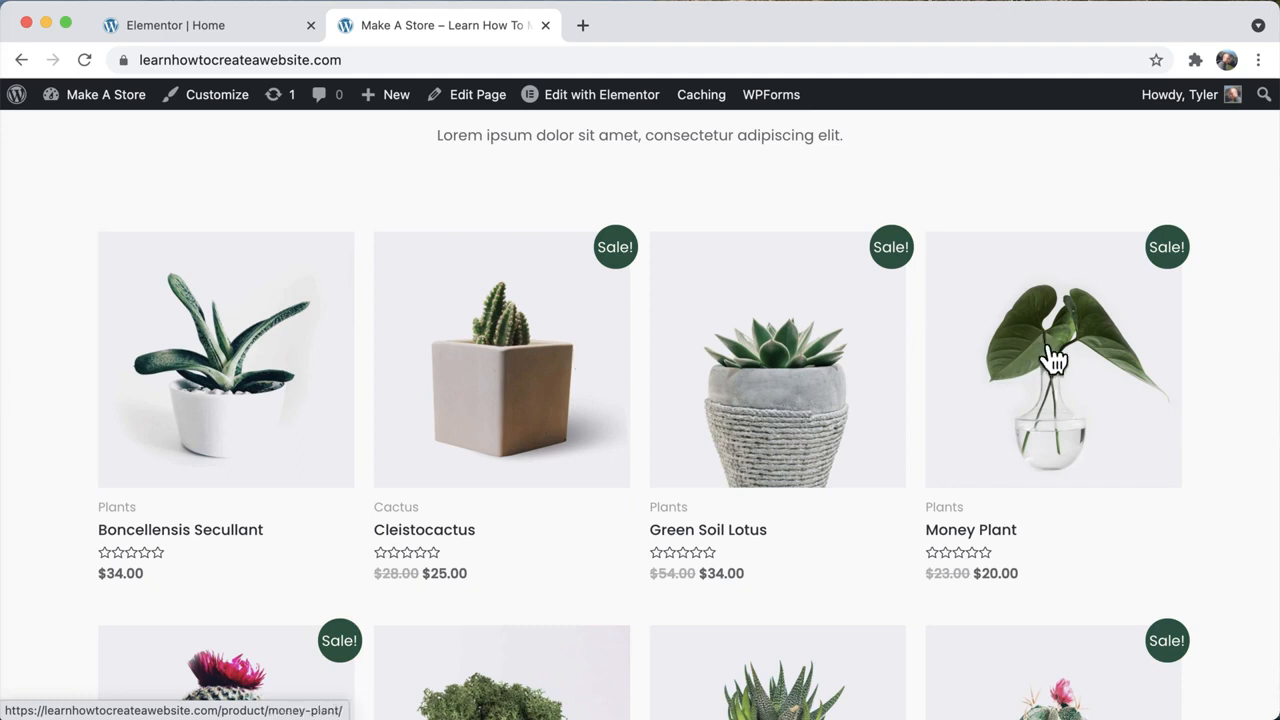
scroll(1094, 594, down, 3)
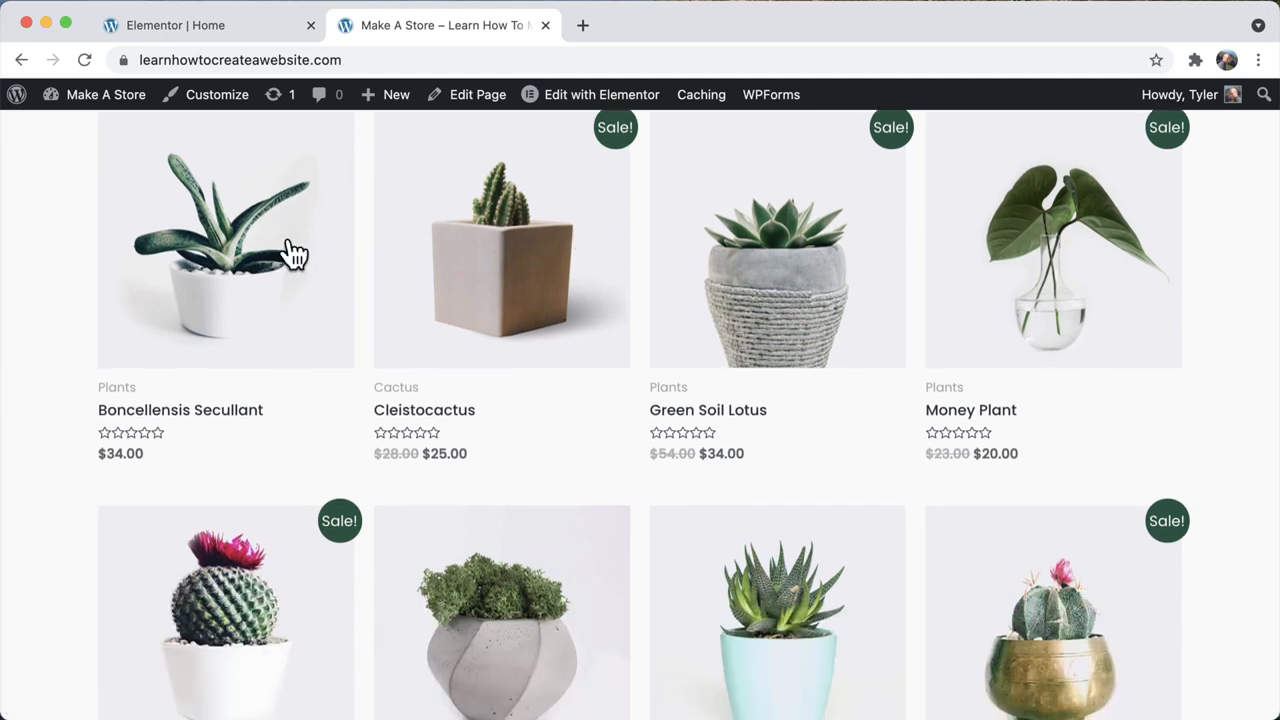
scroll(295, 253, up, 1)
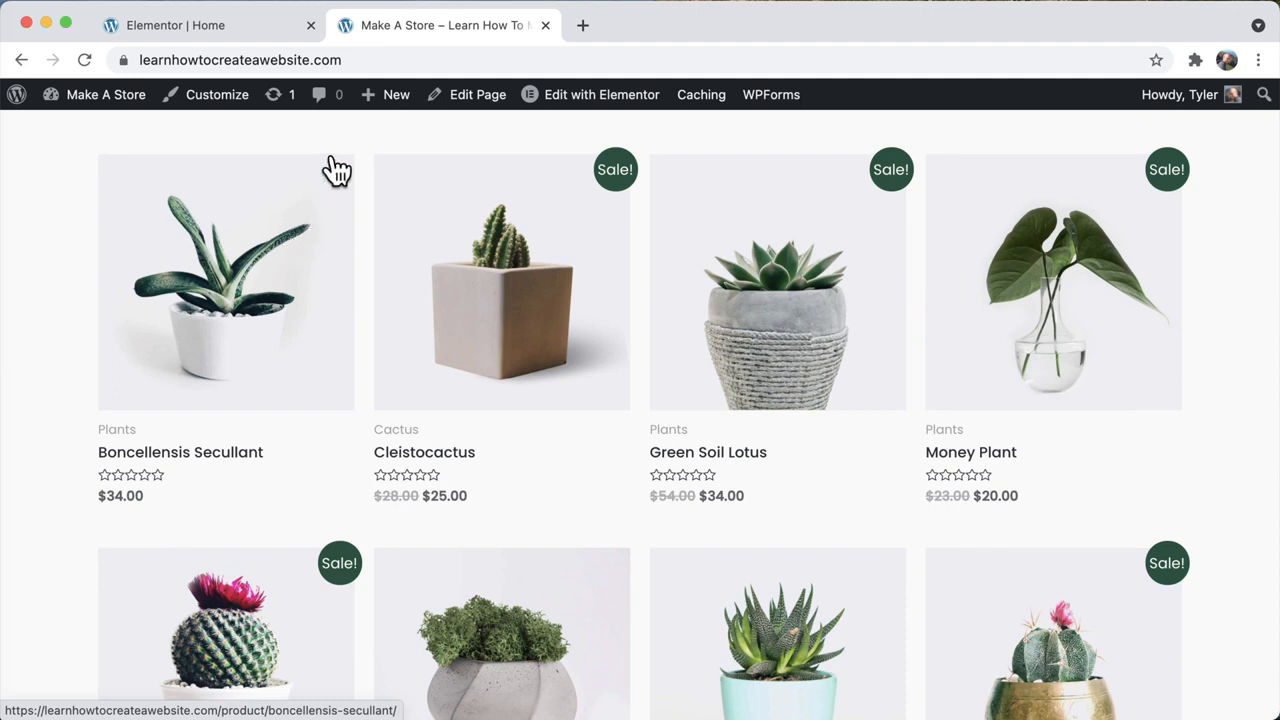
click(237, 26)
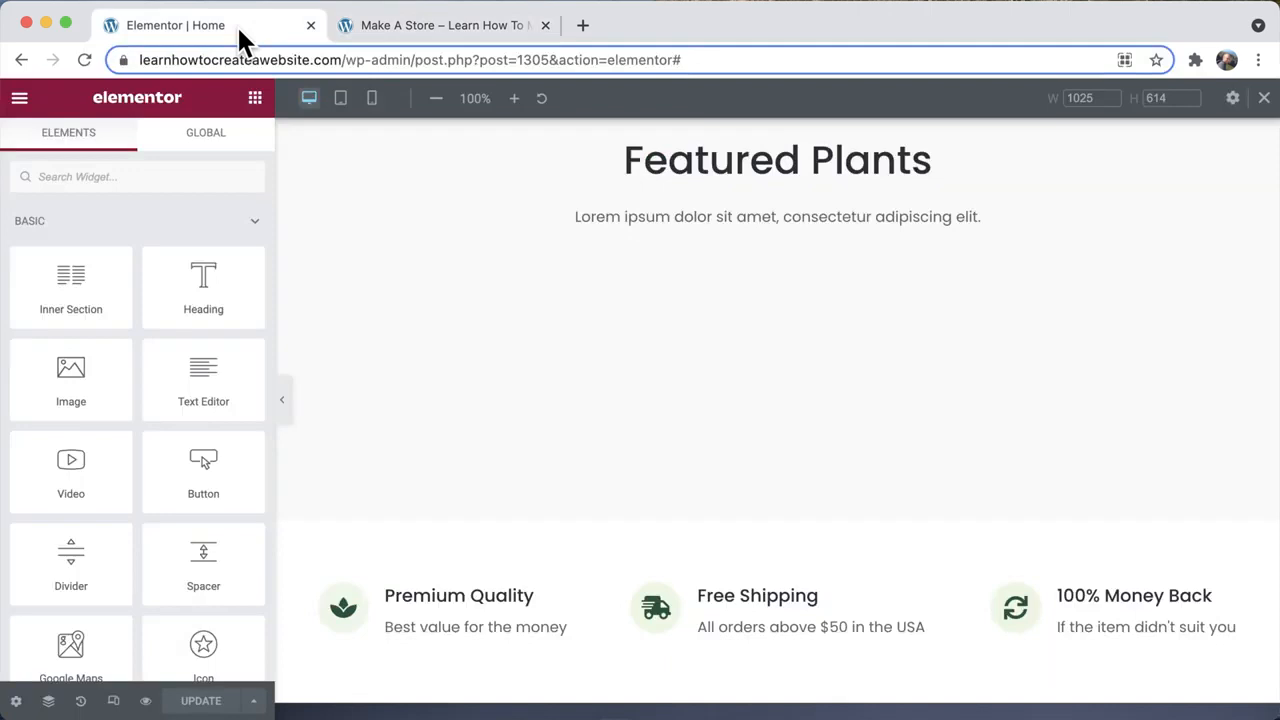
Change the featured products shortcode's limit to 6 and its columns to 3
click(733, 338)
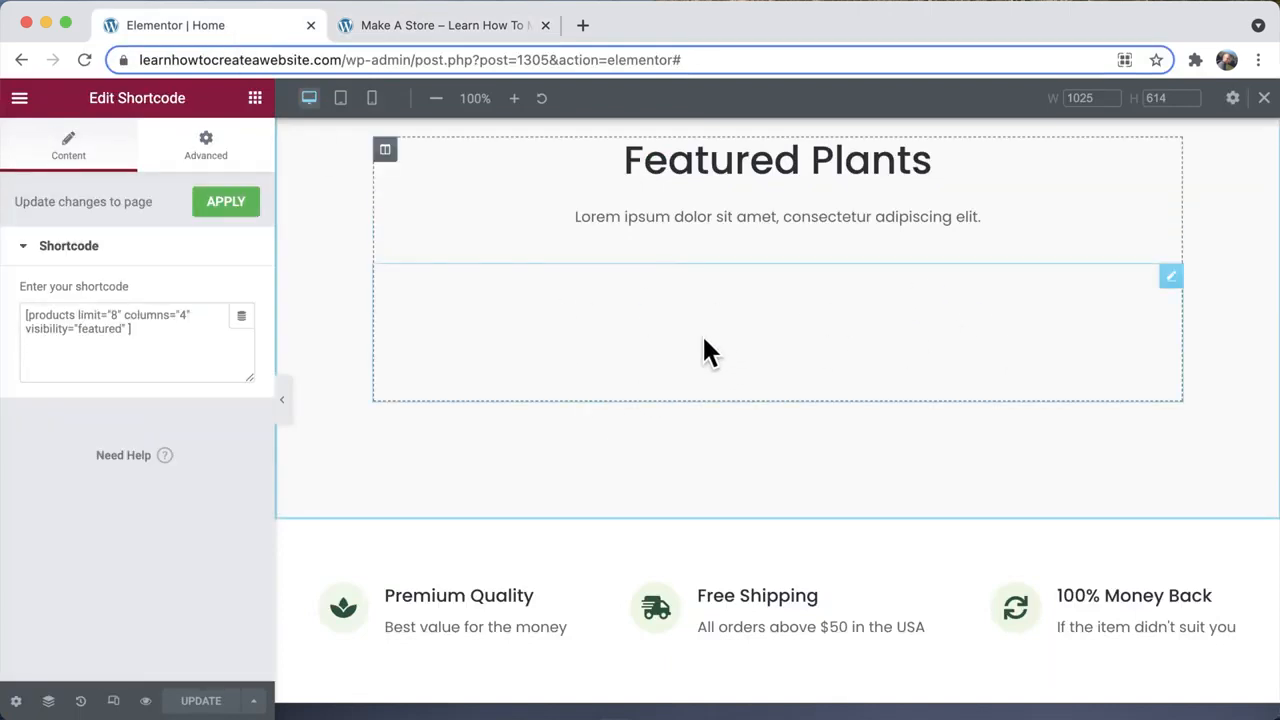
drag(171, 330, 14, 309)
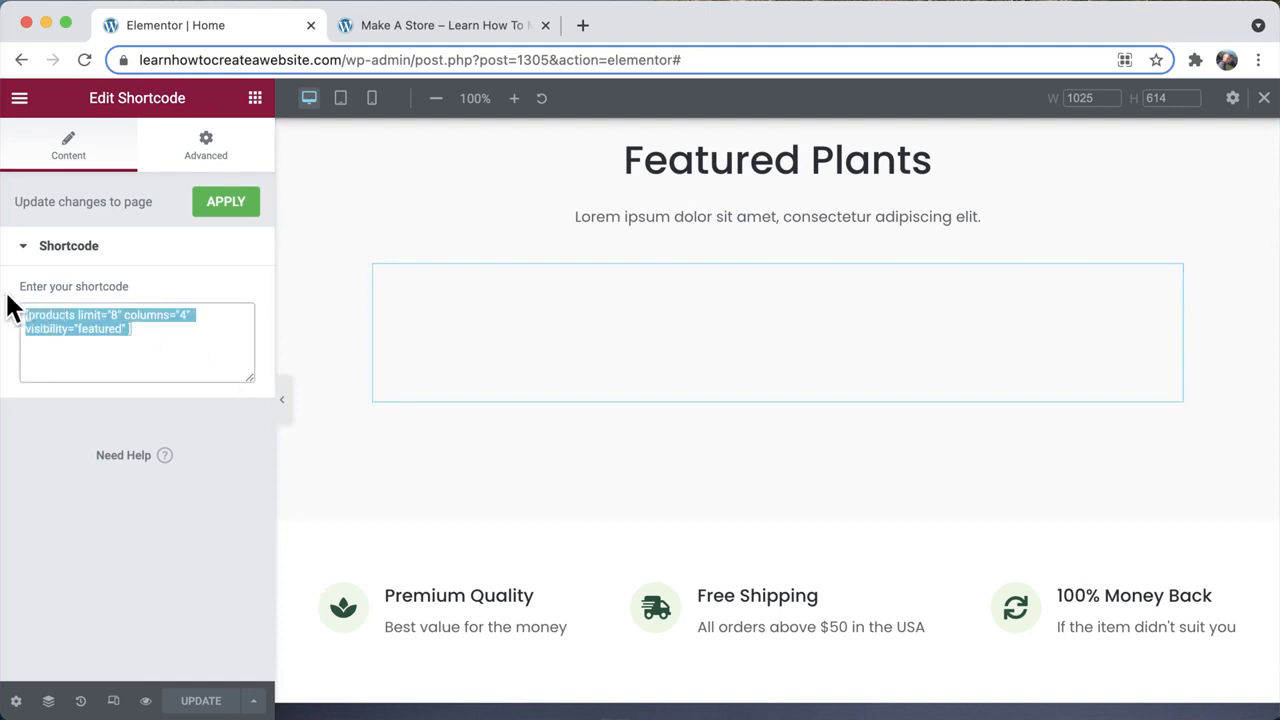
click(163, 338)
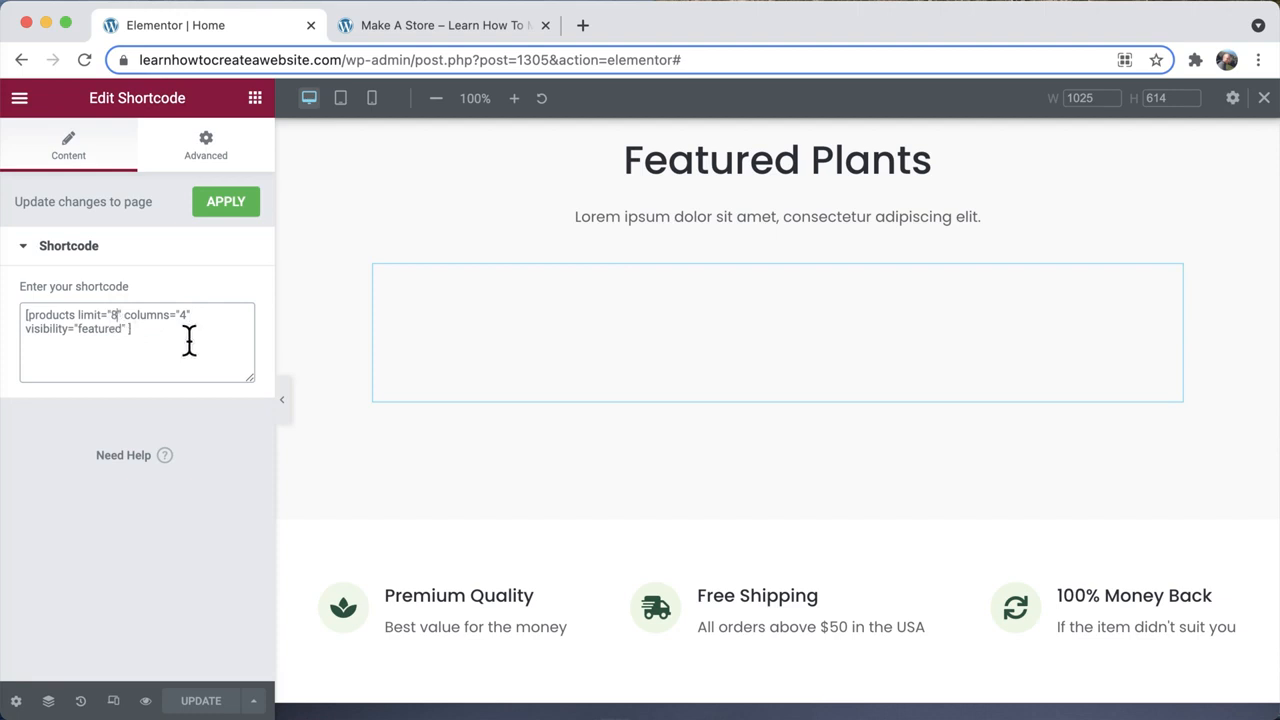
key(BackSpace)
text(6)
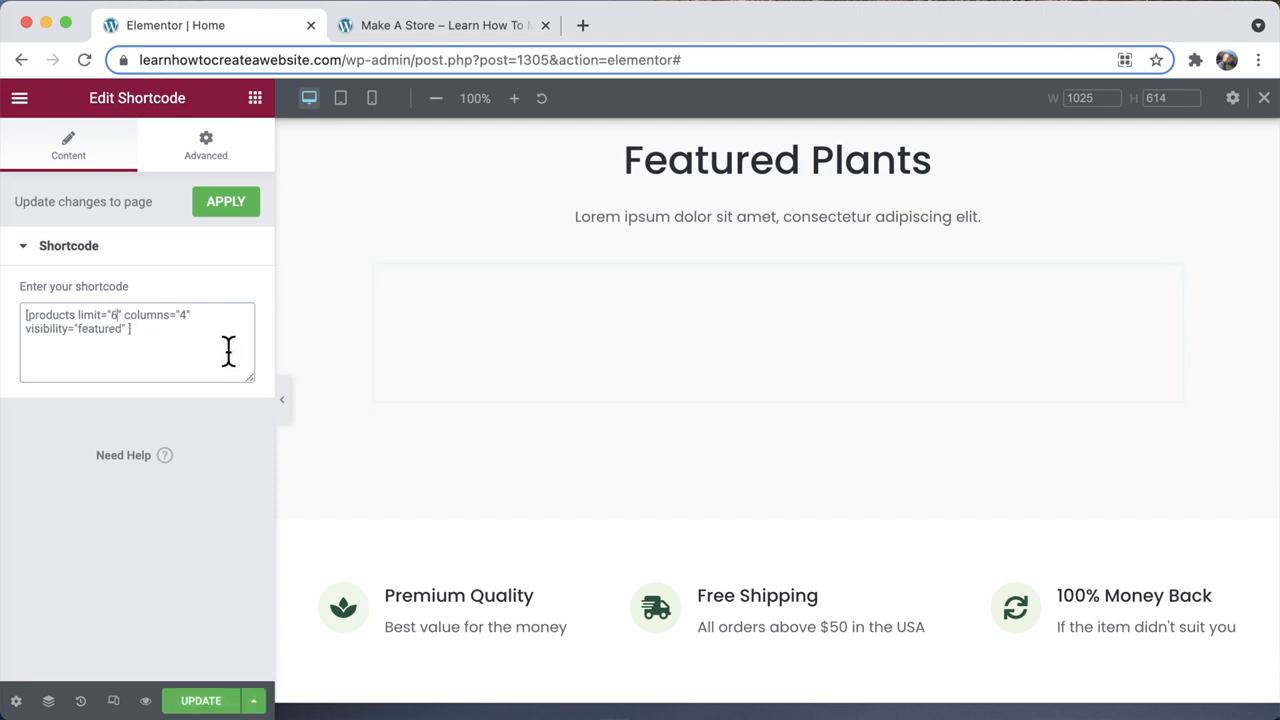
scroll(566, 450, down, 3)
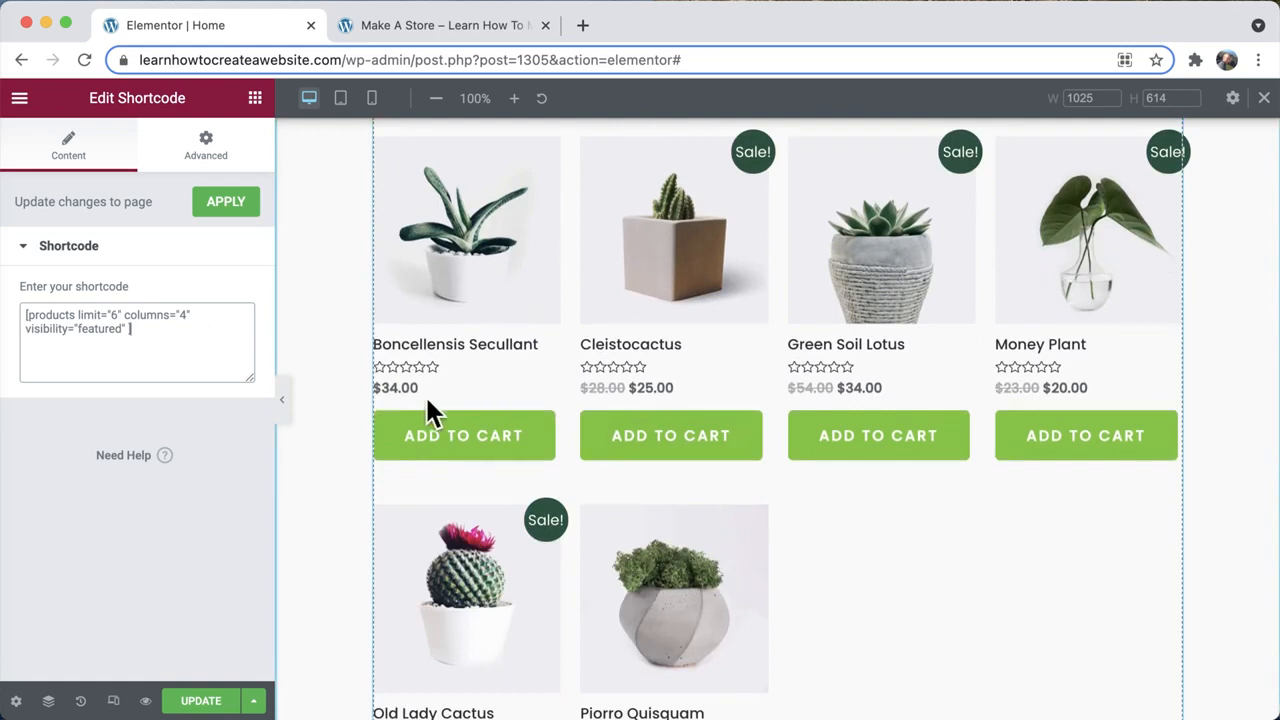
click(184, 315)
text(4)
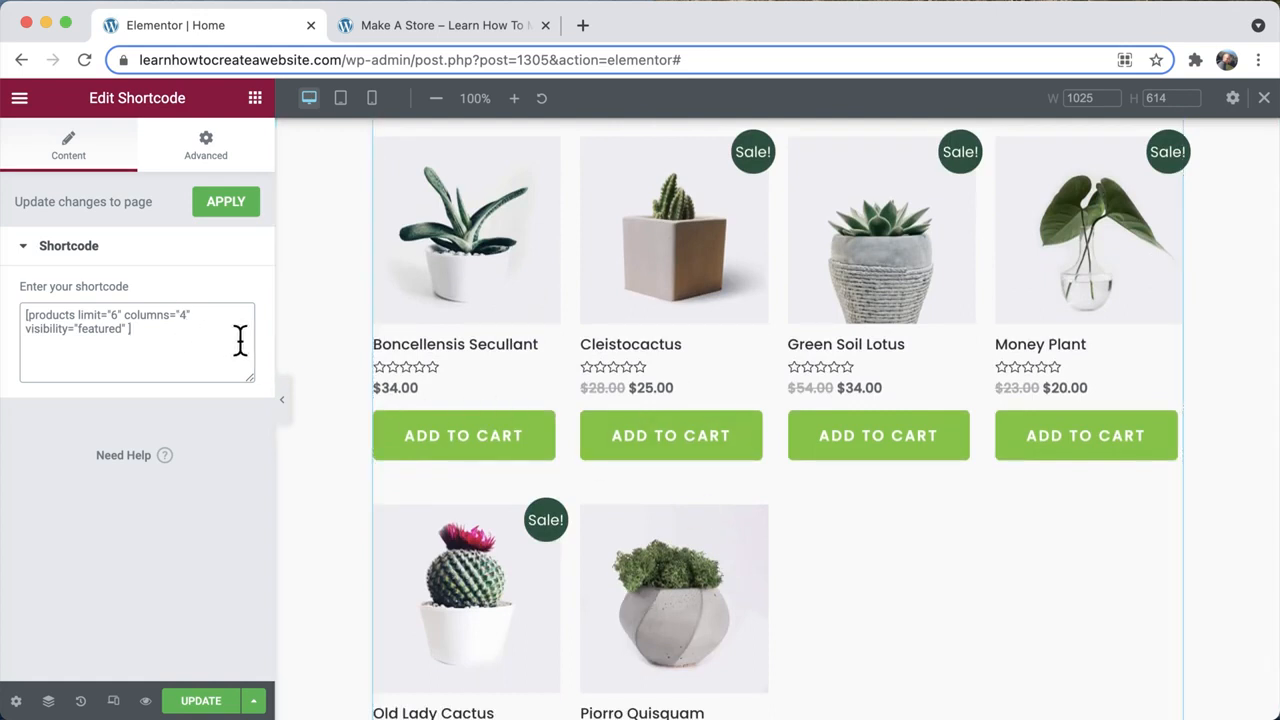
key(BackSpace)
text(3)
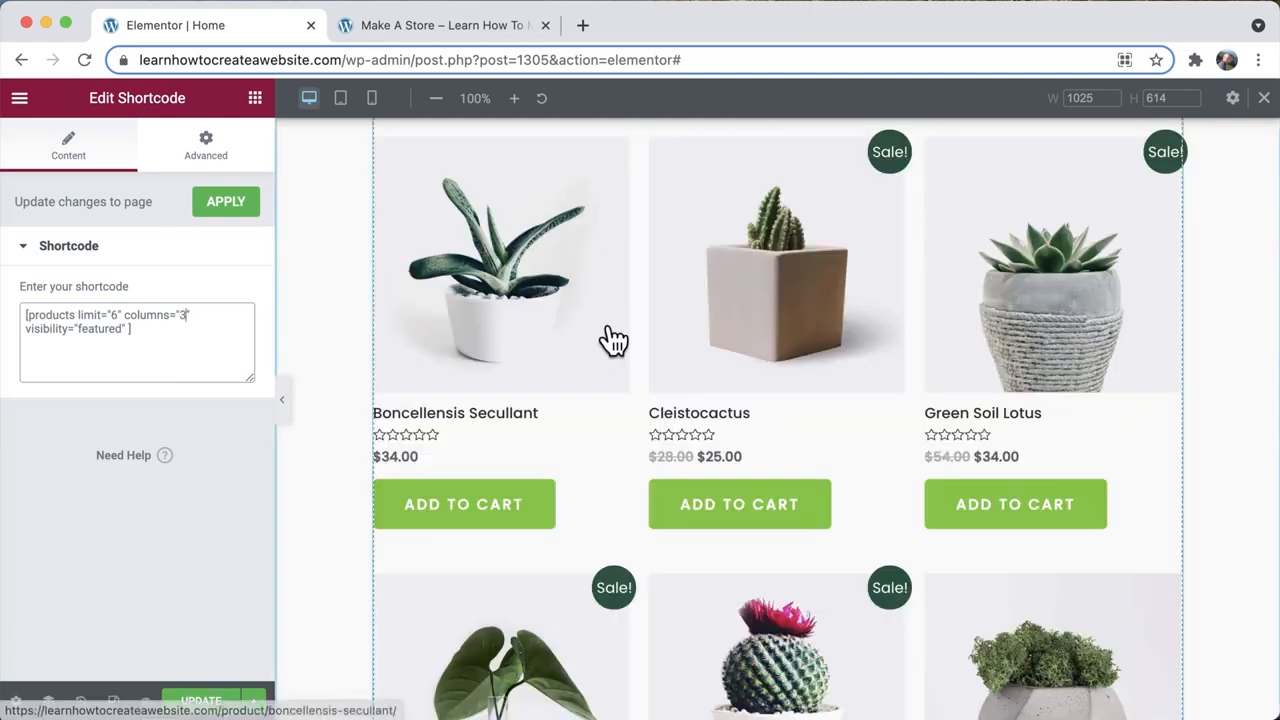
Change the shortcode's category from plants to cactus, update the page, and view the live store
scroll(1088, 316, down, 2)
scroll(1088, 316, down, 1)
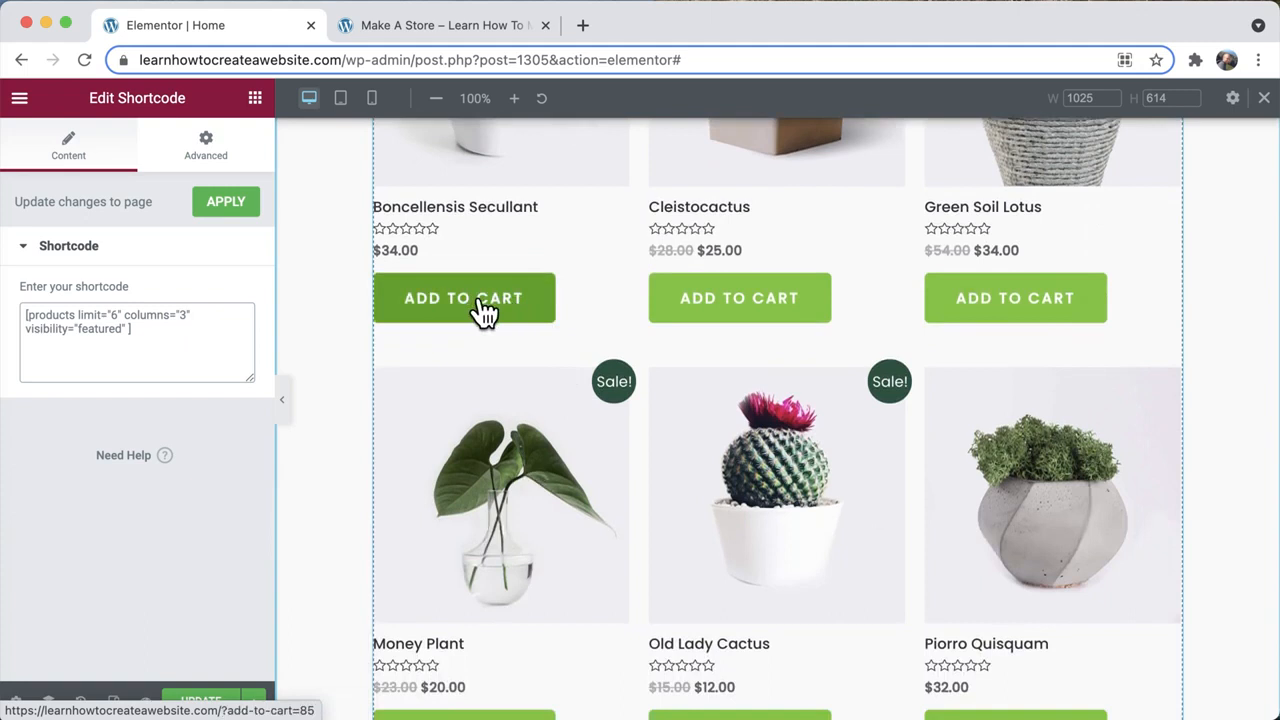
scroll(484, 312, up, 2)
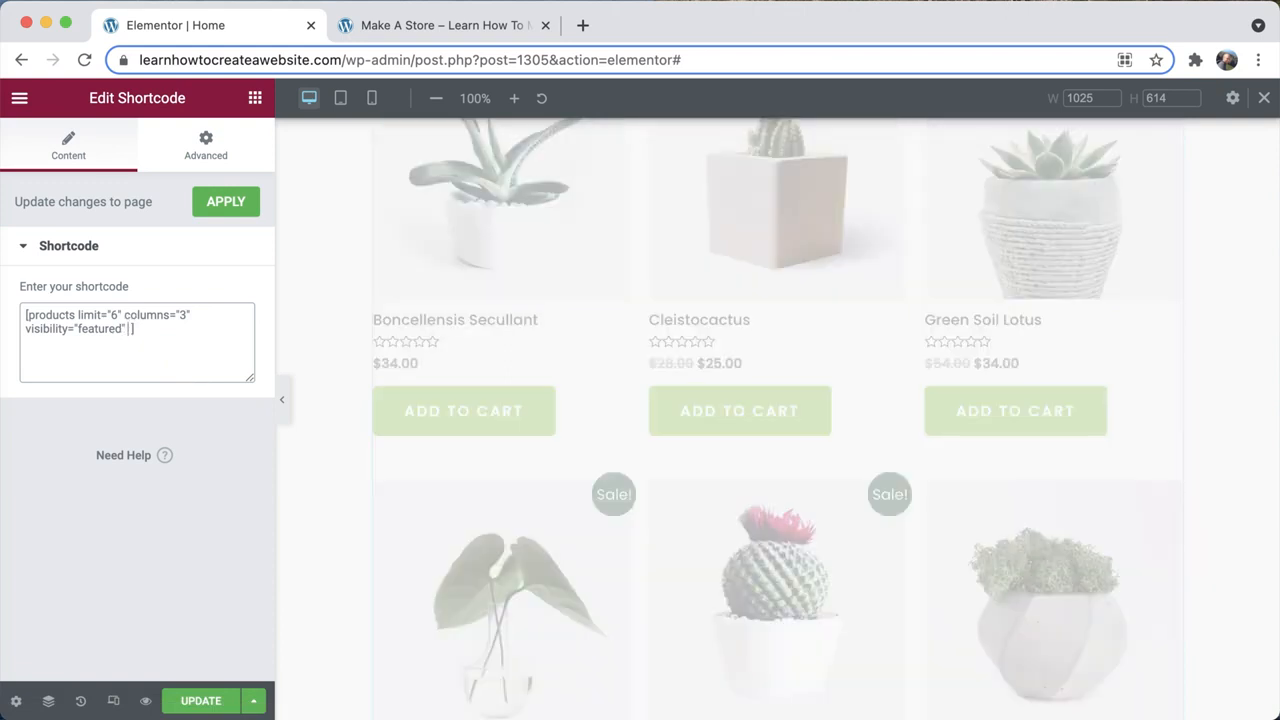
text(category="plants)
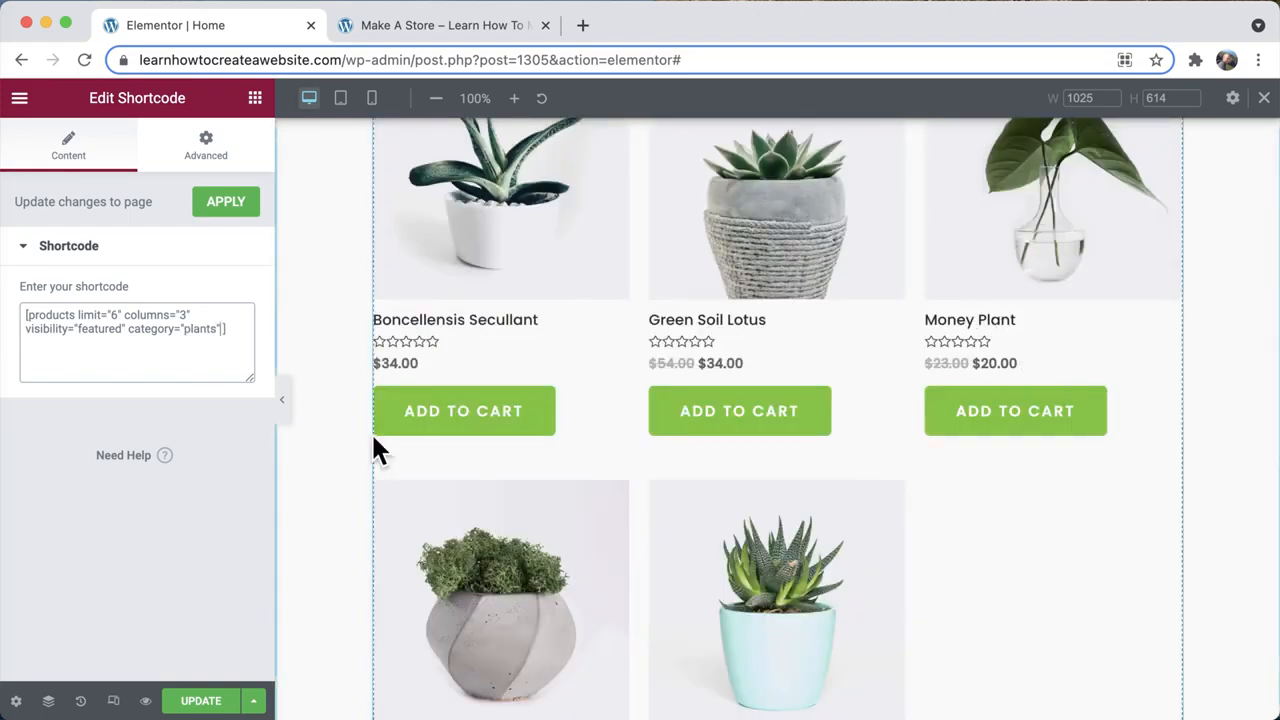
double_click(198, 328)
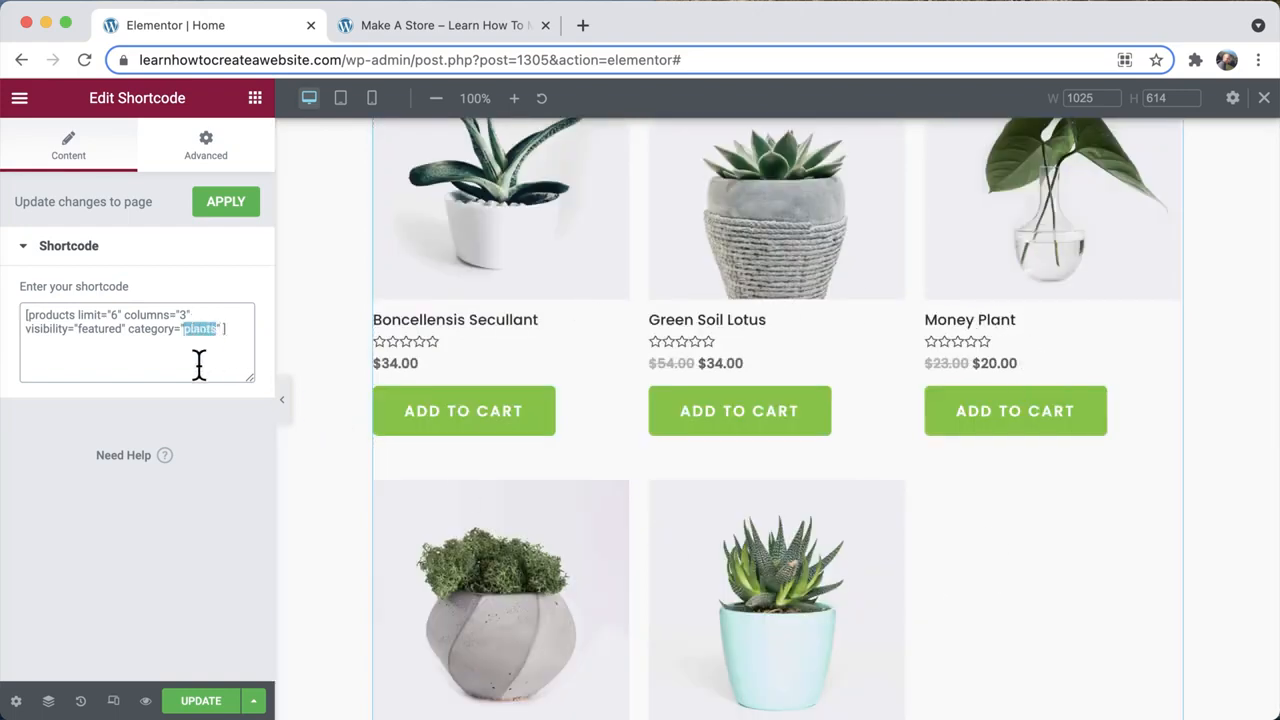
text(cactu)
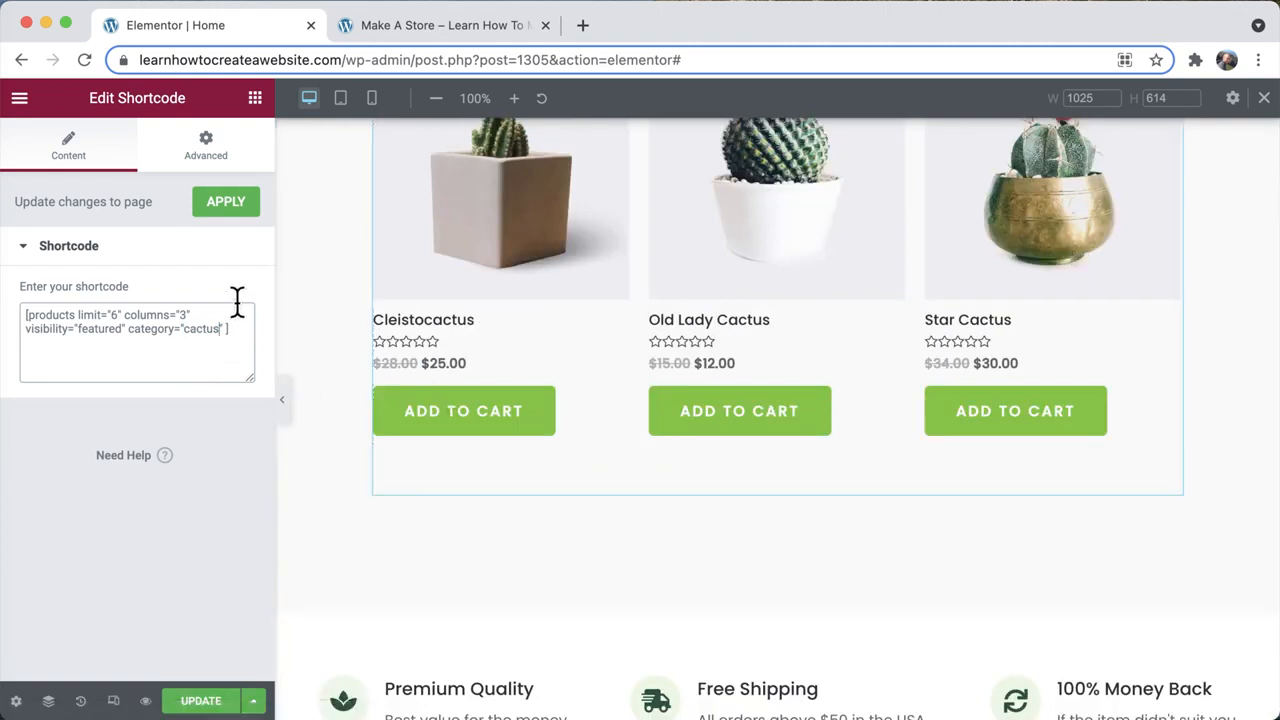
drag(237, 328, 9, 320)
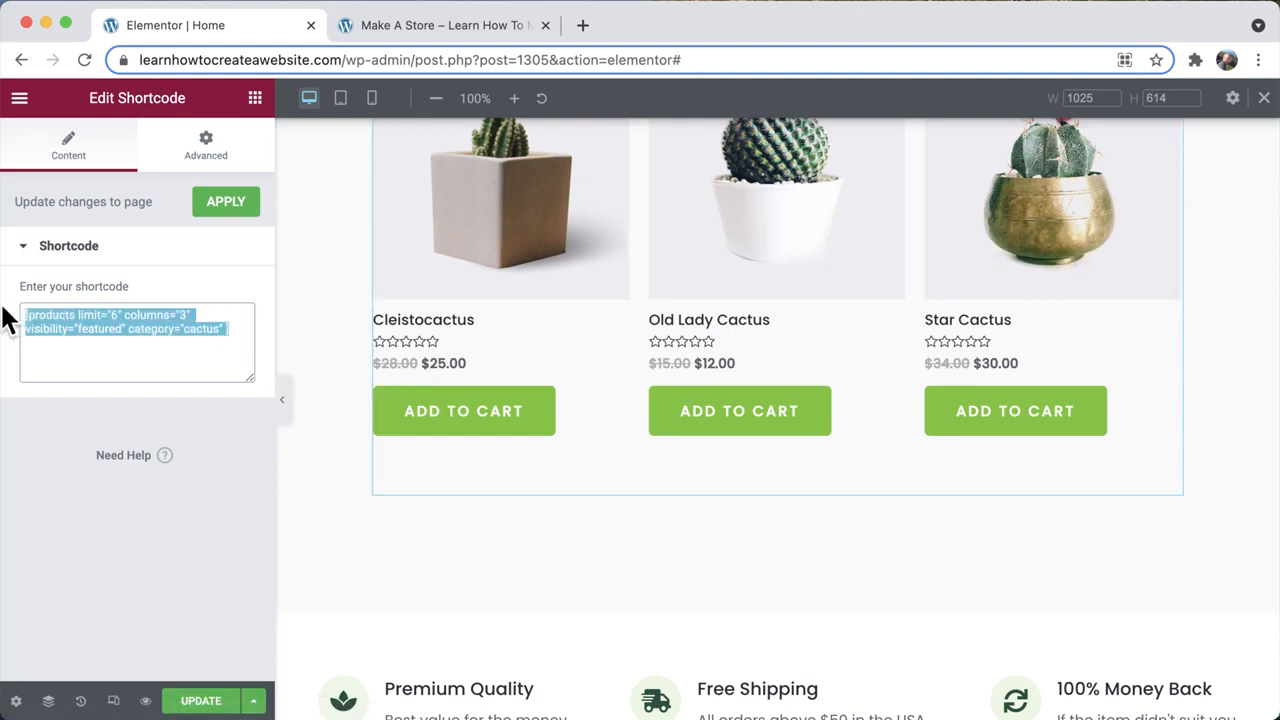
click(167, 338)
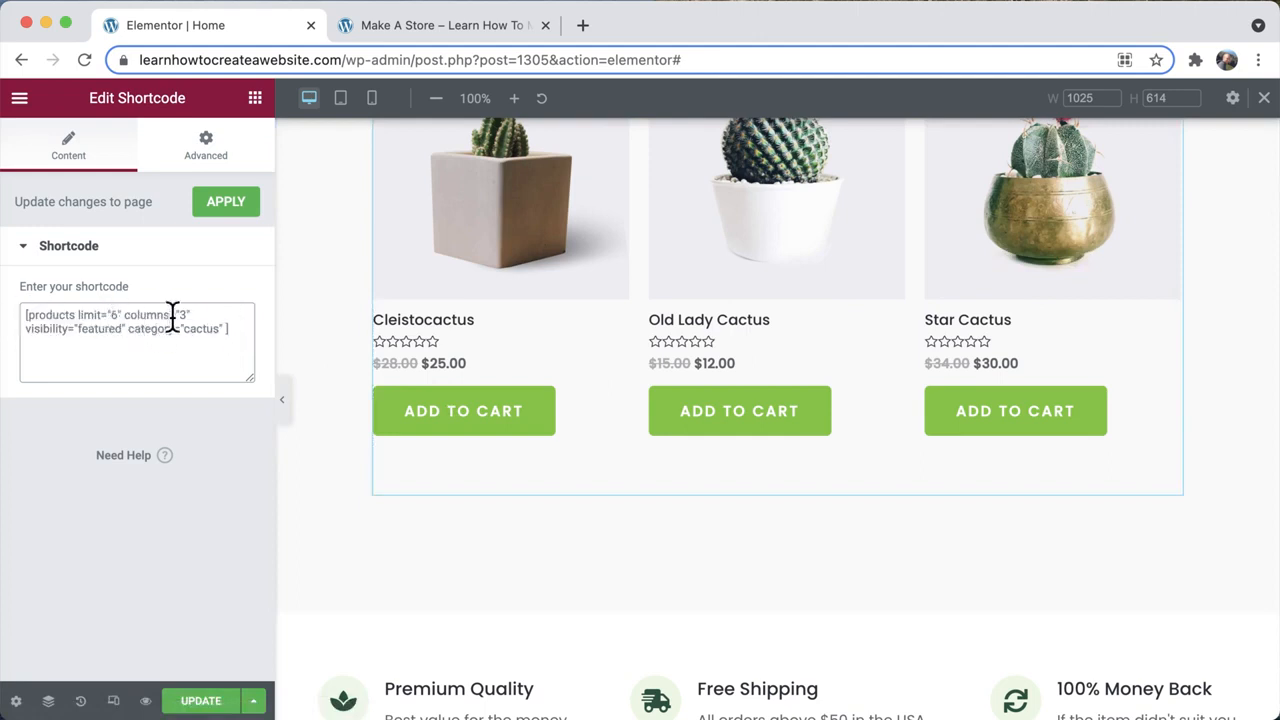
drag(179, 315, 190, 316)
click(200, 702)
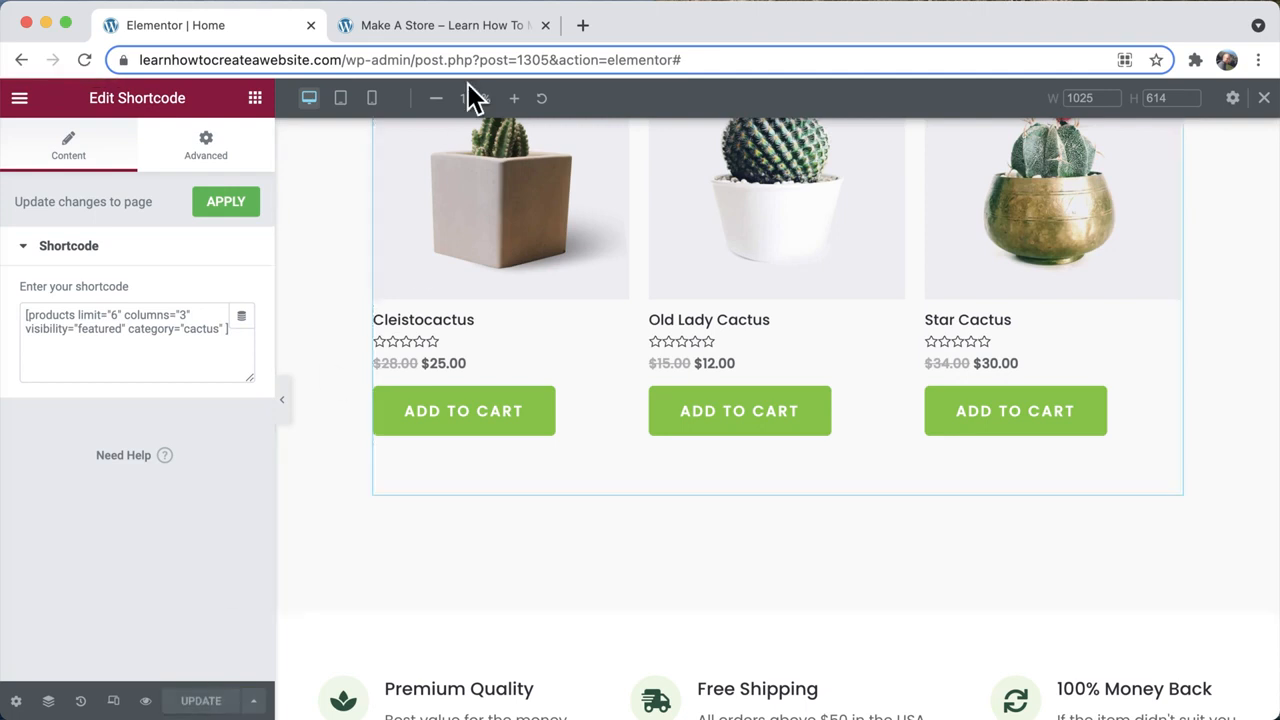
click(451, 24)
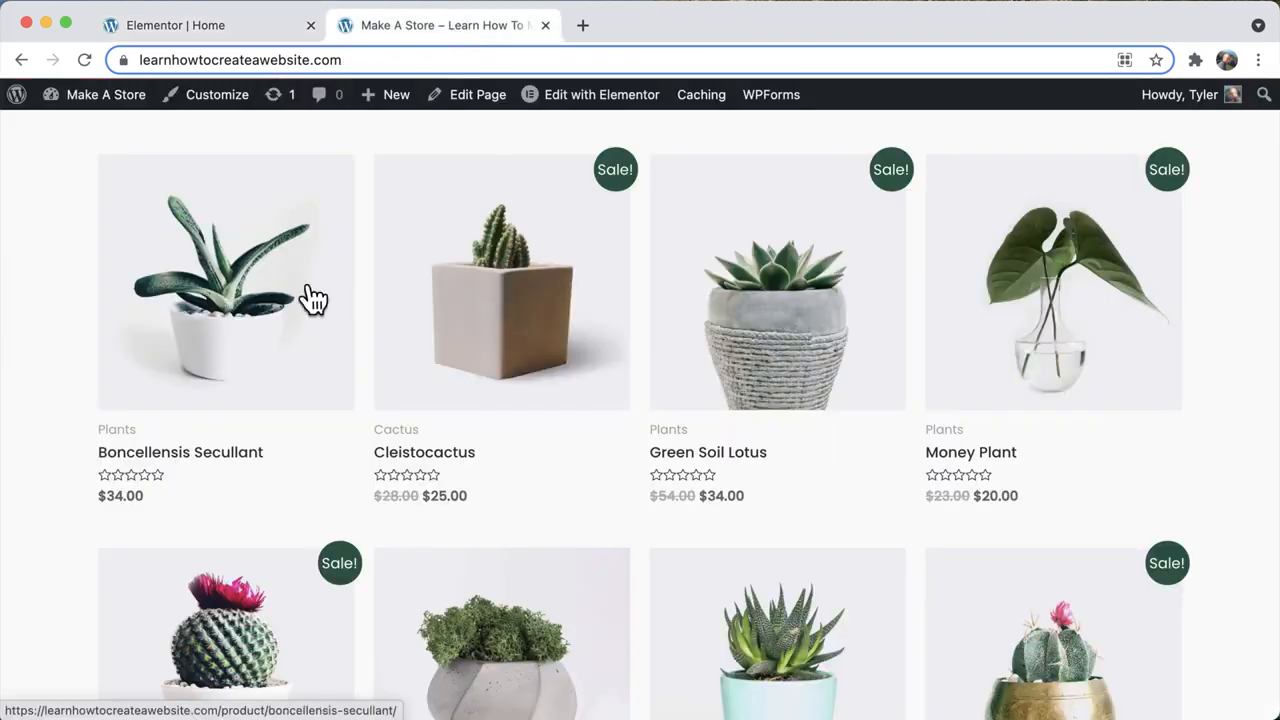
Delete the category filter from the shortcode and update the page
click(84, 60)
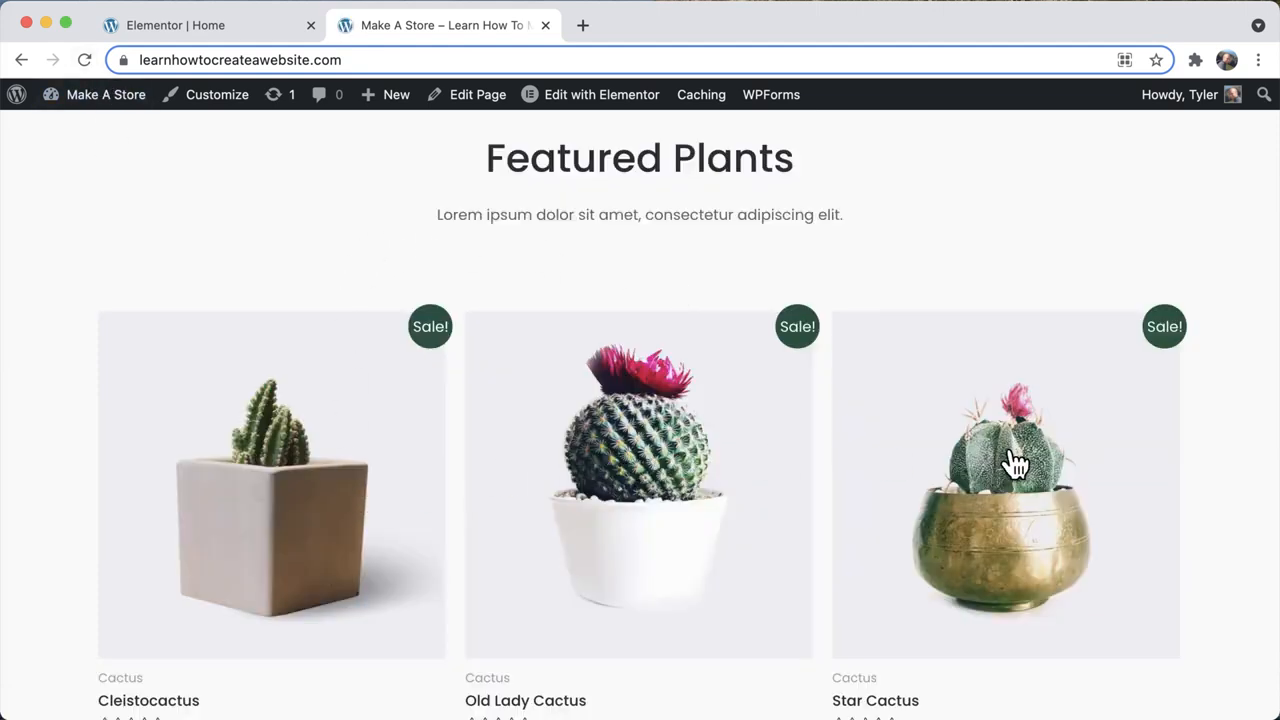
click(196, 32)
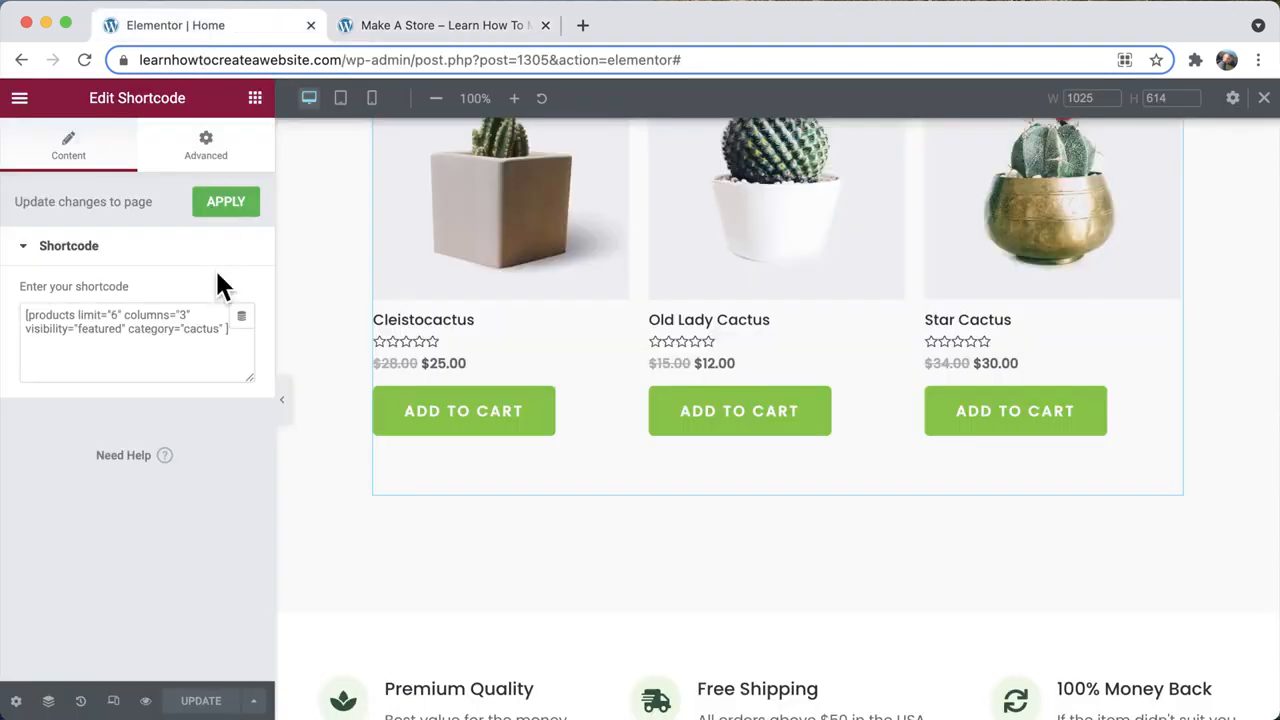
click(222, 329)
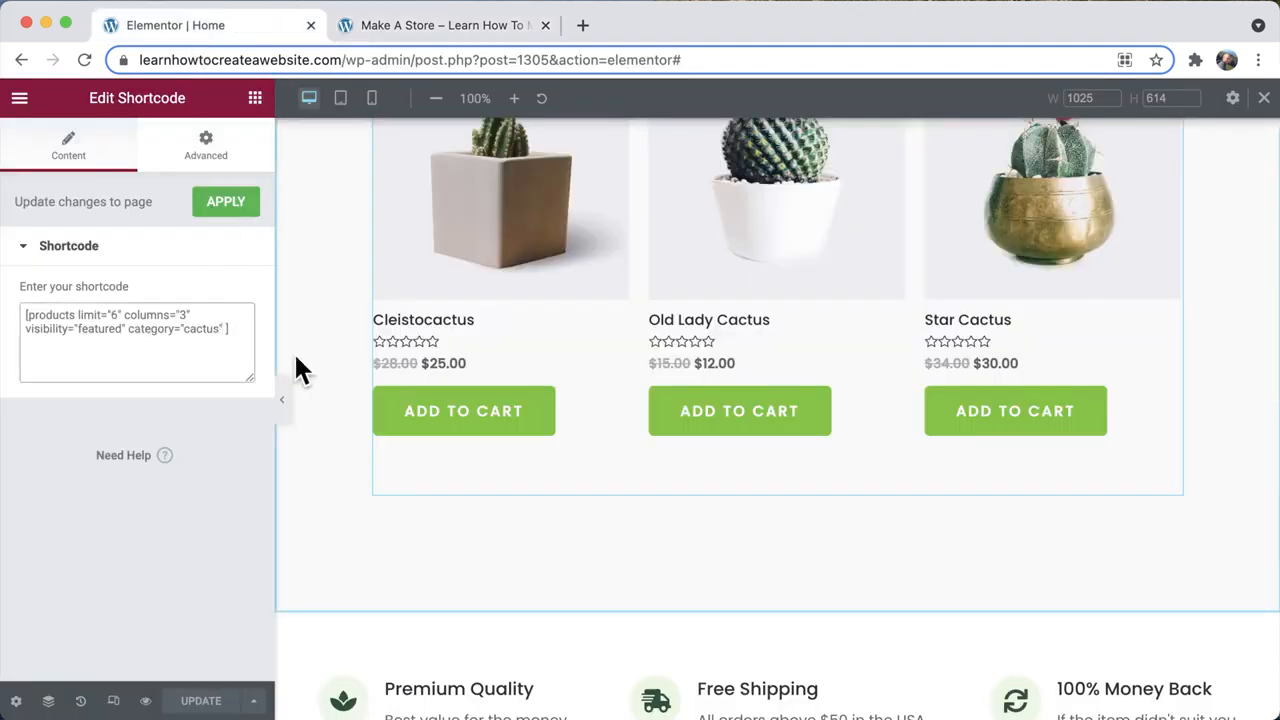
key(BackSpace)
key(BackSpace)
key(BackSpace)
key(BackSpace)
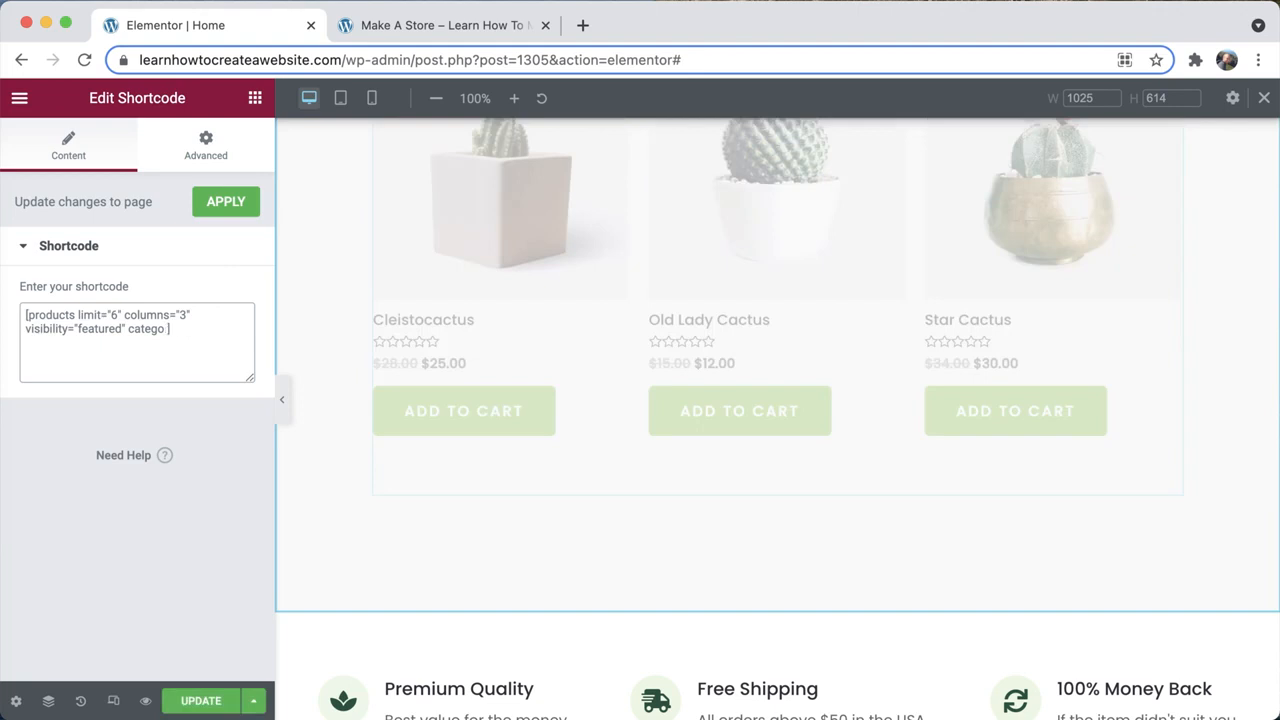
key(BackSpace)
key(BackSpace)
key(BackSpace)
click(198, 701)
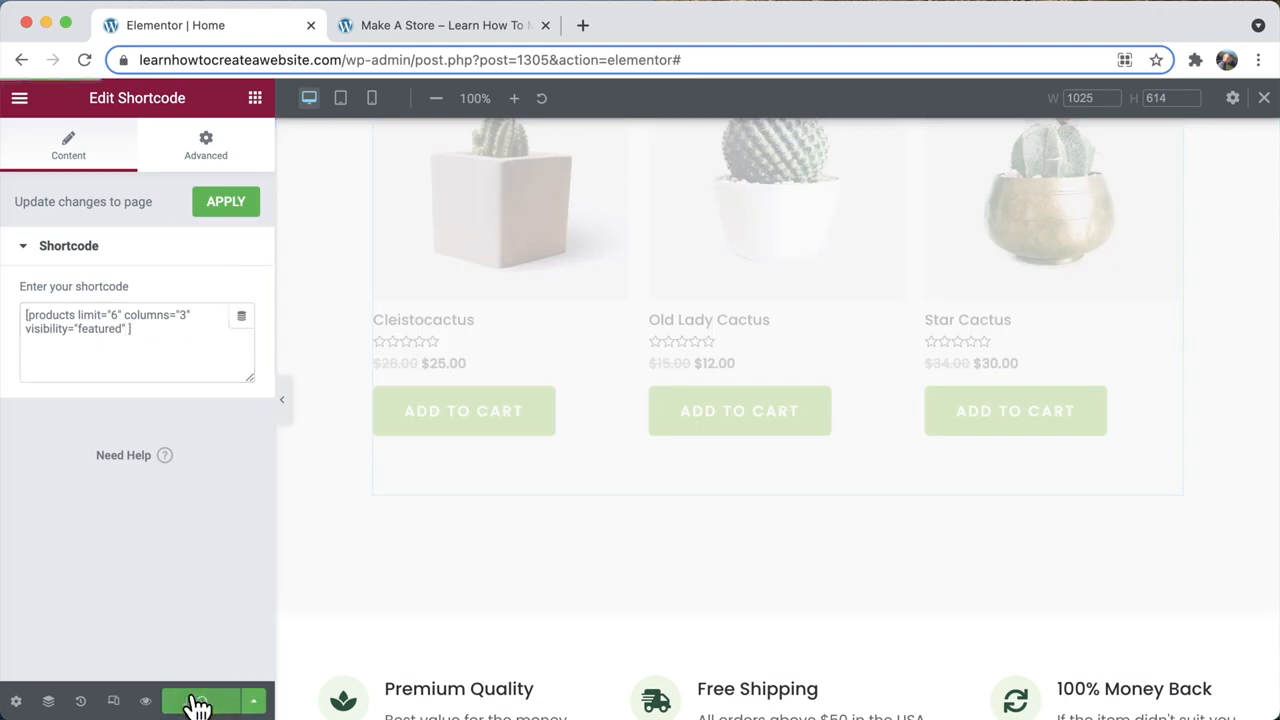
Reload the live store to check the three-column featured products grid
click(463, 30)
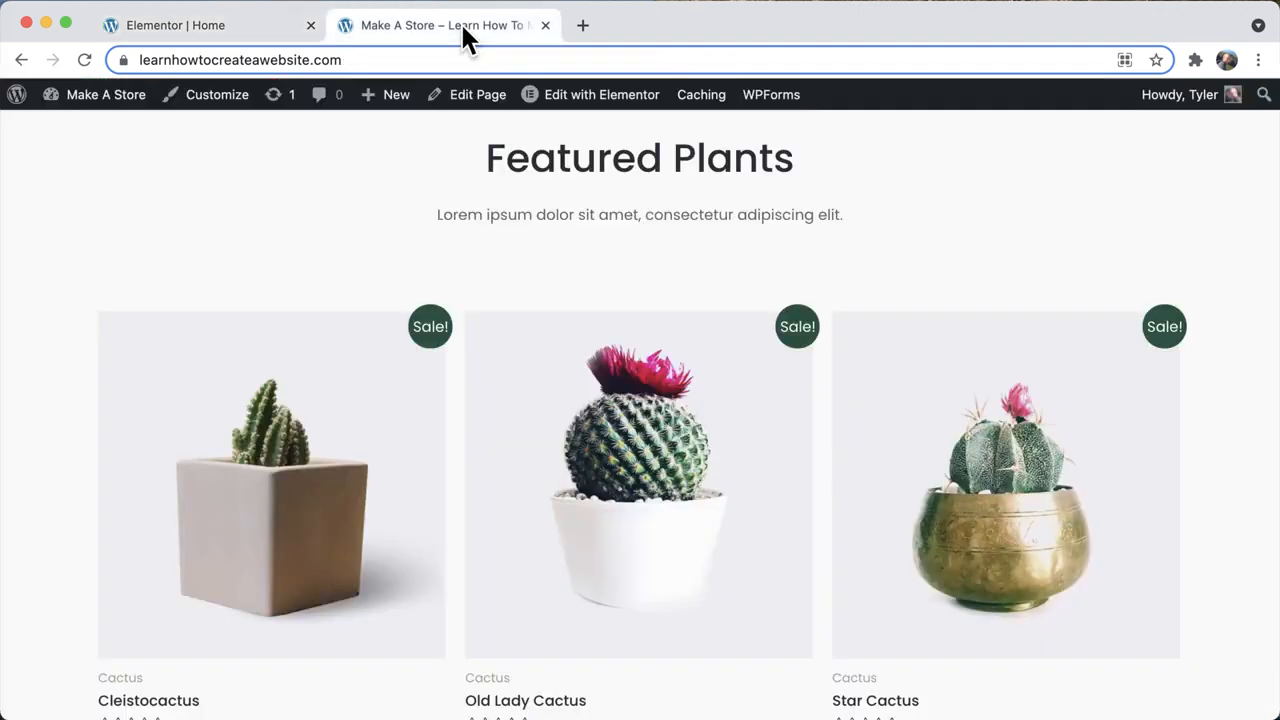
click(84, 62)
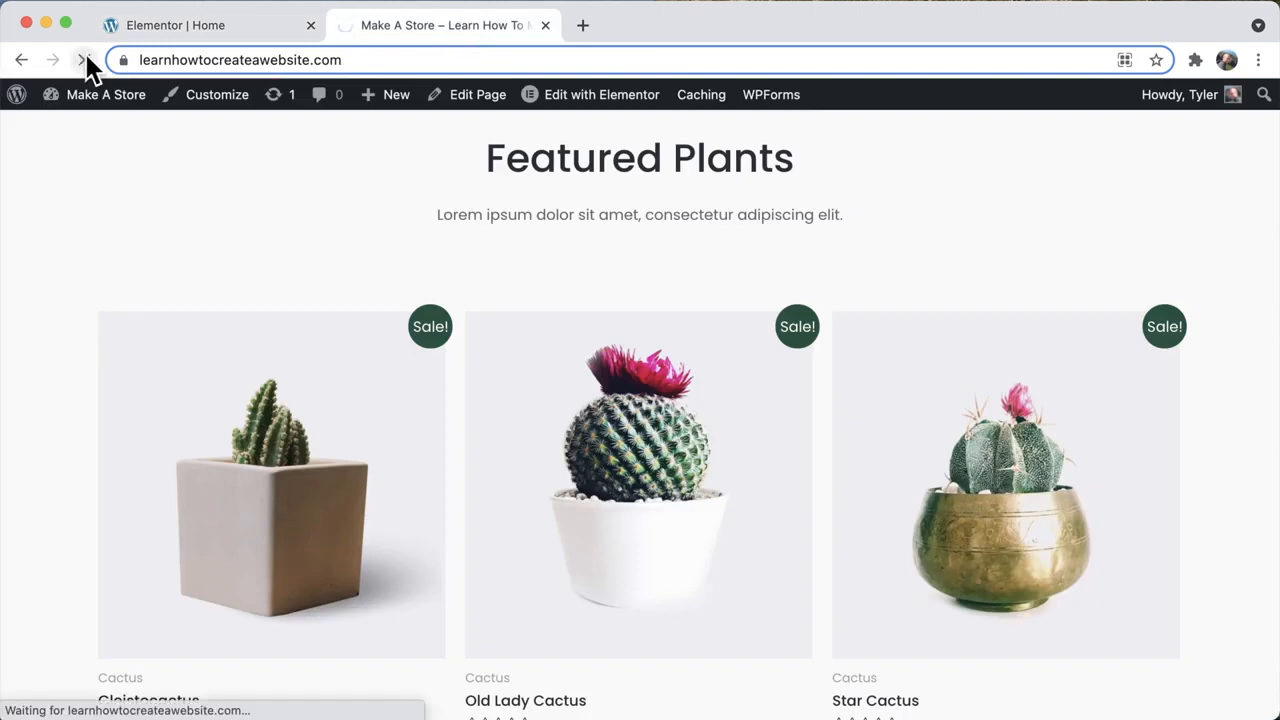
scroll(510, 443, down, 5)
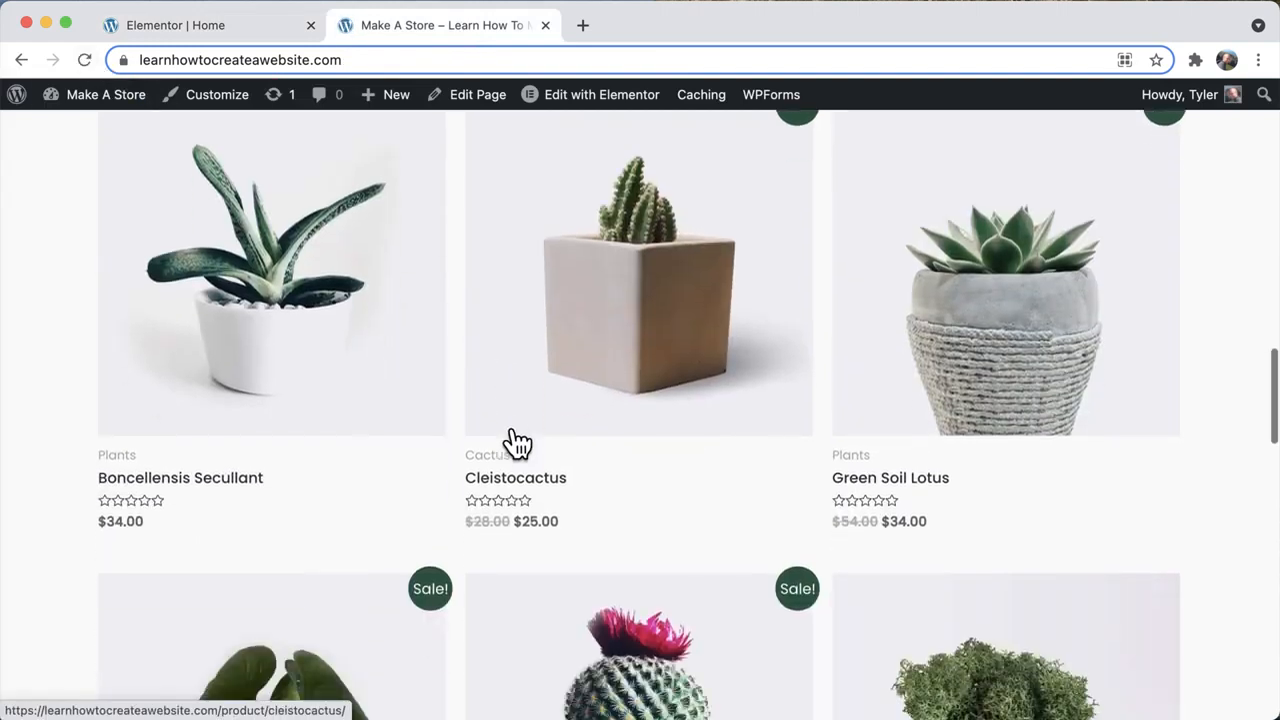
scroll(517, 443, down, 3)
scroll(517, 443, up, 6)
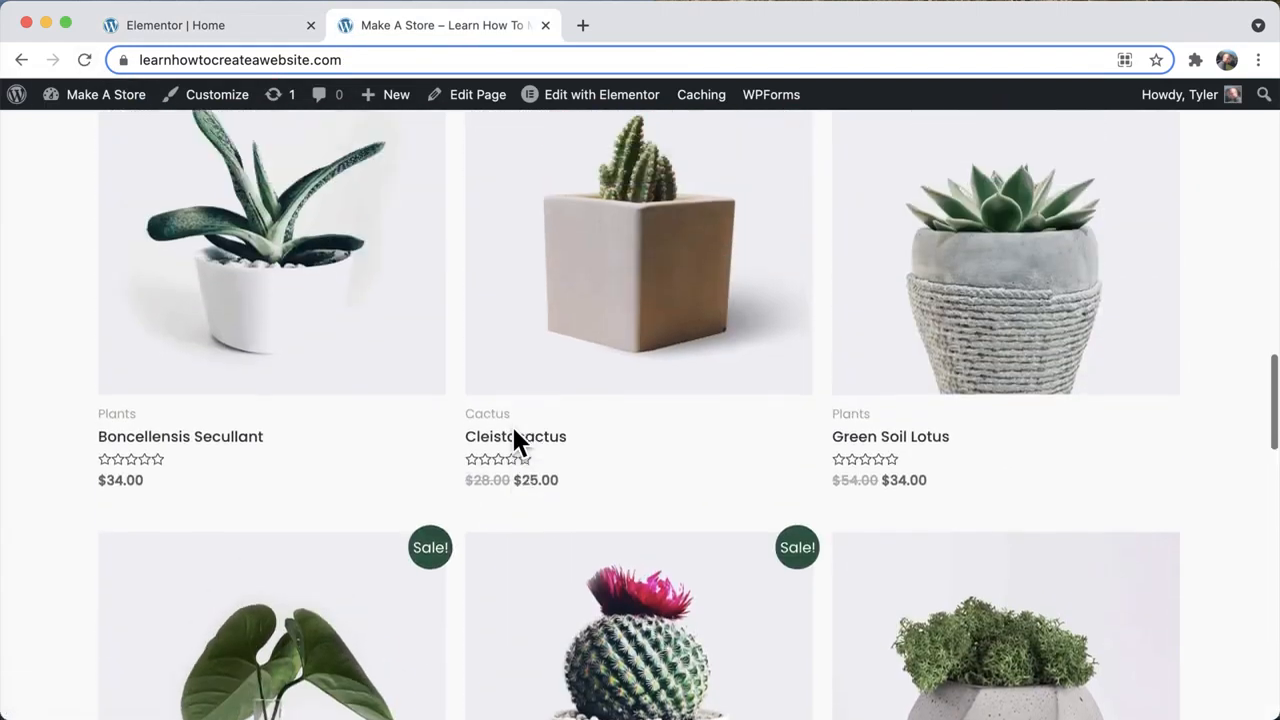
scroll(517, 443, up, 1)
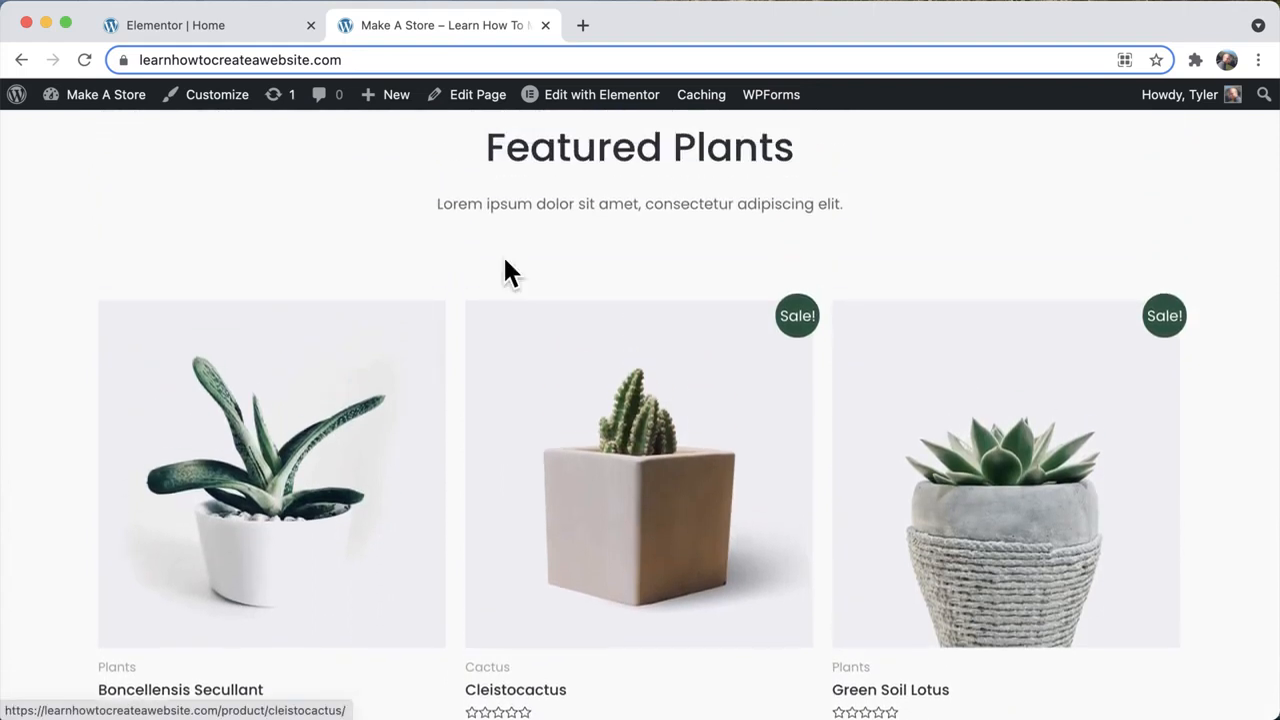
Back in Elementor, select the whole shortcode text, then start a new browser tab
click(251, 38)
click(141, 330)
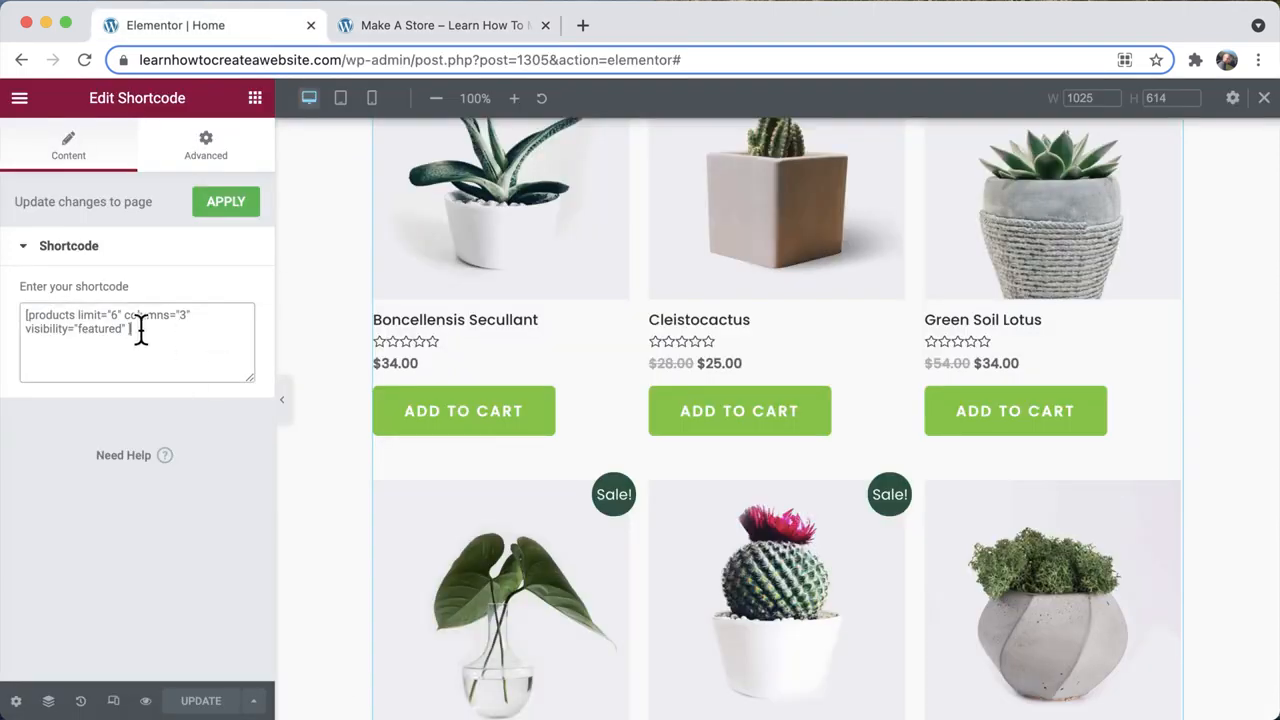
drag(141, 330, 14, 308)
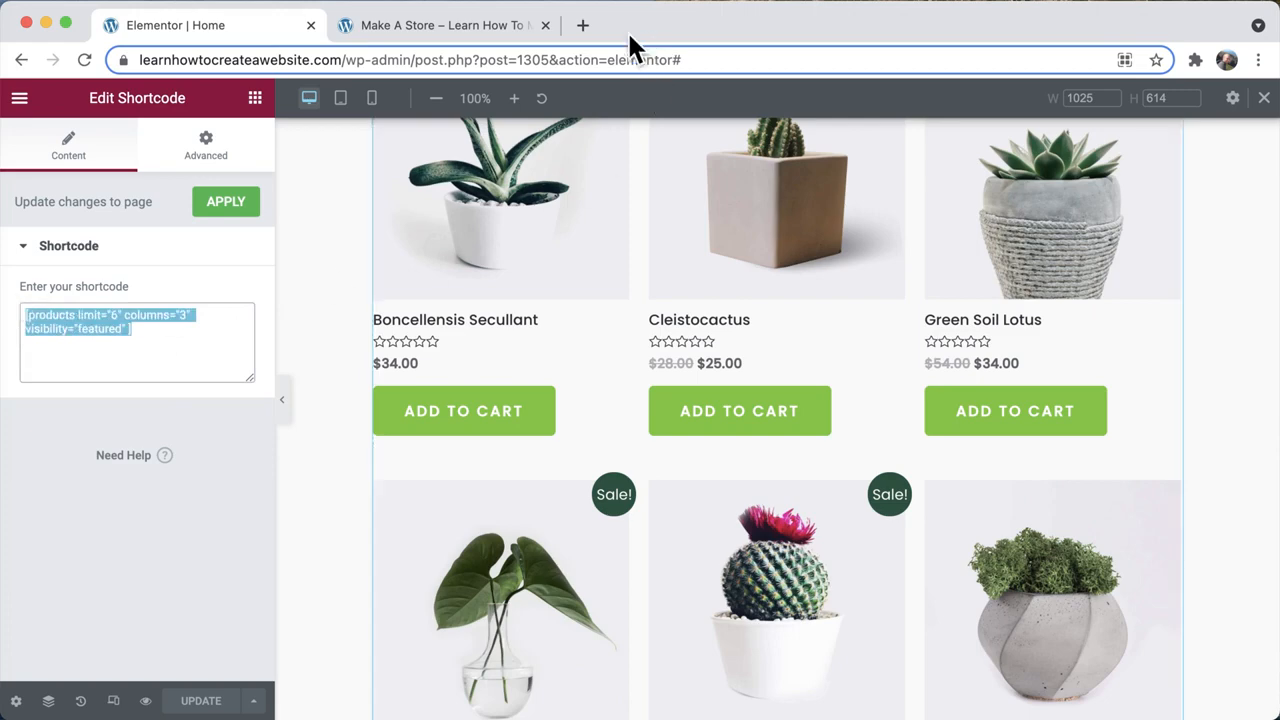
click(583, 25)
text(woocoomerce)
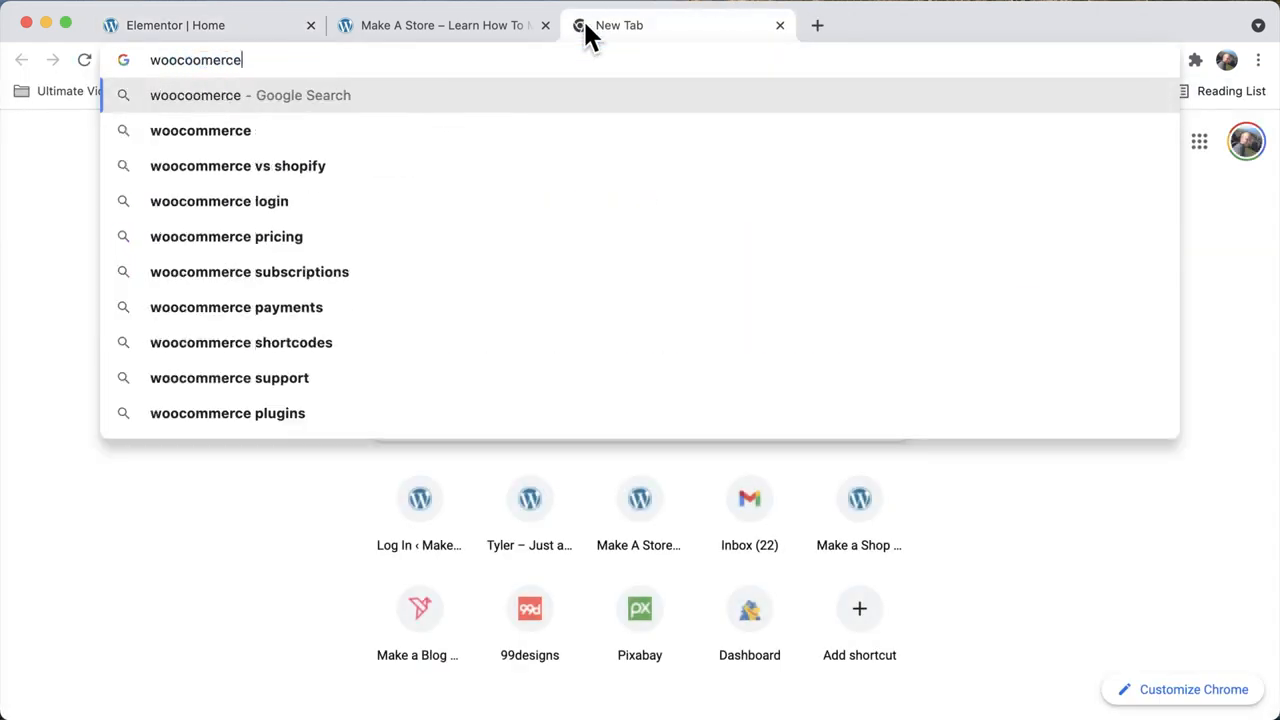
text( product shortcode)
key(Return)
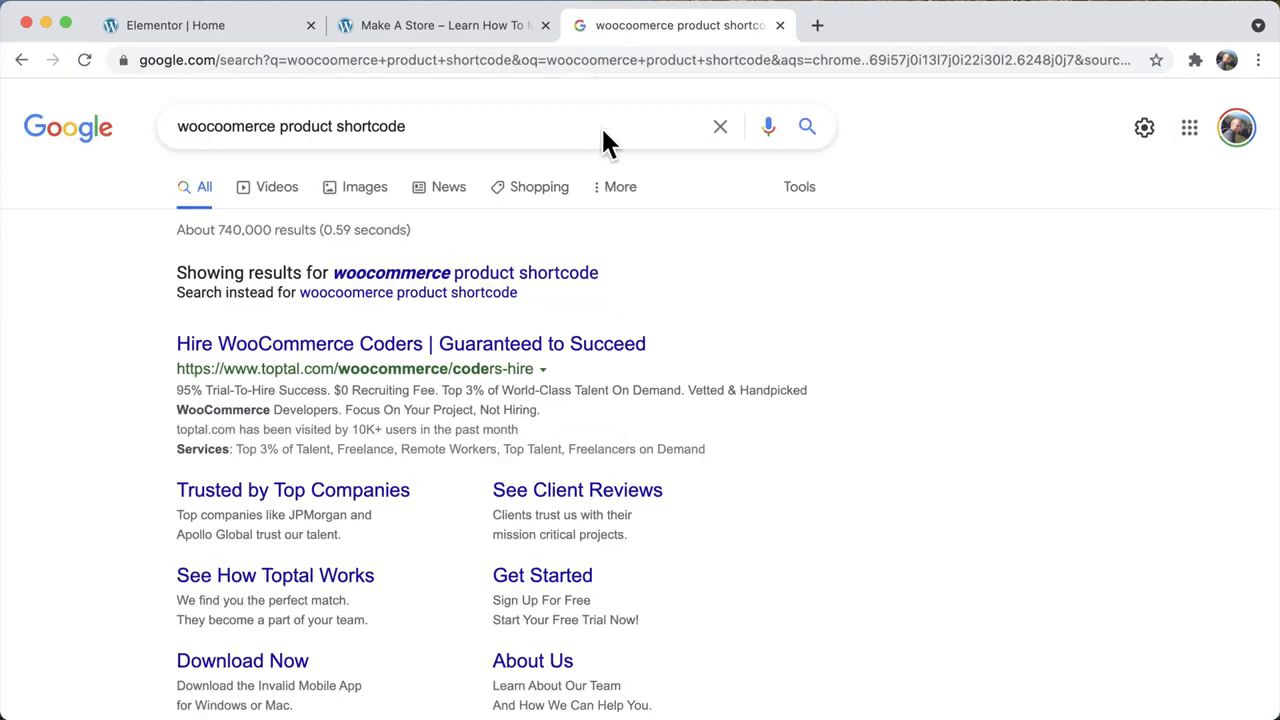
click(561, 273)
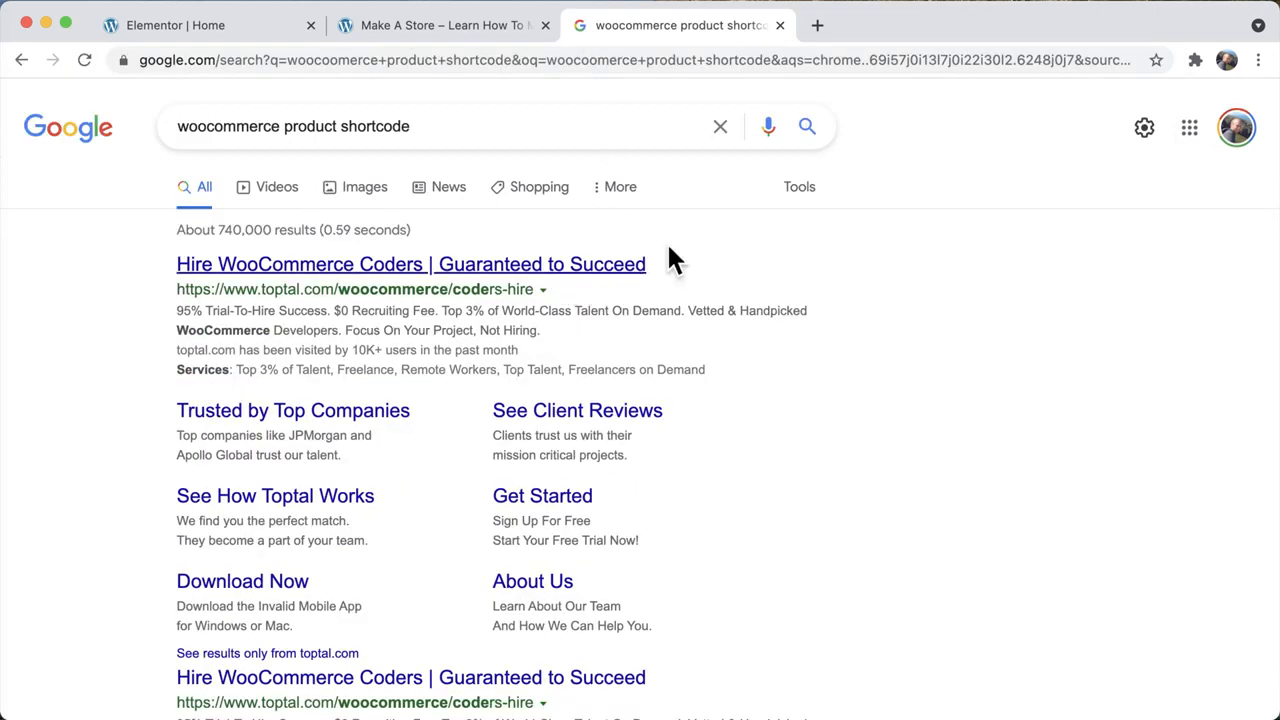
click(780, 25)
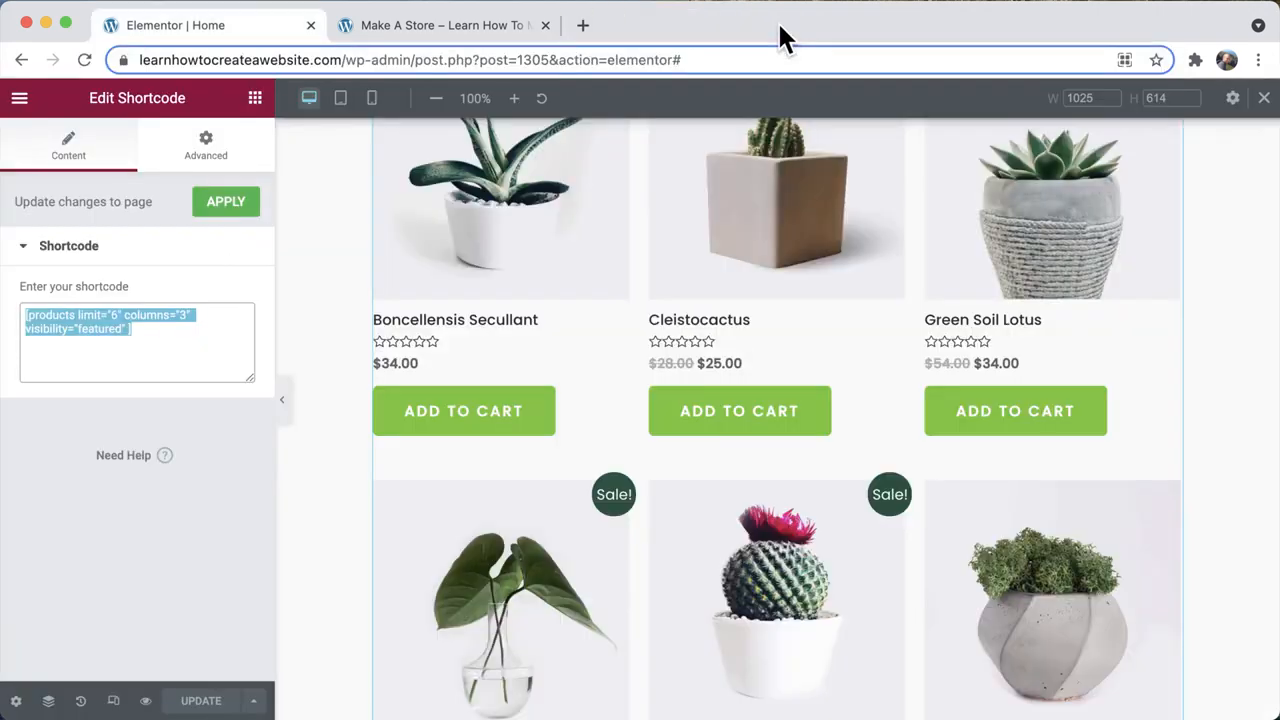
click(158, 333)
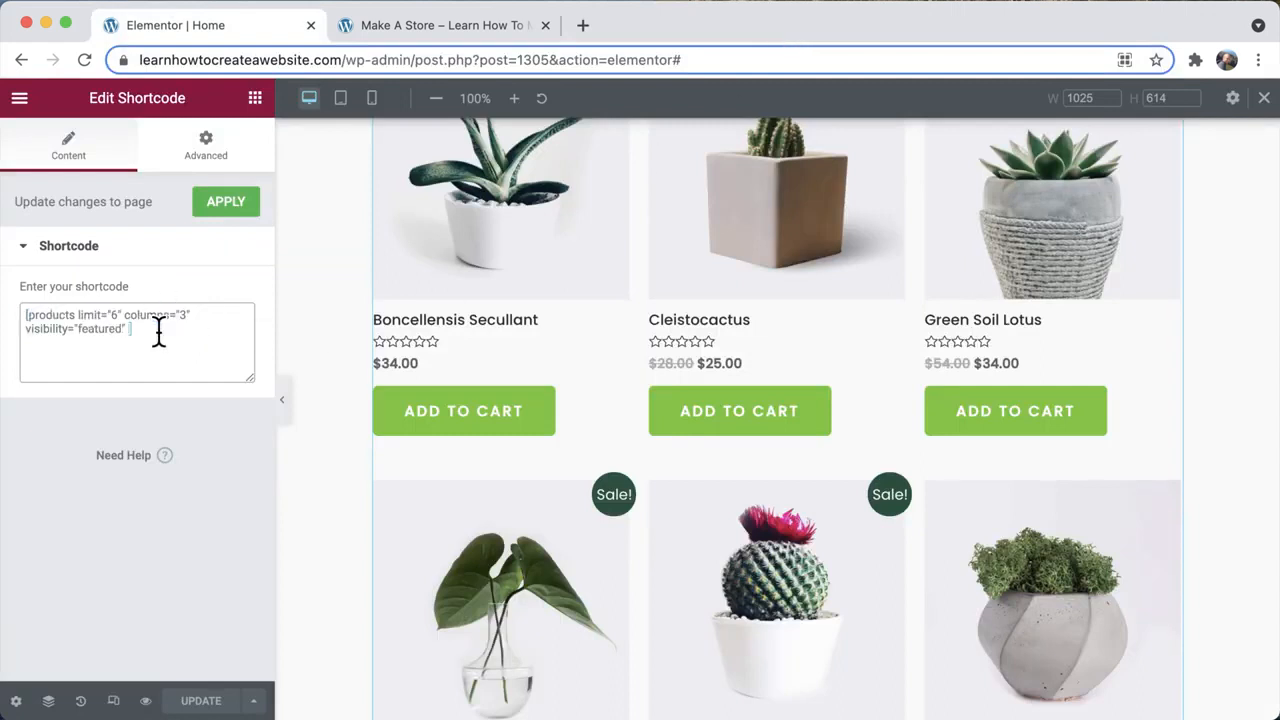
Close the store tab and trim the editor address to load the site's home page
click(545, 25)
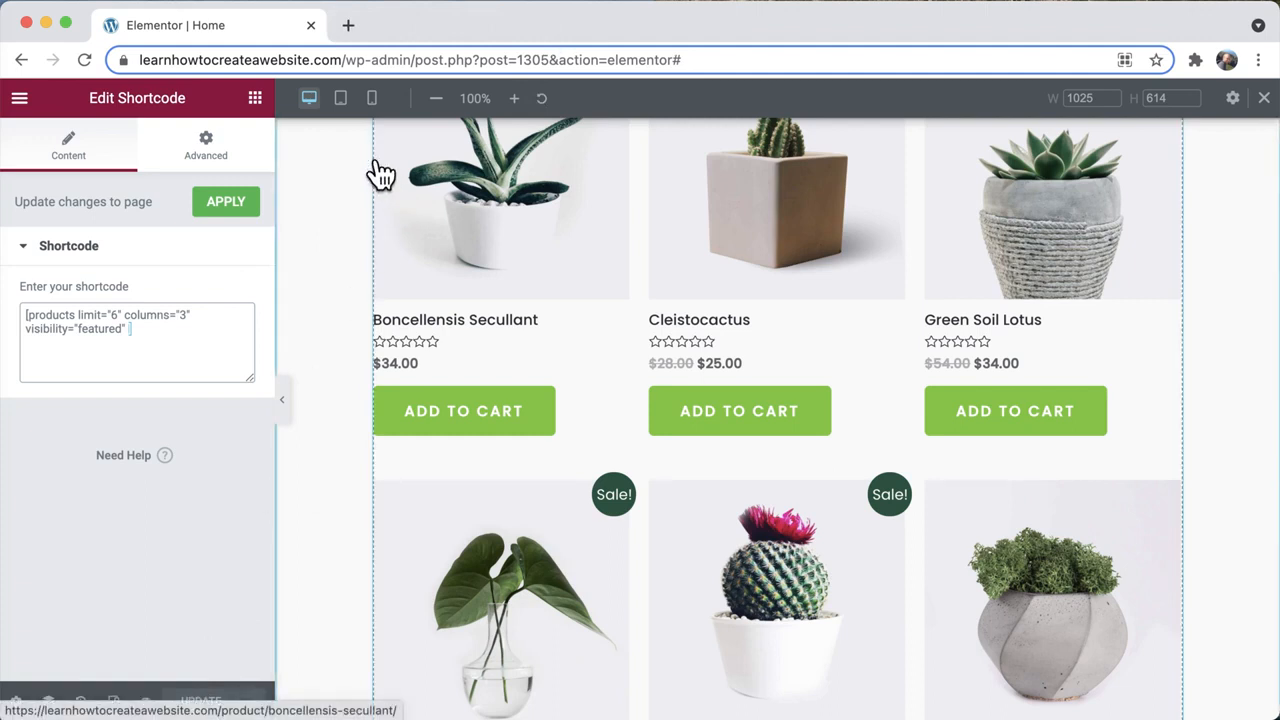
drag(349, 60, 744, 62)
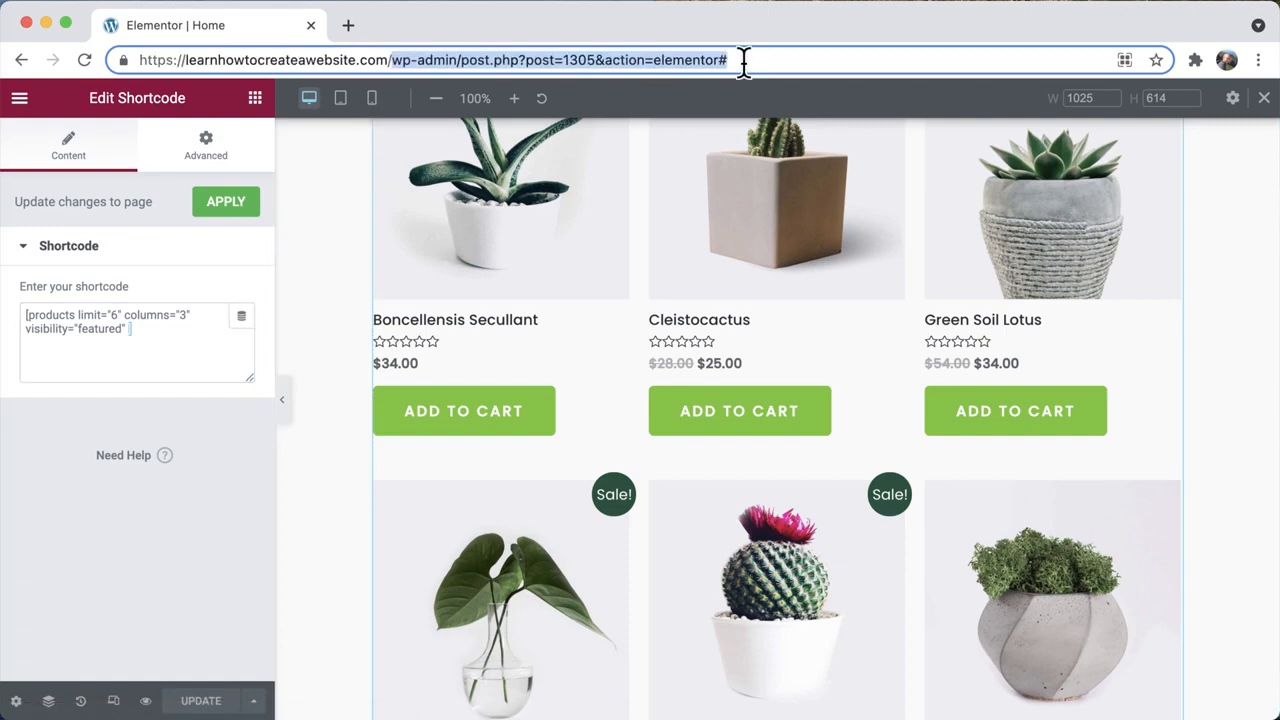
key(BackSpace)
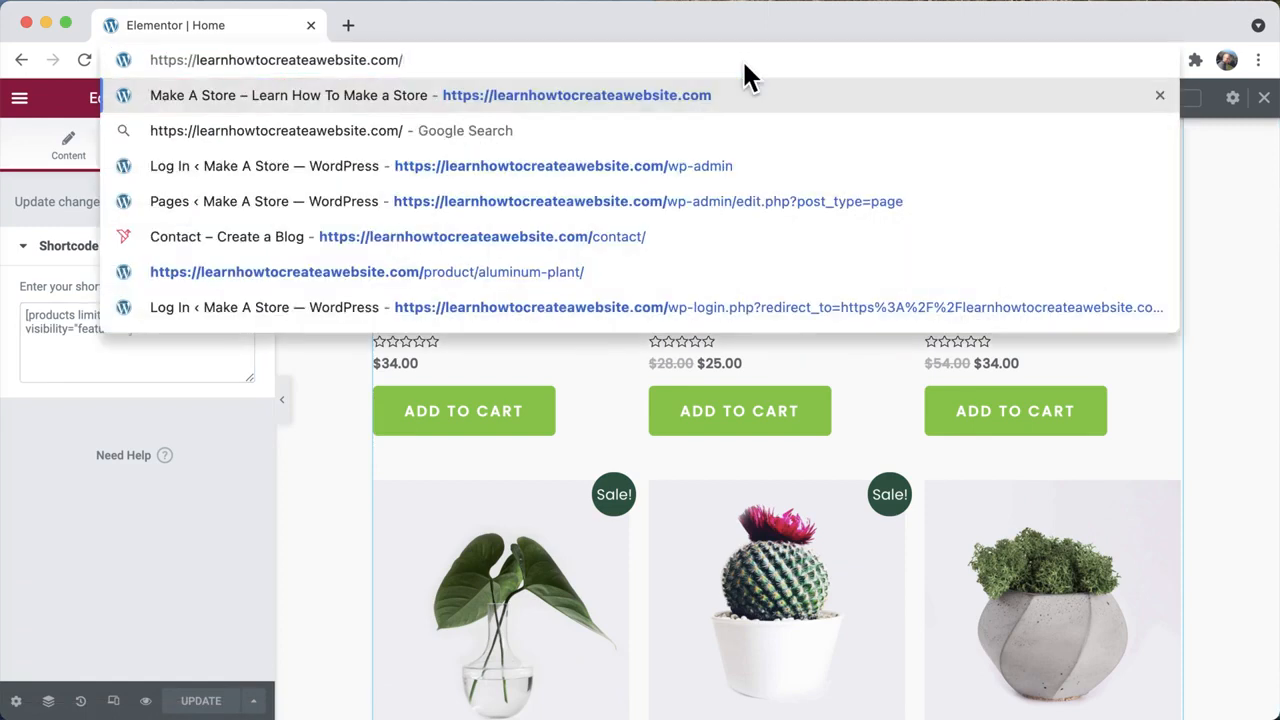
key(Return)
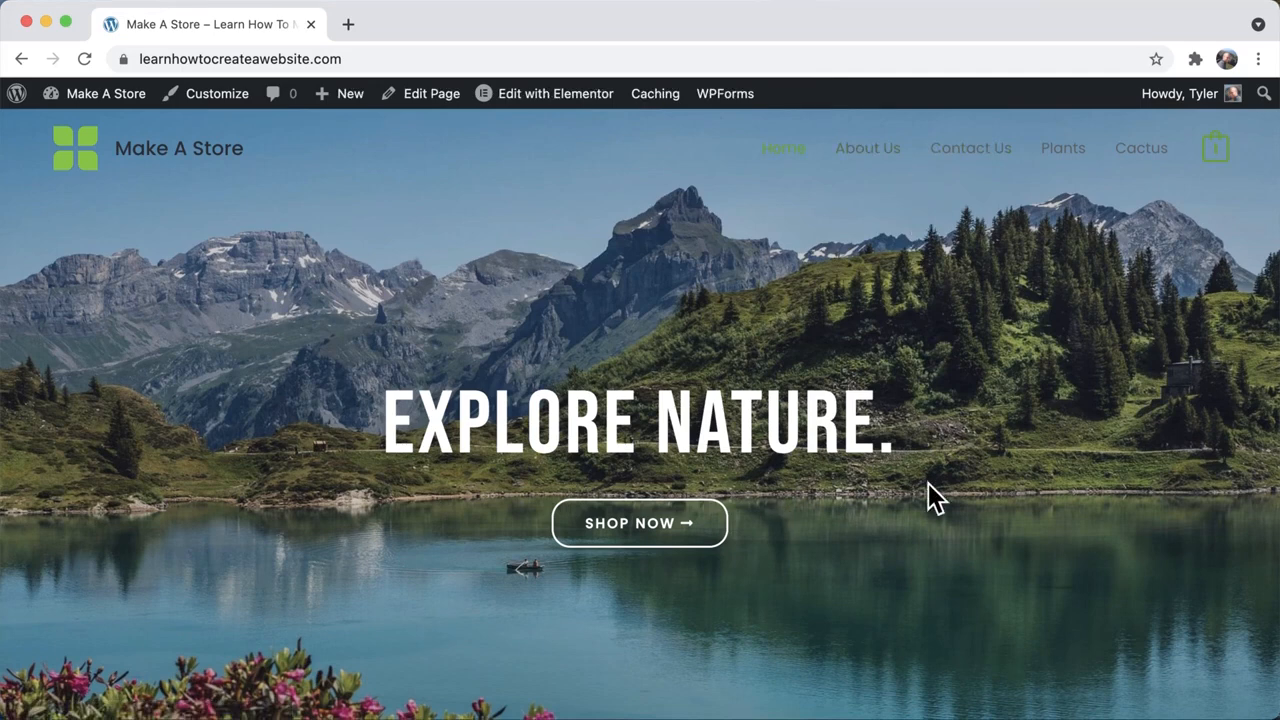
Scroll the home page's hero and its three-column Money Plant, Old Lady Cactus, Piorro Quisquam grid
scroll(929, 485, down, 2)
scroll(929, 485, up, 2)
scroll(991, 301, down, 10)
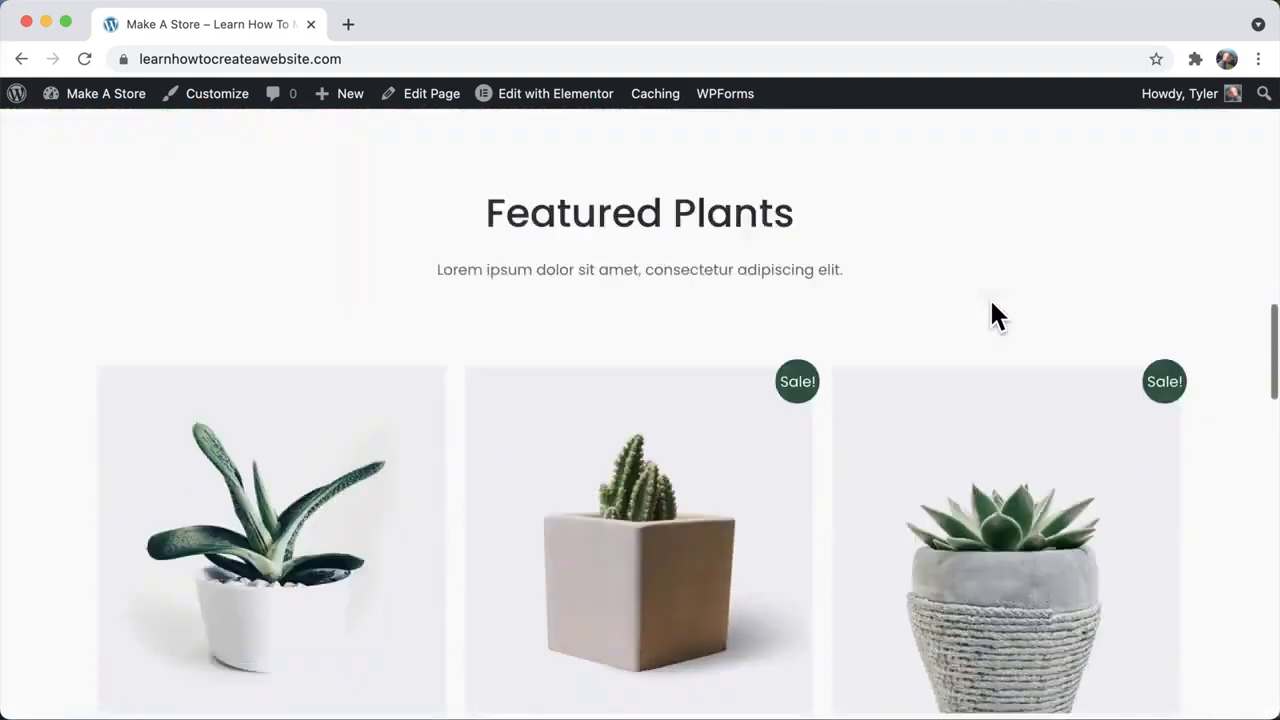
scroll(991, 303, down, 5)
scroll(1005, 318, down, 4)
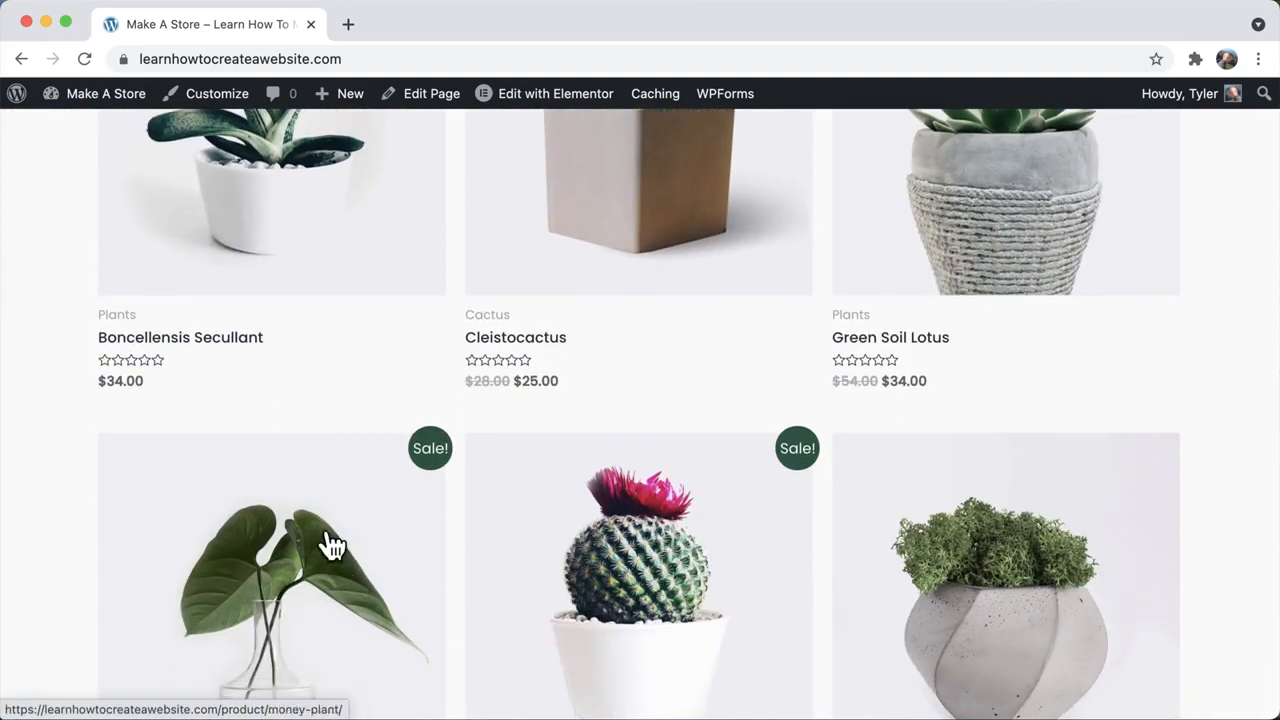
scroll(330, 545, up, 20)
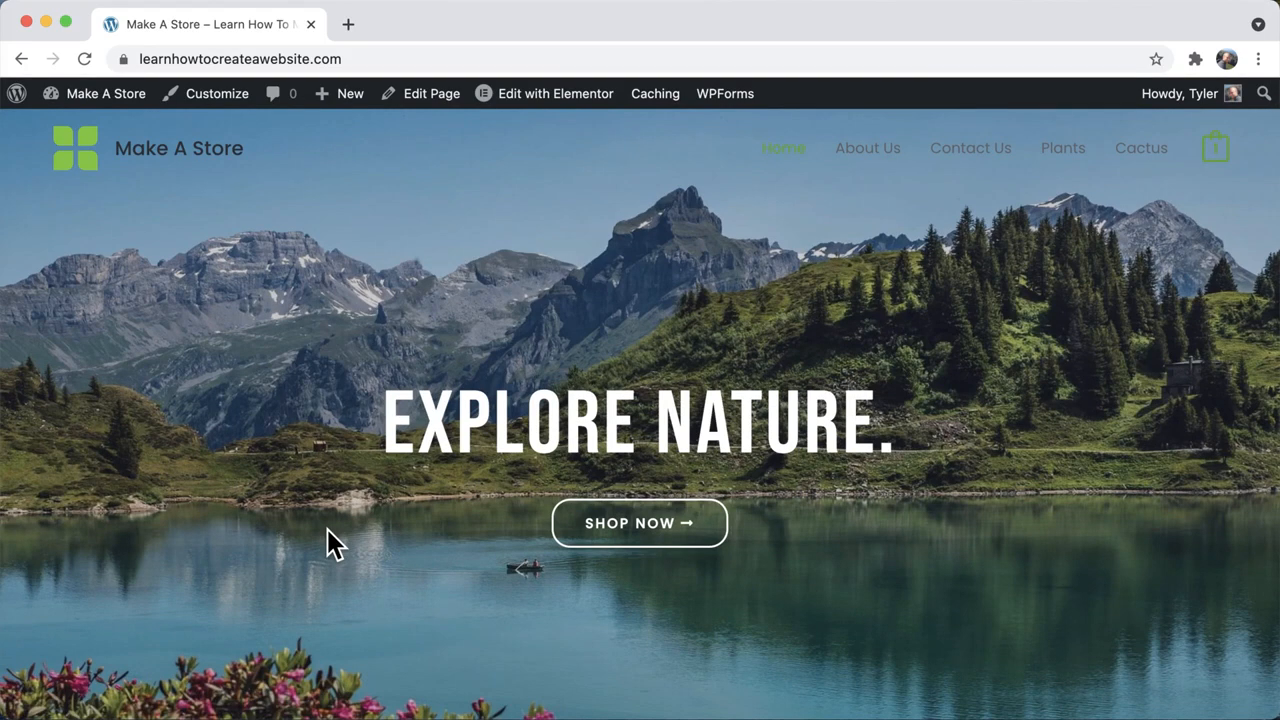
scroll(327, 529, down, 2)
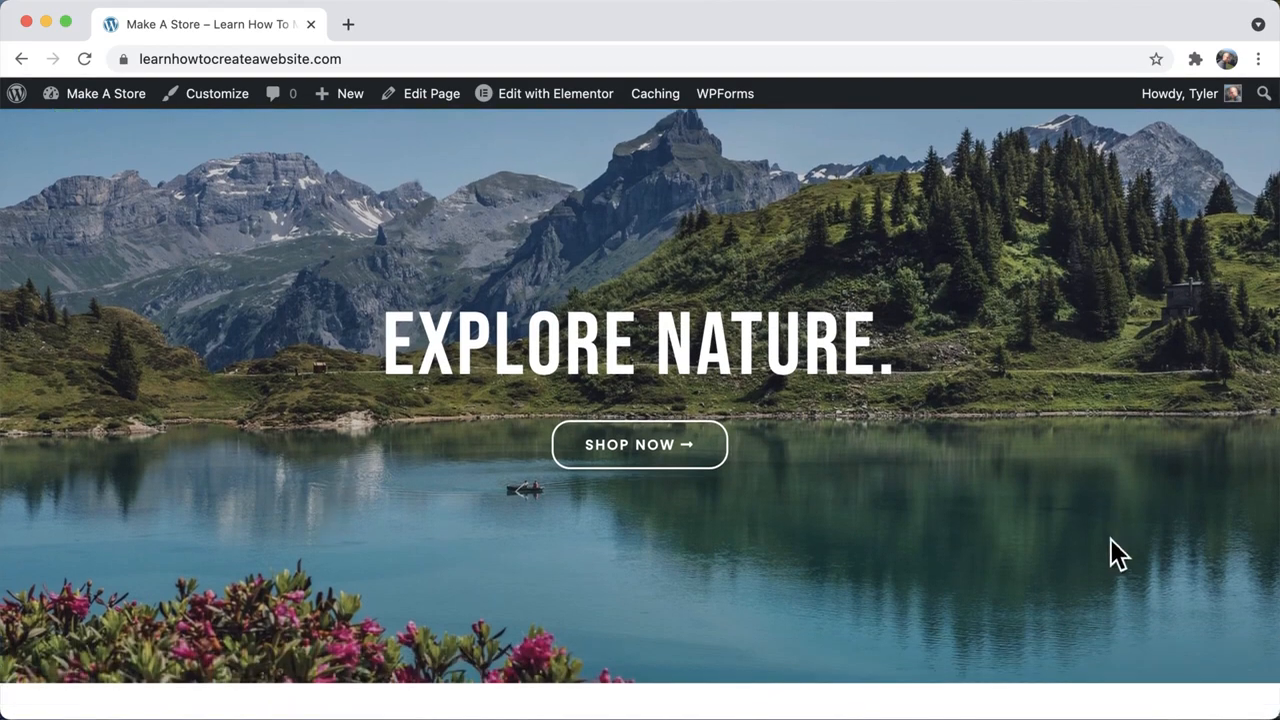
scroll(385, 485, down, 10)
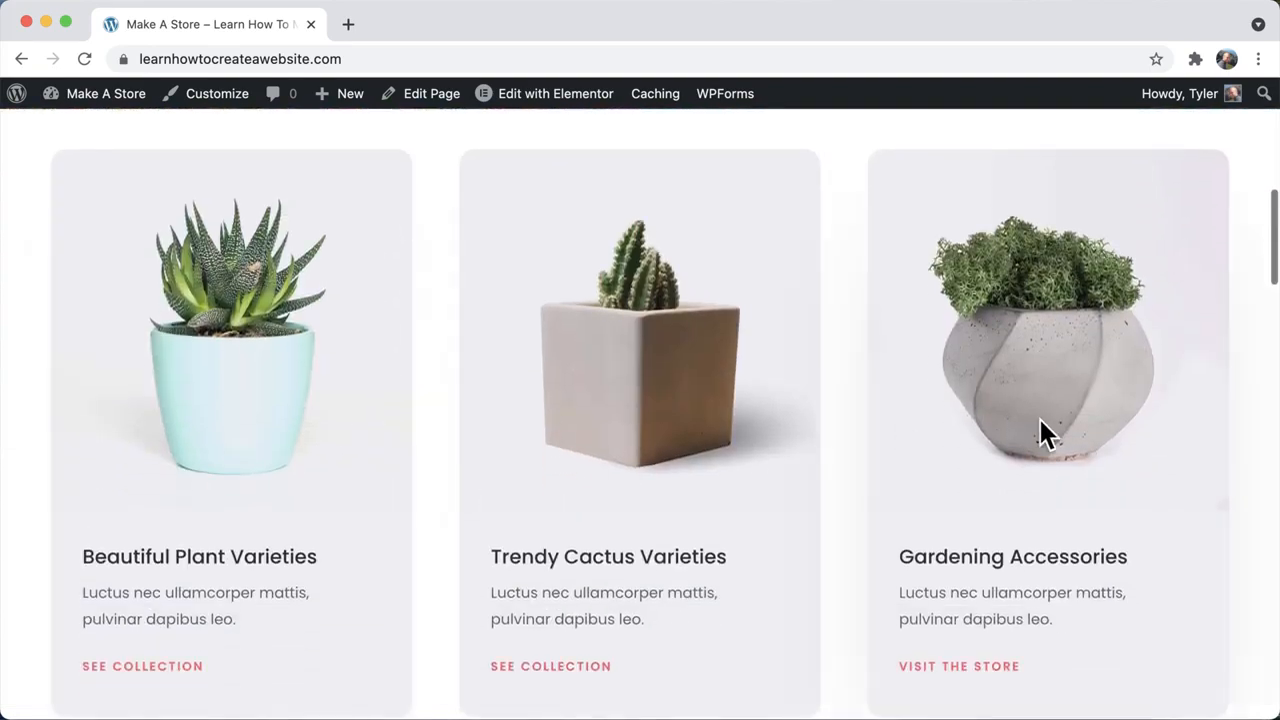
scroll(763, 434, down, 7)
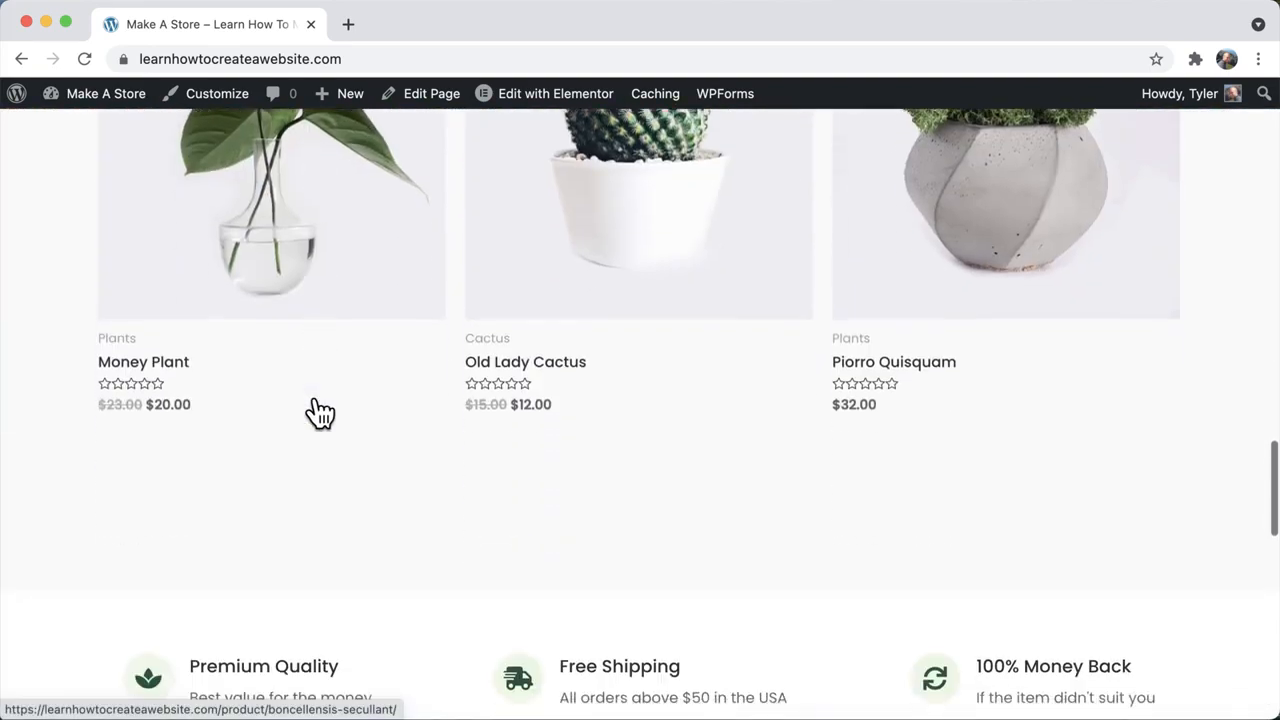
scroll(315, 408, up, 20)
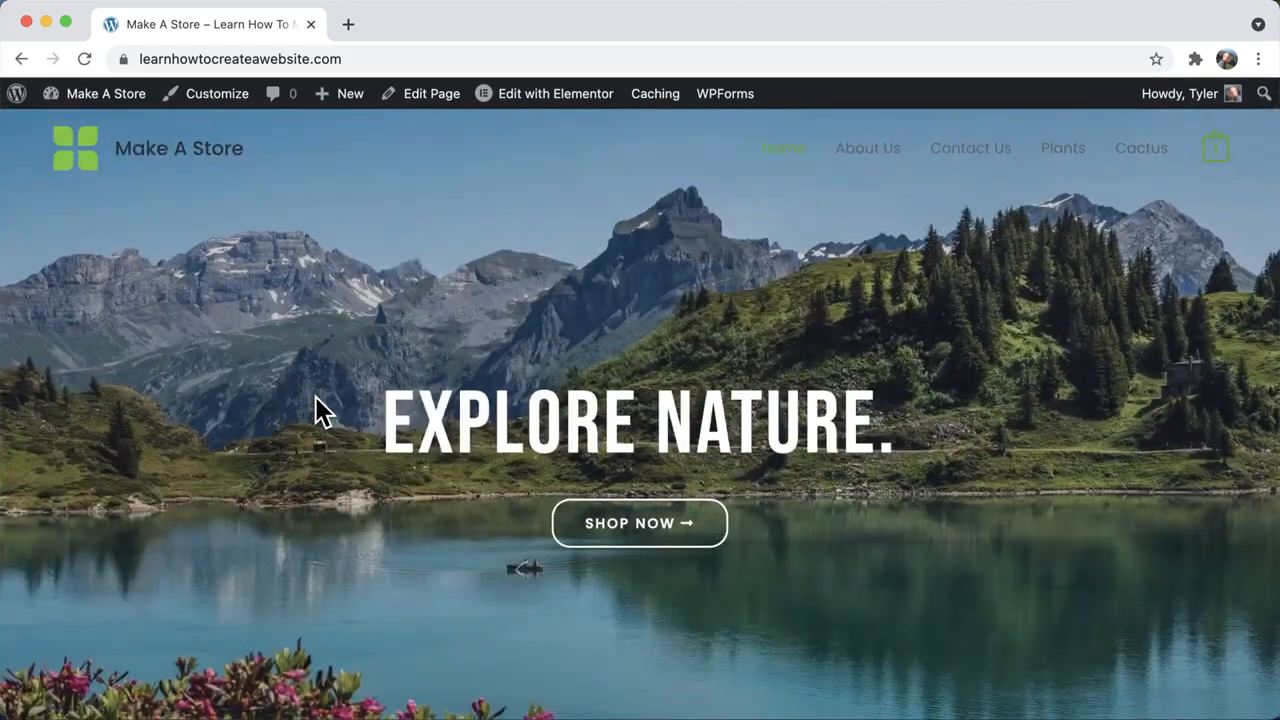
Save the home page's Elementor design to the library as a template named 'Home'
mouse_move(528, 100)
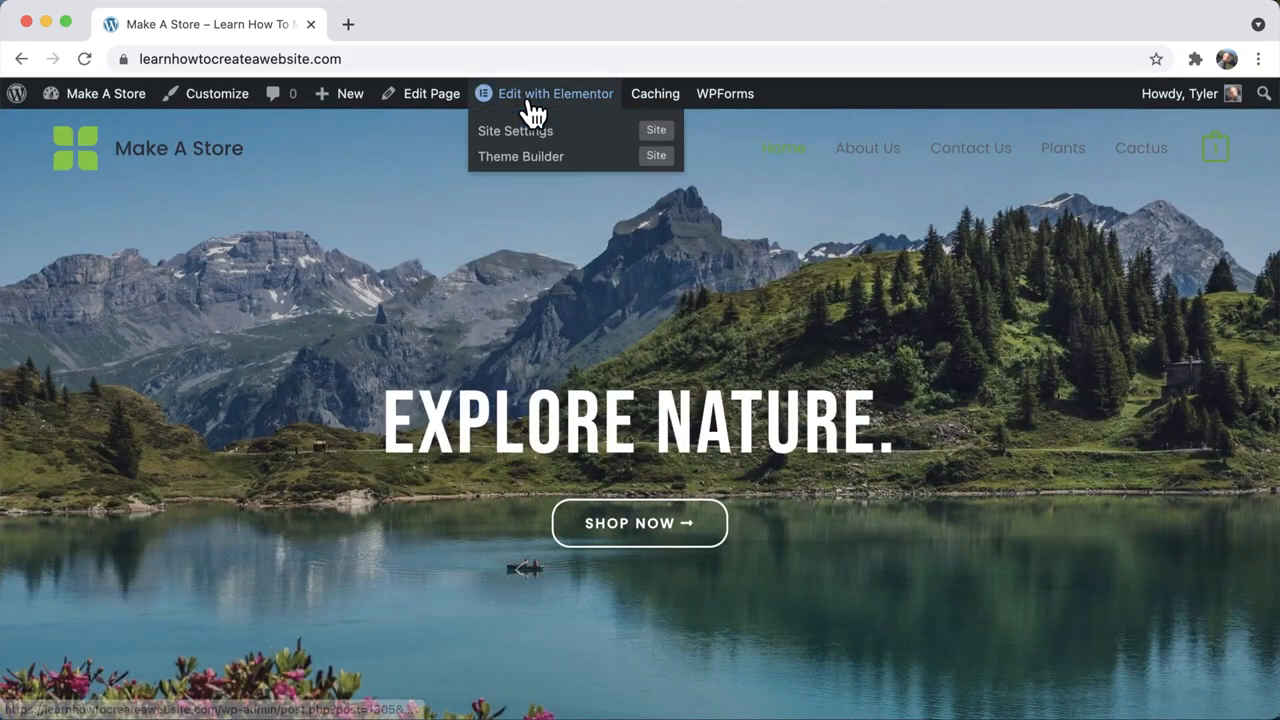
click(534, 104)
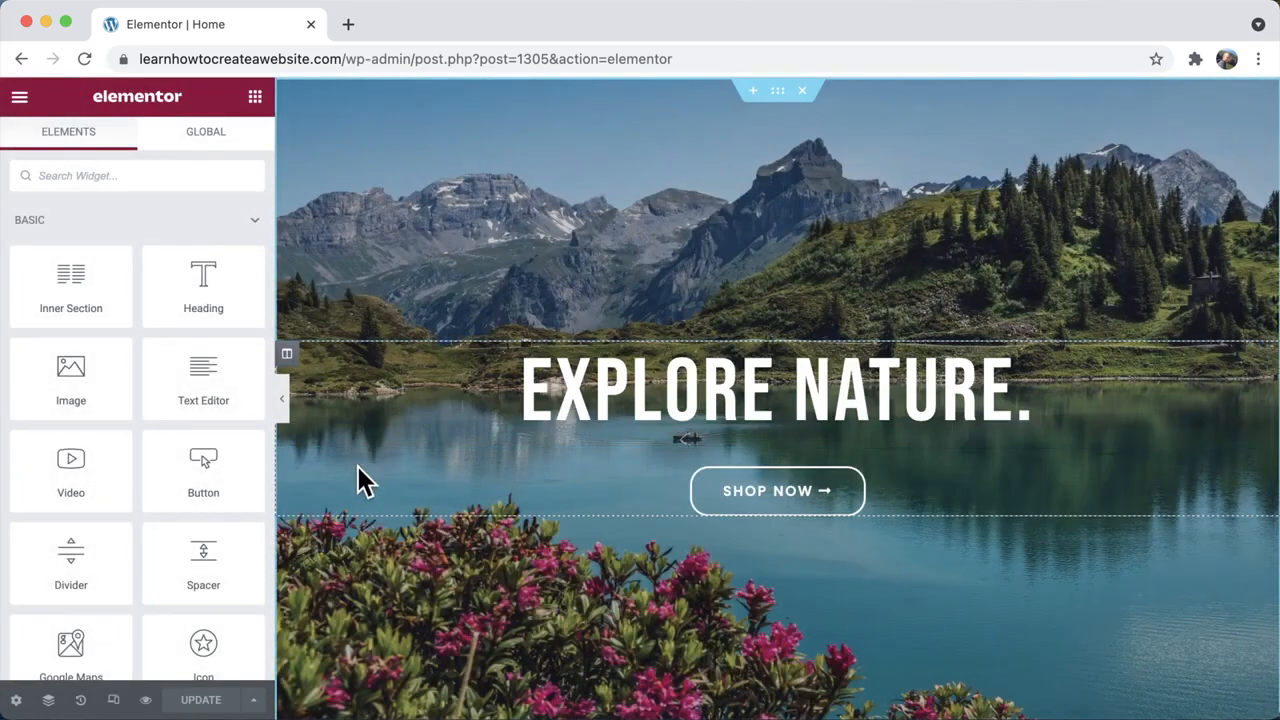
click(254, 700)
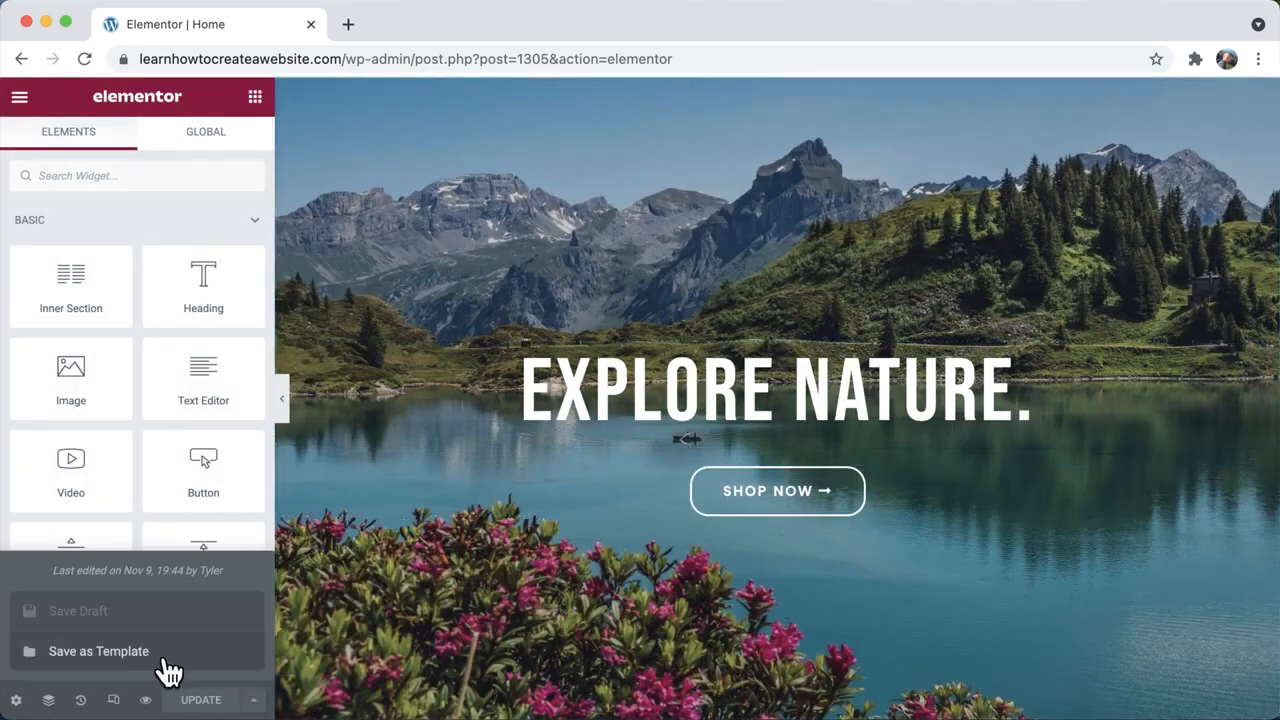
click(160, 662)
click(463, 458)
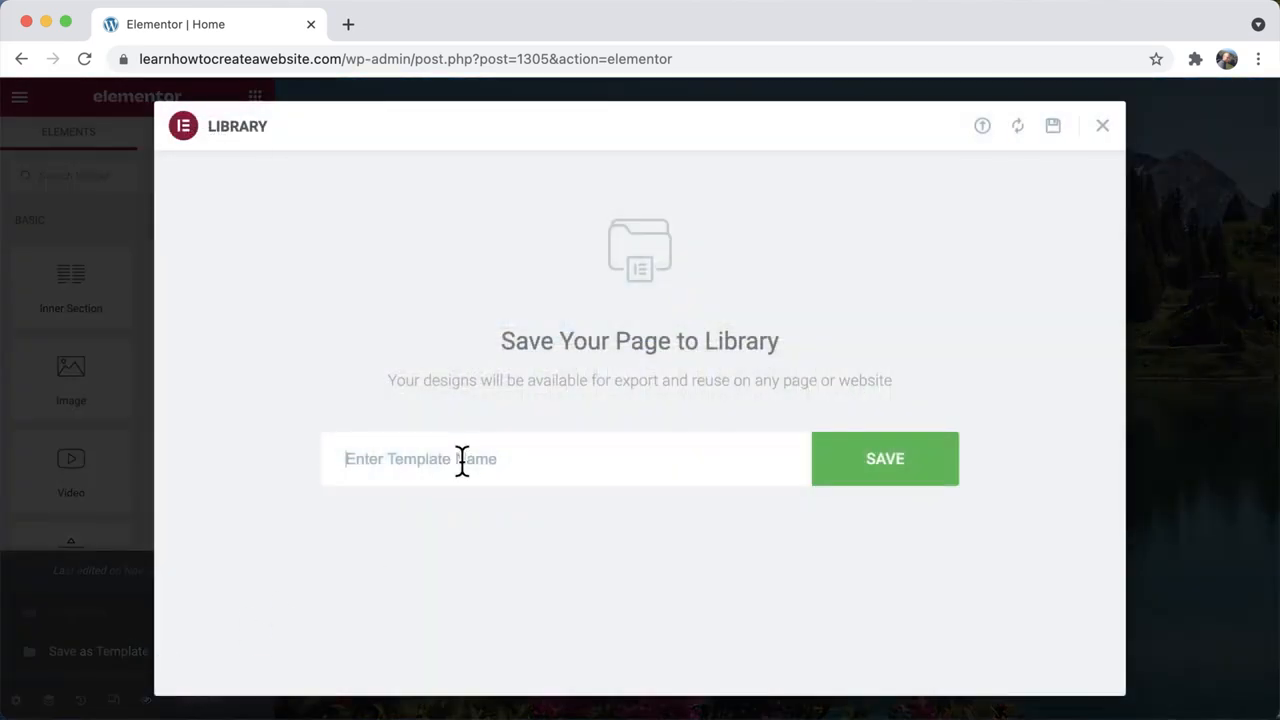
text(Home)
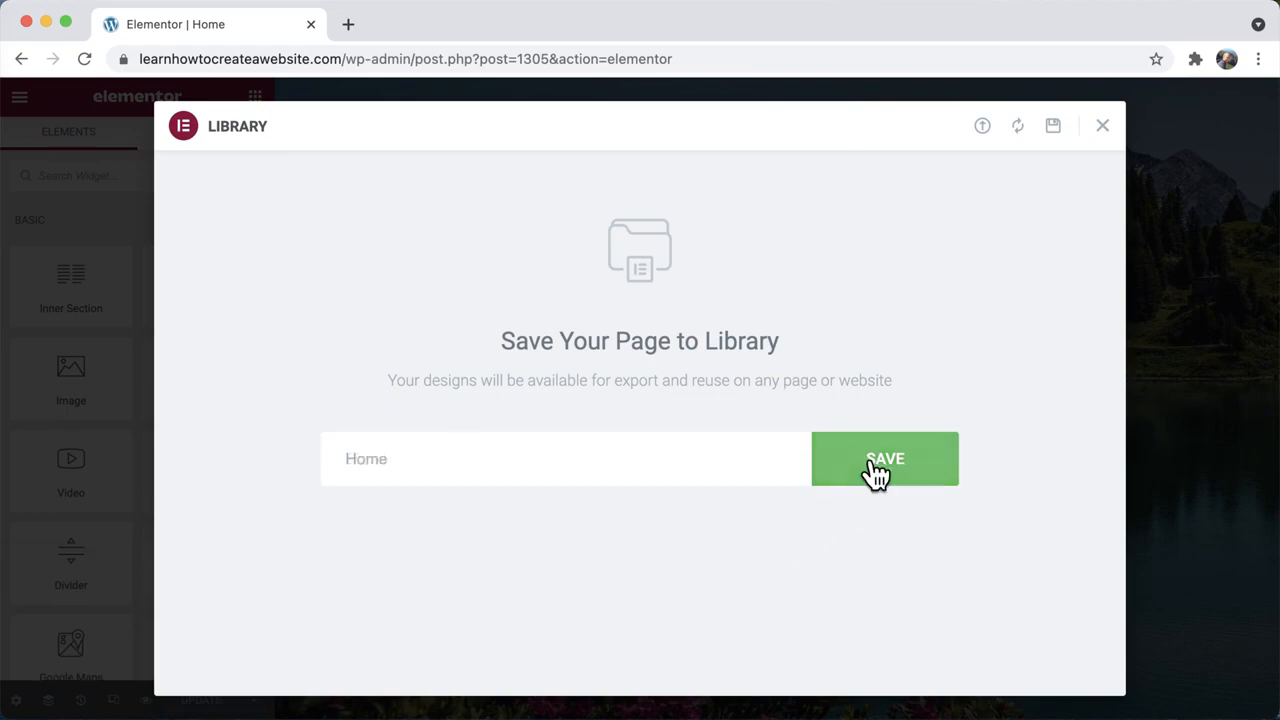
click(876, 469)
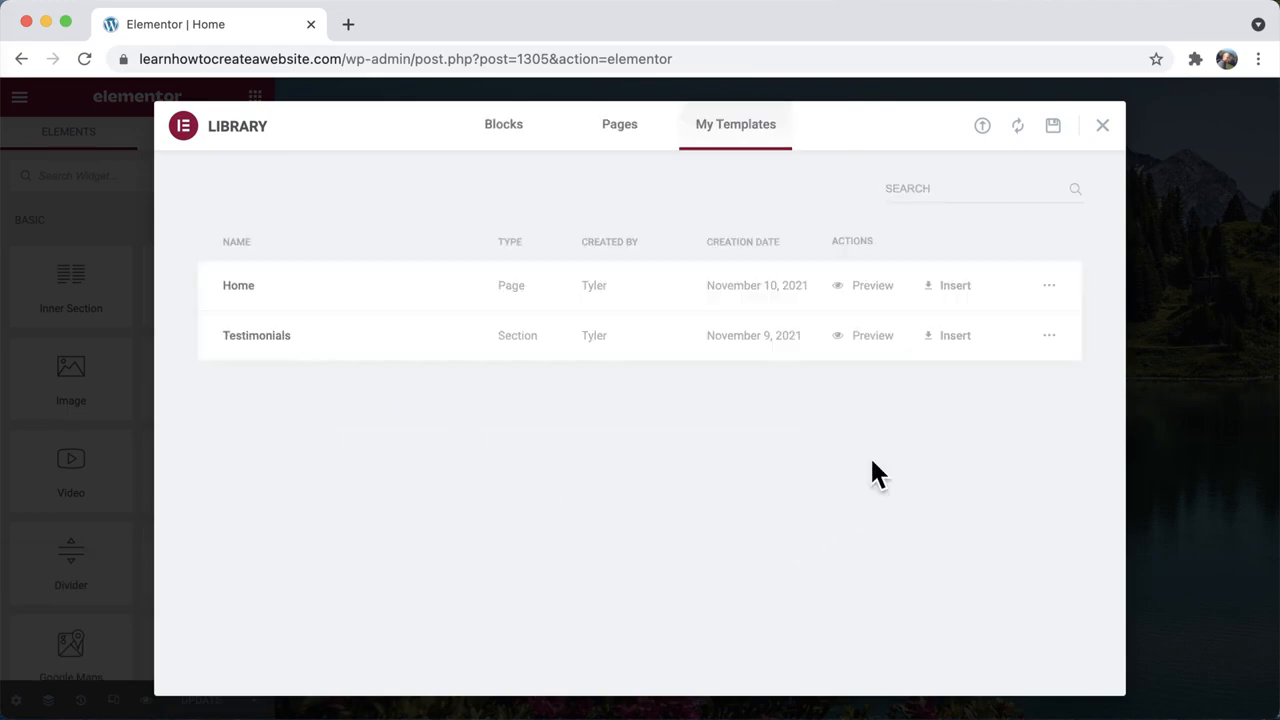
click(1103, 128)
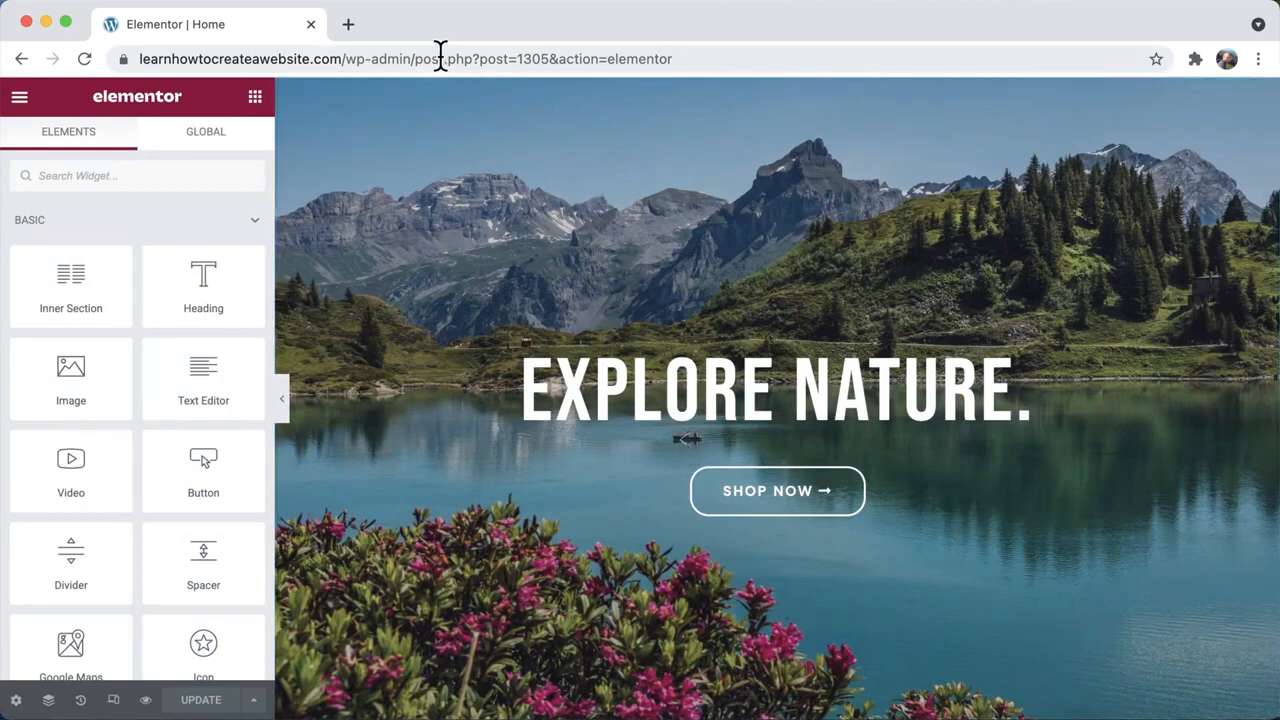
drag(415, 60, 760, 100)
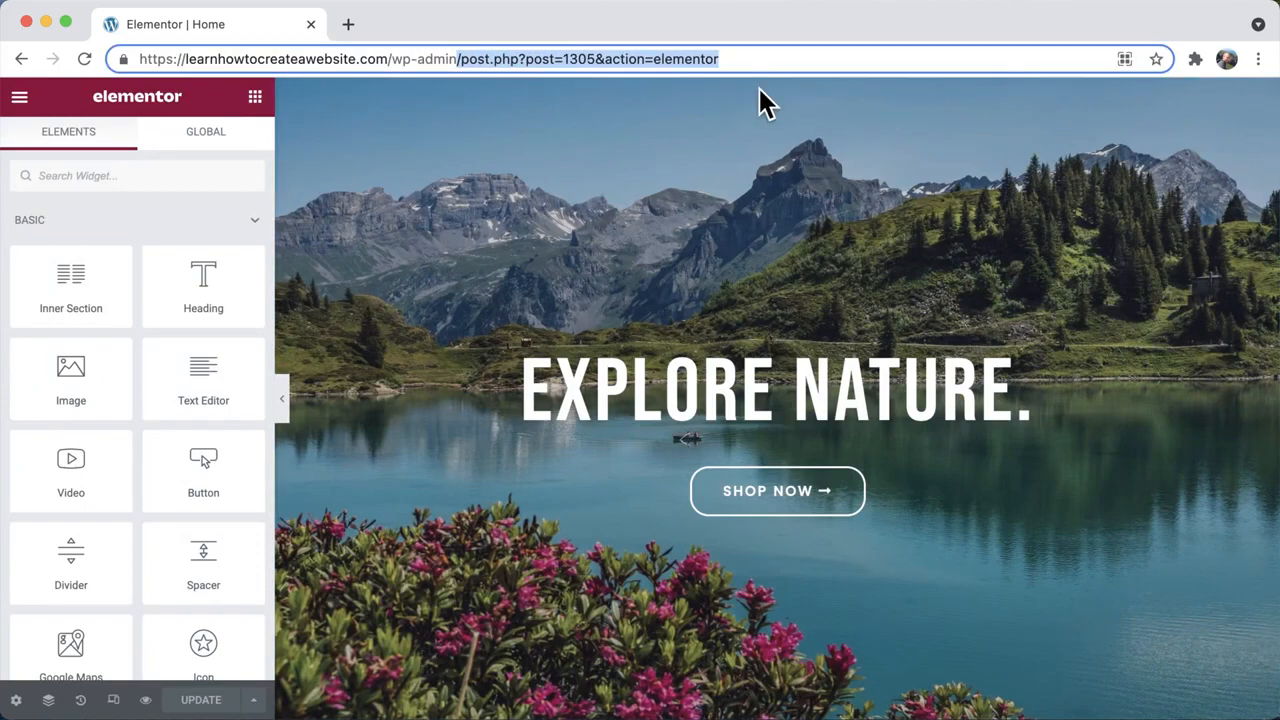
key(BackSpace)
From Pages > Add New, publish a page titled 'Deals' and launch it in Elementor
key(Return)
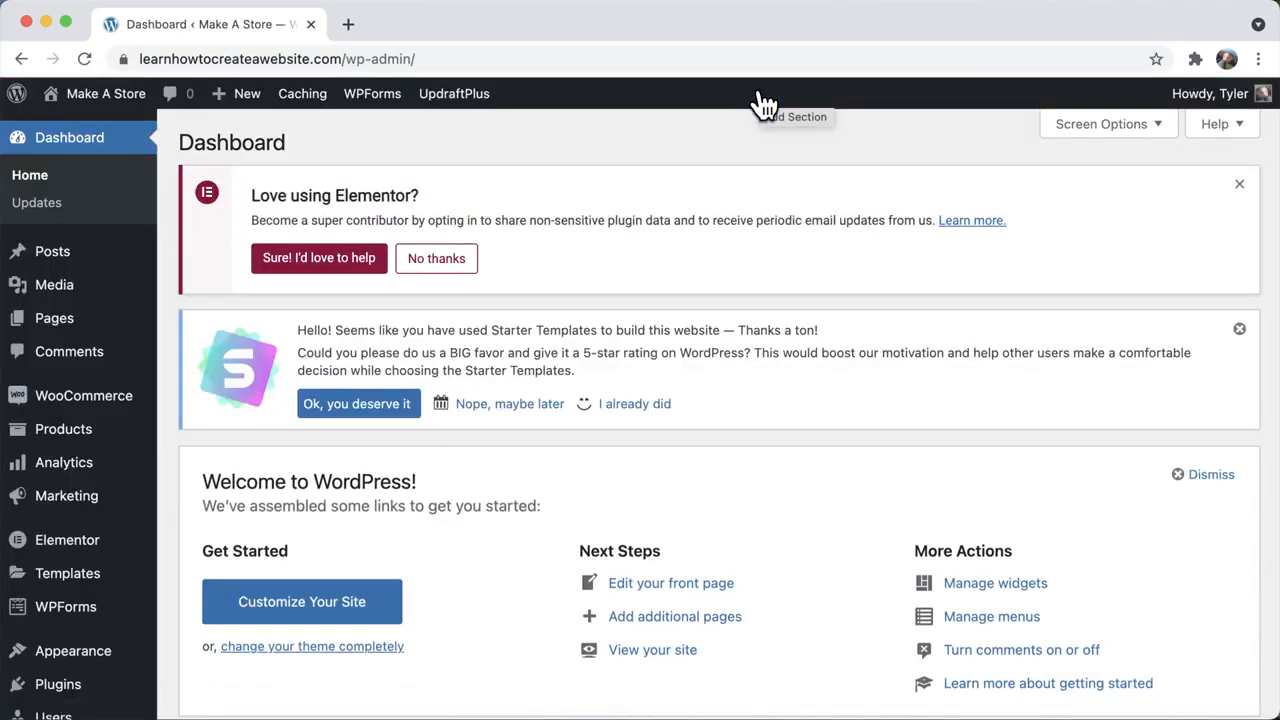
click(92, 326)
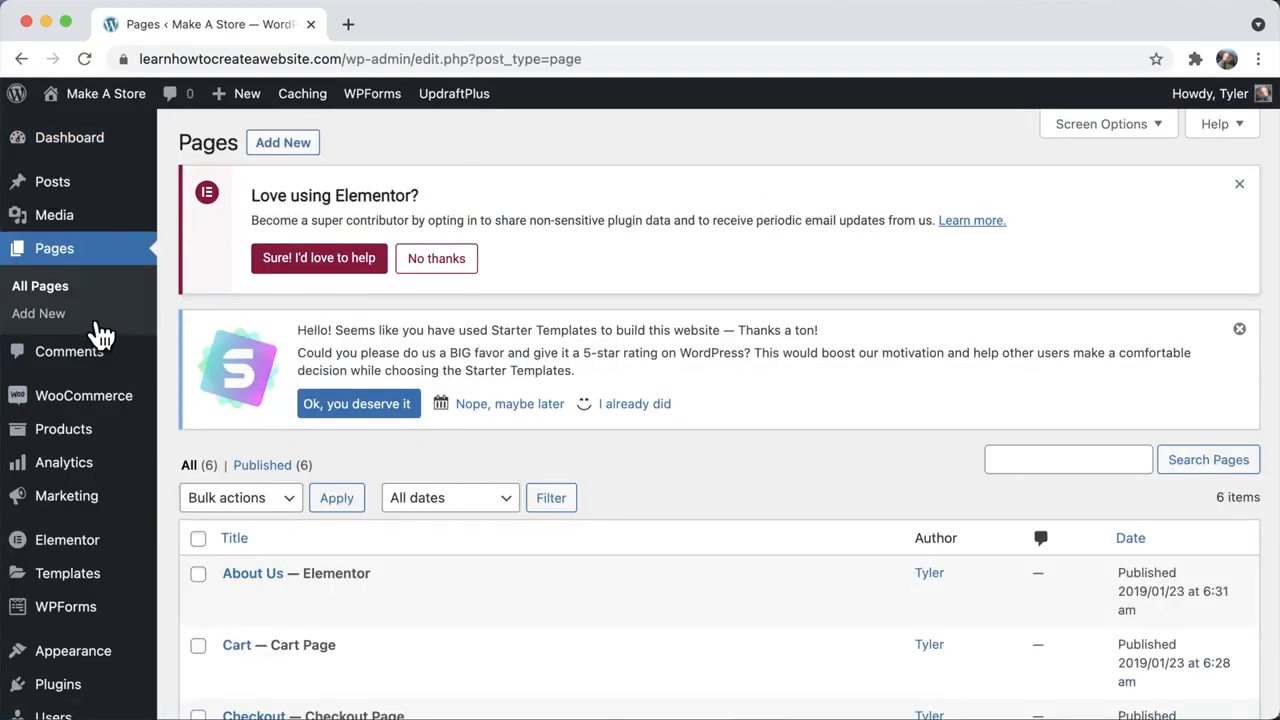
click(288, 145)
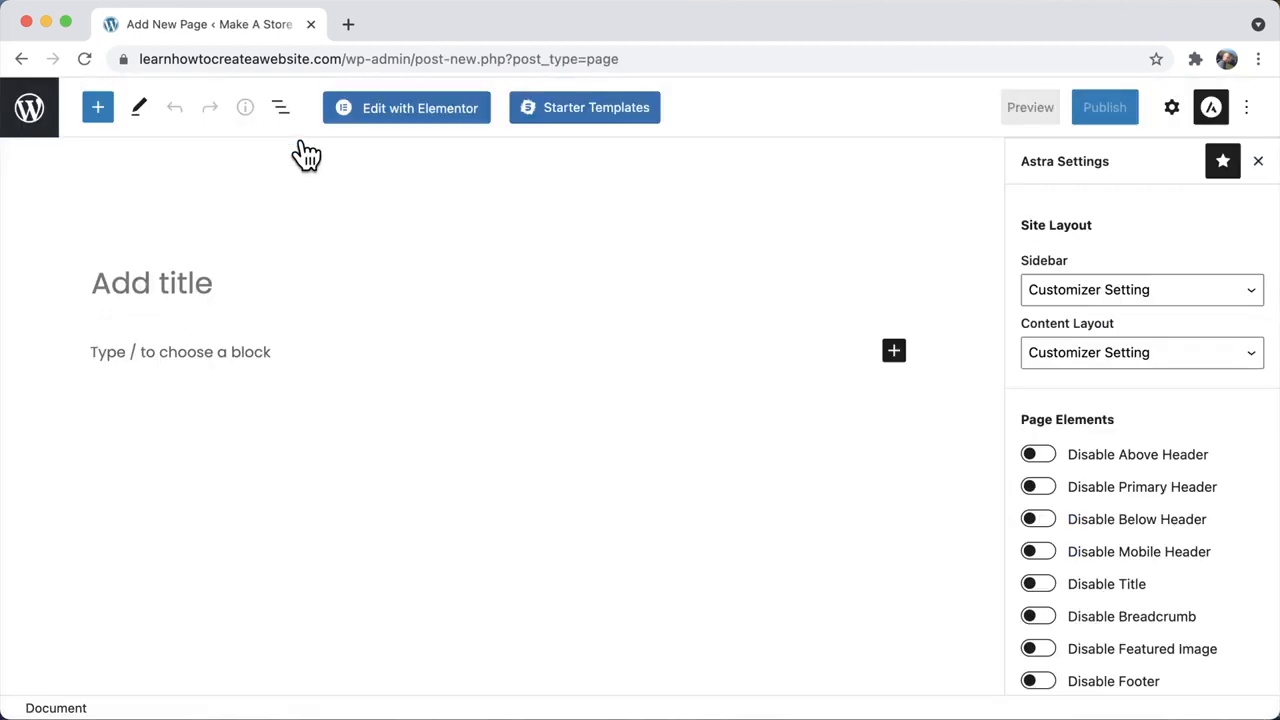
text(Deals)
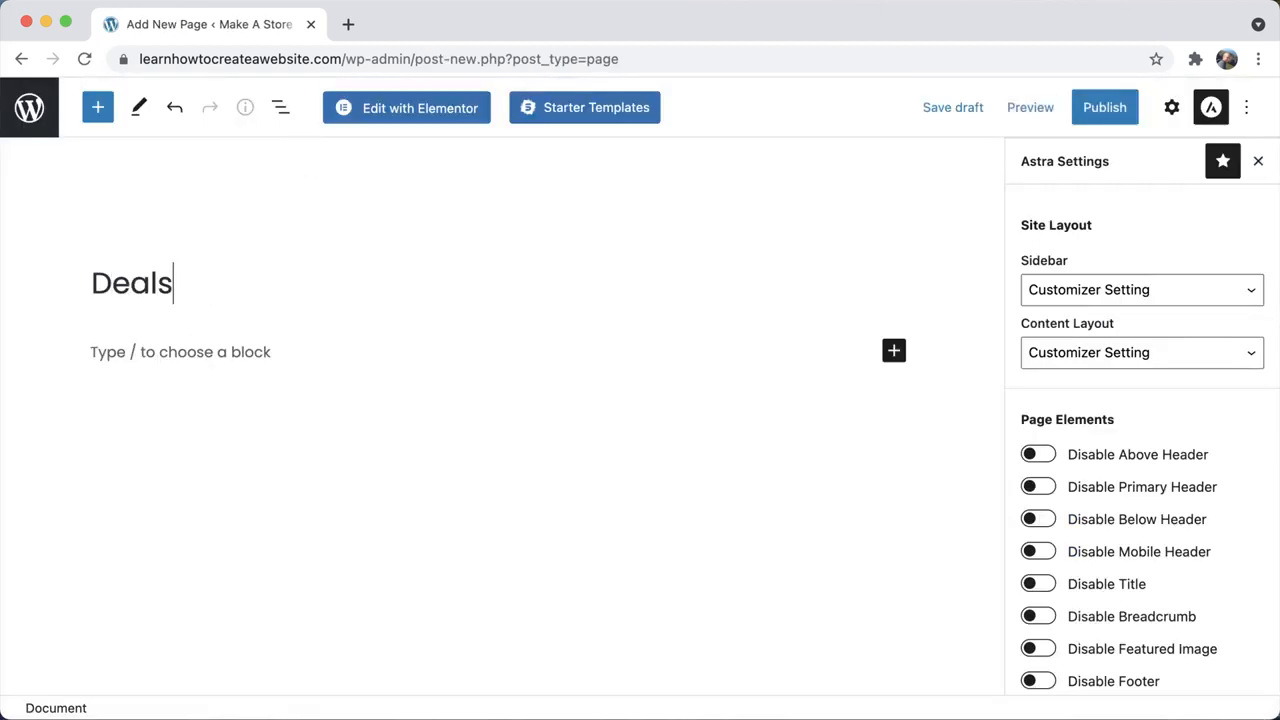
click(1092, 112)
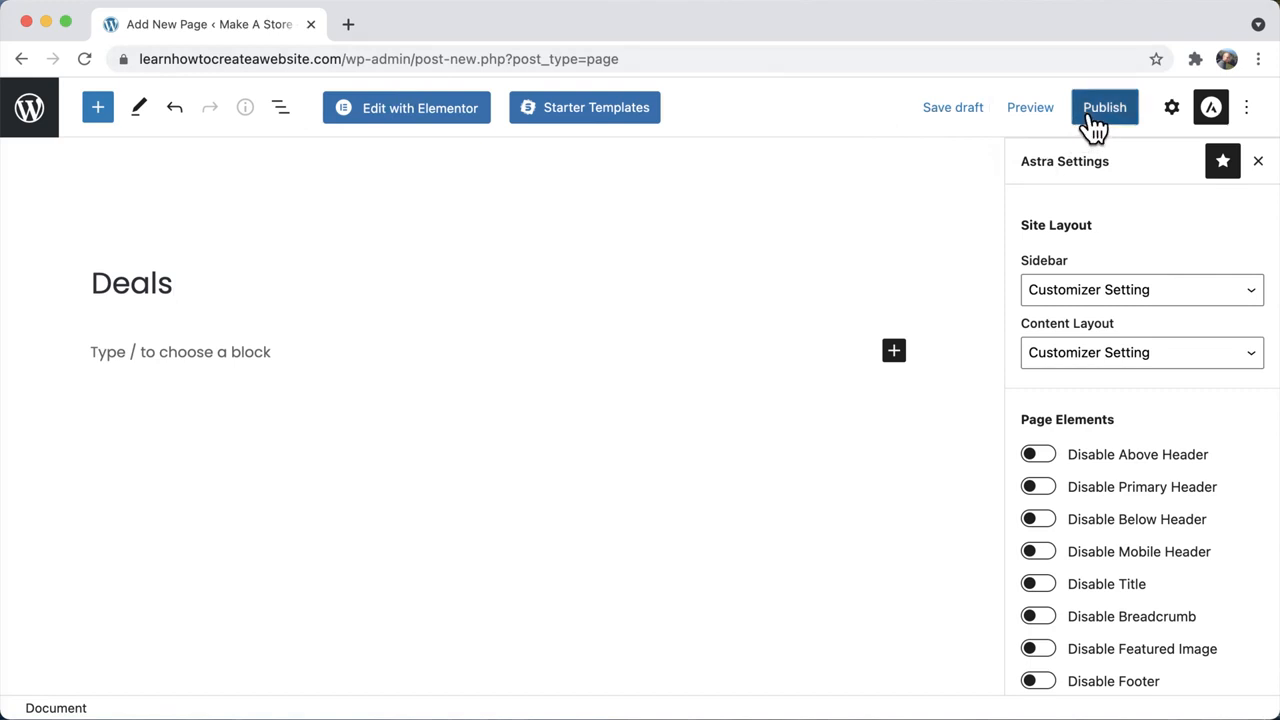
click(1088, 112)
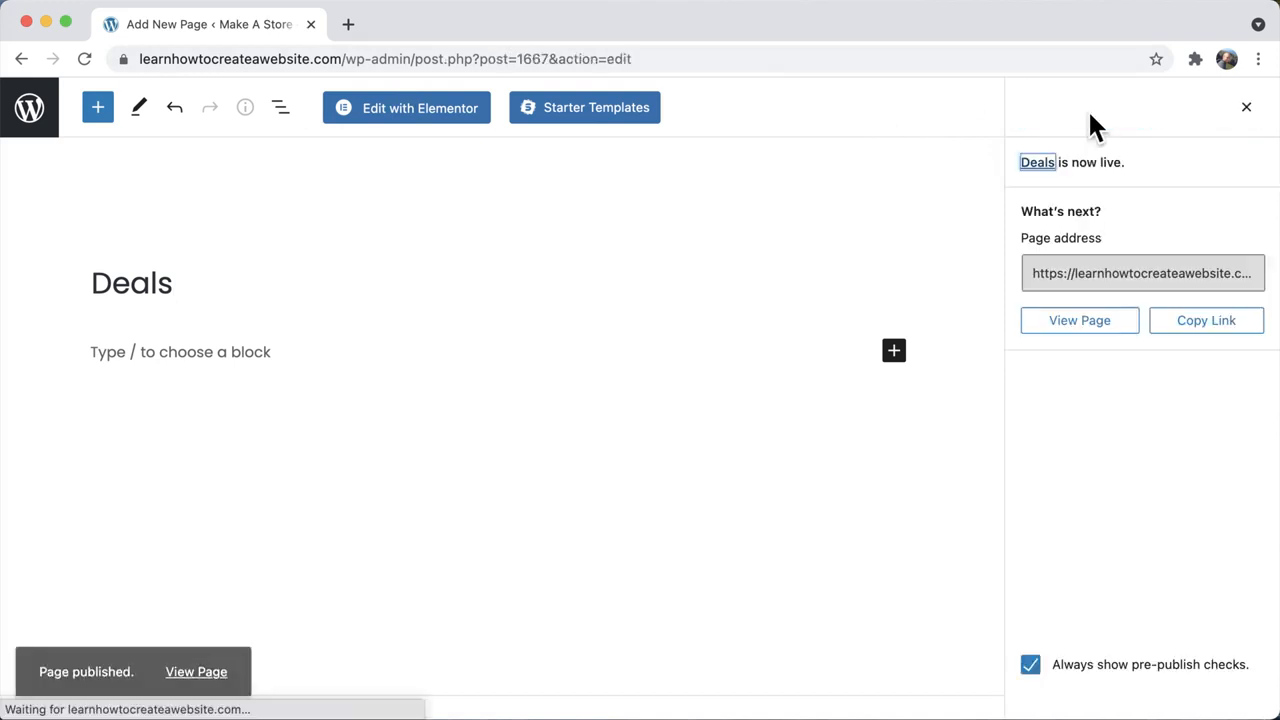
click(406, 110)
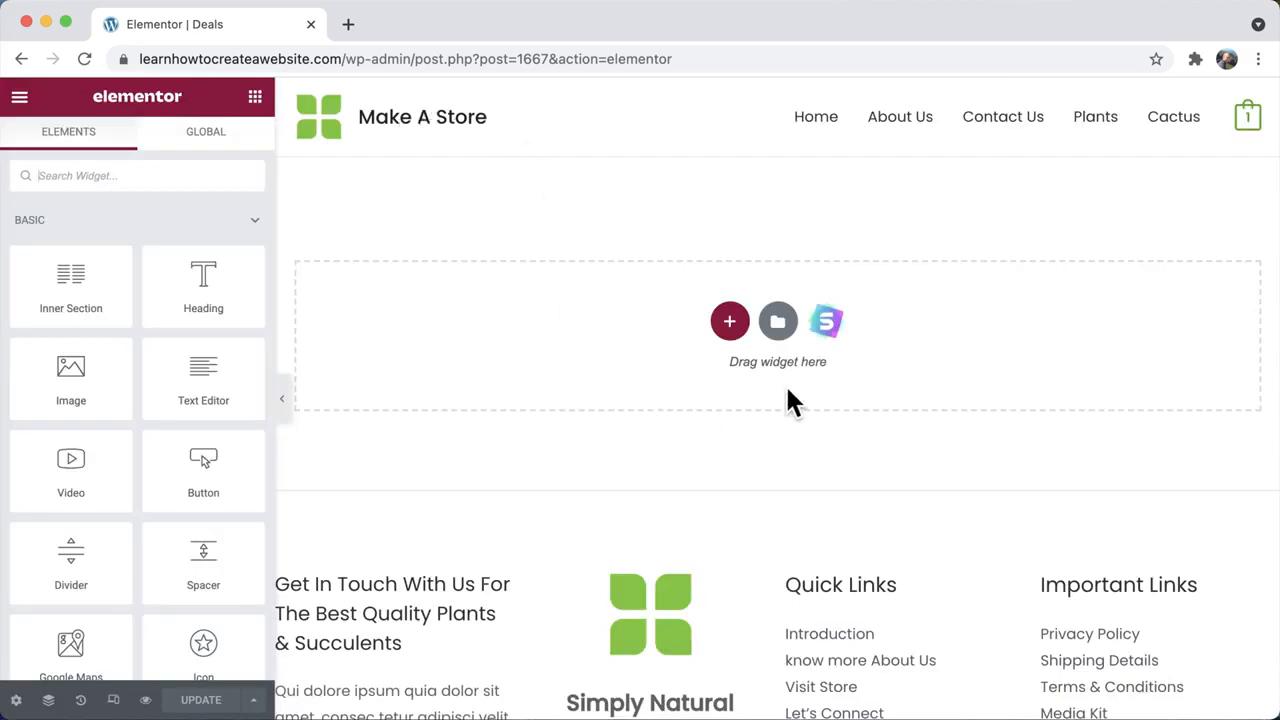
Insert the saved 'Home' template into the Deals page, including its page settings
click(778, 325)
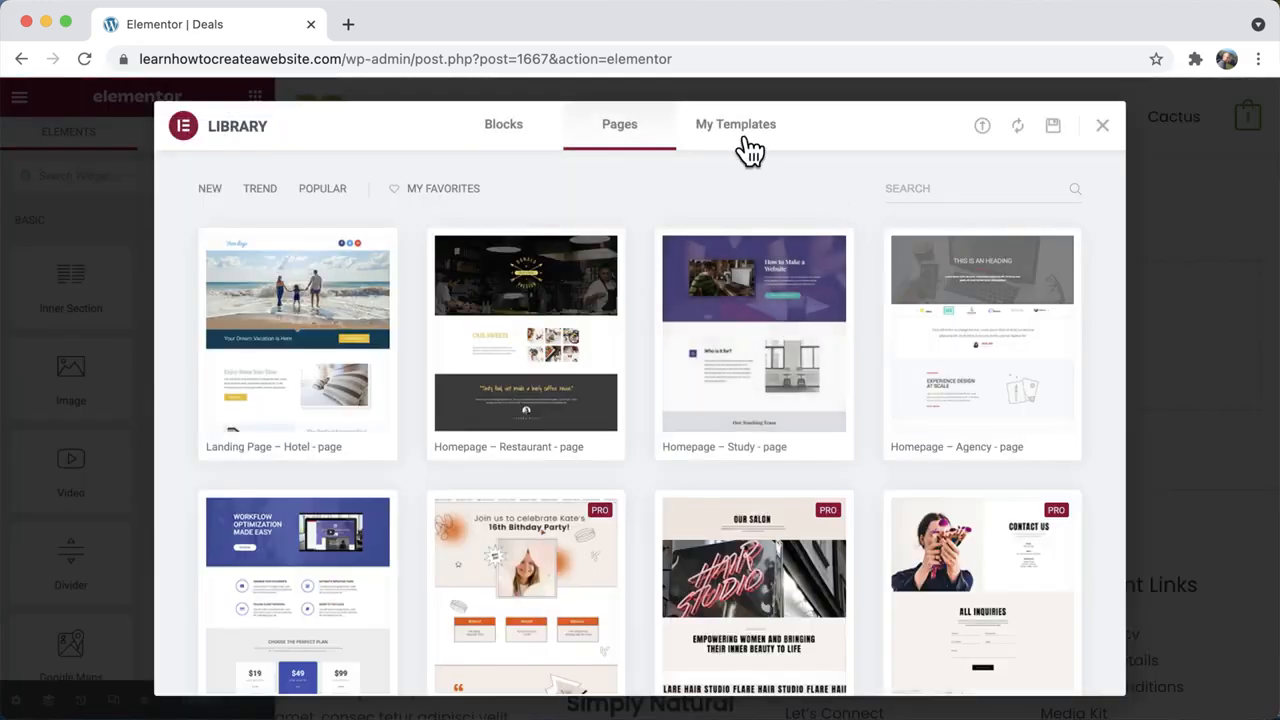
click(740, 133)
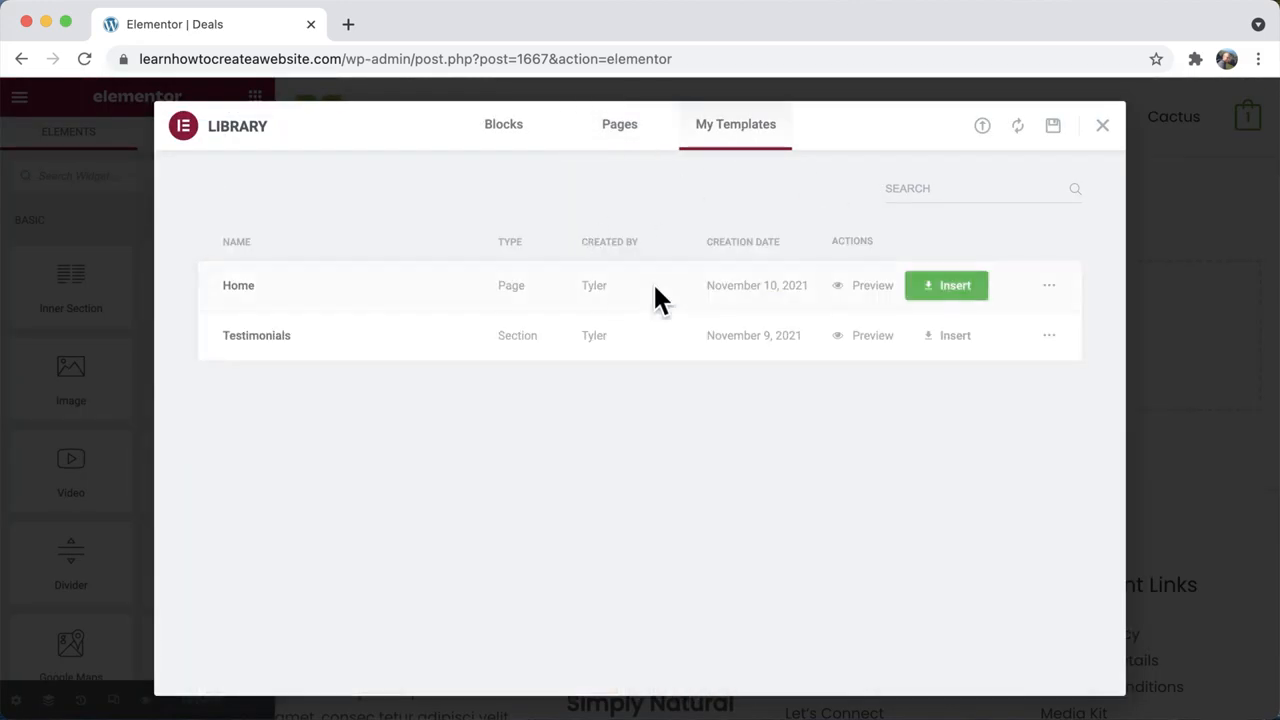
click(958, 288)
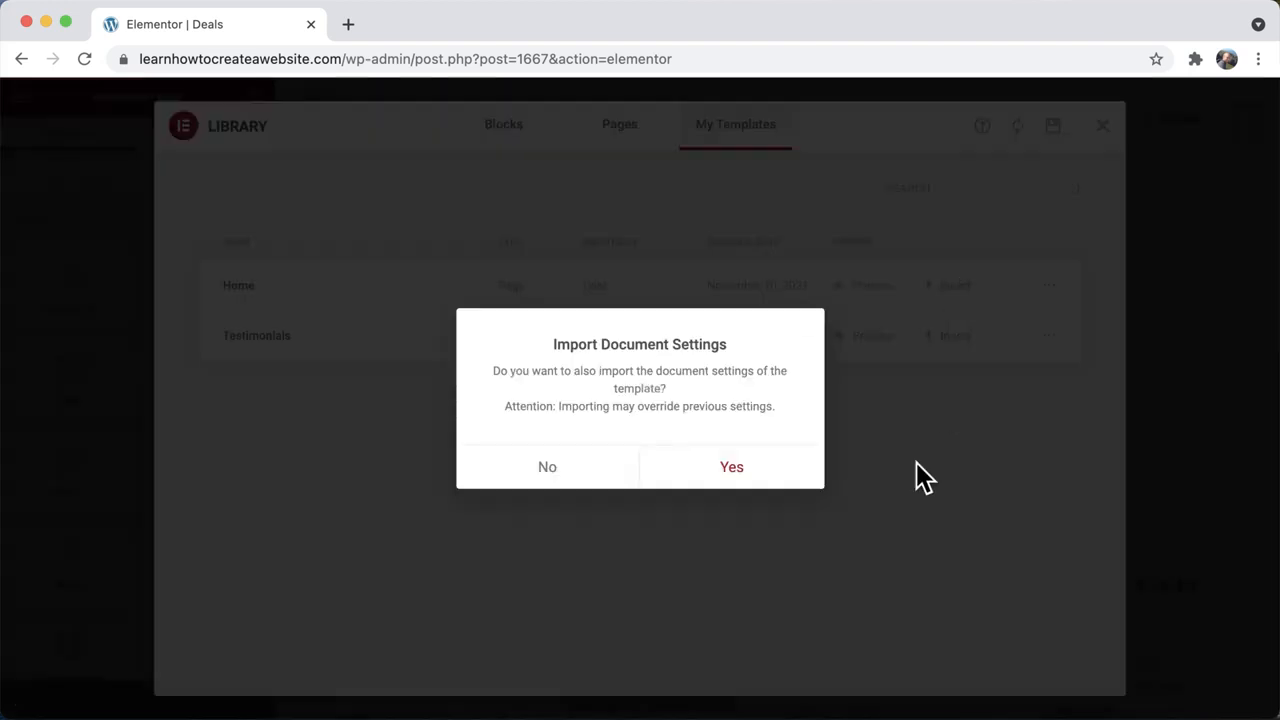
click(742, 472)
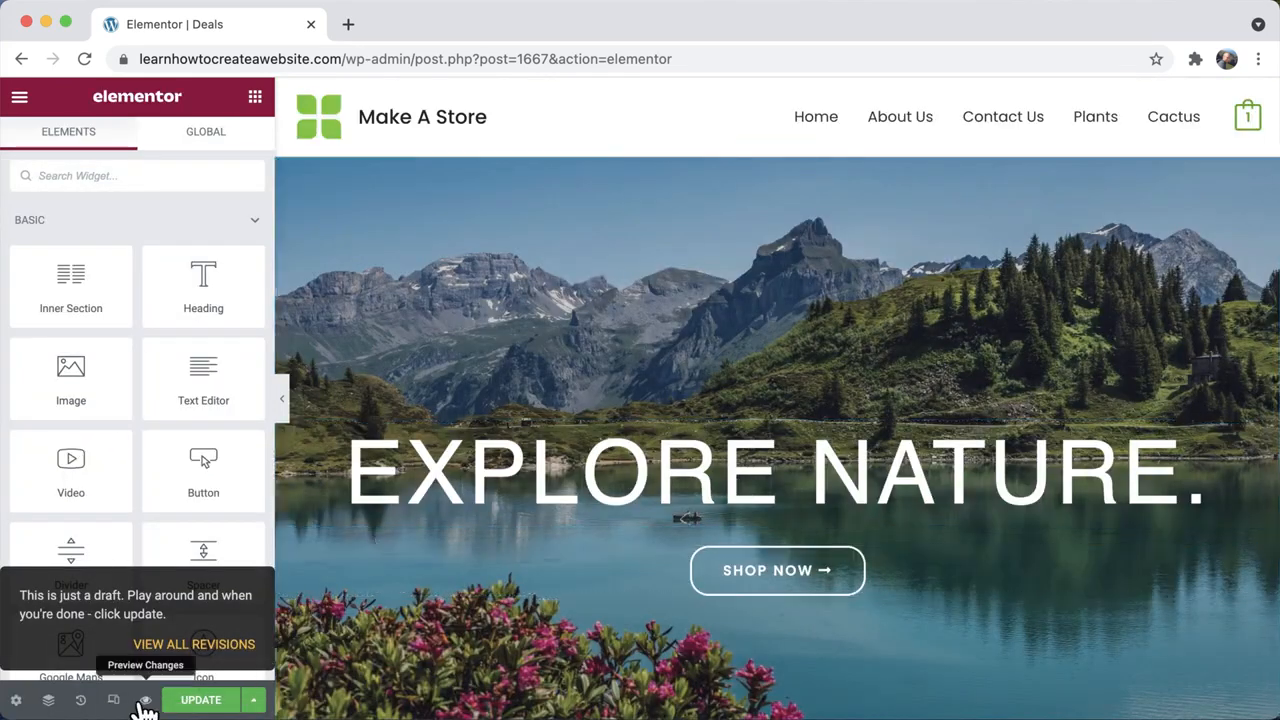
Preview the Deals page's EXPLORE NATURE hero and product grid, then update it
click(146, 700)
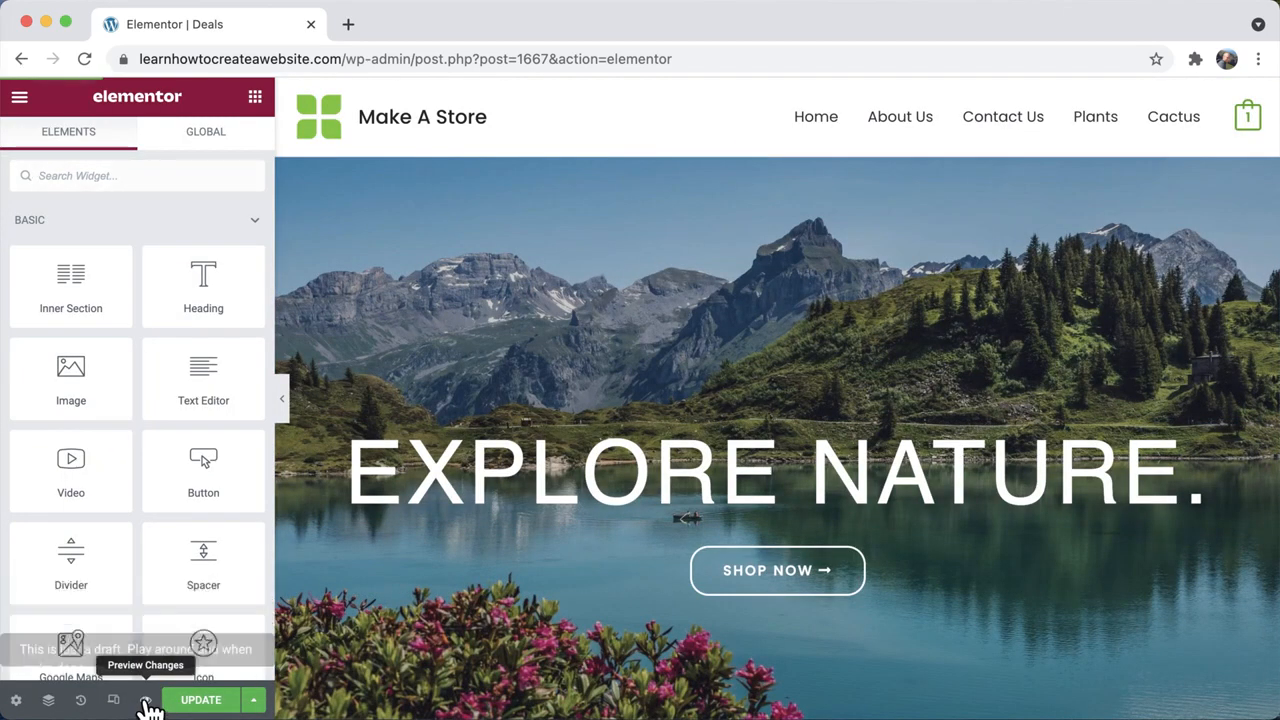
scroll(925, 484, down, 15)
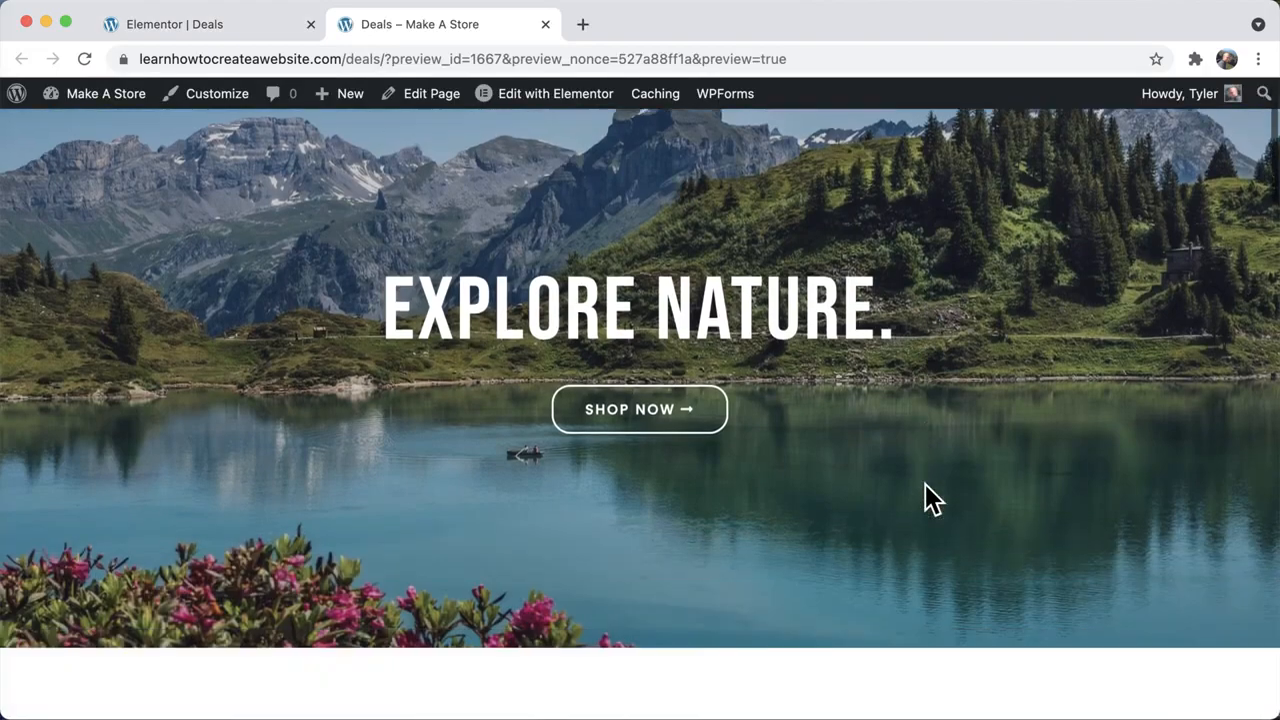
scroll(925, 485, up, 15)
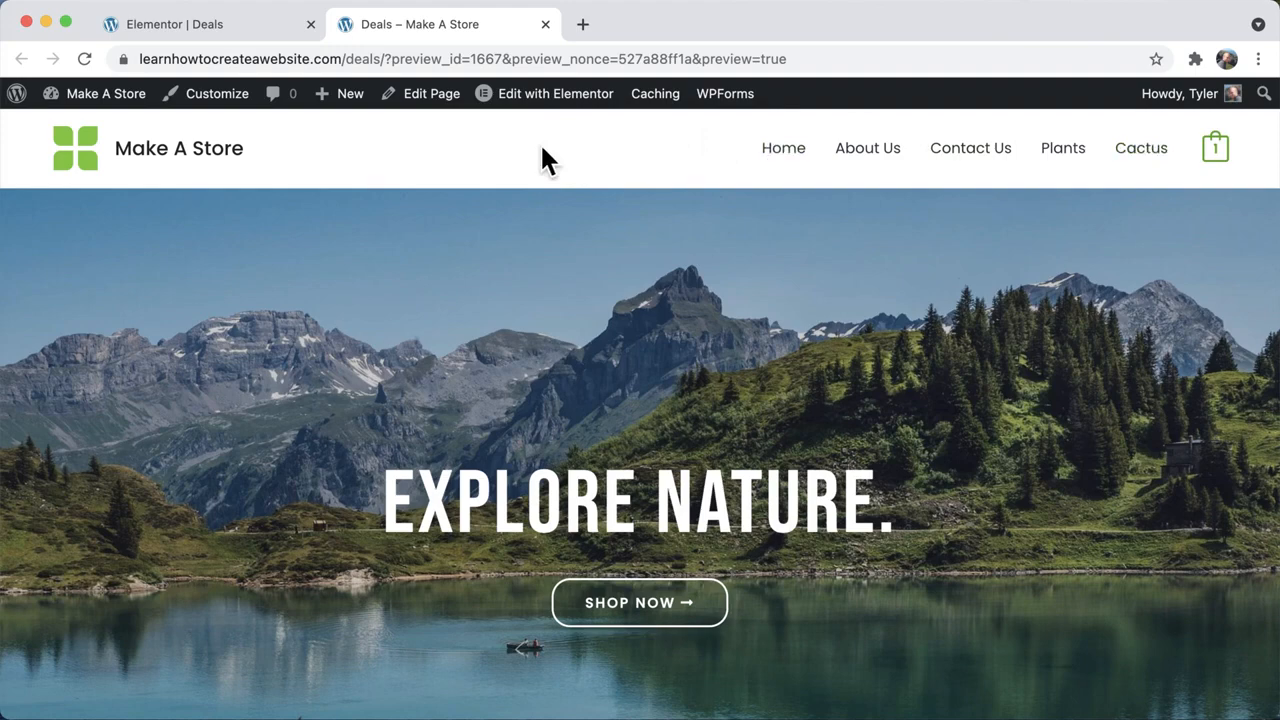
click(194, 30)
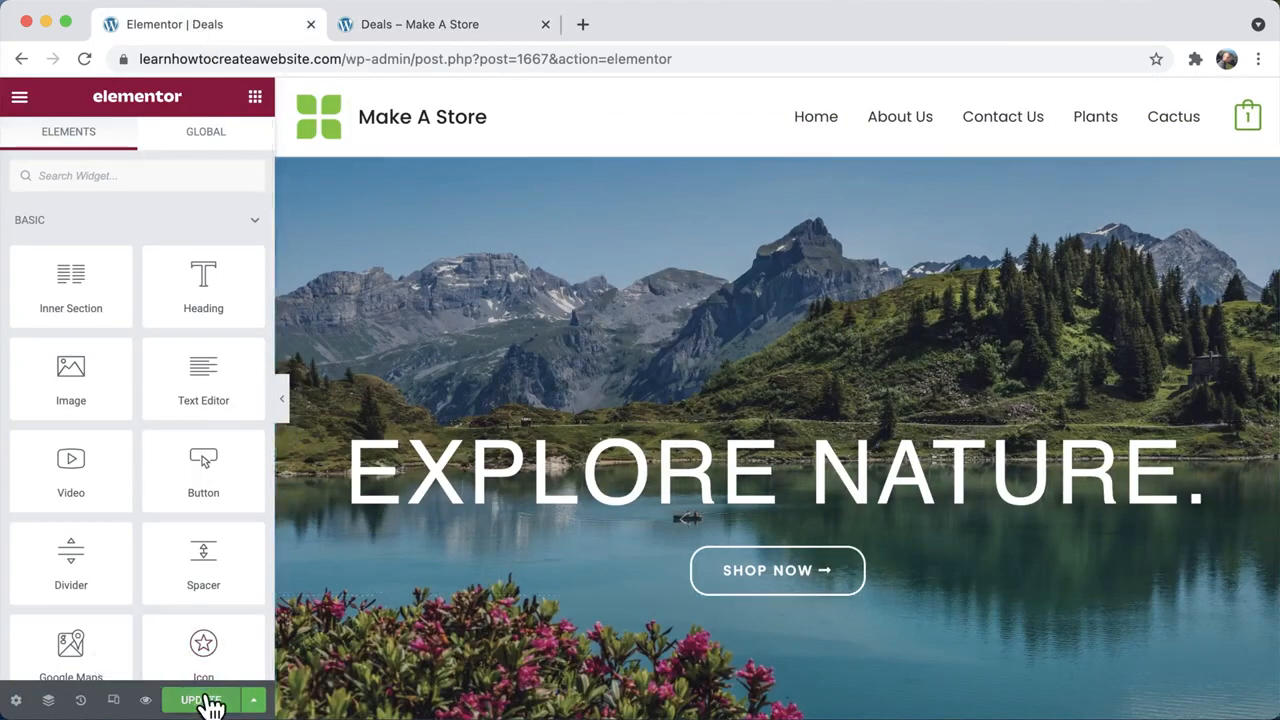
click(205, 702)
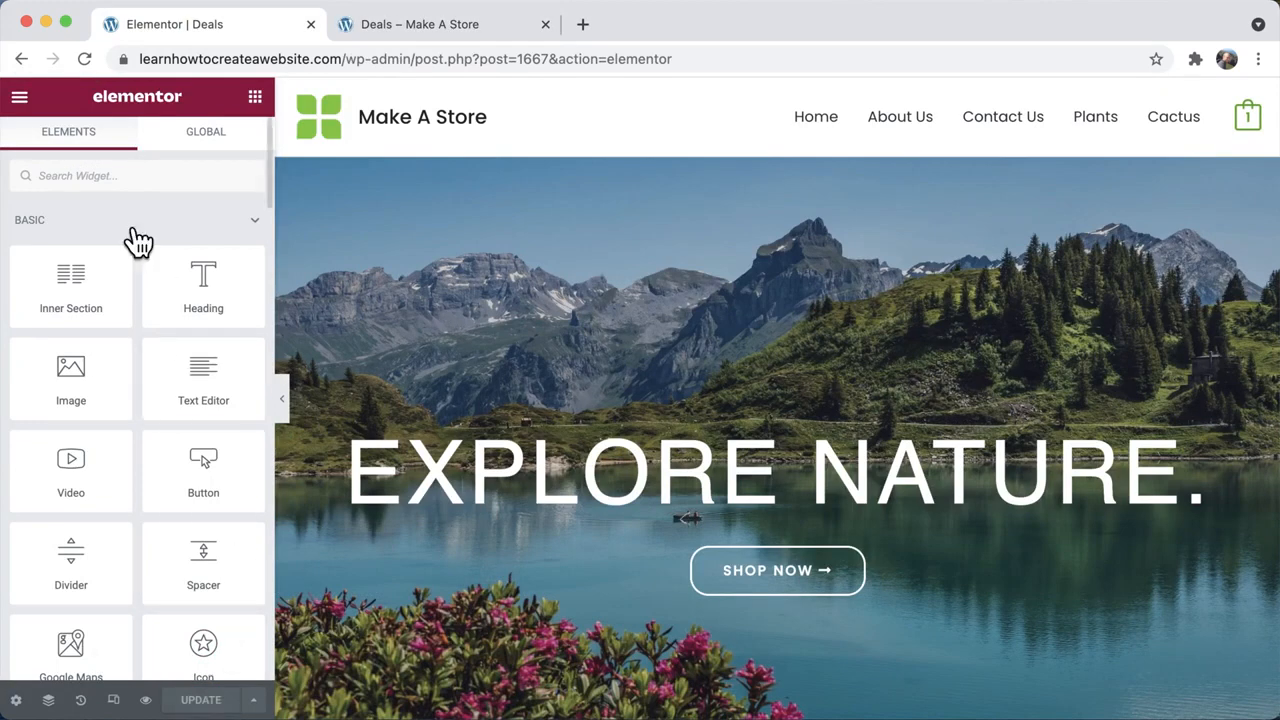
In the WordPress editor's Astra settings, set Transparent Header to Enabled and update the page
click(18, 62)
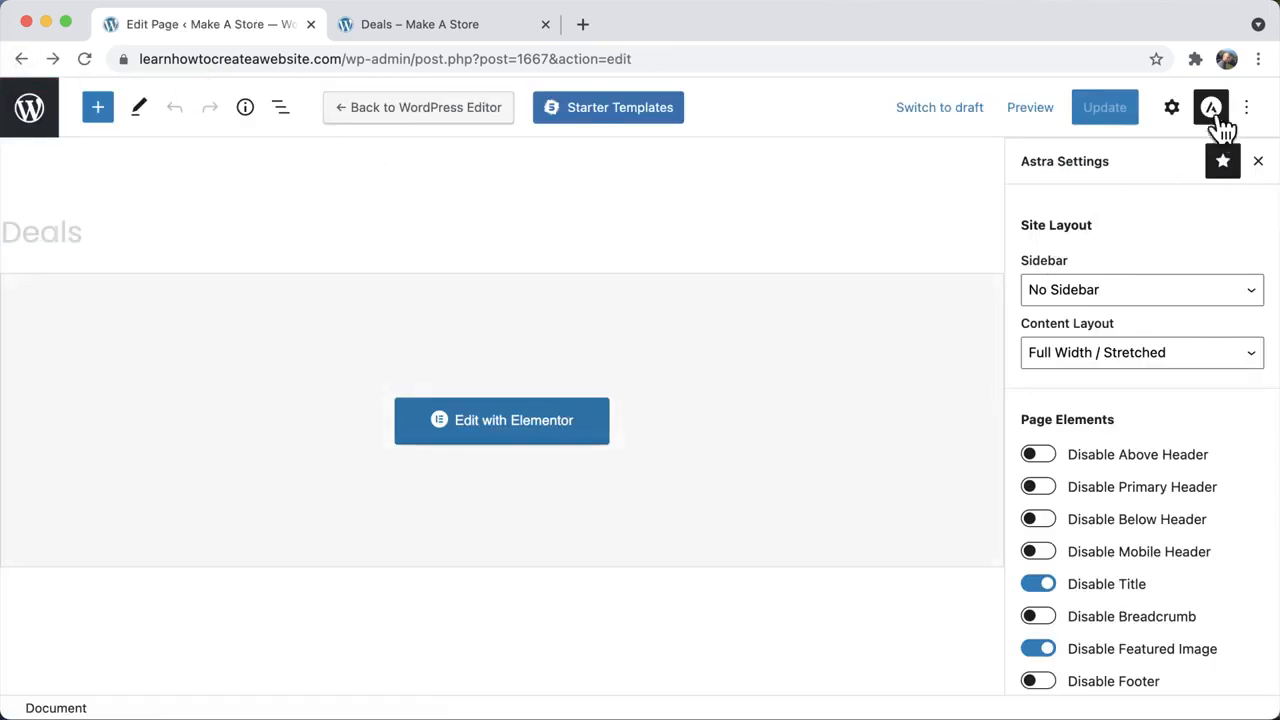
click(1213, 108)
click(1213, 108)
scroll(1158, 405, down, 3)
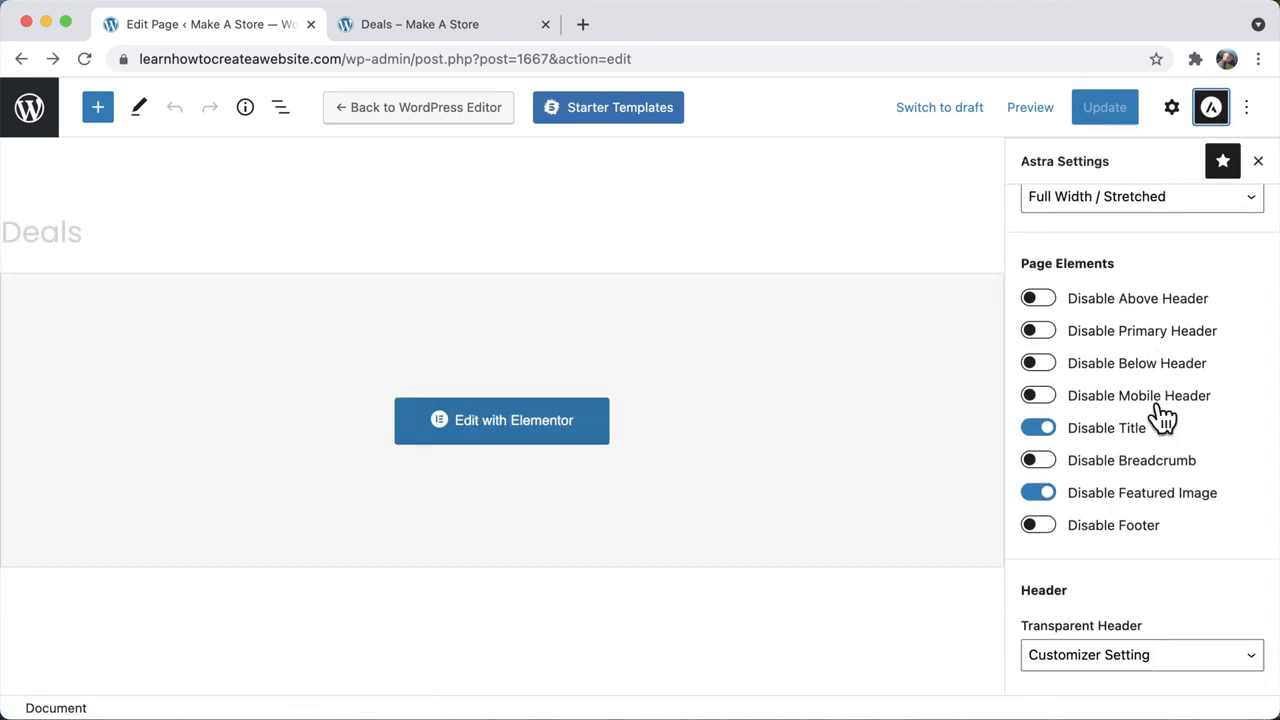
click(1133, 656)
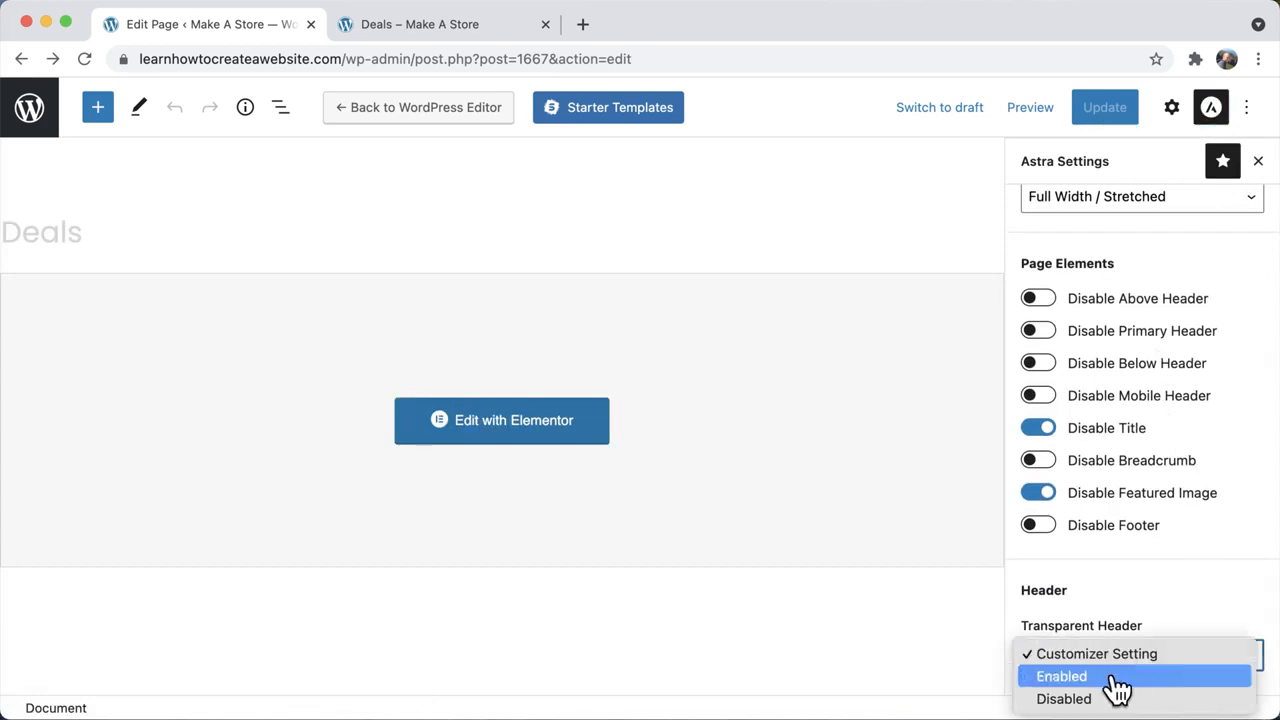
click(1113, 677)
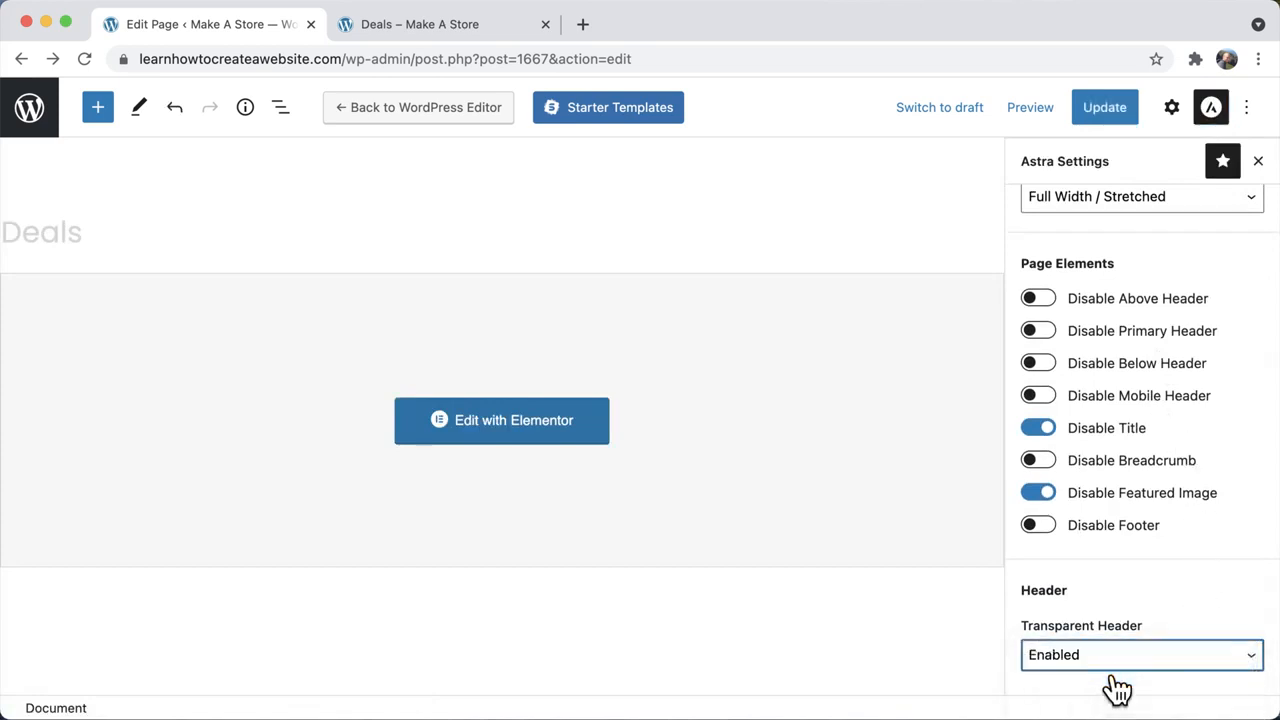
click(1112, 107)
Reload the Deals preview to confirm the menu overlays the hero photo, then close it
click(437, 32)
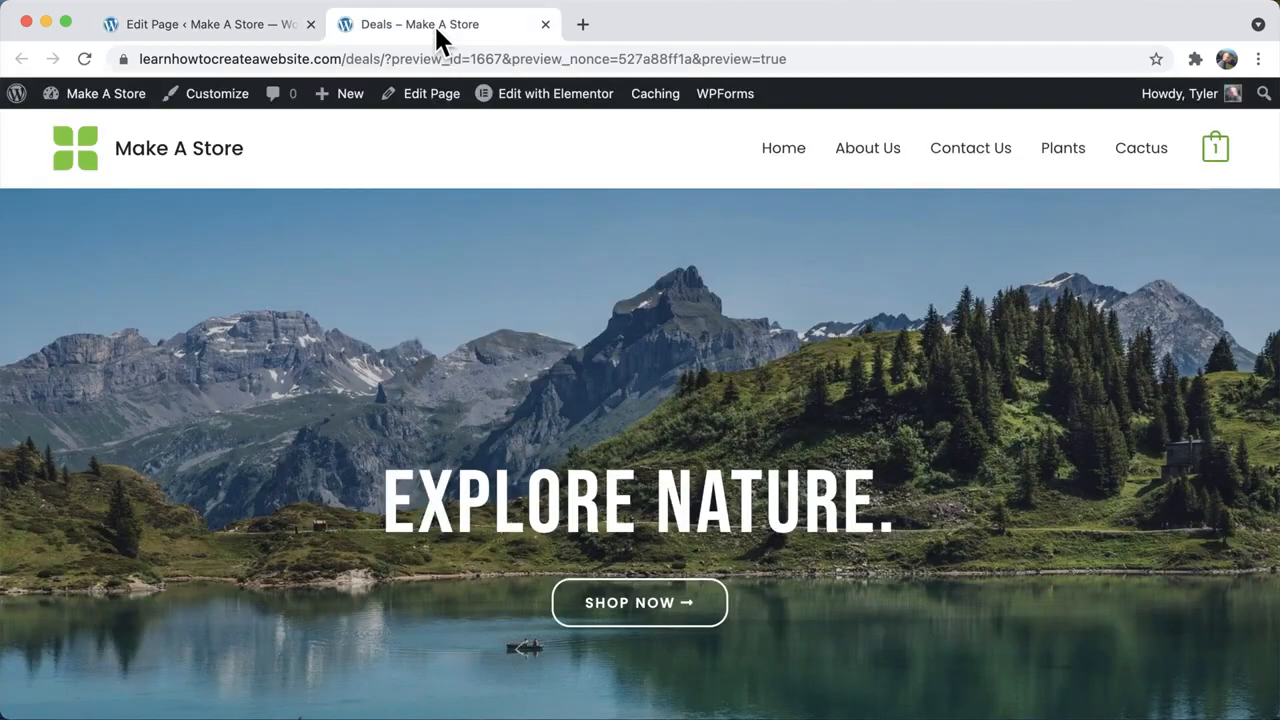
click(85, 60)
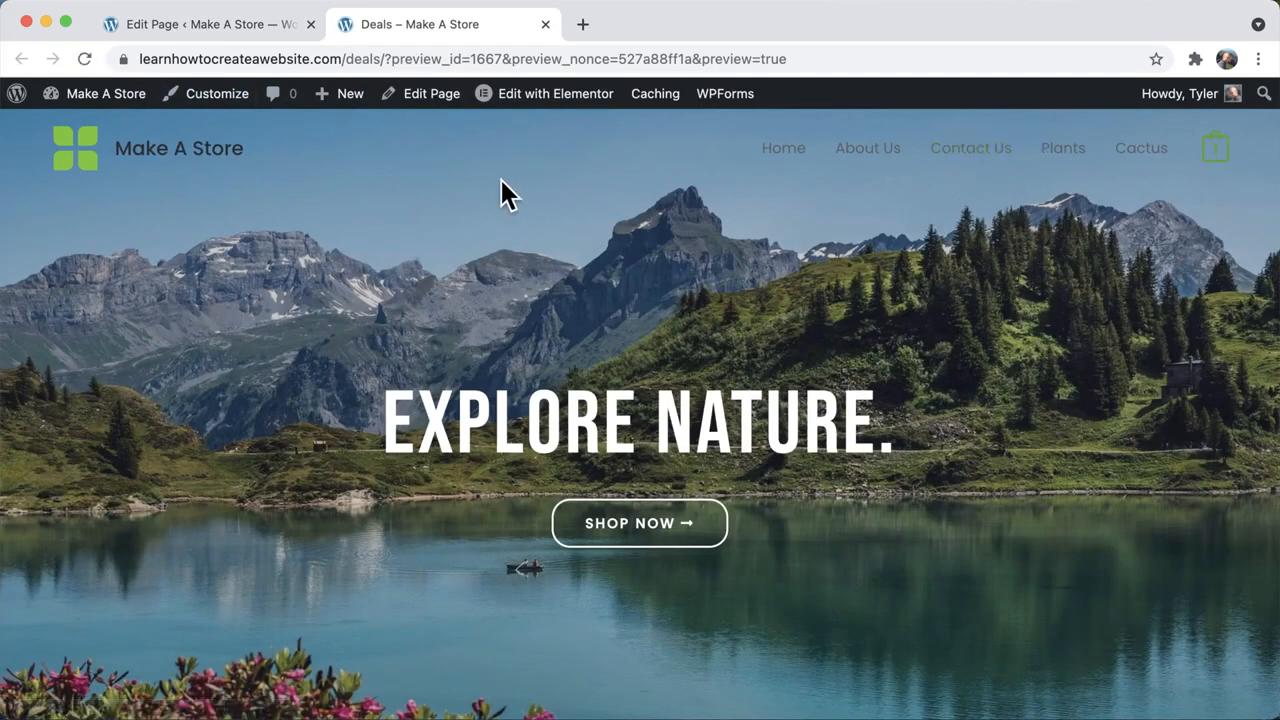
click(545, 24)
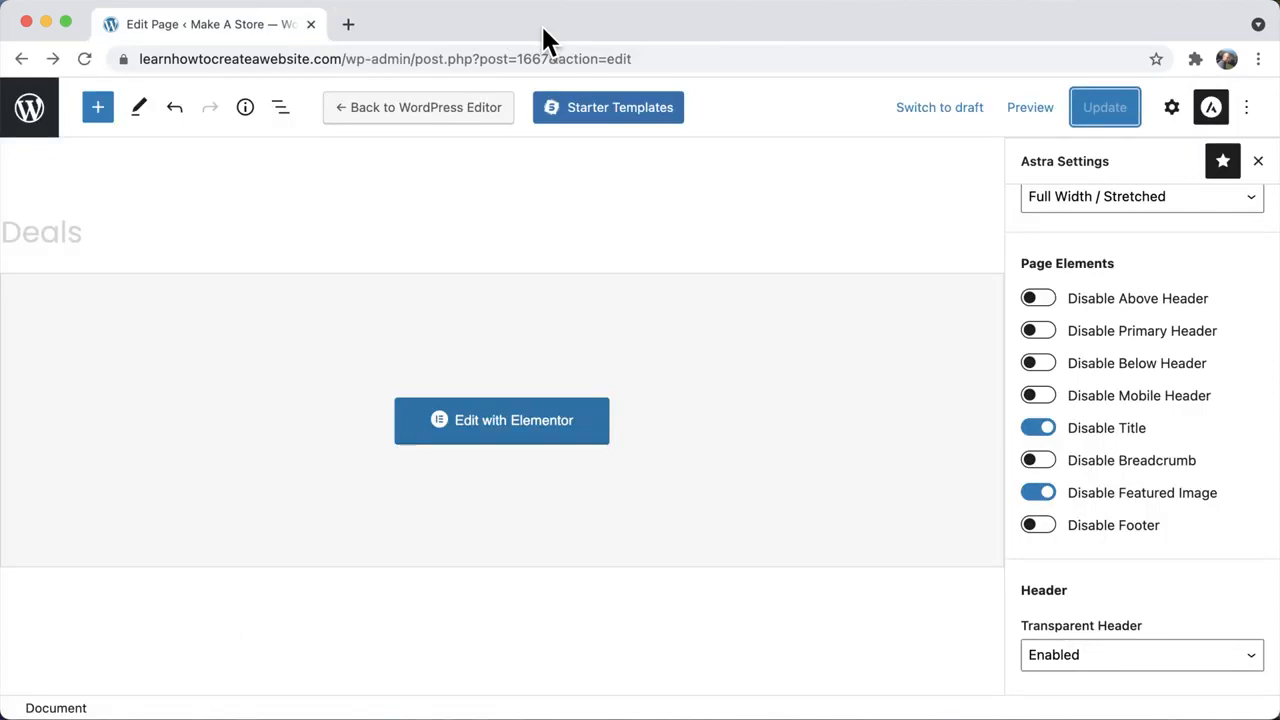
Delete the Shop Now button and the section of three category cards
click(507, 428)
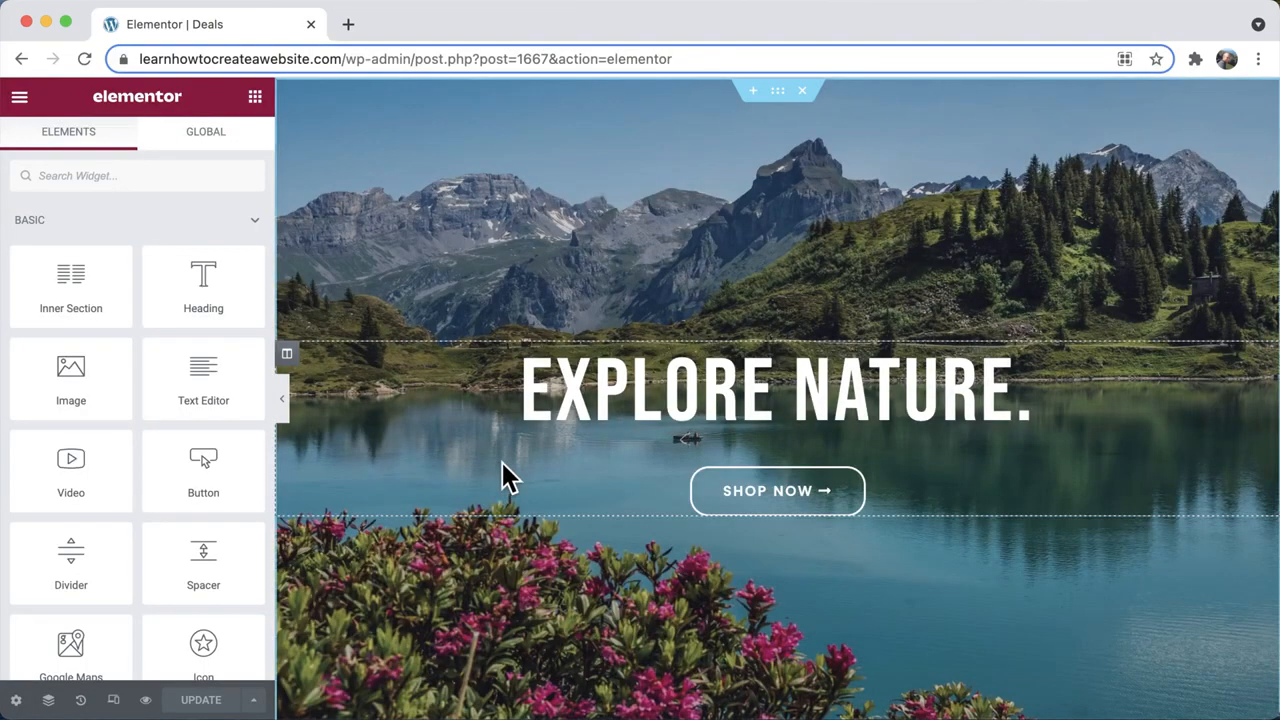
scroll(503, 474, down, 2)
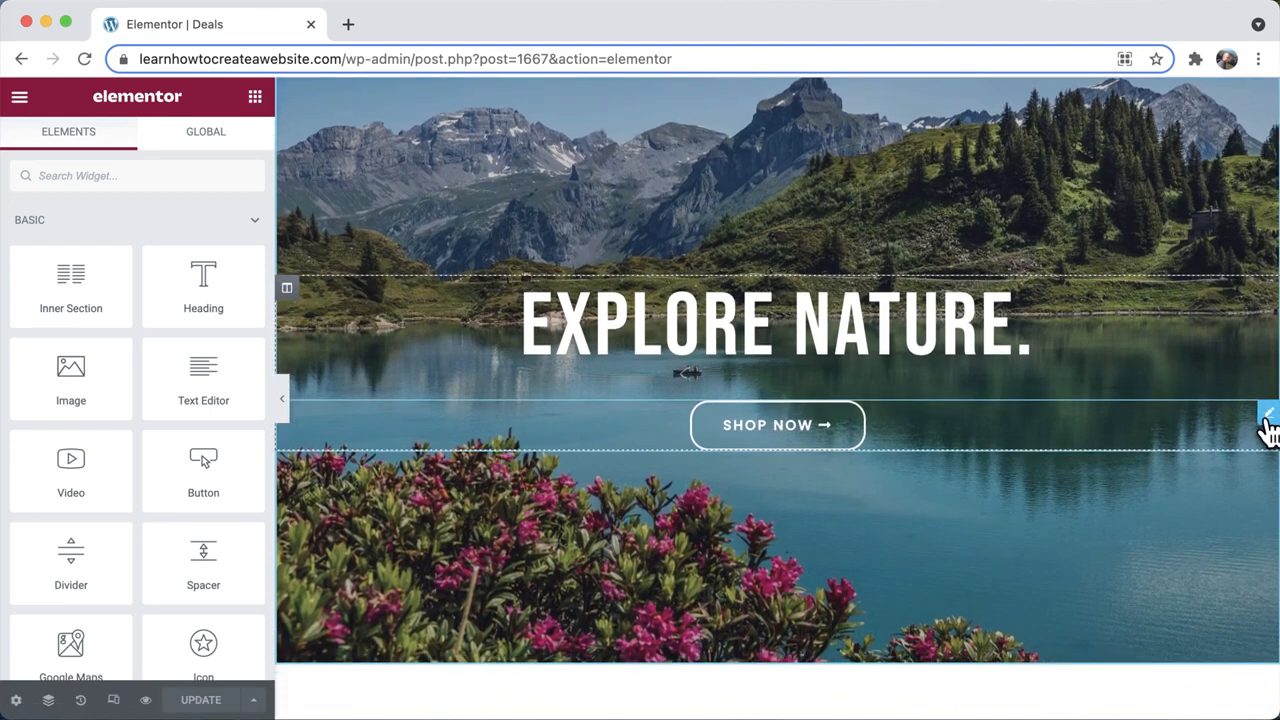
right_click(1268, 430)
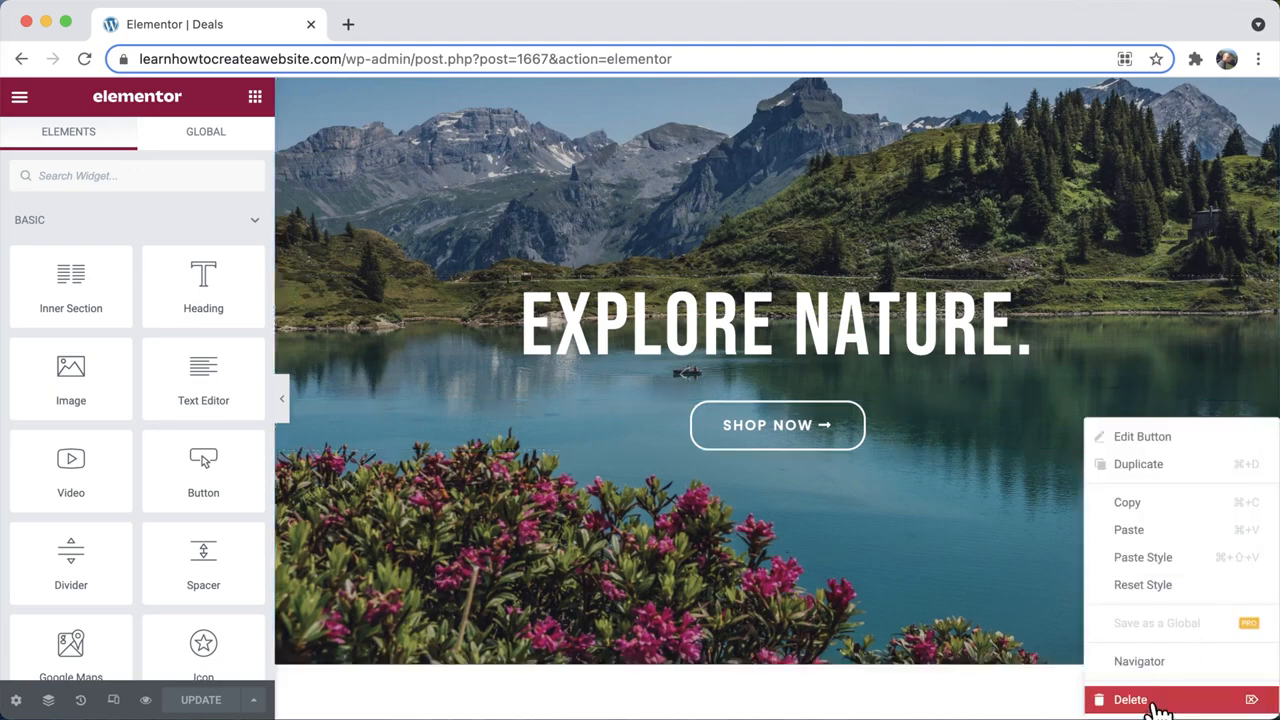
click(1156, 704)
scroll(883, 500, down, 10)
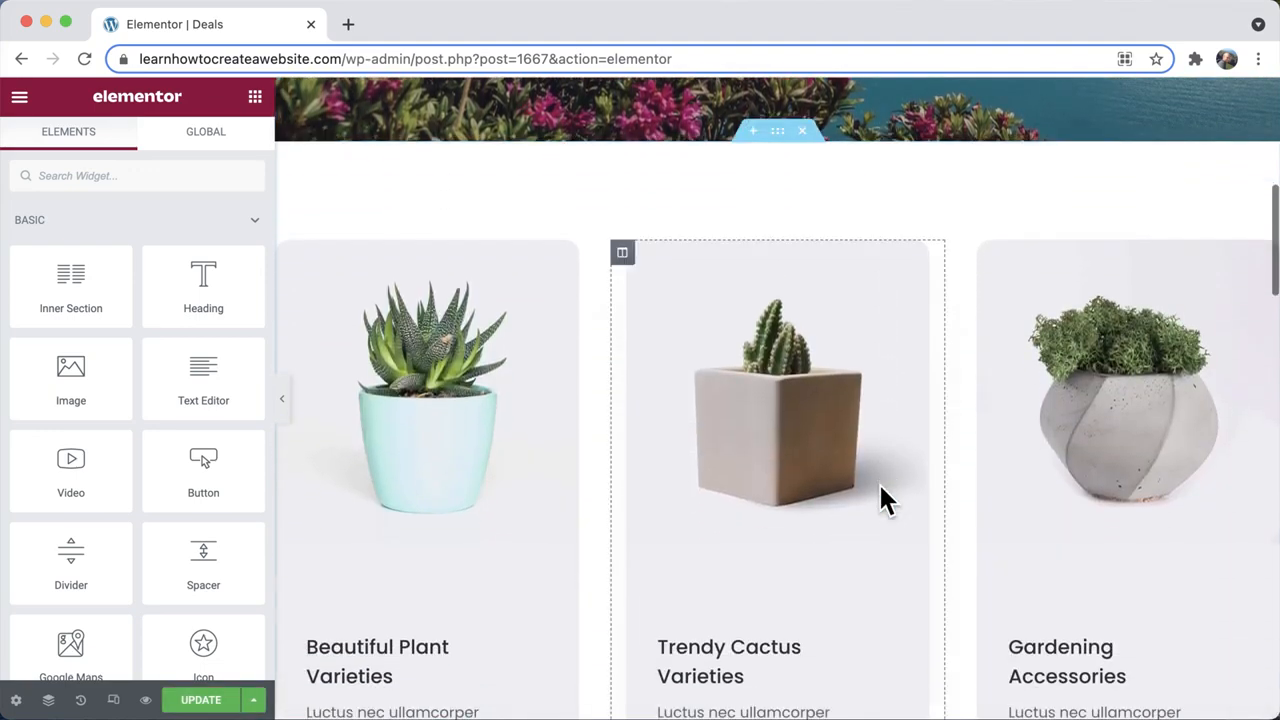
scroll(880, 495, down, 3)
scroll(1080, 337, up, 3)
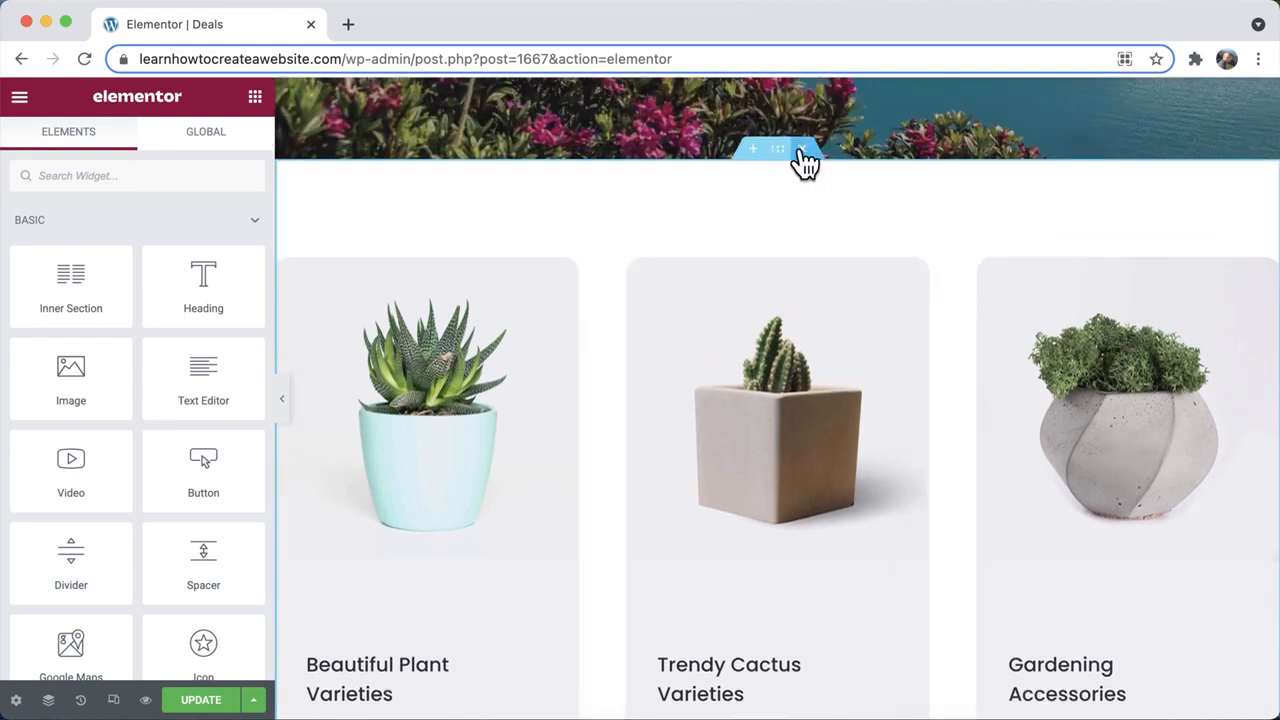
click(802, 150)
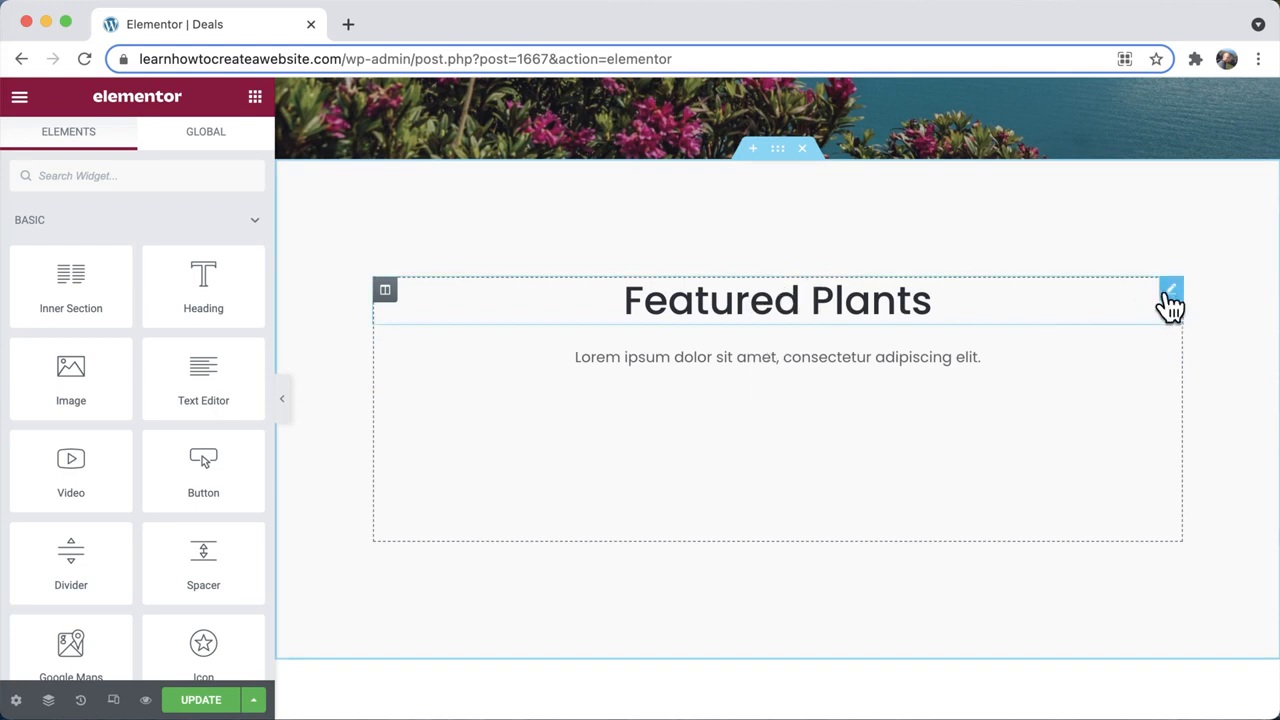
Delete the Featured Plants heading and its Lorem ipsum text
right_click(1171, 303)
click(1141, 578)
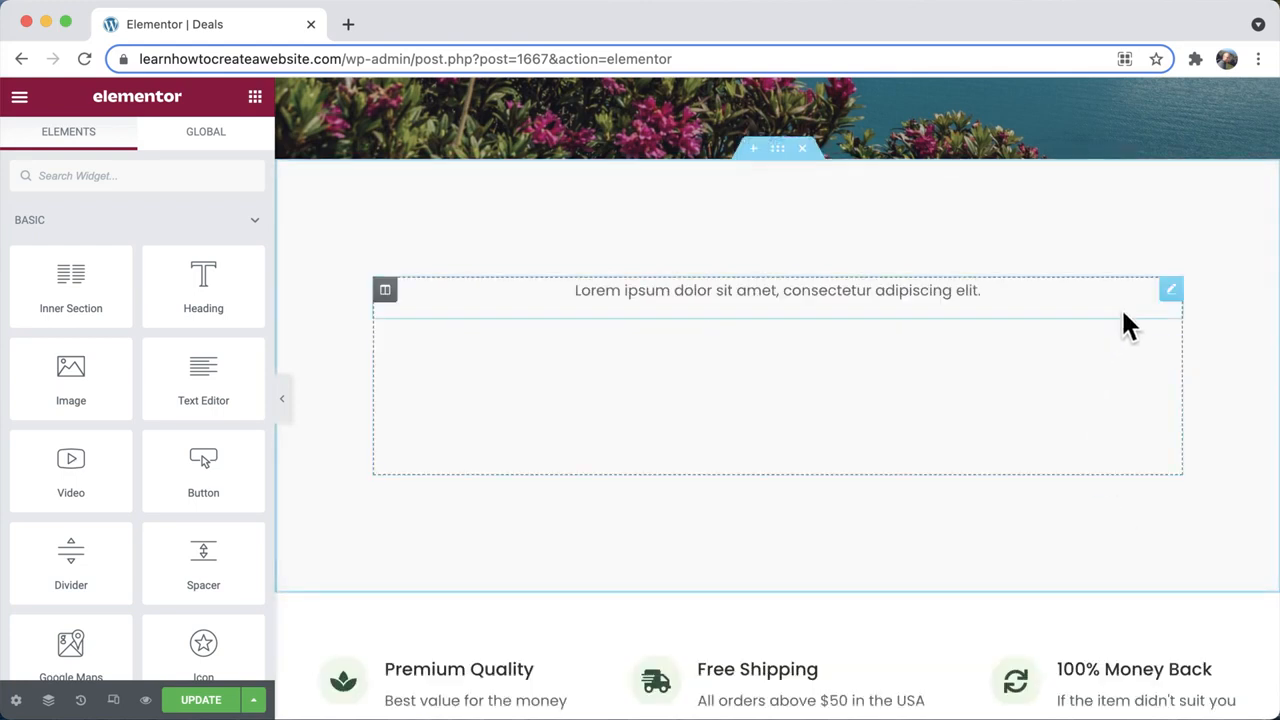
right_click(1171, 298)
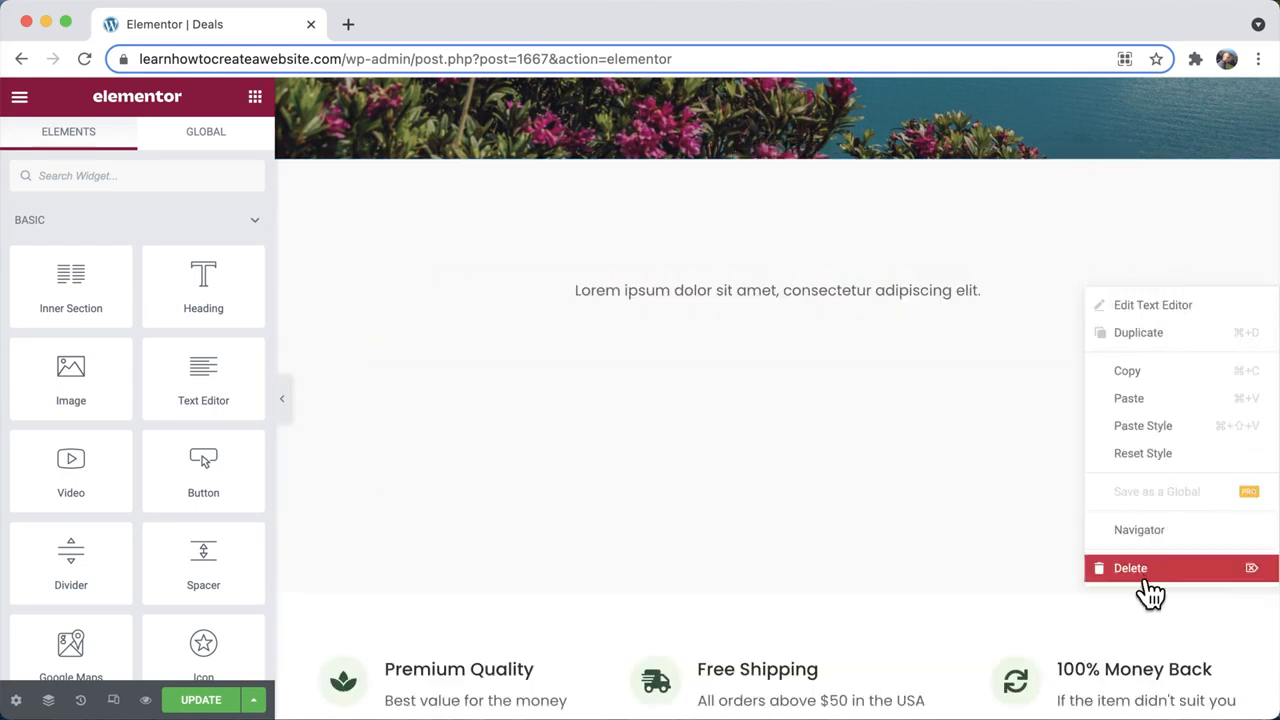
click(1141, 580)
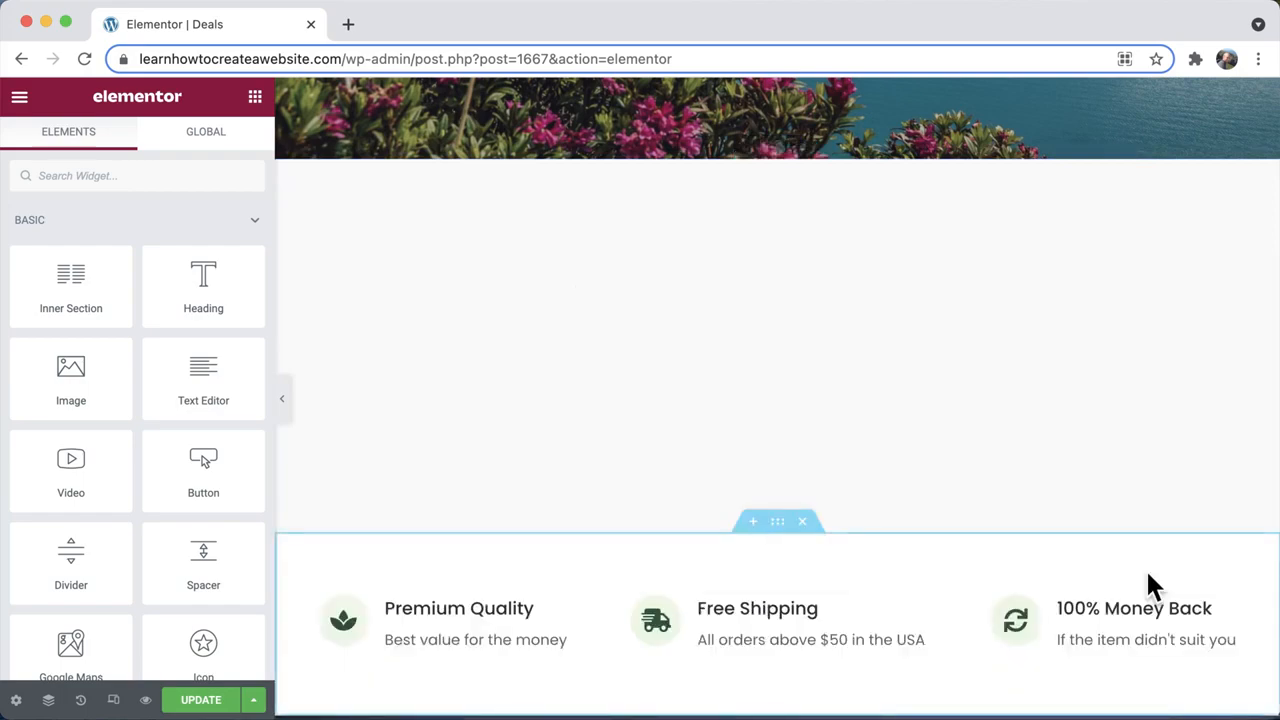
scroll(1150, 588, up, 10)
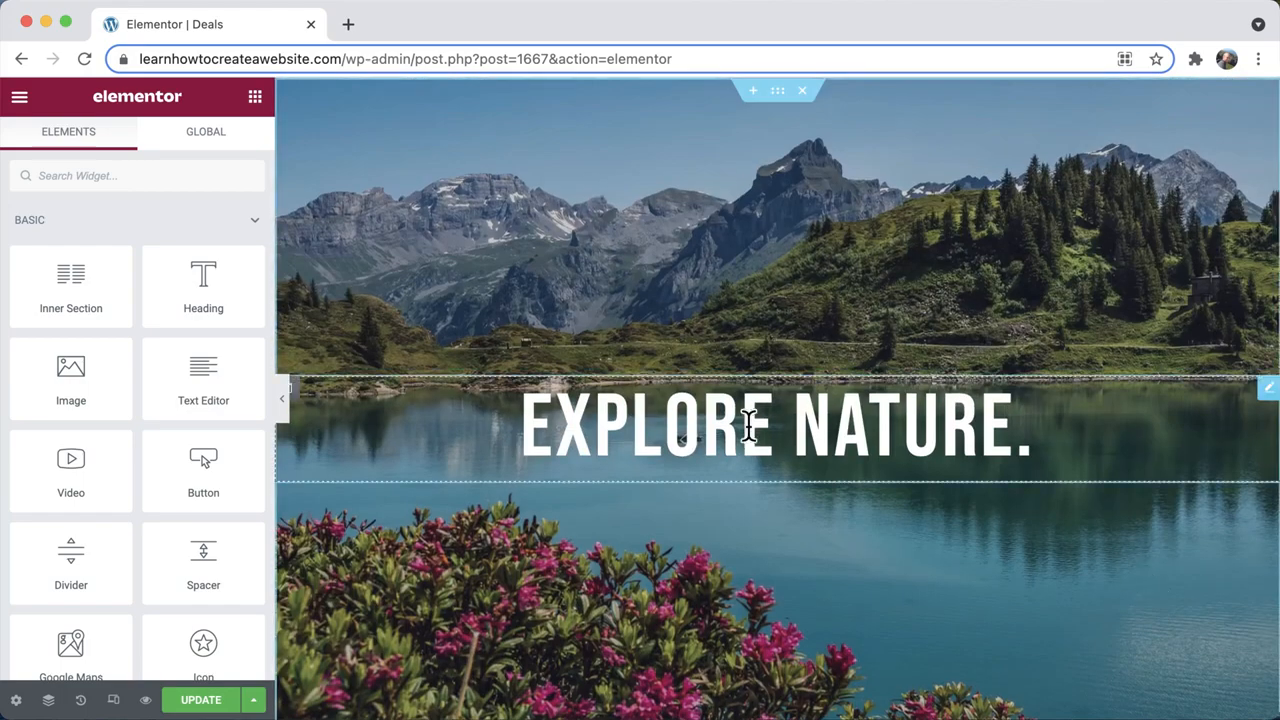
Replace the EXPLORE NATURE heading with 'LATEST DEALS' and set the section's minimum height to 350 px
triple_click(749, 423)
text(LATEST DEALS)
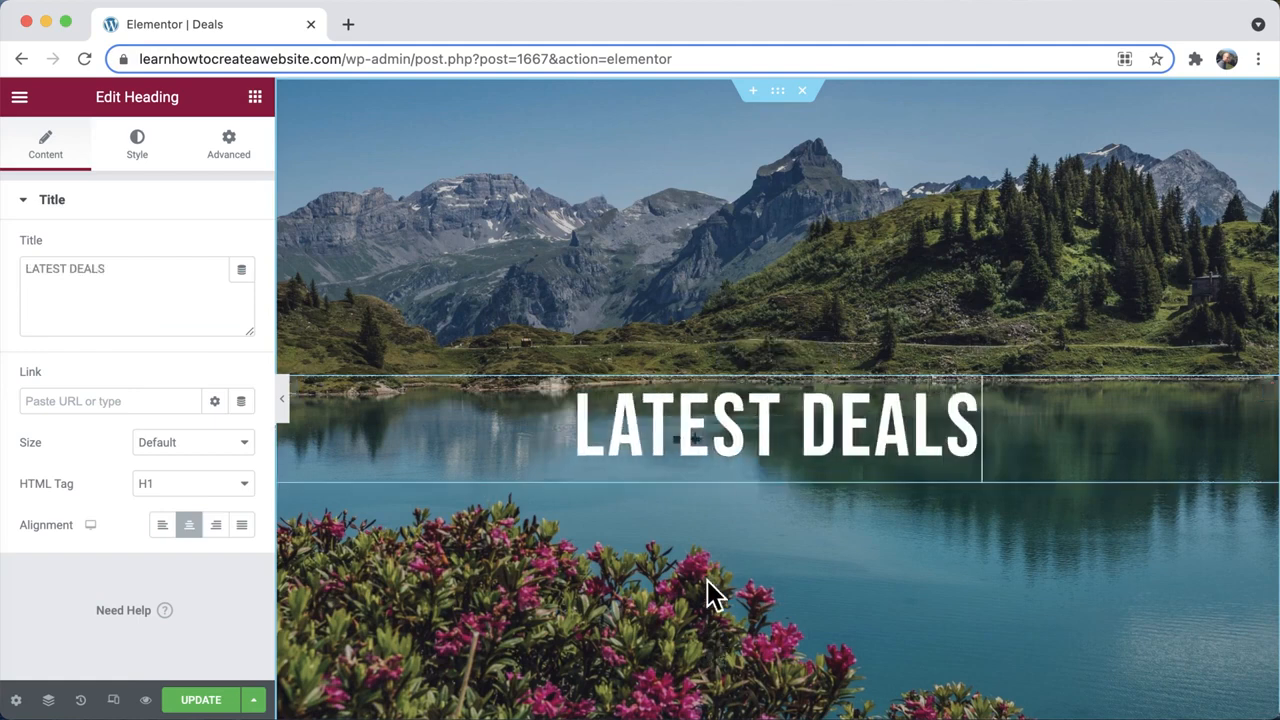
click(778, 92)
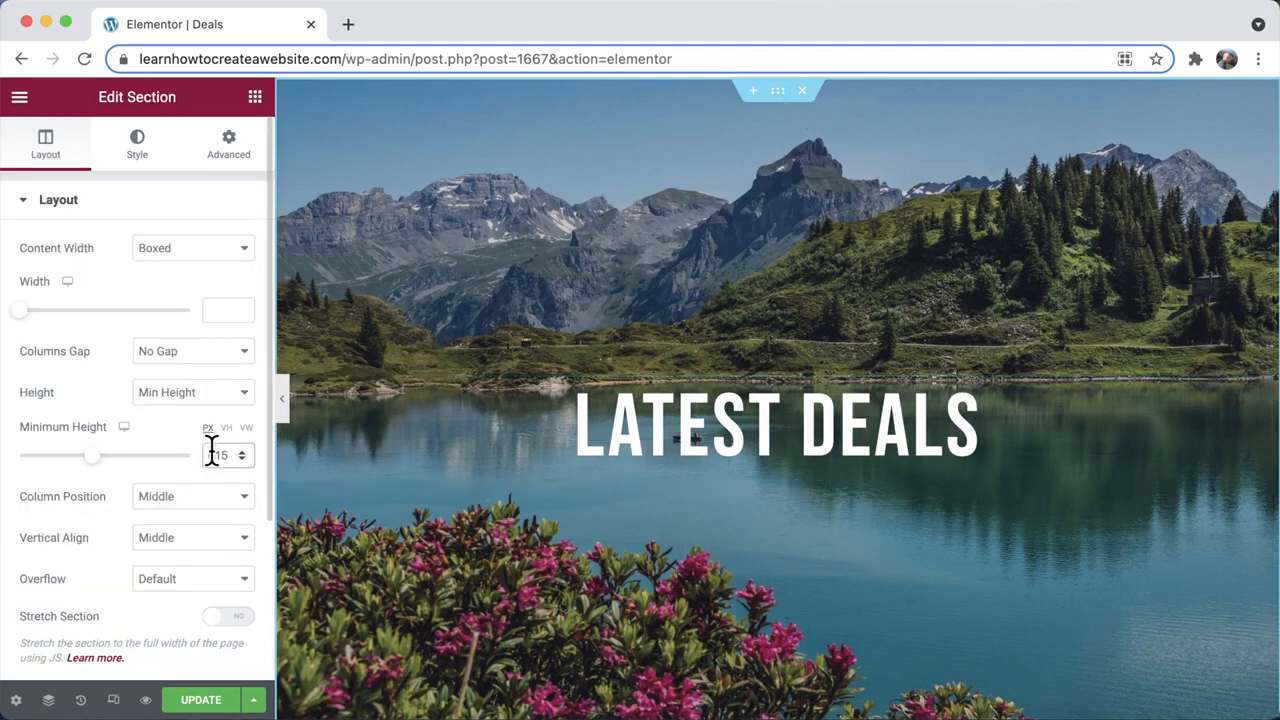
text(350)
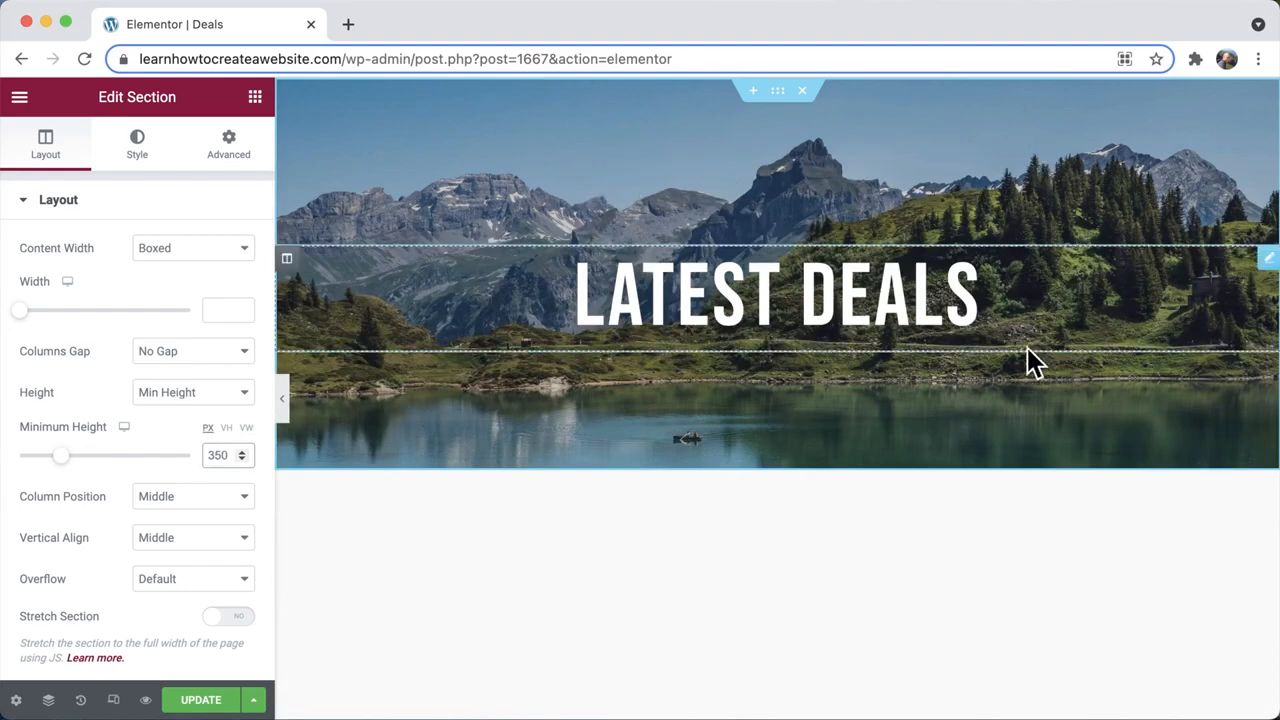
Upload deals-header-hero.jpg from the deals-page folder as the hero background, positioned Center Center
click(137, 160)
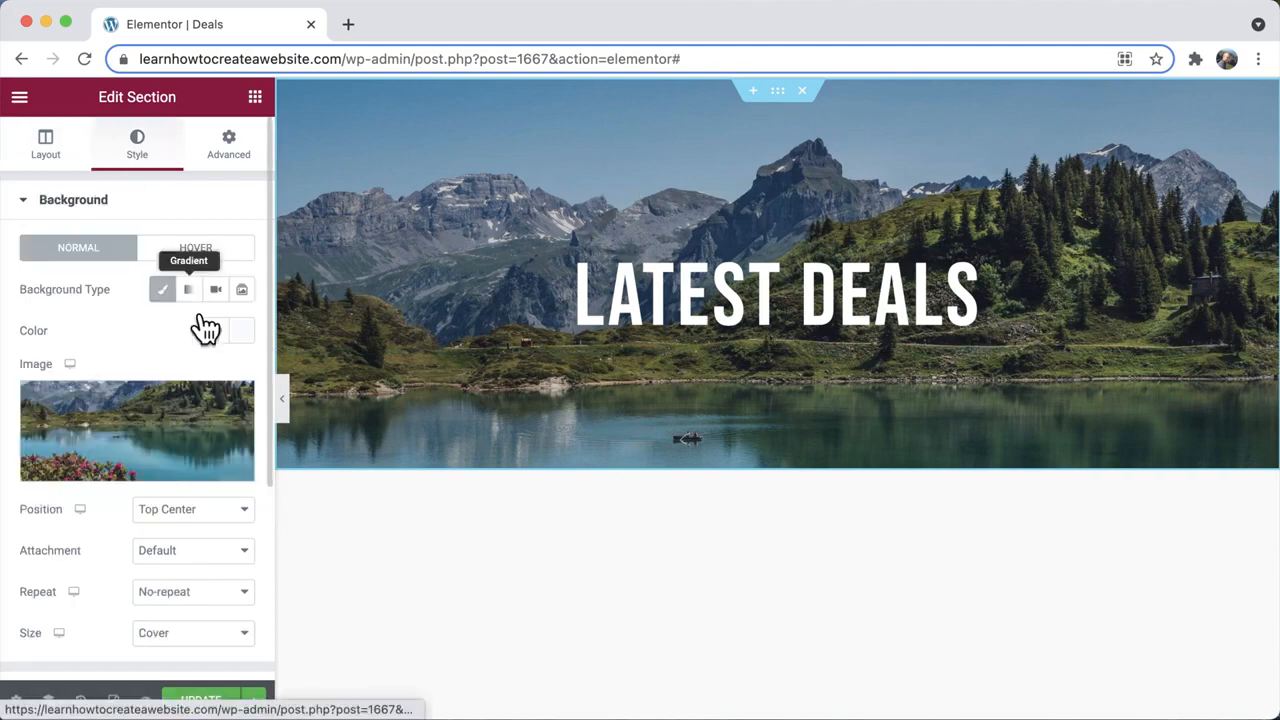
click(157, 443)
click(293, 176)
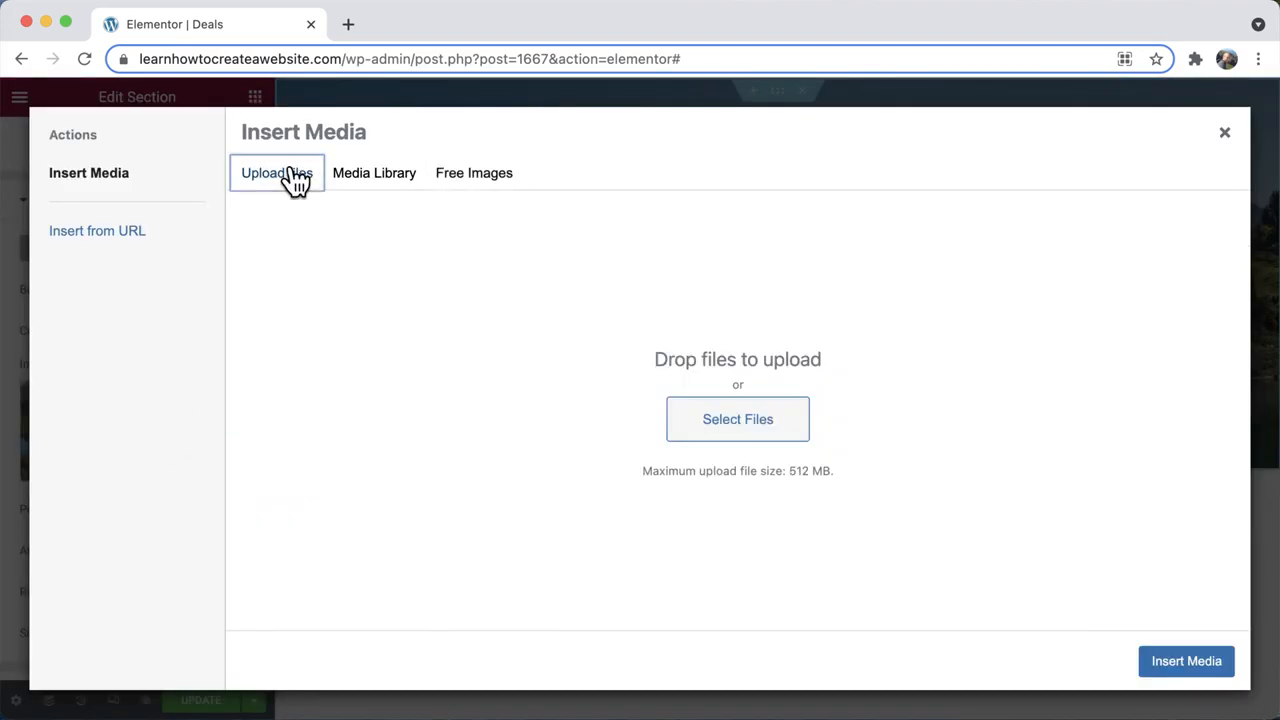
click(727, 418)
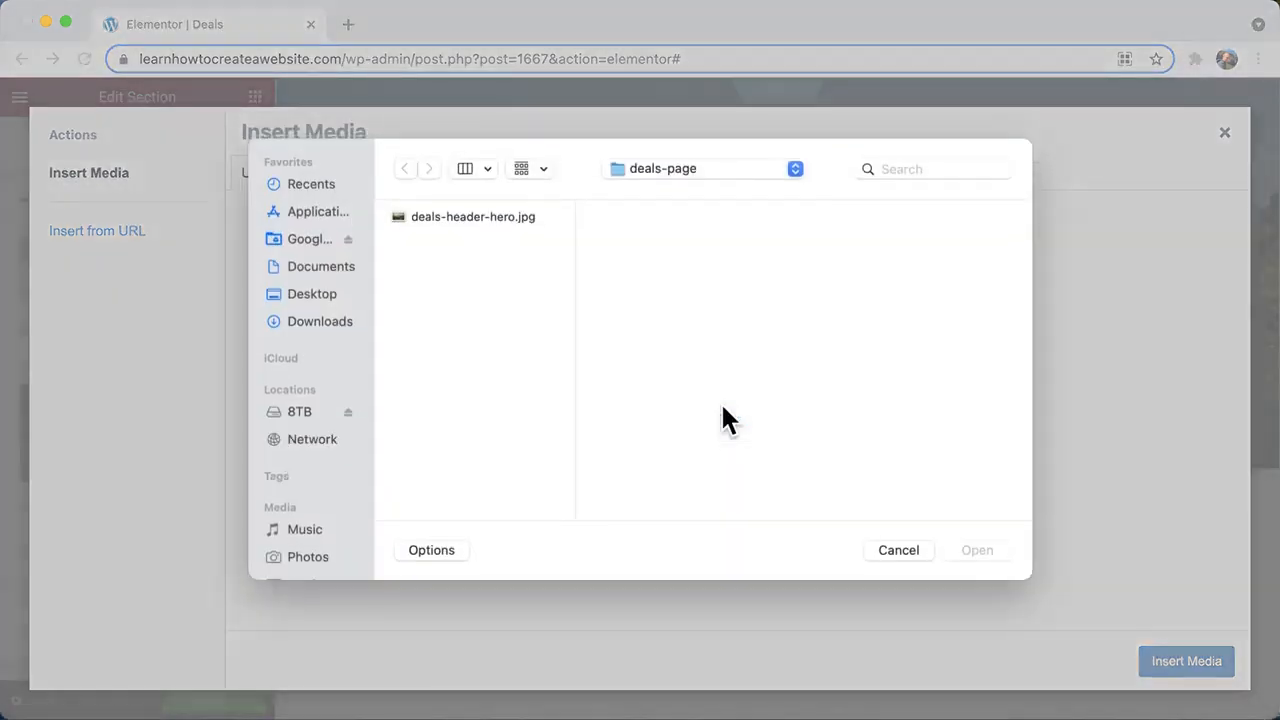
click(788, 168)
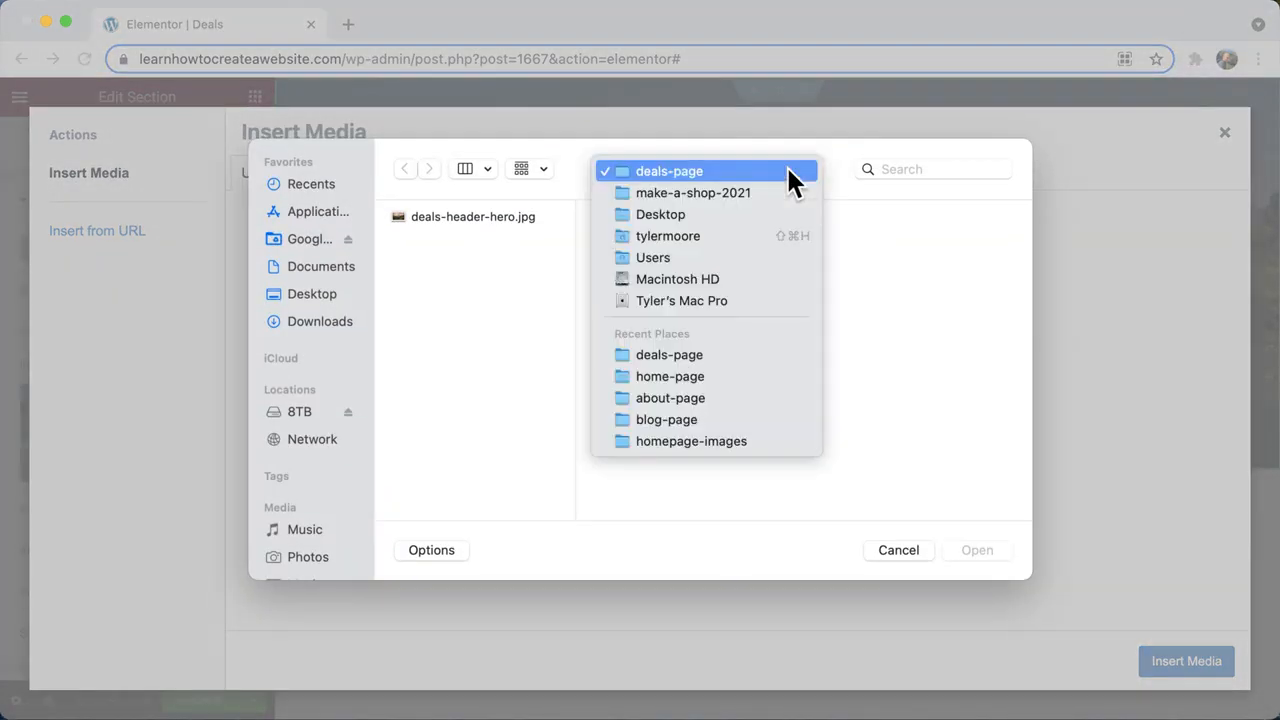
click(755, 192)
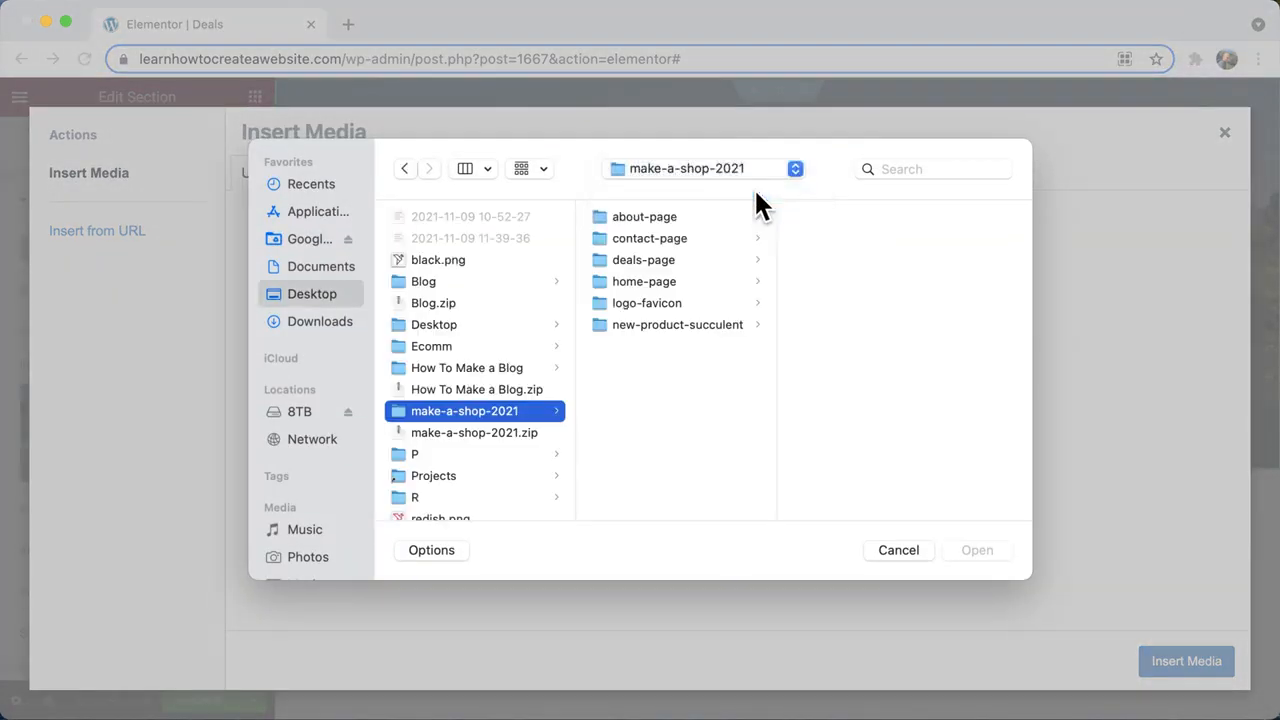
click(697, 268)
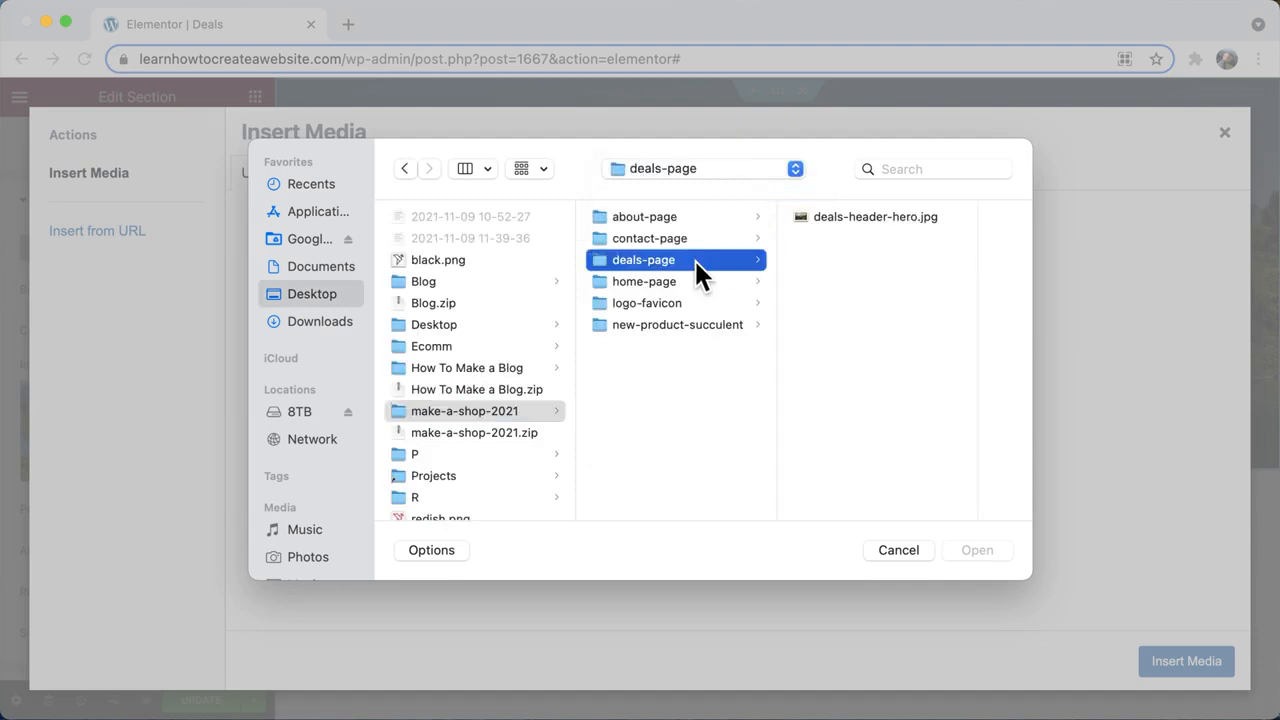
click(882, 218)
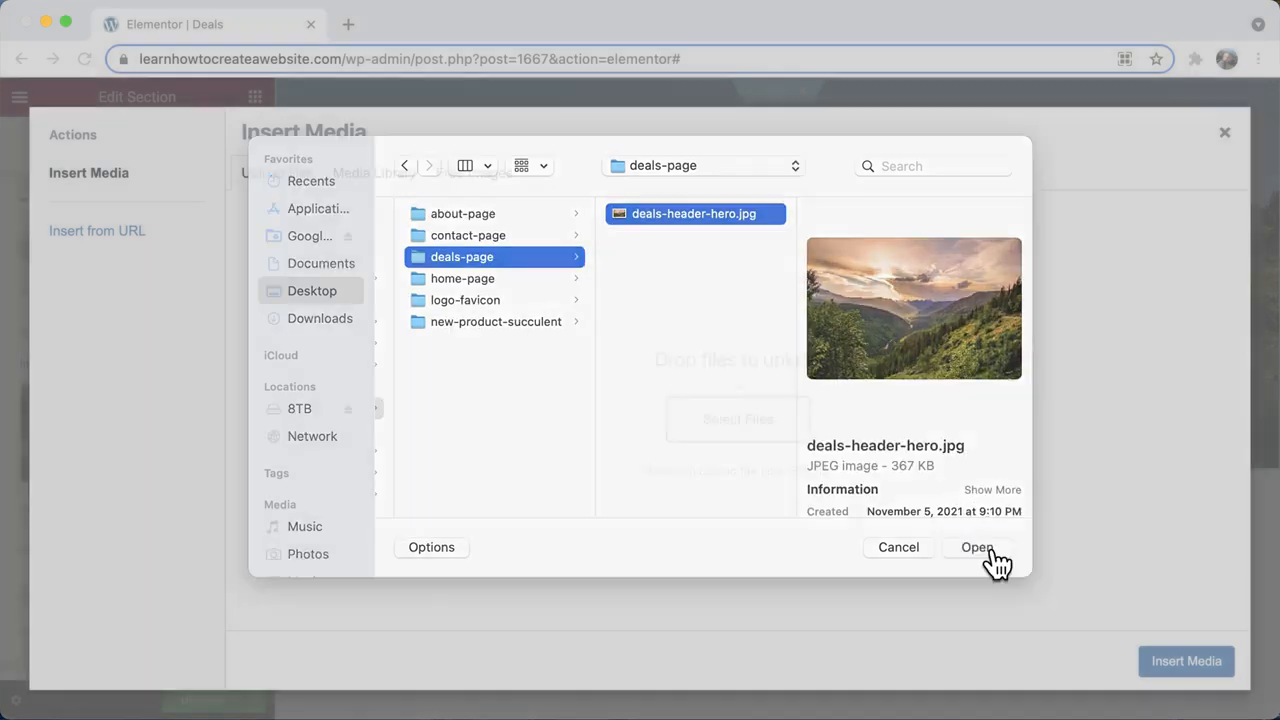
click(988, 551)
click(1180, 665)
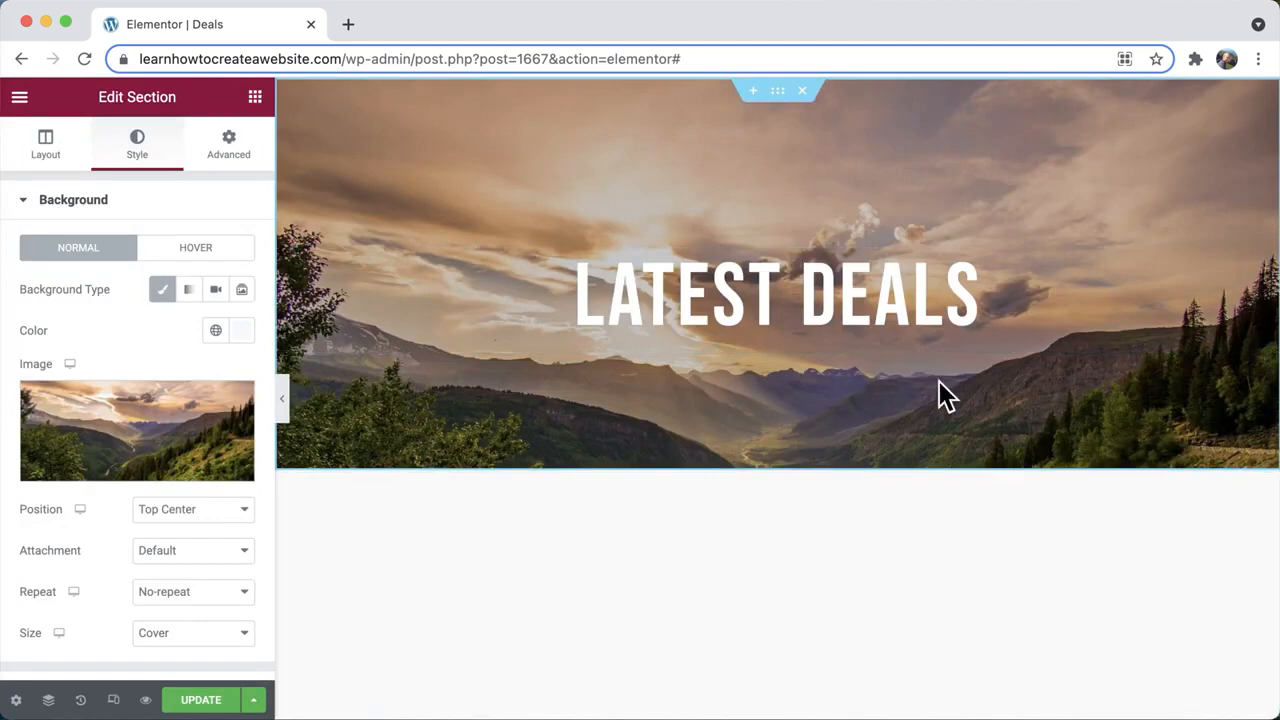
click(217, 510)
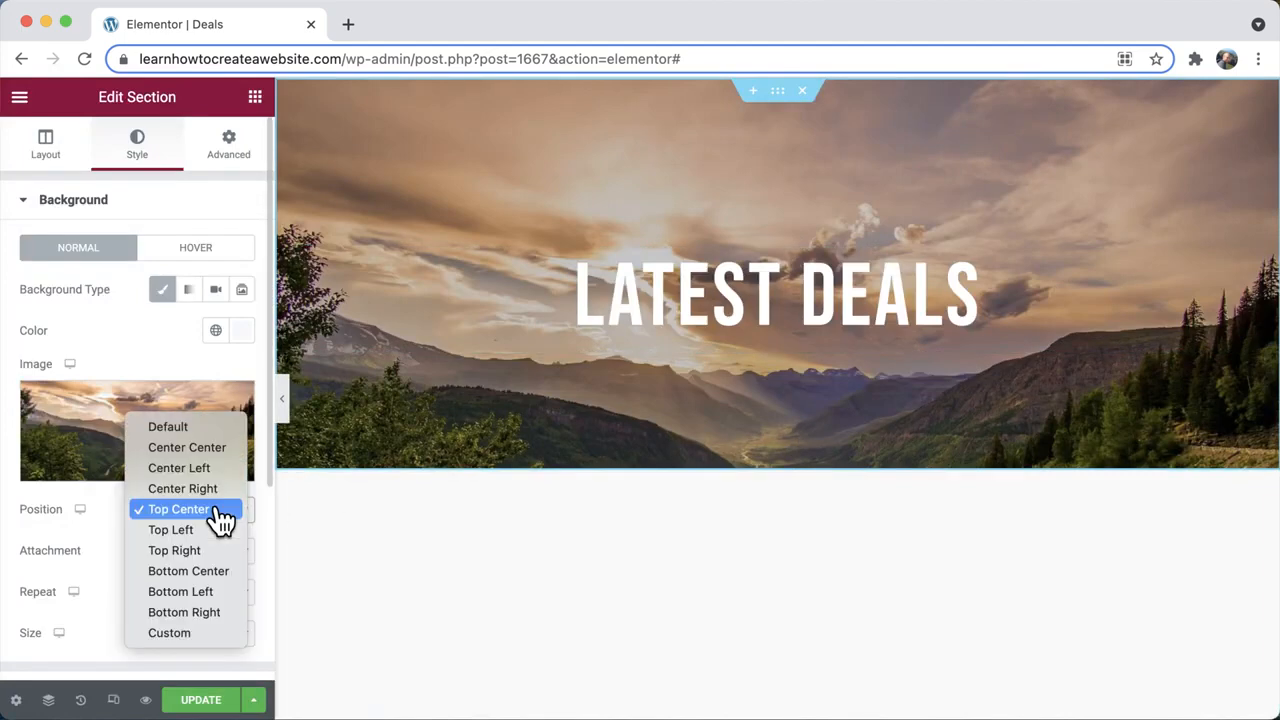
click(216, 449)
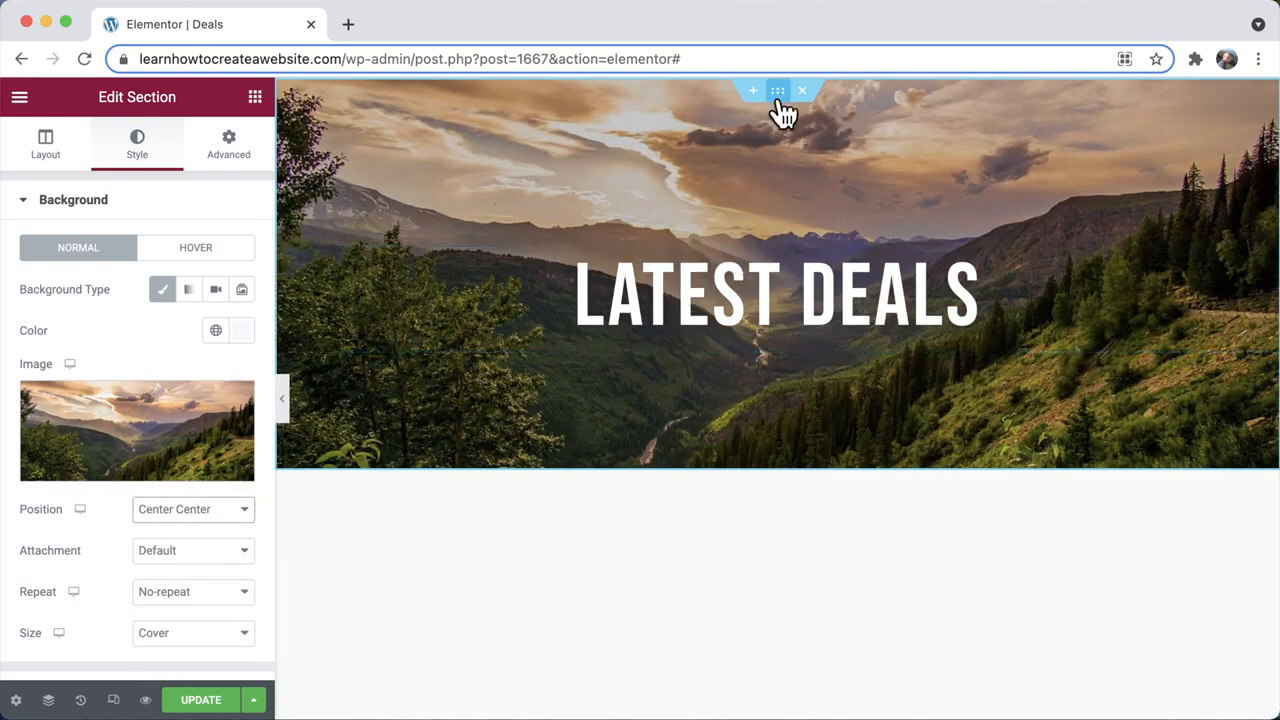
Set the hero section's top and bottom padding to 30 px
click(229, 146)
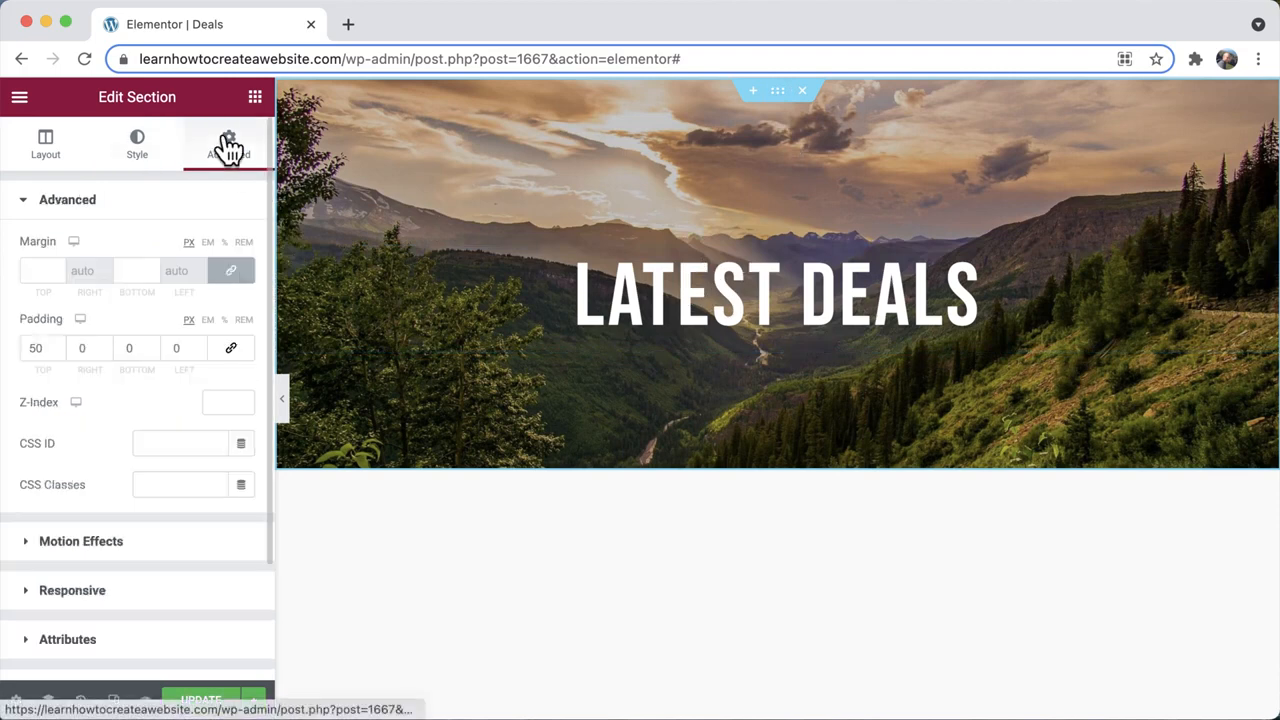
double_click(33, 345)
text(30)
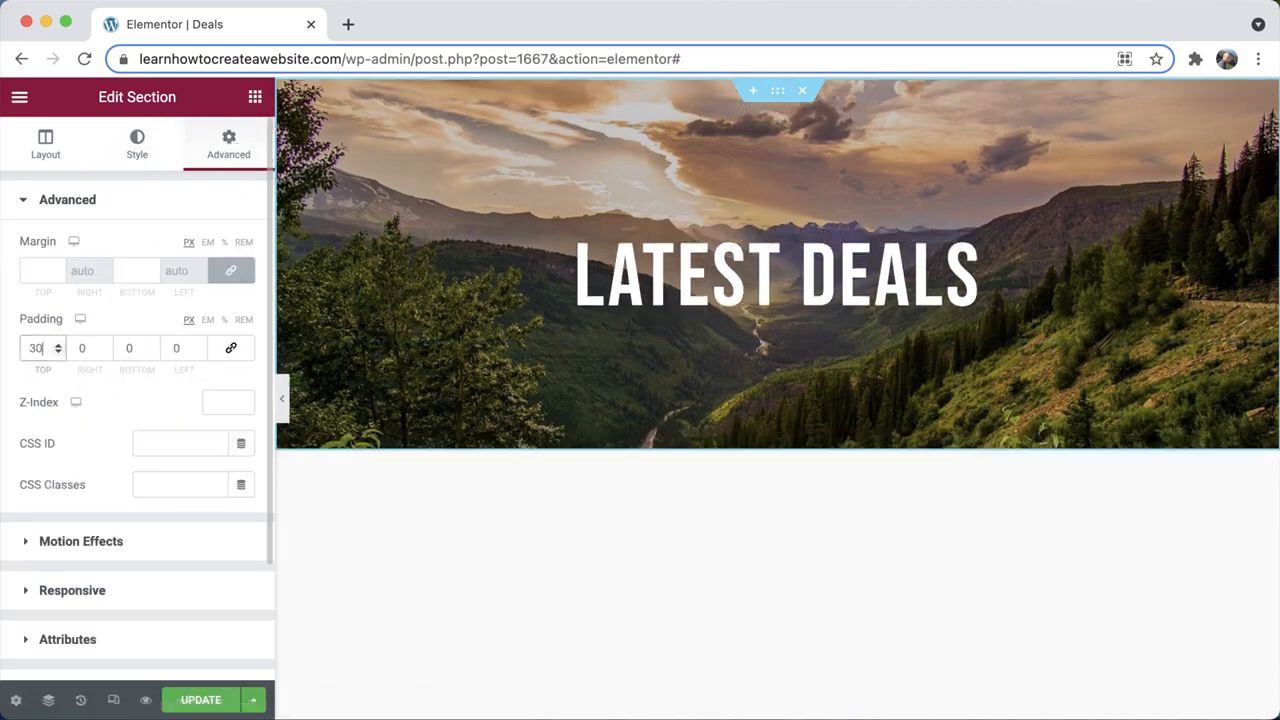
double_click(129, 347)
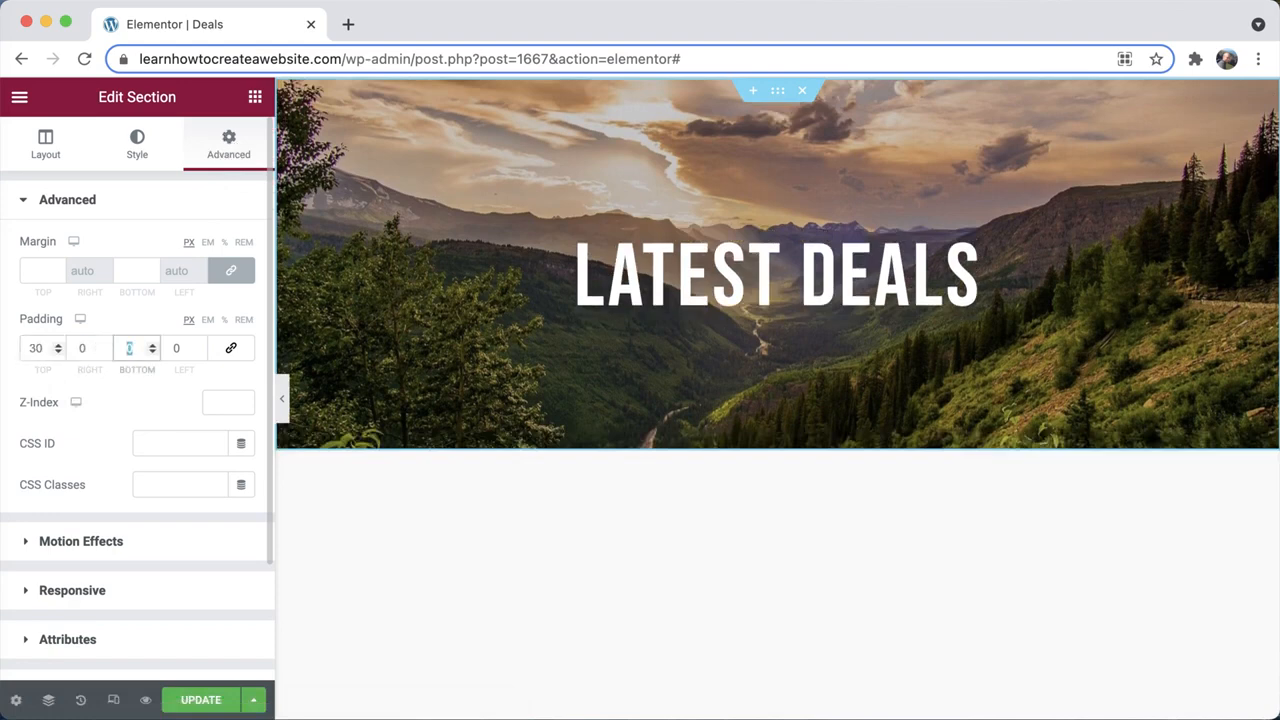
text(30)
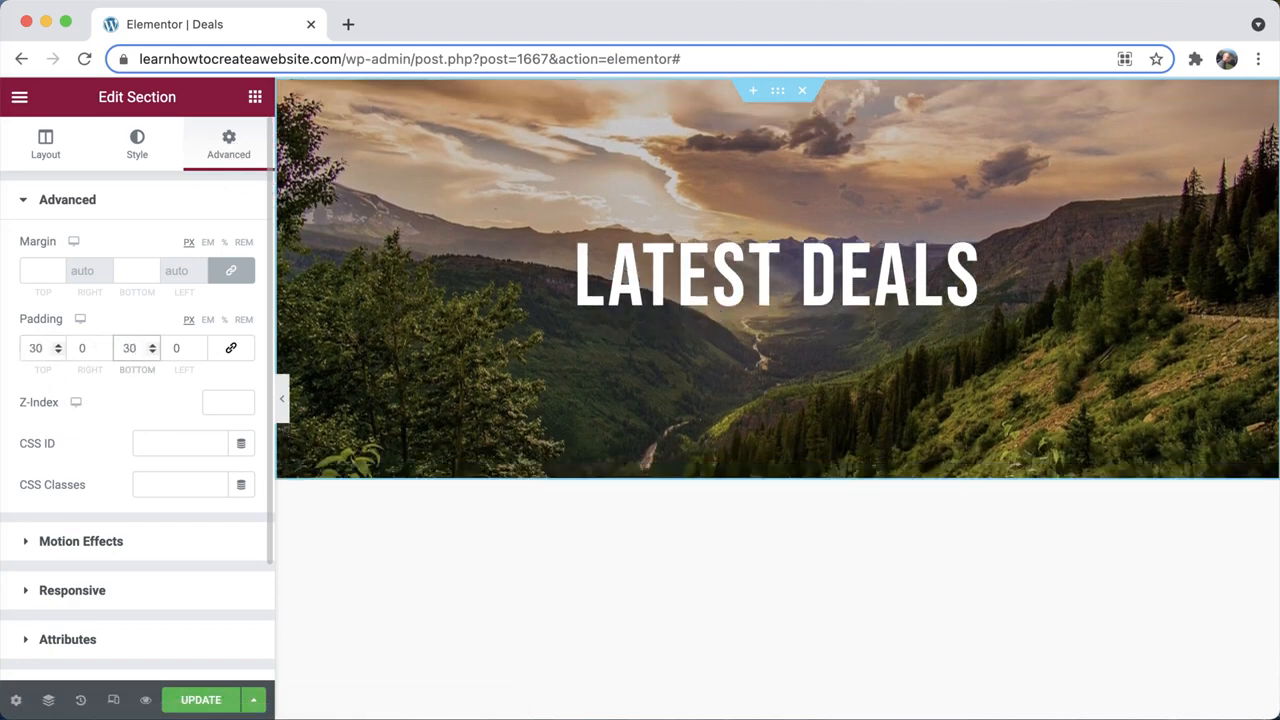
scroll(427, 507, down, 3)
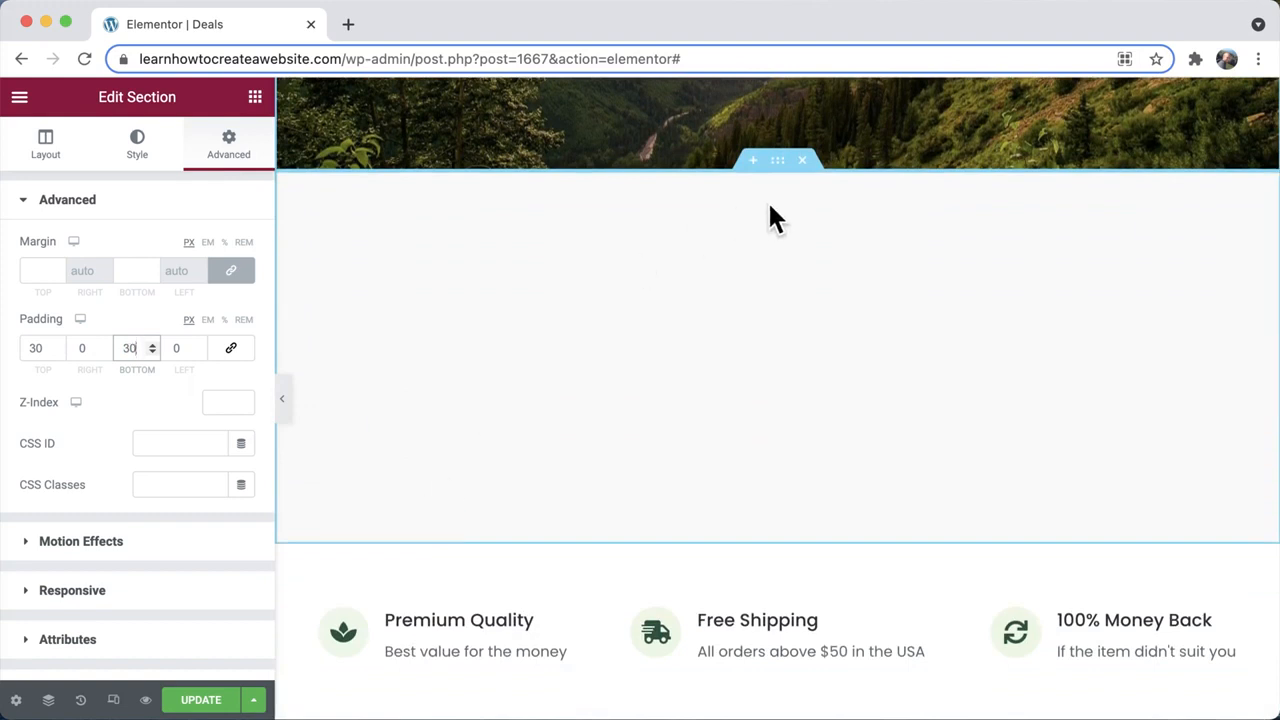
Reduce the empty section's top and bottom padding from 120 to 40 px and update the page
click(777, 163)
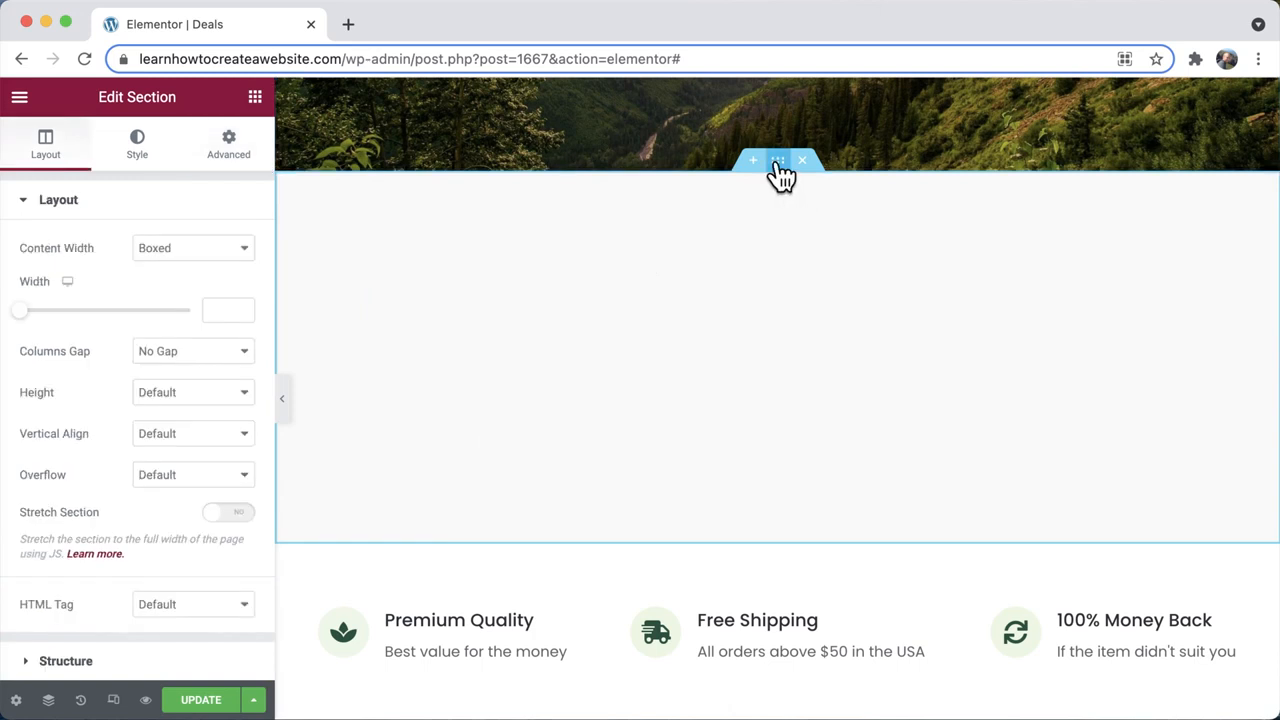
click(229, 148)
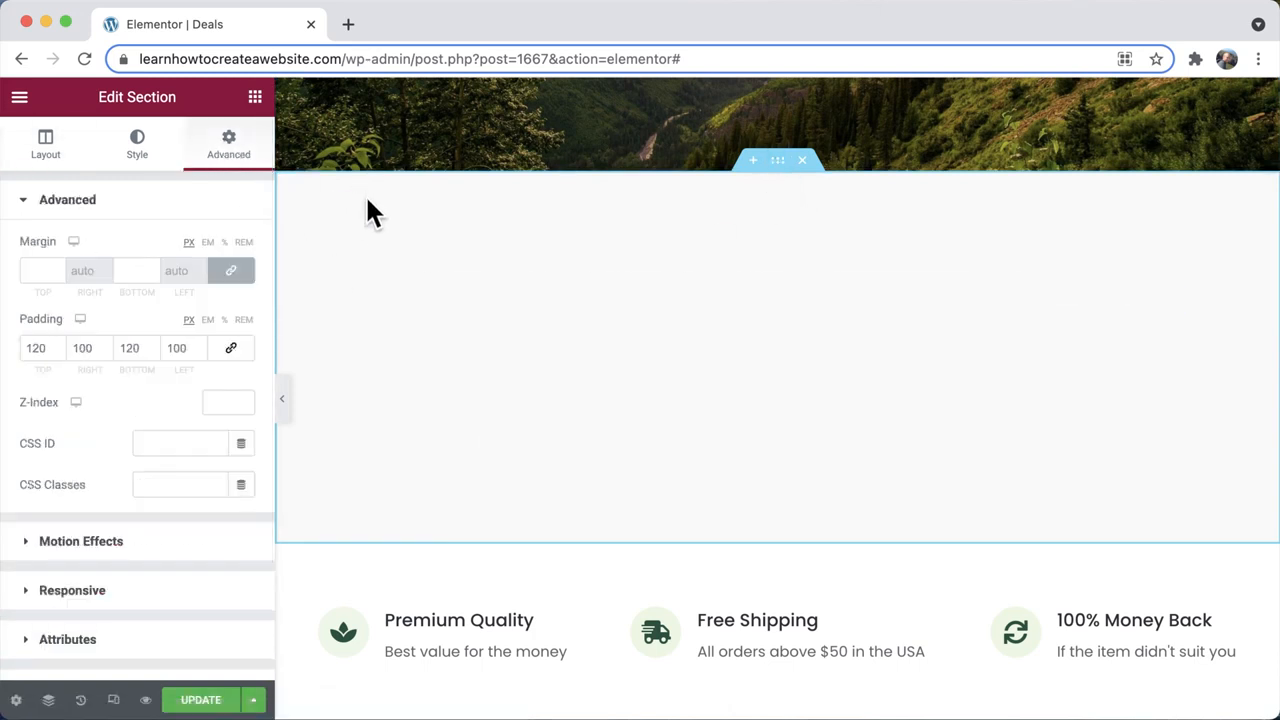
double_click(35, 347)
text(40)
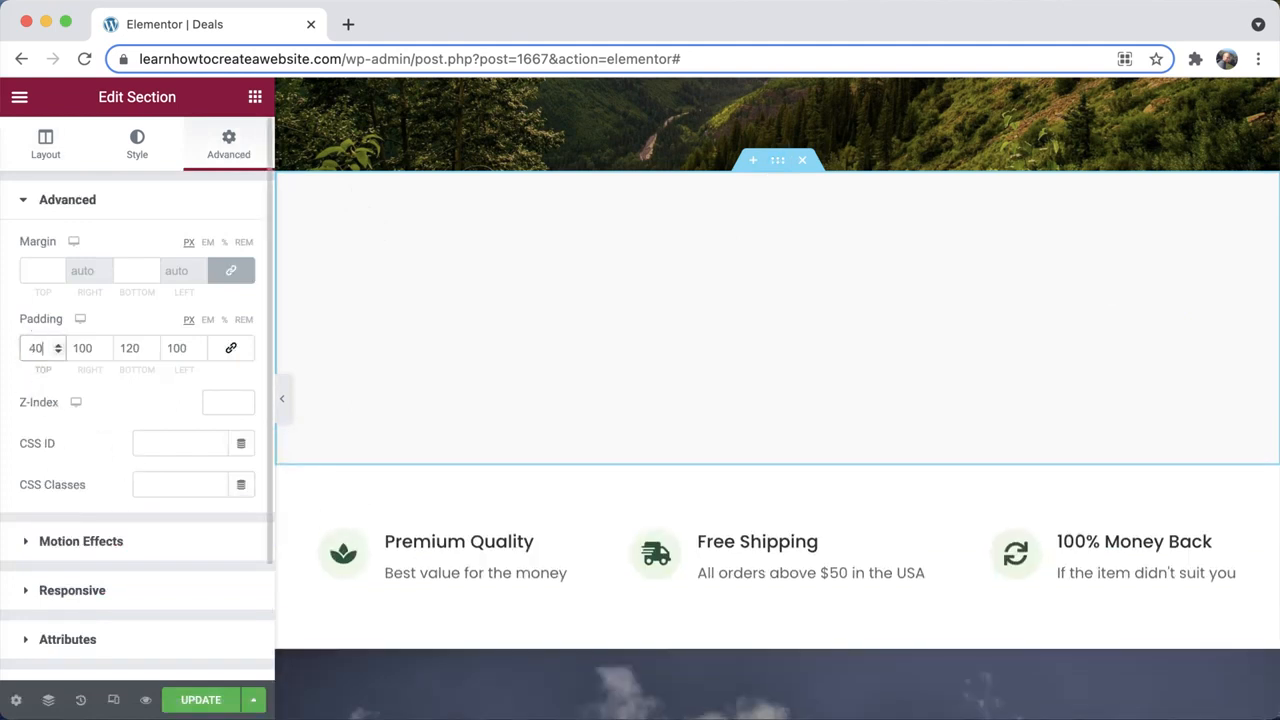
key(Tab)
key(Tab)
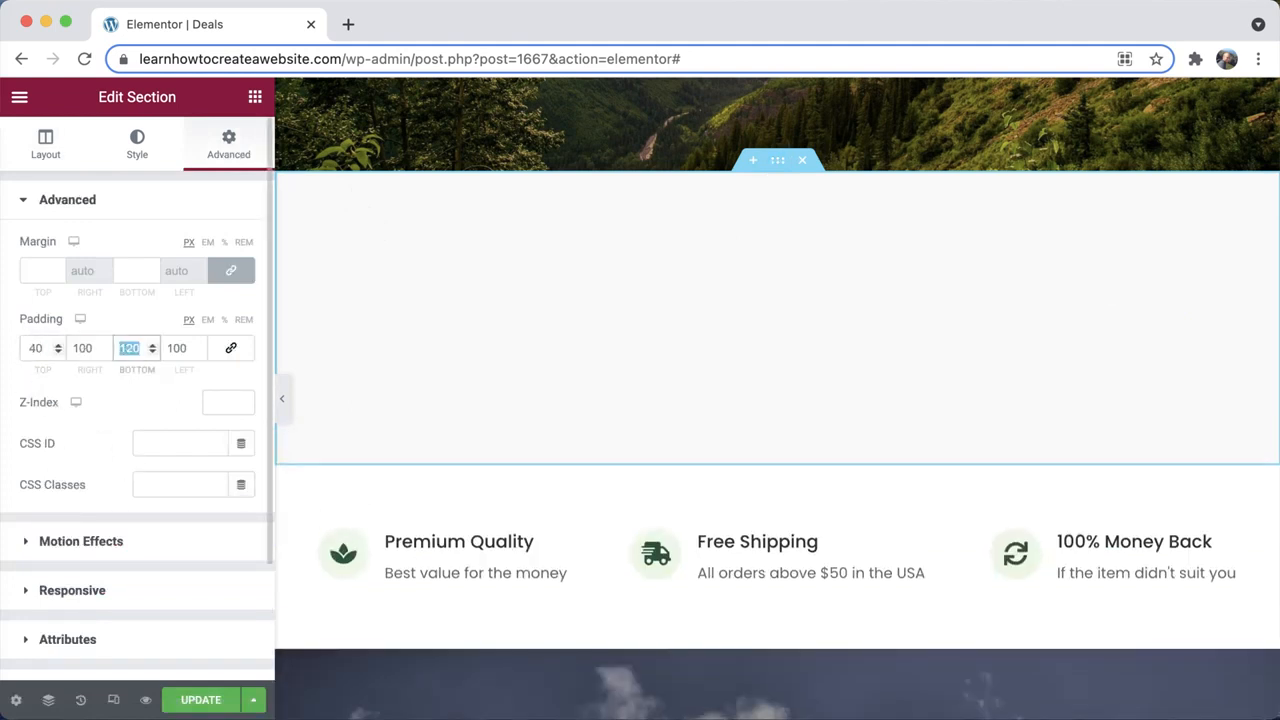
text(40)
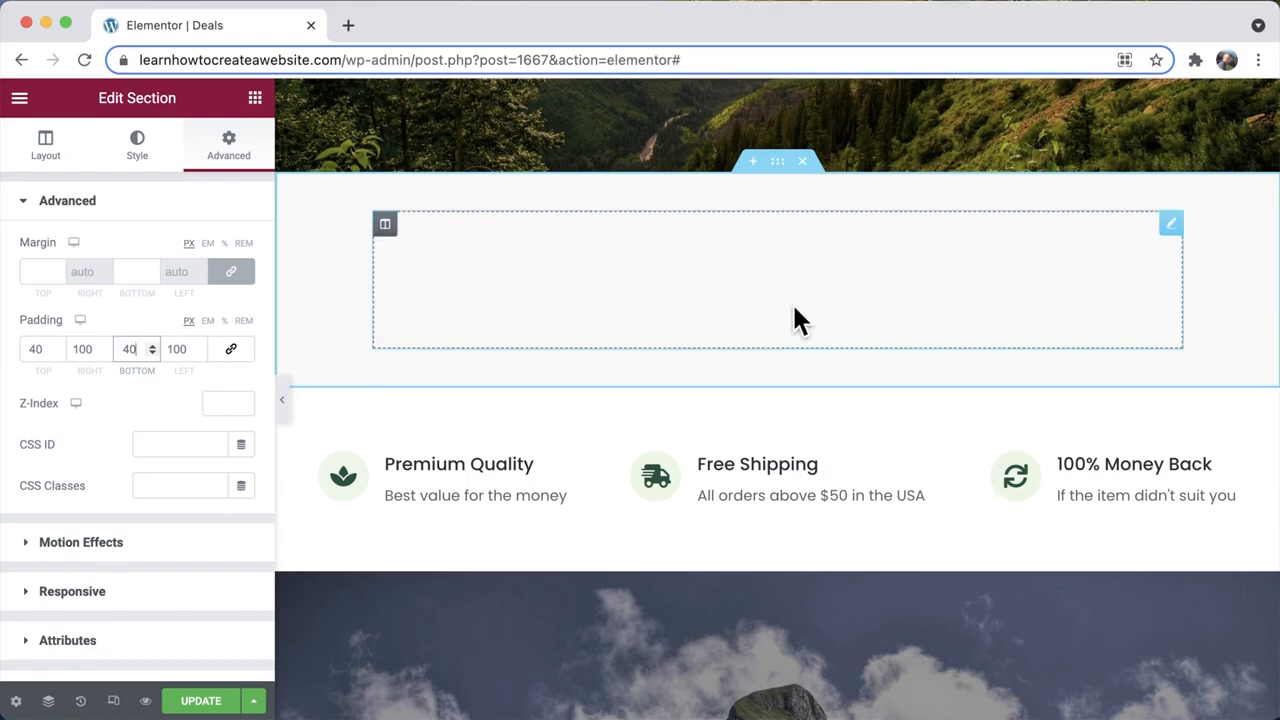
click(203, 700)
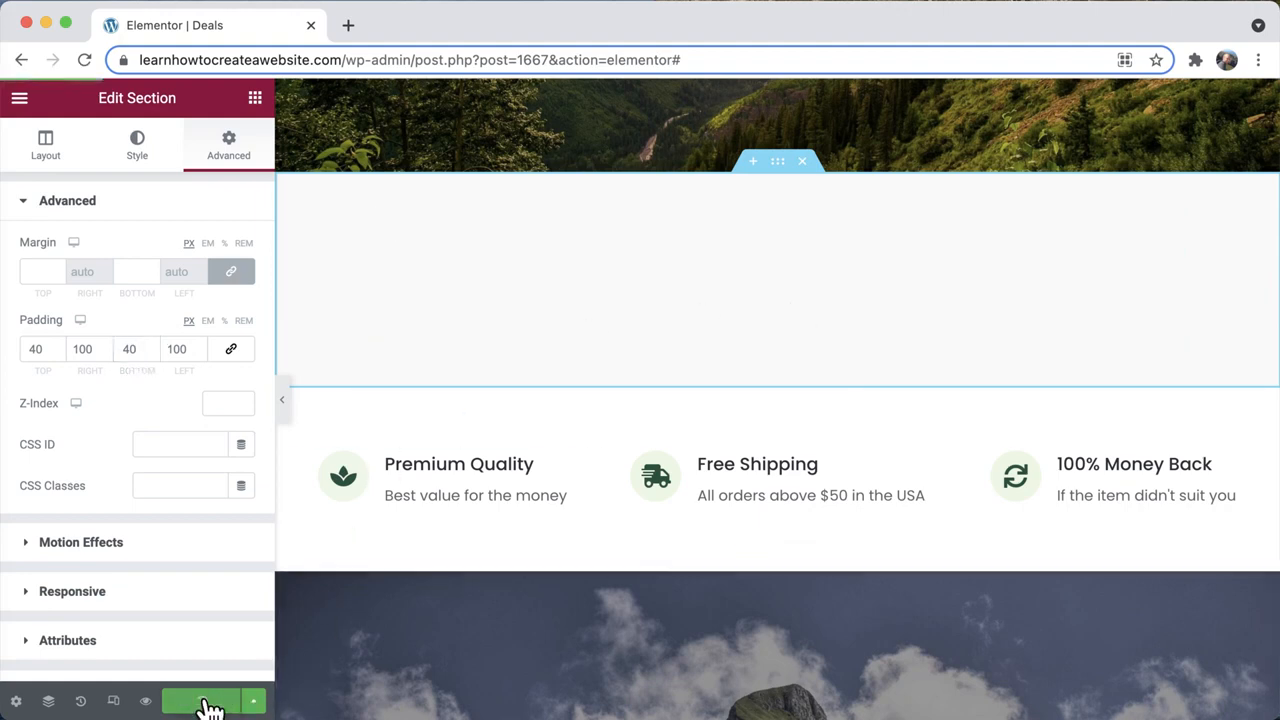
Preview the Deals page in a new tab, scroll through the product grid, then return to the editor
click(145, 701)
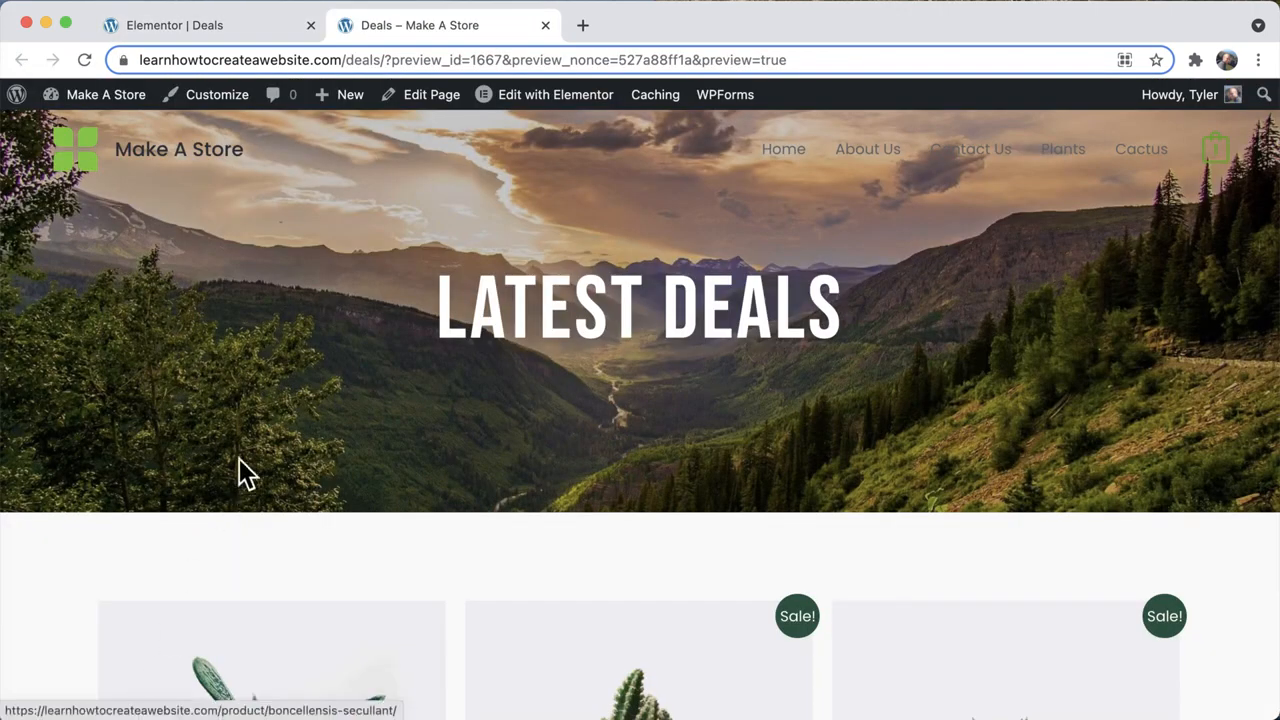
scroll(238, 465, down, 5)
scroll(239, 458, down, 15)
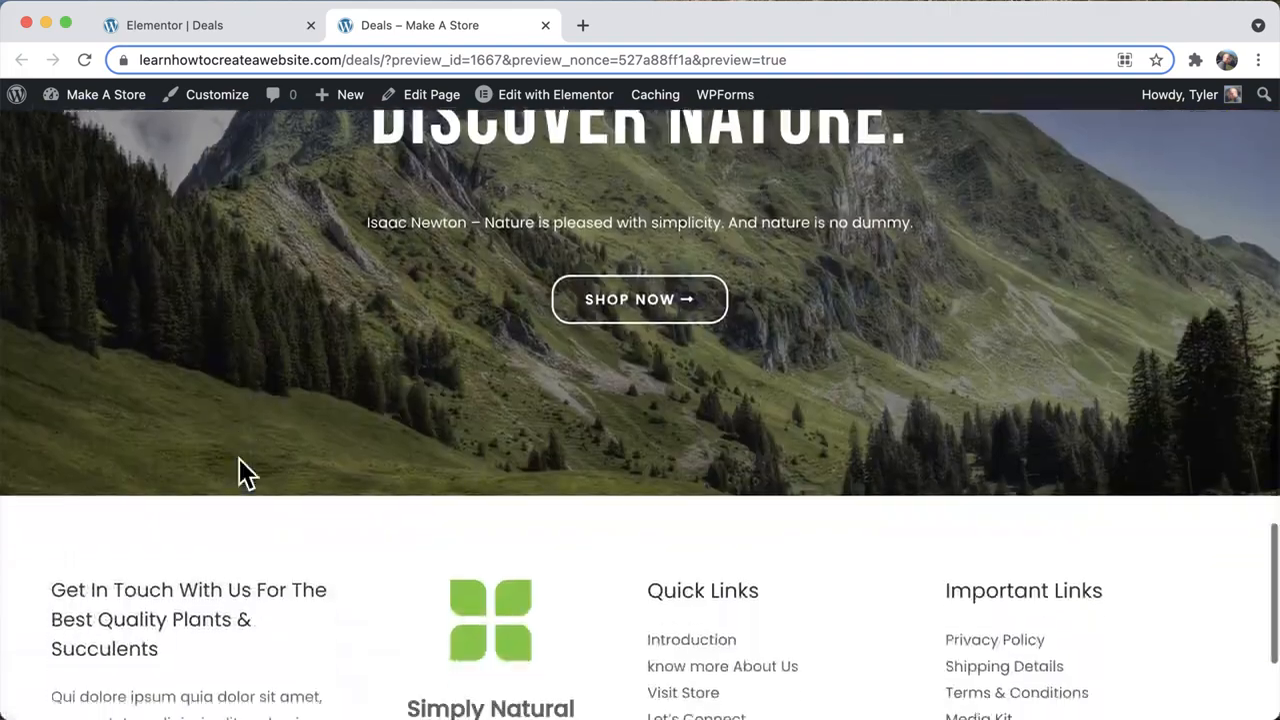
scroll(240, 462, up, 15)
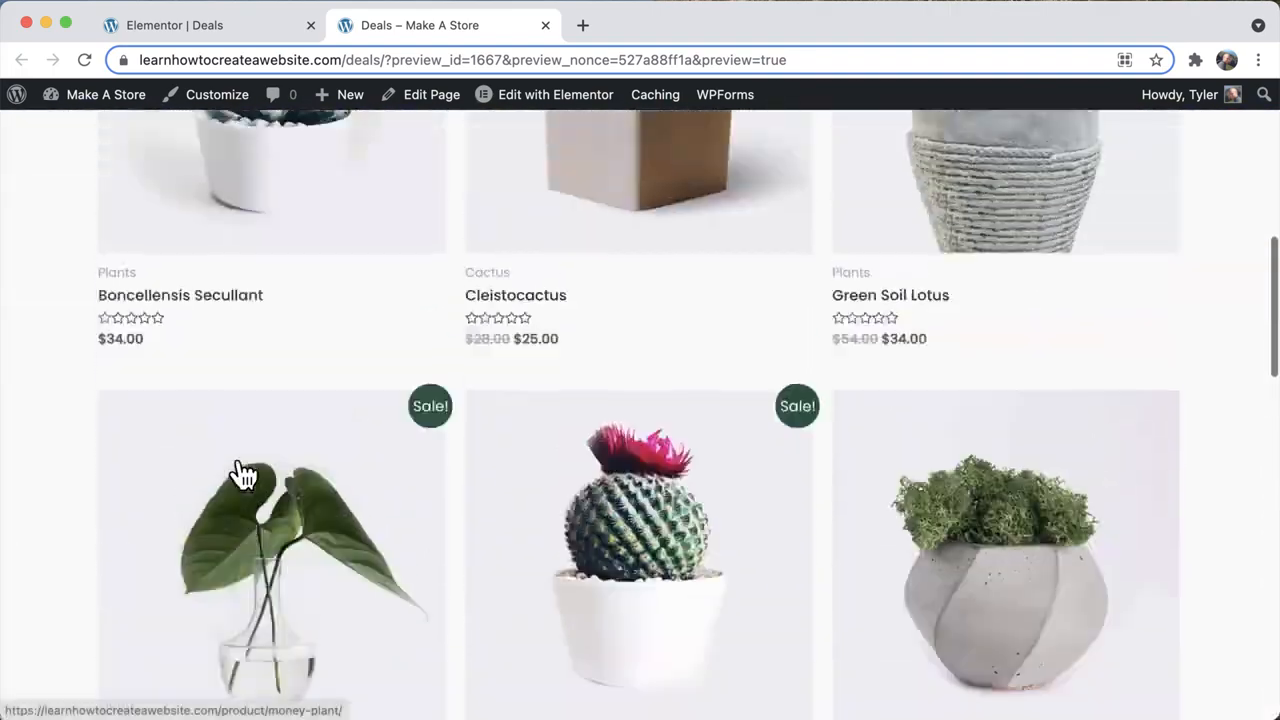
scroll(240, 470, up, 4)
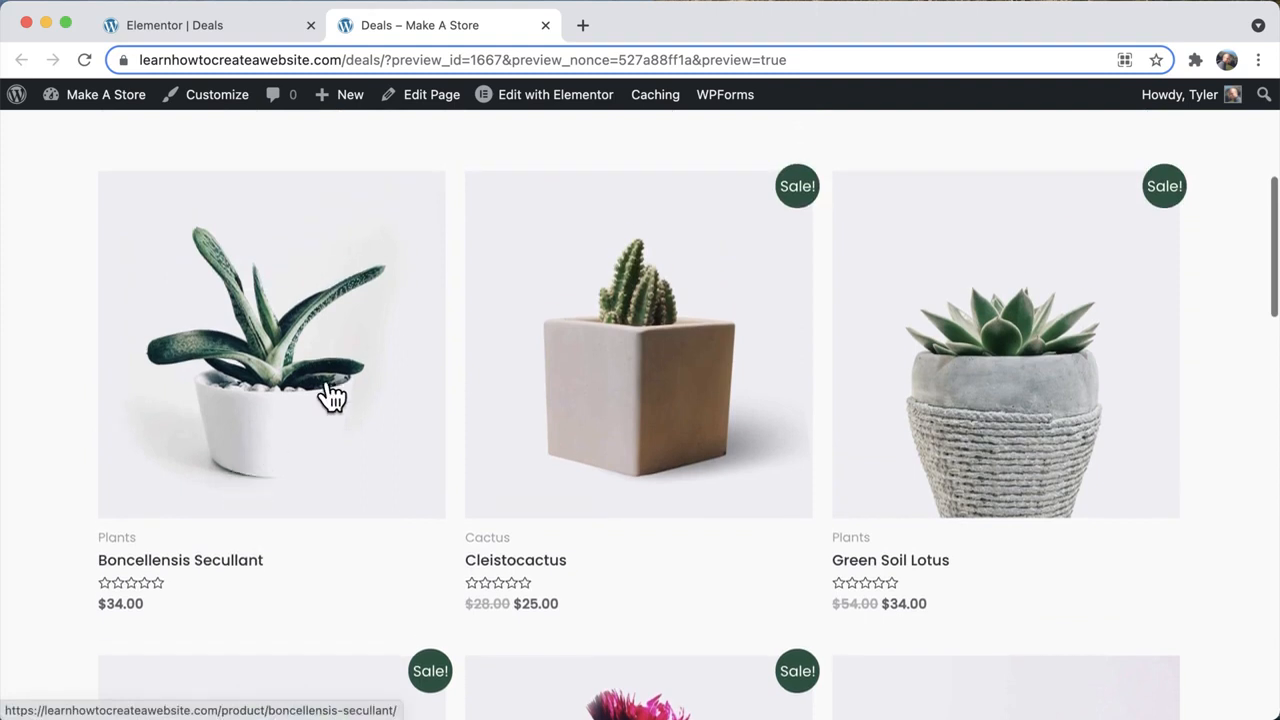
scroll(1089, 300, down, 4)
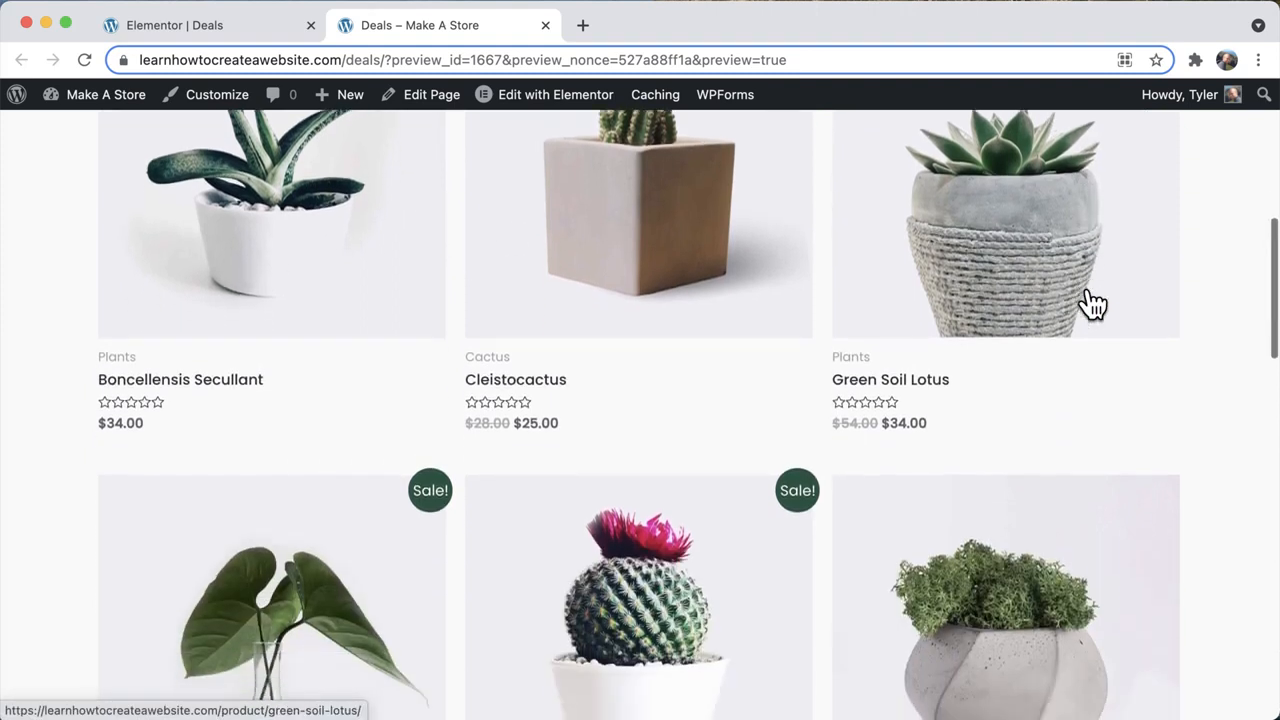
scroll(509, 409, up, 2)
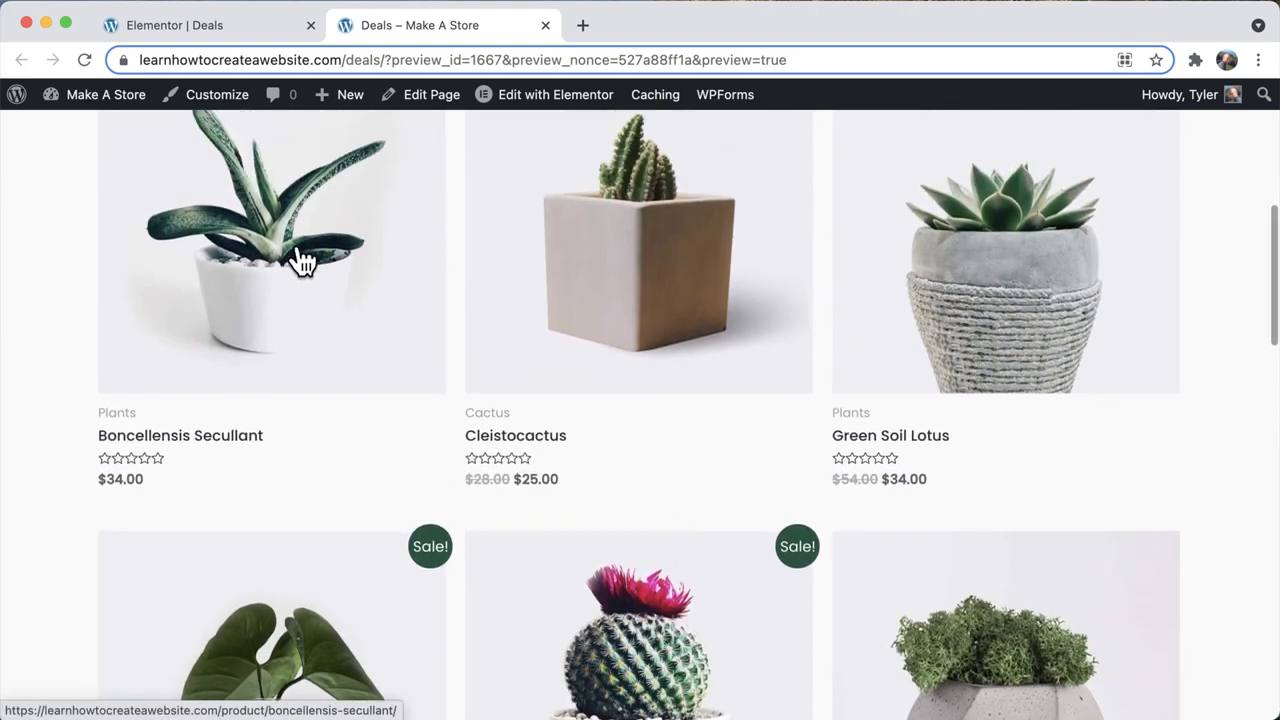
scroll(300, 258, up, 2)
scroll(334, 294, down, 4)
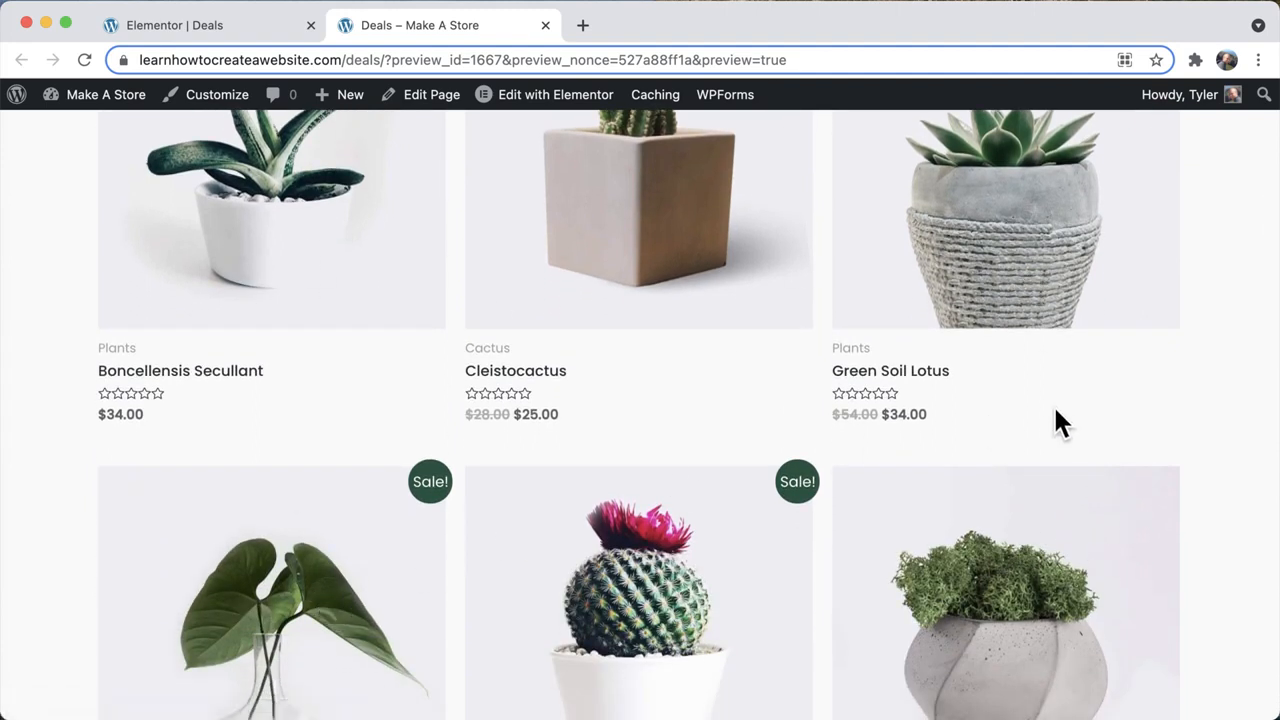
scroll(1056, 410, up, 3)
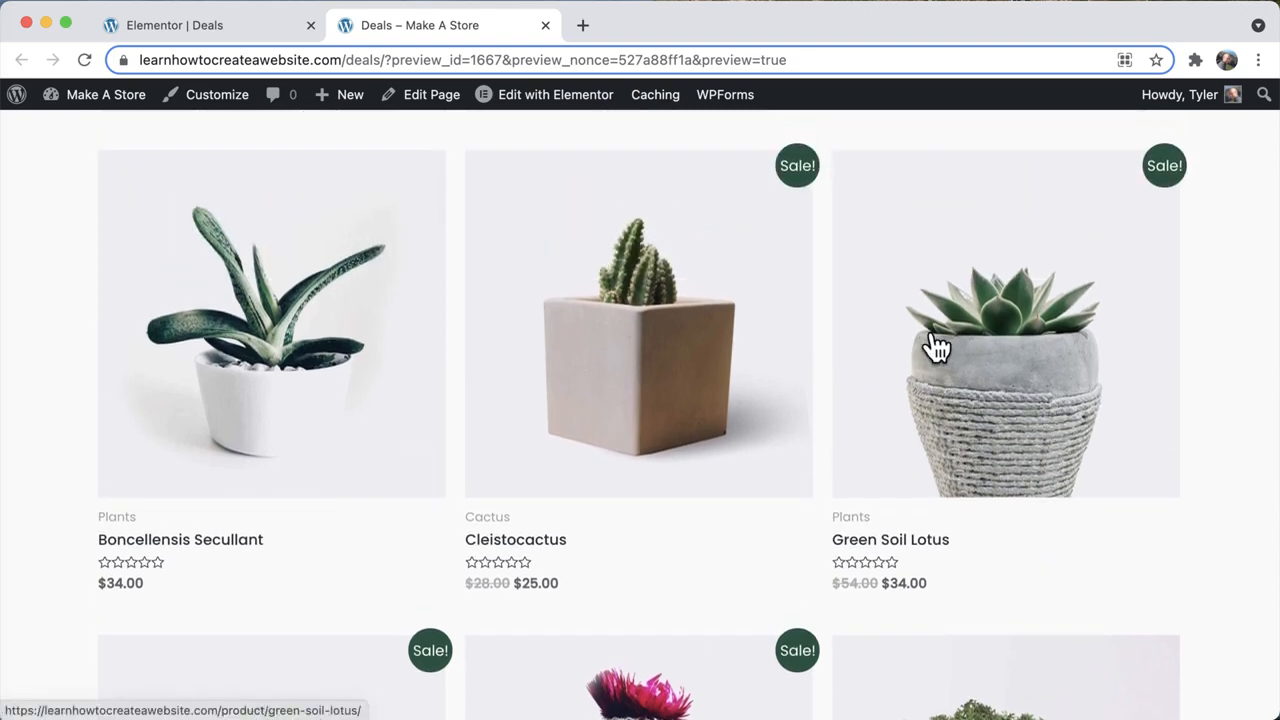
click(224, 36)
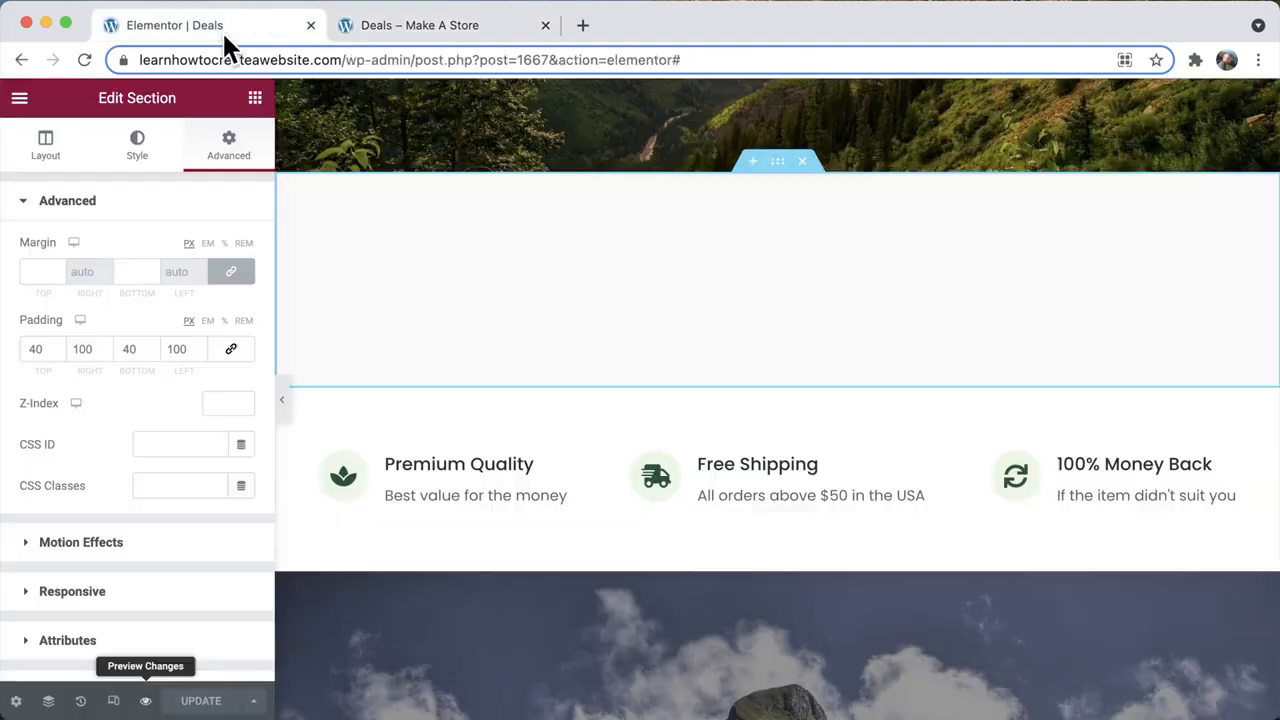
Replace visibility="featured" with on_sale="true" in the products shortcode, update, and check the preview
click(756, 294)
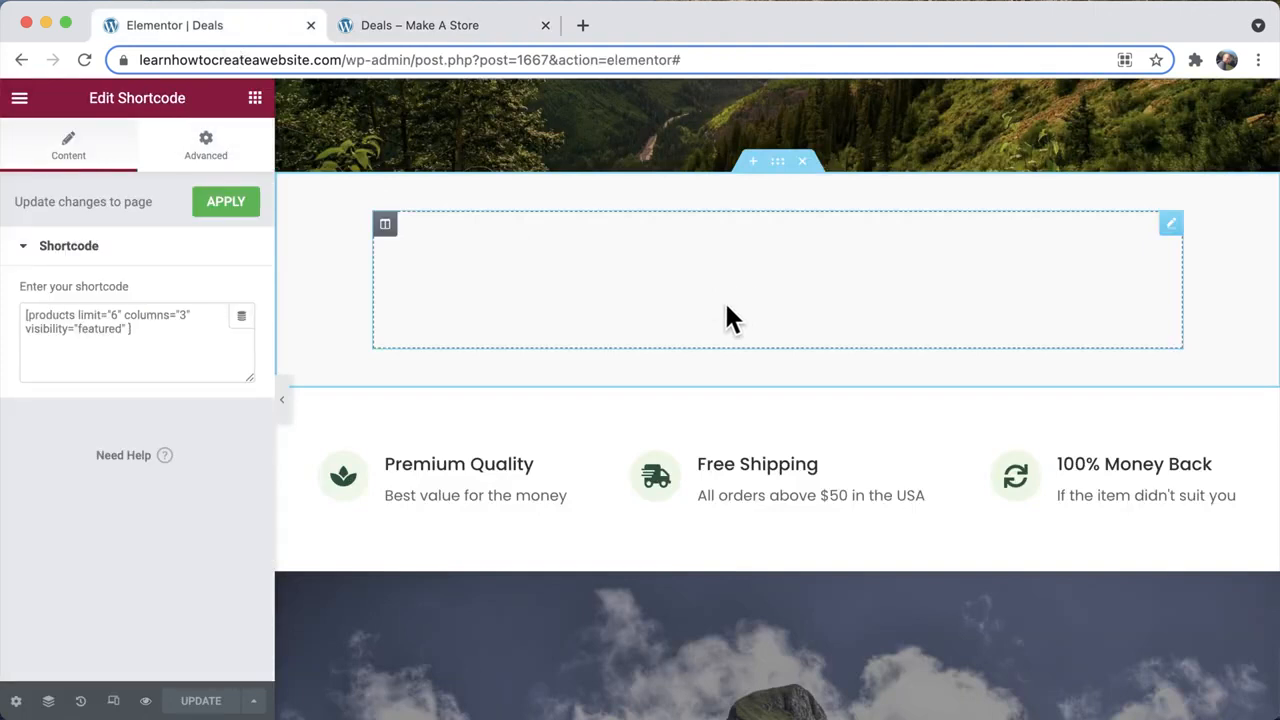
drag(125, 335, 22, 345)
key(BackSpace)
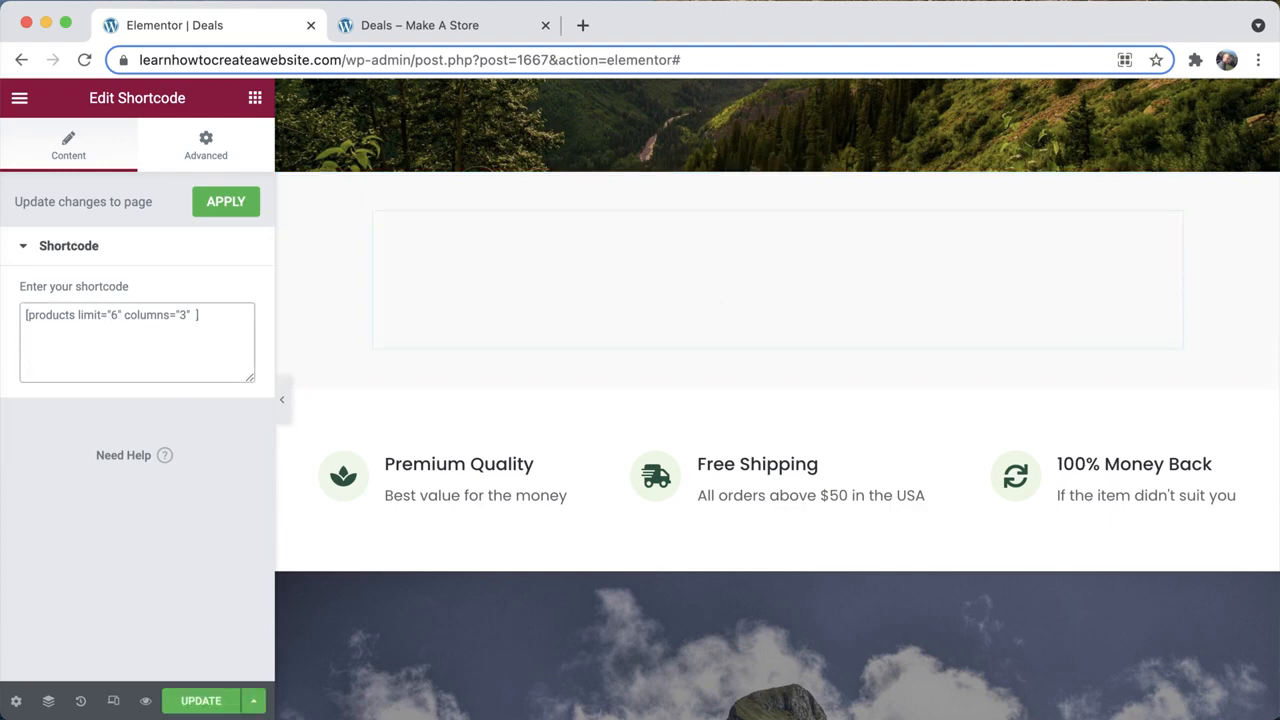
text(on_sale="true")
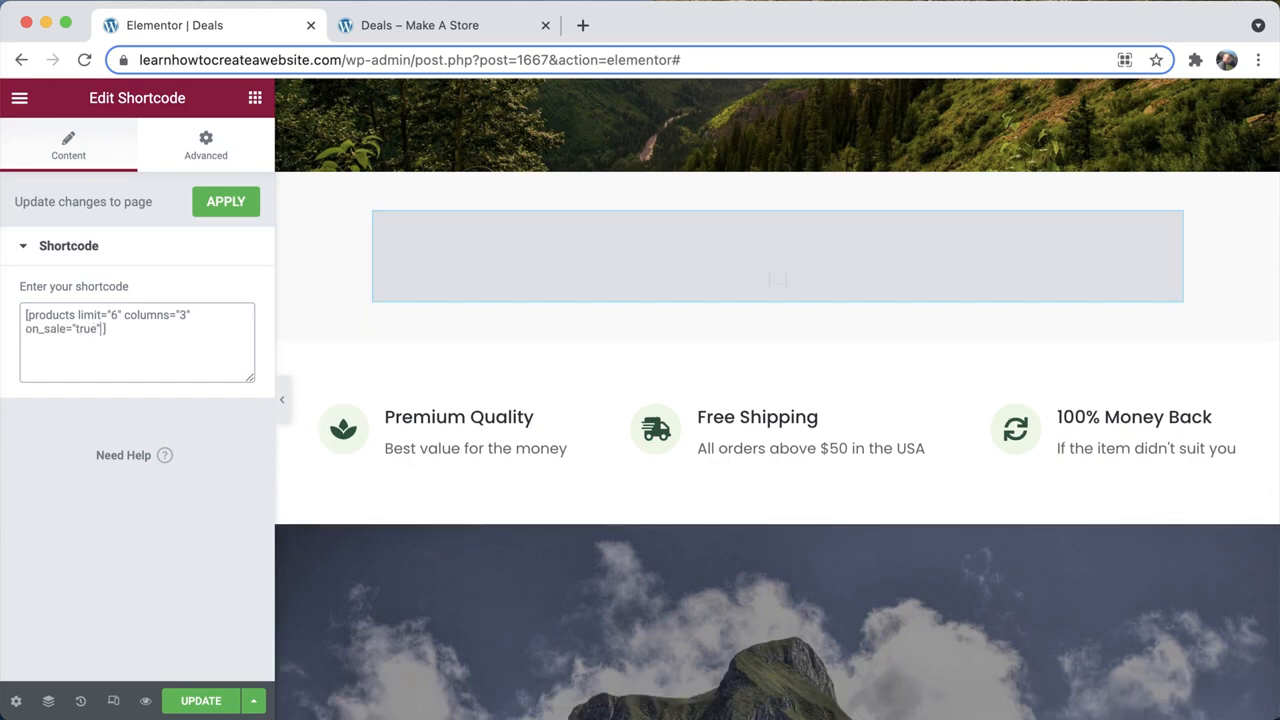
click(204, 702)
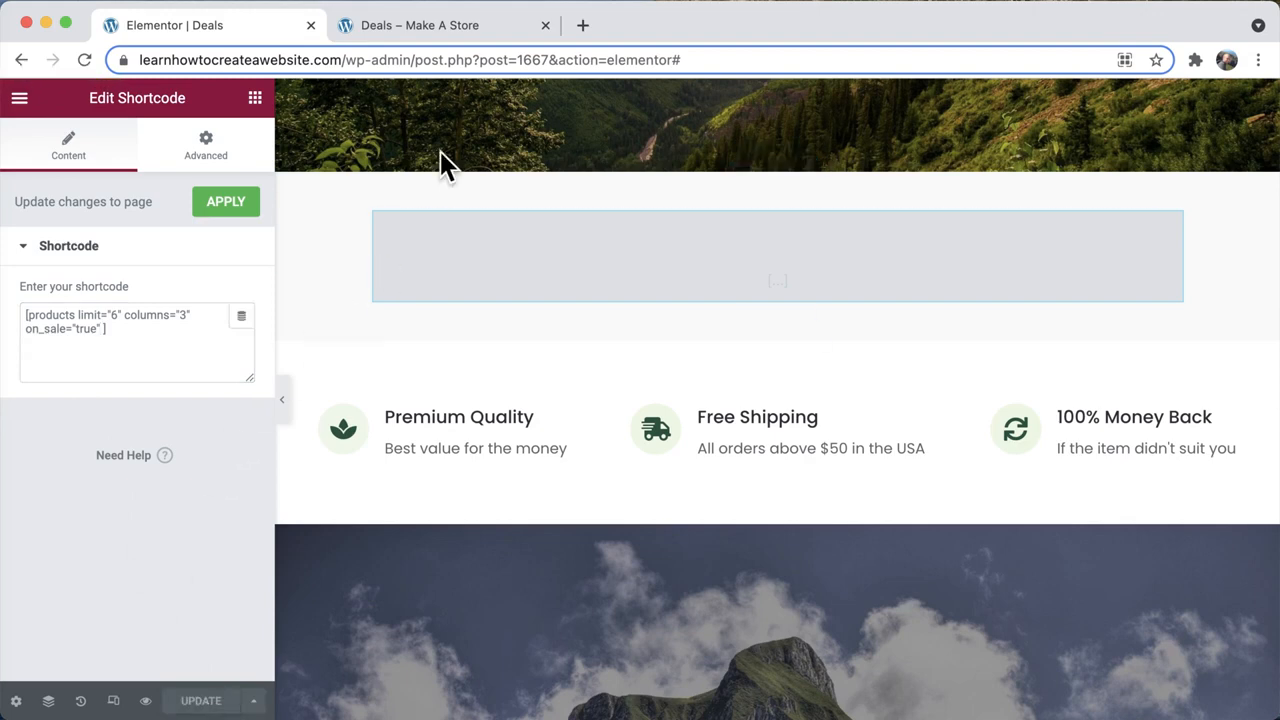
click(432, 25)
Run the Product lookup tables regeneration from WooCommerce > Status > Tools
scroll(614, 437, down, 3)
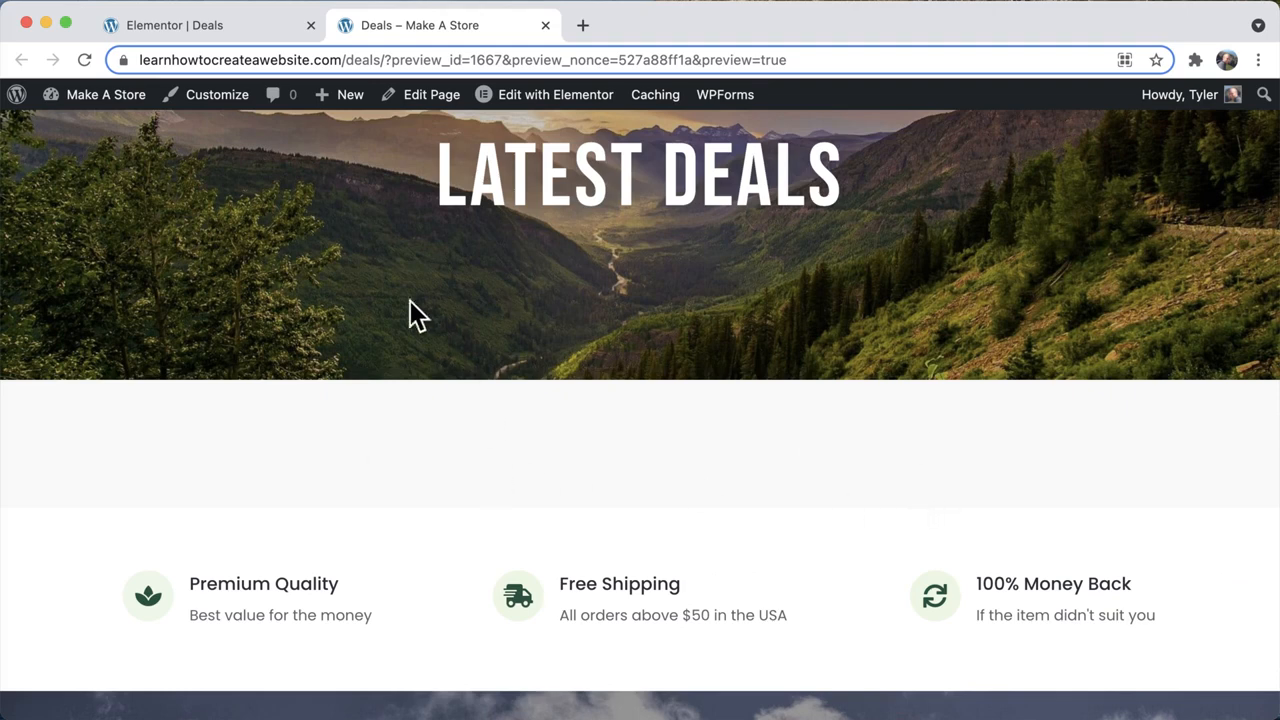
click(113, 110)
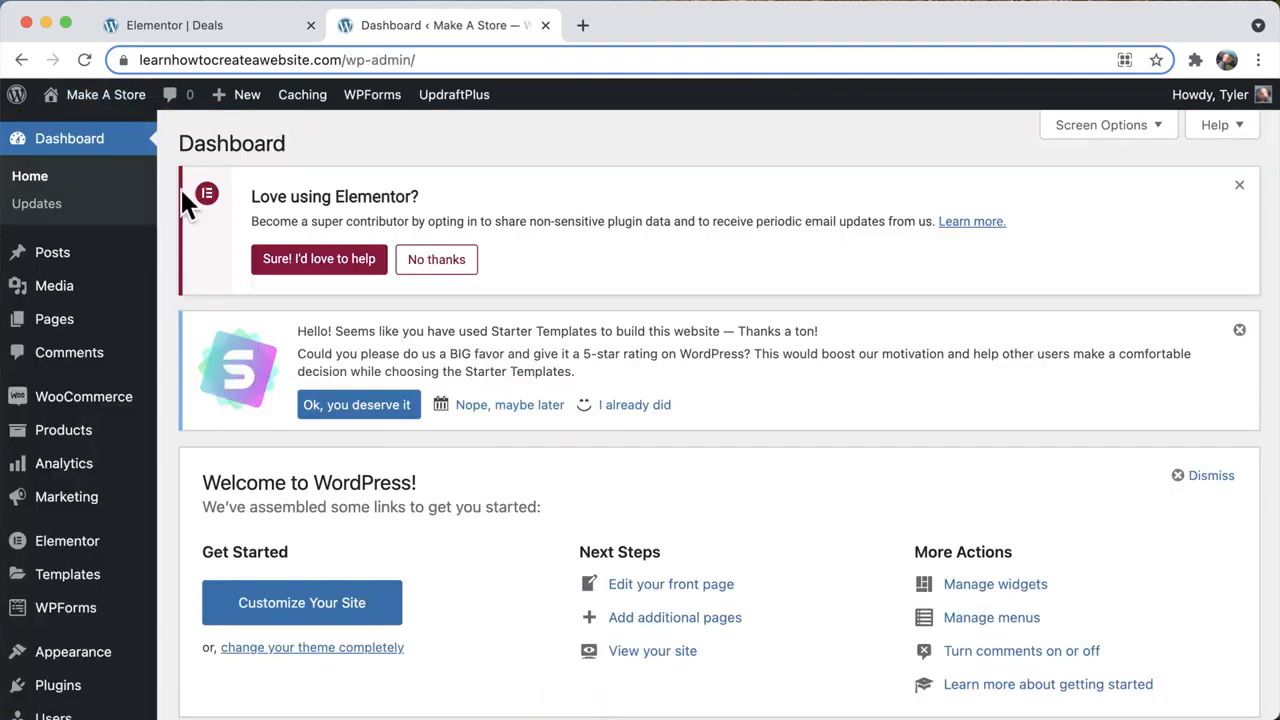
mouse_move(113, 413)
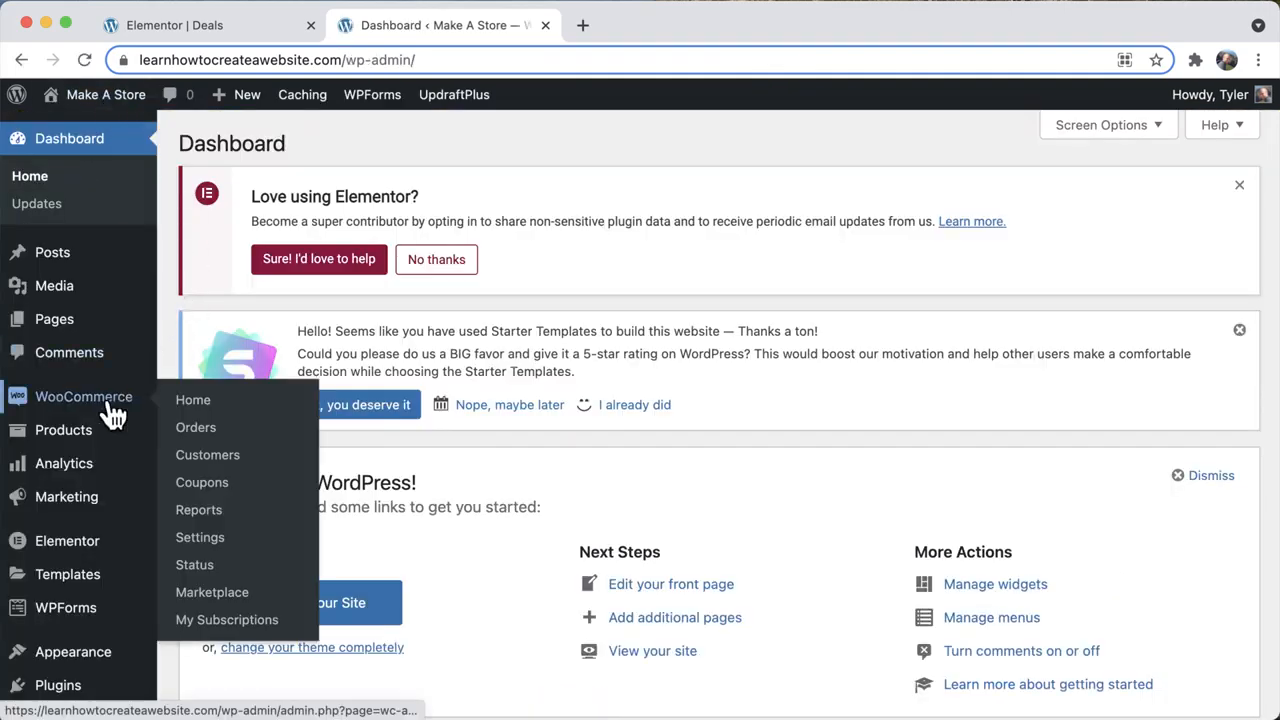
click(212, 566)
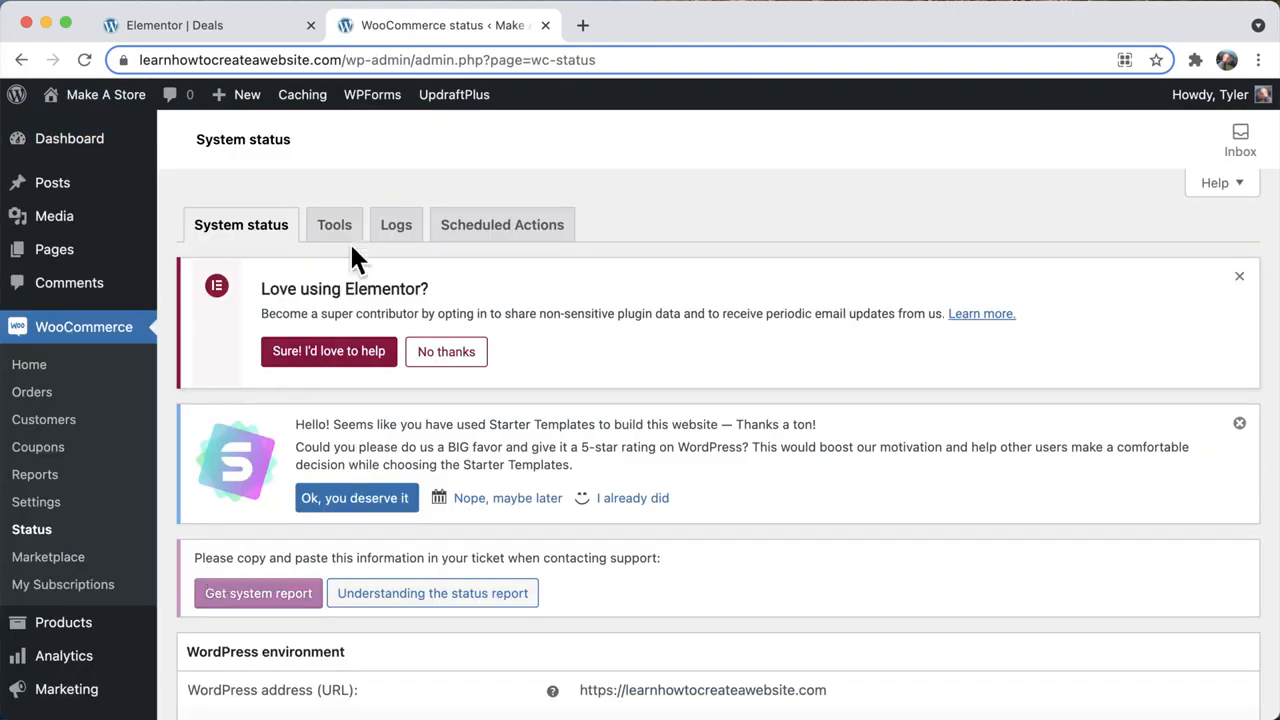
click(335, 226)
scroll(342, 242, down, 3)
scroll(342, 242, down, 1)
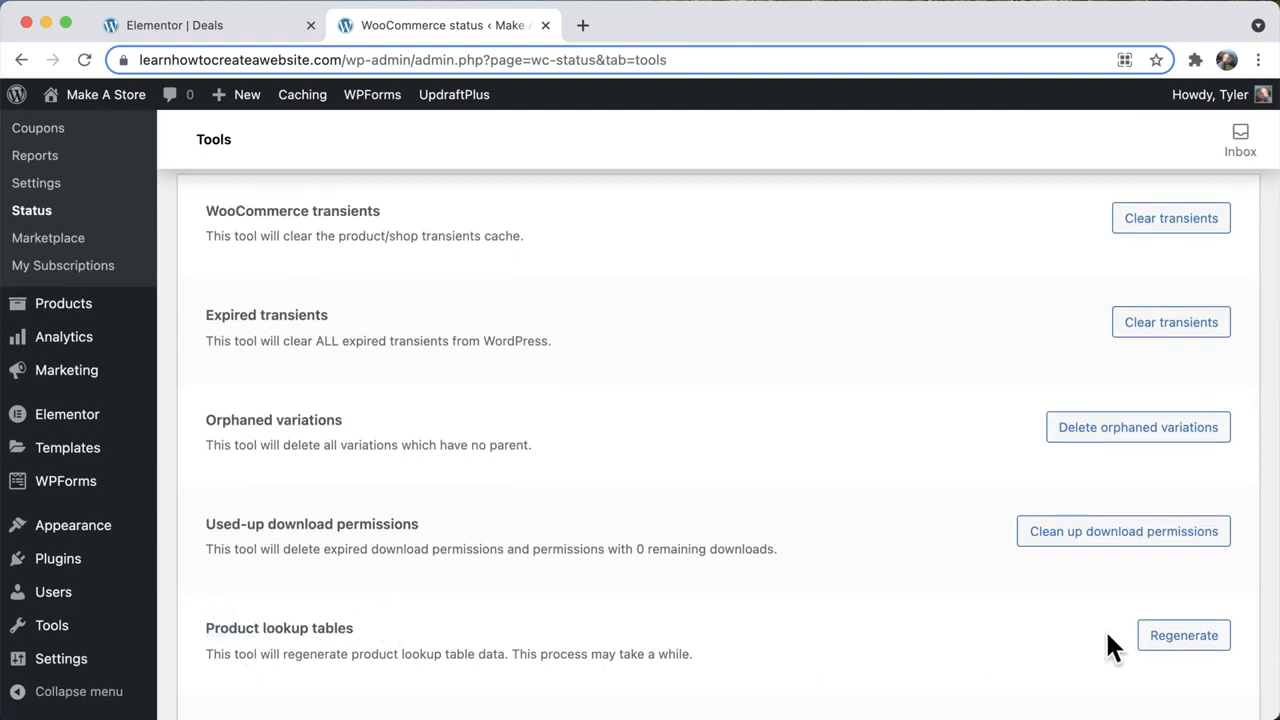
click(1160, 645)
click(810, 170)
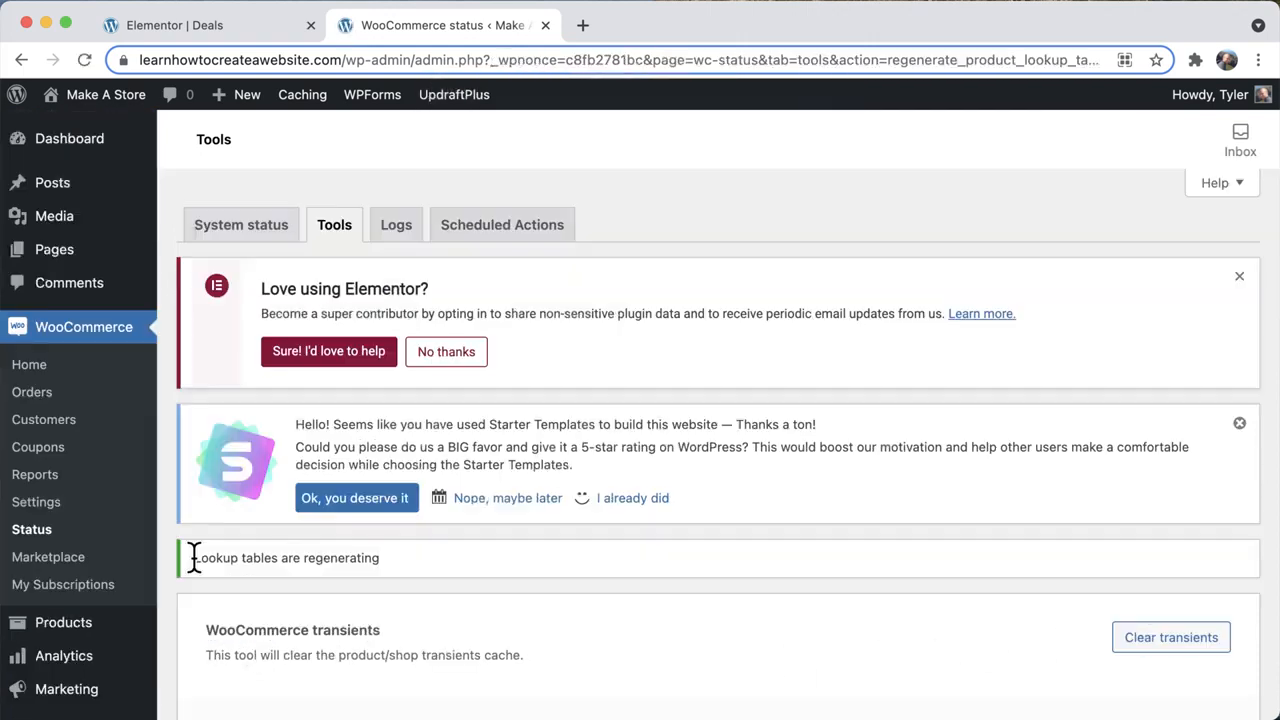
drag(196, 558, 377, 574)
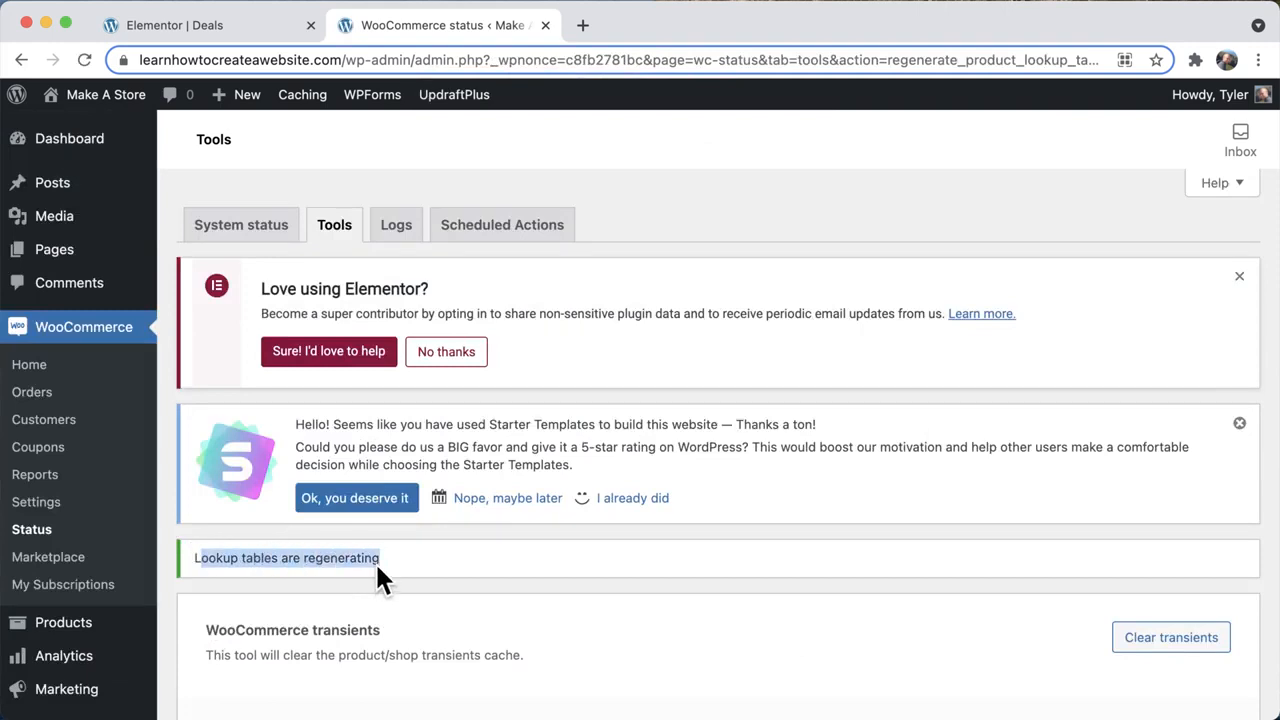
click(377, 565)
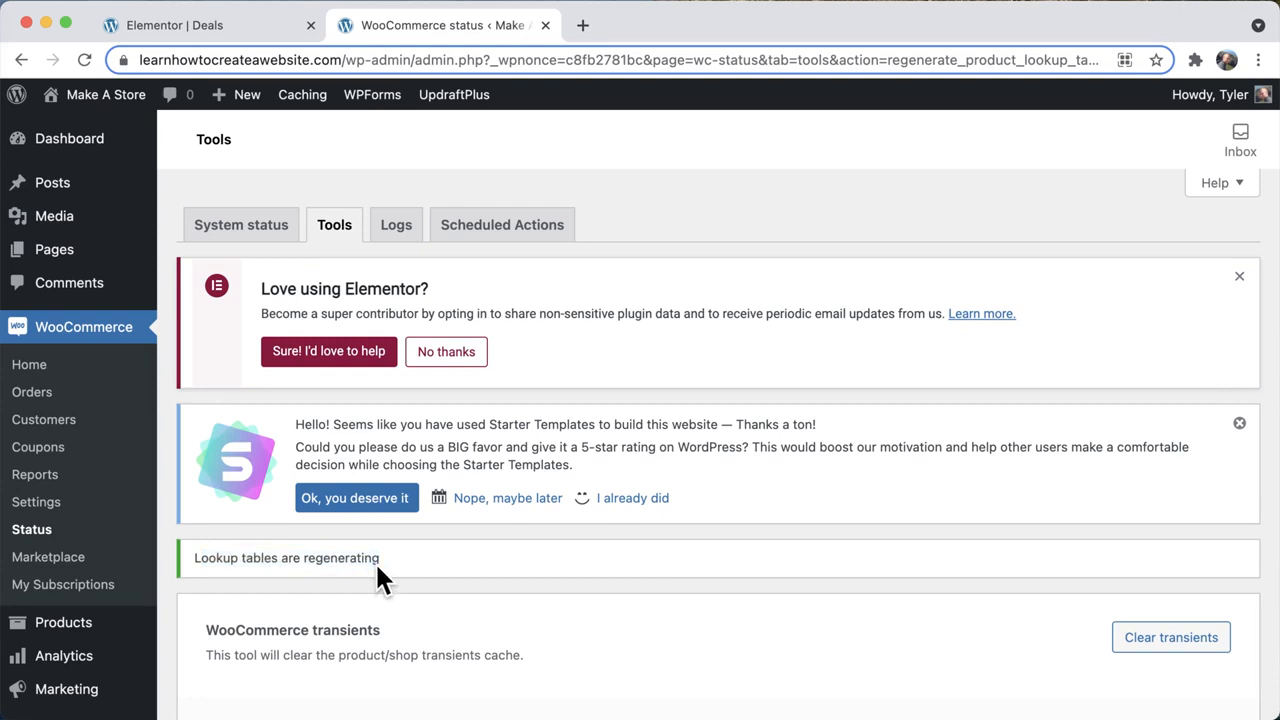
Clear the WooCommerce product transients and confirm the "Product transients cleared" notice
click(340, 232)
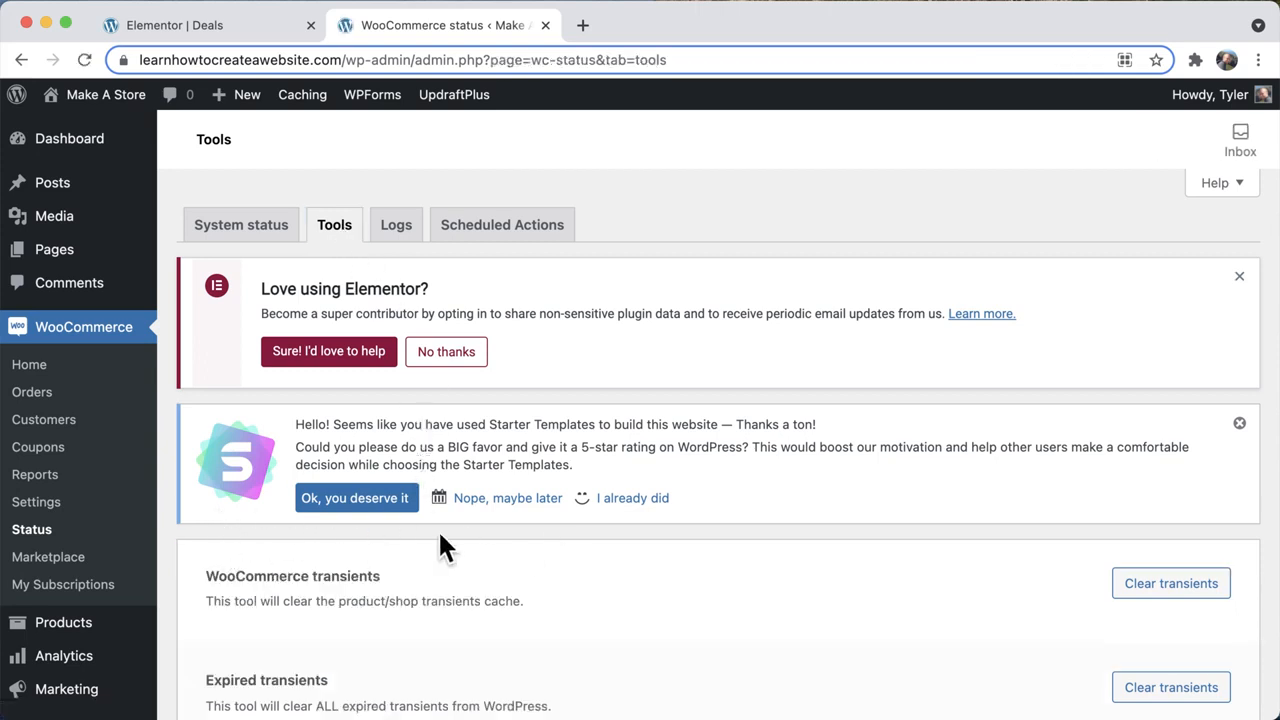
drag(206, 577, 382, 582)
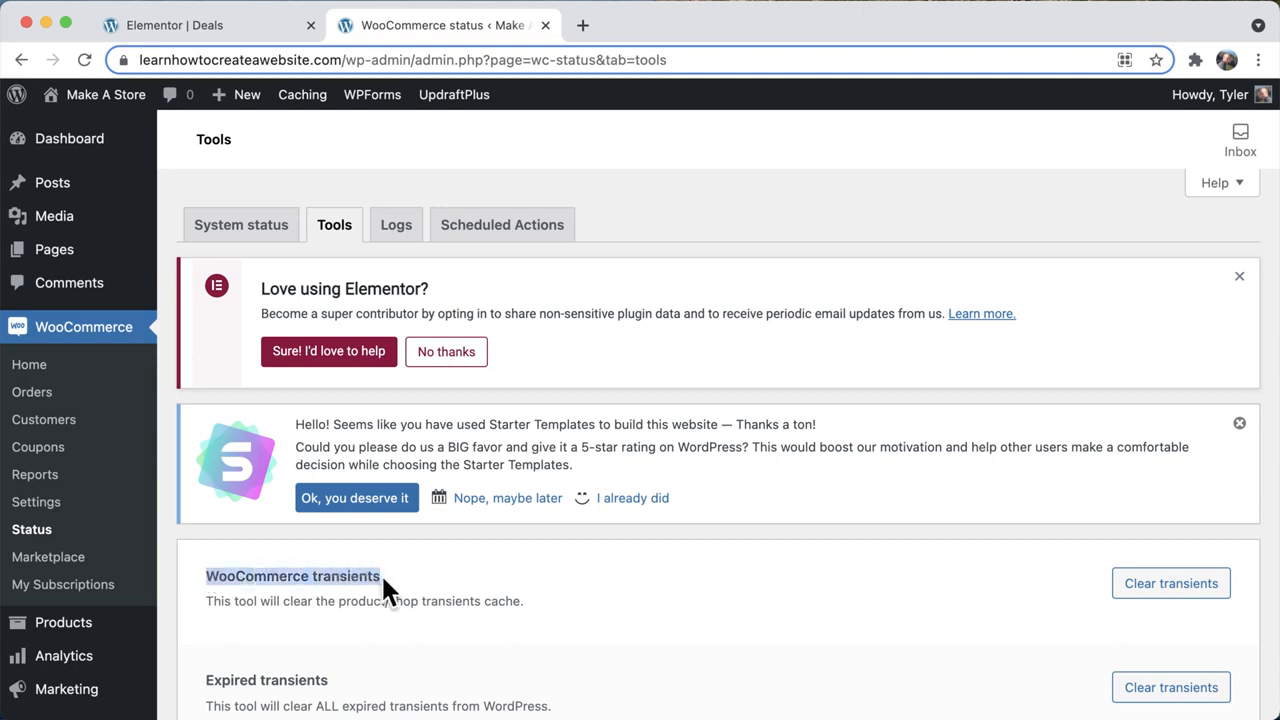
click(1186, 586)
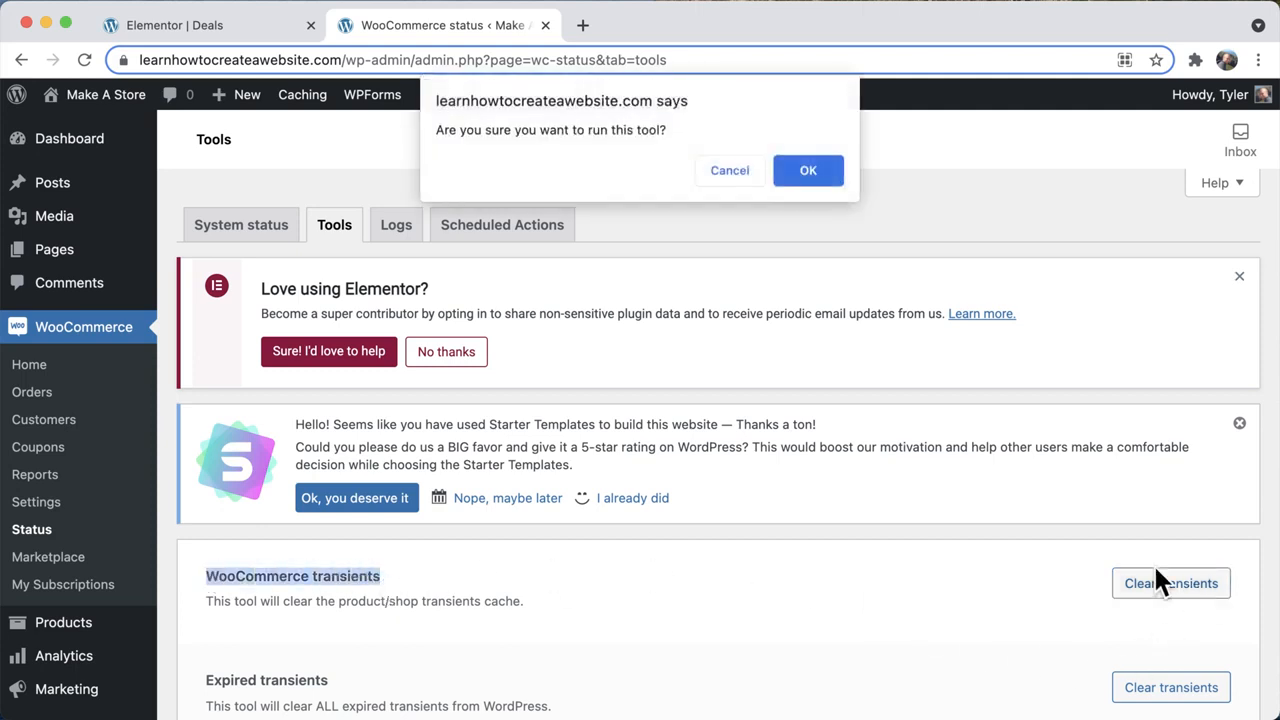
click(812, 170)
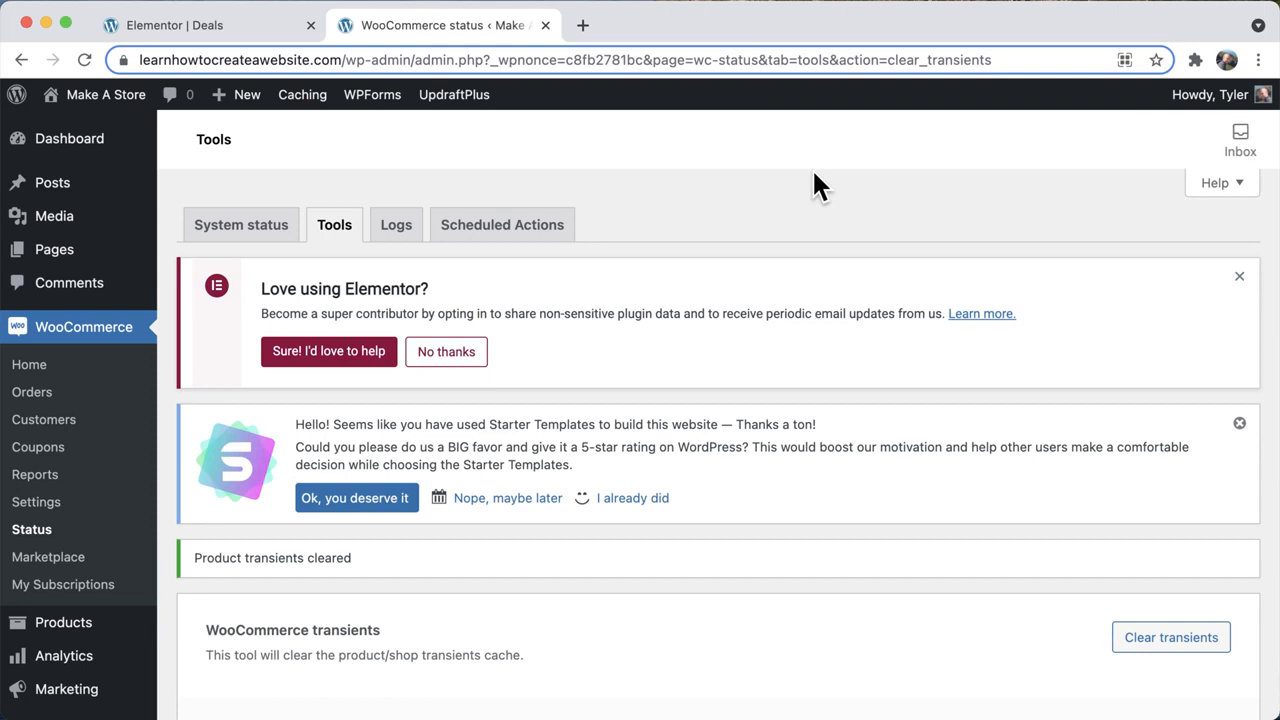
scroll(900, 358, down, 3)
scroll(900, 358, up, 3)
Preview the Deals page to verify sale products like Cleistocactus, then close the WooCommerce status tab
click(194, 30)
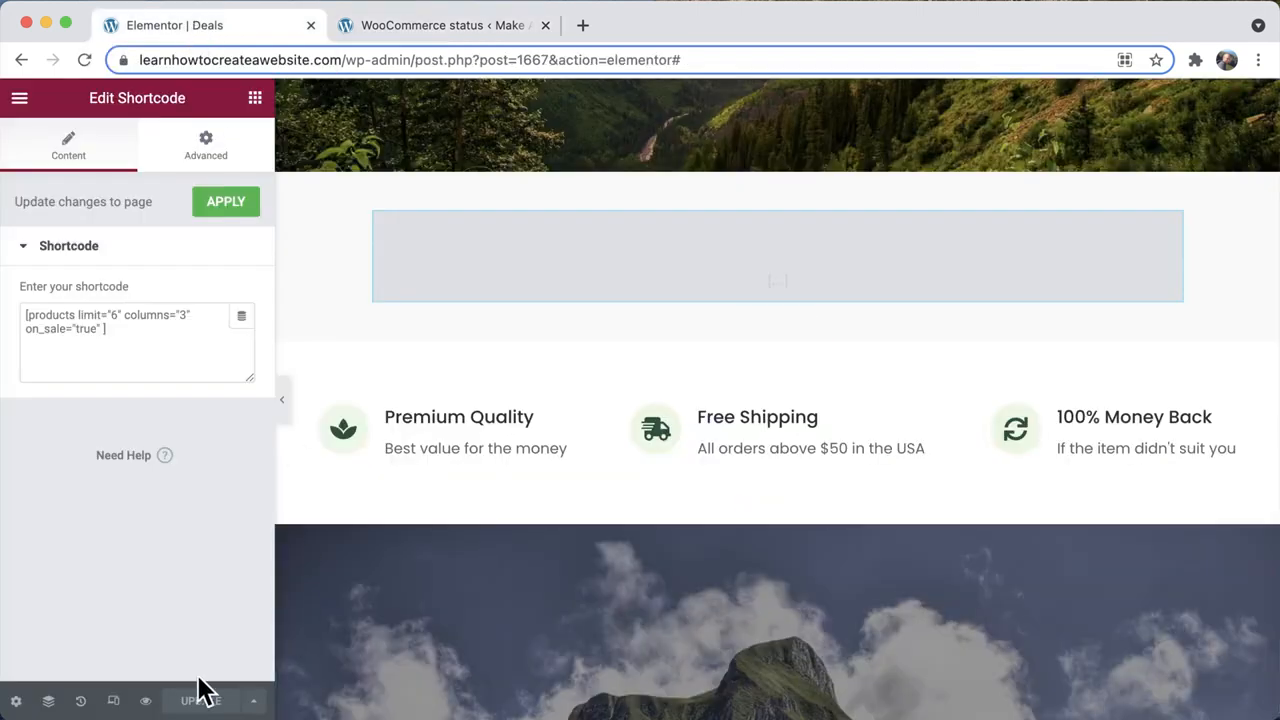
click(146, 701)
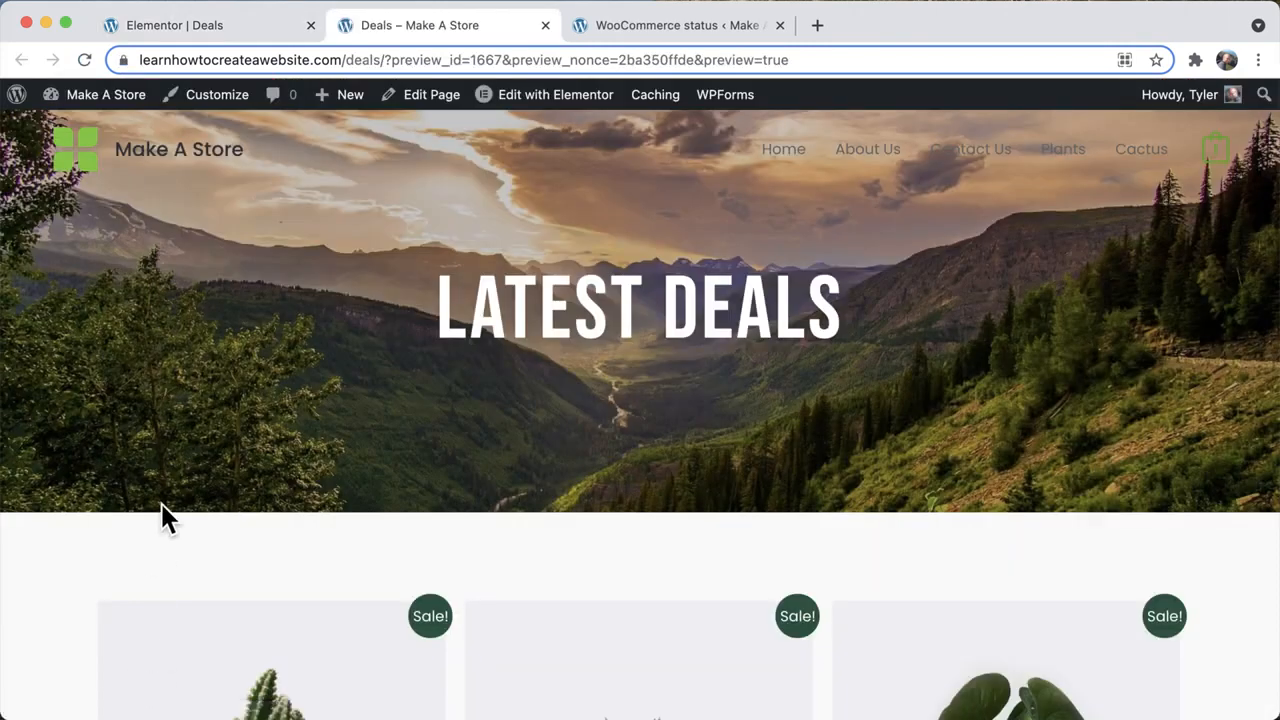
scroll(160, 517, down, 5)
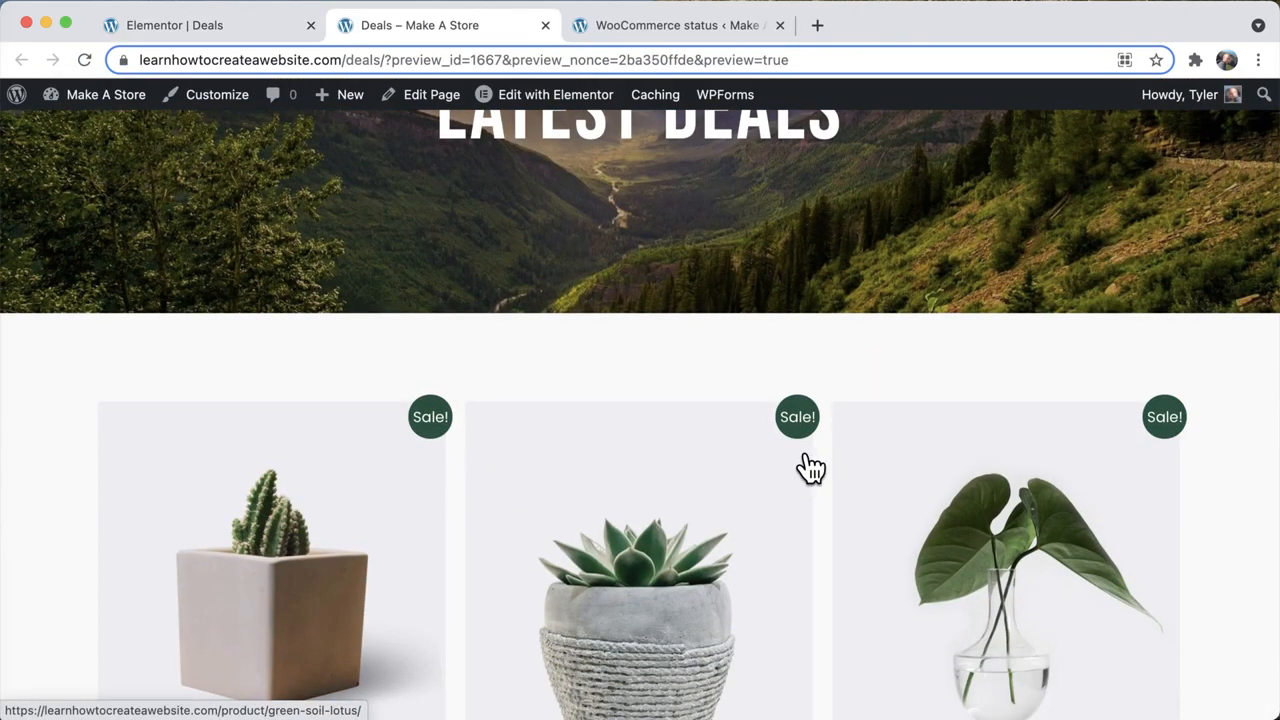
scroll(1088, 466, down, 5)
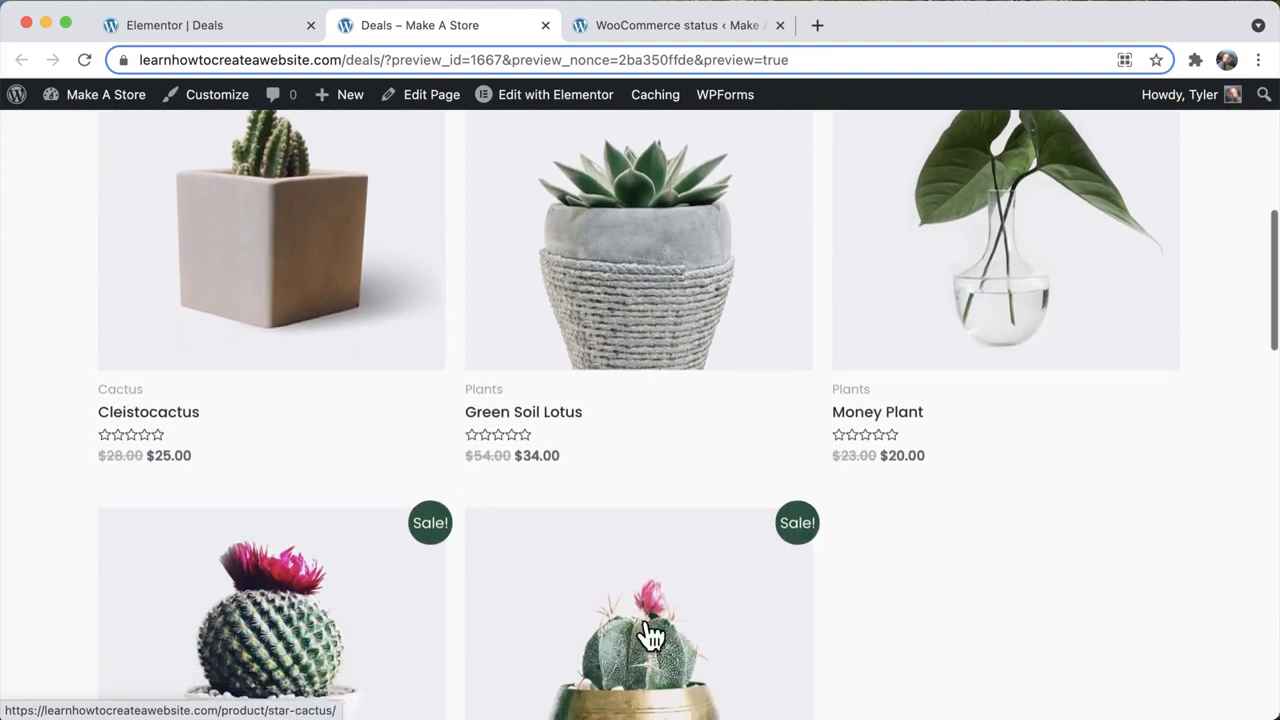
scroll(651, 634, down, 3)
scroll(337, 523, up, 3)
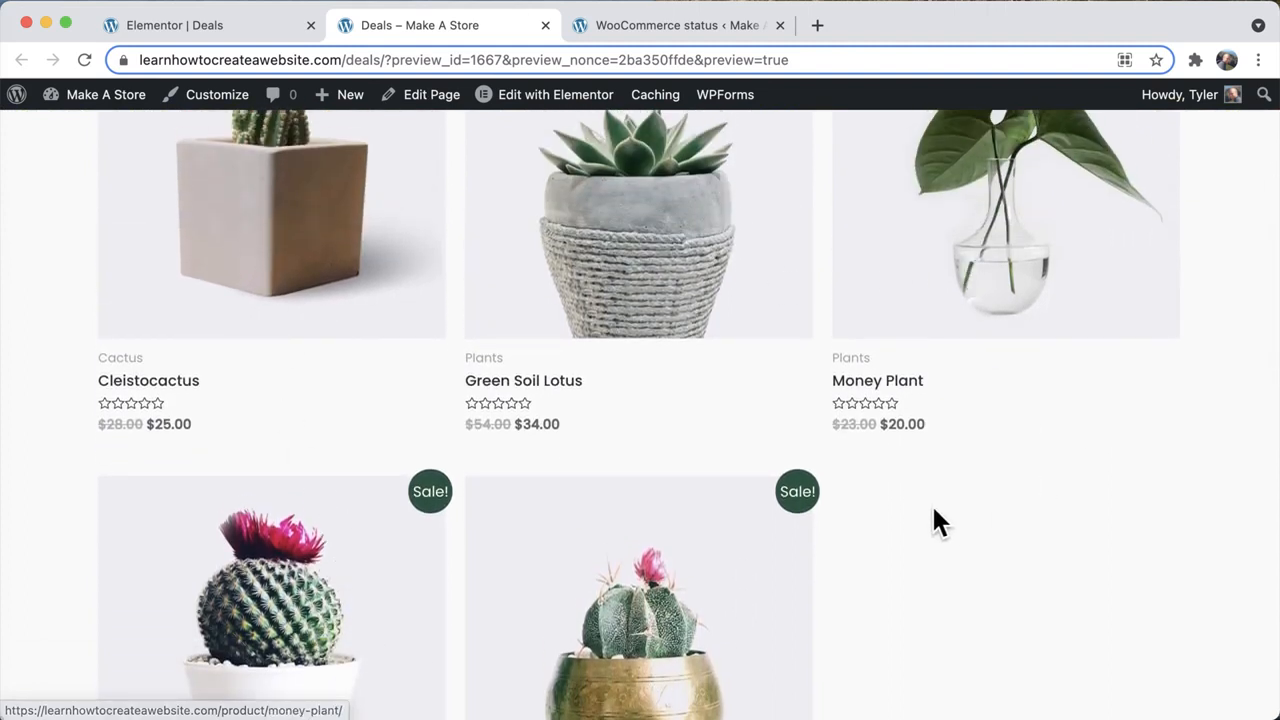
scroll(931, 503, down, 3)
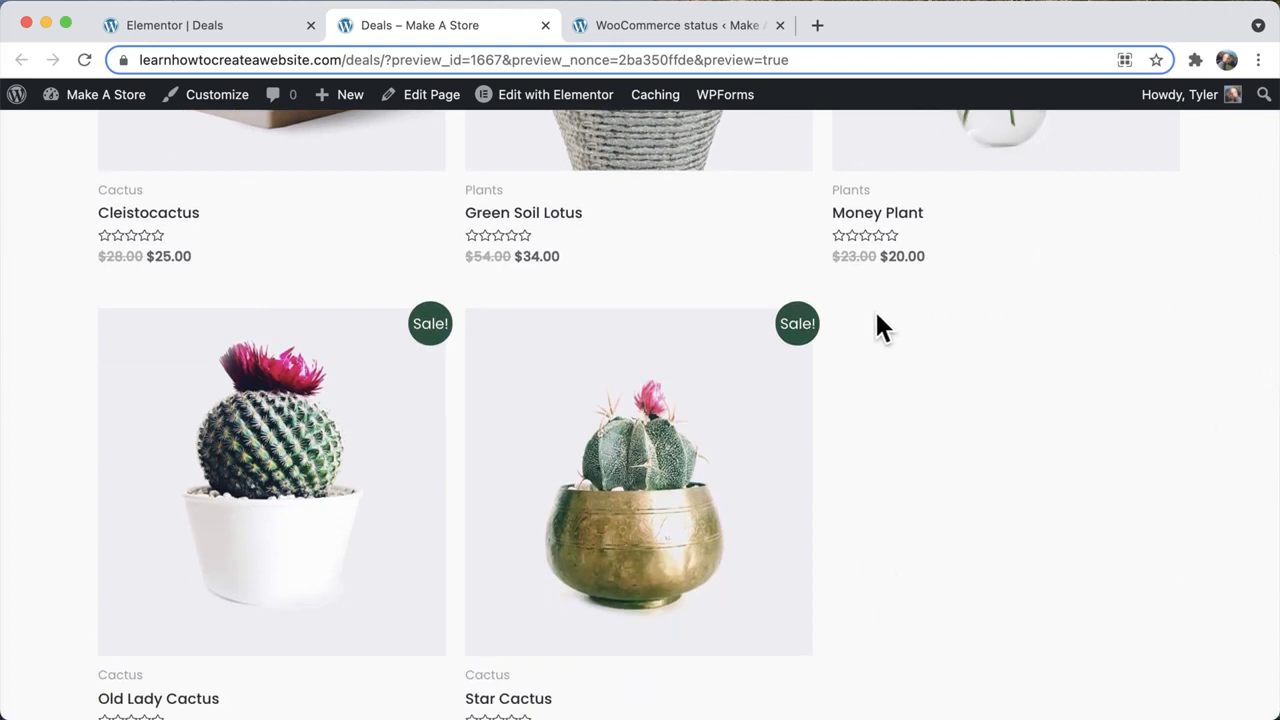
click(781, 27)
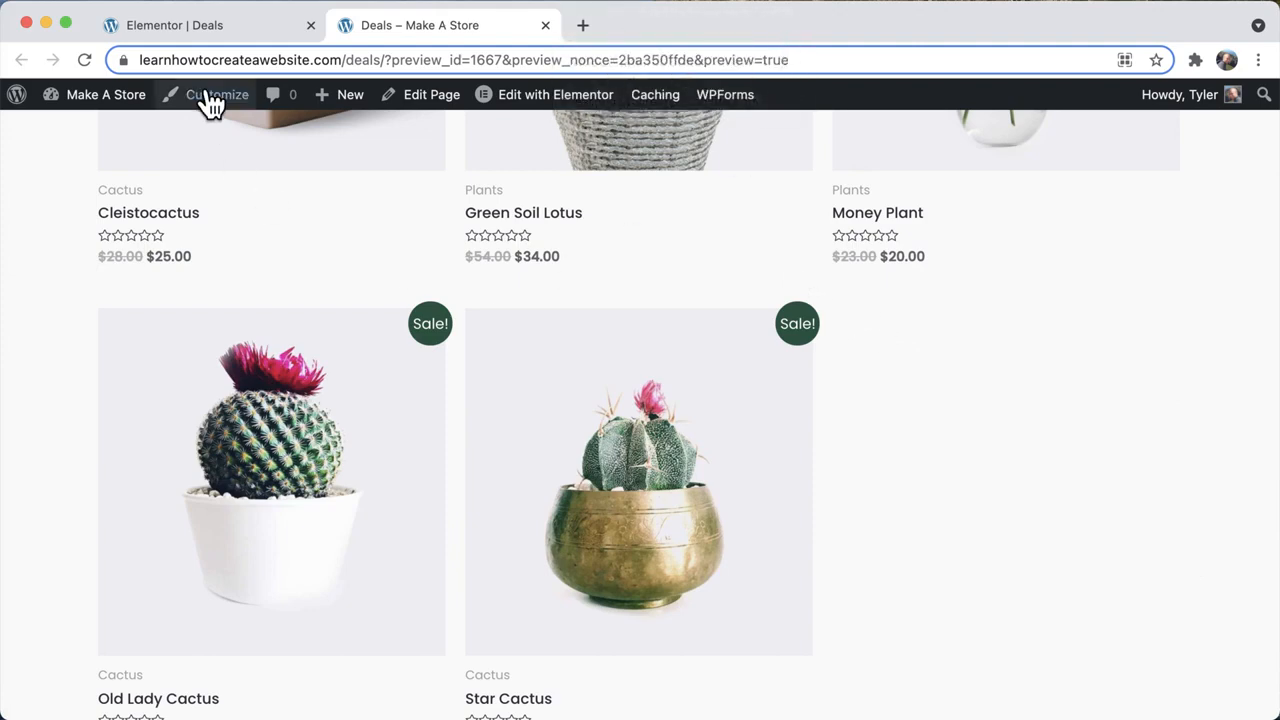
Select the products shortcode widget in the Deals editor and update the page
click(222, 30)
scroll(829, 563, down, 5)
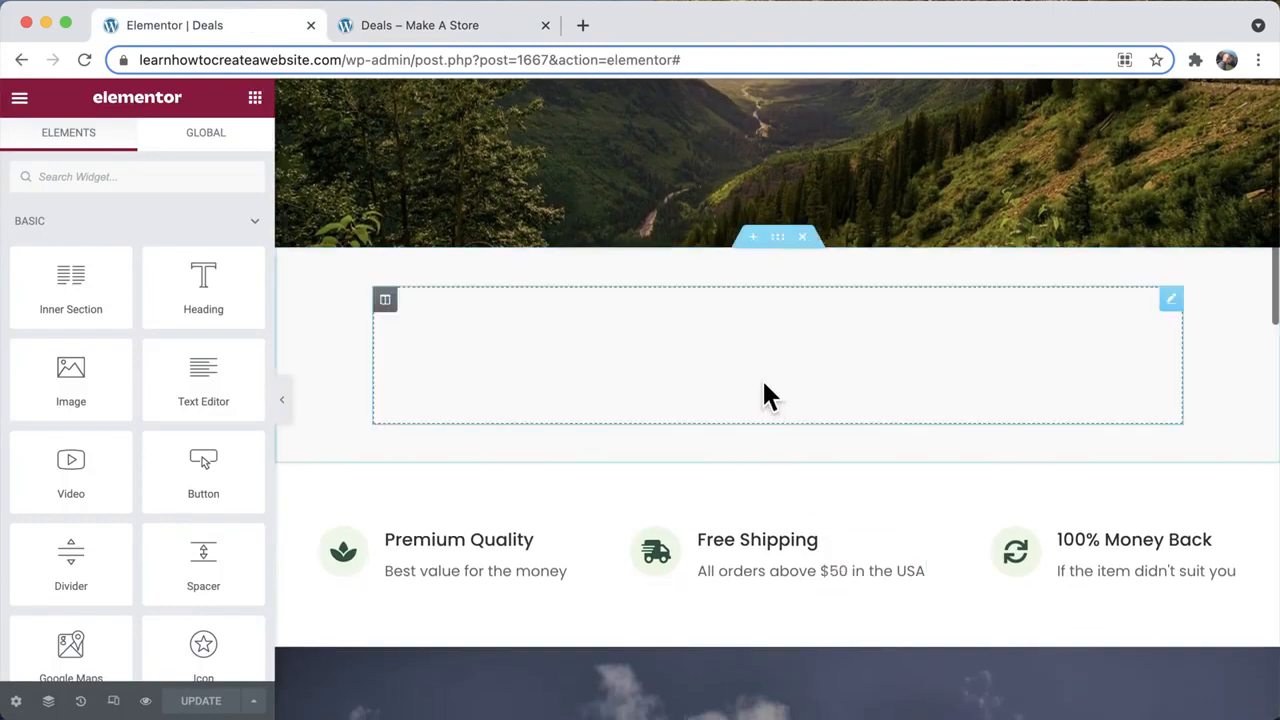
click(766, 394)
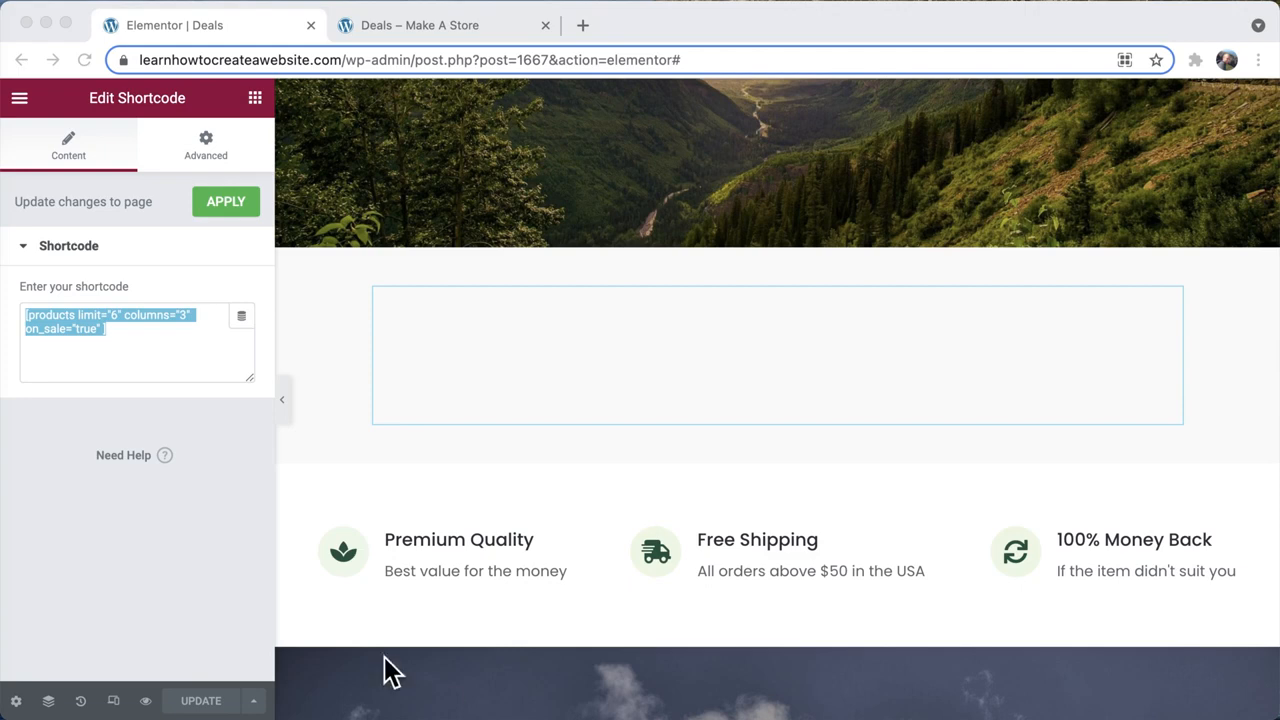
click(203, 702)
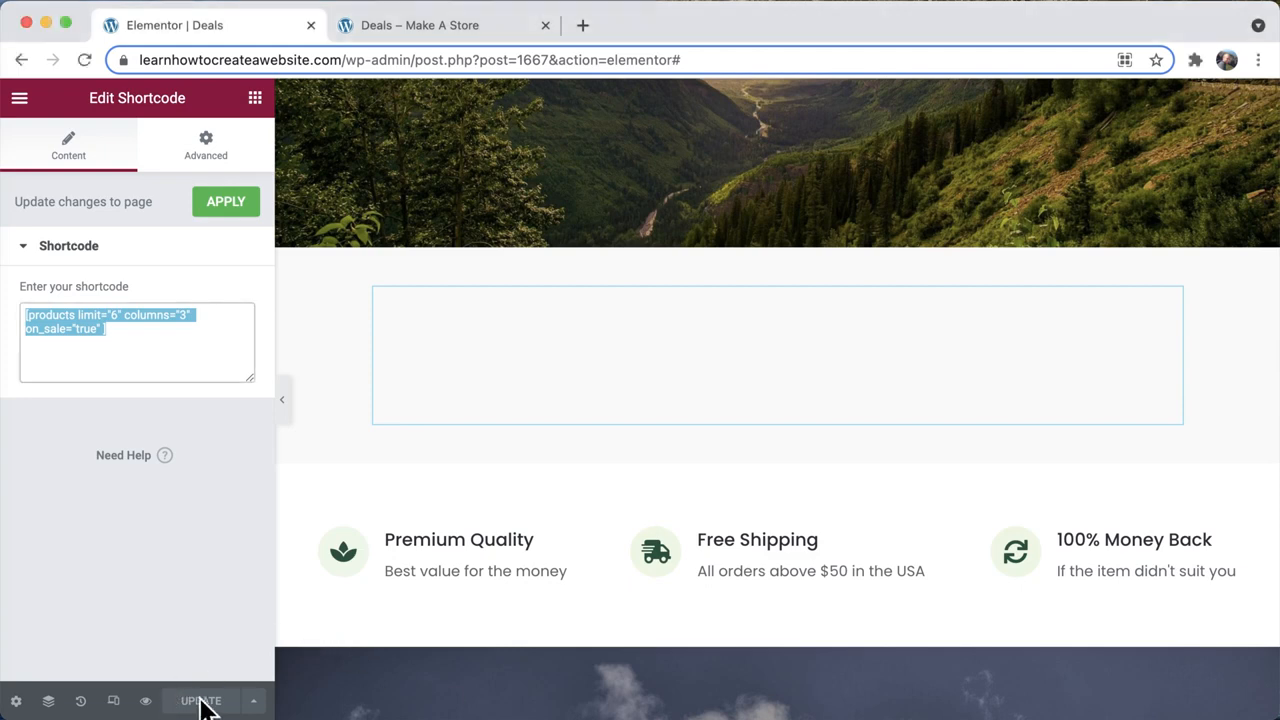
Load the store homepage by trimming the URL to the site domain, and close the preview tab
scroll(363, 499, up, 3)
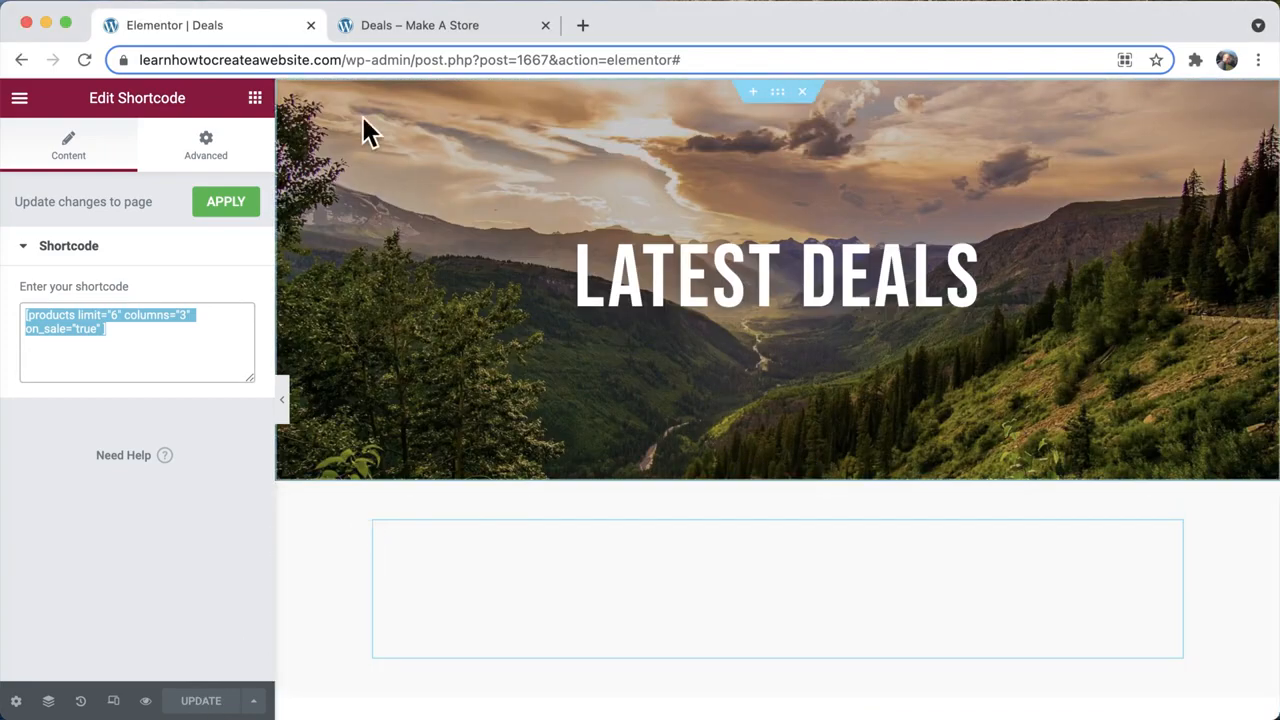
drag(347, 62, 745, 68)
key(BackSpace)
key(Return)
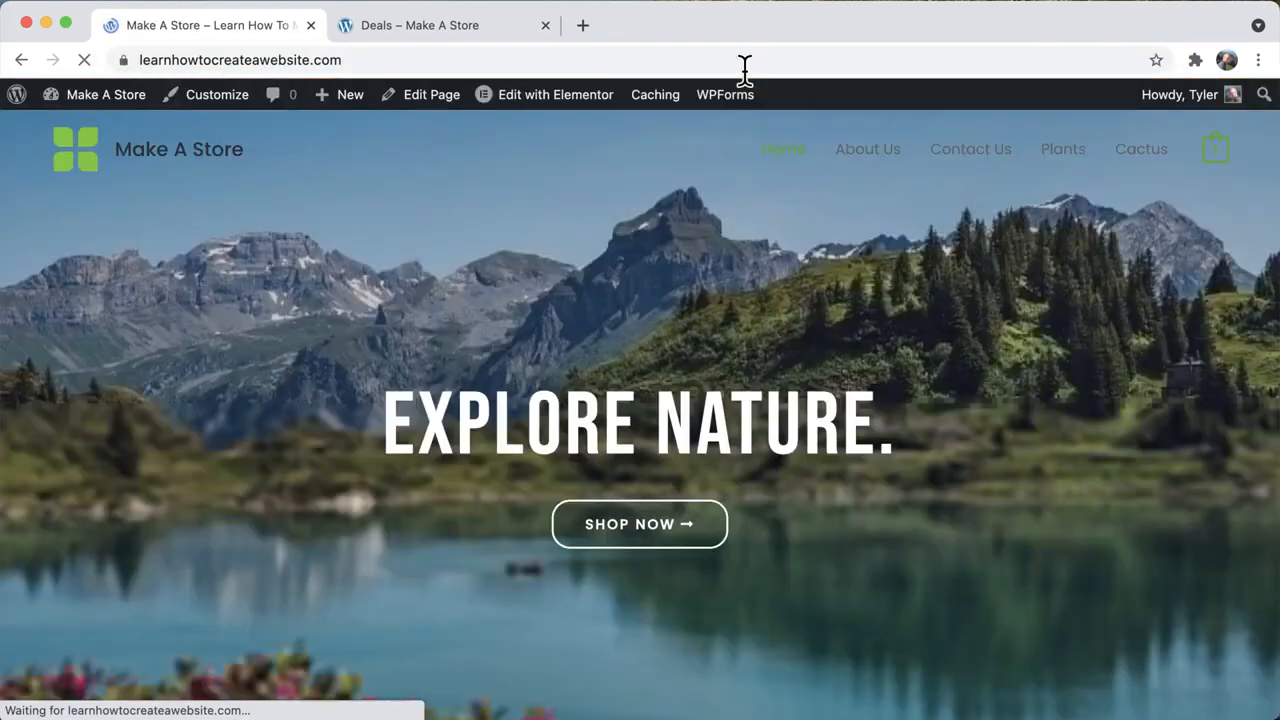
click(545, 25)
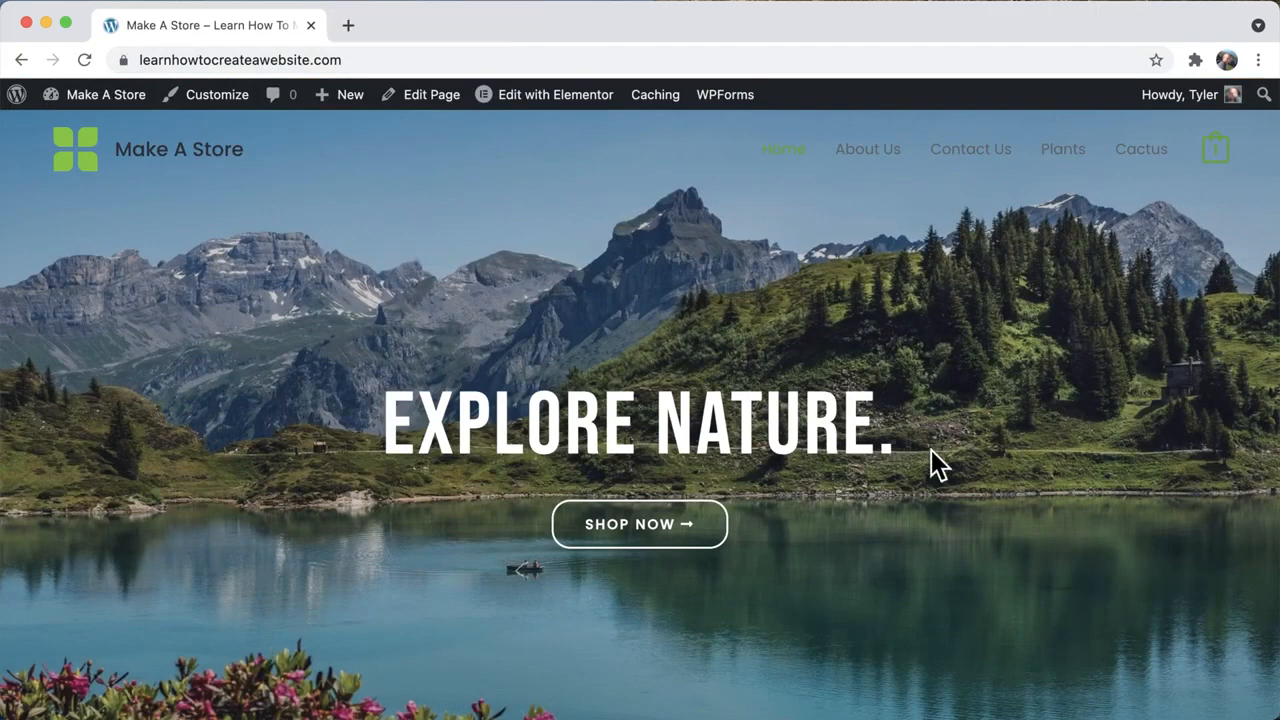
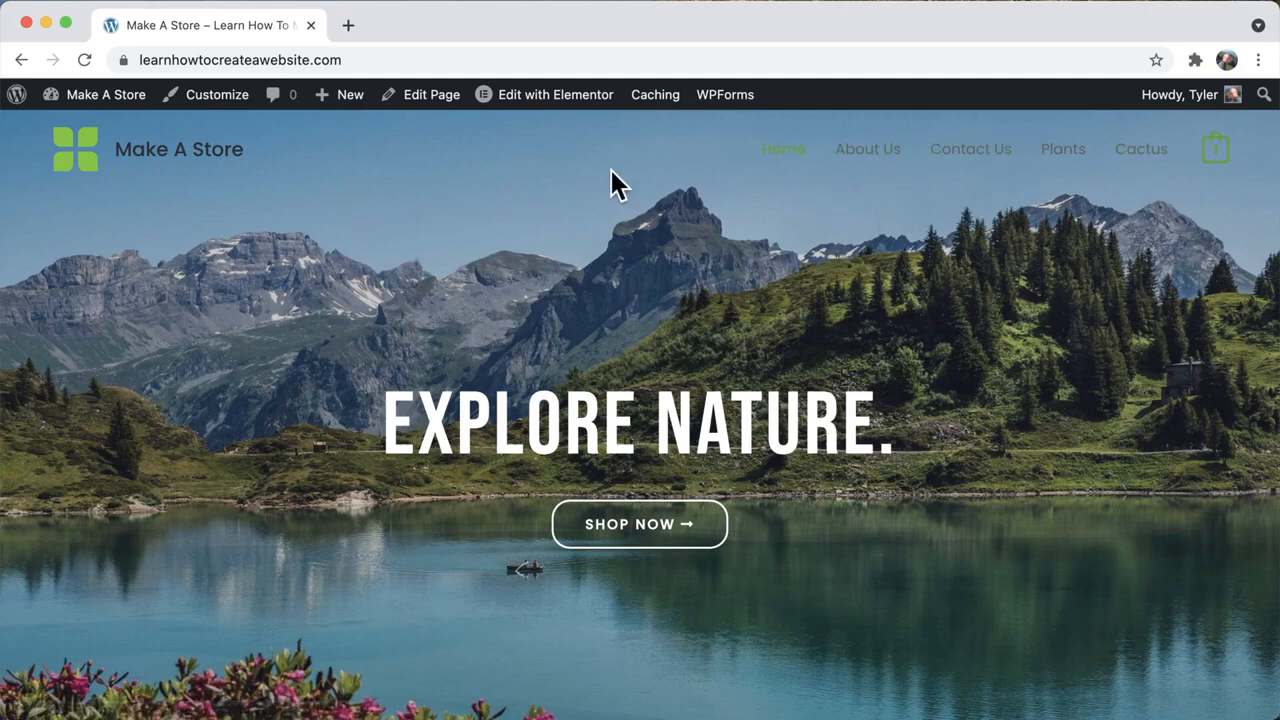
Load the Main Menu for editing under Appearance > Menus
click(124, 112)
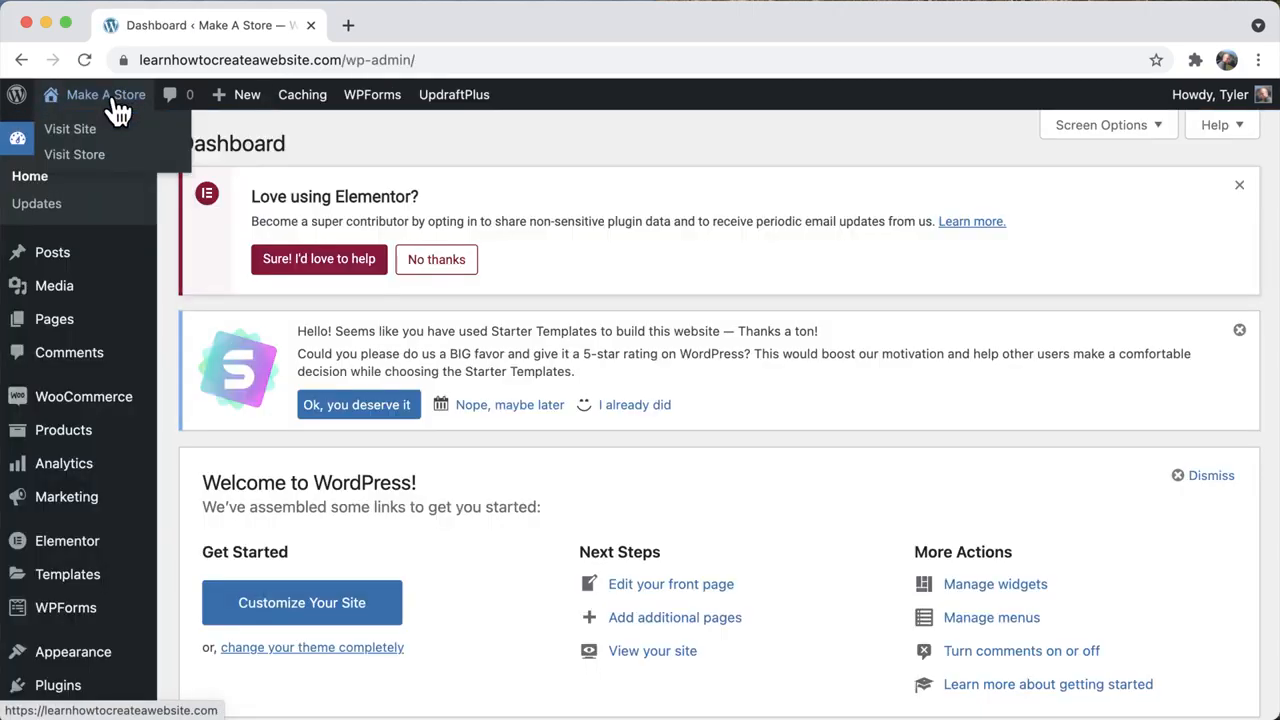
mouse_move(118, 668)
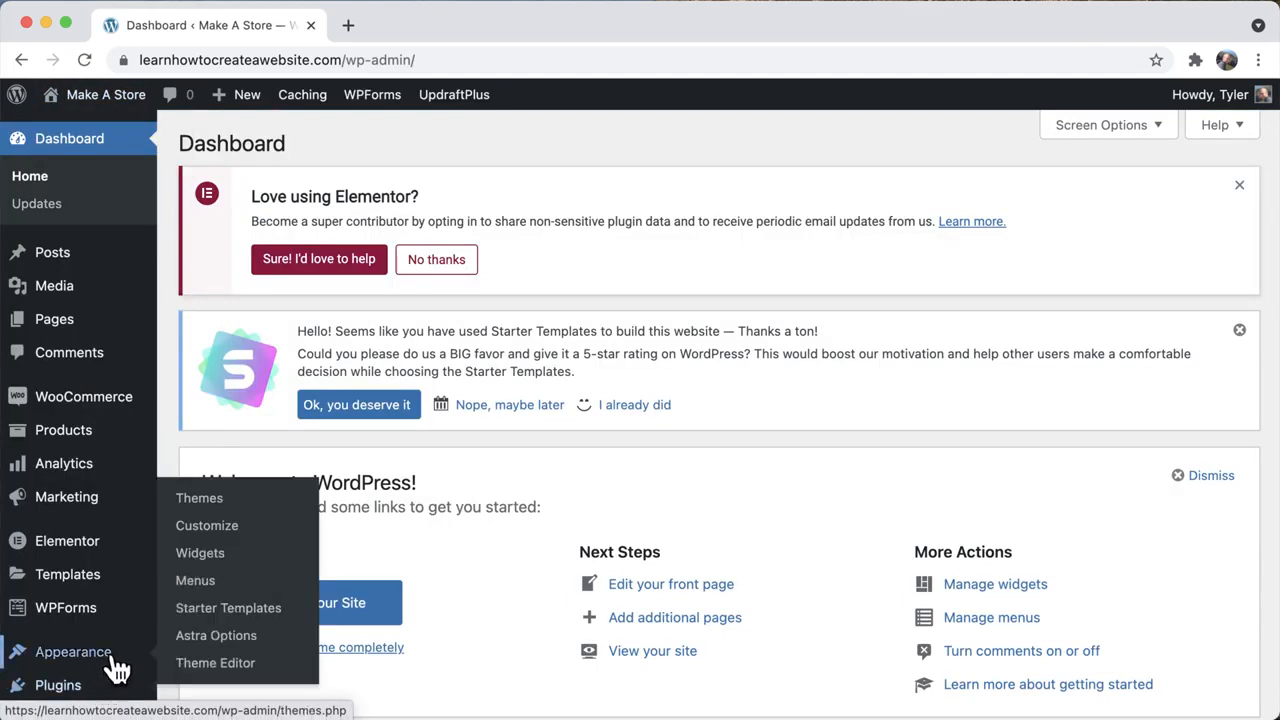
click(206, 584)
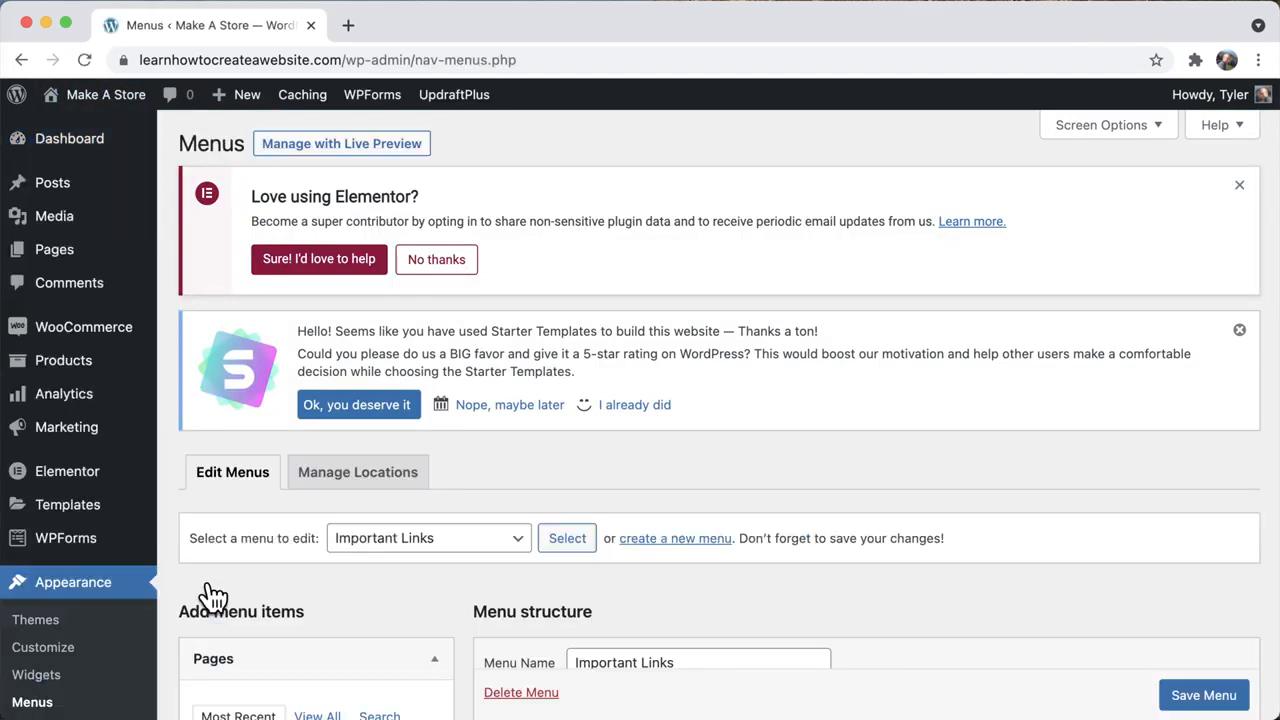
scroll(210, 595, down, 2)
click(509, 441)
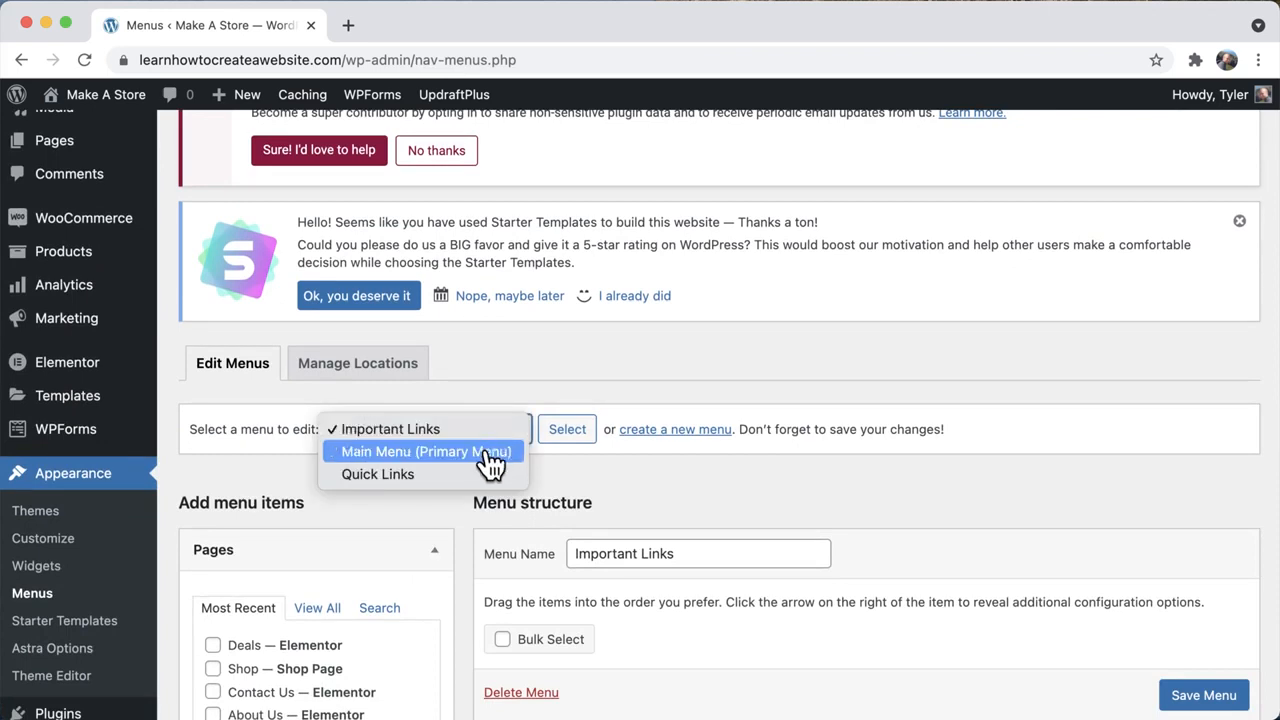
click(490, 462)
click(565, 431)
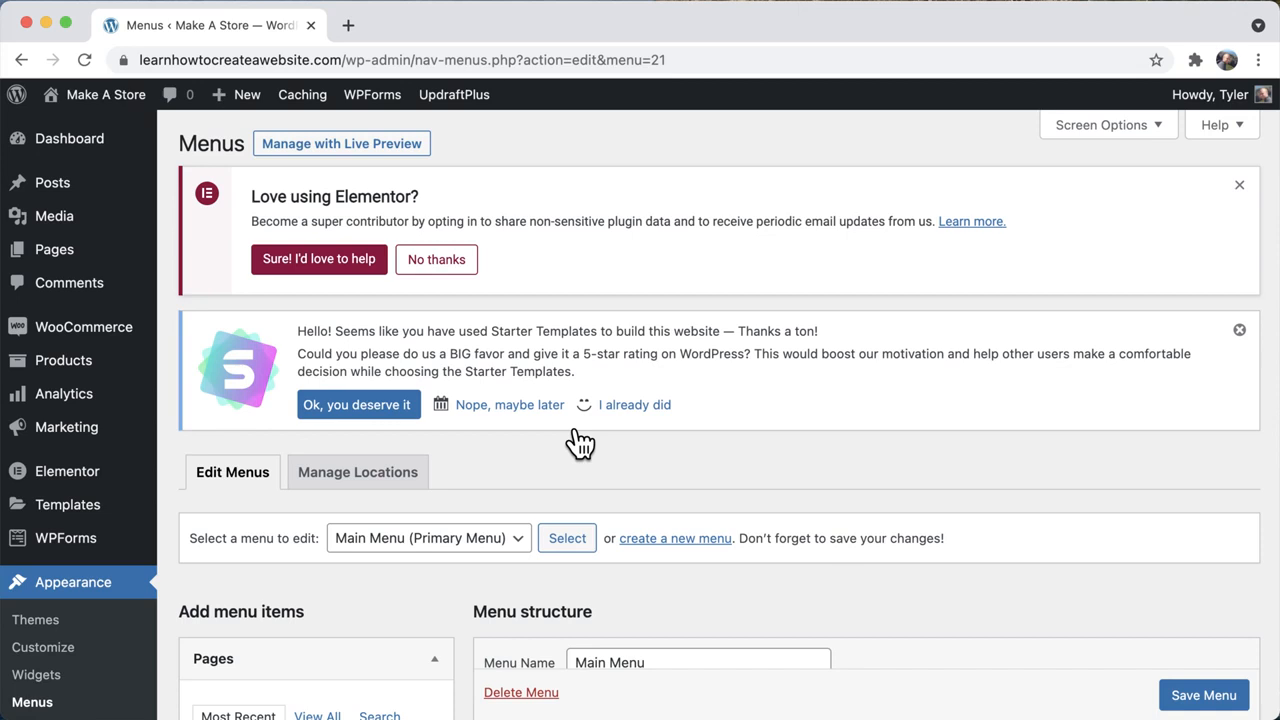
scroll(580, 443, down, 10)
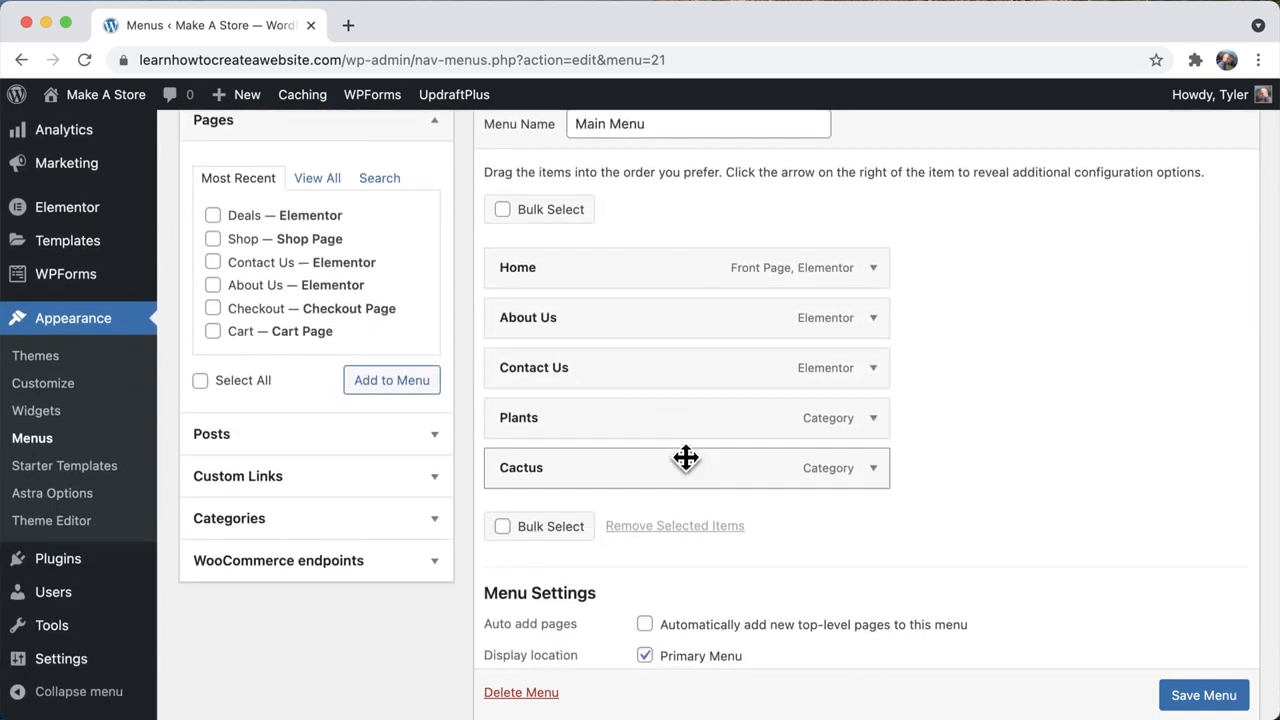
Remove the Plants and Cactus items from the Main Menu
click(873, 419)
scroll(872, 425, down, 2)
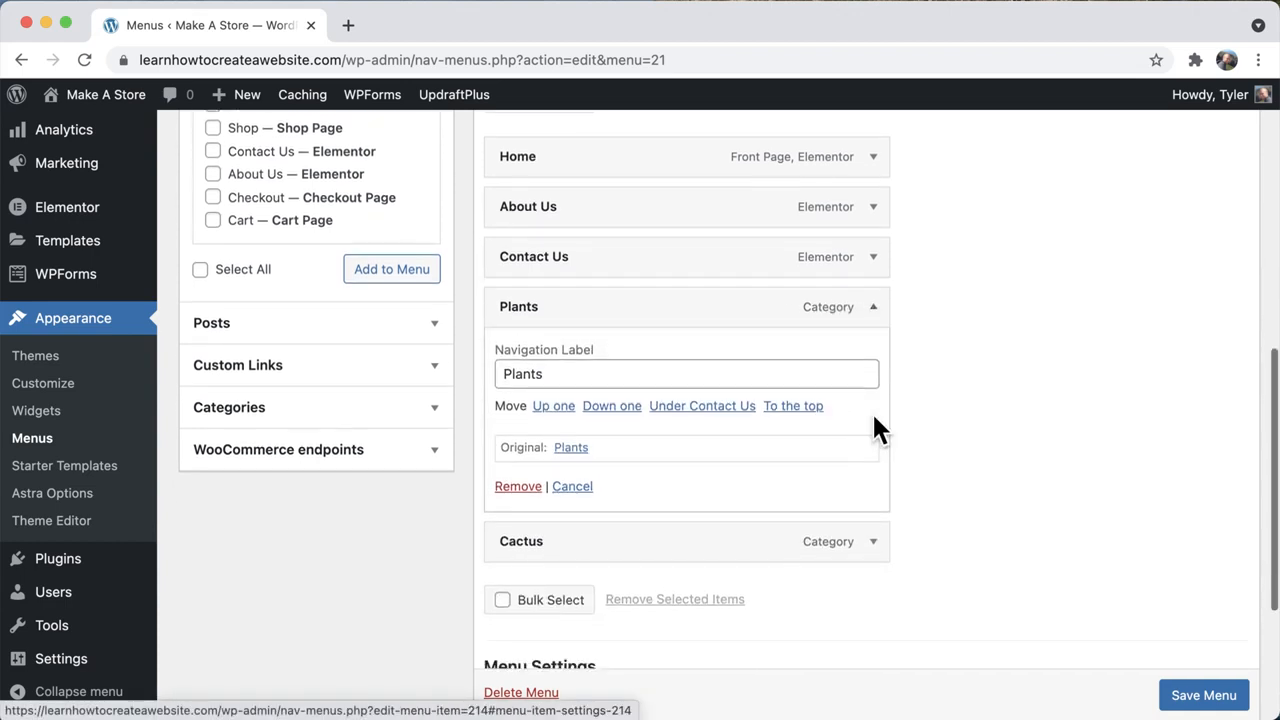
click(513, 488)
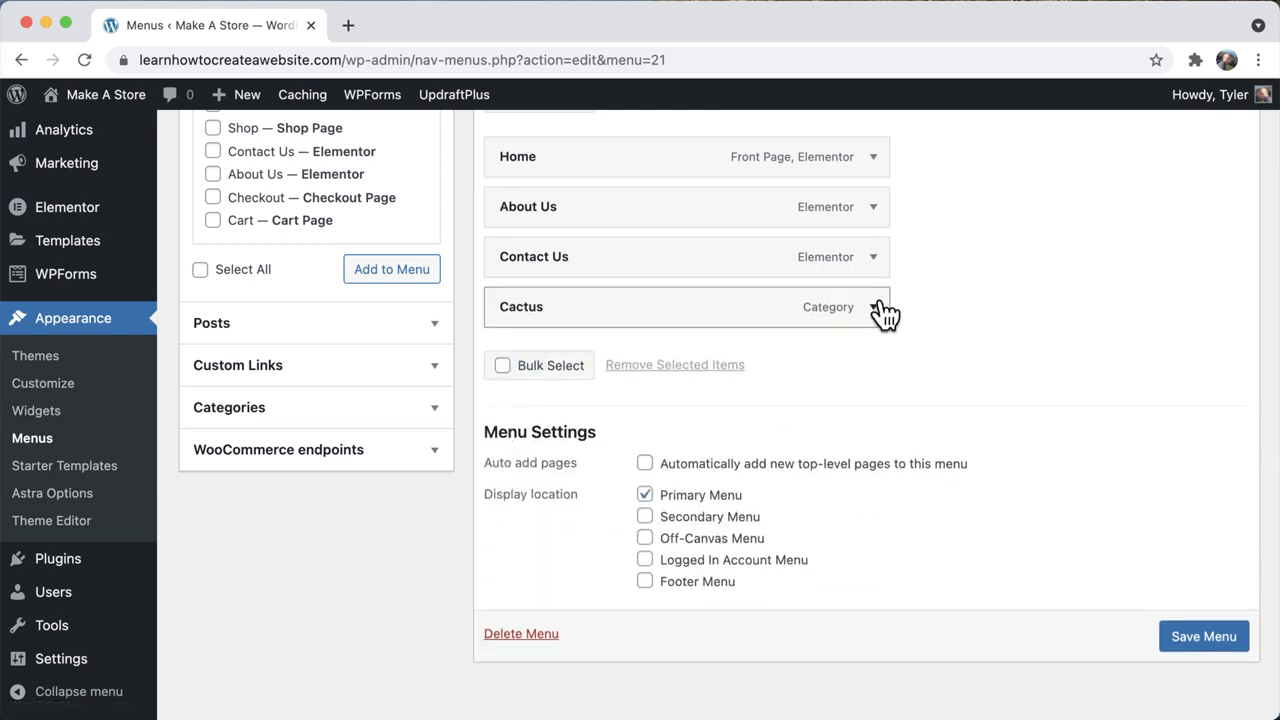
click(877, 307)
click(530, 489)
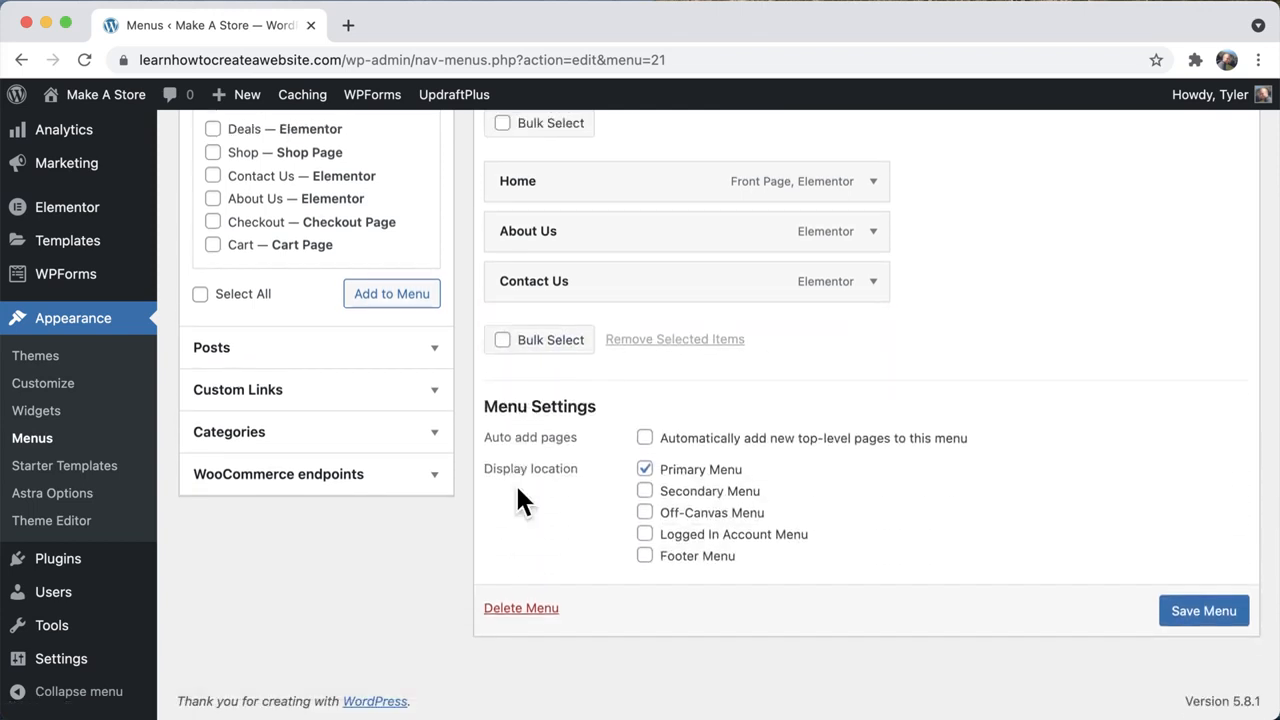
Add the Deals and Shop pages to the Main Menu
scroll(518, 489, up, 3)
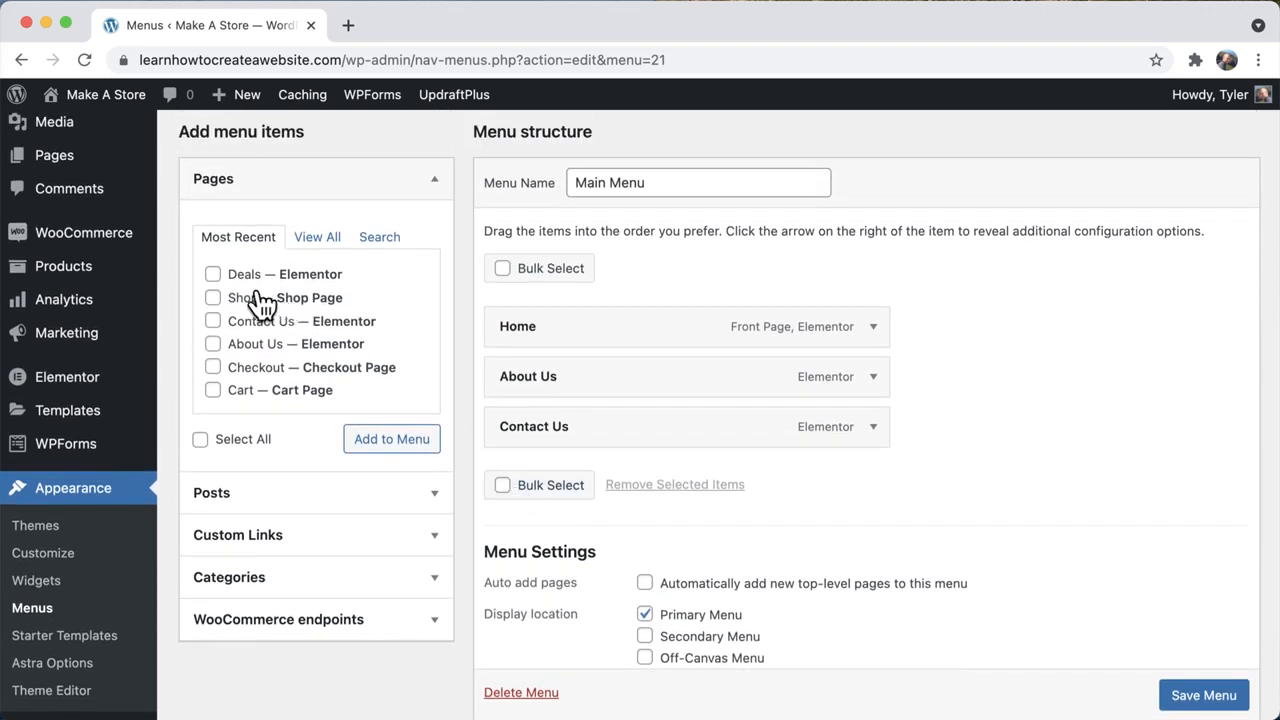
click(213, 275)
click(214, 298)
click(408, 443)
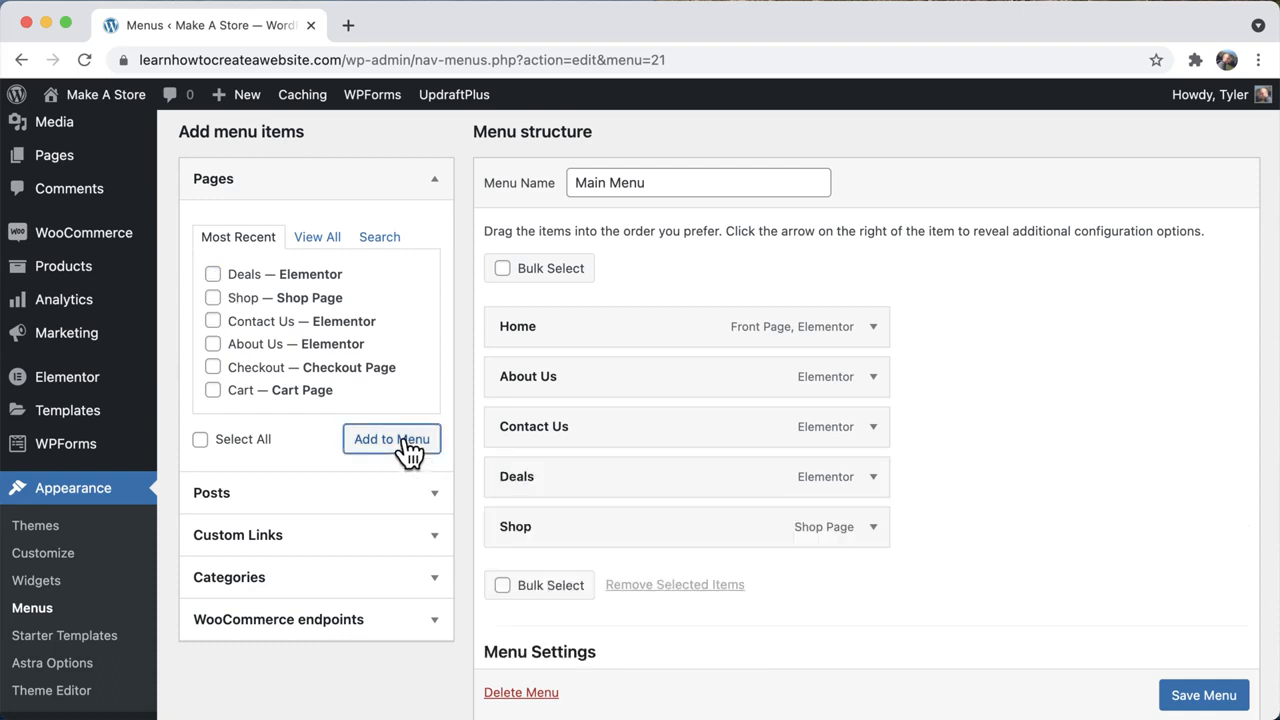
scroll(408, 450, down, 1)
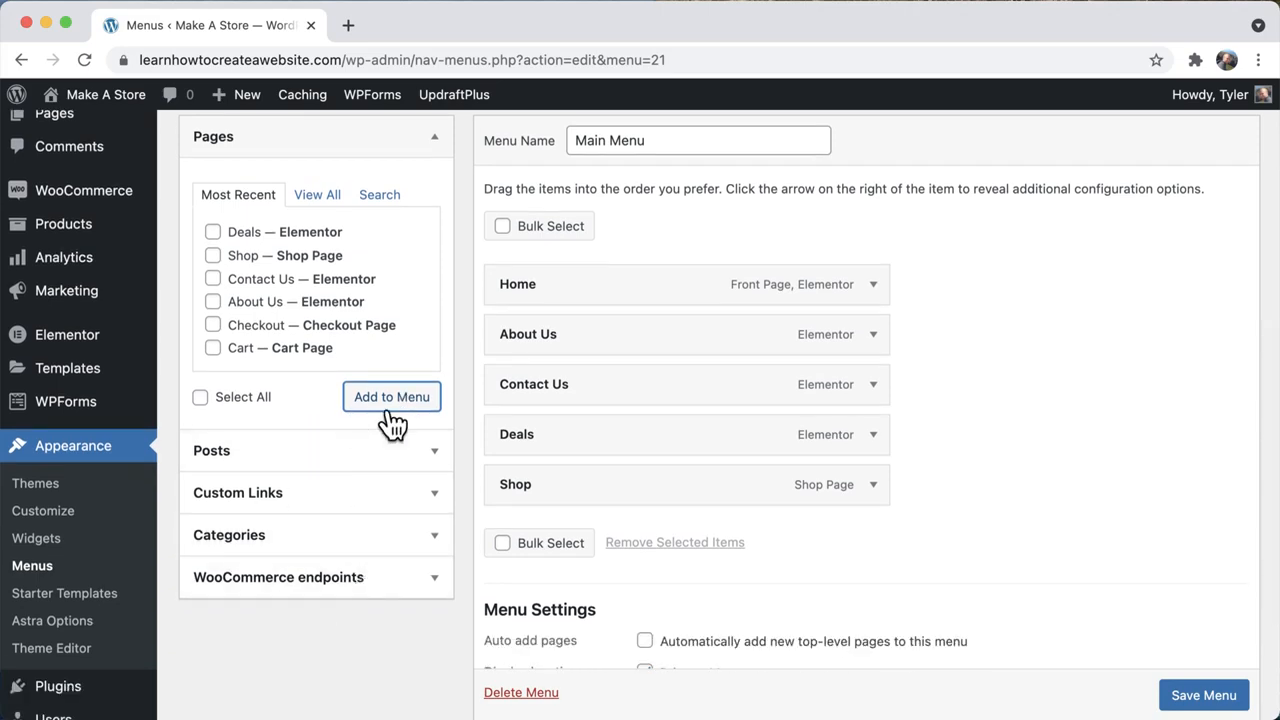
scroll(392, 425, up, 10)
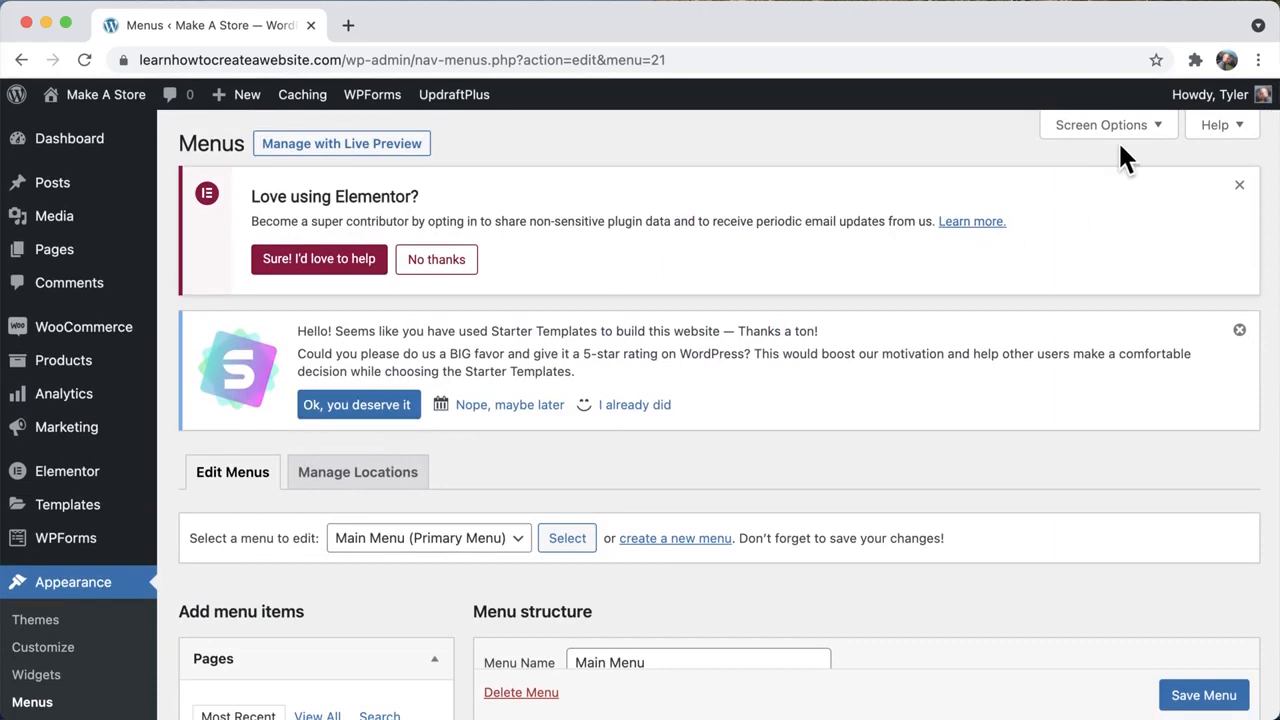
Enable Product categories in Screen Options and add the Cactus and Plants categories to the menu
click(1118, 134)
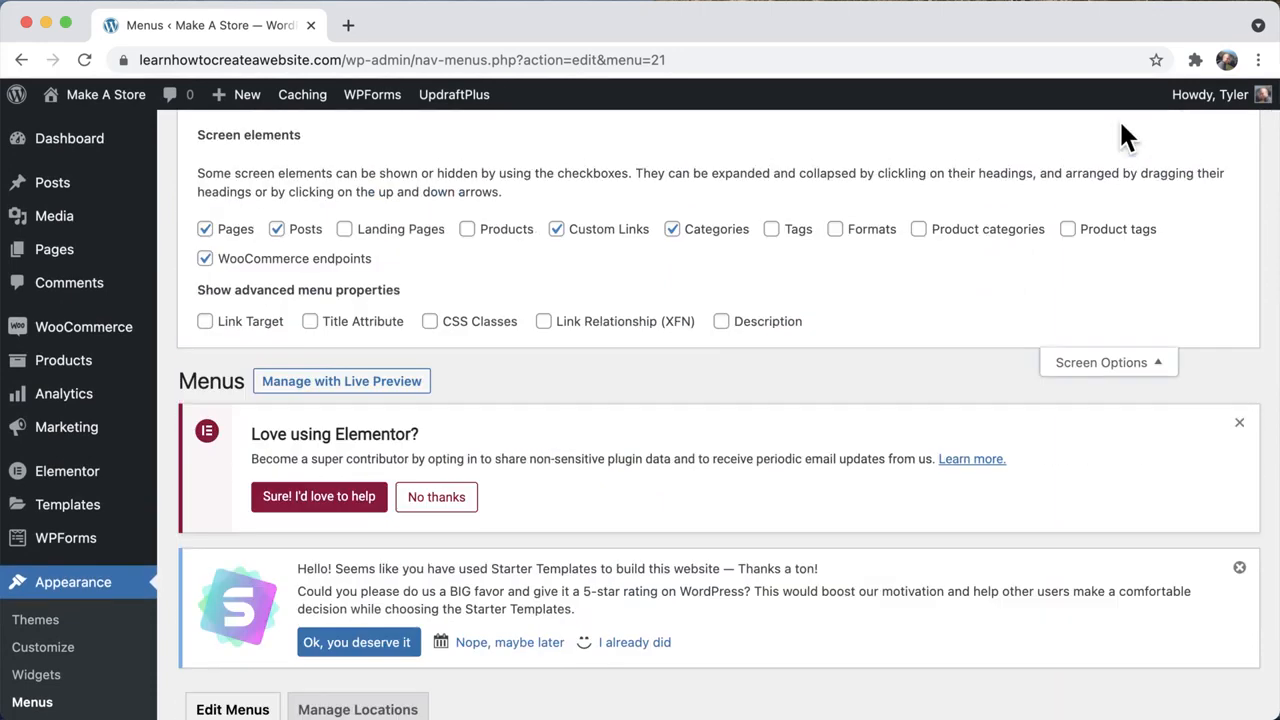
click(919, 230)
click(1110, 364)
scroll(420, 302, down, 10)
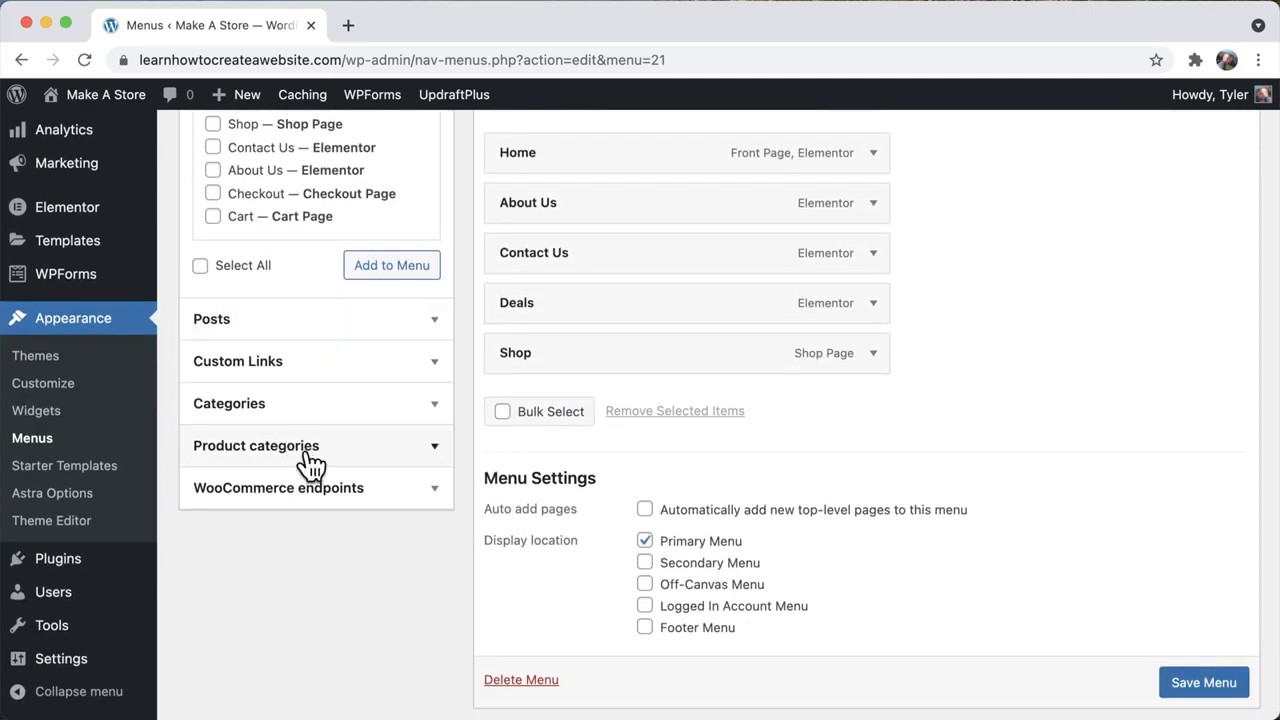
click(430, 452)
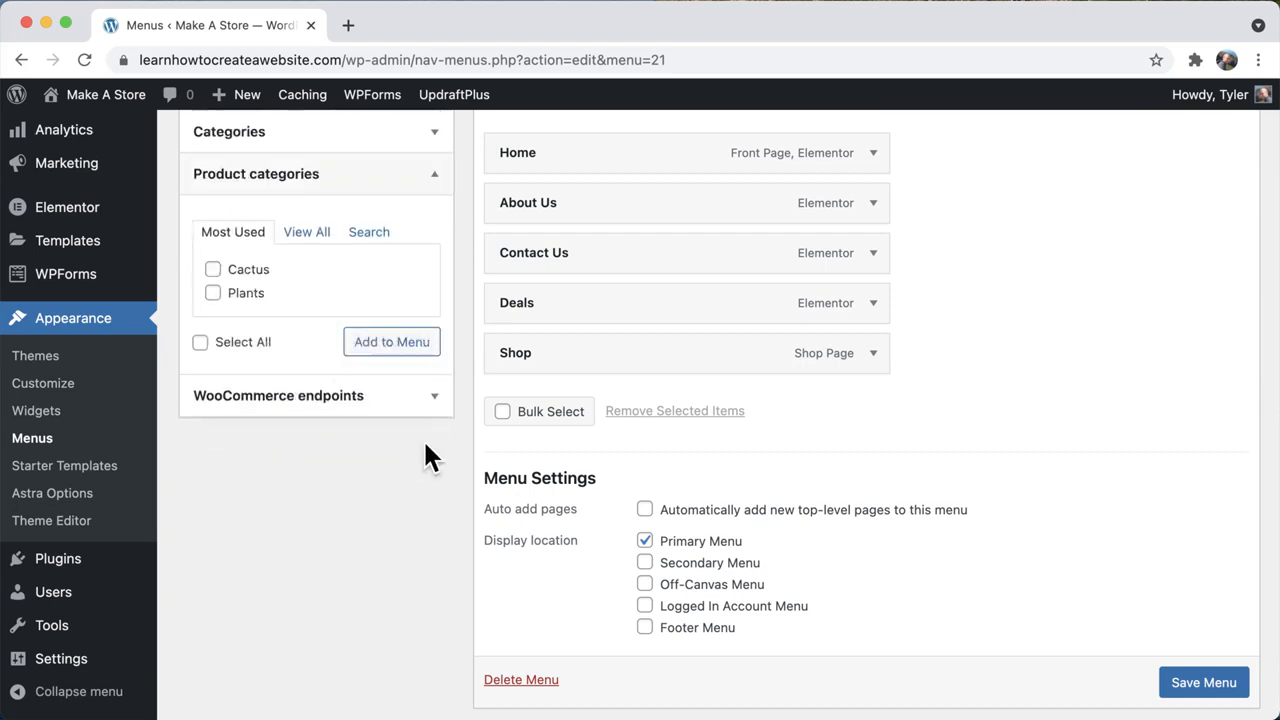
click(213, 297)
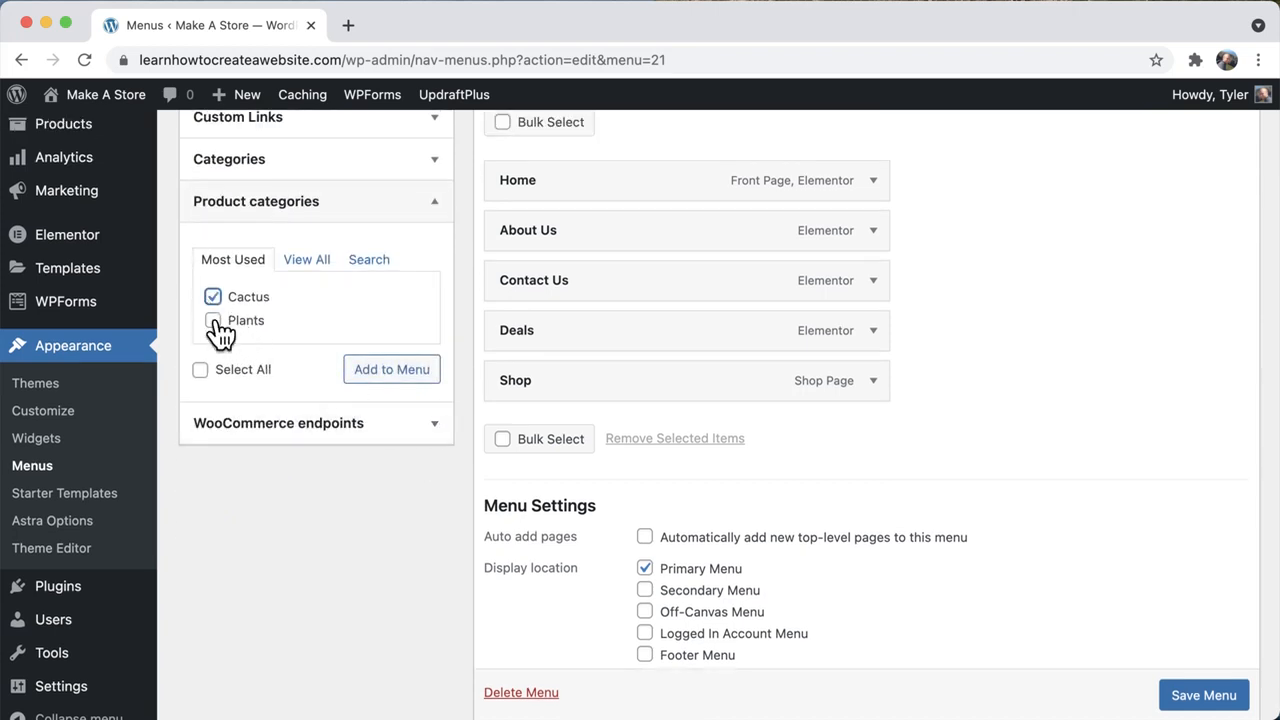
click(214, 322)
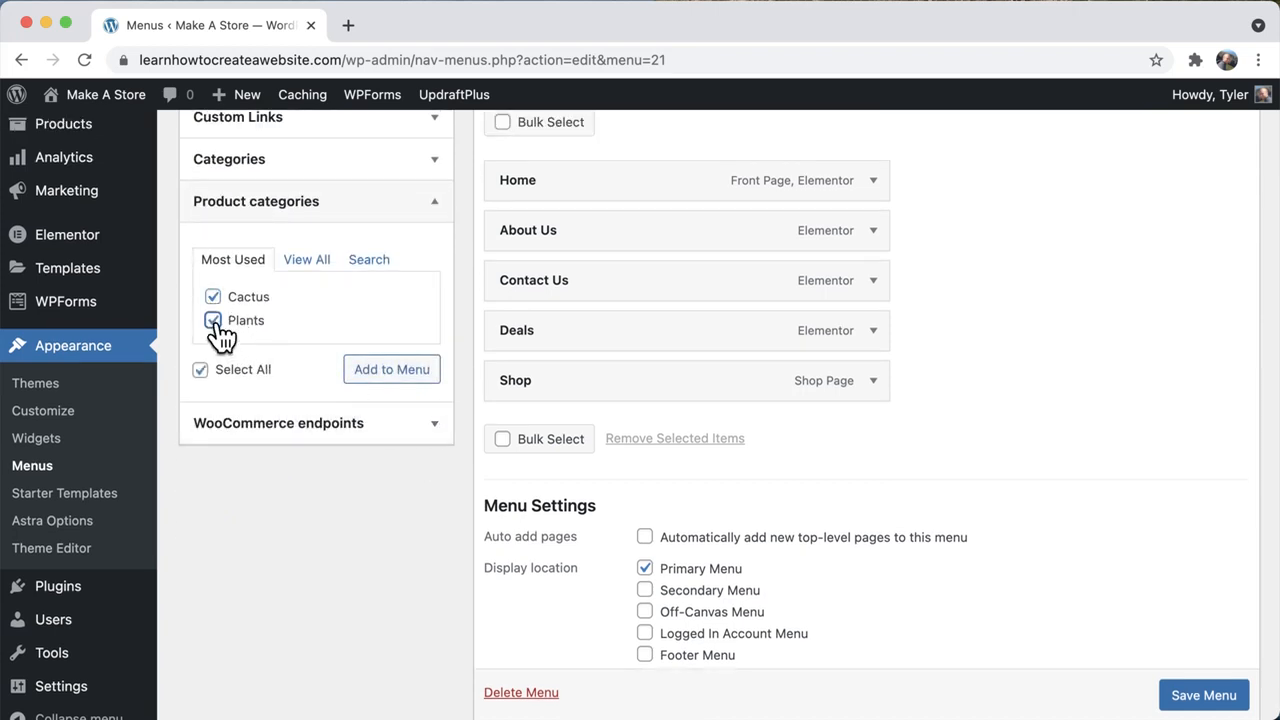
click(390, 374)
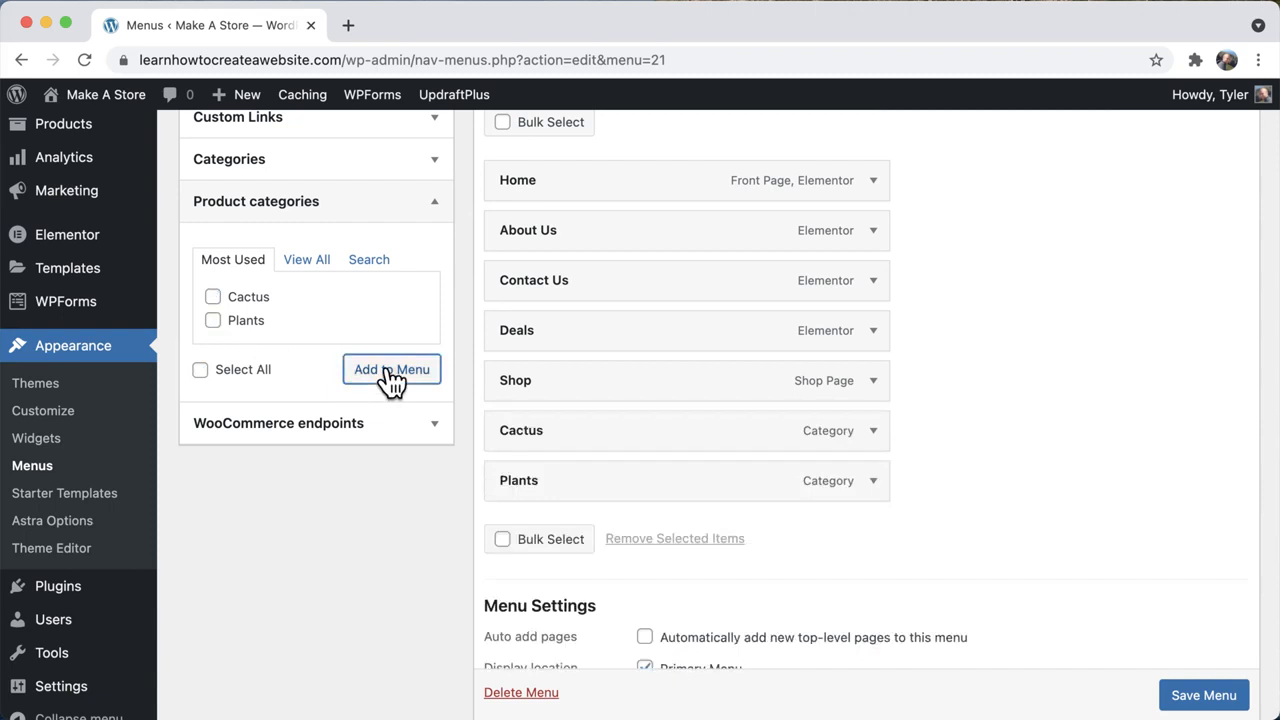
Move Shop after Home and nest Plants, Cactus and Deals beneath it
drag(546, 391, 551, 237)
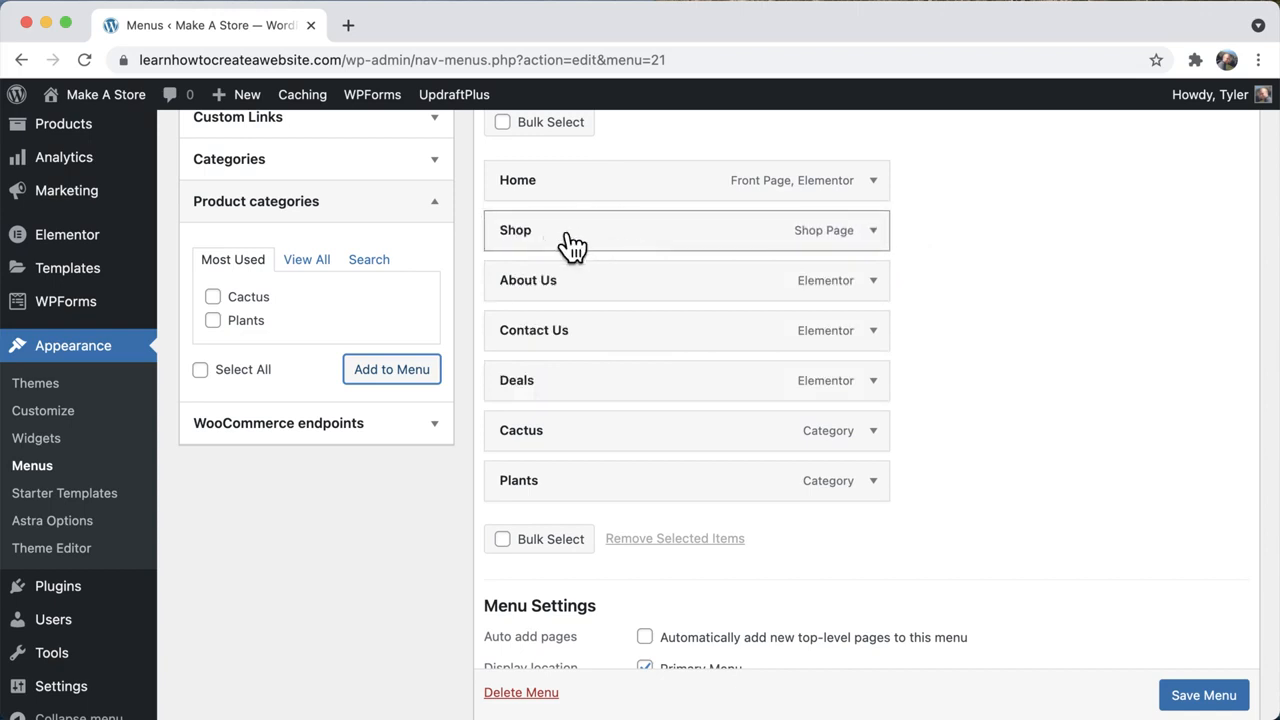
drag(570, 490, 607, 296)
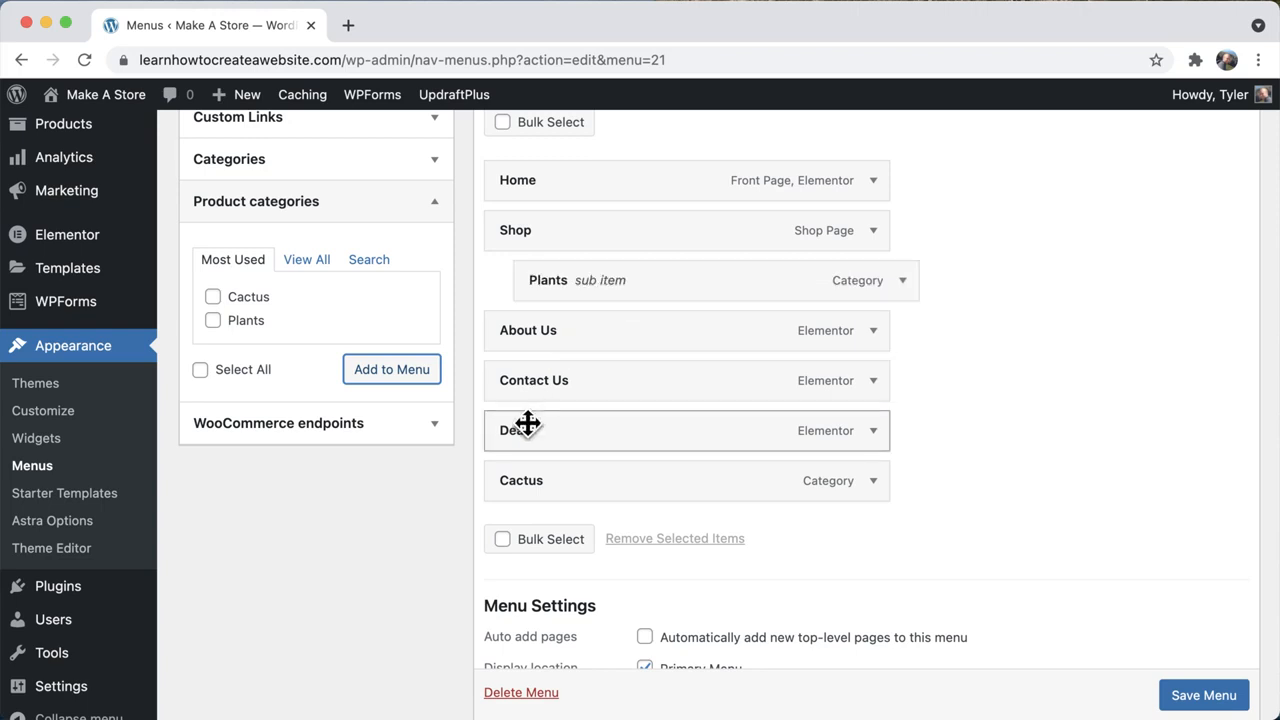
drag(536, 490, 574, 352)
drag(530, 492, 566, 396)
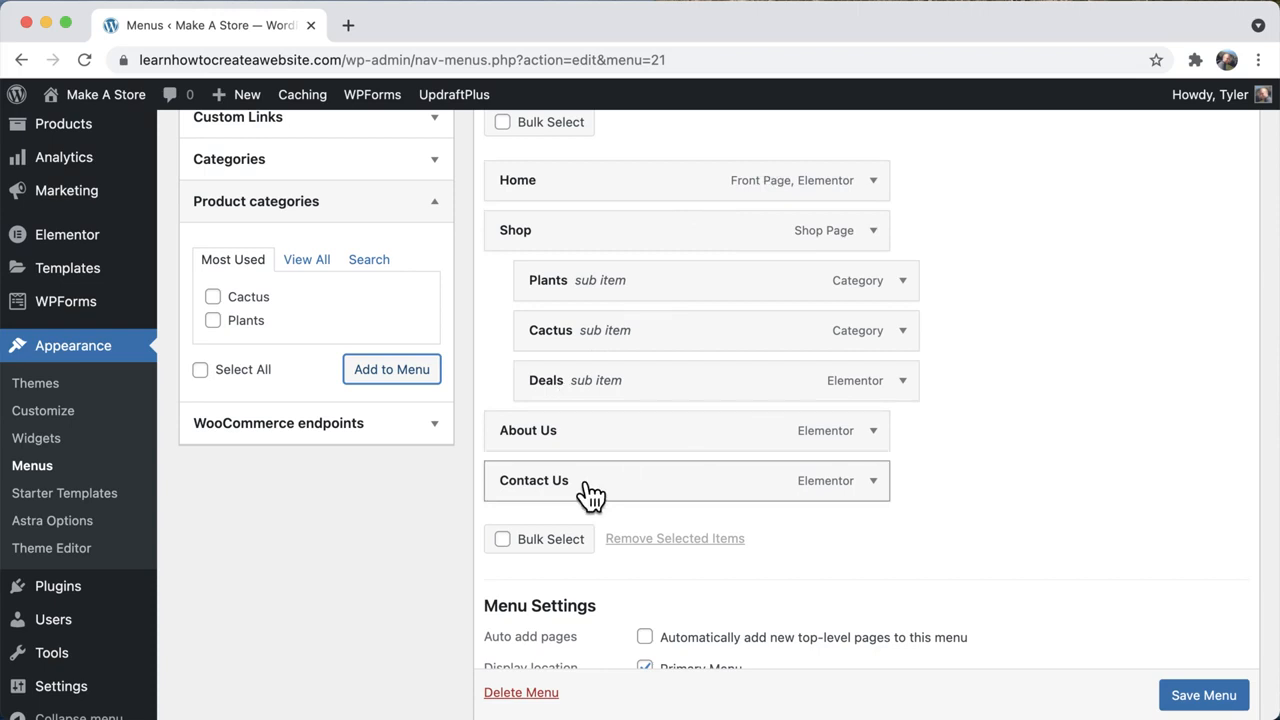
Rename the Home, Shop and Plants menu items to HOME, STORE and PLANTS
click(872, 184)
click(612, 246)
double_click(612, 246)
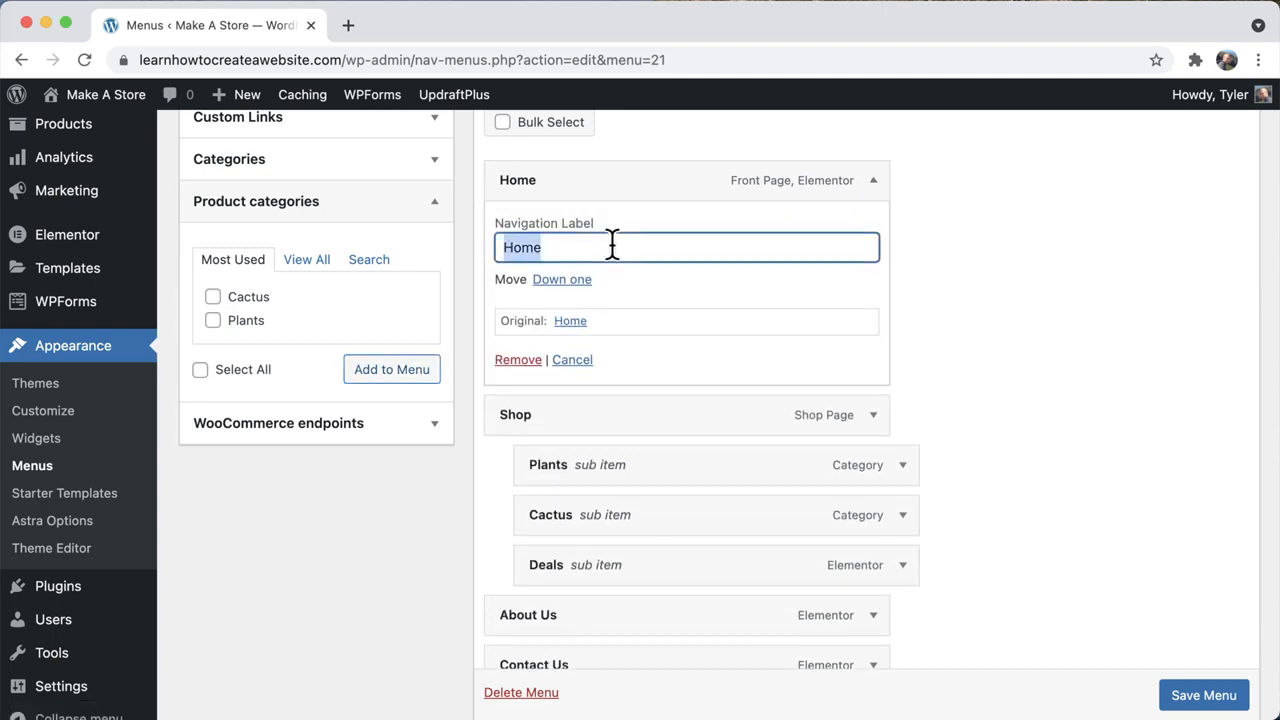
text(HOME)
click(872, 182)
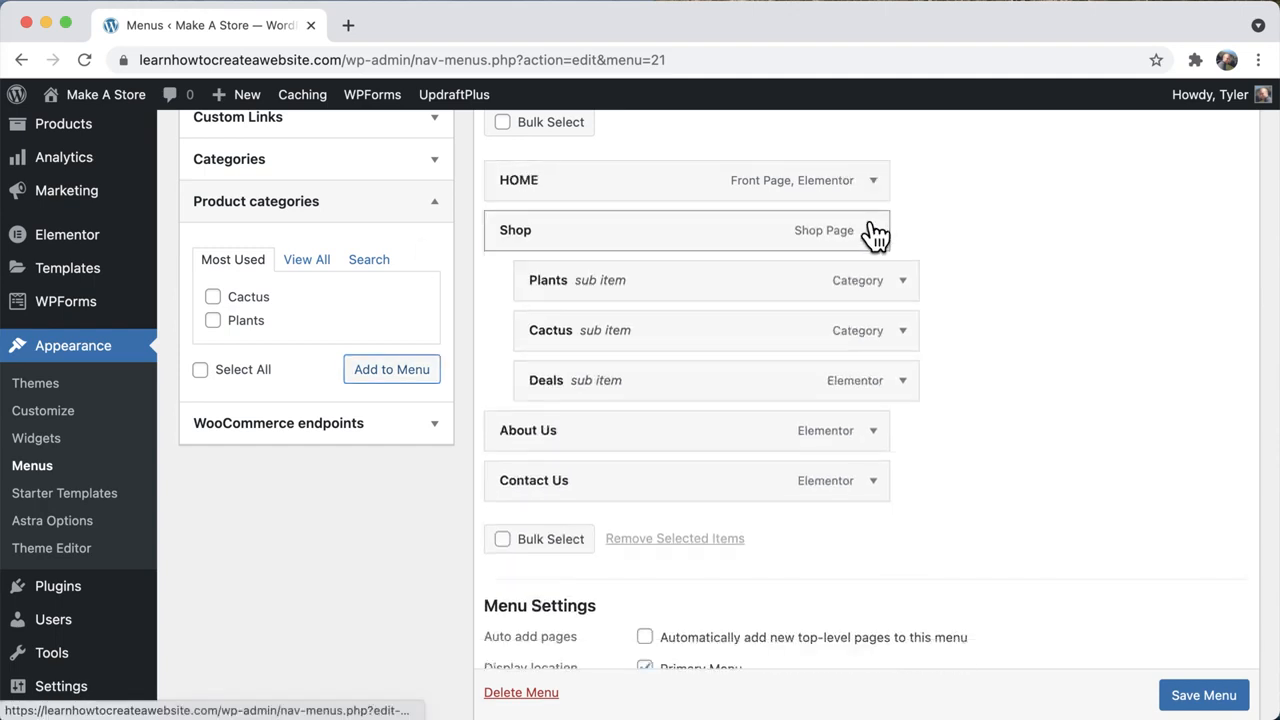
click(872, 232)
double_click(599, 301)
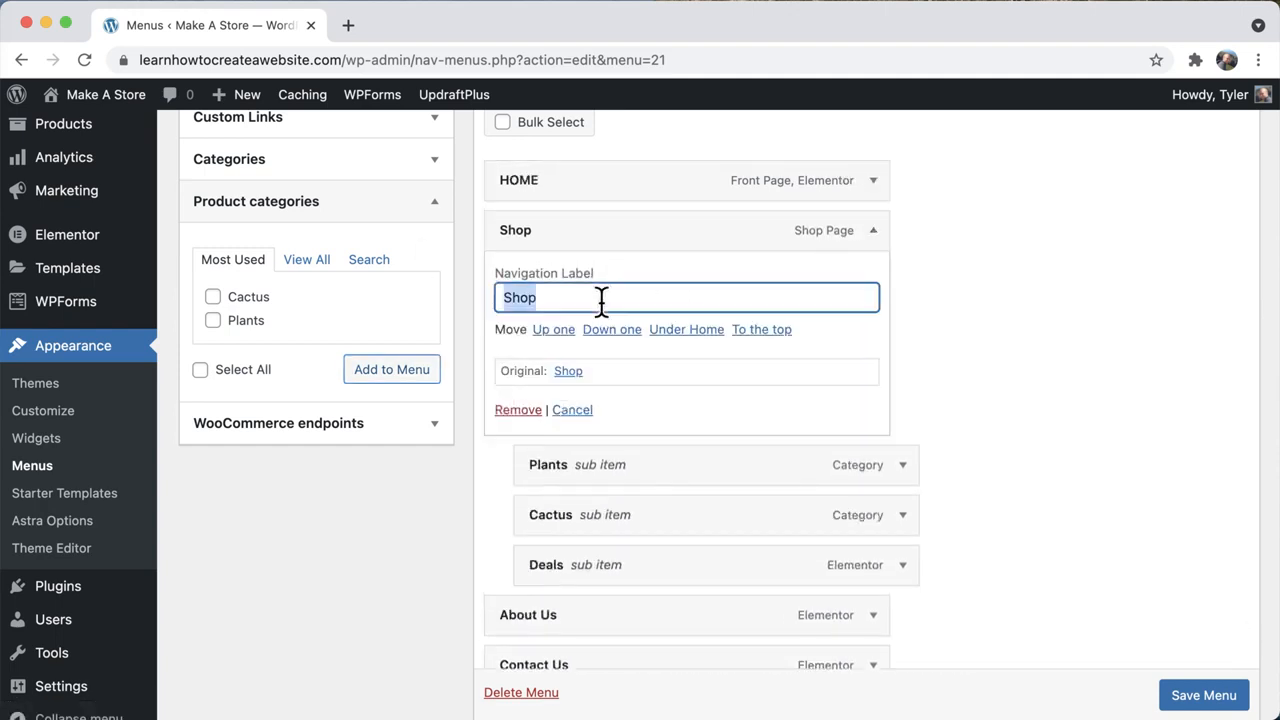
text(STORE)
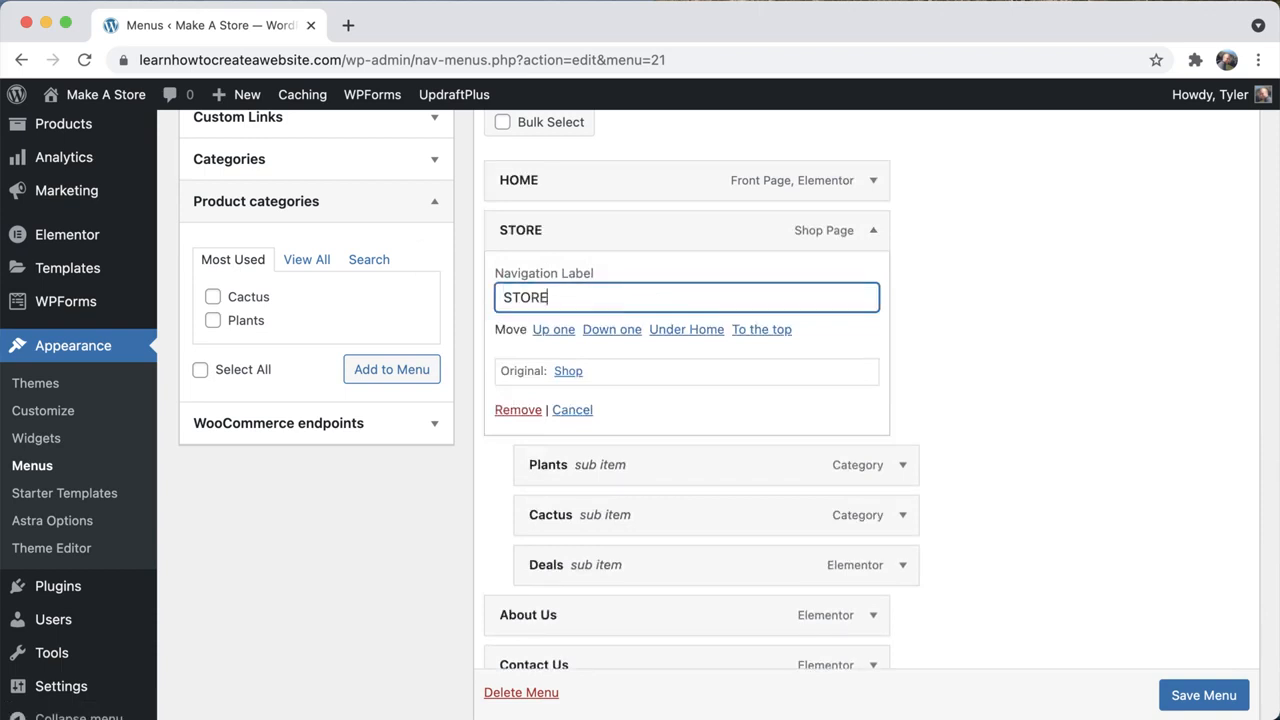
click(870, 234)
click(904, 282)
double_click(780, 346)
text(PLANTS)
click(903, 281)
Rename Cactus, Deals and Contact to CACTUS, DEALS and CONTACT, and save the Main Menu
click(903, 331)
triple_click(738, 399)
text(CACTUS)
click(903, 331)
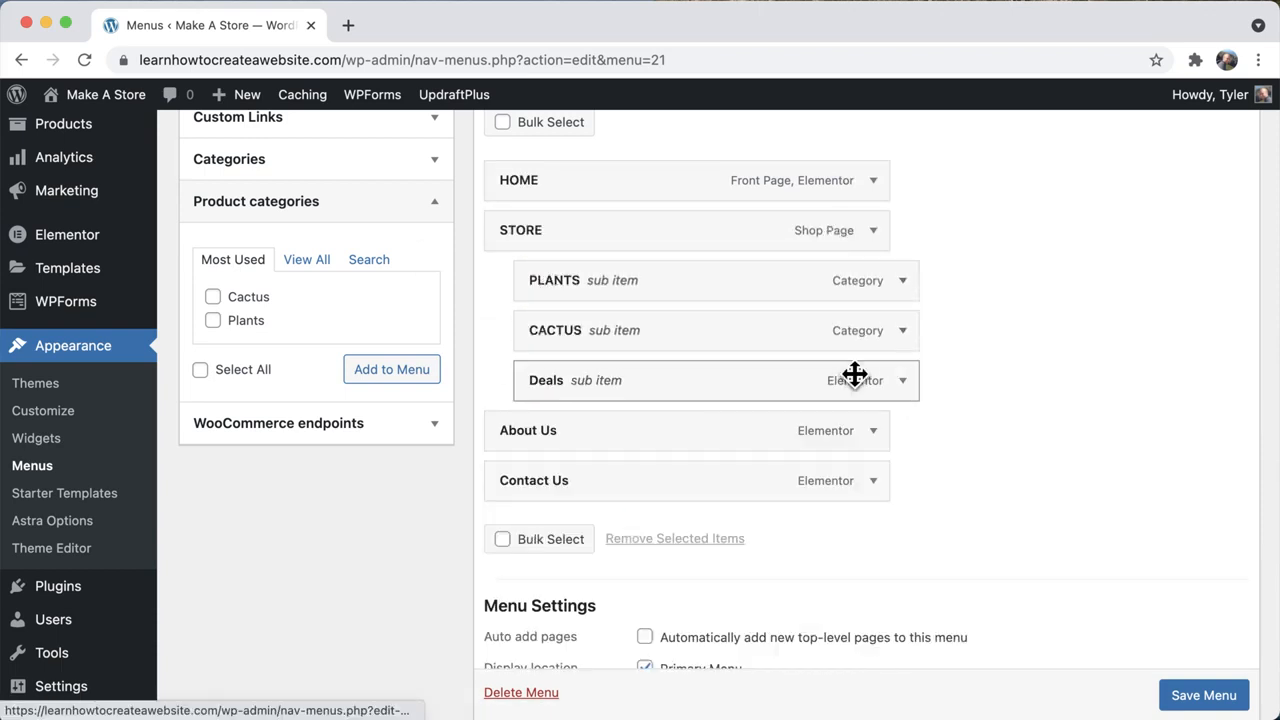
click(903, 380)
triple_click(780, 448)
text(DEALS)
click(903, 381)
click(874, 431)
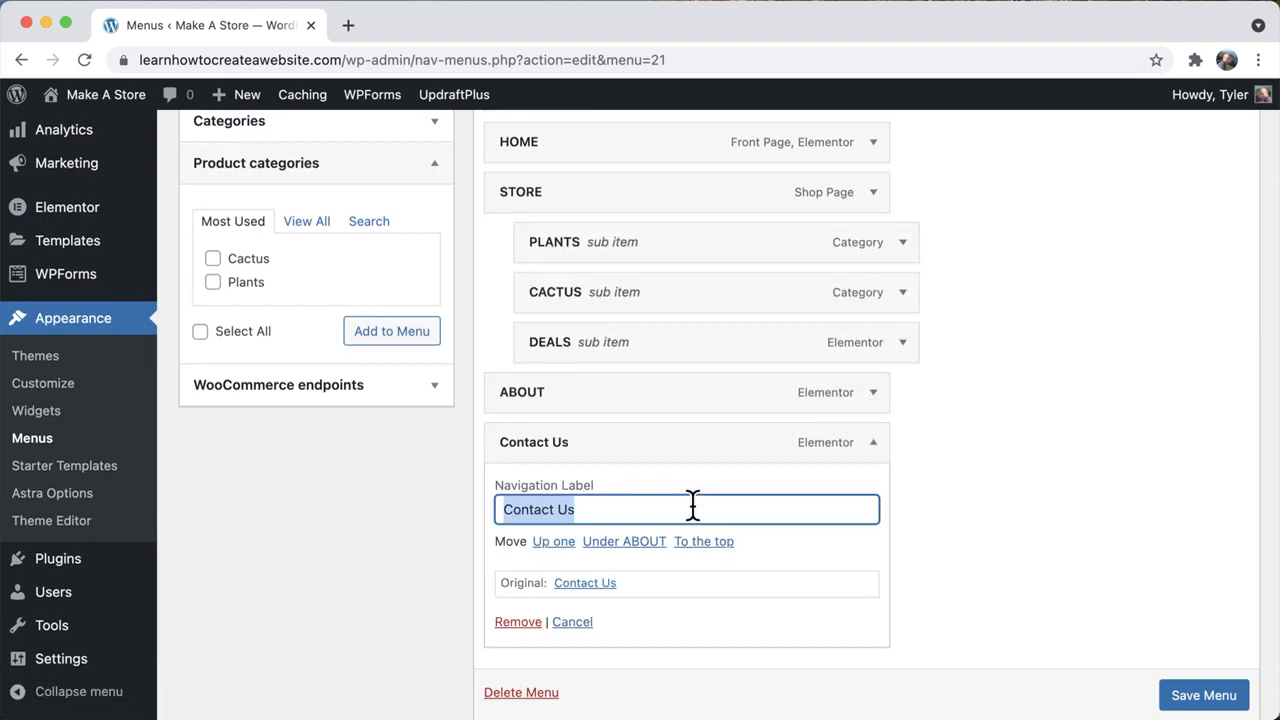
text(CONTACT)
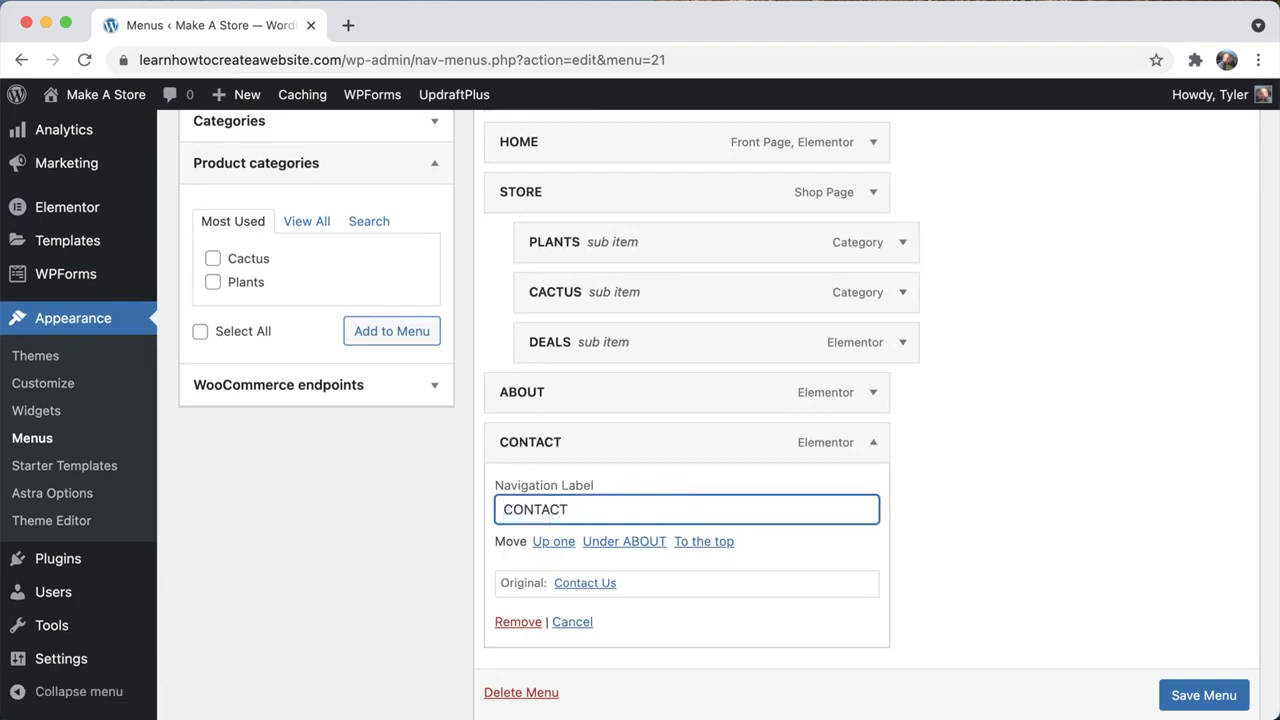
click(1212, 700)
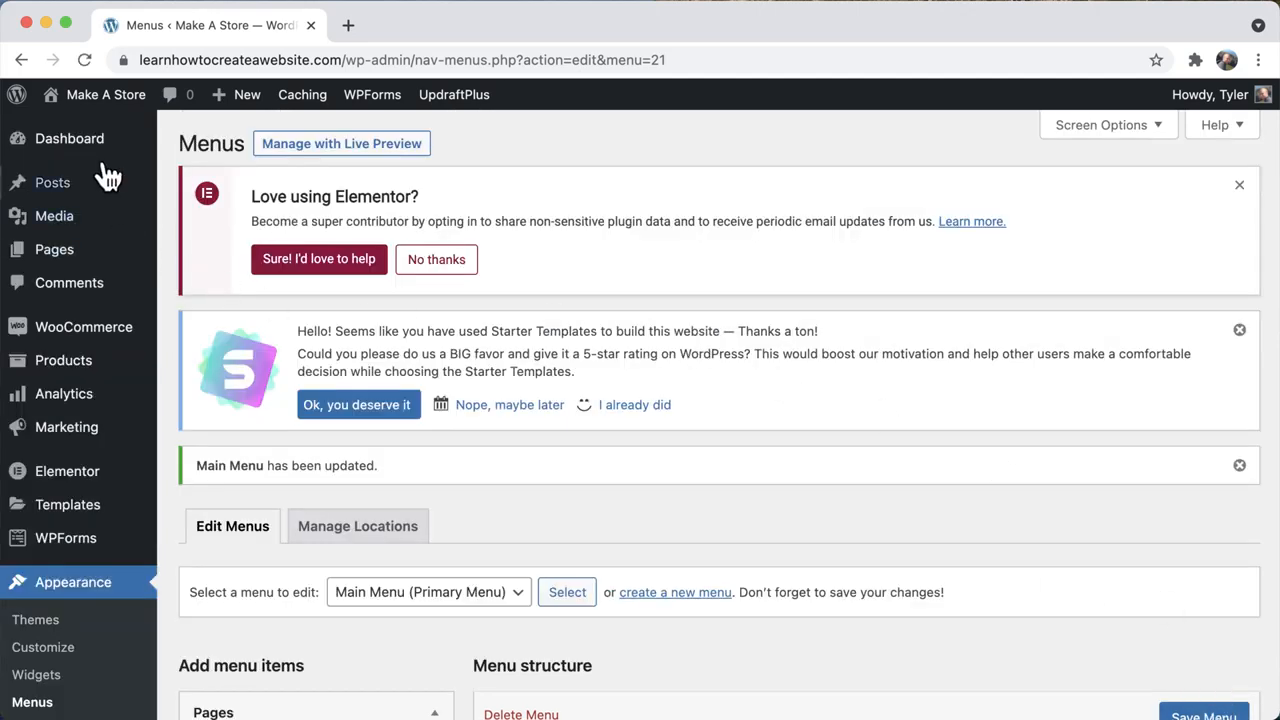
click(106, 100)
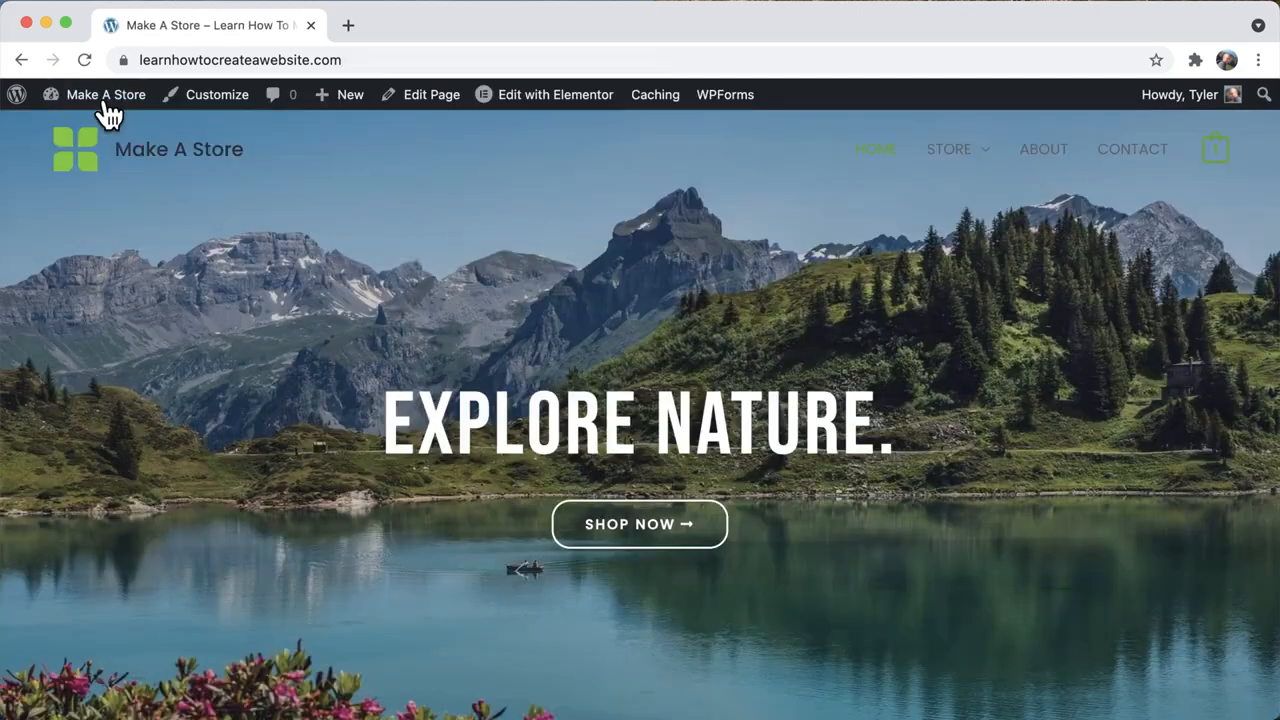
Check the live homepage header's STORE submenu and CONTACT link
mouse_move(929, 192)
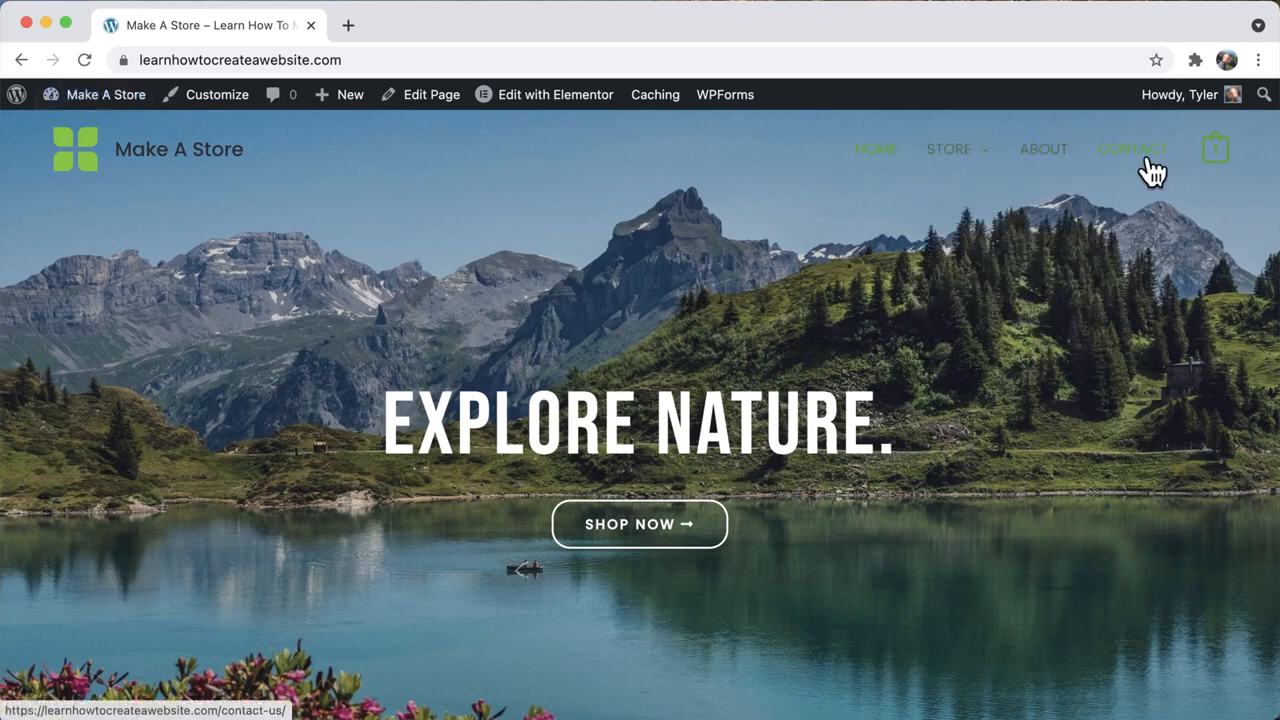
mouse_move(960, 155)
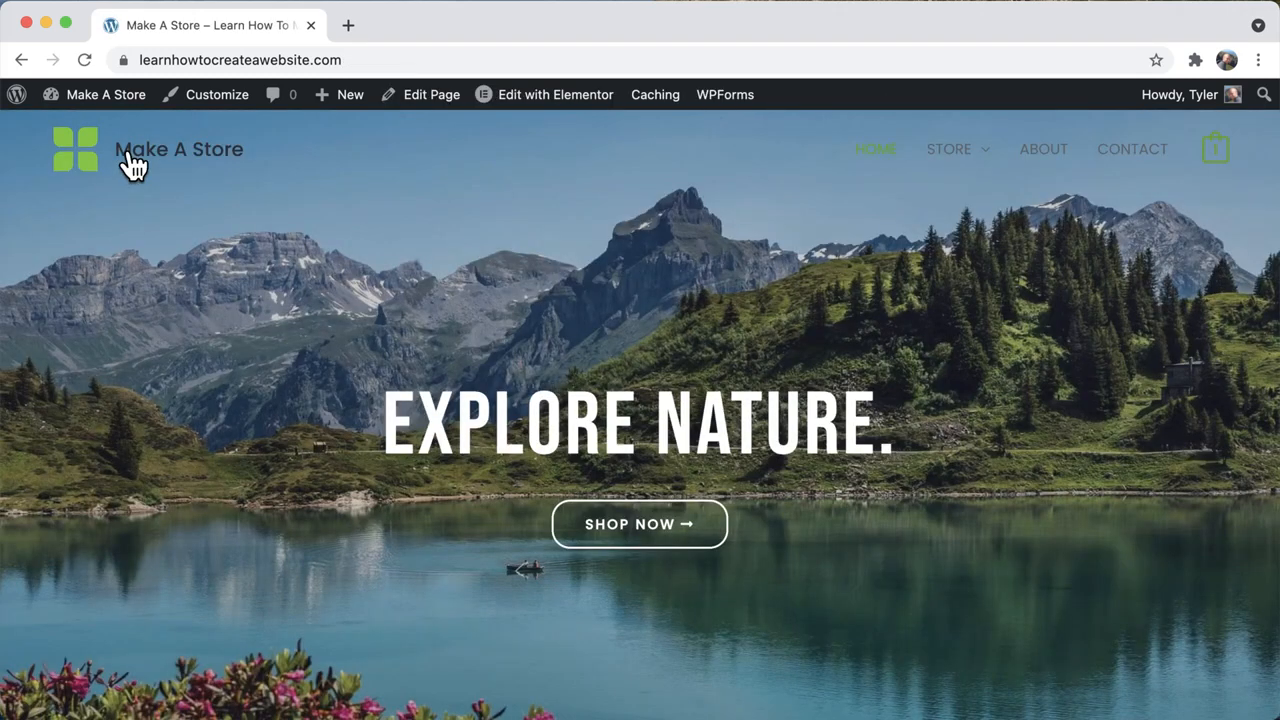
Load logomakr.com in a new browser tab
click(349, 27)
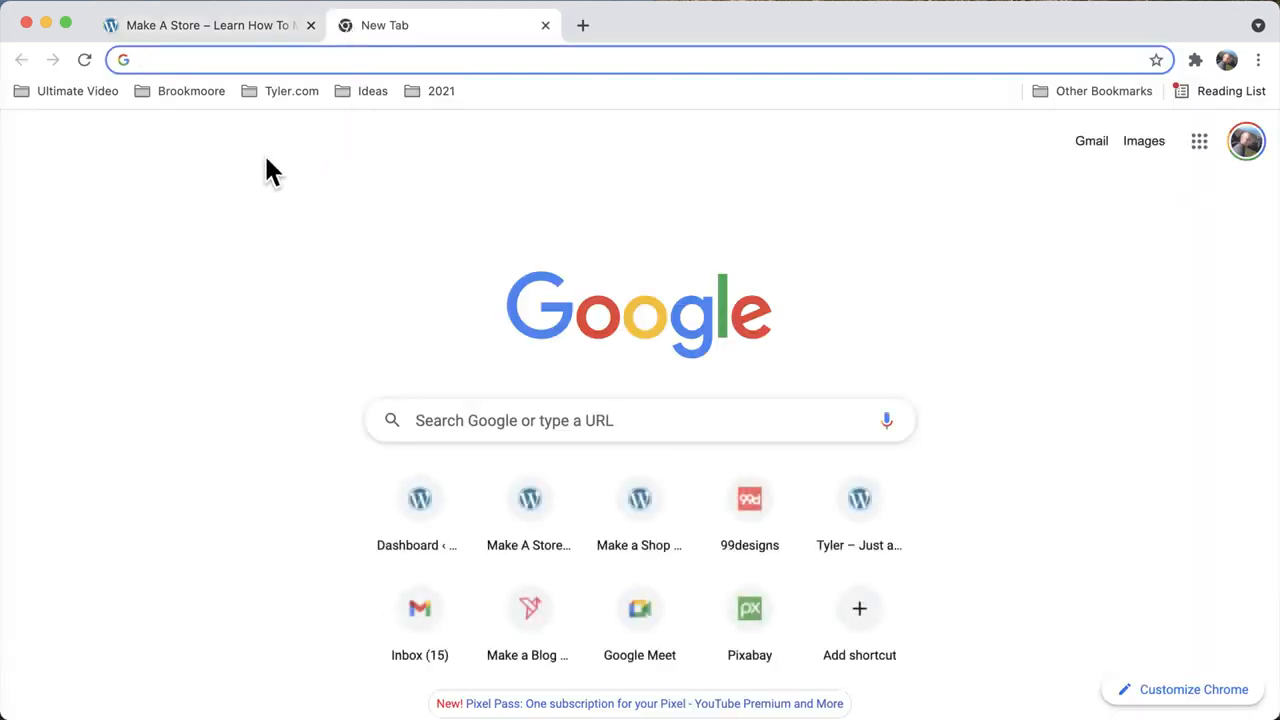
text(lo)
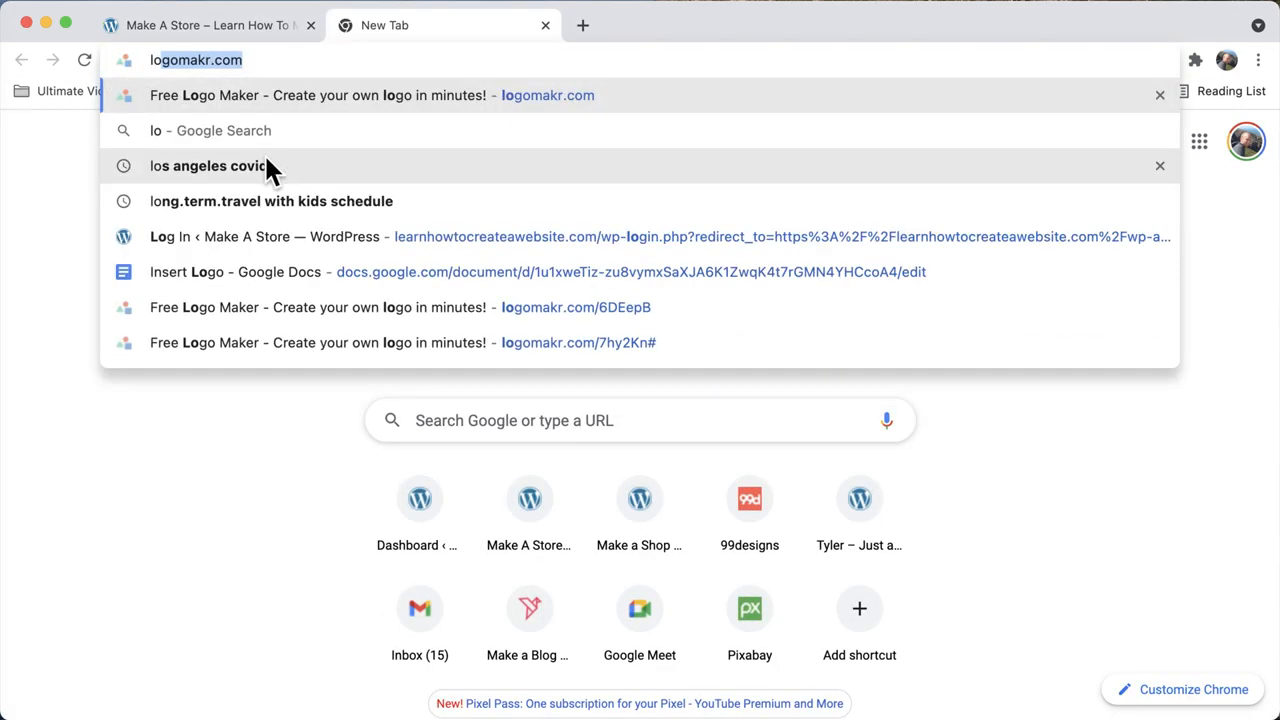
text(gomakr)
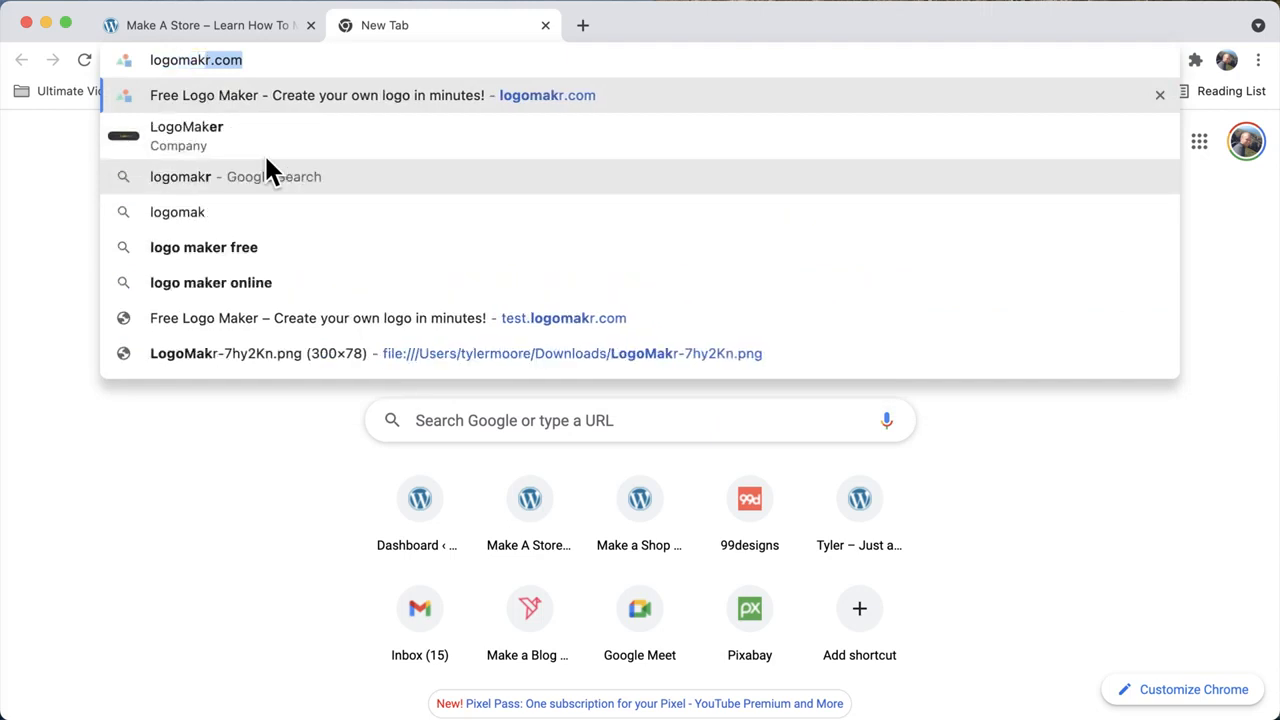
text(.com)
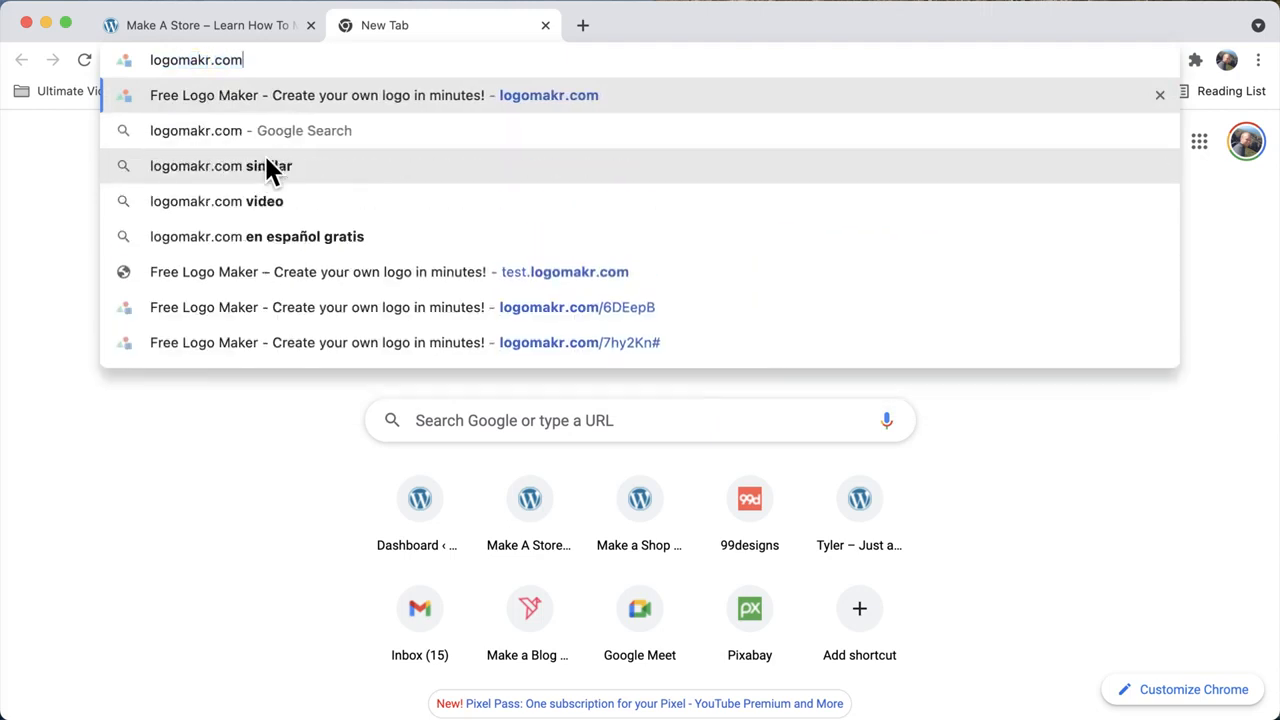
key(Return)
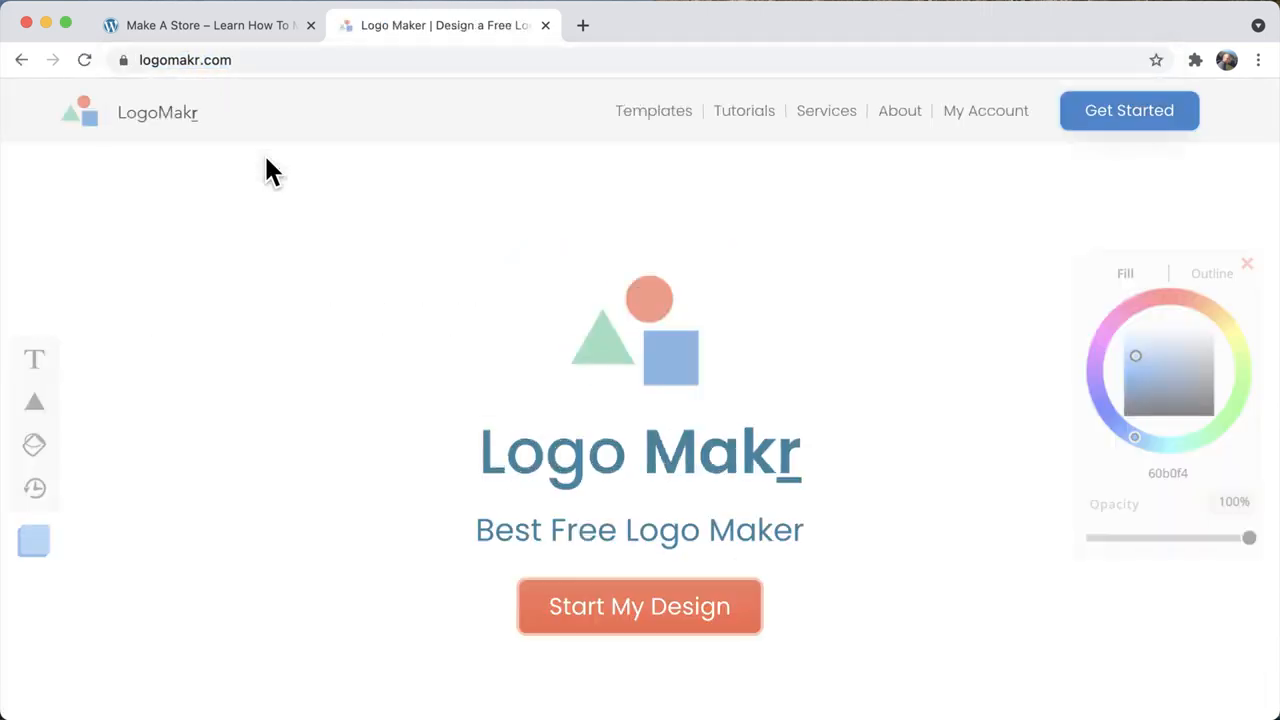
Start a new blank LogoMakr design
click(666, 601)
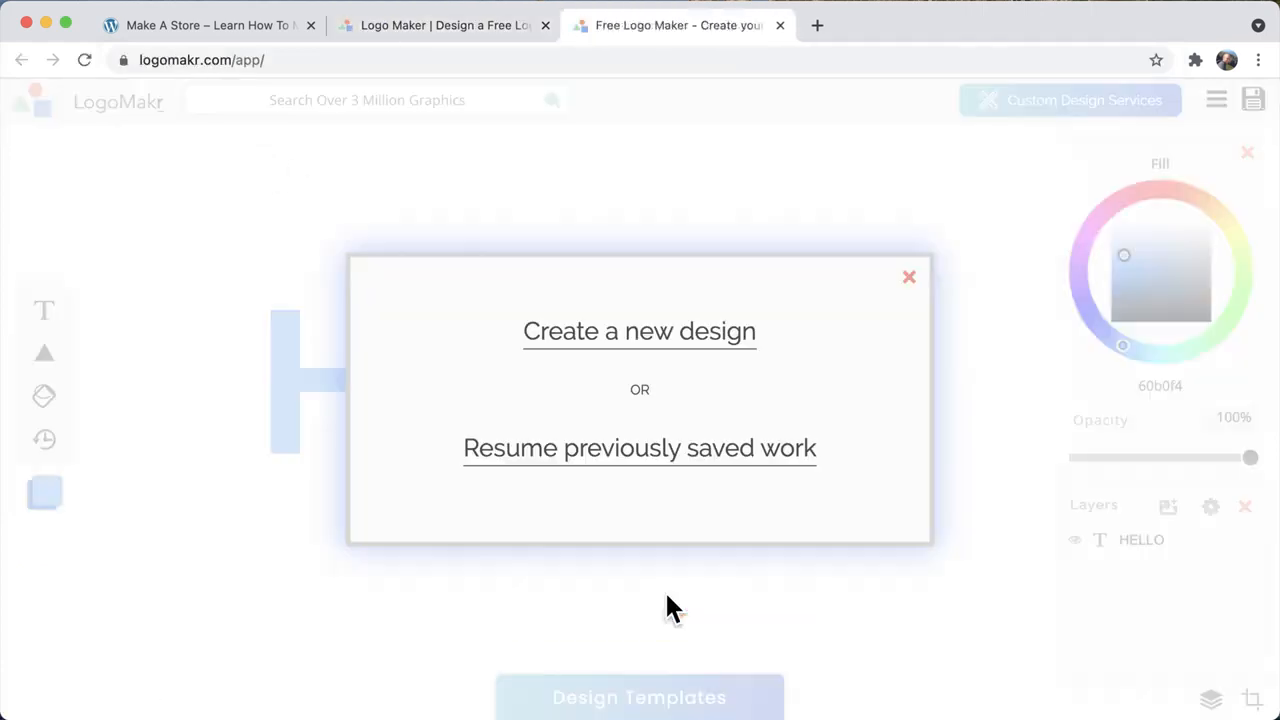
click(664, 331)
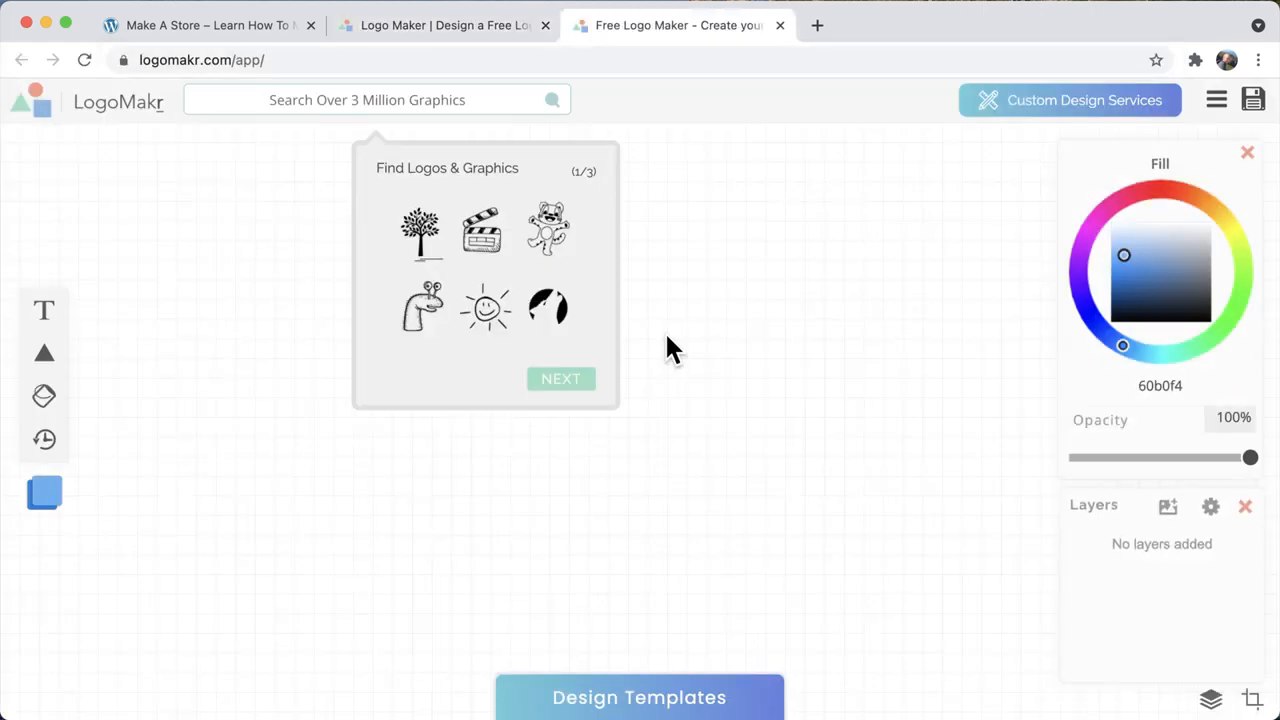
click(321, 97)
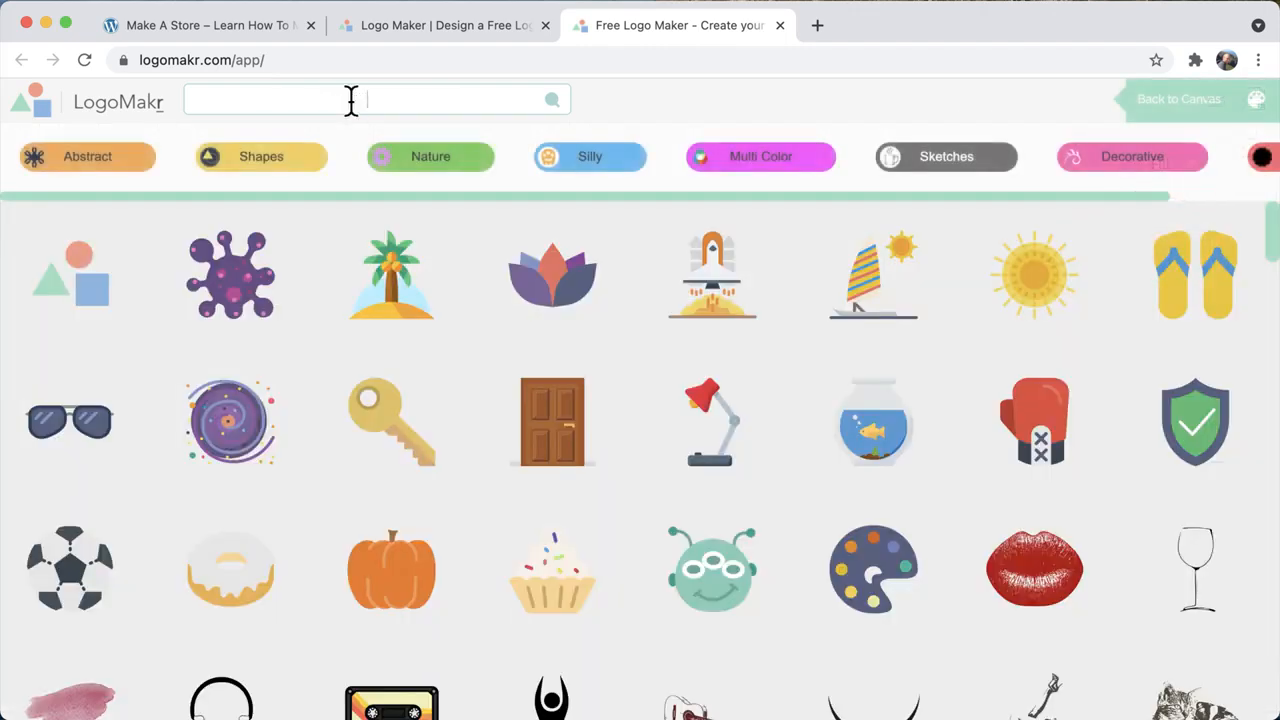
click(1180, 115)
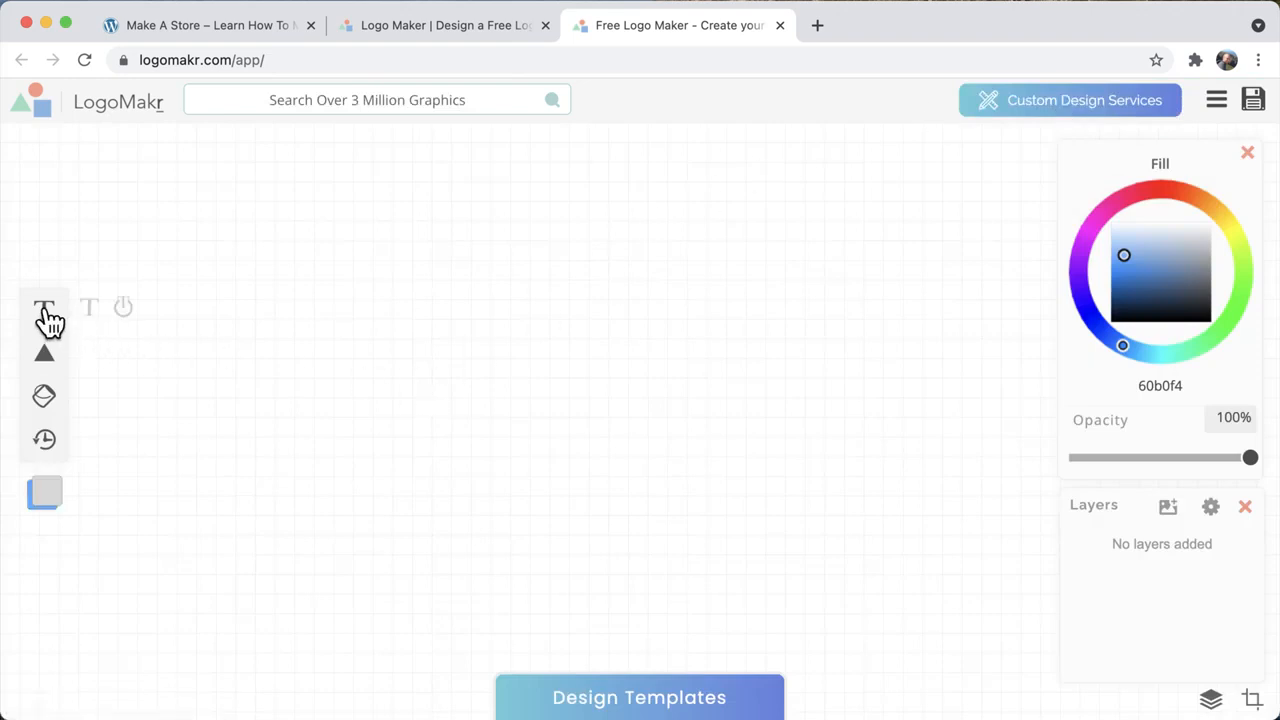
Add a 'nature.' text element and enlarge it across the canvas
click(44, 312)
text(nature.)
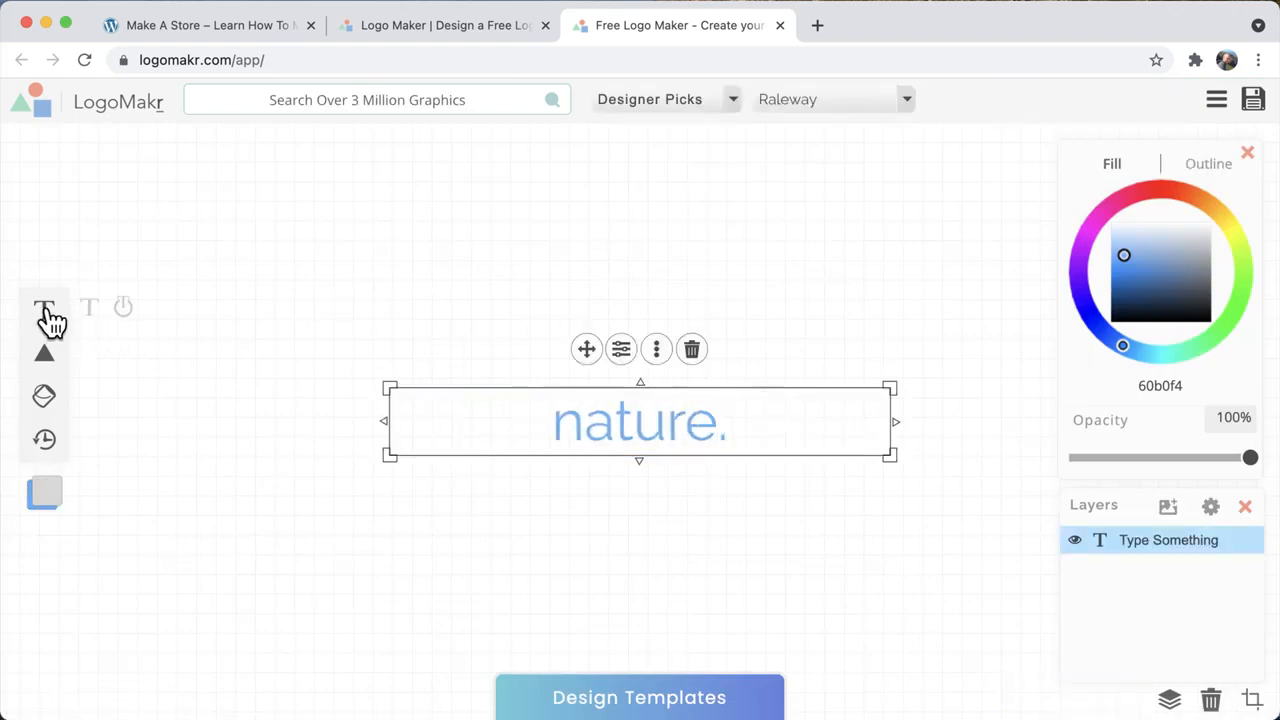
click(341, 497)
click(622, 427)
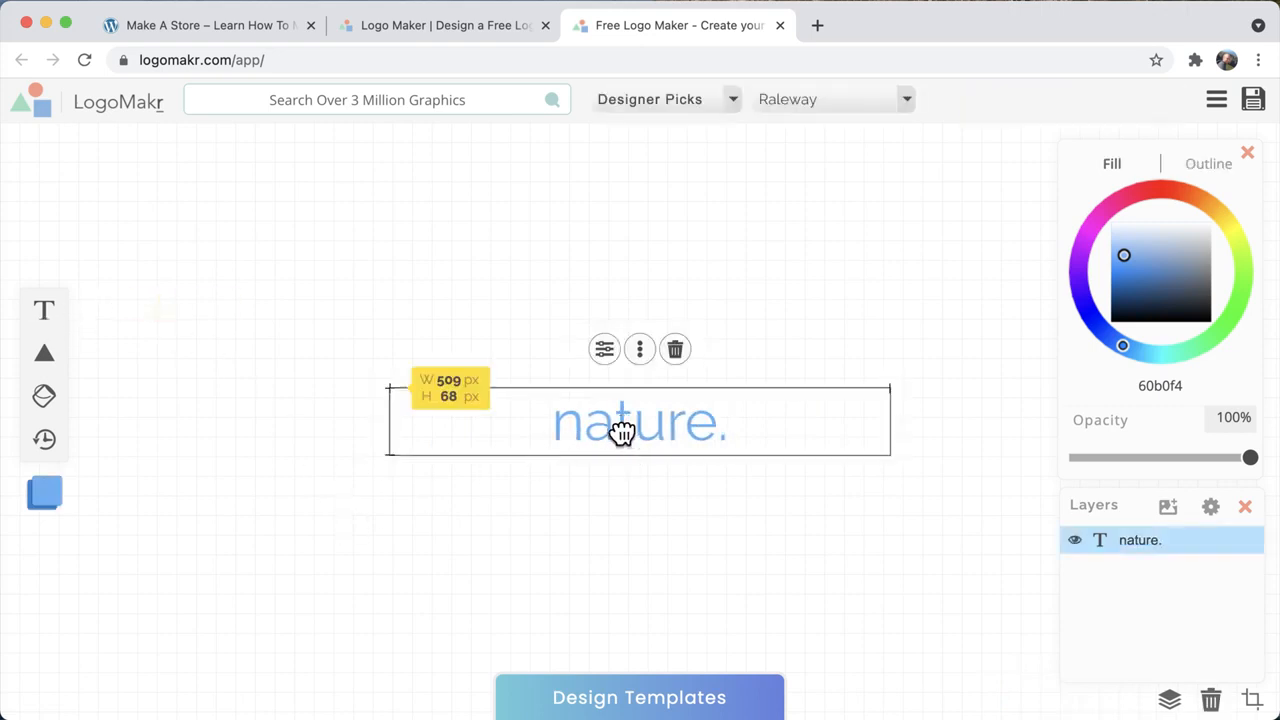
drag(383, 460, 60, 614)
drag(472, 530, 517, 398)
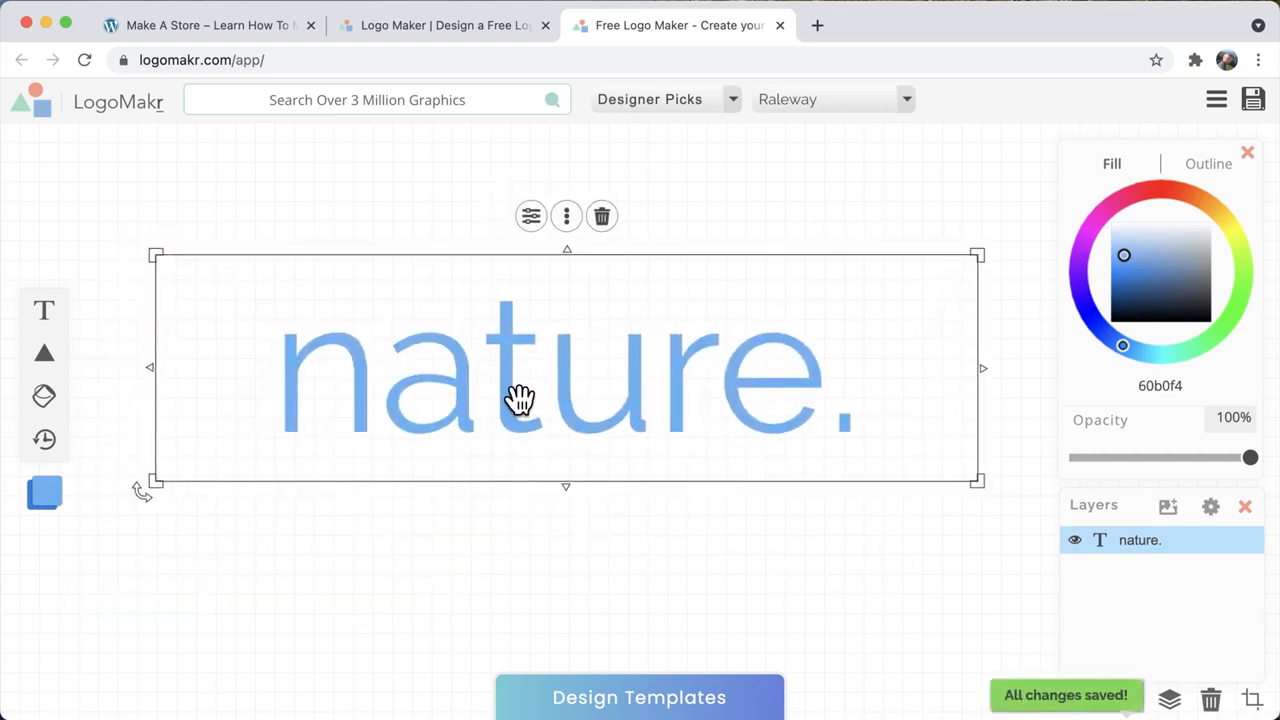
Set the 'nature.' text to bold Roboto with a white (ffffff) fill
click(906, 99)
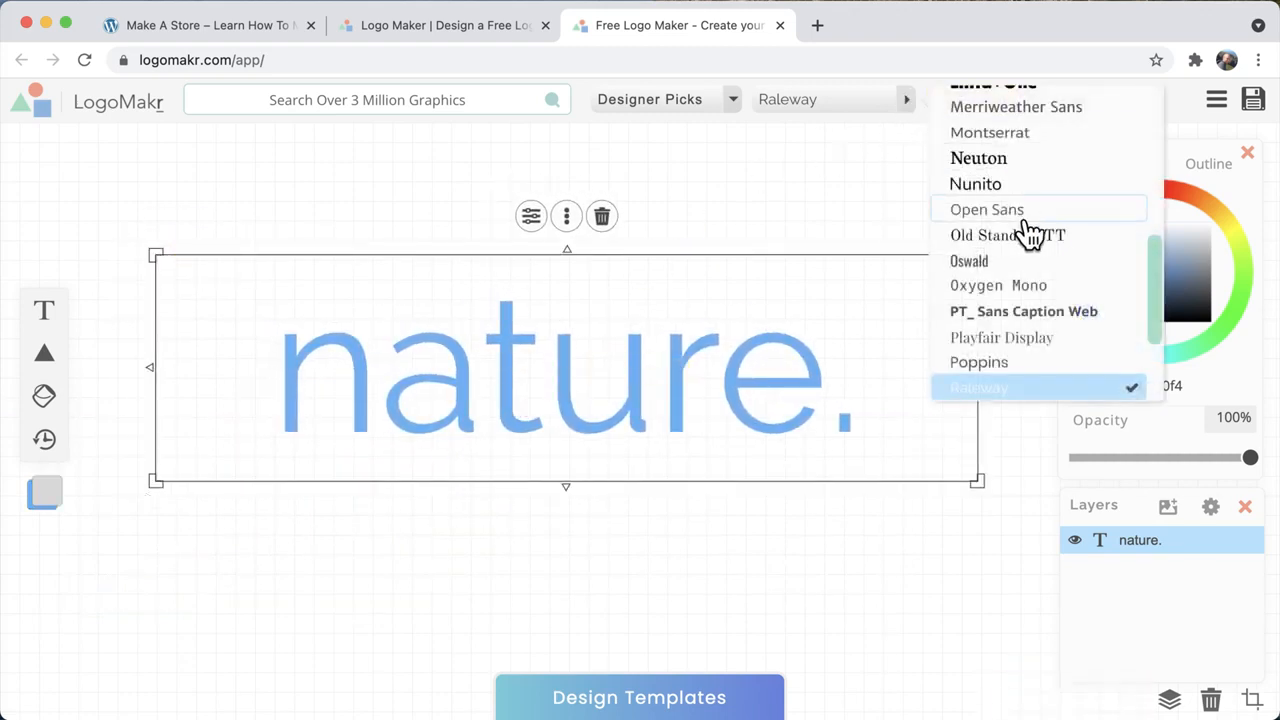
scroll(1030, 235, down, 5)
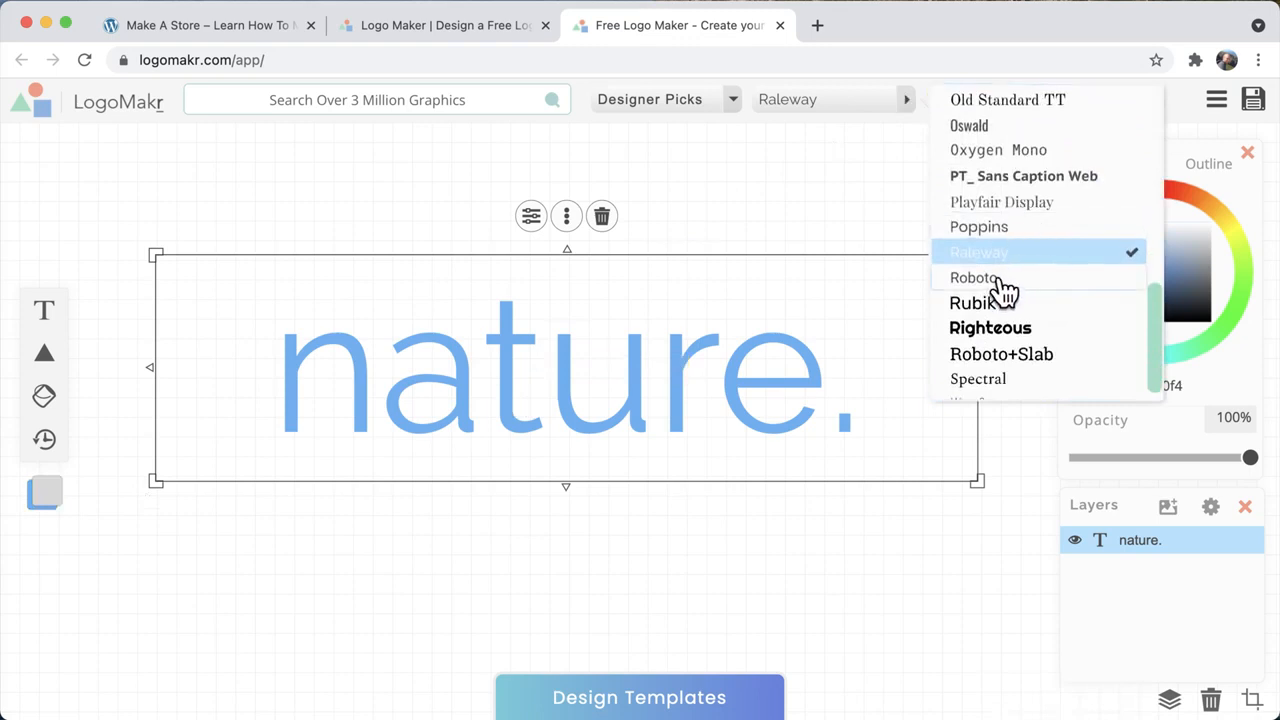
click(1000, 283)
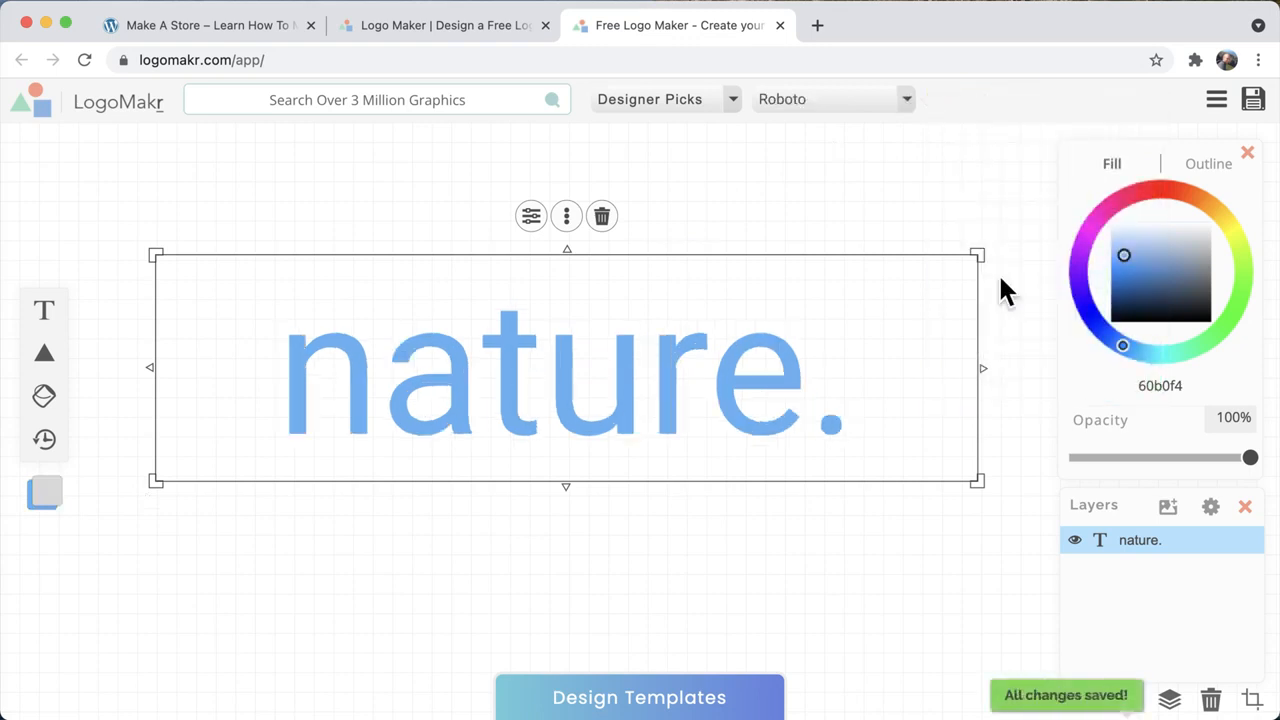
click(531, 217)
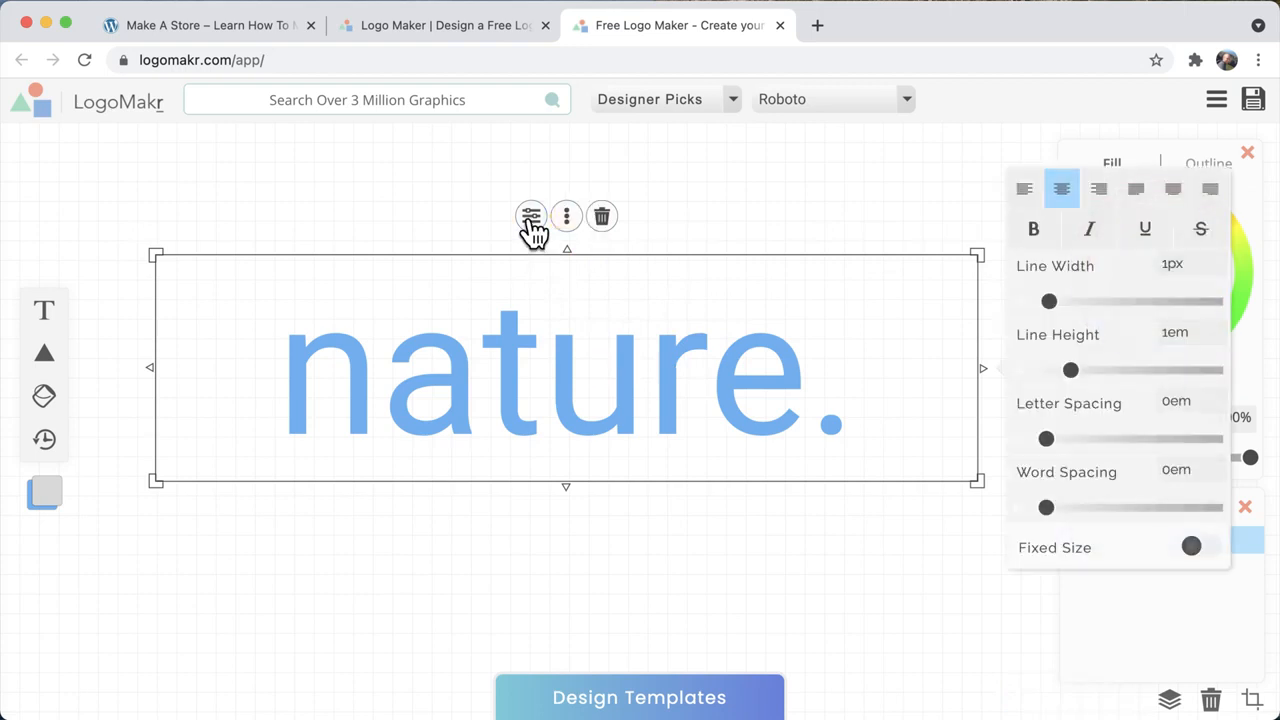
click(1034, 240)
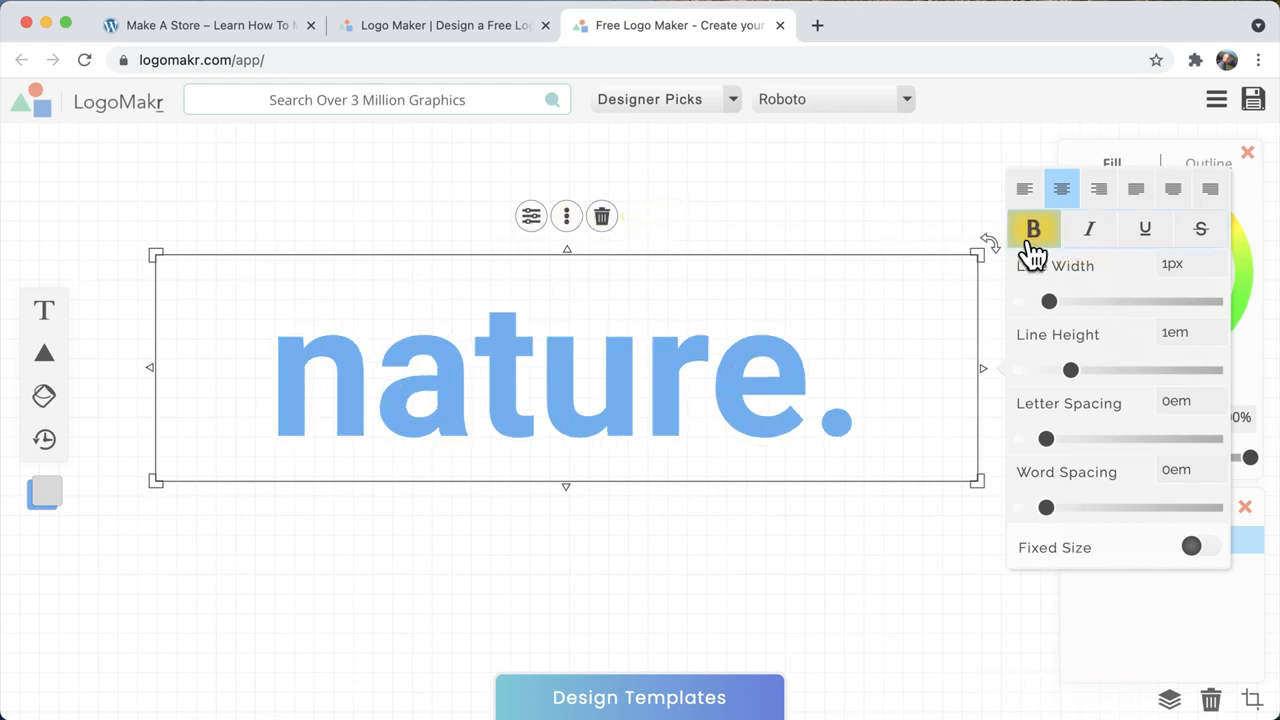
click(912, 205)
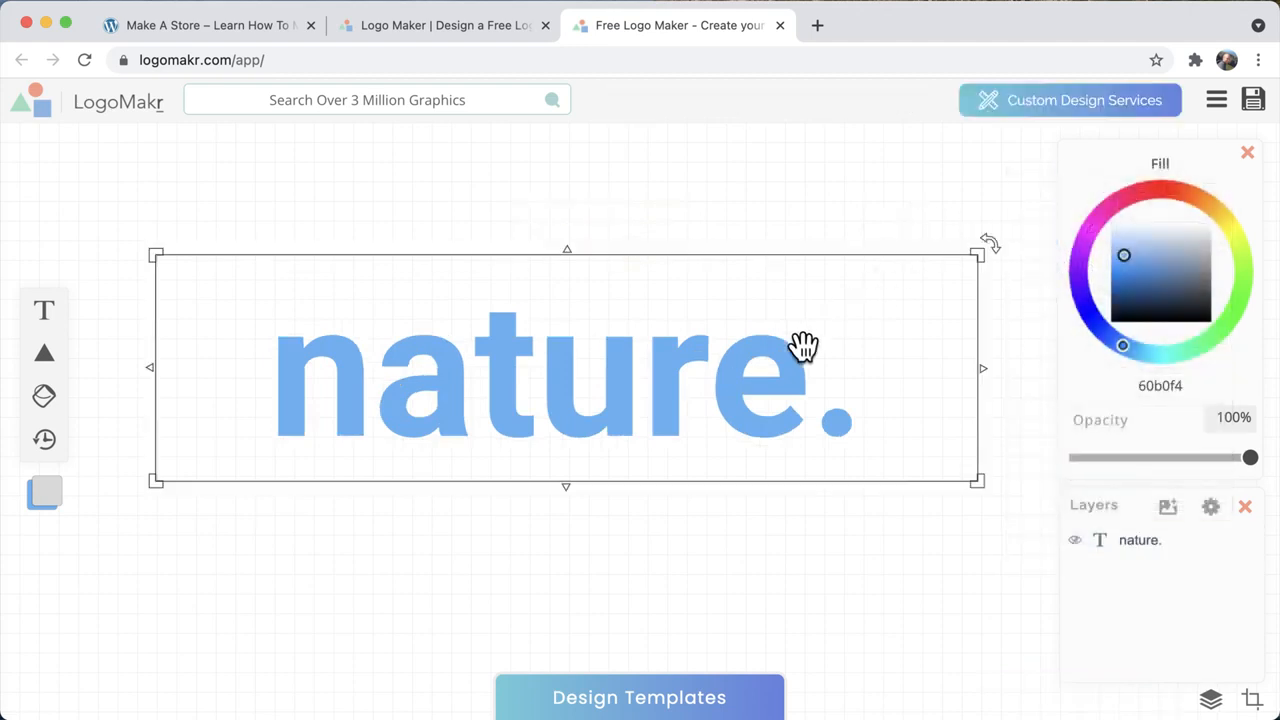
click(702, 372)
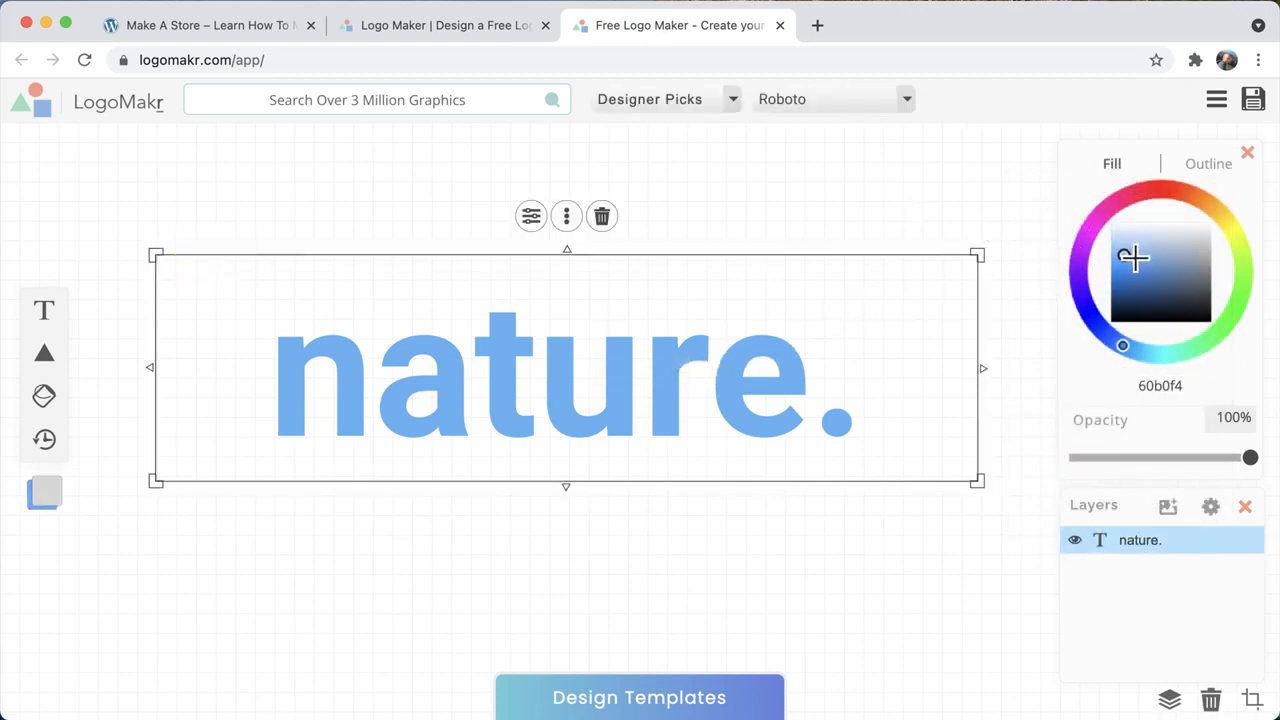
click(1134, 260)
drag(1133, 260, 1101, 210)
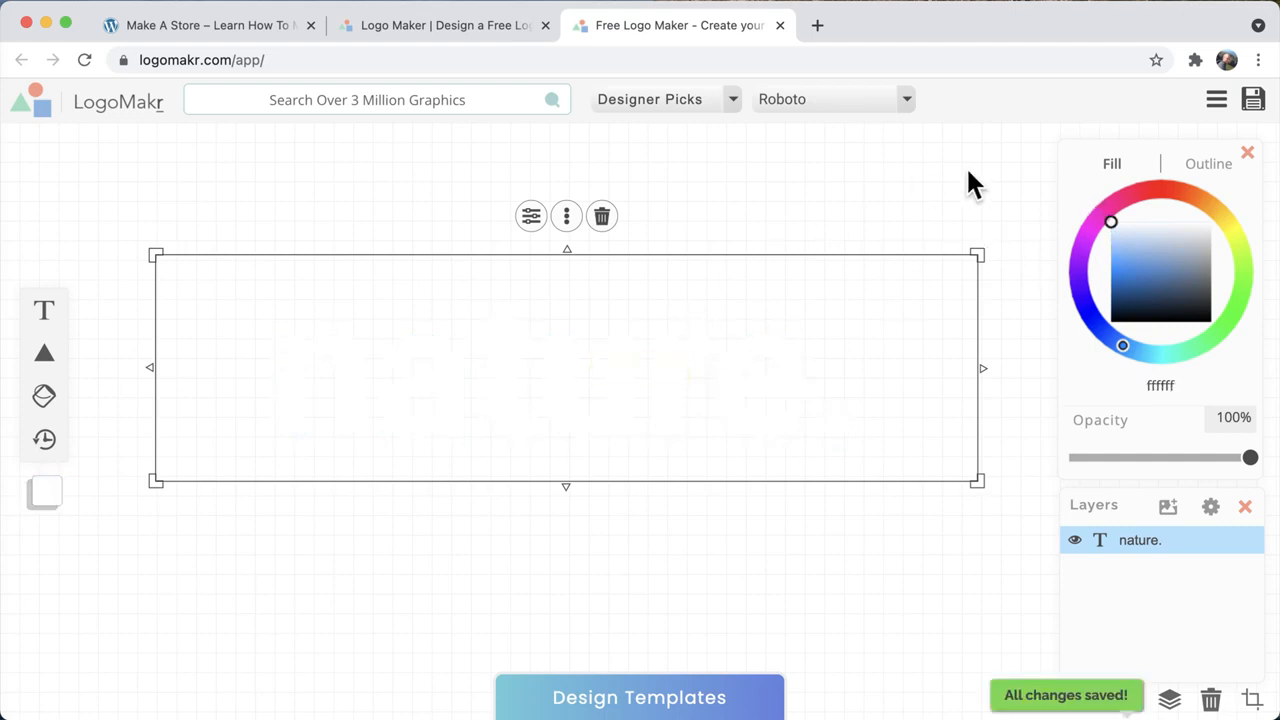
Download the white 'nature.' logo as a free low-resolution PNG
click(1255, 103)
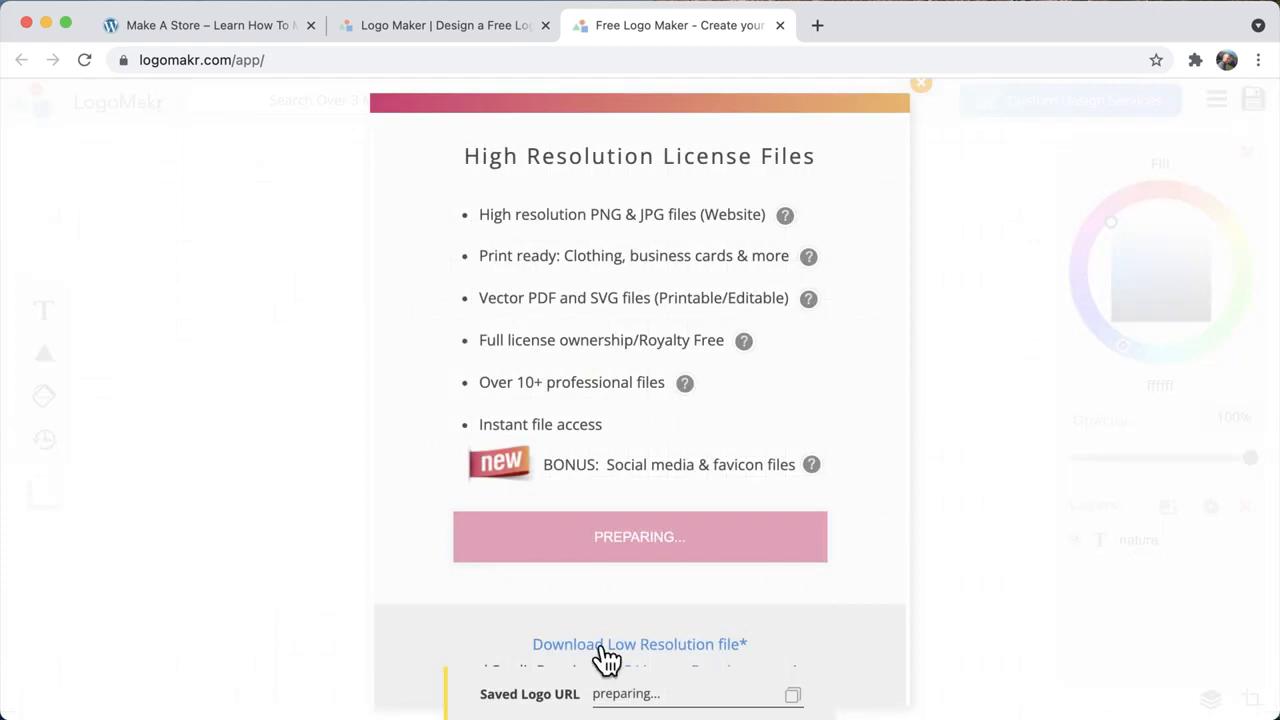
click(608, 650)
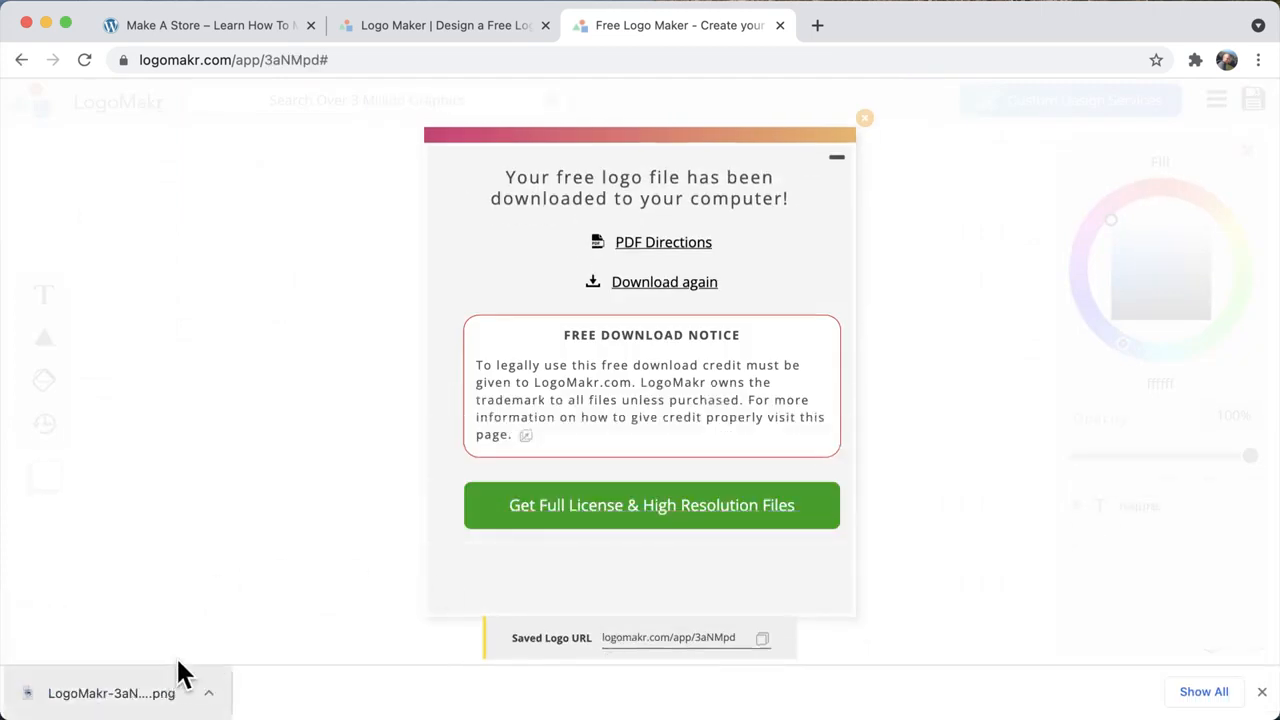
click(863, 118)
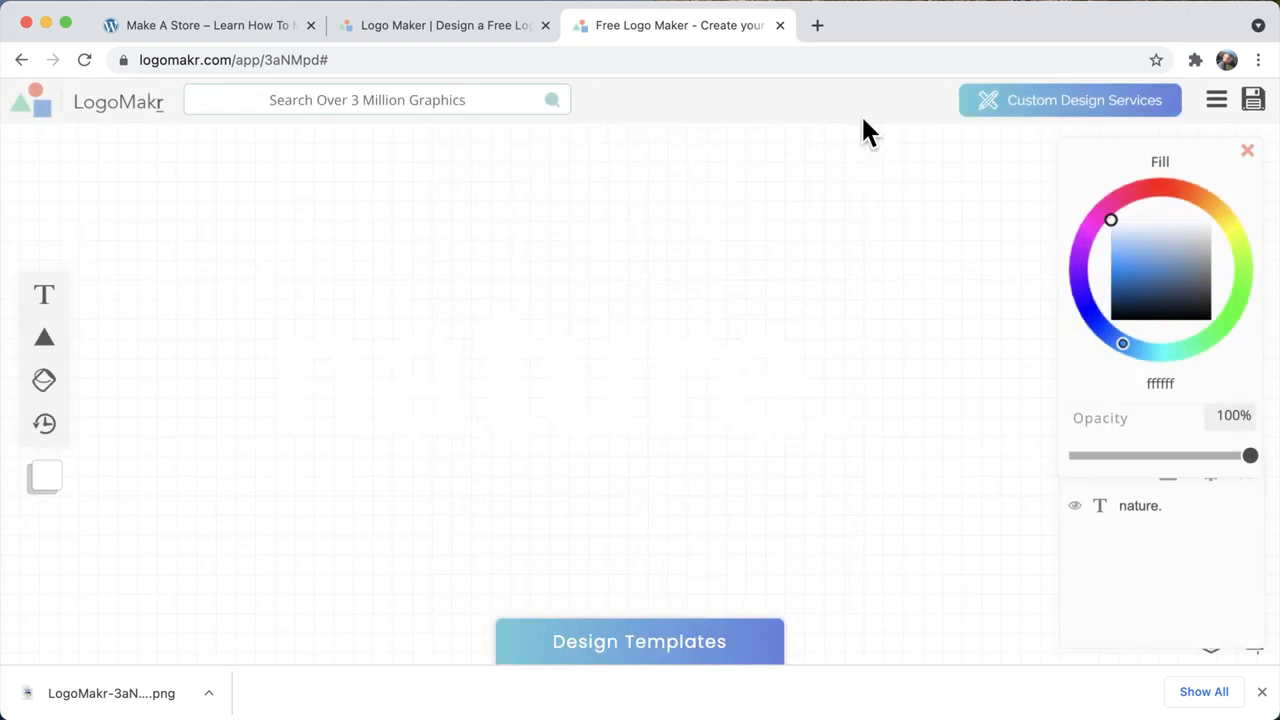
click(851, 286)
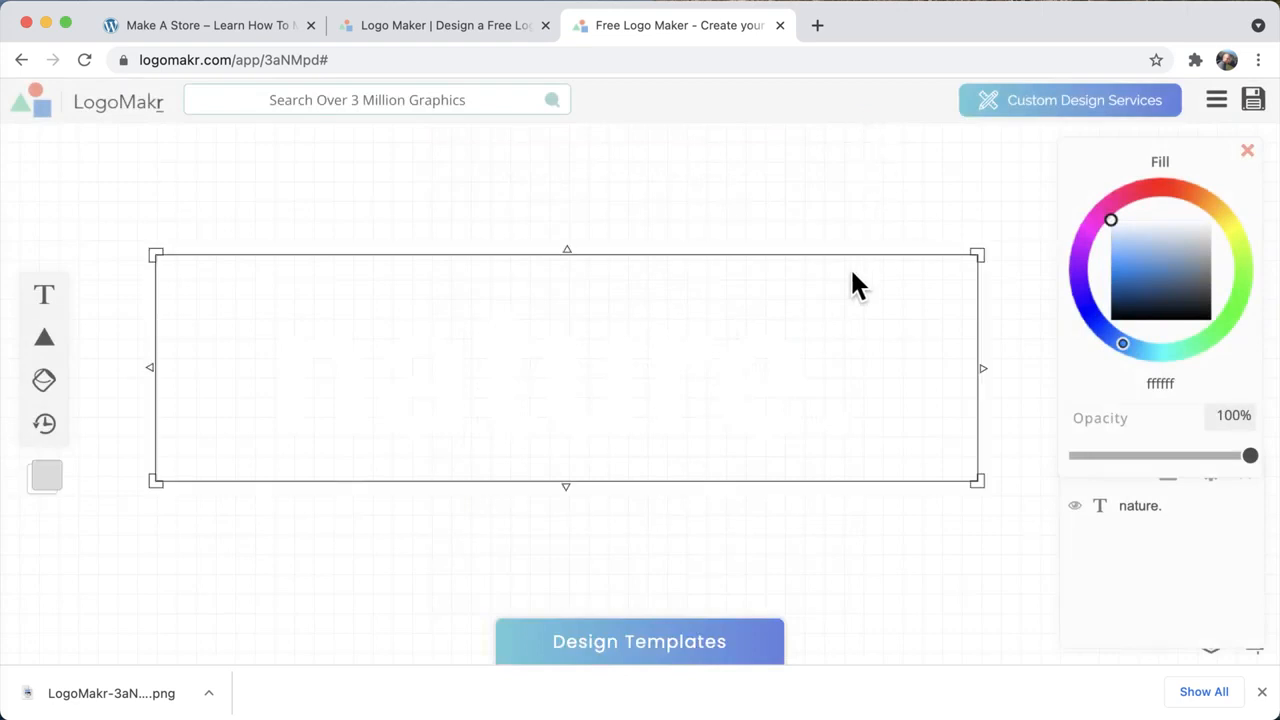
Recolour the 'nature.' text to green 75C32C
click(695, 347)
drag(1168, 271, 1231, 304)
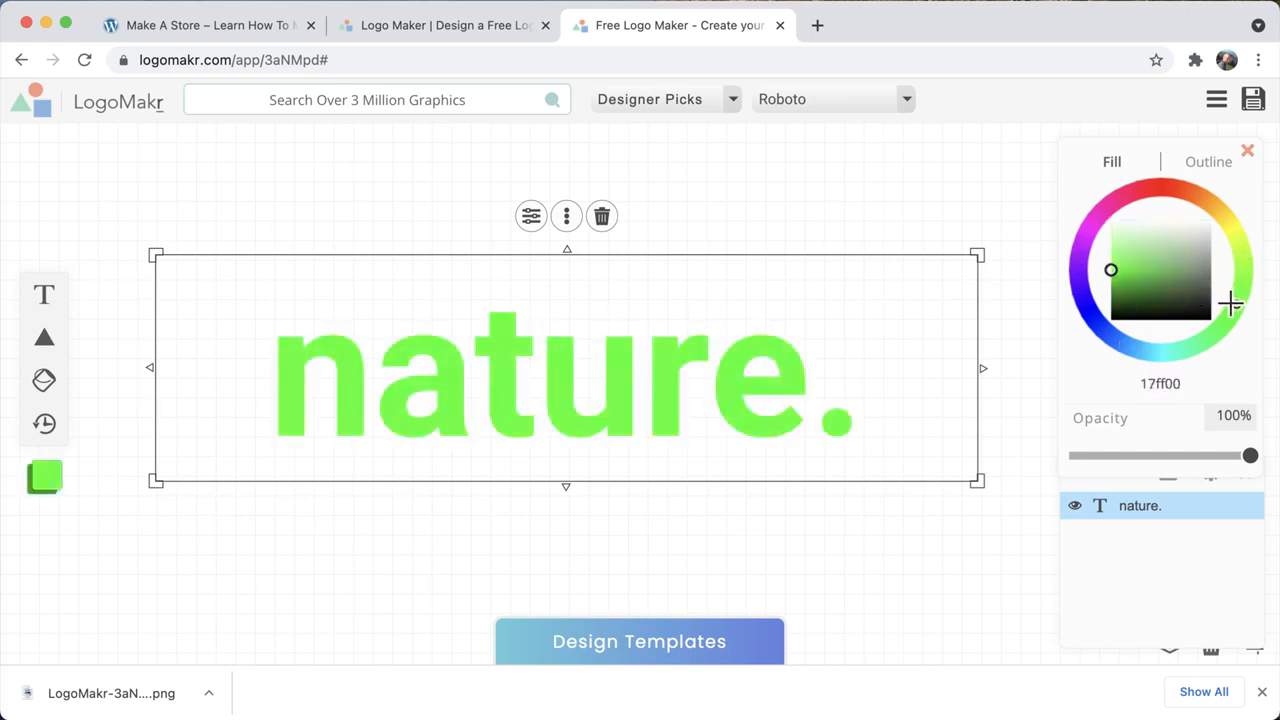
click(1160, 383)
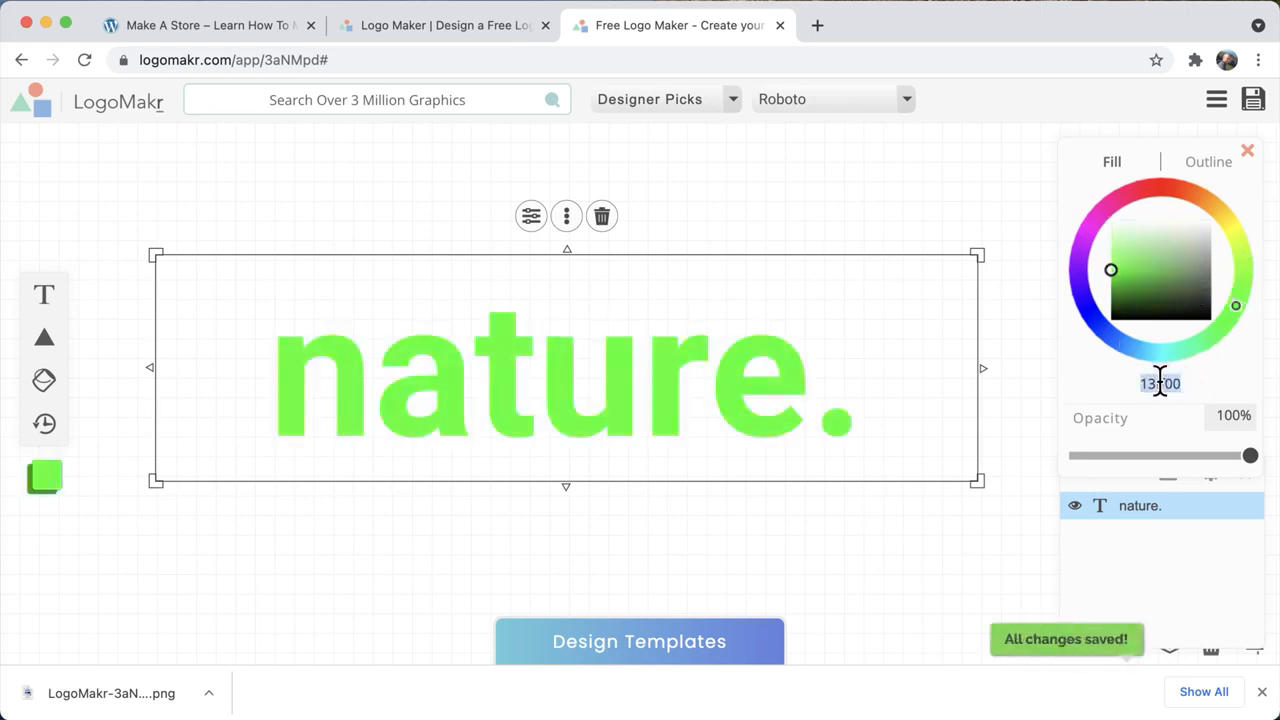
text(75C32C)
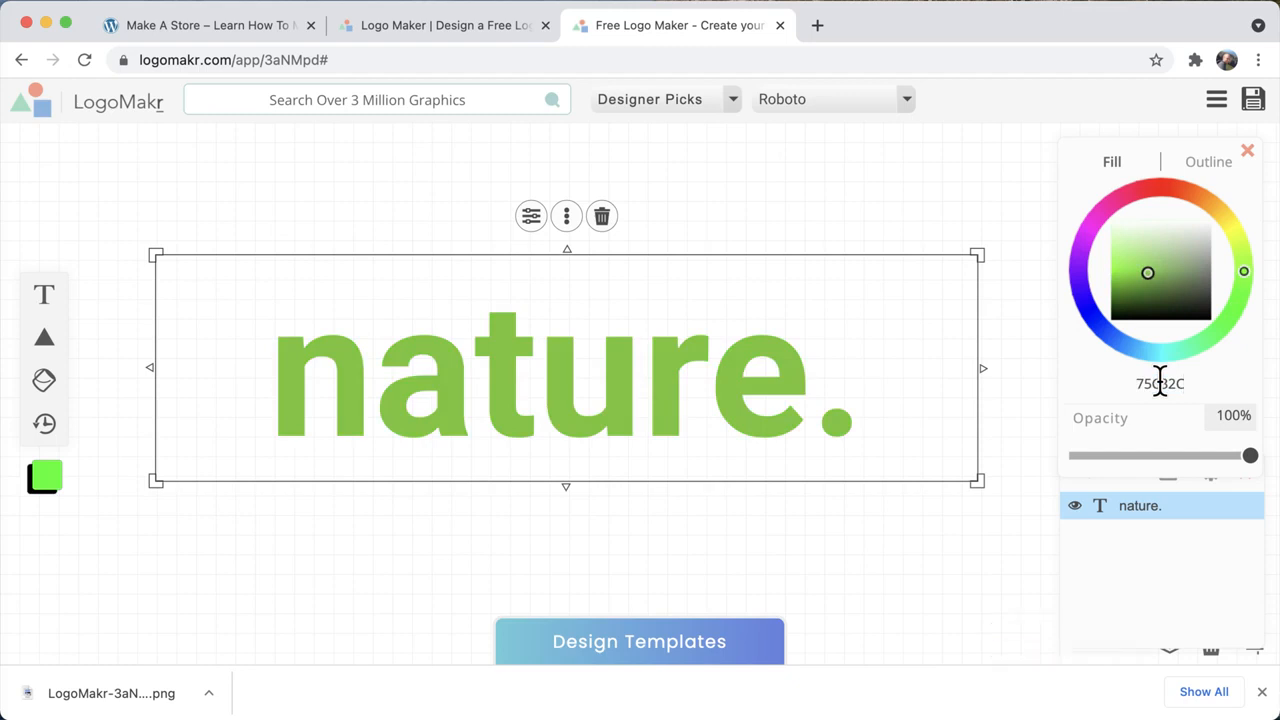
click(1005, 201)
Download the green logo as a low-resolution PNG
click(1254, 108)
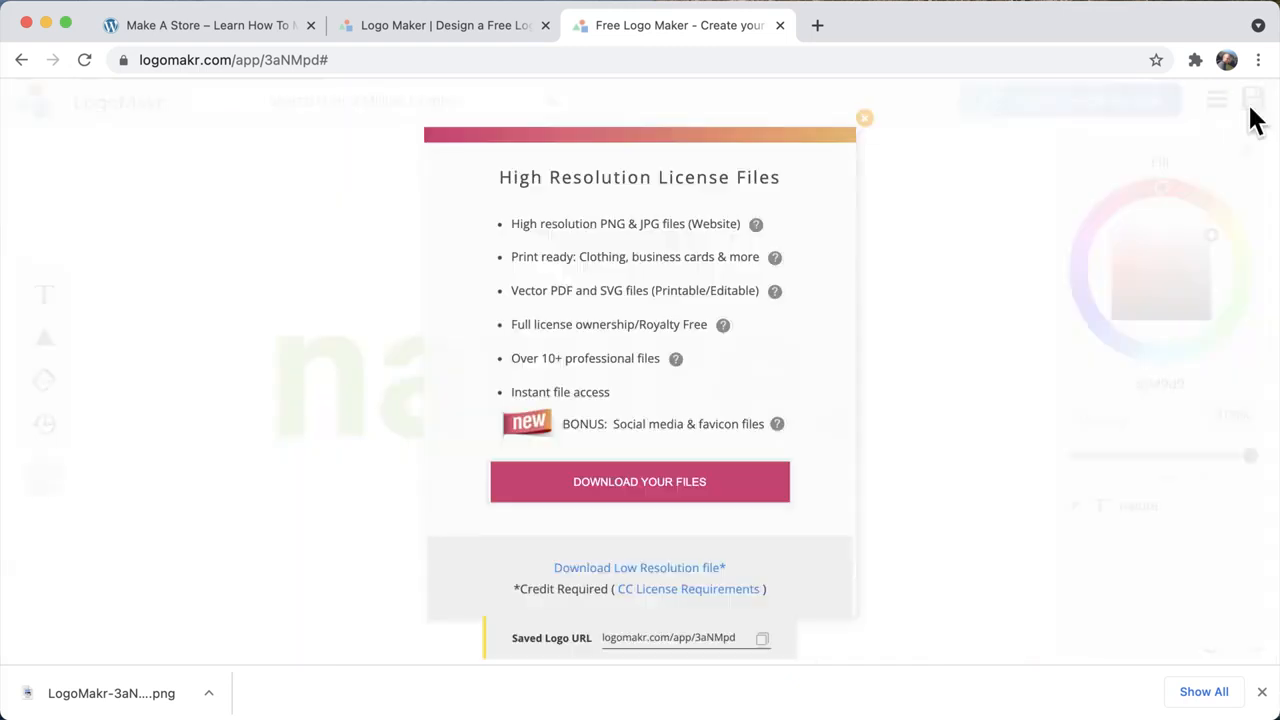
click(650, 571)
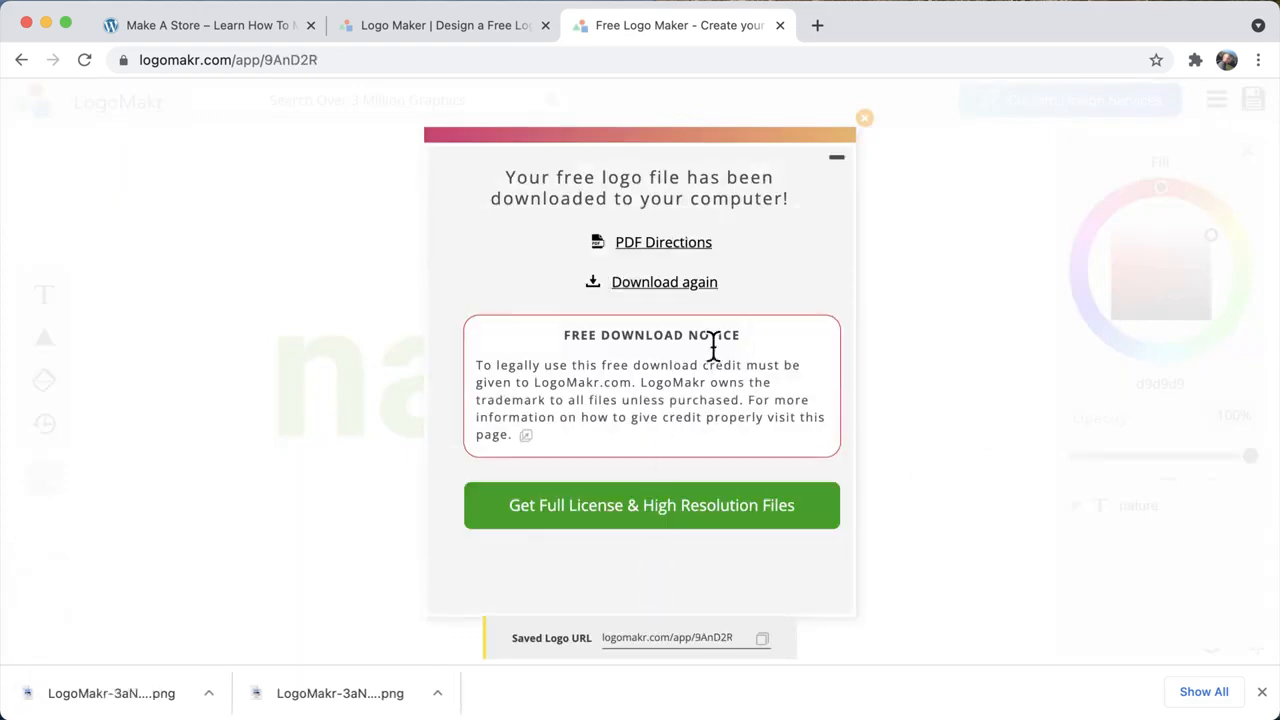
click(864, 121)
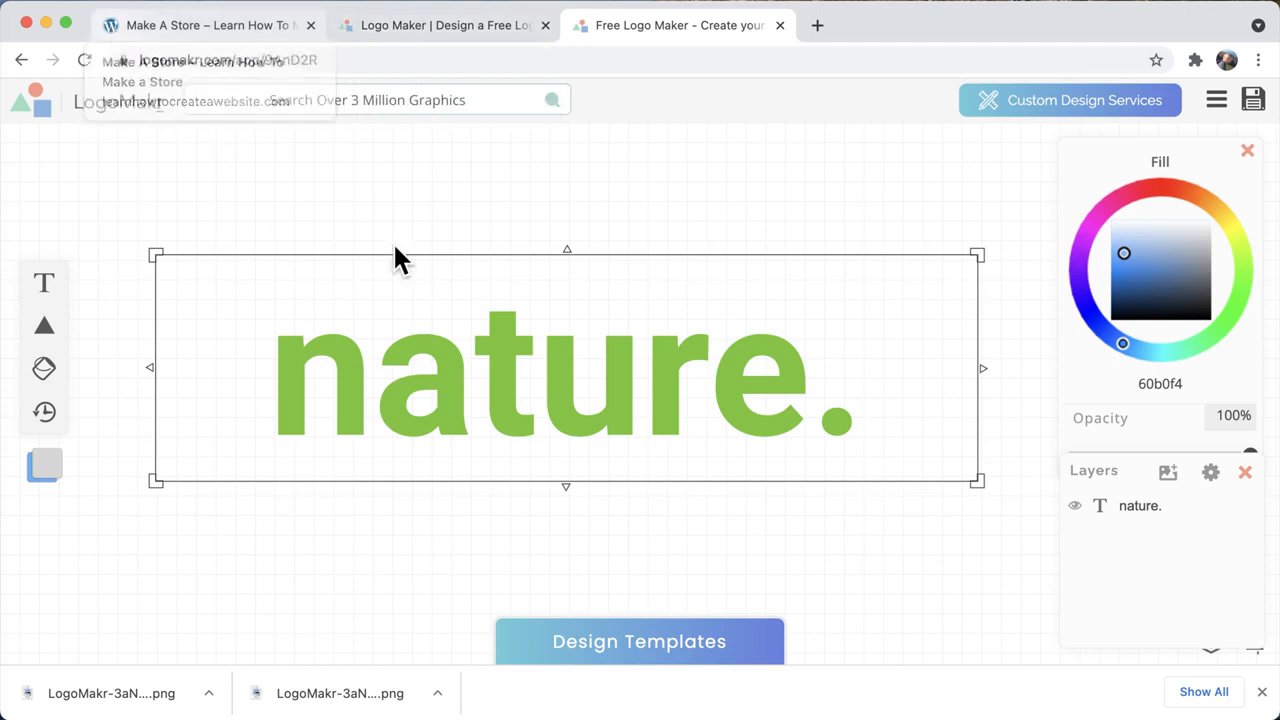
Delete 'ature.' so the text reads just 'n'
double_click(832, 421)
click(853, 400)
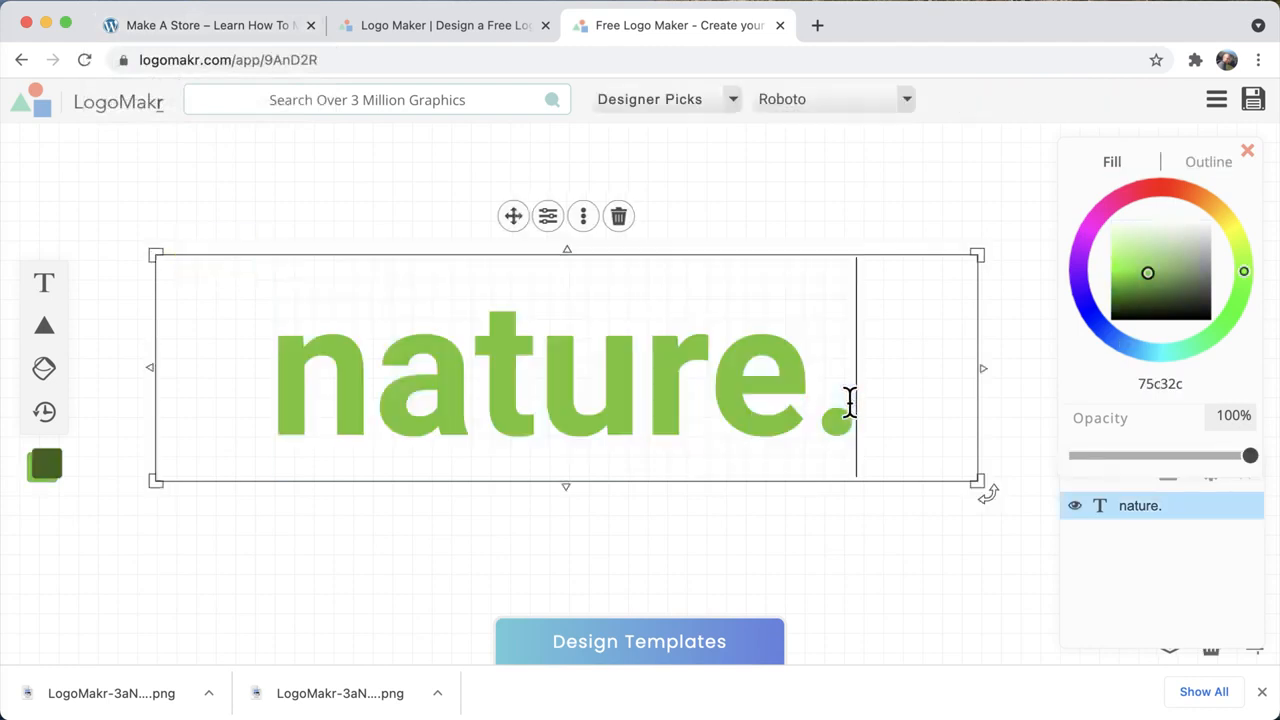
drag(851, 400, 412, 418)
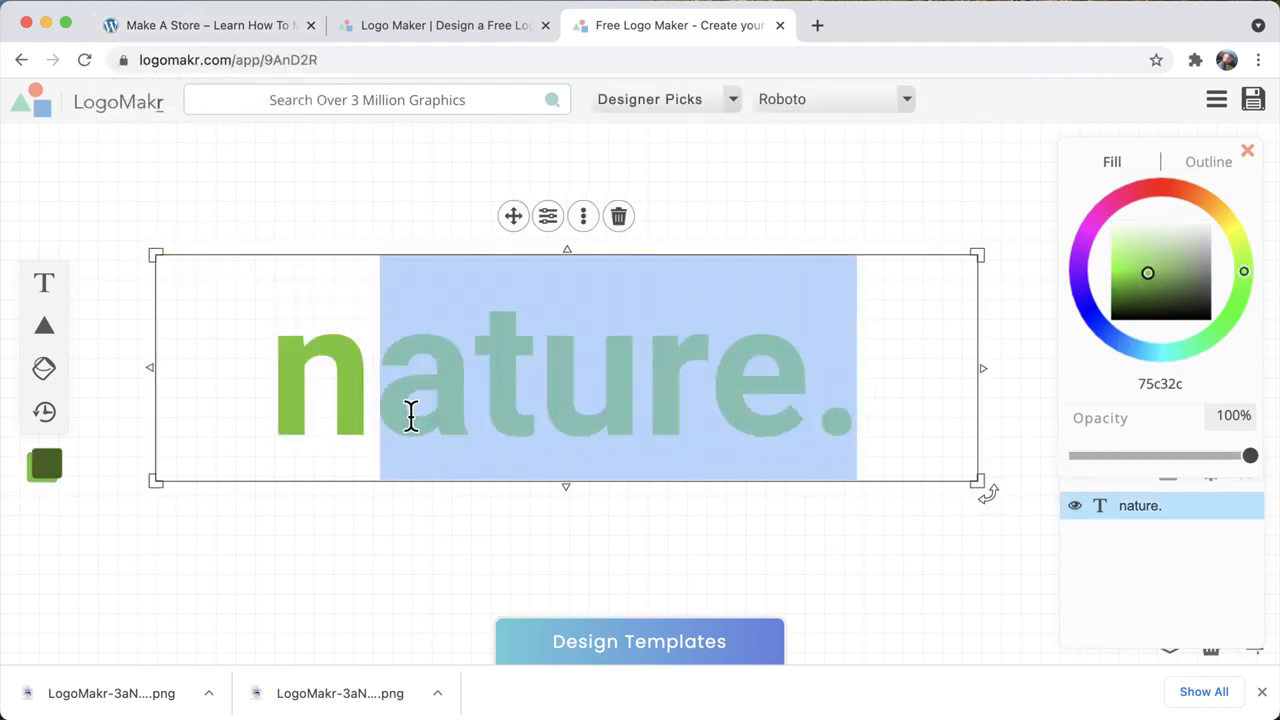
key(BackSpace)
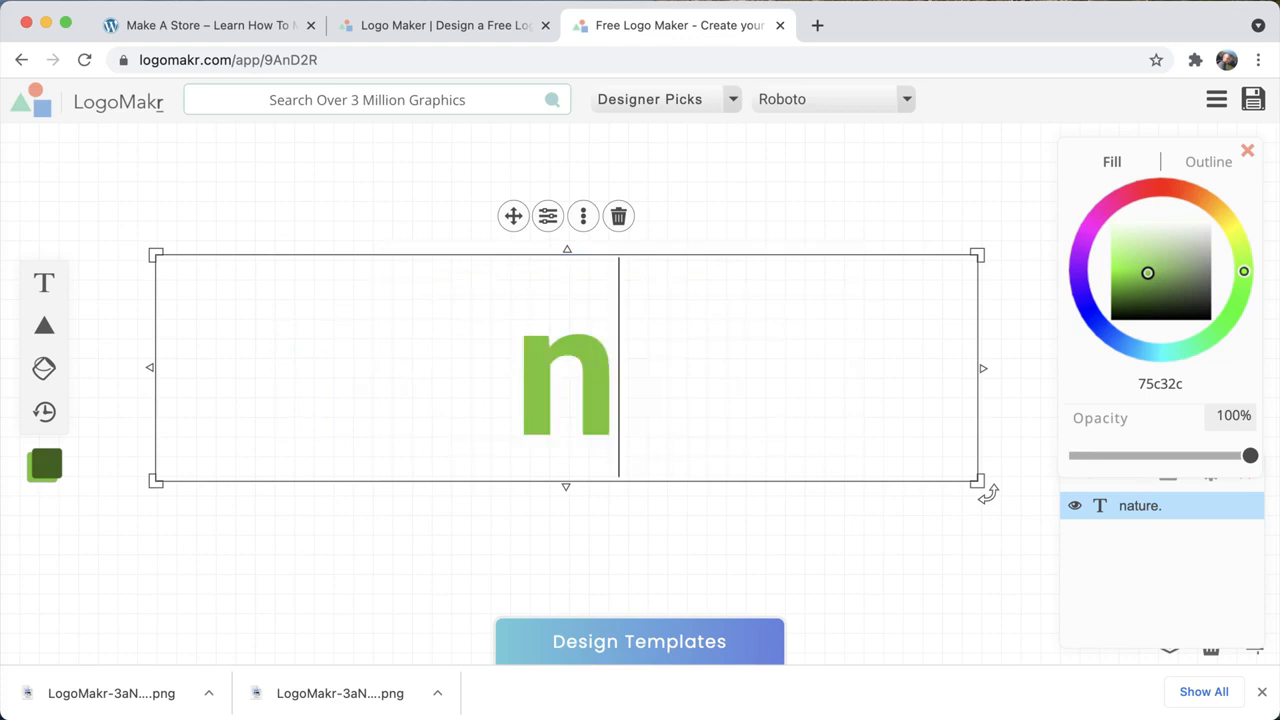
click(408, 531)
Add a circle shape and send it behind the n
click(44, 326)
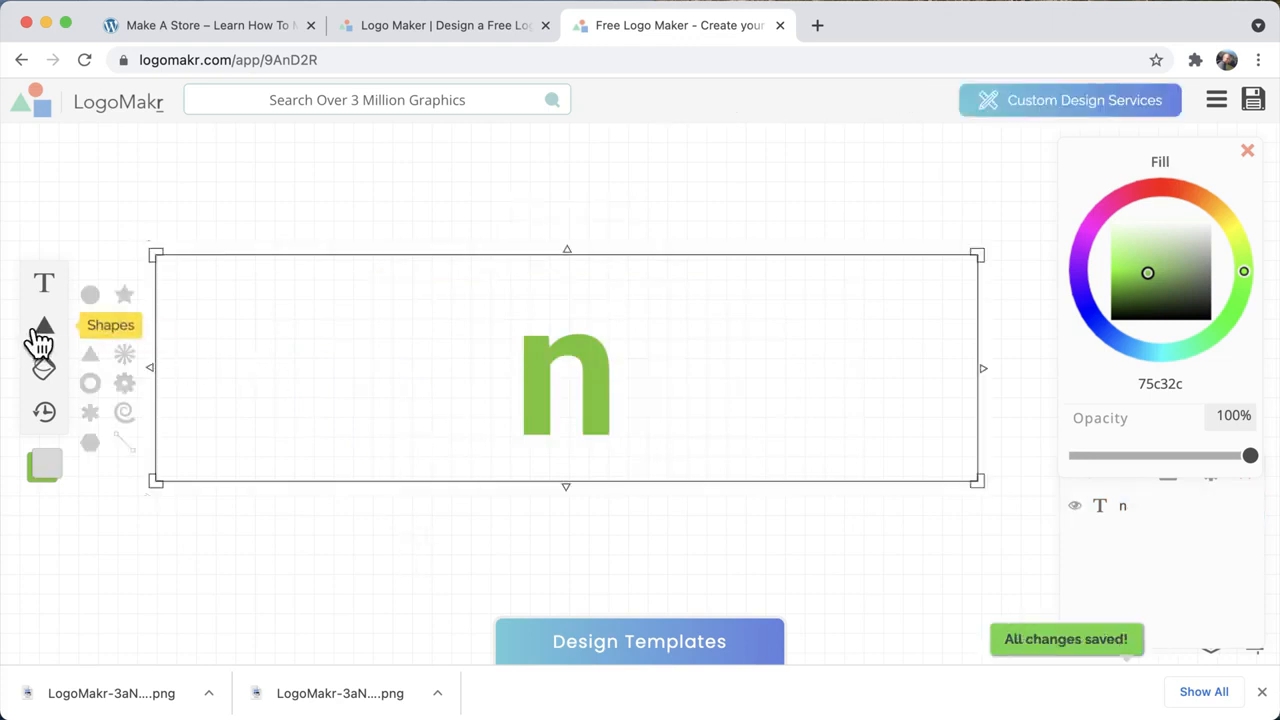
click(90, 299)
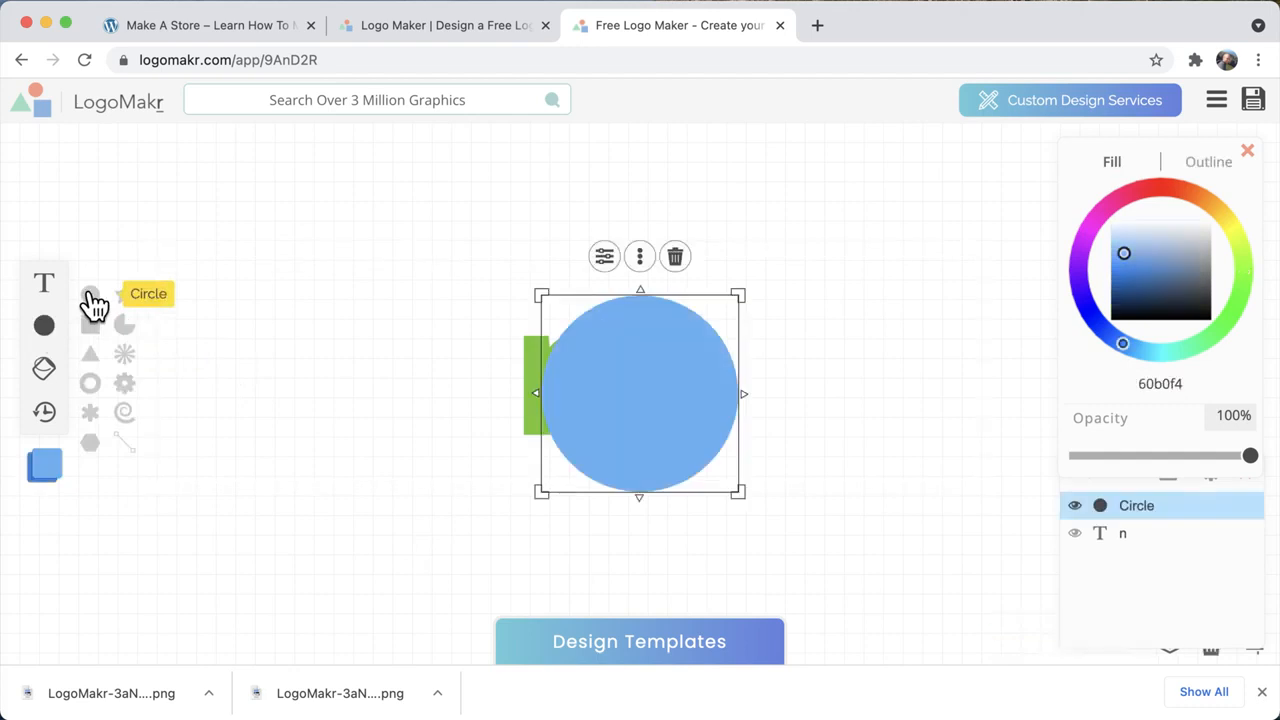
right_click(678, 355)
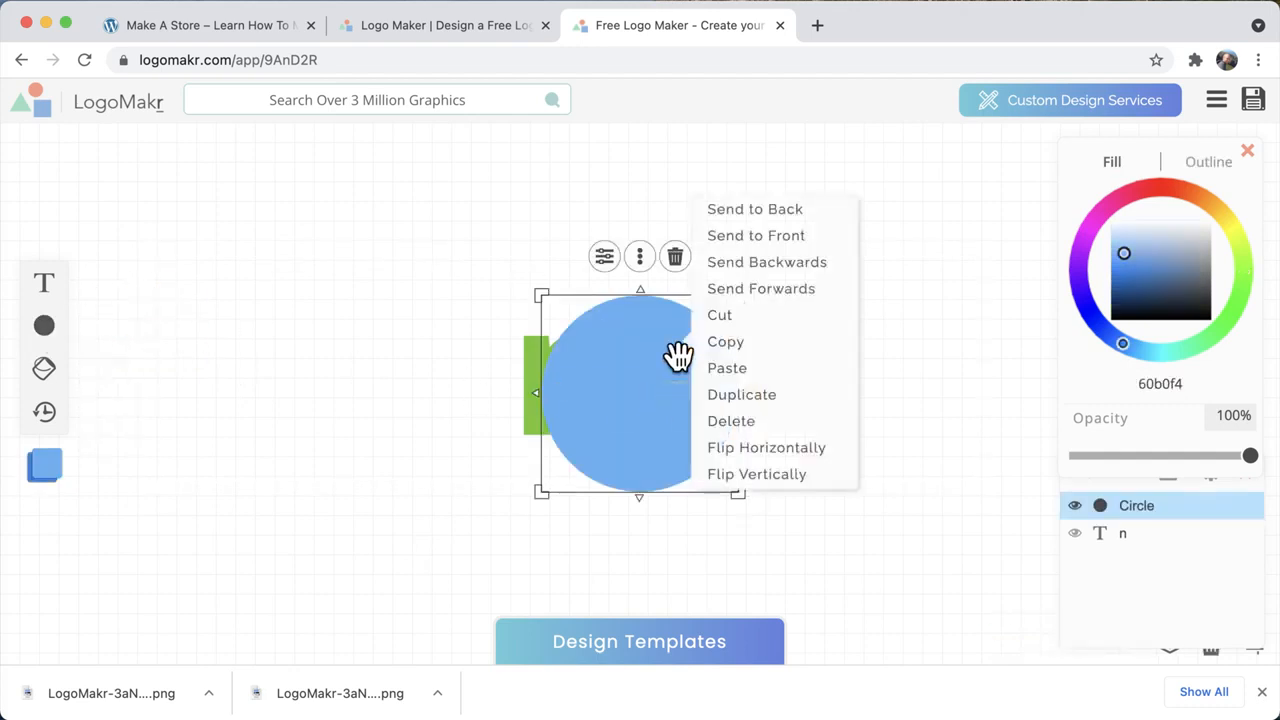
click(785, 264)
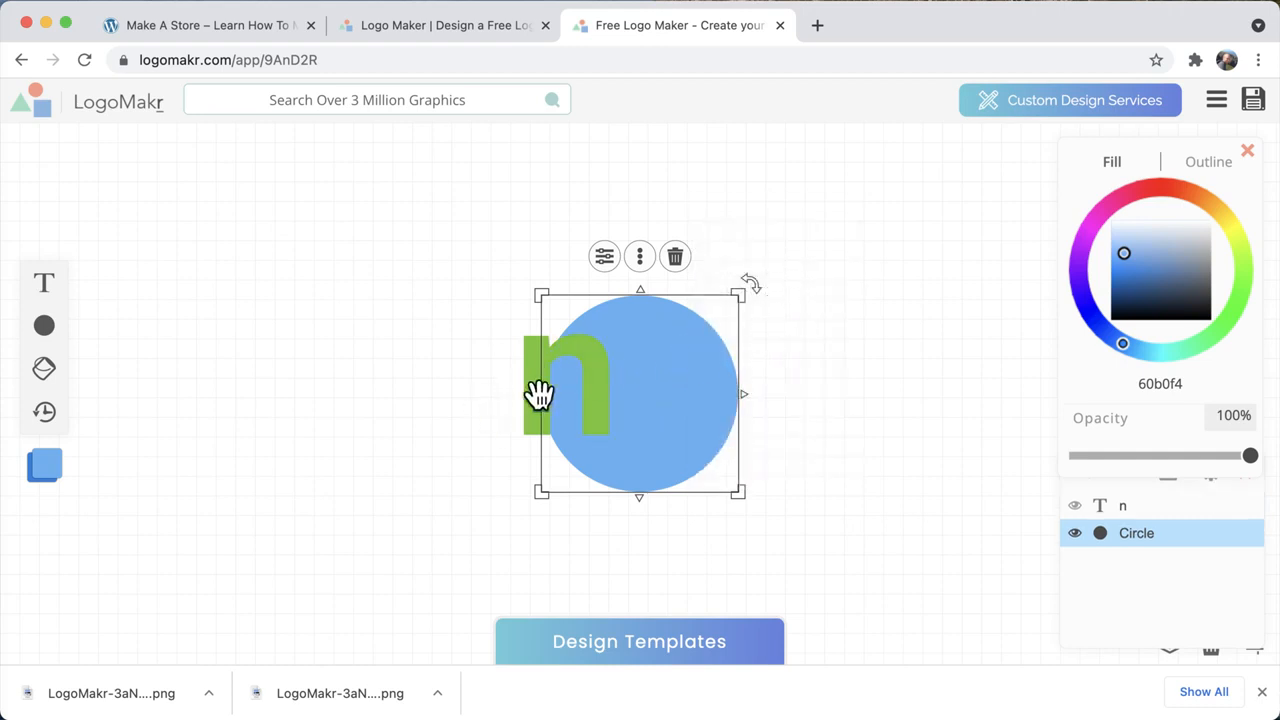
Enlarge and centre the n over the circle, then fill the circle white (ffffff)
click(1138, 510)
drag(480, 386, 578, 398)
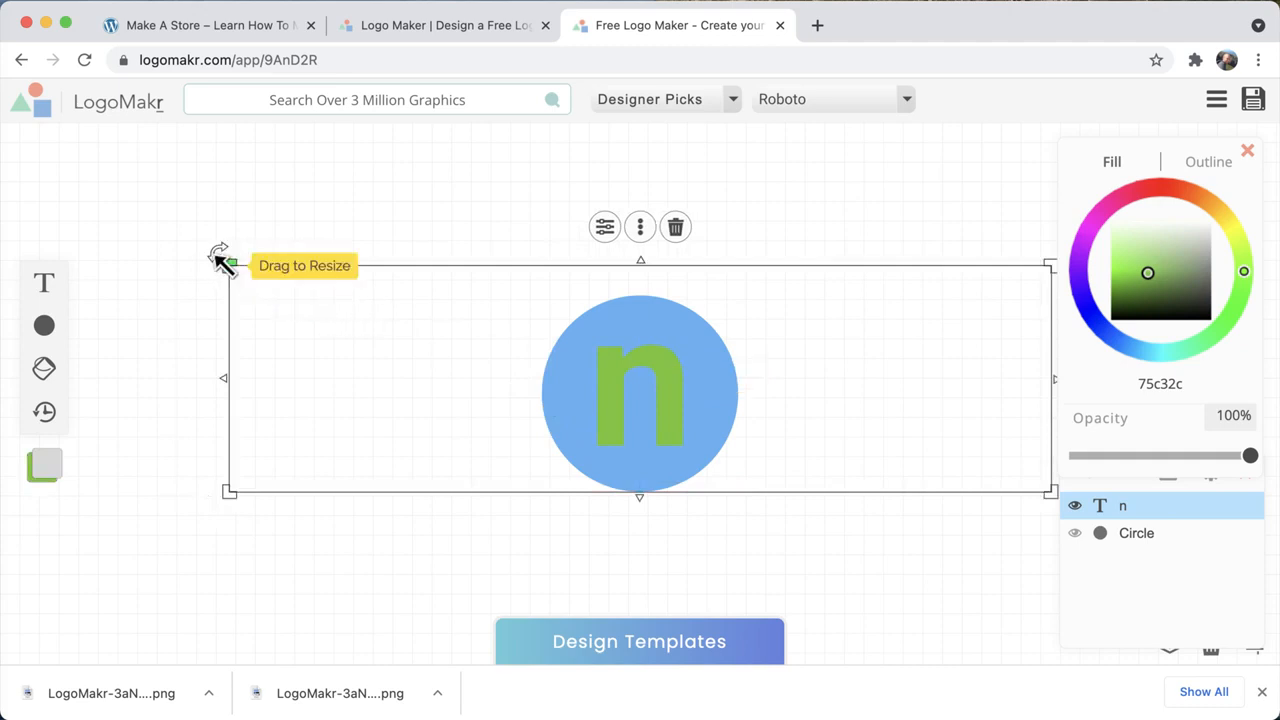
drag(222, 260, 193, 247)
drag(190, 247, 174, 240)
mouse_move(443, 391)
mouse_down()
mouse_move(457, 409)
mouse_move(455, 396)
mouse_up()
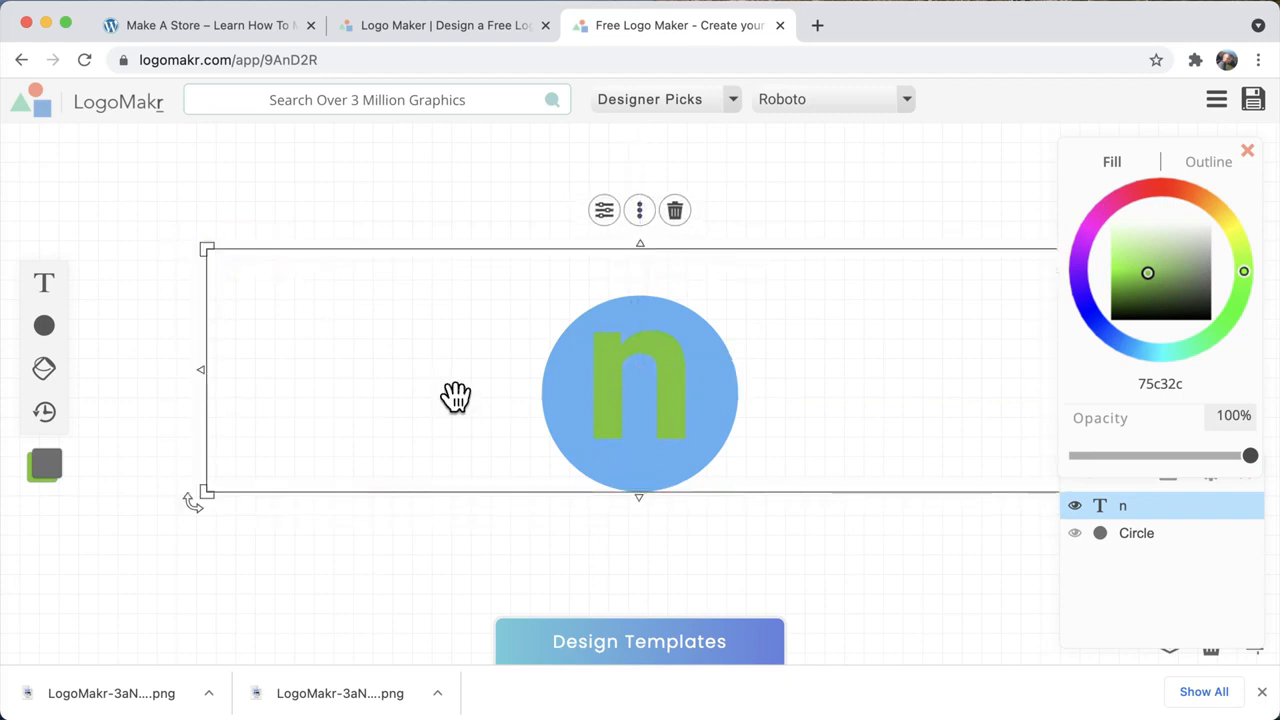
key(Down)
key(Down)
key(Down)
key(Down)
key(Down)
key(Down)
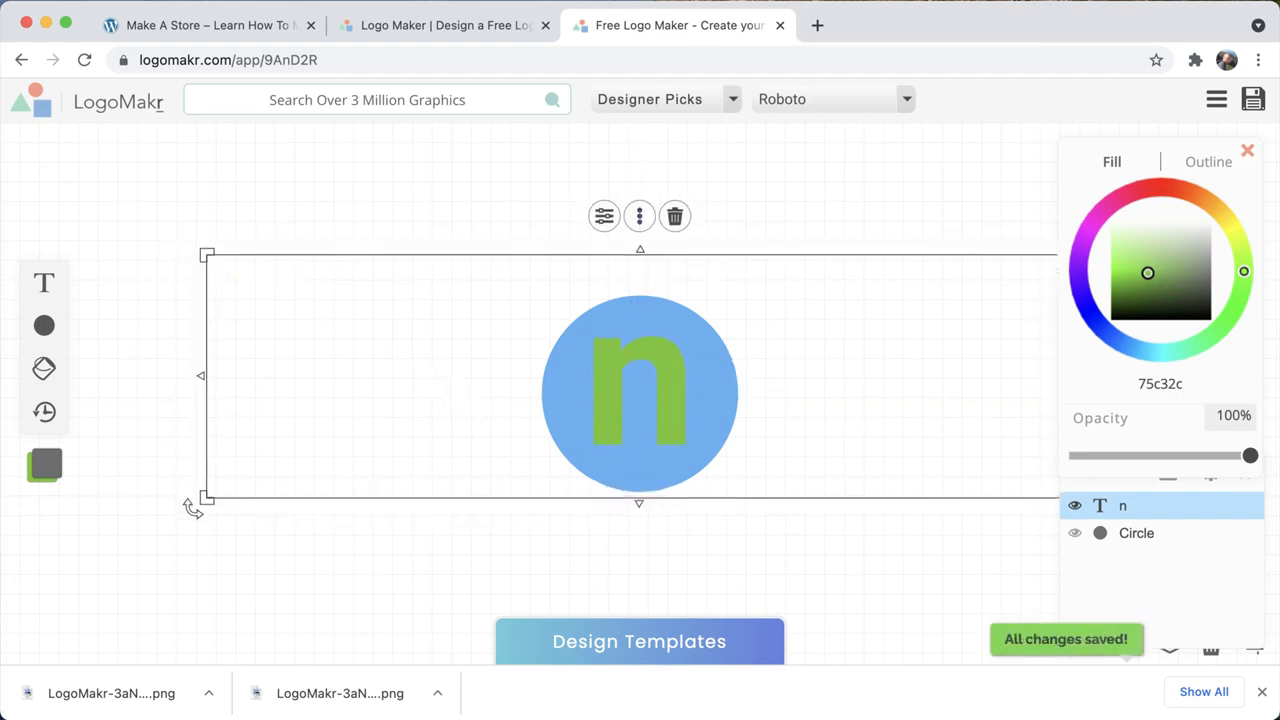
key(Down)
key(Right)
key(Right)
key(Down)
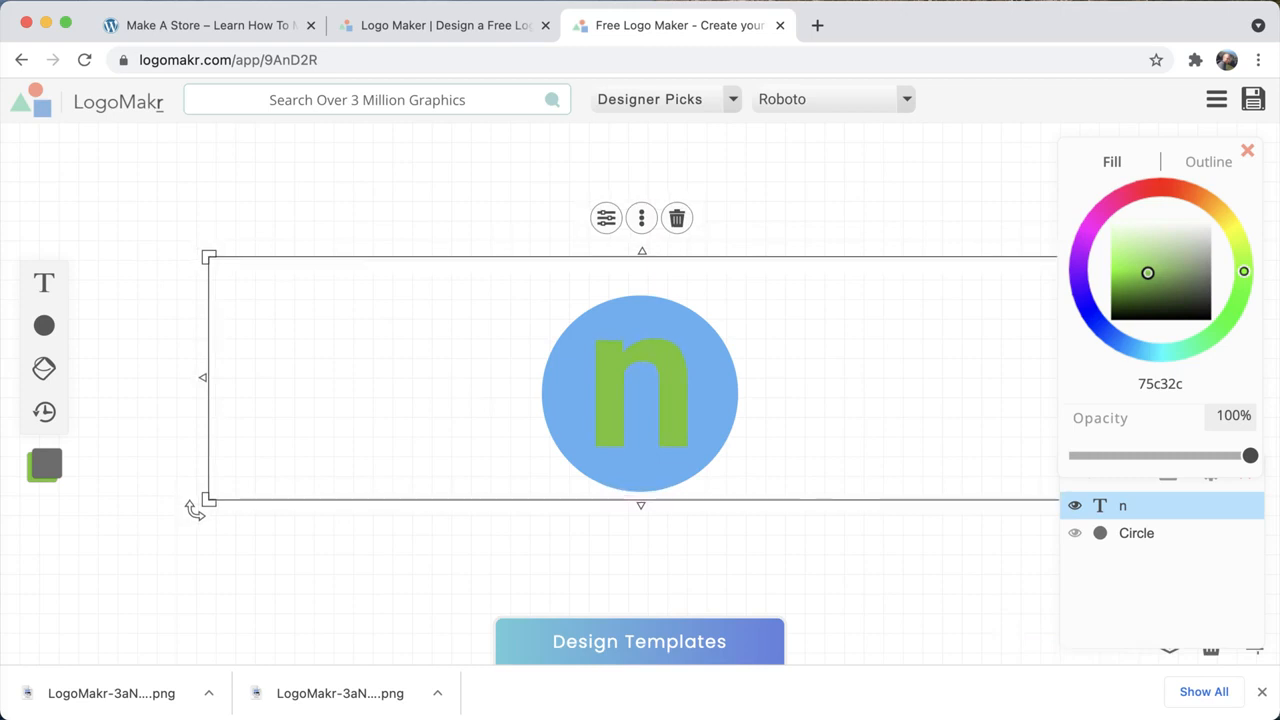
key(Right)
key(Up)
key(Left)
key(Down)
click(1130, 550)
drag(1187, 277, 1068, 175)
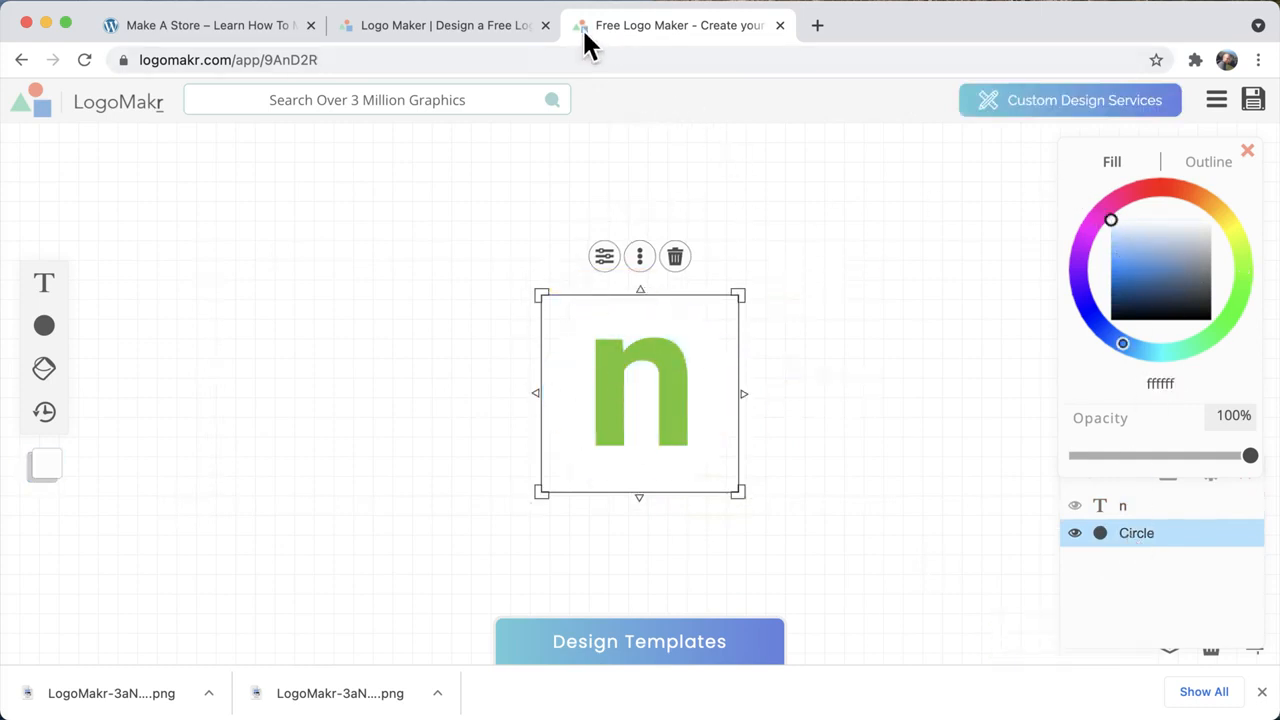
Download the n-on-circle icon as a low-resolution PNG and close the LogoMakr editor tab
click(1254, 104)
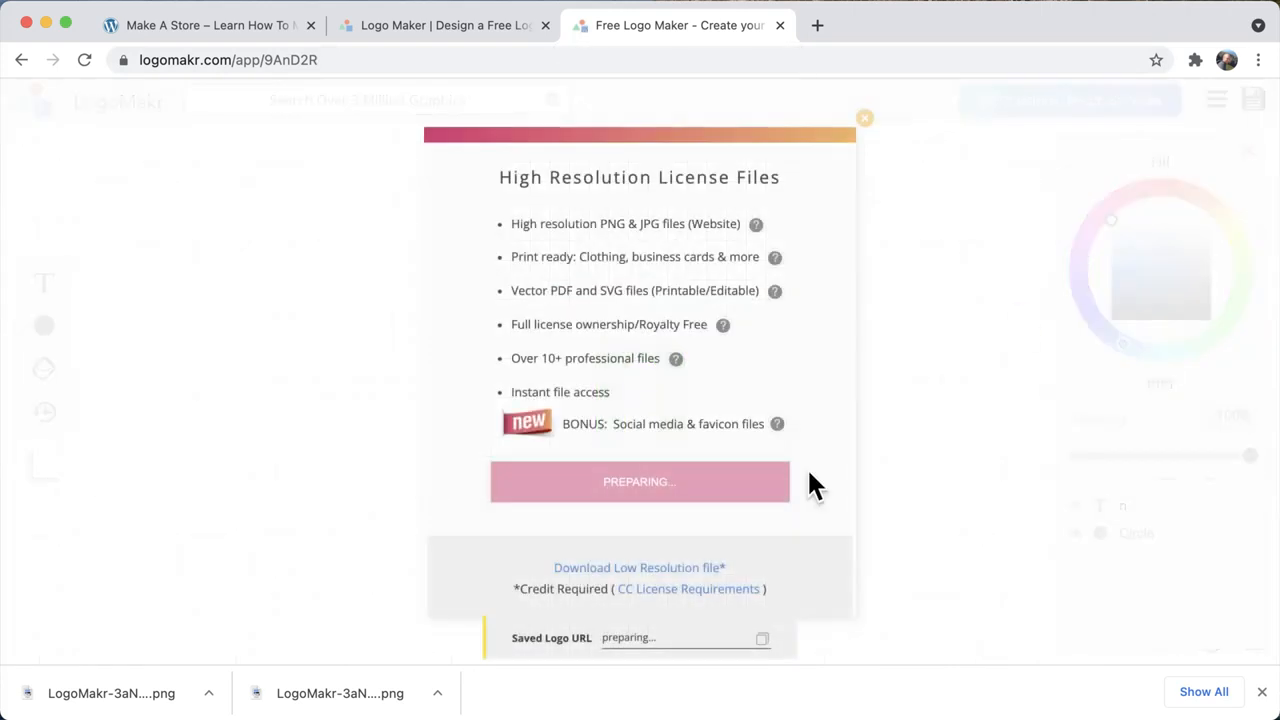
click(610, 572)
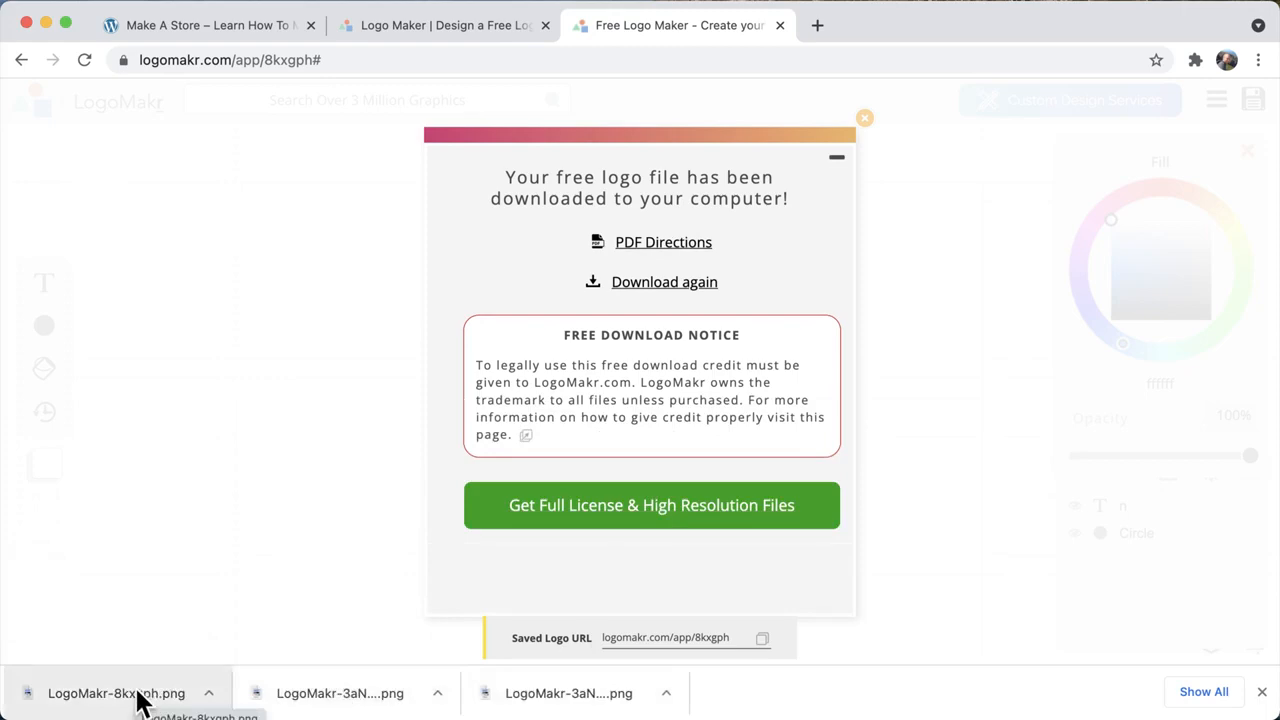
click(780, 25)
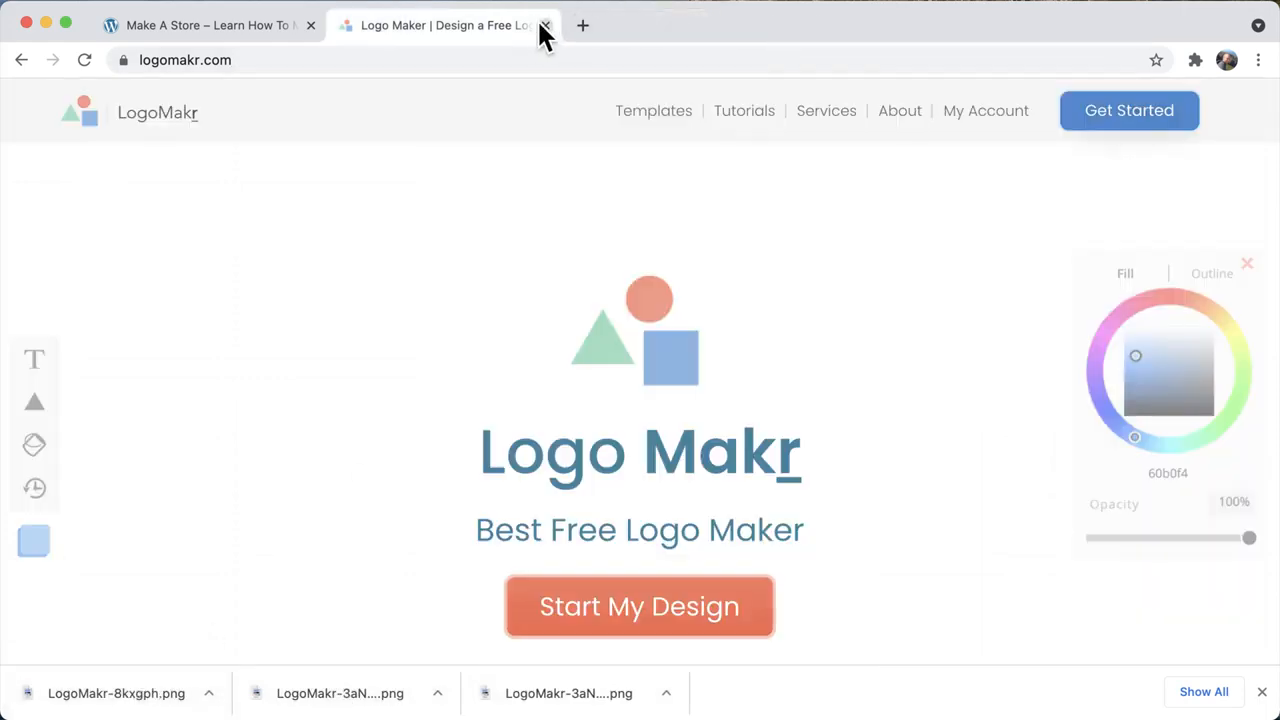
Close the last LogoMakr tab, dismiss the downloads list, and launch the Make A Store Customizer
click(545, 25)
click(152, 695)
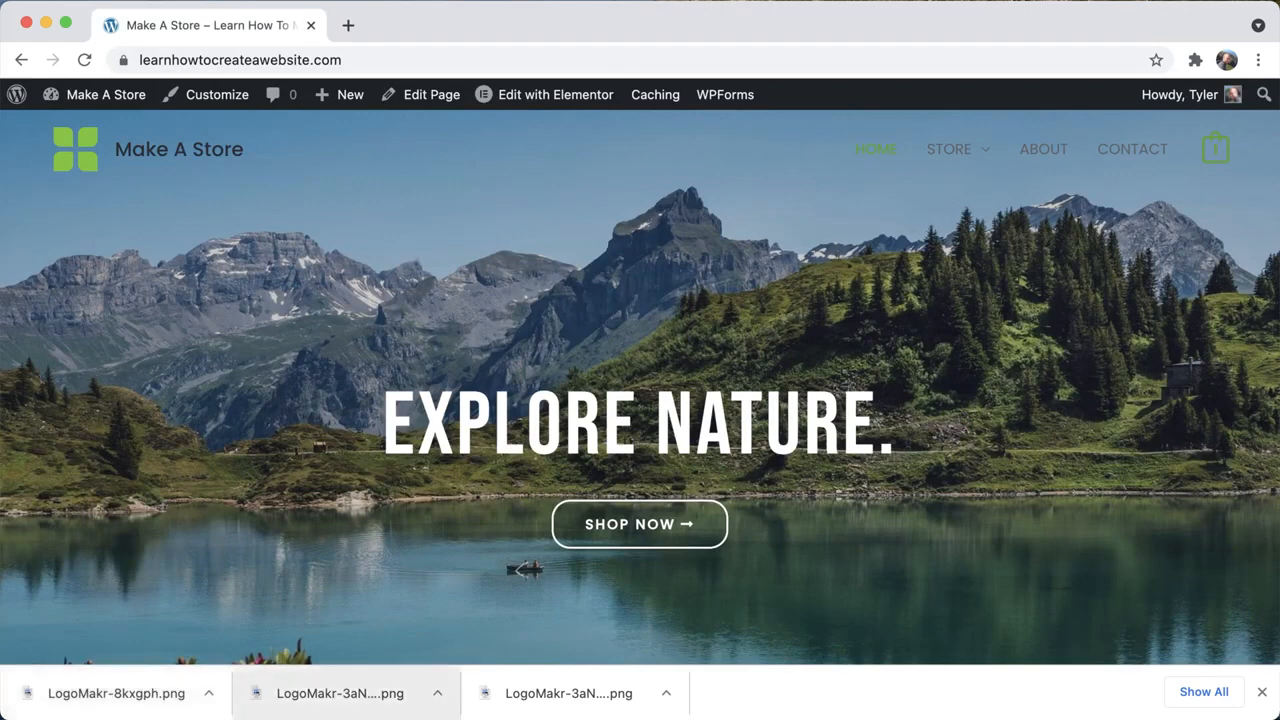
click(1261, 690)
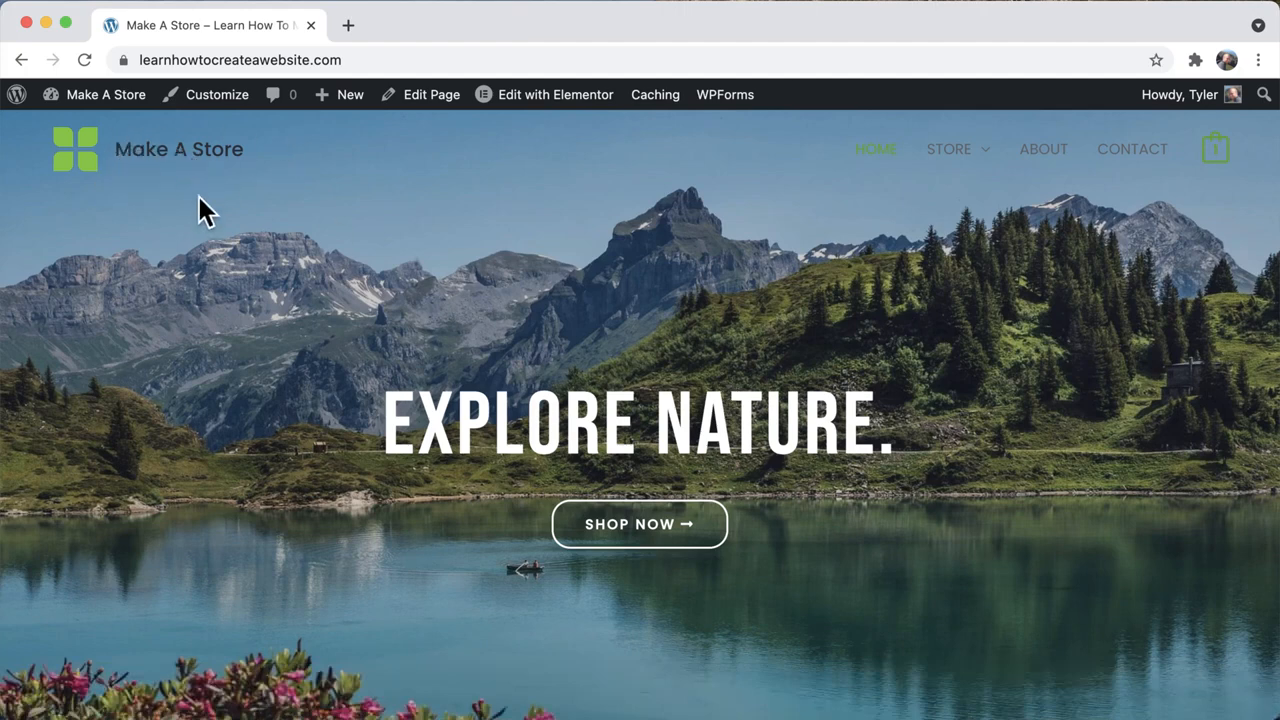
click(219, 94)
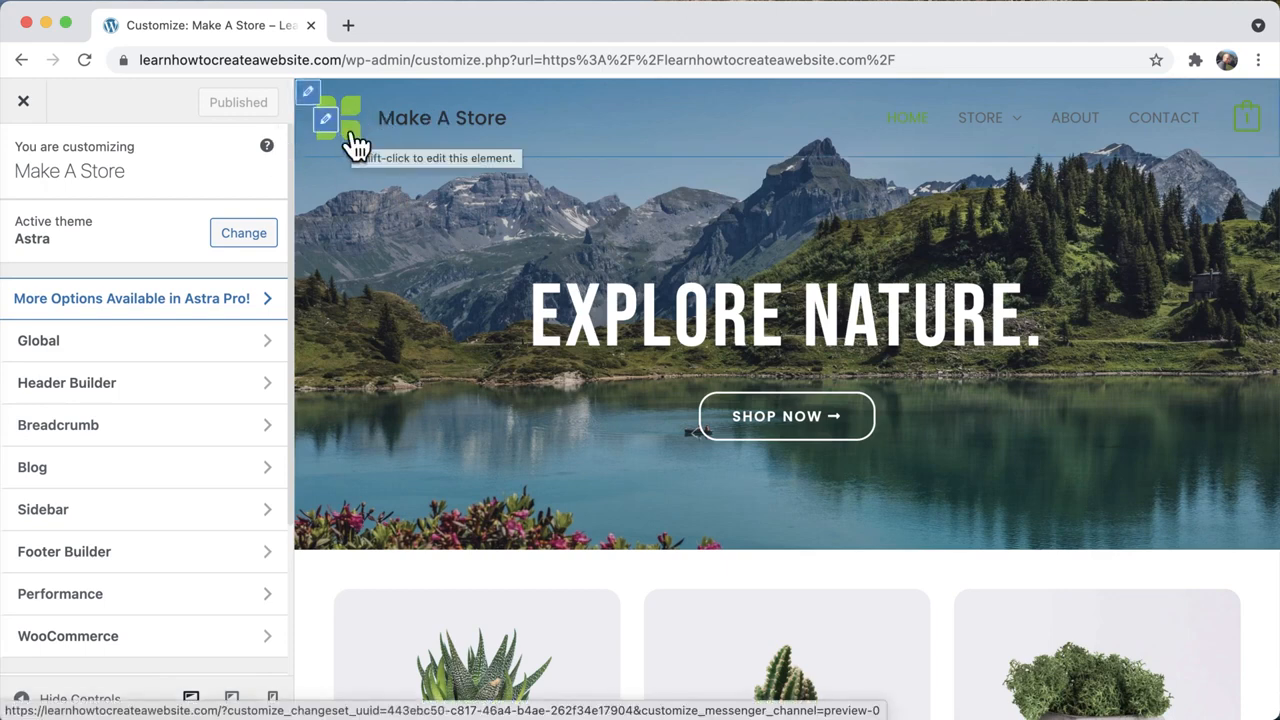
In the transparent header's design settings, set the menu Text/Link colour and its hover colour to white
click(146, 394)
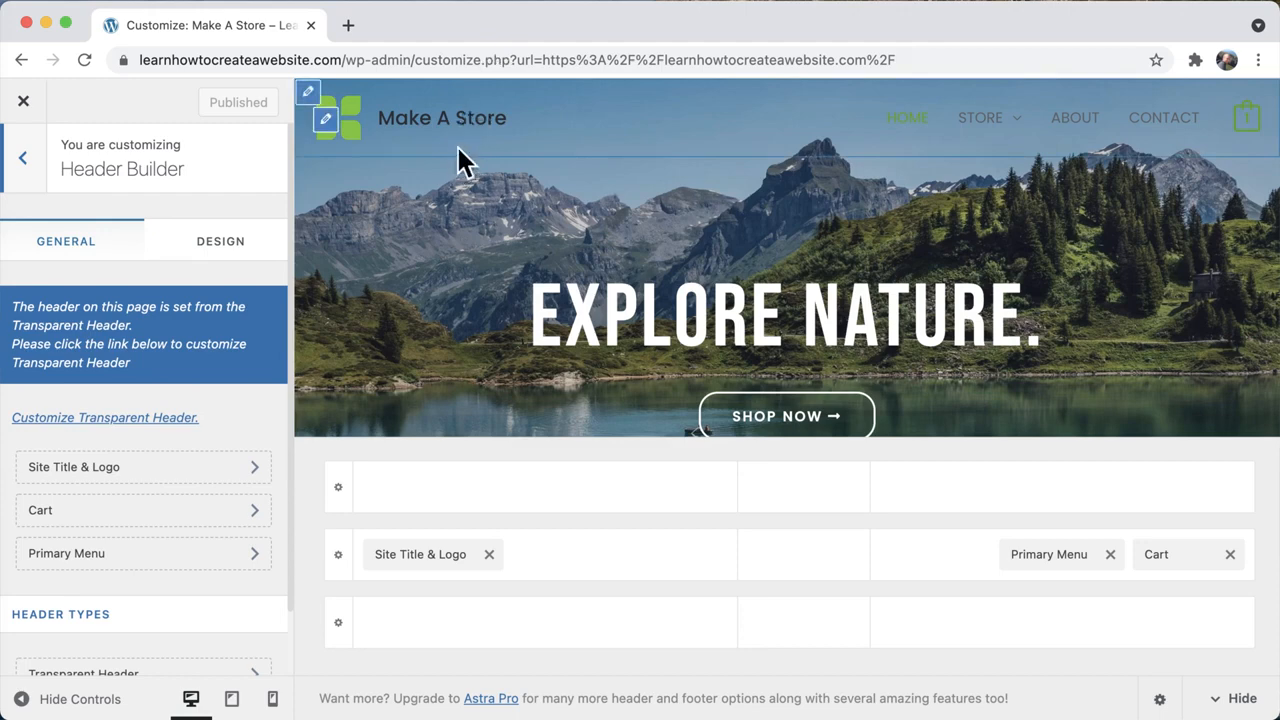
scroll(182, 346, down, 1)
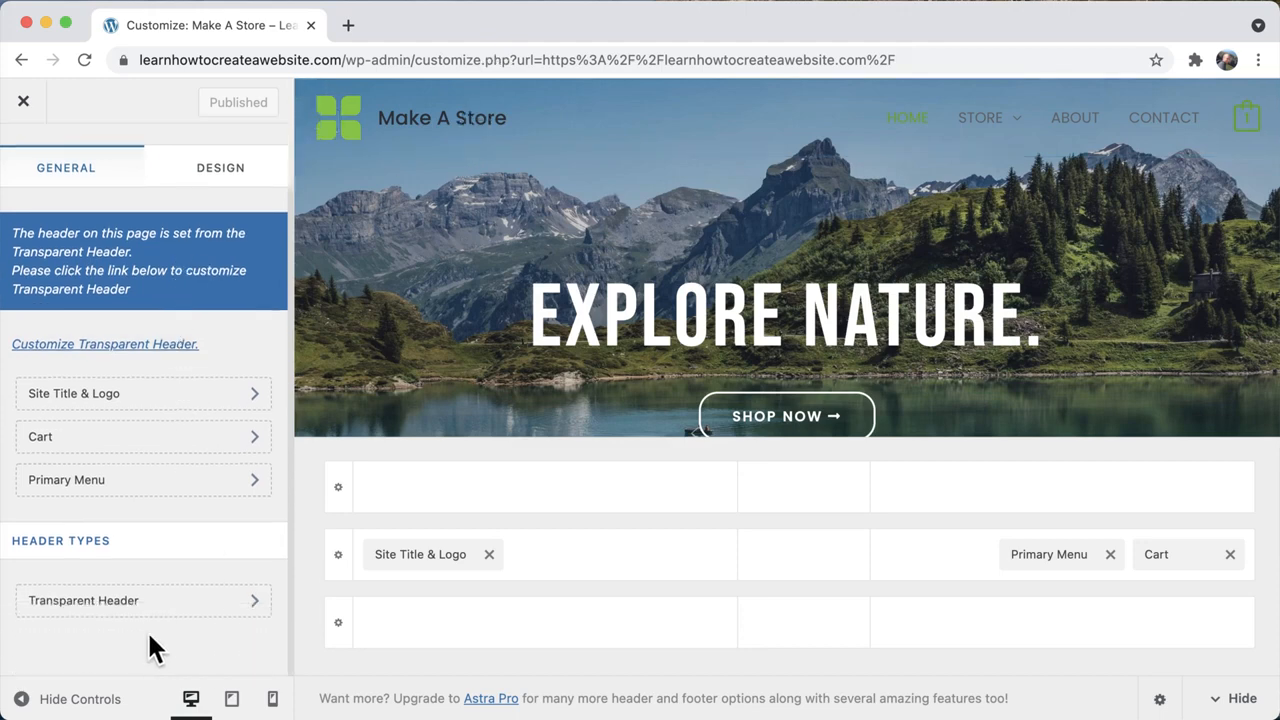
click(143, 605)
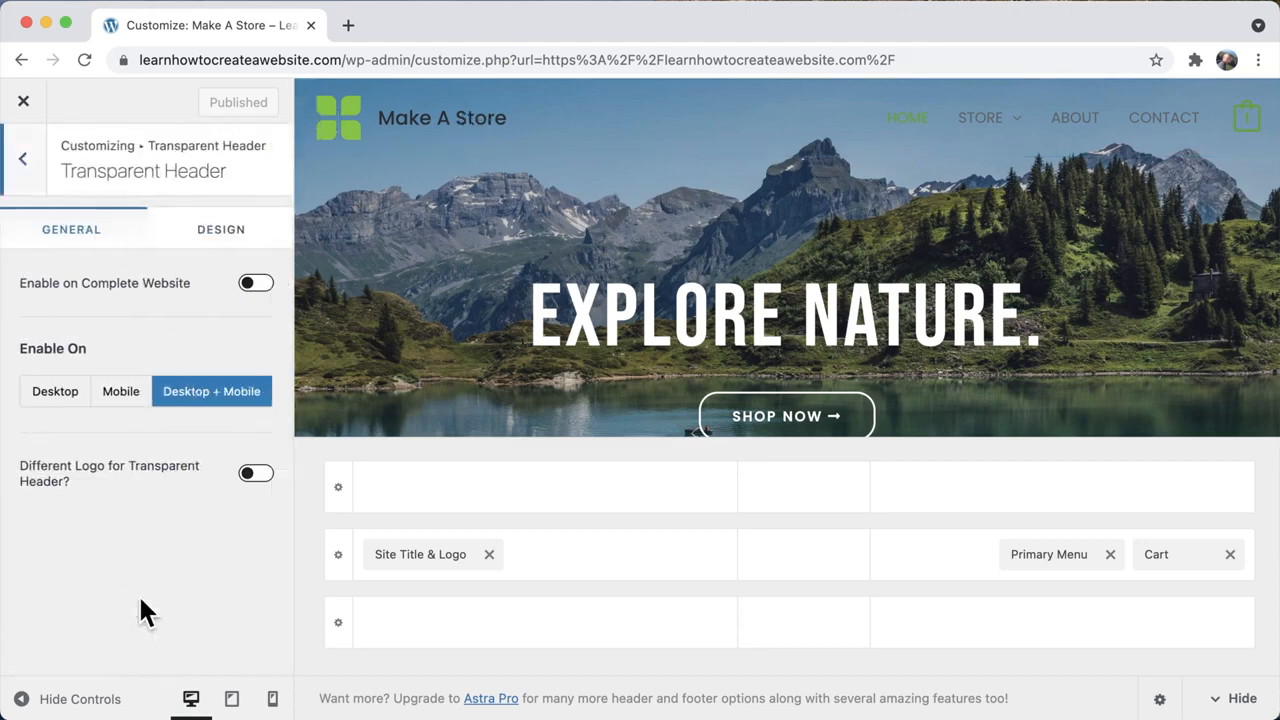
click(215, 245)
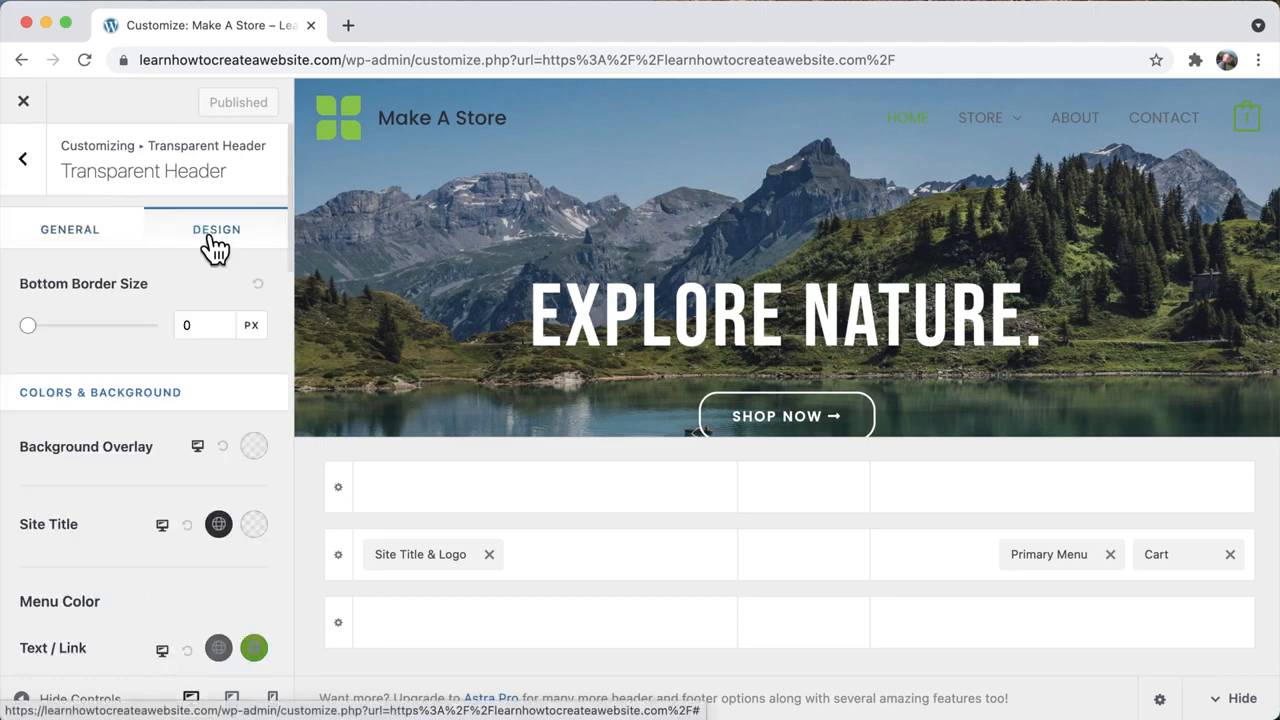
scroll(222, 405, down, 1)
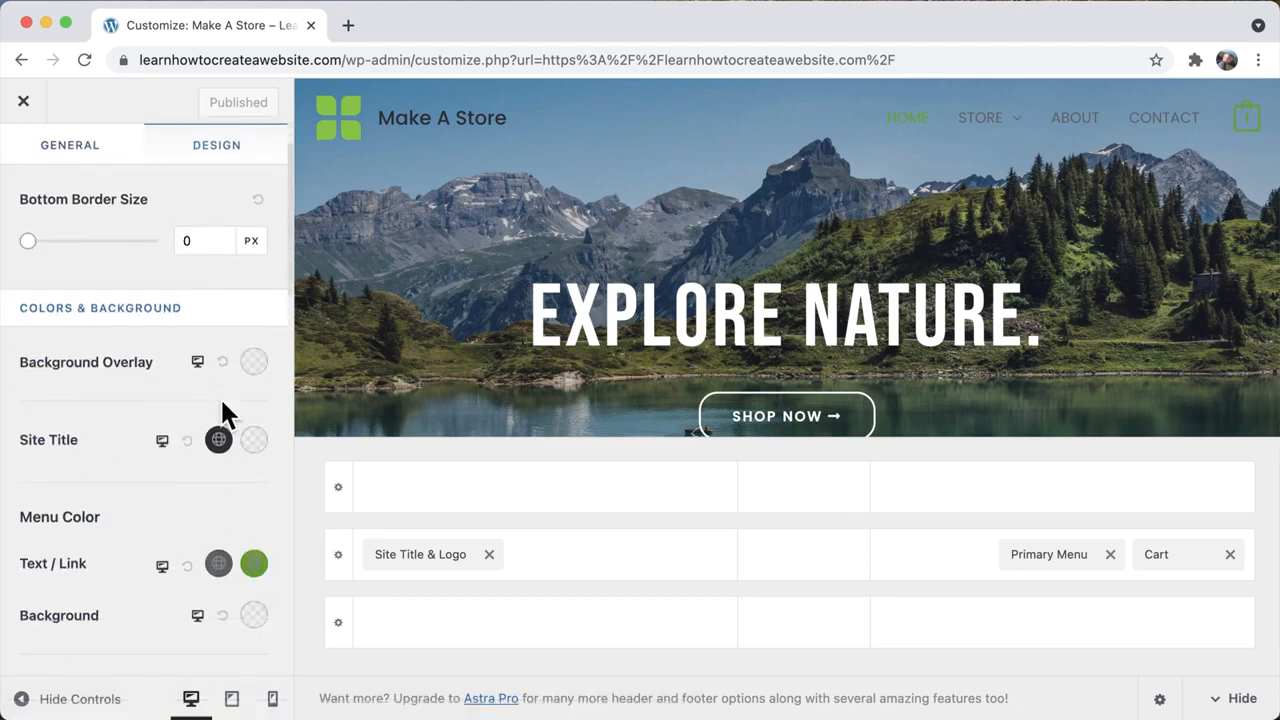
click(216, 563)
scroll(194, 606, down, 2)
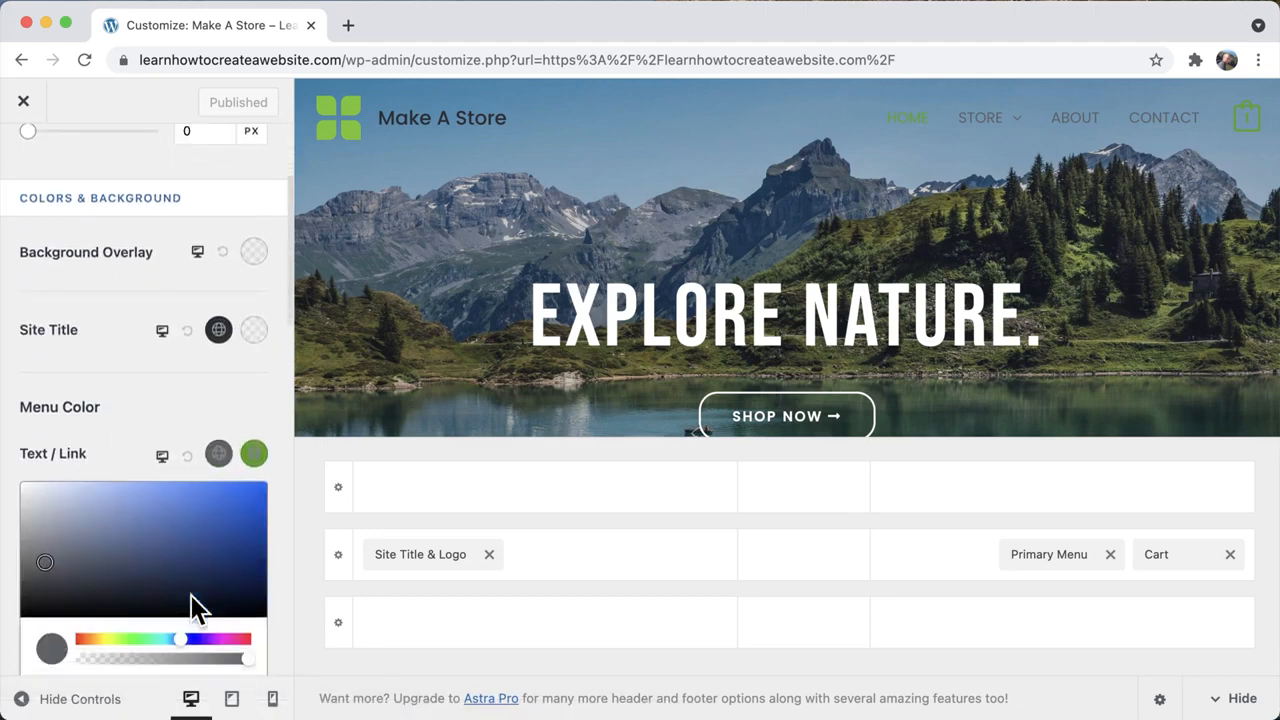
click(120, 538)
drag(120, 545, 22, 460)
click(136, 382)
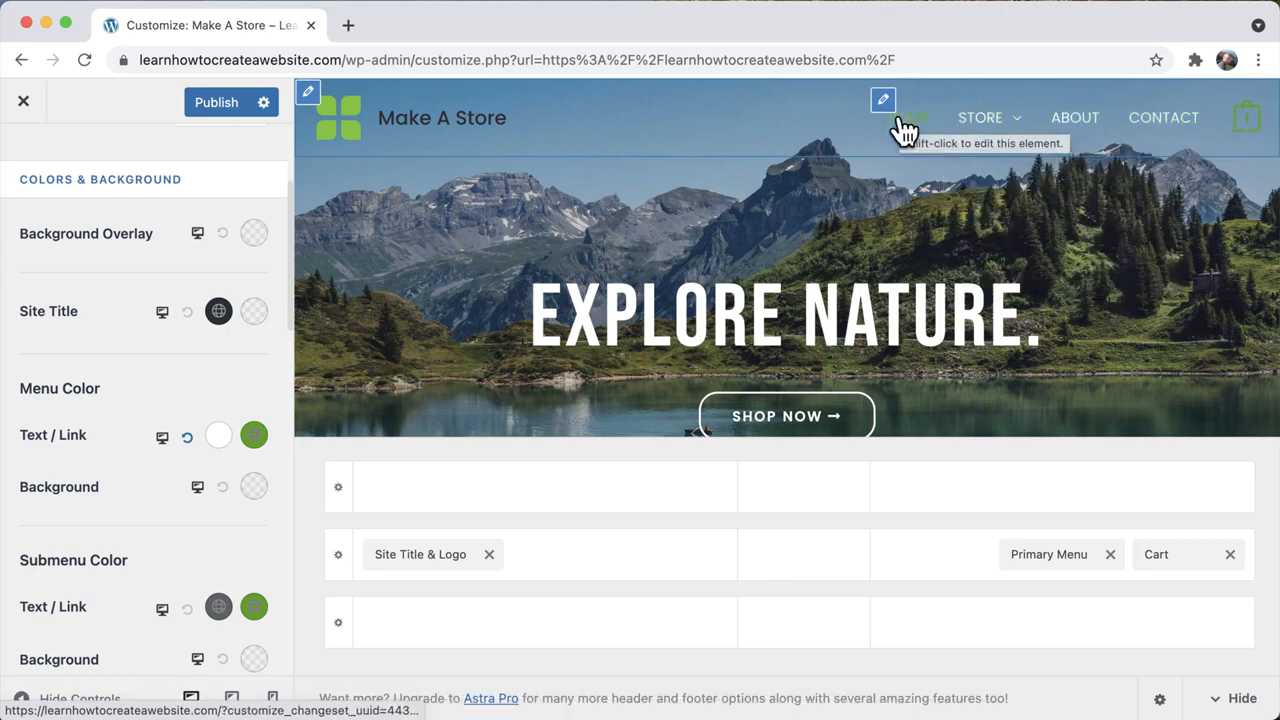
click(254, 435)
drag(164, 494, 4, 457)
Set the Woo Cart Icon Color to white
mouse_move(945, 134)
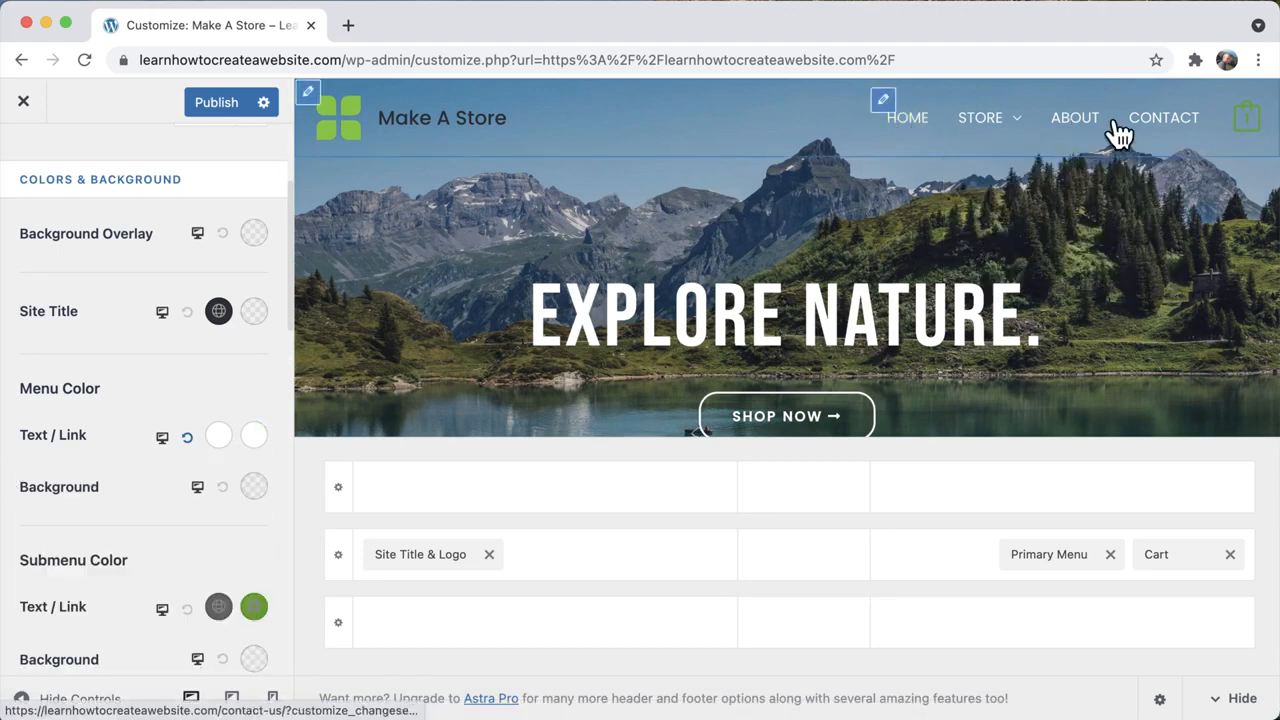
mouse_move(1247, 125)
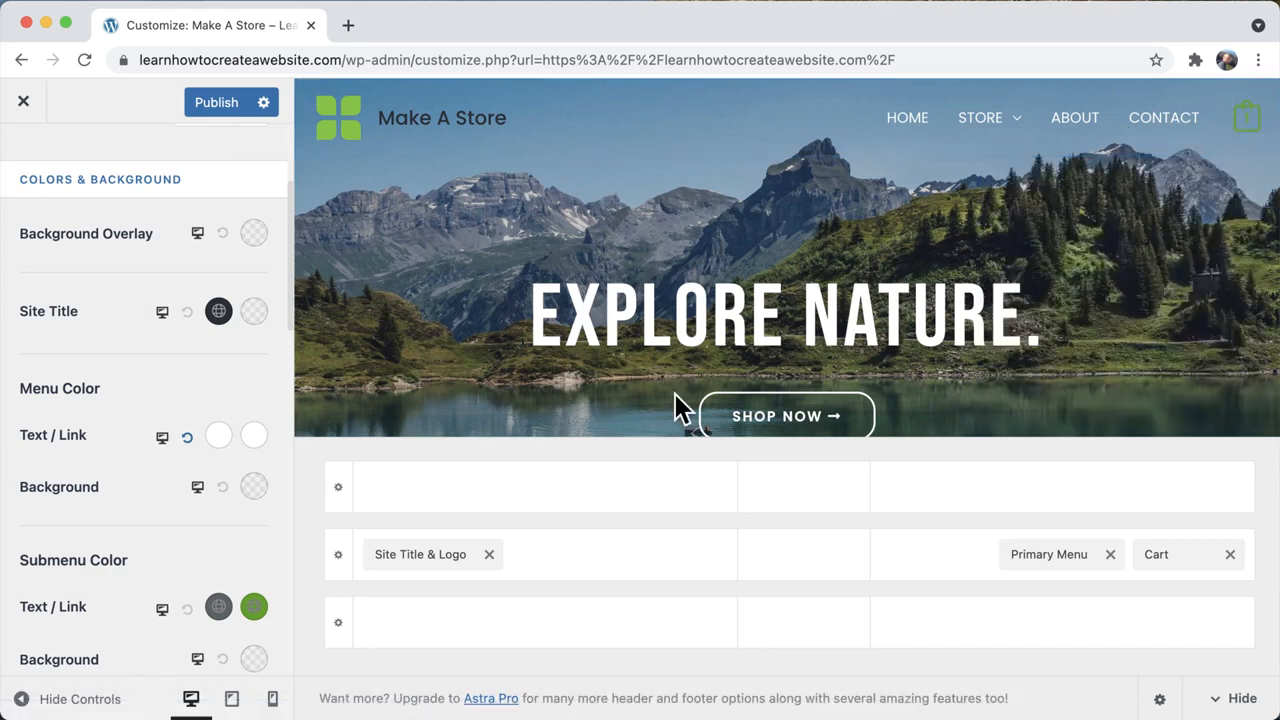
scroll(88, 436, down, 10)
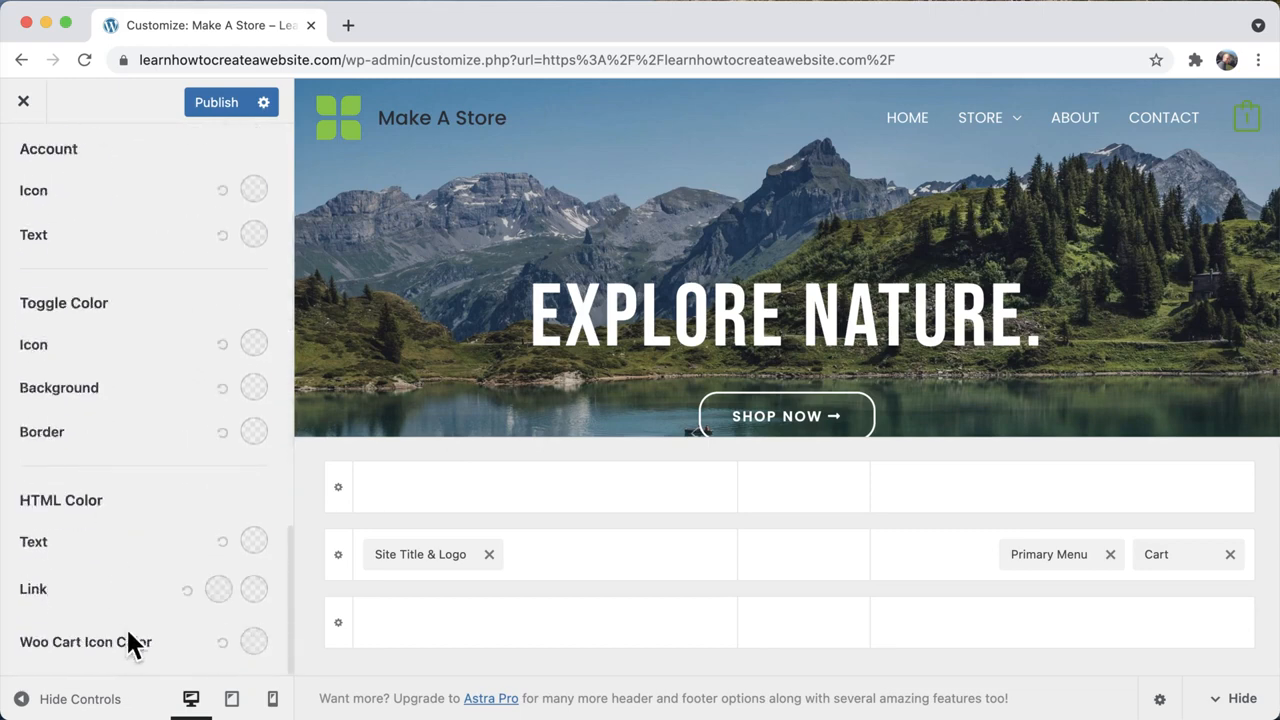
click(248, 648)
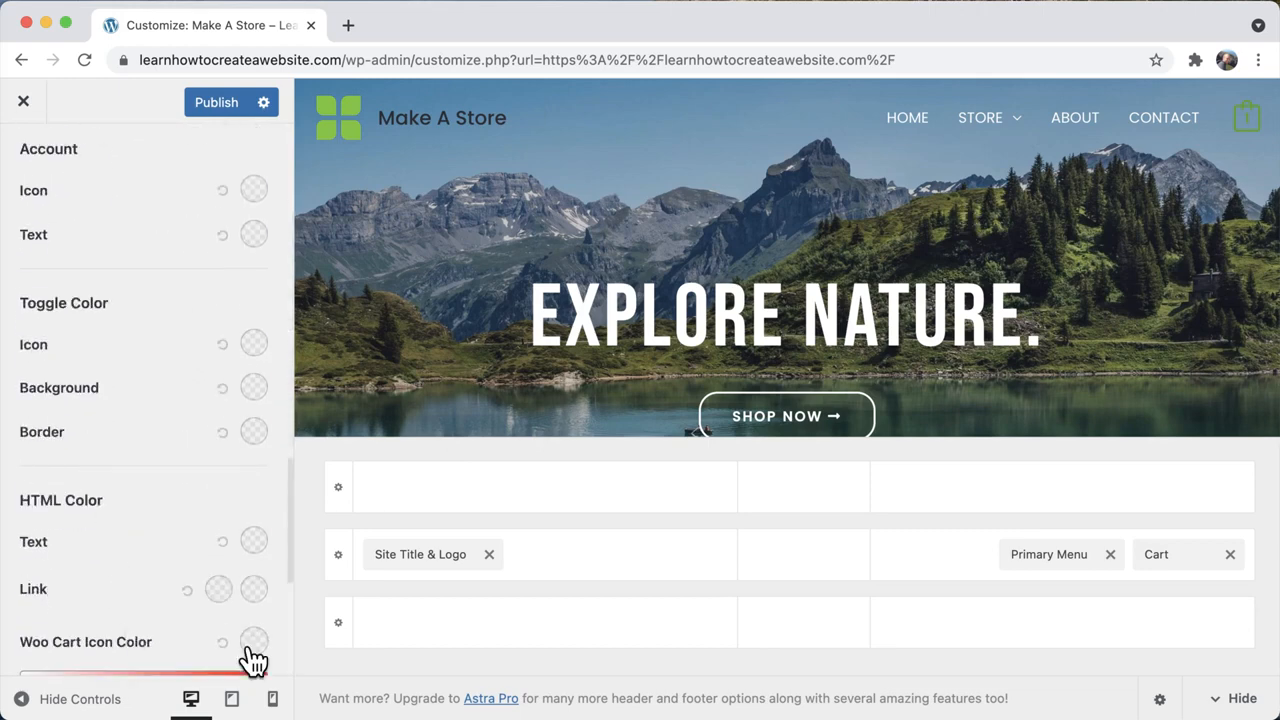
scroll(246, 648, down, 4)
drag(80, 343, 1, 277)
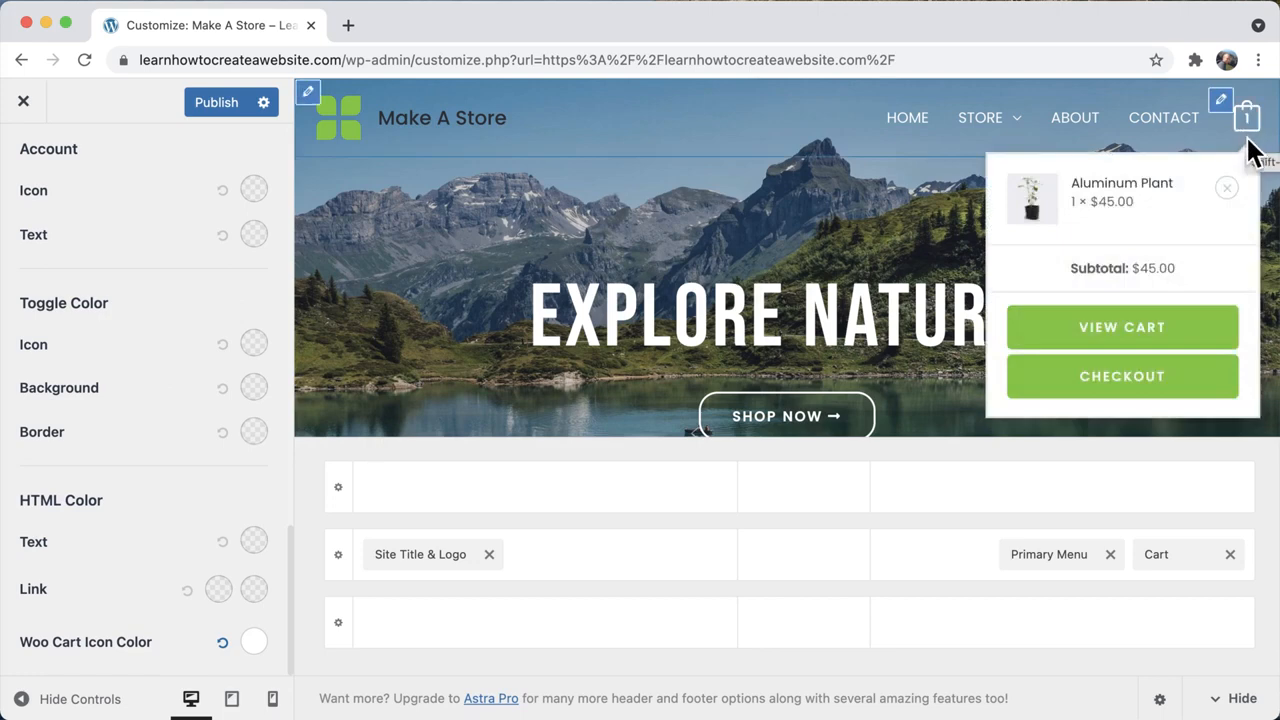
Set the header cart's border radius to 8 px, leaving the logo position on the left
click(1184, 558)
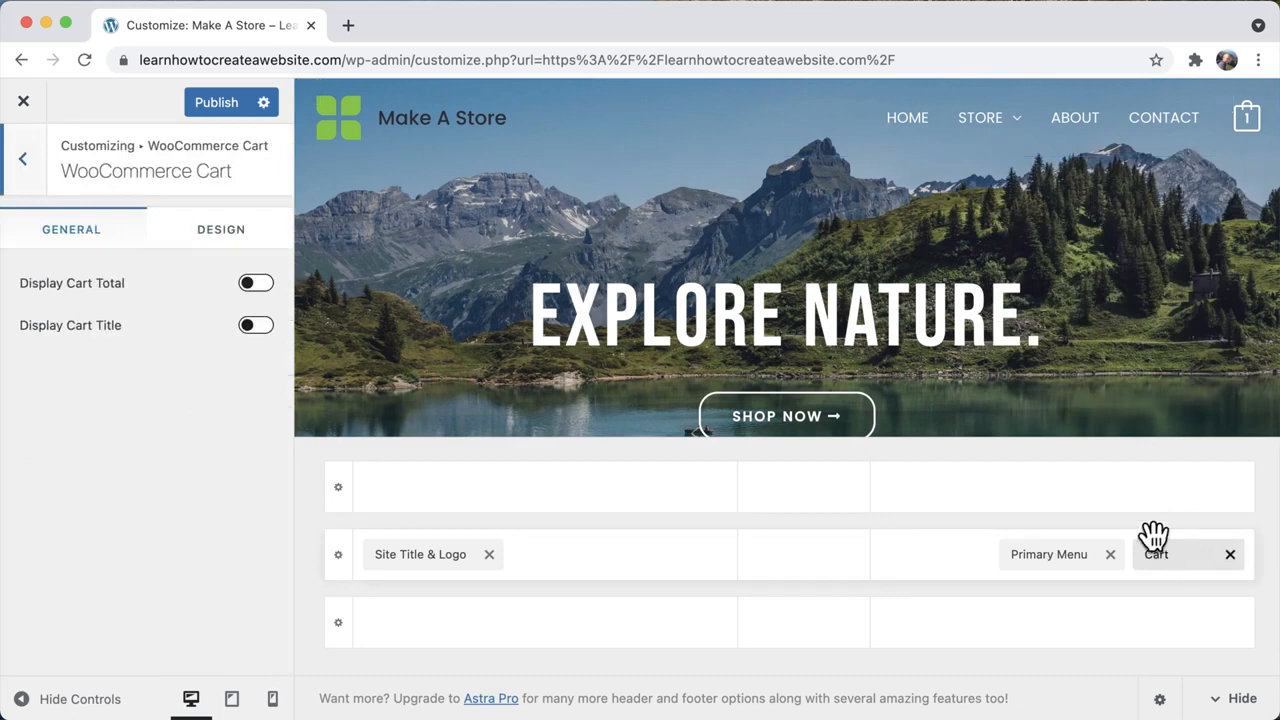
click(217, 243)
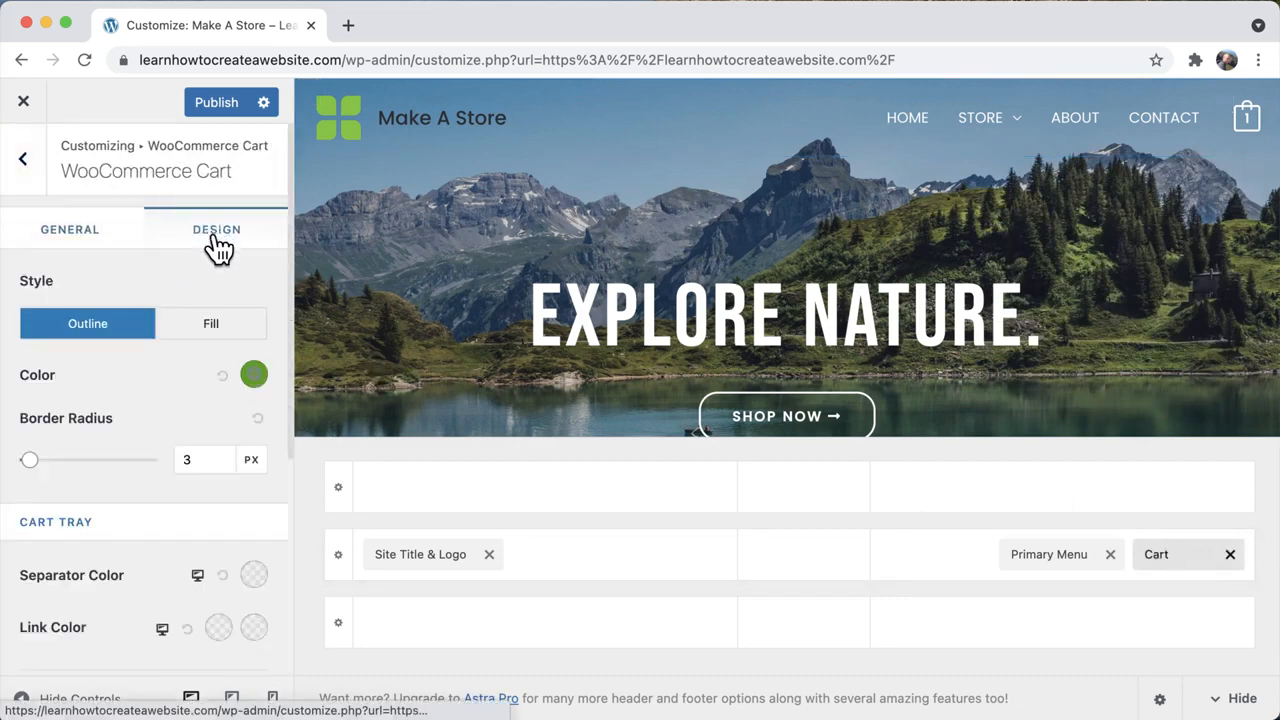
click(188, 456)
key(BackSpace)
key(BackSpace)
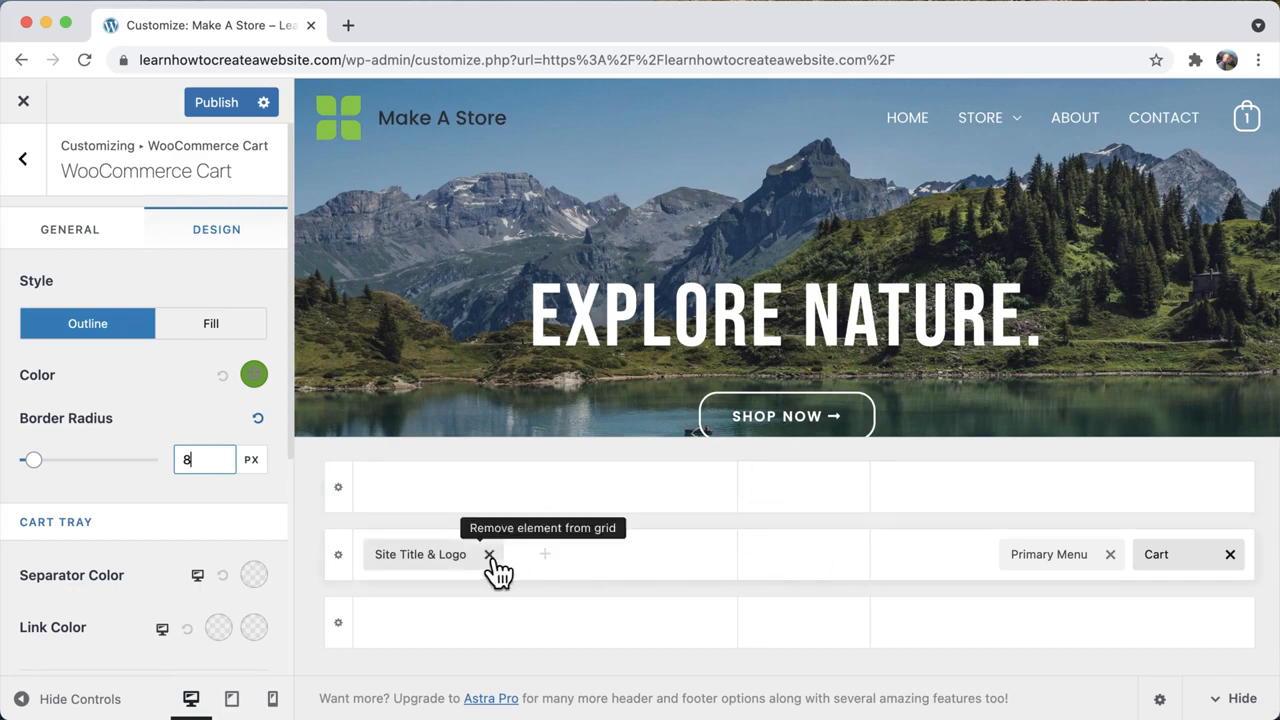
drag(409, 551, 766, 575)
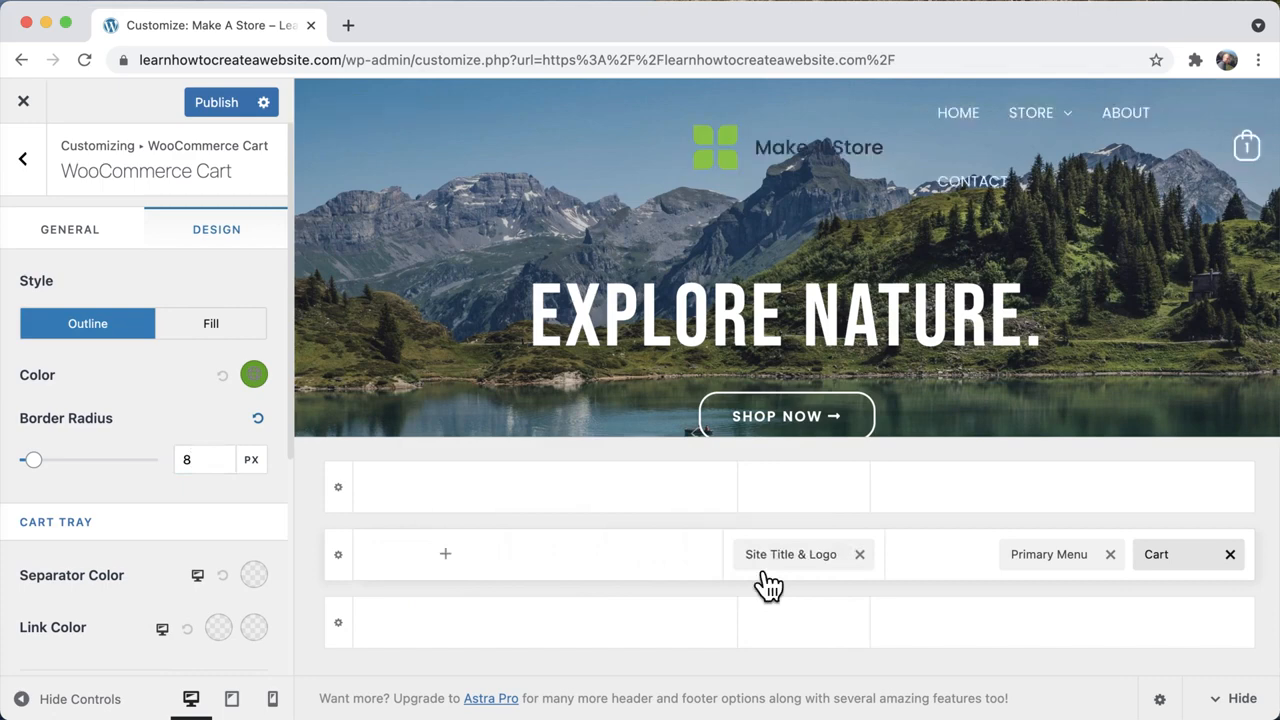
drag(766, 562, 500, 566)
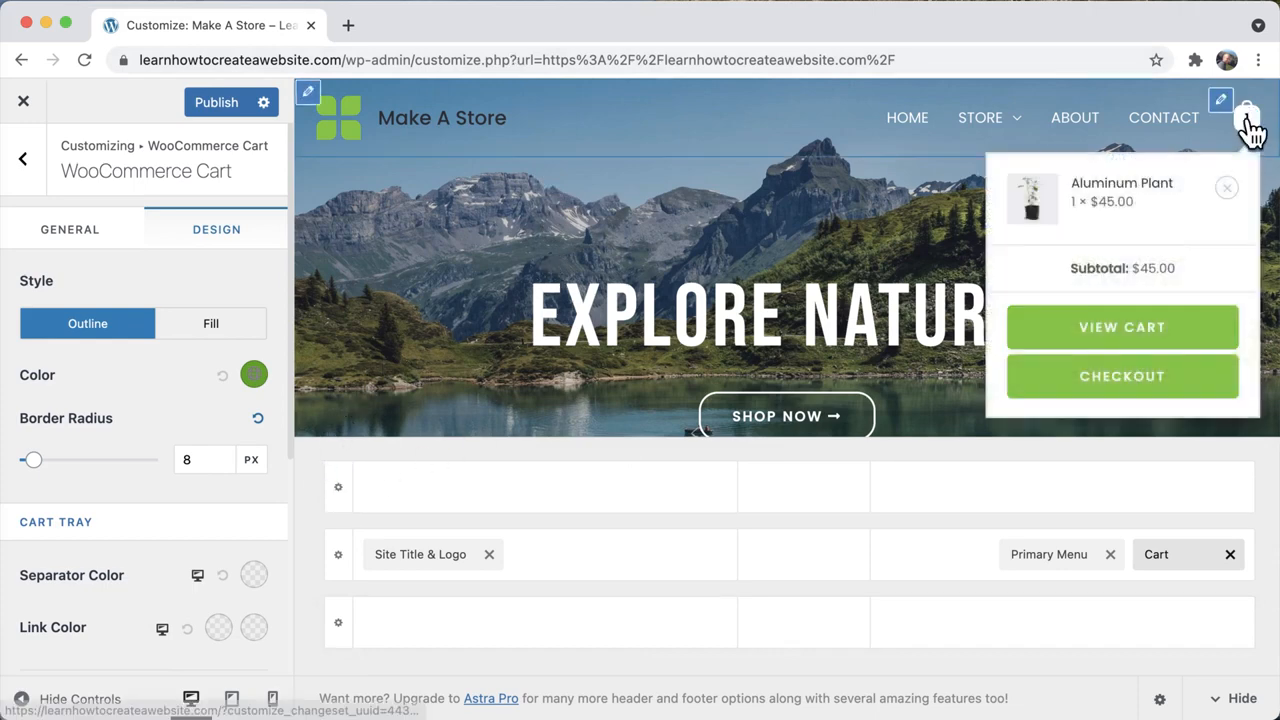
Preview the Shop page and change the cart colour hex from #51a007 to #75c32c
mouse_move(985, 158)
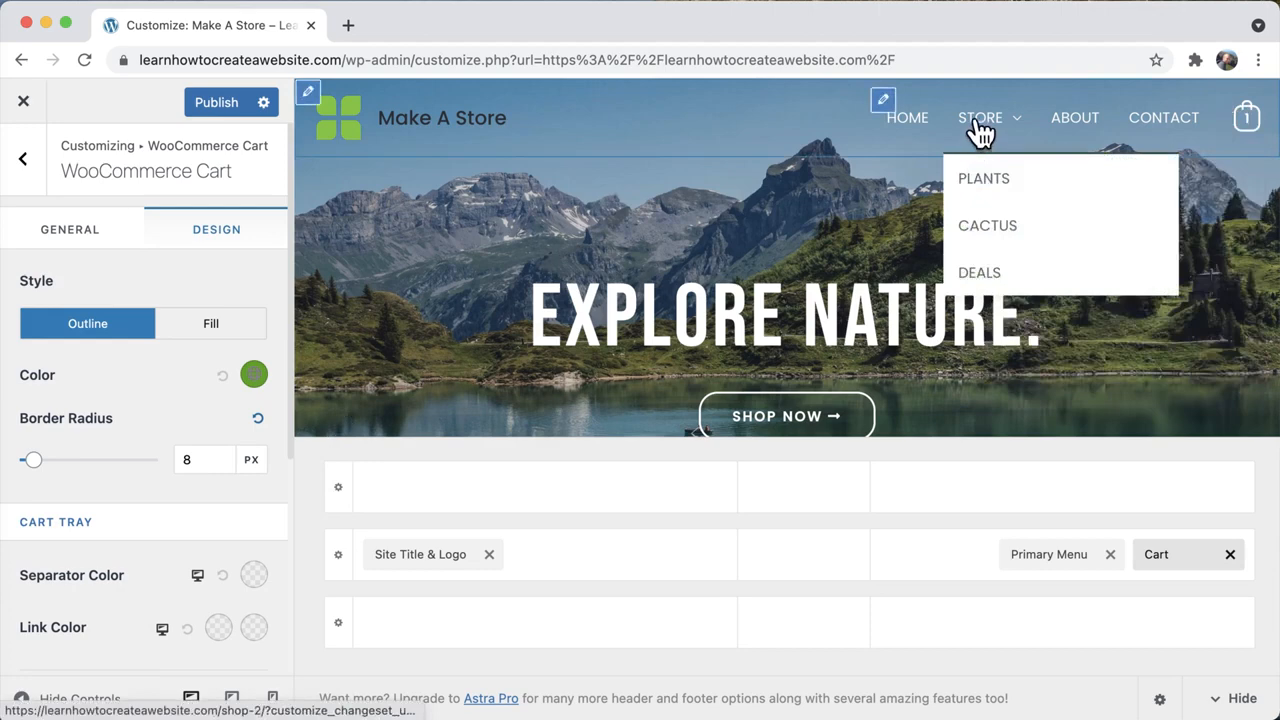
click(980, 127)
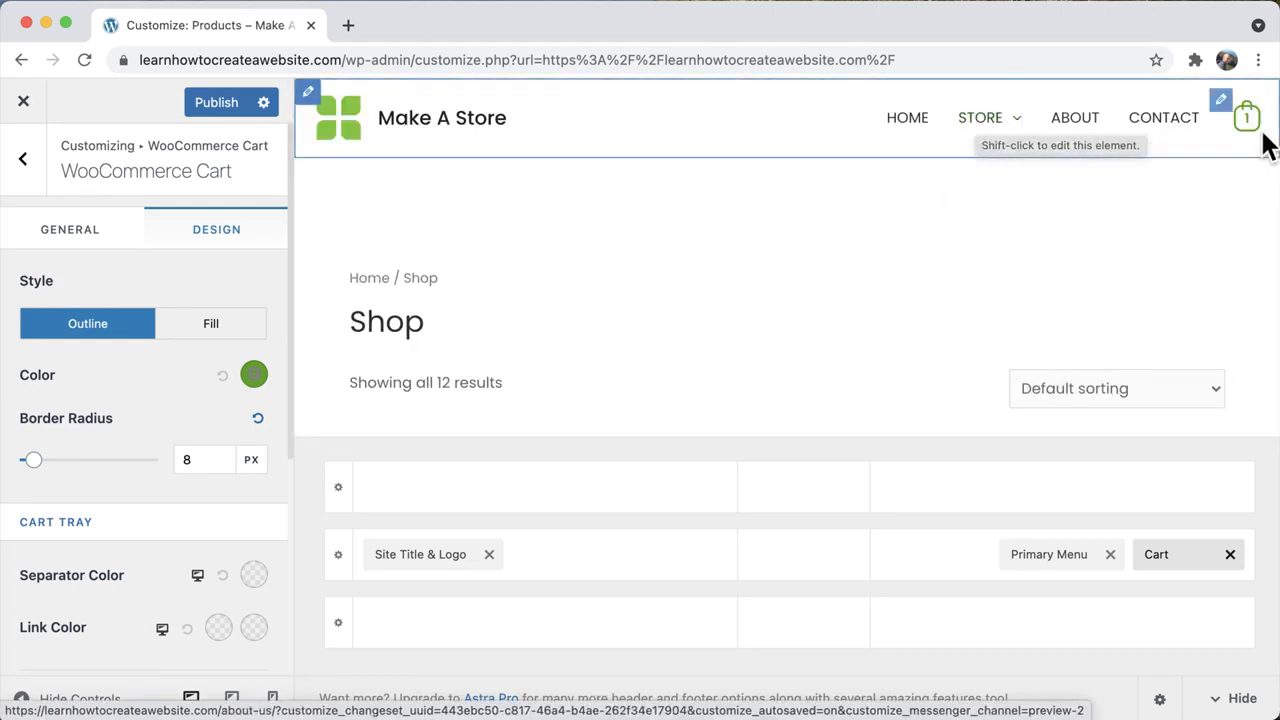
mouse_move(1252, 128)
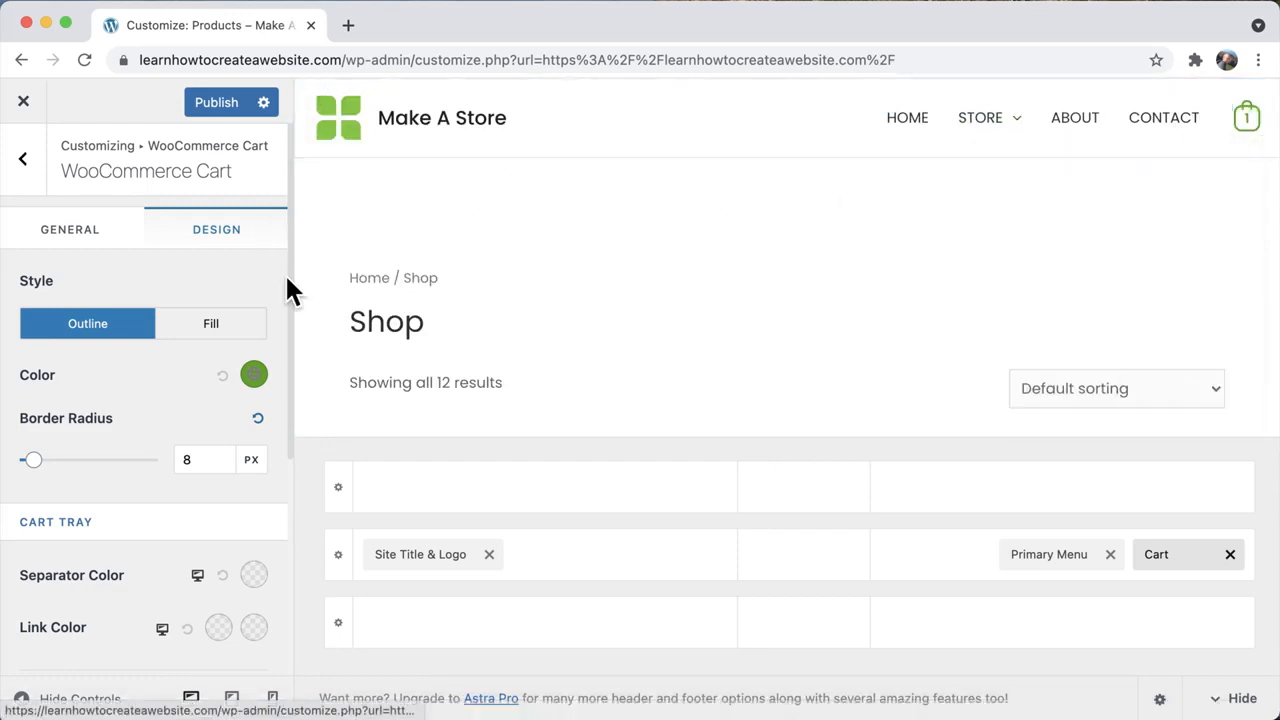
click(253, 378)
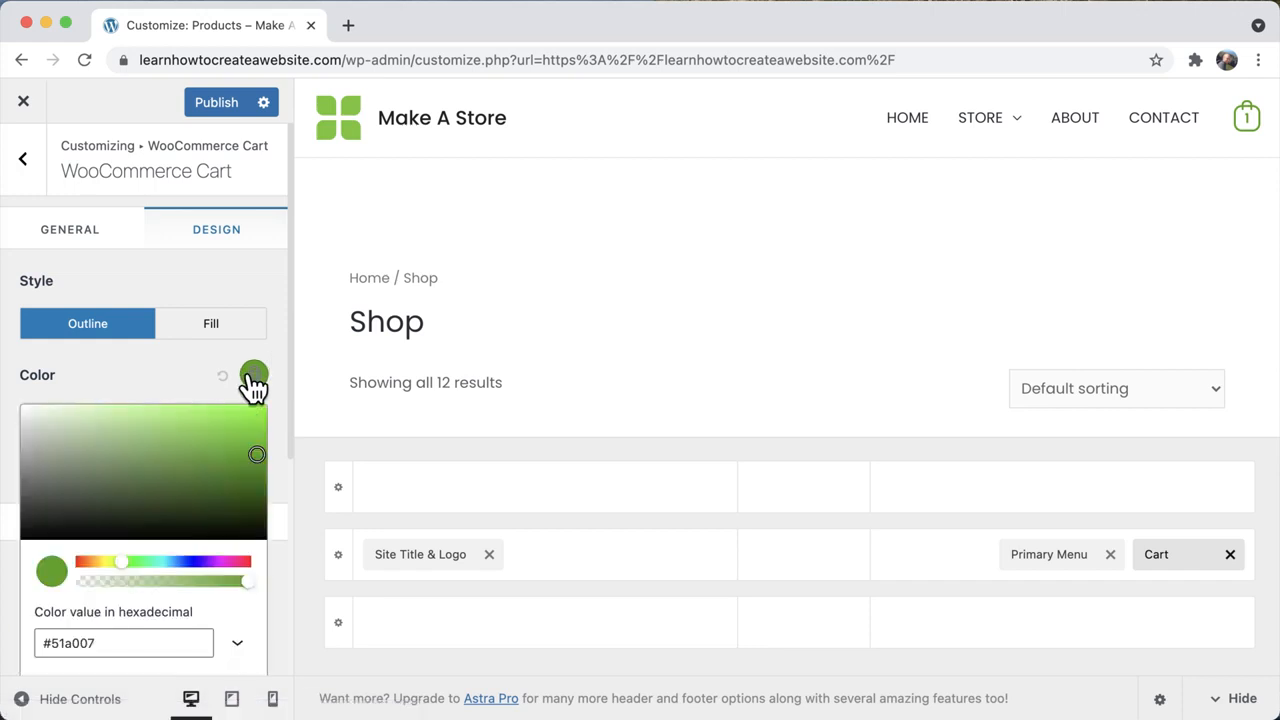
click(78, 643)
triple_click(78, 643)
text(#75c32c)
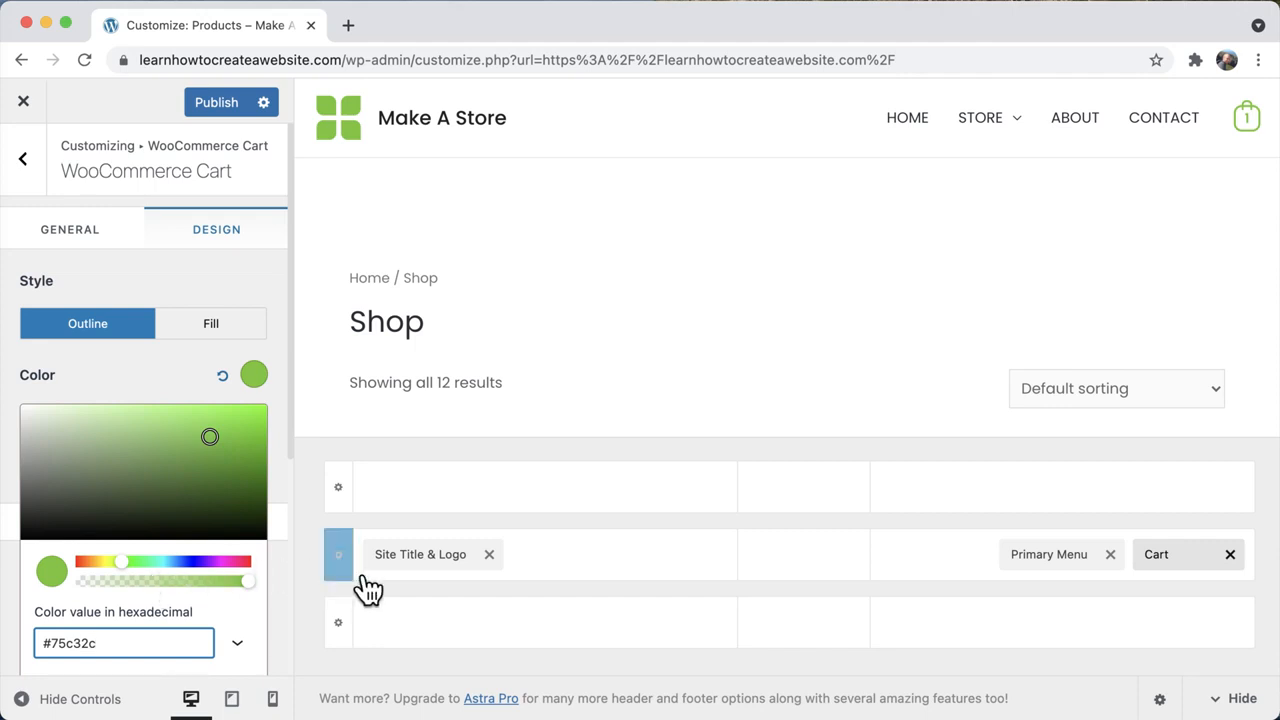
In the Site Title & Logo settings, turn off Display Site Title
click(430, 556)
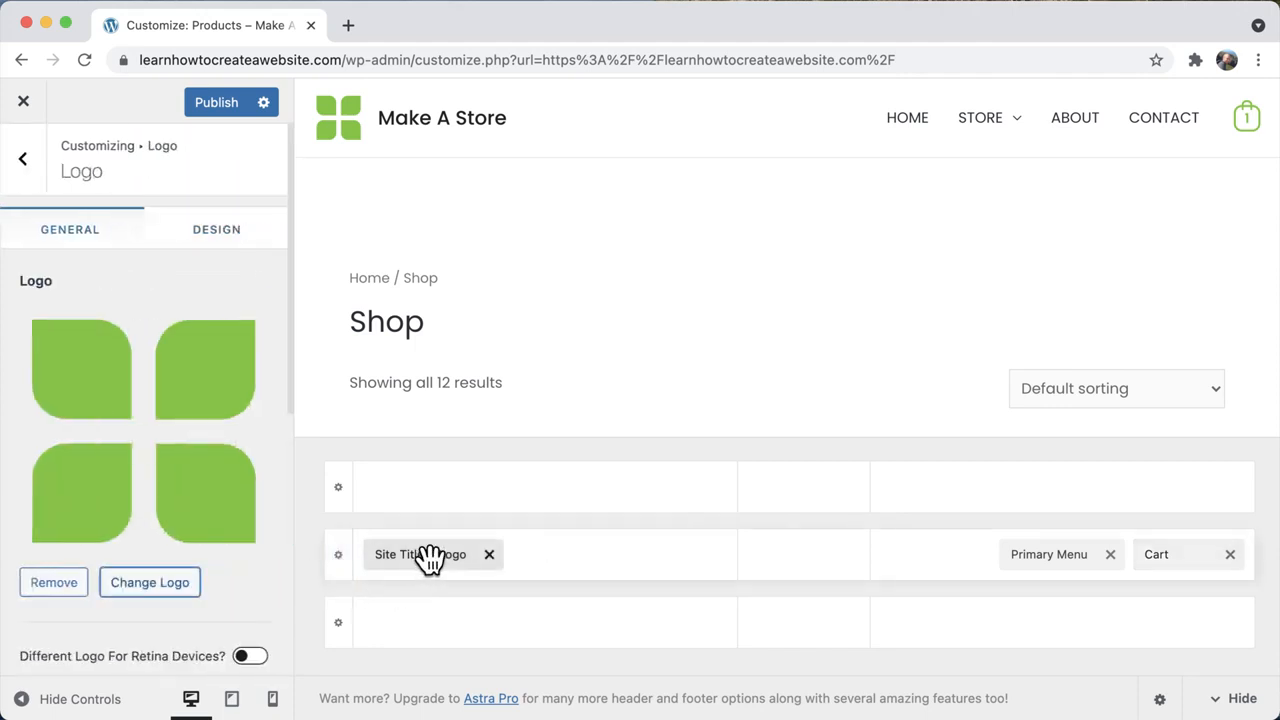
scroll(195, 486, down, 3)
scroll(198, 486, down, 2)
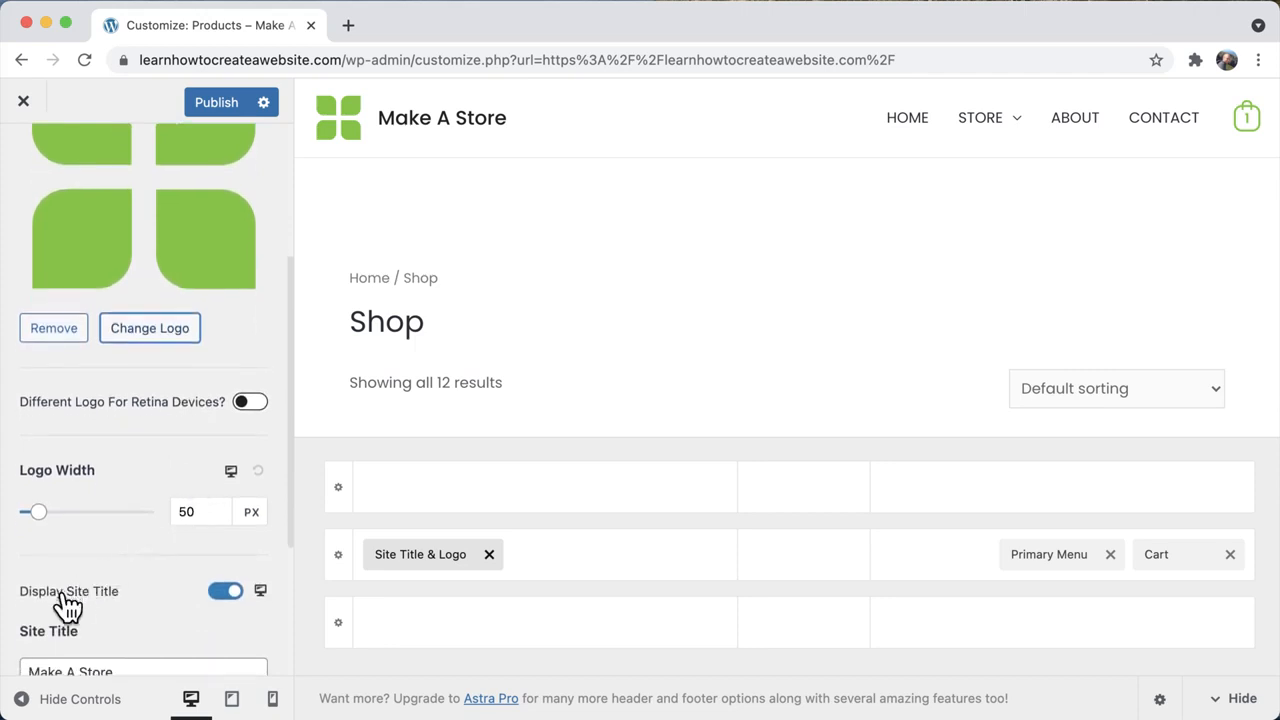
click(230, 595)
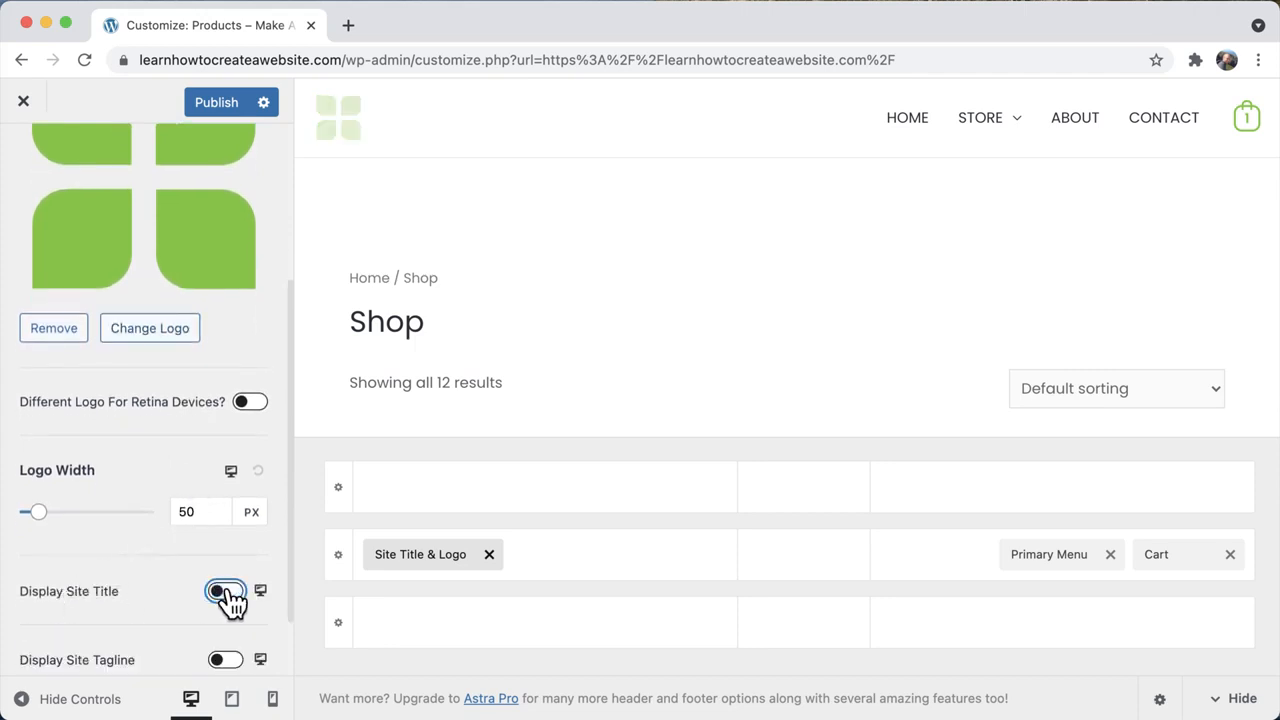
scroll(229, 598, up, 2)
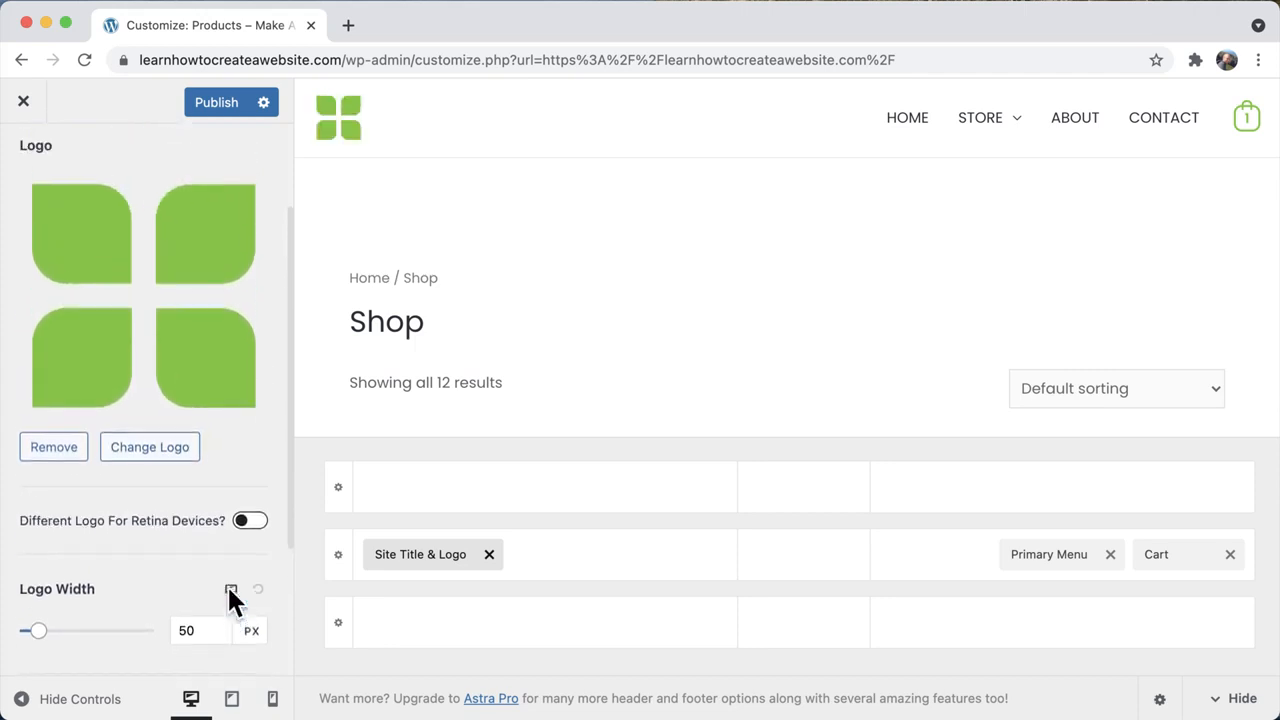
Upload the green nature. wordmark as the header logo and set its width to 130 px
click(147, 458)
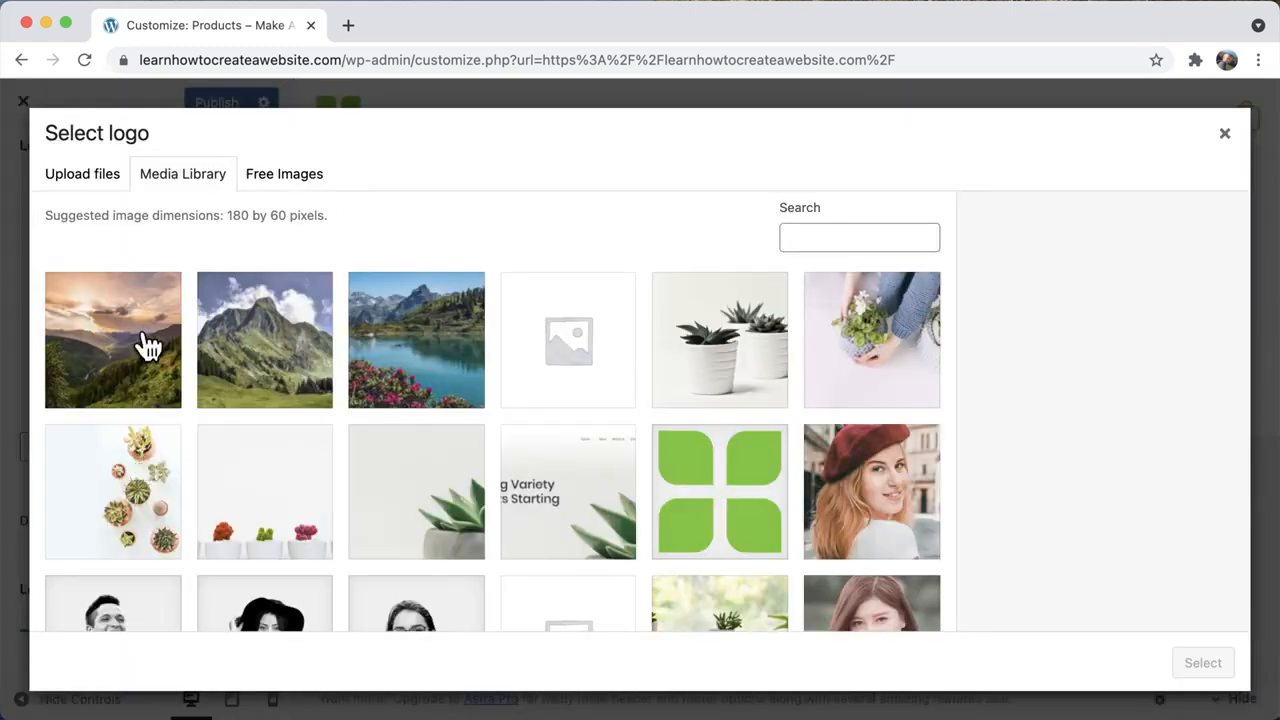
click(90, 178)
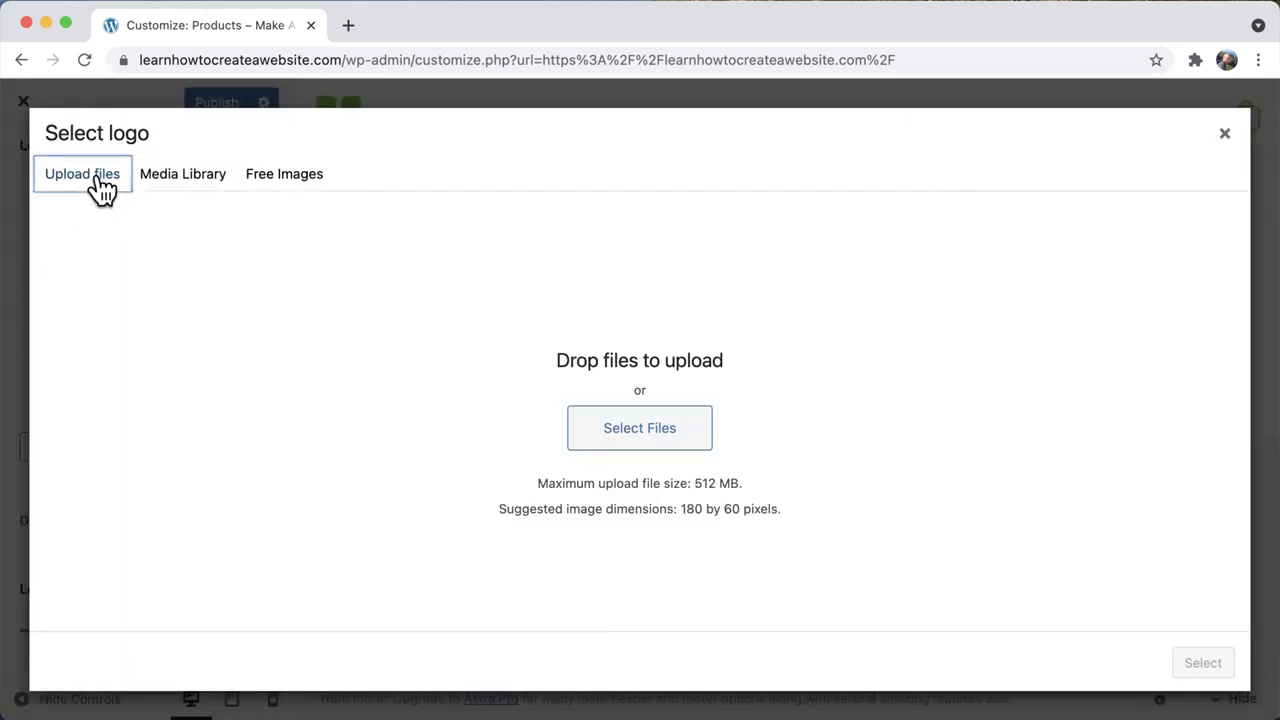
click(630, 437)
drag(640, 700, 588, 403)
click(1200, 666)
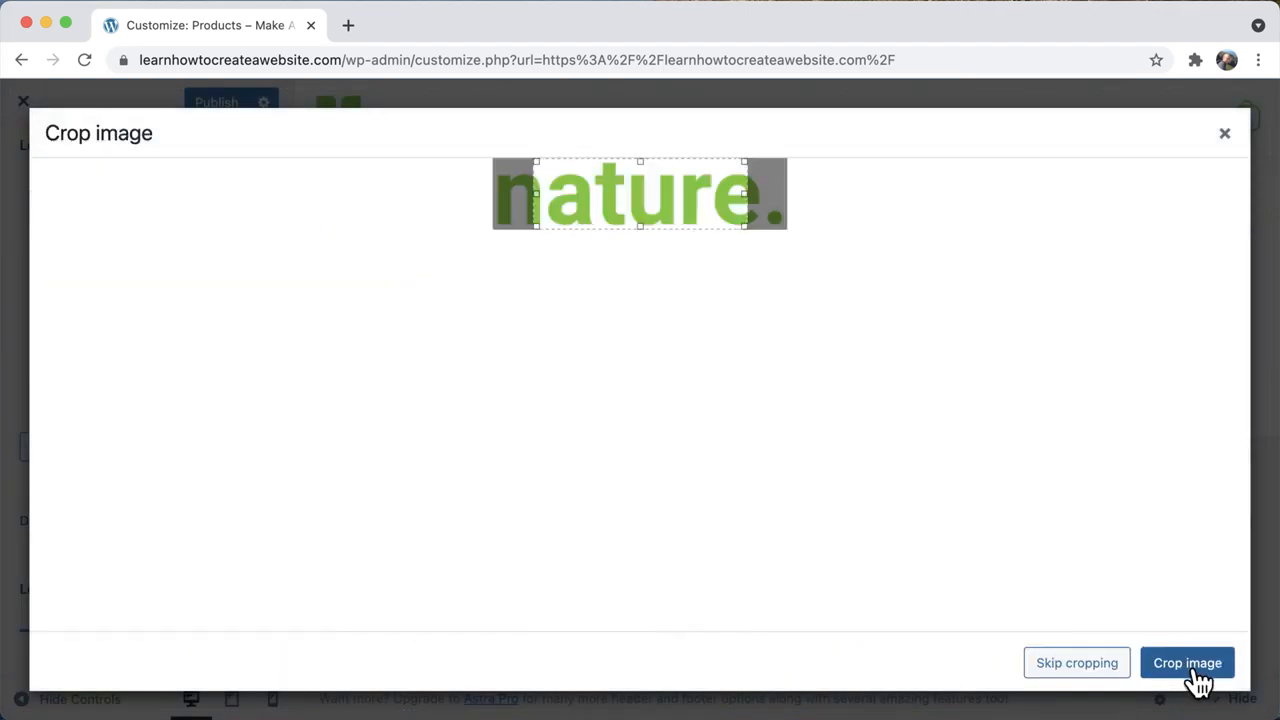
click(1075, 668)
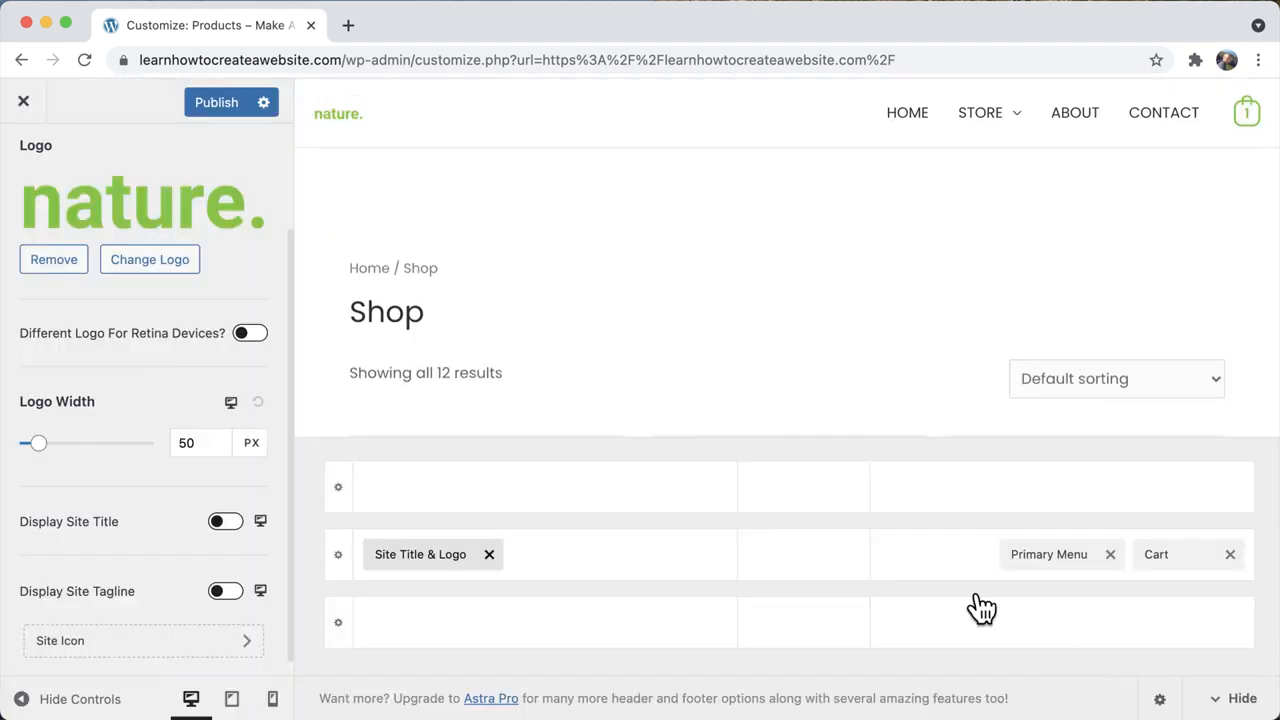
click(188, 442)
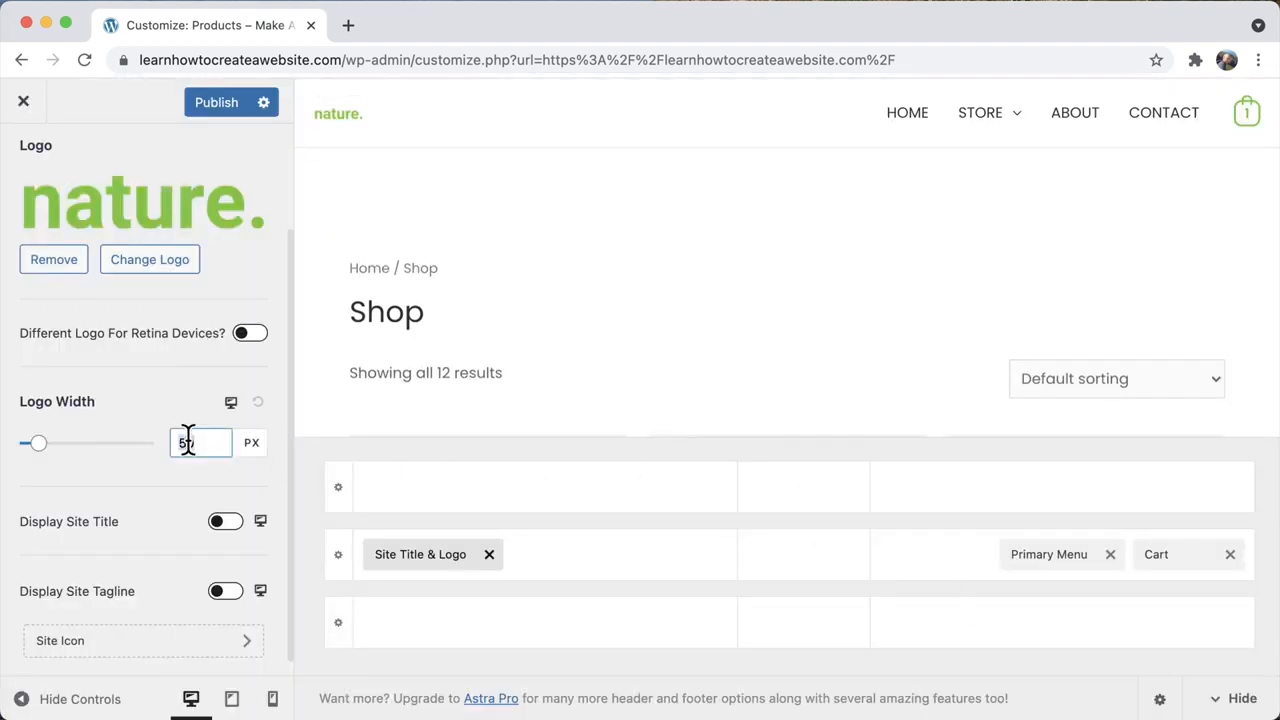
key(BackSpace)
key(BackSpace)
text(130)
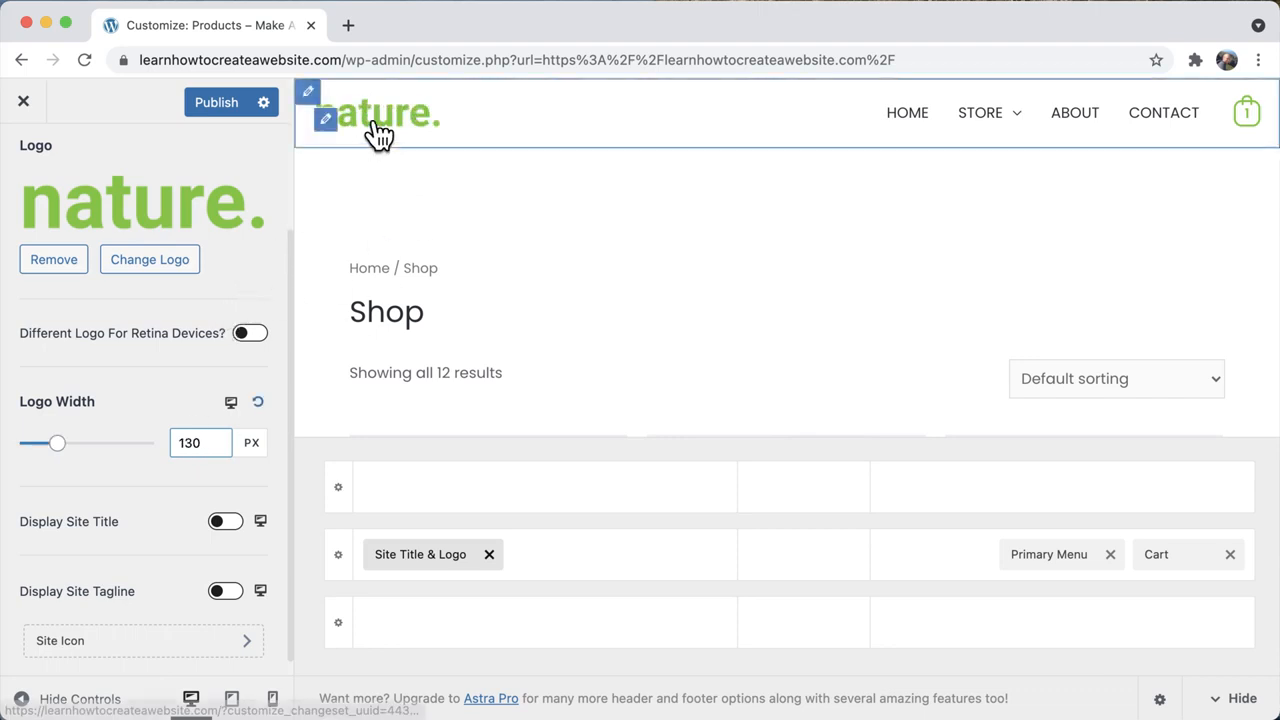
Preview the home page and enable Different Logo for Transparent Header
click(918, 120)
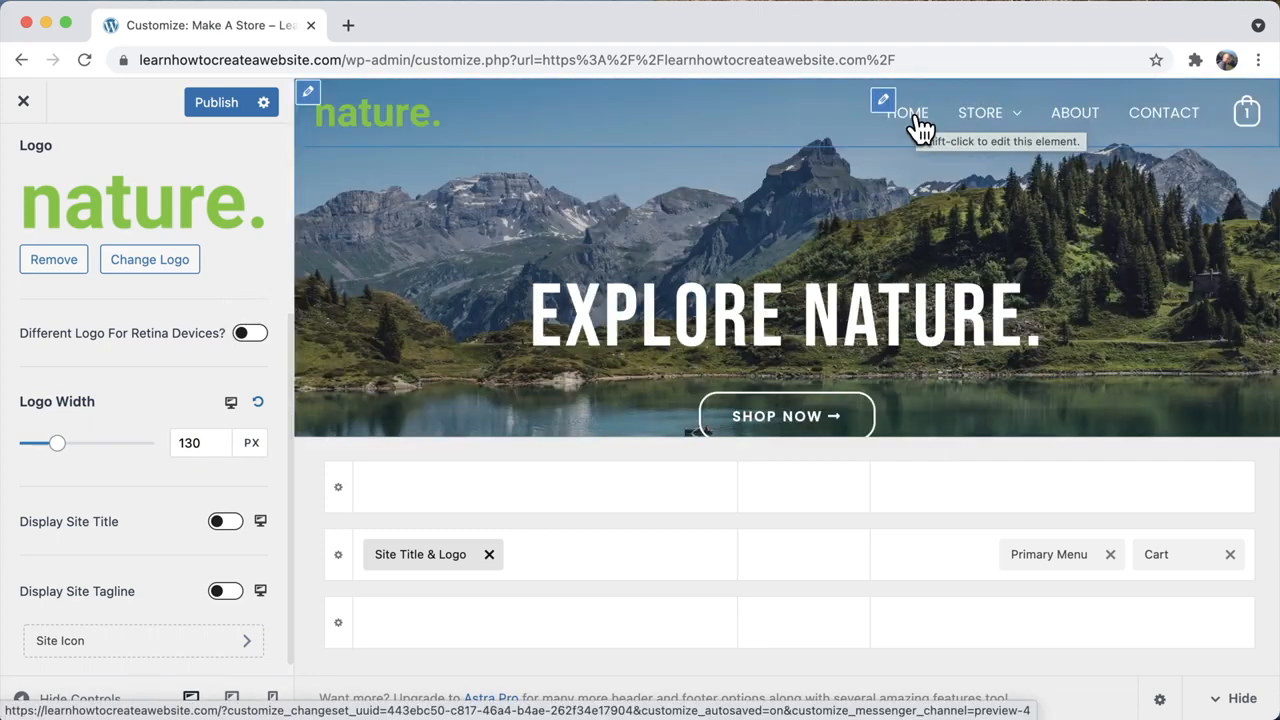
scroll(196, 413, down, 1)
scroll(196, 413, up, 5)
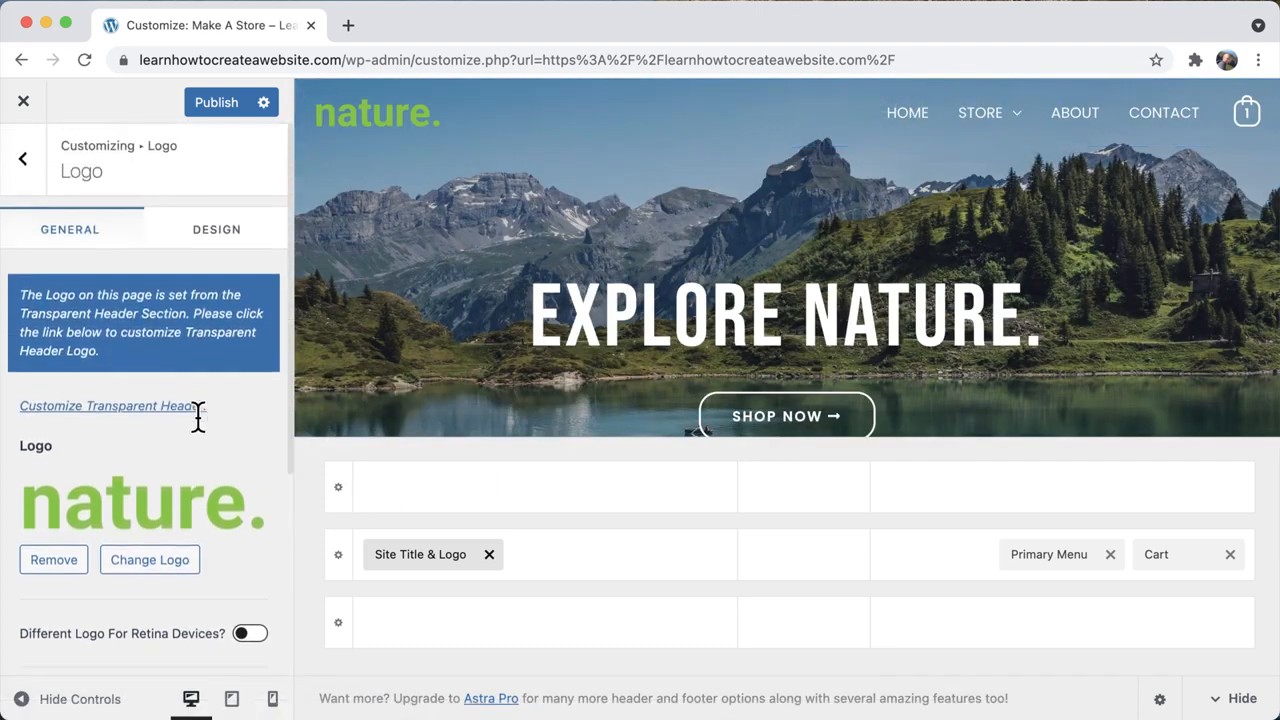
click(110, 406)
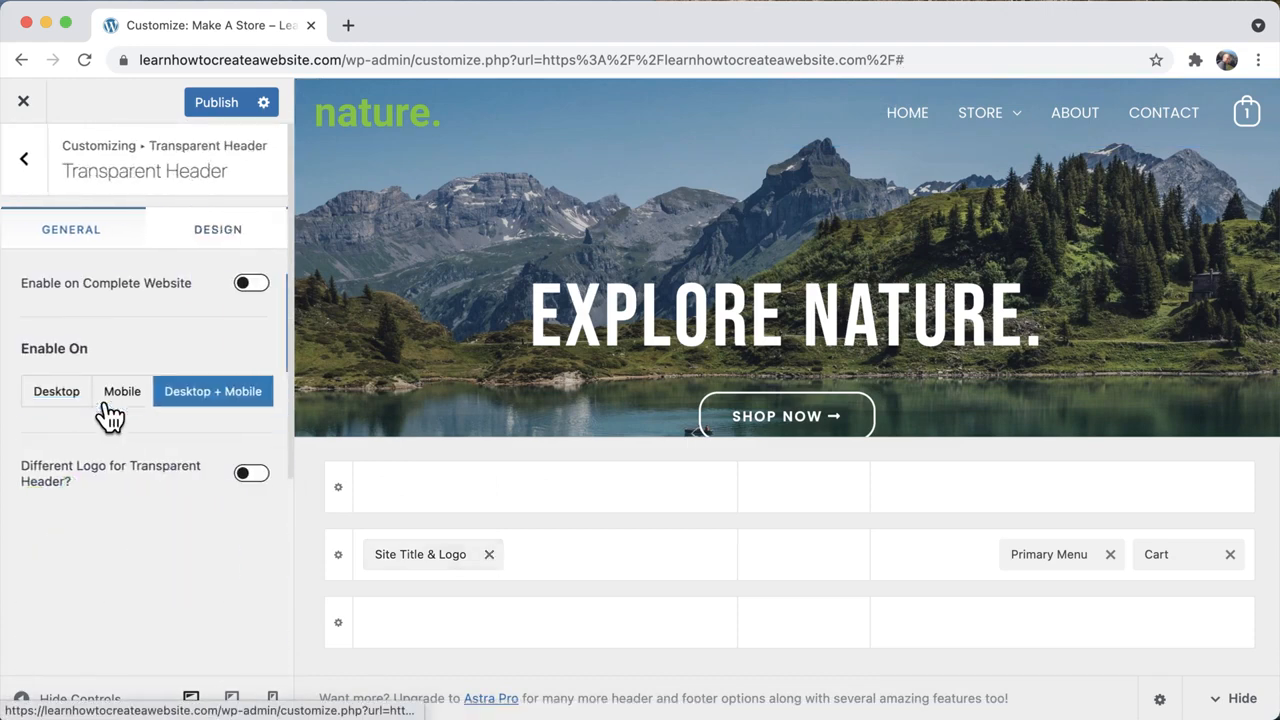
click(255, 474)
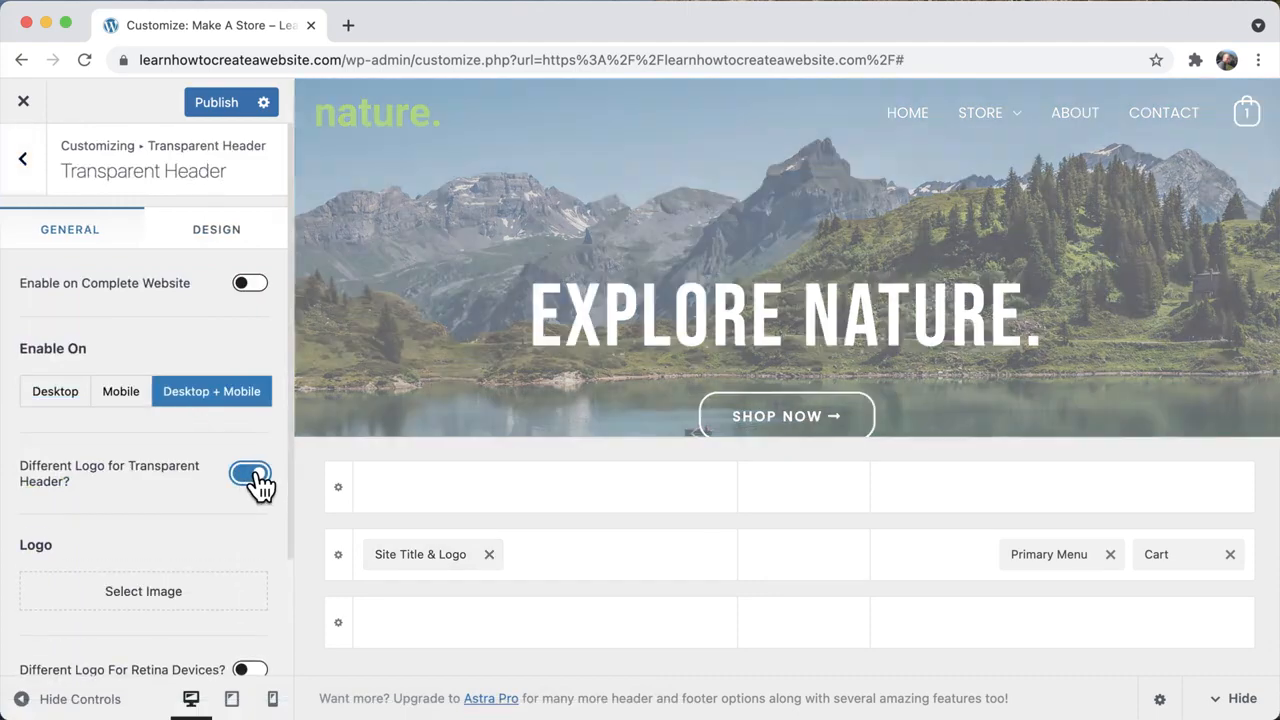
scroll(260, 485, down, 3)
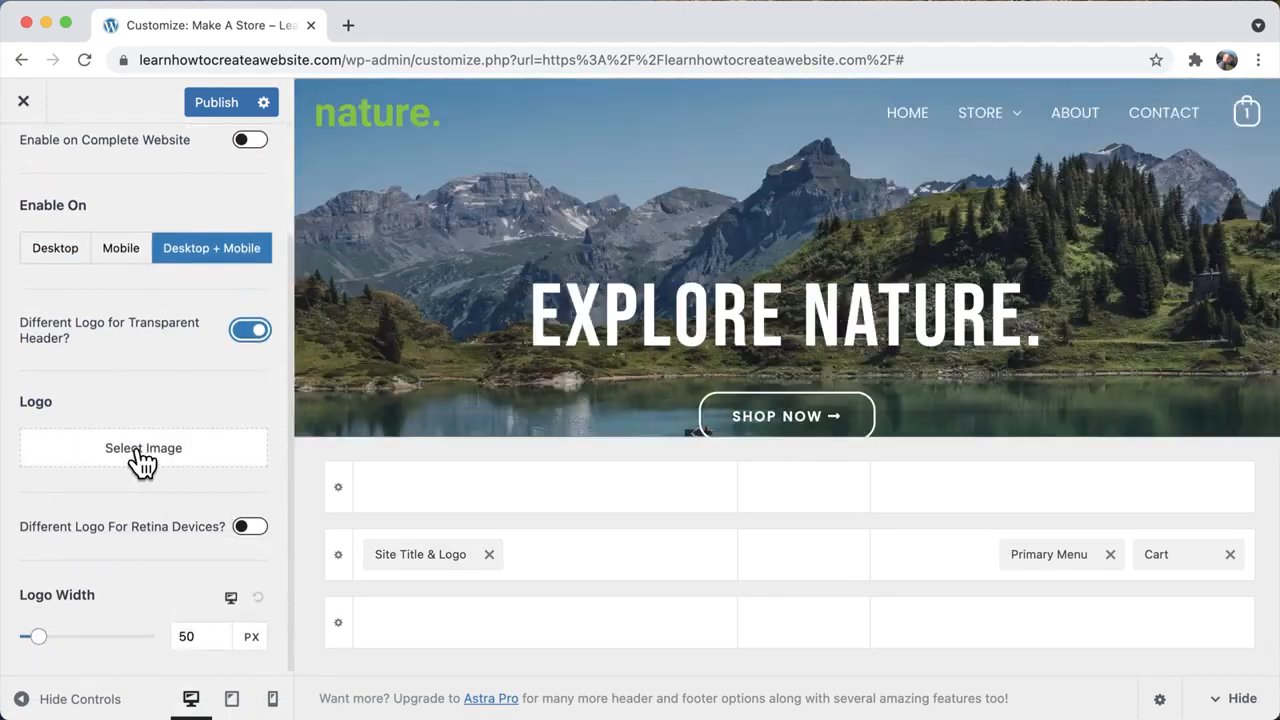
Upload the white nature. logo for the transparent header and set its width to 130 px
click(143, 455)
click(85, 176)
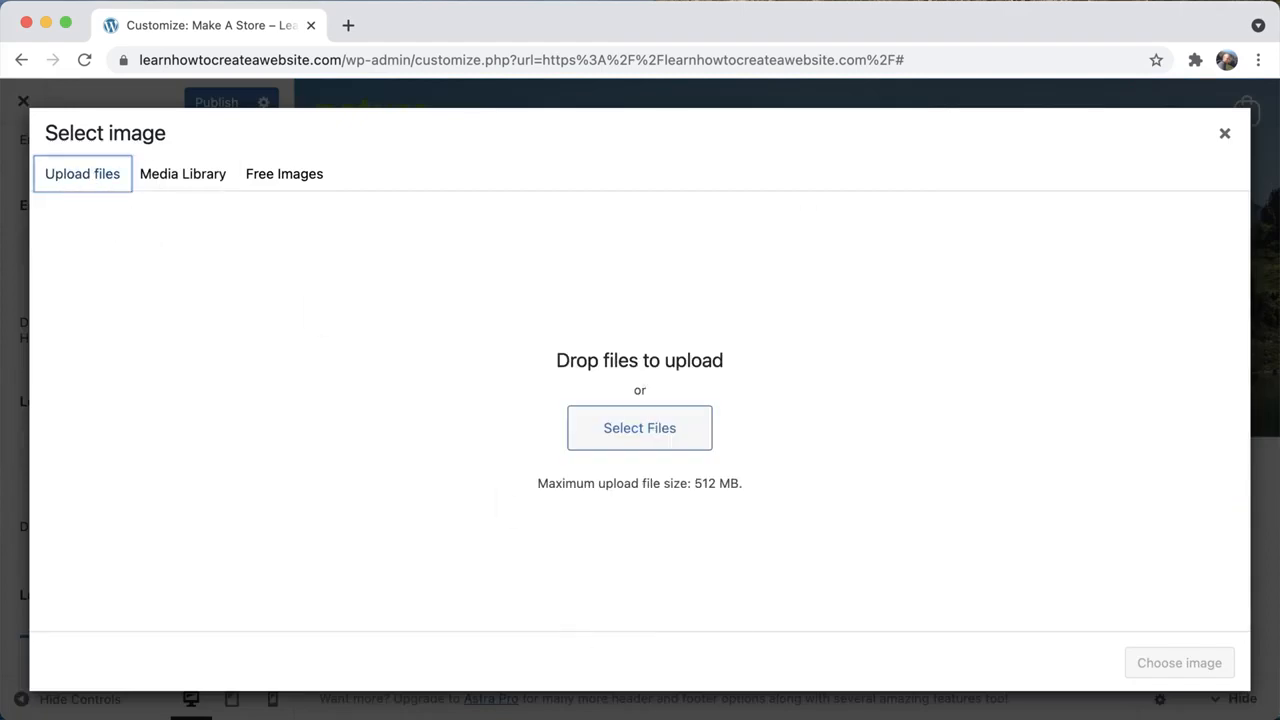
drag(560, 719, 582, 448)
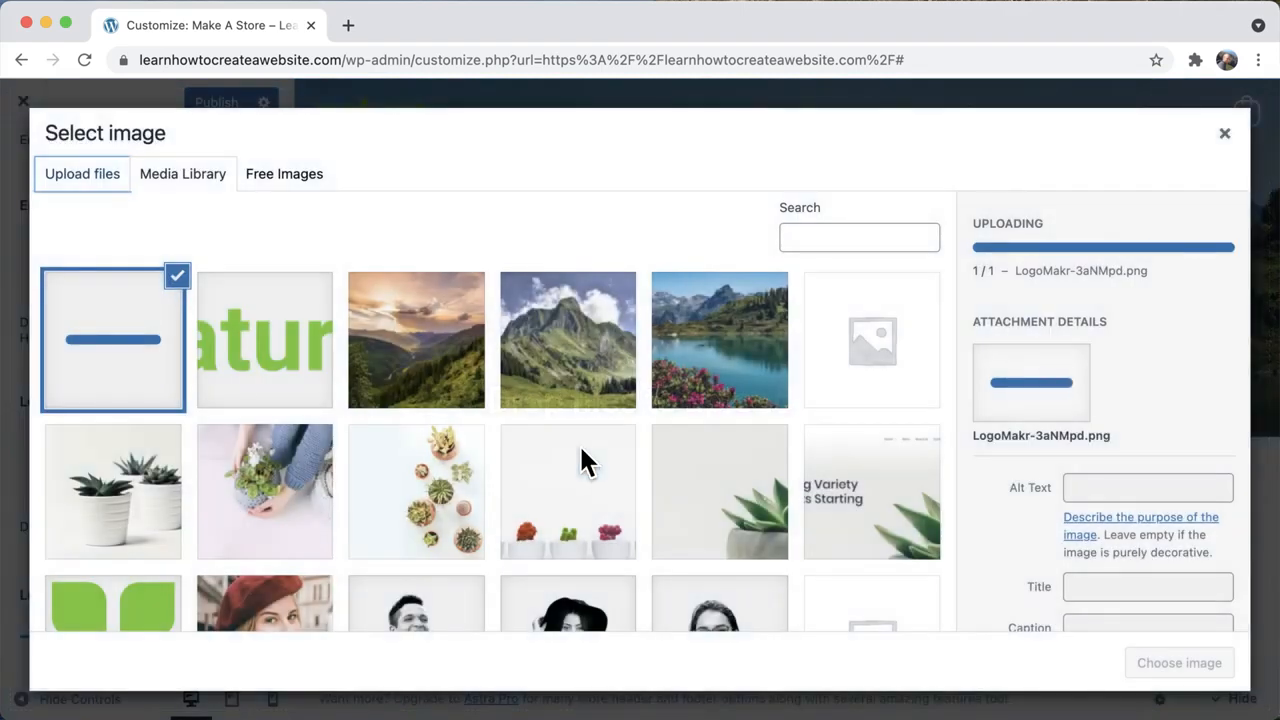
click(1179, 668)
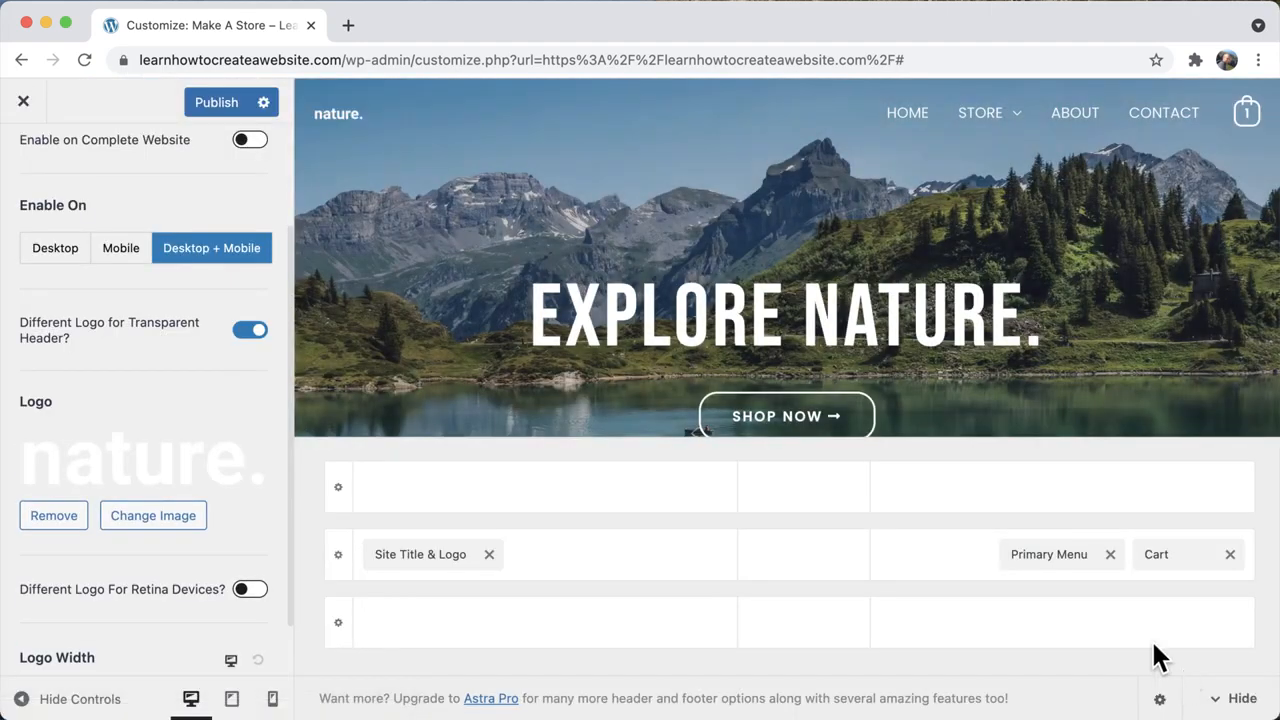
scroll(180, 362, down, 1)
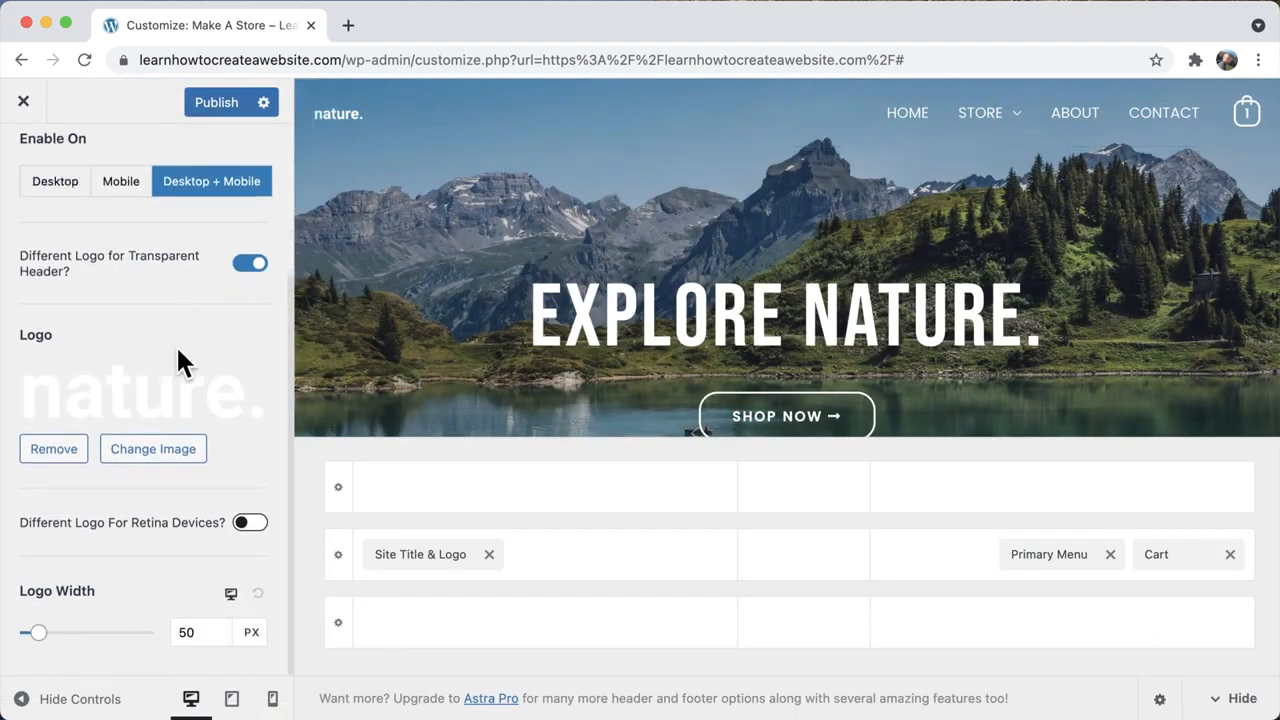
click(187, 632)
text(130)
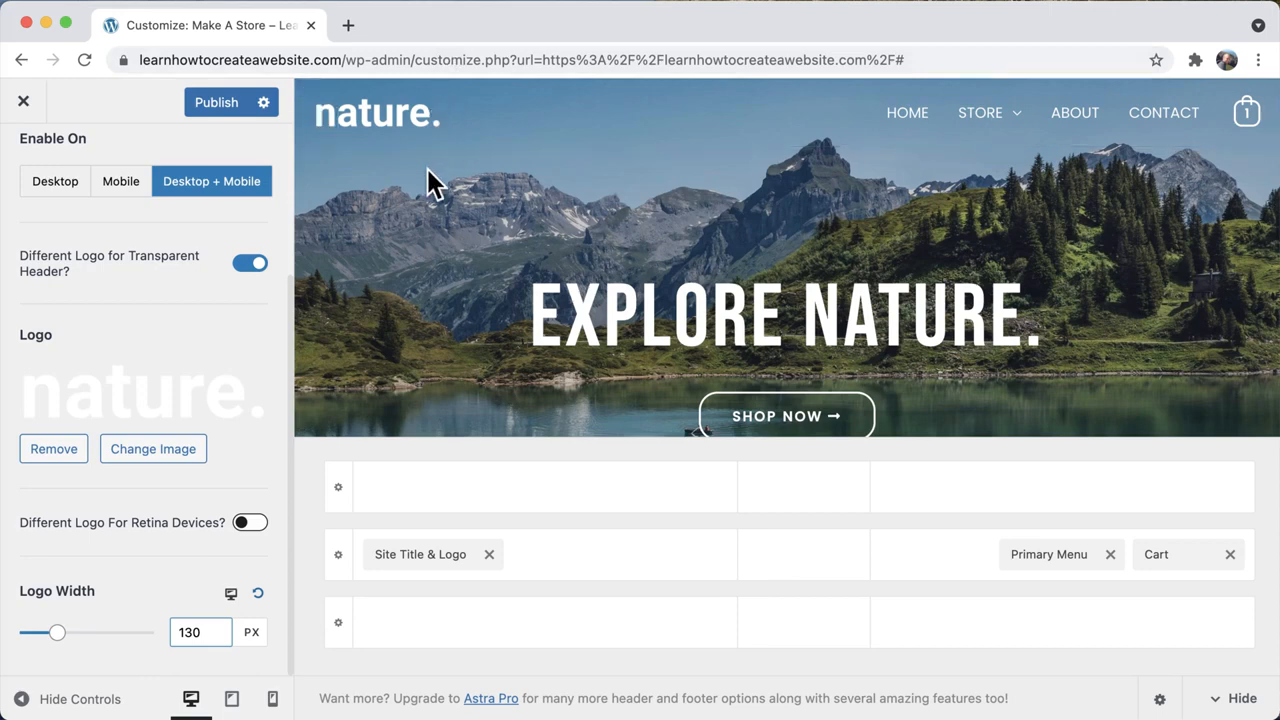
Unlink the middle header row's padding and set Top and Bottom to 10 px each
click(338, 557)
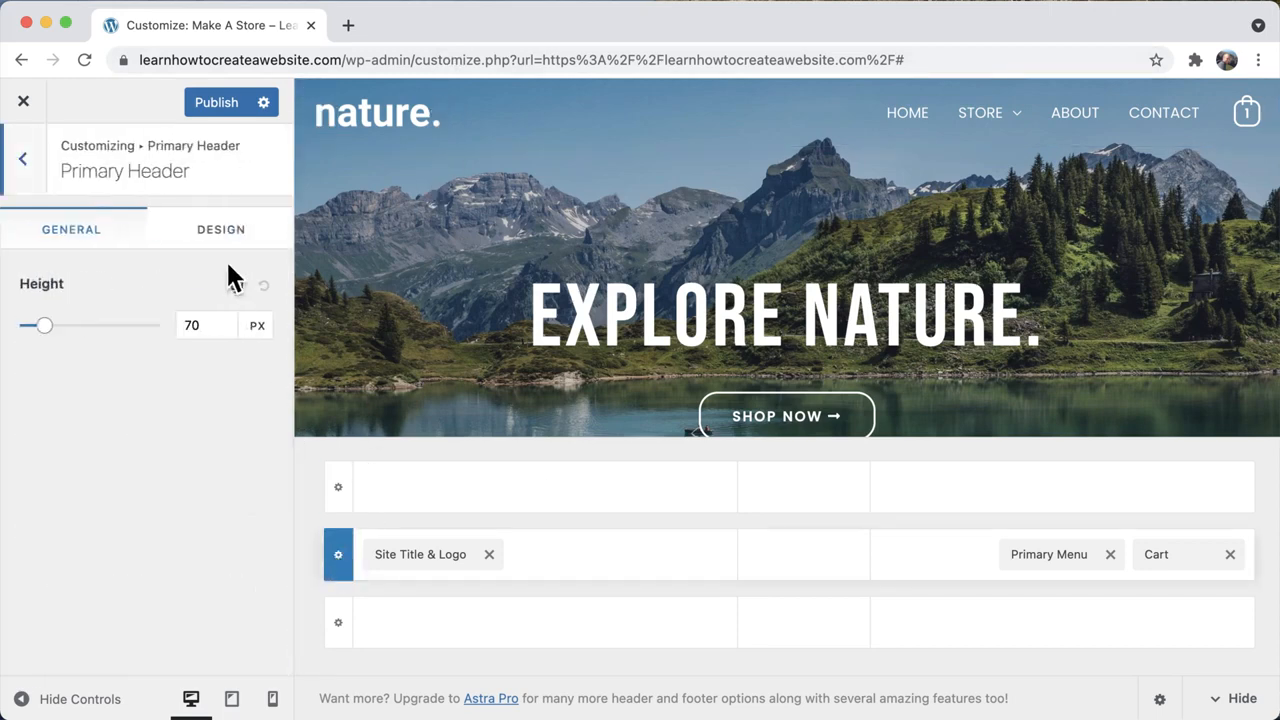
click(220, 232)
scroll(194, 420, down, 2)
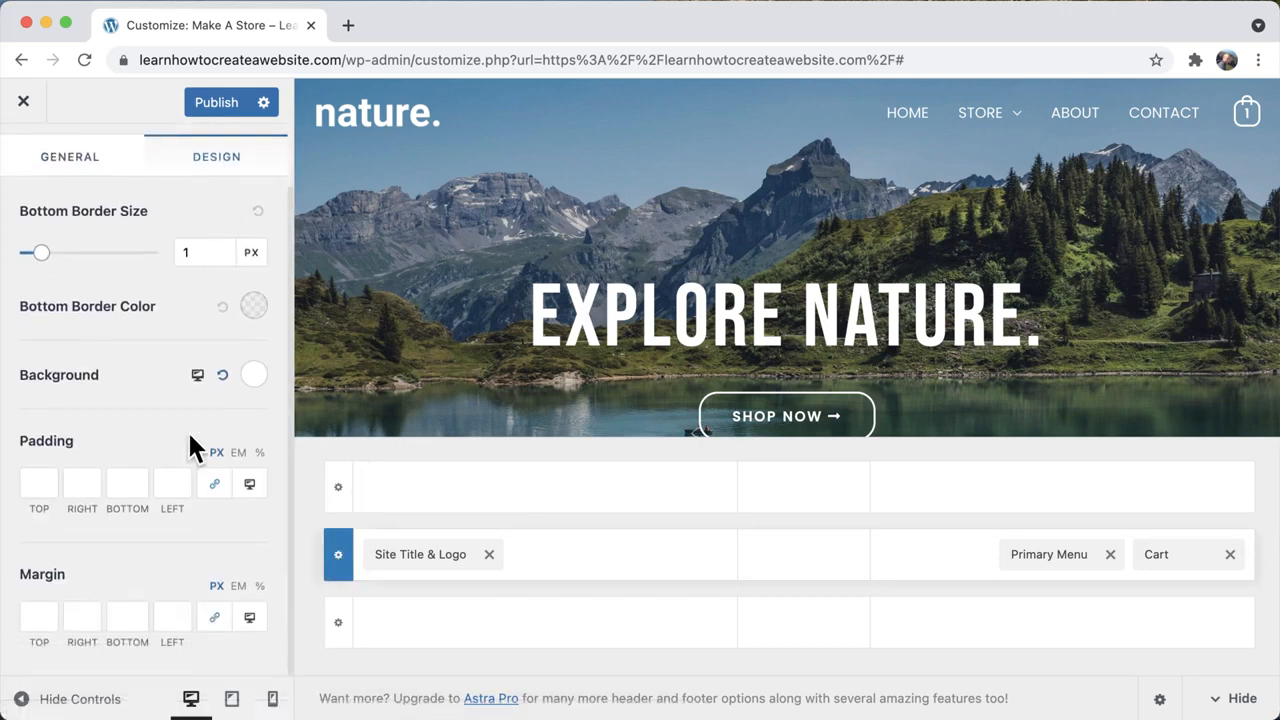
click(214, 484)
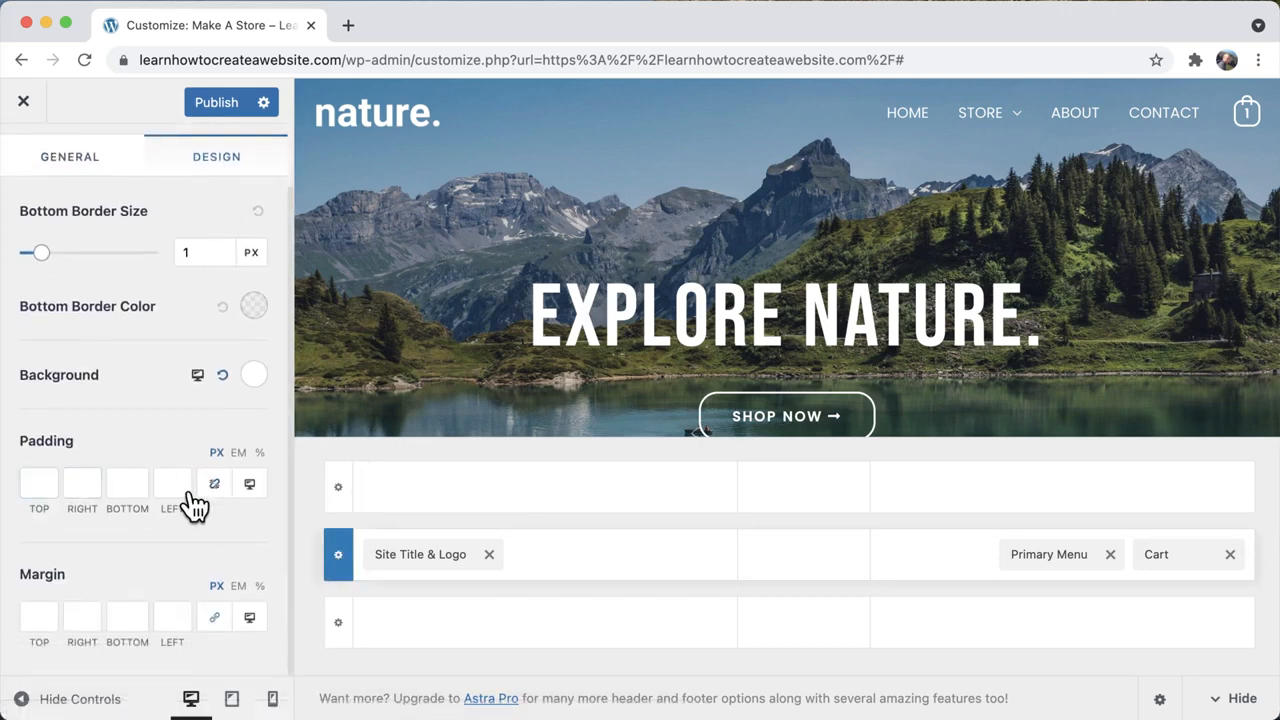
click(37, 486)
text(10)
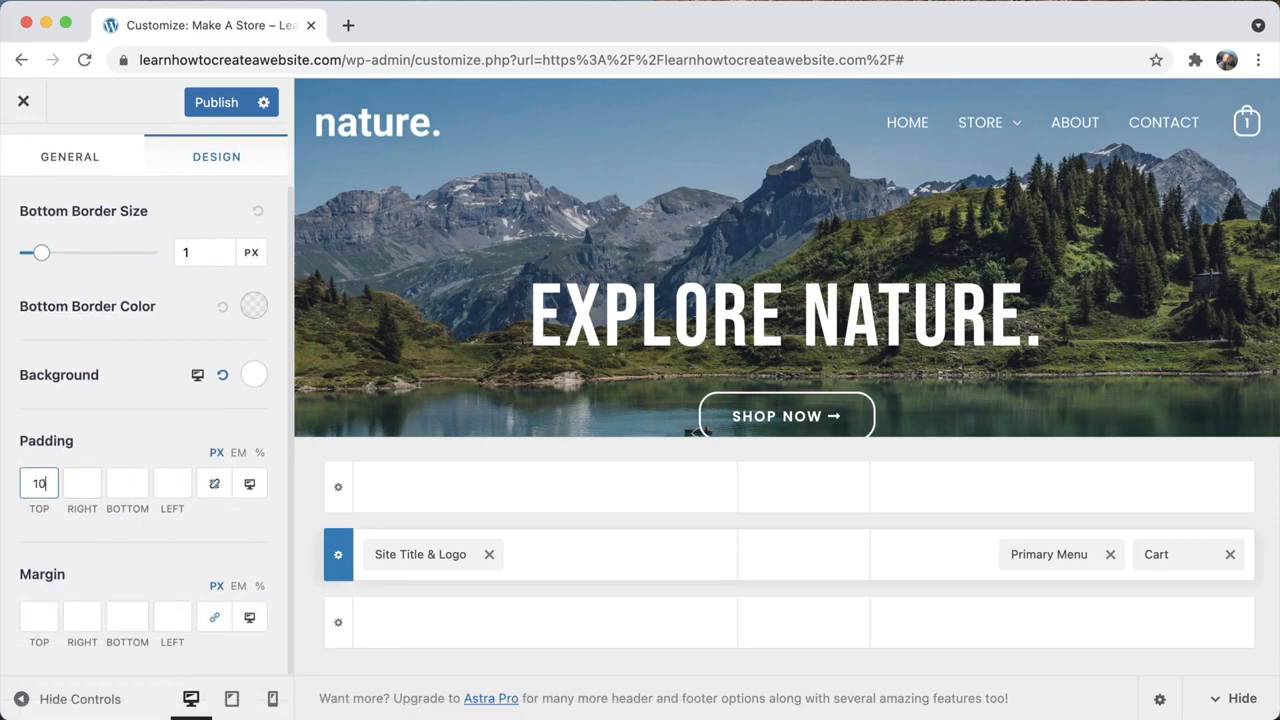
key(Tab)
key(Tab)
text(10)
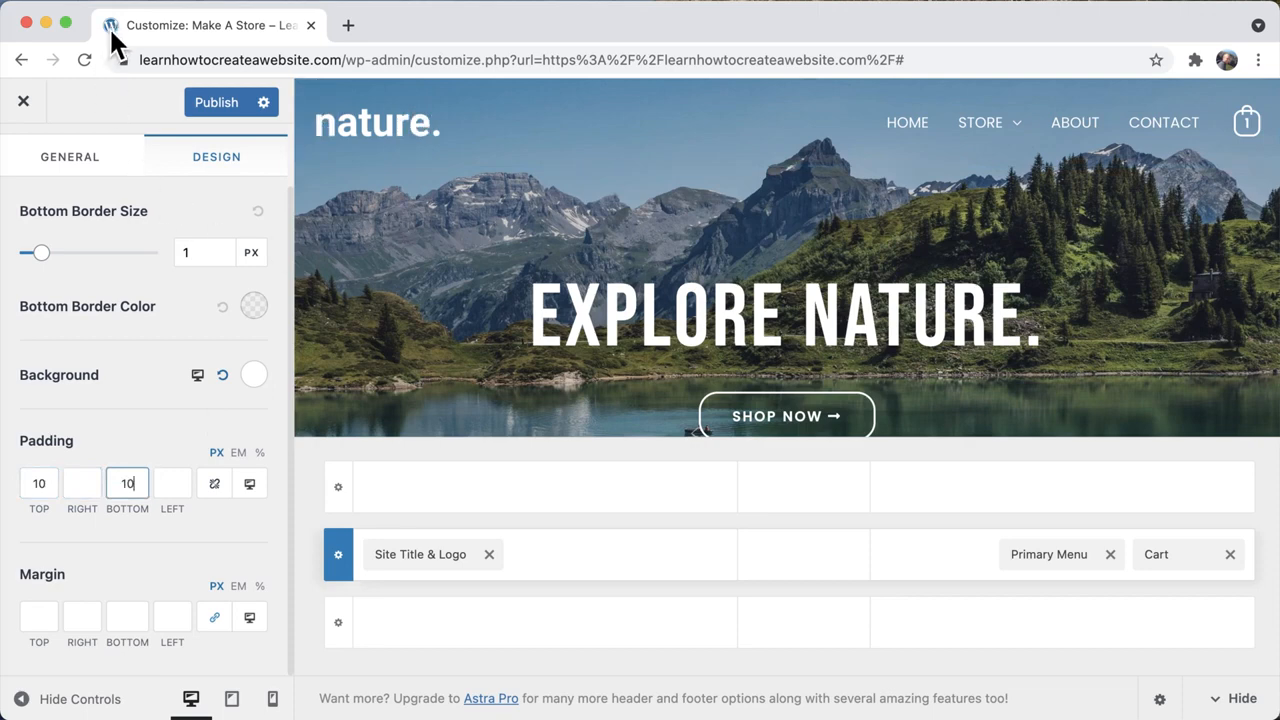
scroll(160, 318, up, 2)
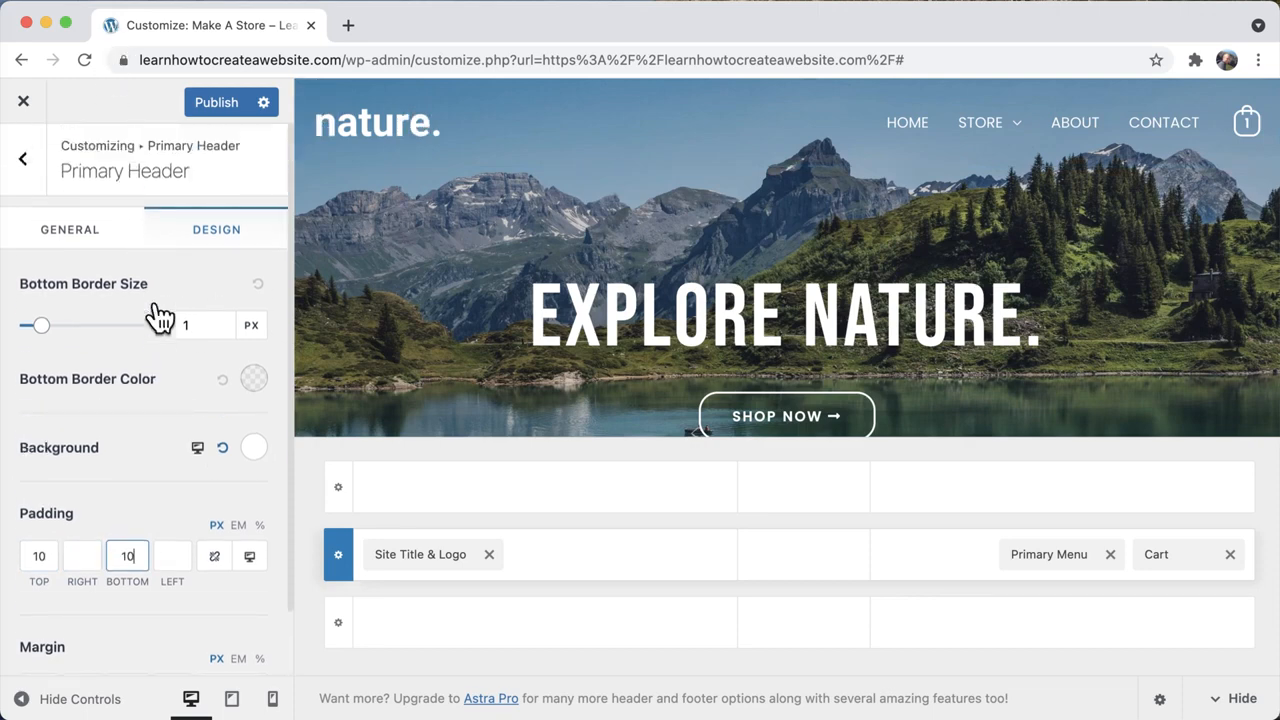
click(24, 163)
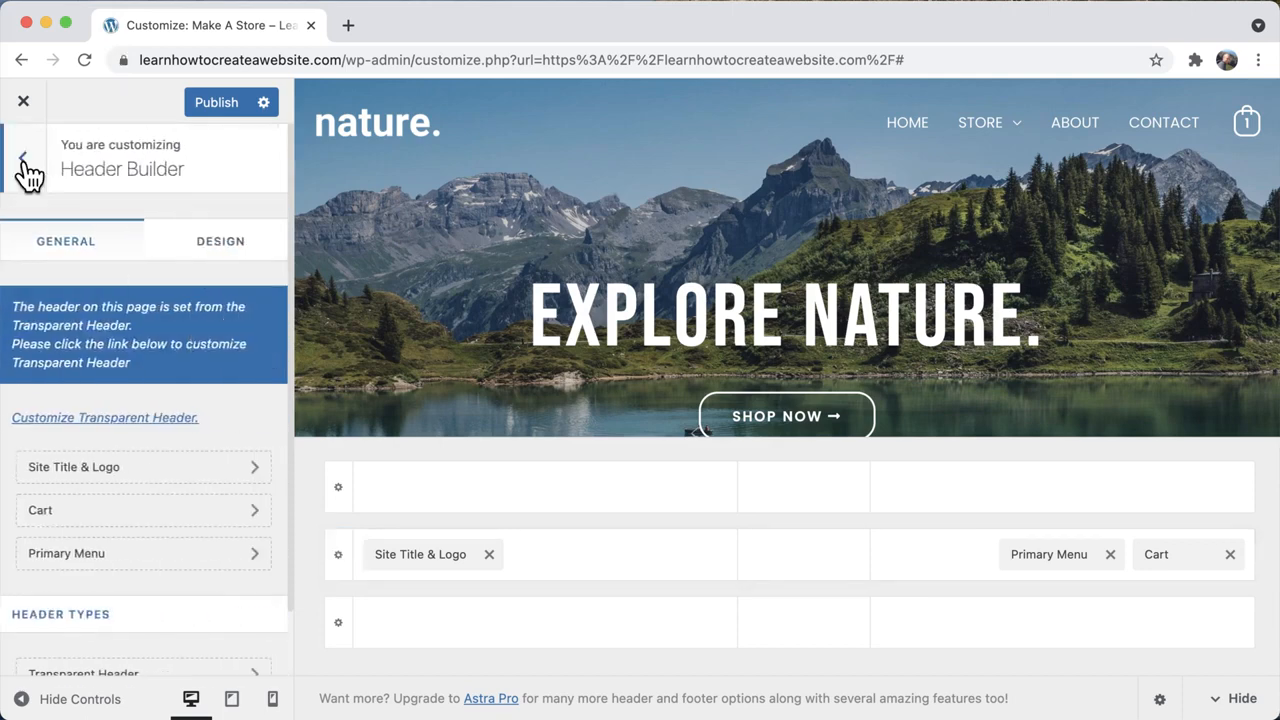
In Site Identity, upload the green n image as the site icon without cropping
click(25, 170)
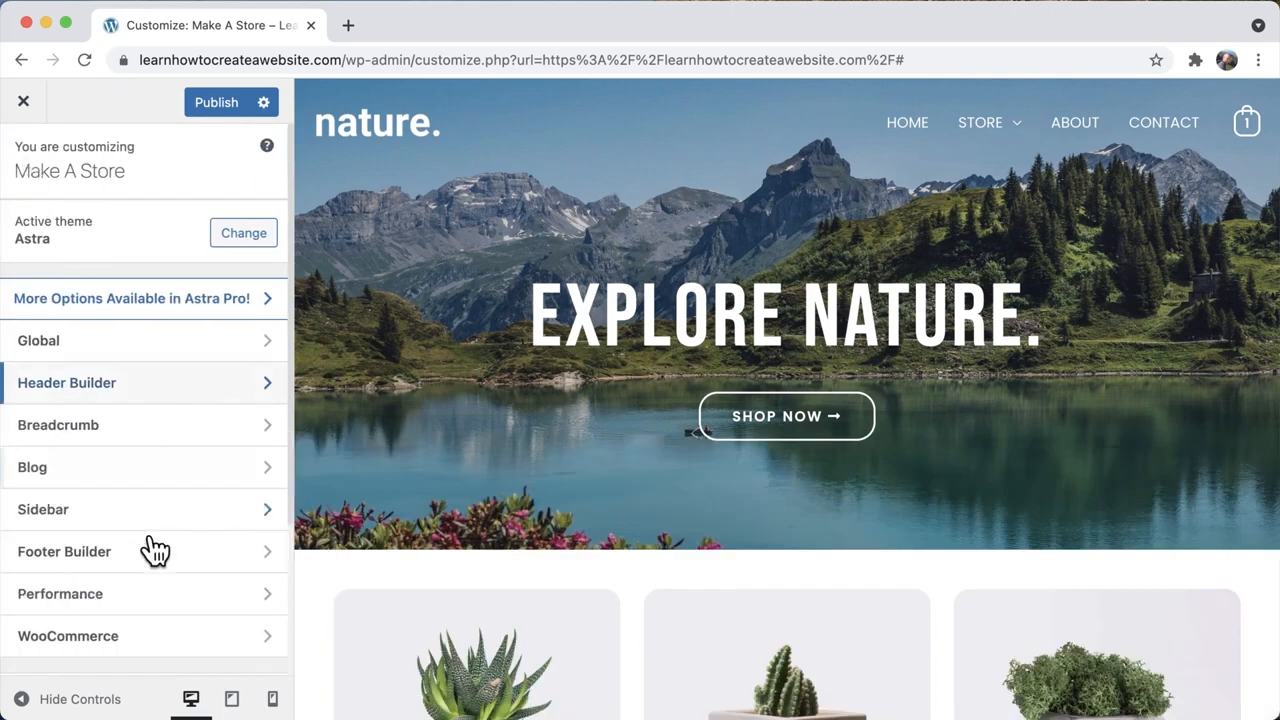
scroll(151, 549, down, 5)
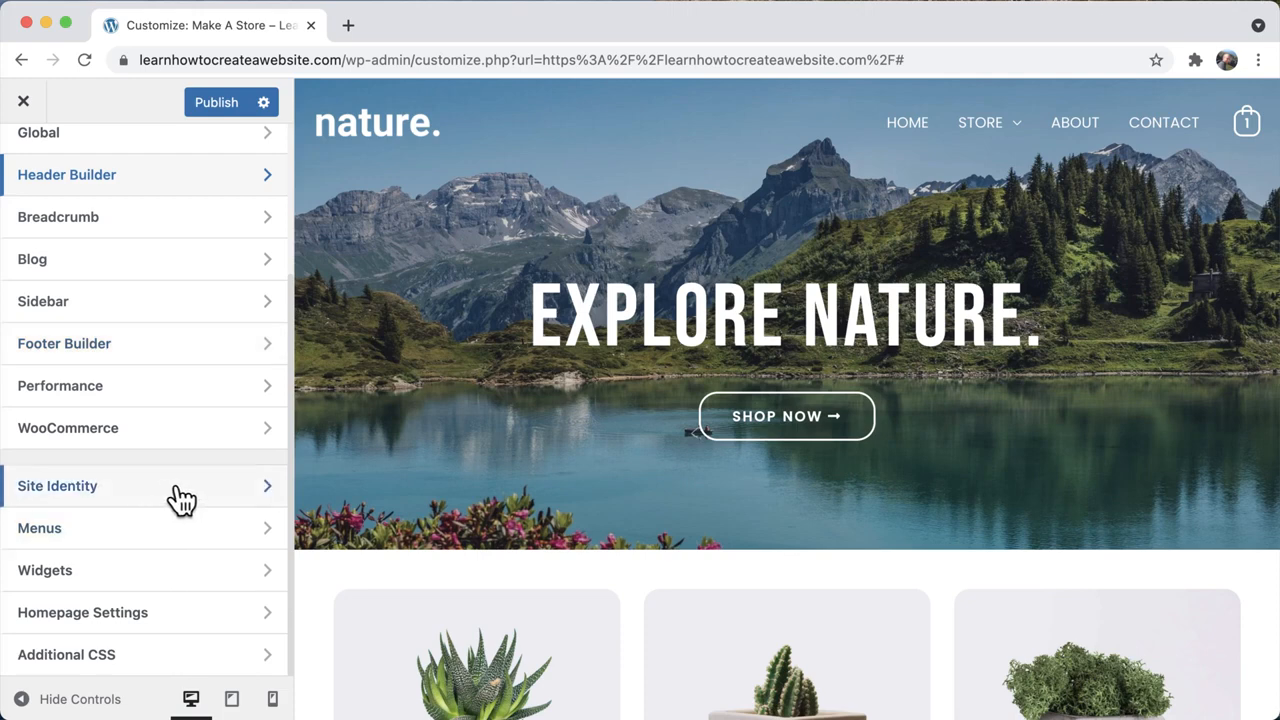
click(165, 496)
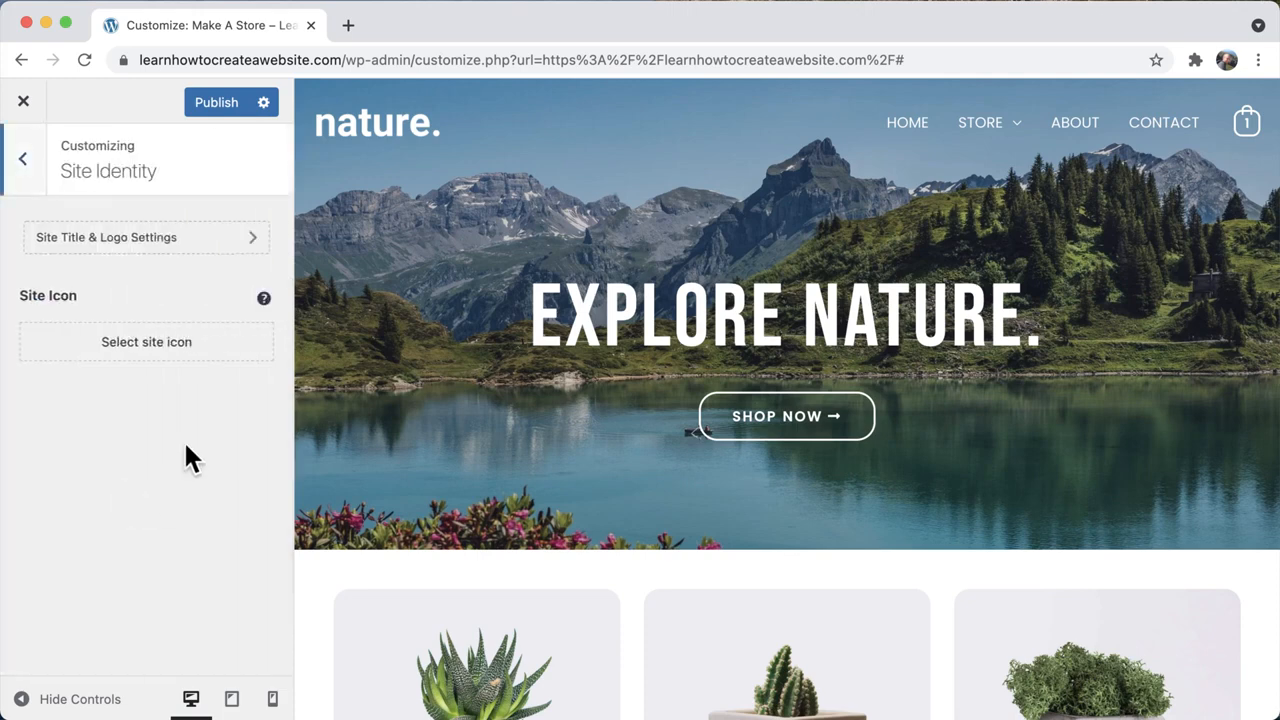
click(147, 345)
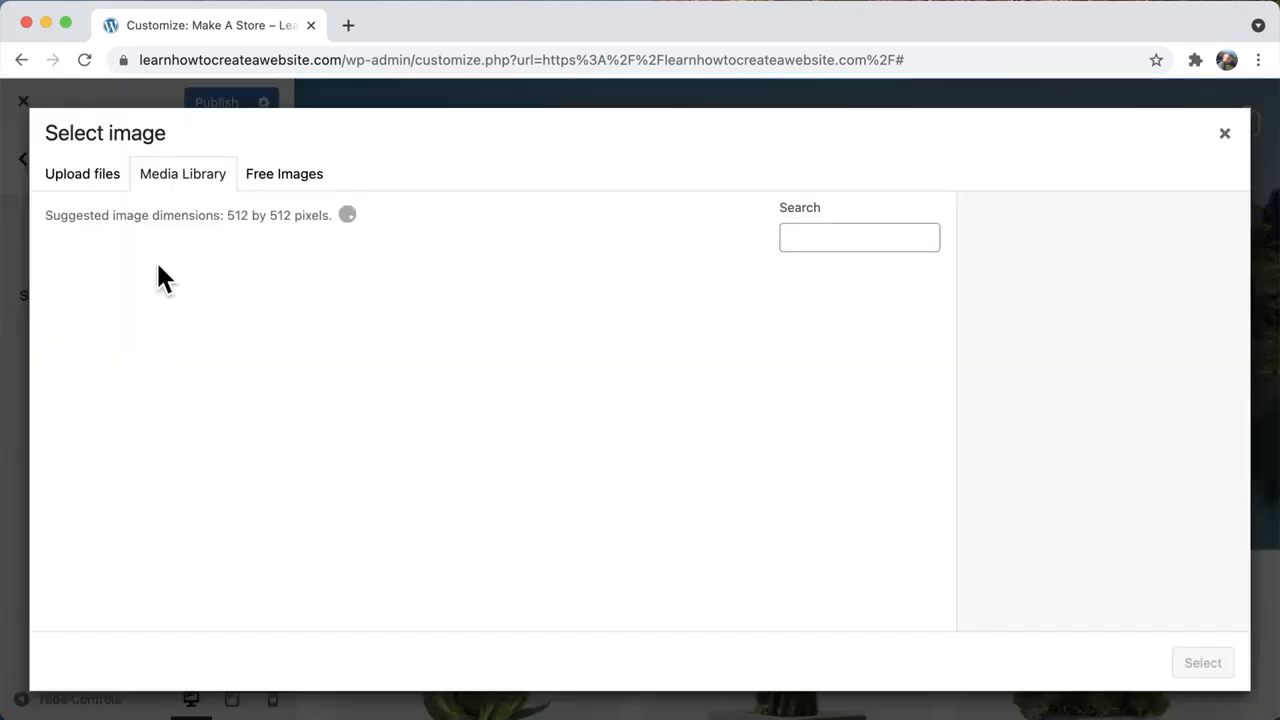
click(92, 186)
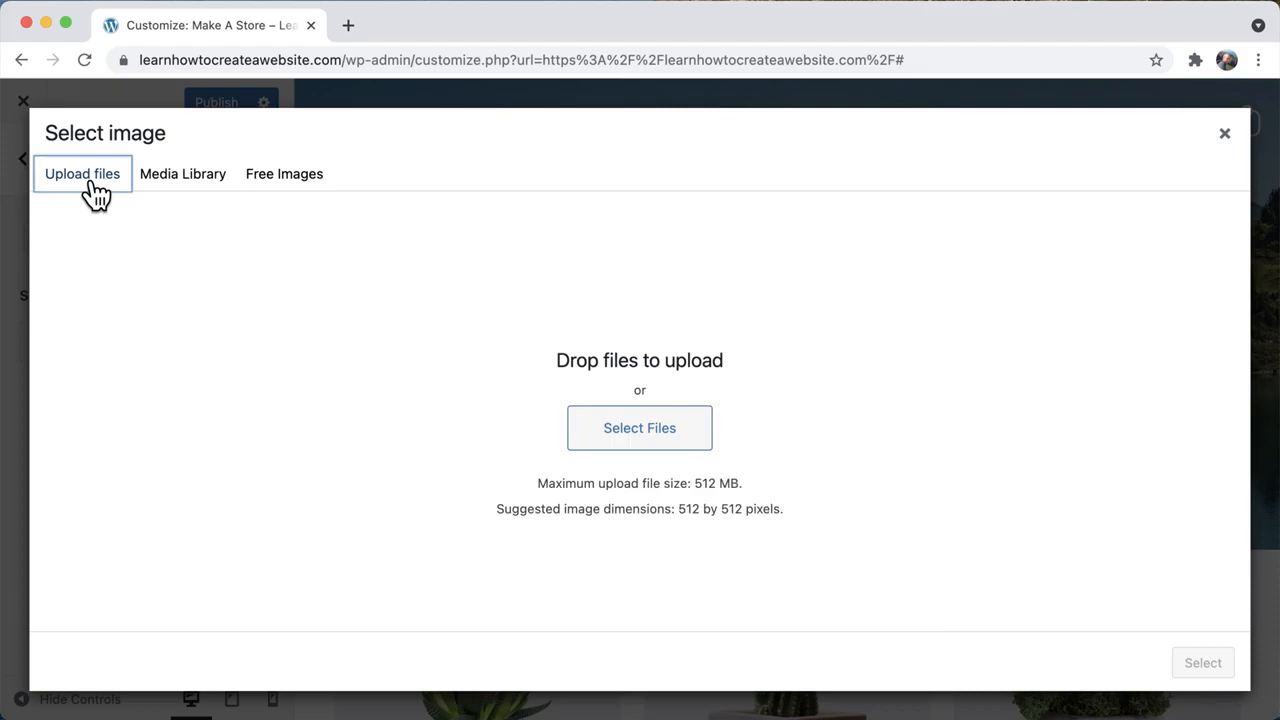
drag(10, 490, 490, 466)
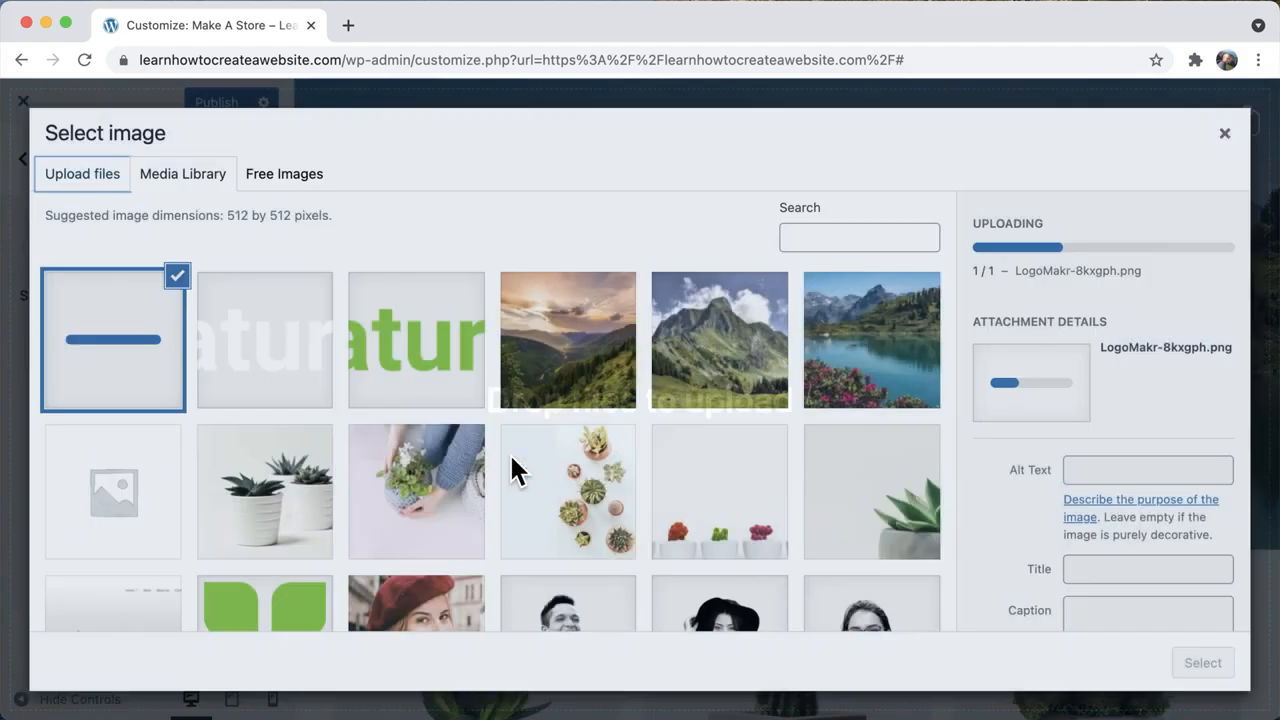
click(1203, 663)
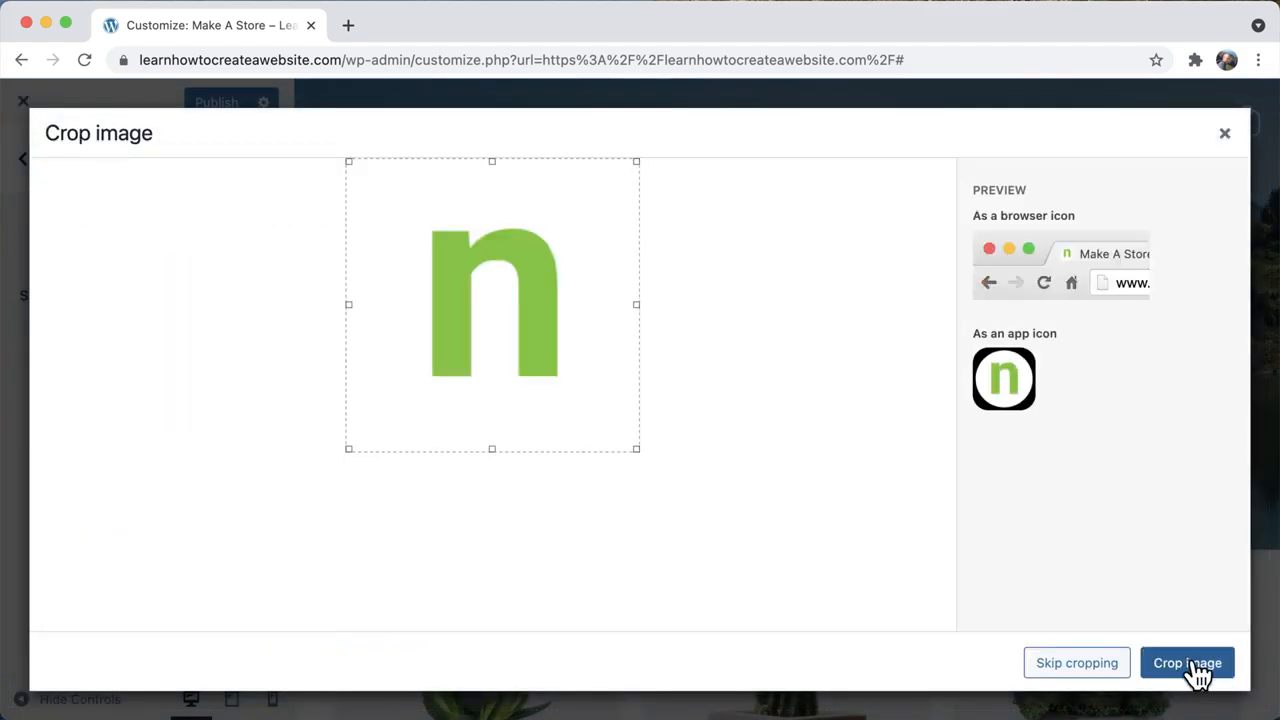
click(1077, 663)
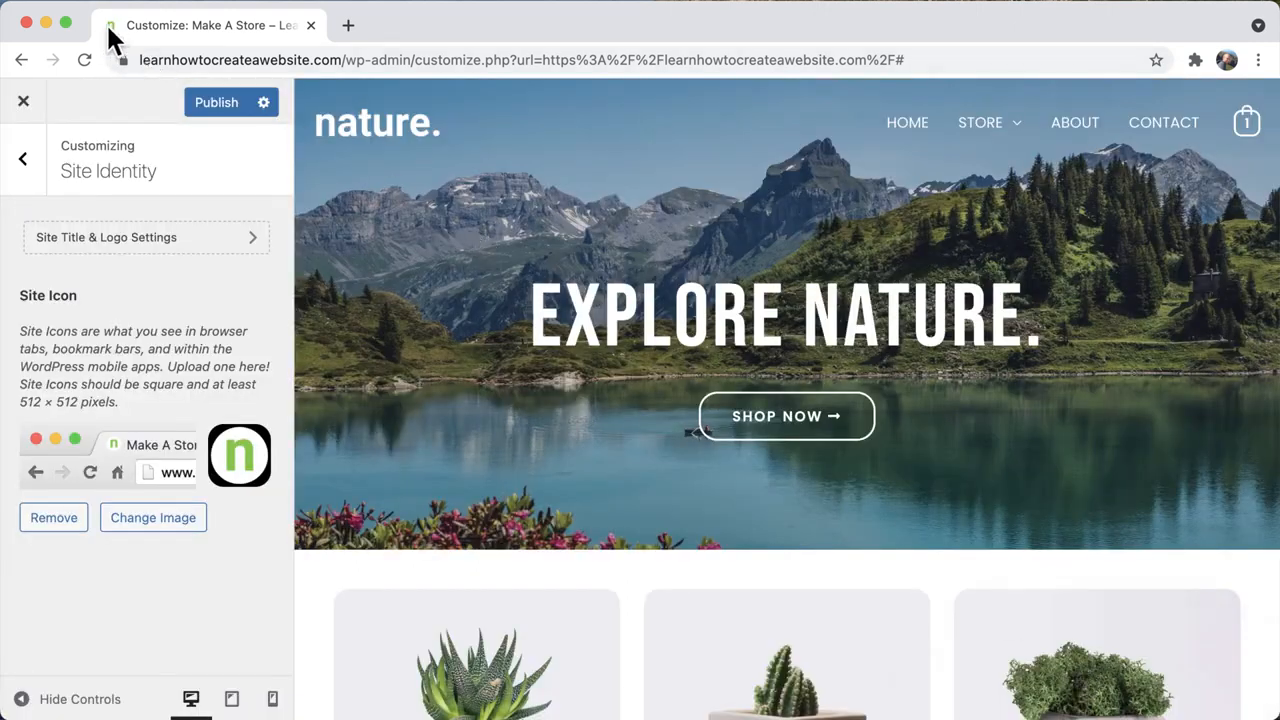
Close the Customizer, check the live store and home pages, then reopen Customize
click(348, 26)
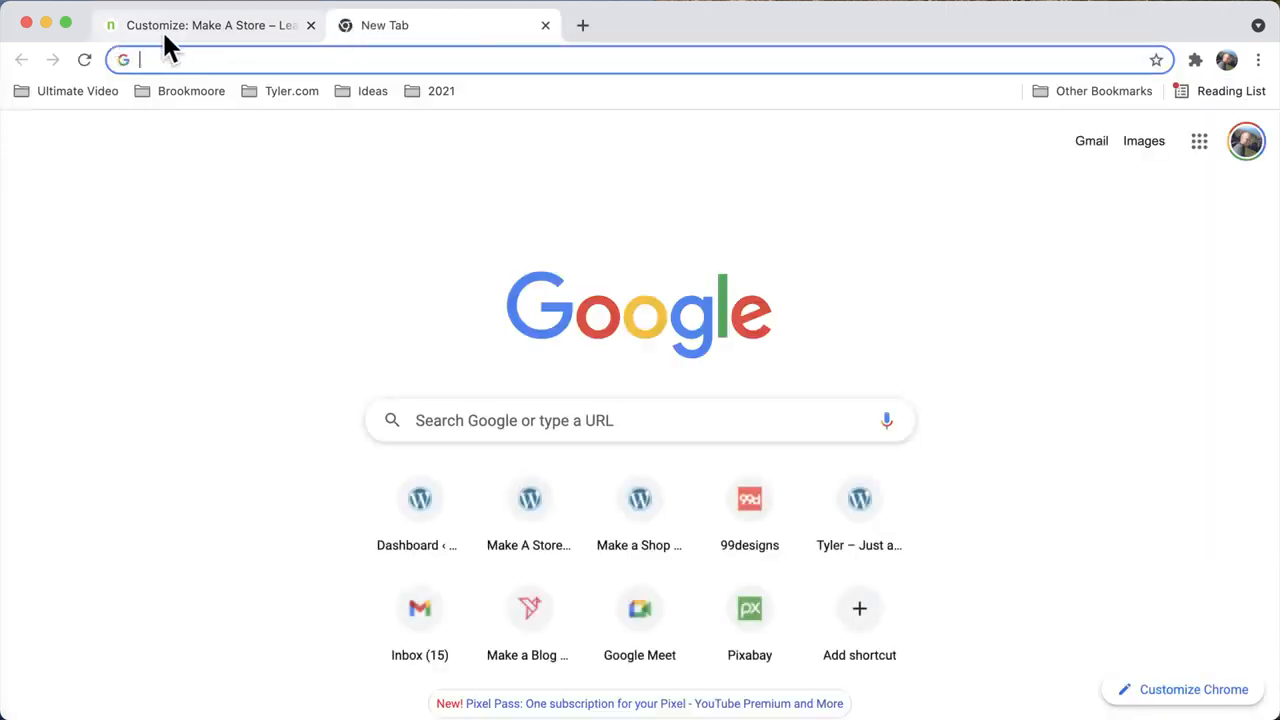
click(545, 26)
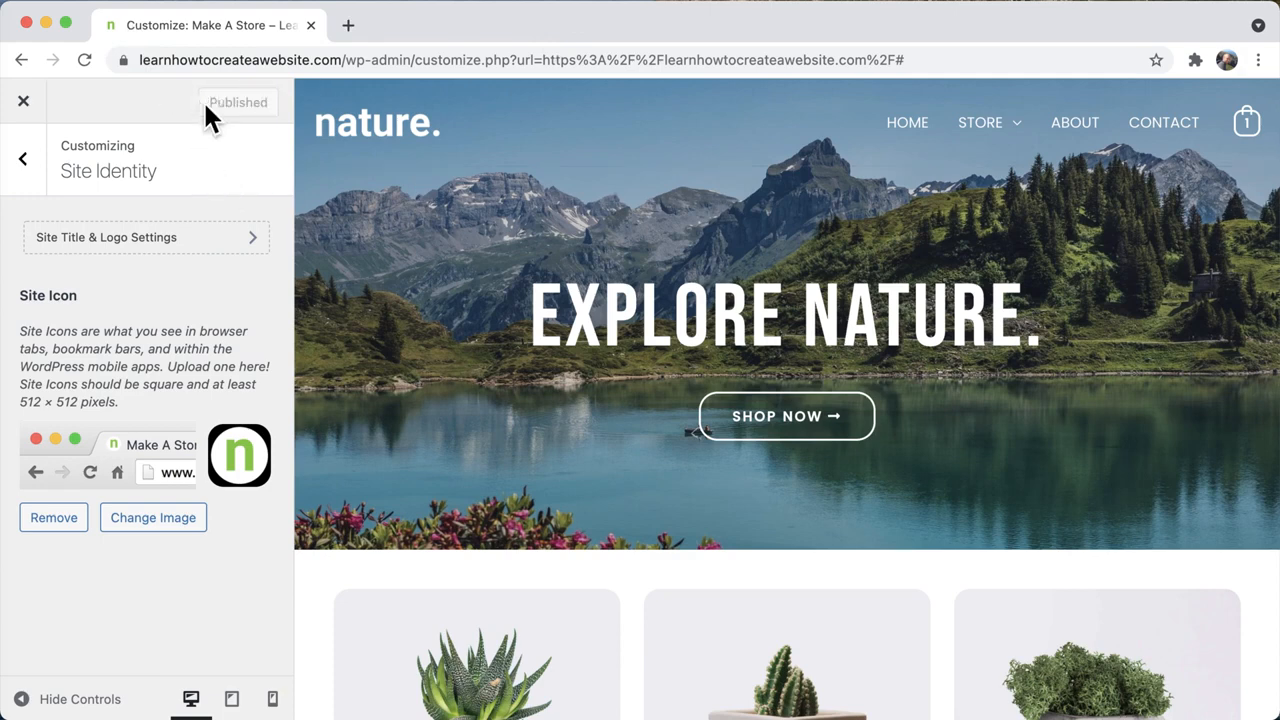
click(23, 102)
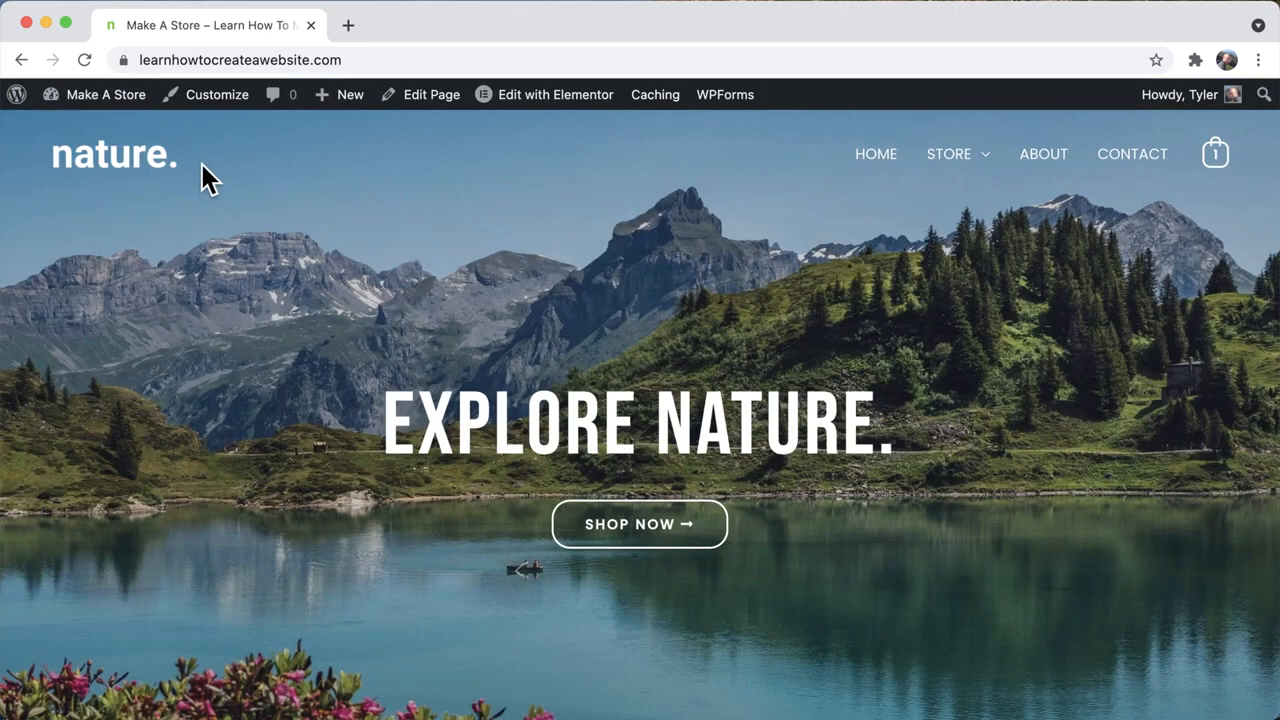
click(955, 152)
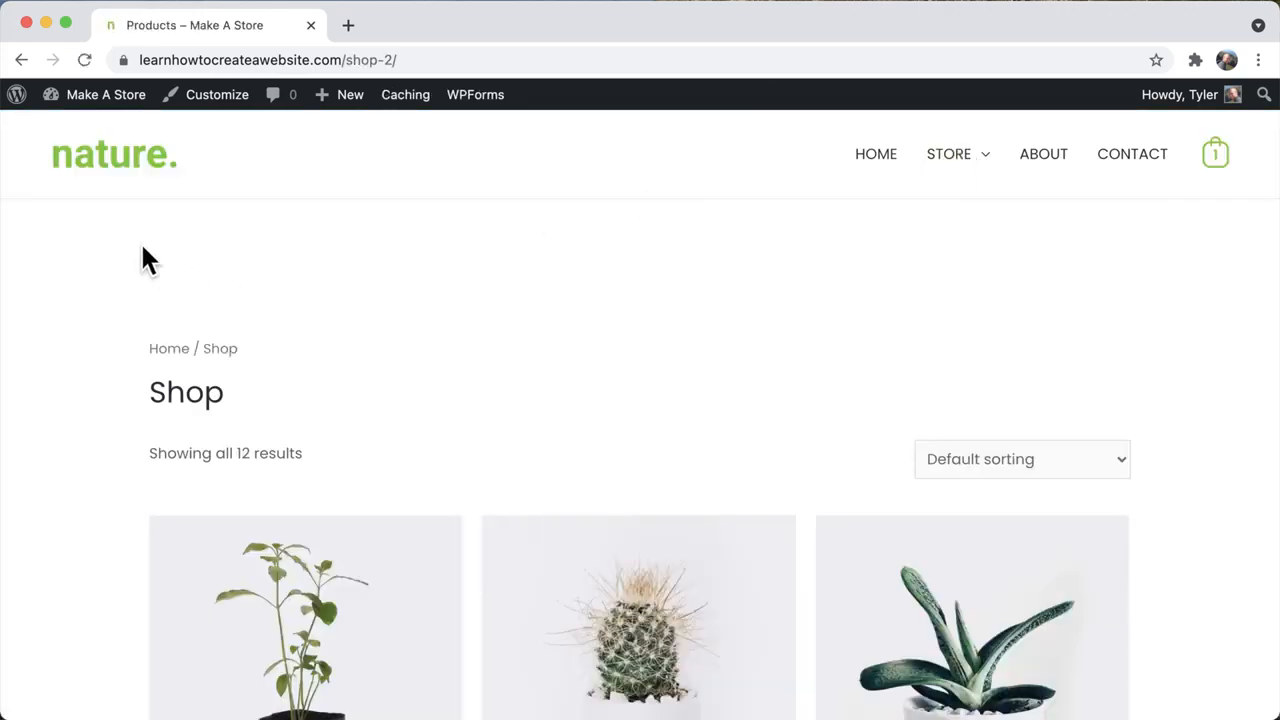
click(97, 160)
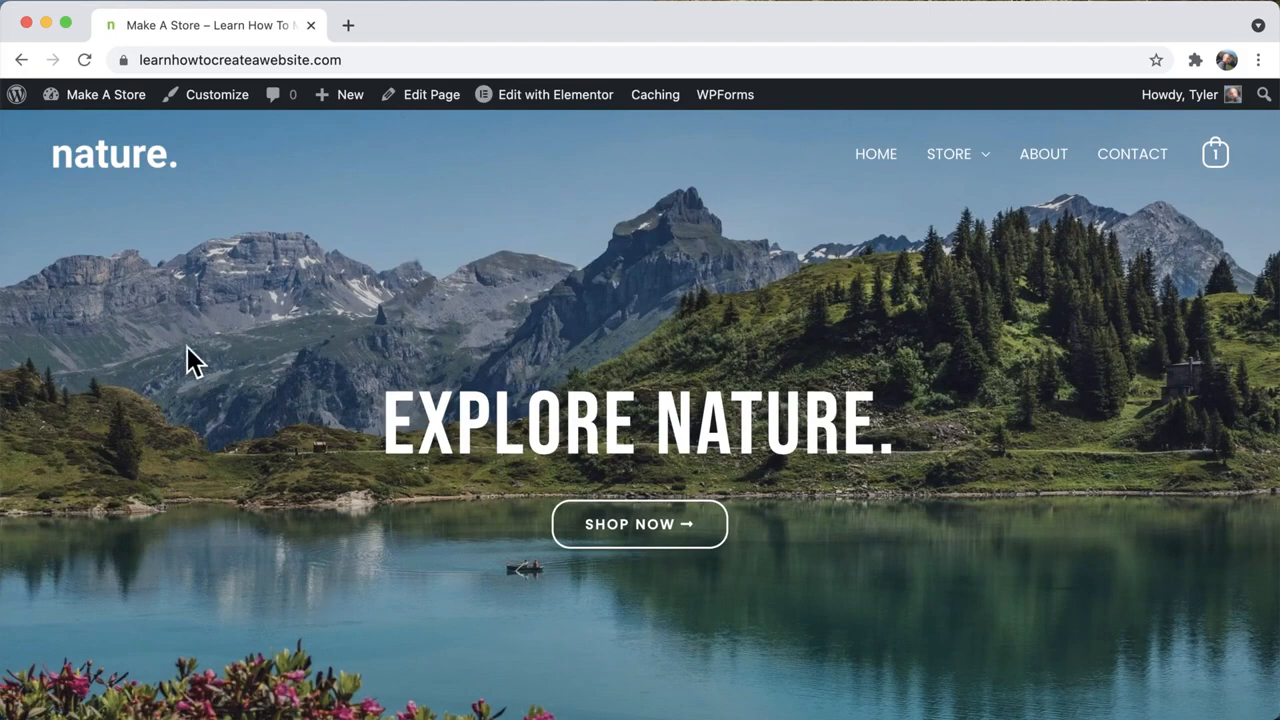
click(218, 95)
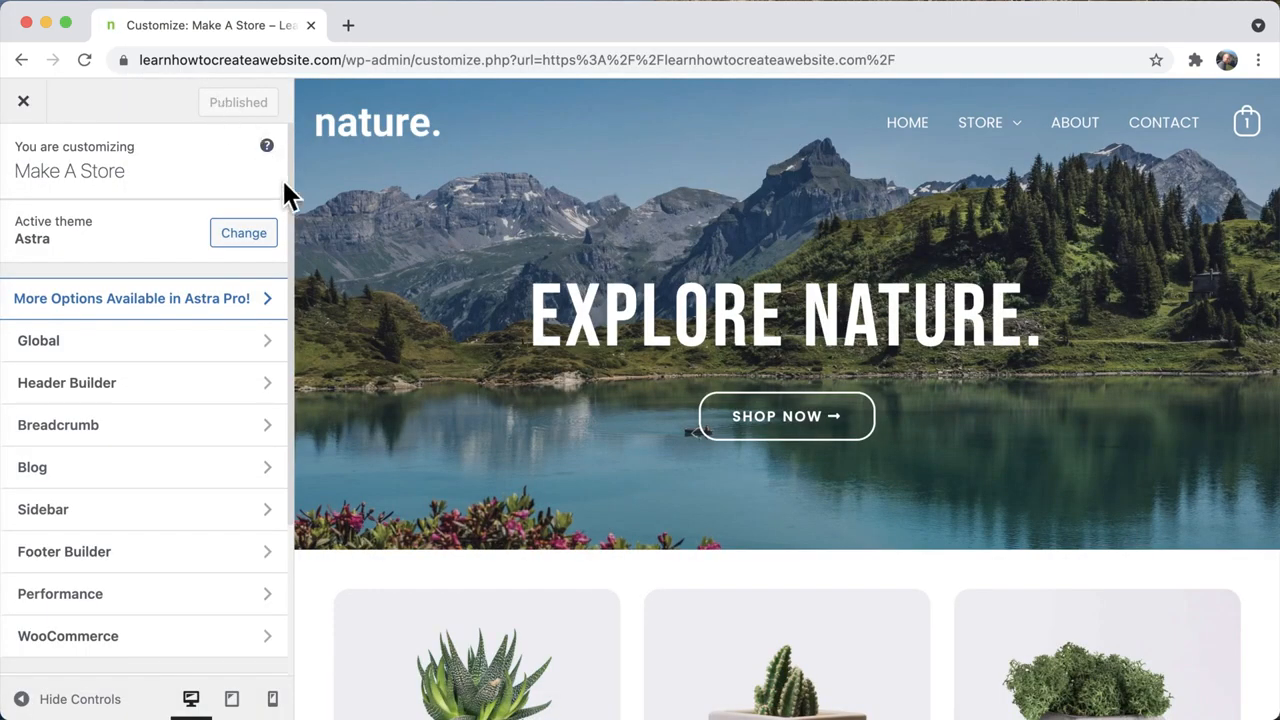
In tablet preview, turn off Display Site Title and set Logo Width to 120 px
click(192, 395)
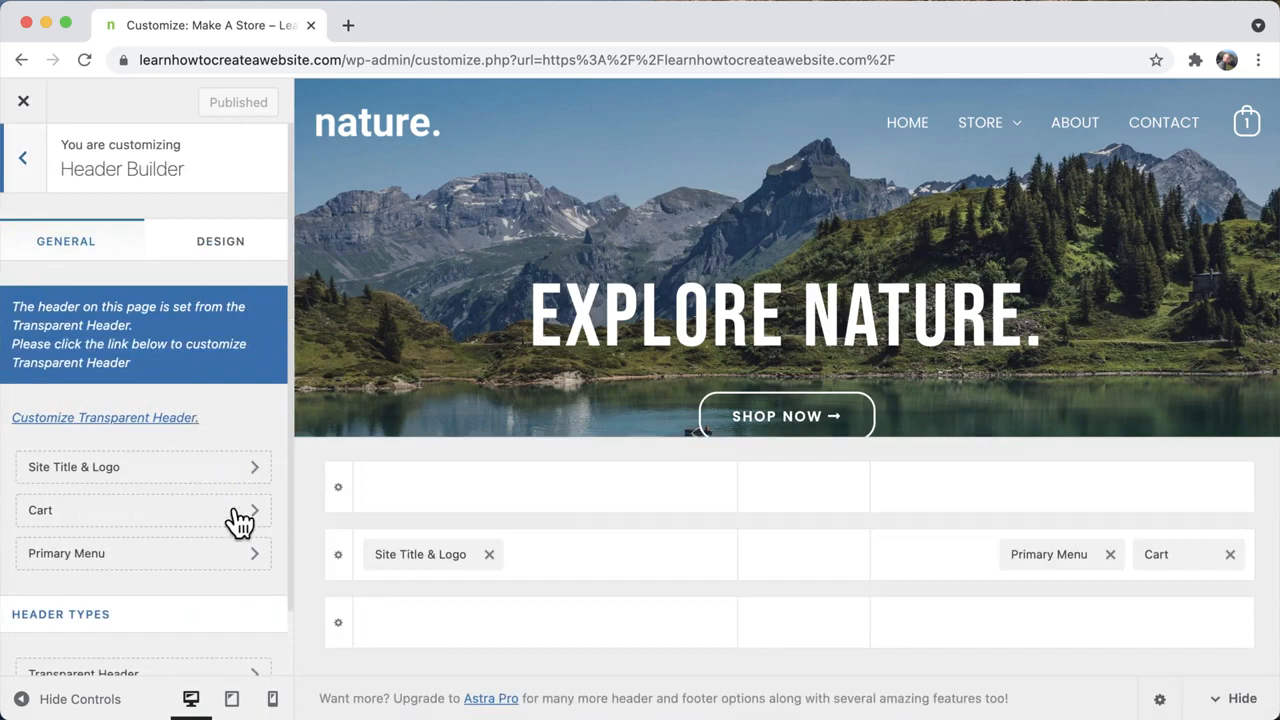
click(232, 698)
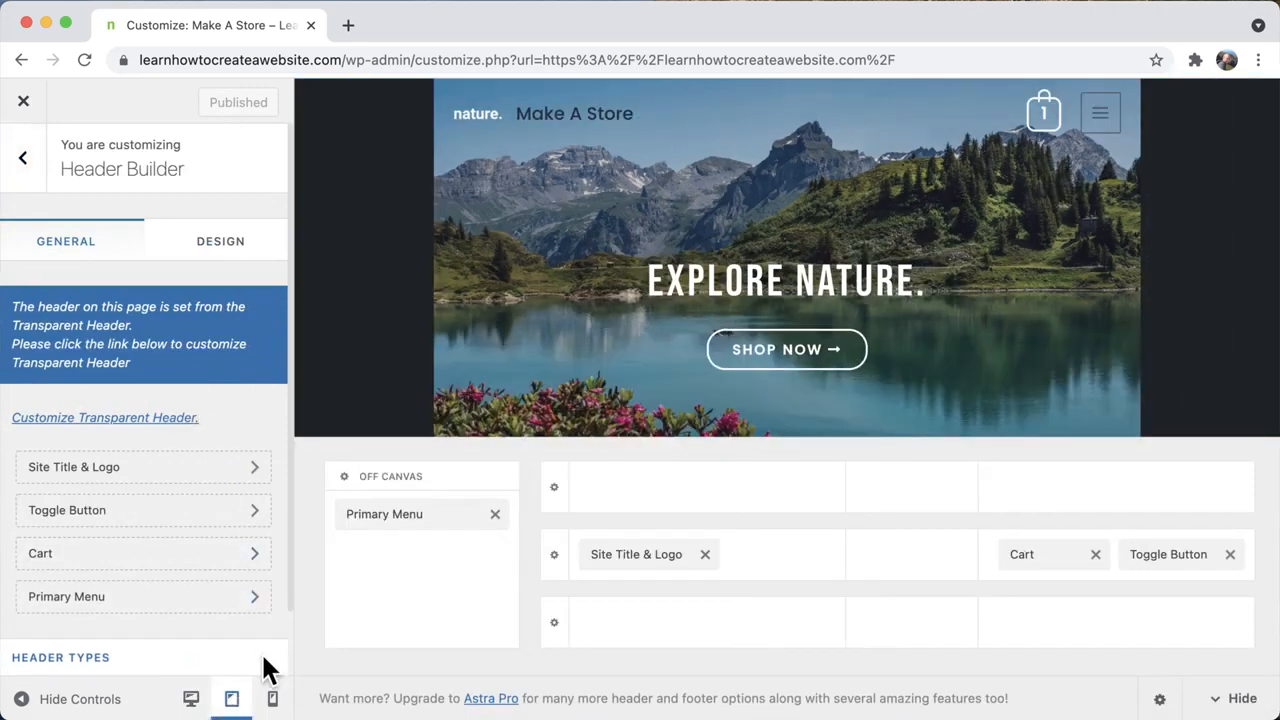
click(652, 555)
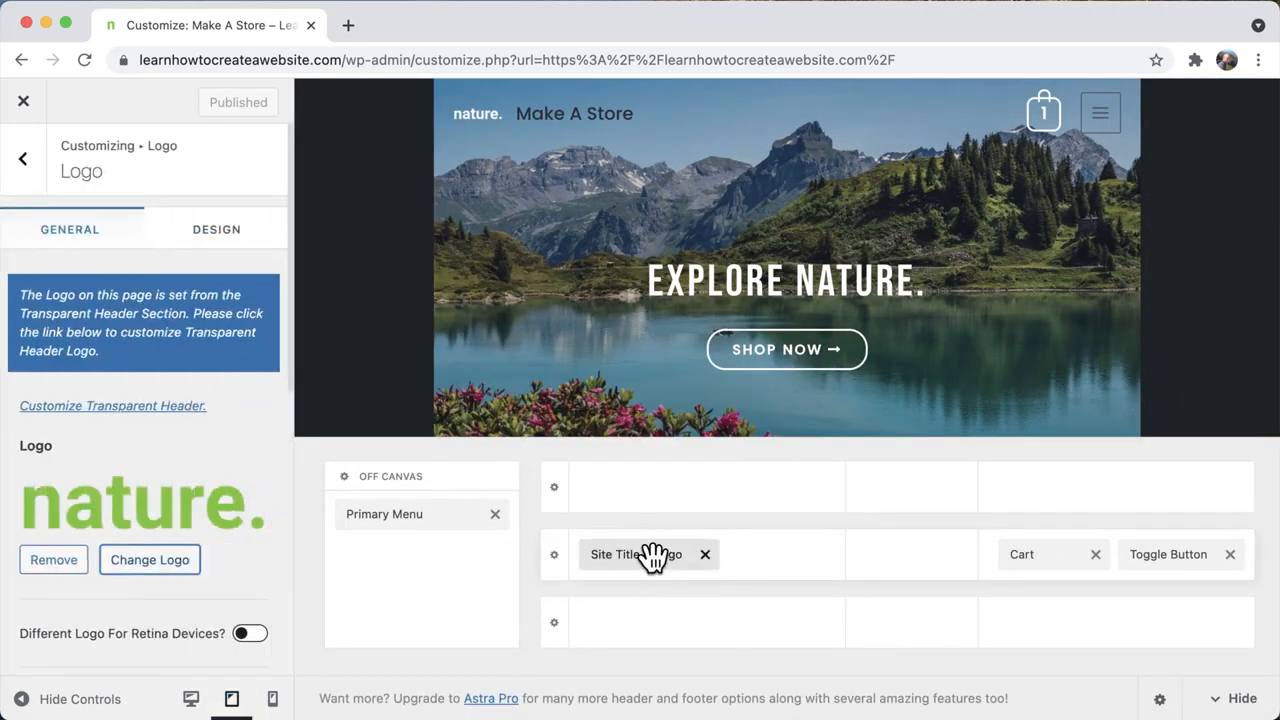
scroll(97, 512, down, 5)
scroll(95, 496, down, 2)
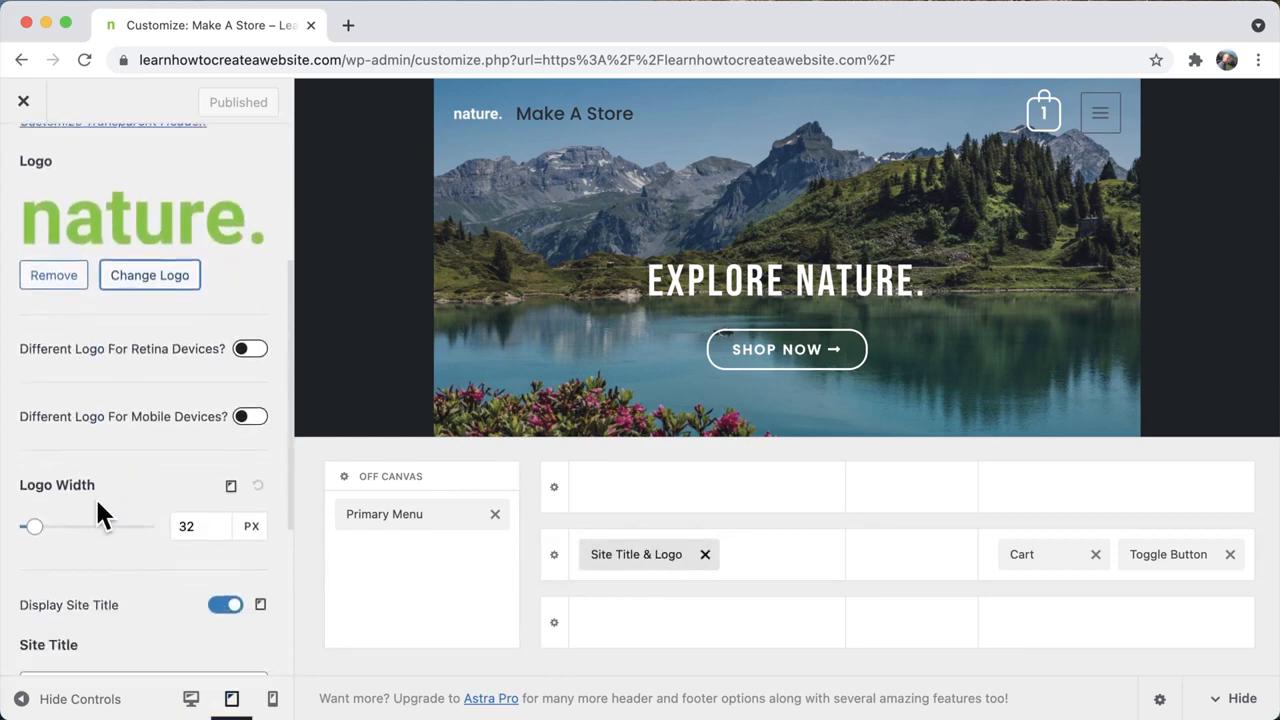
scroll(206, 540, down, 2)
click(226, 528)
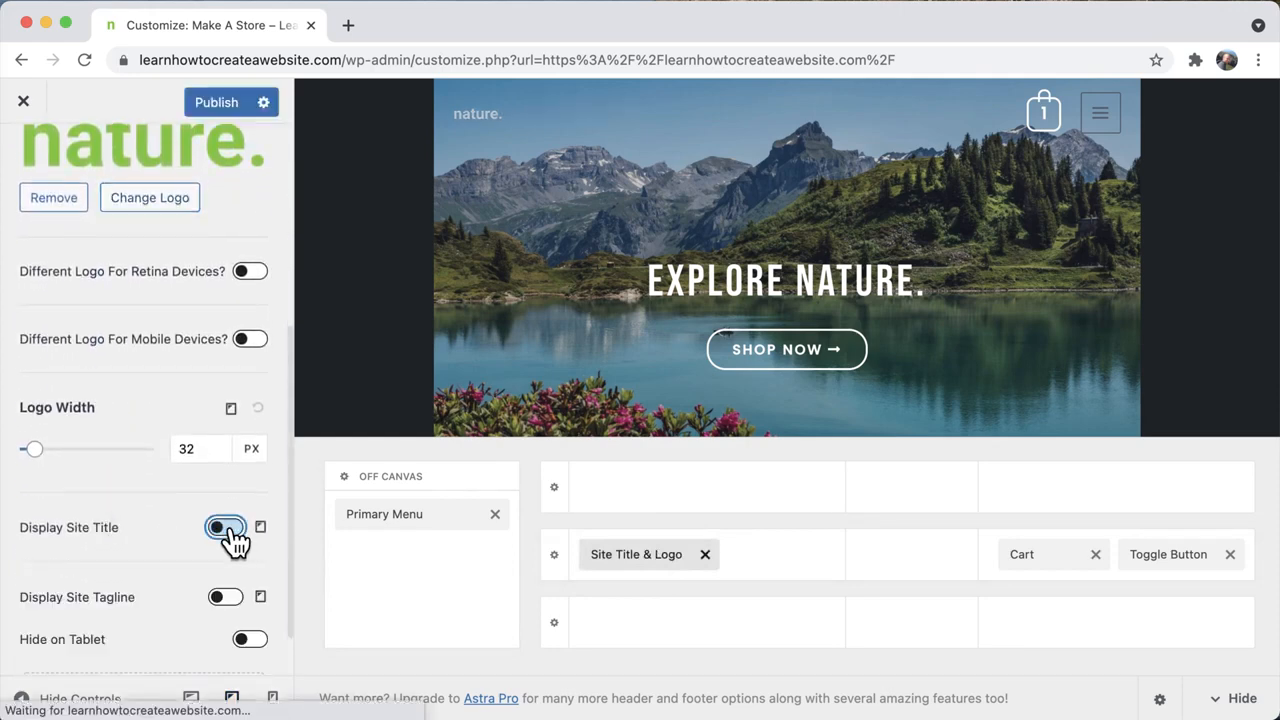
double_click(186, 448)
text(120)
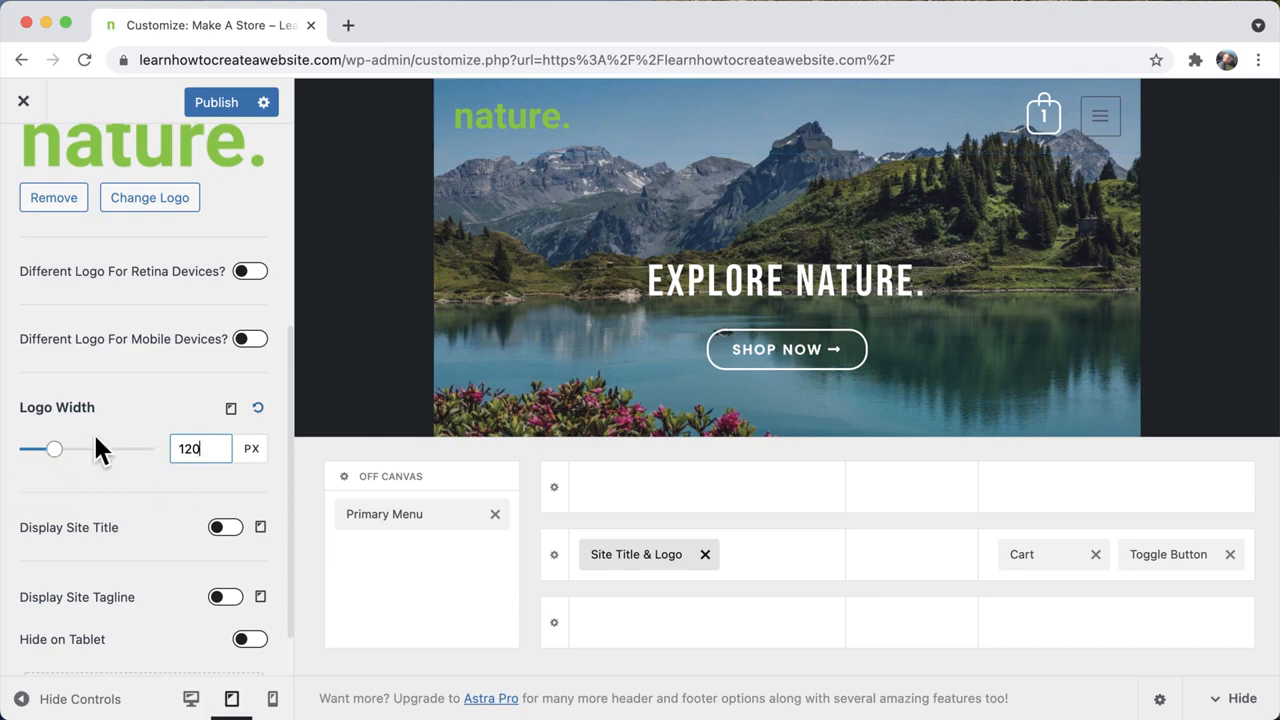
scroll(96, 450, up, 5)
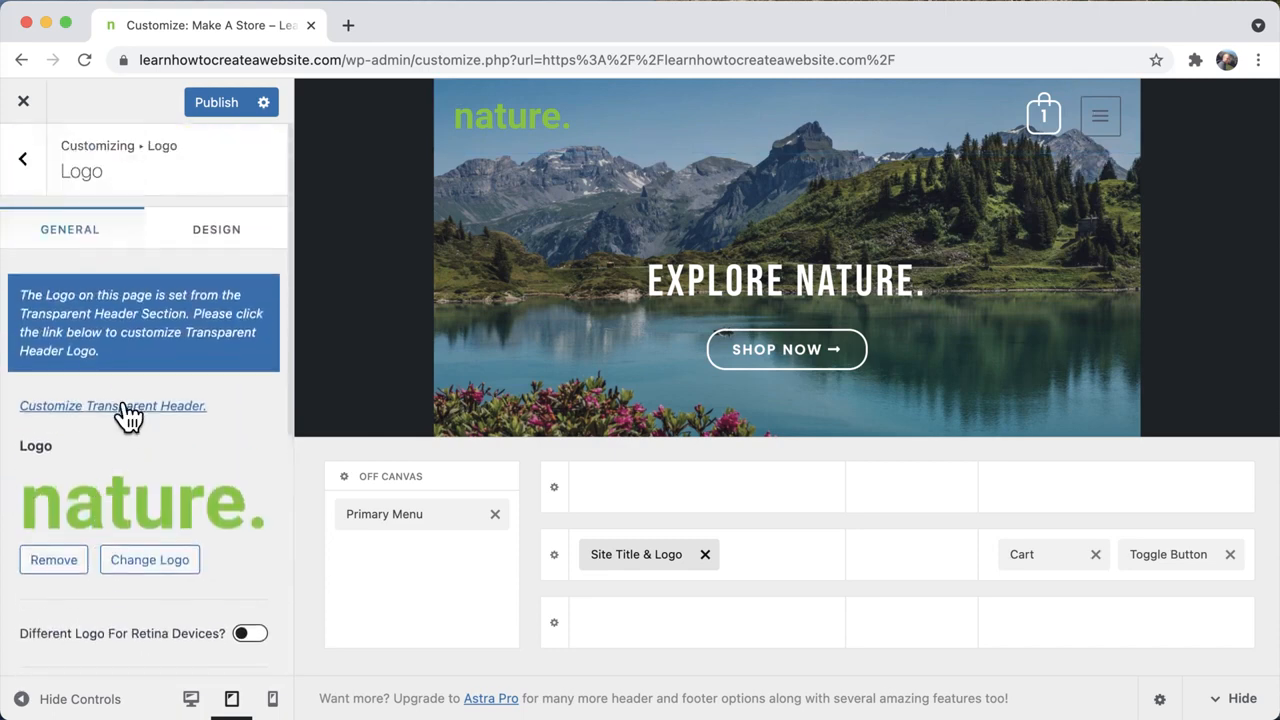
Set the transparent header's toggle icon and border colours to white, leaving the background unchanged
click(128, 414)
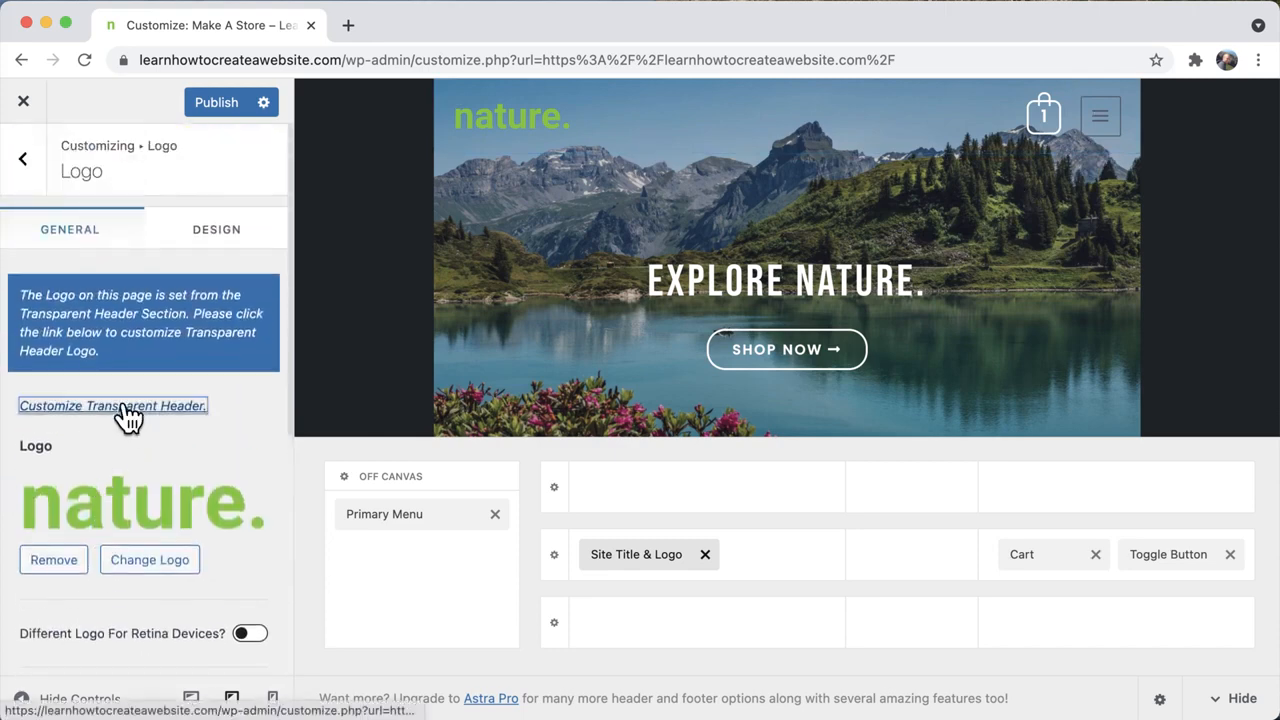
click(216, 248)
scroll(194, 437, down, 15)
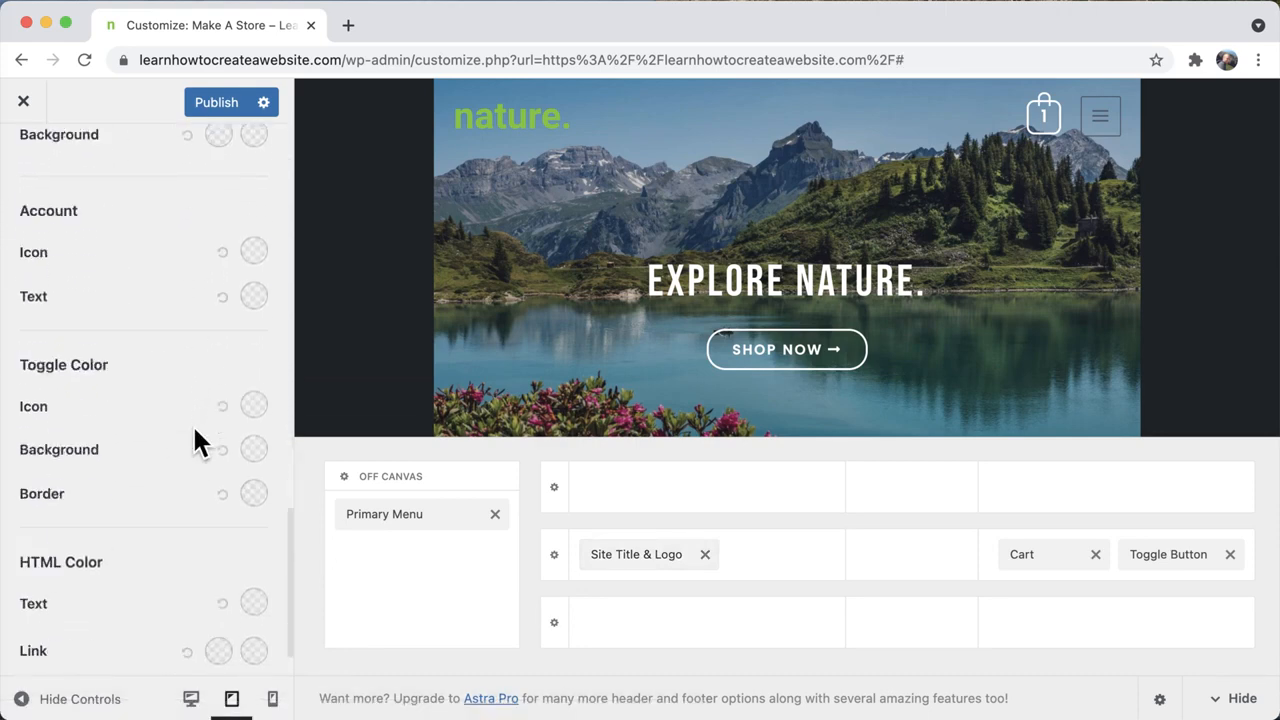
click(254, 343)
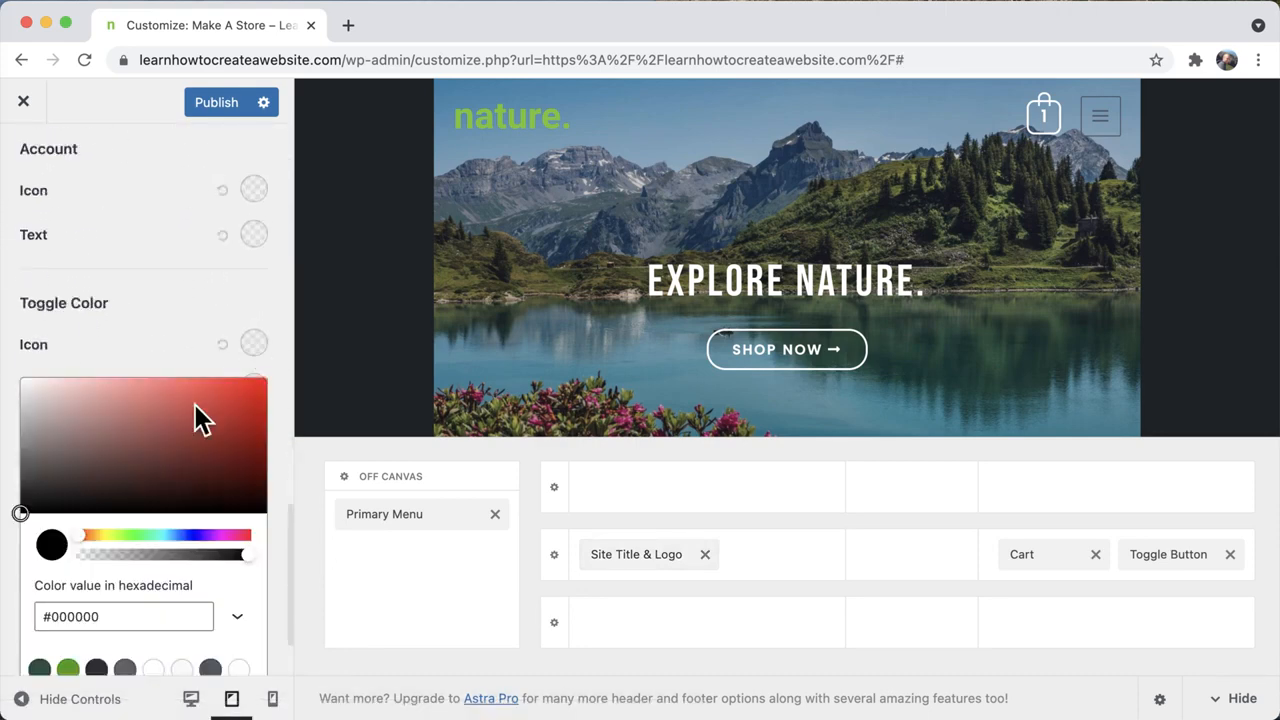
drag(190, 420, 4, 370)
click(254, 388)
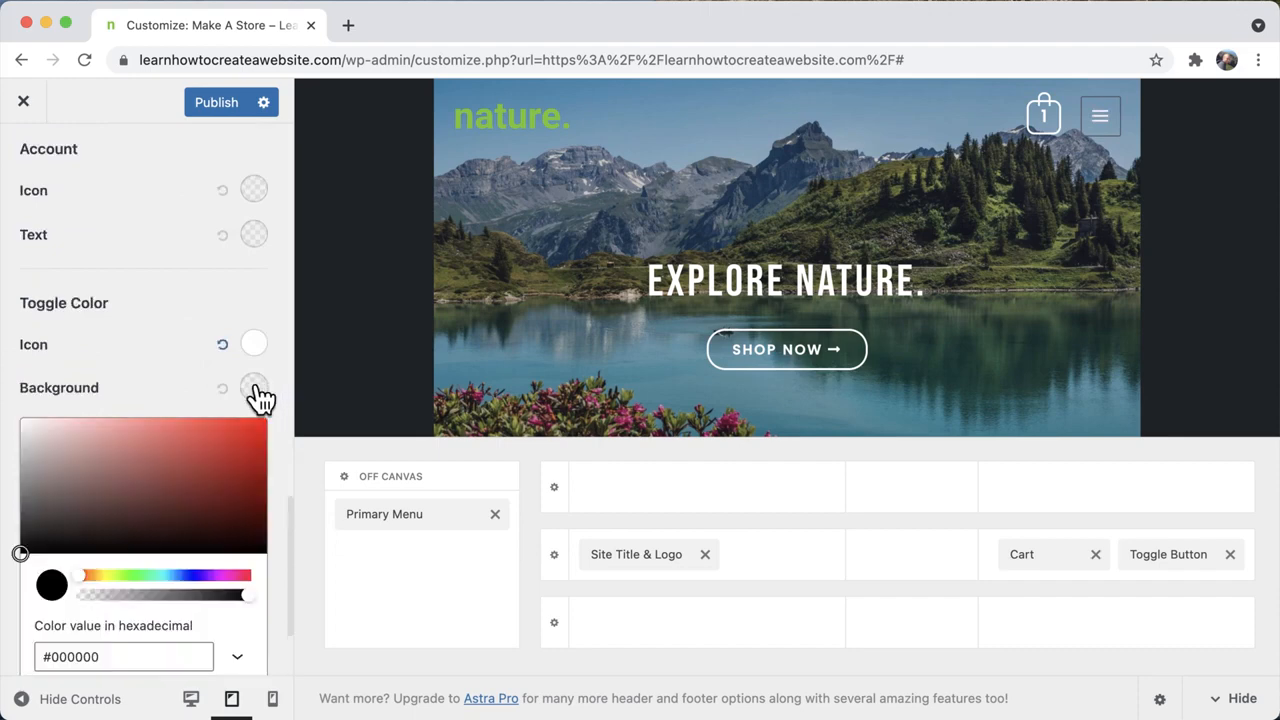
click(178, 359)
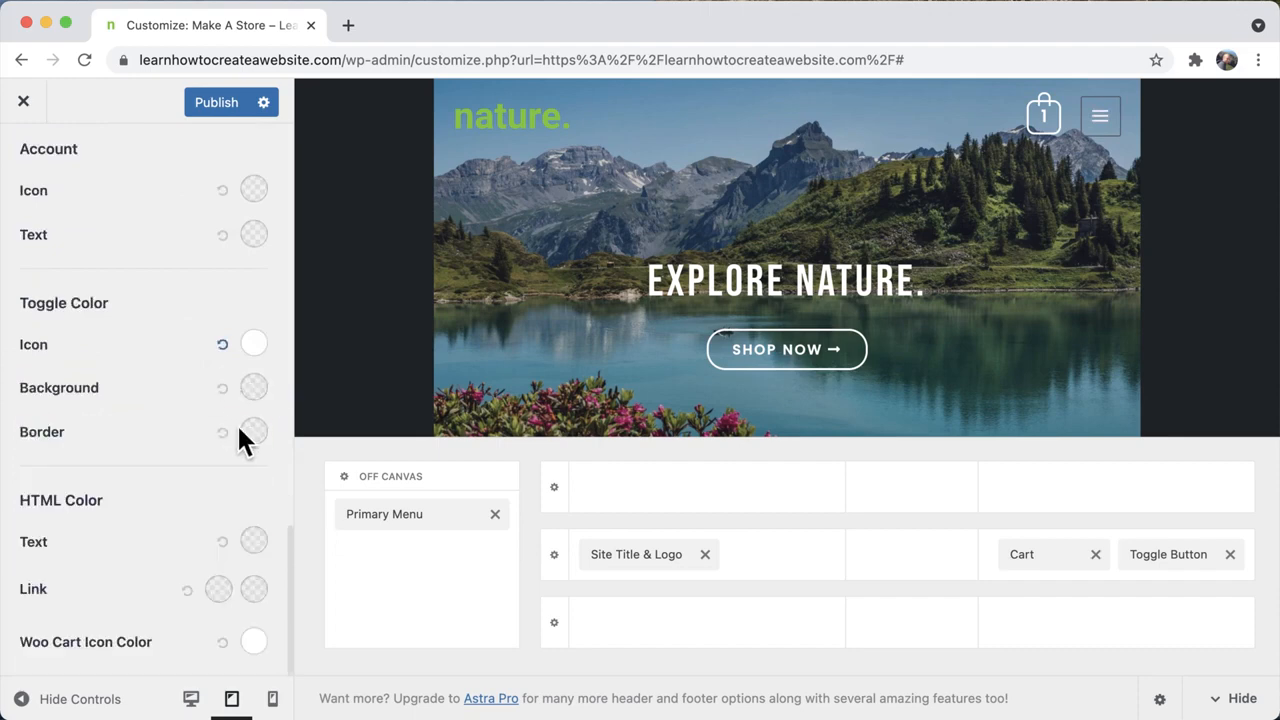
click(254, 431)
drag(232, 468, 10, 462)
click(149, 407)
click(1180, 556)
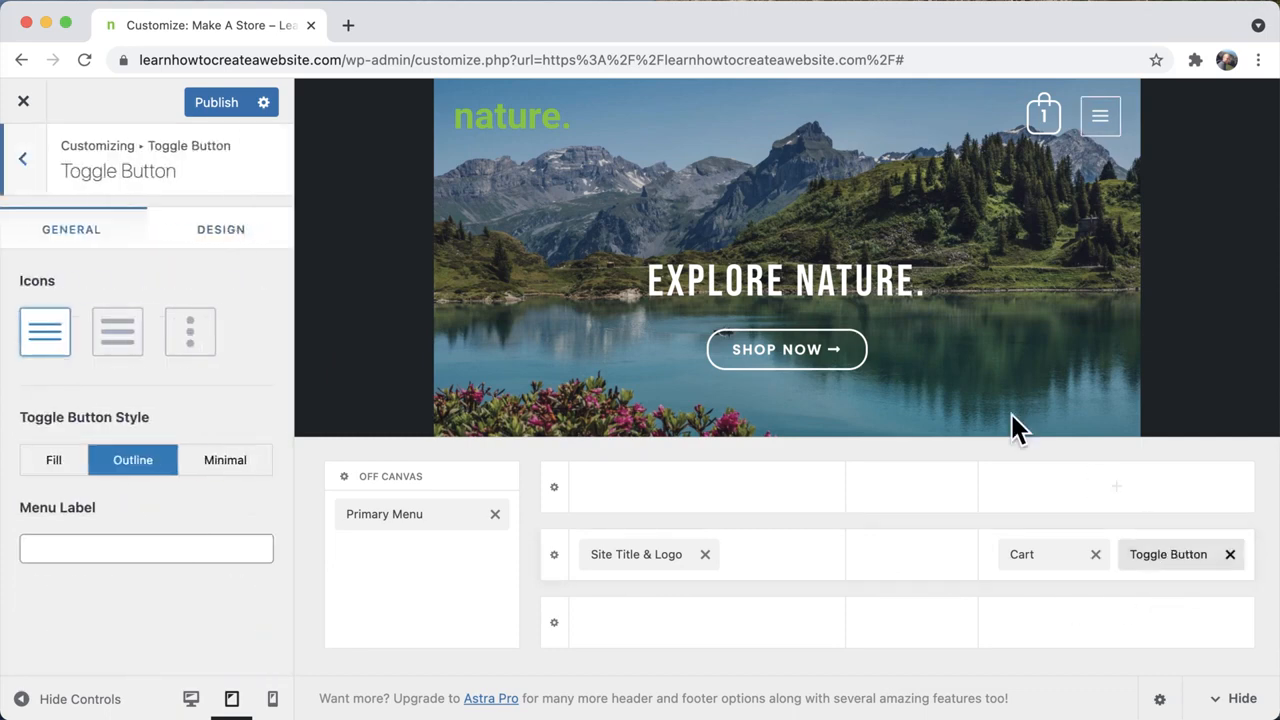
Switch the menu toggle to the bolder hamburger icon with a 2 px border
click(117, 342)
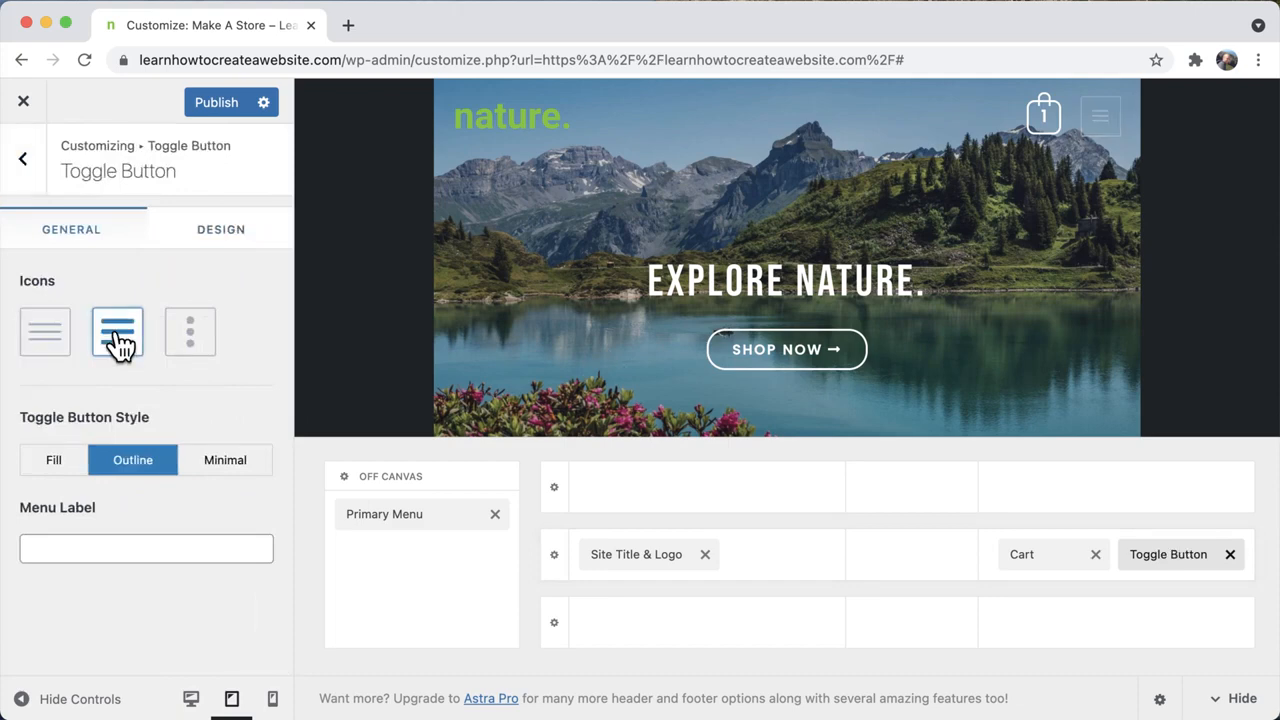
click(238, 240)
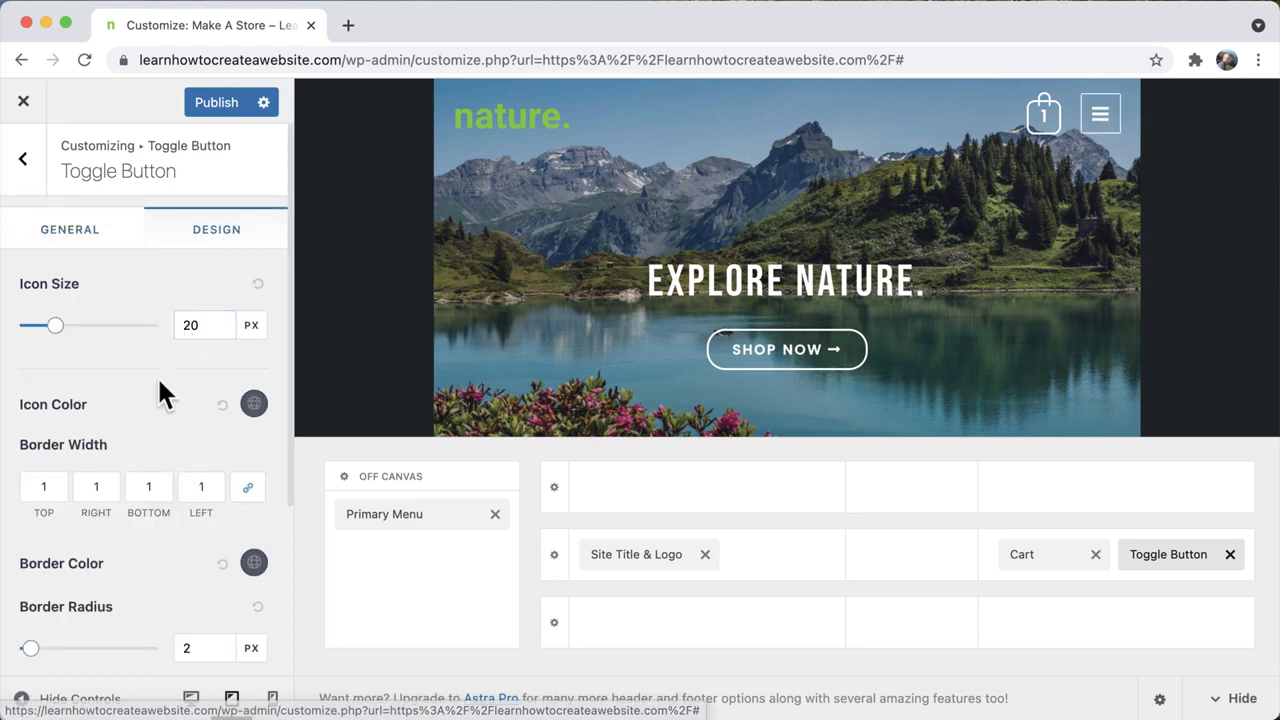
click(44, 489)
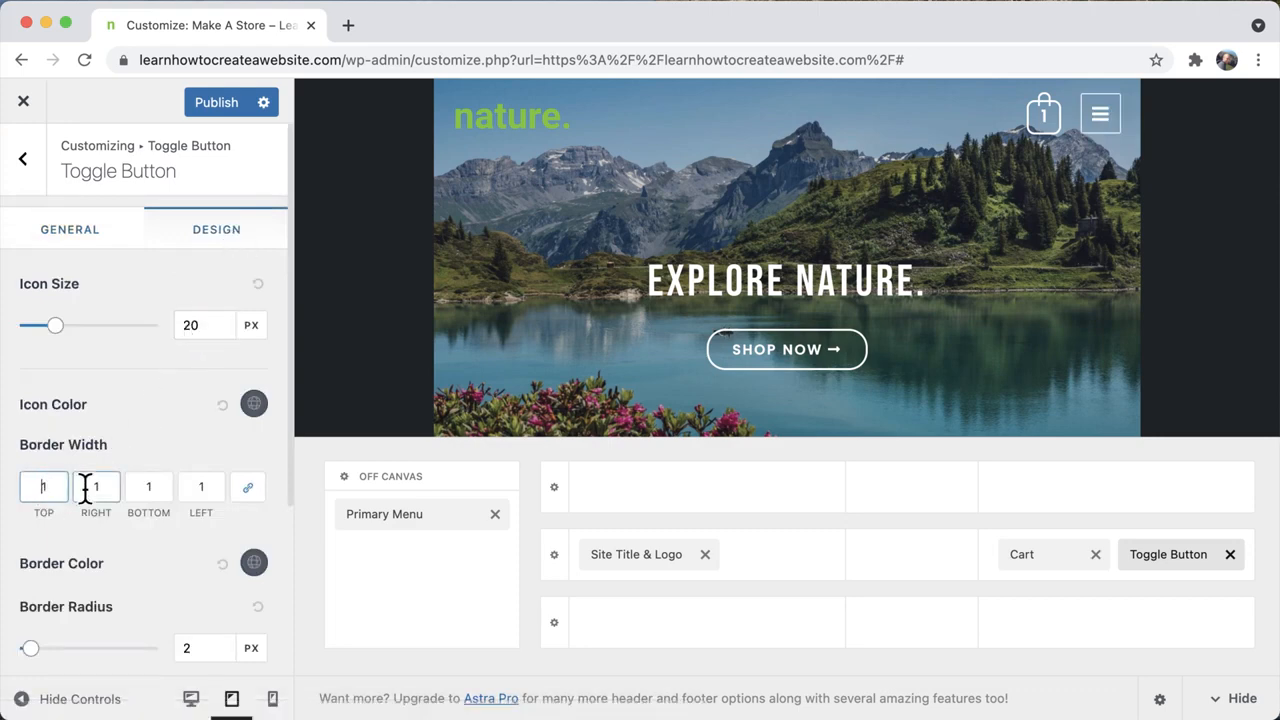
key(Up)
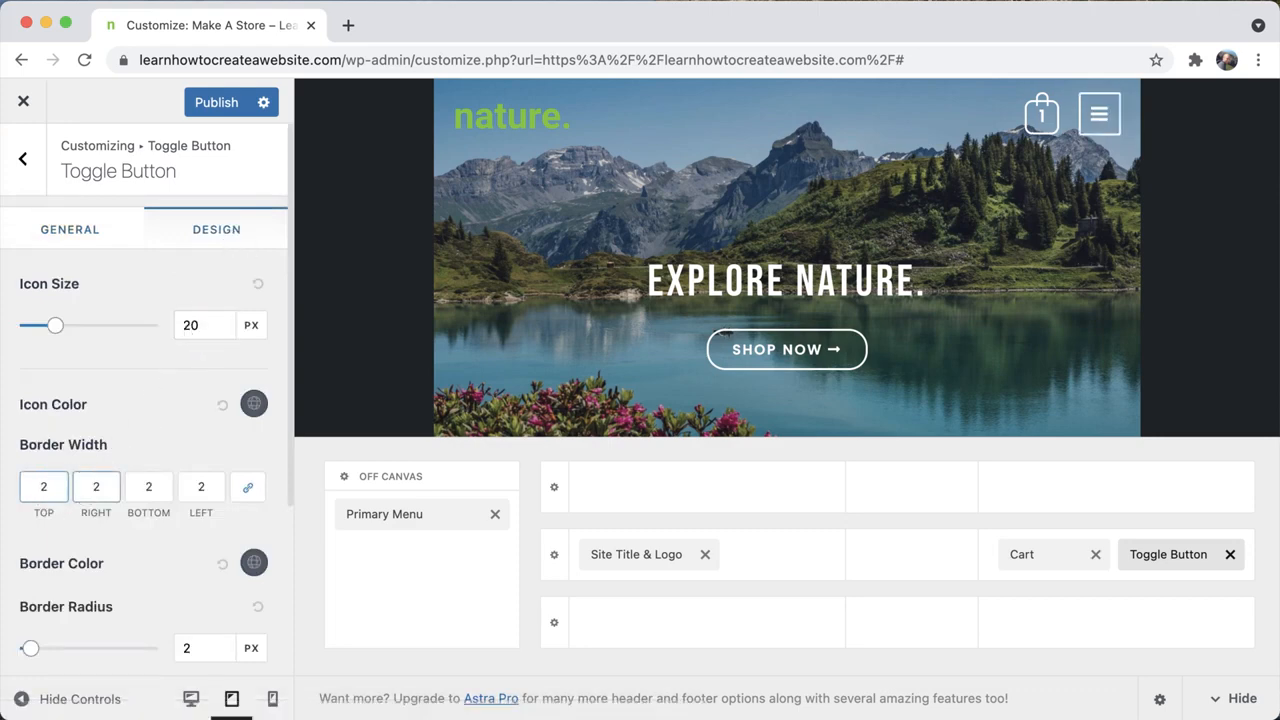
scroll(86, 520, down, 1)
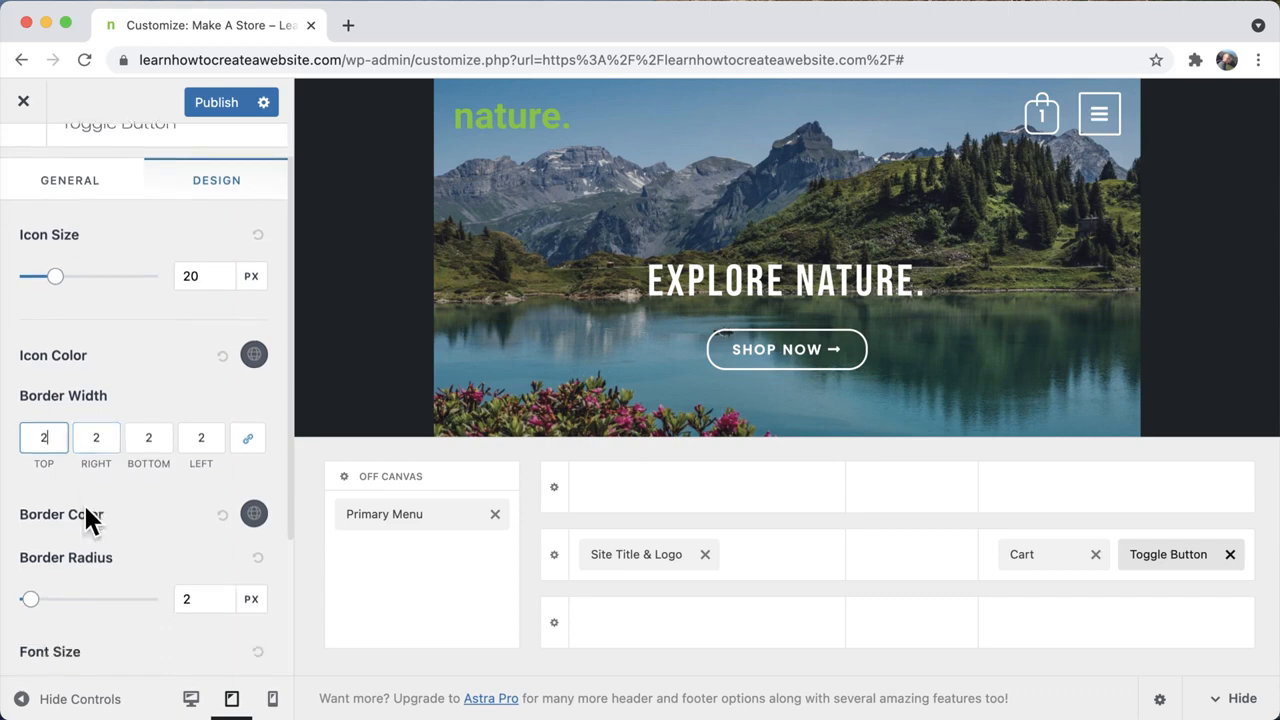
Round the toggle's corners to 8 px and set its icon size to 16
click(188, 598)
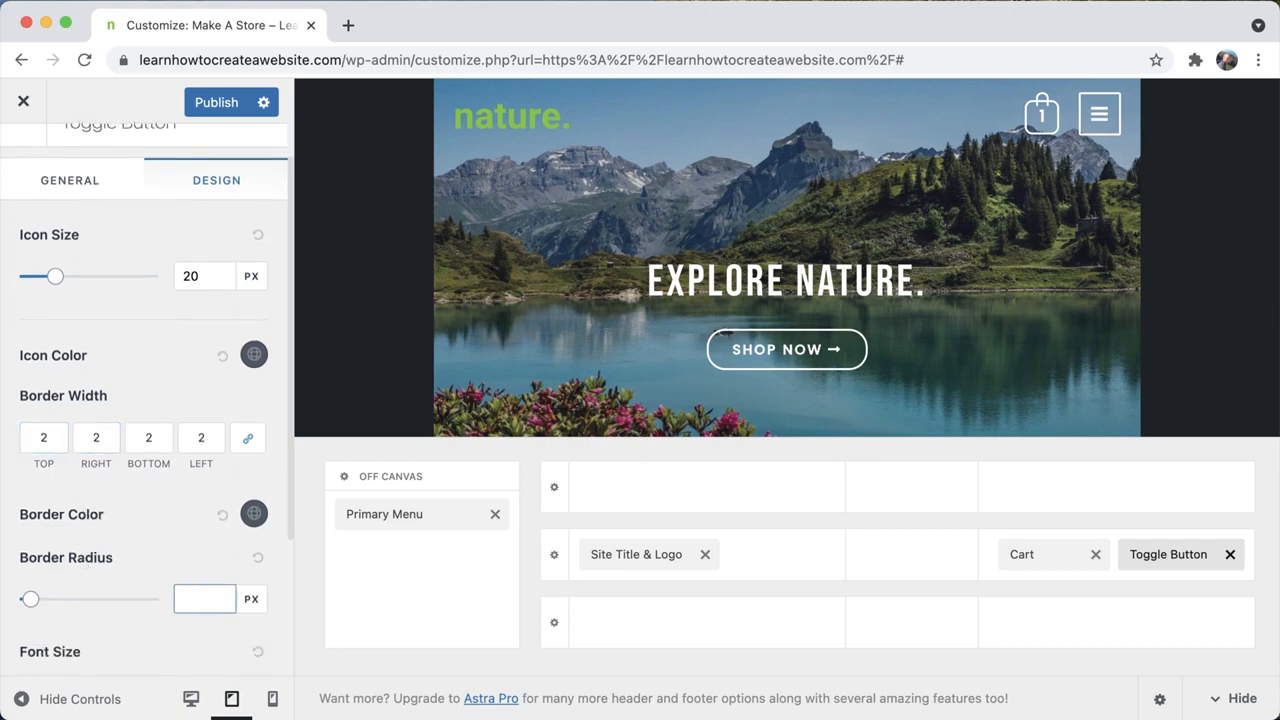
text(8)
click(186, 274)
double_click(186, 274)
text(16)
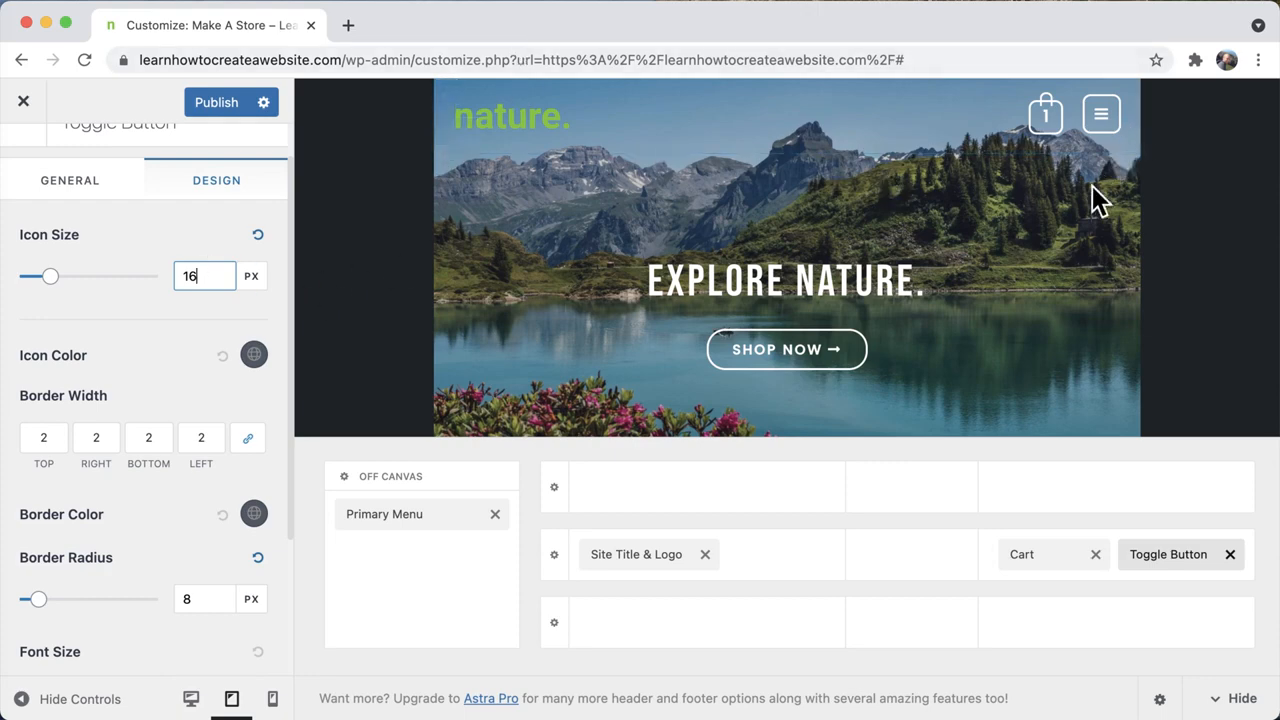
Edit the top and left margin fields in the primary header row's design settings
click(556, 562)
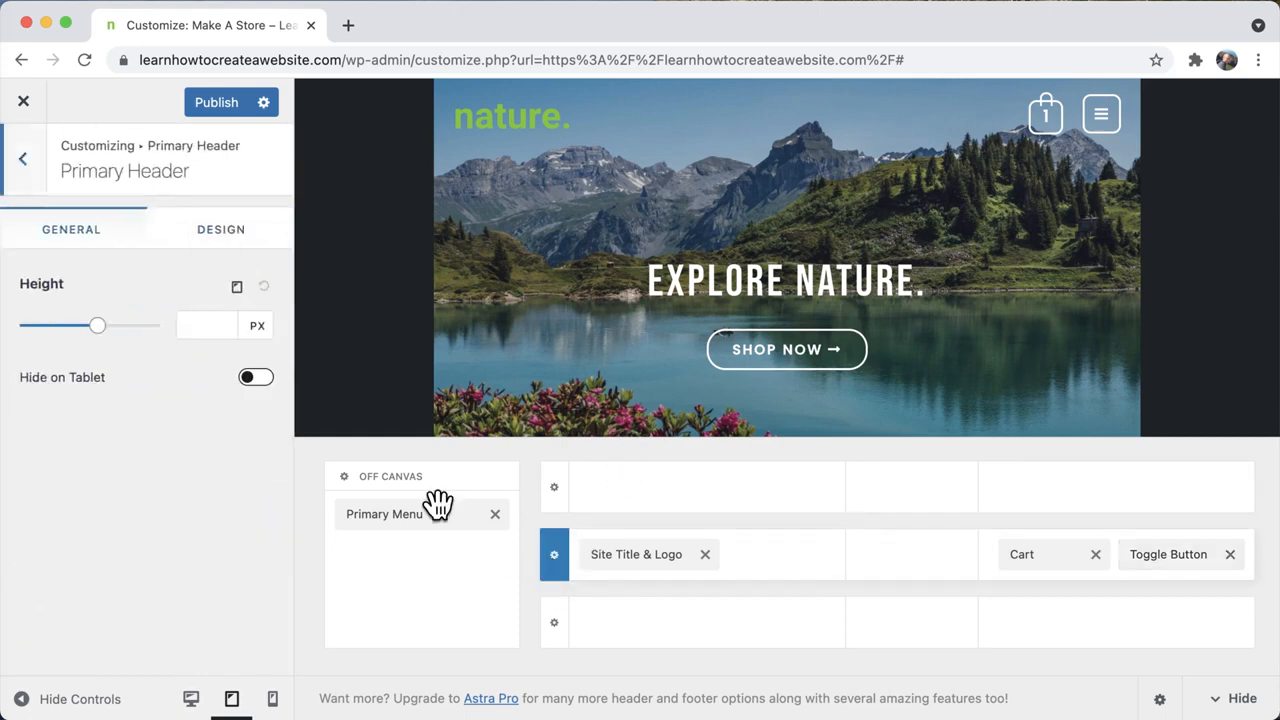
click(230, 233)
scroll(191, 457, down, 2)
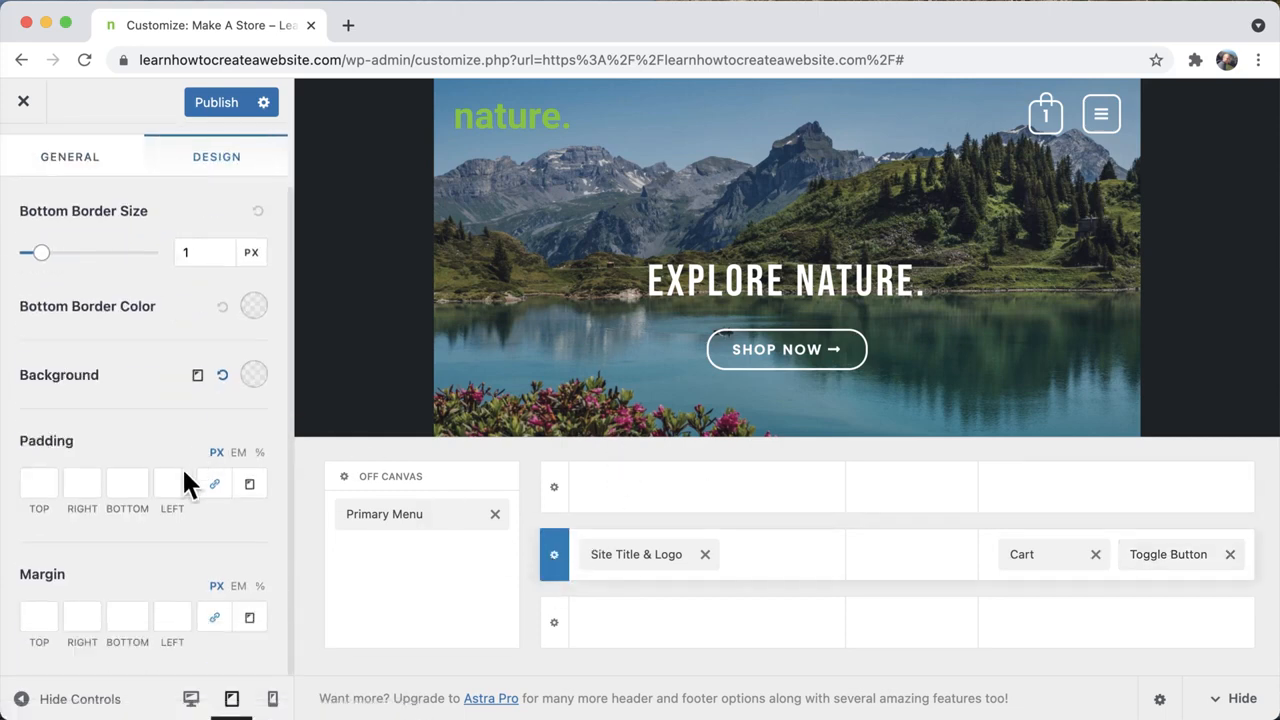
click(30, 612)
click(189, 605)
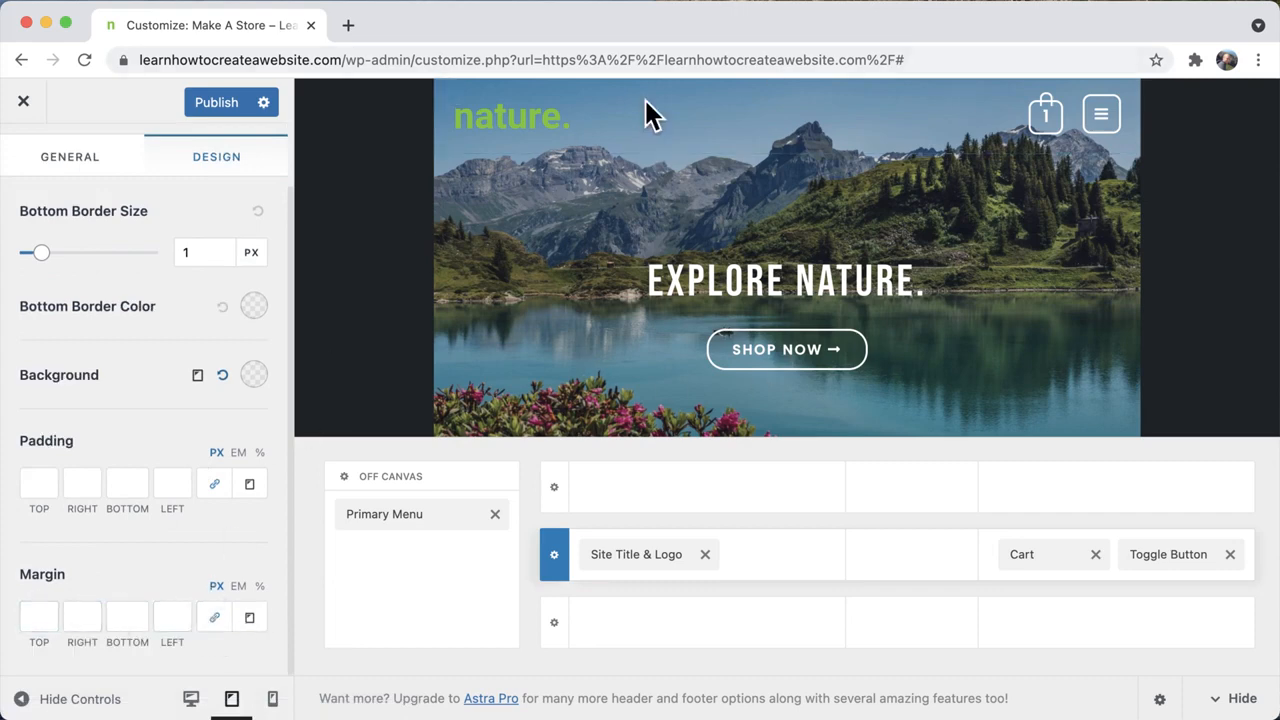
In mobile preview, hide the site title and set the logo width to 110
click(273, 699)
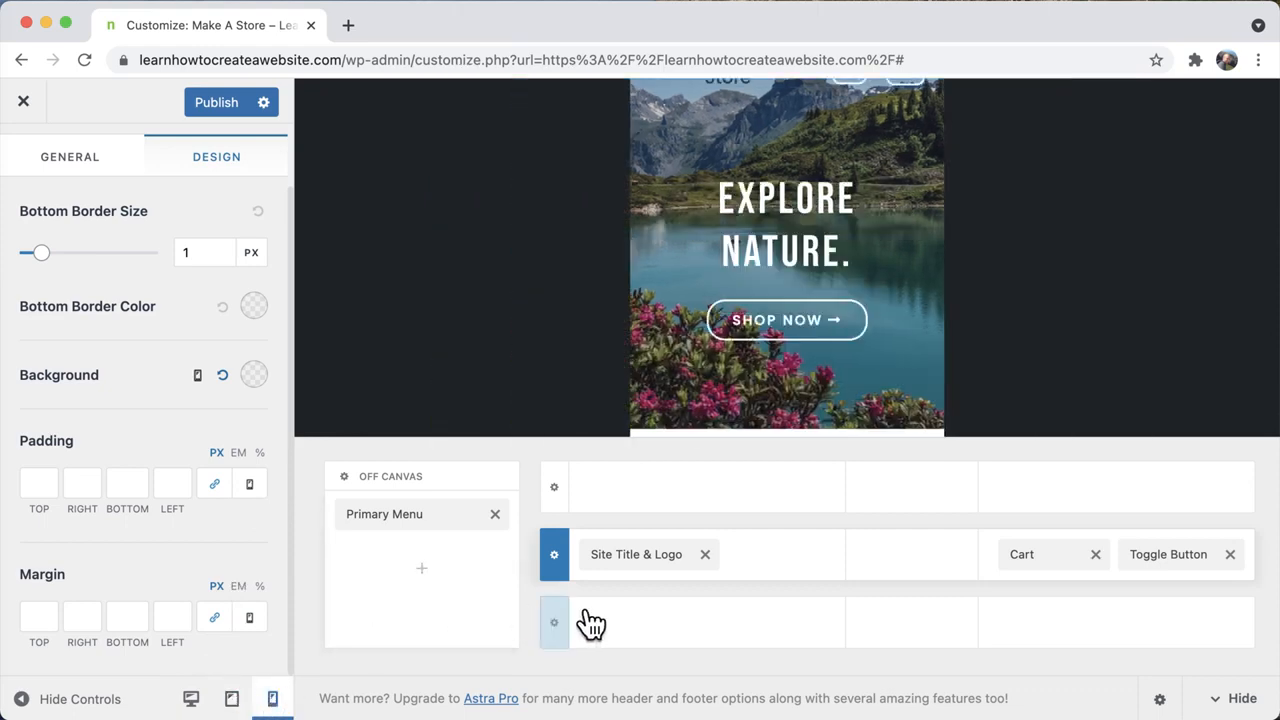
click(646, 554)
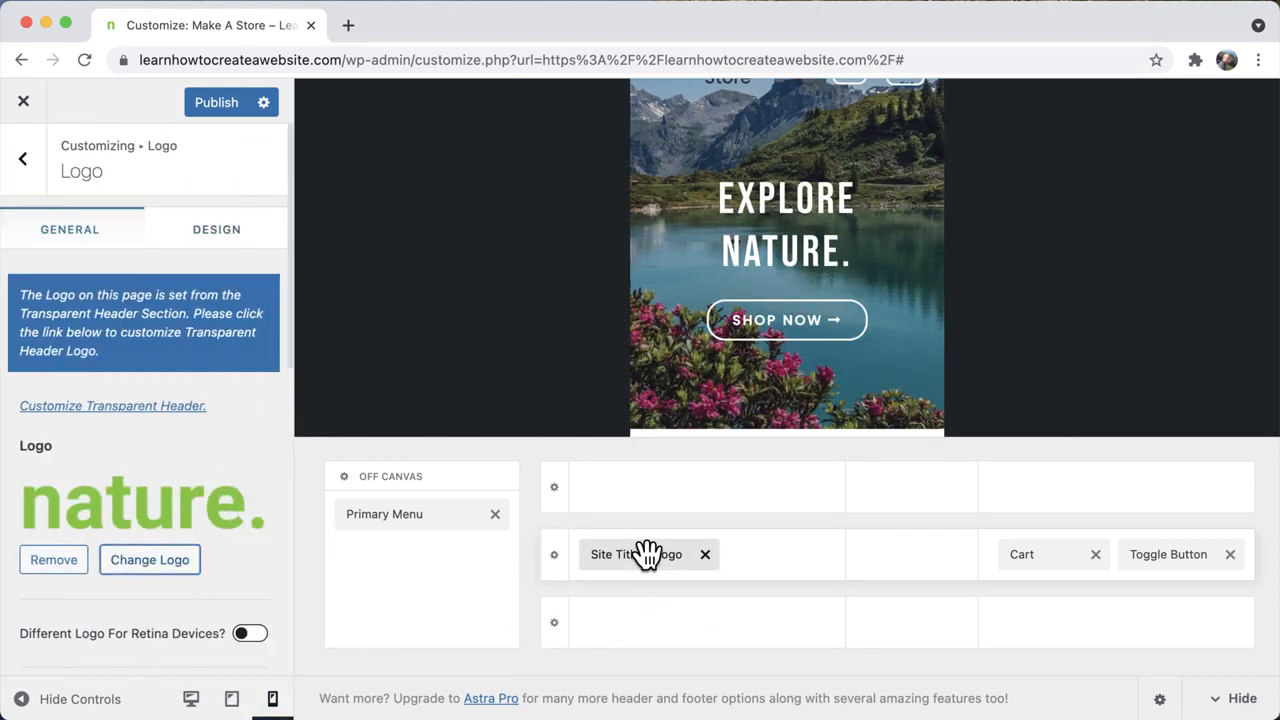
click(1243, 700)
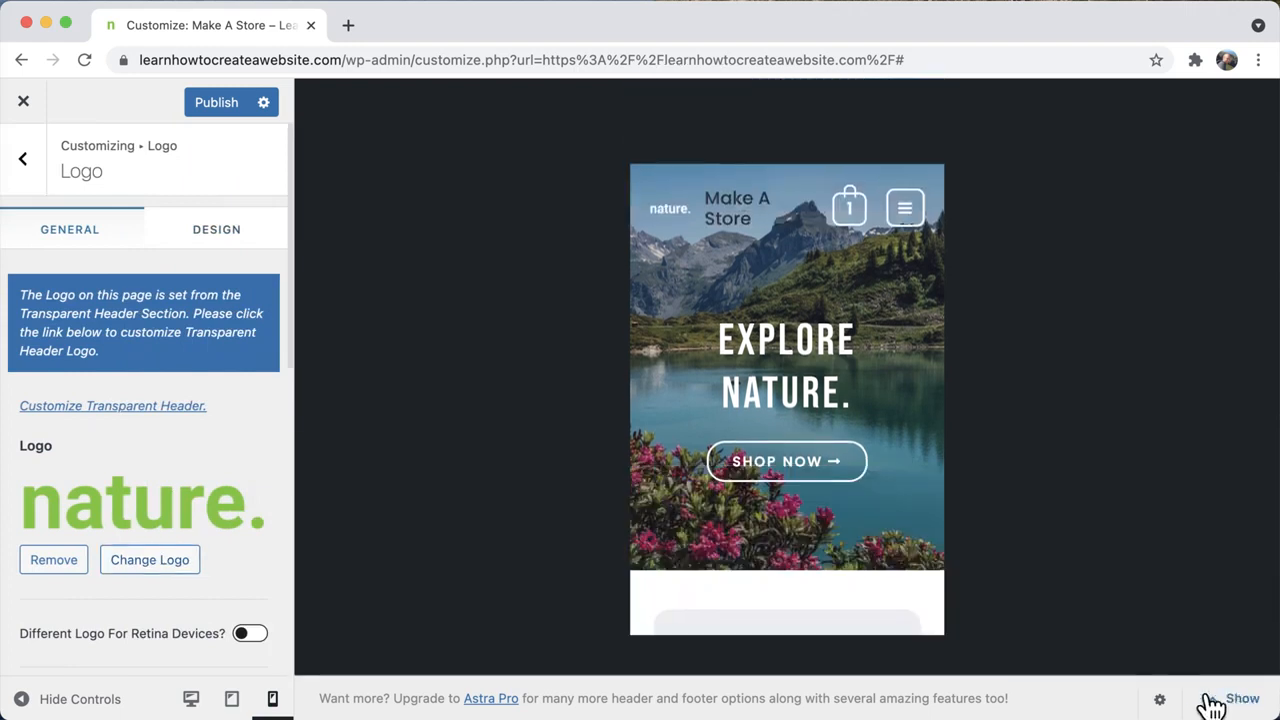
scroll(262, 508, down, 3)
scroll(262, 508, down, 2)
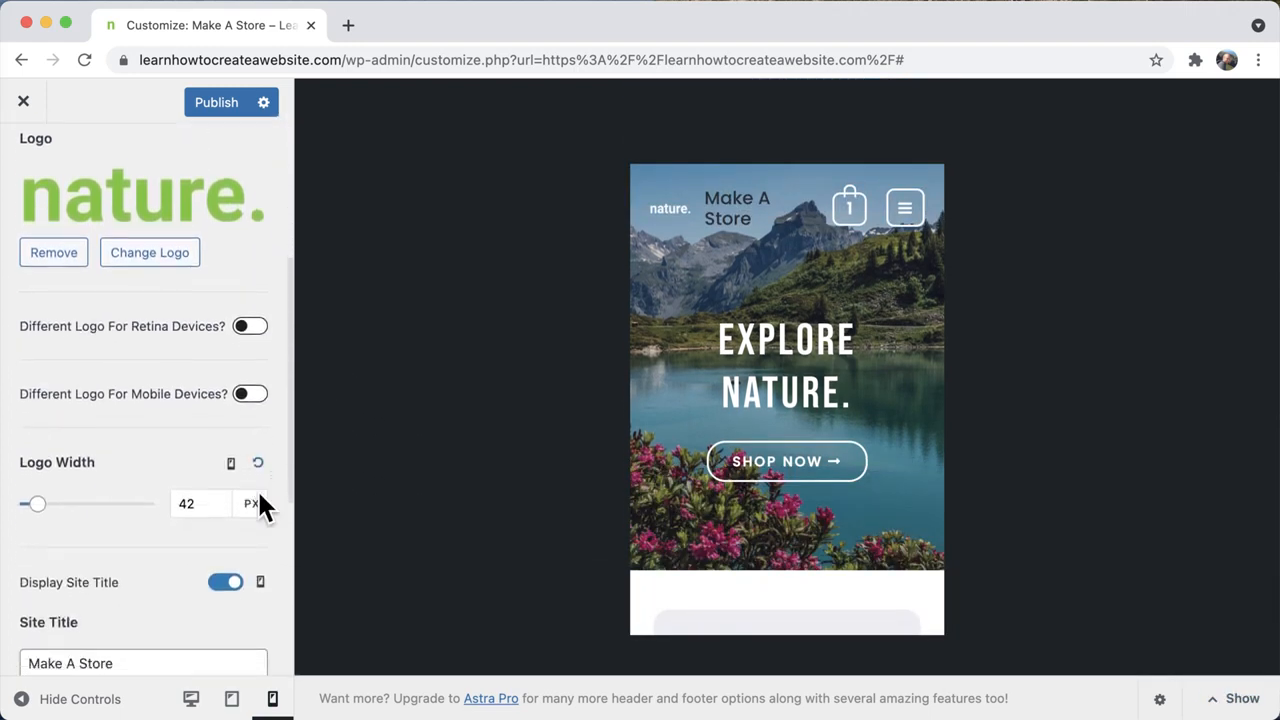
click(227, 450)
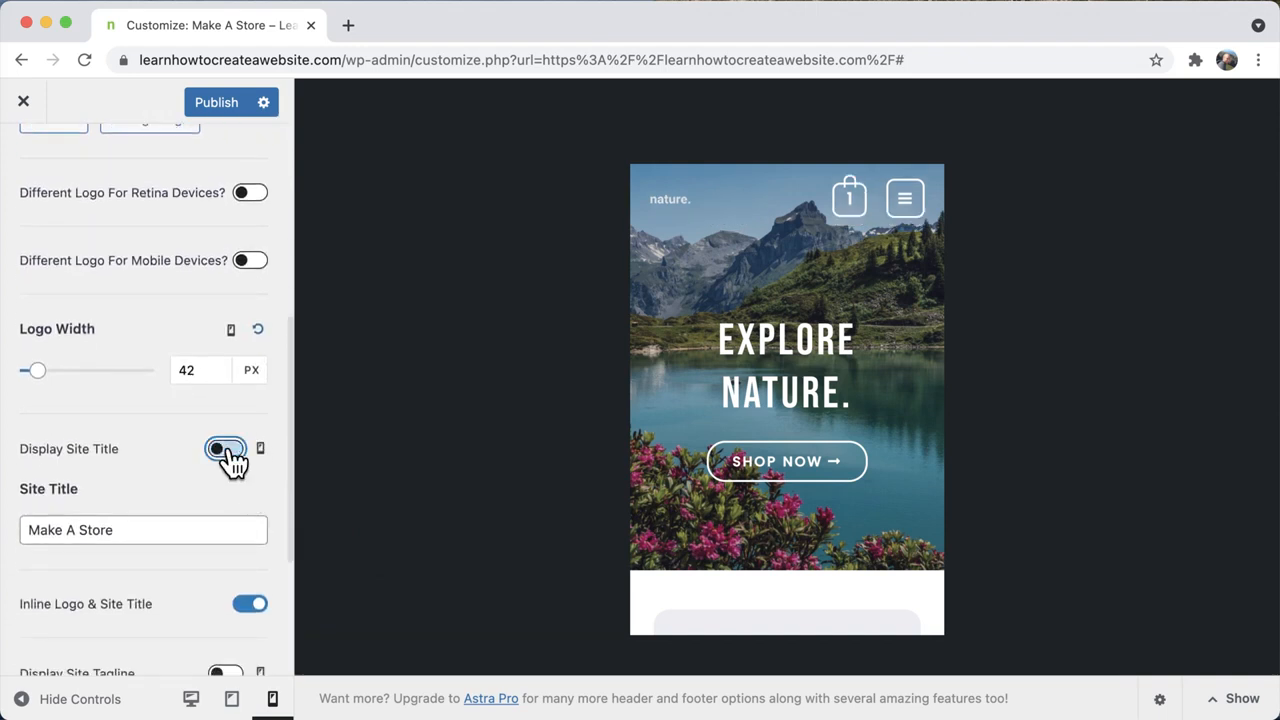
click(186, 369)
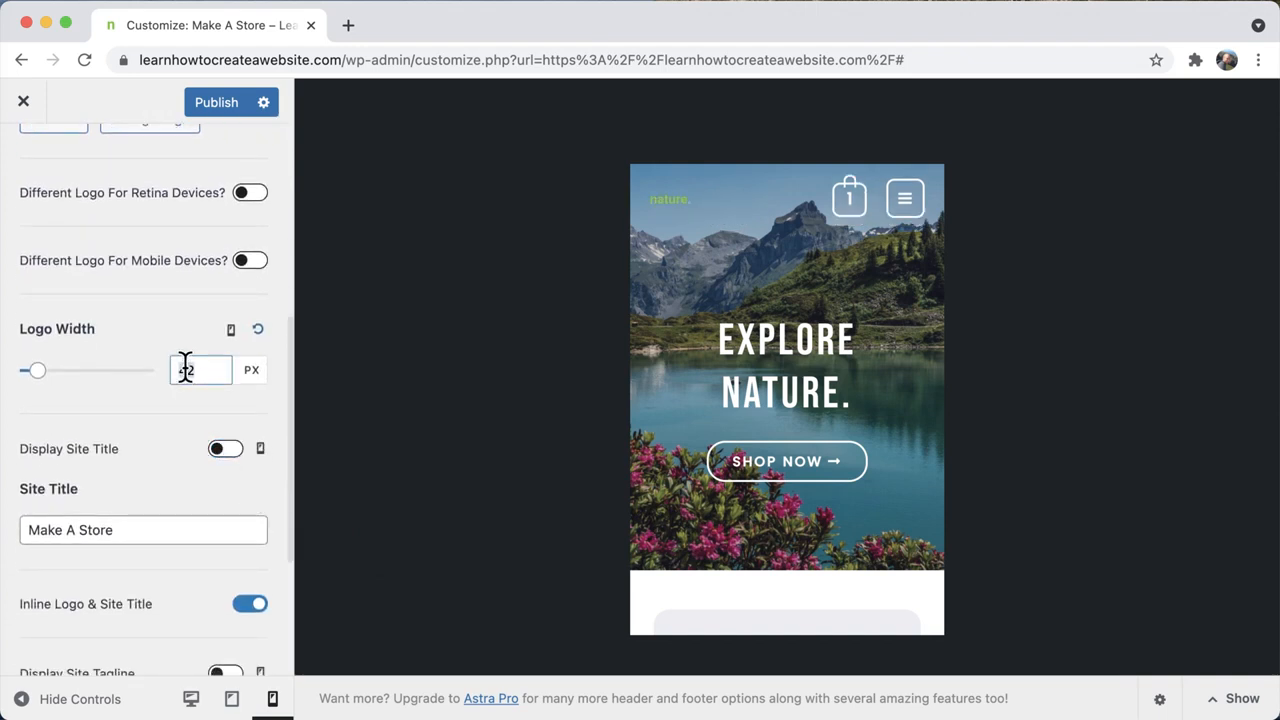
text(110)
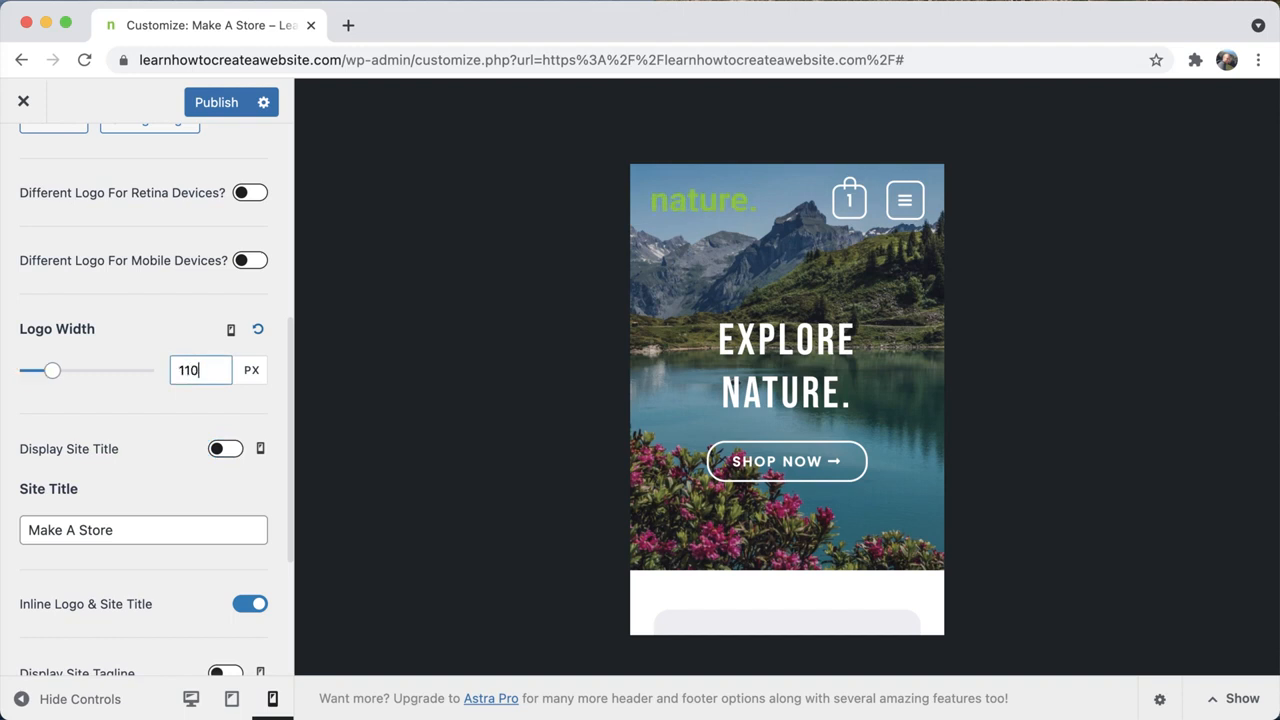
Set the transparent header logo width to 110, publish, and return to the live site
scroll(170, 368, up, 5)
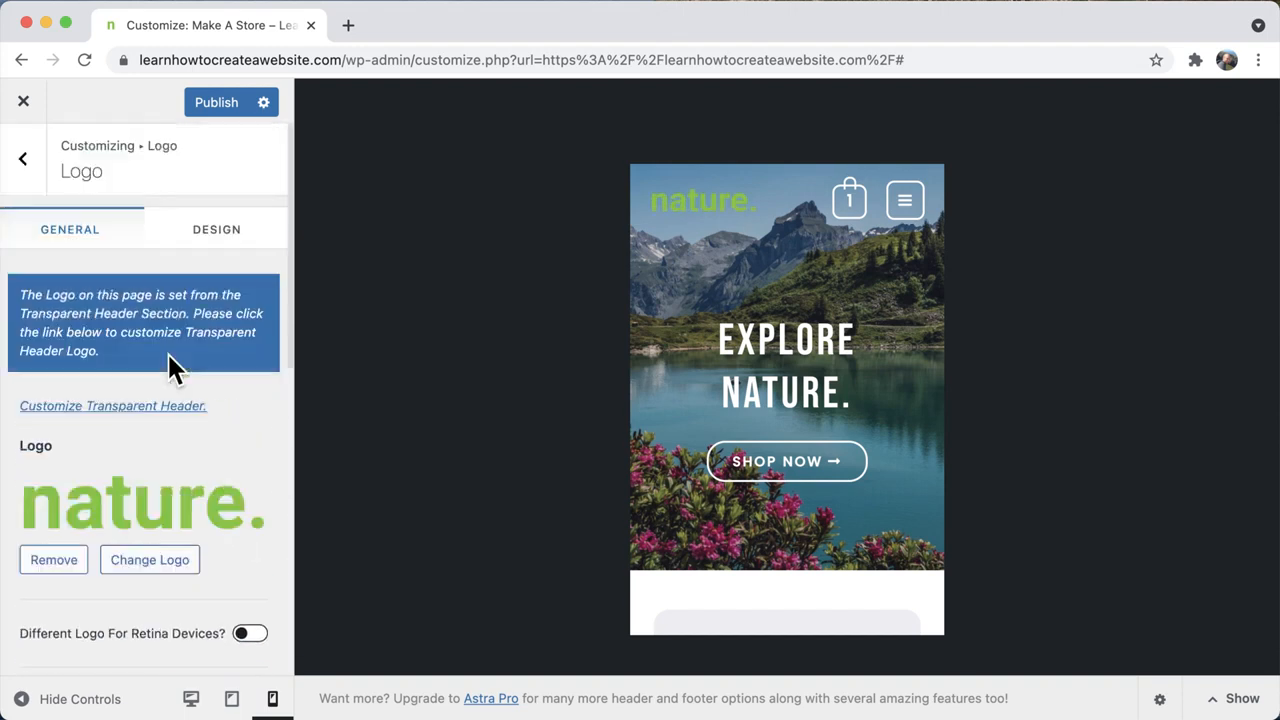
click(124, 412)
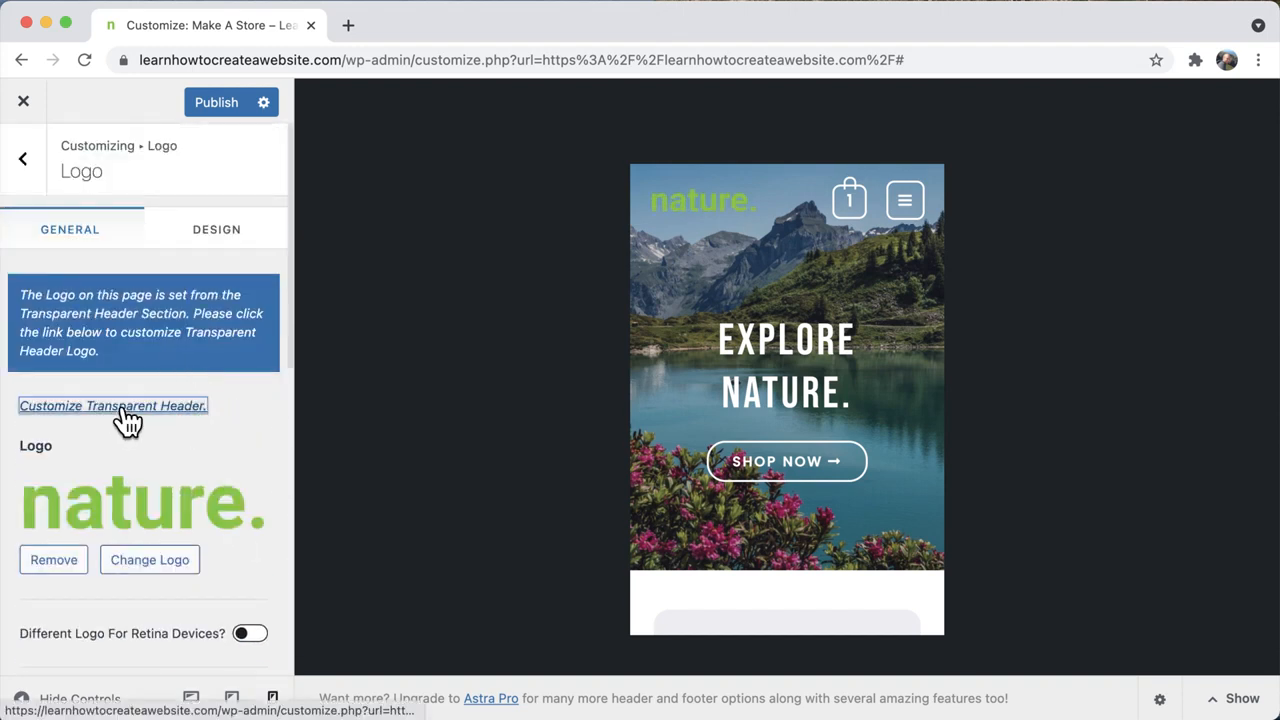
scroll(124, 418, down, 4)
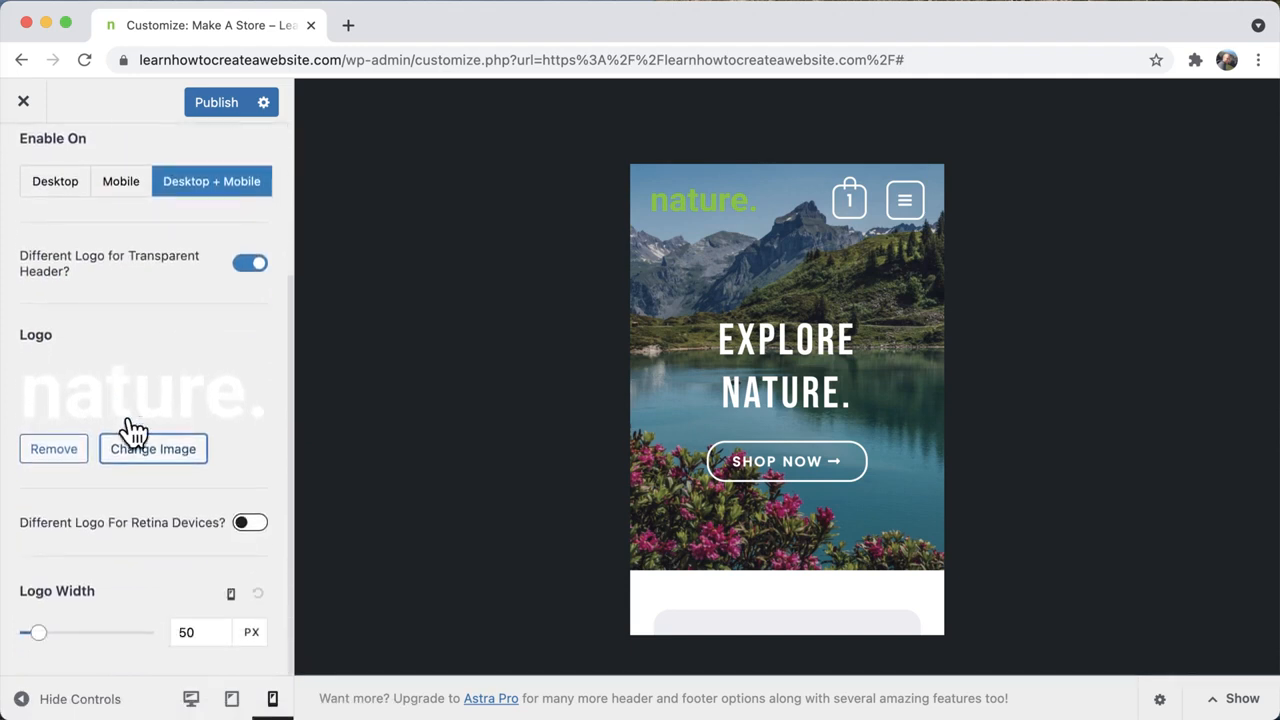
click(186, 628)
text(110)
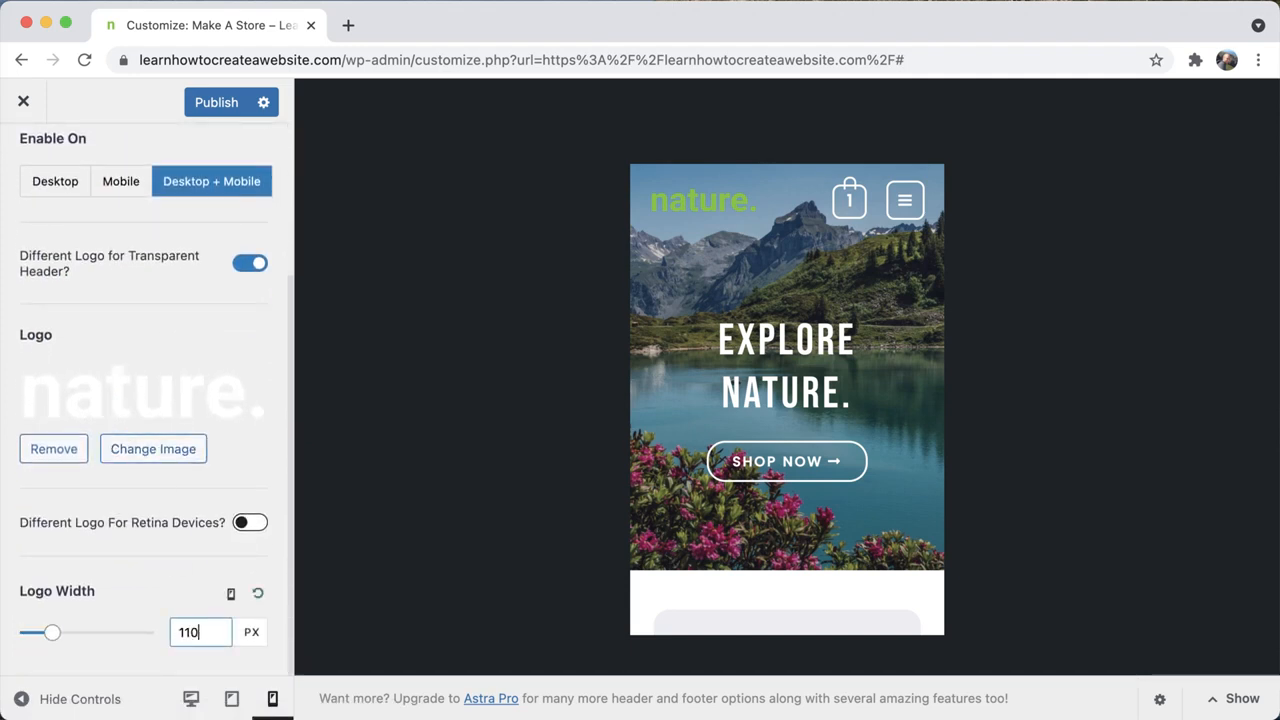
click(215, 104)
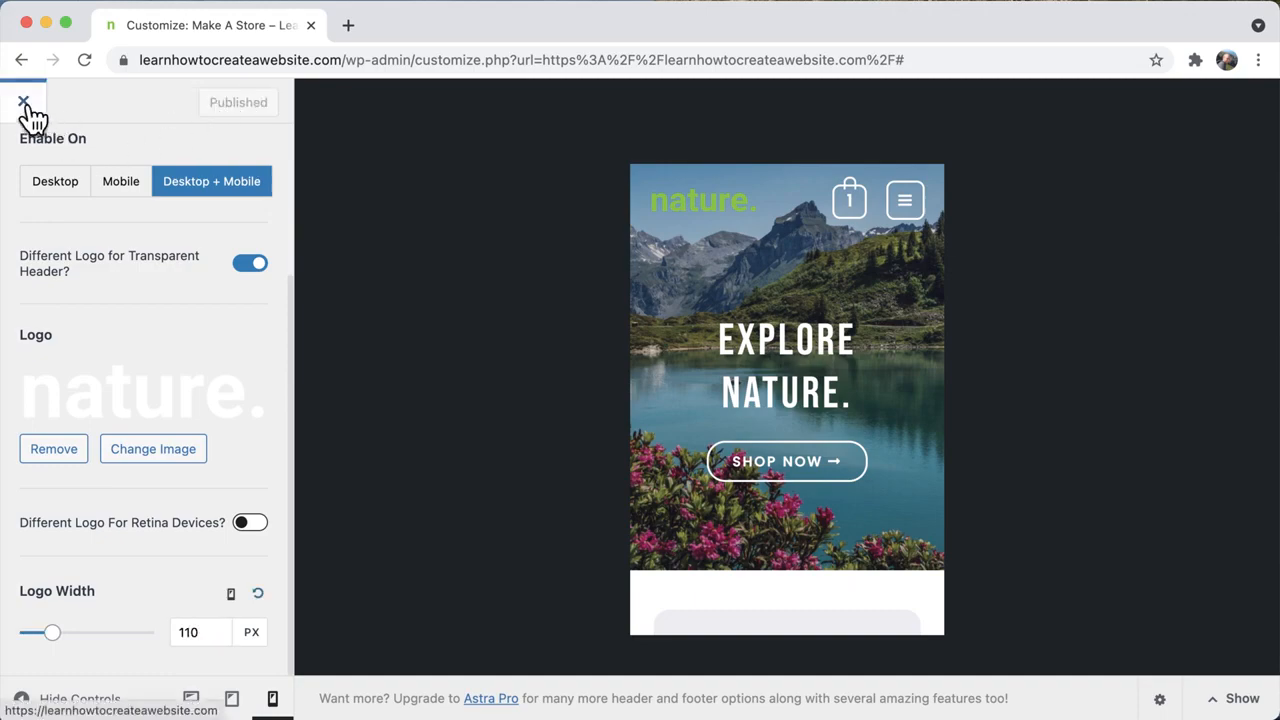
click(24, 104)
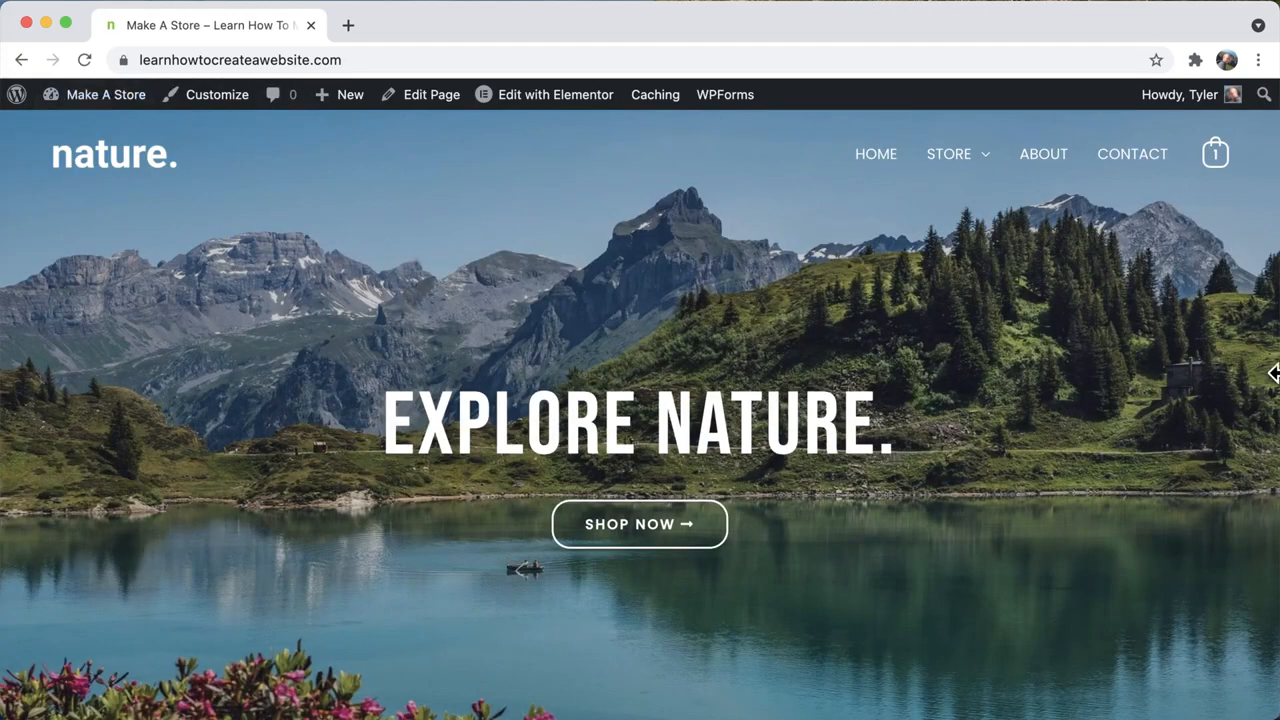
drag(1273, 375, 491, 368)
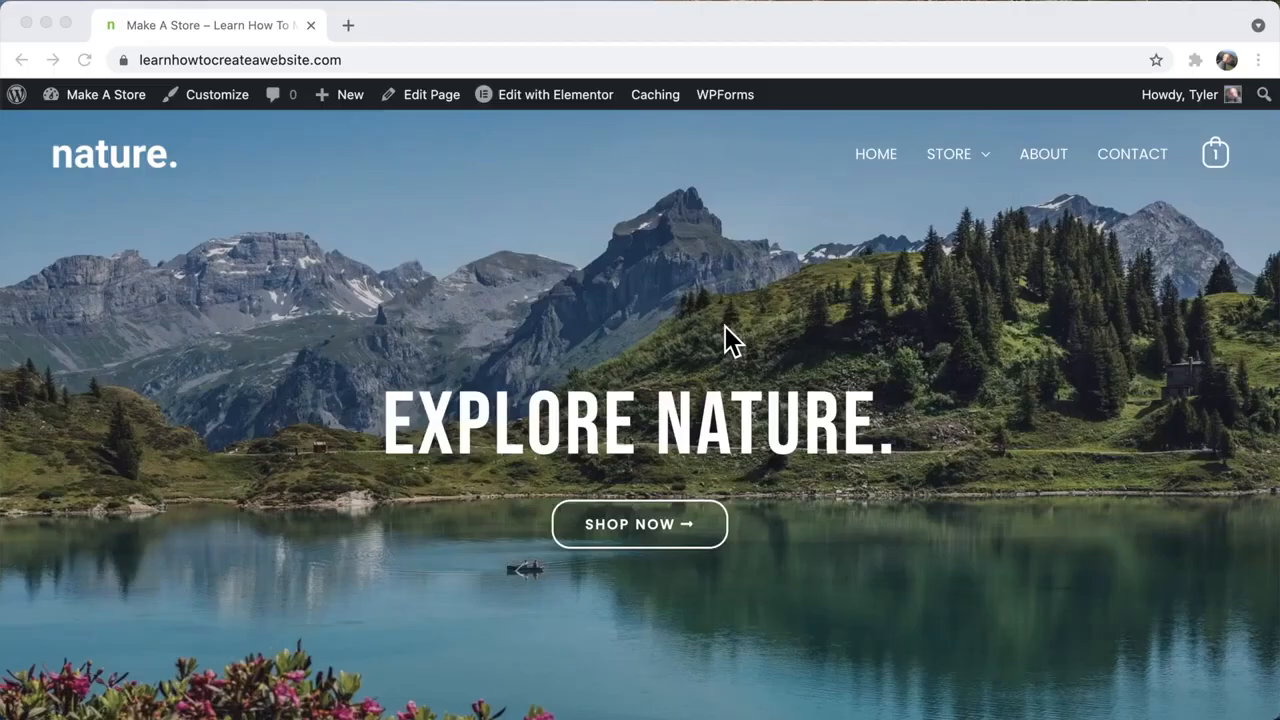
scroll(725, 326, down, 20)
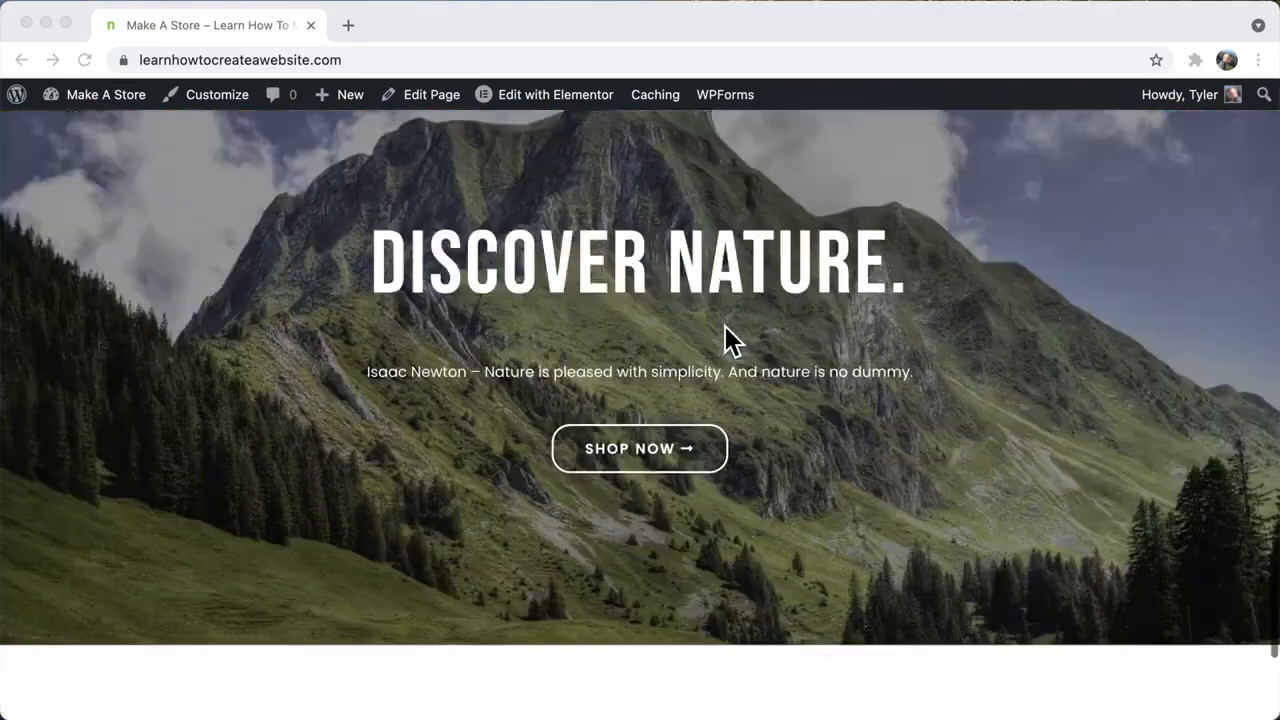
scroll(725, 330, down, 5)
click(220, 440)
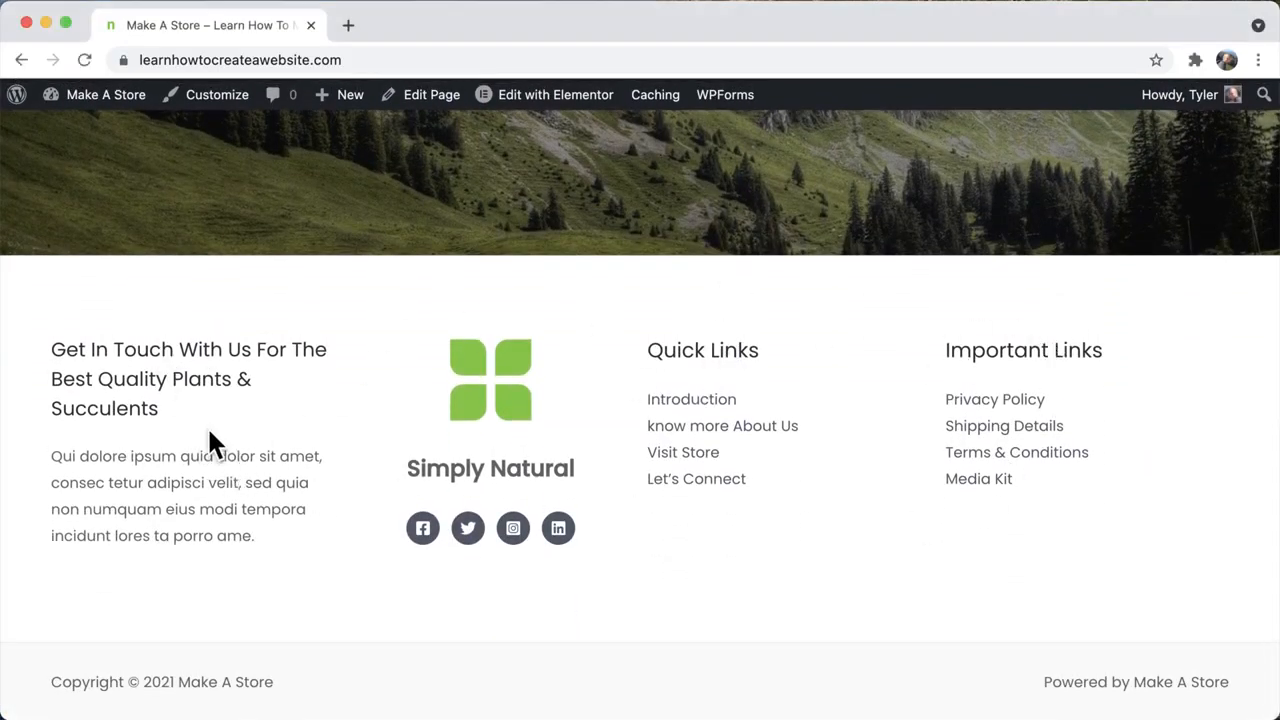
In the Footer Builder, remove Widgets 1–4 and the Social icons
click(215, 100)
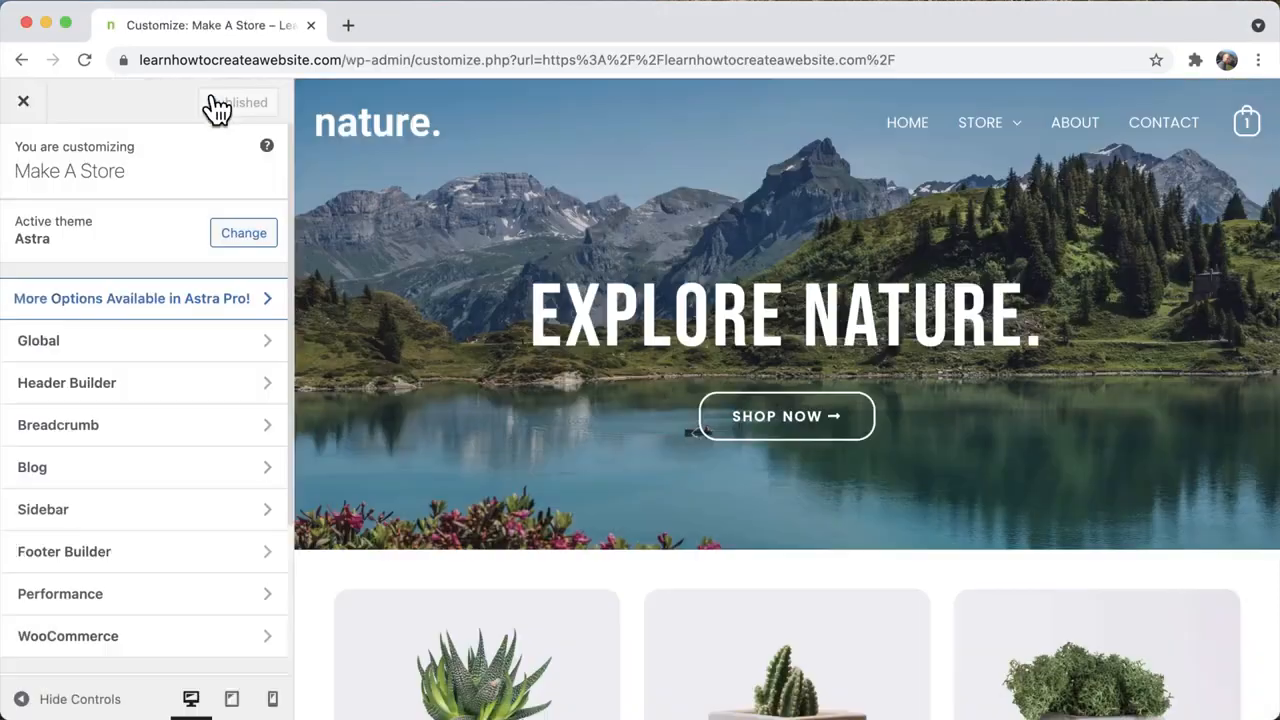
click(154, 560)
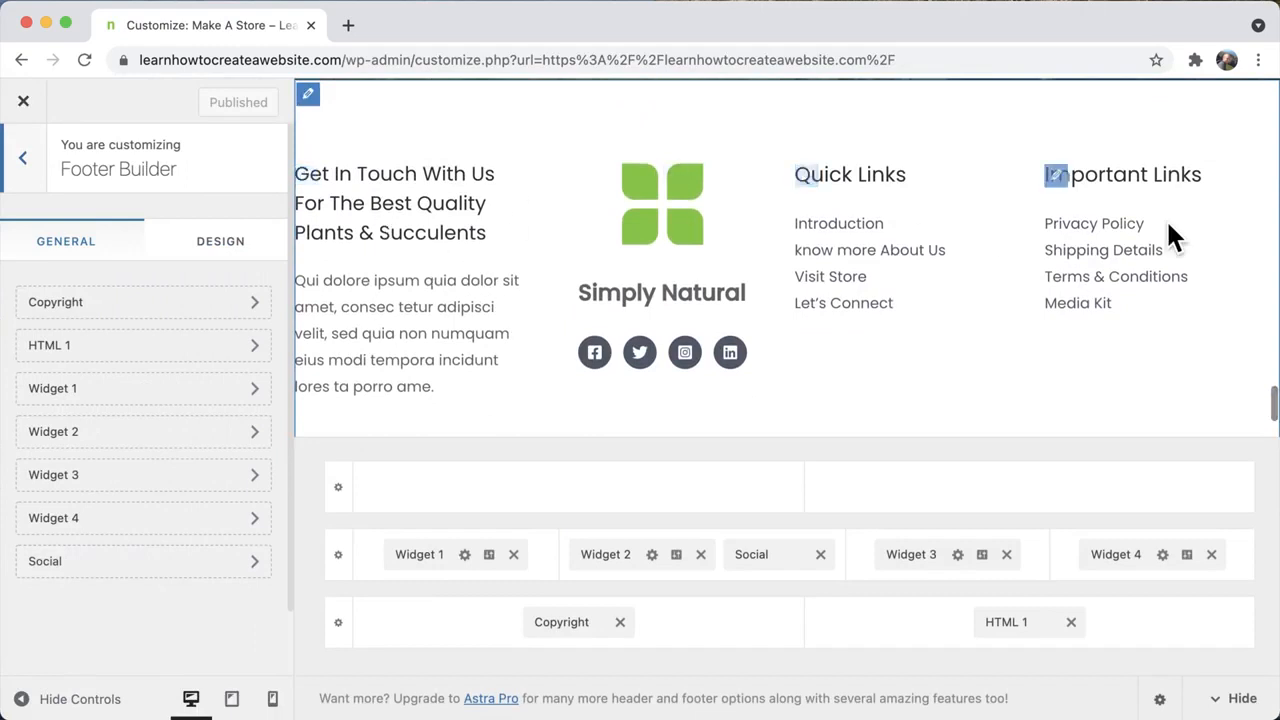
click(515, 556)
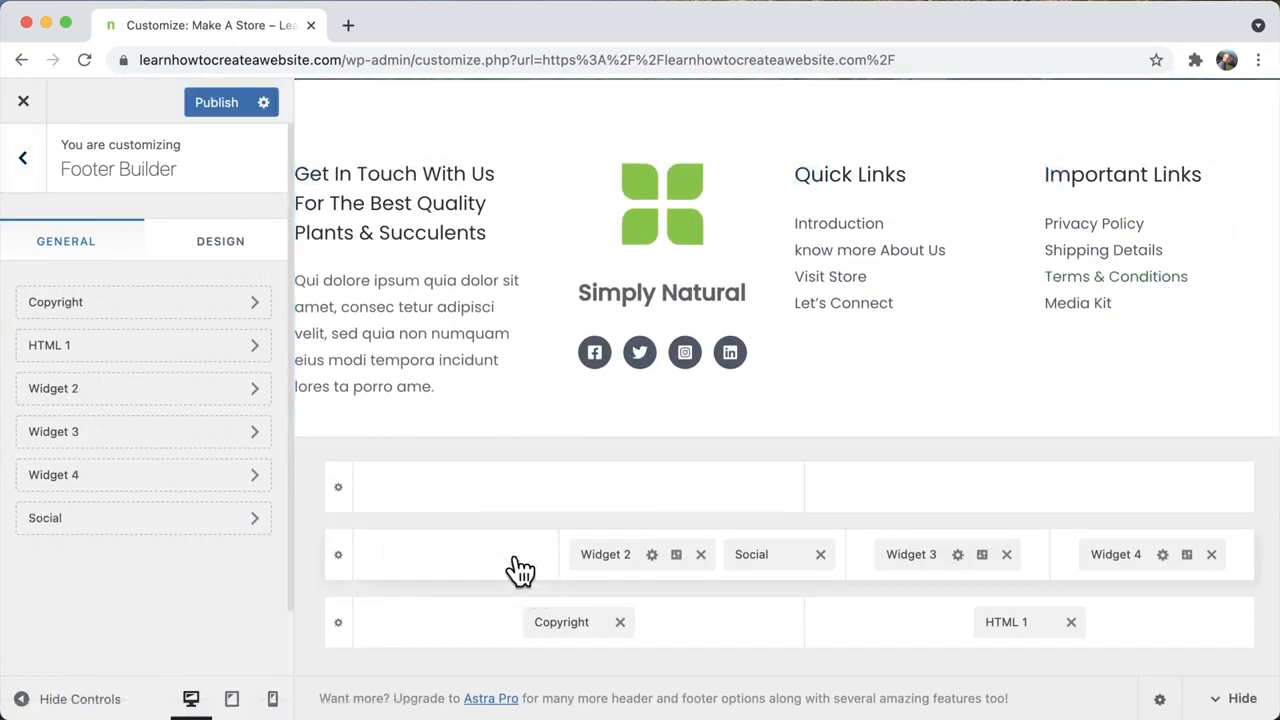
click(701, 556)
click(732, 556)
click(973, 555)
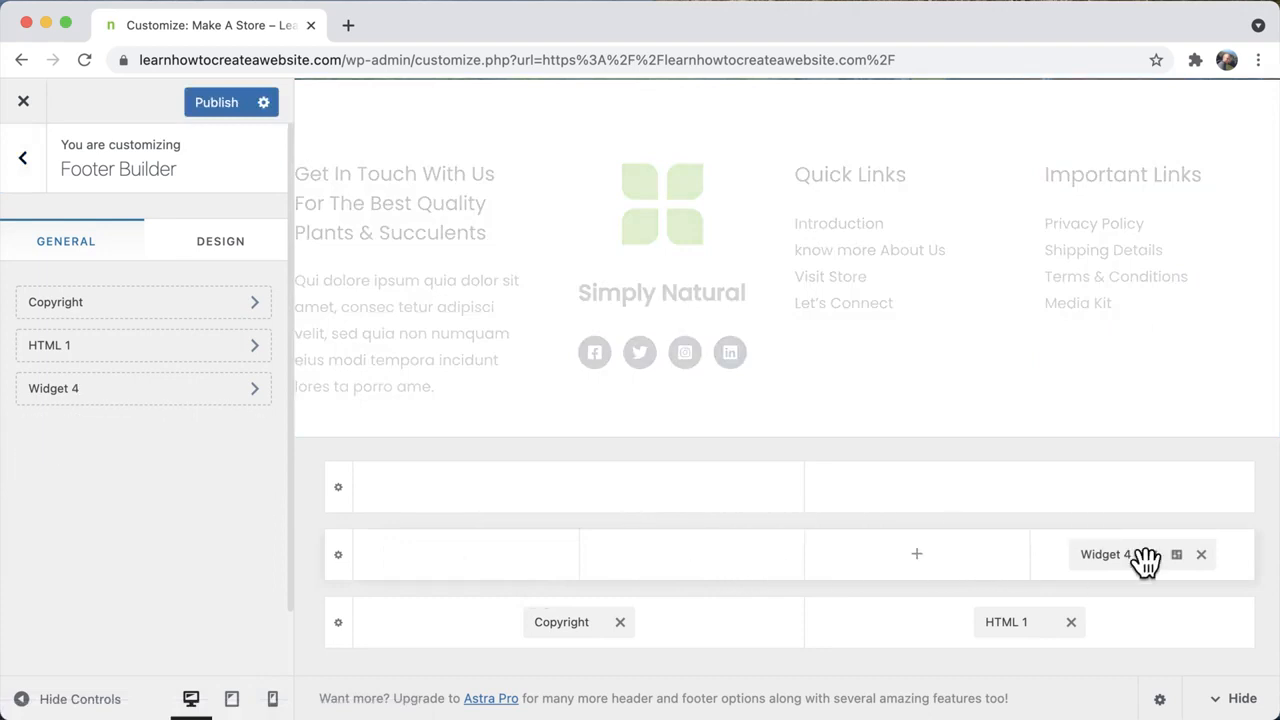
click(1201, 556)
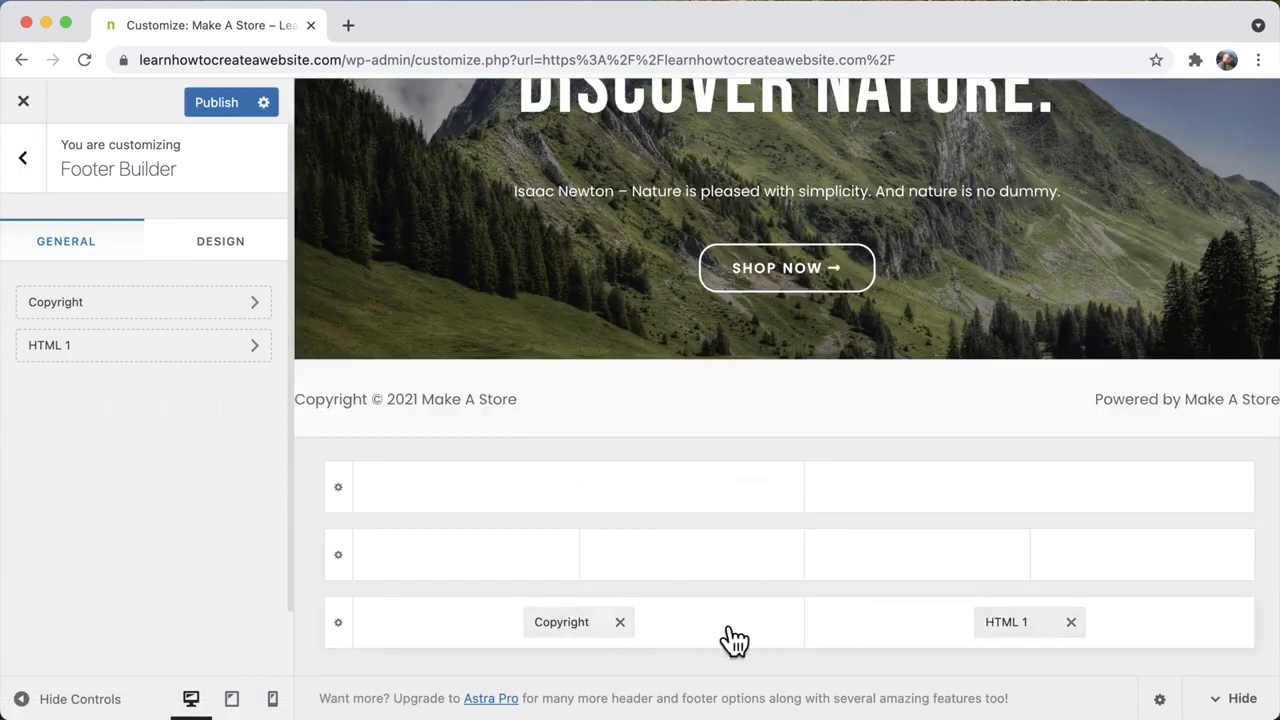
Split the below-footer row into 3 columns and move Copyright to the right column
click(338, 625)
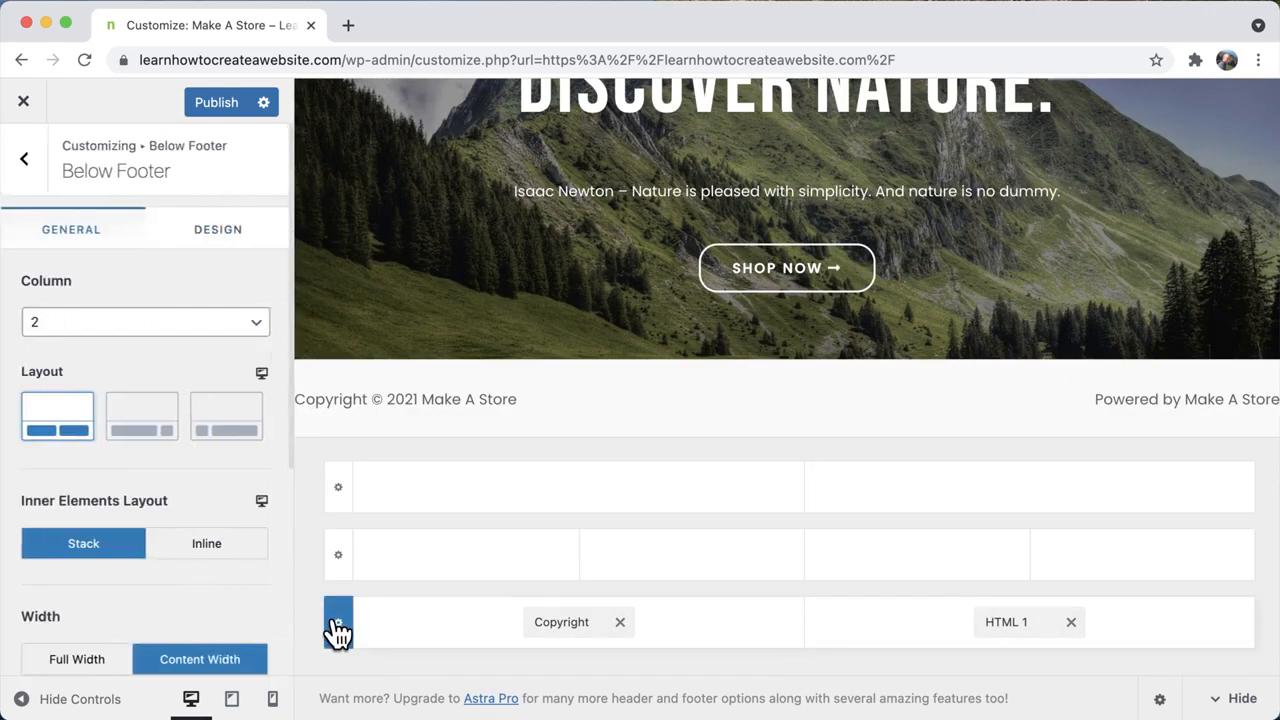
click(246, 326)
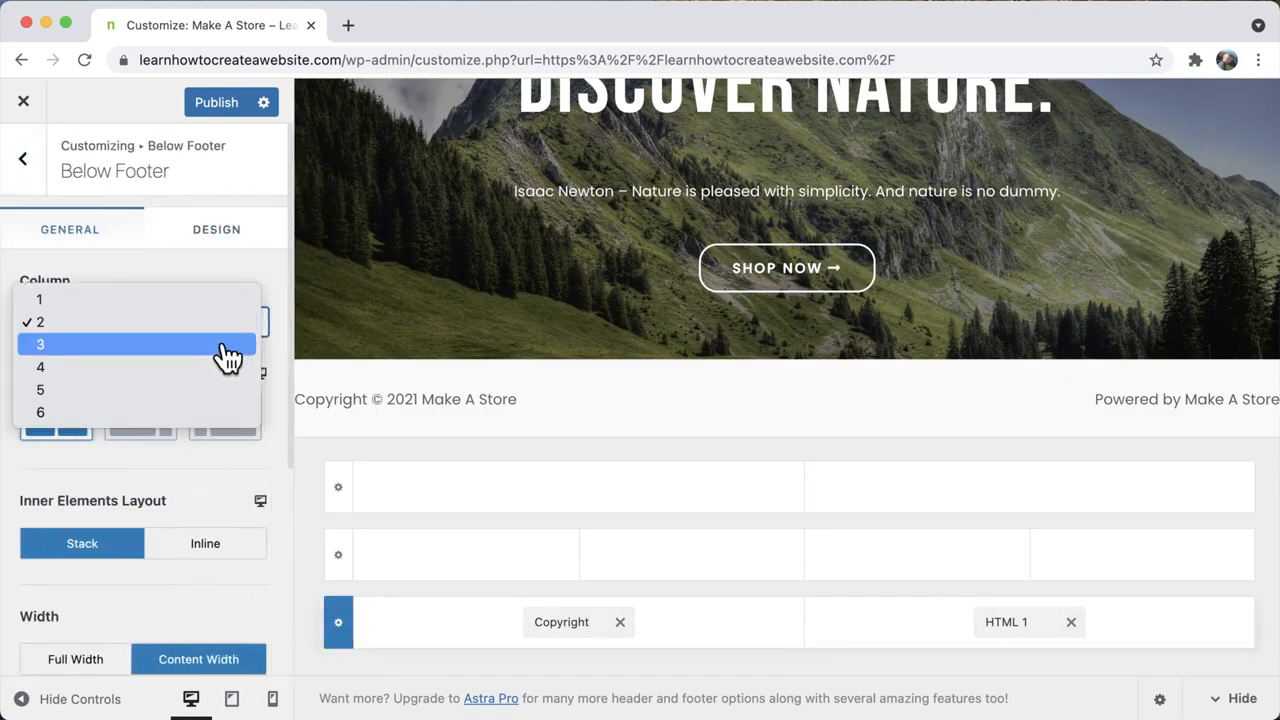
click(228, 358)
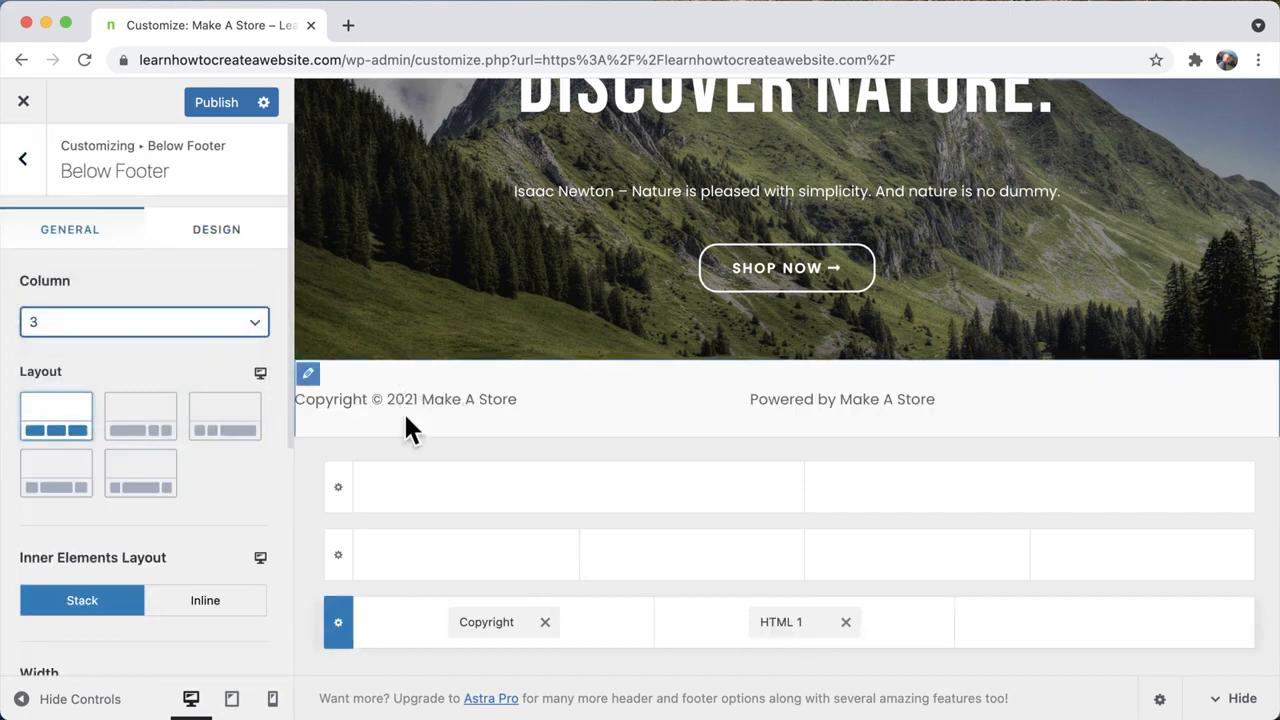
drag(500, 620, 1075, 650)
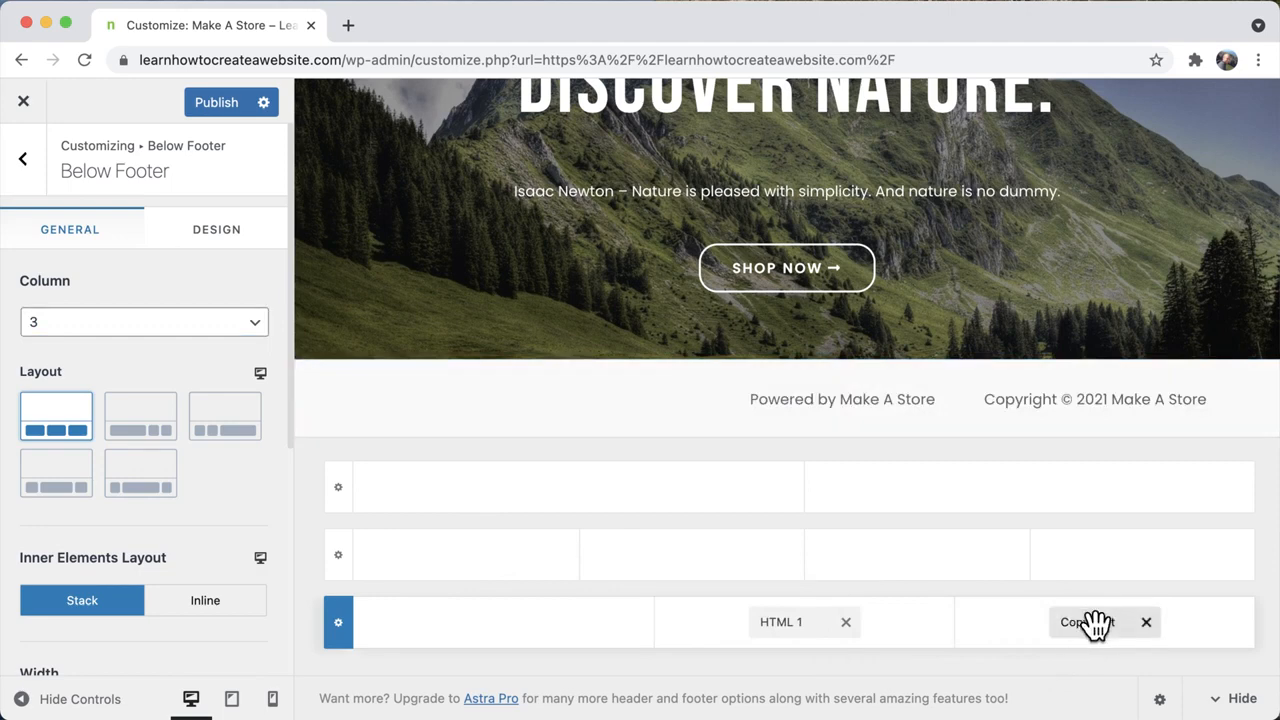
click(1096, 625)
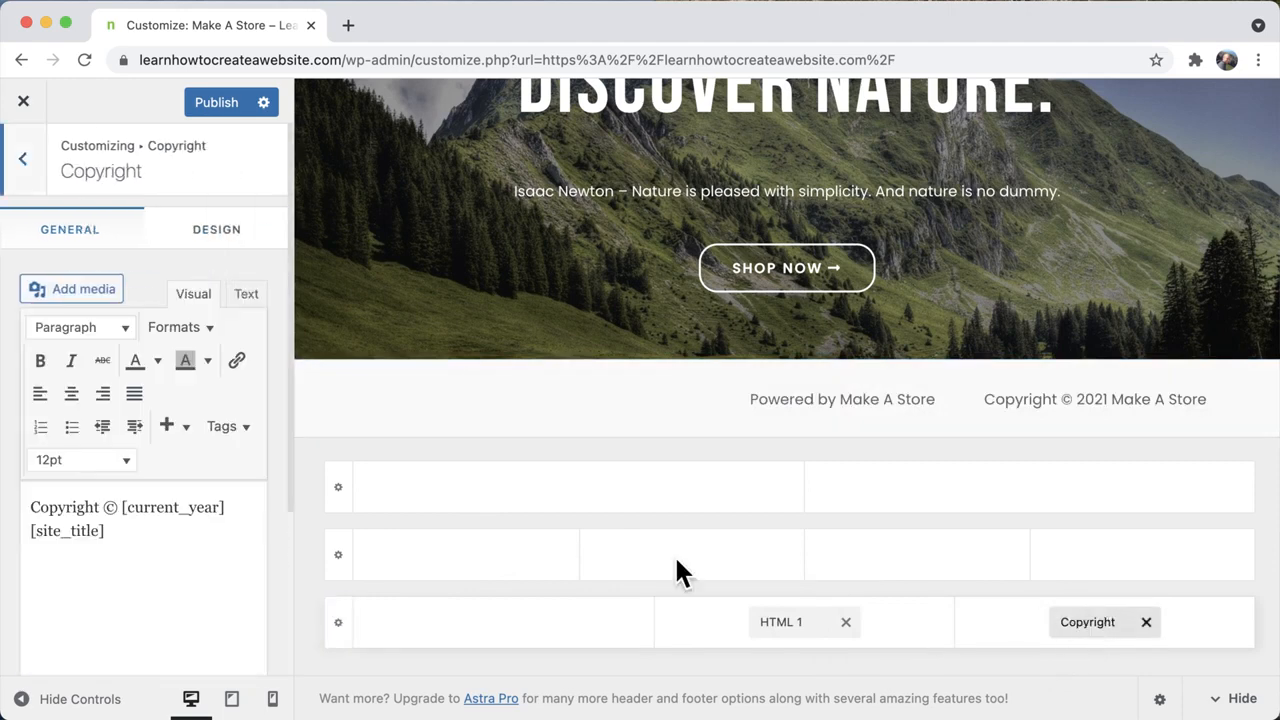
Right-align the copyright and replace the [site_title] placeholder with 'MAKE A STORE'
scroll(194, 406, down, 5)
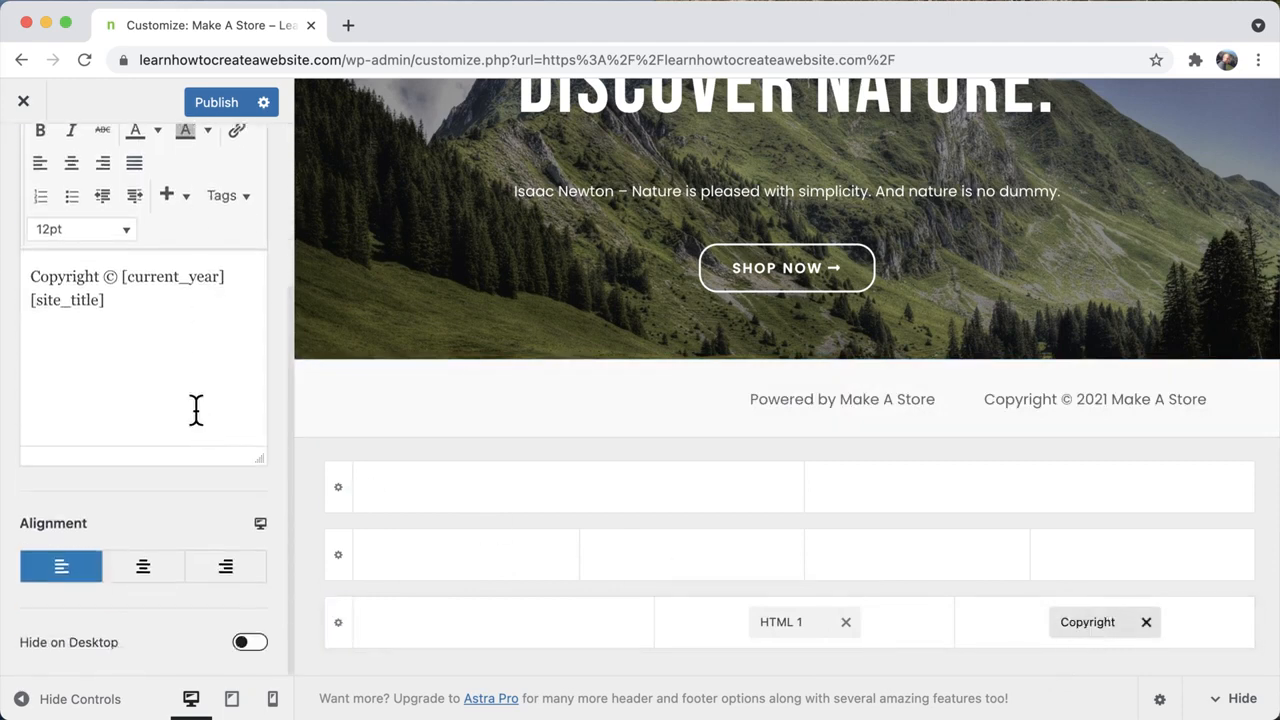
click(228, 570)
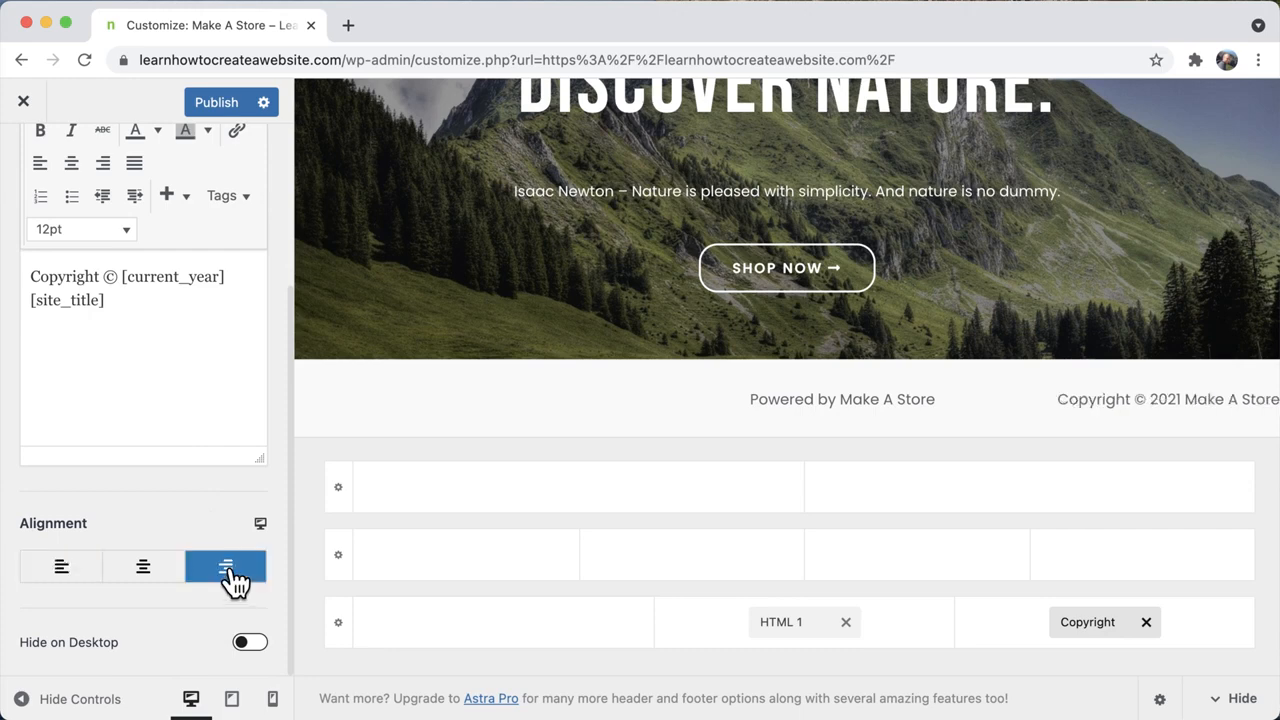
drag(121, 280, 226, 285)
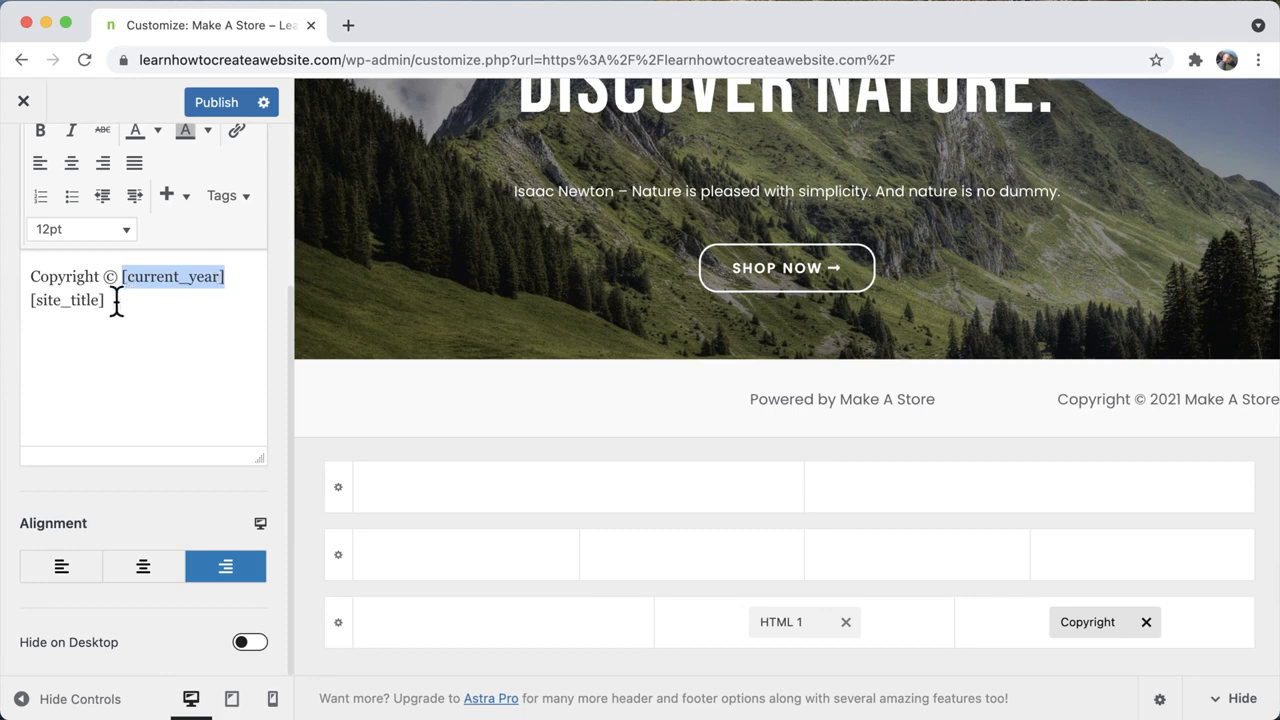
drag(112, 300, 16, 300)
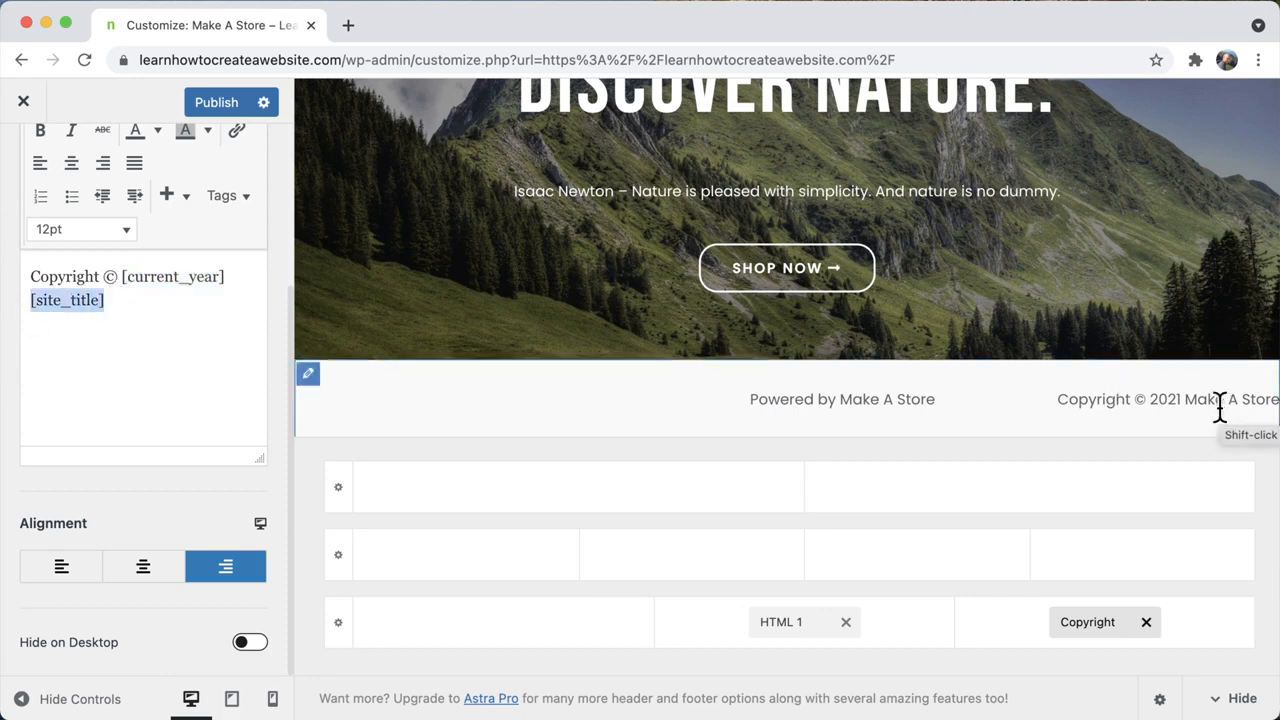
click(118, 300)
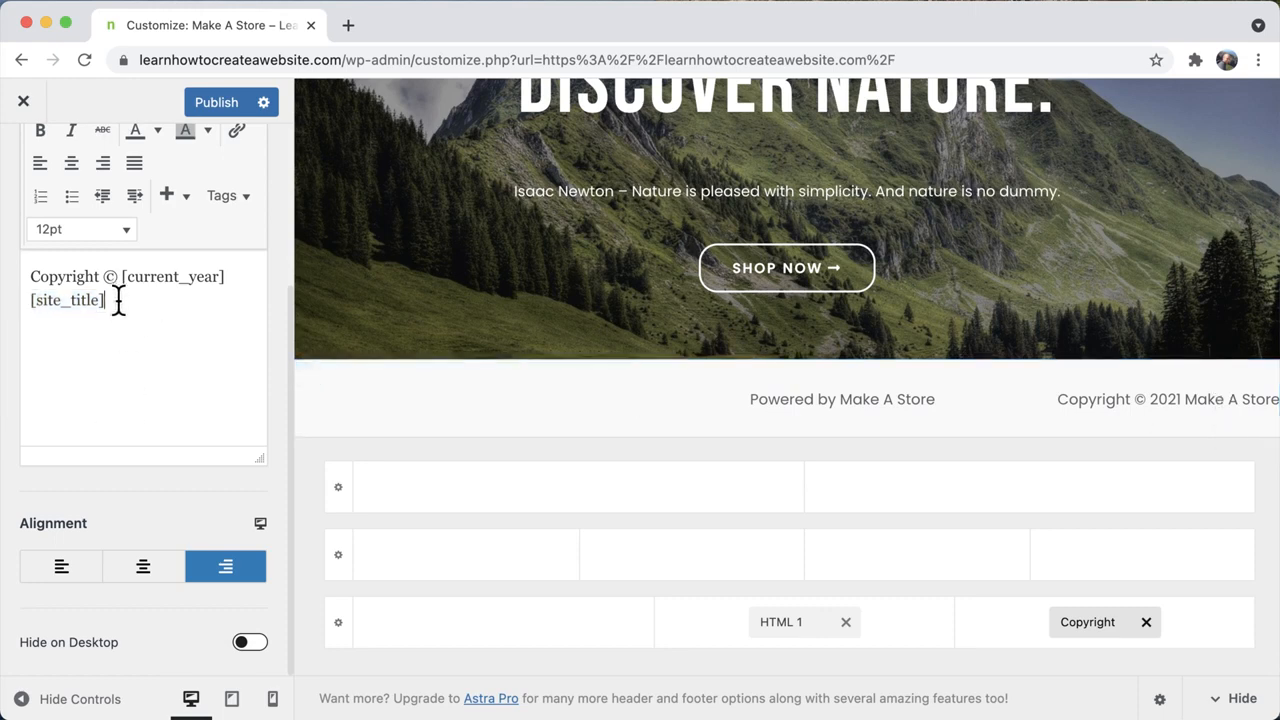
drag(118, 300, 0, 318)
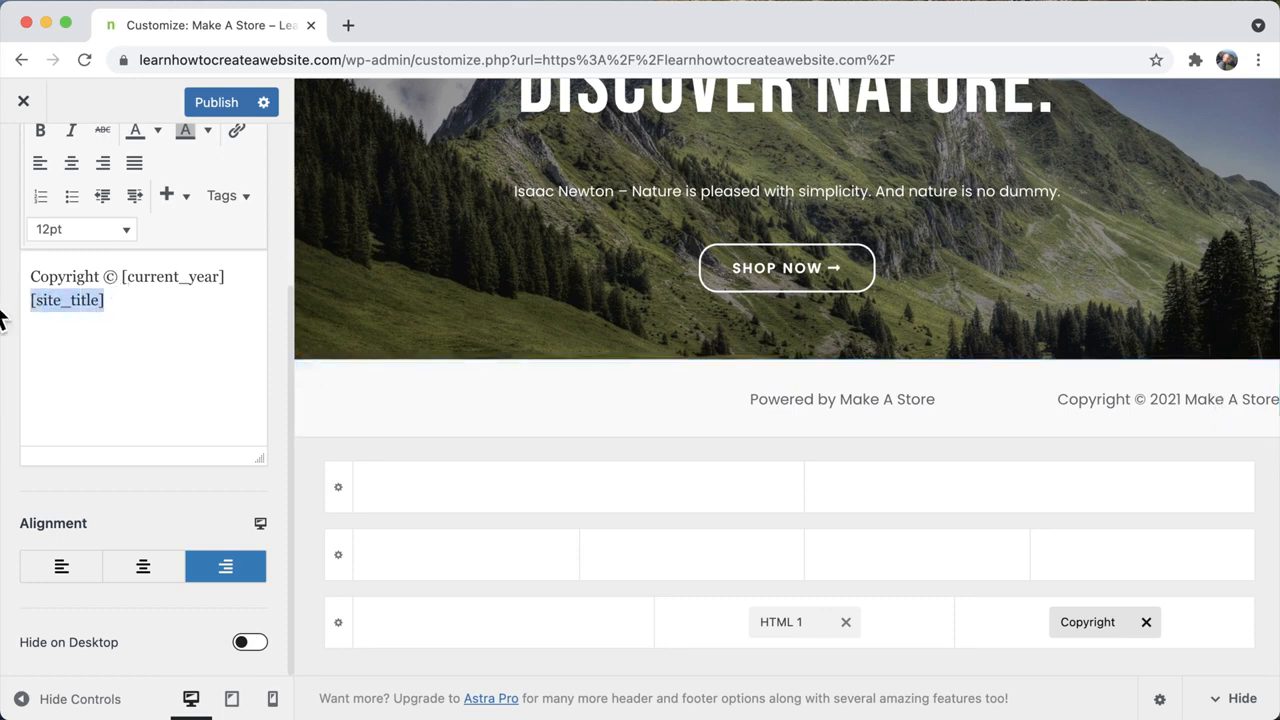
text(MAKE)
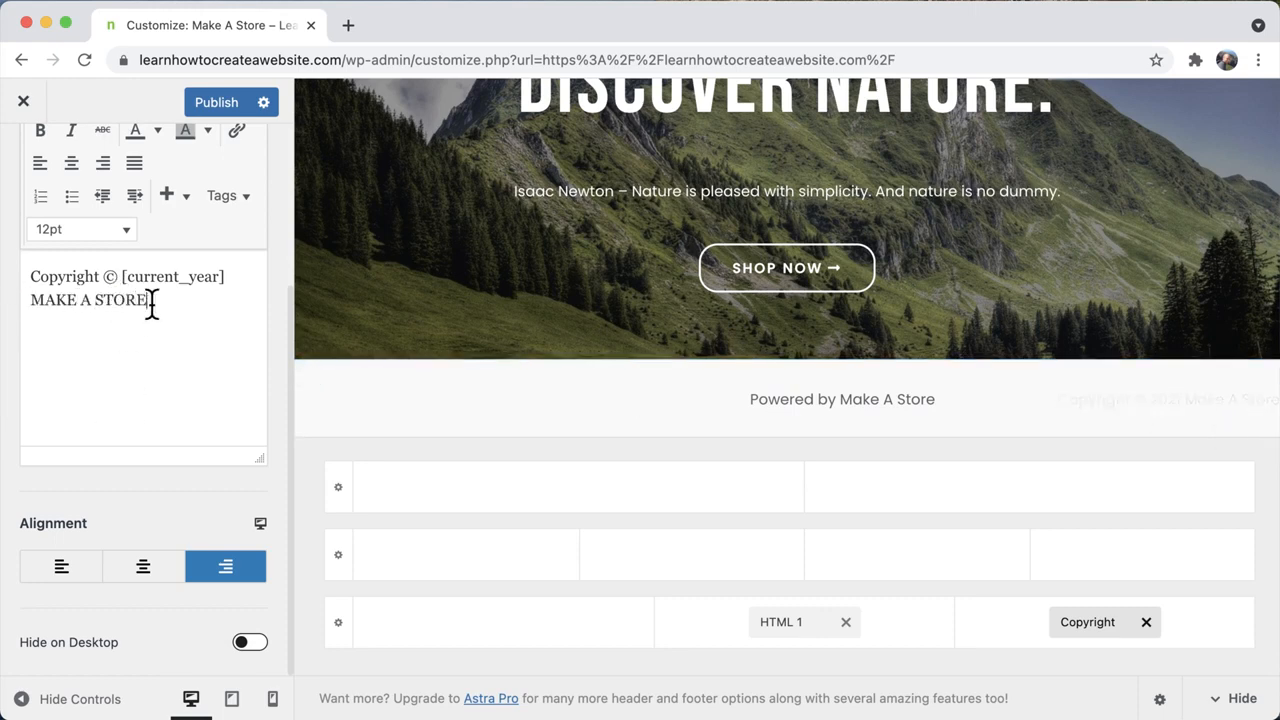
text( A STORE)
drag(151, 305, 23, 298)
Link the 'MAKE A STORE' text to the Home page
scroll(200, 228, up, 1)
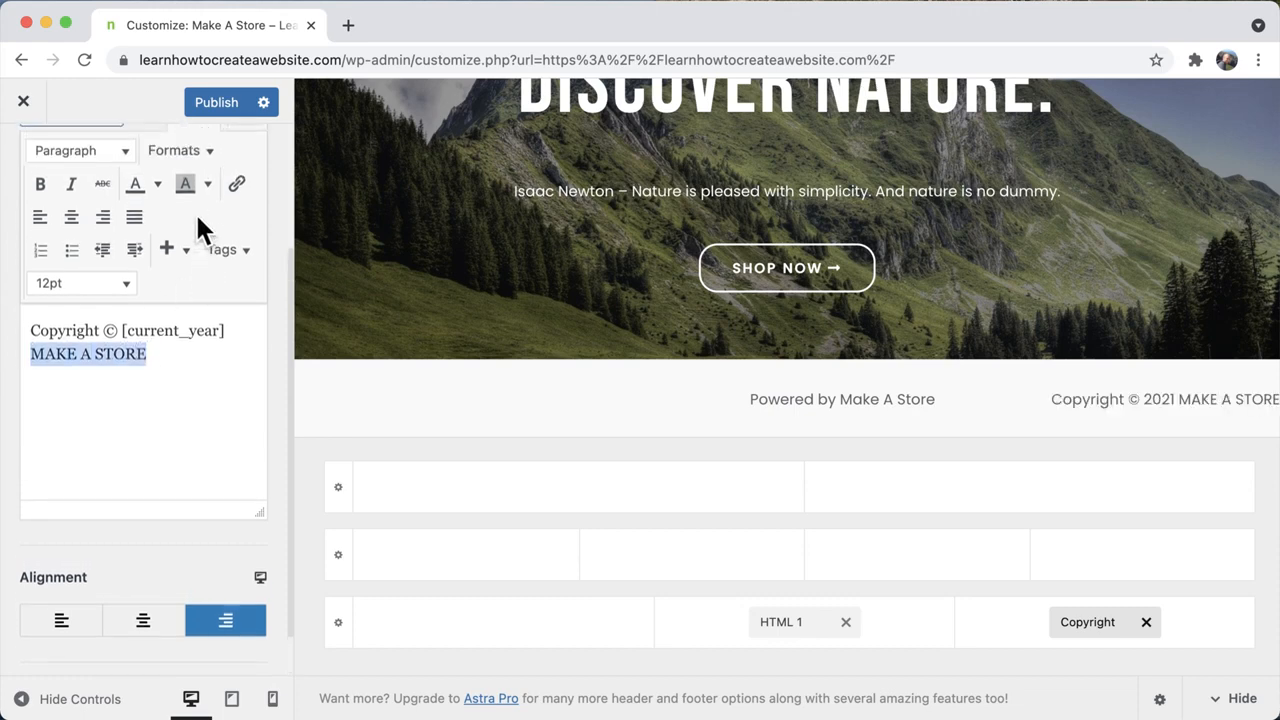
click(236, 183)
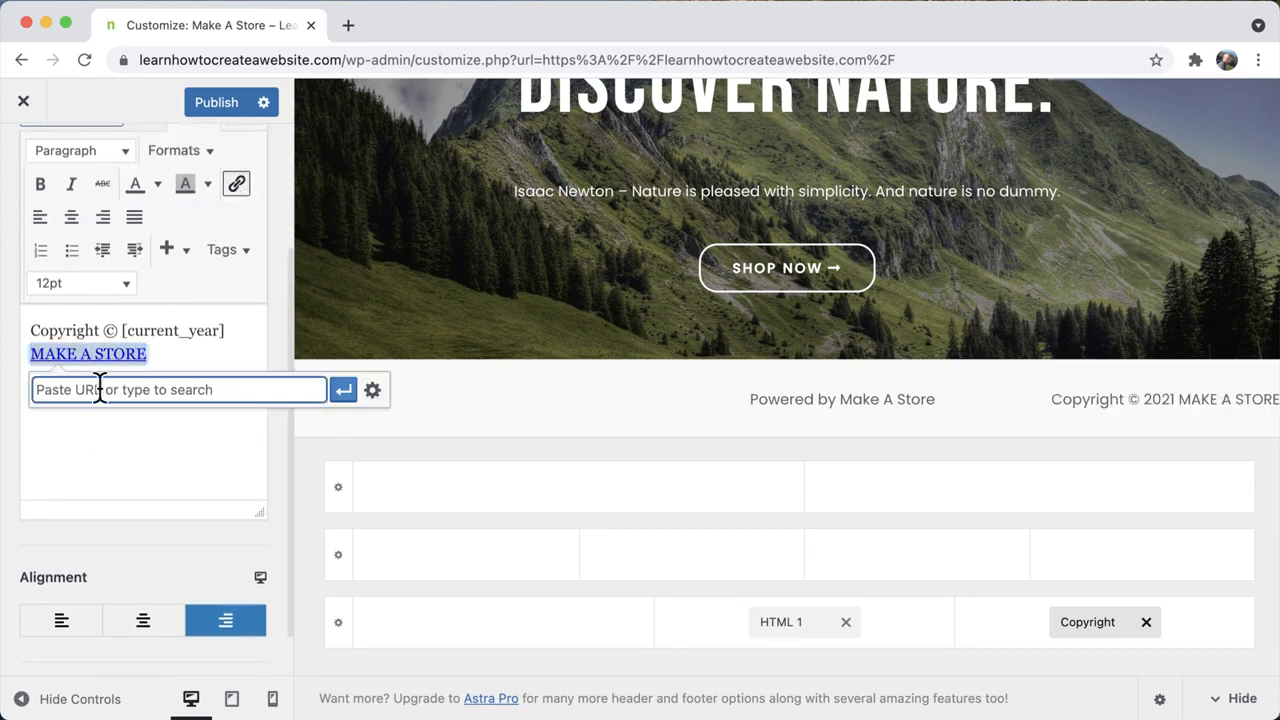
text(HOME)
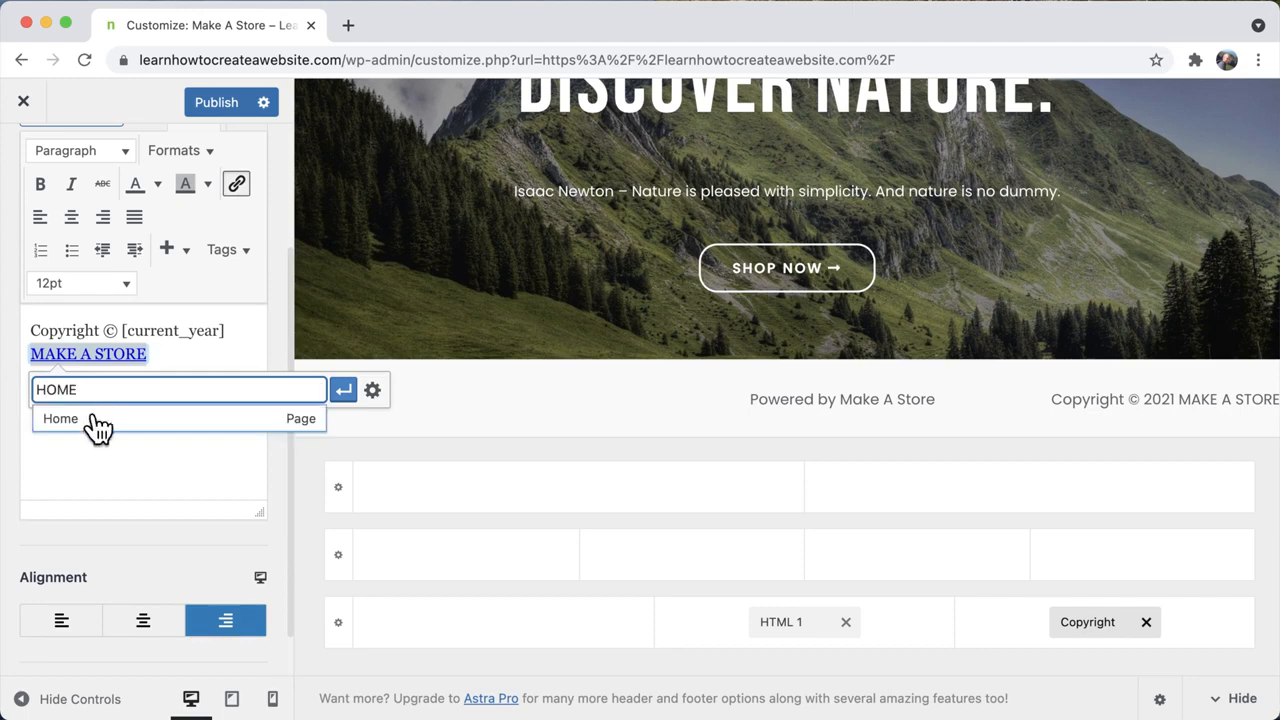
click(92, 418)
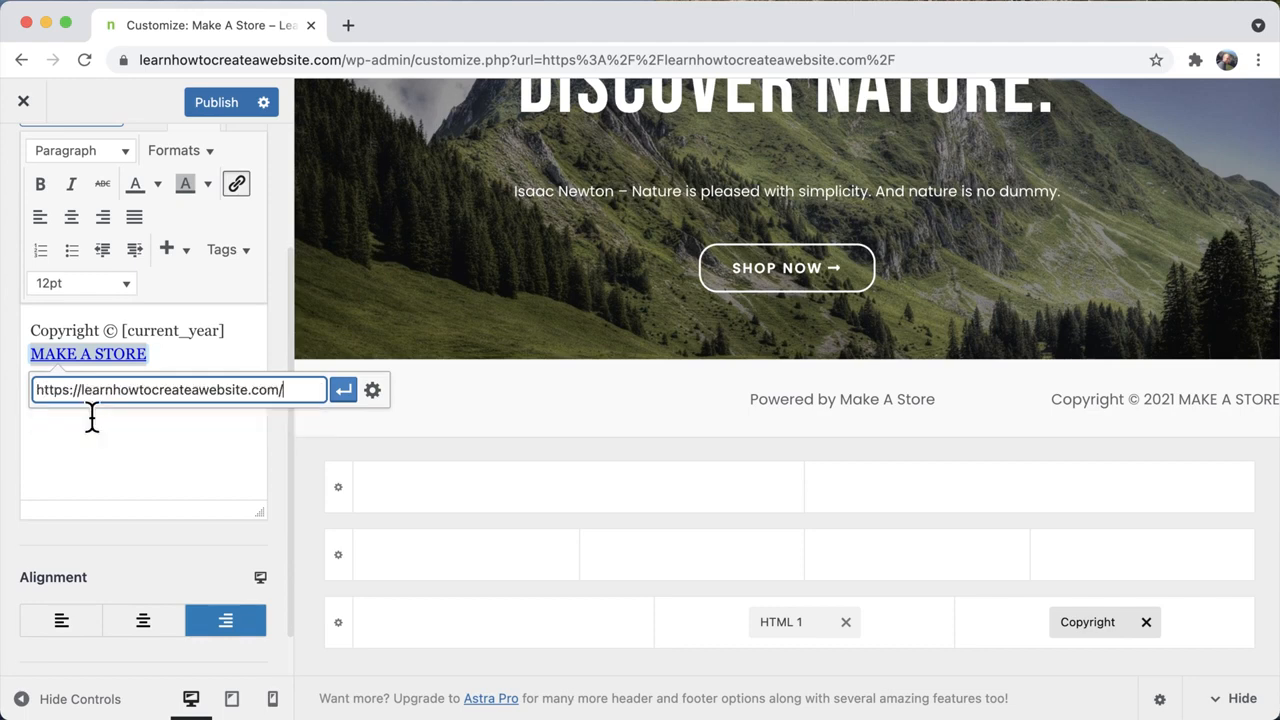
click(343, 393)
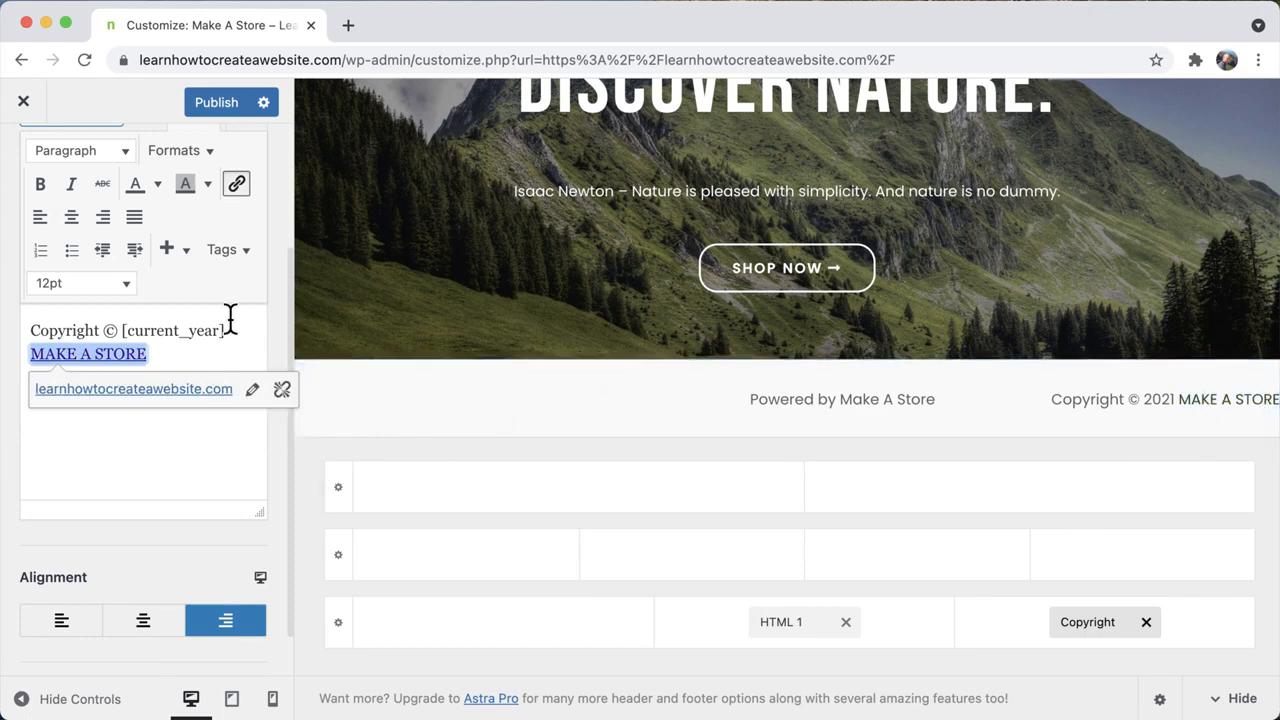
Give the copyright a 40 px right margin in its Design settings
scroll(210, 295, up, 3)
click(217, 231)
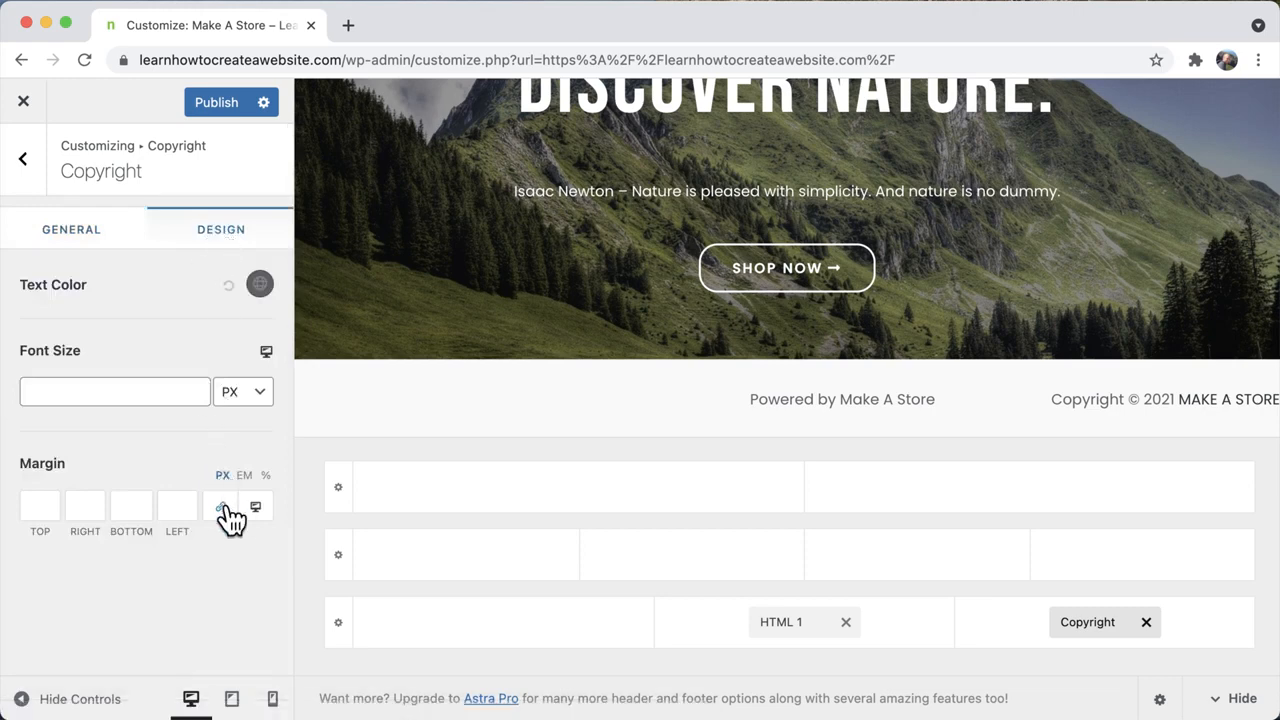
click(85, 502)
text(40)
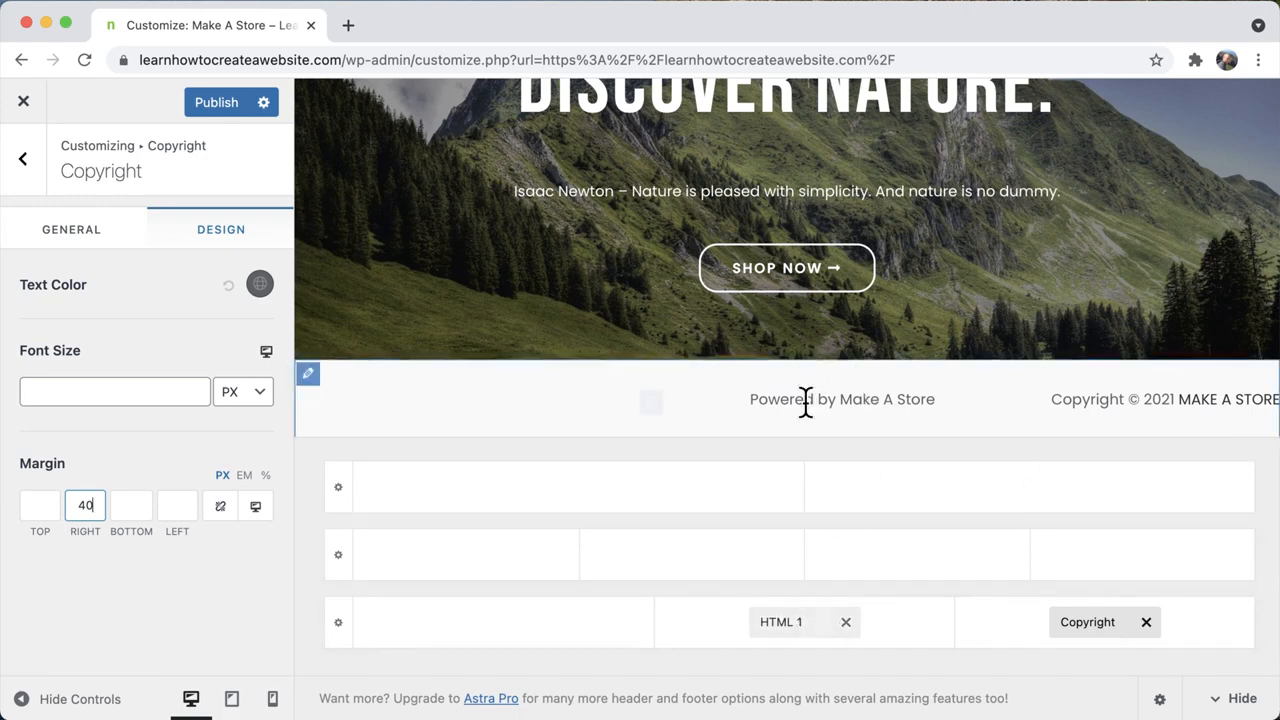
Replace the HTML 1 'Powered by' text with the nature logo, centring the content
click(792, 618)
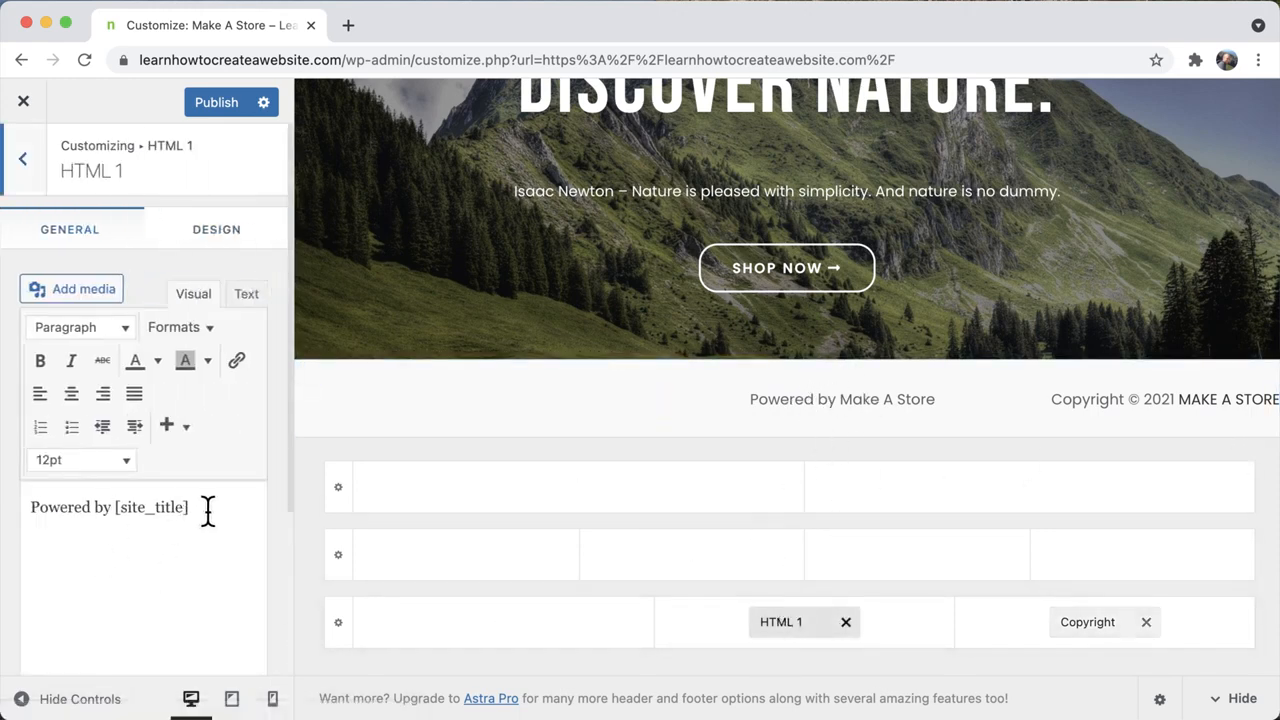
drag(207, 508, 3, 502)
key(BackSpace)
scroll(3, 518, down, 5)
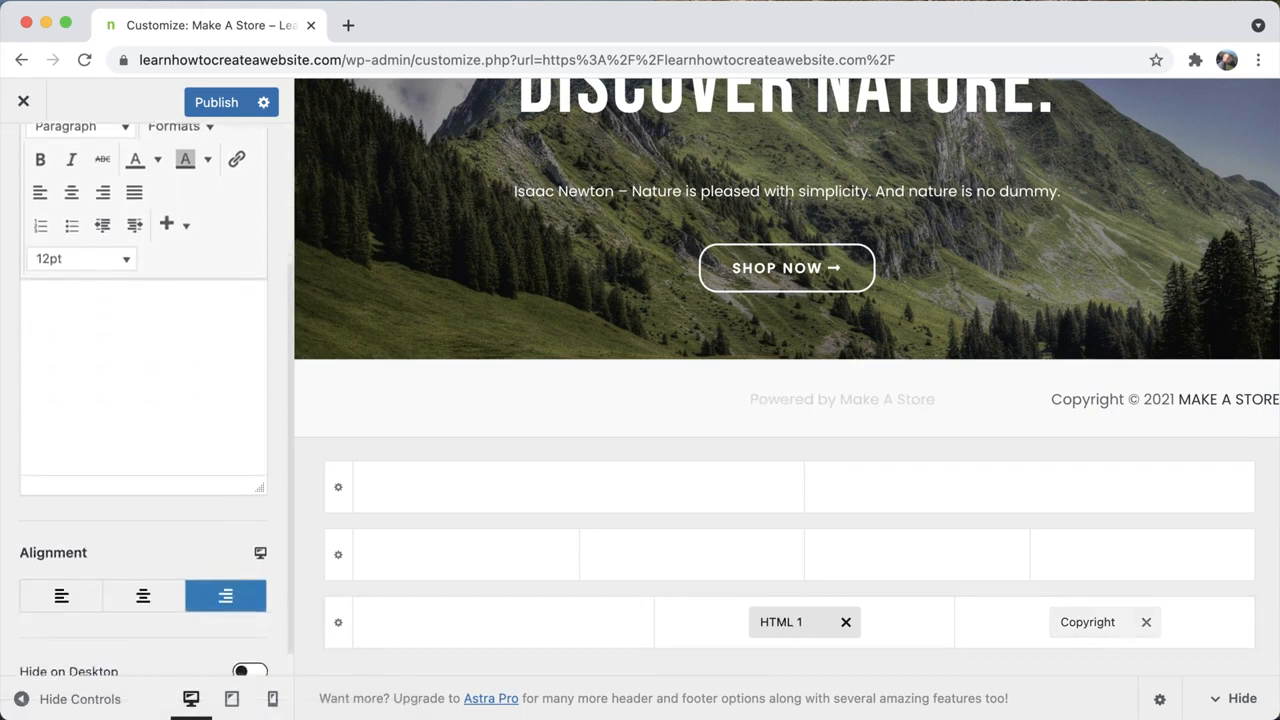
click(144, 568)
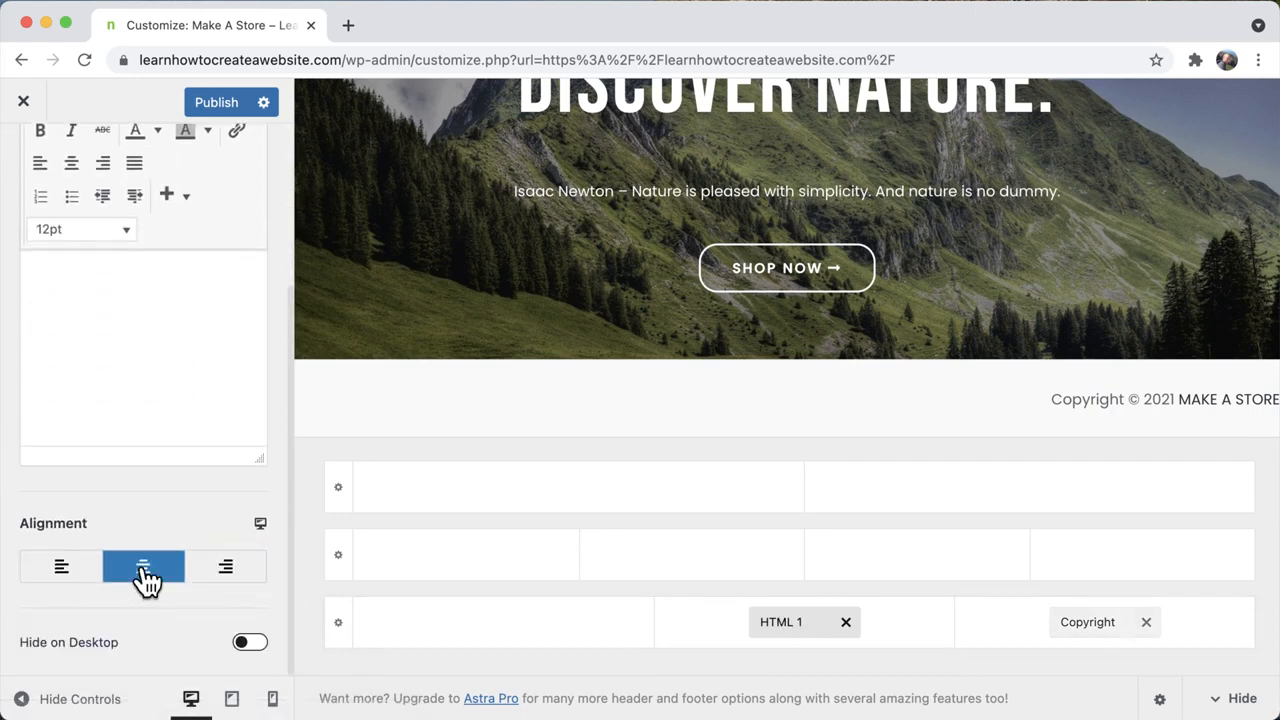
scroll(119, 450, up, 4)
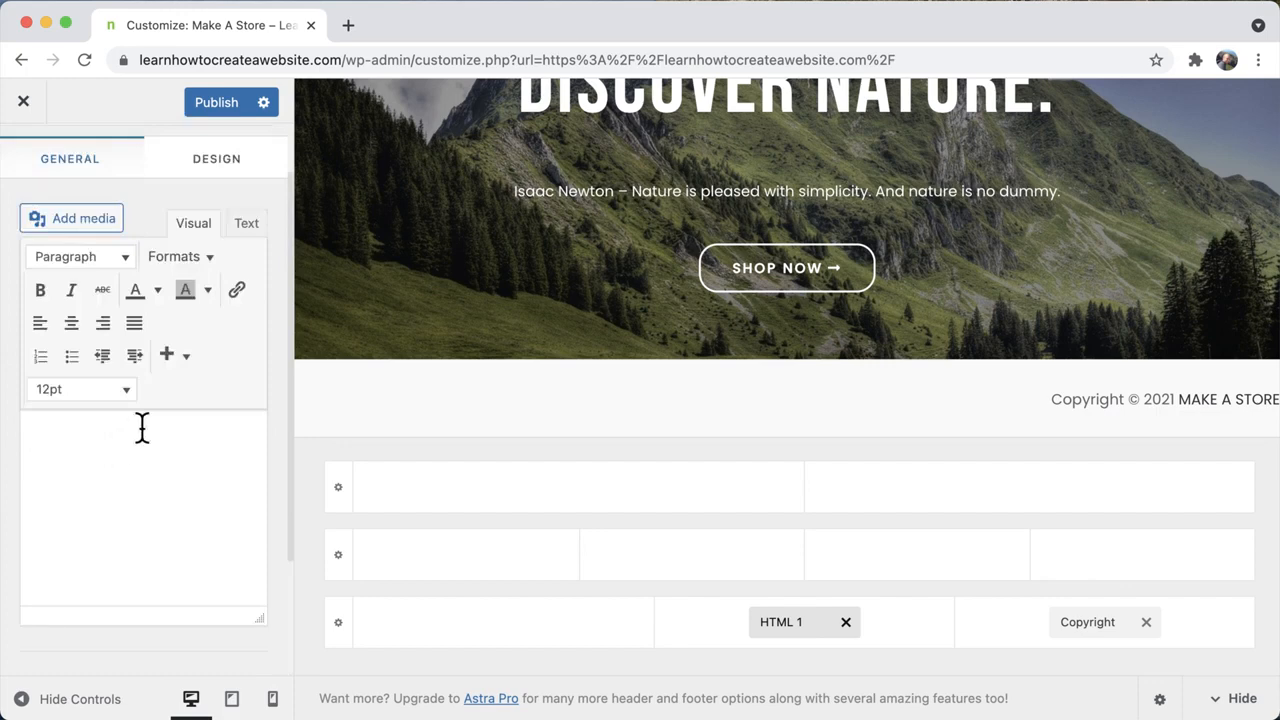
click(87, 221)
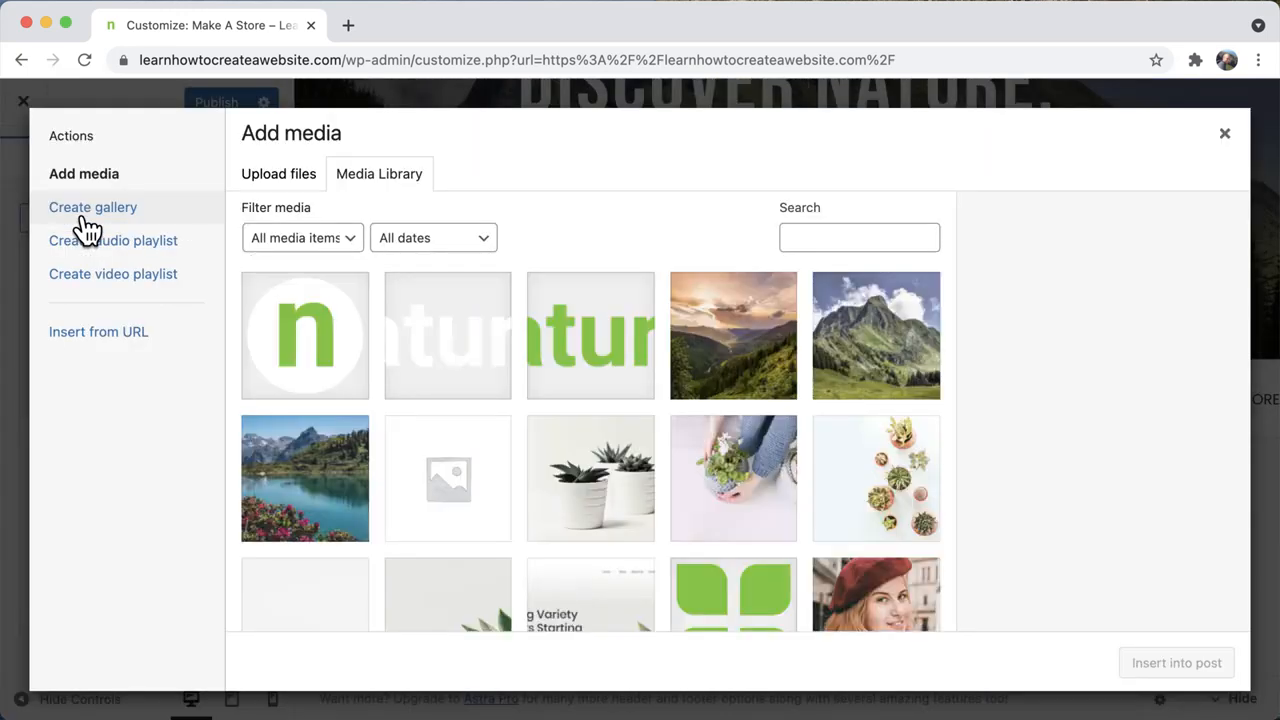
click(596, 350)
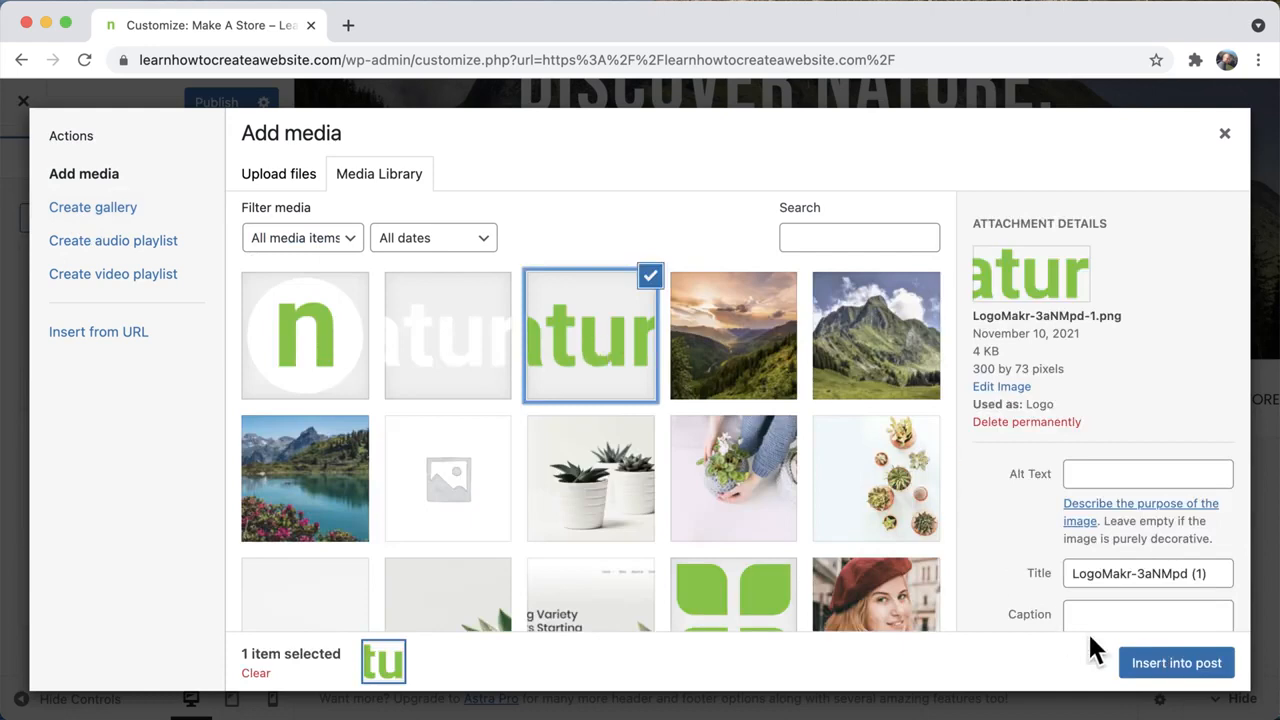
click(1176, 666)
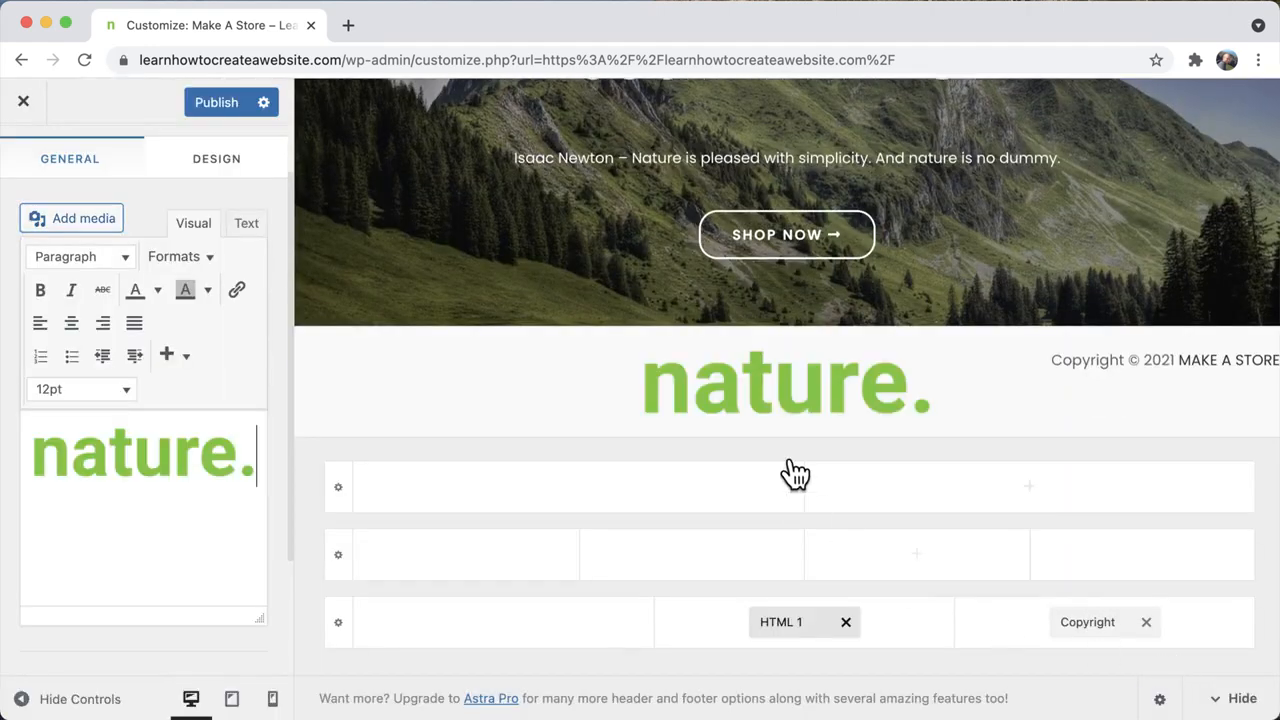
Centre the logo, set a custom width of 130, and link it to '/'
click(171, 444)
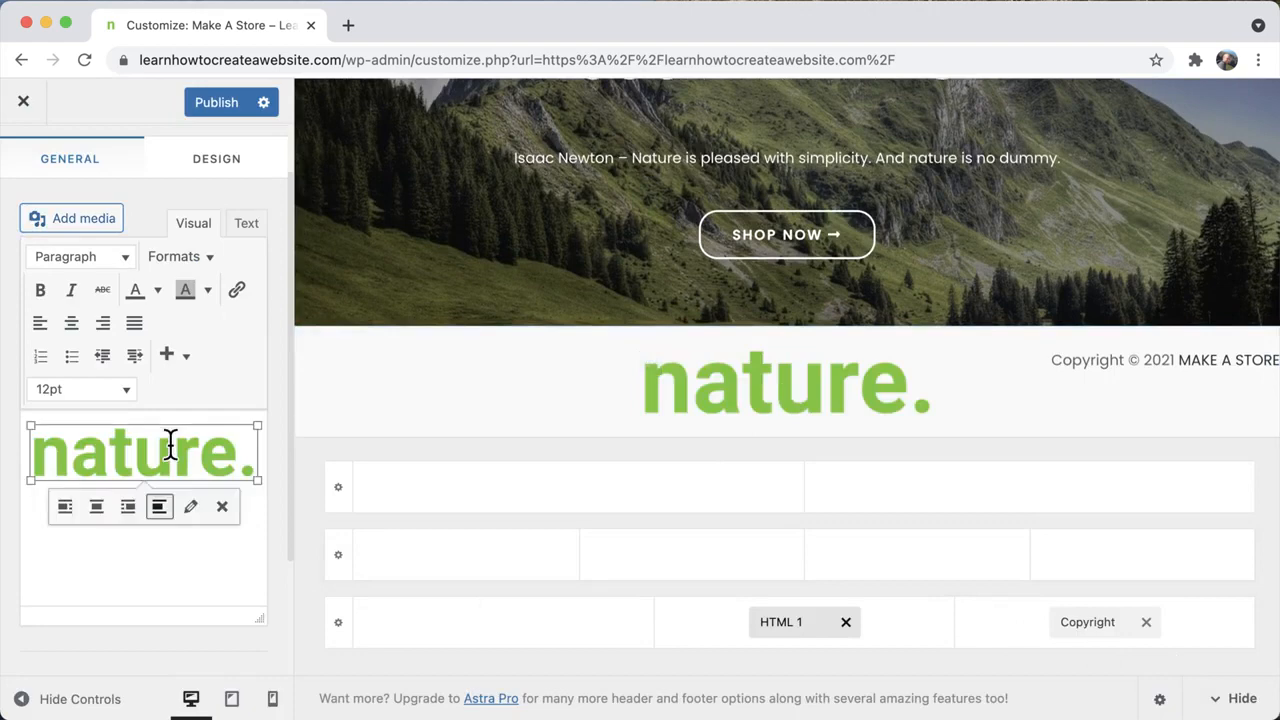
click(190, 506)
click(366, 395)
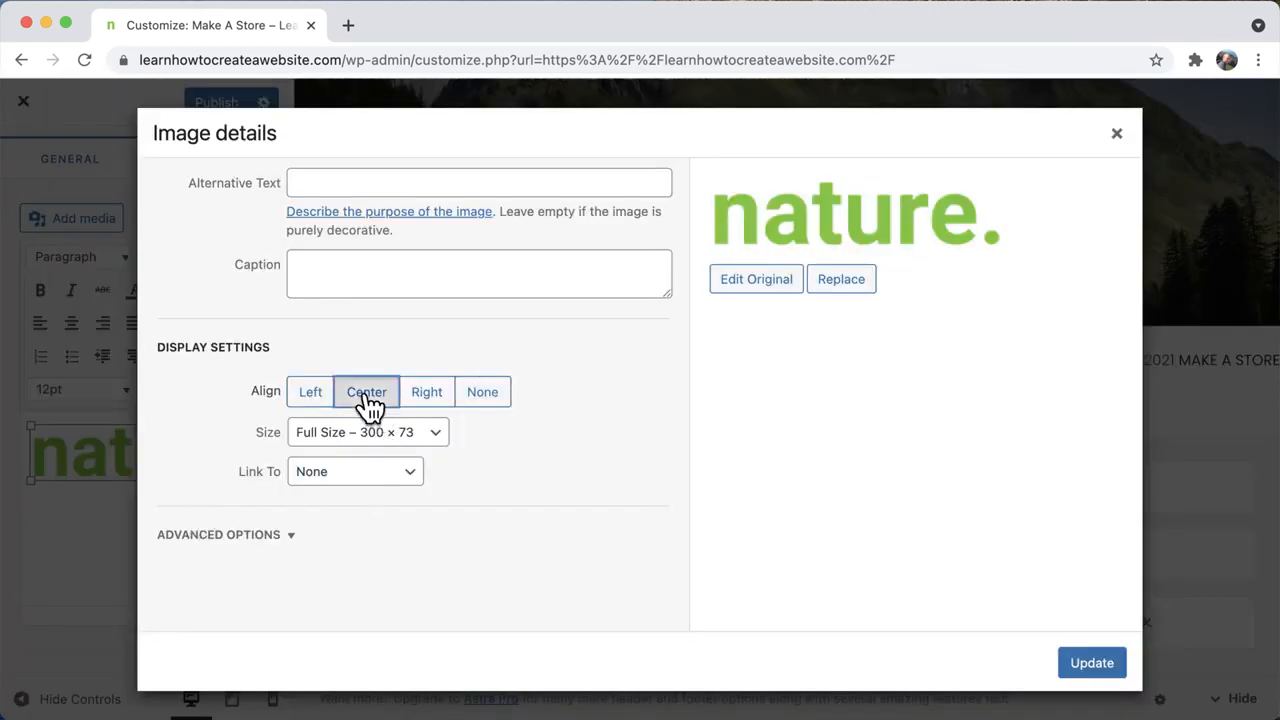
click(409, 432)
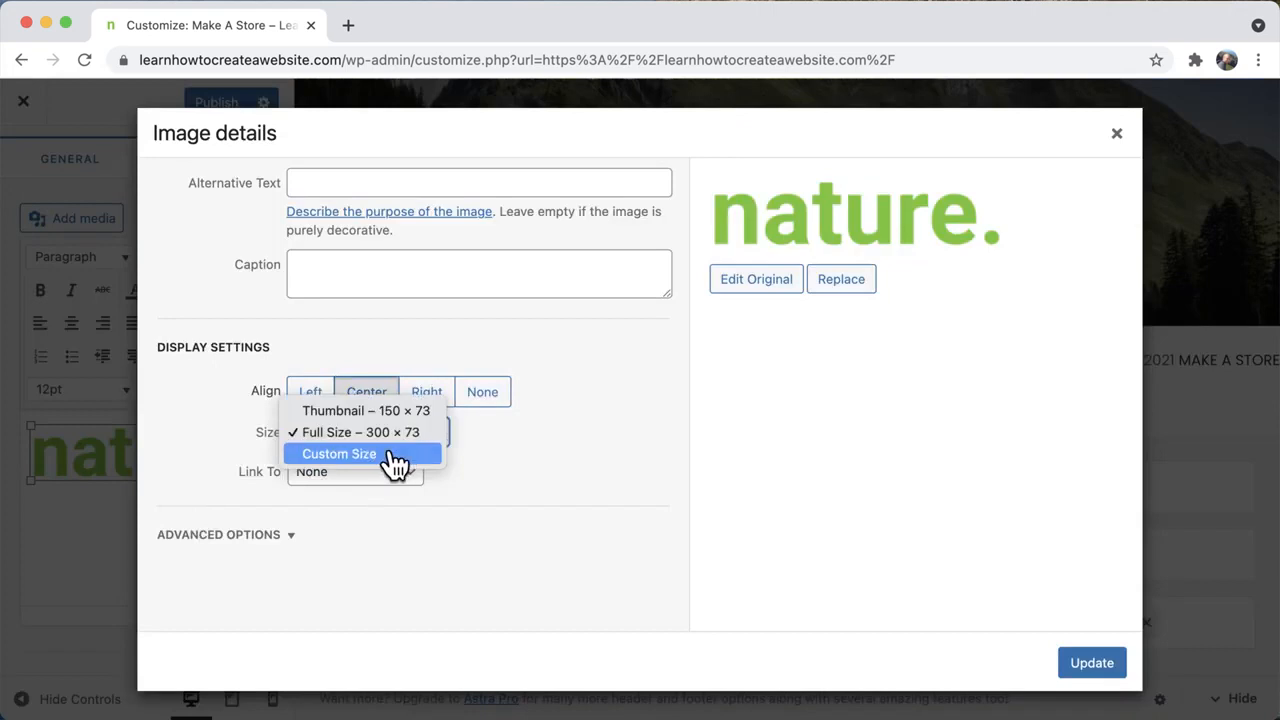
click(395, 455)
double_click(311, 488)
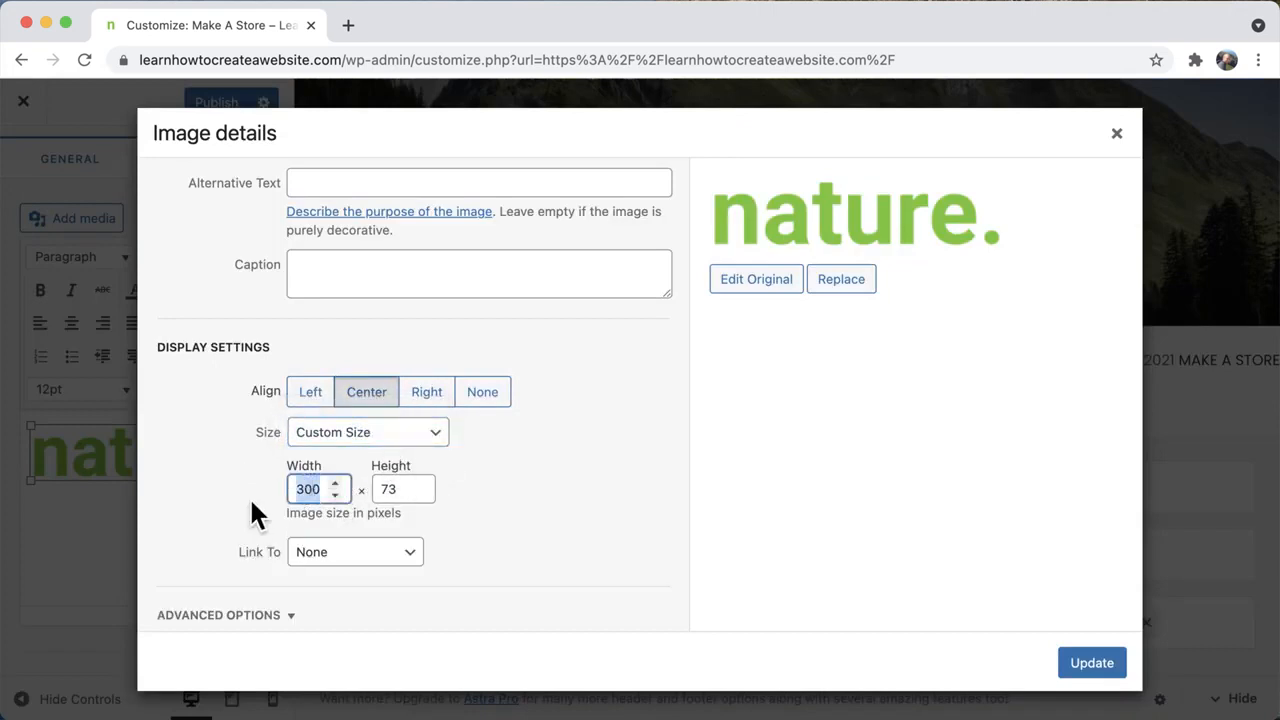
text(130)
click(376, 572)
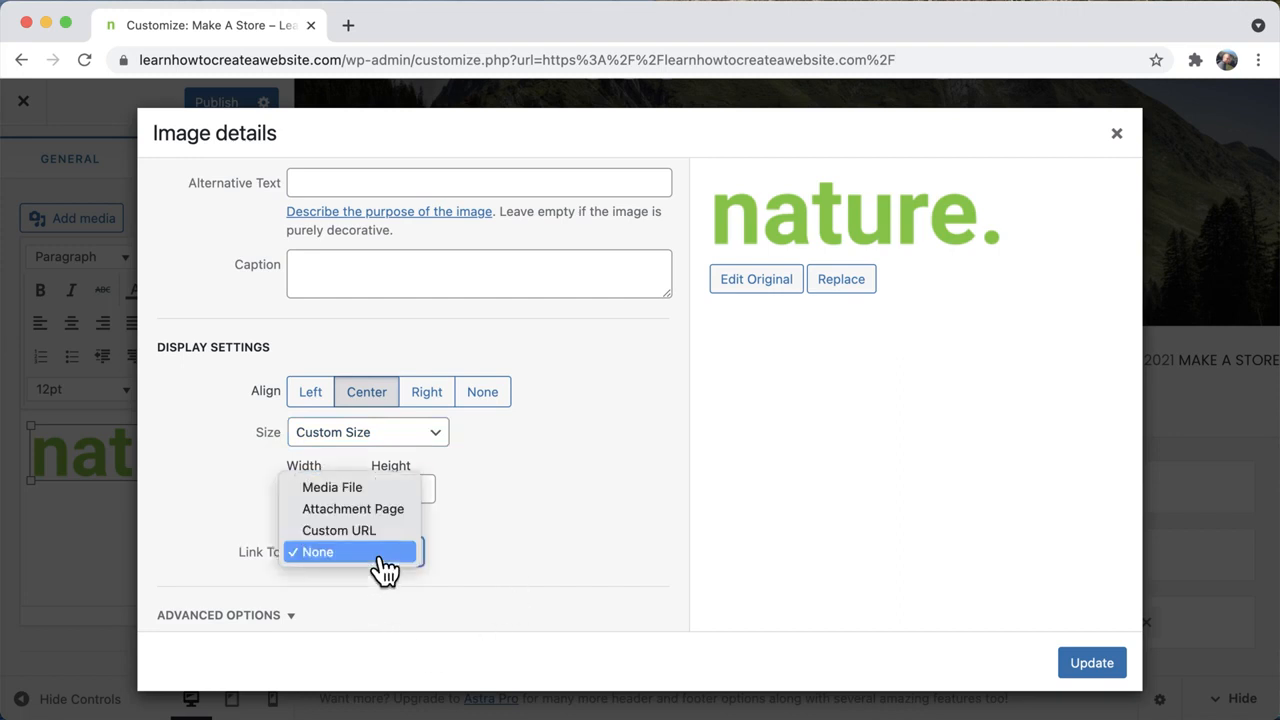
click(358, 530)
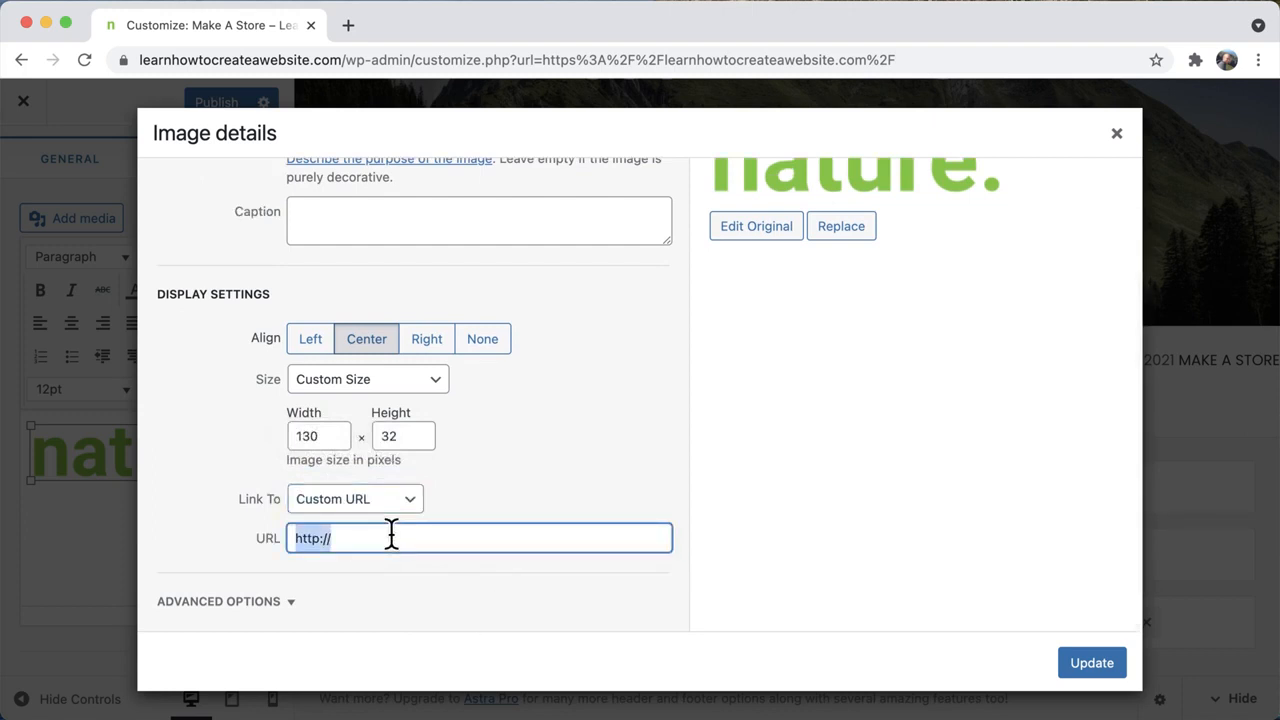
text(/)
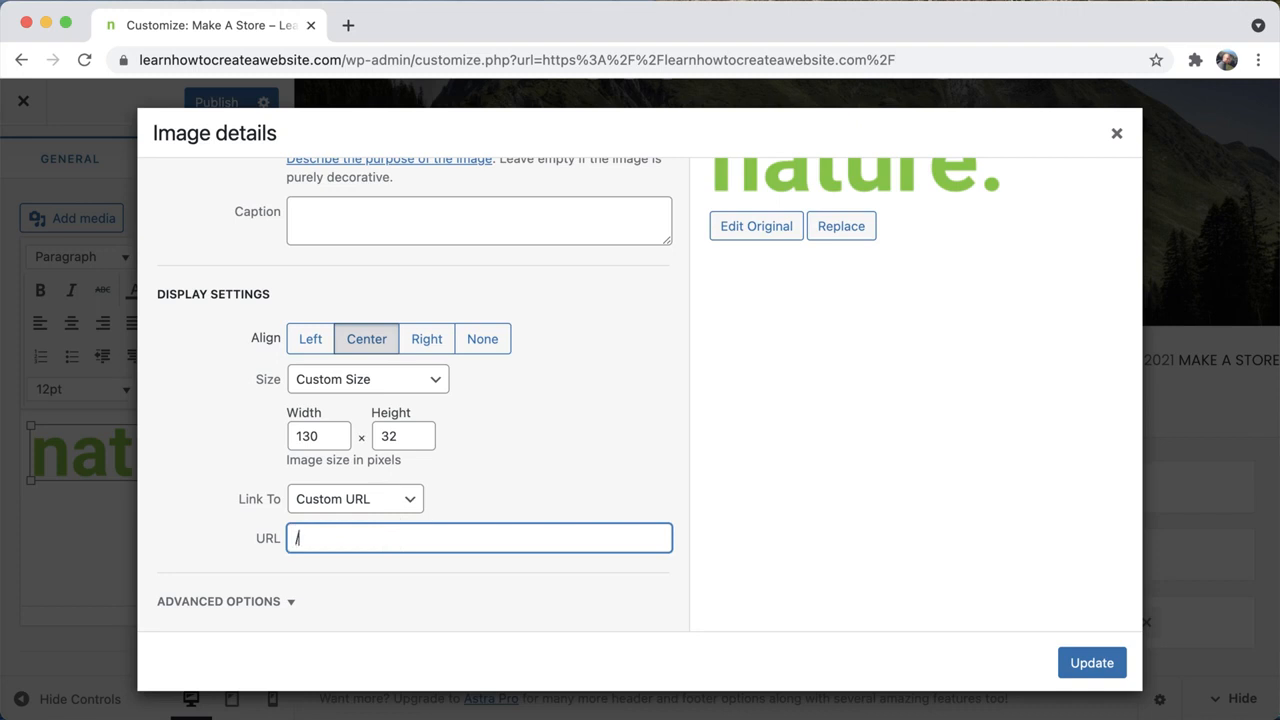
click(1090, 664)
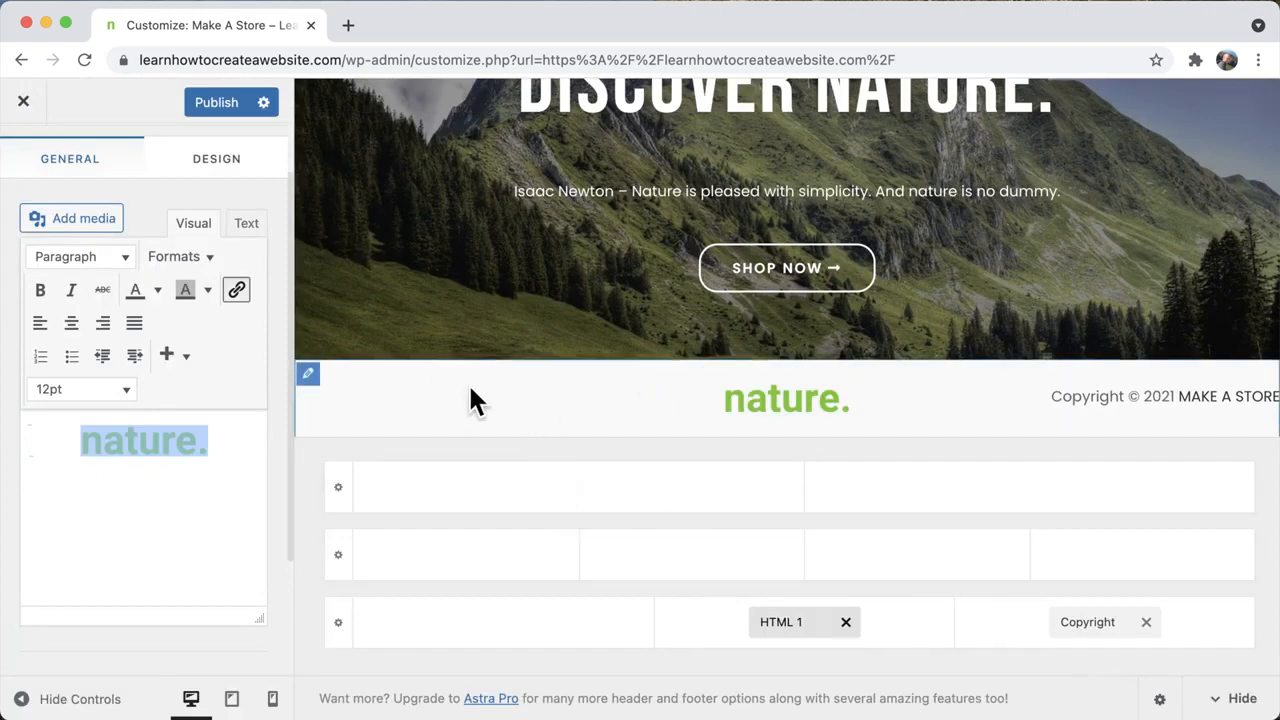
Add a left-aligned Footer Menu to the bottom row's left cell using Main Menu
click(504, 622)
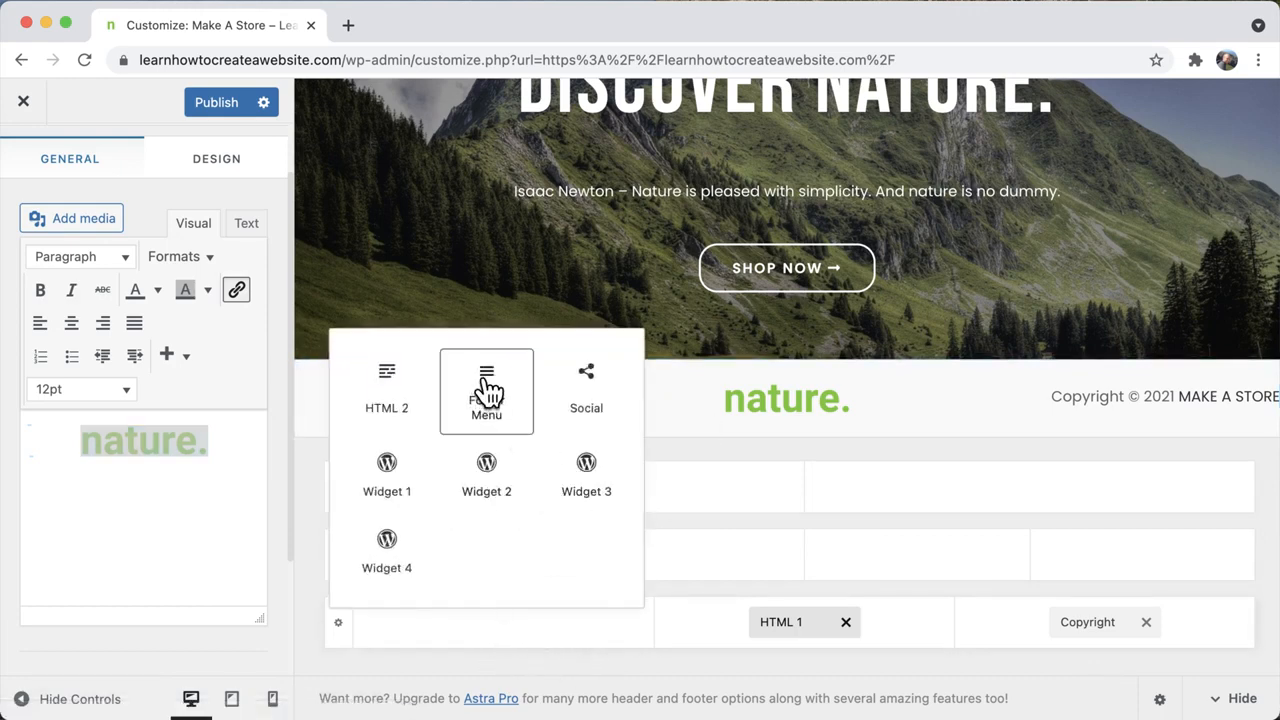
click(487, 395)
click(490, 612)
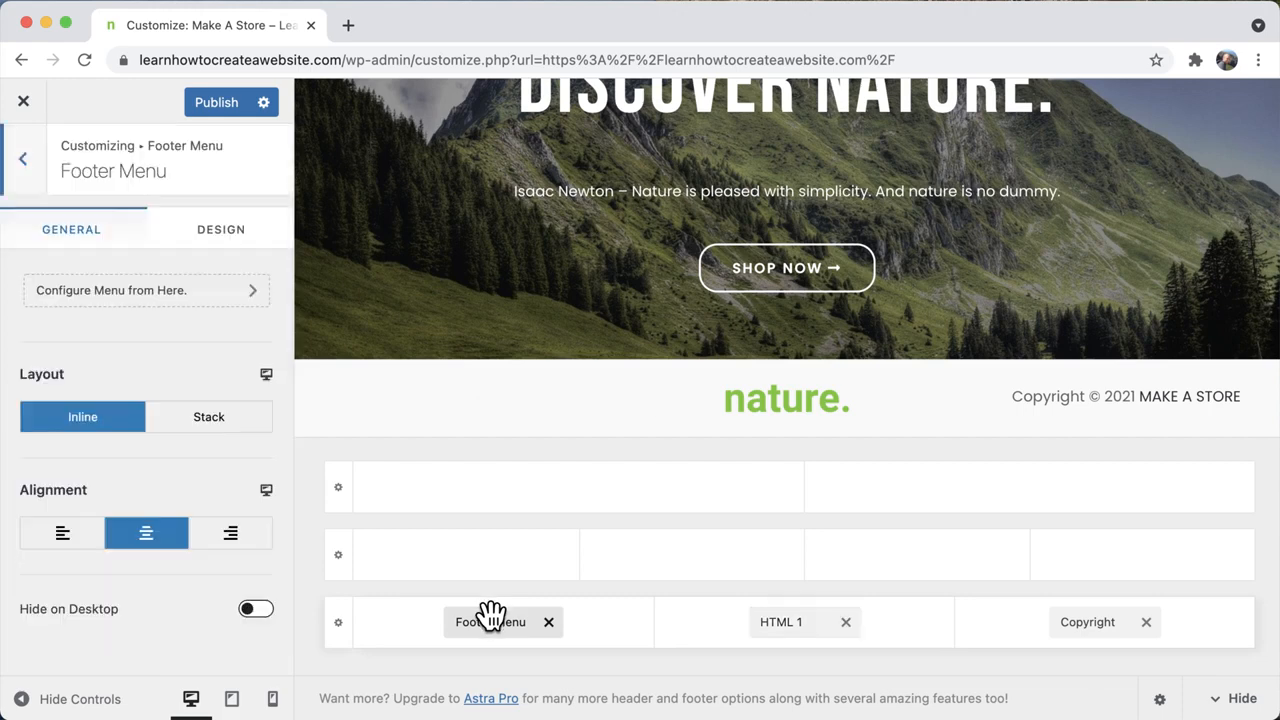
click(57, 549)
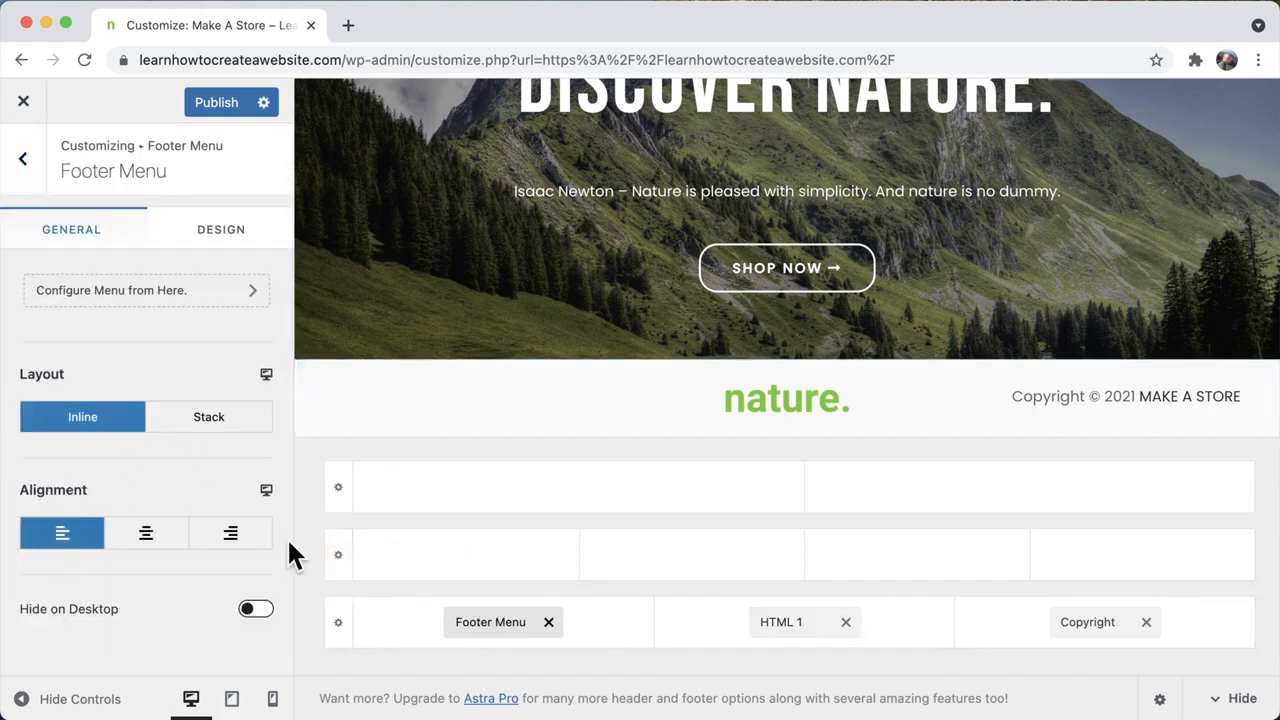
click(130, 293)
scroll(130, 296, down, 5)
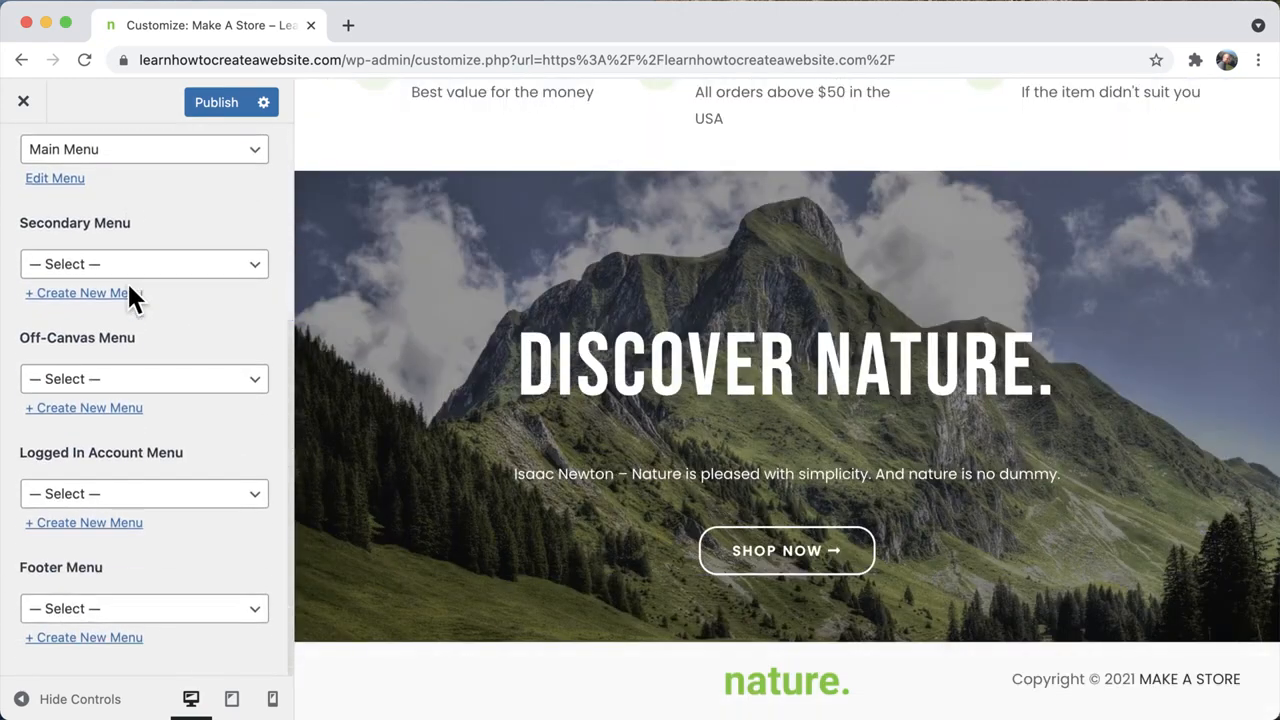
click(166, 614)
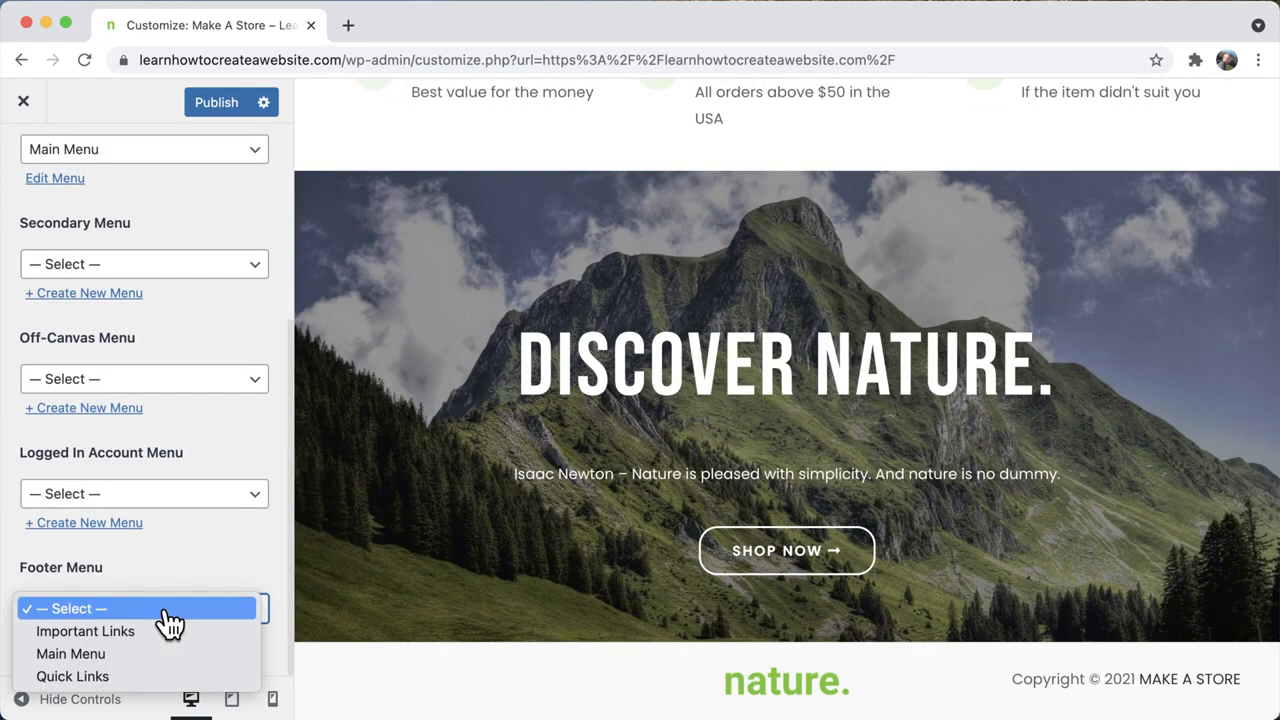
click(143, 655)
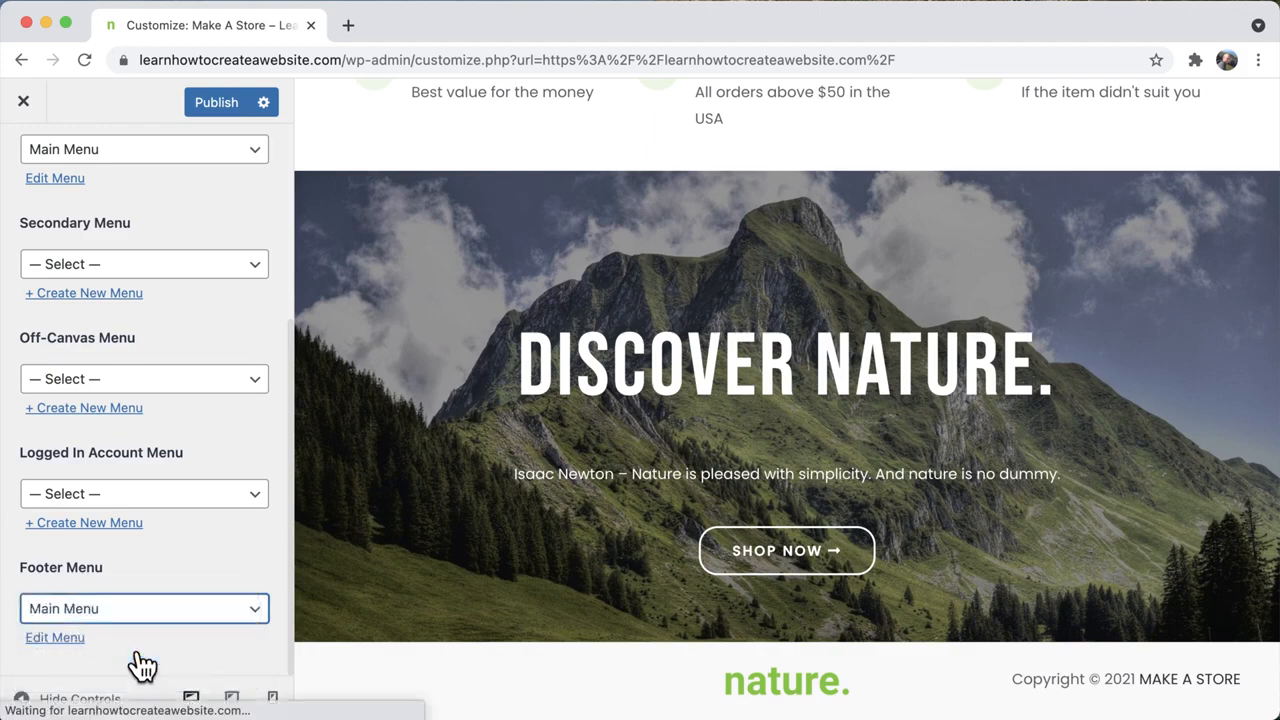
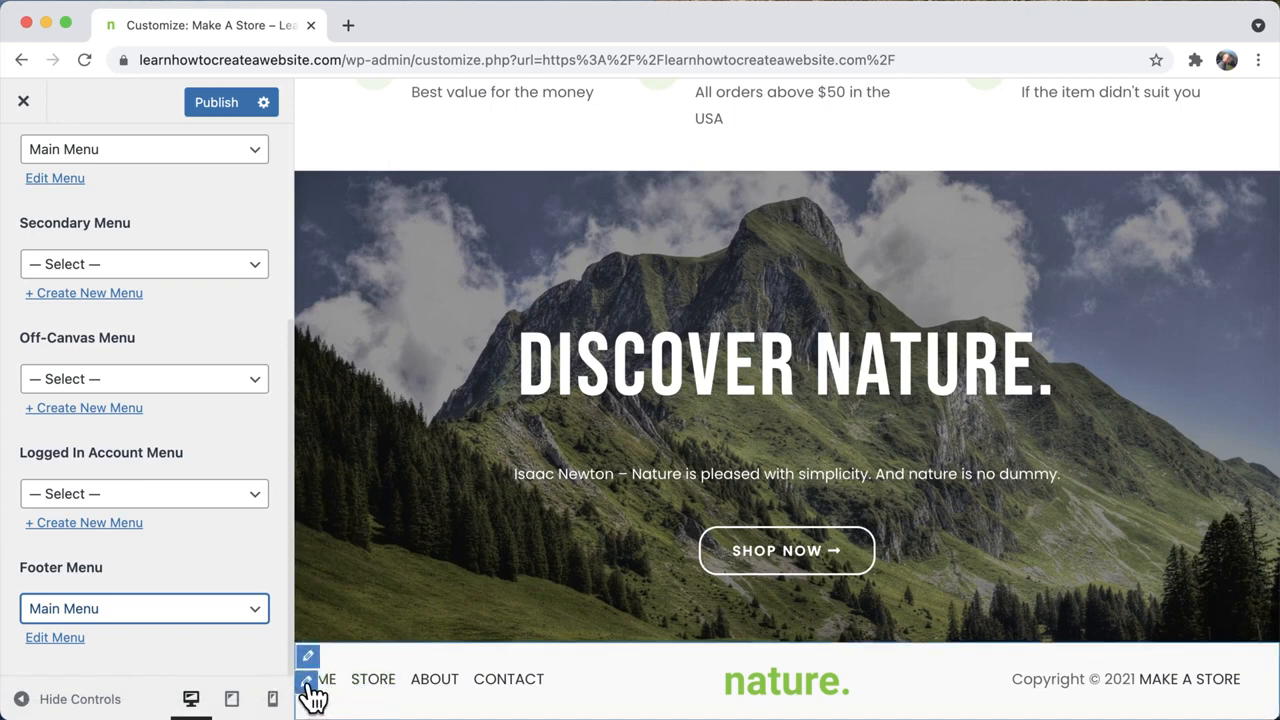
Open the Footer Menu section from the footer menu's edit pencil in the Customizer preview
click(308, 683)
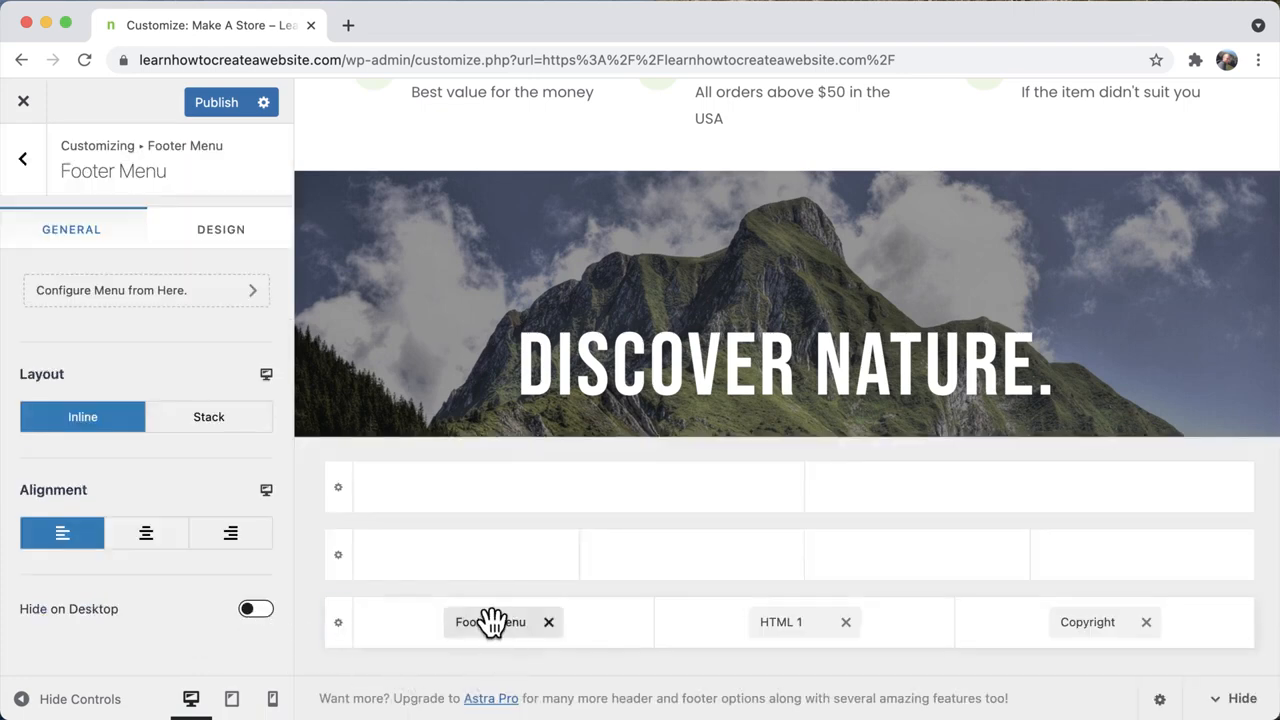
Unlink the footer menu item spacing and set it to 15 px right and 0 px left
click(227, 238)
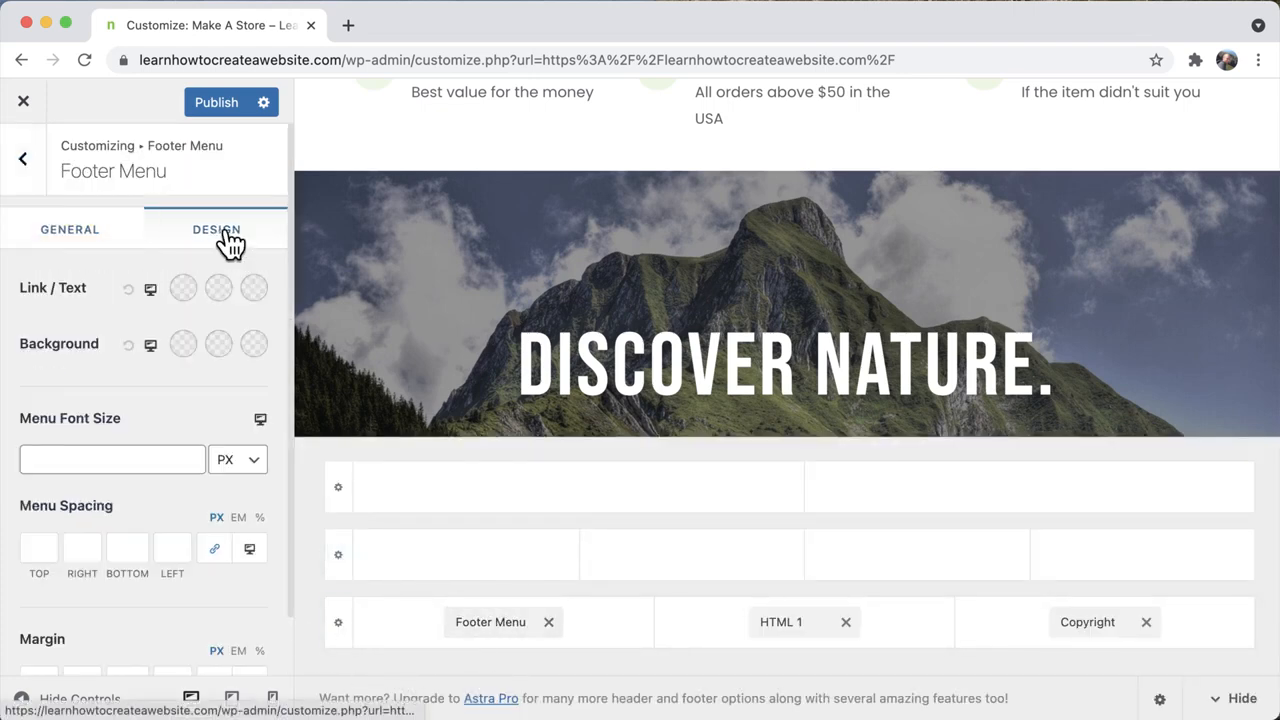
scroll(490, 338, down, 3)
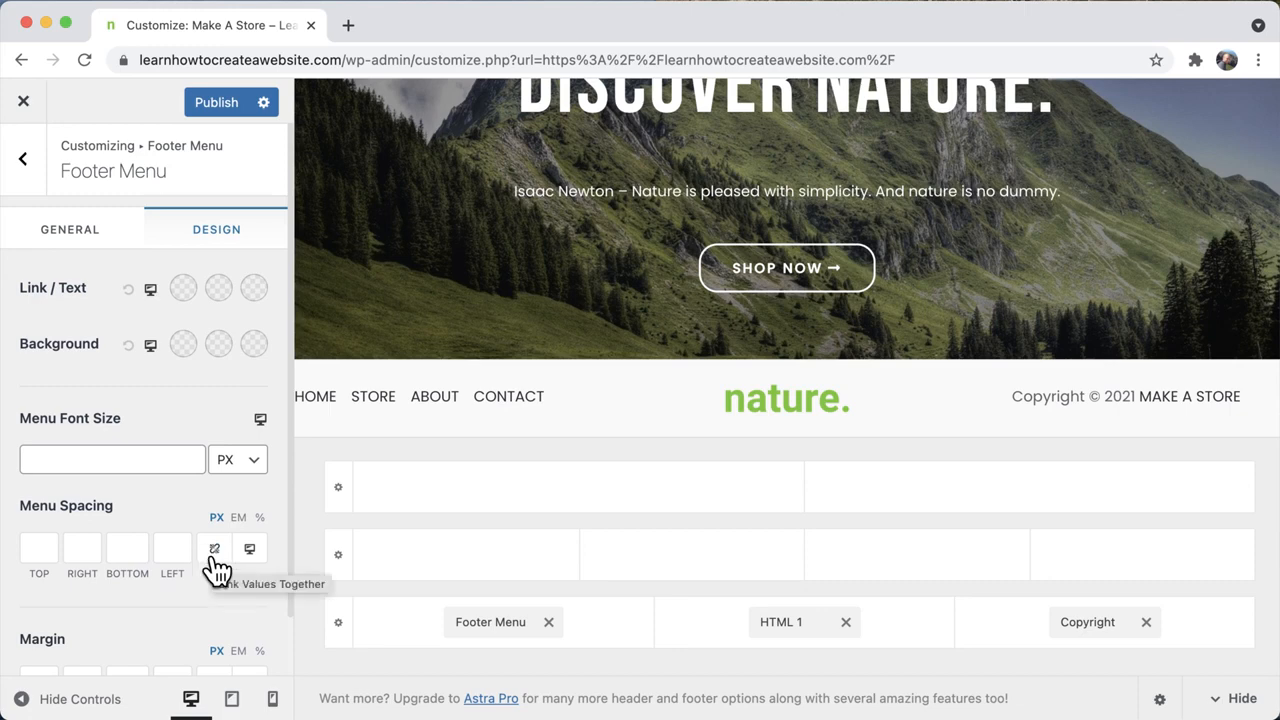
click(80, 549)
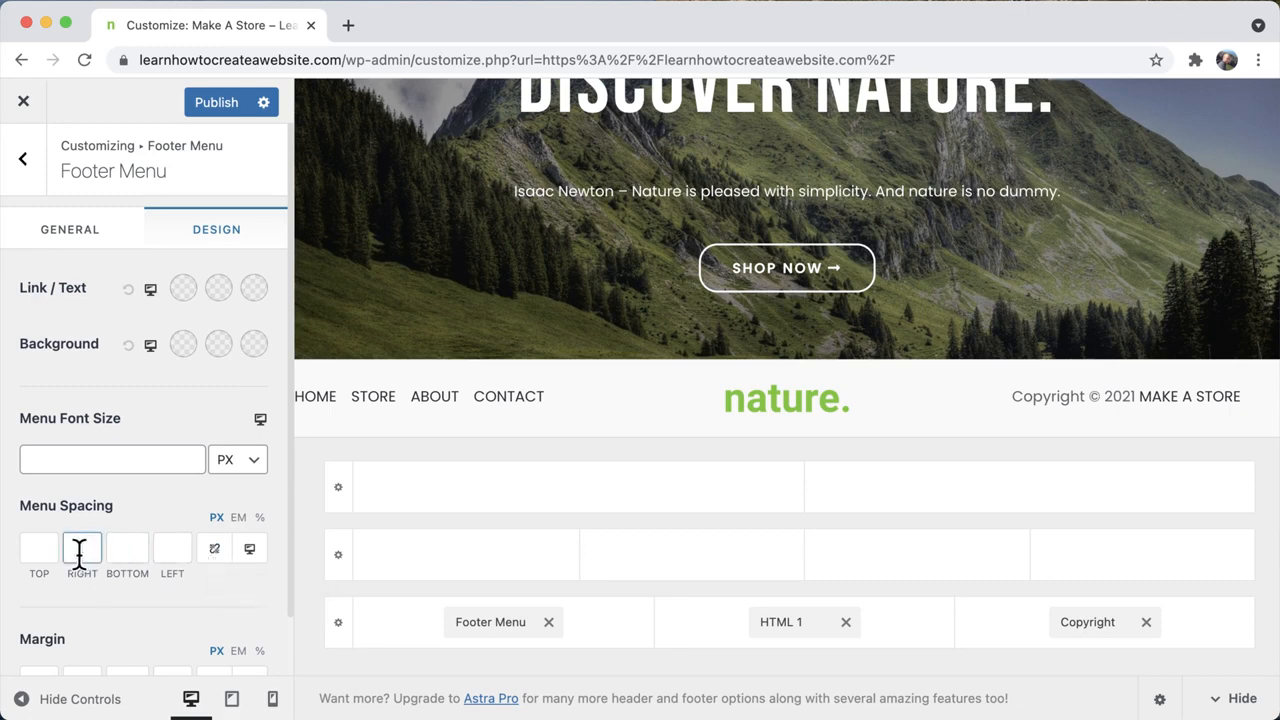
text(15)
click(172, 549)
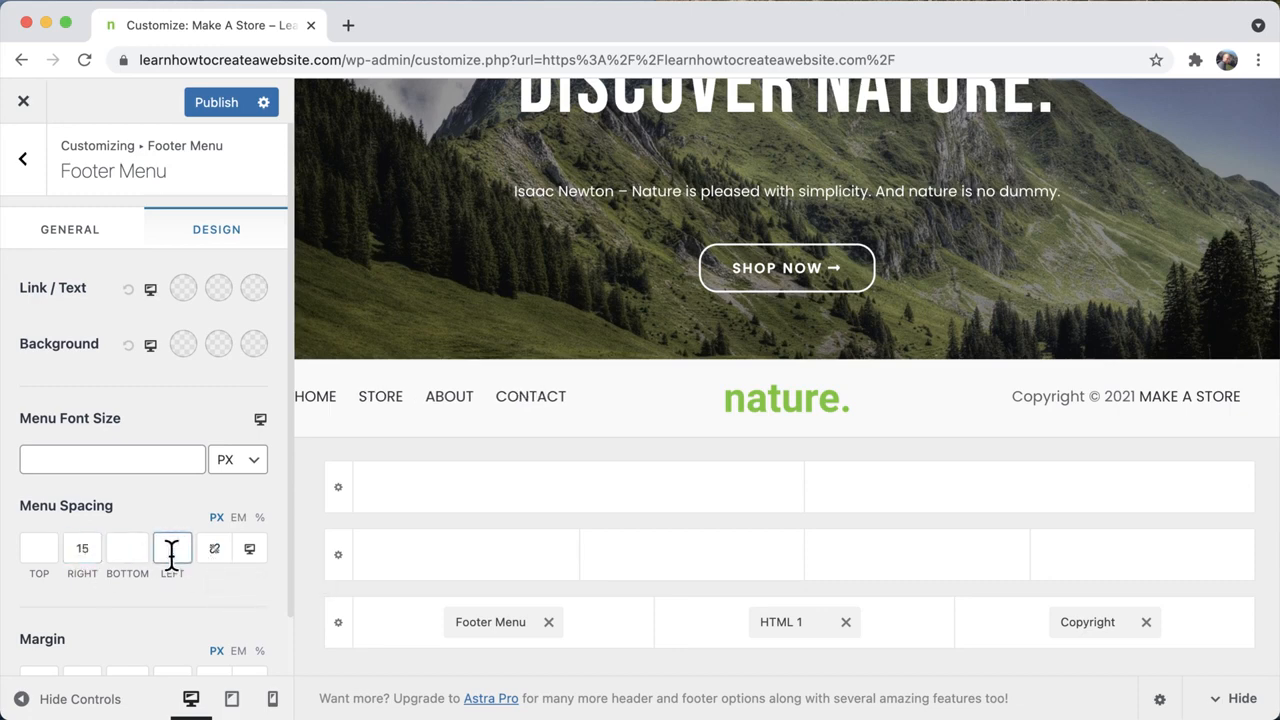
text(0)
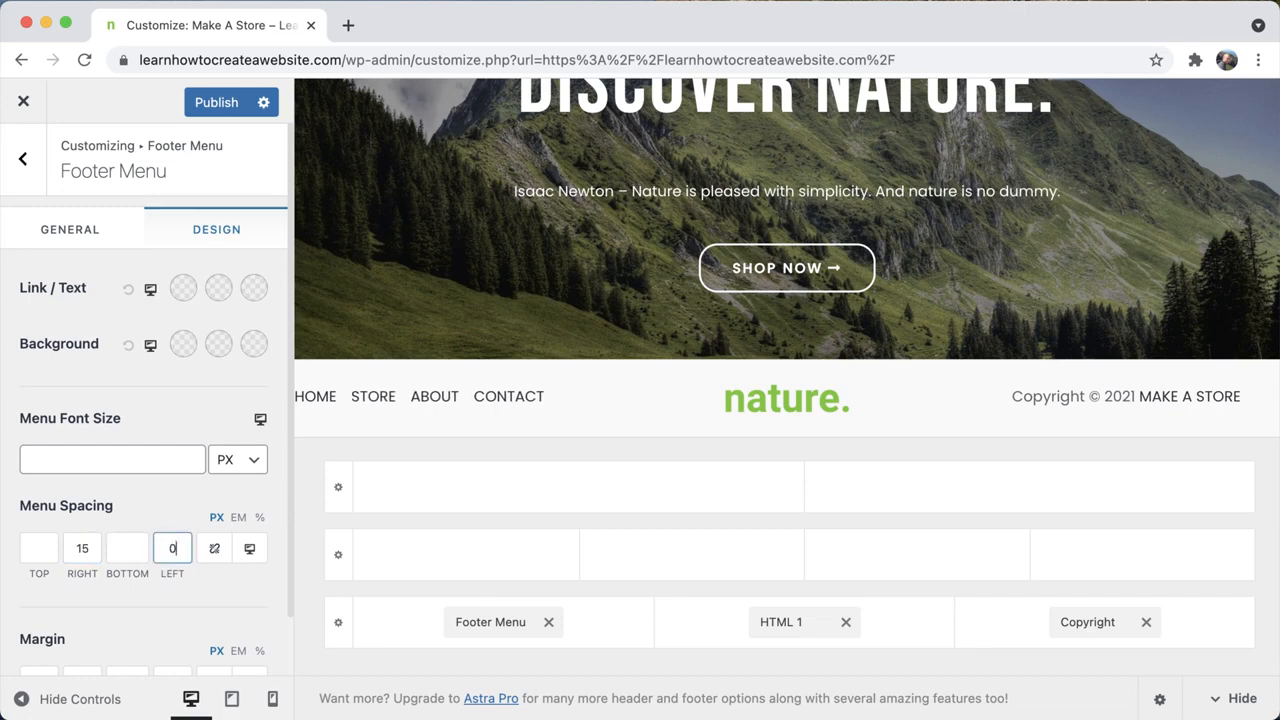
scroll(171, 554, down, 2)
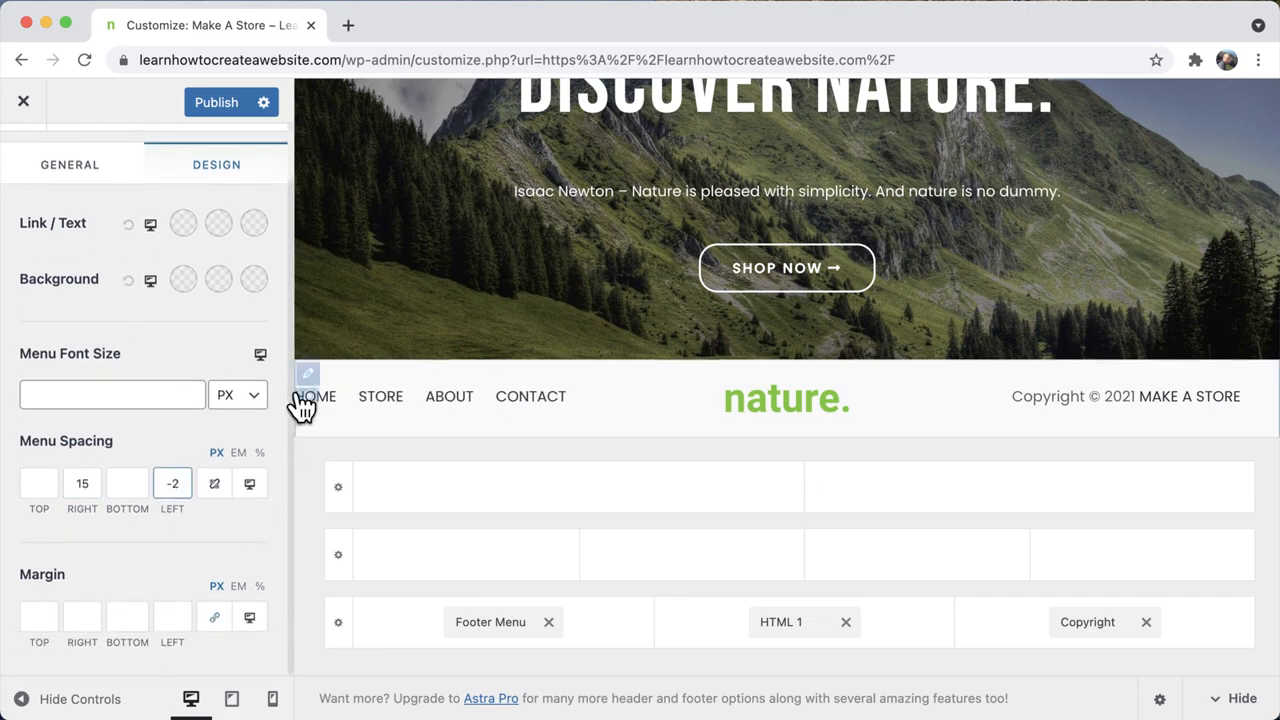
click(183, 527)
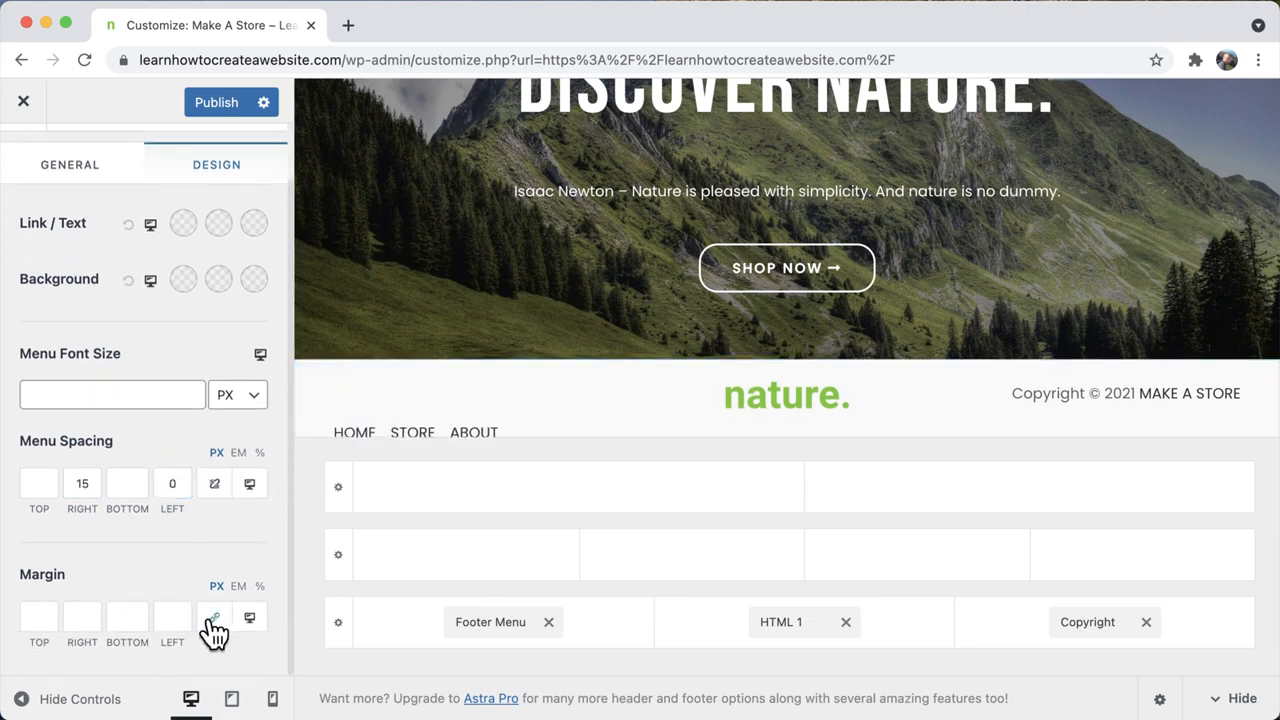
Give the footer menu a 40 px left margin and publish
click(167, 615)
text(40)
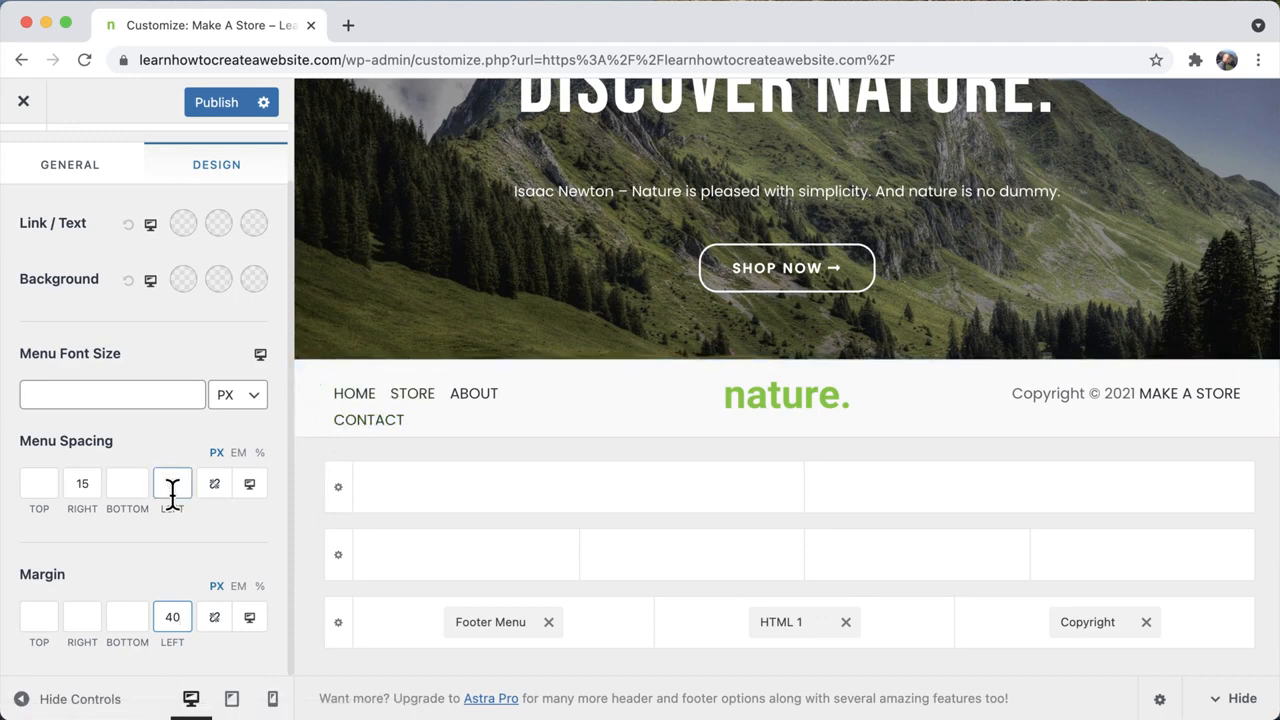
click(203, 106)
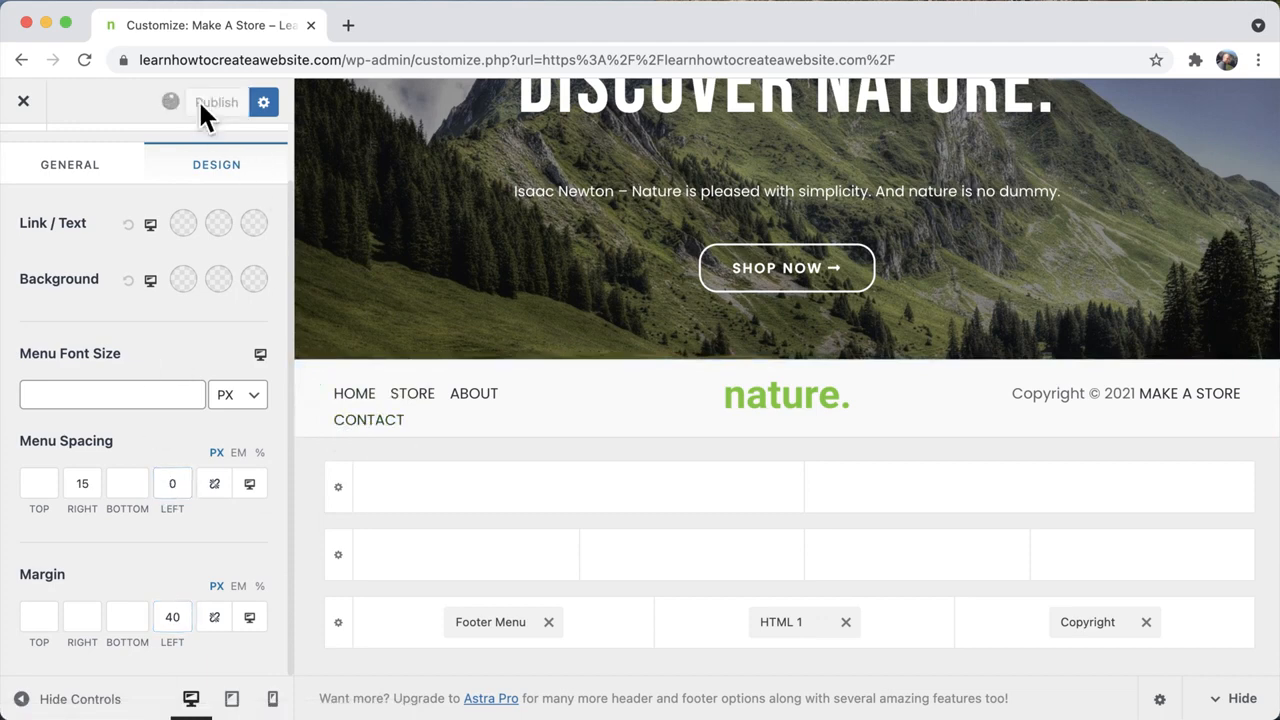
Close the Customizer and check the live homepage footer while narrowing the browser window
click(27, 108)
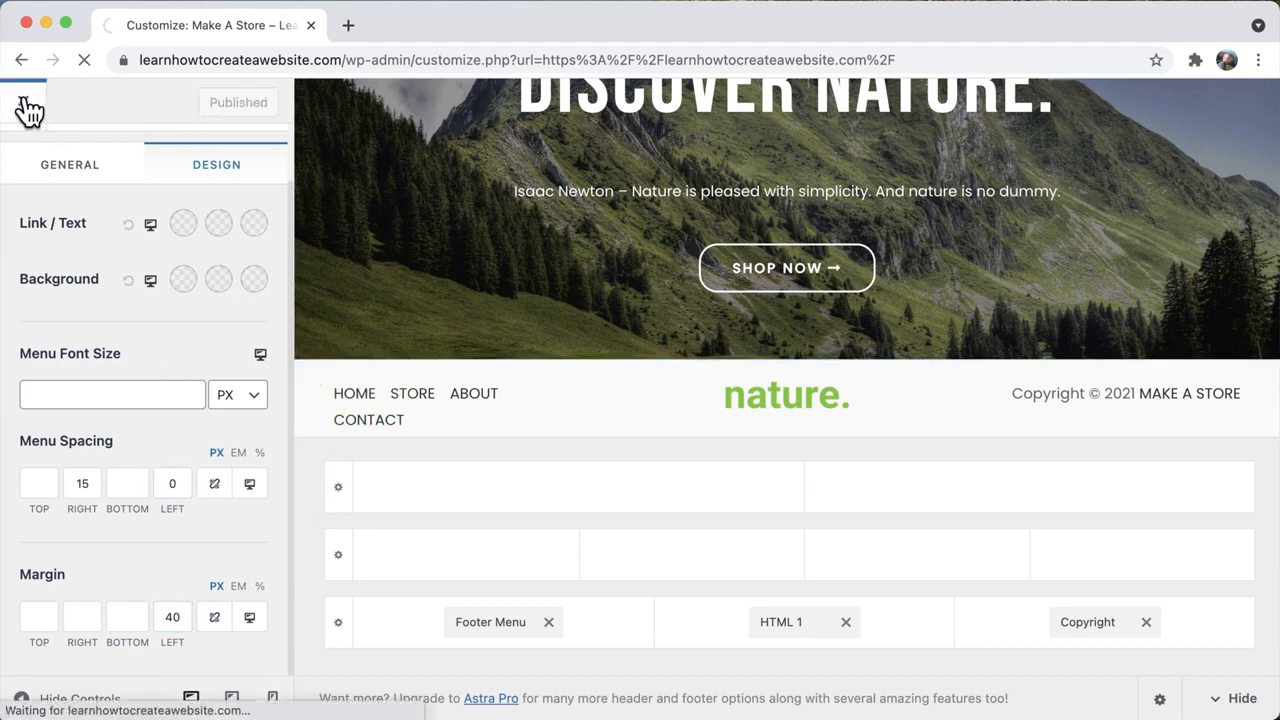
scroll(177, 330, down, 15)
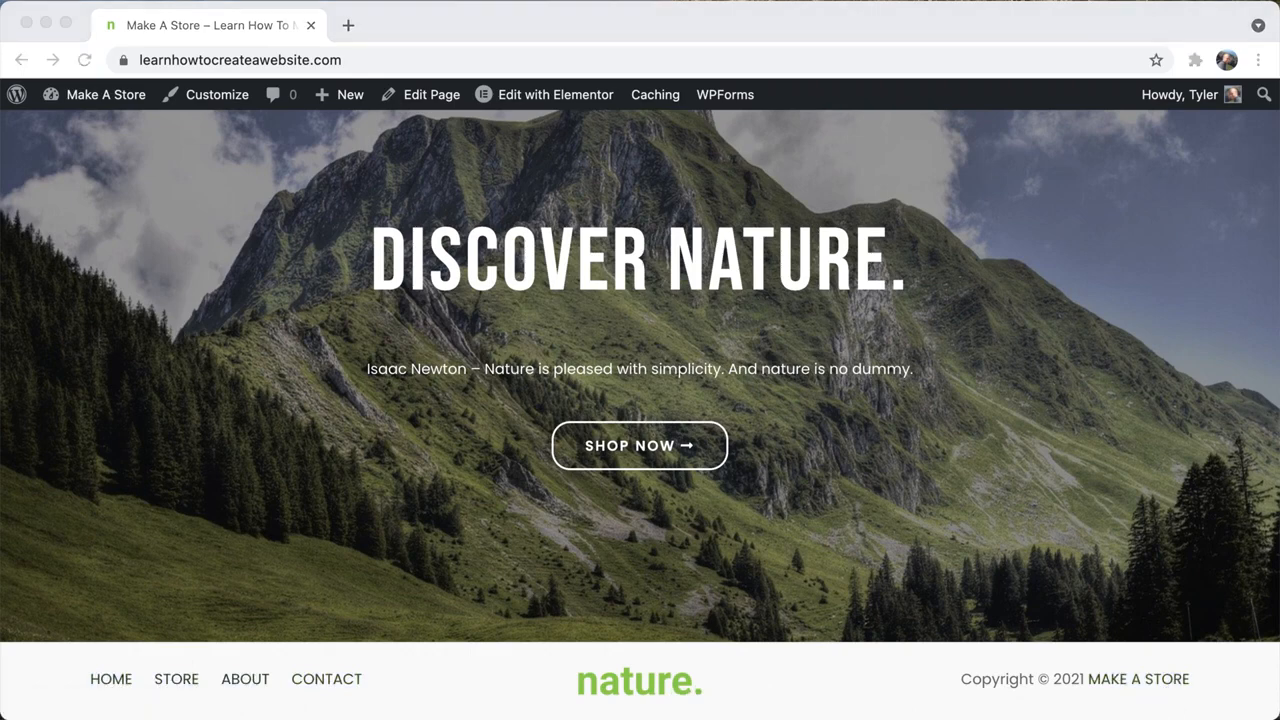
click(1008, 476)
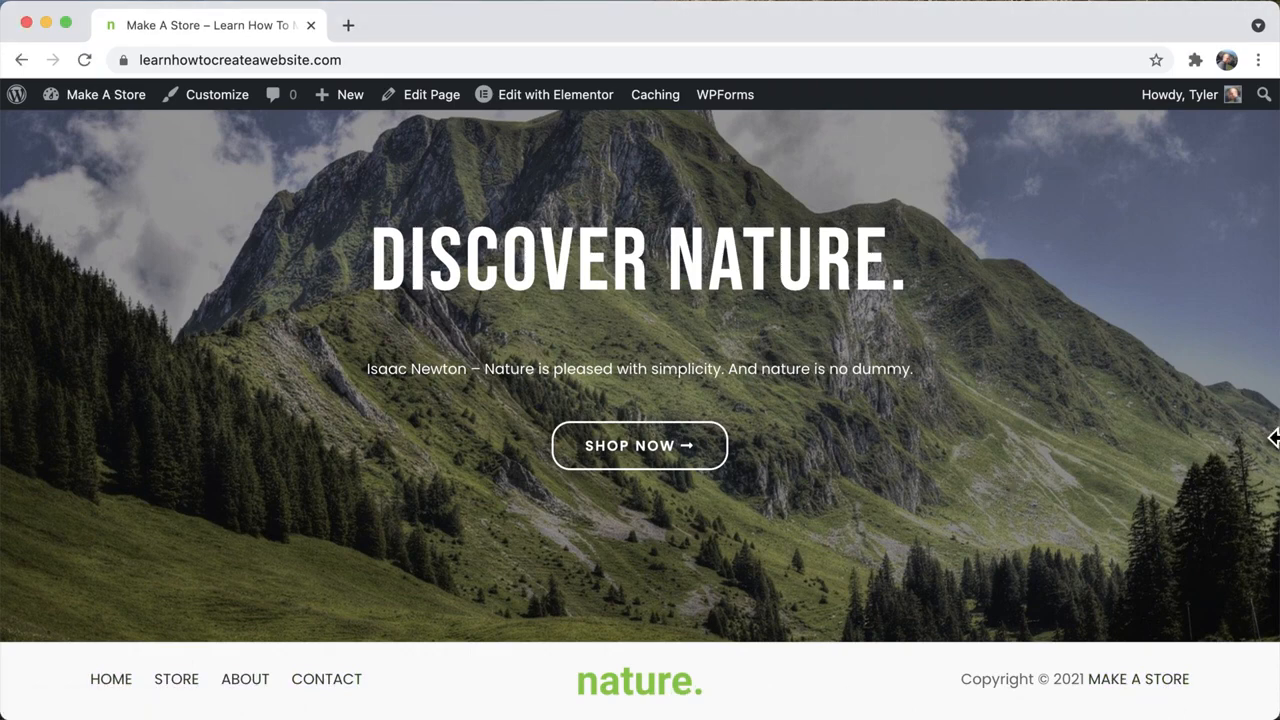
drag(1270, 436, 853, 350)
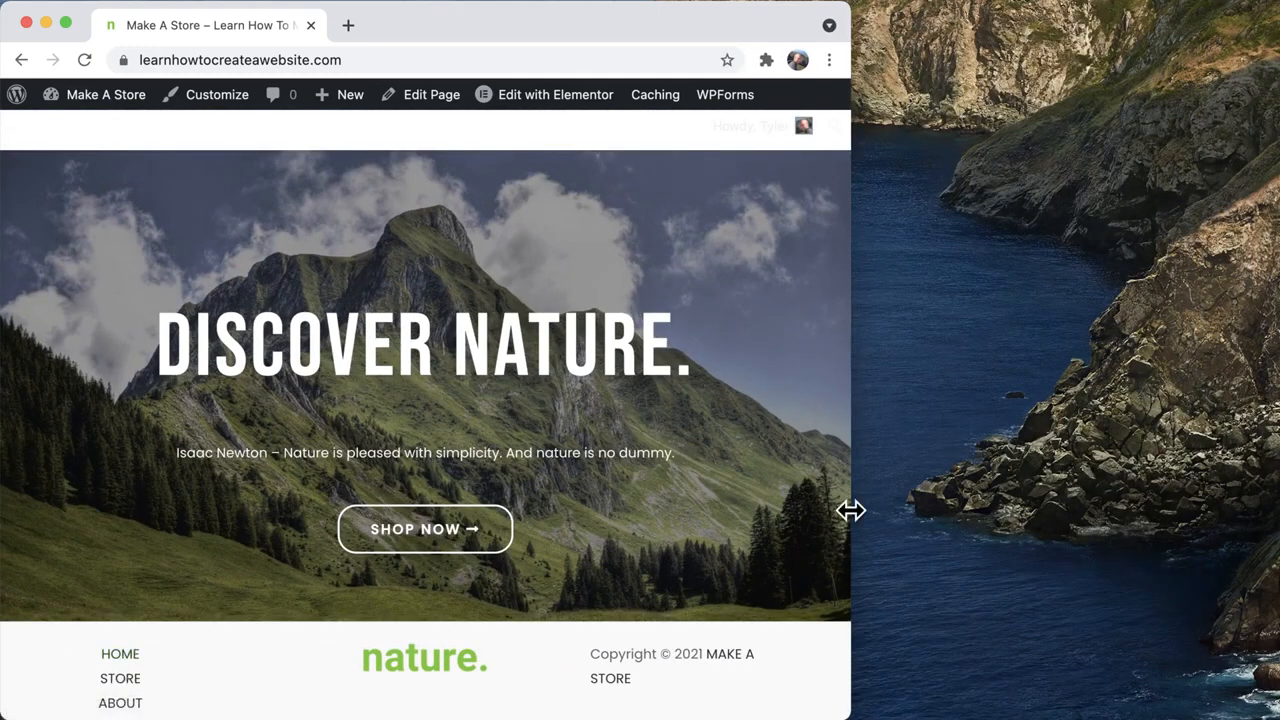
drag(845, 510, 491, 420)
scroll(169, 409, down, 10)
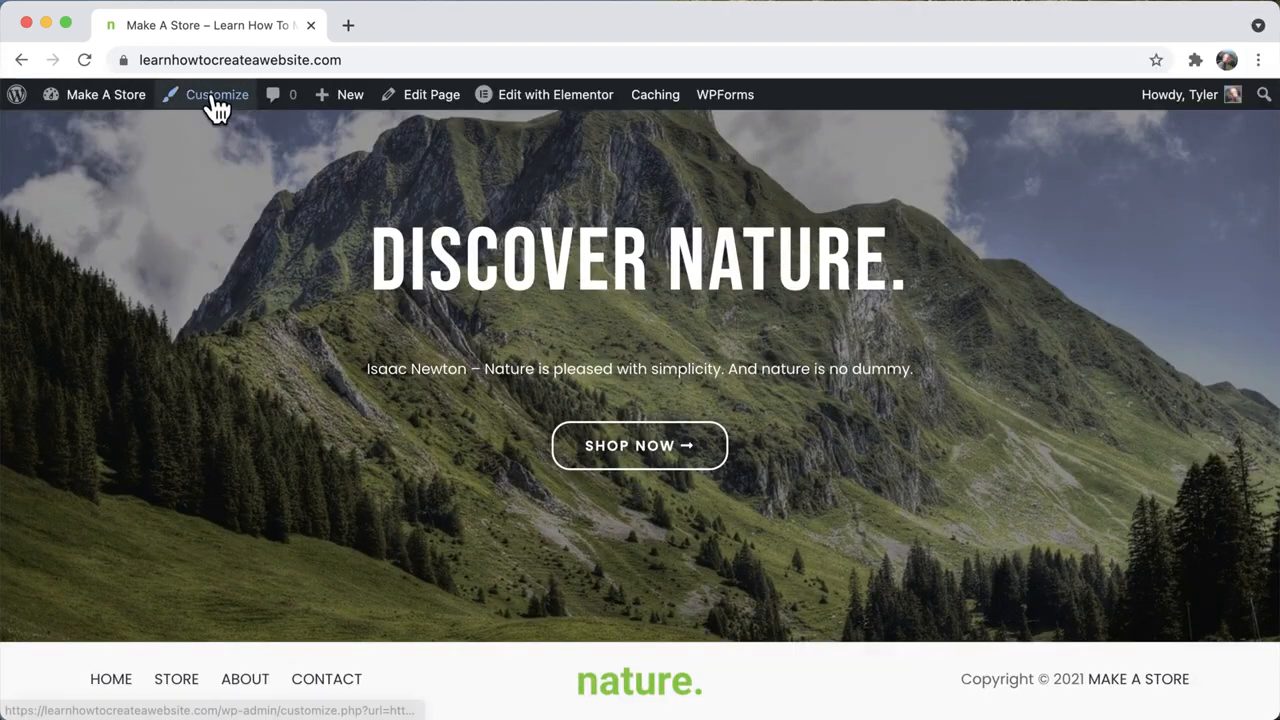
In tablet preview, switch the bottom footer row to the stacked full-width layout
click(214, 97)
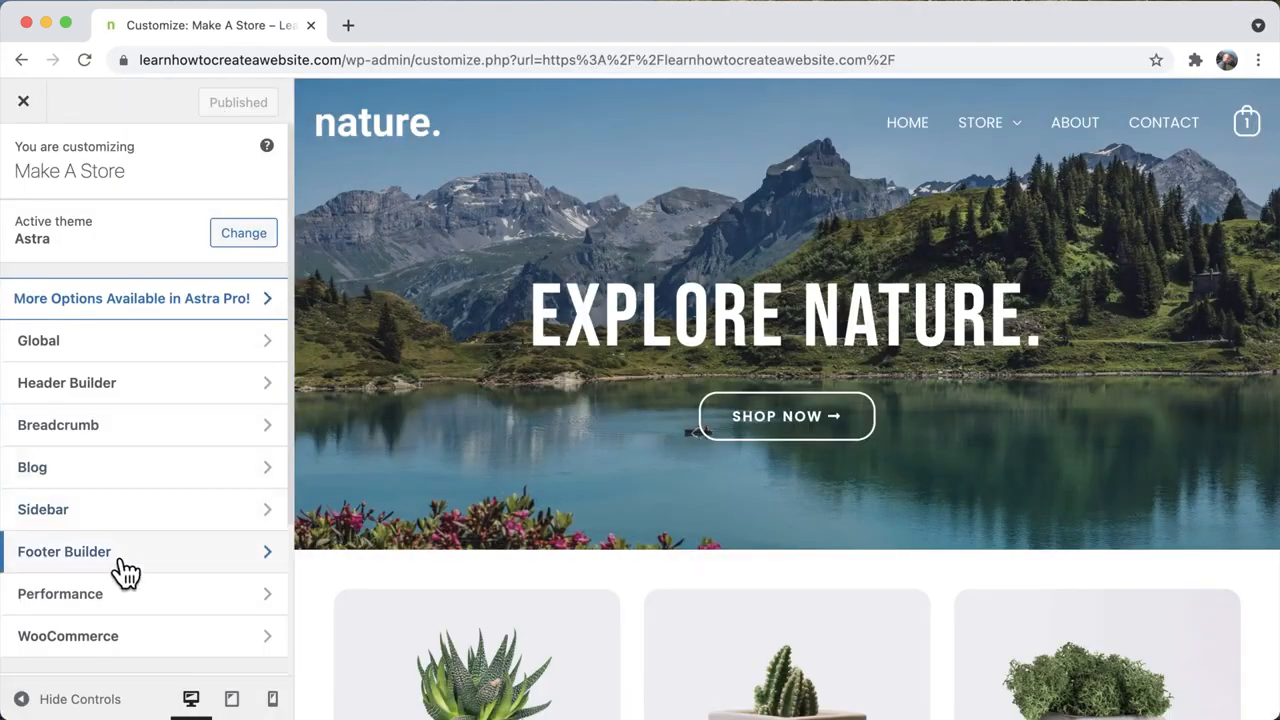
click(124, 568)
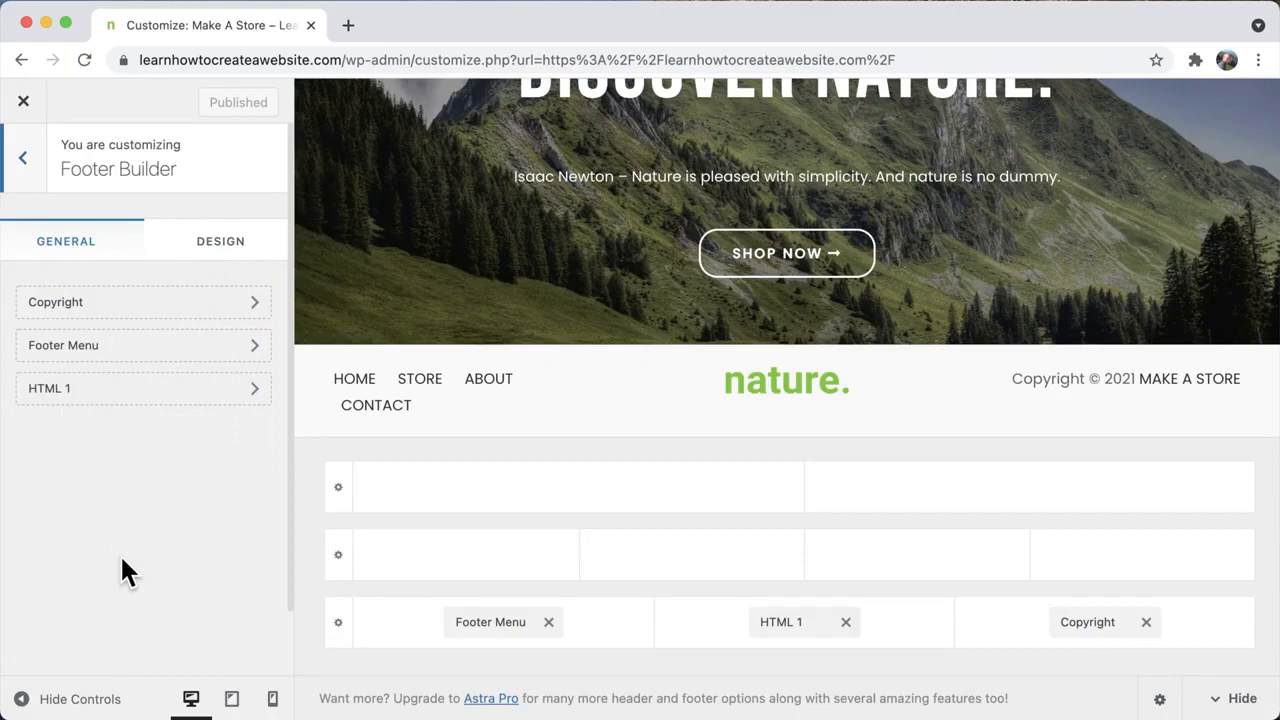
click(338, 626)
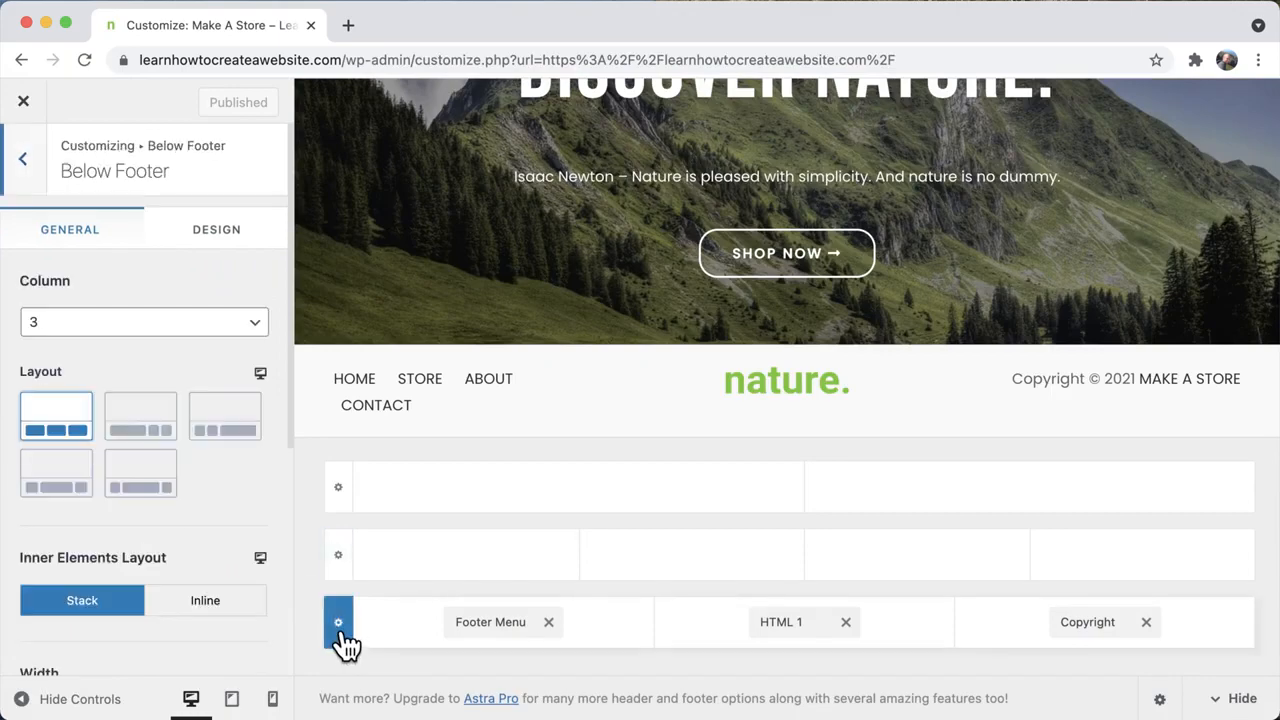
click(231, 698)
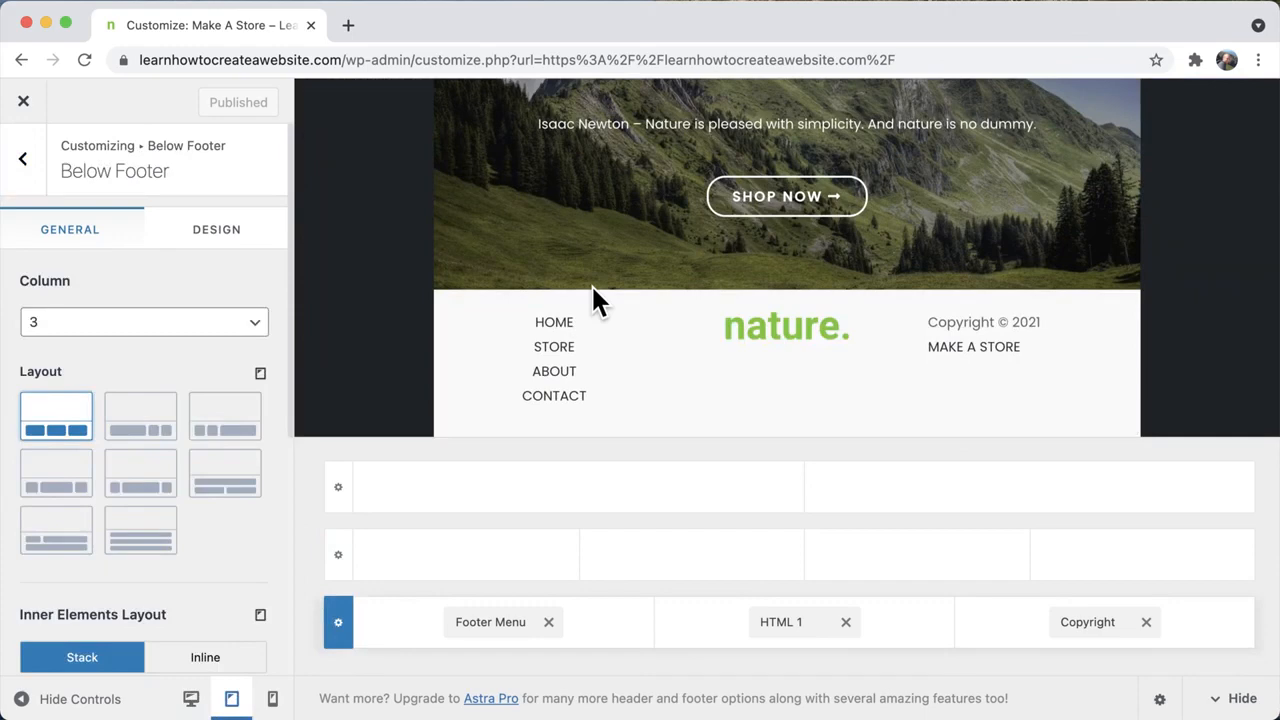
click(130, 543)
scroll(589, 363, down, 2)
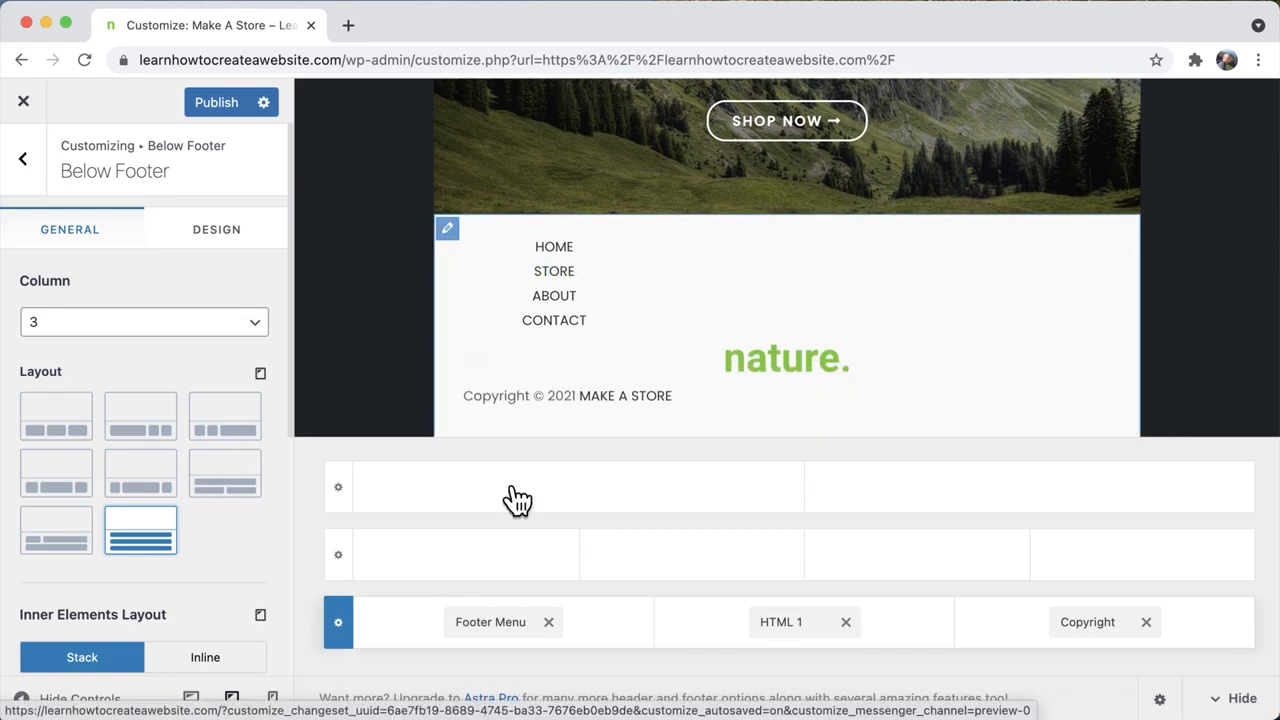
click(490, 622)
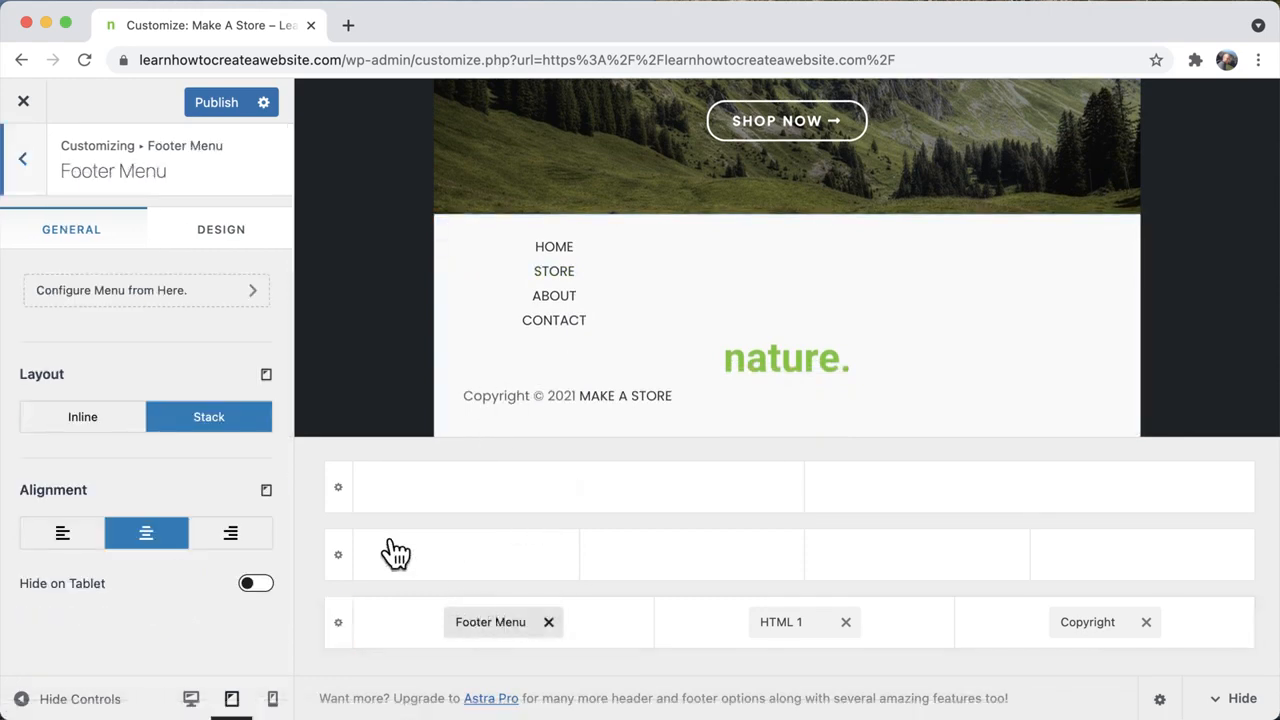
Lay the tablet footer menu items out in a row with a top item spacing of 1
click(94, 426)
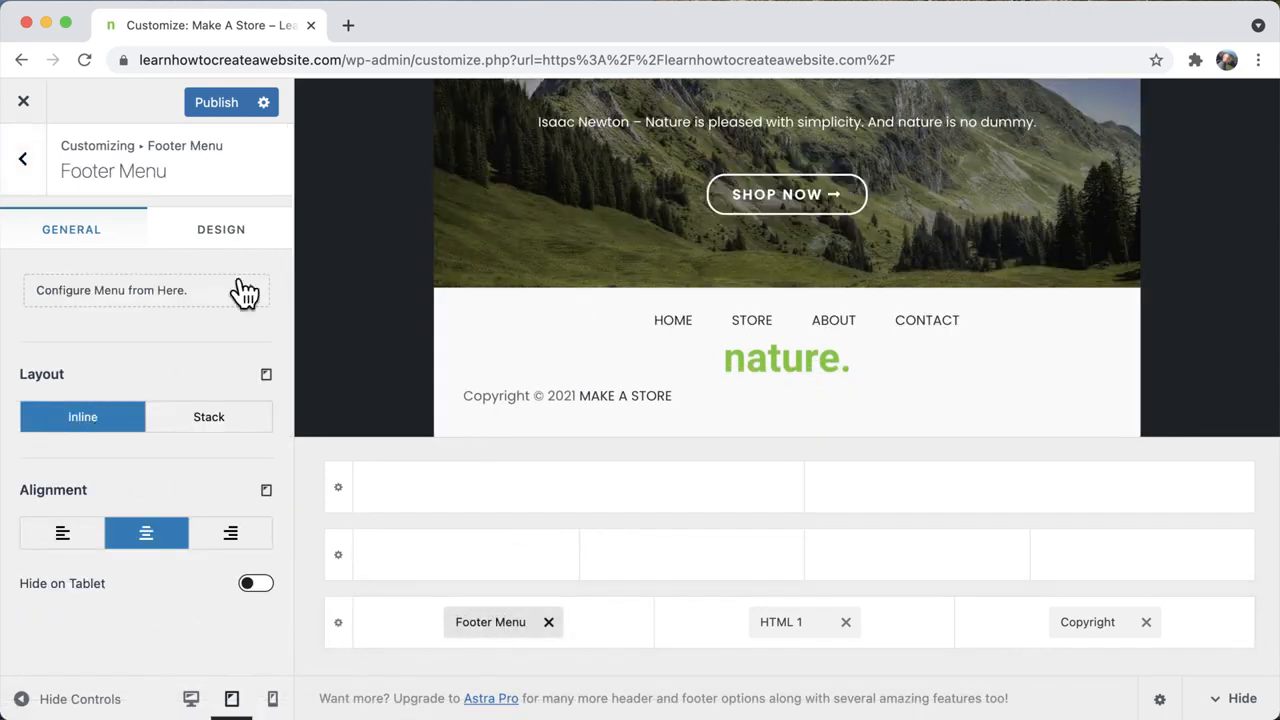
click(228, 236)
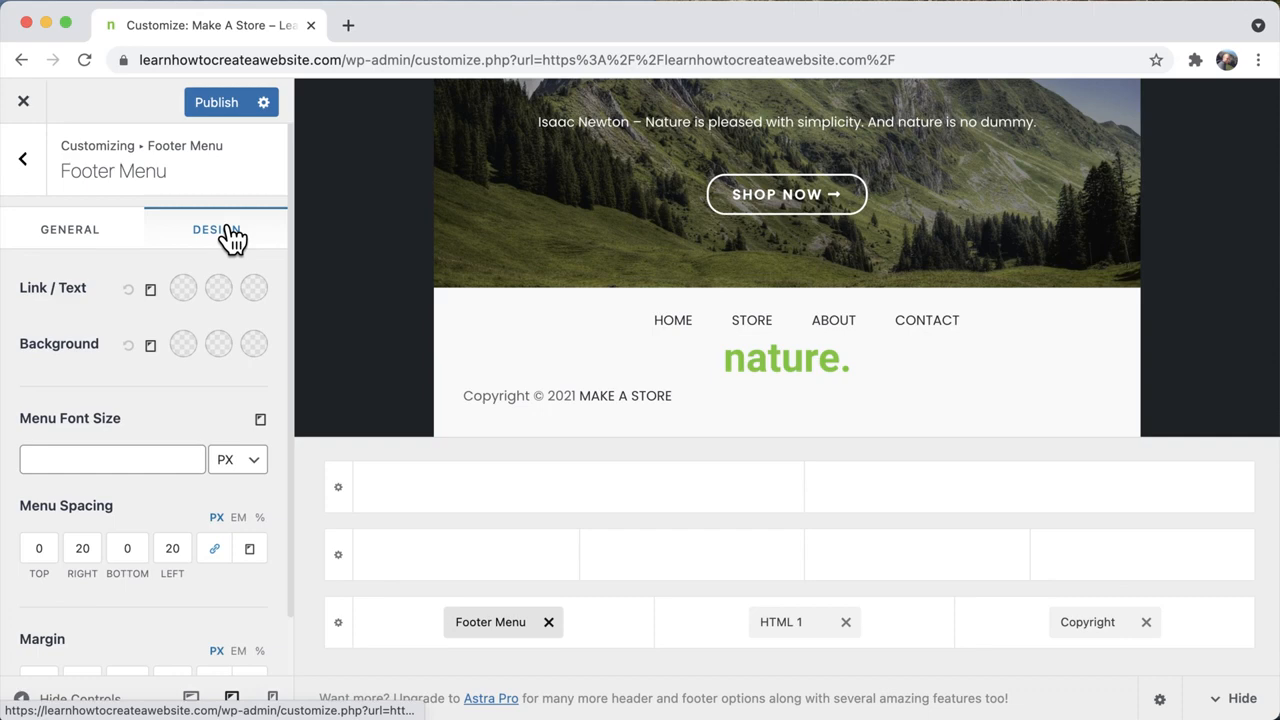
click(214, 548)
click(33, 550)
text(1)
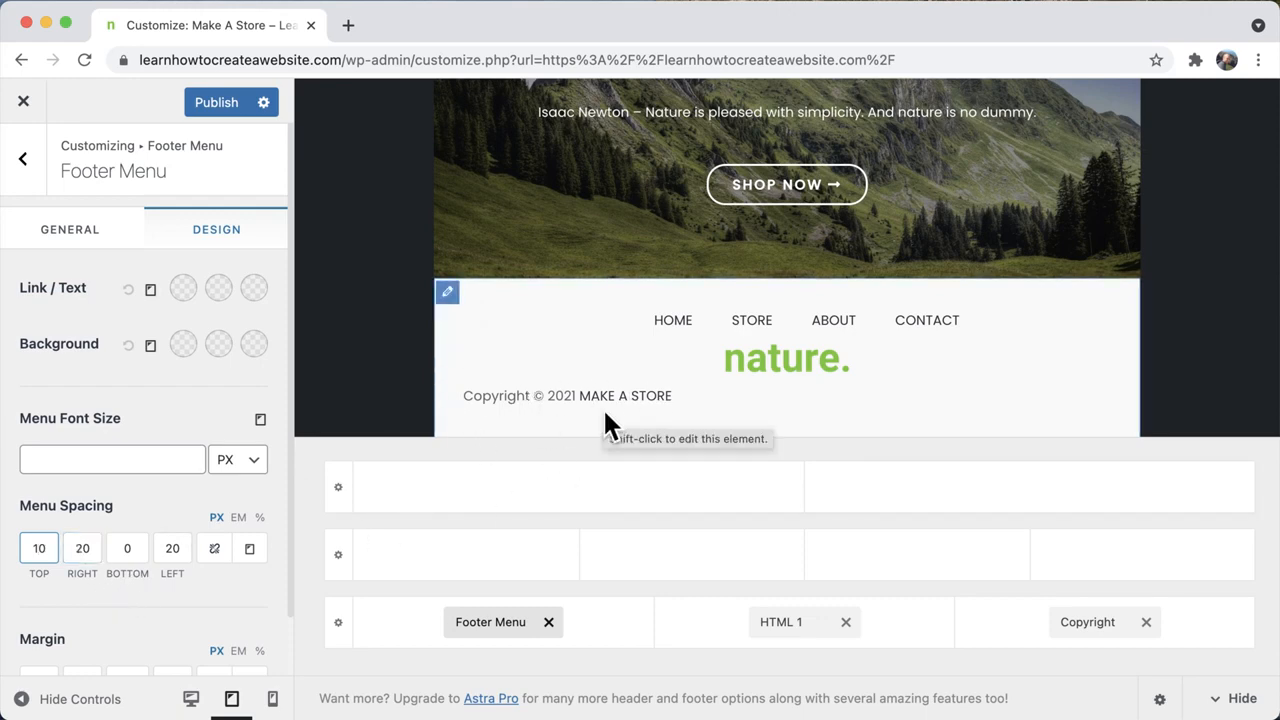
Centre the copyright text on tablet and set its margin to 0 on all sides
click(1106, 617)
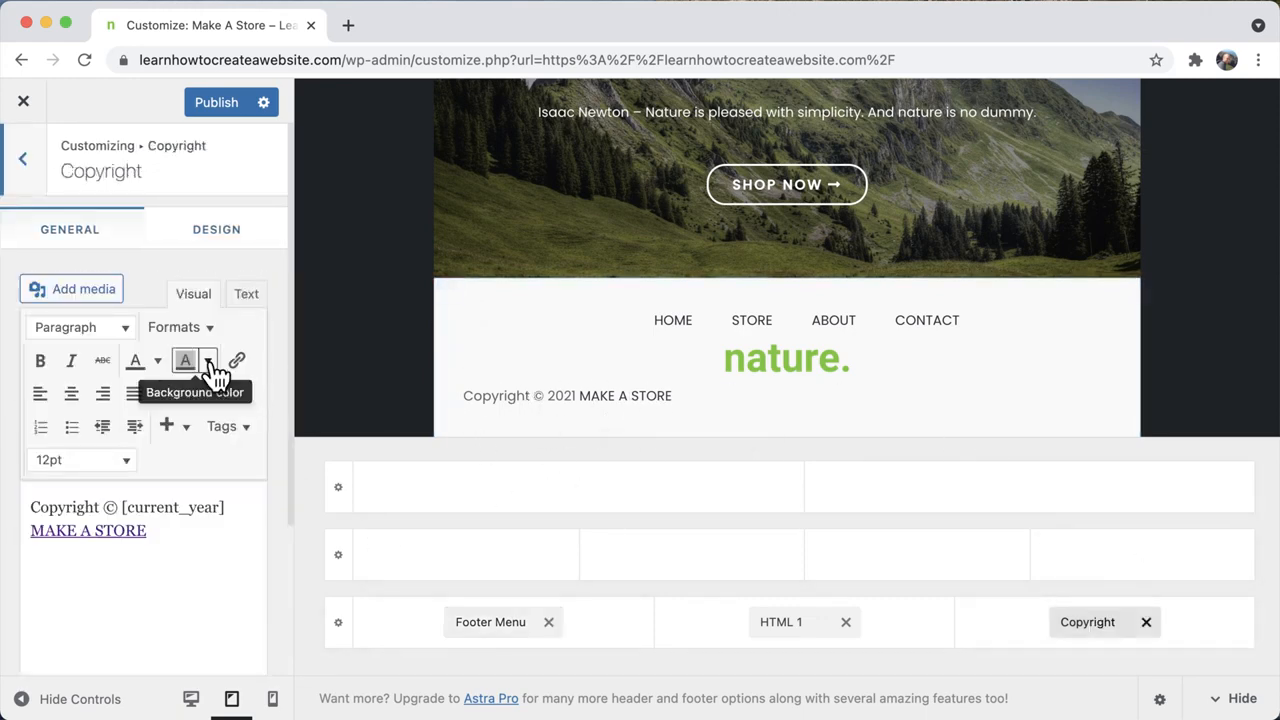
scroll(205, 368, down, 3)
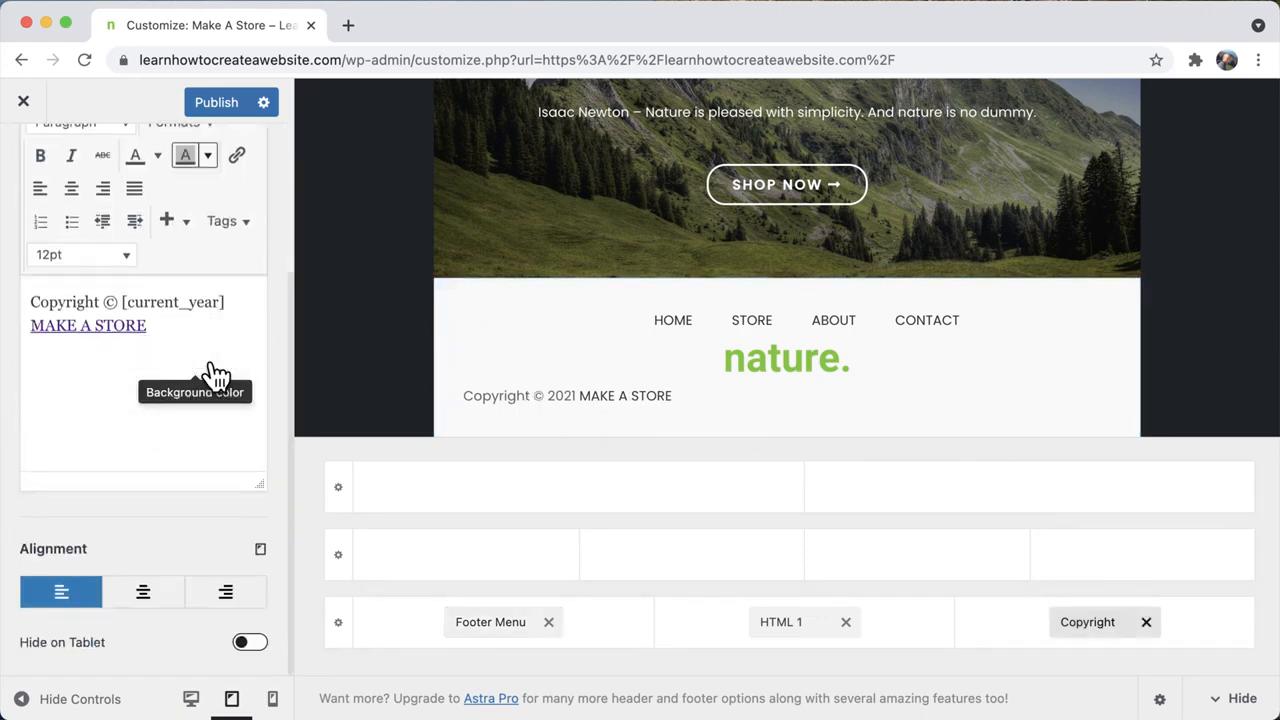
click(144, 598)
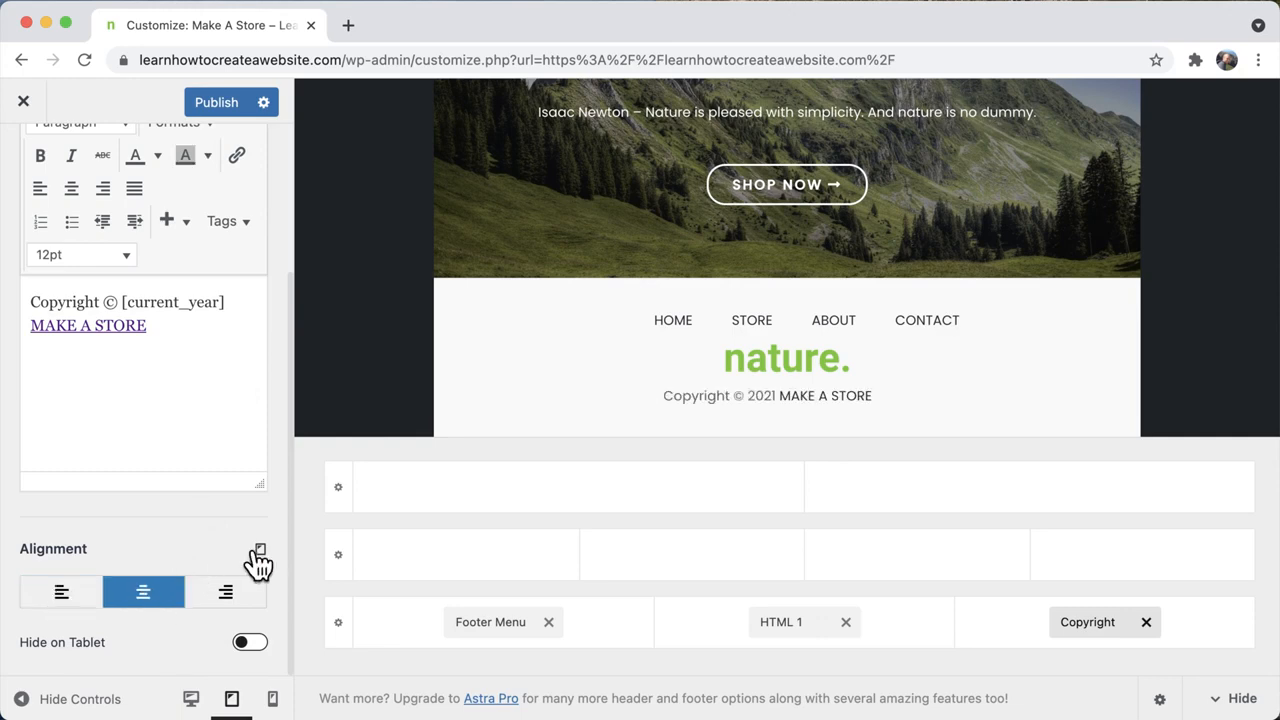
scroll(183, 533, up, 3)
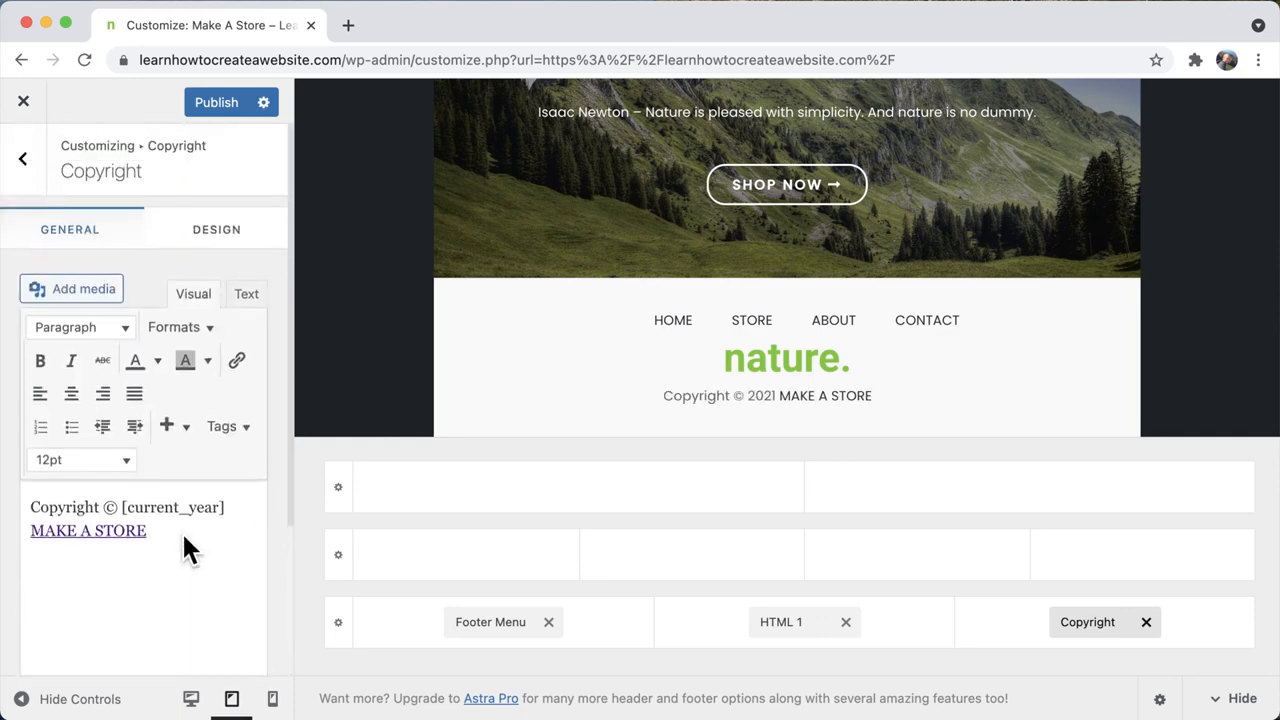
click(213, 236)
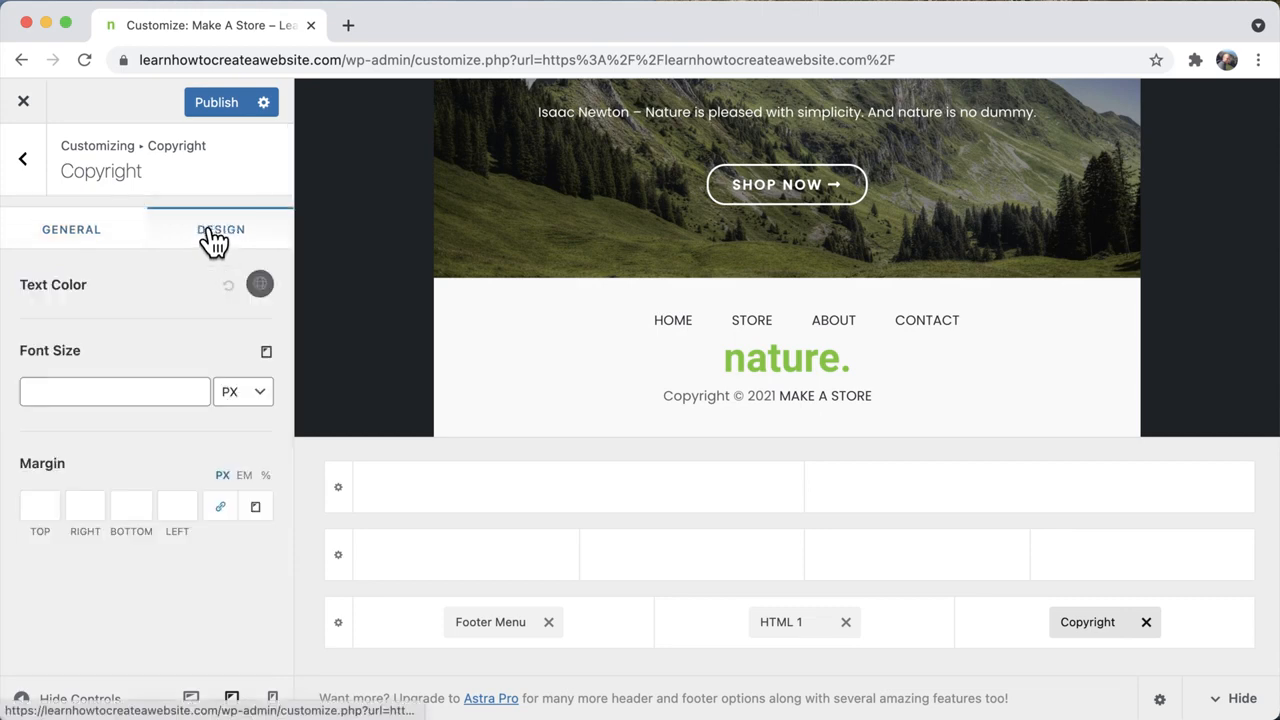
click(40, 505)
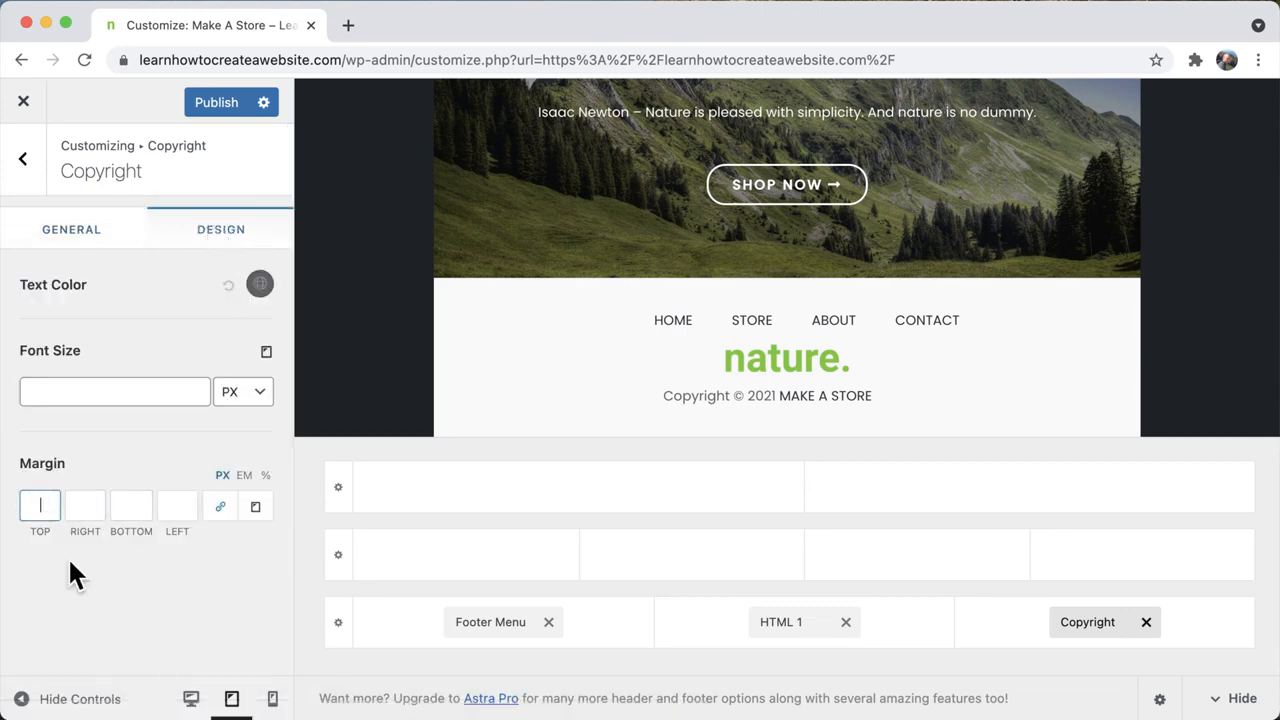
text(0)
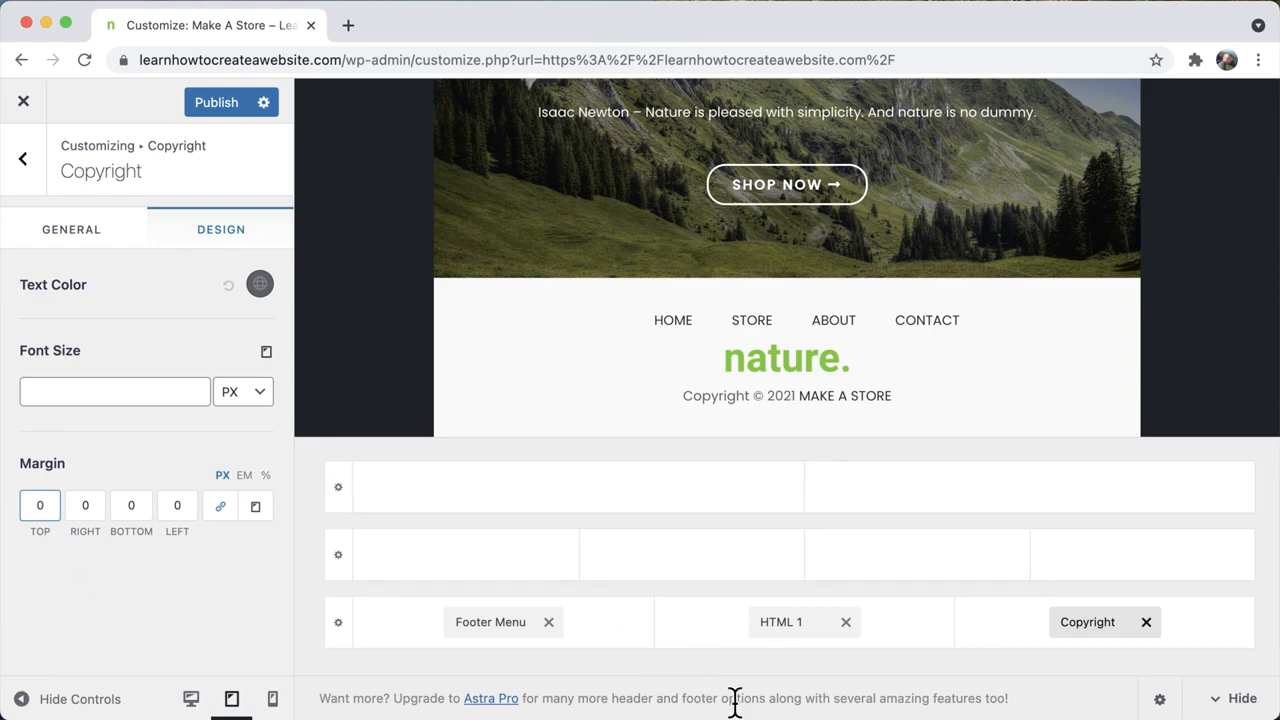
Give the HTML 1 logo block 35 px top and bottom margin
click(800, 622)
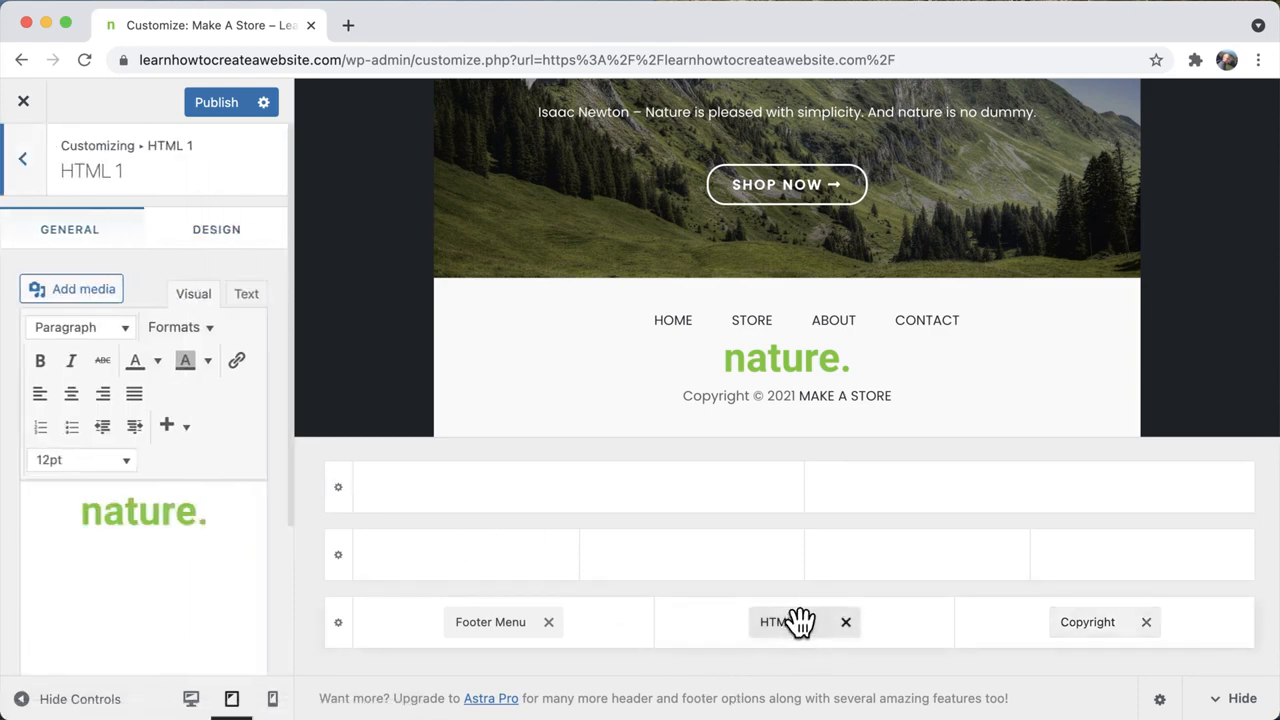
click(226, 236)
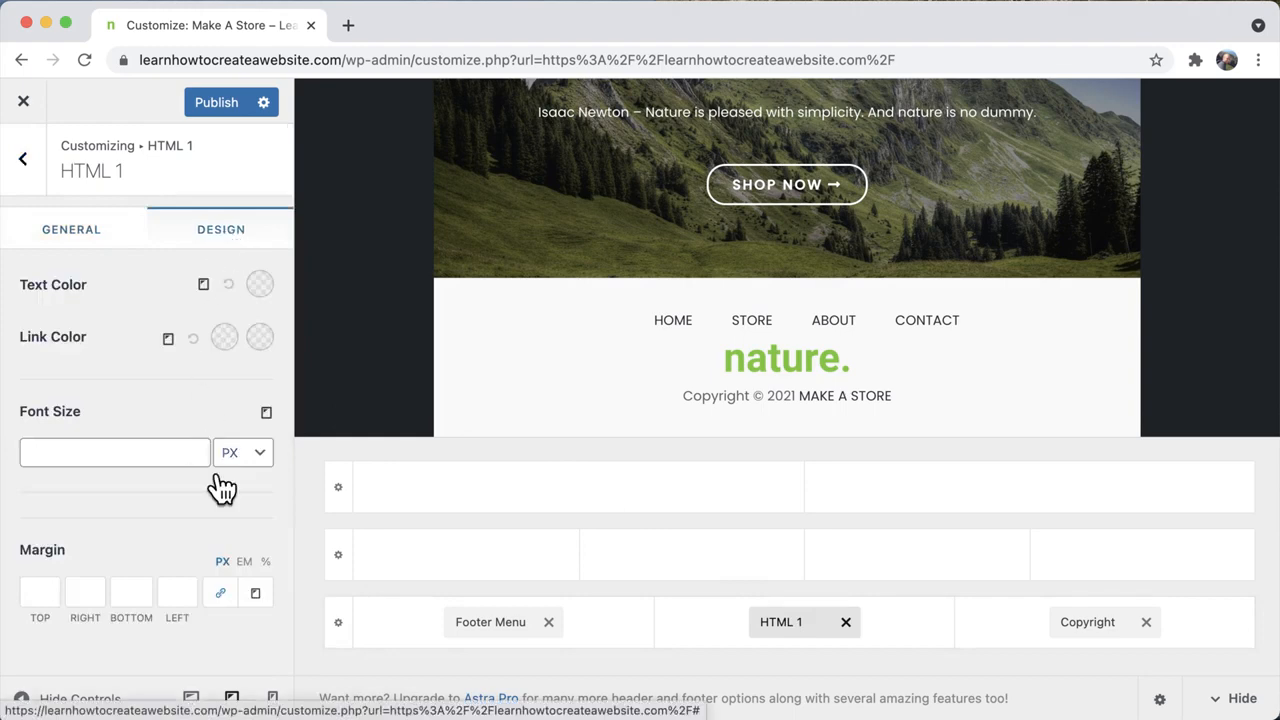
click(38, 592)
text(35)
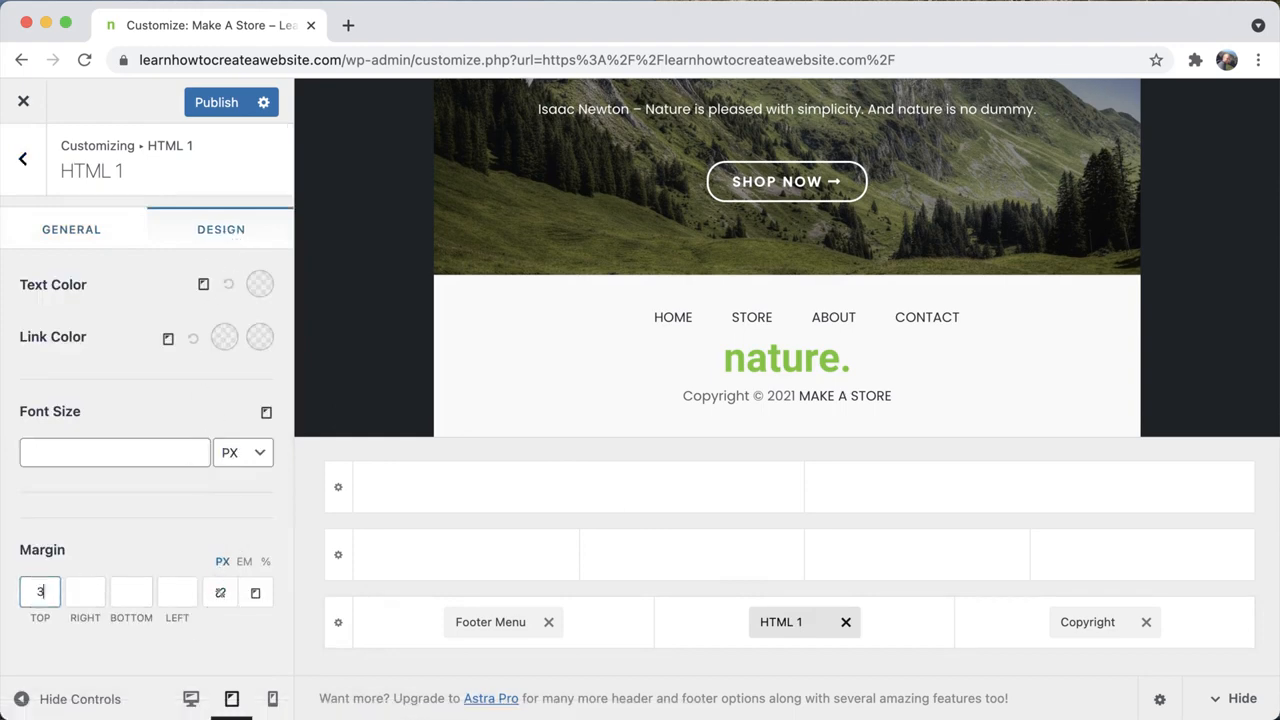
click(131, 592)
text(35)
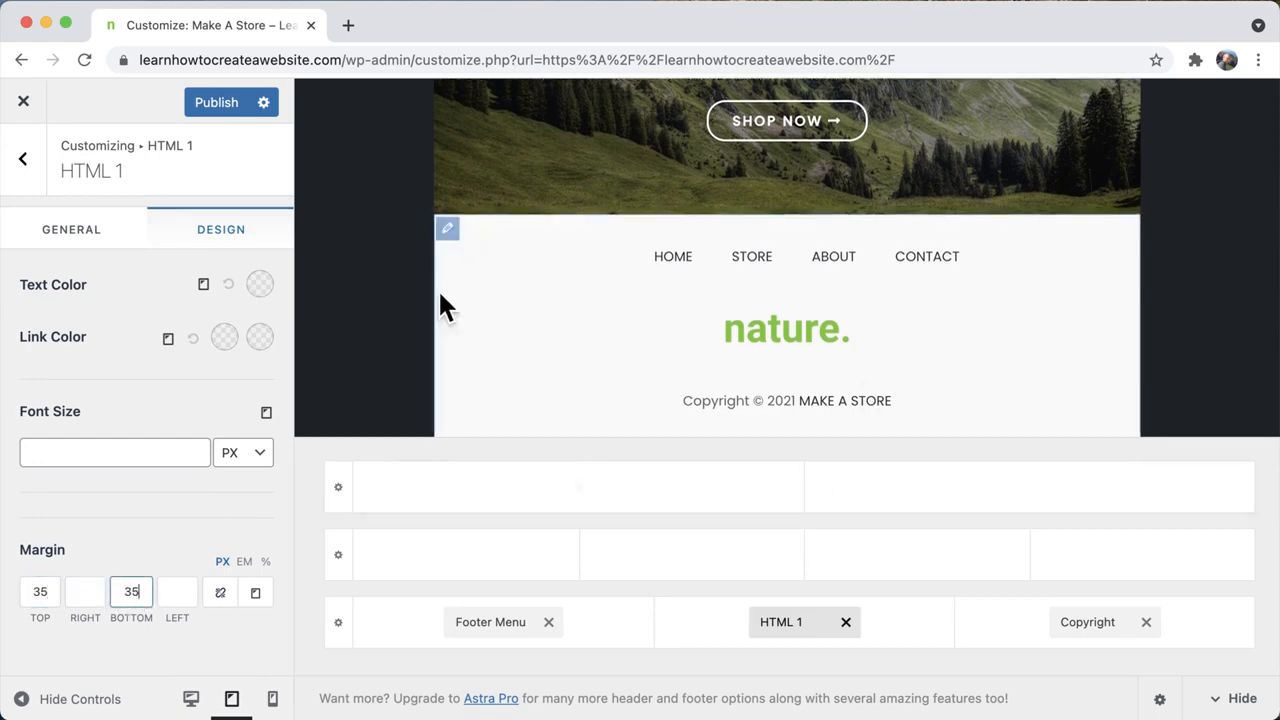
Set the Footer Menu's mobile margin to 0 on all sides and publish
click(273, 700)
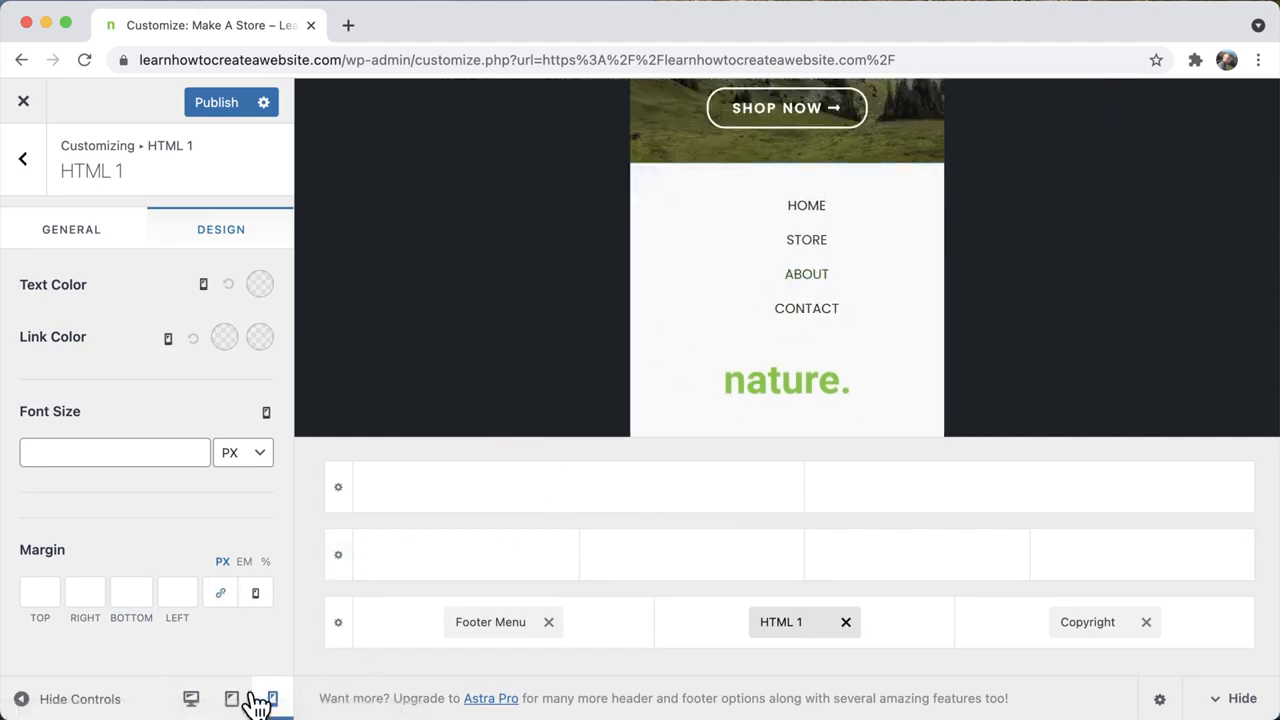
click(489, 618)
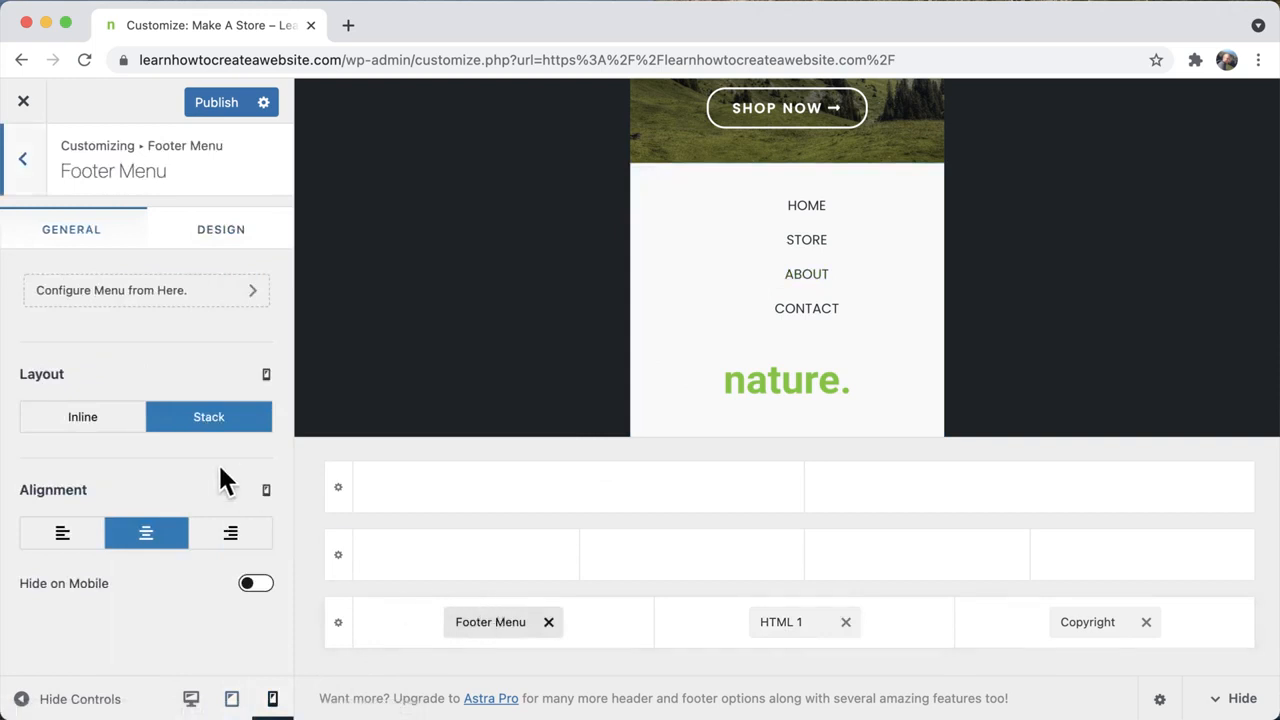
click(229, 233)
scroll(208, 500, down, 1)
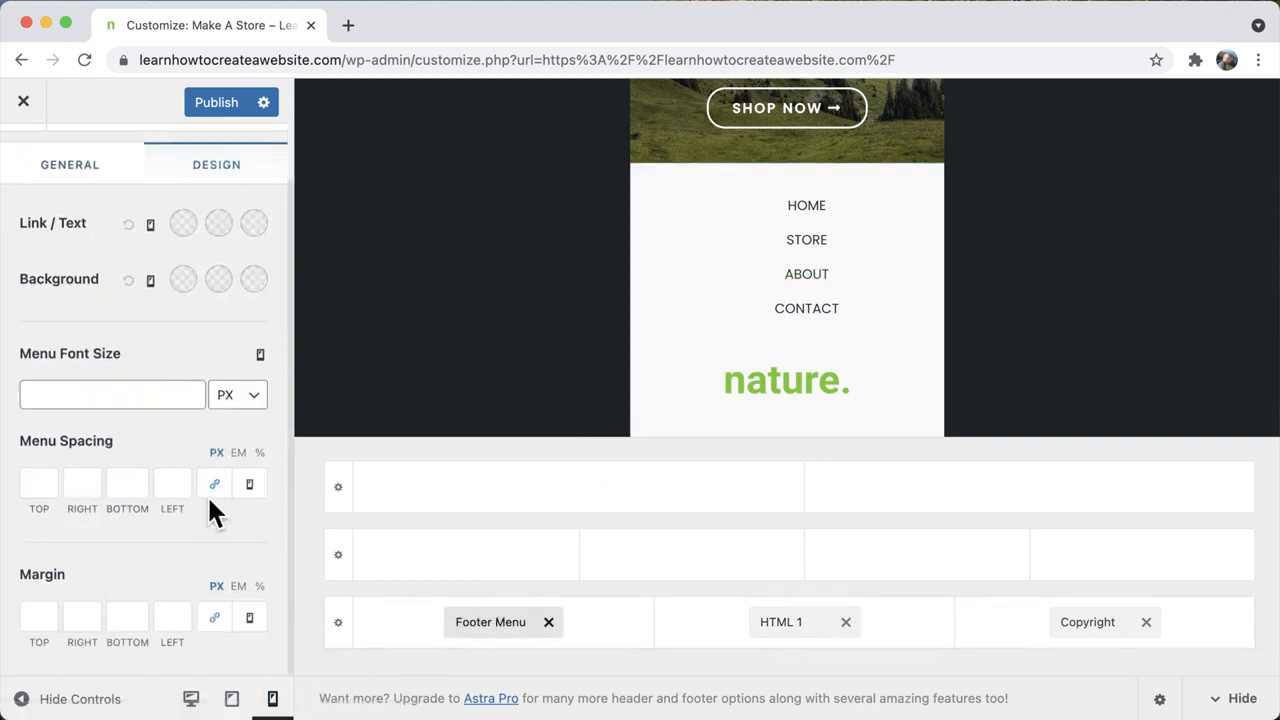
click(45, 612)
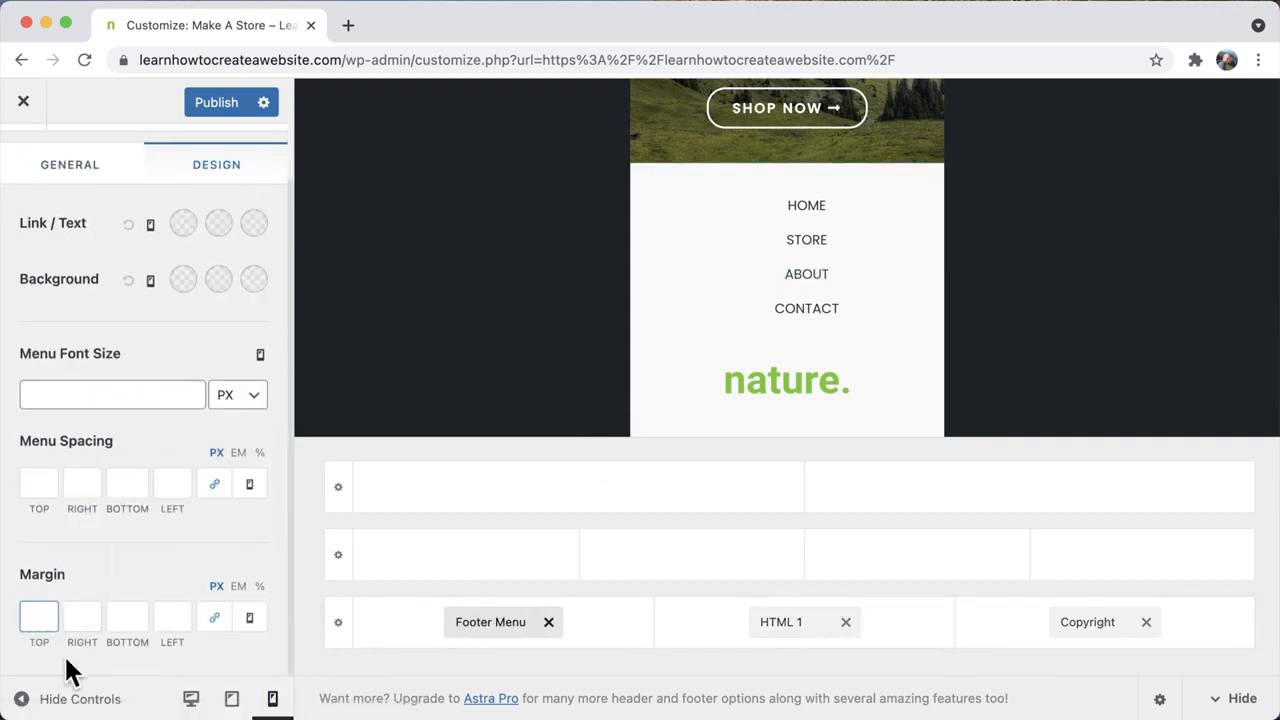
text(0)
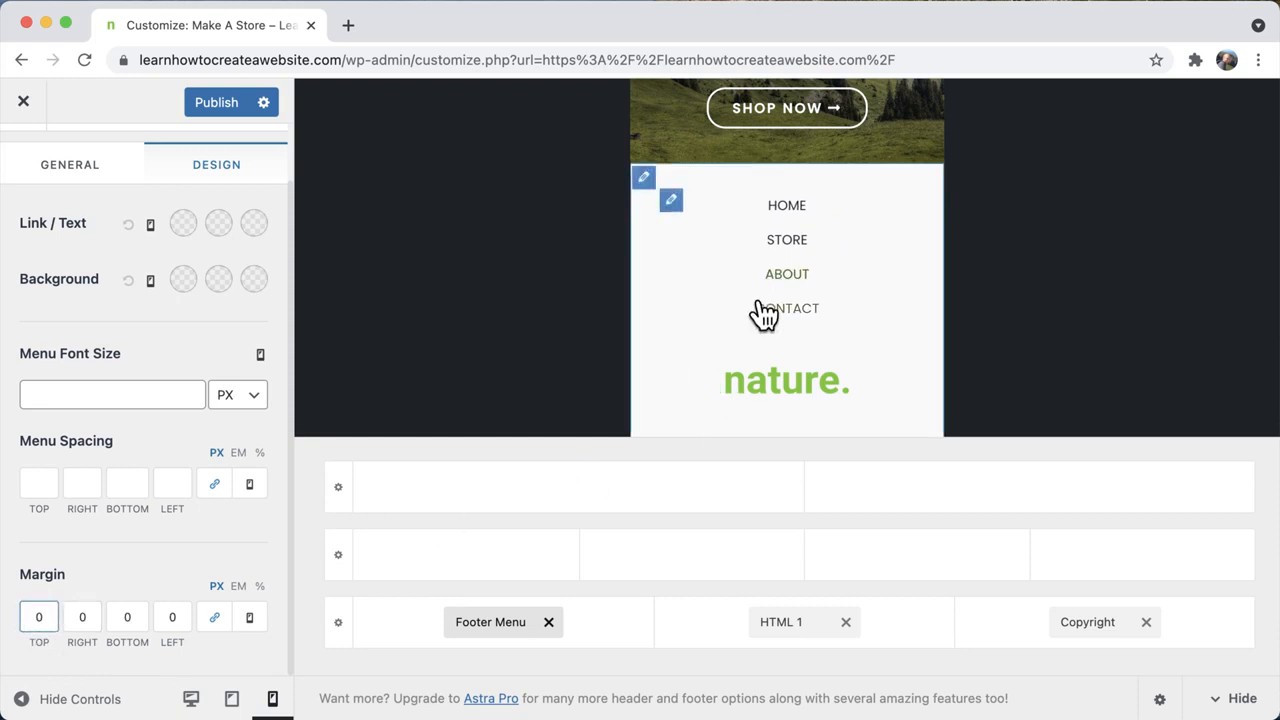
click(1205, 688)
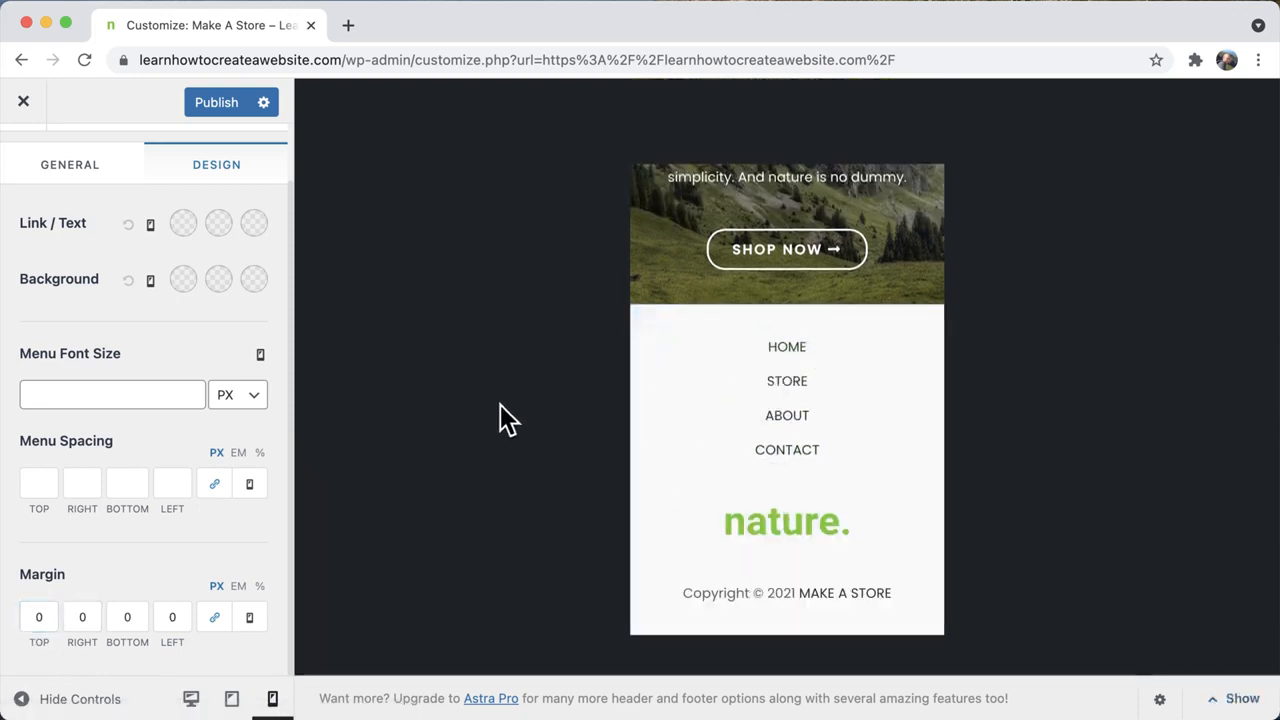
click(220, 105)
Close the Customizer, check the footer at mobile width, and go to the Contact page
click(23, 102)
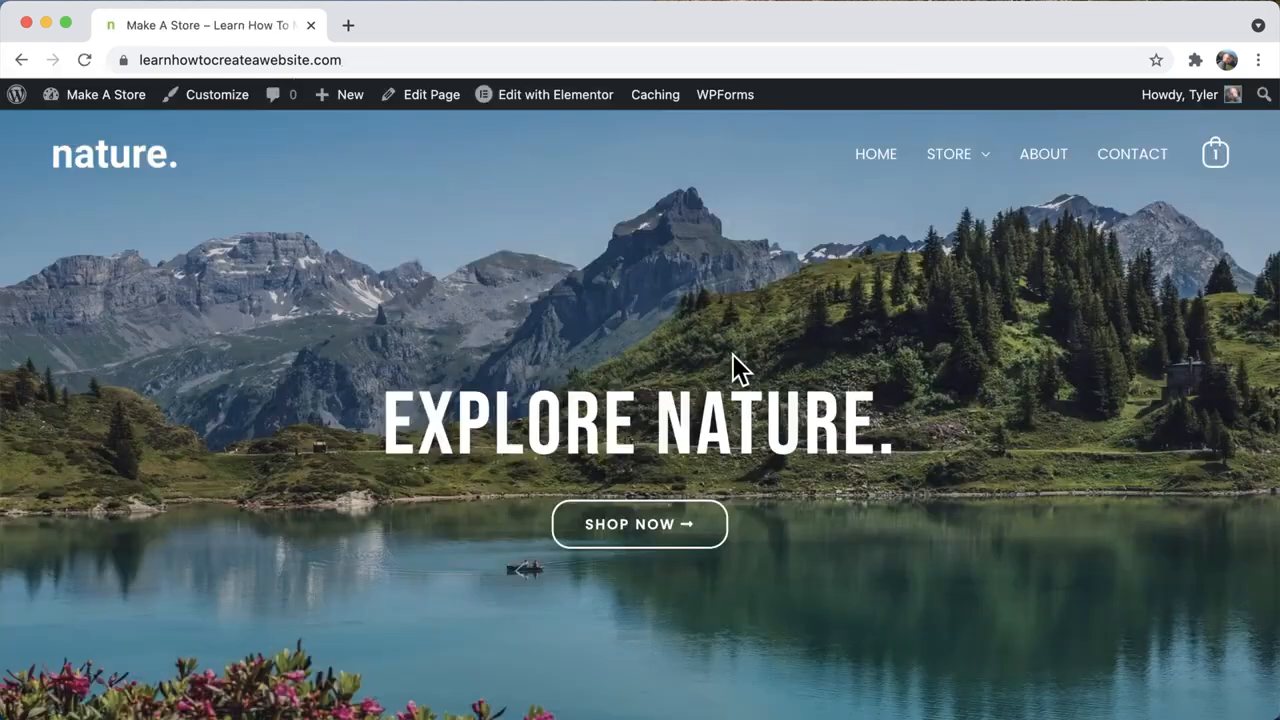
drag(1275, 341, 491, 386)
scroll(432, 400, down, 10)
scroll(430, 405, down, 10)
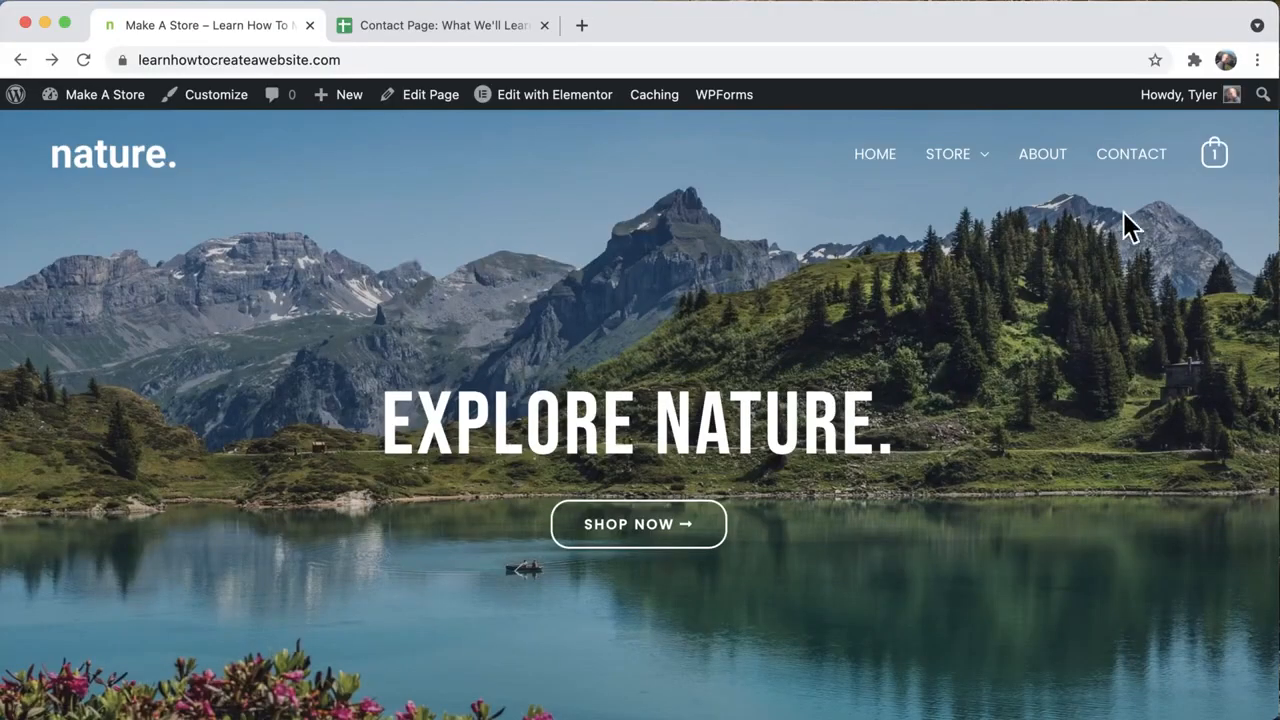
click(1136, 163)
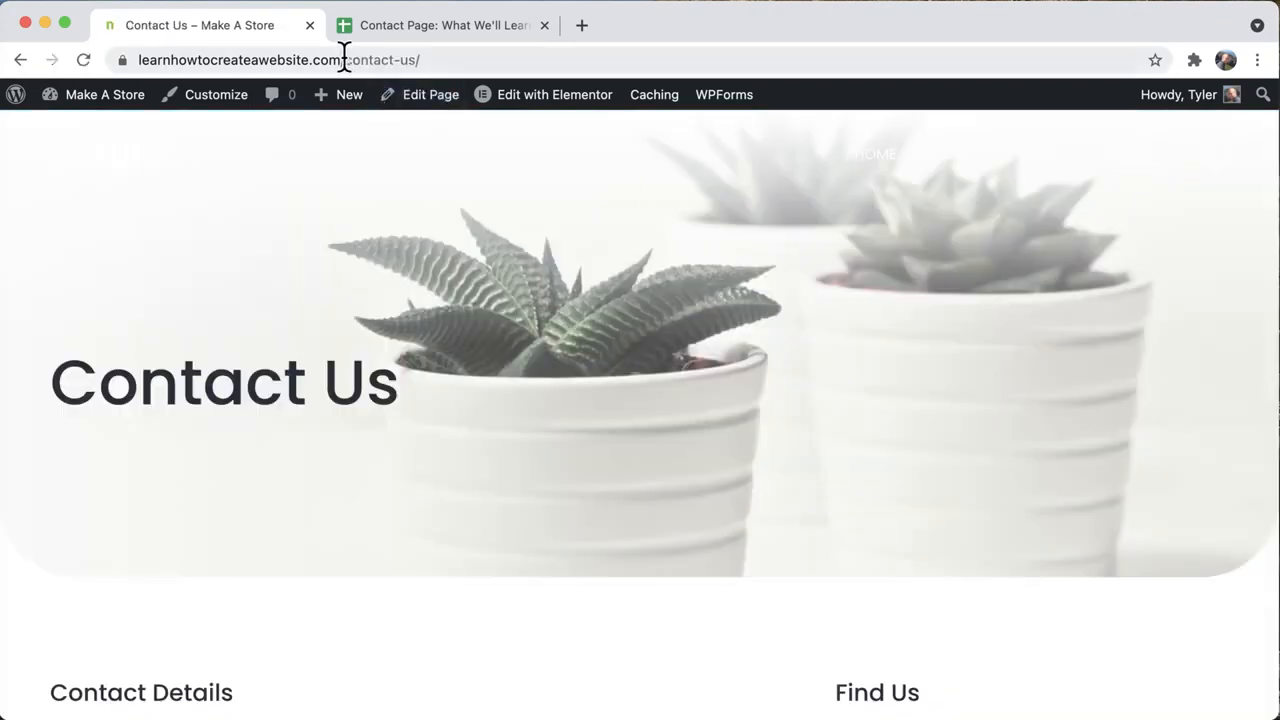
Open the Contact Us page in the editor from Dashboard > Pages
drag(343, 58, 447, 60)
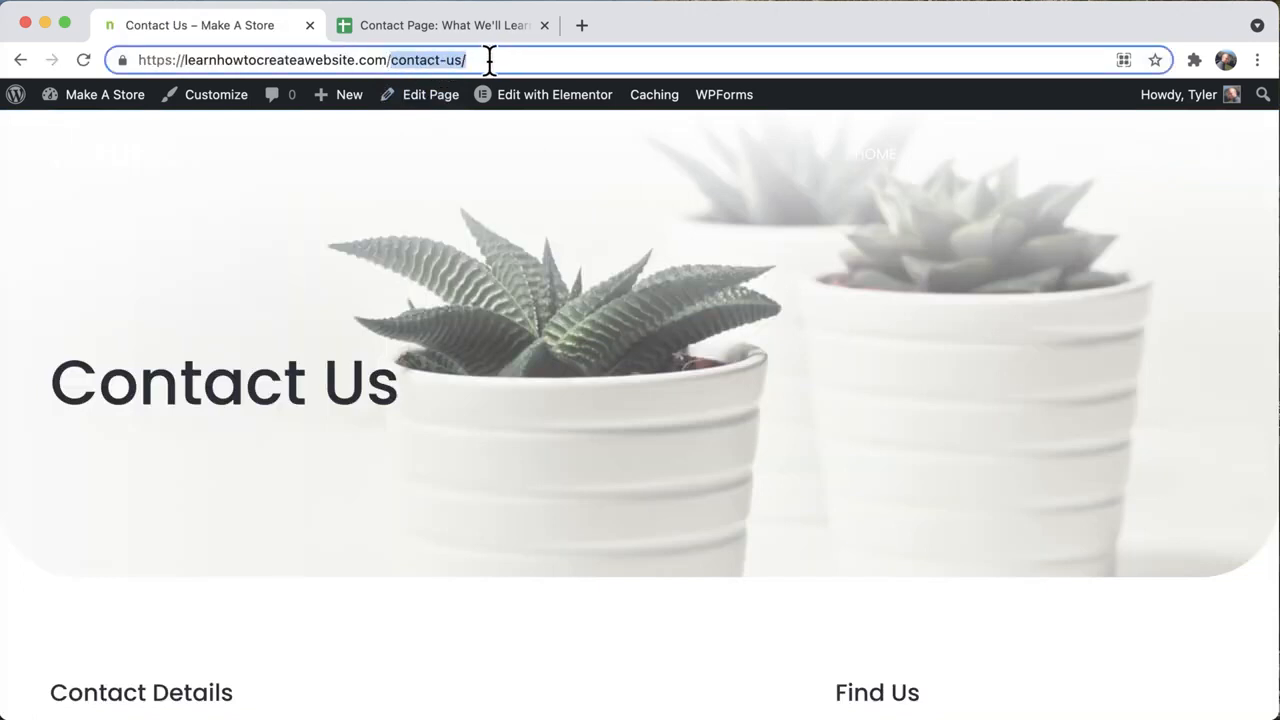
click(479, 60)
mouse_move(106, 97)
click(103, 129)
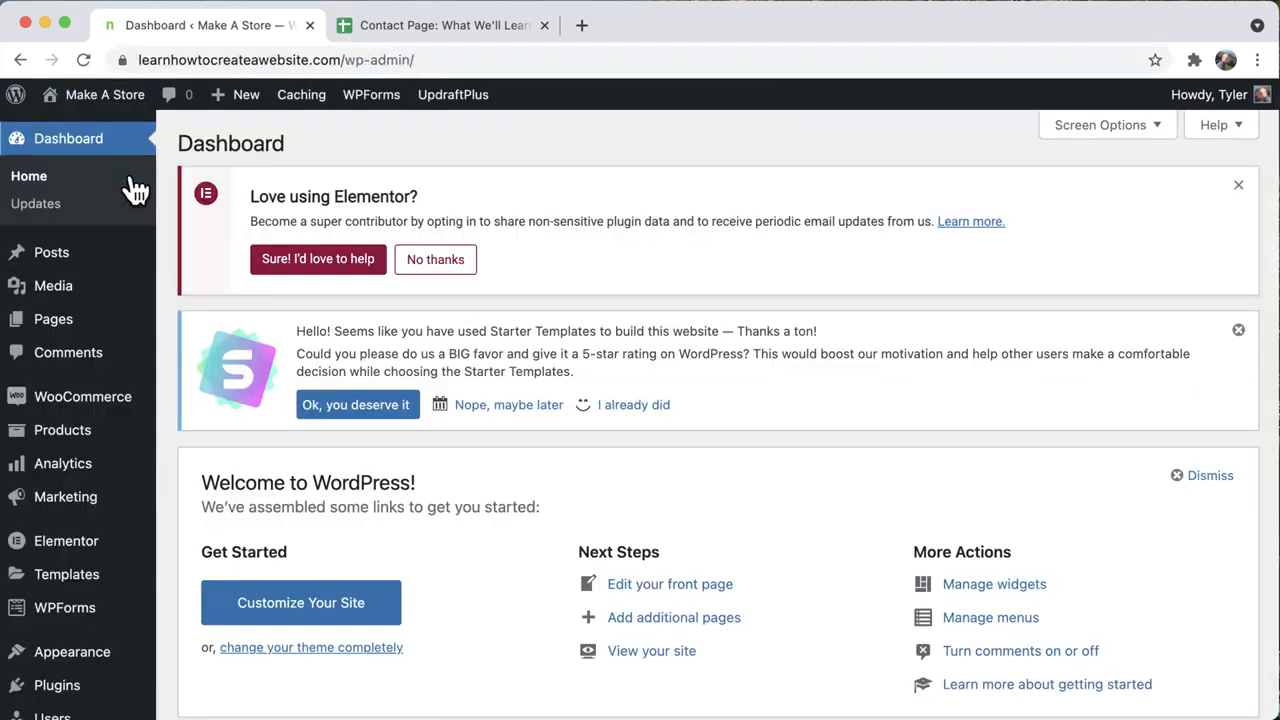
click(108, 326)
scroll(415, 368, down, 3)
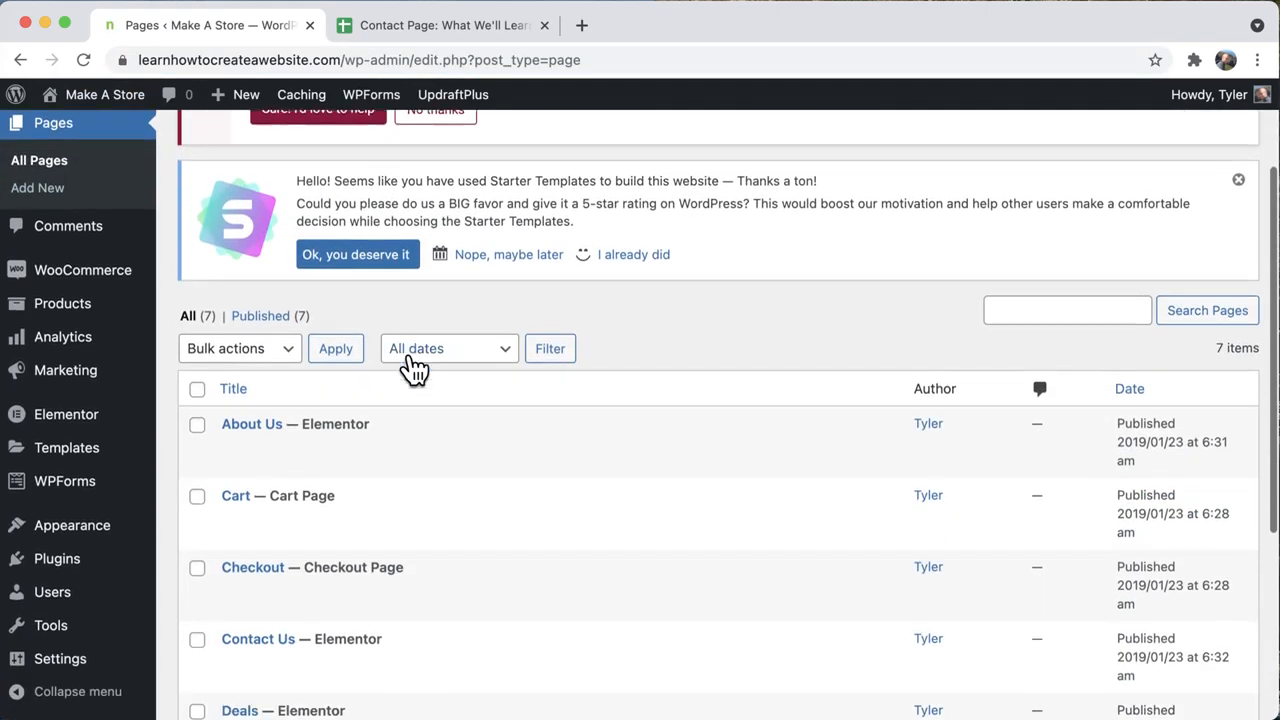
scroll(415, 368, down, 4)
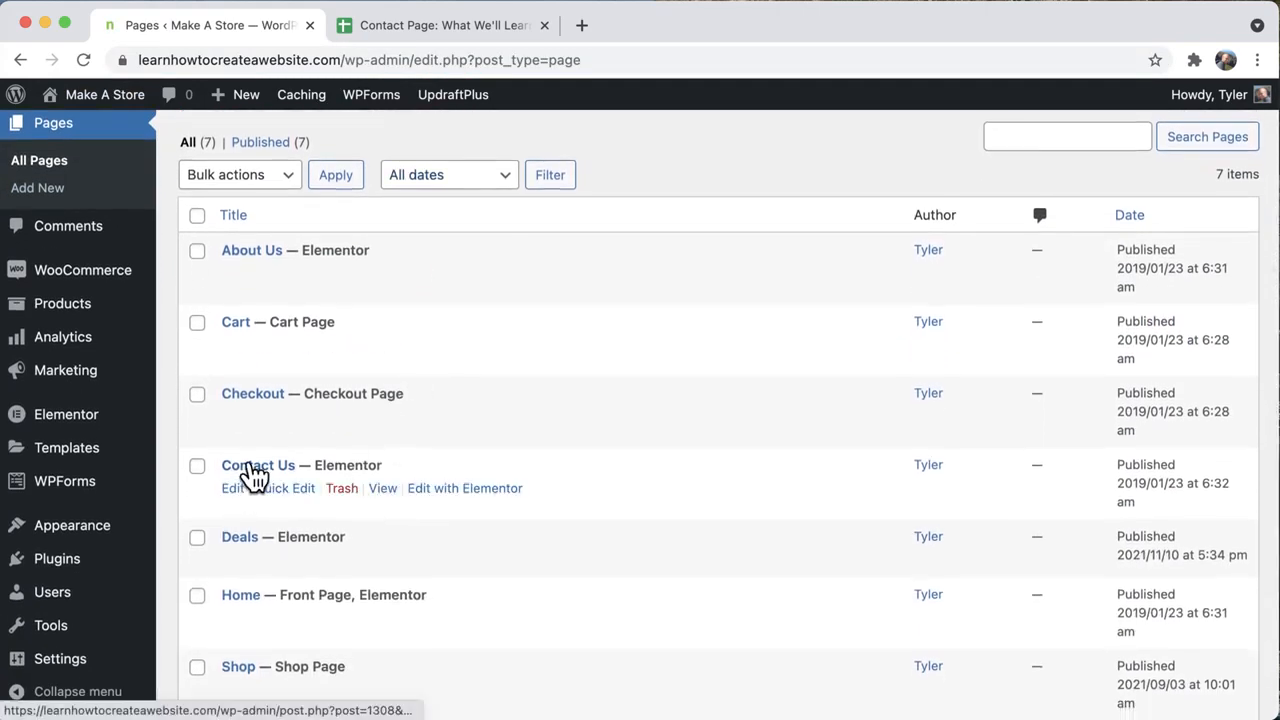
click(250, 468)
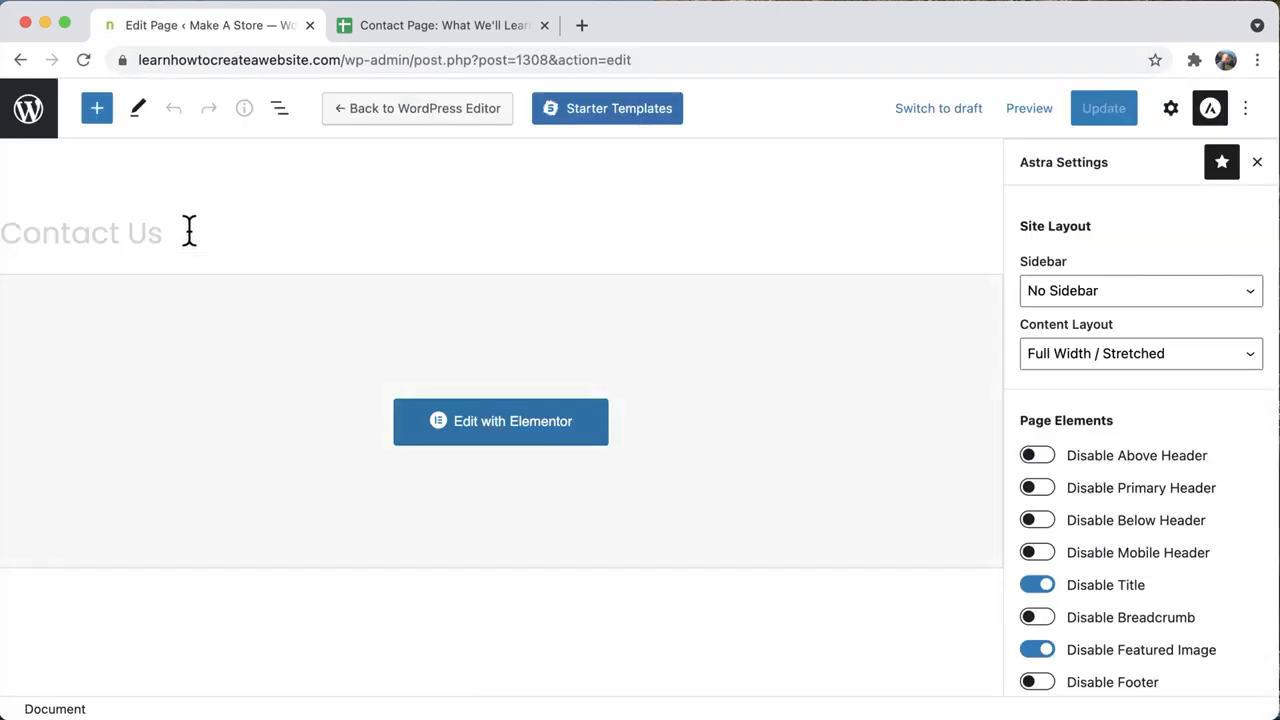
Retitle the page 'Contact', change its slug to 'contact', update, and view it live
key(BackSpace)
key(BackSpace)
key(BackSpace)
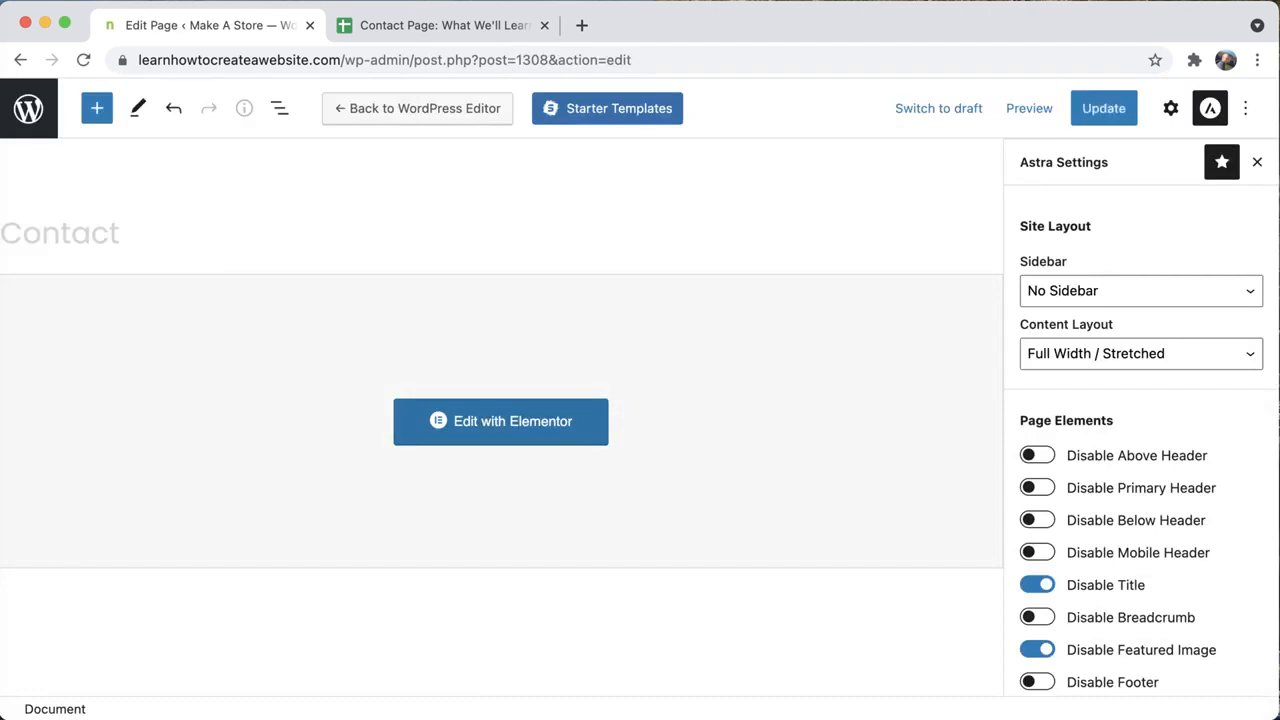
click(1176, 112)
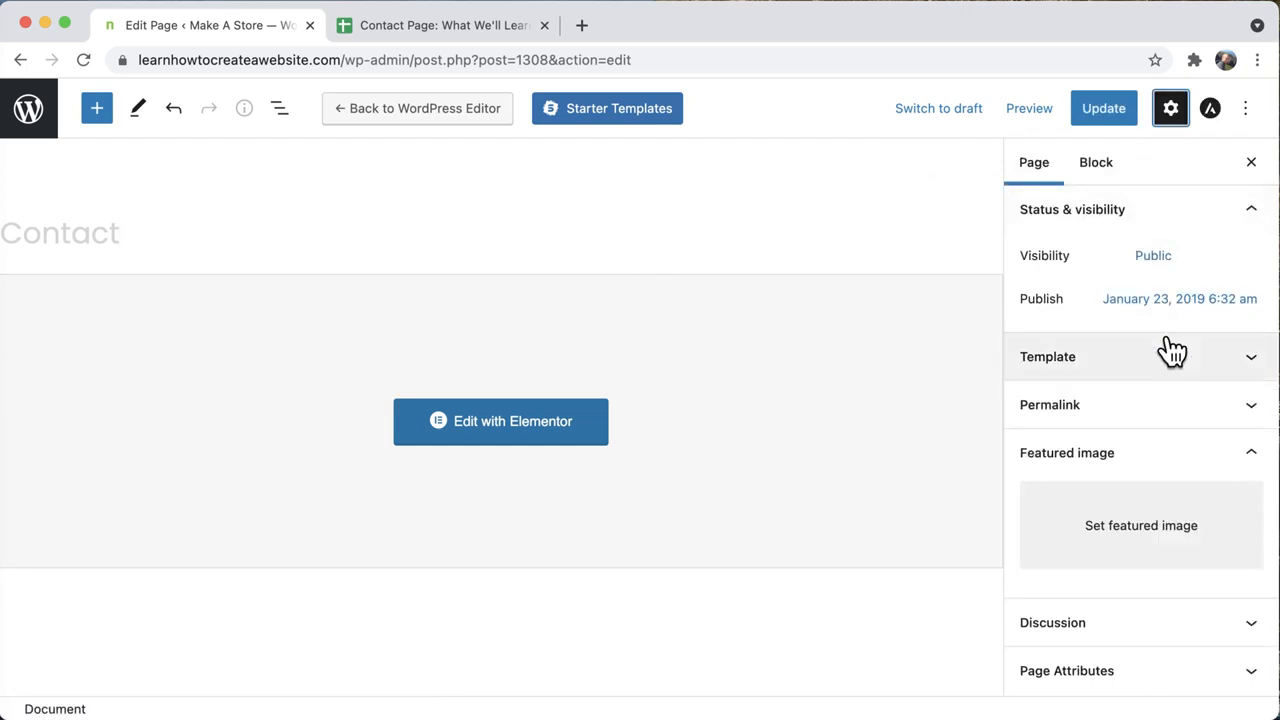
click(1220, 514)
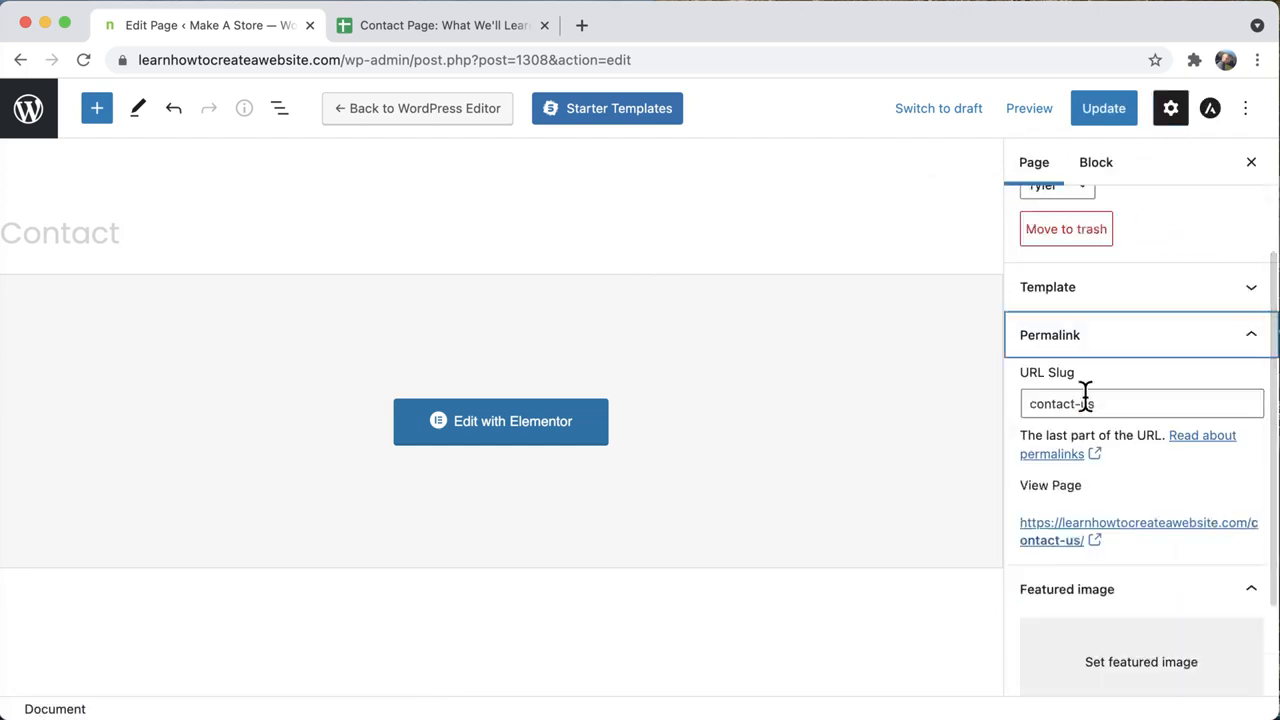
click(1124, 403)
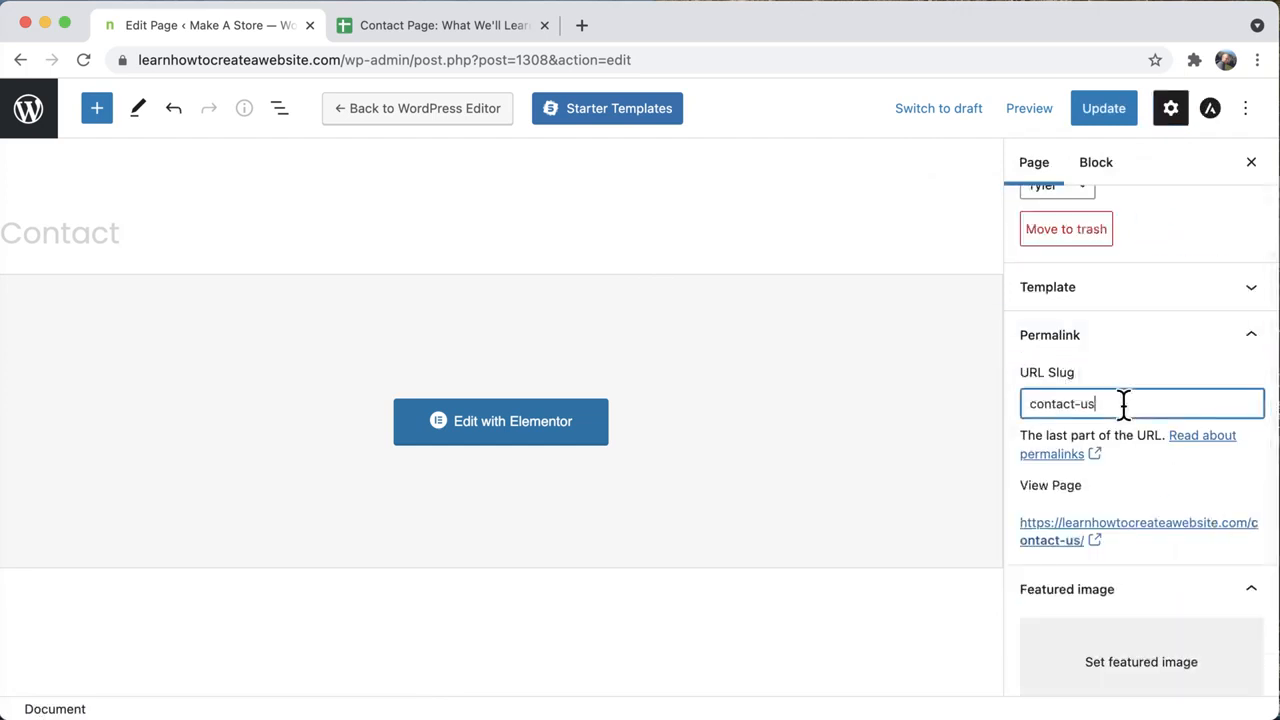
key(BackSpace)
key(BackSpace)
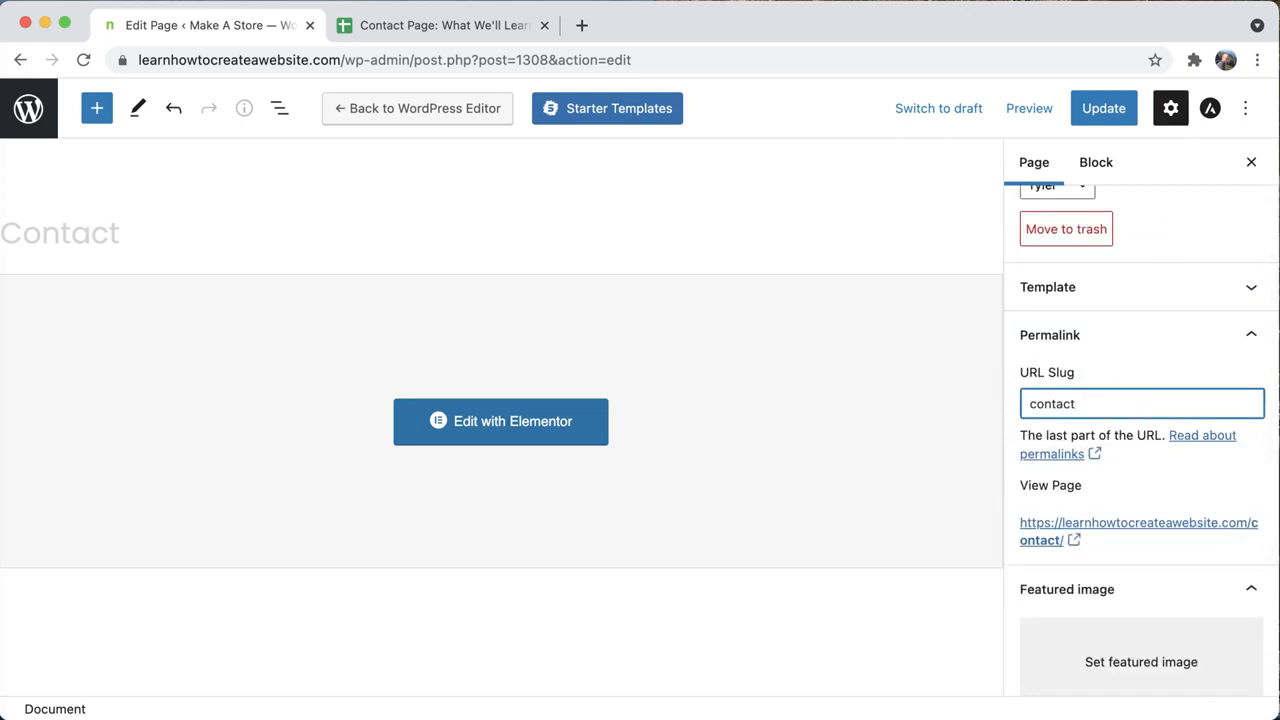
click(1112, 109)
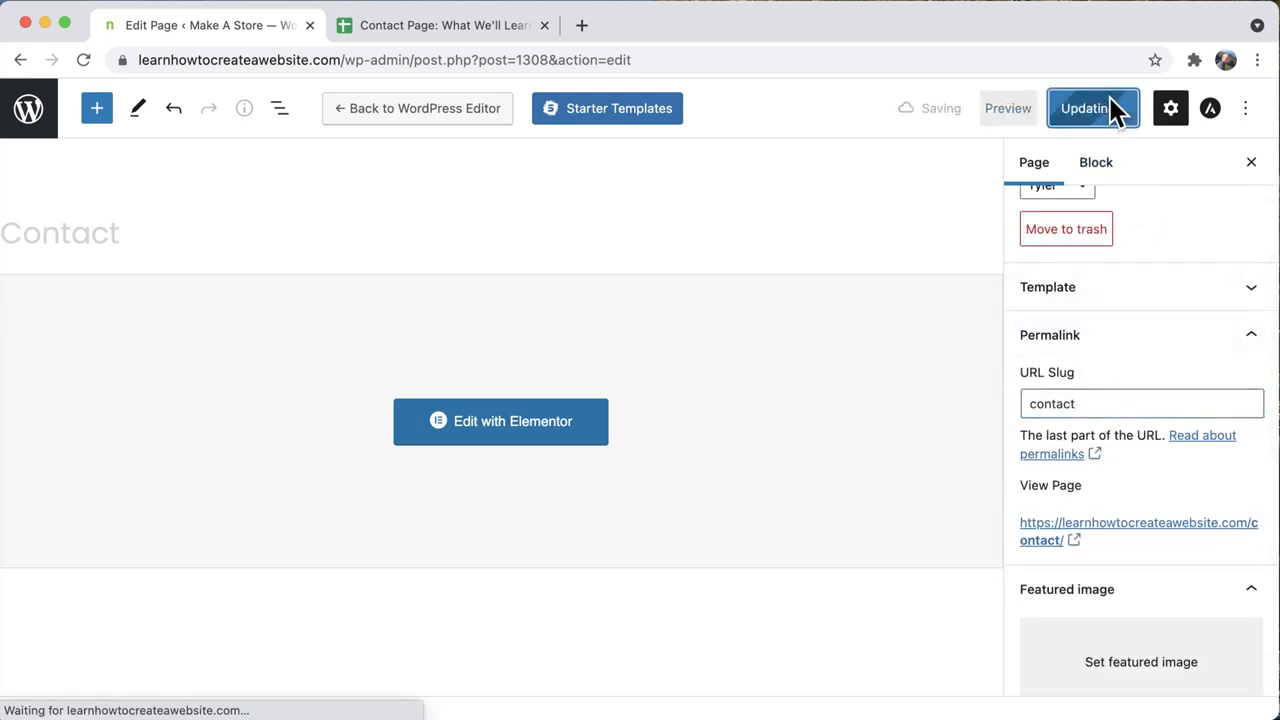
click(1129, 533)
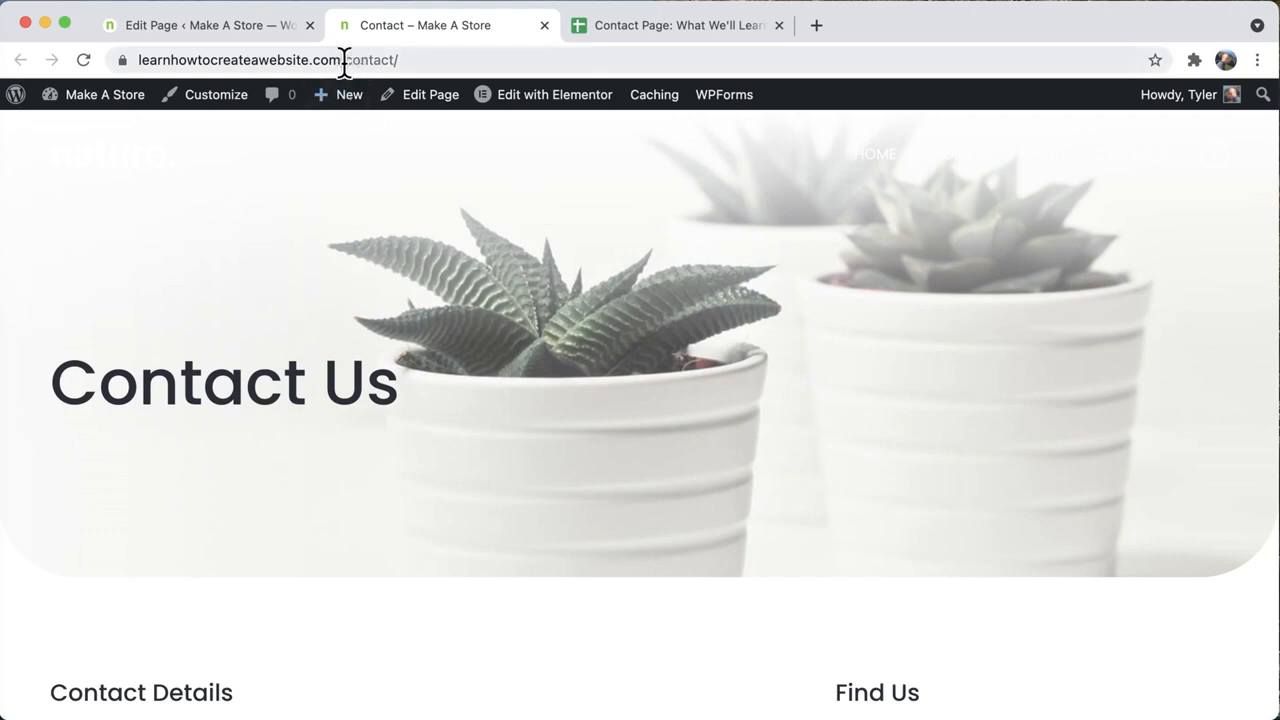
drag(344, 62, 430, 62)
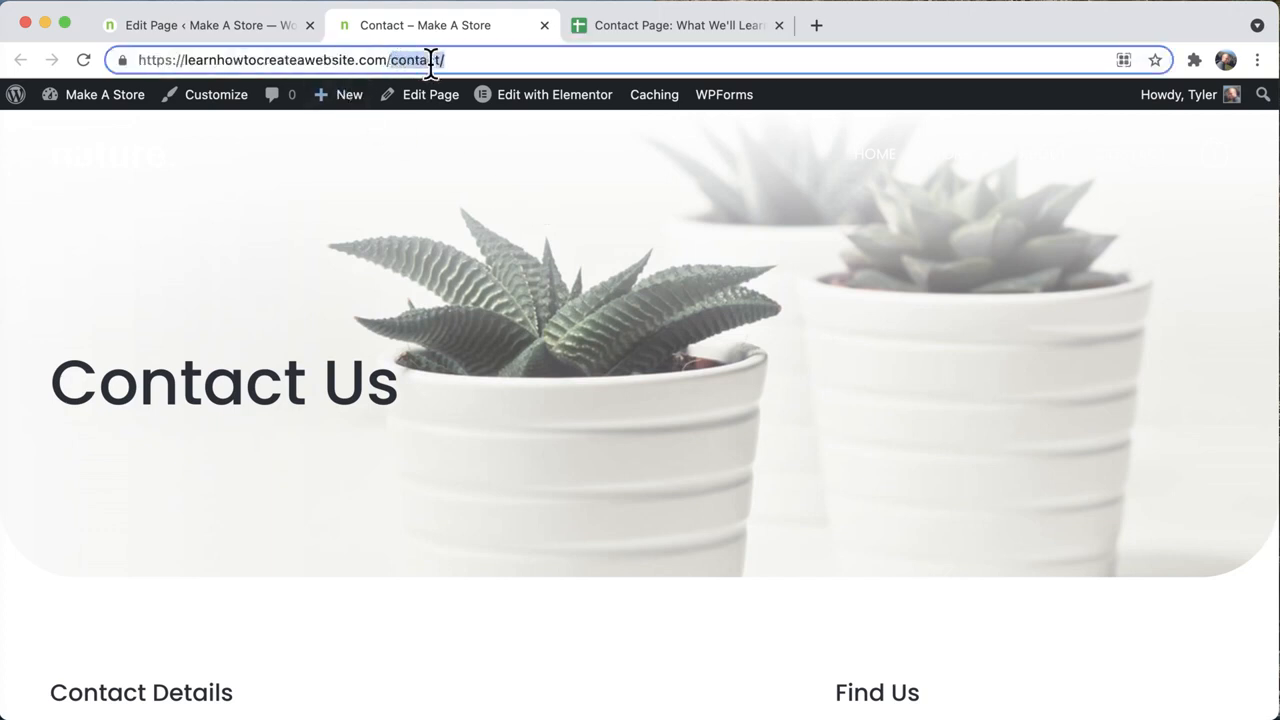
click(310, 25)
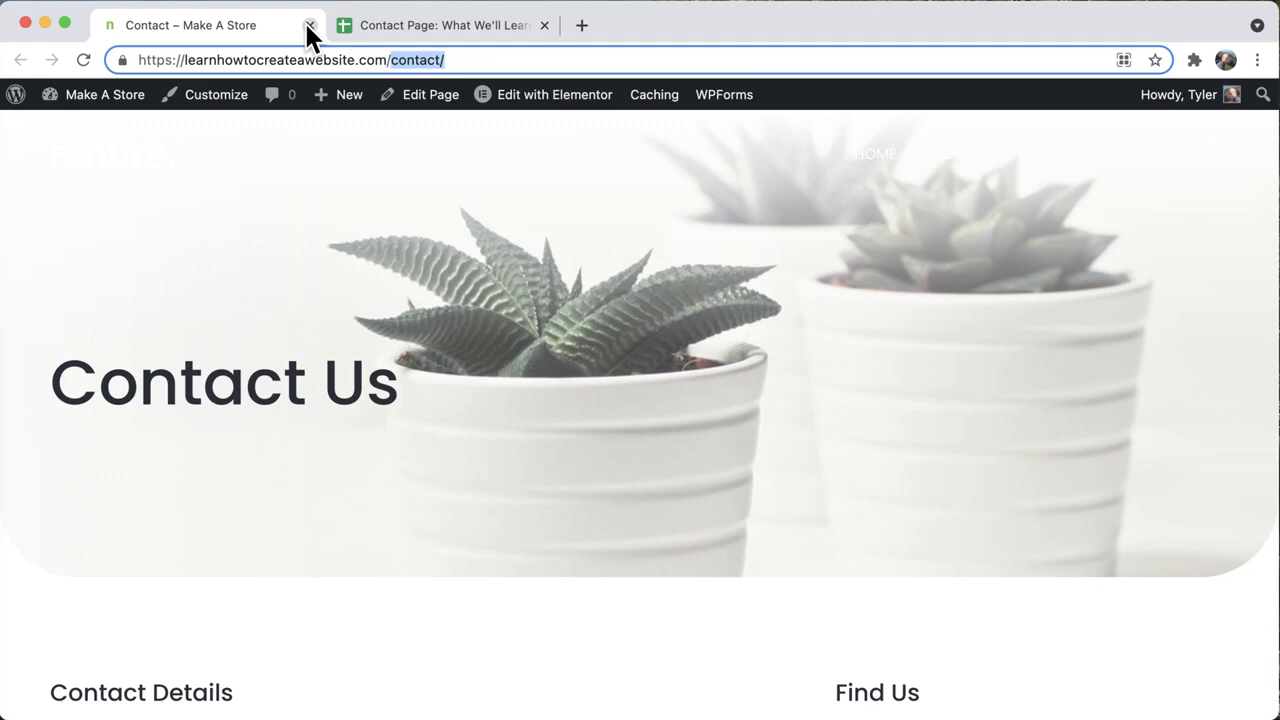
click(386, 30)
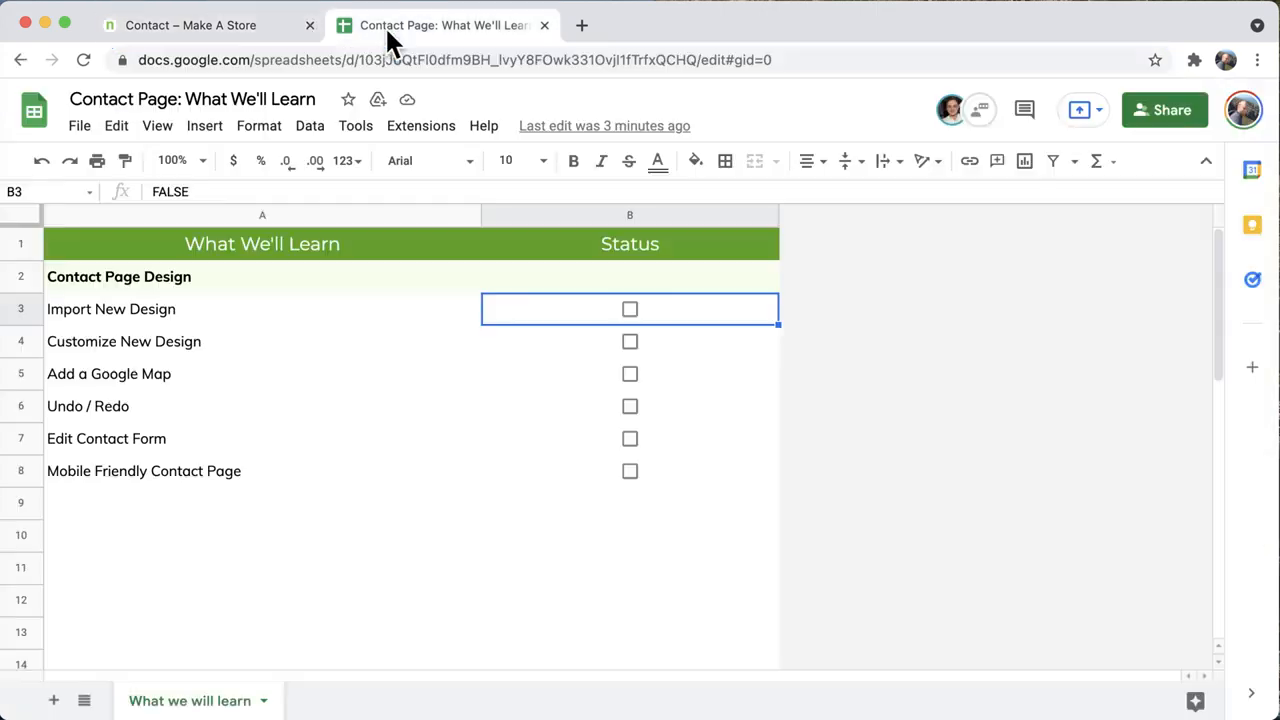
click(153, 310)
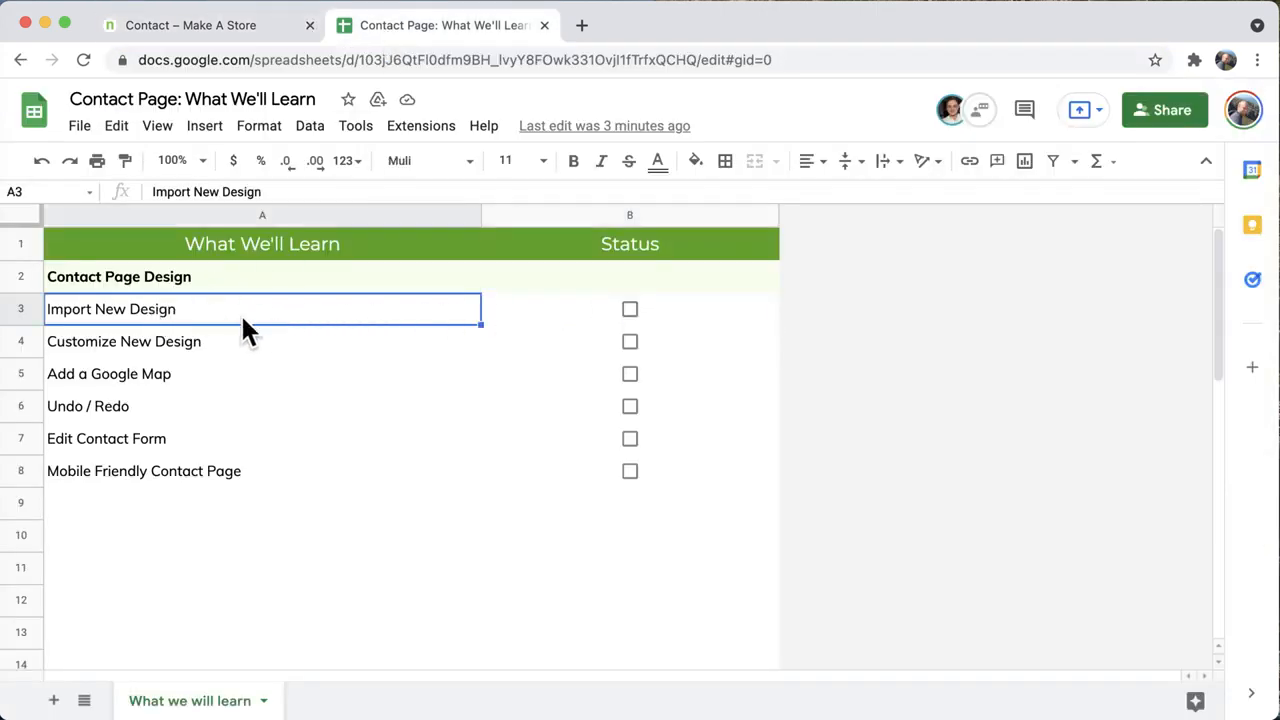
click(238, 30)
scroll(543, 417, down, 10)
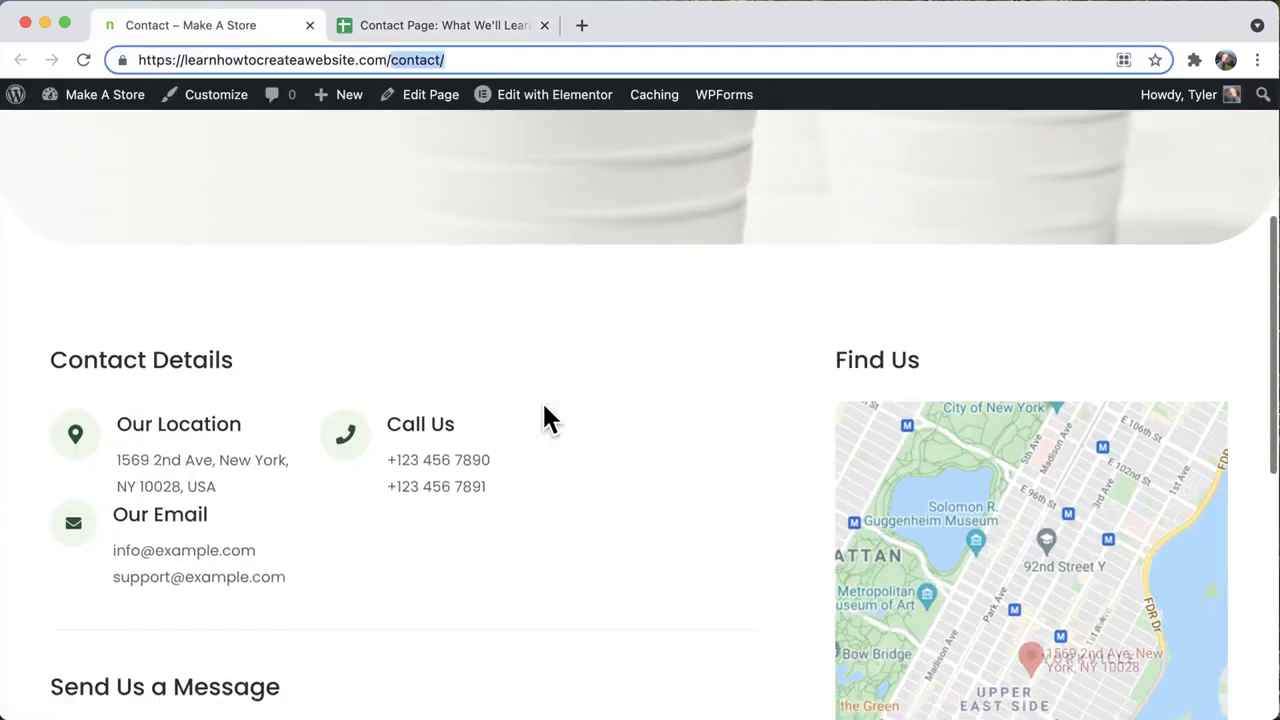
scroll(543, 417, up, 10)
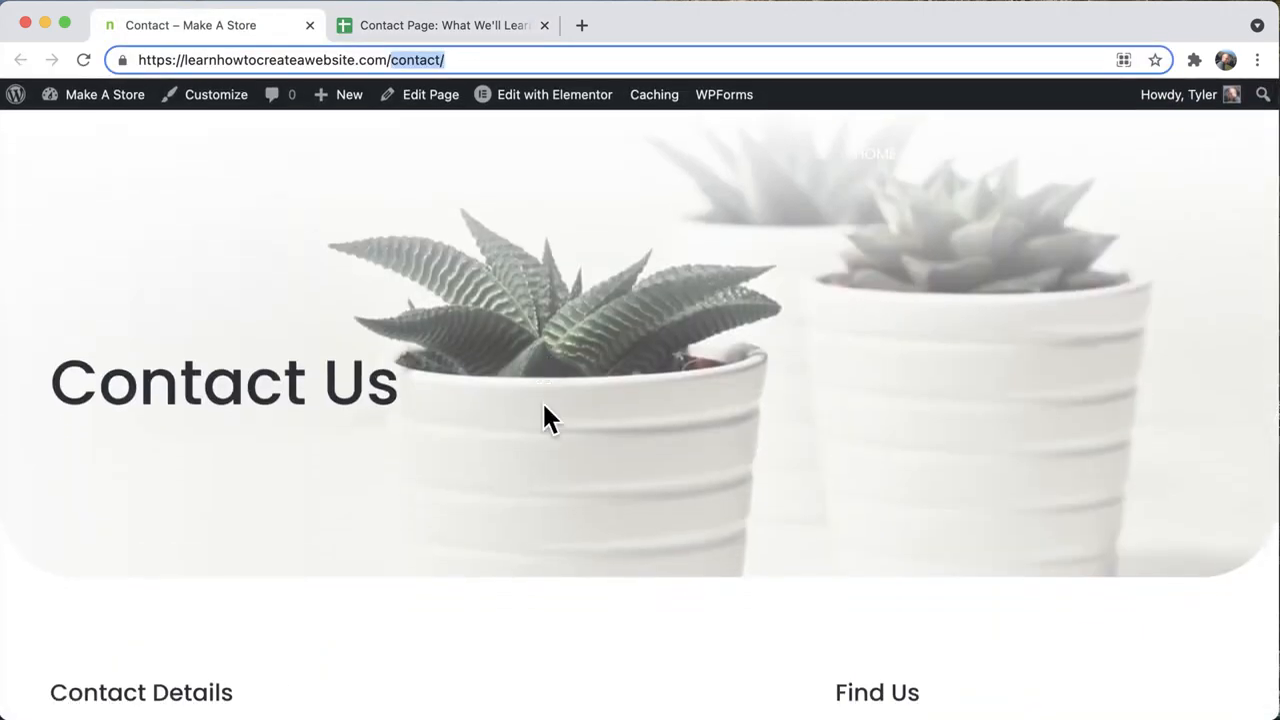
Open the Contact page in Elementor and delete the old hero and Contact Details sections
click(568, 96)
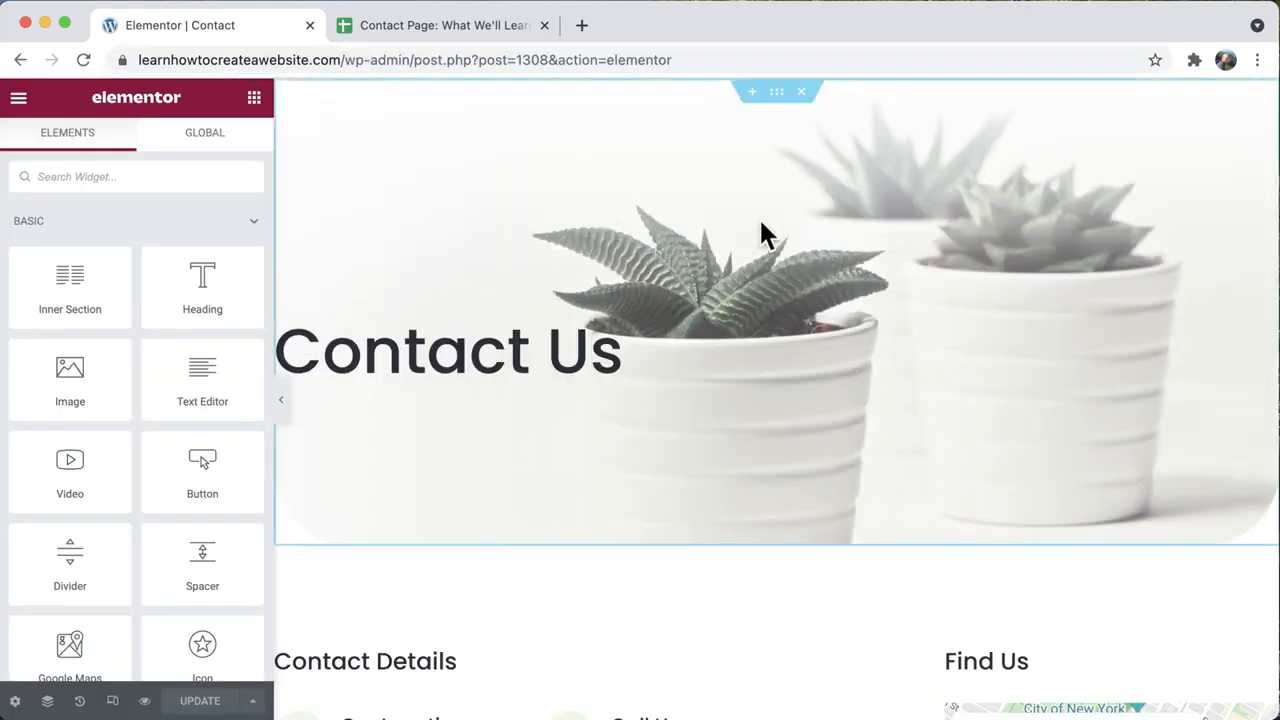
click(807, 103)
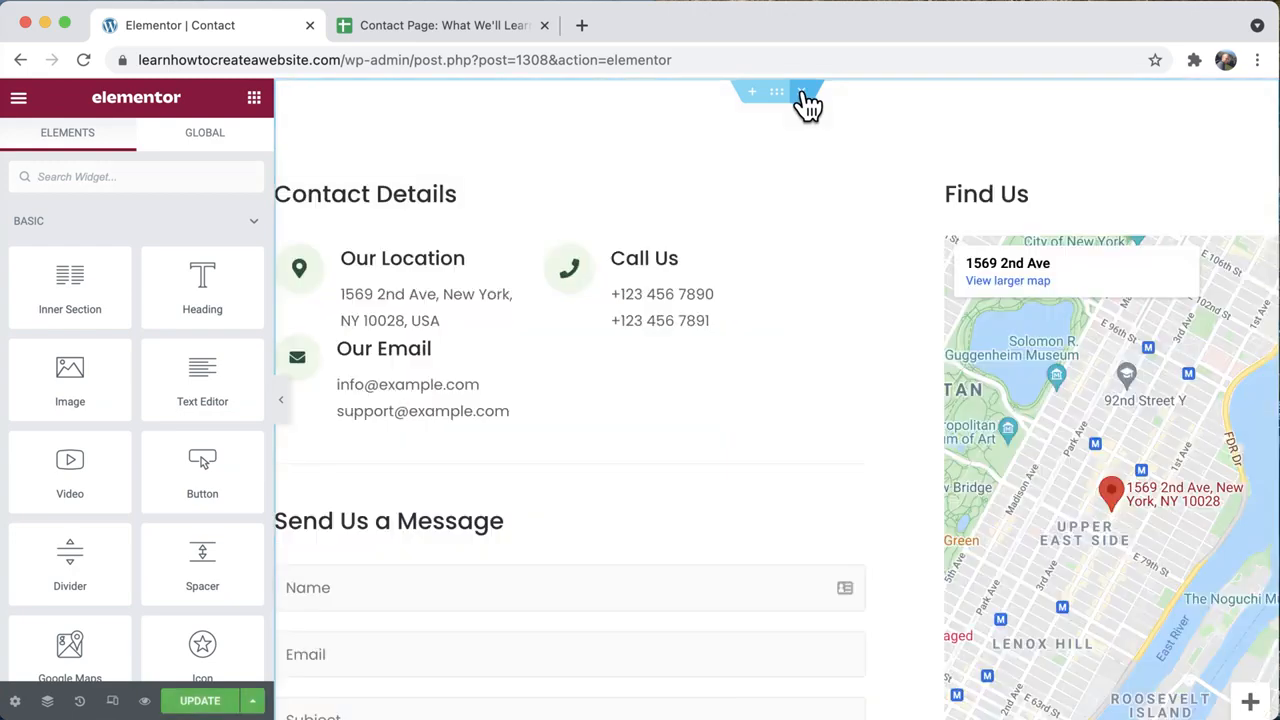
click(806, 103)
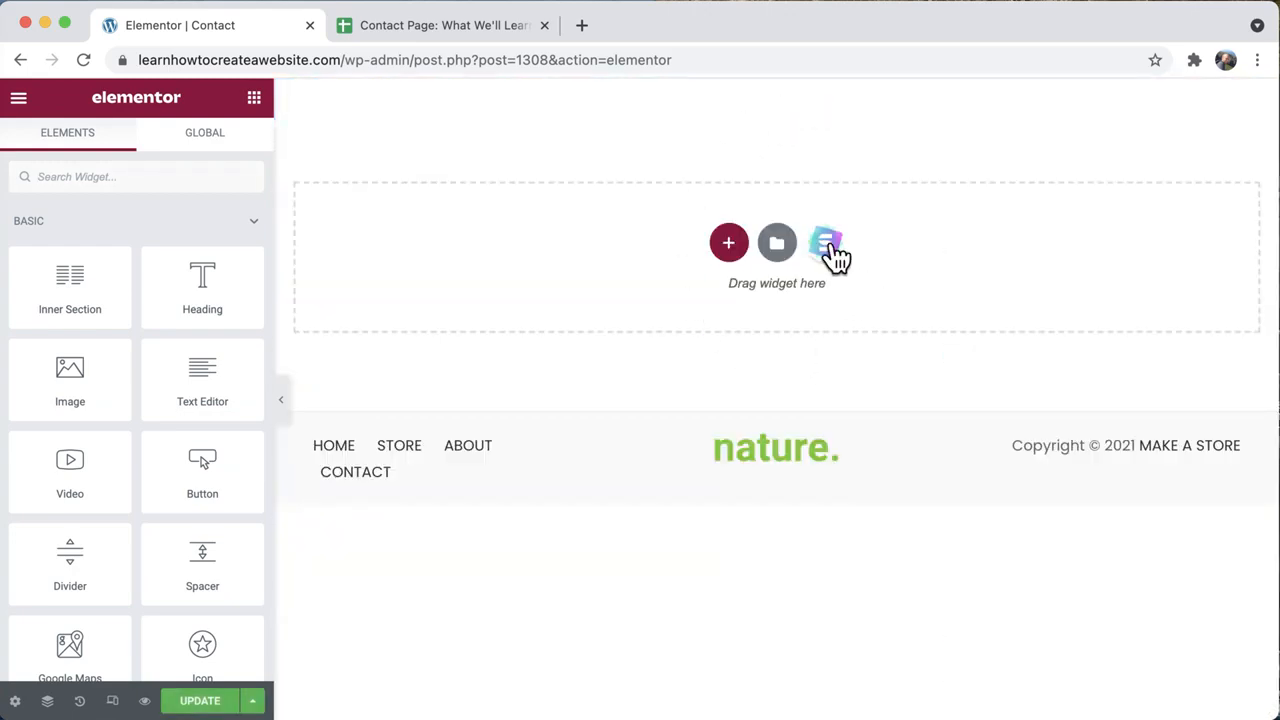
Import the free Outdoor Adventure contact template, found by searching 'contact' in the library
click(830, 250)
click(171, 183)
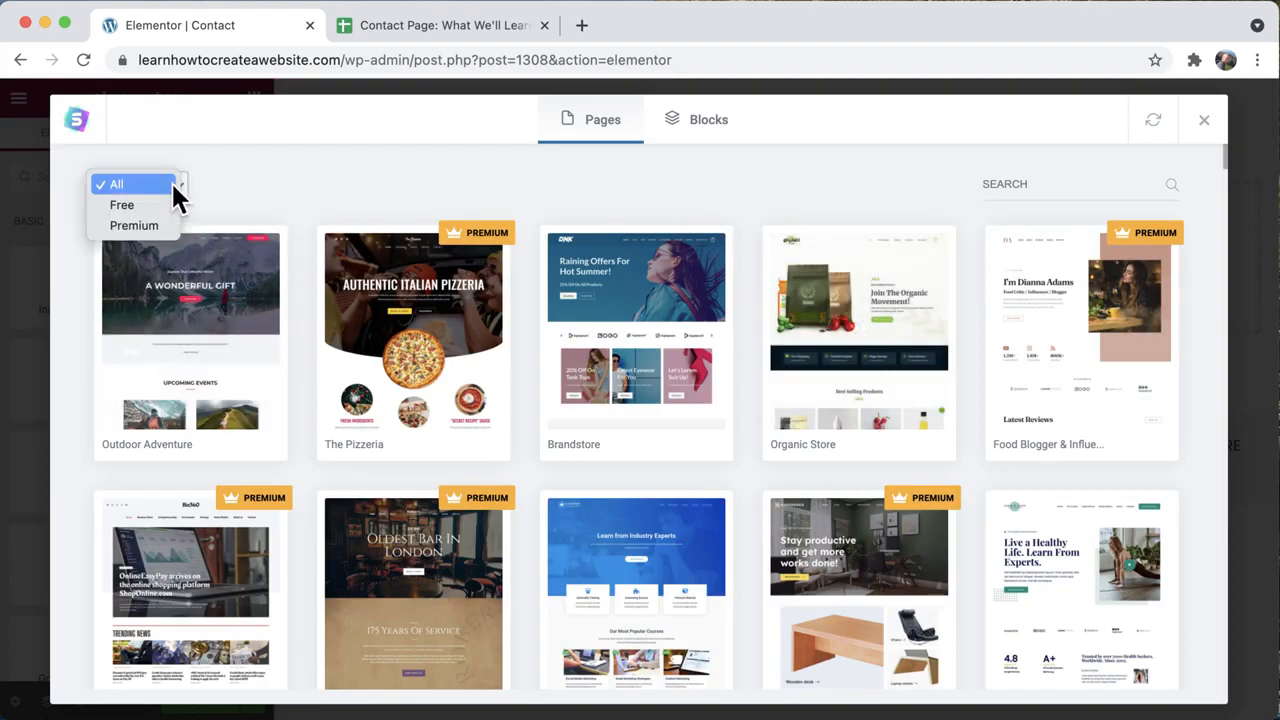
click(159, 204)
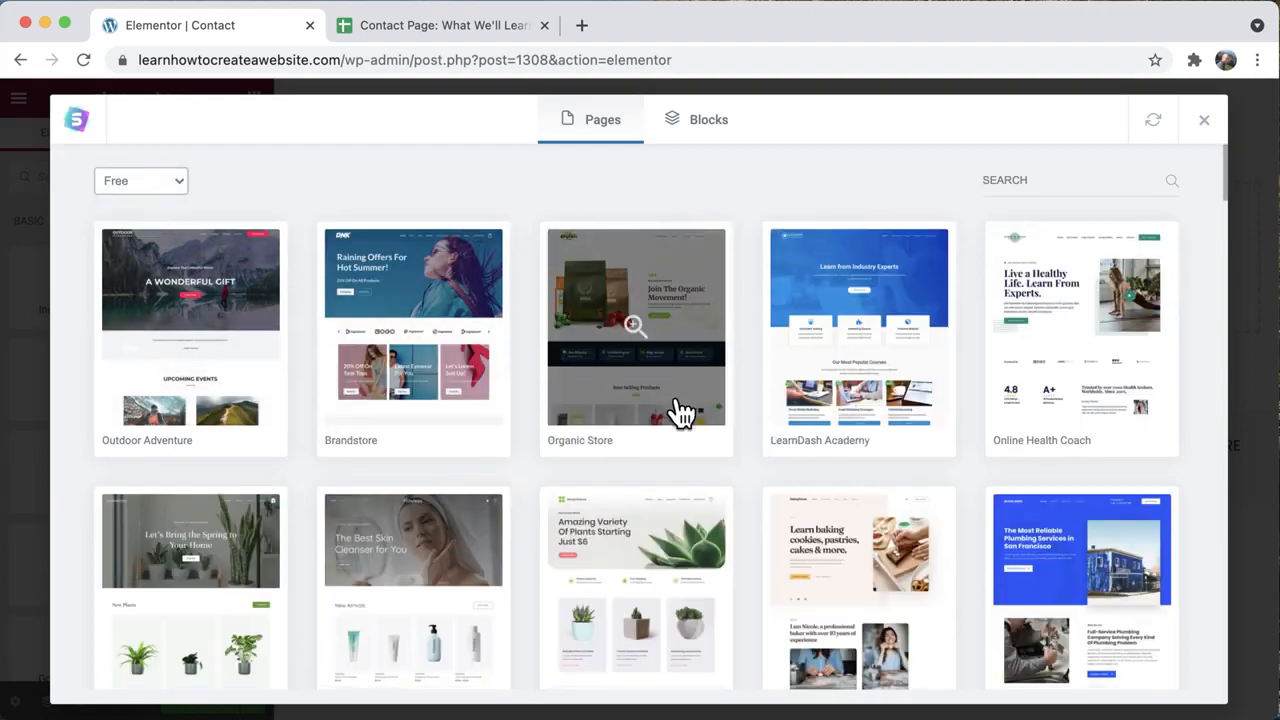
scroll(680, 410, down, 5)
scroll(680, 412, down, 20)
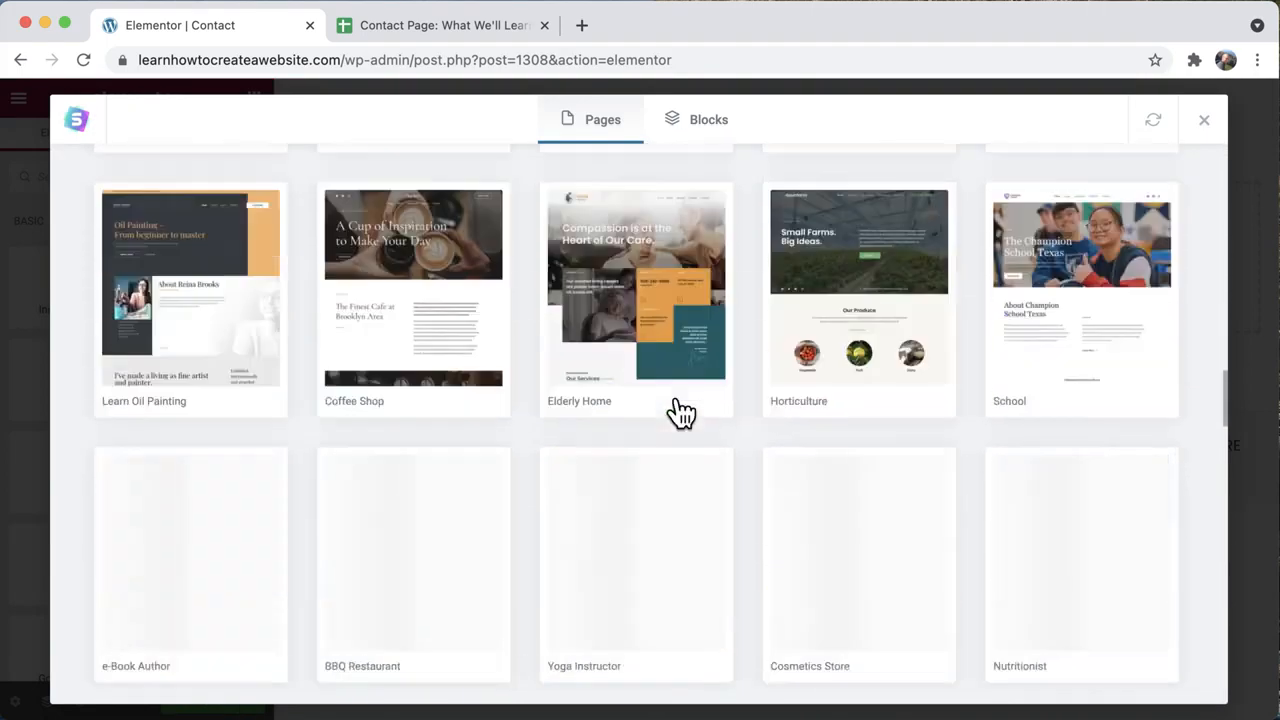
scroll(680, 410, up, 20)
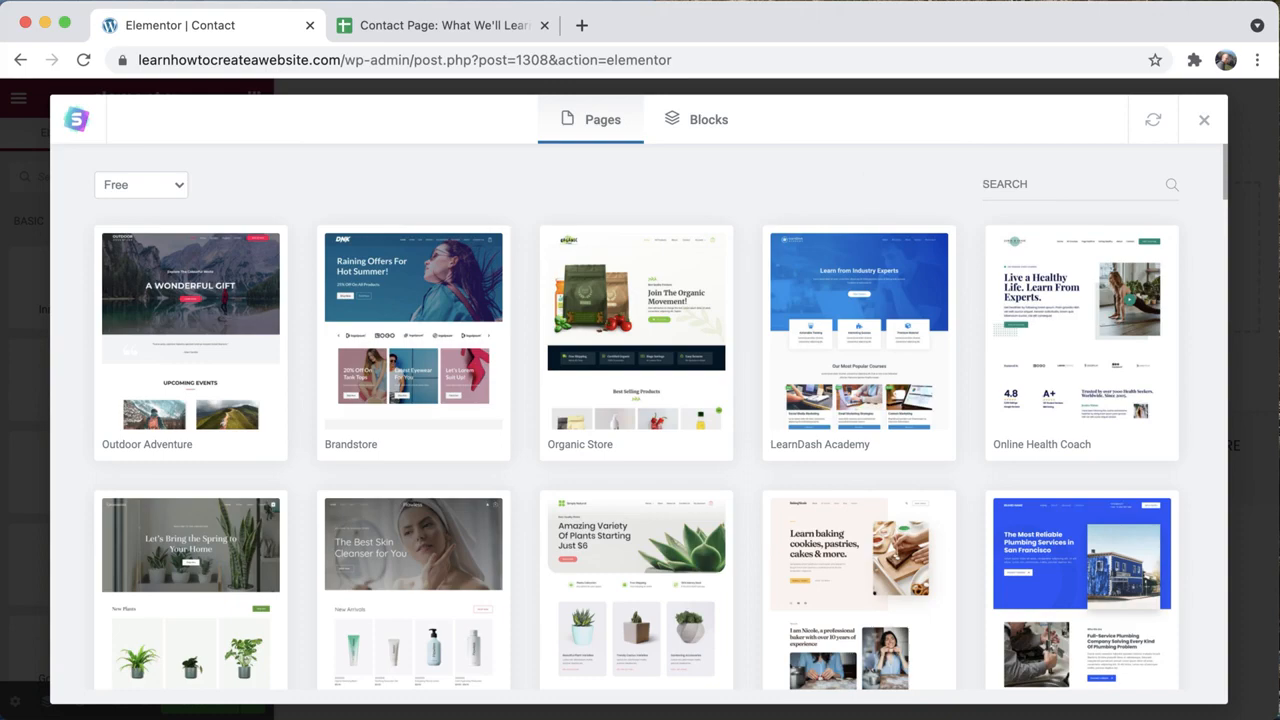
text(contact)
click(200, 312)
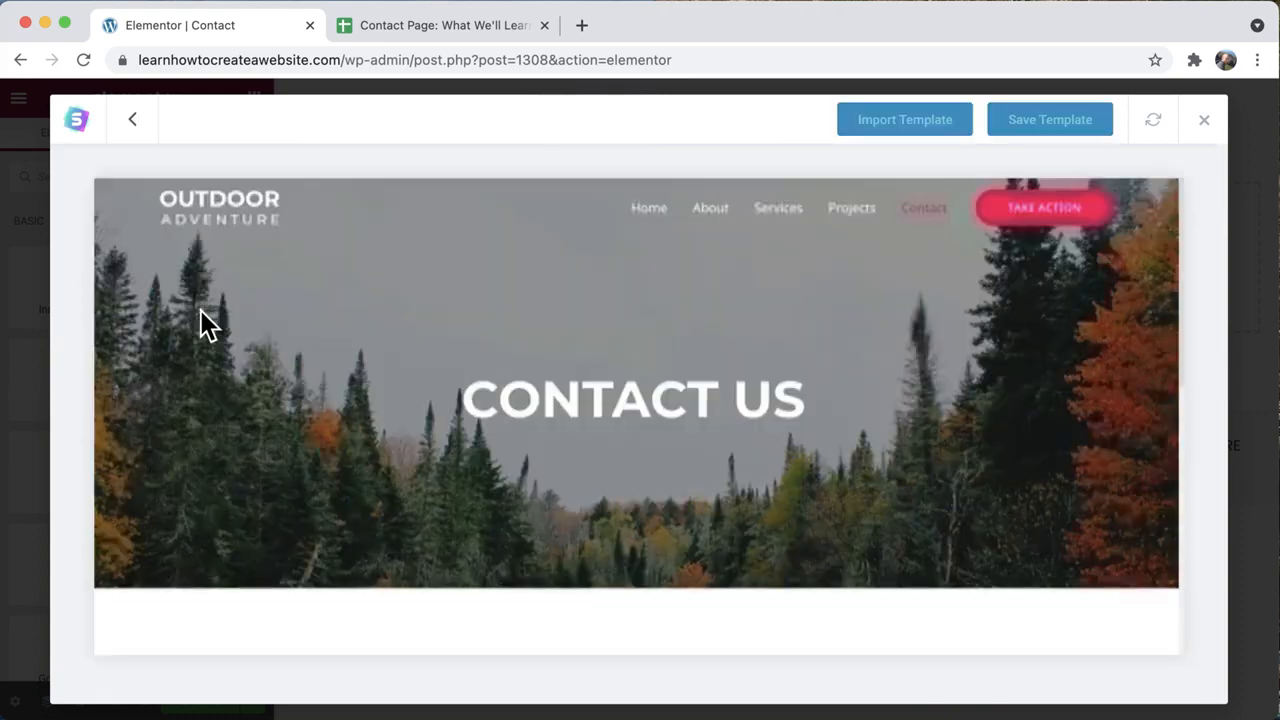
scroll(676, 400, down, 10)
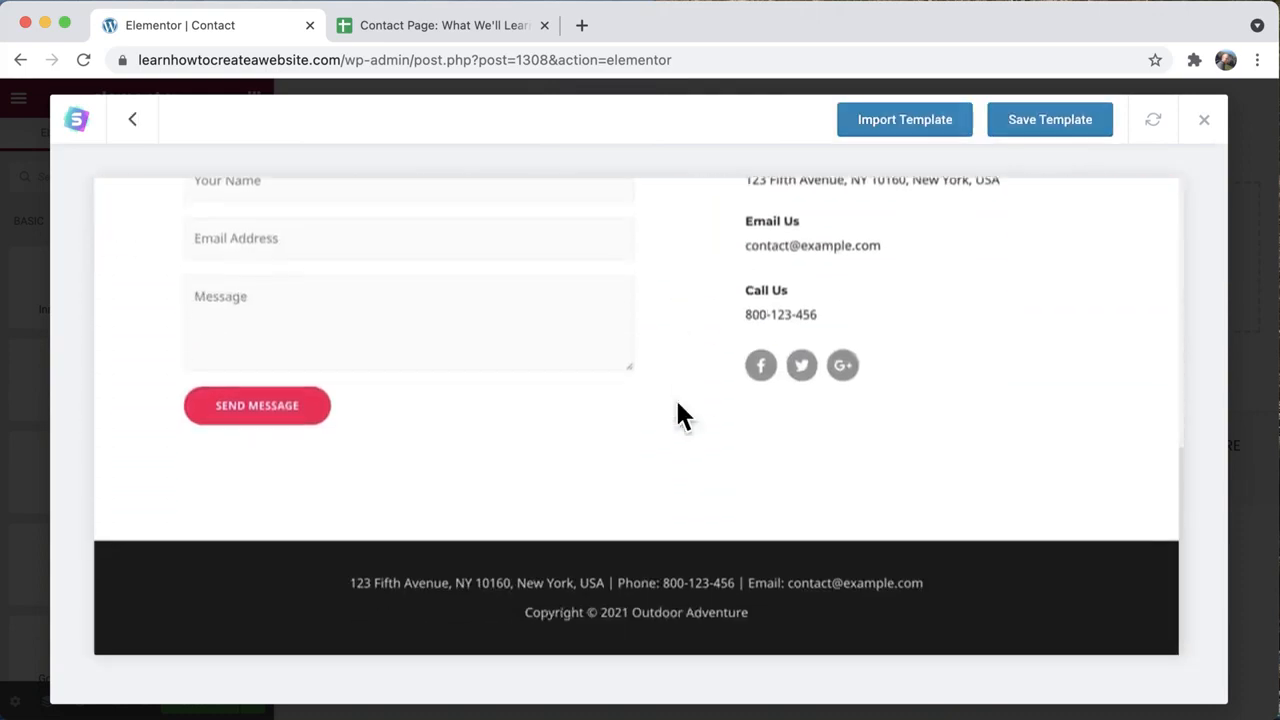
scroll(676, 400, up, 10)
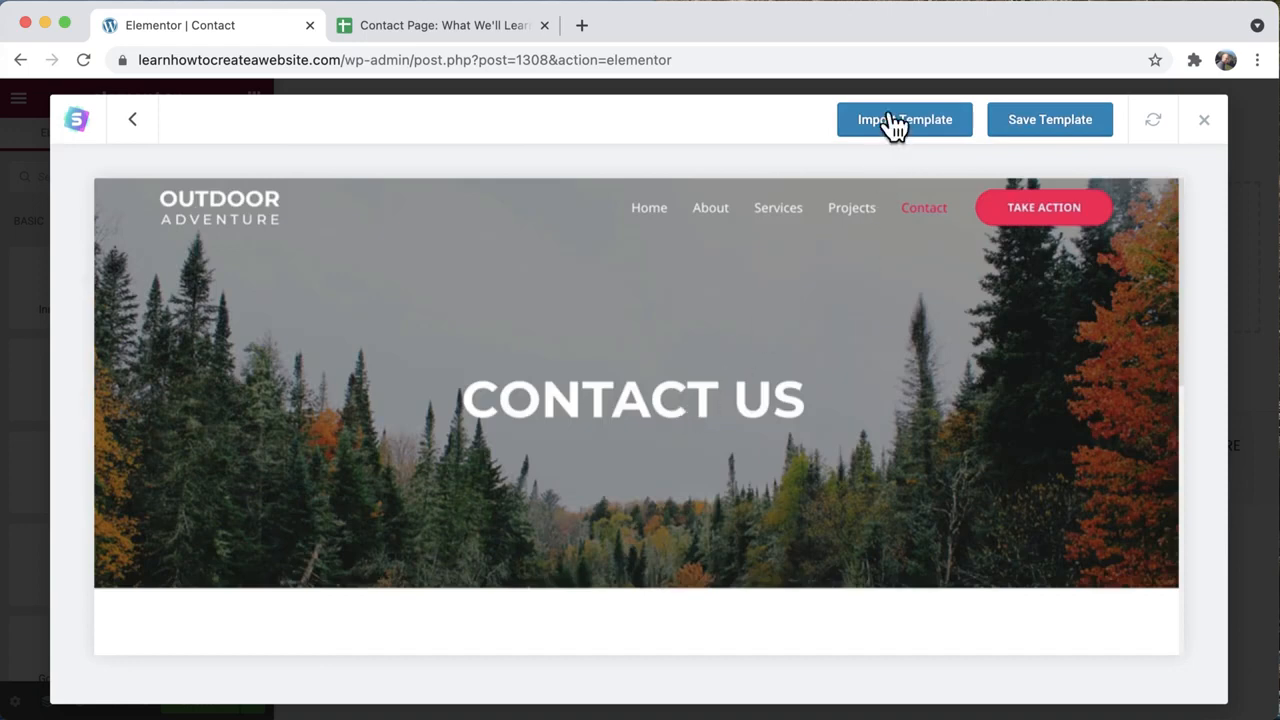
click(893, 125)
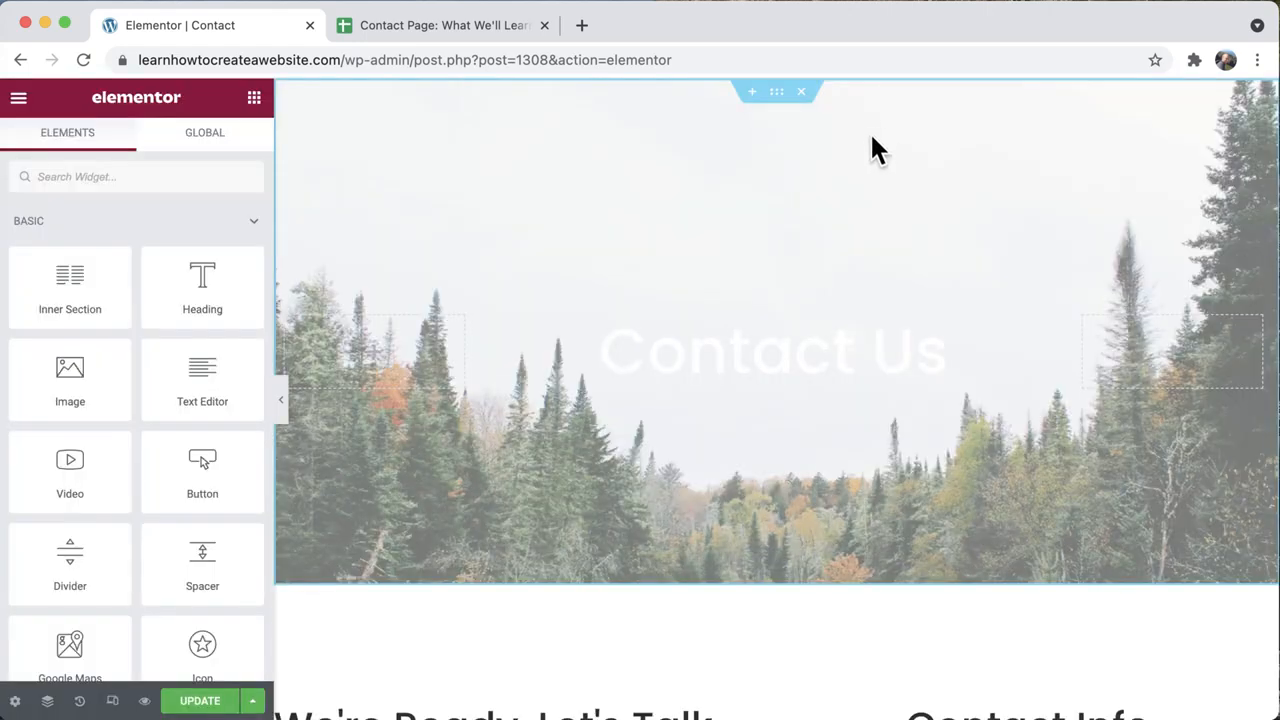
Set the forest hero section's background overlay opacity to 0
click(778, 95)
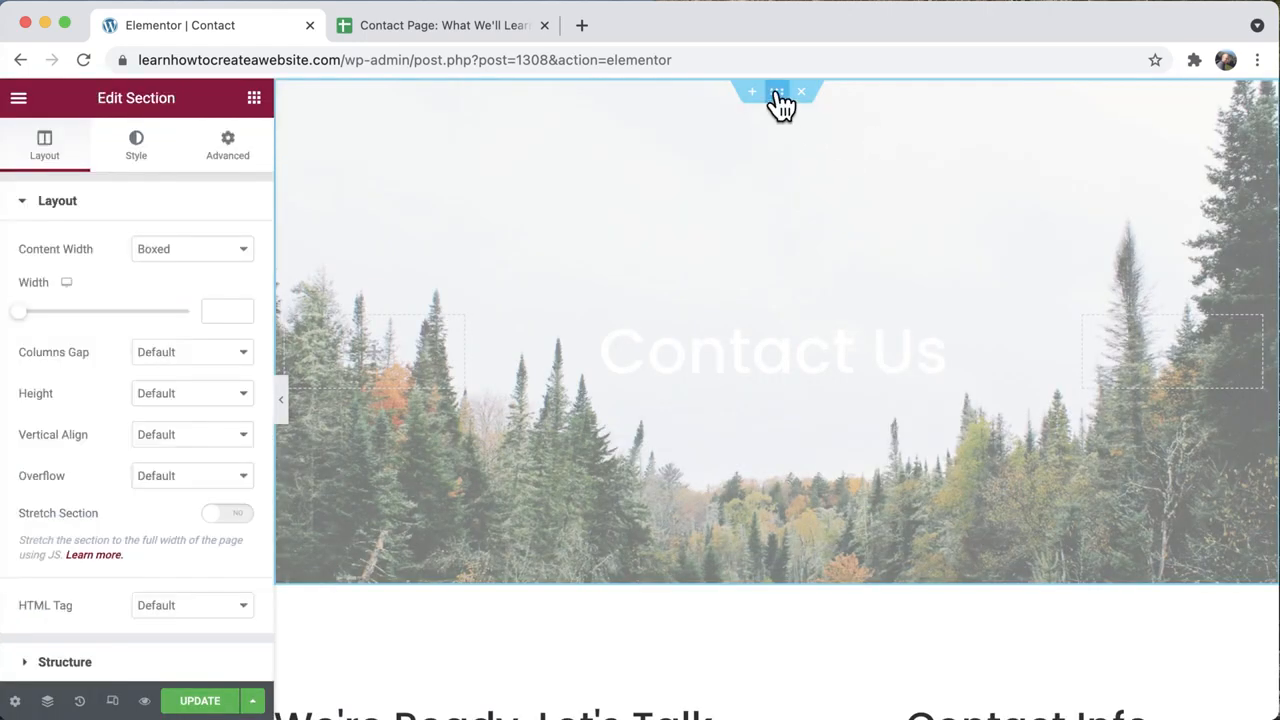
click(138, 146)
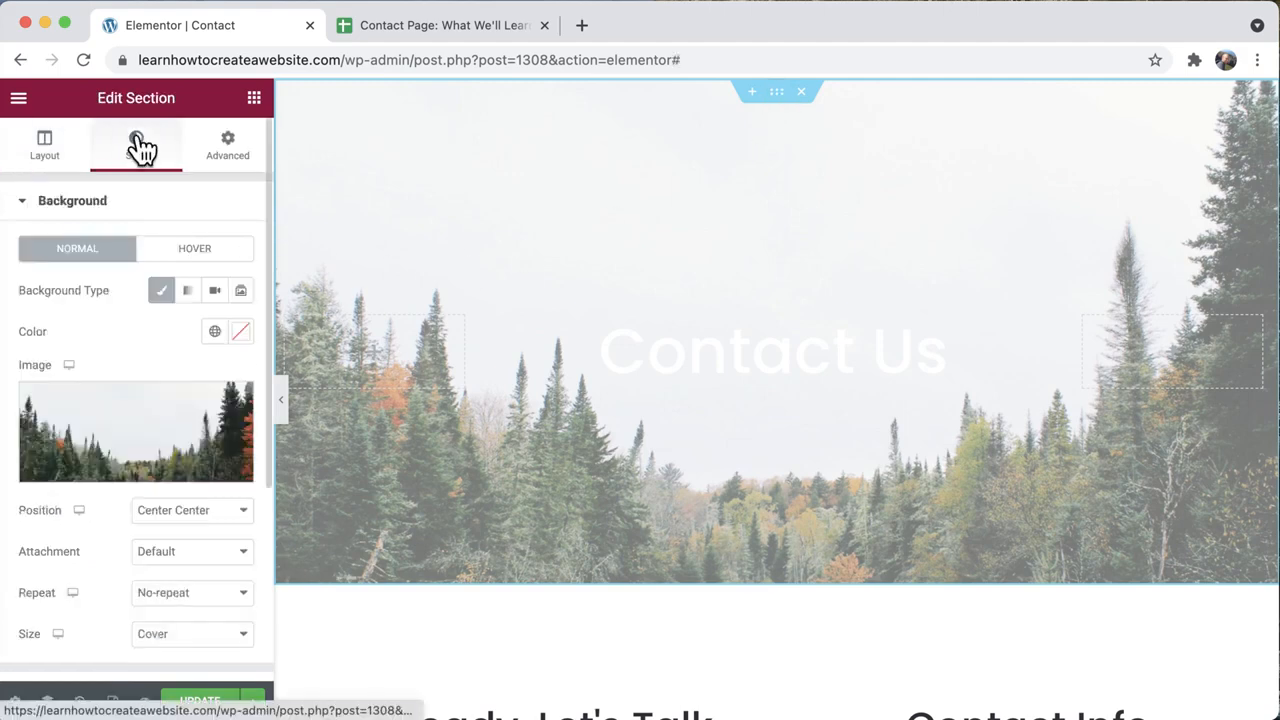
scroll(160, 322, down, 5)
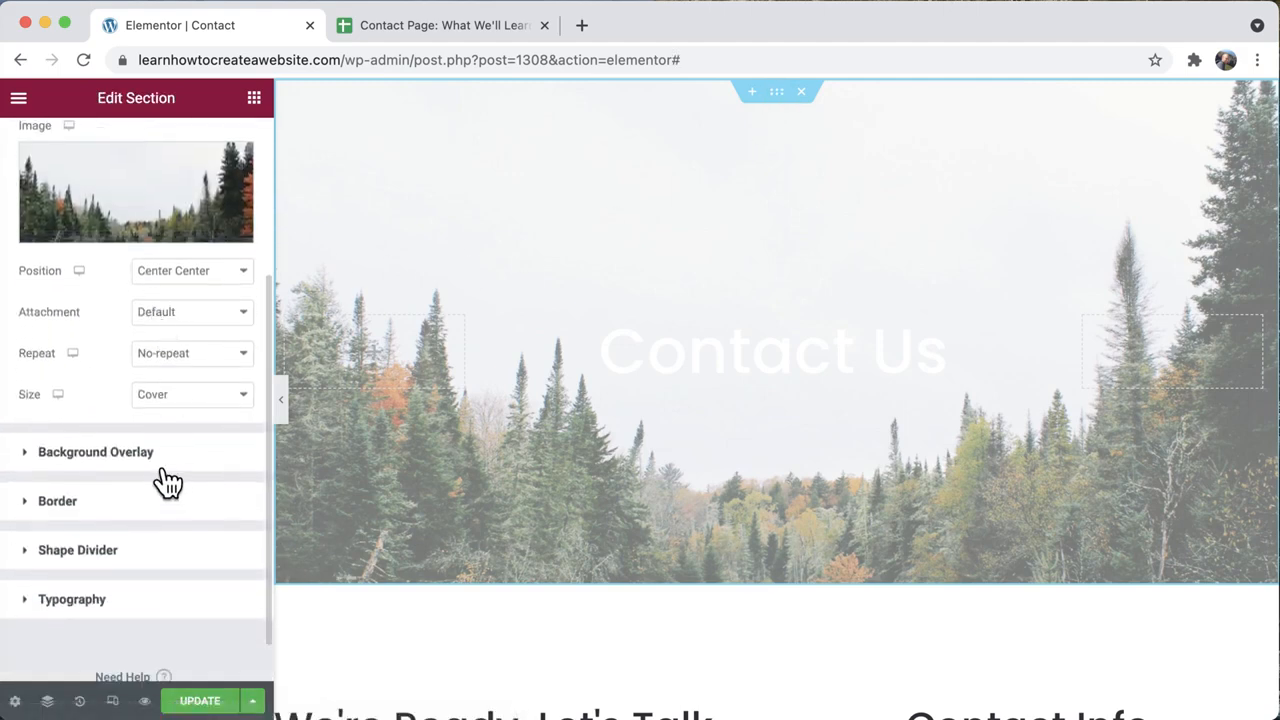
click(96, 452)
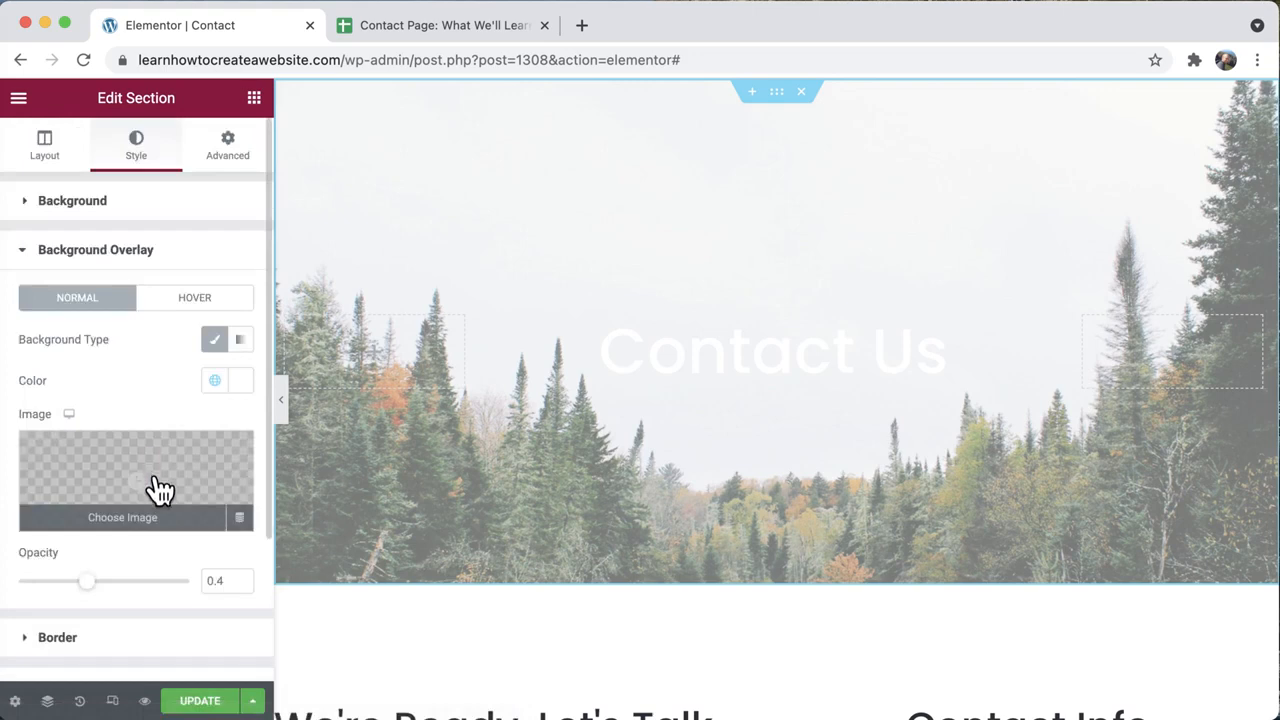
drag(84, 582, 12, 584)
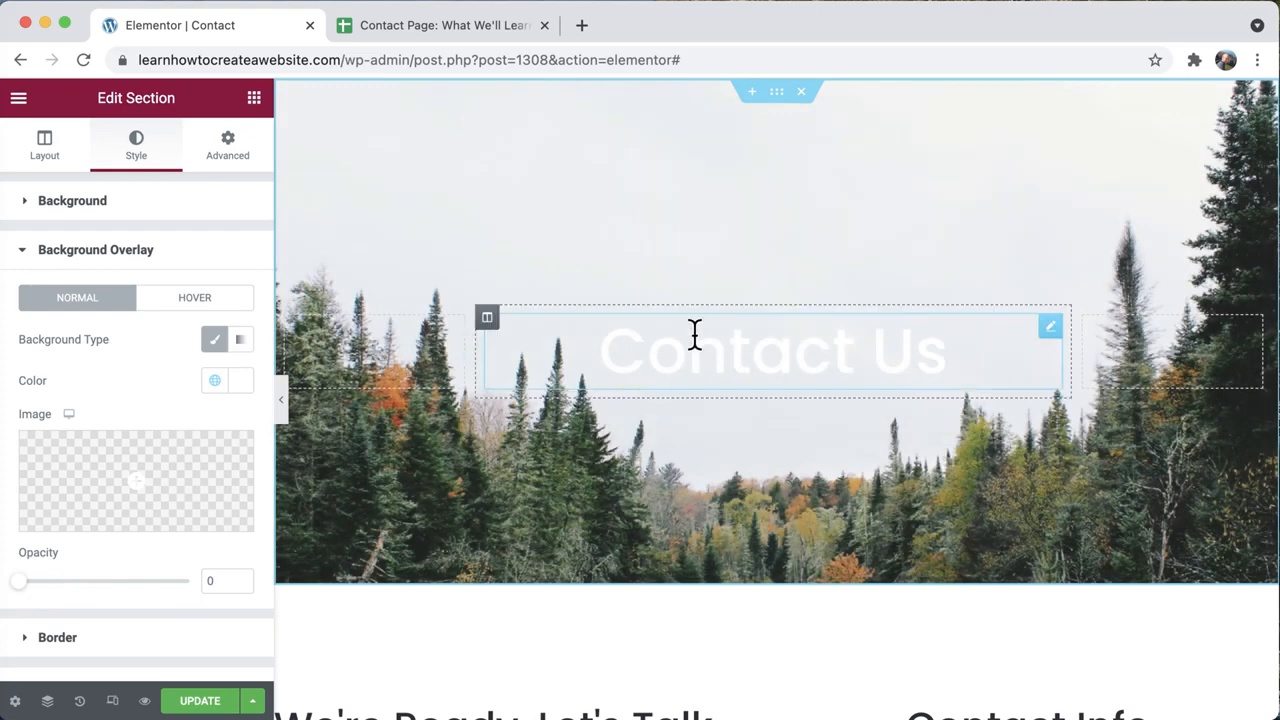
click(110, 204)
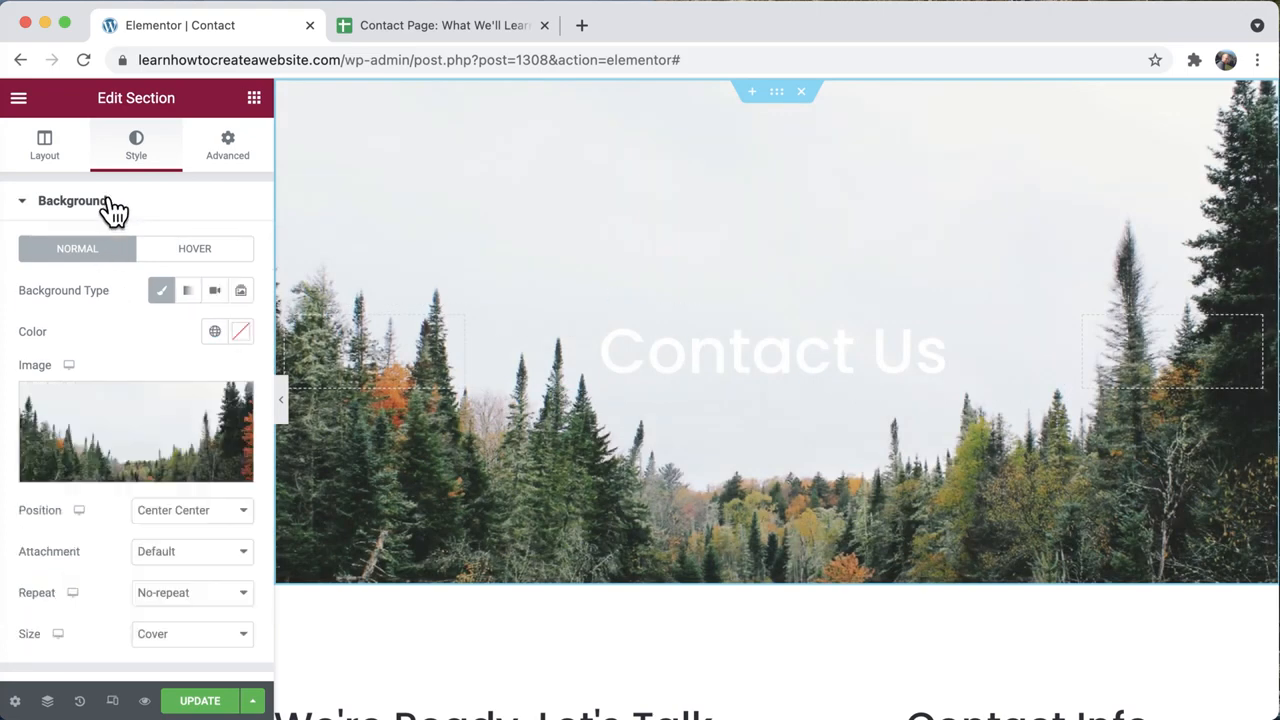
Upload contact-header-hero.jpg from the contact-page folder and set it as the hero background
click(140, 450)
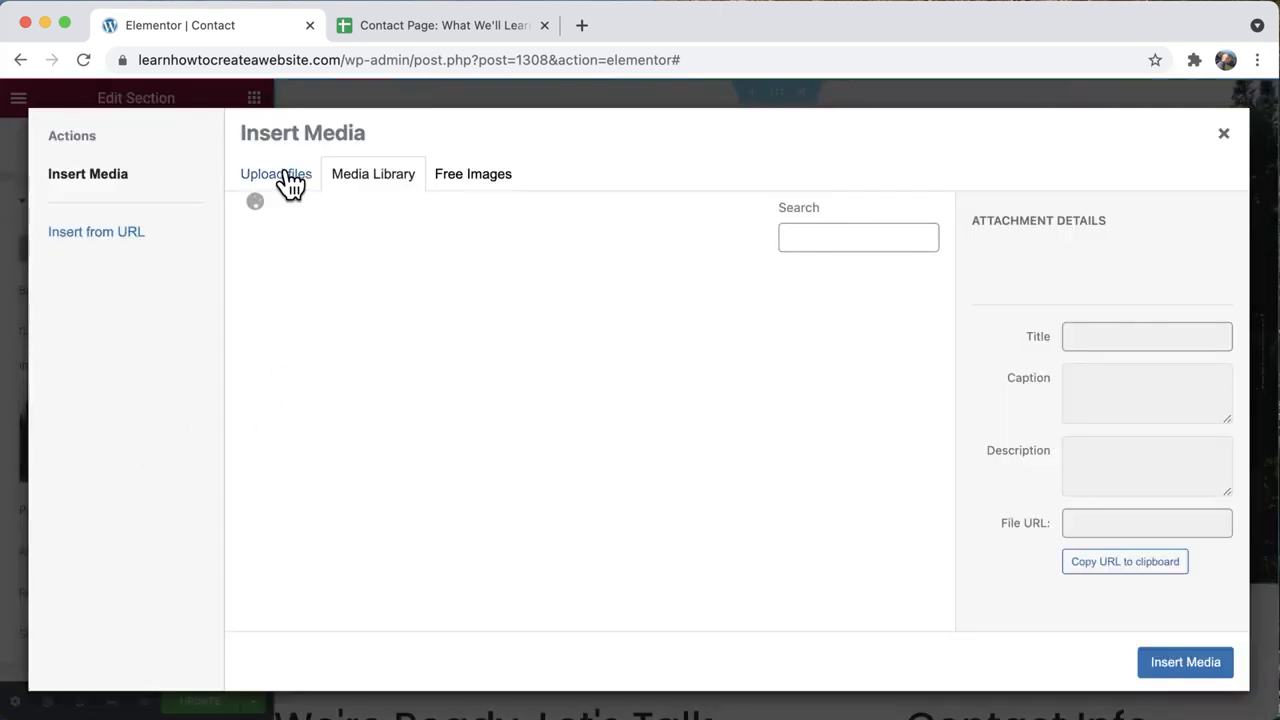
click(287, 180)
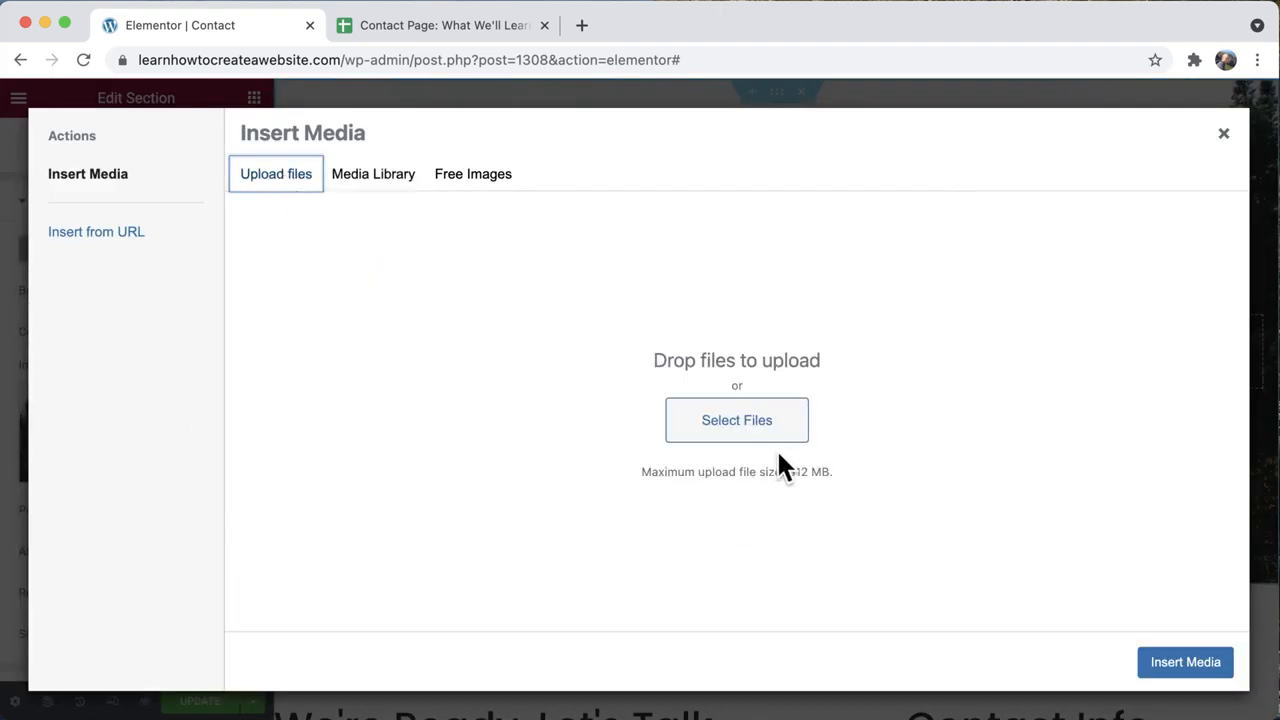
click(774, 421)
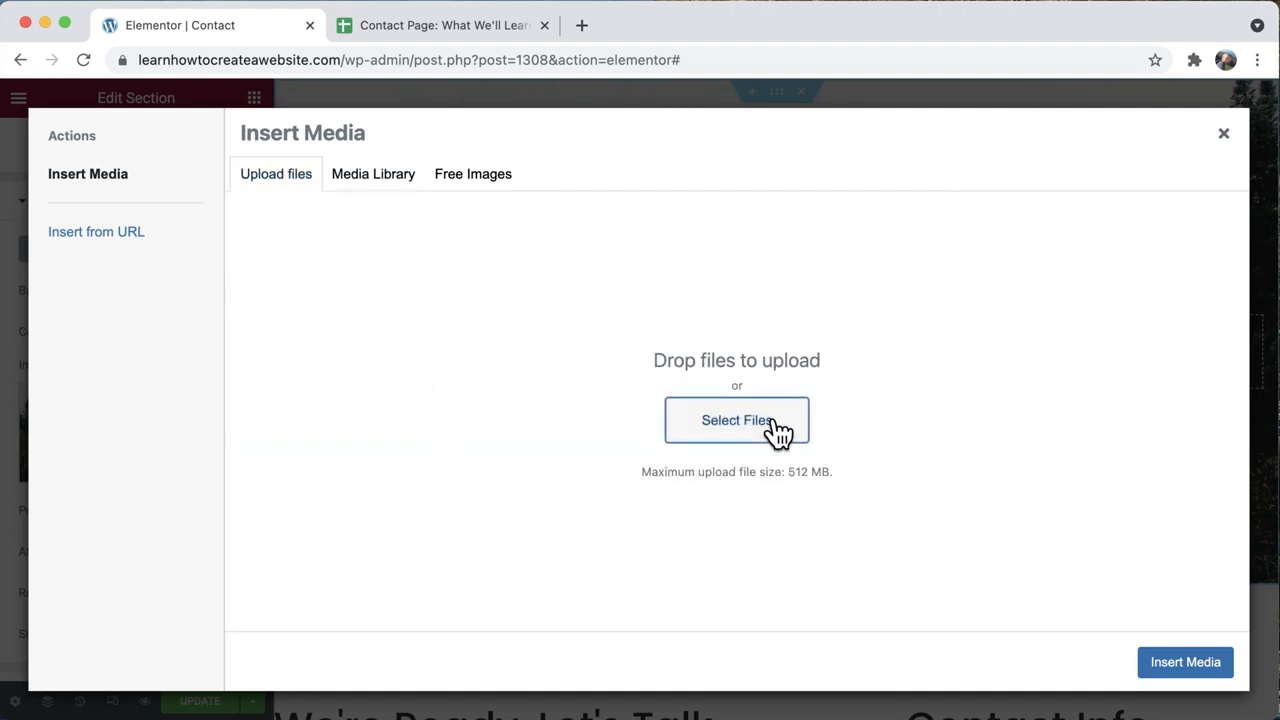
click(762, 174)
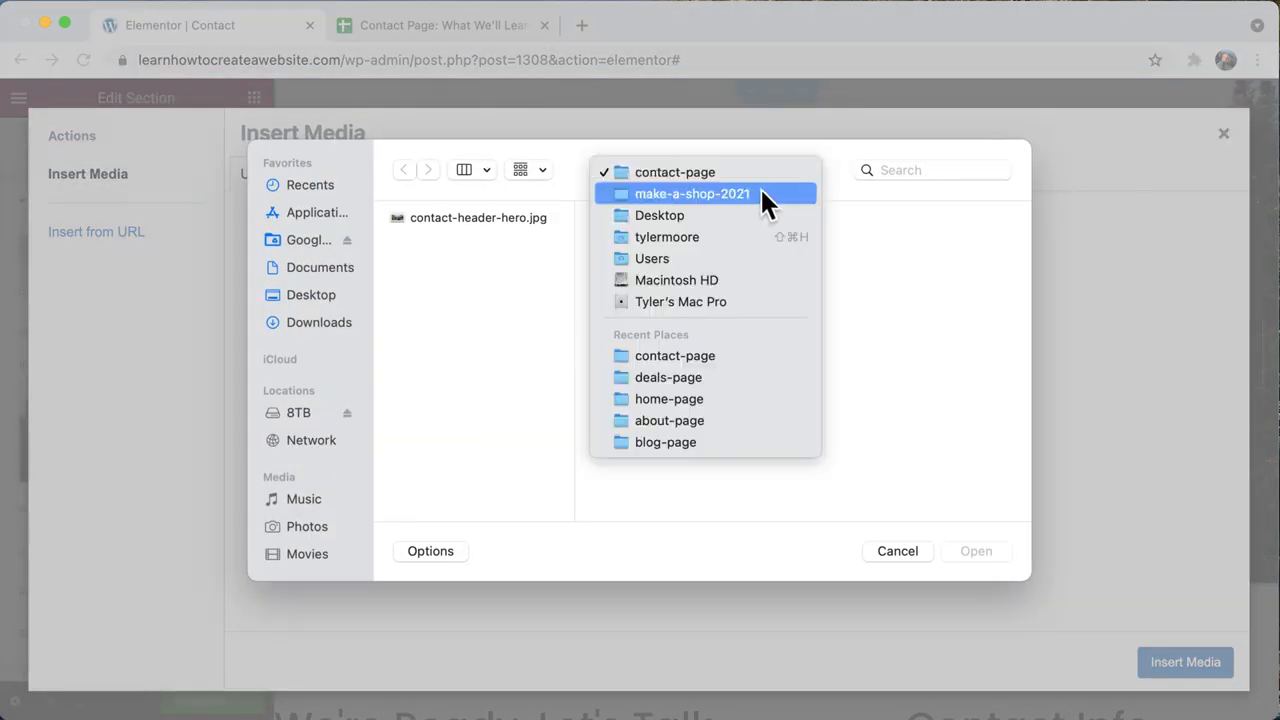
click(760, 190)
click(700, 245)
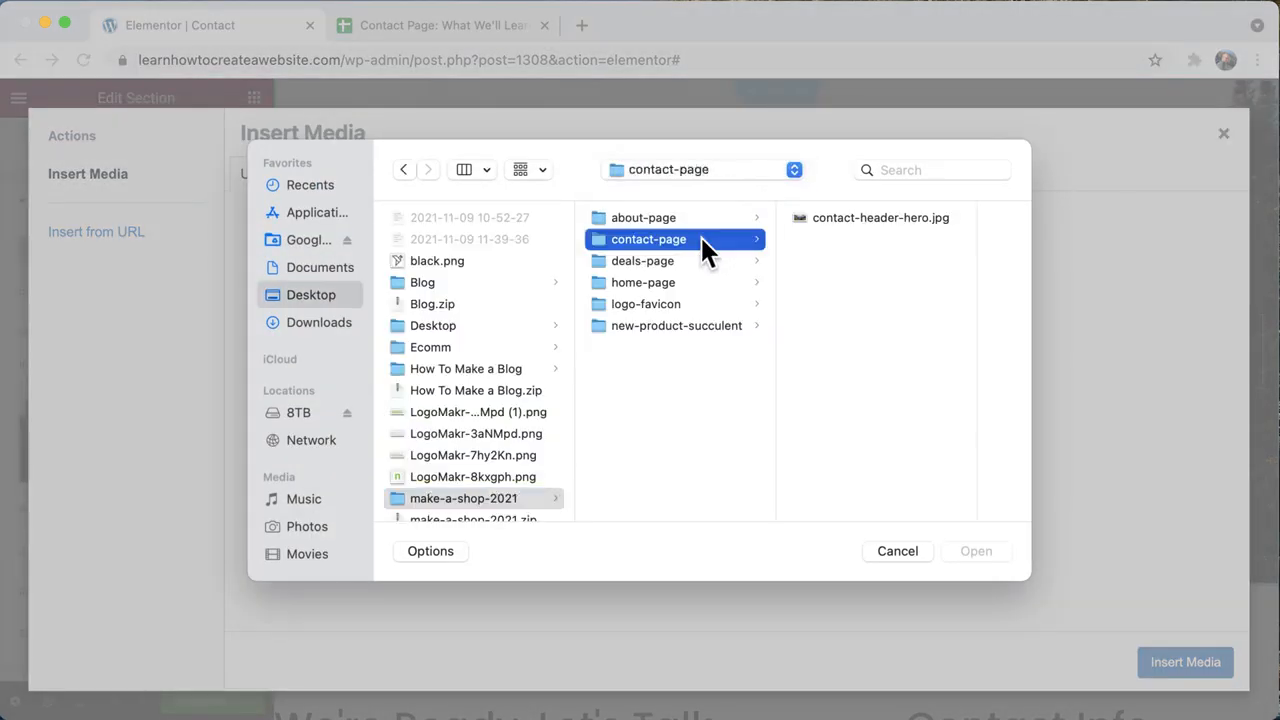
click(858, 220)
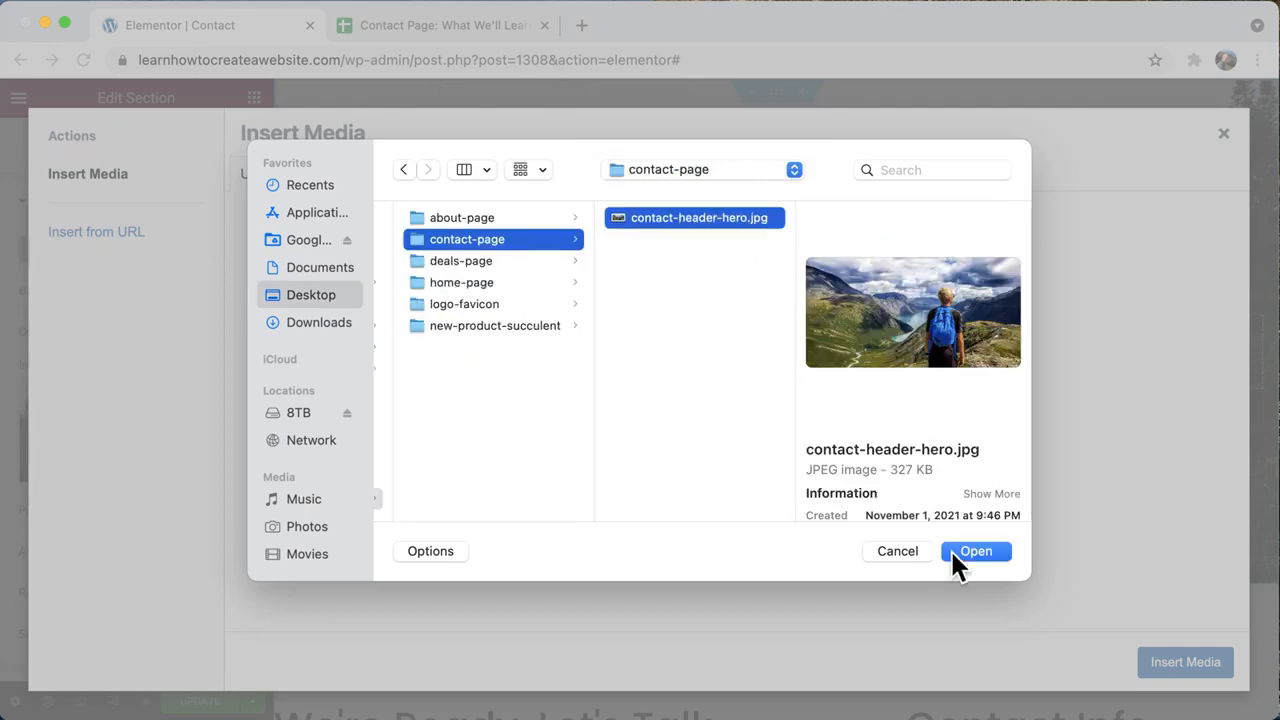
click(984, 549)
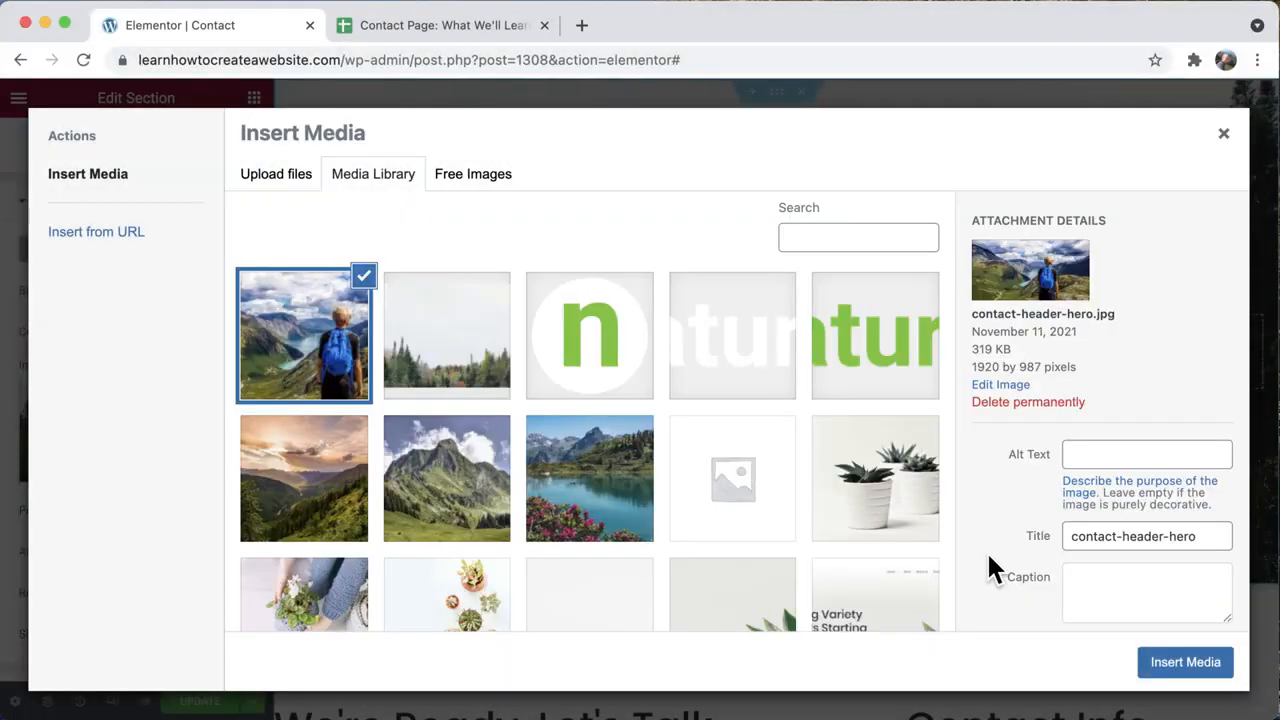
click(1190, 668)
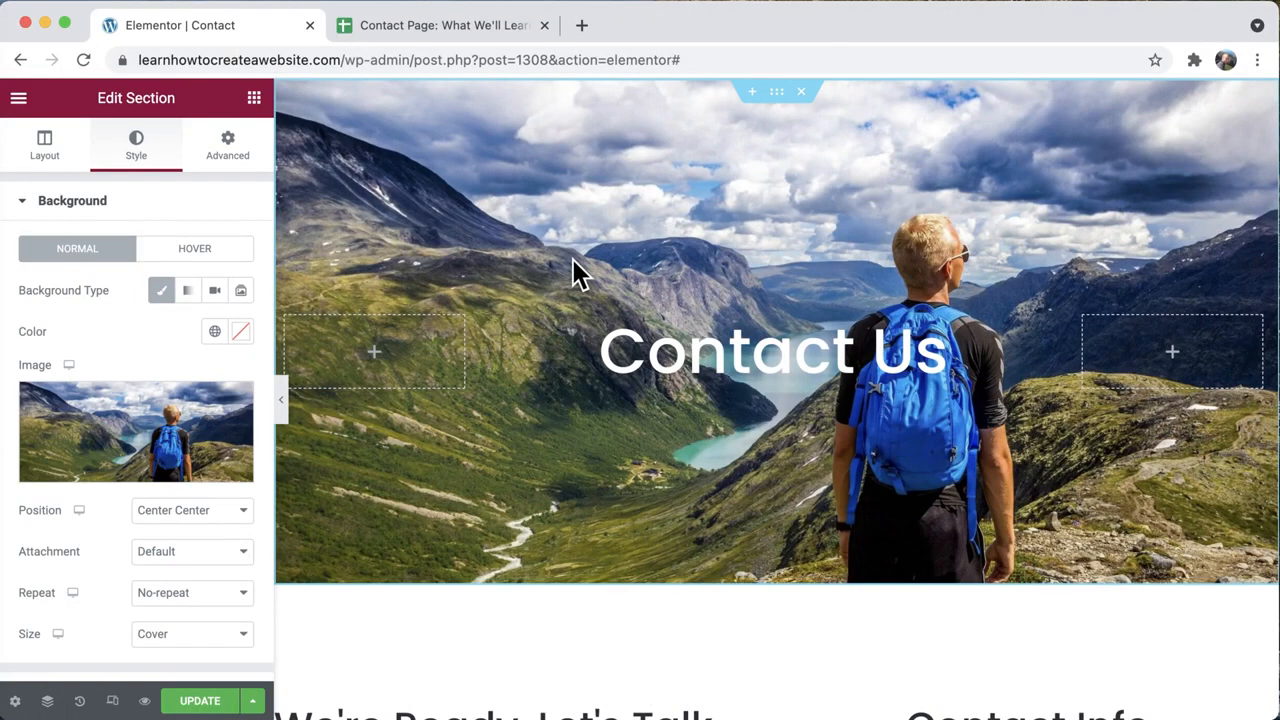
Add a black background overlay at 0.2 opacity to the hero section
scroll(170, 300, down, 5)
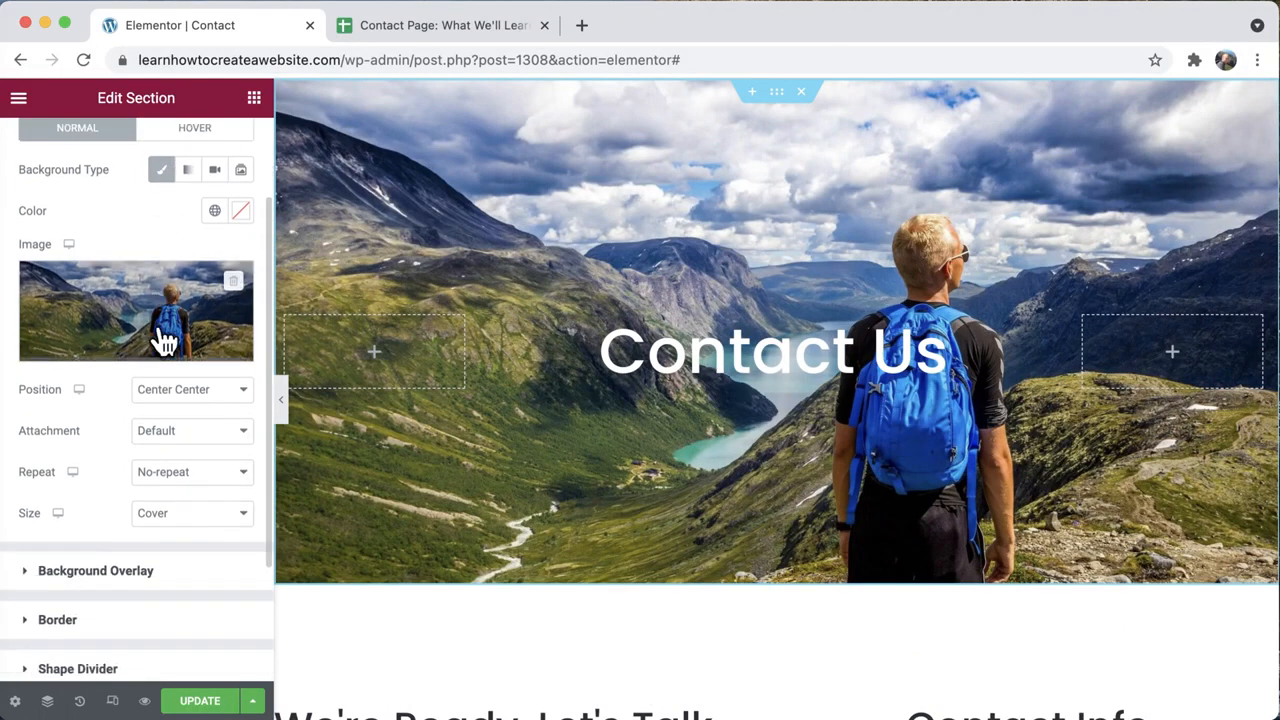
click(160, 398)
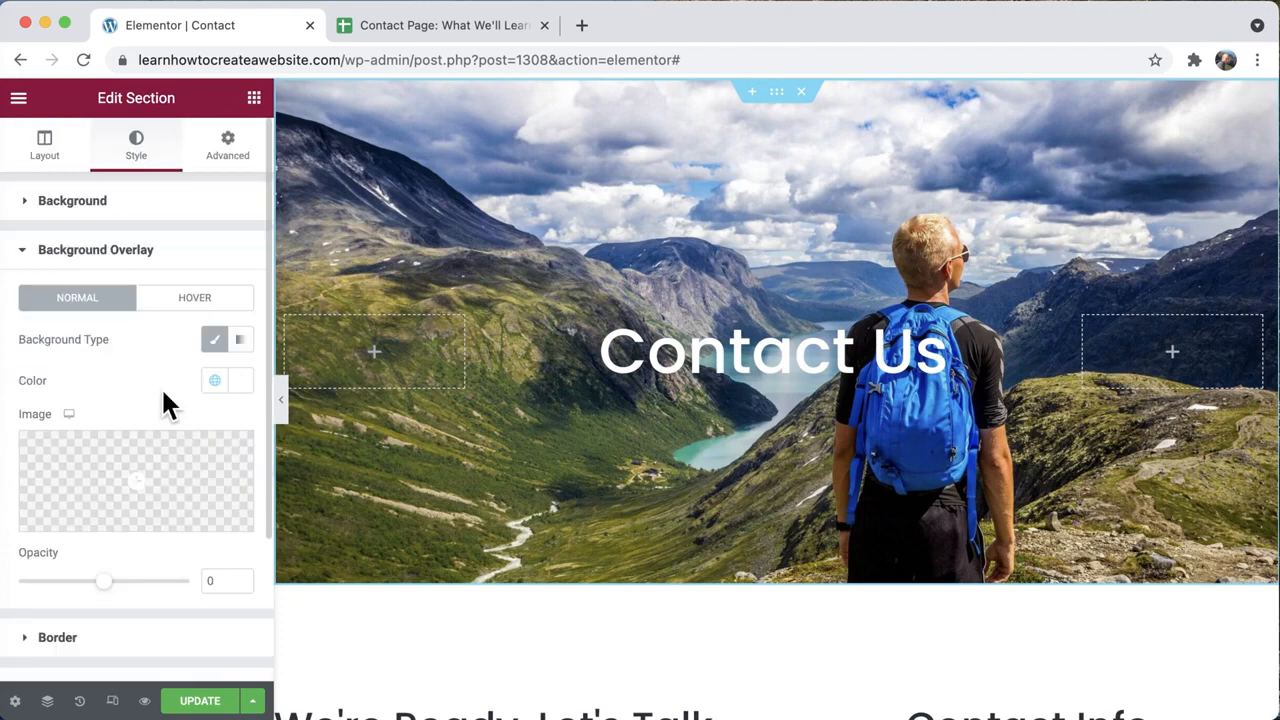
drag(108, 595, 52, 594)
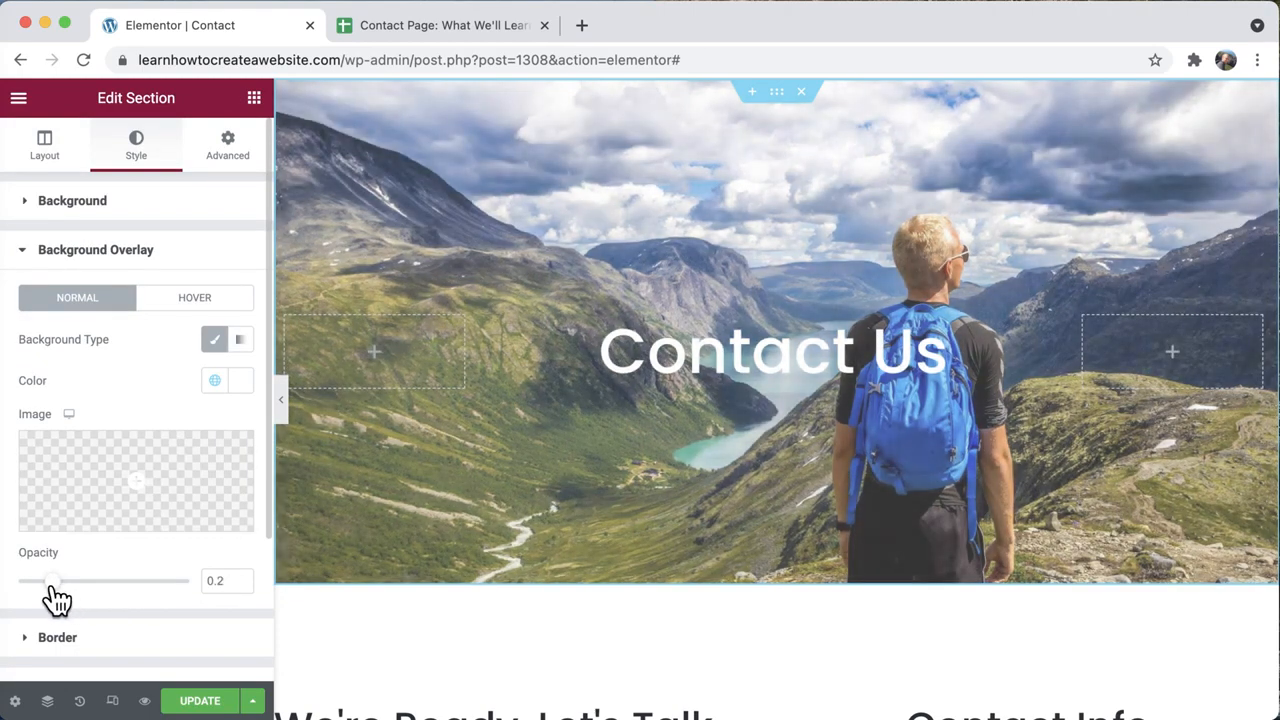
click(238, 382)
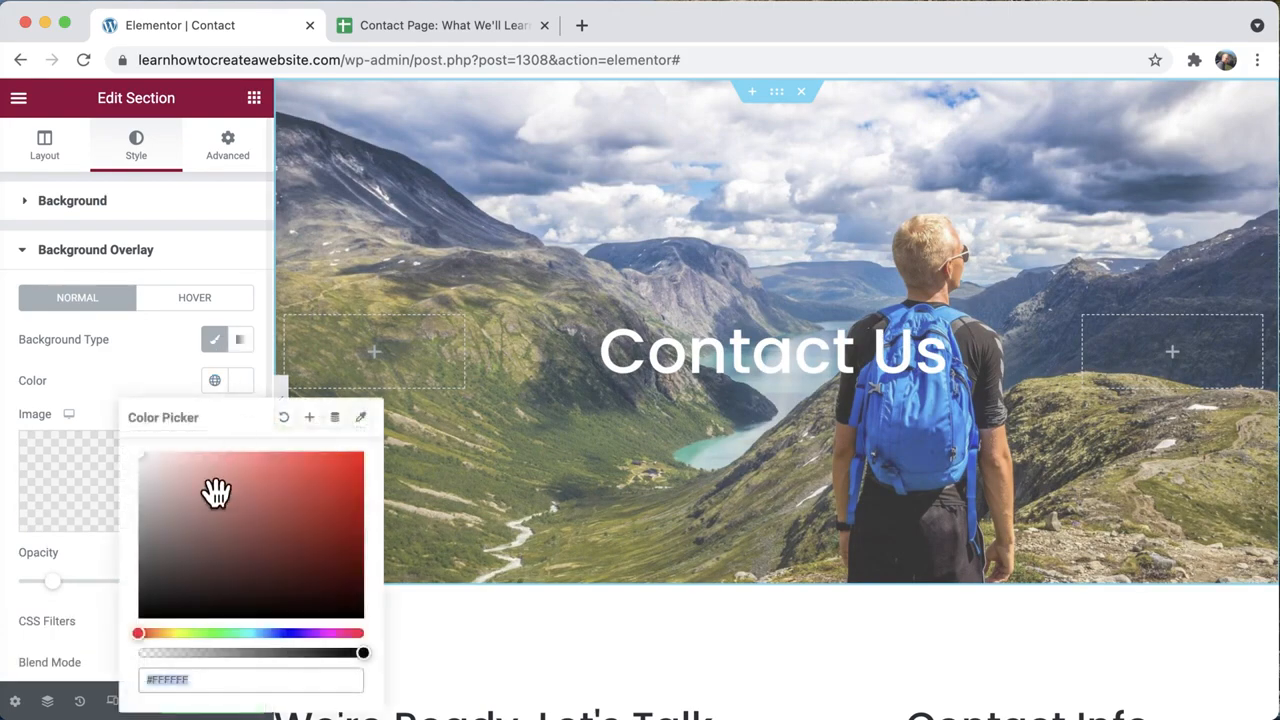
drag(214, 491, 109, 623)
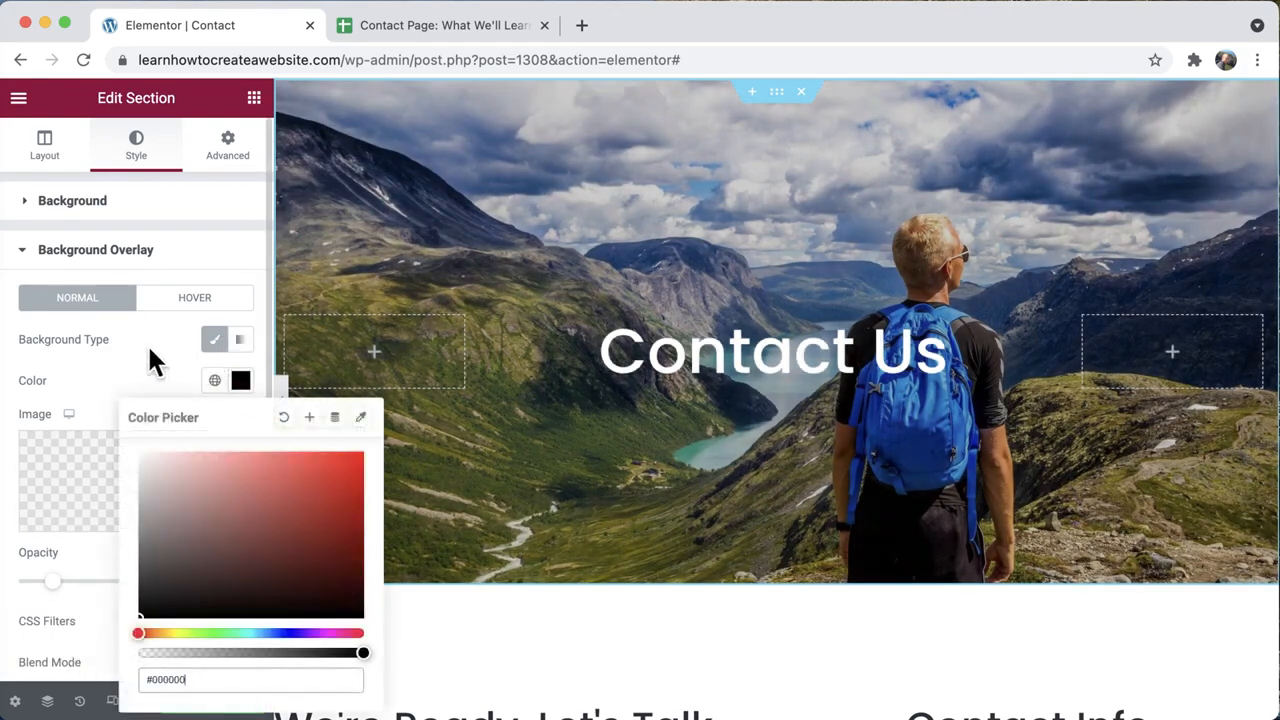
Retype the hero heading as CONTACT US
double_click(731, 368)
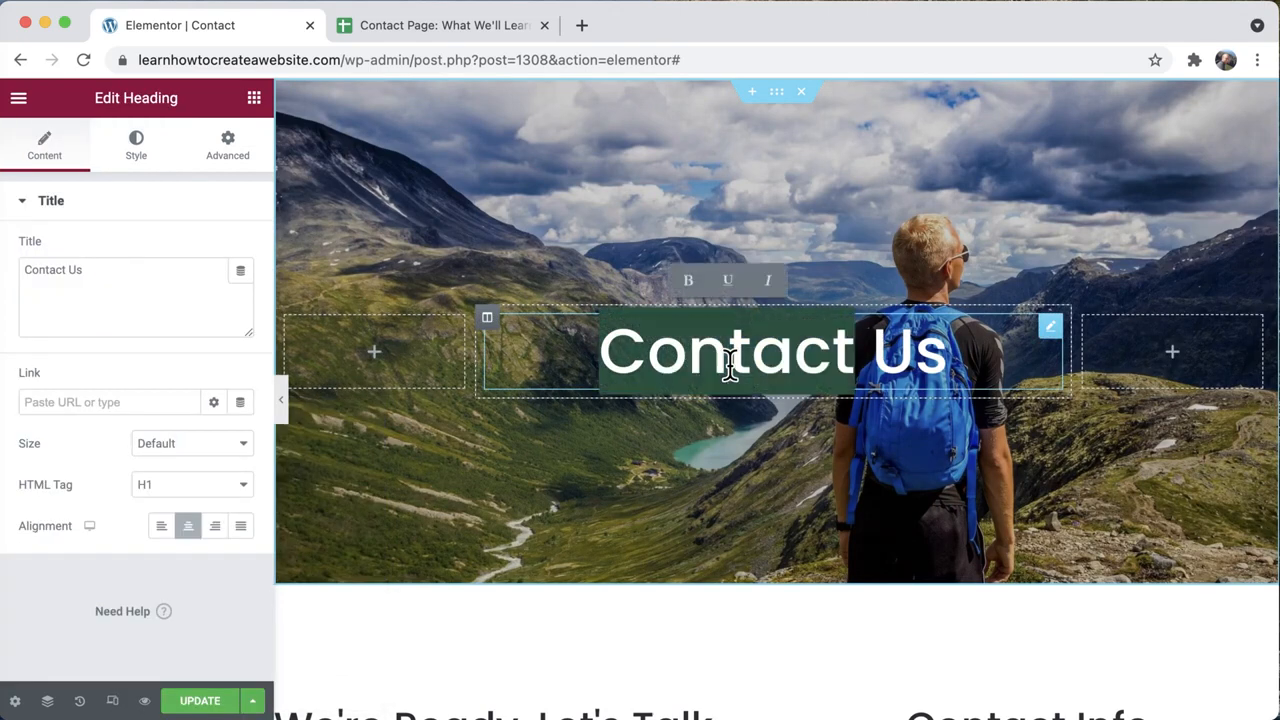
triple_click(731, 368)
text(CON)
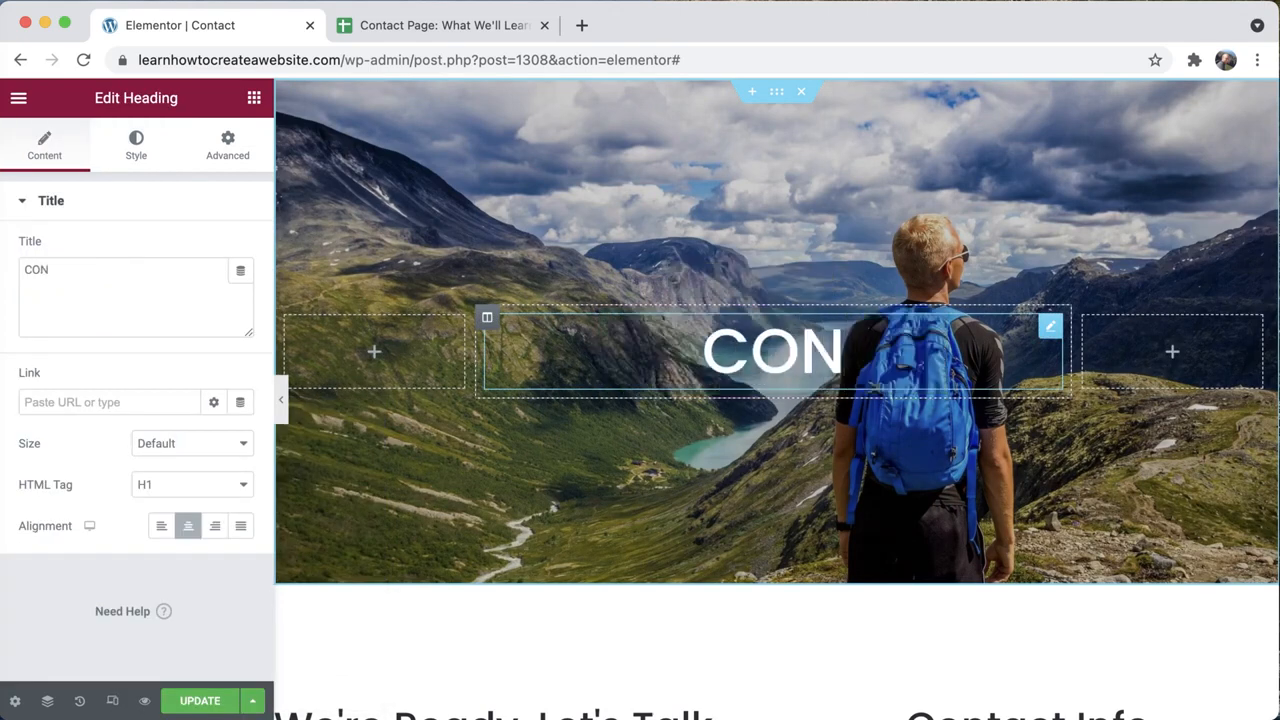
text(TACT US)
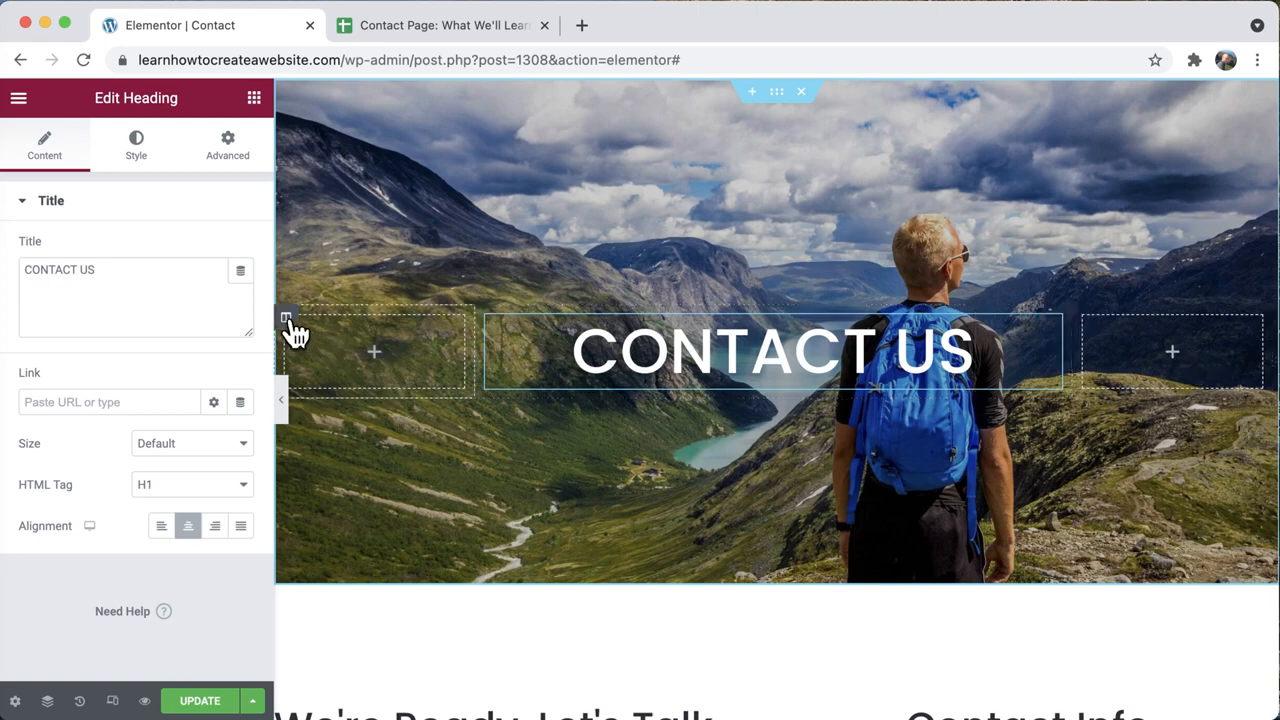
Delete the empty left and right columns beside the heading
right_click(287, 322)
click(345, 600)
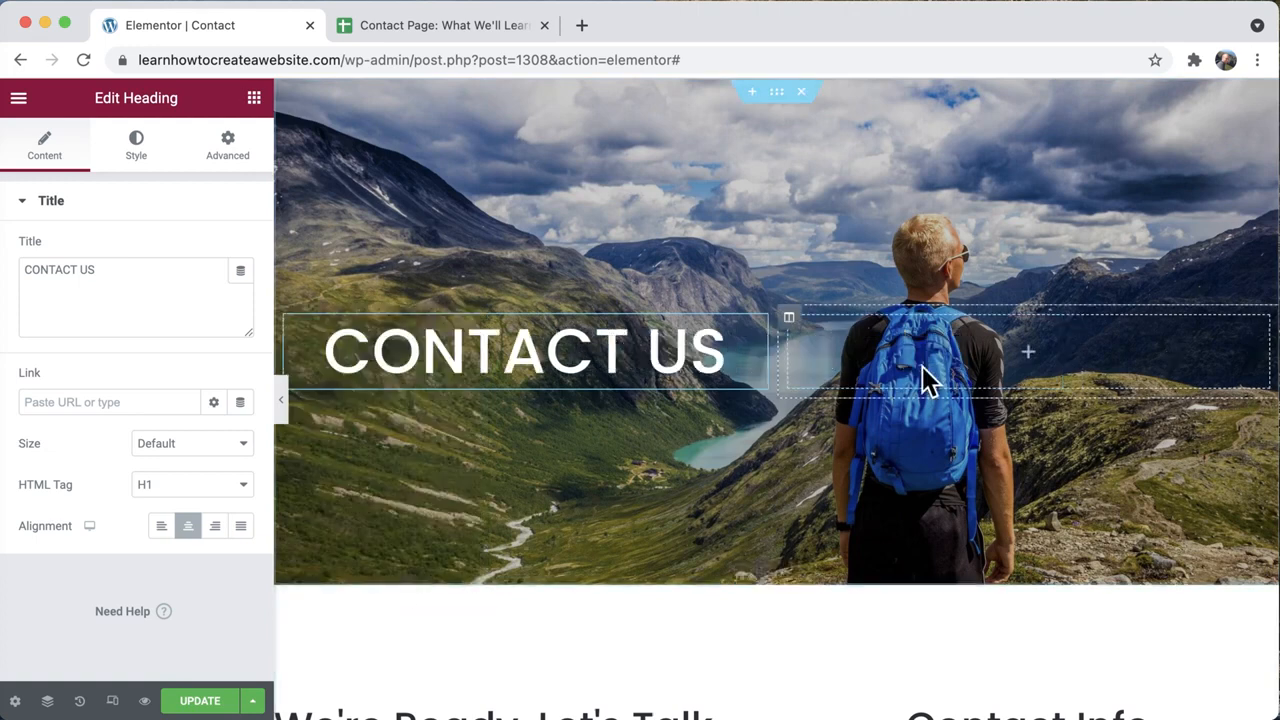
right_click(790, 322)
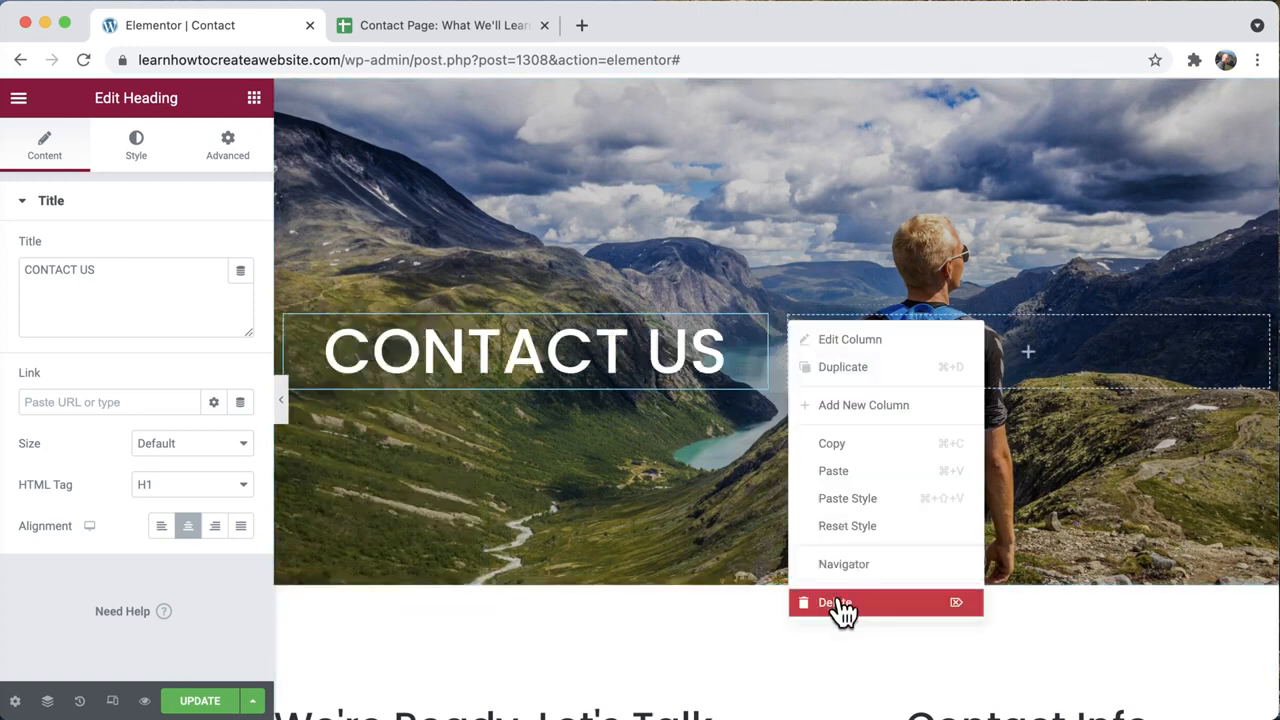
click(838, 606)
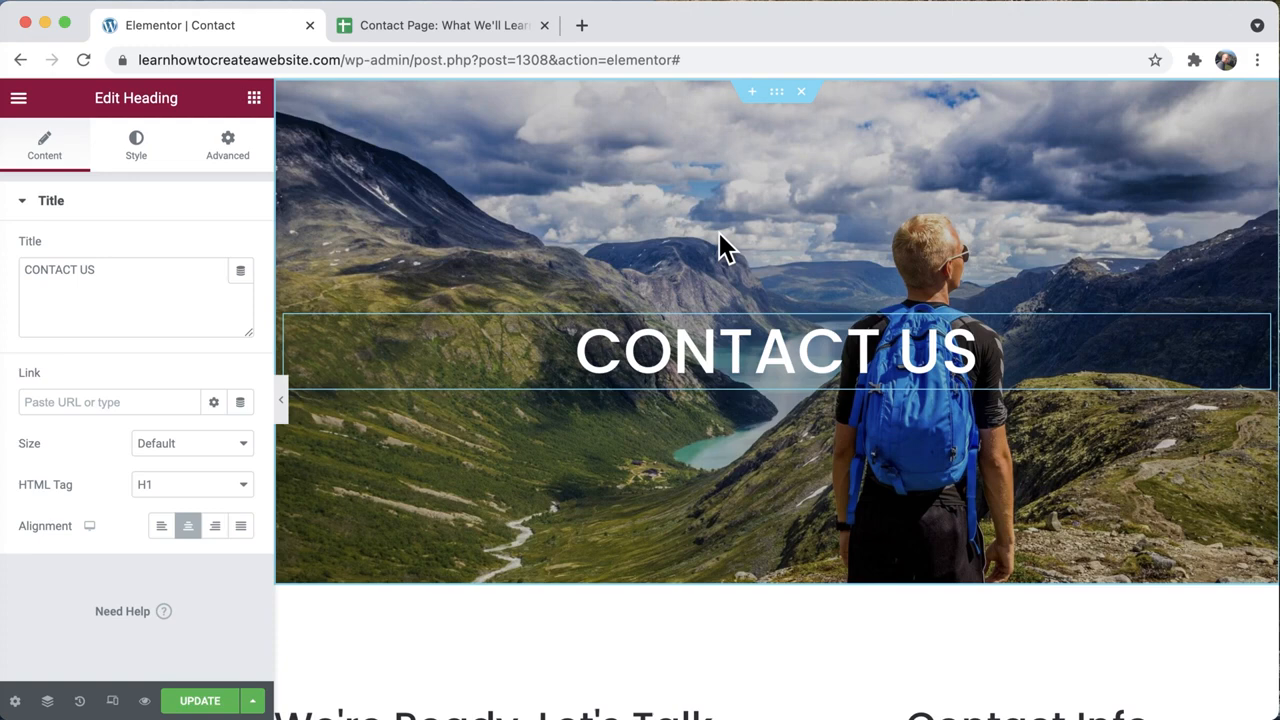
Set the hero section's padding to 50 top and 0 bottom
click(776, 94)
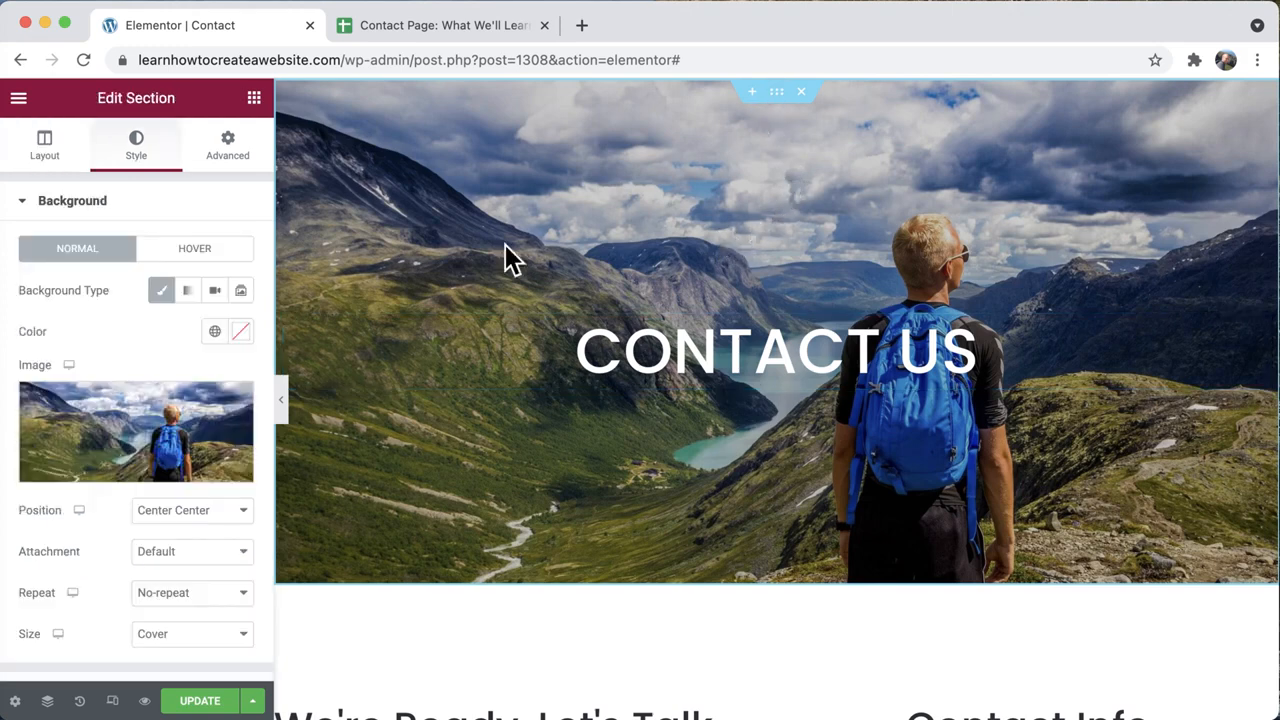
click(232, 143)
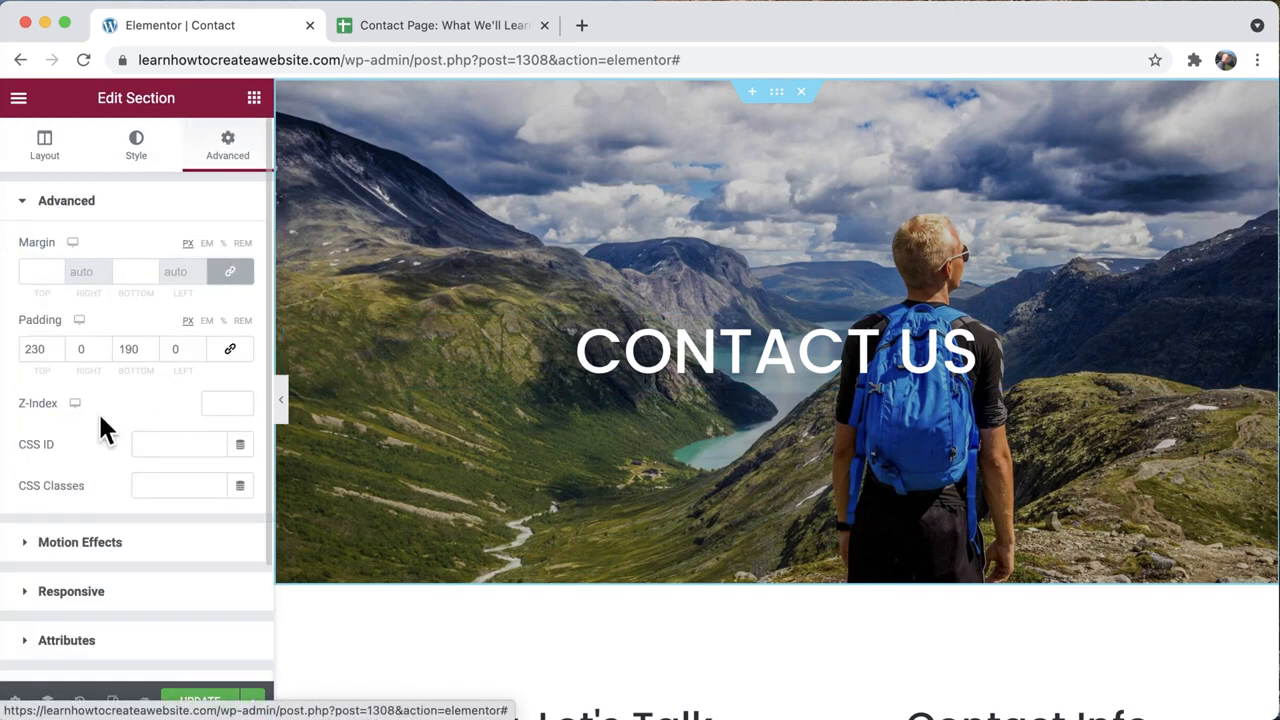
text(50)
key(Tab)
key(Tab)
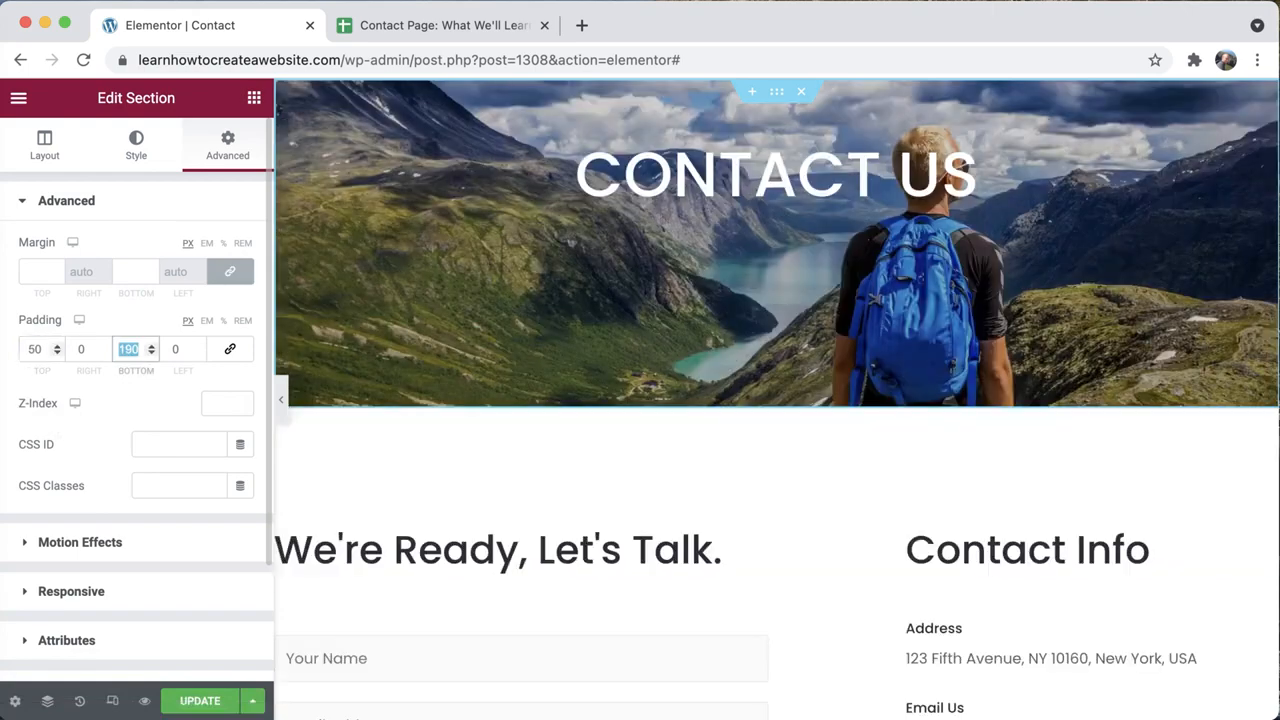
text(0)
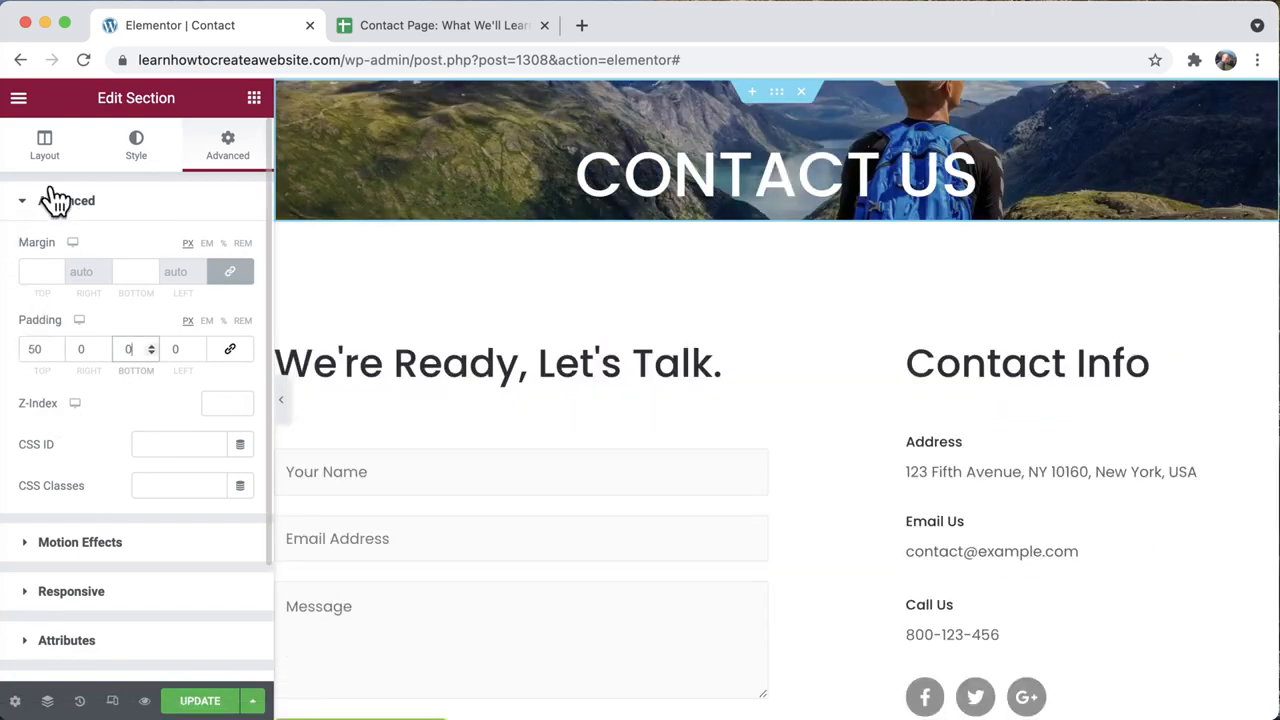
Give the hero section a Min Height of 615 px
click(45, 150)
click(165, 396)
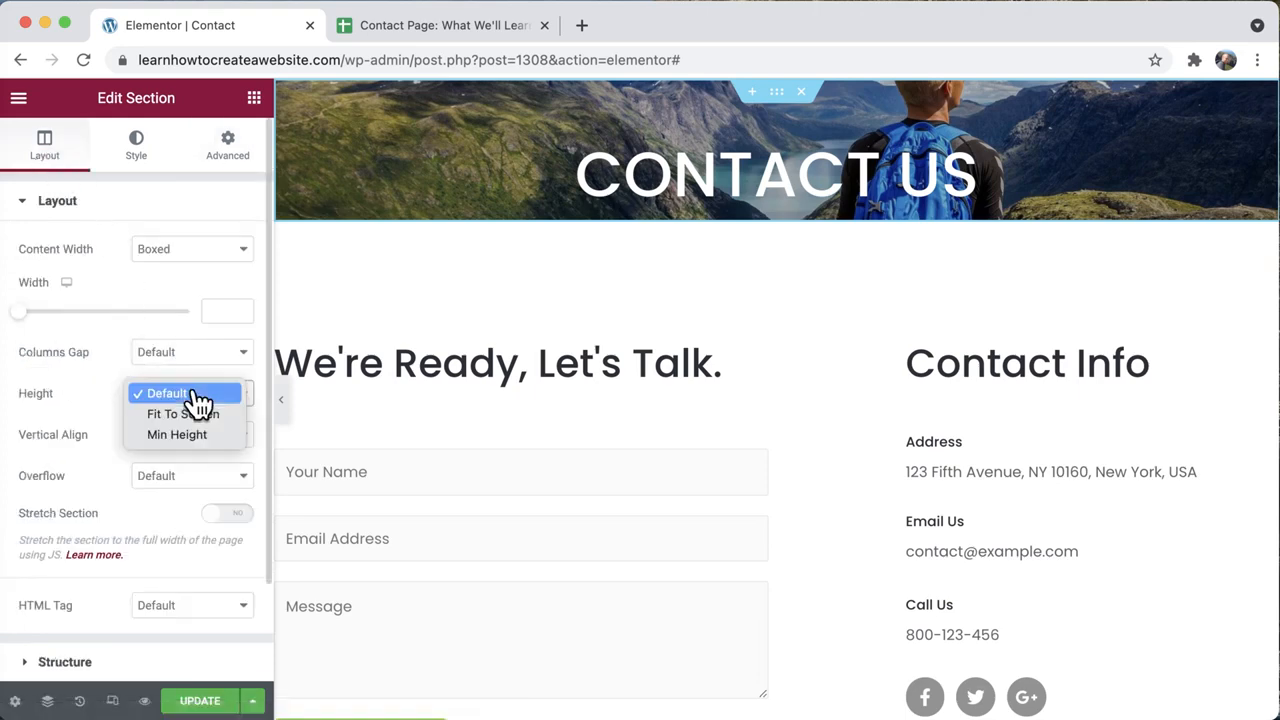
click(189, 435)
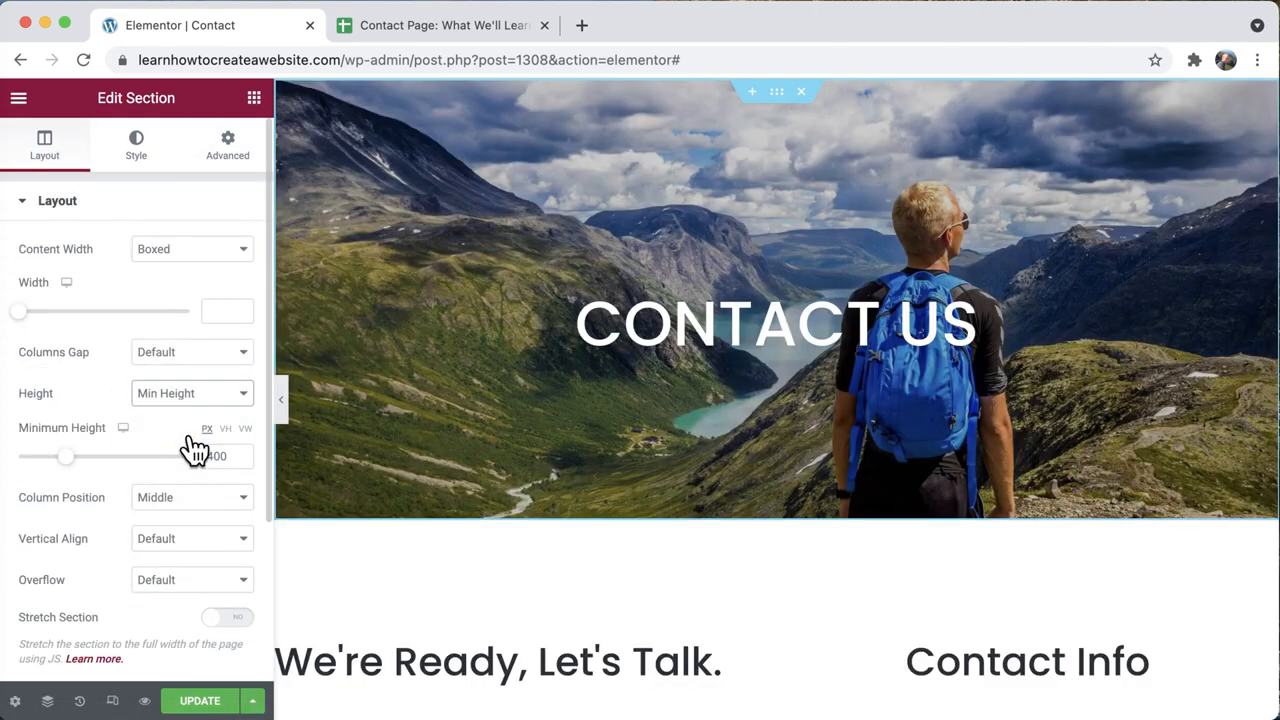
click(217, 457)
text(615)
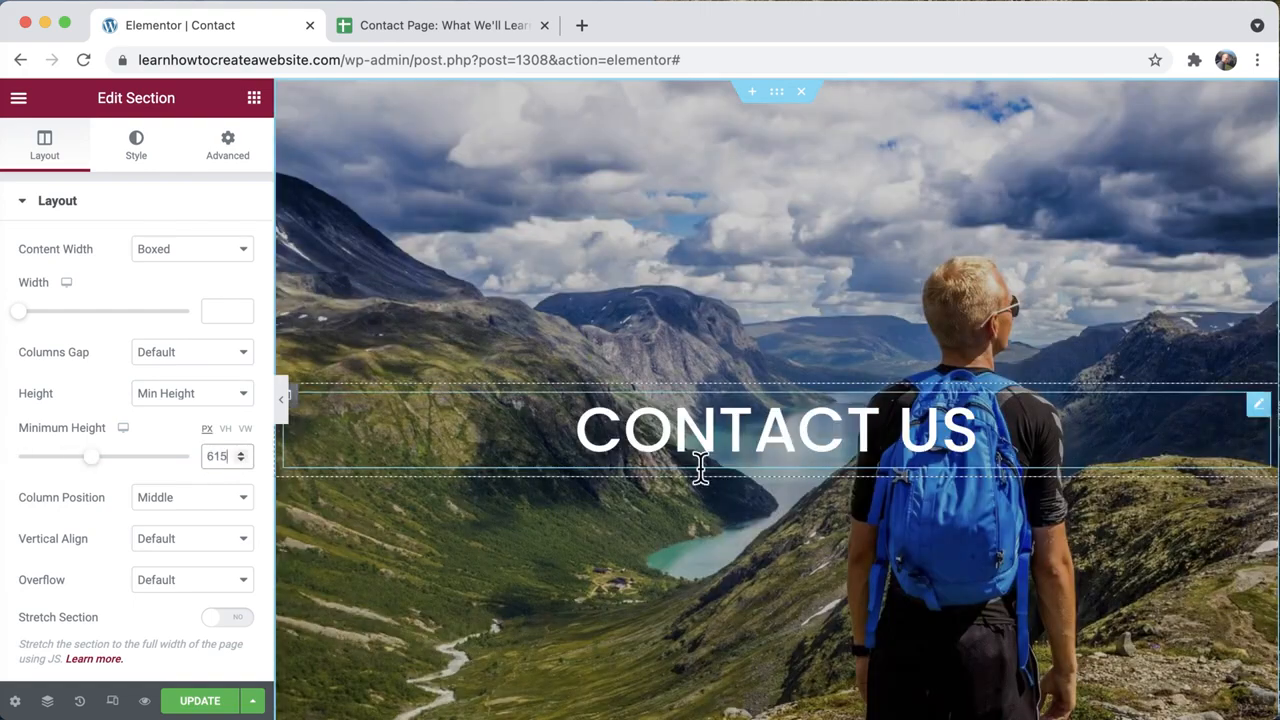
scroll(697, 468, down, 3)
scroll(697, 466, up, 3)
scroll(778, 356, down, 5)
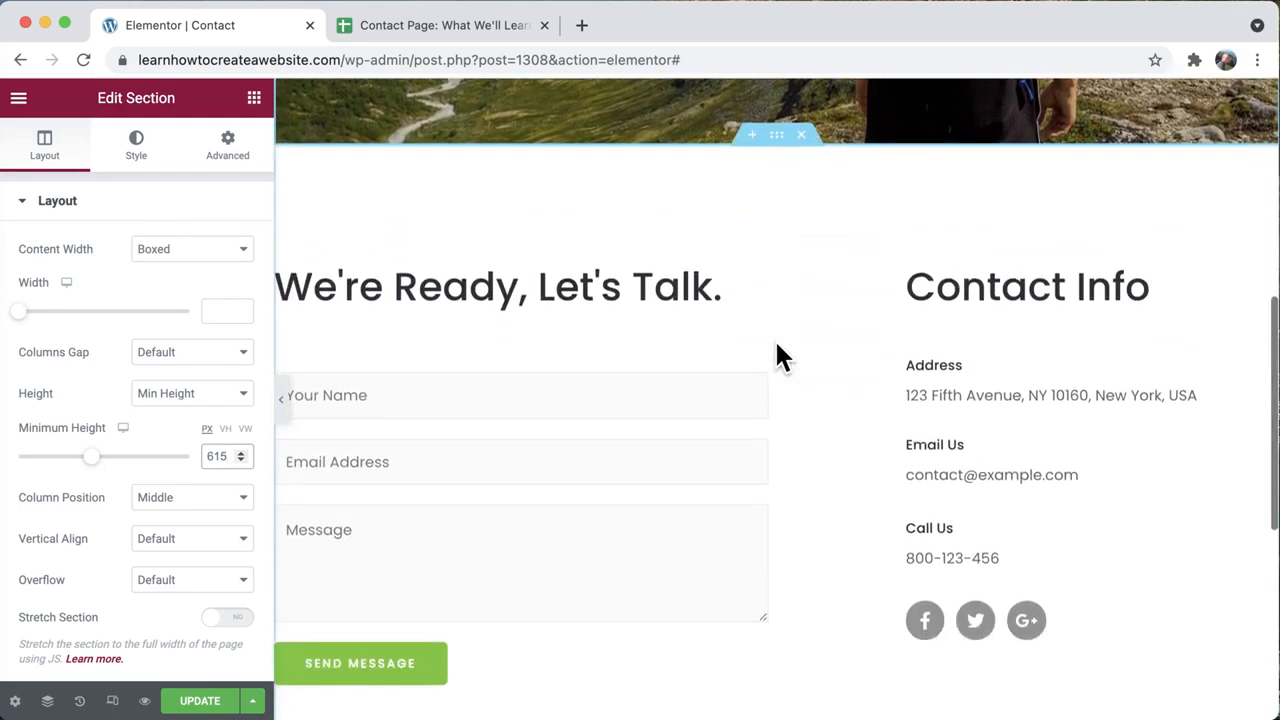
triple_click(510, 232)
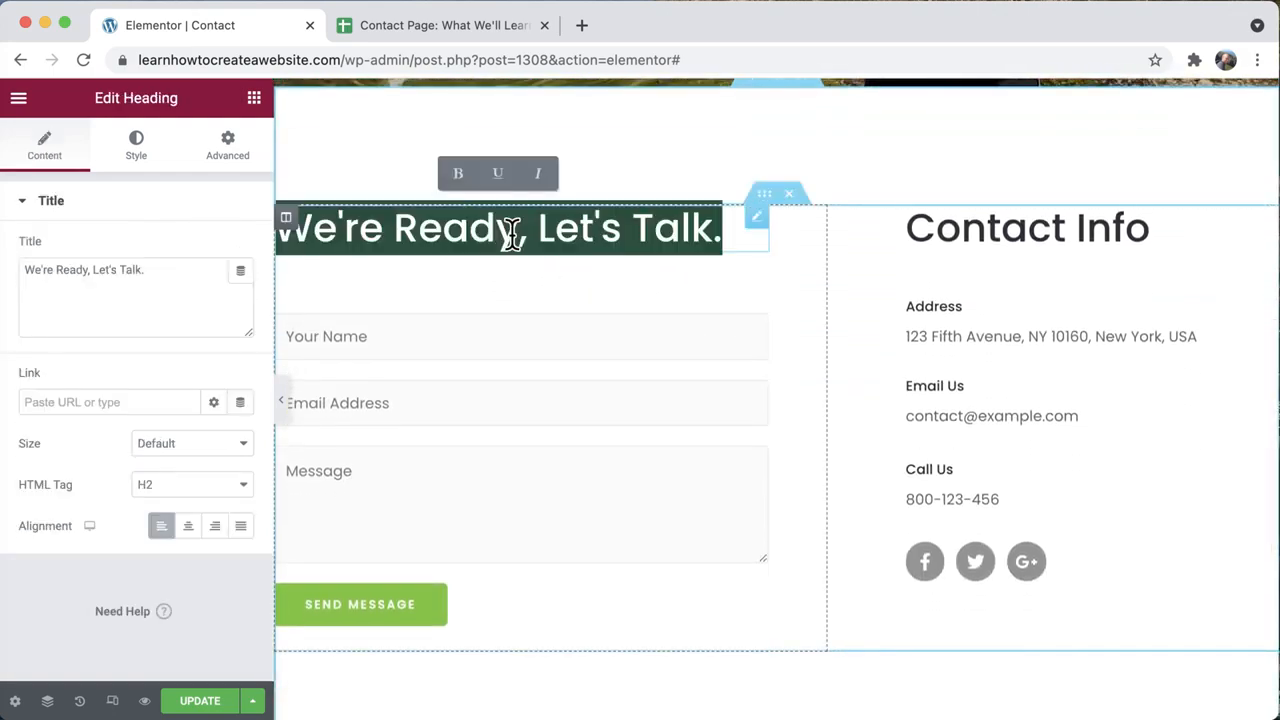
text(LET'S GET IN T)
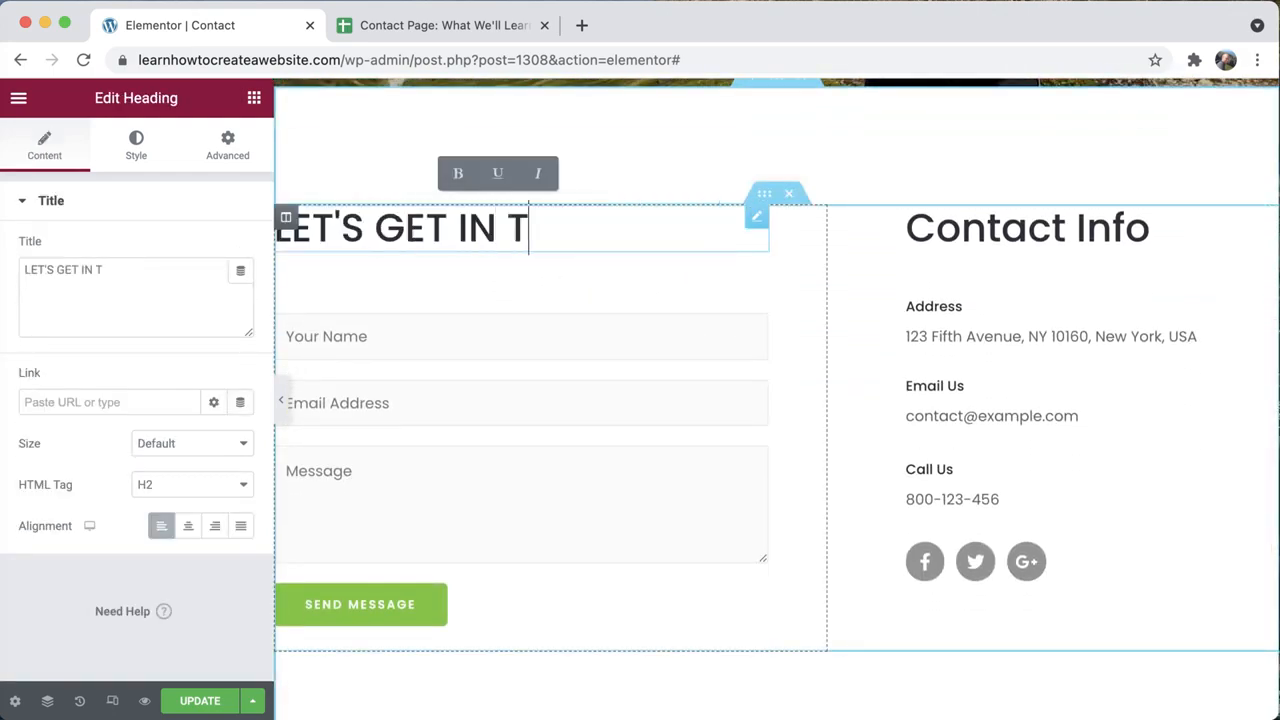
text(OUCH)
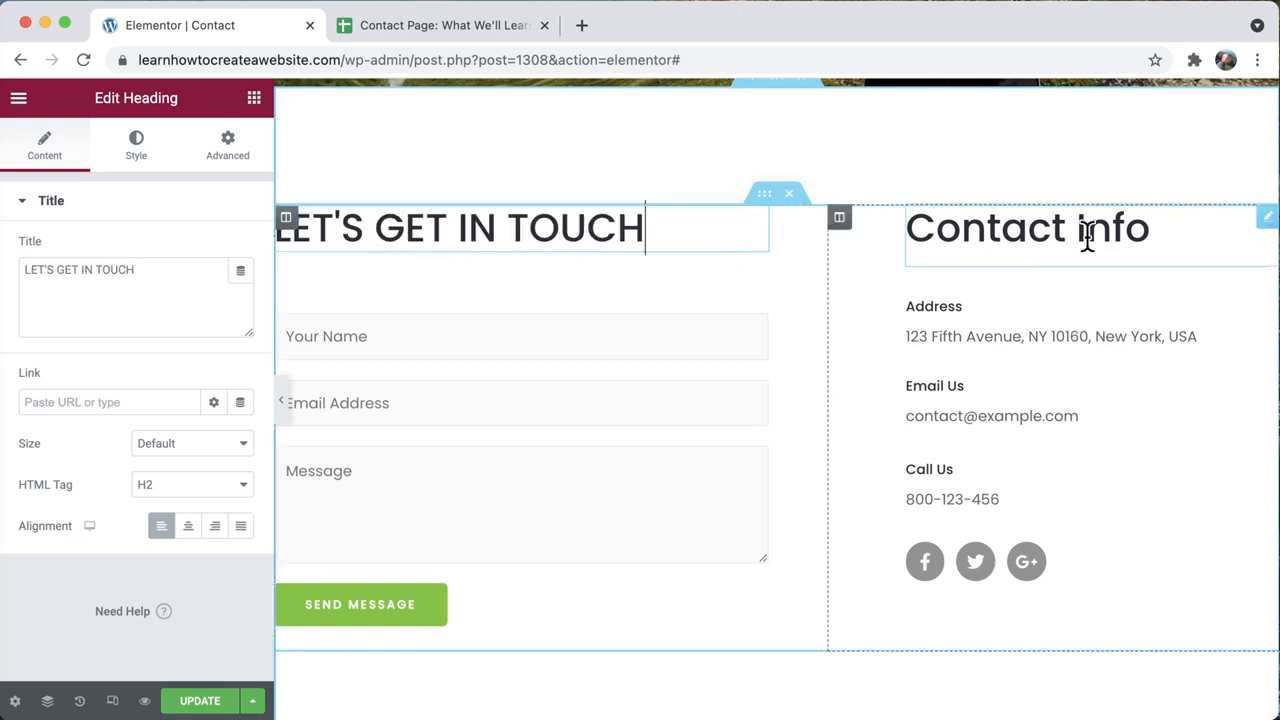
double_click(1055, 235)
triple_click(1055, 235)
text(CONT)
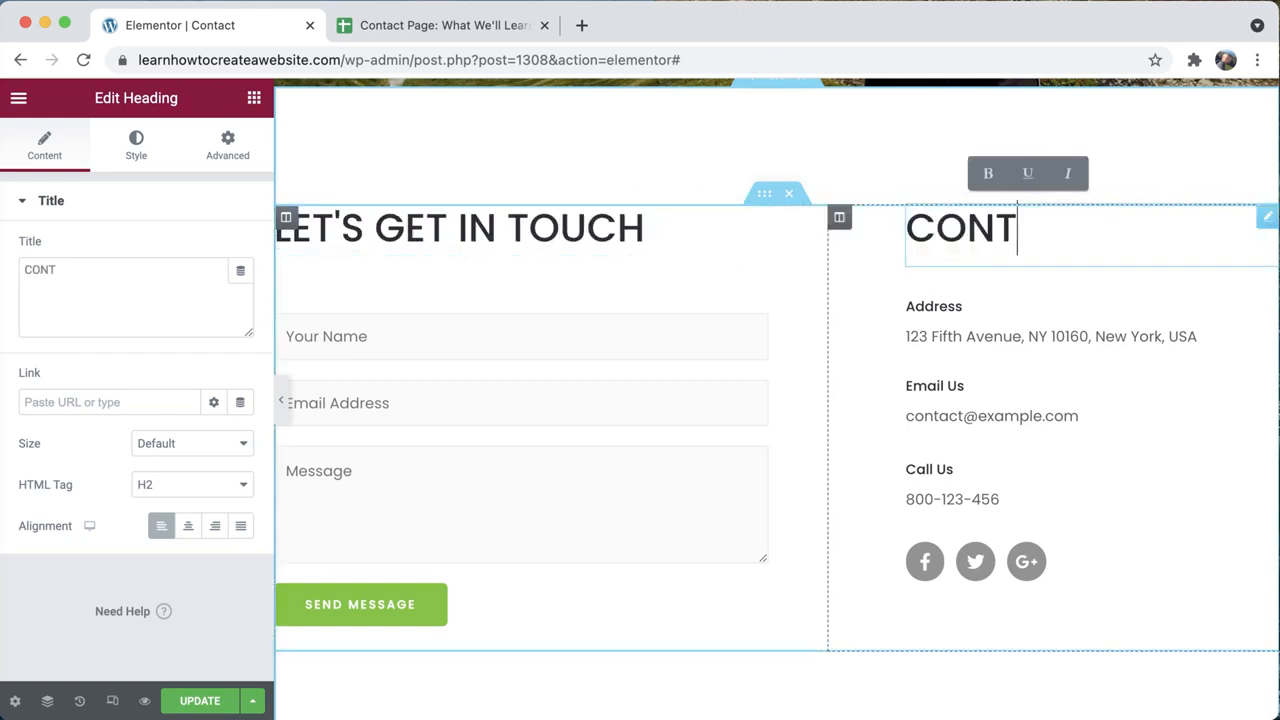
text(ACT INGO)
key(BackSpace)
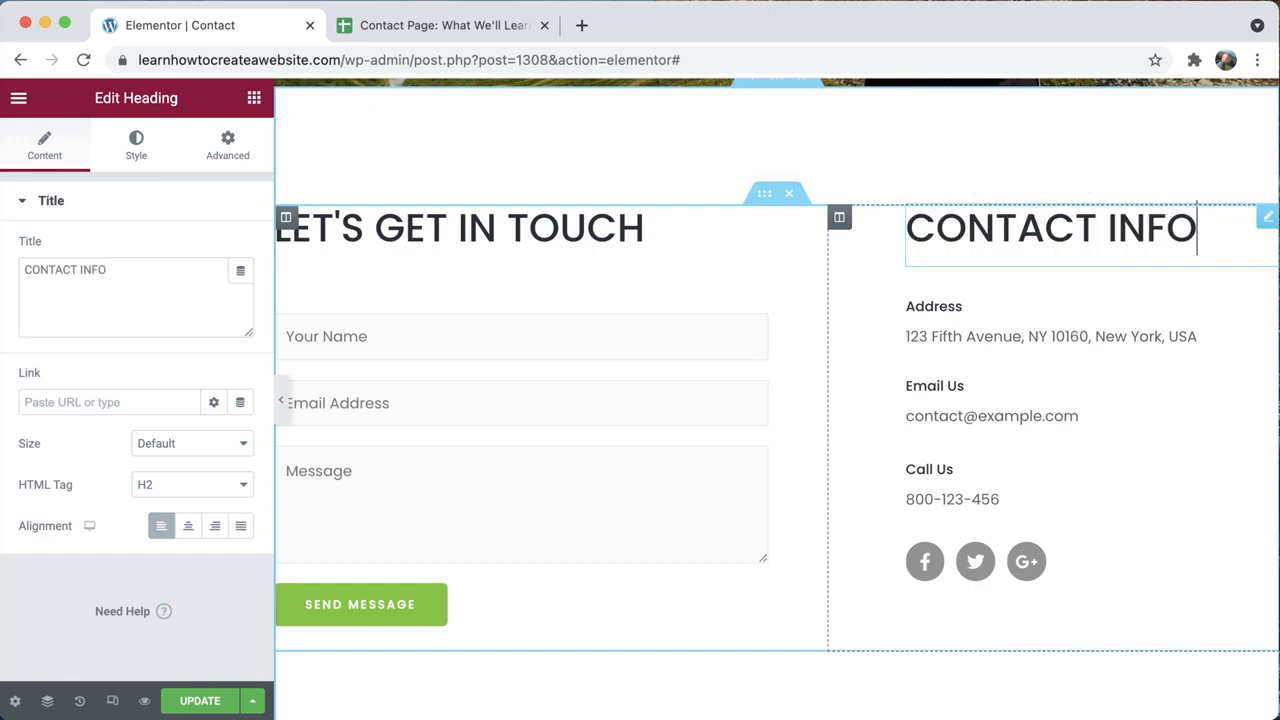
scroll(1053, 232, down, 1)
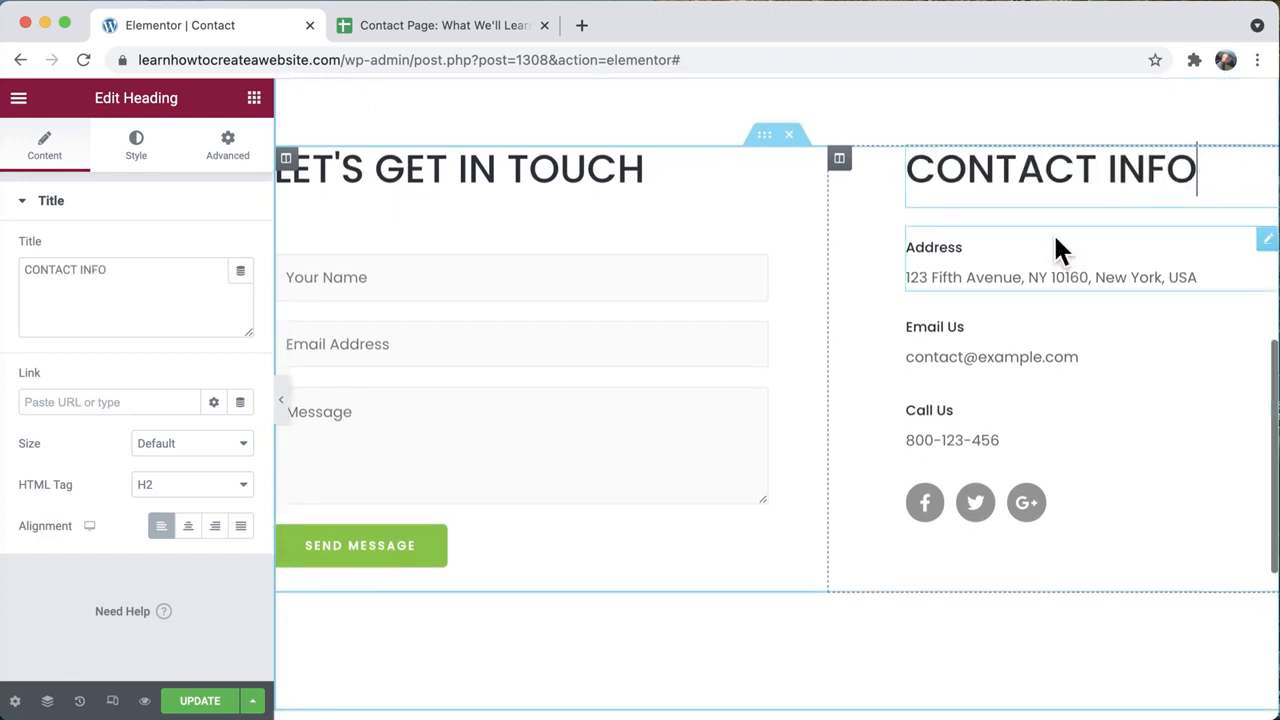
click(1004, 259)
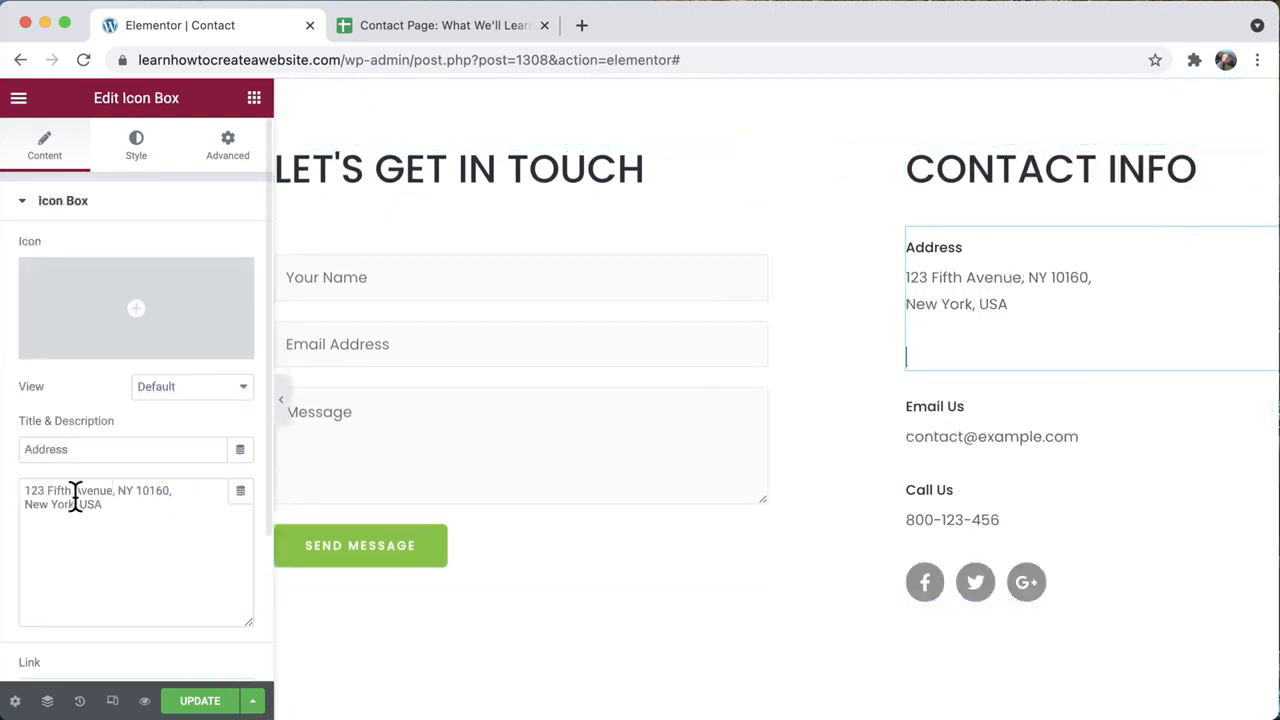
click(972, 433)
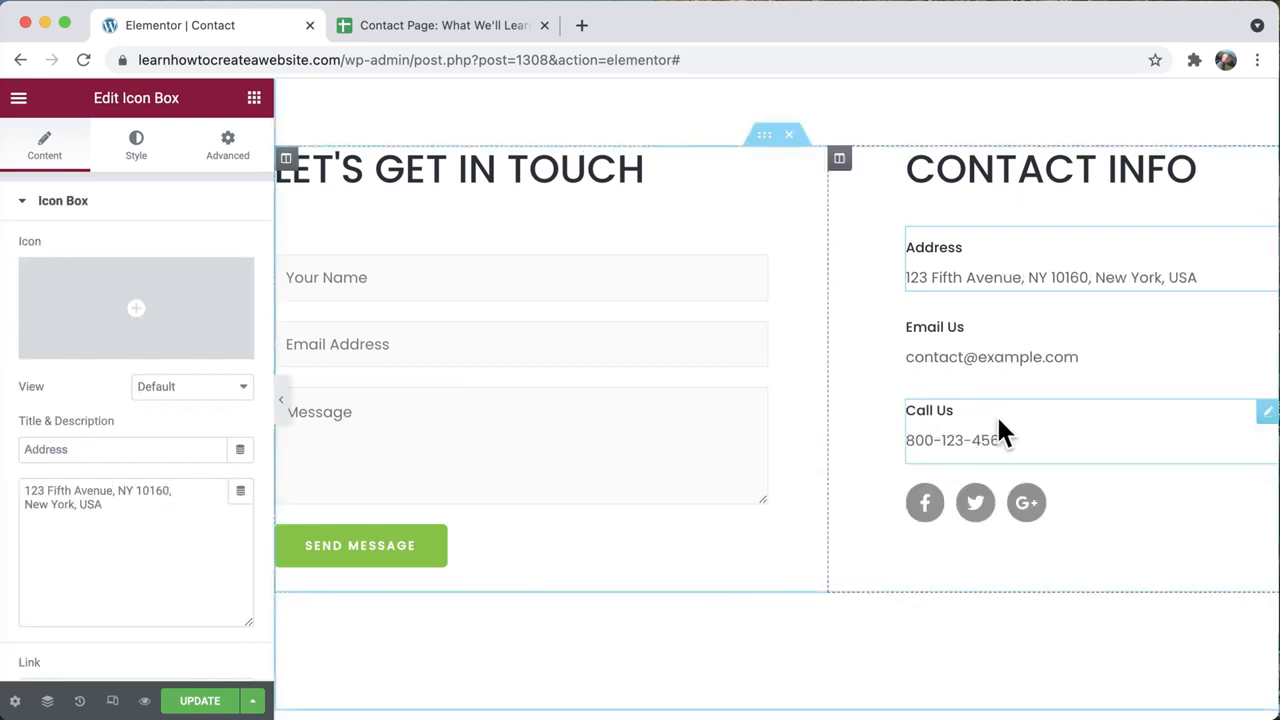
click(926, 508)
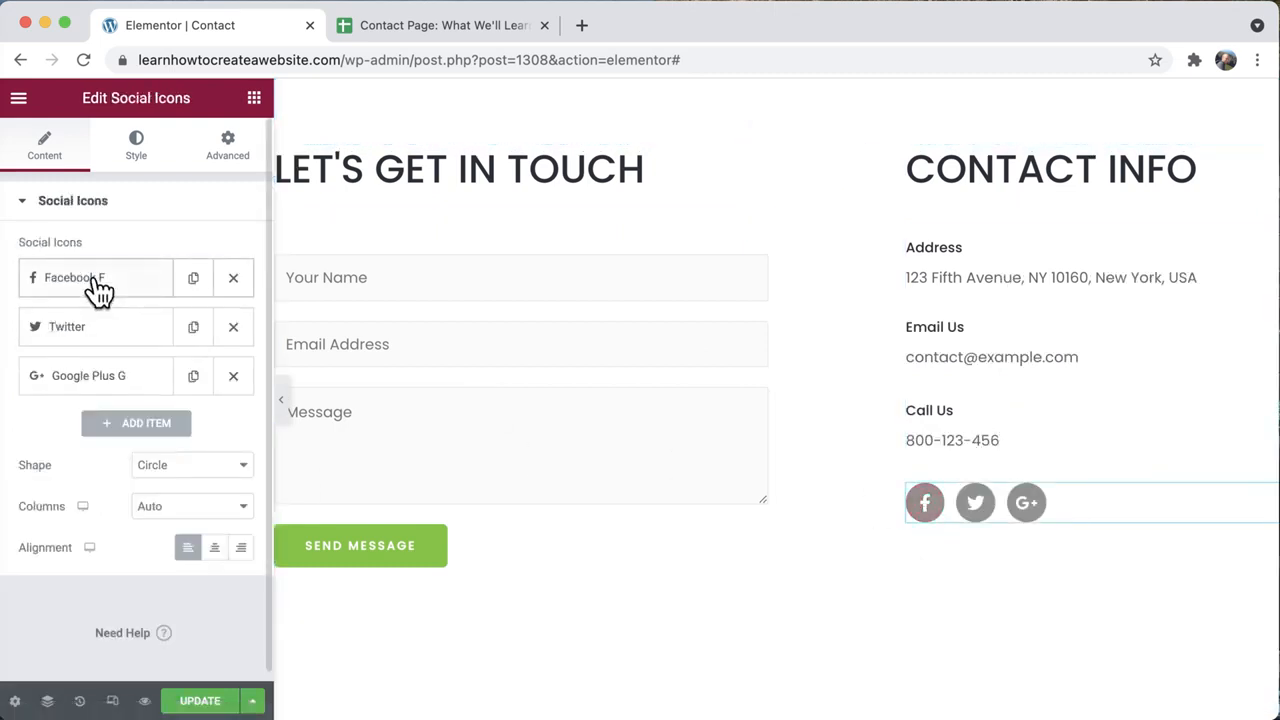
scroll(934, 388, up, 5)
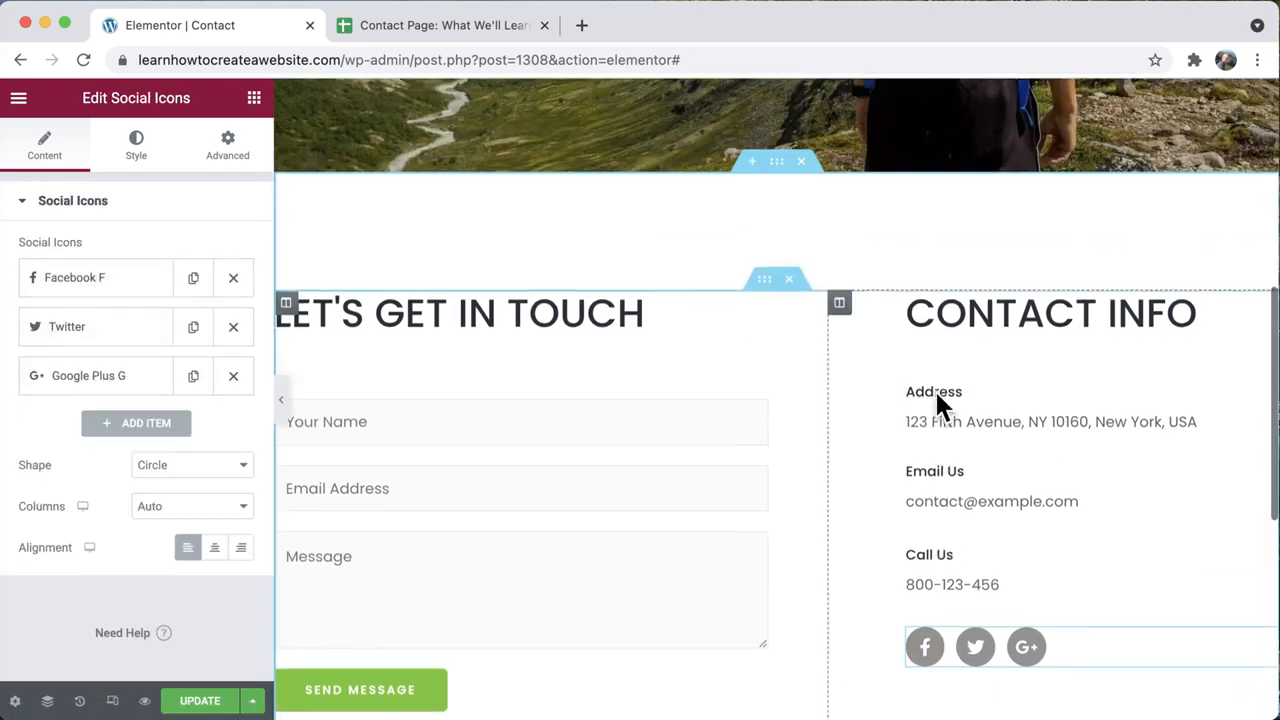
scroll(934, 388, down, 8)
scroll(937, 405, down, 4)
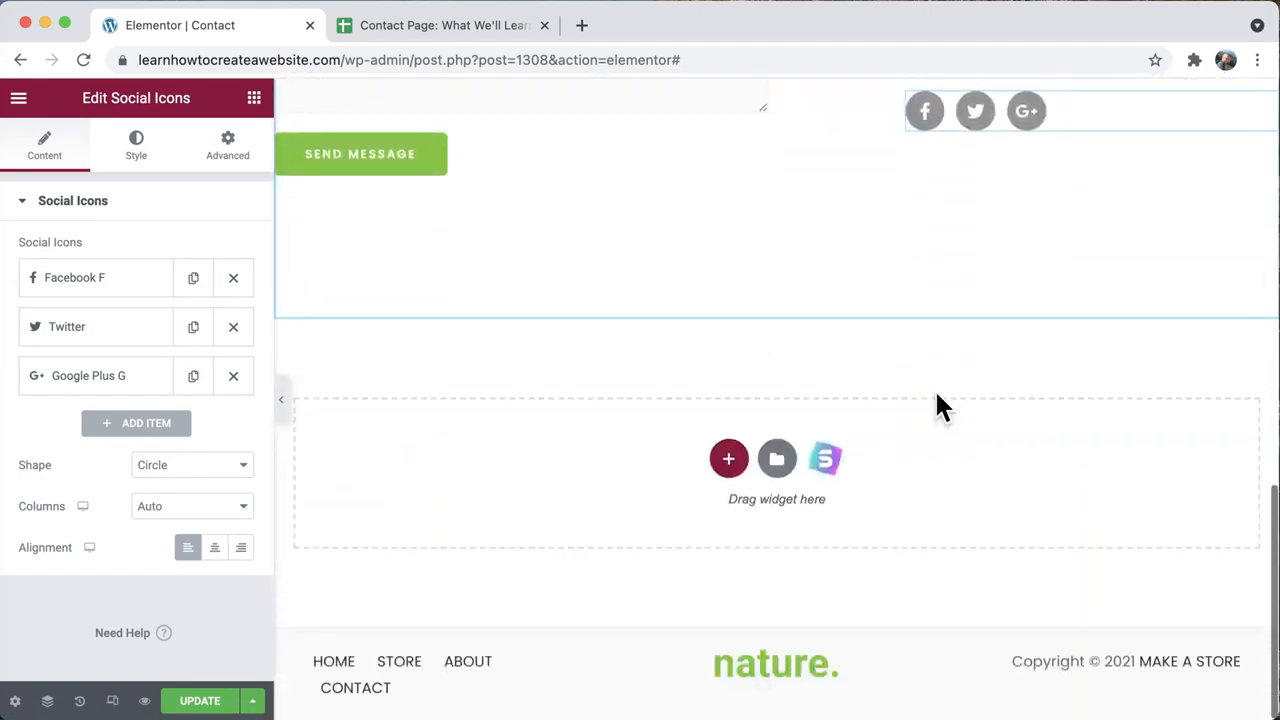
scroll(937, 405, up, 2)
scroll(936, 394, up, 10)
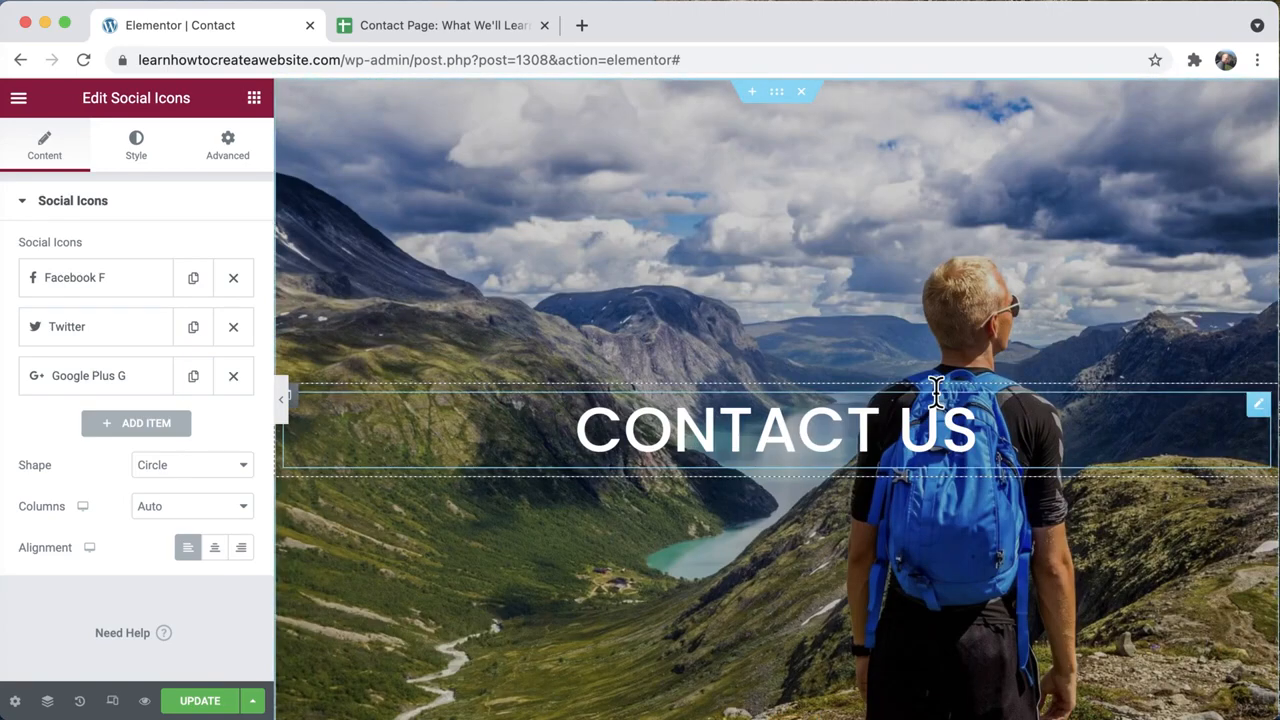
Tick Import New Design and Customize New Design in the What We'll Learn checklist, then return to Elementor
click(418, 30)
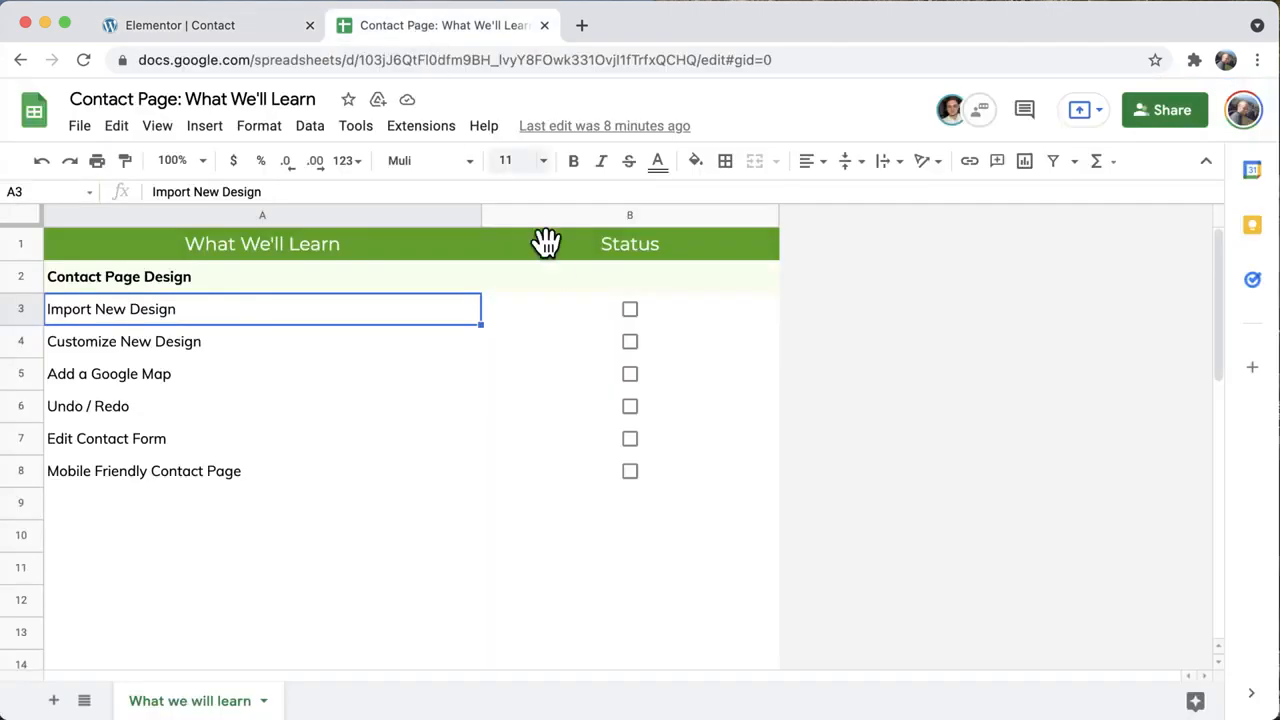
click(629, 309)
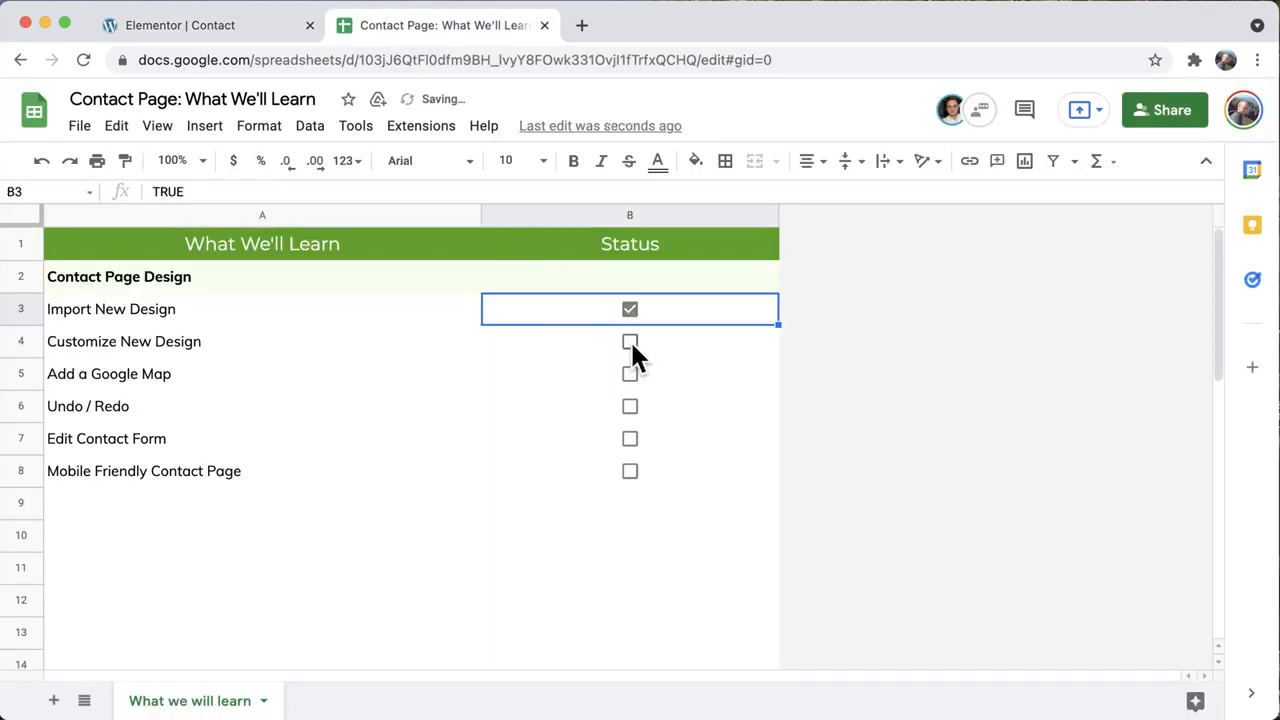
click(630, 340)
click(198, 372)
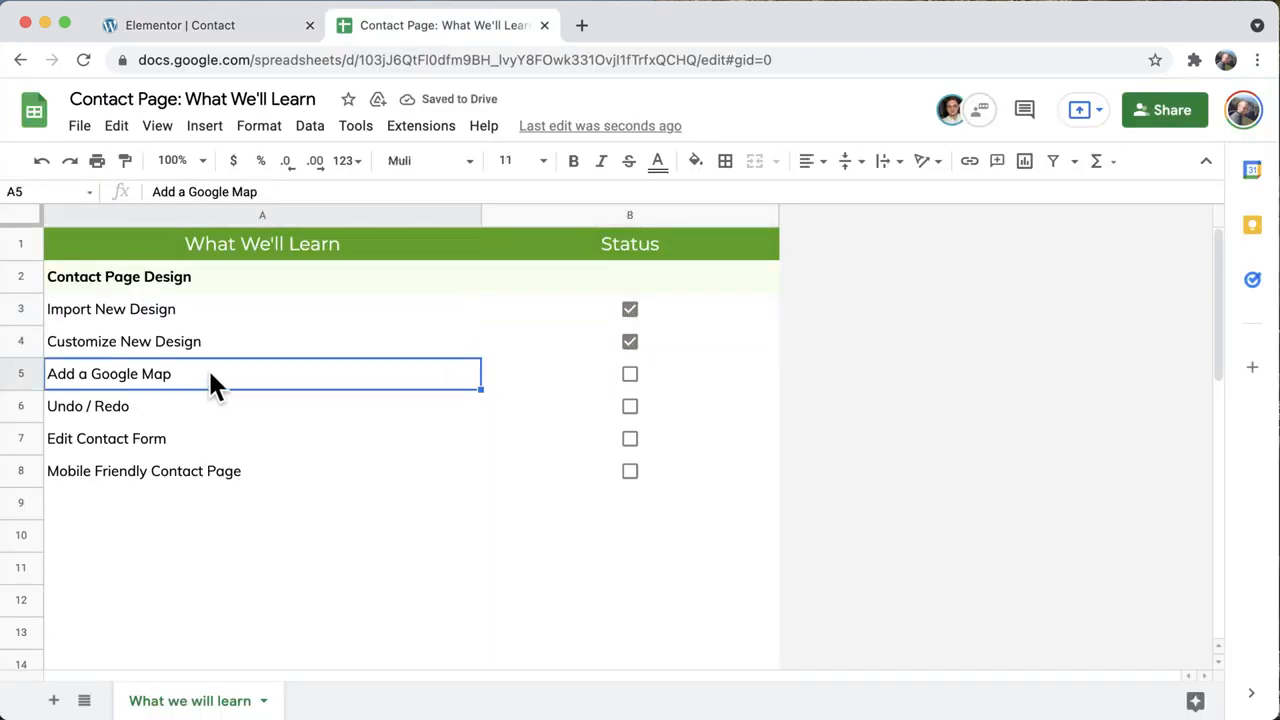
click(247, 26)
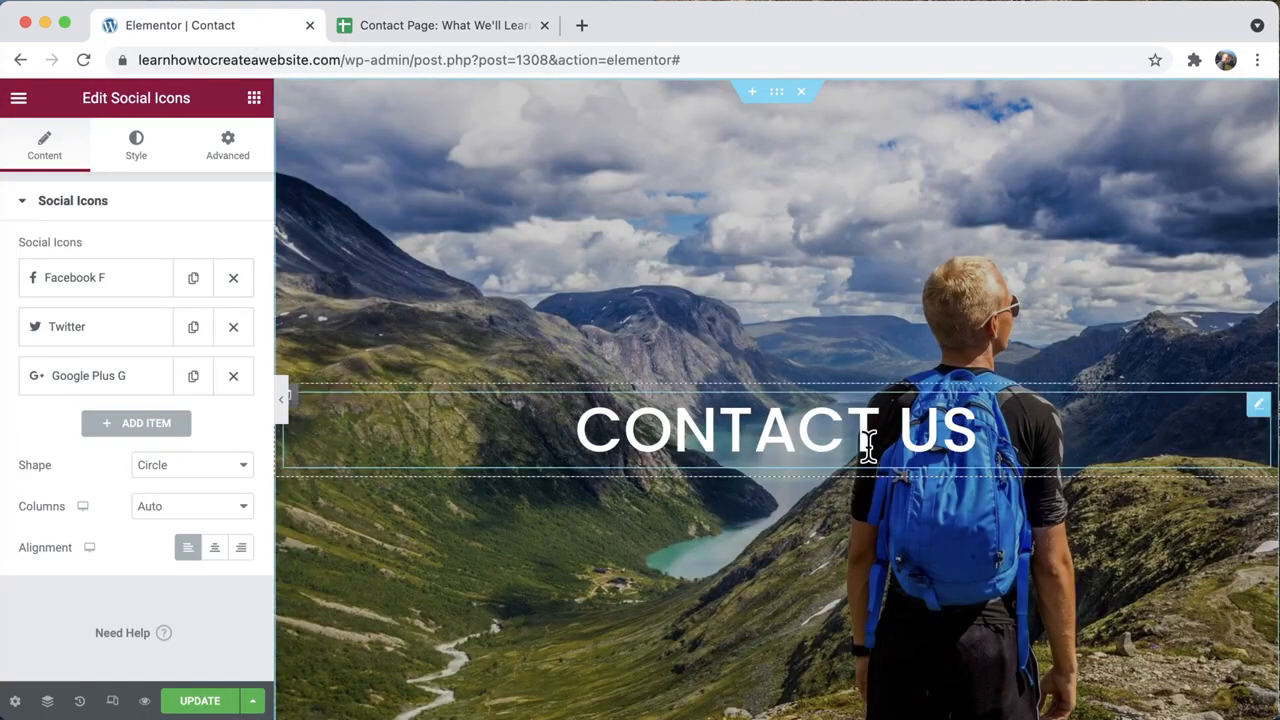
Add a one-column section below the form and place a Google Maps widget in it
scroll(867, 443, down, 10)
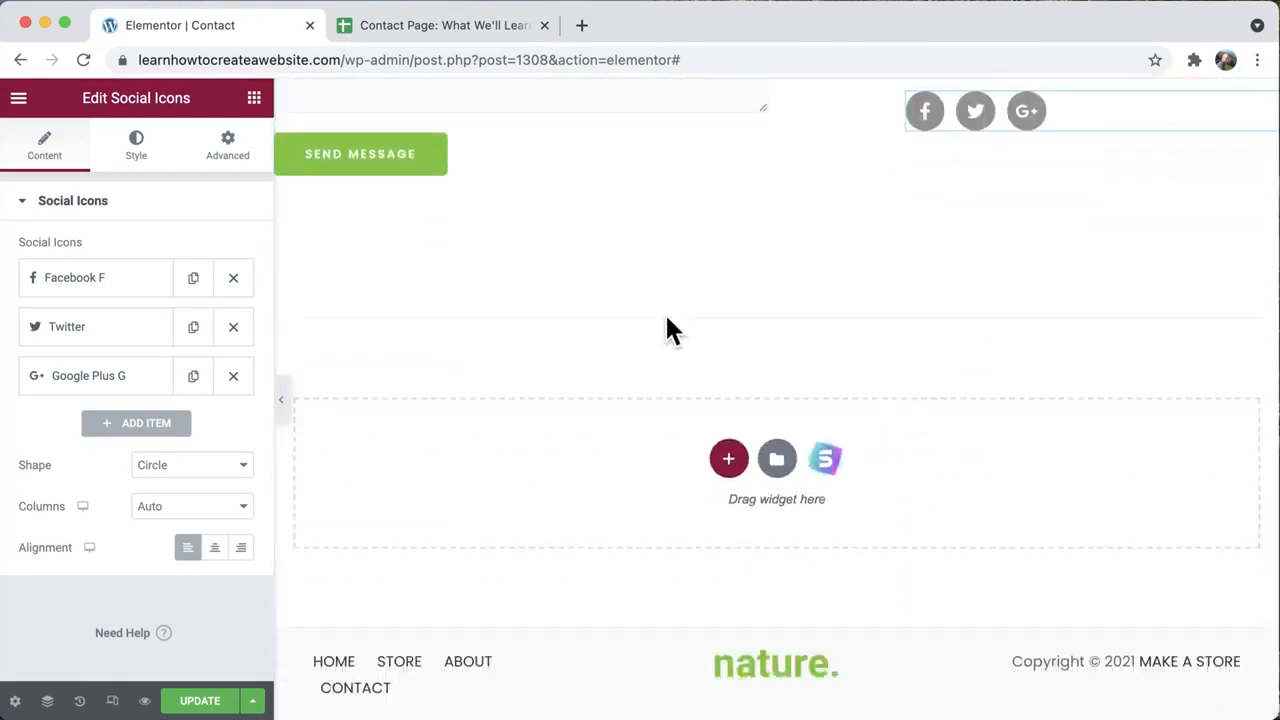
click(729, 462)
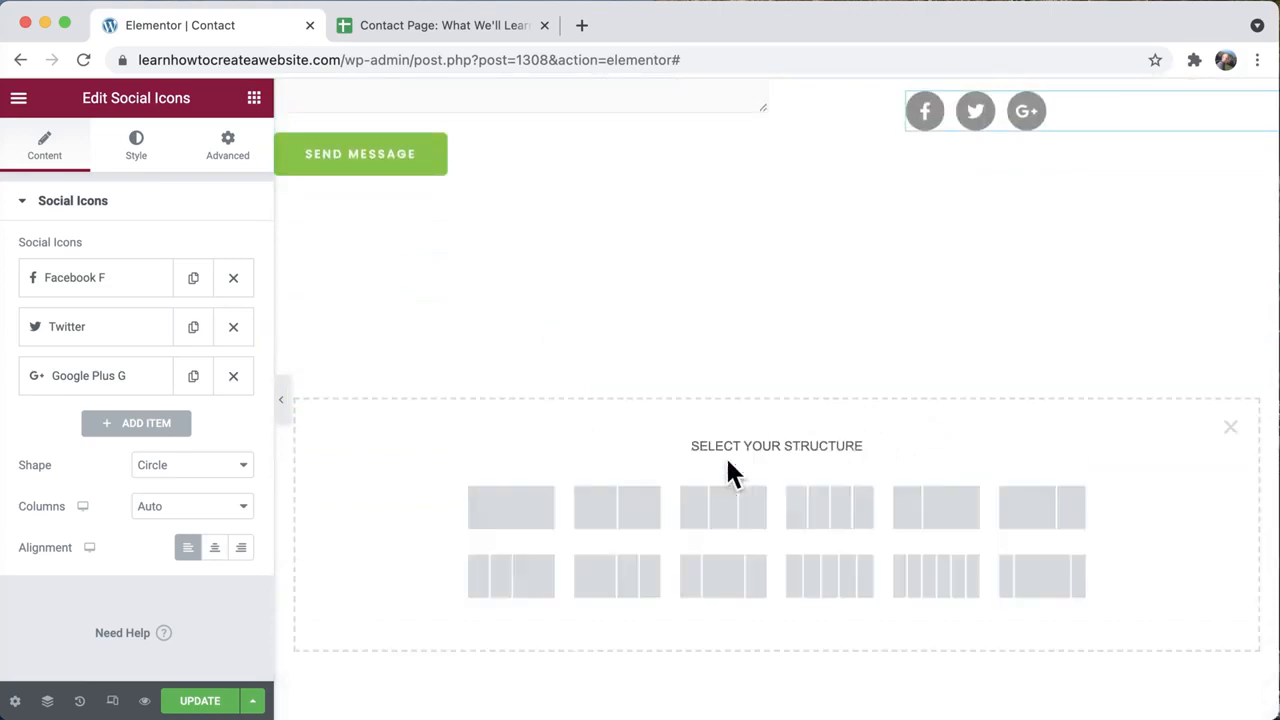
click(492, 512)
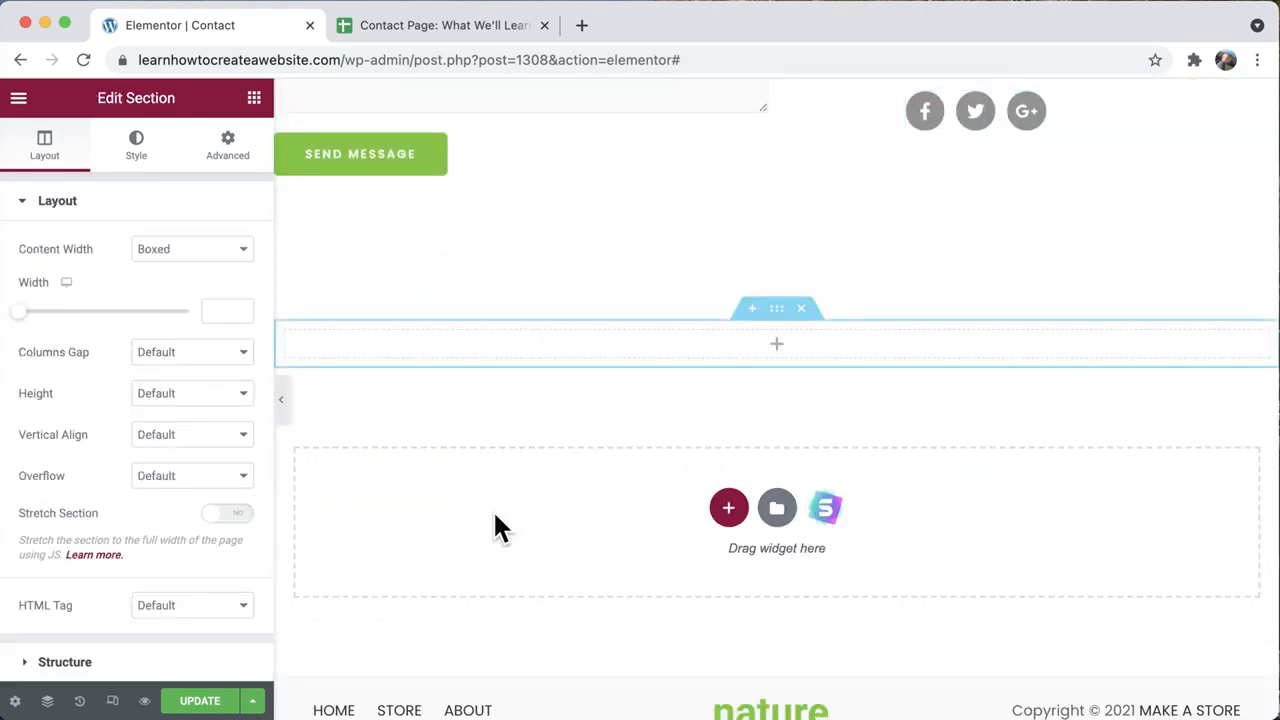
click(254, 98)
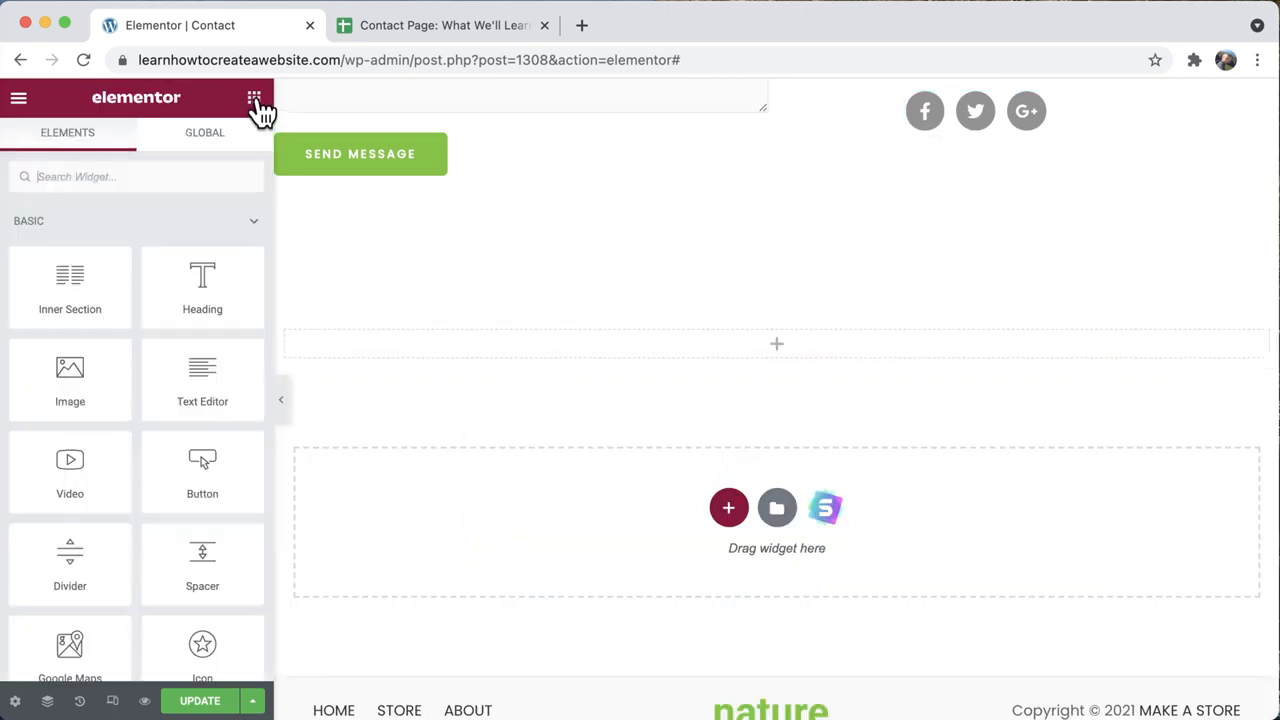
scroll(143, 429, down, 4)
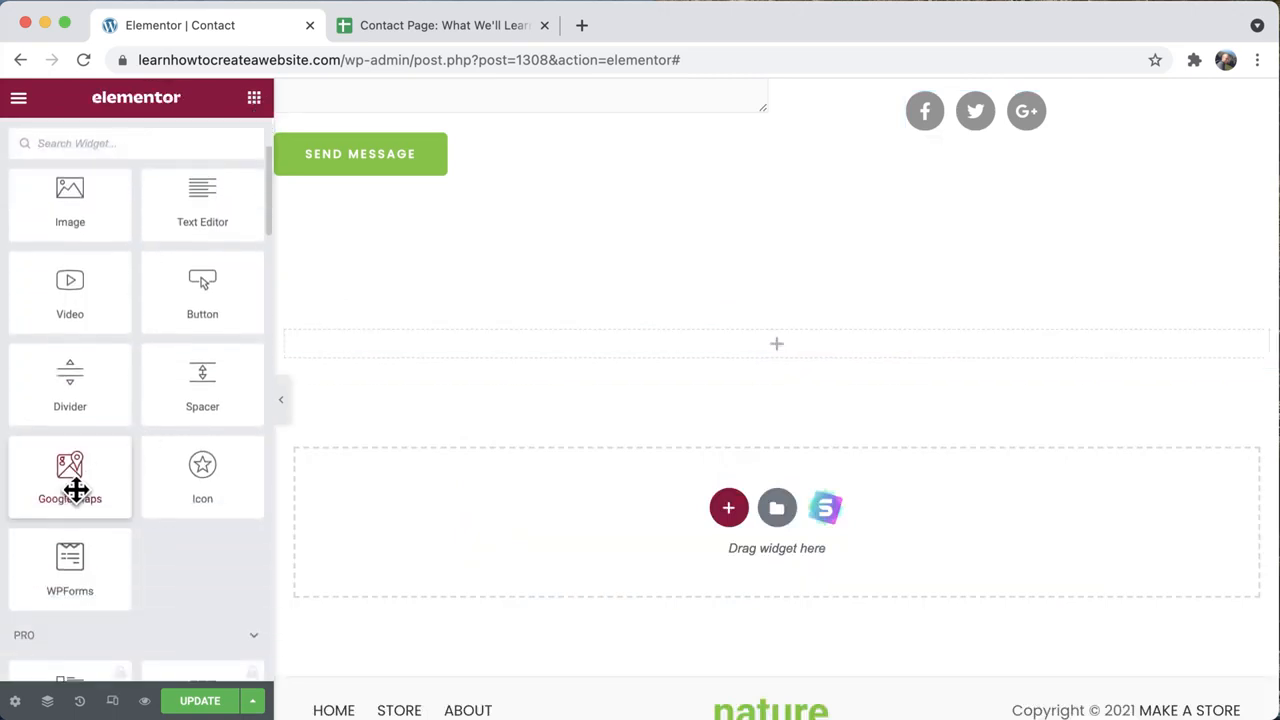
drag(70, 488, 703, 350)
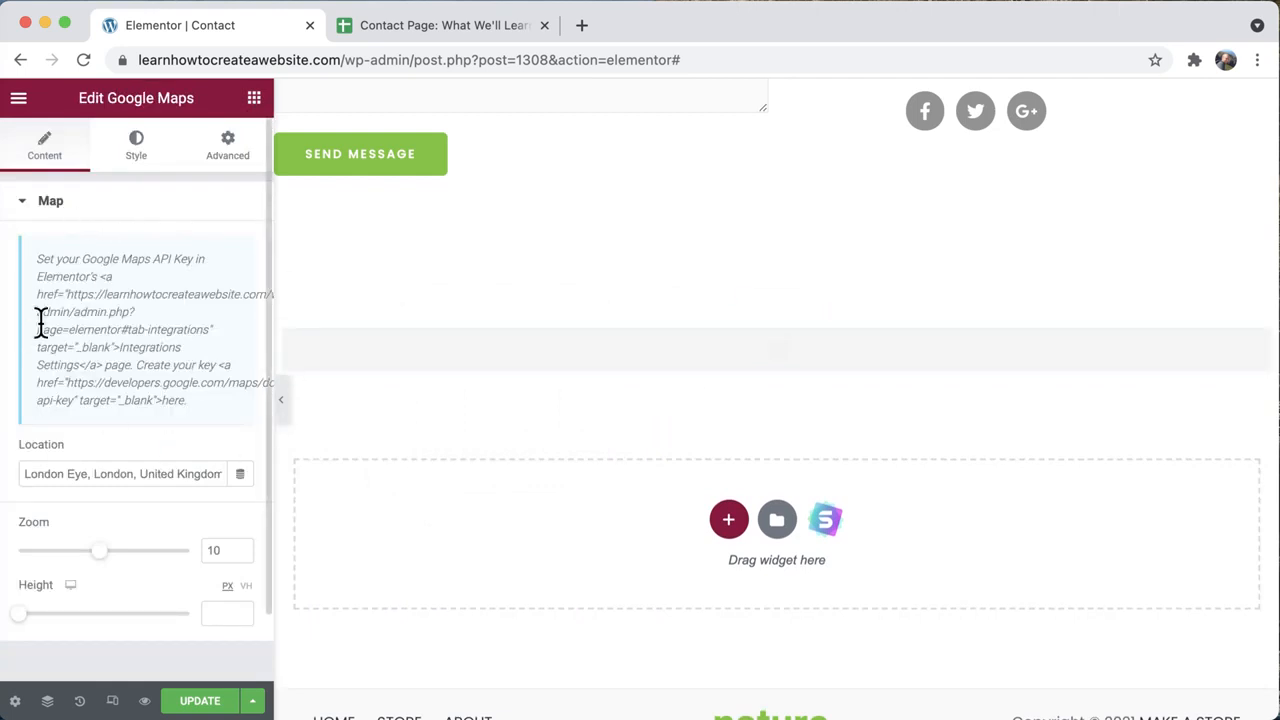
Set the map location to Malibu, CA, zoom 12 and height 450 px
triple_click(136, 473)
text(MALIBU, CA)
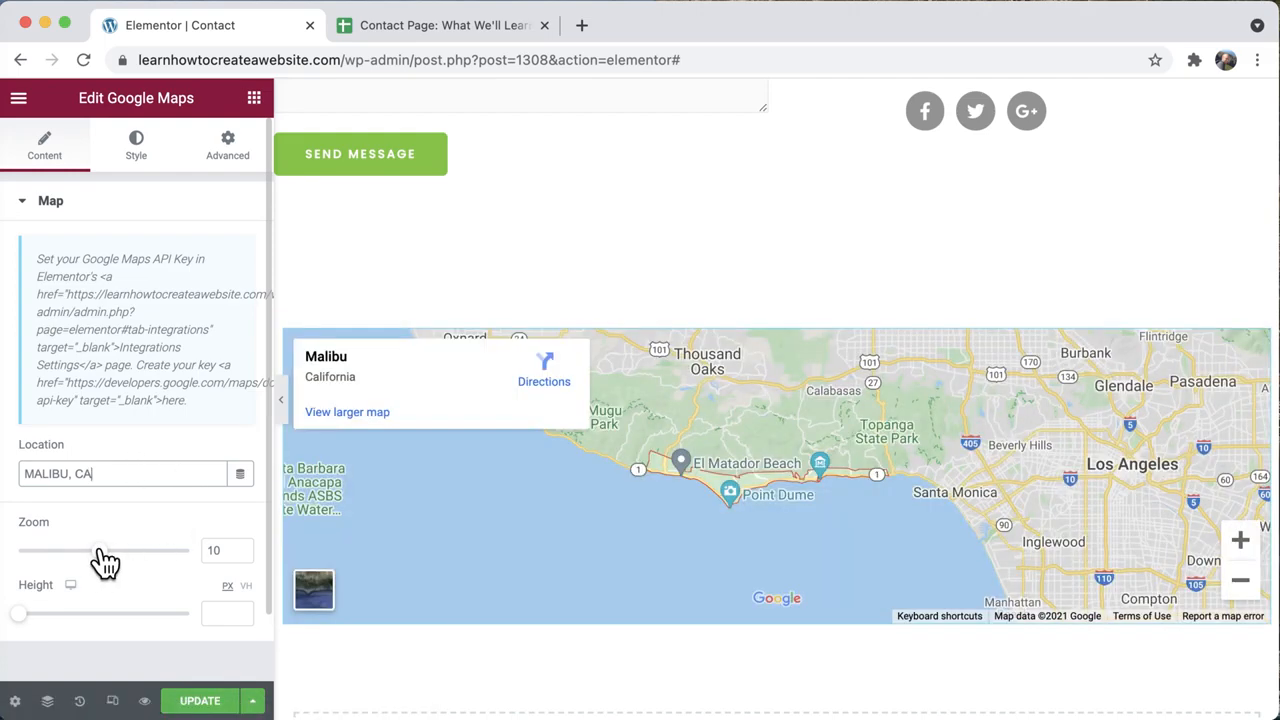
drag(104, 563, 120, 560)
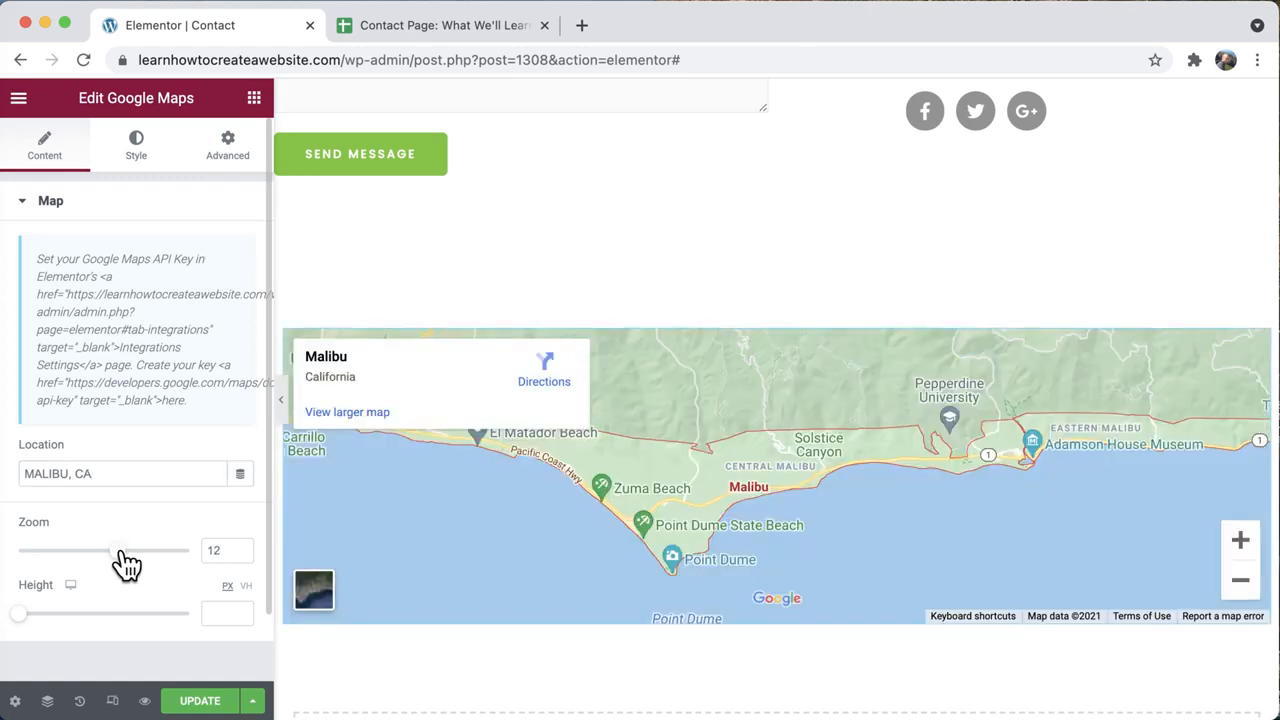
drag(20, 617, 75, 625)
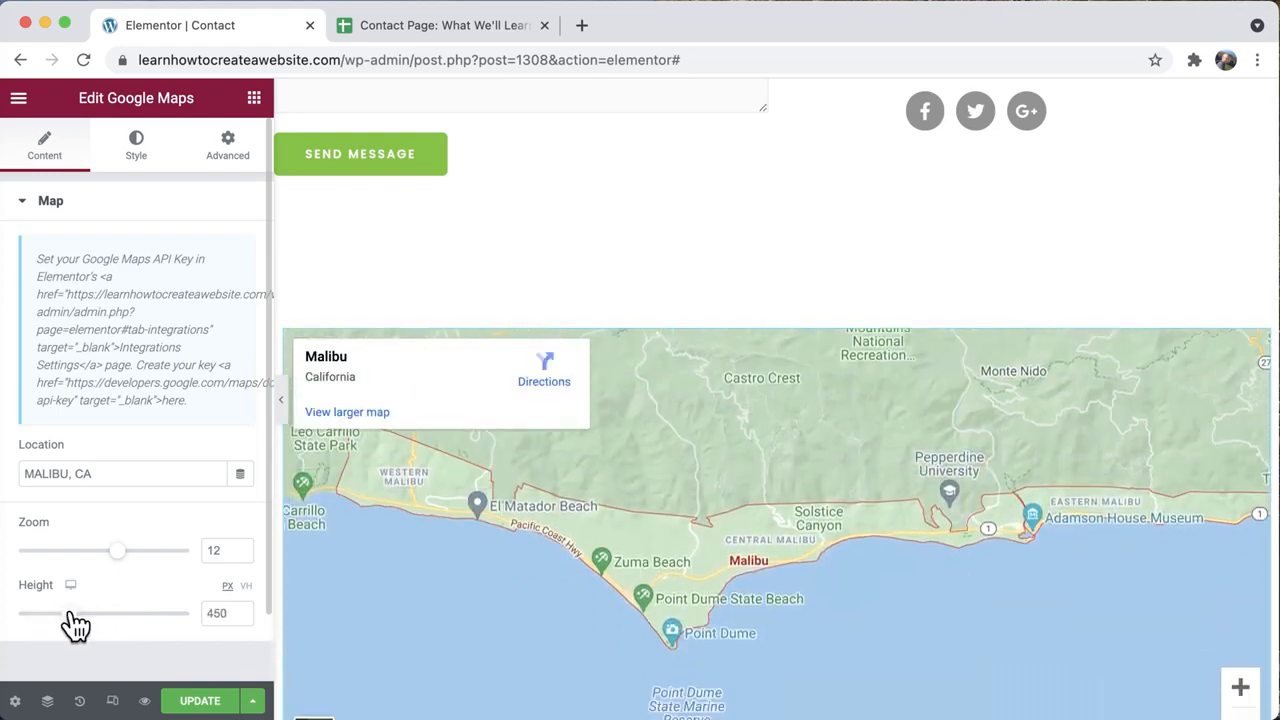
Change the map height to 400 px
text(400)
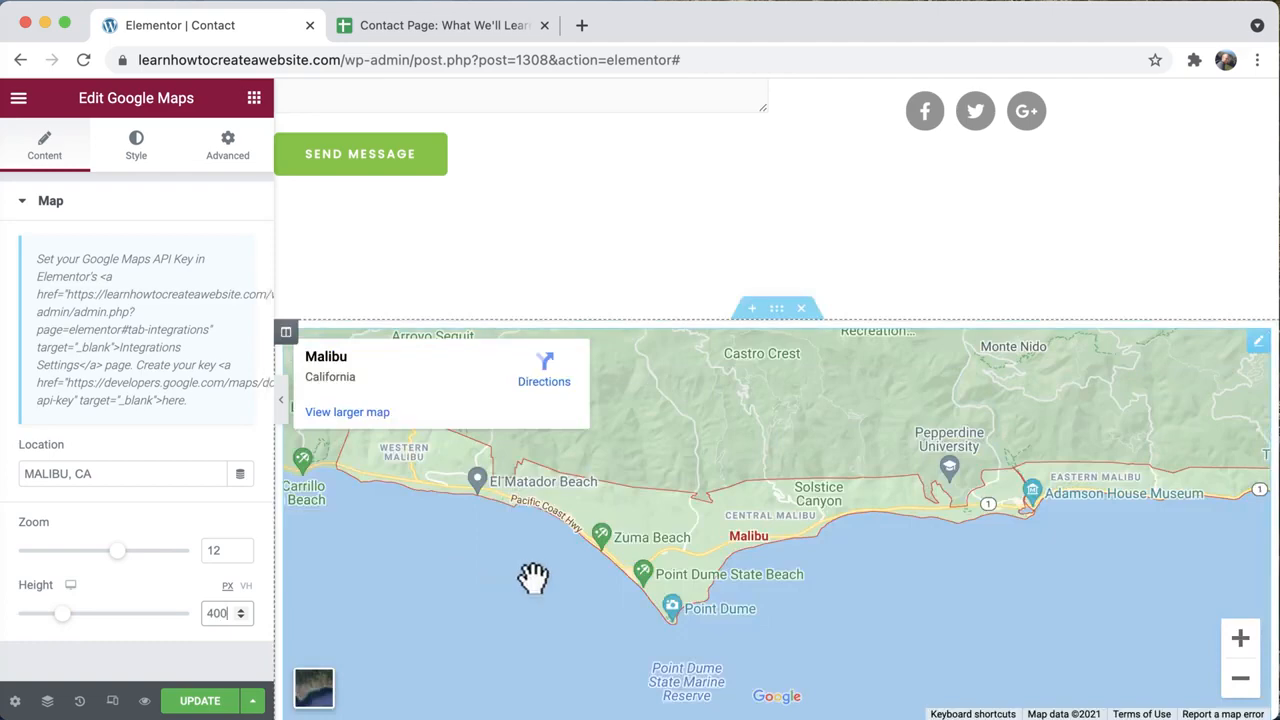
scroll(530, 578, down, 3)
scroll(530, 577, up, 1)
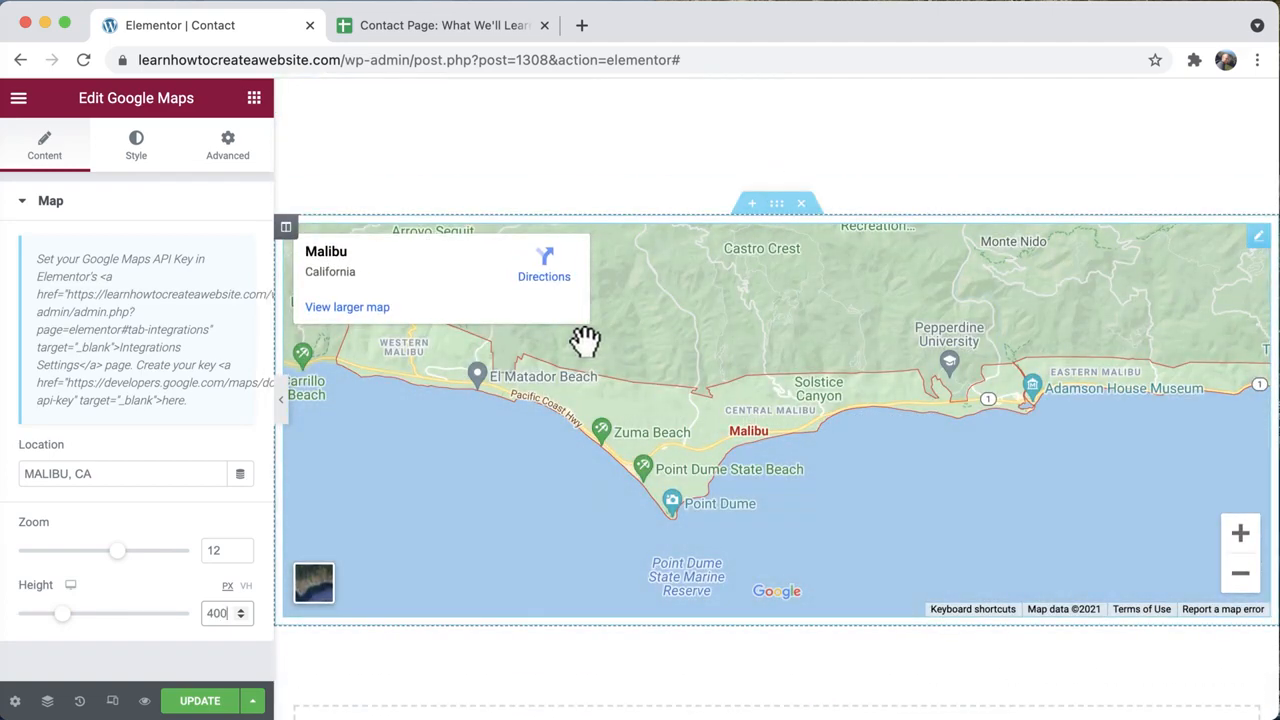
Lower the map's CSS Filters saturation to 80 and check it in preview
click(133, 148)
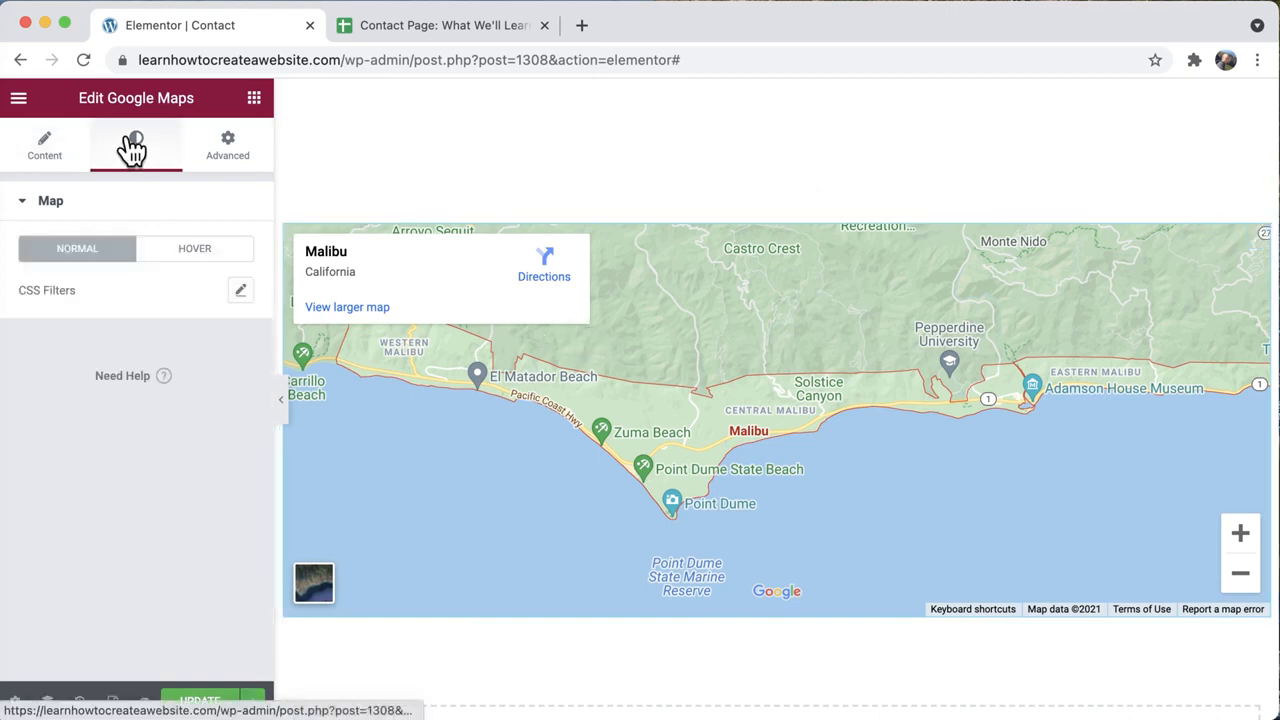
click(240, 291)
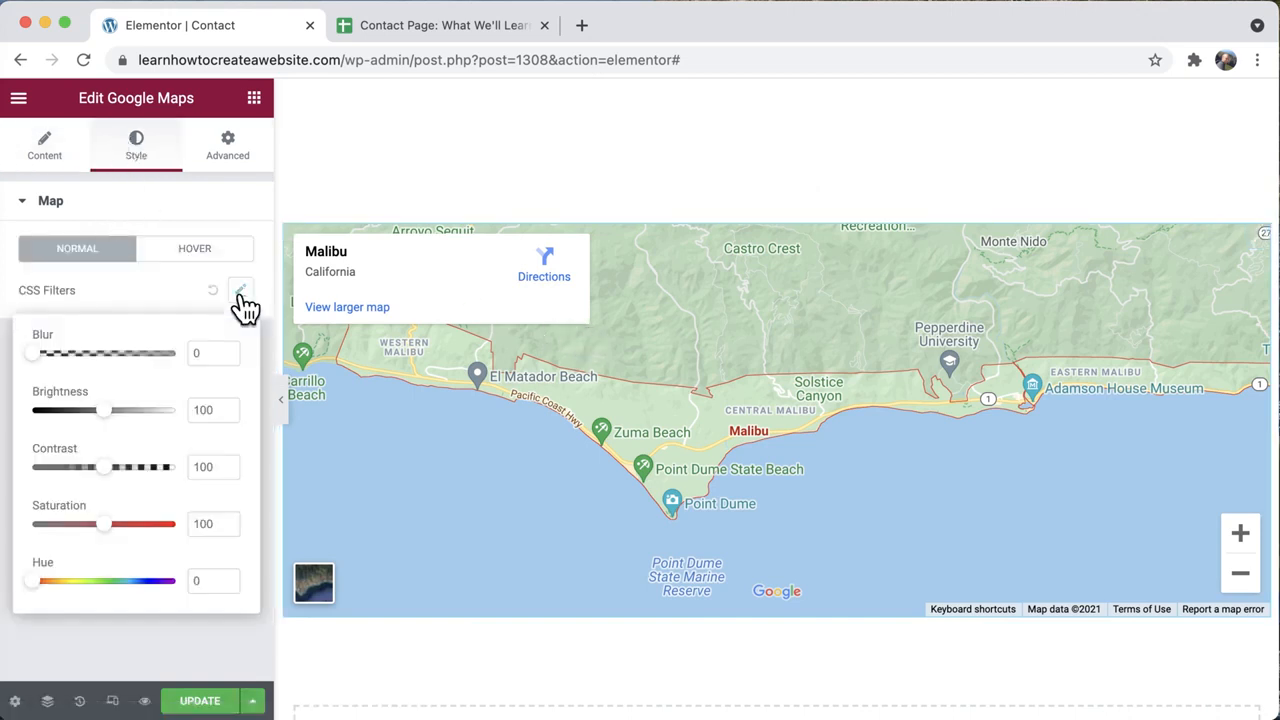
mouse_move(104, 532)
mouse_down()
mouse_move(18, 532)
mouse_move(182, 530)
mouse_move(91, 540)
mouse_up()
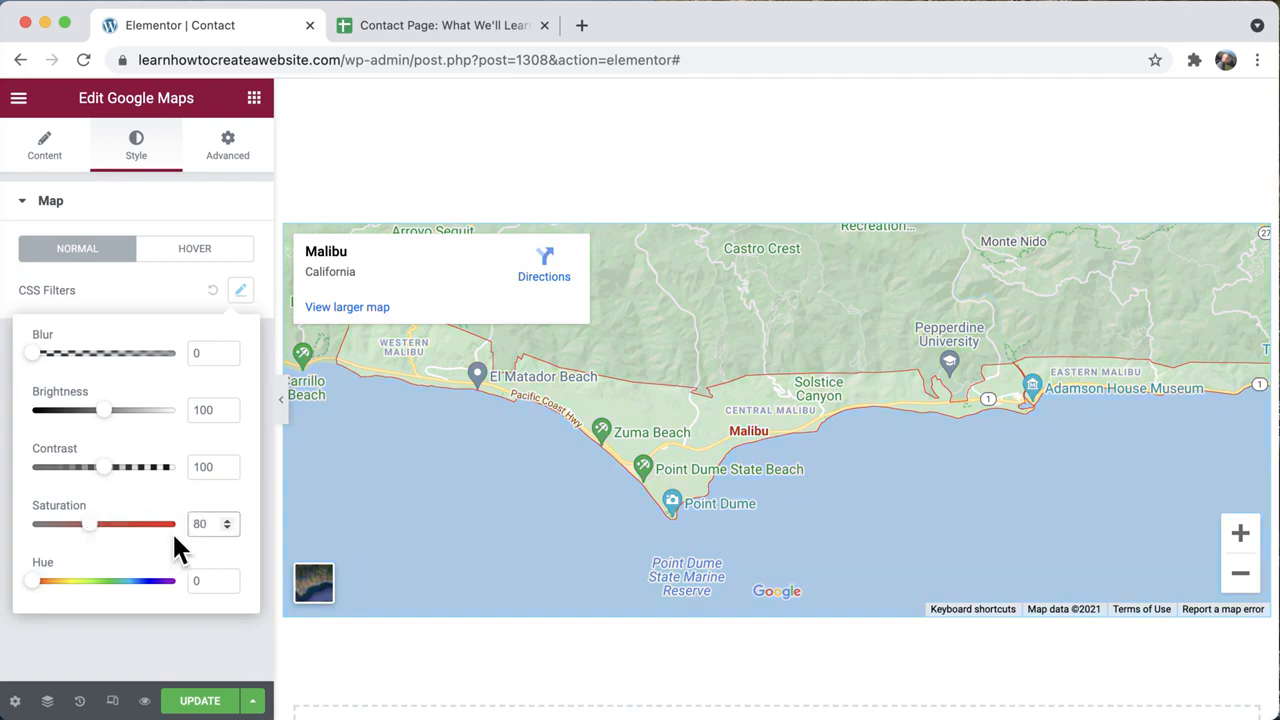
click(283, 405)
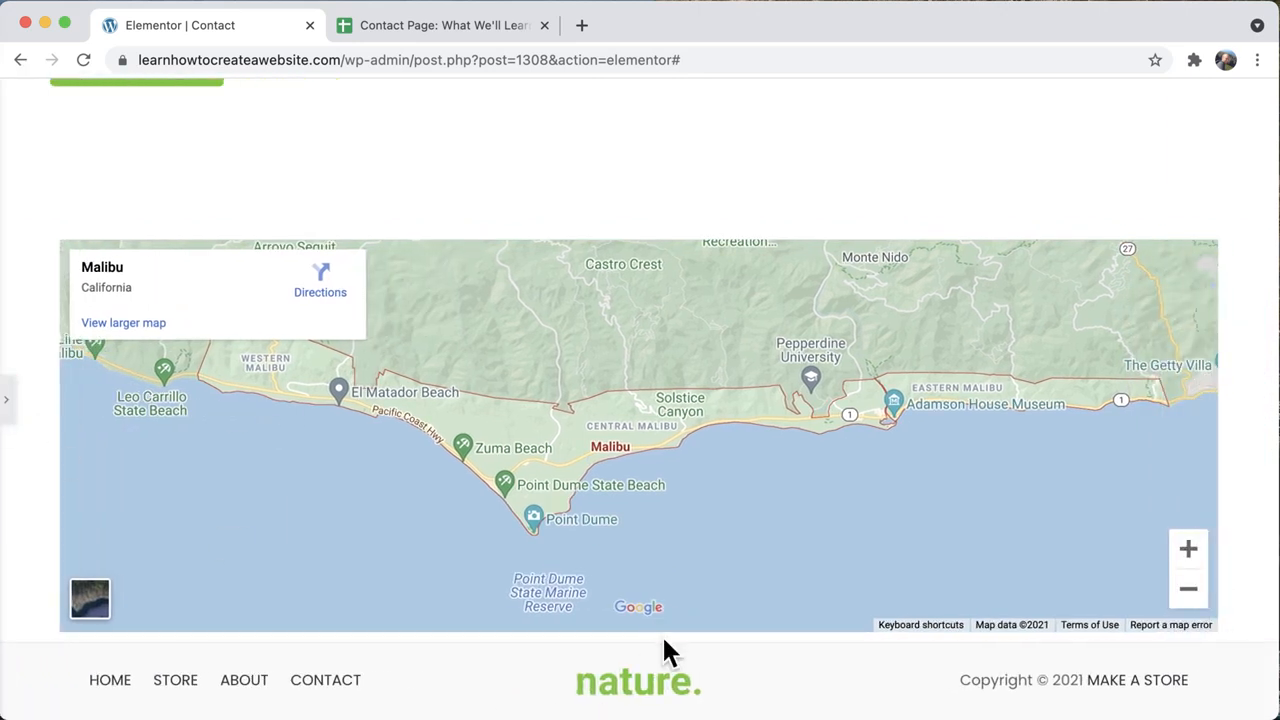
click(8, 412)
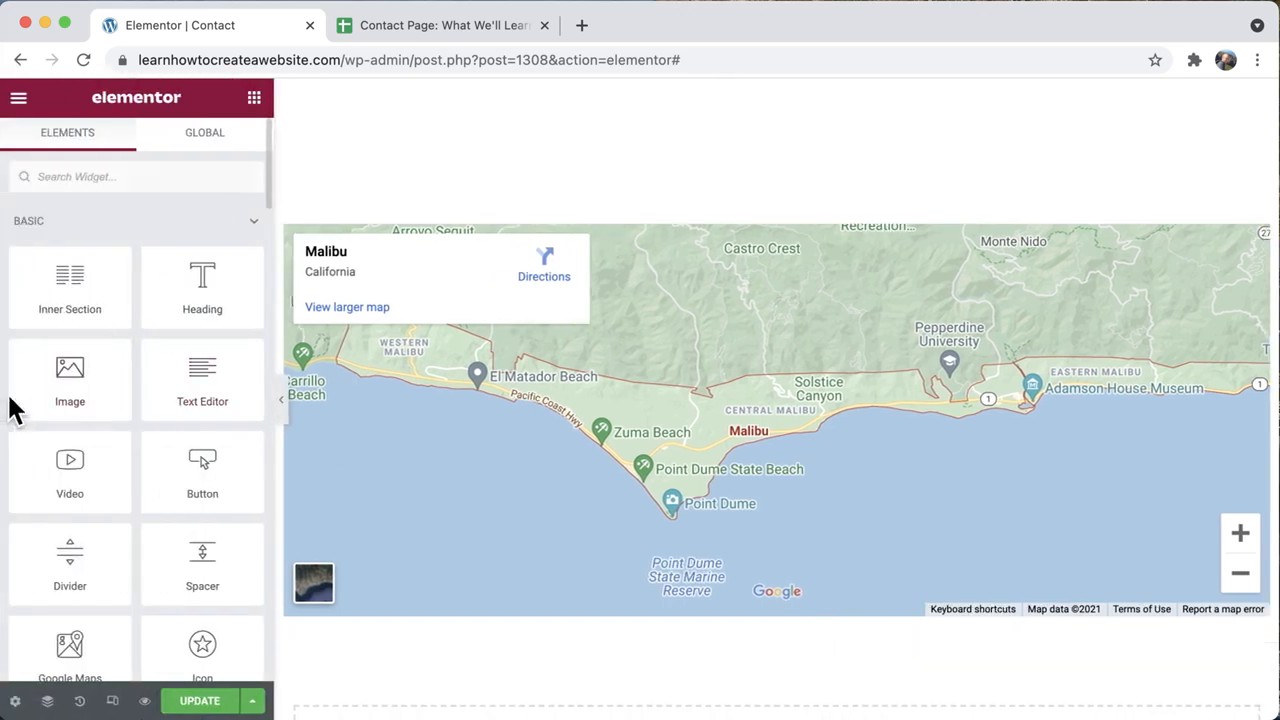
Set the map section's Content Width to Full Width
mouse_move(785, 270)
click(777, 205)
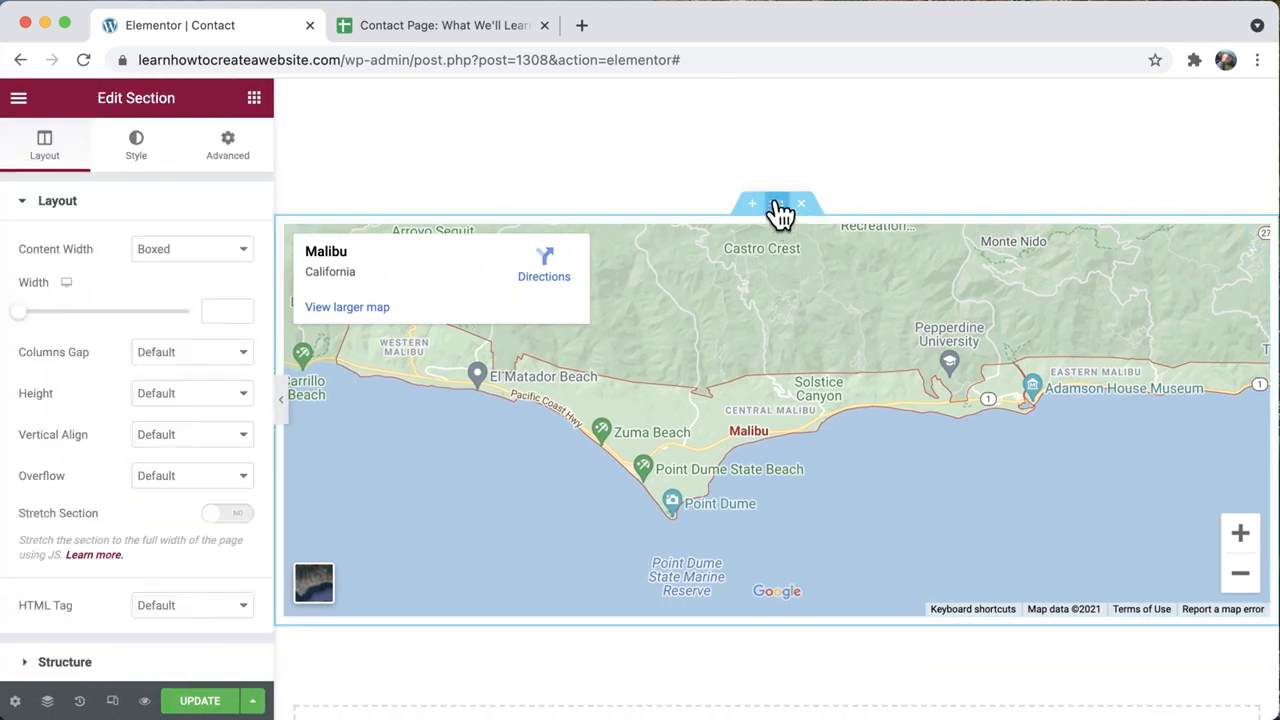
click(208, 261)
click(195, 270)
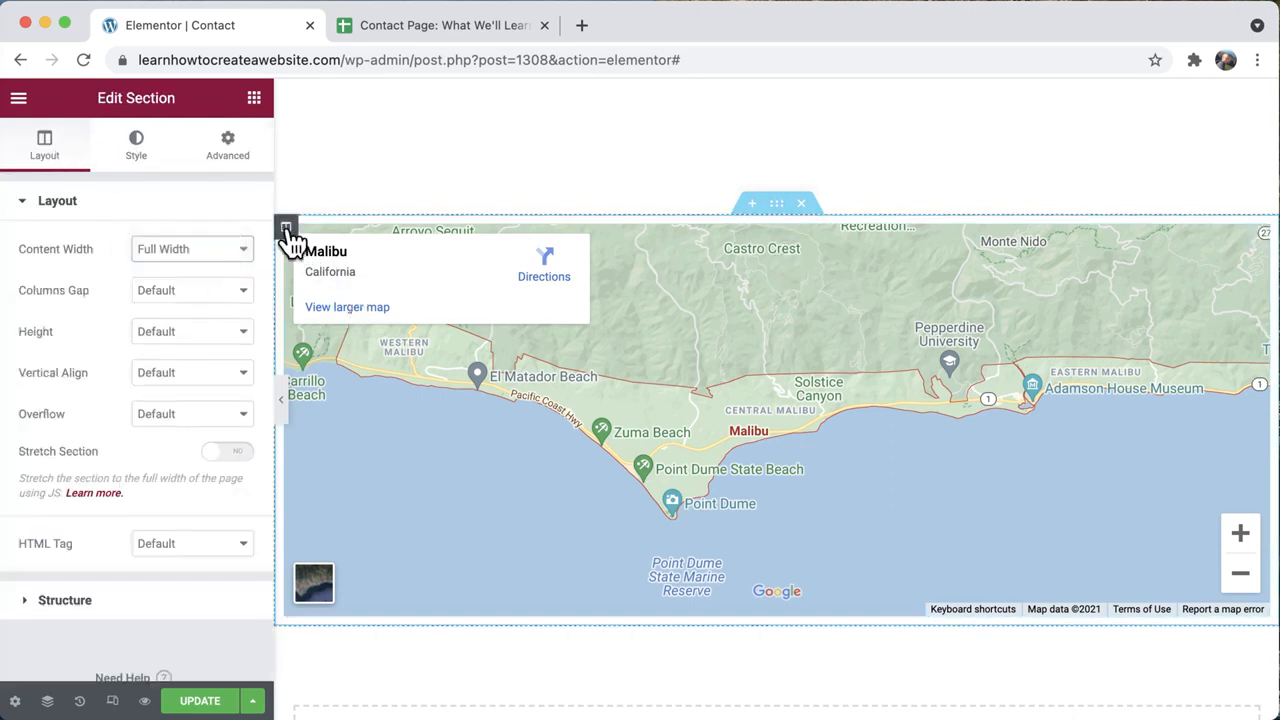
Set the map column's margin and padding to 0 and preview the edge-to-edge map
click(287, 230)
click(228, 148)
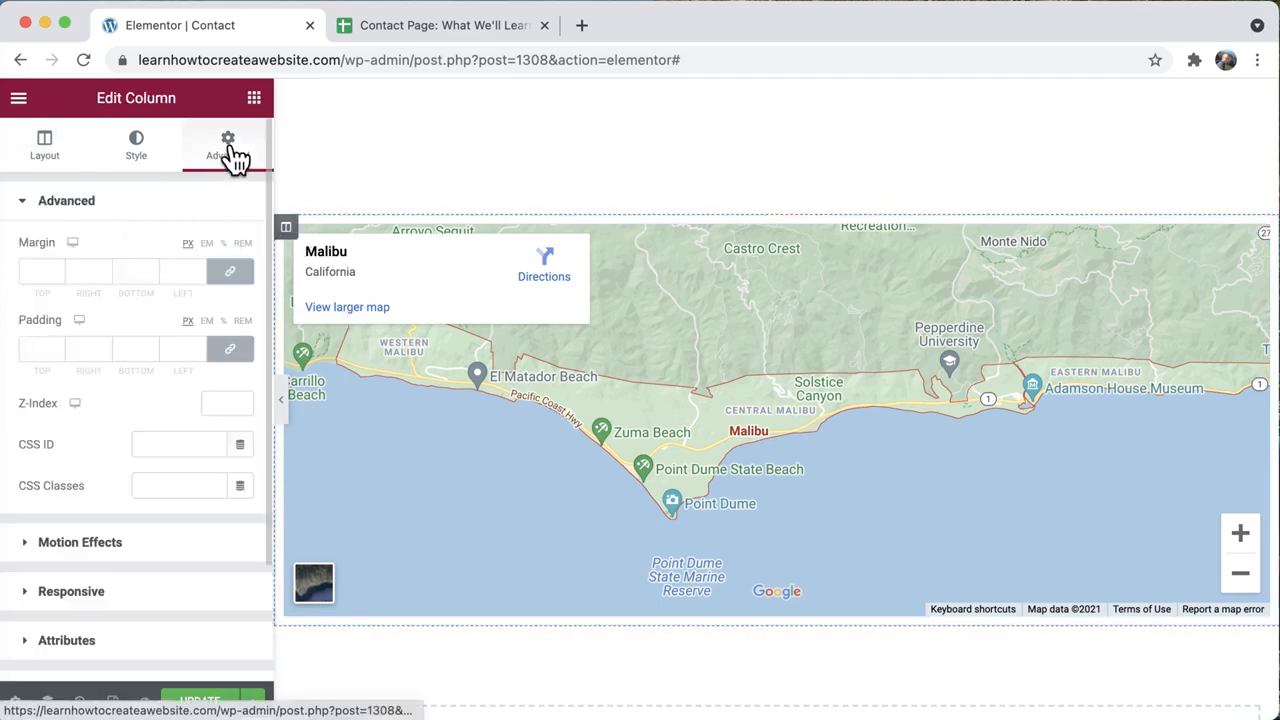
click(35, 268)
text(0)
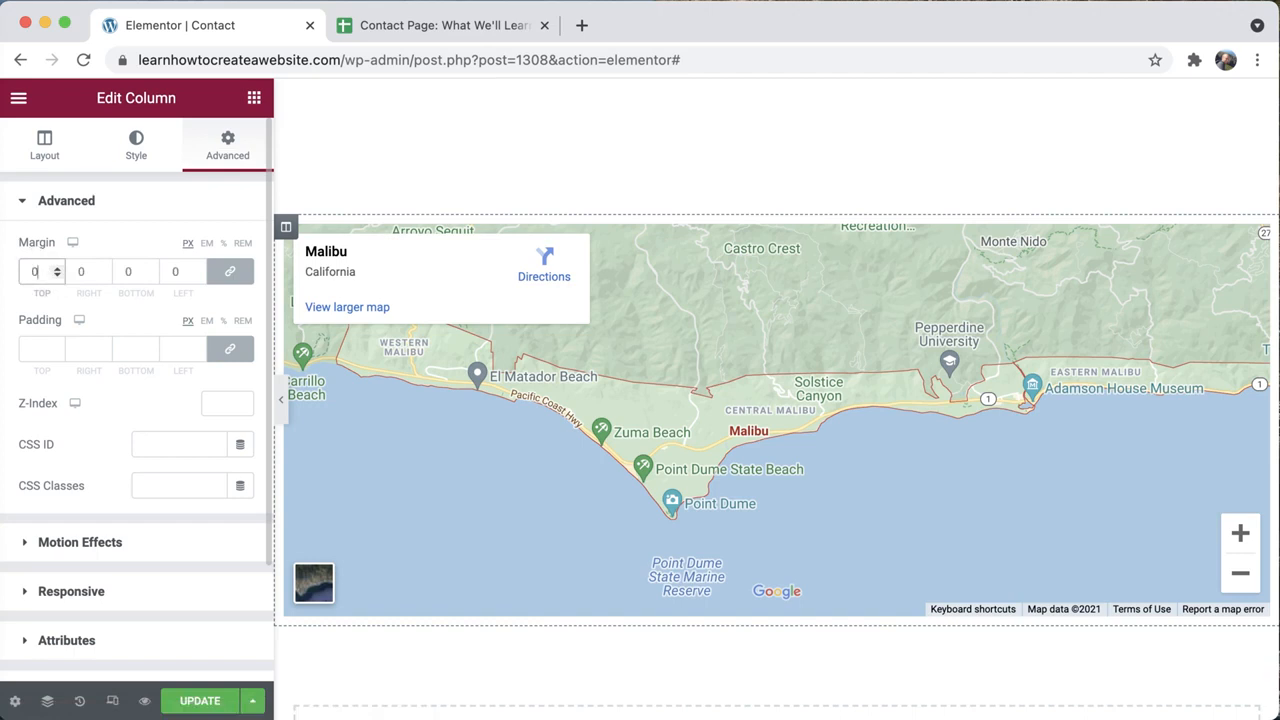
key(Tab)
key(Tab)
key(Tab)
key(Tab)
key(Tab)
text(0)
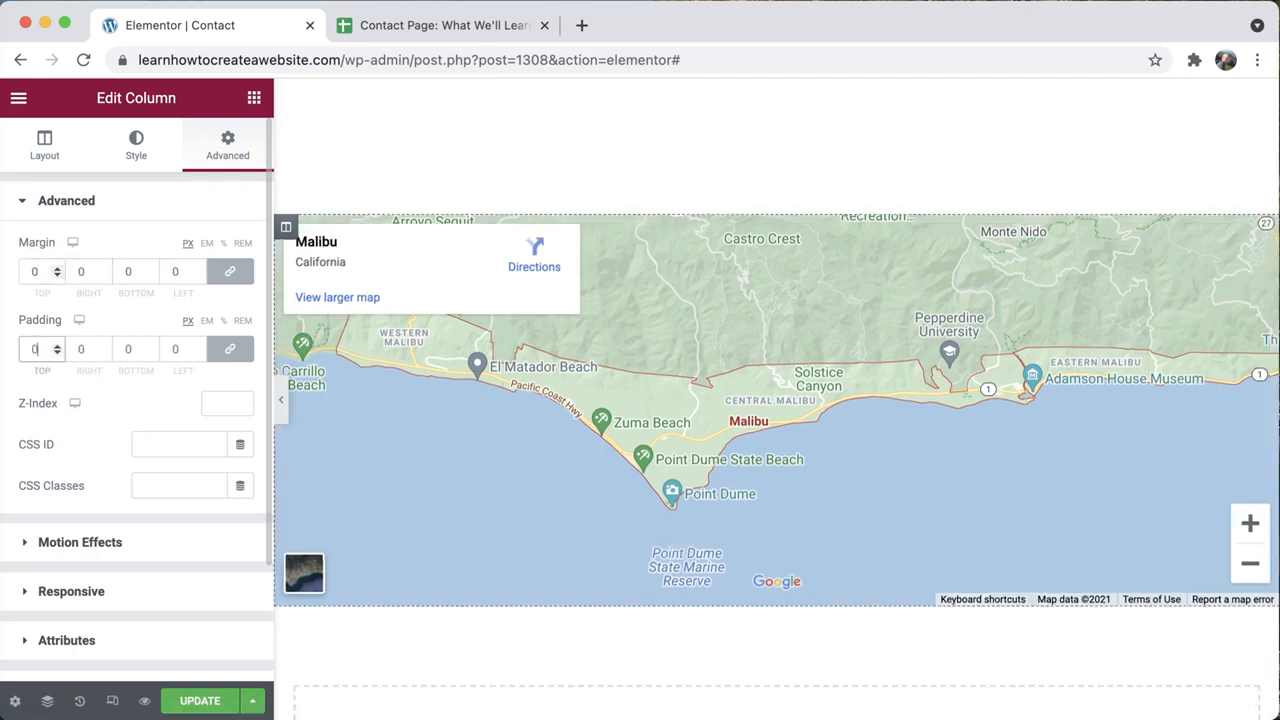
click(282, 400)
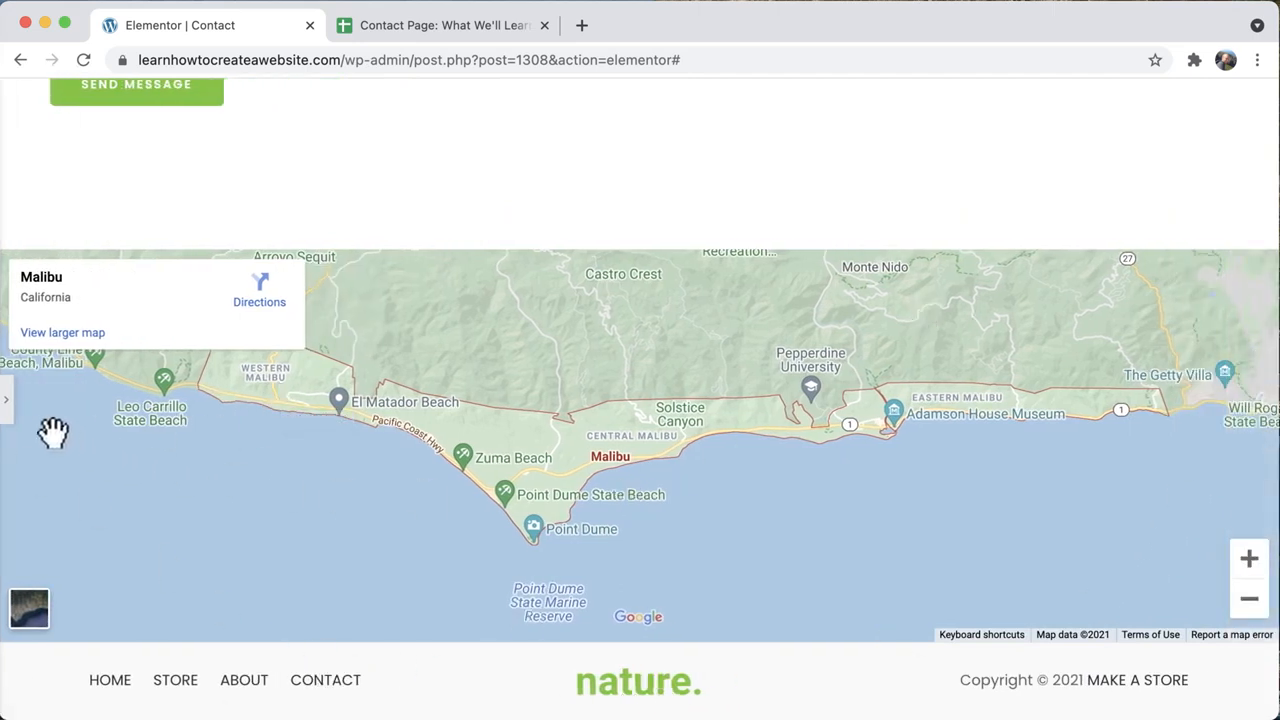
click(6, 400)
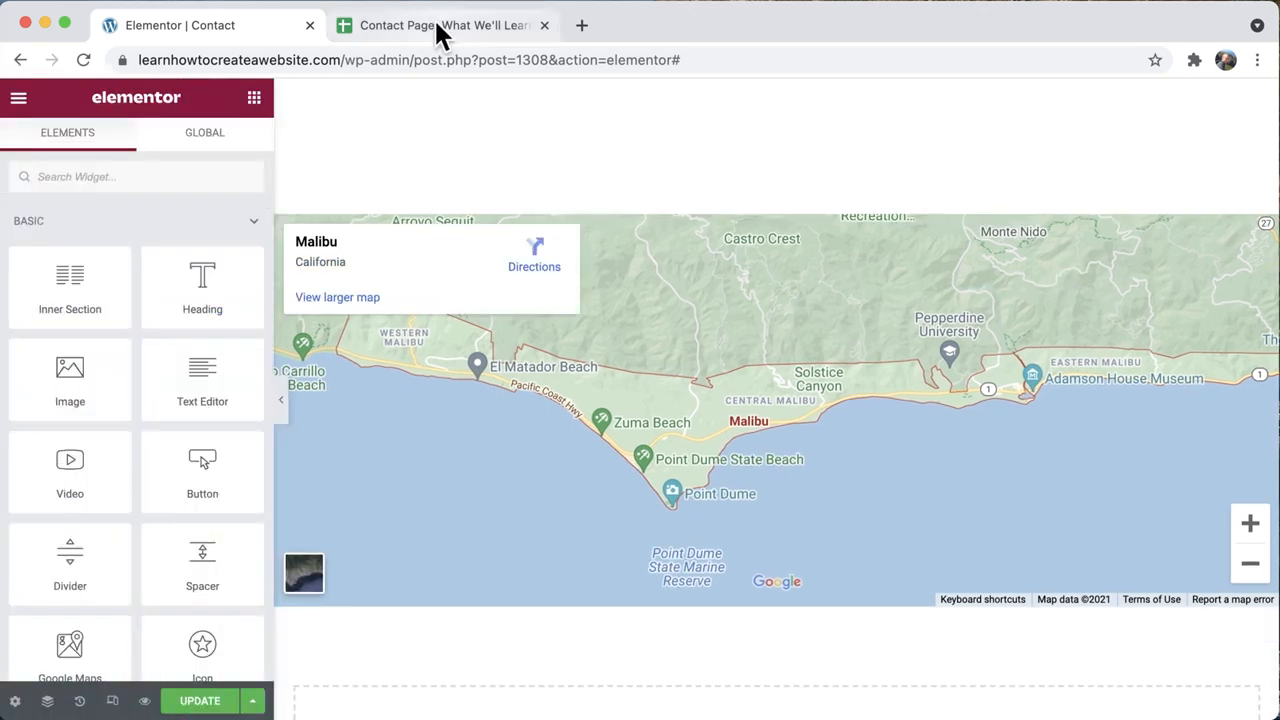
Tick Add a Google Map in the What We'll Learn checklist, then return to Elementor
click(441, 28)
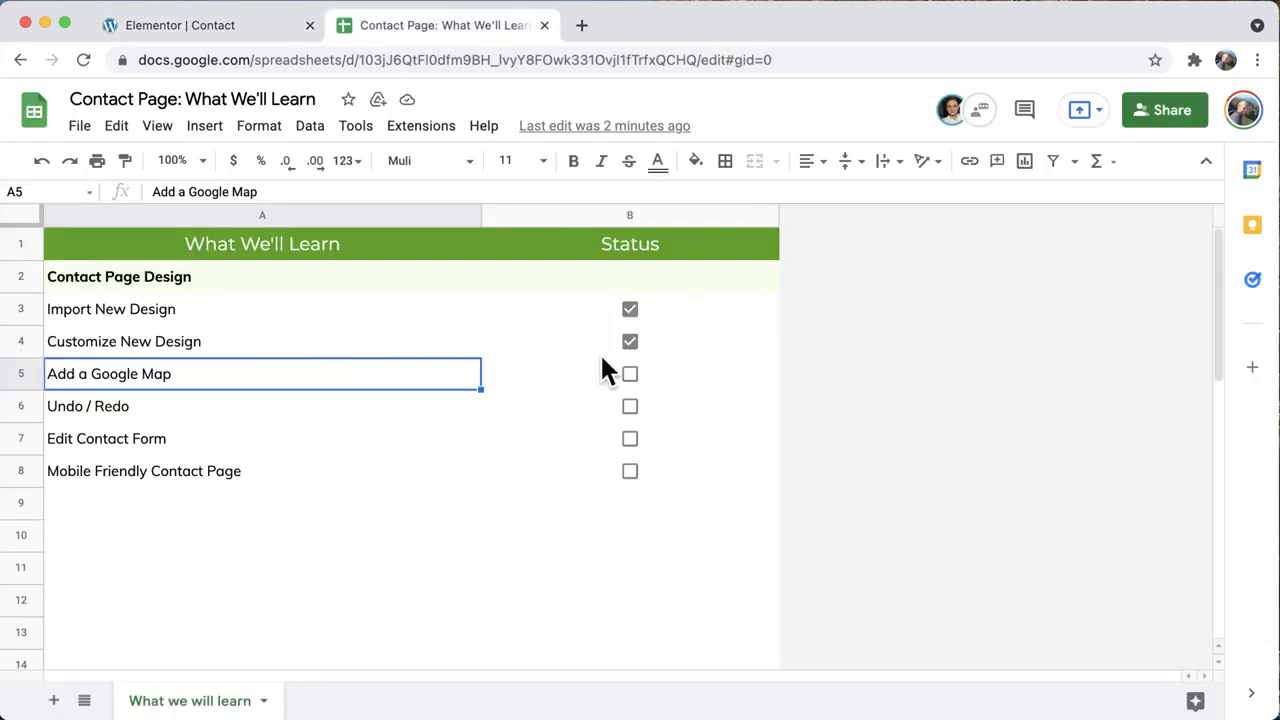
click(630, 373)
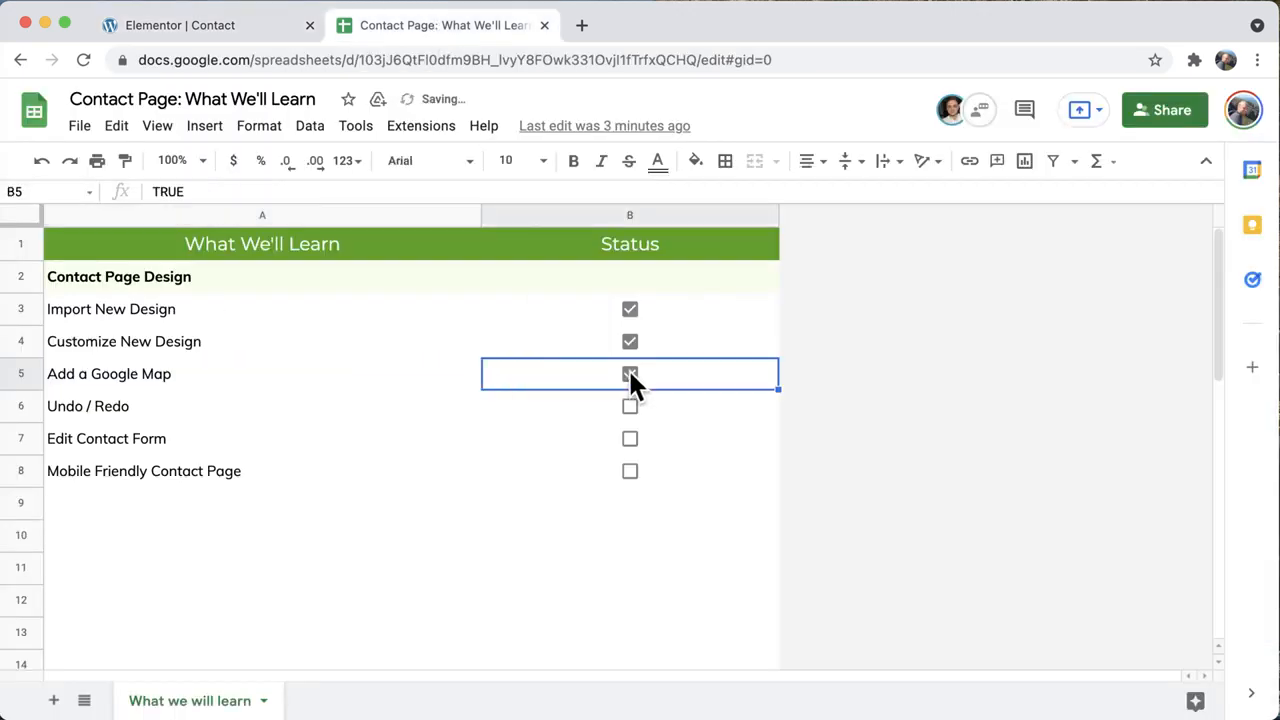
click(256, 410)
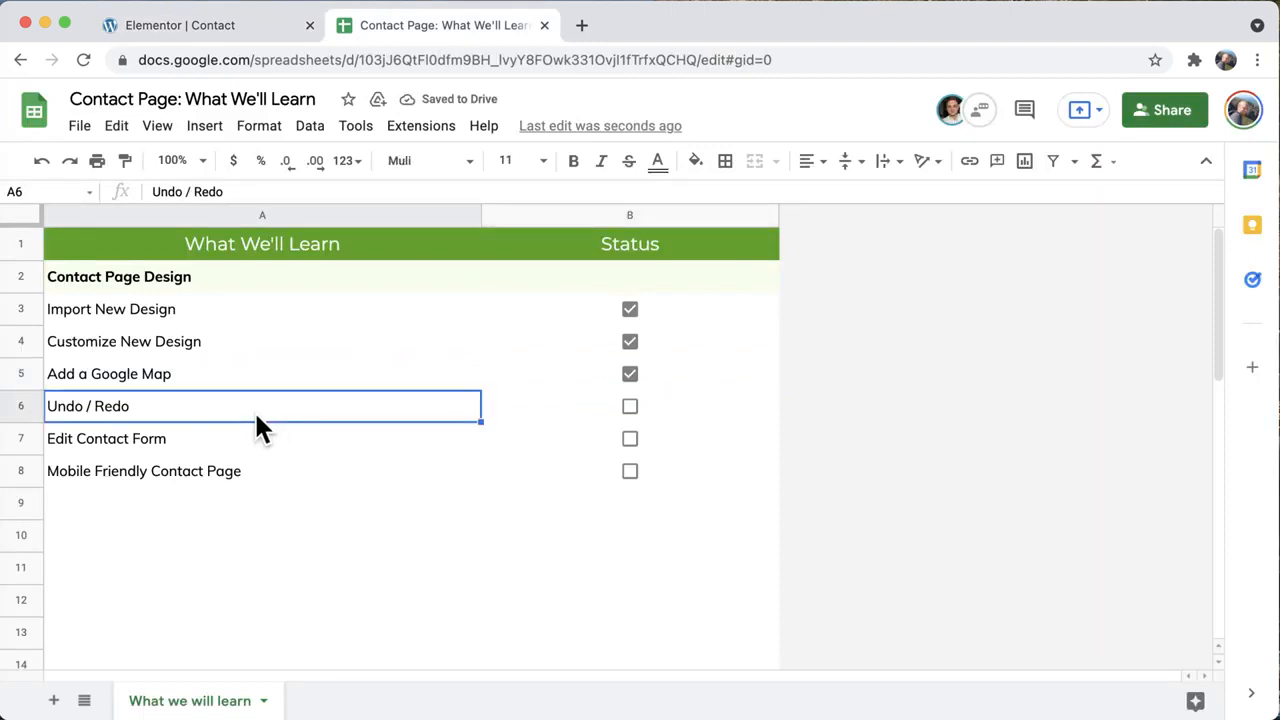
click(197, 26)
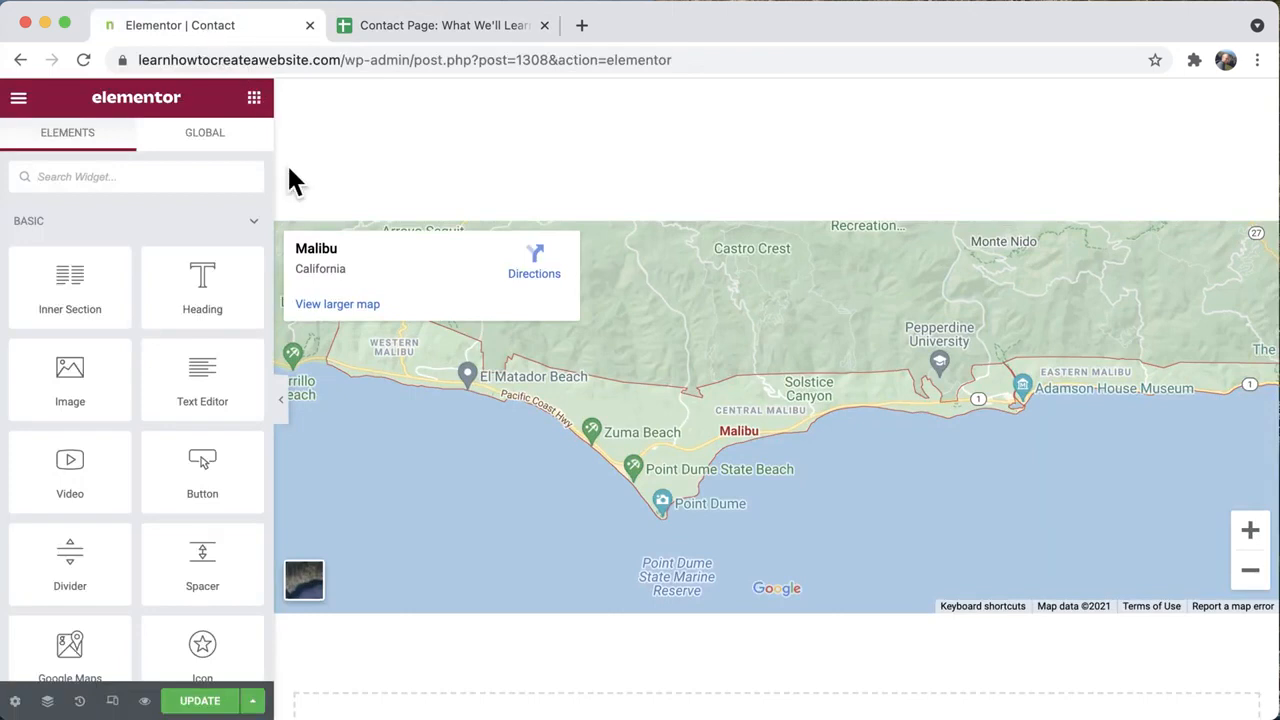
Save the page, then test-delete the map and form sections and overwrite the heading with 'rwetywertret'
click(199, 704)
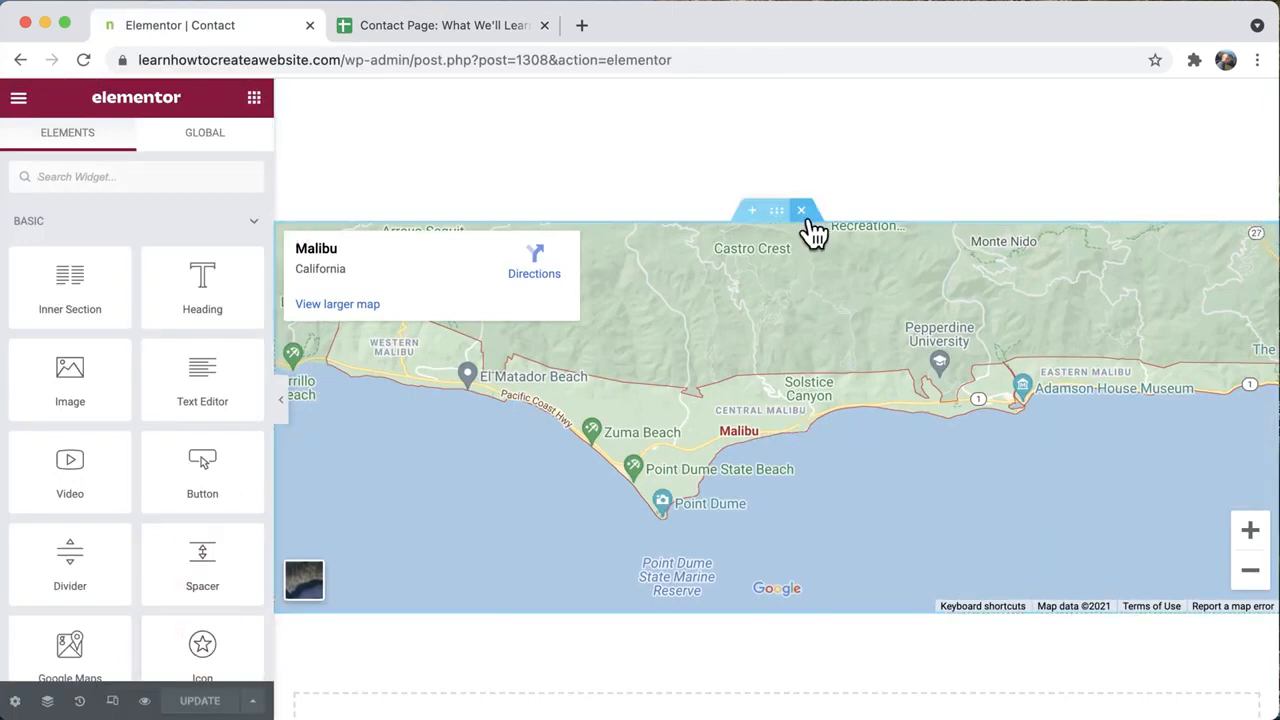
click(801, 211)
scroll(803, 223, up, 5)
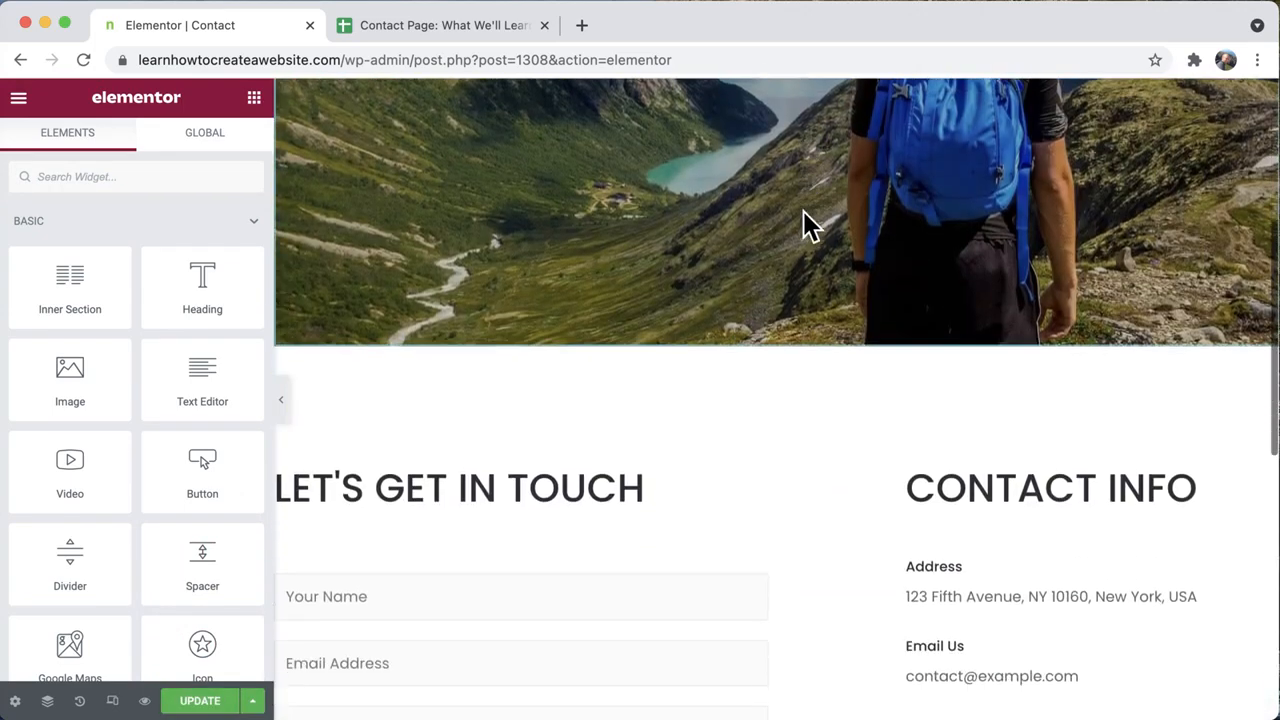
click(802, 321)
scroll(800, 330, up, 3)
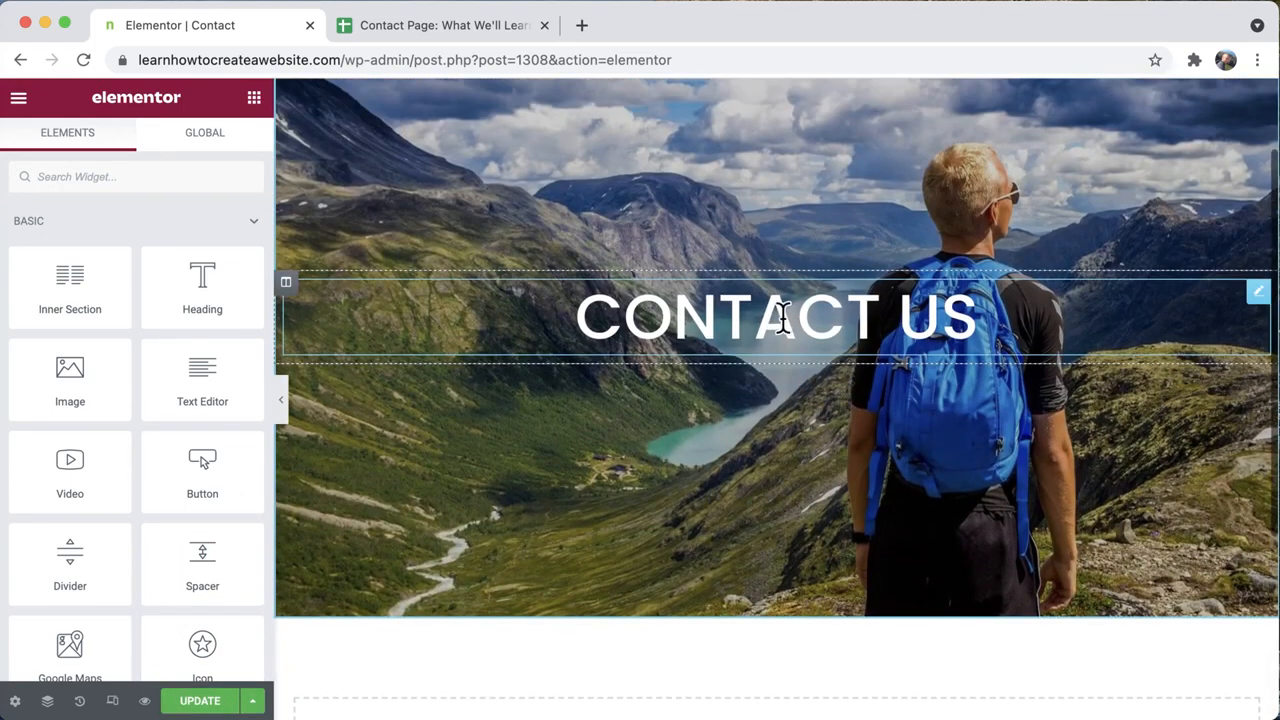
click(777, 318)
text(rwetywertret)
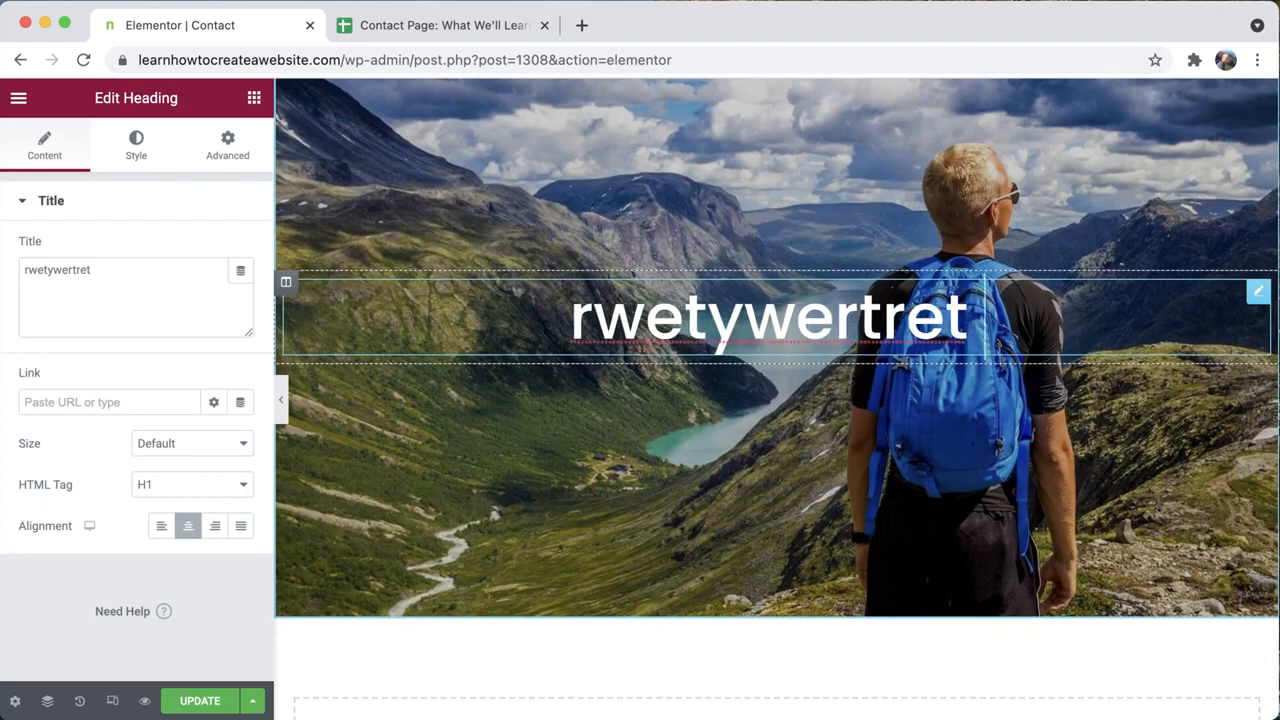
Use History to undo the heading edit and section deletions back to Editing Started
click(80, 701)
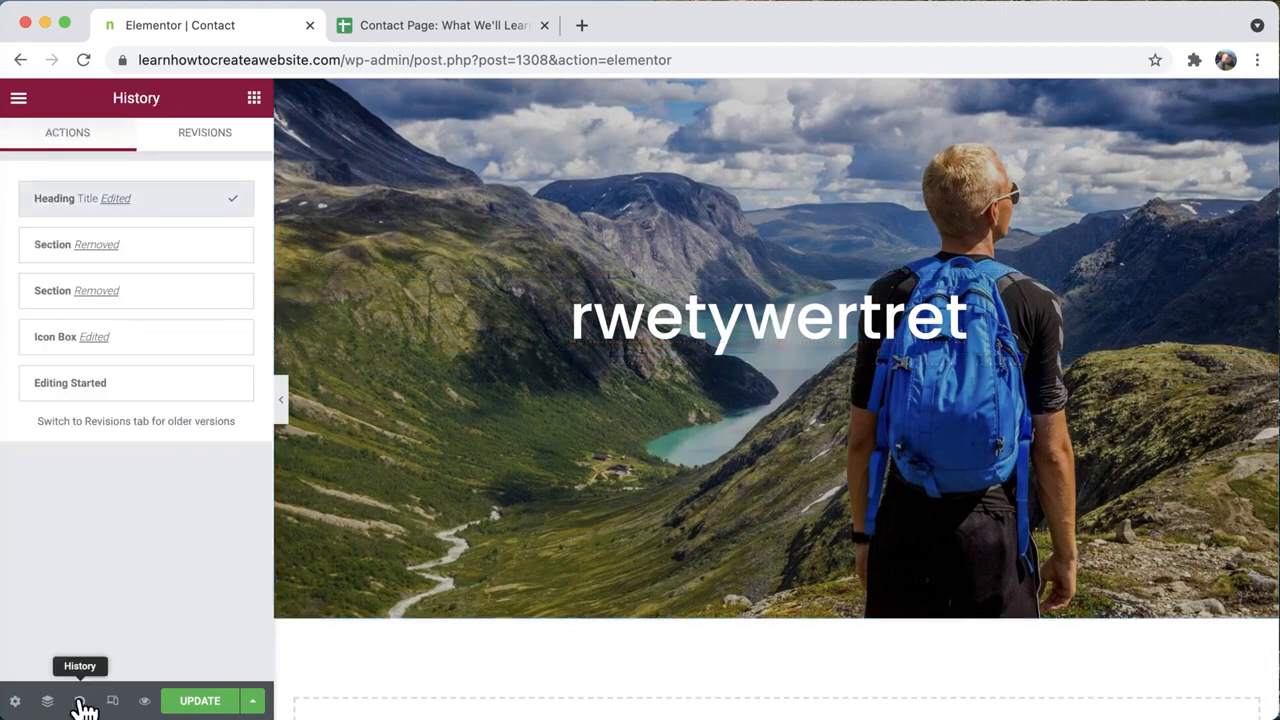
click(160, 250)
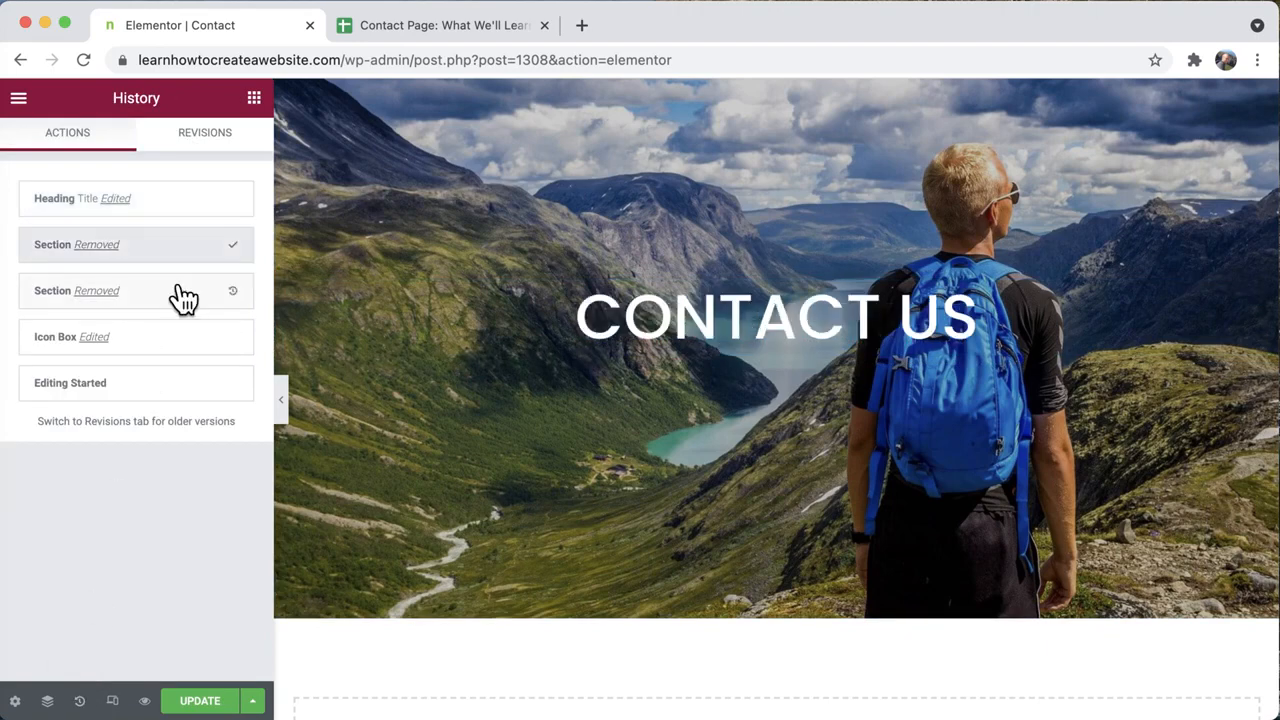
click(183, 292)
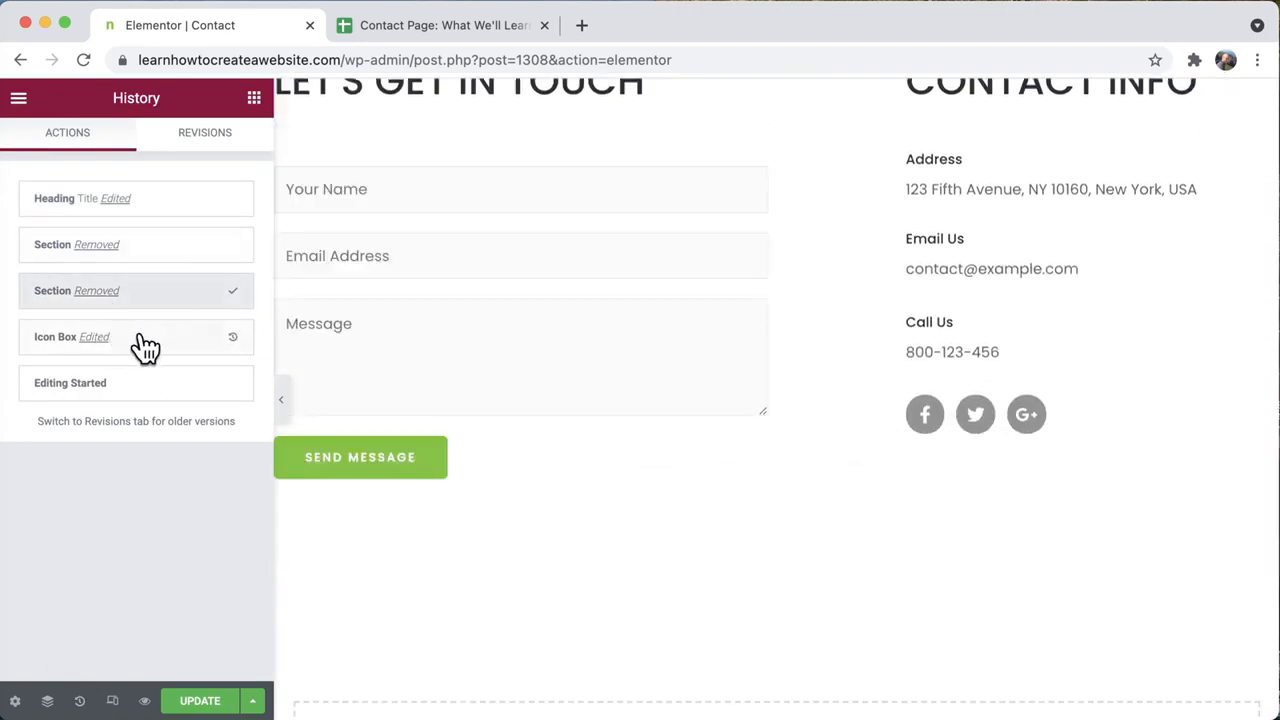
click(145, 340)
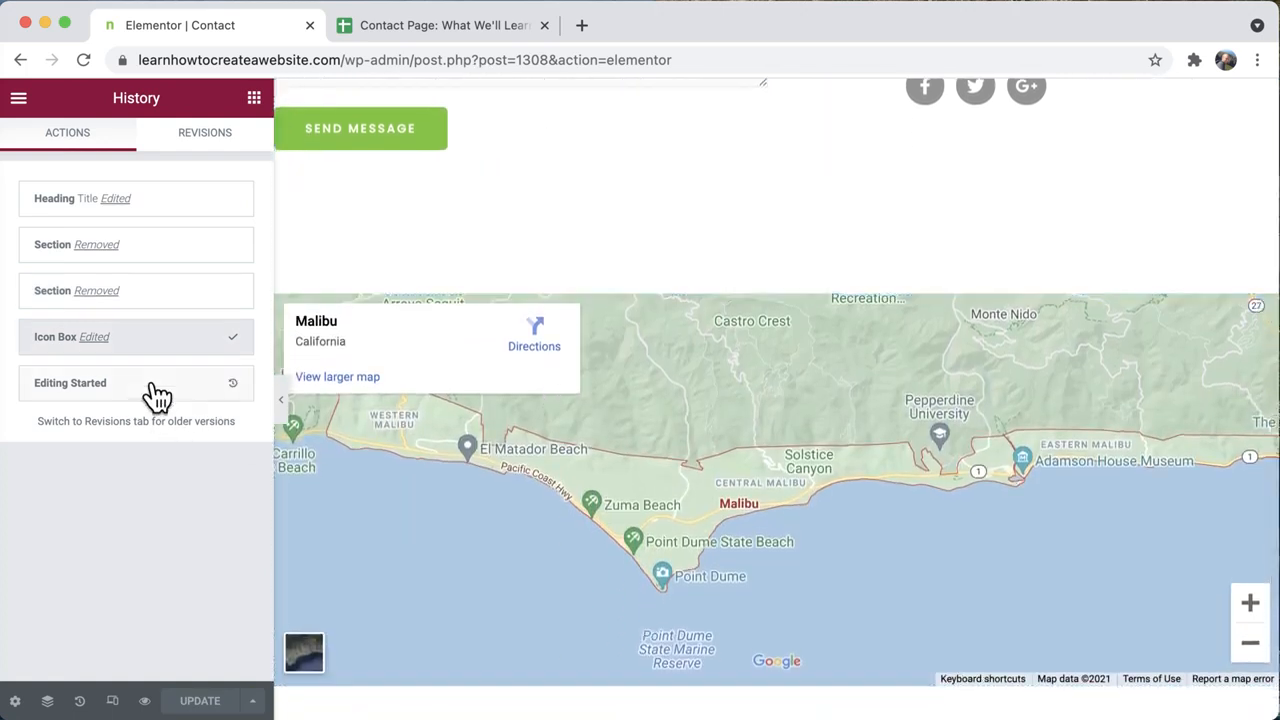
click(157, 390)
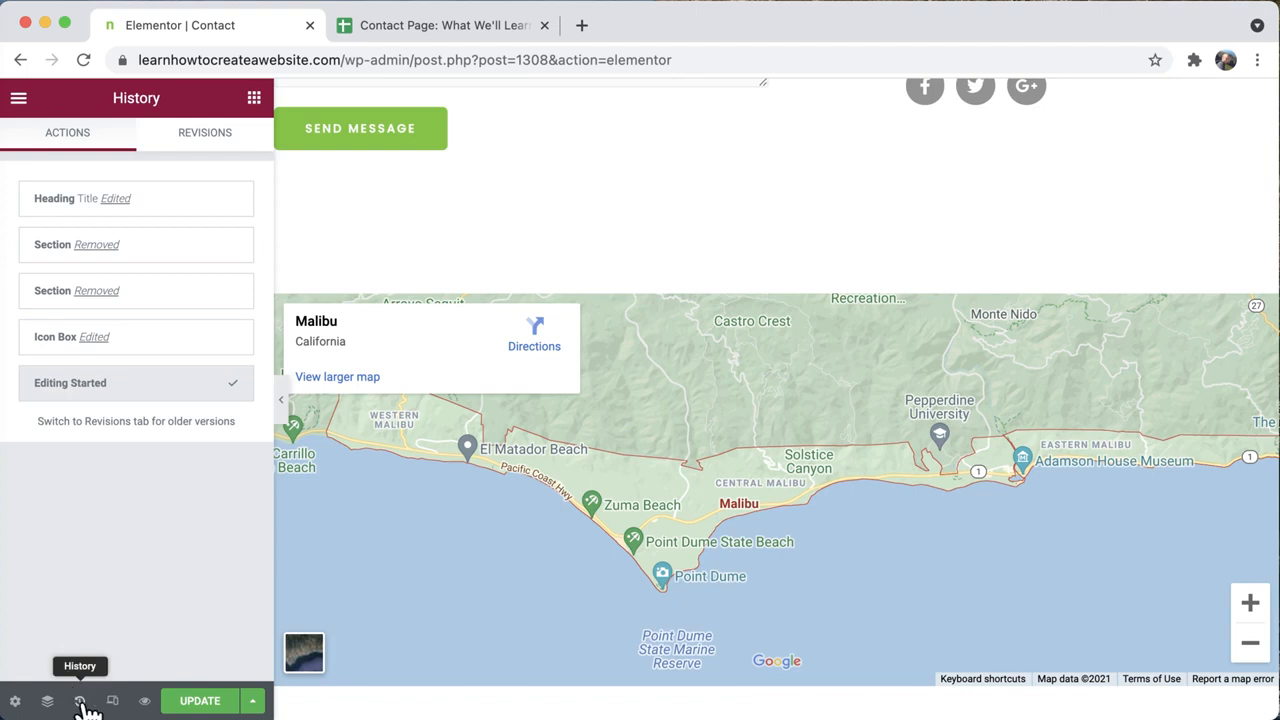
click(15, 705)
Tick Undo / Redo as done in the checklist, then return to Elementor
click(469, 27)
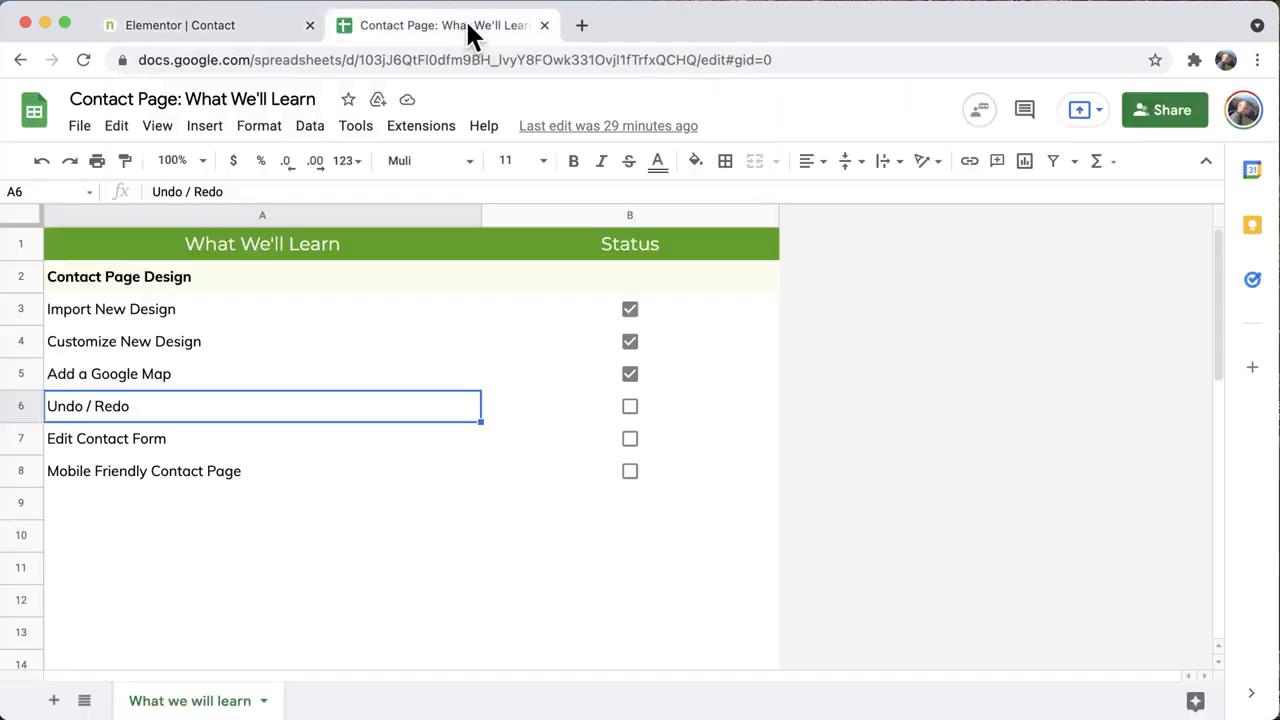
click(629, 407)
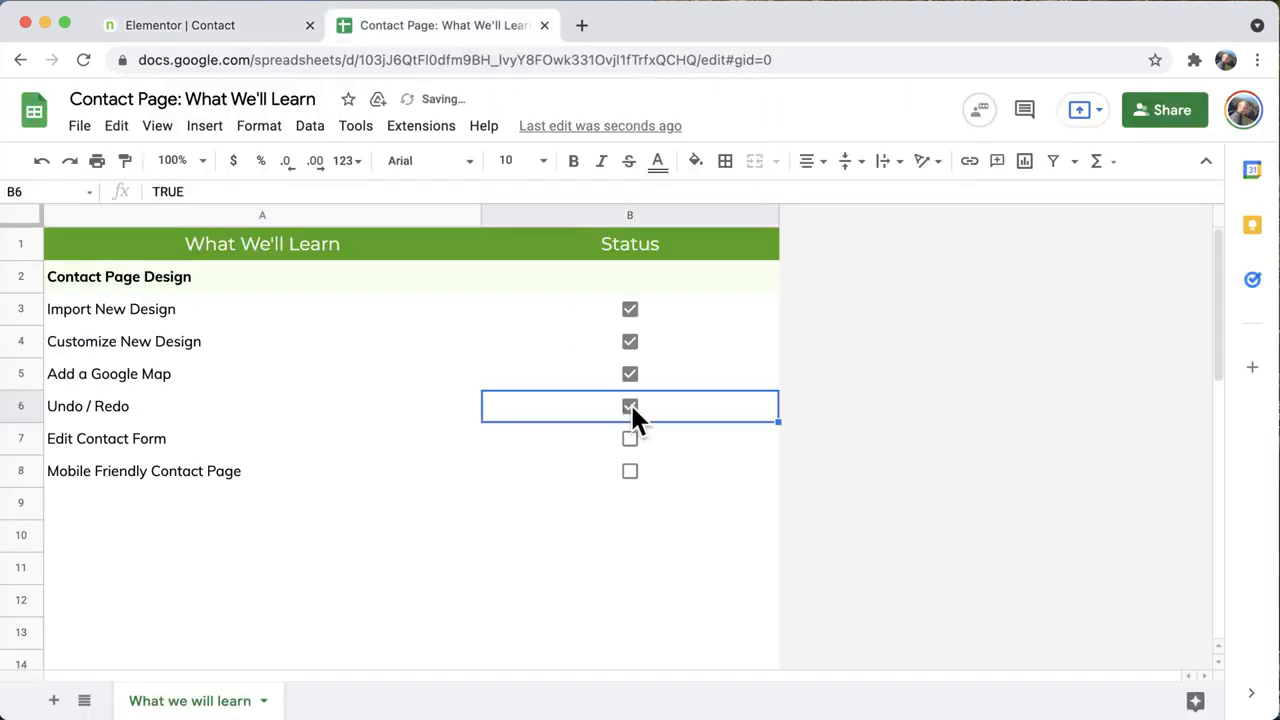
click(229, 446)
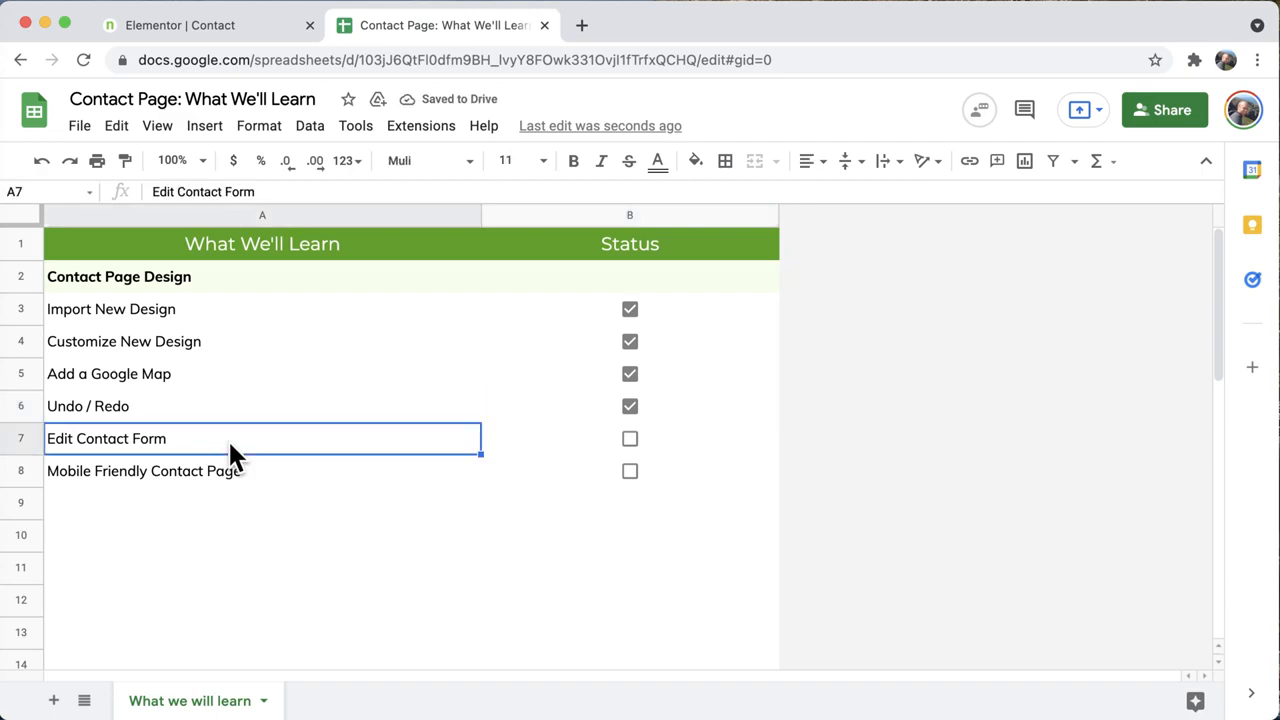
click(243, 23)
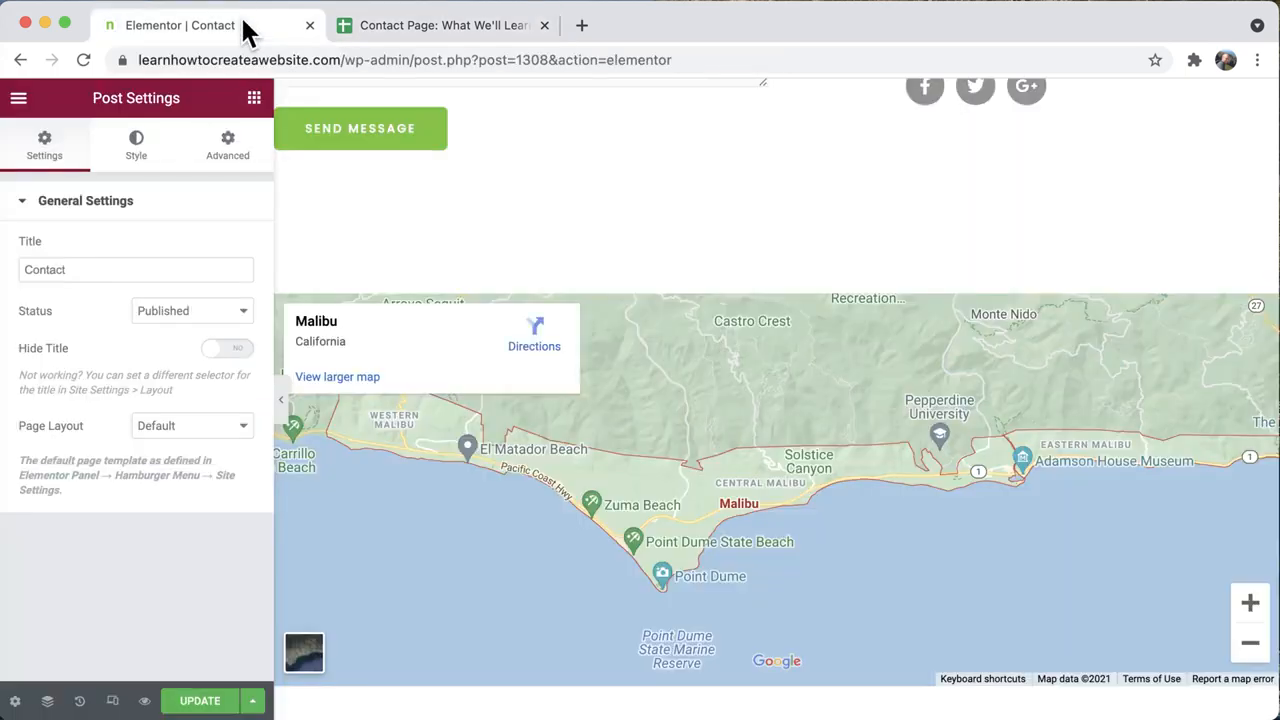
Select the form's [wpforms id="11"] shortcode, update the page, and trim the address to wp-admin
scroll(645, 310, up, 5)
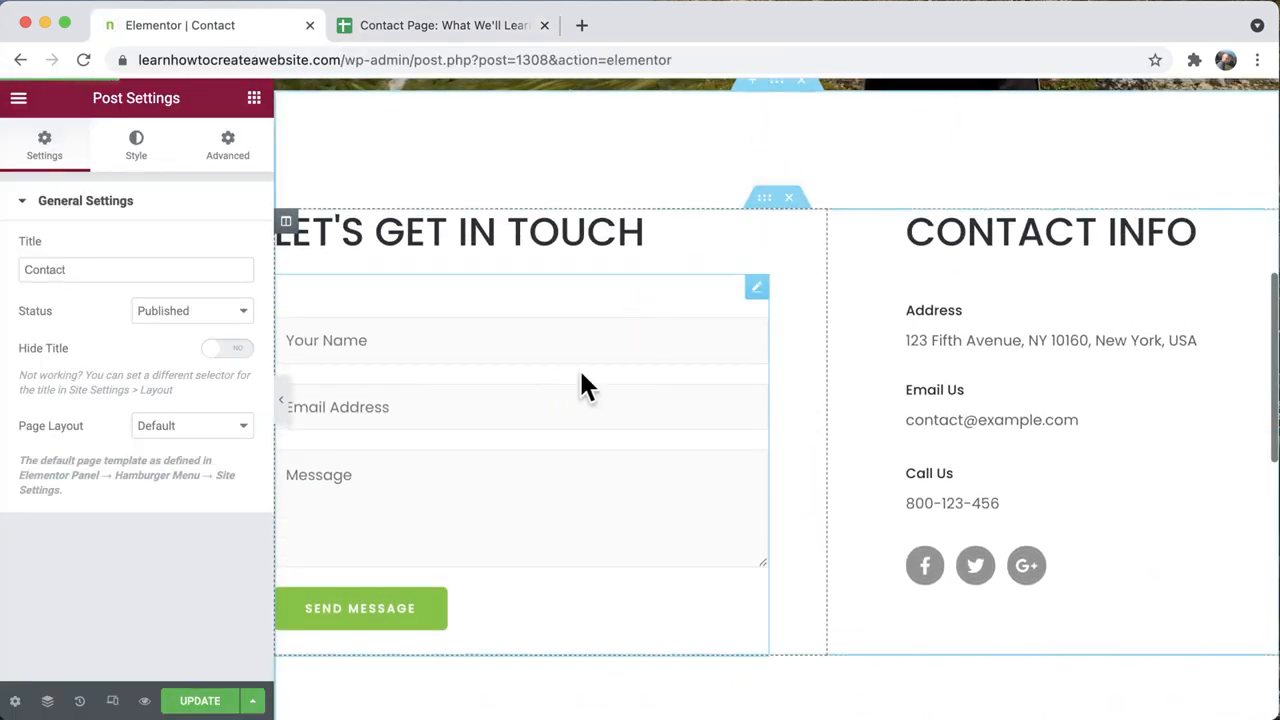
click(648, 344)
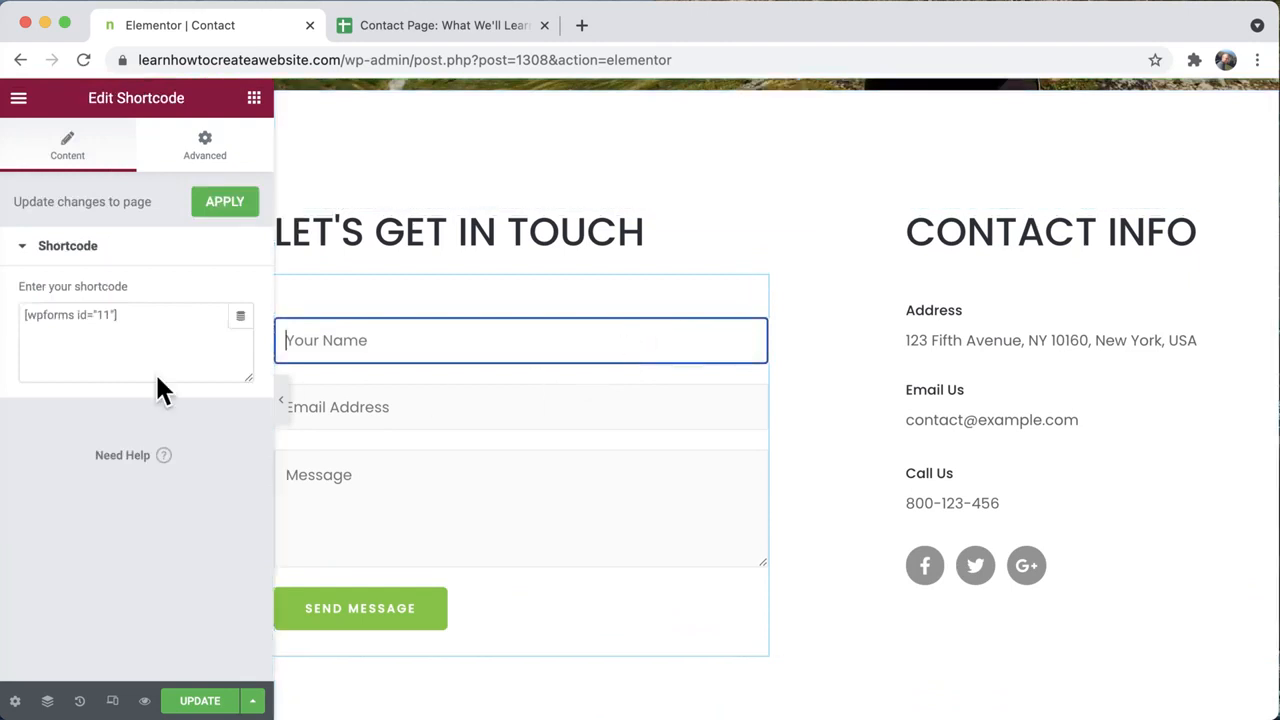
drag(140, 318, 20, 317)
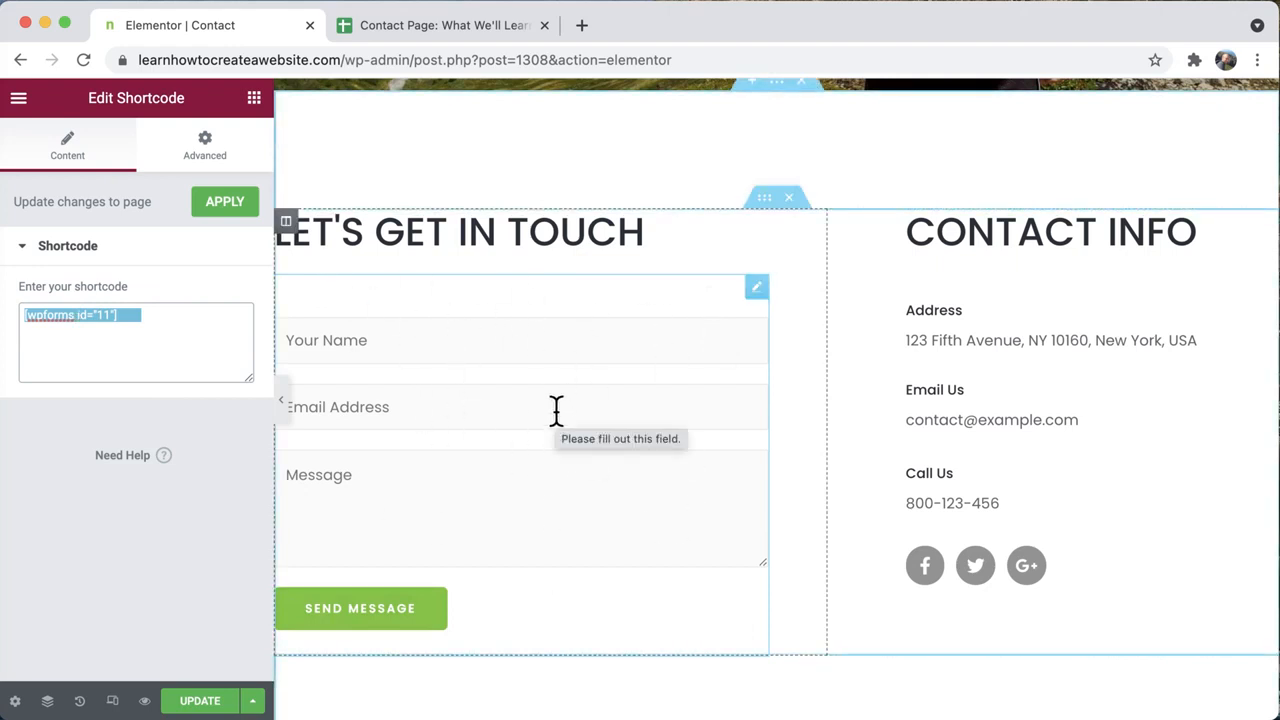
click(204, 704)
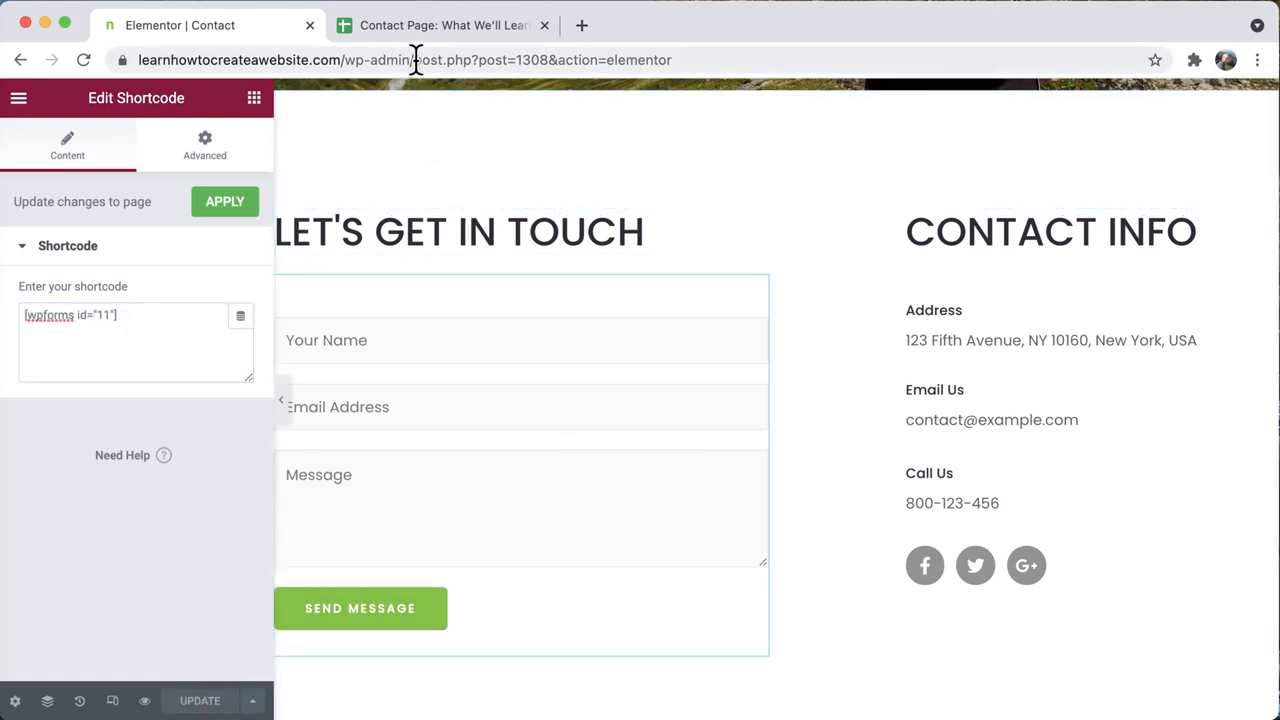
drag(414, 60, 741, 60)
key(BackSpace)
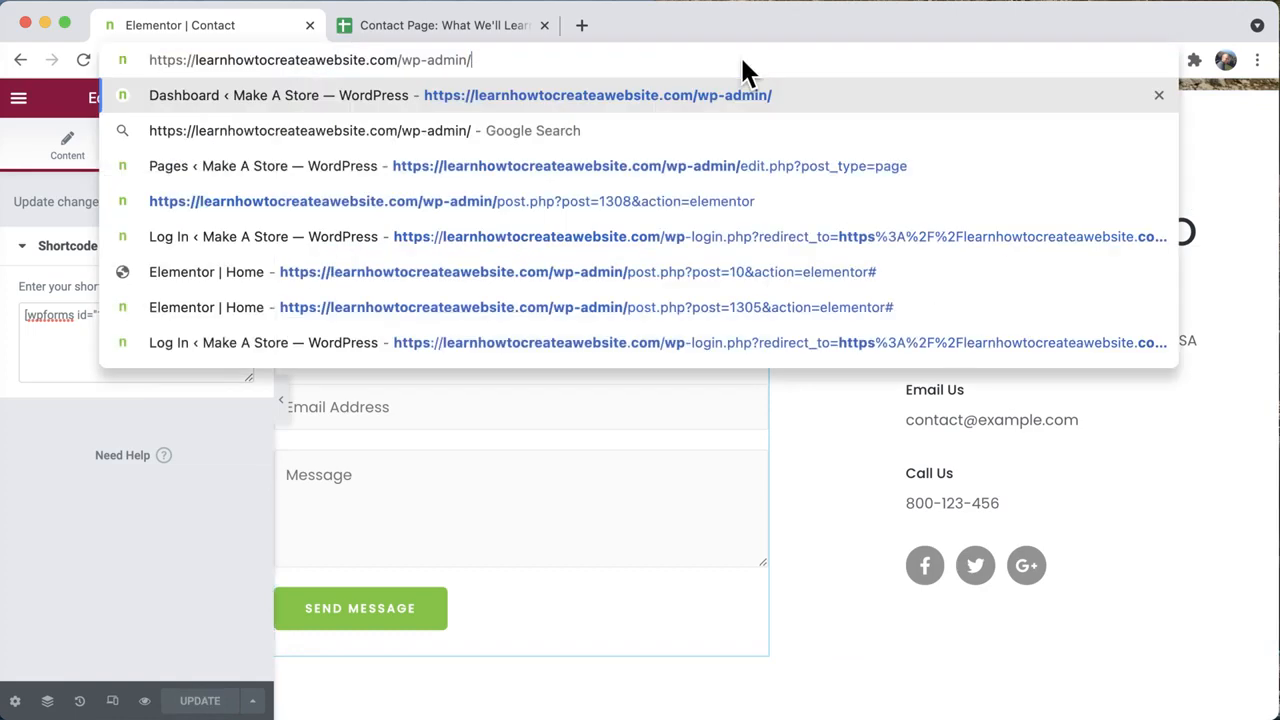
Load wp-admin, open WPForms, check the Contact Form shortcode, open the form in the builder, and open a blank tab
key(Return)
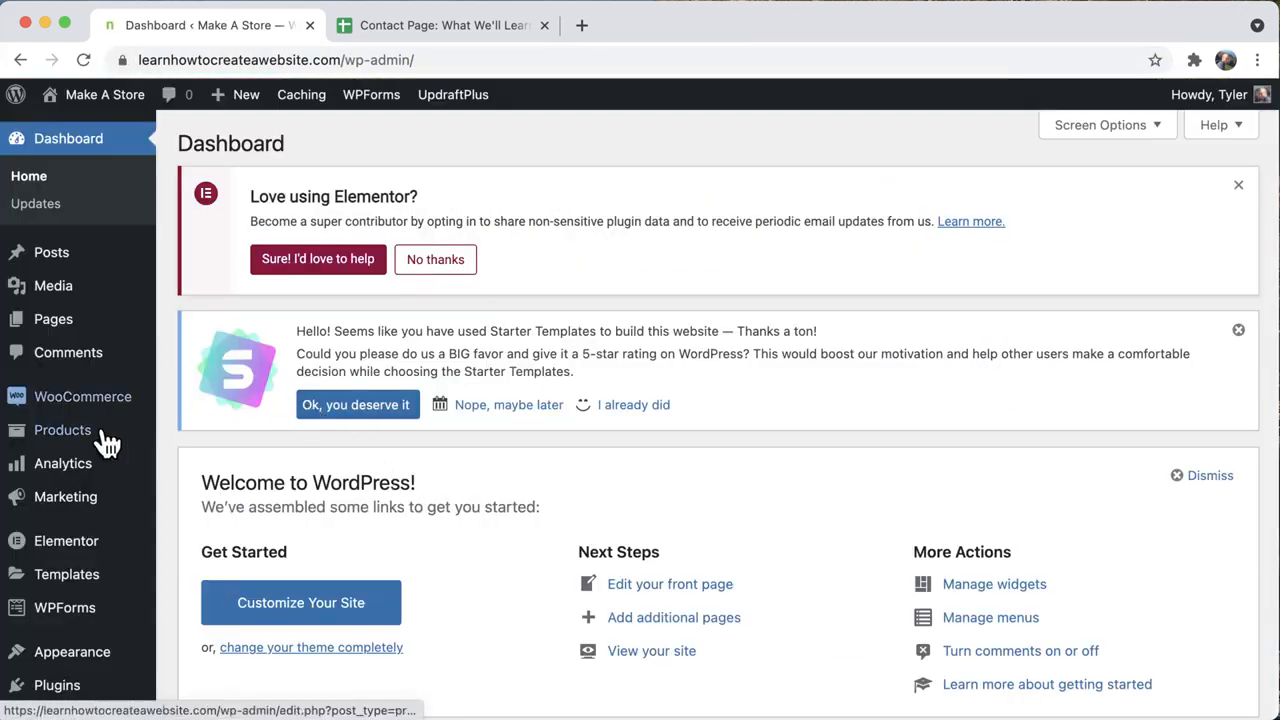
click(80, 625)
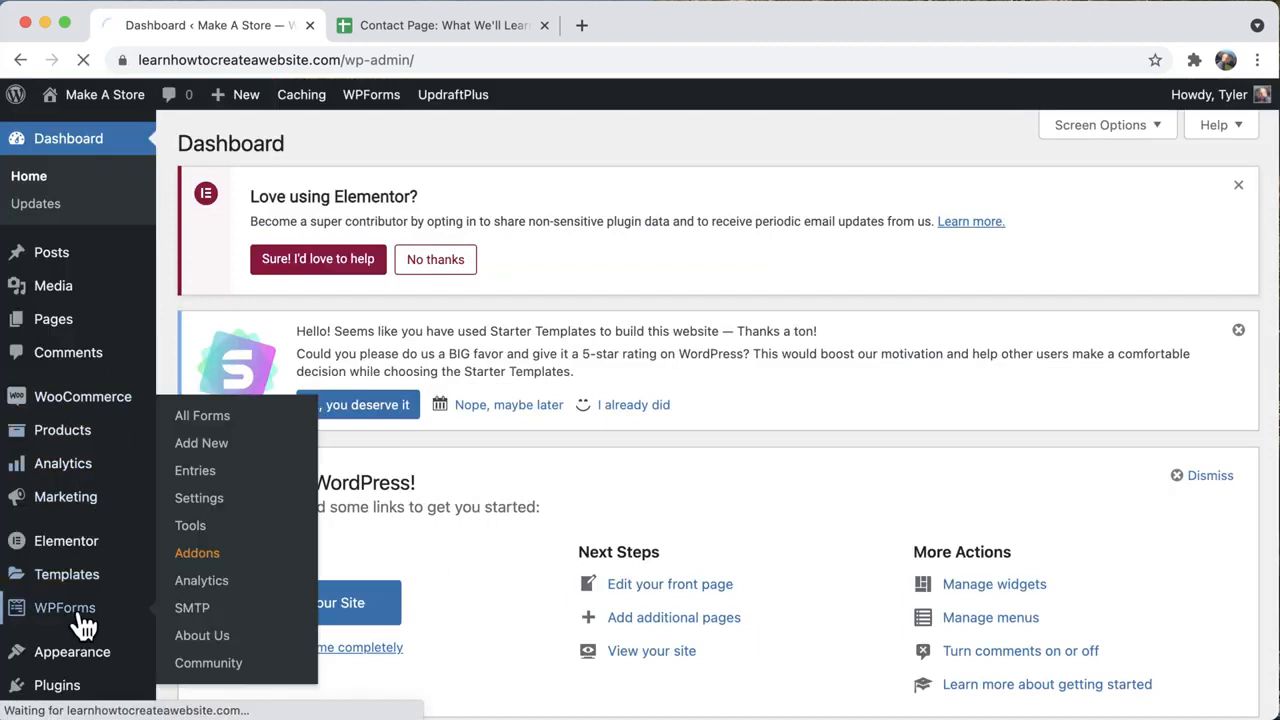
triple_click(1011, 420)
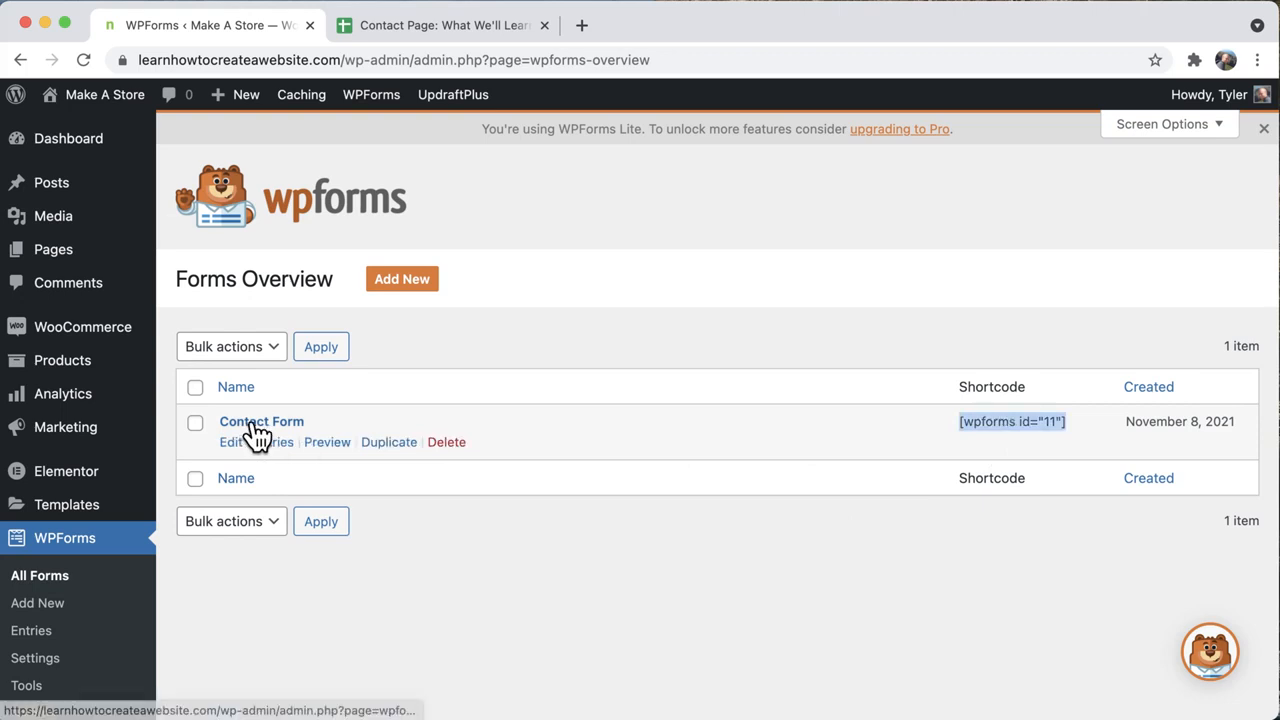
triple_click(1014, 420)
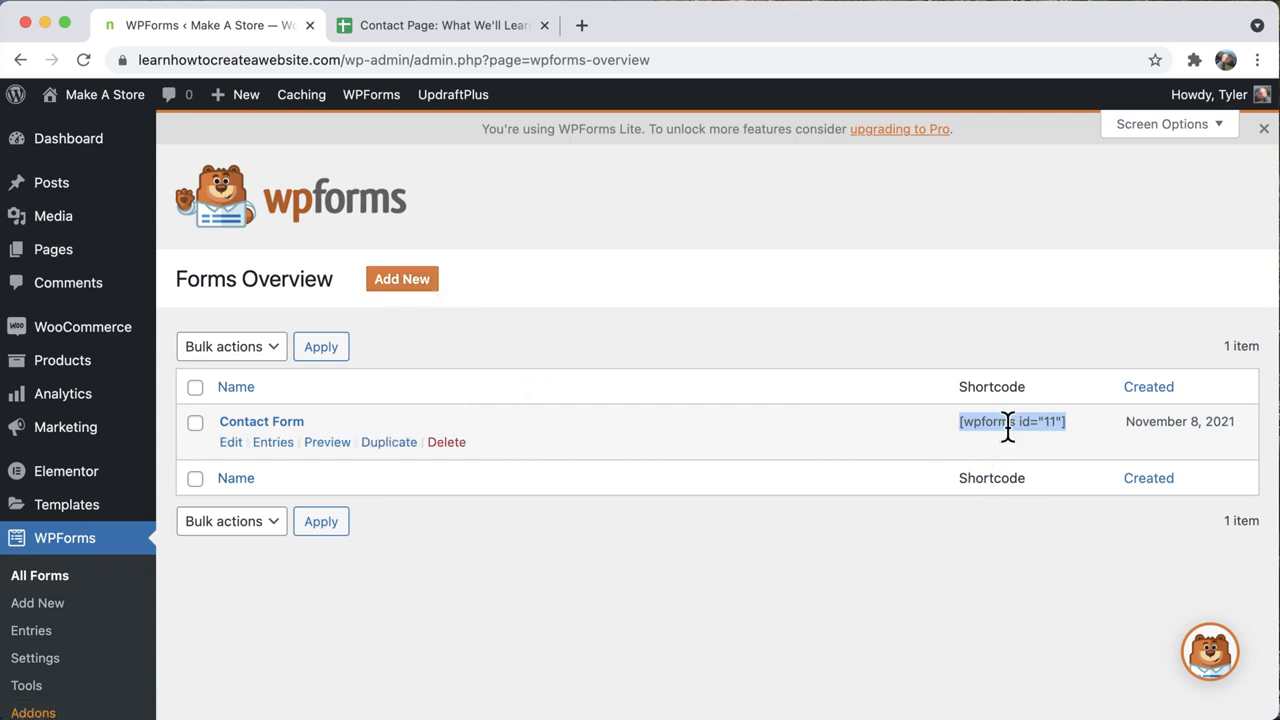
click(779, 412)
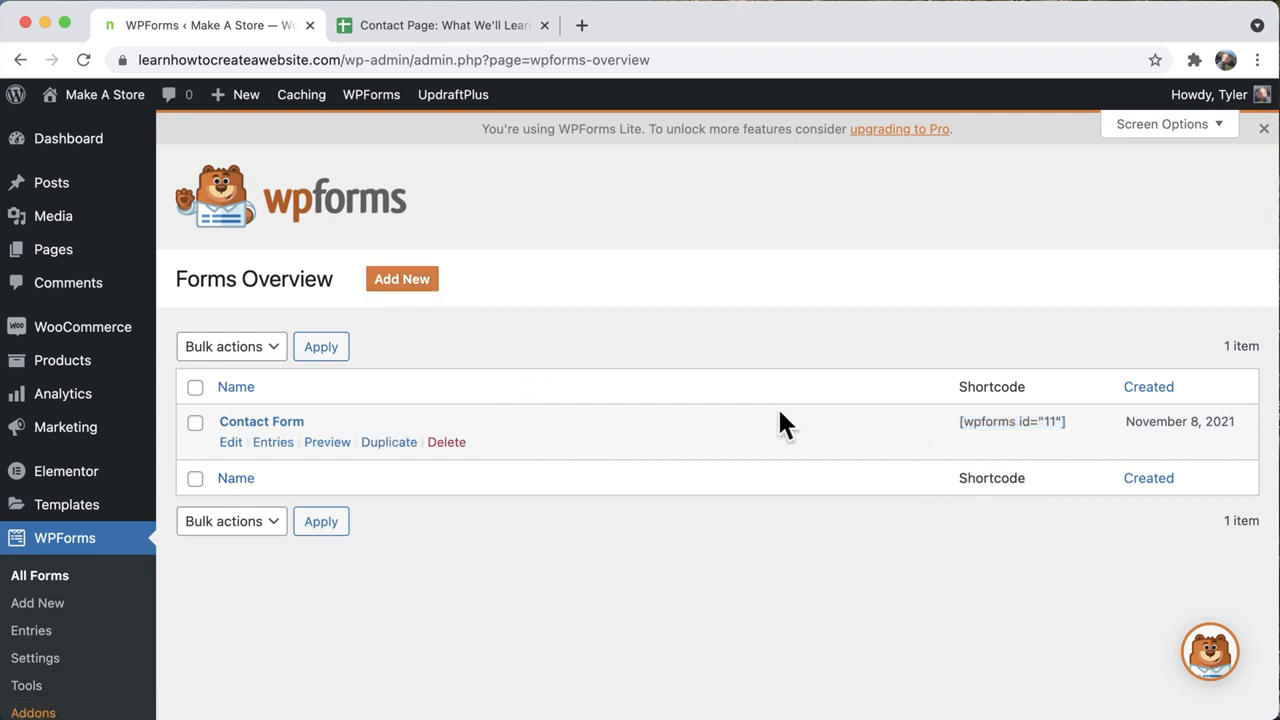
click(277, 428)
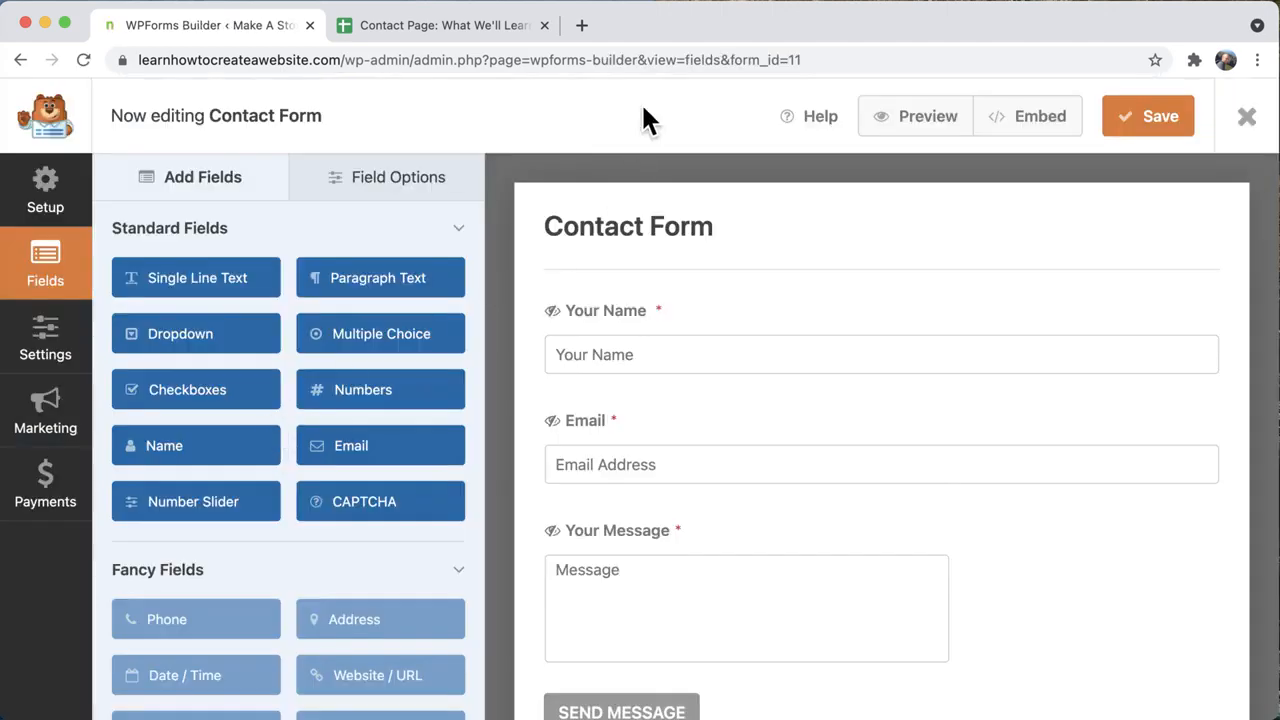
click(582, 26)
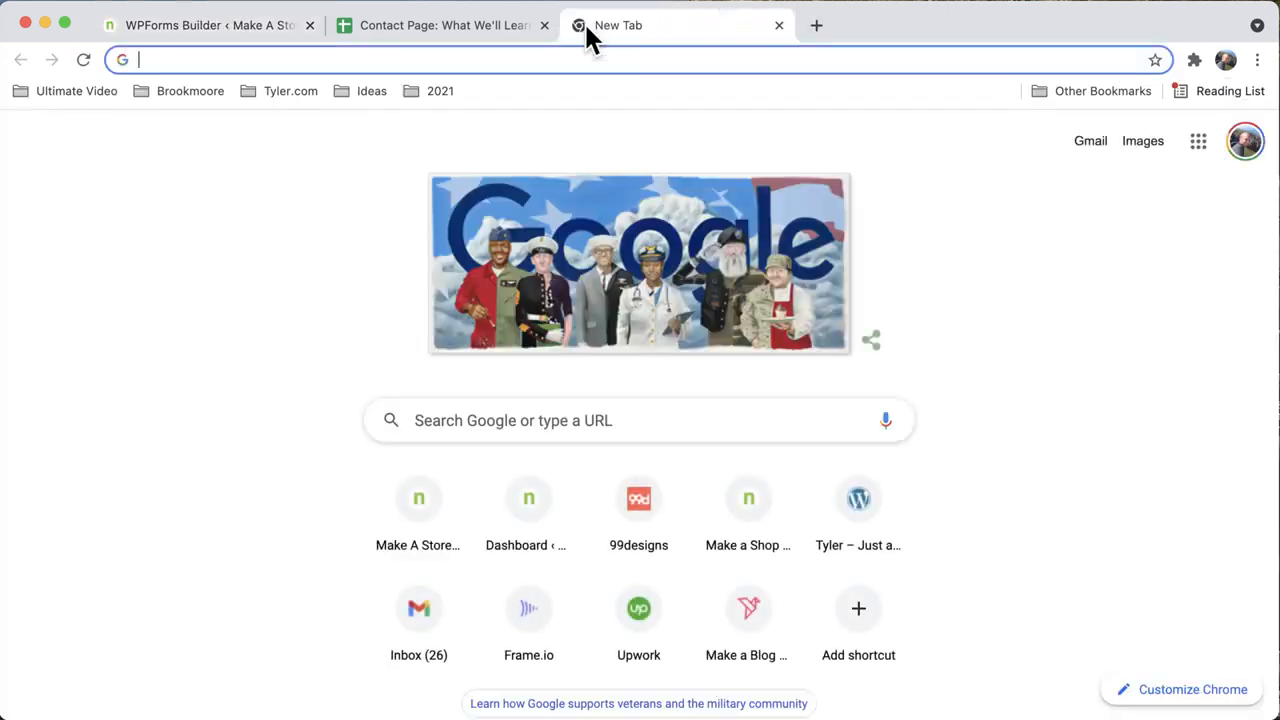
Load the live Contact page in the new tab, then return to the Contact Form builder tab
text(learnhowtocreateawebsite.com/contact/)
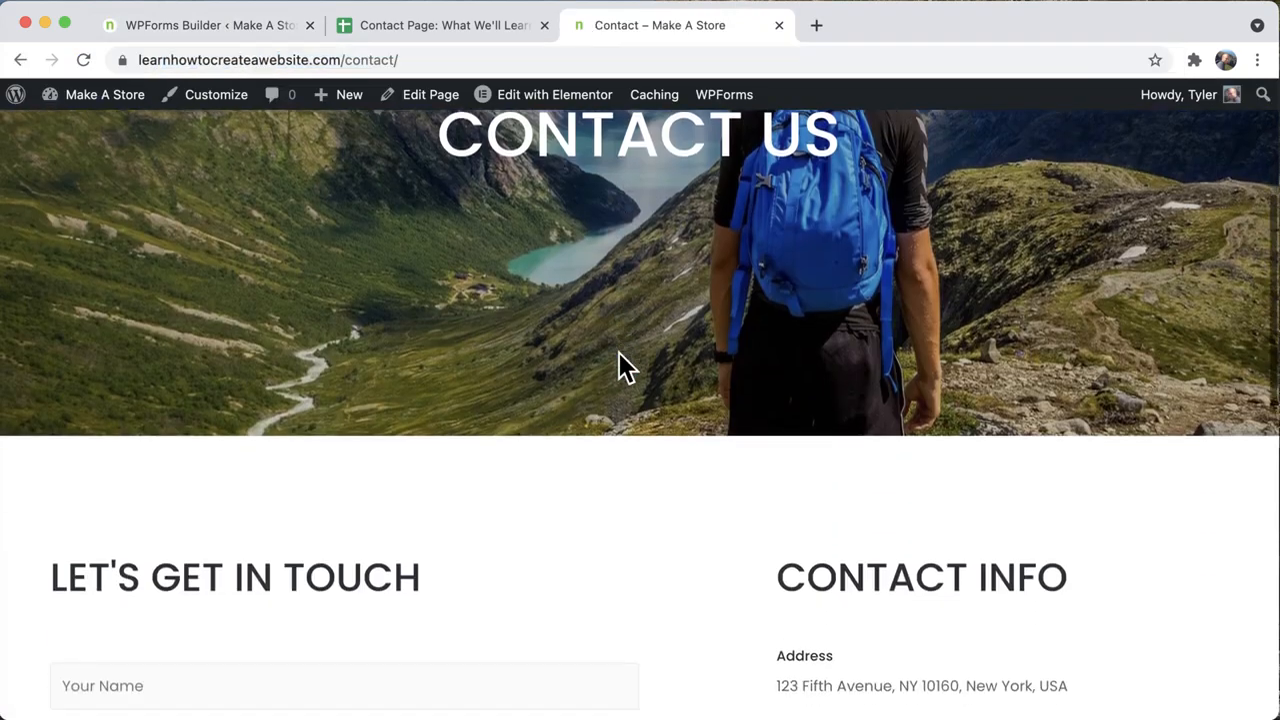
scroll(617, 349, down, 5)
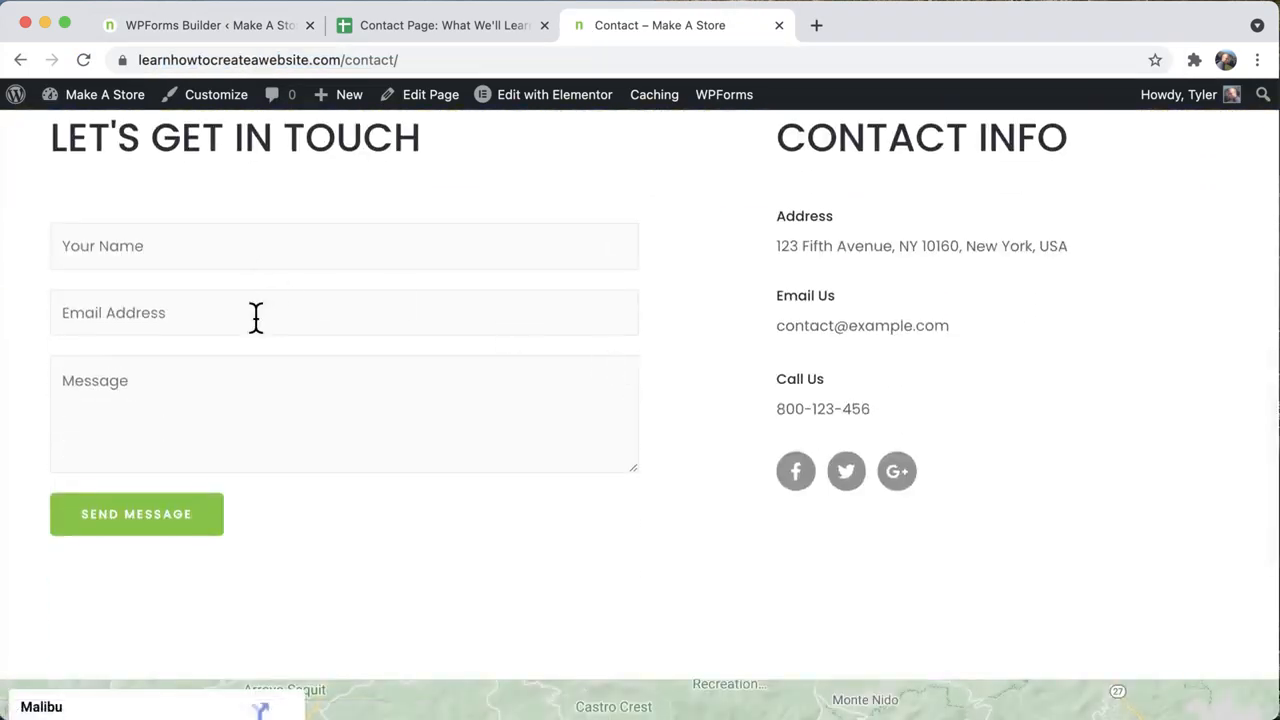
click(243, 34)
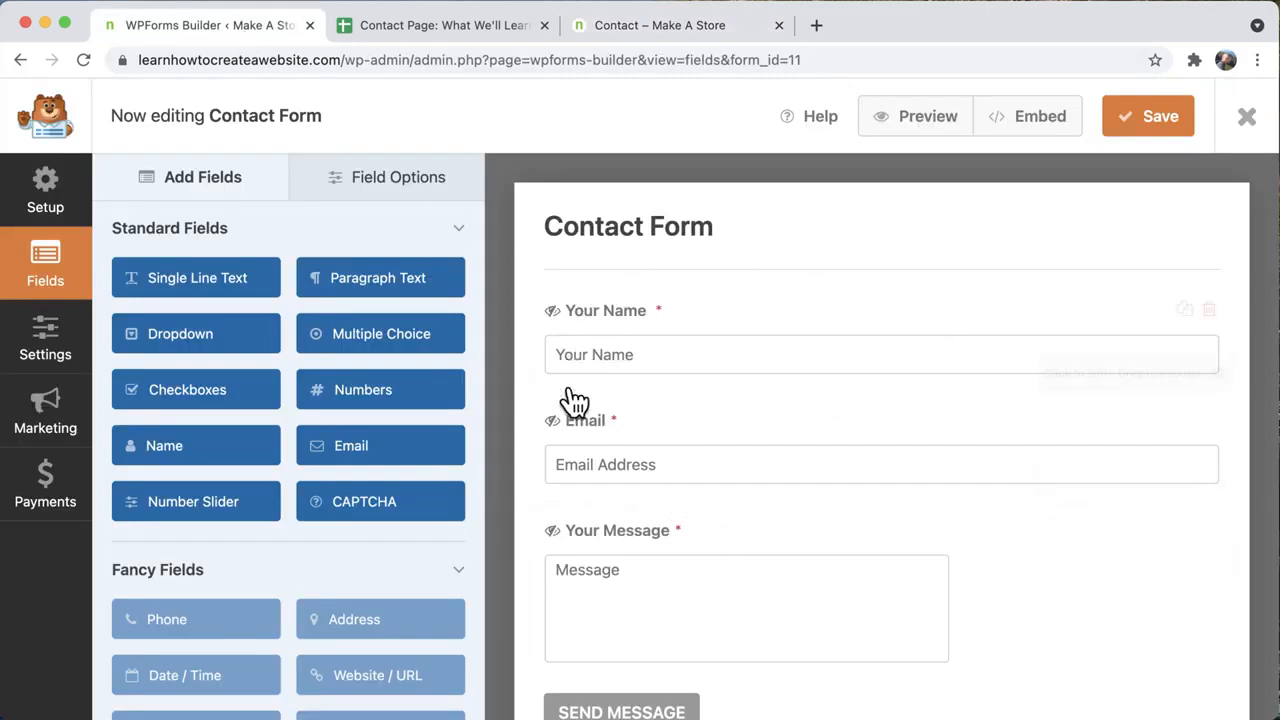
Add a Dropdown field below Email and check its First Choice option on the live Contact page
click(705, 33)
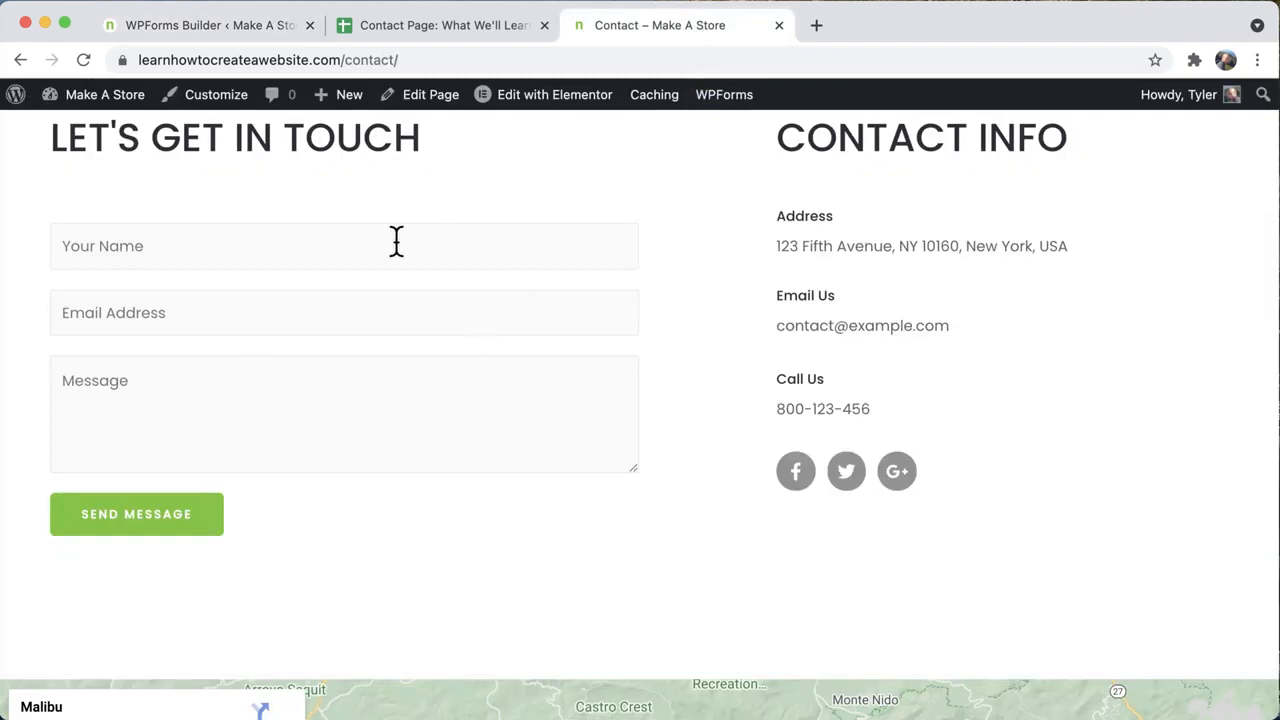
click(228, 36)
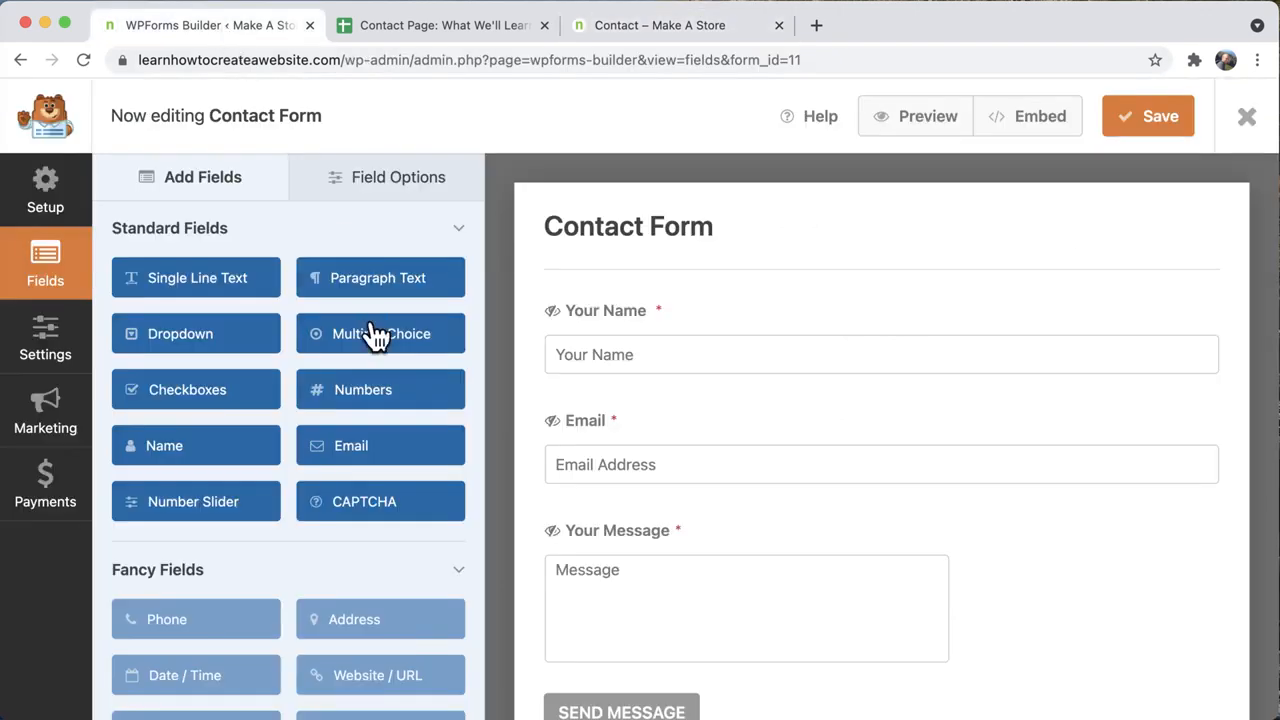
drag(189, 334, 620, 527)
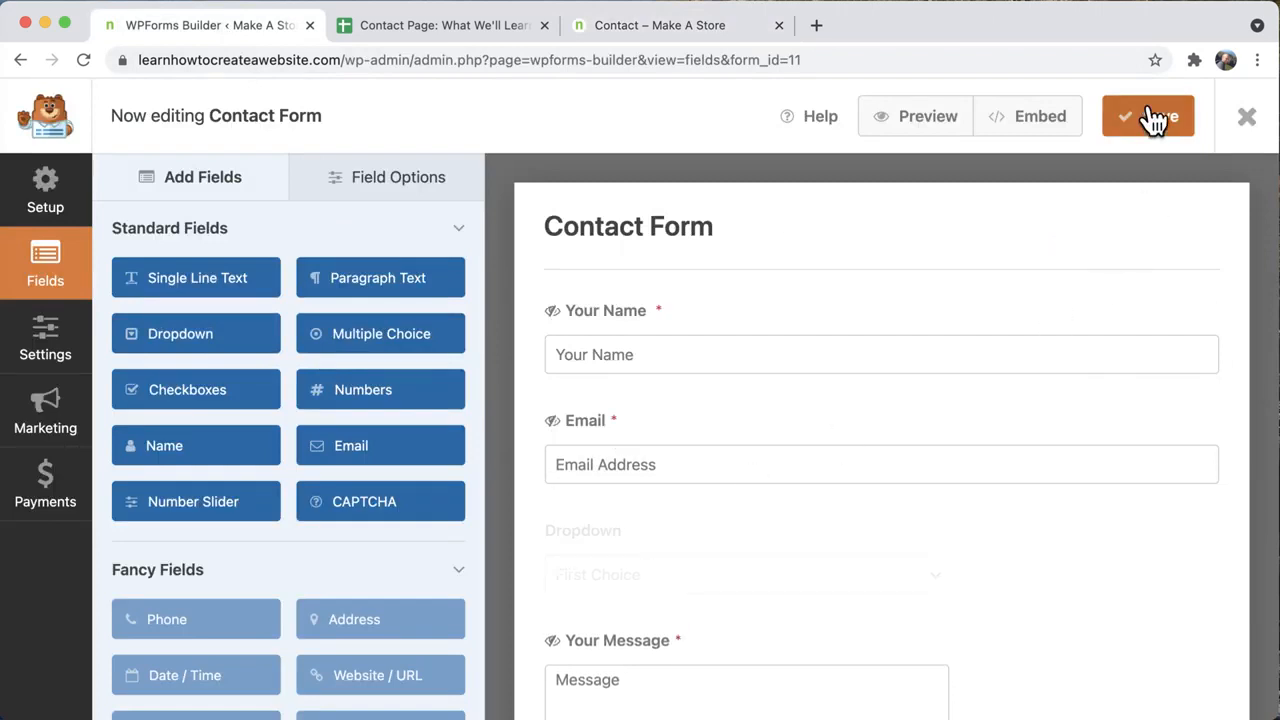
click(685, 27)
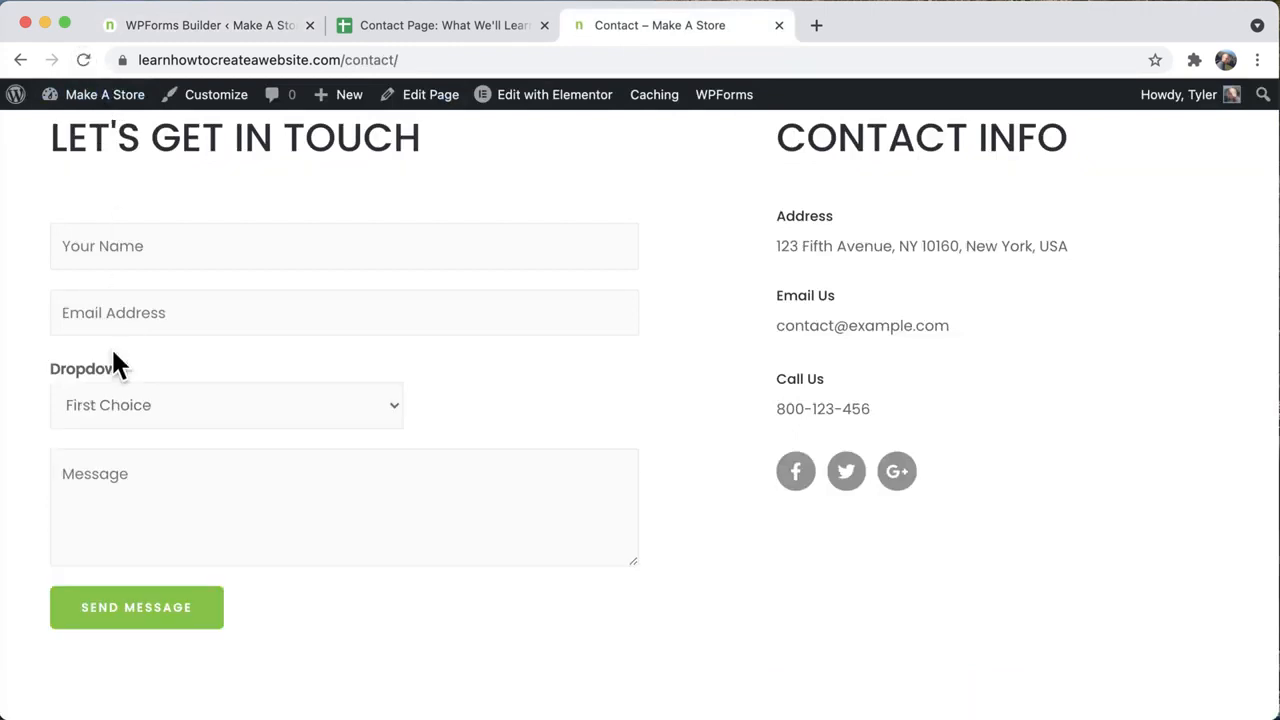
click(341, 404)
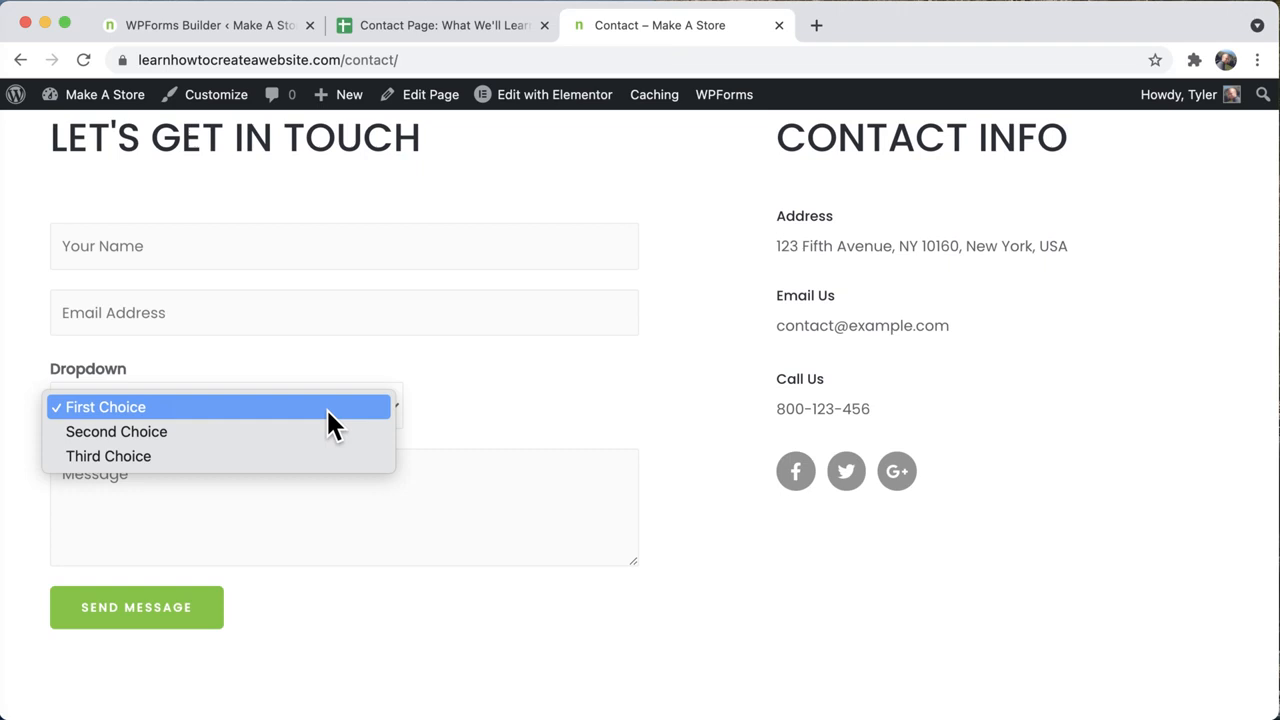
click(326, 407)
Review the Dropdown's First, Second and Third Choice options, then open the form's General settings
click(255, 30)
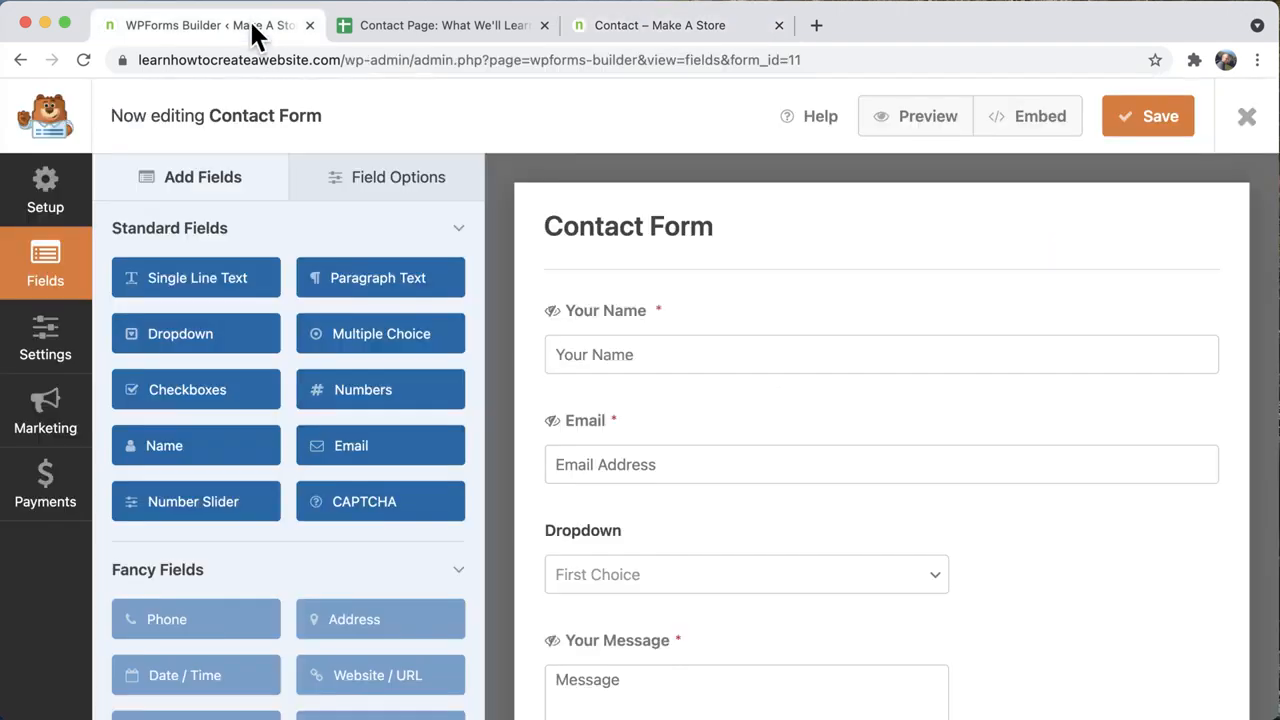
scroll(697, 451, down, 2)
click(780, 453)
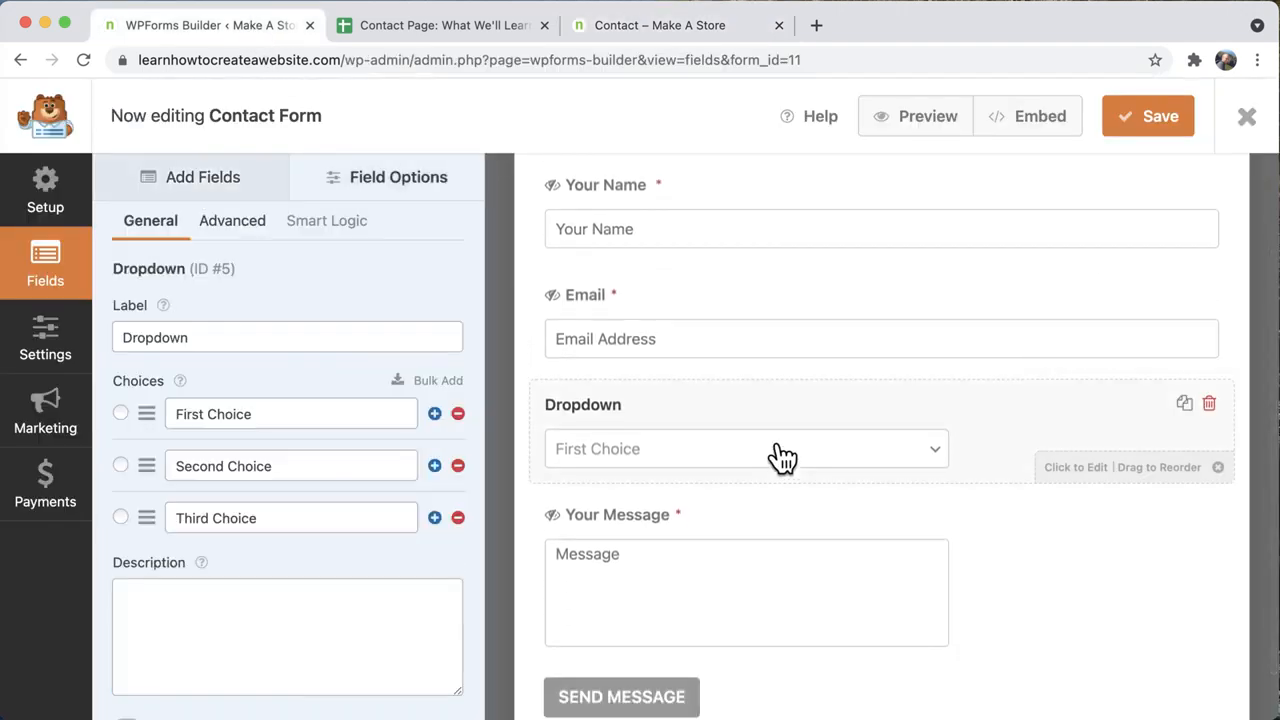
double_click(286, 409)
click(302, 468)
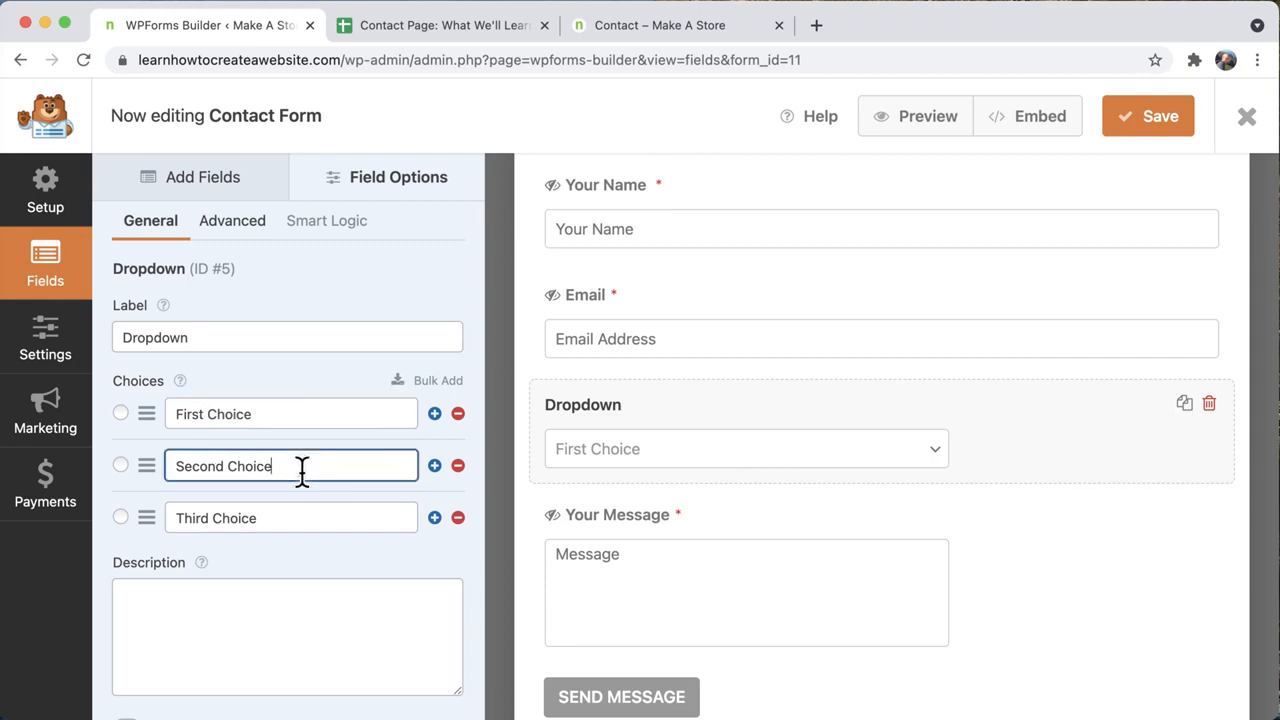
double_click(302, 468)
double_click(290, 520)
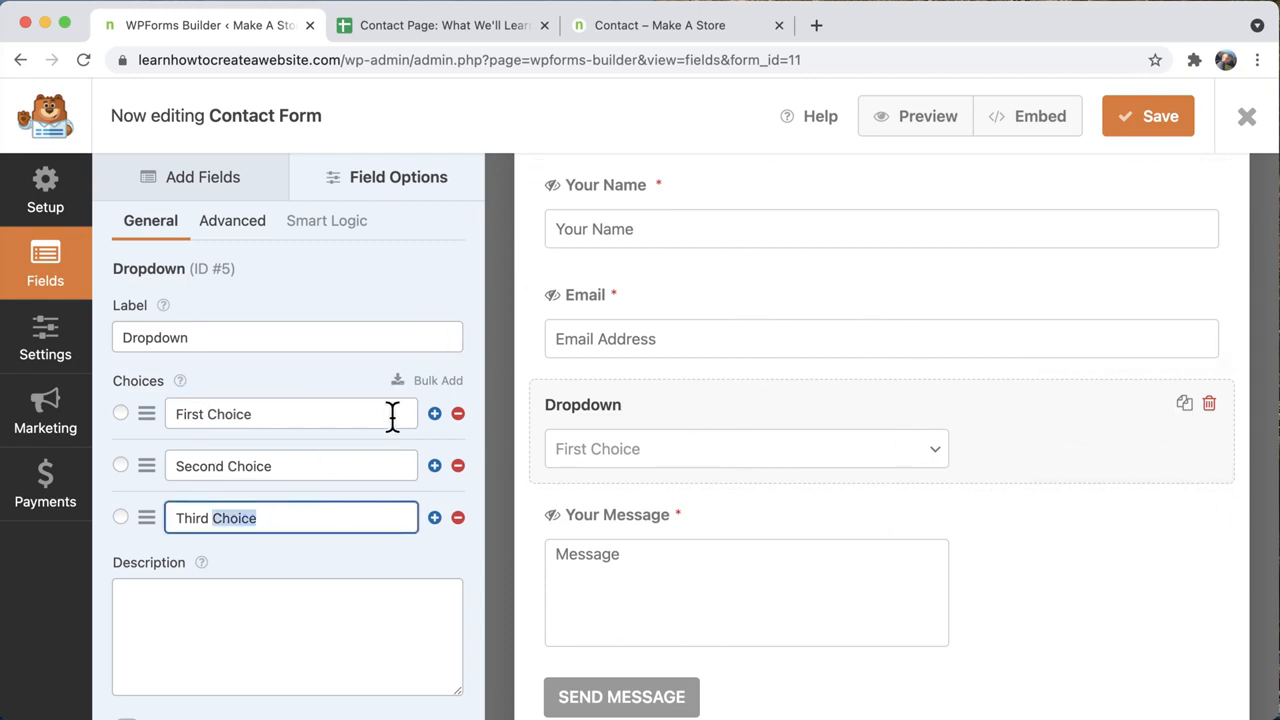
click(57, 351)
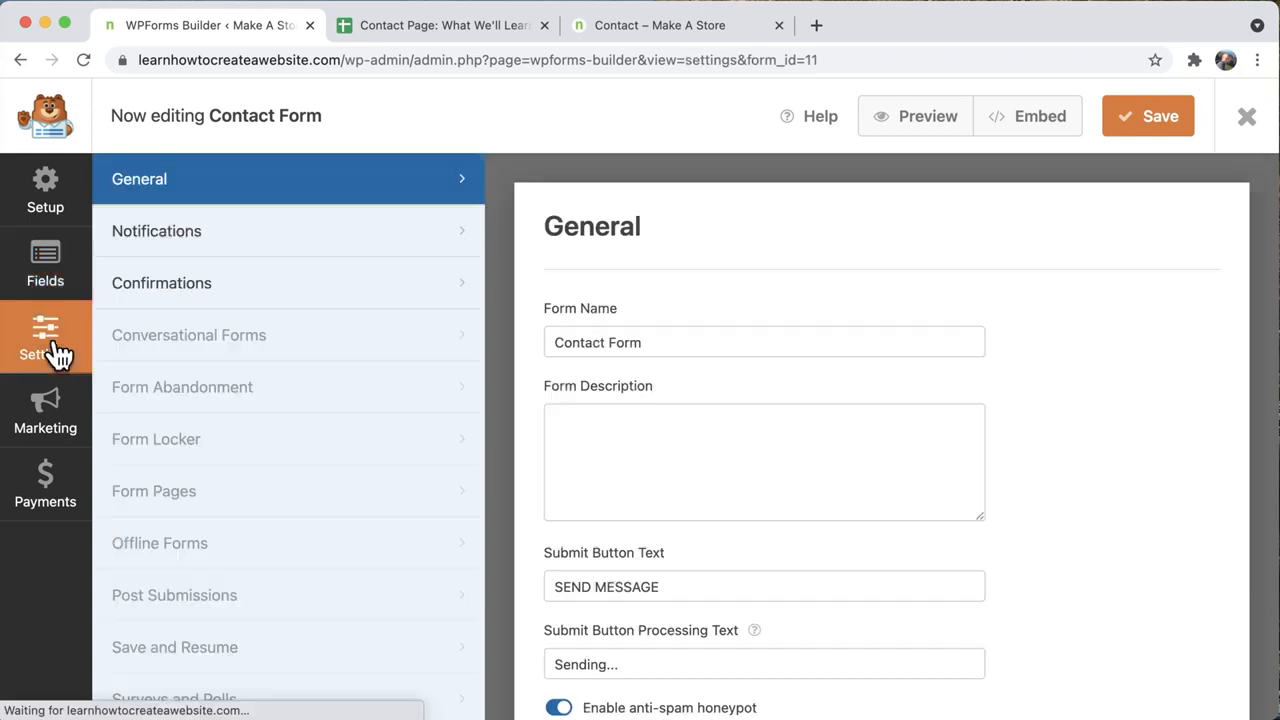
Replace {admin_email} in the notification's Send To Email Address with your own email address
click(248, 232)
scroll(723, 350, down, 2)
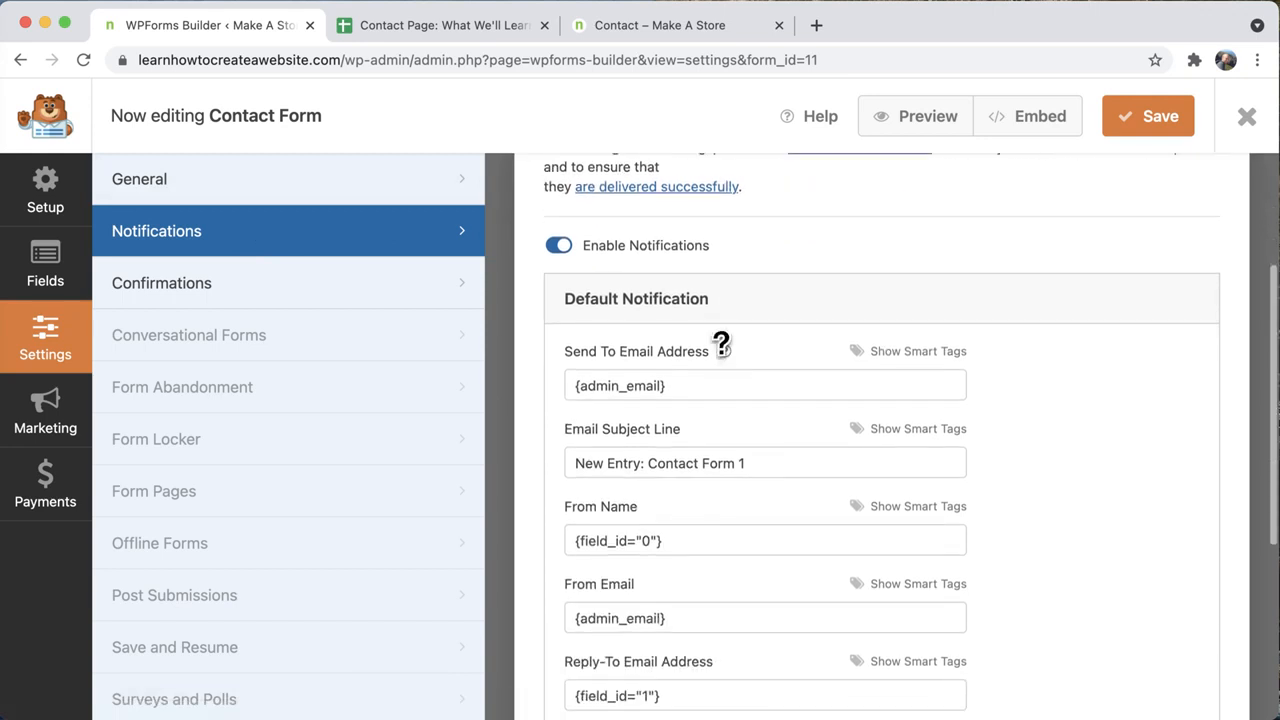
drag(695, 385, 560, 385)
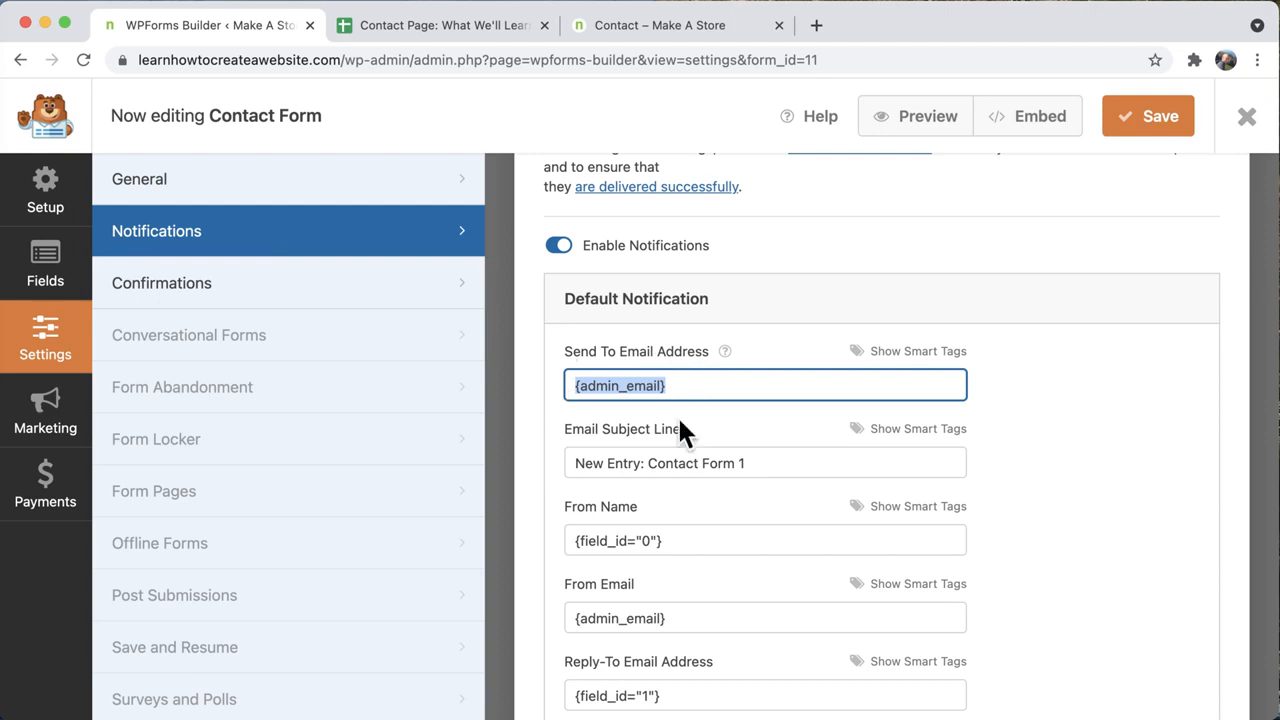
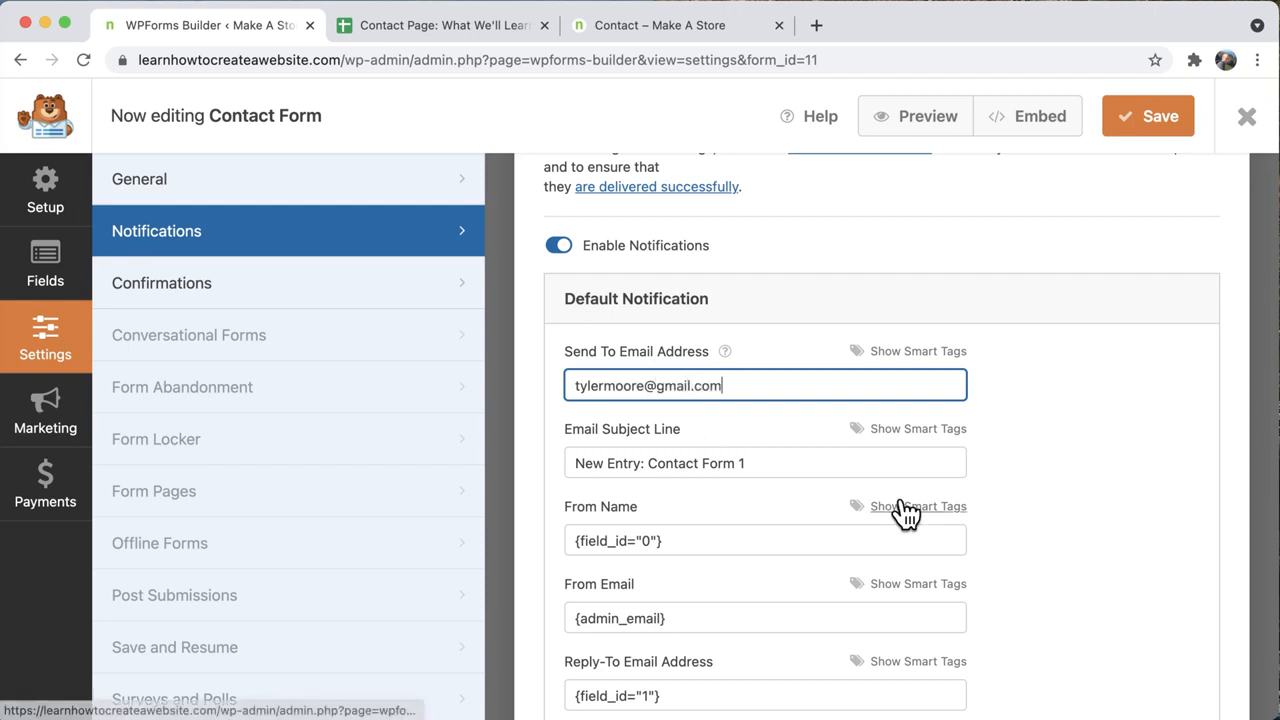
scroll(903, 514, down, 2)
scroll(854, 357, down, 2)
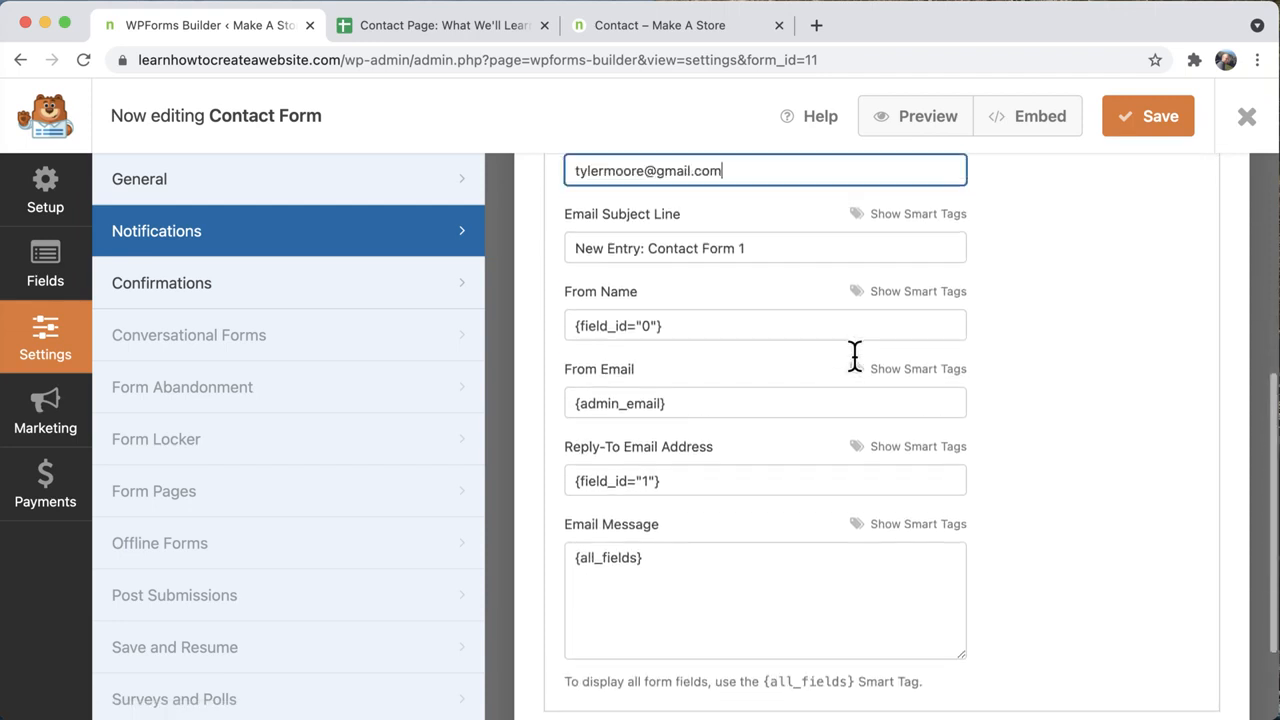
scroll(854, 357, up, 3)
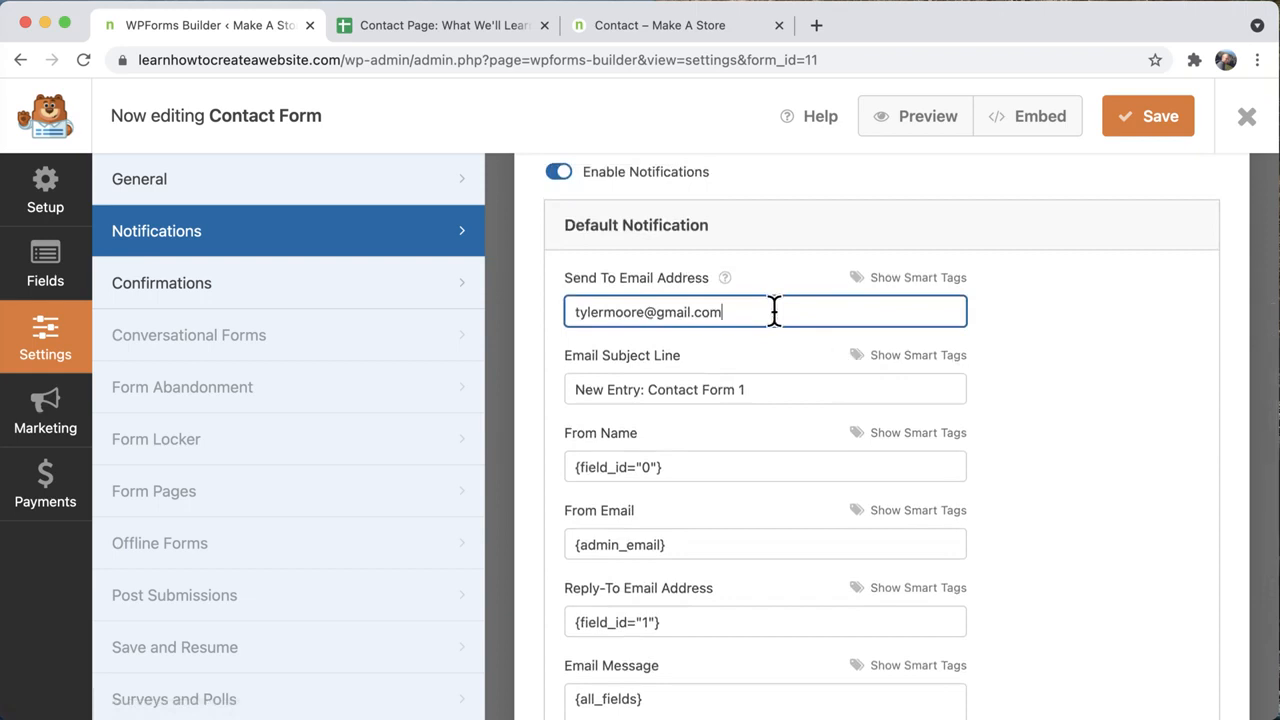
drag(774, 312, 508, 323)
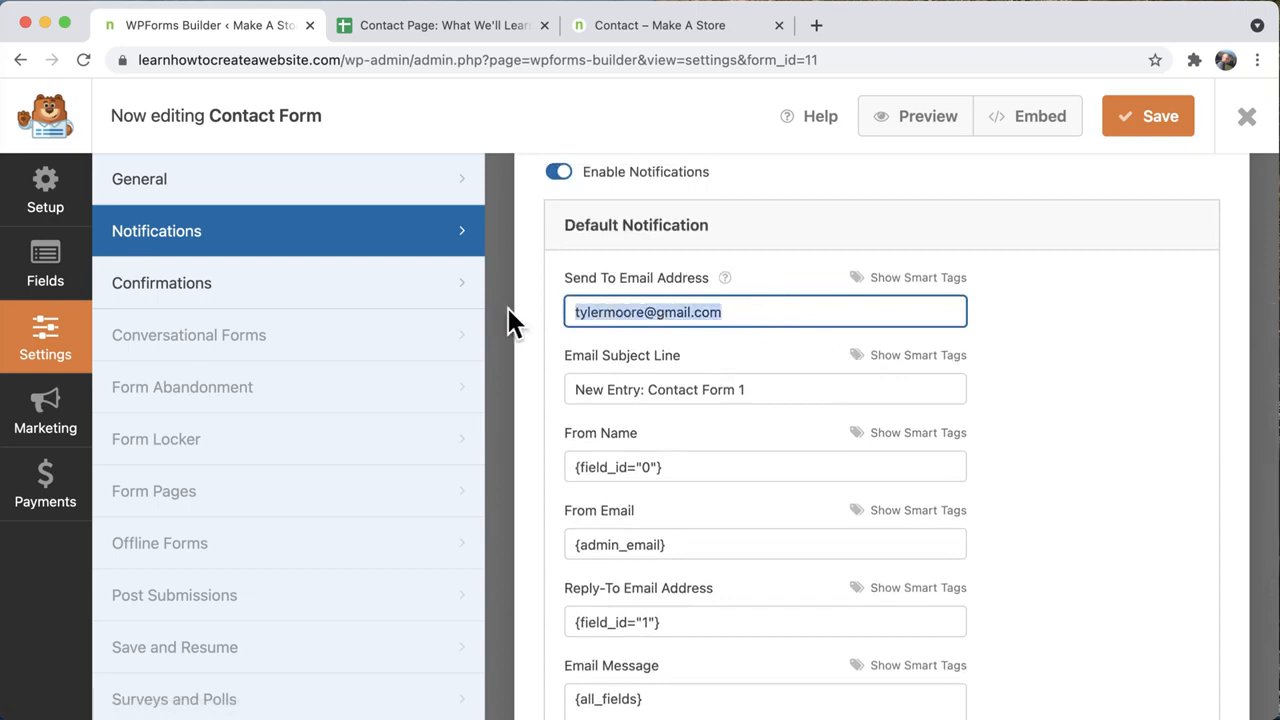
click(541, 298)
Review the {all_fields} Email Message, save the form, and return to the live Contact page
scroll(543, 305, down, 3)
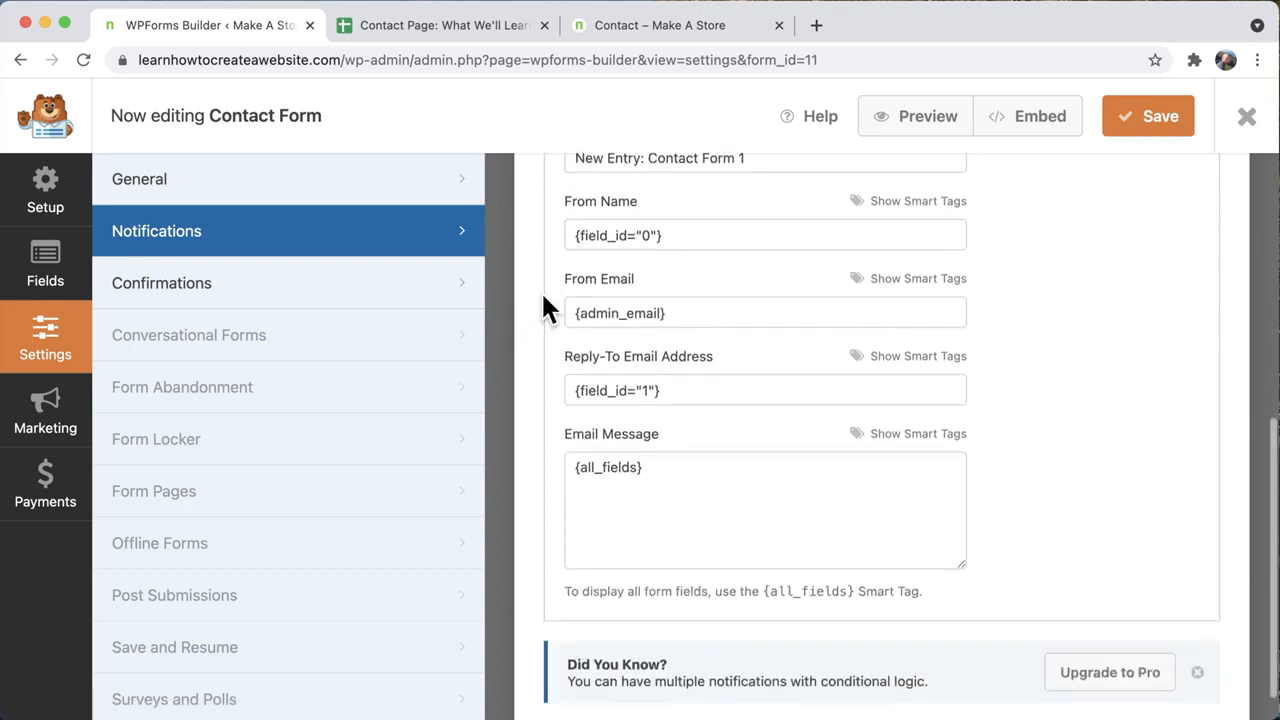
triple_click(680, 463)
click(679, 465)
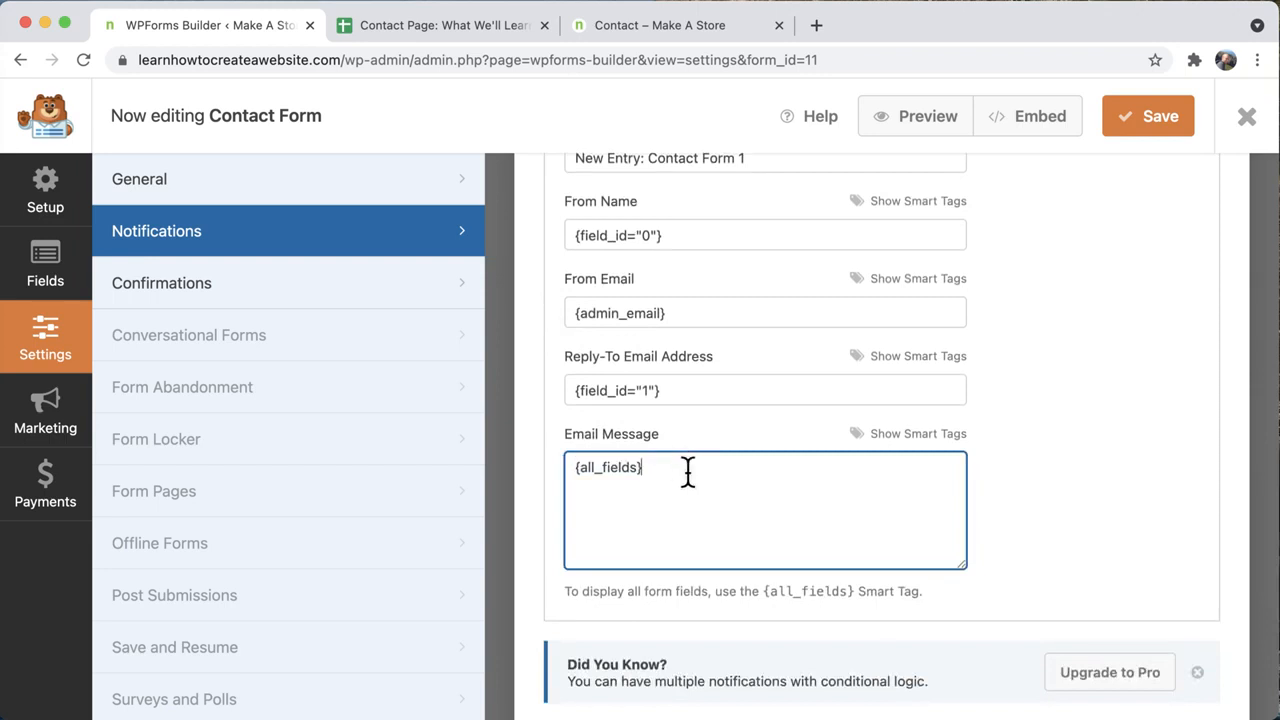
drag(688, 472, 530, 468)
click(556, 444)
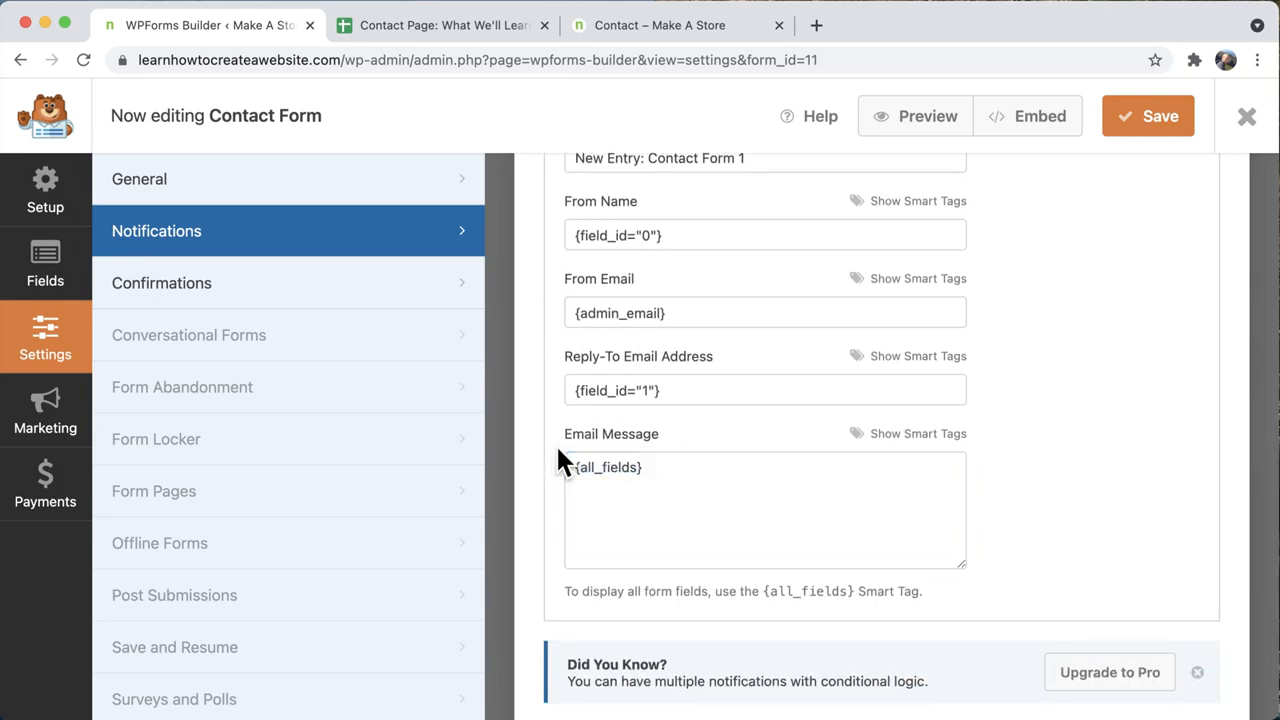
click(1150, 132)
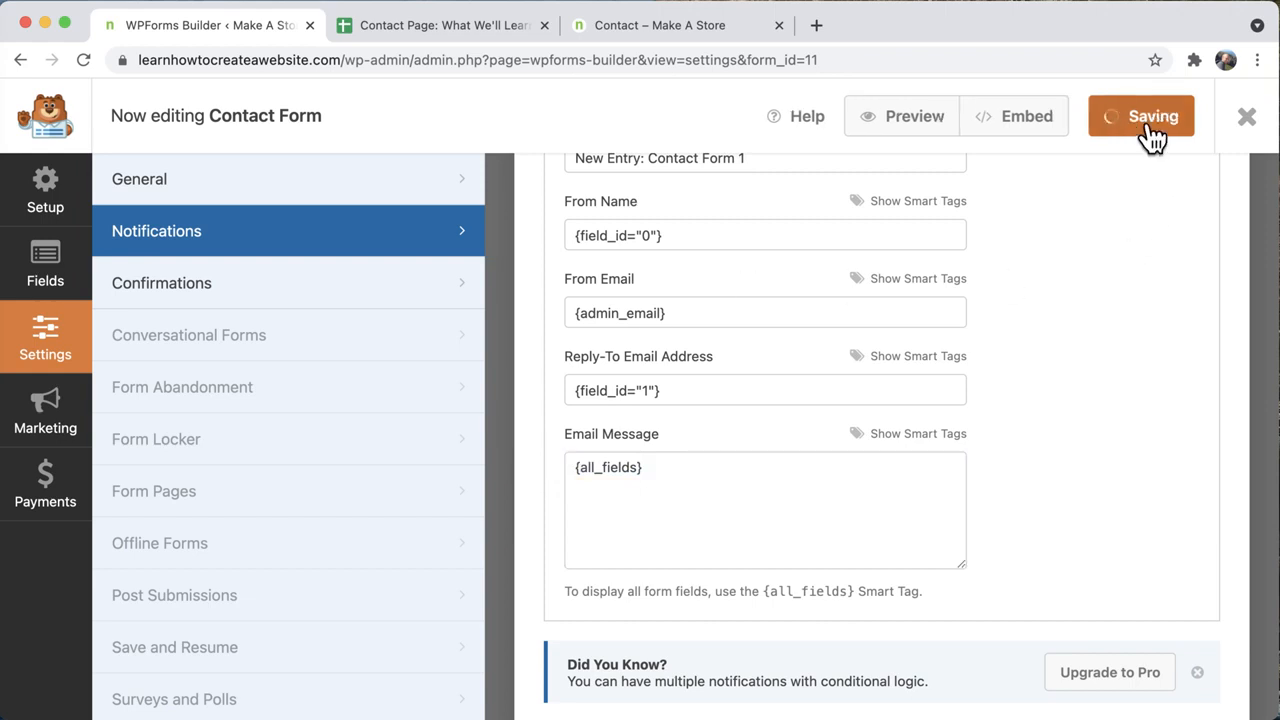
click(645, 26)
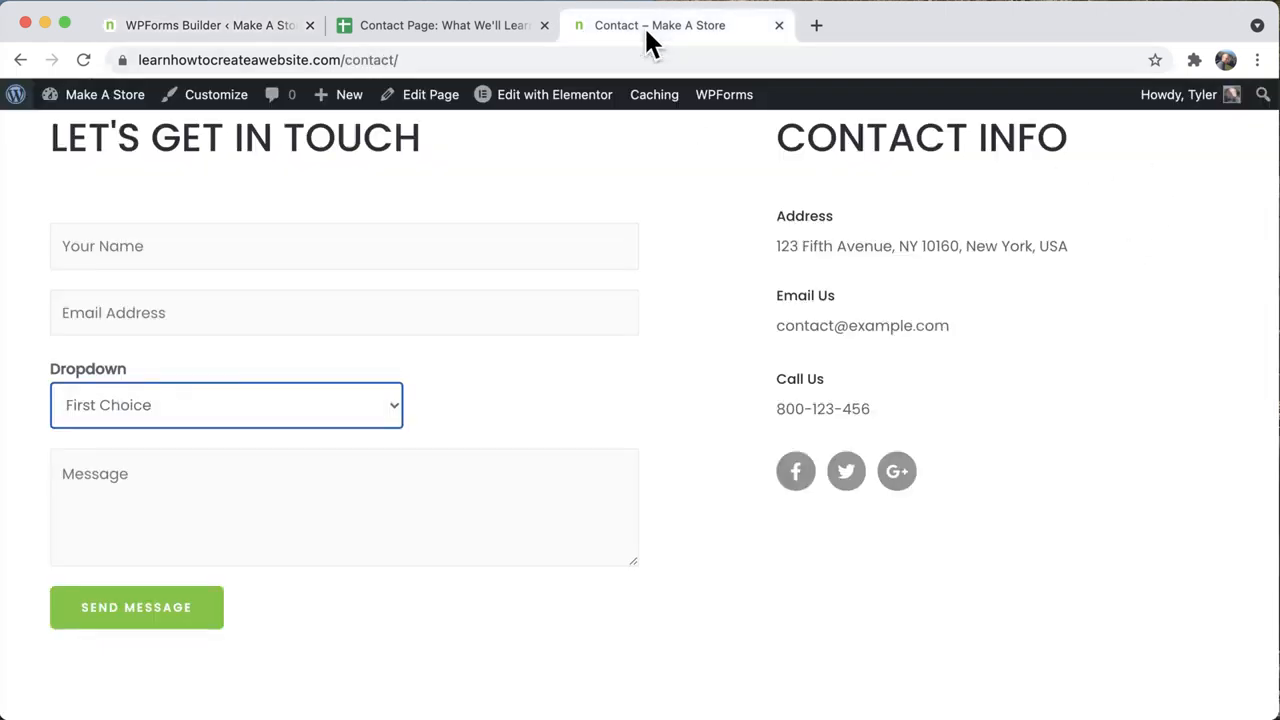
Reload the Contact page and submit a test entry with a name, email address and short message
click(84, 59)
click(132, 252)
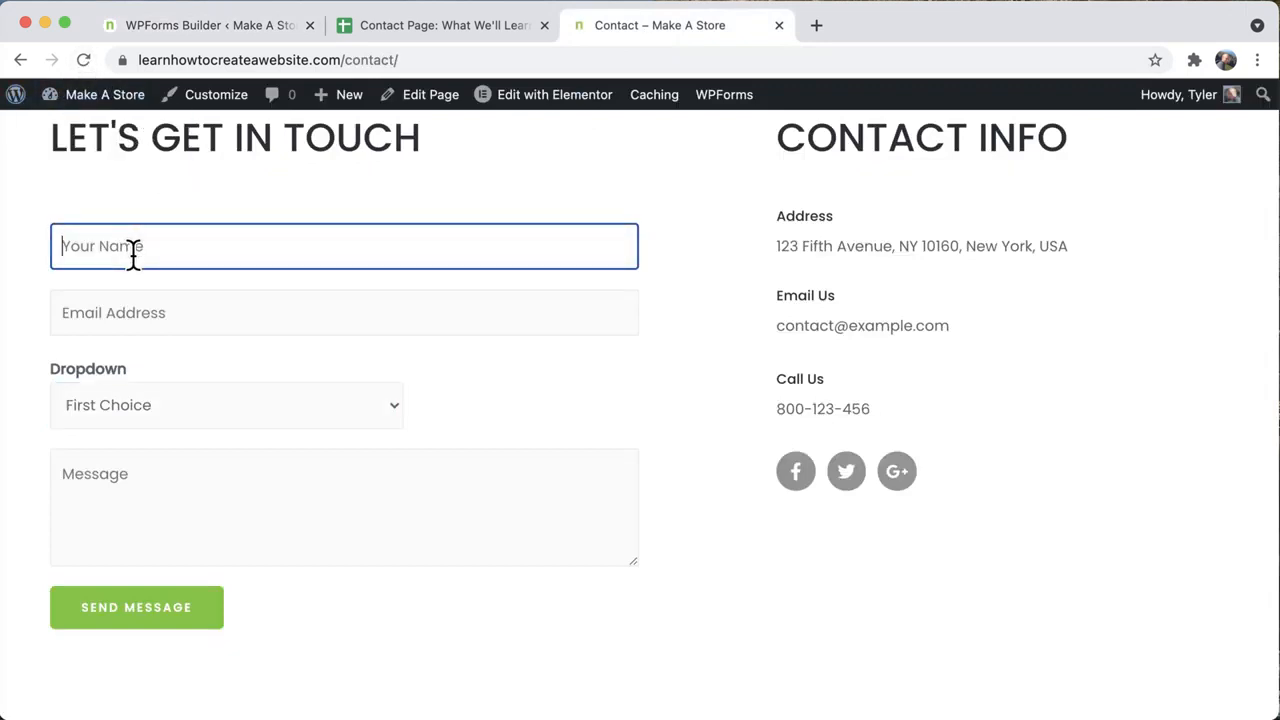
text(Michael)
key(Tab)
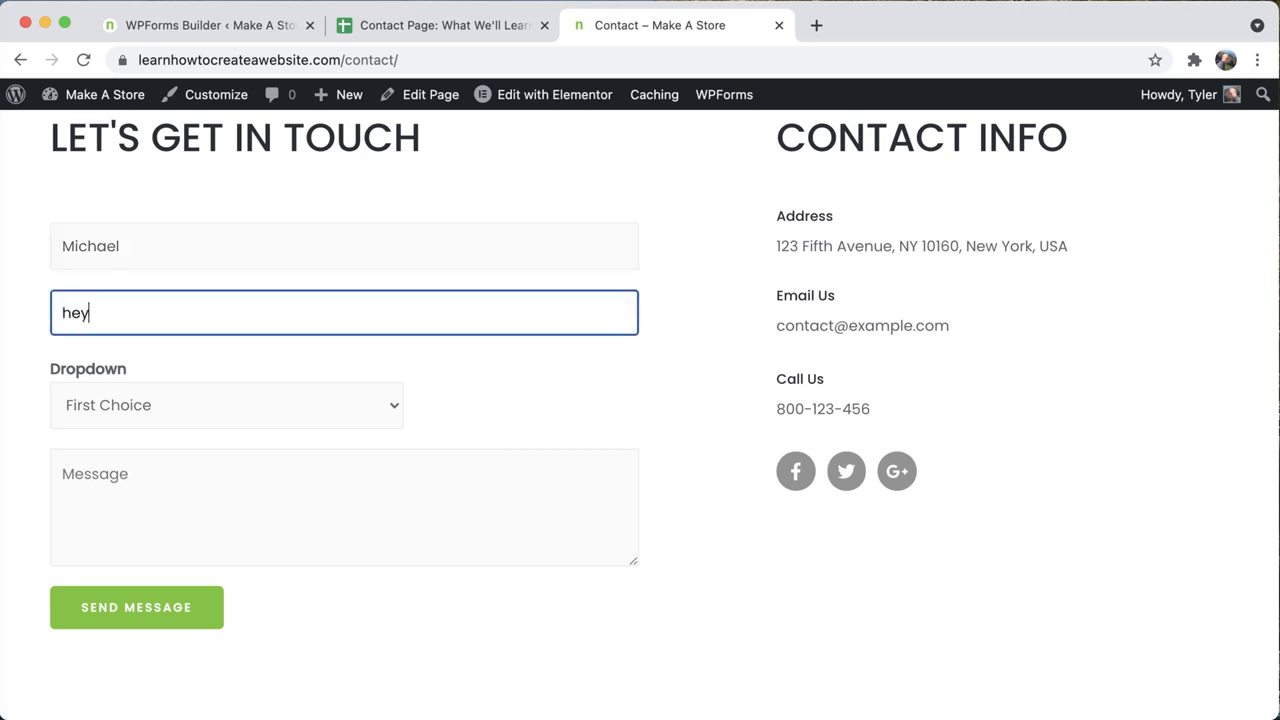
key(Tab)
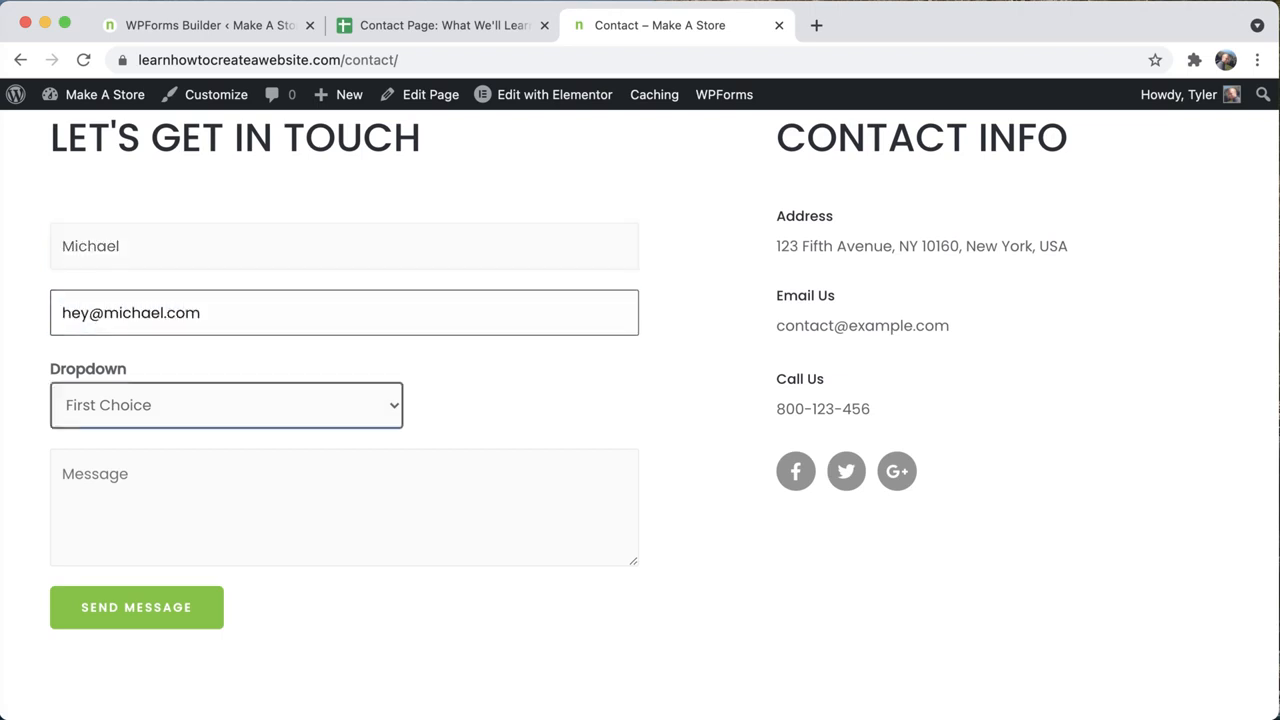
click(166, 486)
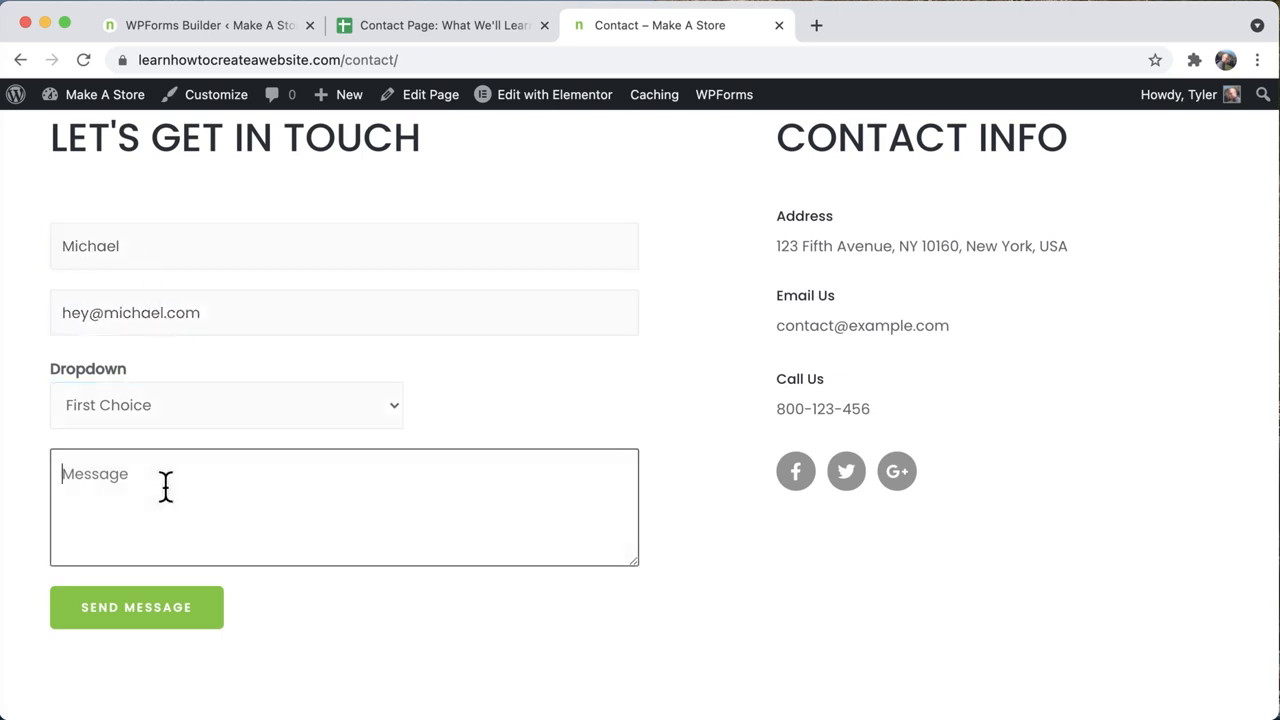
text(Hey its me)
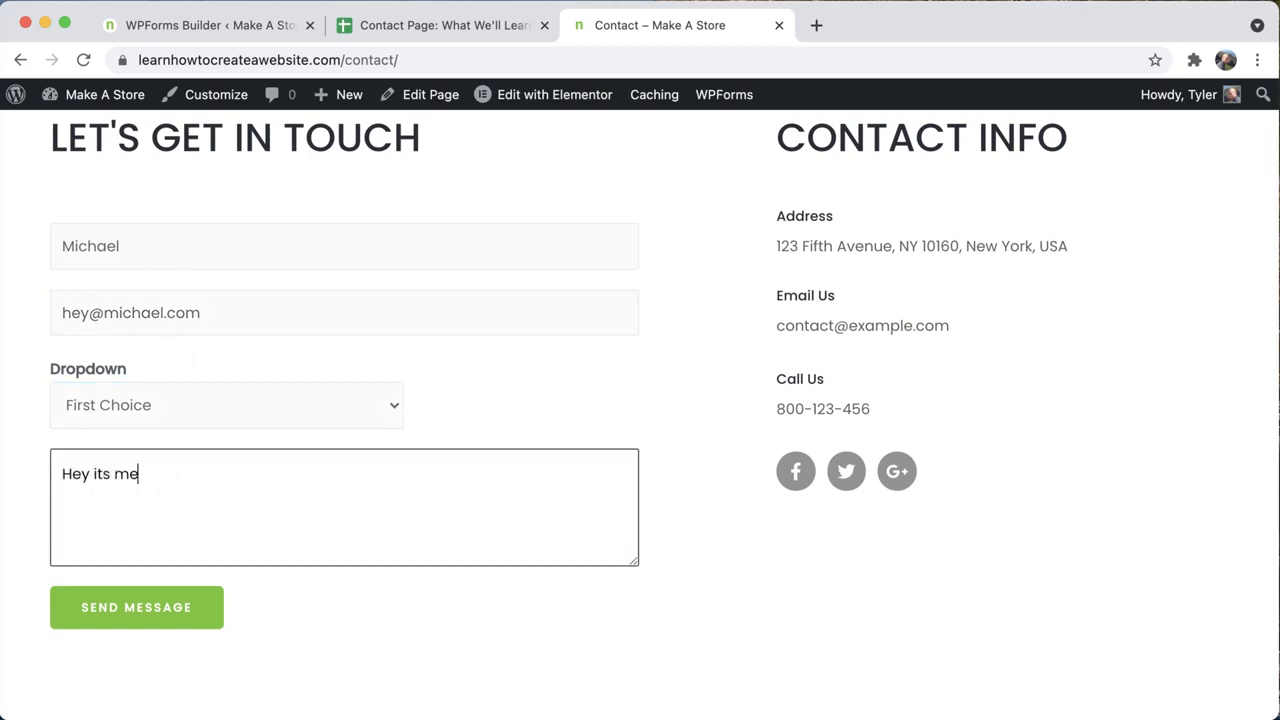
click(160, 612)
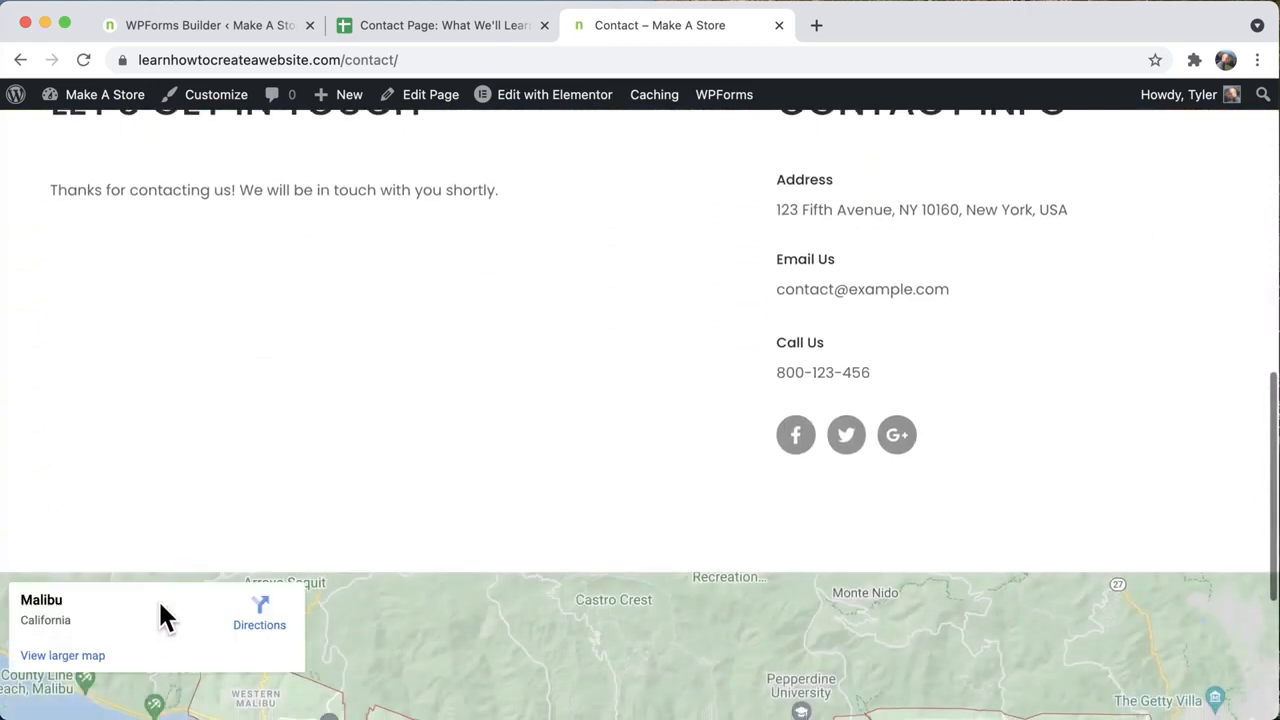
Compare the page's thank-you text with the message in the form's Confirmations settings
drag(58, 190, 480, 197)
click(253, 30)
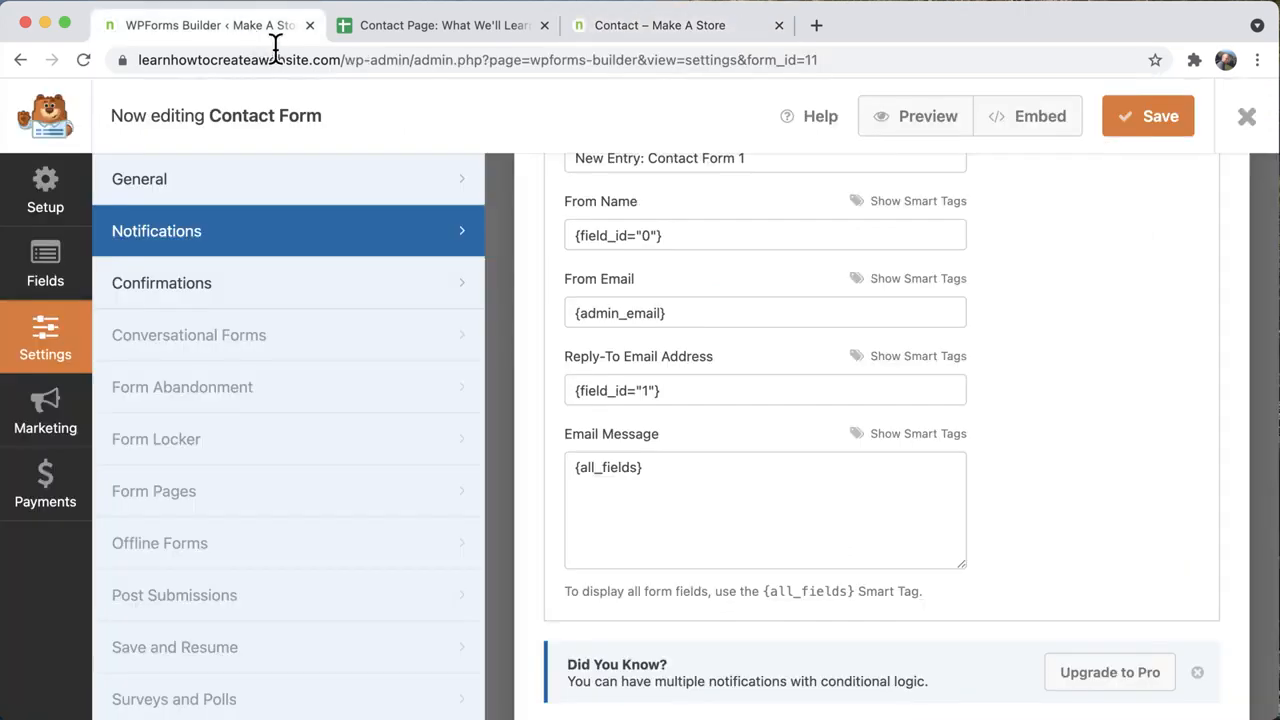
click(287, 294)
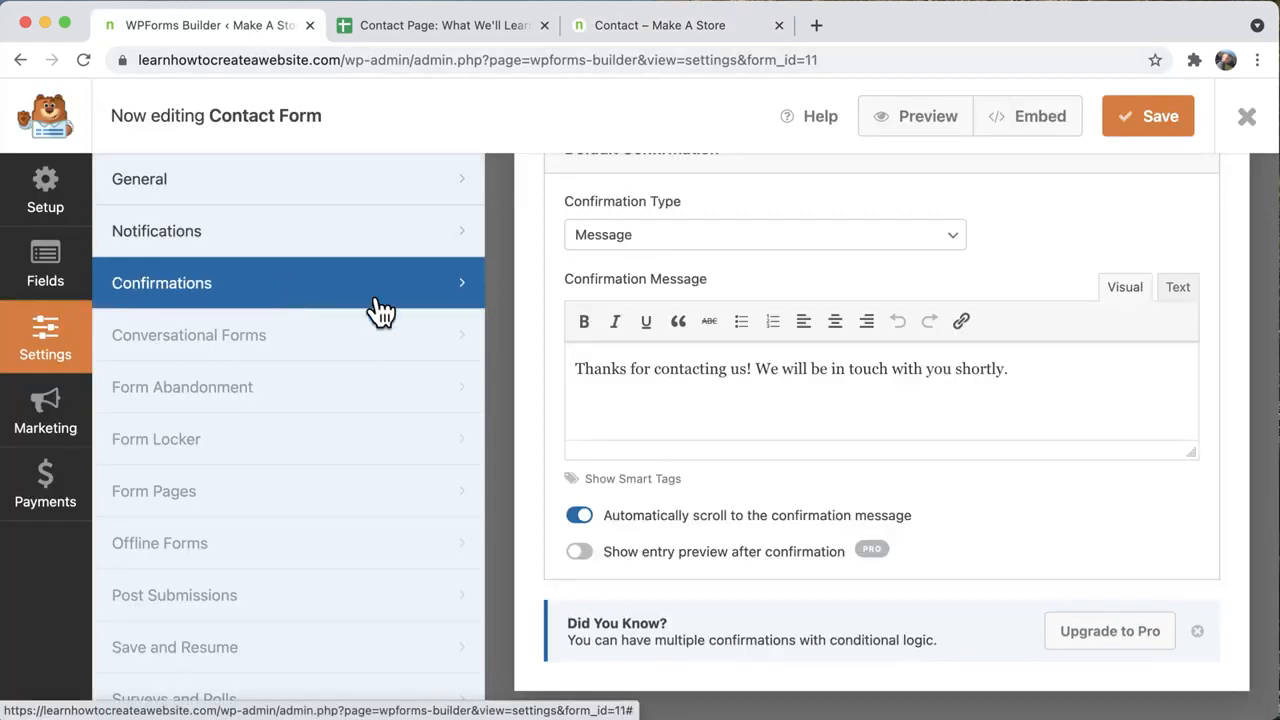
drag(1022, 375, 543, 367)
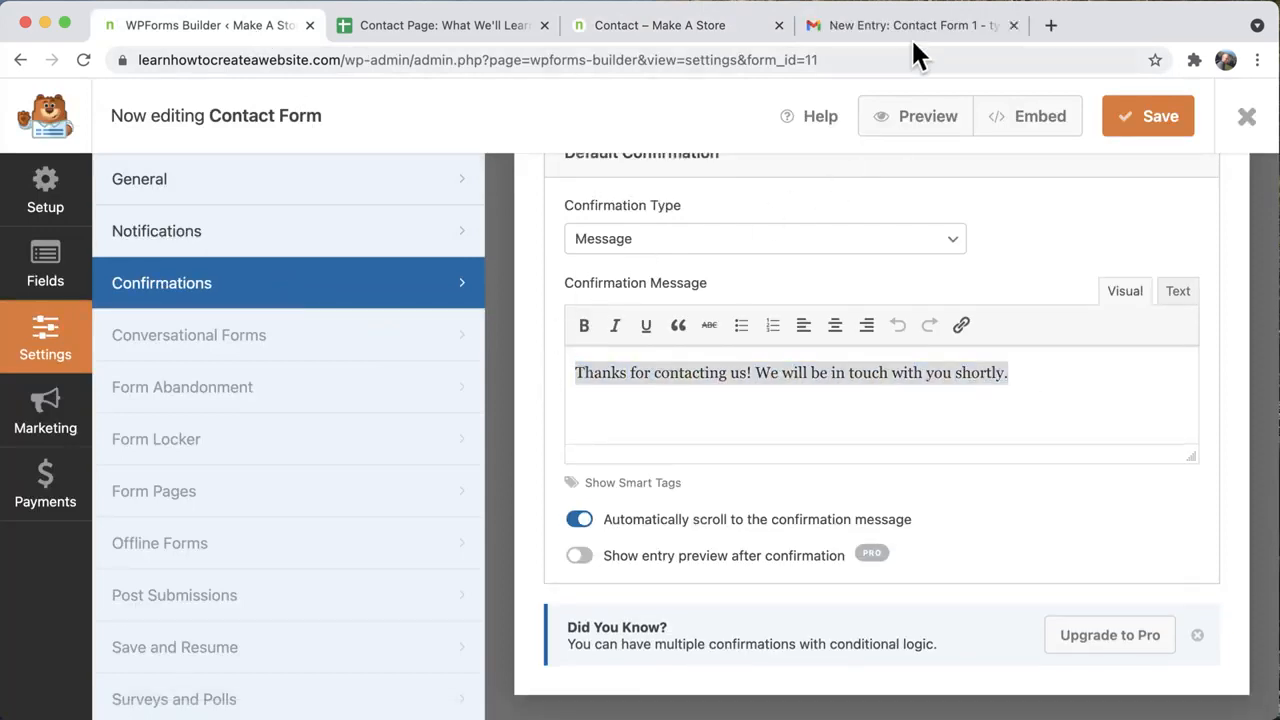
click(901, 22)
Highlight the submitted name, email, choice and message in the New Entry email, then close its tab
scroll(808, 340, down, 3)
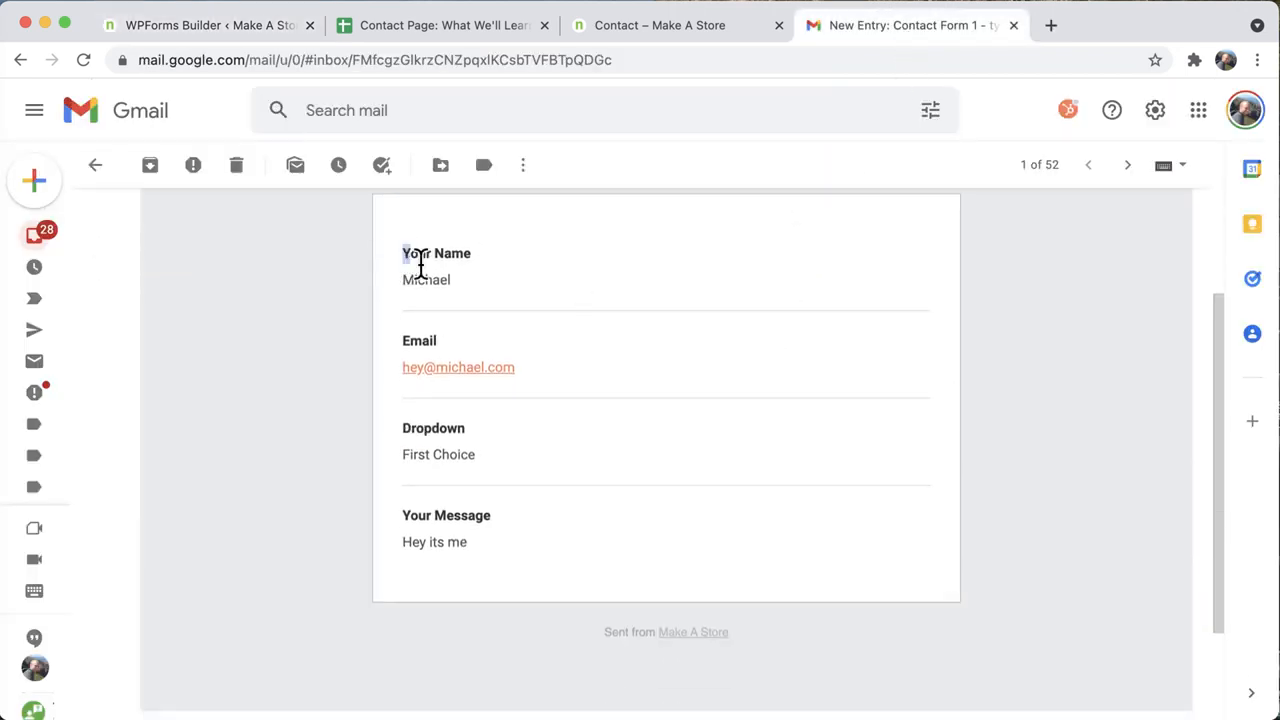
drag(401, 250, 613, 585)
scroll(607, 580, up, 2)
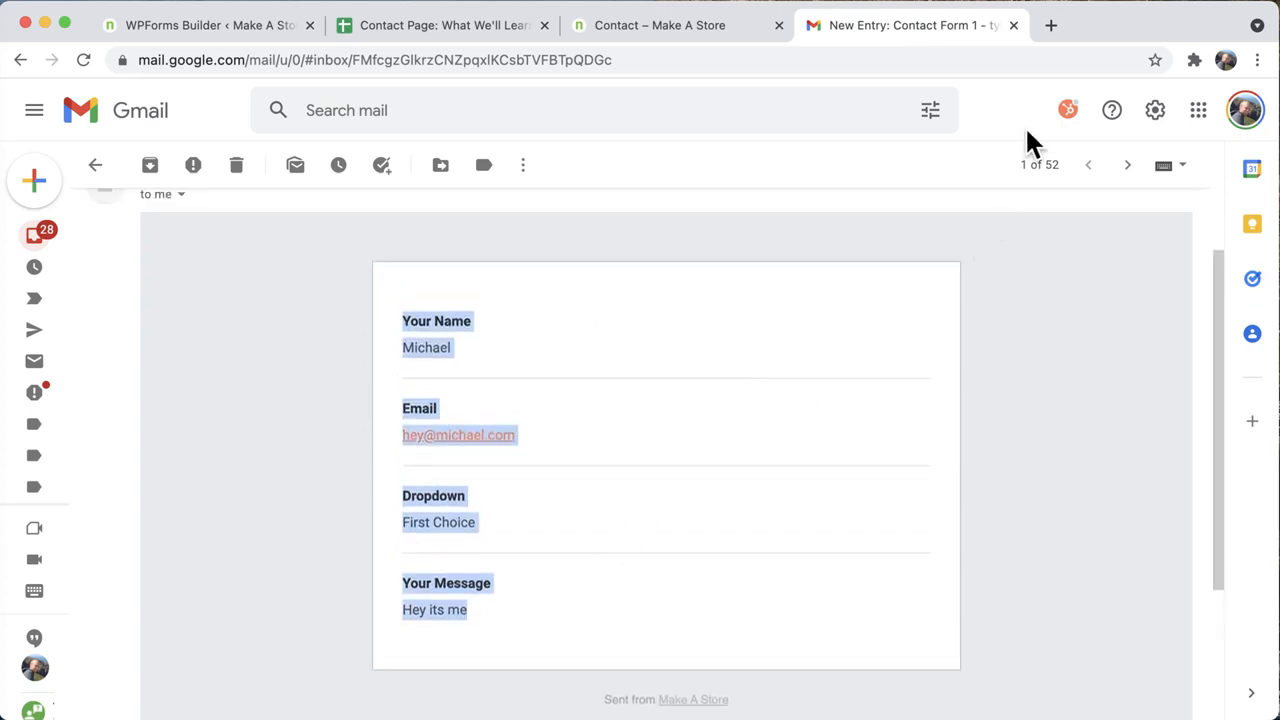
click(1013, 26)
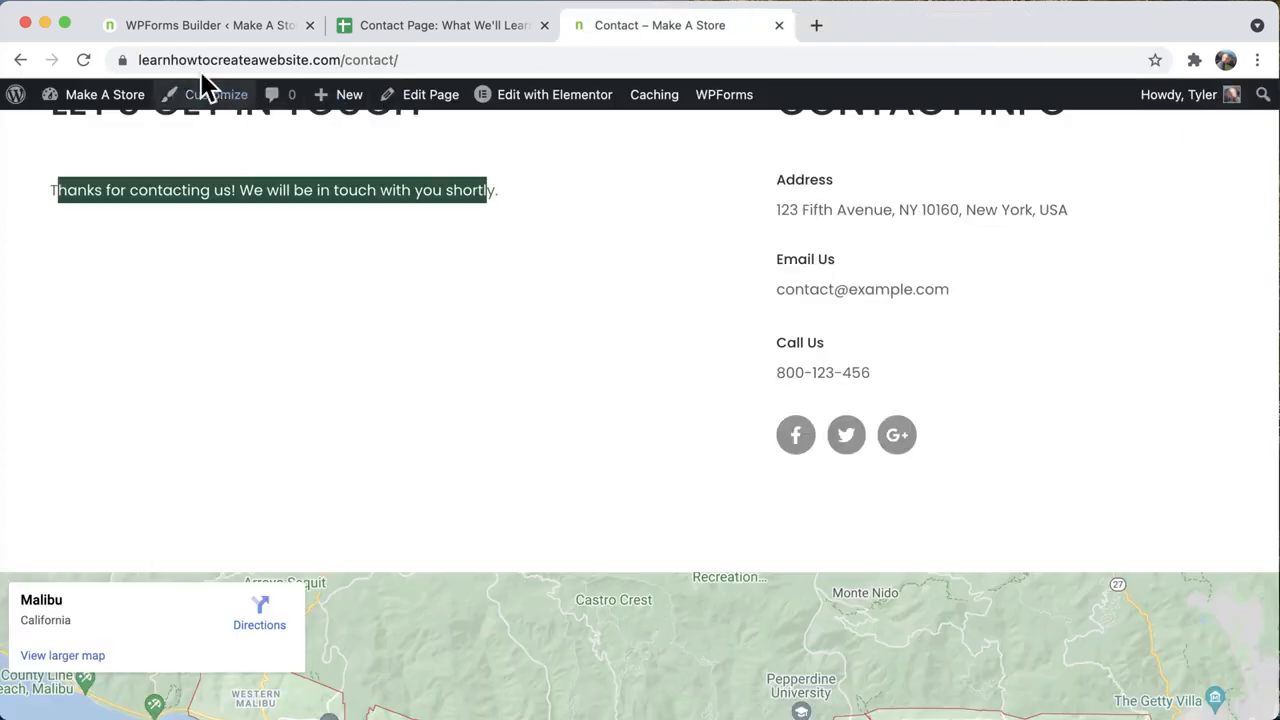
click(187, 32)
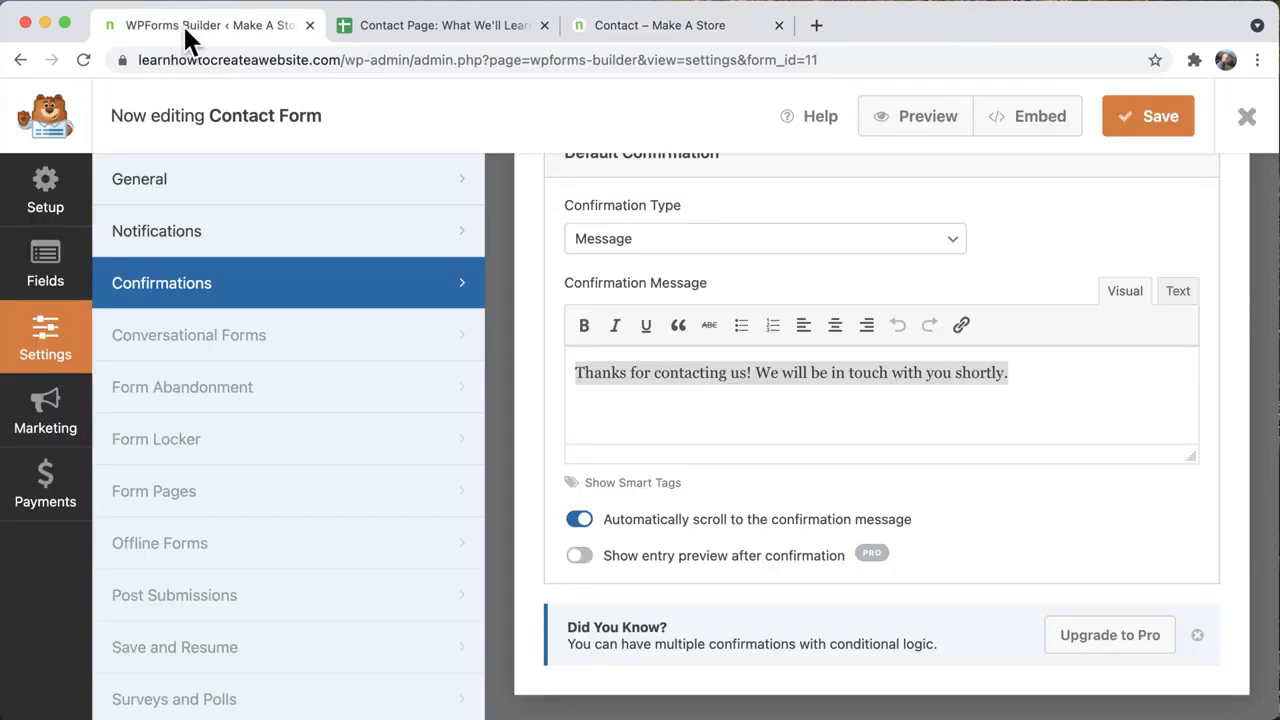
Delete the Dropdown field from the Contact Form and save the form
click(38, 278)
scroll(748, 451, down, 3)
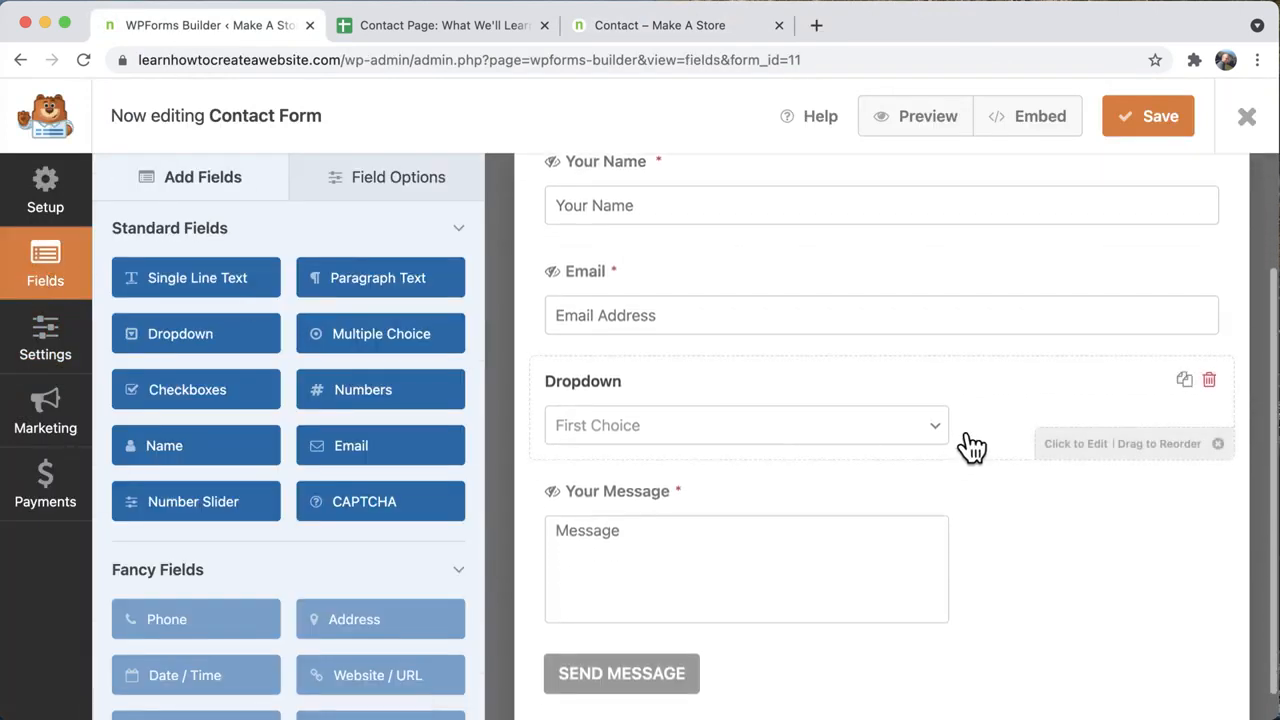
click(1209, 380)
click(594, 466)
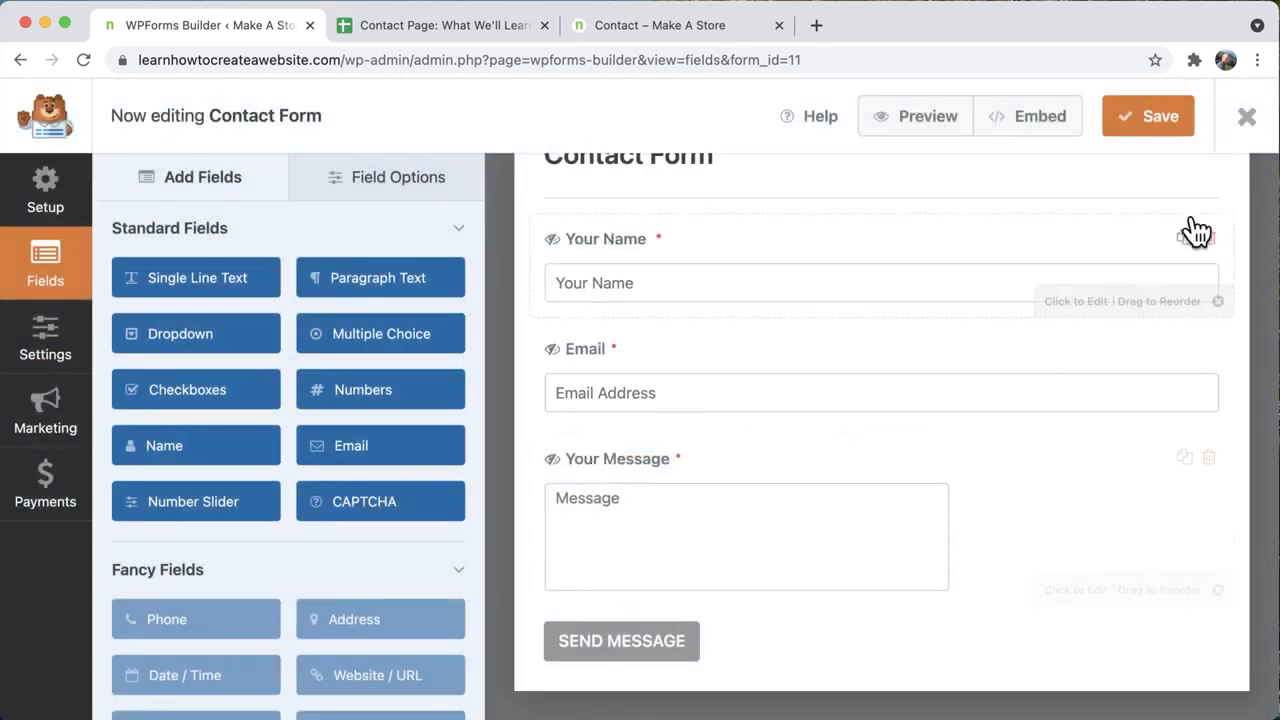
click(1145, 120)
Reload the live Contact page and confirm only name, email and message fields remain
click(688, 28)
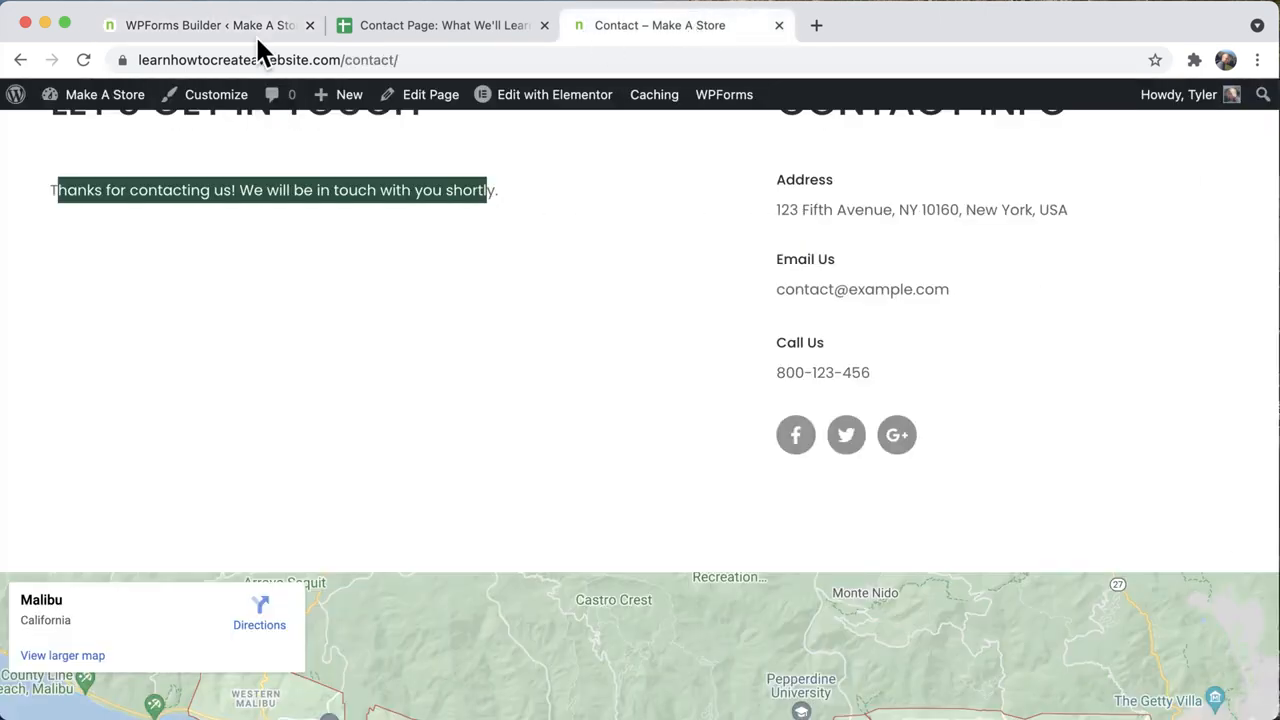
click(84, 60)
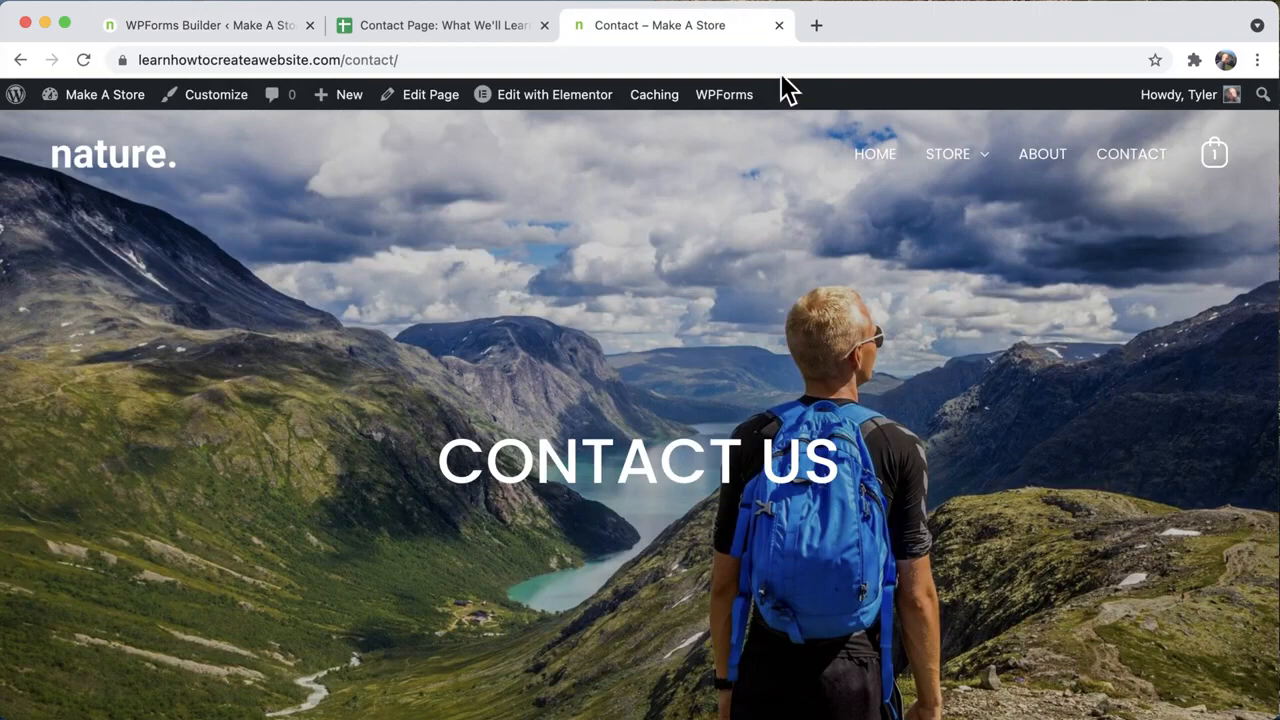
scroll(675, 293, down, 10)
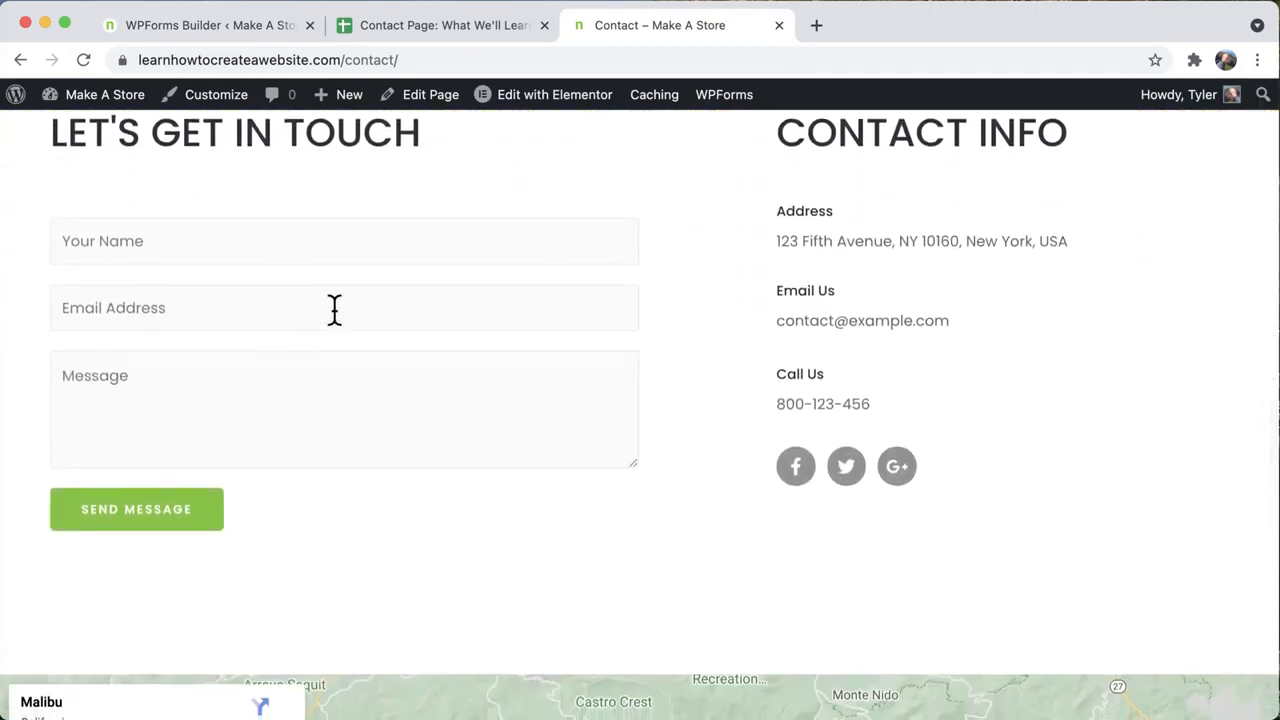
scroll(334, 309, up, 8)
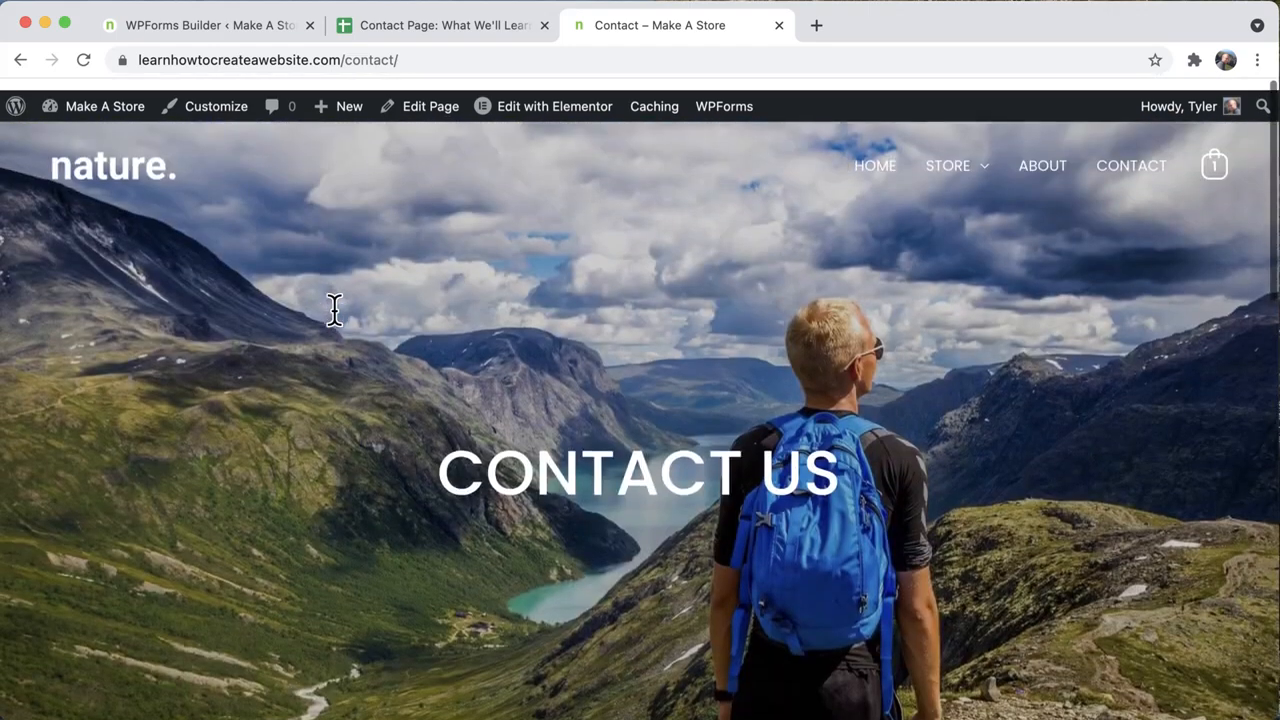
scroll(334, 309, down, 3)
scroll(334, 309, down, 5)
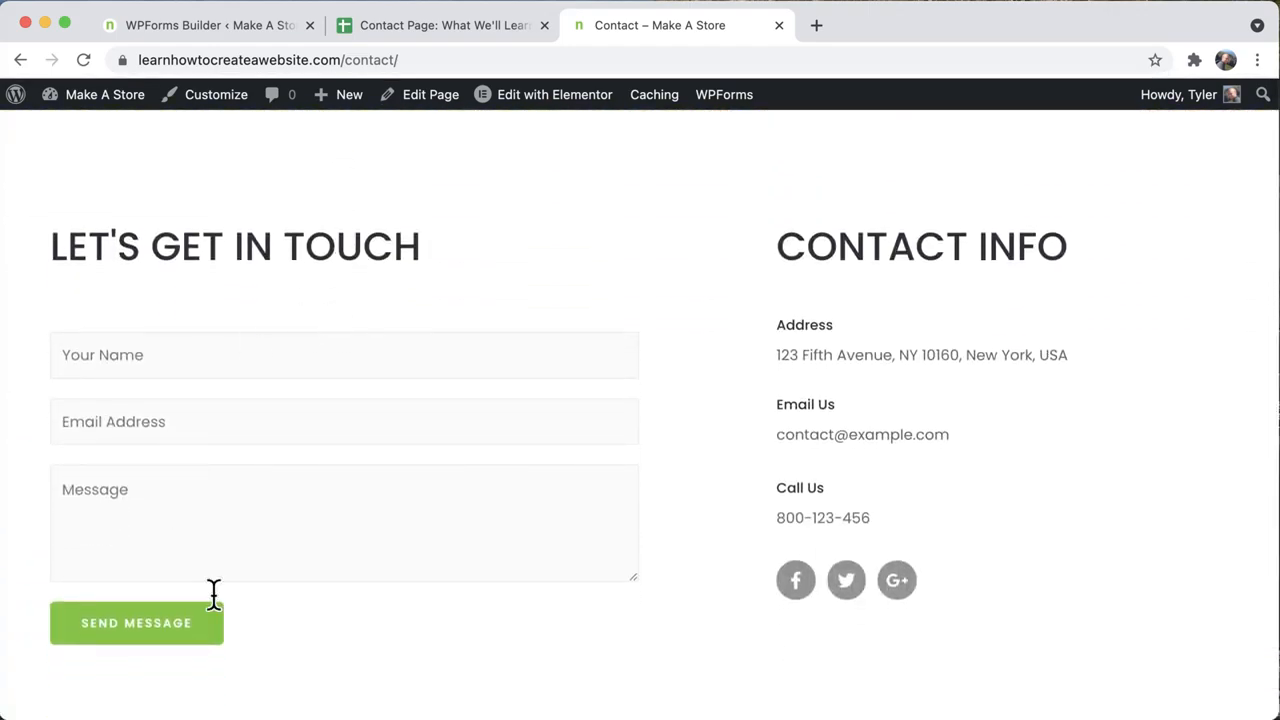
Tick Edit Contact Form in B7, select Mobile Friendly Contact Page, and close the WPForms Builder tab
click(450, 28)
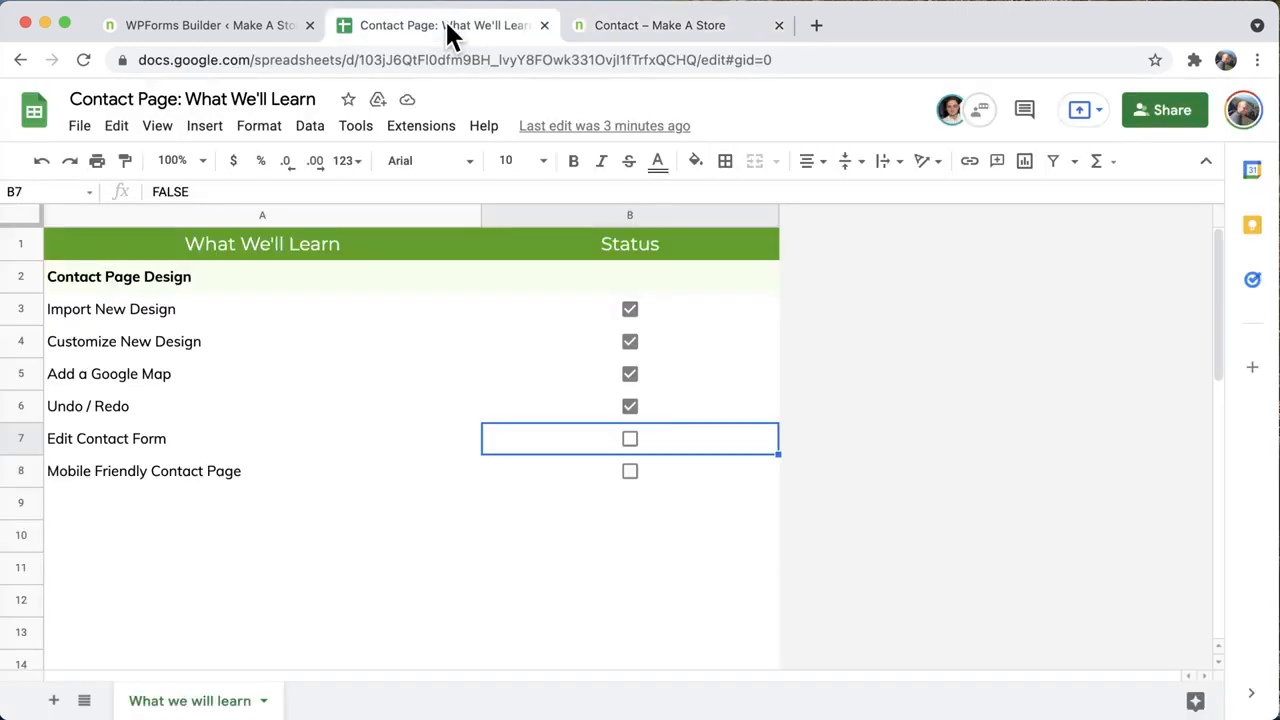
click(630, 440)
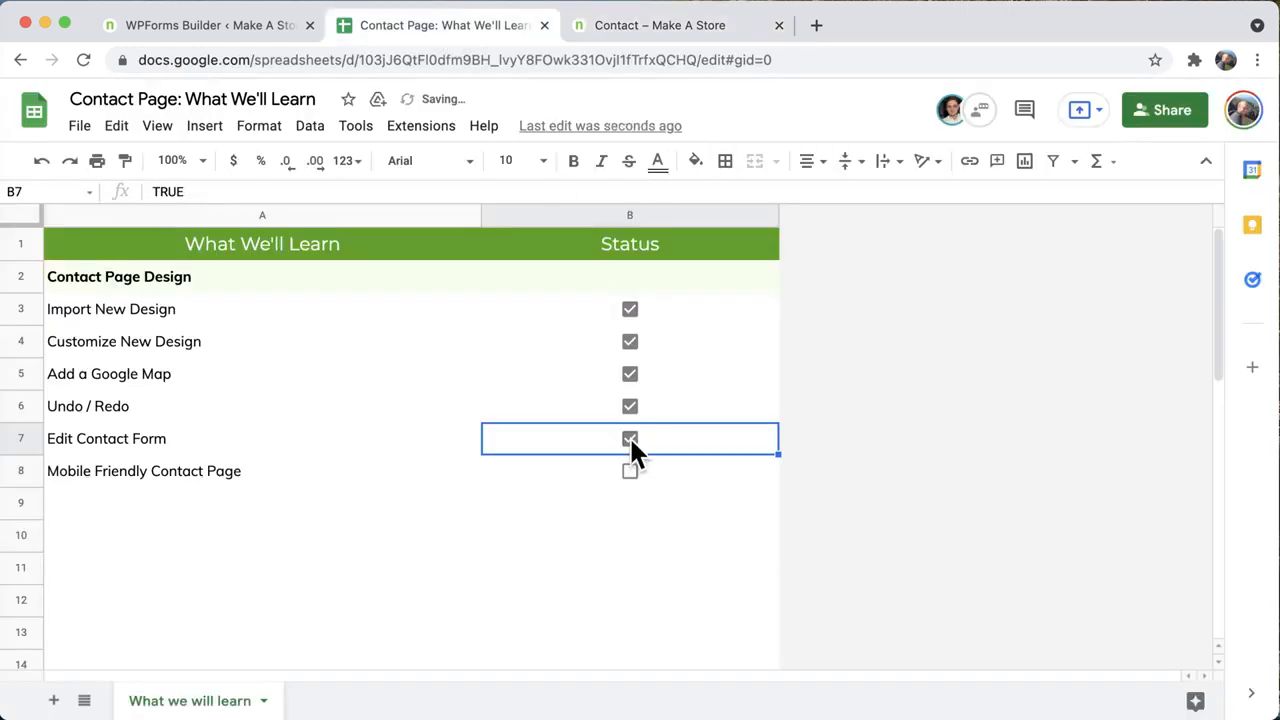
click(256, 486)
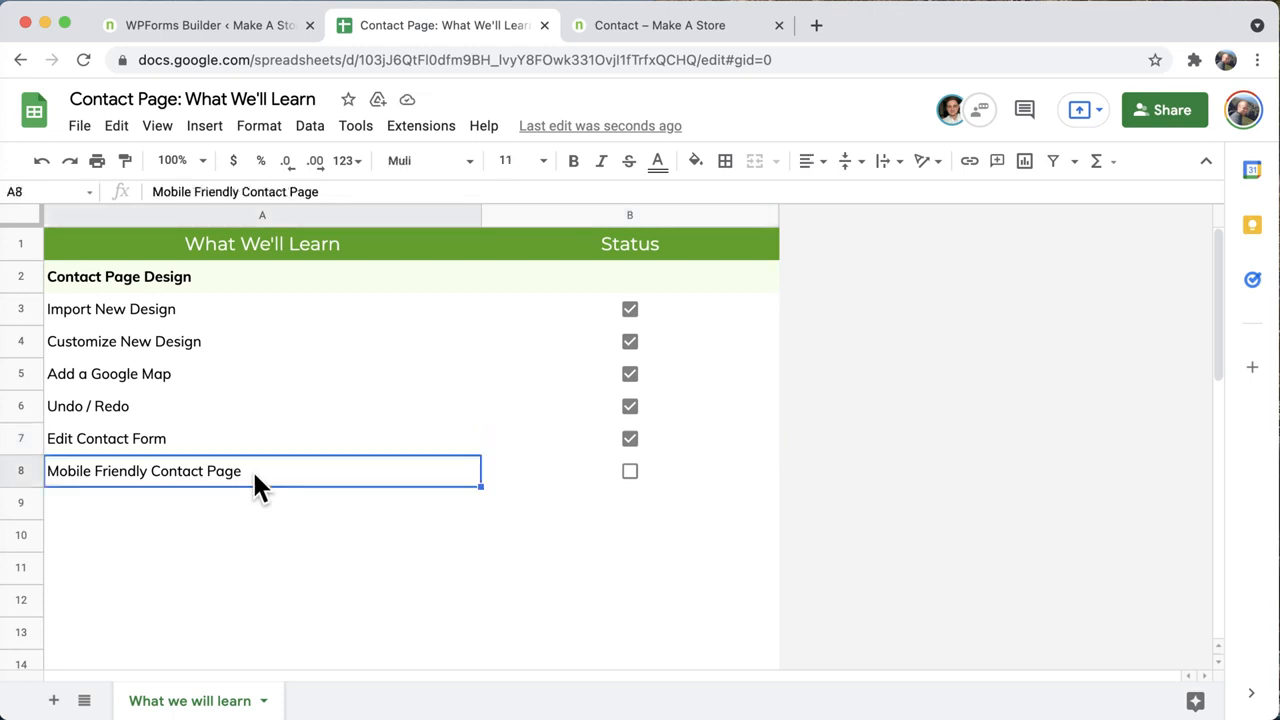
click(309, 25)
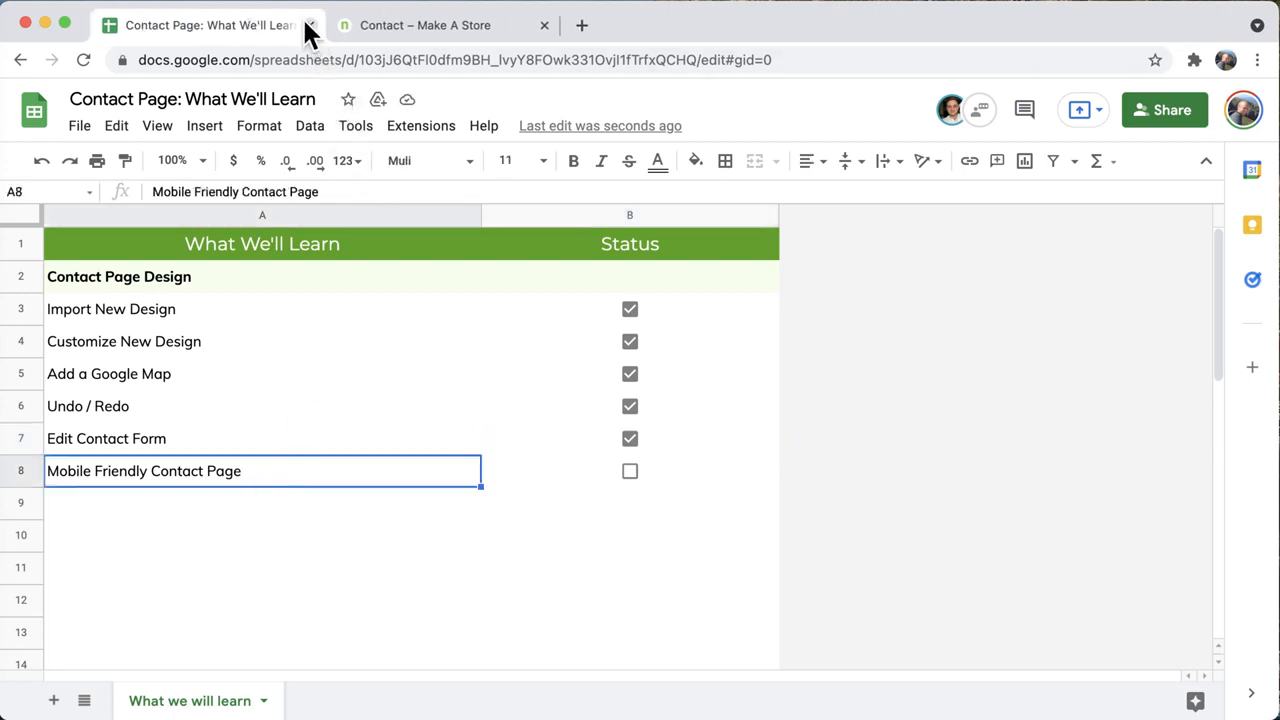
Open the Contact page in Elementor and switch to the tablet preview
click(400, 25)
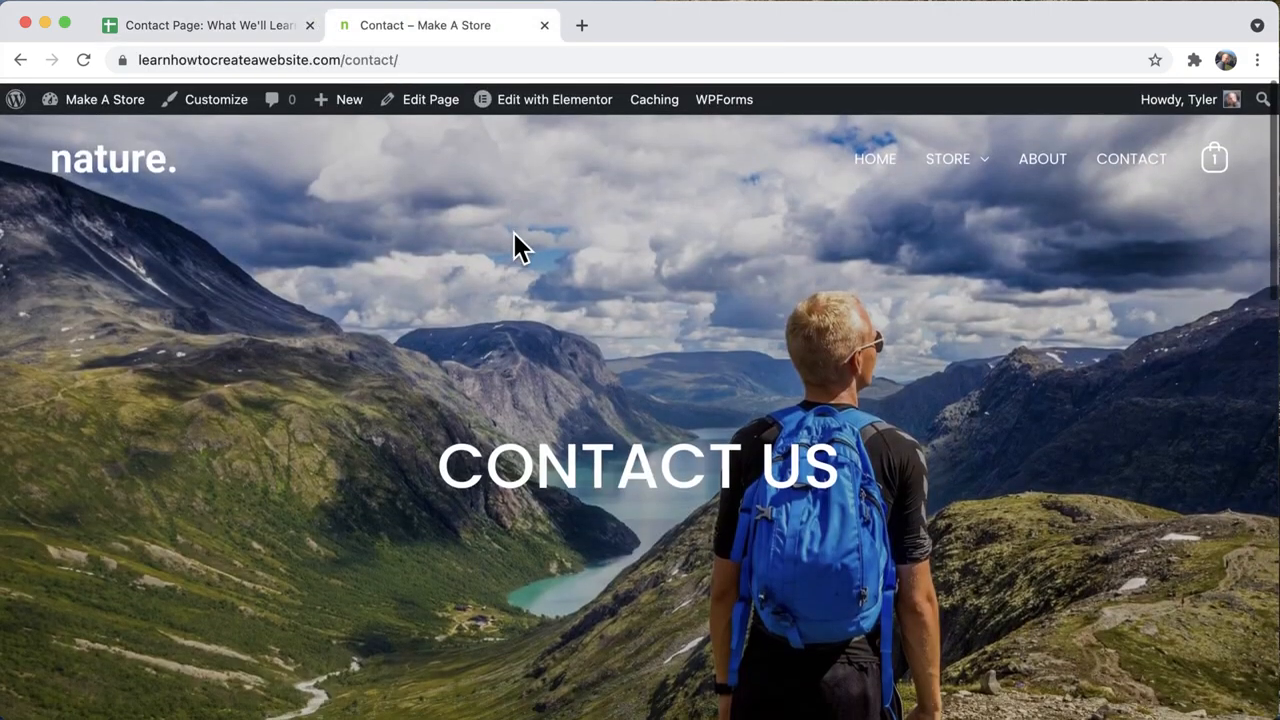
scroll(548, 126, down, 2)
click(560, 100)
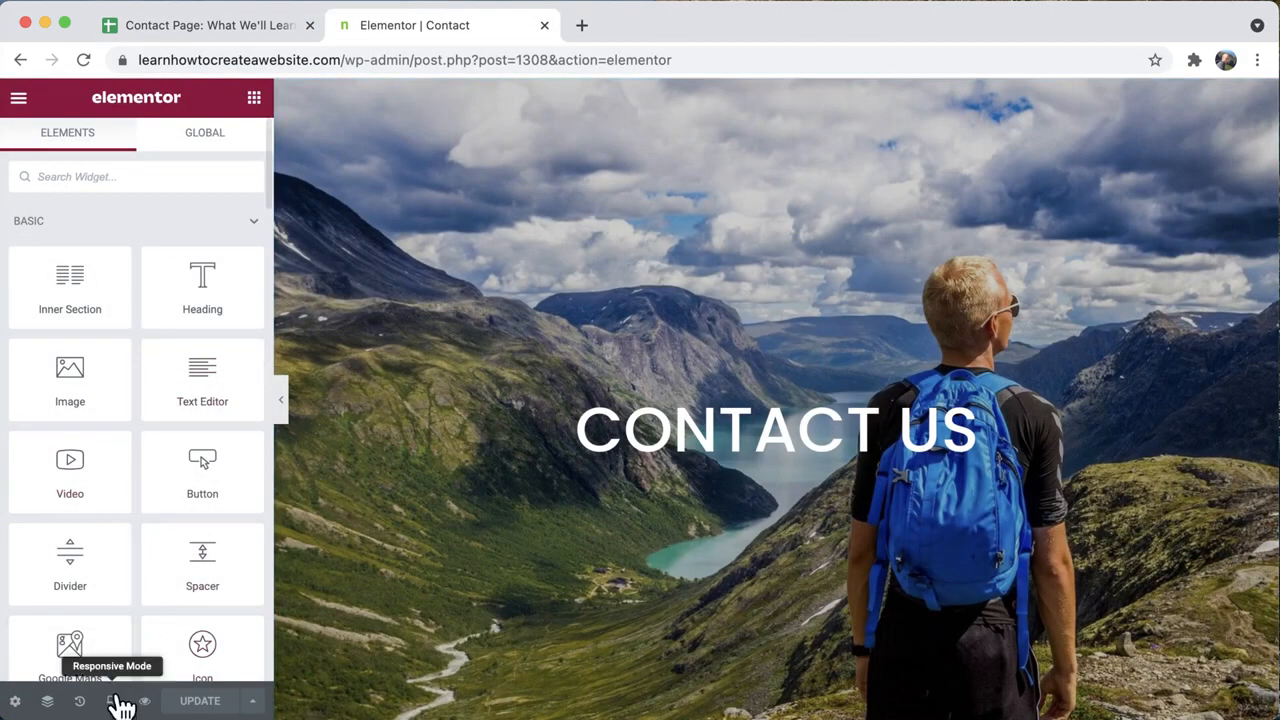
click(113, 701)
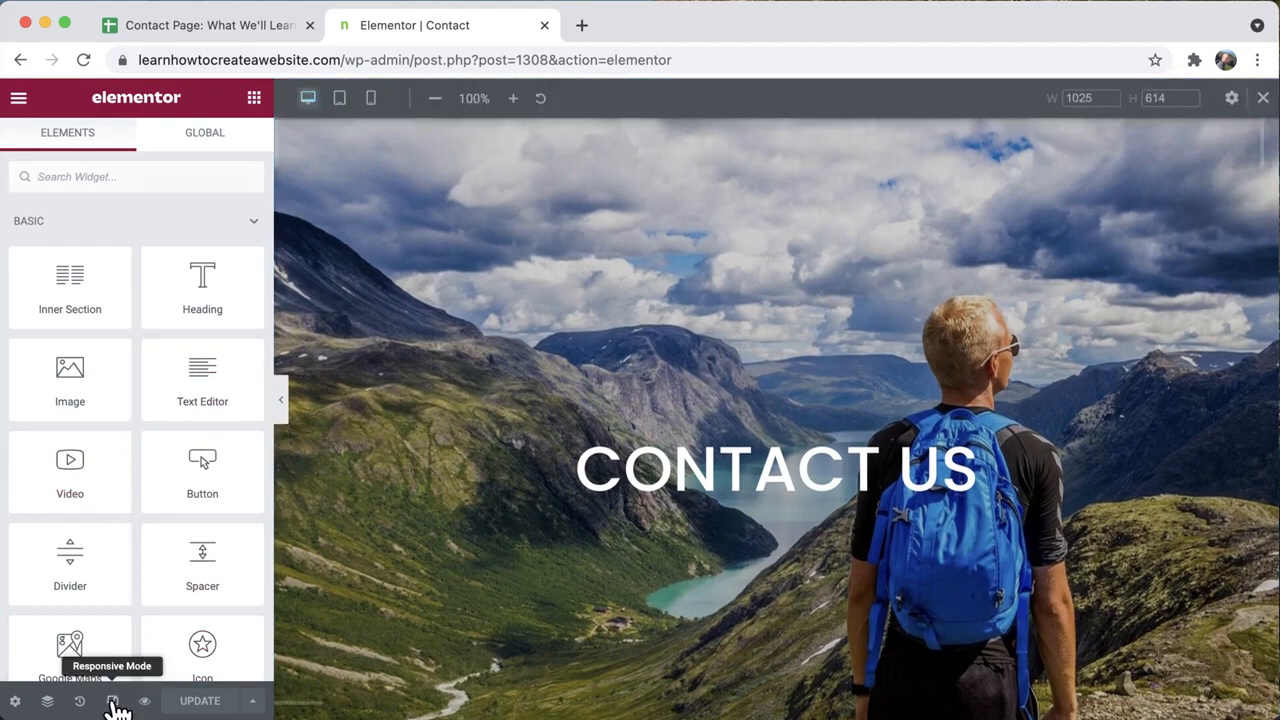
click(341, 104)
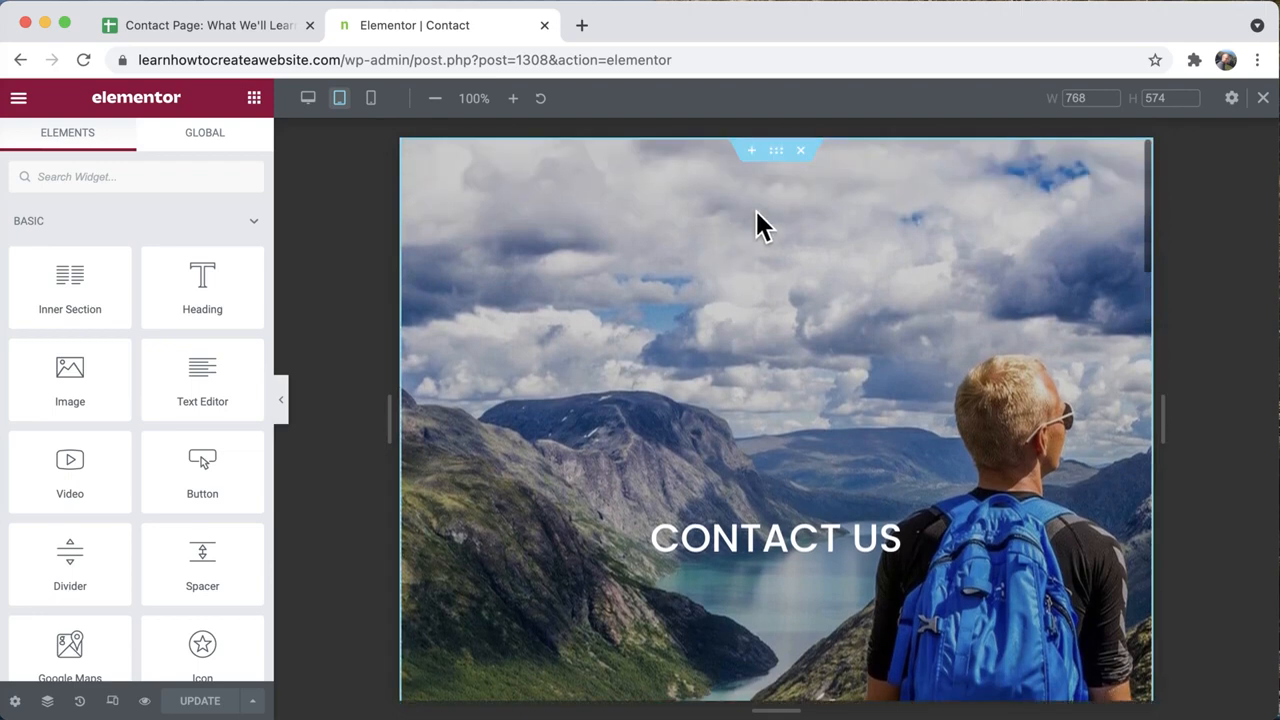
Enter 400 in the hero section's layout and set its tablet padding to 50 top, 30 bottom
click(777, 152)
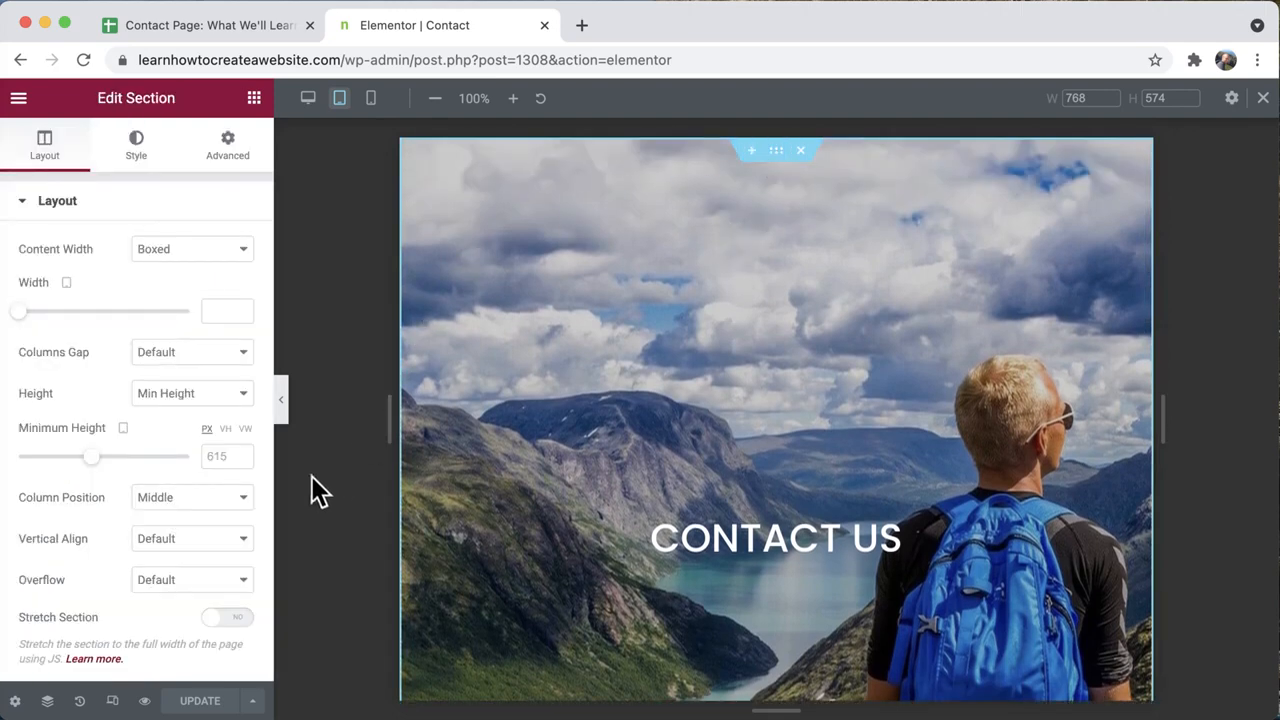
text(400)
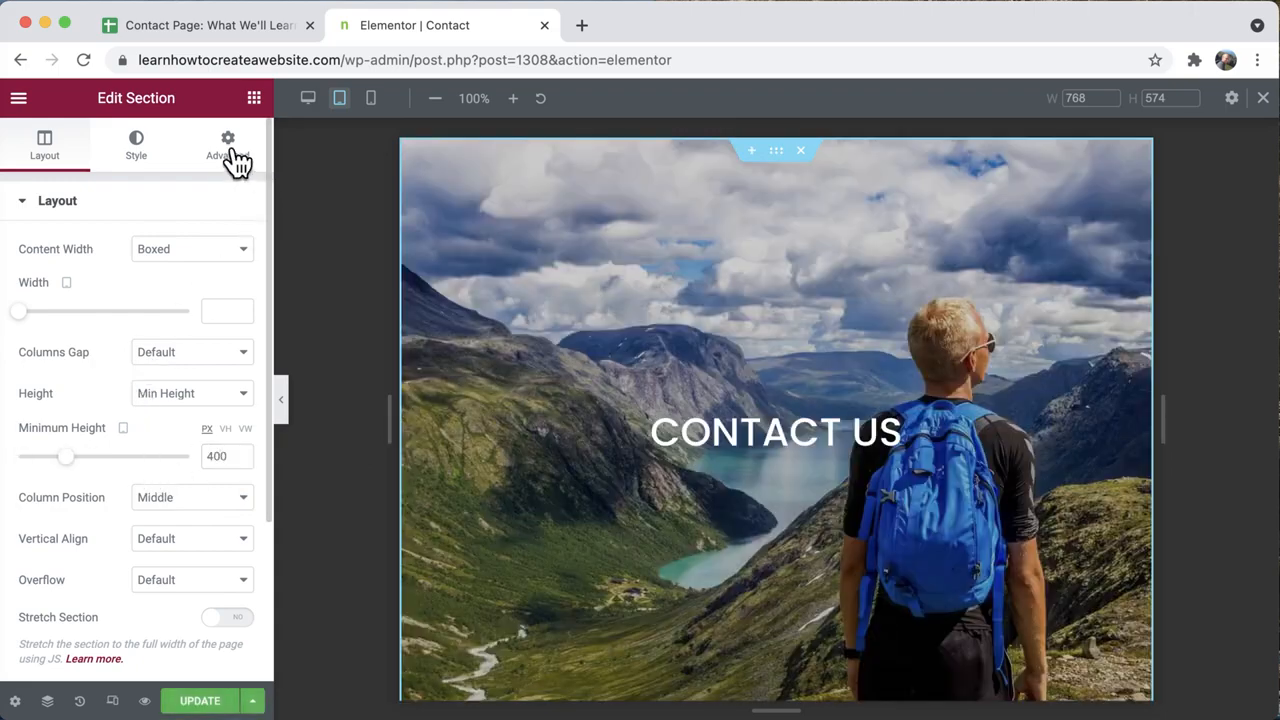
click(232, 152)
double_click(32, 348)
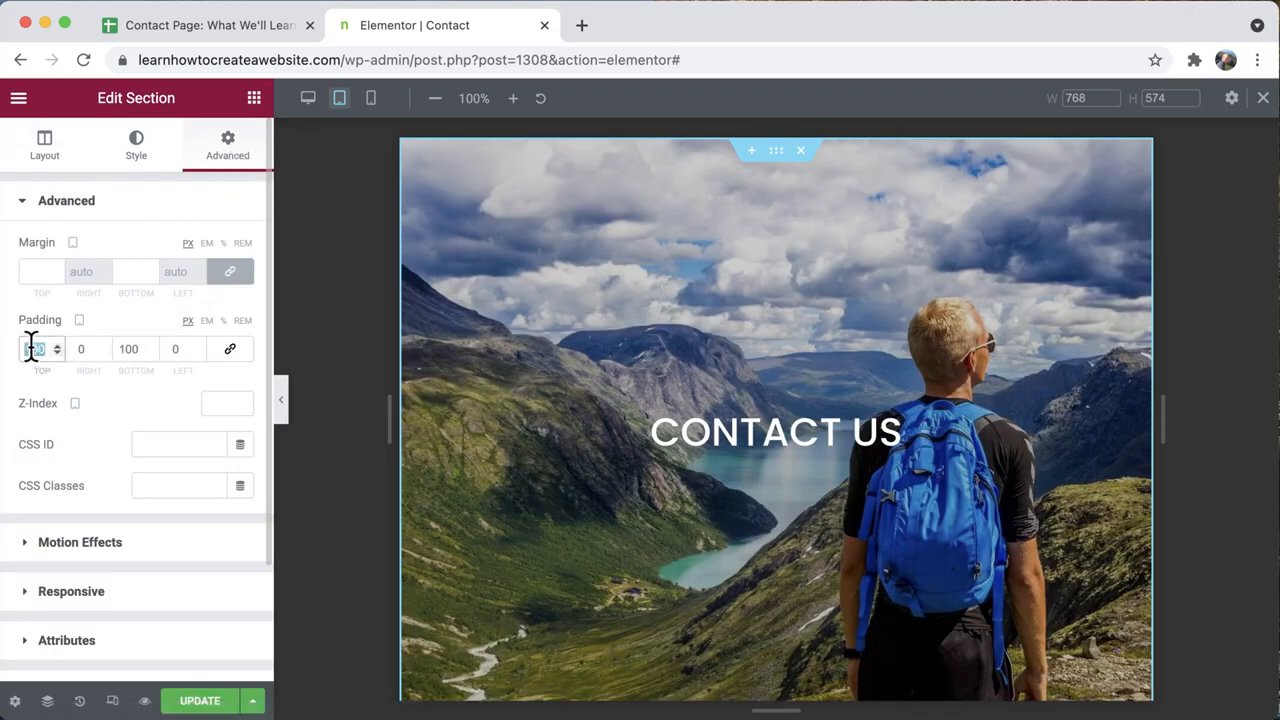
text(50)
key(Tab)
key(Tab)
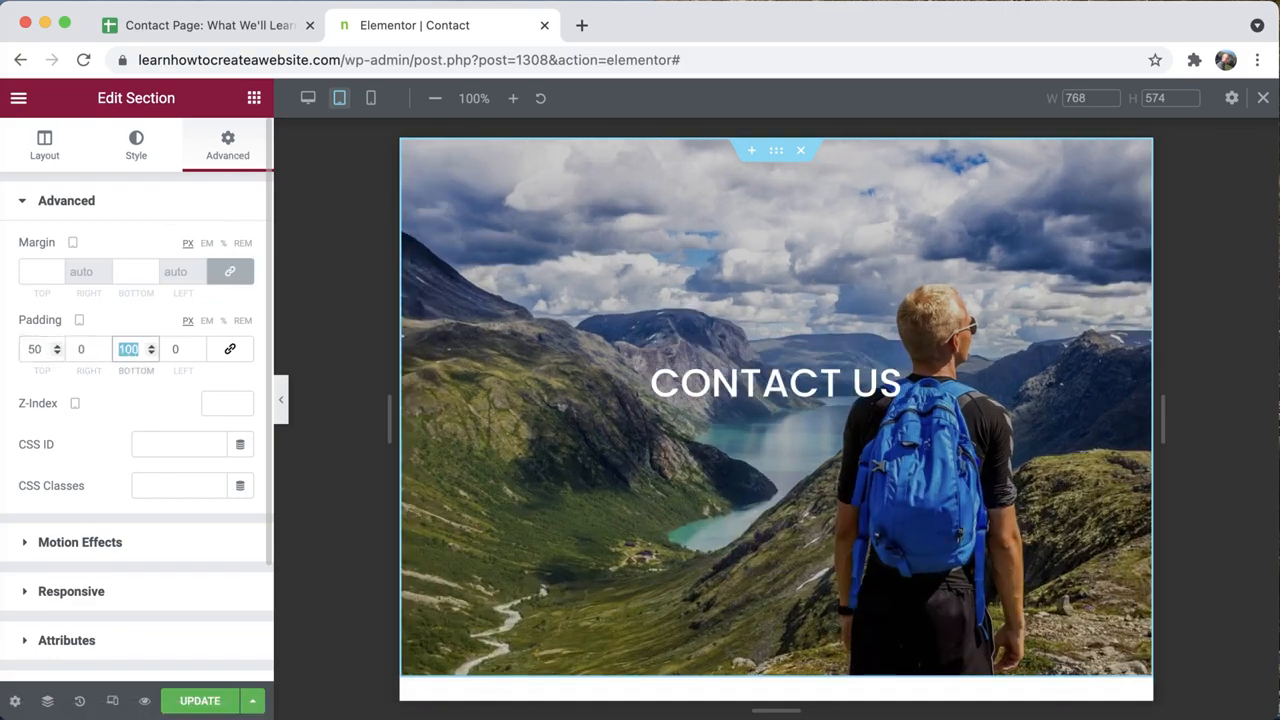
text(30)
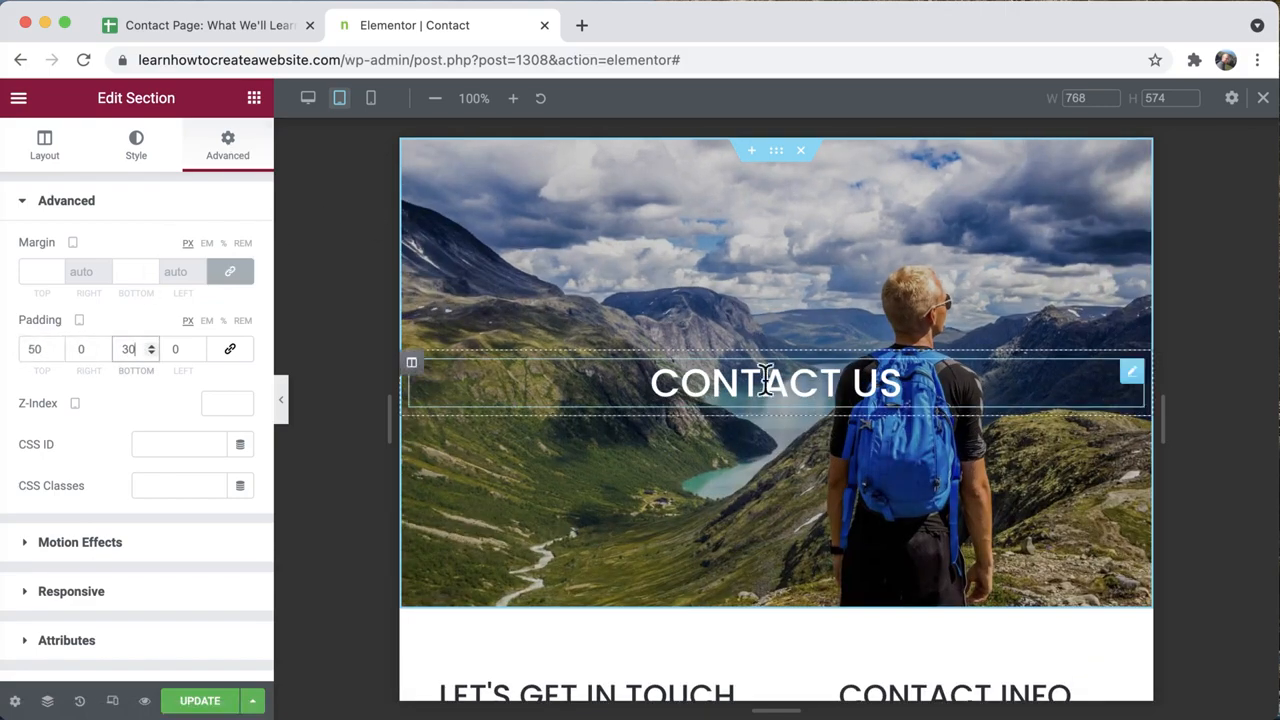
Set the CONTACT US heading's tablet font size to 60px, then switch to mobile preview
click(1131, 376)
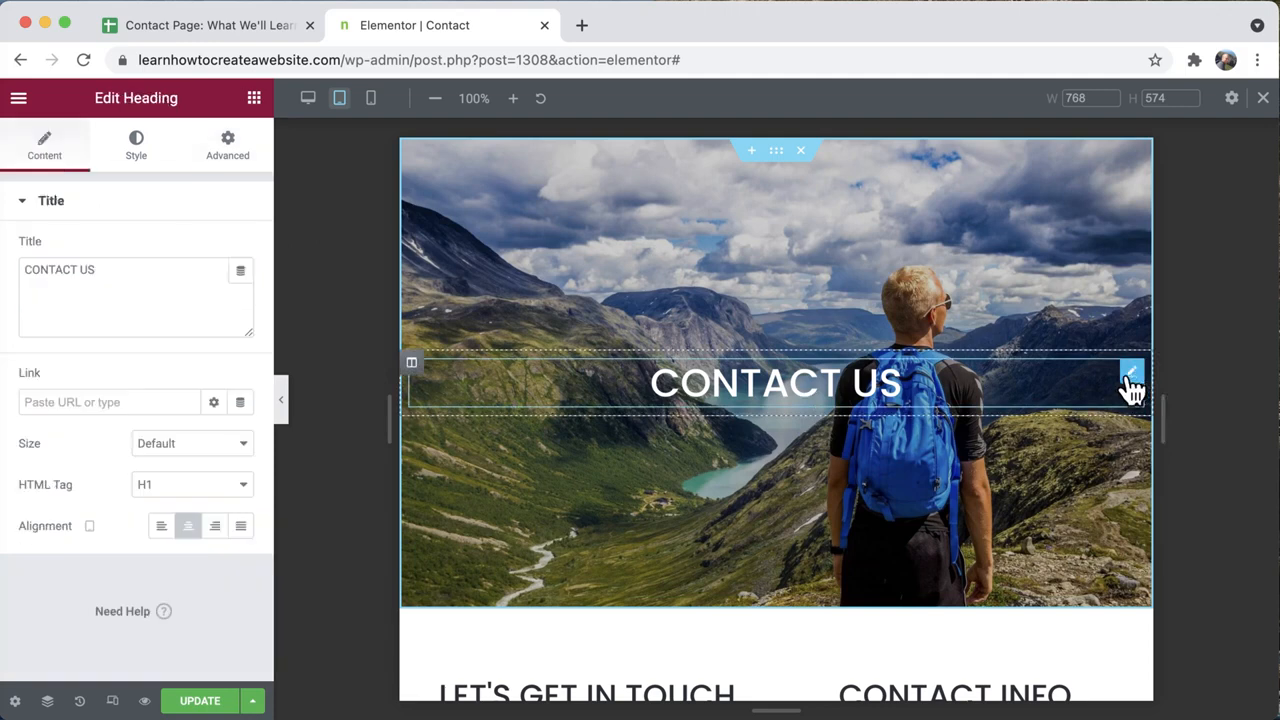
click(138, 152)
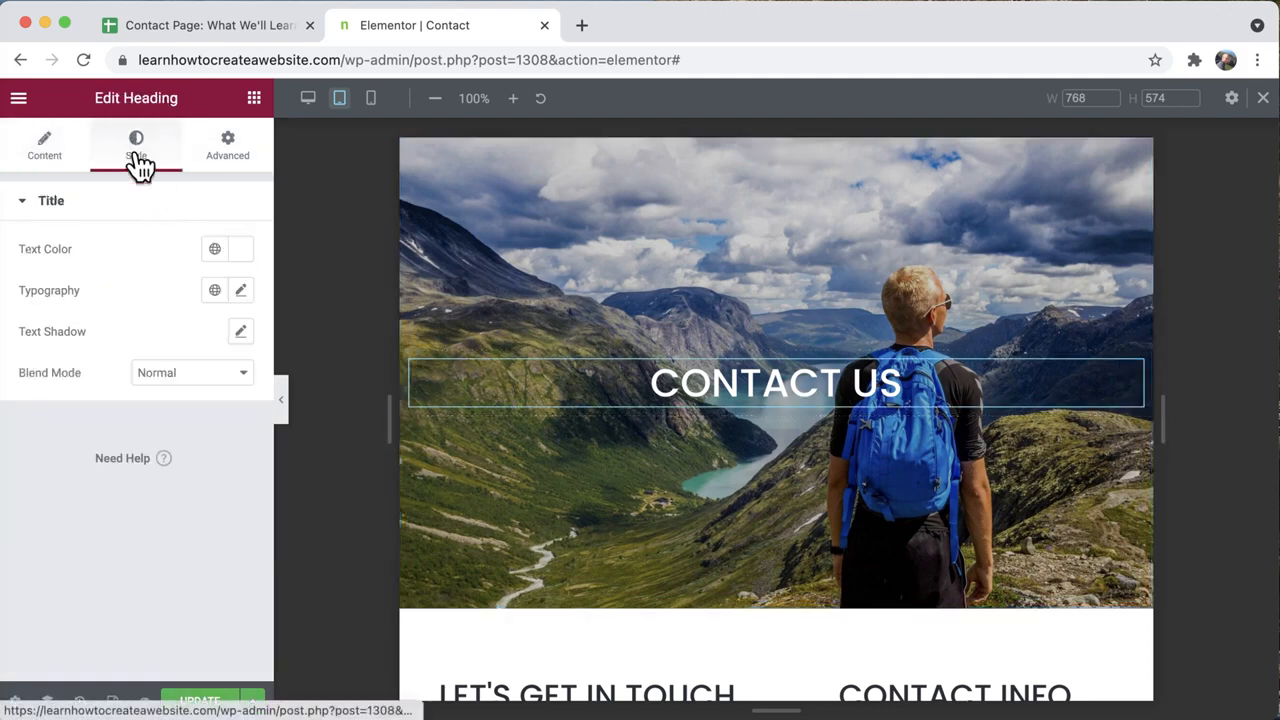
click(241, 291)
click(209, 441)
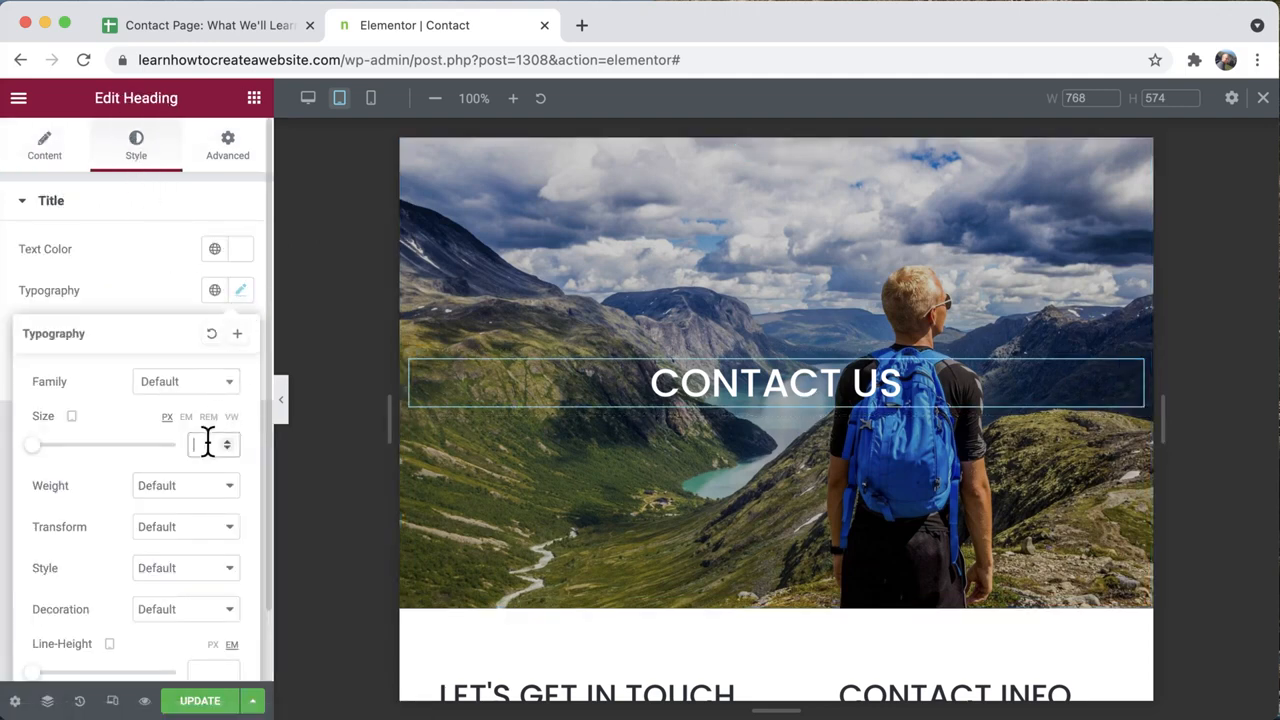
text(60)
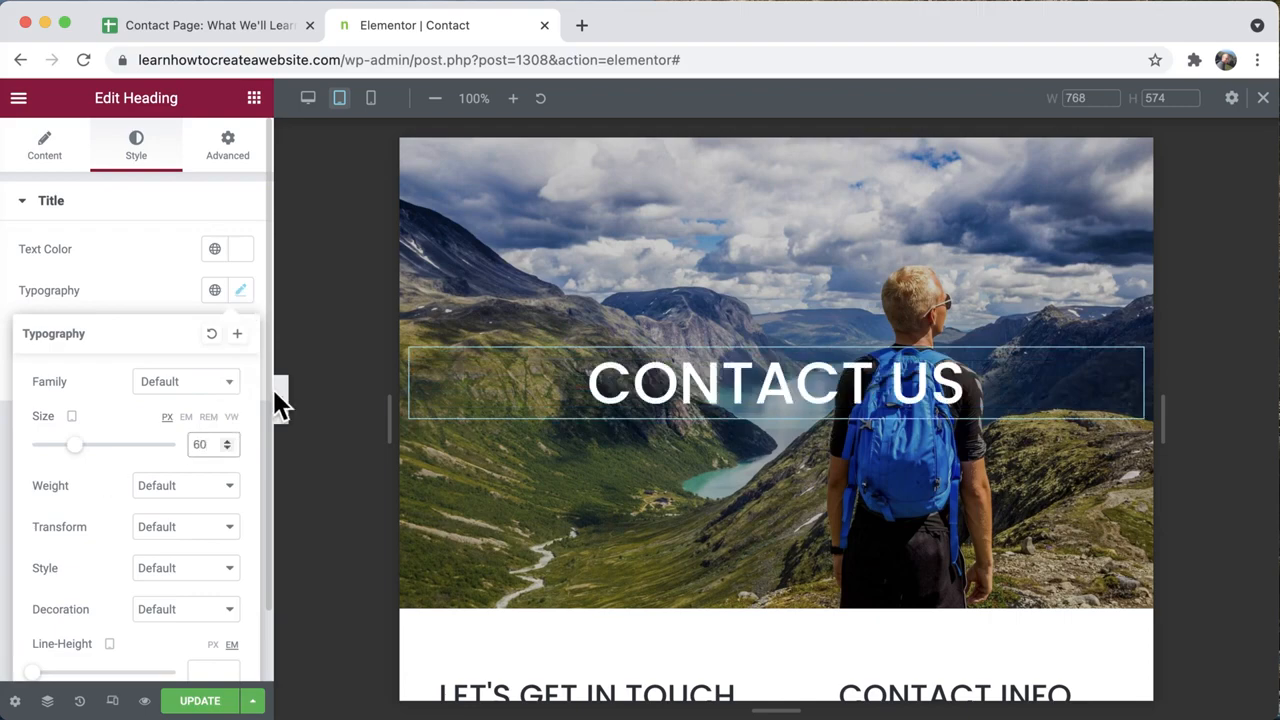
scroll(644, 432, down, 10)
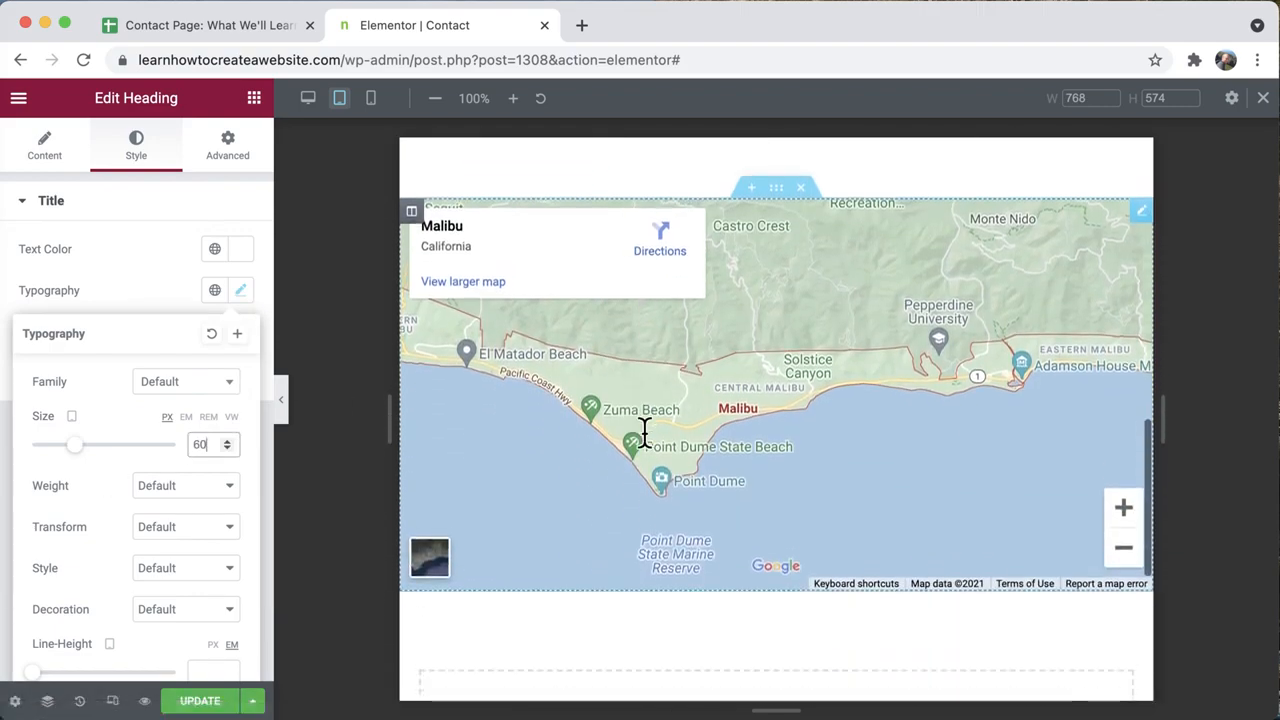
scroll(644, 432, down, 5)
scroll(644, 432, up, 15)
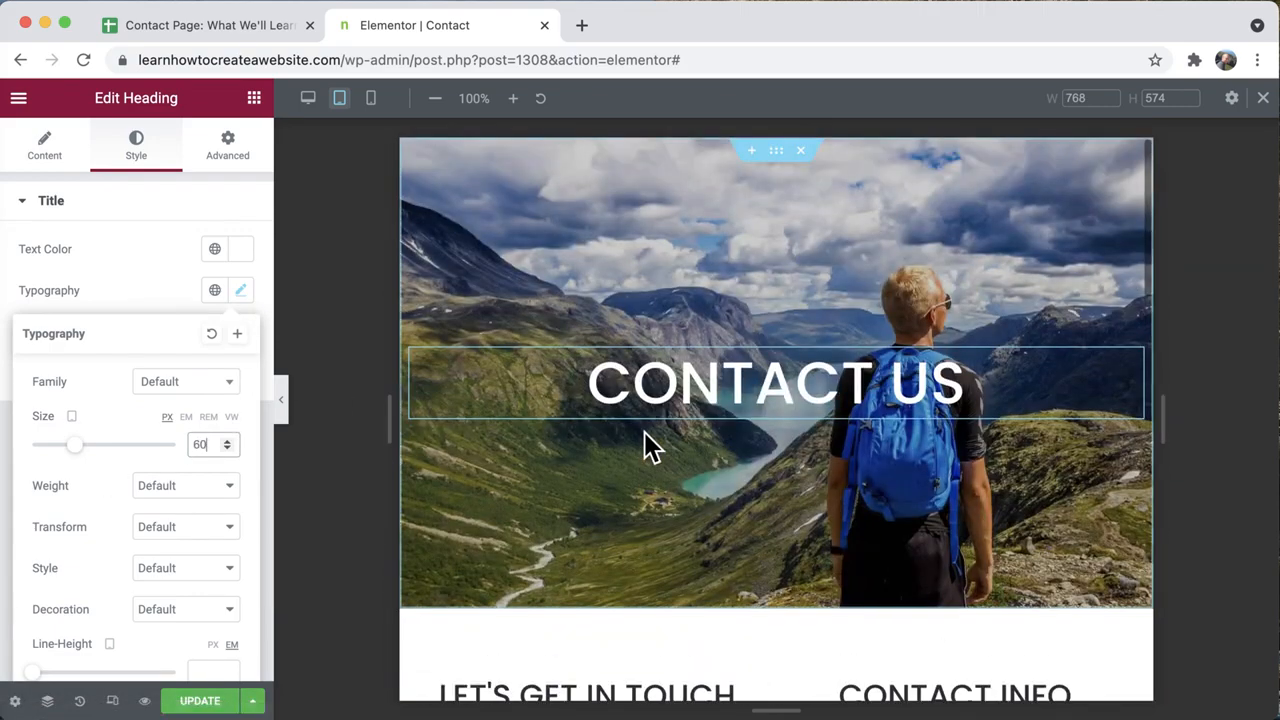
click(371, 99)
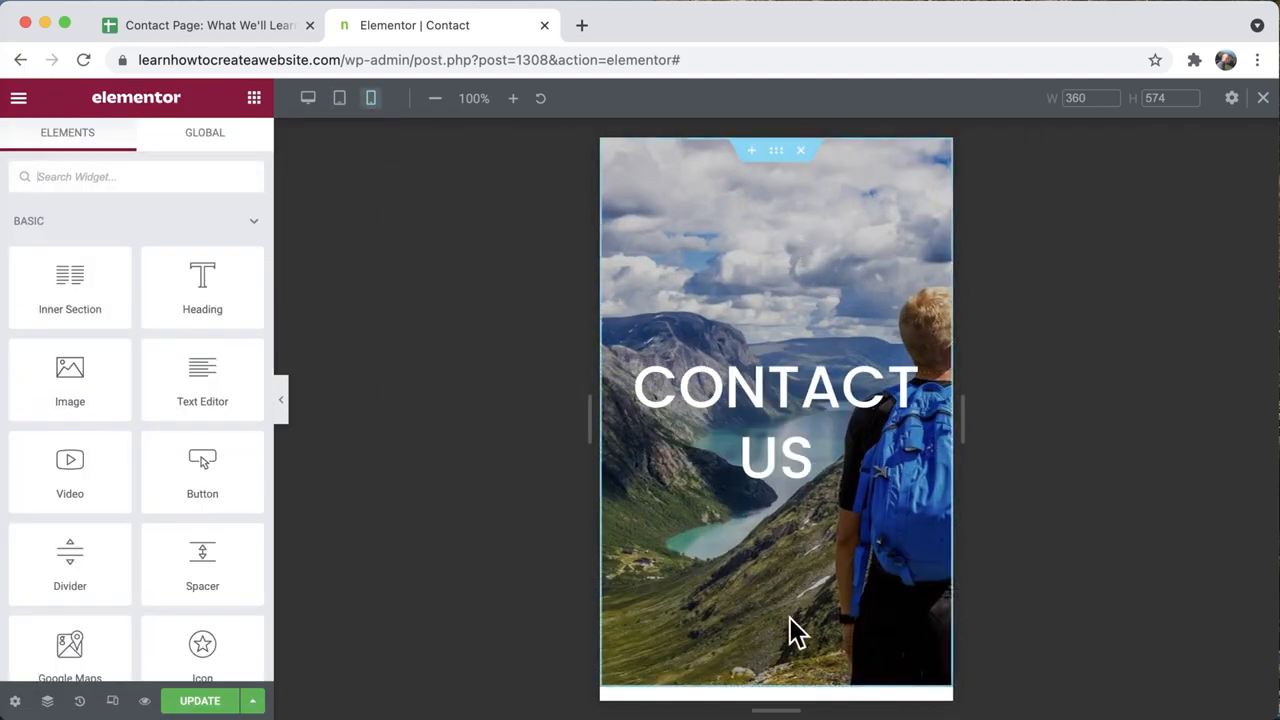
Give the mobile hero section a 350px minimum height with 40 top and 24 bottom padding
click(776, 152)
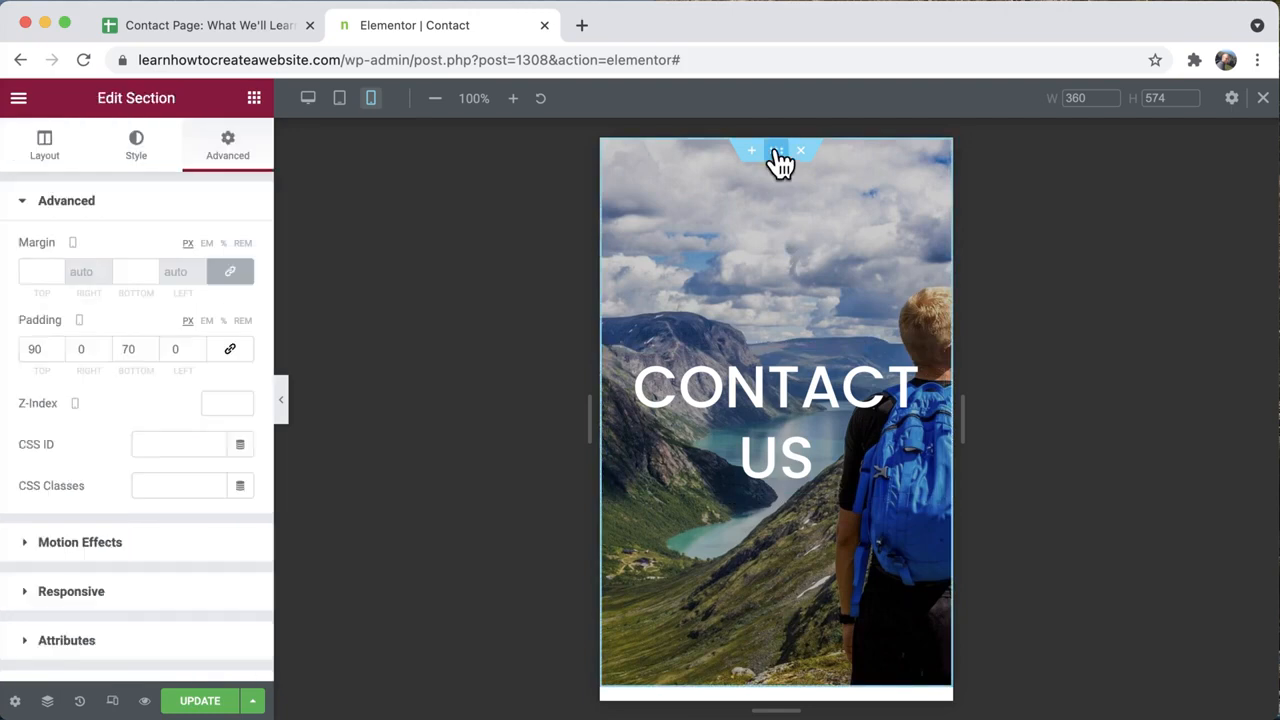
click(47, 146)
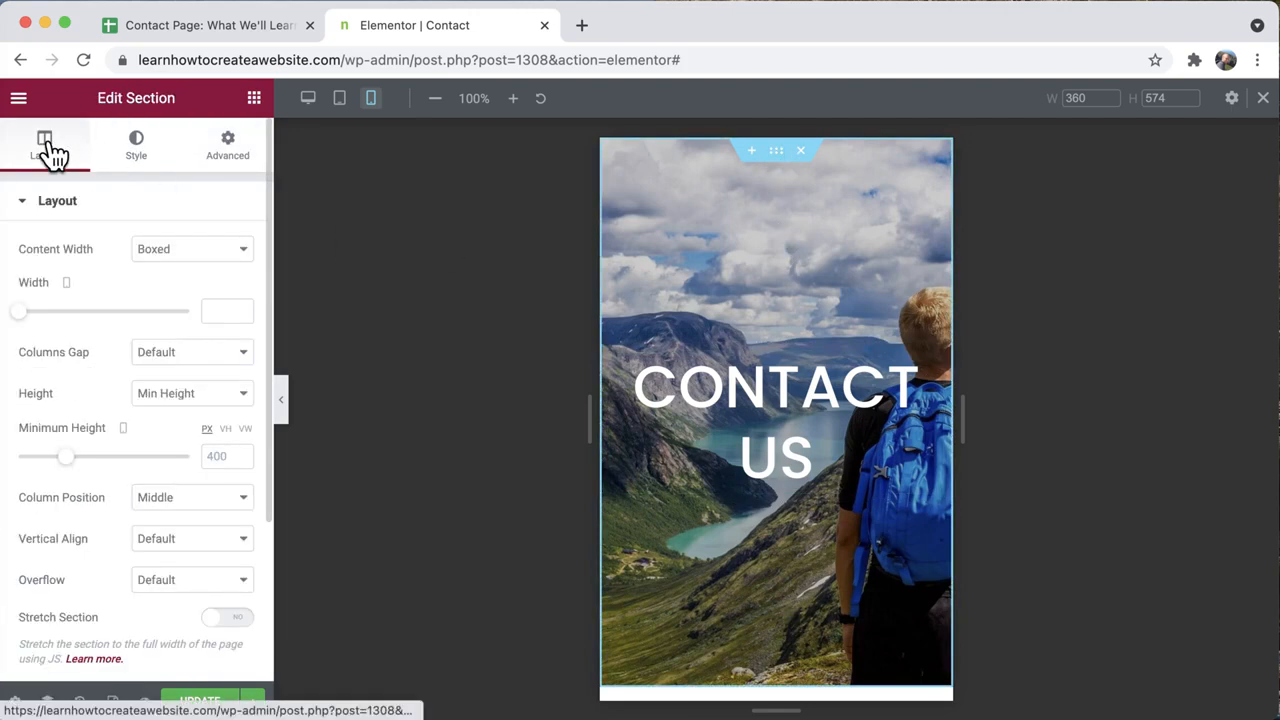
click(217, 456)
text(350)
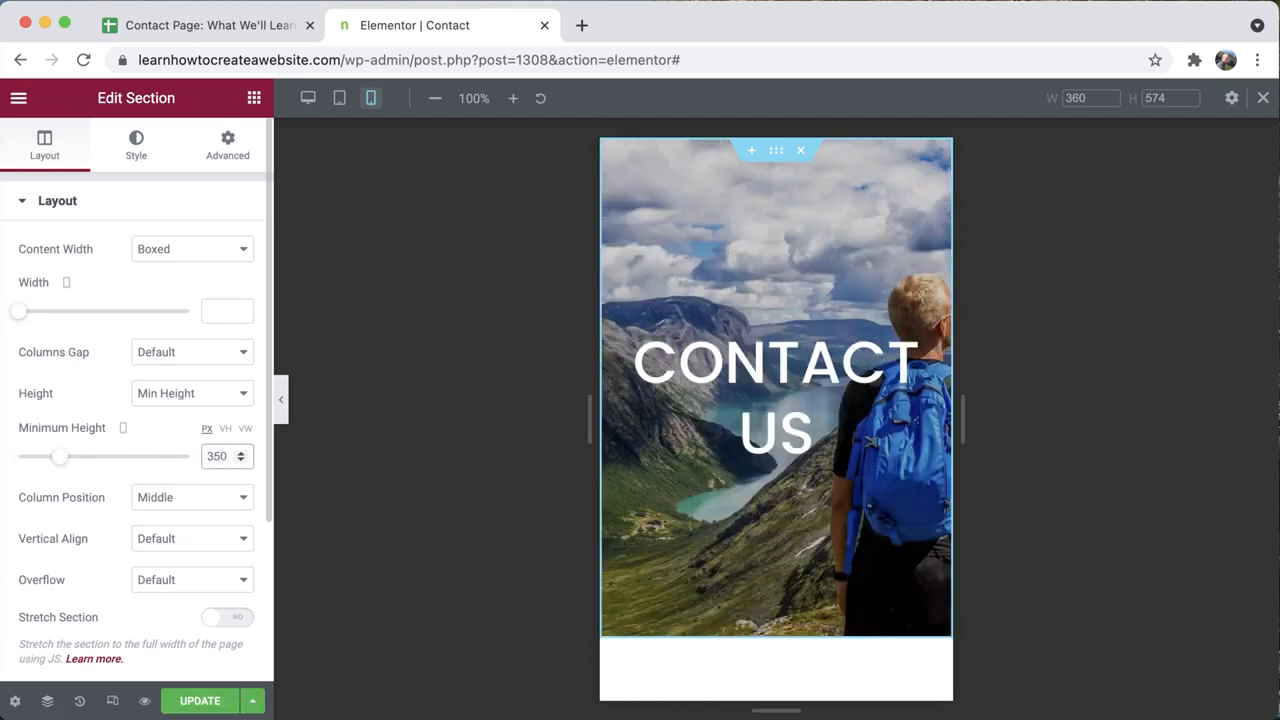
click(229, 155)
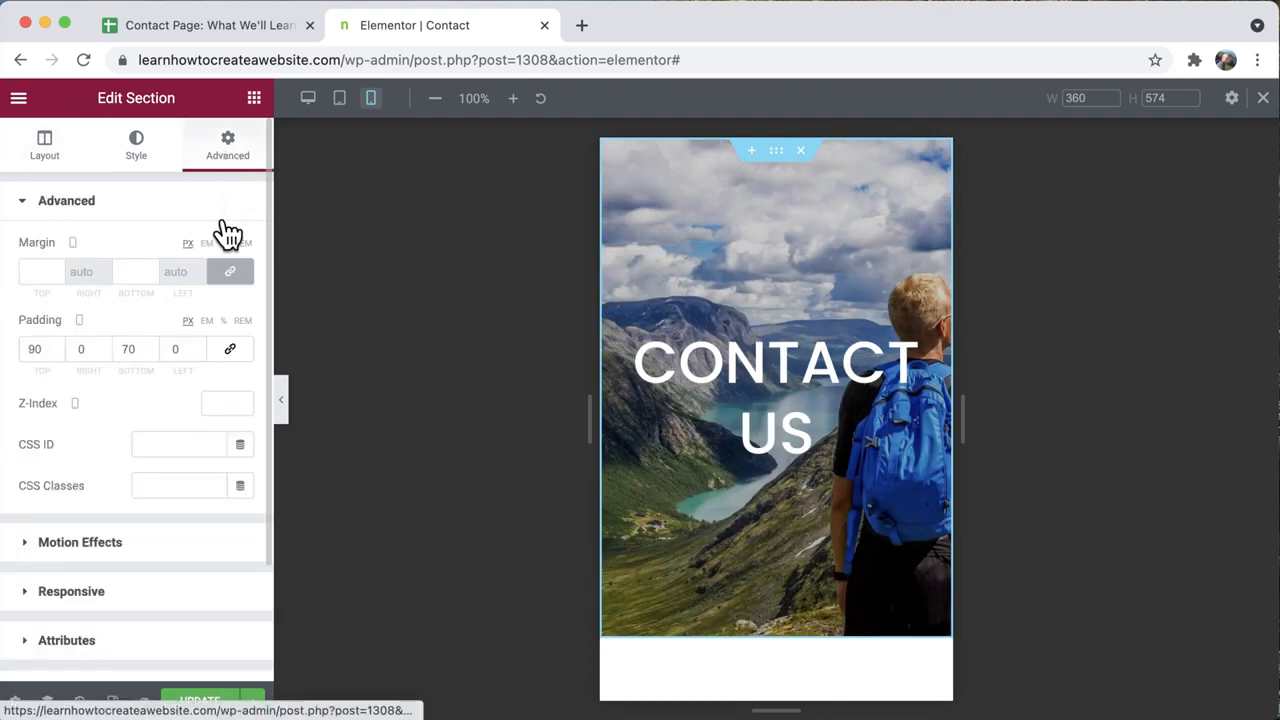
double_click(34, 346)
text(40)
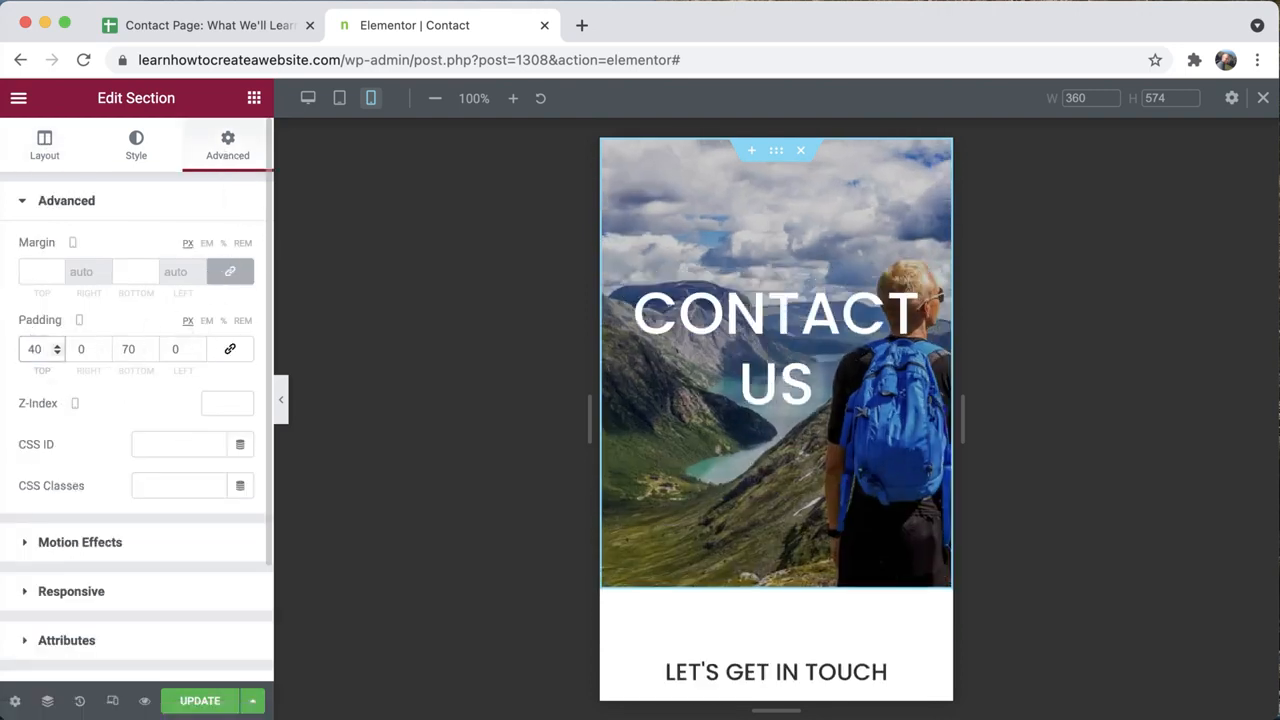
key(Tab)
key(Tab)
text(24)
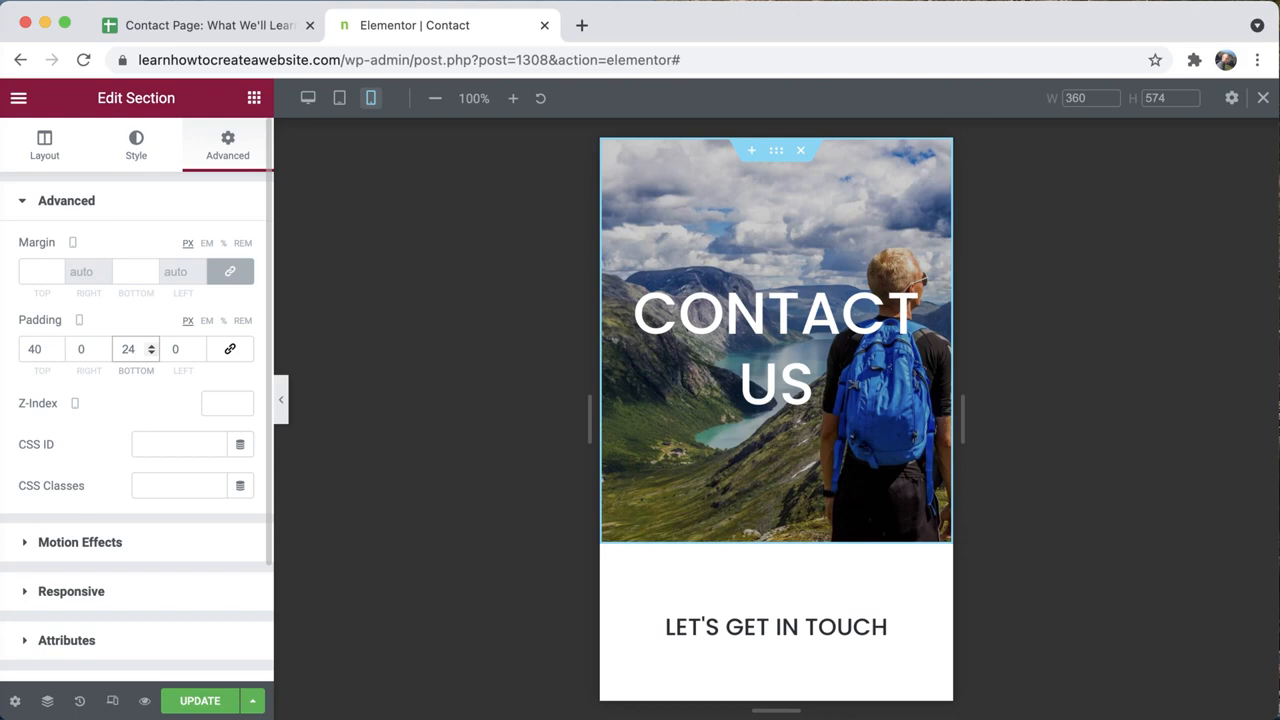
Set the CONTACT US heading's mobile font size to 36px and update the page
click(797, 338)
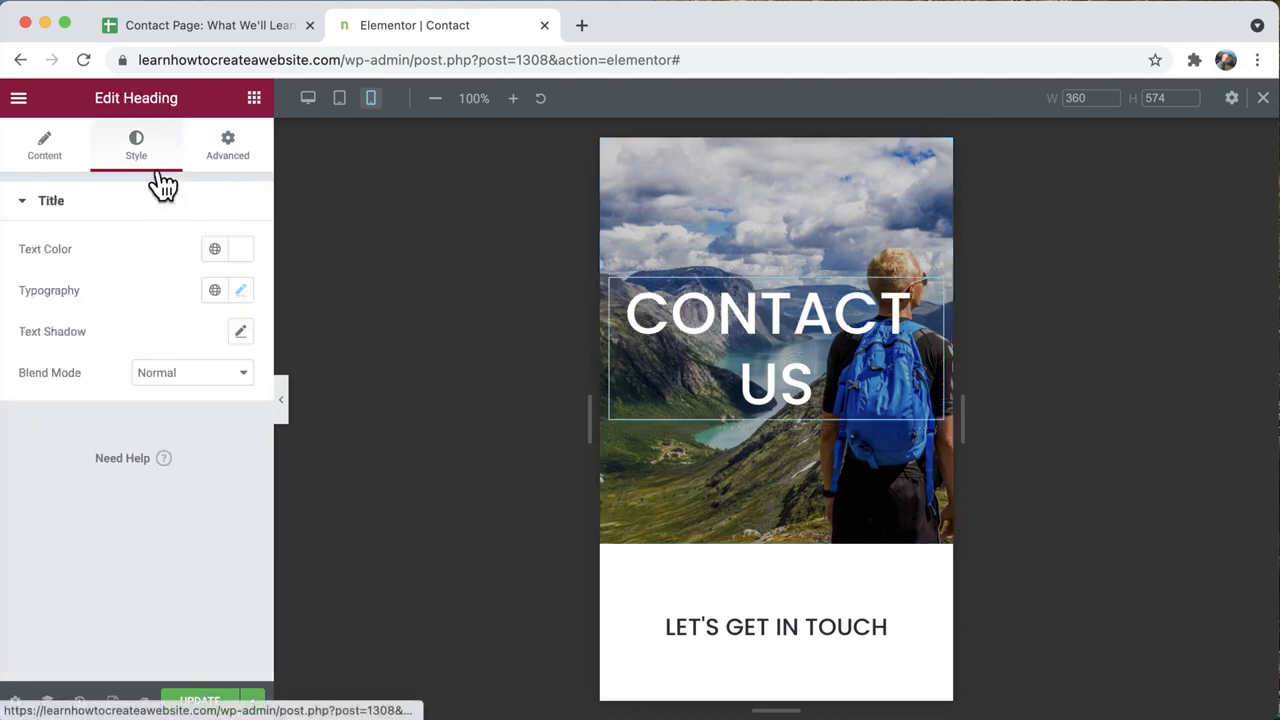
click(240, 290)
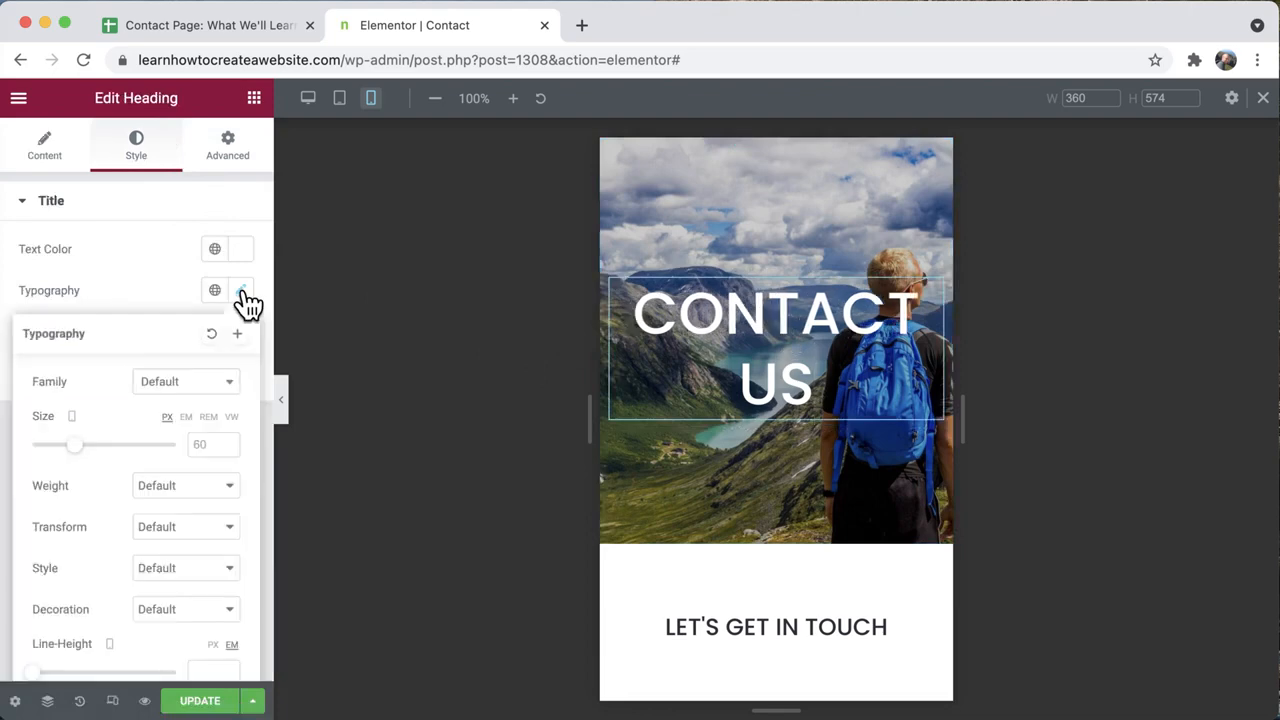
click(203, 444)
text(36)
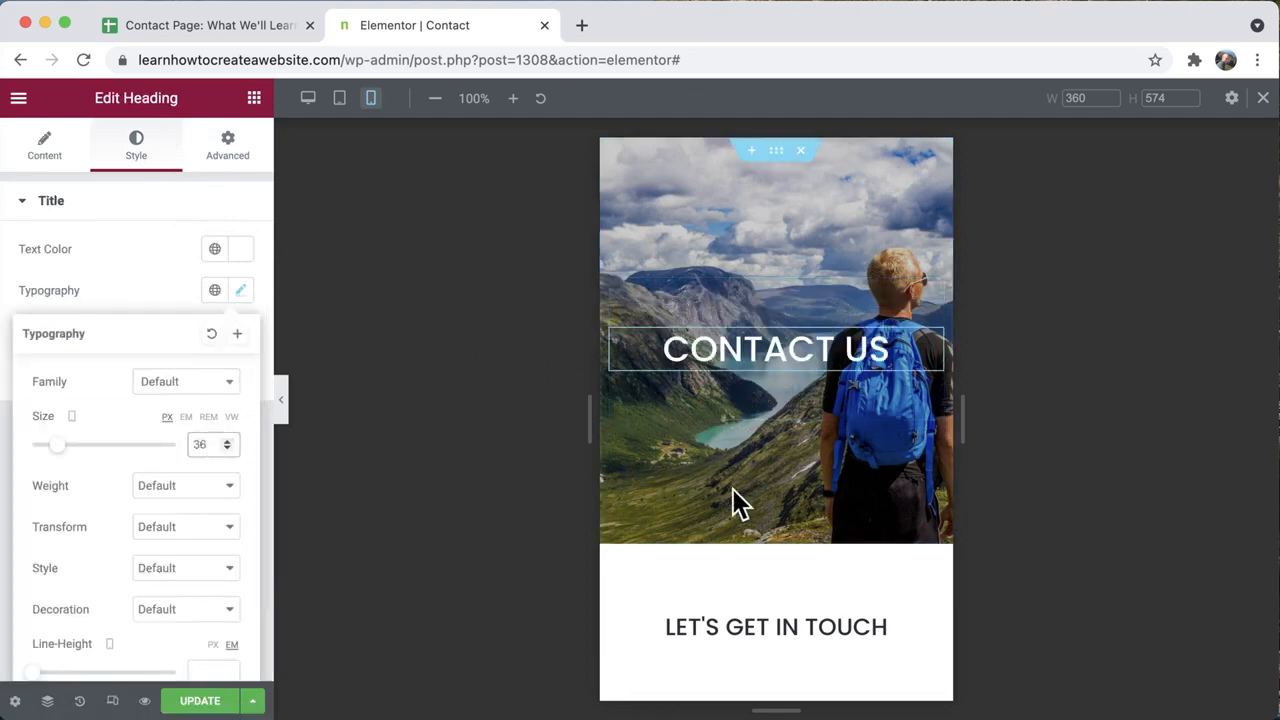
scroll(771, 544, down, 10)
scroll(774, 548, down, 10)
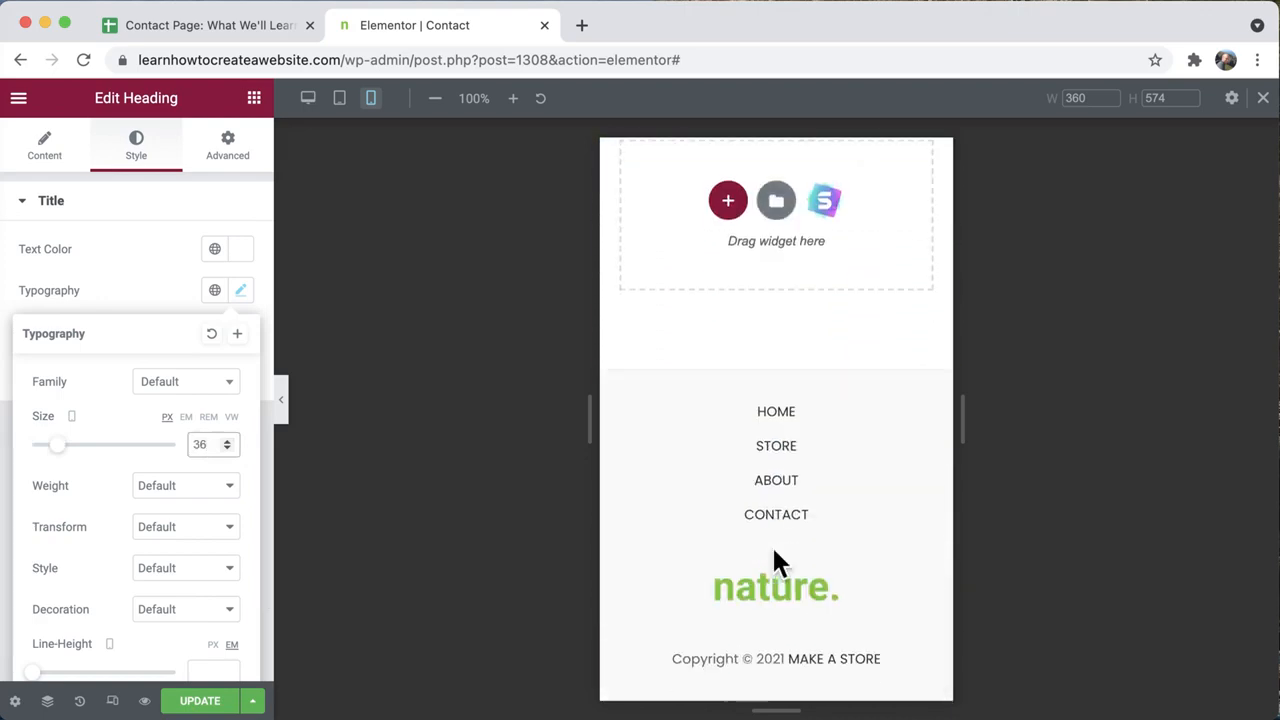
scroll(777, 563, up, 20)
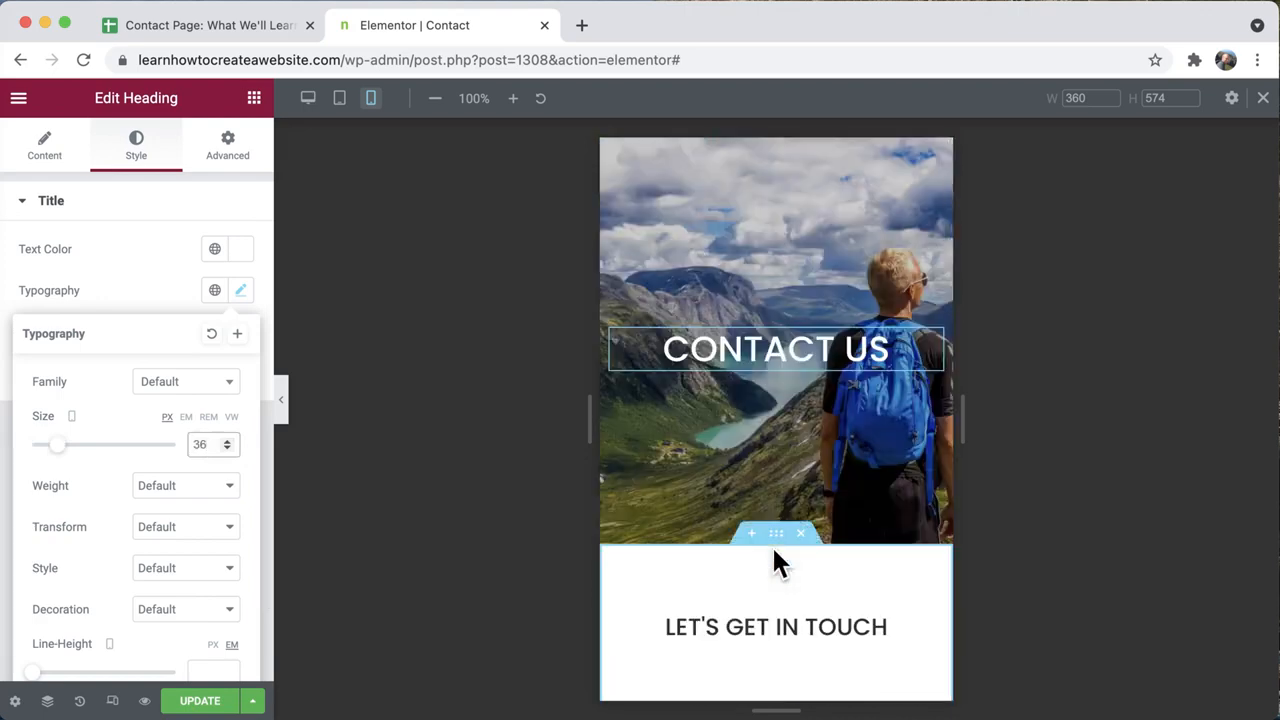
click(200, 701)
Tick the Mobile Friendly Contact Page checkbox (B8) in the checklist, then load the site's home page
click(229, 30)
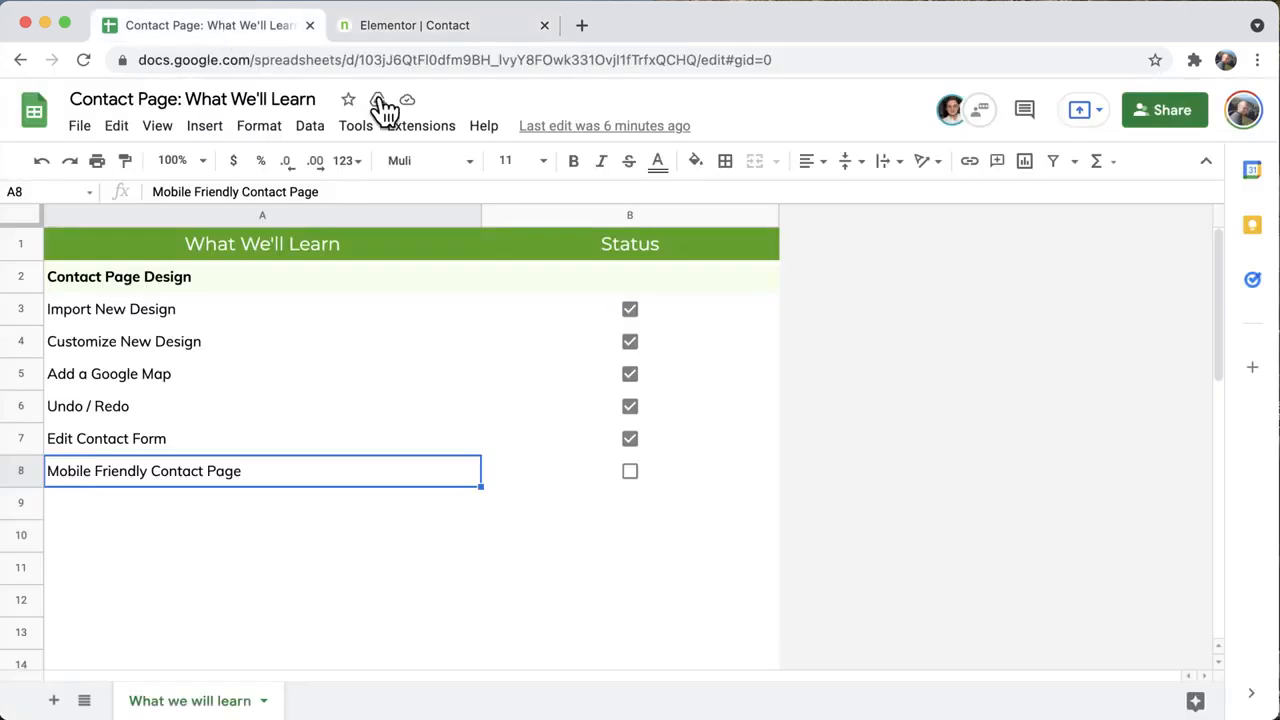
click(629, 470)
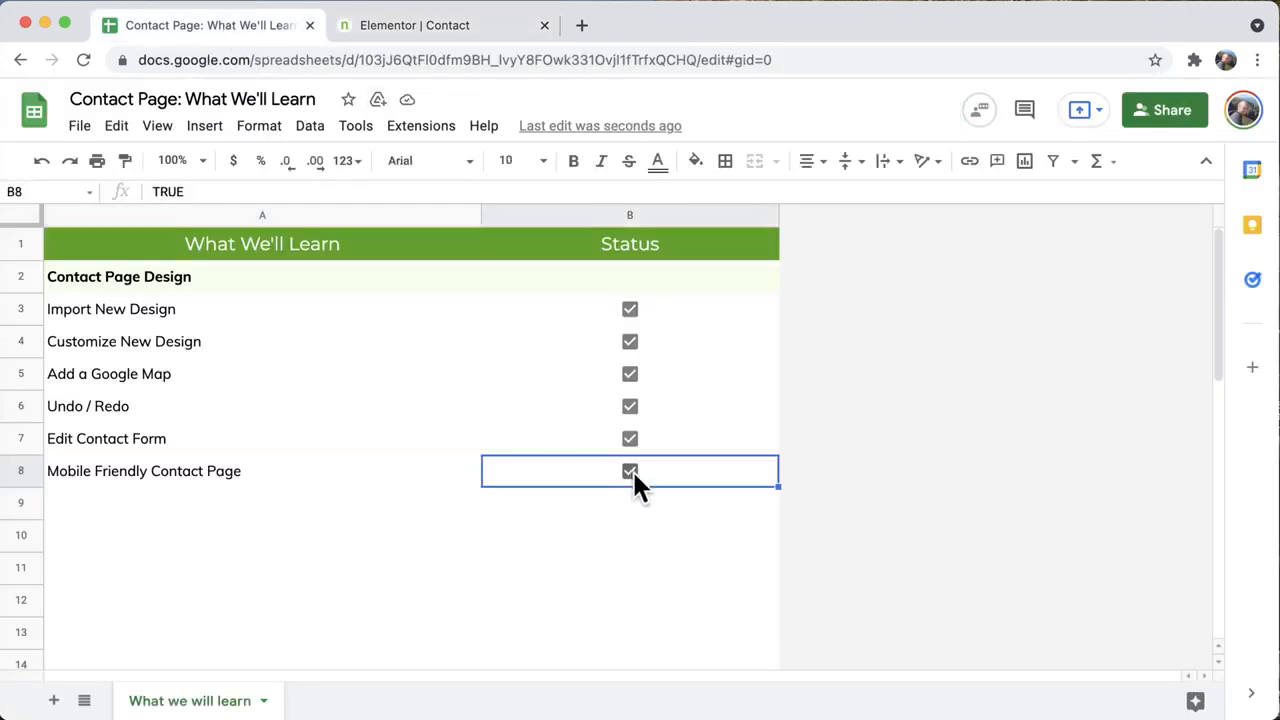
click(443, 34)
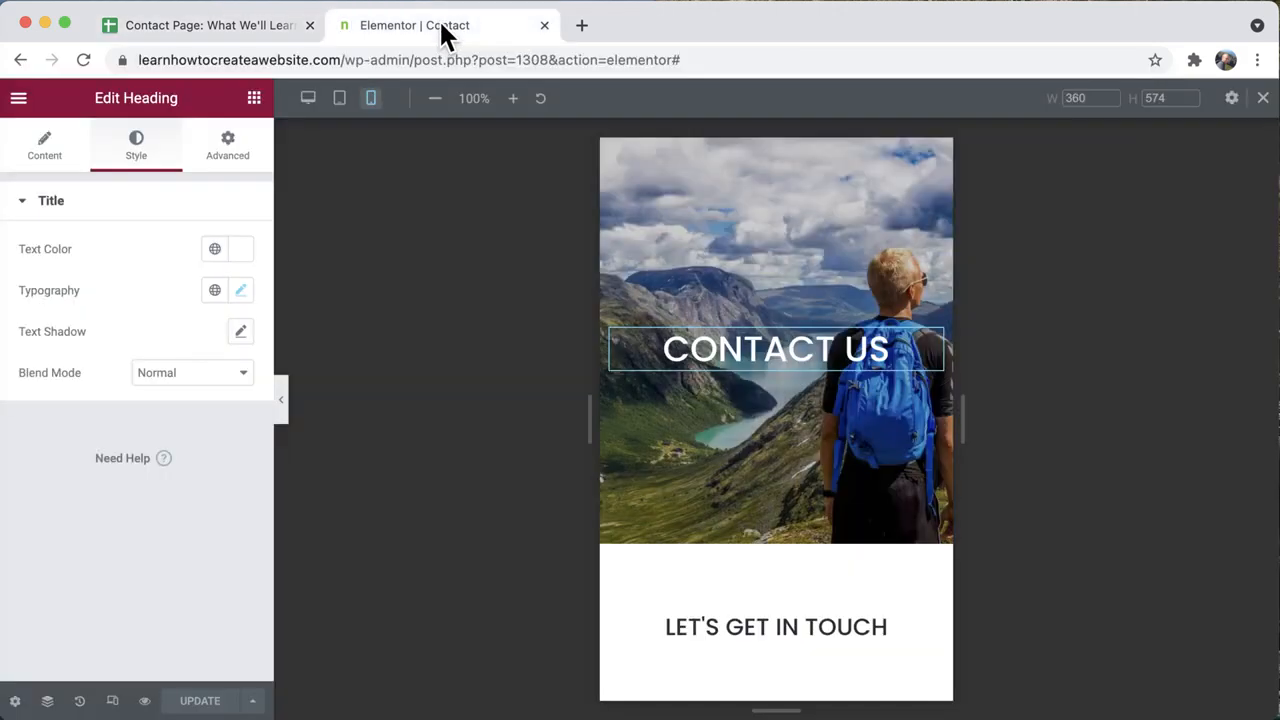
drag(360, 60, 723, 64)
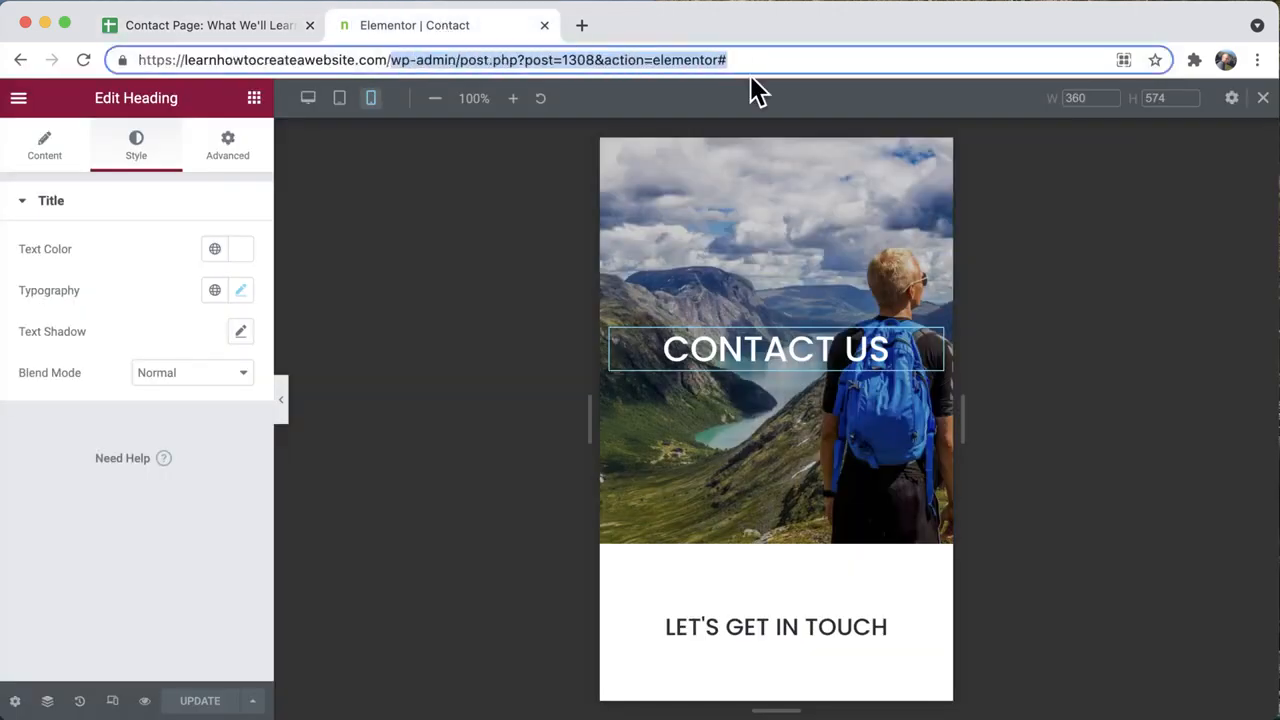
key(BackSpace)
key(Return)
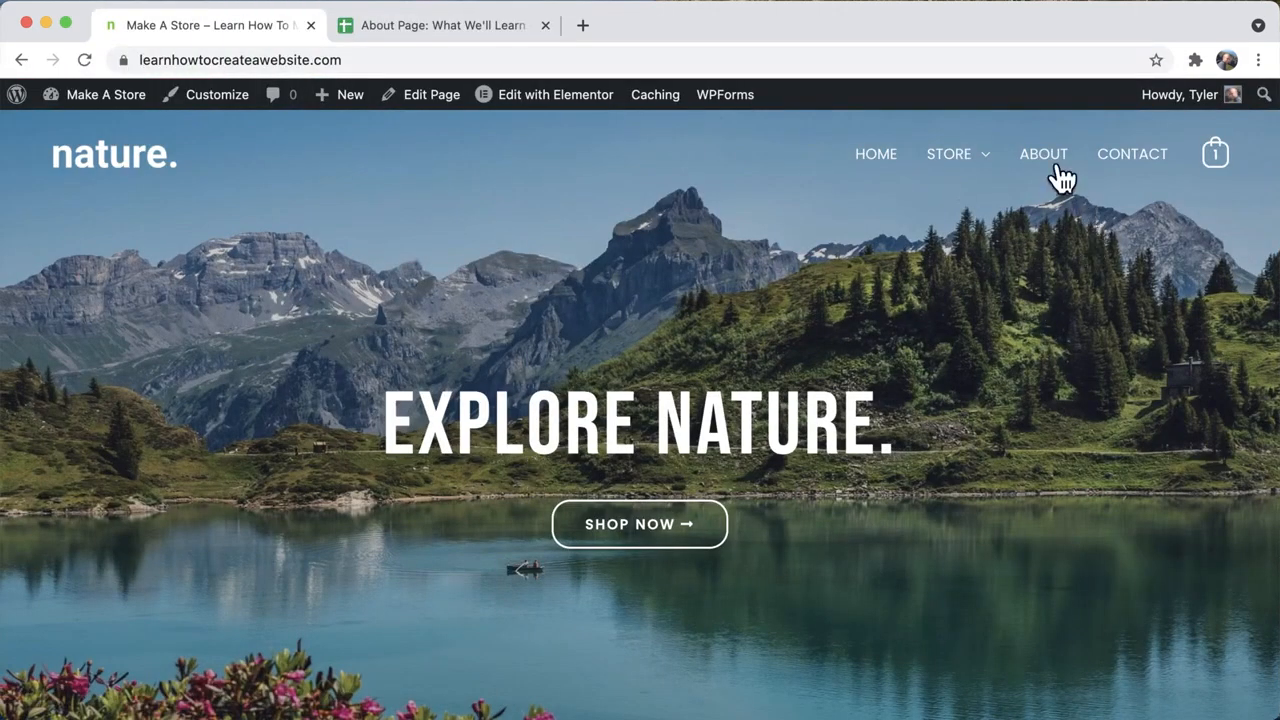
Go to ABOUT from the site menu, review the About Page checklist, then edit About Us with Elementor
click(1053, 158)
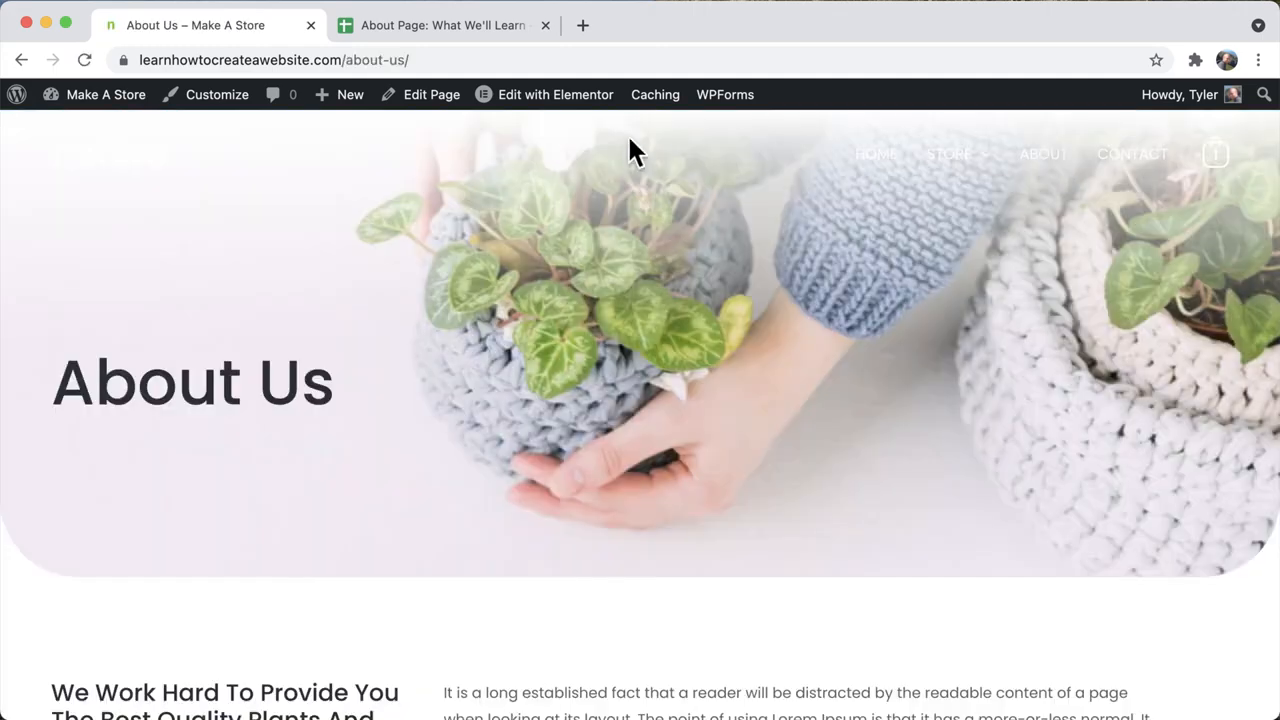
click(443, 31)
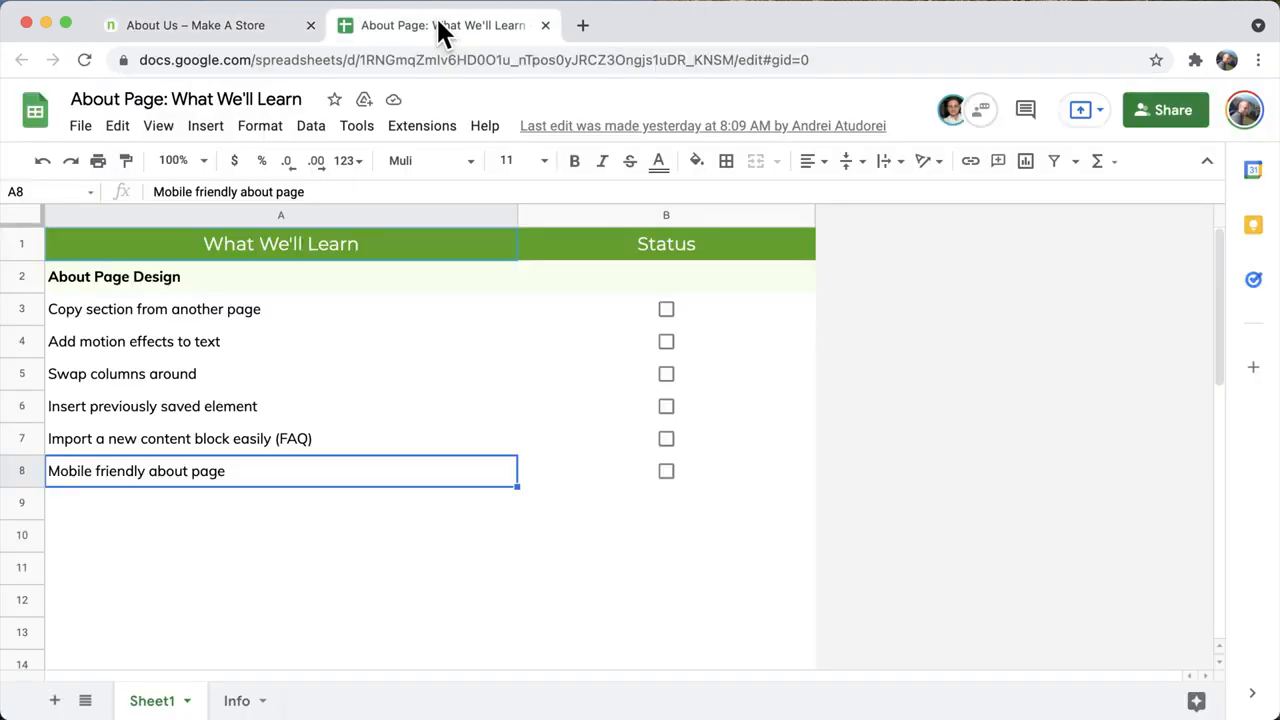
click(236, 310)
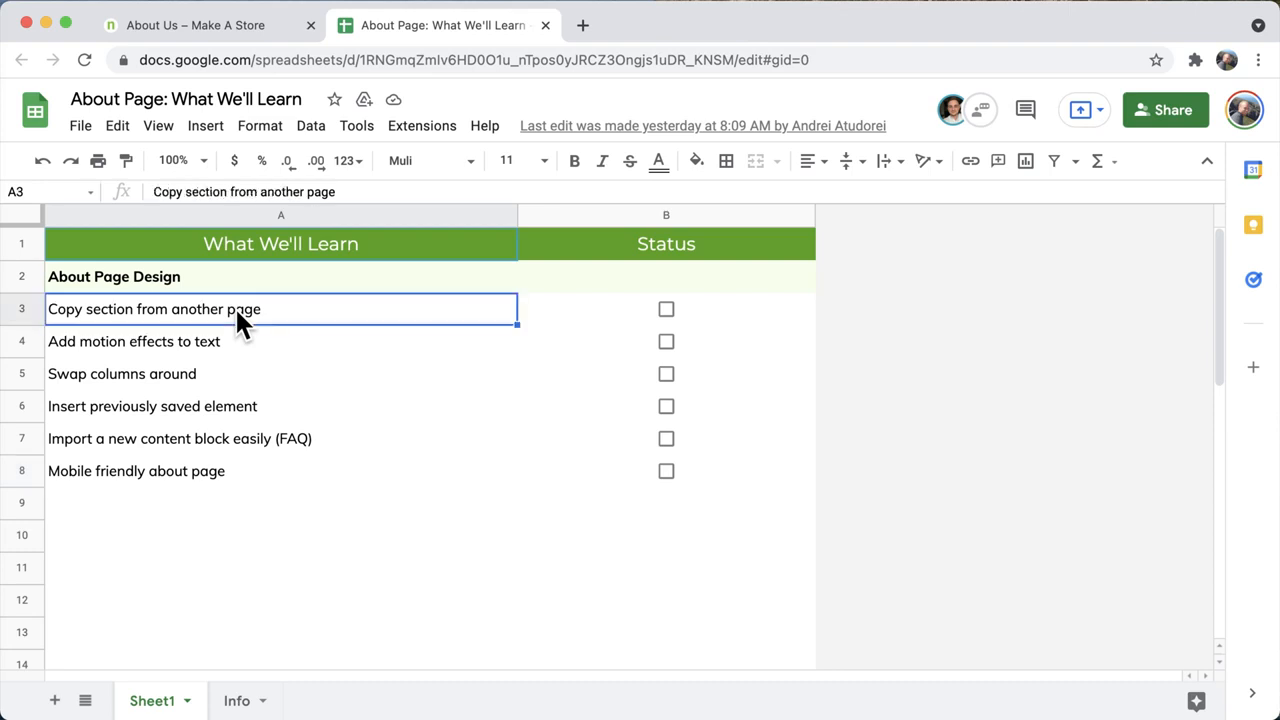
click(247, 27)
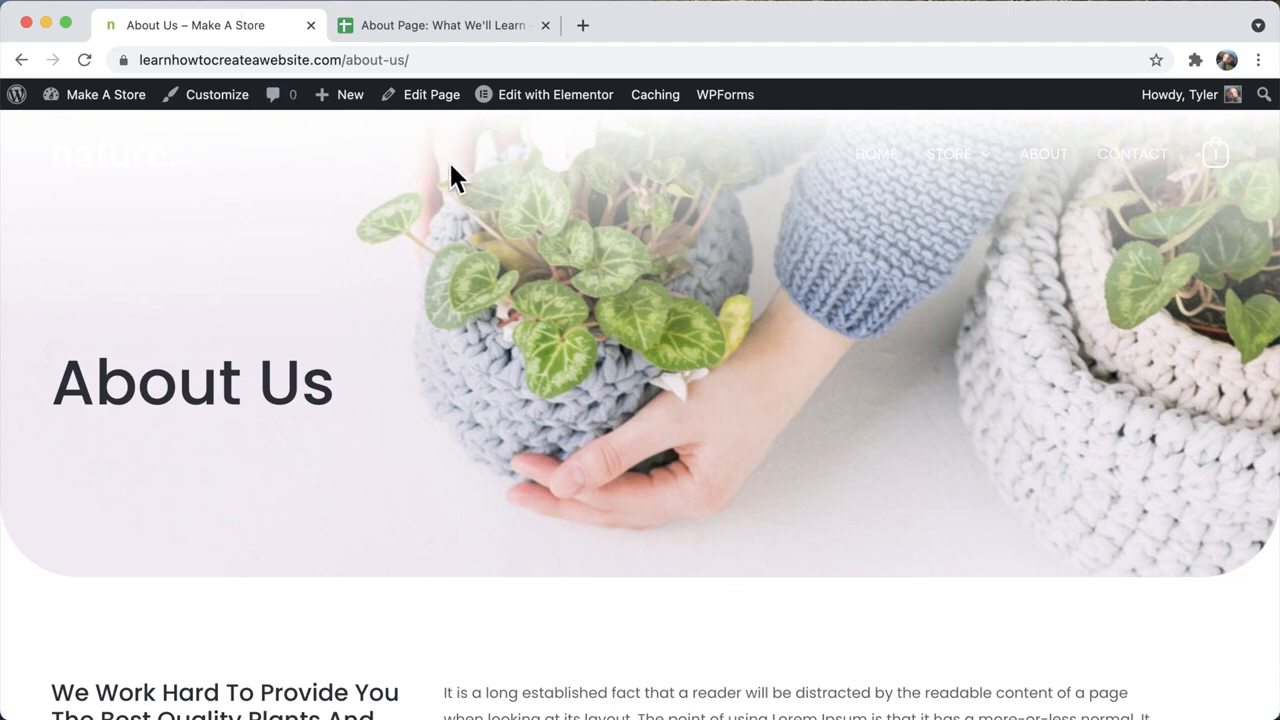
click(538, 100)
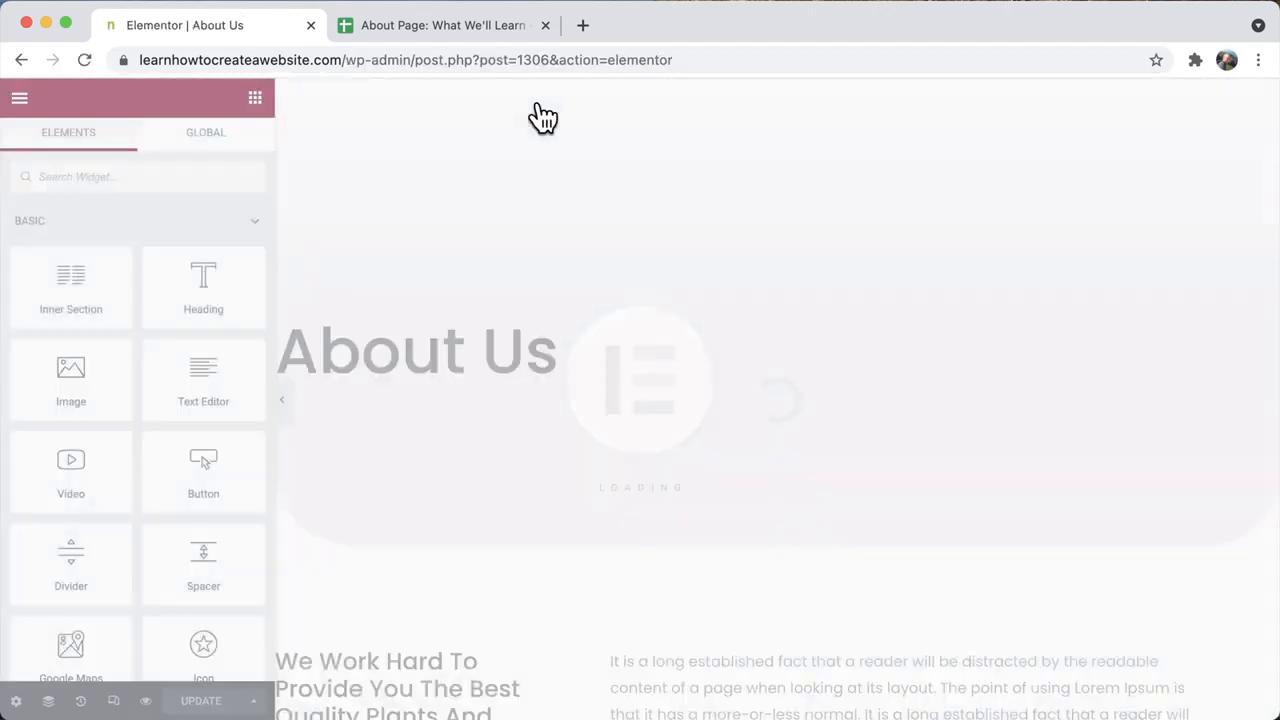
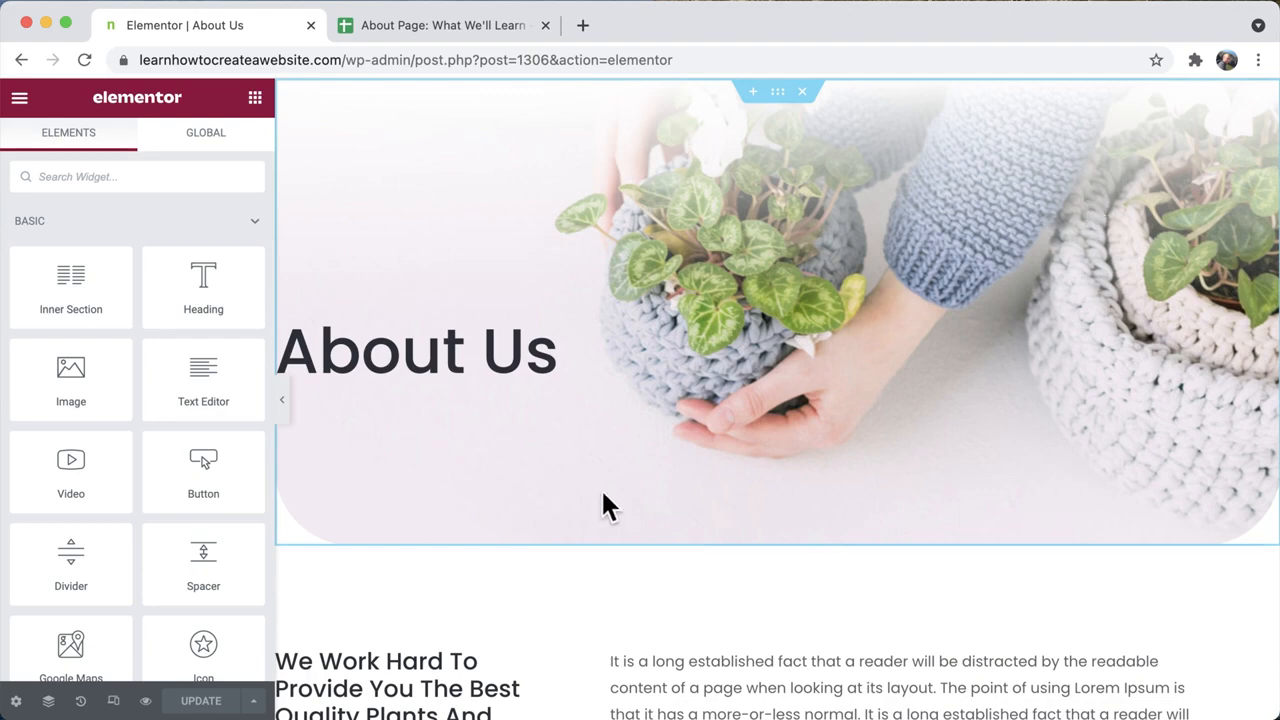
Open the site's /contact page in a new tab and edit it with Elementor
click(583, 26)
text(lear)
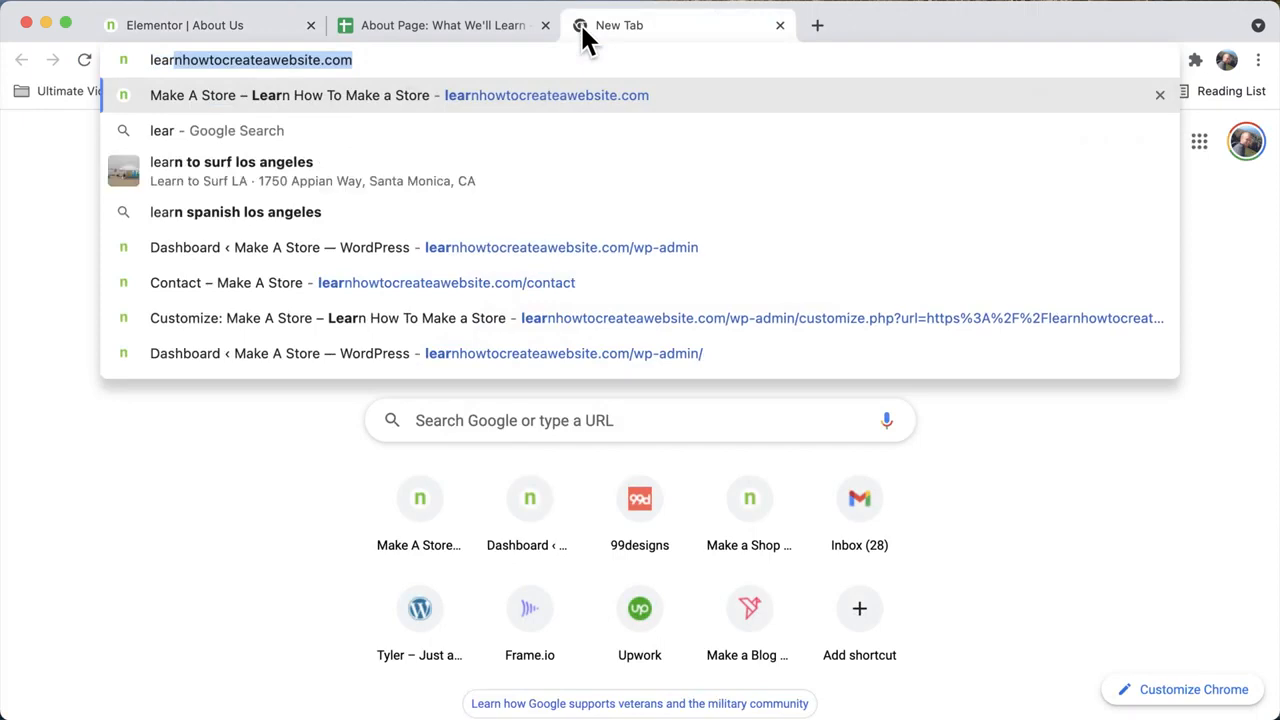
key(Right)
text(/contact)
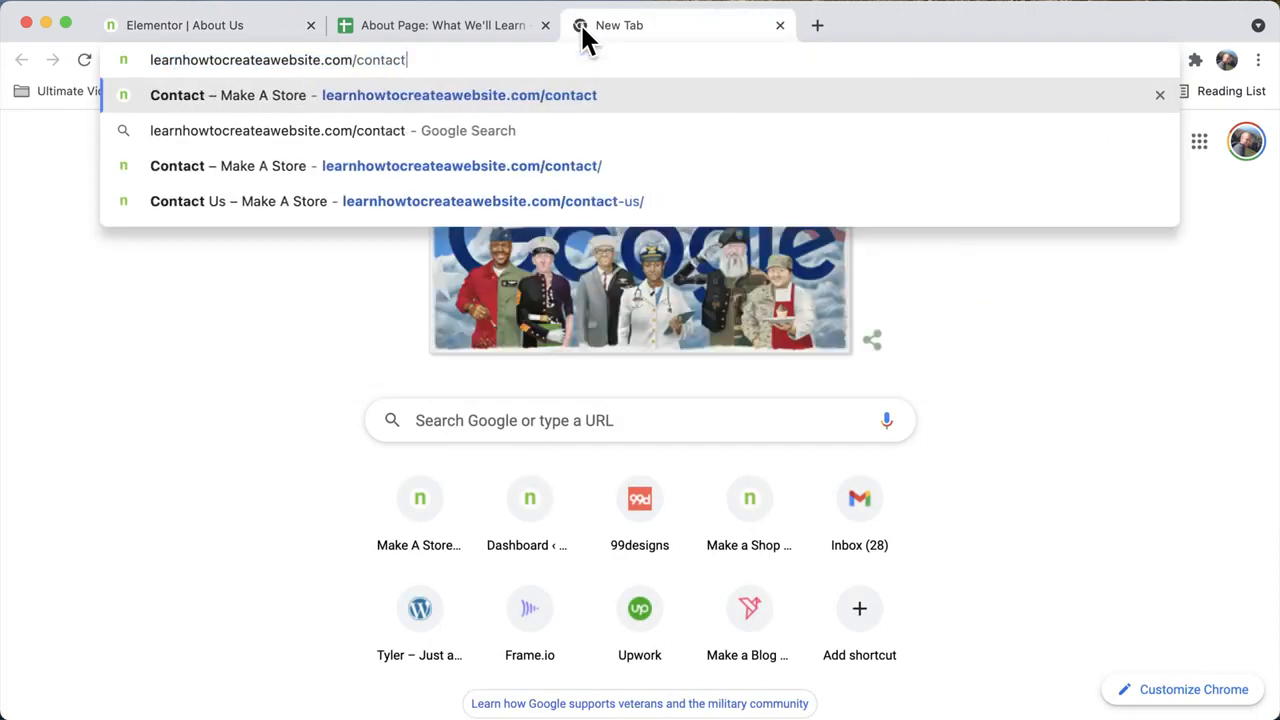
key(Return)
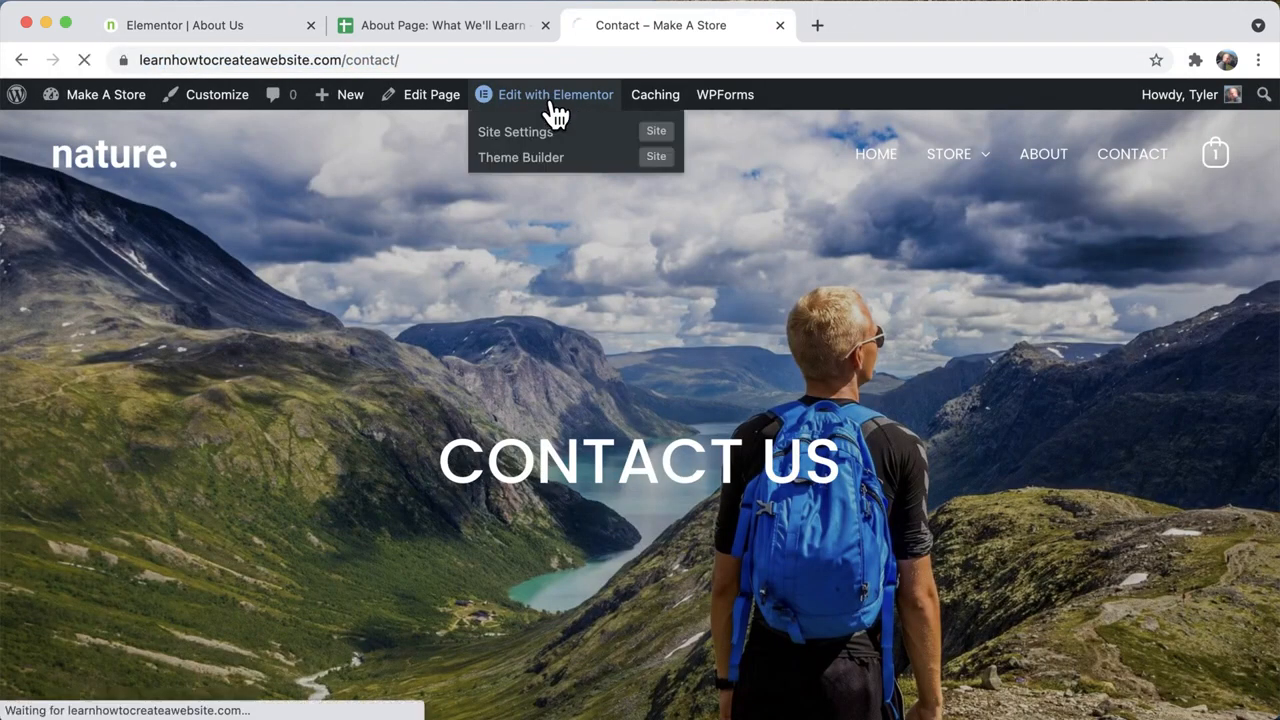
click(553, 100)
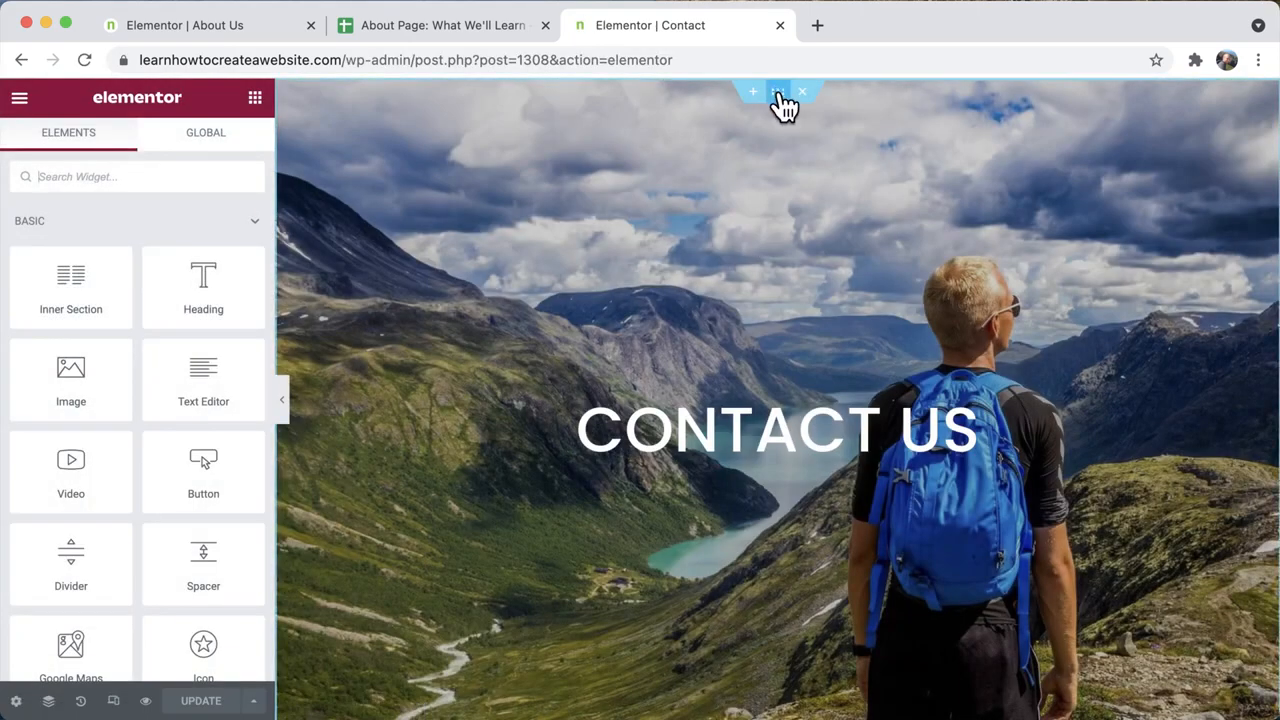
Copy the Contact page's mountain hero section and go back to the About Us editor
right_click(778, 92)
click(818, 172)
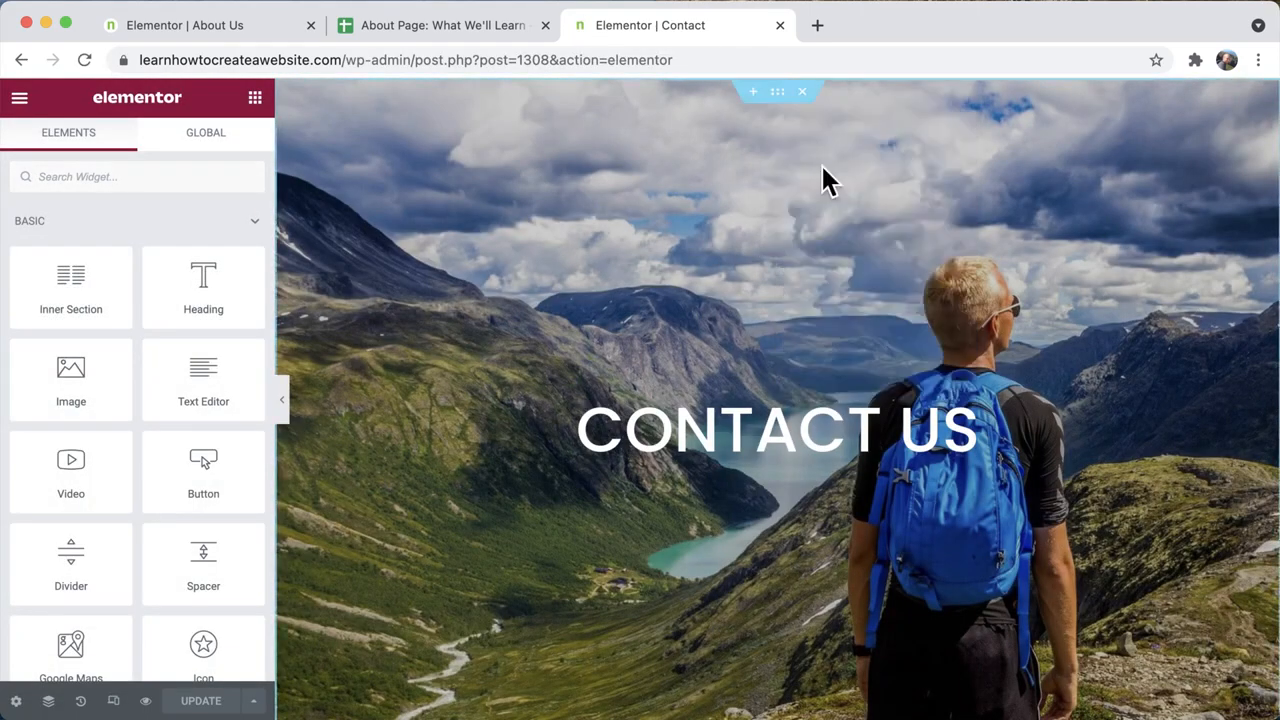
click(252, 38)
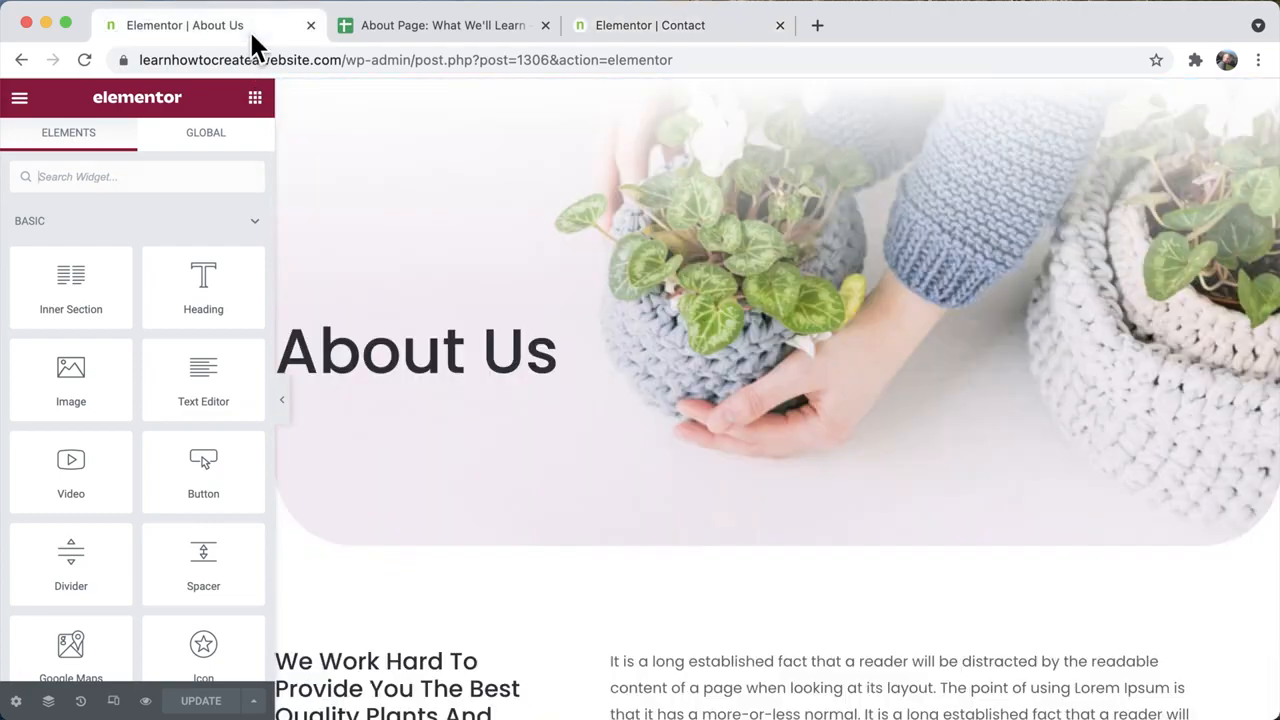
scroll(722, 415, down, 20)
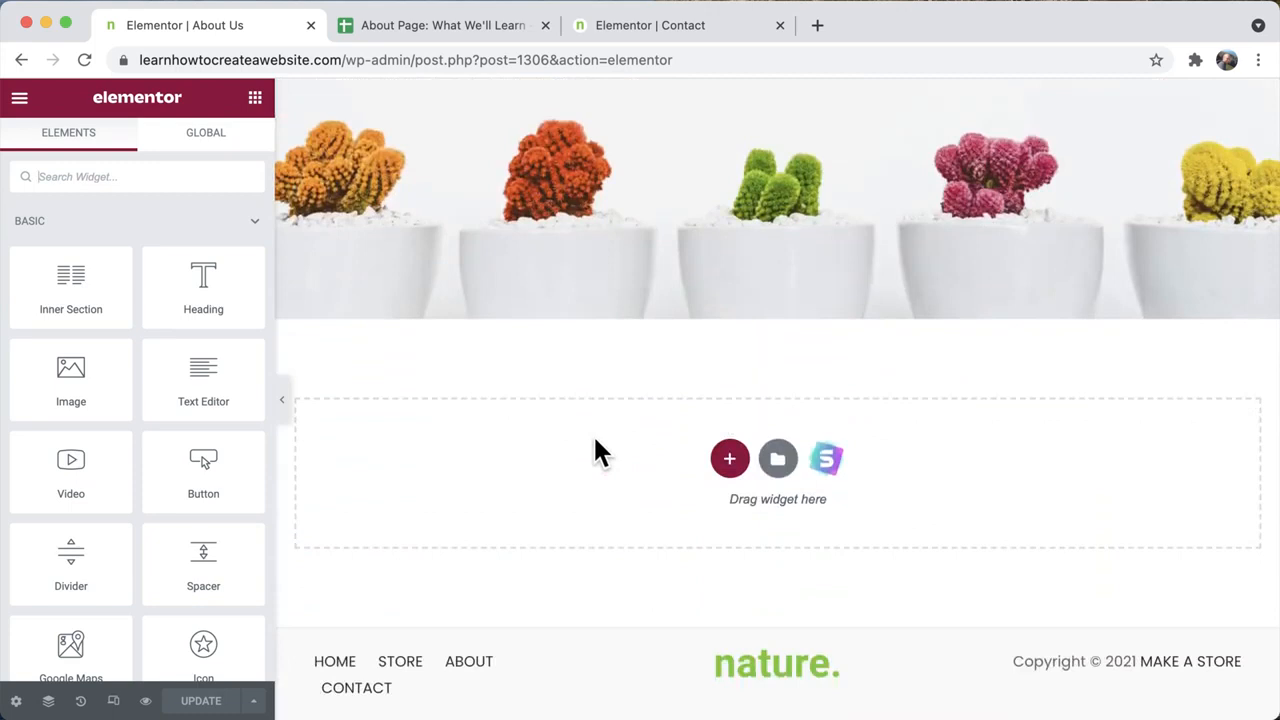
Paste the copied hero section into the empty section and drag it to the top of the page
right_click(595, 452)
click(634, 456)
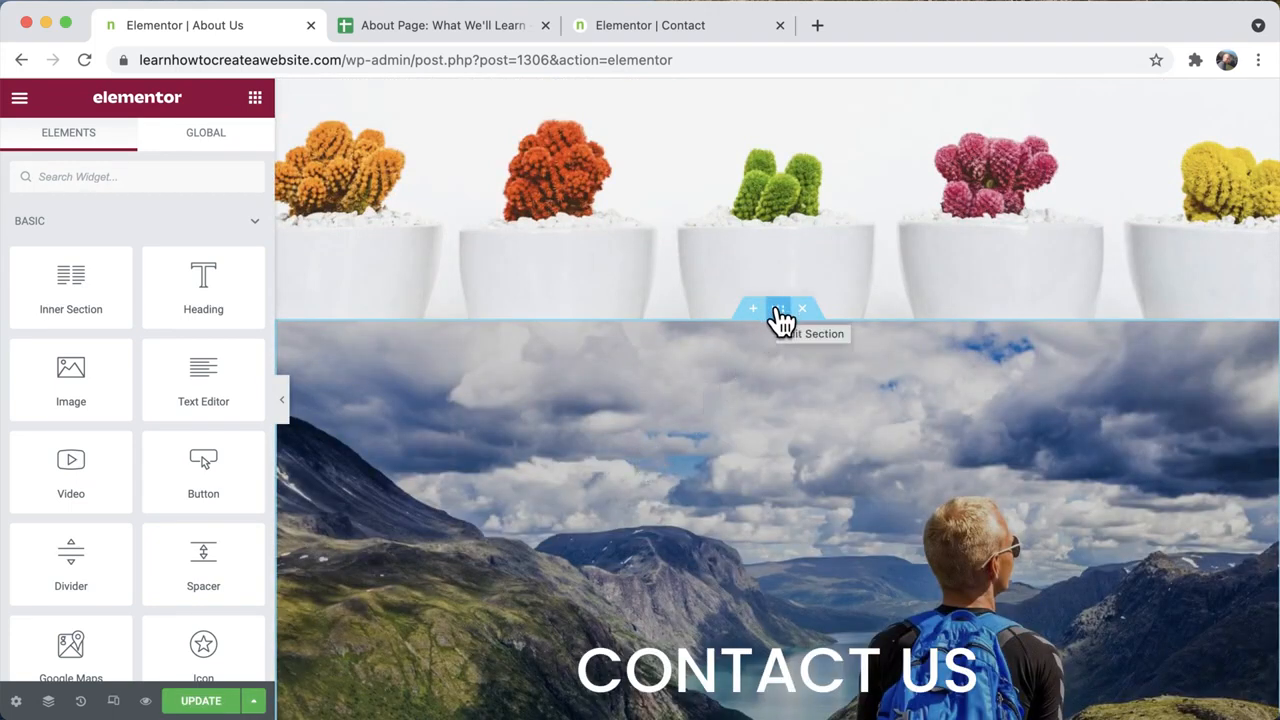
drag(779, 320, 700, 130)
scroll(920, 407, down, 3)
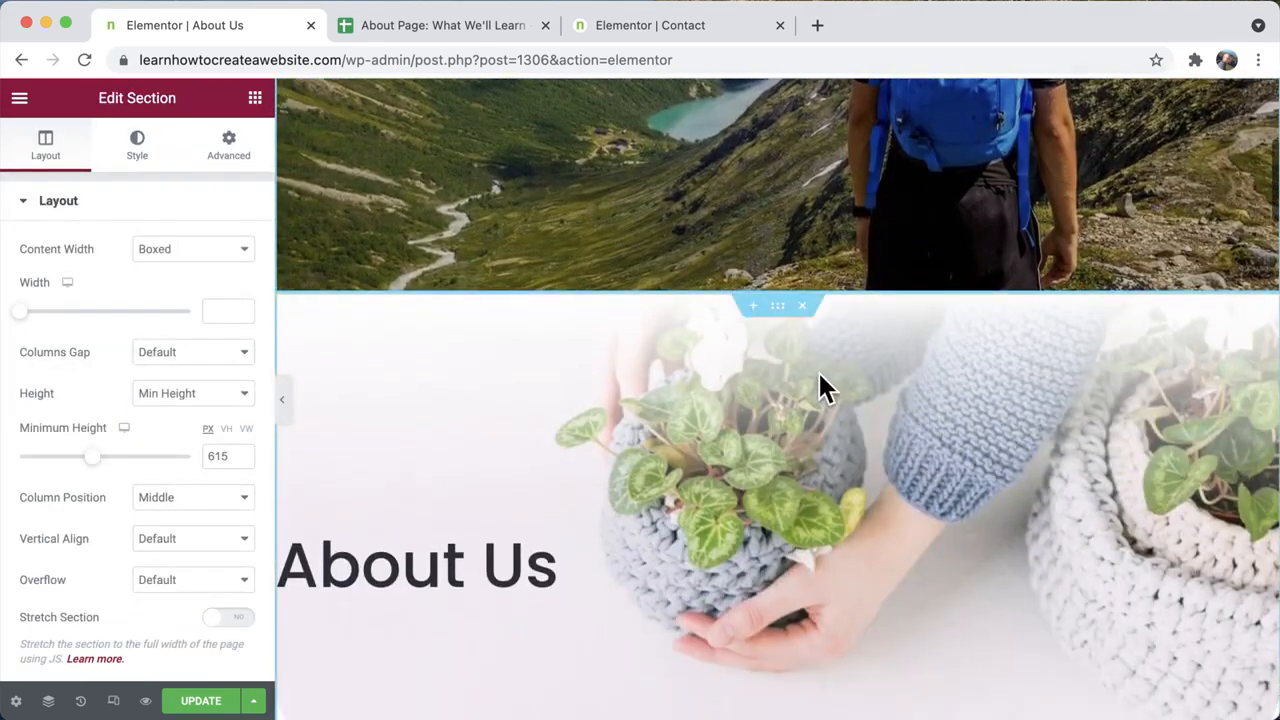
scroll(806, 317, up, 5)
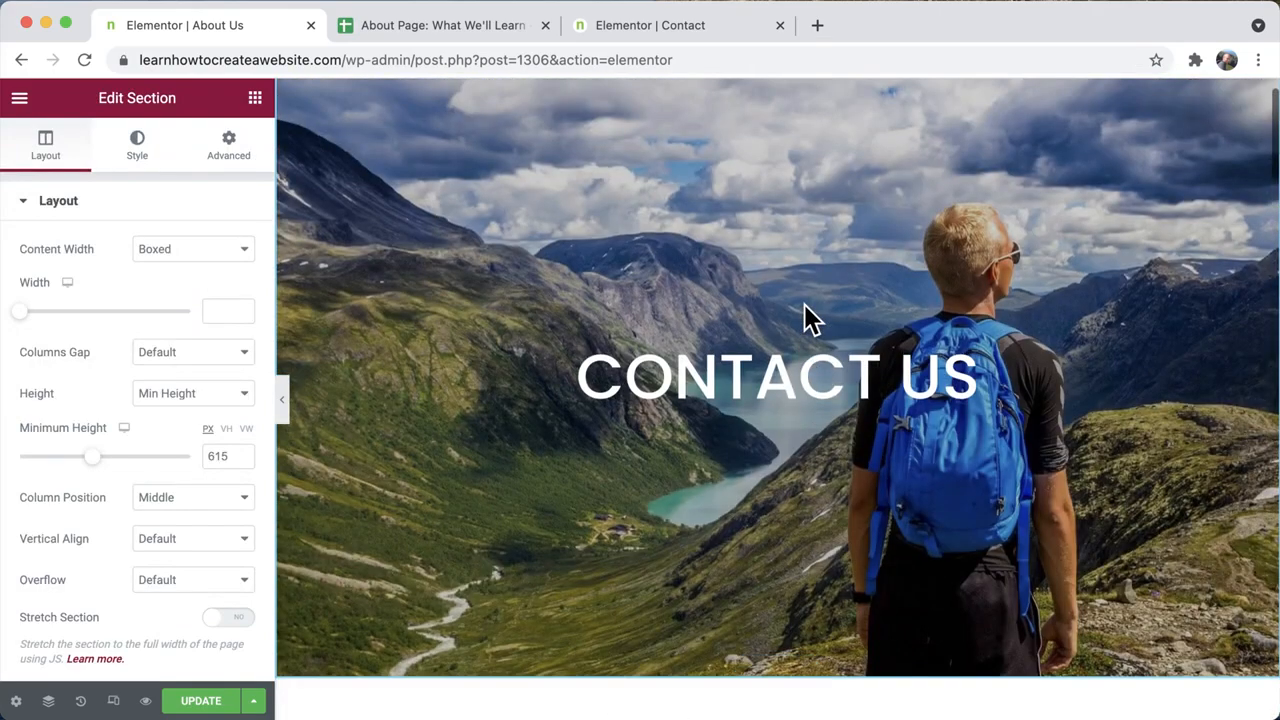
Retitle the hero heading from CONTACT US to ABOUT US, then select the section's style settings
double_click(730, 375)
text(ABO)
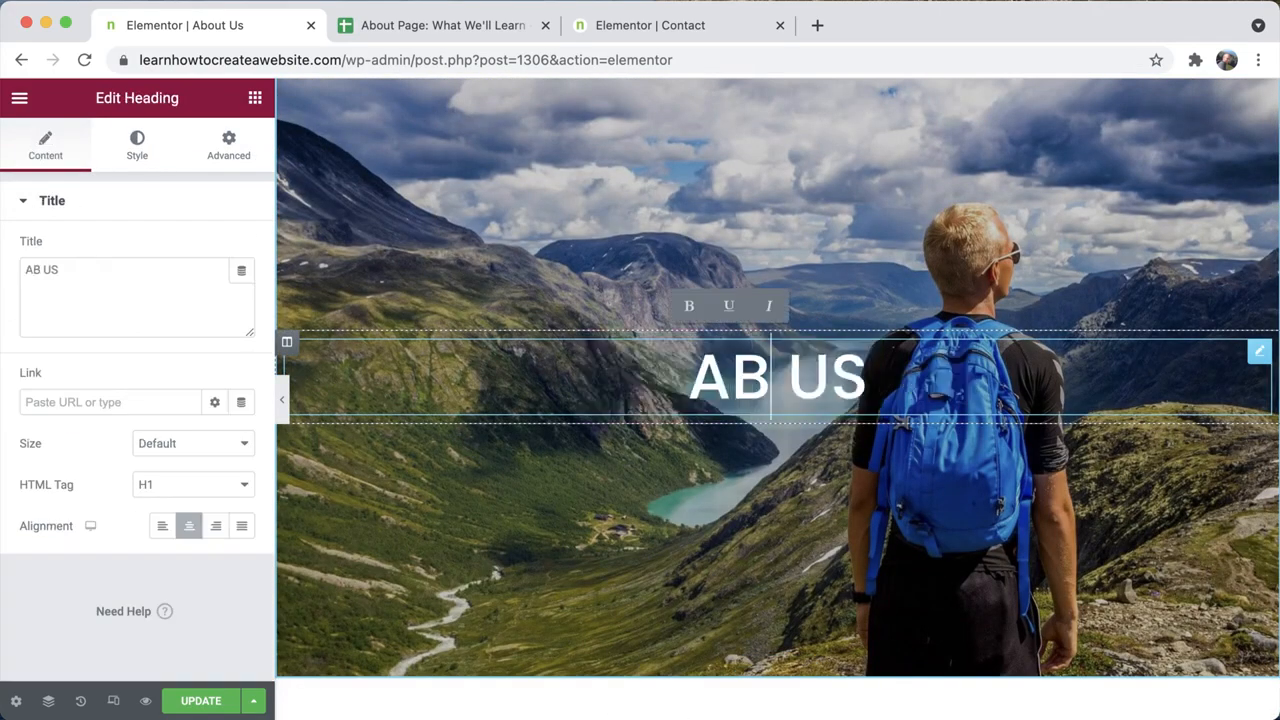
text(UT)
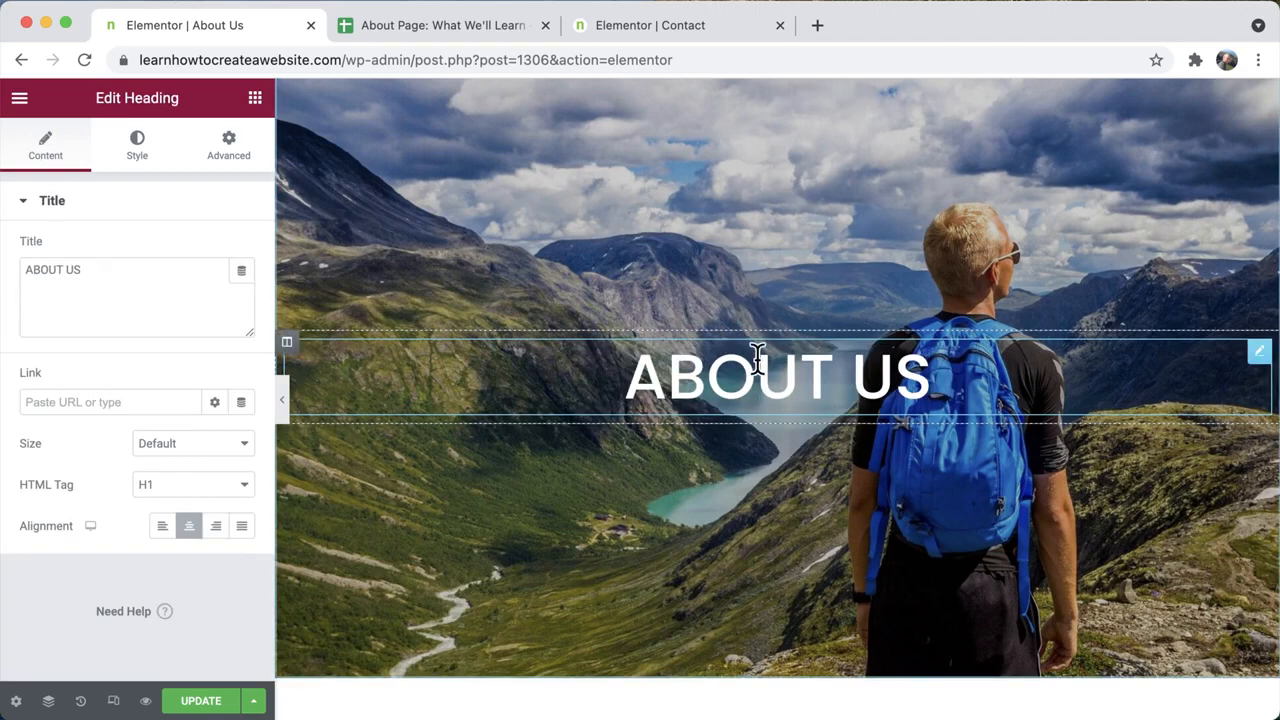
scroll(828, 257, up, 1)
click(778, 98)
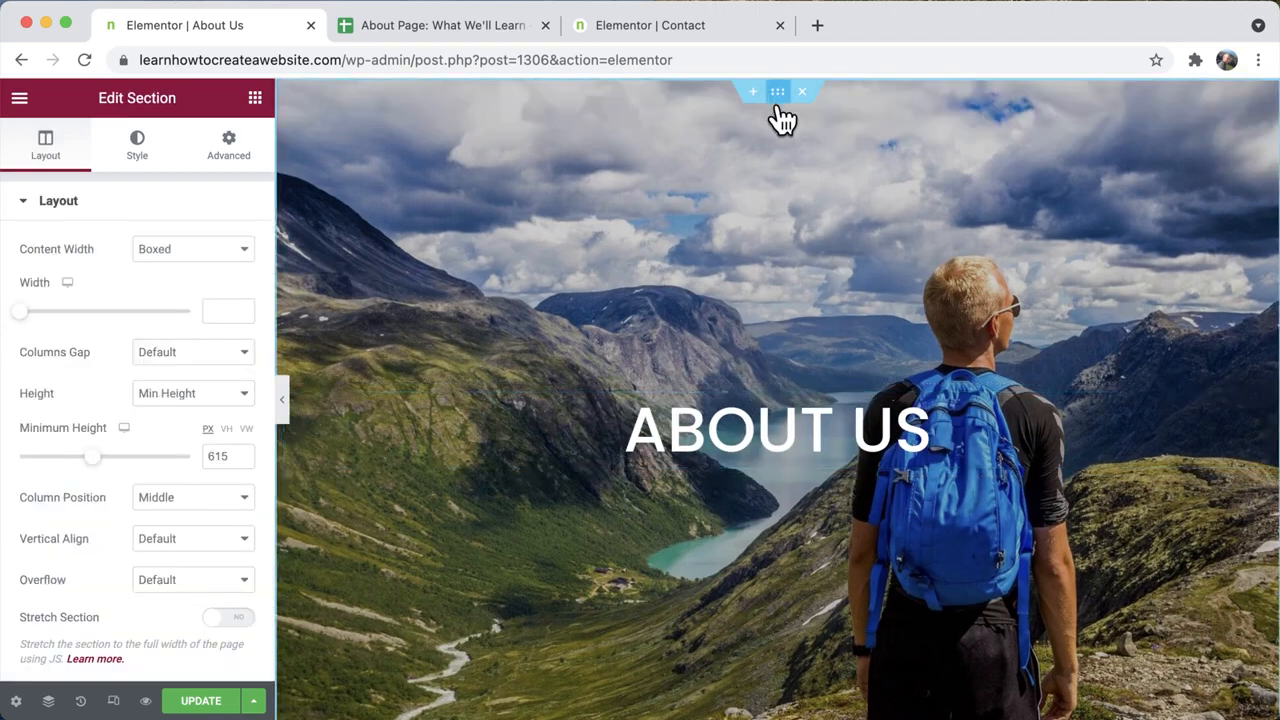
click(139, 158)
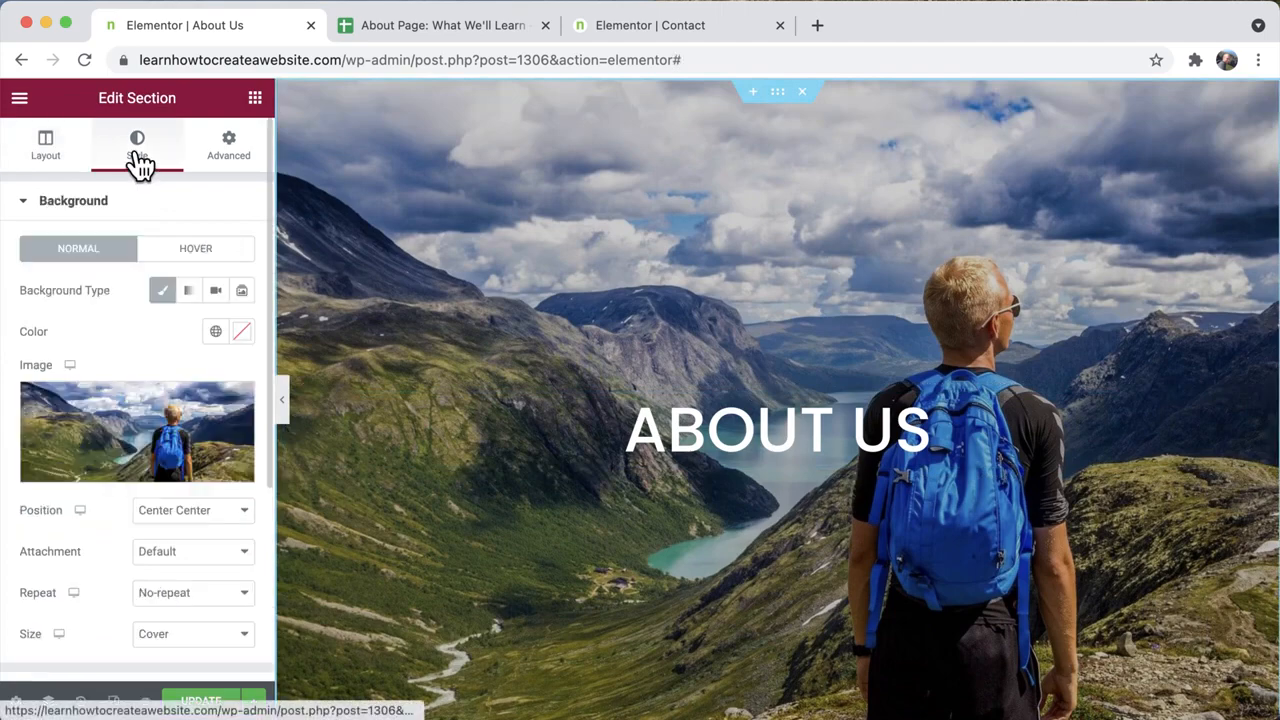
Upload about-header-hero.jpg as the hero background, then switch to the checklist sheet
click(136, 418)
click(285, 177)
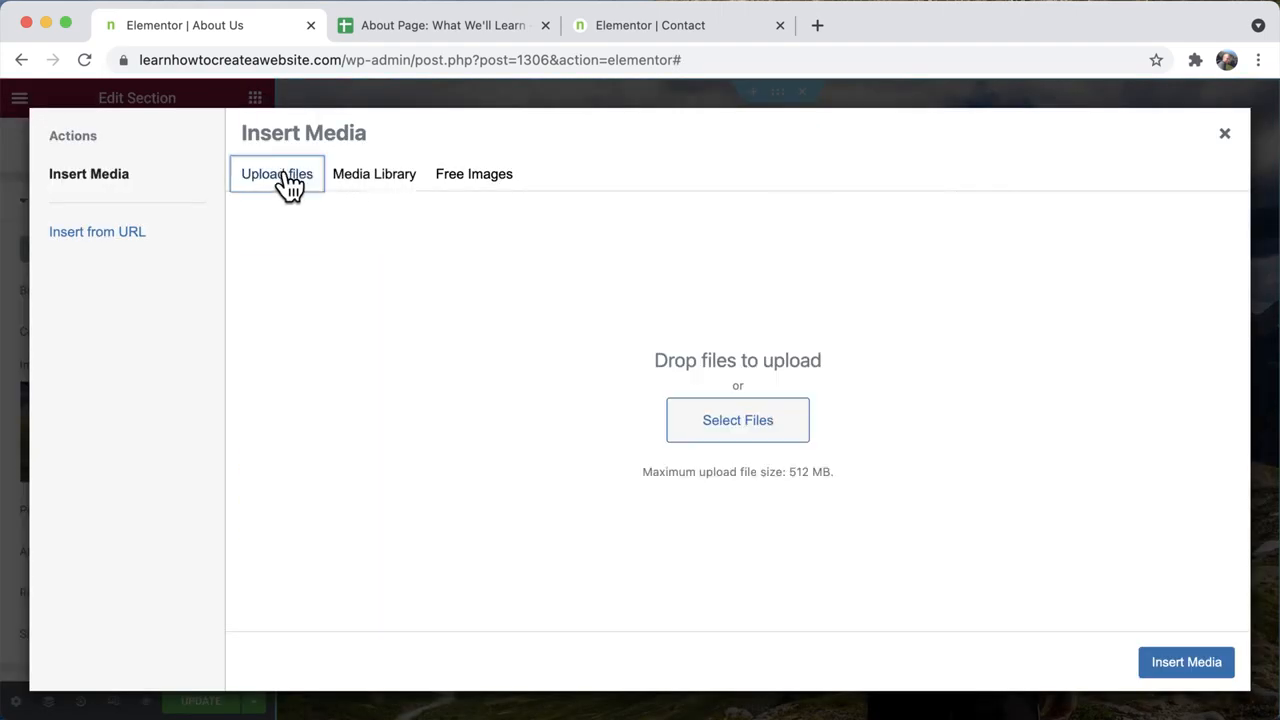
click(751, 421)
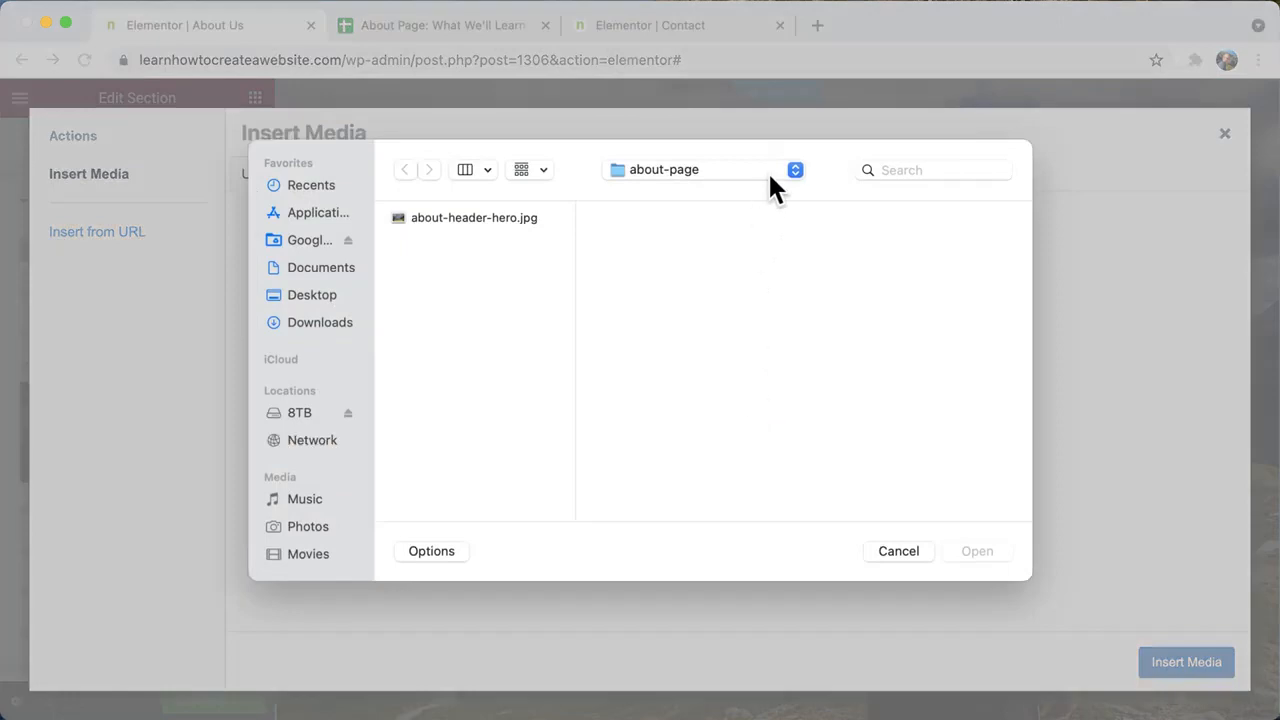
click(481, 225)
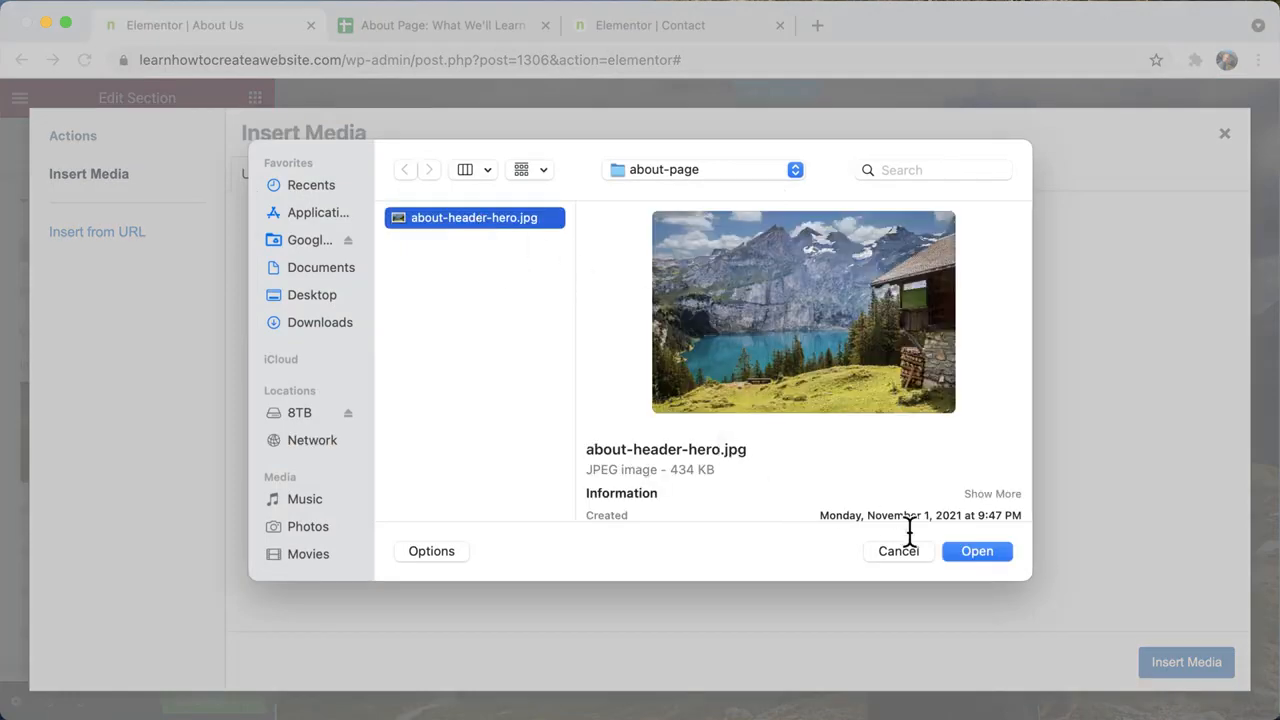
click(974, 551)
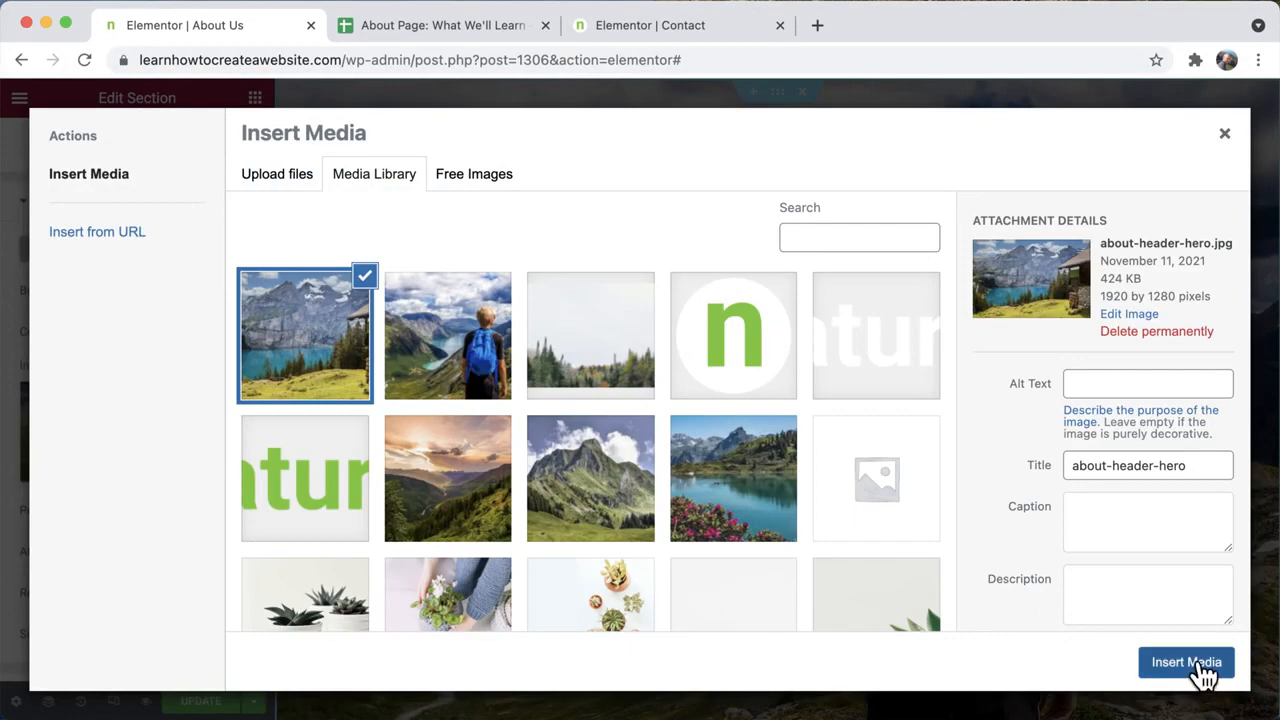
click(1204, 676)
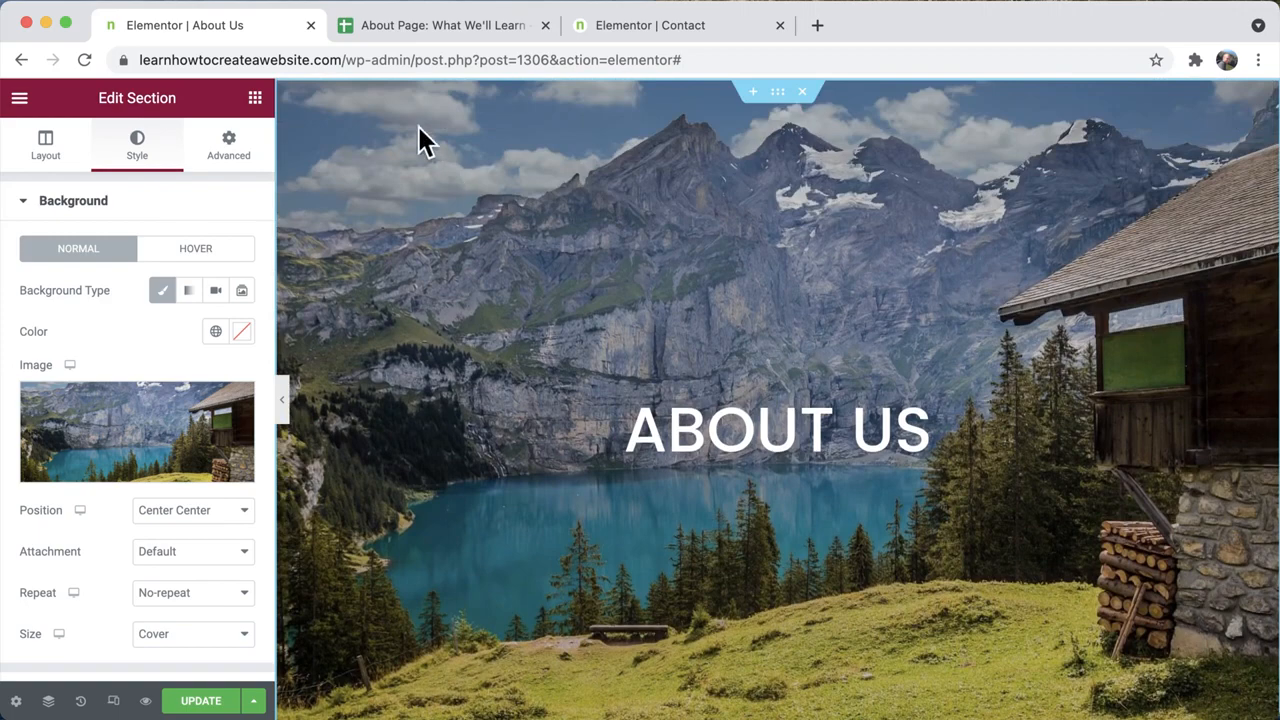
click(449, 28)
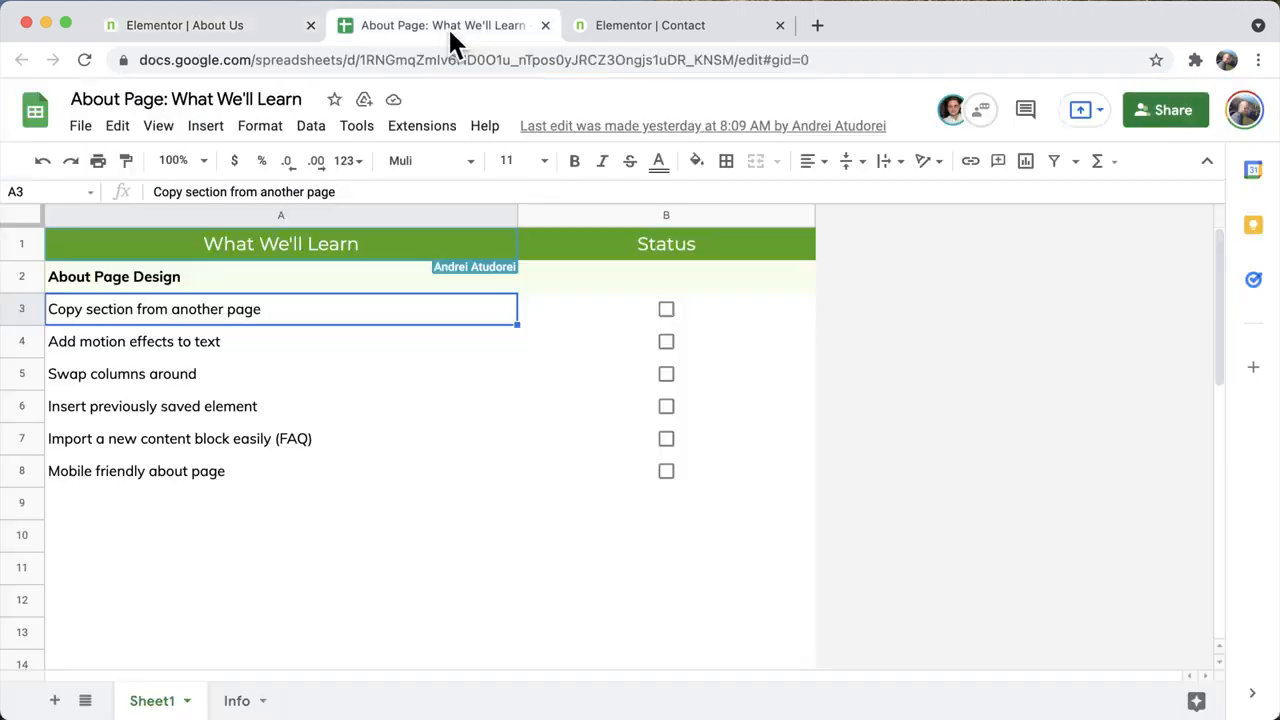
Tick Copy section from another page (B3) in the checklist and return to the About Us editor
click(666, 310)
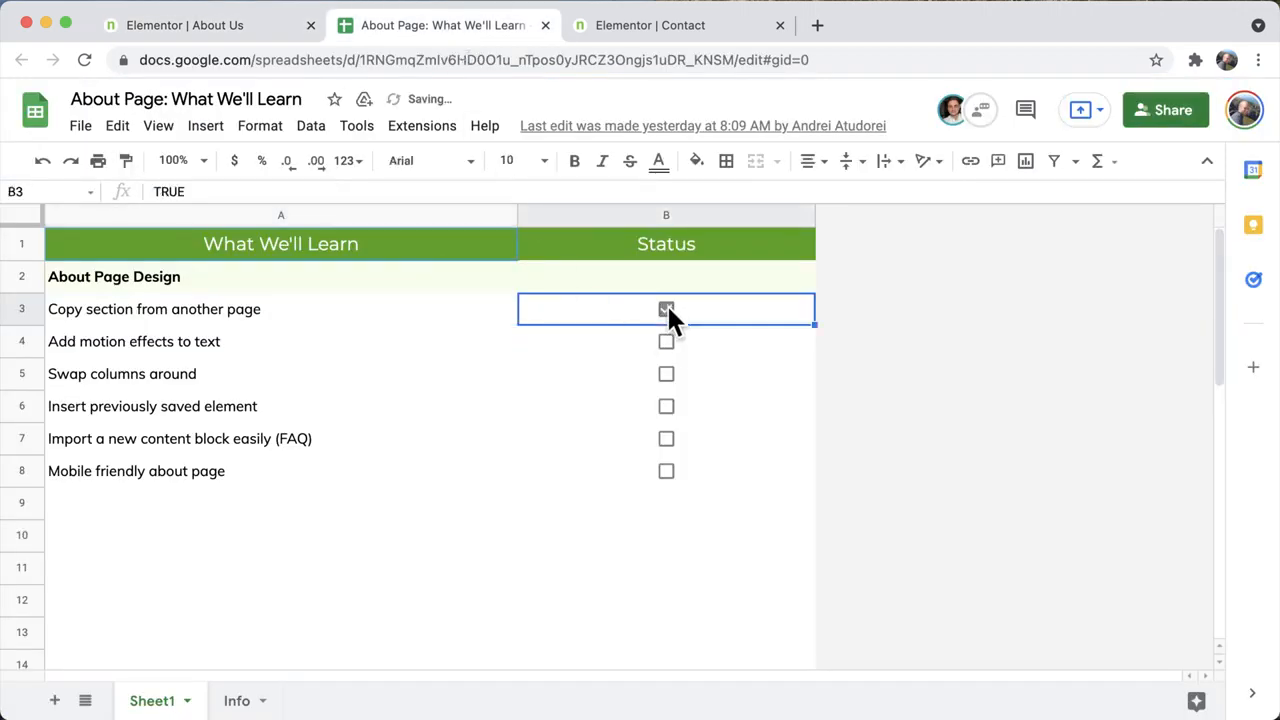
click(216, 340)
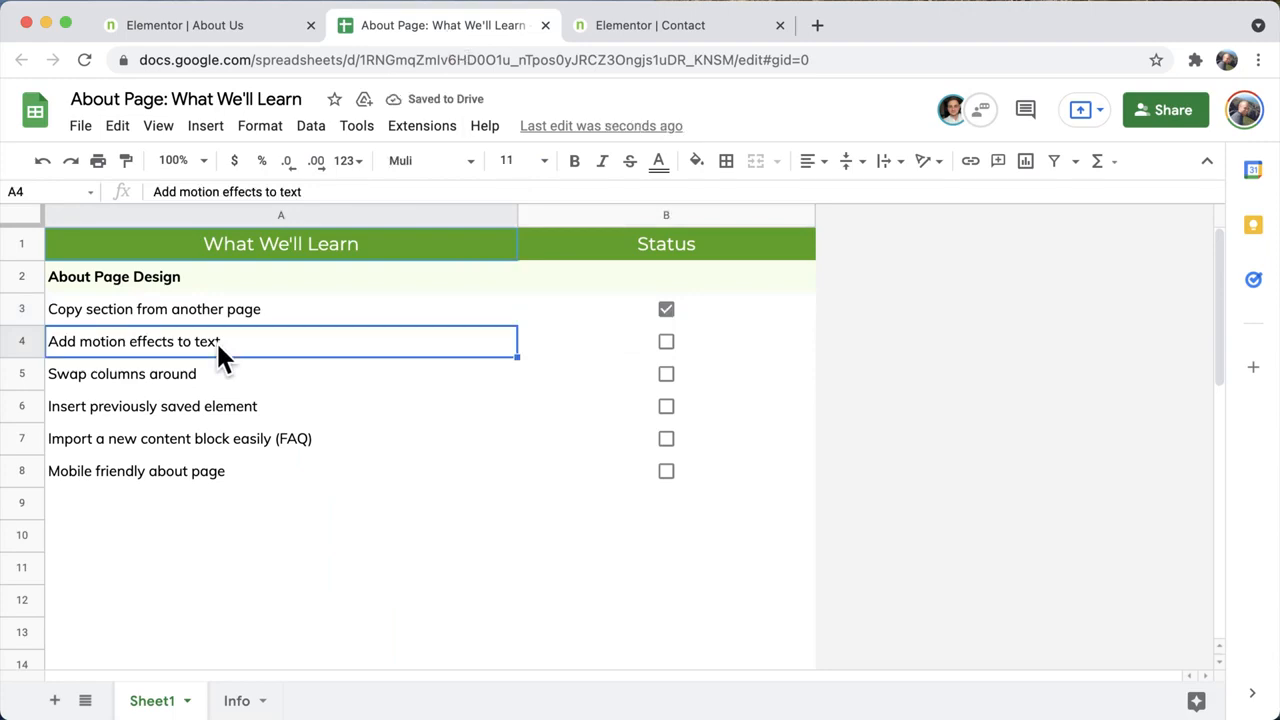
click(253, 34)
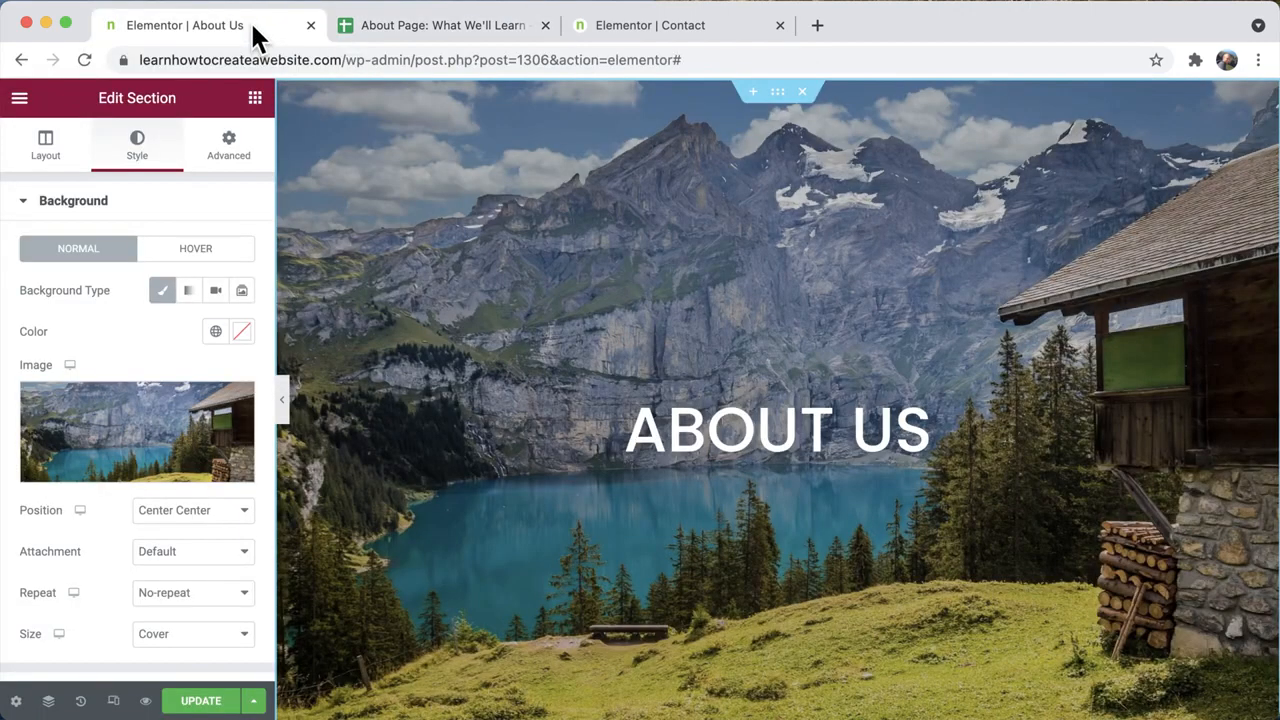
Close the Contact editor tab and delete the READ MORE button
click(780, 25)
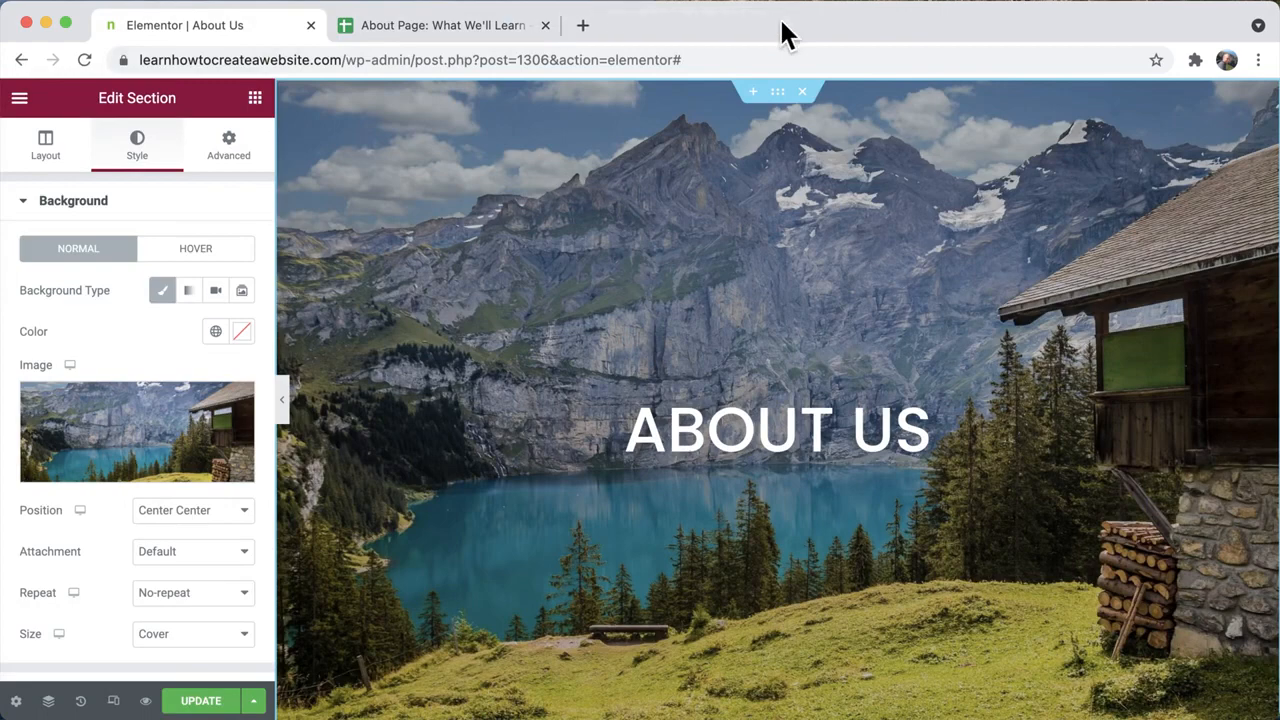
scroll(697, 430, down, 5)
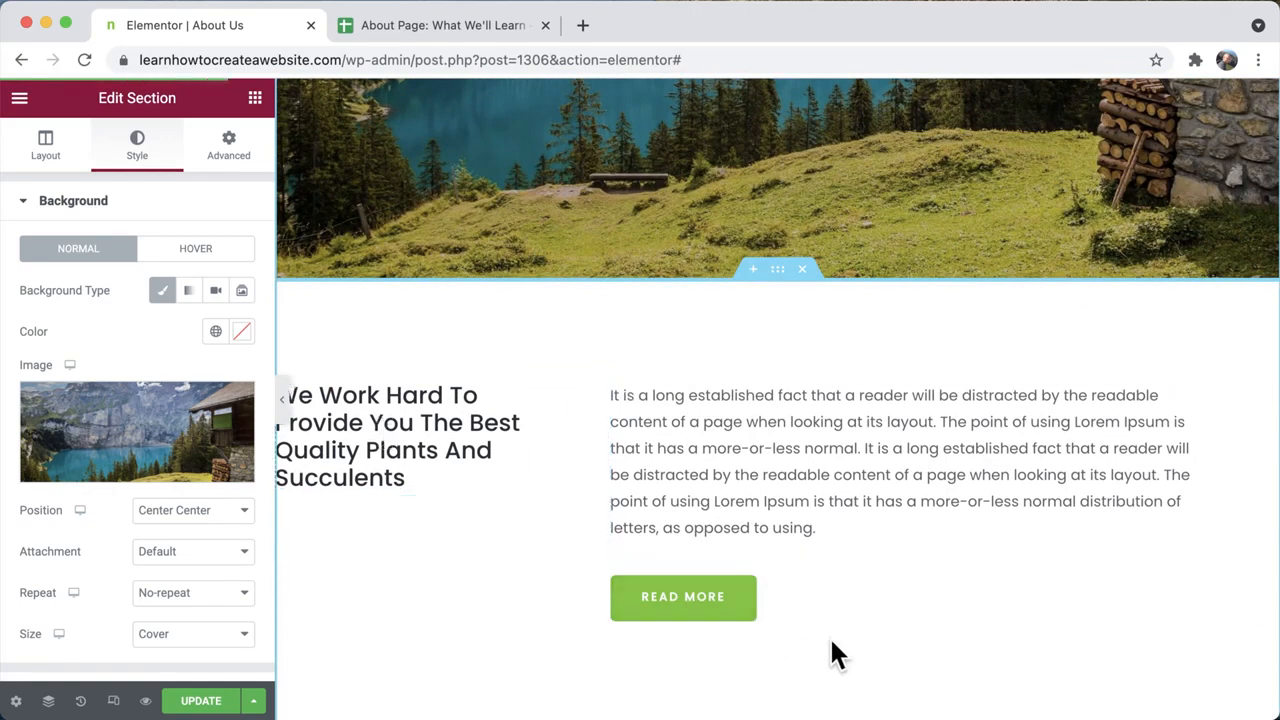
right_click(1193, 598)
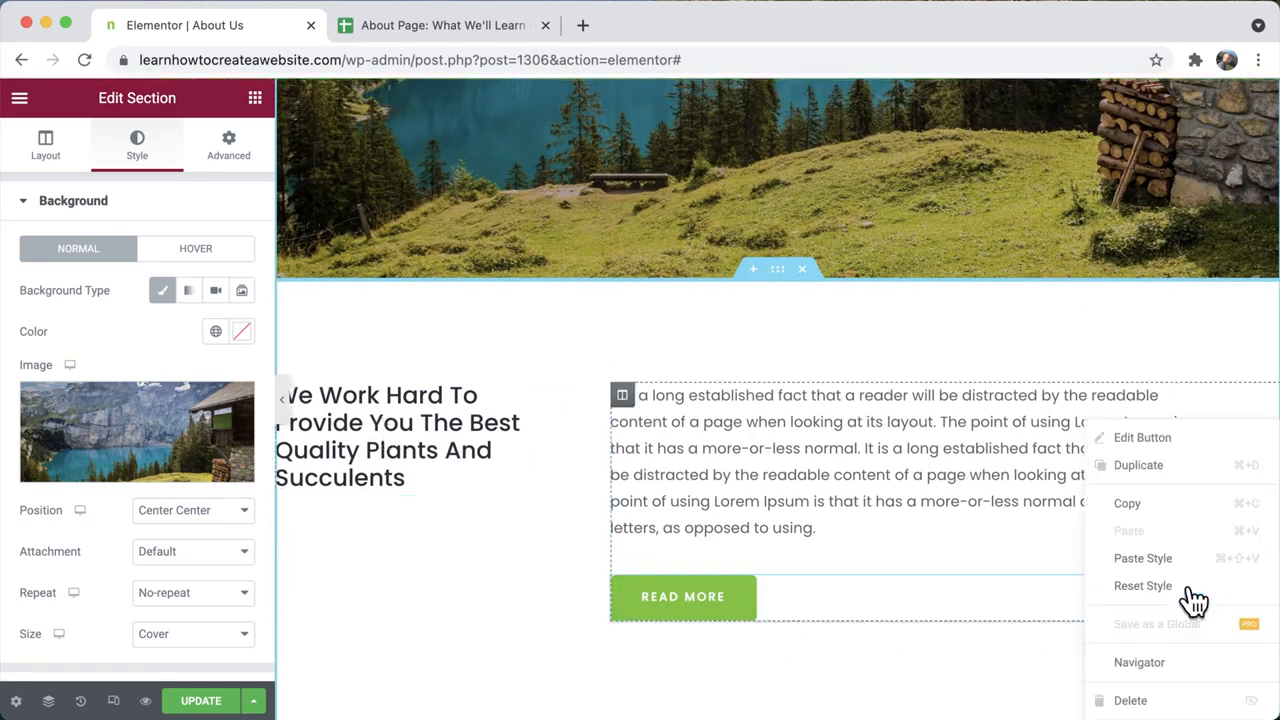
click(1160, 701)
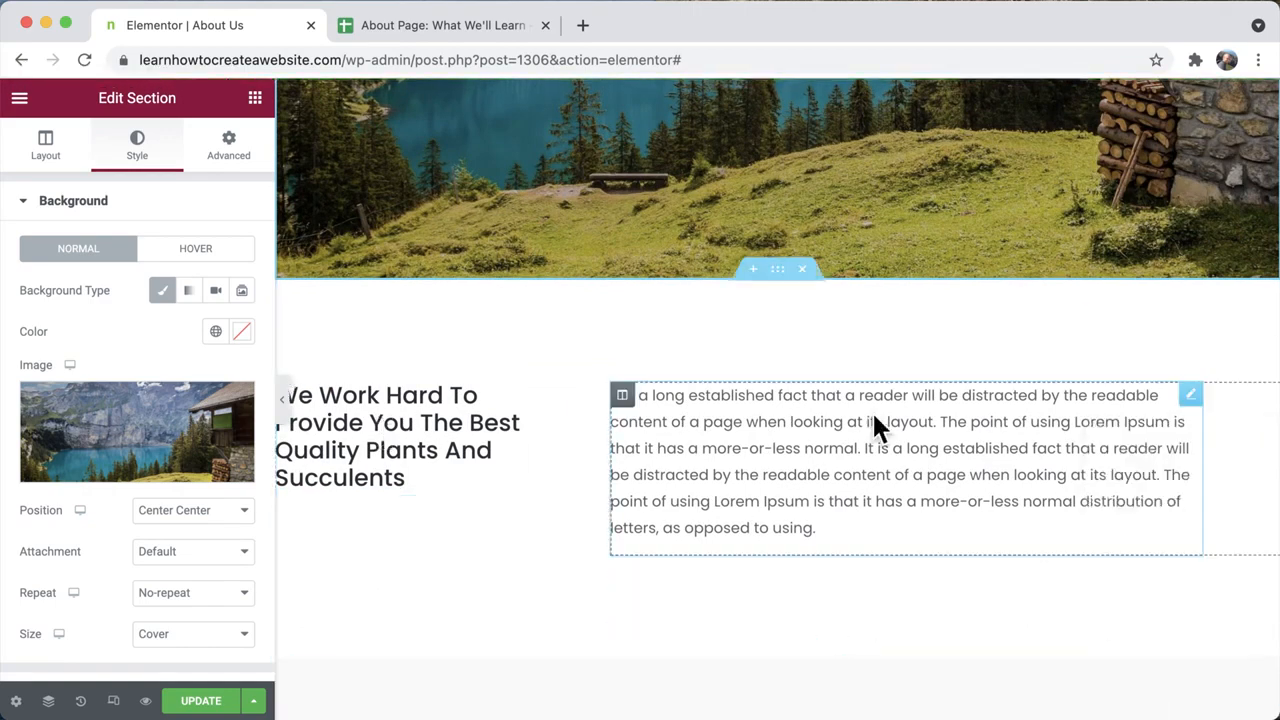
In the We Work Hard heading's Motion Effects, try Fade In Down and Fade In Right entrances
click(372, 432)
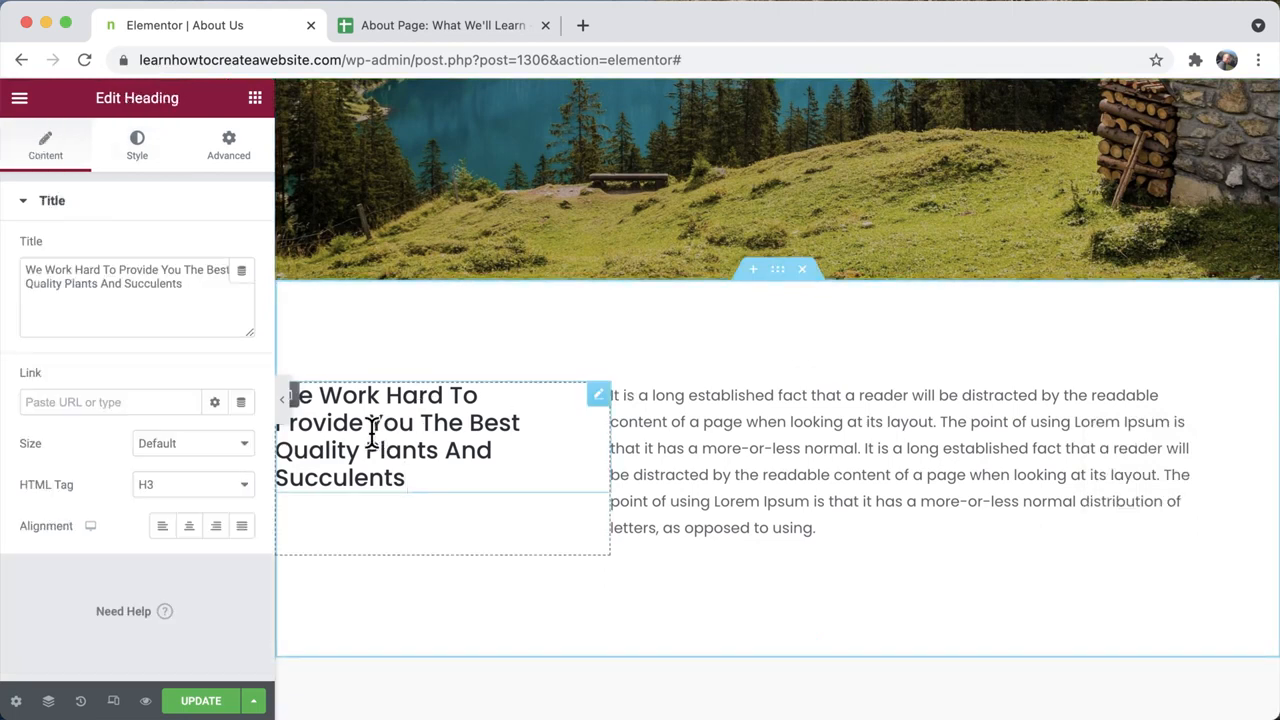
click(226, 150)
scroll(207, 405, down, 1)
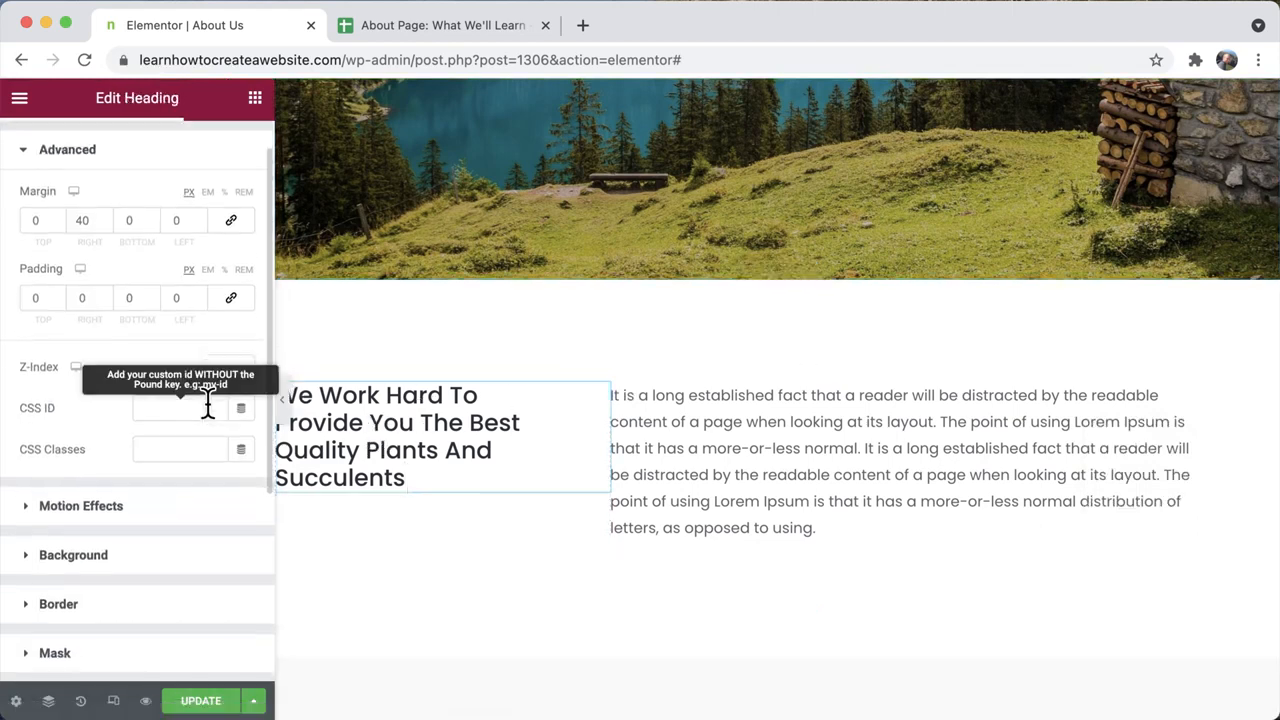
click(124, 486)
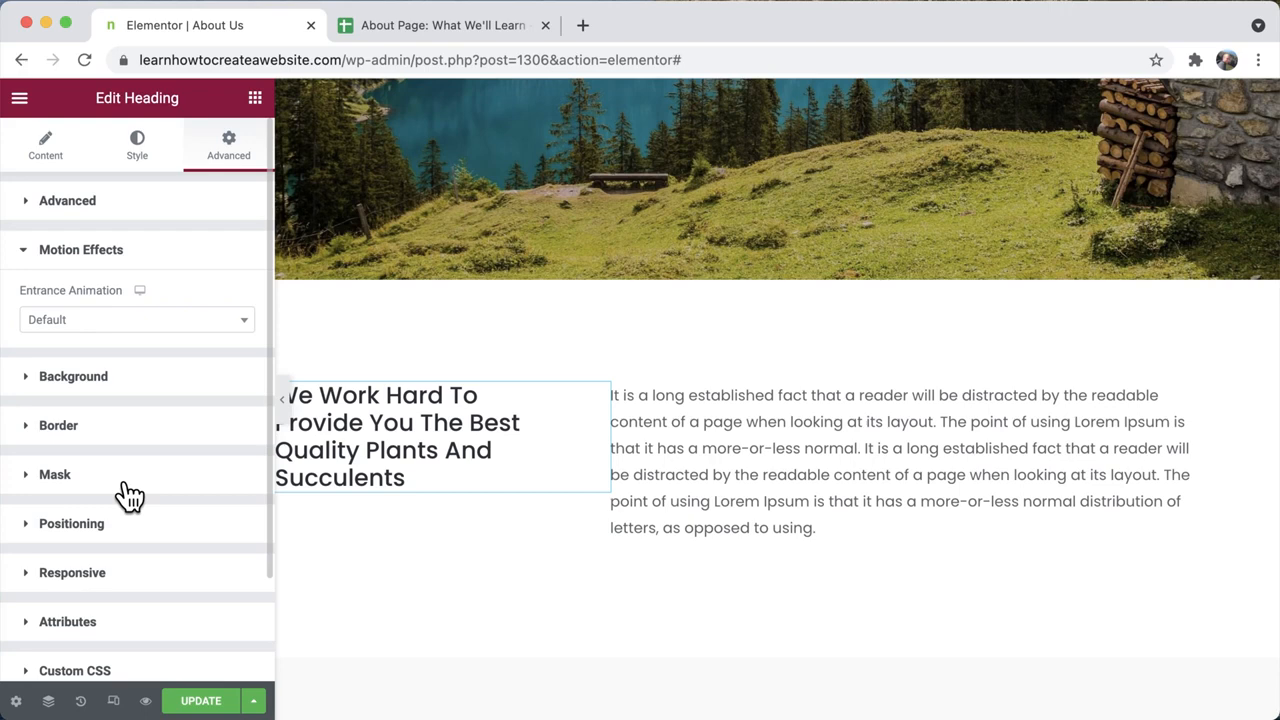
click(183, 322)
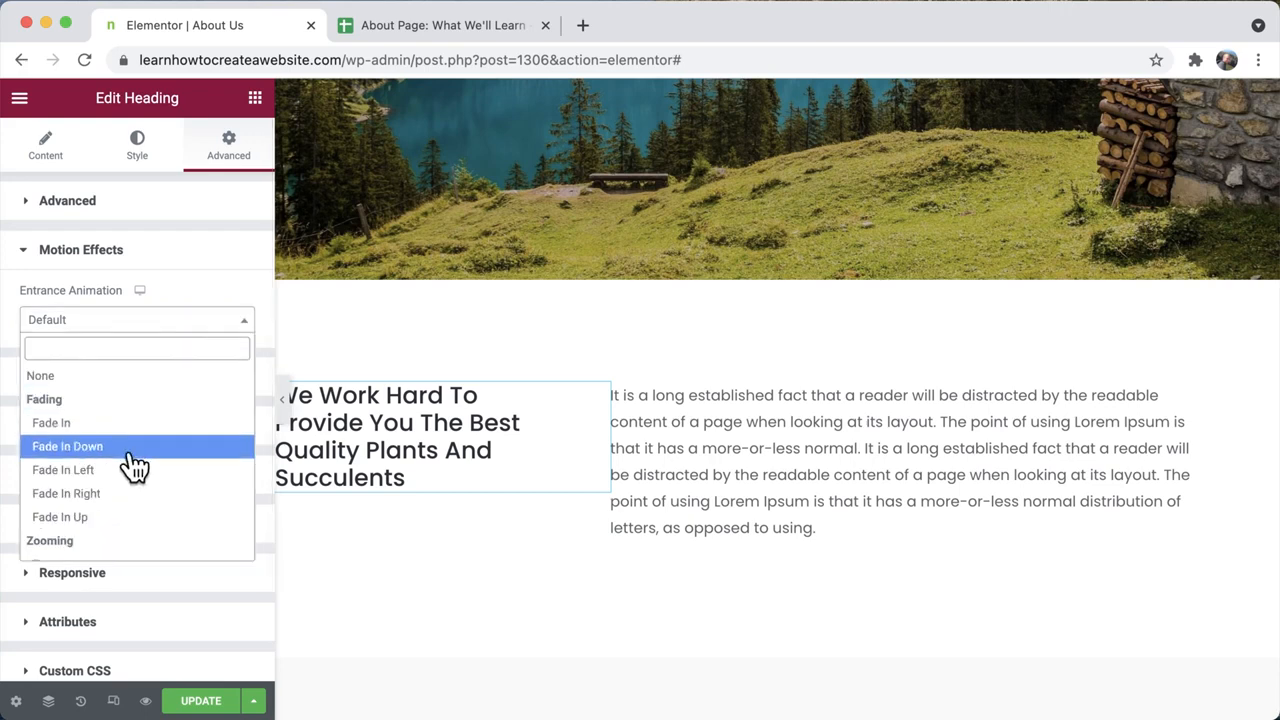
click(135, 462)
click(160, 326)
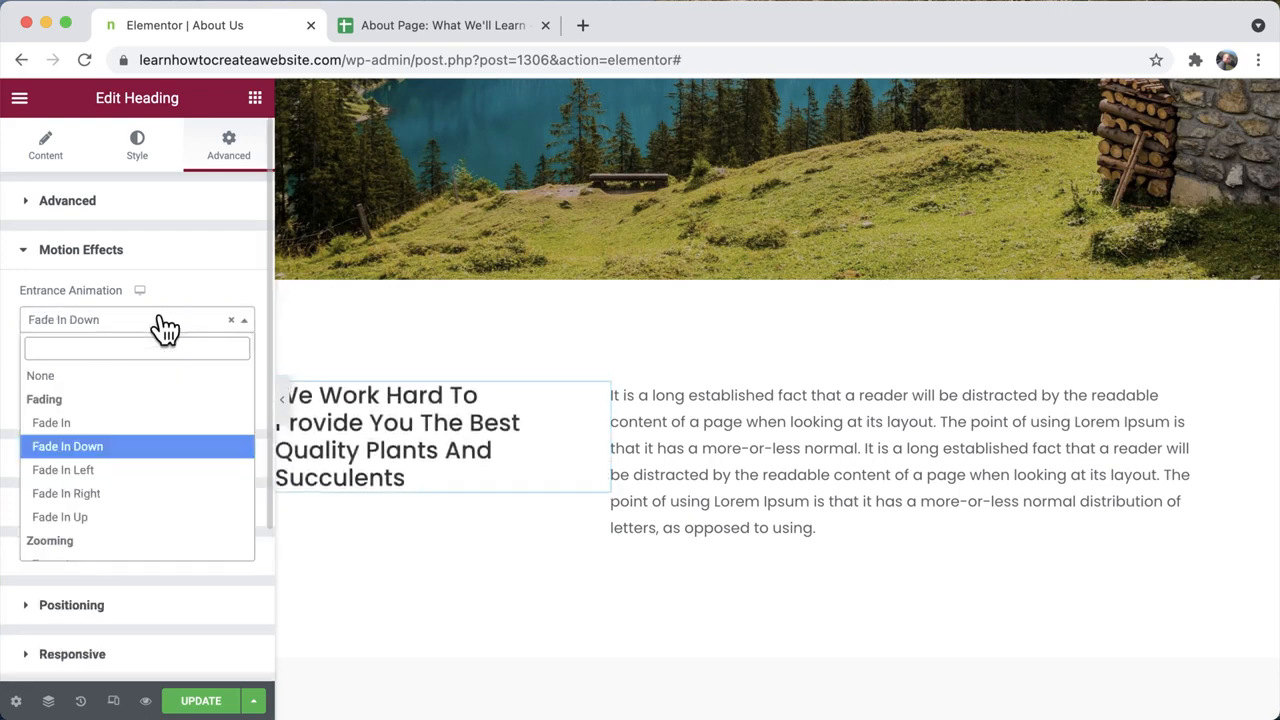
click(131, 493)
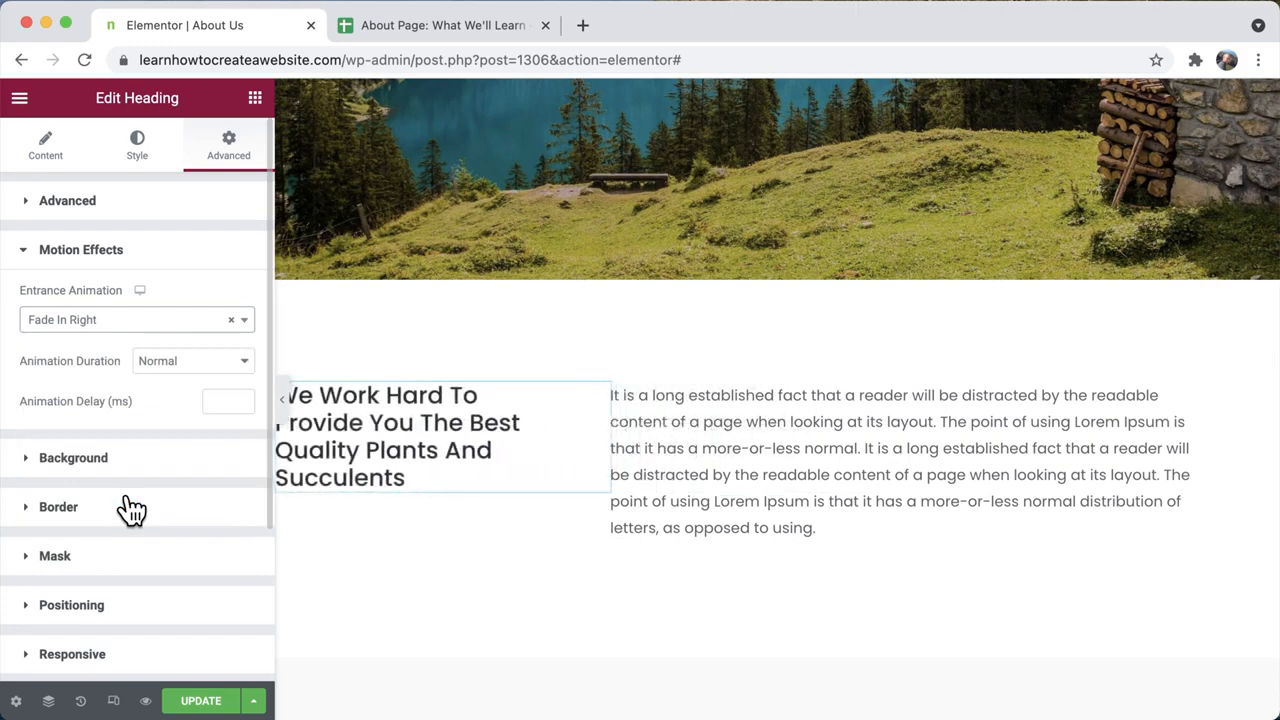
Set the heading's entrance to Slide In Left with Fast duration
click(147, 328)
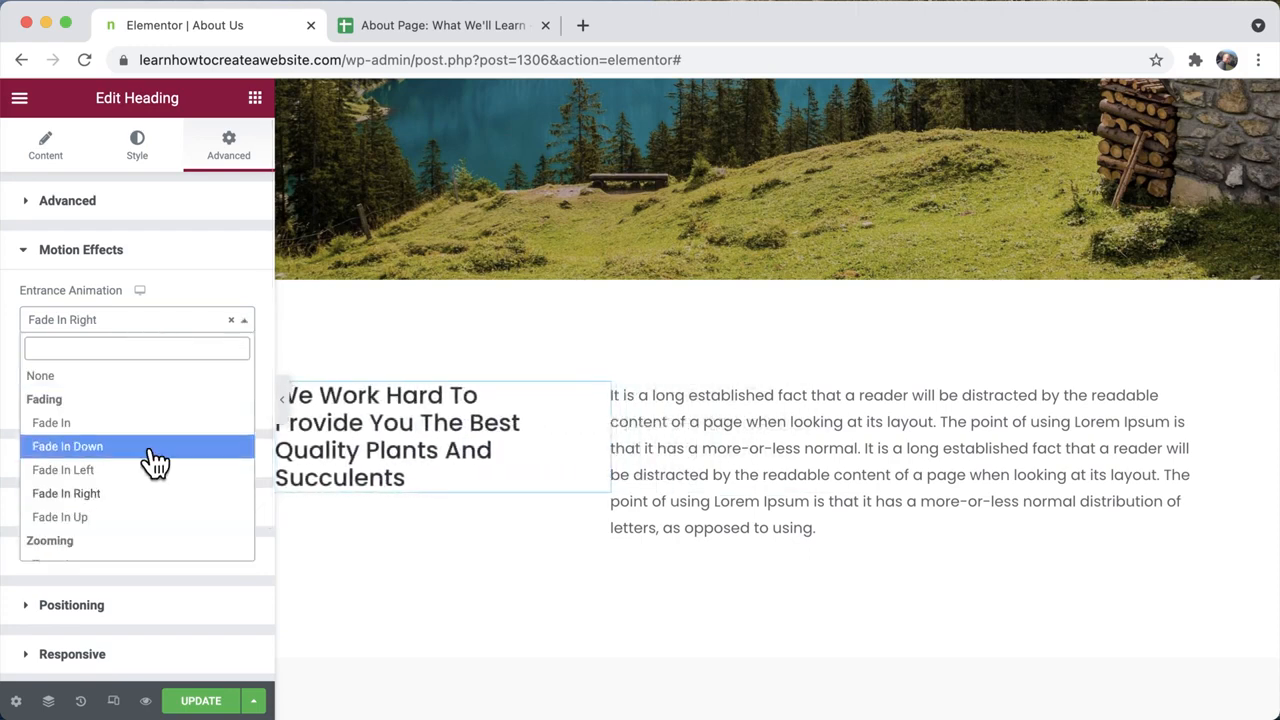
scroll(154, 460, down, 5)
scroll(154, 460, down, 5)
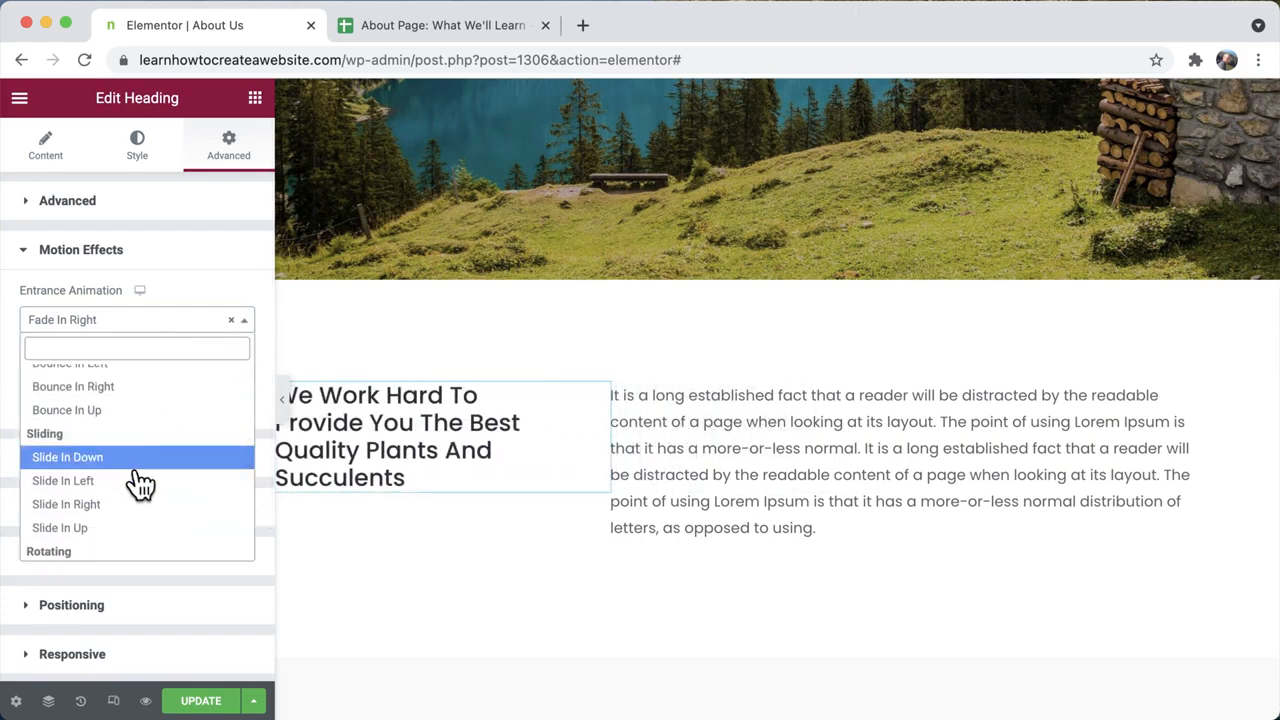
click(137, 482)
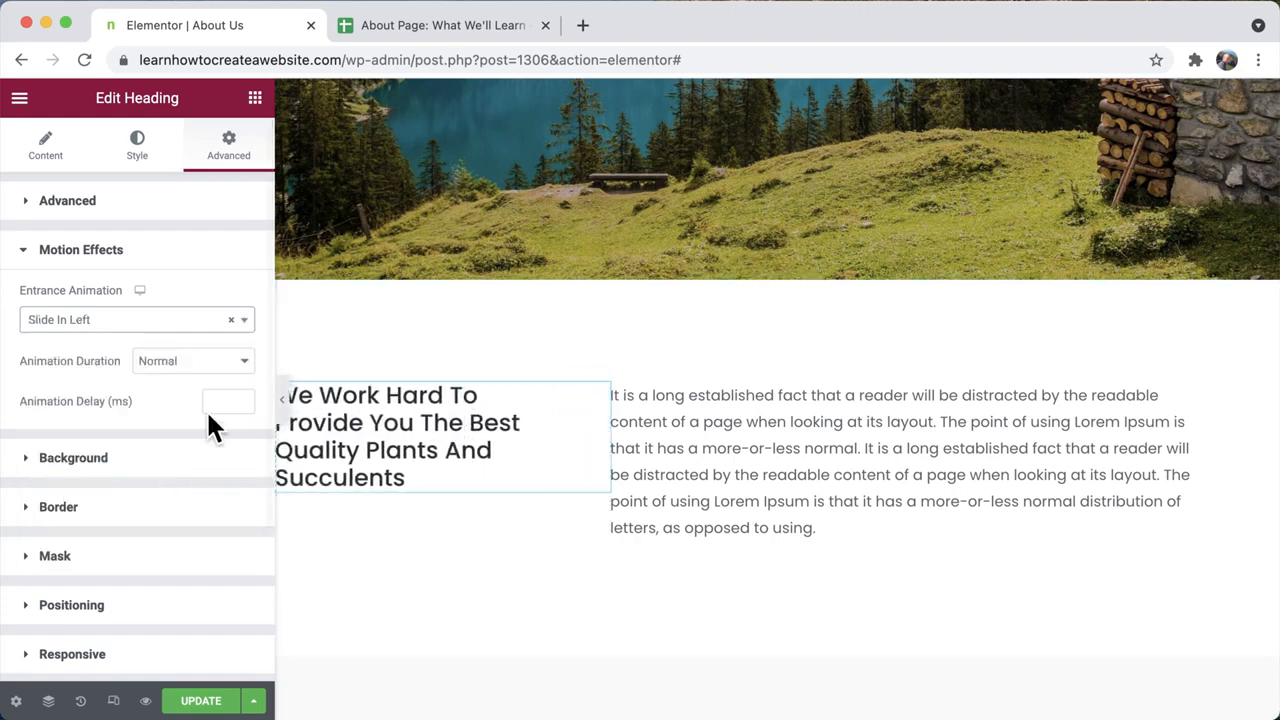
click(188, 365)
click(182, 384)
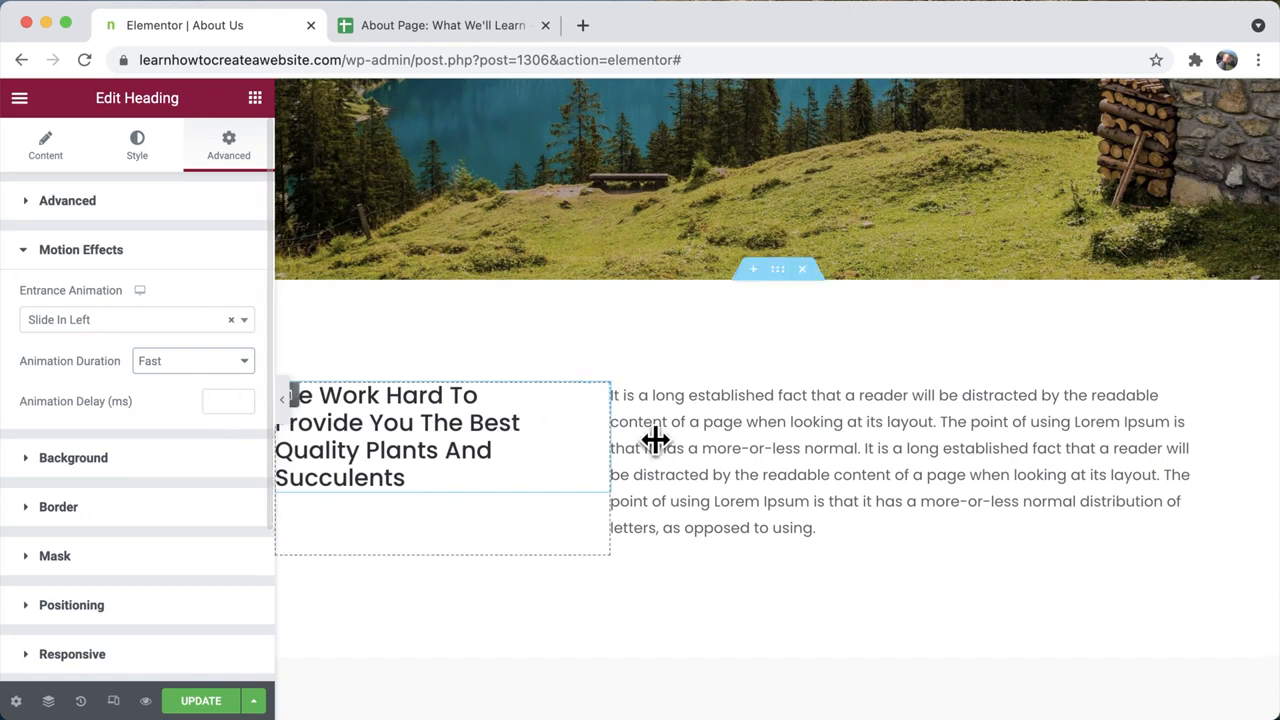
click(771, 437)
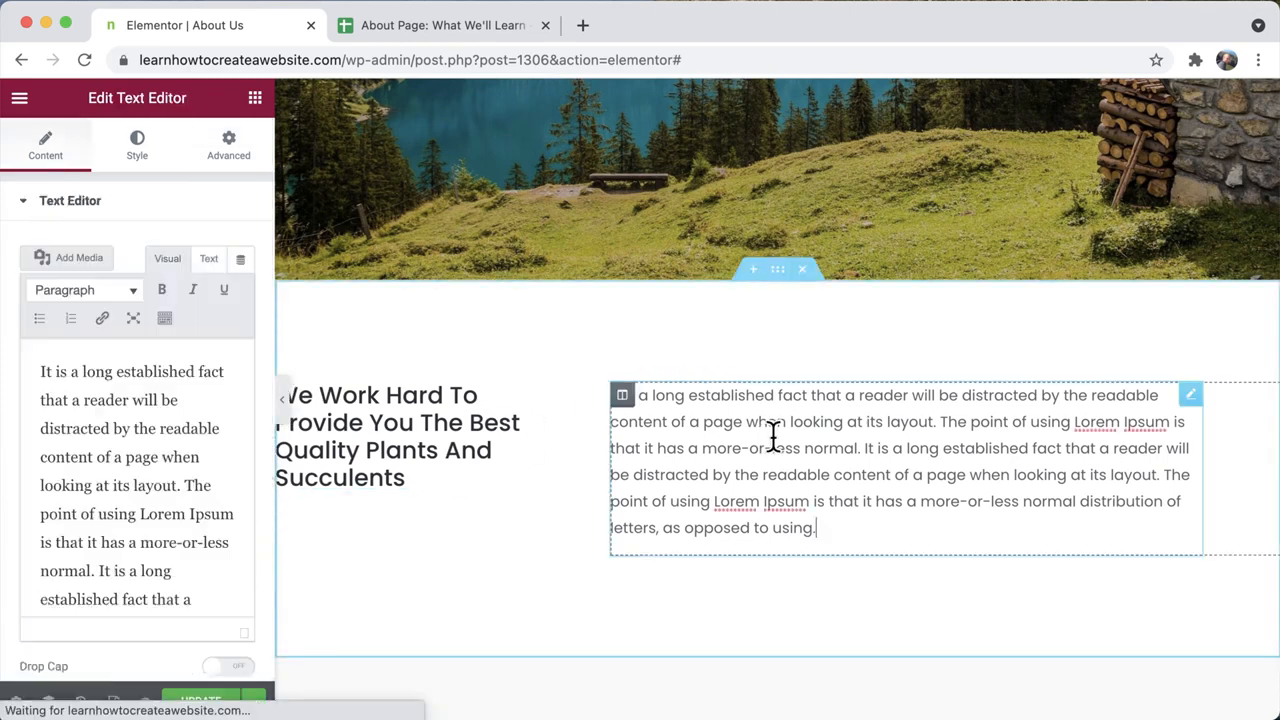
Give the intro paragraph a Slide In Right entrance, Fast duration and a 500 ms delay
click(224, 157)
click(150, 565)
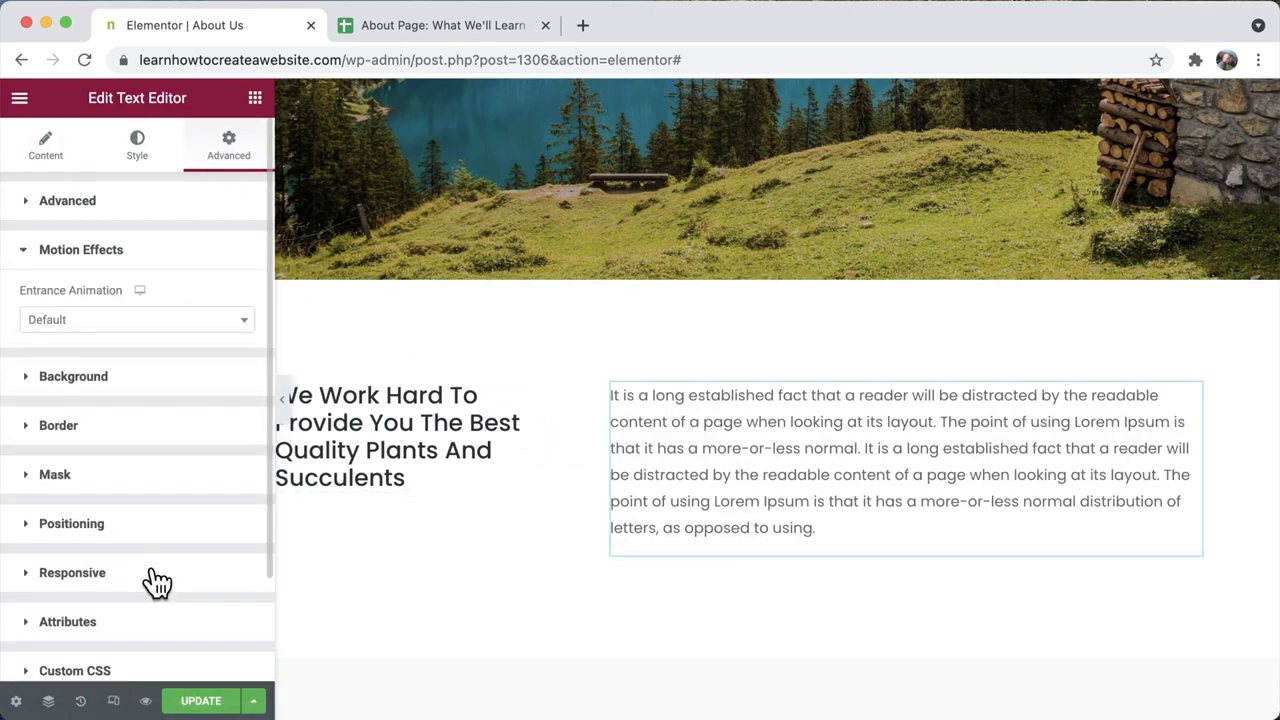
click(160, 337)
scroll(163, 530, down, 4)
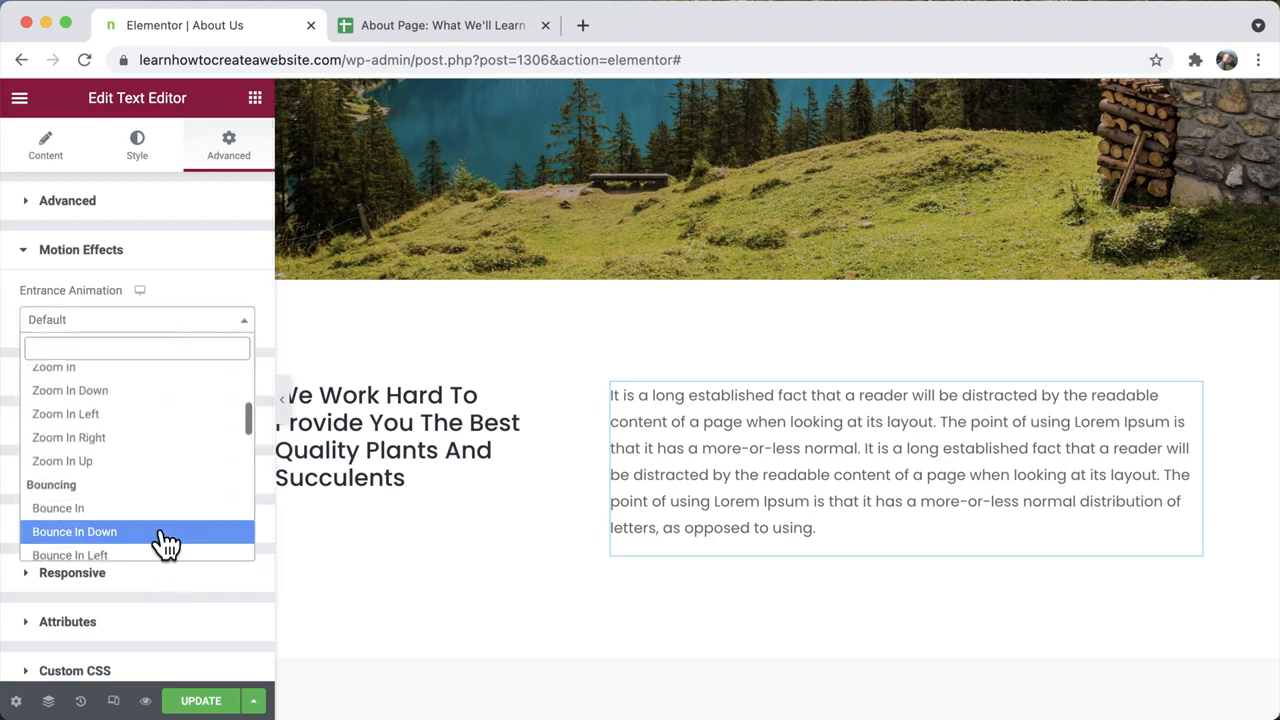
scroll(163, 543, down, 4)
scroll(157, 523, up, 1)
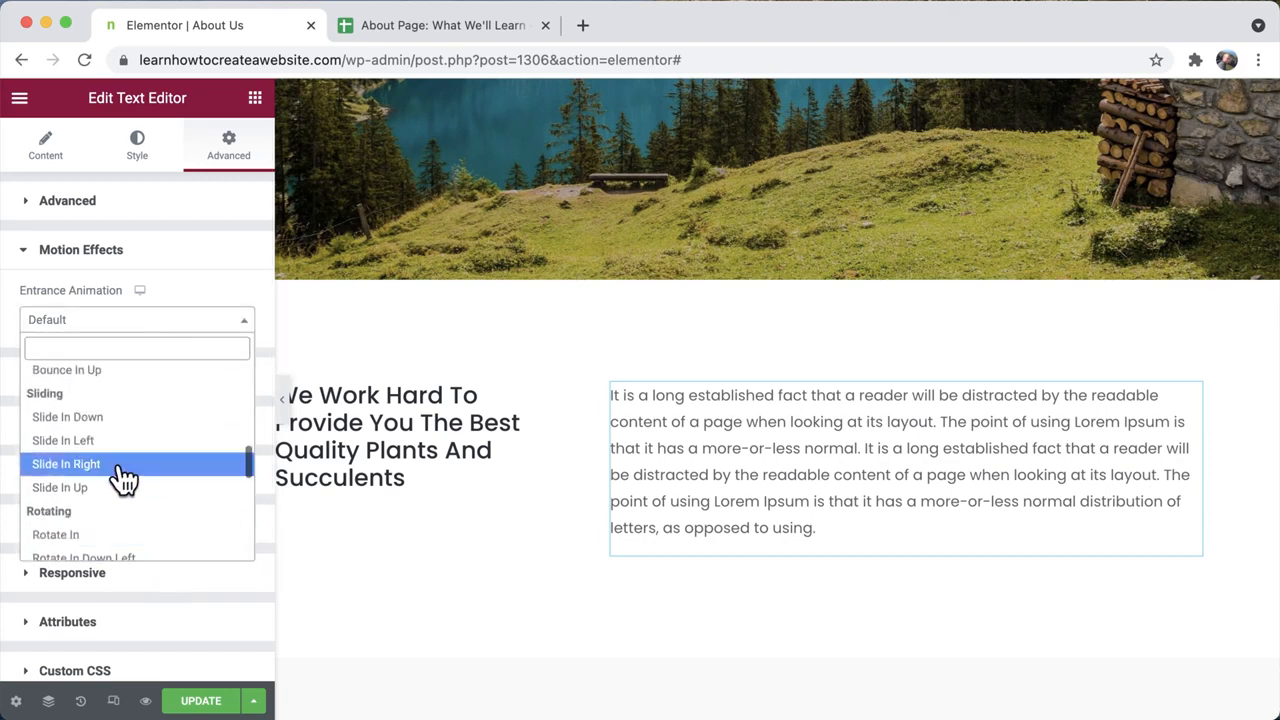
click(118, 466)
click(204, 363)
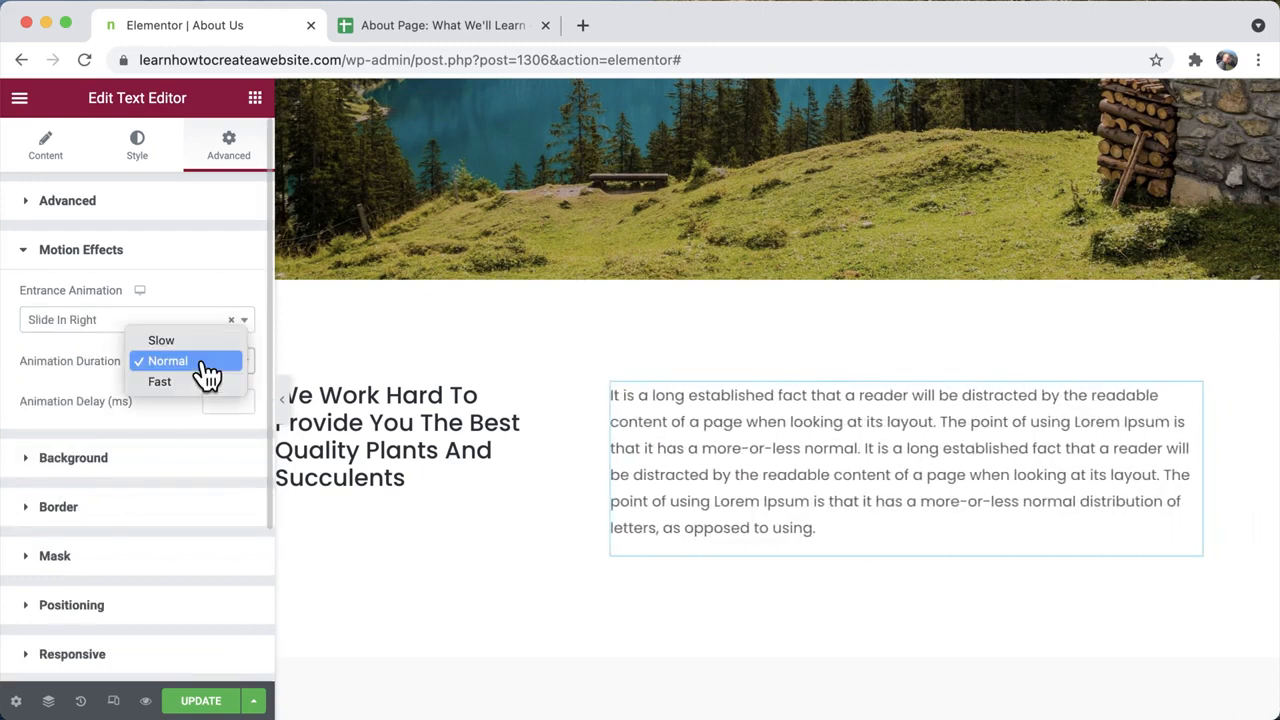
click(196, 383)
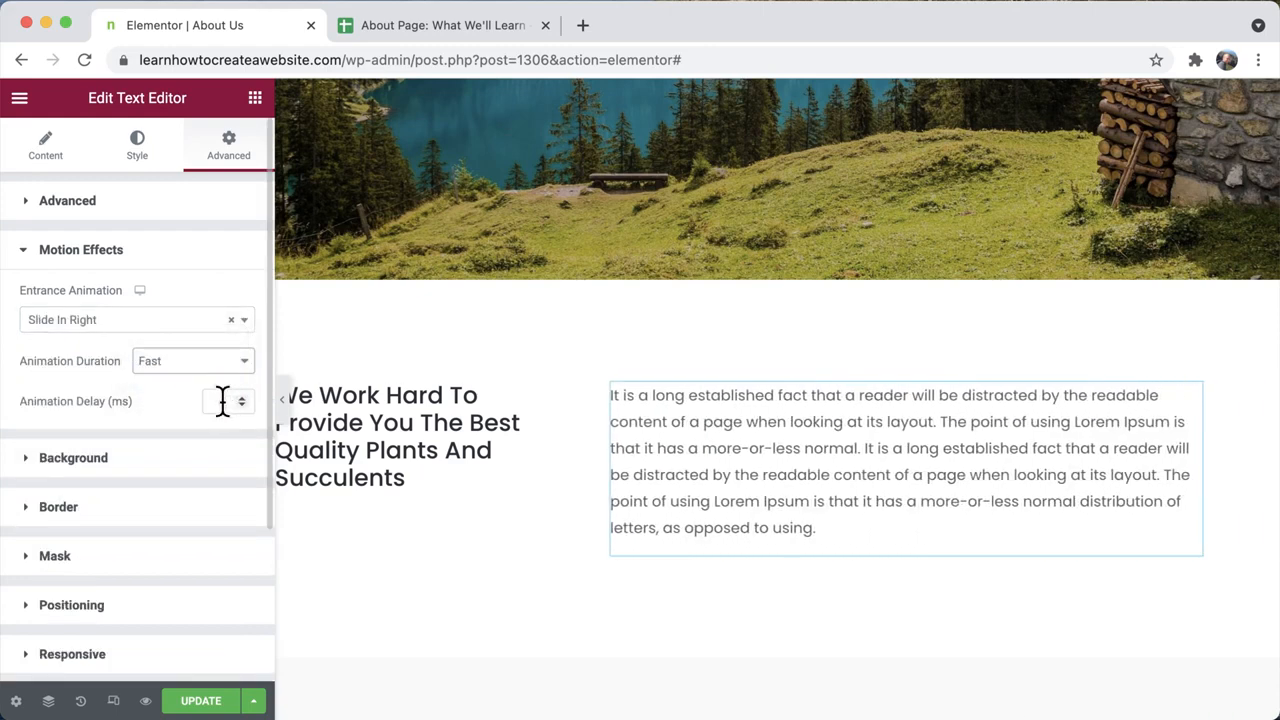
click(212, 400)
text(500)
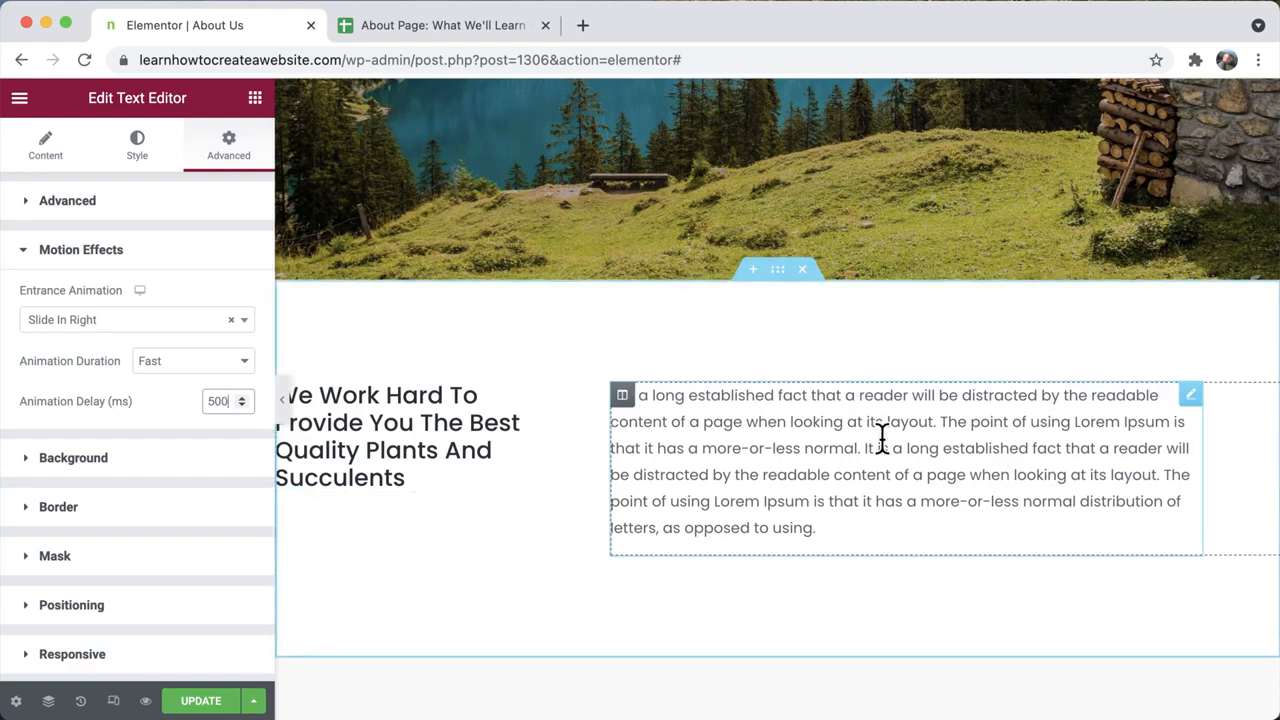
Drag the middle team card into the first column, then switch to the checklist sheet
scroll(882, 437, down, 10)
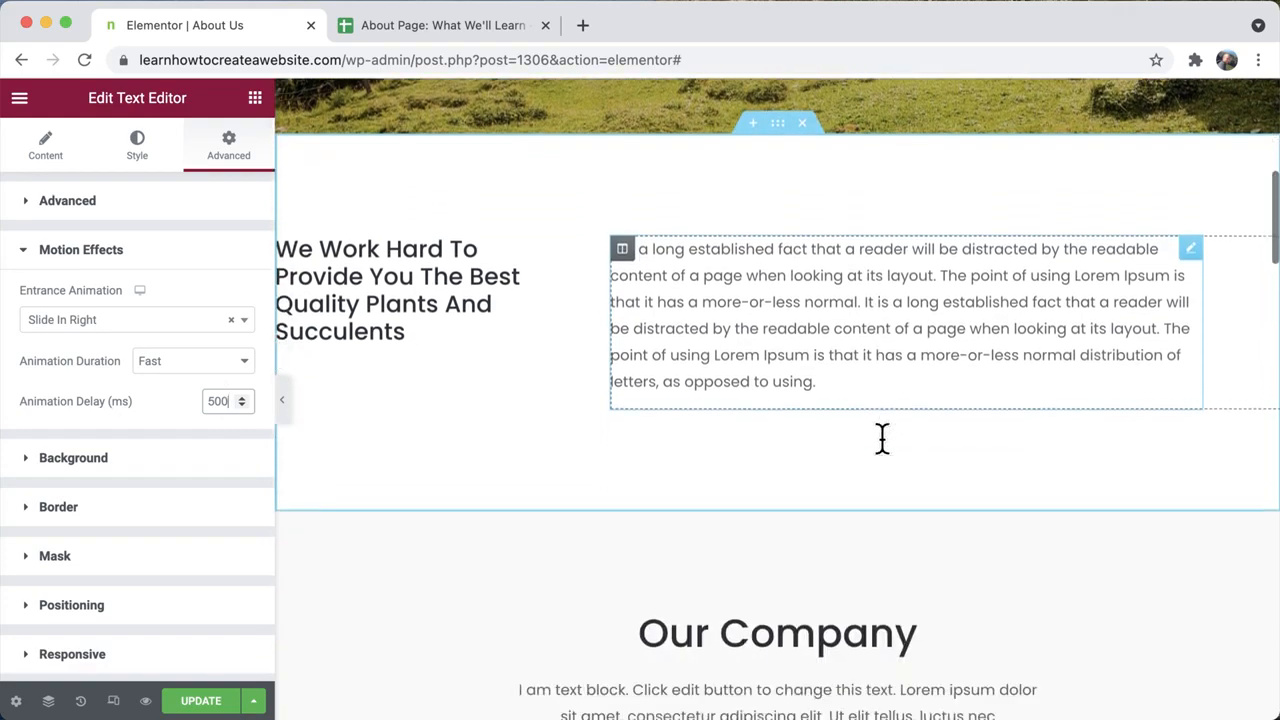
scroll(883, 440, down, 10)
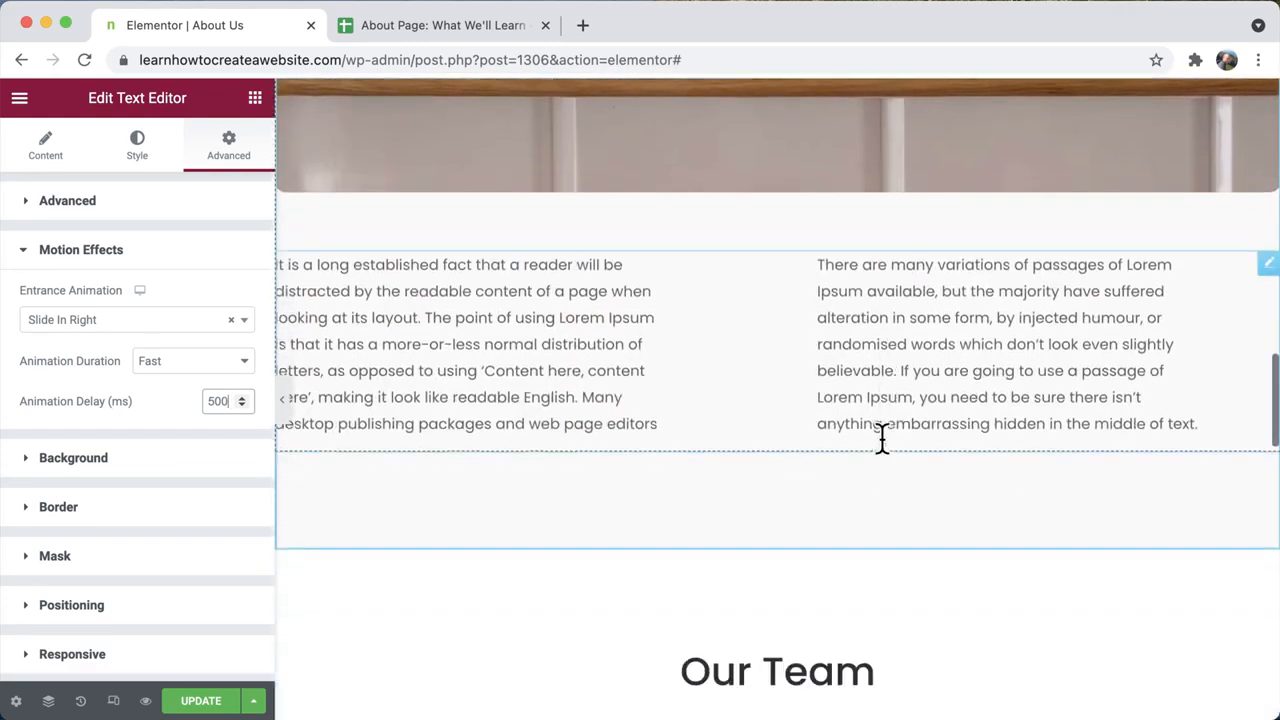
scroll(882, 440, down, 1)
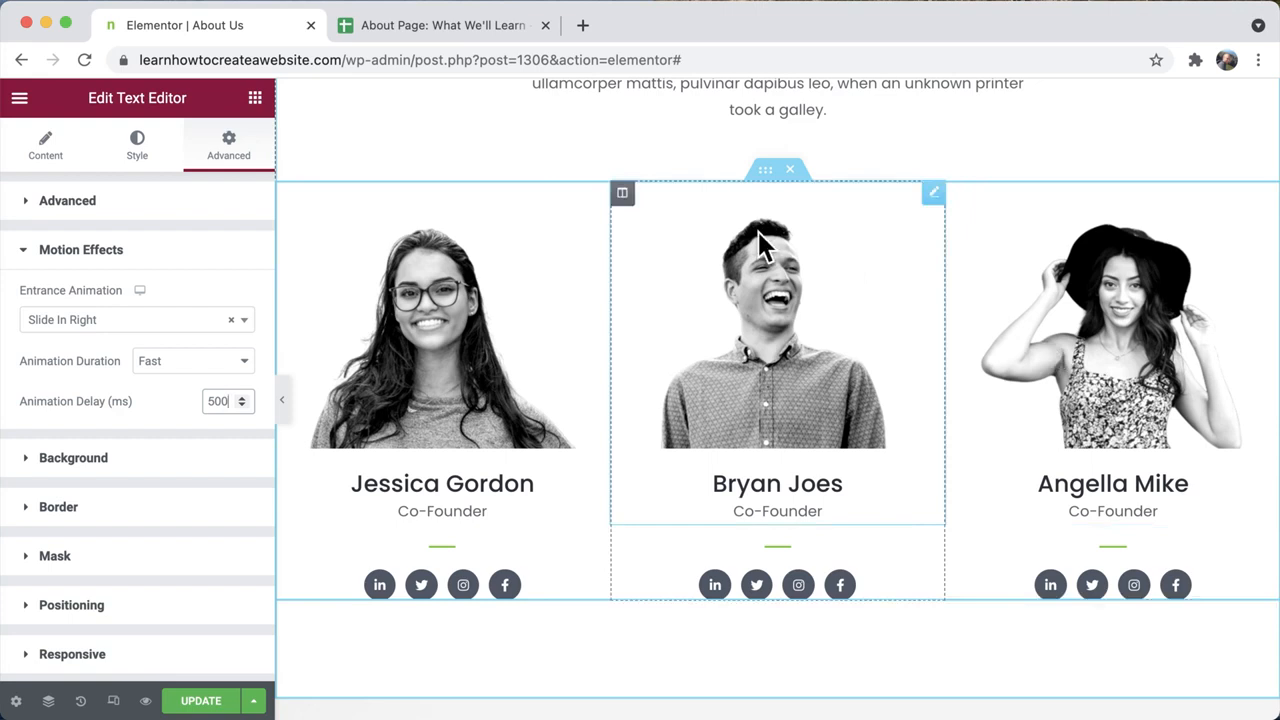
drag(622, 195, 1040, 241)
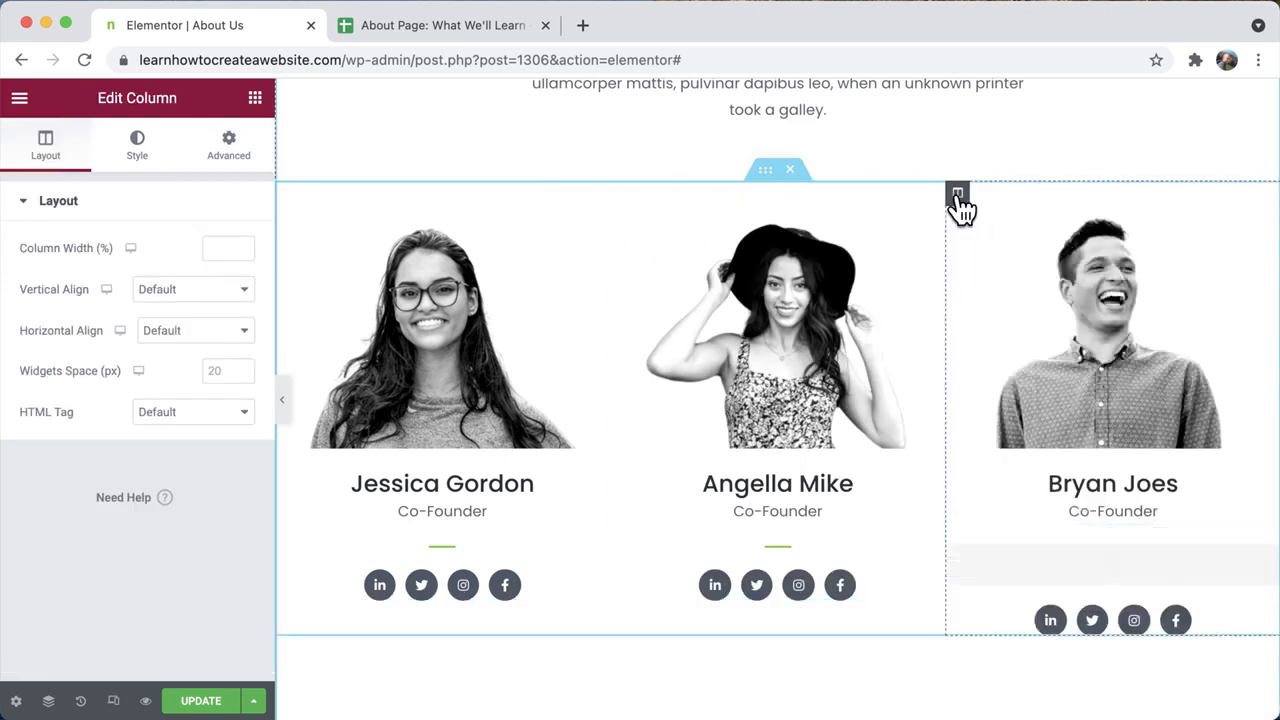
drag(957, 193, 360, 220)
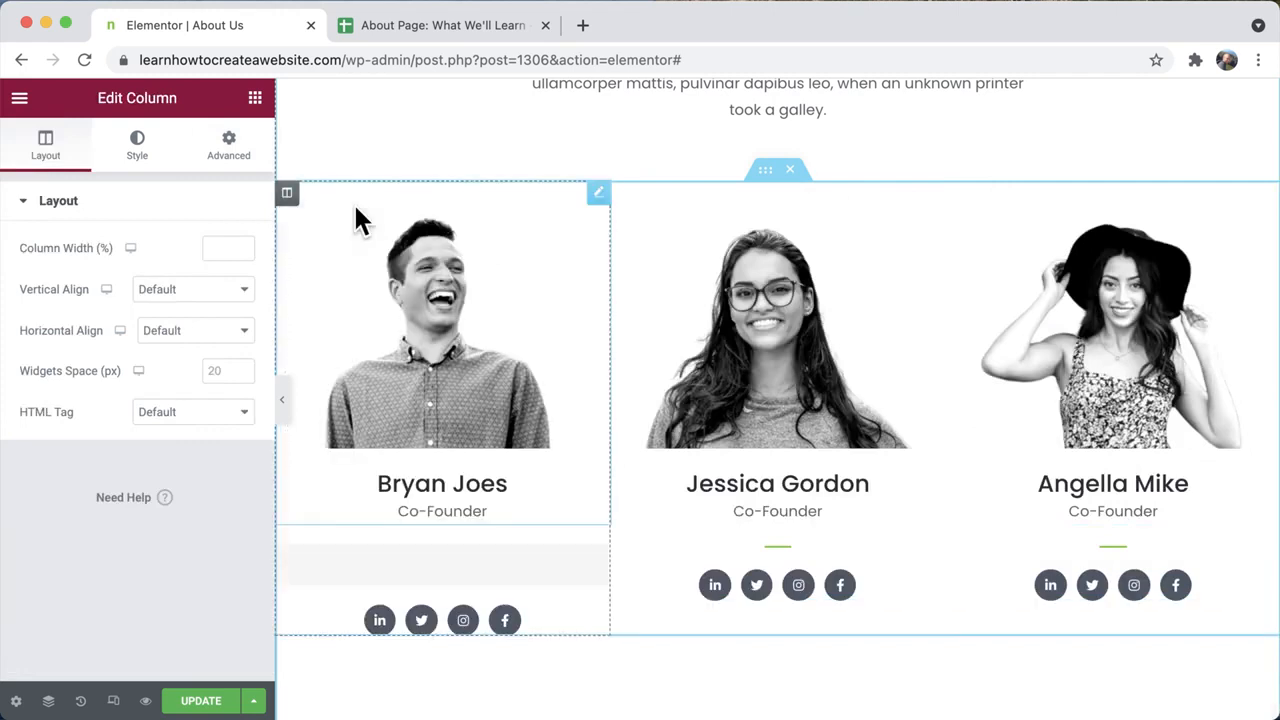
click(452, 28)
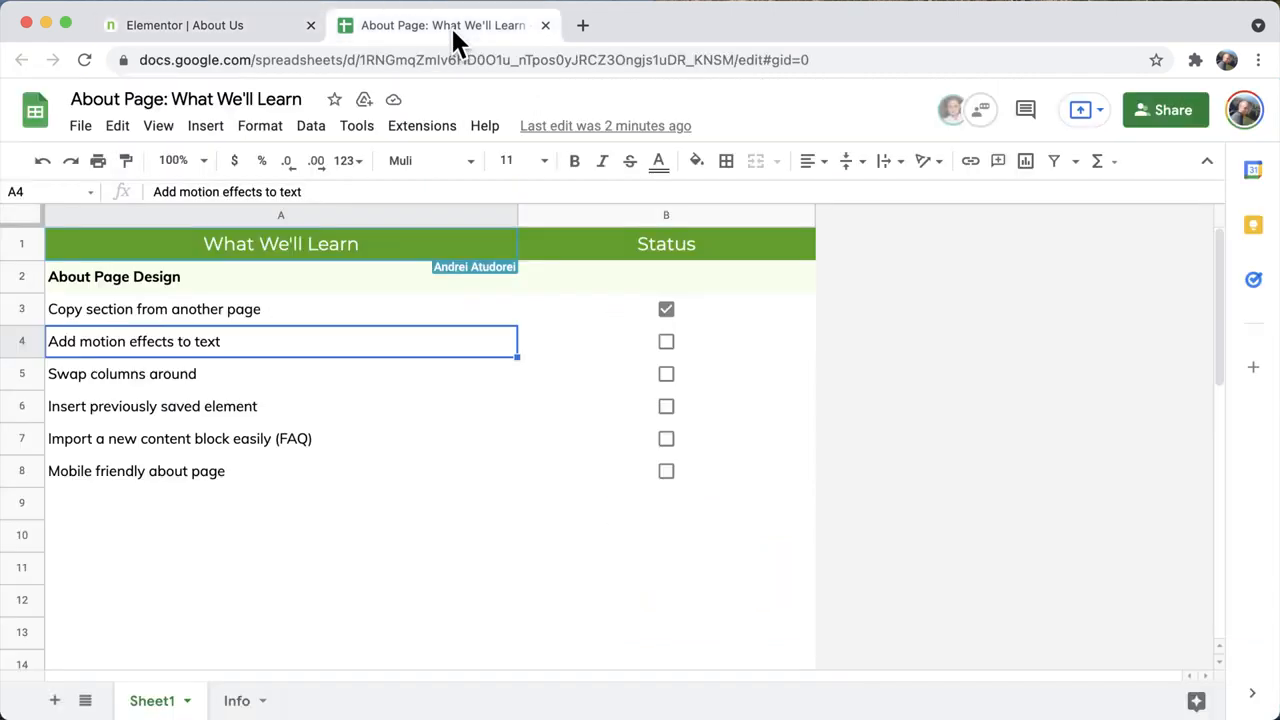
Tick Add motion effects to text (B4) and Swap columns around (B5), then return to the editor
click(666, 342)
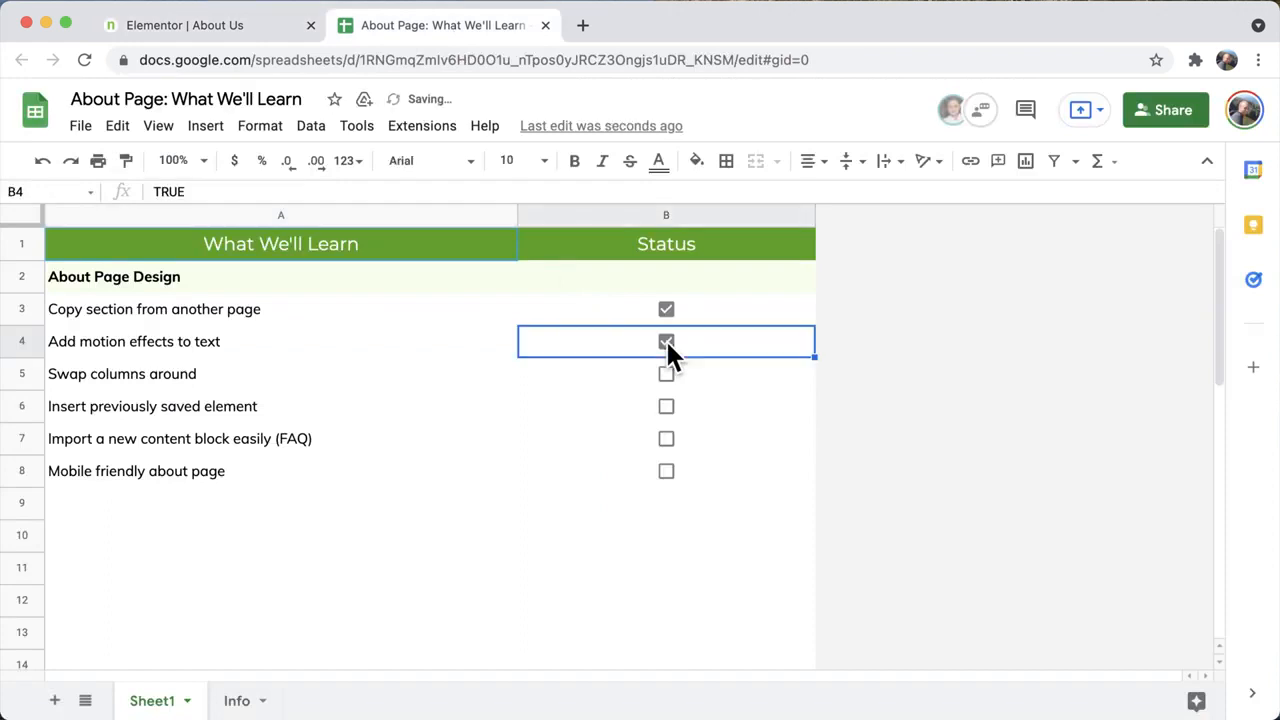
click(664, 375)
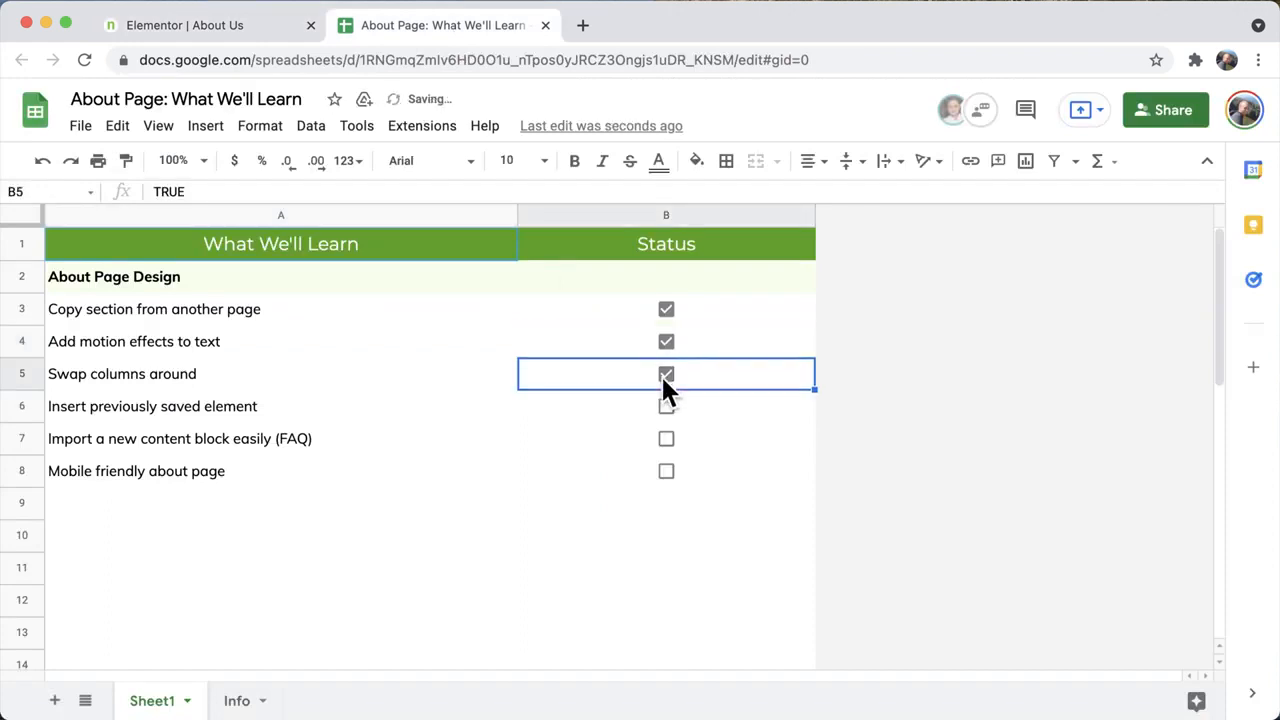
click(212, 27)
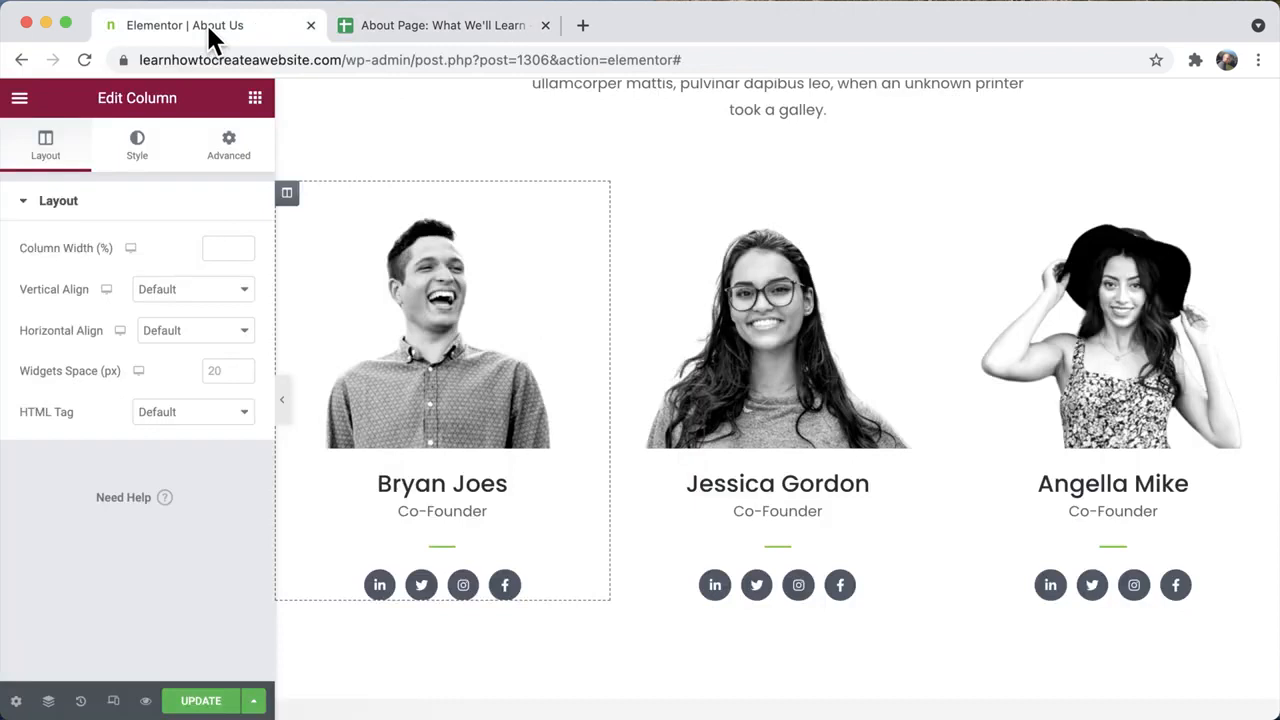
Delete the Interested? Shop This Plant Collection! section
scroll(671, 366, down, 10)
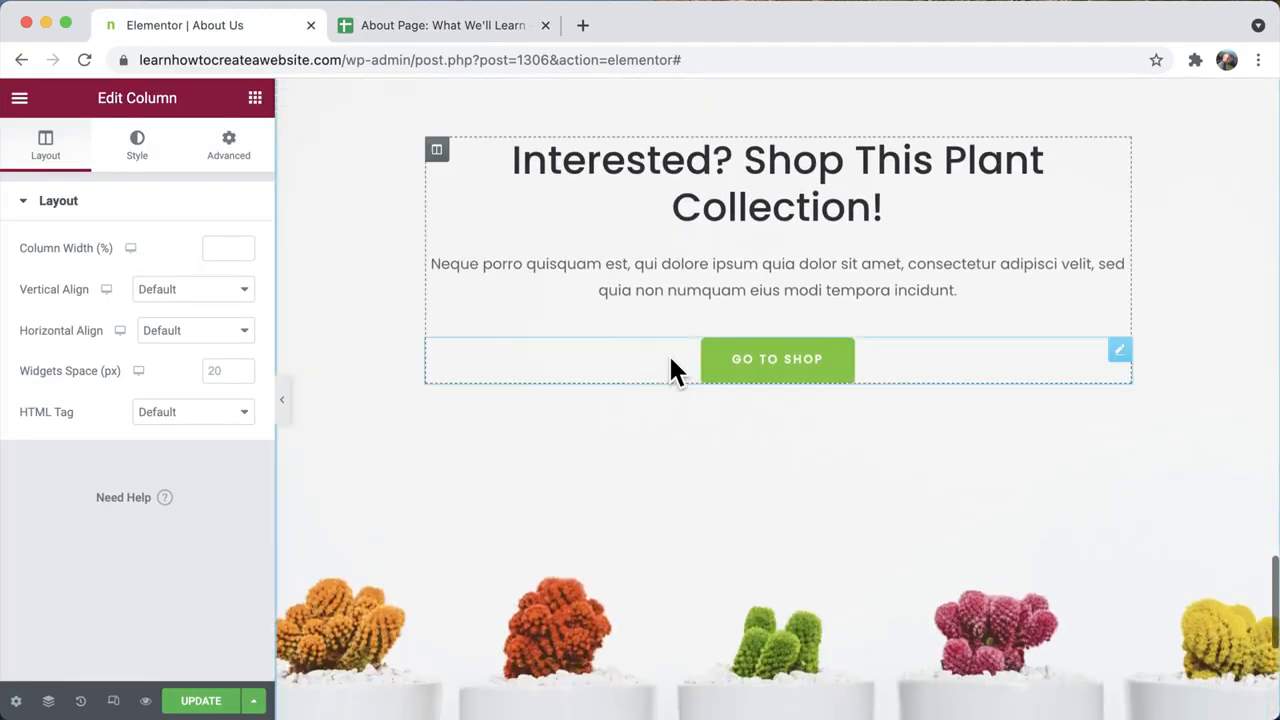
scroll(671, 369, down, 4)
scroll(671, 369, up, 5)
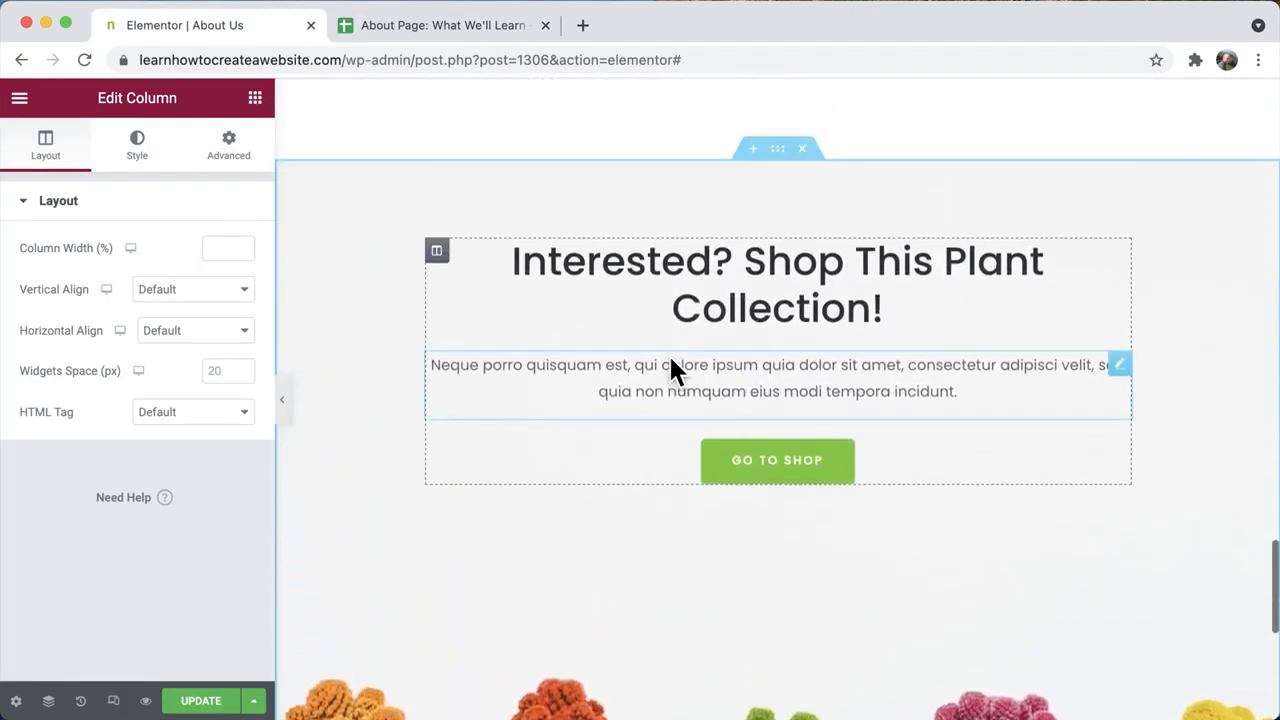
scroll(671, 366, up, 1)
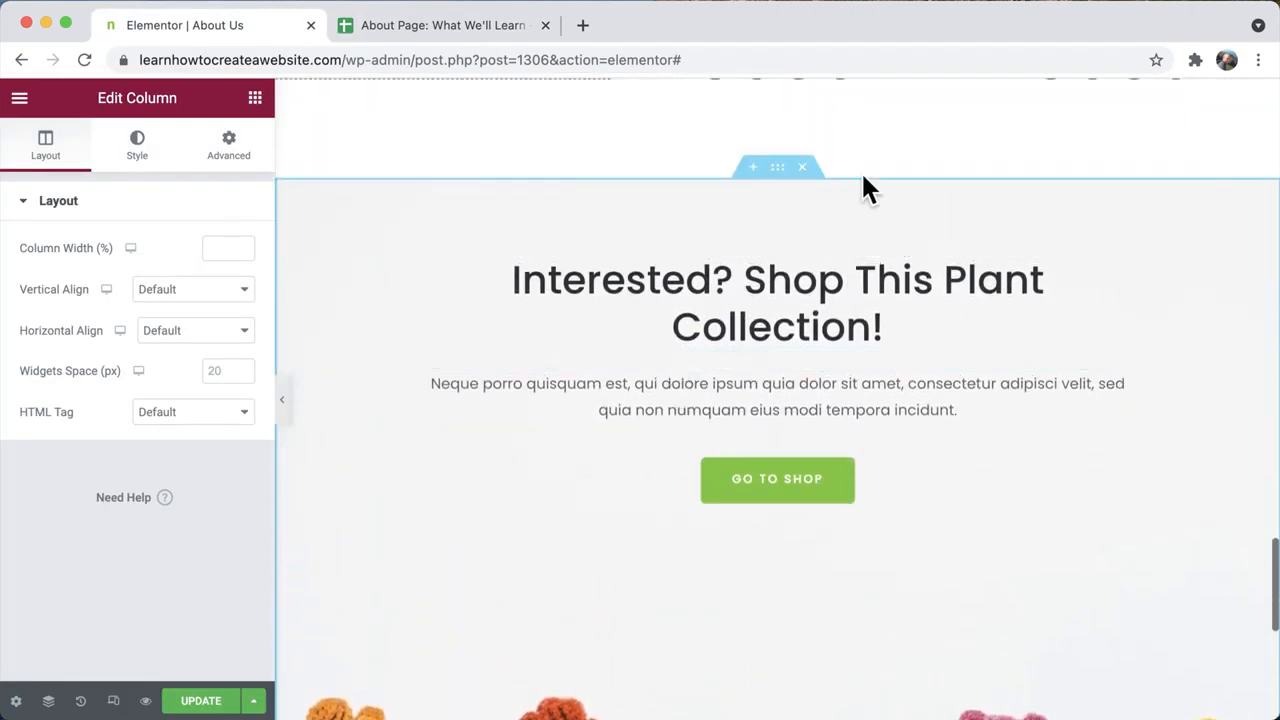
click(805, 170)
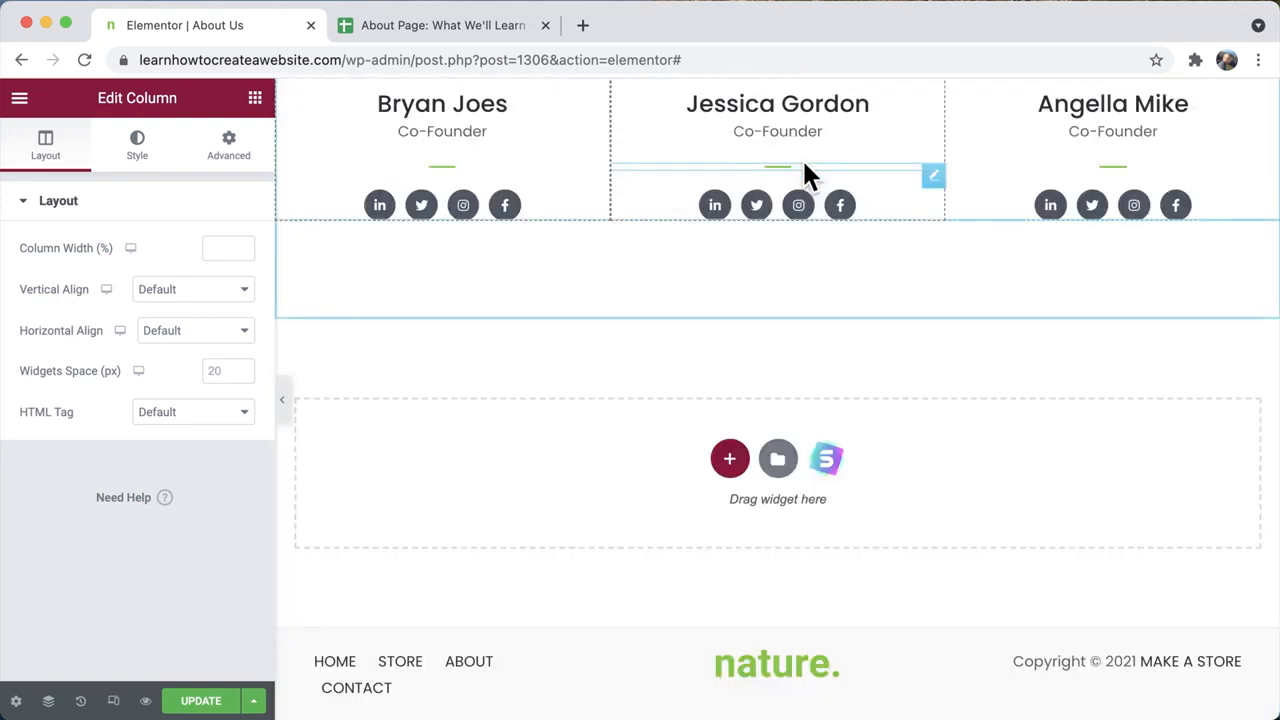
Filter Starter Templates Blocks to FAQ and import the two-column FAQ block
click(829, 462)
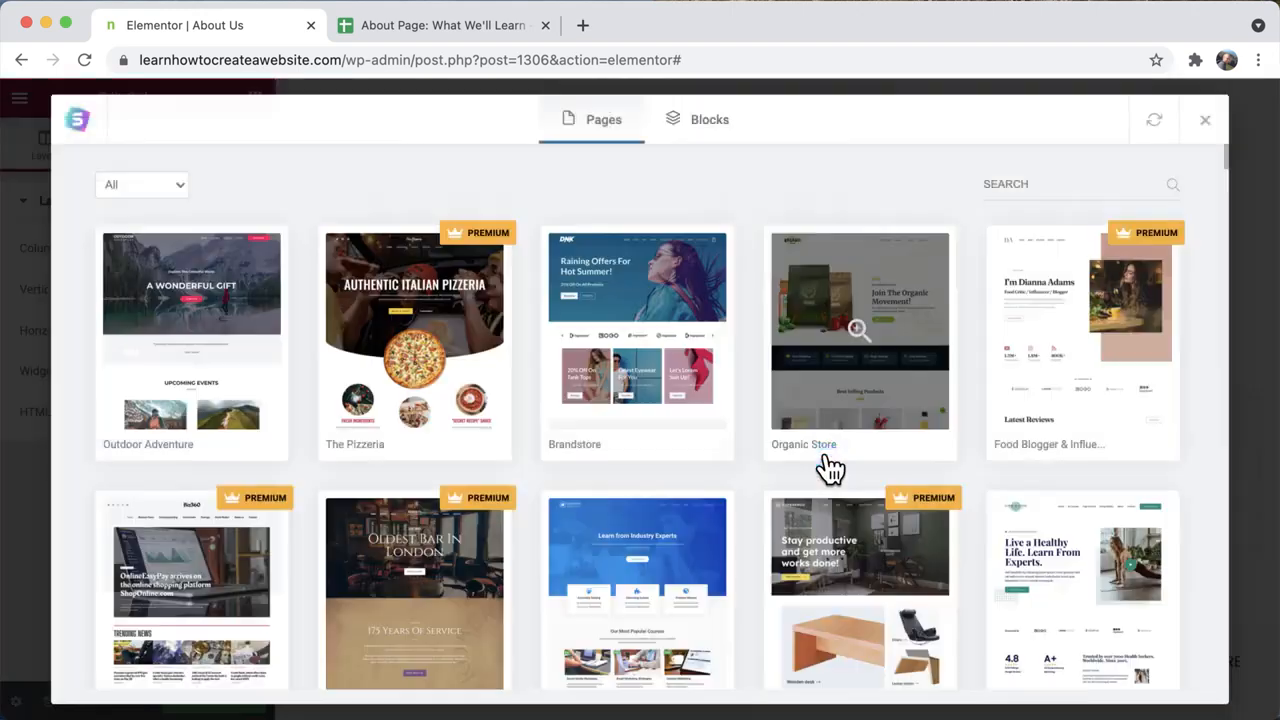
click(710, 132)
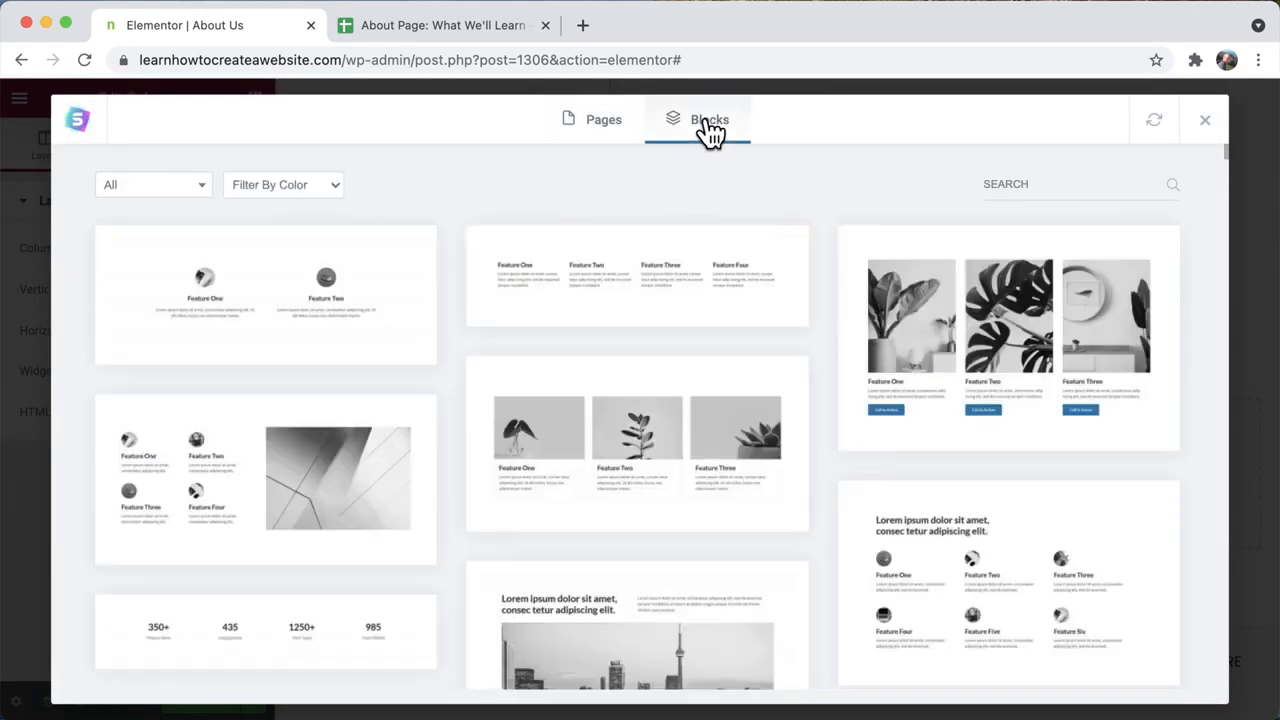
scroll(346, 389, down, 20)
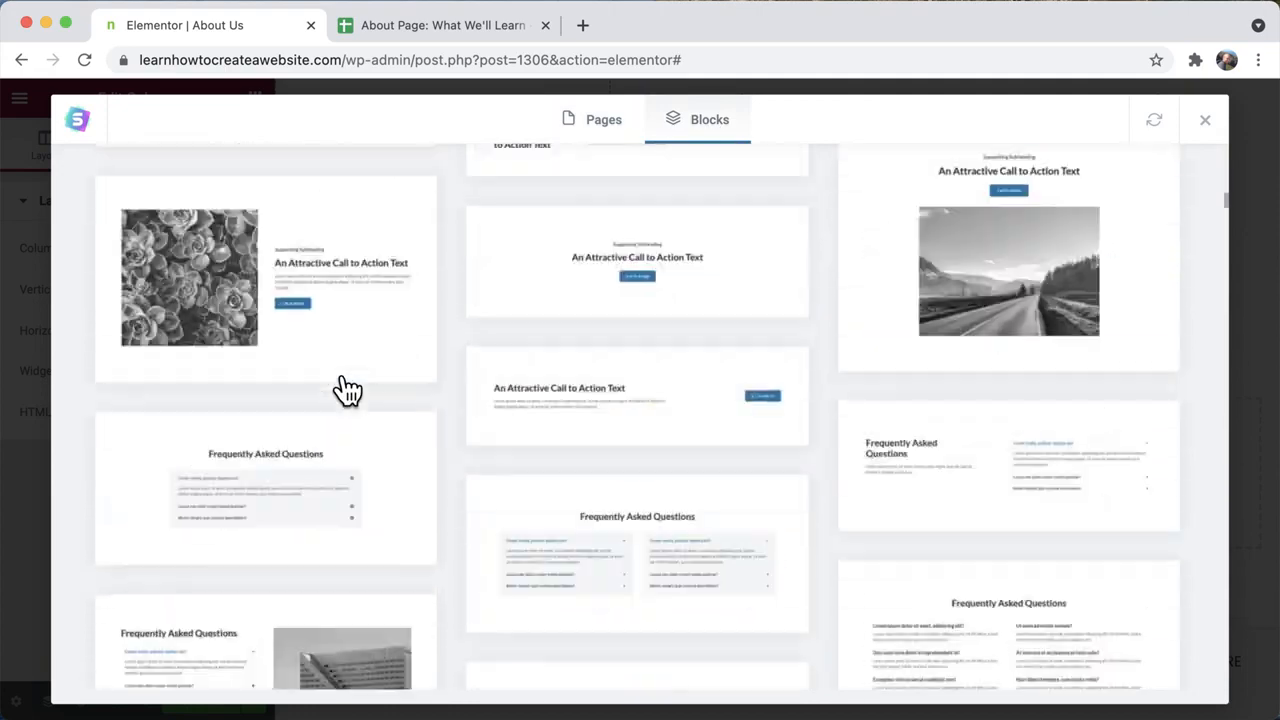
scroll(340, 390, up, 20)
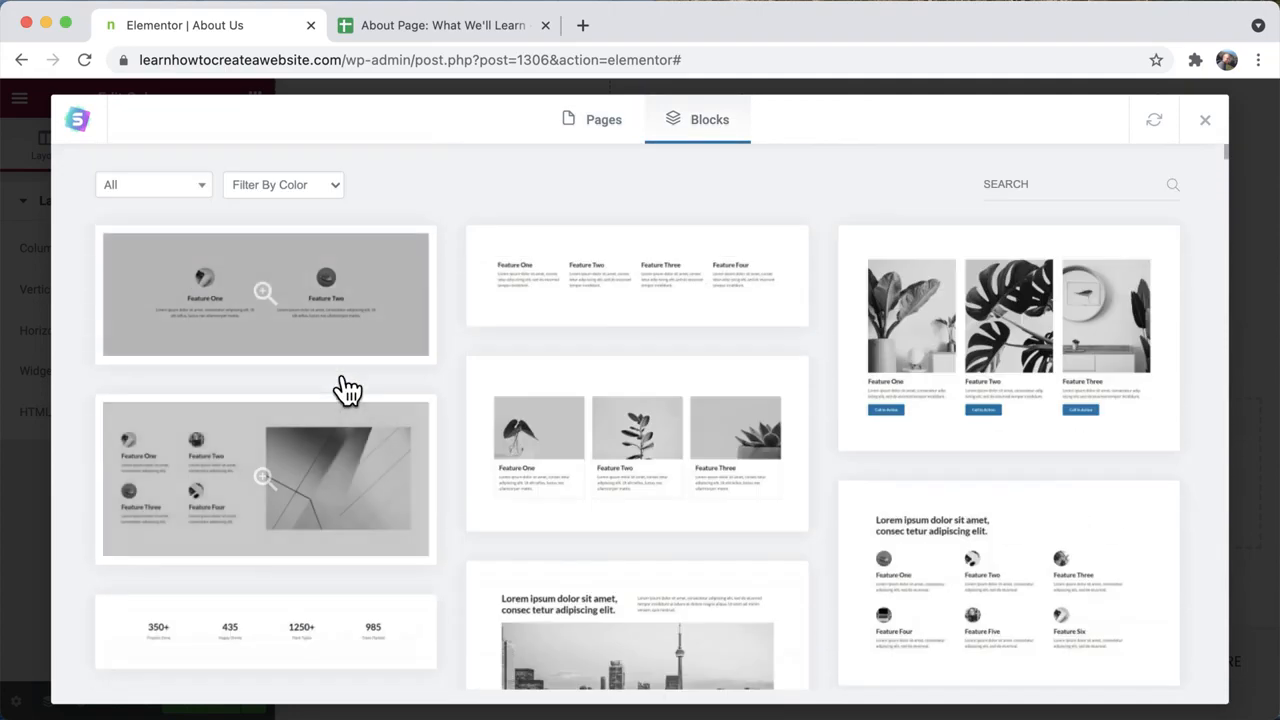
click(202, 186)
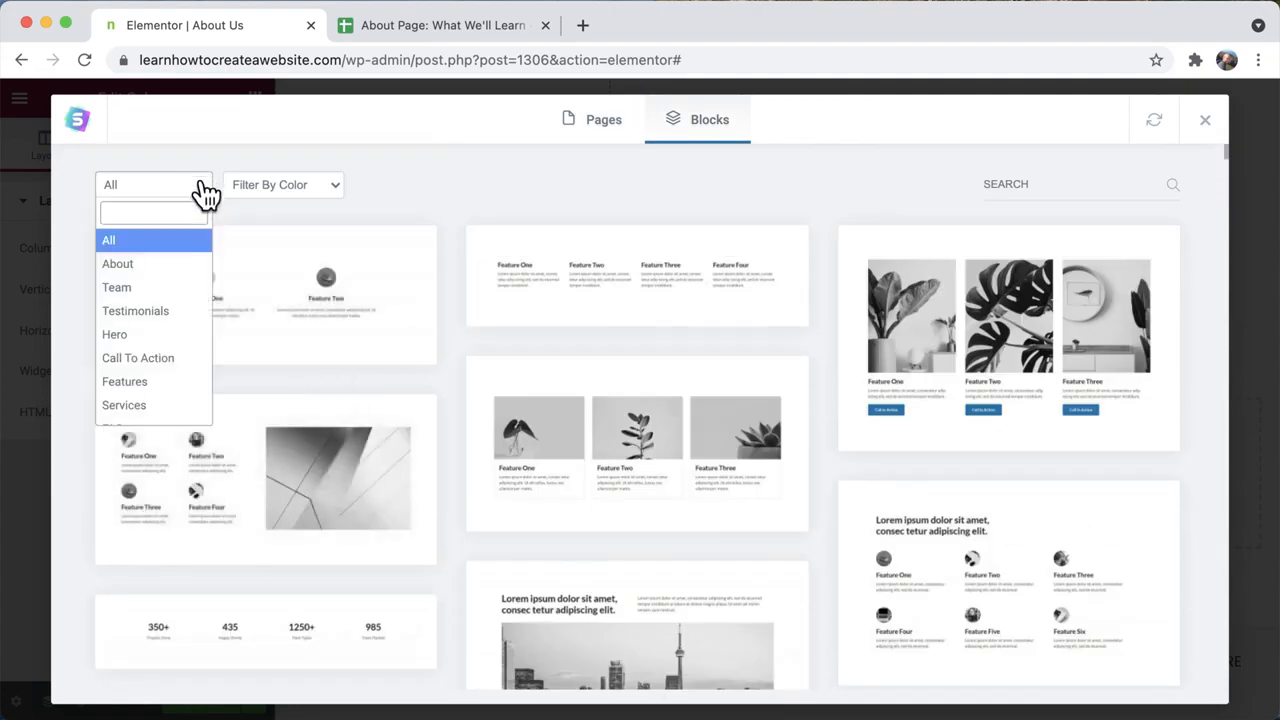
scroll(175, 335, down, 2)
click(168, 333)
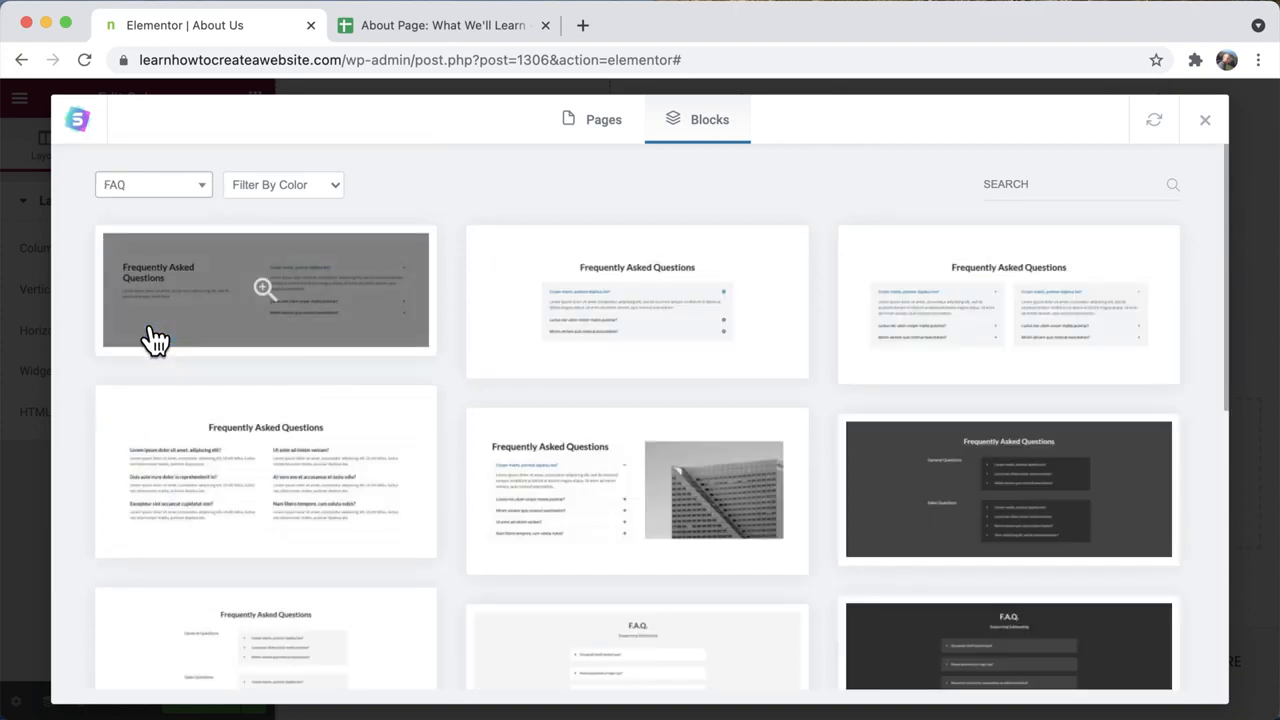
scroll(880, 314, down, 6)
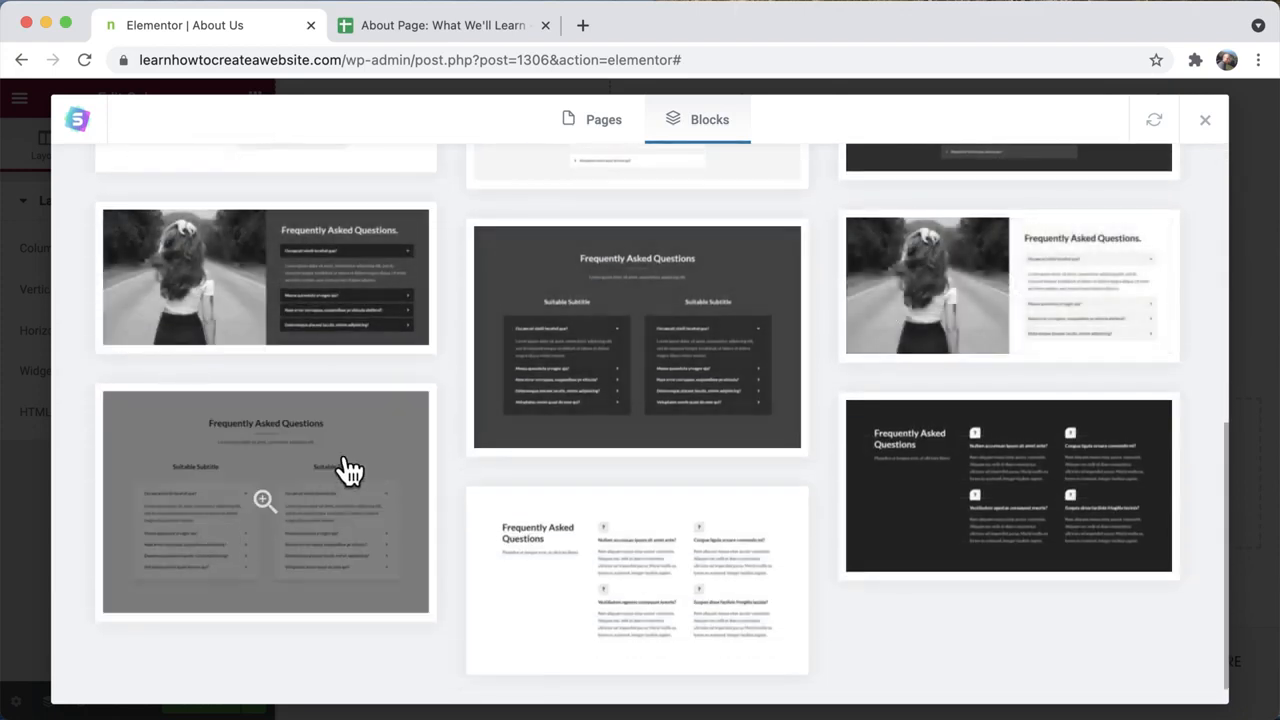
click(340, 474)
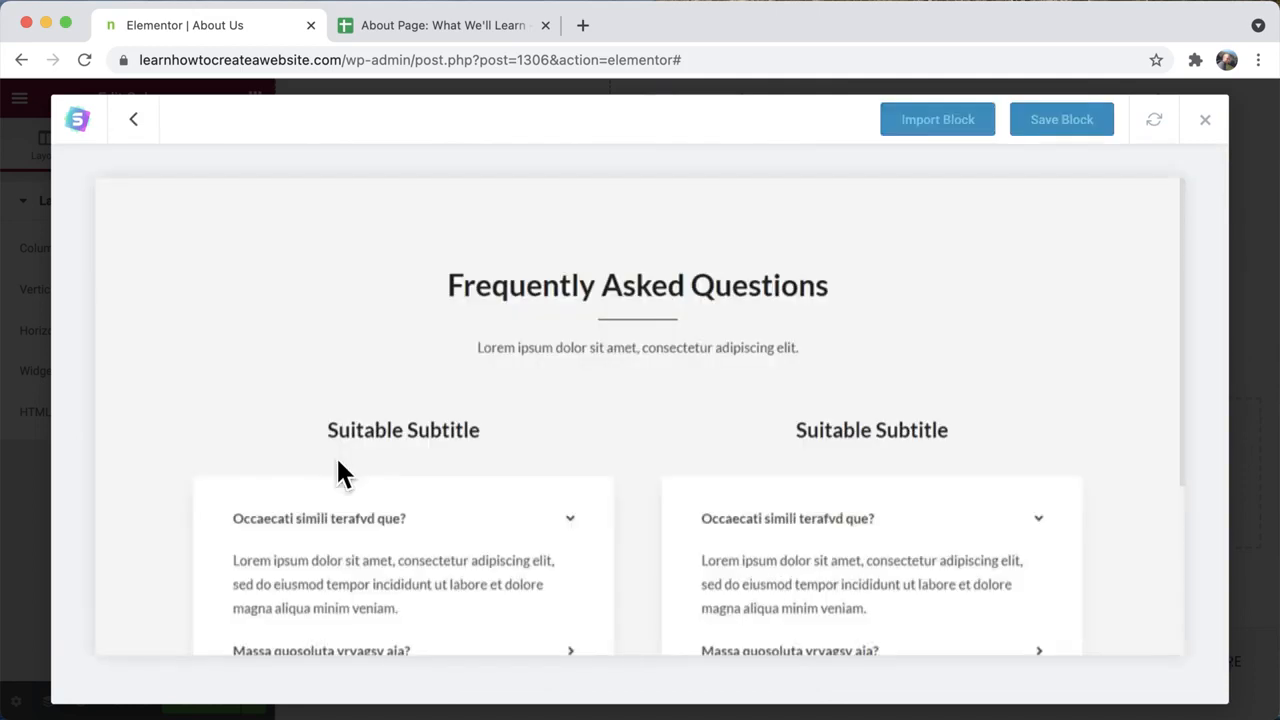
click(940, 124)
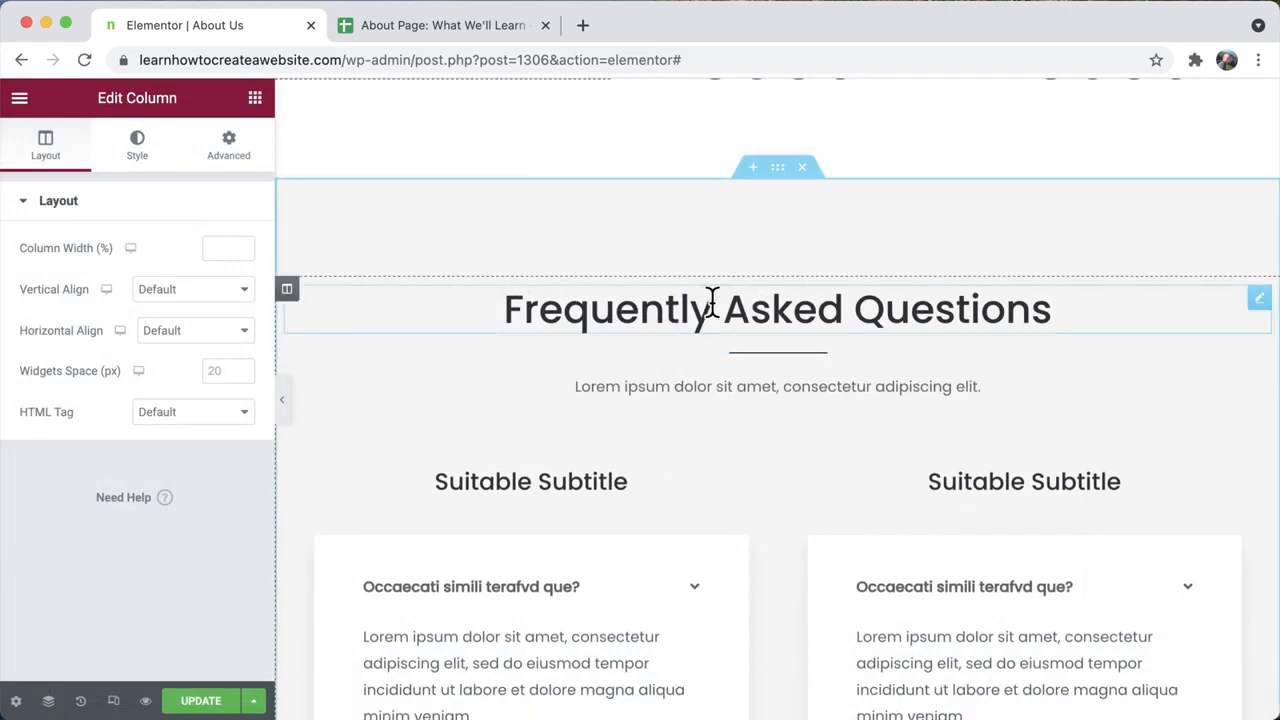
Select the FAQ accordion widget and review its five question items in Edit Accordion
scroll(826, 331, down, 5)
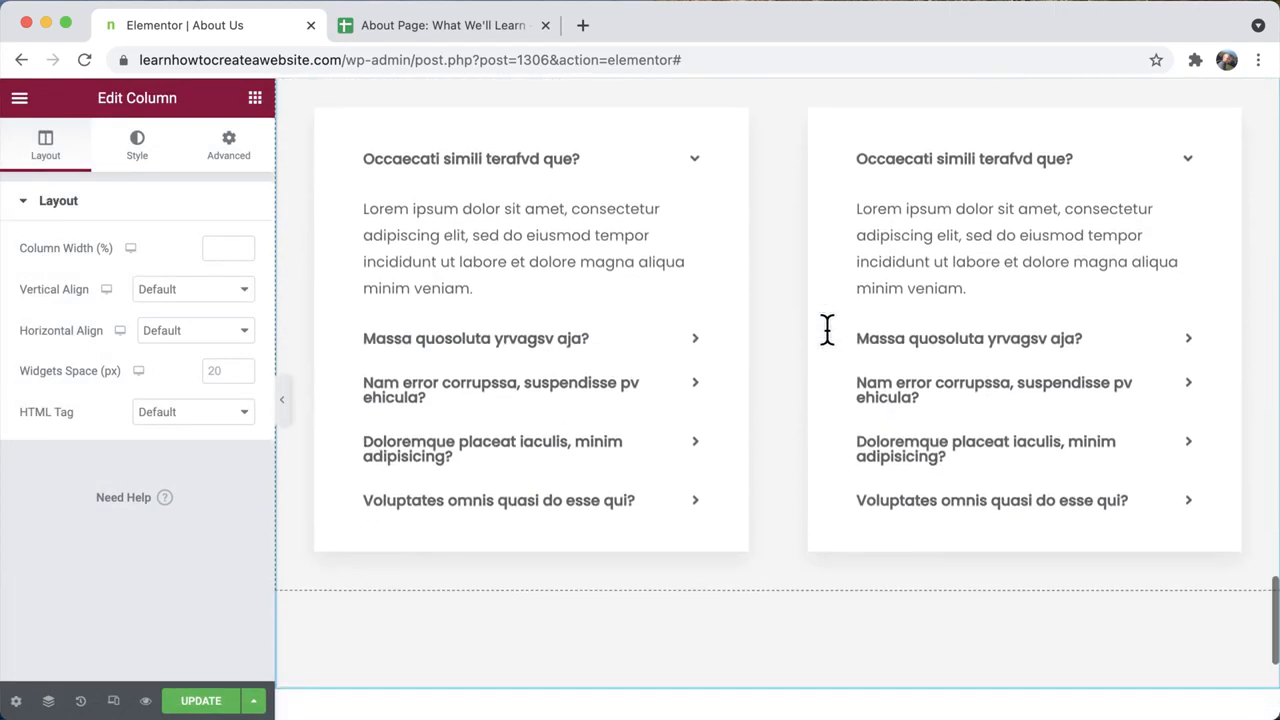
scroll(831, 343, up, 1)
click(530, 350)
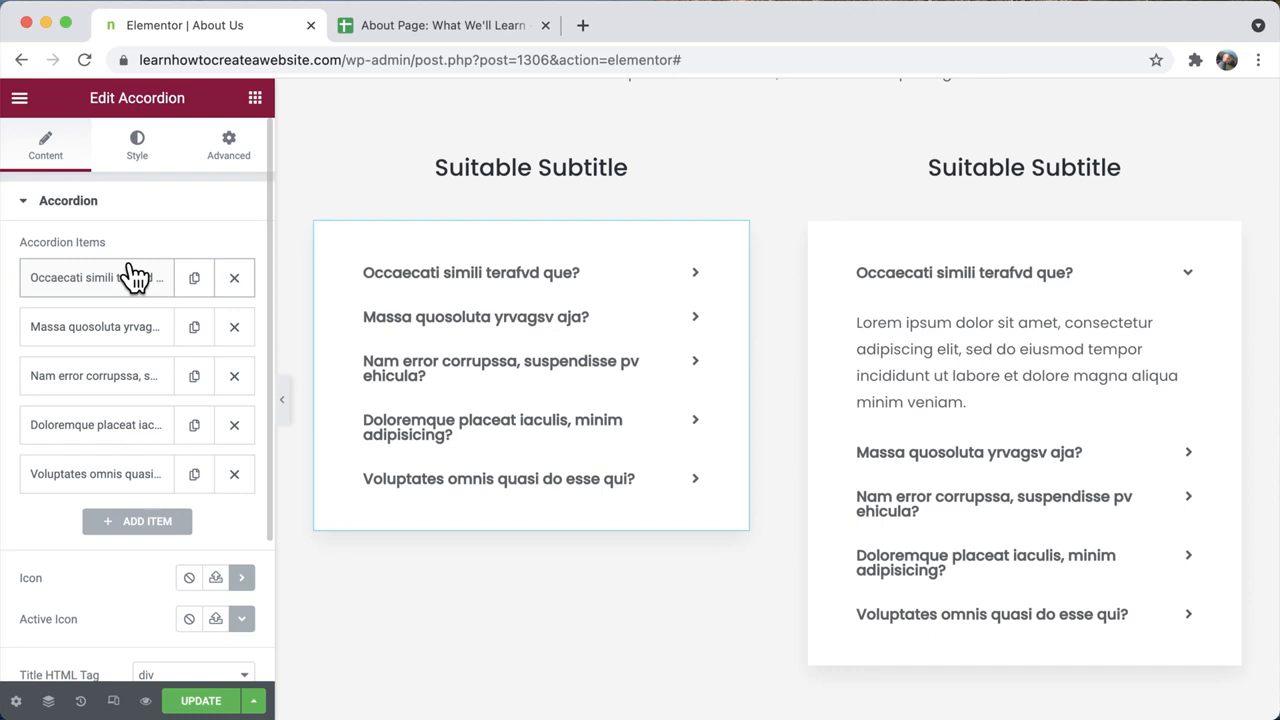
scroll(640, 360, down, 5)
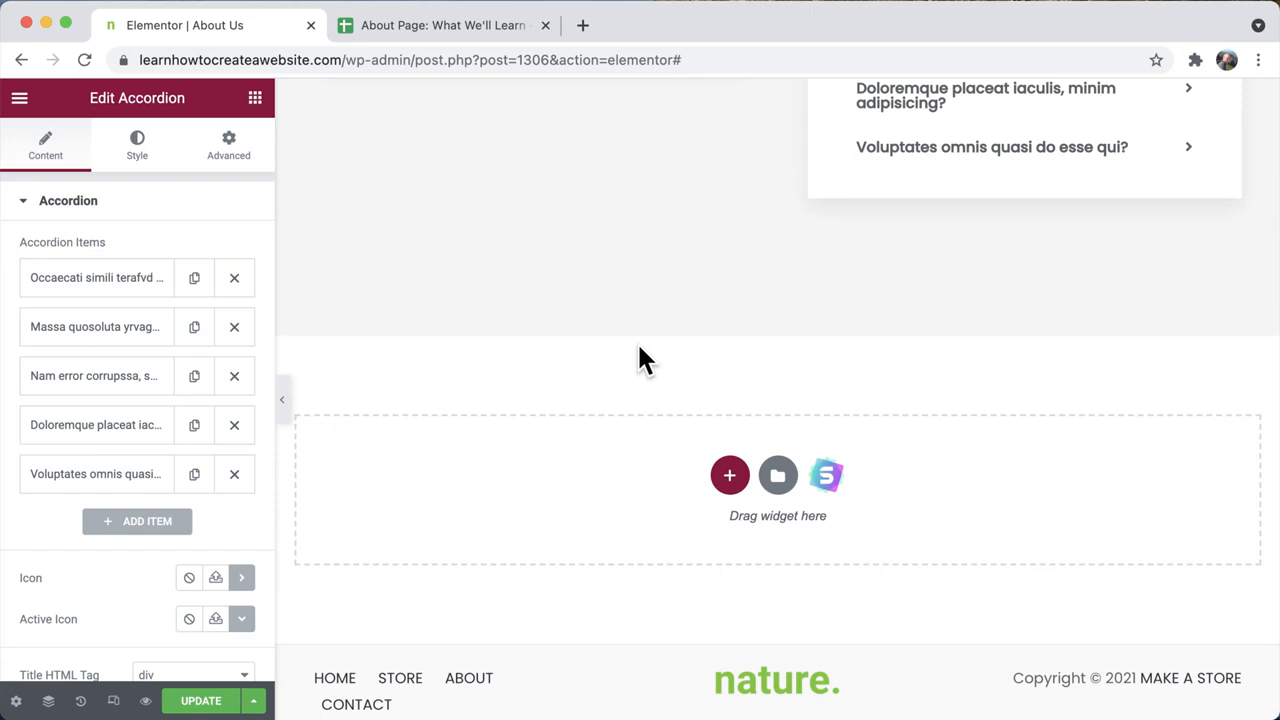
scroll(640, 350, down, 1)
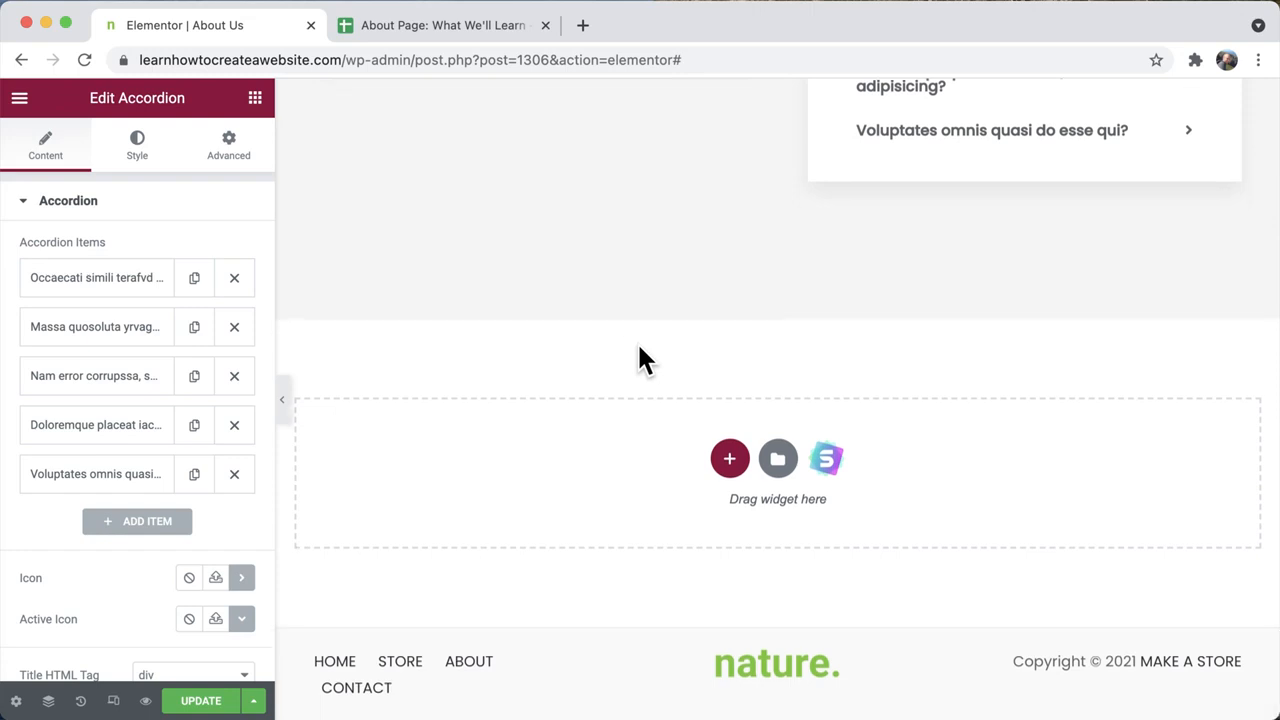
Insert the saved Testimonials template from My Templates, also importing its document settings
click(778, 460)
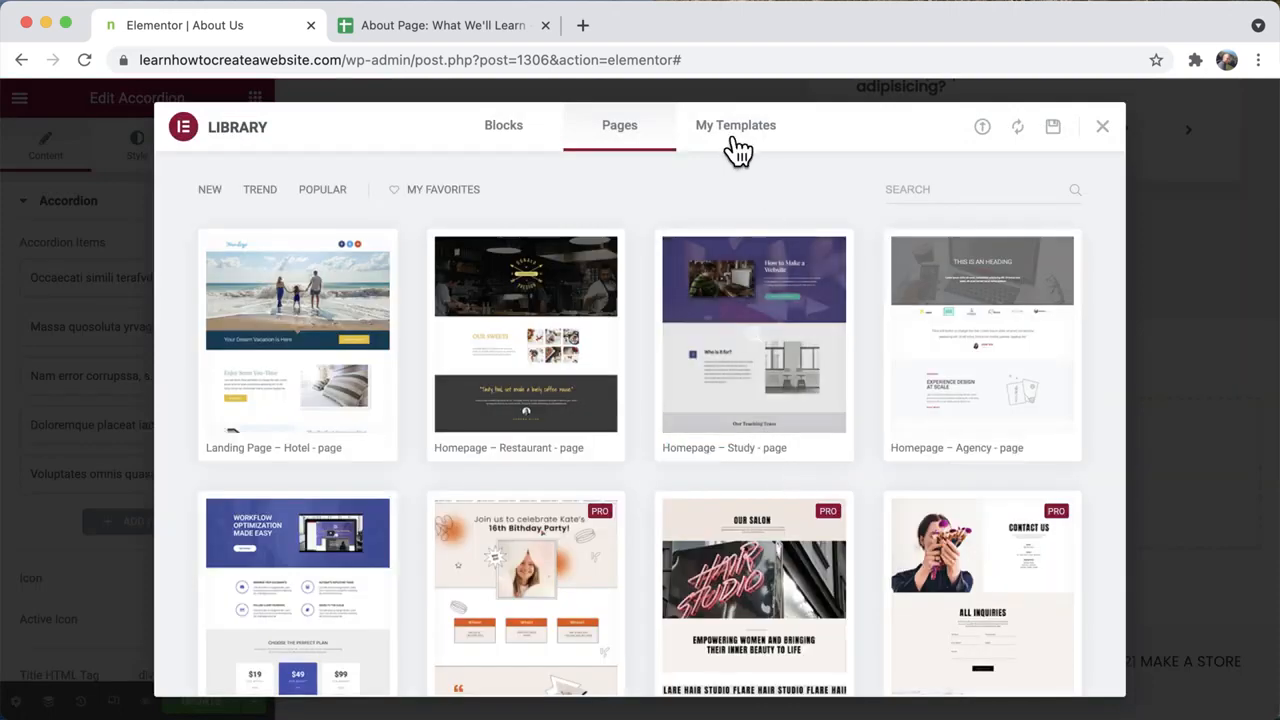
click(736, 130)
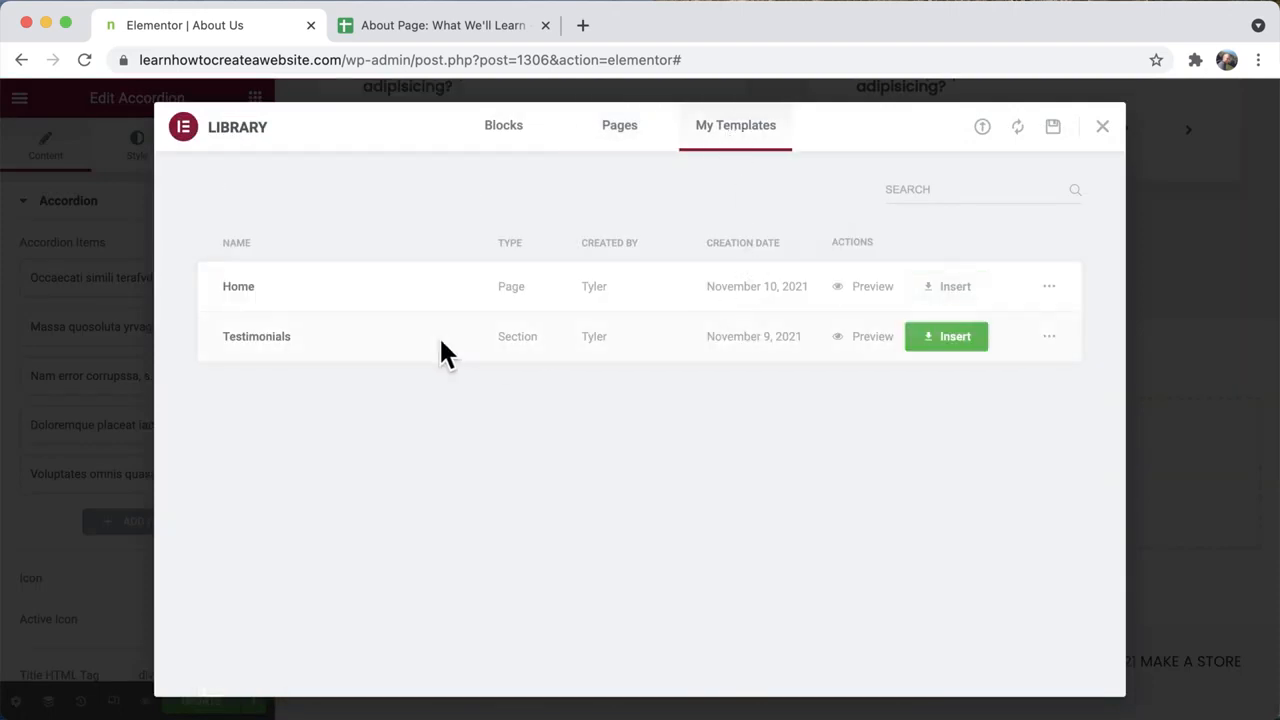
click(930, 342)
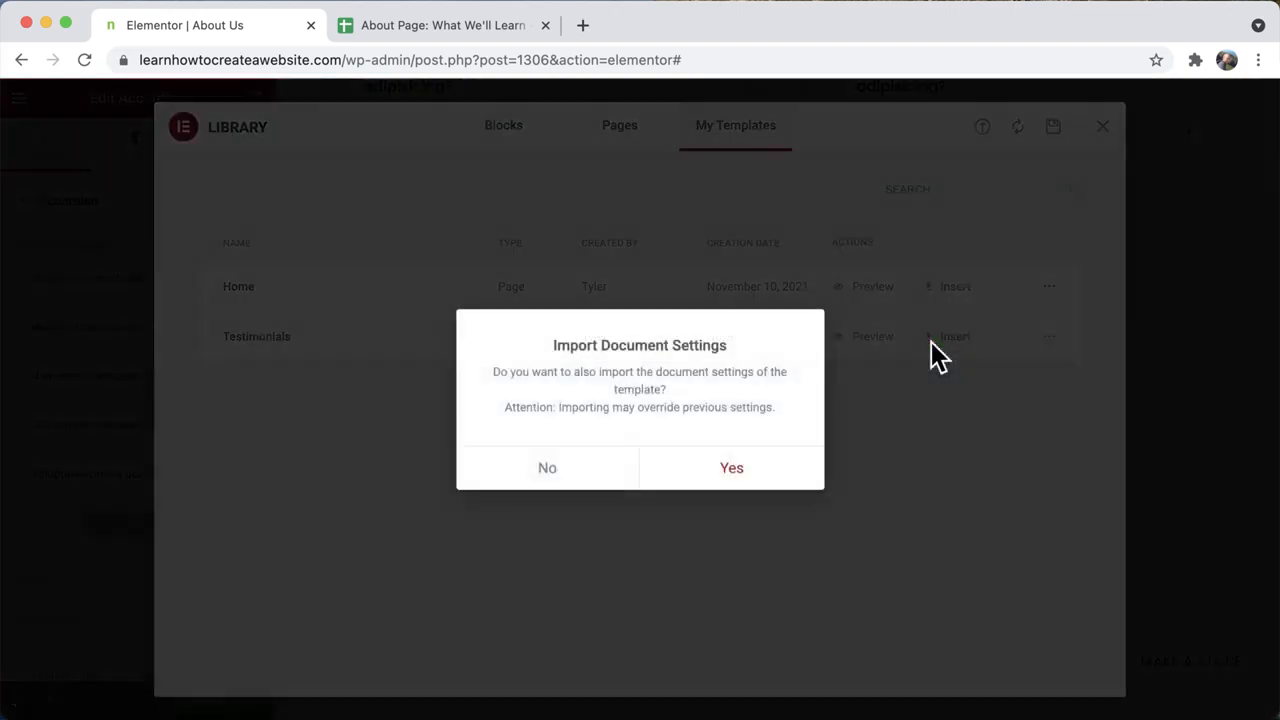
click(736, 476)
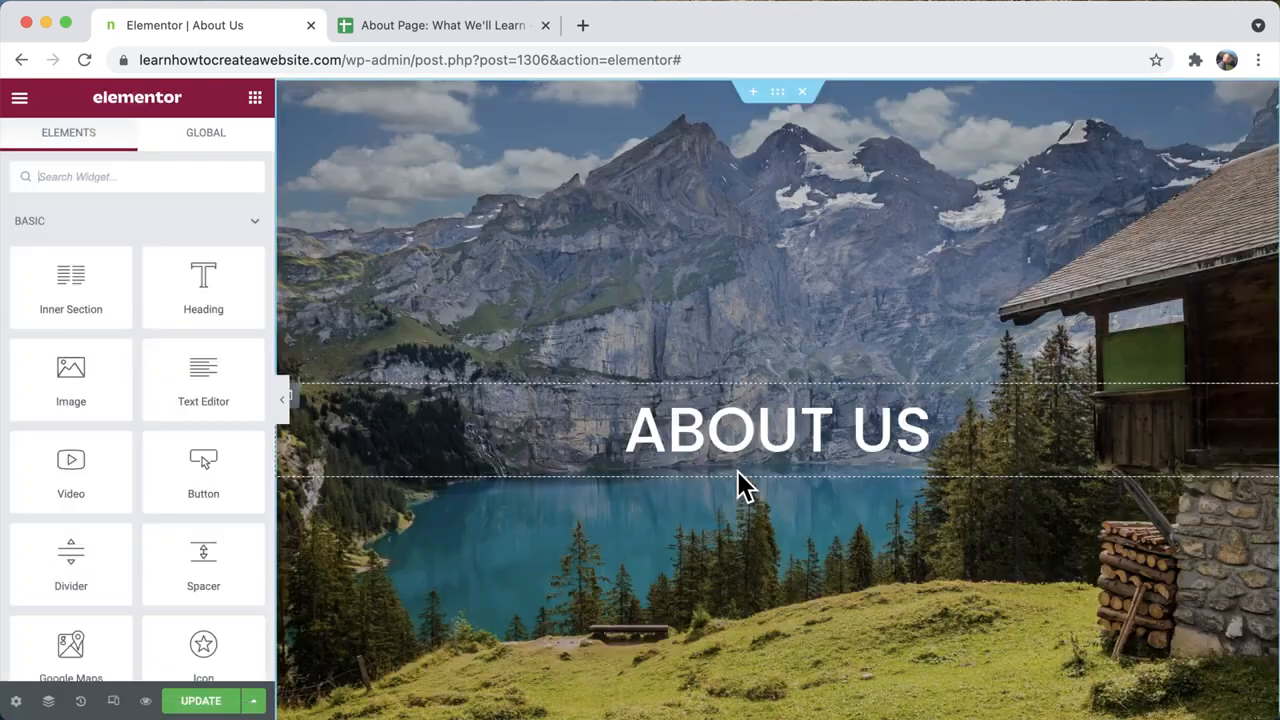
Drag the Testimonials section above the Frequently Asked Questions block, then scroll back to the top
scroll(738, 470, down, 15)
scroll(740, 487, down, 10)
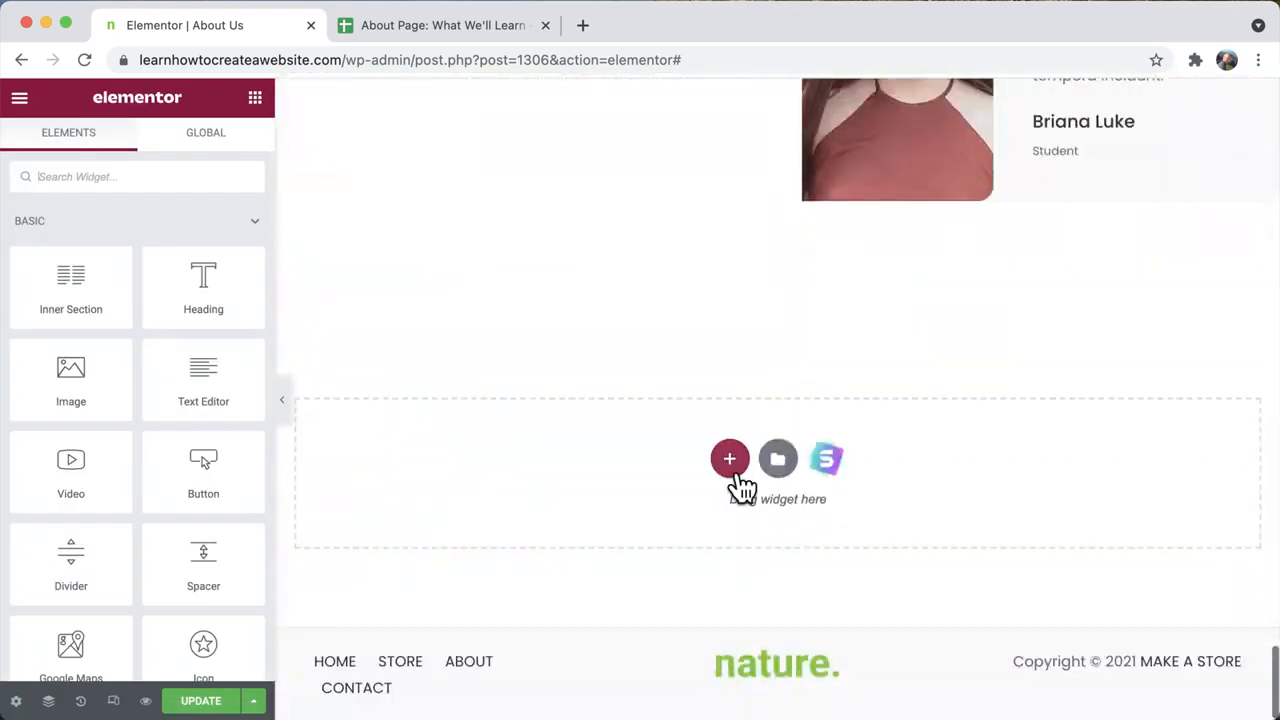
scroll(738, 486, up, 5)
scroll(740, 487, up, 2)
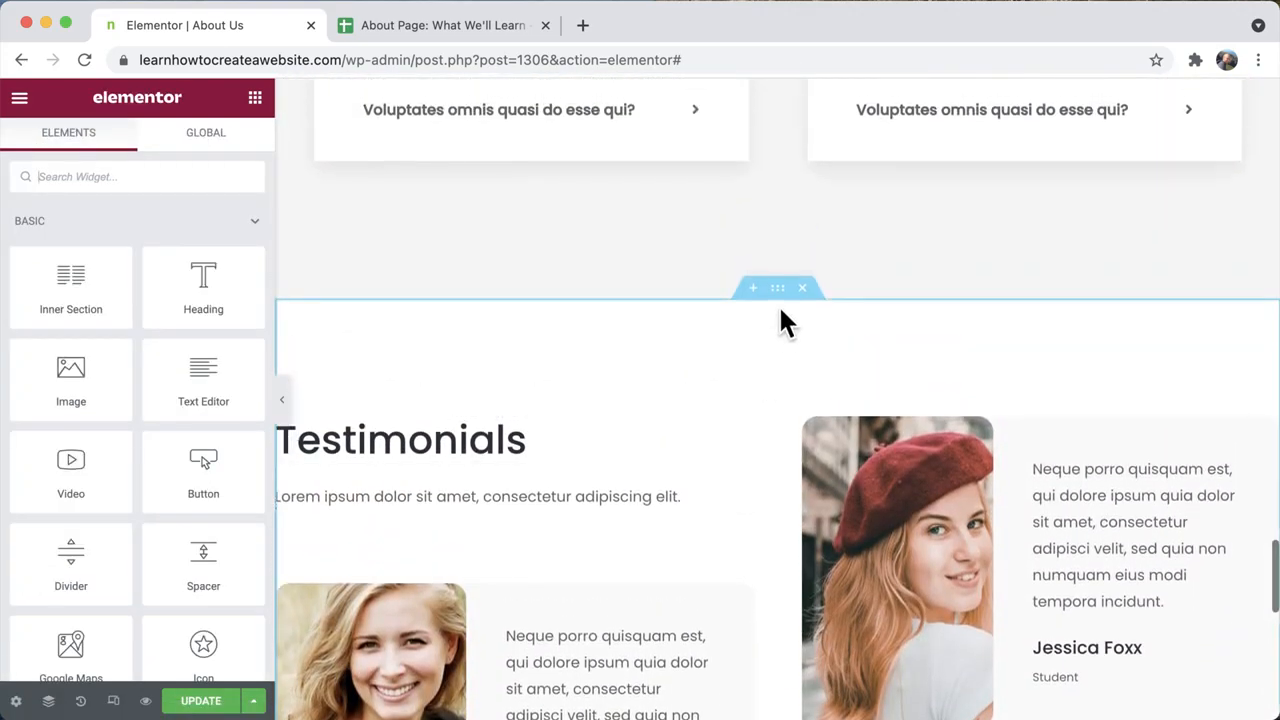
drag(776, 292, 772, 230)
drag(773, 229, 706, 204)
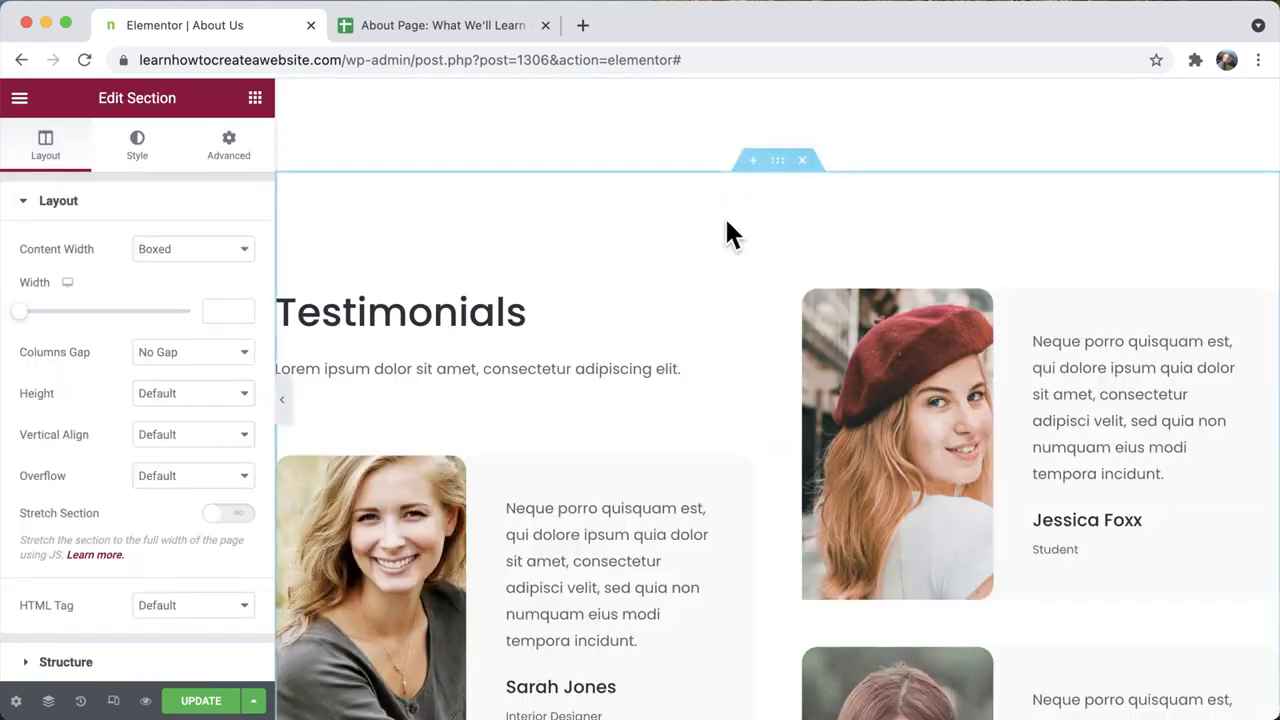
scroll(828, 436, up, 5)
scroll(828, 436, down, 5)
scroll(829, 438, down, 10)
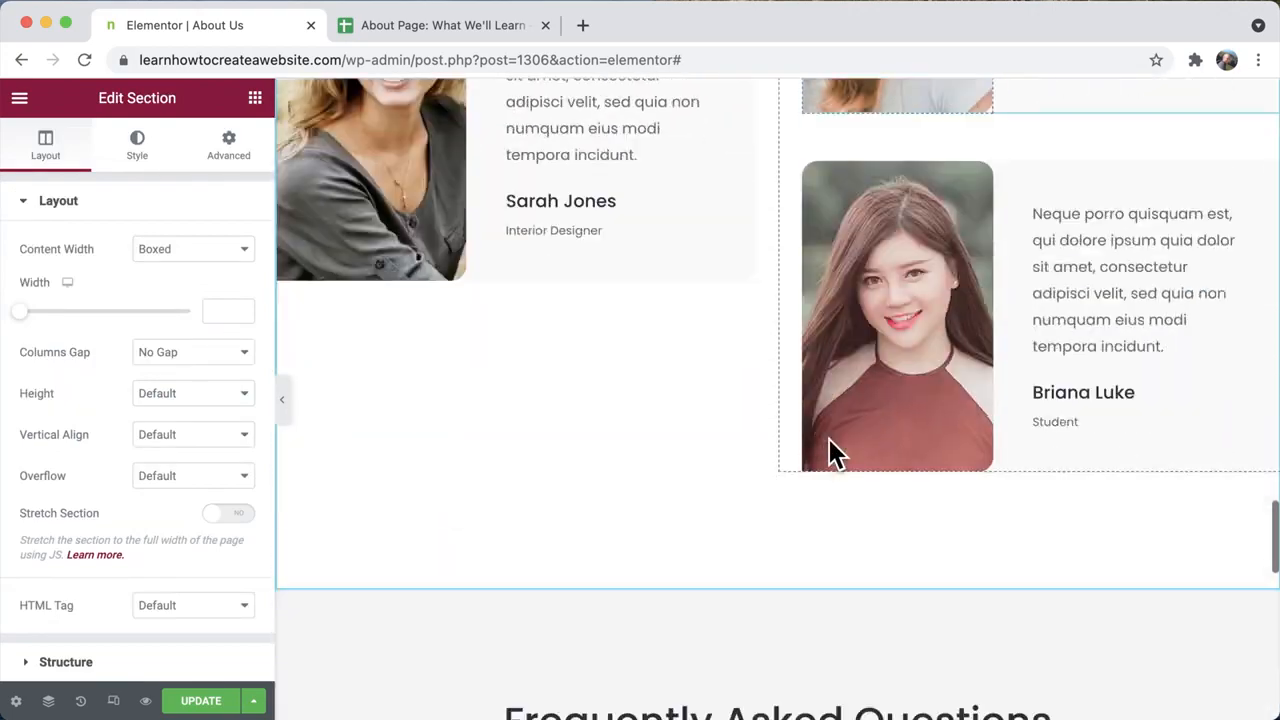
scroll(827, 435, up, 2)
scroll(830, 445, up, 15)
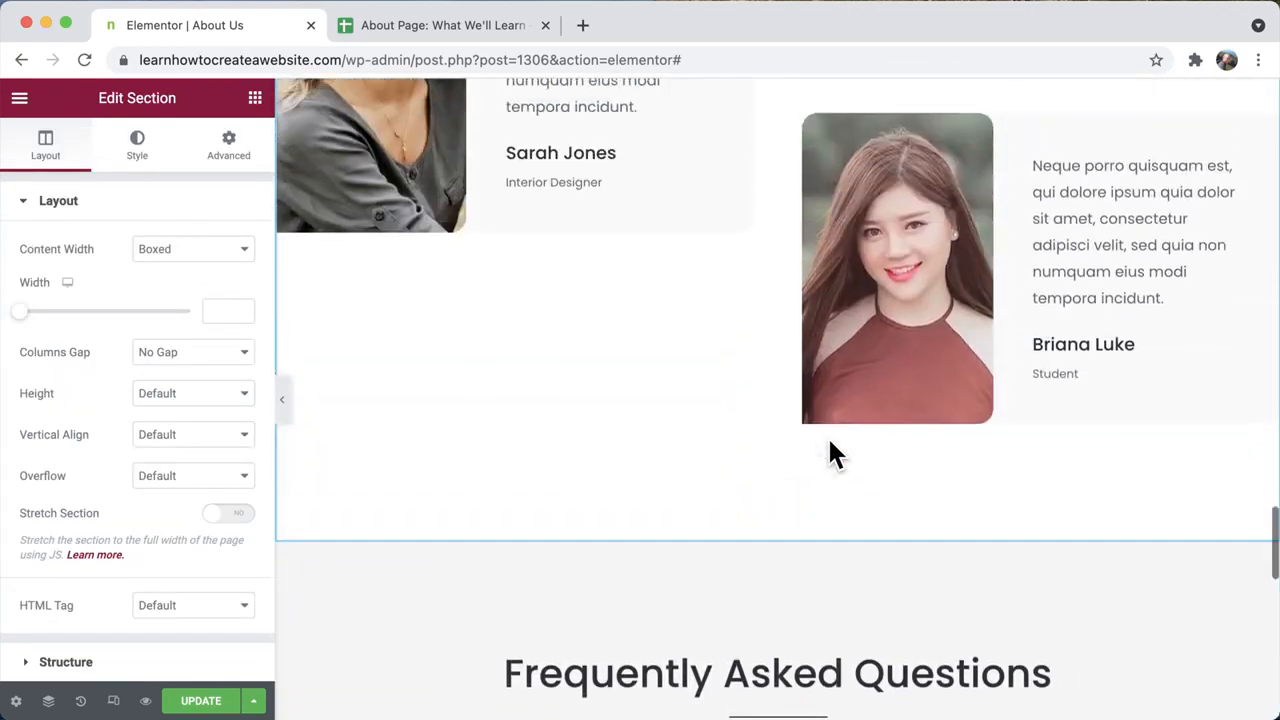
scroll(829, 439, up, 8)
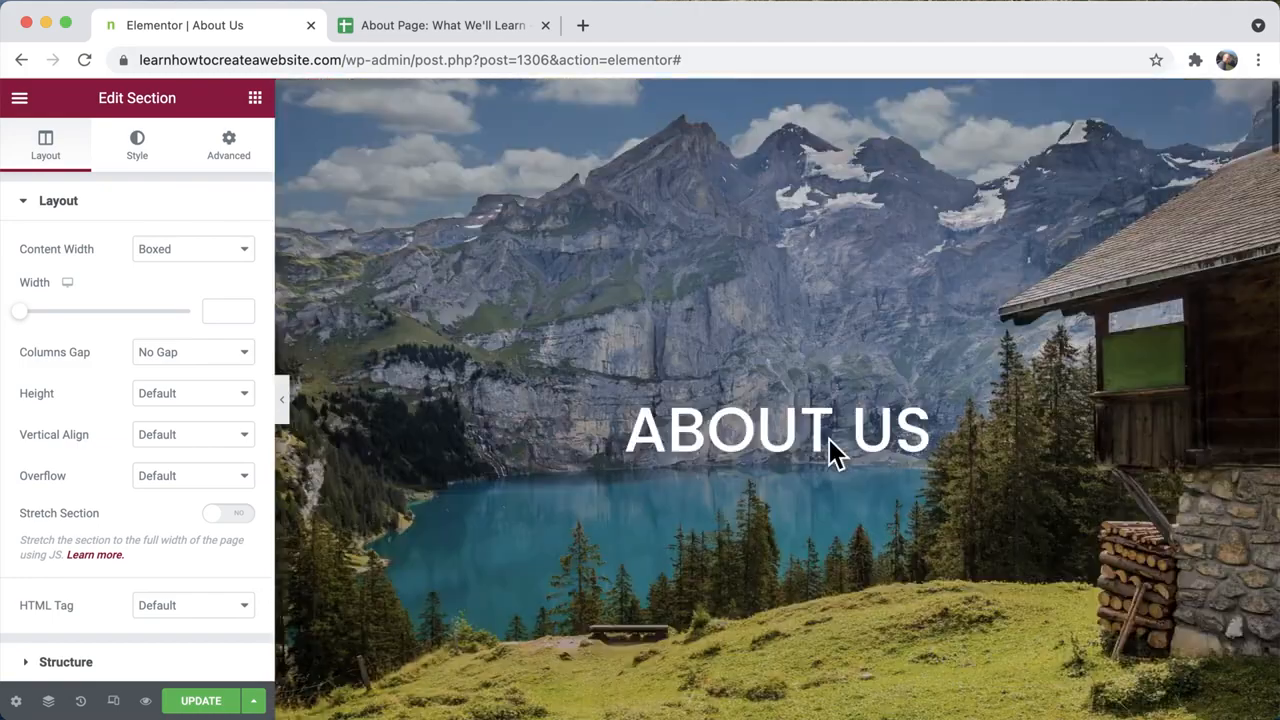
Tick 'Insert previously saved element' and 'Import a new content block easily (FAQ)' in the checklist, then return to Elementor
click(443, 28)
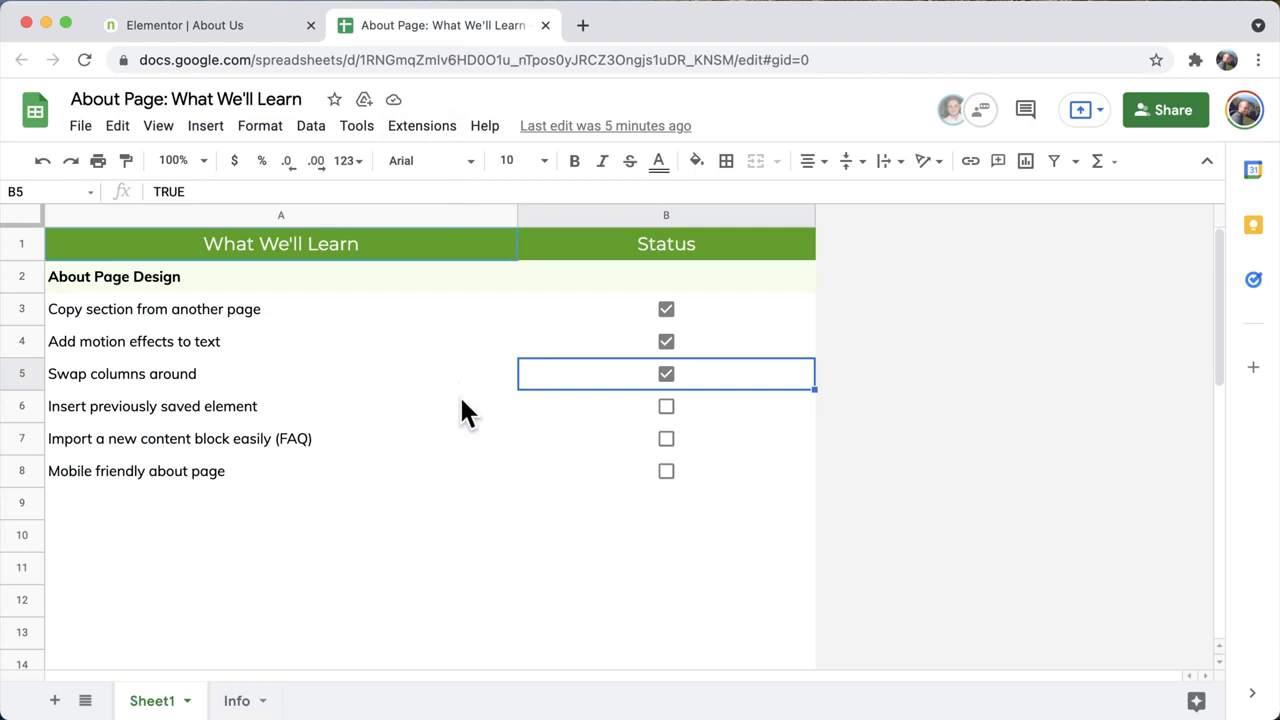
click(665, 406)
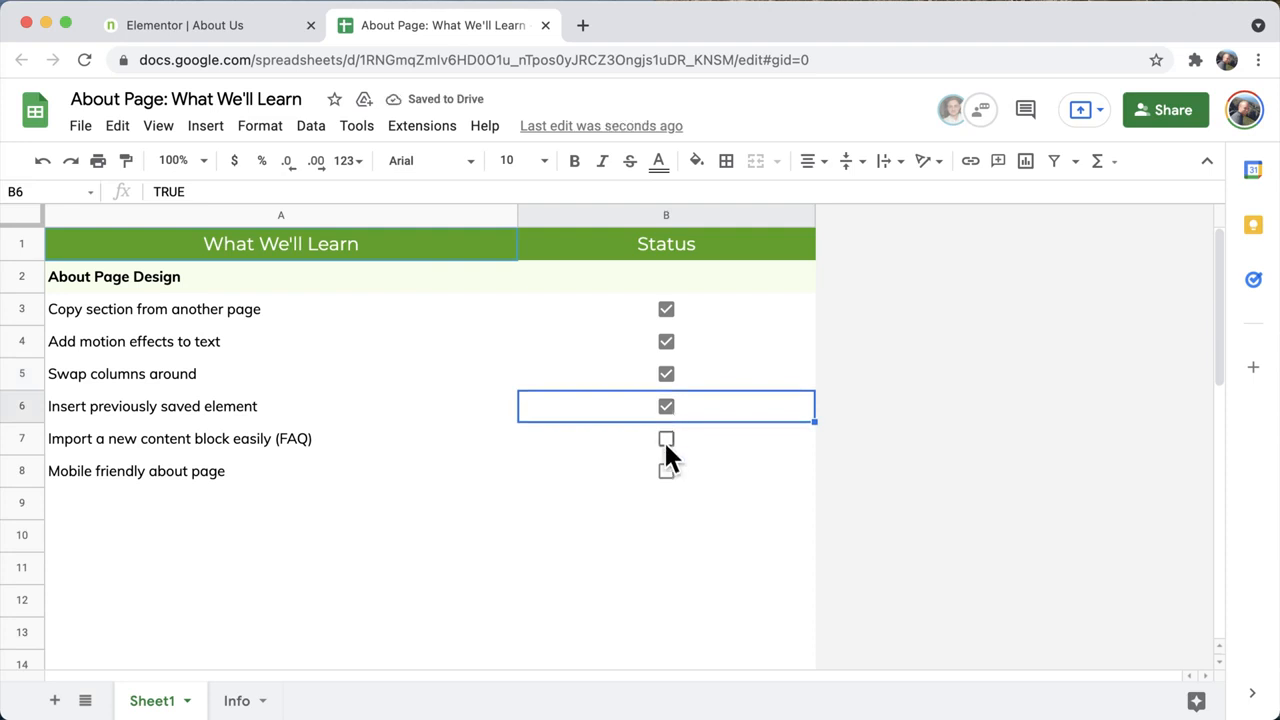
click(666, 440)
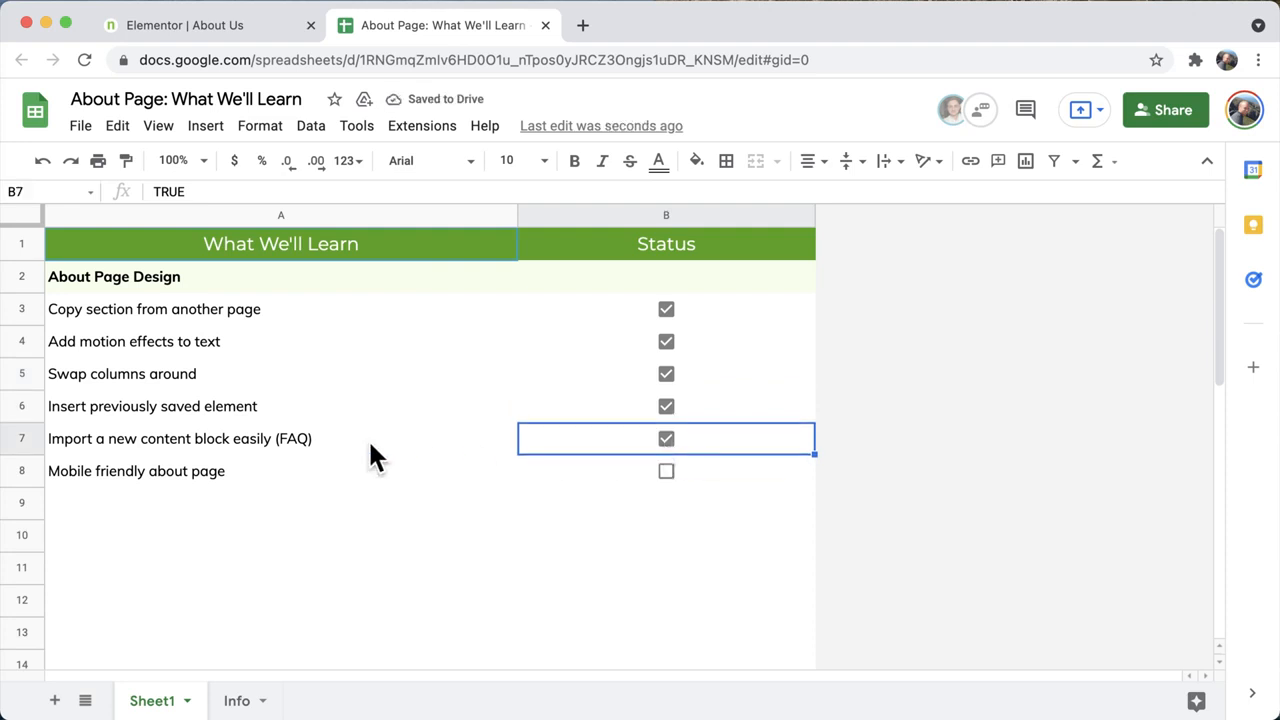
click(244, 489)
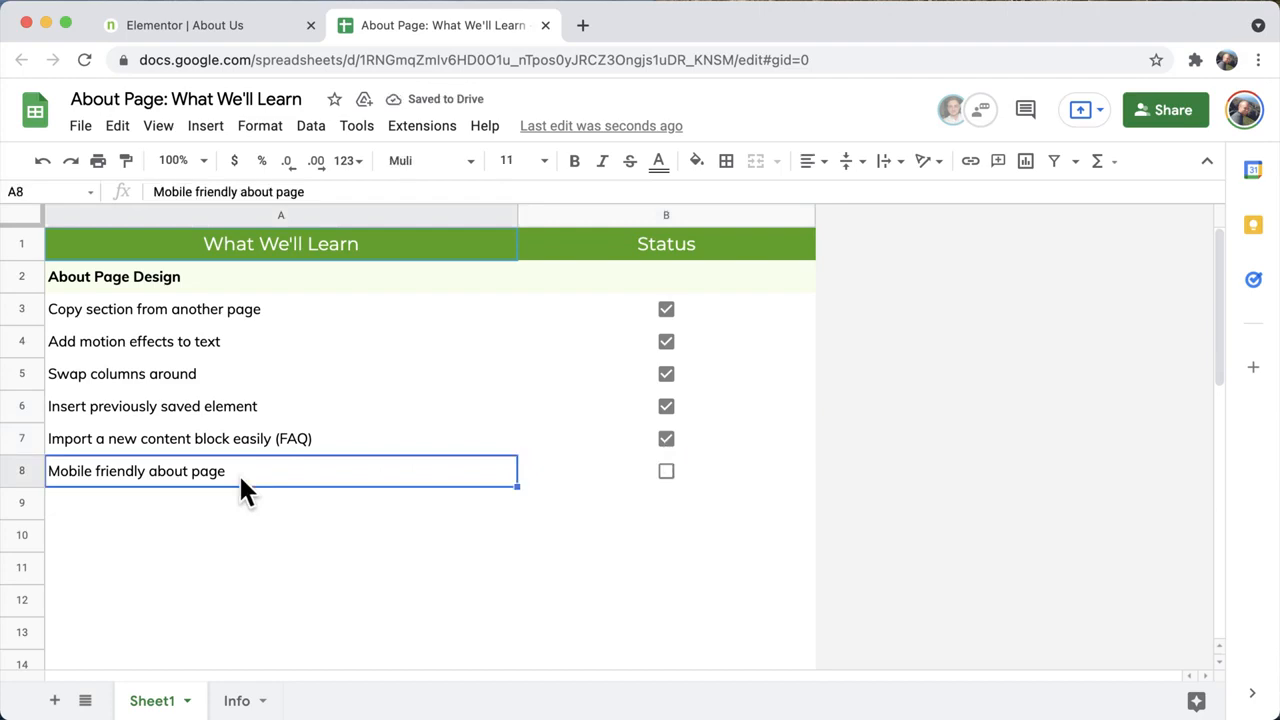
click(220, 30)
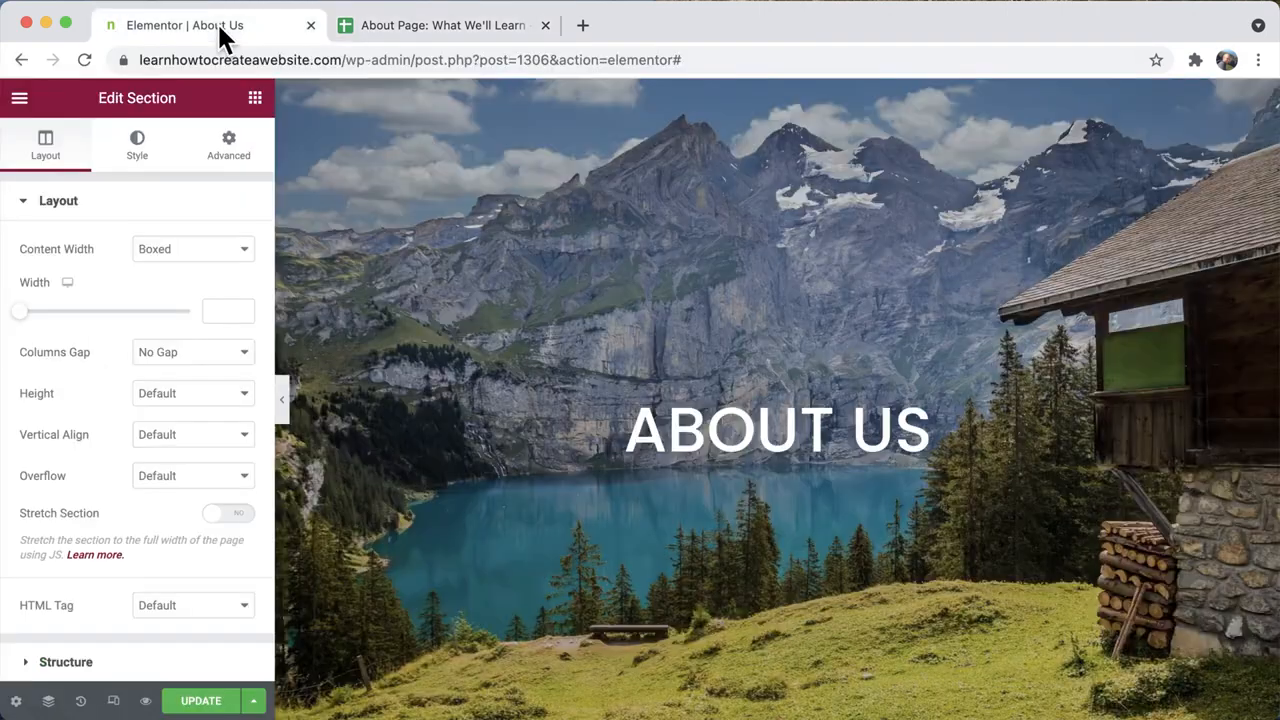
Preview the About Us page at tablet and mobile widths, then save it with Update
click(113, 701)
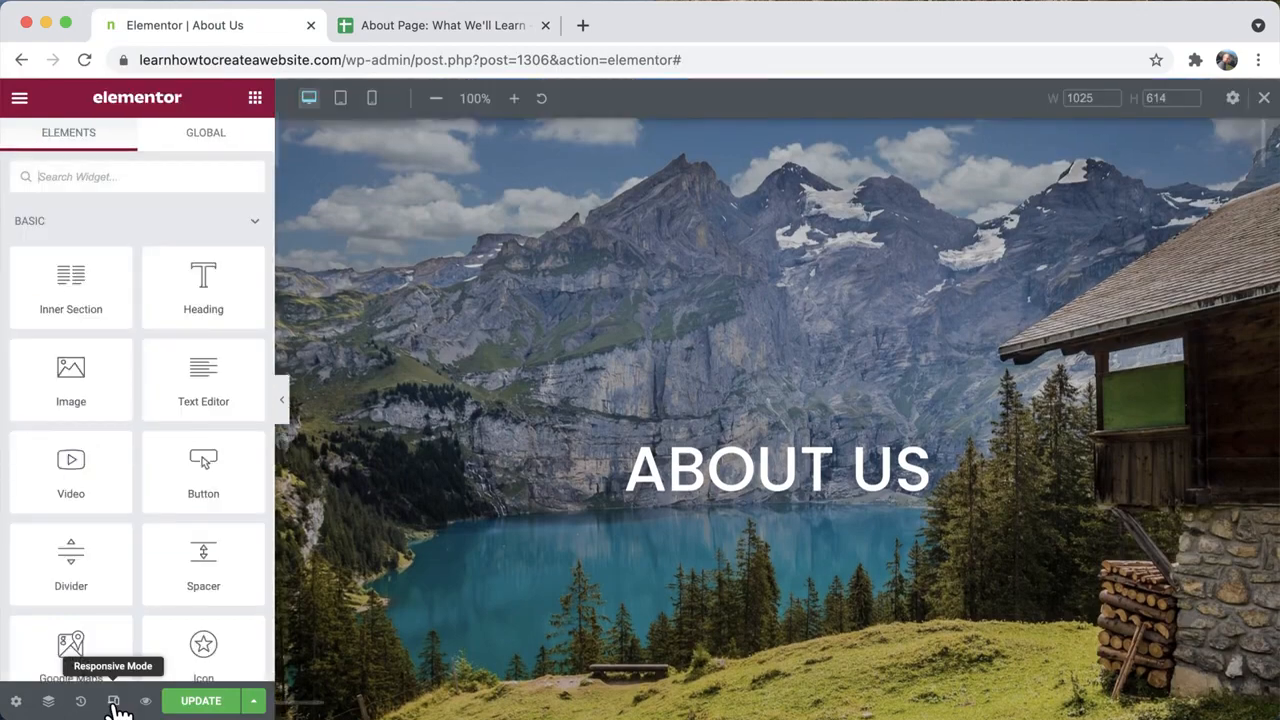
click(341, 98)
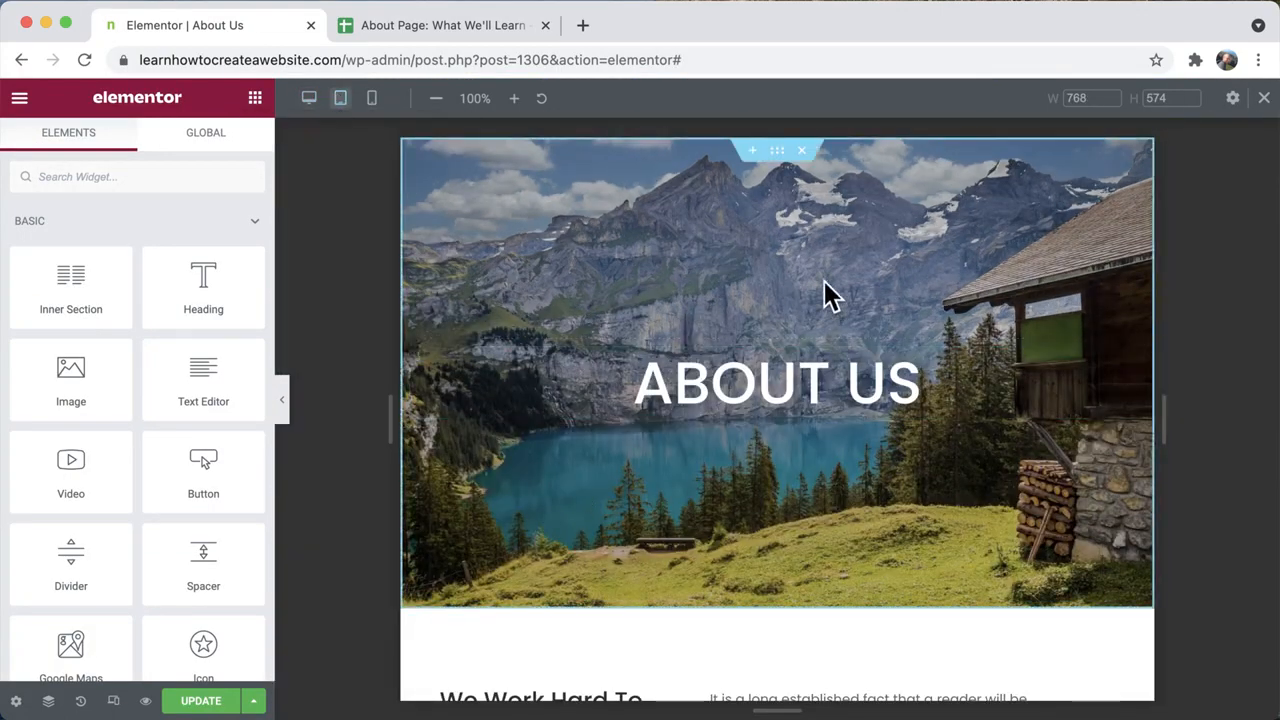
scroll(826, 295, down, 20)
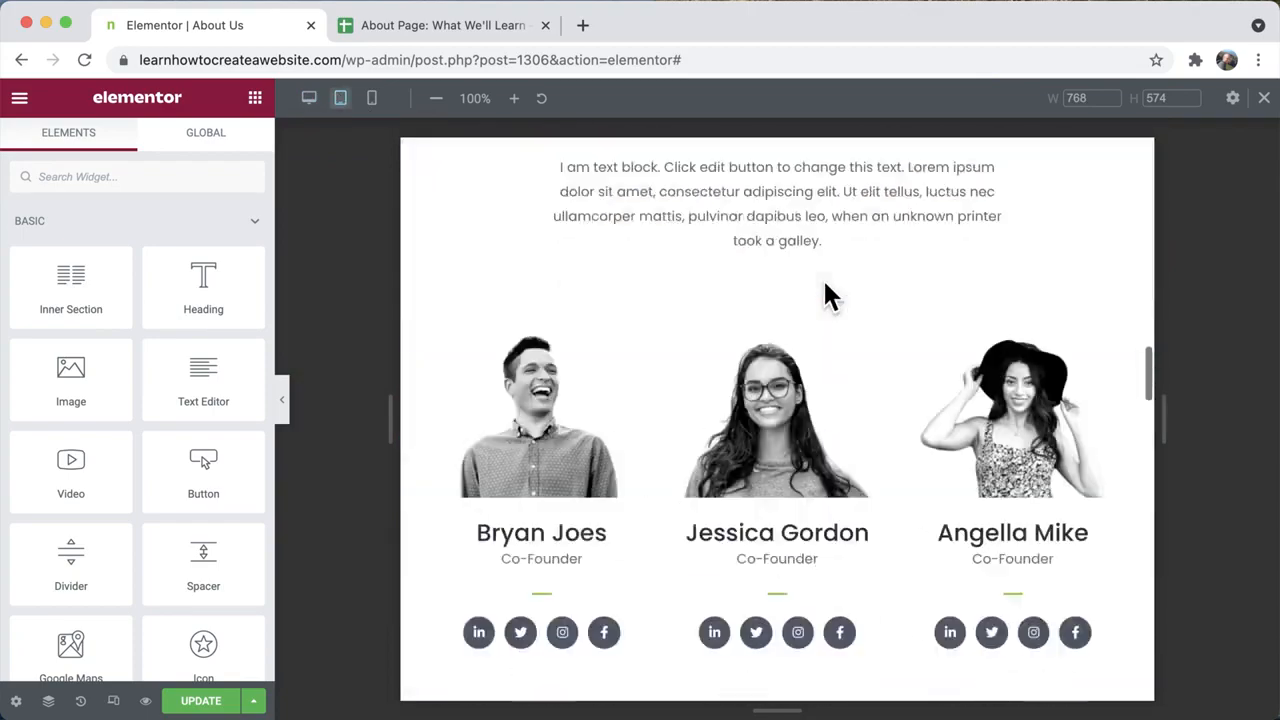
scroll(826, 295, down, 10)
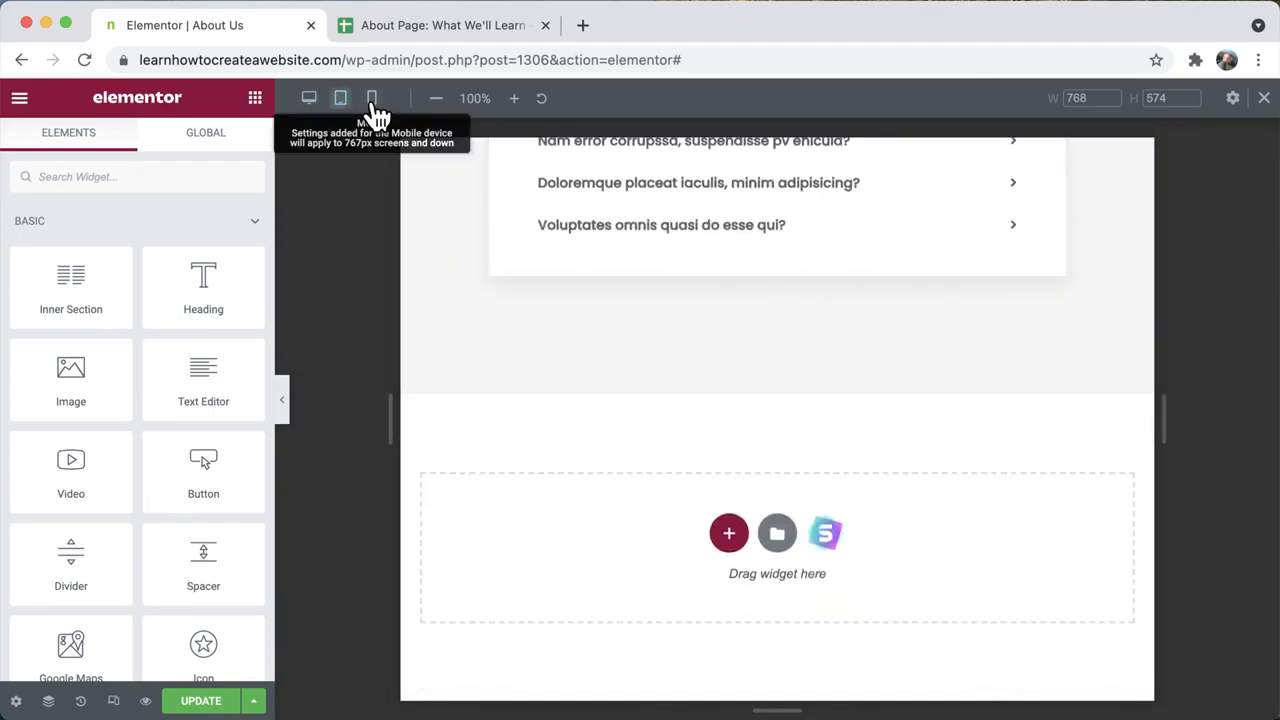
click(371, 99)
scroll(868, 440, up, 15)
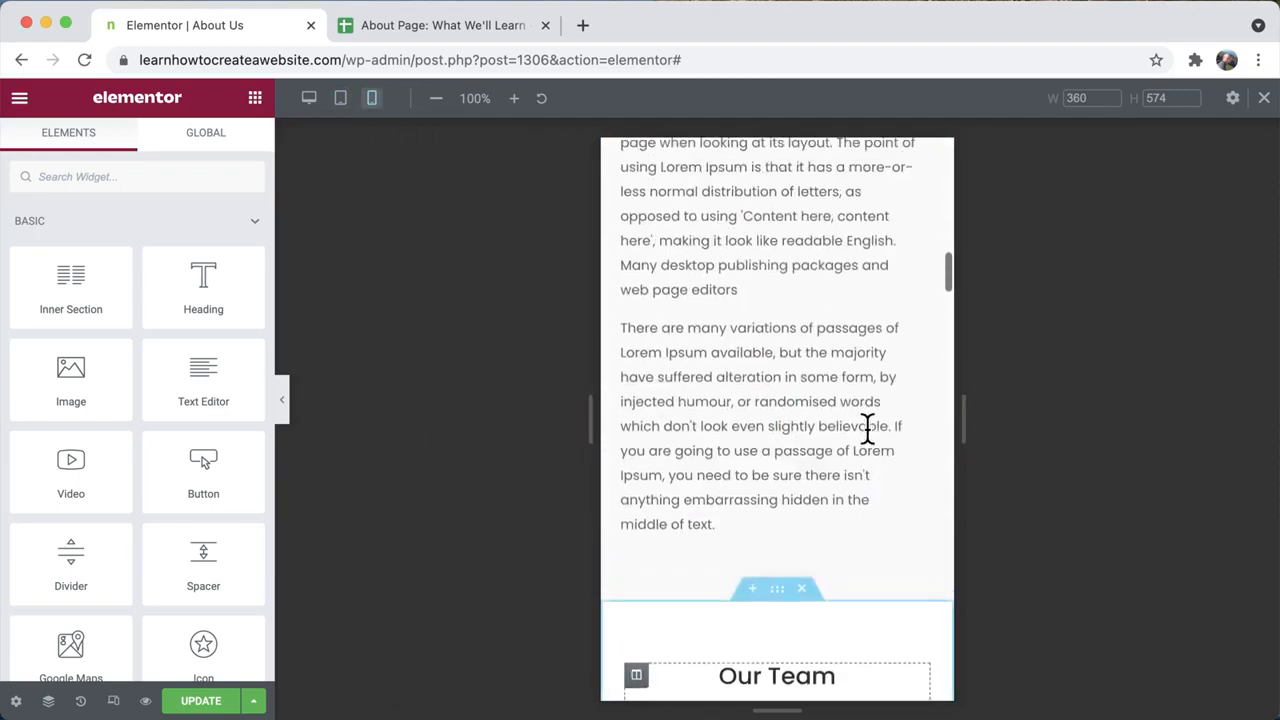
scroll(868, 430, up, 15)
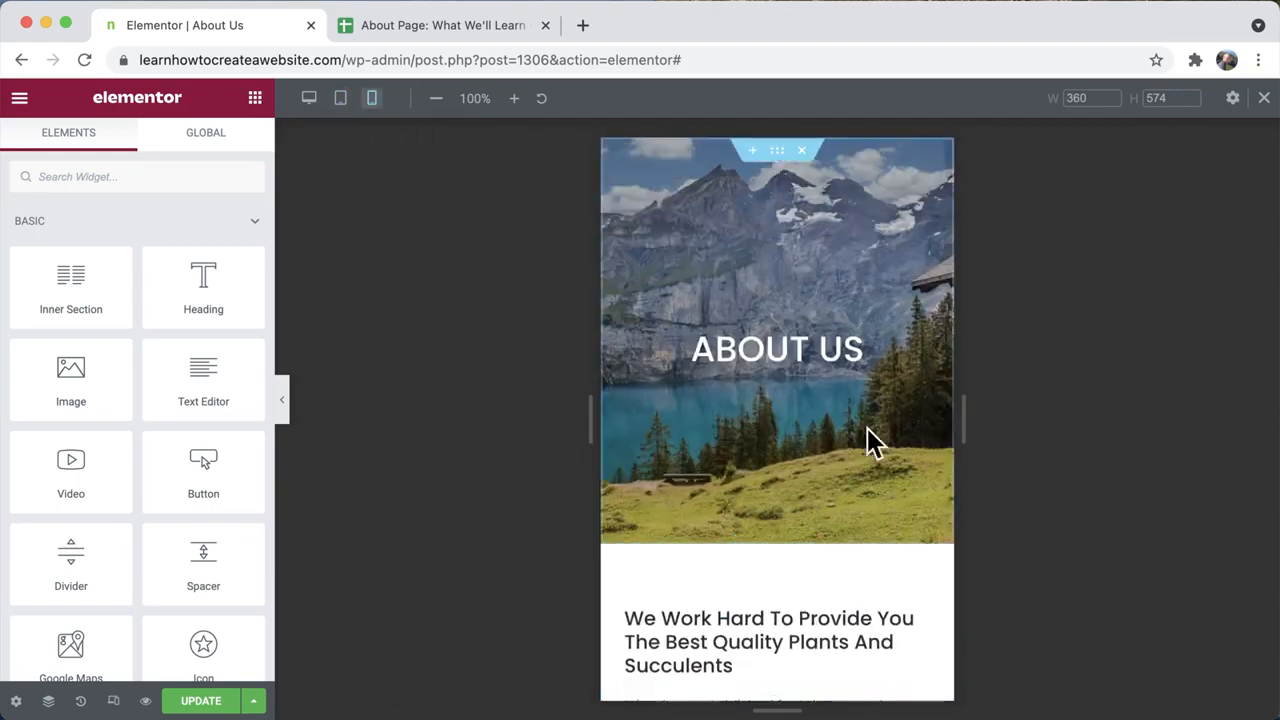
scroll(870, 437, down, 8)
scroll(870, 440, down, 20)
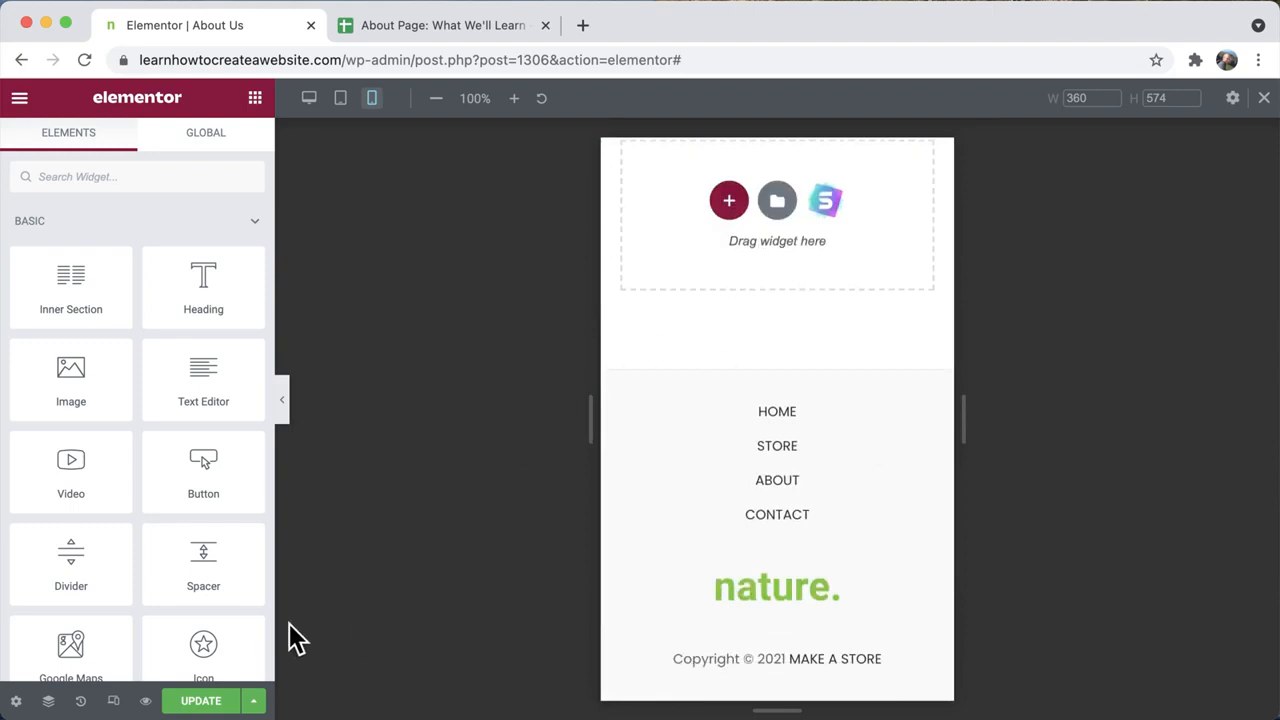
click(201, 701)
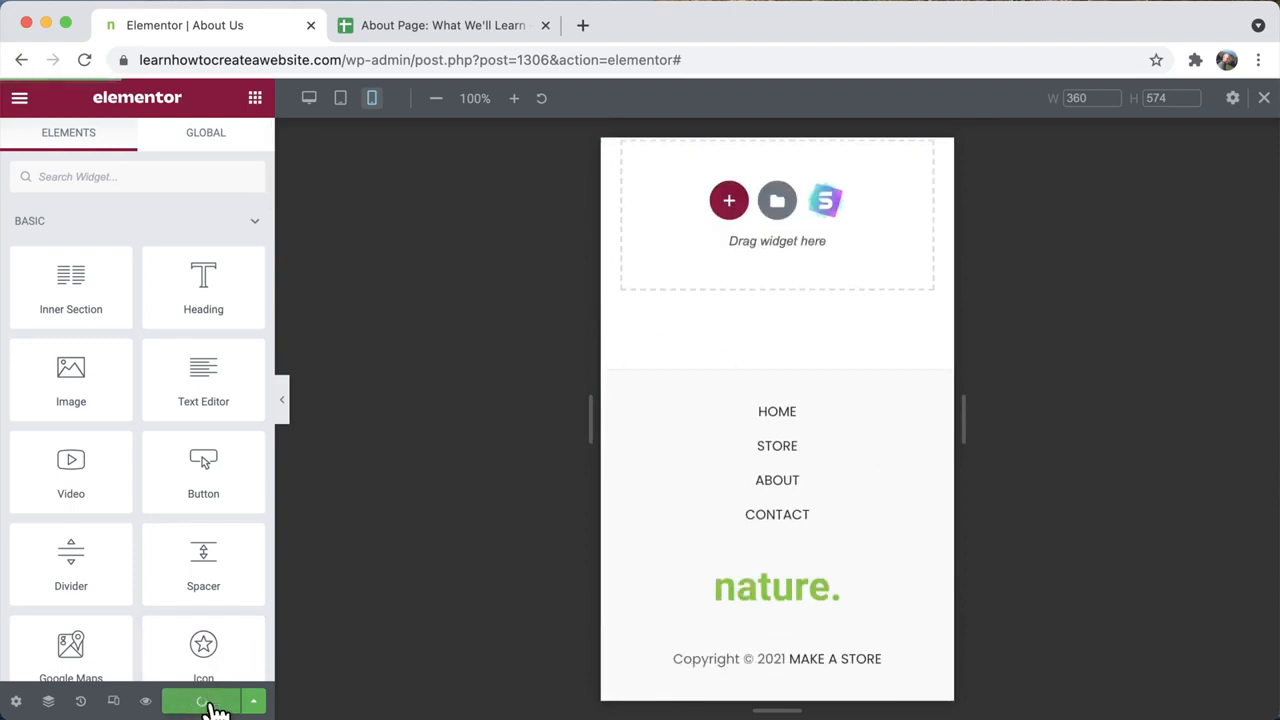
Open Preview Changes and scroll through the live About Us page
click(146, 701)
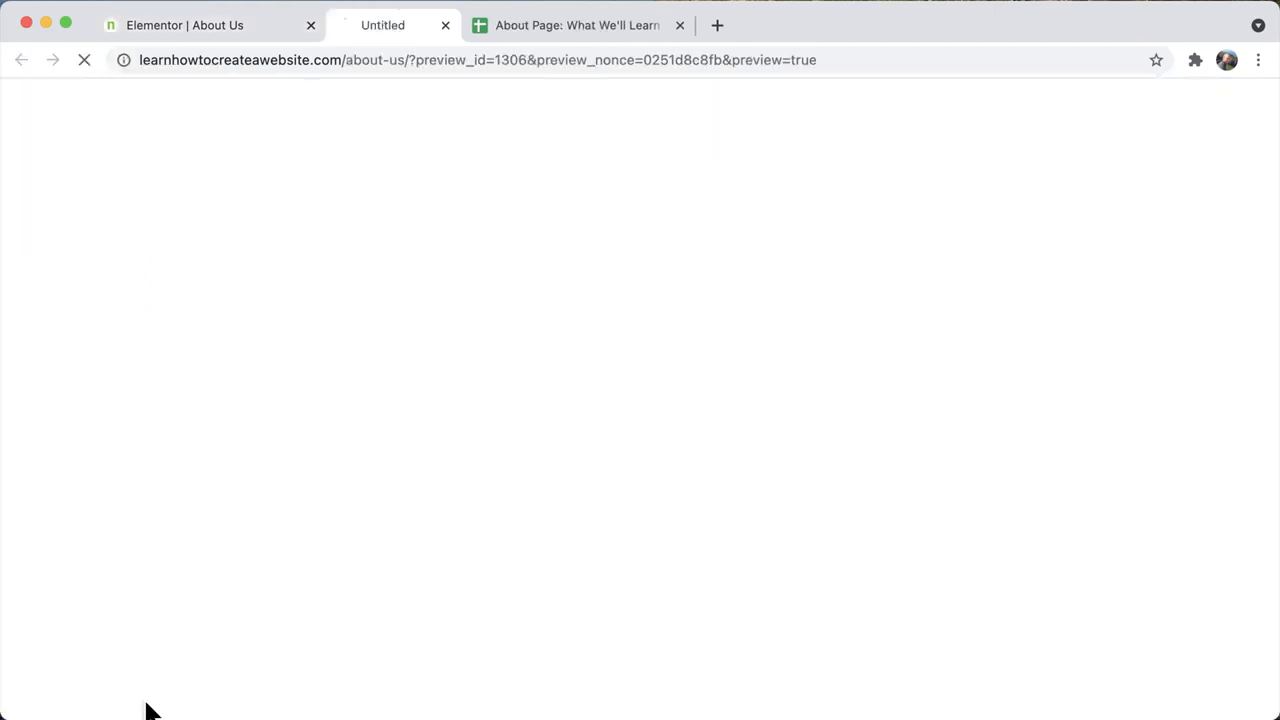
scroll(329, 490, down, 5)
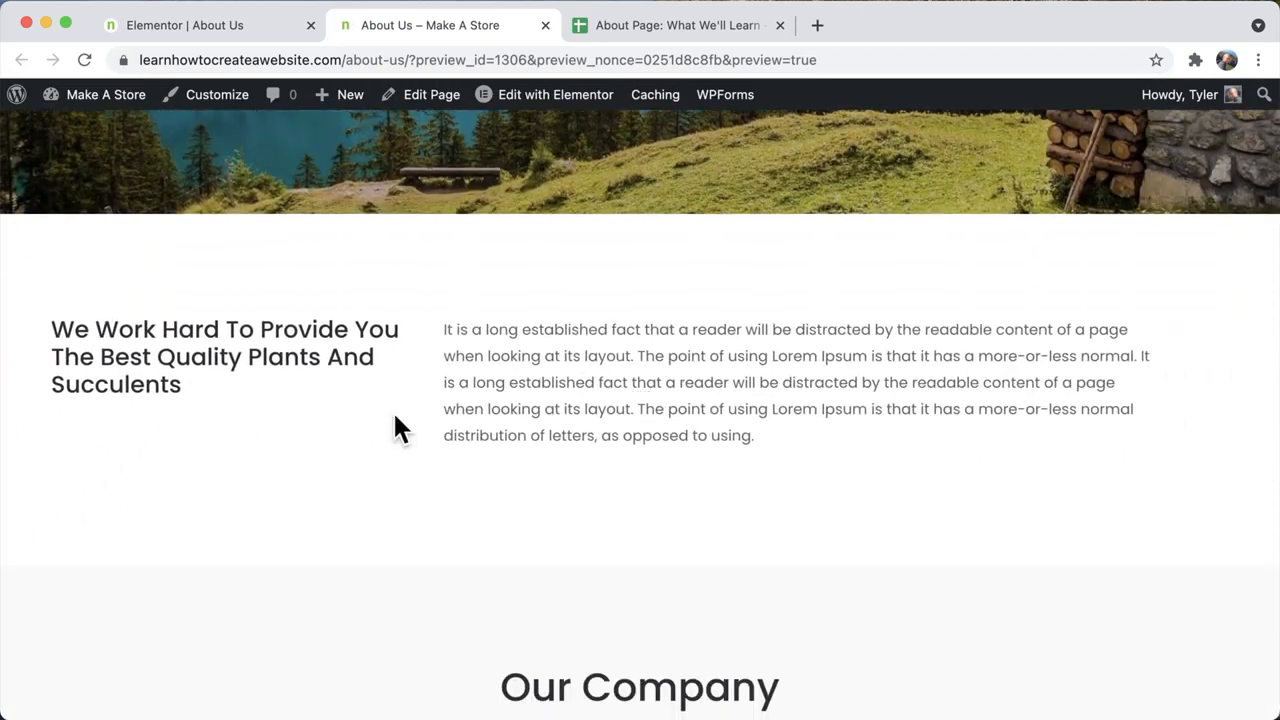
scroll(395, 416, down, 15)
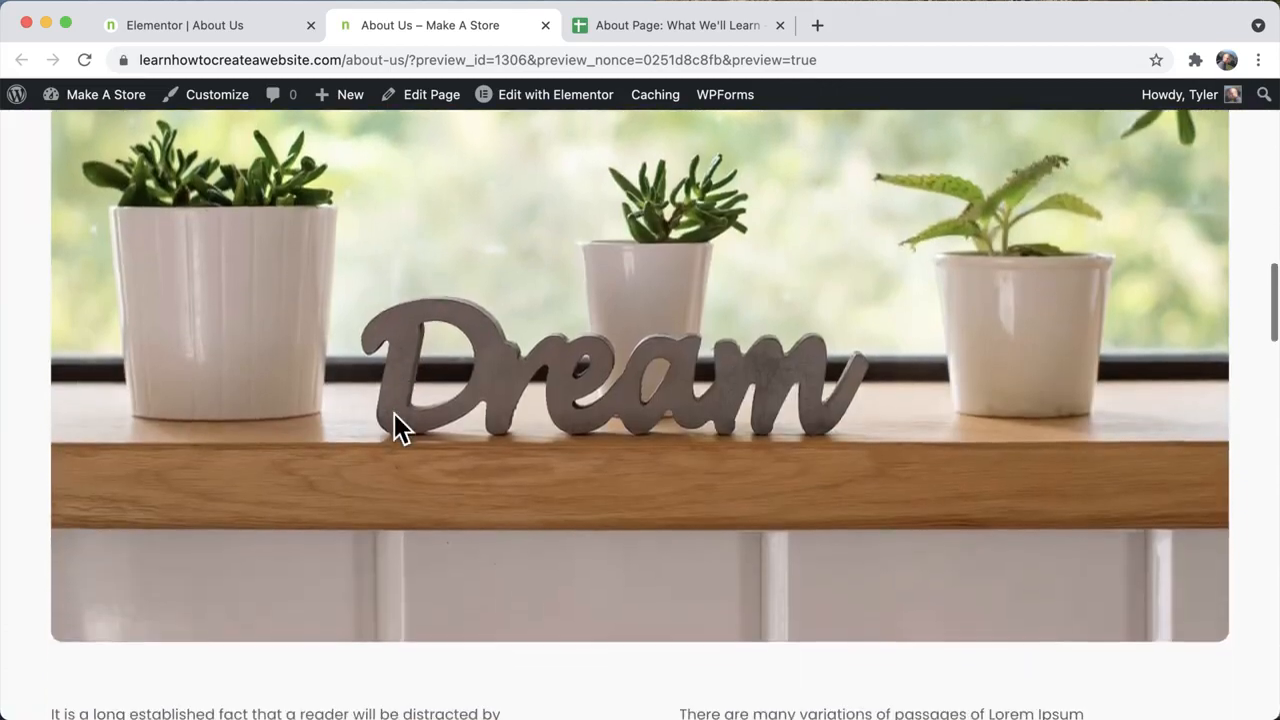
scroll(395, 428, down, 10)
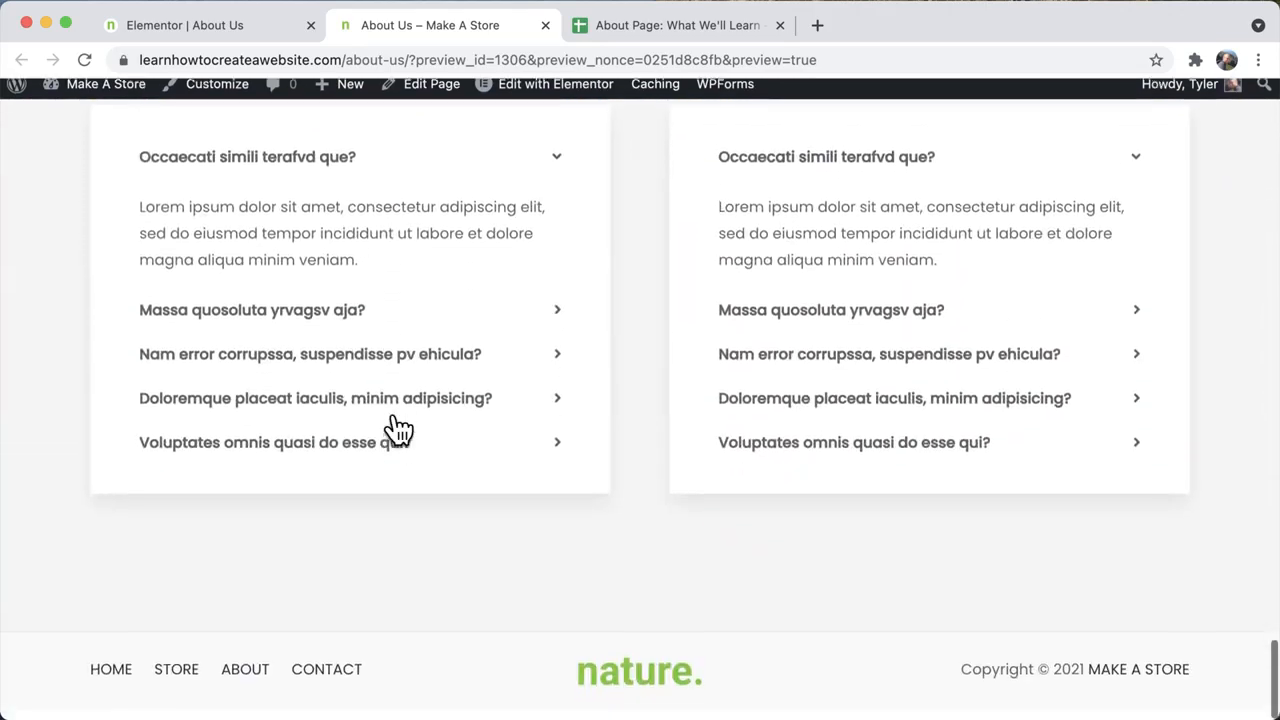
Mark 'Mobile friendly about page' as done in the checklist and close that tab
click(679, 27)
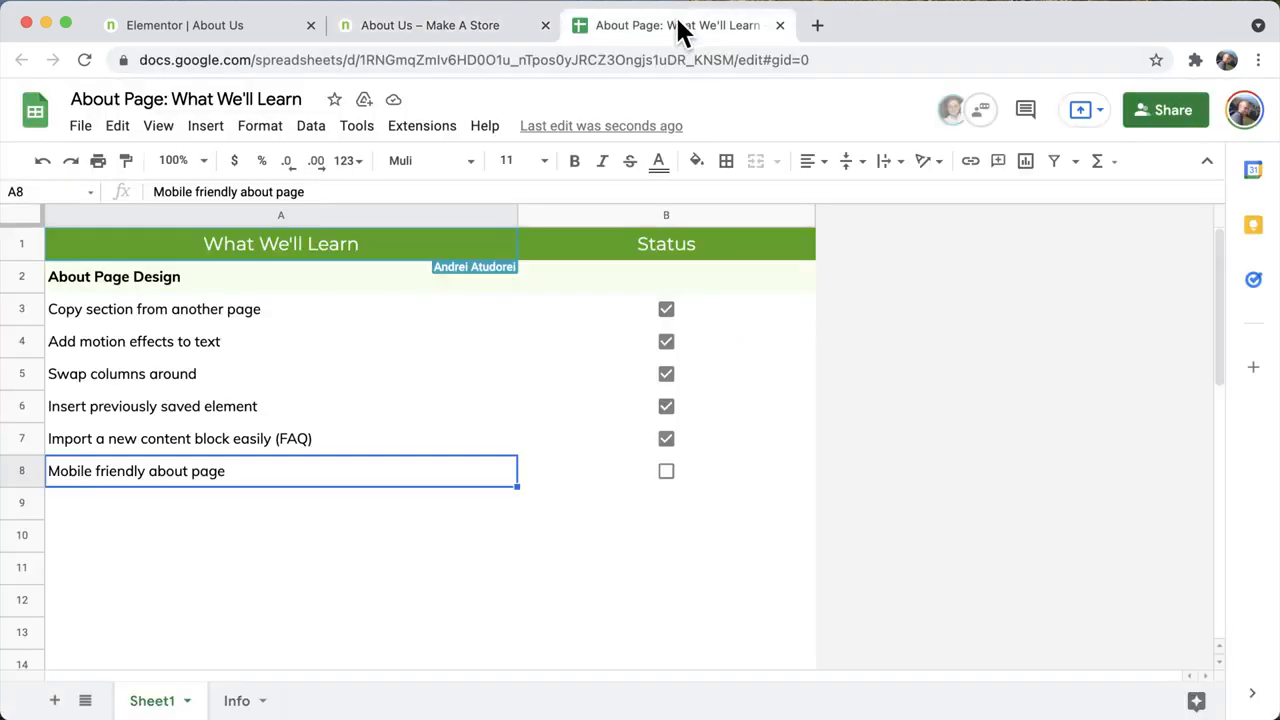
click(666, 471)
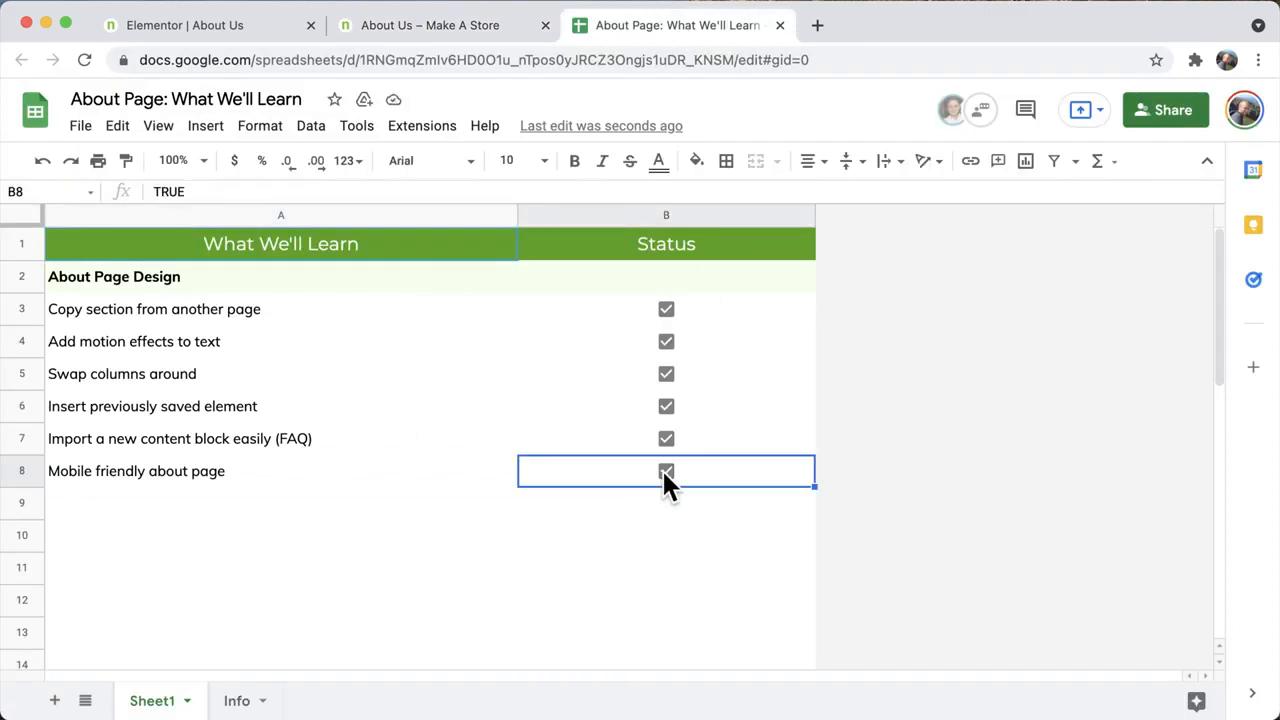
click(780, 25)
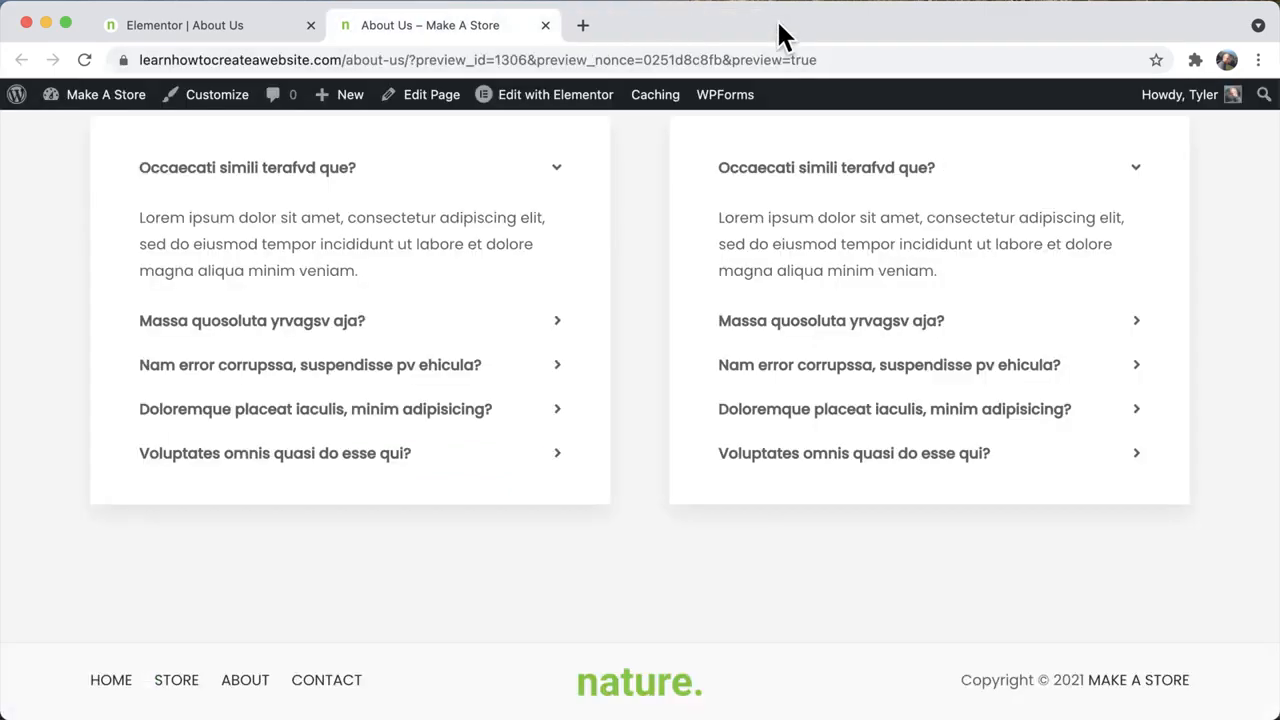
Close the About Us preview and load the site's homepage via the root URL
click(546, 27)
drag(346, 60, 803, 60)
key(BackSpace)
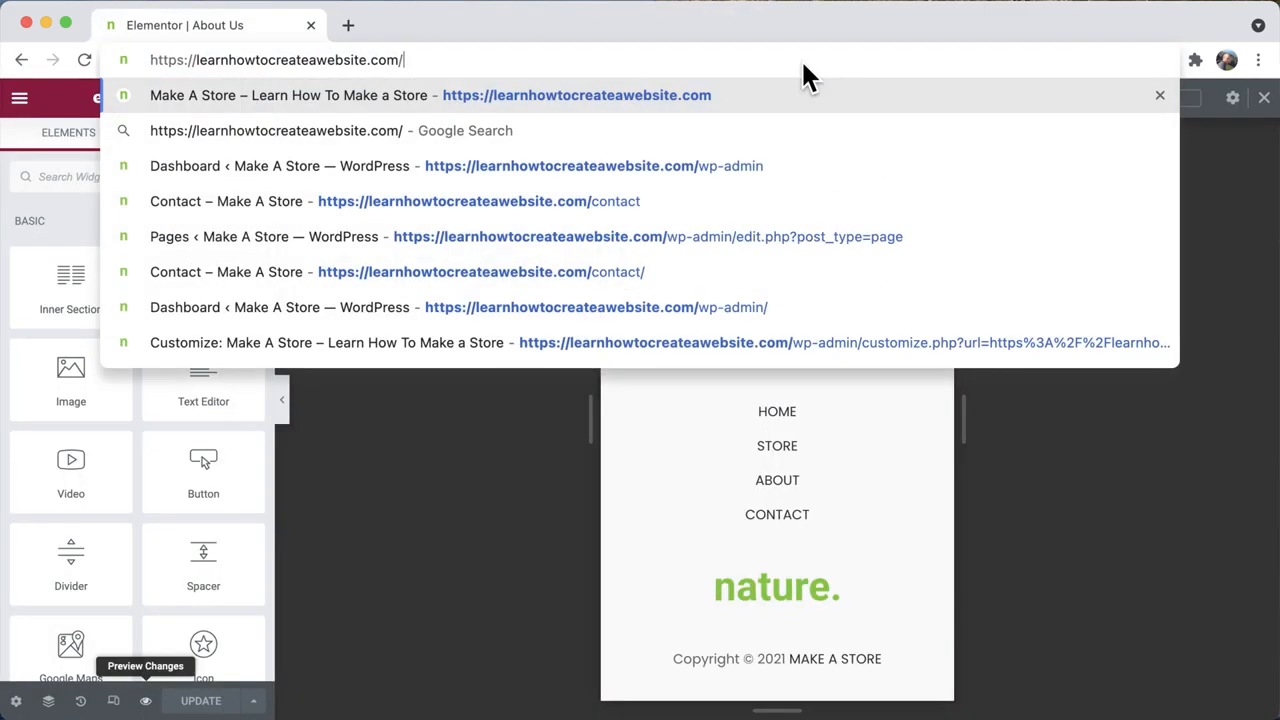
key(Return)
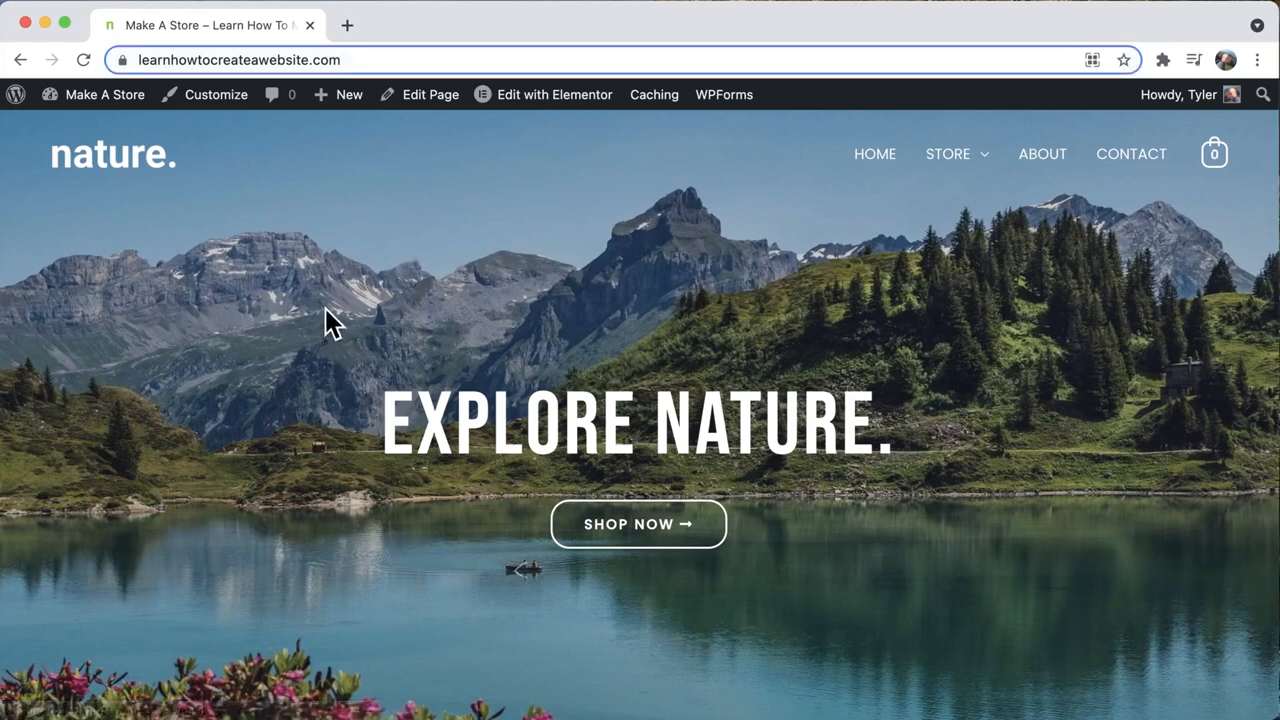
Browse the Shop page listing all 12 plant products with prices and sale tags
mouse_move(950, 160)
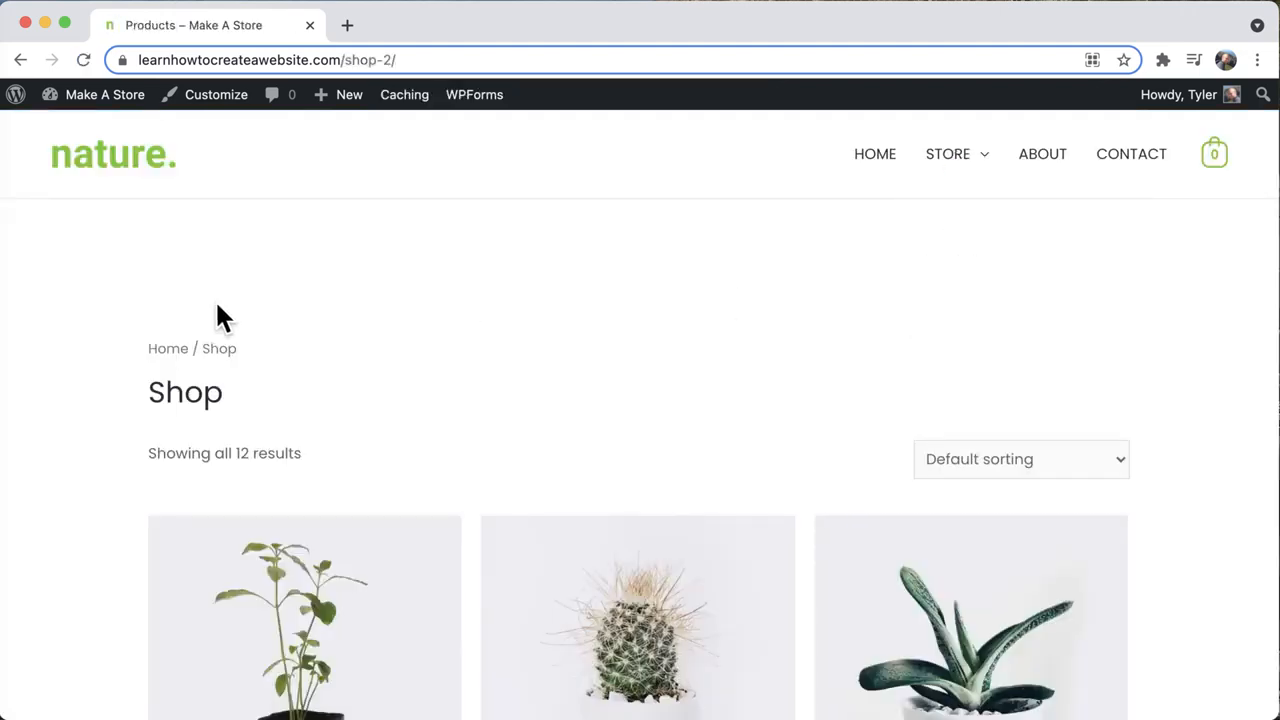
scroll(127, 310, down, 5)
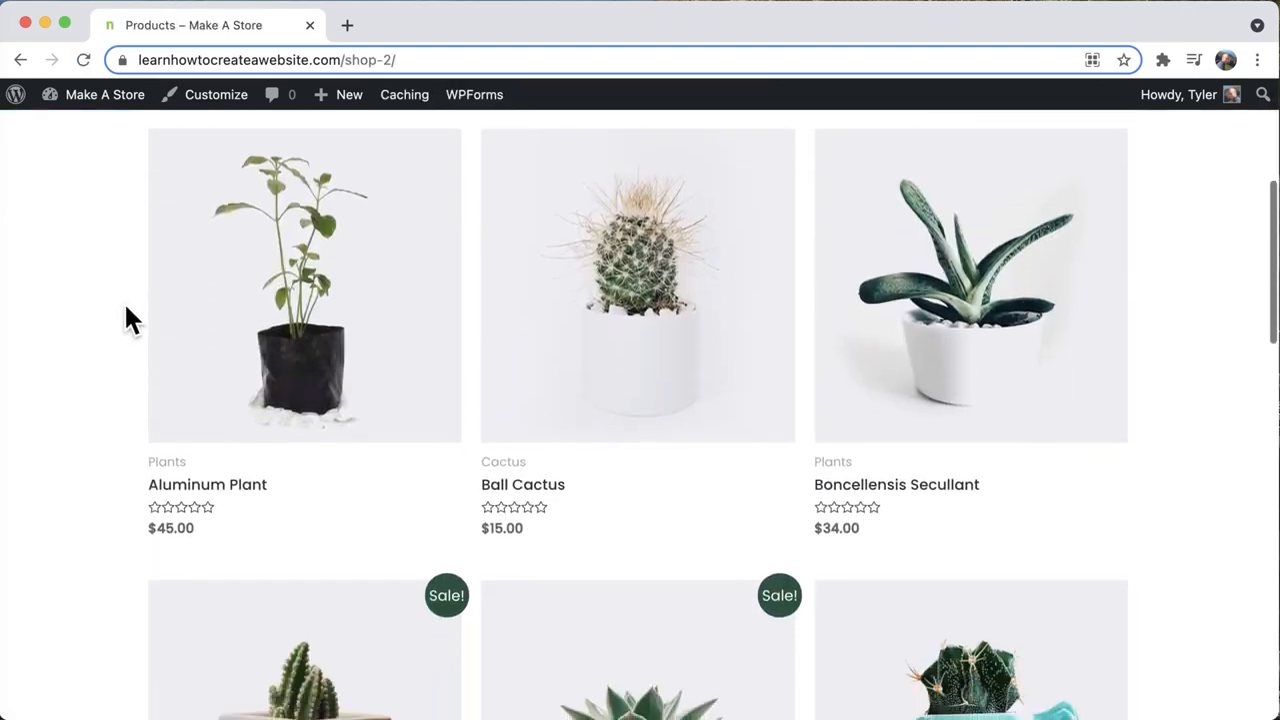
scroll(126, 310, down, 7)
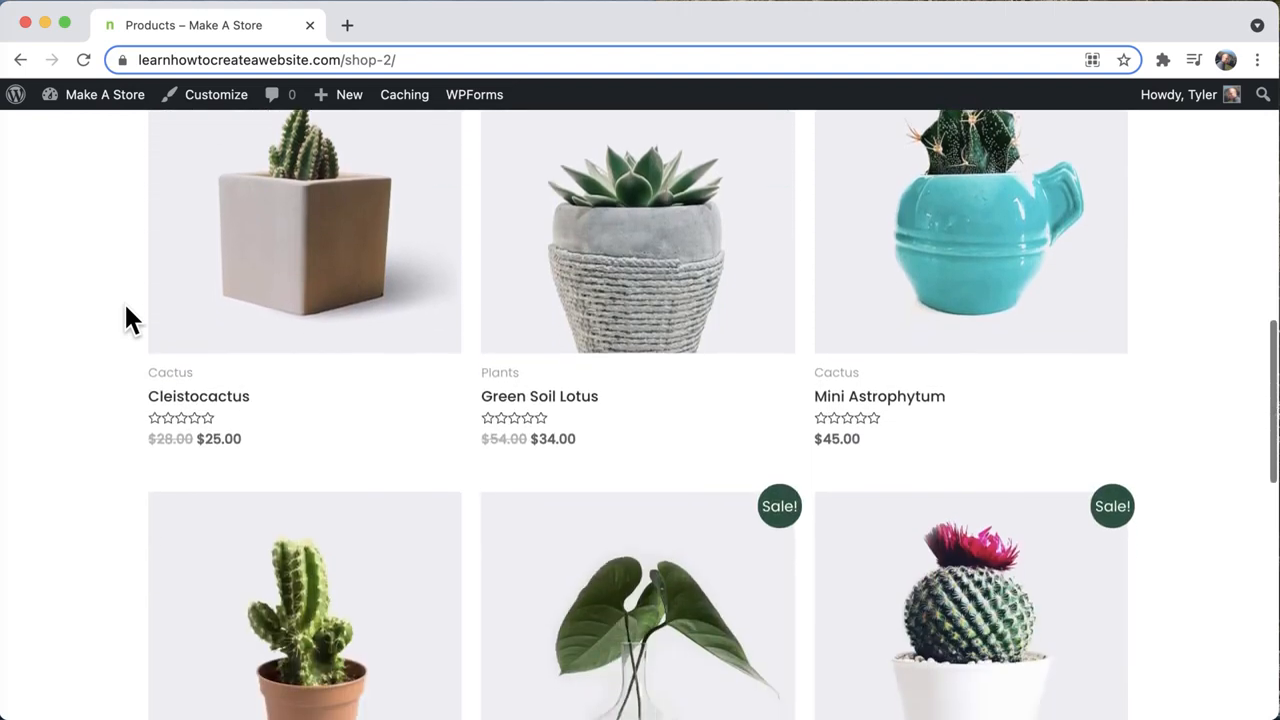
scroll(124, 301, up, 10)
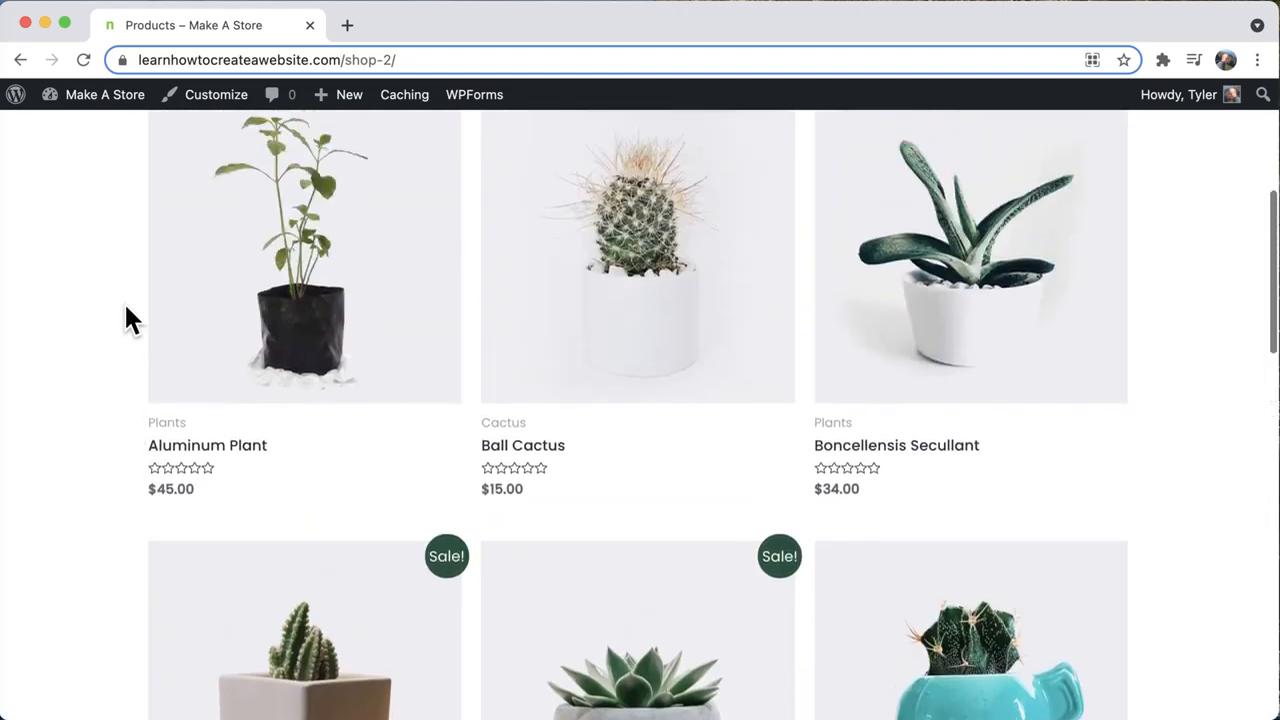
scroll(124, 301, up, 1)
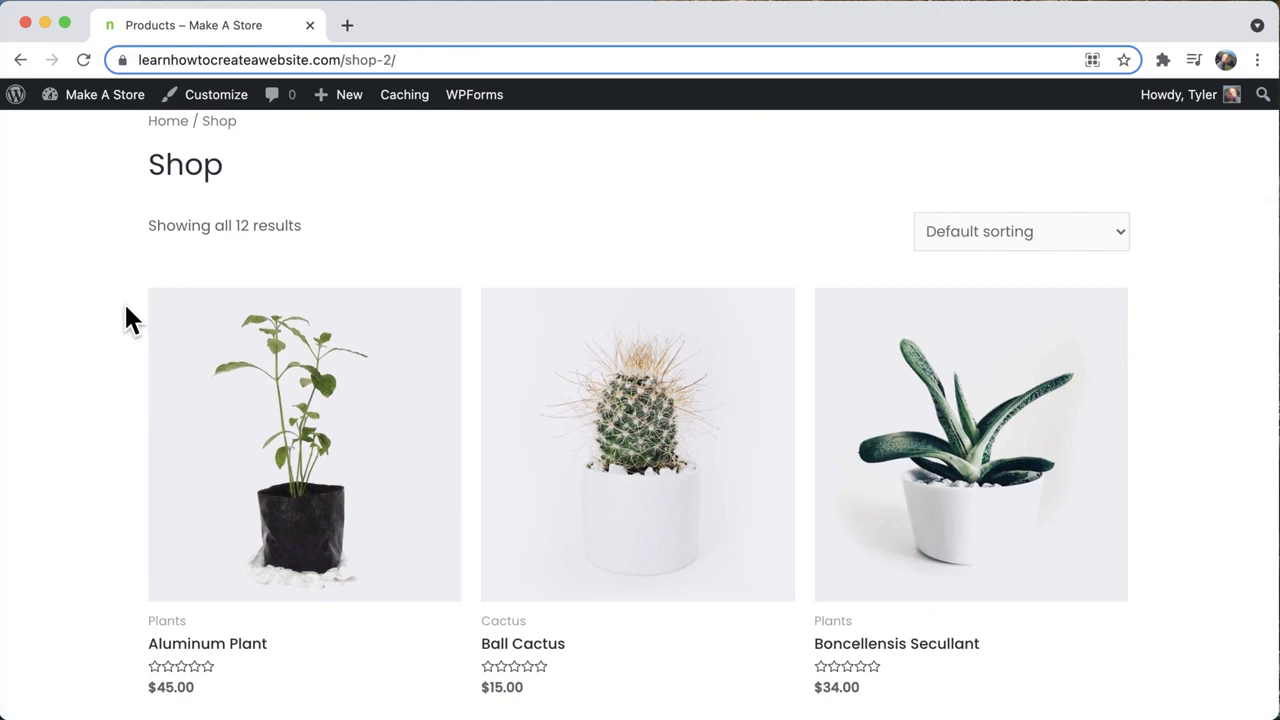
scroll(125, 307, down, 8)
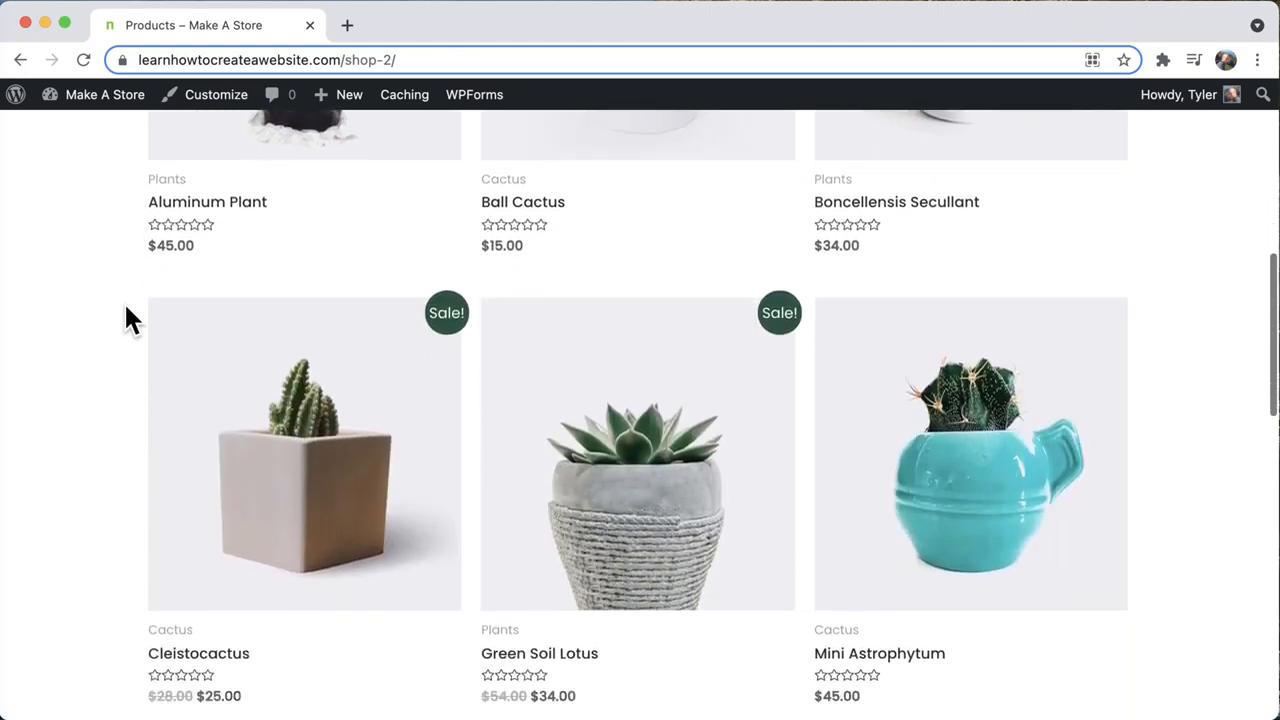
scroll(125, 307, up, 8)
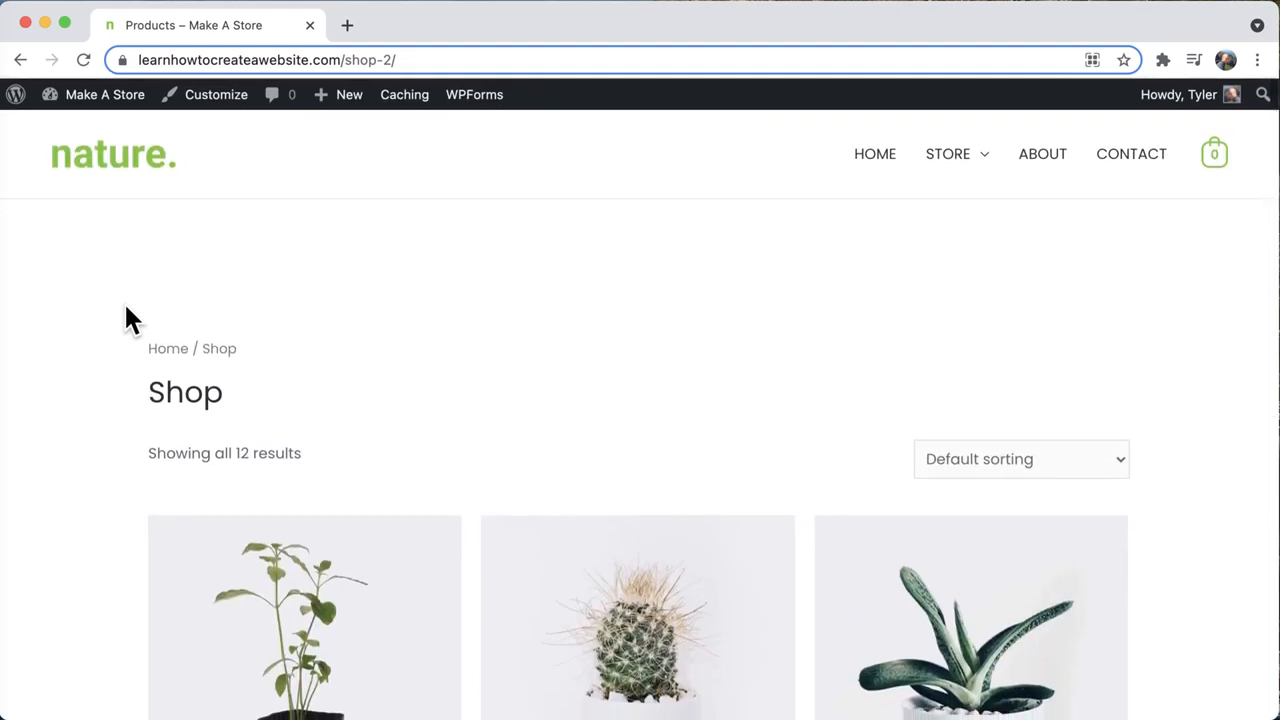
In WooCommerce Products settings, keep Shop as the store's shop page
click(110, 100)
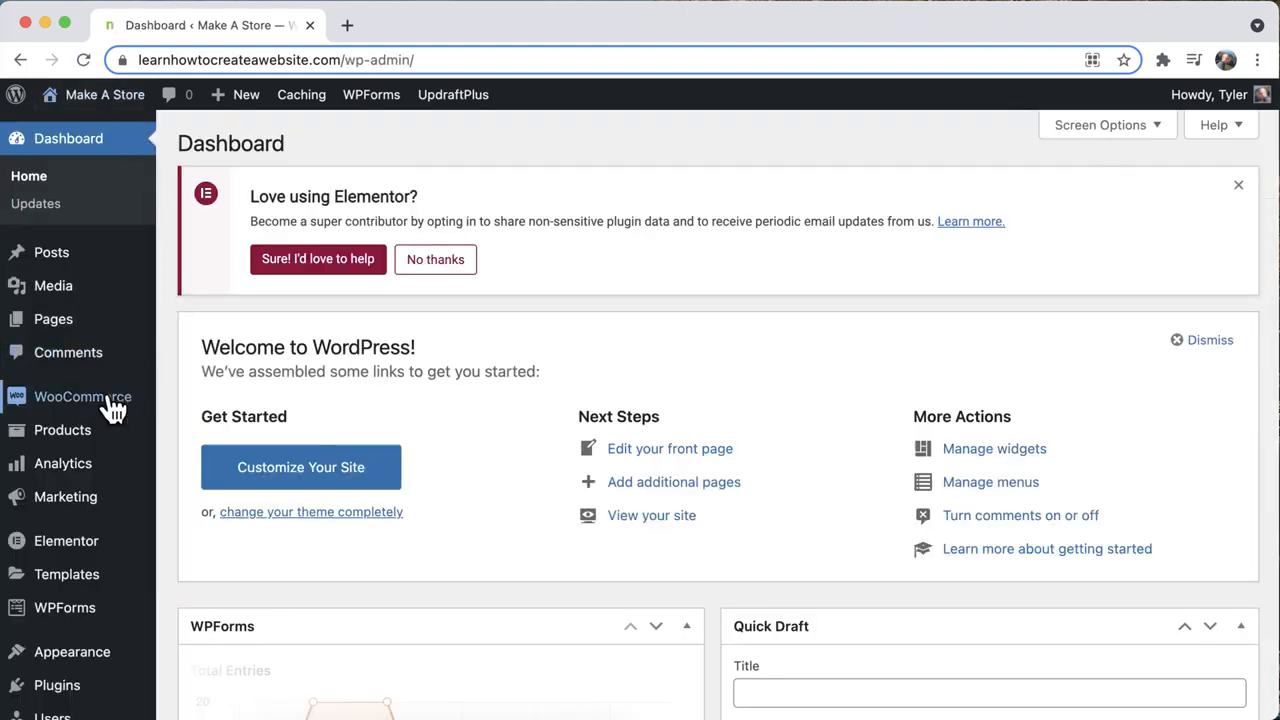
mouse_move(108, 408)
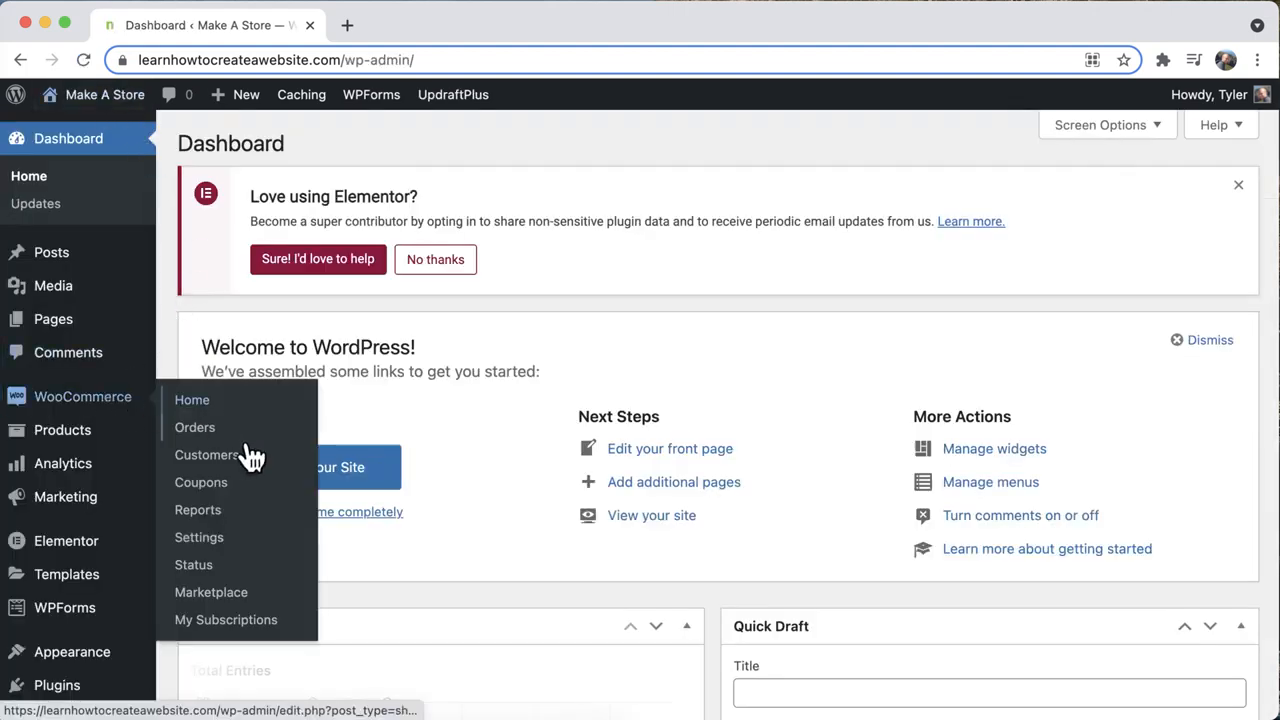
click(198, 538)
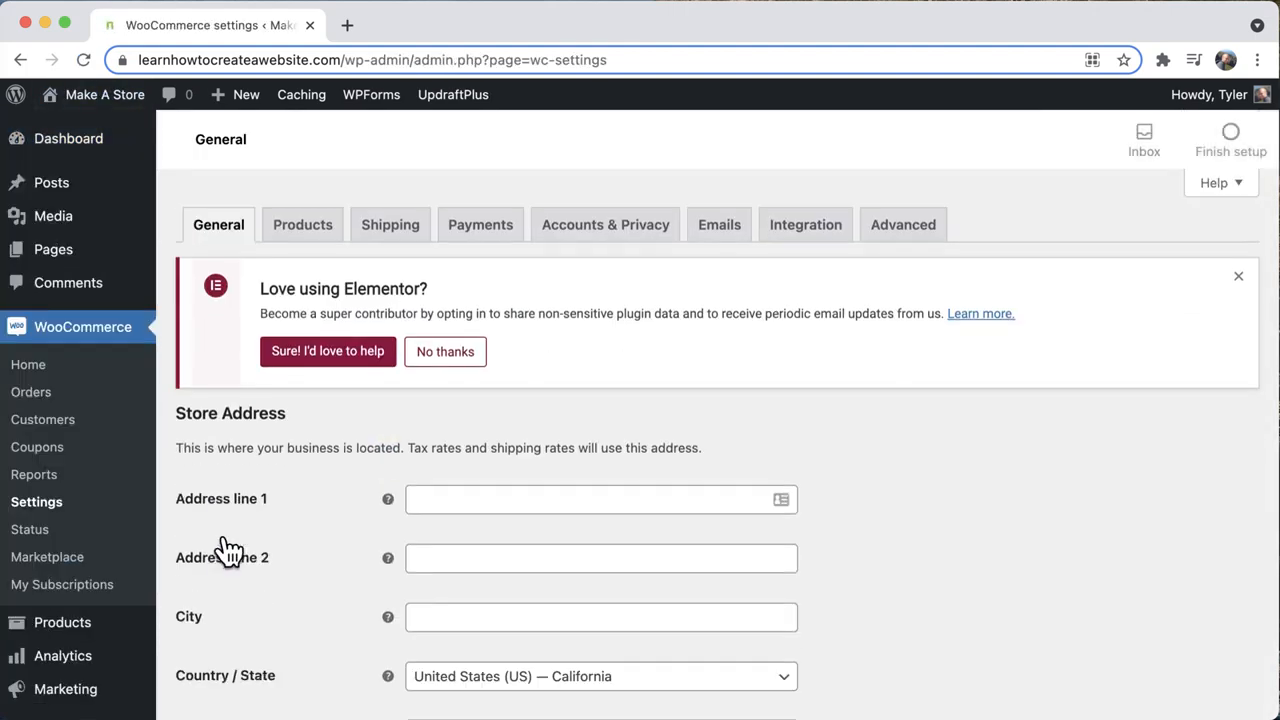
click(305, 226)
scroll(310, 232, down, 2)
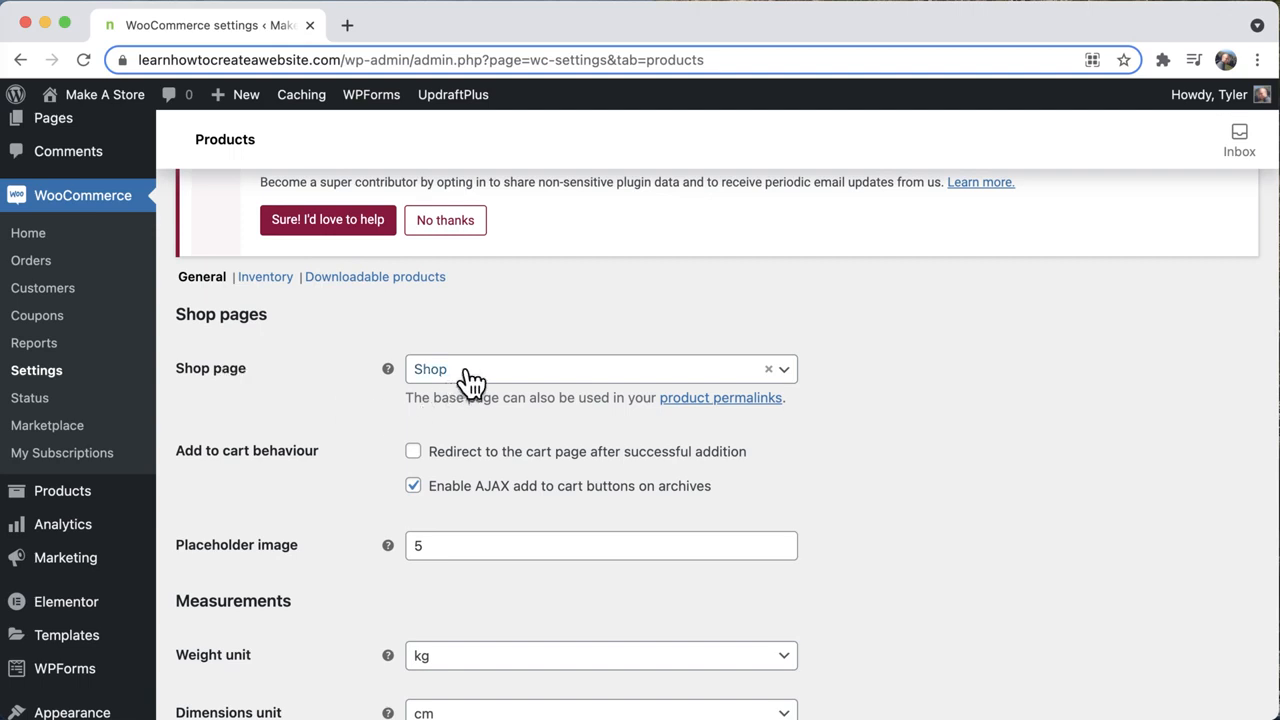
click(788, 376)
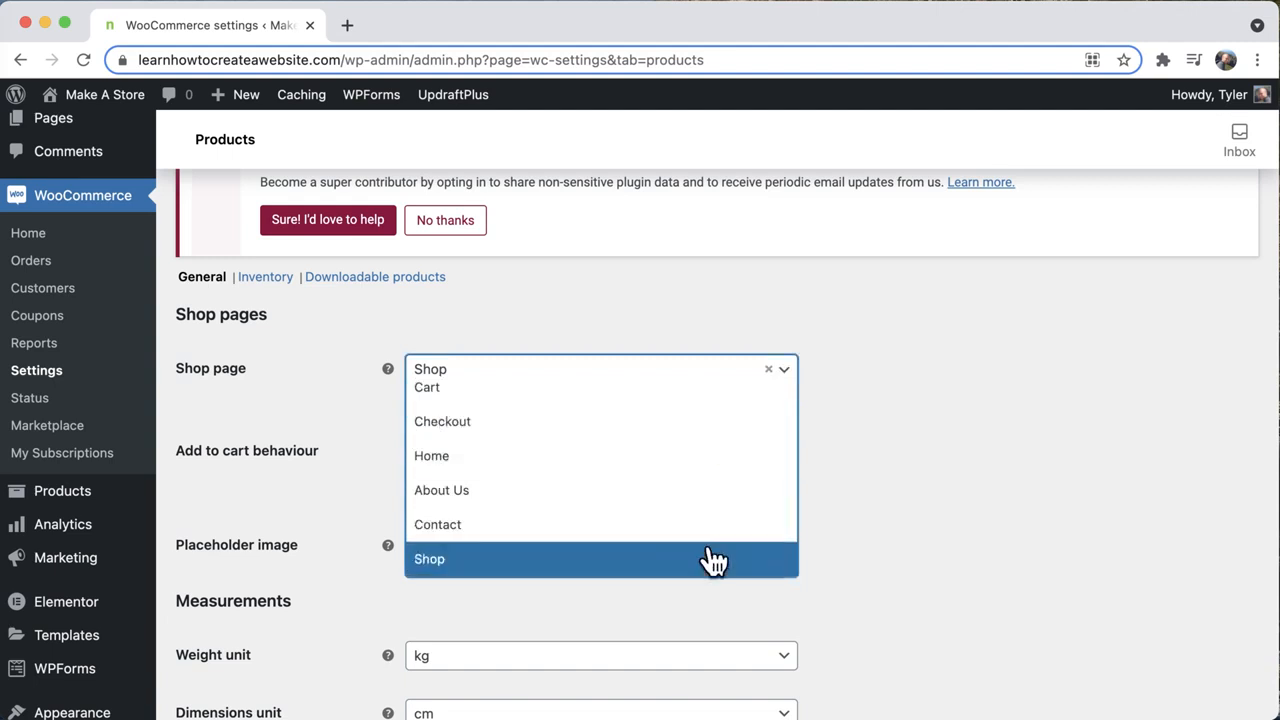
click(508, 572)
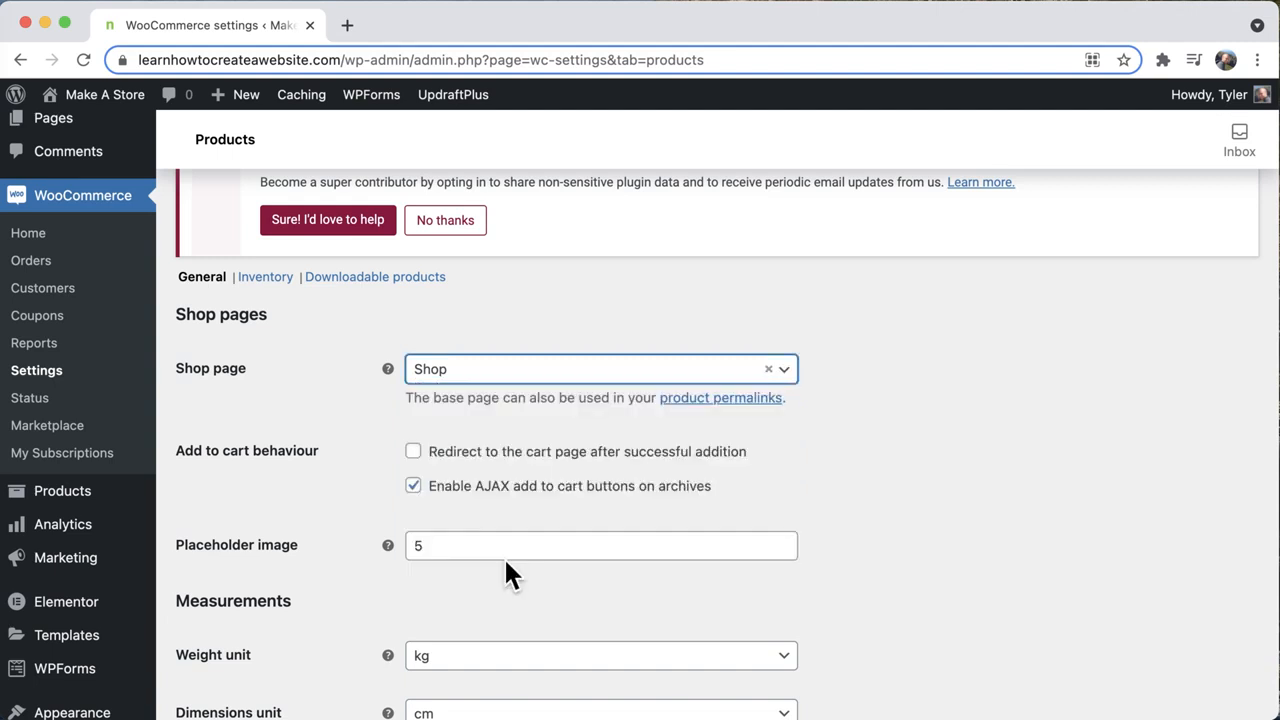
scroll(503, 571, down, 1)
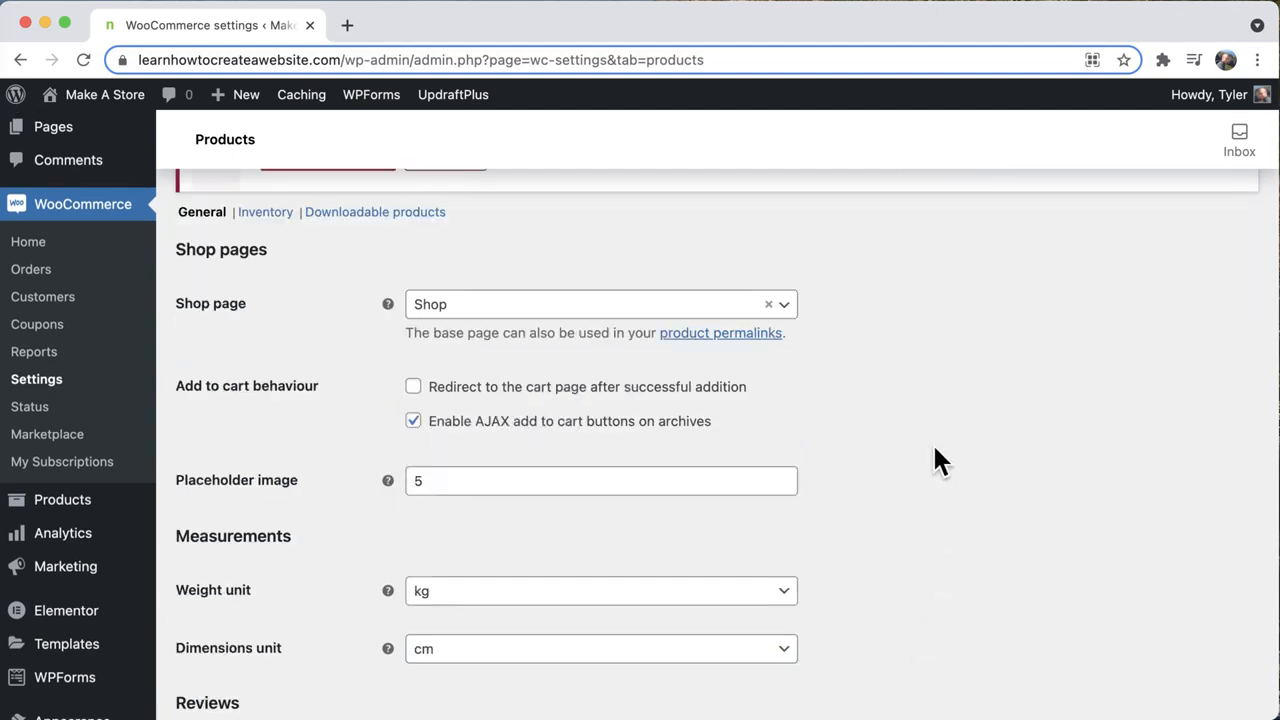
scroll(935, 455, up, 4)
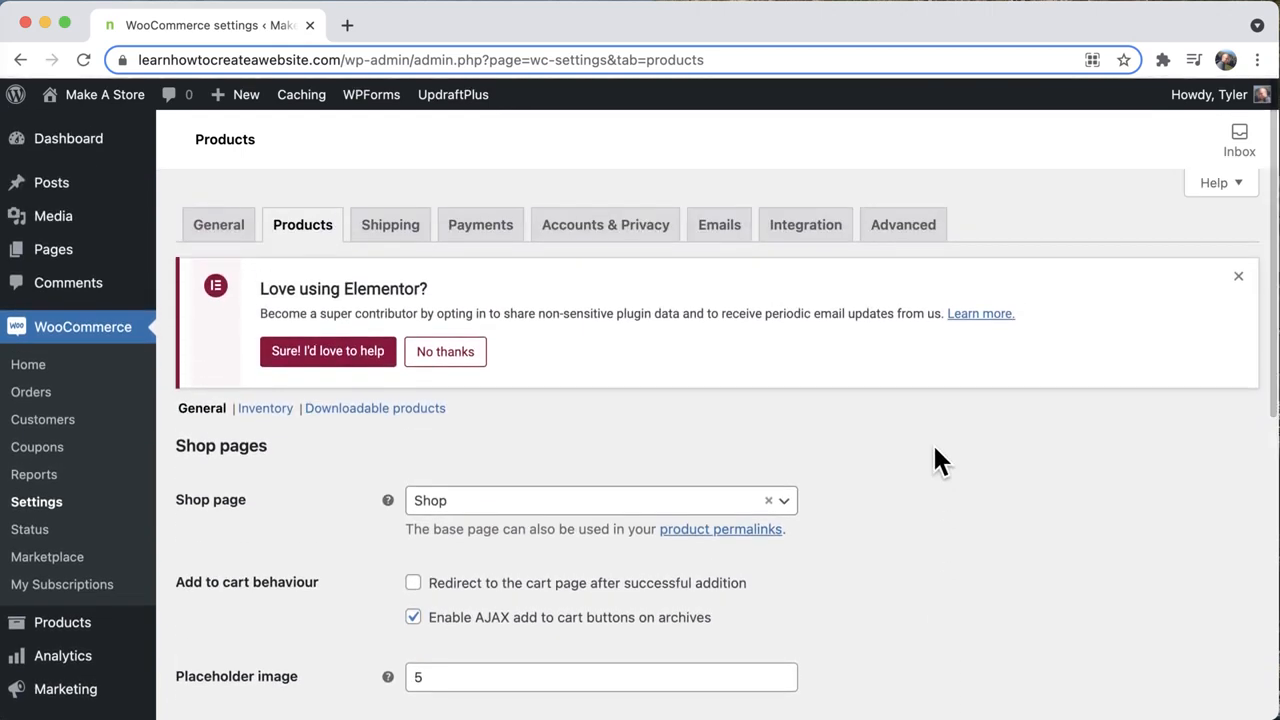
Check Cart and Checkout in the Advanced page setup, then go to the Pages list
click(908, 230)
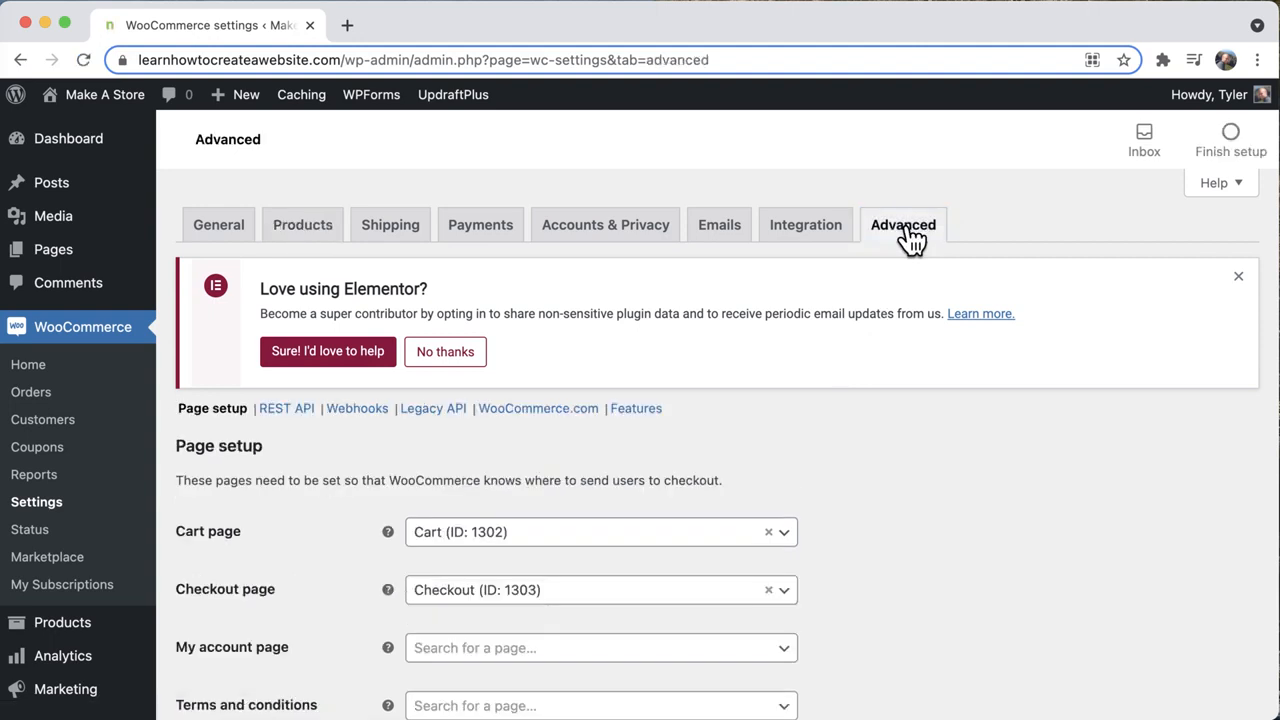
scroll(910, 238, down, 3)
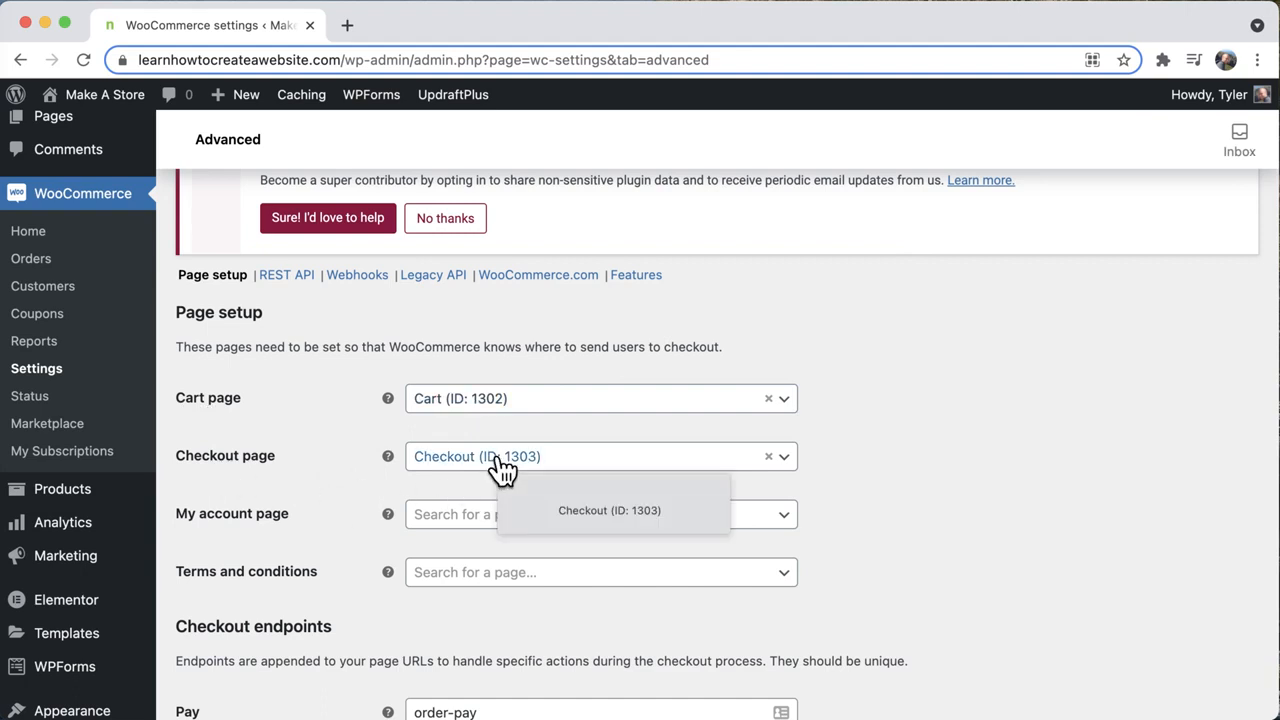
scroll(157, 277, up, 2)
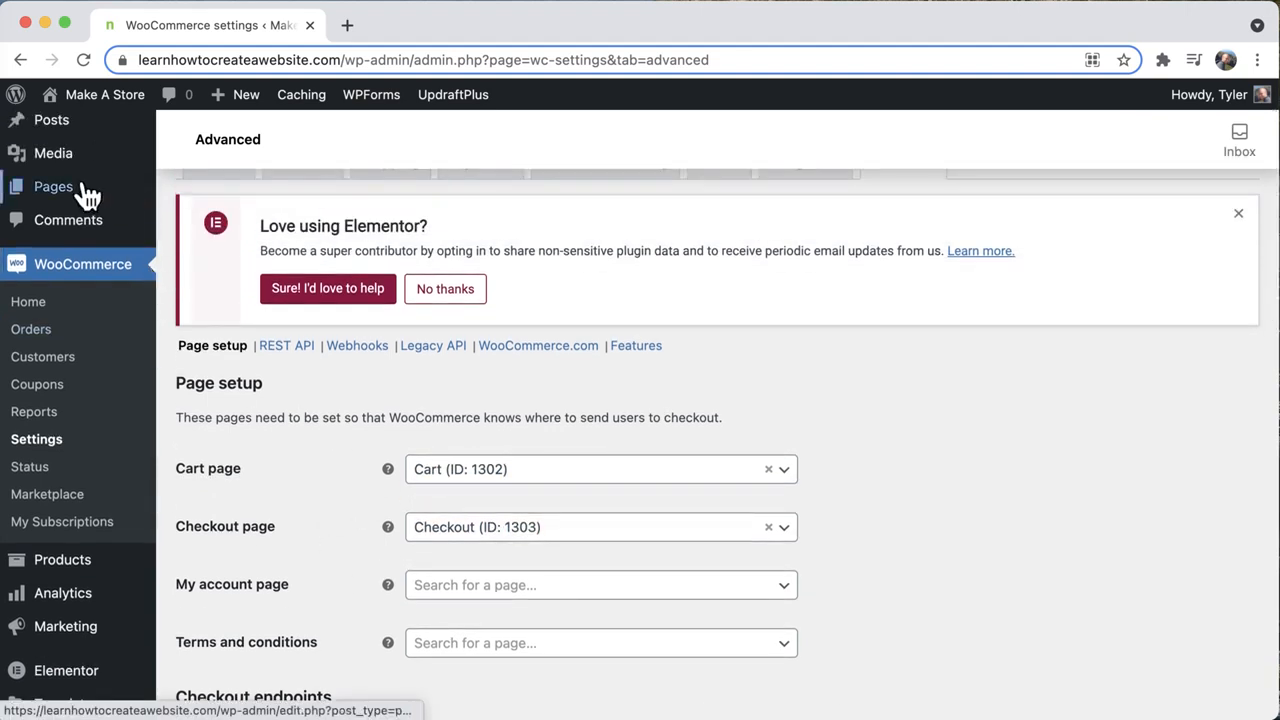
click(86, 196)
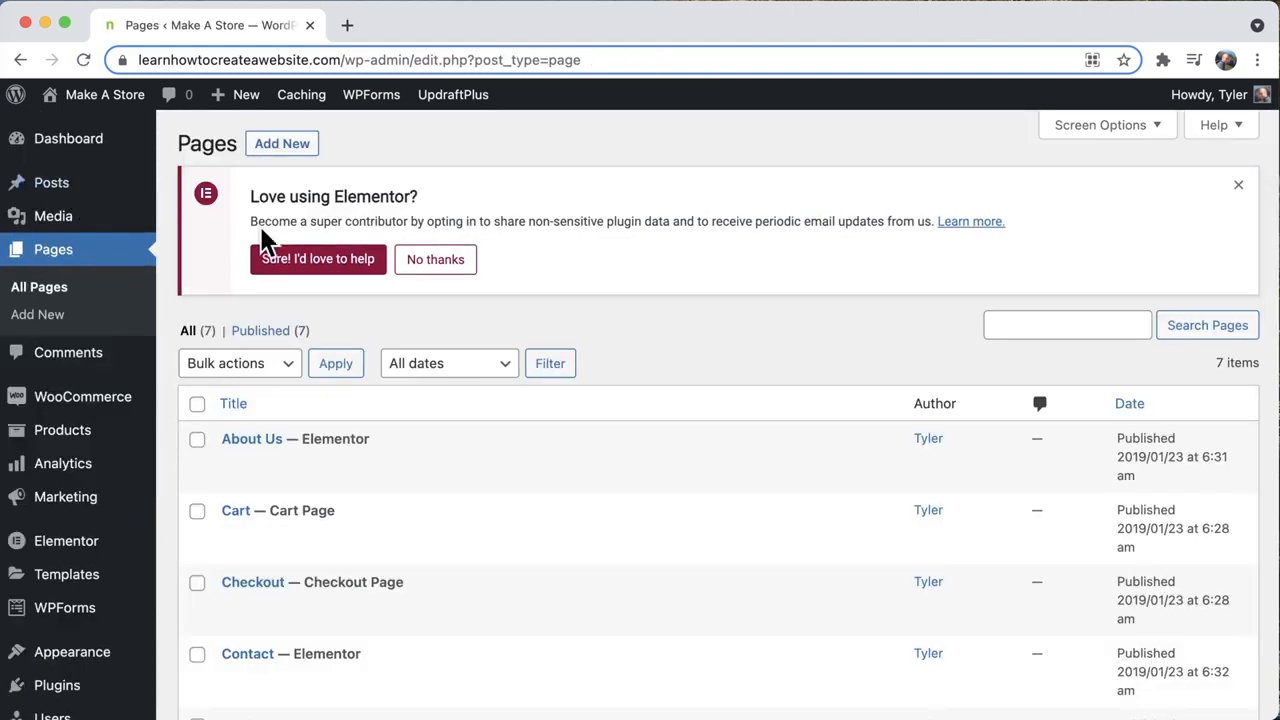
Open the live Cart page in a new tab and view the Checkout page from the Pages list
scroll(474, 323, down, 5)
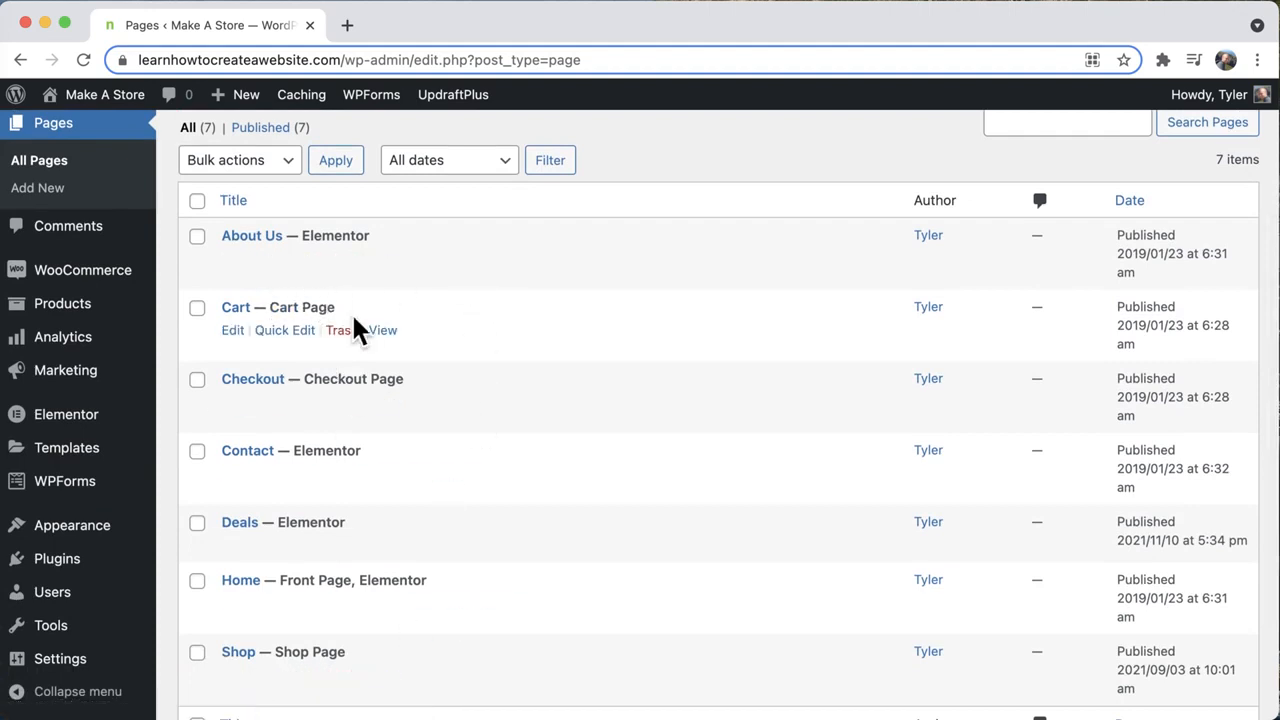
right_click(386, 331)
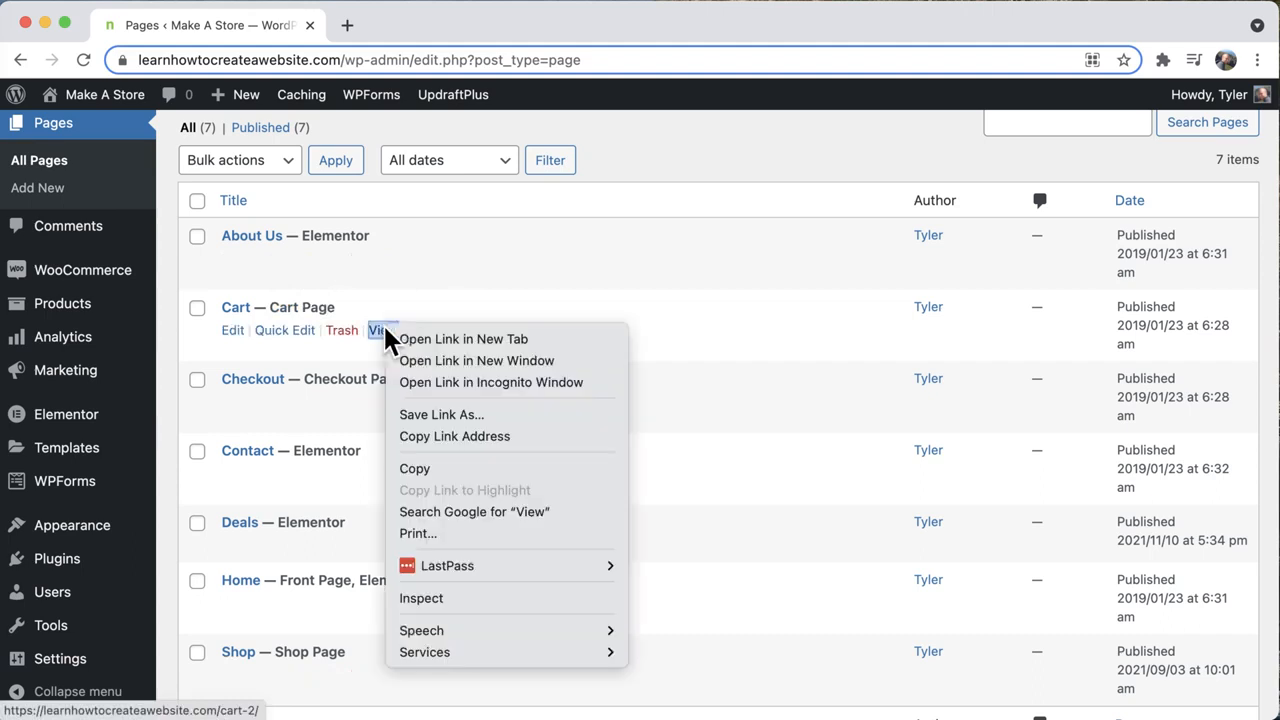
click(455, 338)
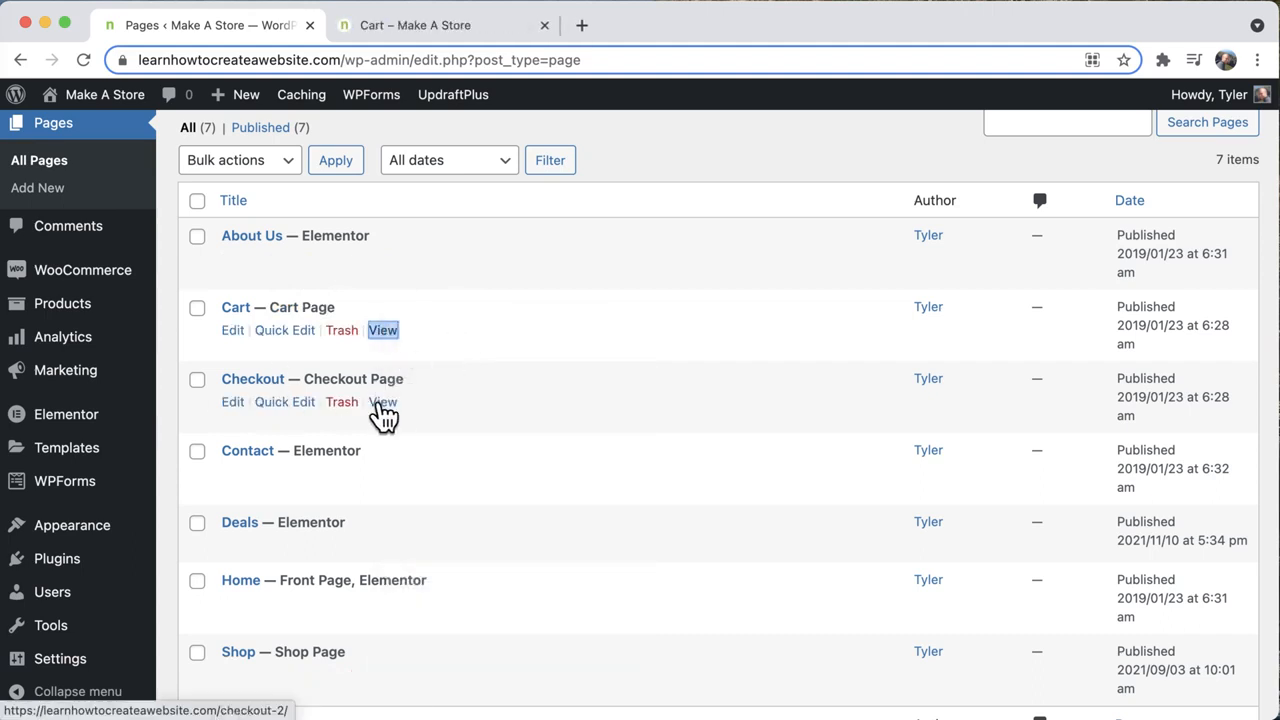
click(383, 403)
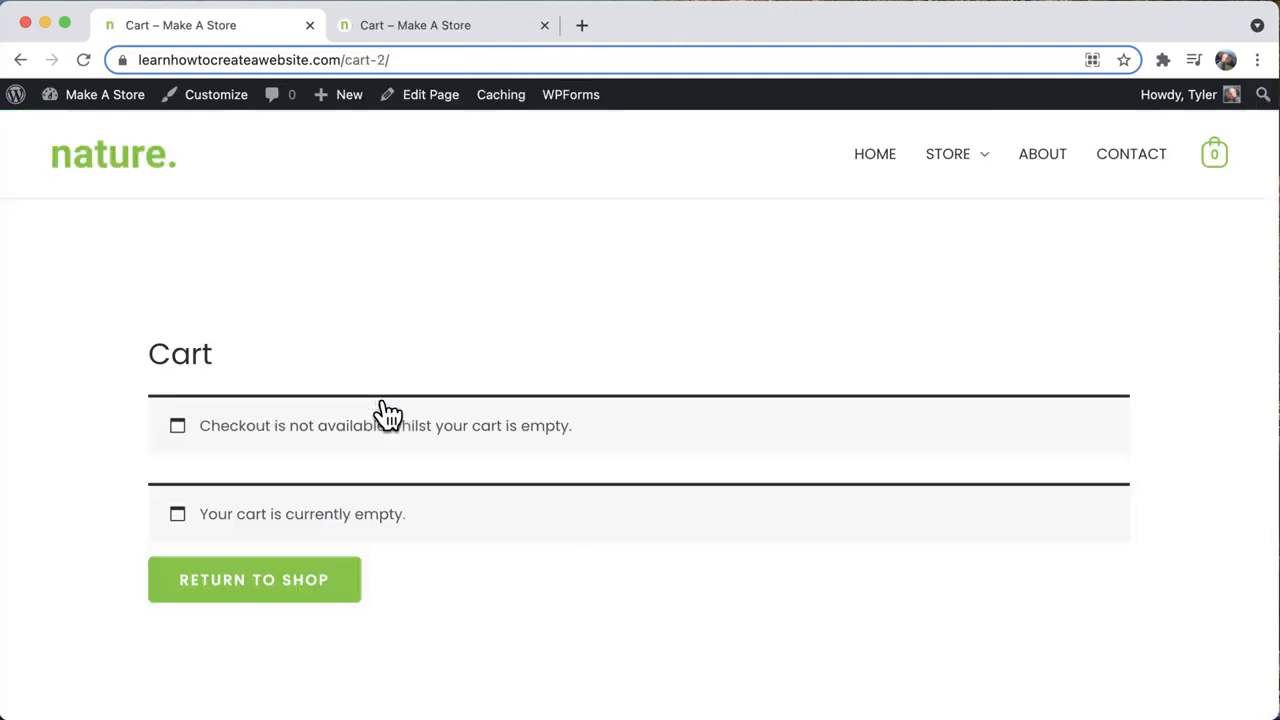
Return to the shop, add the Aluminum Plant to the cart, and proceed to checkout
double_click(352, 59)
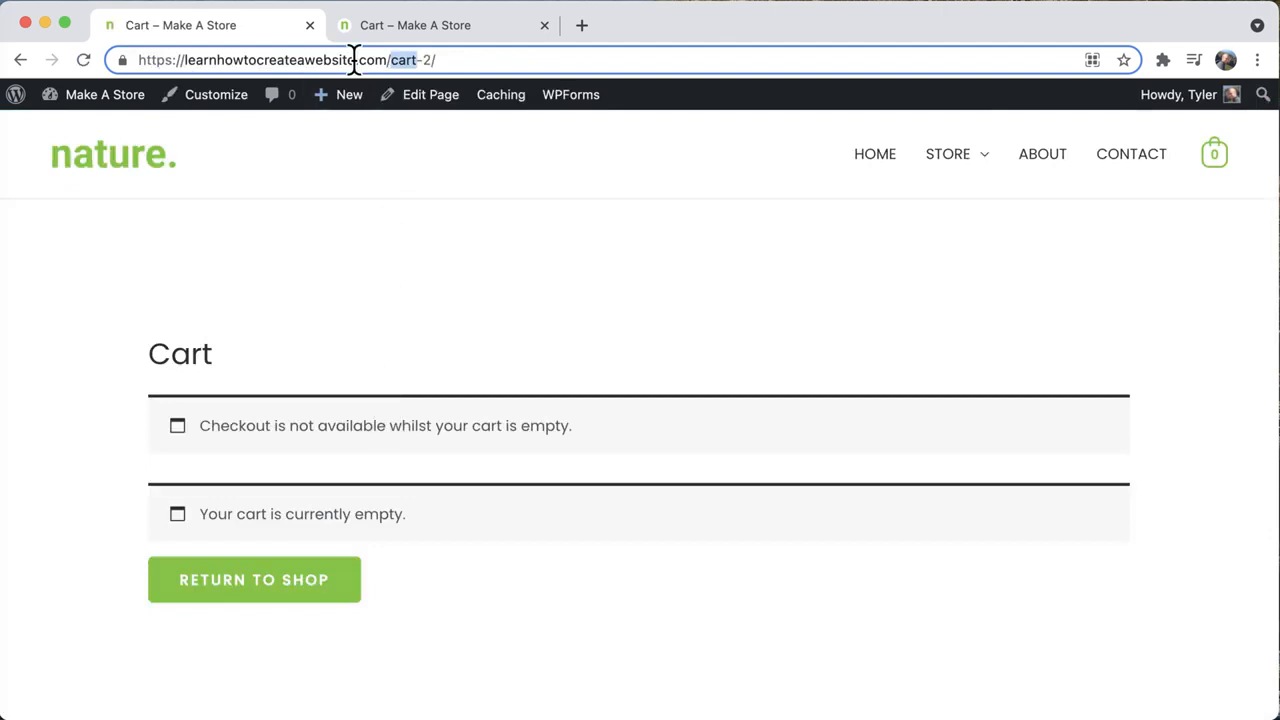
click(266, 602)
click(294, 571)
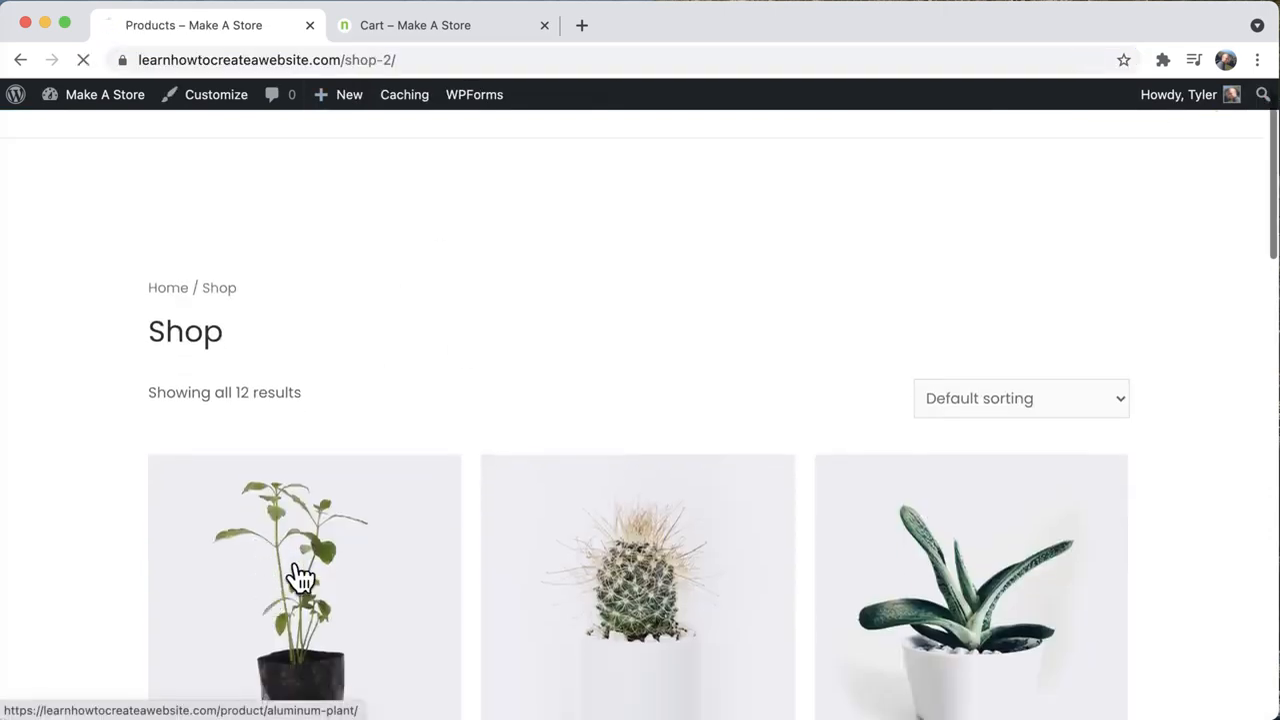
click(852, 612)
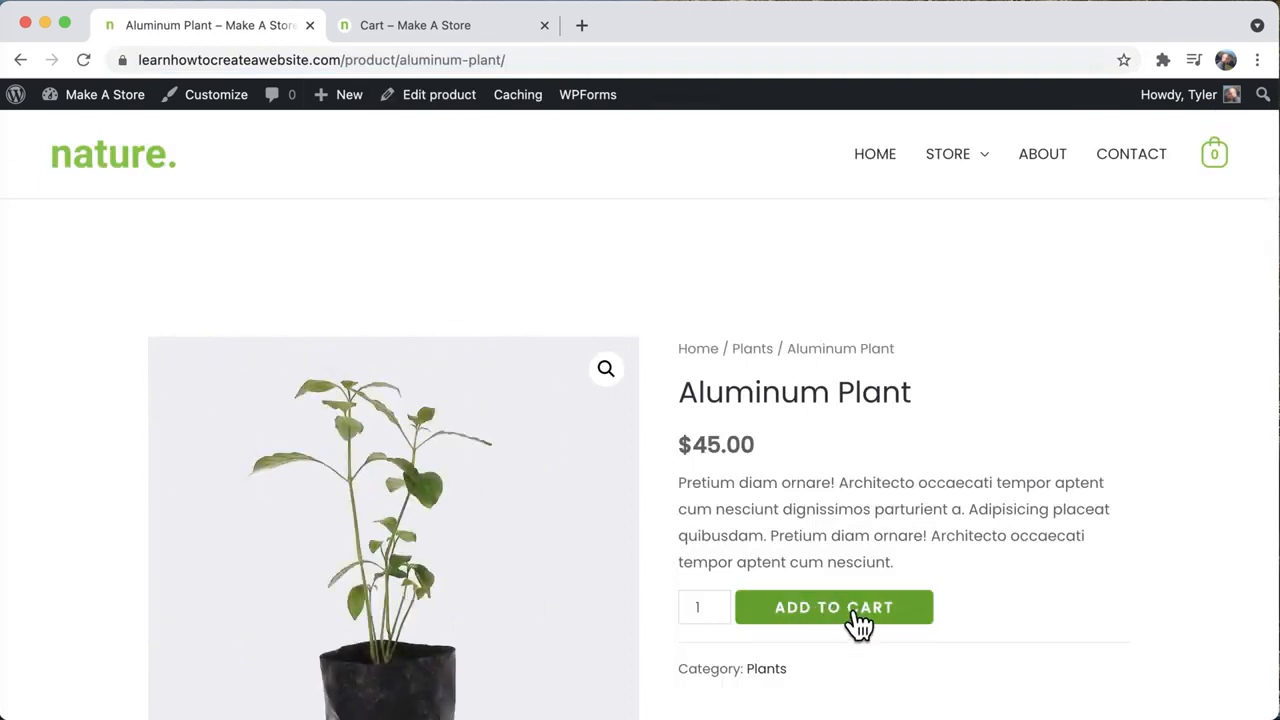
mouse_move(1214, 150)
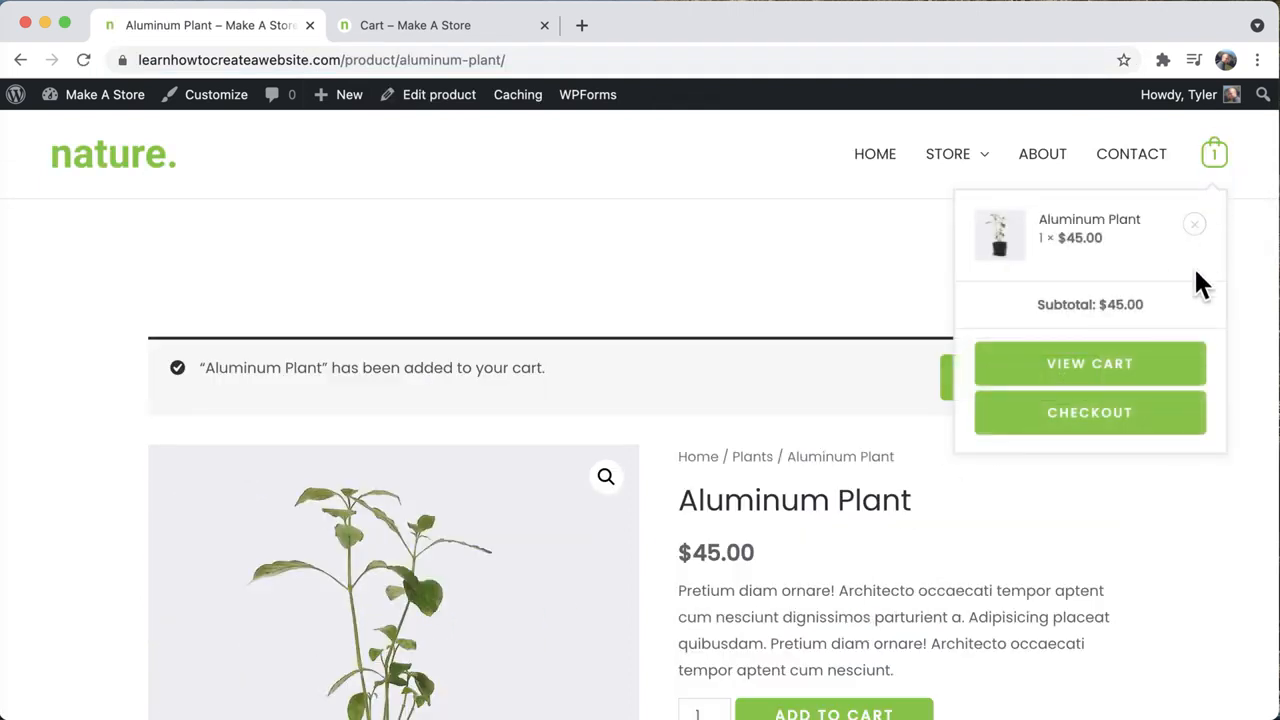
click(1095, 430)
Reload the Cart tab to show the added plant and place the Checkout tab beside it
scroll(645, 428, down, 4)
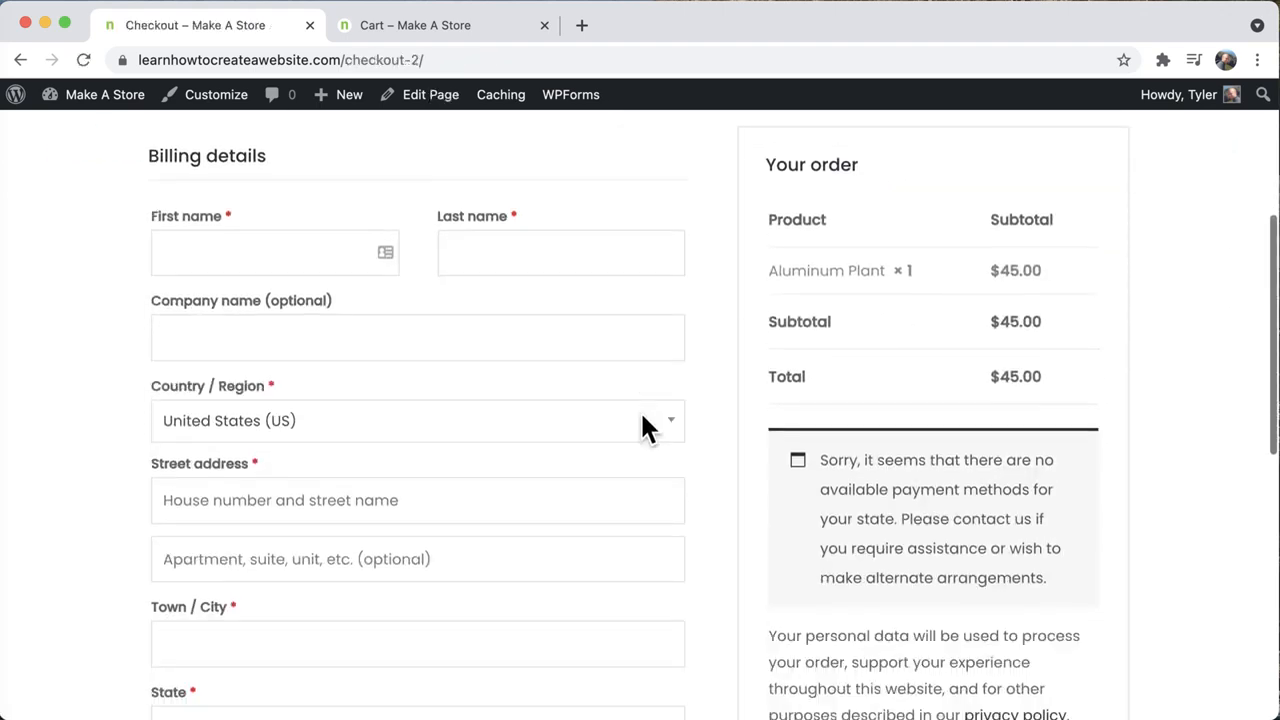
scroll(643, 420, down, 2)
scroll(640, 412, up, 6)
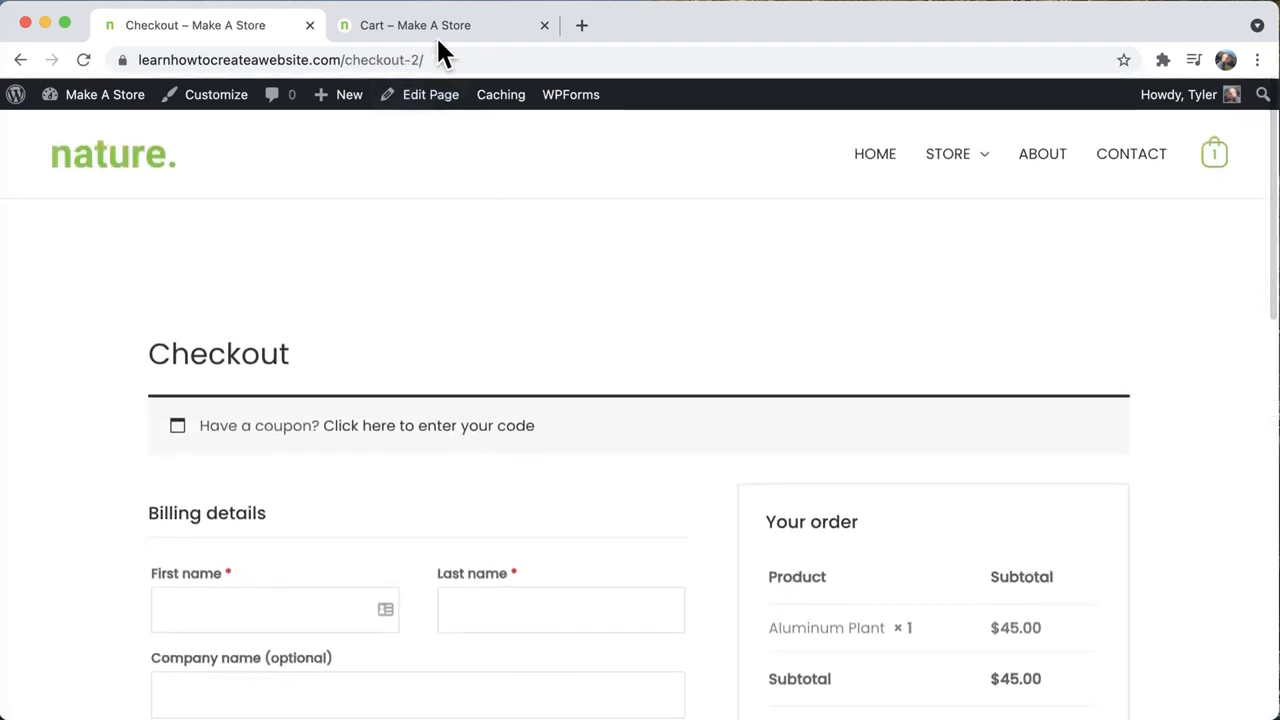
click(437, 30)
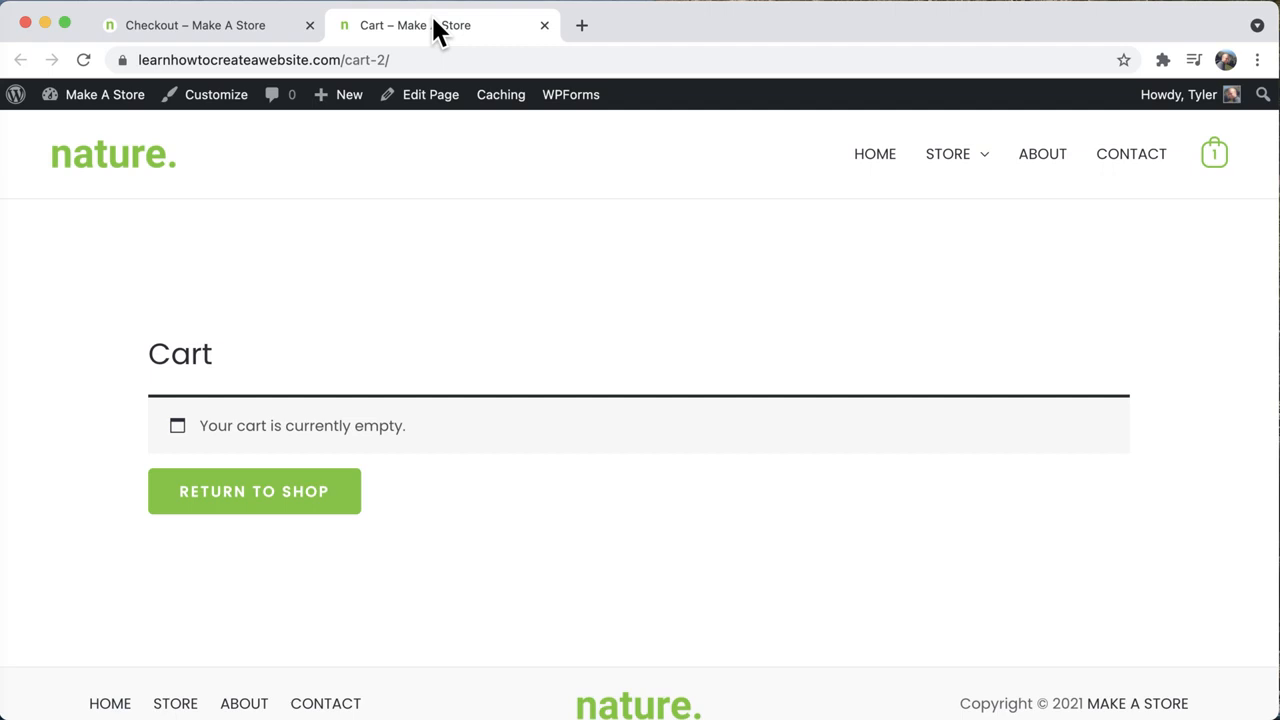
click(83, 60)
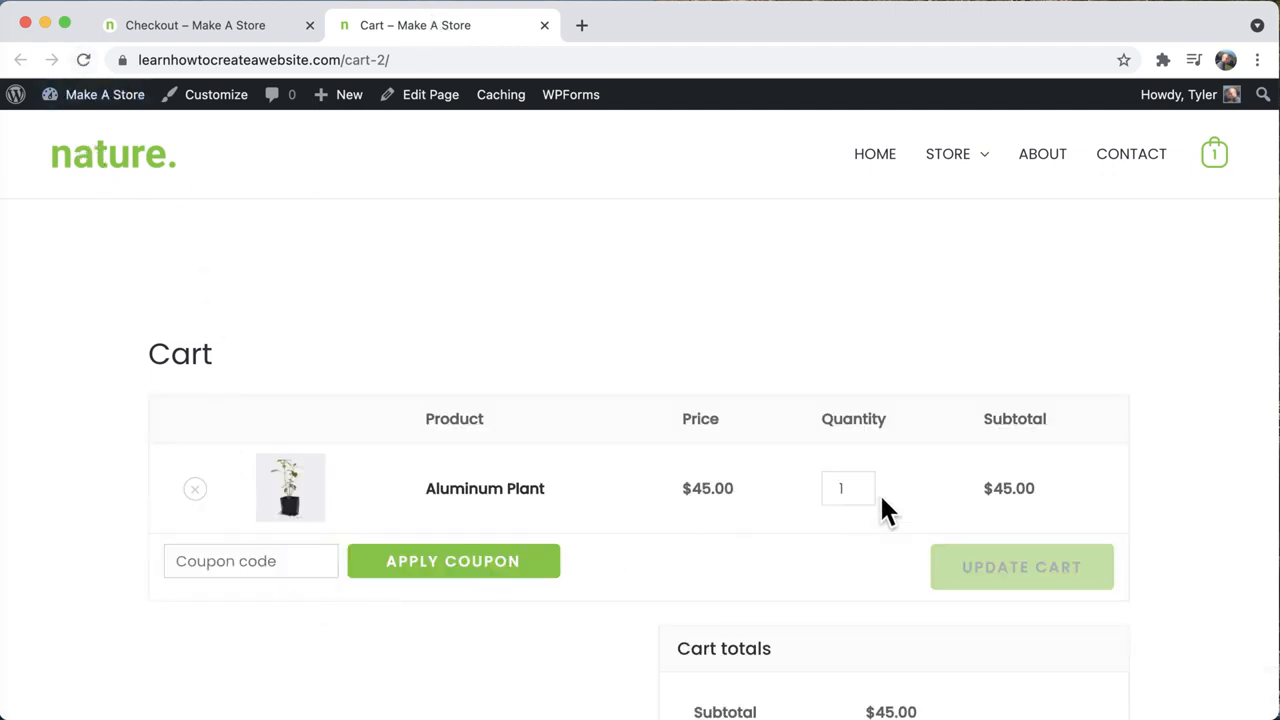
scroll(560, 375, down, 4)
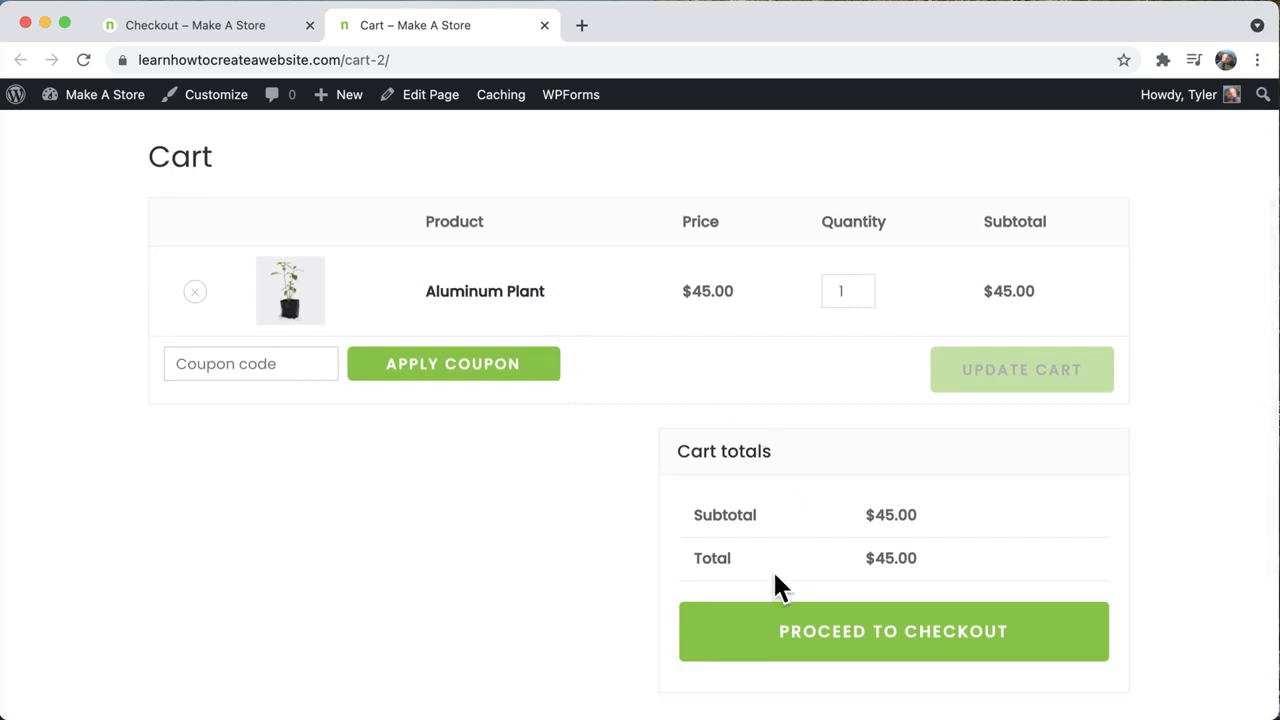
drag(230, 27, 399, 30)
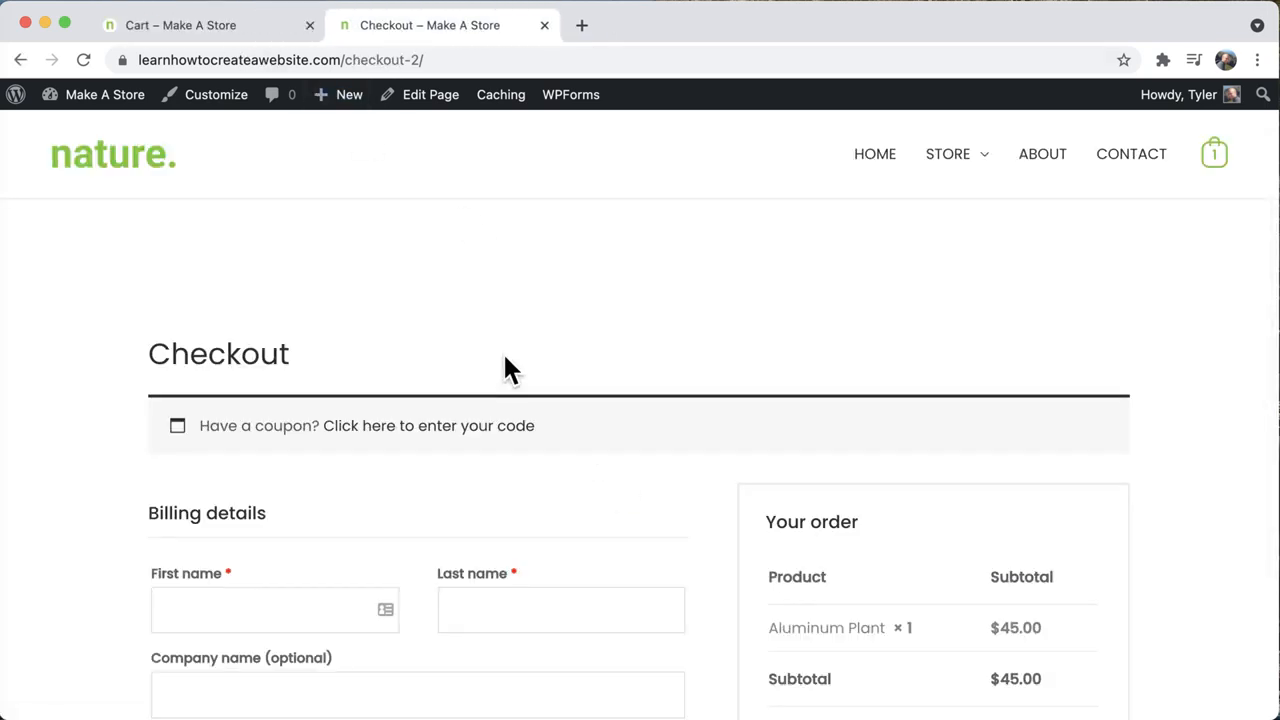
click(216, 27)
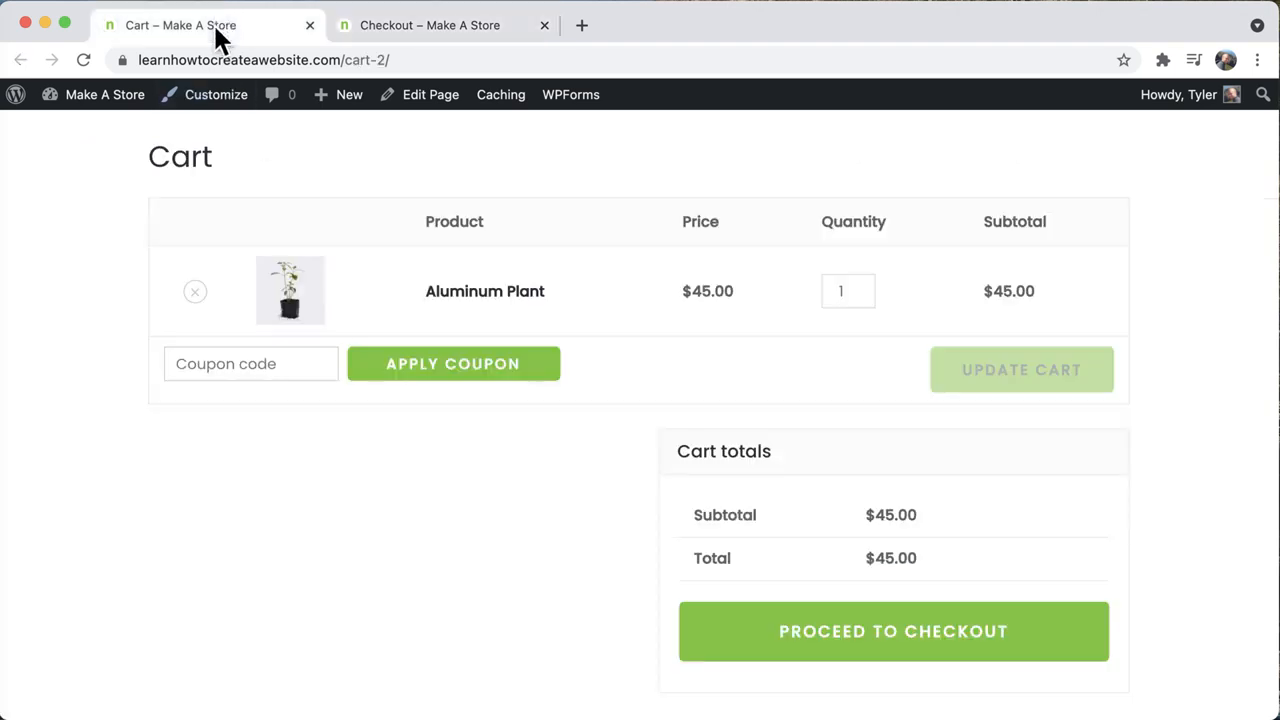
click(400, 30)
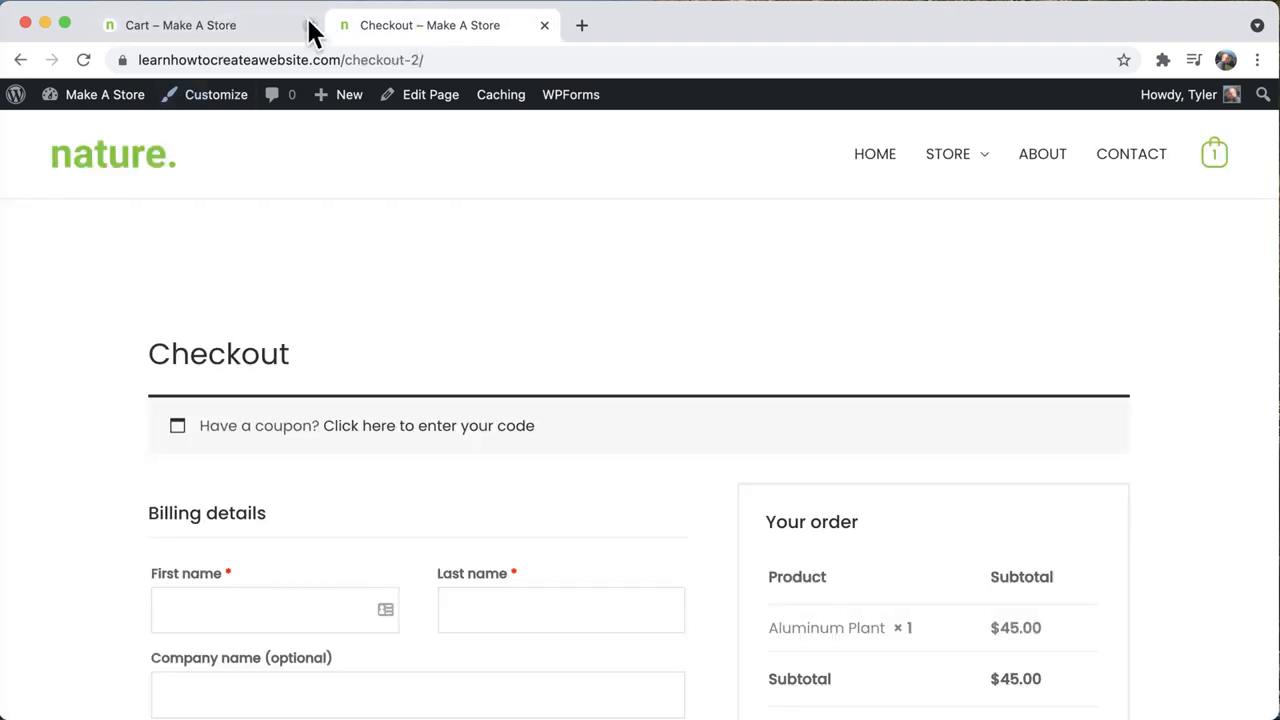
click(252, 30)
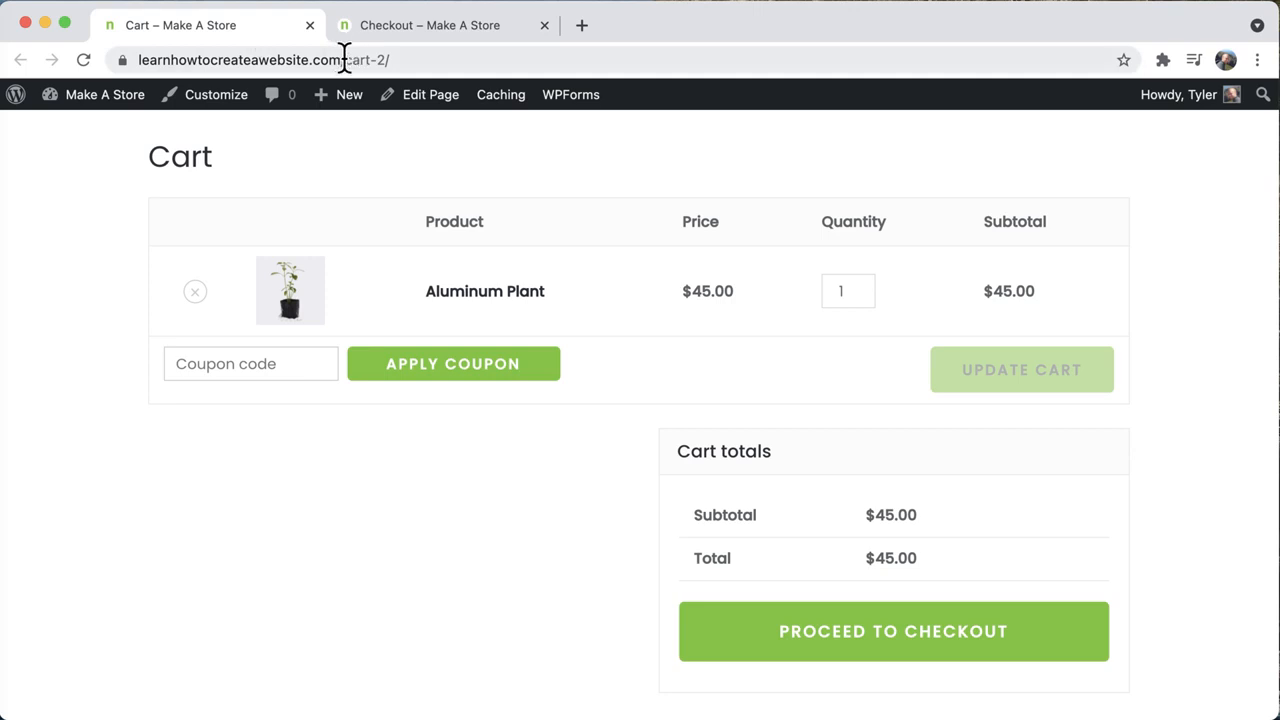
Note the cart-2 slug, then open the Checkout and Cart pages in the block editor
drag(344, 58, 452, 58)
click(429, 31)
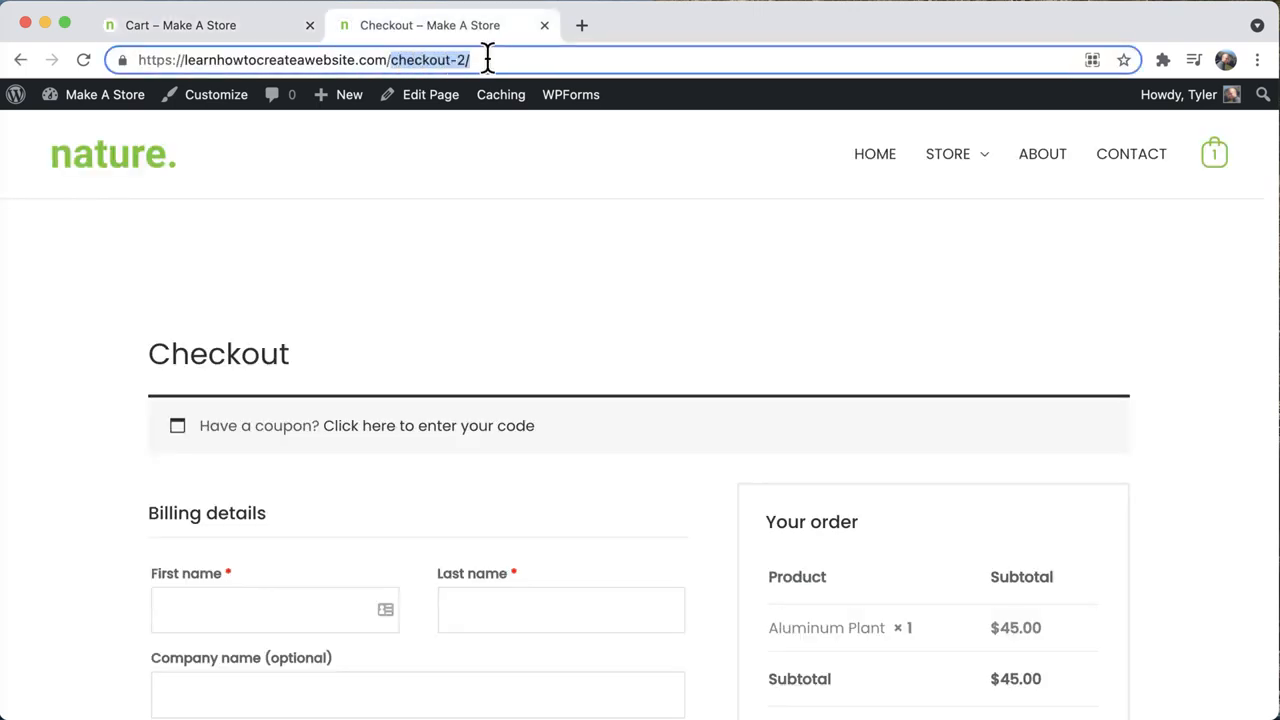
click(254, 36)
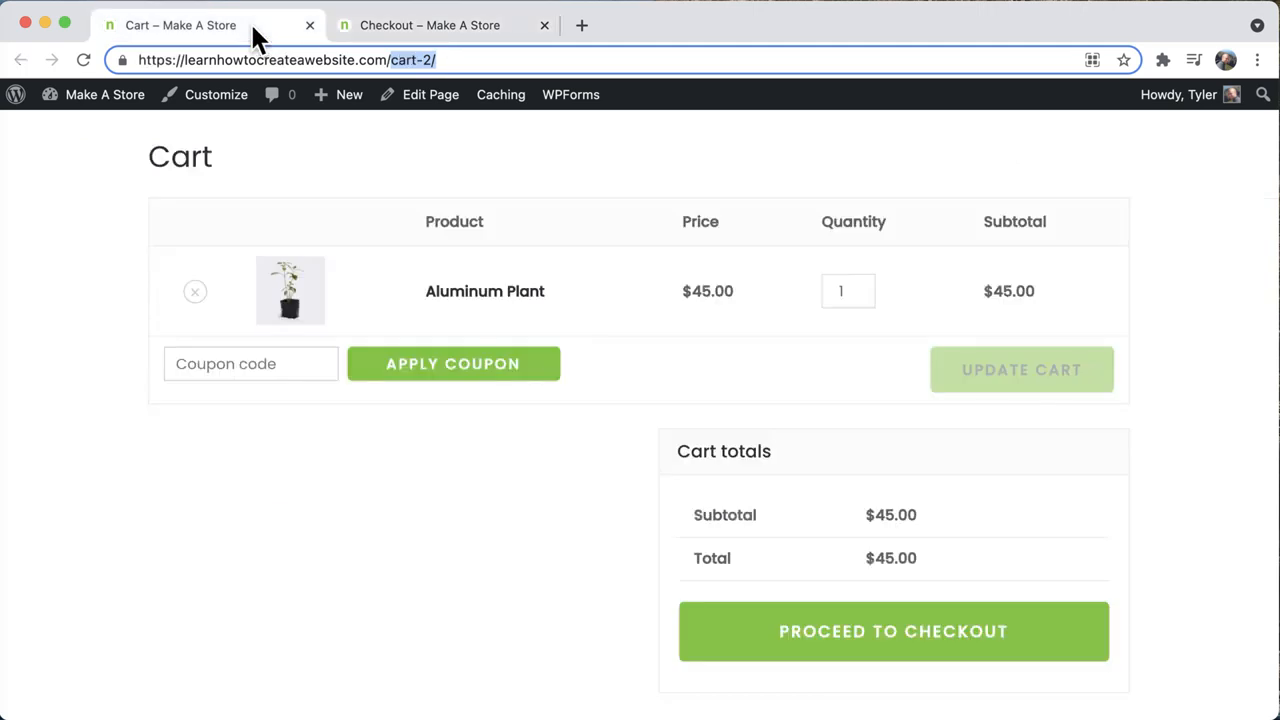
click(418, 33)
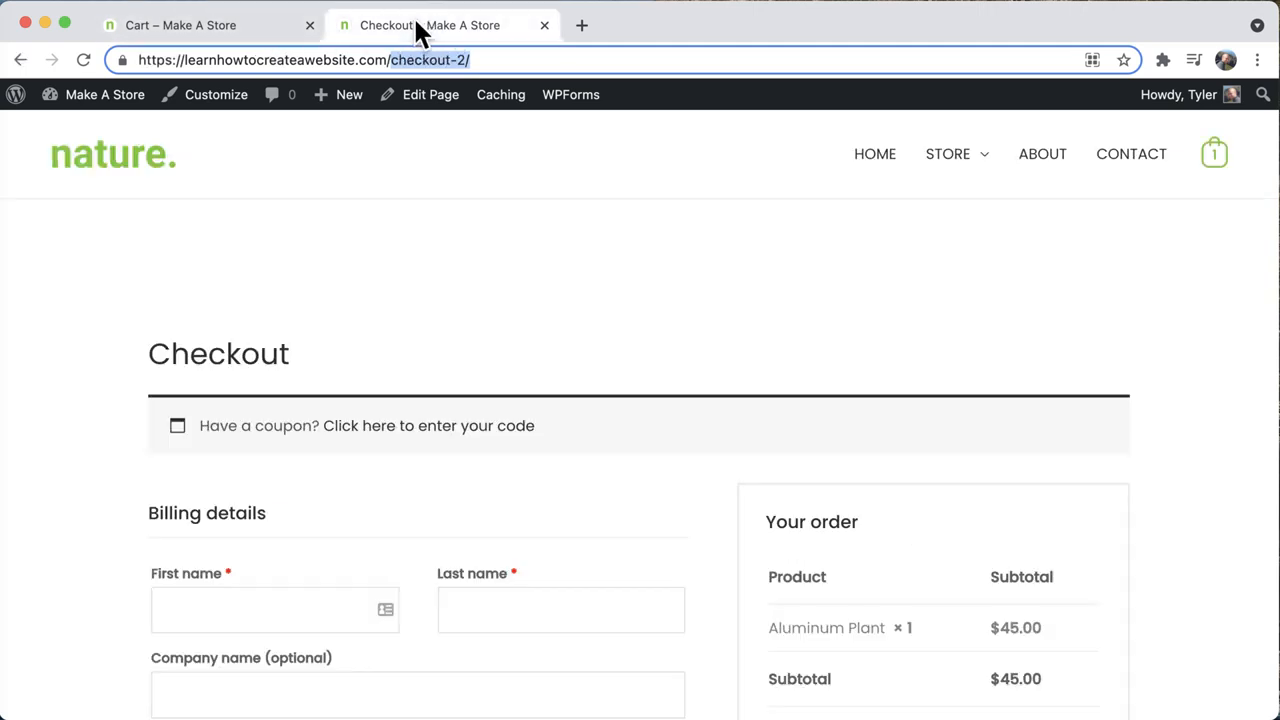
click(436, 113)
click(222, 35)
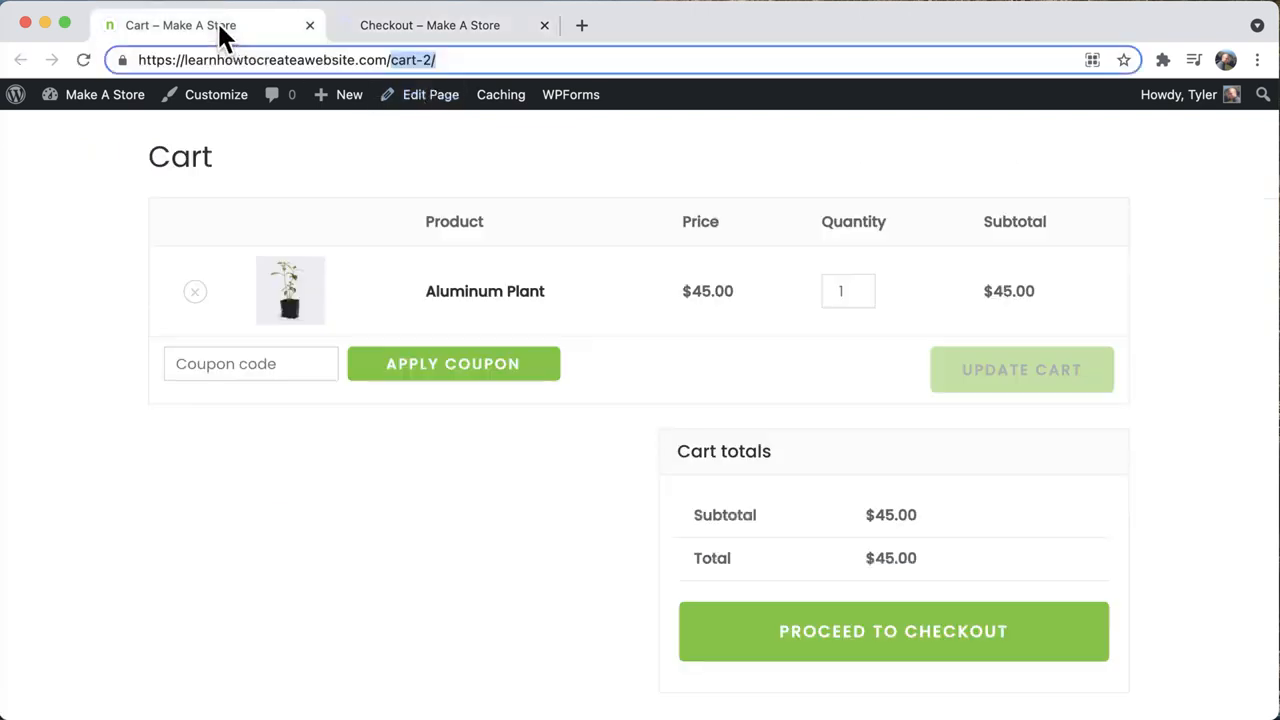
click(422, 102)
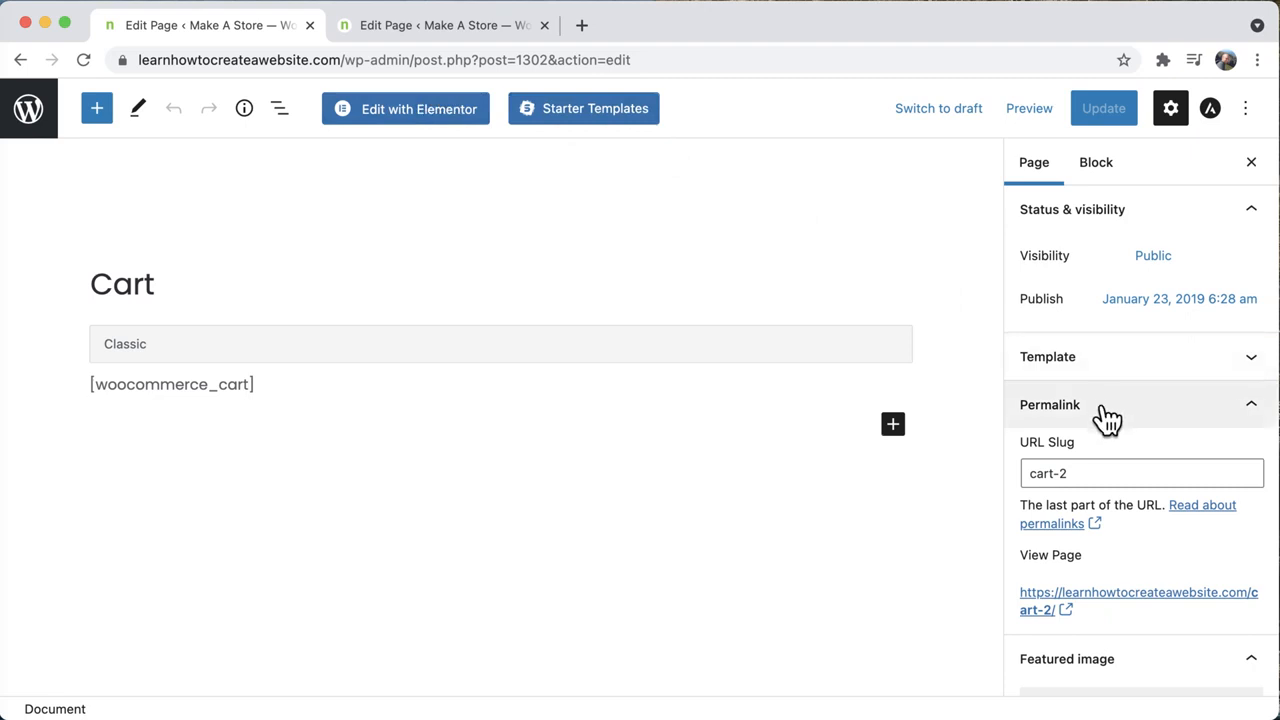
Change the Cart and Checkout slugs to cart and checkout, dropping the -2 suffix, and save both
click(1093, 473)
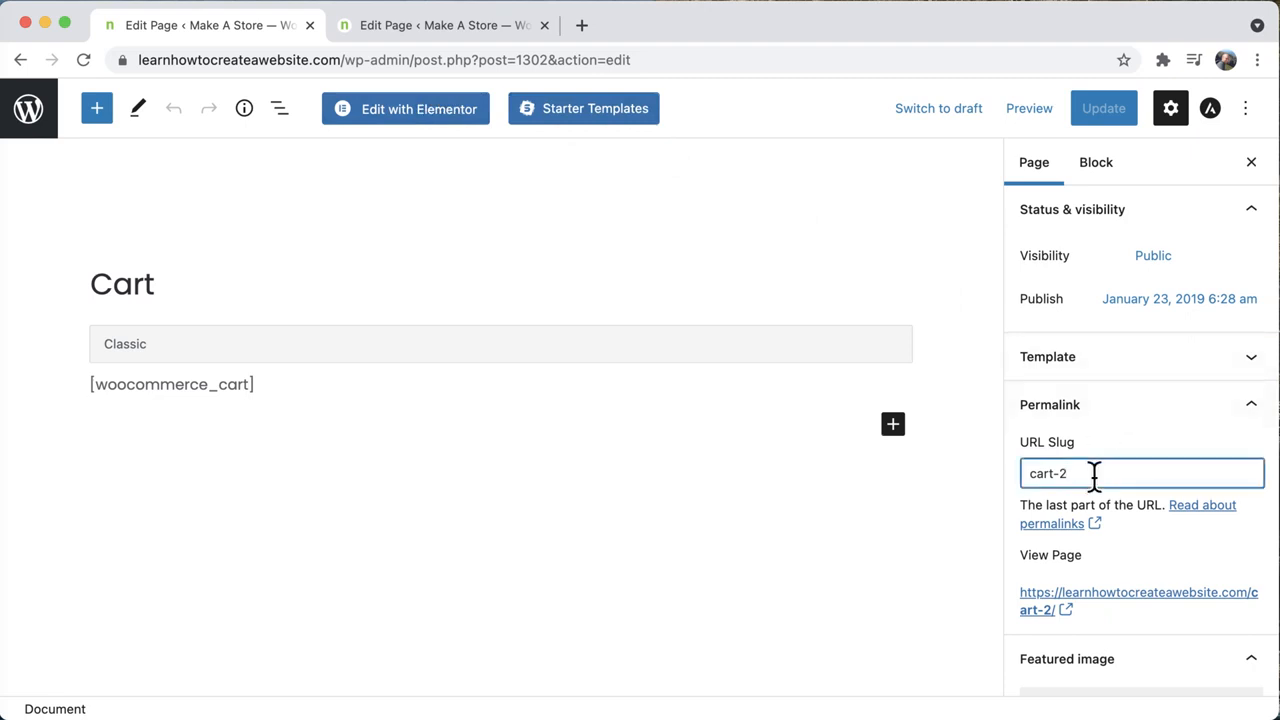
key(BackSpace)
key(BackSpace)
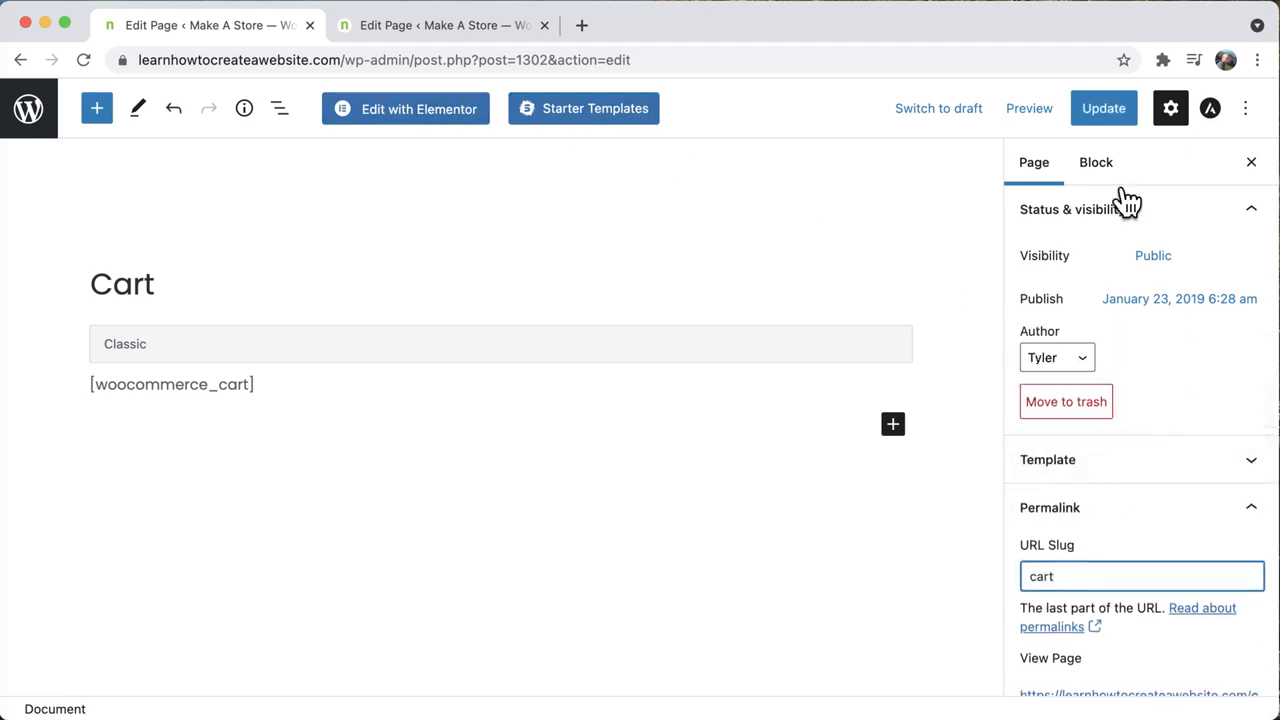
click(1110, 113)
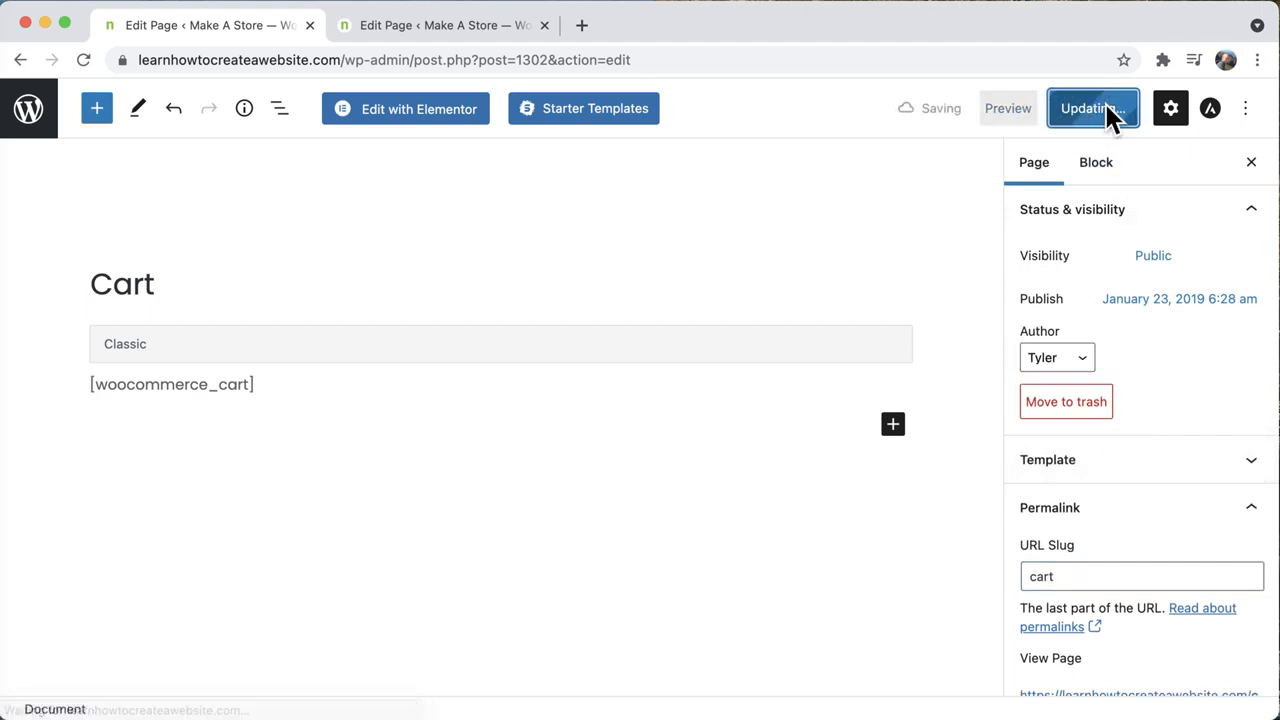
click(466, 30)
click(1137, 574)
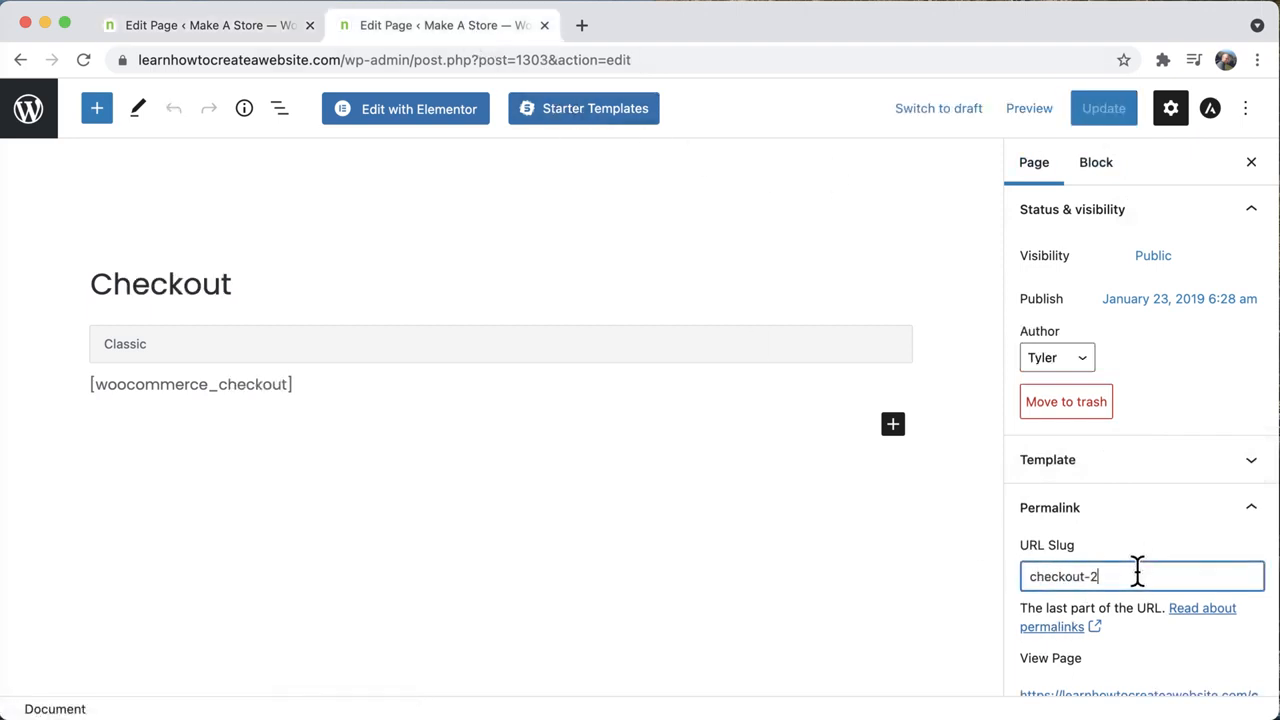
key(BackSpace)
key(BackSpace)
click(1107, 126)
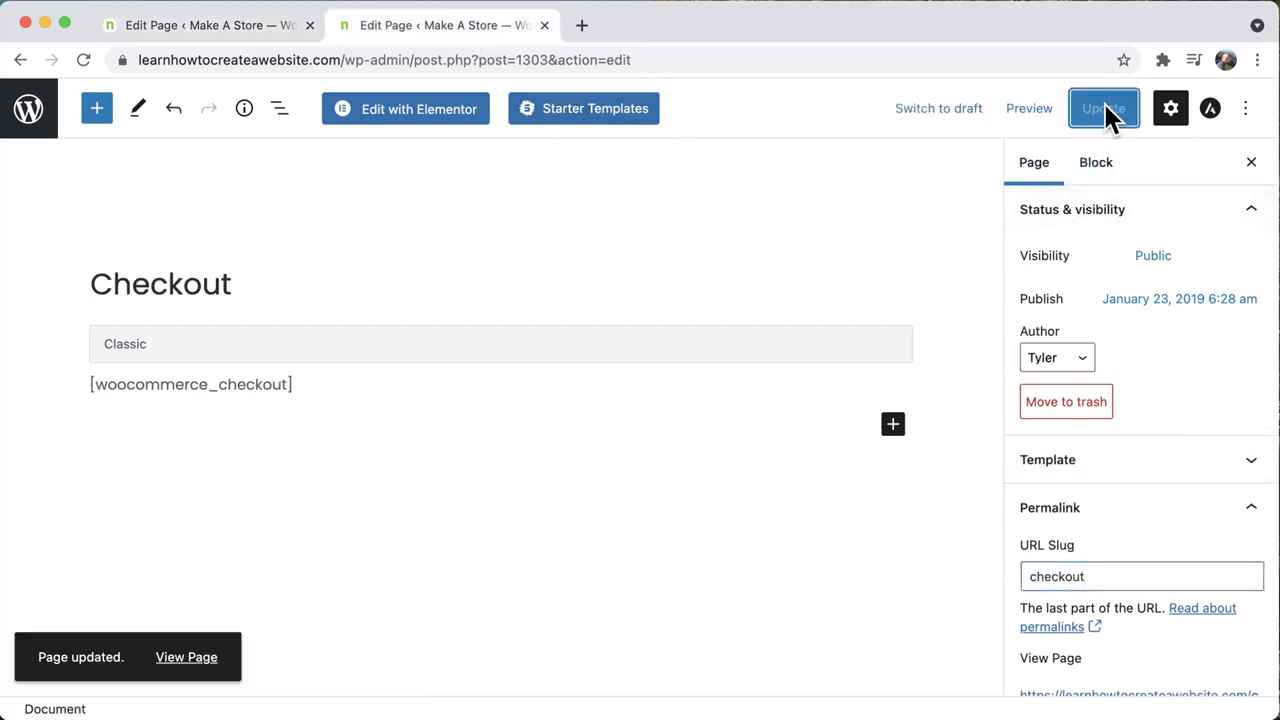
click(544, 26)
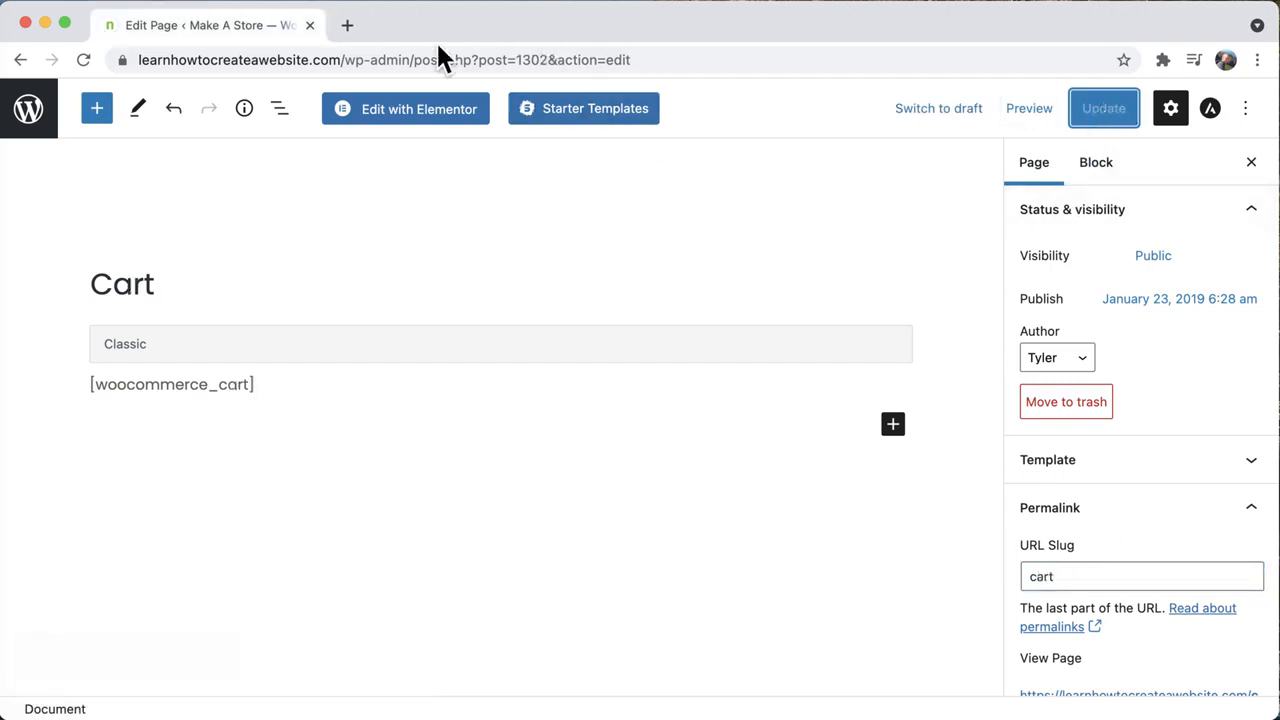
Load the storefront homepage and follow View Cart from the mini-cart to the page-not-found address
drag(345, 60, 700, 54)
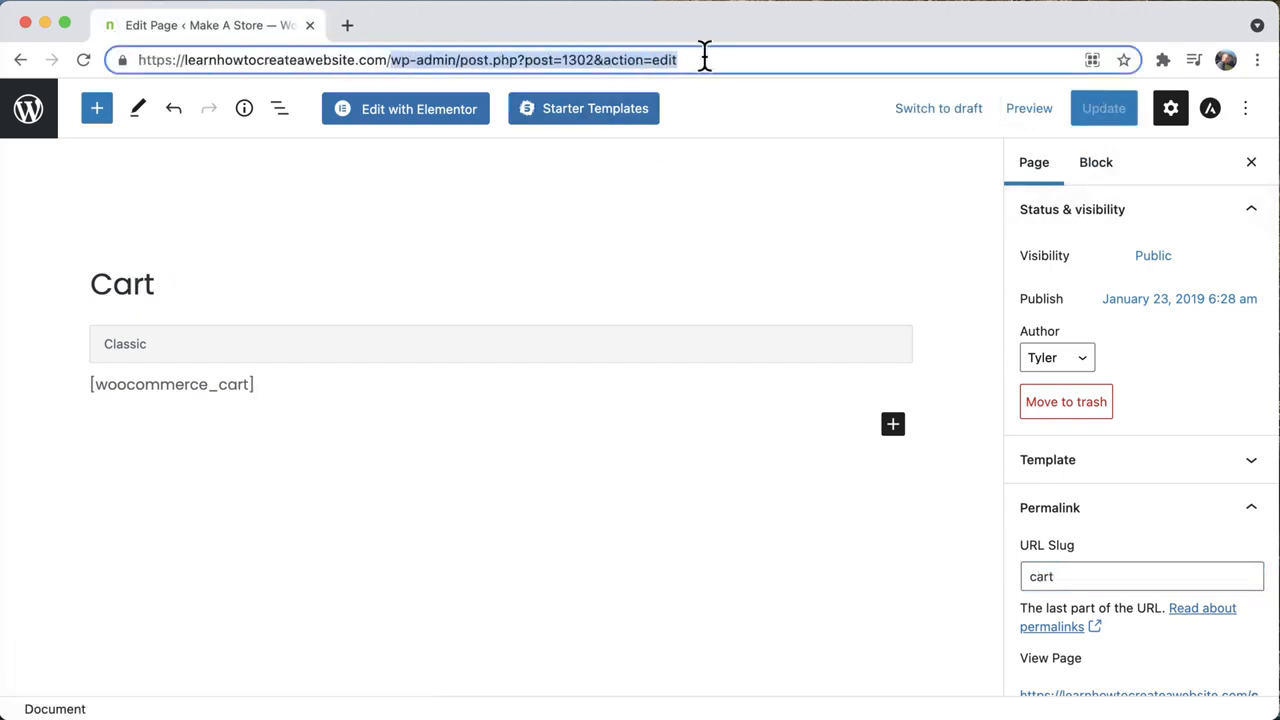
key(BackSpace)
key(Return)
mouse_move(1215, 158)
click(1100, 366)
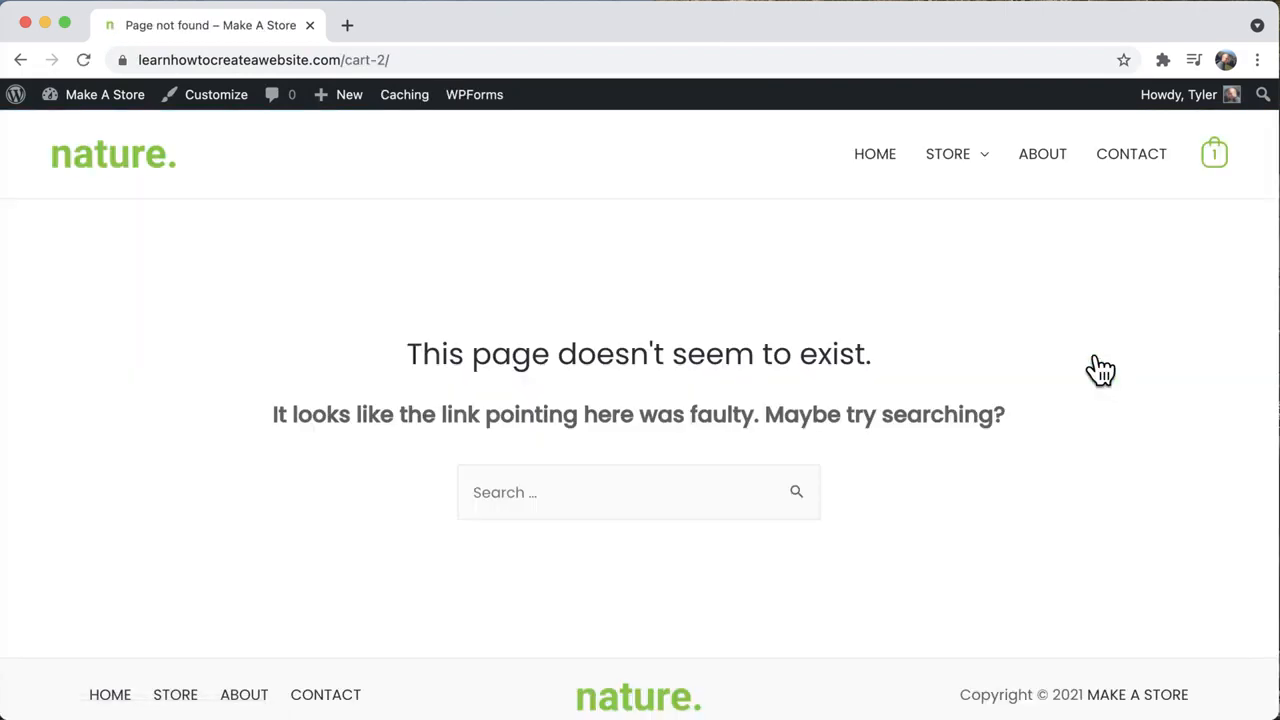
Add the Ball Cactus from the store to the cart and view the cart
click(966, 162)
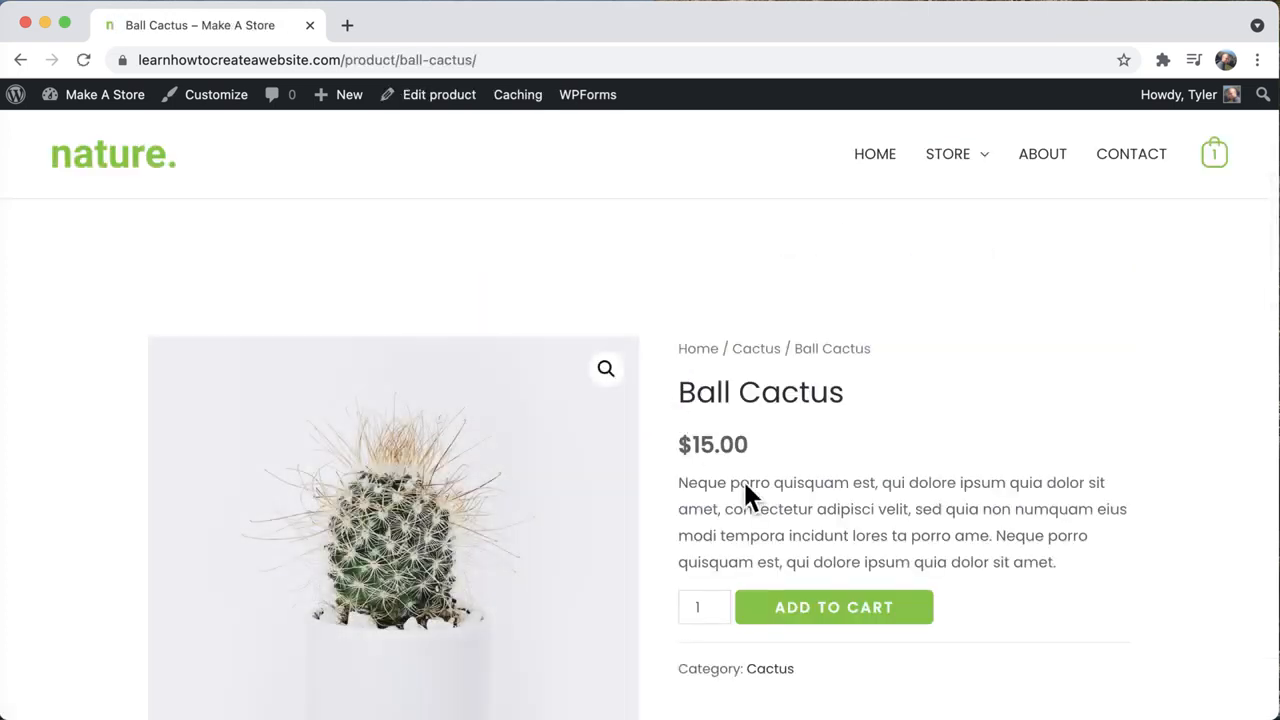
click(849, 609)
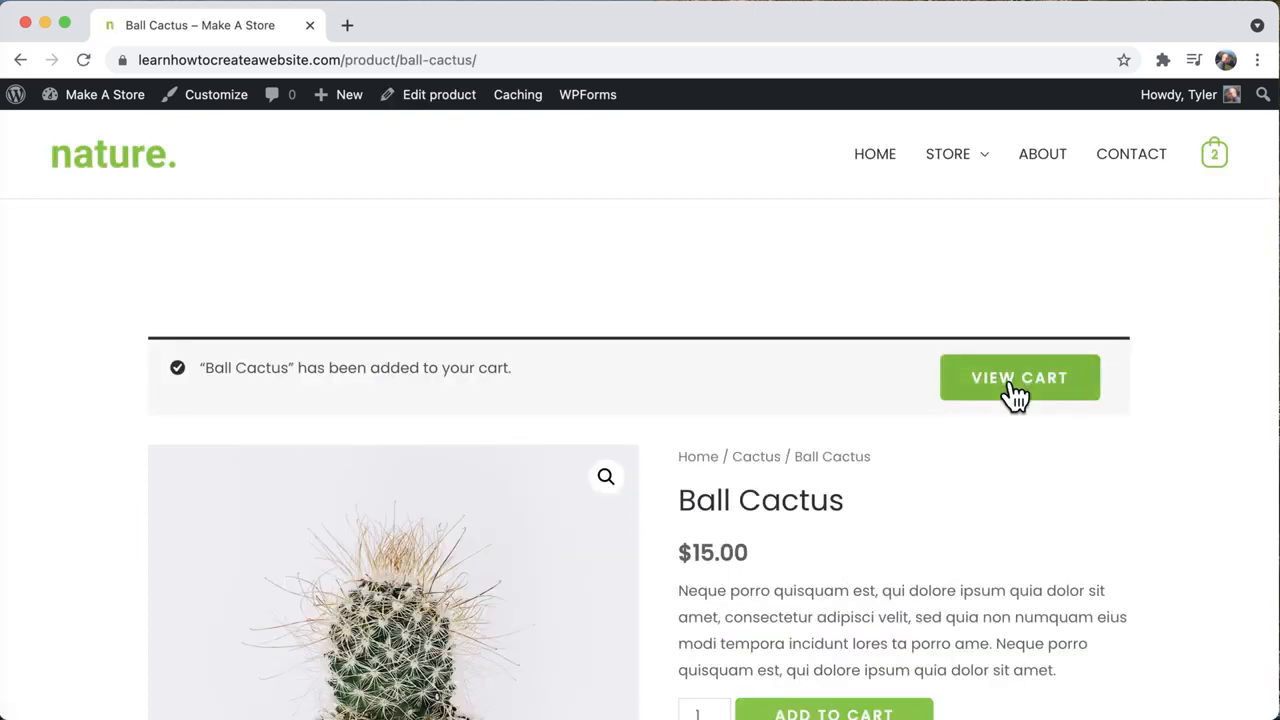
click(1014, 393)
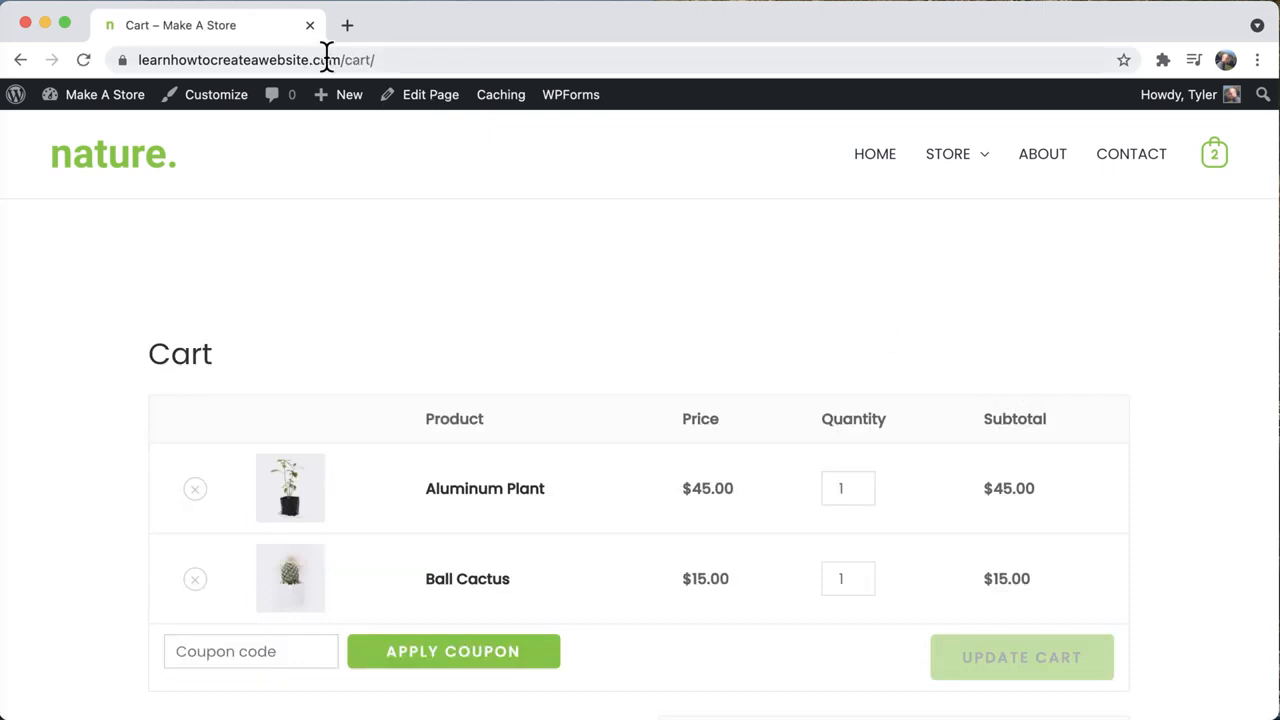
Confirm the /cart/ and /checkout/ pages list both plants totalling $60.00, then go to the Dashboard
drag(343, 60, 428, 59)
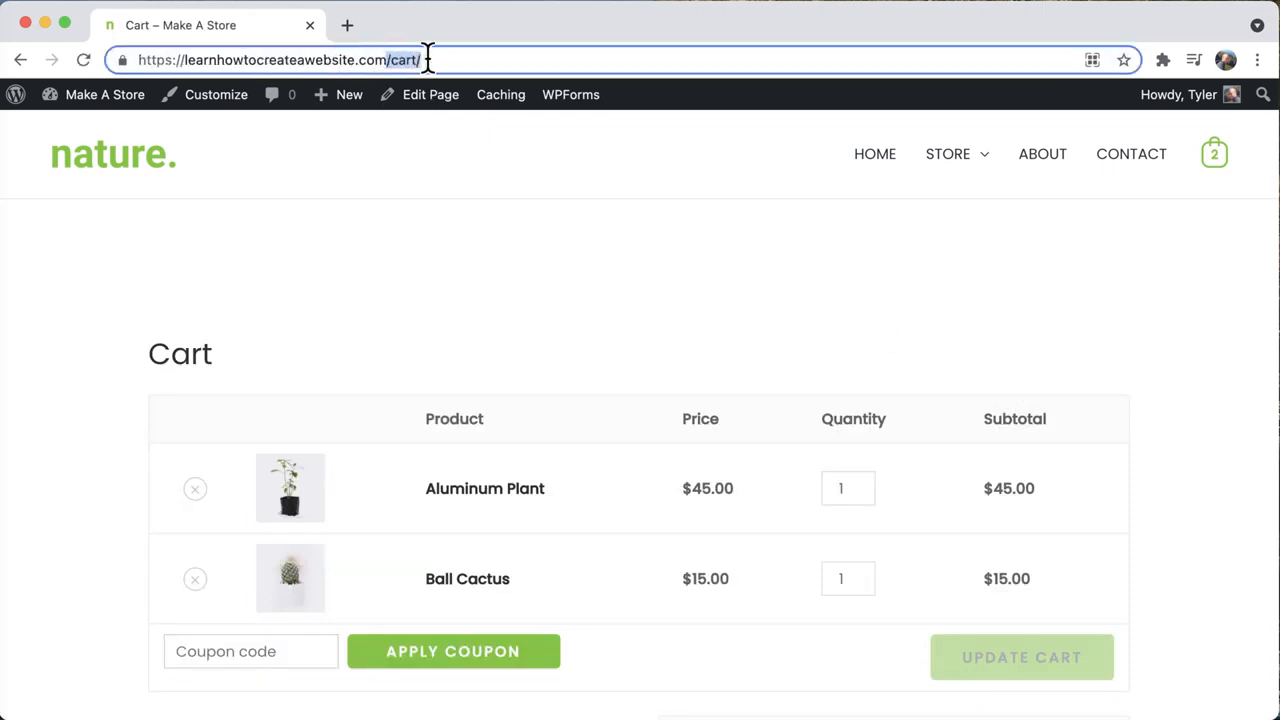
click(450, 60)
scroll(840, 423, down, 5)
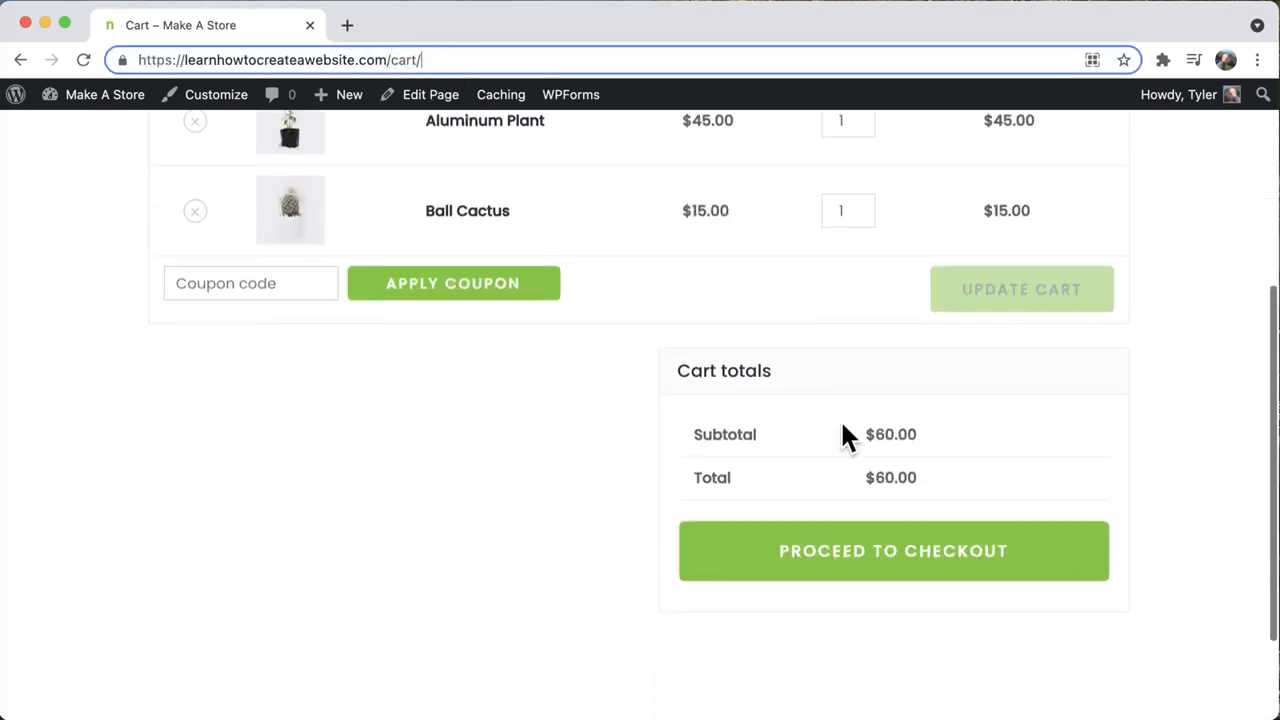
click(905, 566)
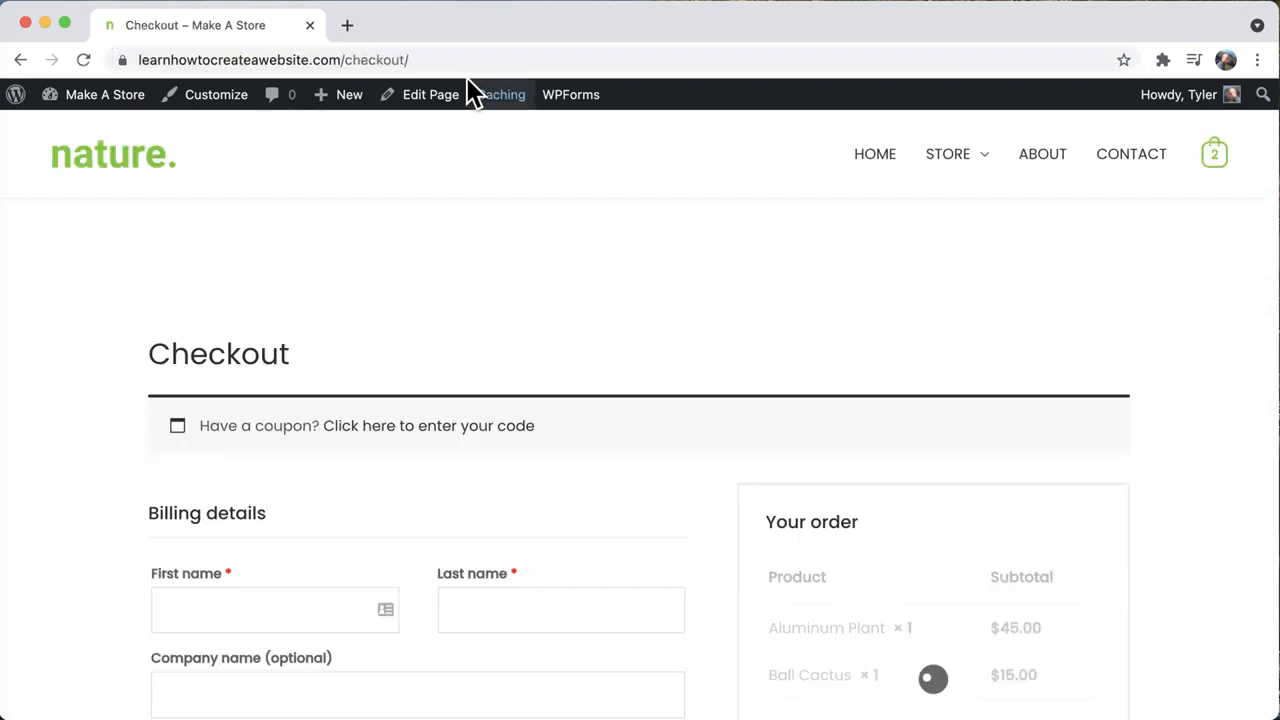
click(368, 60)
click(366, 60)
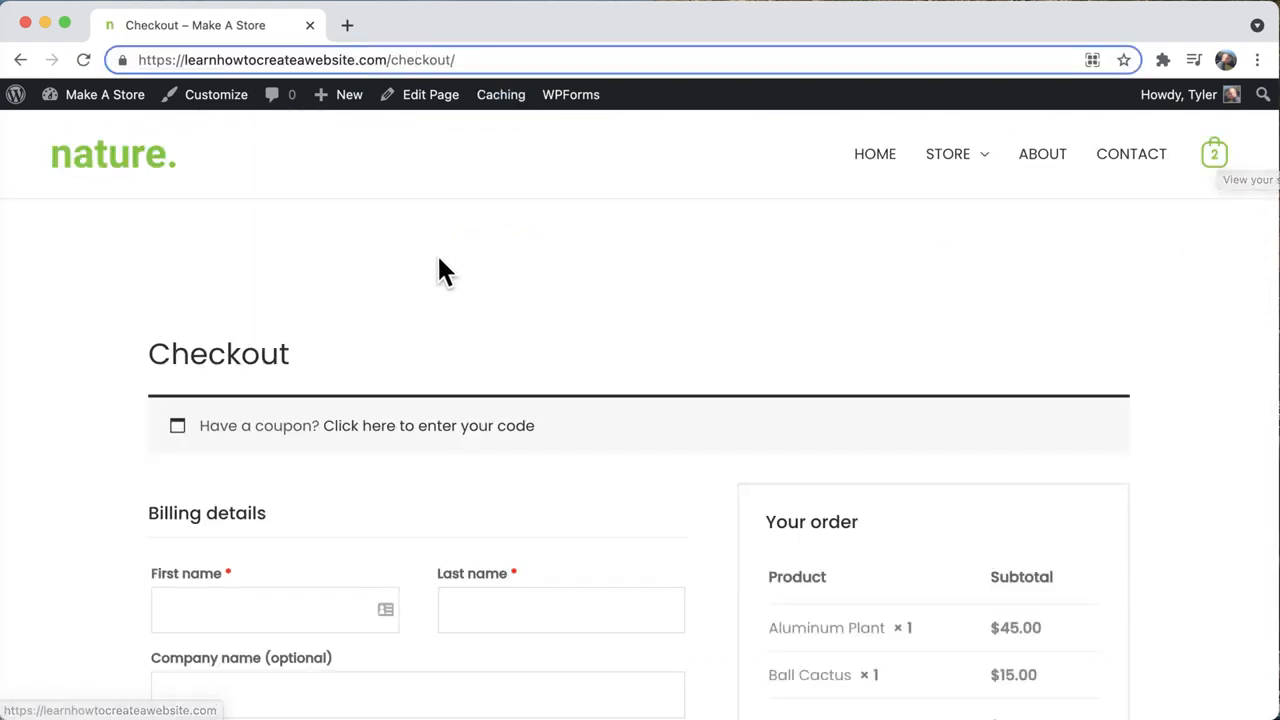
click(103, 97)
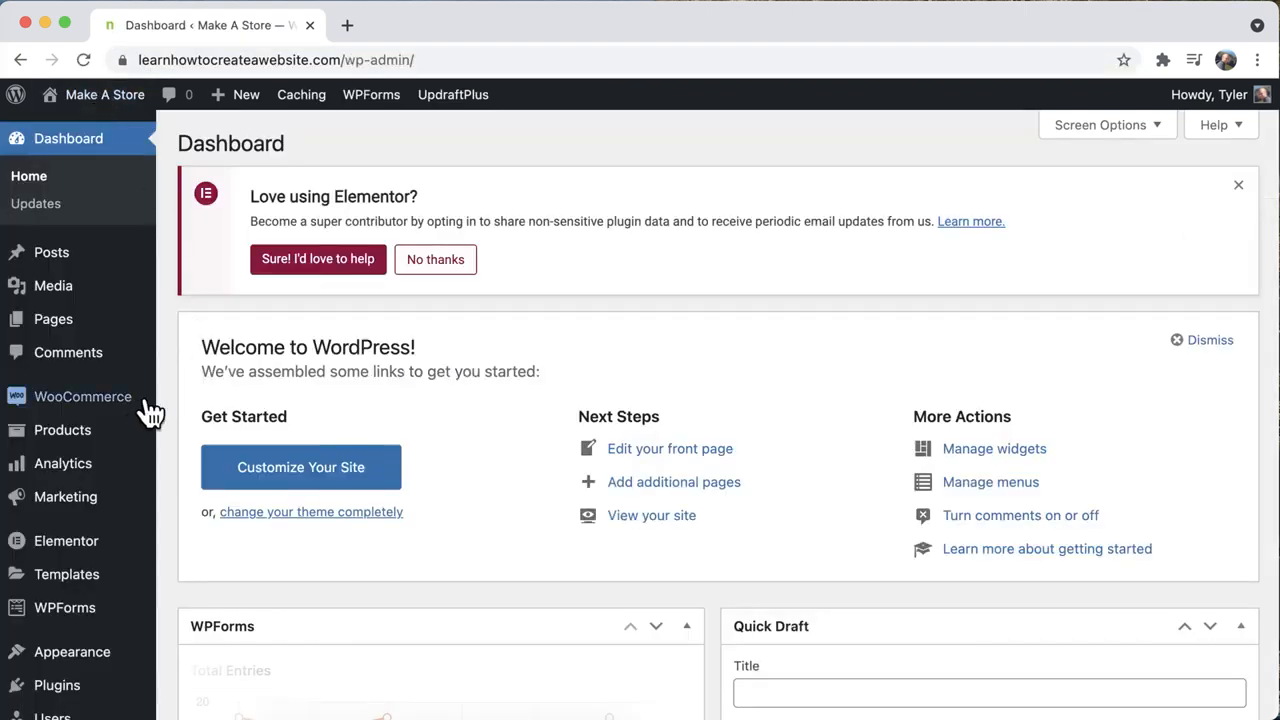
Save WooCommerce product units as lbs for weight and in for dimensions, then view the General store settings
mouse_move(143, 414)
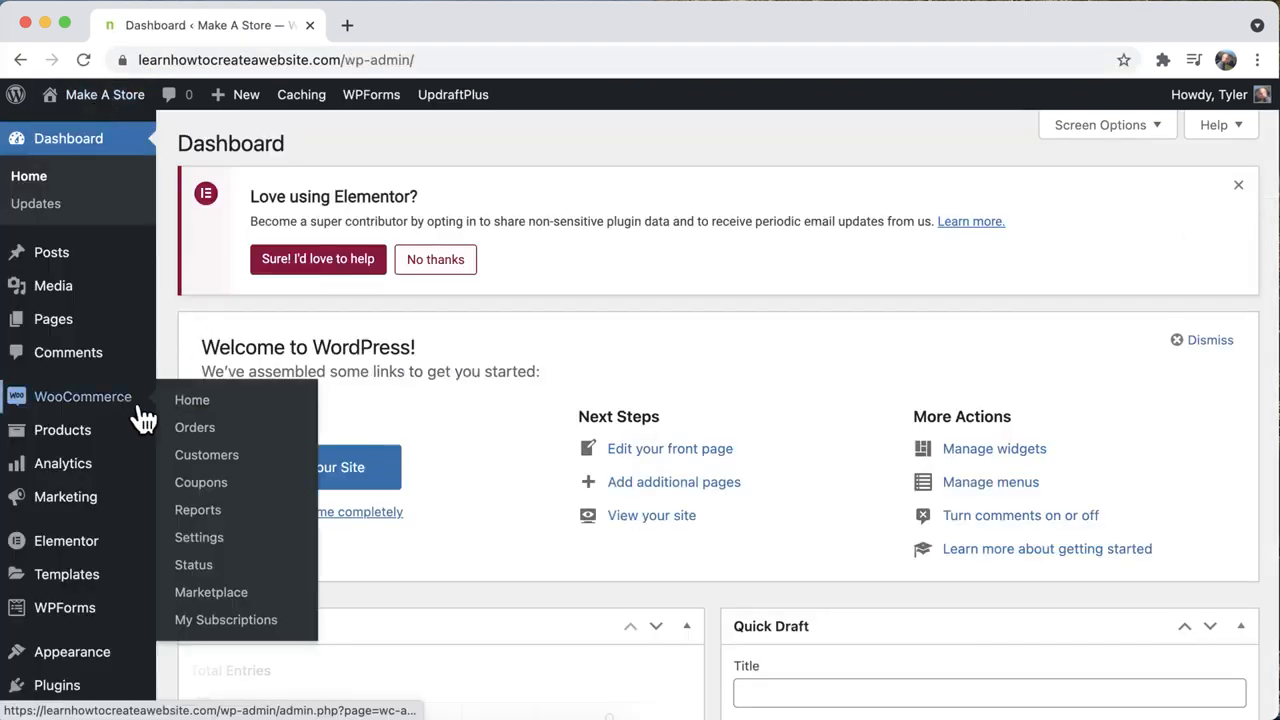
click(236, 543)
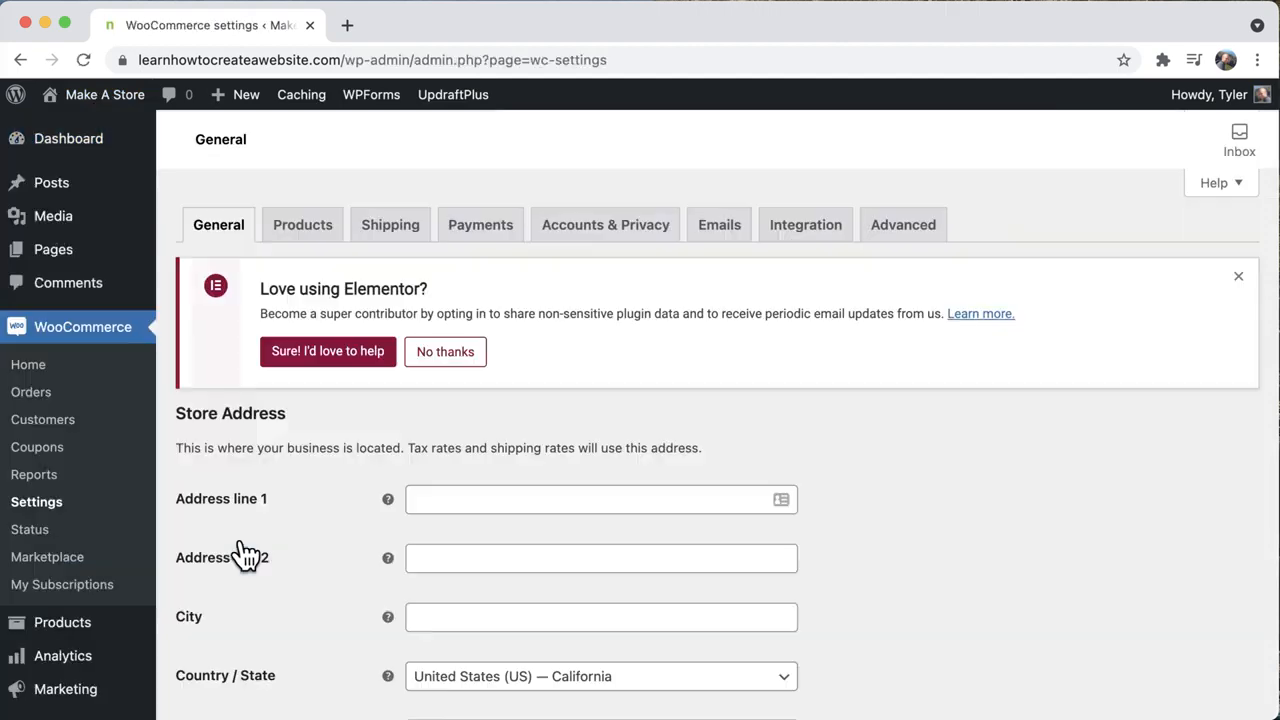
click(303, 232)
scroll(334, 306, down, 4)
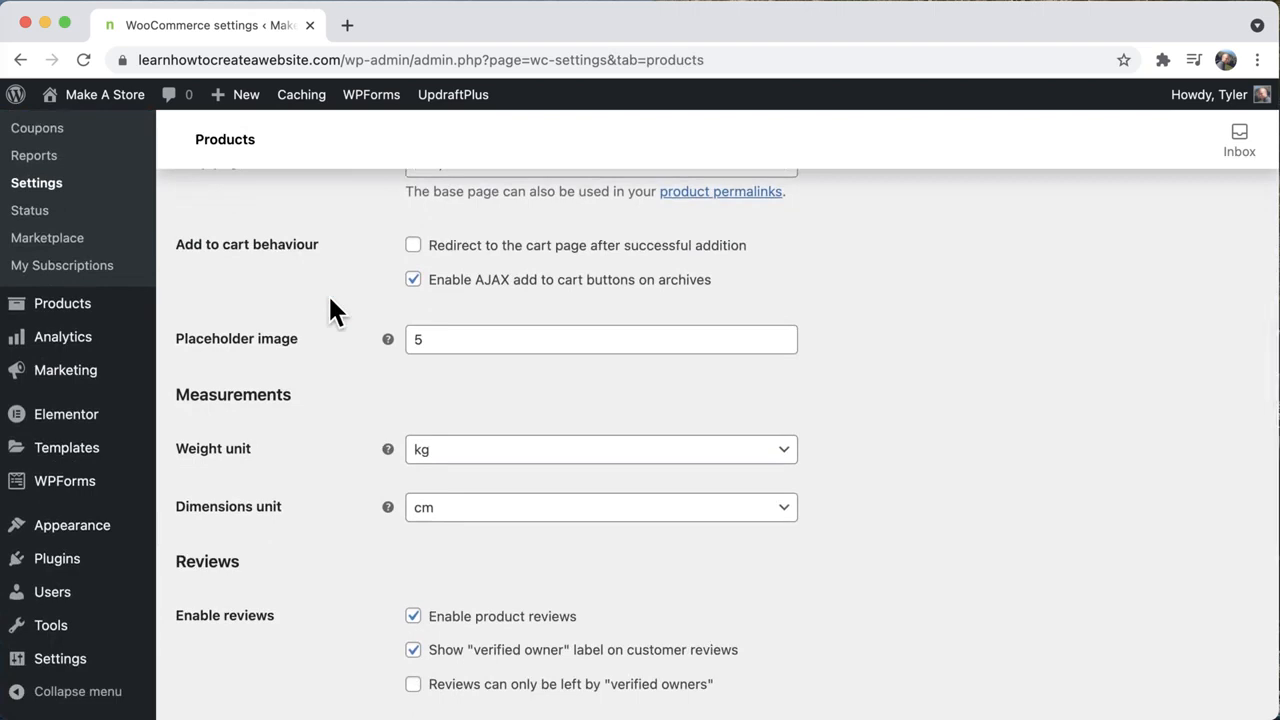
scroll(330, 310, down, 1)
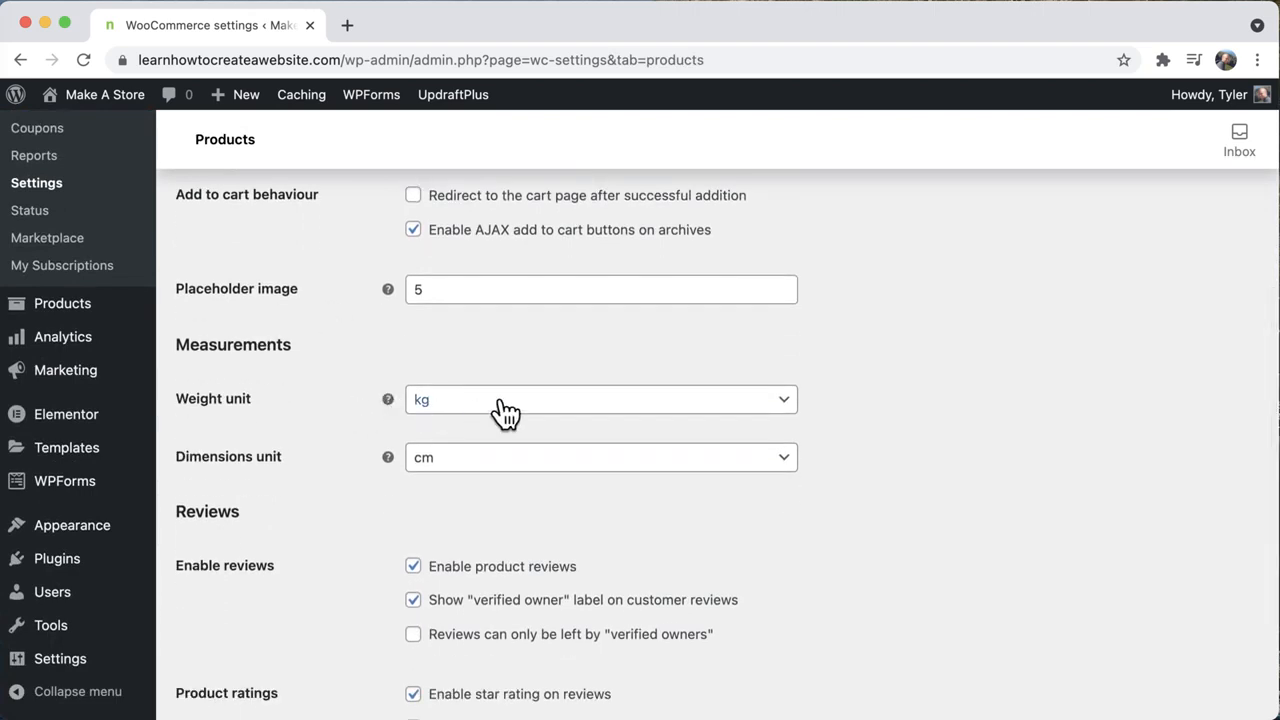
click(560, 405)
click(510, 498)
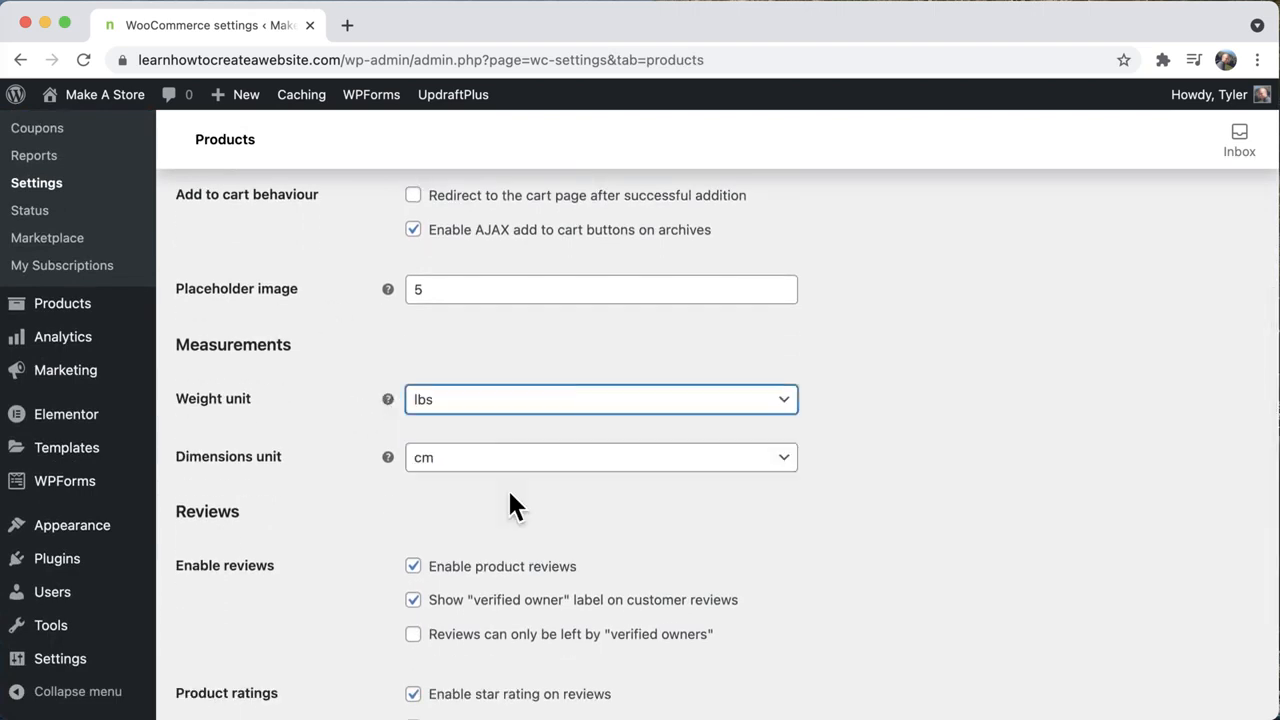
click(561, 466)
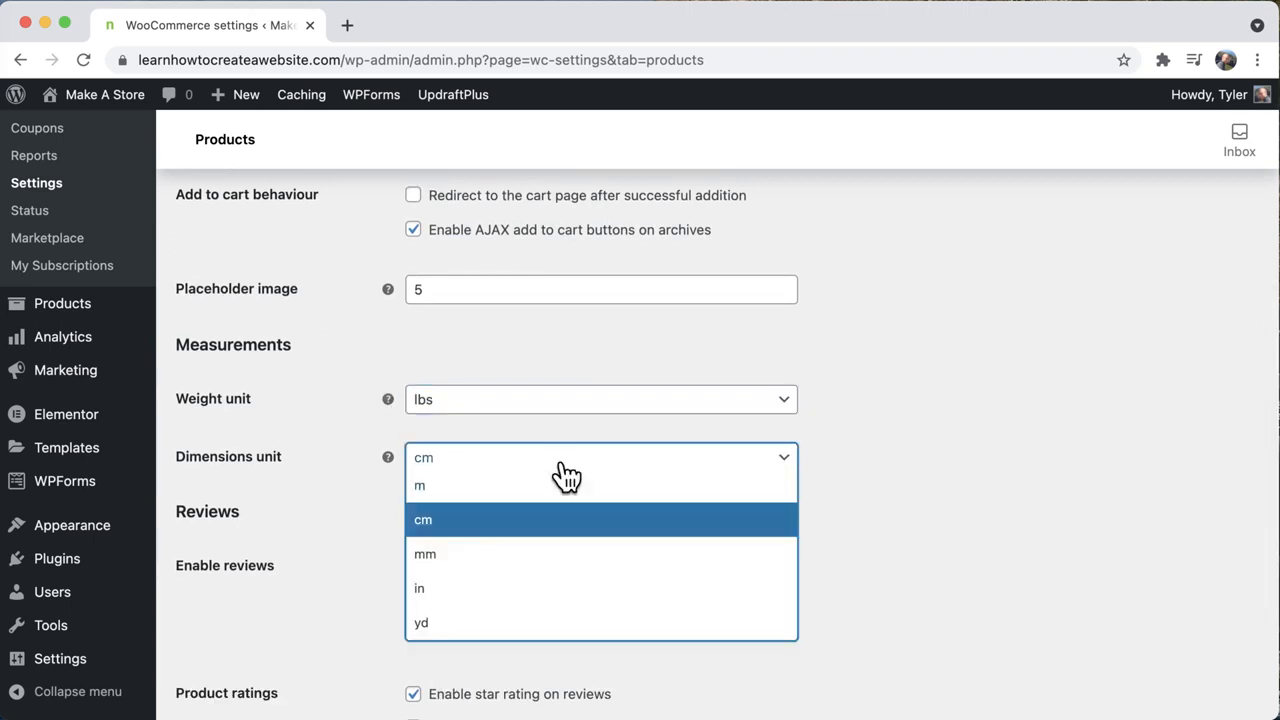
click(533, 588)
scroll(533, 590, down, 3)
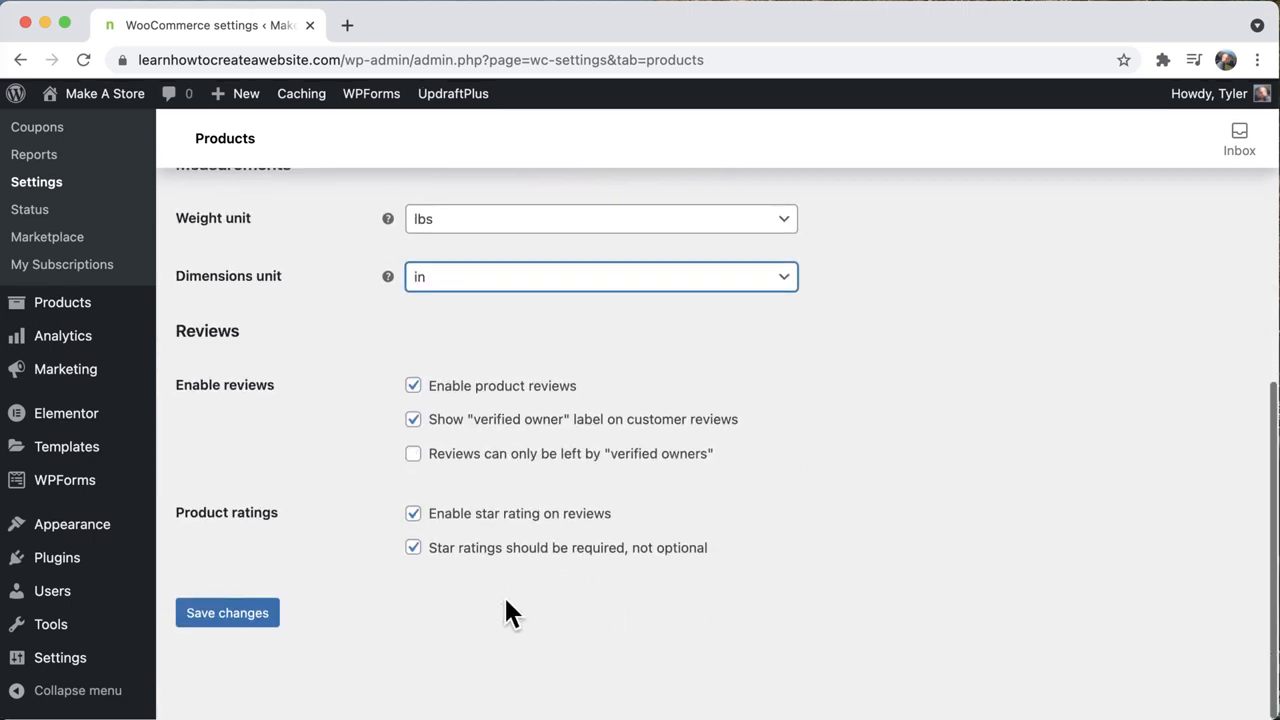
click(226, 618)
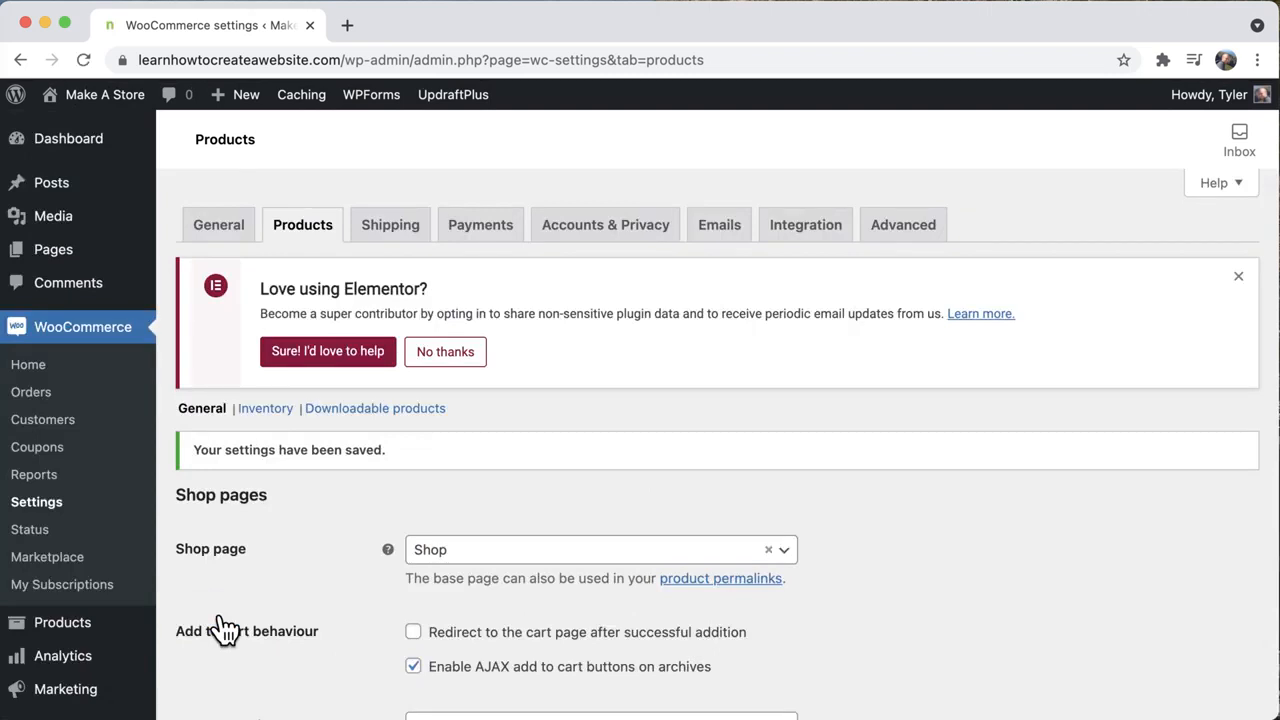
click(219, 232)
scroll(214, 237, down, 3)
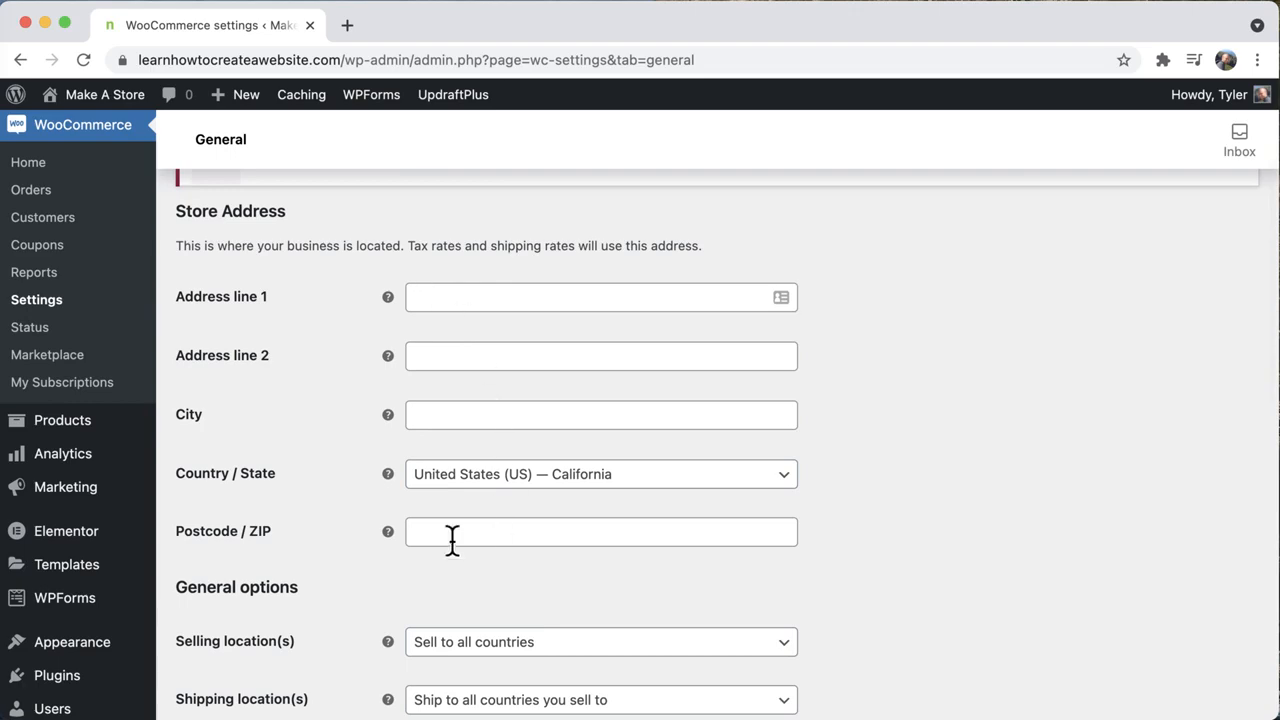
scroll(505, 670, down, 5)
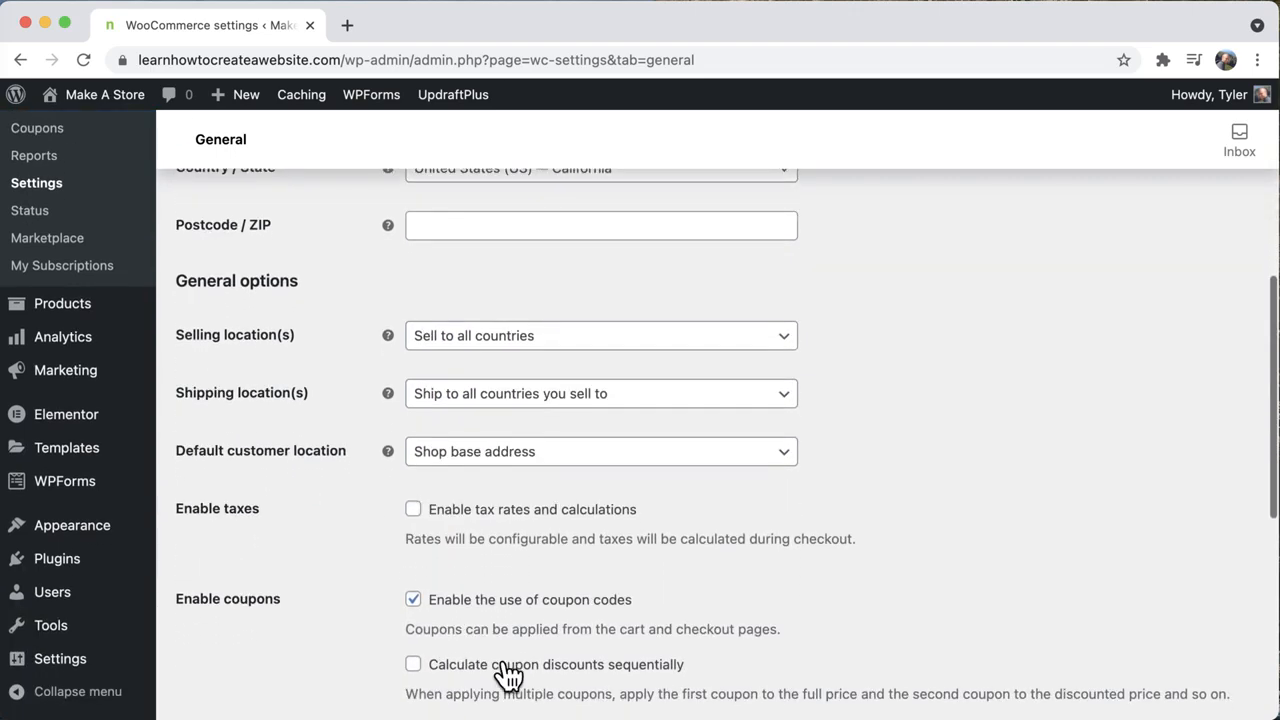
scroll(508, 676, down, 8)
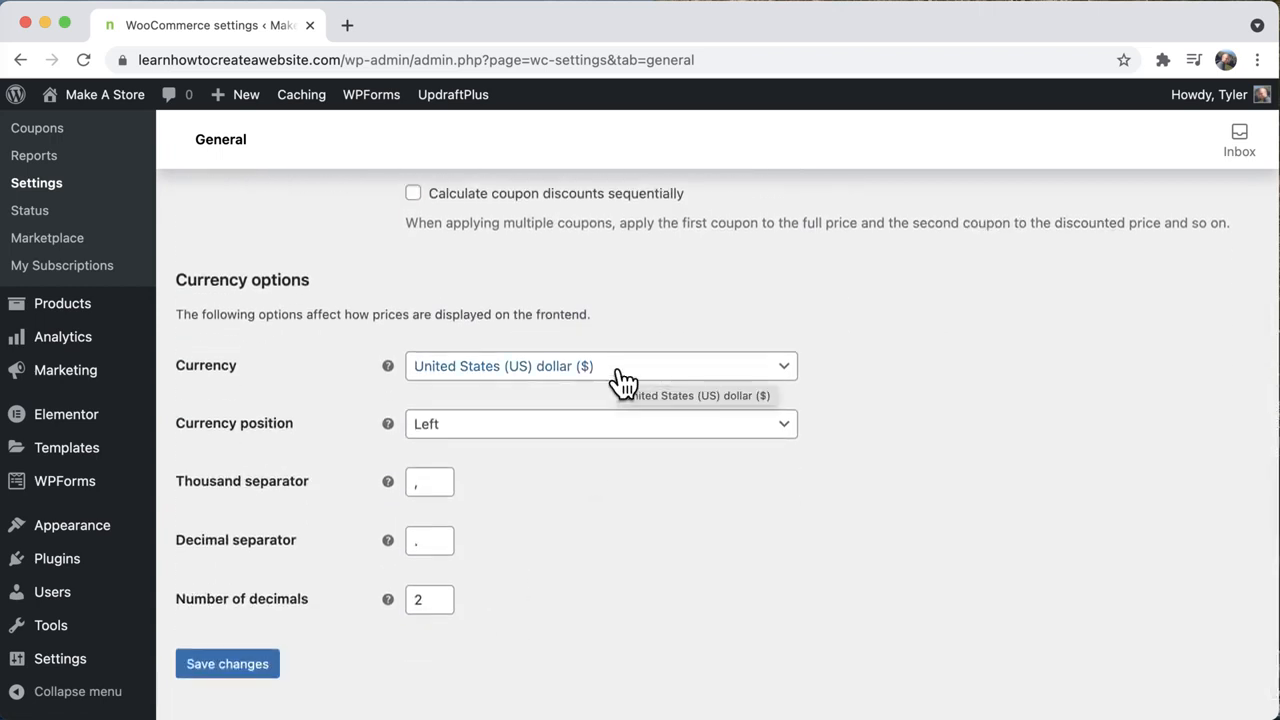
click(780, 372)
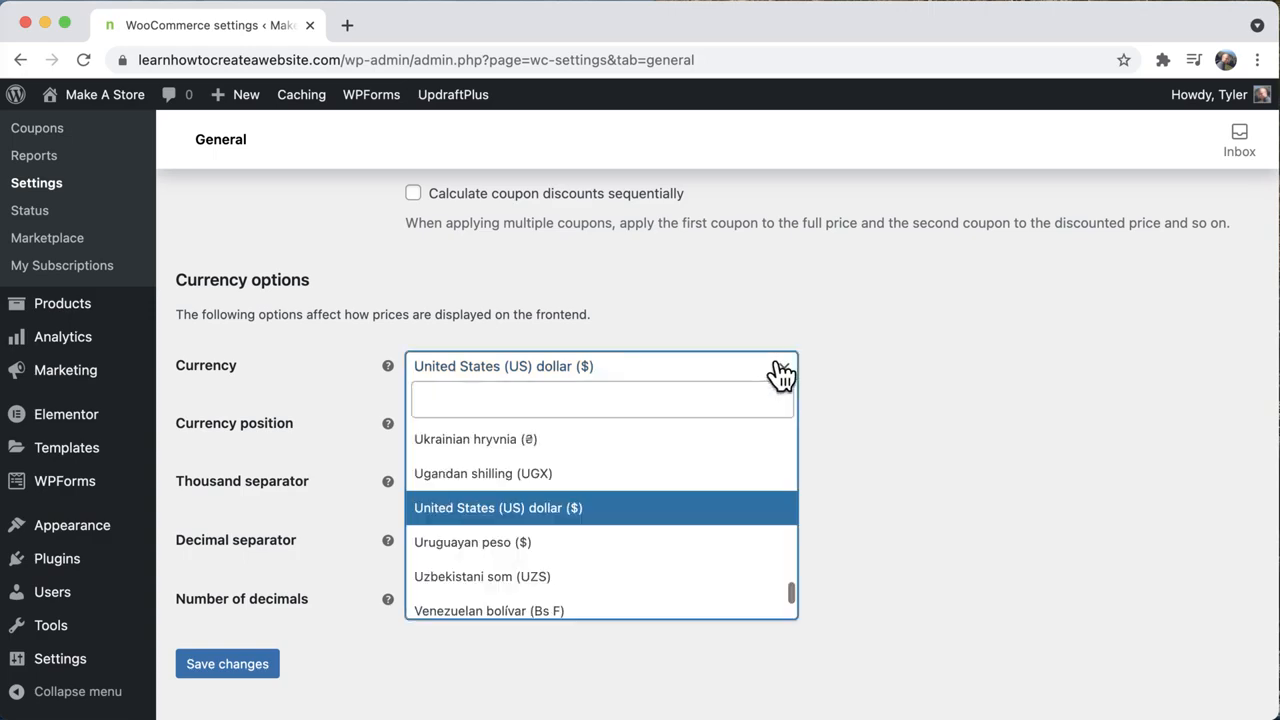
click(780, 372)
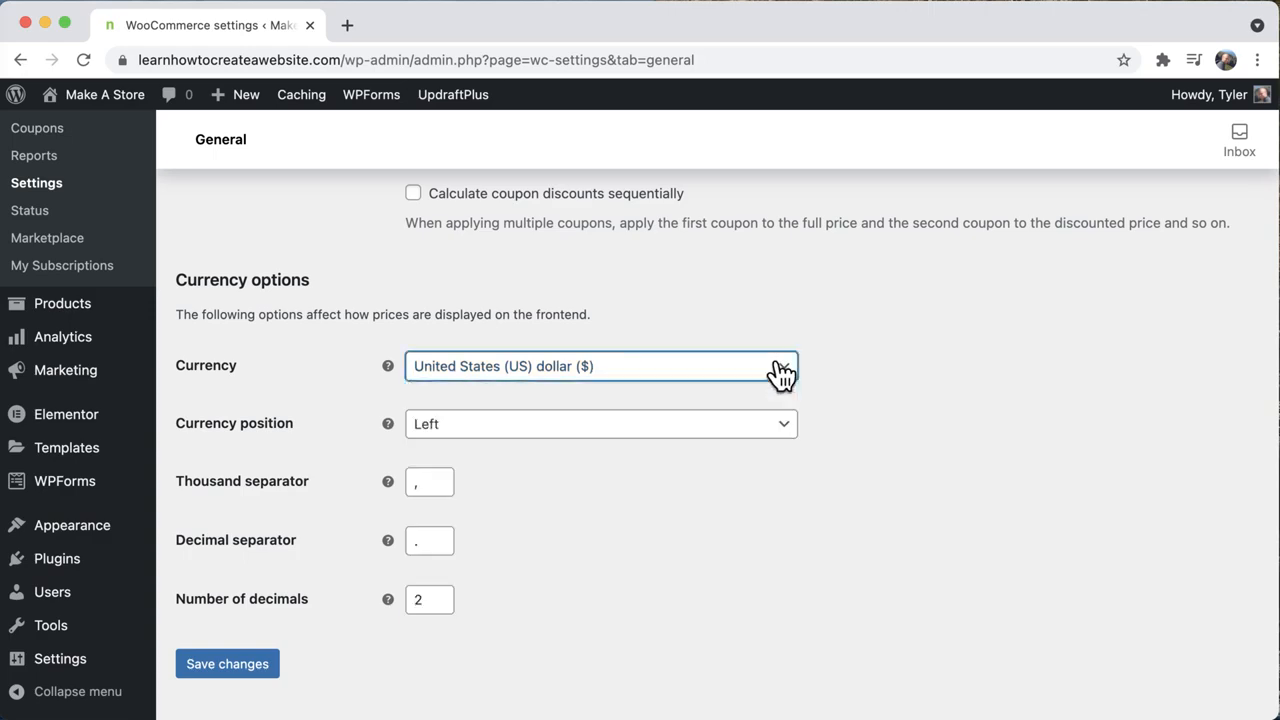
scroll(780, 372, up, 10)
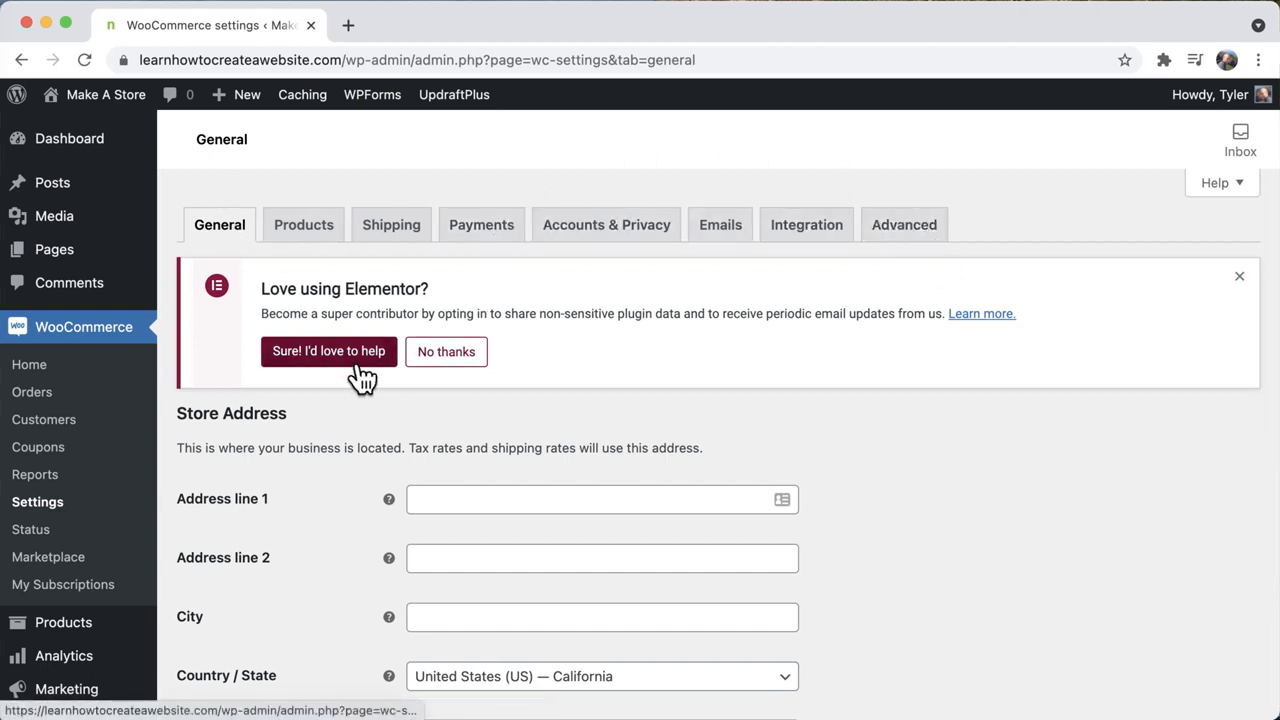
View the Shop page in a new tab and check its shop-2 web address
click(100, 260)
scroll(430, 300, down, 5)
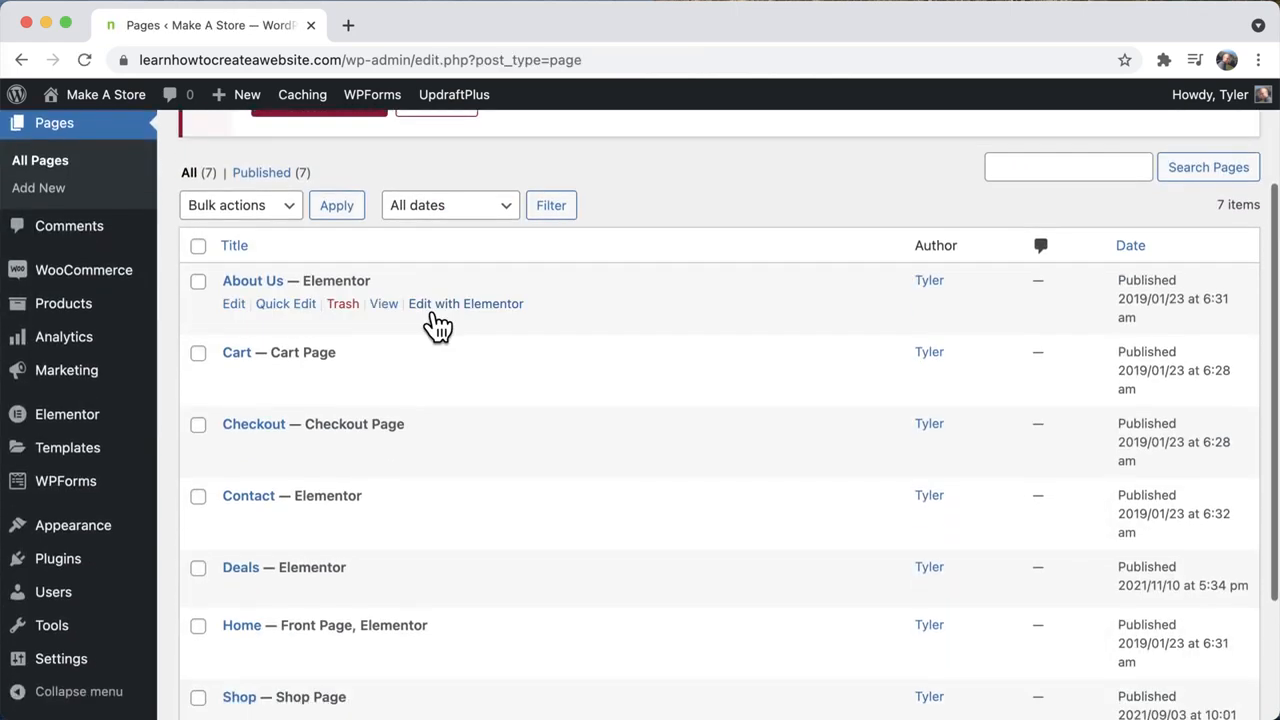
mouse_move(286, 534)
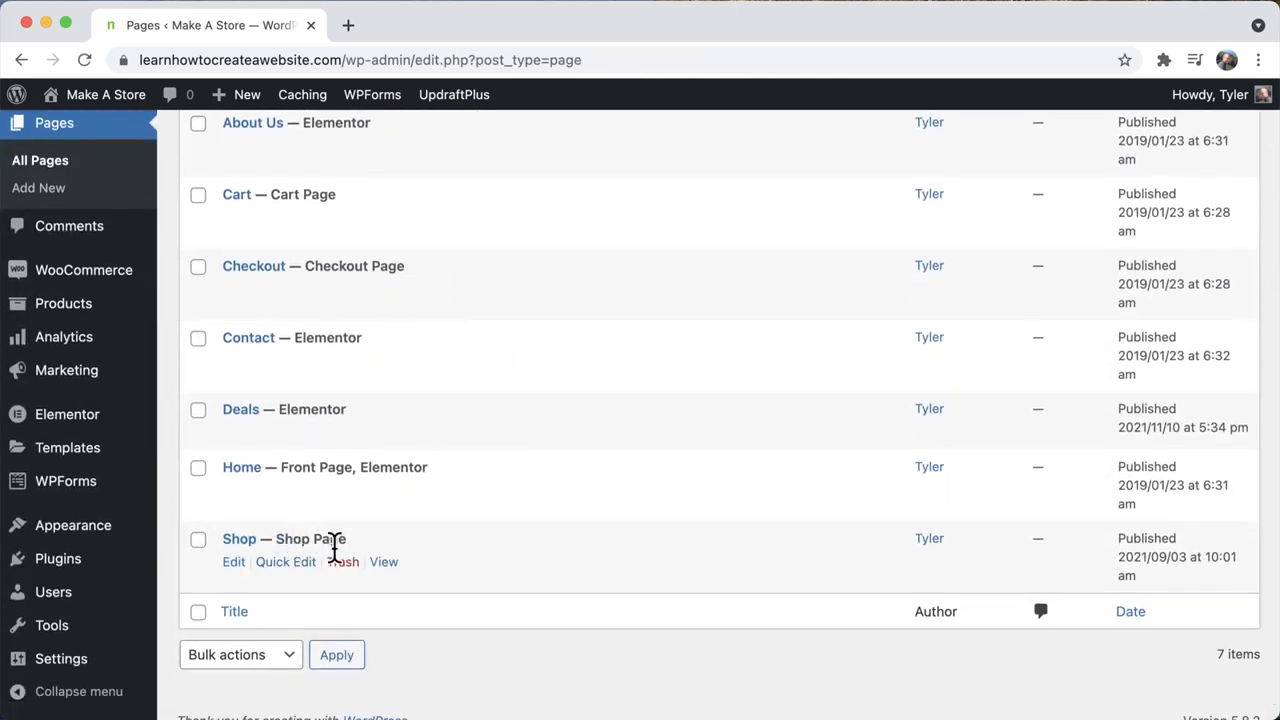
right_click(387, 565)
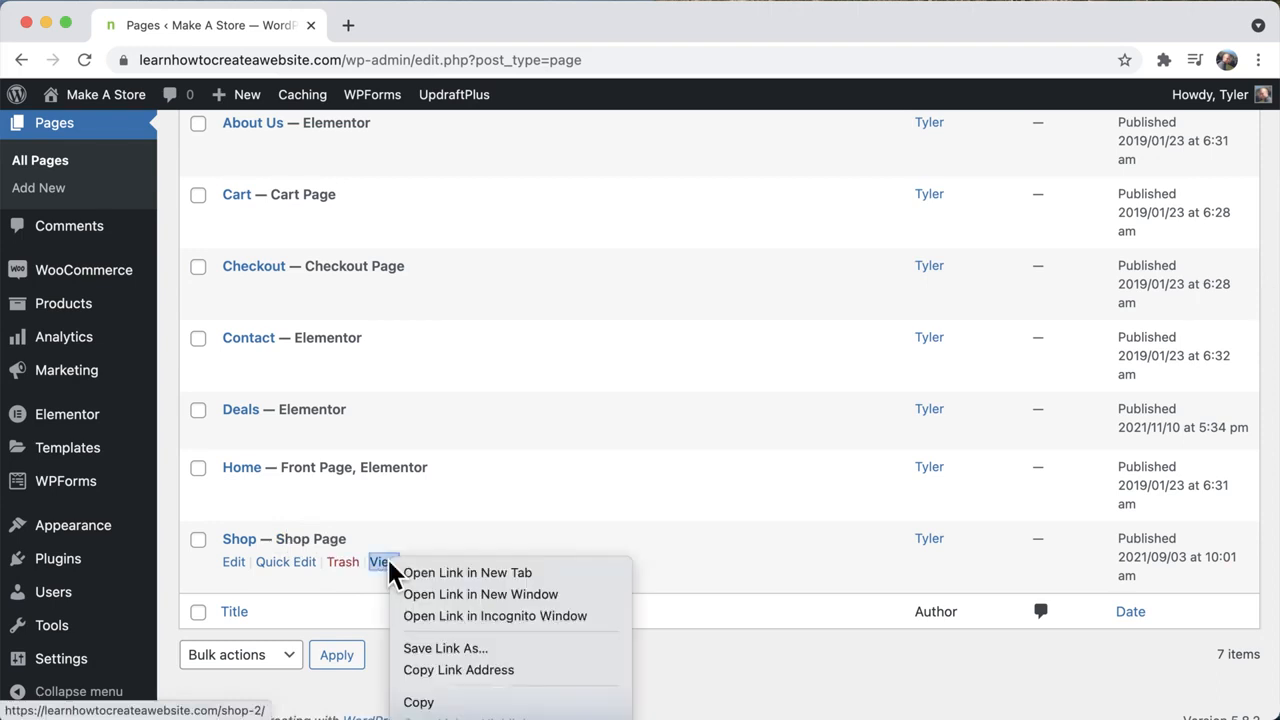
click(447, 568)
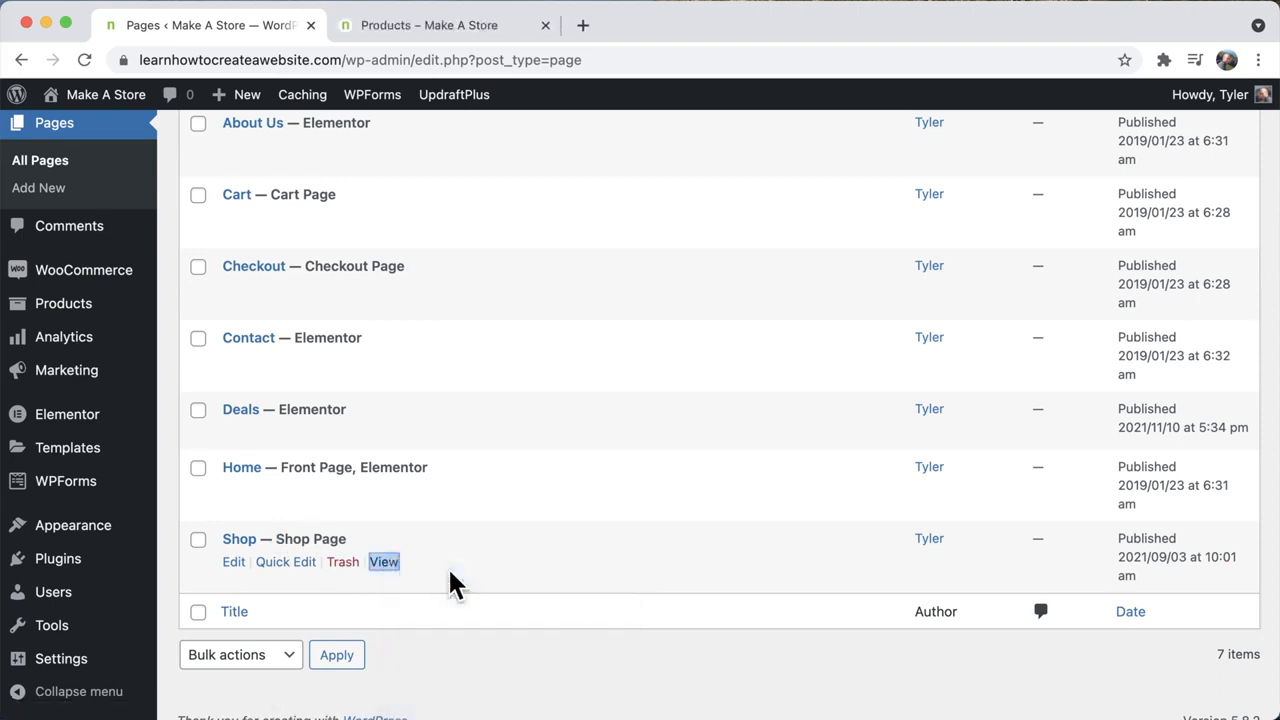
click(485, 40)
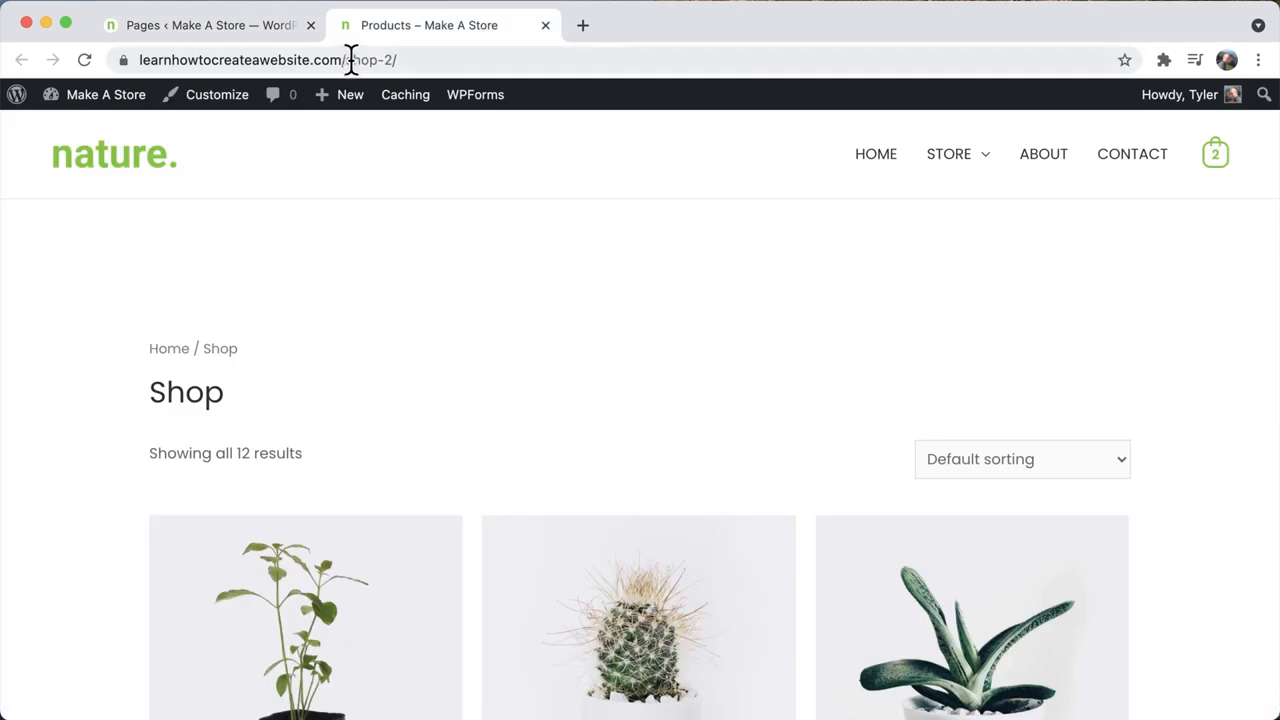
drag(348, 60, 411, 61)
click(448, 60)
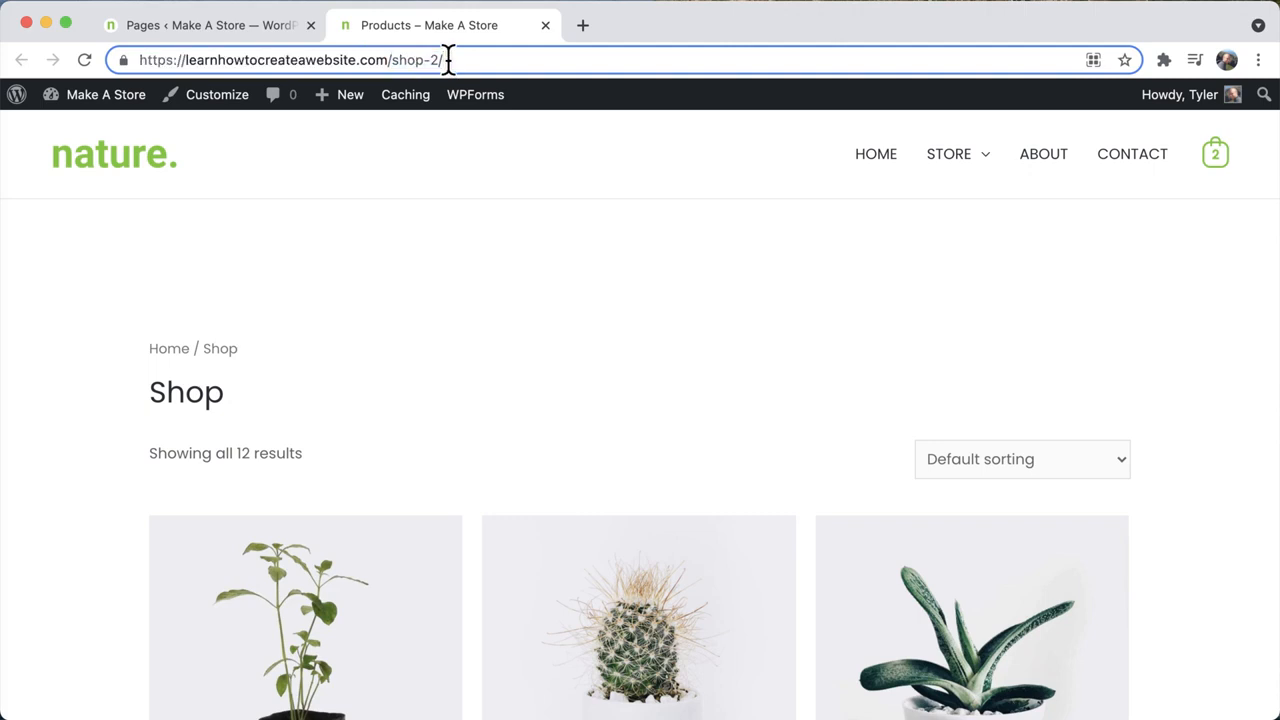
Edit the Shop page, trim its URL slug from shop-2 to shop, and update it
click(226, 28)
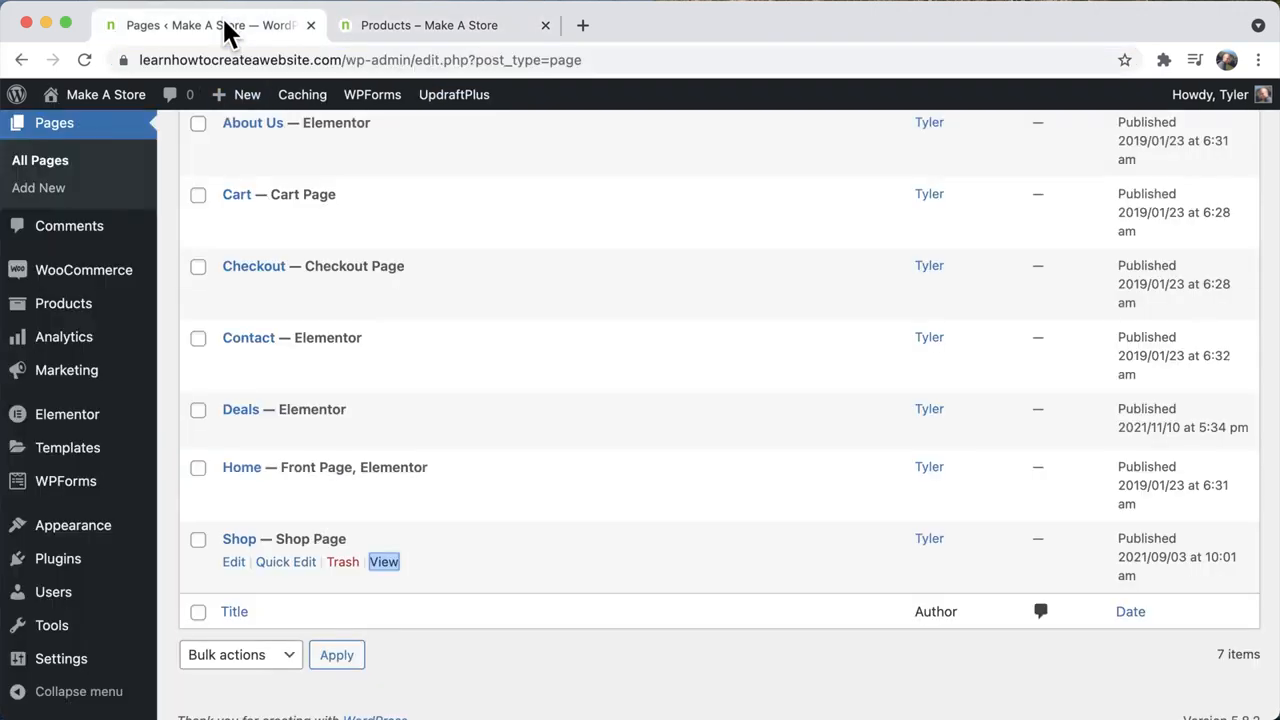
click(241, 540)
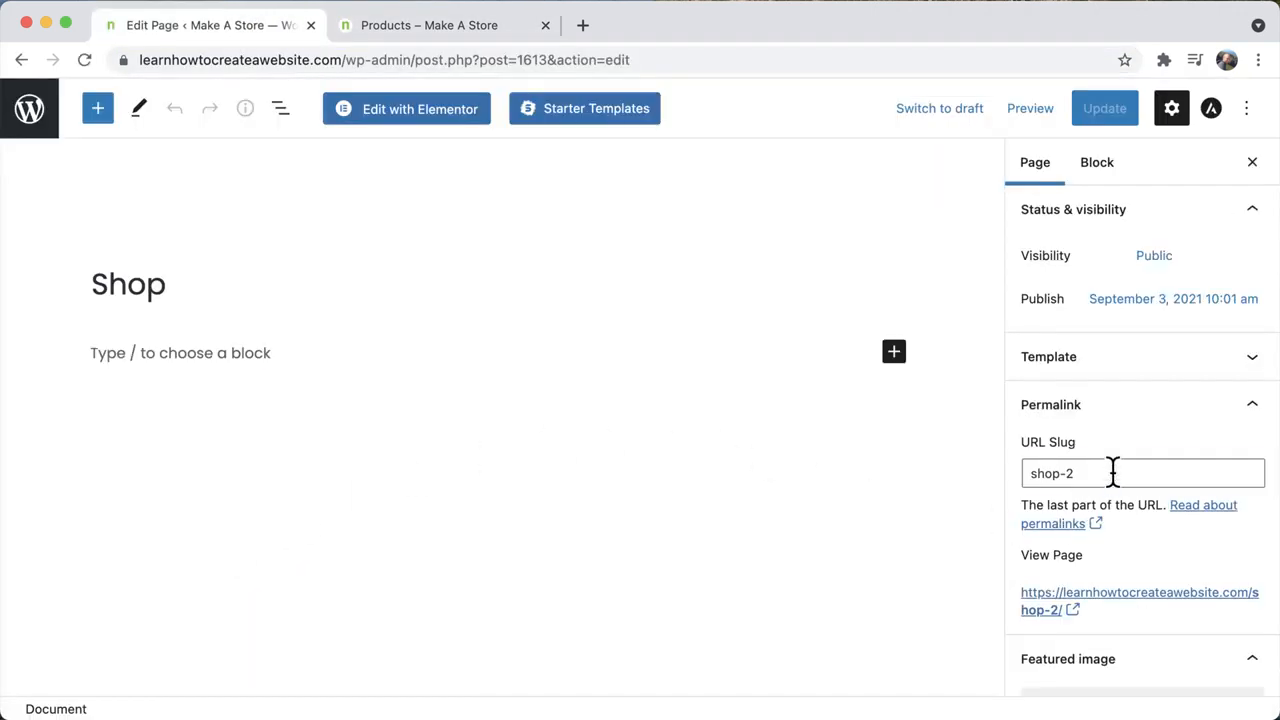
click(1113, 471)
key(BackSpace)
key(BackSpace)
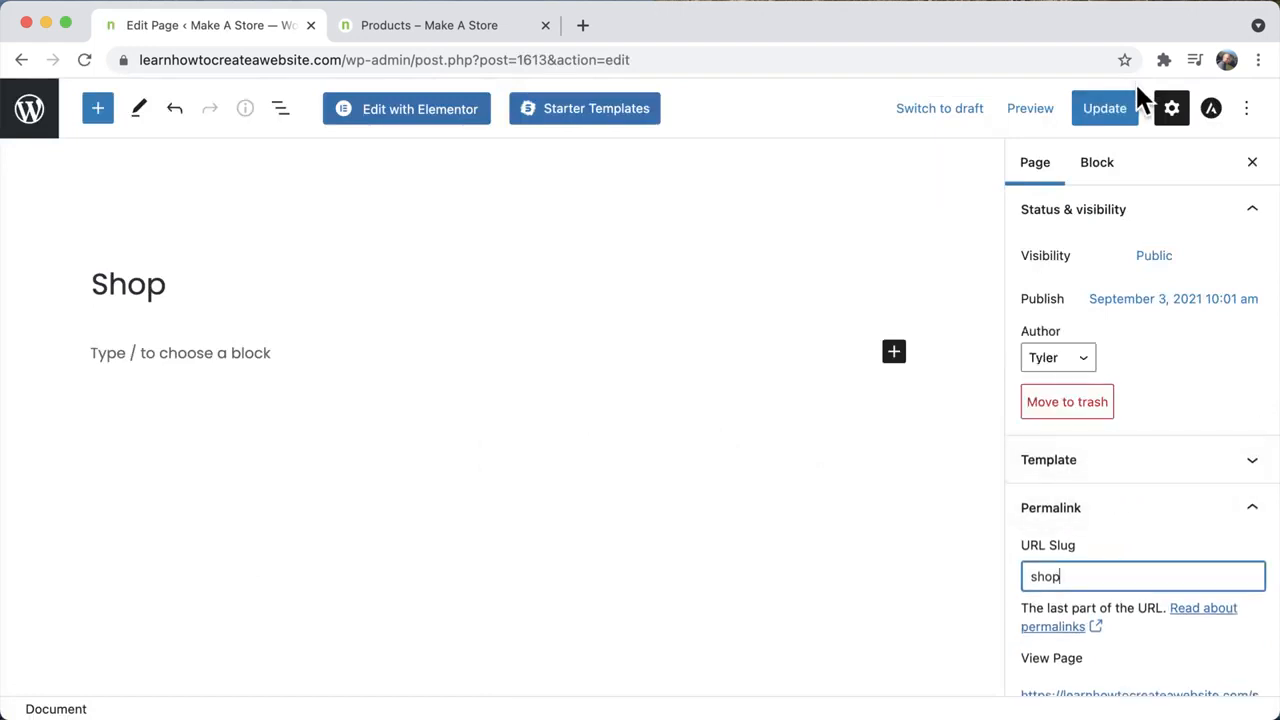
click(1104, 110)
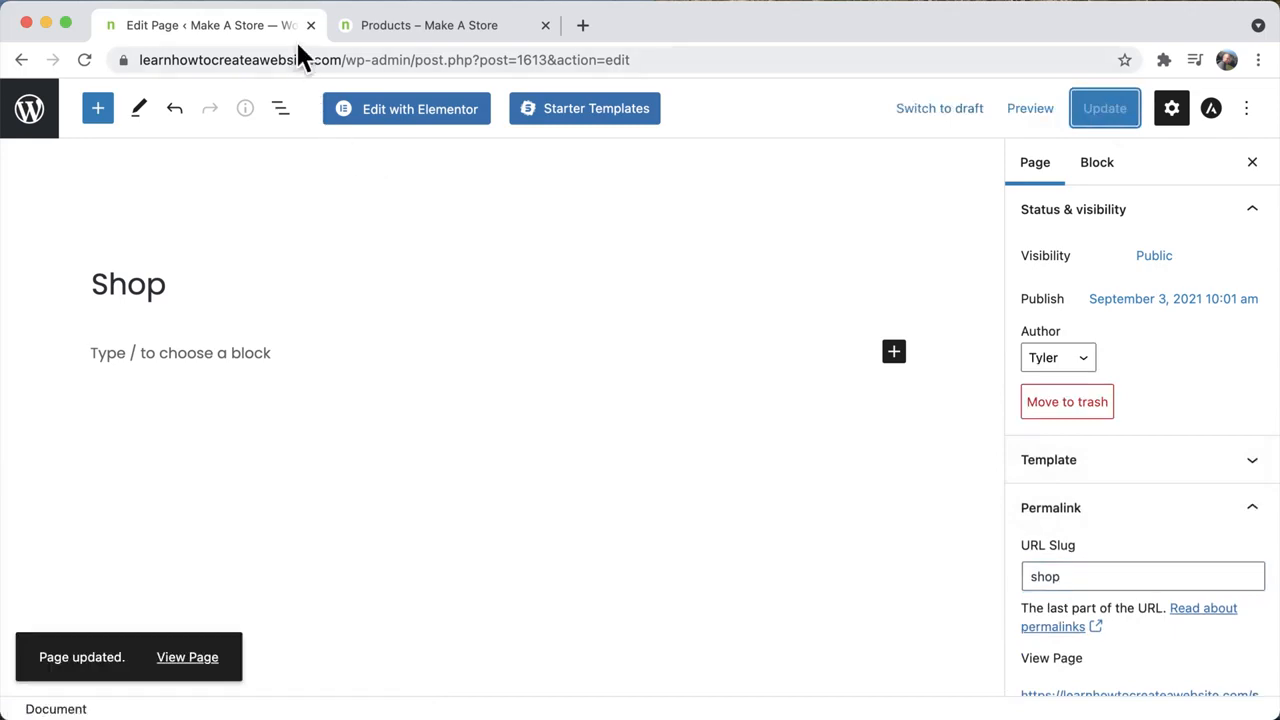
click(309, 25)
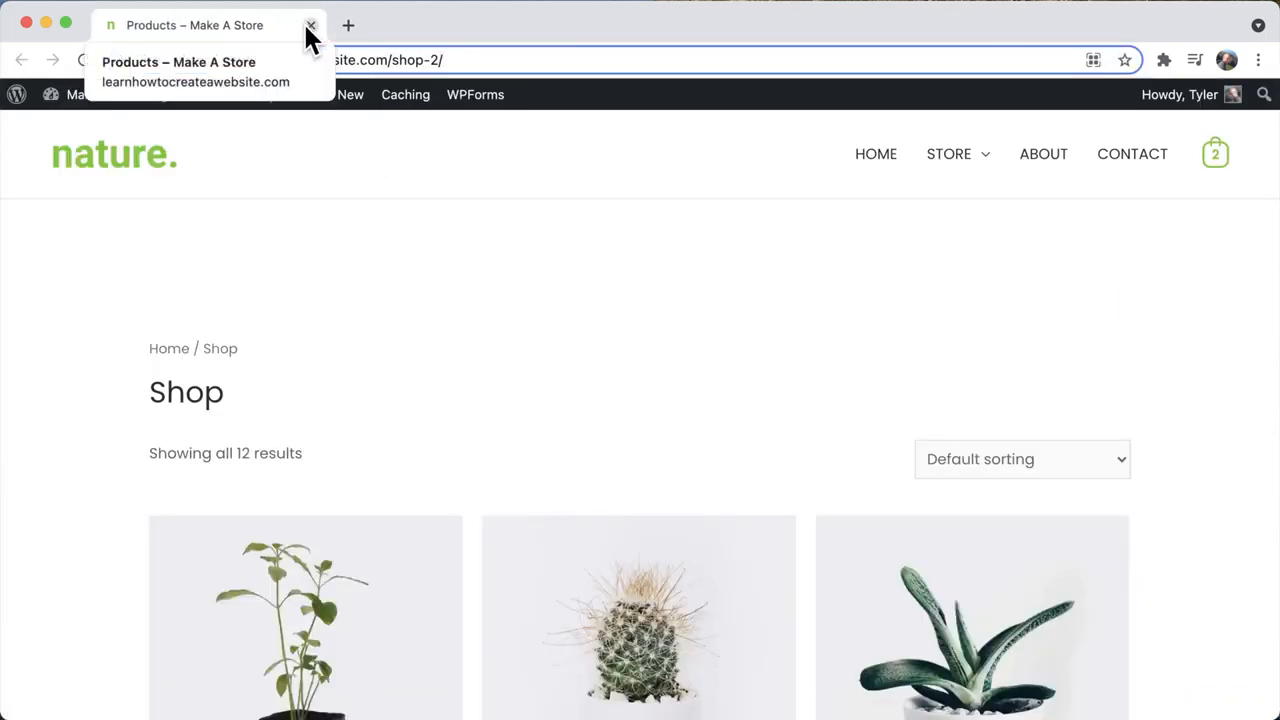
Visit the homepage and open the Shop page, checking its /shop/ address
click(145, 165)
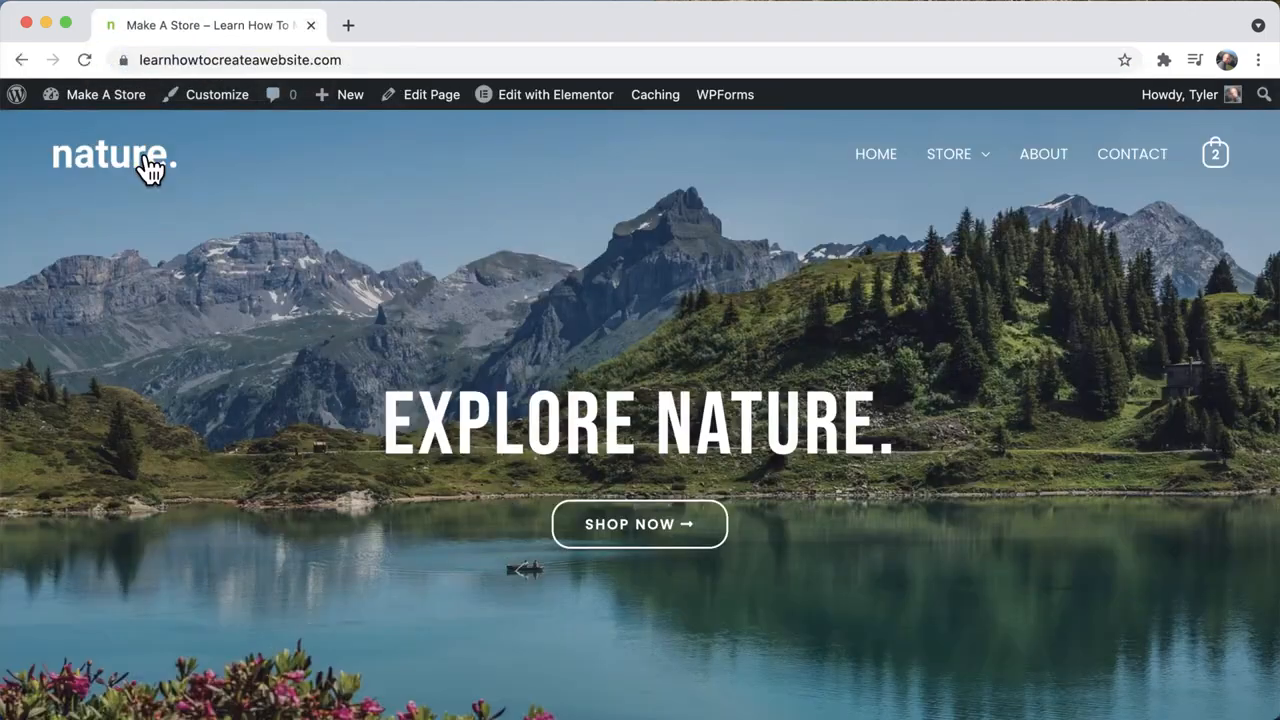
click(955, 168)
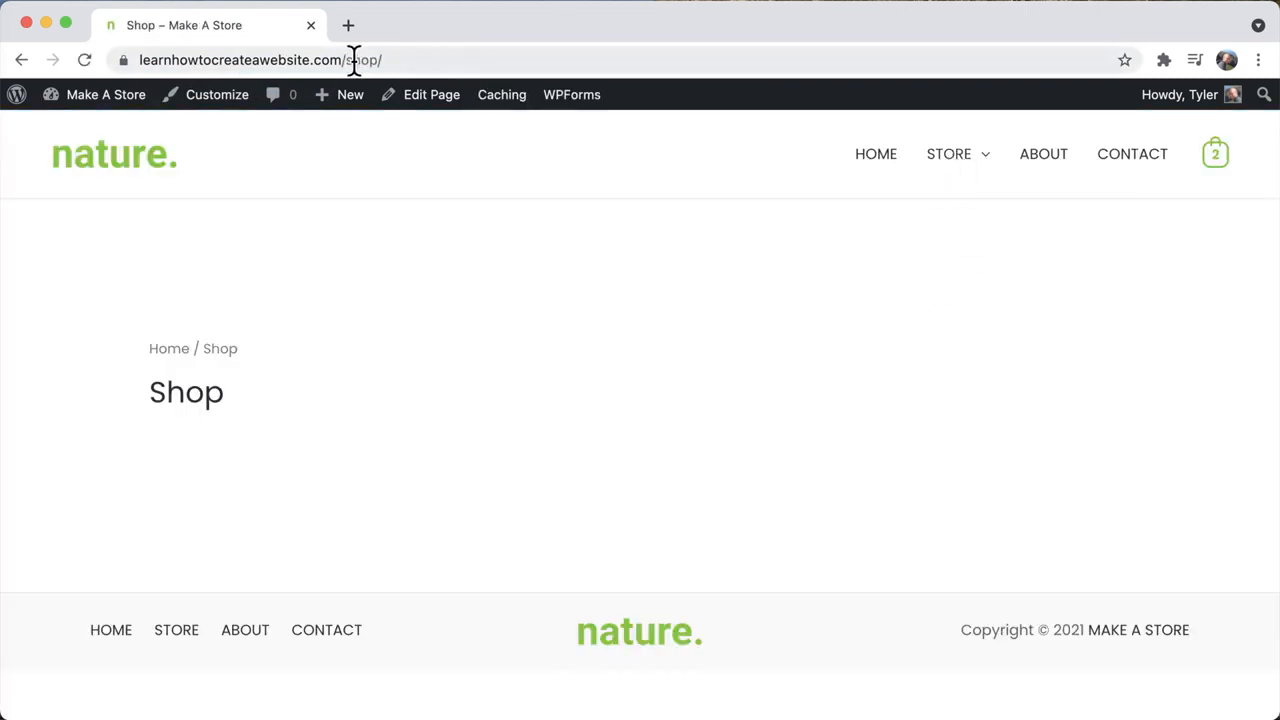
drag(350, 60, 452, 60)
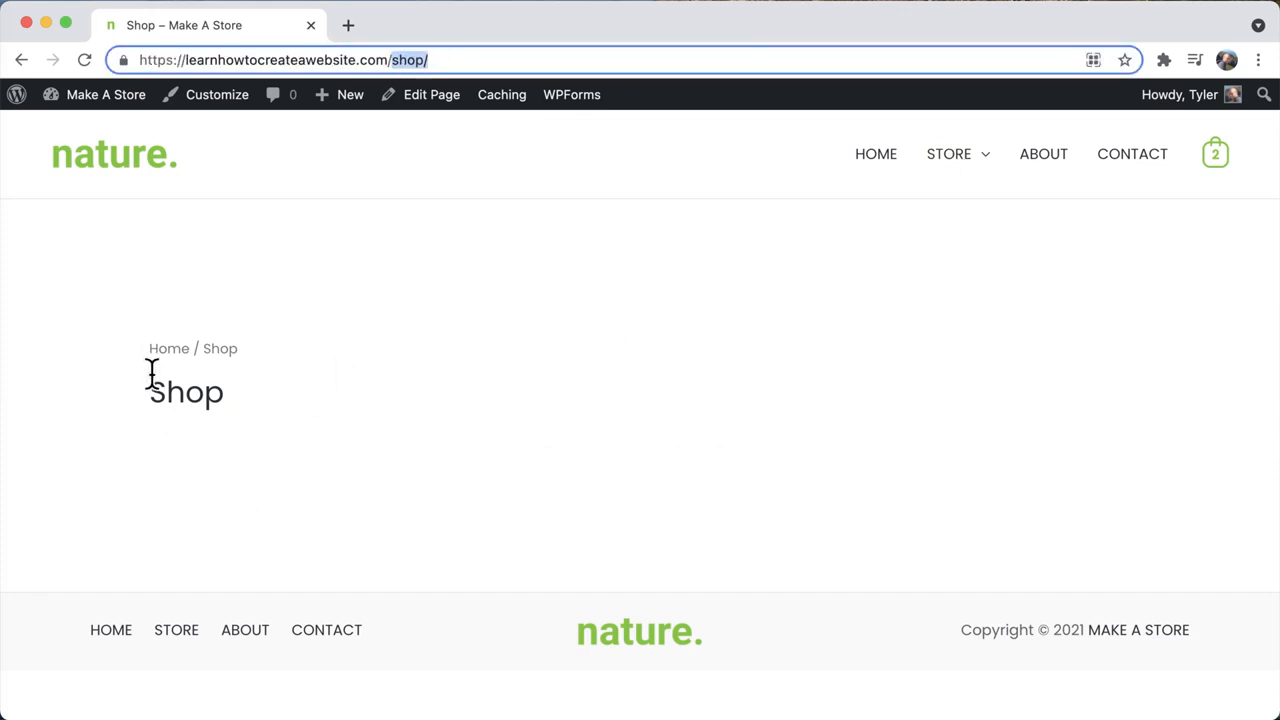
Open the Plants category and add the Aluminum Plant to the cart
mouse_move(986, 170)
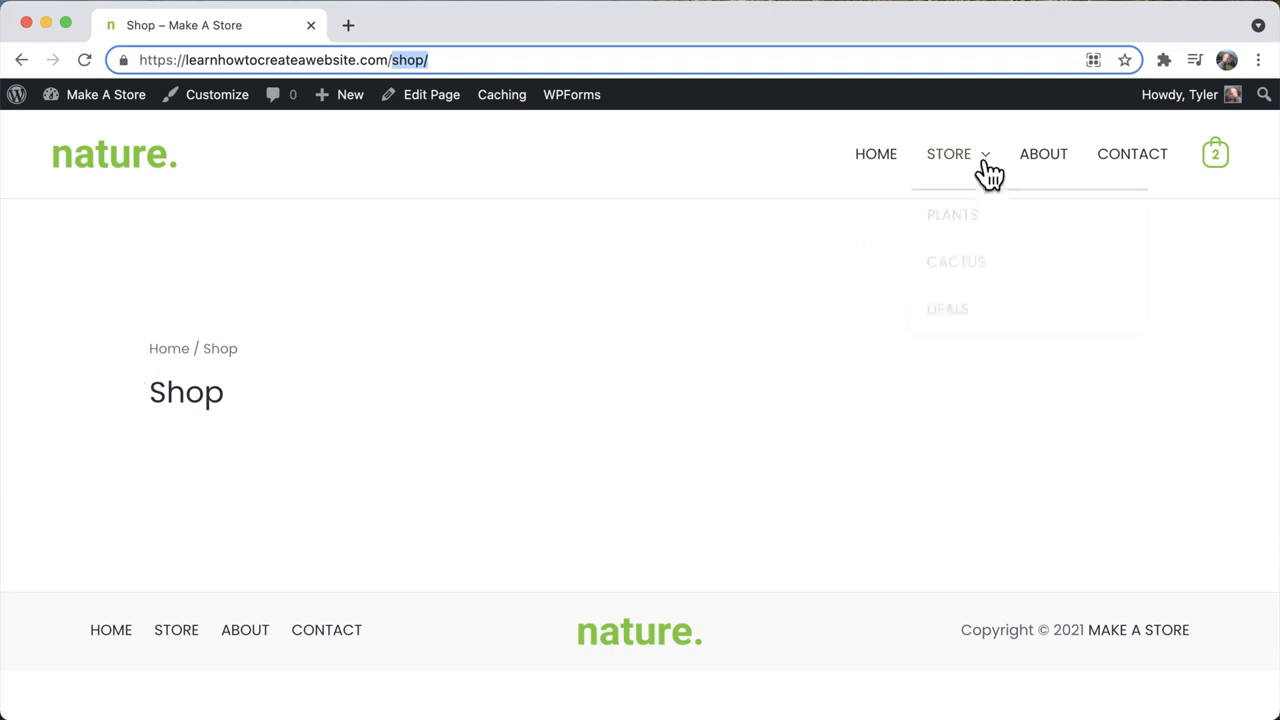
click(978, 235)
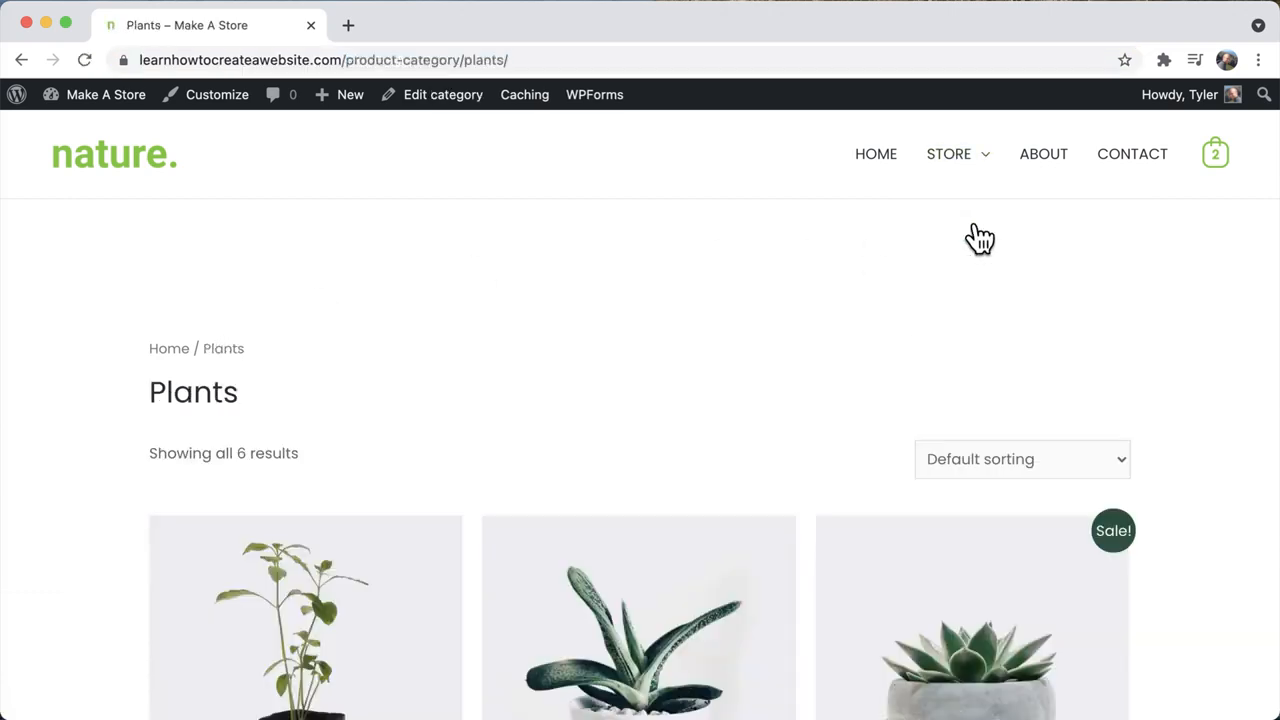
scroll(971, 237, down, 3)
click(327, 477)
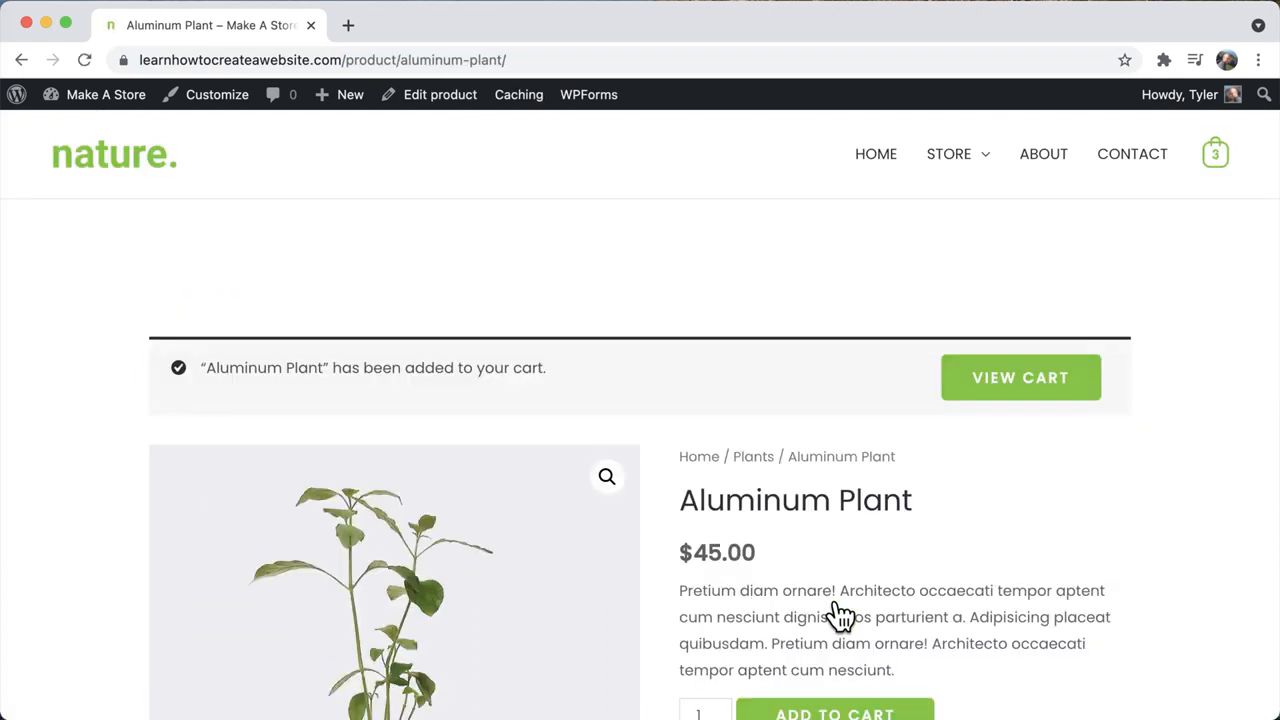
Return to the Shop and look over all 12 listed products
click(953, 162)
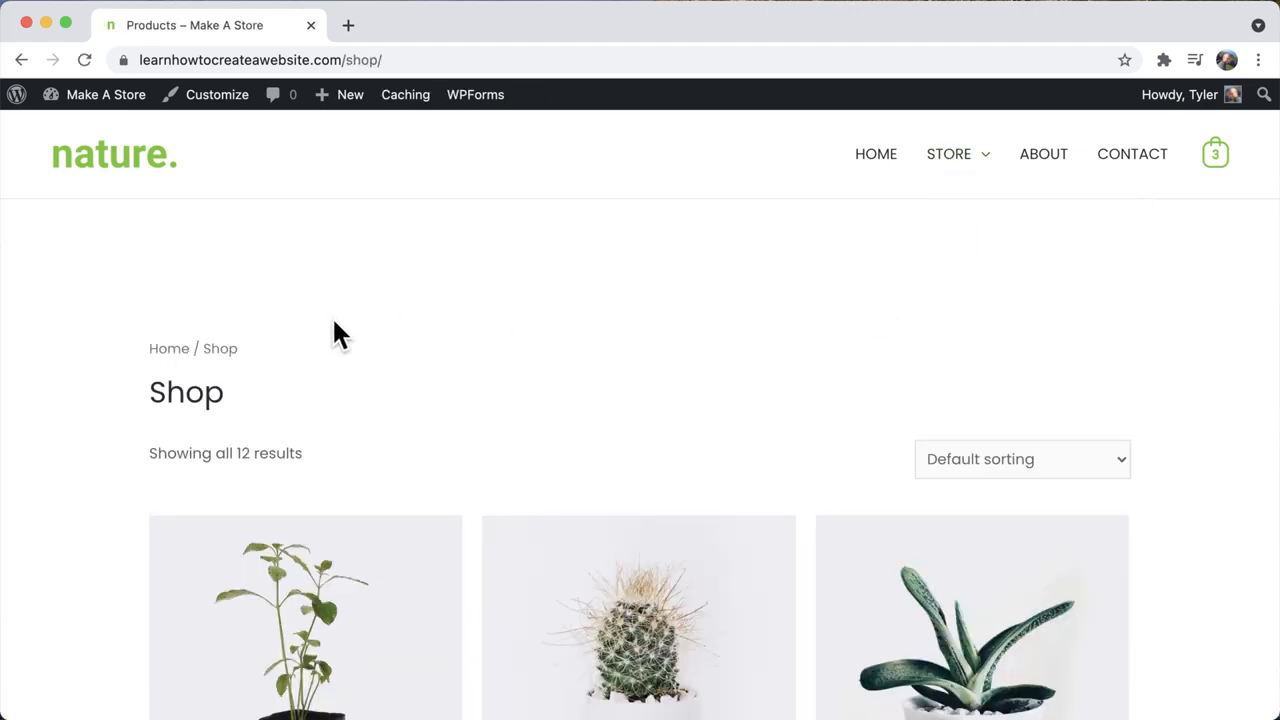
scroll(153, 313, down, 10)
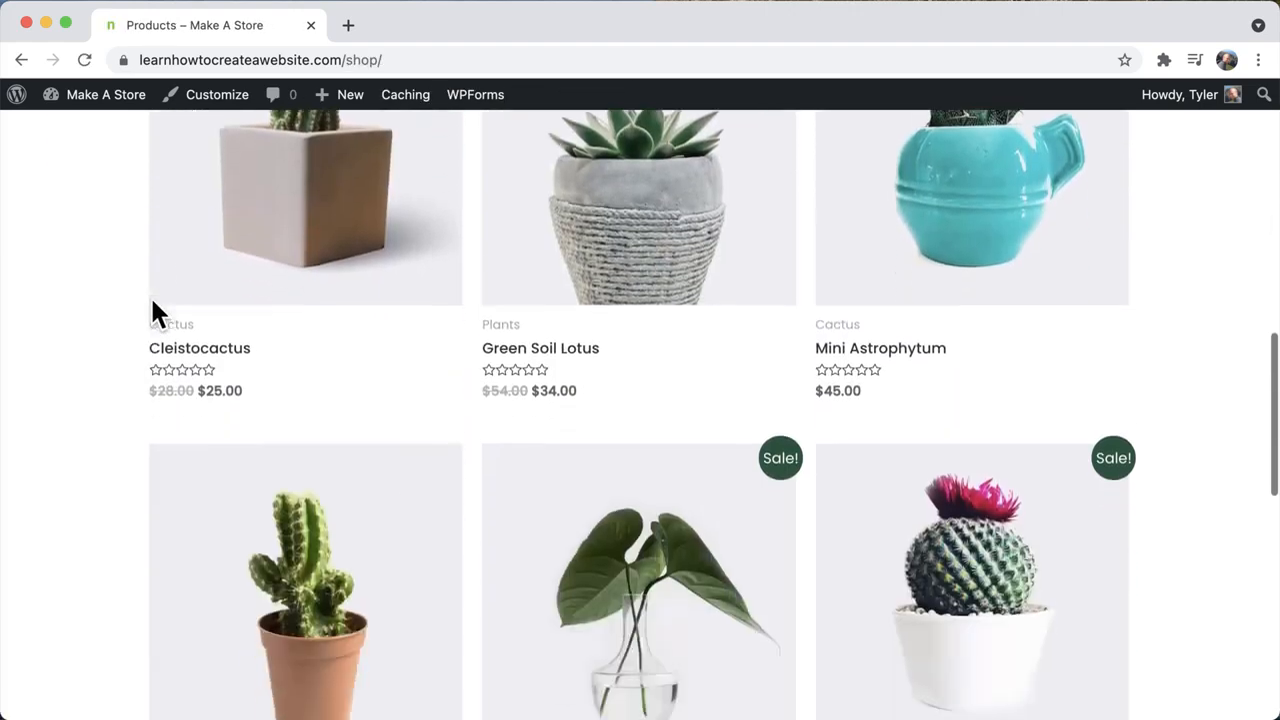
scroll(152, 300, up, 10)
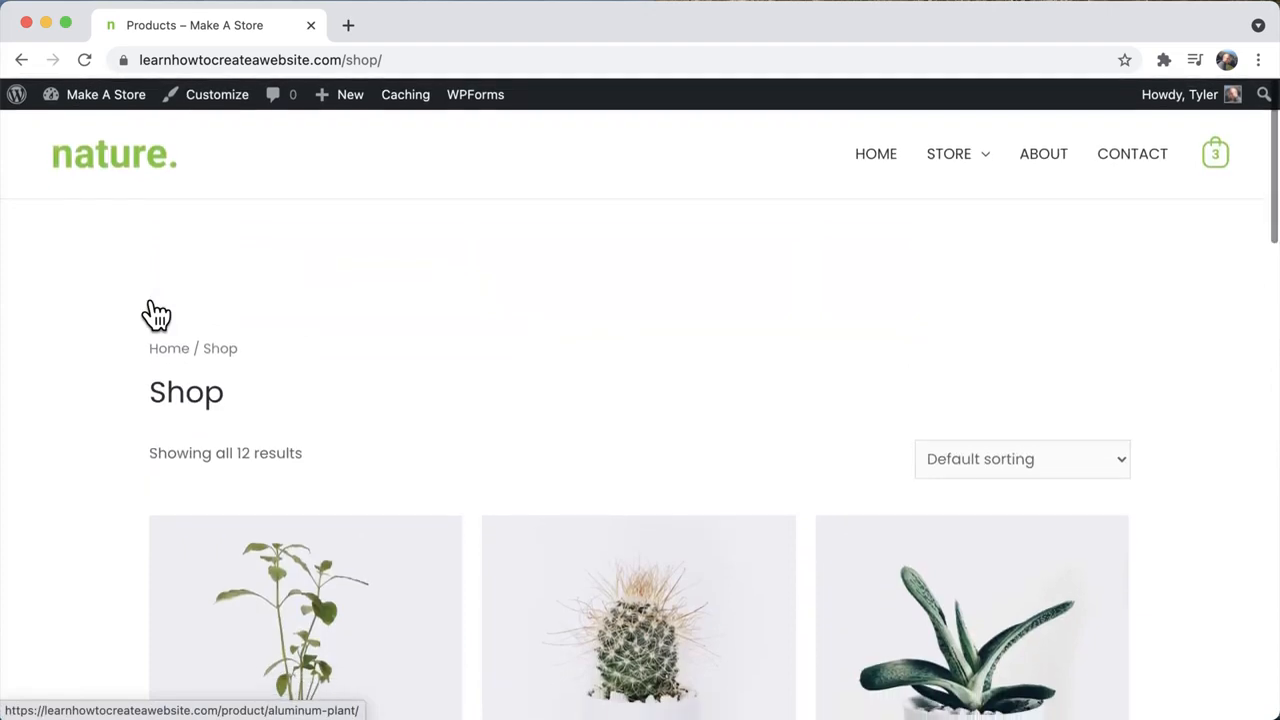
mouse_move(75, 100)
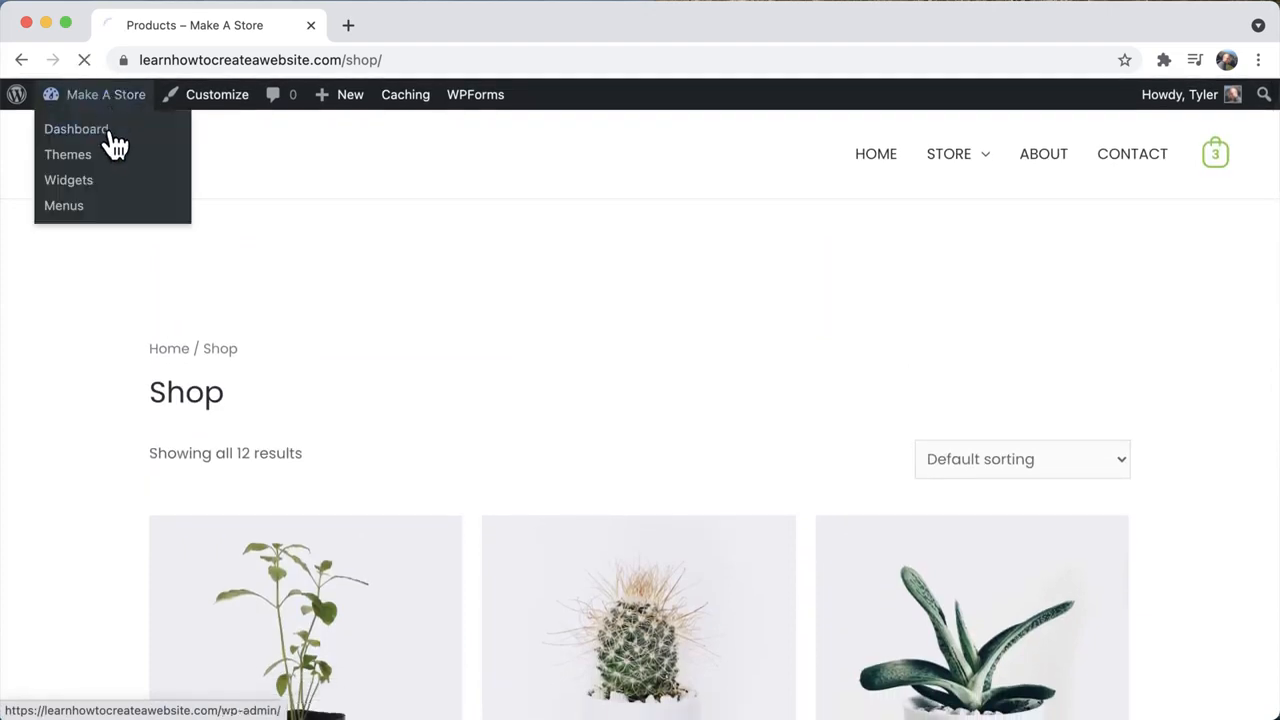
Re-save the Permalink Settings with the /product/ base, then visit the live site
scroll(120, 355, down, 4)
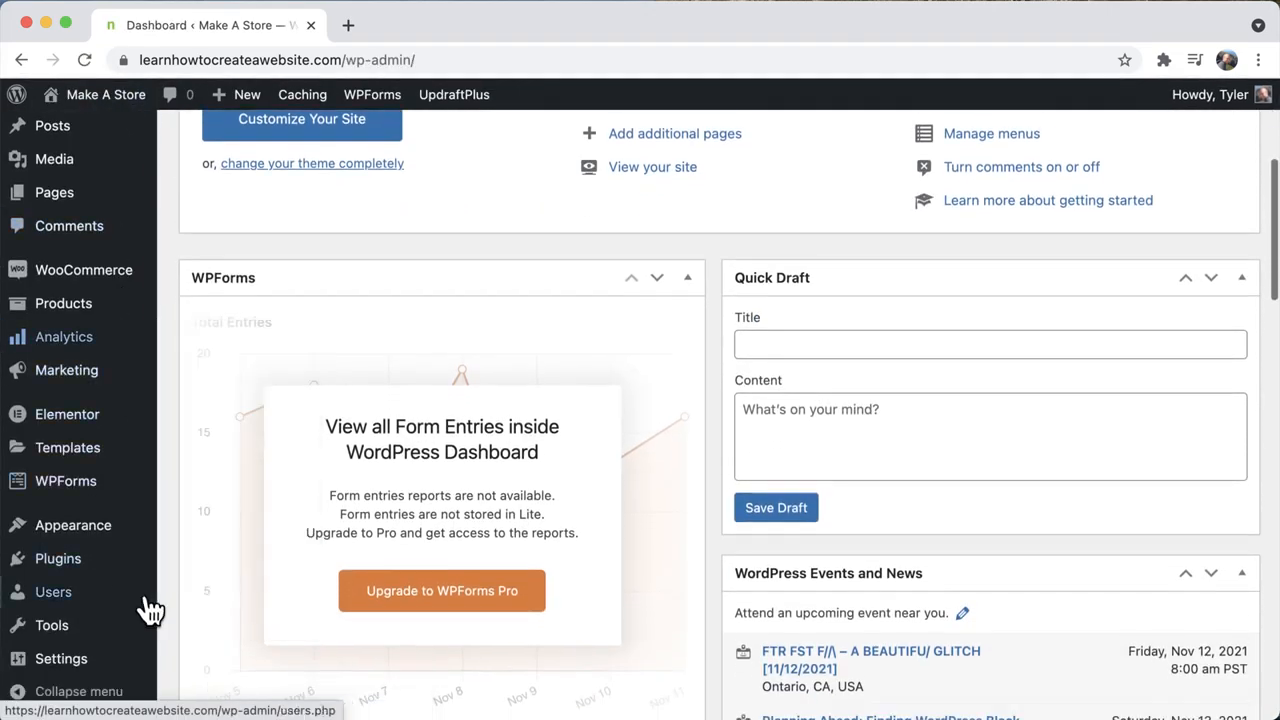
mouse_move(115, 668)
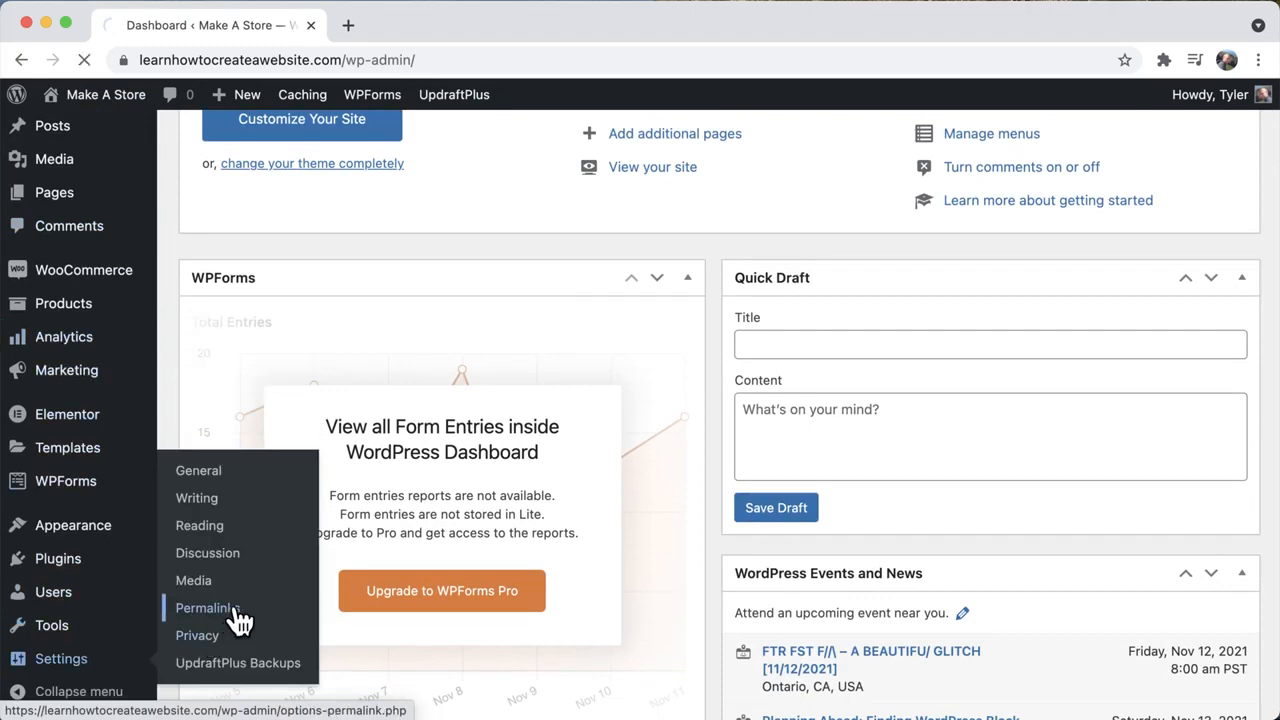
scroll(240, 620, down, 10)
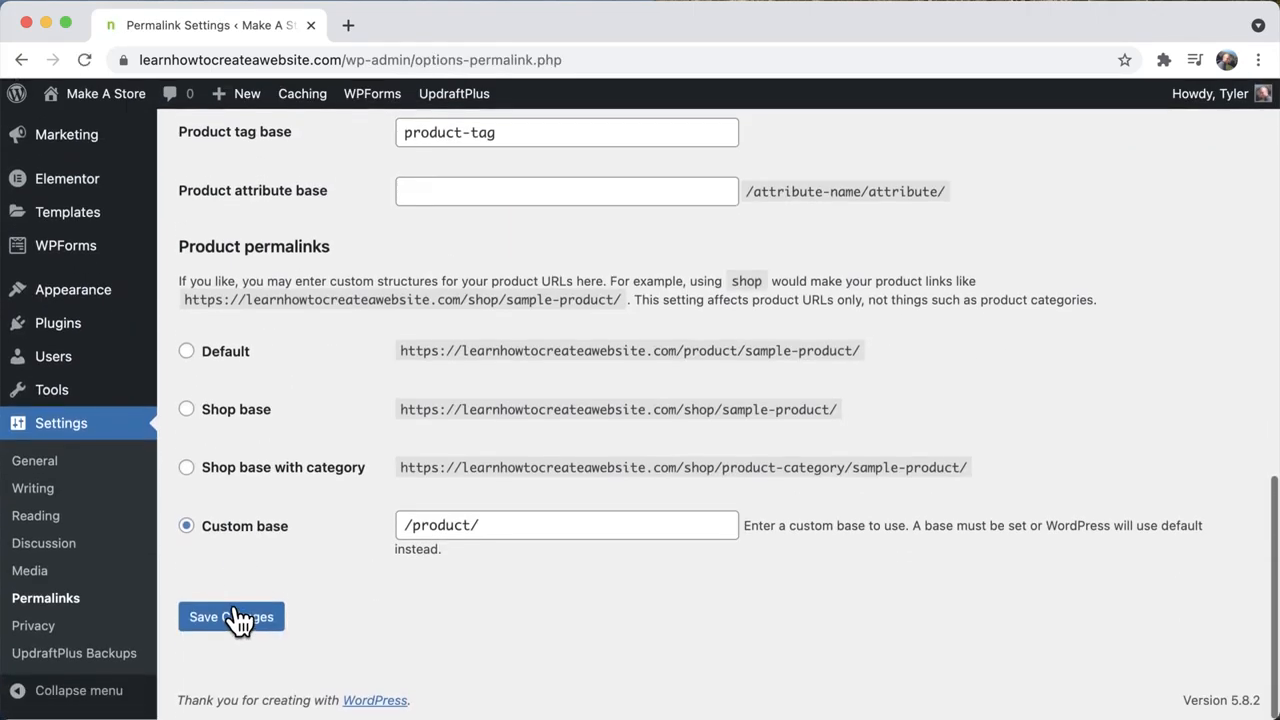
click(238, 620)
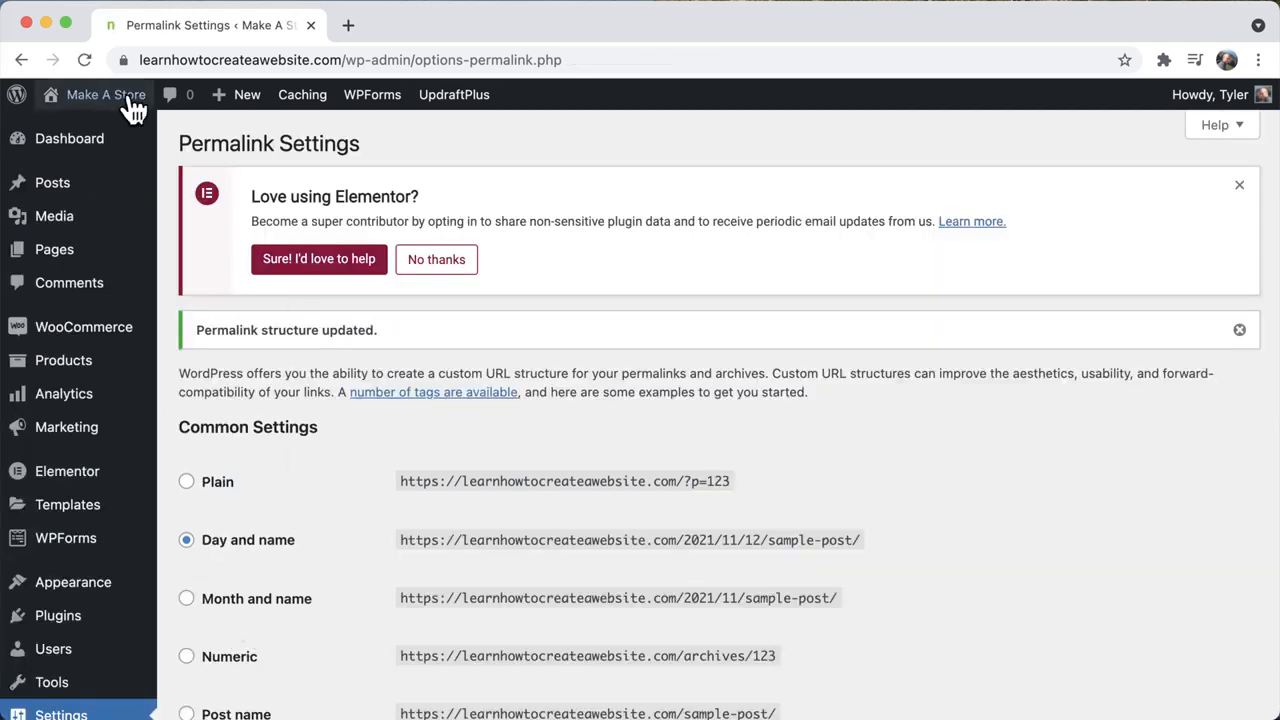
click(104, 138)
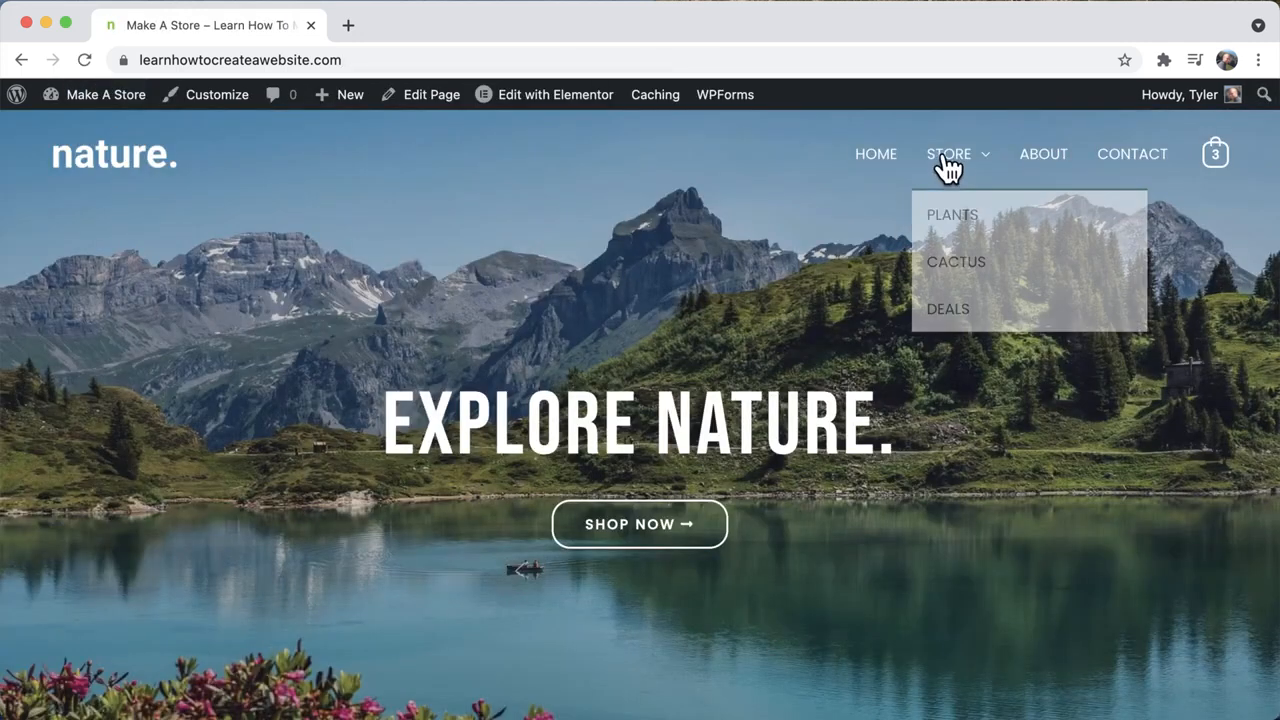
Open the storefront Shop page and scroll through its product grid
click(951, 160)
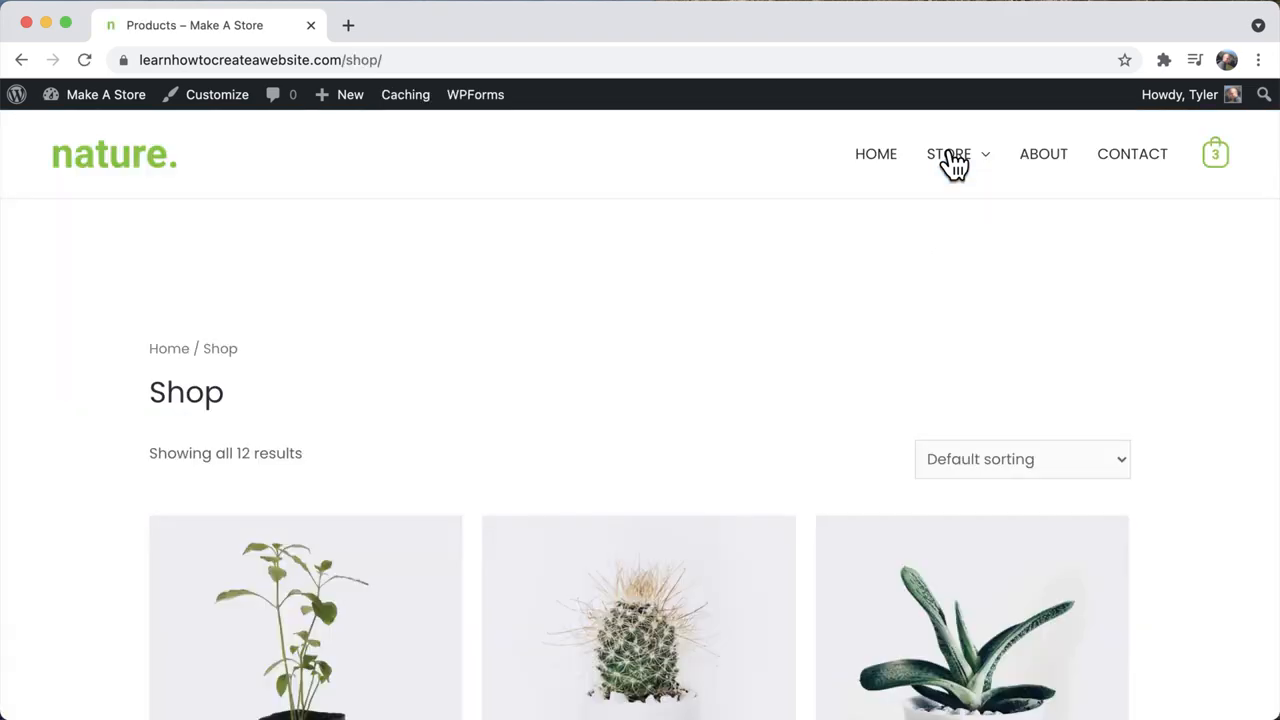
scroll(66, 434, down, 10)
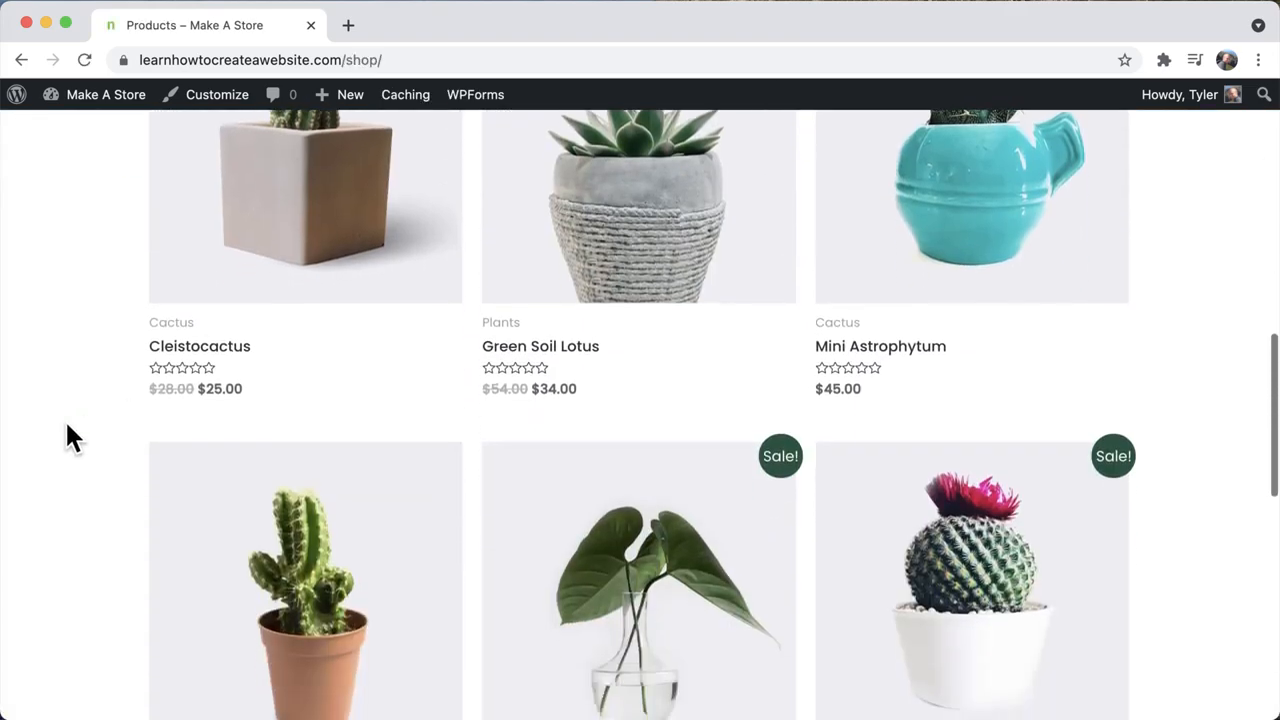
scroll(66, 428, up, 10)
scroll(66, 428, down, 3)
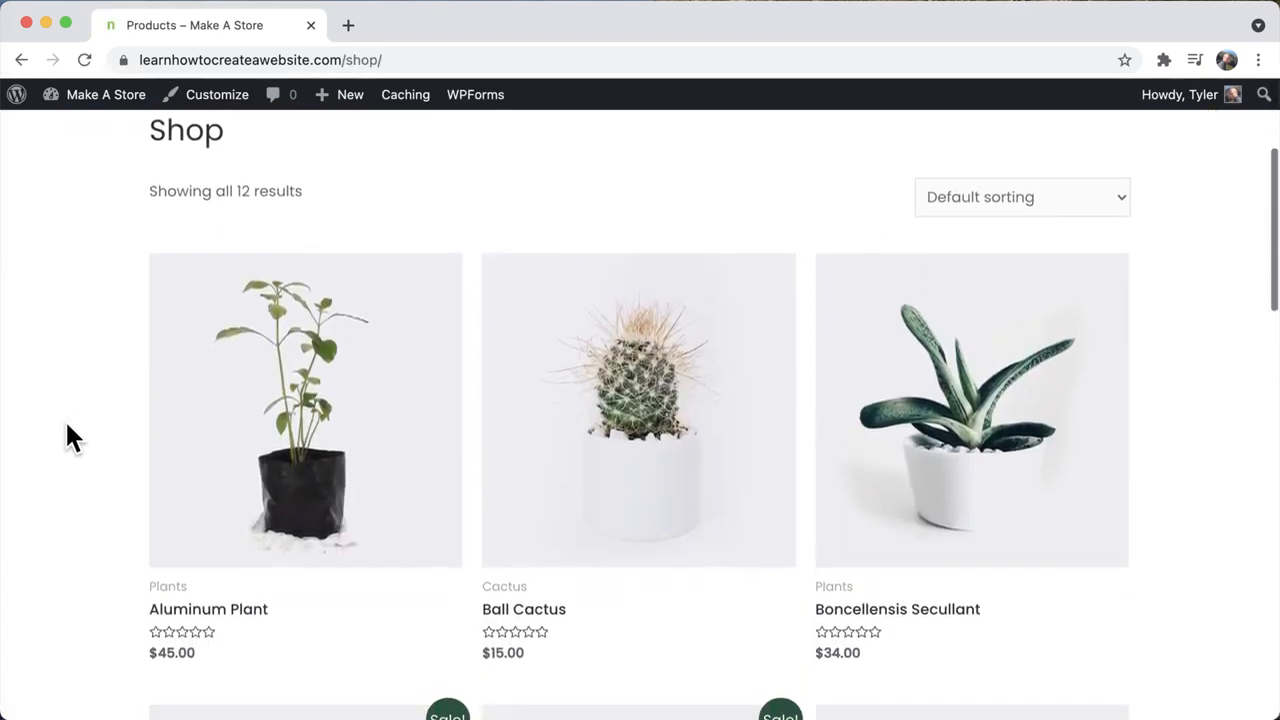
scroll(66, 428, down, 6)
scroll(66, 428, up, 9)
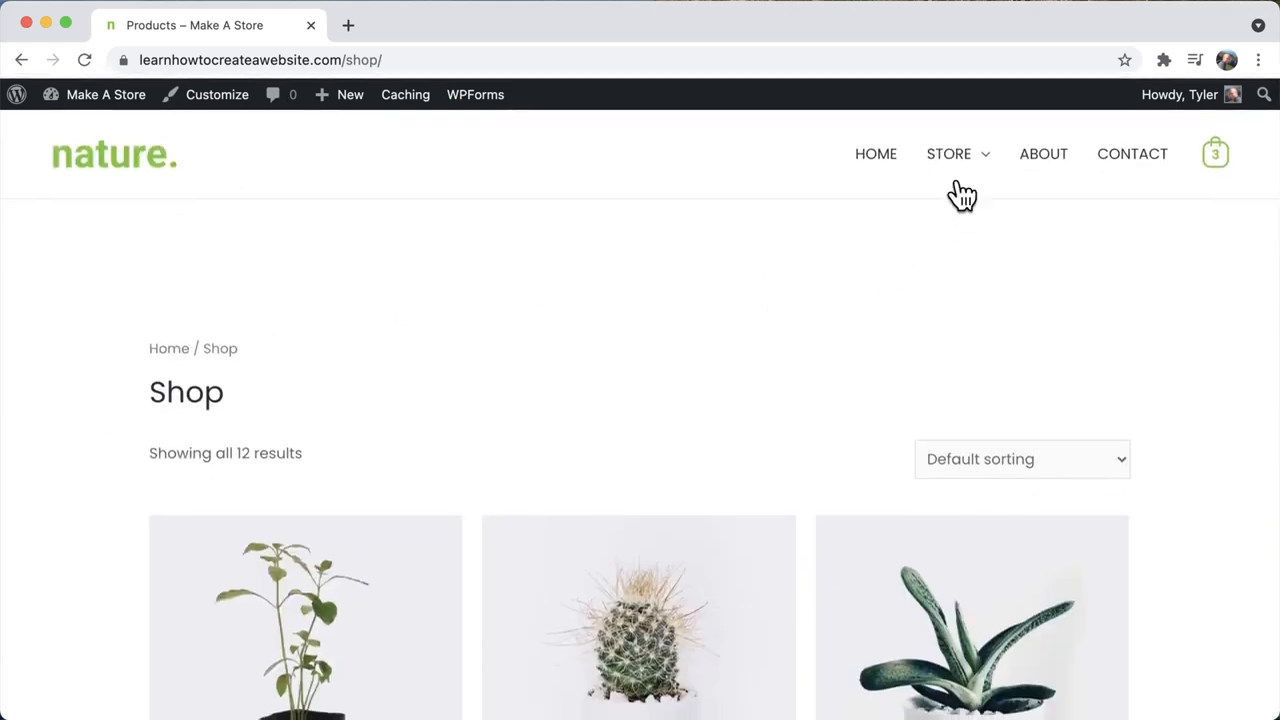
View the Cactus category page, then return to the admin Dashboard
mouse_move(965, 162)
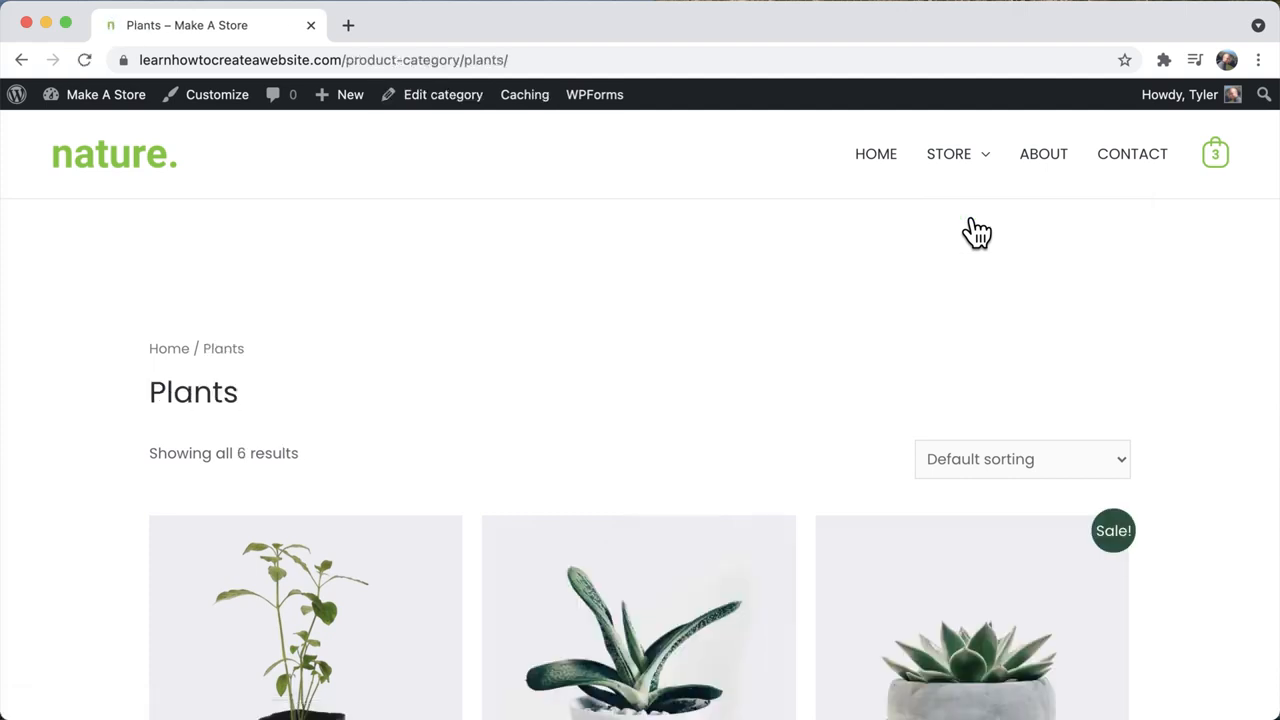
click(980, 268)
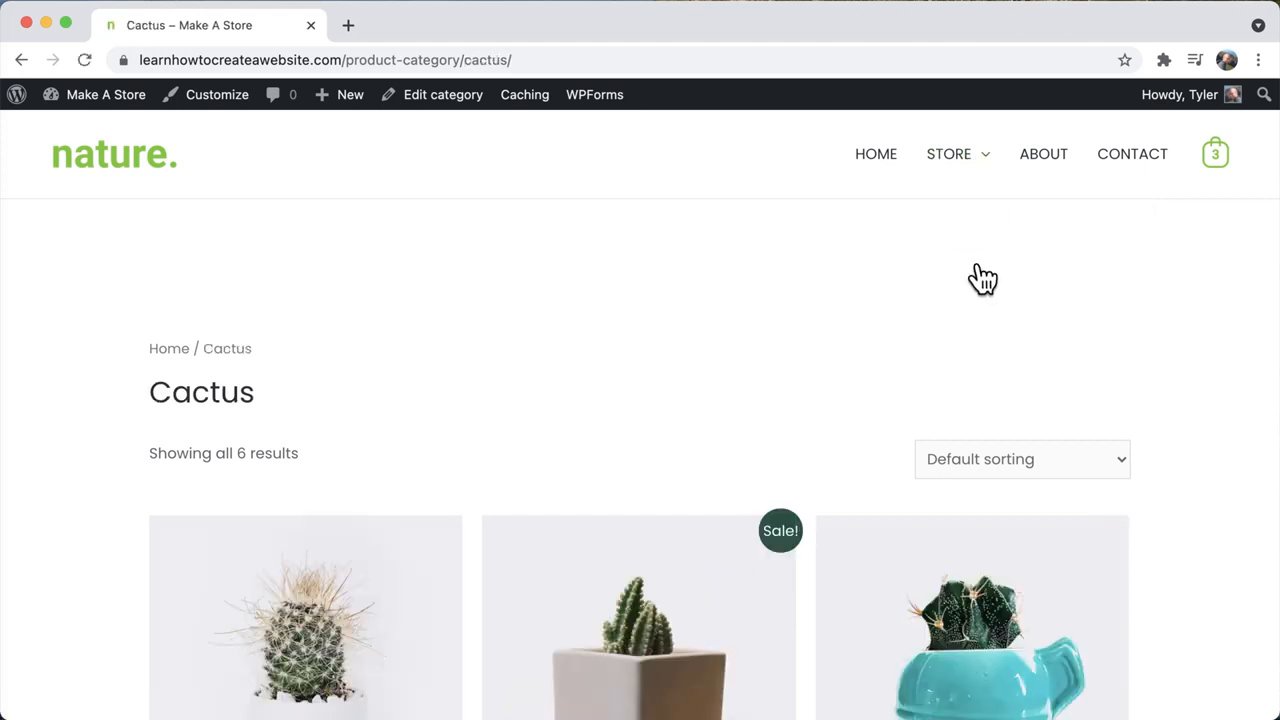
mouse_move(103, 100)
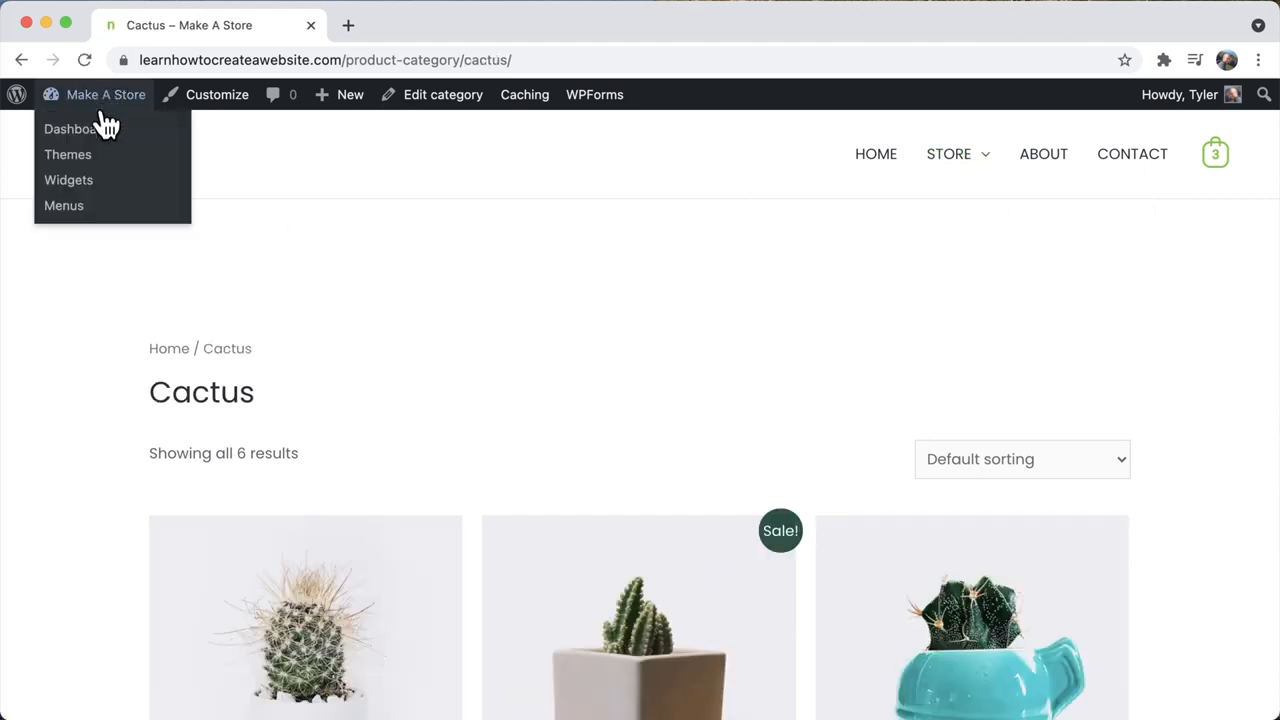
click(105, 134)
scroll(120, 340, down, 3)
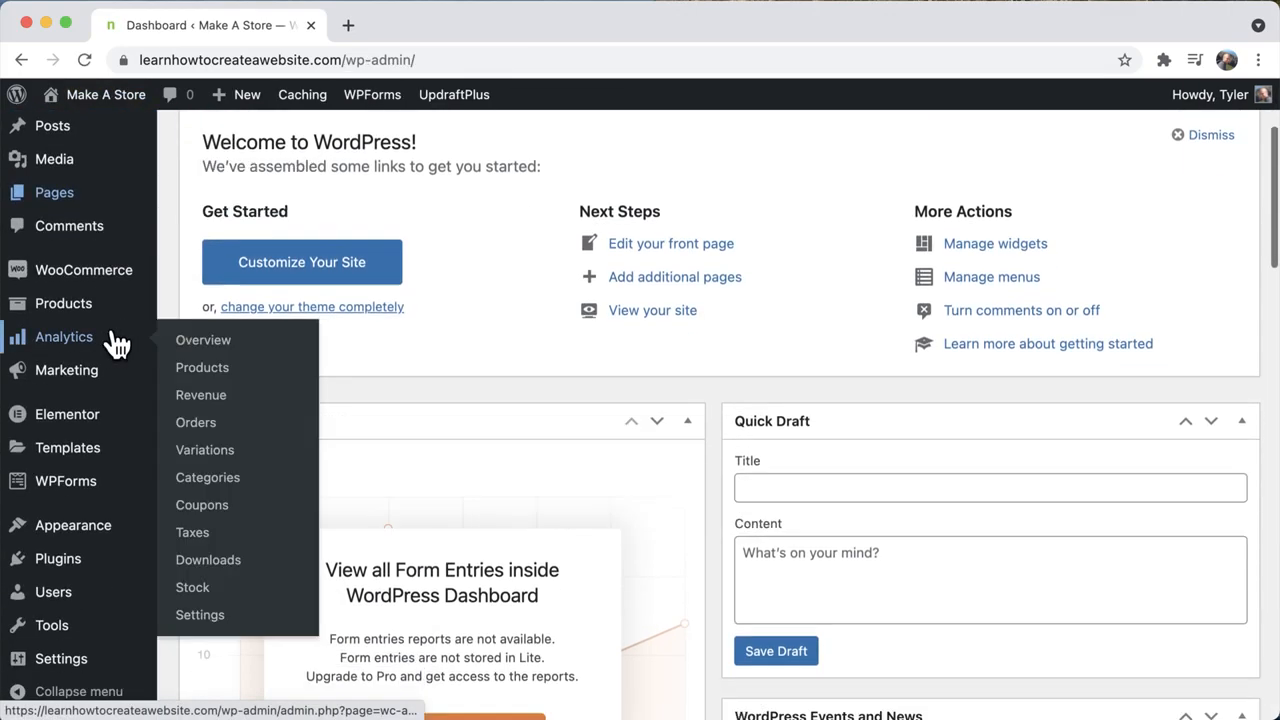
mouse_move(125, 530)
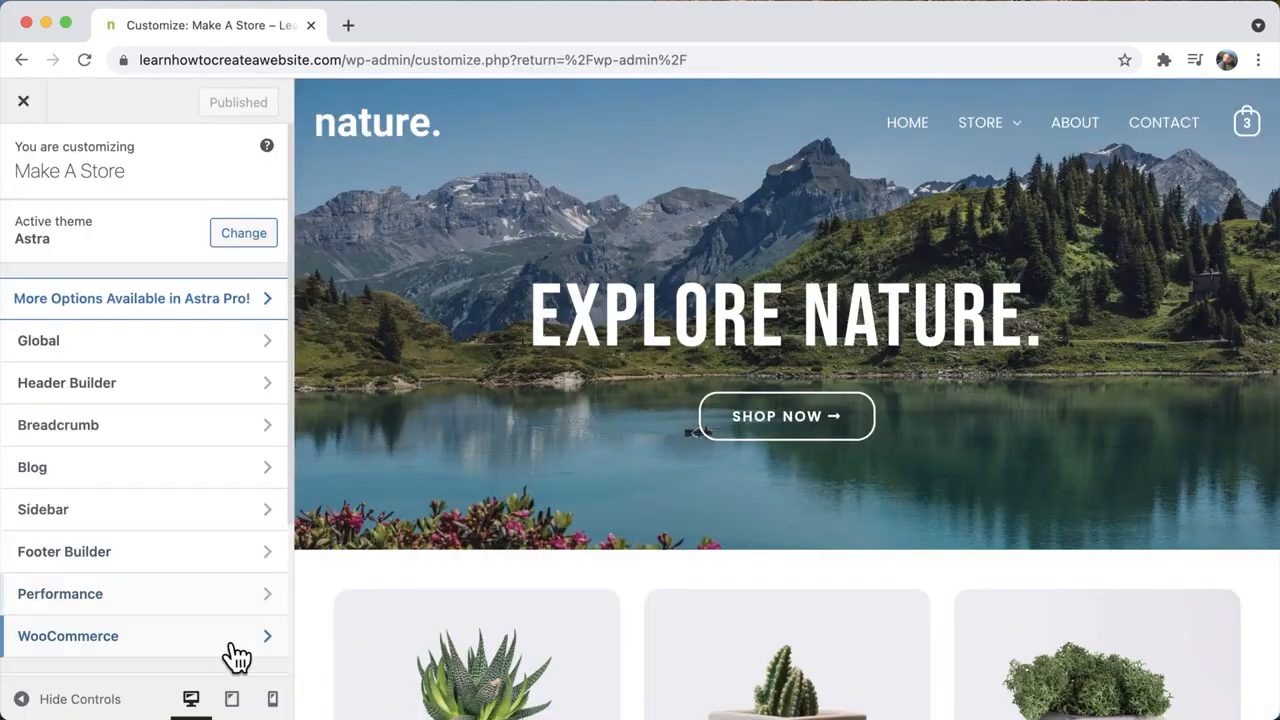
click(200, 645)
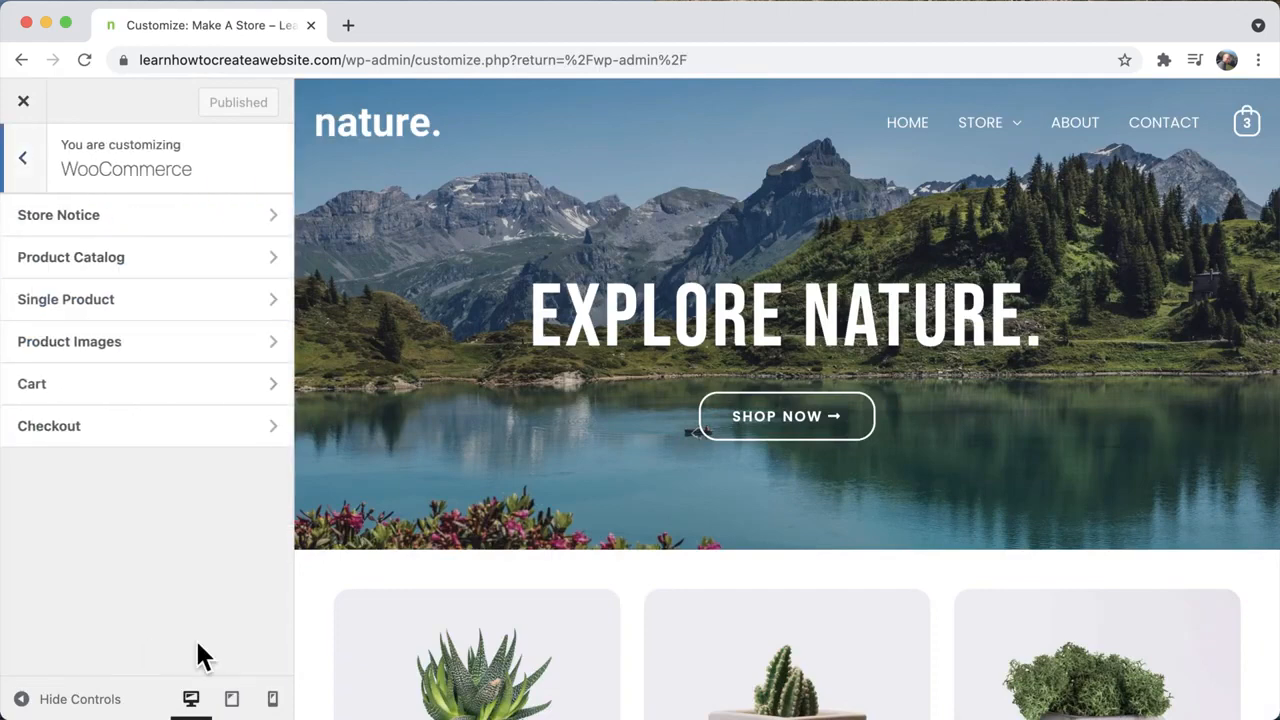
click(120, 266)
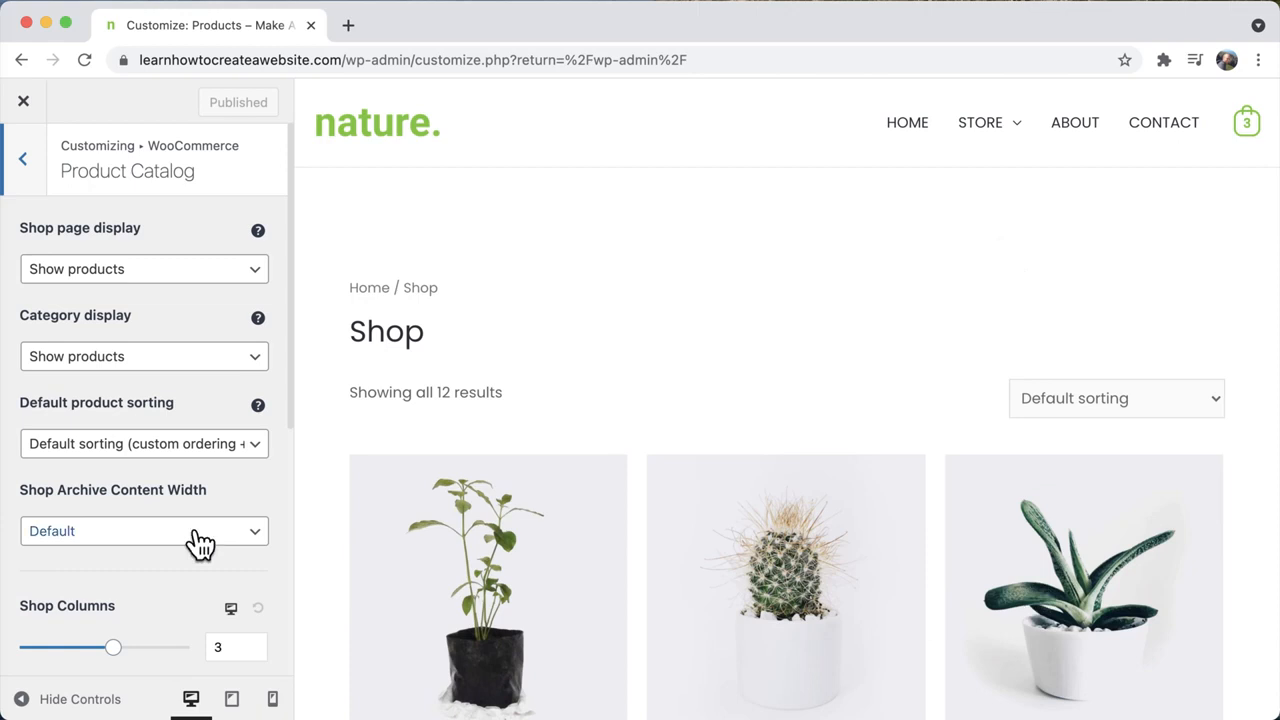
scroll(200, 541, down, 3)
scroll(200, 543, up, 2)
scroll(196, 541, down, 3)
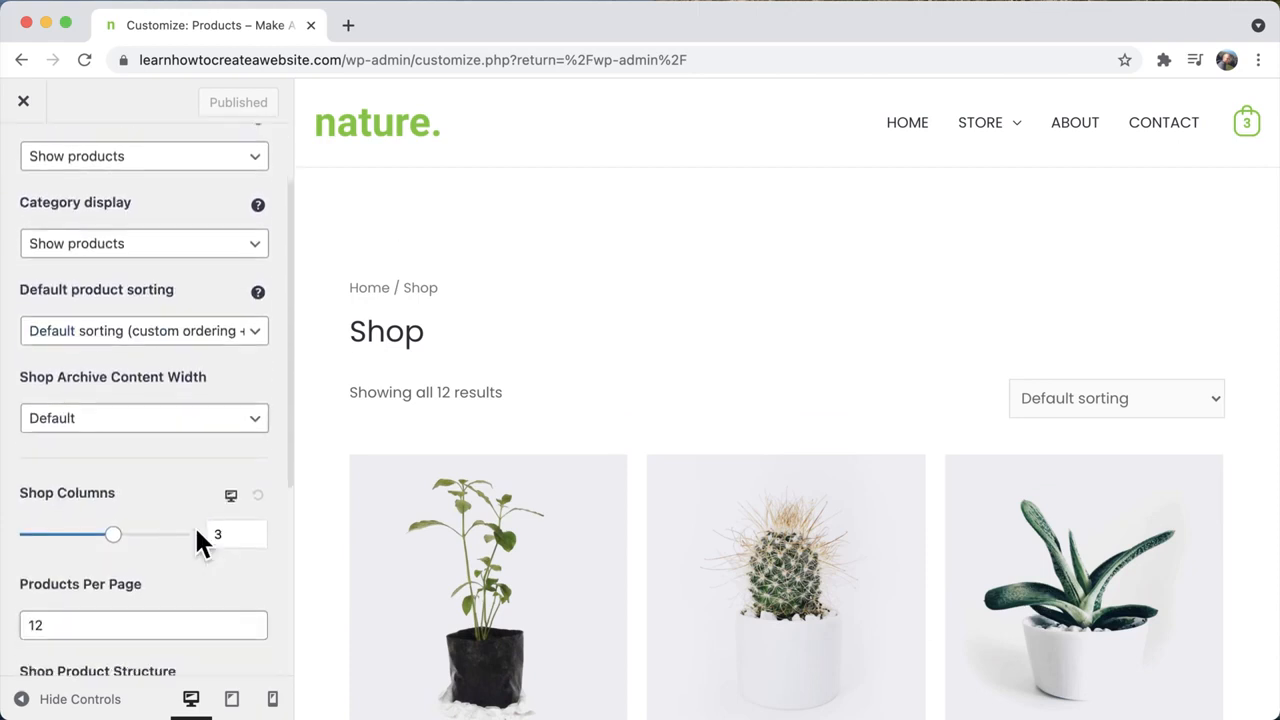
click(70, 503)
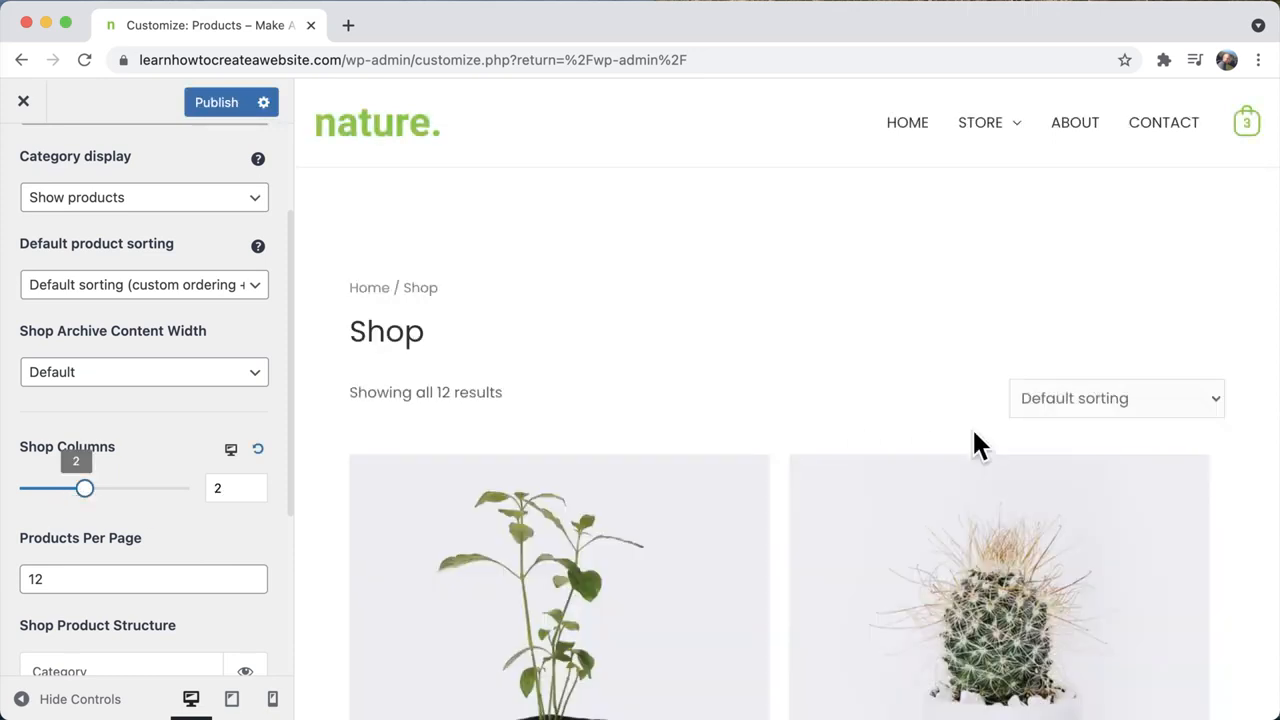
scroll(972, 440, down, 3)
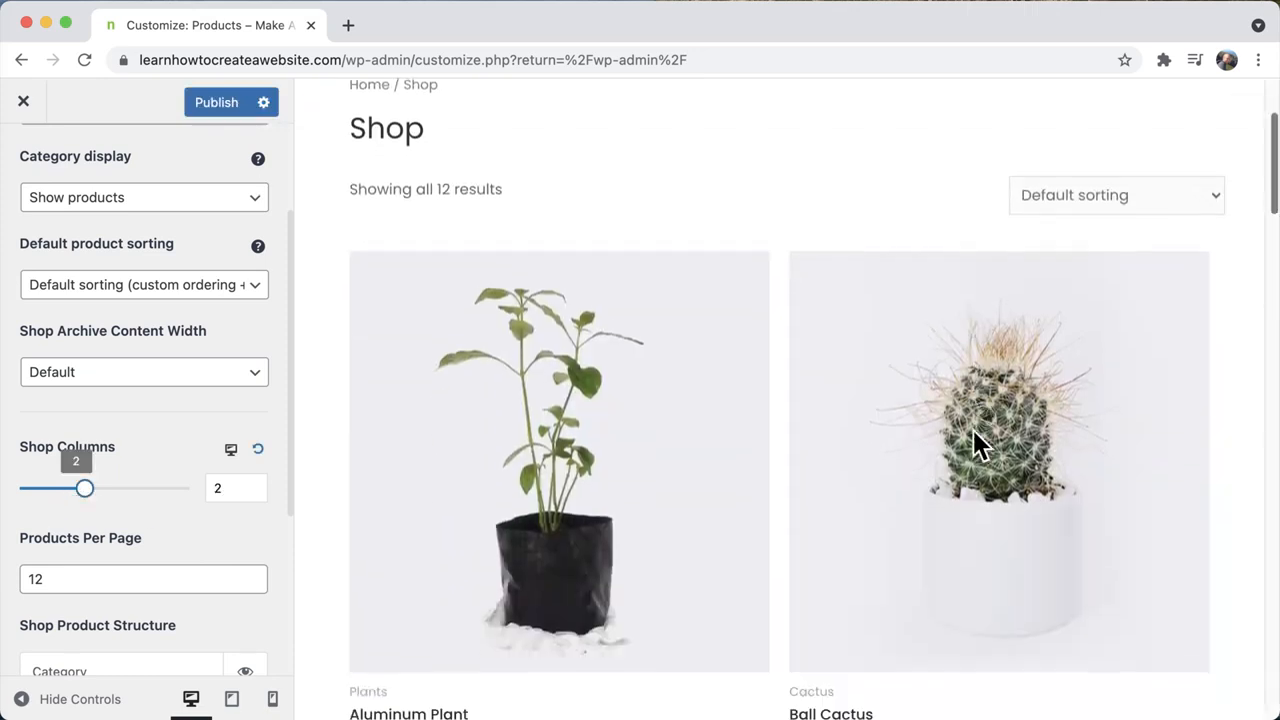
click(192, 489)
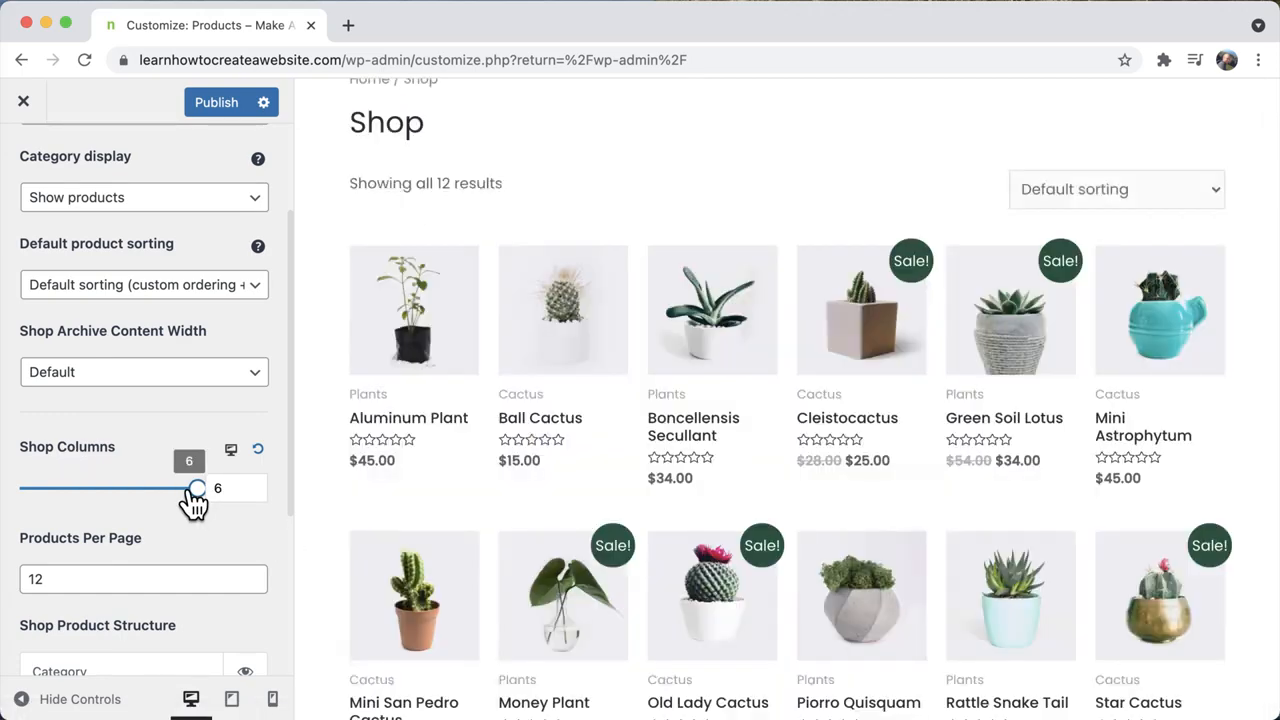
click(117, 505)
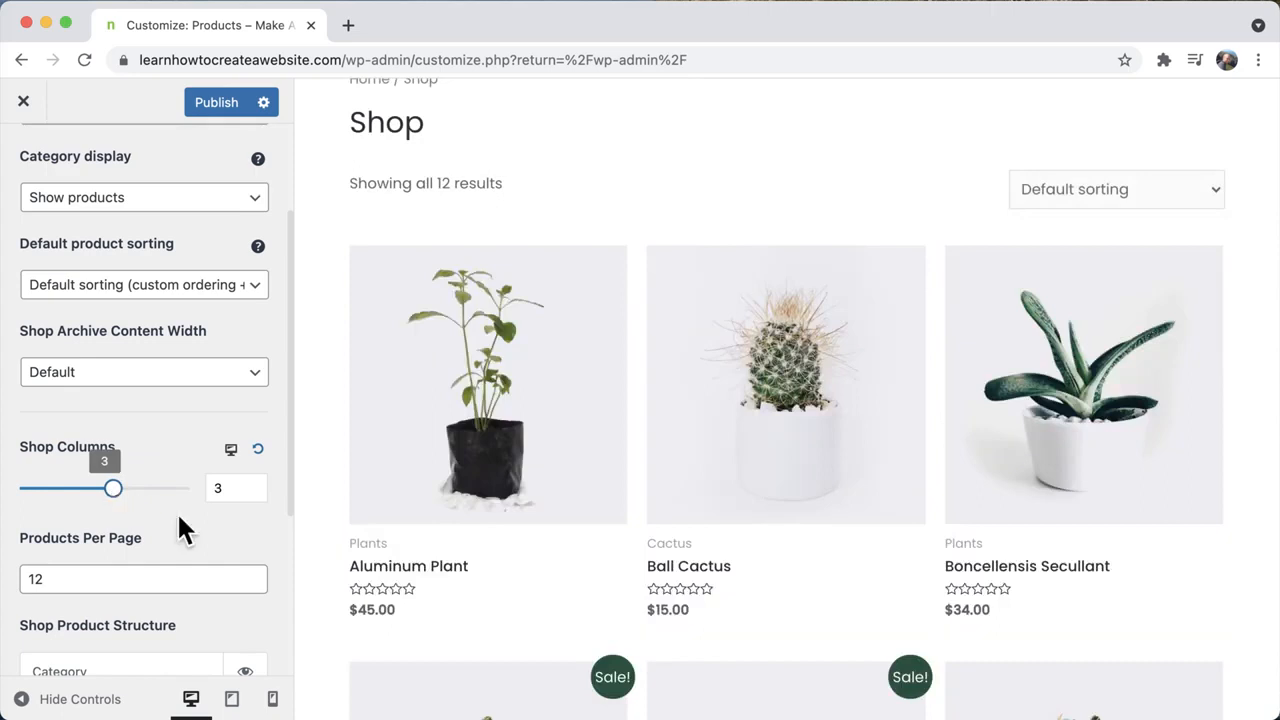
scroll(651, 414, down, 5)
scroll(651, 414, up, 1)
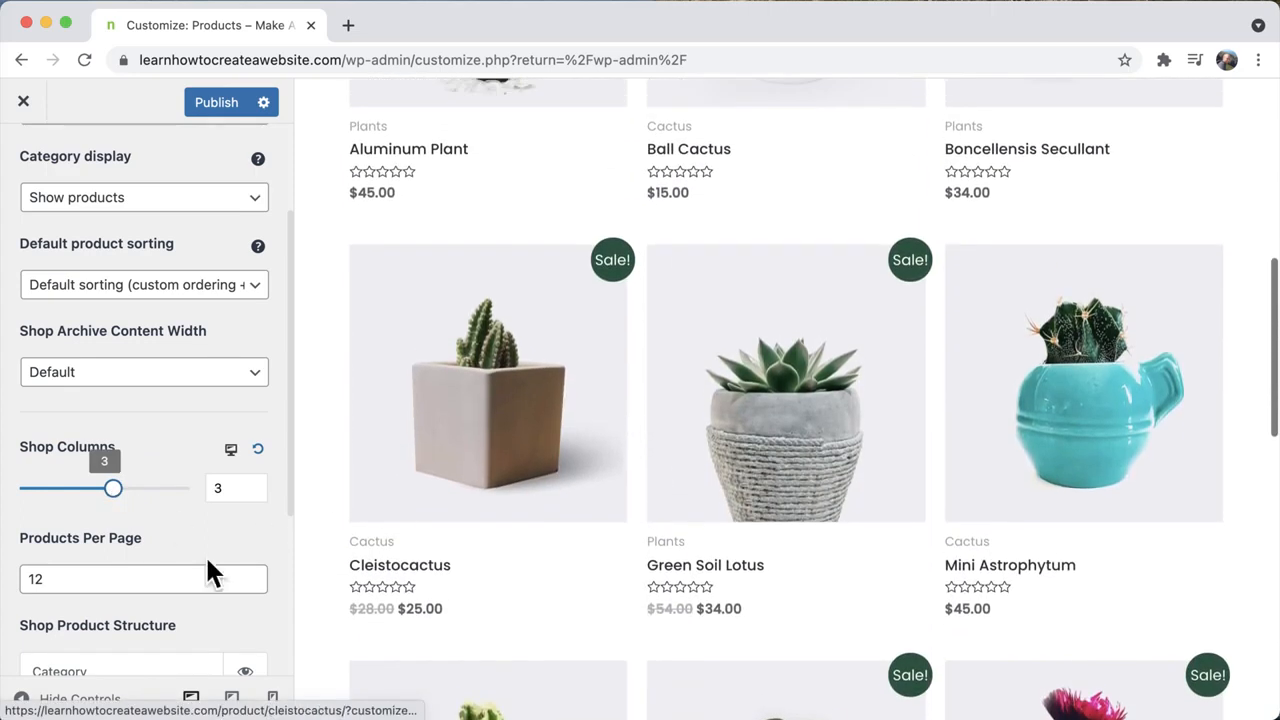
Set products per page back to 12
click(36, 580)
scroll(603, 340, up, 2)
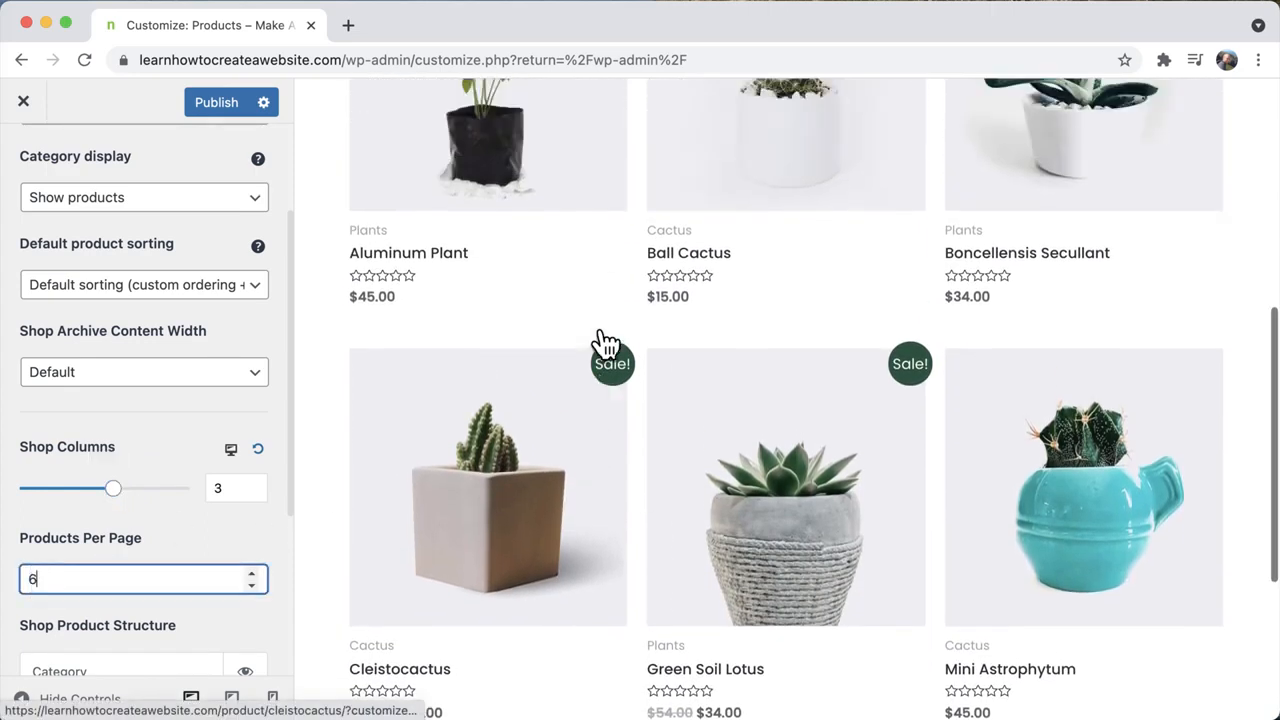
scroll(603, 340, down, 3)
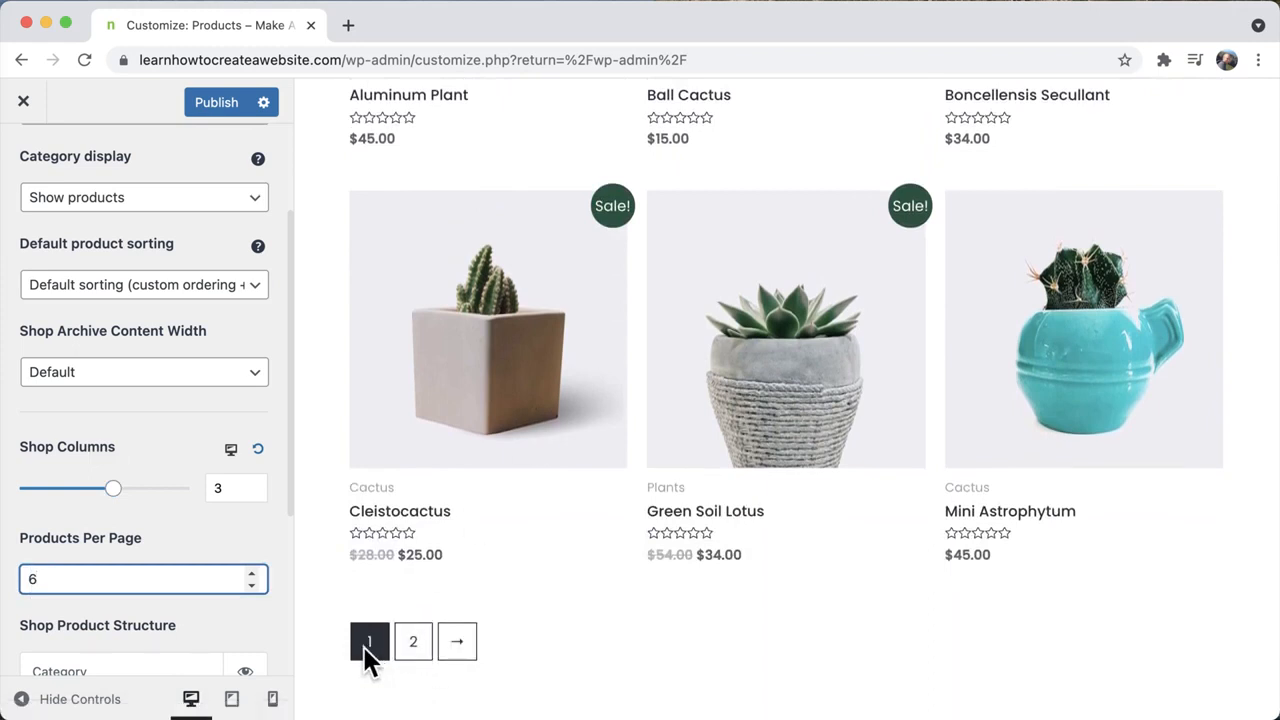
key(BackSpace)
text(12)
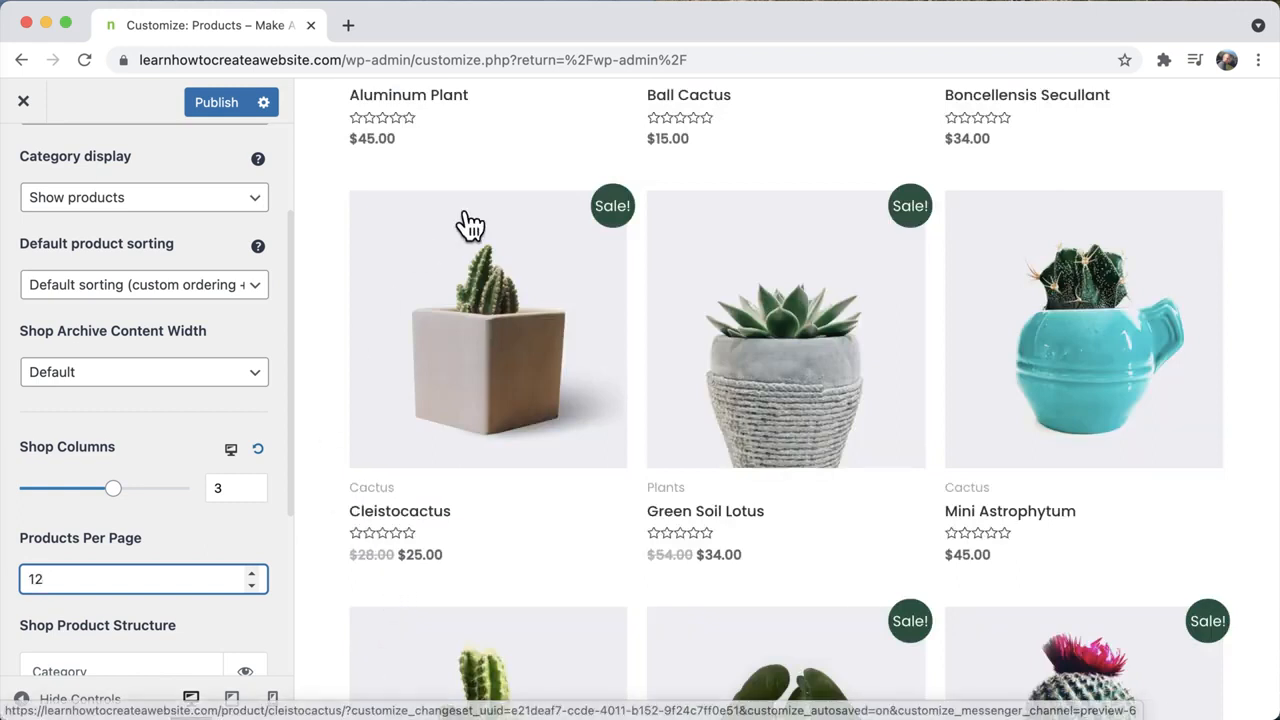
scroll(200, 449, down, 5)
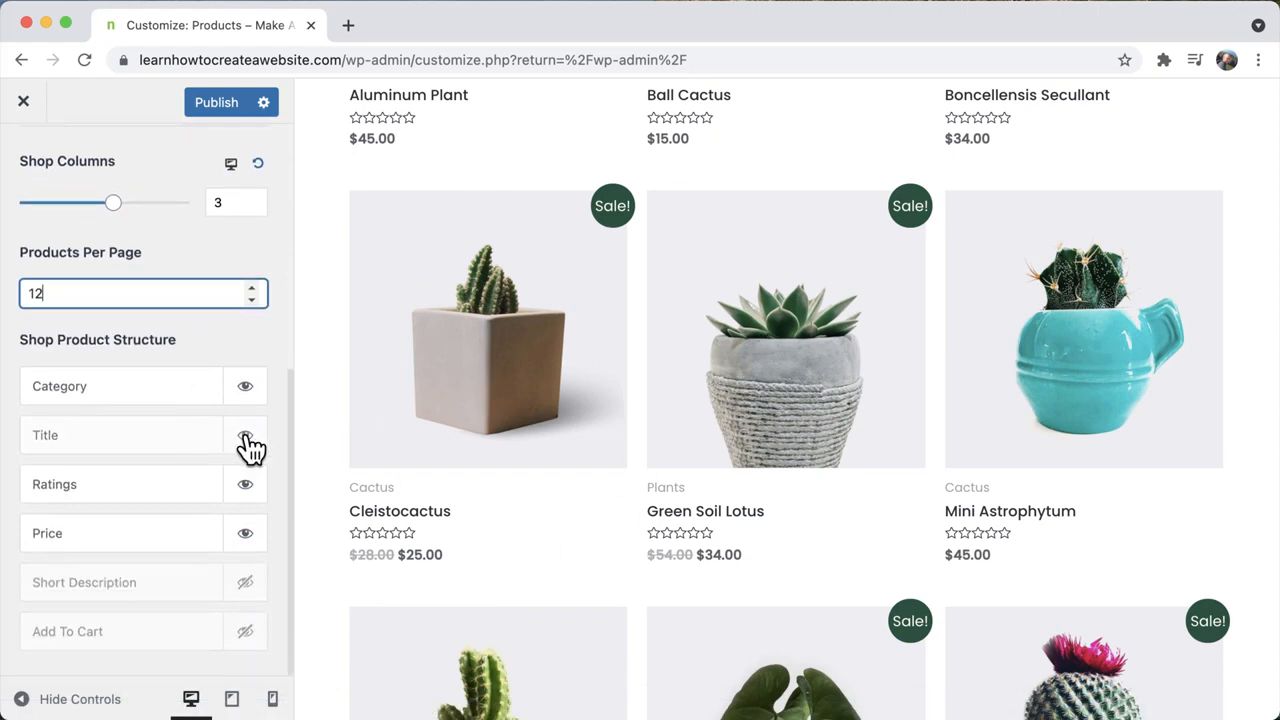
Try toggling category, ratings, short description, add-to-cart and price order, then restore the original product structure
click(247, 390)
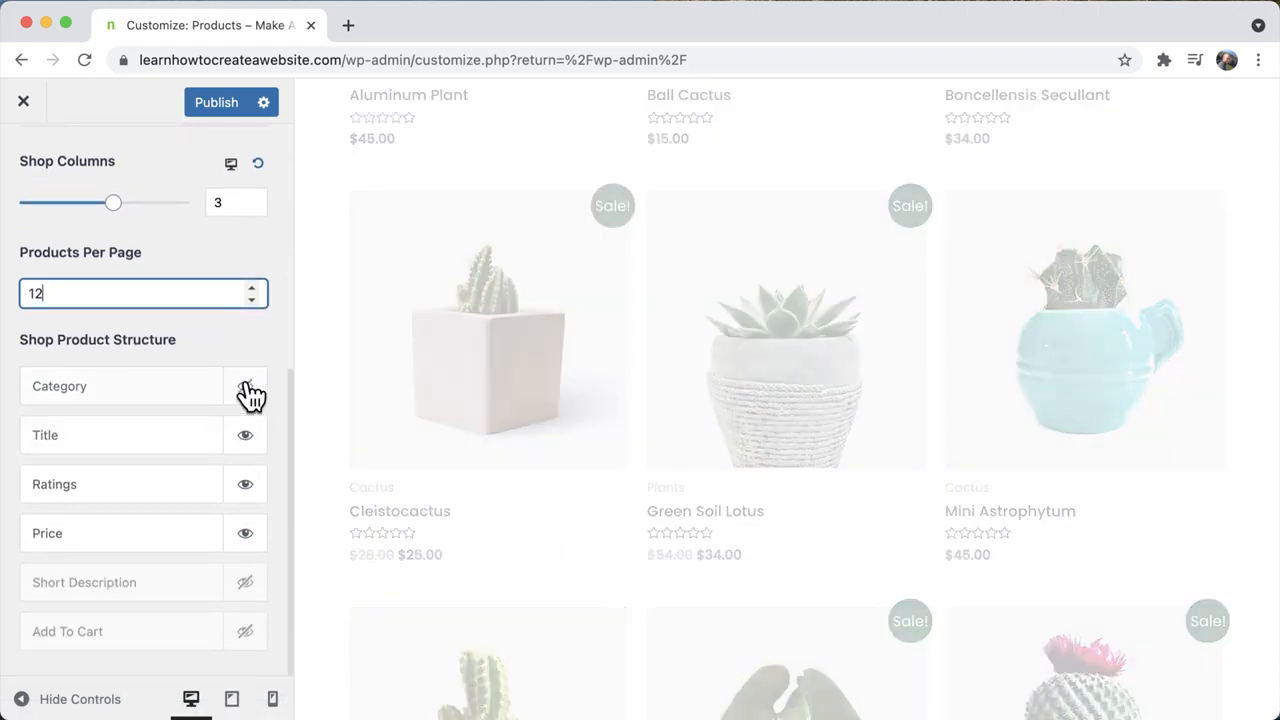
click(249, 488)
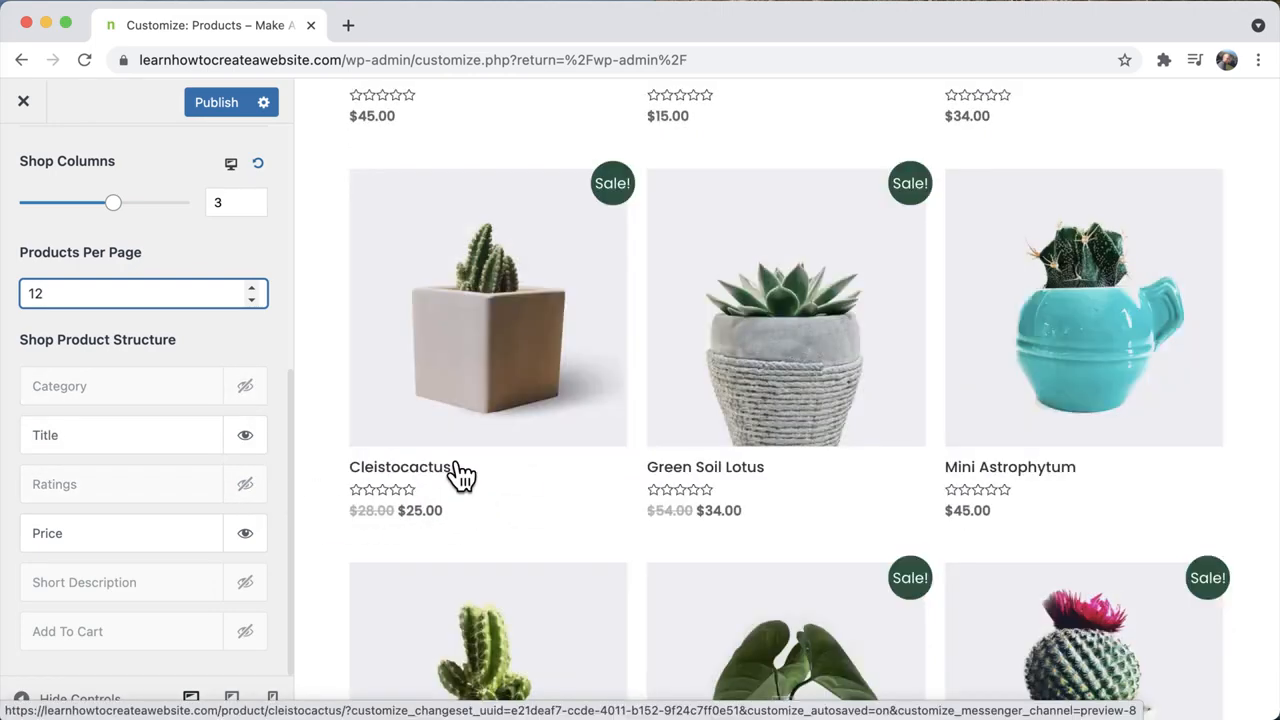
click(246, 588)
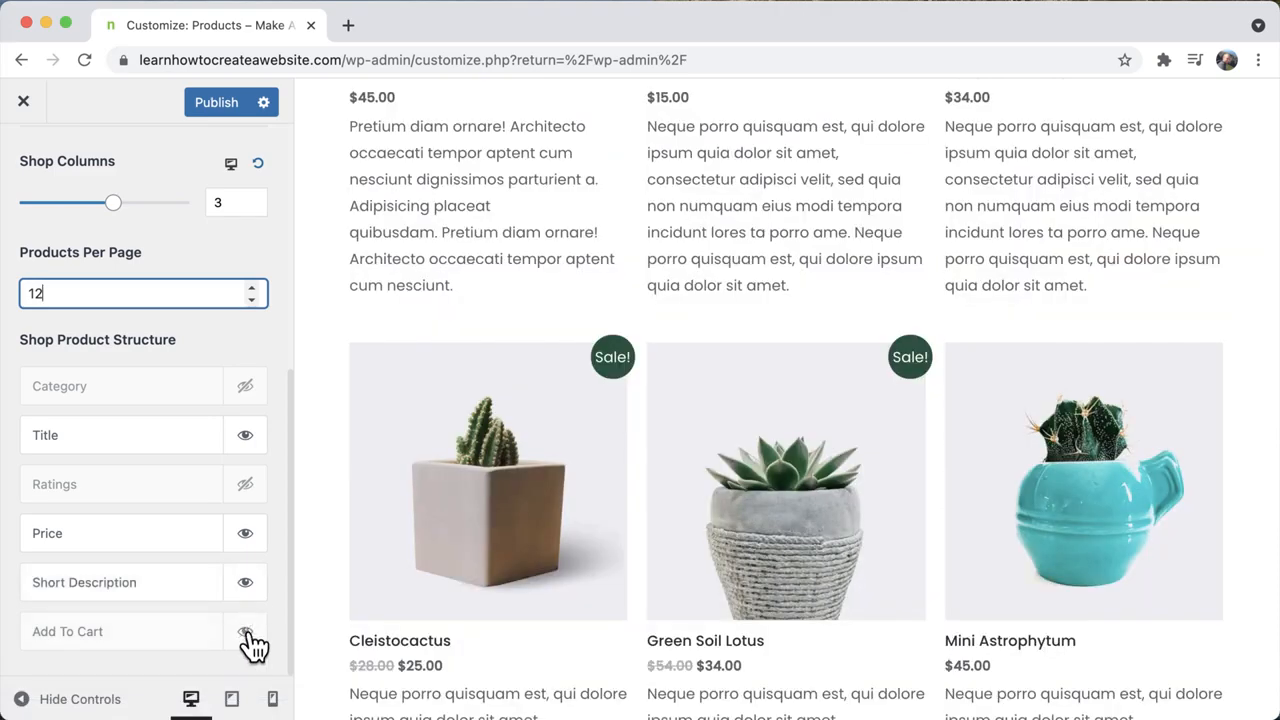
click(247, 634)
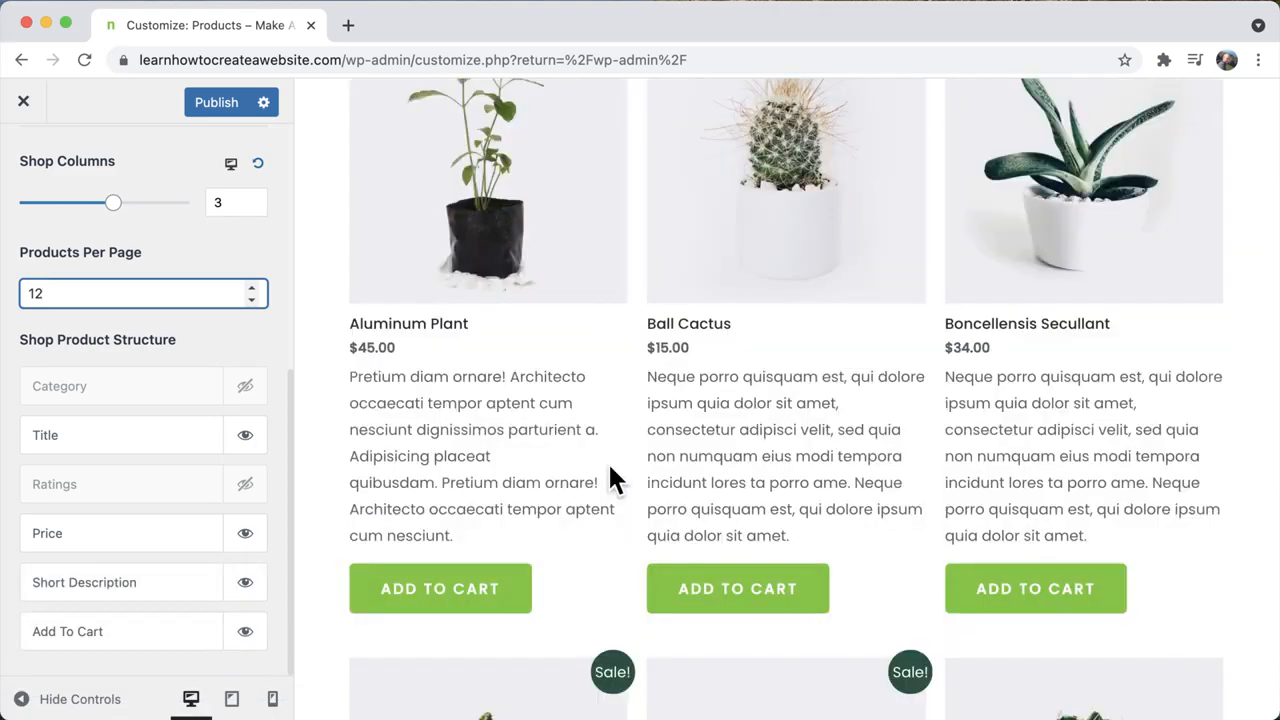
scroll(613, 480, up, 2)
scroll(613, 480, down, 3)
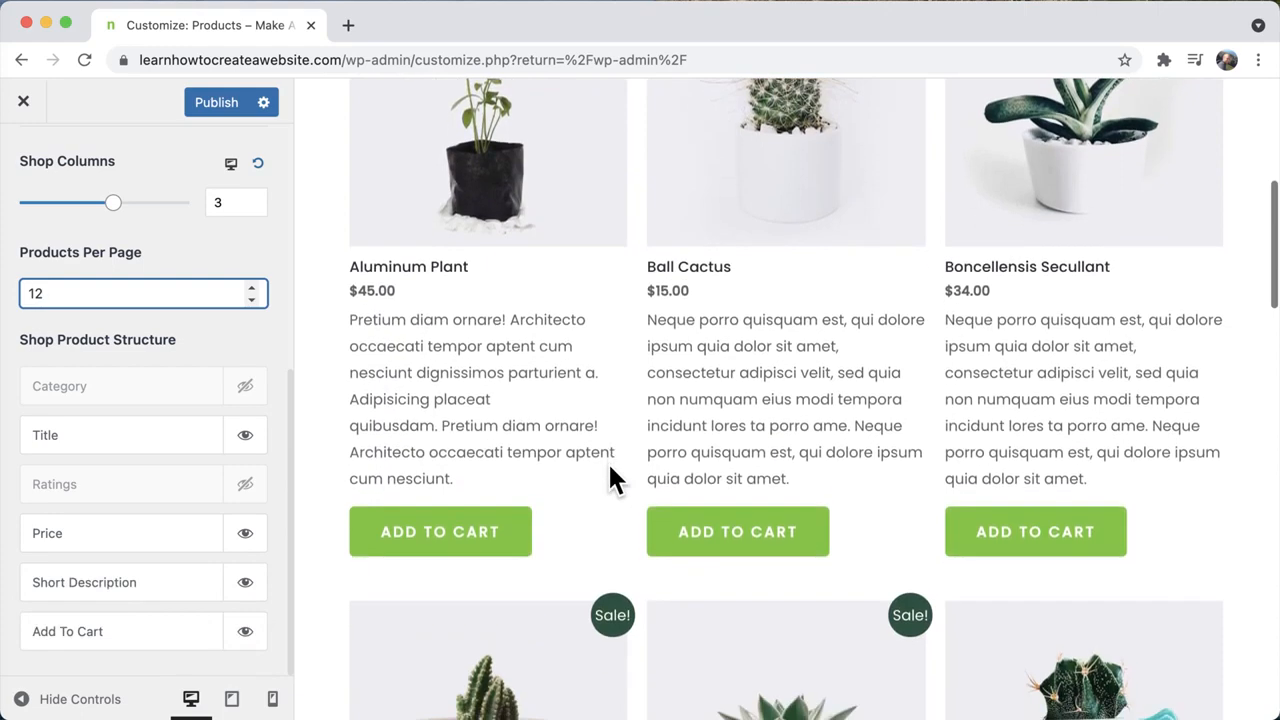
click(245, 634)
click(246, 584)
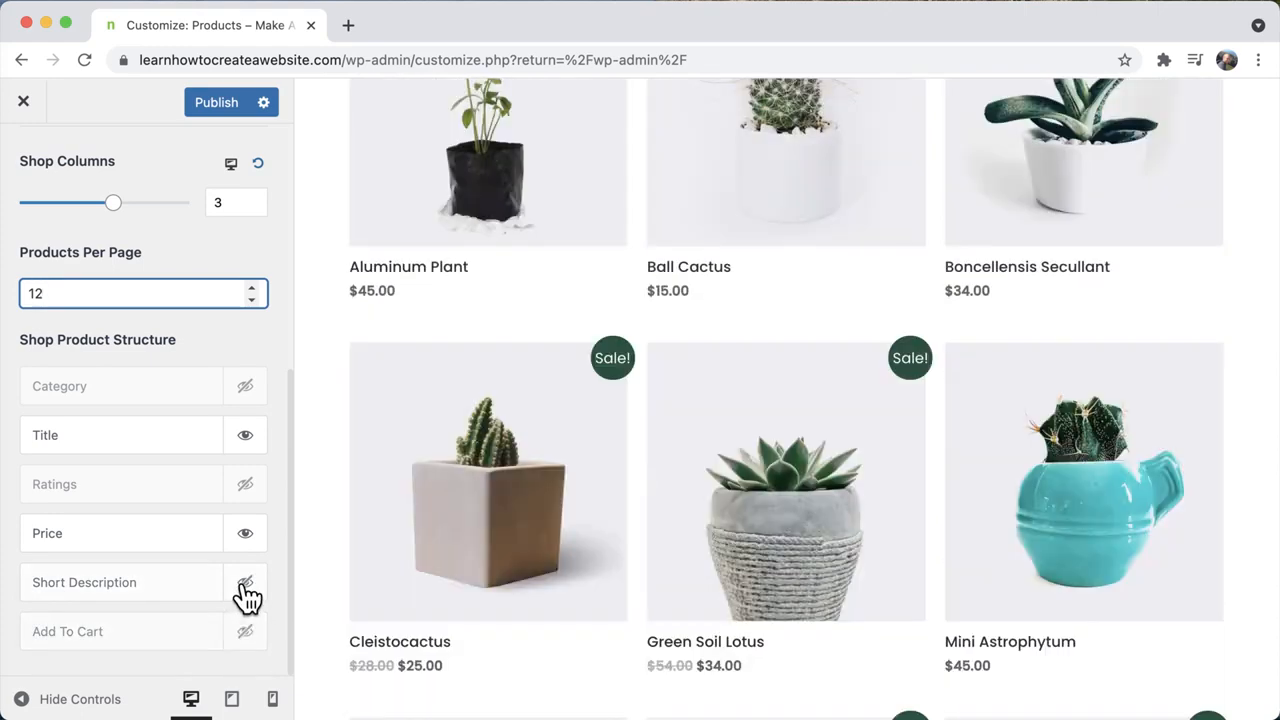
drag(180, 534, 177, 471)
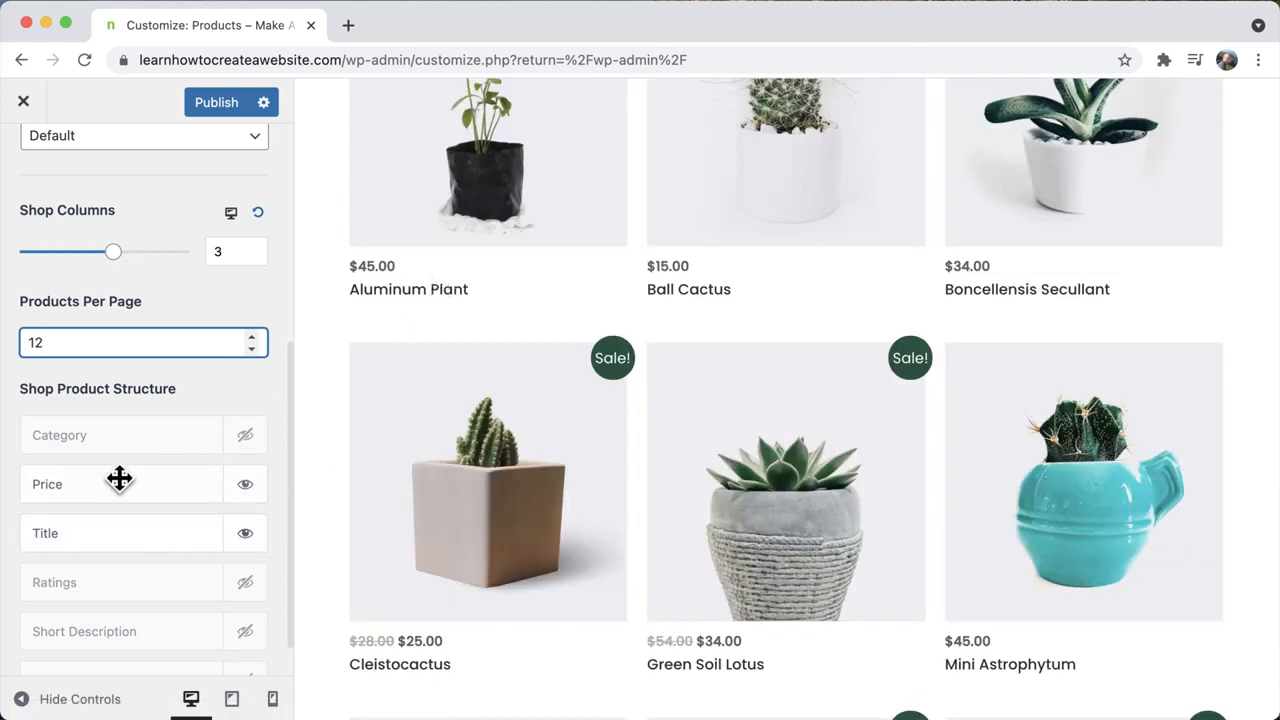
drag(120, 478, 123, 589)
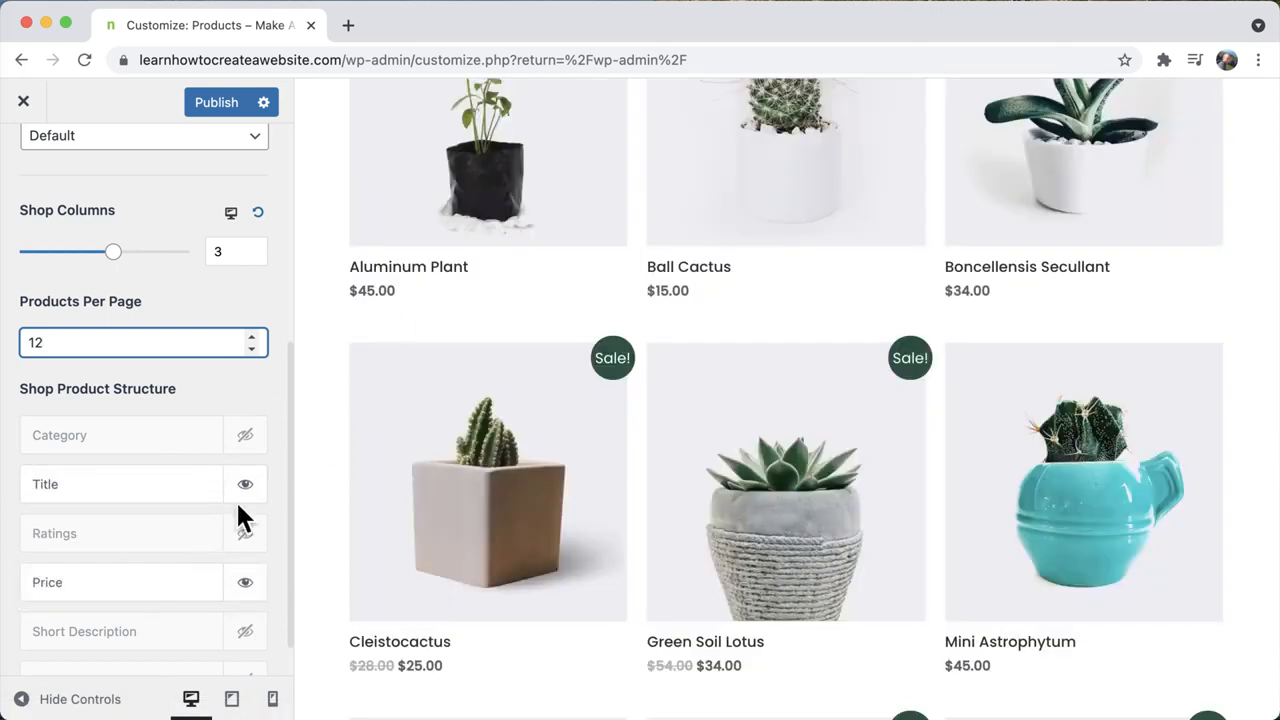
click(245, 435)
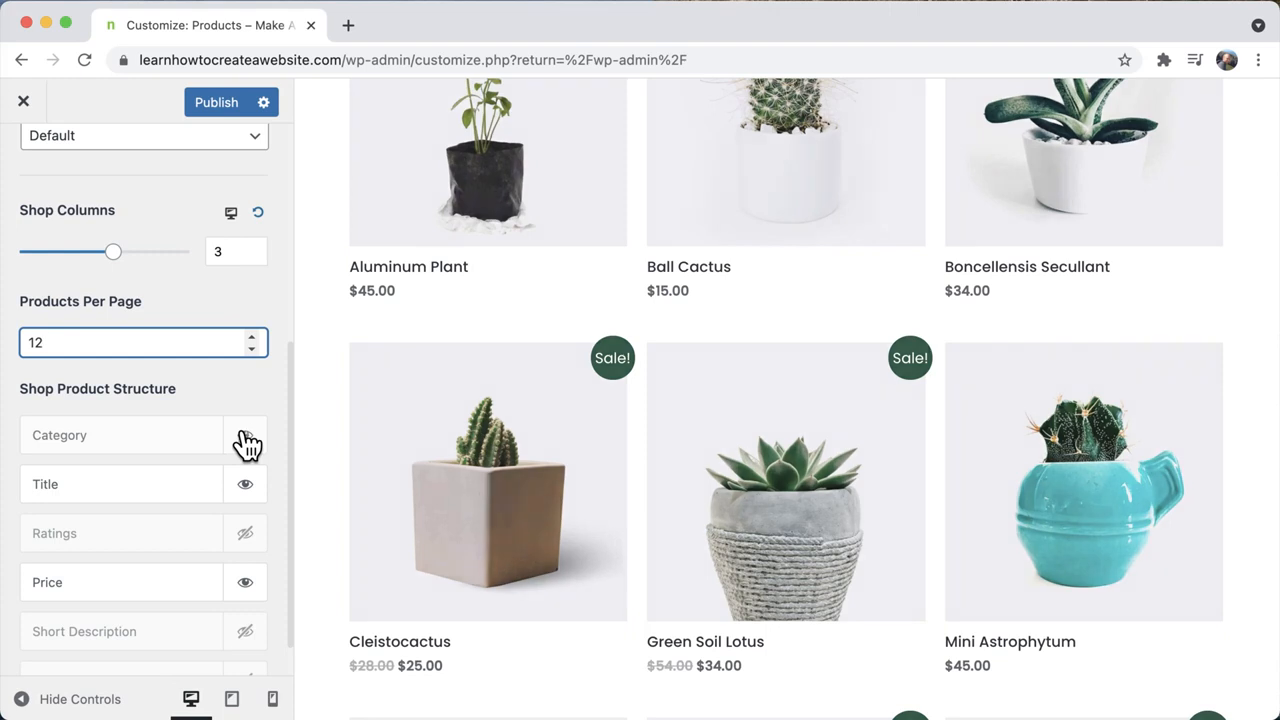
click(240, 541)
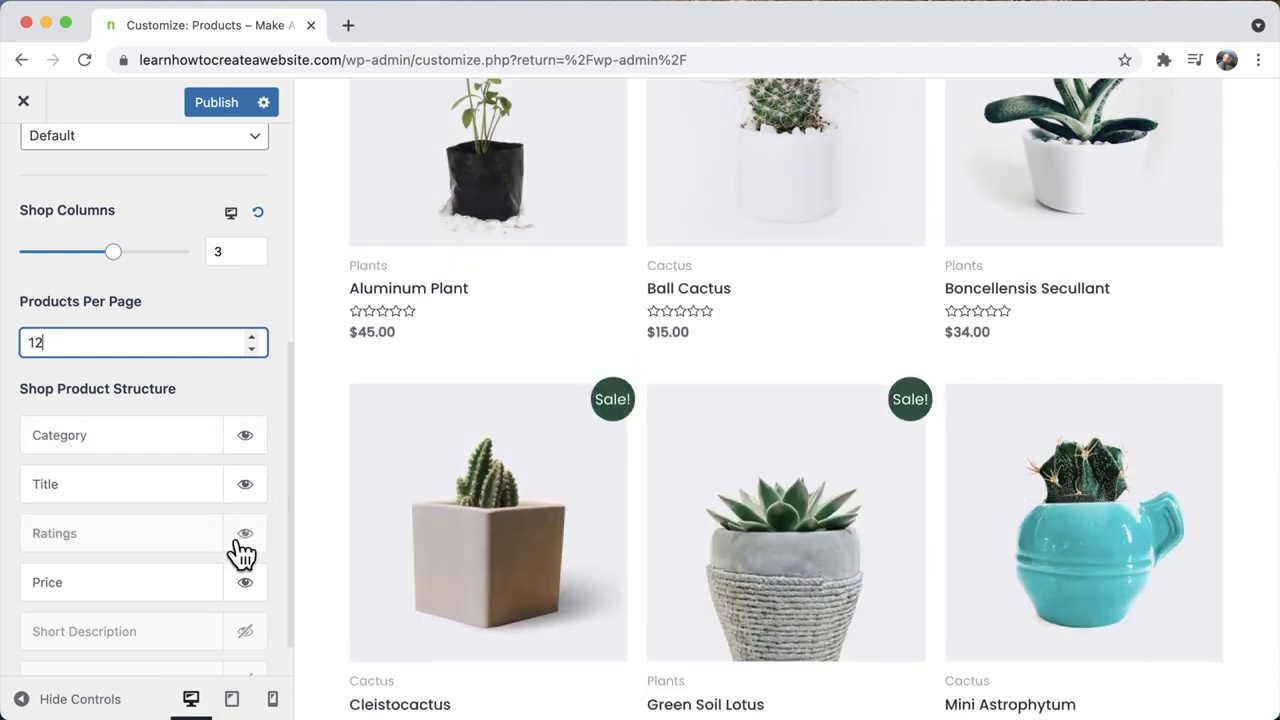
scroll(239, 545, up, 8)
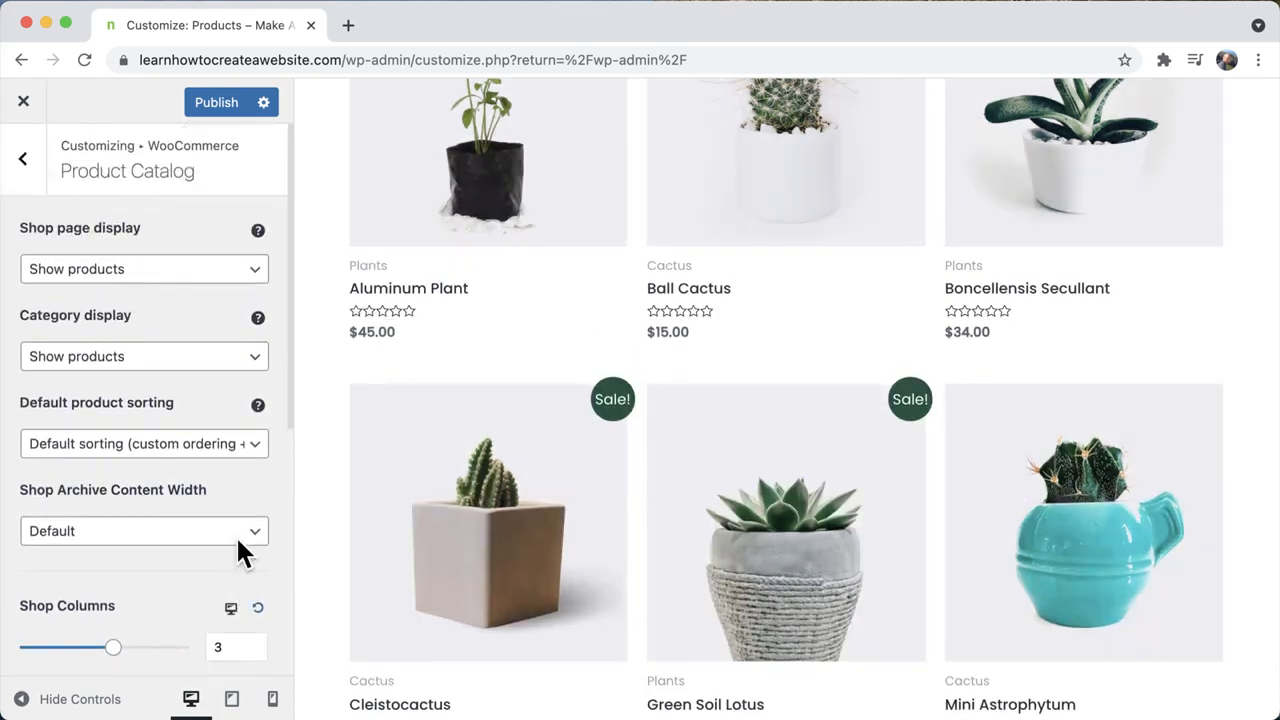
Set Default product sorting to 'Sort by most recent' and go back to WooCommerce sections
click(239, 447)
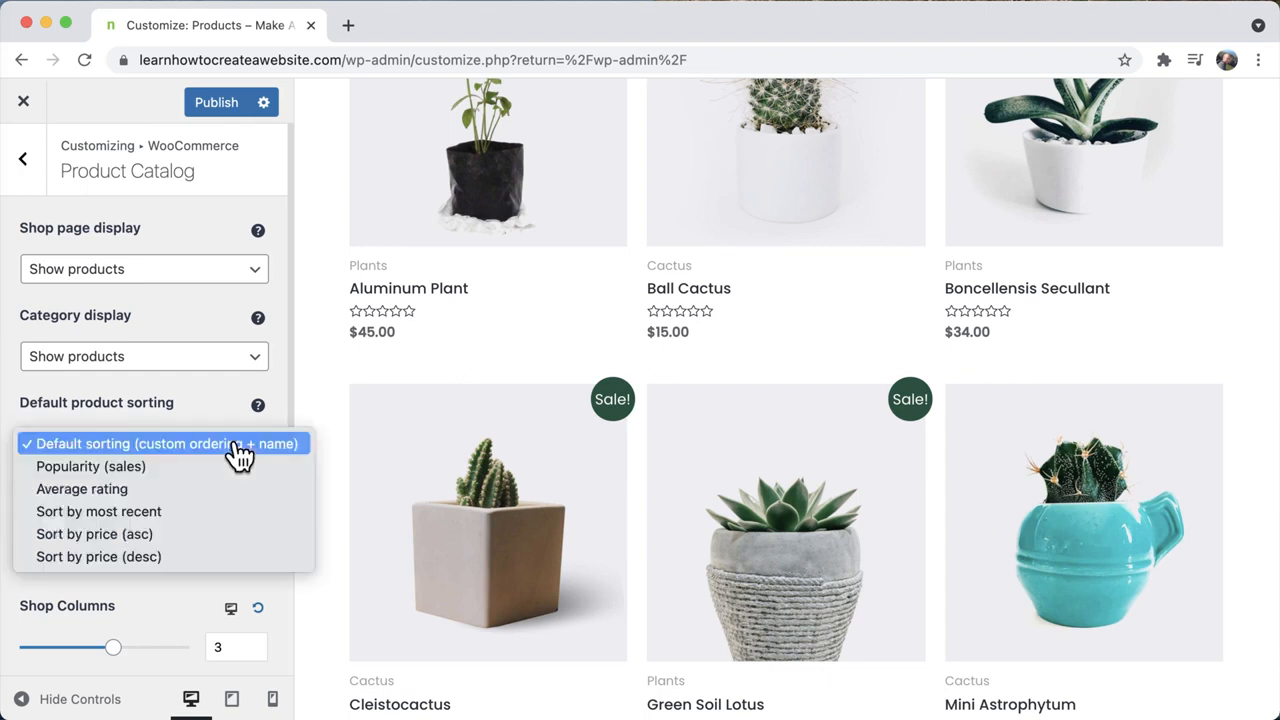
click(210, 513)
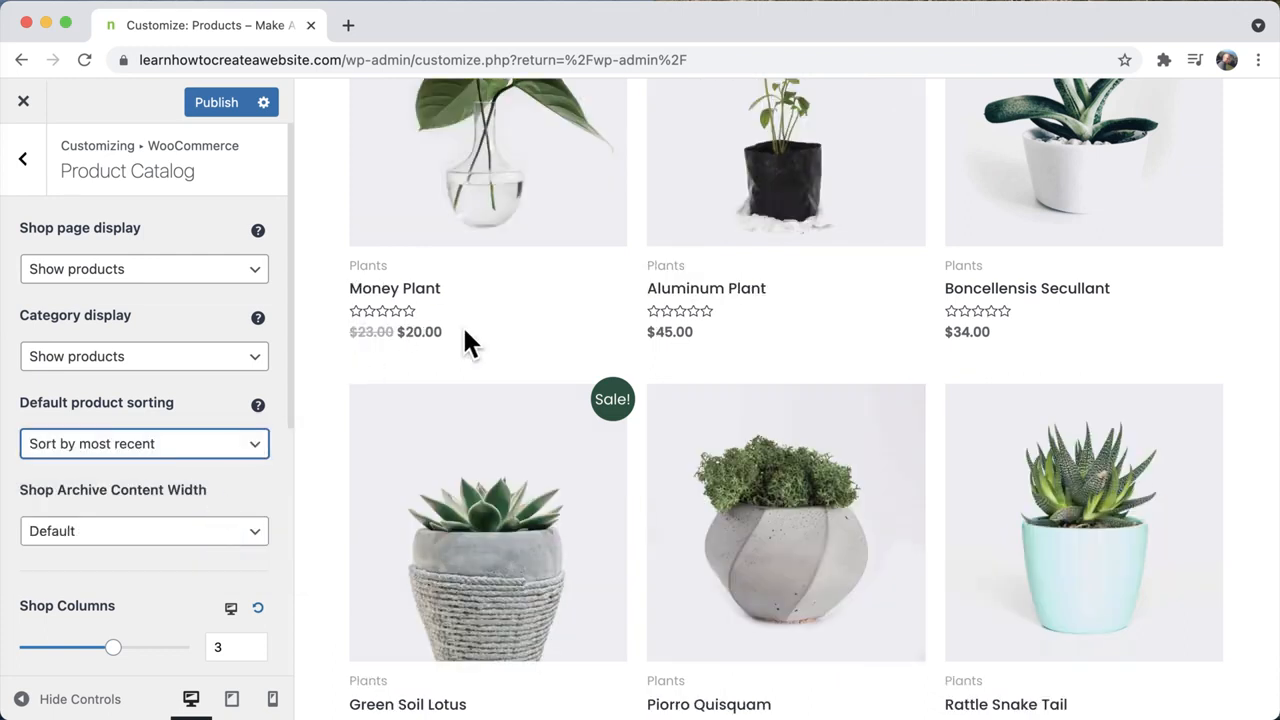
scroll(462, 324, up, 3)
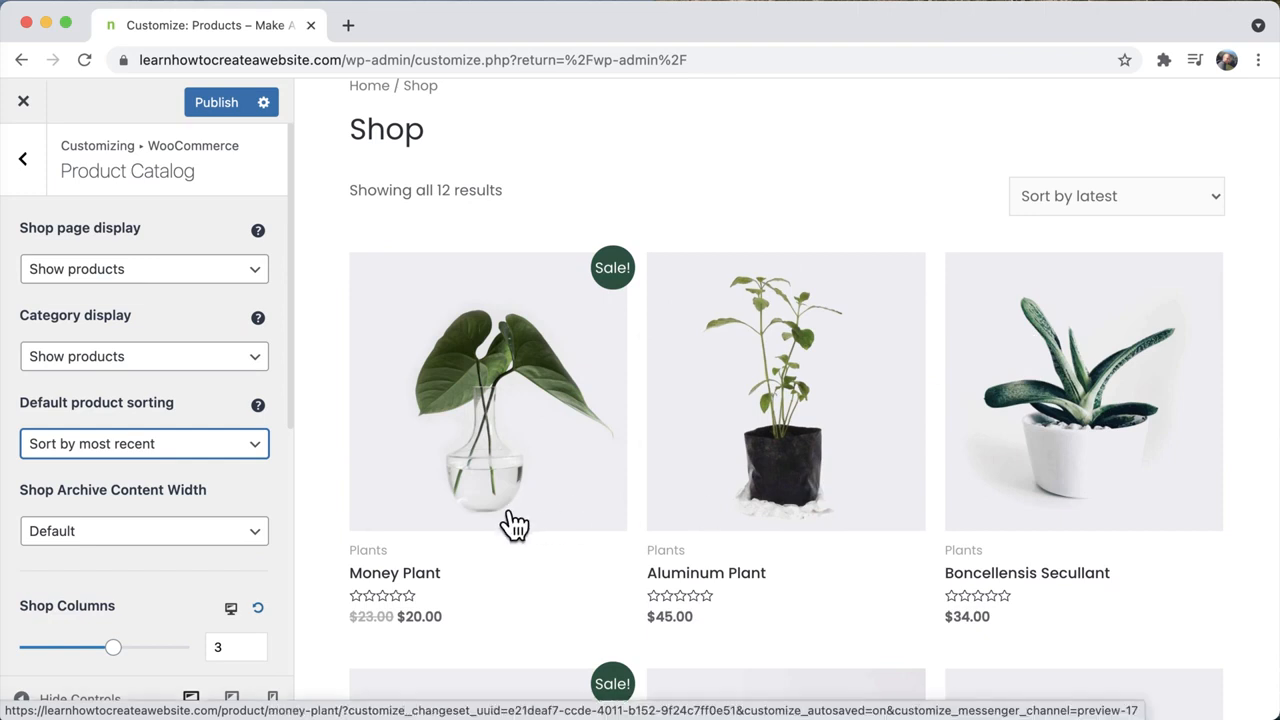
click(26, 168)
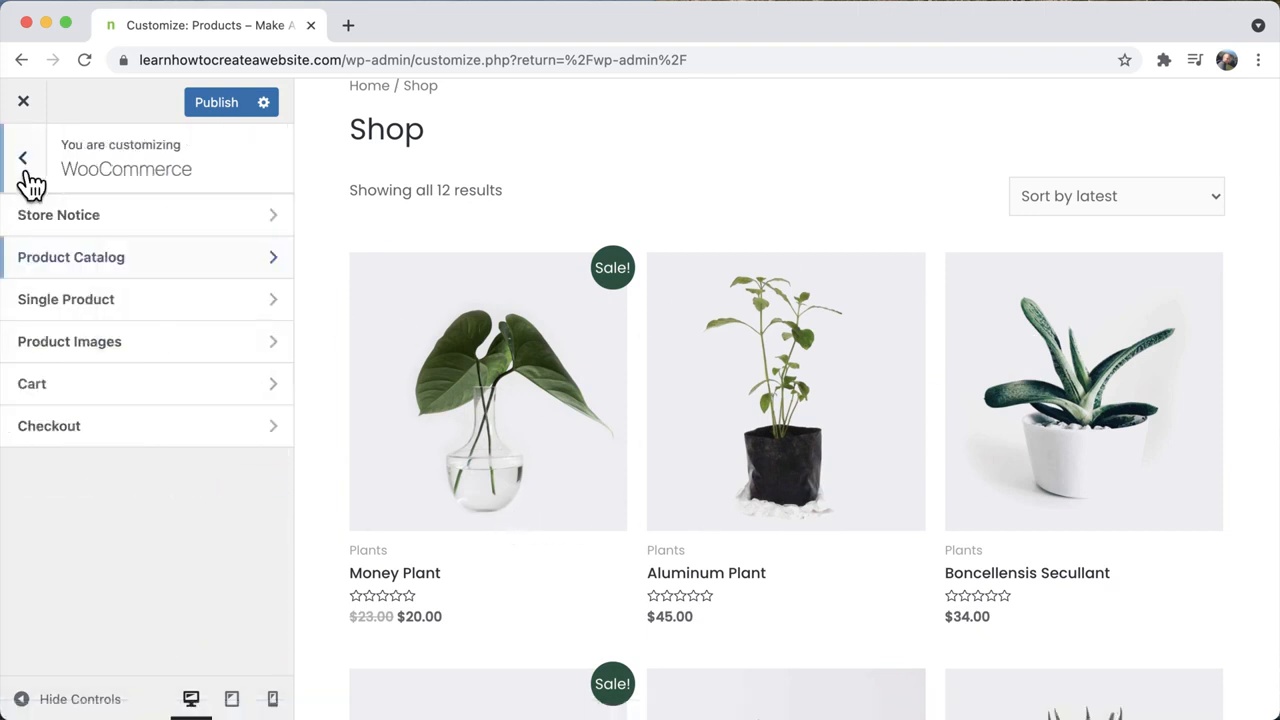
Set the product thumbnail width to 600 and try a custom crop ratio
click(145, 345)
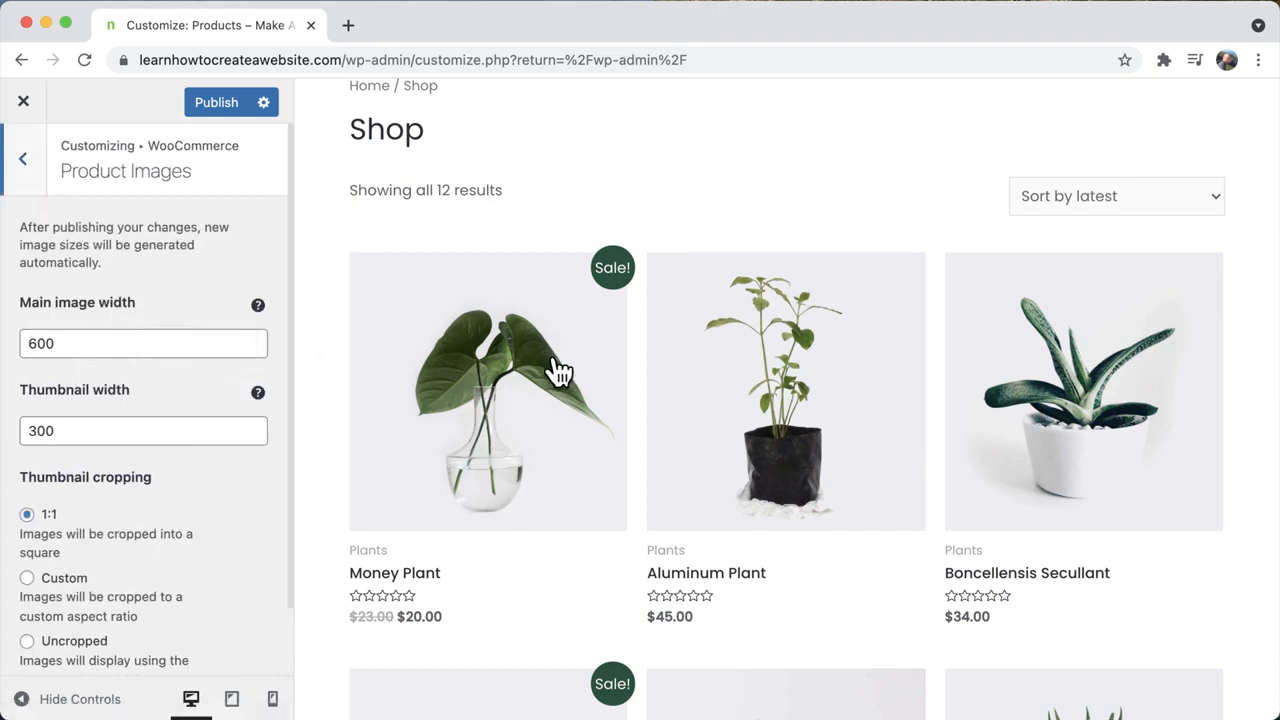
double_click(42, 432)
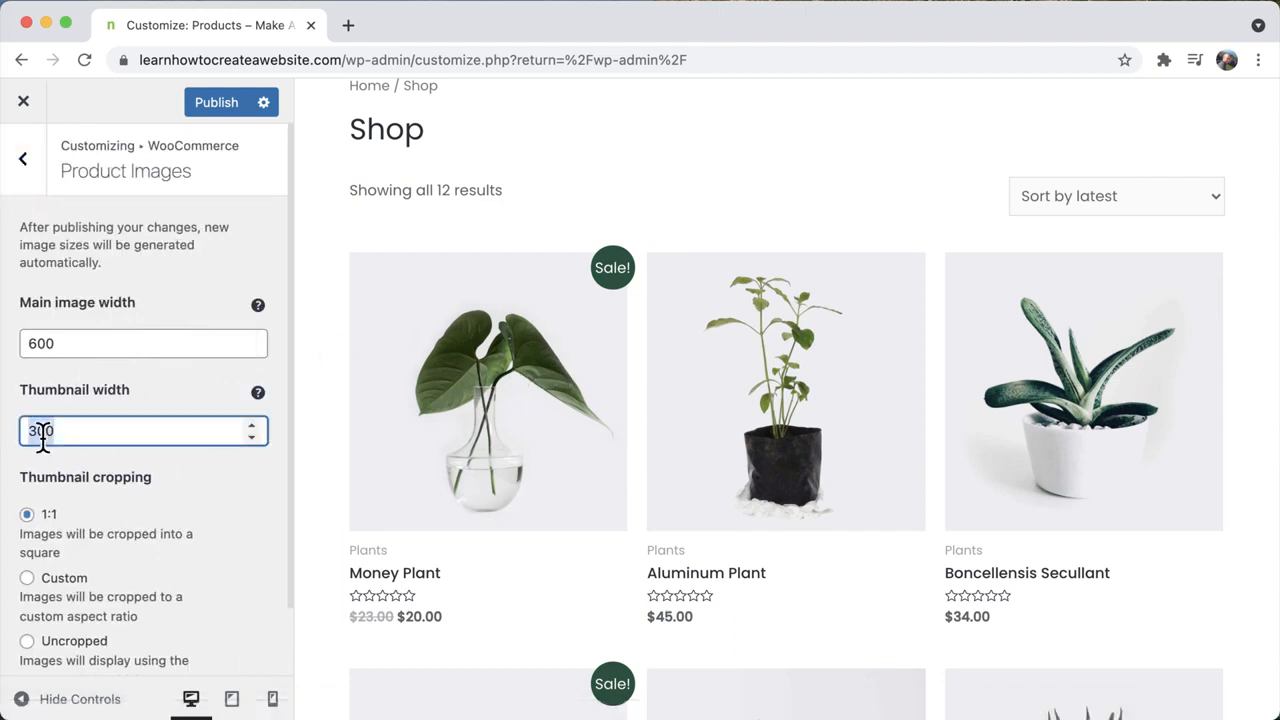
text(600)
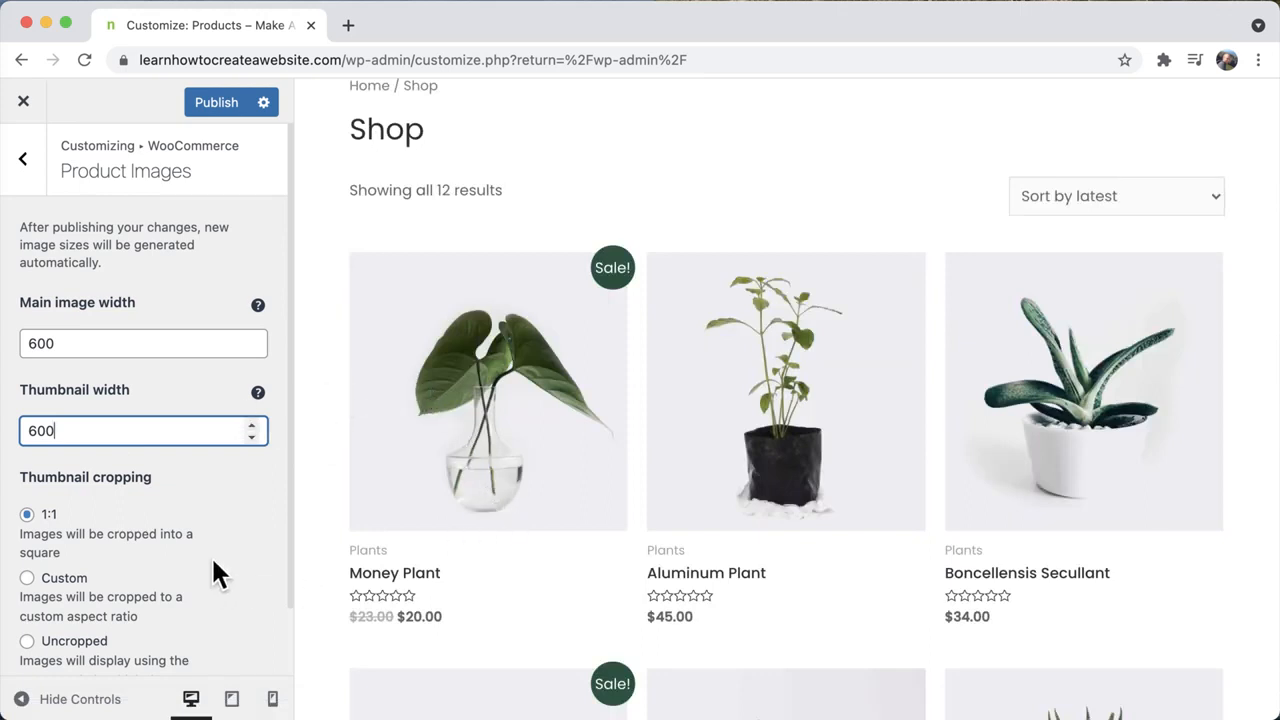
scroll(197, 530, down, 2)
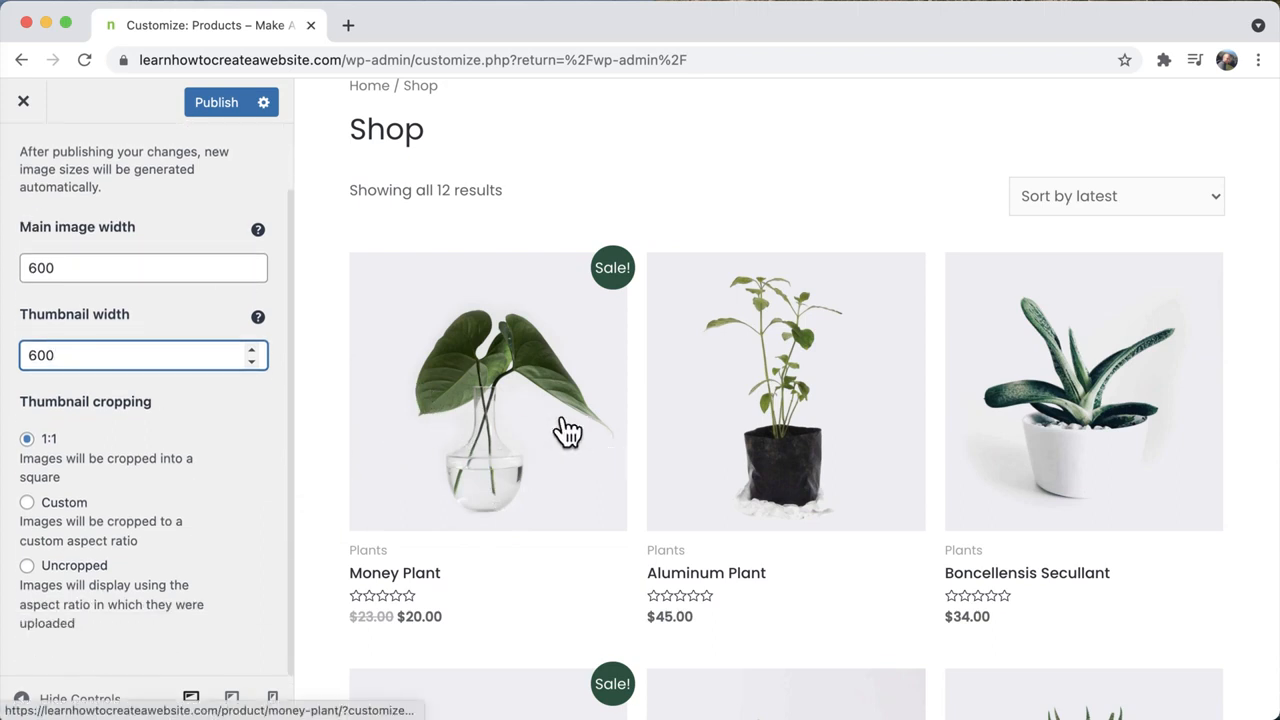
click(28, 504)
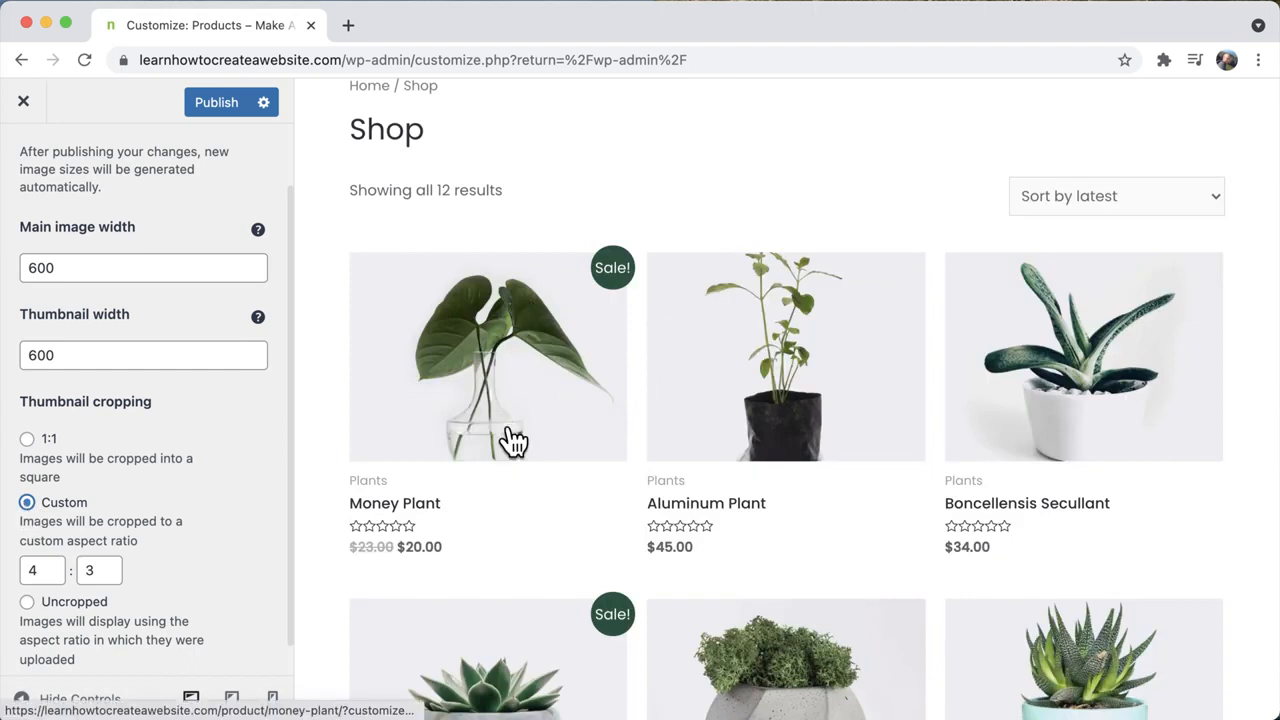
click(42, 570)
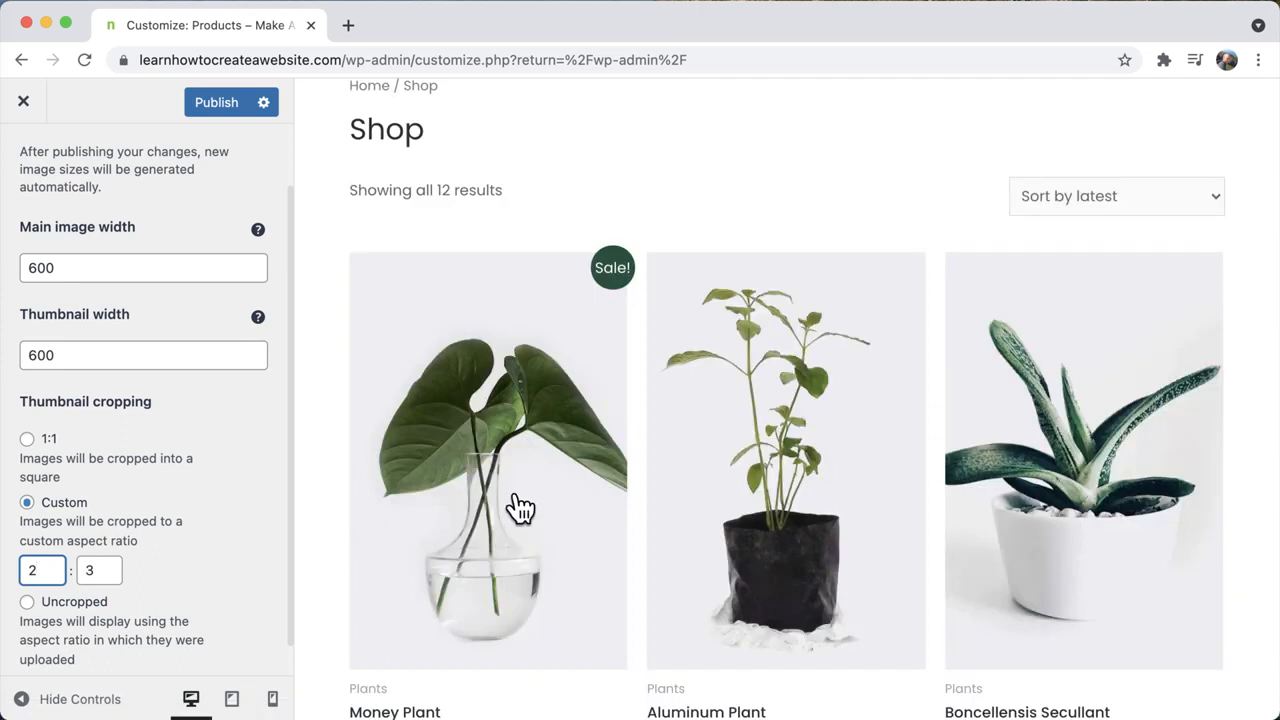
Switch thumbnail cropping to 1:1 squares and publish the changes
scroll(514, 509, down, 5)
scroll(514, 508, down, 7)
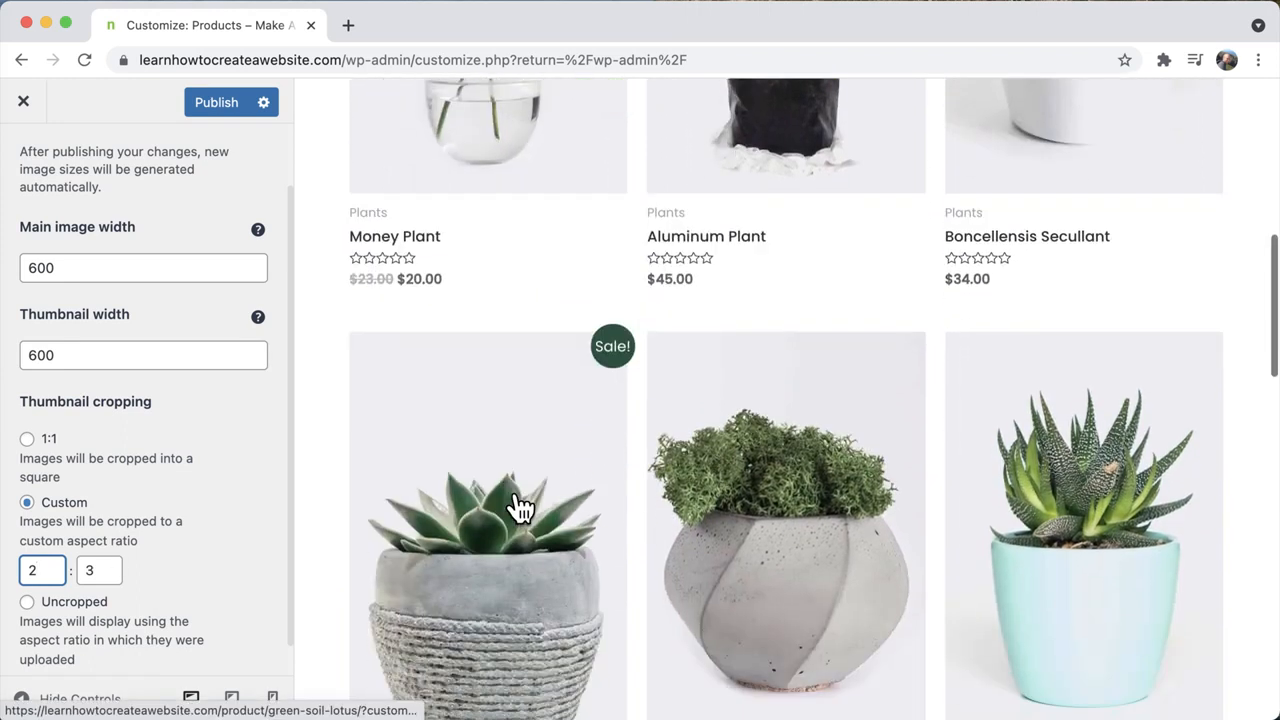
scroll(514, 508, up, 7)
scroll(518, 508, up, 3)
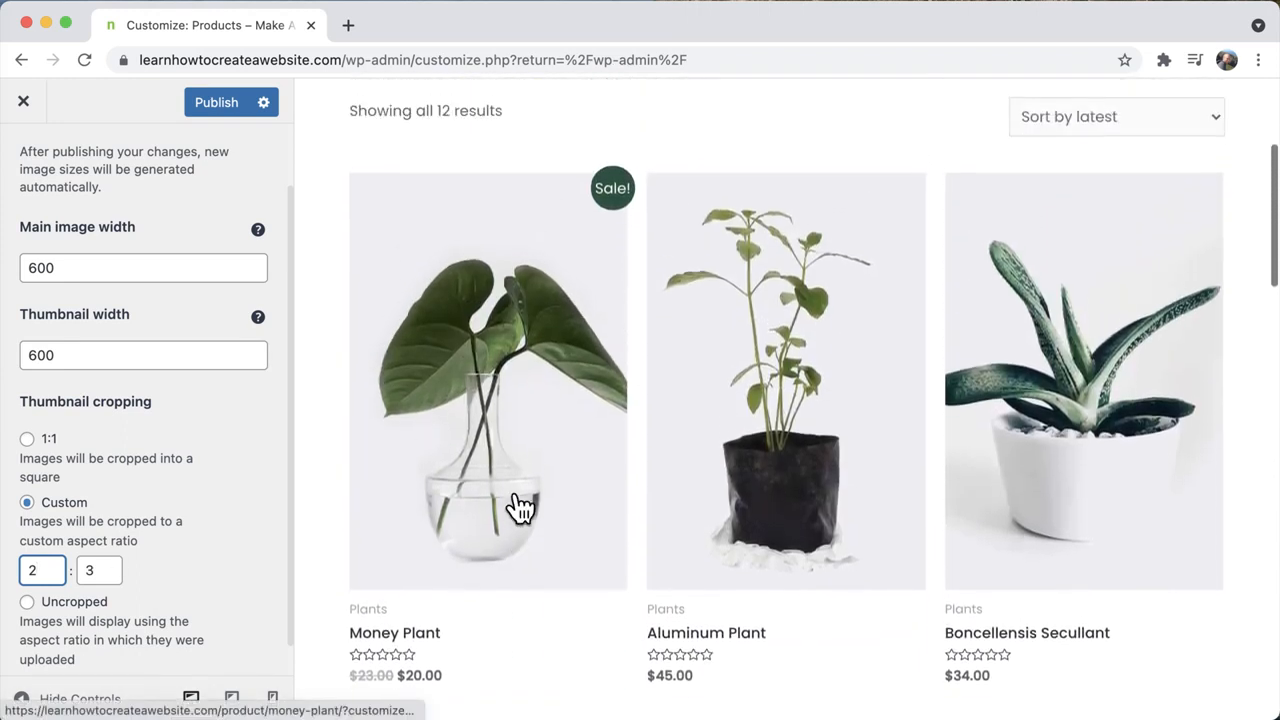
click(25, 440)
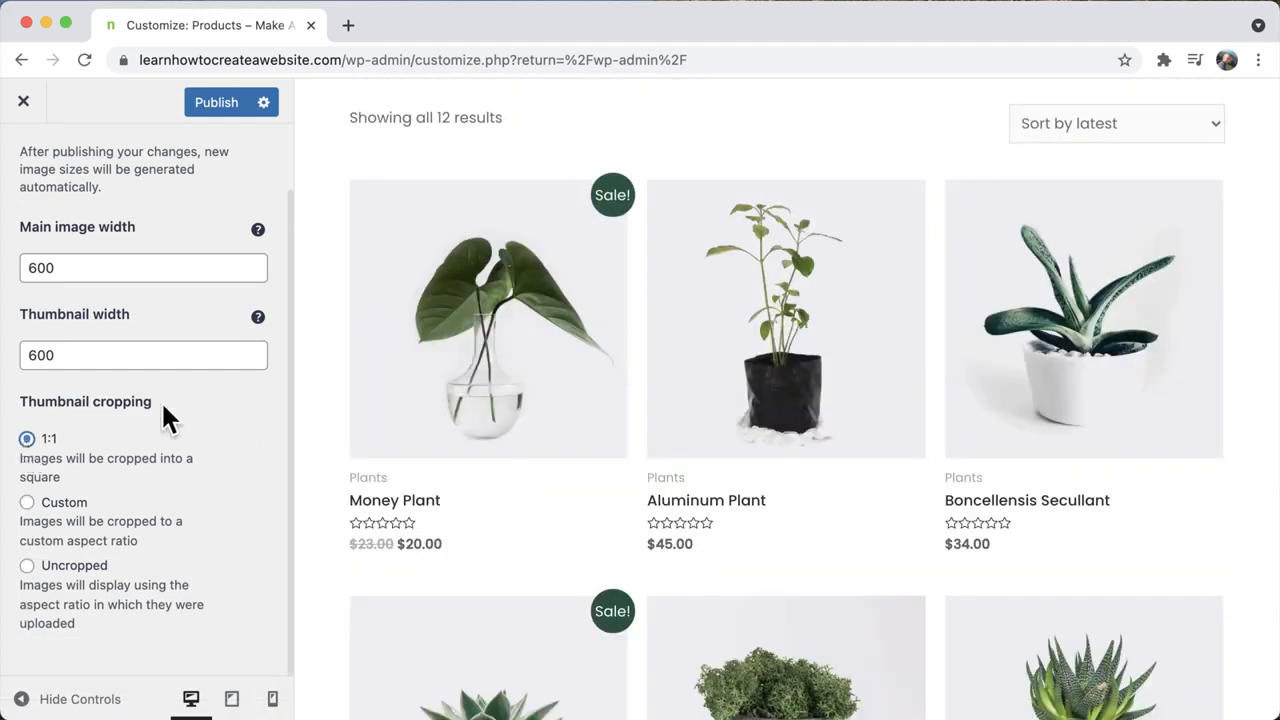
click(215, 103)
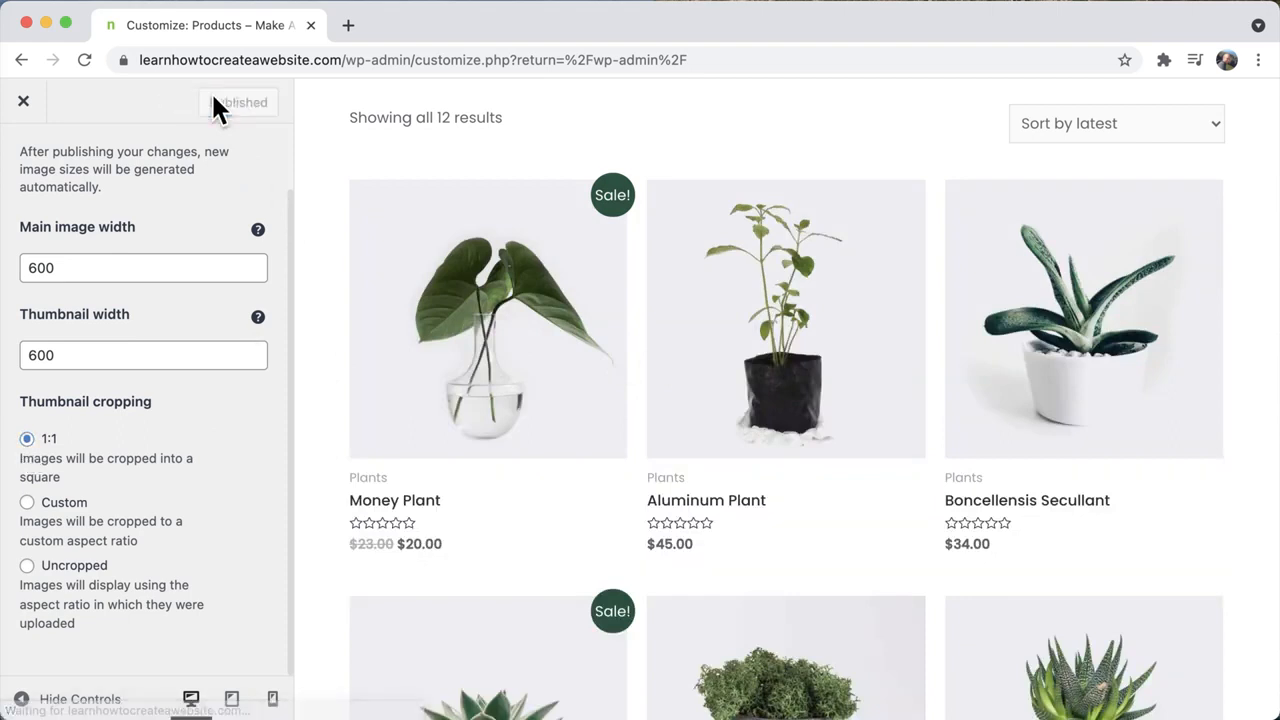
Preview the shop's square thumbnails at tablet width, then return to the WooCommerce sections list
click(232, 700)
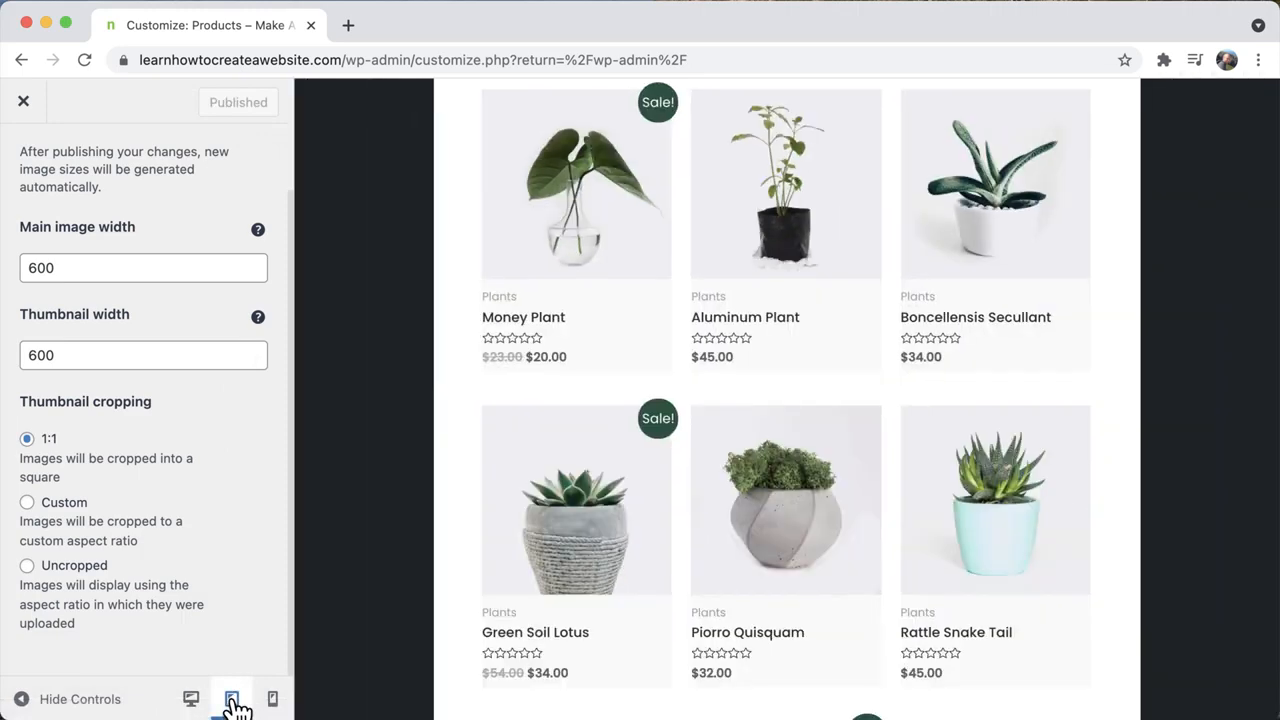
scroll(608, 480, down, 3)
scroll(608, 480, down, 5)
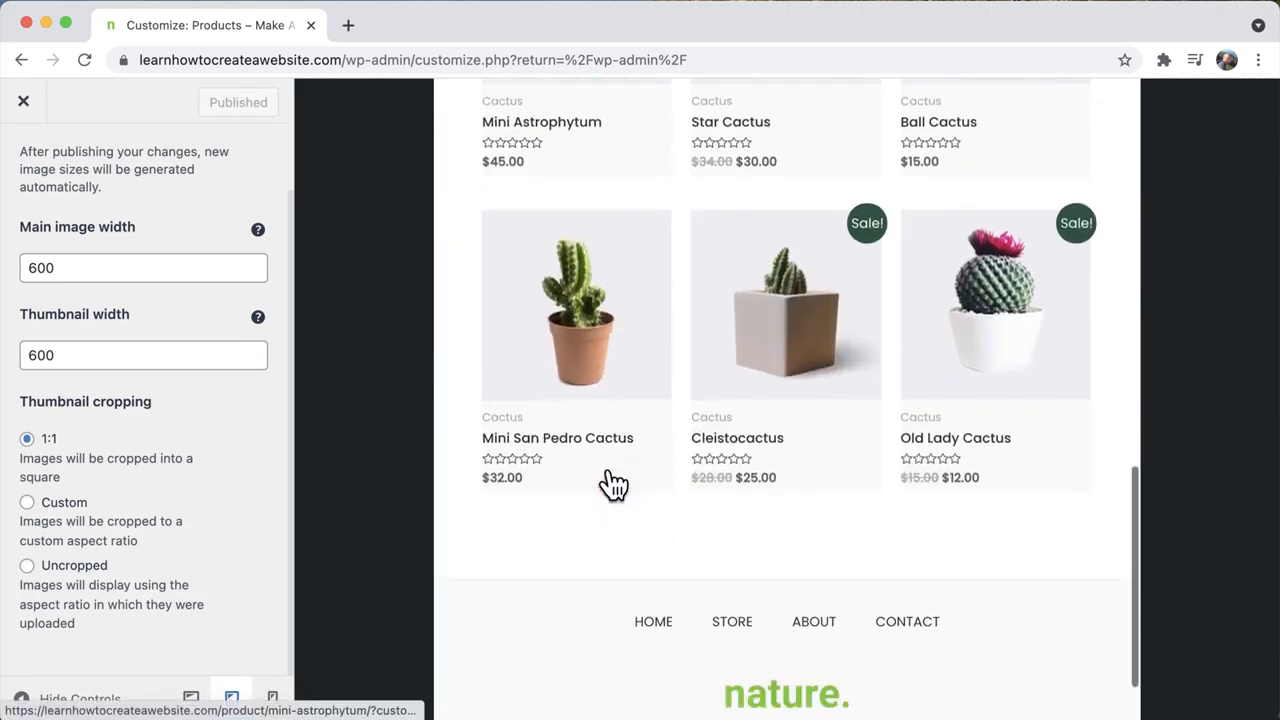
scroll(608, 470, up, 10)
scroll(610, 472, up, 1)
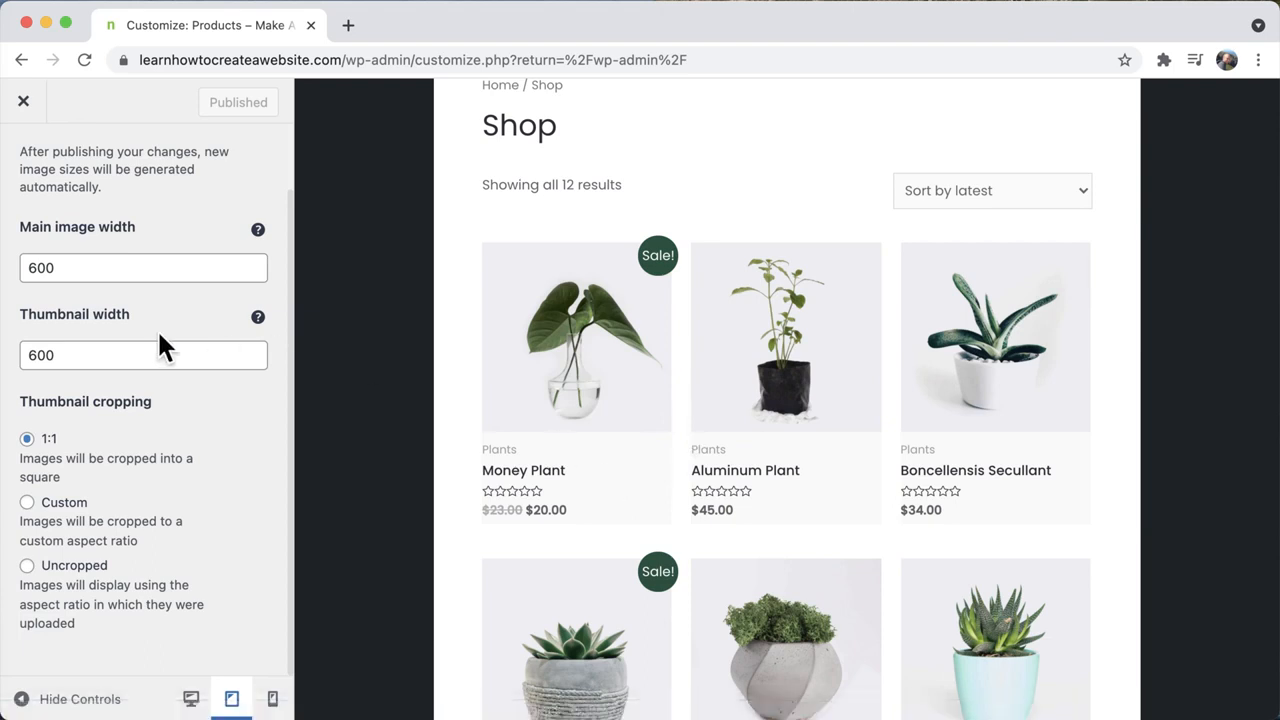
scroll(157, 329, up, 2)
click(21, 170)
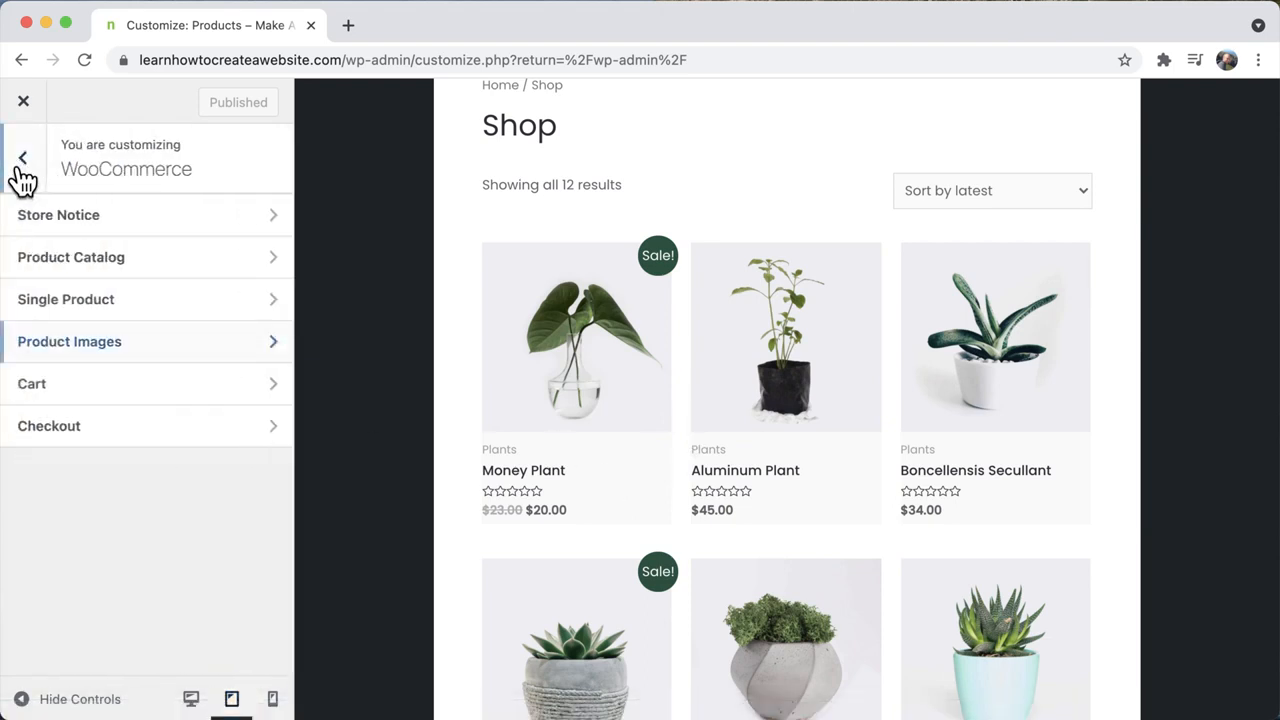
In Global > Colors, change Content Background from #f9f9f9 to white #ffffff
click(22, 176)
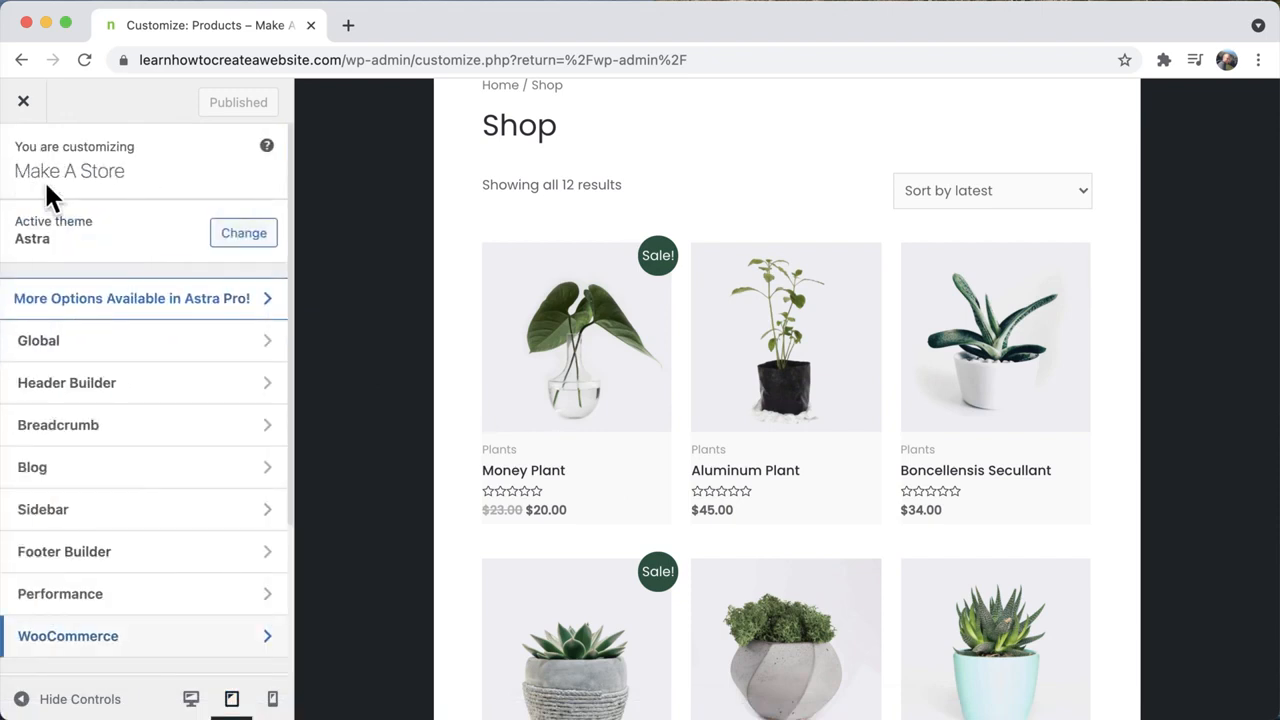
click(148, 352)
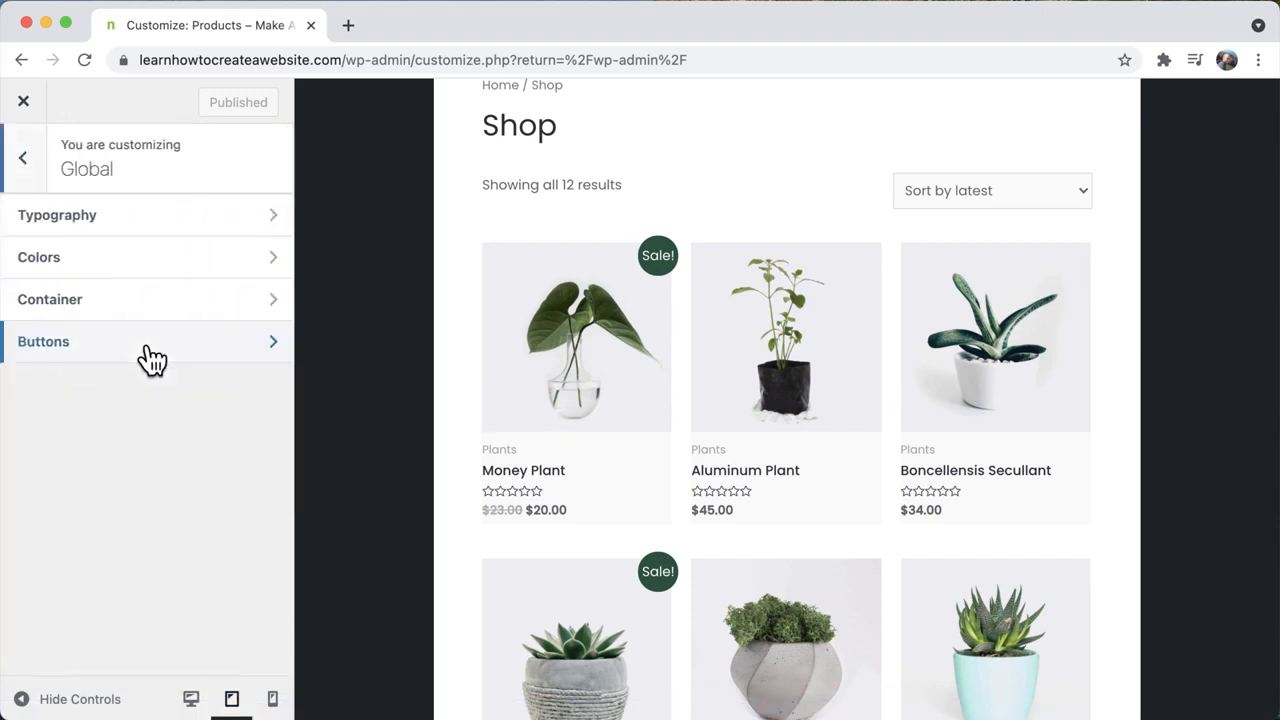
click(201, 258)
scroll(225, 430, down, 1)
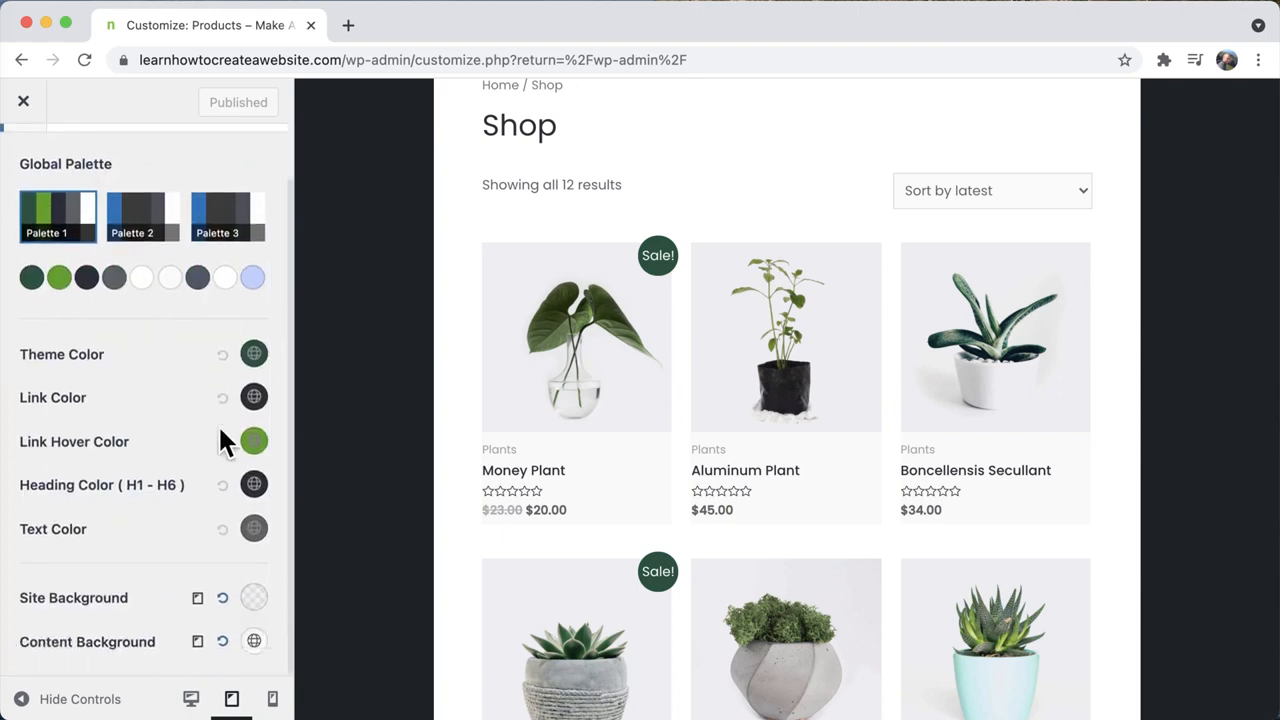
click(254, 641)
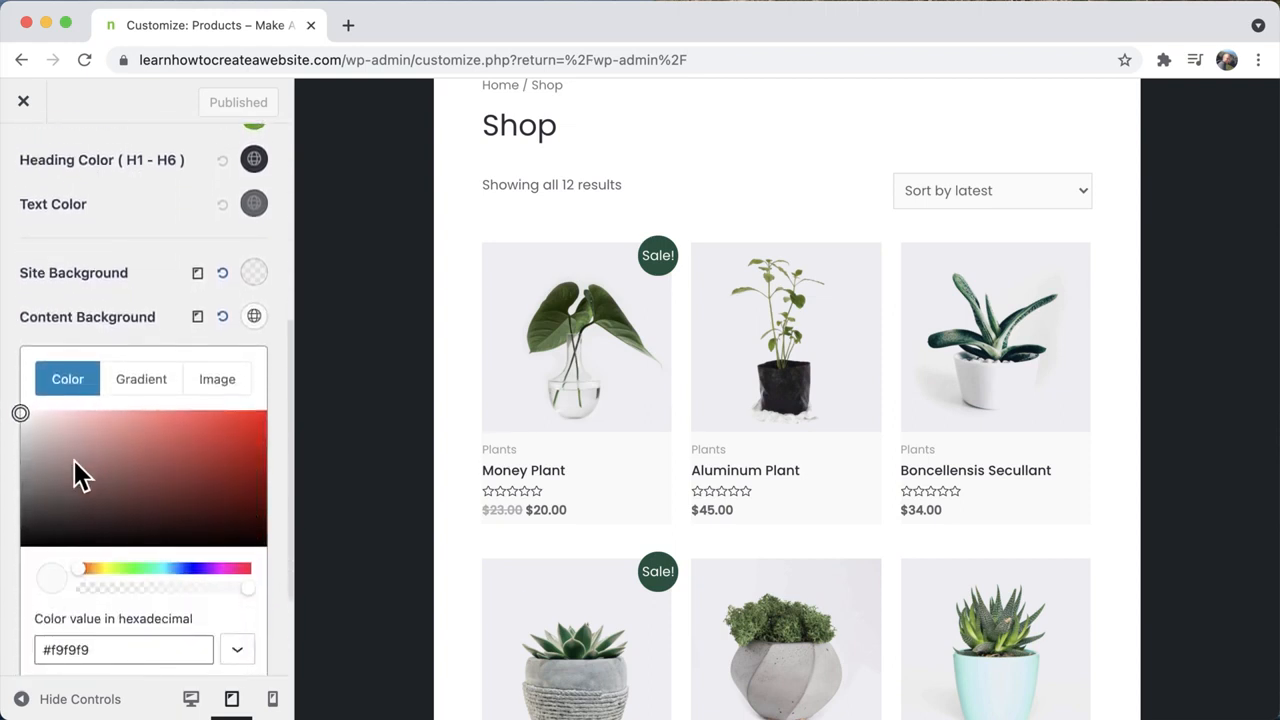
drag(45, 450, 6, 400)
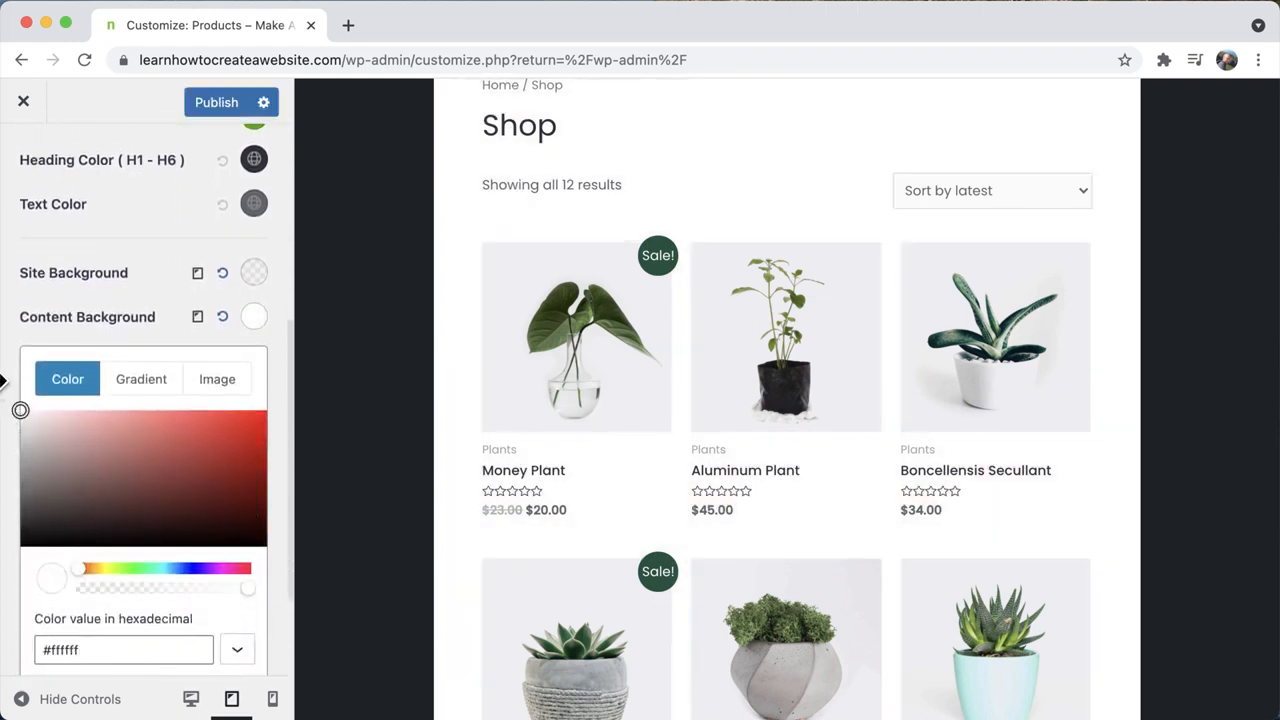
click(2, 394)
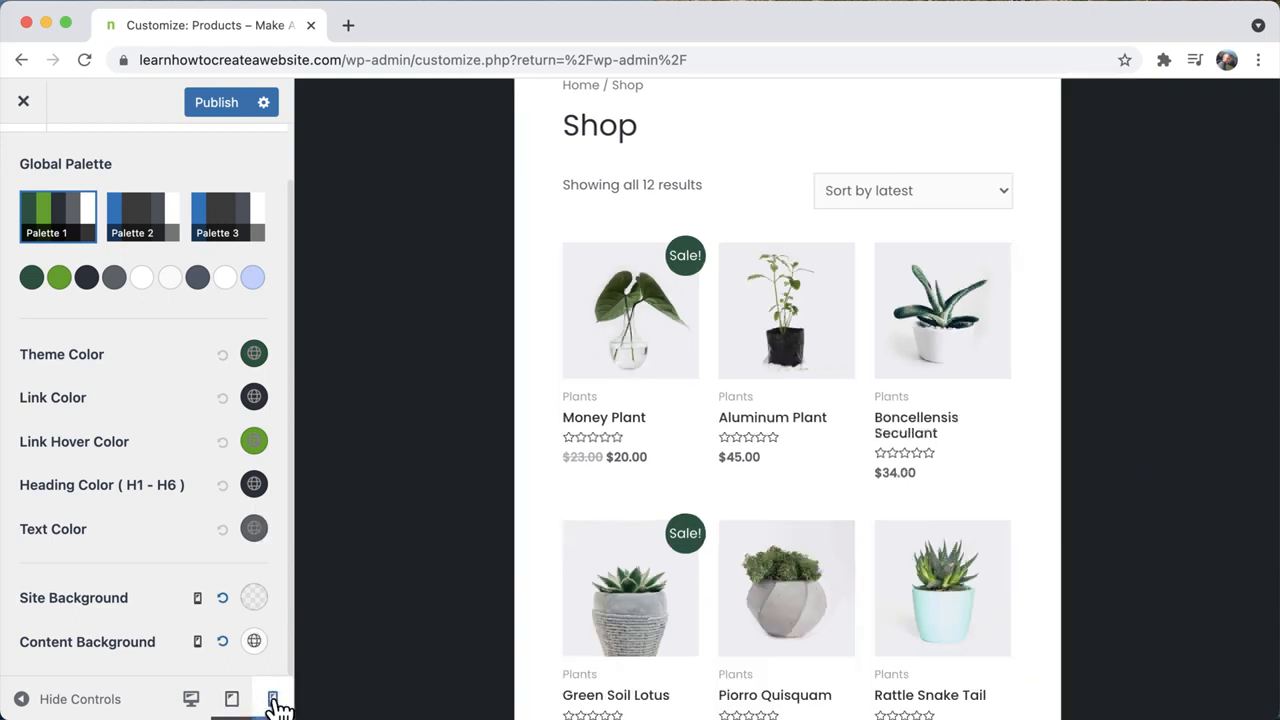
In the mobile preview, set Content Background to white #ffffff and publish the changes
click(272, 700)
scroll(903, 400, down, 5)
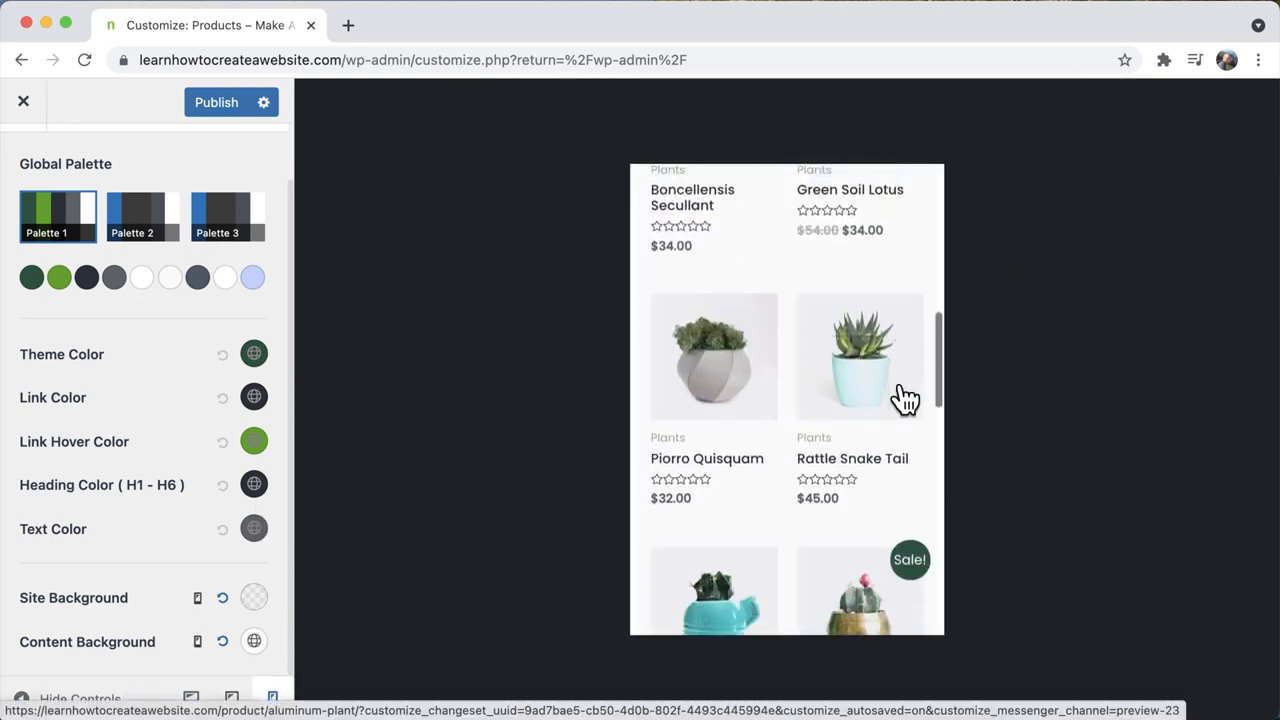
scroll(905, 398, down, 10)
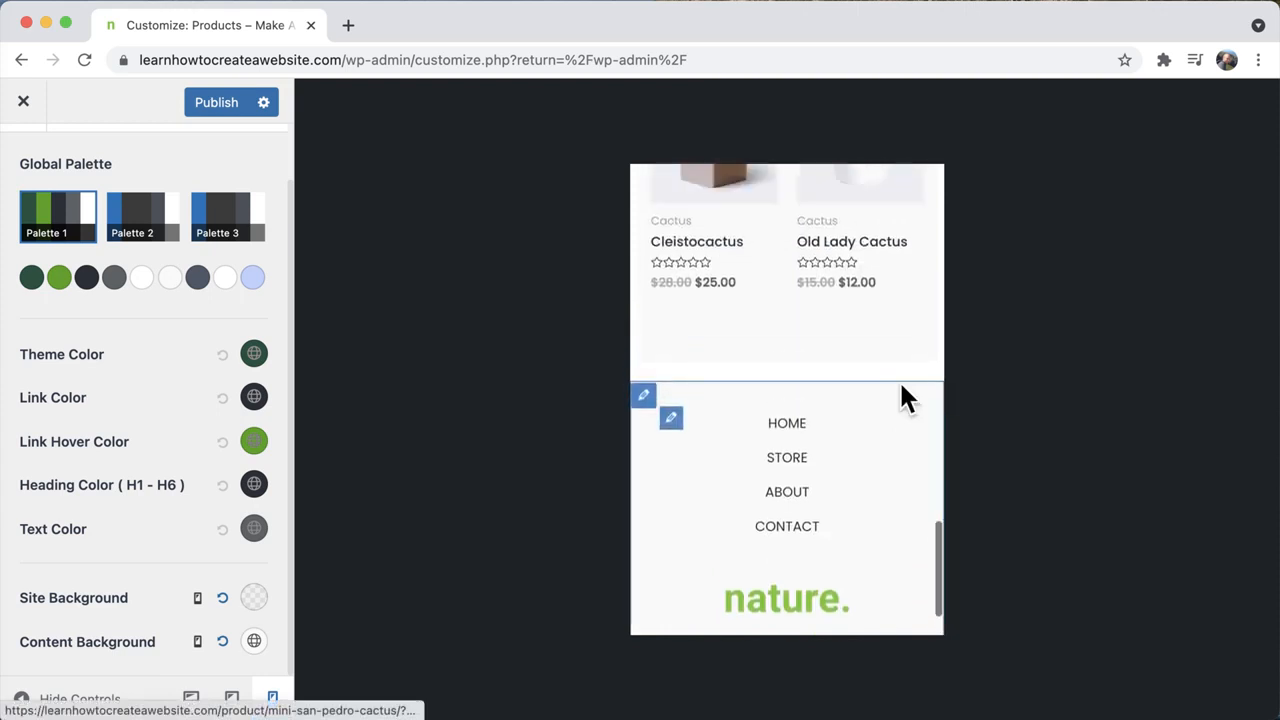
scroll(904, 396, up, 1)
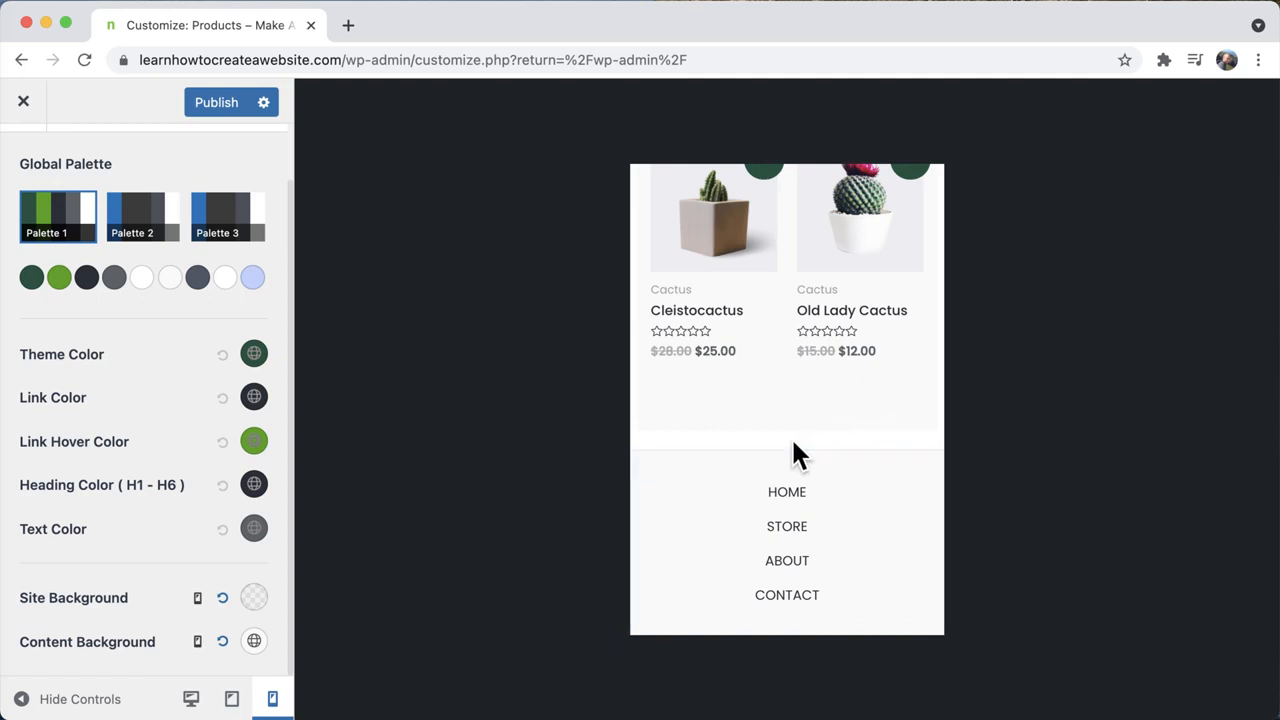
click(254, 641)
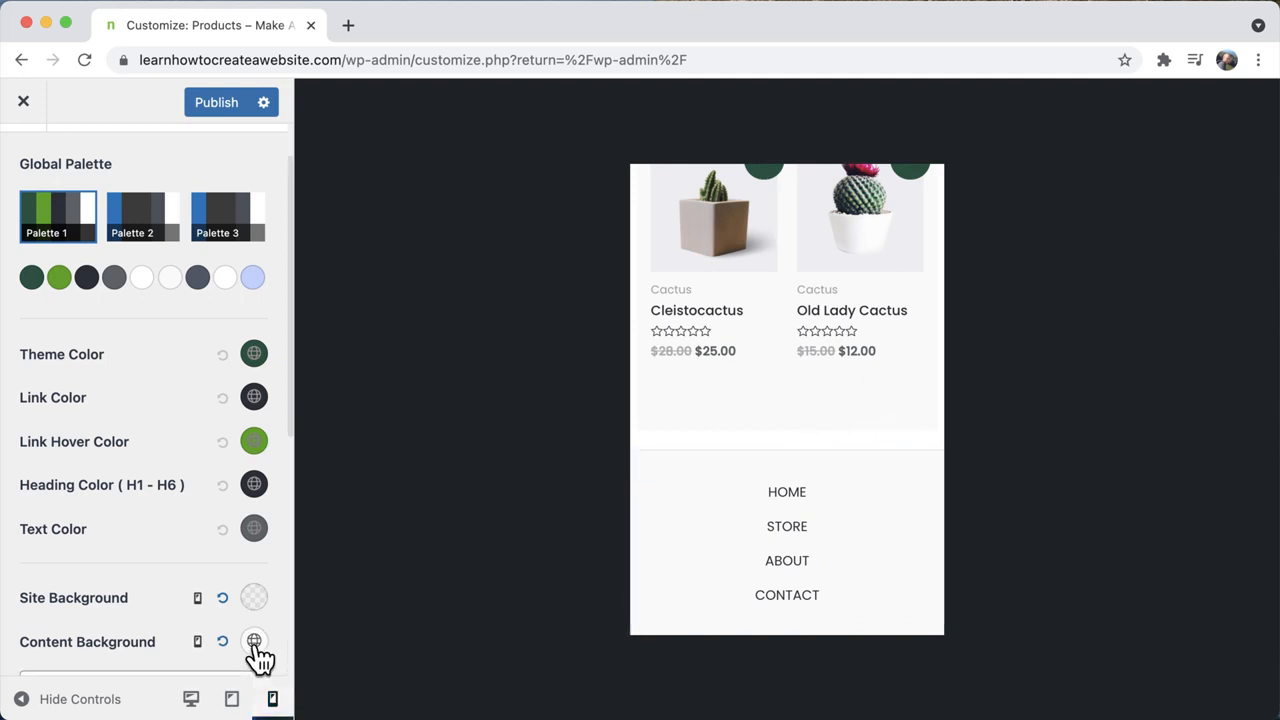
drag(134, 530, 1, 458)
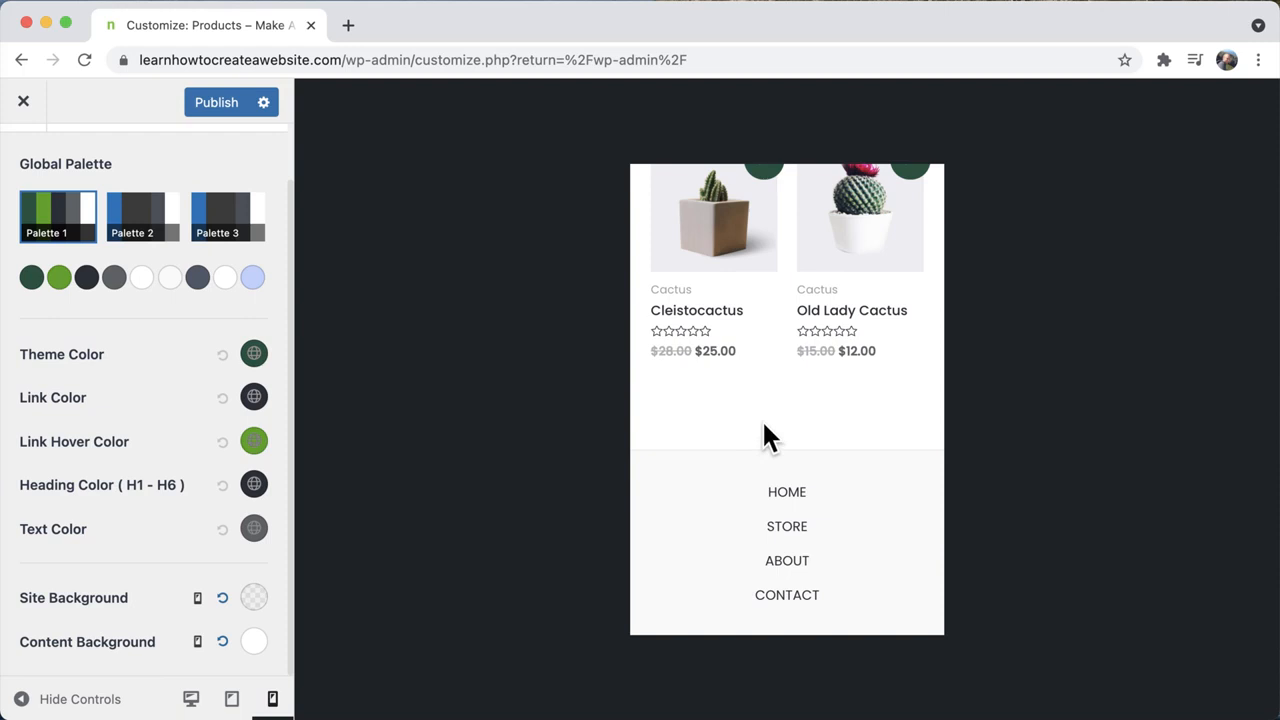
click(207, 102)
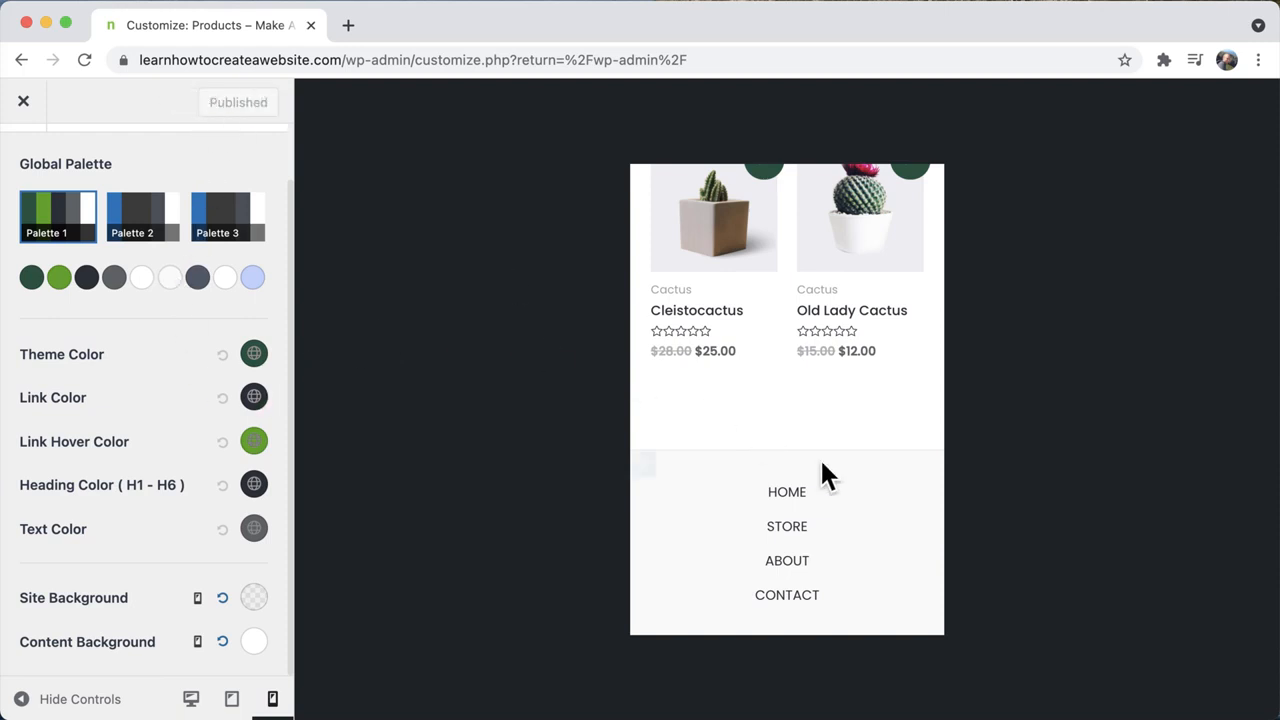
scroll(845, 465, up, 15)
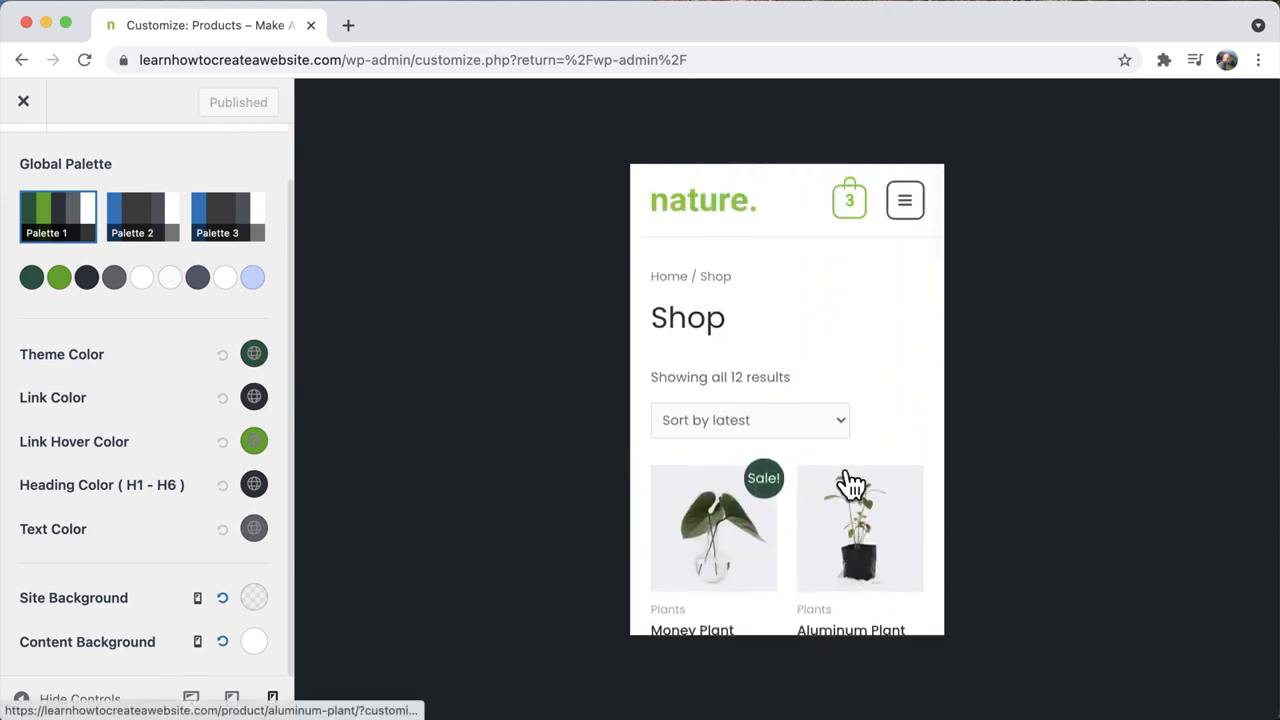
Close the Customizer and go to Products > Categories showing Uncategorized, Cactus and Plants
click(24, 104)
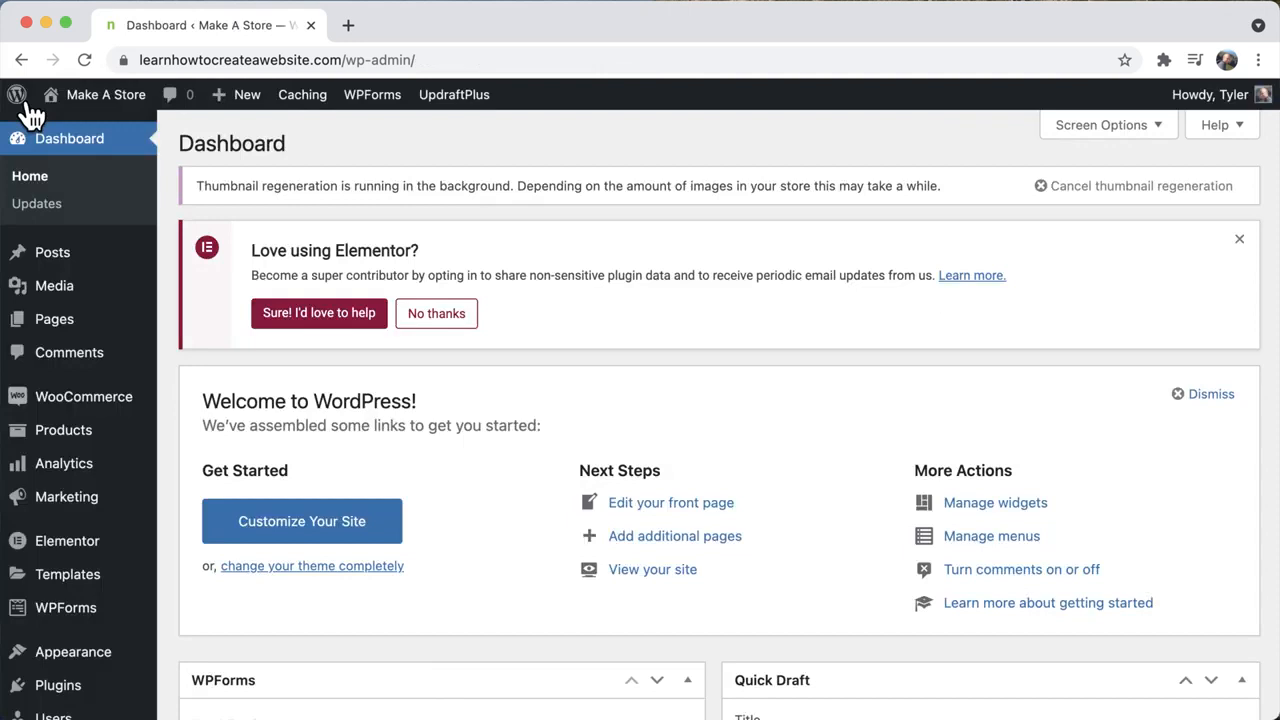
mouse_move(19, 99)
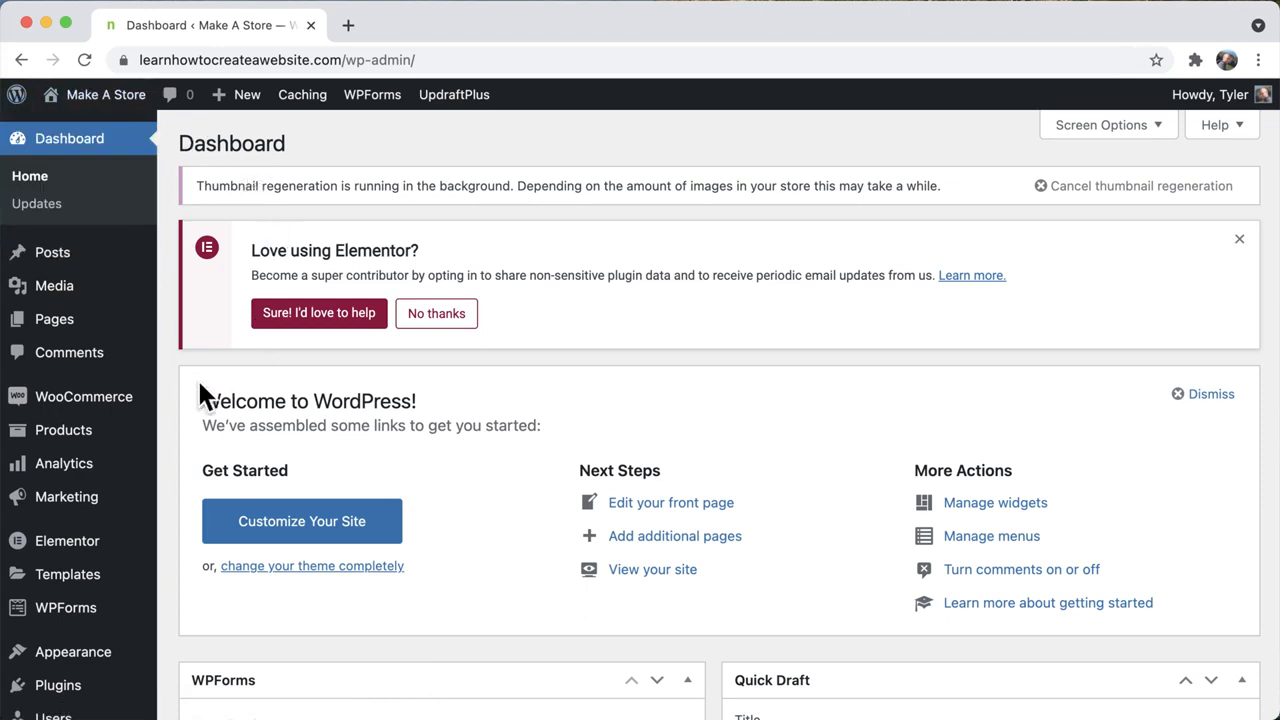
mouse_move(78, 440)
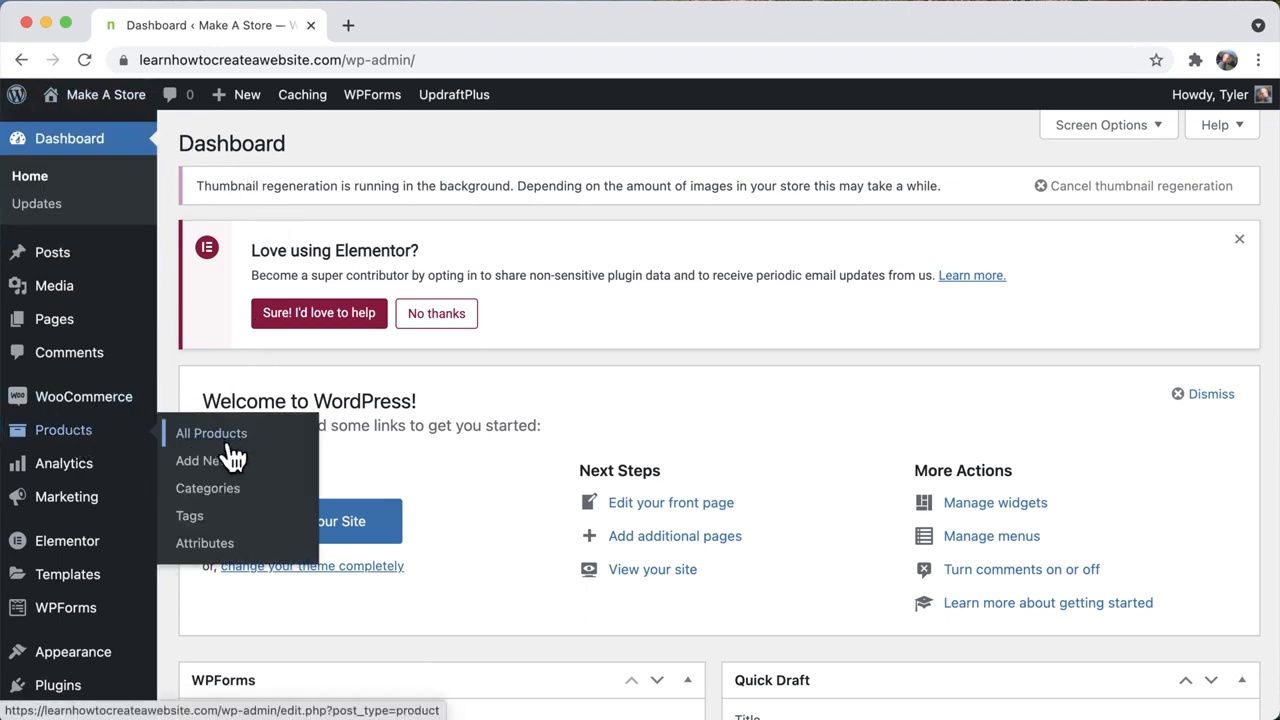
click(232, 505)
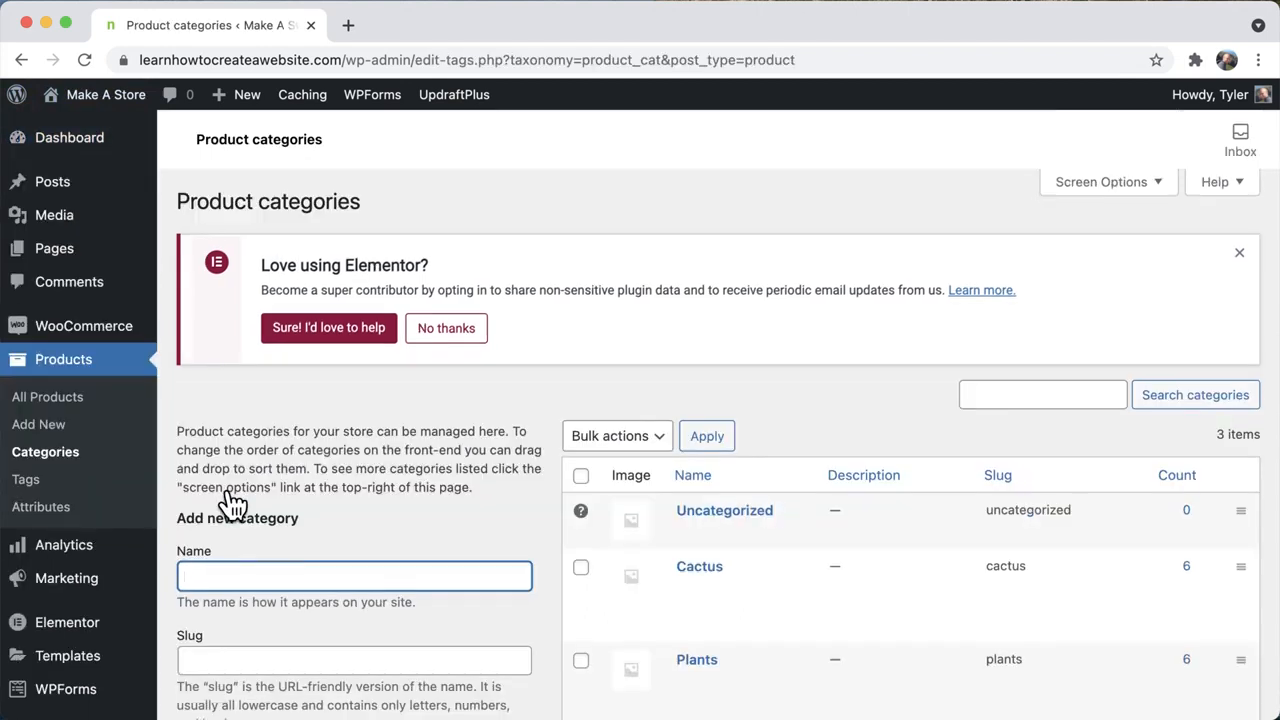
scroll(230, 490, down, 3)
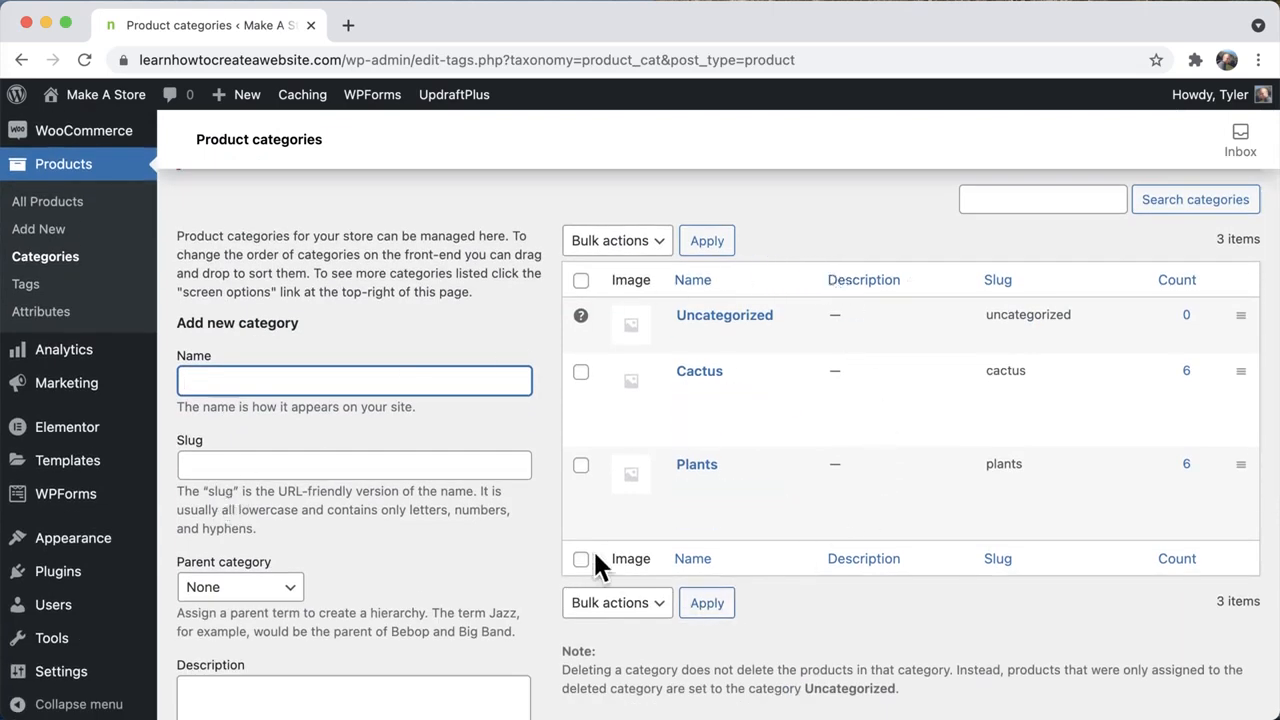
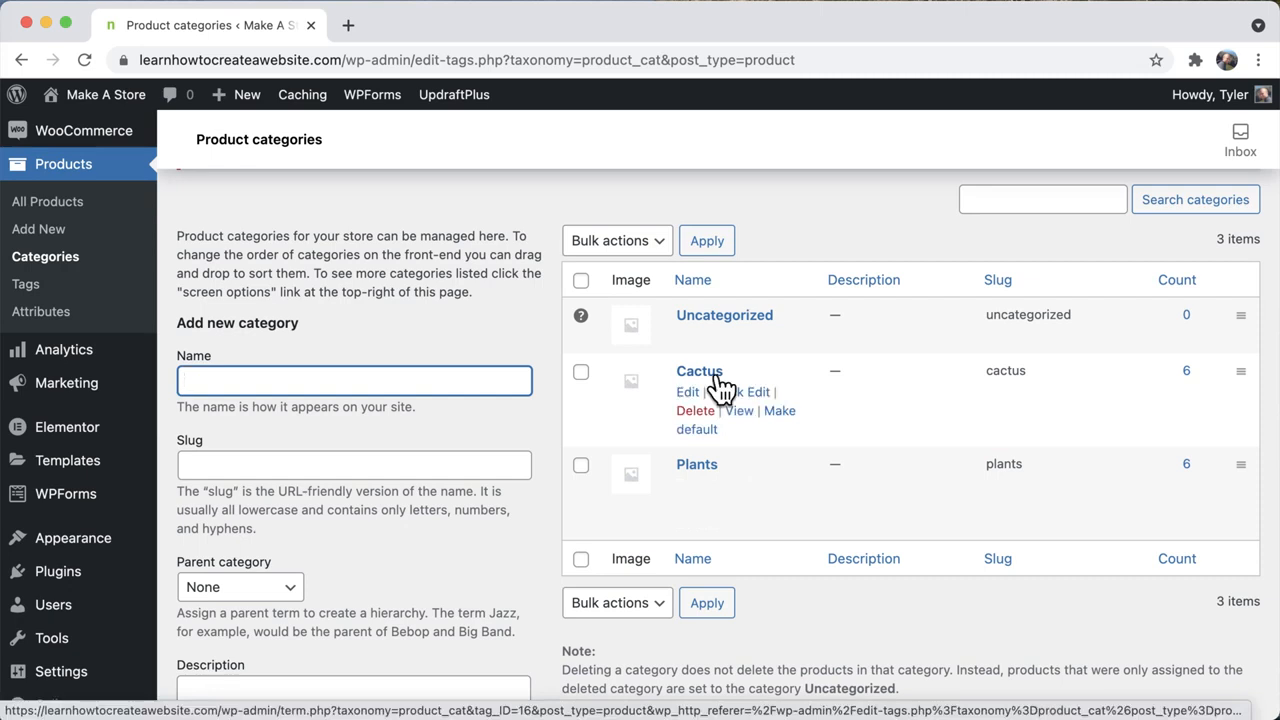
Cancel deleting Cactus, add a Succulents product category, and go to All Products
click(695, 410)
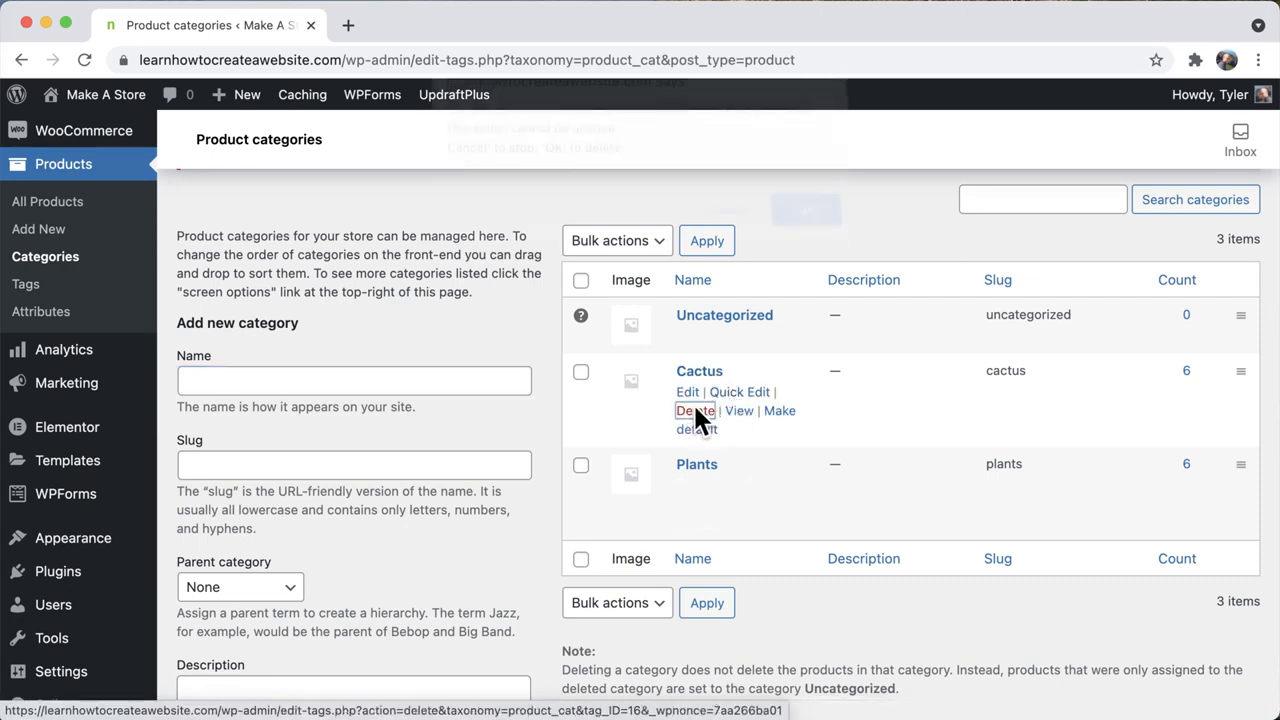
click(726, 229)
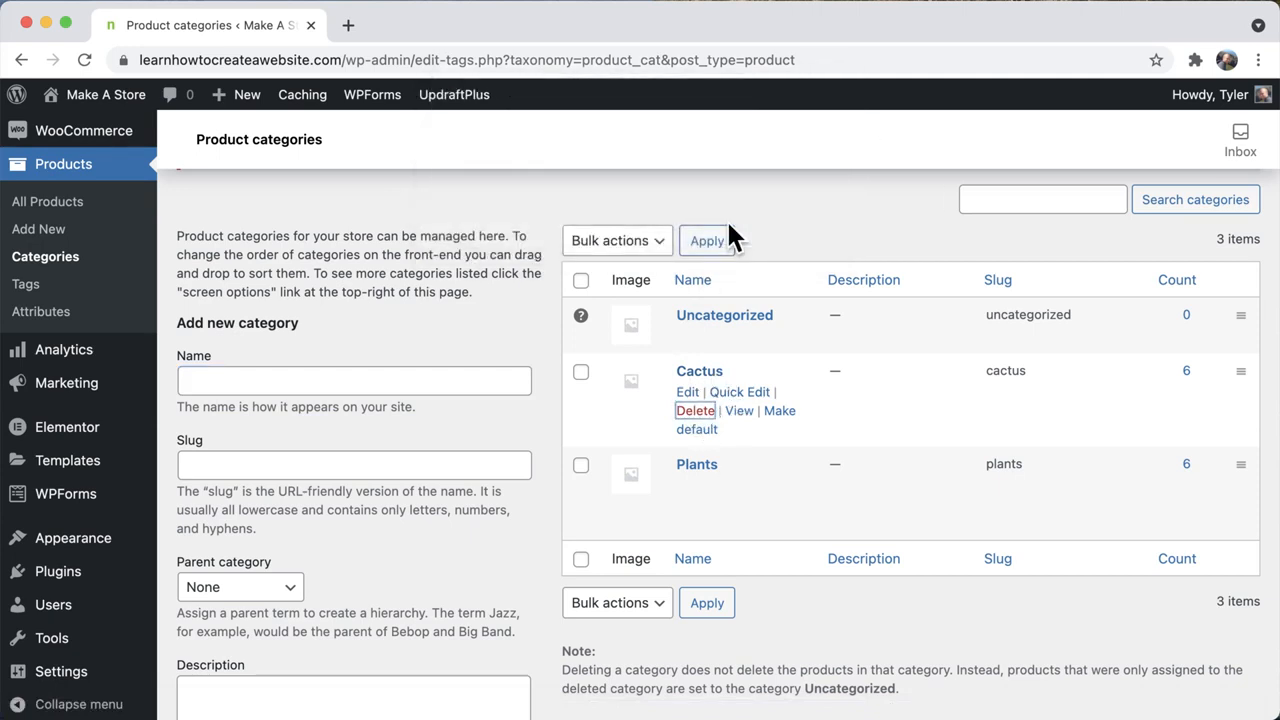
click(230, 380)
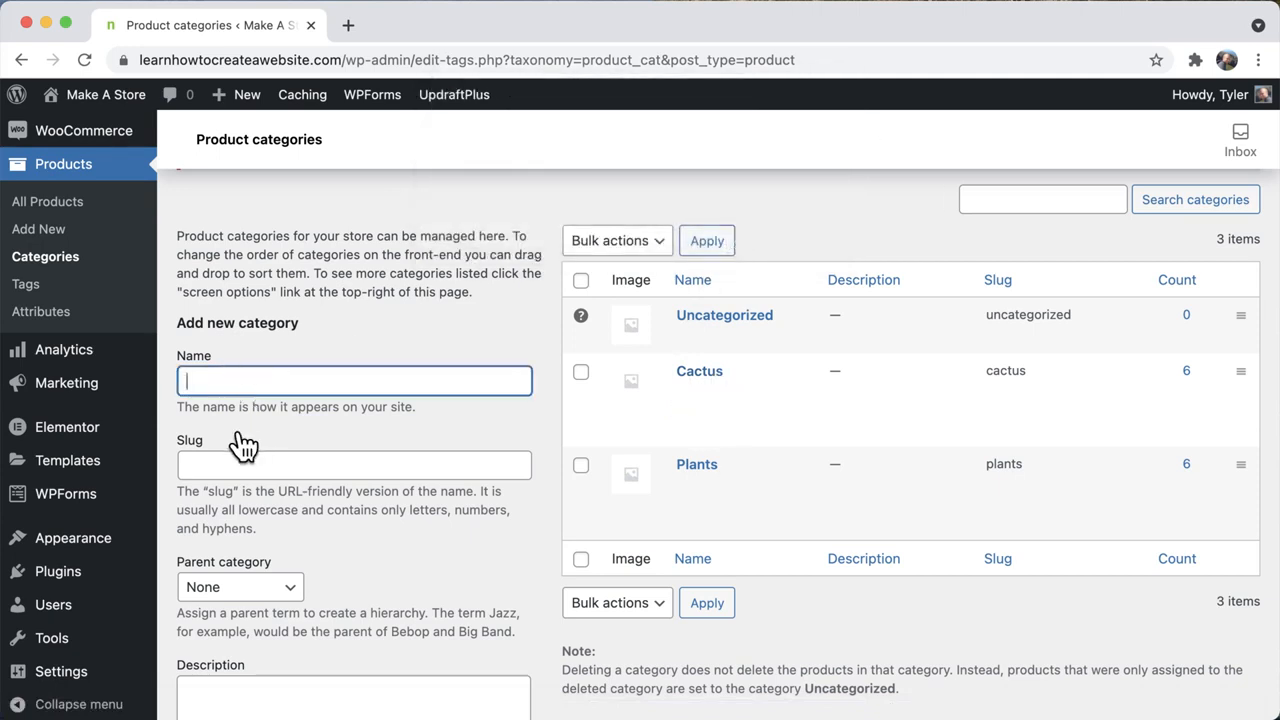
text(Succulents)
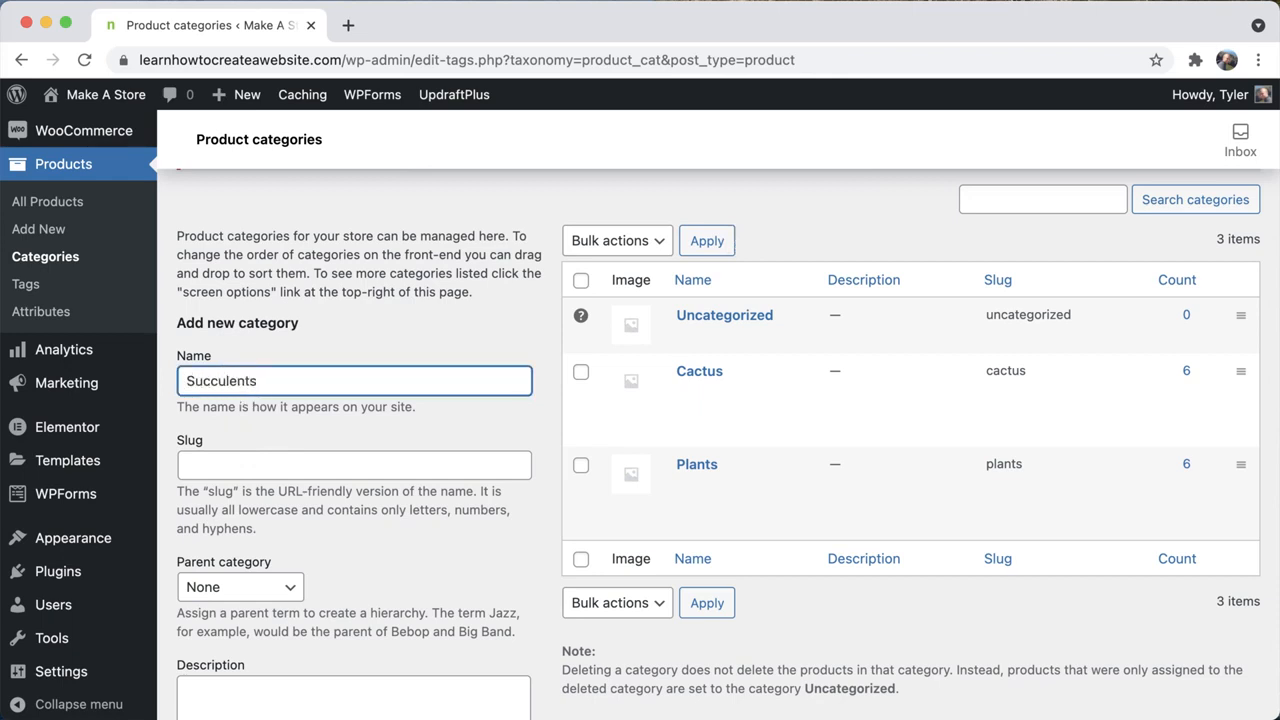
scroll(389, 520, down, 5)
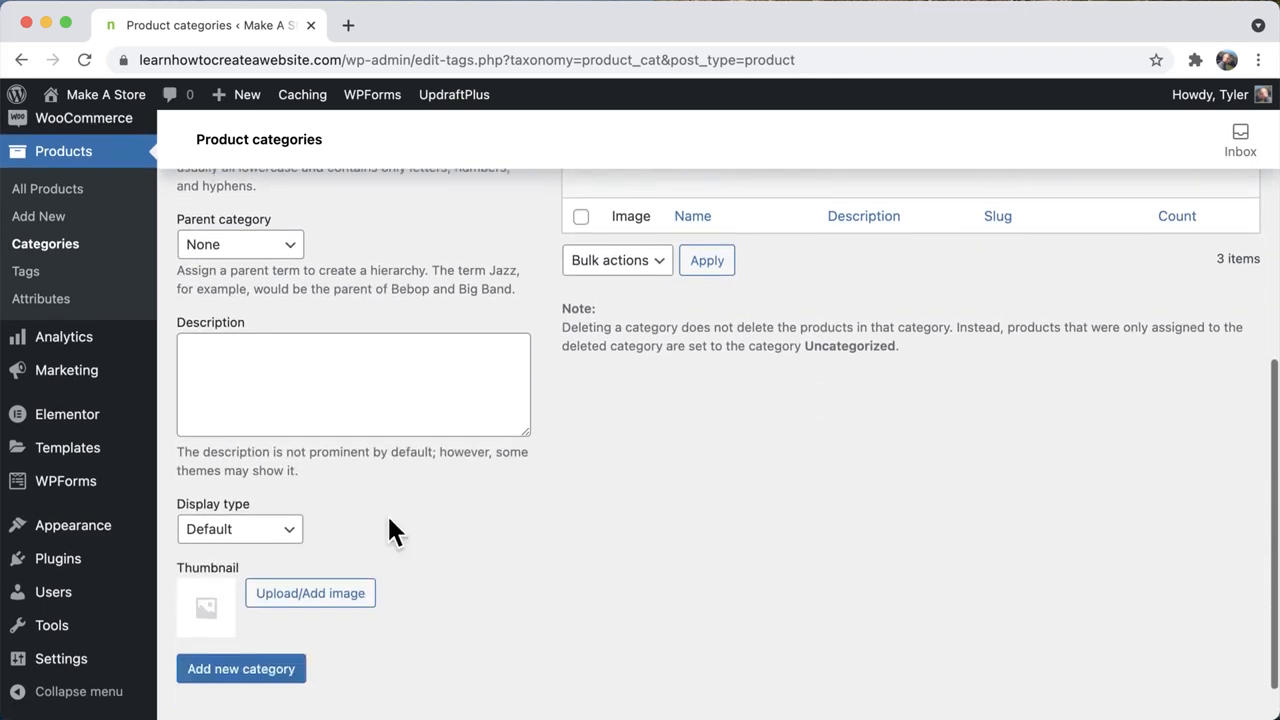
scroll(389, 530, down, 1)
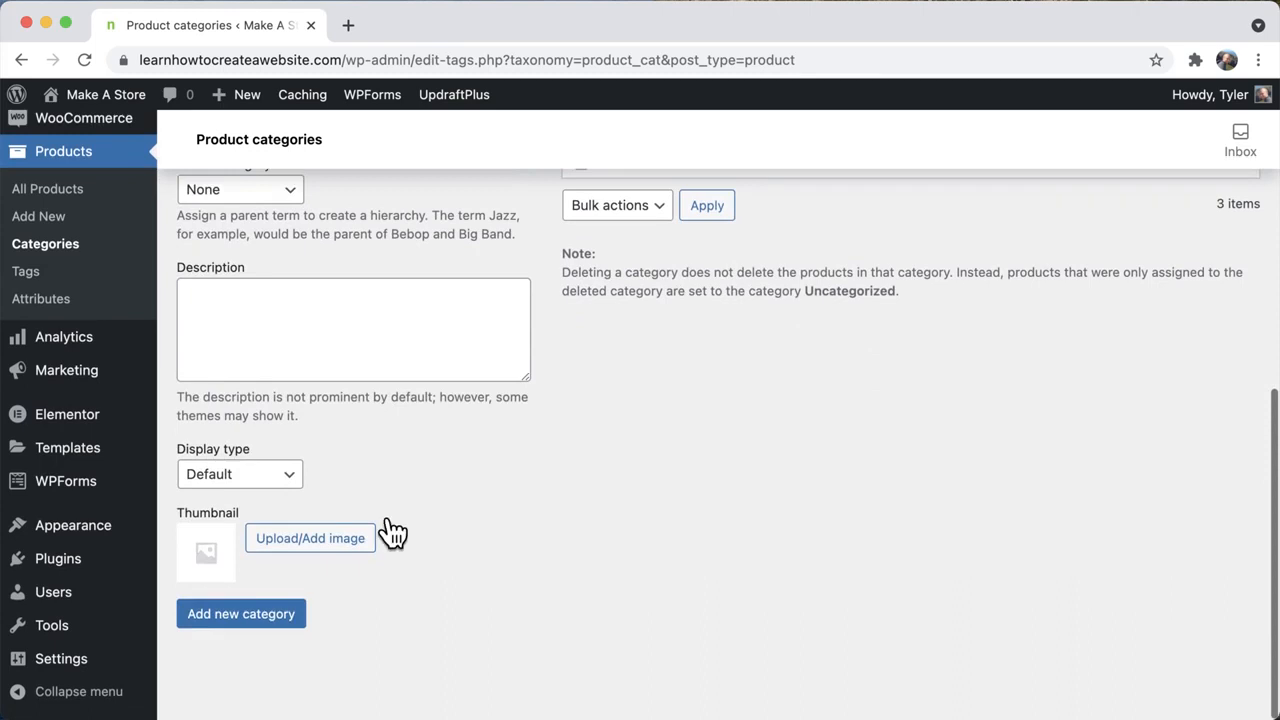
click(262, 614)
scroll(261, 614, up, 5)
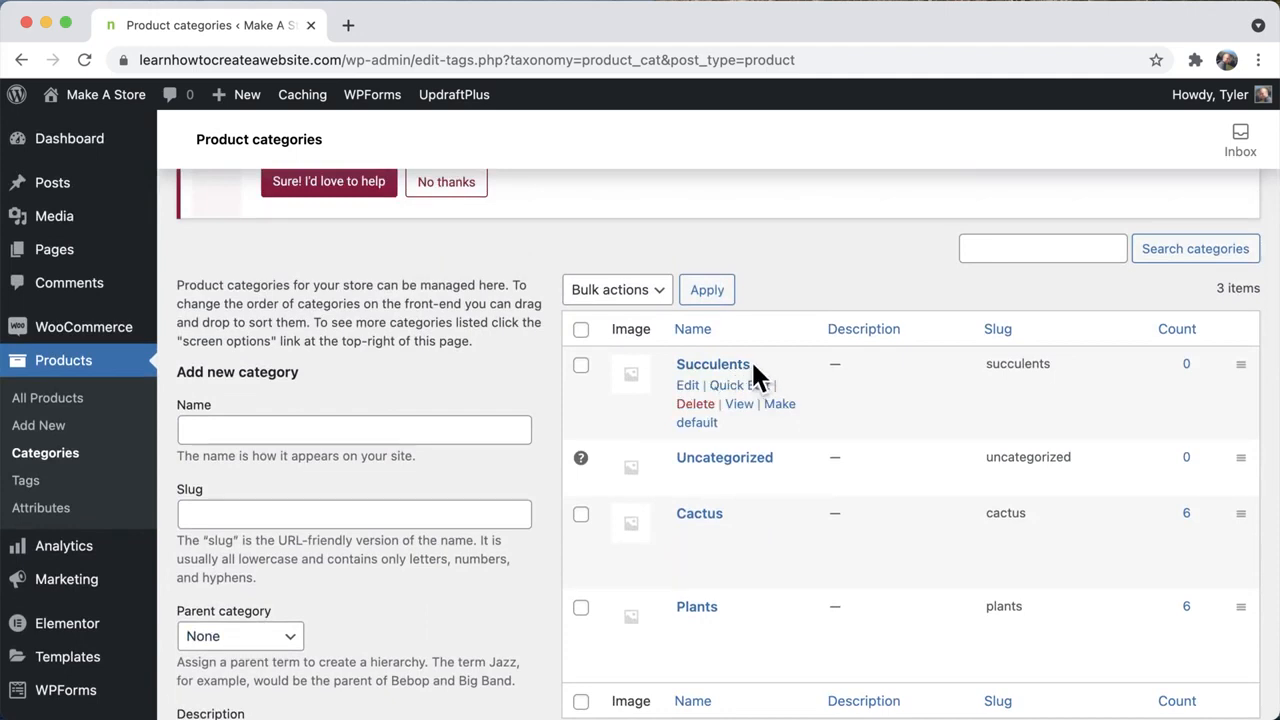
click(78, 410)
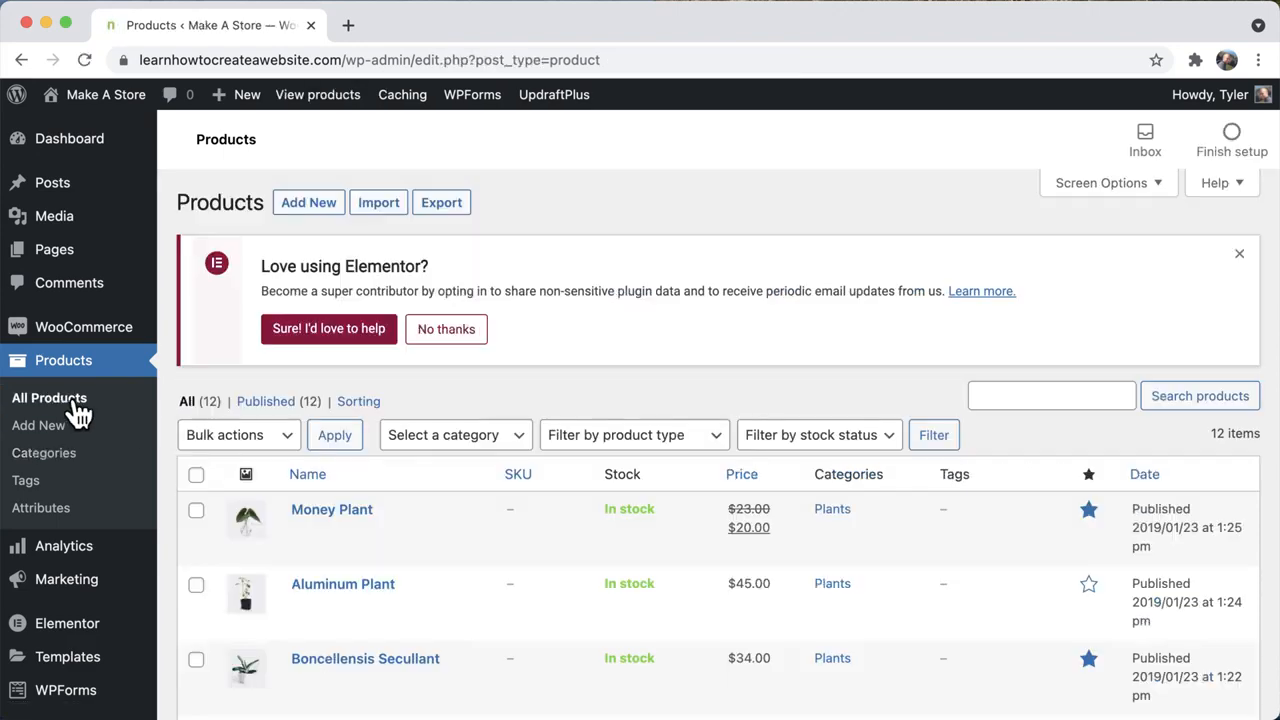
Scroll through the 12-item product list, then start a new product with Add New
scroll(686, 366, down, 5)
scroll(688, 364, down, 10)
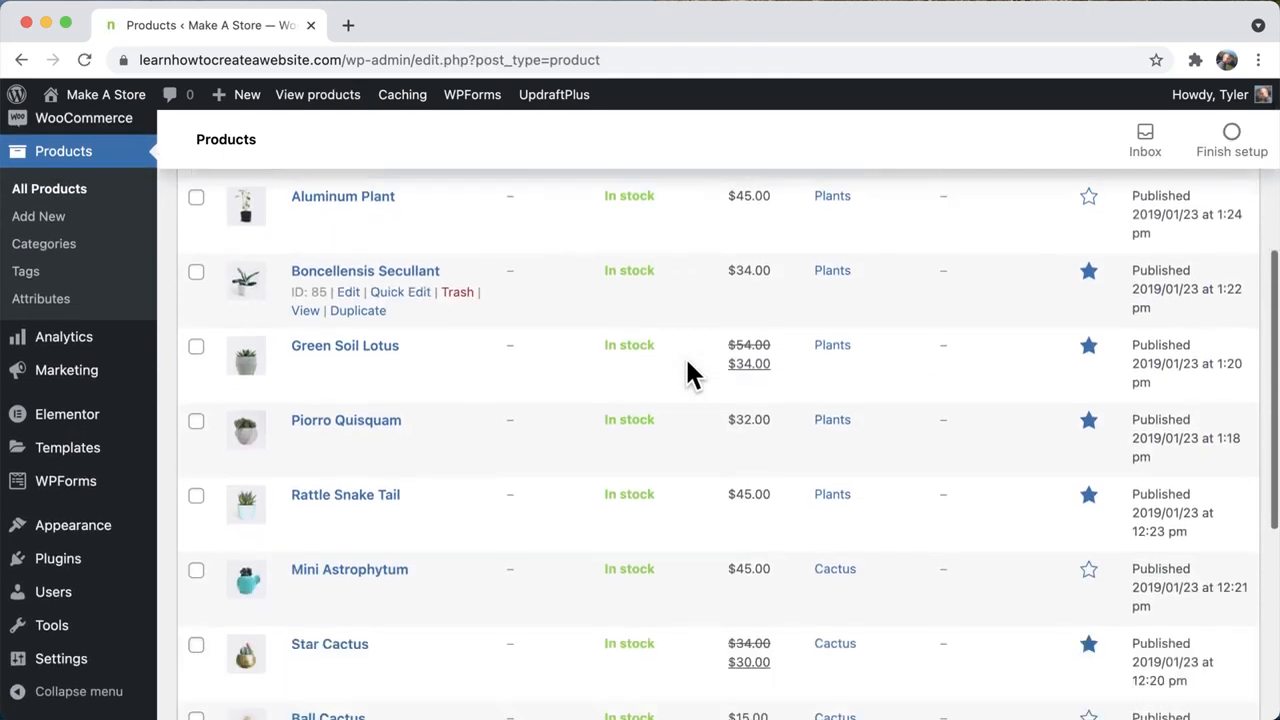
scroll(688, 374, up, 15)
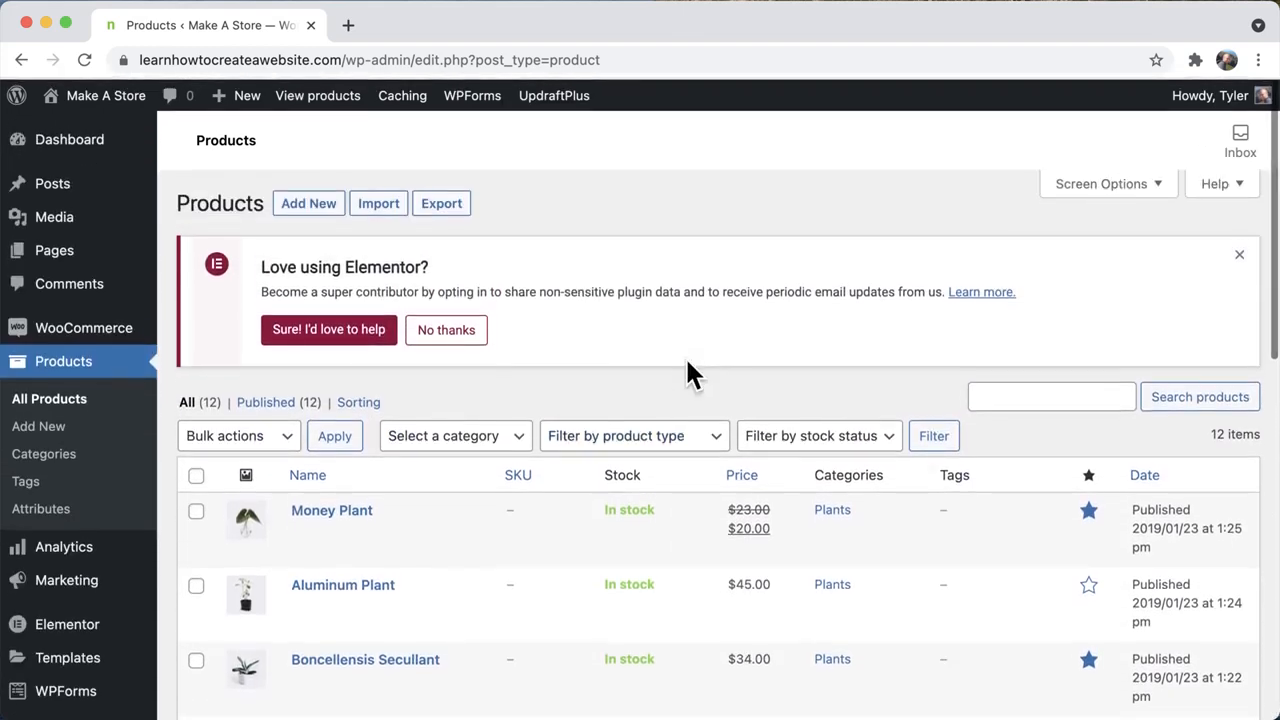
click(308, 202)
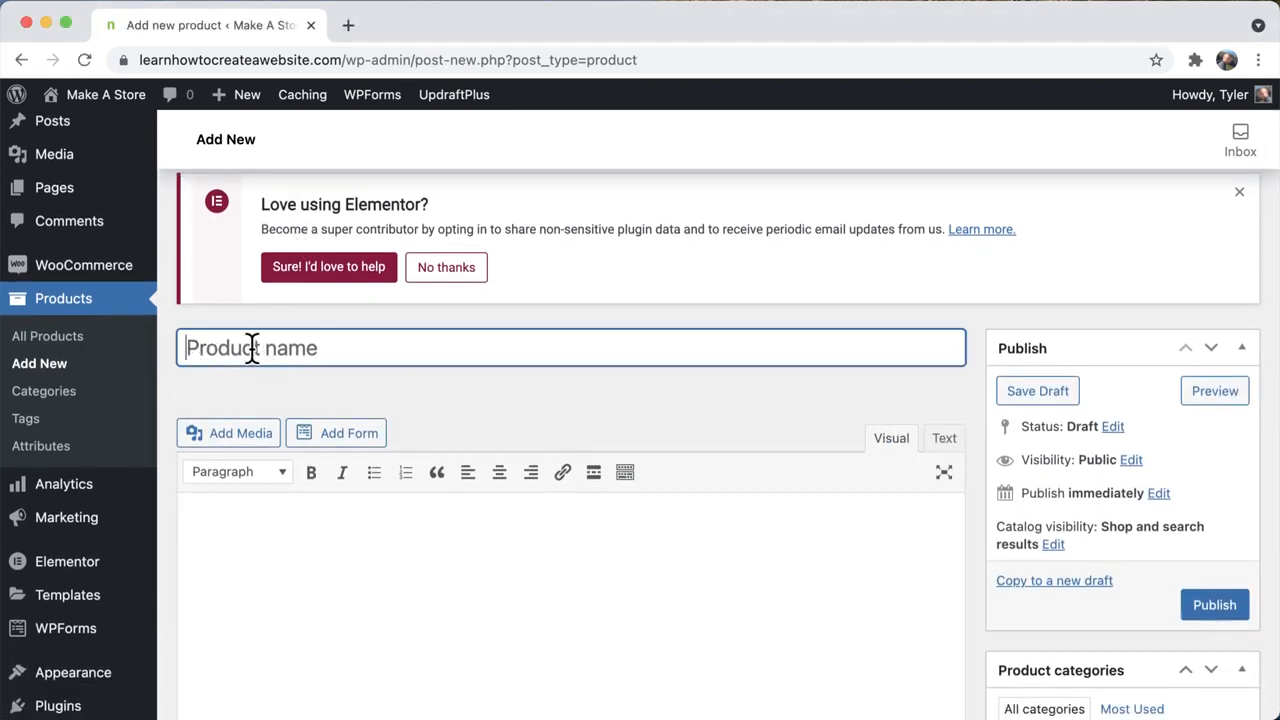
Paste the title Echeveria Secullant and placeholder lorem ipsum text into the description
text(Echeveria Secullant)
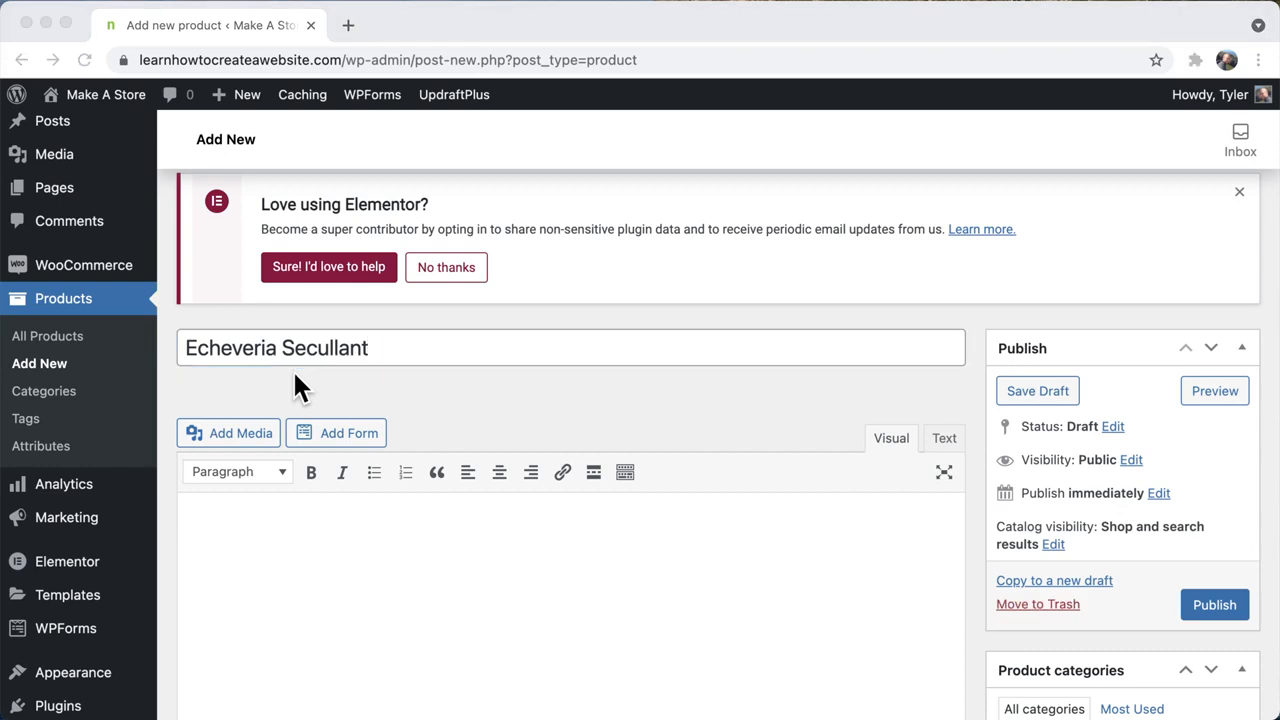
click(332, 558)
click(323, 553)
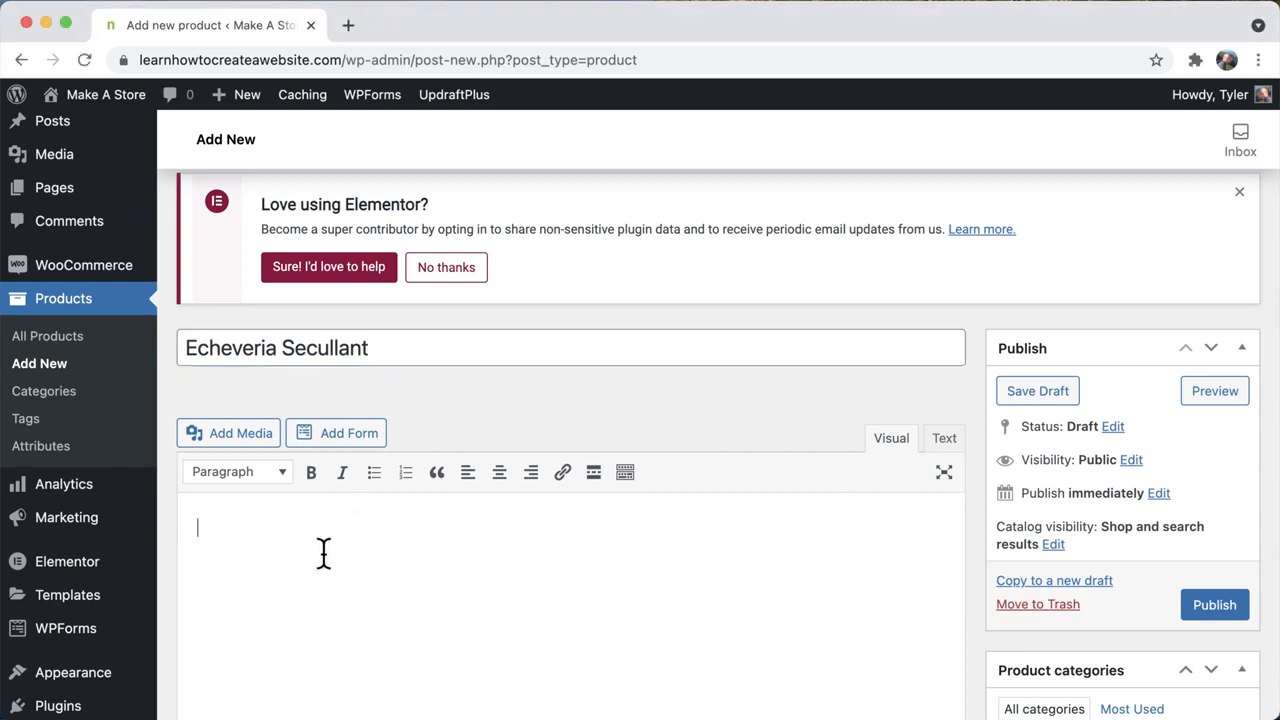
scroll(323, 553, down, 3)
text(Neque porro quisquam est, qui dolore ipsum quia dolor sit amet, consectetur adipisci velit, sed quia non numquam eius modi tempora incidunt lores ta porro ame. Neque porro quisquam est, qui dolore ipsum quia dolor sit amet.)
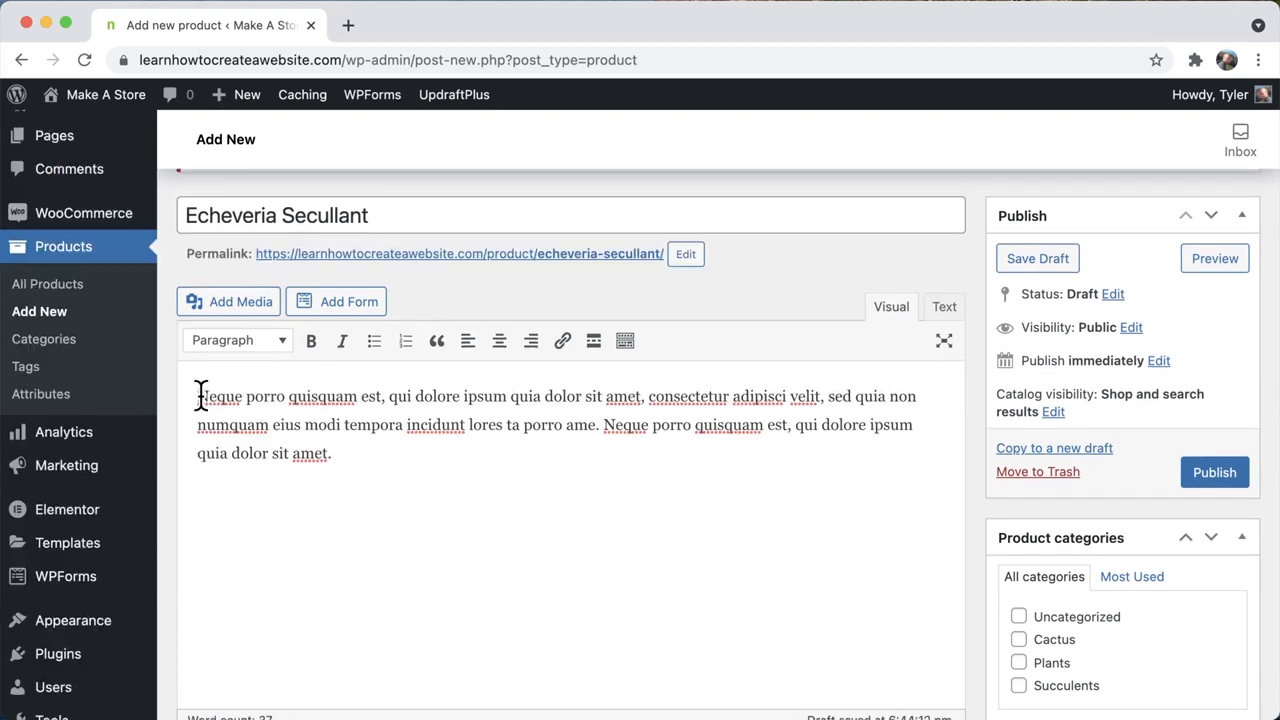
scroll(200, 394, down, 1)
scroll(200, 394, up, 1)
scroll(200, 394, down, 20)
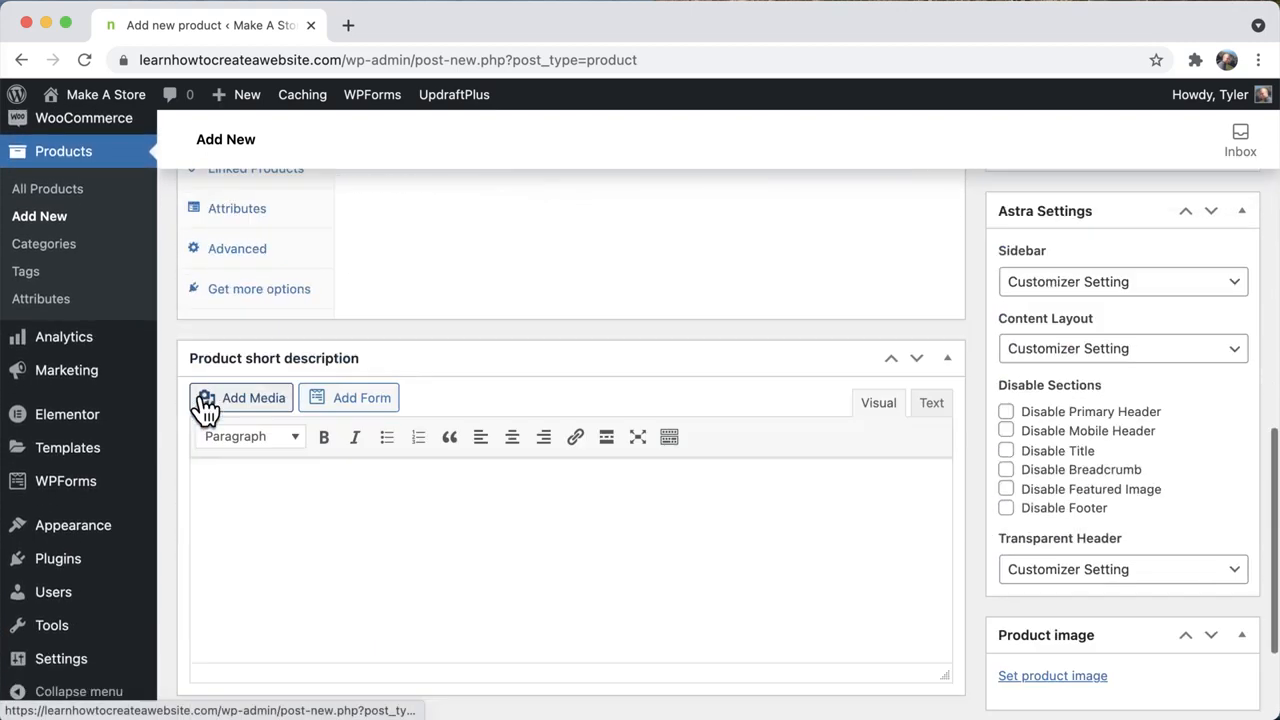
scroll(201, 396, up, 2)
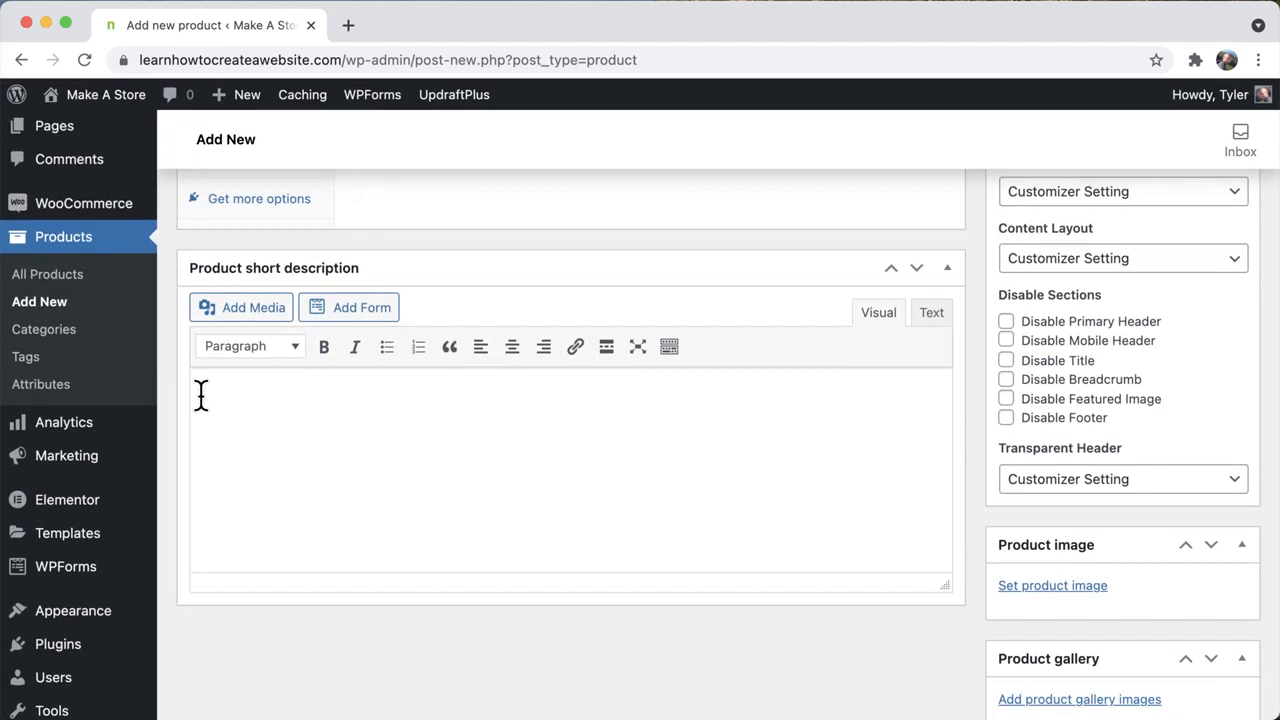
Fill the short description with 'Short' followed by the pasted placeholder text
click(311, 443)
scroll(503, 487, up, 10)
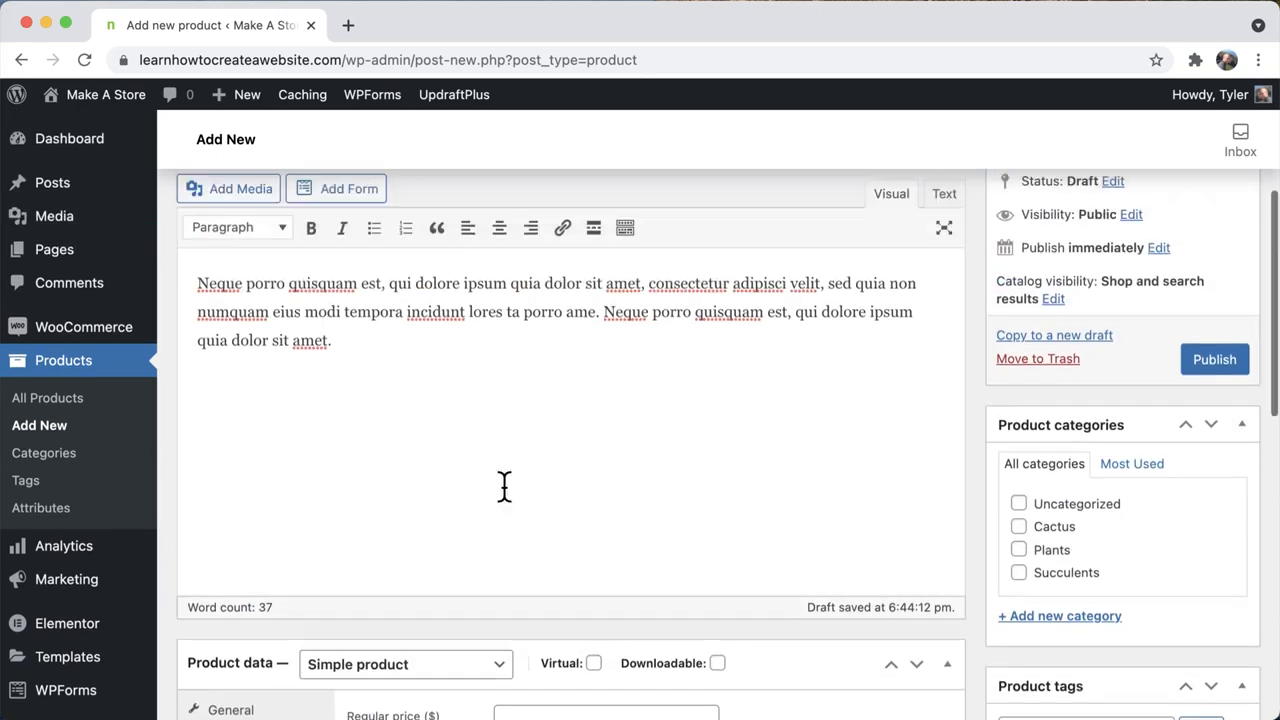
scroll(503, 487, down, 2)
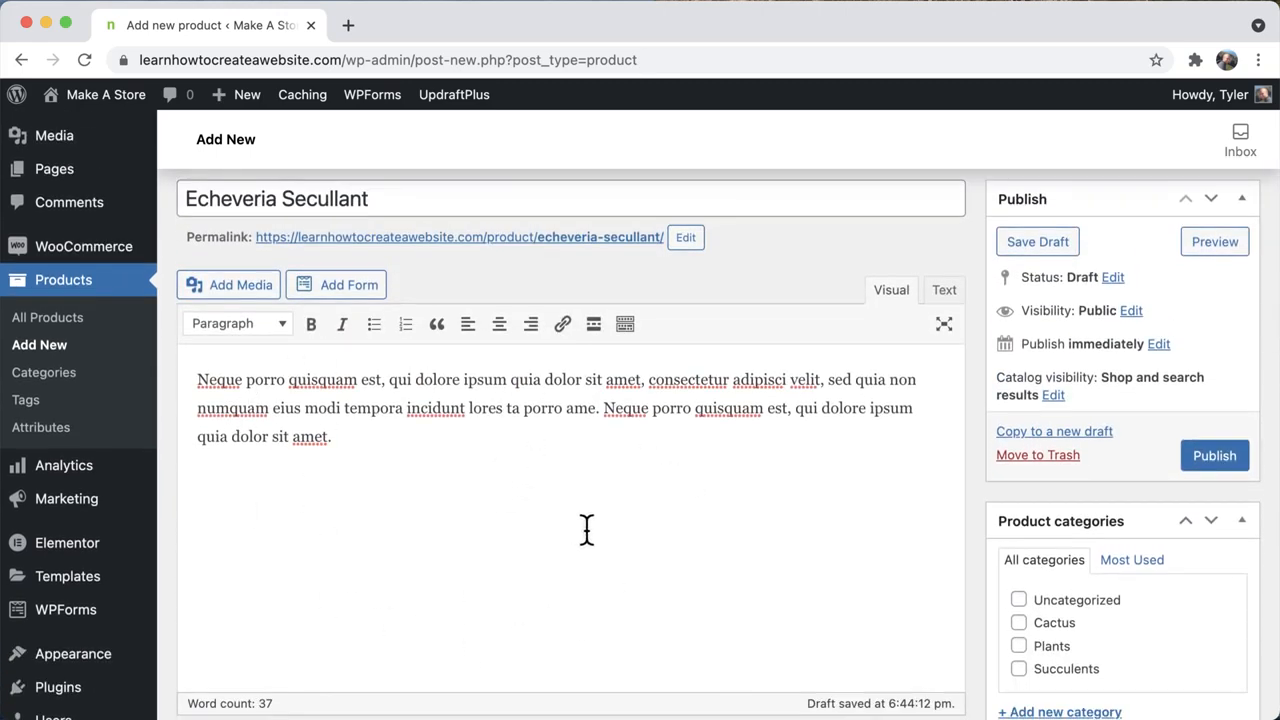
scroll(587, 530, down, 10)
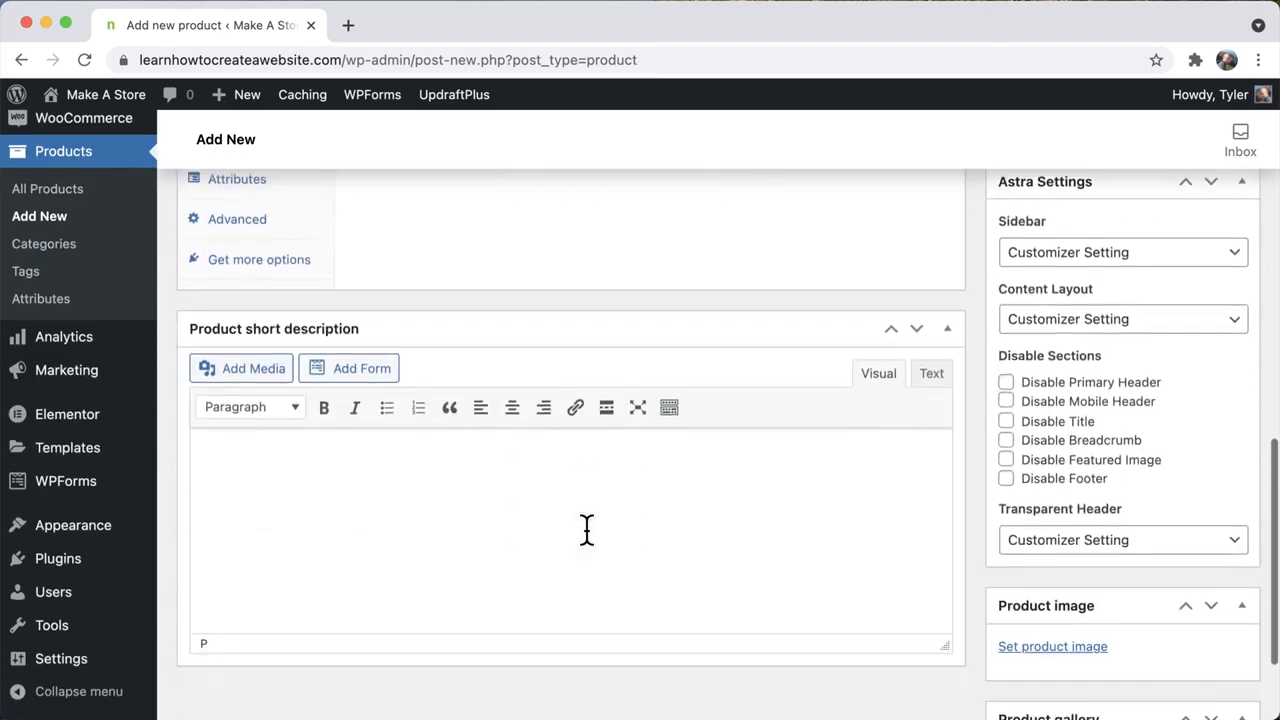
click(343, 500)
text(Short)
text(Neque porro quisquam est, qui dolore ipsum quia dolor sit amet, consectetur adipisci velit, sed quia non numquam eius modi tempora incidunt lores ta porro ame. Neque porro quisquam est, qui dolore ipsum quia dolor sit amet.)
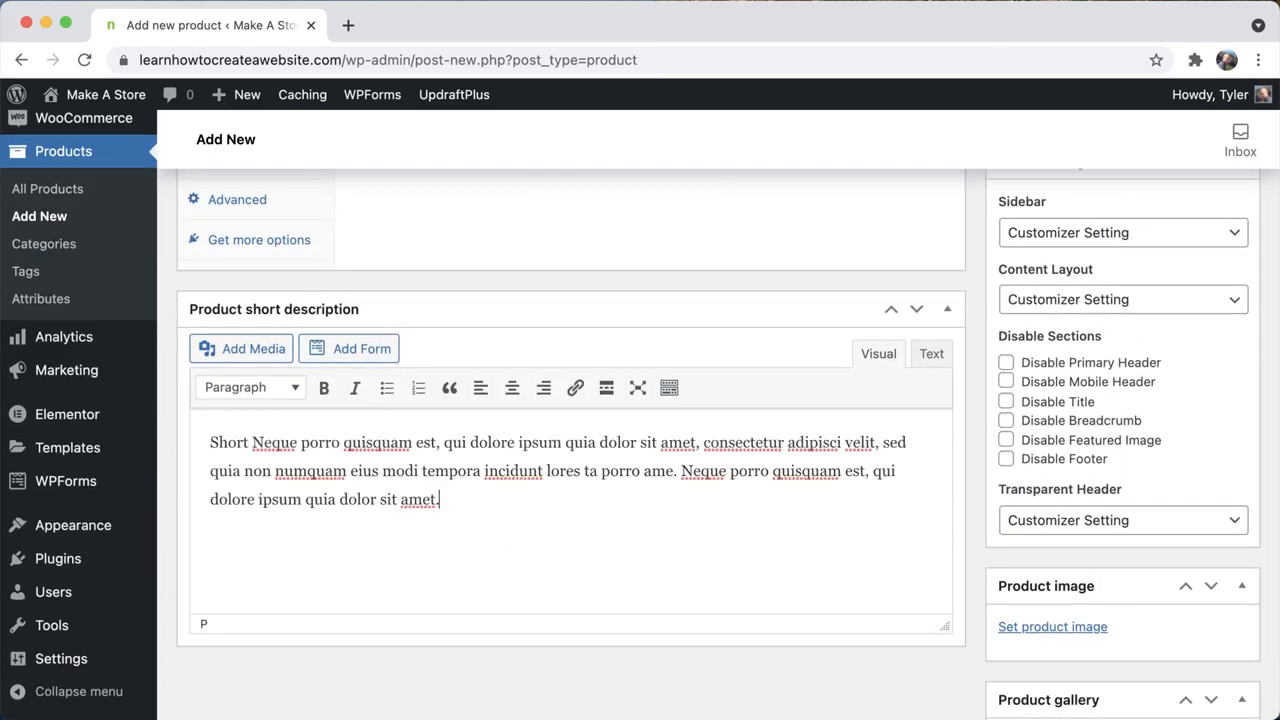
drag(437, 500, 210, 440)
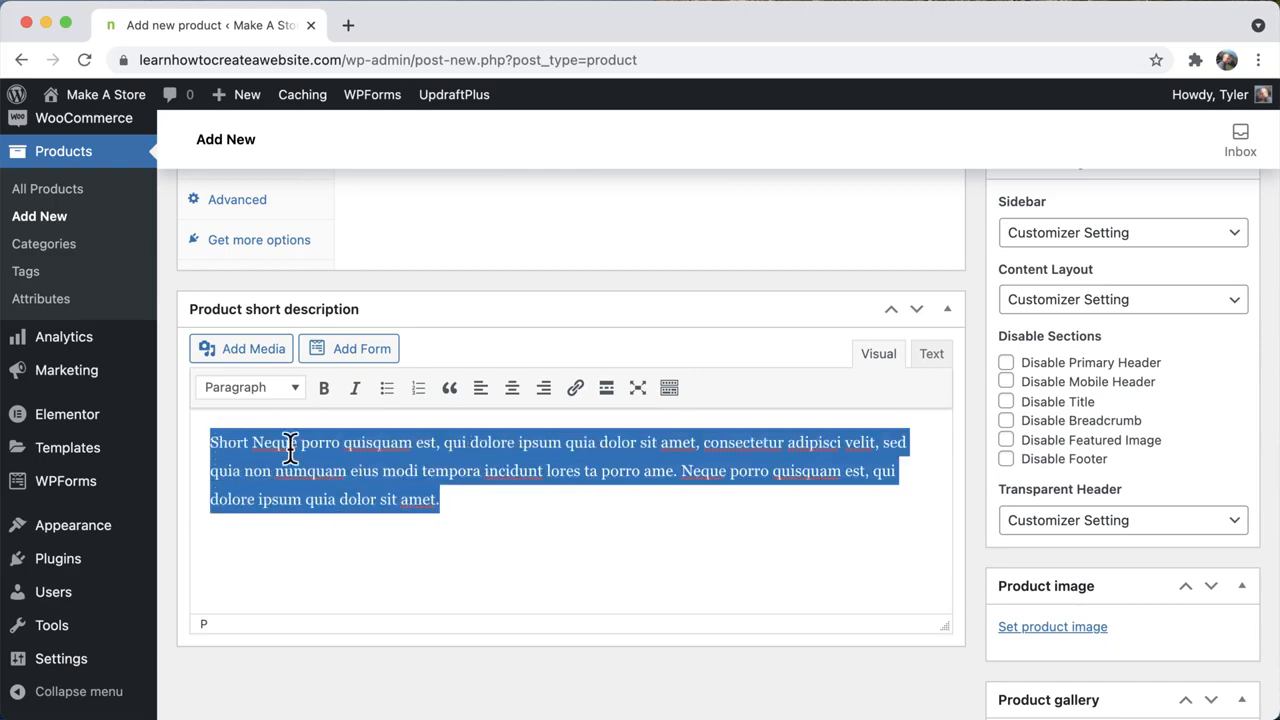
Prefix the main description with the word 'Long'
scroll(337, 480, up, 10)
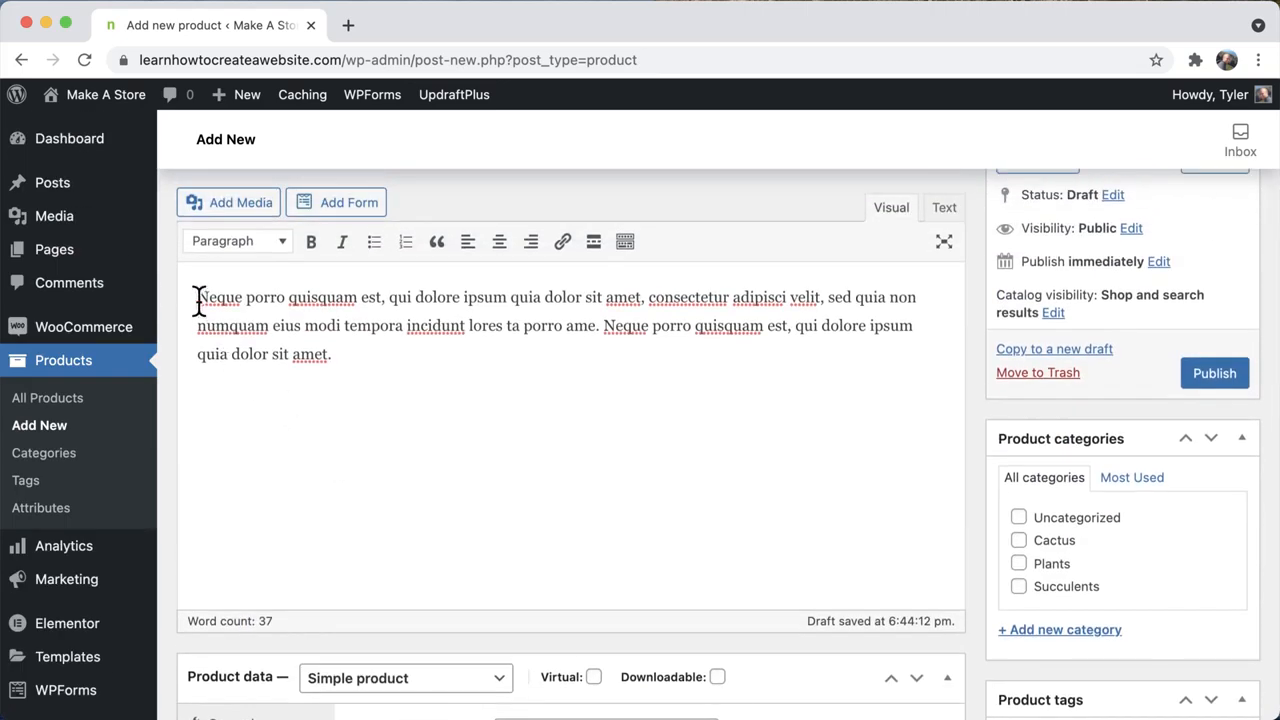
click(196, 297)
text(Long)
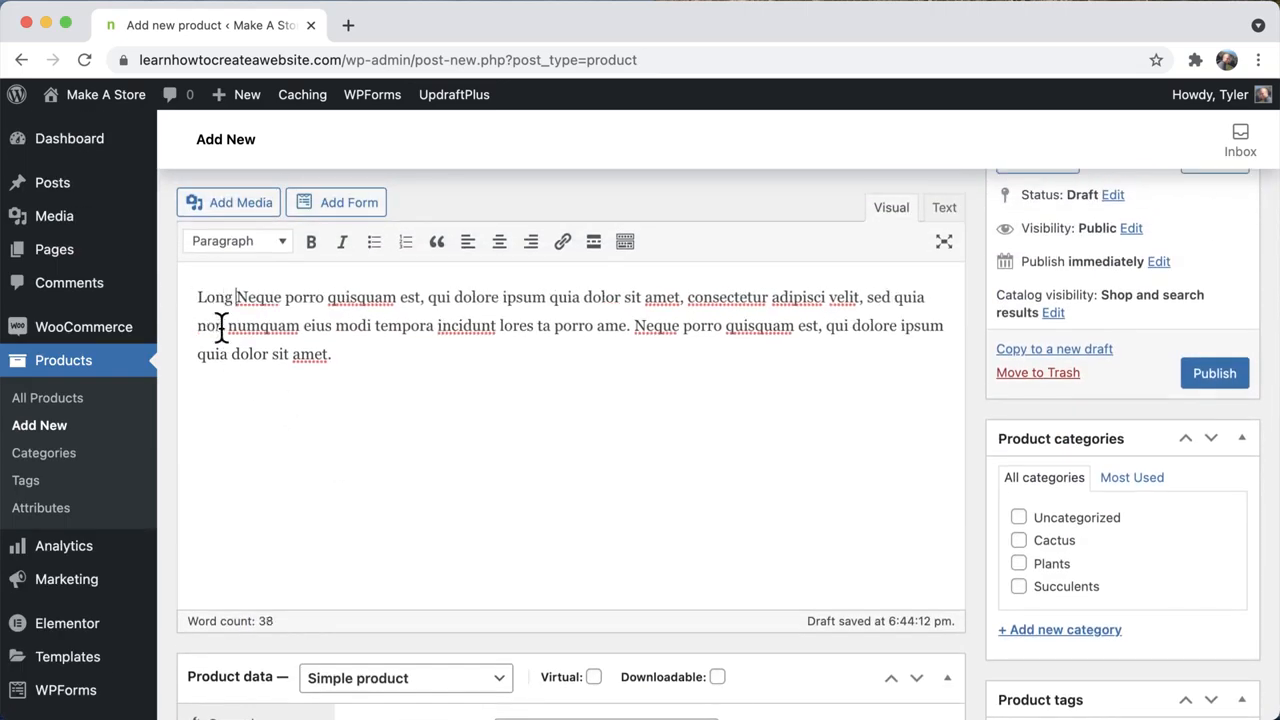
scroll(220, 326, up, 3)
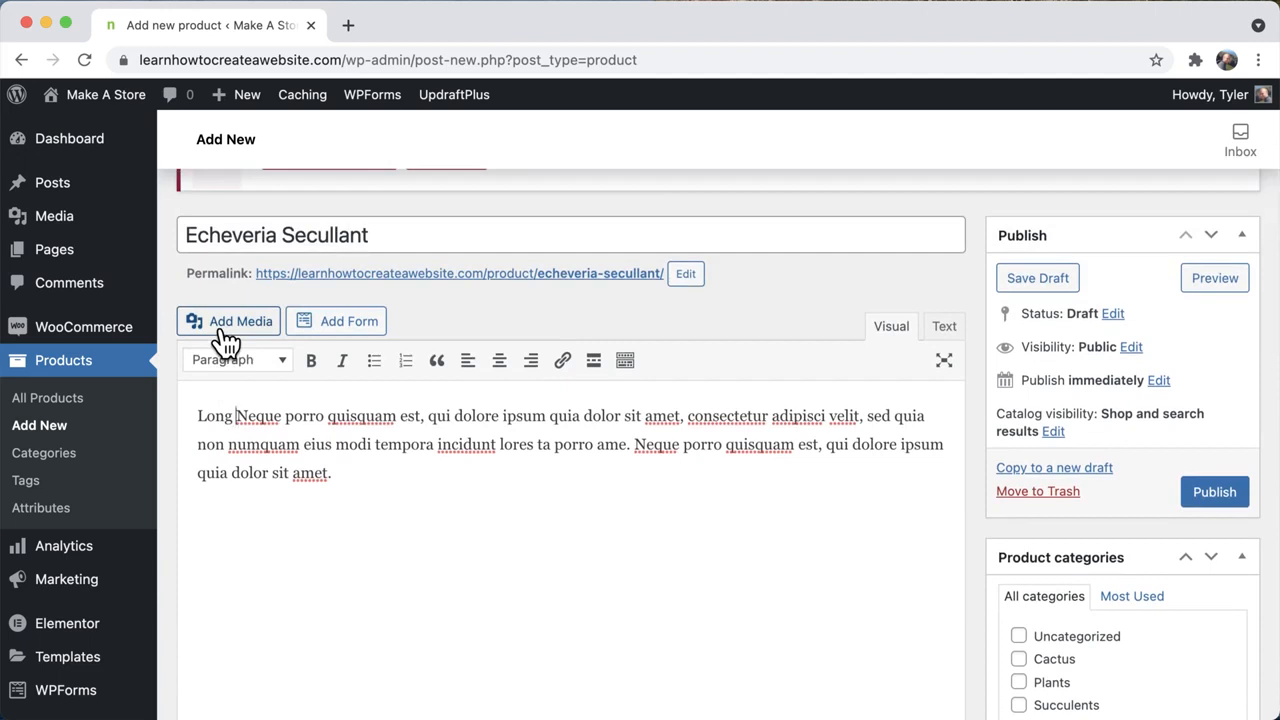
scroll(223, 335, down, 5)
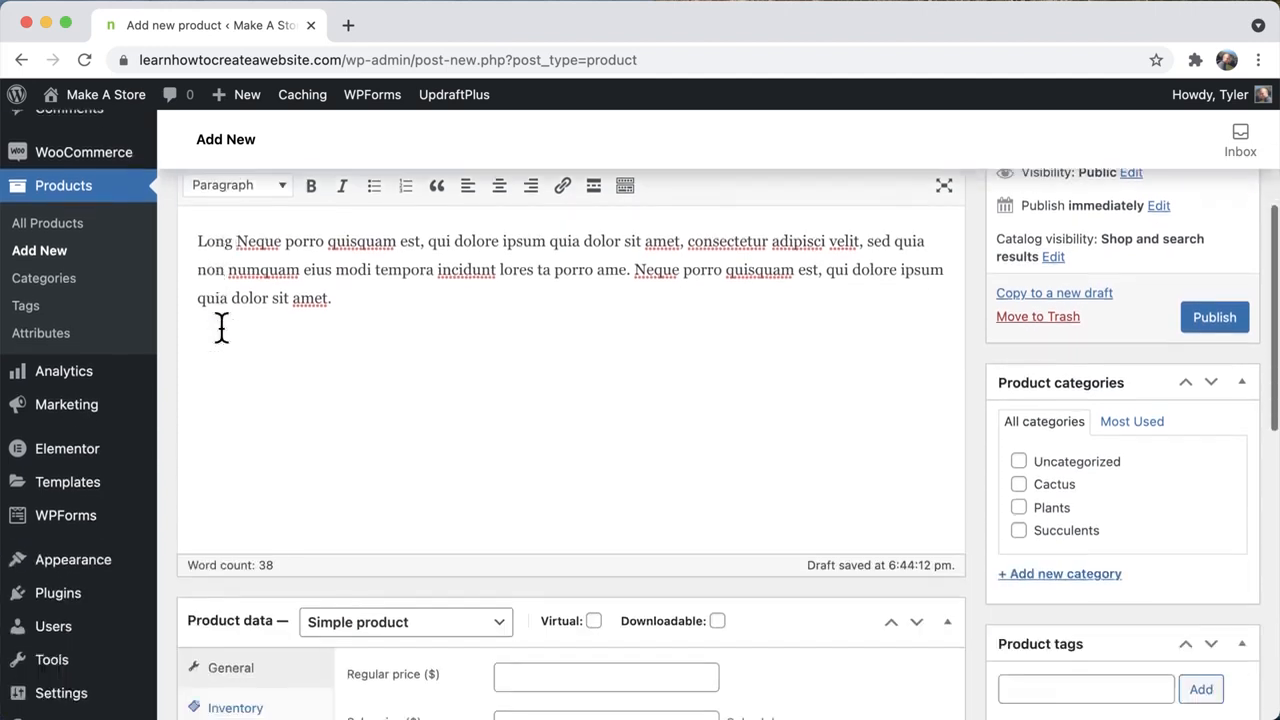
scroll(222, 326, down, 2)
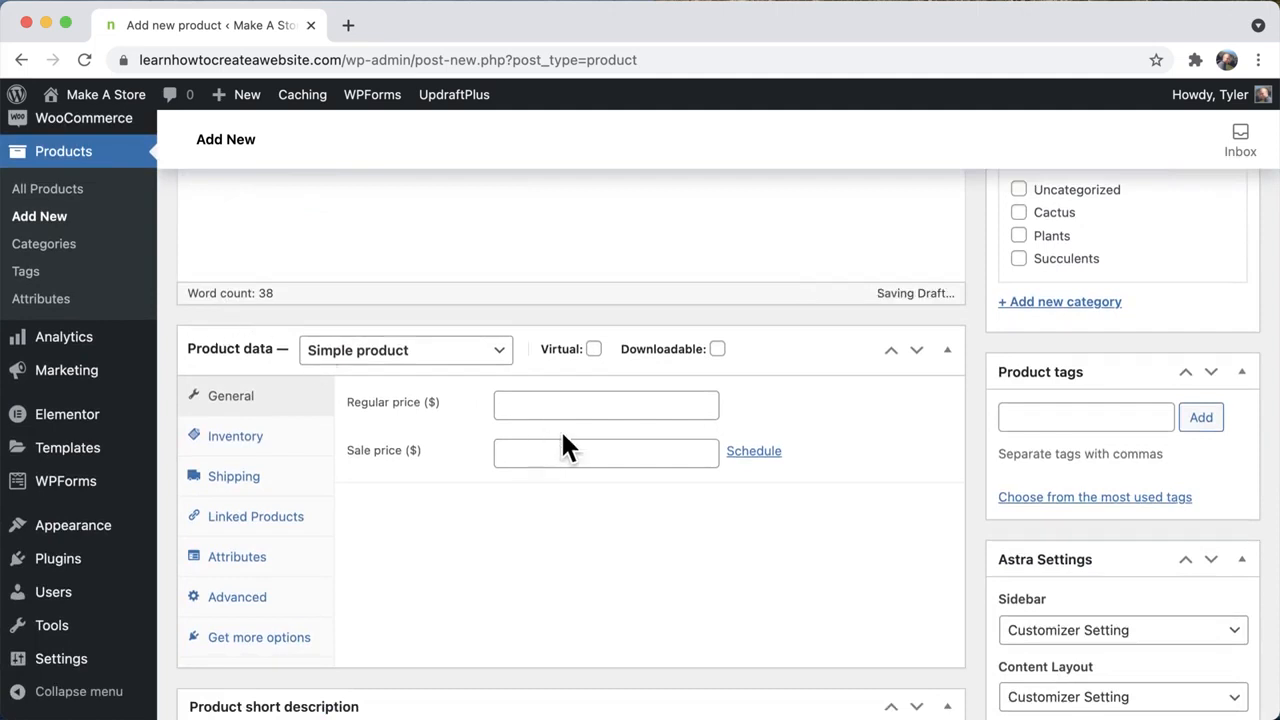
Set the regular price to 154 and the sale price to 145
click(541, 403)
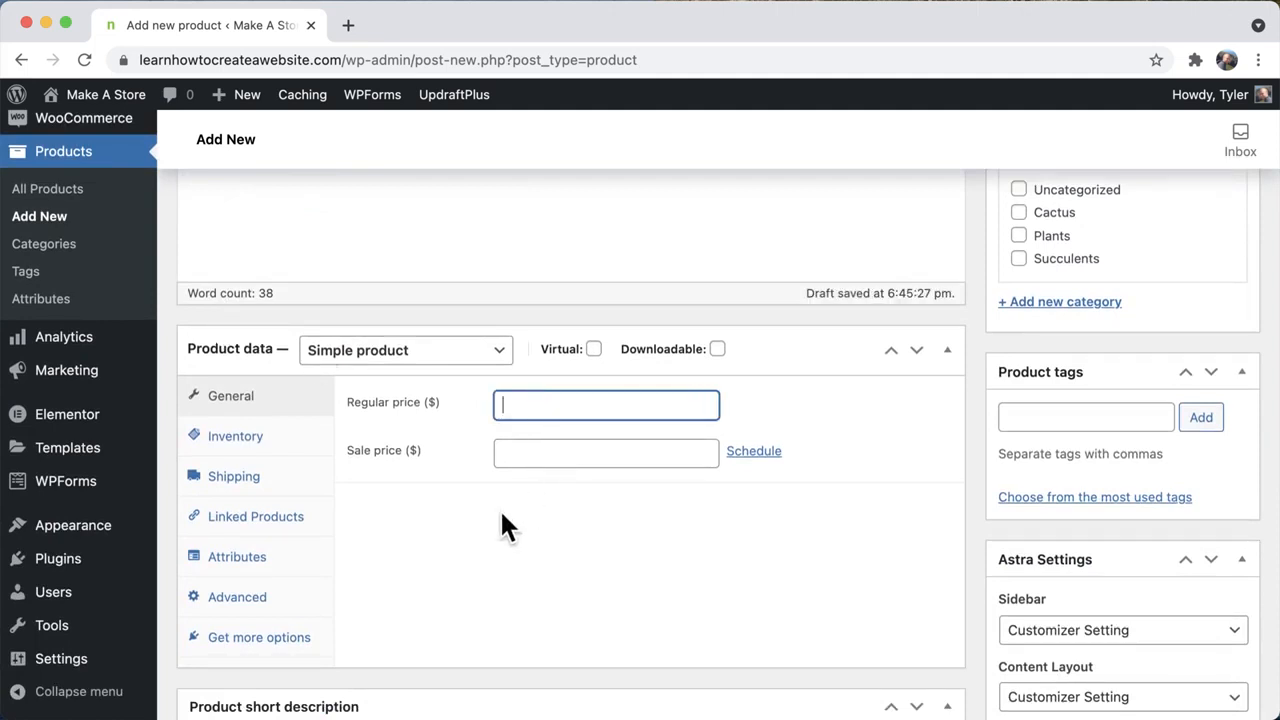
text(154)
click(540, 453)
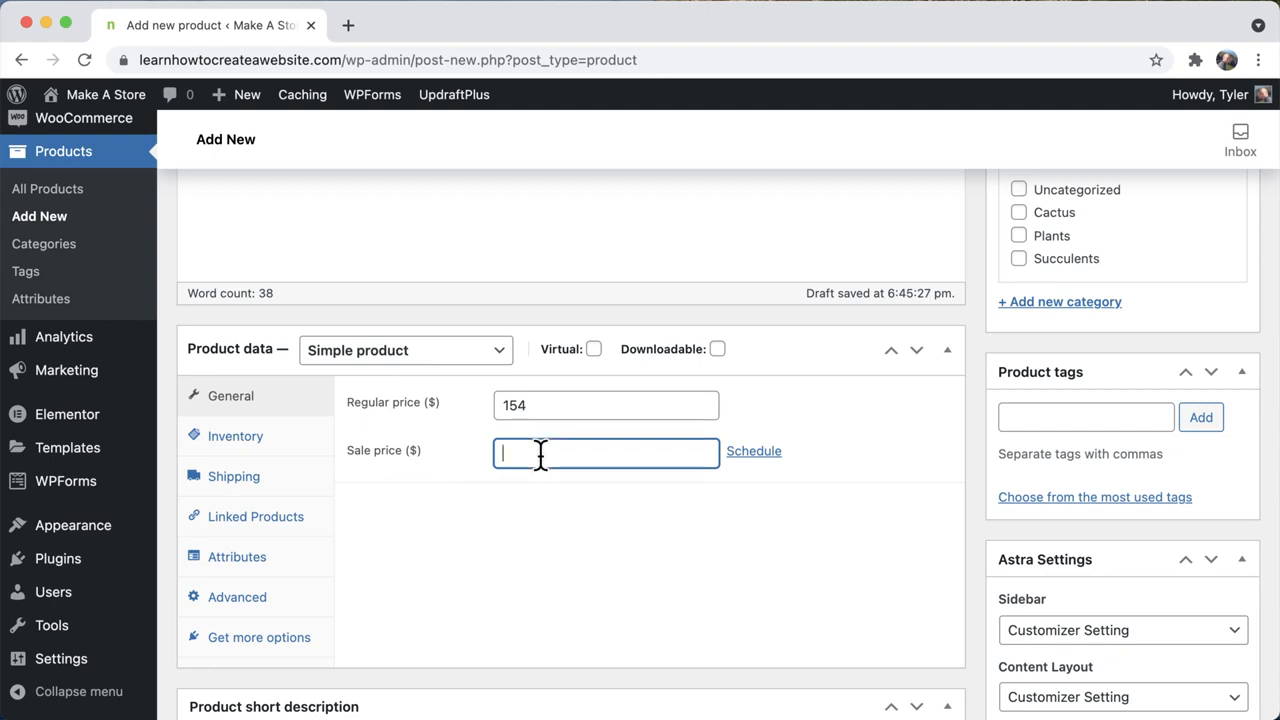
text(145)
Assign the product to the Succulents category
scroll(822, 437, up, 3)
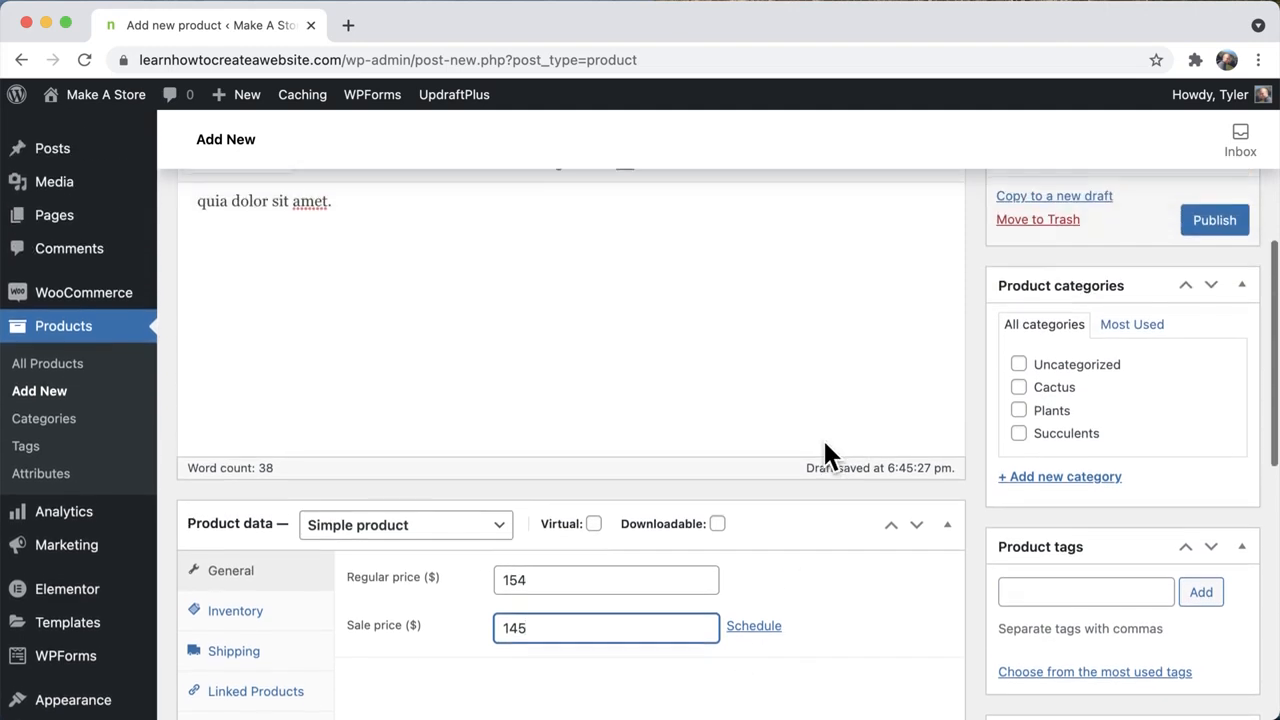
click(1019, 434)
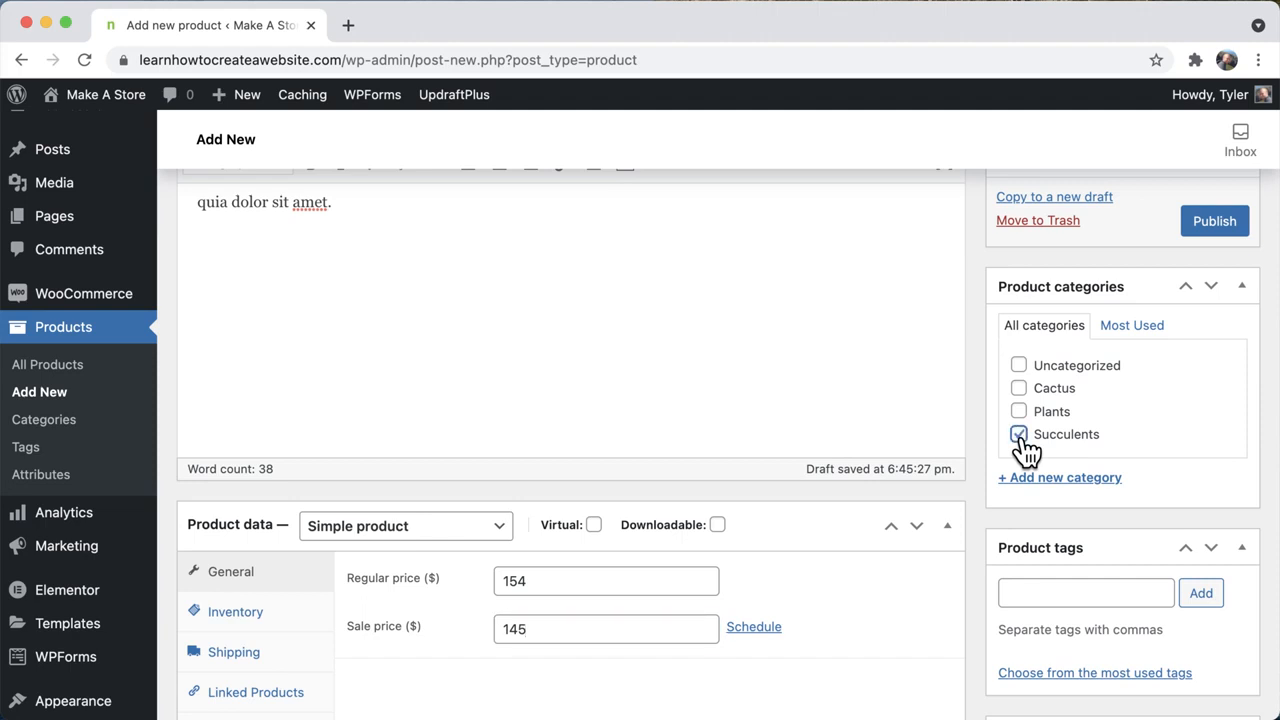
scroll(1020, 437, down, 10)
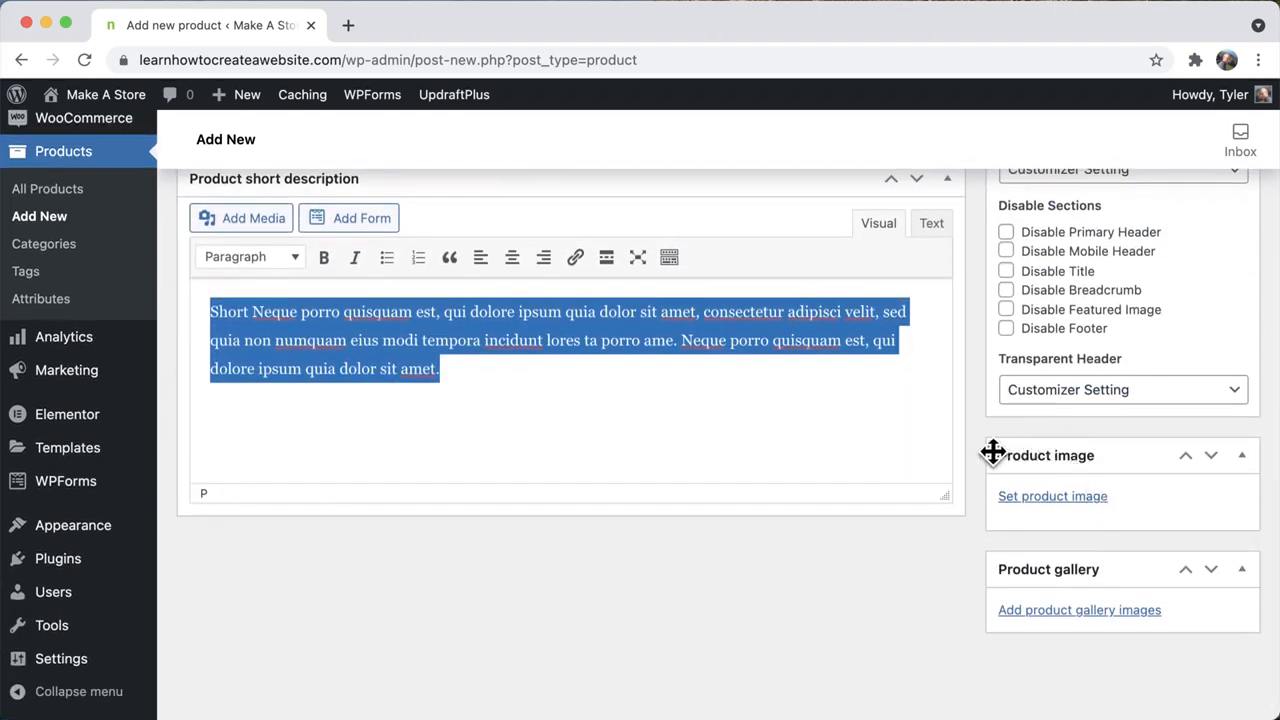
Upload succulent-1.jpg and succulent-2.jpg, and set succulent-1.jpg as the product image
click(1060, 497)
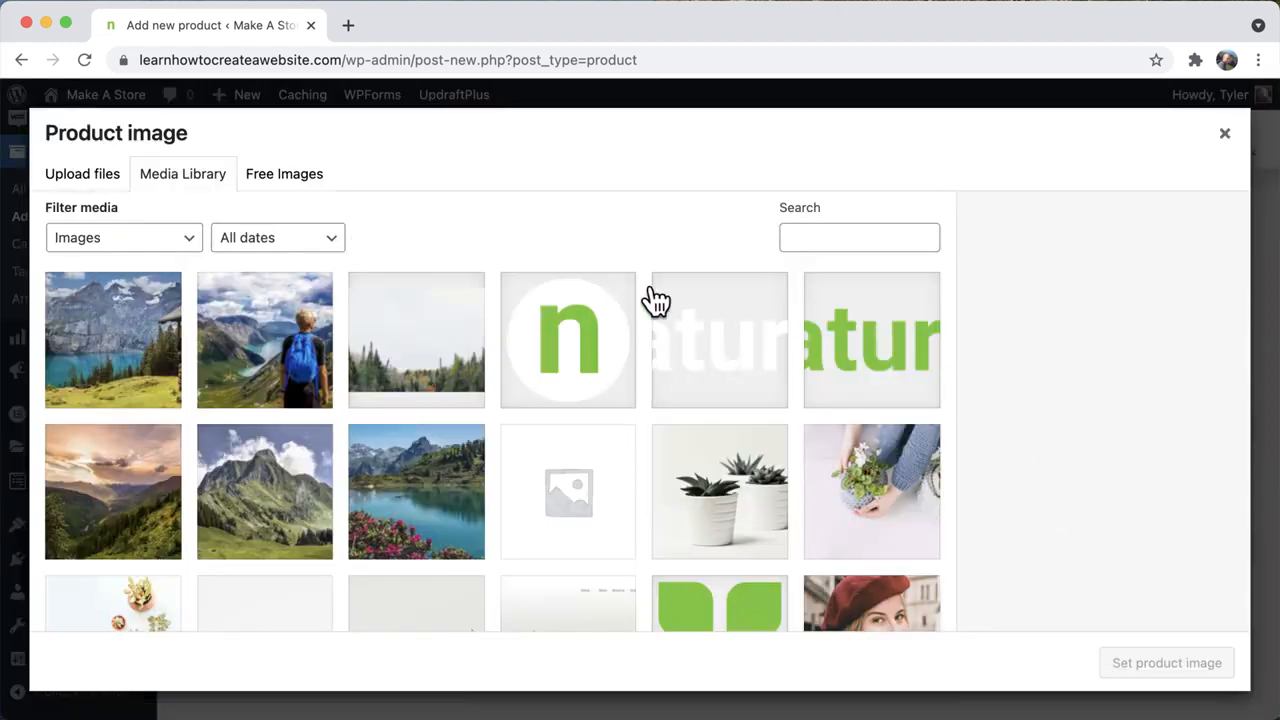
click(102, 186)
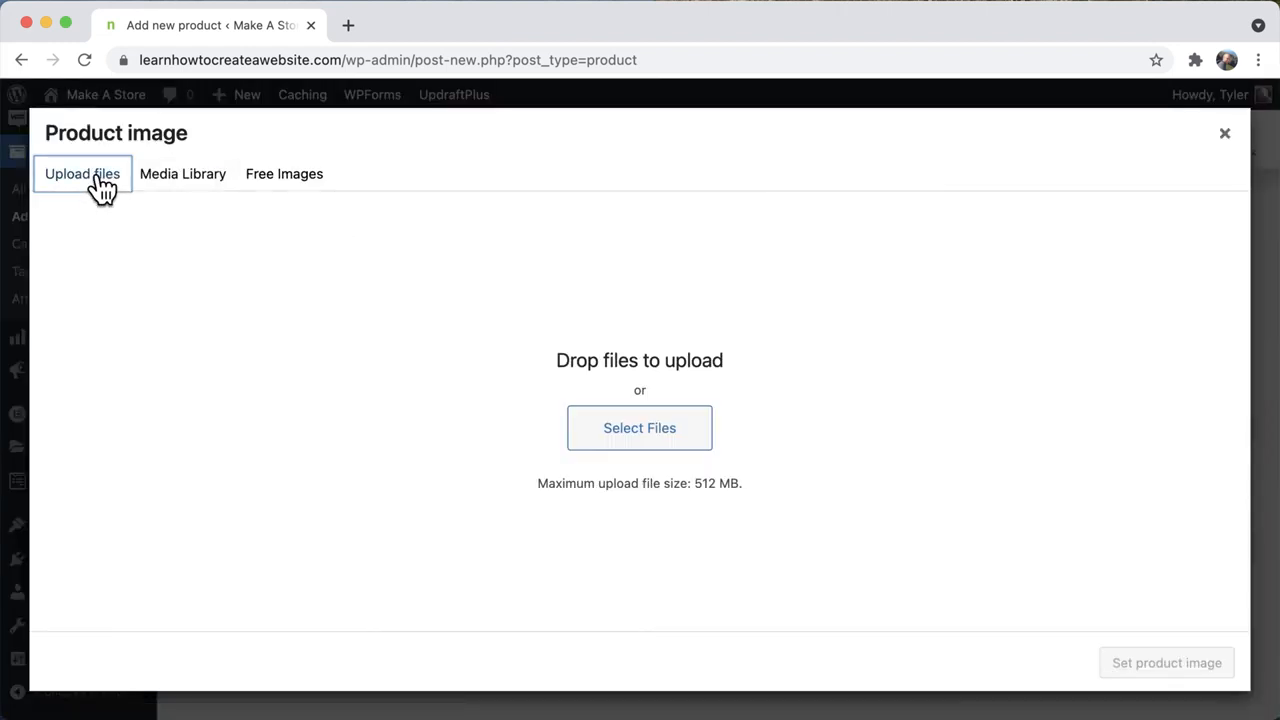
click(652, 446)
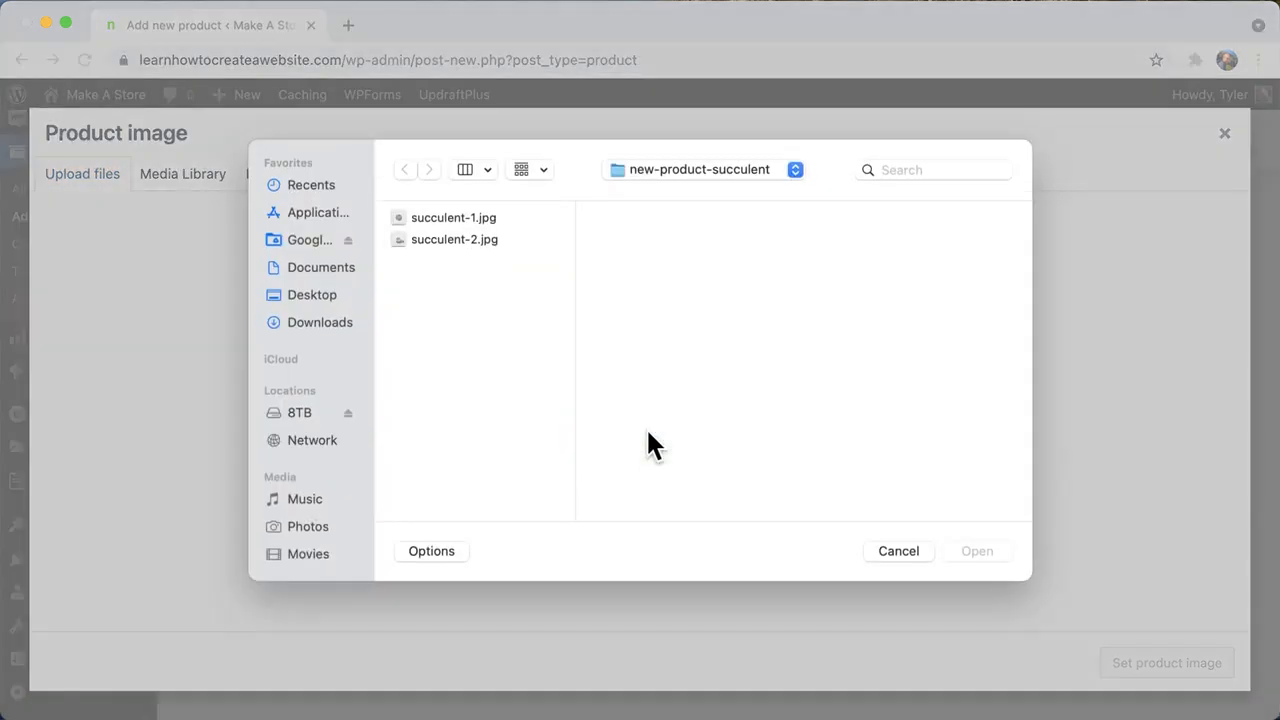
click(495, 226)
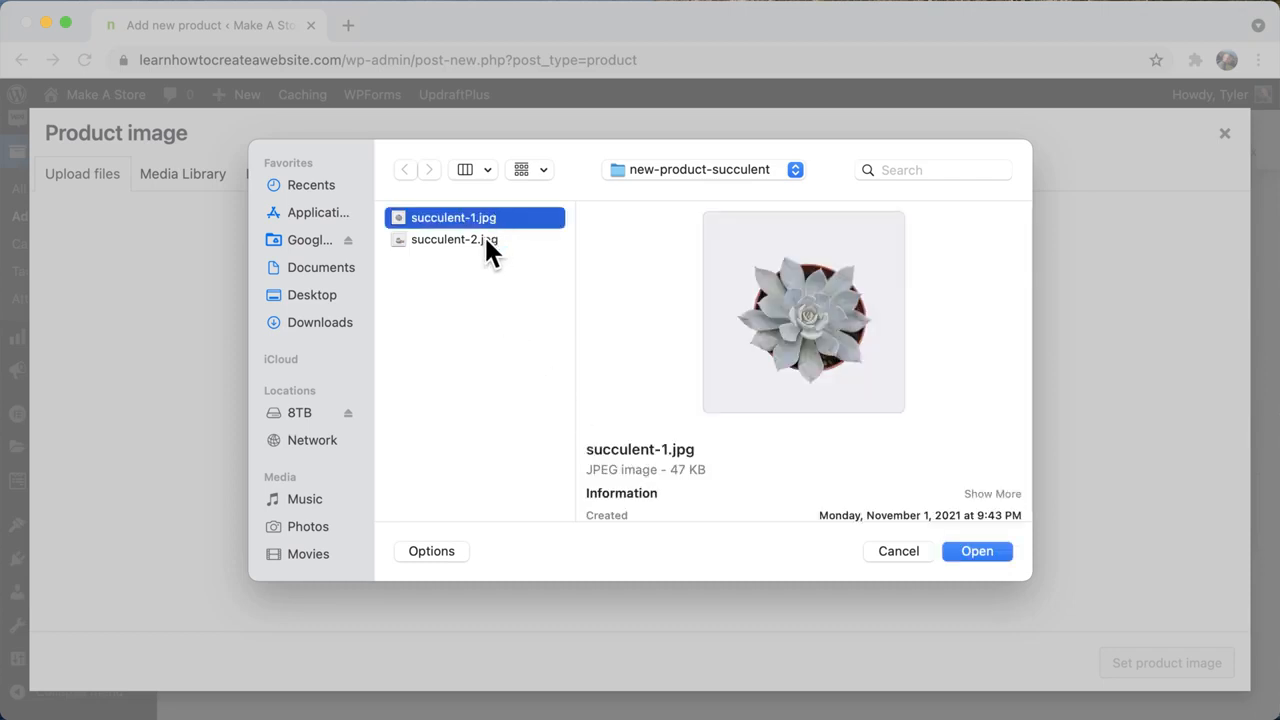
shift+click(486, 239)
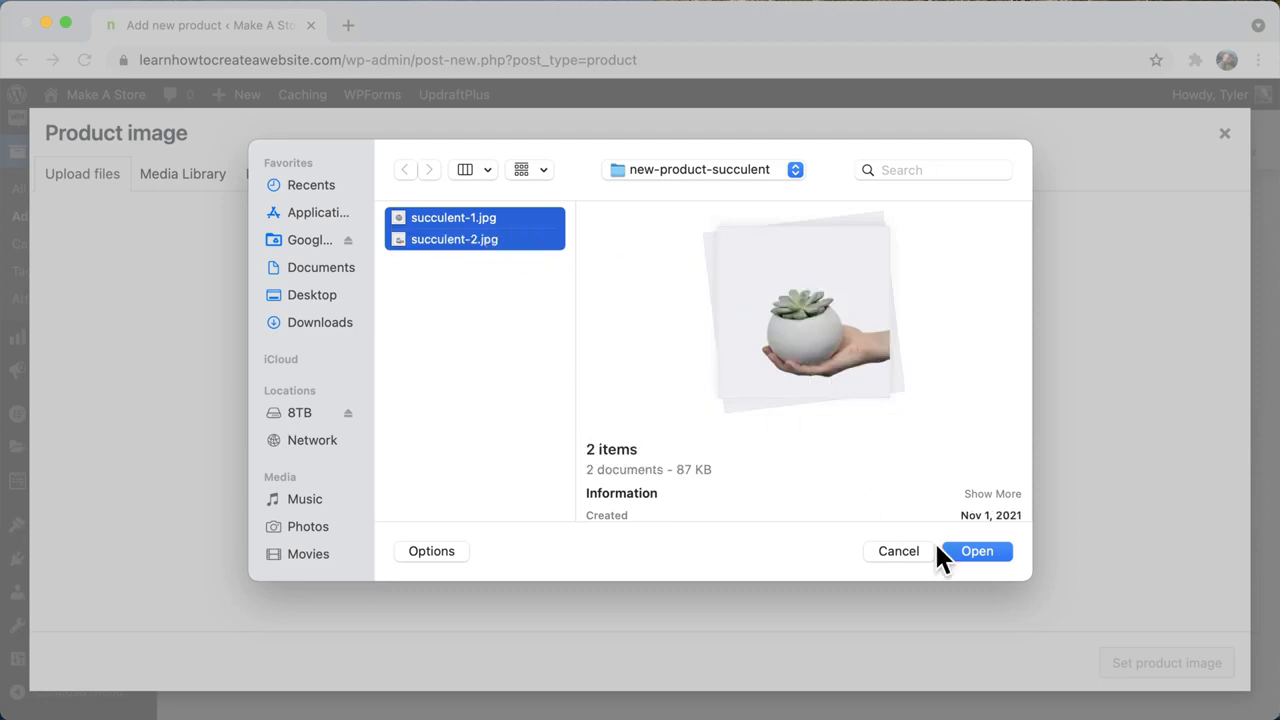
click(978, 551)
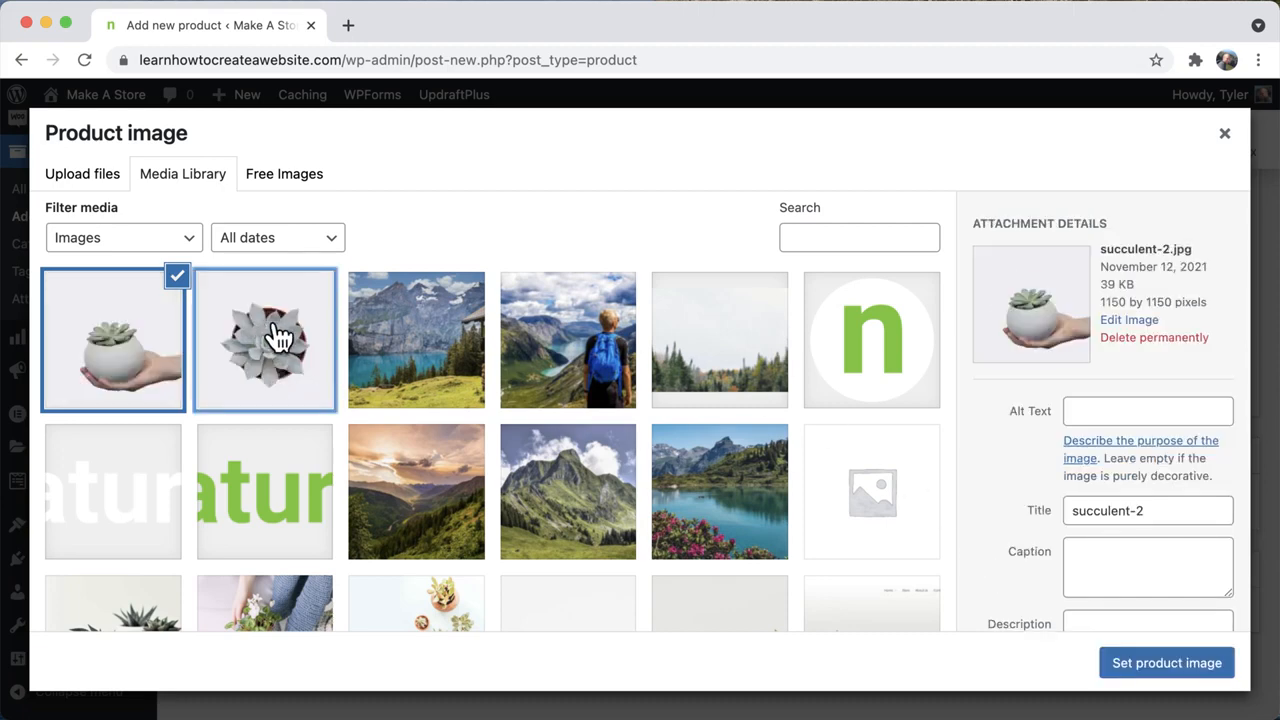
click(267, 338)
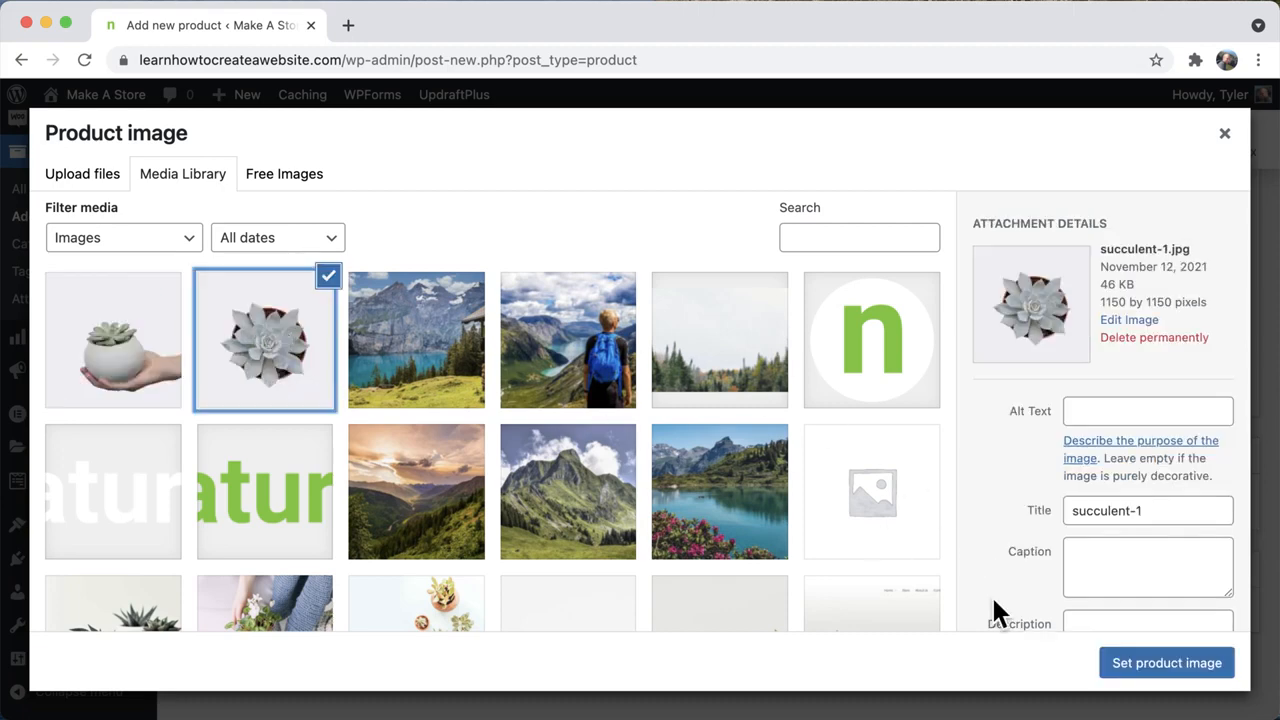
click(1180, 668)
scroll(1178, 672, down, 1)
scroll(1178, 672, down, 4)
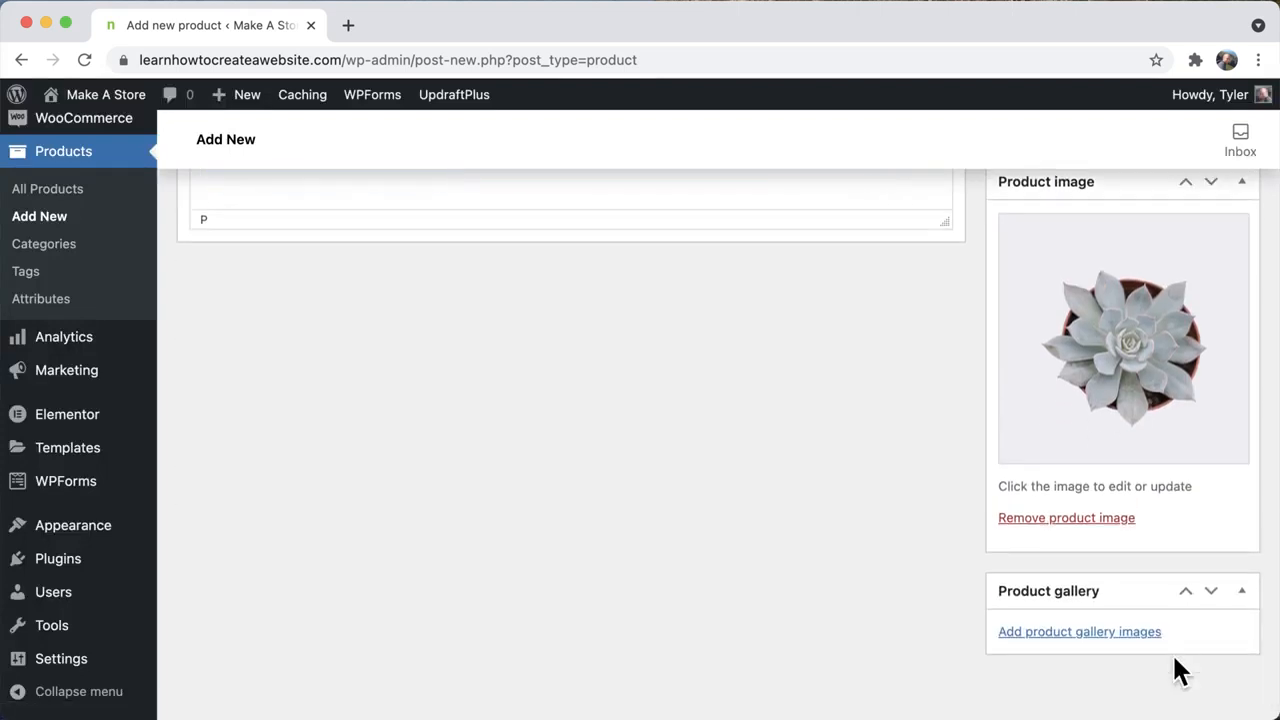
Add succulent-2, plant6-free-img and plant5-free-img to the product gallery
click(1069, 634)
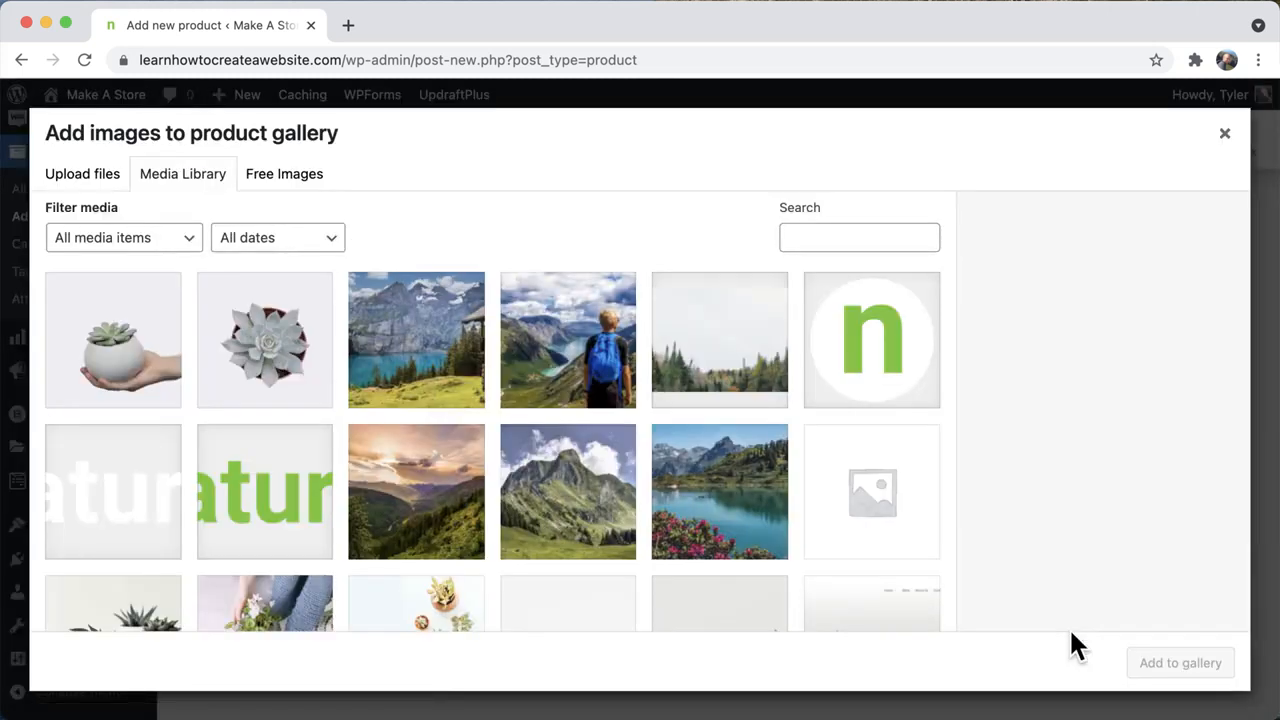
click(145, 364)
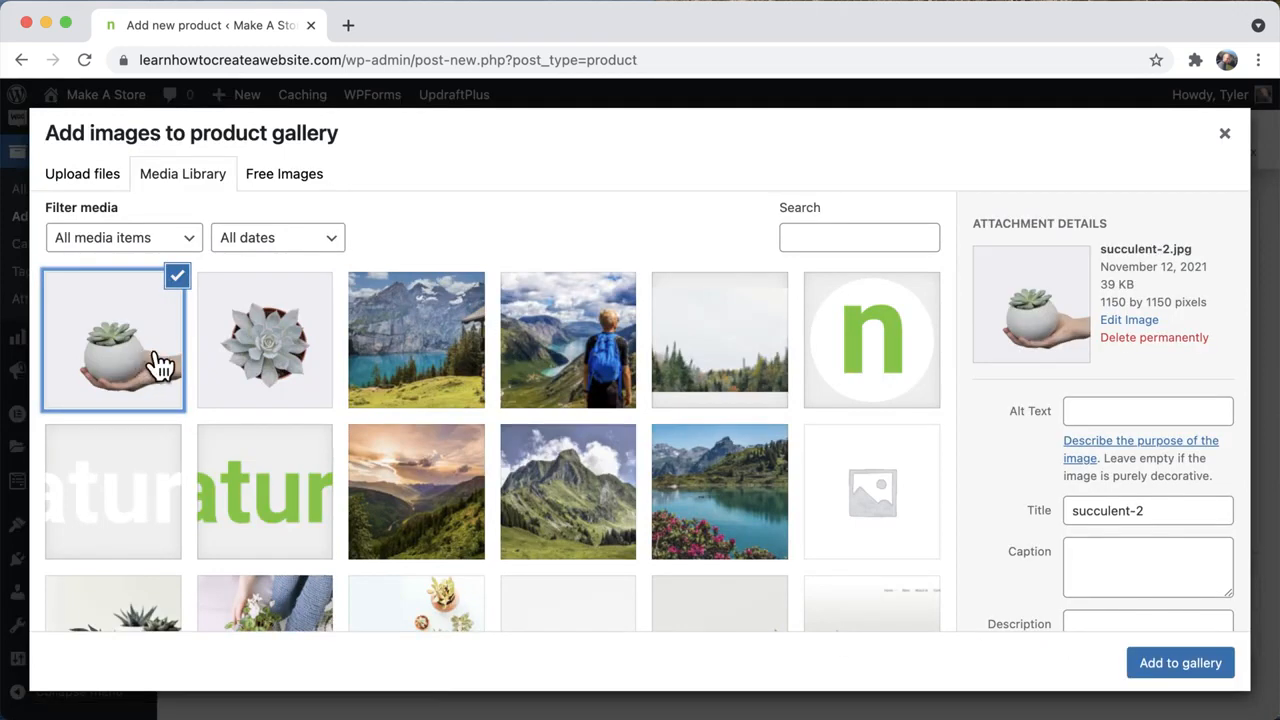
scroll(436, 413, down, 10)
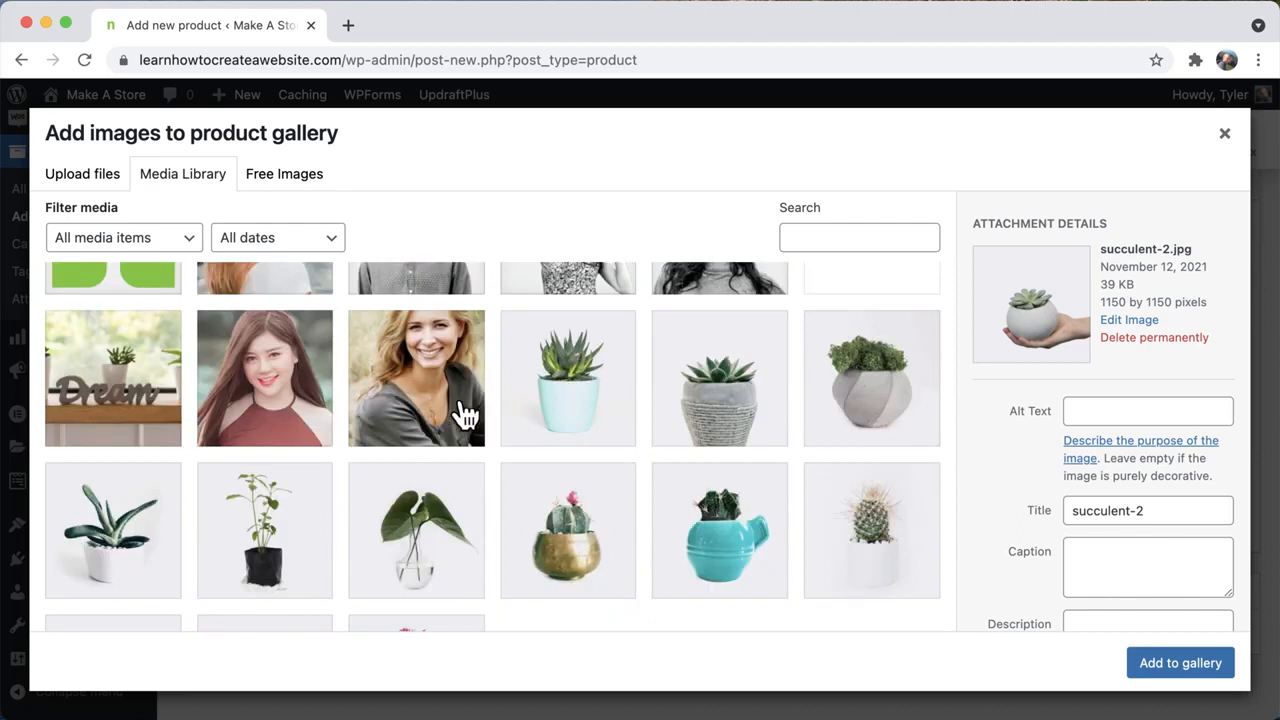
scroll(466, 412, down, 1)
click(581, 370)
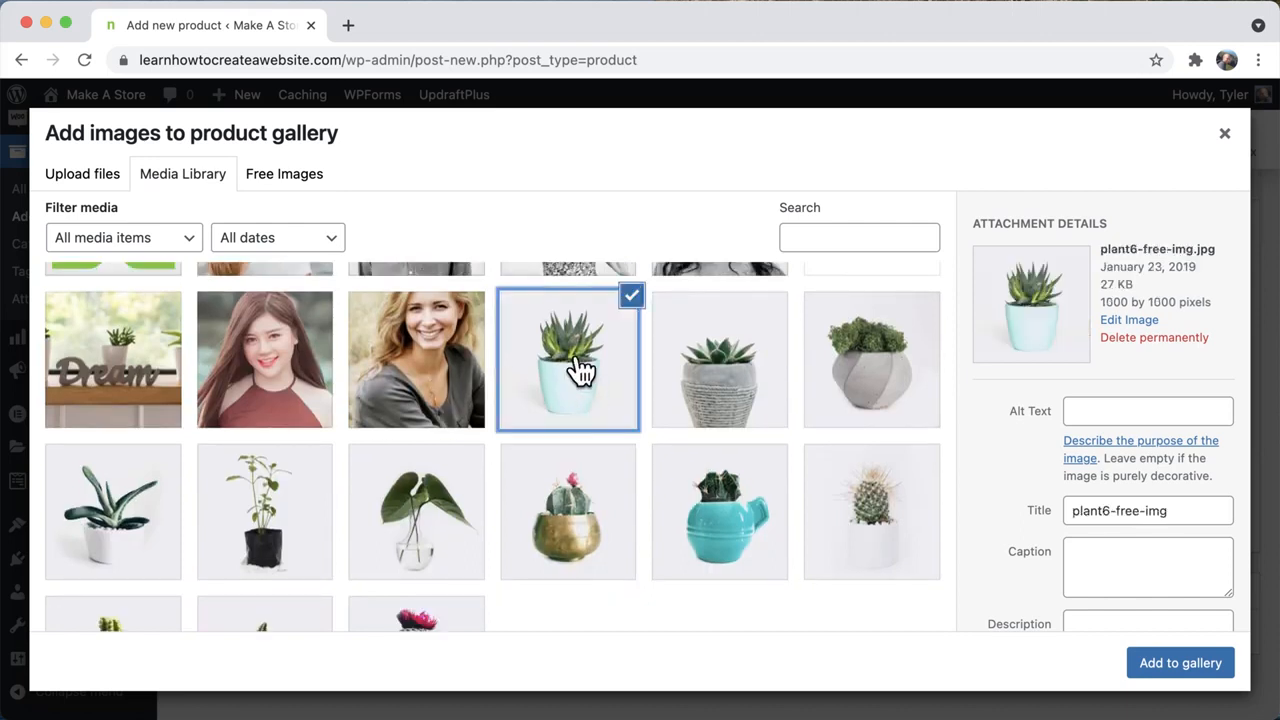
click(750, 368)
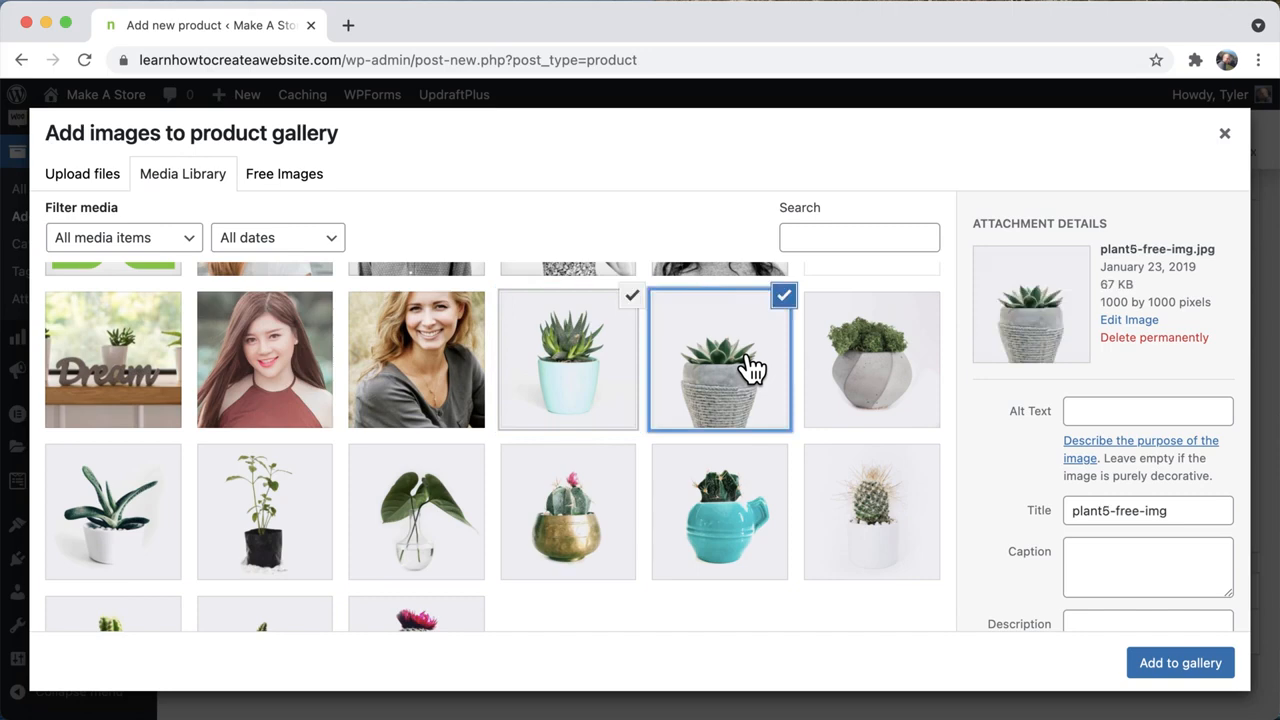
click(1182, 664)
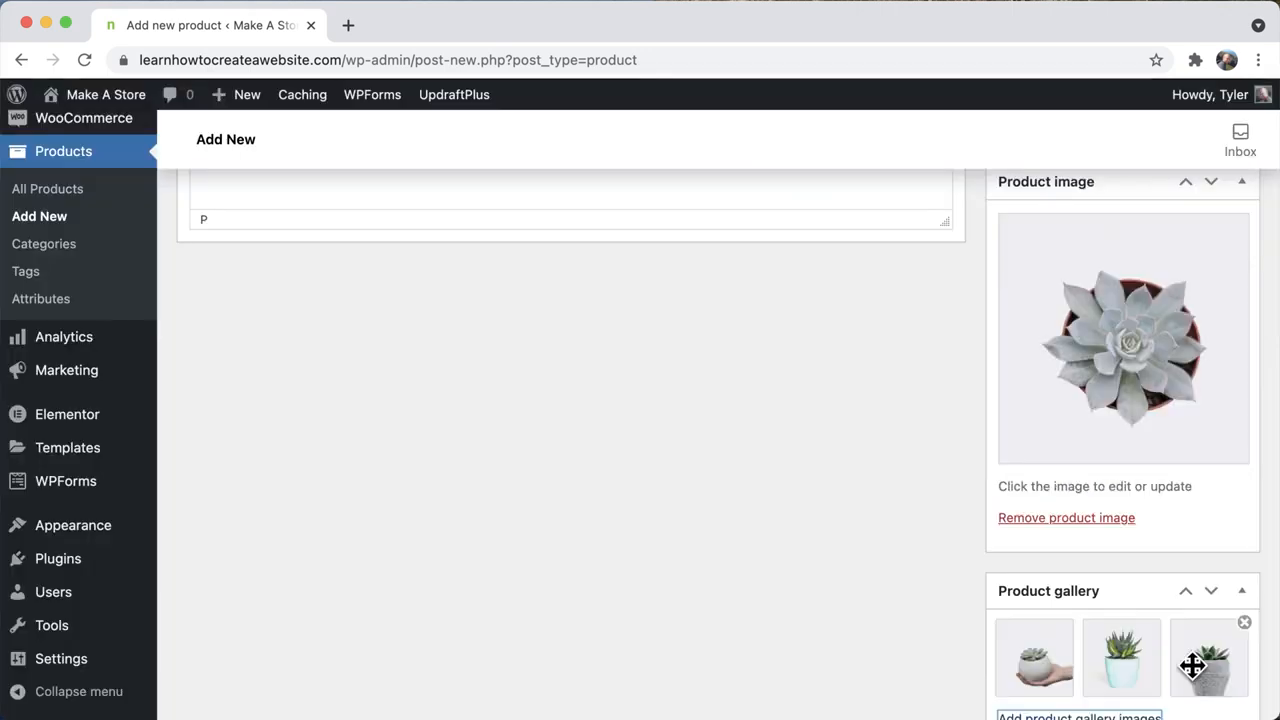
scroll(1195, 670, down, 3)
scroll(1197, 678, up, 10)
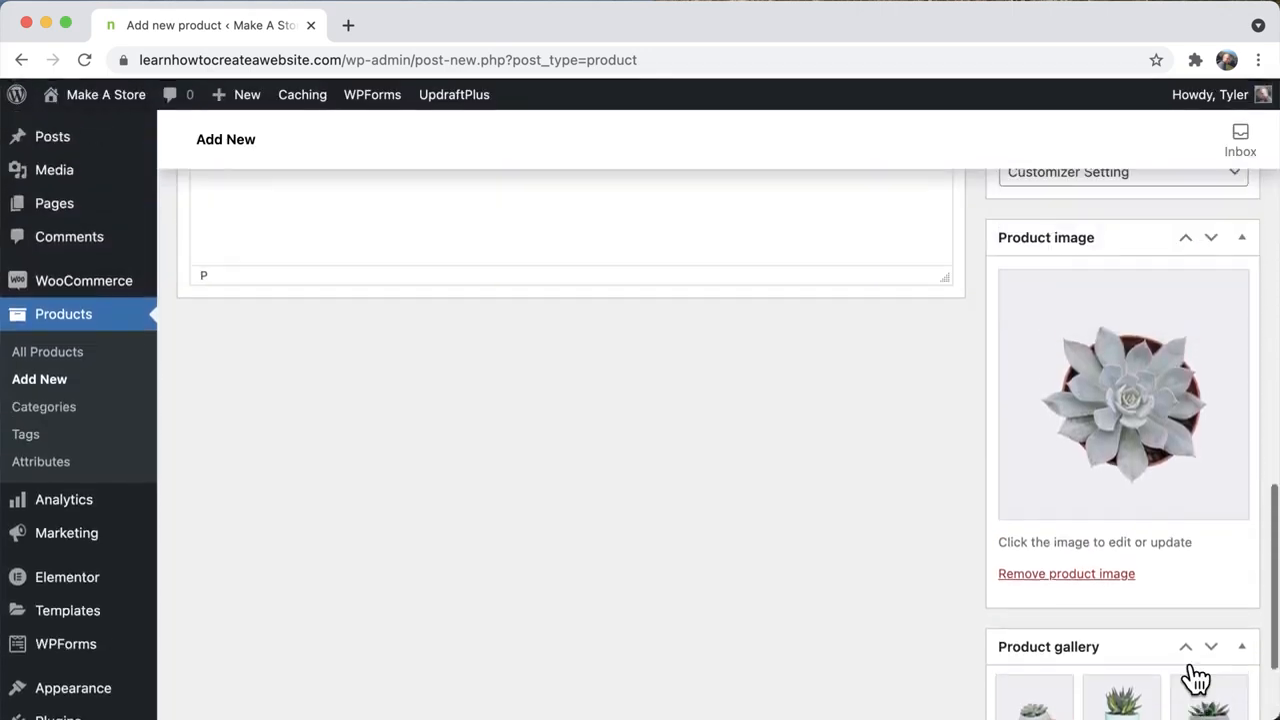
scroll(1197, 678, up, 10)
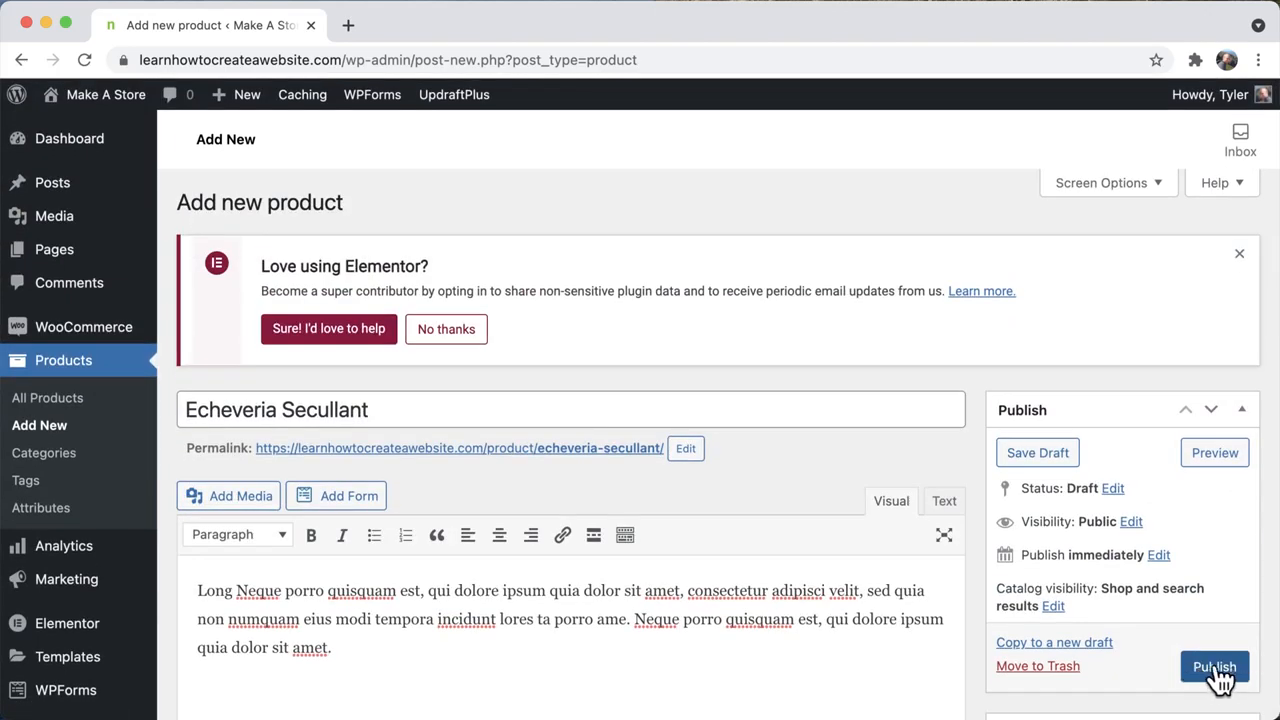
Publish Echeveria Secullant and open its live product page in a new tab
click(1214, 667)
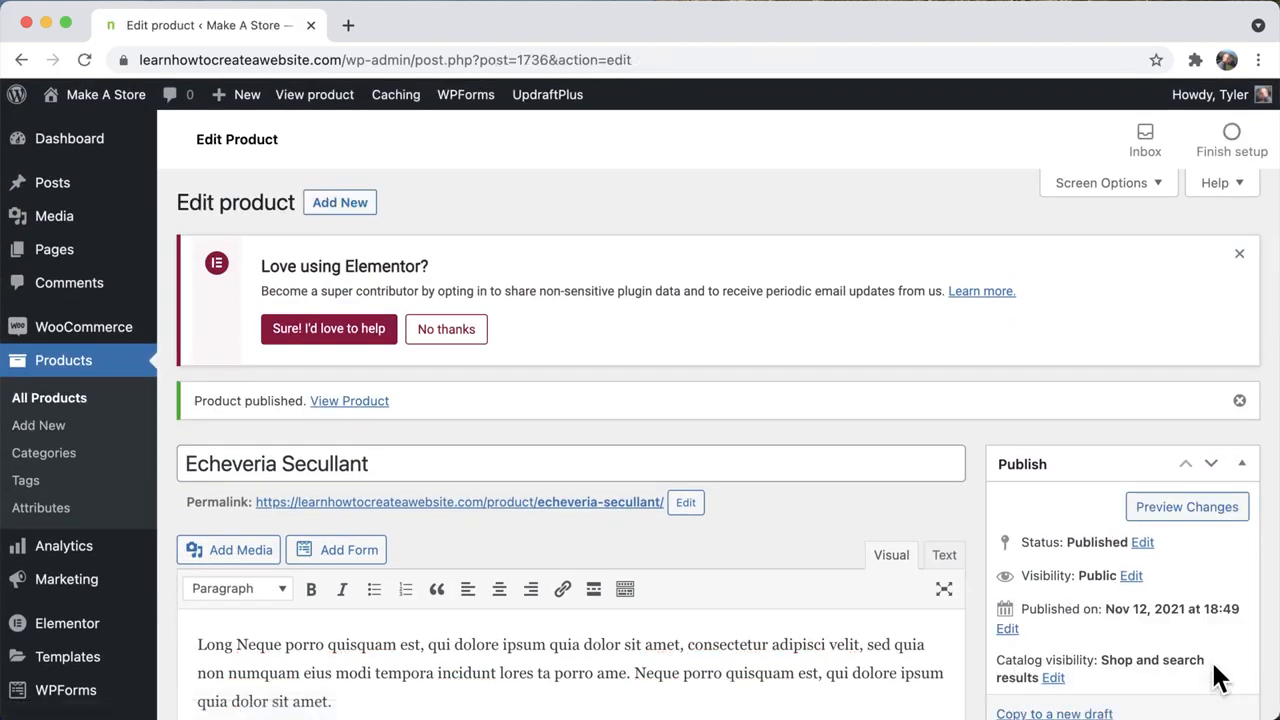
right_click(561, 505)
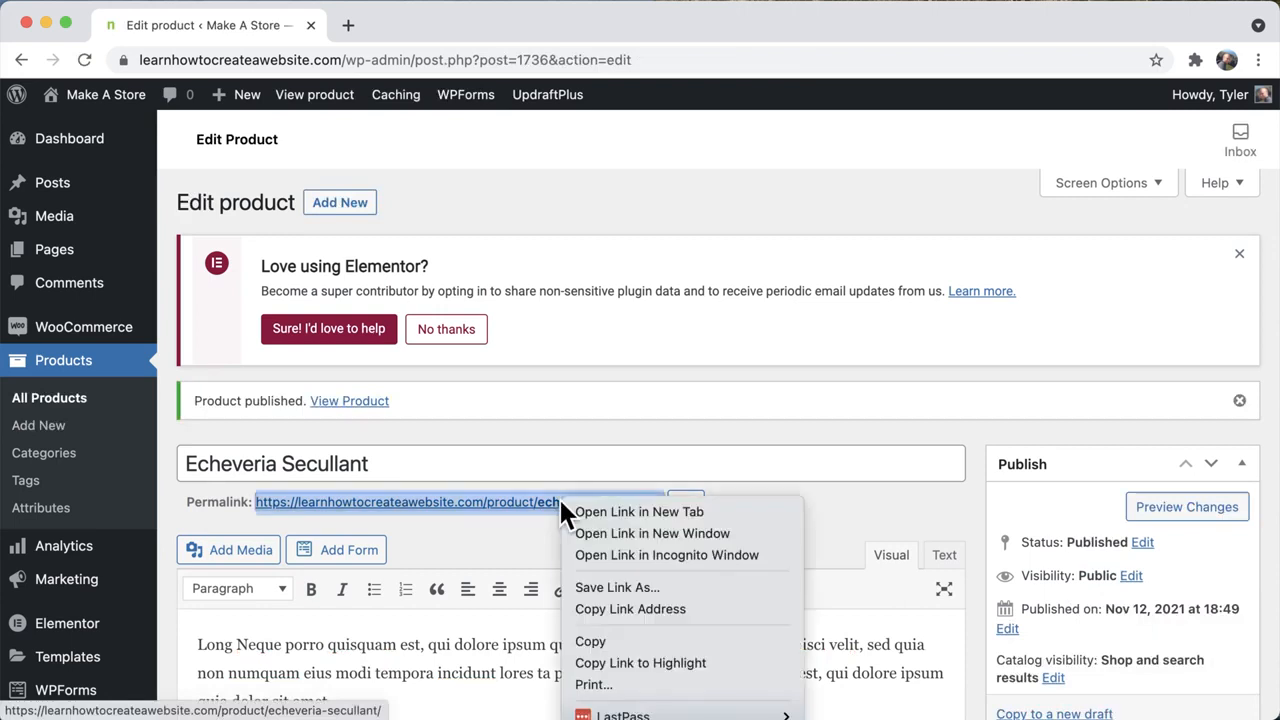
click(621, 511)
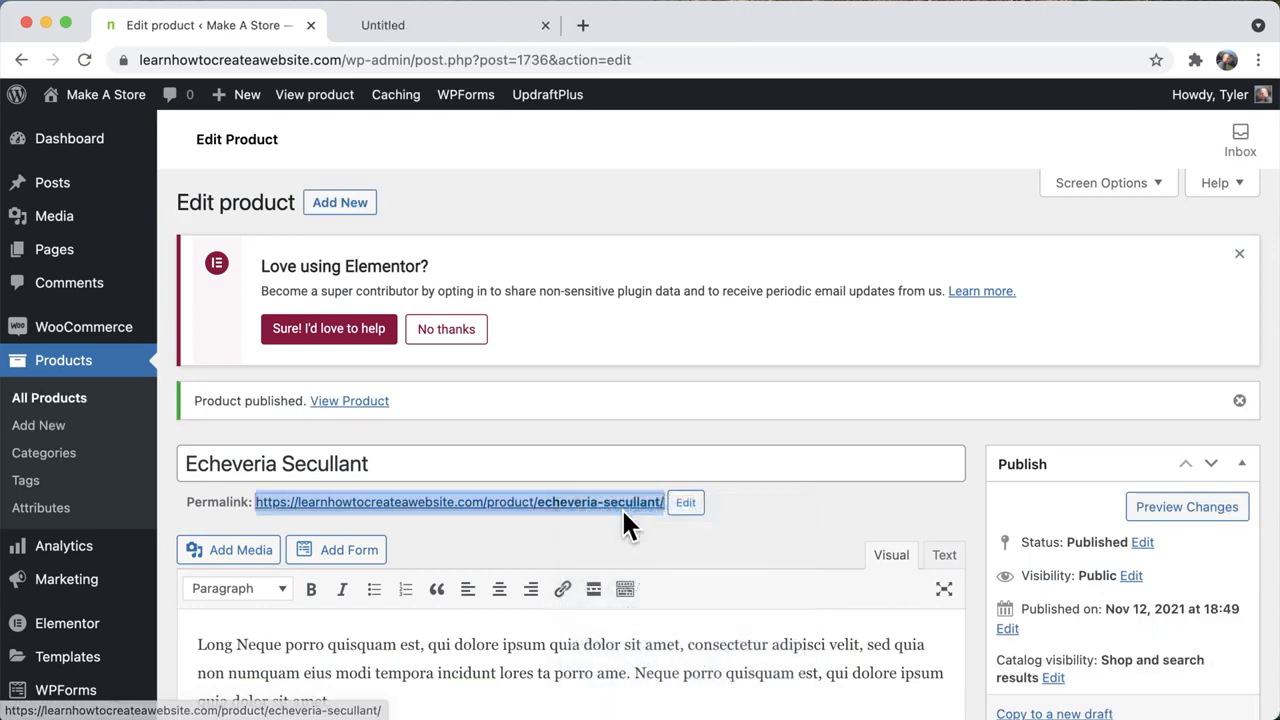
click(458, 26)
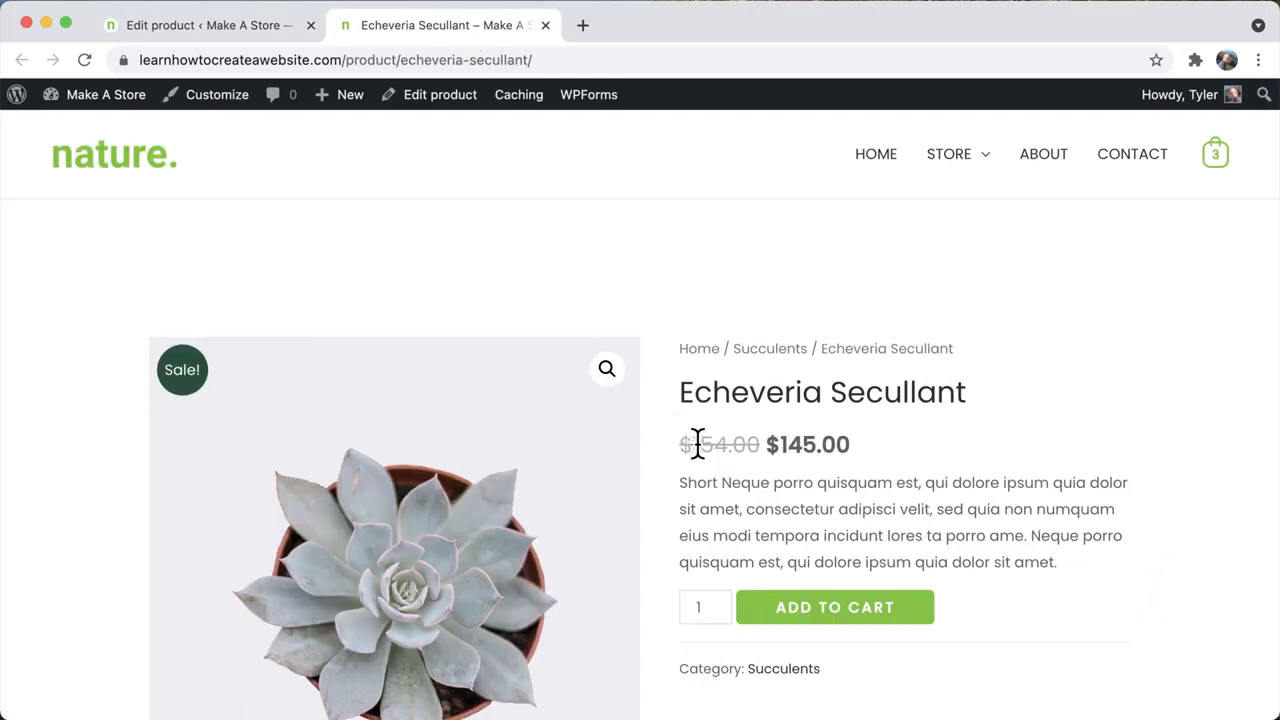
Check the $145.00 sale price and preview each of the three gallery photos
drag(697, 444, 849, 444)
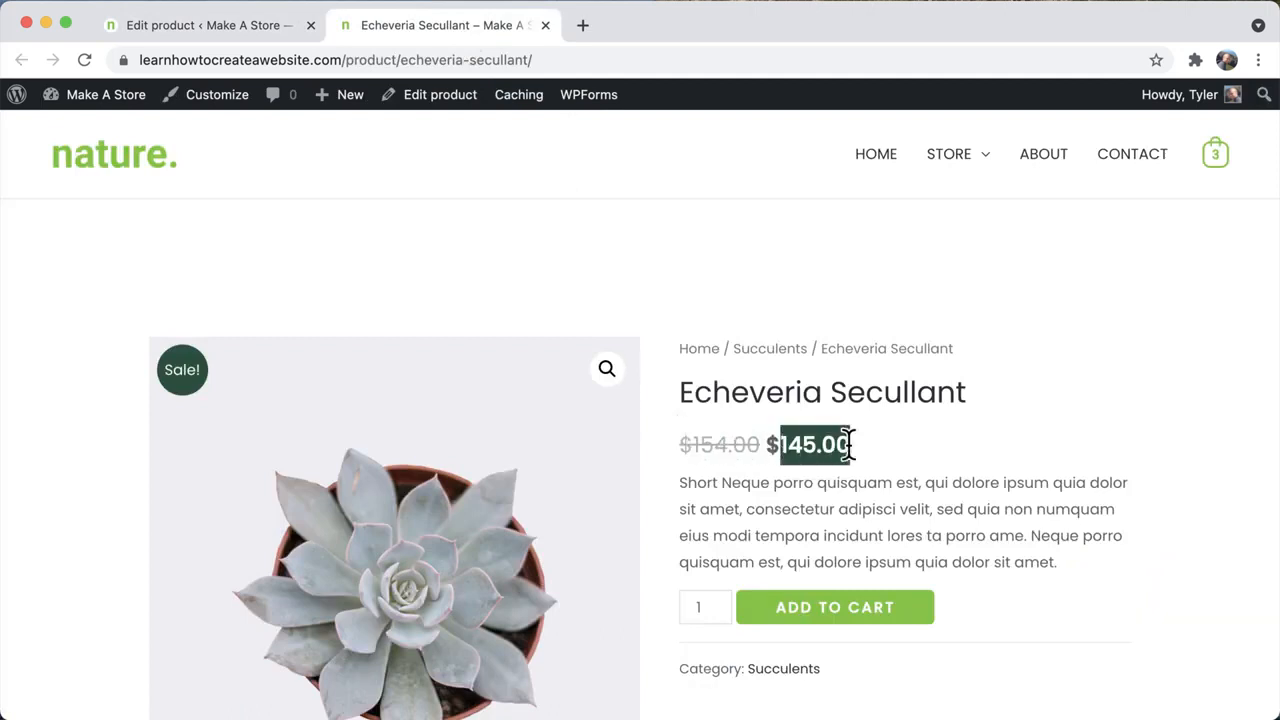
click(709, 383)
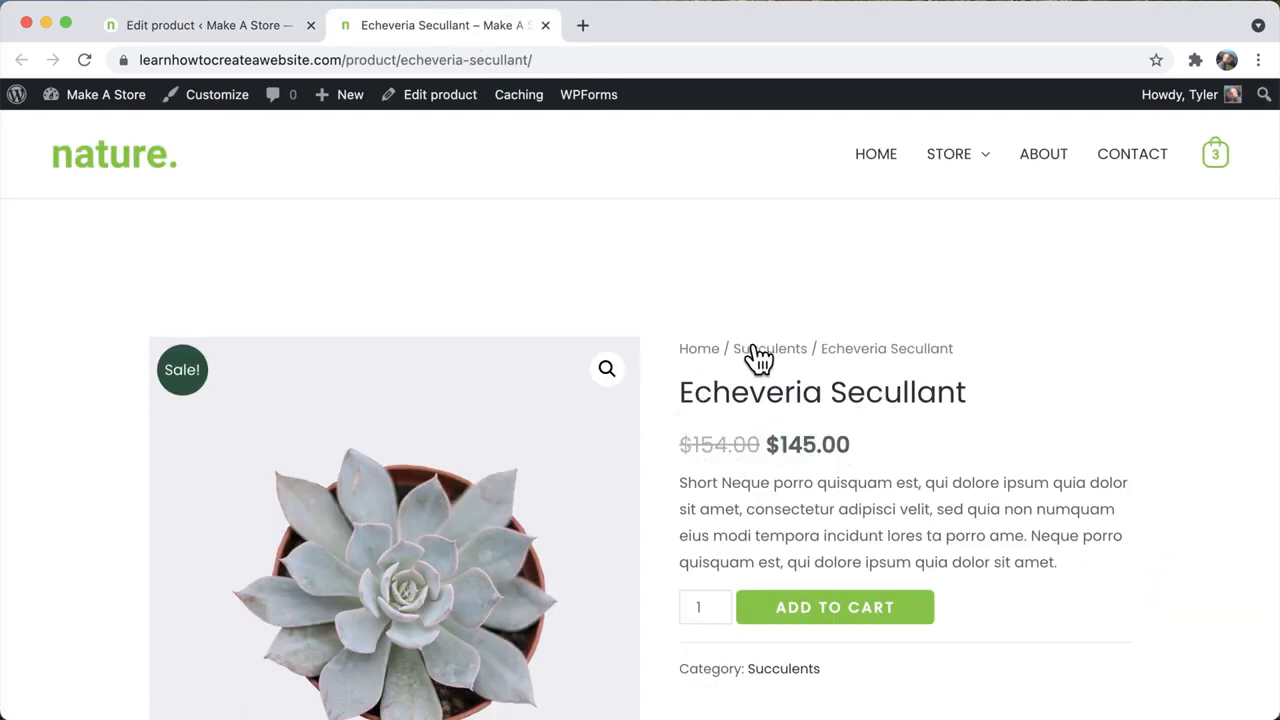
scroll(795, 392, down, 3)
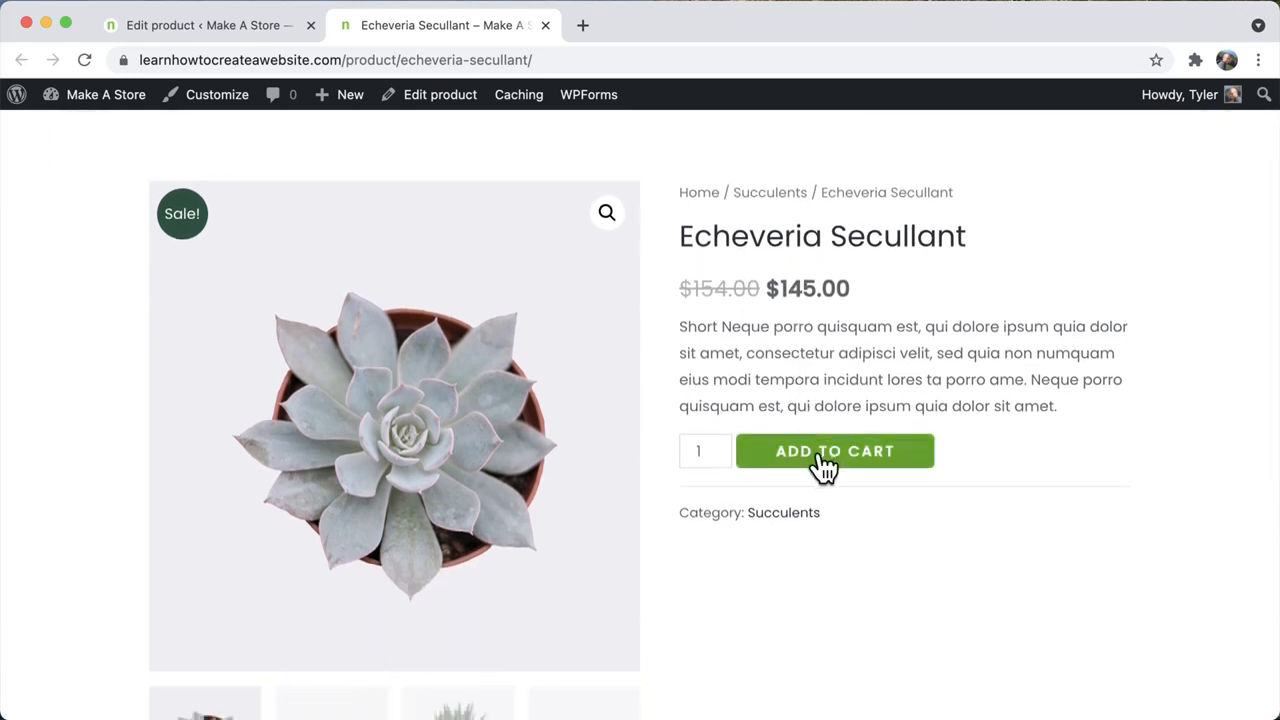
scroll(822, 465, down, 3)
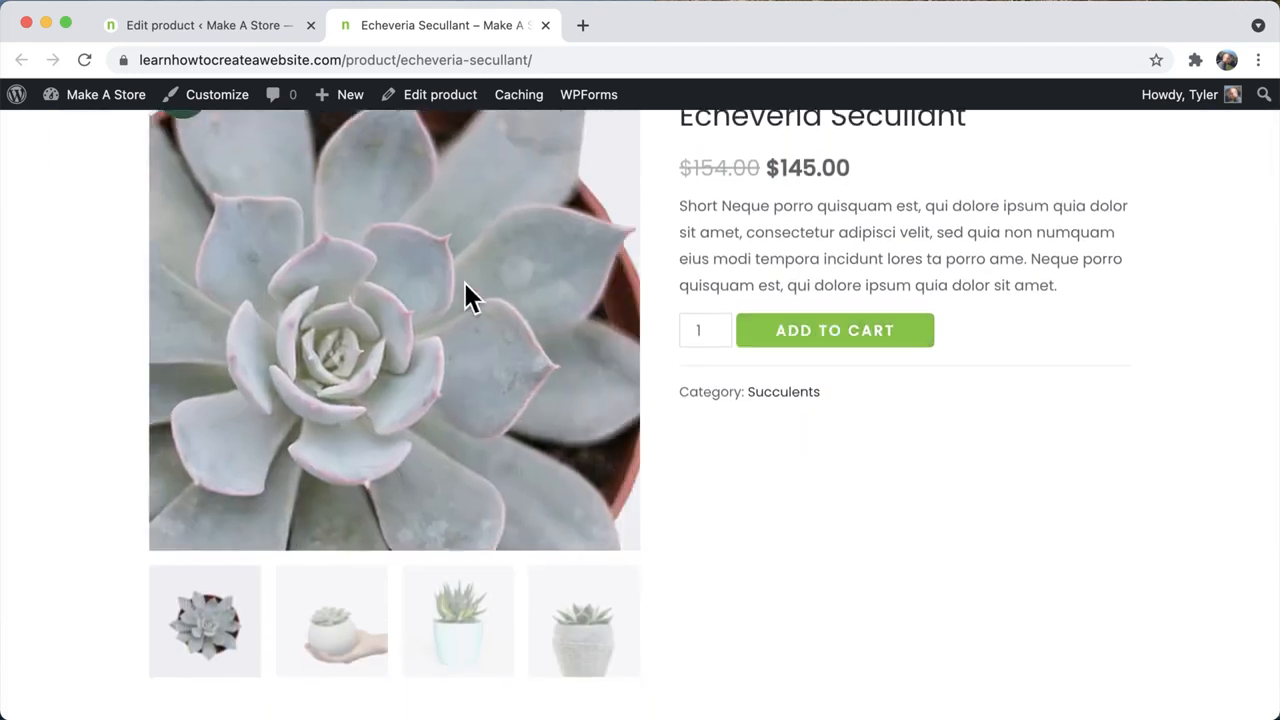
scroll(427, 285, down, 1)
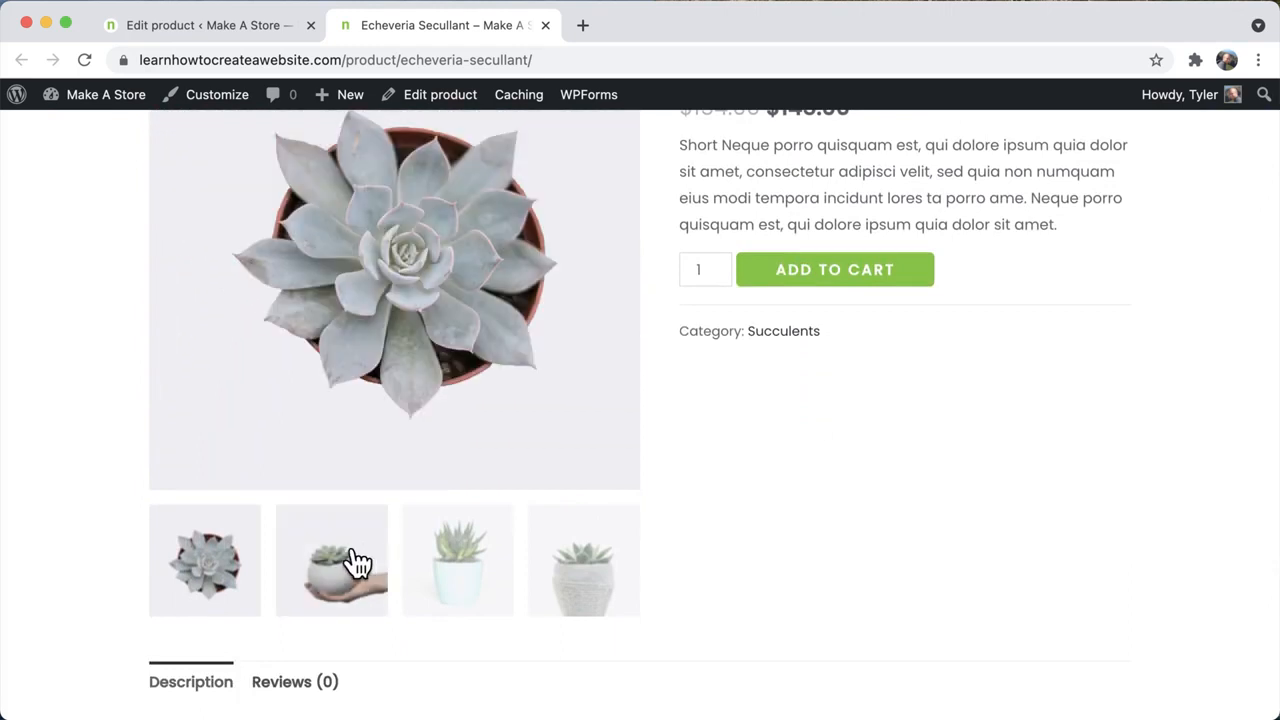
click(355, 562)
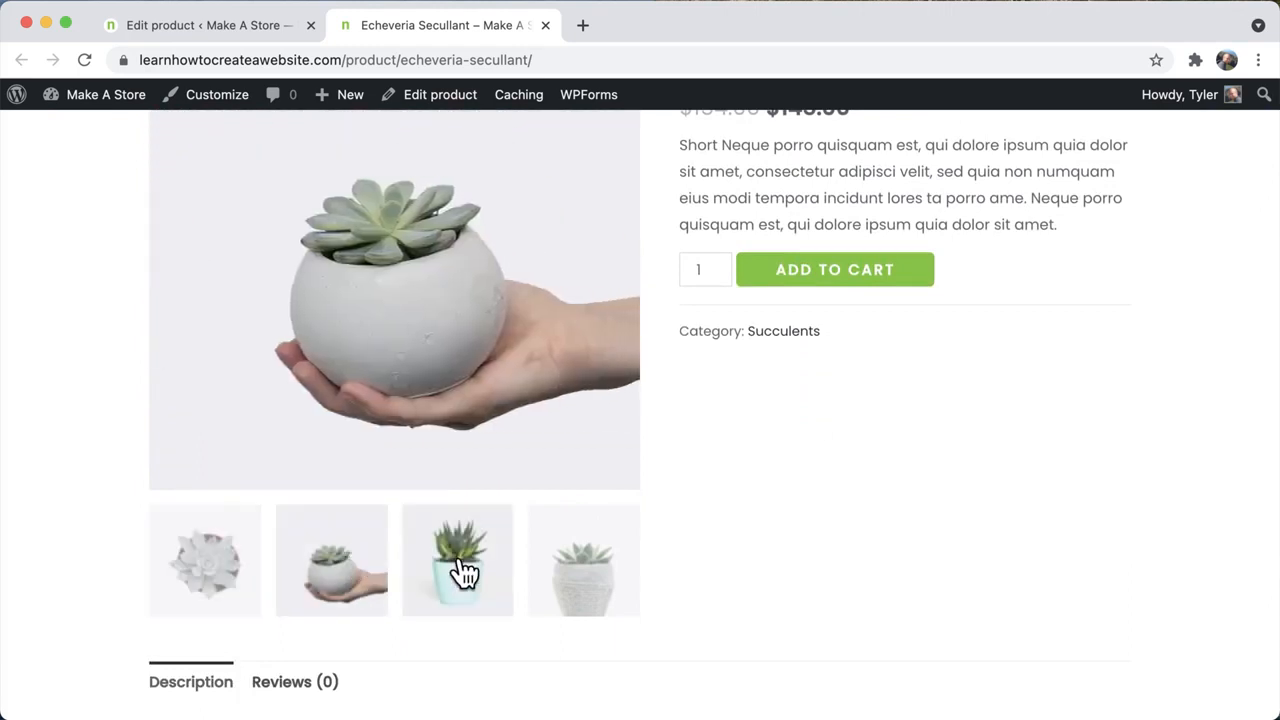
click(460, 570)
click(587, 573)
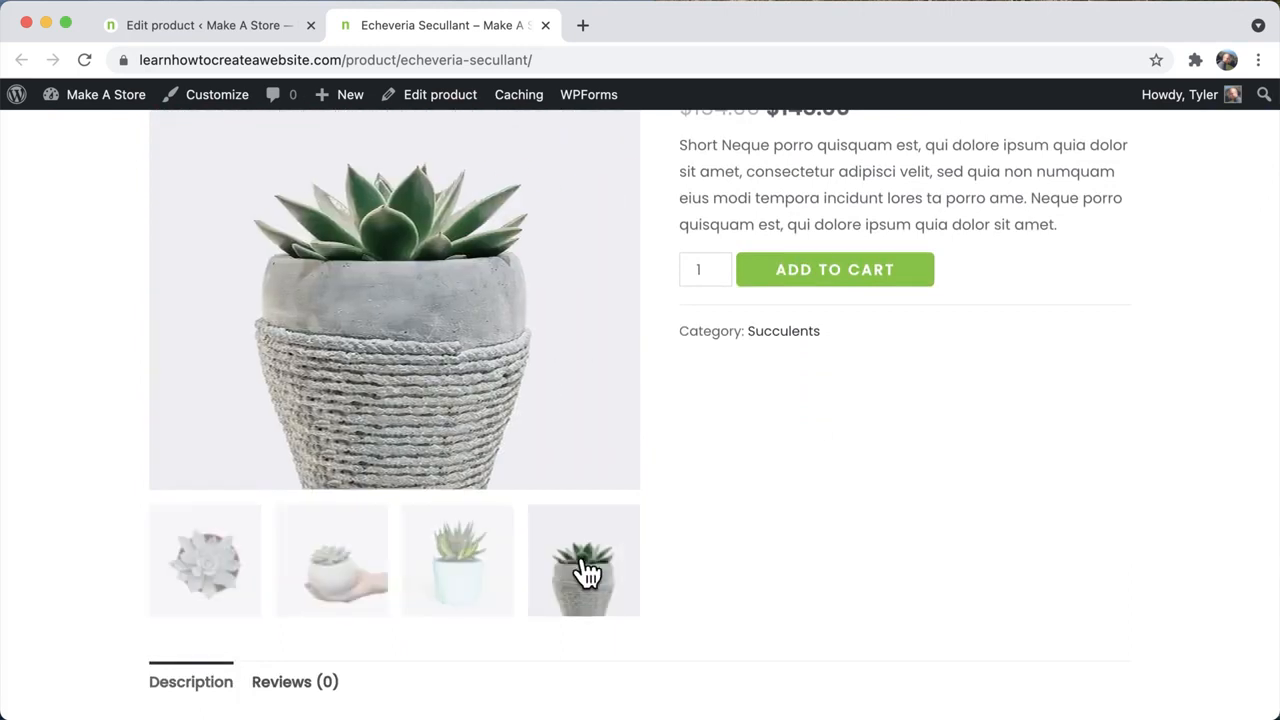
scroll(587, 573, up, 5)
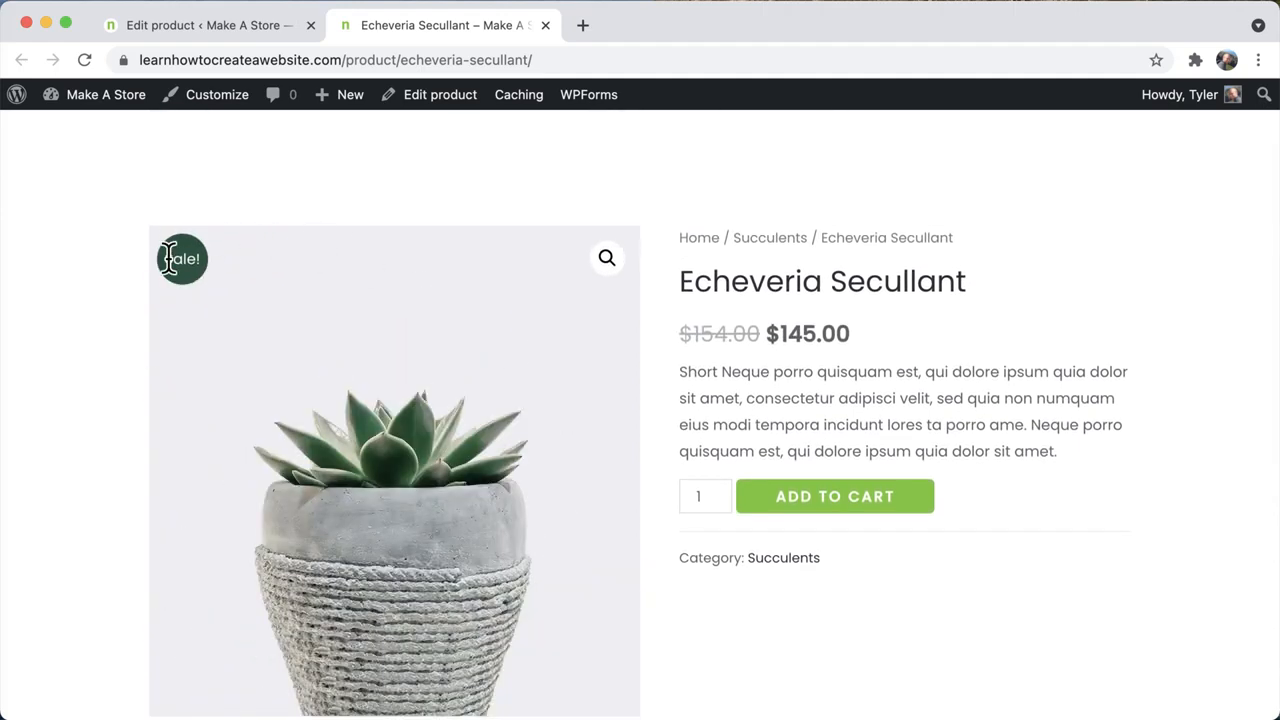
Review the short and long description paragraphs, then return to the product's edit screen
drag(680, 372, 1075, 450)
scroll(797, 500, down, 5)
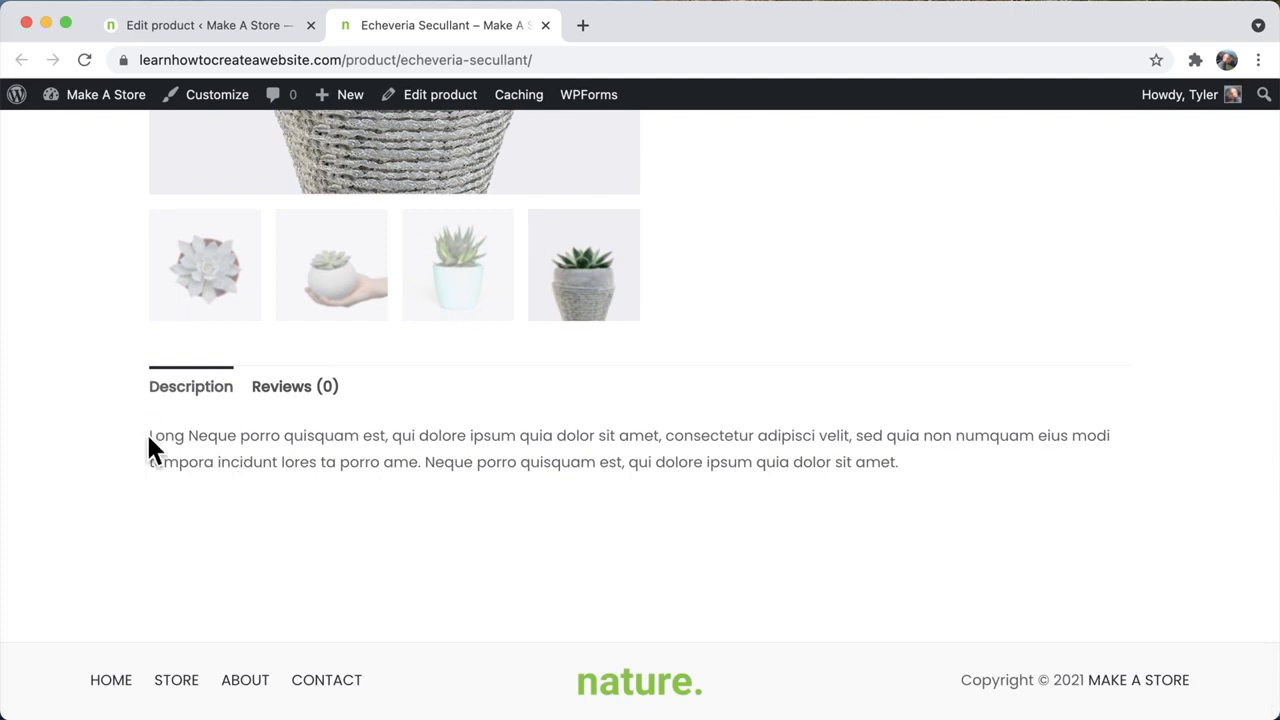
drag(148, 438, 313, 433)
click(262, 436)
drag(260, 436, 756, 493)
drag(898, 462, 915, 462)
scroll(915, 462, up, 6)
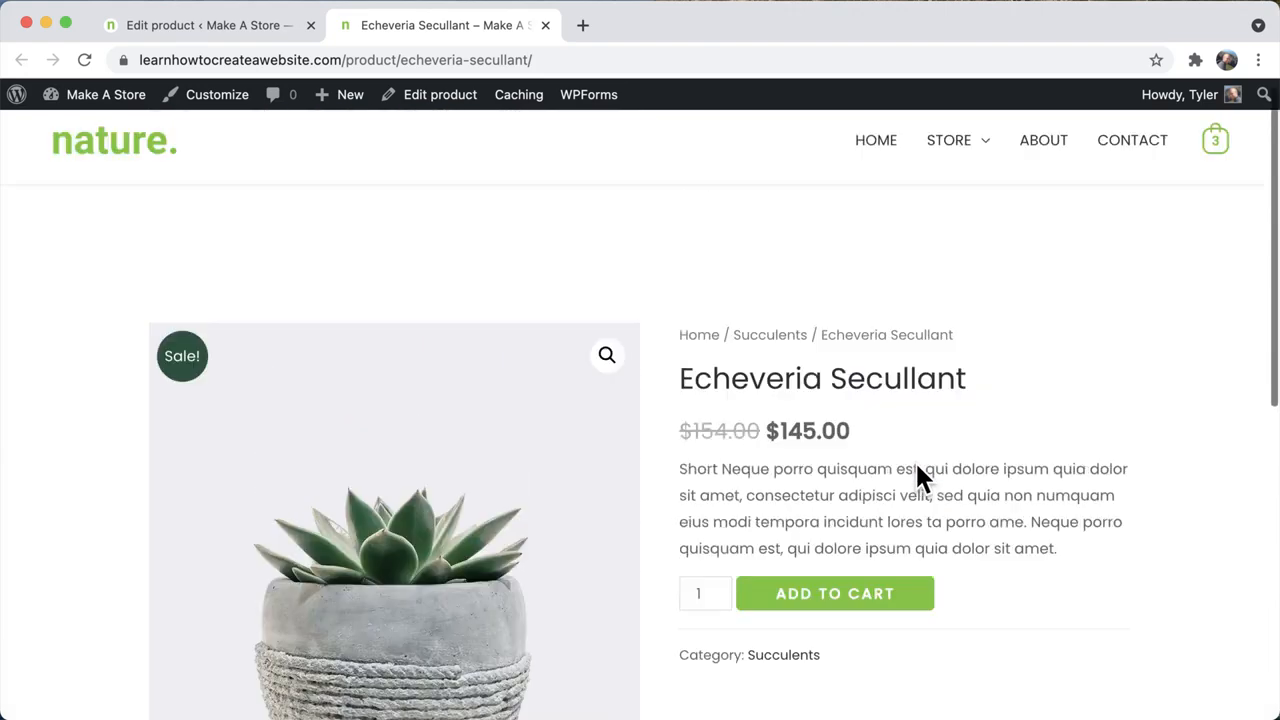
scroll(915, 462, down, 1)
drag(774, 398, 996, 477)
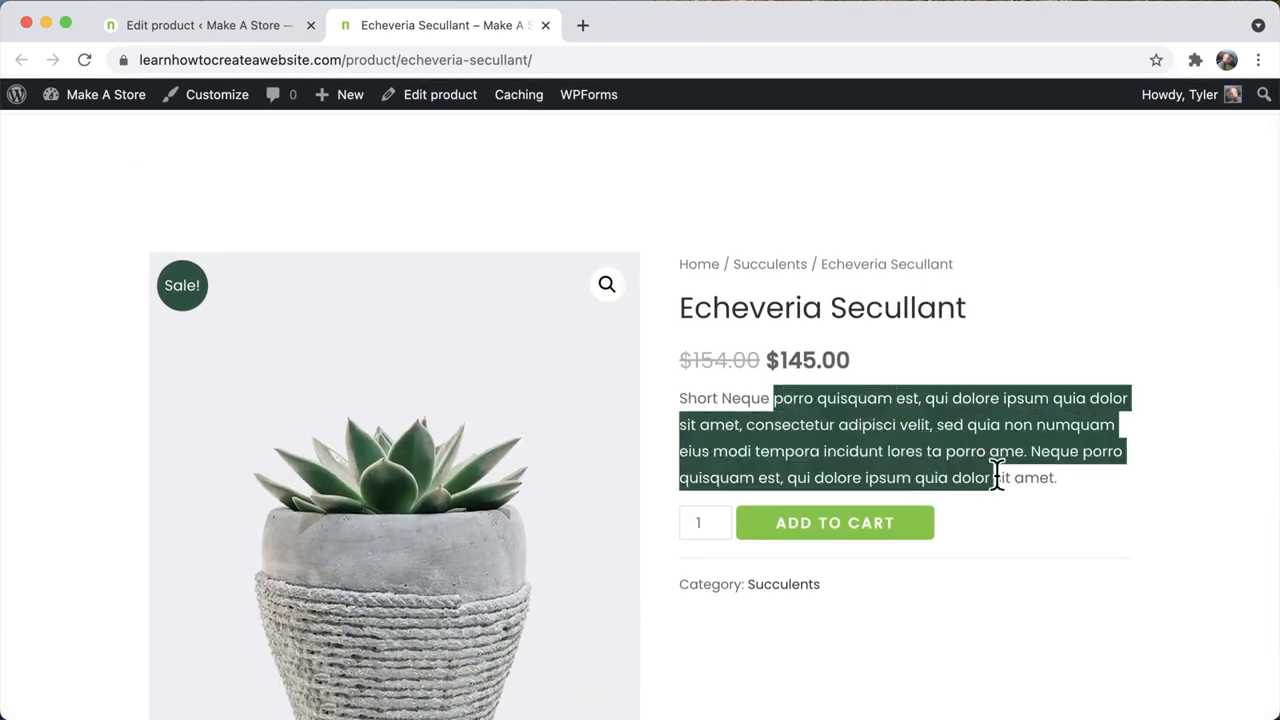
click(997, 475)
scroll(997, 475, down, 3)
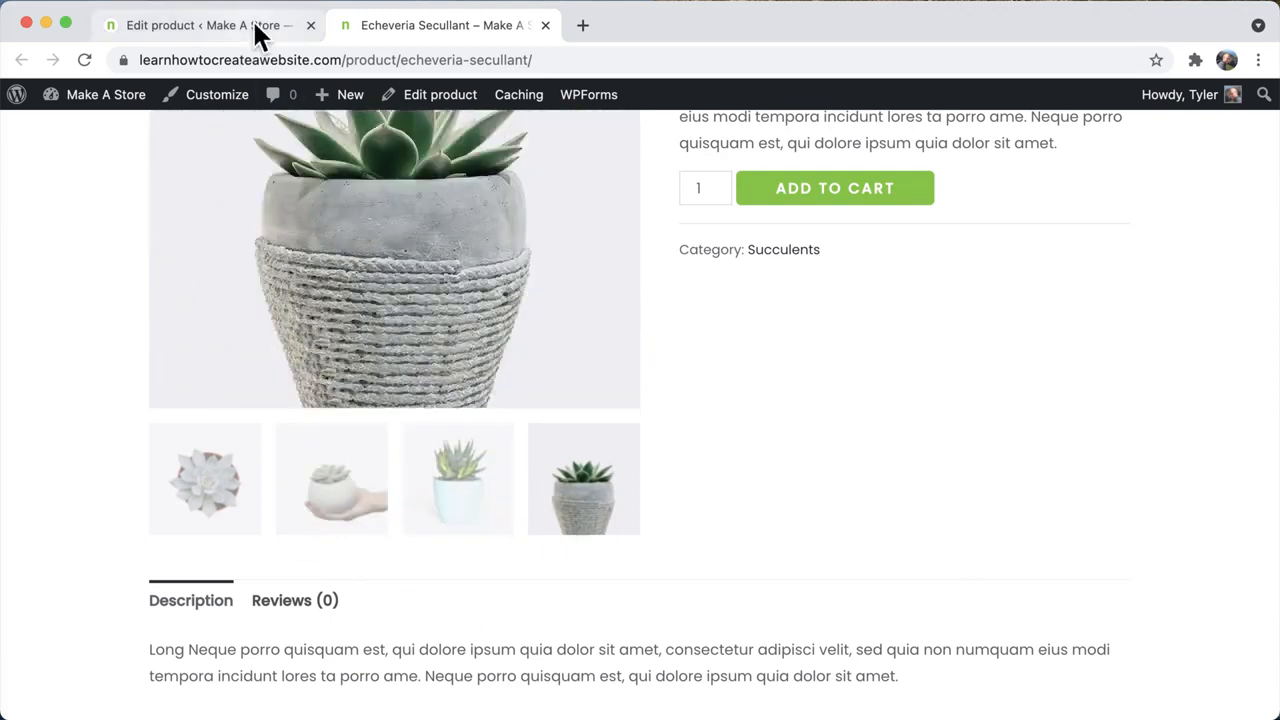
click(258, 36)
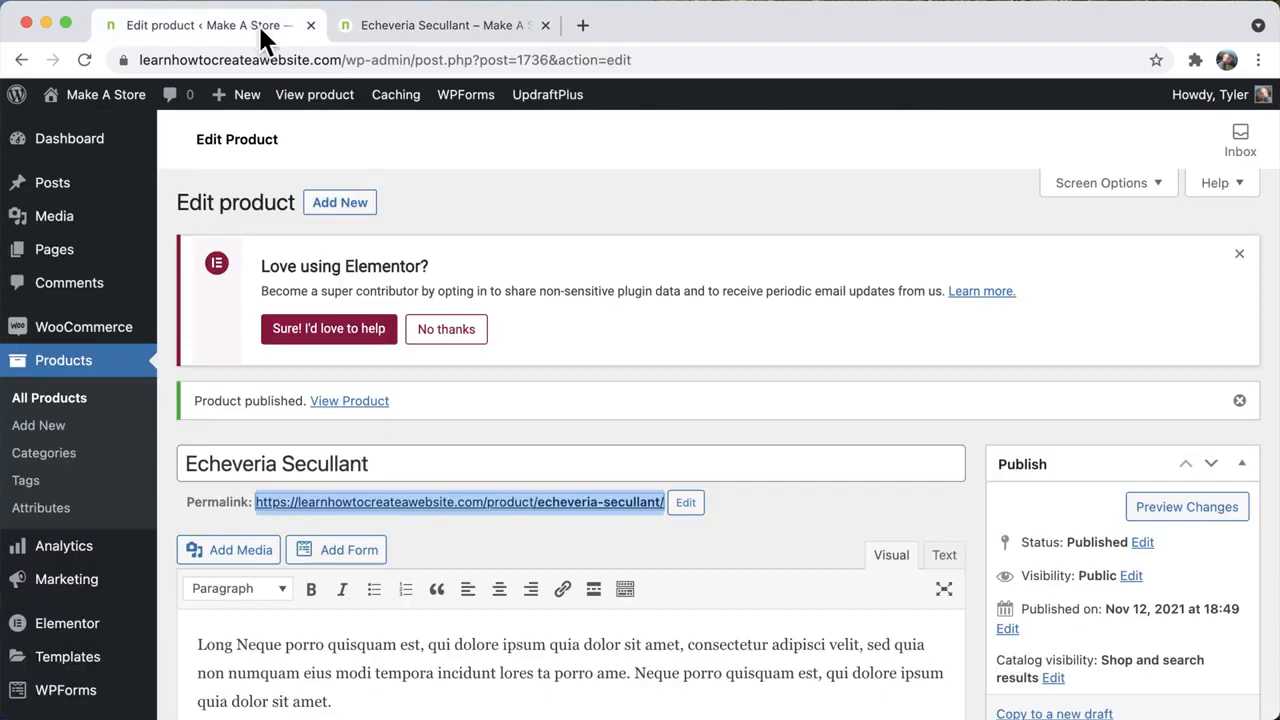
Reorder the gallery thumbnails, update the product, and reload the live page to check
scroll(720, 349, down, 15)
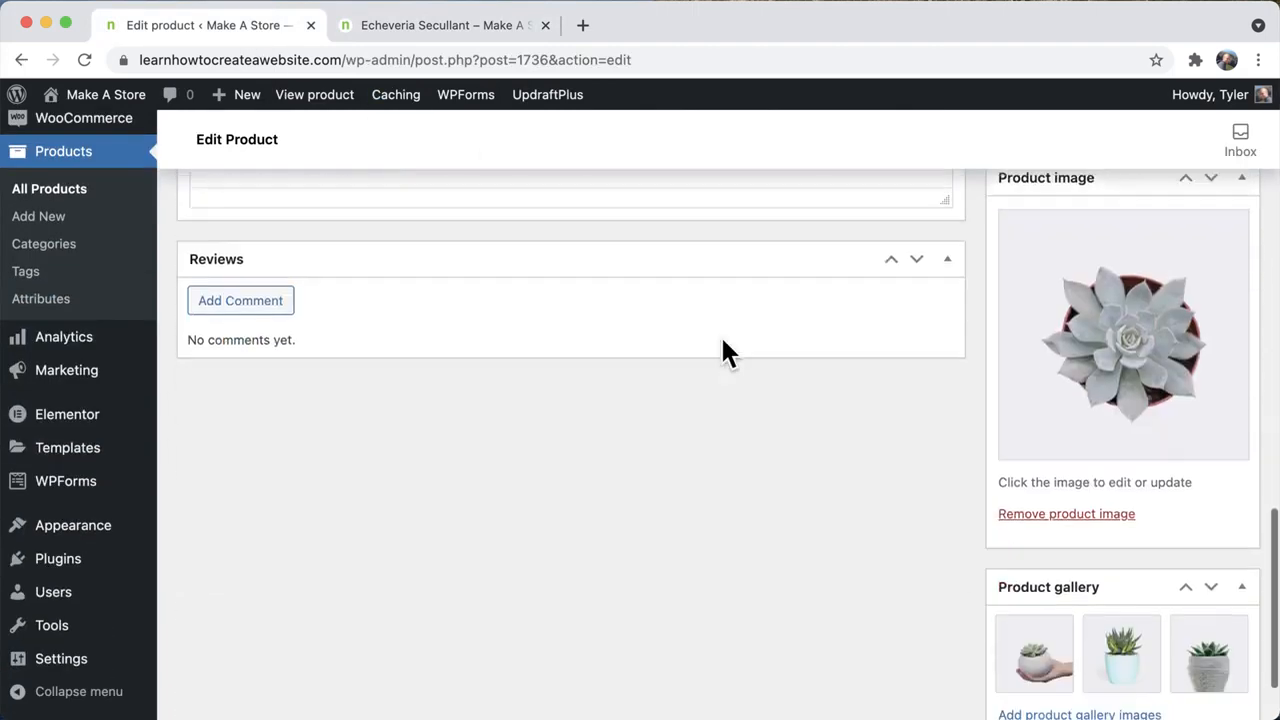
scroll(724, 350, down, 2)
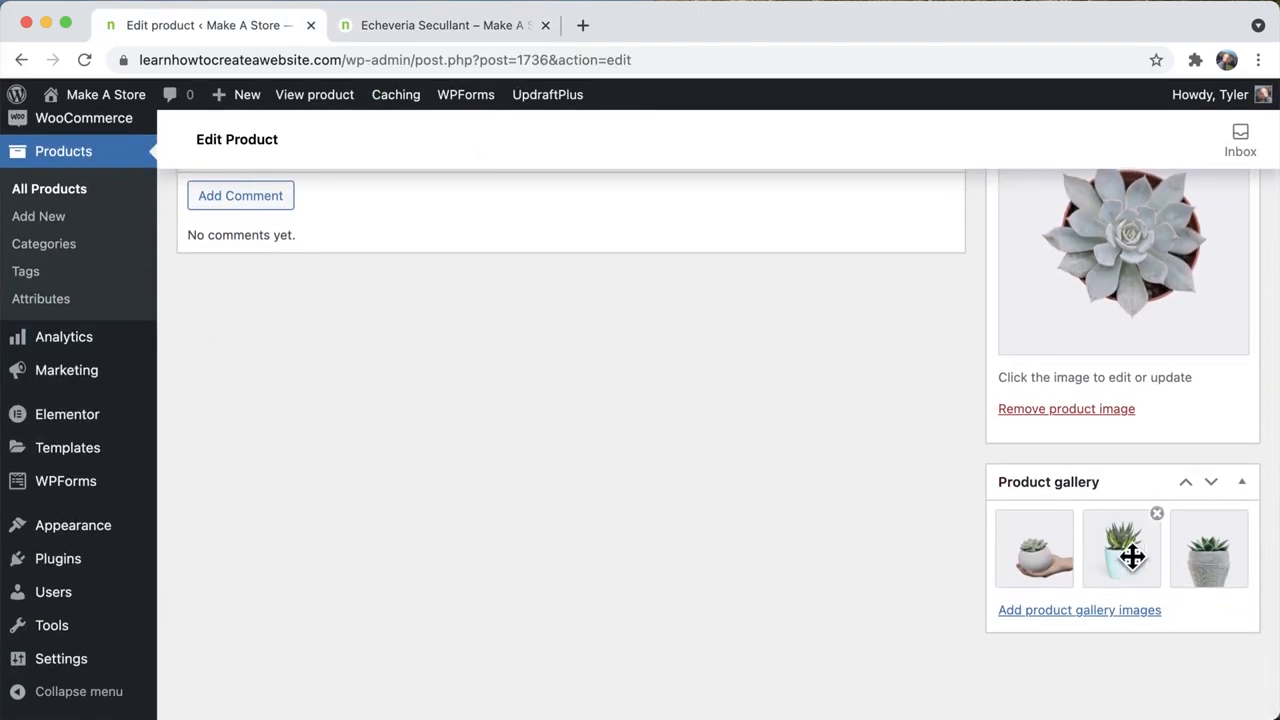
drag(1131, 557, 1030, 548)
scroll(1030, 565, up, 10)
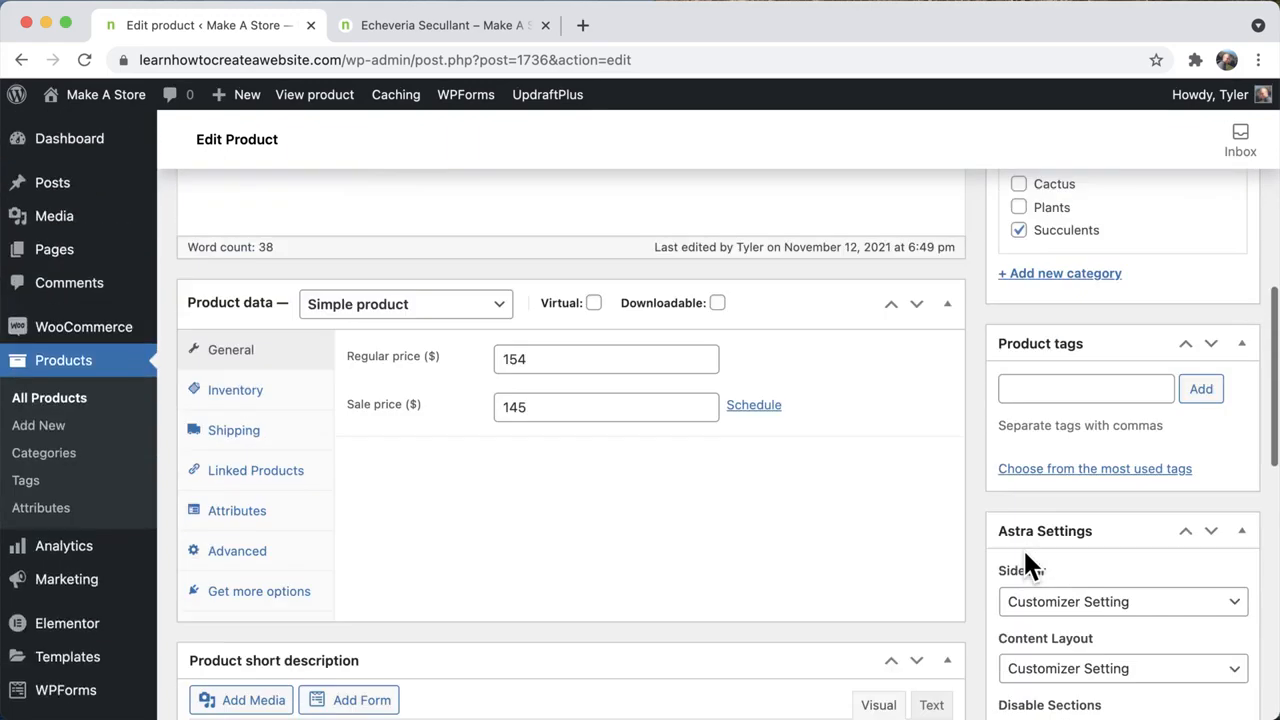
scroll(1028, 555, up, 5)
click(1195, 352)
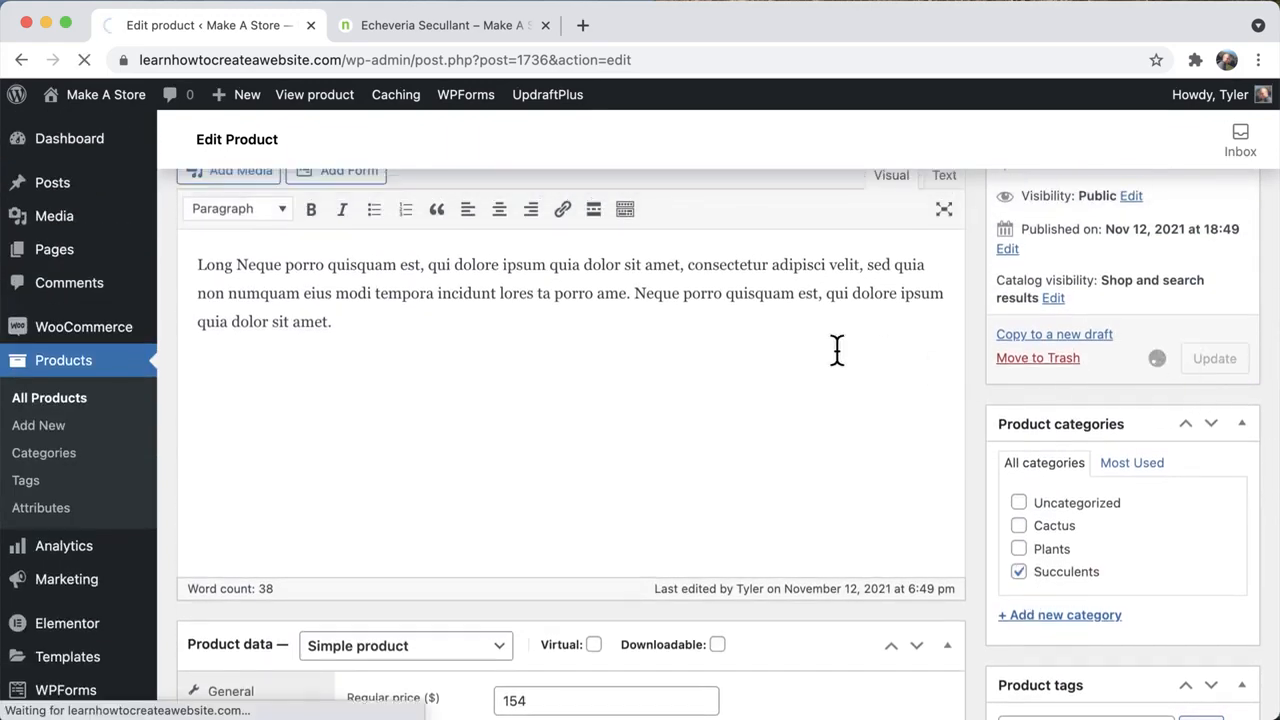
click(458, 27)
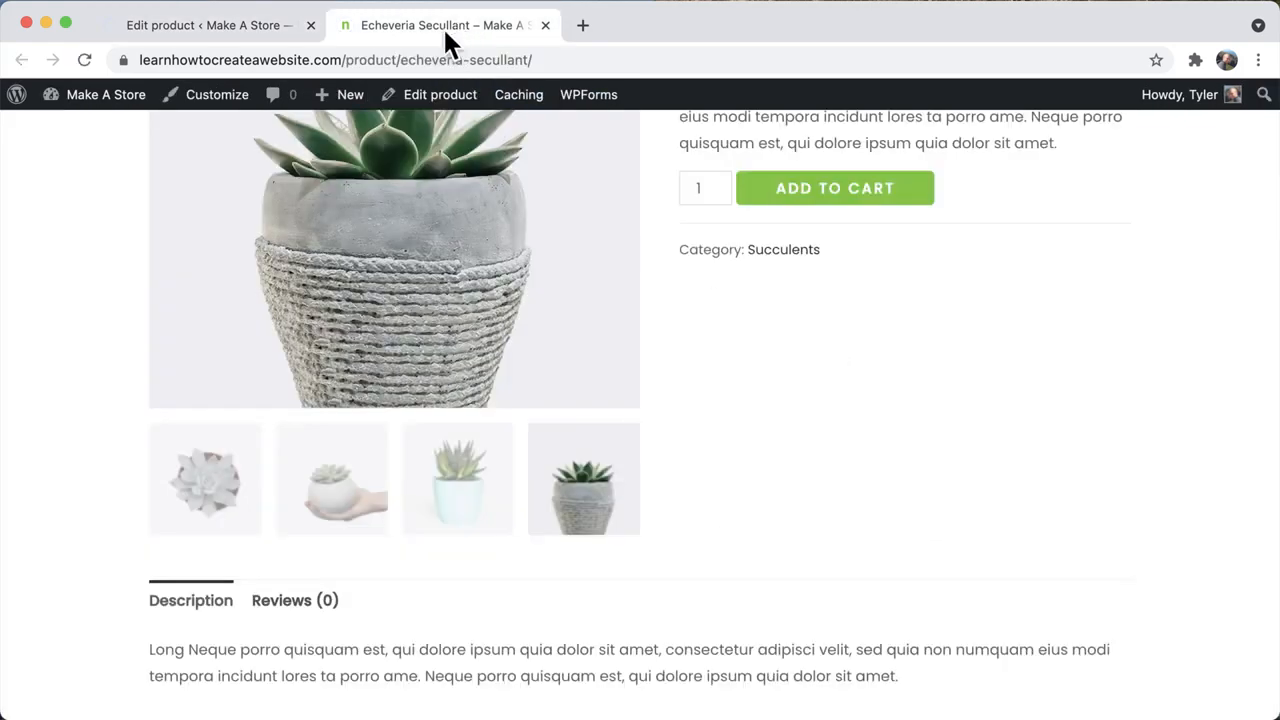
click(85, 60)
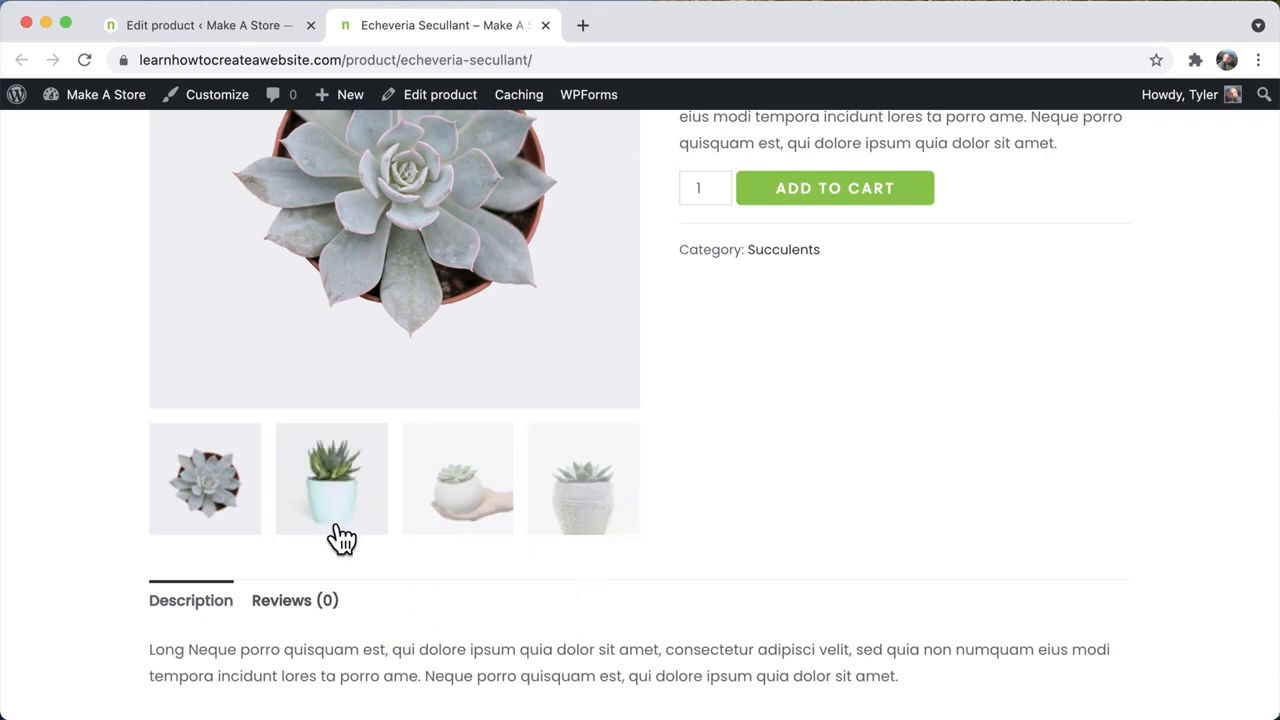
Remove the white and grey pot images from the gallery and update the product
click(183, 26)
scroll(1050, 485, down, 3)
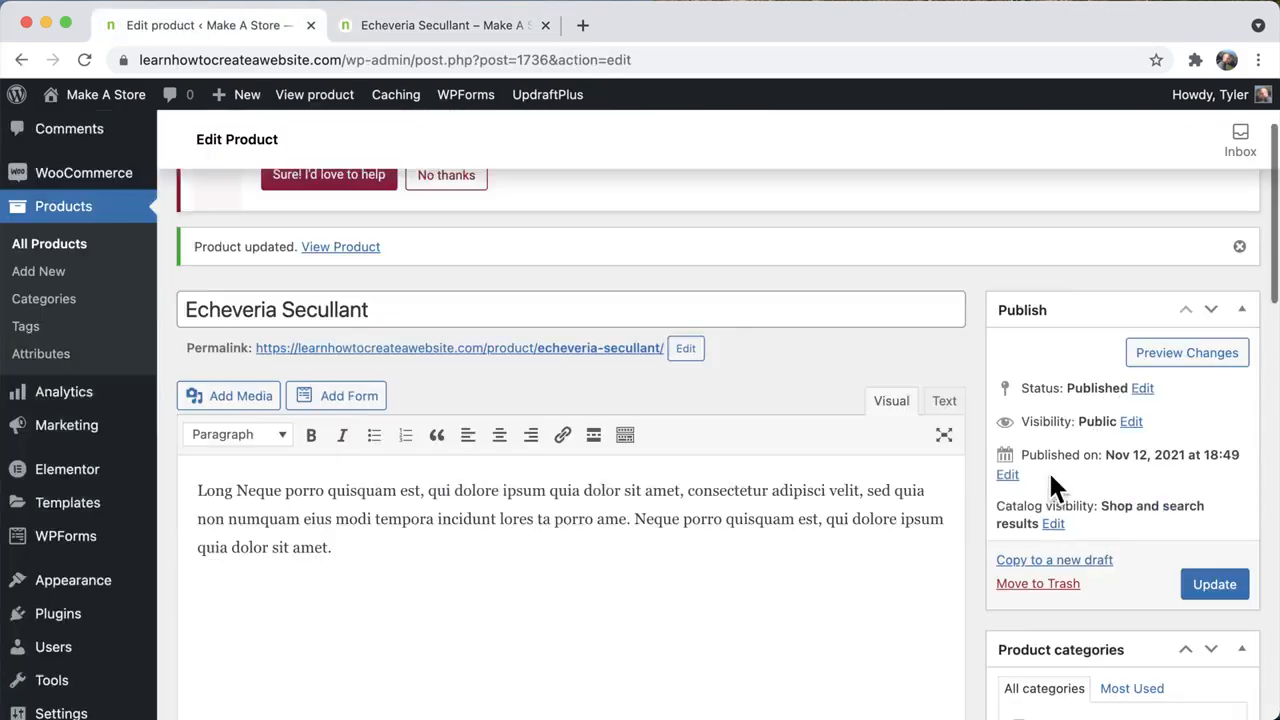
scroll(1050, 485, down, 20)
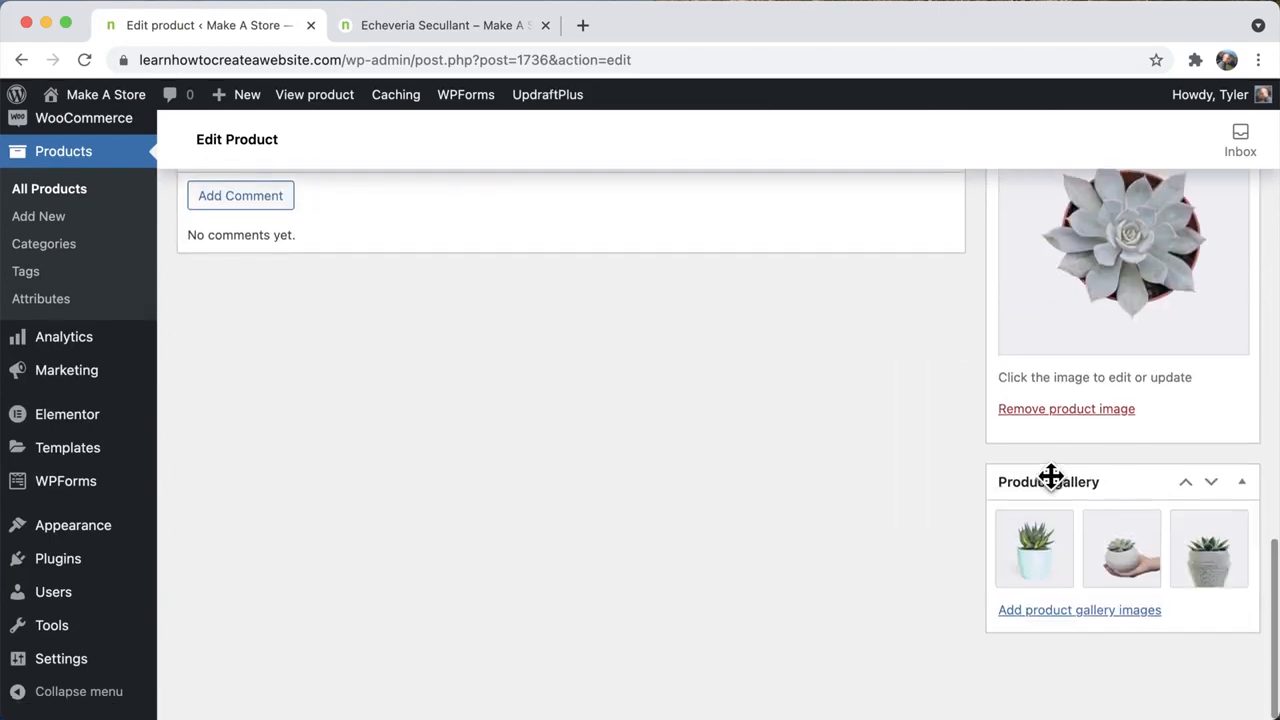
click(1070, 515)
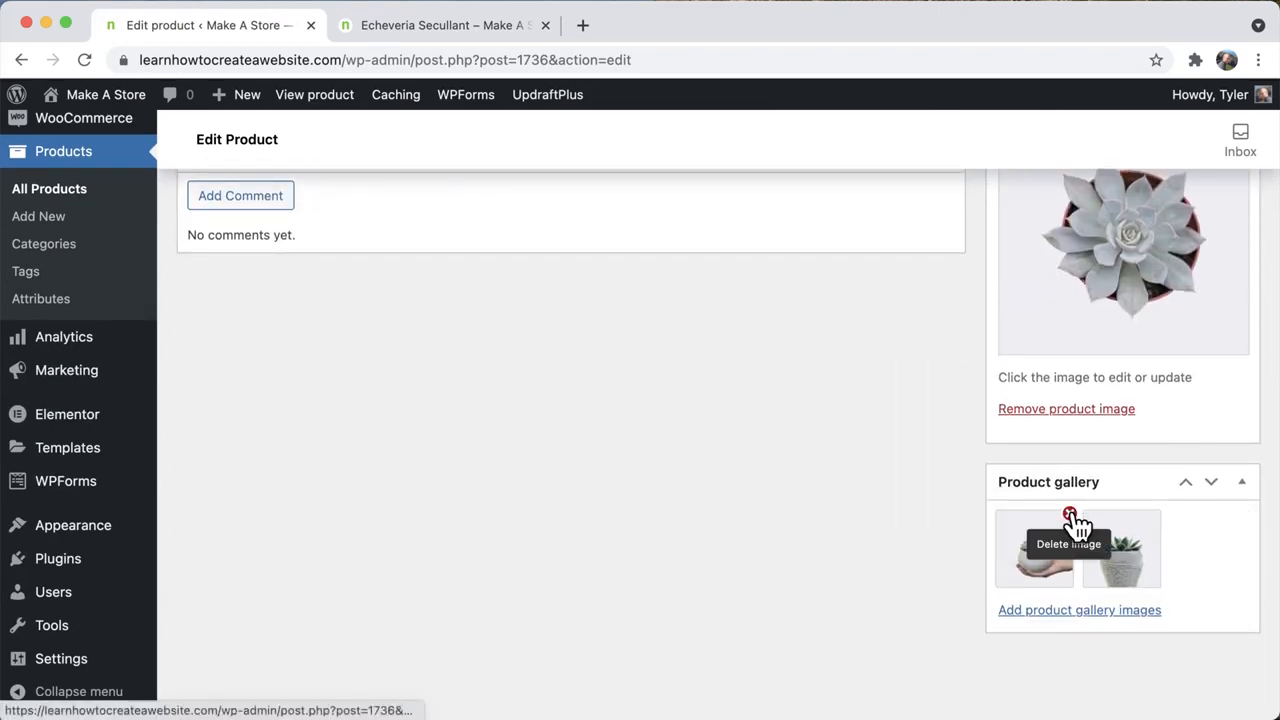
click(1157, 516)
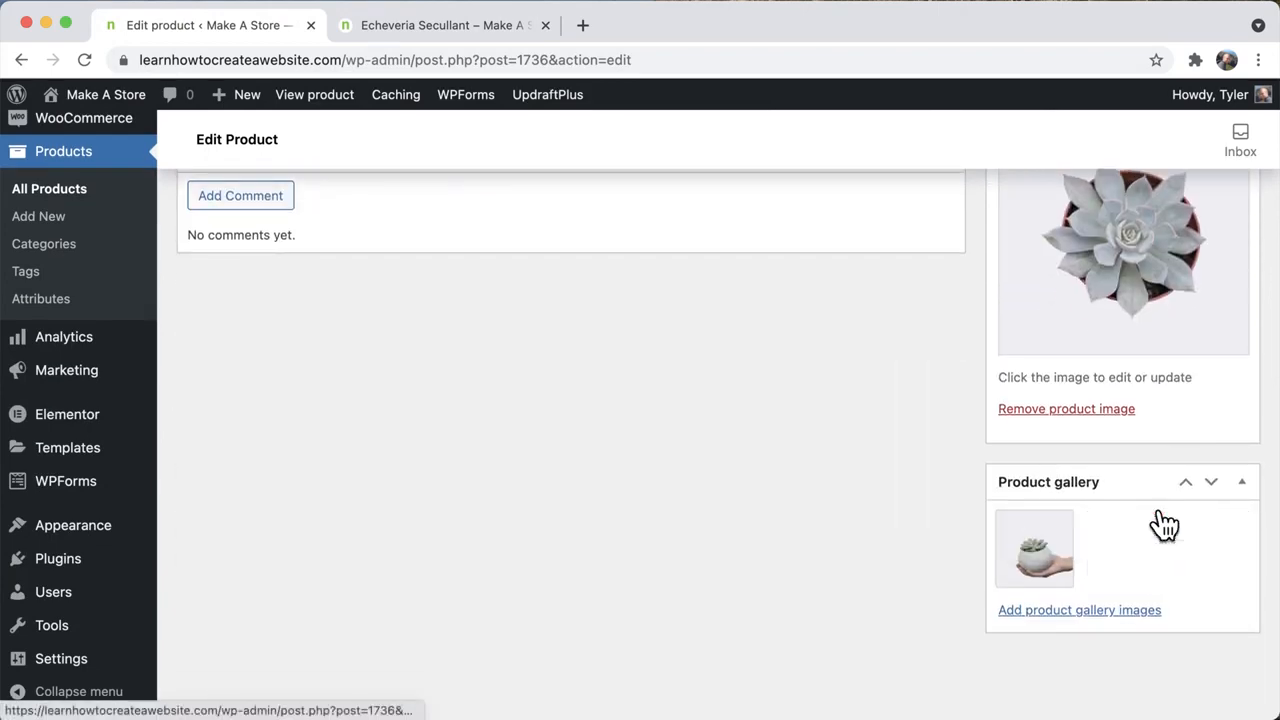
scroll(1158, 514, up, 20)
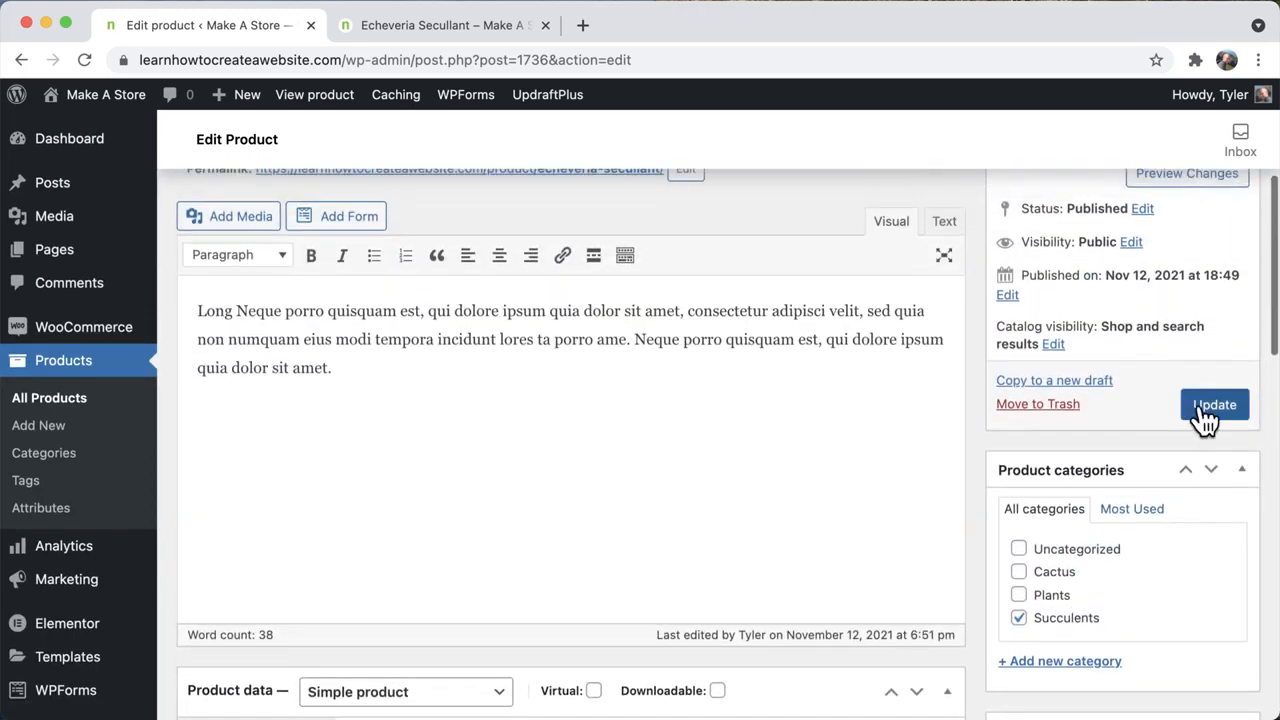
click(1207, 405)
click(464, 28)
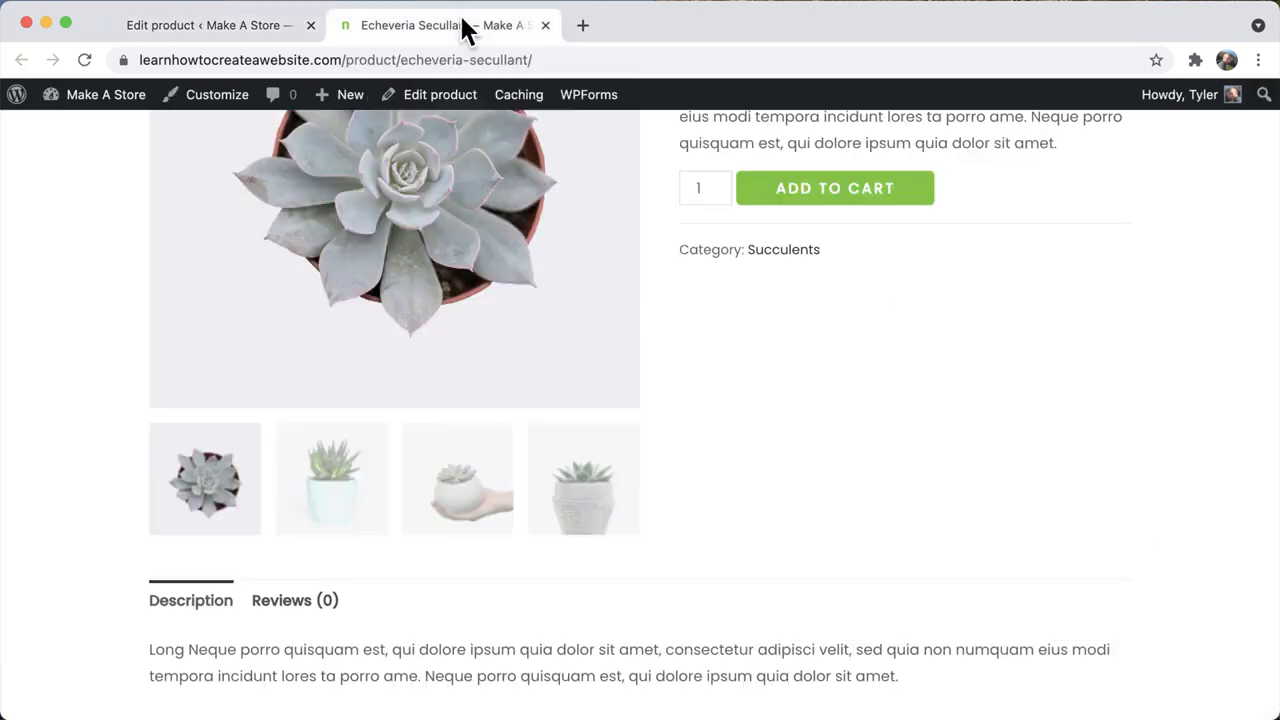
Reload the live page and view the hand-held pot photo in the gallery
click(84, 60)
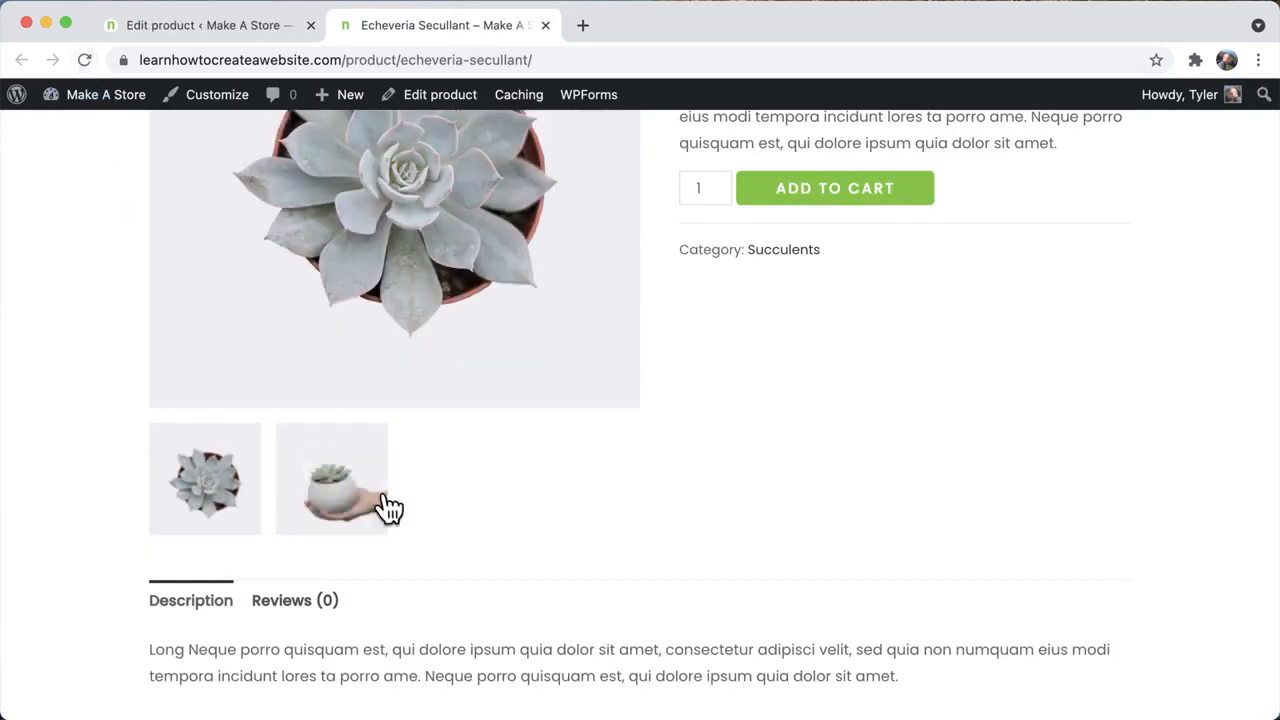
click(338, 482)
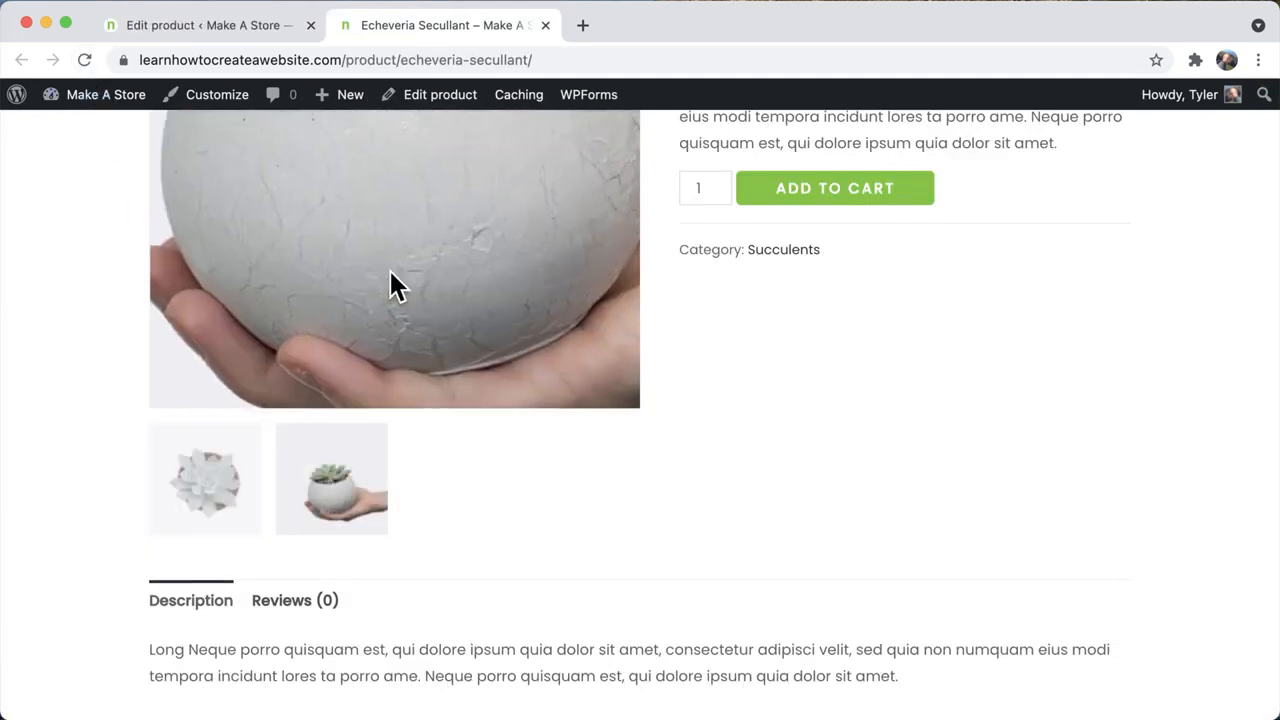
scroll(391, 283, up, 5)
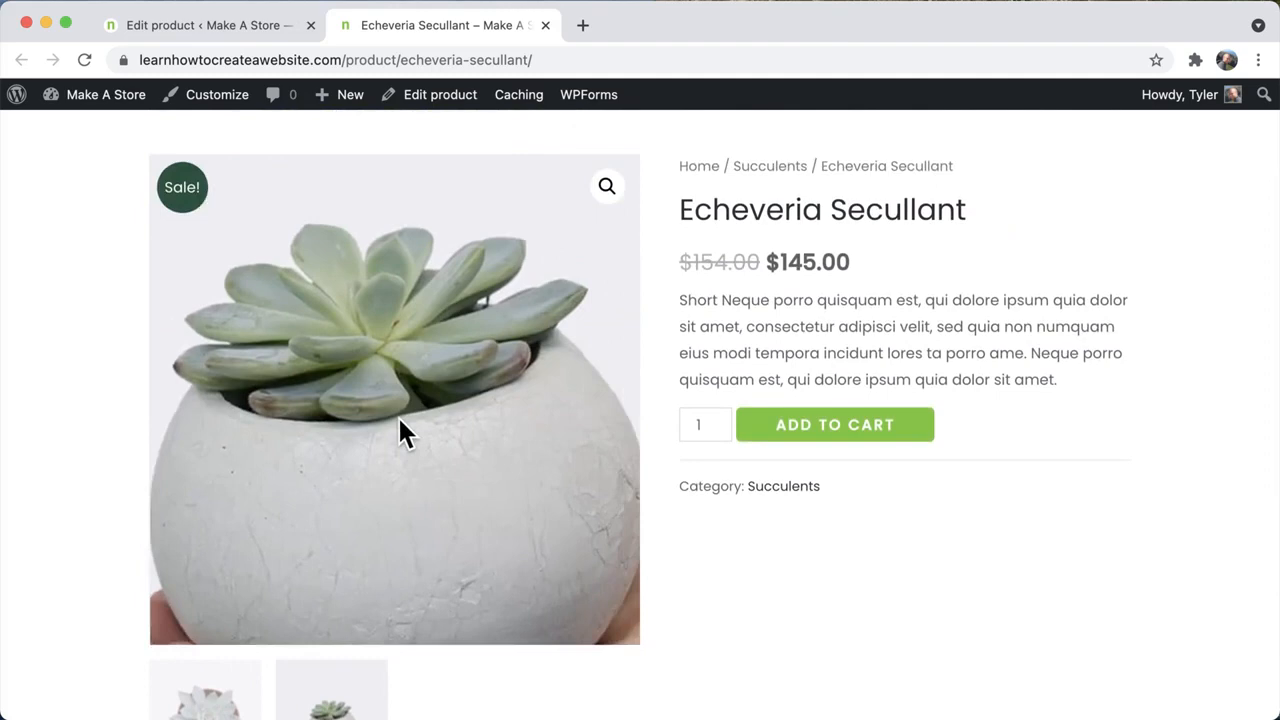
scroll(777, 562, down, 5)
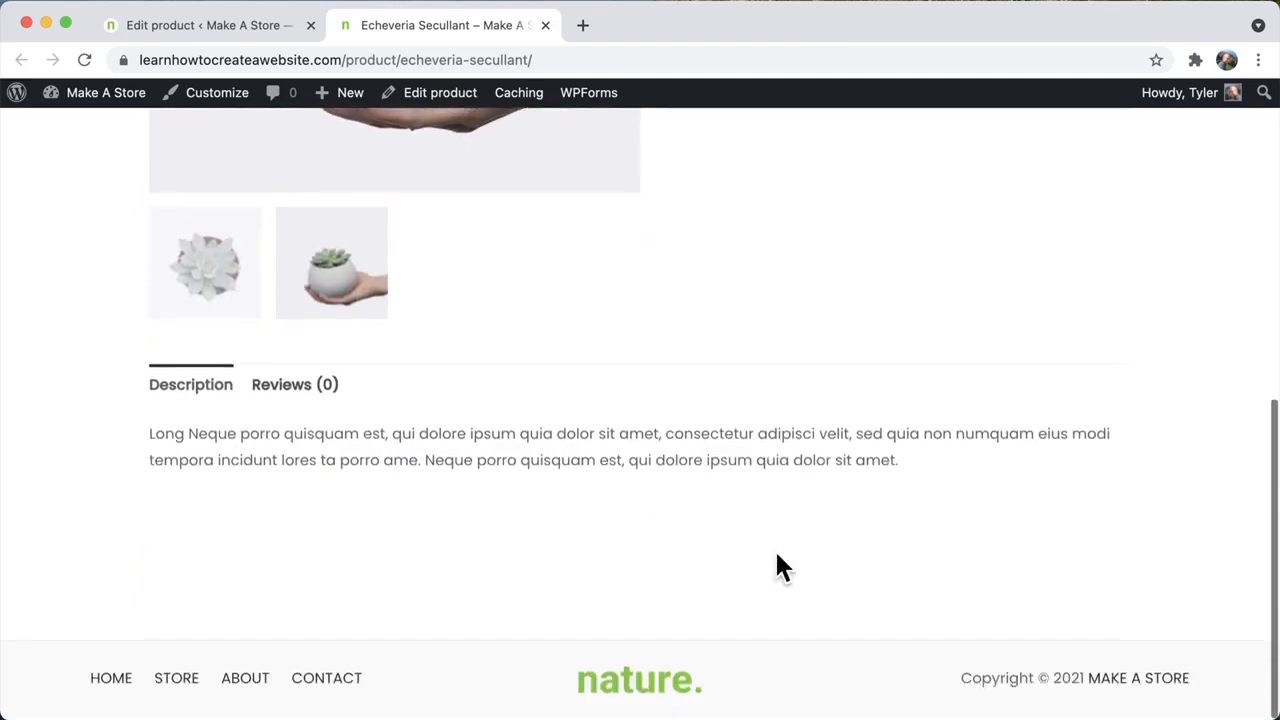
Post a 5-star 'Amazing plant!' review from the Reviews tab
click(310, 390)
scroll(304, 390, down, 2)
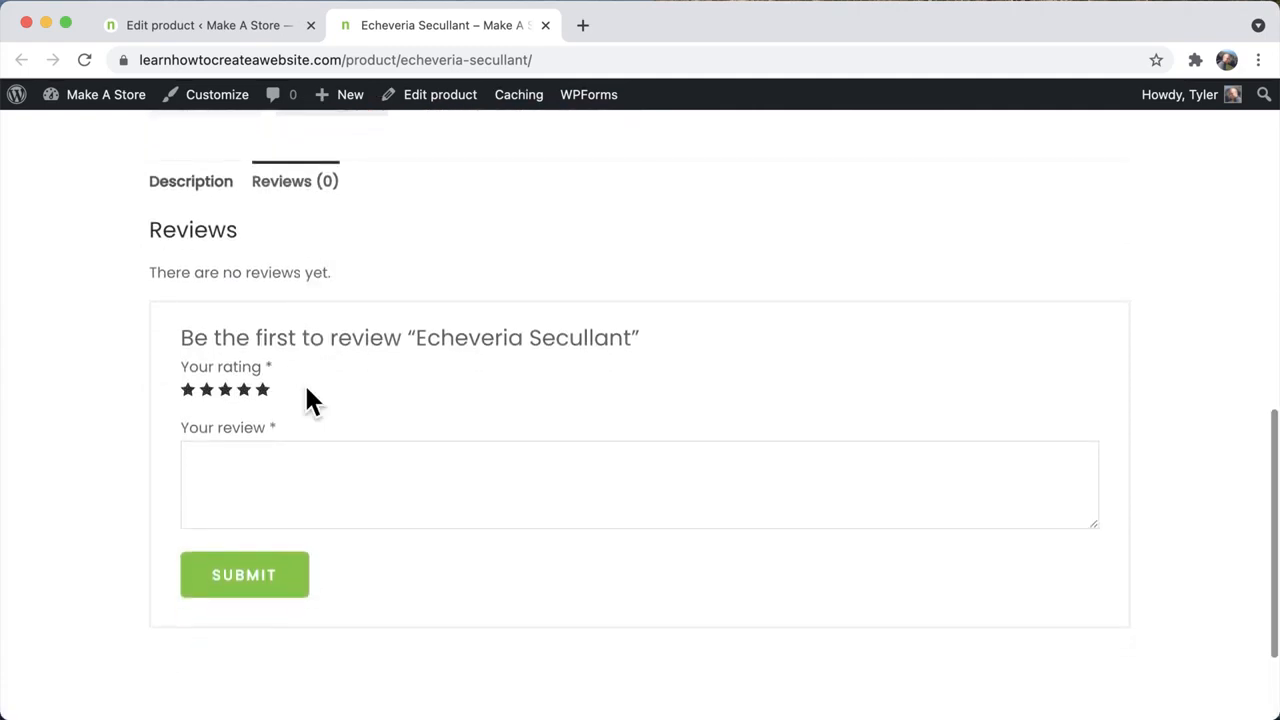
click(264, 390)
click(303, 472)
text(Amazing plant!)
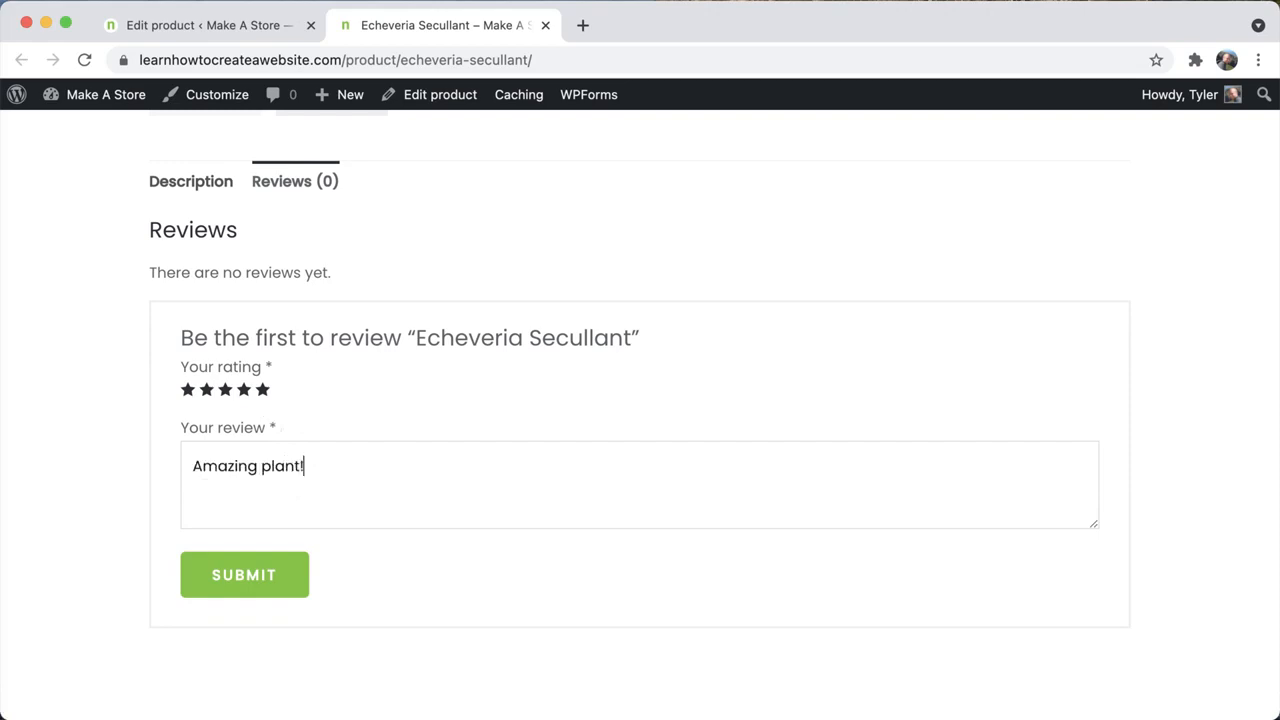
click(250, 598)
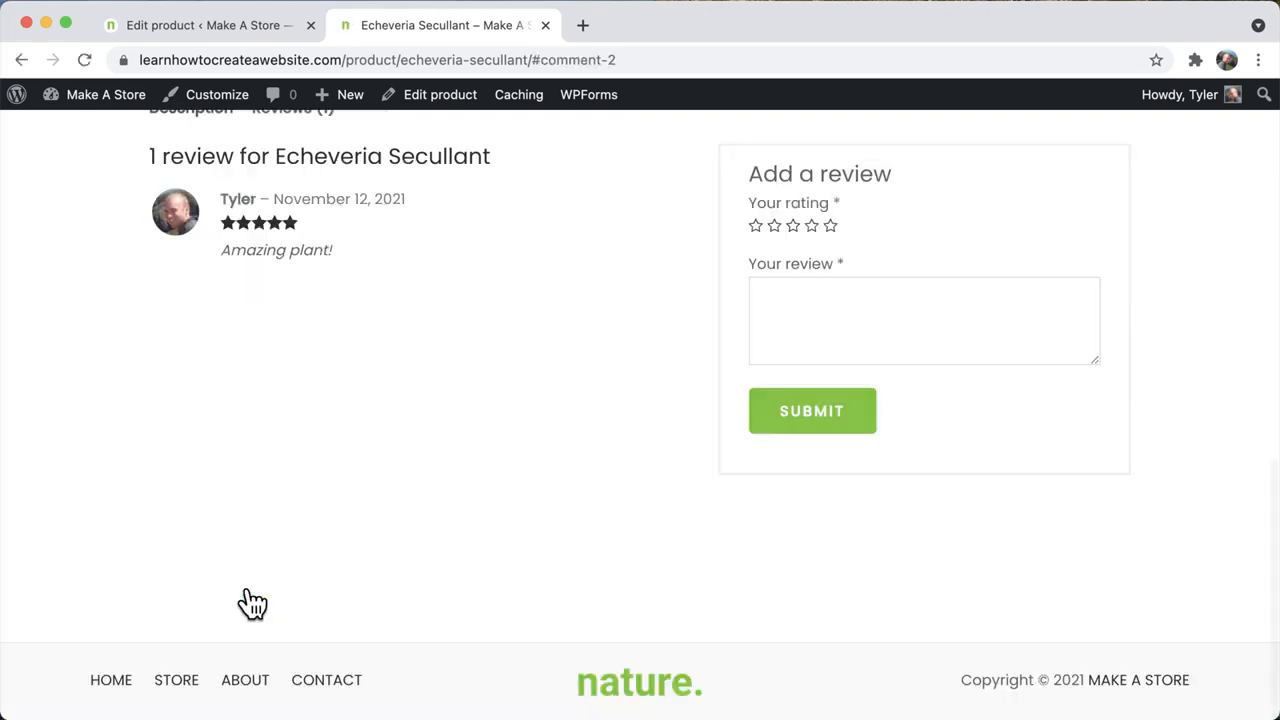
scroll(497, 410, up, 10)
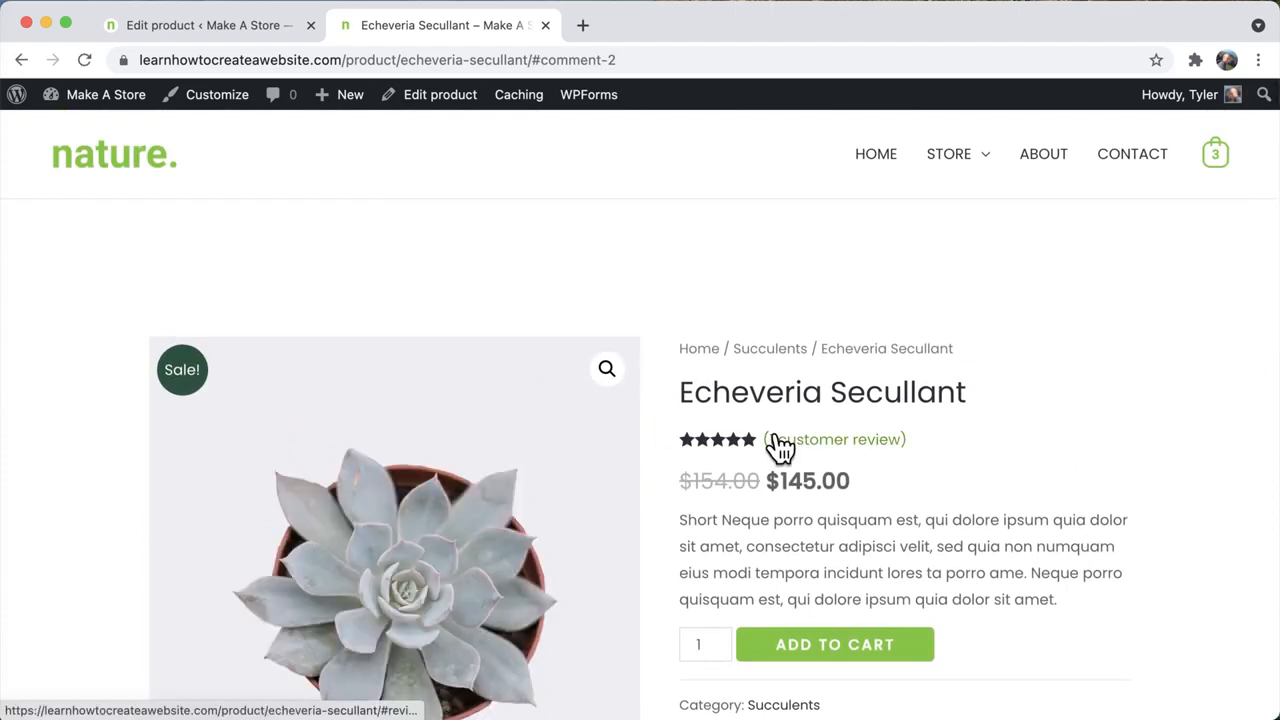
Browse the storefront's shop page listing all products and then its home page
click(963, 165)
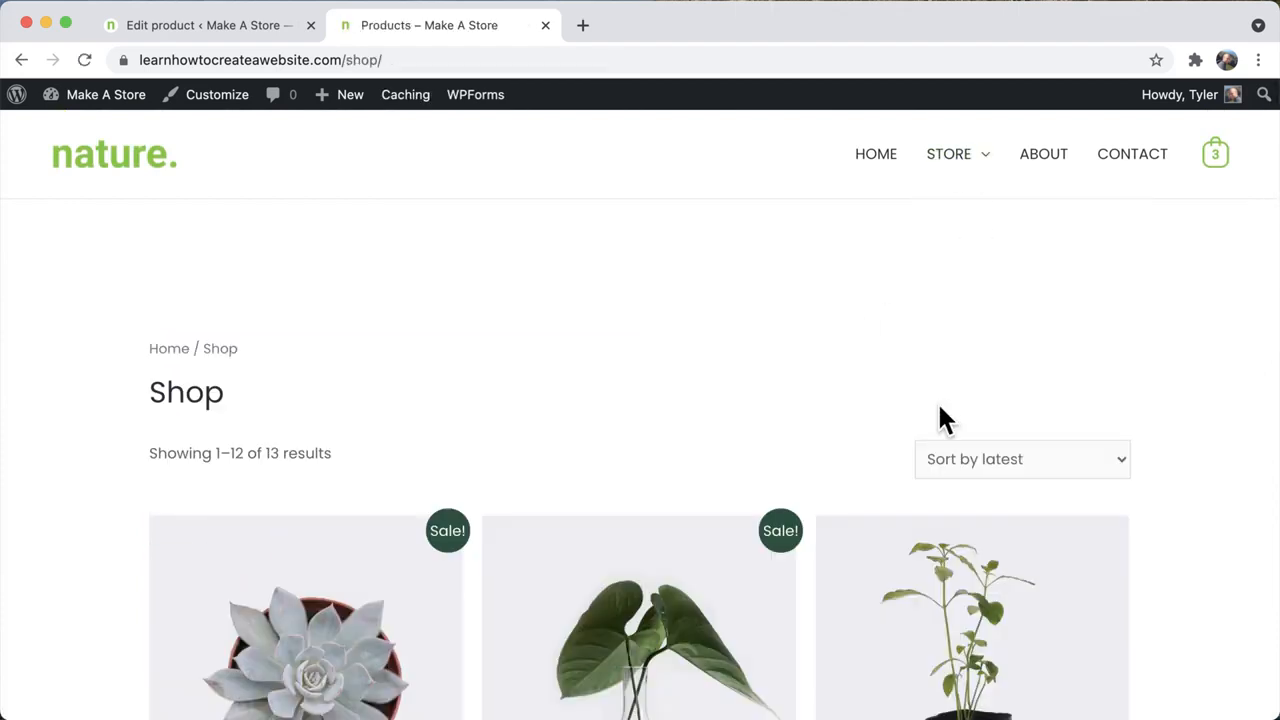
scroll(940, 417, down, 3)
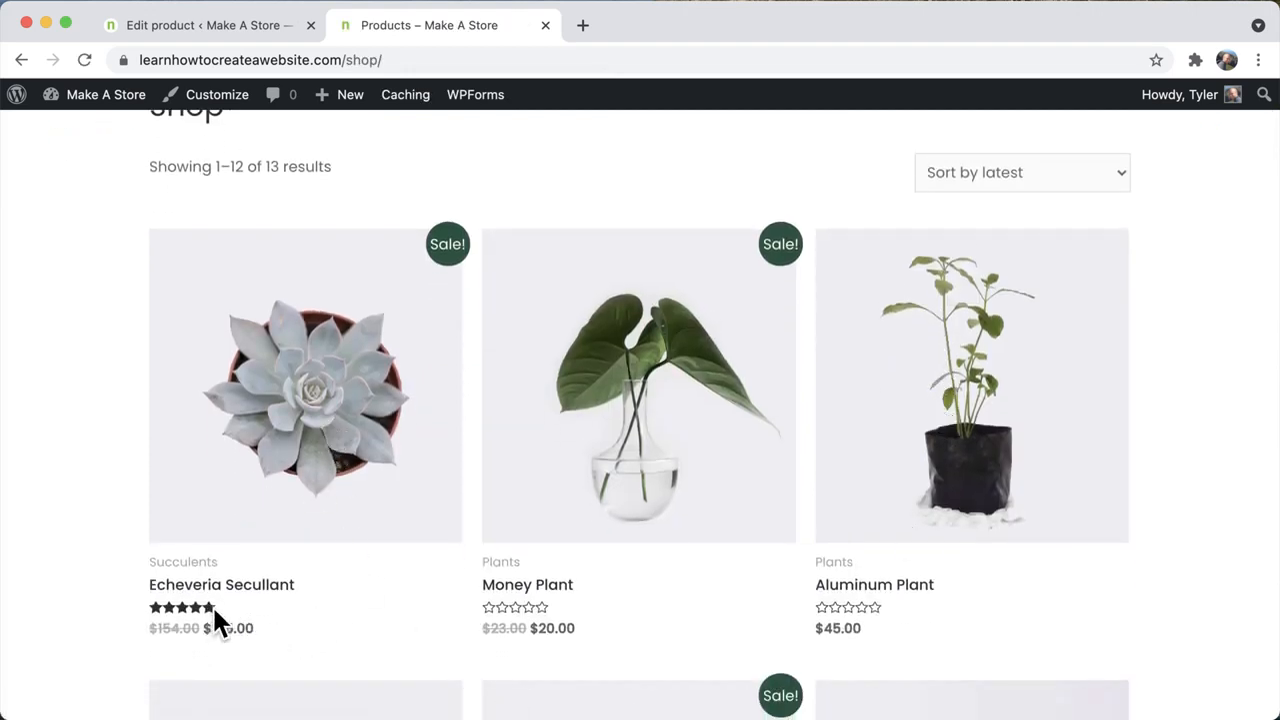
scroll(217, 607, up, 3)
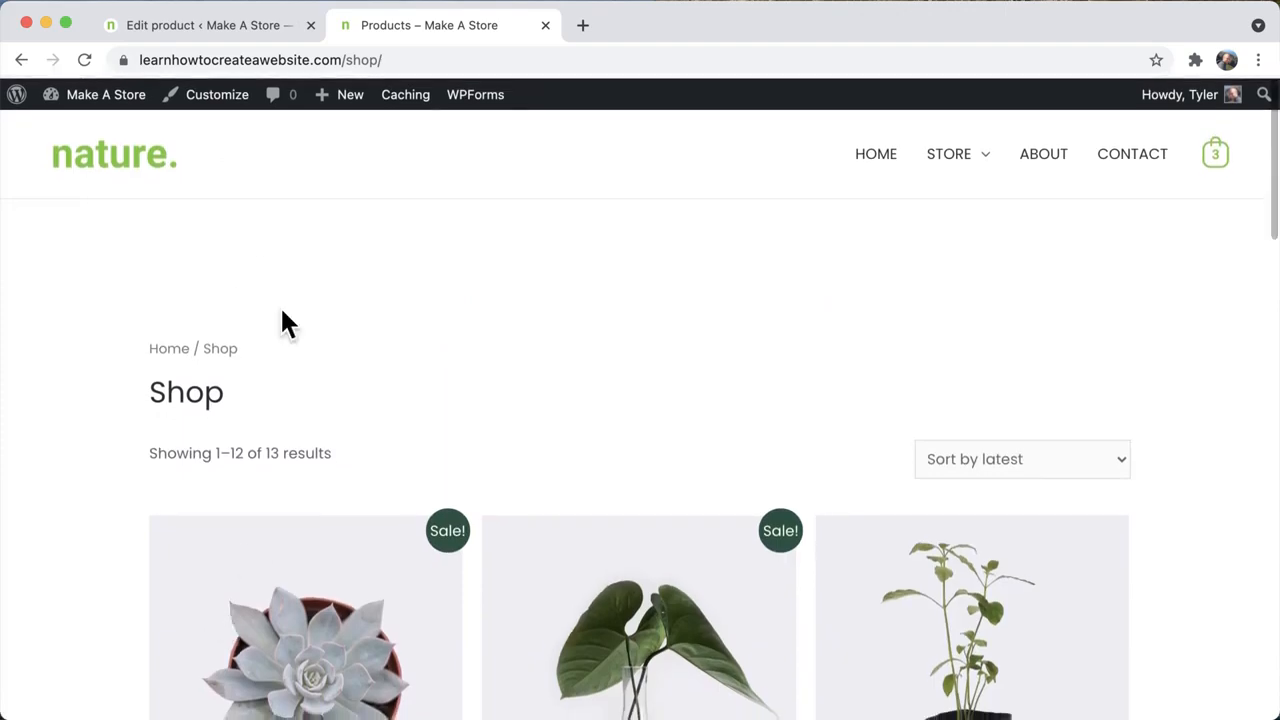
click(137, 166)
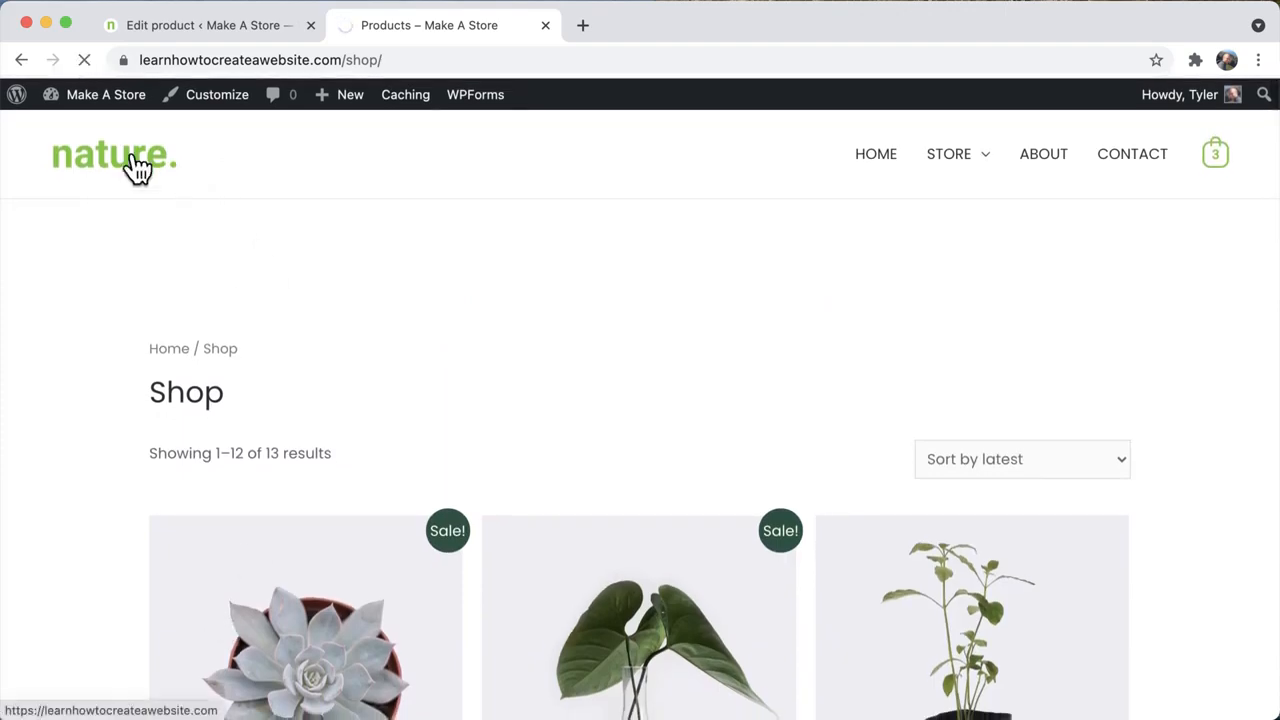
scroll(274, 451, down, 10)
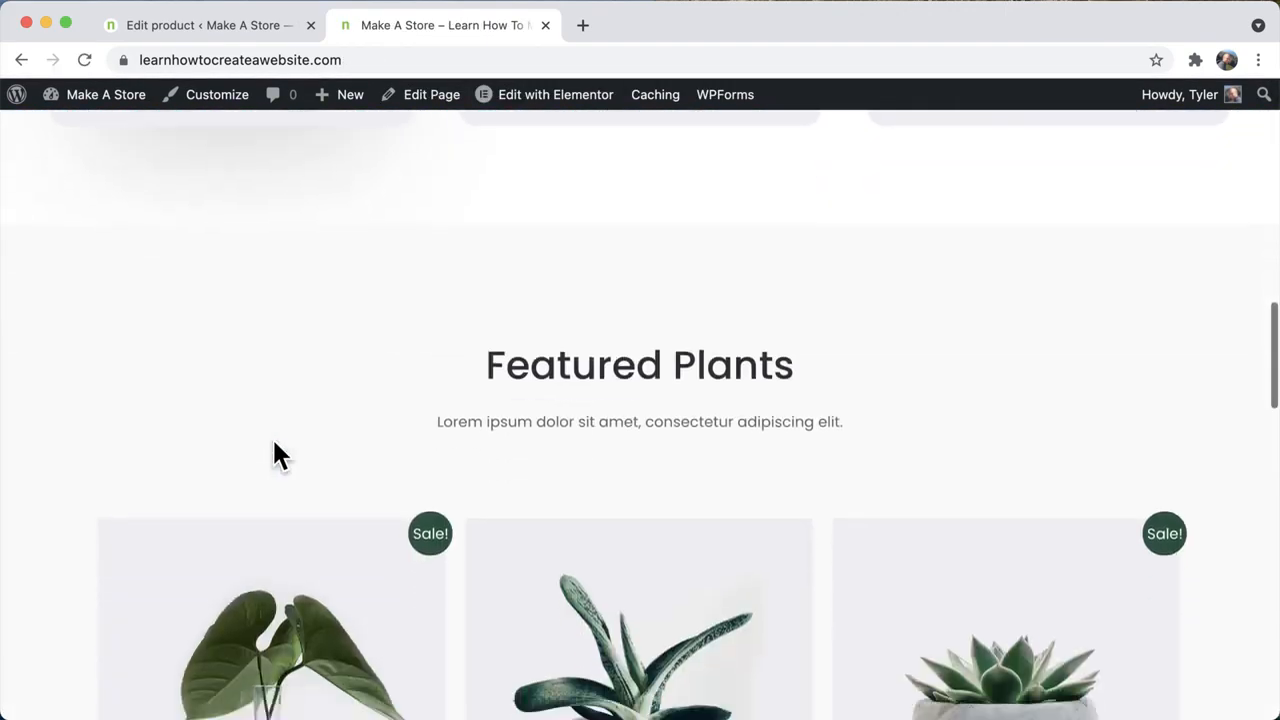
scroll(277, 453, down, 5)
scroll(1066, 349, down, 2)
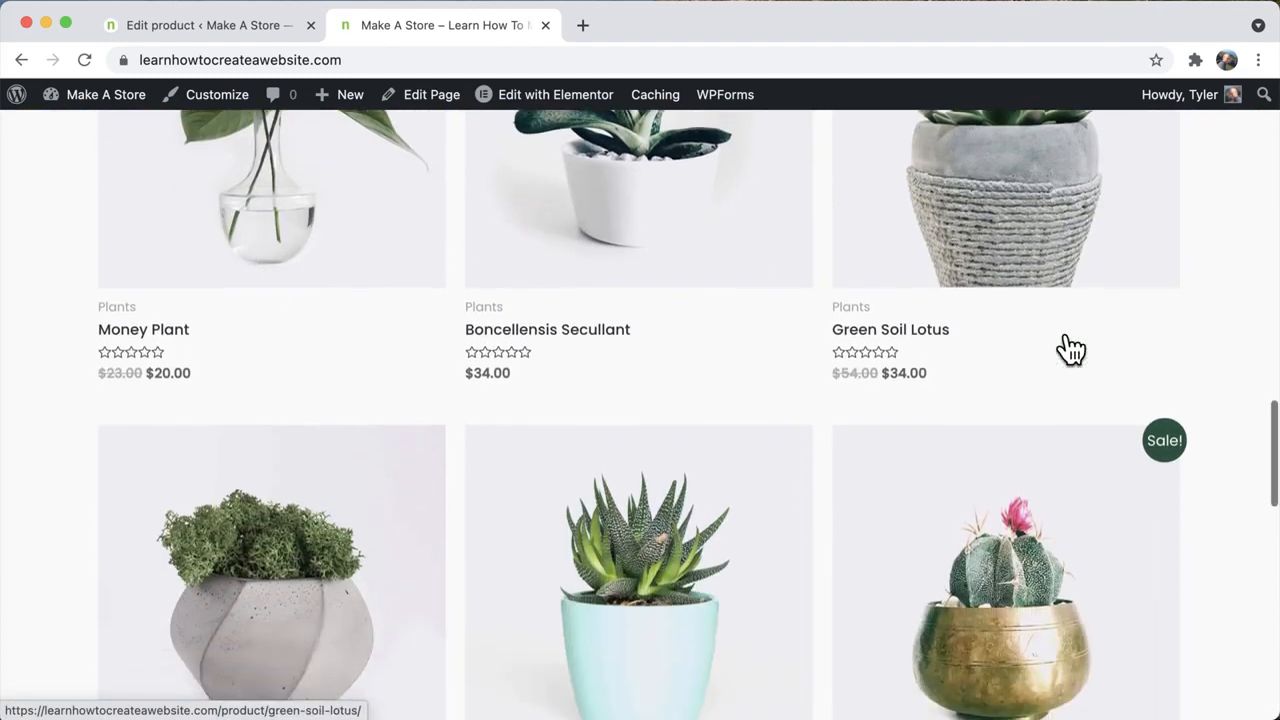
scroll(171, 495, up, 2)
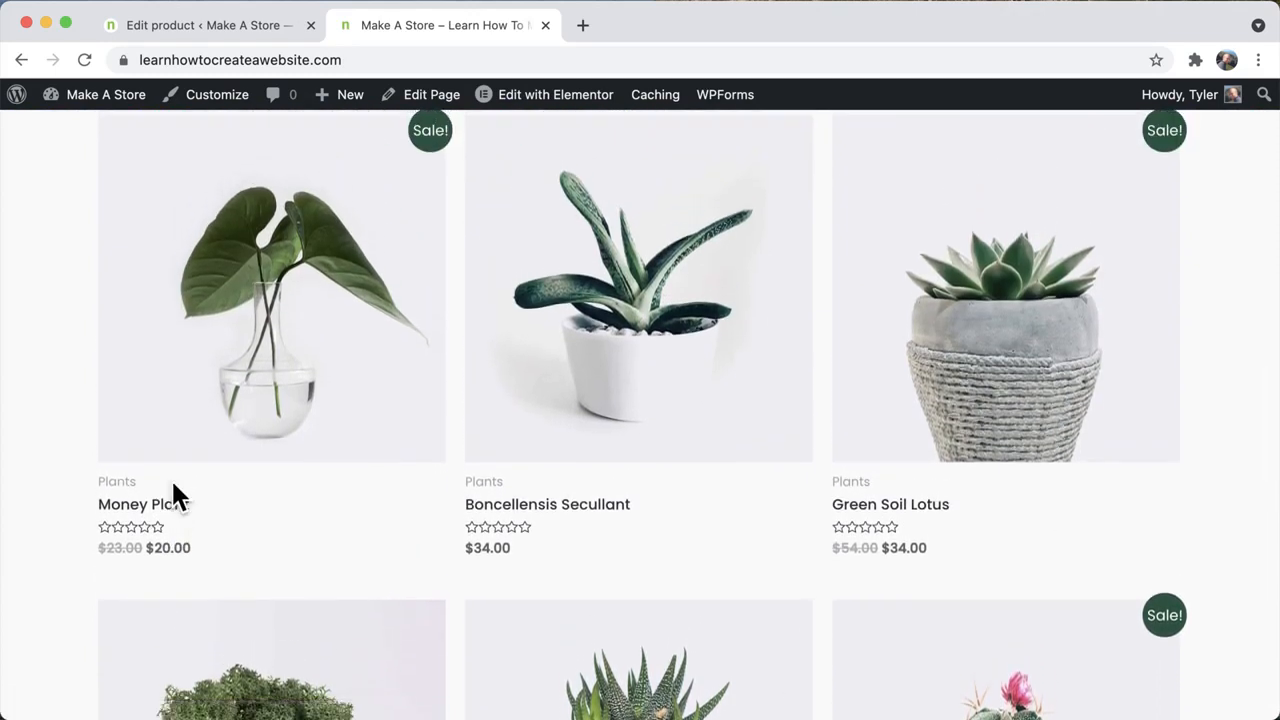
Mark Echeveria Secullant as a featured product in the All Products list
click(205, 26)
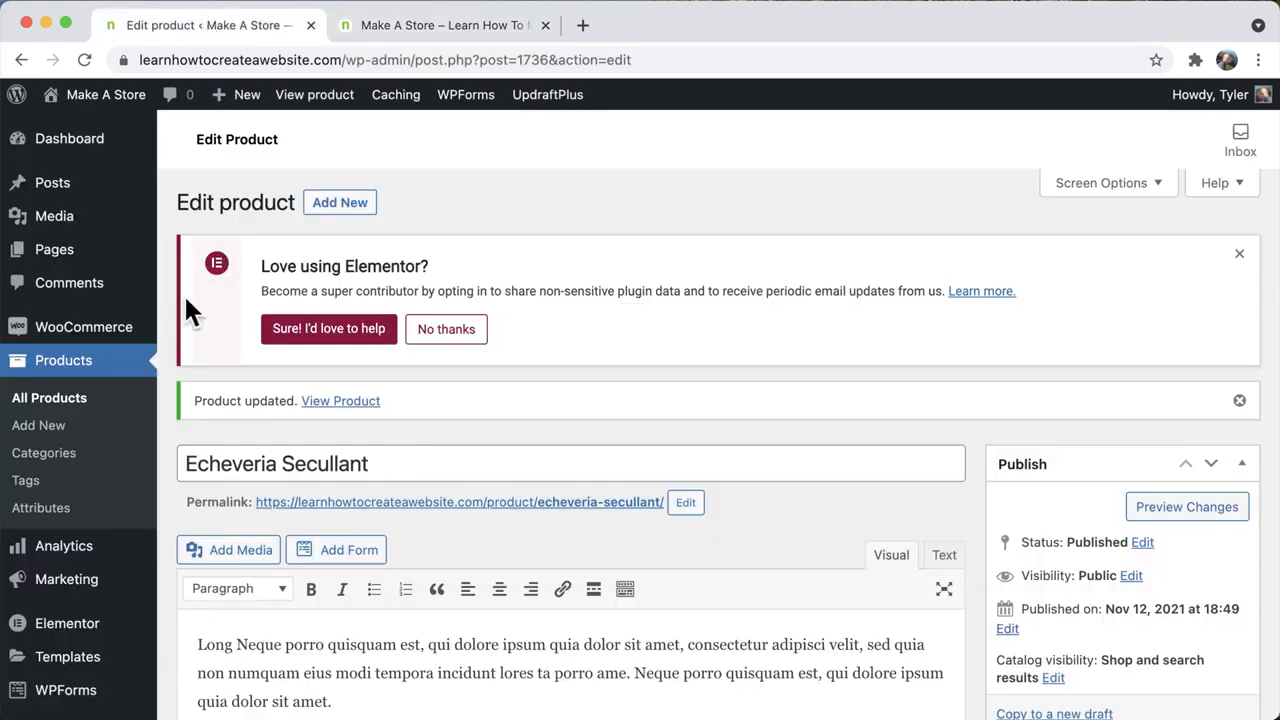
click(62, 405)
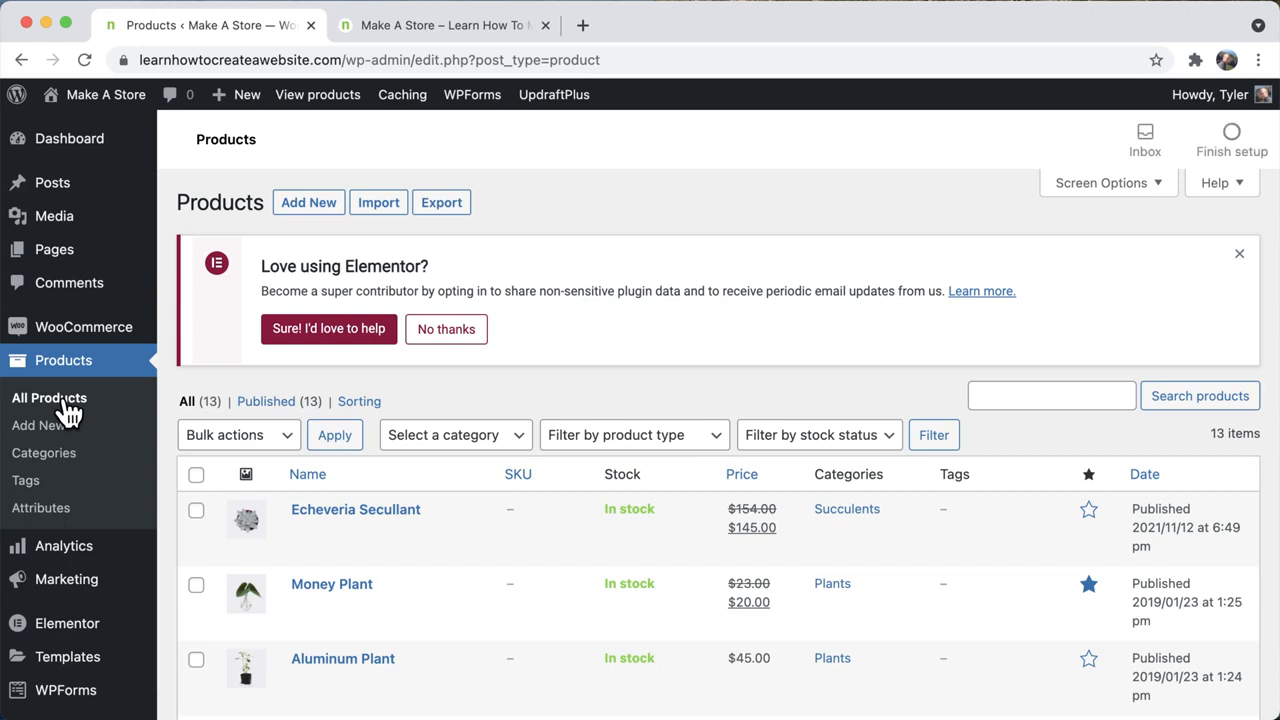
click(1091, 514)
Check the storefront, where the Deals page shows Echeveria Secullant with five stars at $145.00
click(480, 30)
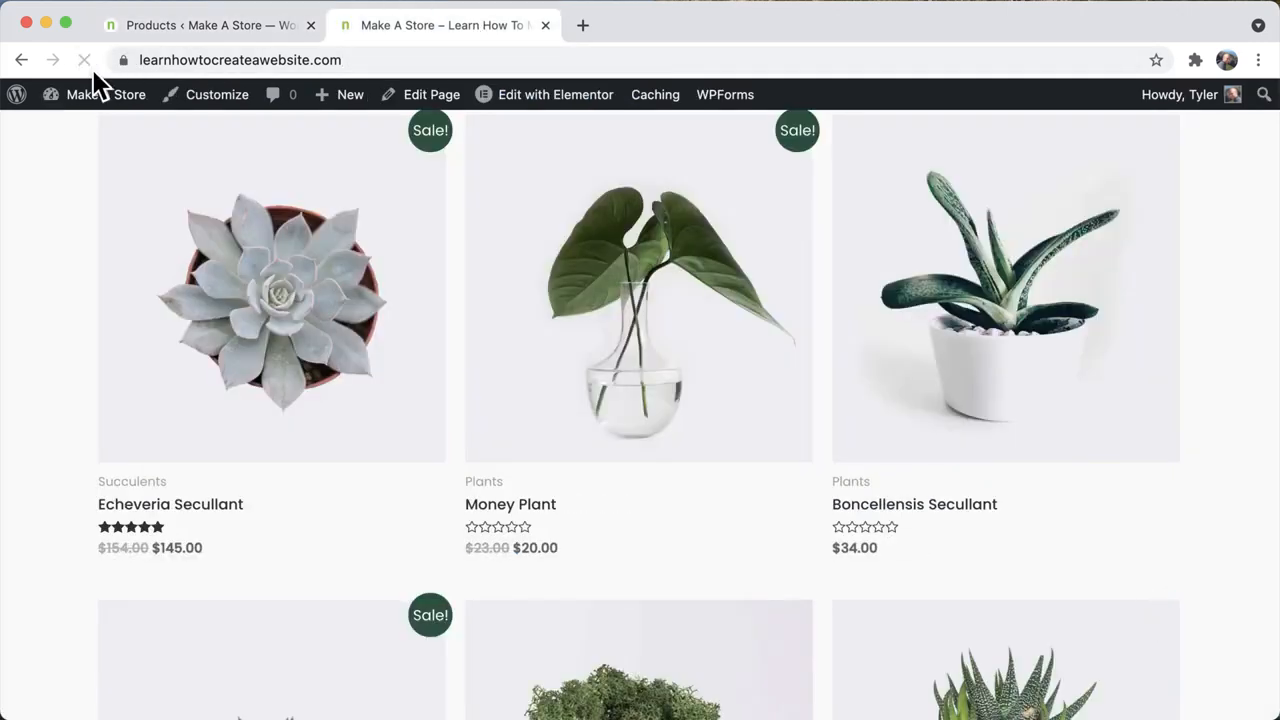
scroll(300, 355, up, 10)
scroll(300, 355, down, 10)
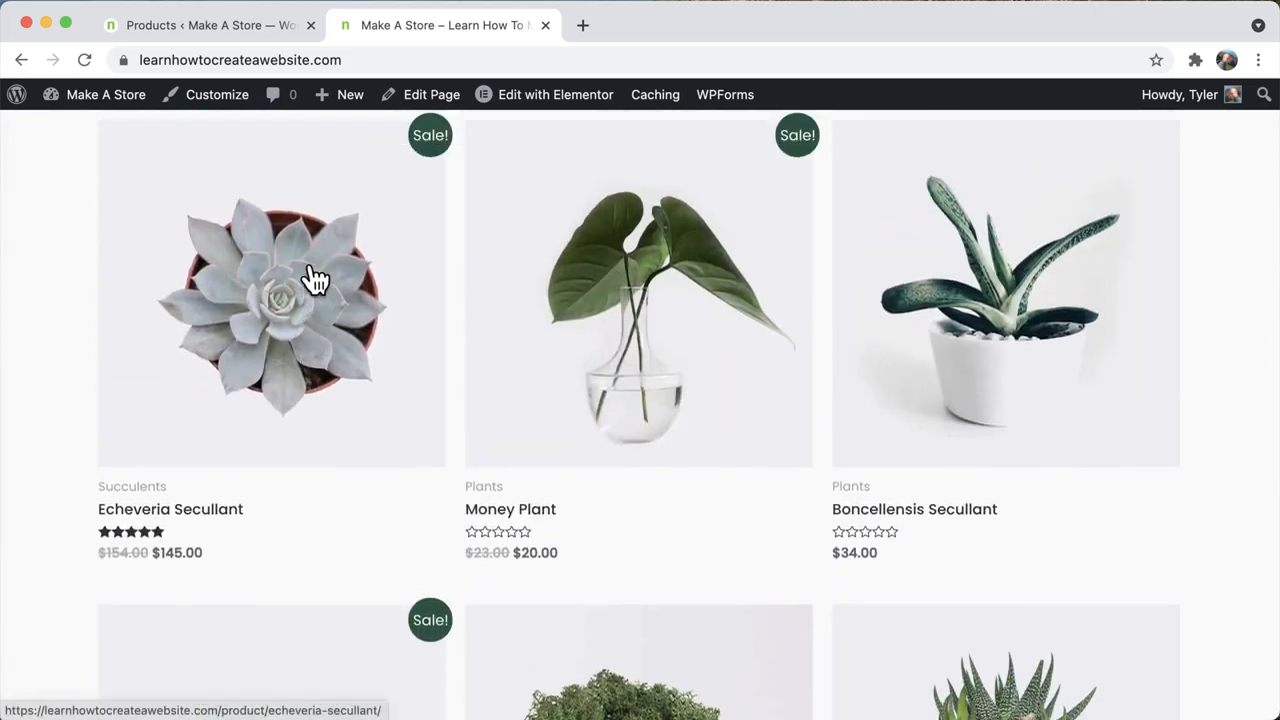
scroll(313, 280, up, 10)
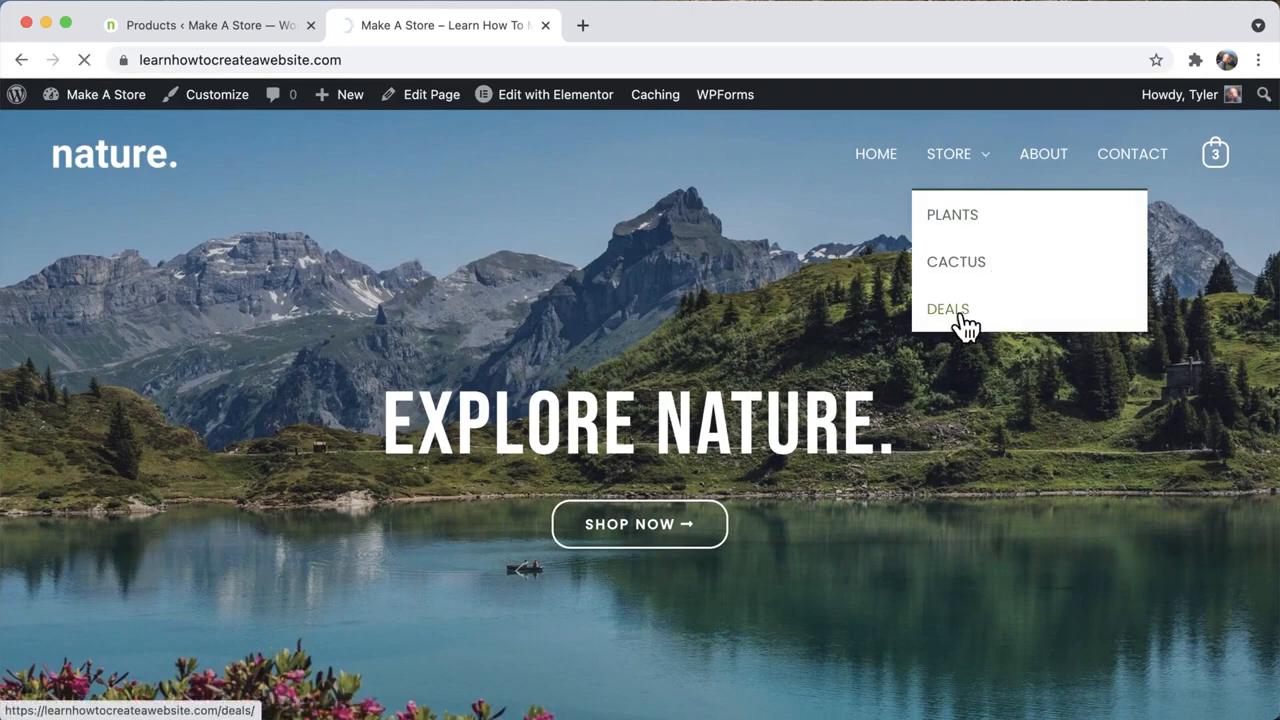
scroll(957, 323, down, 5)
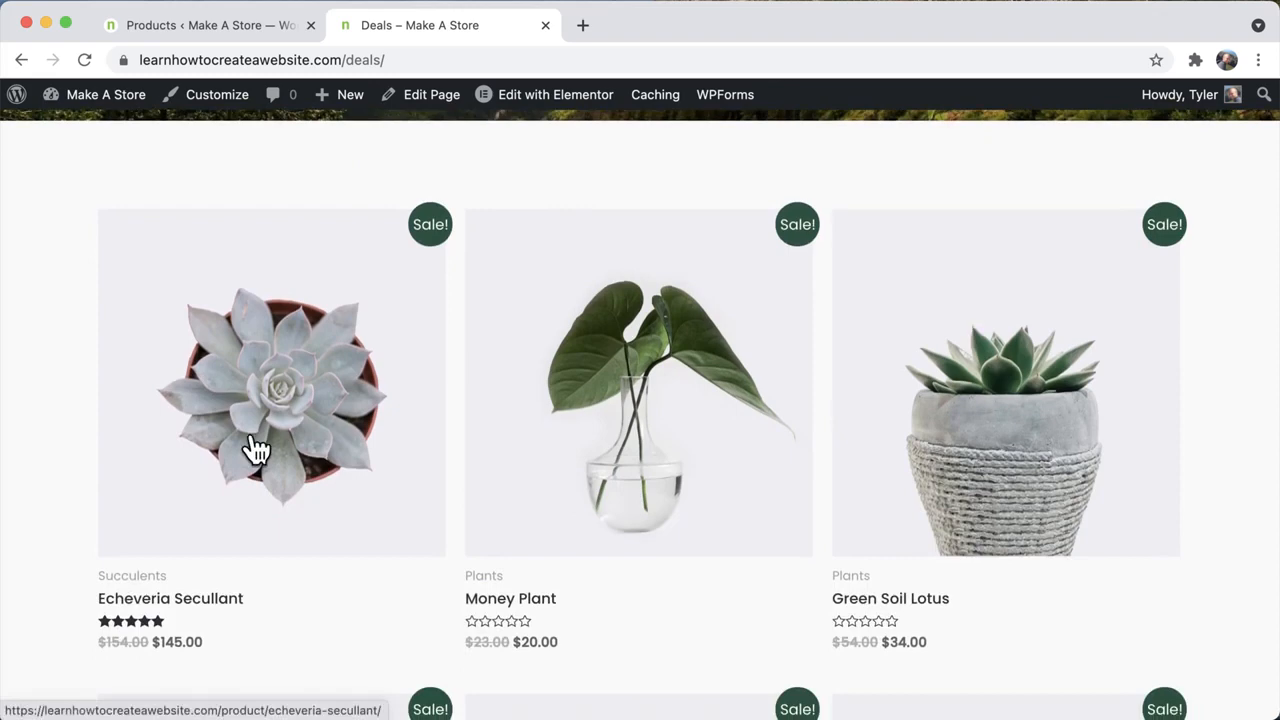
scroll(253, 449, up, 5)
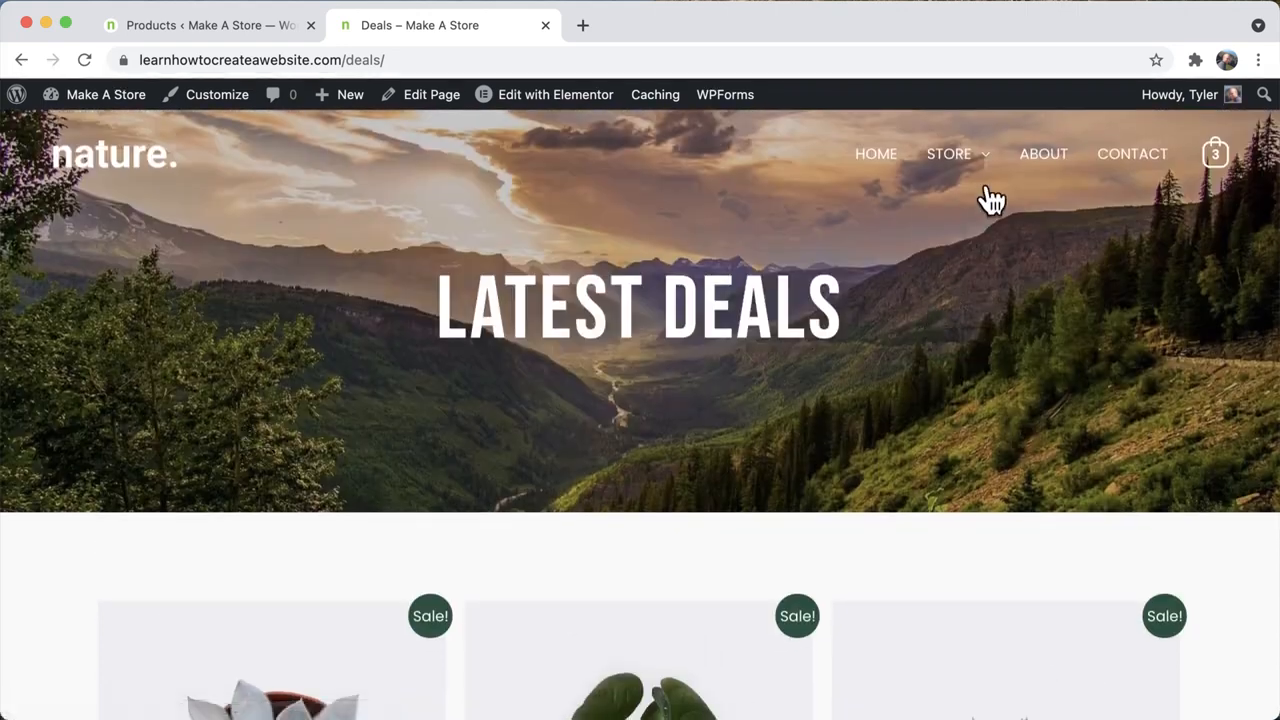
mouse_move(982, 160)
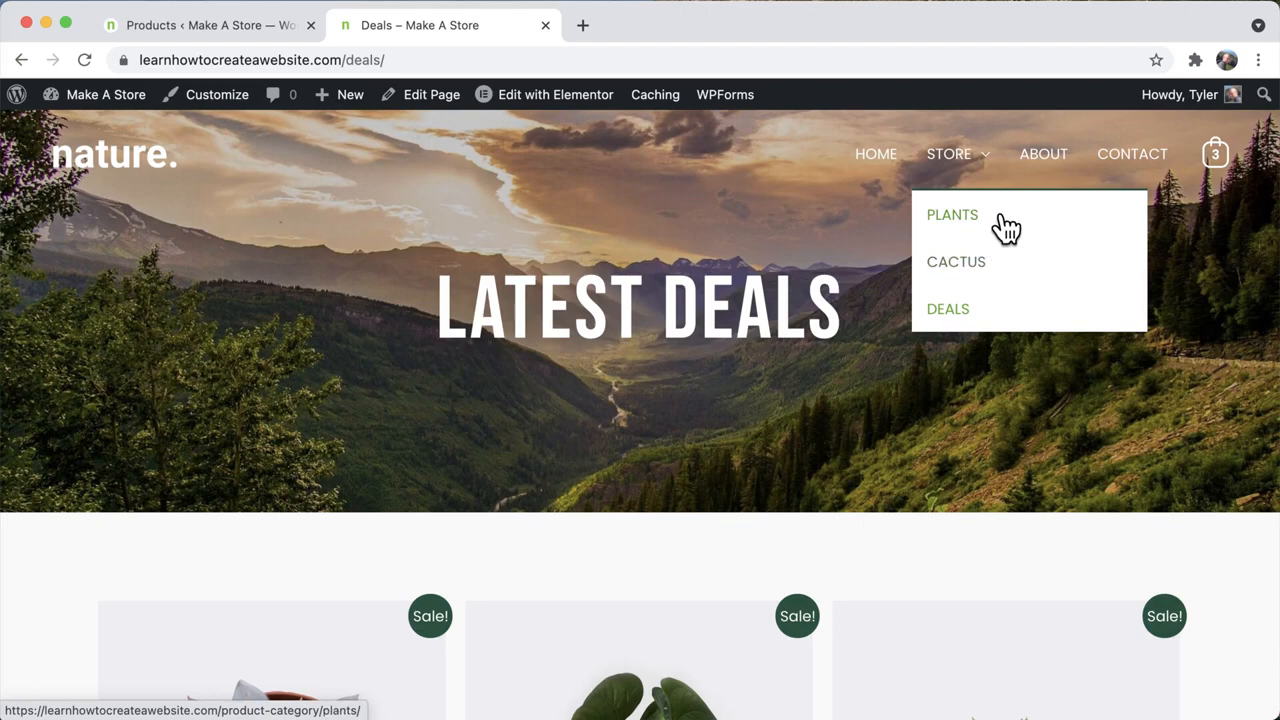
mouse_move(107, 100)
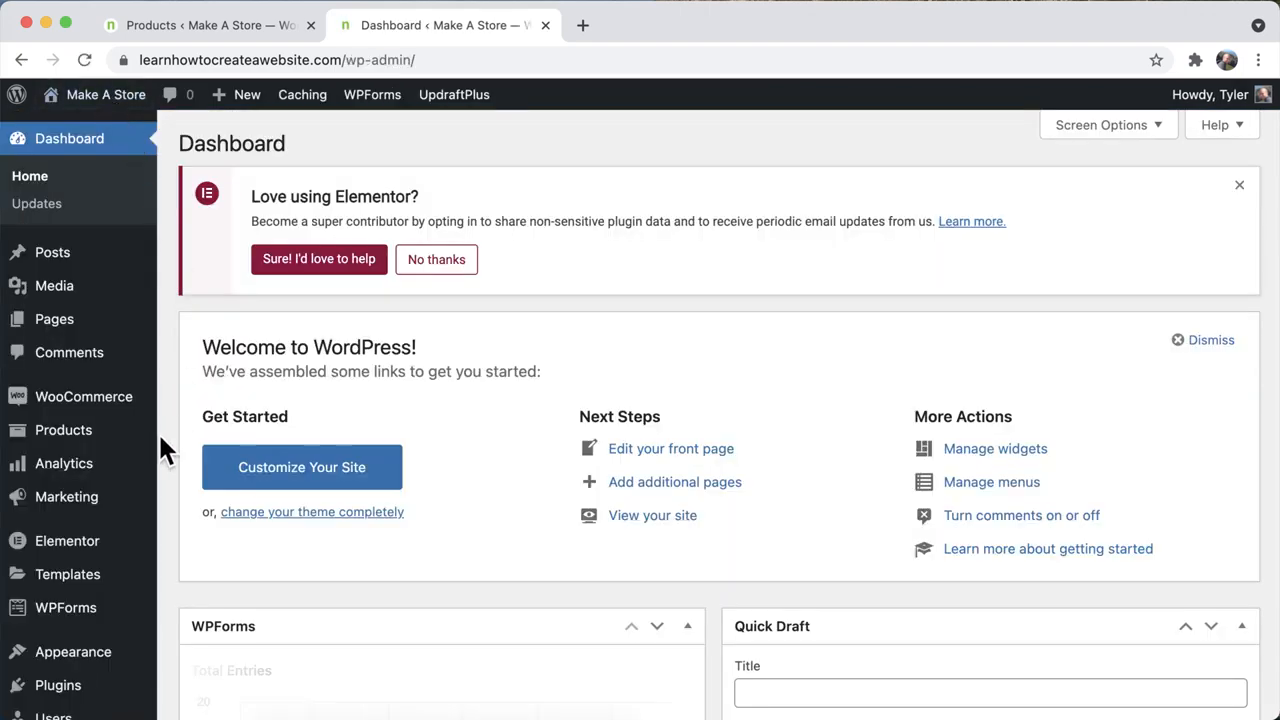
scroll(160, 450, down, 3)
Open the Menus editor and enable Product categories in Screen Options
mouse_move(118, 535)
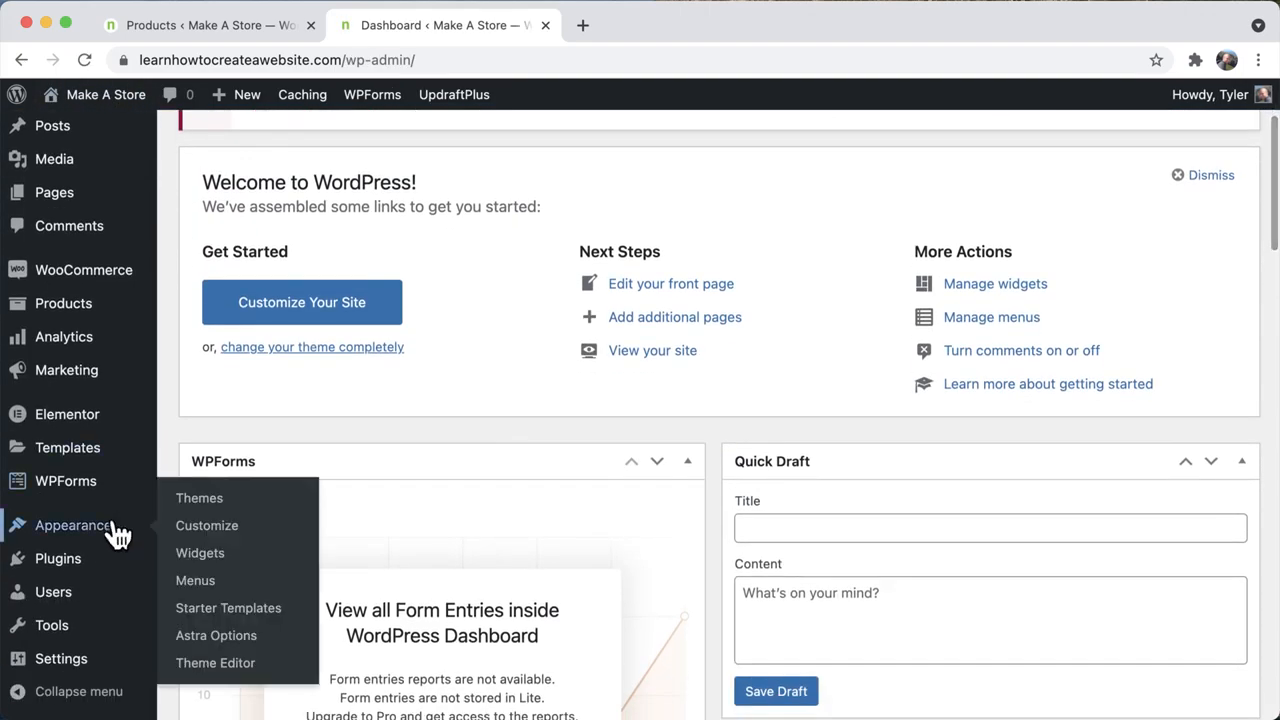
click(232, 590)
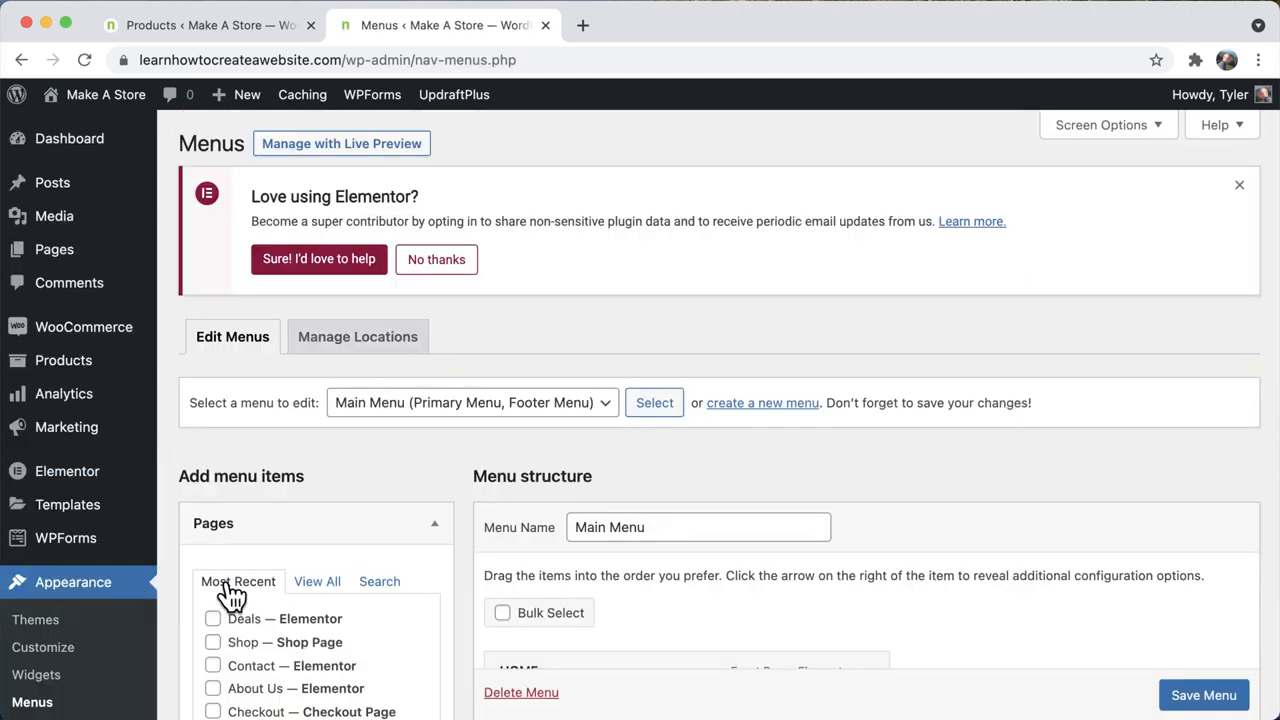
click(1143, 130)
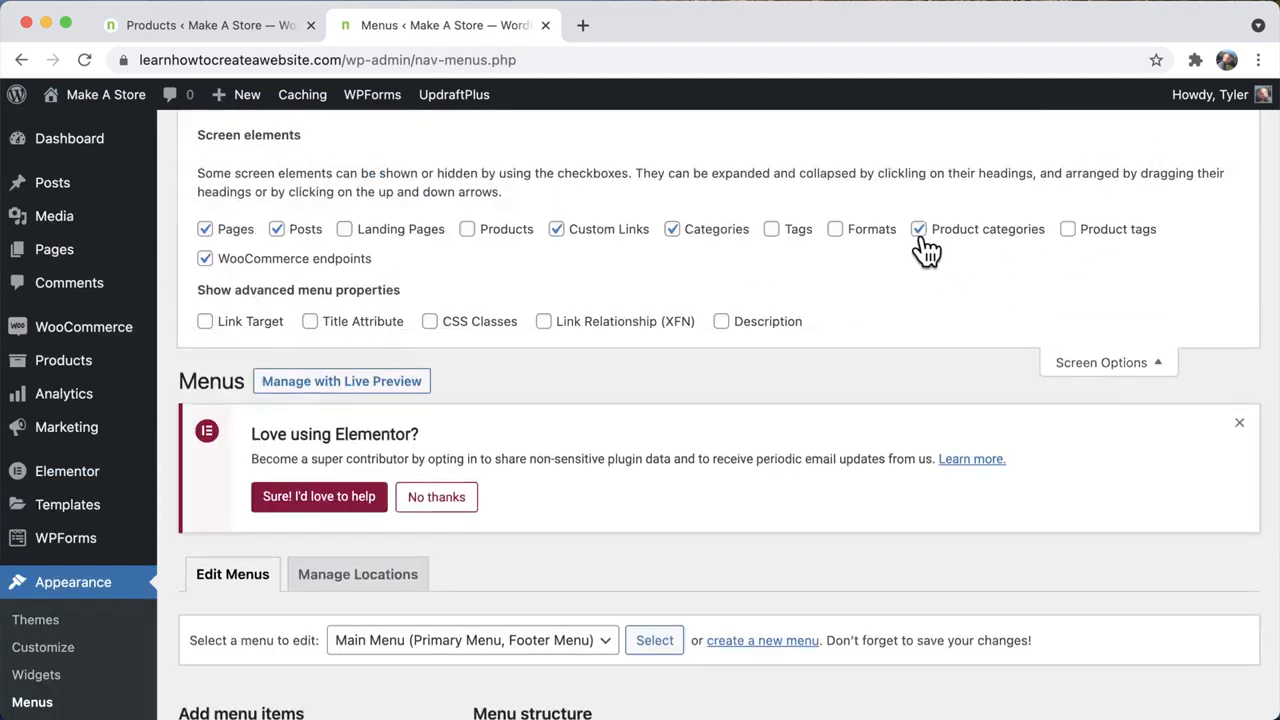
click(1118, 366)
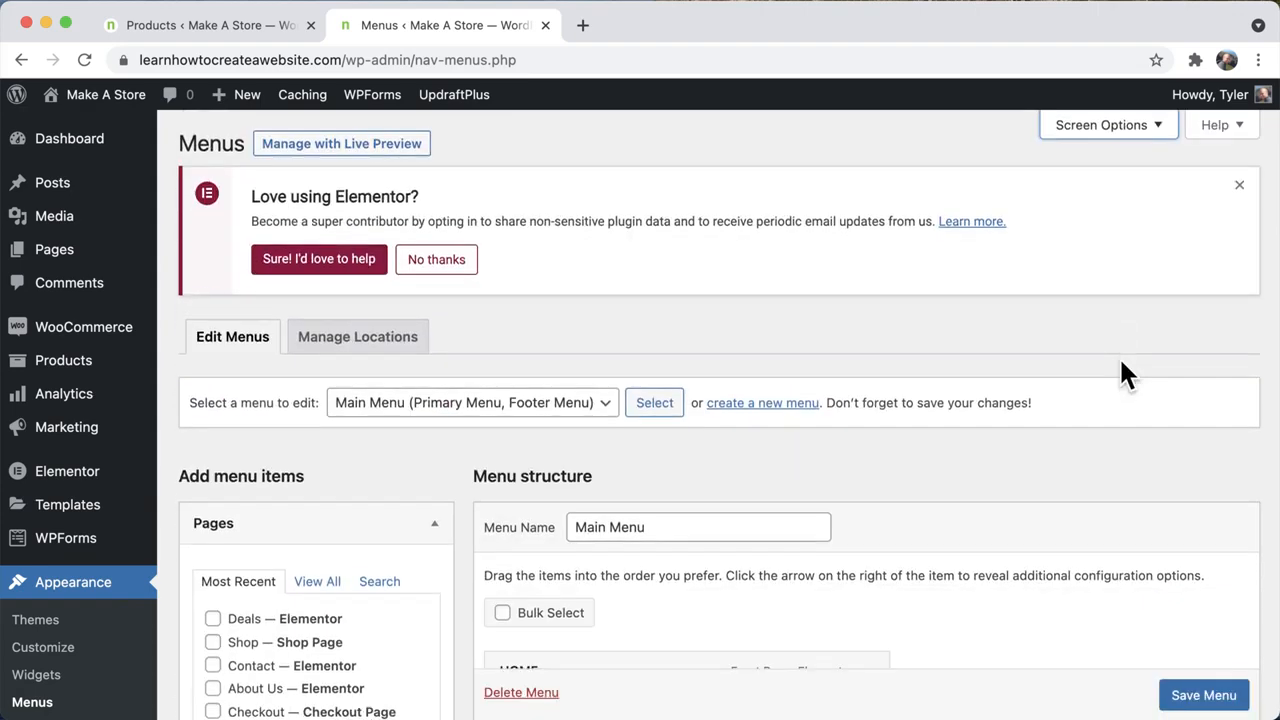
scroll(1120, 365, down, 4)
scroll(1120, 372, down, 4)
scroll(1090, 371, up, 2)
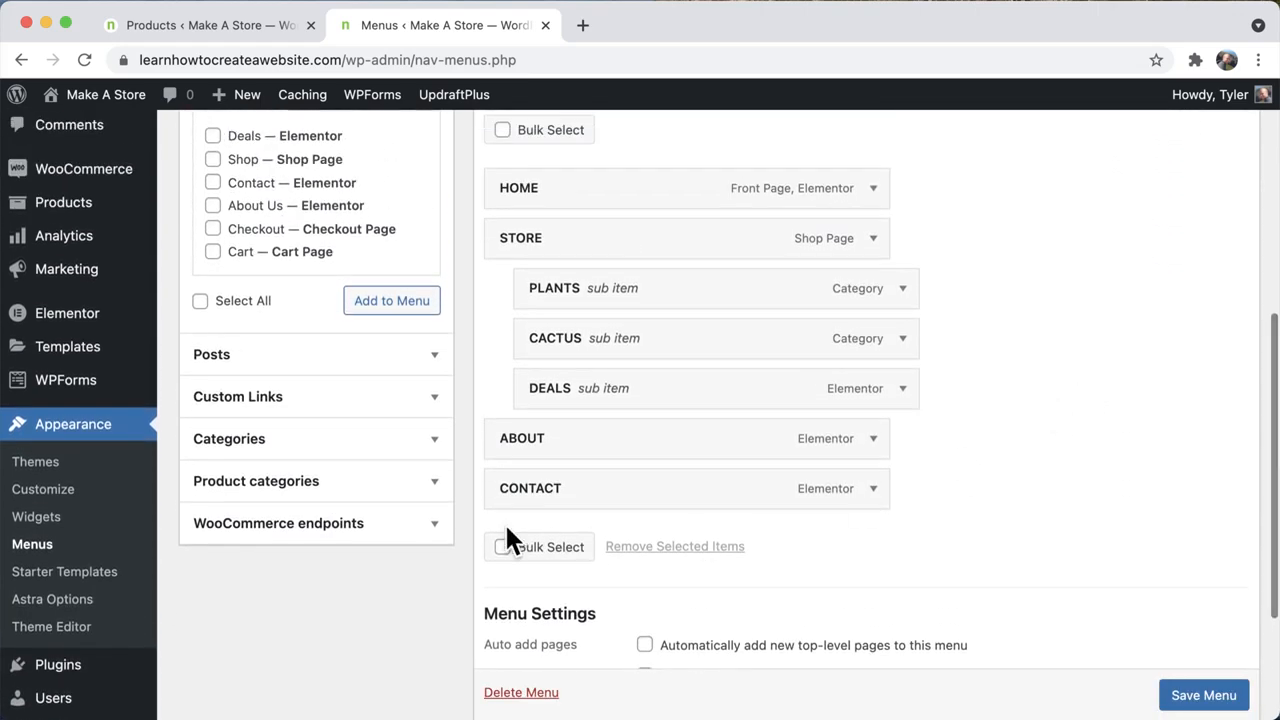
Add the Succulents category to the Main Menu, nested under STORE below CACTUS
click(430, 488)
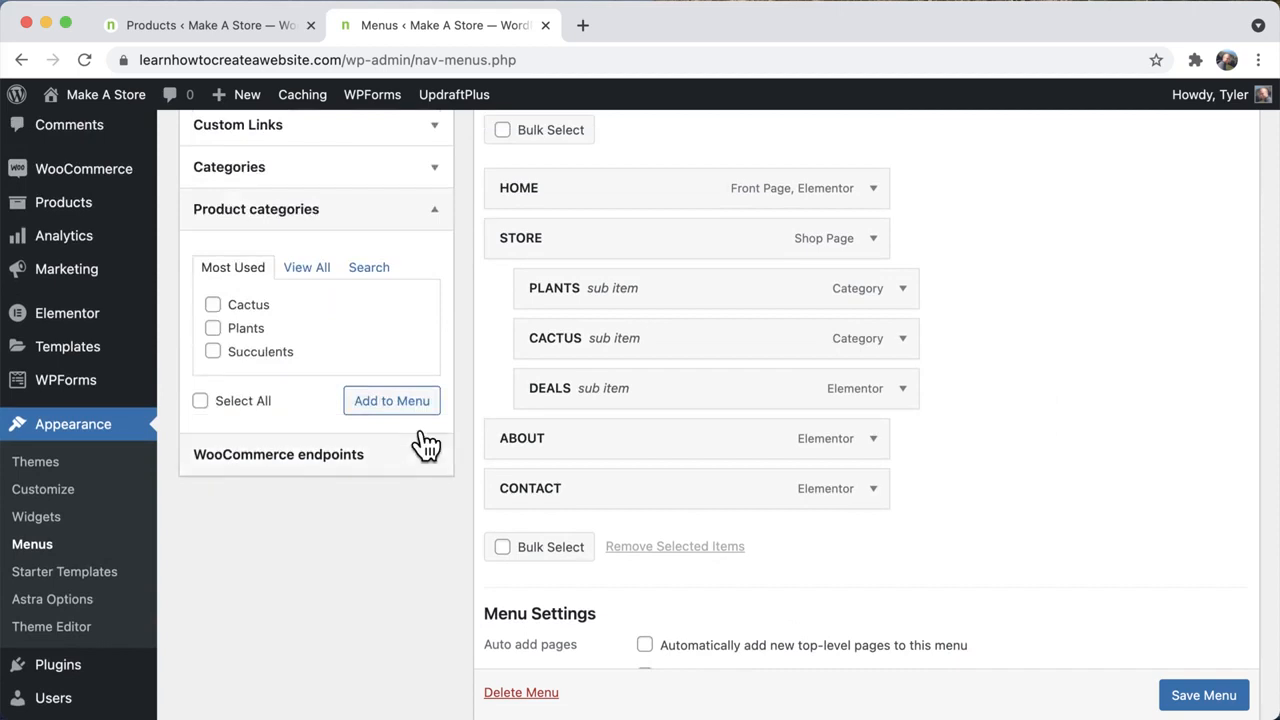
click(213, 352)
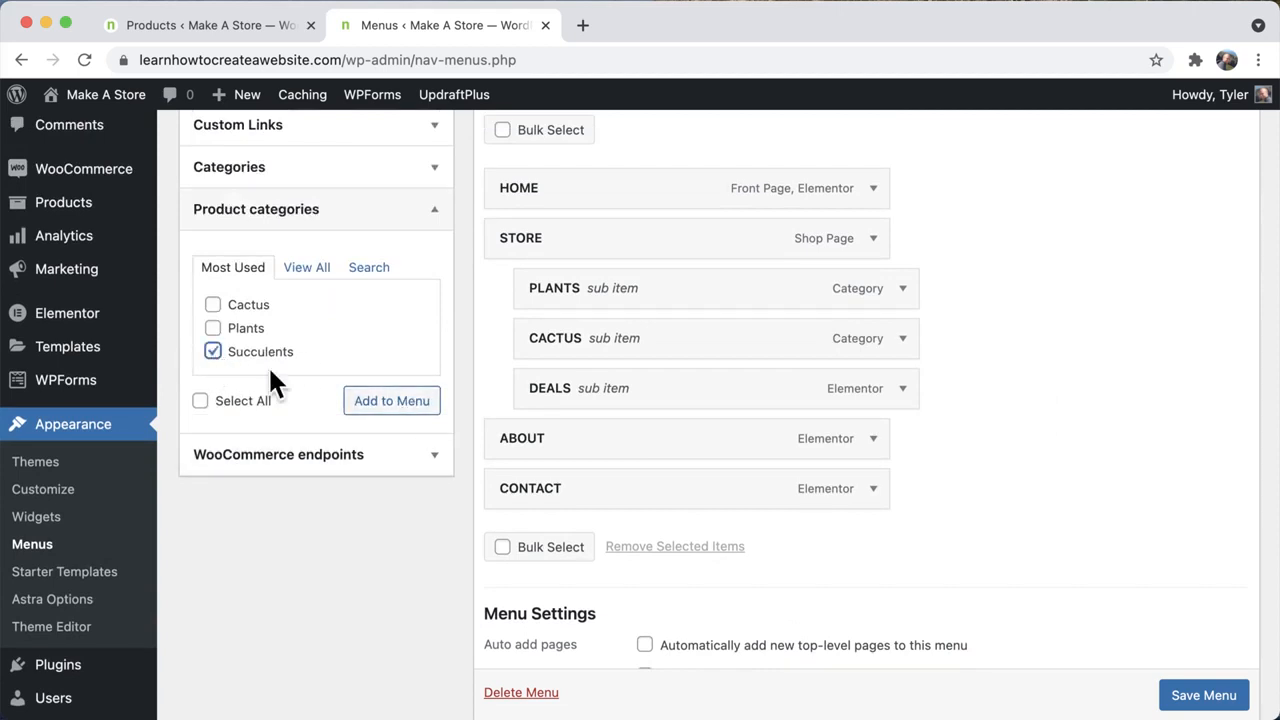
click(412, 412)
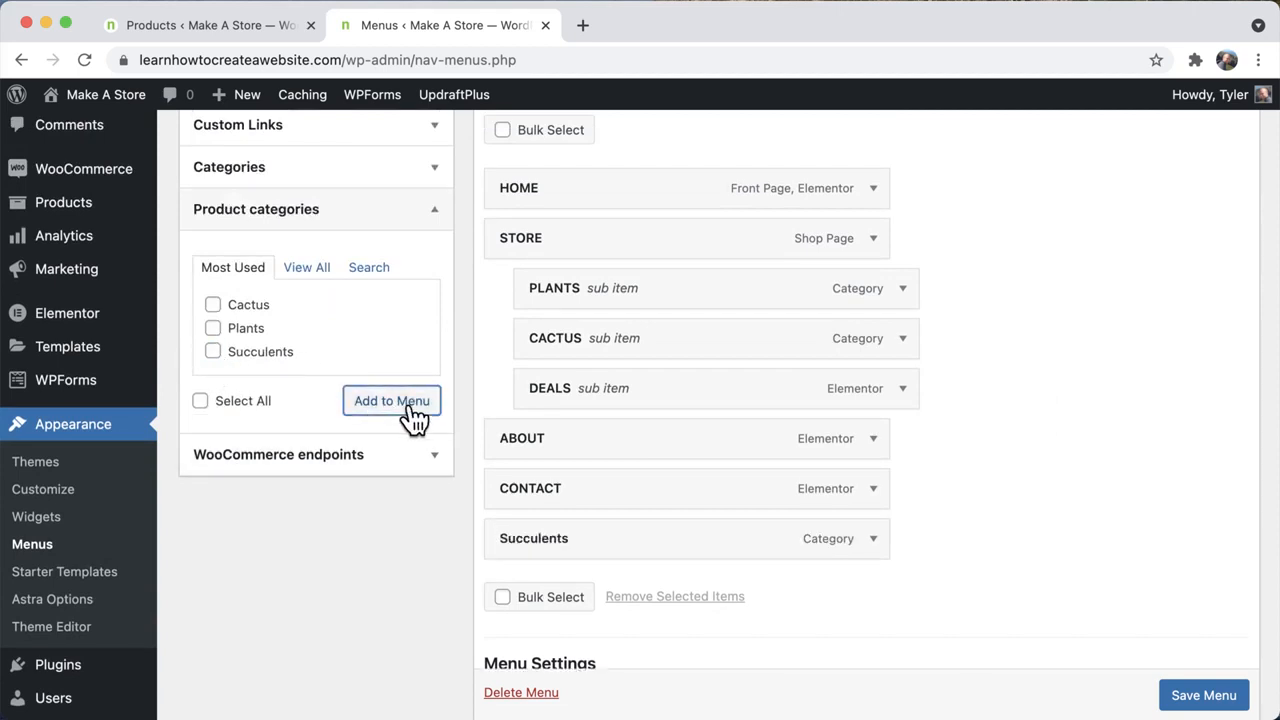
drag(529, 551, 580, 403)
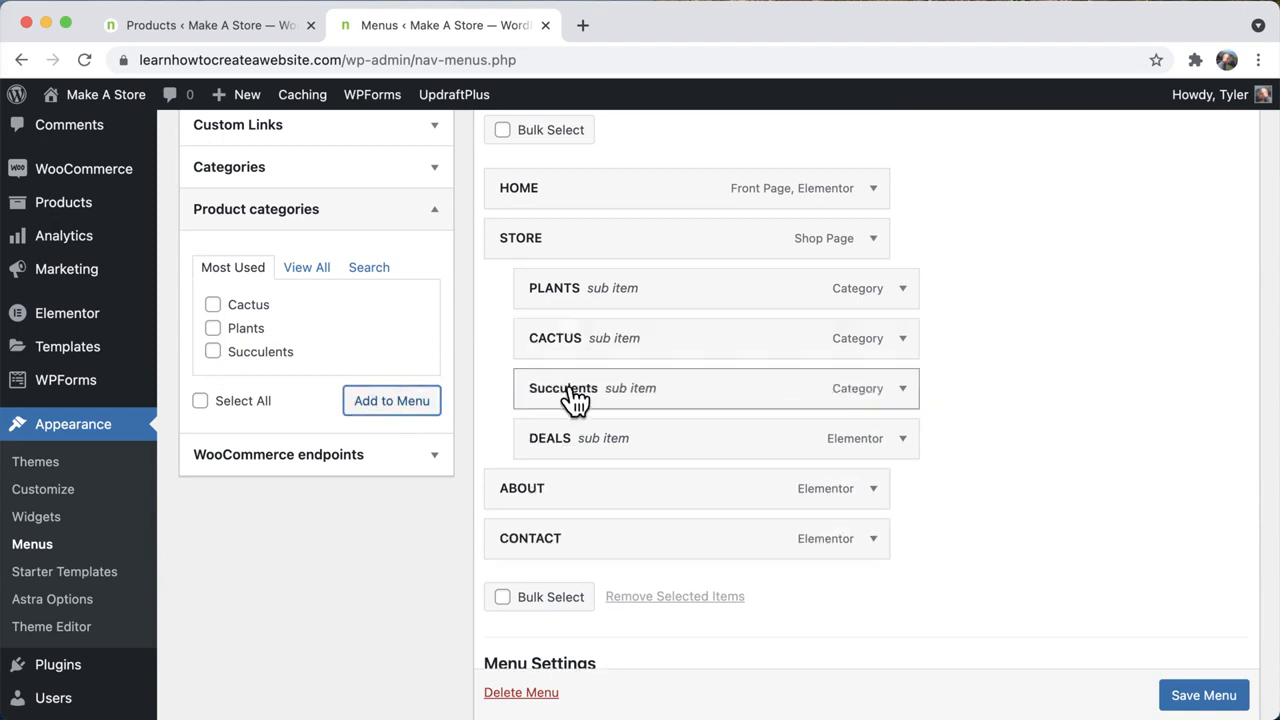
Rename the Succulents item's navigation label to SUCCULENTS and save the Main Menu
click(903, 390)
double_click(588, 455)
text(SUCCULENTS)
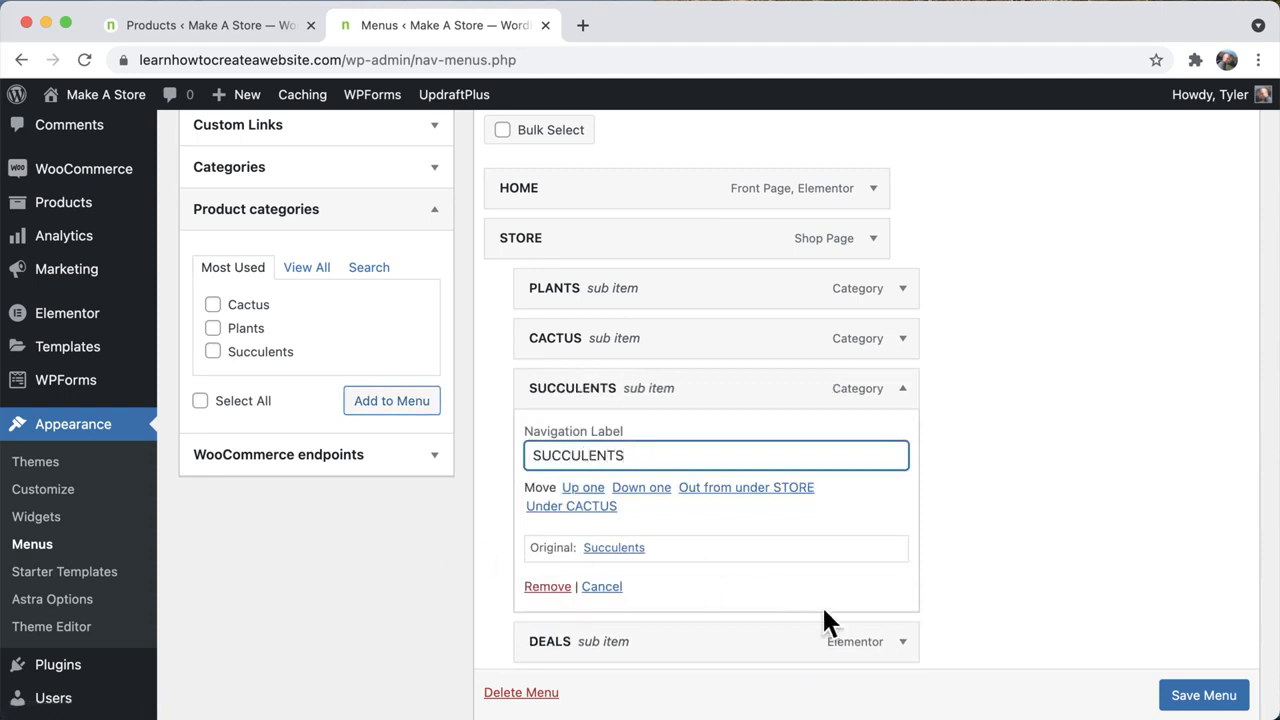
click(1195, 697)
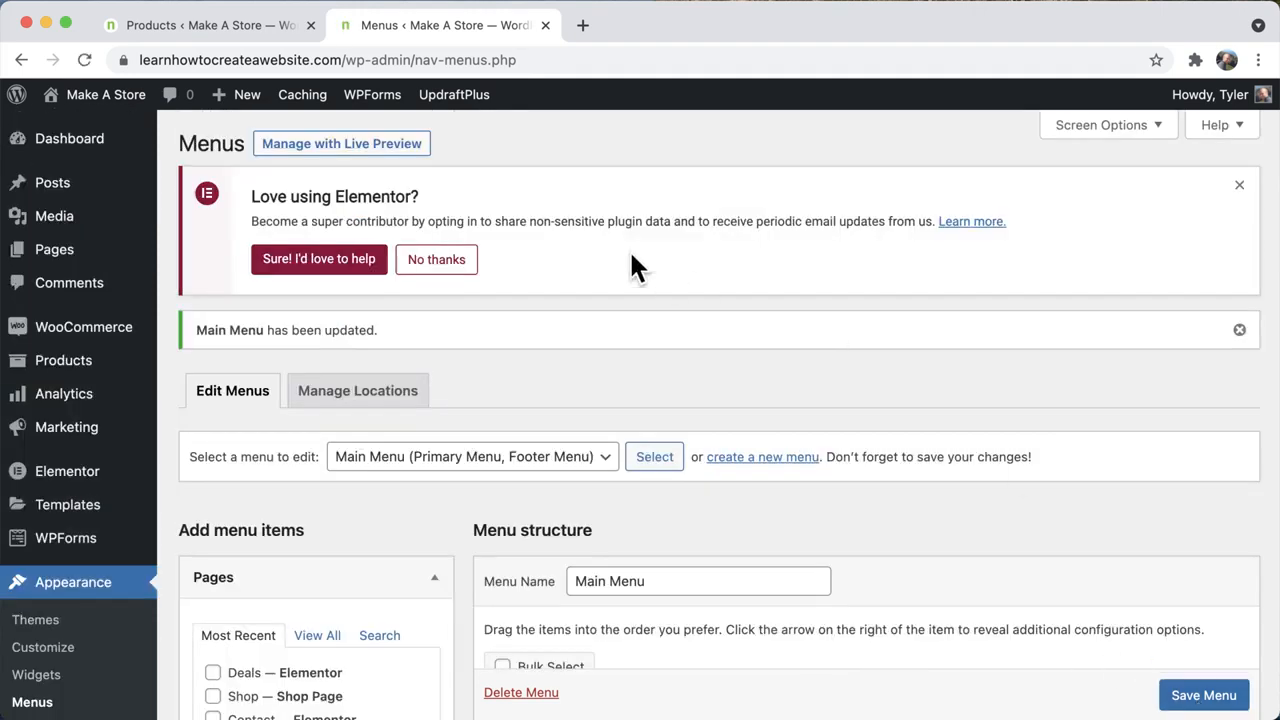
mouse_move(105, 100)
click(103, 130)
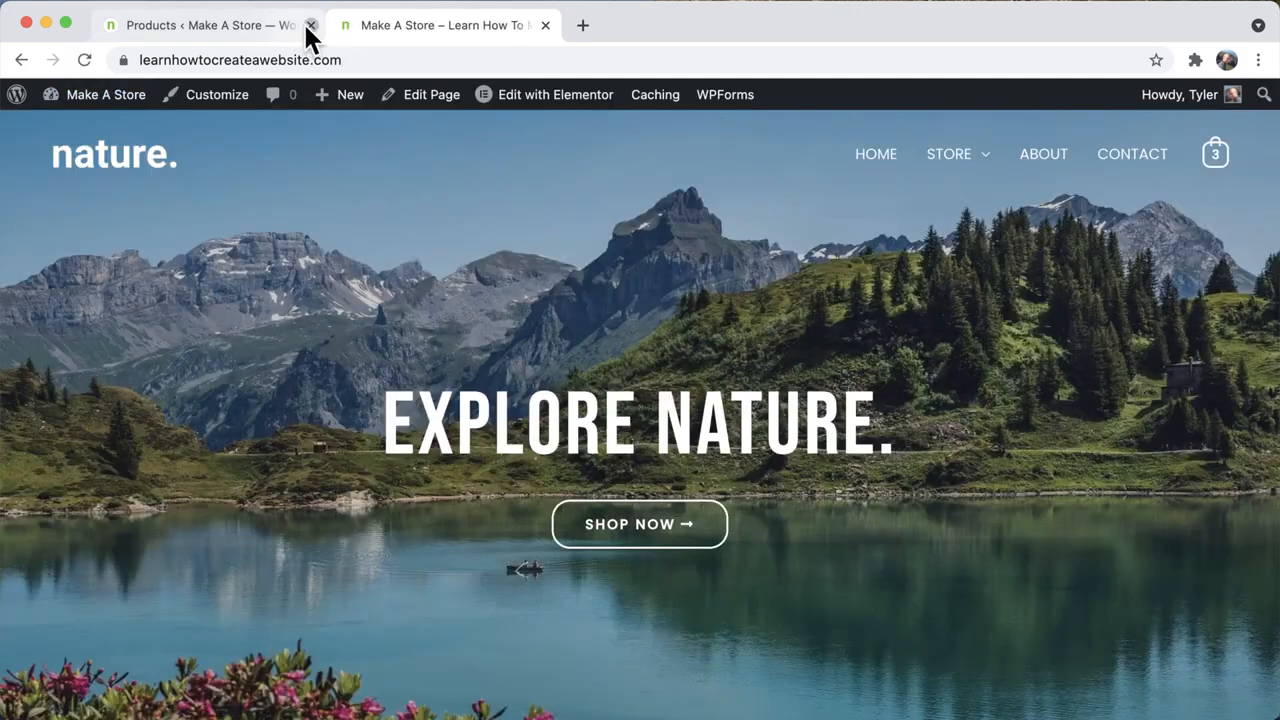
Close the extra Products tab and view the SUCCULENTS category page listing only Echeveria Secullant
click(310, 25)
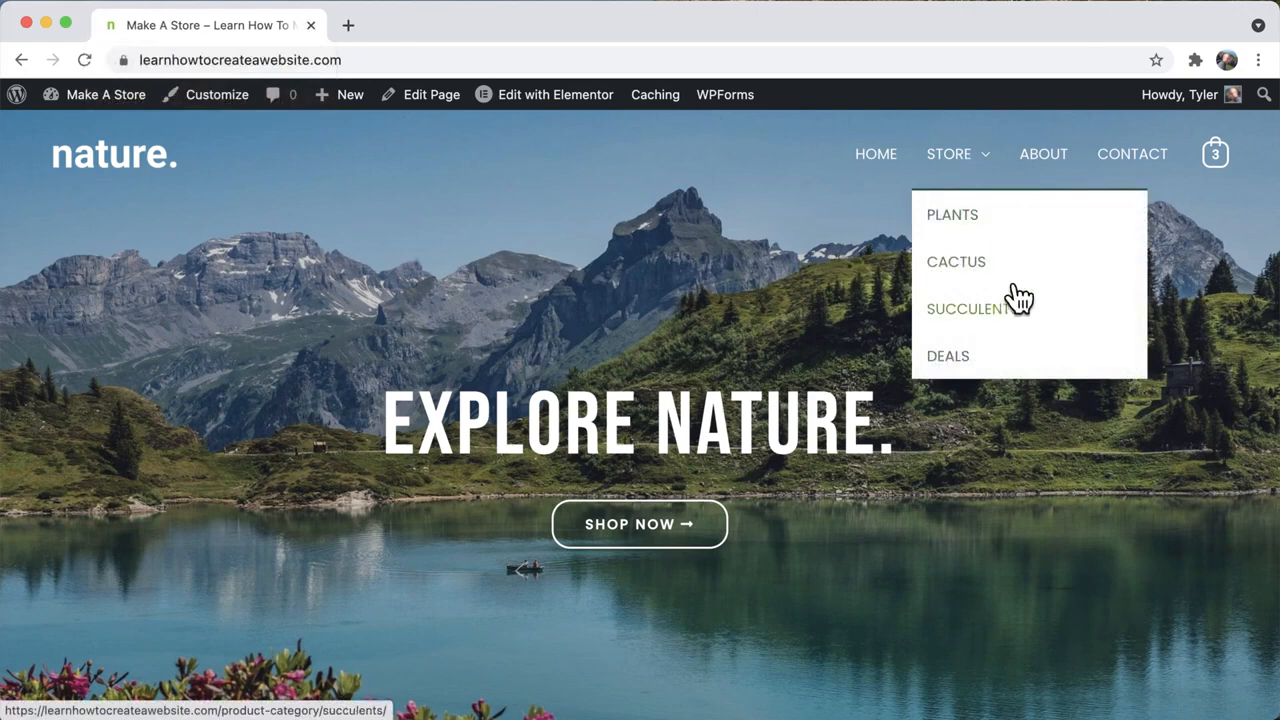
click(995, 320)
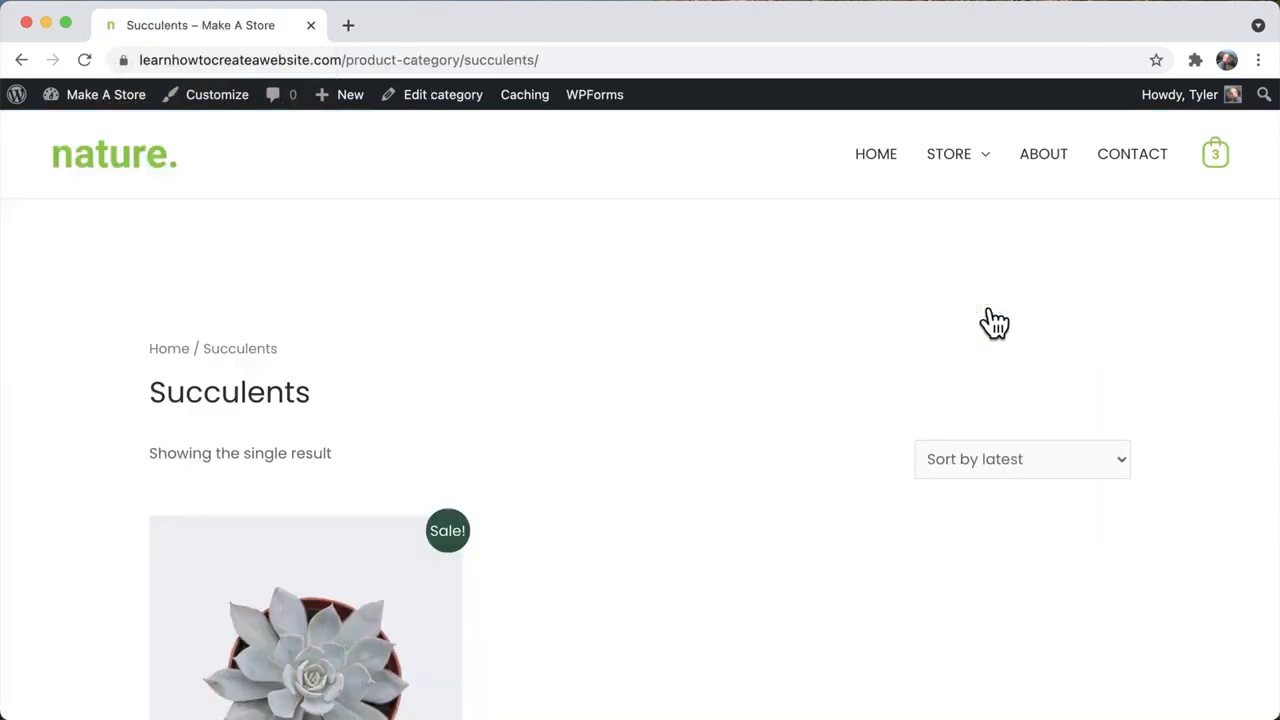
scroll(986, 323, down, 3)
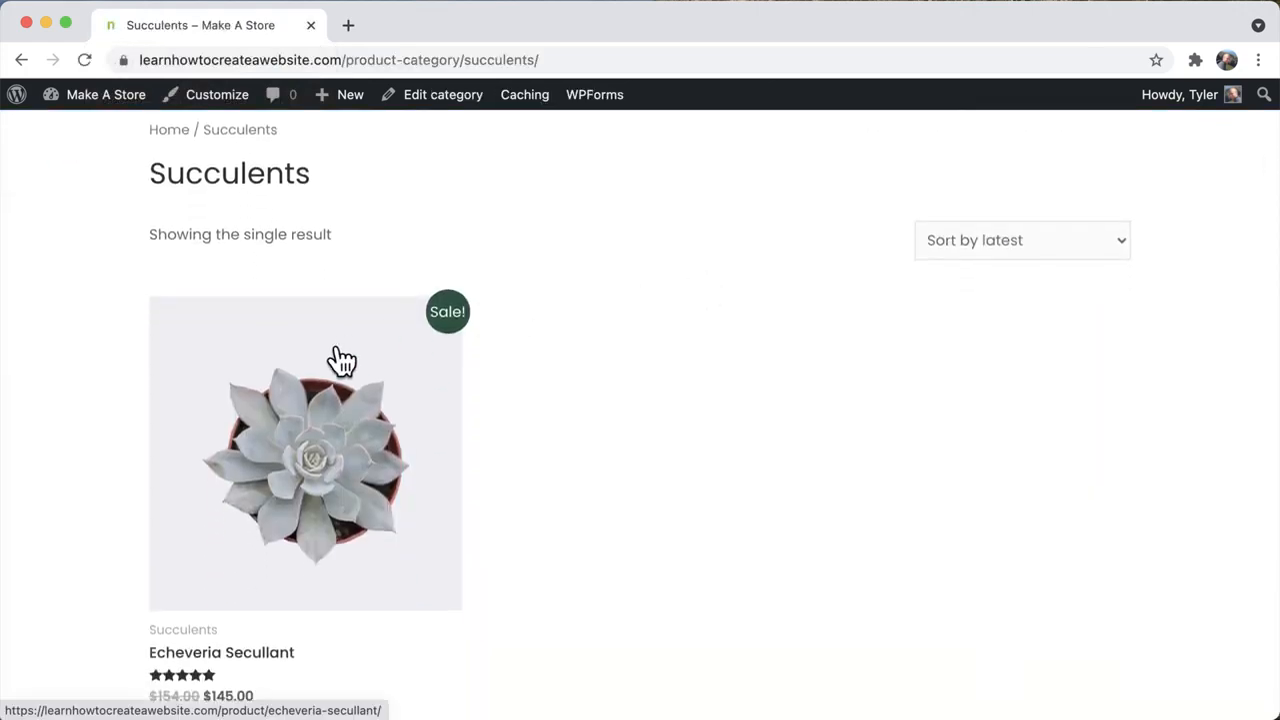
scroll(337, 360, down, 2)
scroll(337, 360, up, 2)
scroll(337, 358, up, 3)
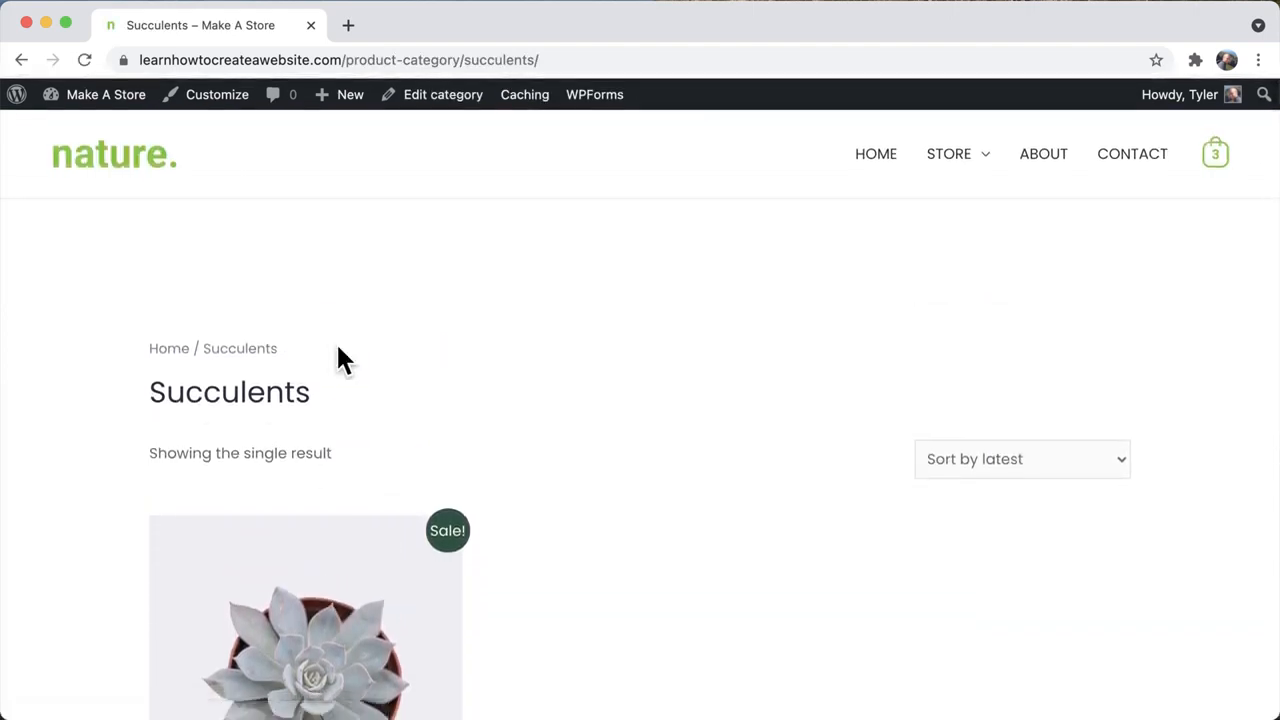
click(104, 96)
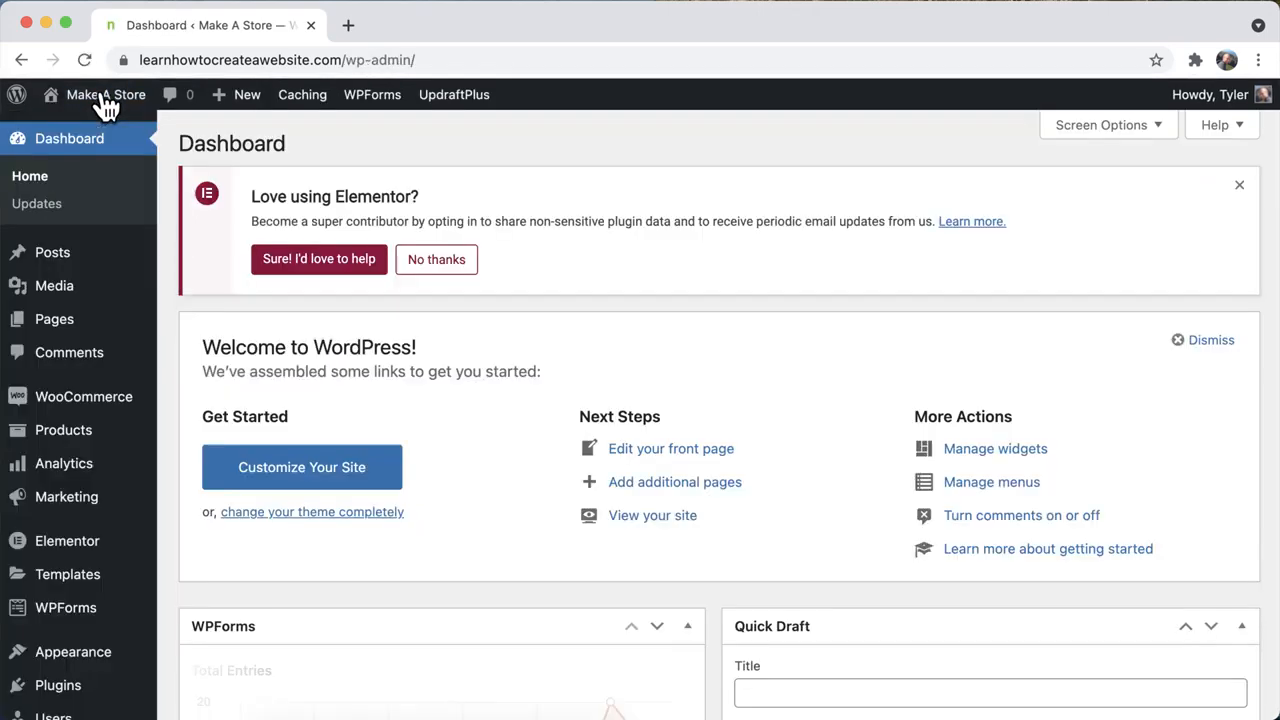
Select Money Plant, Aluminum Plant and Boncellensis Secullant in All Products
click(86, 432)
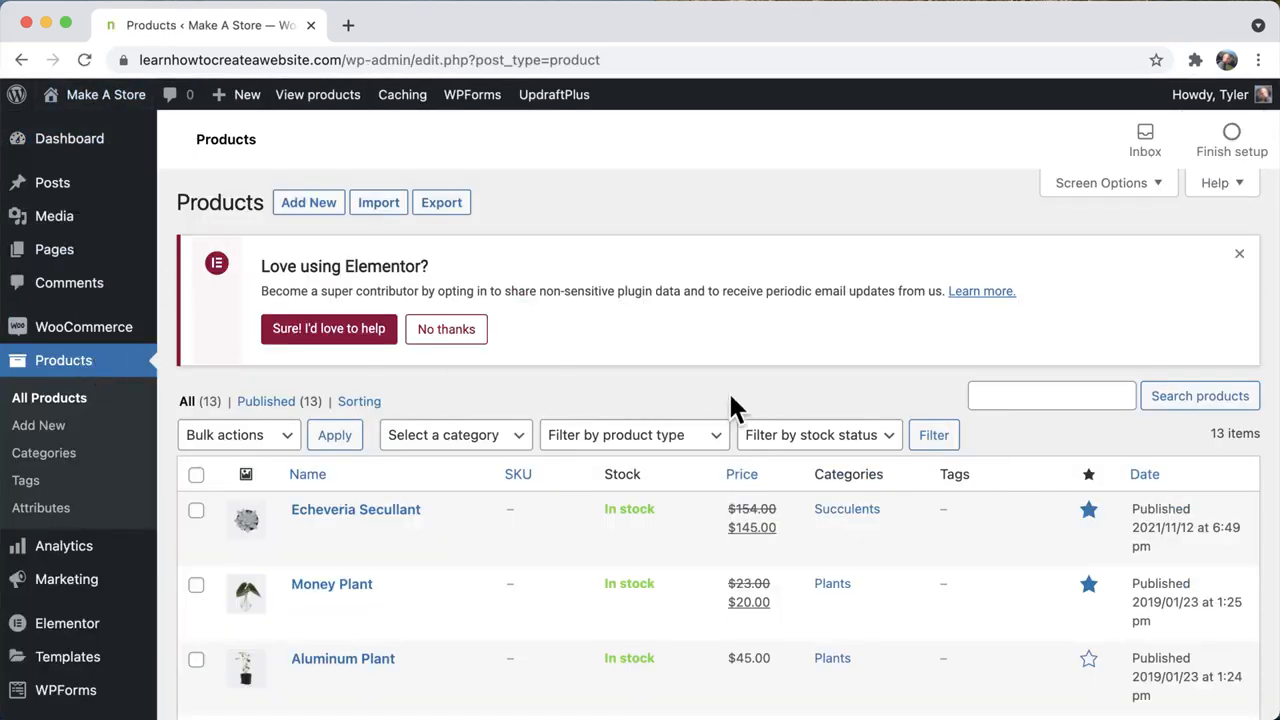
scroll(729, 395, down, 5)
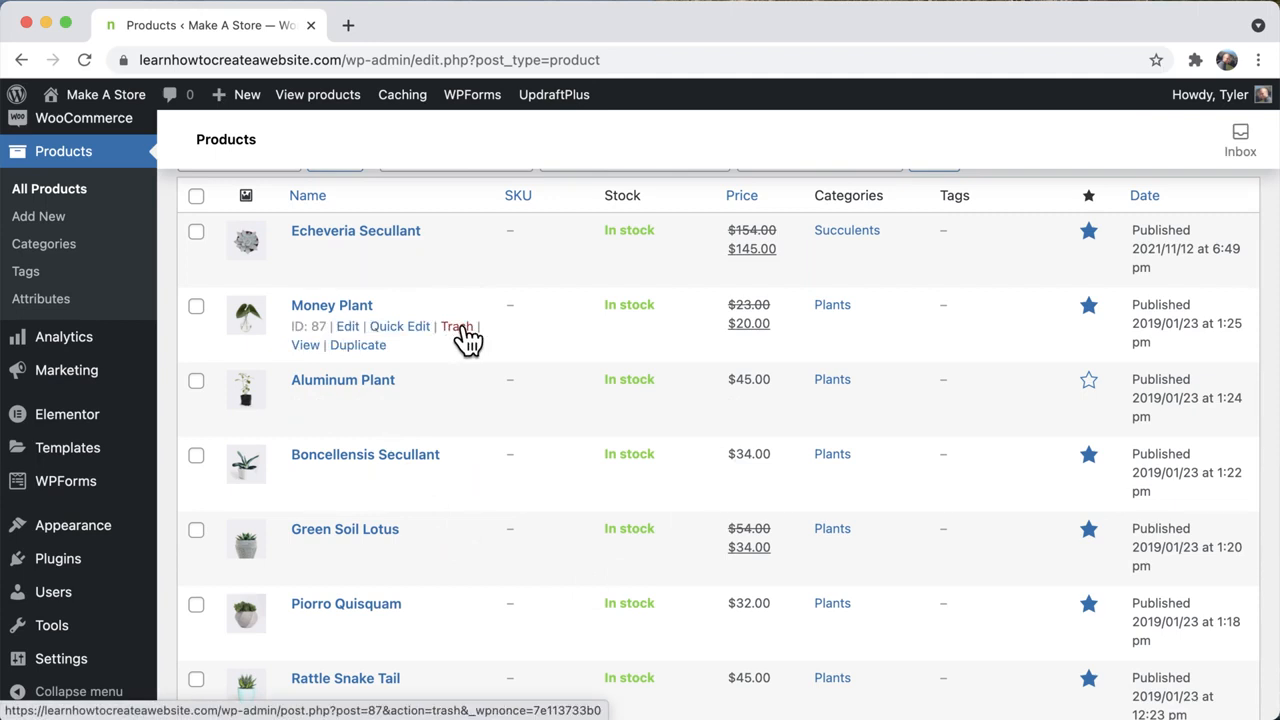
click(196, 308)
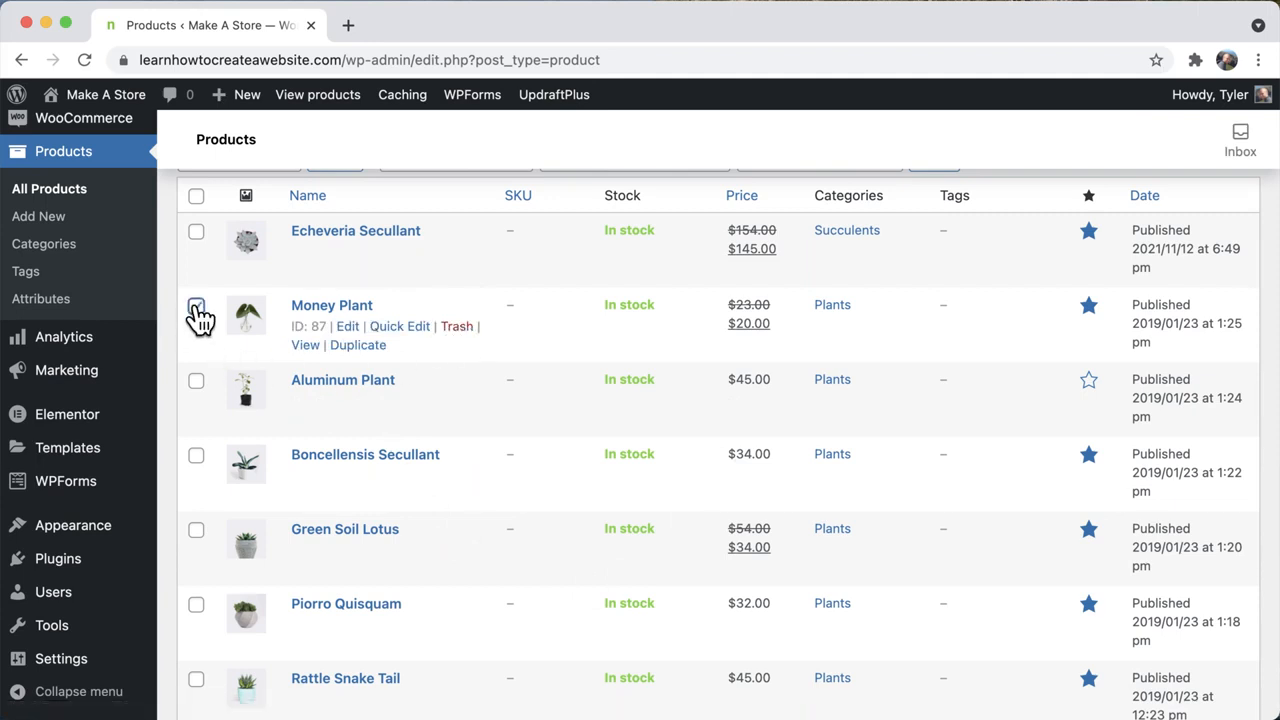
click(196, 381)
click(196, 455)
Choose Move to Trash in Bulk actions, then go to the Comments list instead
scroll(246, 408, up, 3)
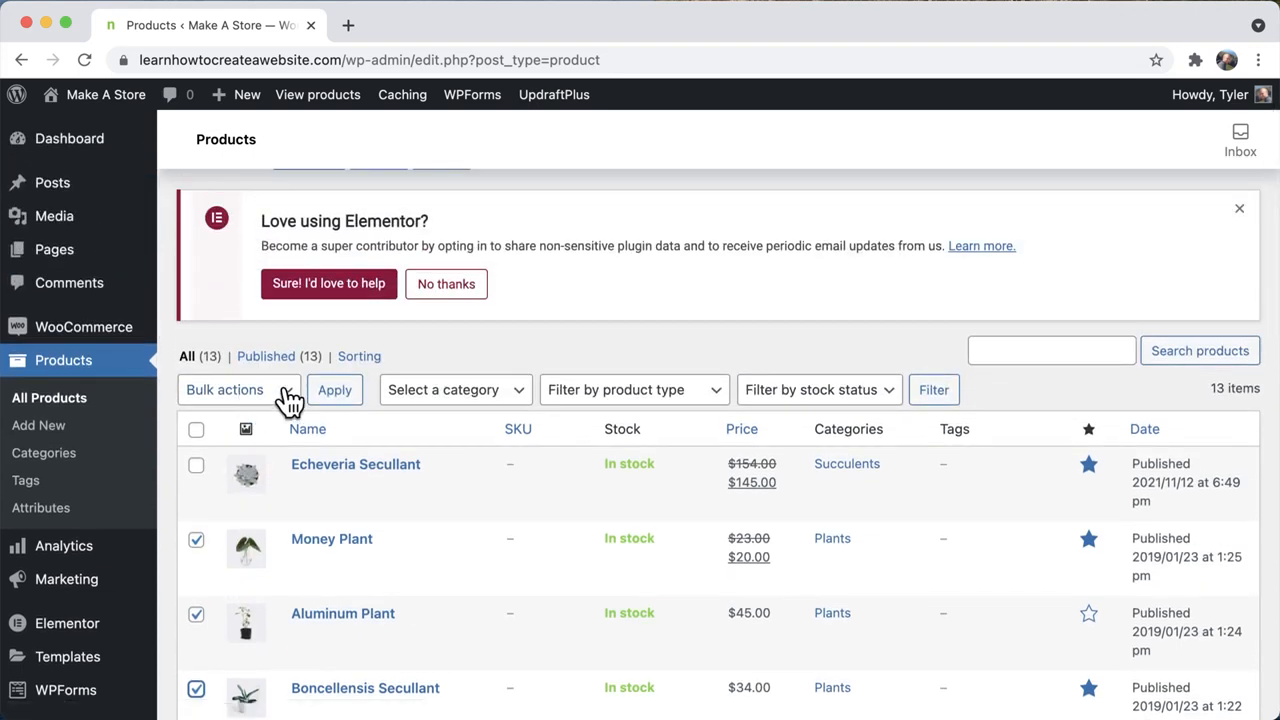
click(288, 398)
click(284, 438)
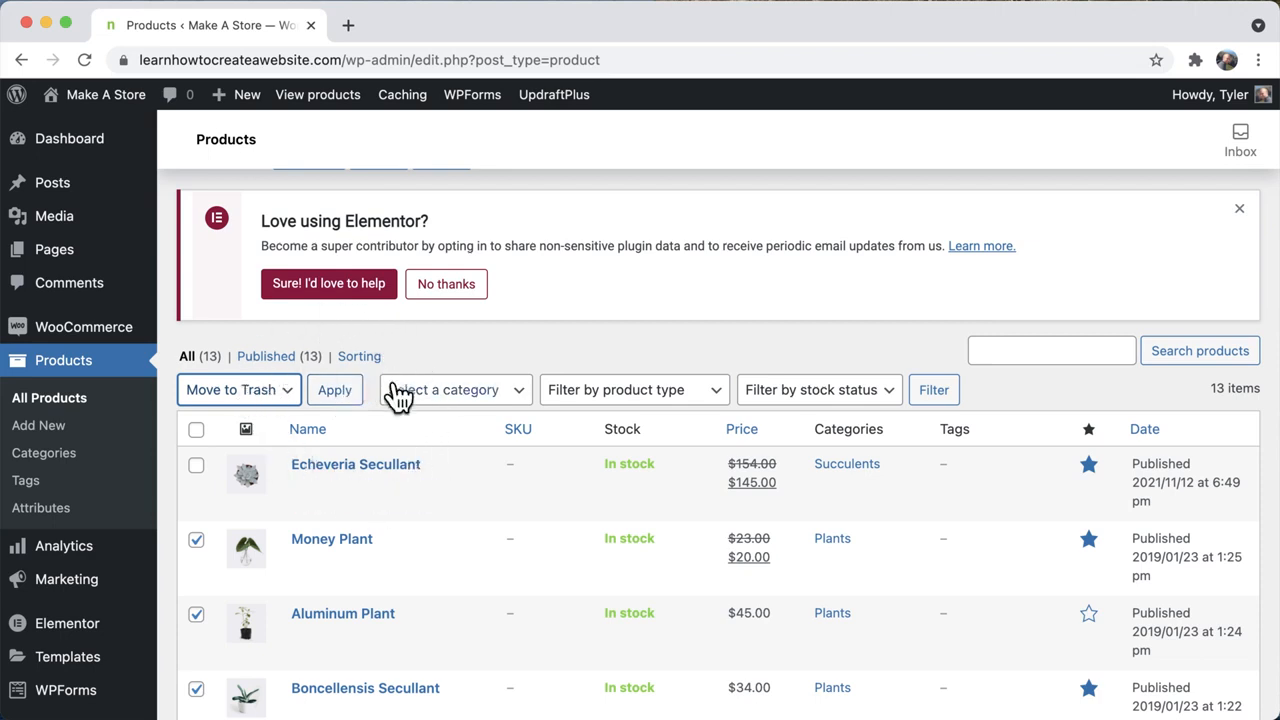
click(108, 288)
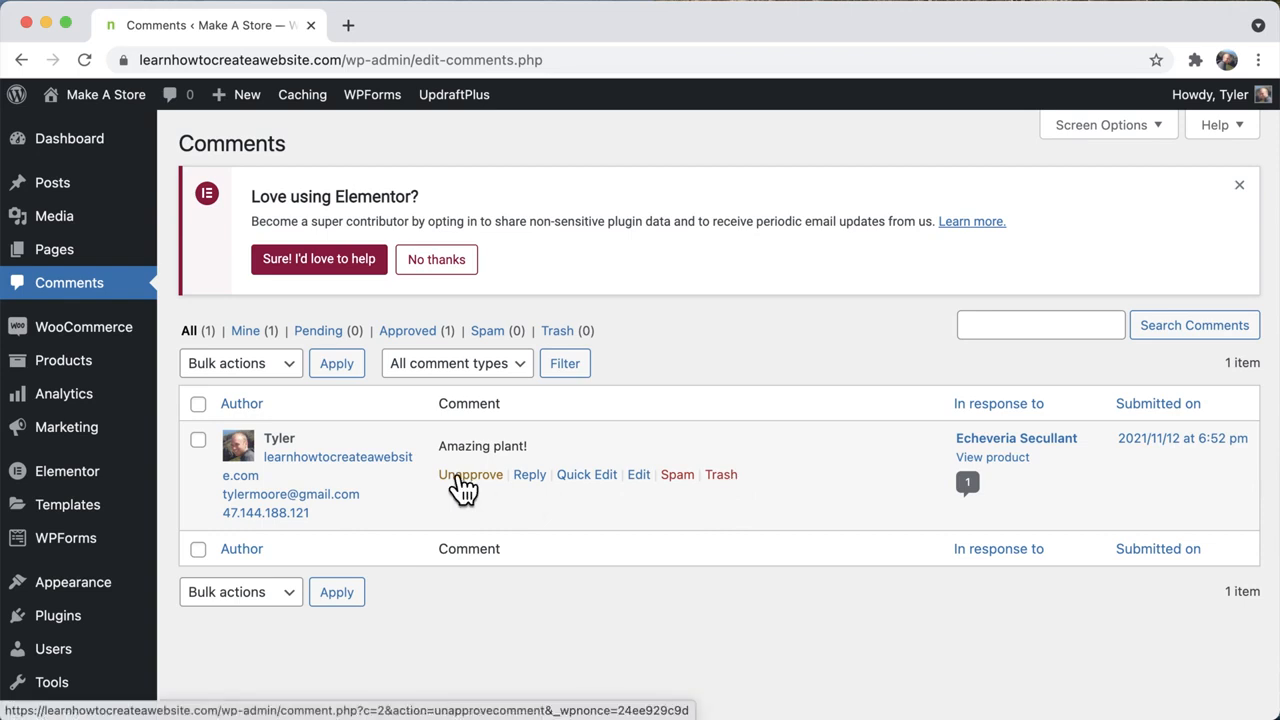
Reply 'Thanks!' to the Amazing plant! review and view it on the Echeveria Secullant page
click(531, 476)
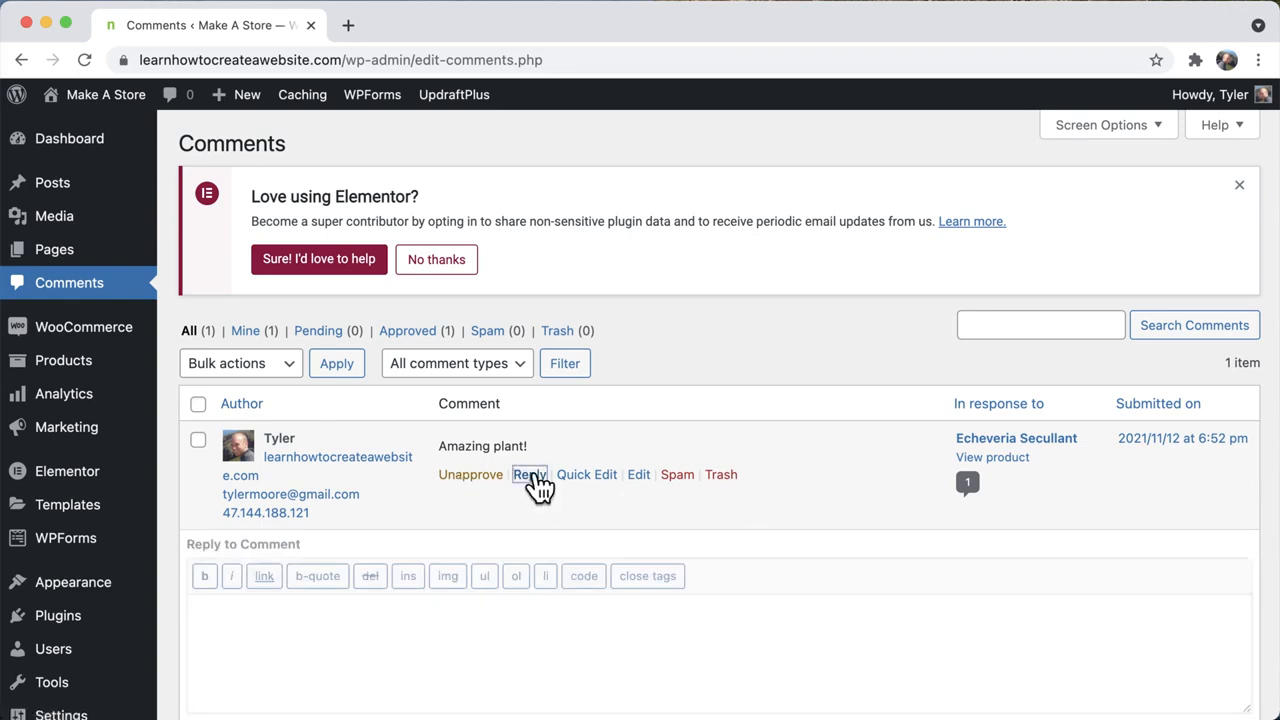
text(Than)
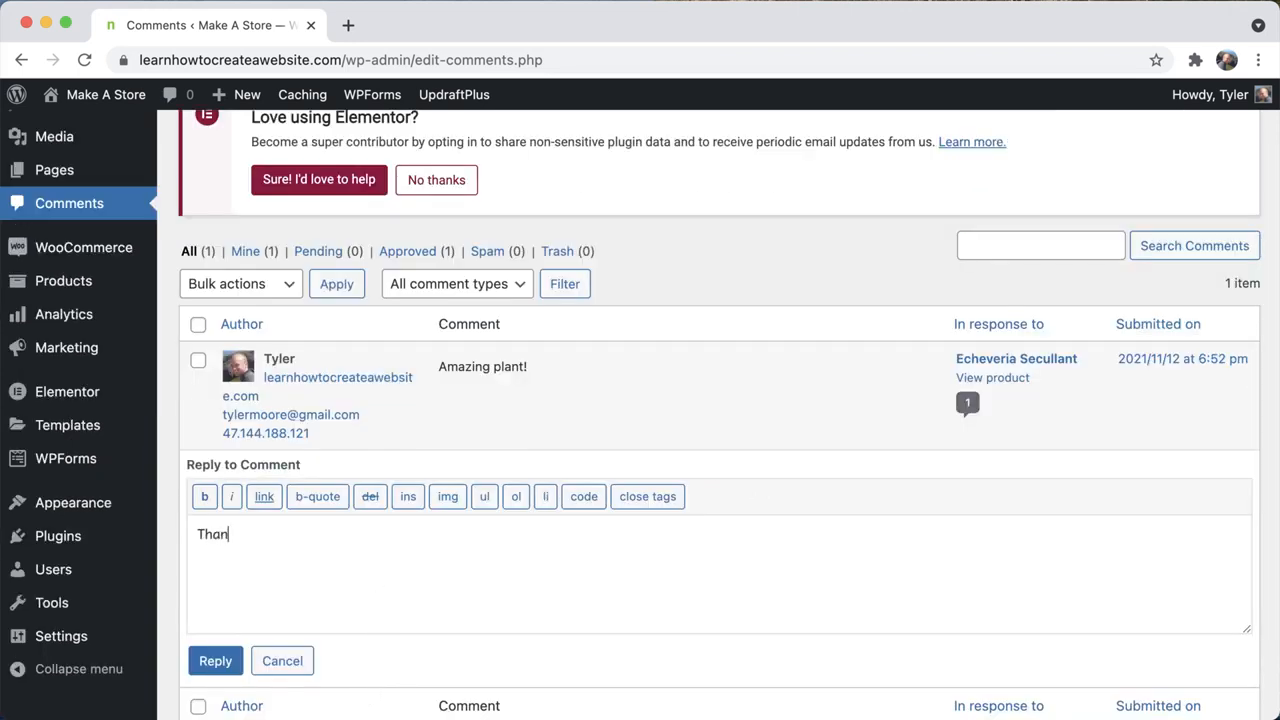
text(ks!)
click(215, 662)
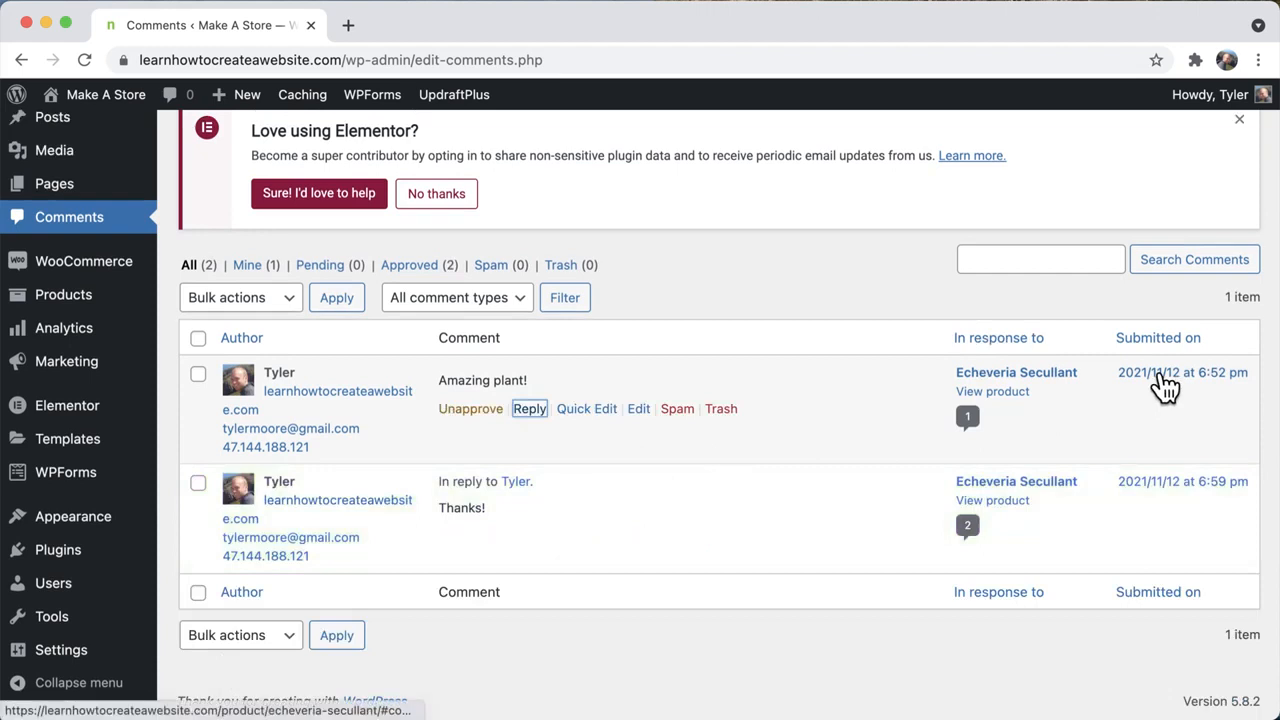
click(1165, 385)
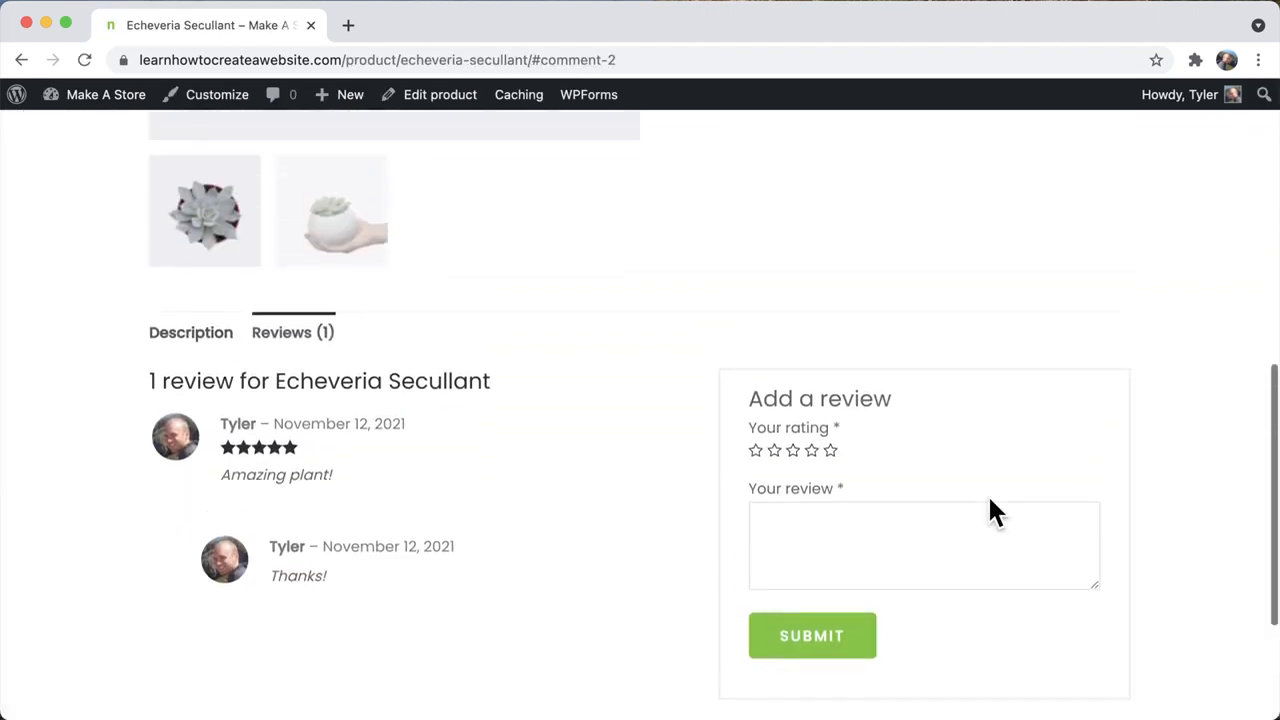
scroll(988, 498, down, 2)
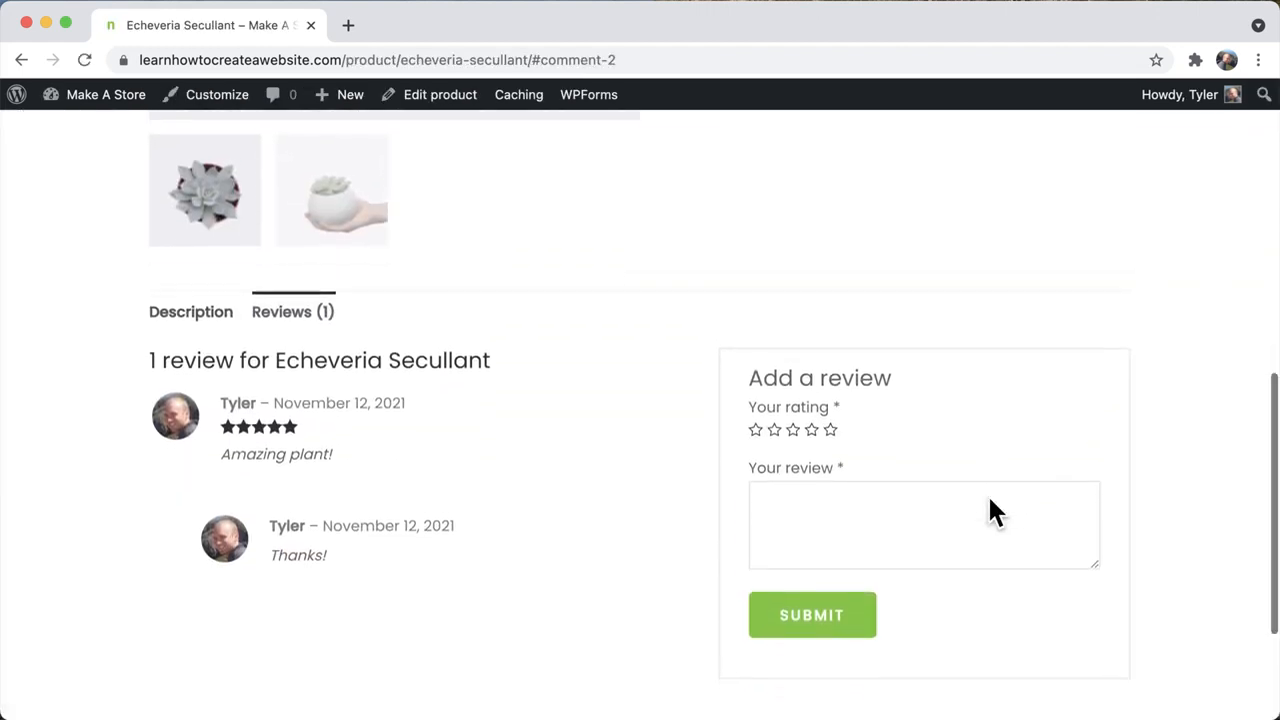
scroll(618, 360, up, 10)
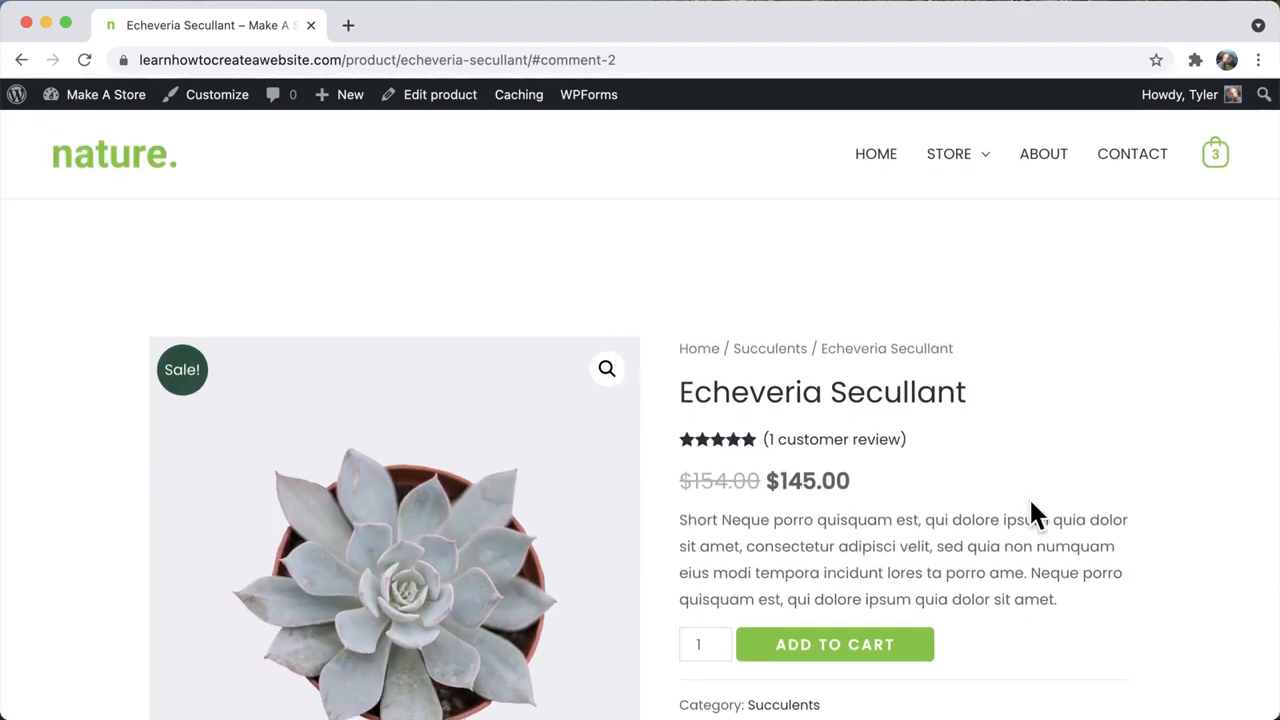
scroll(1030, 503, down, 2)
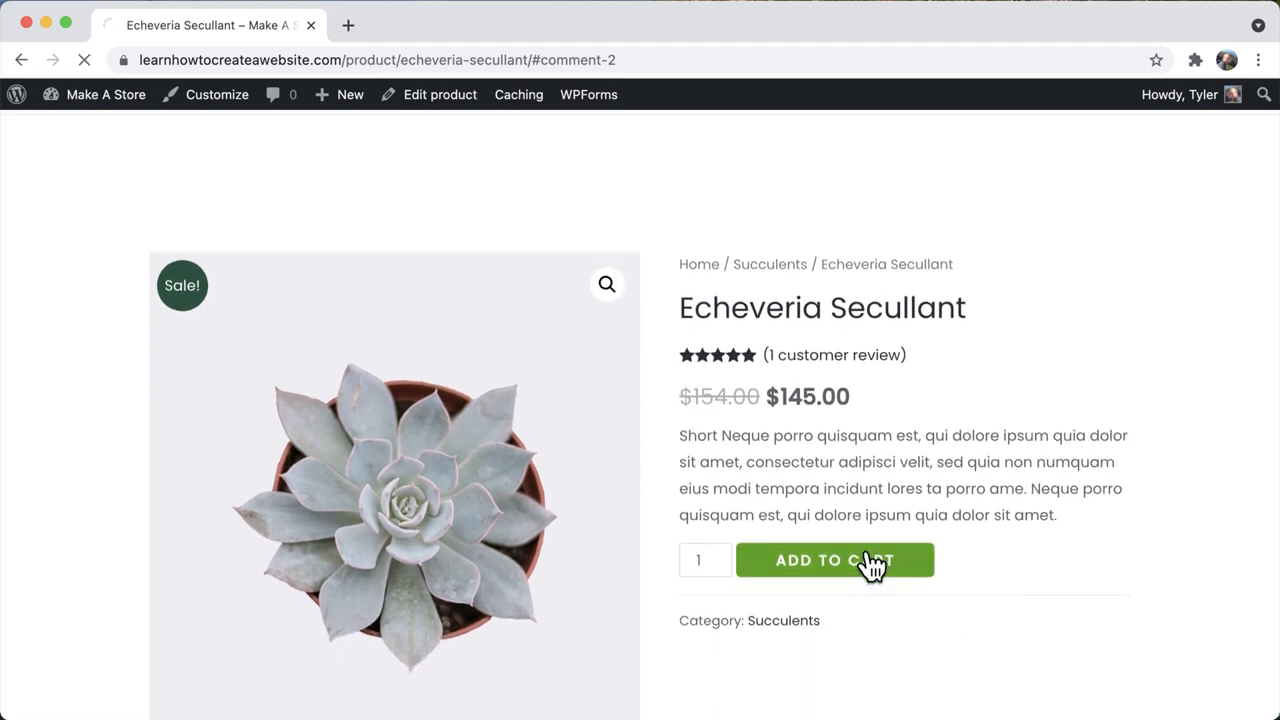
Open the cart containing the Echeveria Secullant
click(963, 388)
scroll(1048, 392, down, 3)
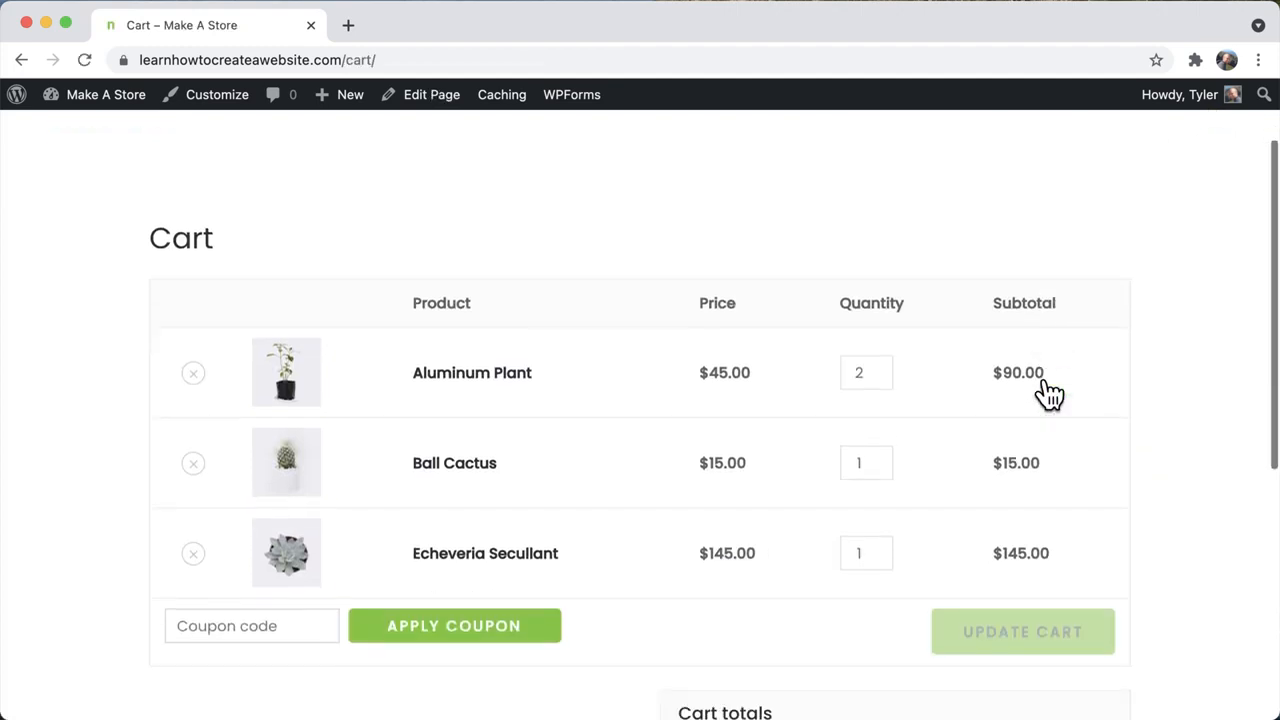
scroll(928, 492, down, 5)
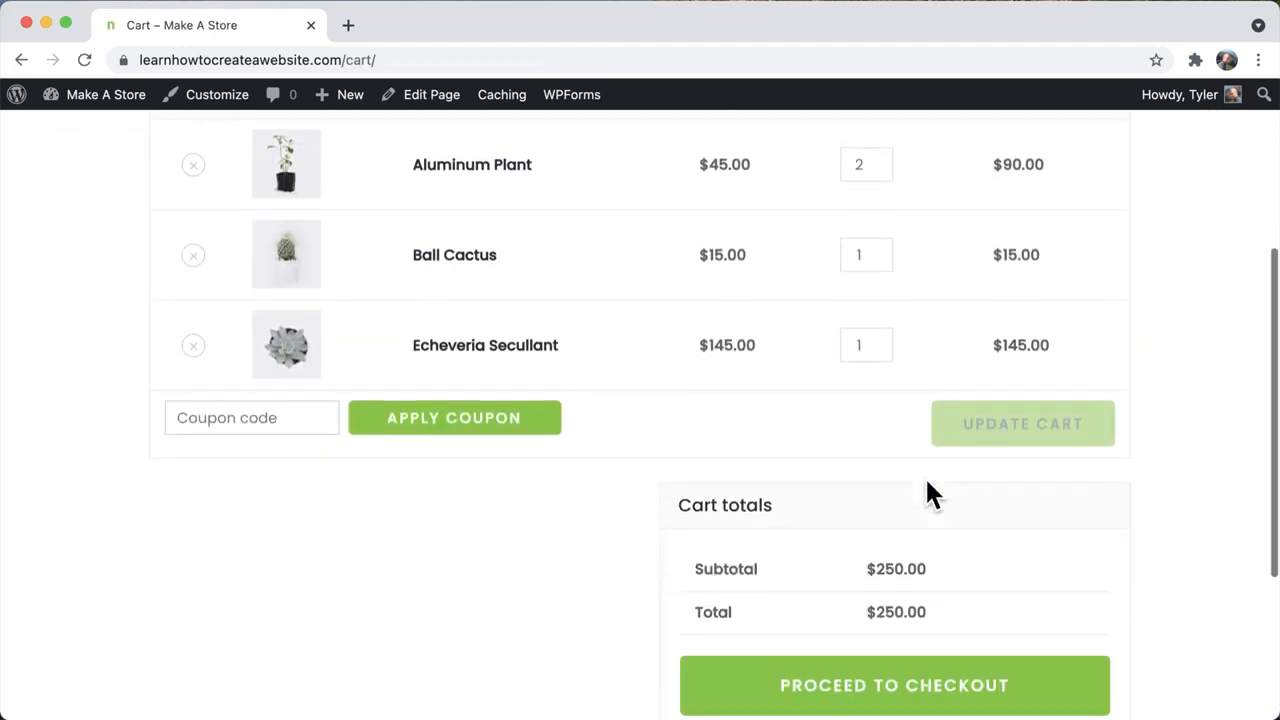
scroll(960, 540, down, 2)
Proceed to checkout for the $250.00 order and highlight the 'no available payment methods' notice
click(880, 614)
scroll(886, 609, down, 8)
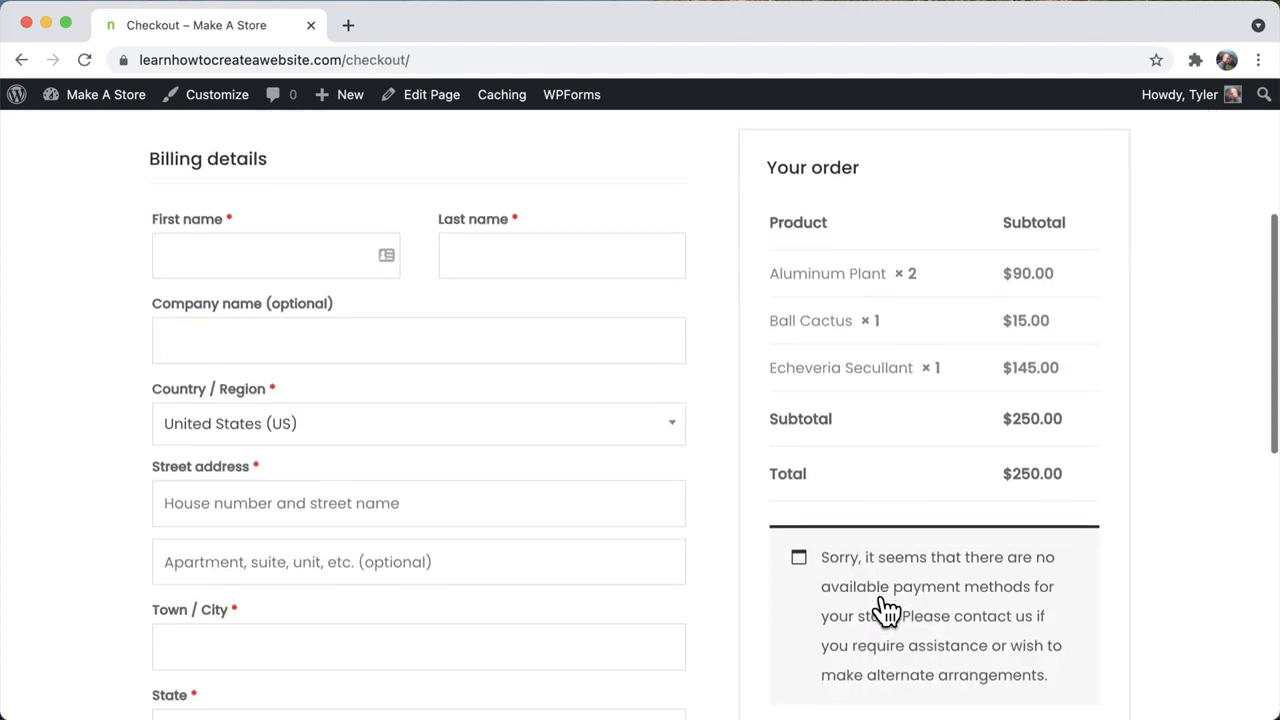
scroll(886, 609, down, 2)
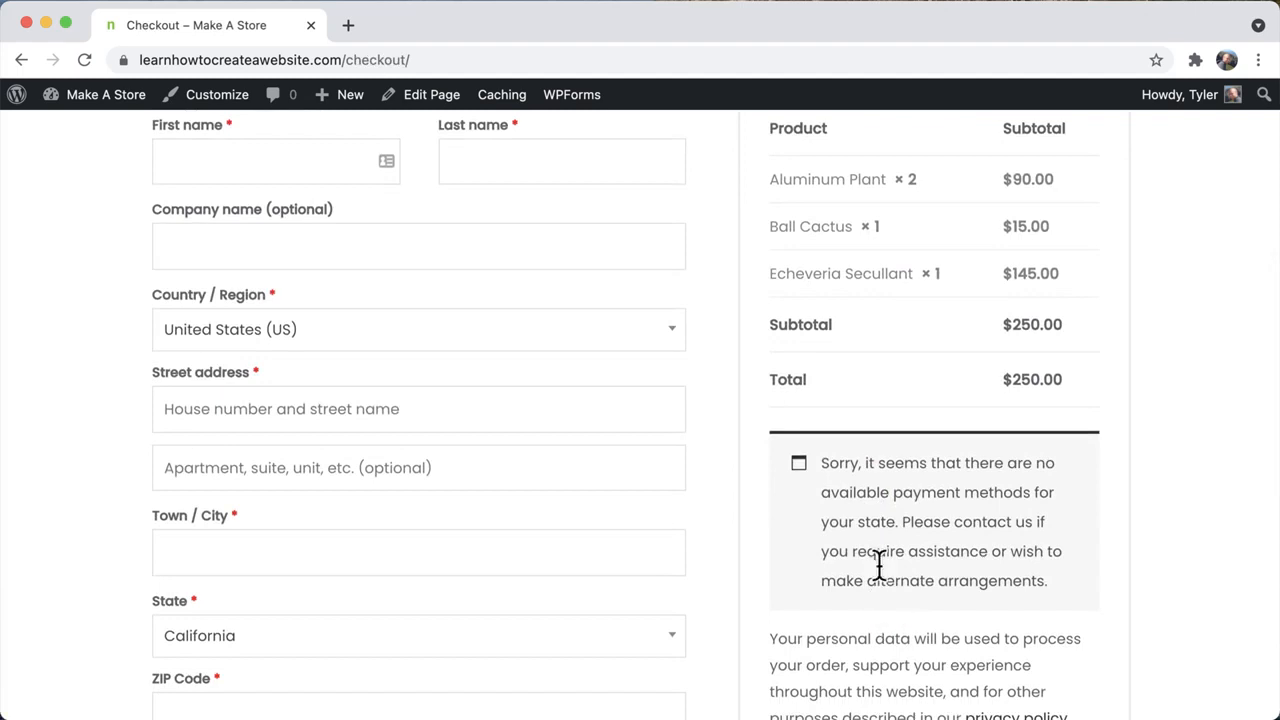
drag(823, 463, 1055, 598)
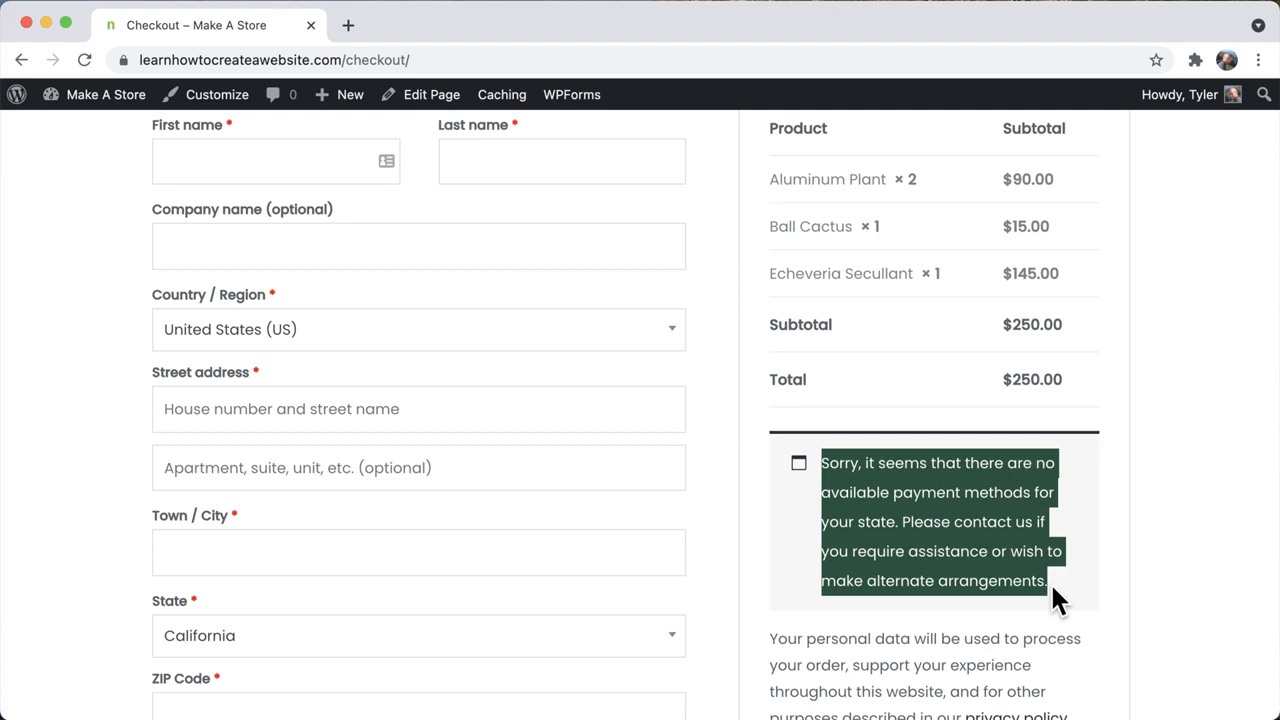
scroll(1052, 586, up, 5)
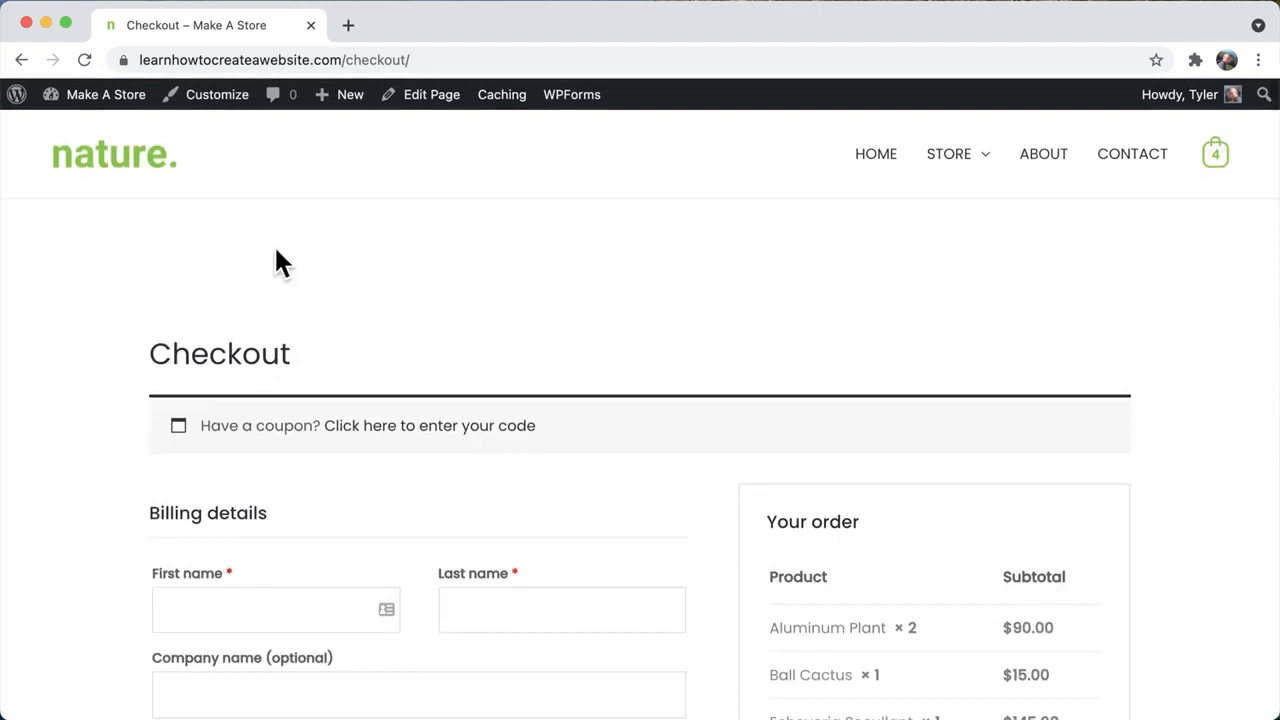
click(110, 98)
Start a new shipping zone in WooCommerce Shipping settings named USA
mouse_move(123, 412)
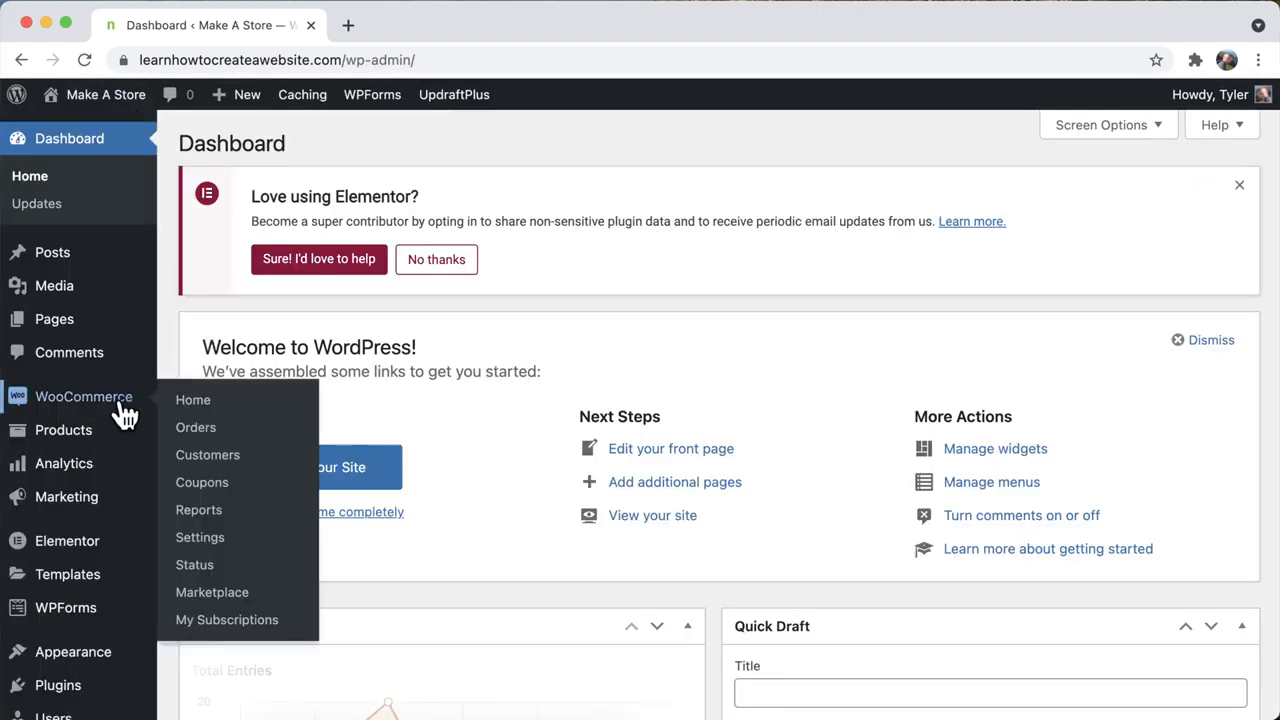
click(232, 542)
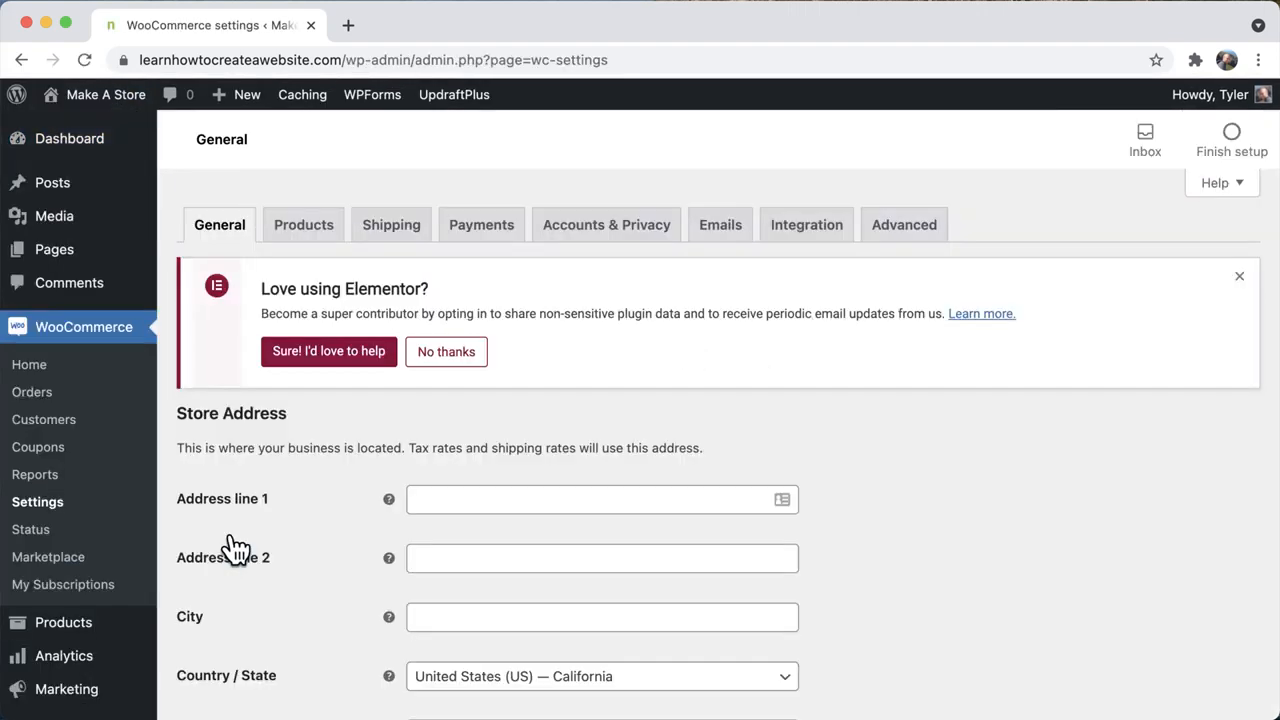
click(388, 228)
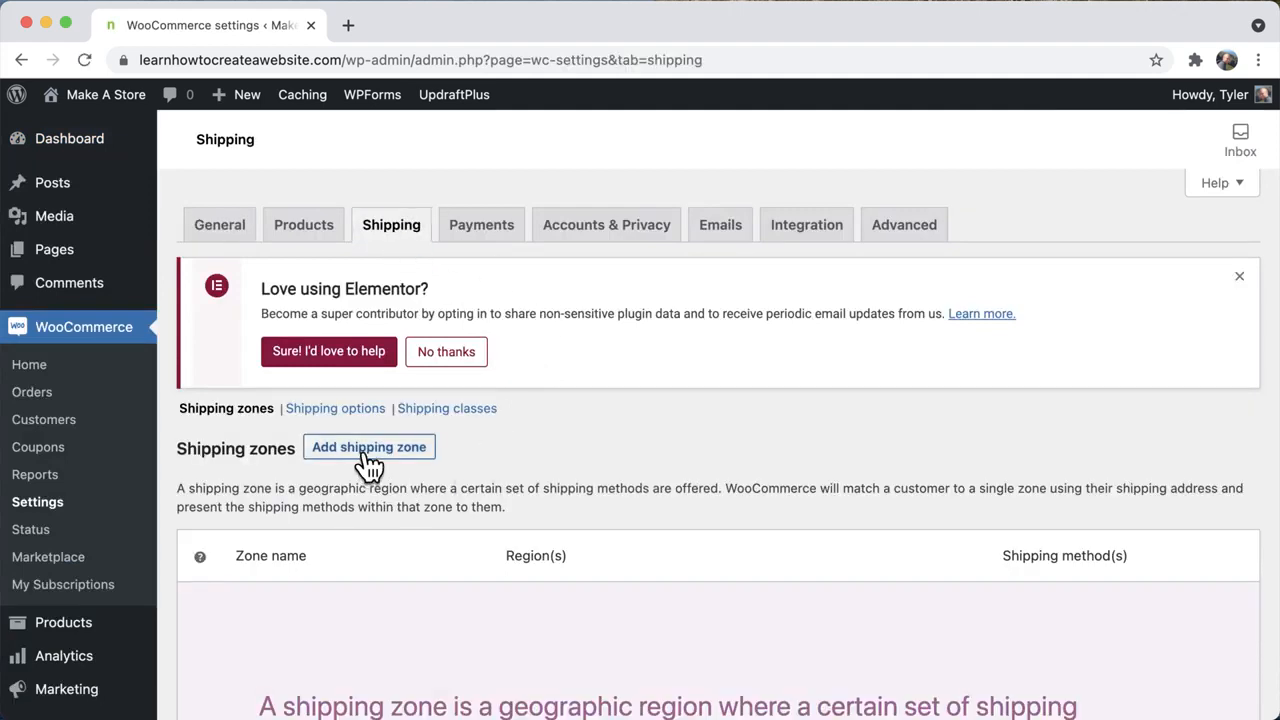
click(366, 452)
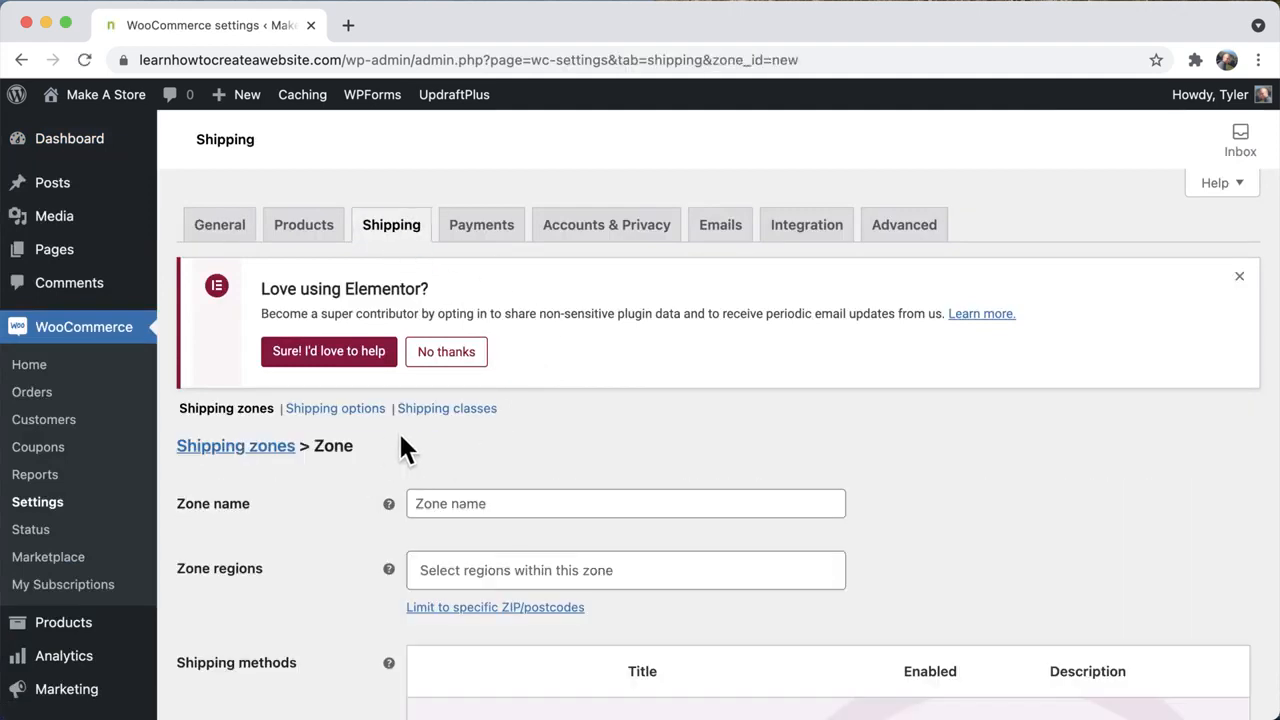
click(470, 503)
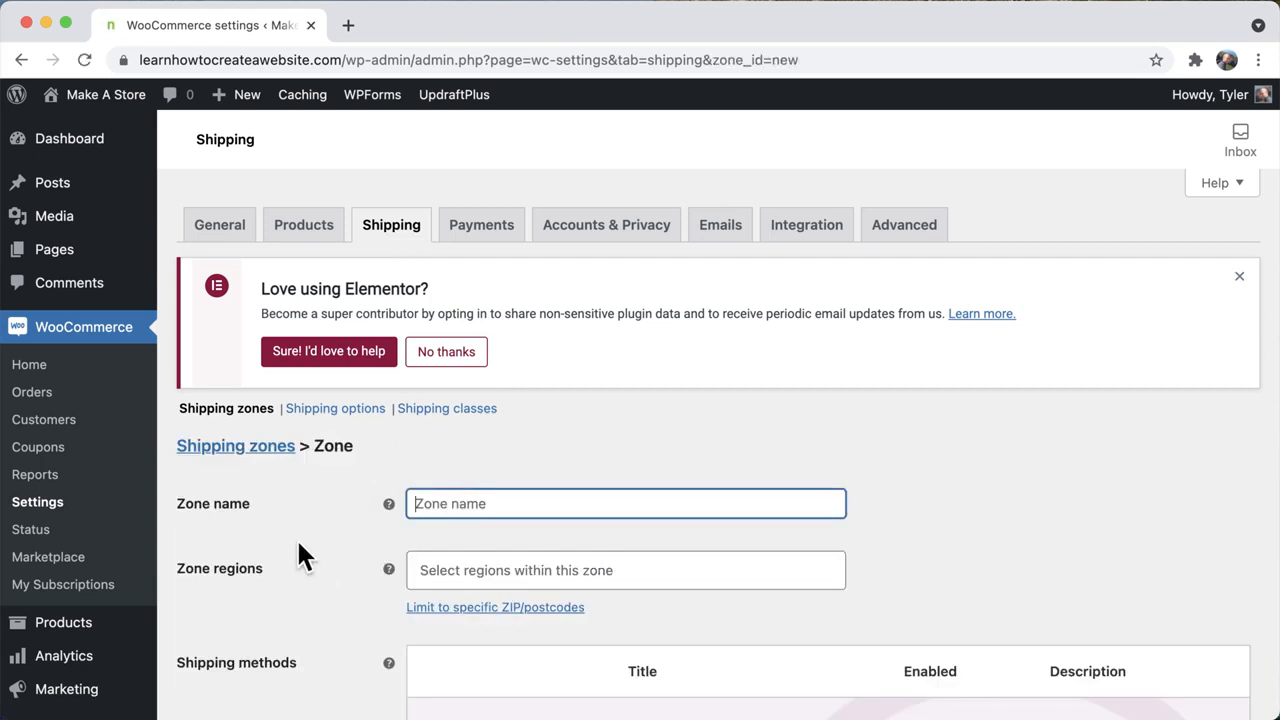
text(USA)
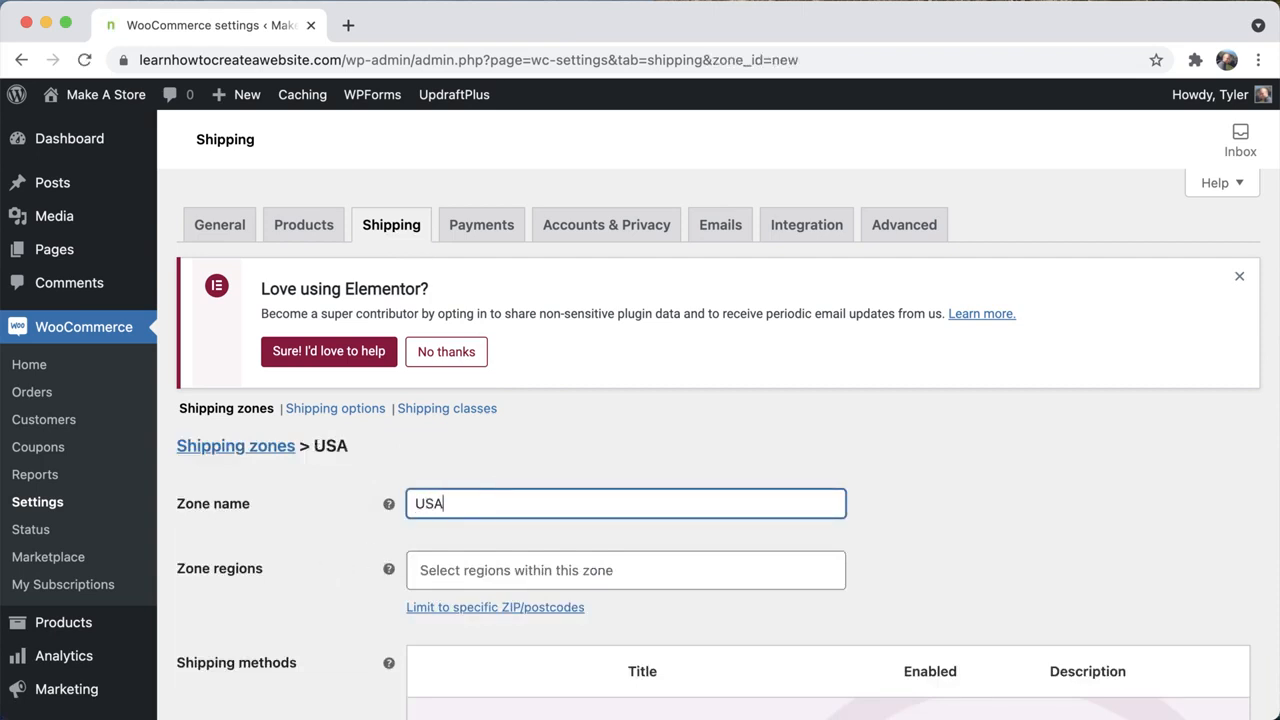
Set the zone region to United States (US)
scroll(529, 503, down, 2)
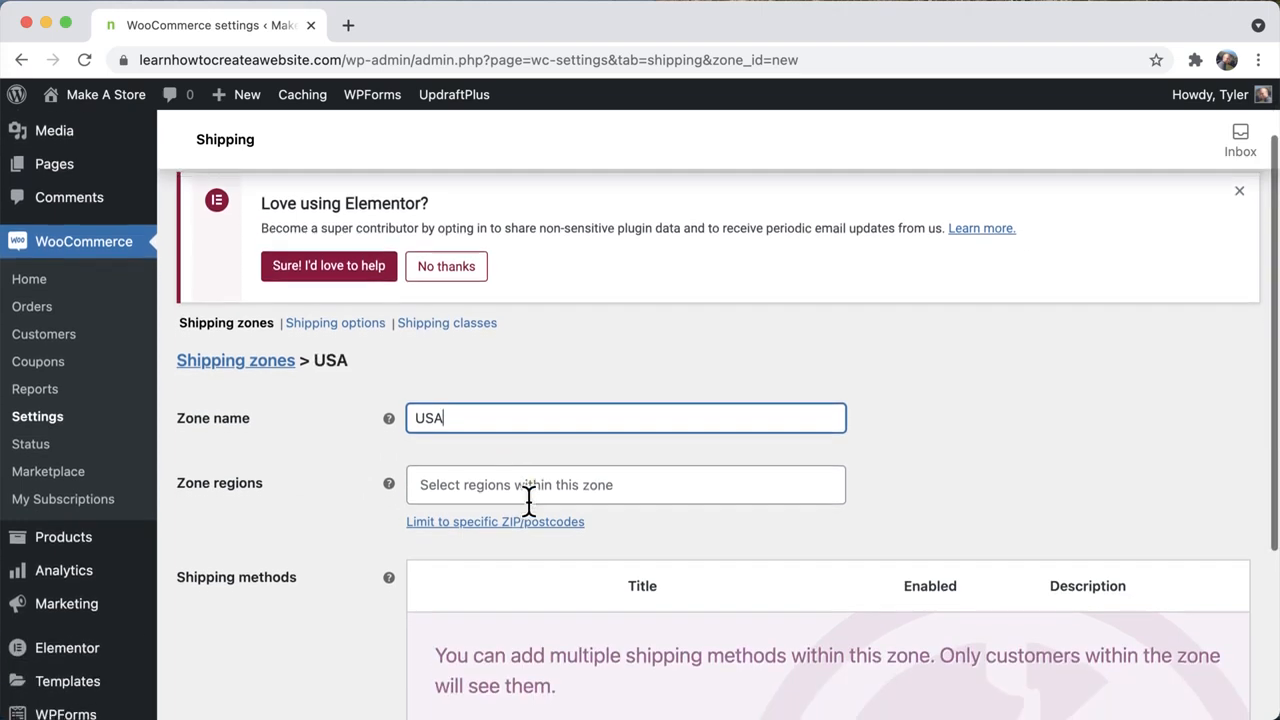
click(565, 478)
text(cal)
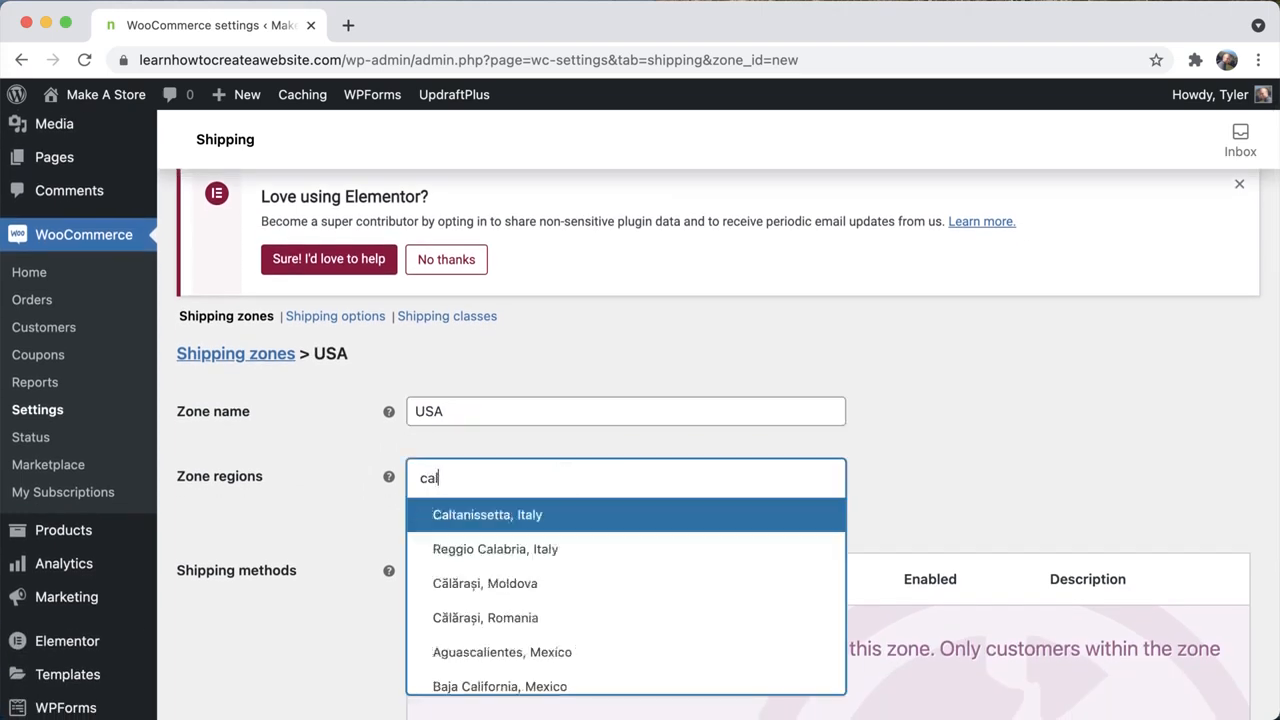
text(if)
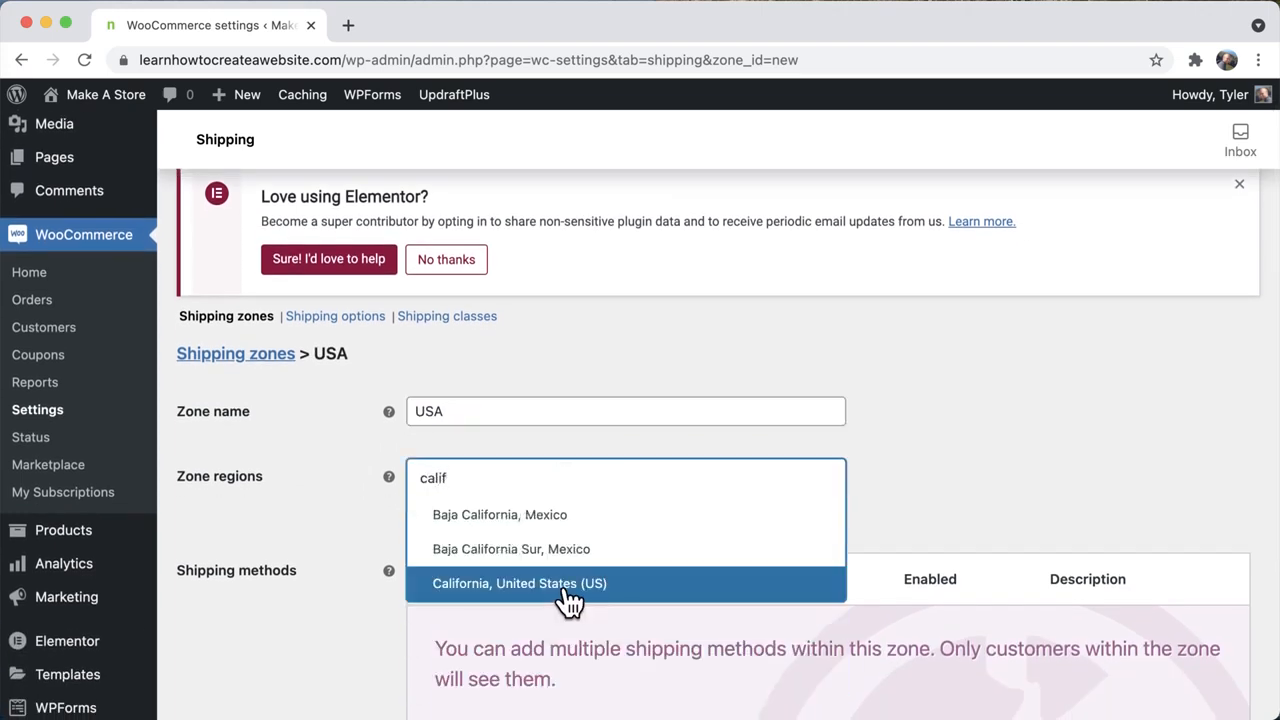
key(BackSpace)
key(BackSpace)
key(BackSpace)
key(BackSpace)
key(BackSpace)
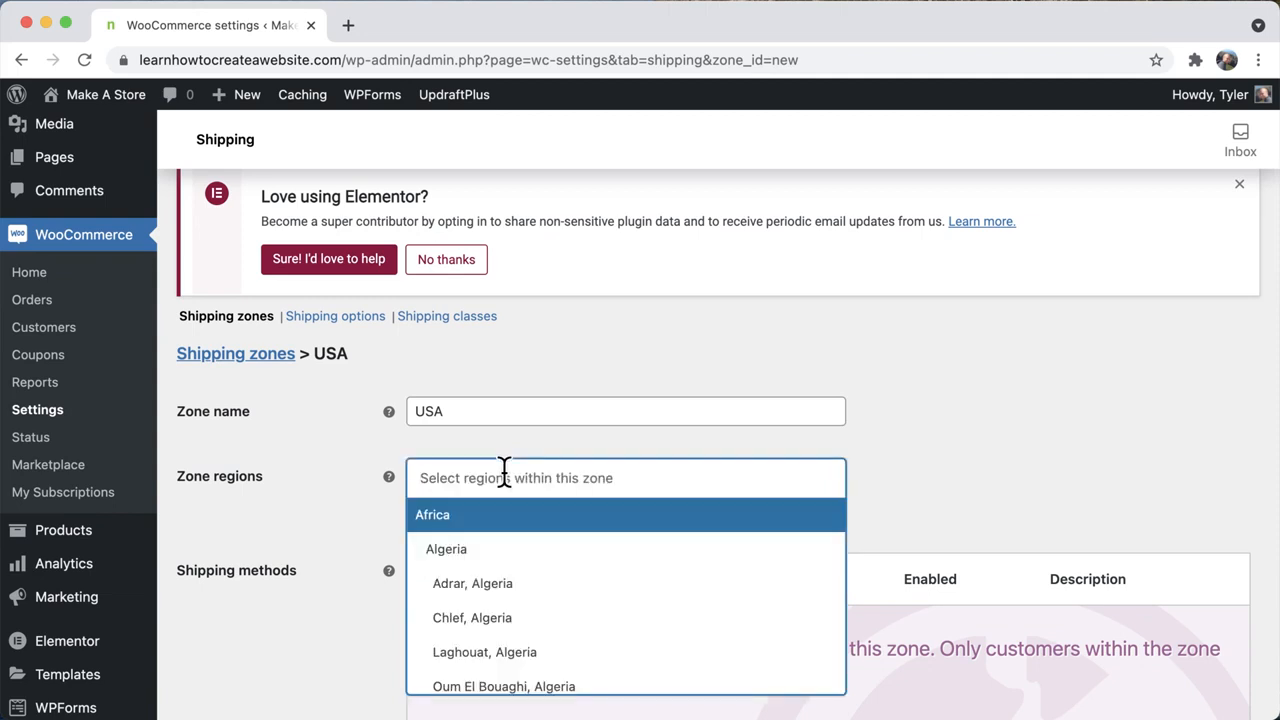
text(united st)
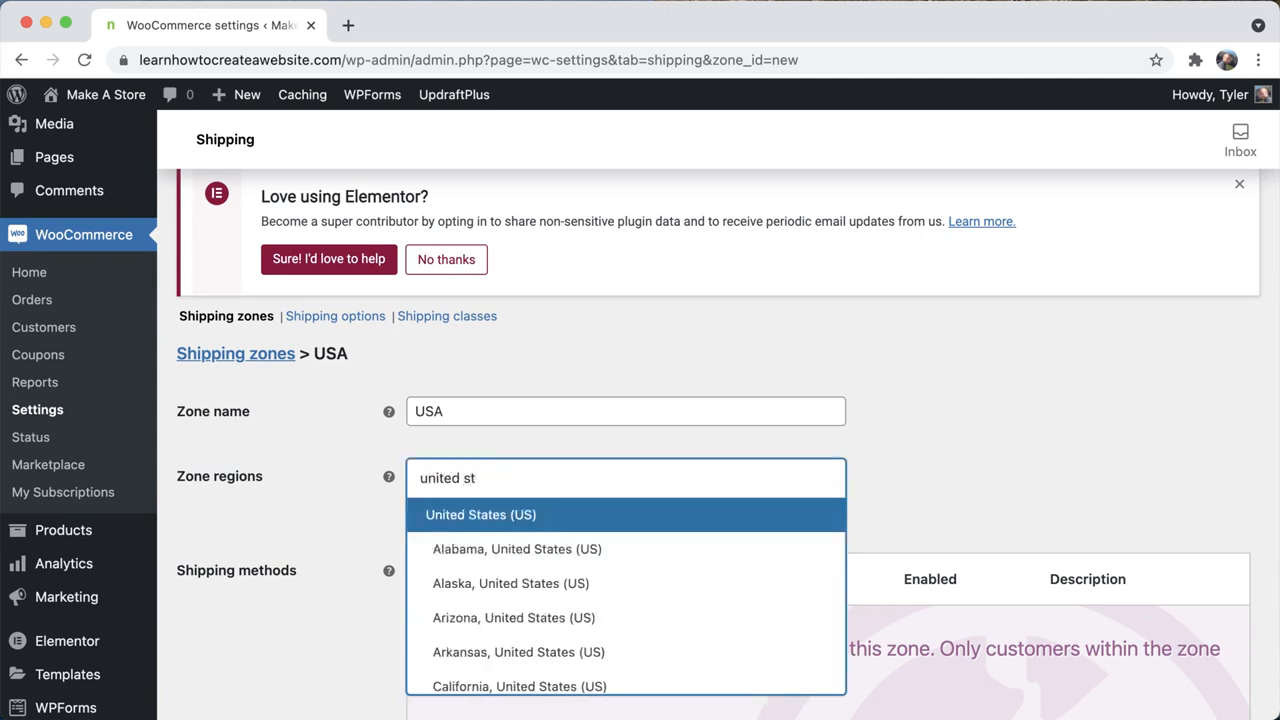
click(540, 520)
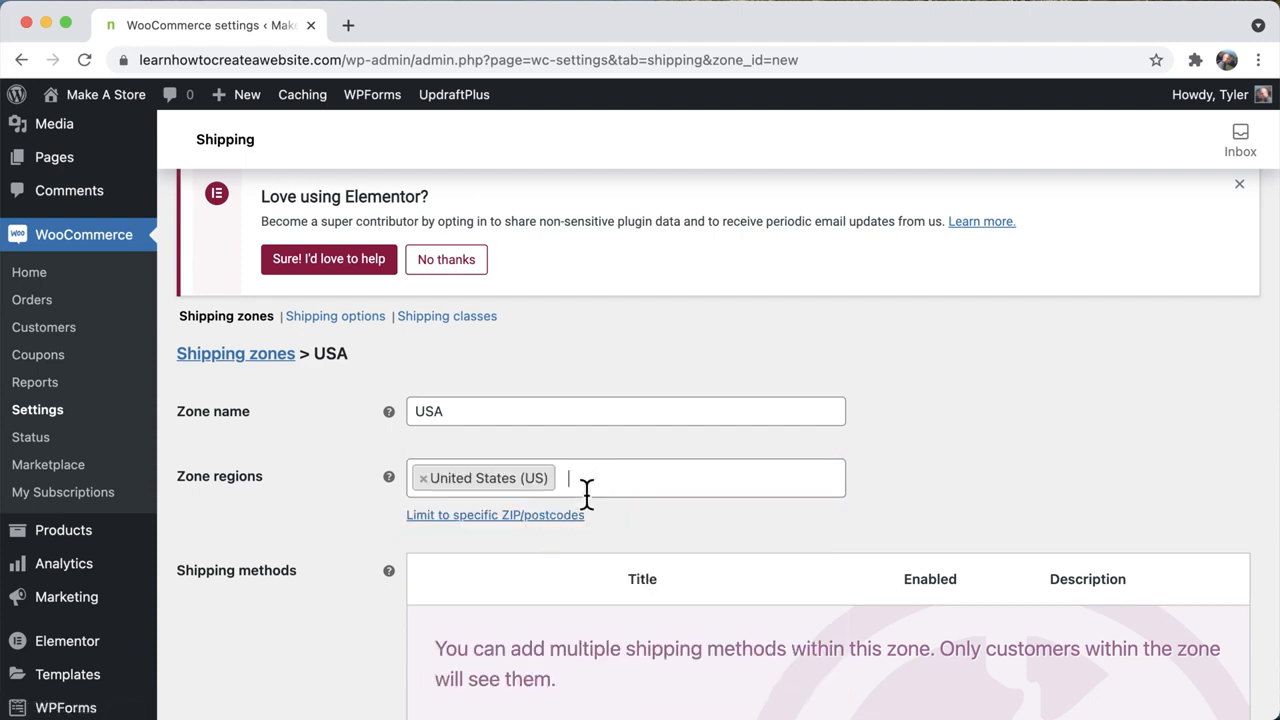
scroll(566, 571, down, 3)
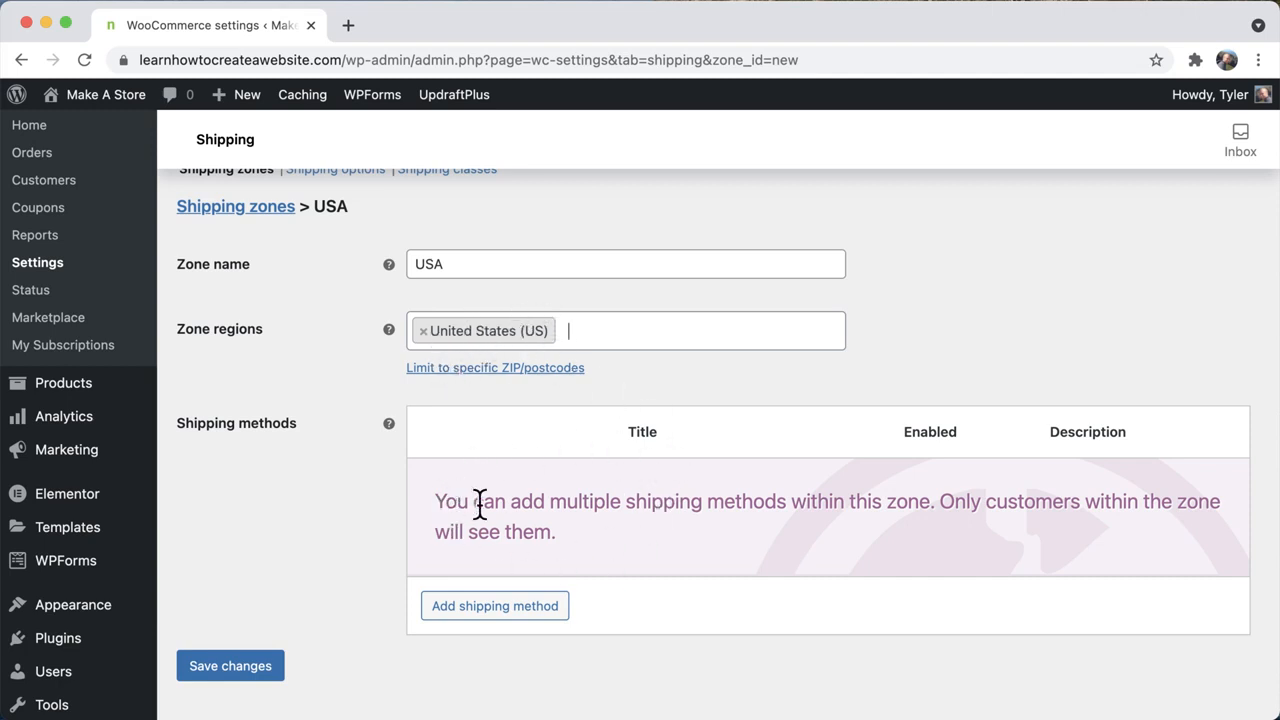
Add a Flat rate shipping method to the USA zone
click(522, 605)
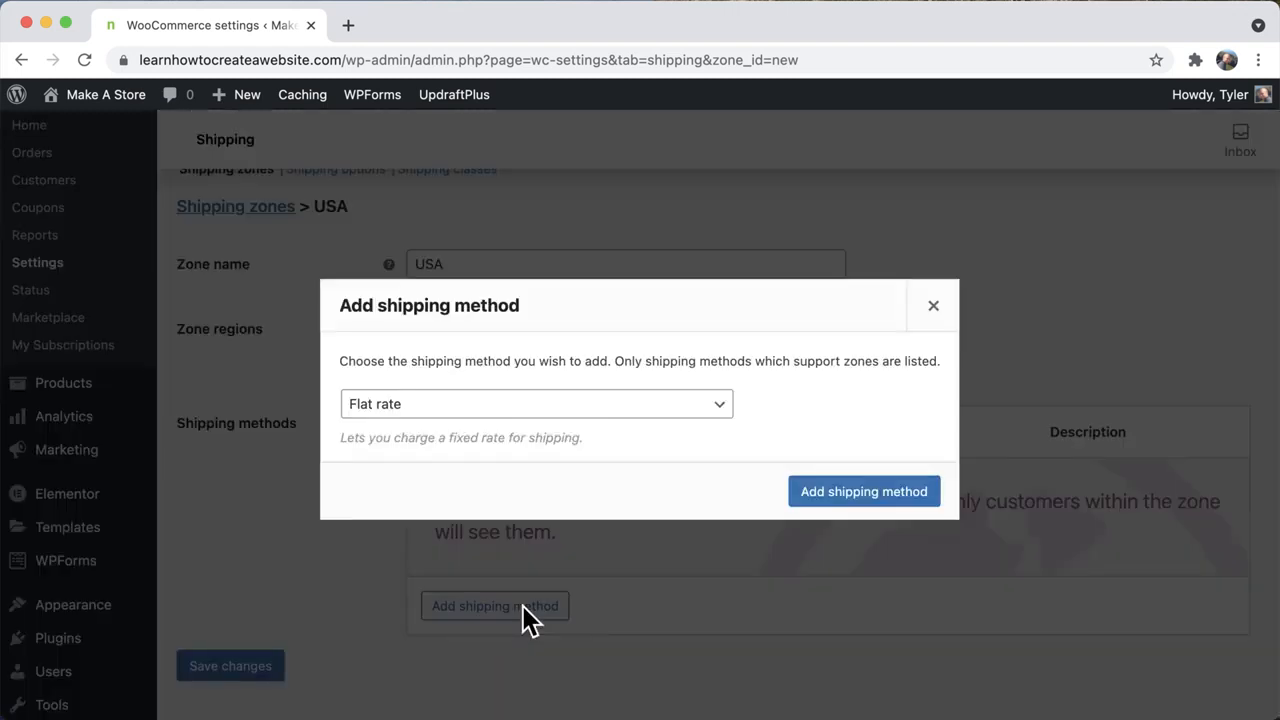
click(722, 402)
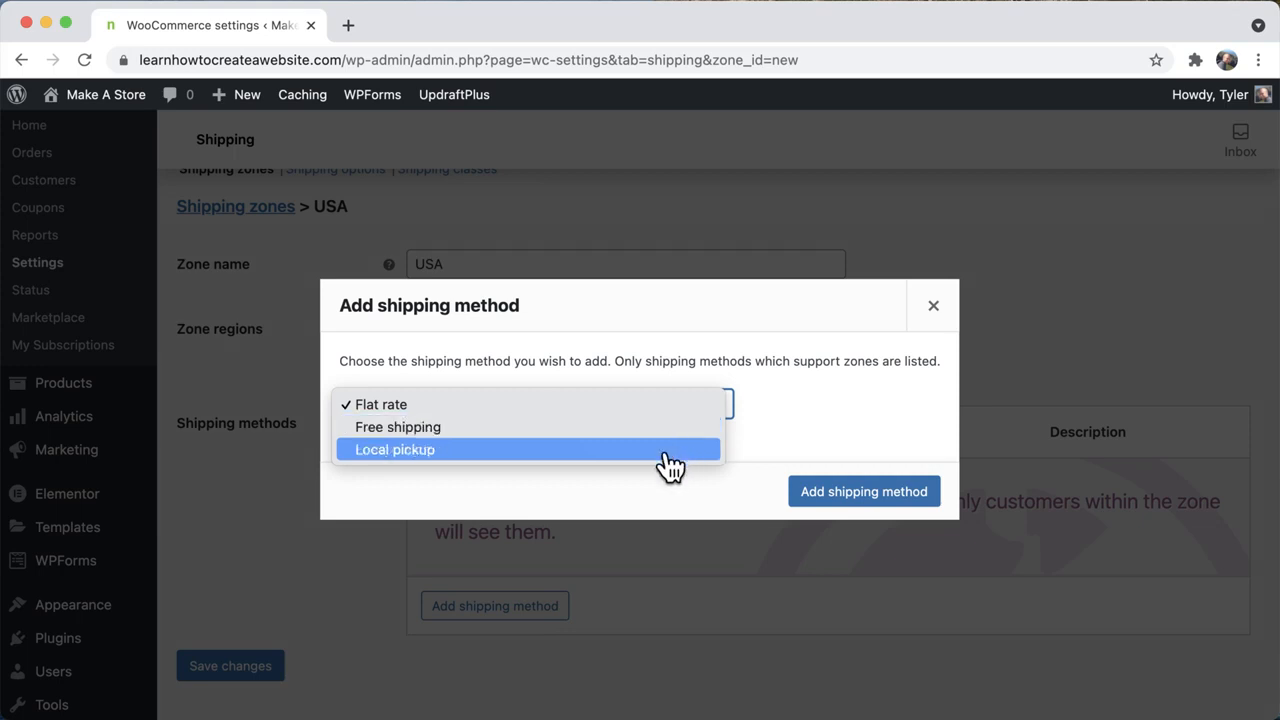
click(650, 410)
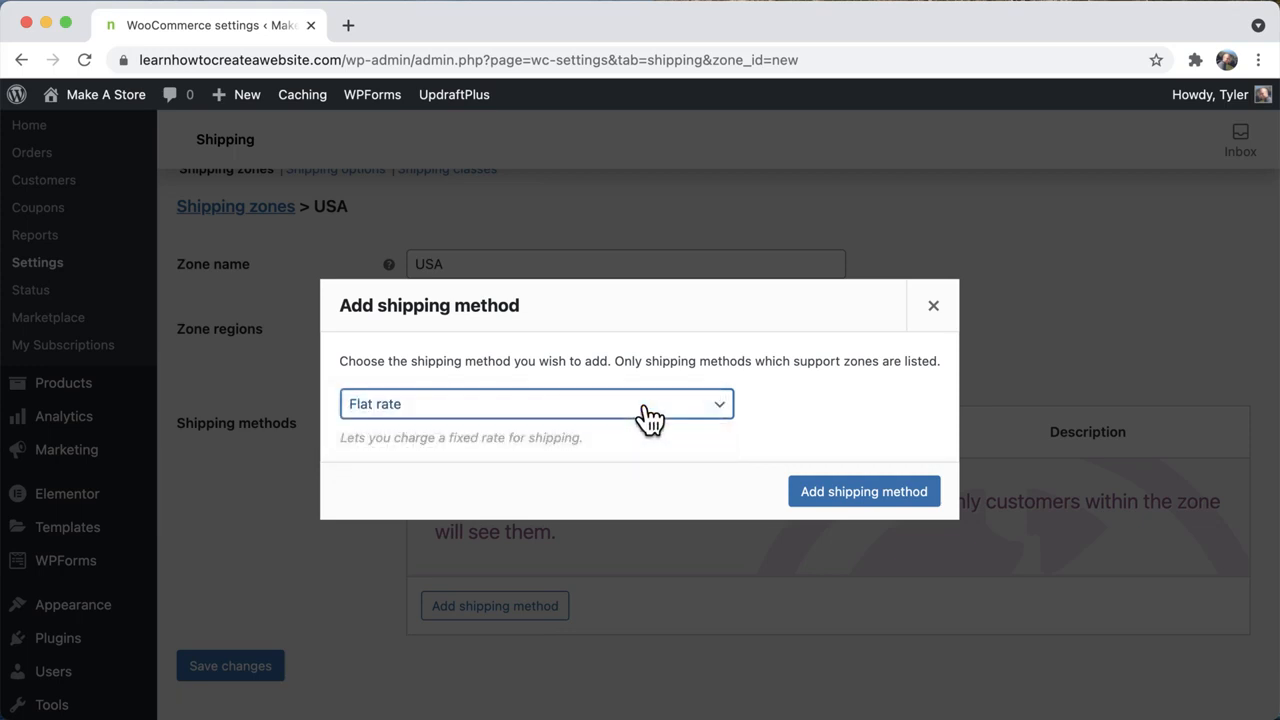
click(863, 491)
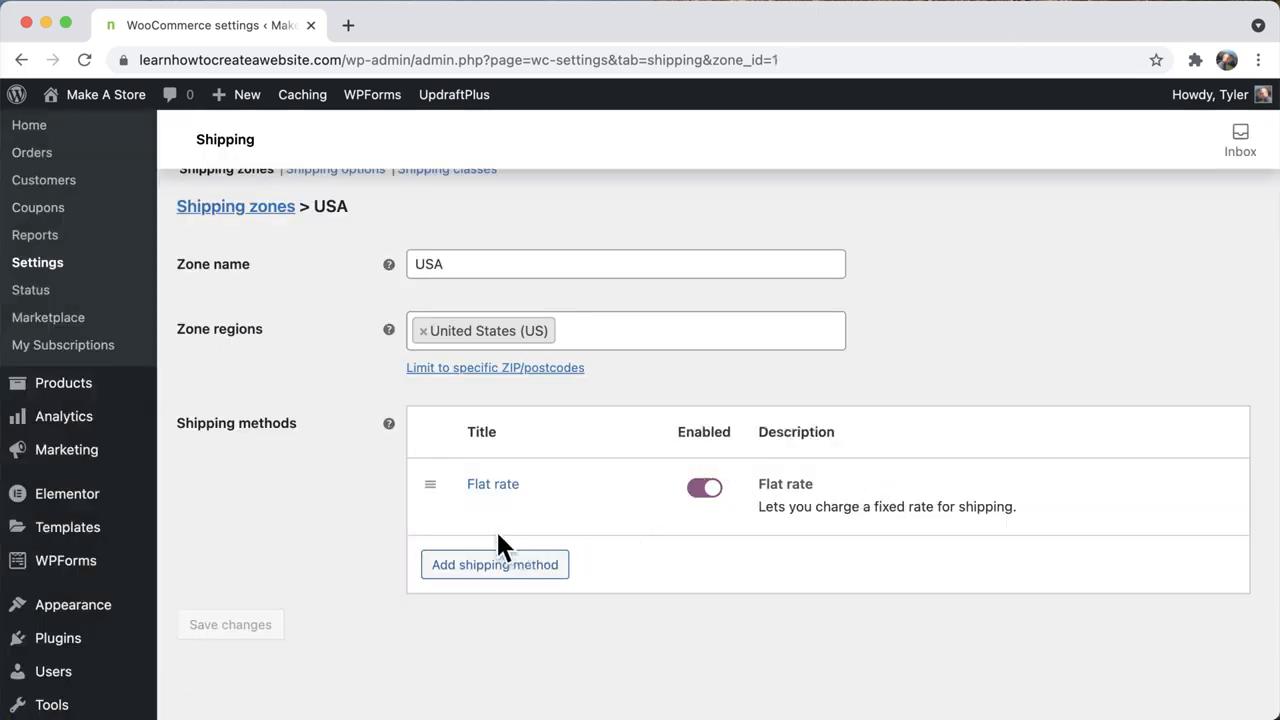
Set the Flat rate's tax status to None and its cost to 7
click(474, 508)
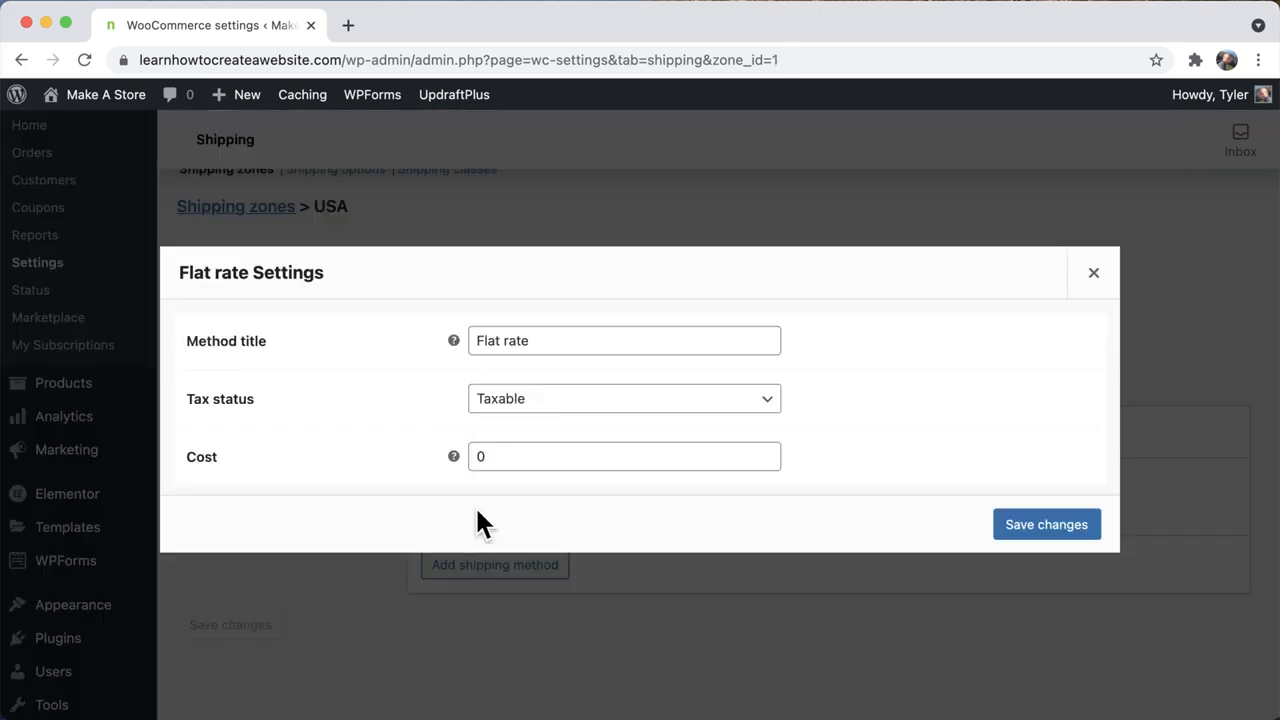
click(634, 408)
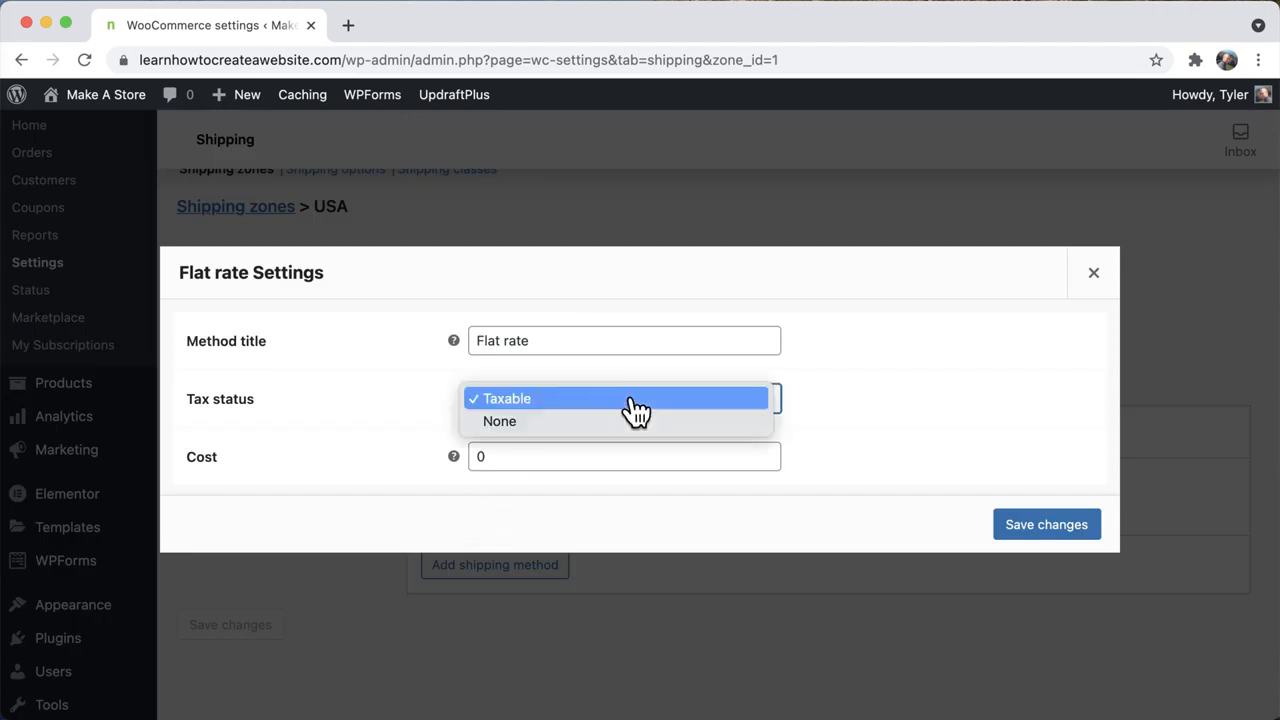
click(573, 423)
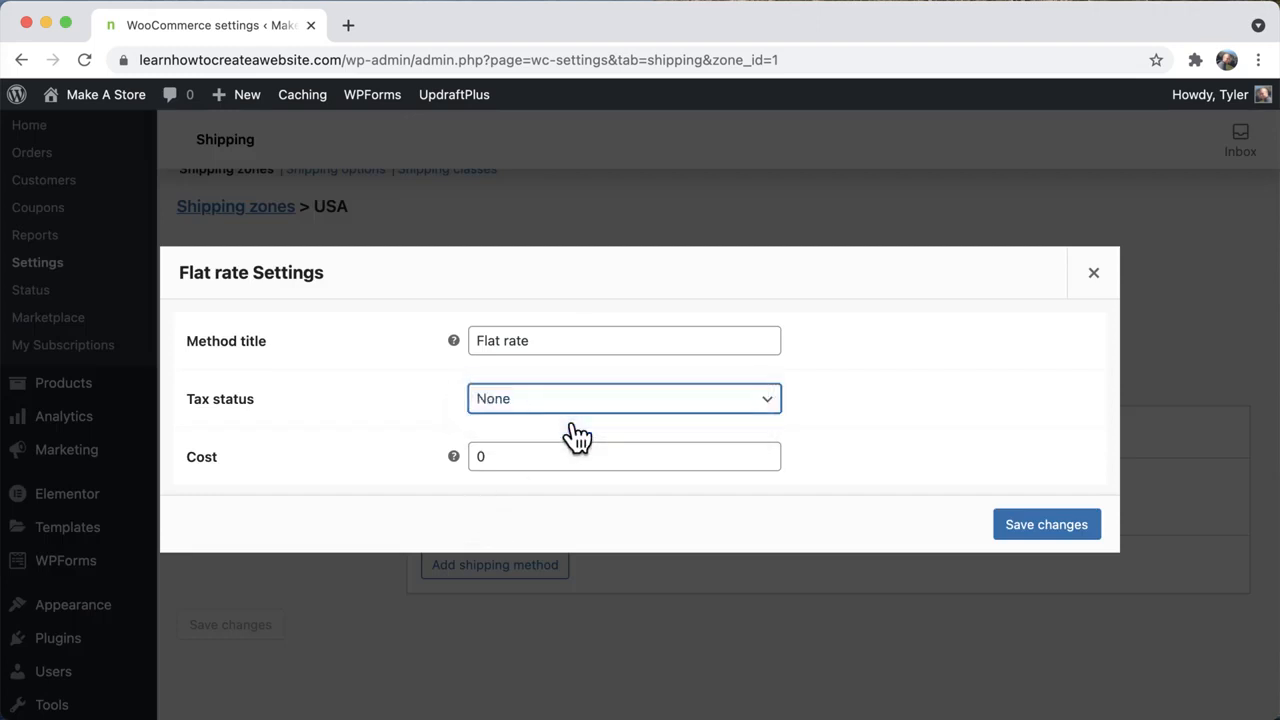
click(511, 456)
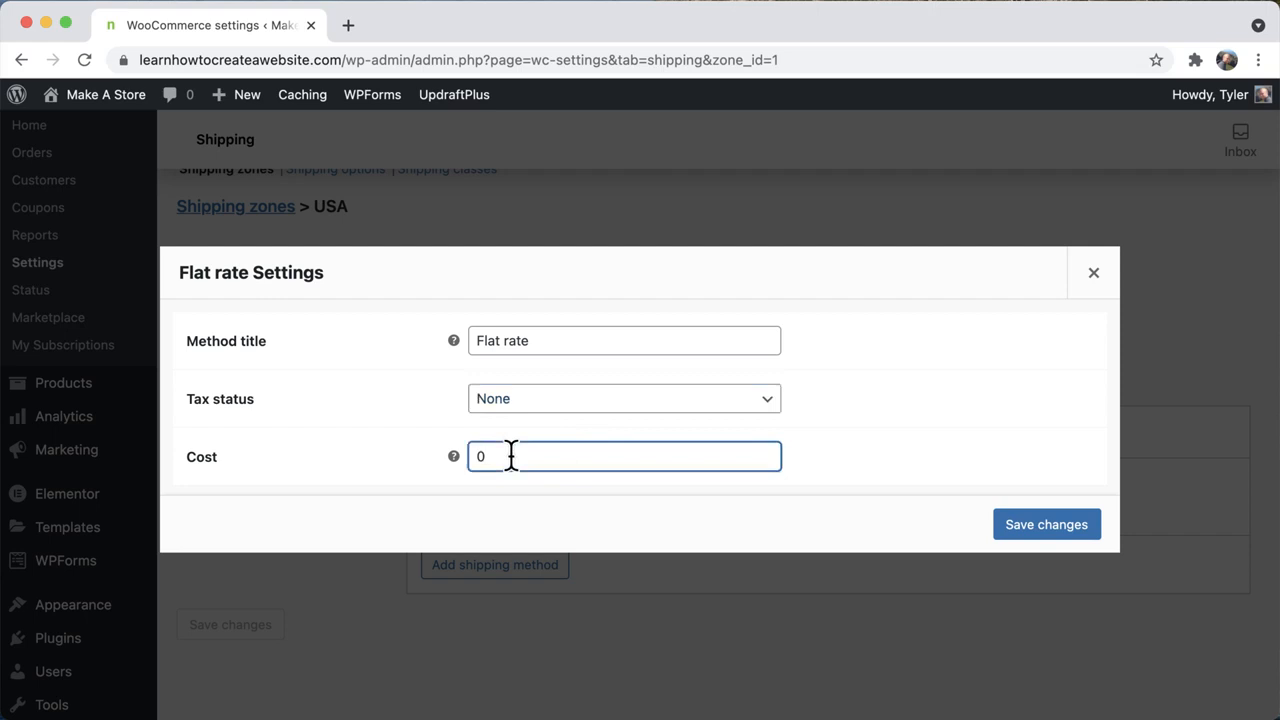
key(BackSpace)
text(7)
click(475, 508)
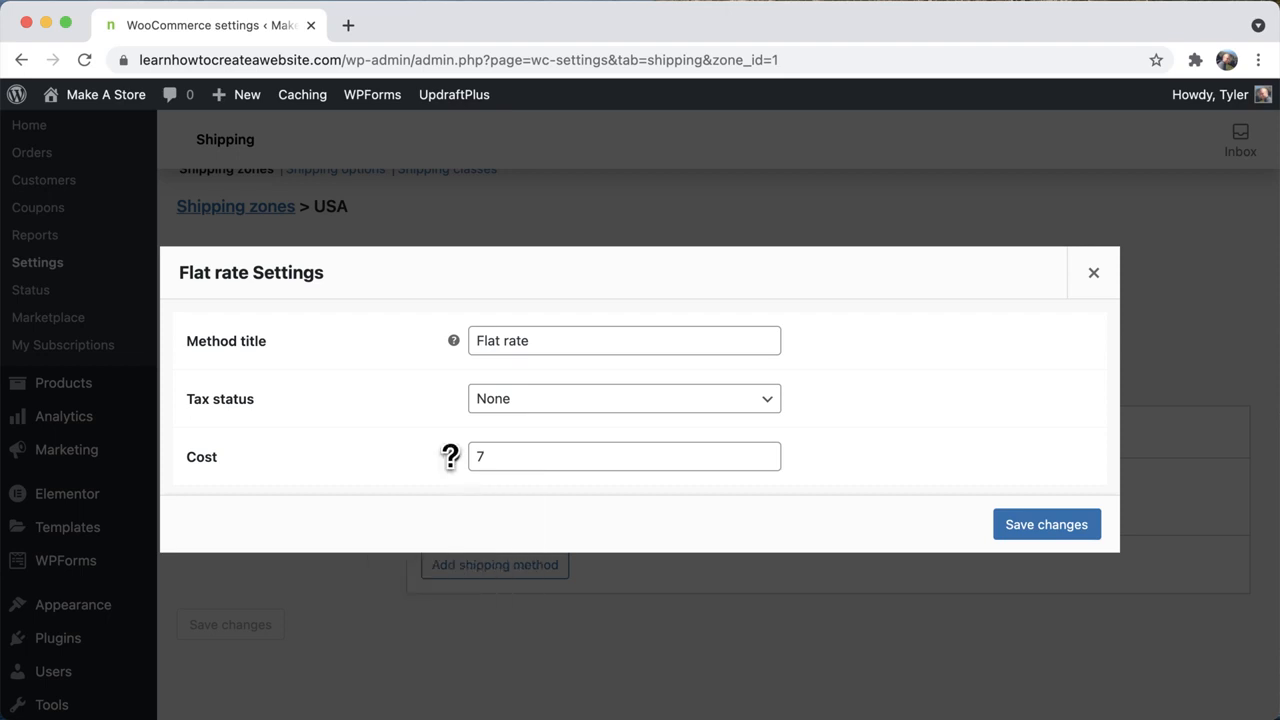
Try a '7 * [qty]' cost formula, revert to a plain cost of 7, and save
mouse_move(450, 456)
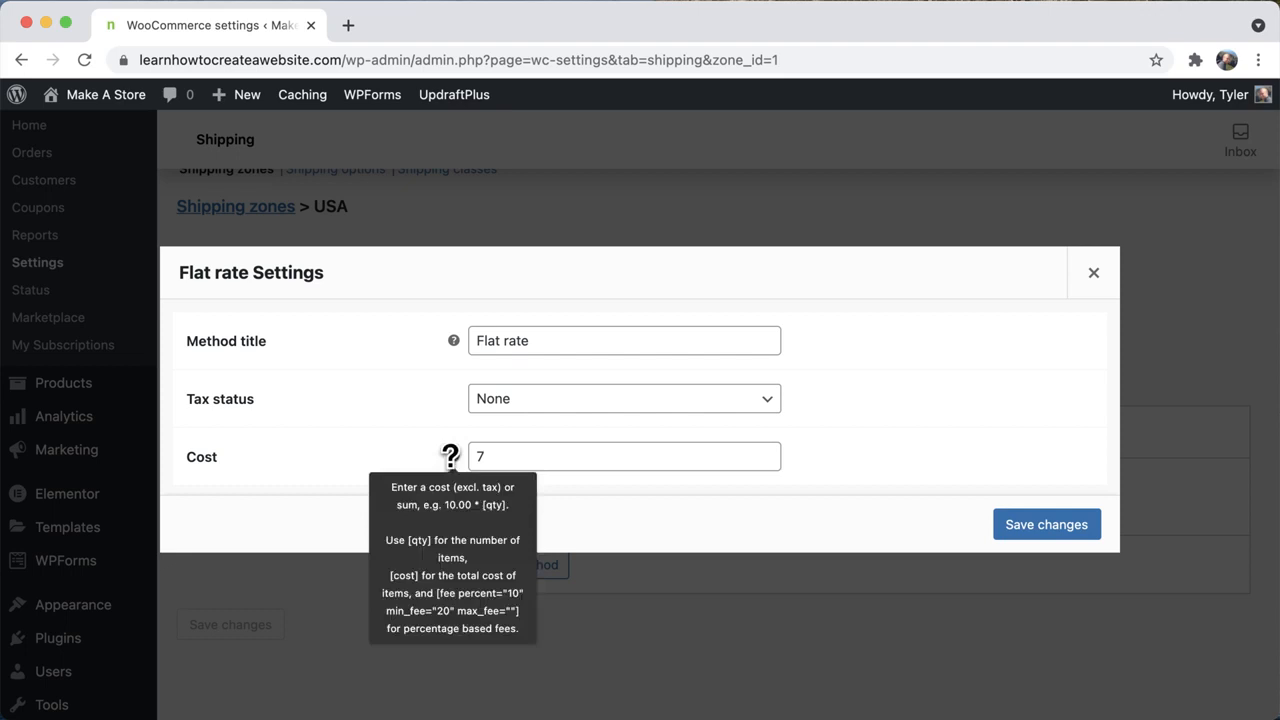
click(534, 452)
text(*)
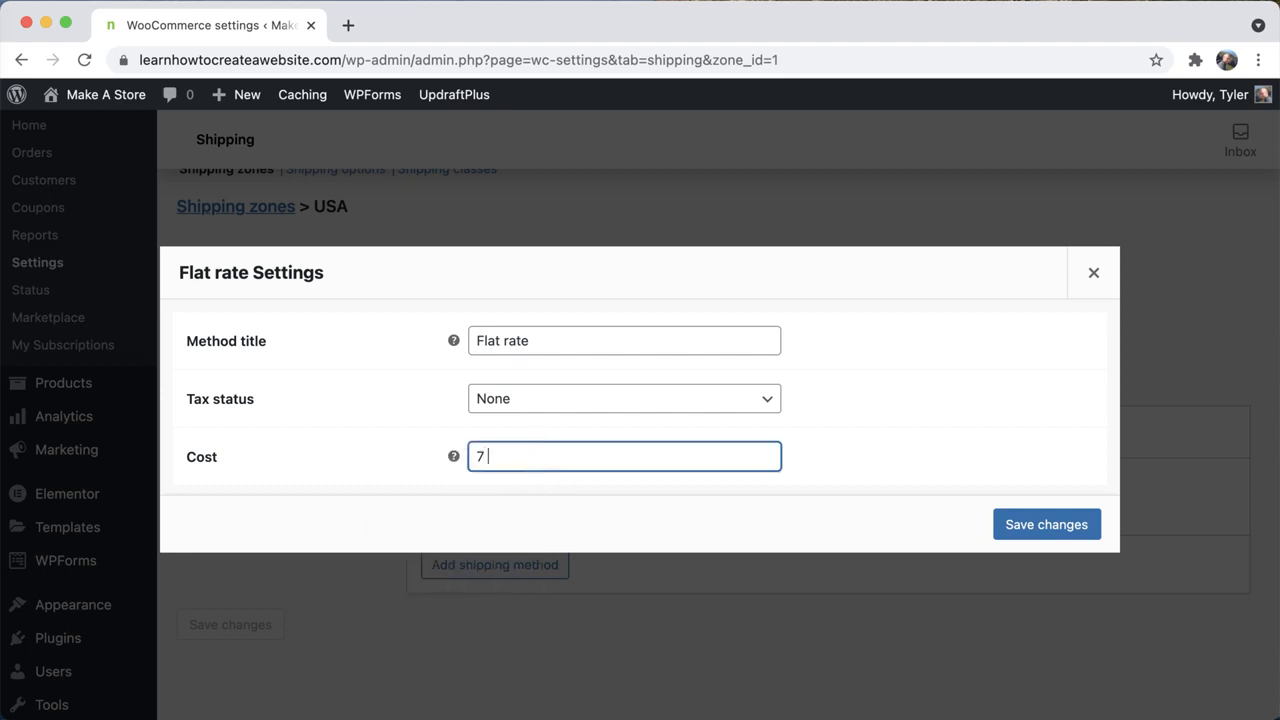
text( [qty])
double_click(511, 457)
double_click(478, 457)
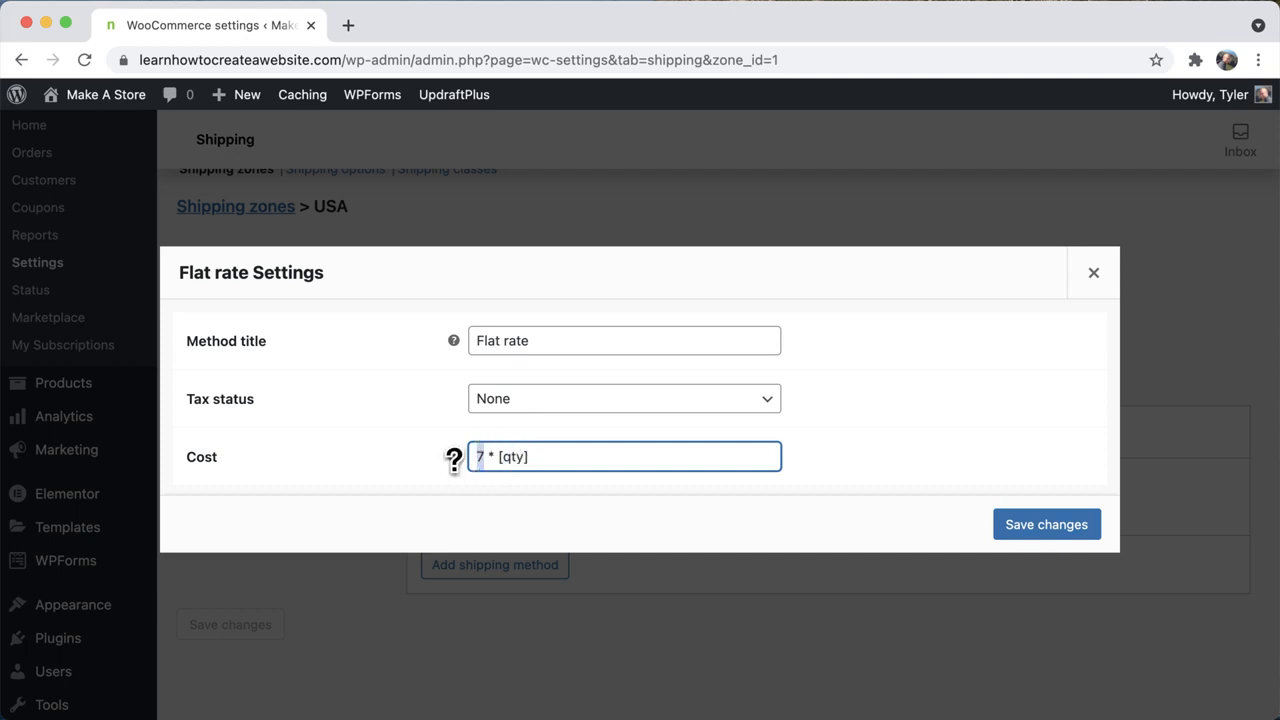
mouse_move(453, 456)
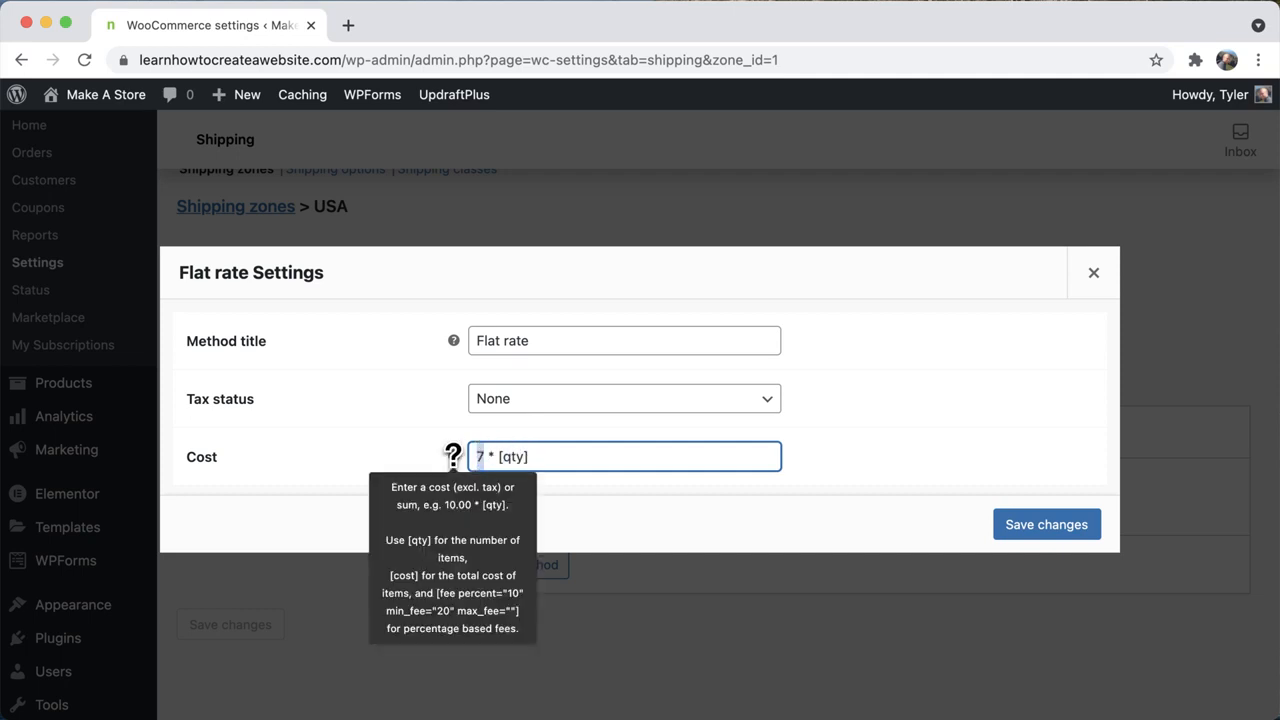
double_click(512, 458)
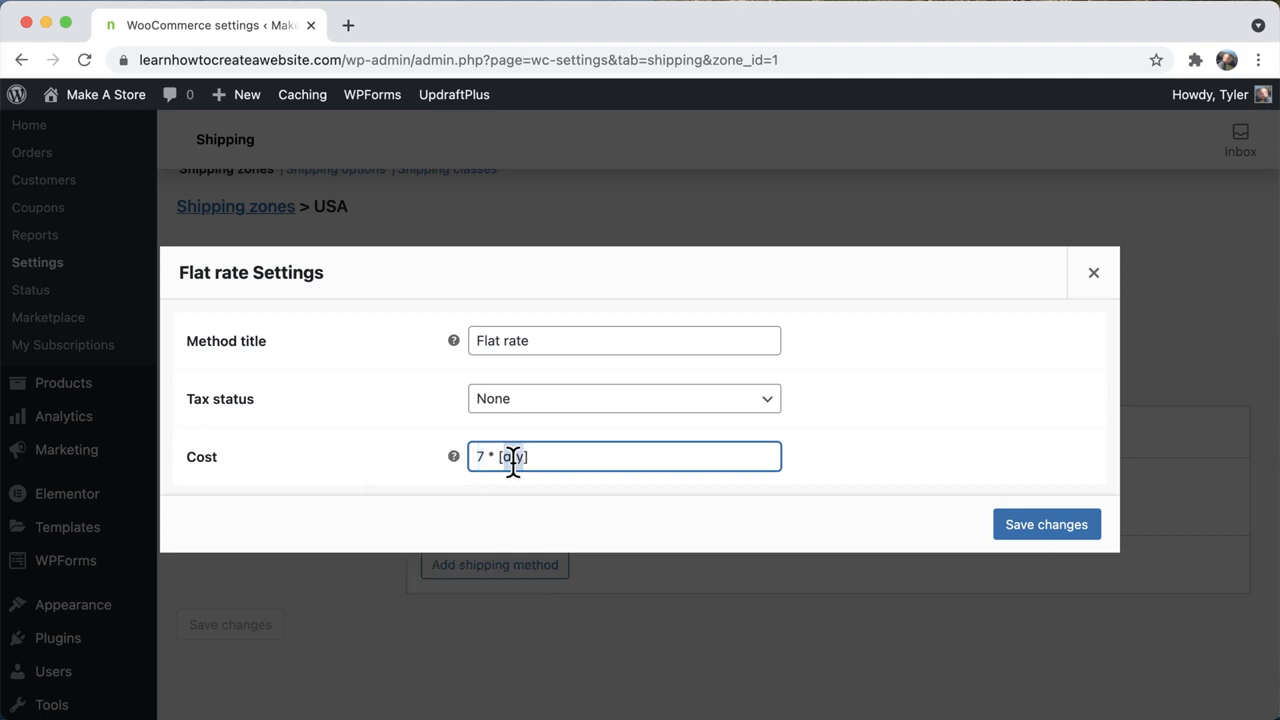
double_click(478, 457)
mouse_move(448, 455)
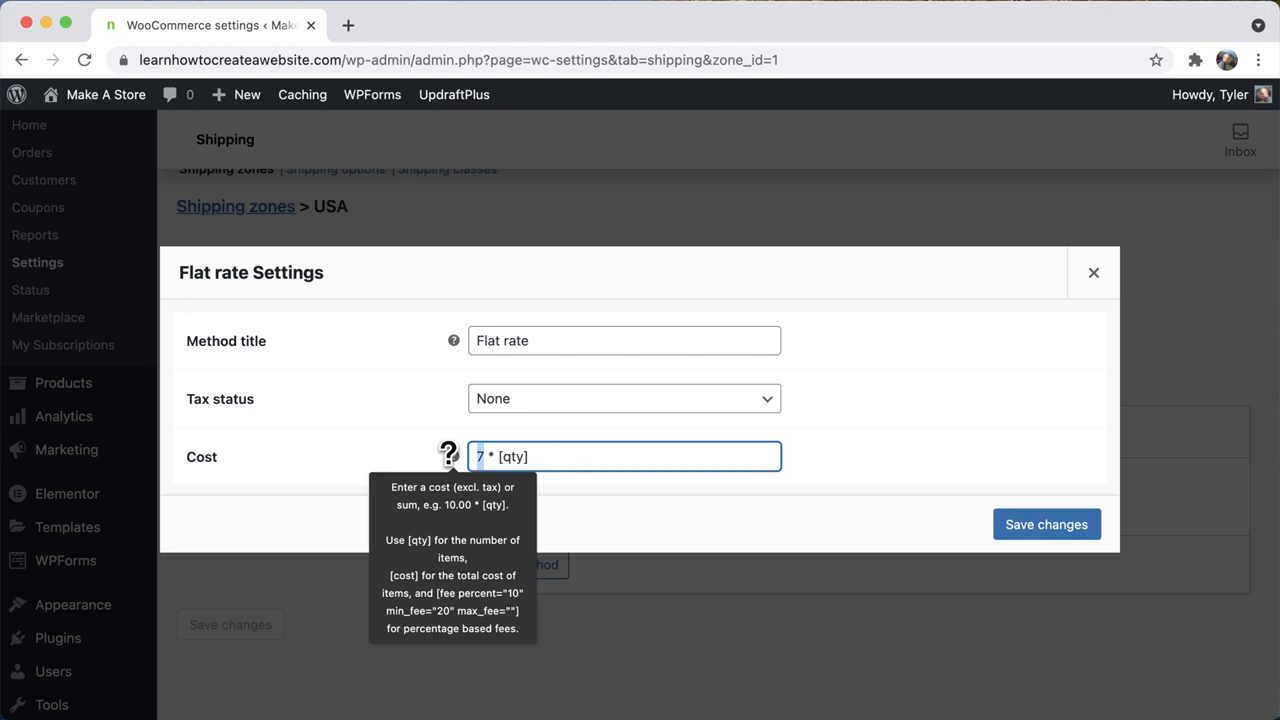
click(553, 455)
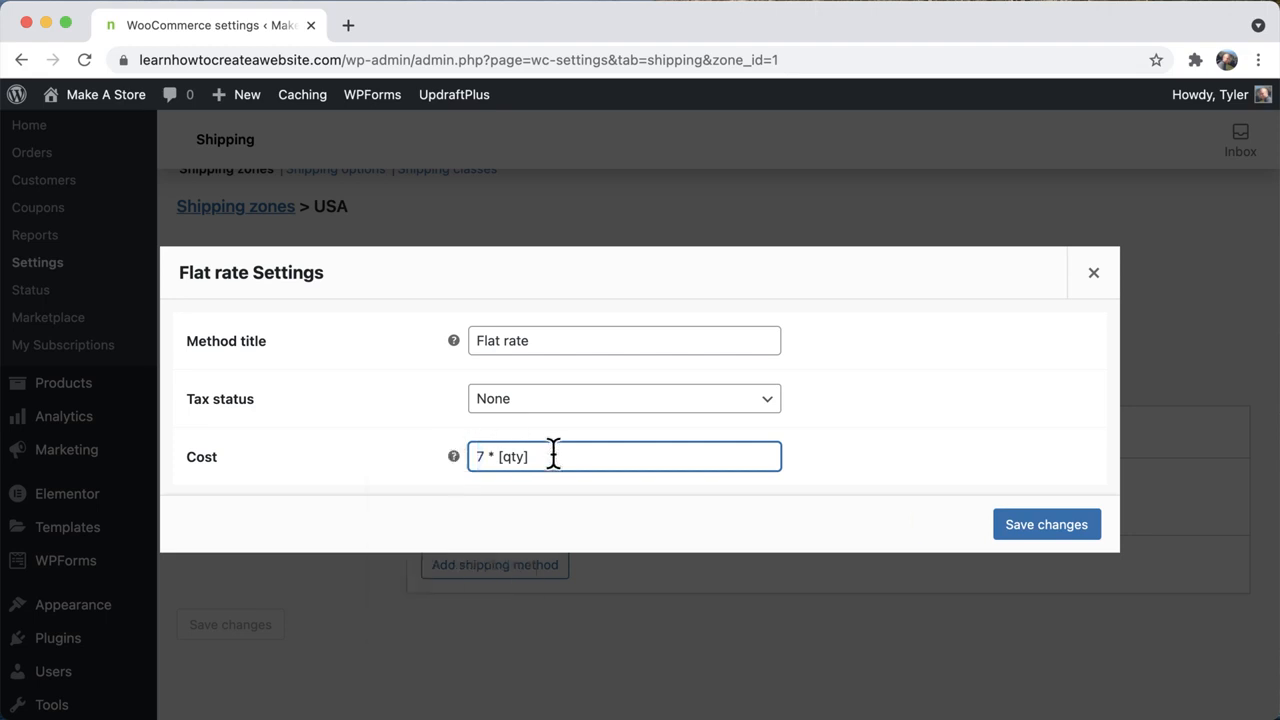
key(BackSpace)
key(BackSpace)
key(BackSpace)
key(BackSpace)
key(BackSpace)
key(BackSpace)
key(BackSpace)
key(BackSpace)
click(1049, 523)
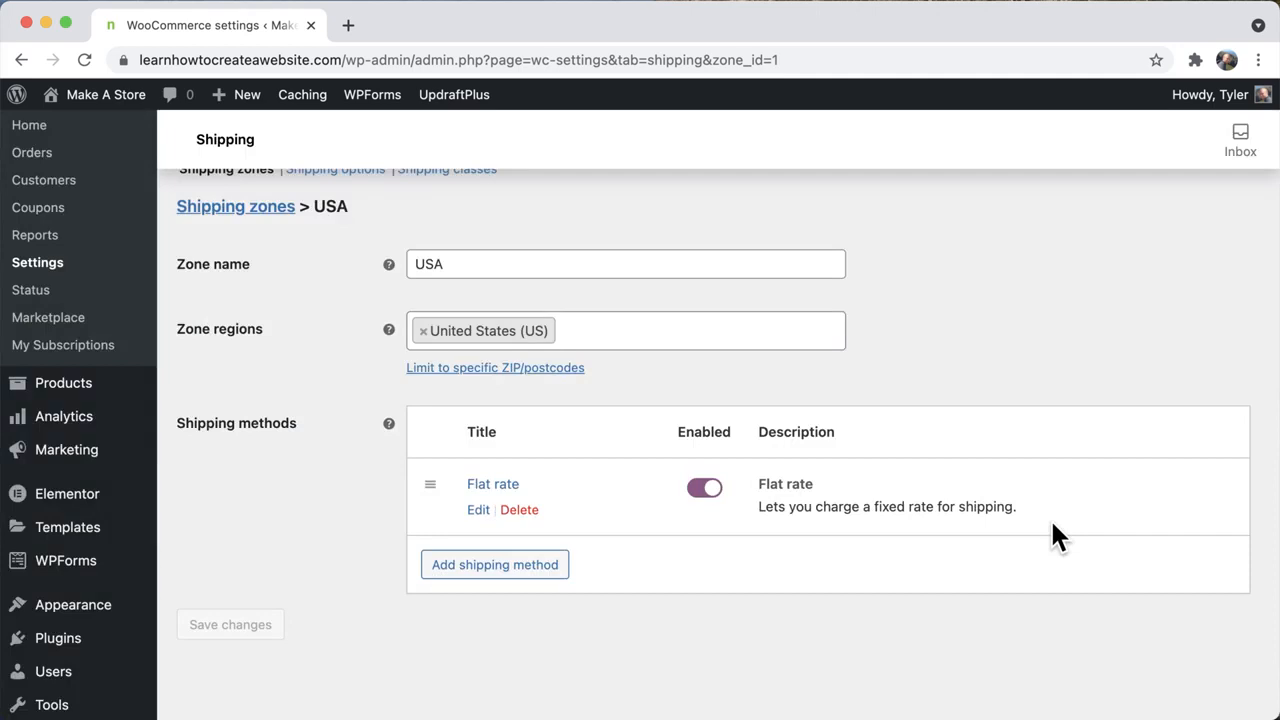
scroll(1050, 518, up, 5)
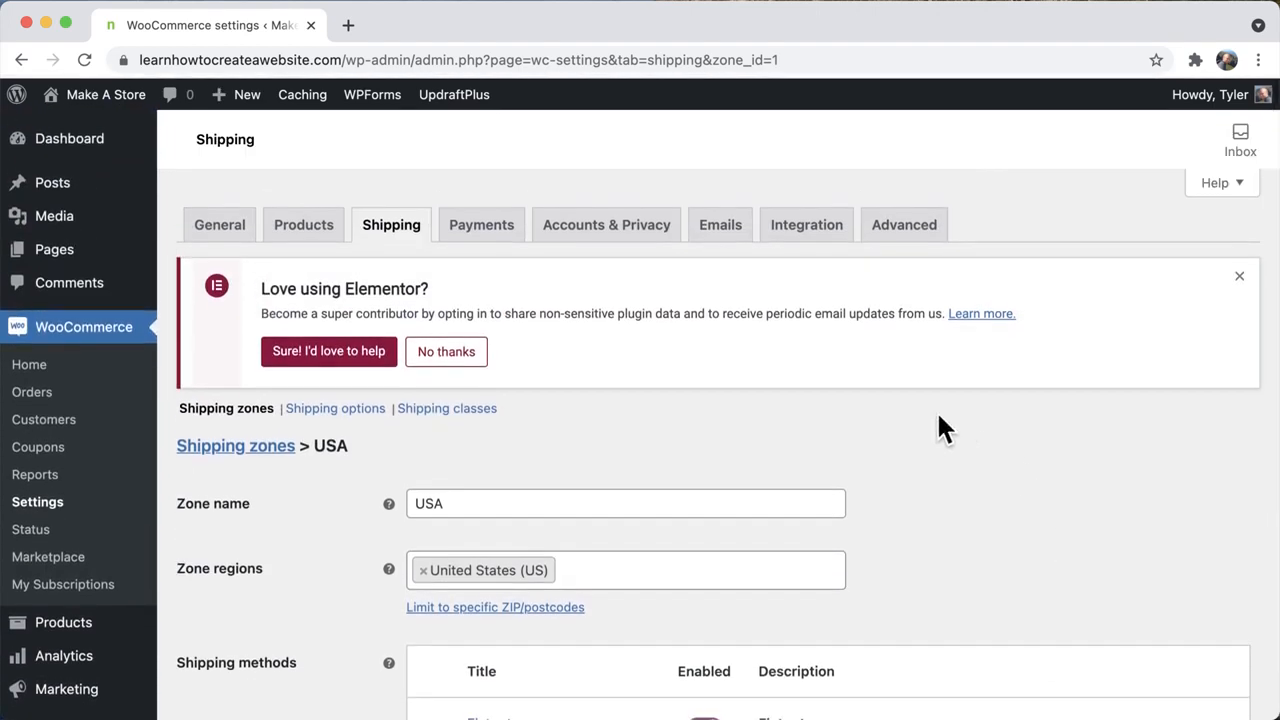
View the Payments settings, where bank transfer, check payments and cash on delivery are all off
click(478, 243)
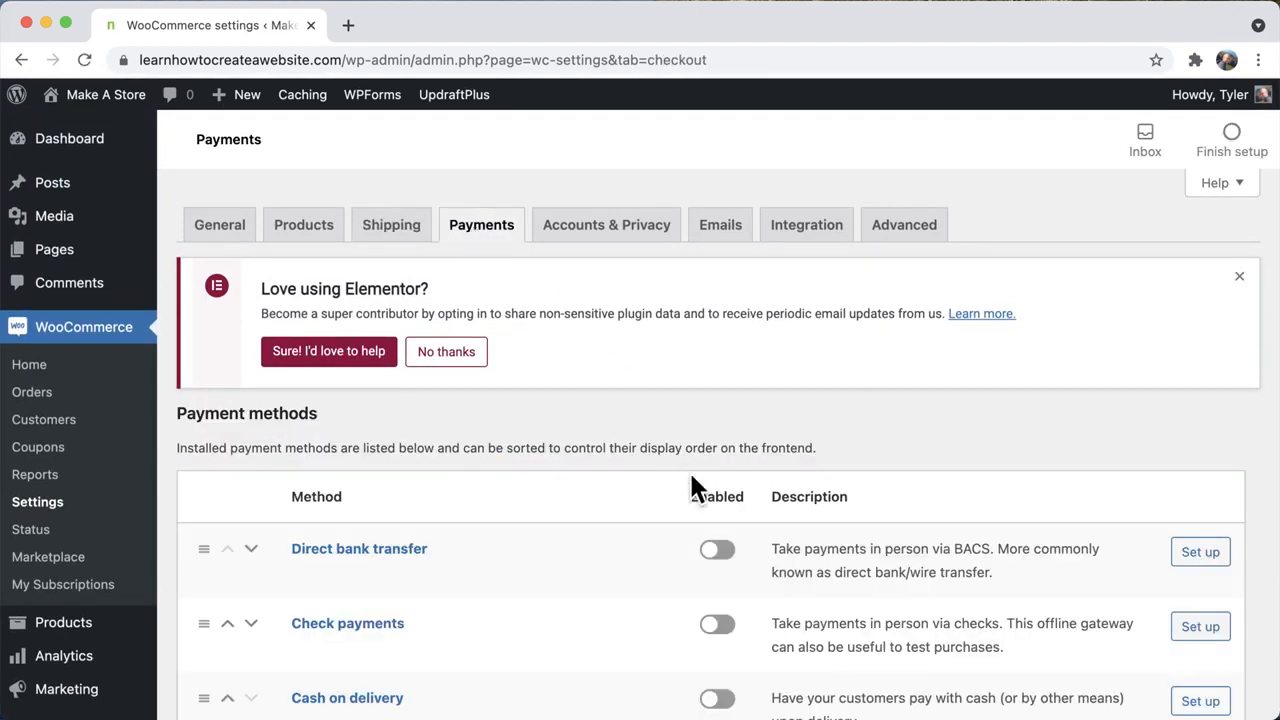
scroll(694, 486, down, 3)
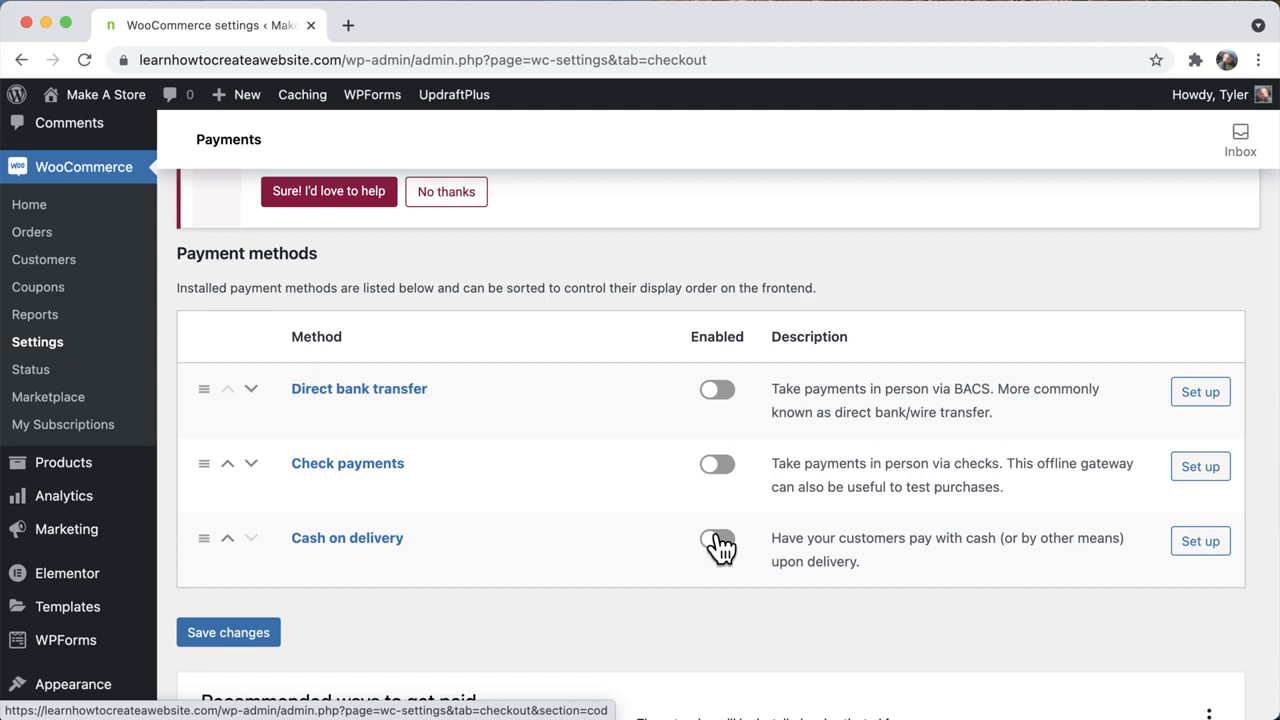
scroll(92, 396, down, 3)
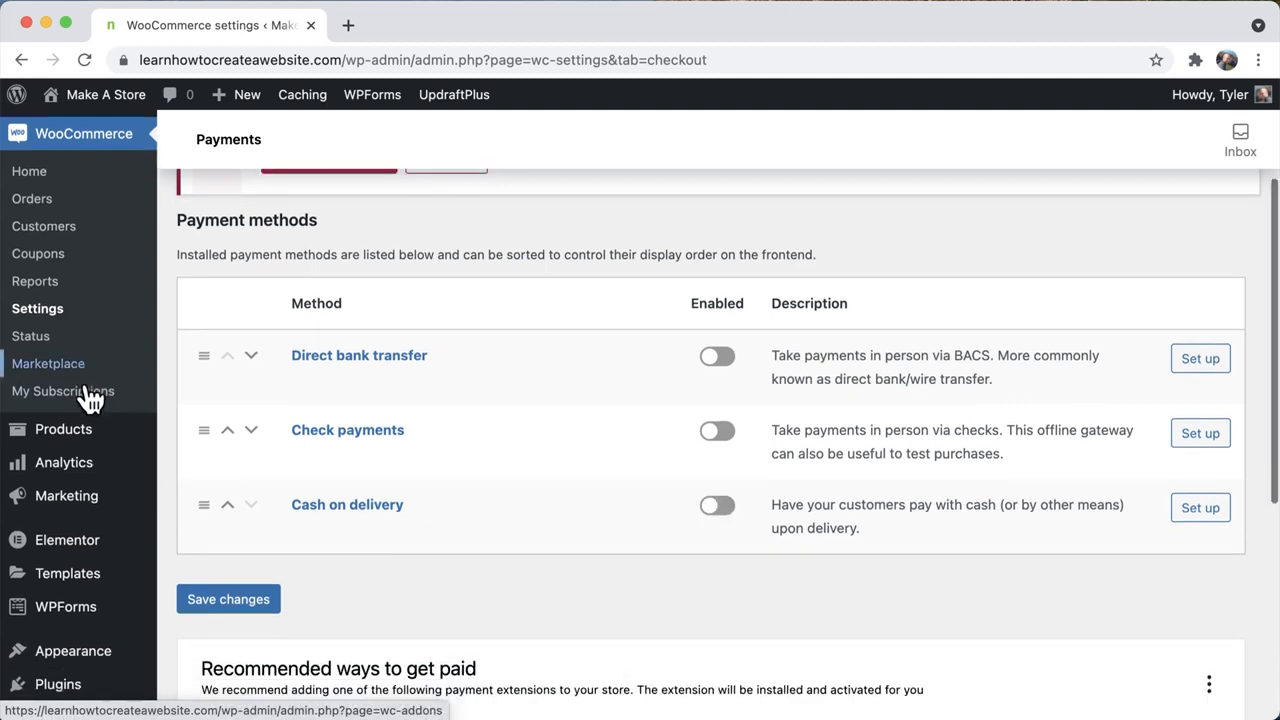
Search the plugin directory for 'stripe', then install and activate WooCommerce Stripe Payment Gateway
mouse_move(95, 500)
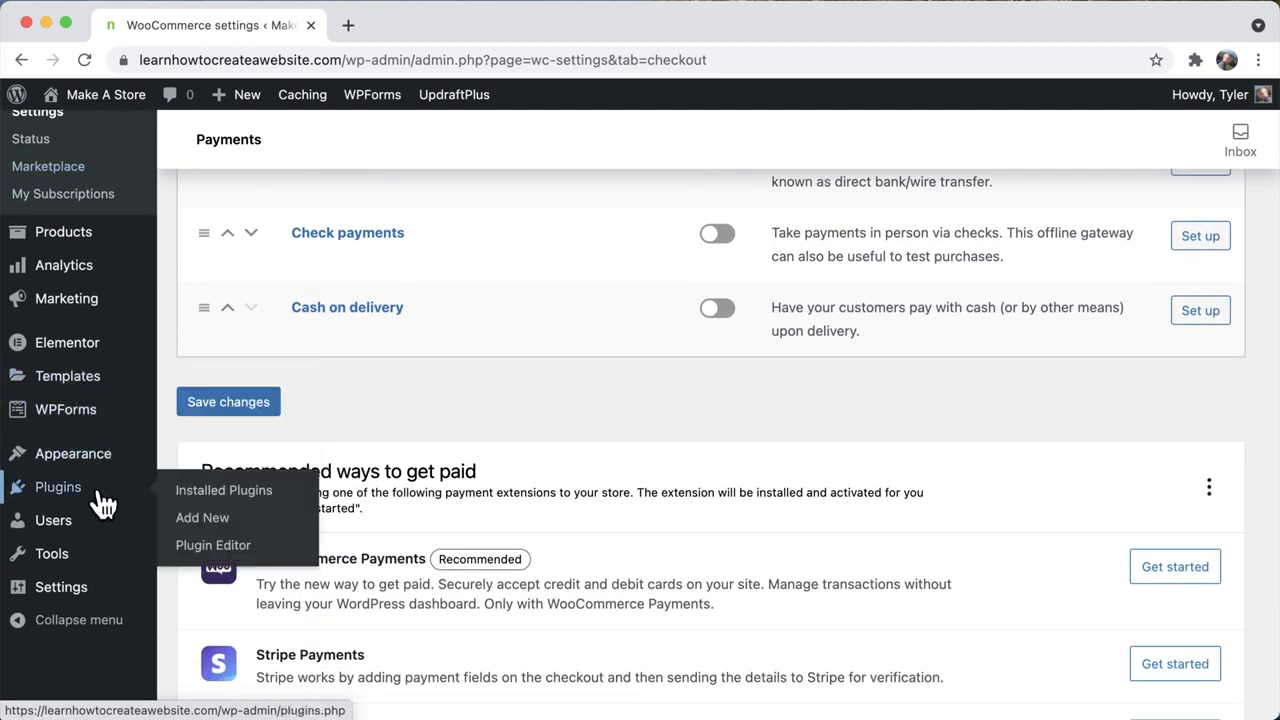
click(237, 515)
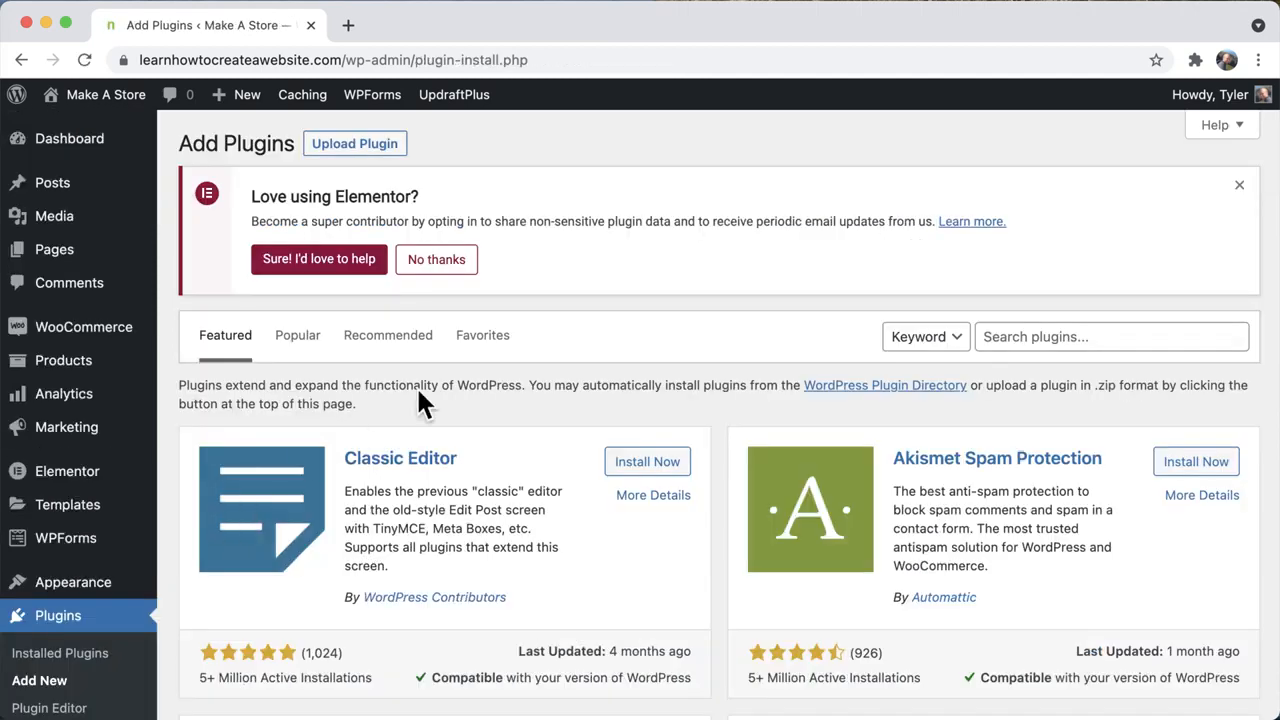
click(1046, 336)
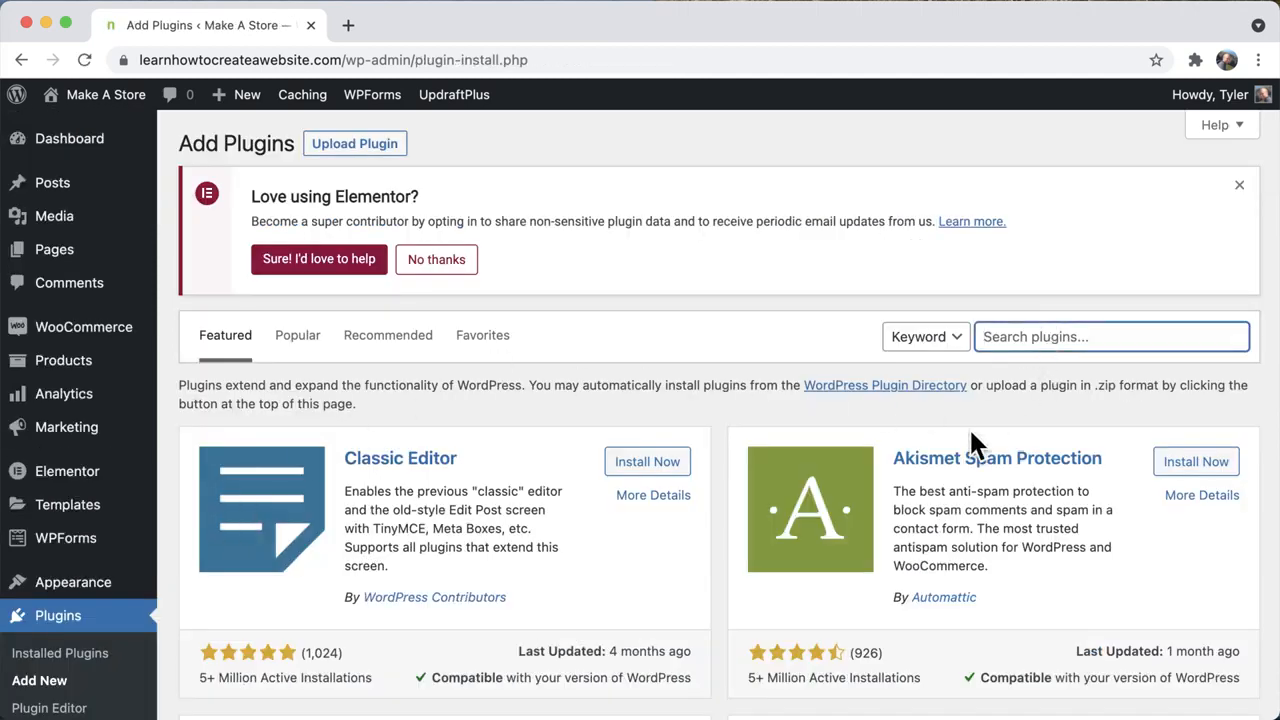
text(st)
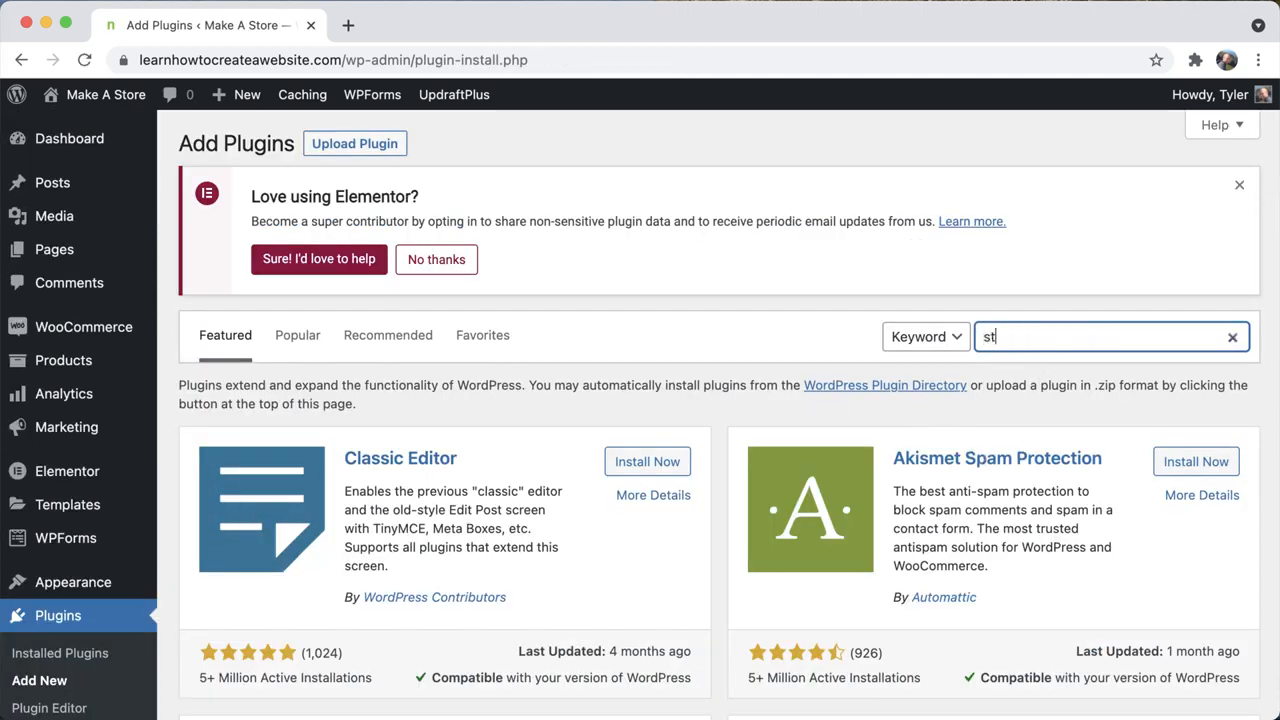
text(ripe)
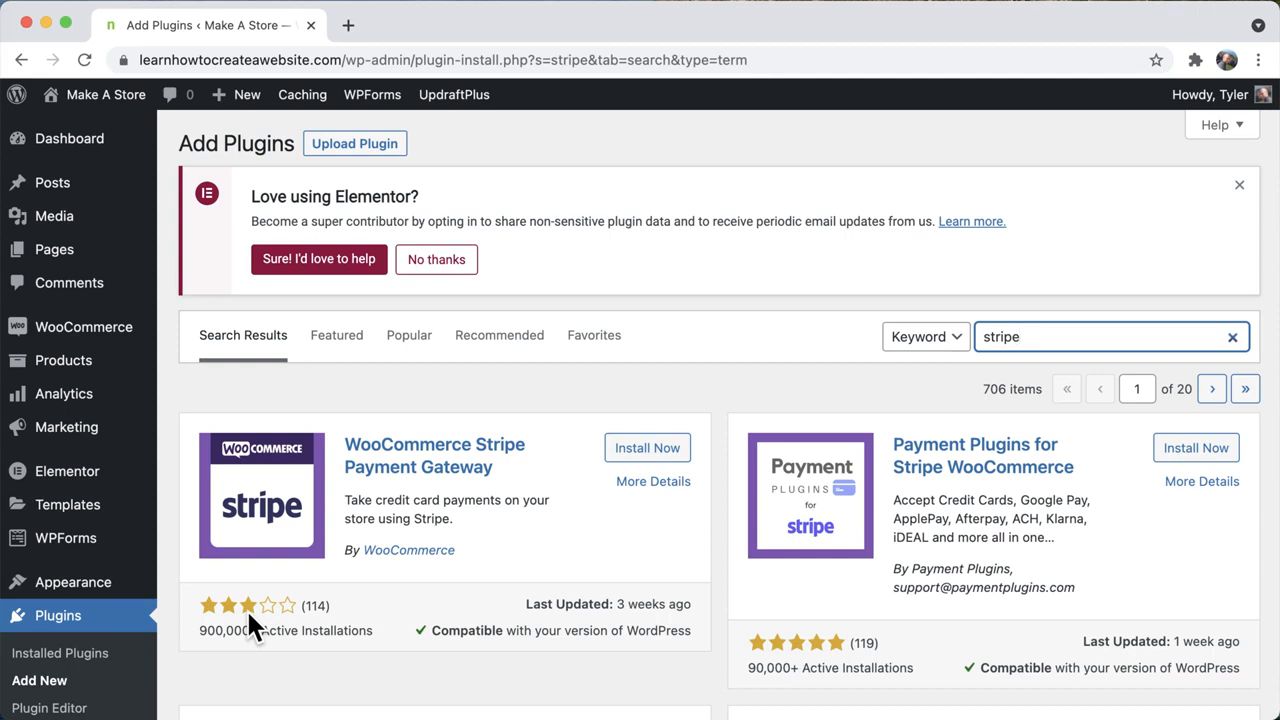
click(657, 452)
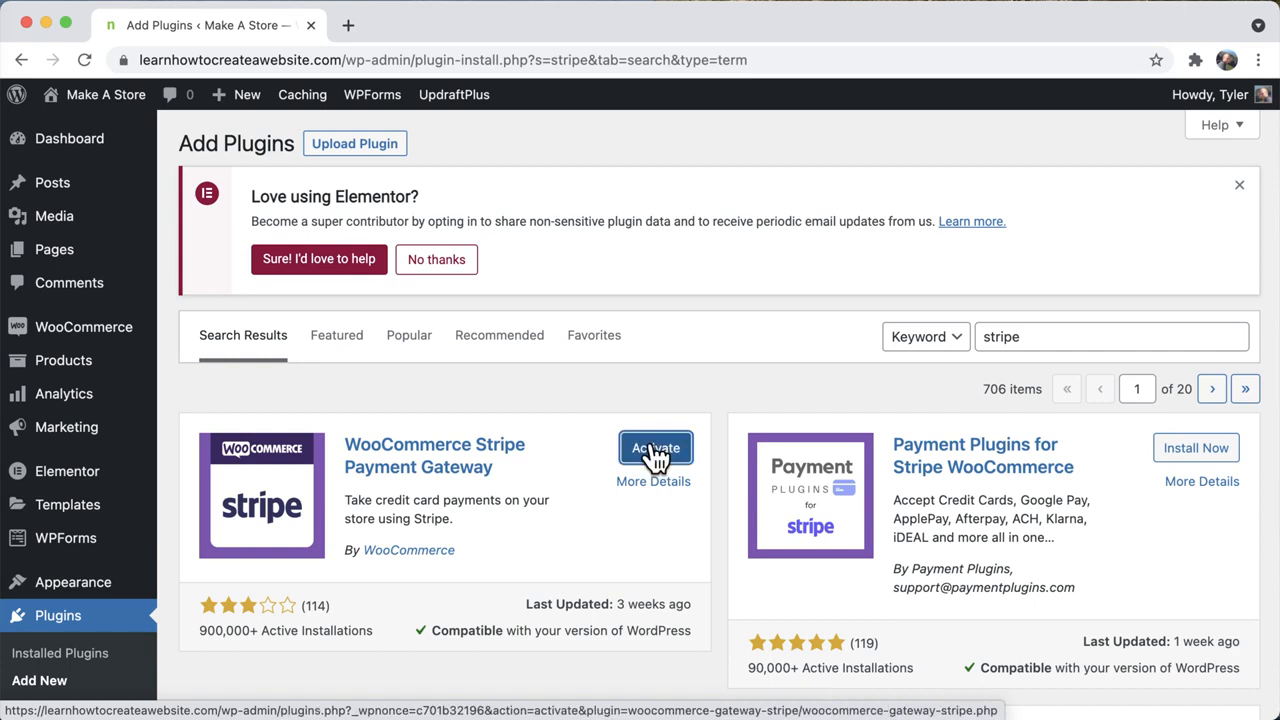
click(655, 452)
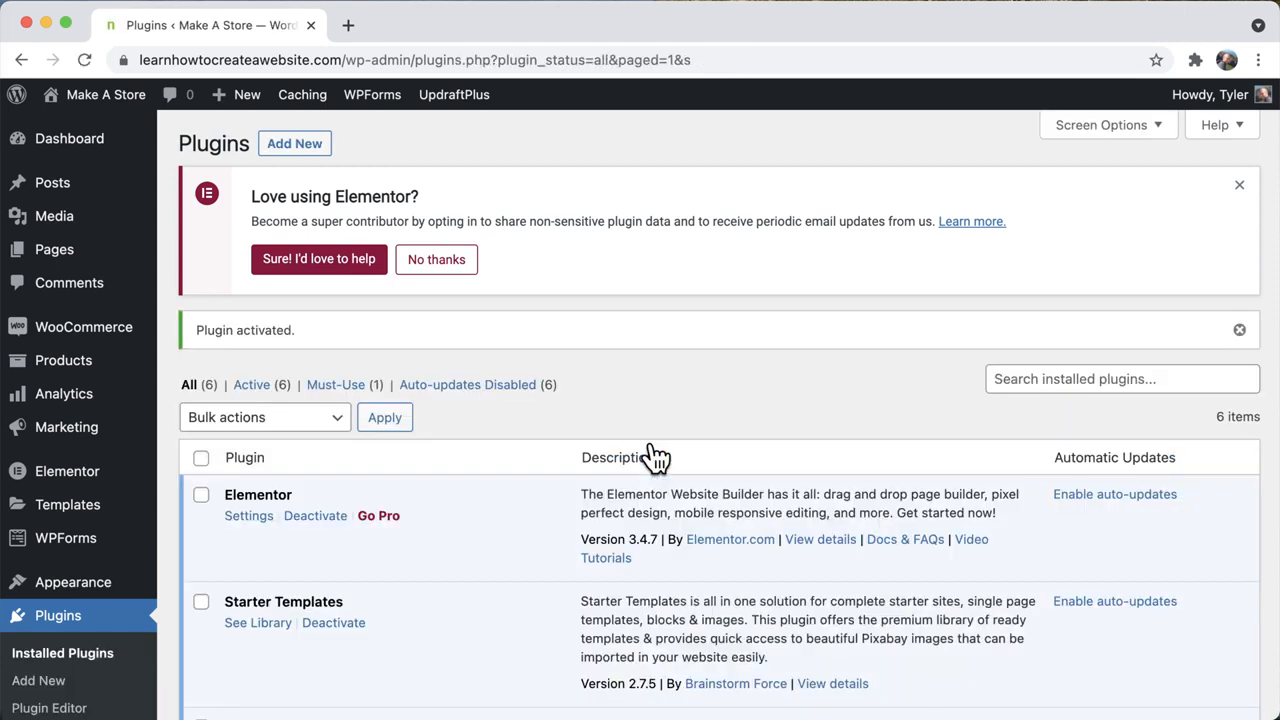
mouse_move(60, 333)
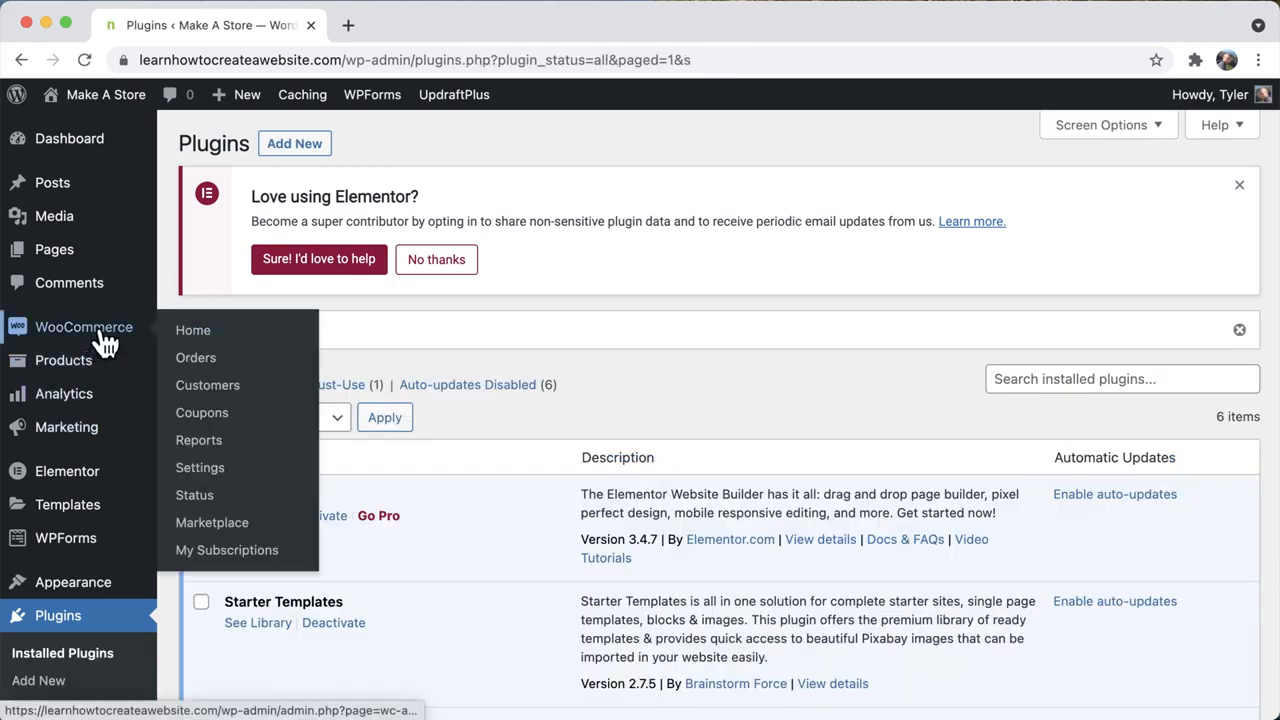
Enable Stripe credit card payments in the WooCommerce Payments settings
click(210, 468)
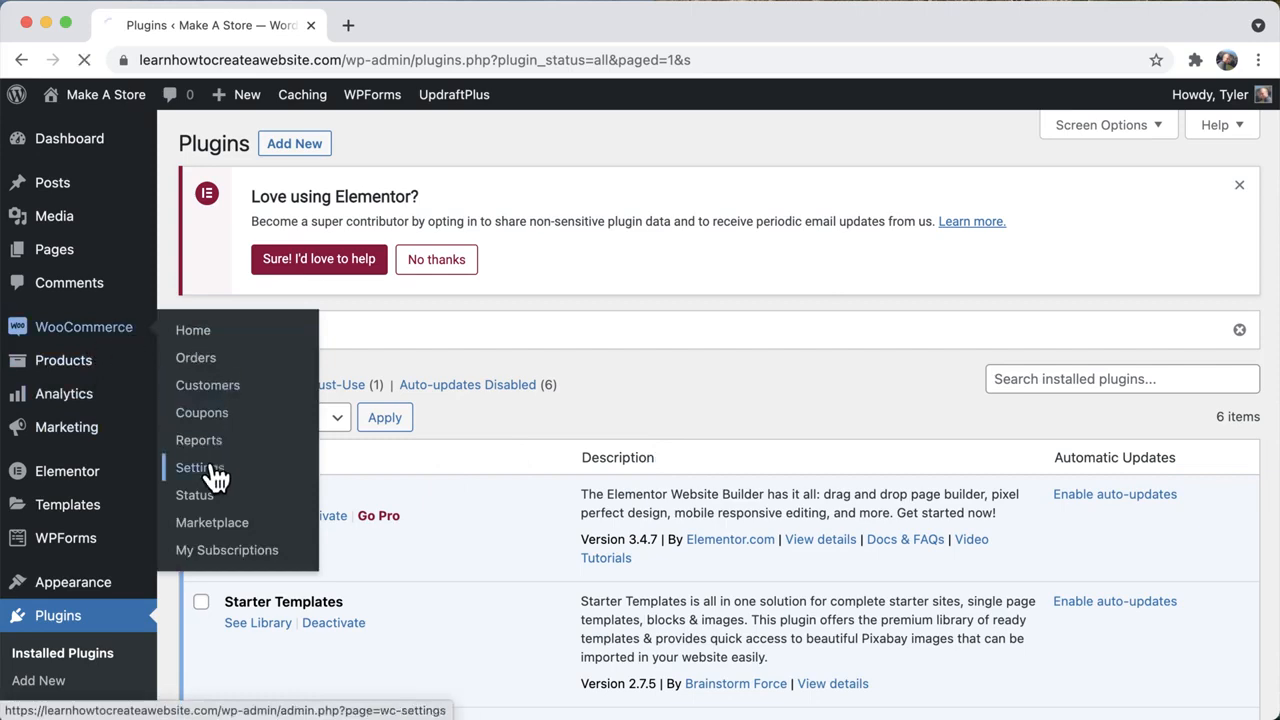
click(490, 238)
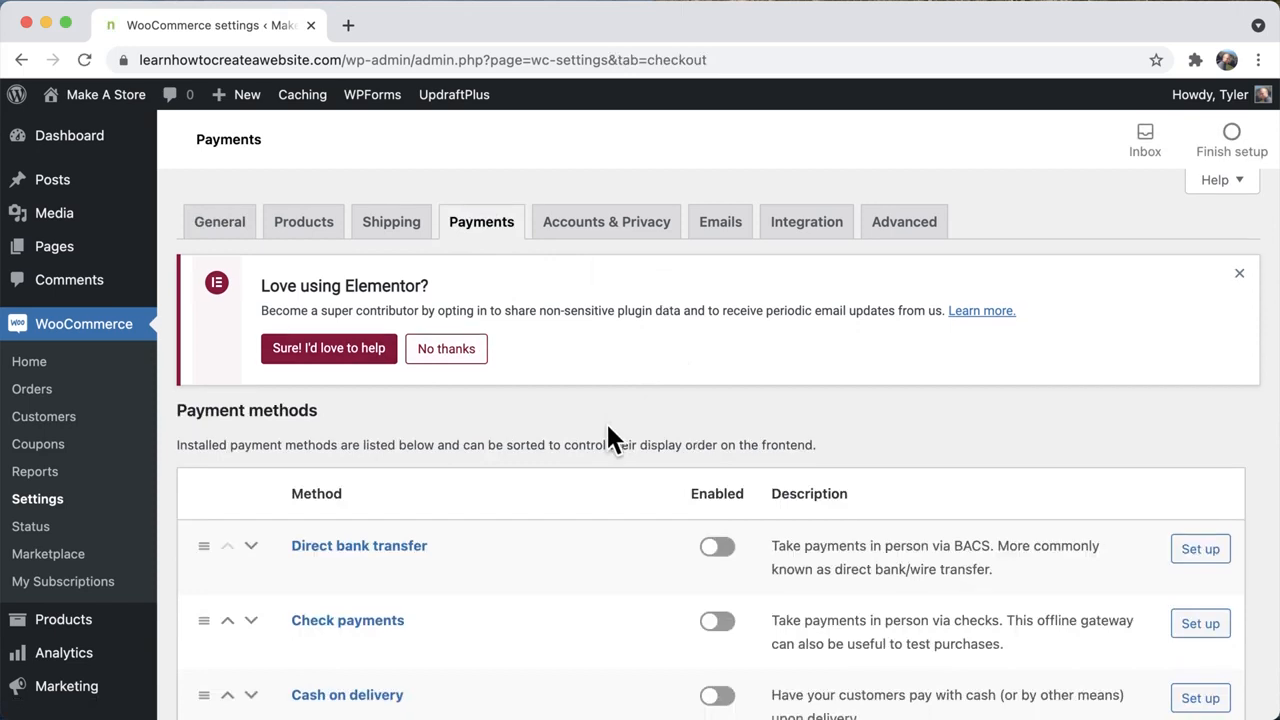
scroll(607, 425, down, 8)
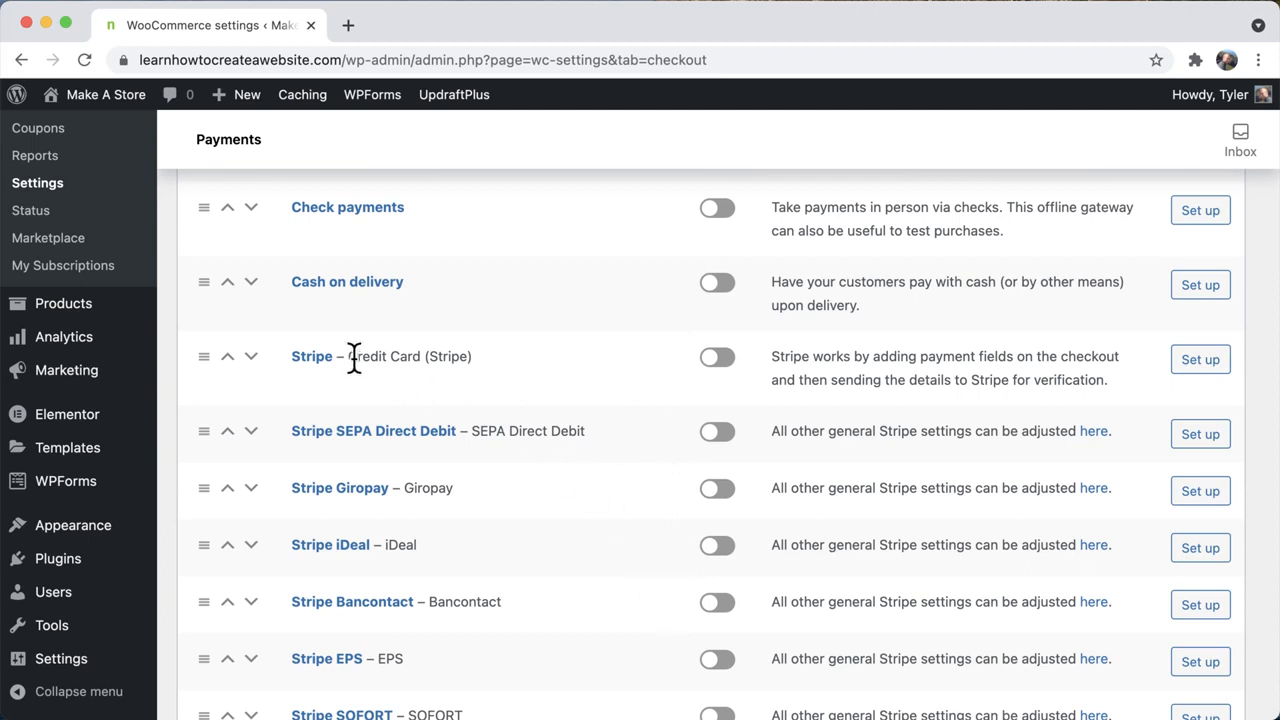
drag(350, 358, 485, 356)
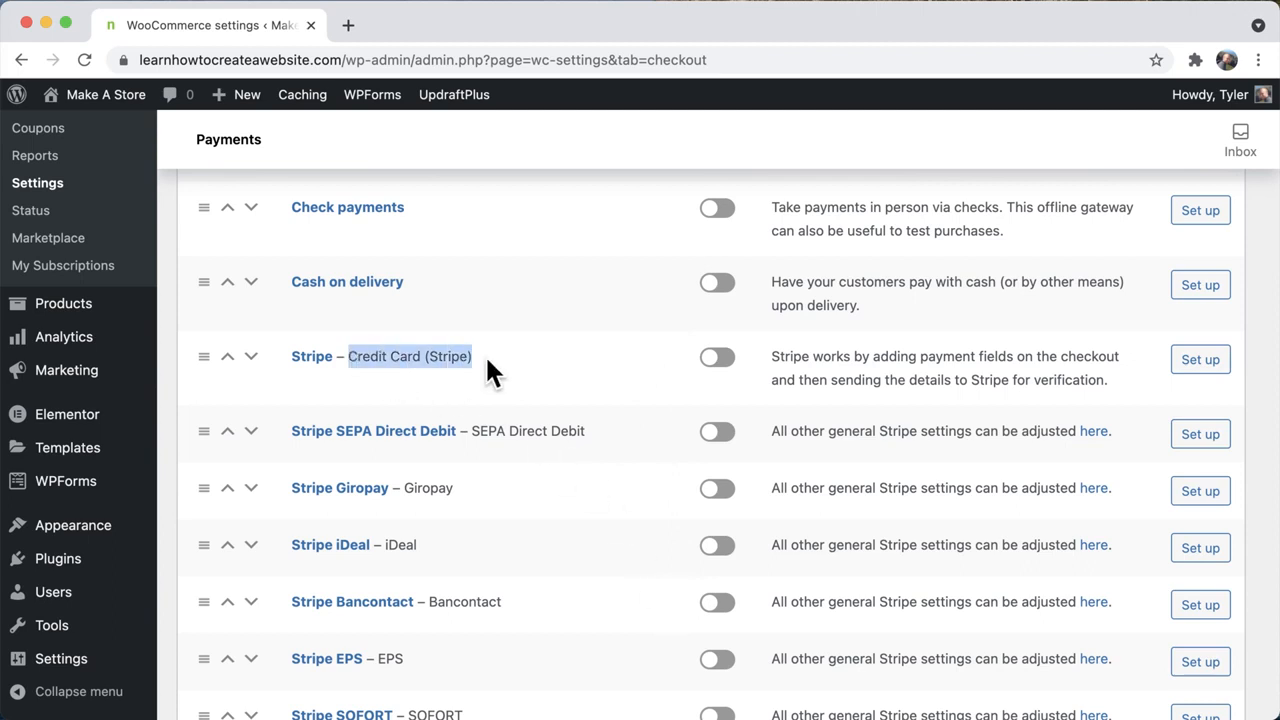
click(716, 368)
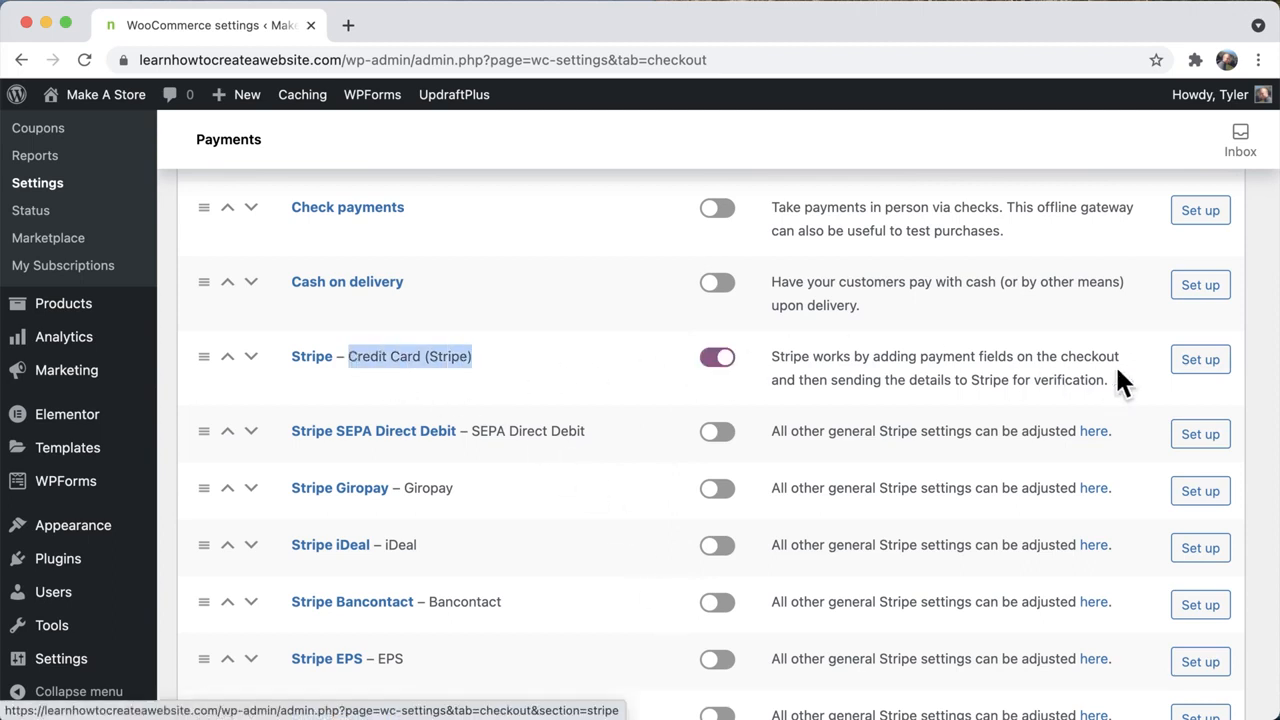
Open Stripe's gateway settings and scroll down to the Stripe Account Keys section
click(1200, 360)
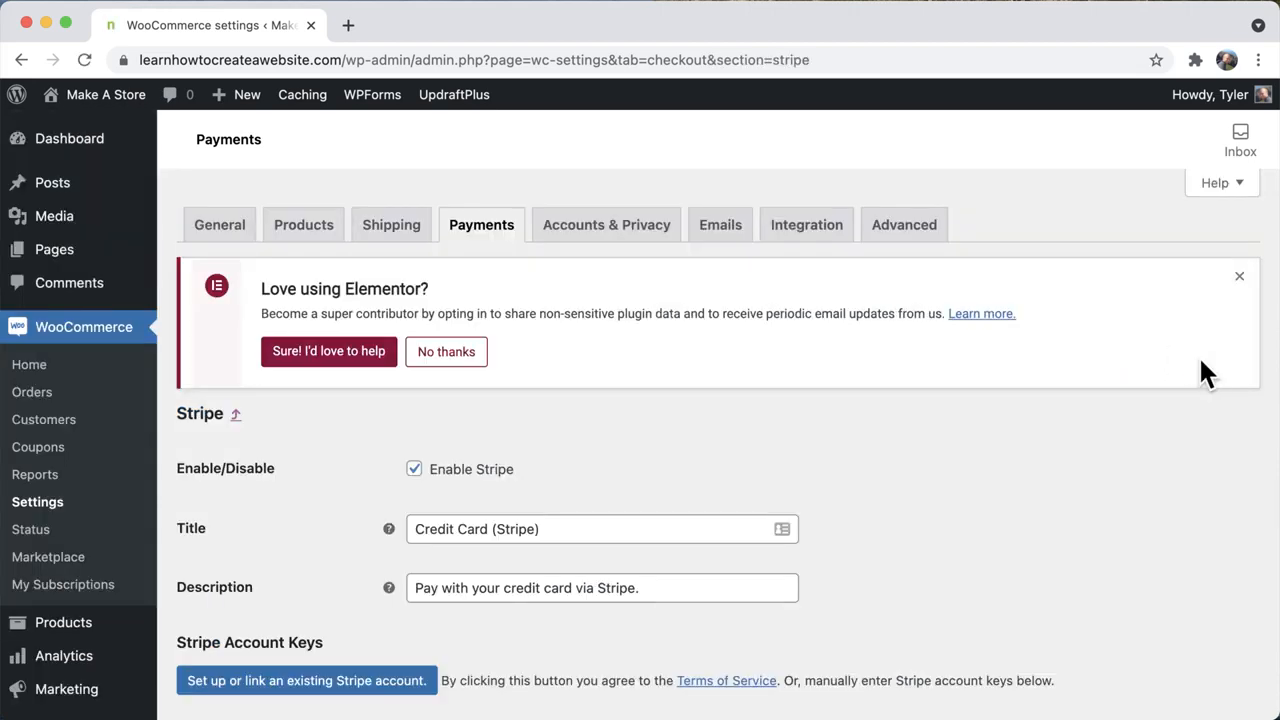
scroll(866, 432, down, 3)
scroll(868, 438, down, 1)
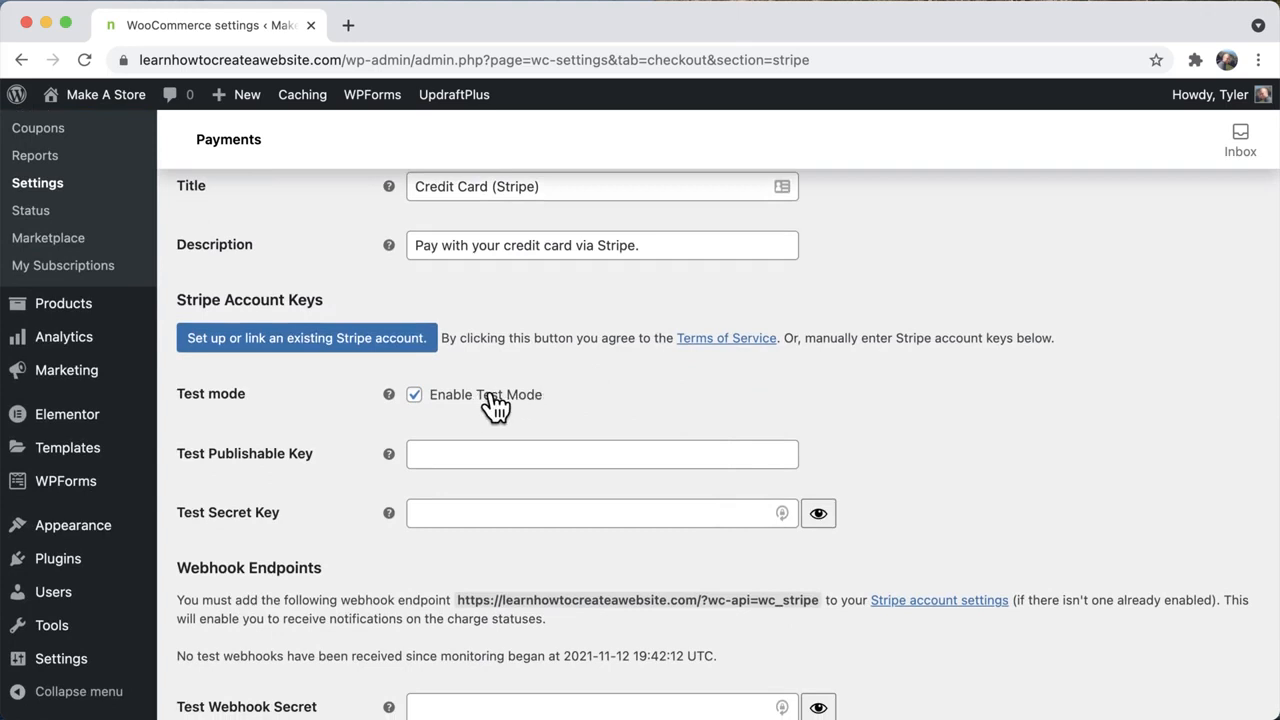
scroll(496, 407, down, 1)
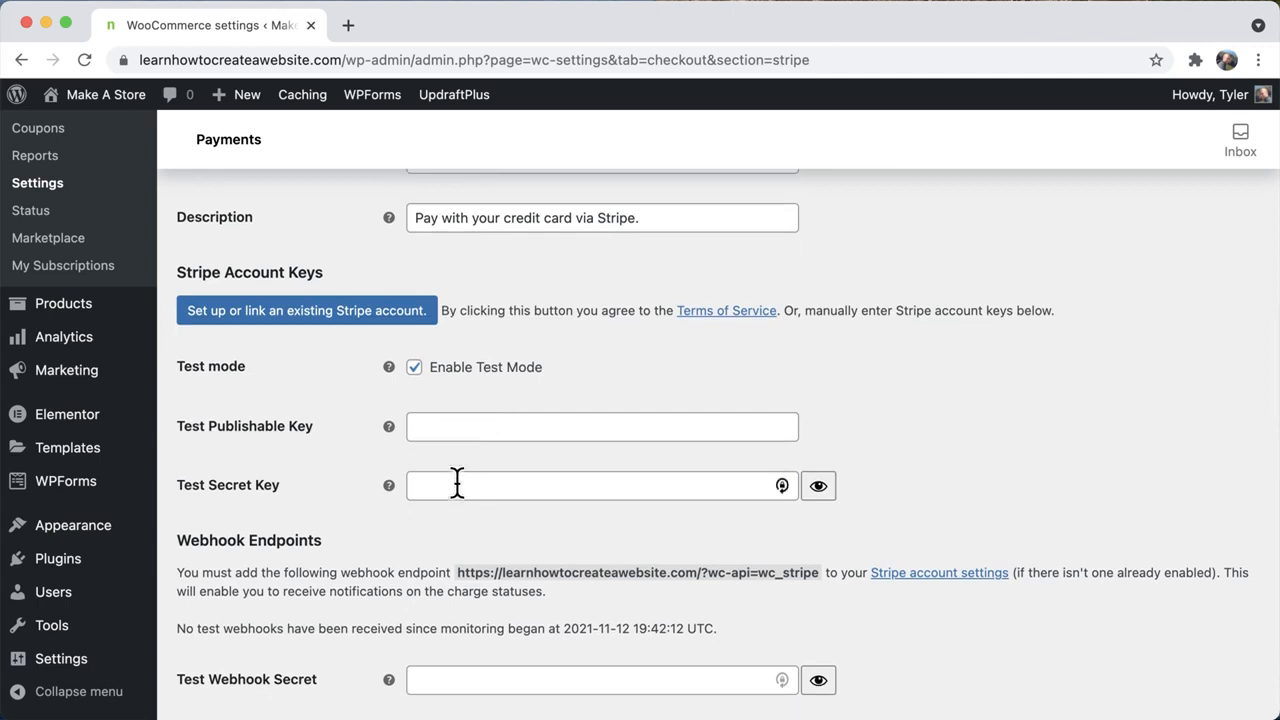
Go to stripe.com in a new tab and sign in with the browser's saved login
click(349, 26)
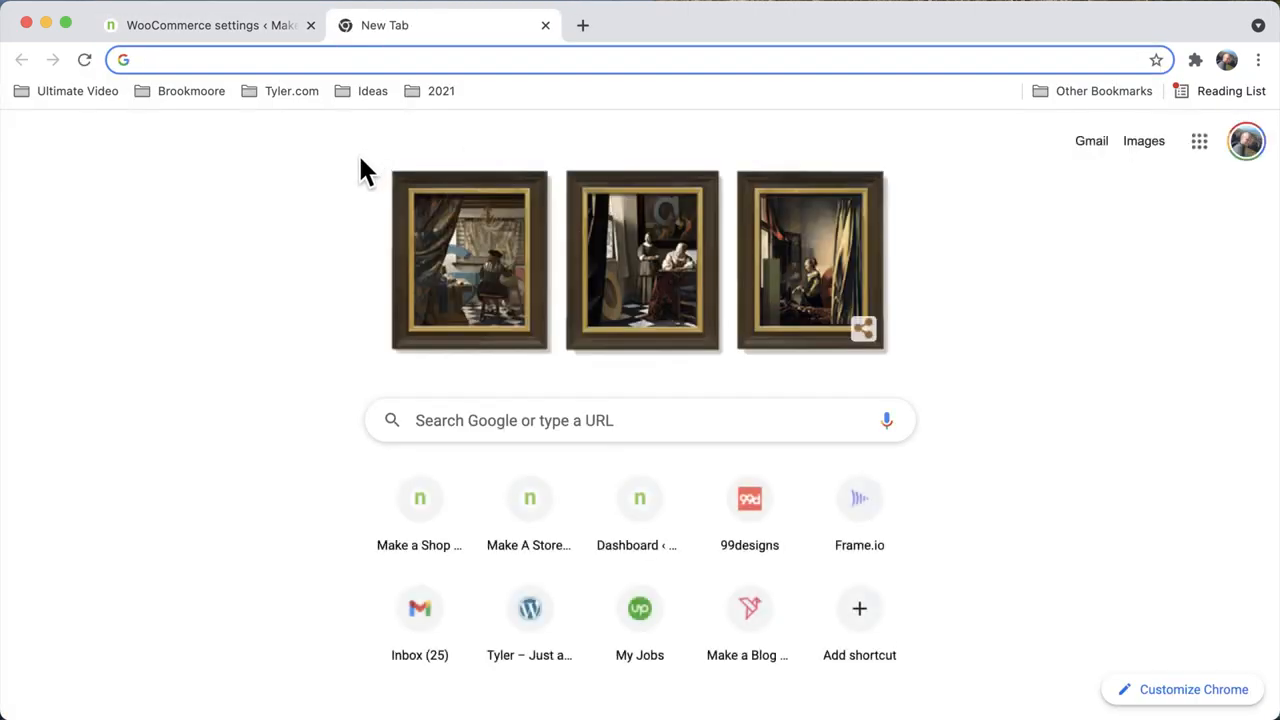
text(stripe.com)
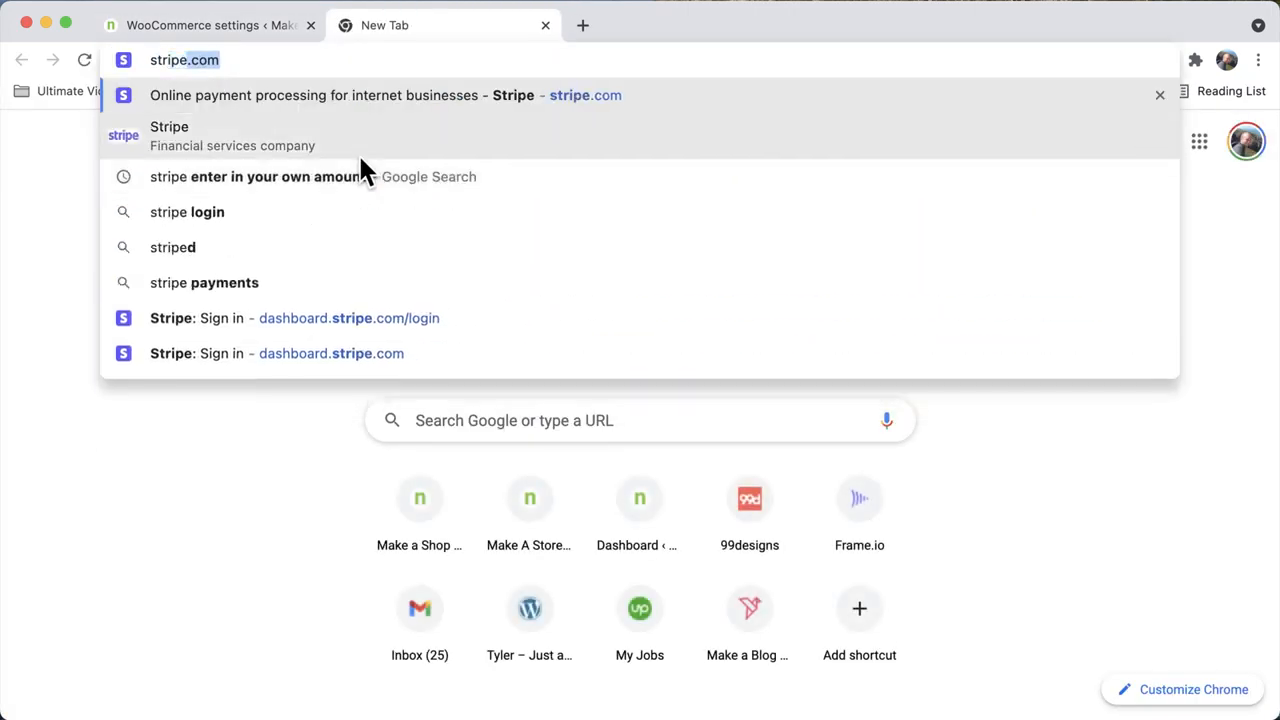
key(Return)
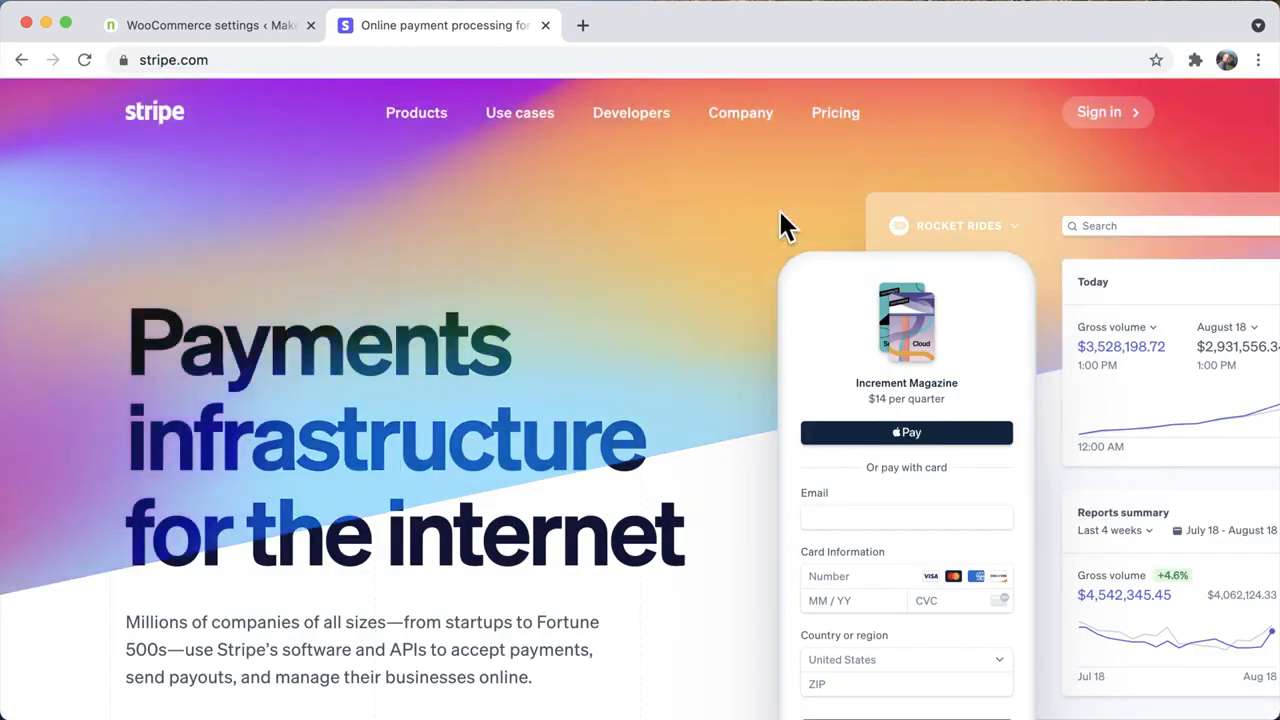
click(1124, 135)
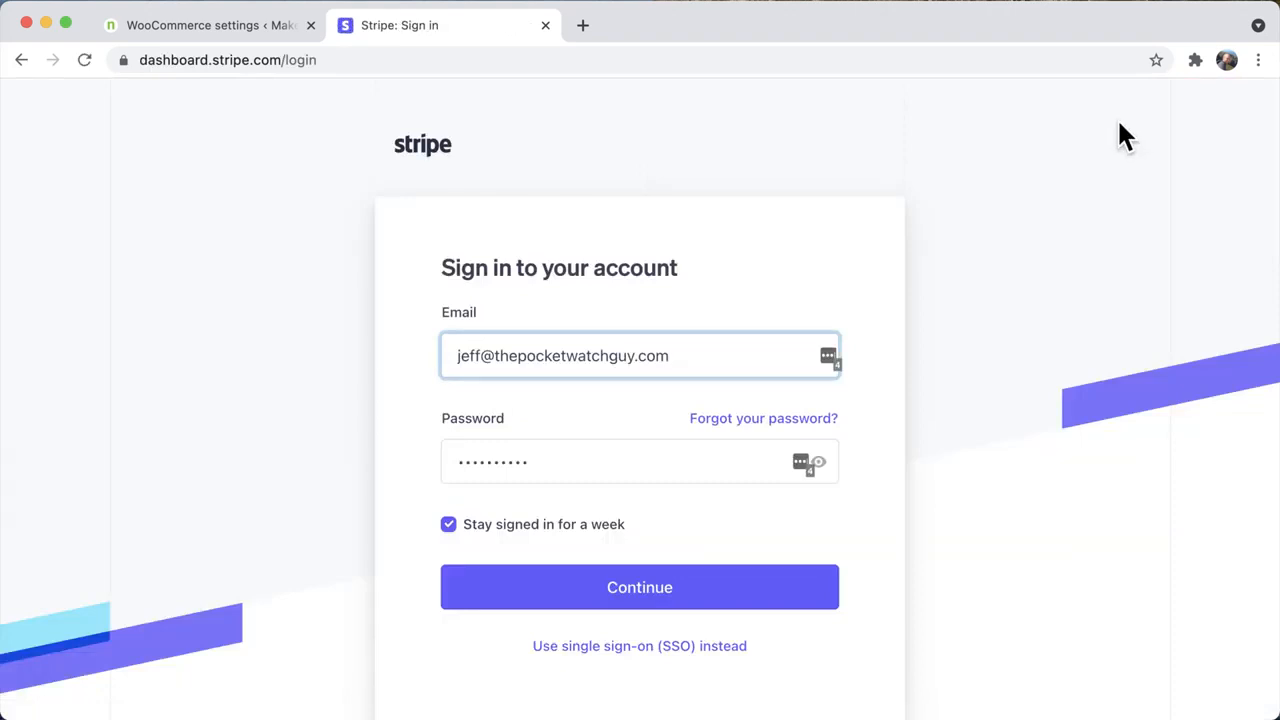
click(826, 351)
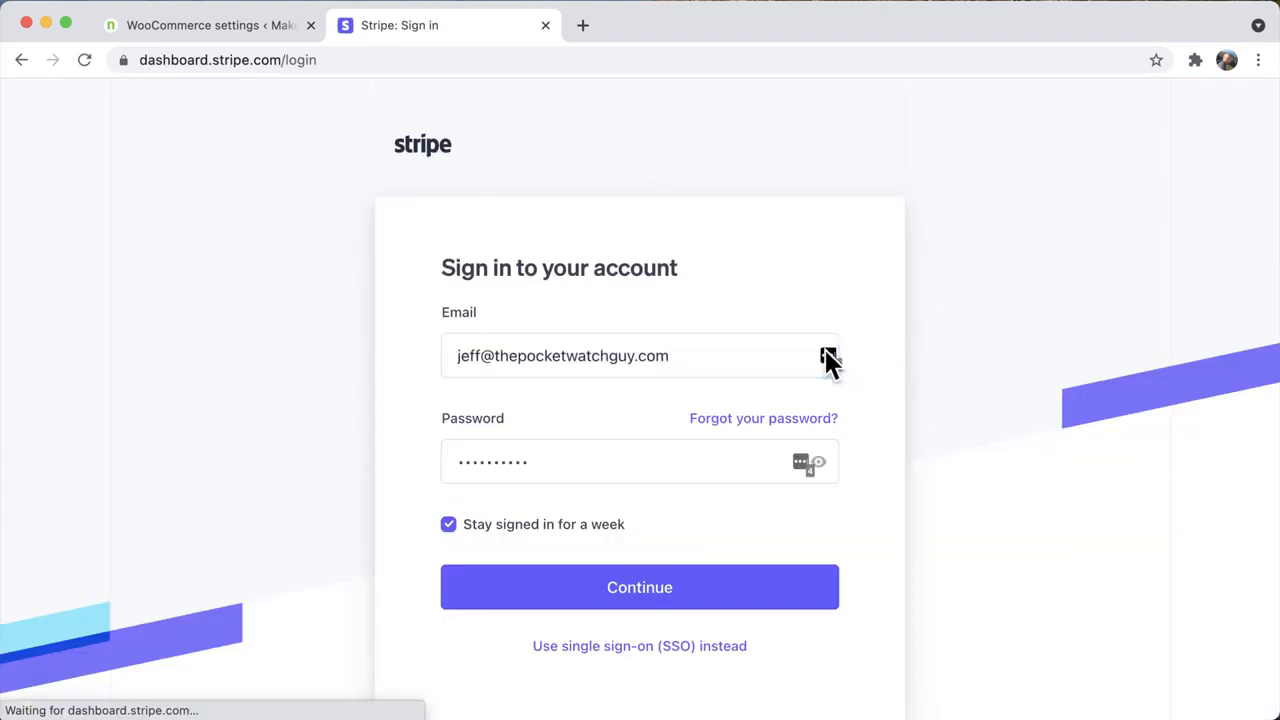
click(755, 558)
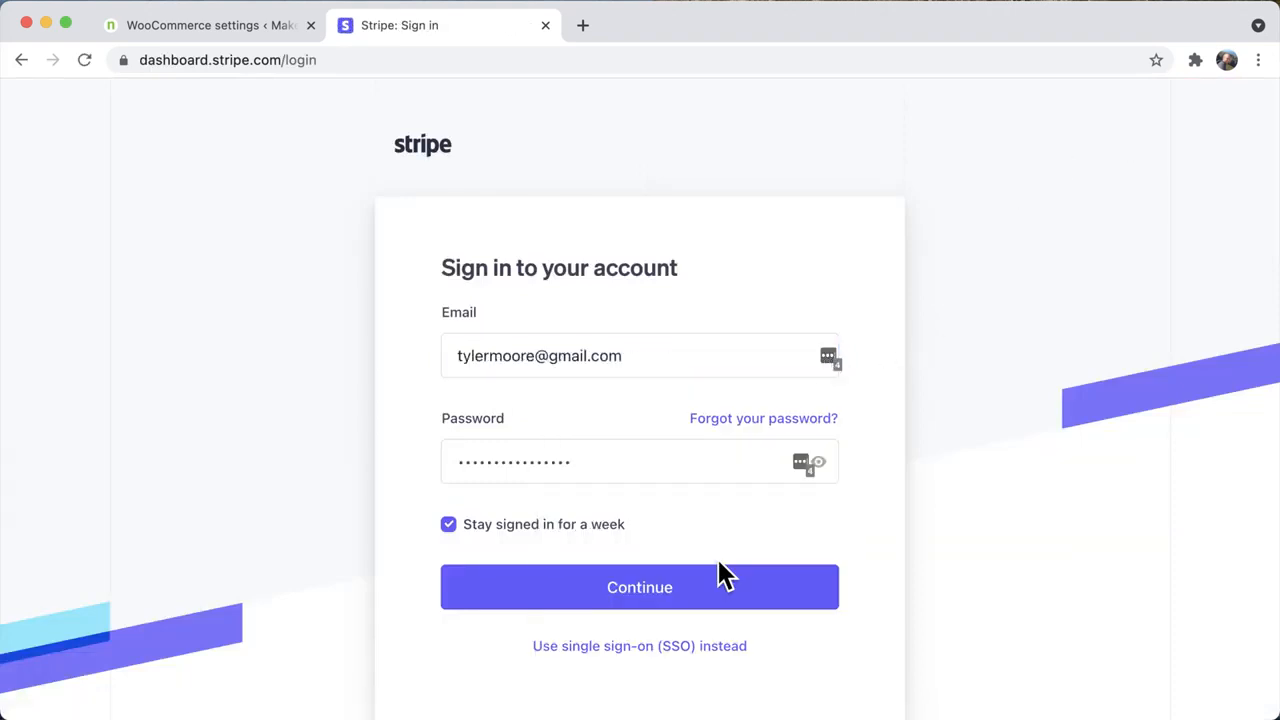
click(657, 595)
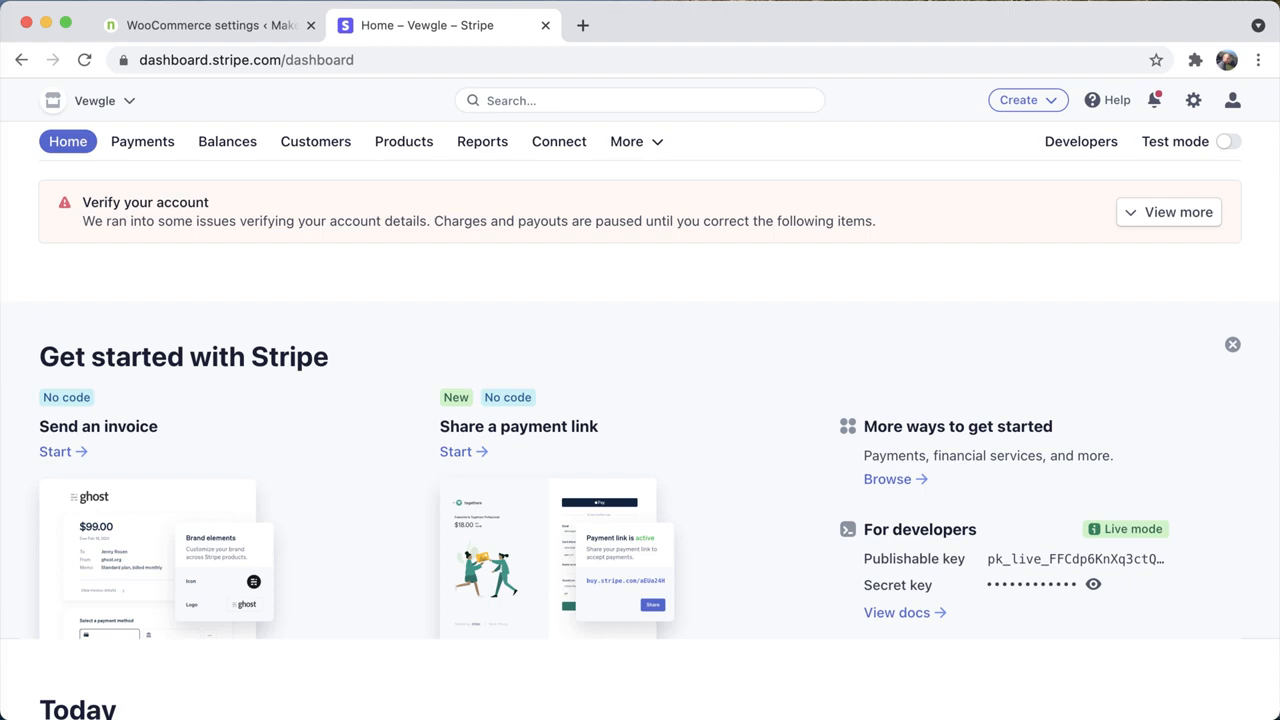
Switch Stripe to test mode and paste its test publishable key into WooCommerce's Test Publishable Key
click(1228, 143)
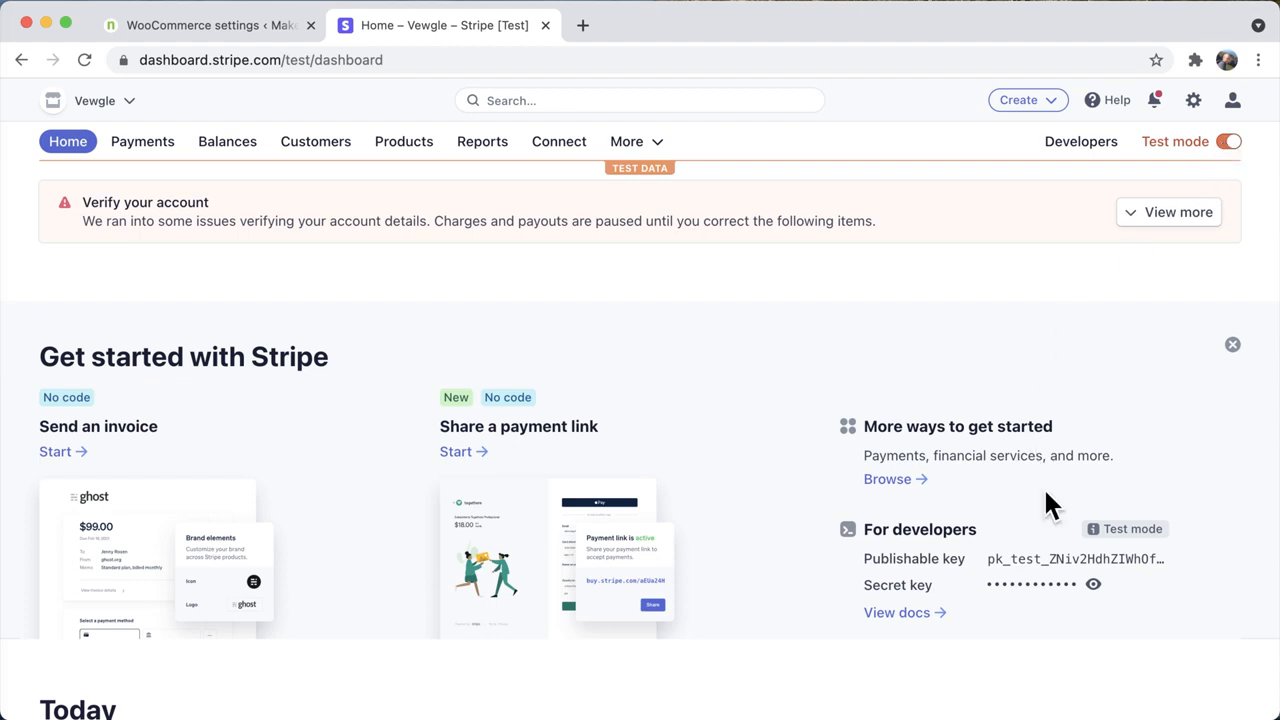
scroll(1044, 487, down, 2)
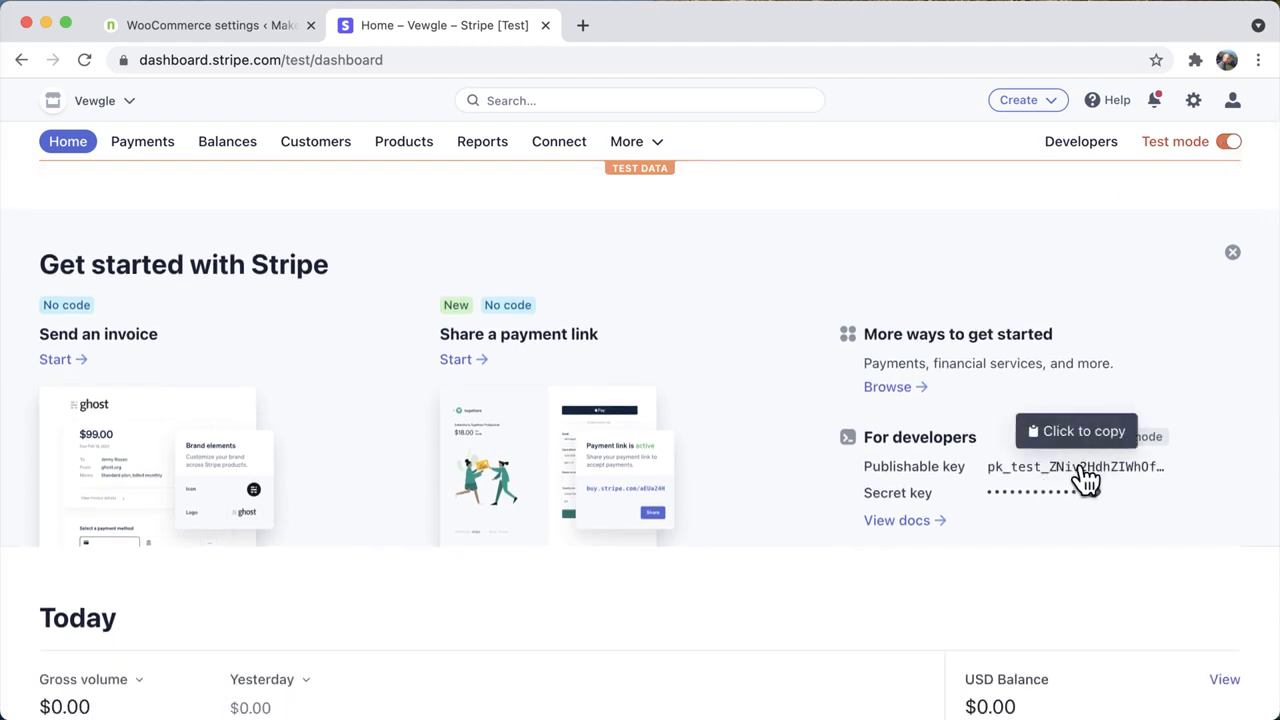
click(1087, 479)
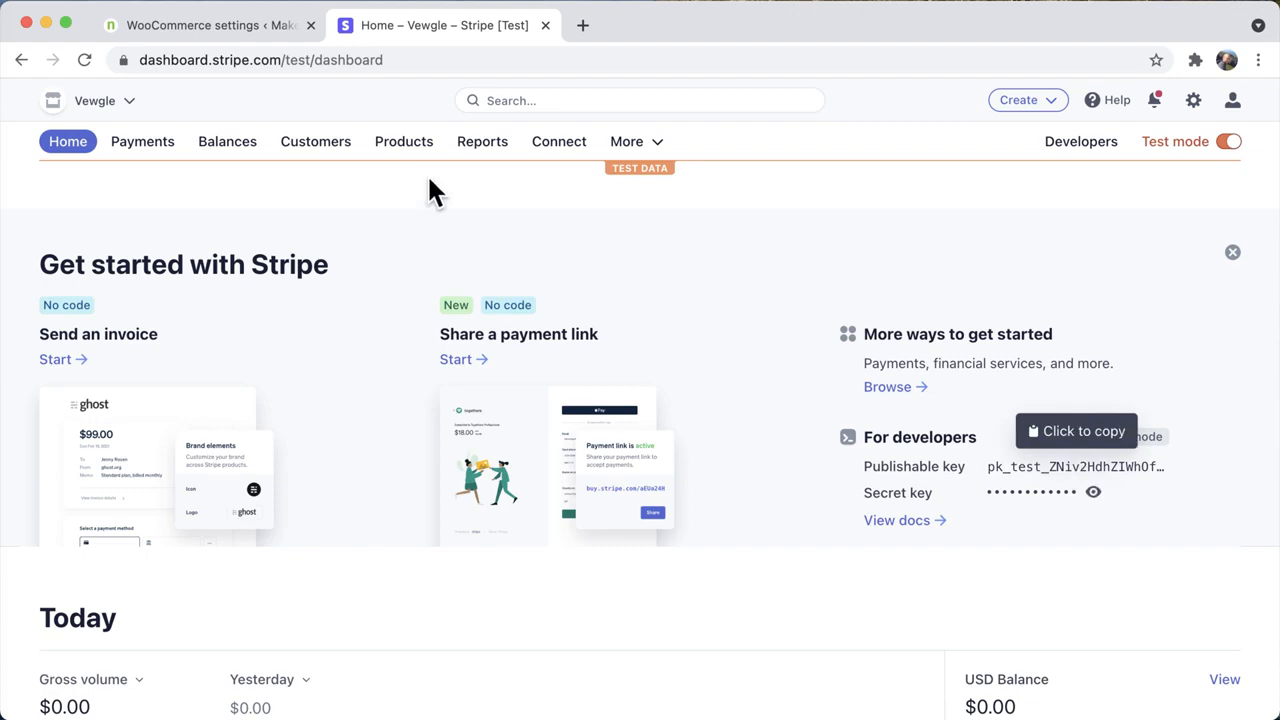
click(230, 27)
click(468, 427)
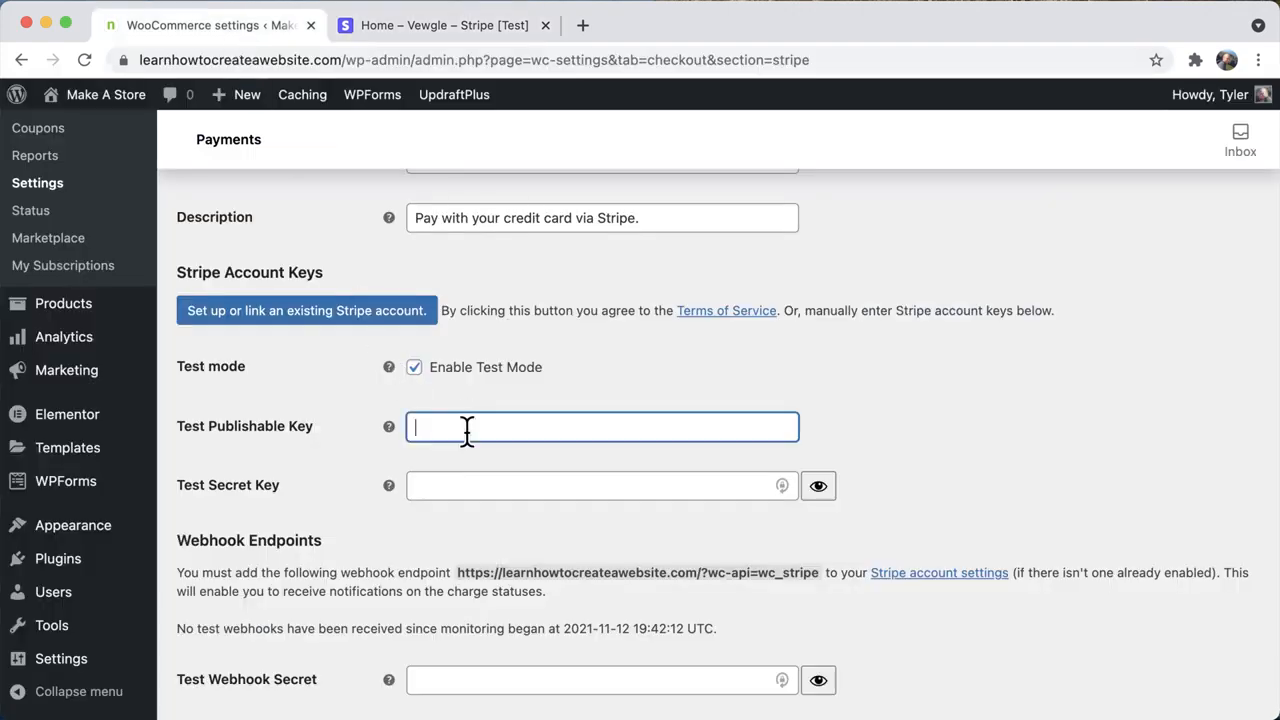
key(super+v)
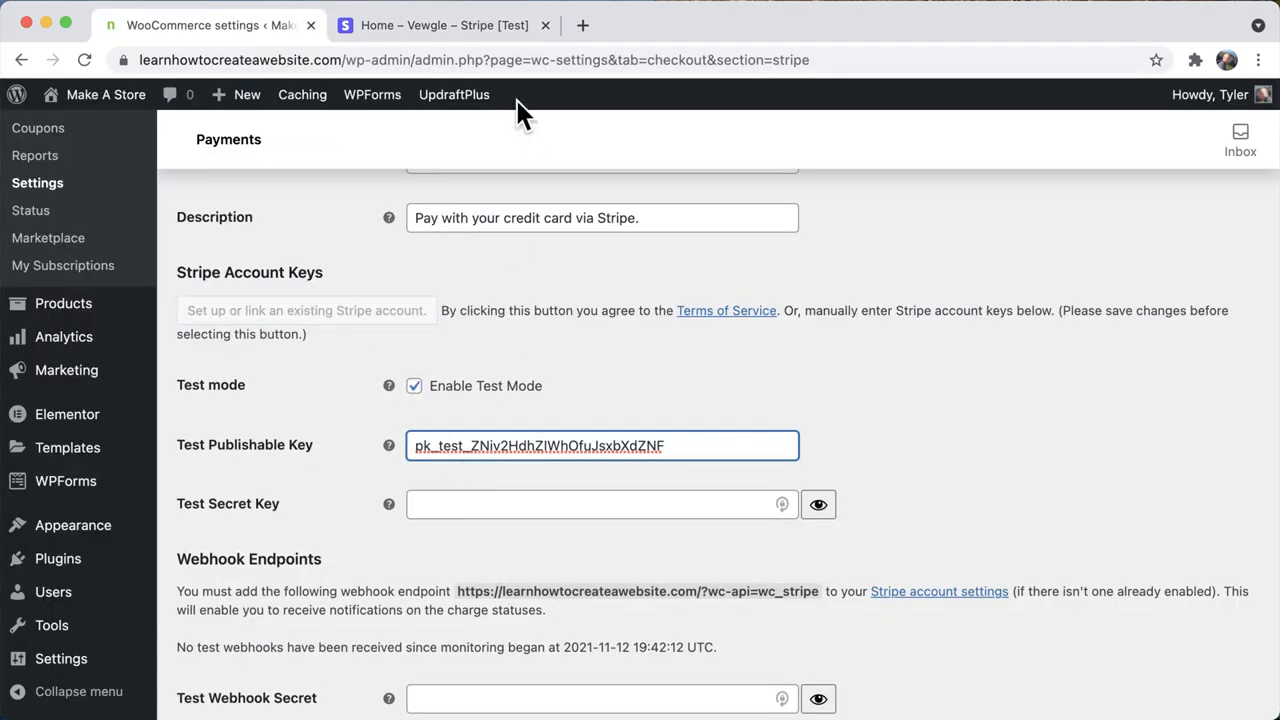
Copy the revealed test secret key into the Test Secret Key field and save the settings
click(460, 27)
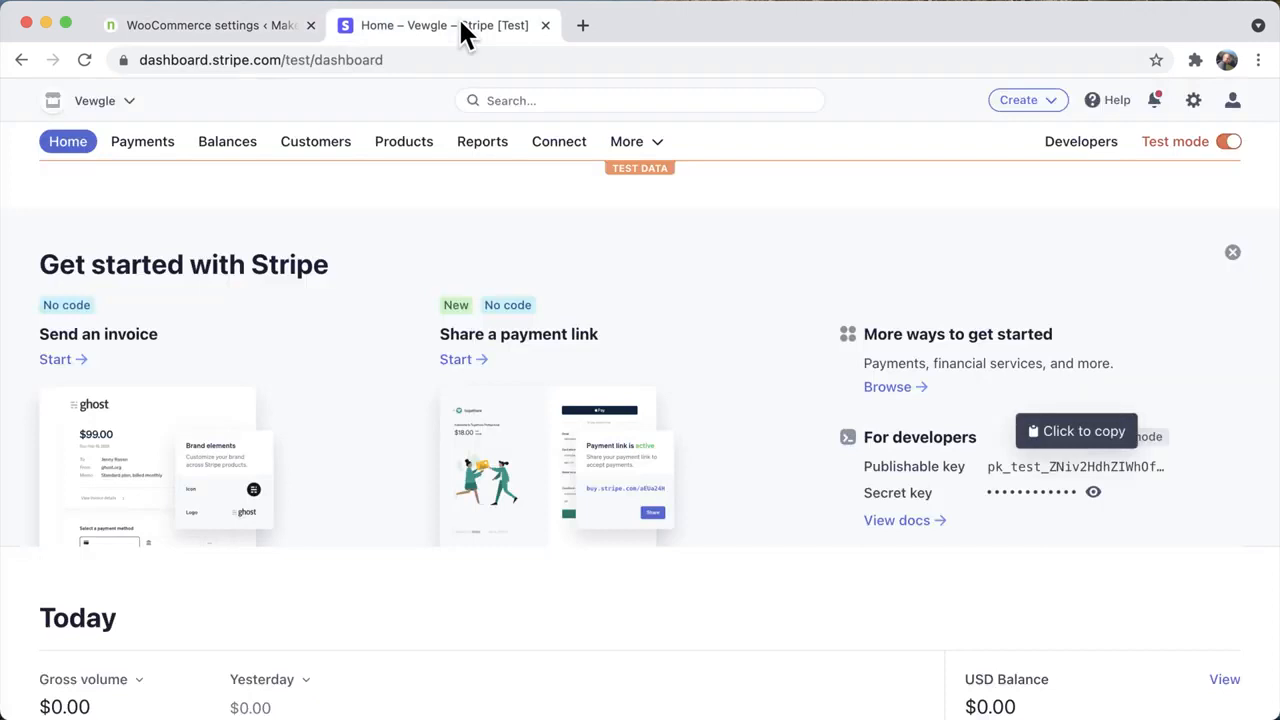
click(1093, 492)
click(1096, 500)
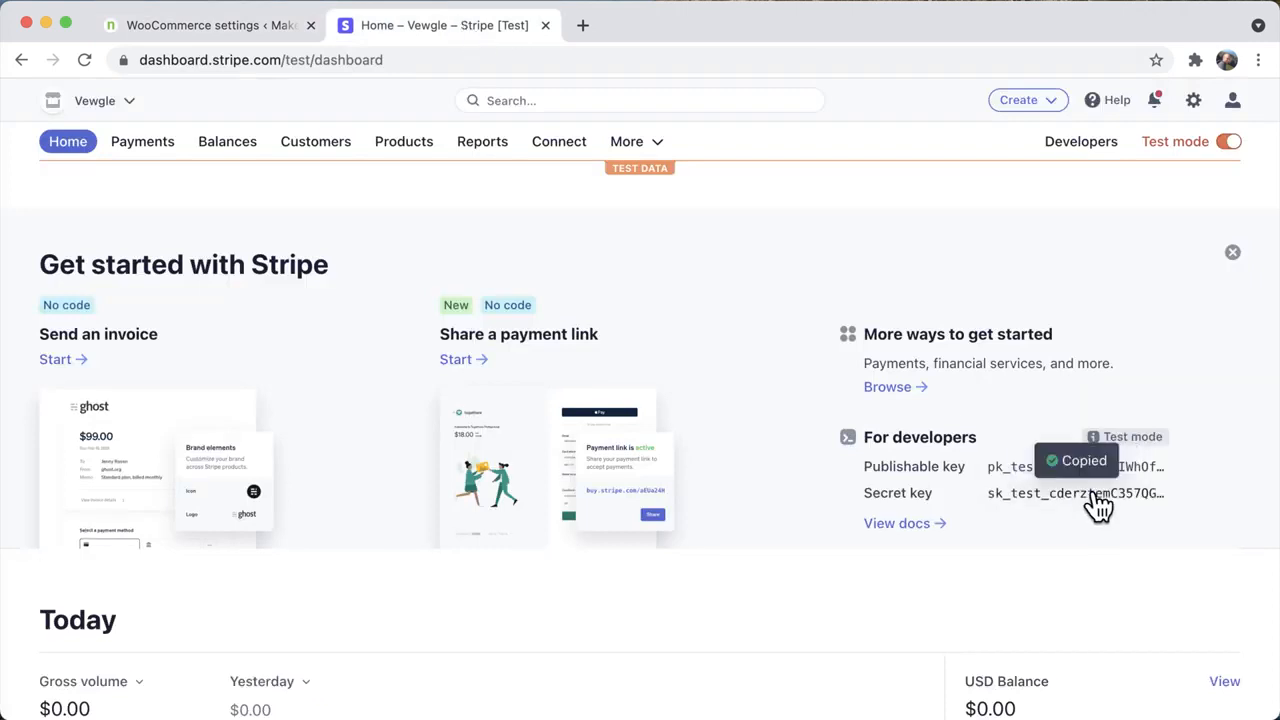
click(229, 25)
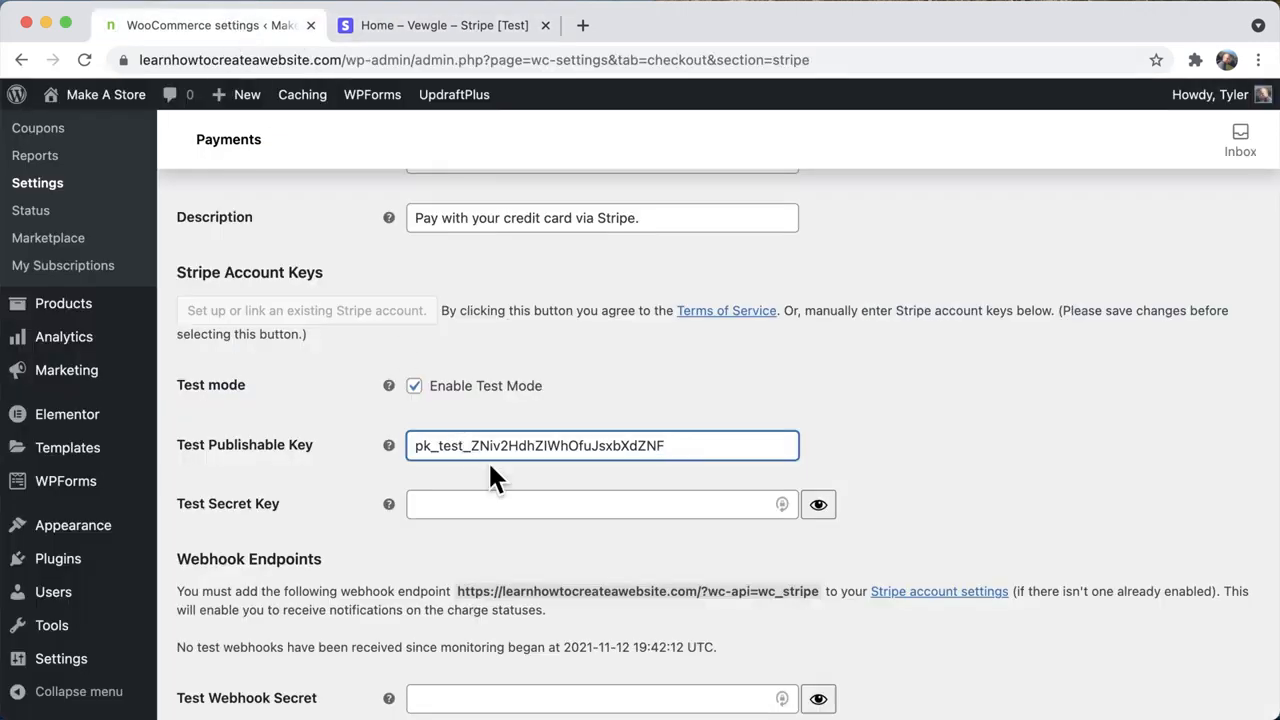
click(521, 502)
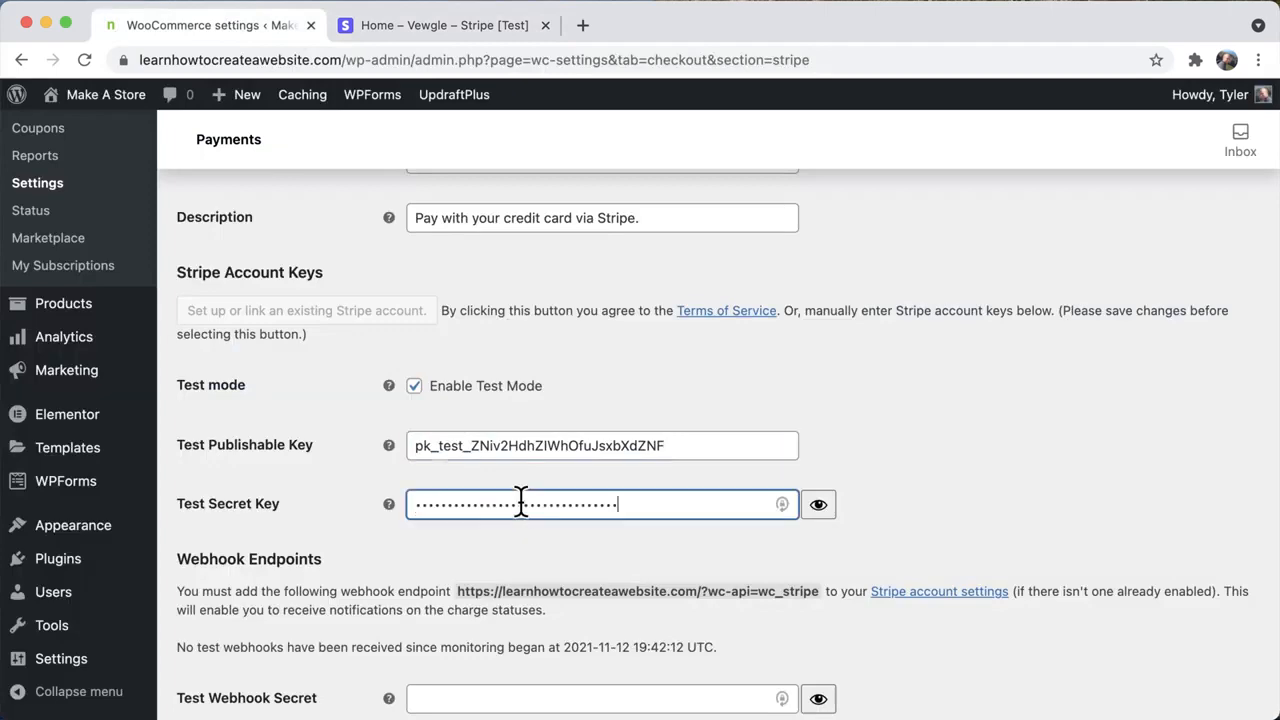
scroll(521, 502, down, 10)
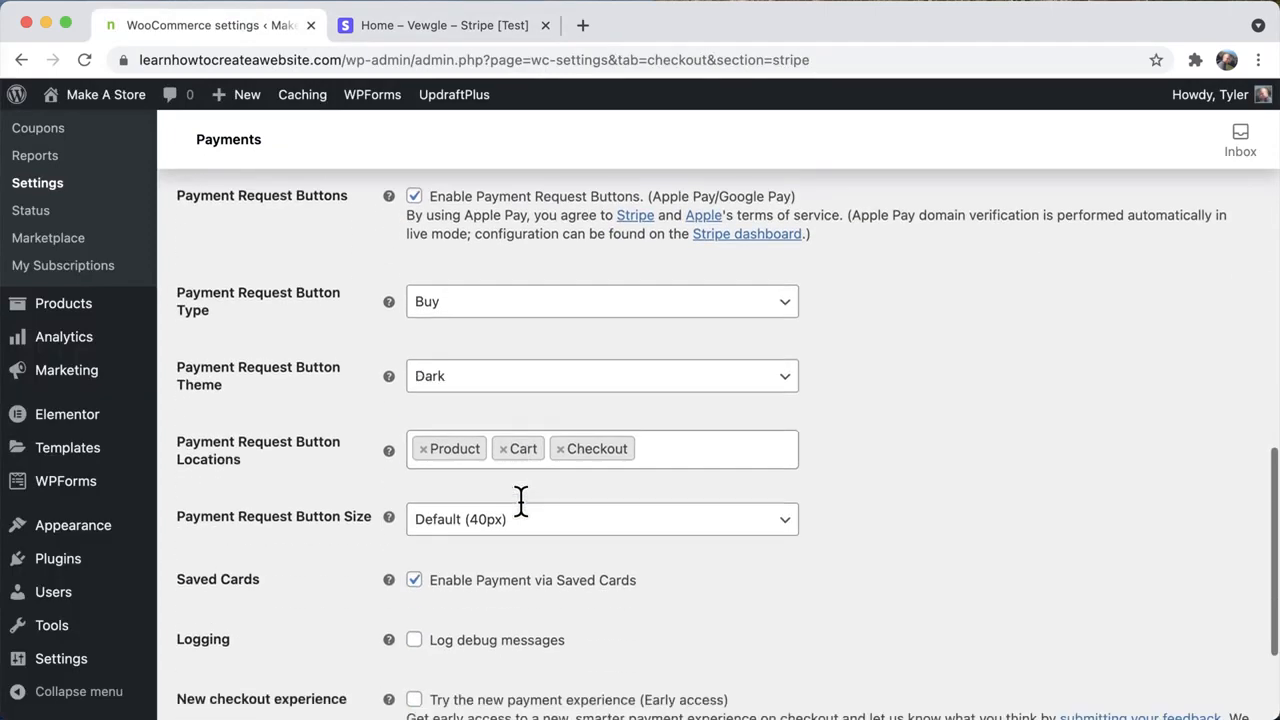
scroll(521, 502, down, 4)
click(258, 617)
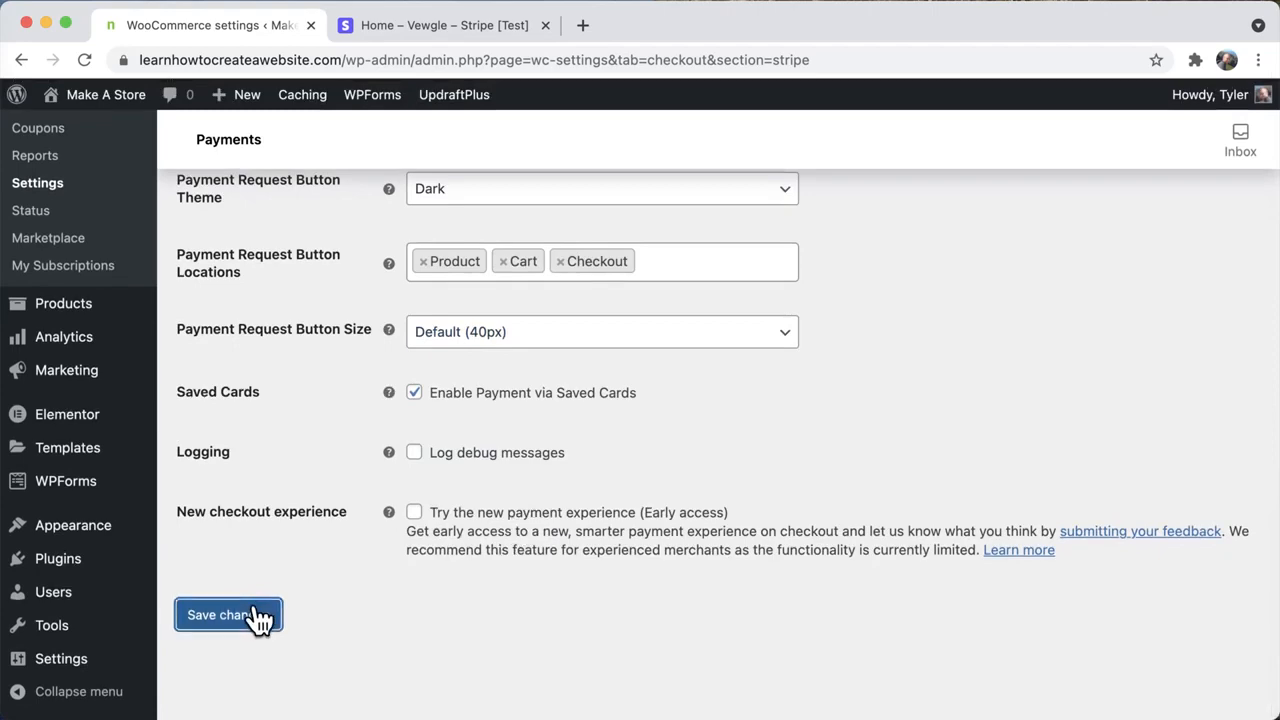
From the storefront's Store page, add Echeveria Secullant to the cart and view the $402.00 cart
mouse_move(100, 96)
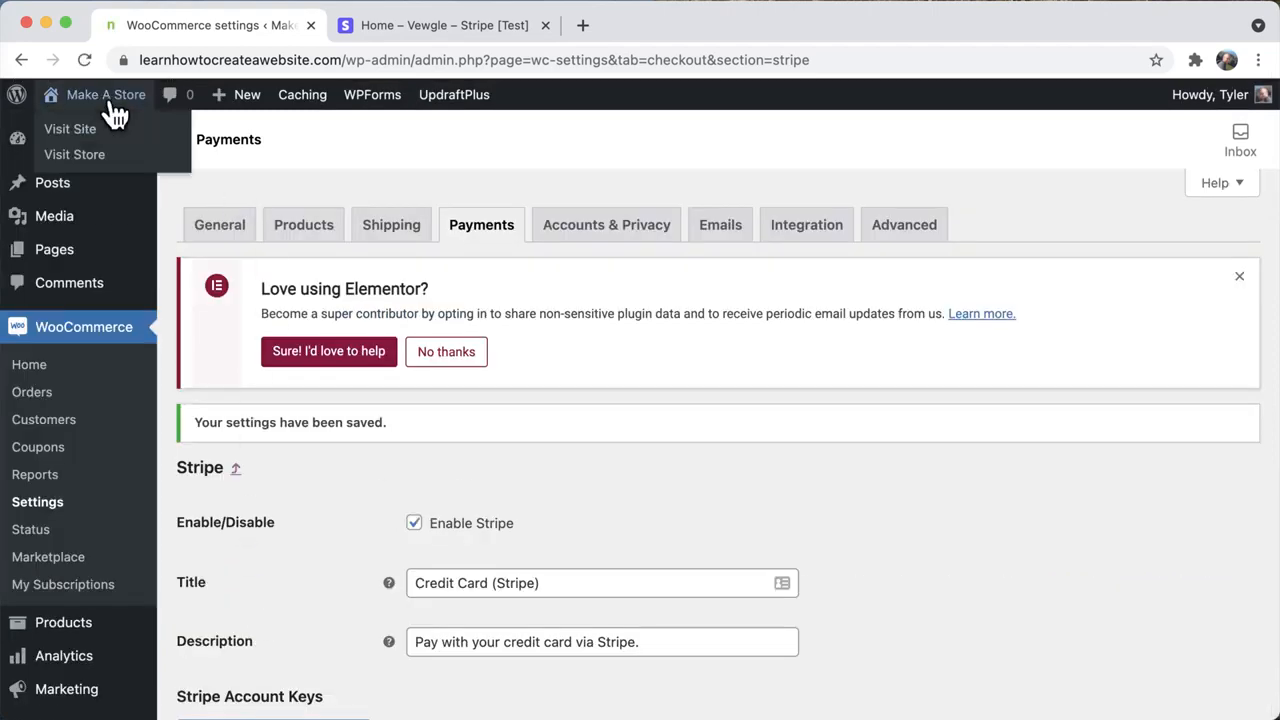
click(104, 133)
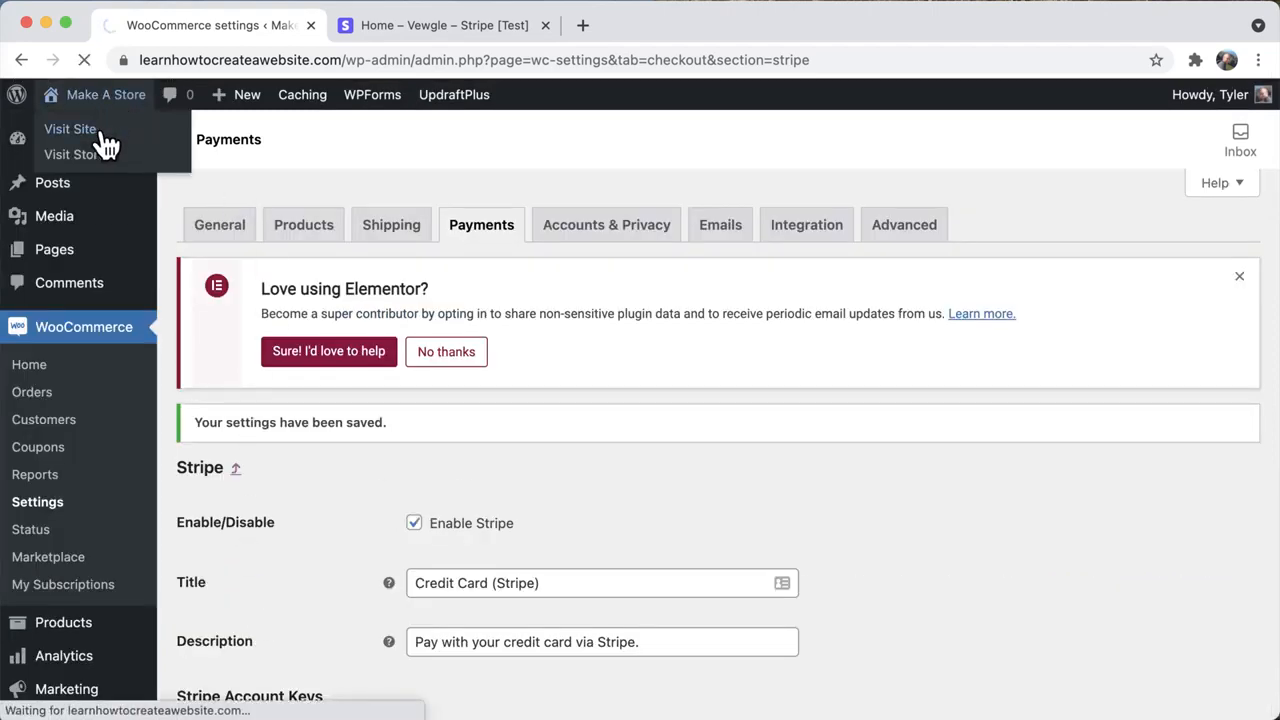
click(963, 169)
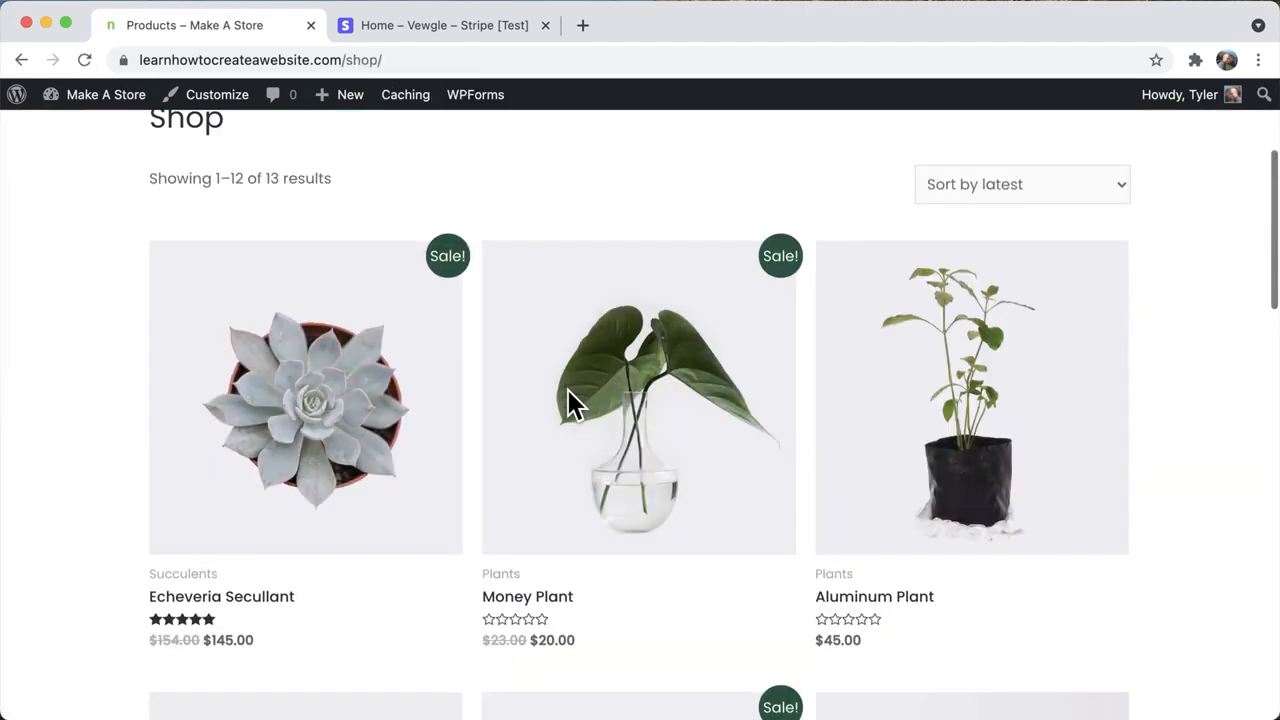
click(334, 412)
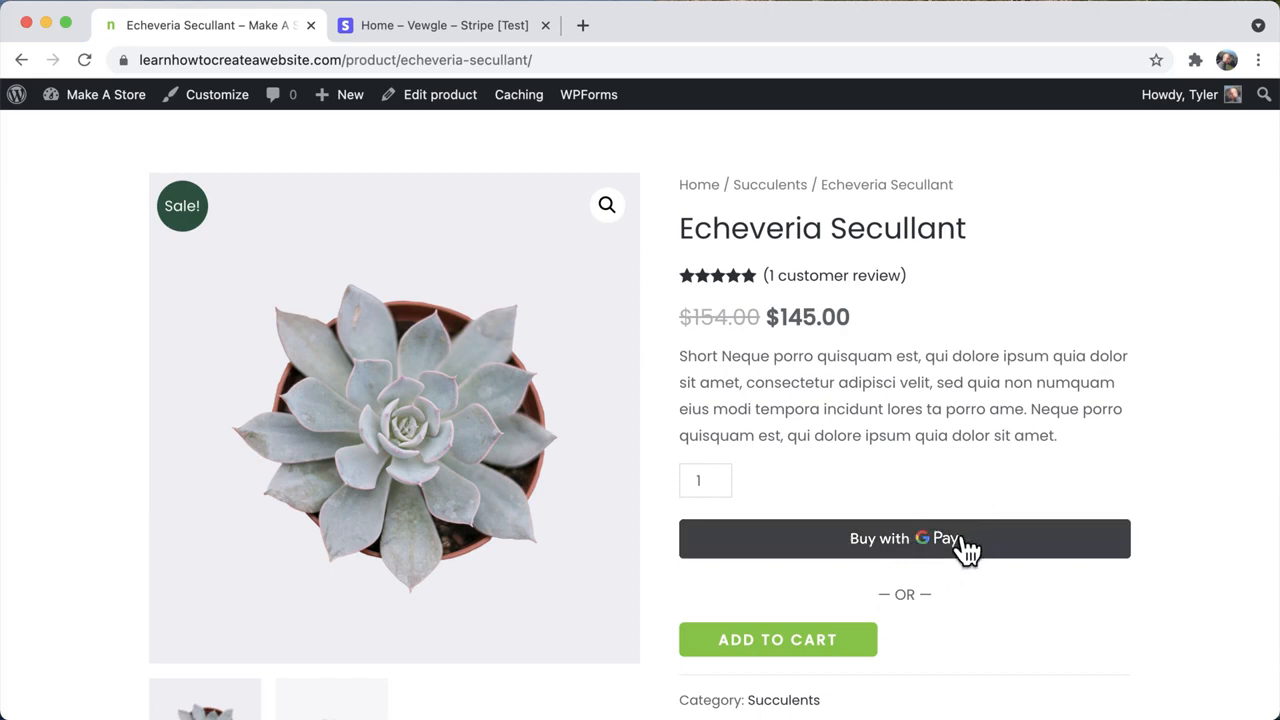
scroll(960, 543, down, 2)
click(806, 575)
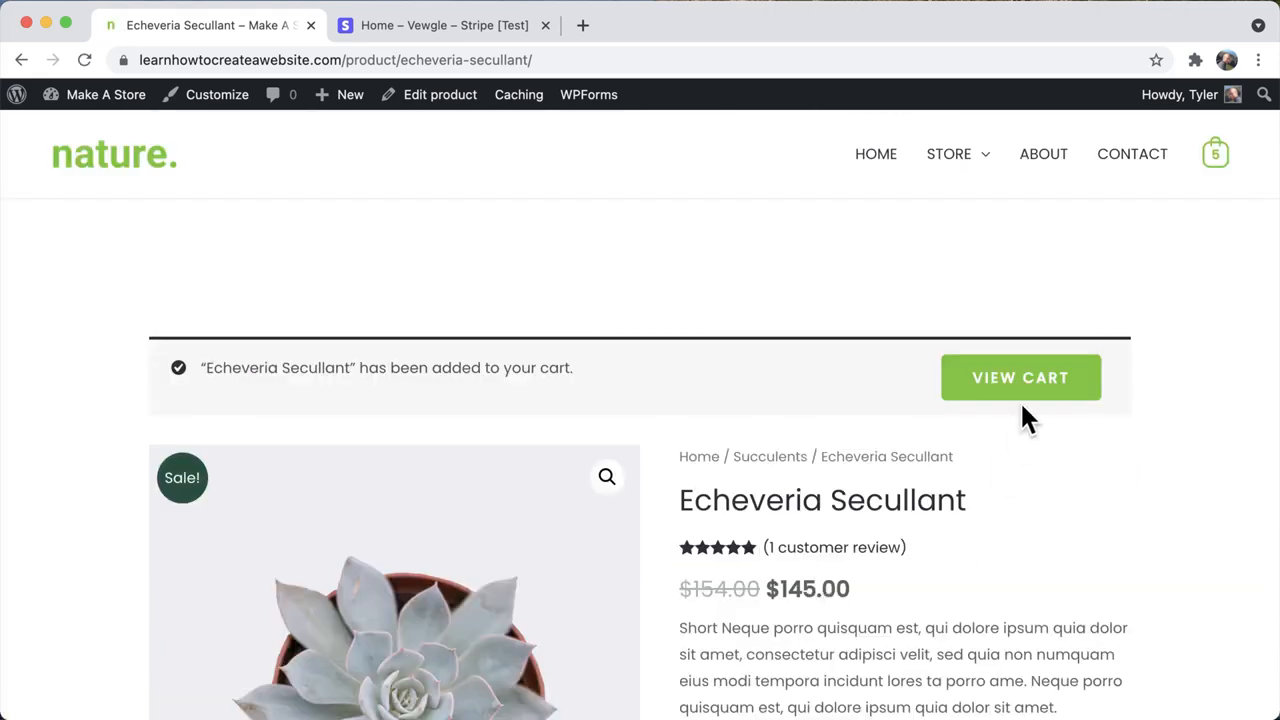
click(1028, 390)
scroll(1030, 395, down, 6)
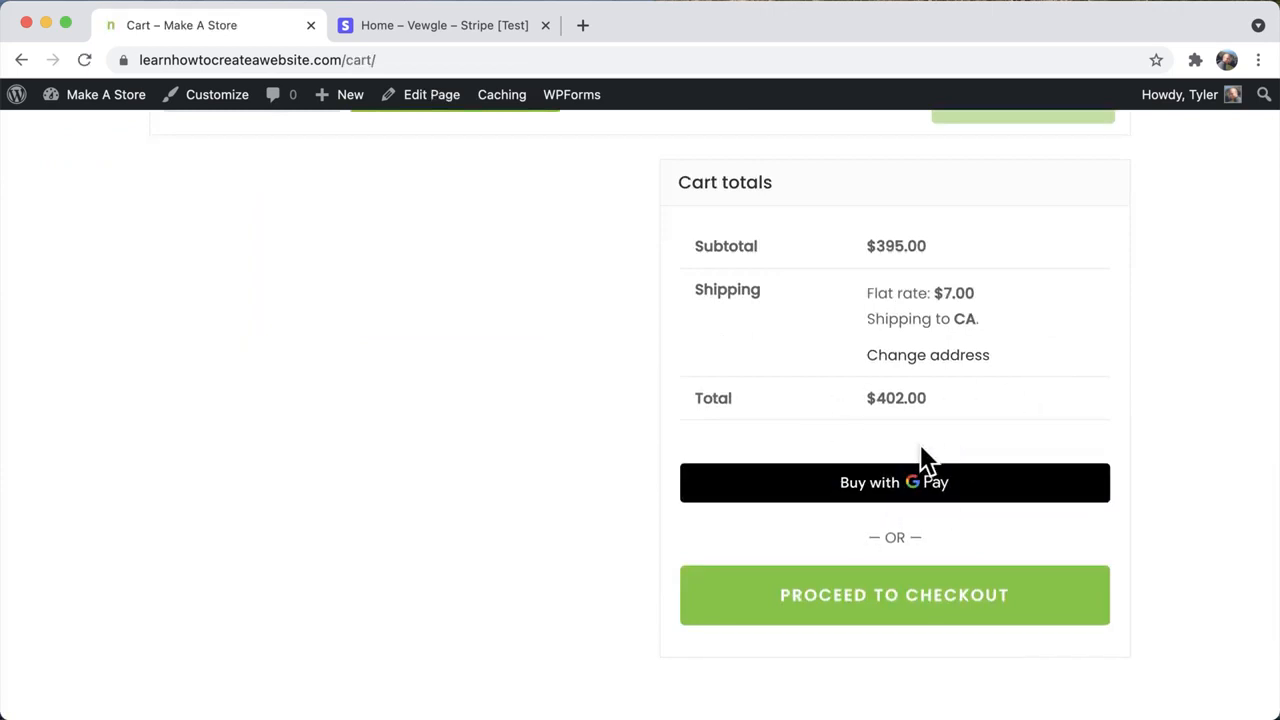
Proceed to checkout and fill in the customer's billing name, street address, city, ZIP code and phone
click(940, 600)
scroll(689, 529, down, 5)
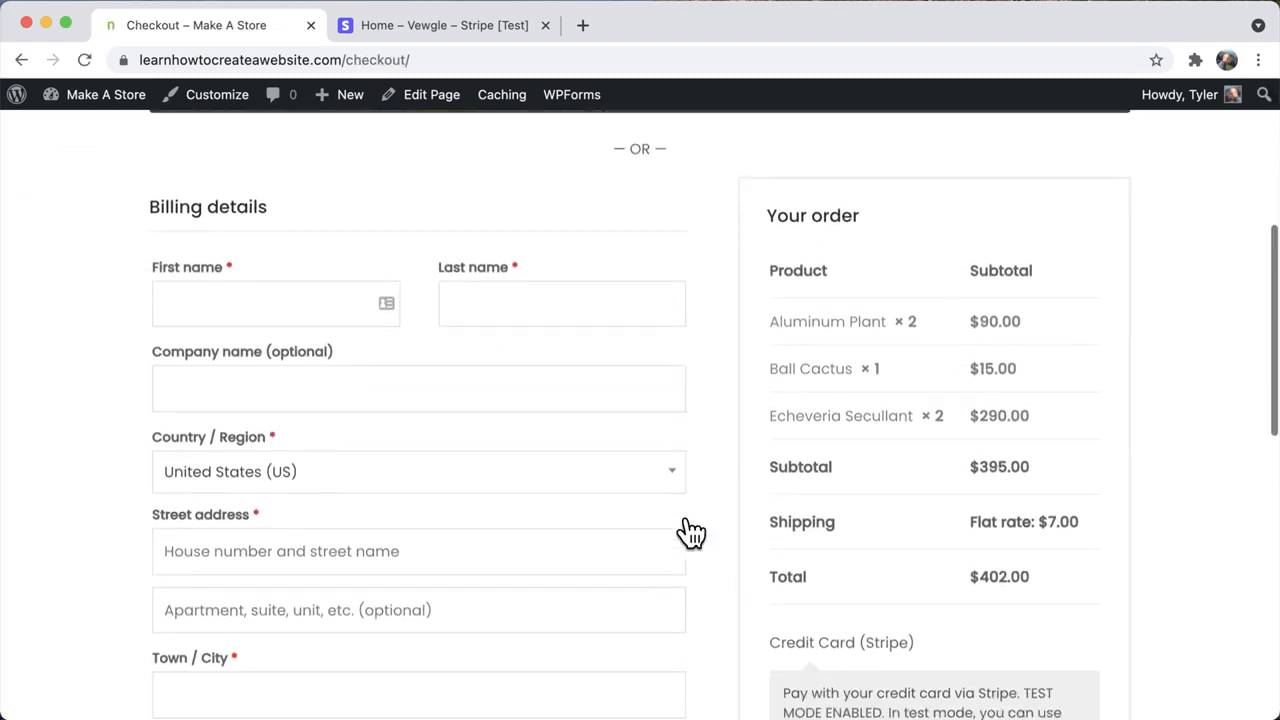
click(260, 227)
key(Tab)
key(Tab)
key(Tab)
key(Tab)
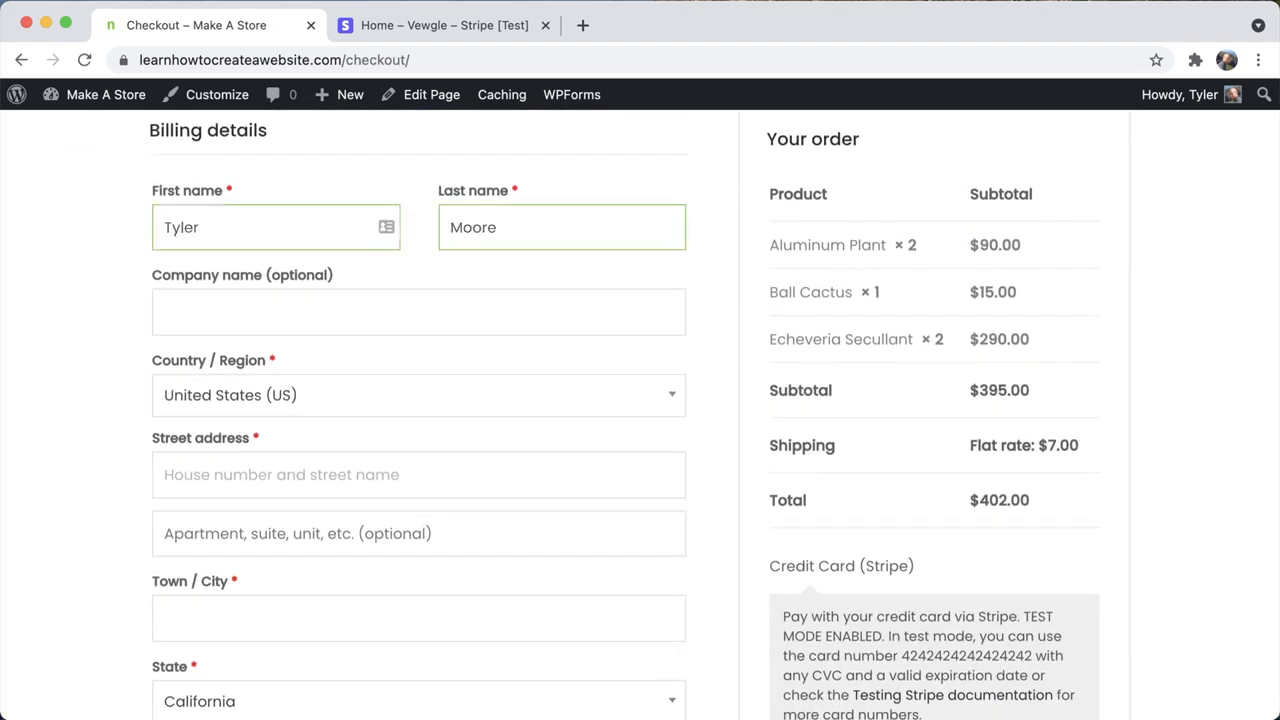
key(Tab)
key(Tab)
text(Malibu, C)
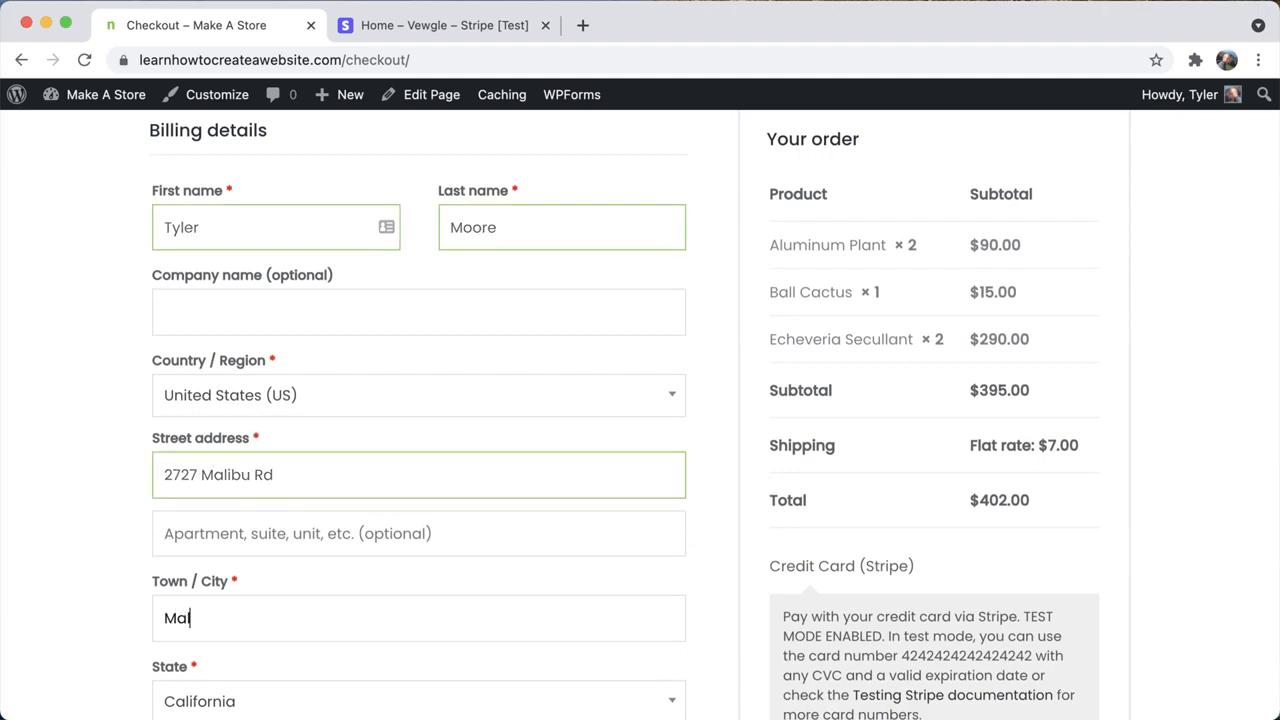
key(BackSpace)
key(BackSpace)
key(BackSpace)
key(Tab)
scroll(120, 334, down, 2)
key(Tab)
text(902)
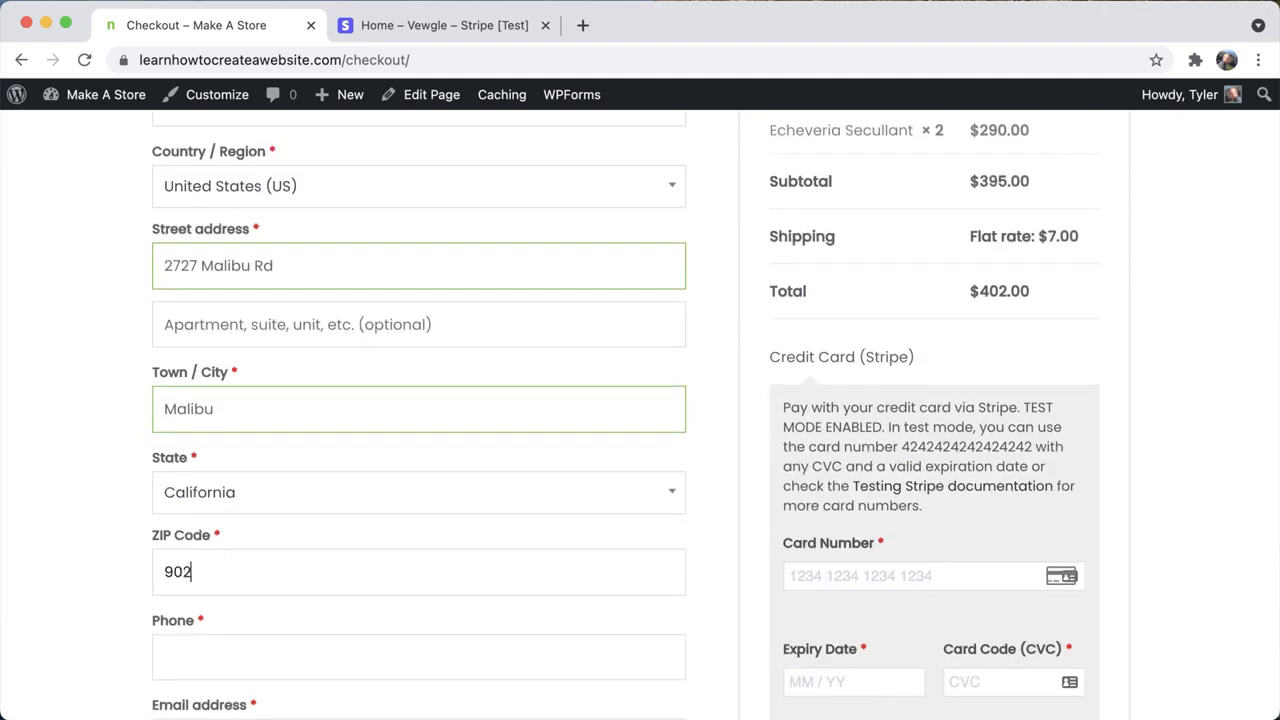
text(55)
scroll(258, 600, down, 1)
key(Tab)
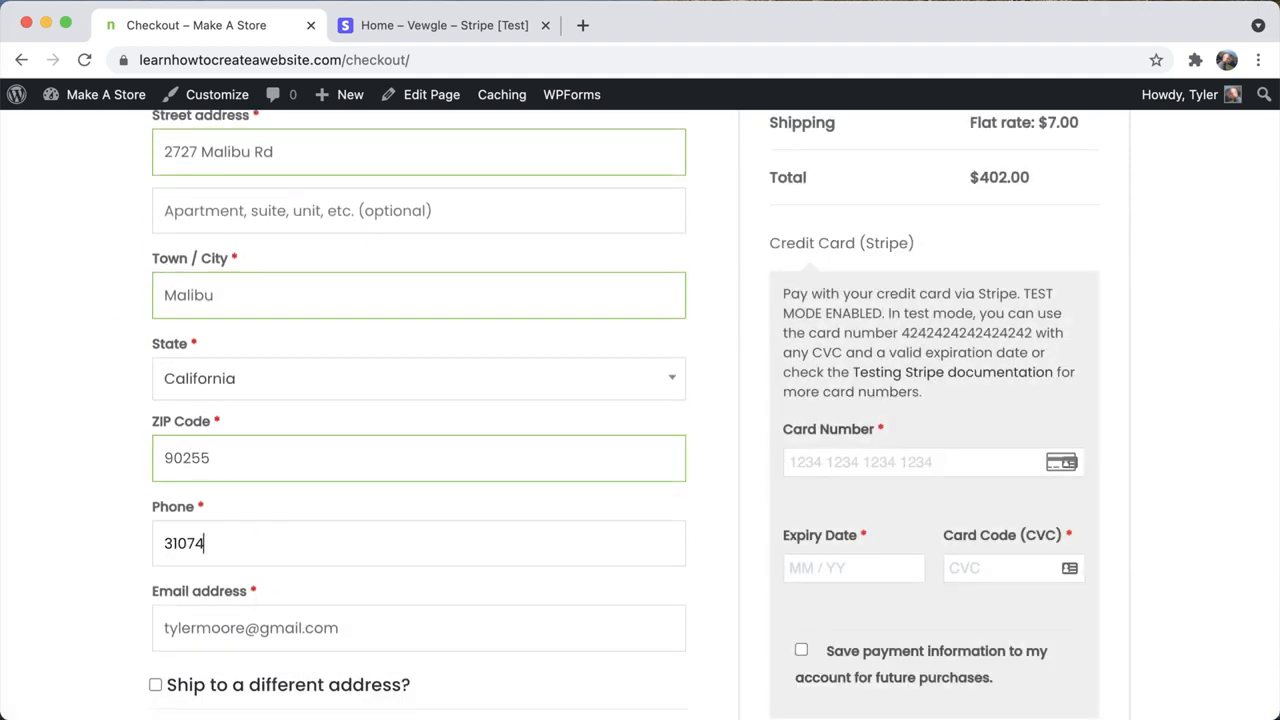
scroll(280, 540, down, 2)
Paste Stripe's test card number from the payment description into Card Number and fill in expiry and CVC
click(249, 632)
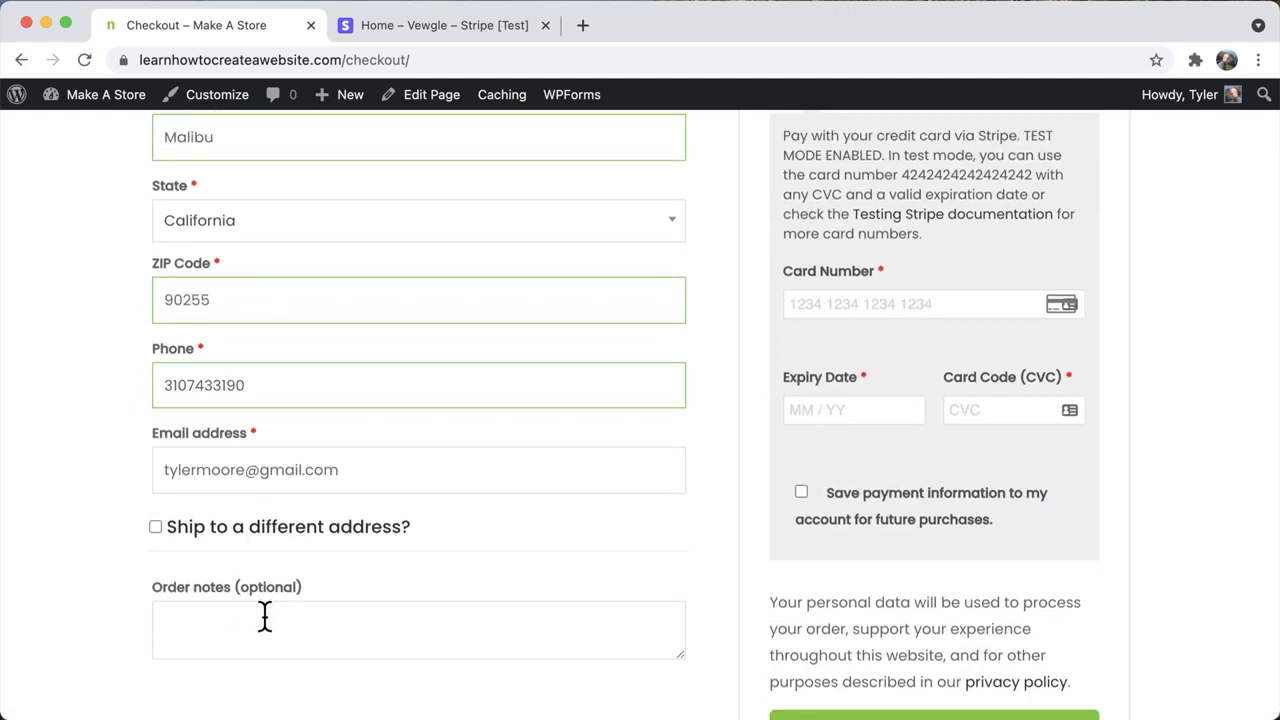
scroll(264, 617, up, 1)
double_click(956, 201)
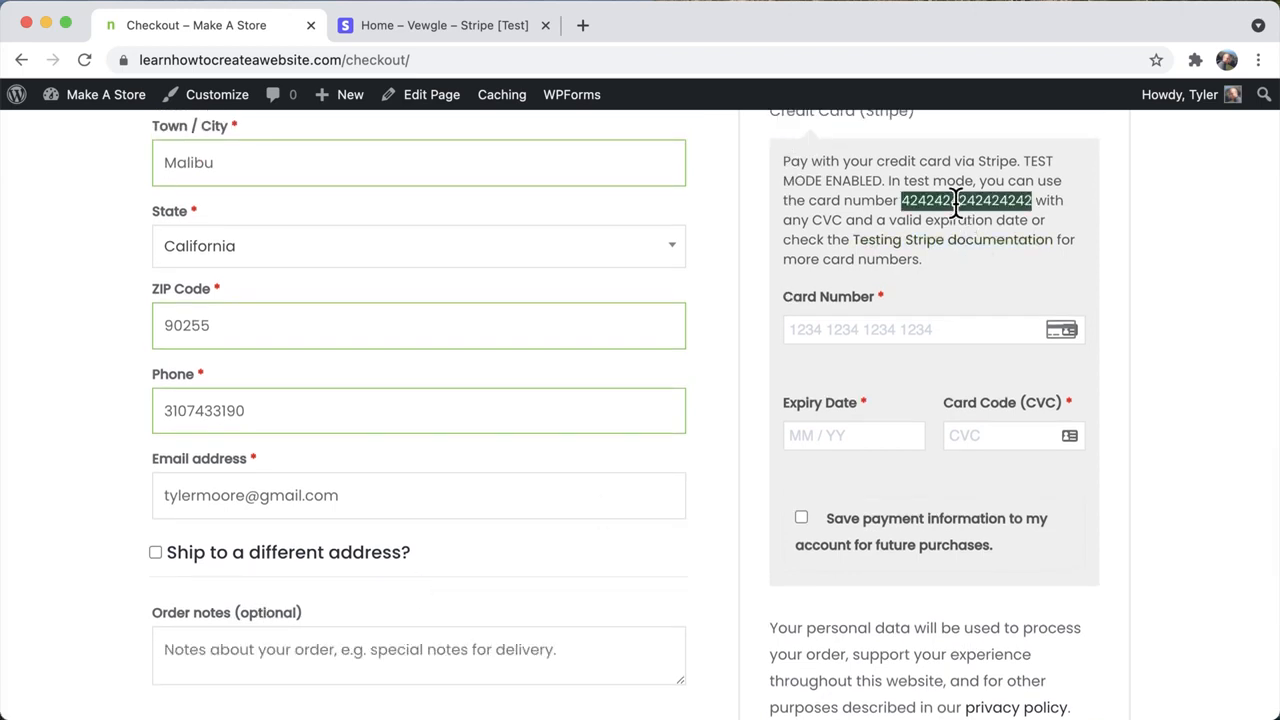
right_click(956, 201)
click(986, 250)
key(super+v)
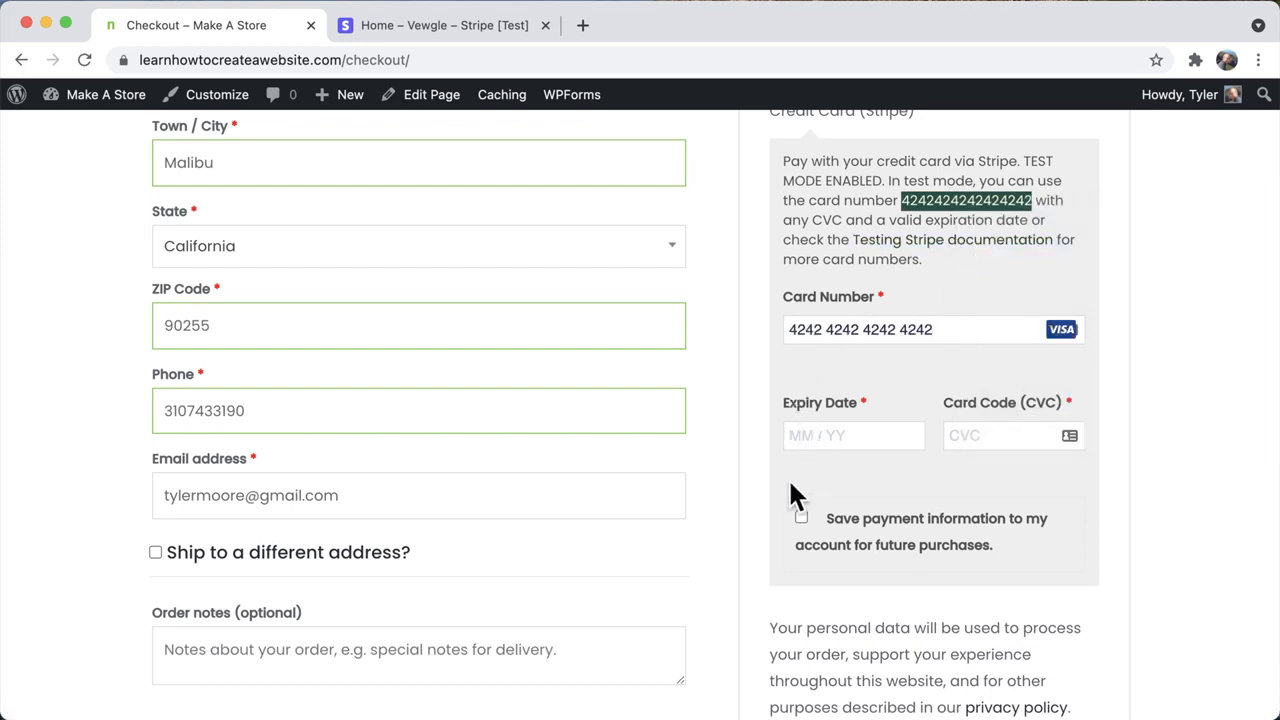
text(02 / 24)
click(984, 437)
text(777)
Add a 'Test' order note and place the order
click(428, 662)
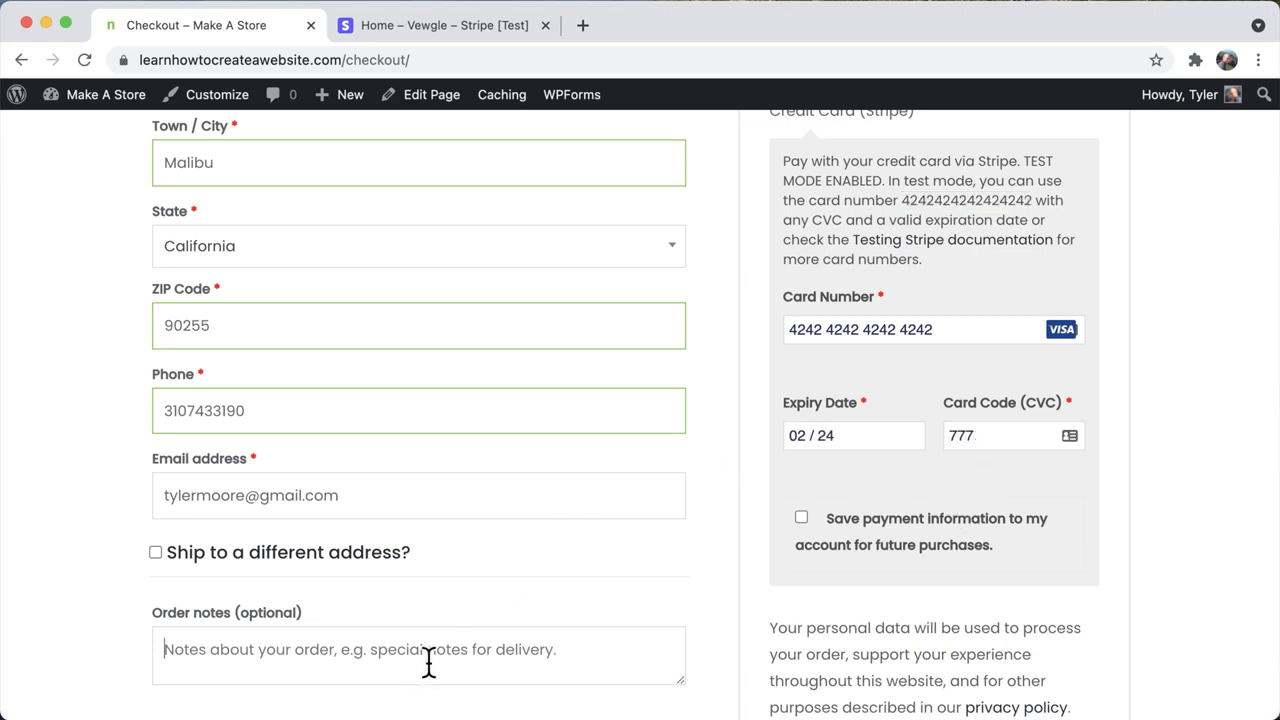
text(Test note)
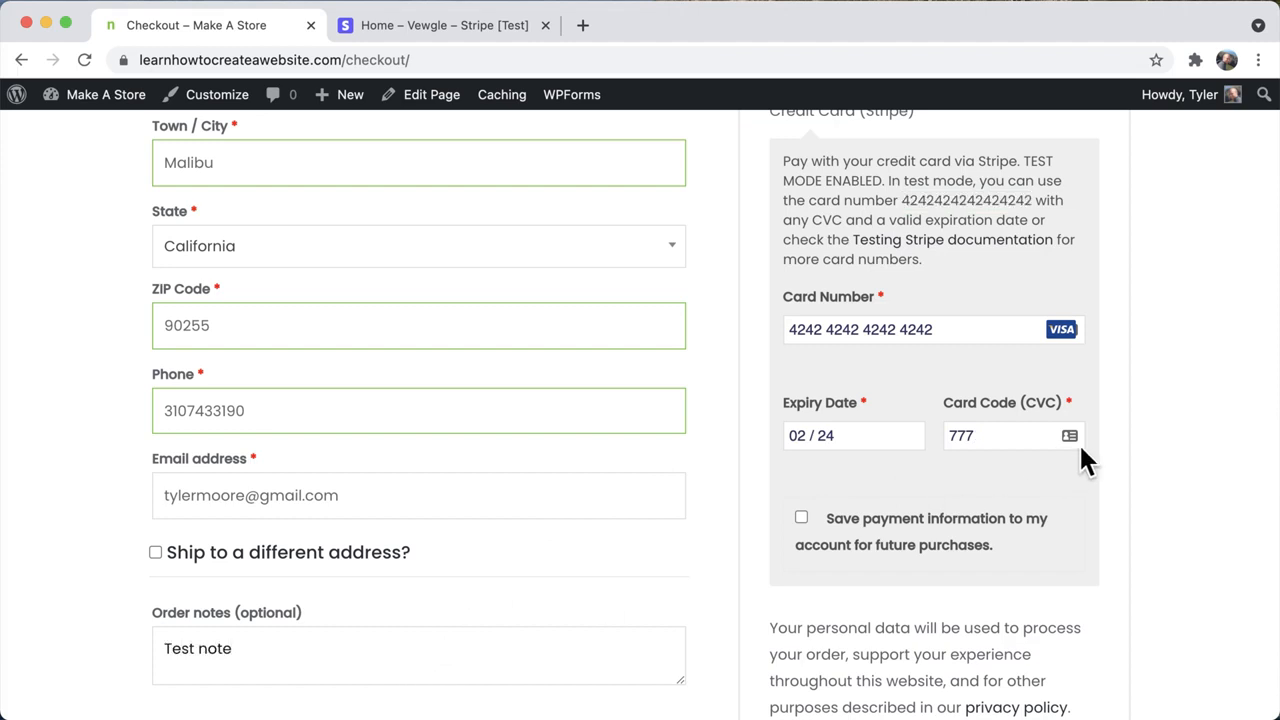
scroll(1078, 442, down, 5)
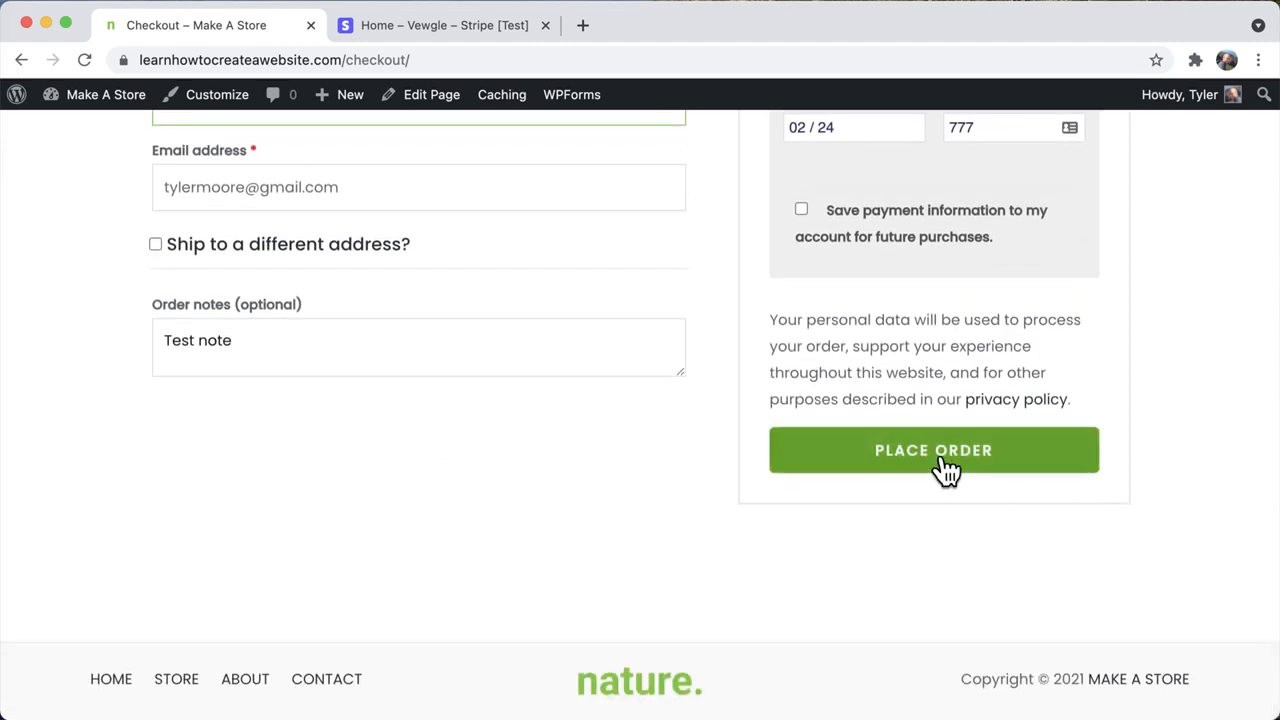
click(946, 466)
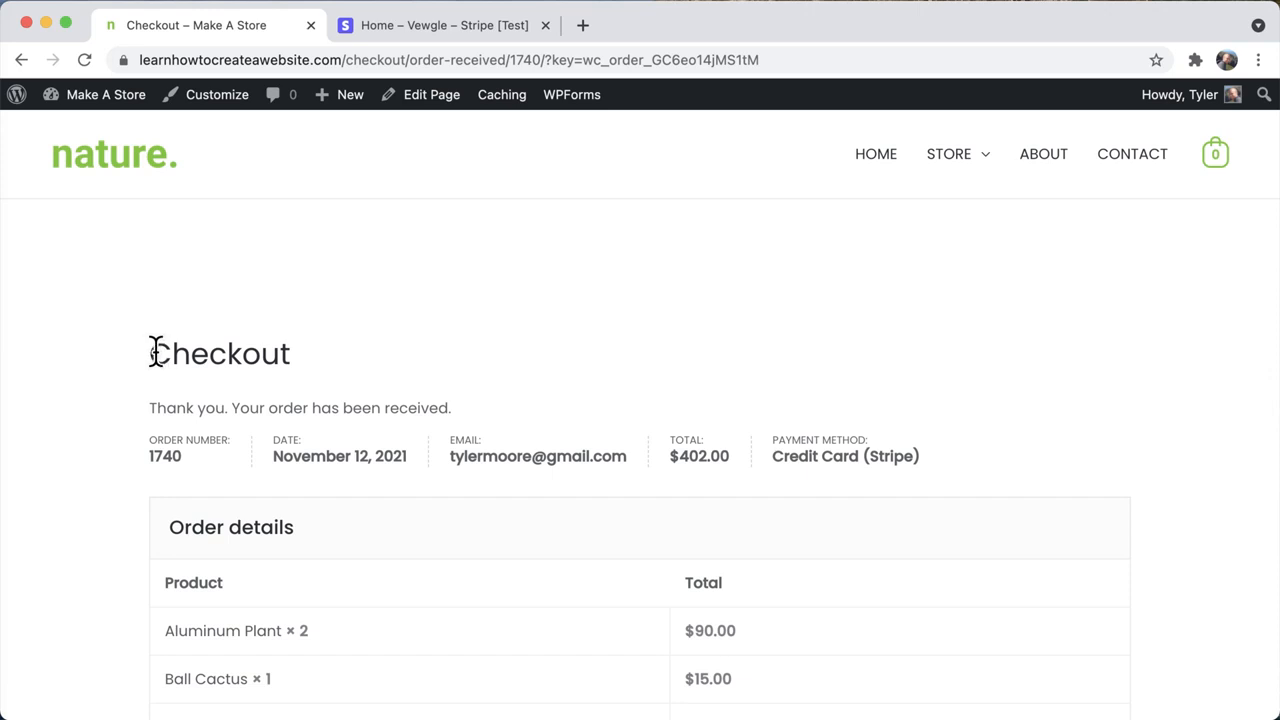
scroll(155, 353, down, 7)
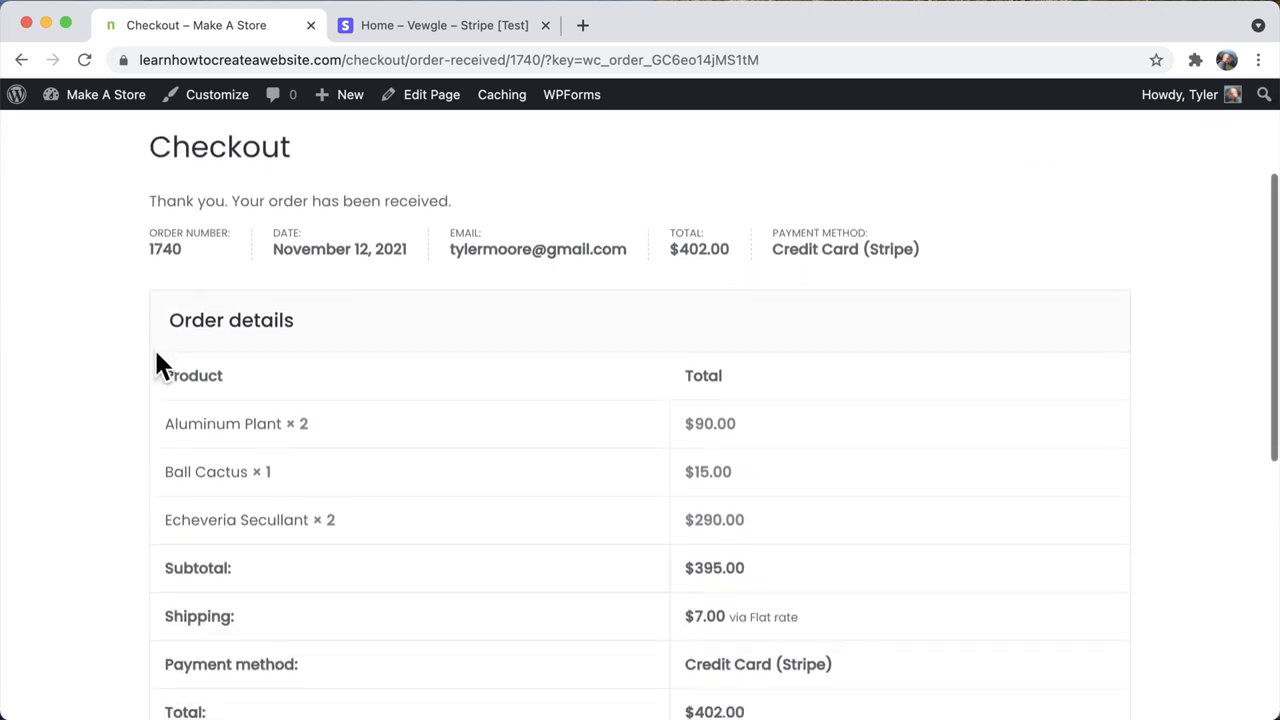
scroll(157, 355, down, 2)
scroll(157, 355, up, 8)
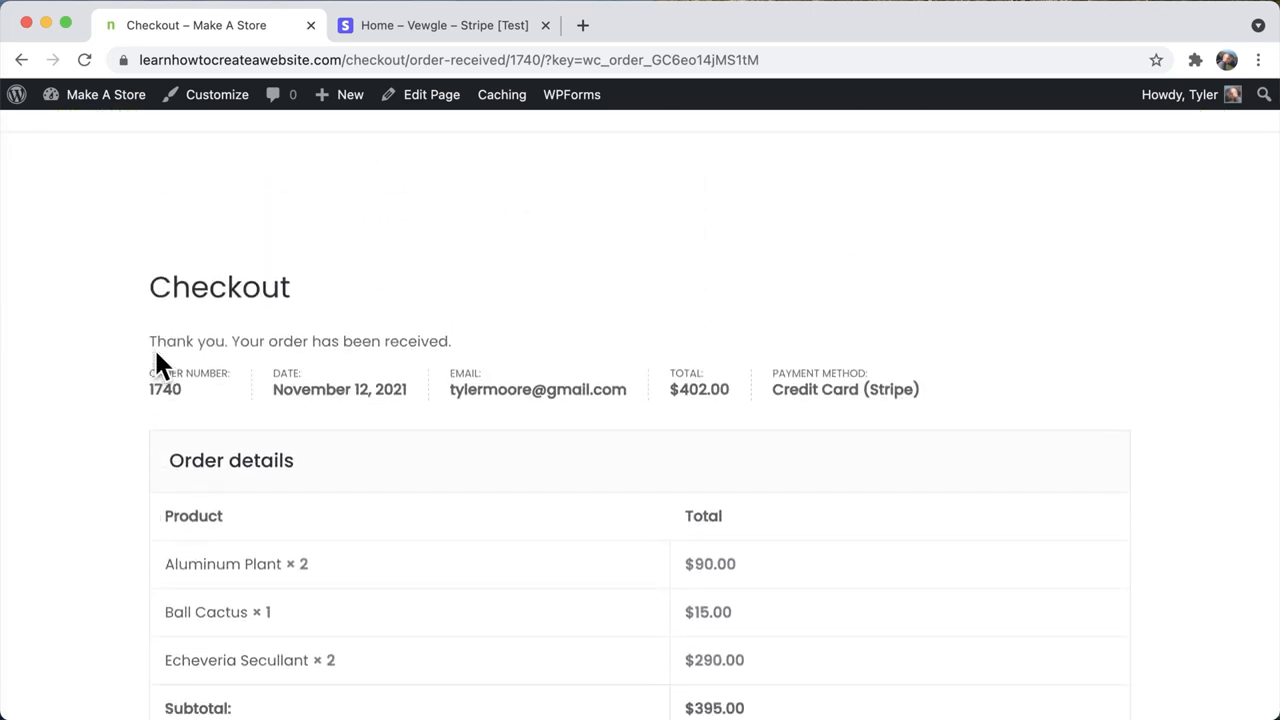
scroll(138, 280, down, 2)
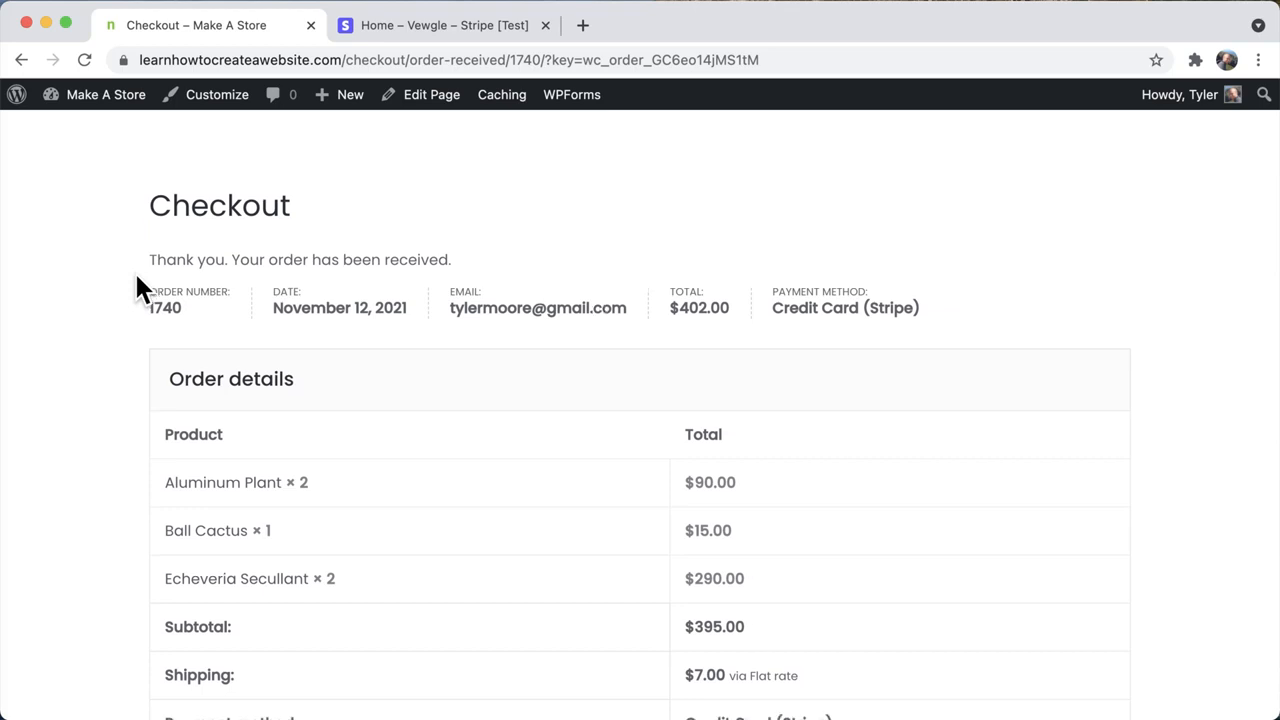
scroll(137, 277, down, 10)
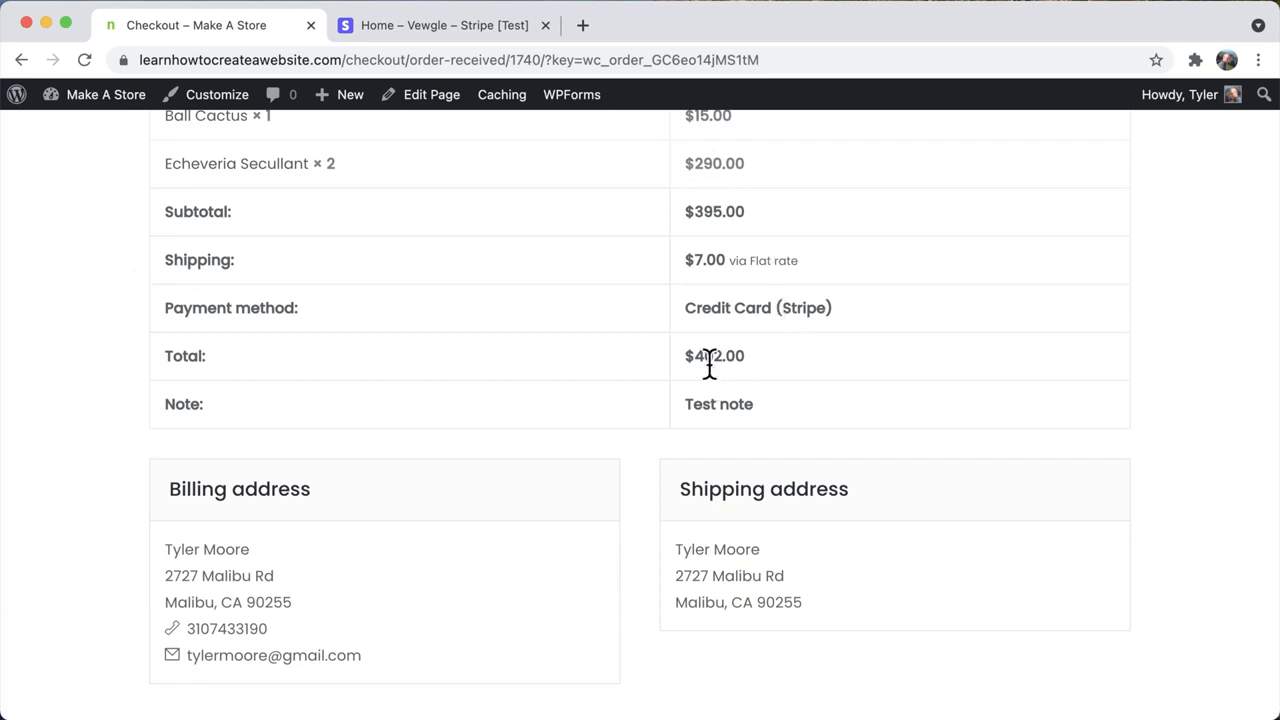
scroll(709, 362, down, 1)
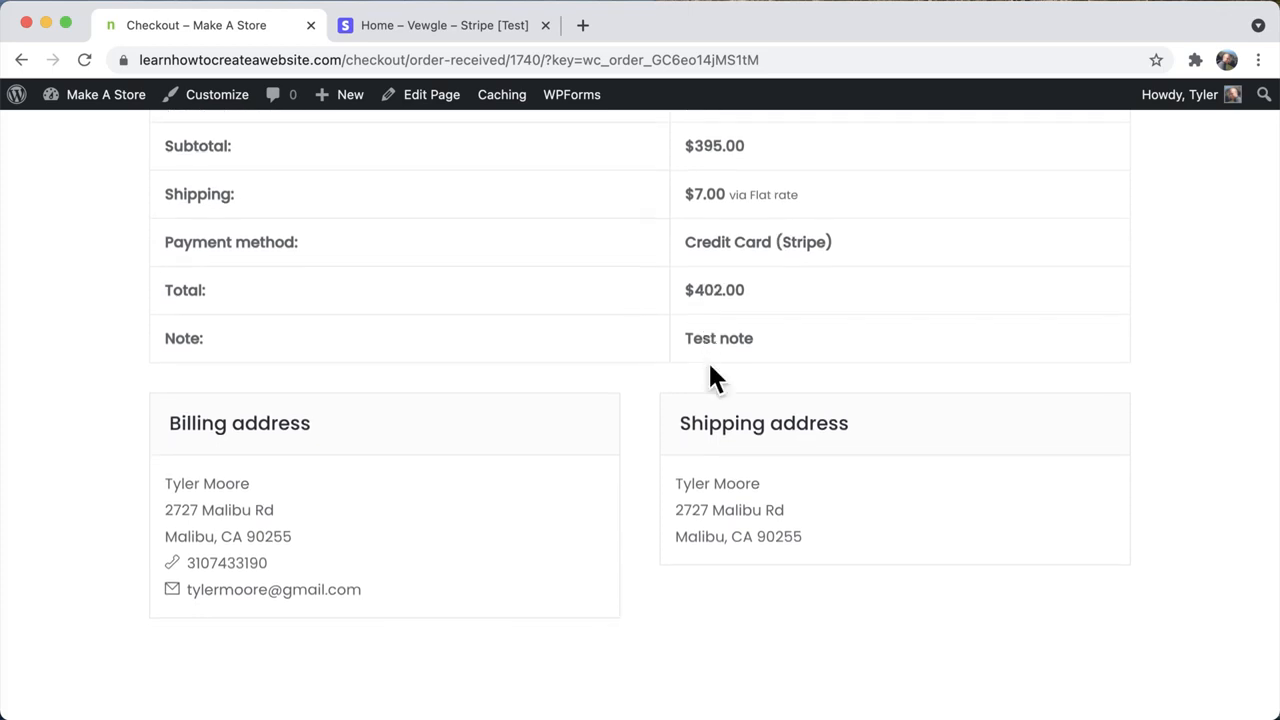
double_click(705, 187)
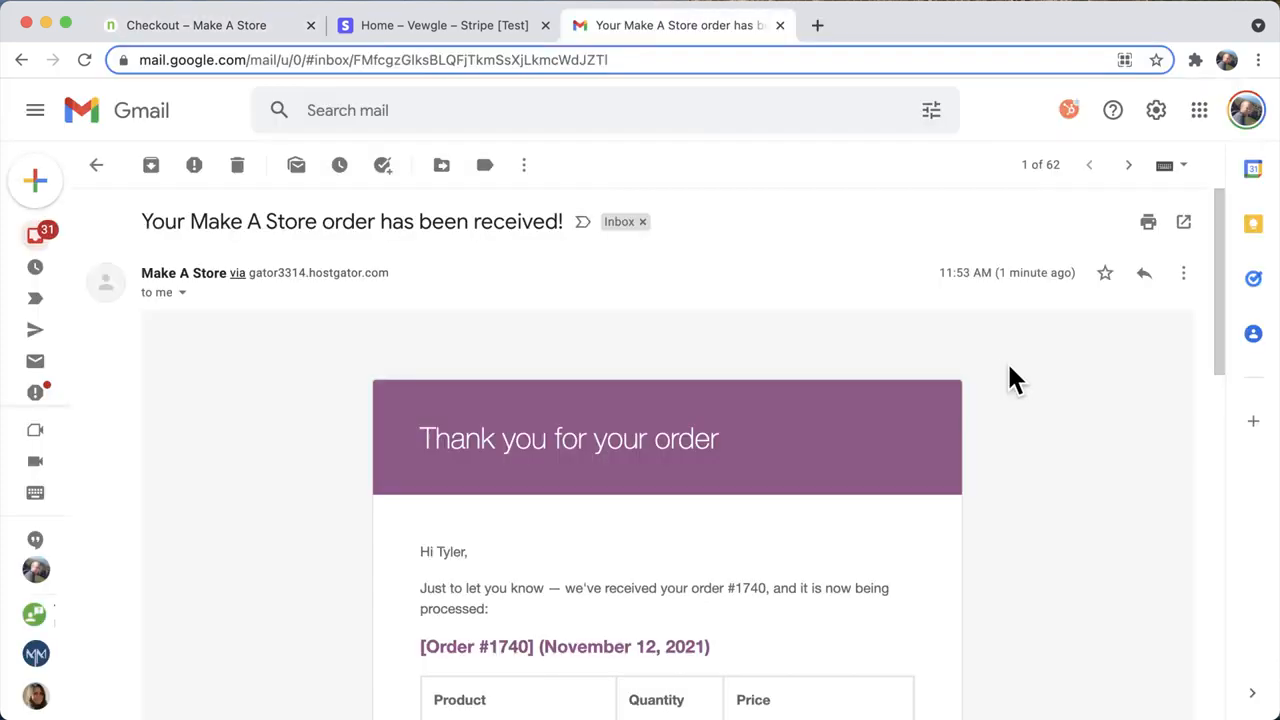
Scroll through the order-received and new-order emails, highlighting the Test order note
scroll(1009, 367, down, 5)
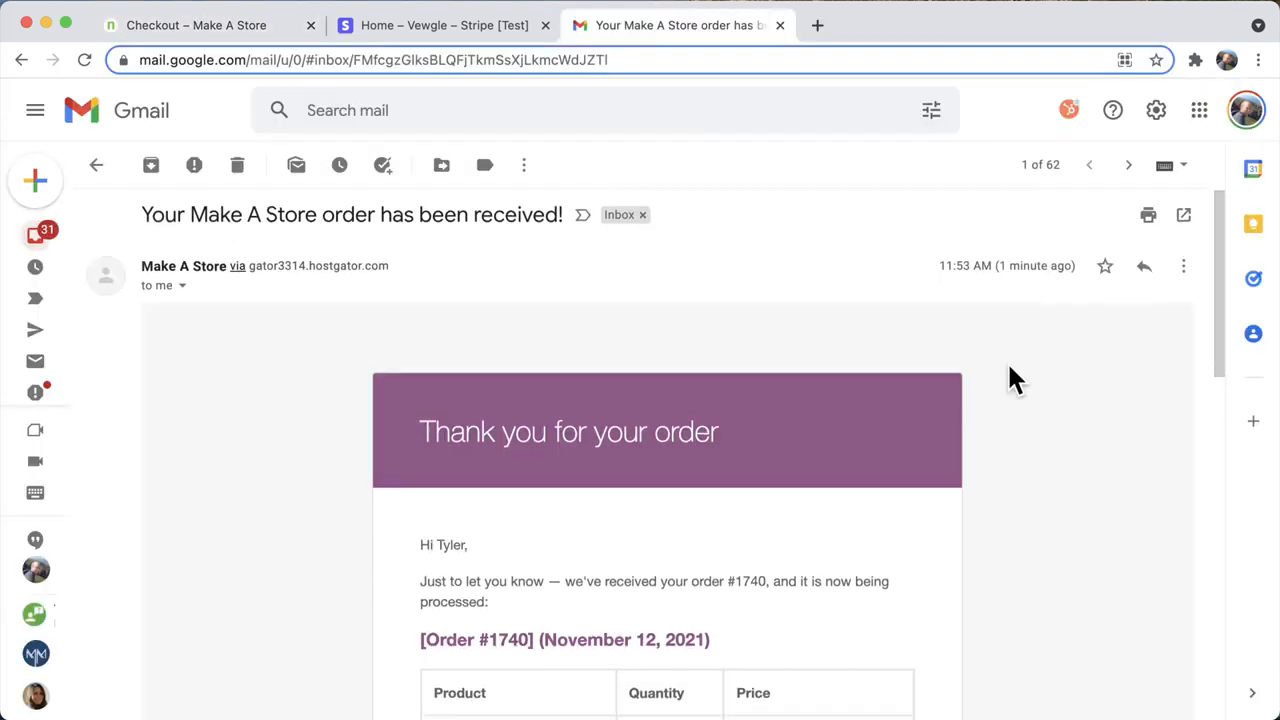
scroll(1008, 368, down, 4)
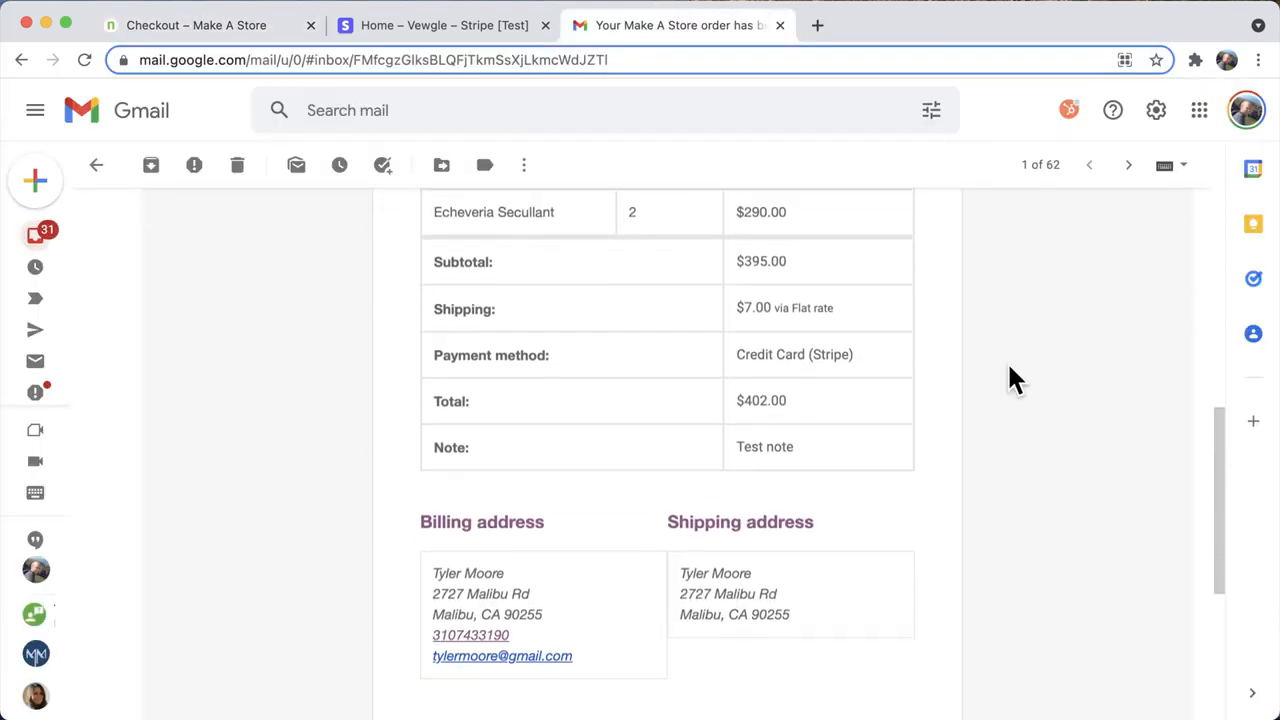
scroll(1008, 368, up, 5)
scroll(1008, 370, up, 3)
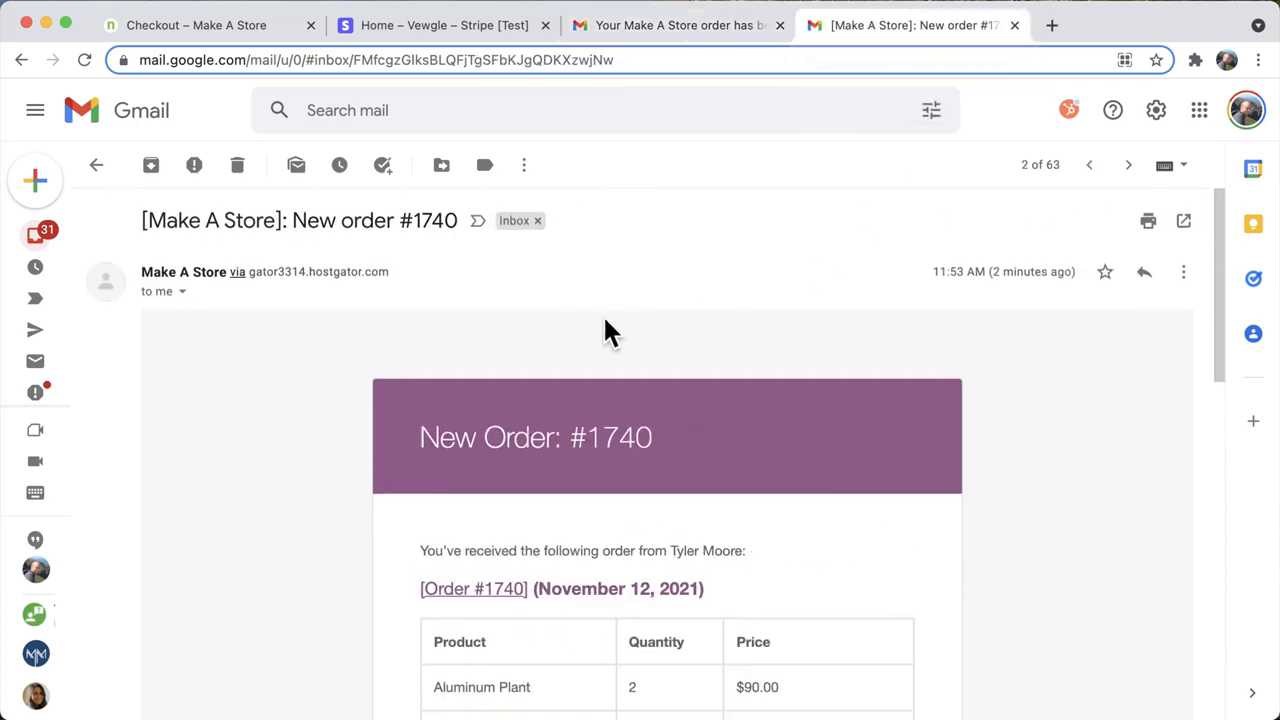
scroll(605, 320, down, 2)
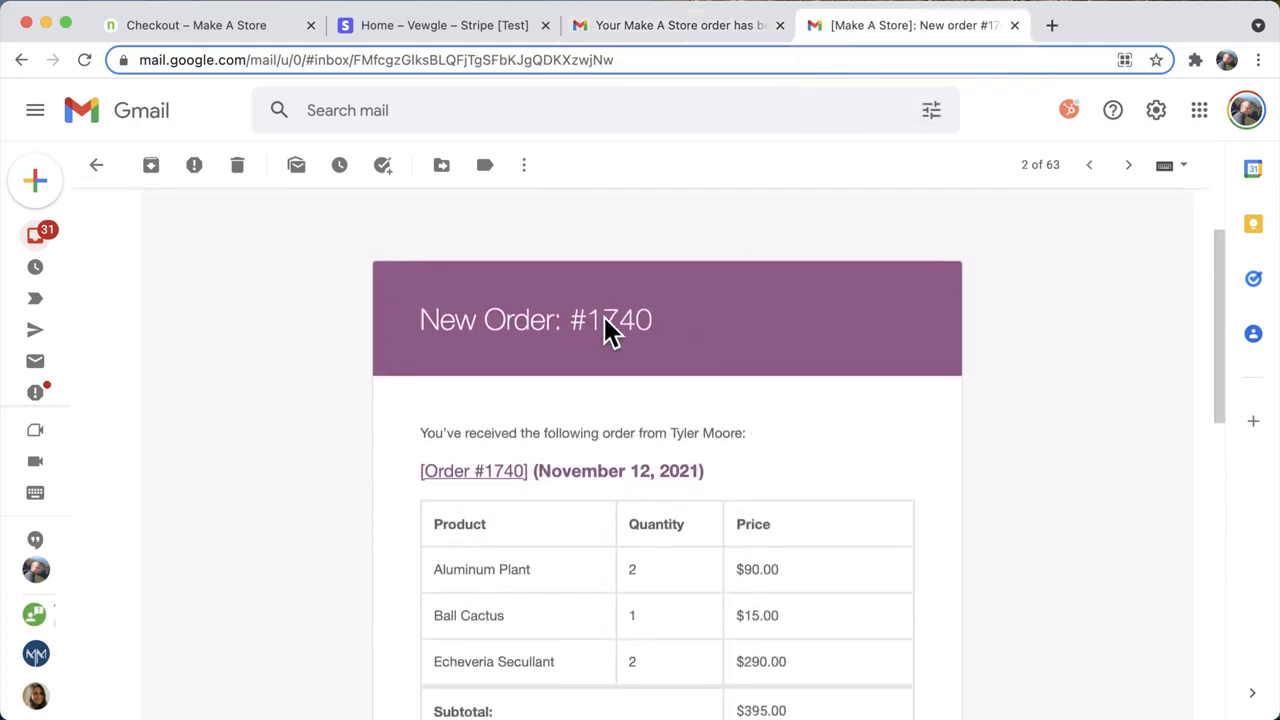
scroll(605, 318, down, 1)
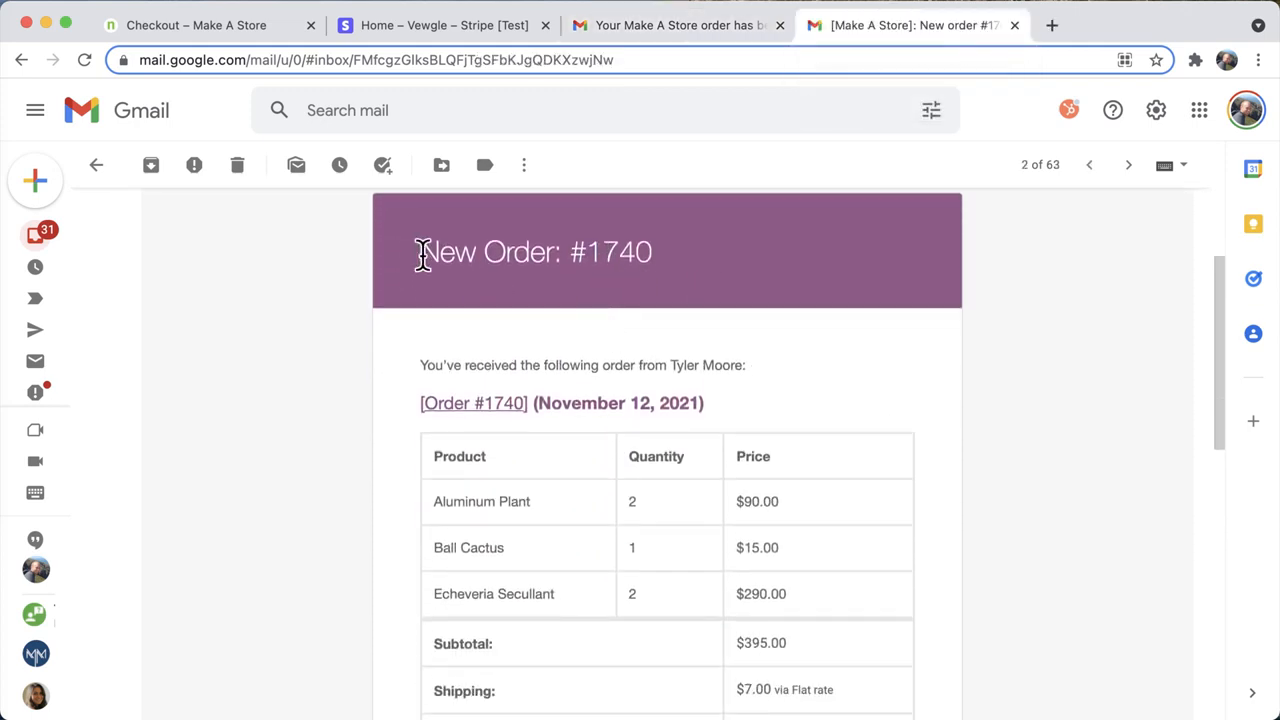
drag(420, 251, 683, 262)
scroll(683, 252, down, 5)
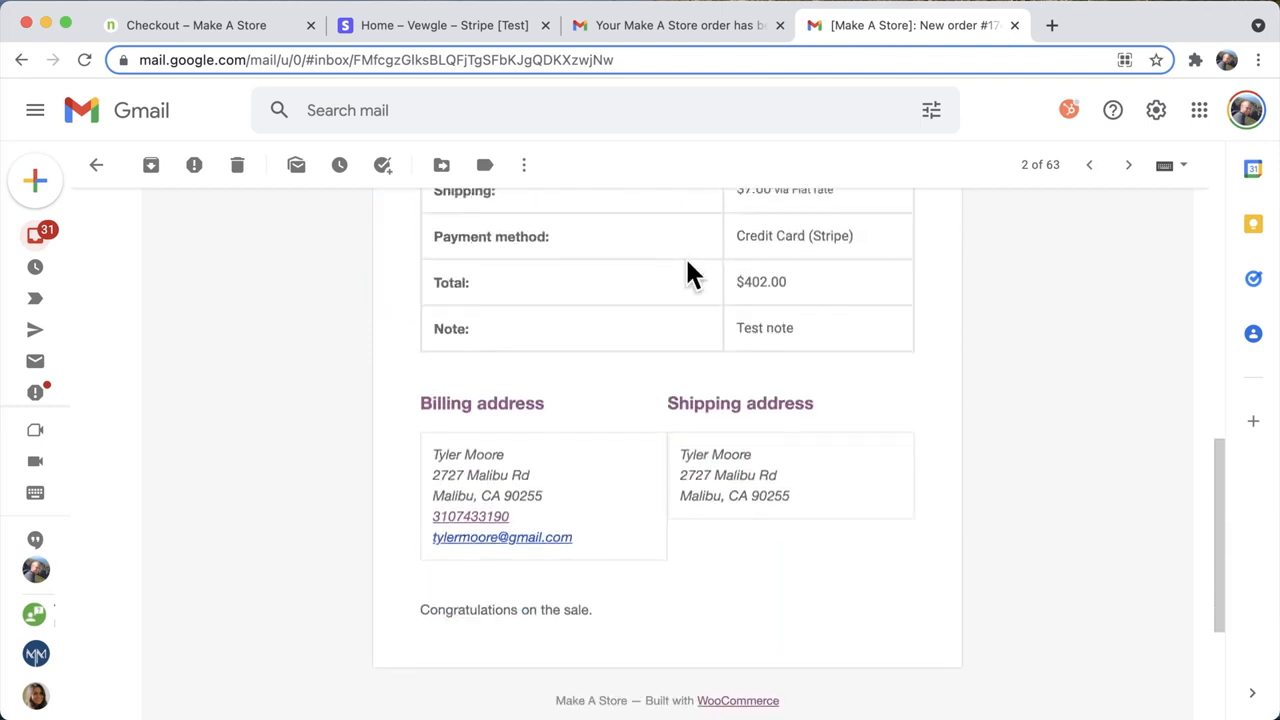
drag(740, 329, 860, 342)
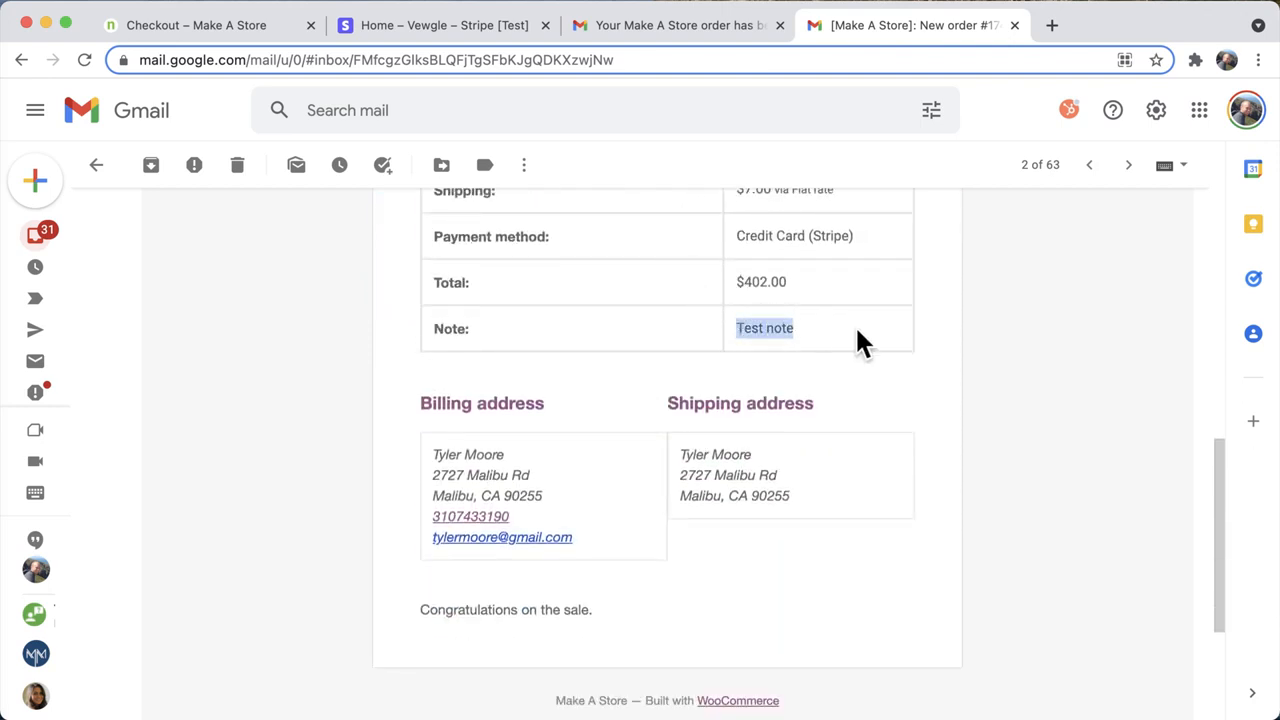
scroll(860, 342, up, 10)
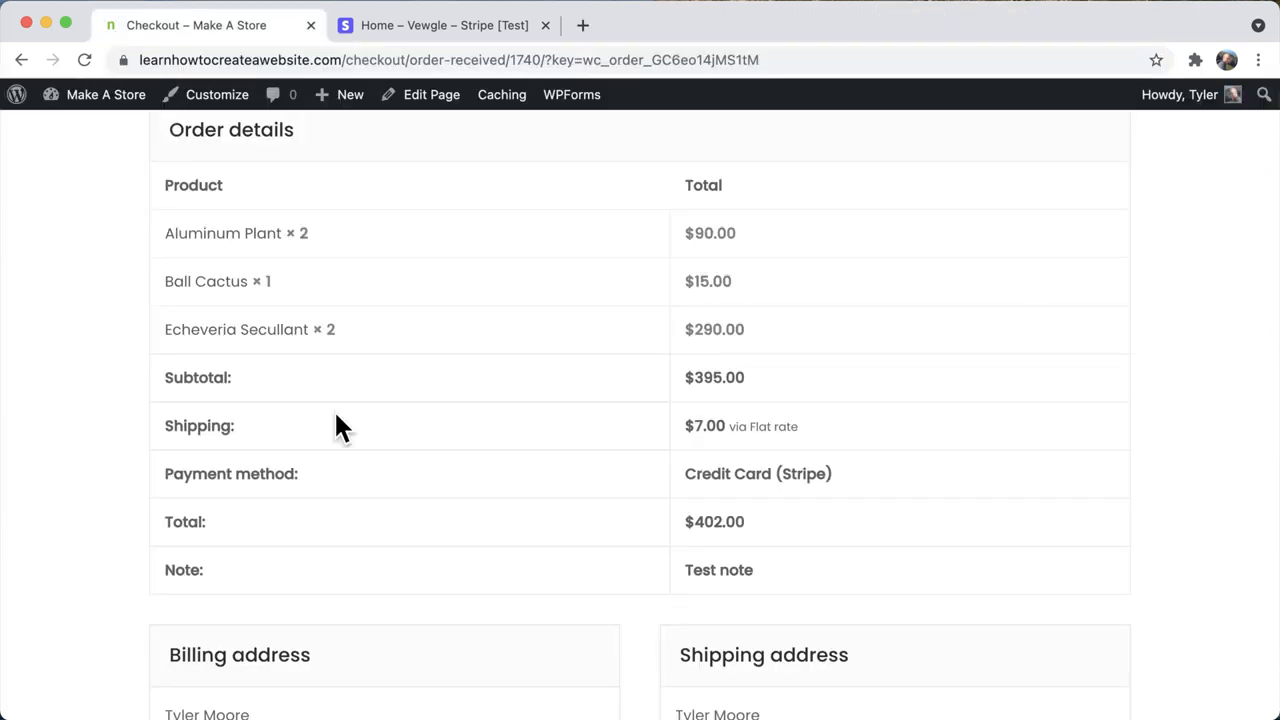
From the admin Dashboard, go to WooCommerce Payments and choose Manage for Stripe
scroll(334, 409, up, 8)
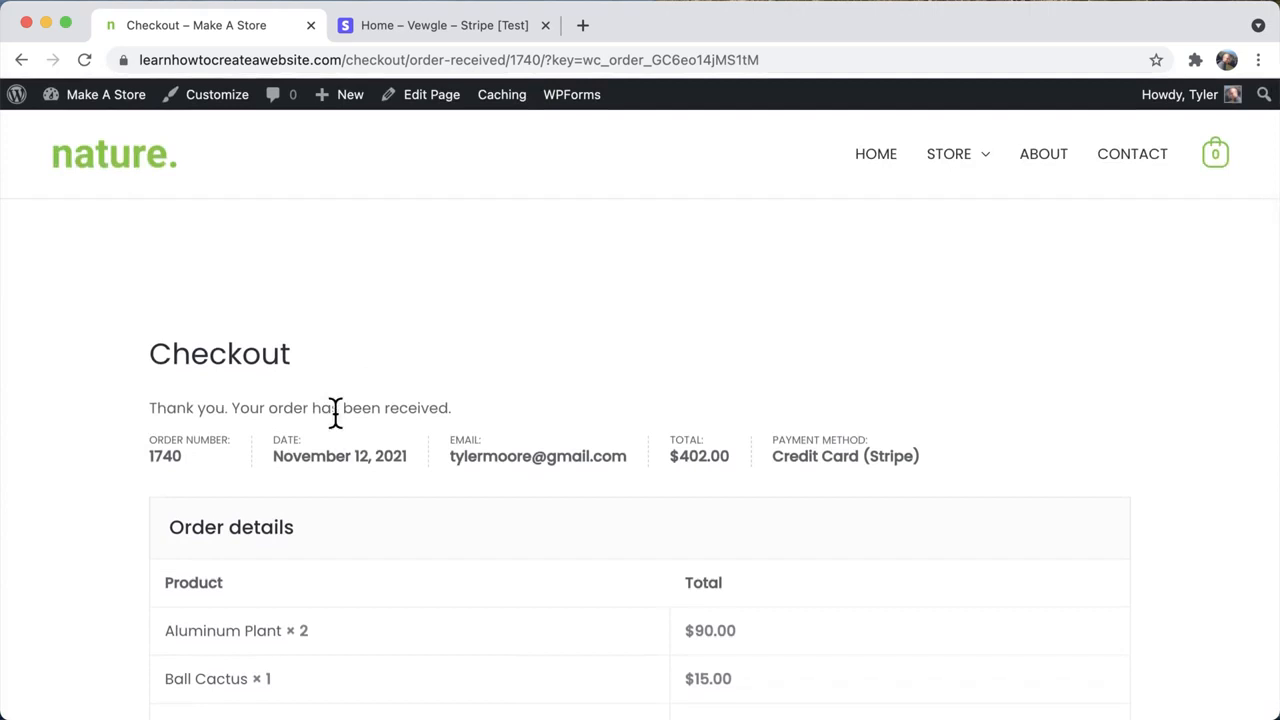
click(106, 101)
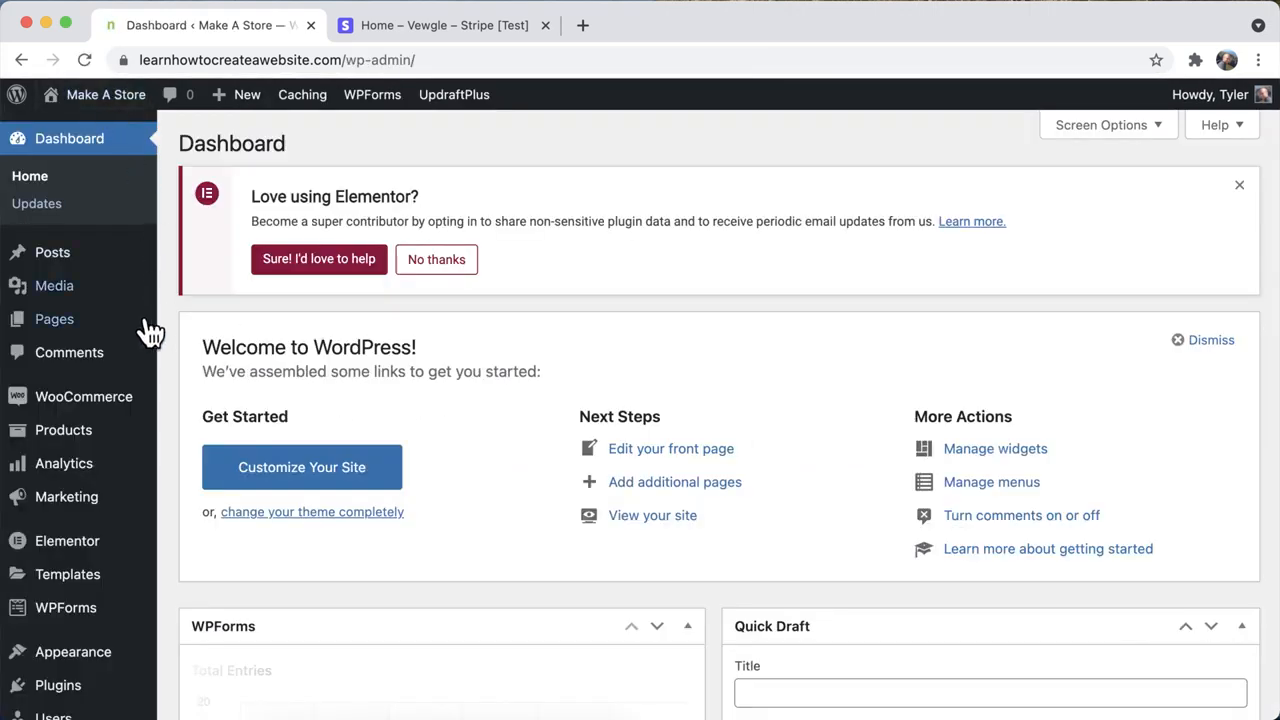
mouse_move(140, 405)
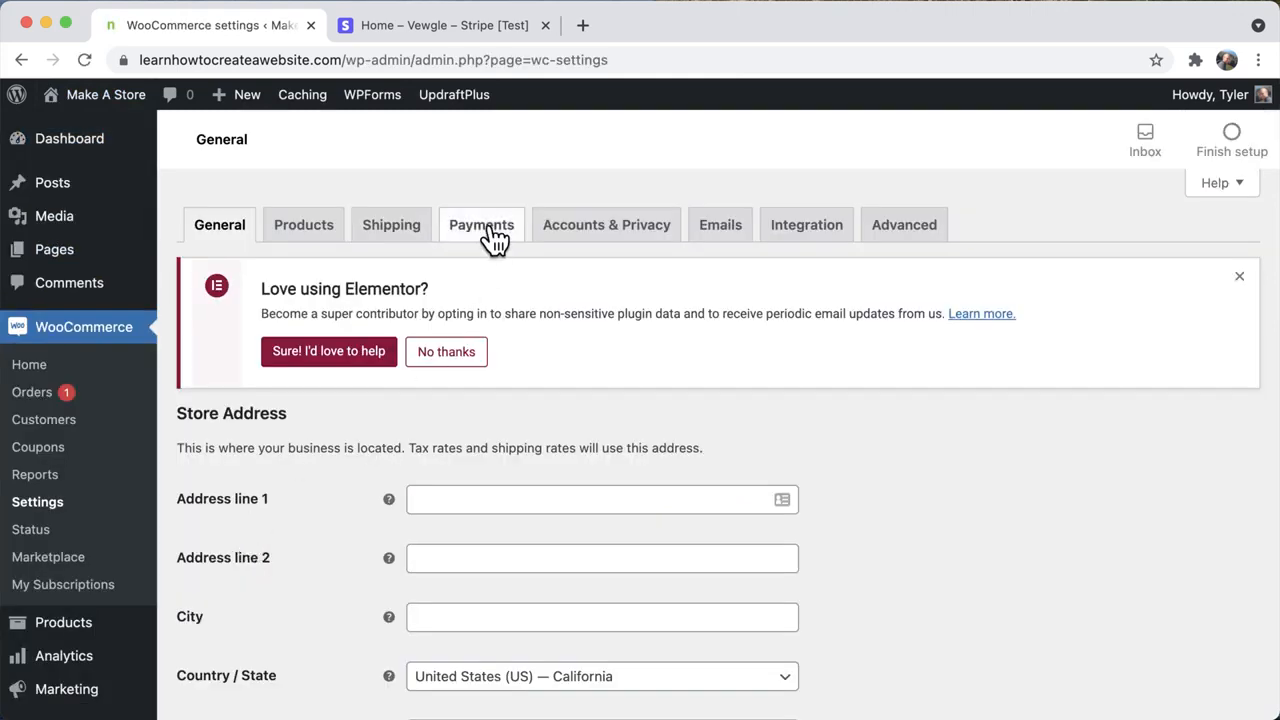
click(490, 230)
scroll(495, 237, down, 5)
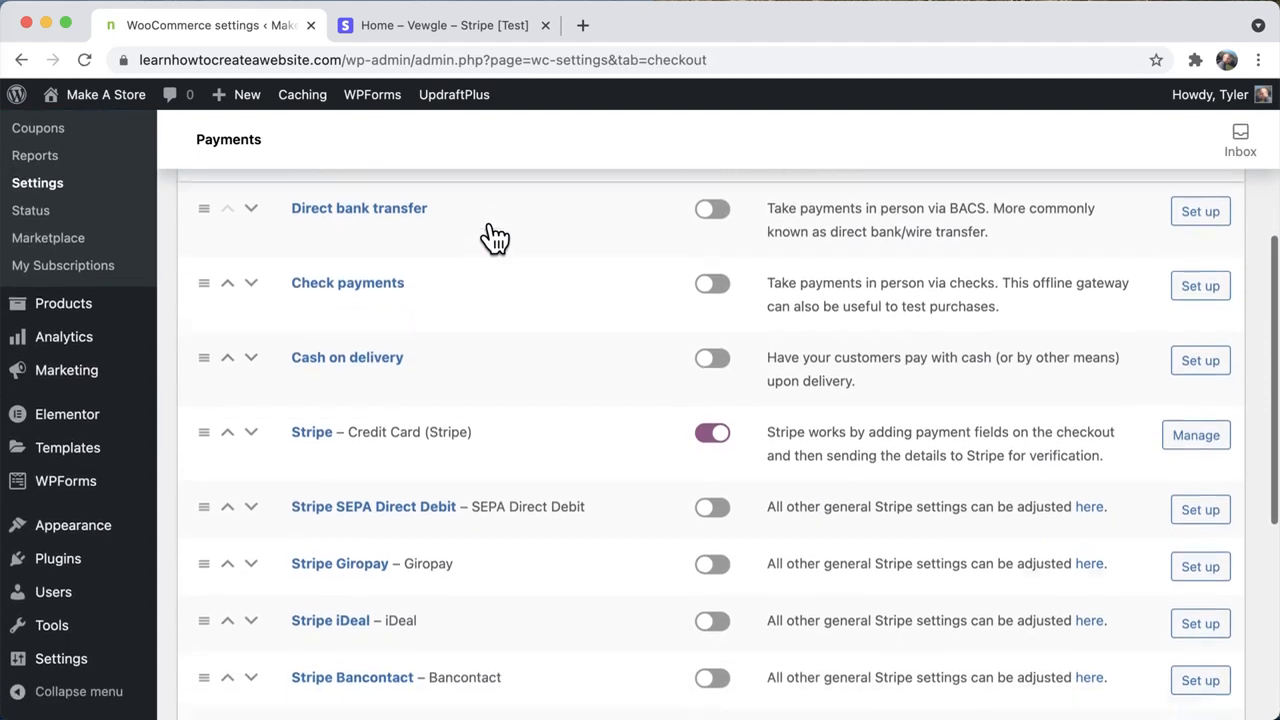
click(1212, 393)
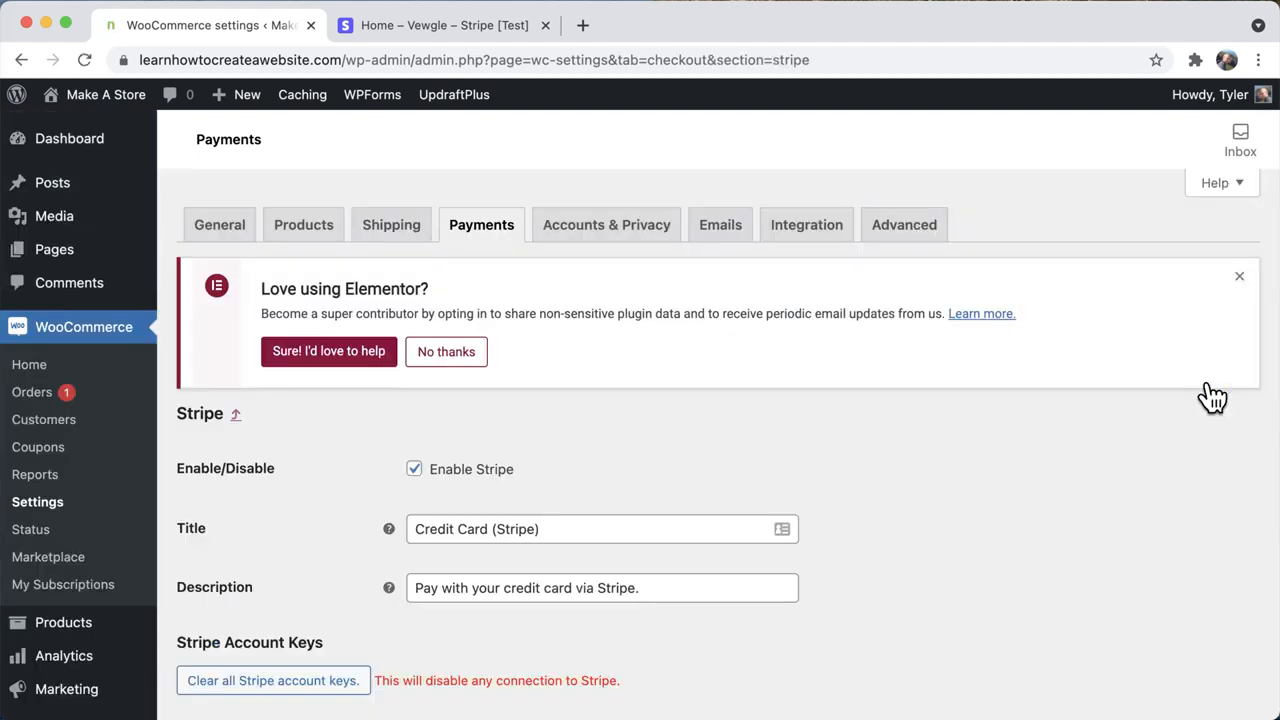
Open the storefront in a new tab, pick Money Plant from Plants, and go through the cart to checkout
right_click(111, 93)
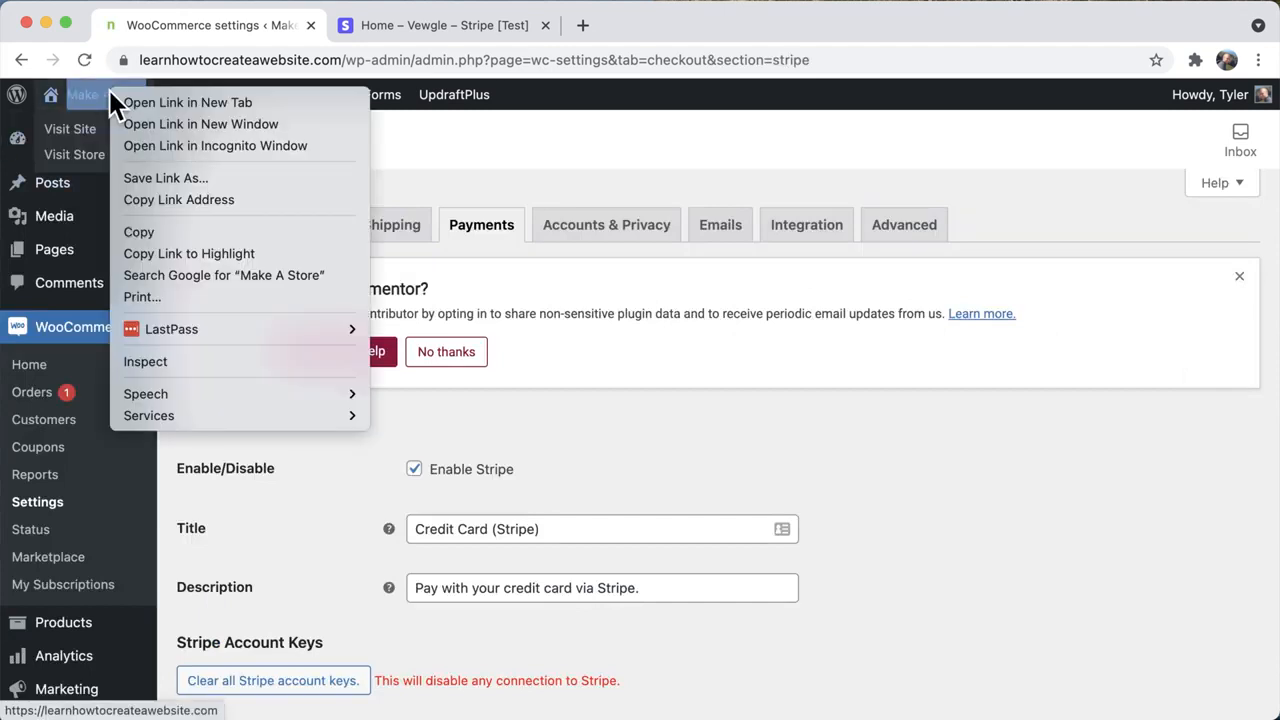
click(170, 100)
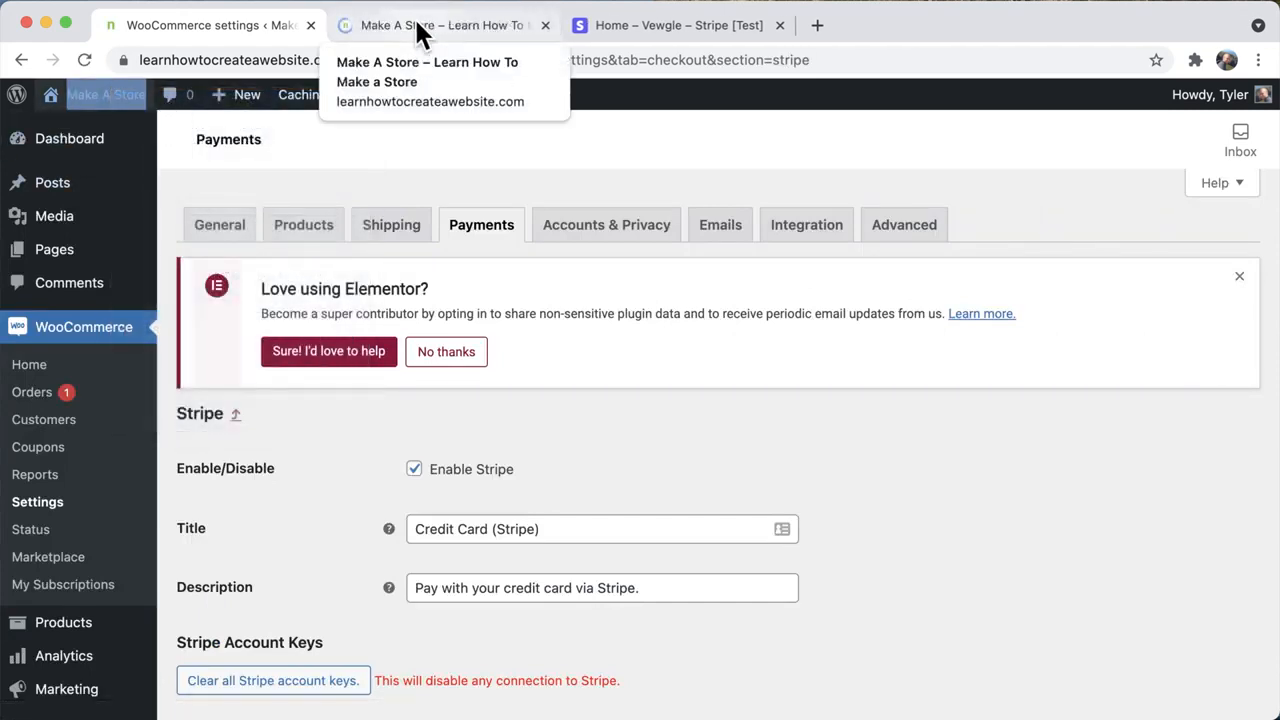
click(417, 25)
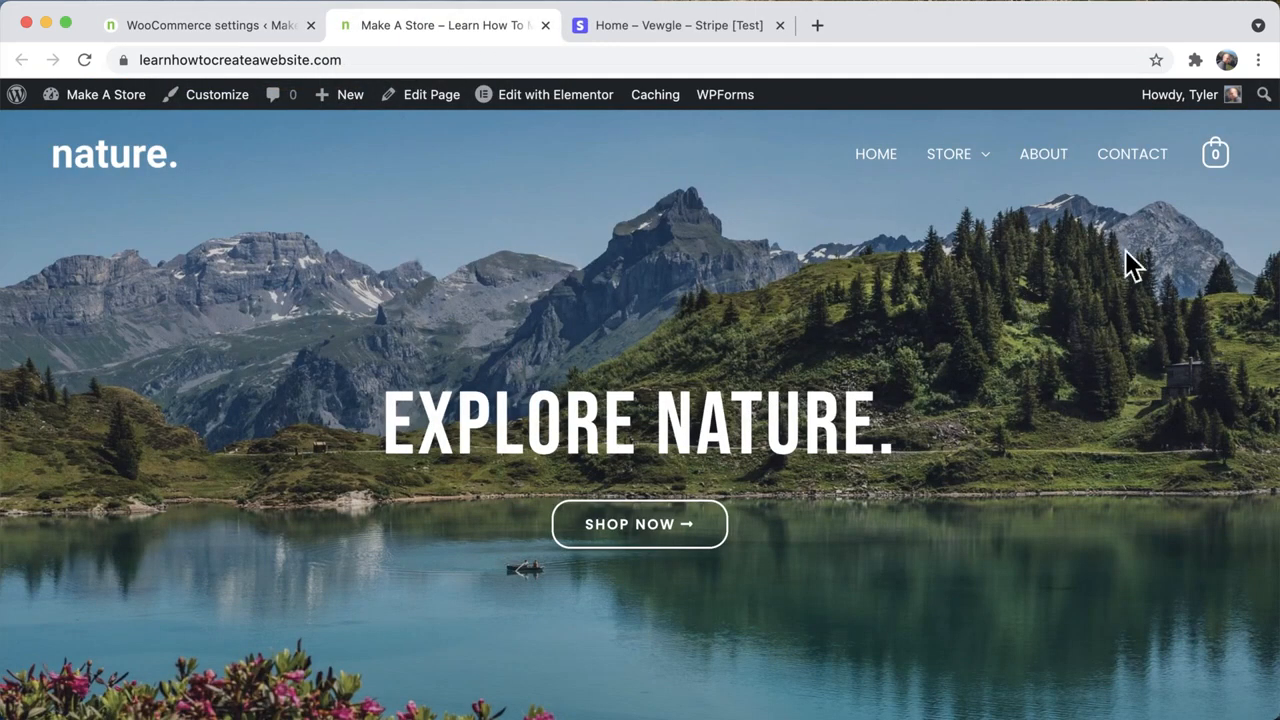
mouse_move(1213, 170)
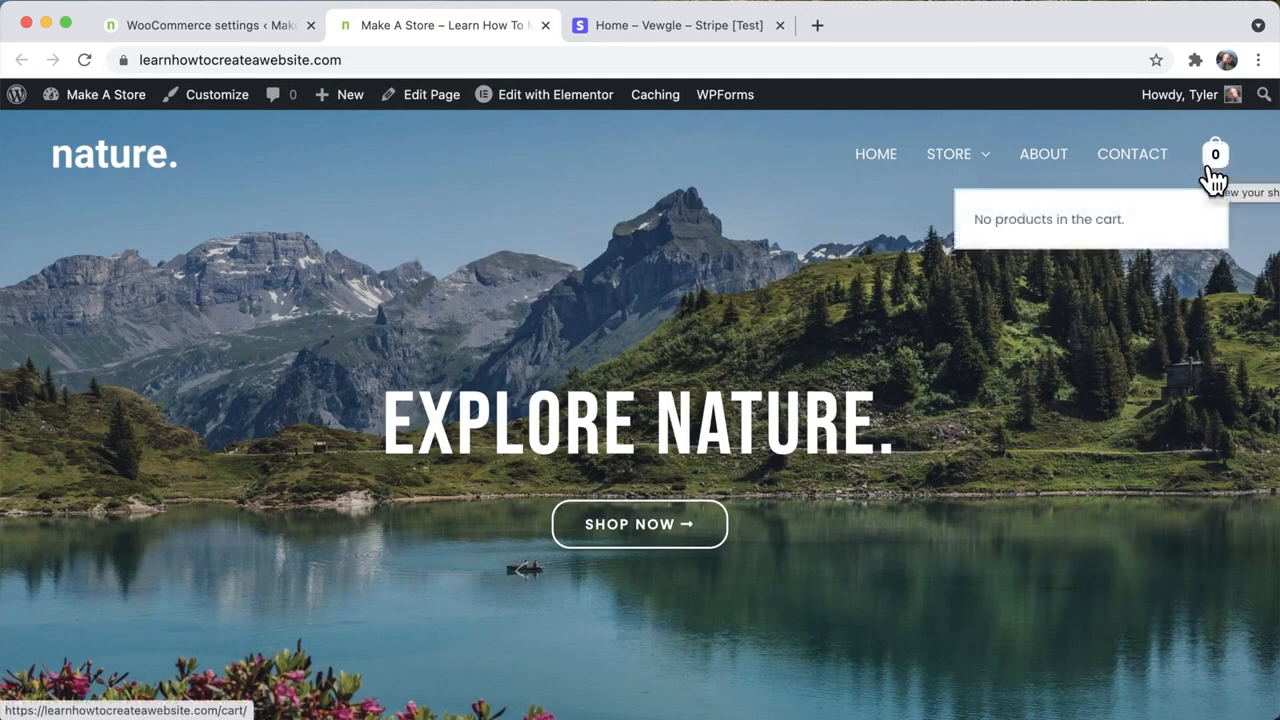
mouse_move(963, 165)
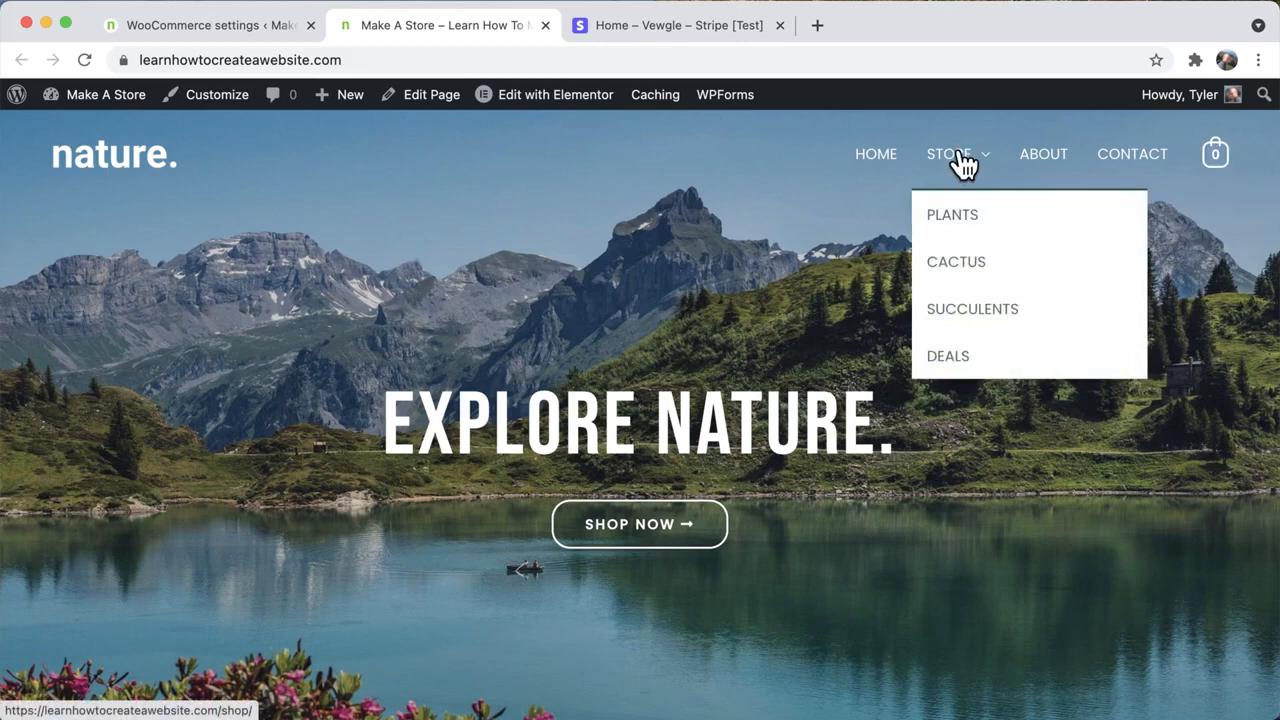
click(985, 226)
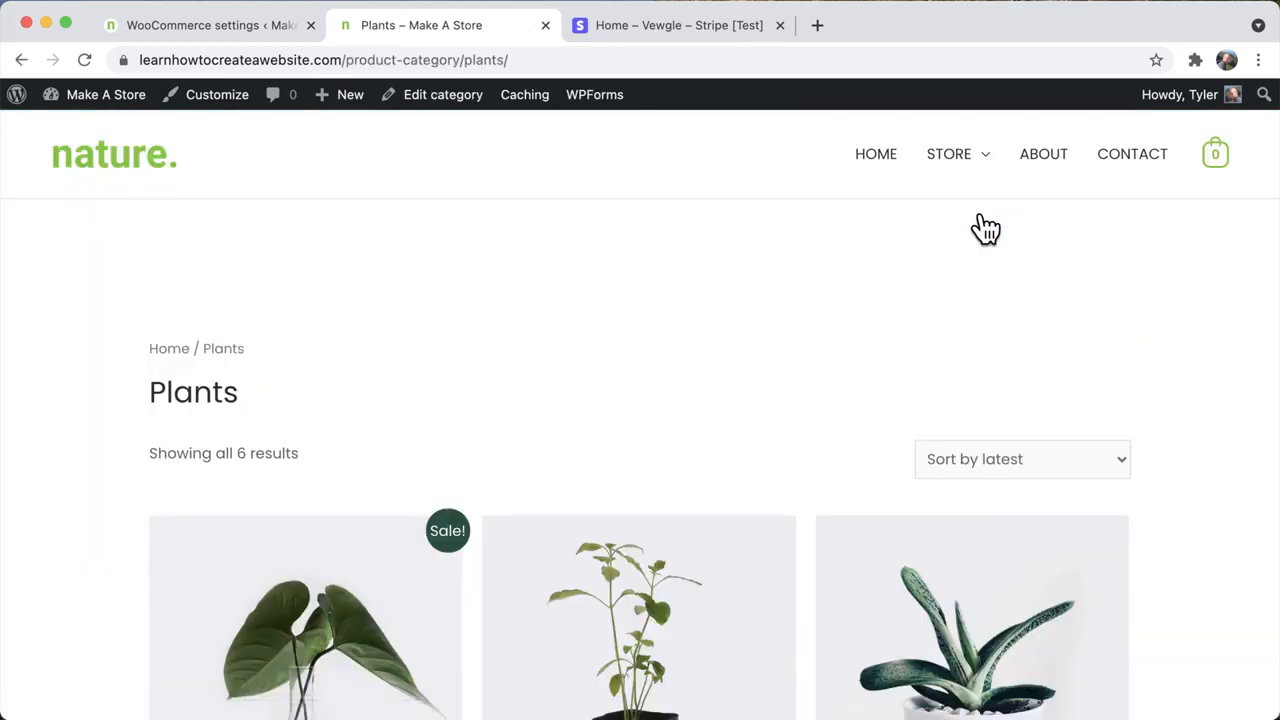
scroll(977, 229, down, 2)
click(385, 553)
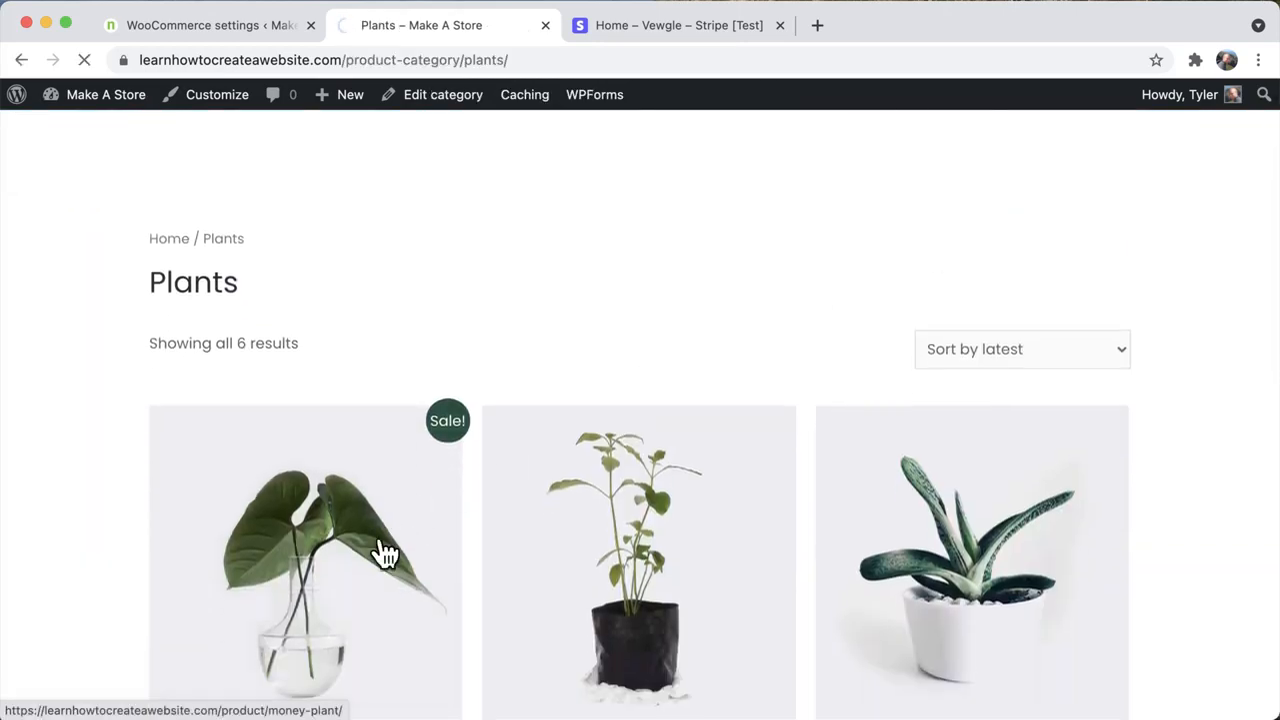
scroll(847, 600, down, 2)
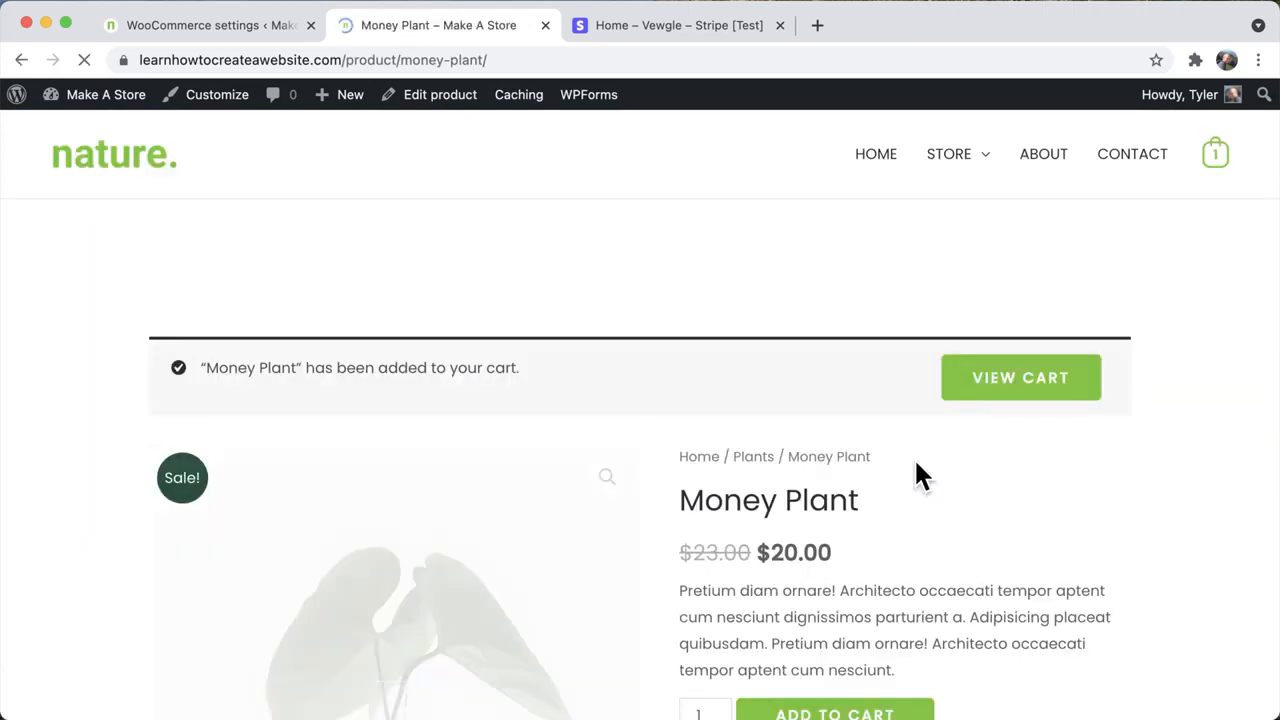
click(1040, 385)
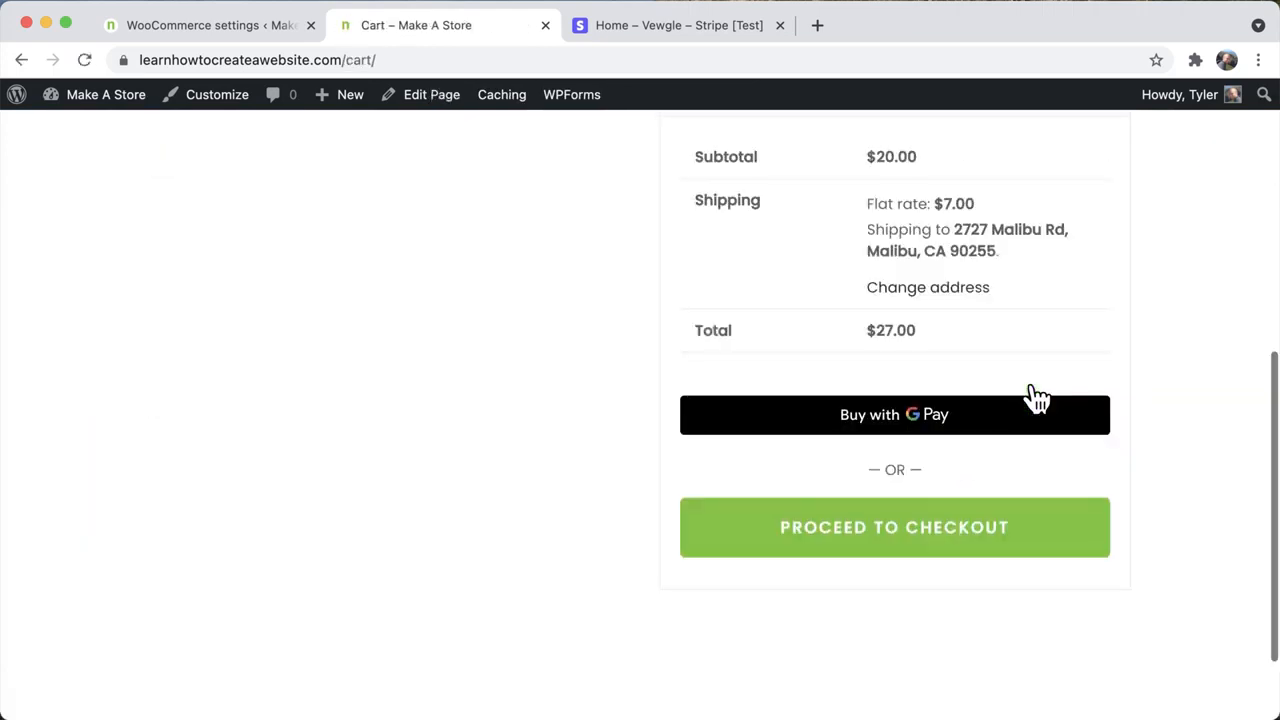
click(990, 543)
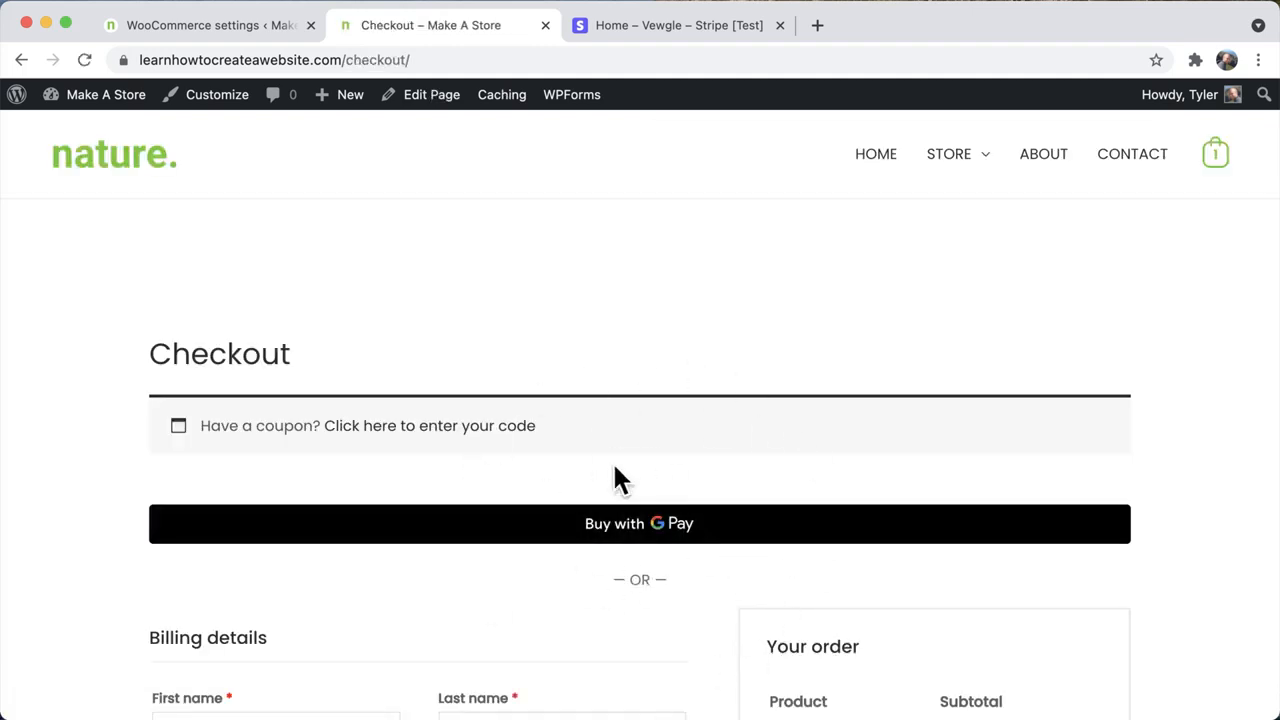
Turn off Stripe's Apple Pay/Google Pay payment request buttons, save, and reload checkout to confirm
click(205, 27)
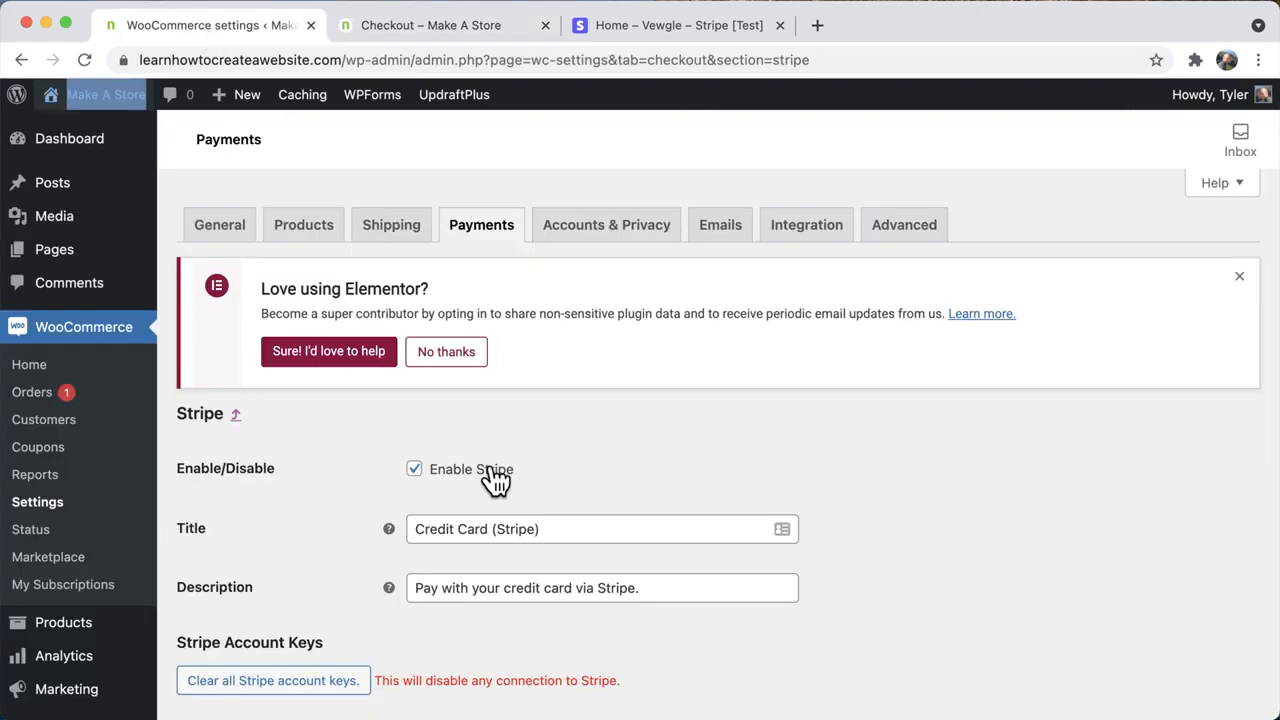
scroll(494, 472, down, 15)
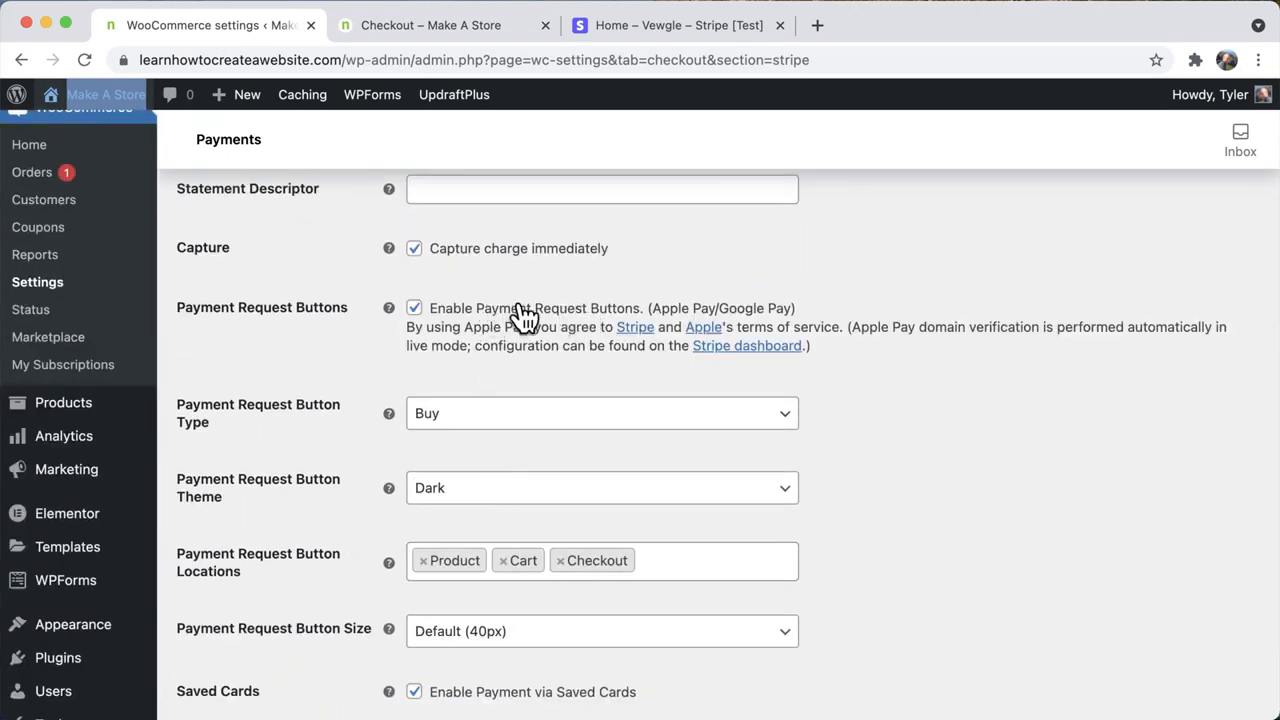
click(415, 309)
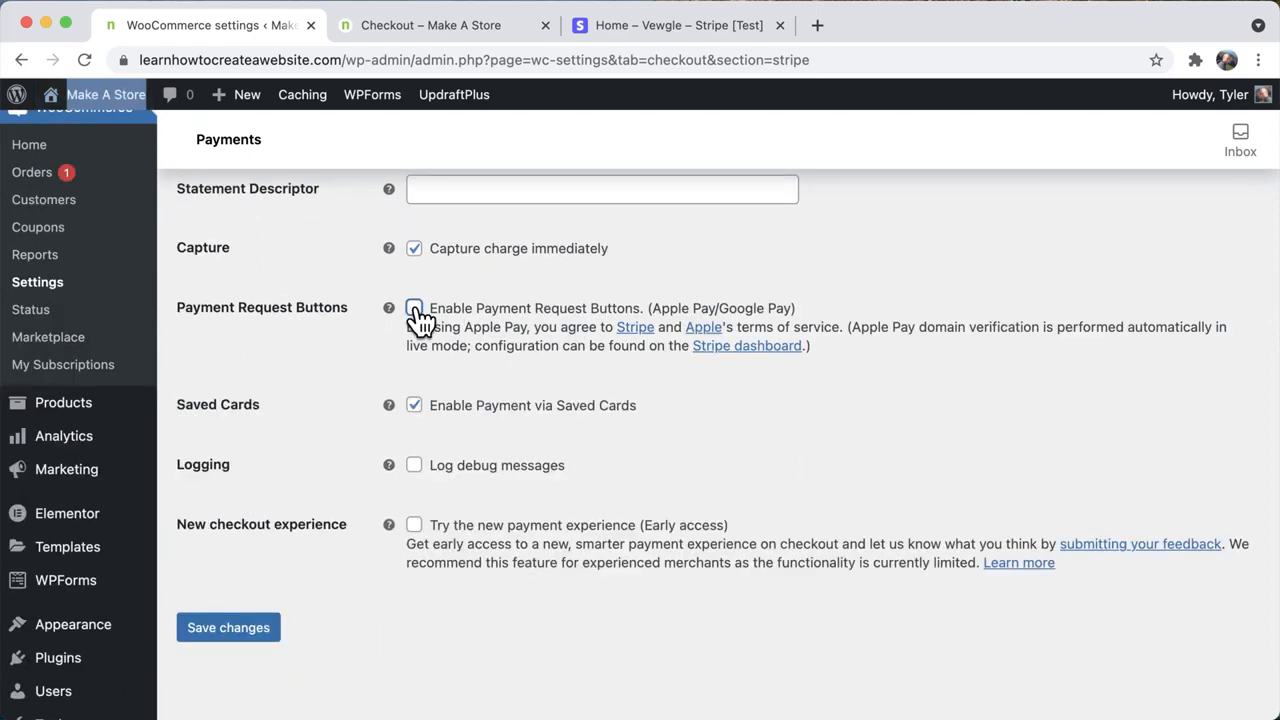
click(252, 631)
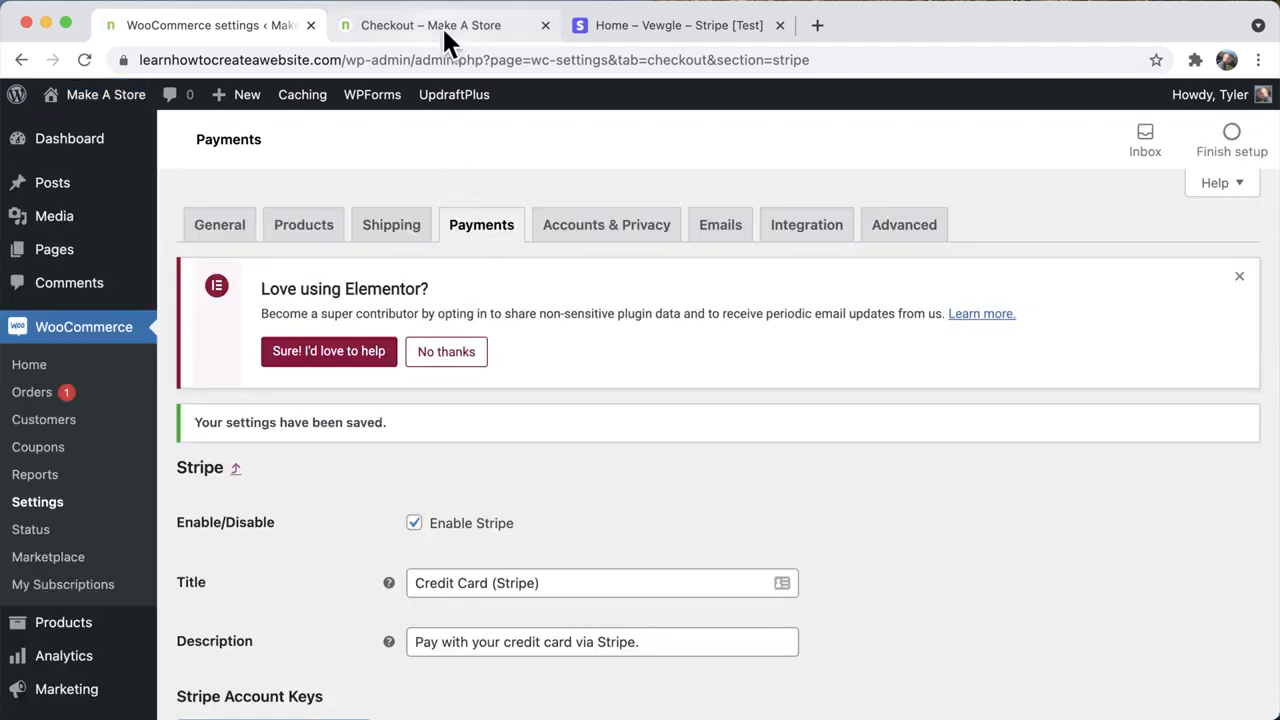
click(443, 28)
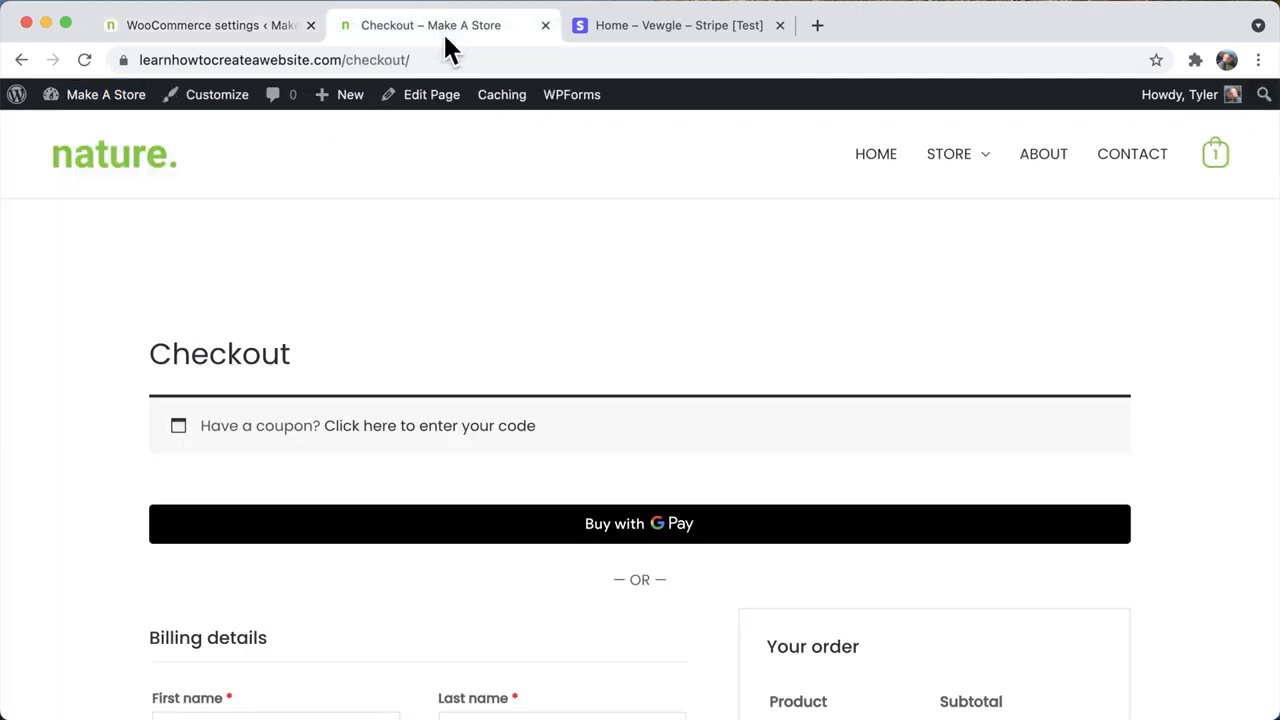
click(84, 60)
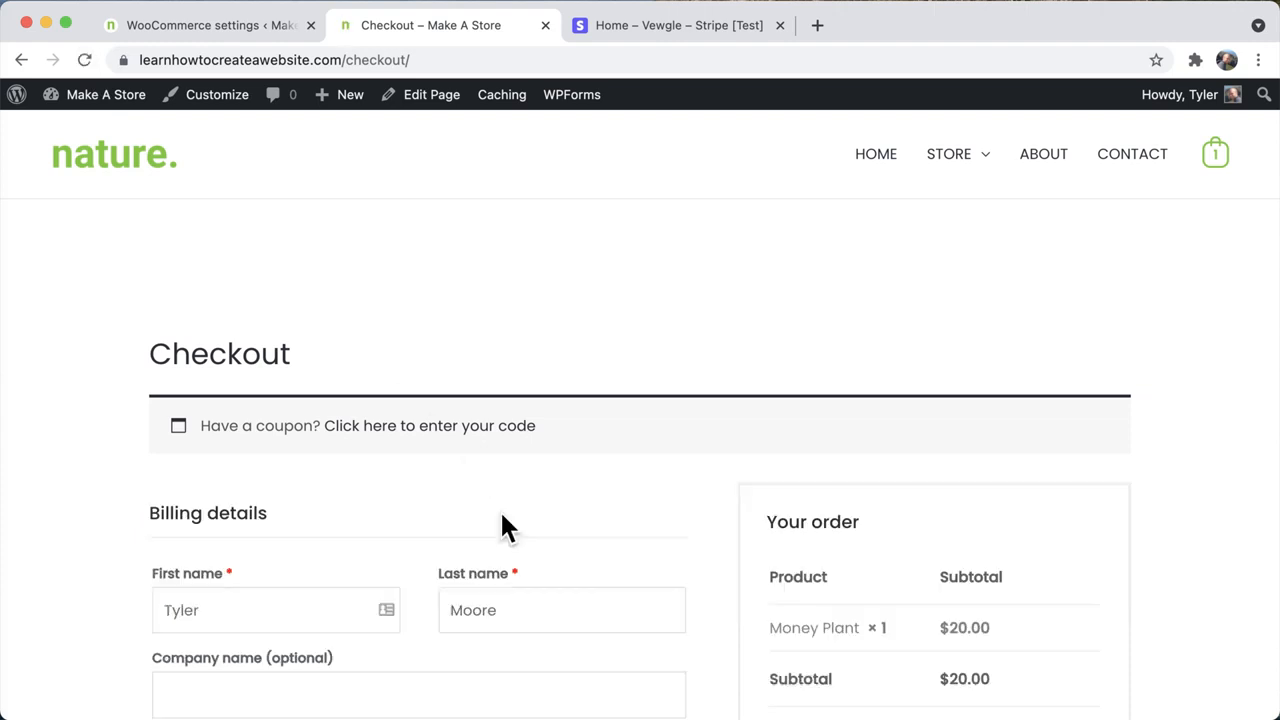
scroll(505, 525, down, 10)
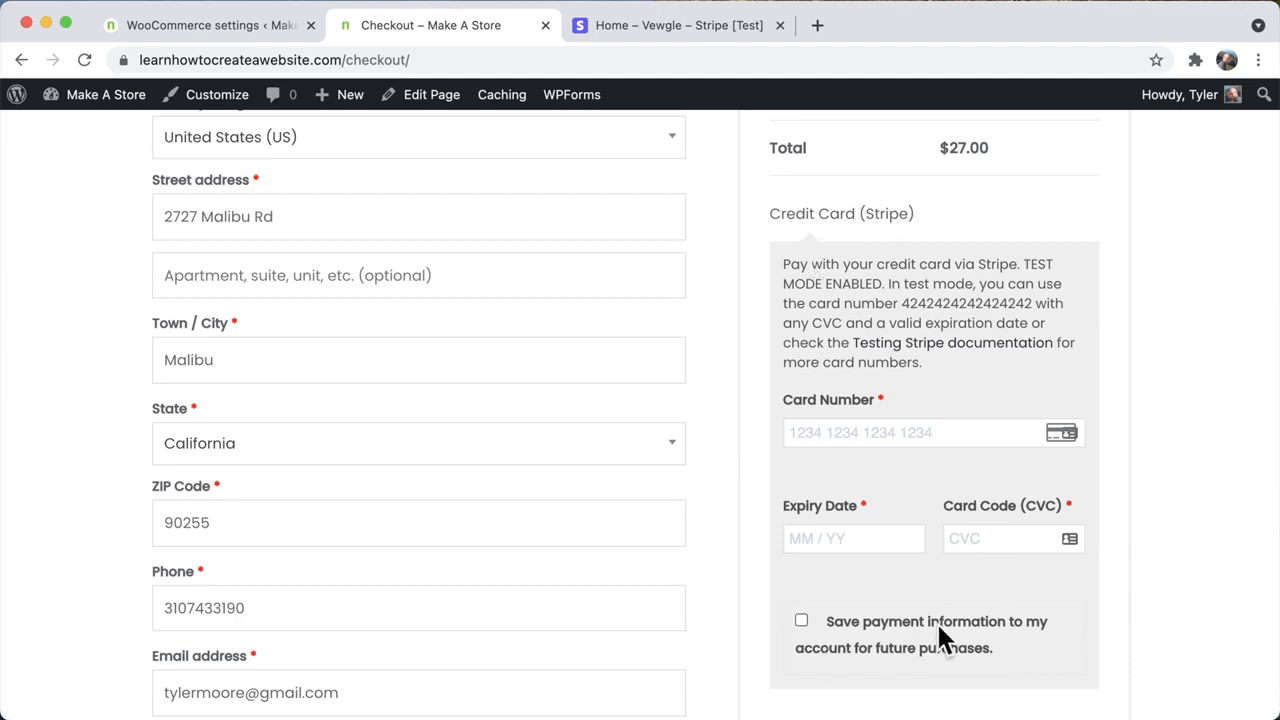
Disable saved cards, enable the new checkout experience, save, and recheck the checkout page
click(195, 24)
scroll(528, 440, down, 10)
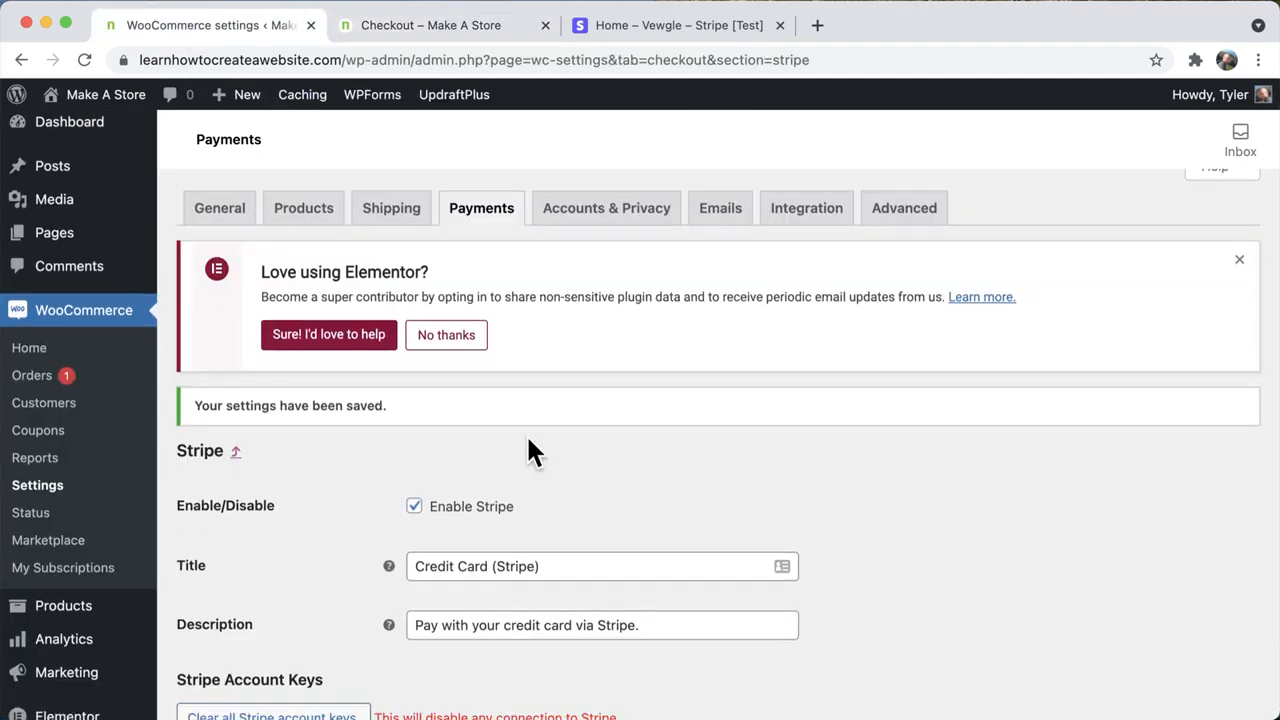
scroll(530, 452, down, 8)
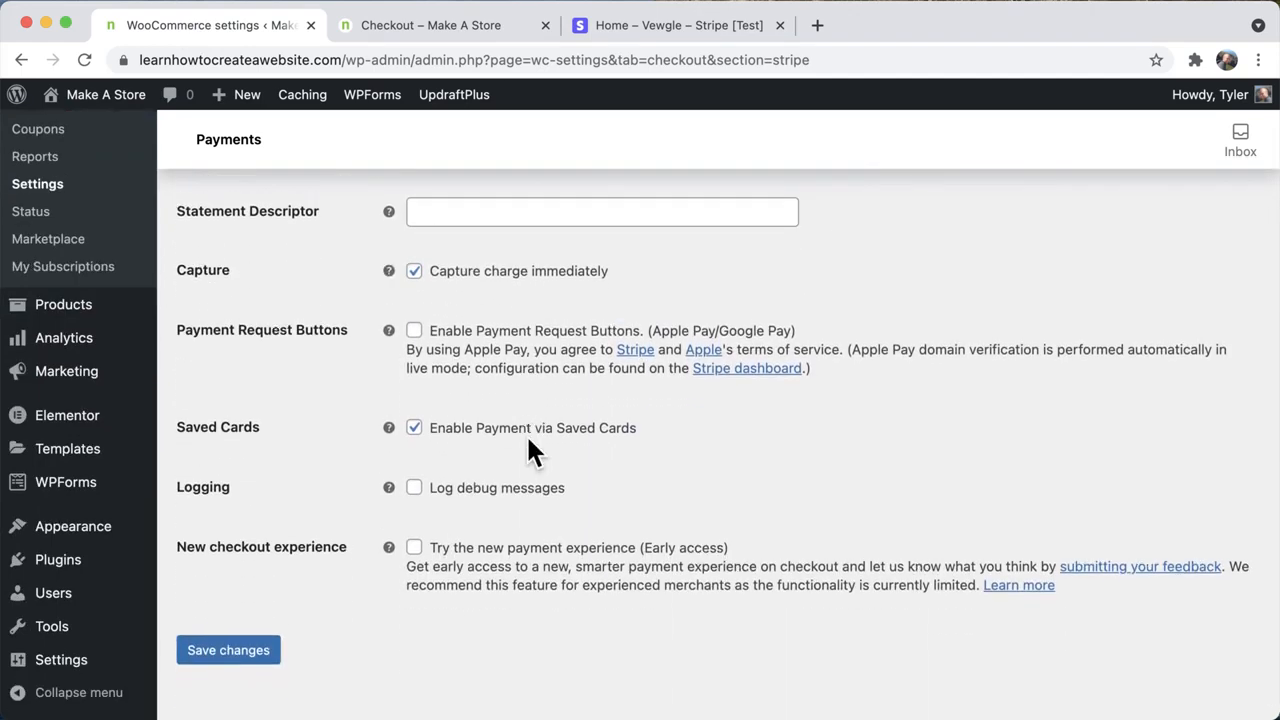
click(415, 430)
click(415, 550)
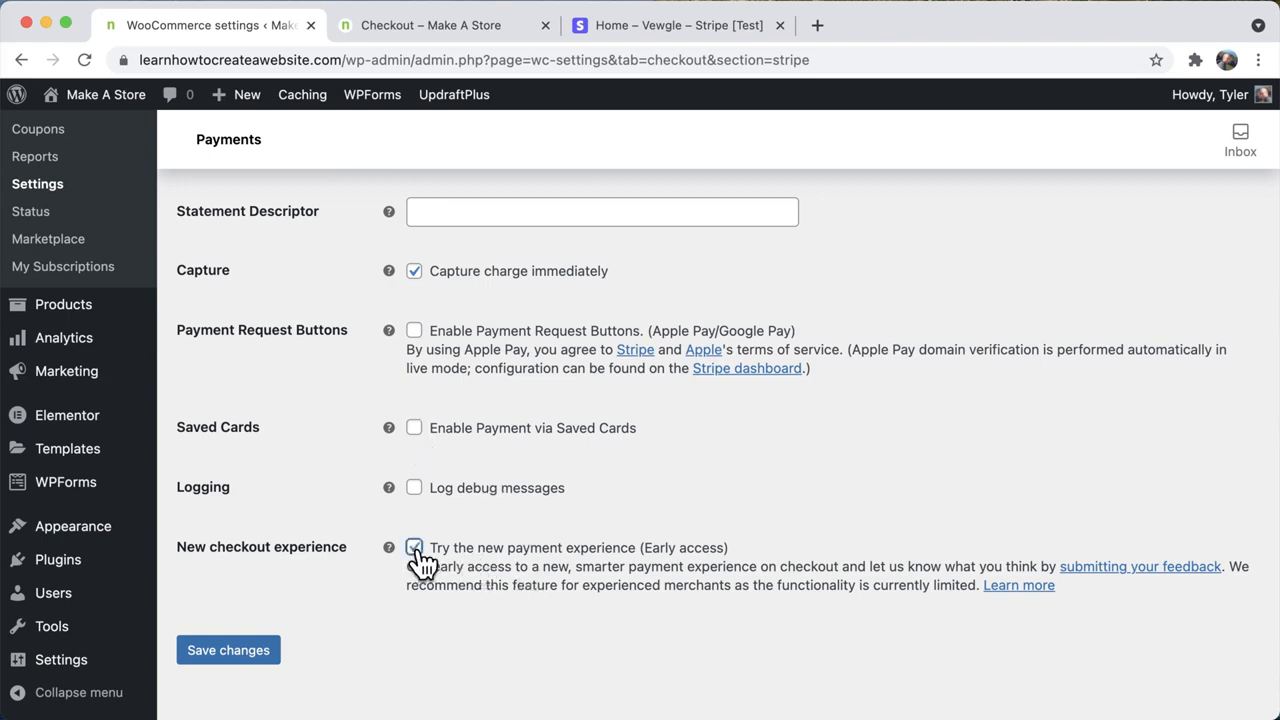
click(256, 656)
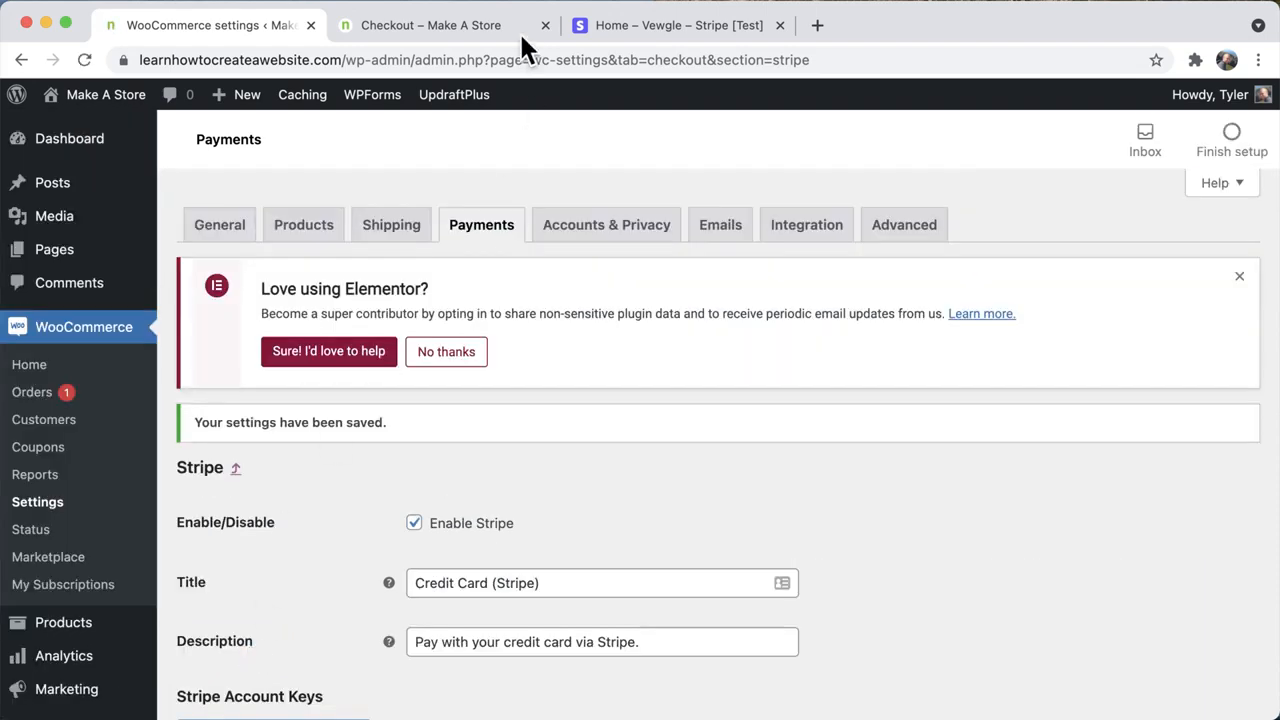
click(478, 27)
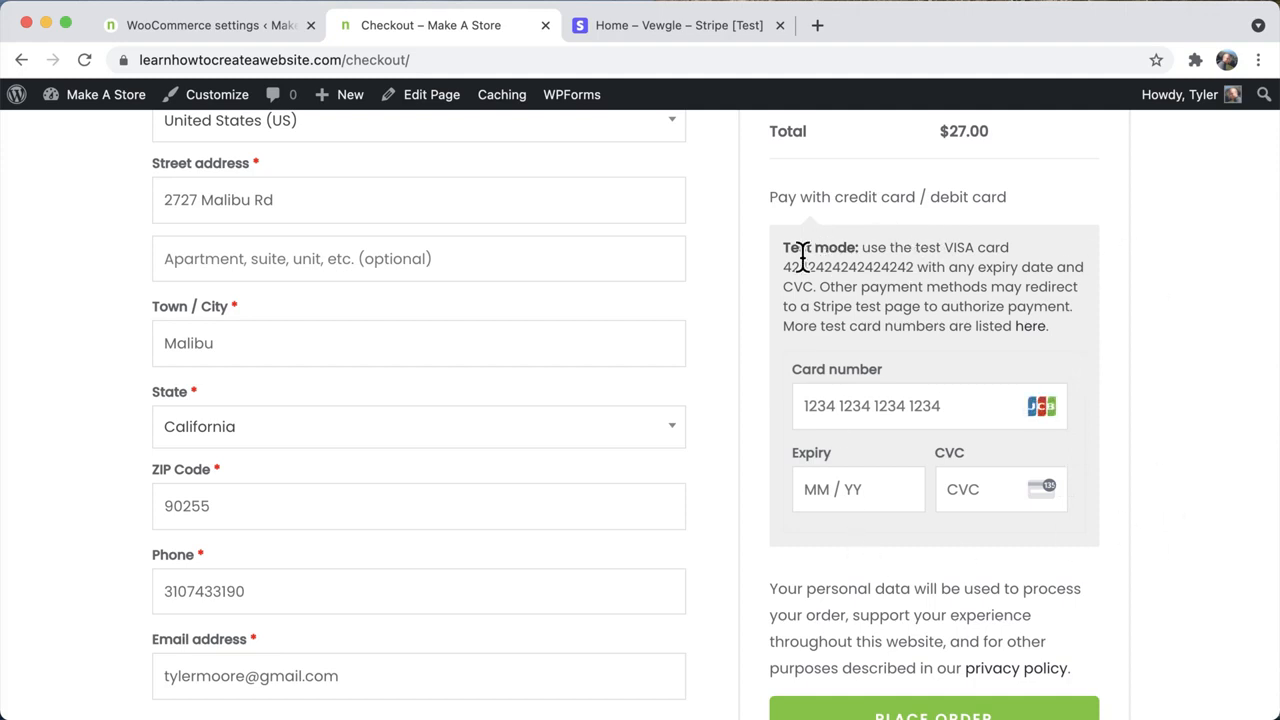
click(235, 30)
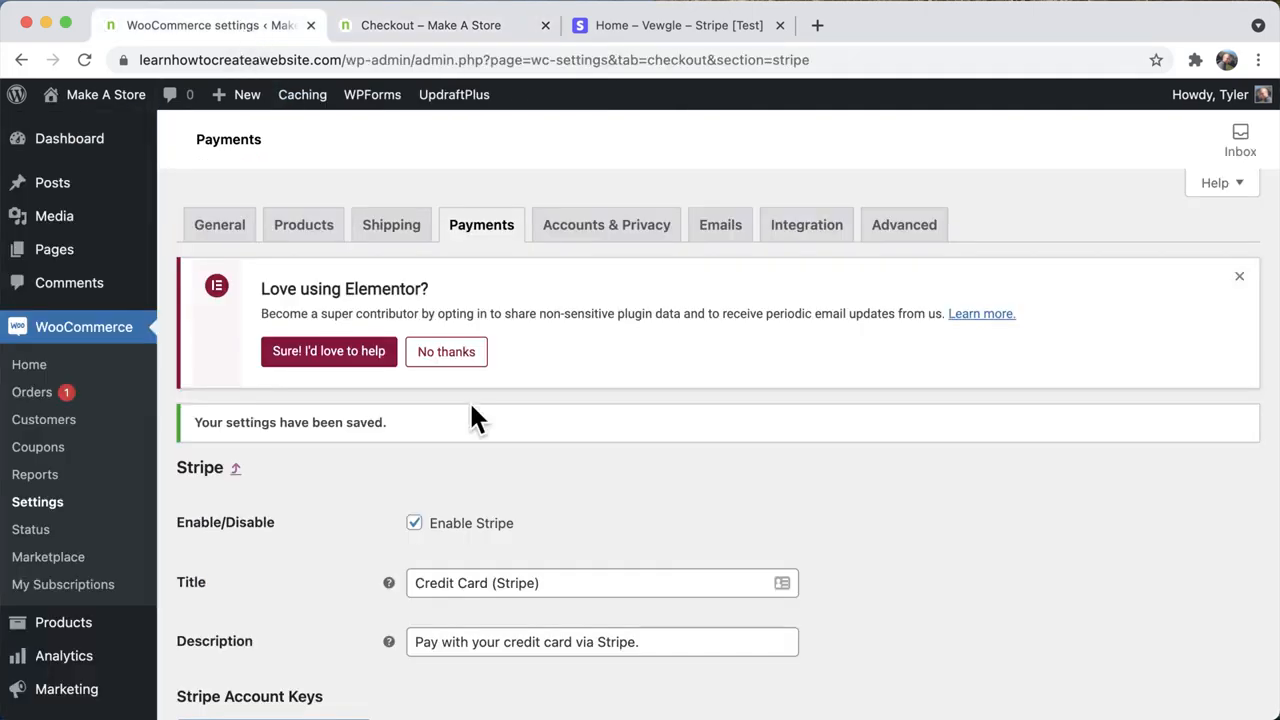
Disable Stripe test mode and paste the live publishable key from the Stripe dashboard
scroll(469, 405, down, 5)
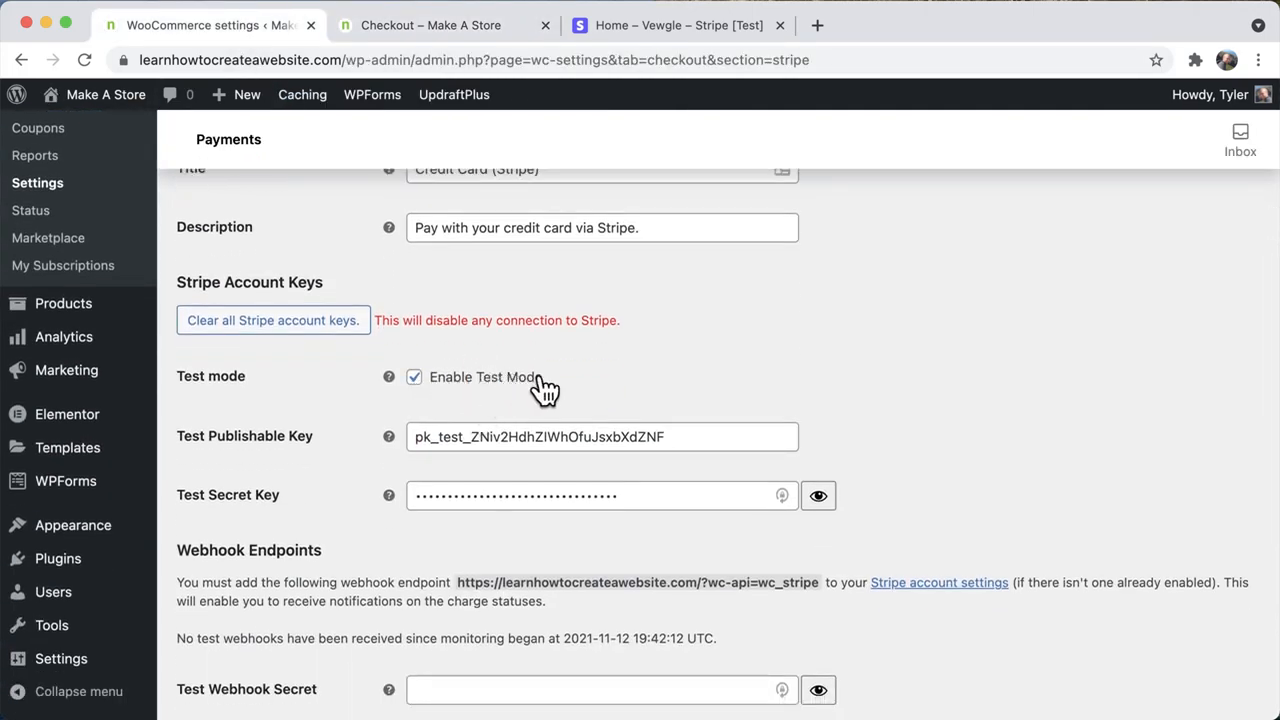
click(414, 378)
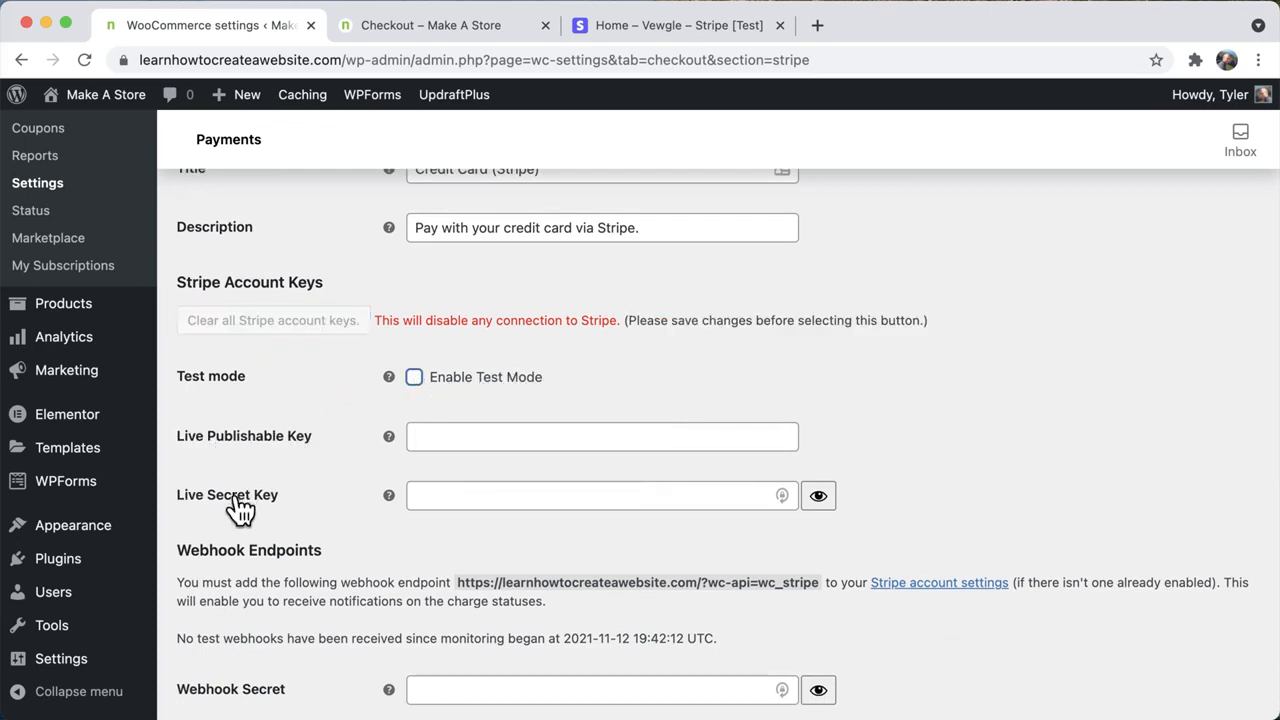
click(651, 30)
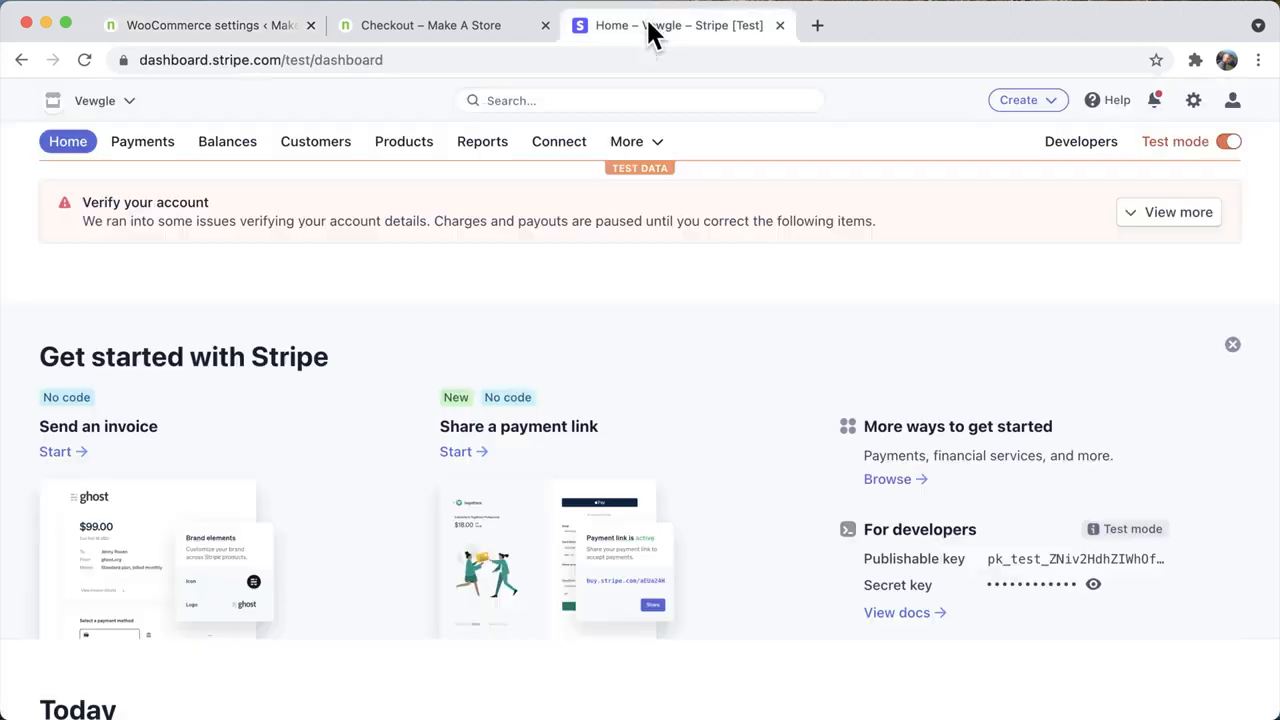
click(1227, 142)
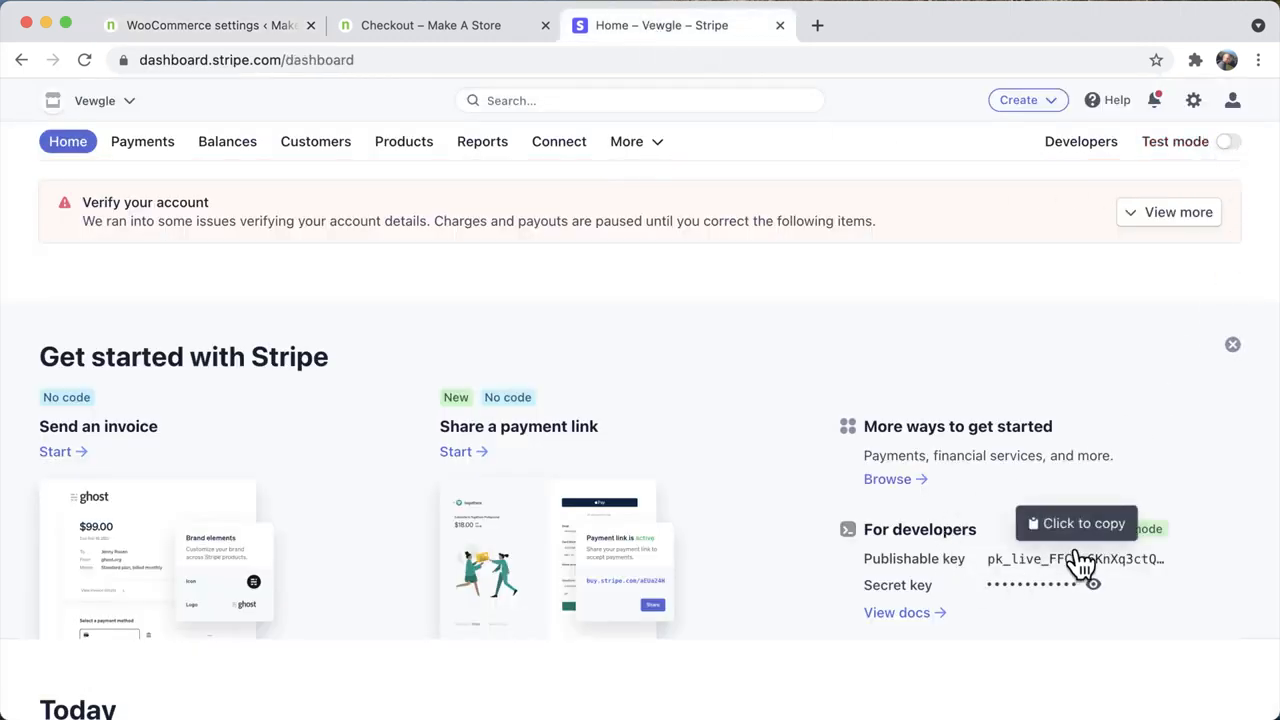
click(1078, 566)
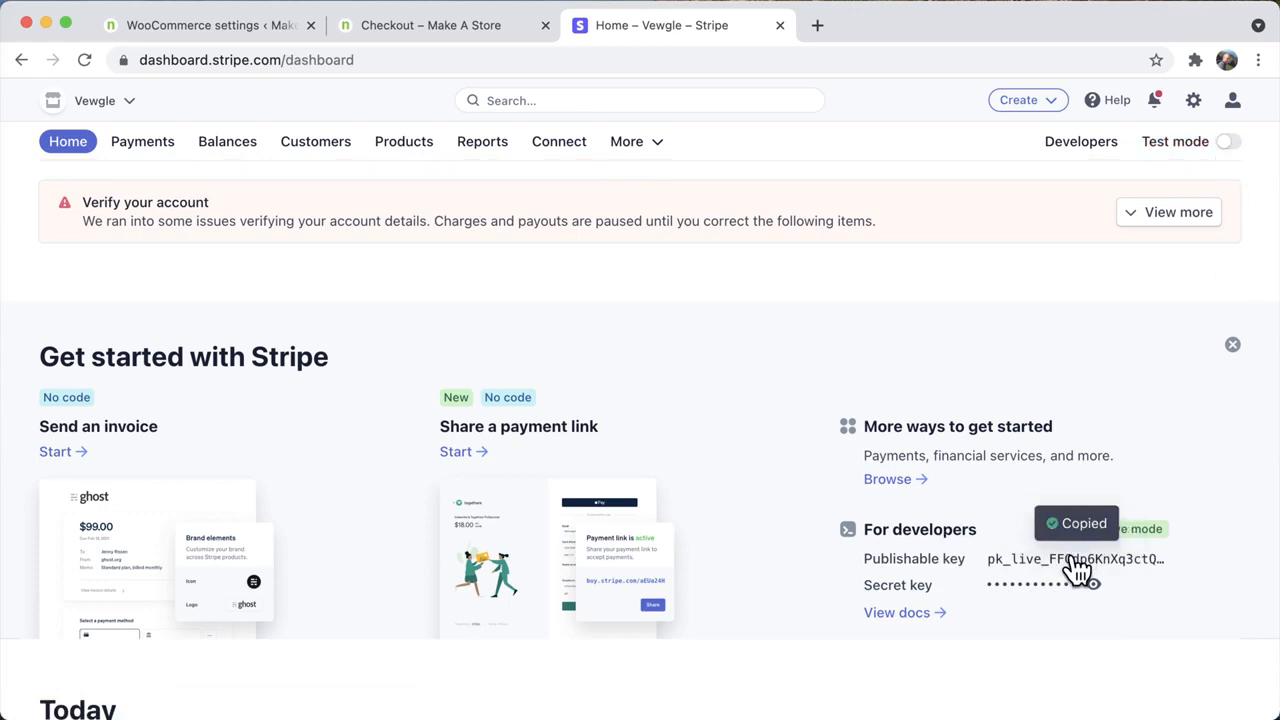
click(233, 25)
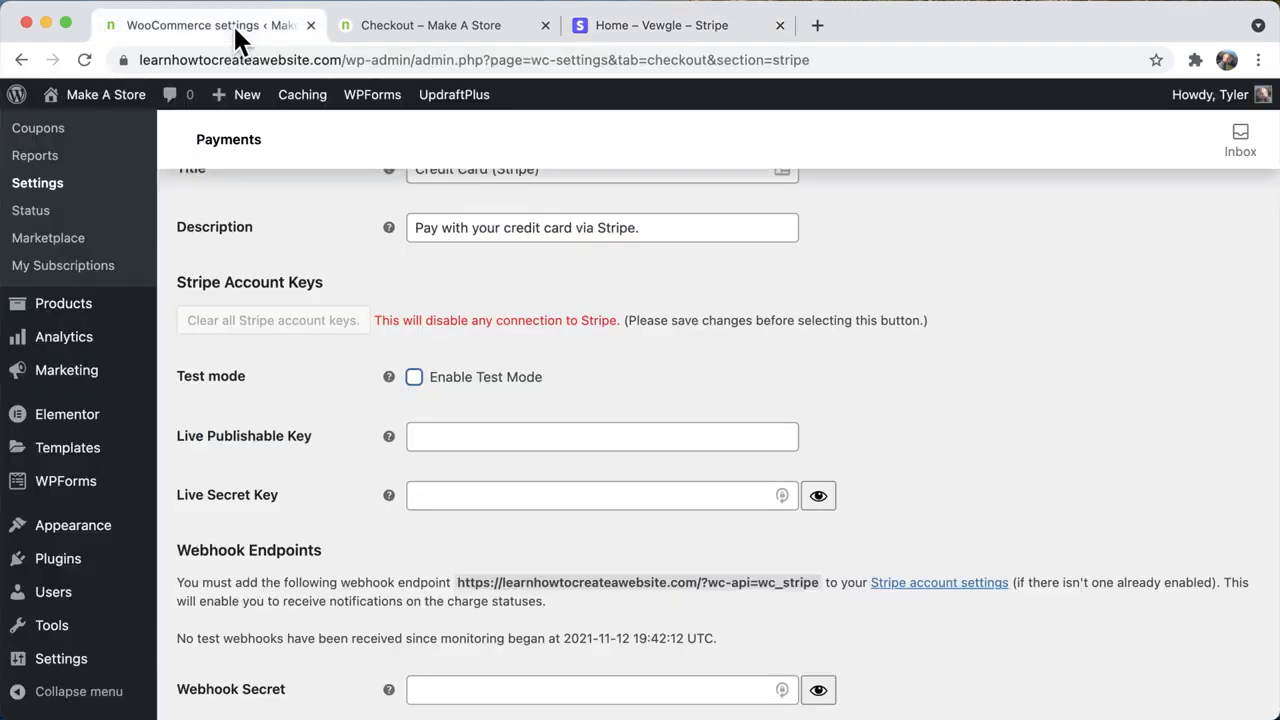
click(478, 436)
key(super+v)
Paste the live secret key, save the Stripe settings, and reload the checkout page
click(694, 25)
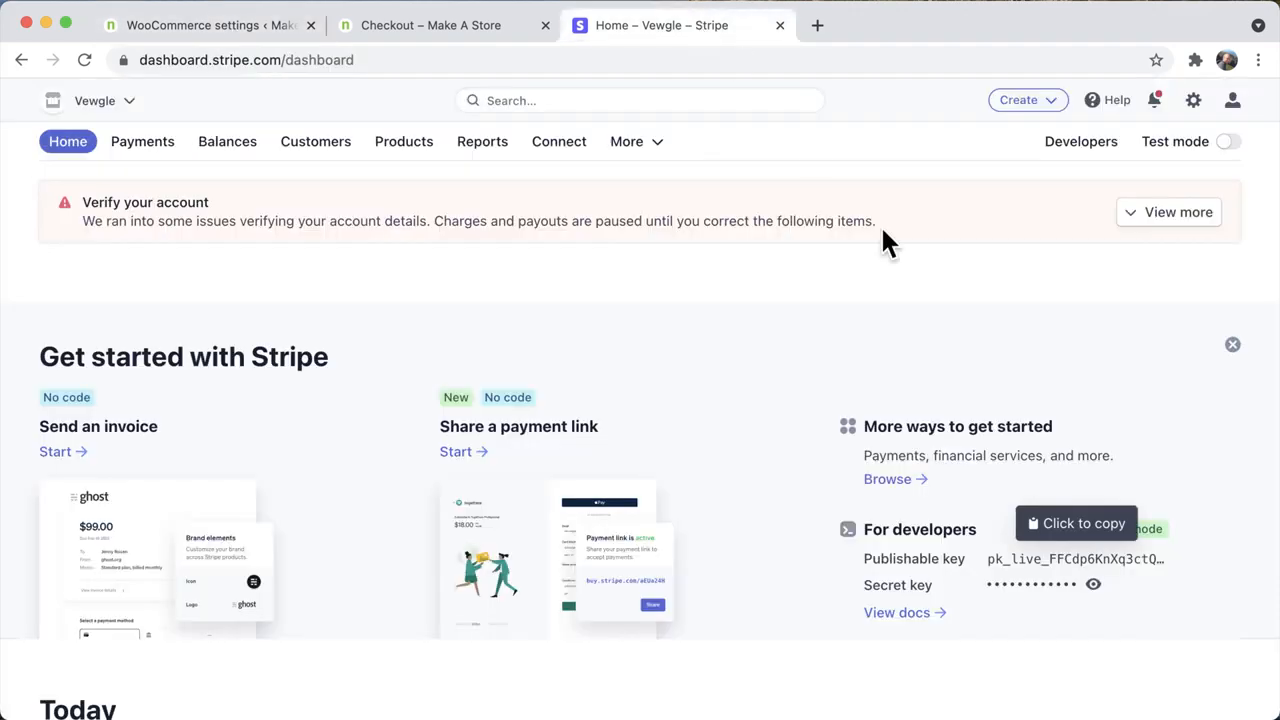
click(1020, 588)
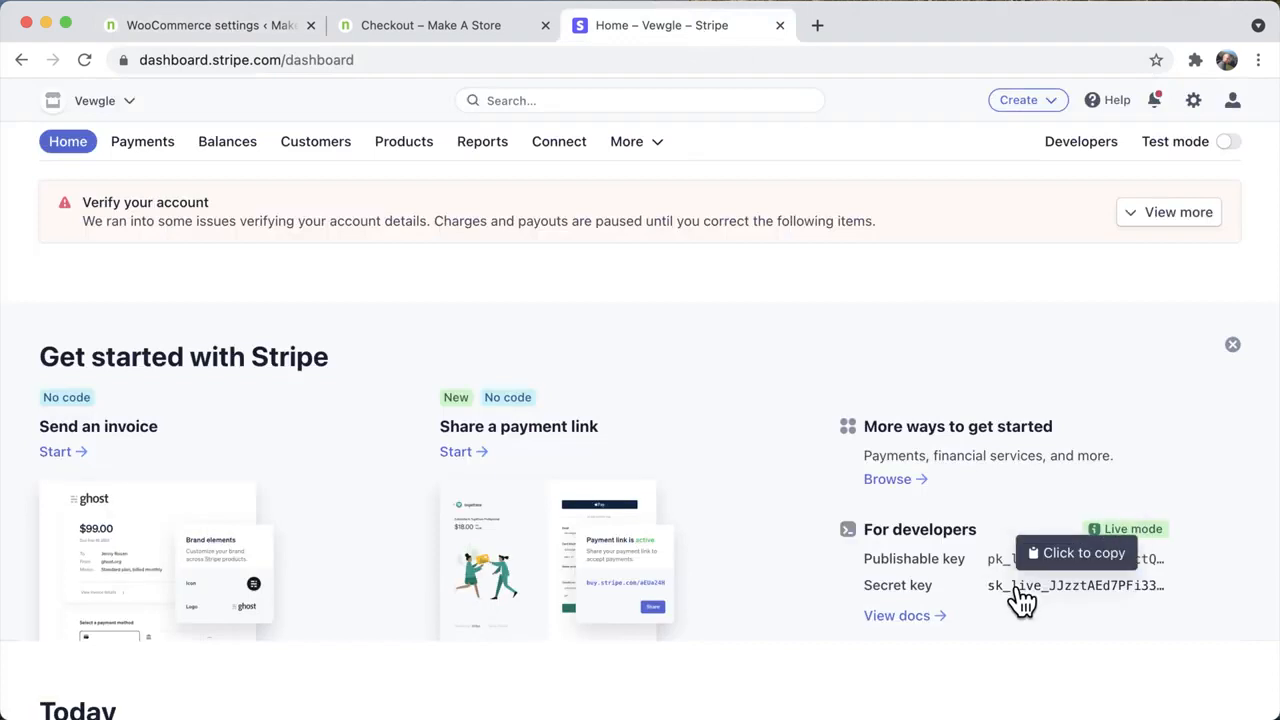
click(1020, 590)
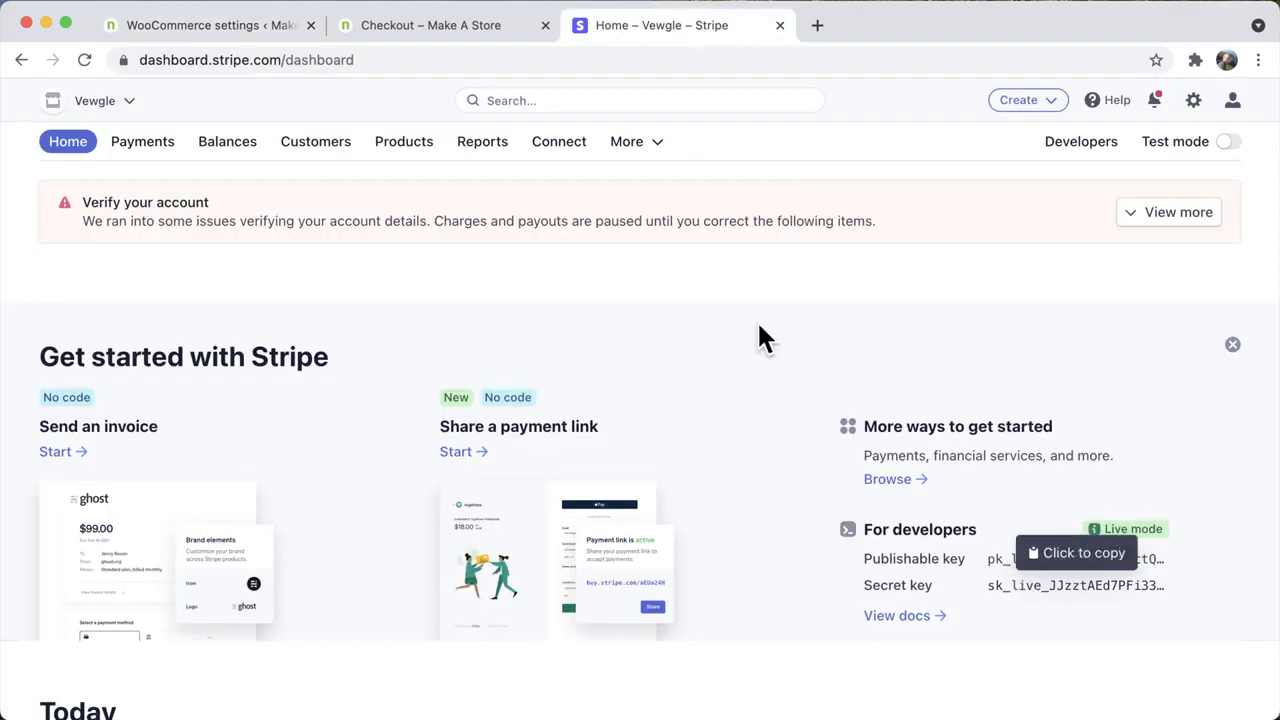
click(234, 28)
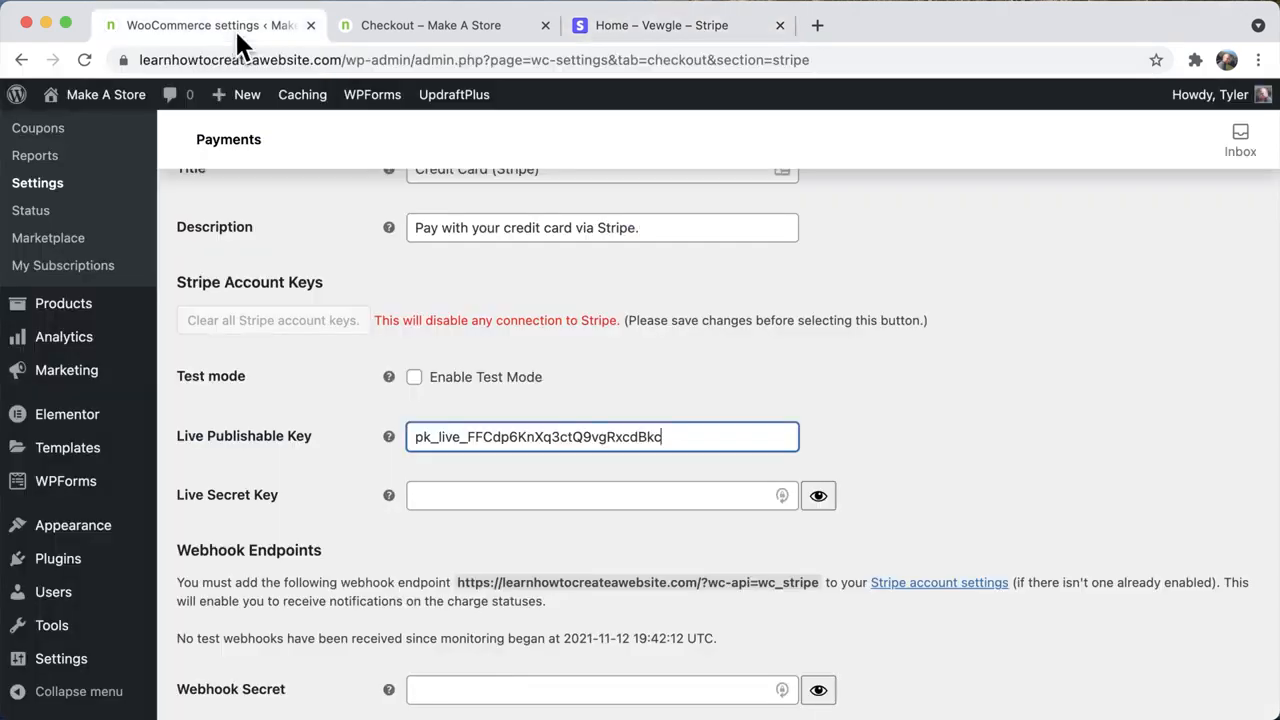
click(556, 496)
key(super+v)
scroll(558, 497, down, 10)
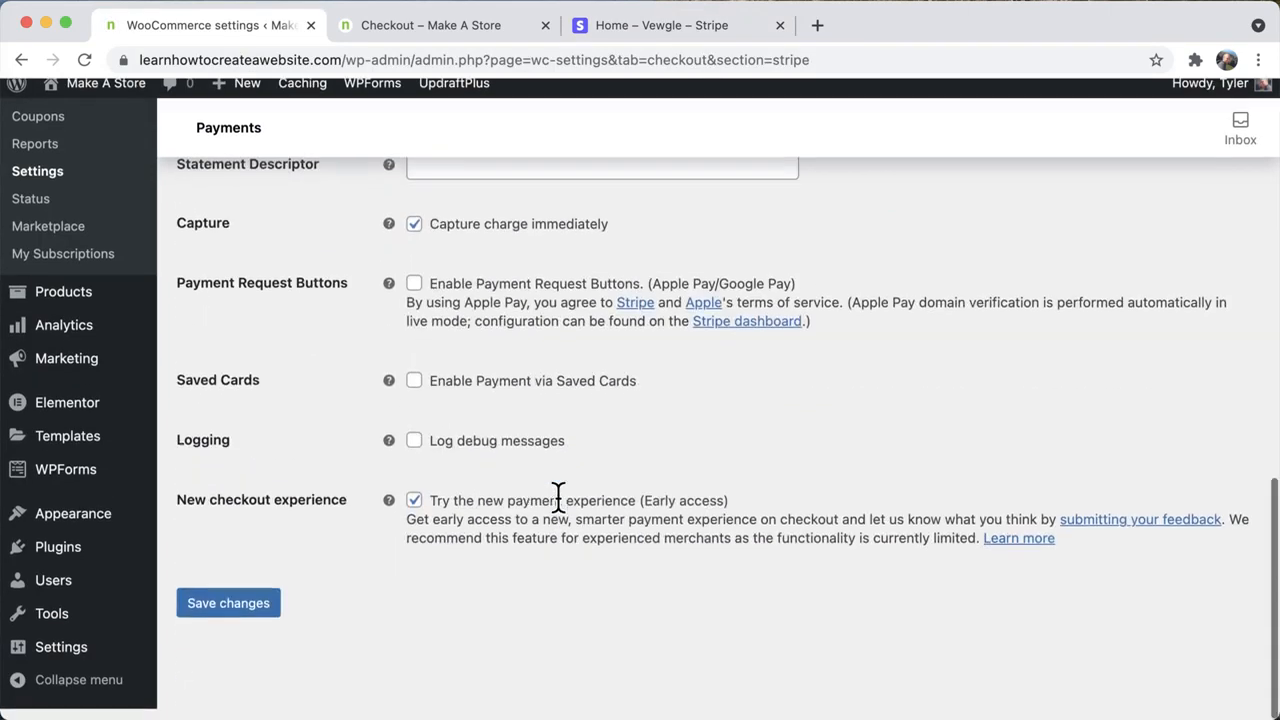
click(256, 620)
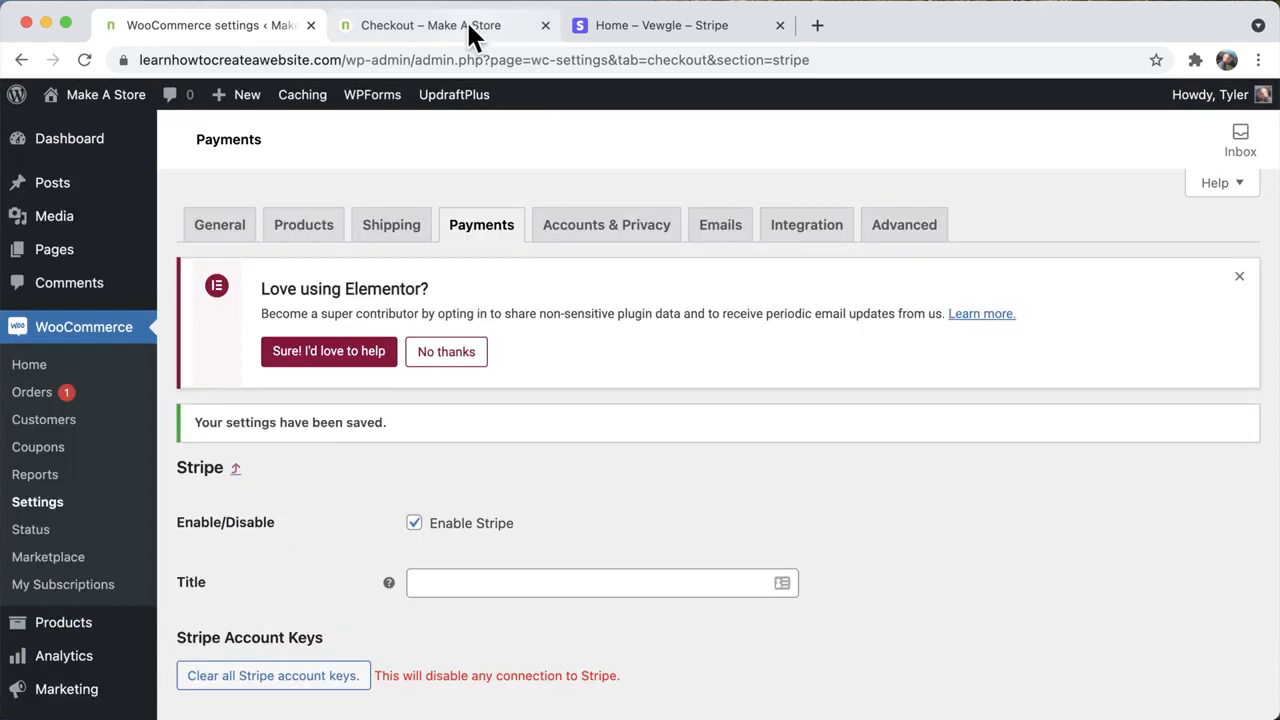
click(476, 33)
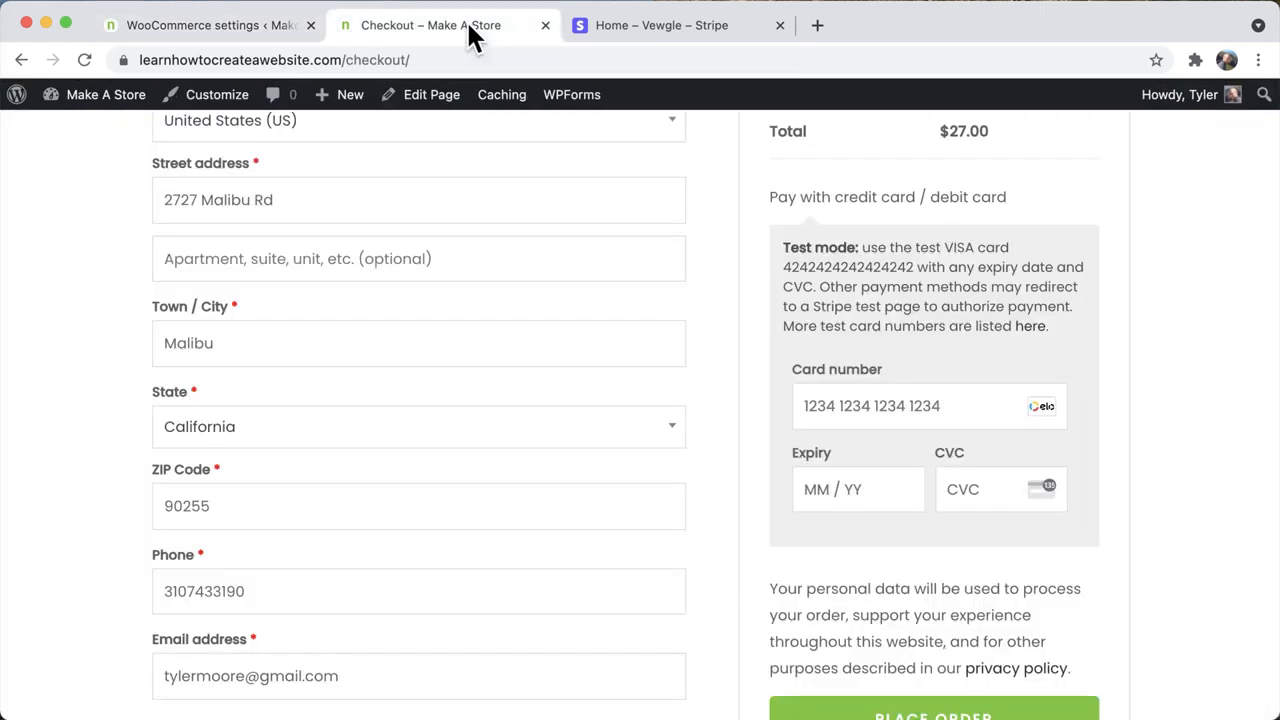
click(85, 60)
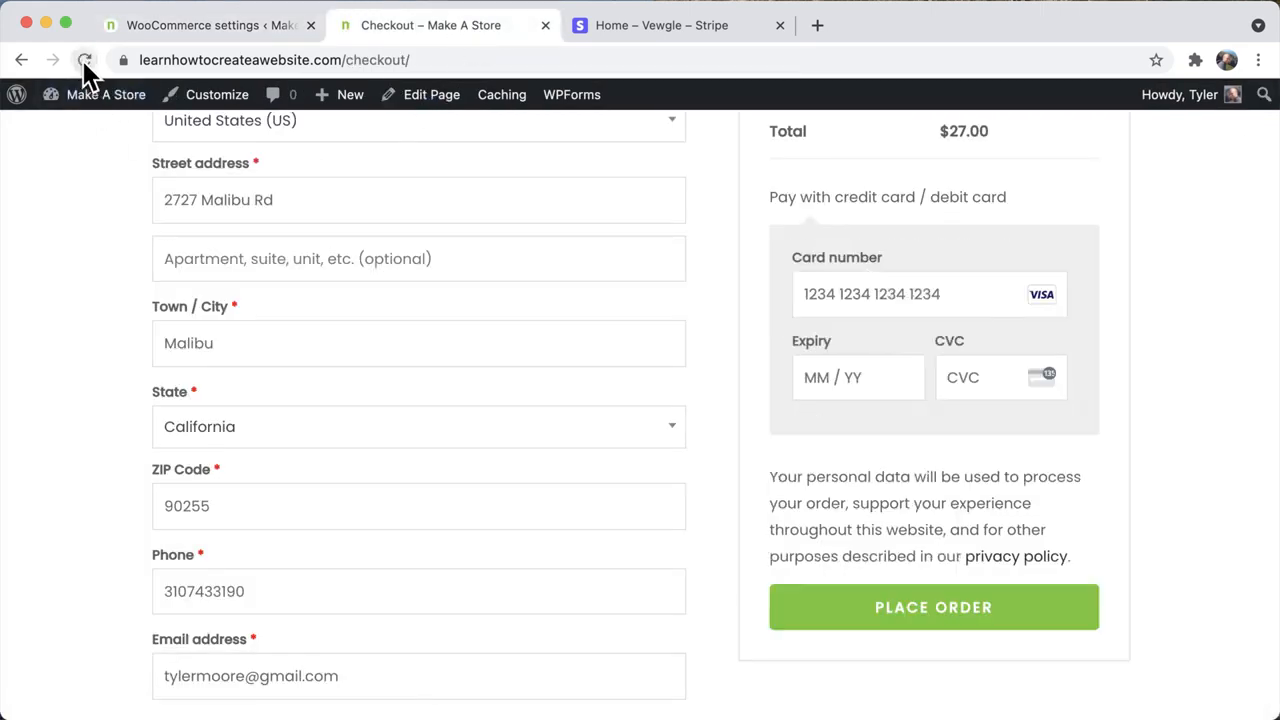
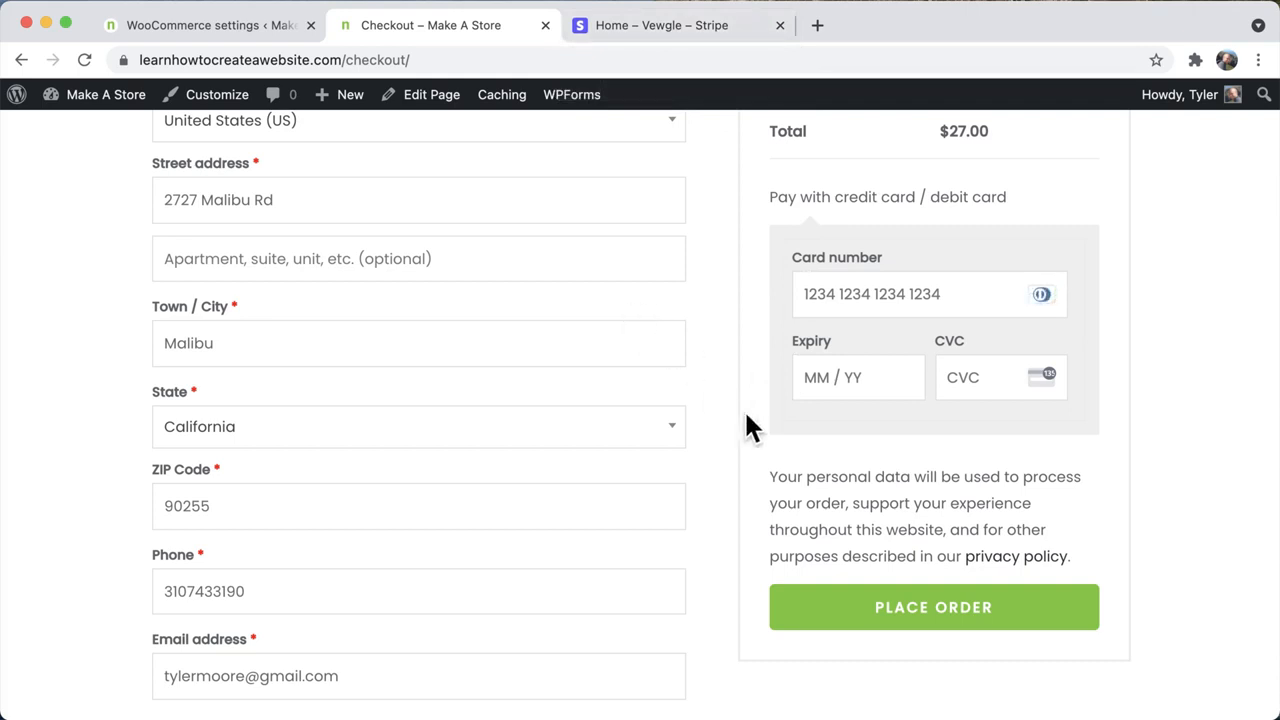
Highlight the checkout privacy notice, then open Appearance > Customize from the WooCommerce settings tab
drag(771, 476, 1077, 558)
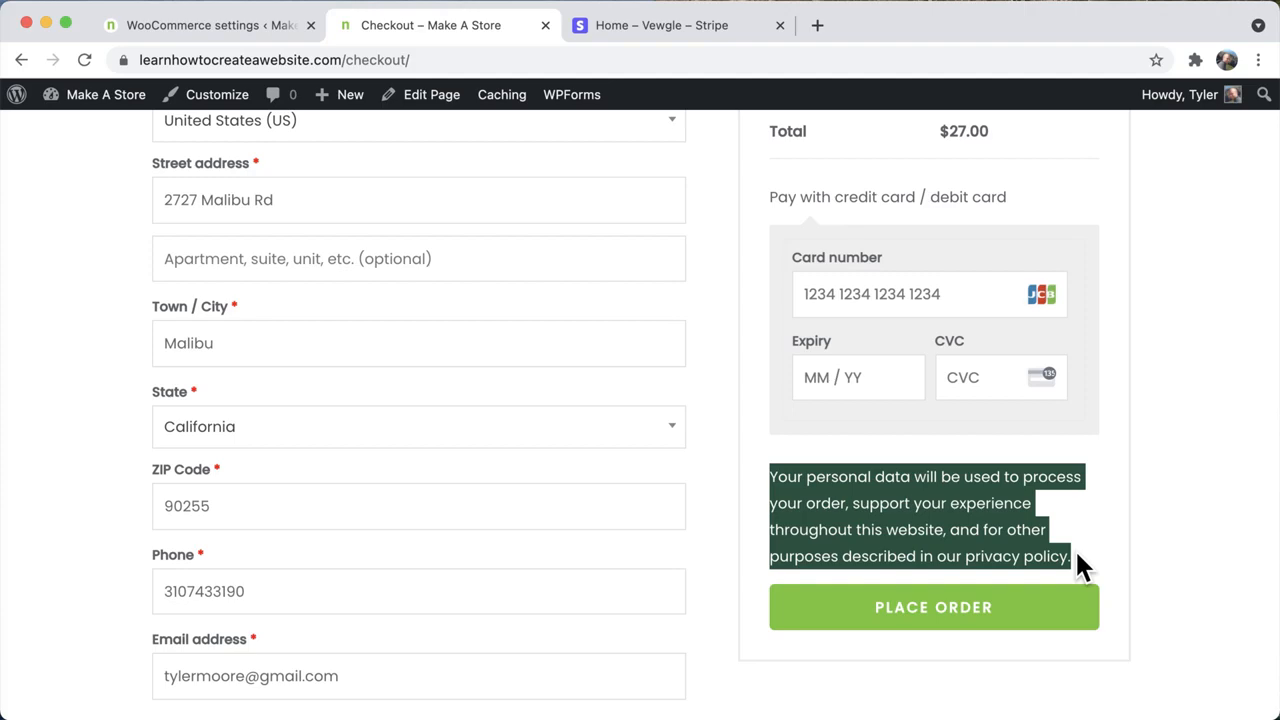
click(247, 28)
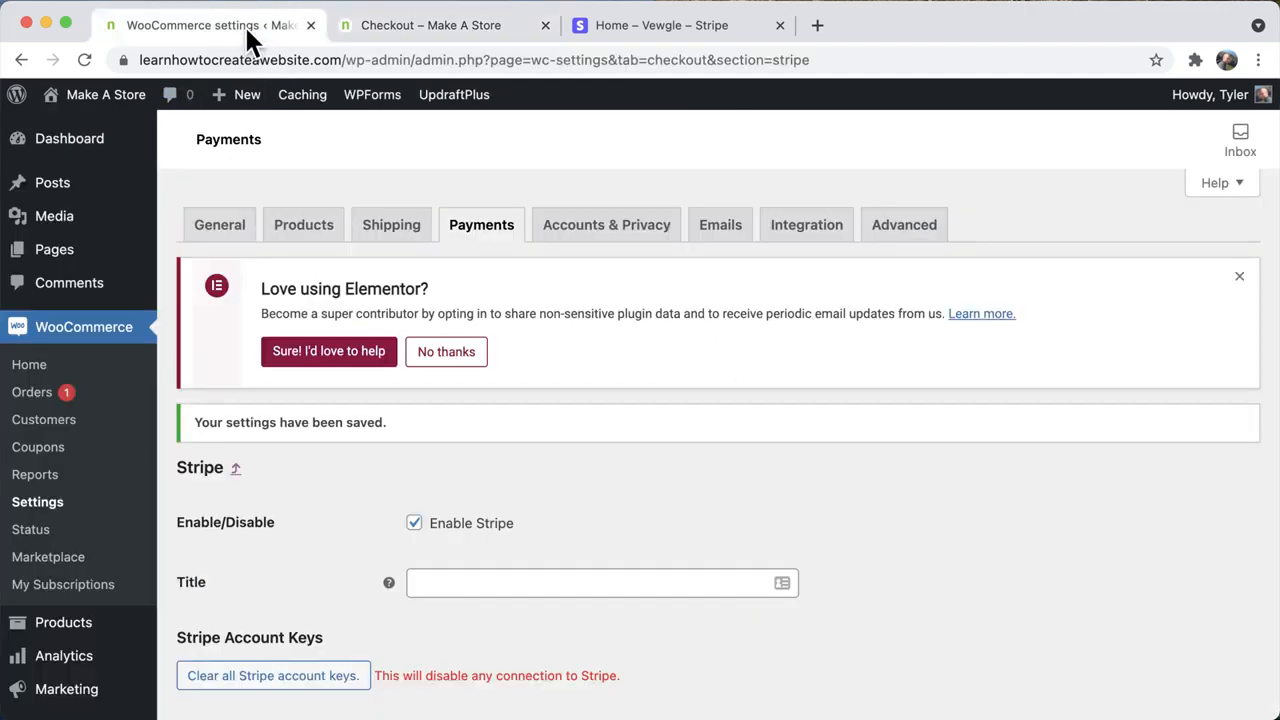
scroll(86, 323, down, 8)
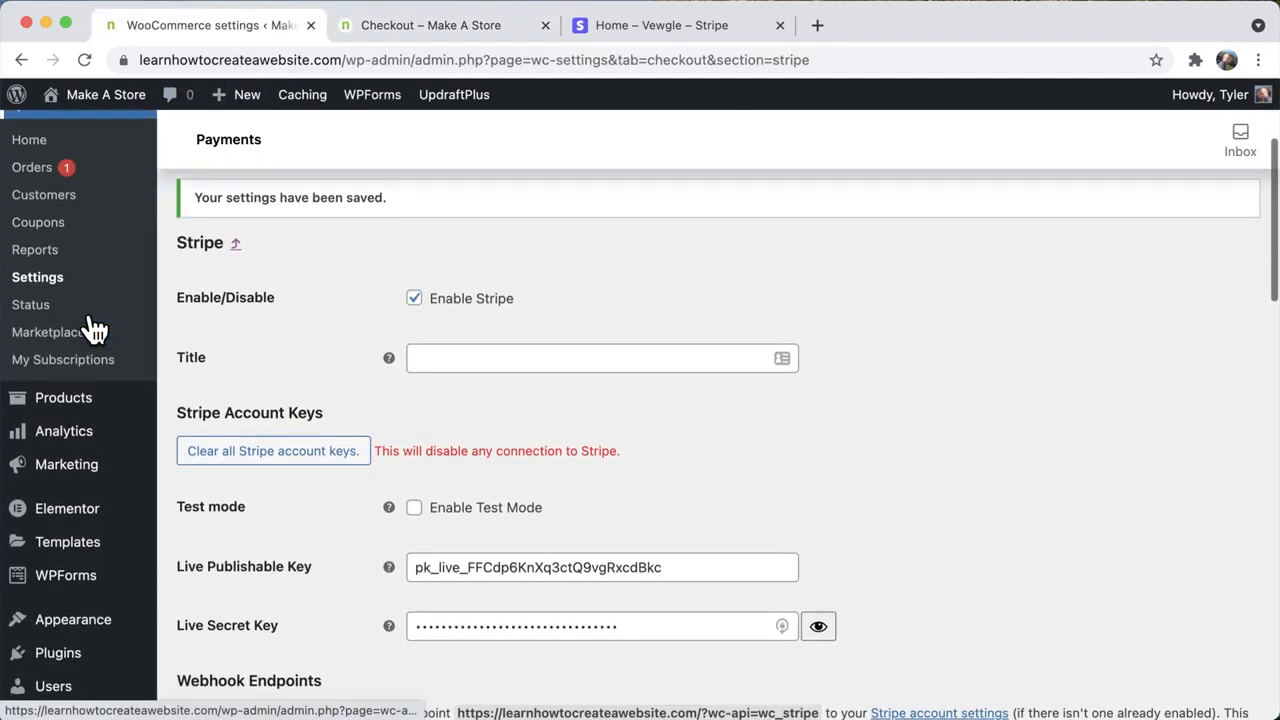
mouse_move(108, 538)
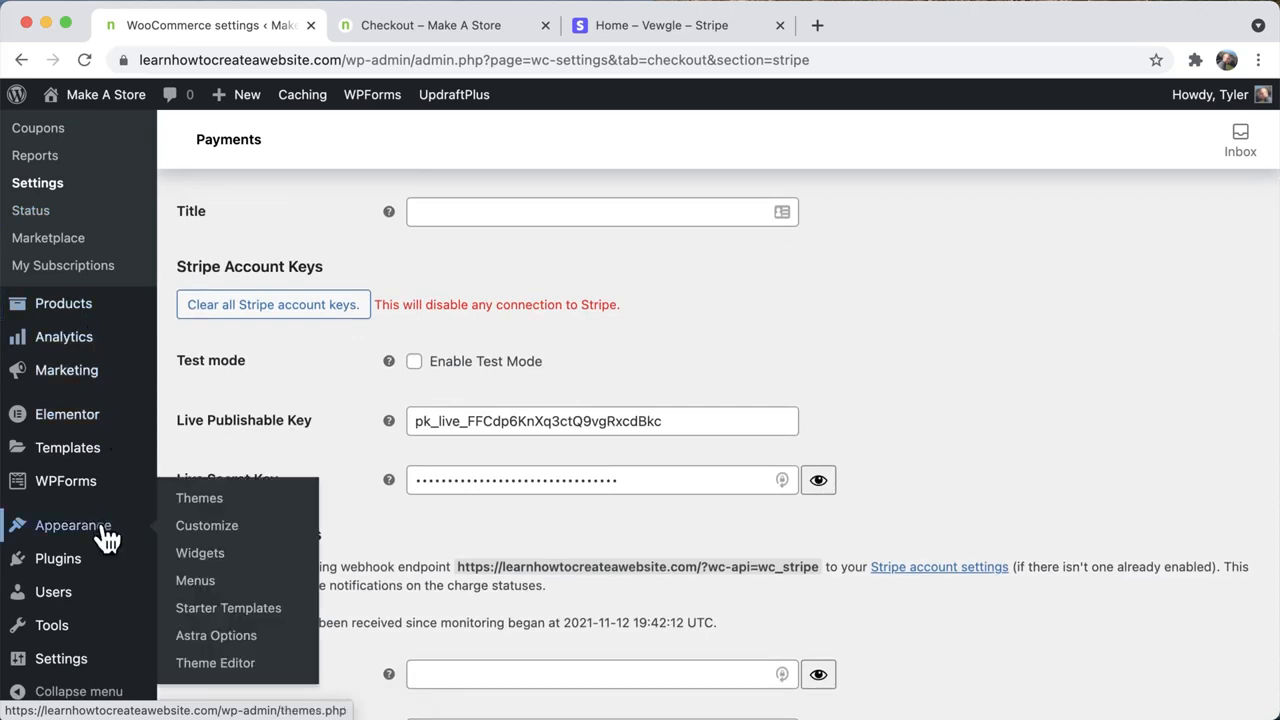
click(229, 540)
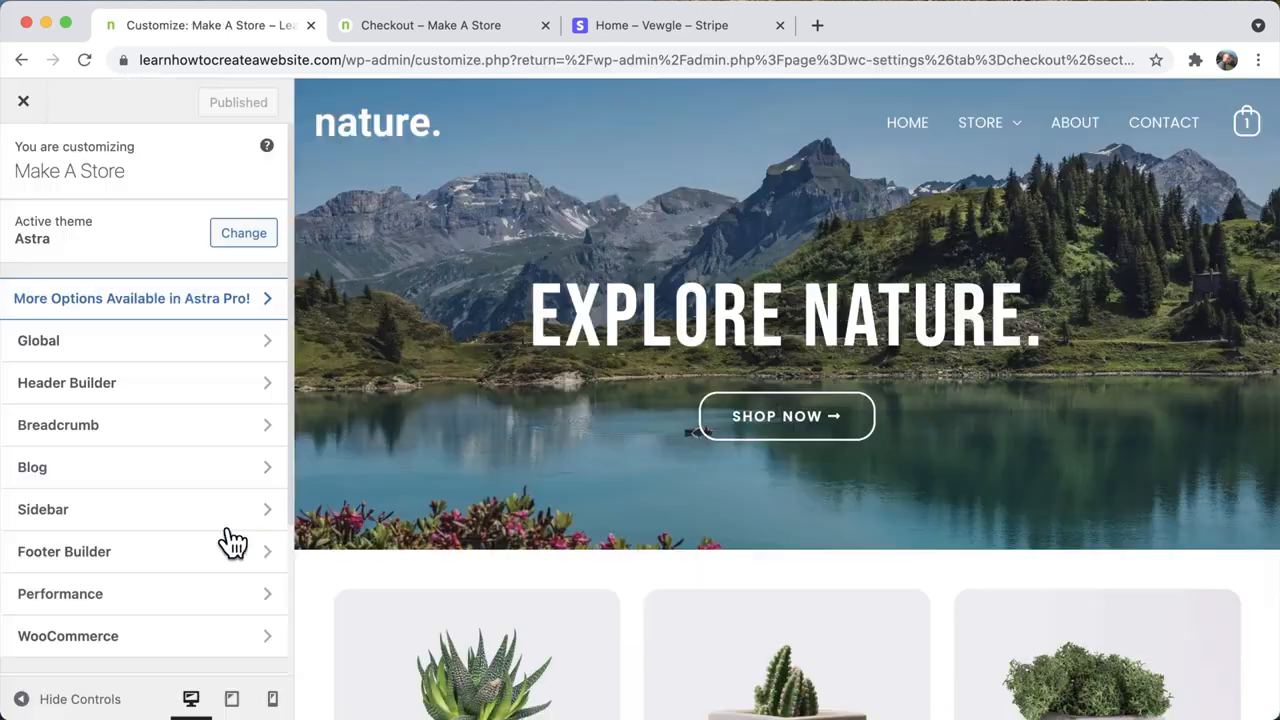
Open the Customizer's WooCommerce > Checkout section and scroll down to the privacy policy text
click(235, 638)
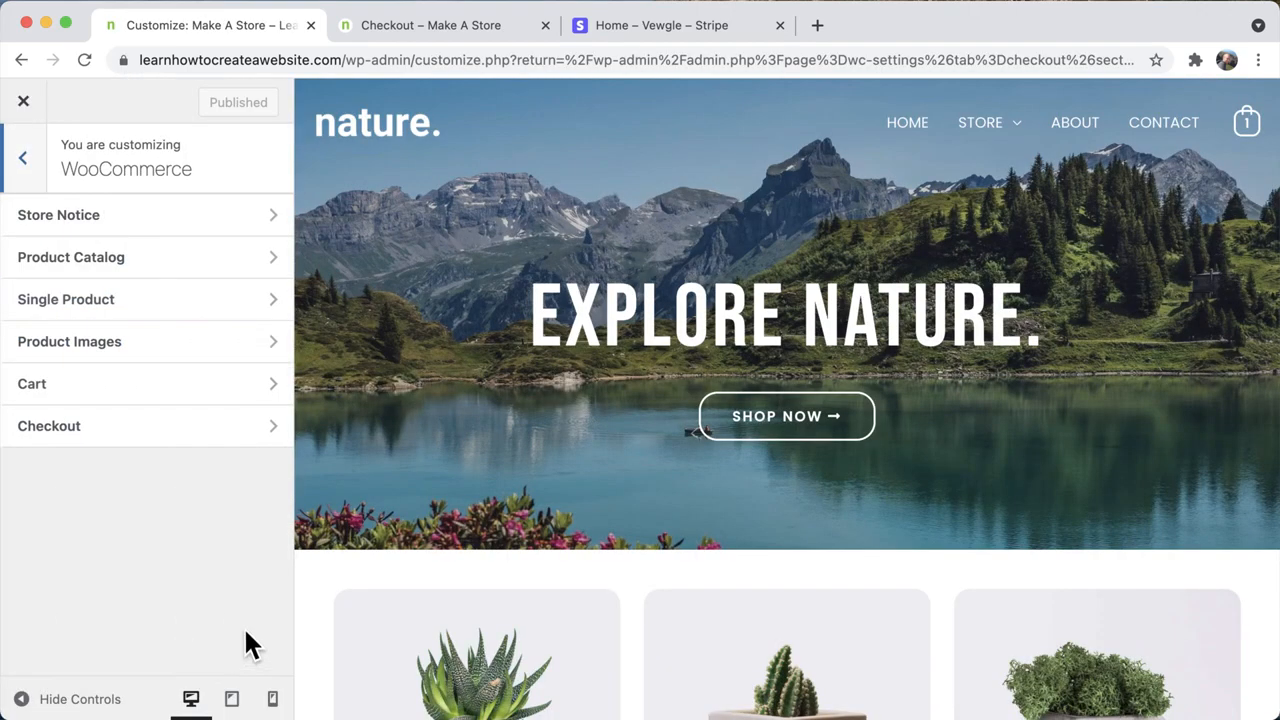
click(217, 432)
scroll(220, 430, down, 5)
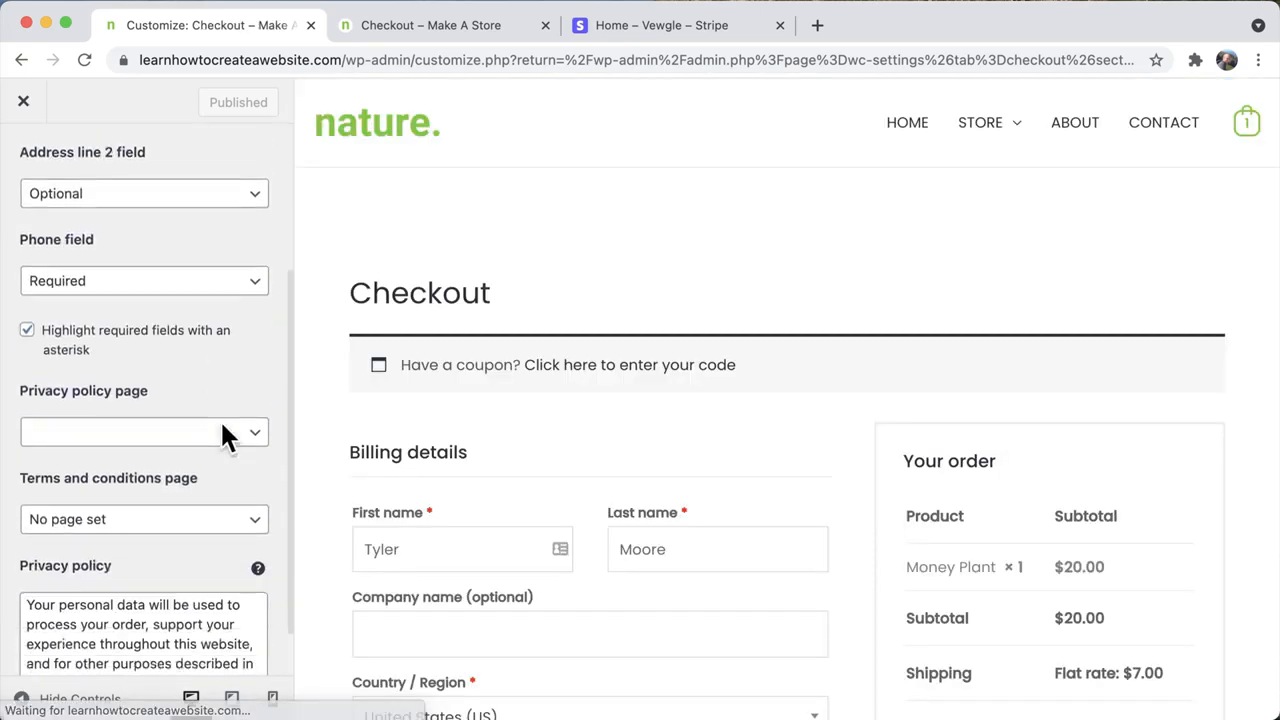
scroll(222, 432, down, 1)
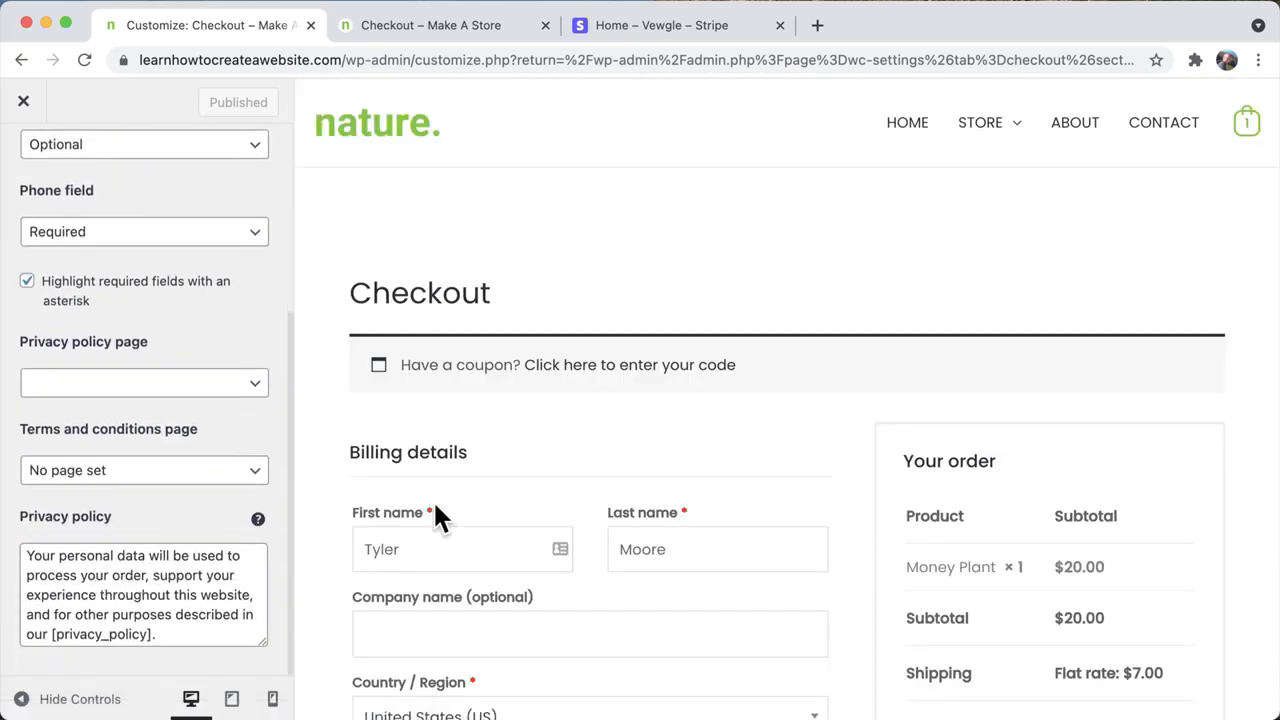
scroll(853, 481, down, 10)
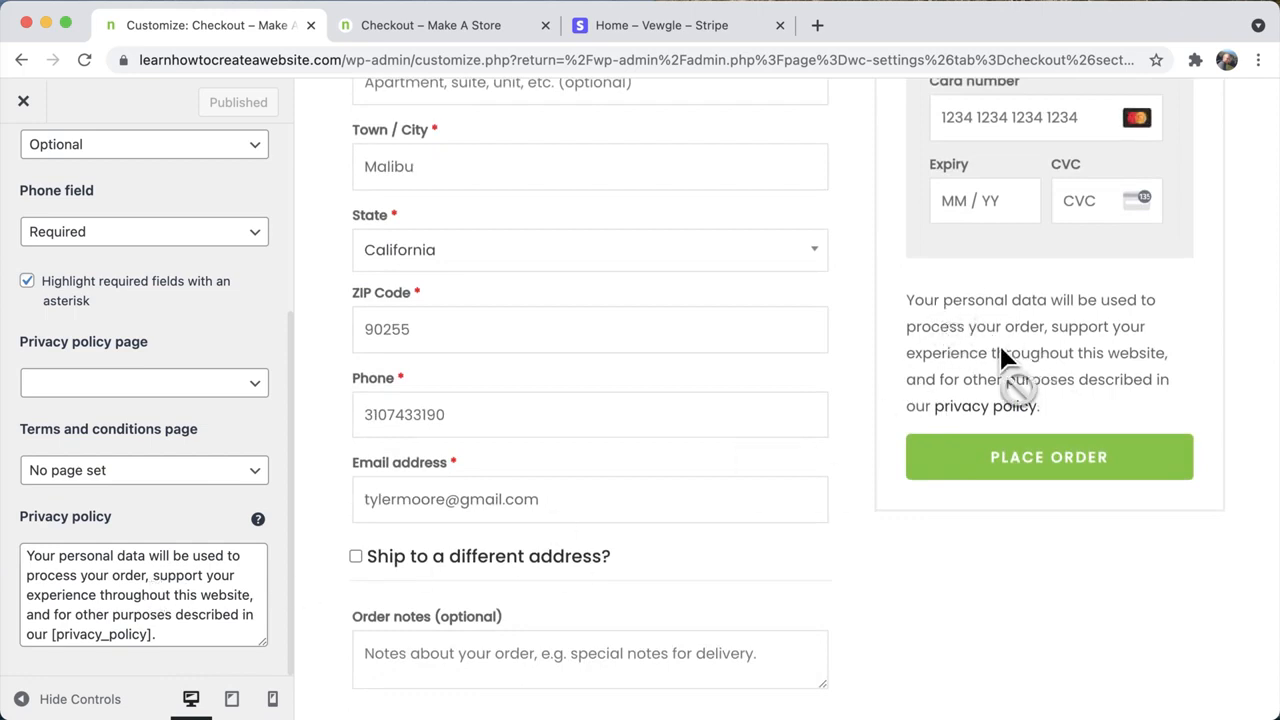
Replace the privacy text with 'Secure payment processed by Stripe.', publish, and close the Customizer
click(184, 629)
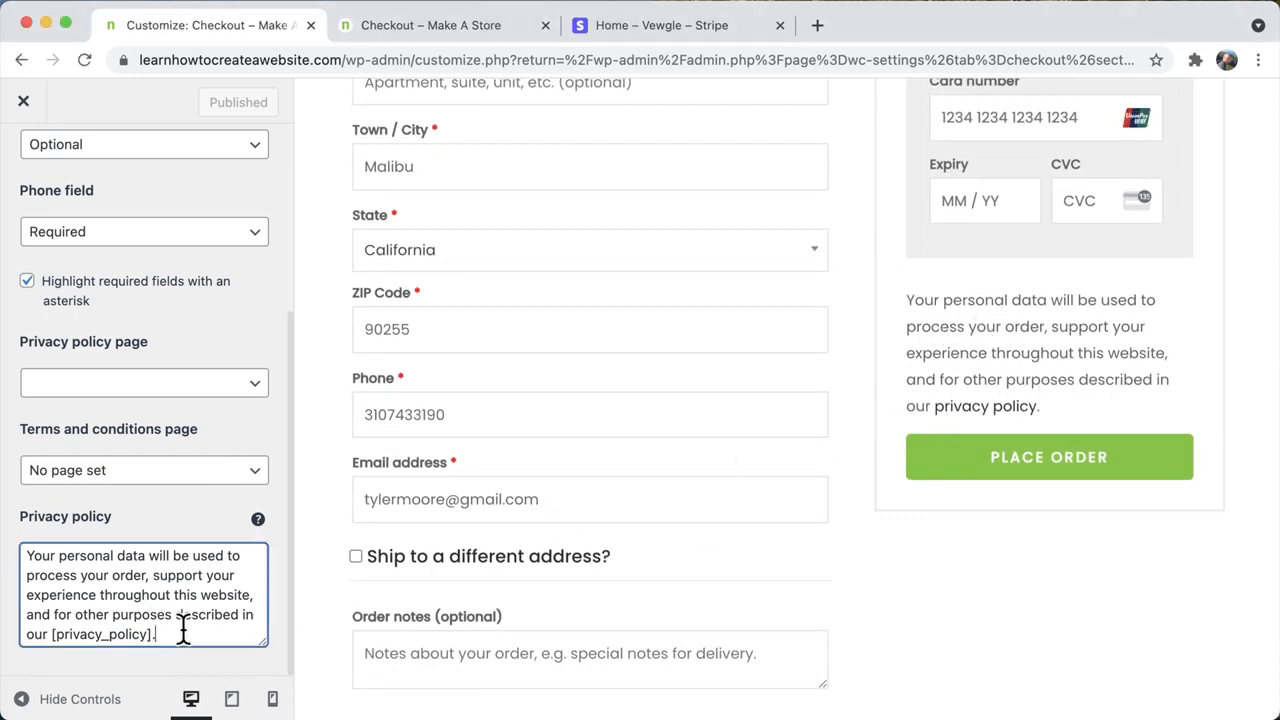
text(Secure payment processed by Stripe.)
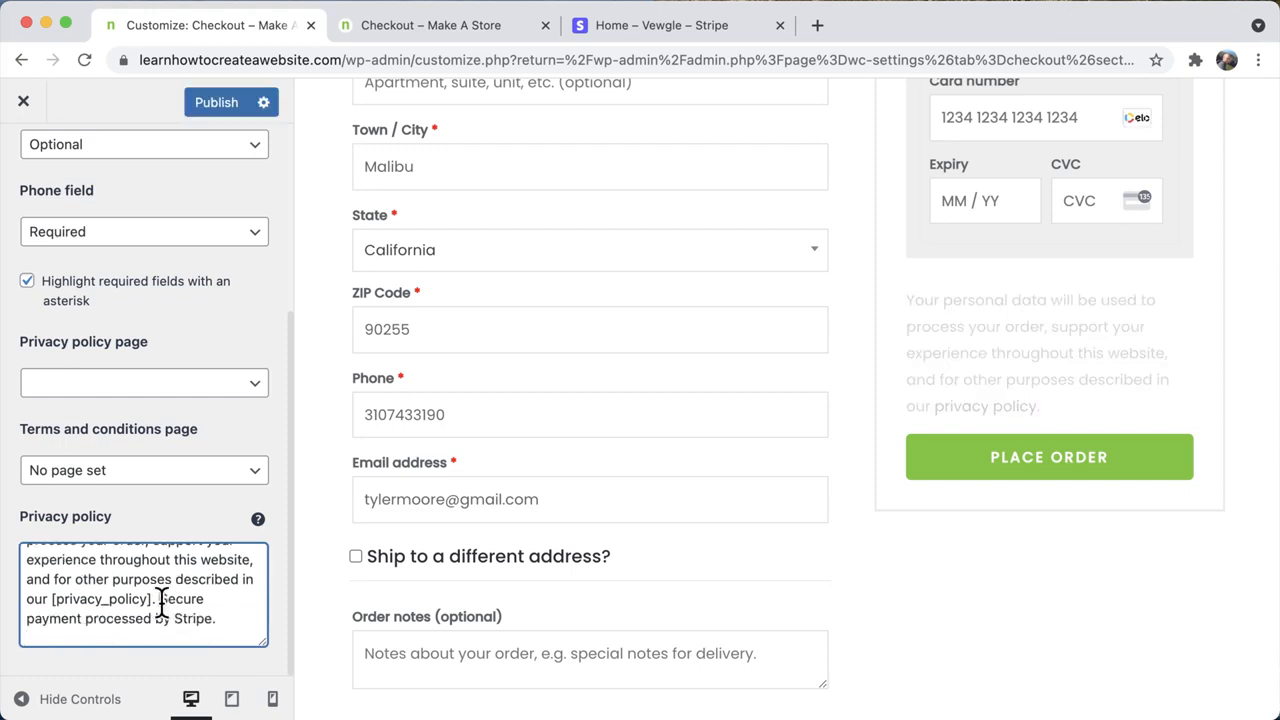
drag(161, 604, 229, 618)
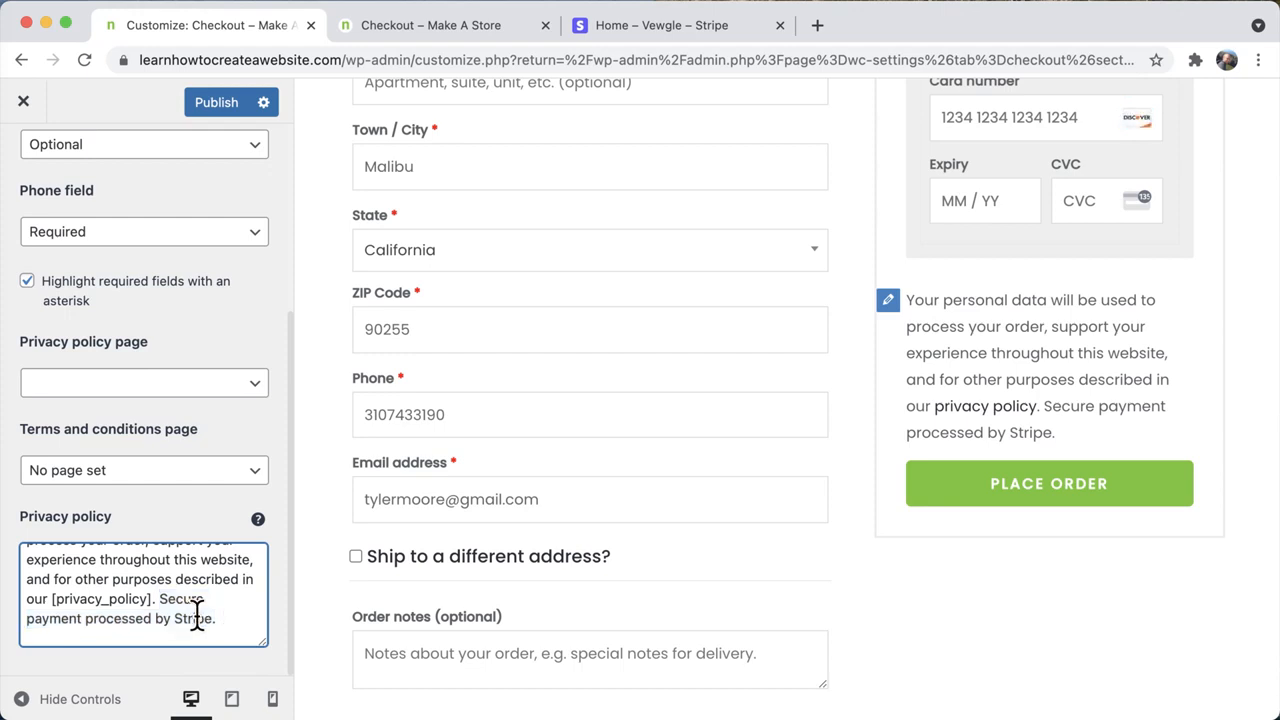
double_click(195, 612)
click(227, 614)
drag(160, 600, 5, 537)
key(BackSpace)
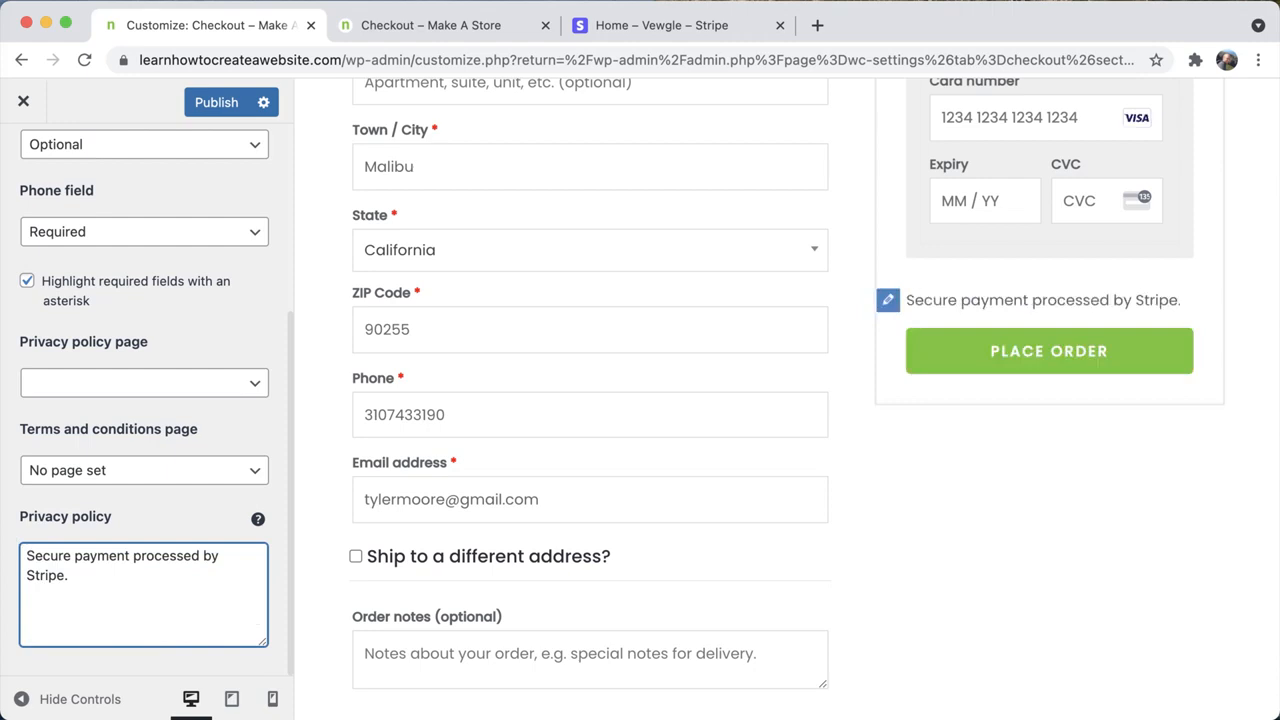
click(212, 104)
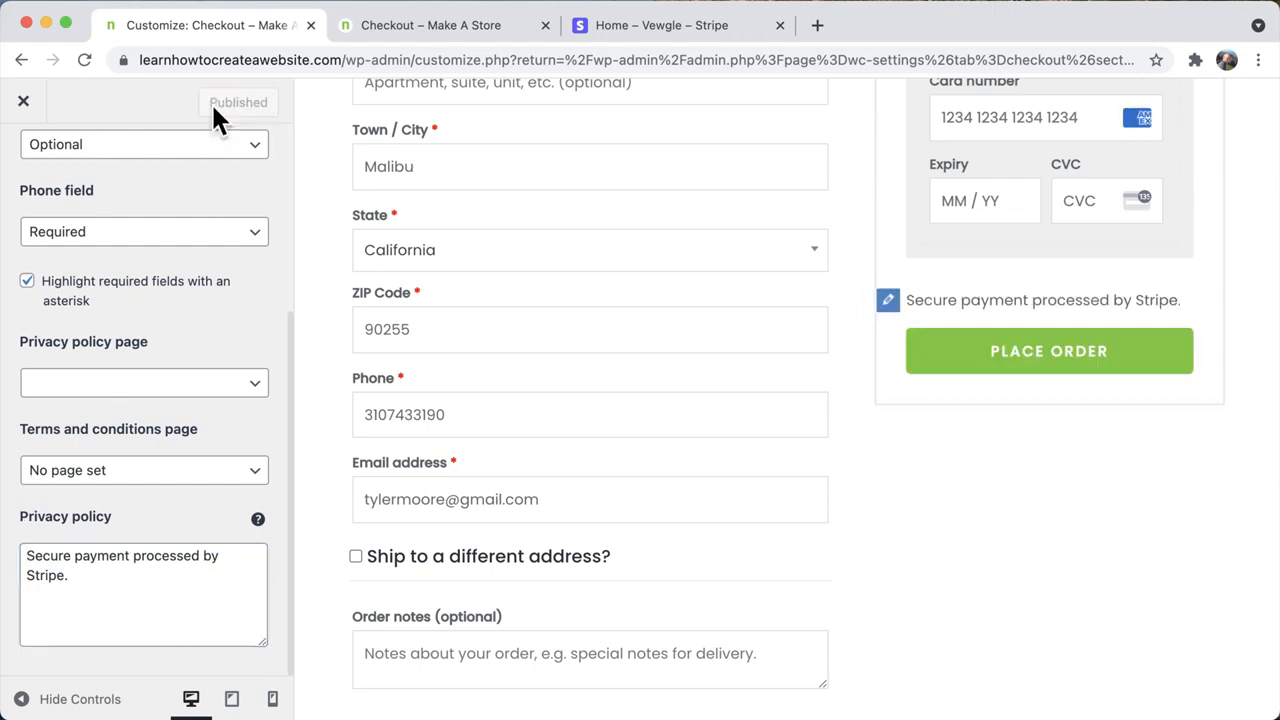
click(24, 102)
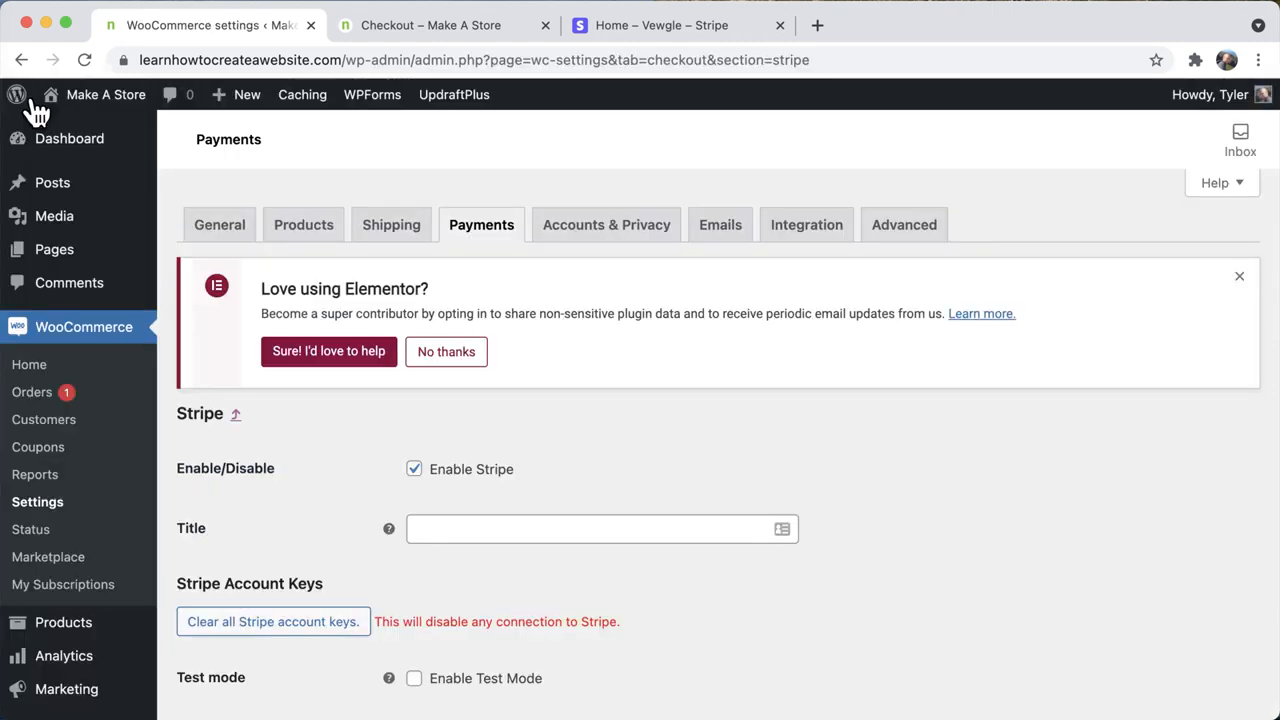
Reload the checkout to confirm the new Stripe line appears, then close the Stripe and checkout tabs
click(465, 32)
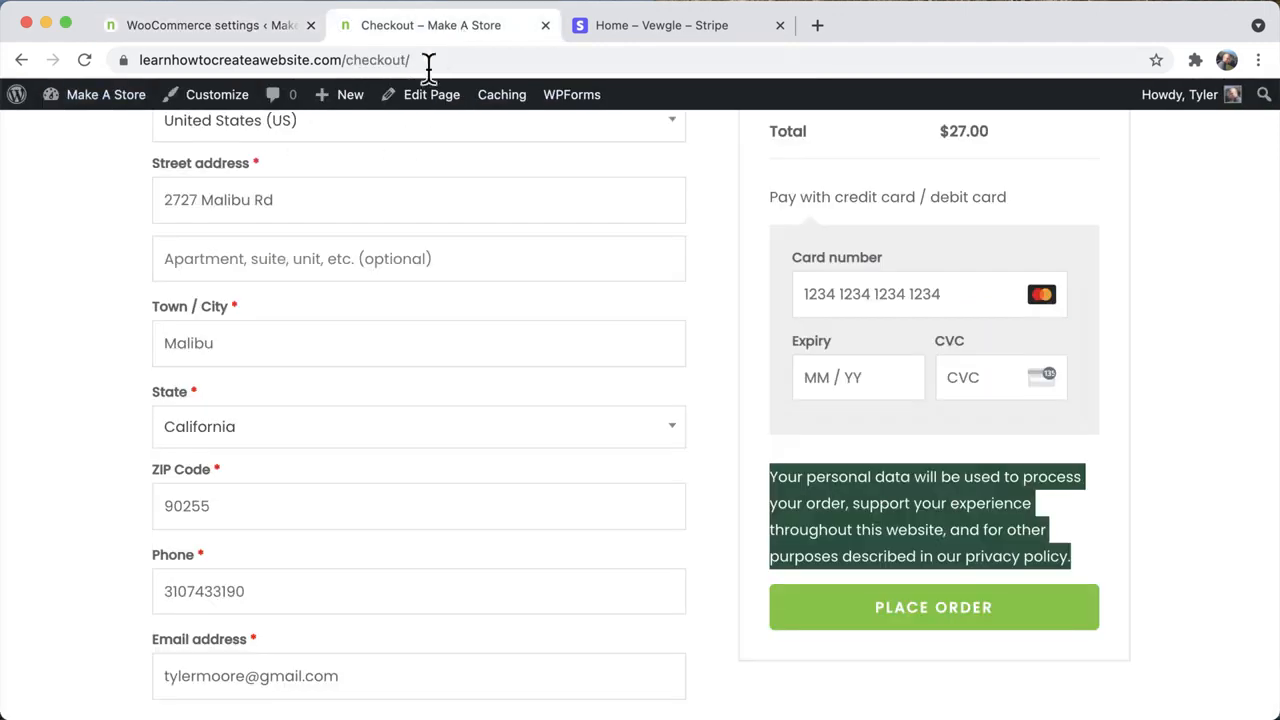
click(84, 60)
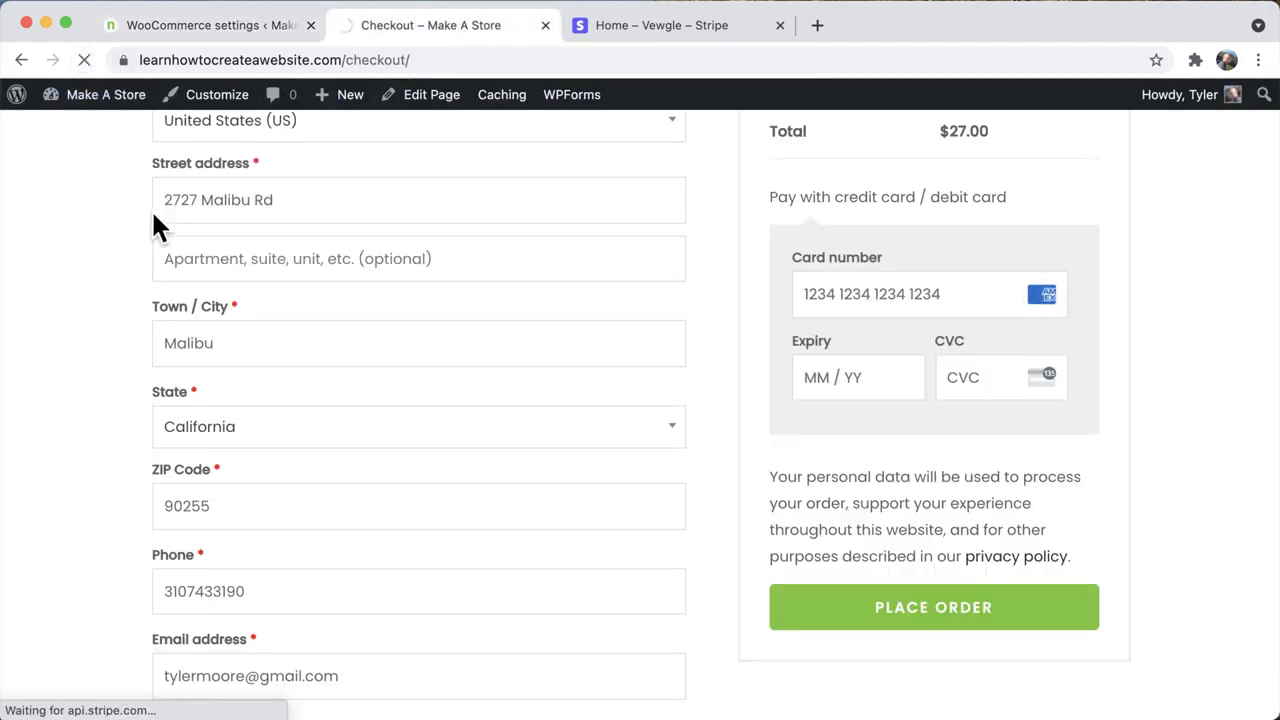
scroll(867, 468, up, 1)
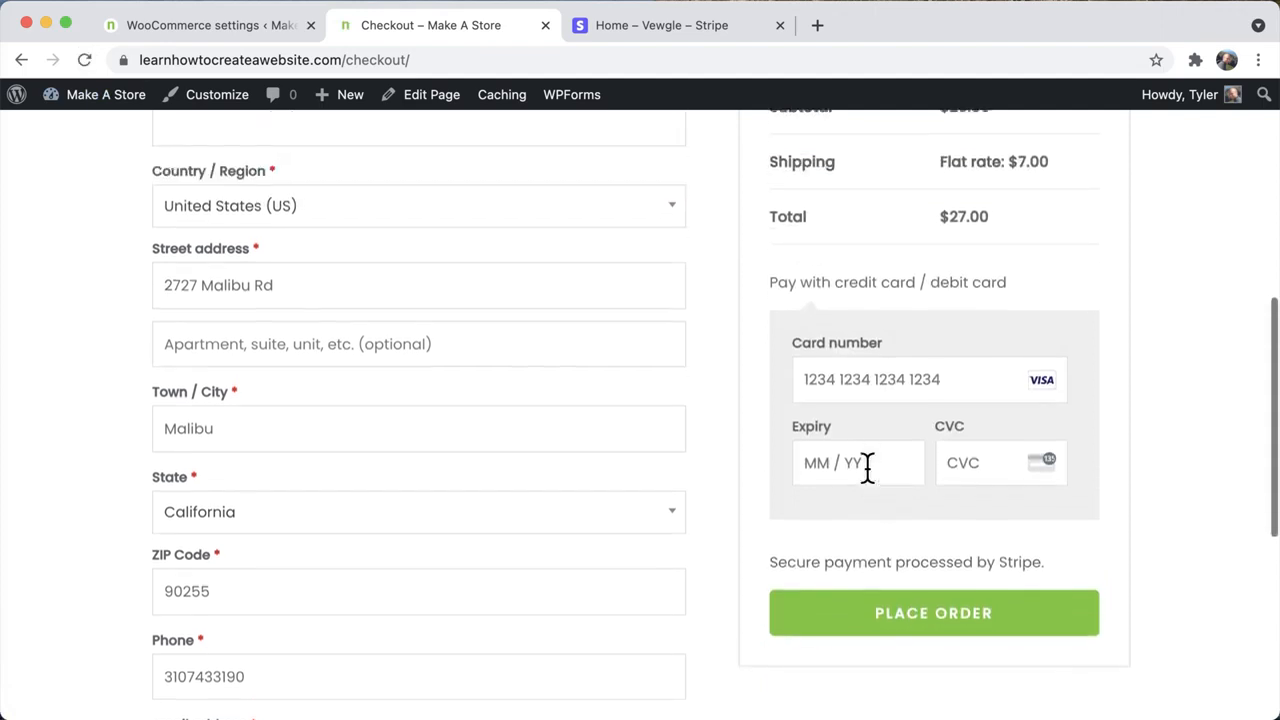
scroll(866, 466, up, 3)
scroll(868, 480, down, 3)
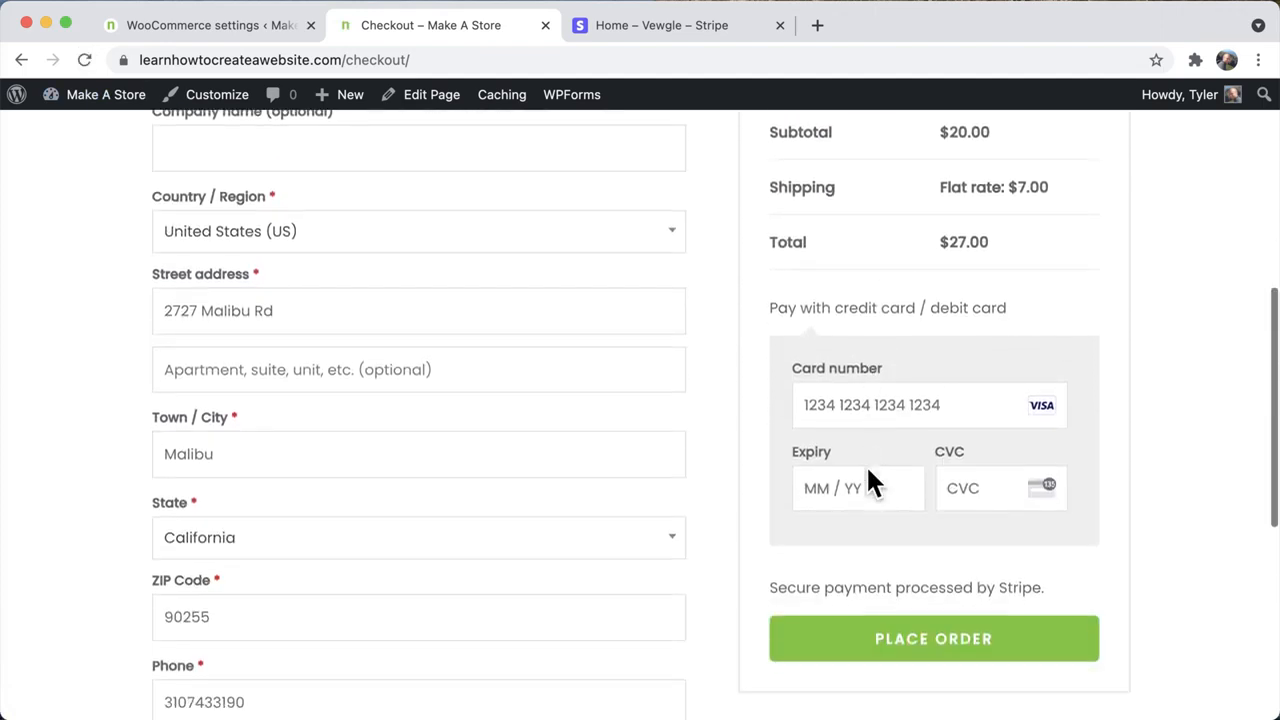
scroll(870, 482, down, 1)
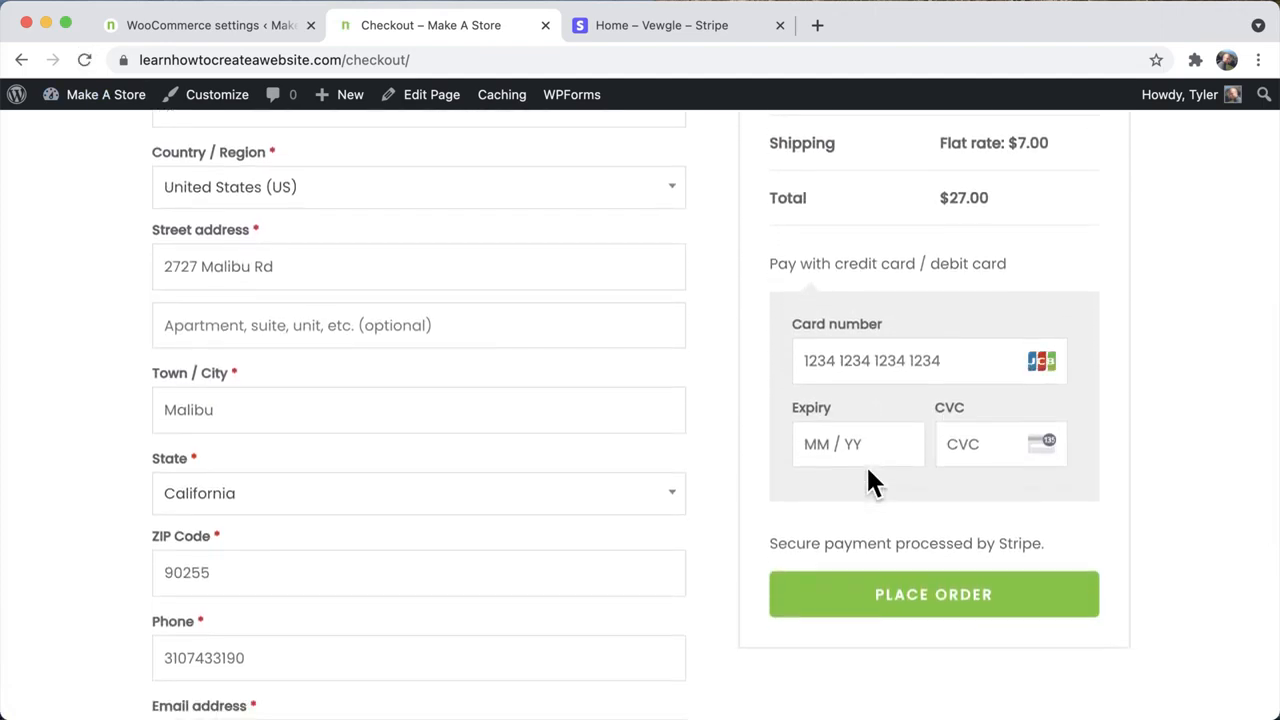
click(780, 25)
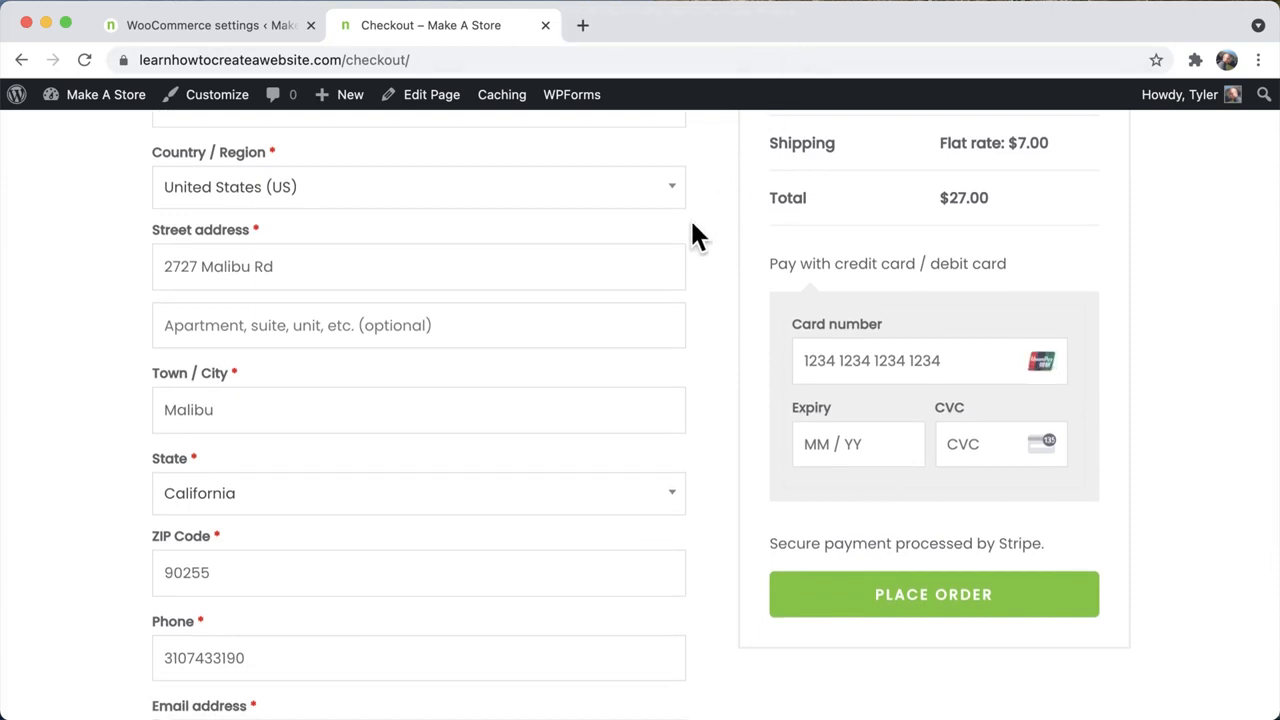
click(545, 27)
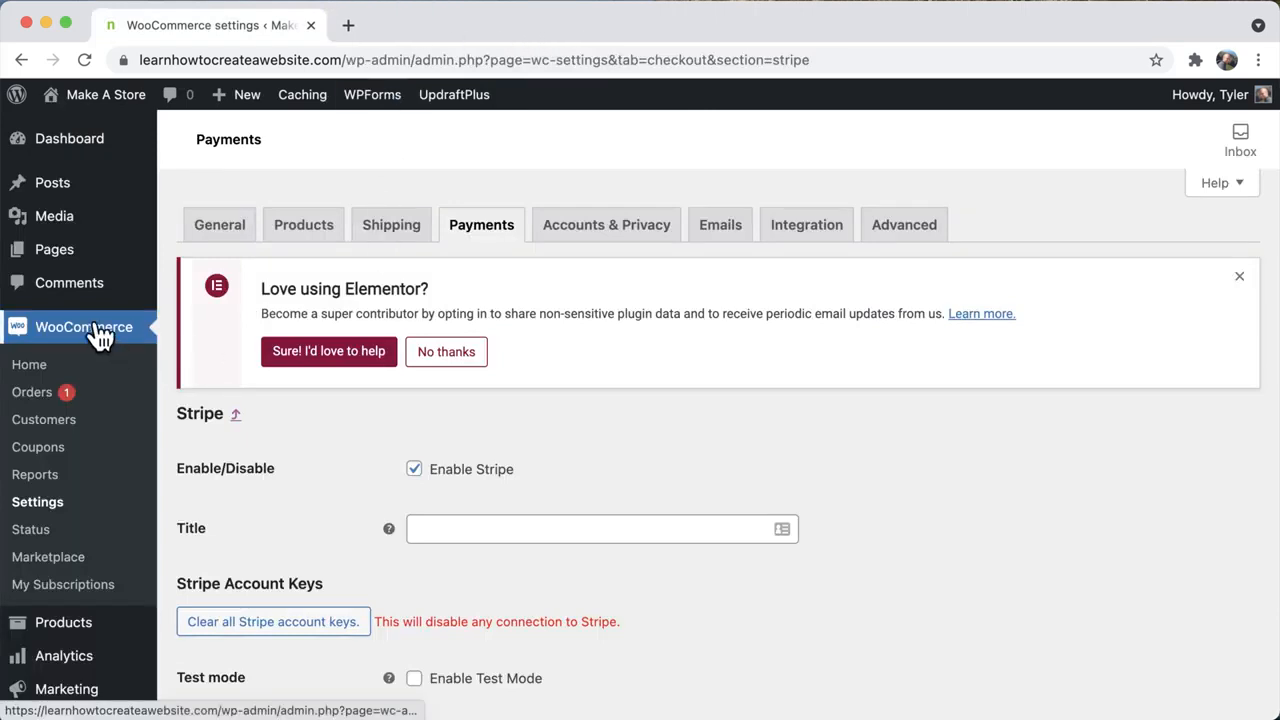
Open the Orders list, preview test order #1740, then close the preview
click(86, 406)
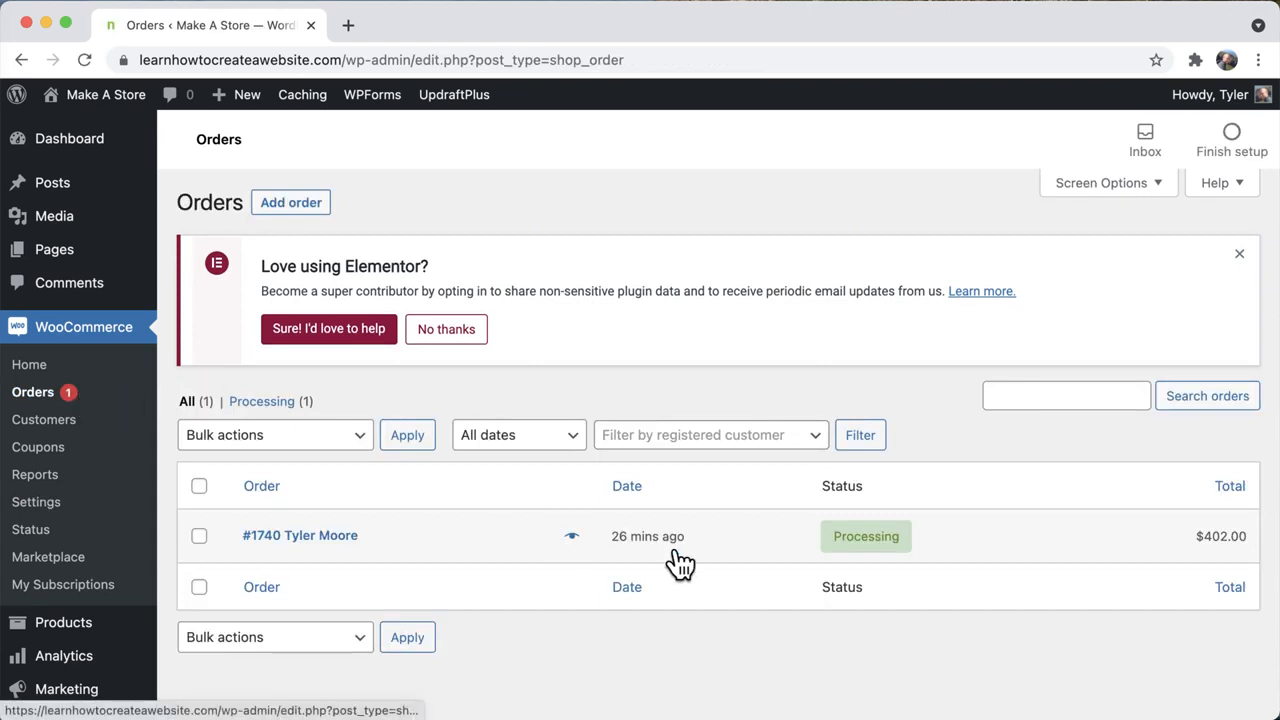
mouse_move(903, 560)
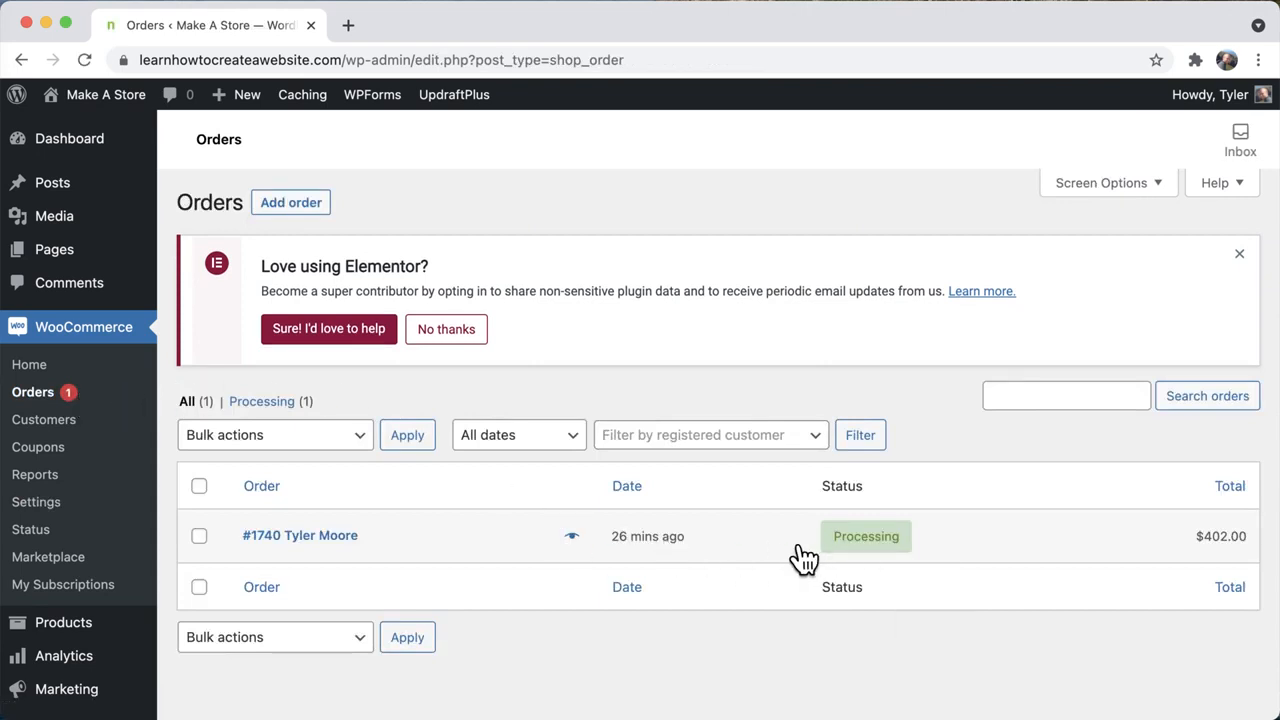
click(572, 537)
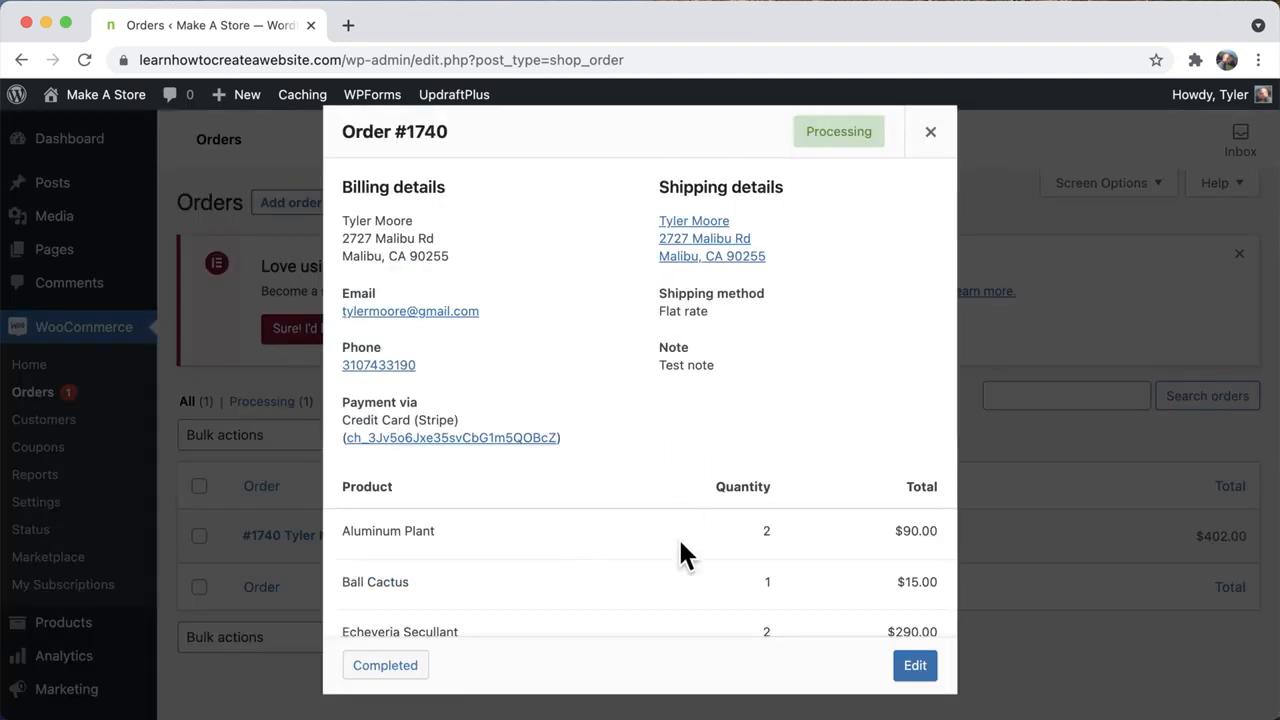
scroll(681, 545, down, 1)
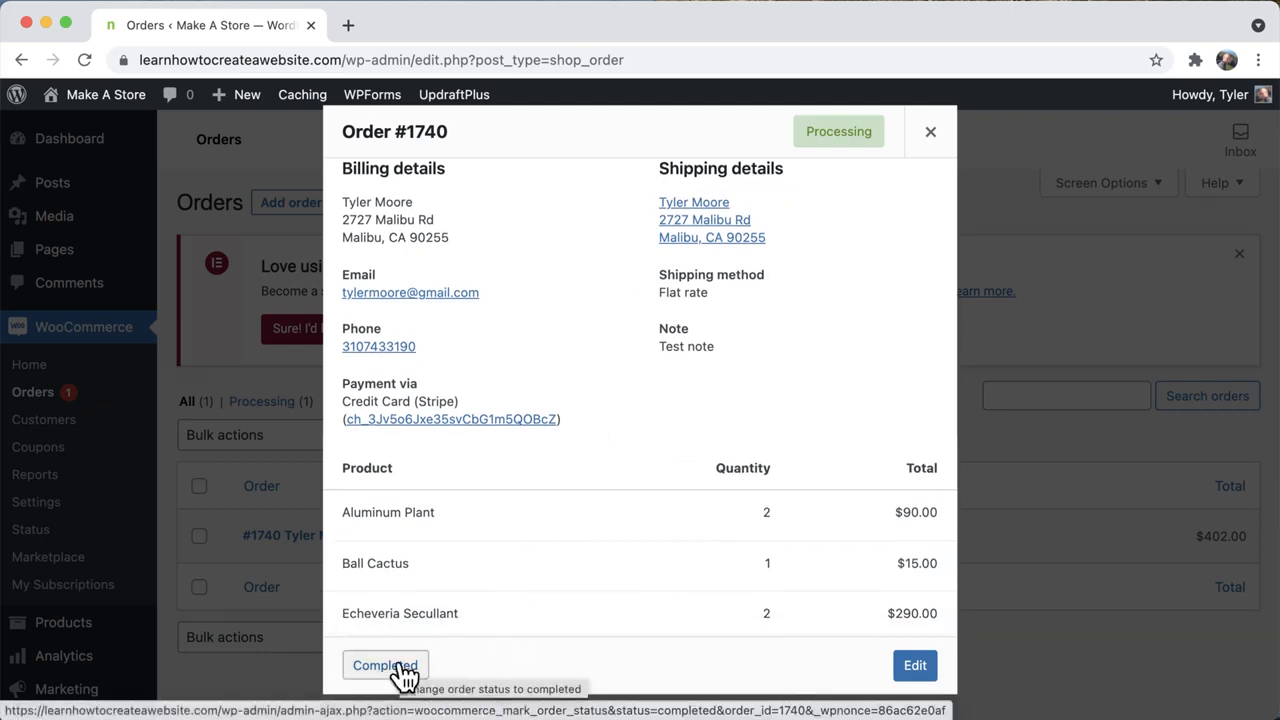
click(932, 132)
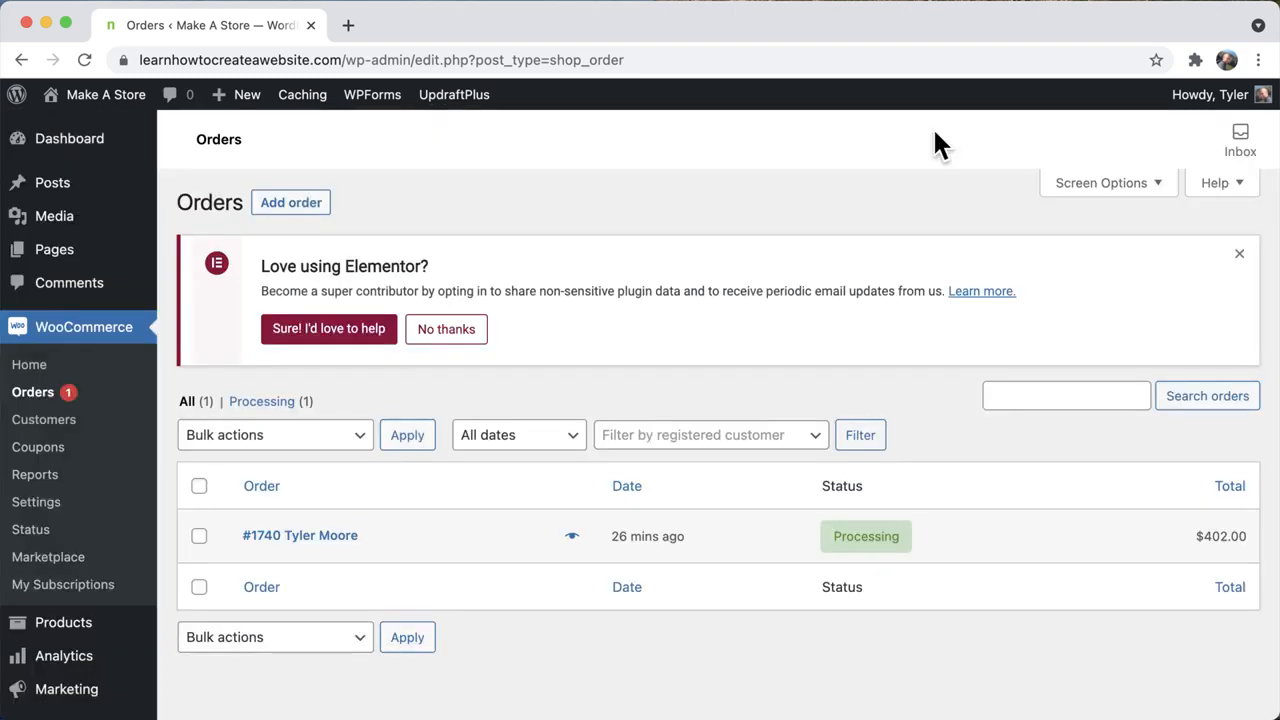
Set the test order's status to Completed in the order editor and update it
click(312, 550)
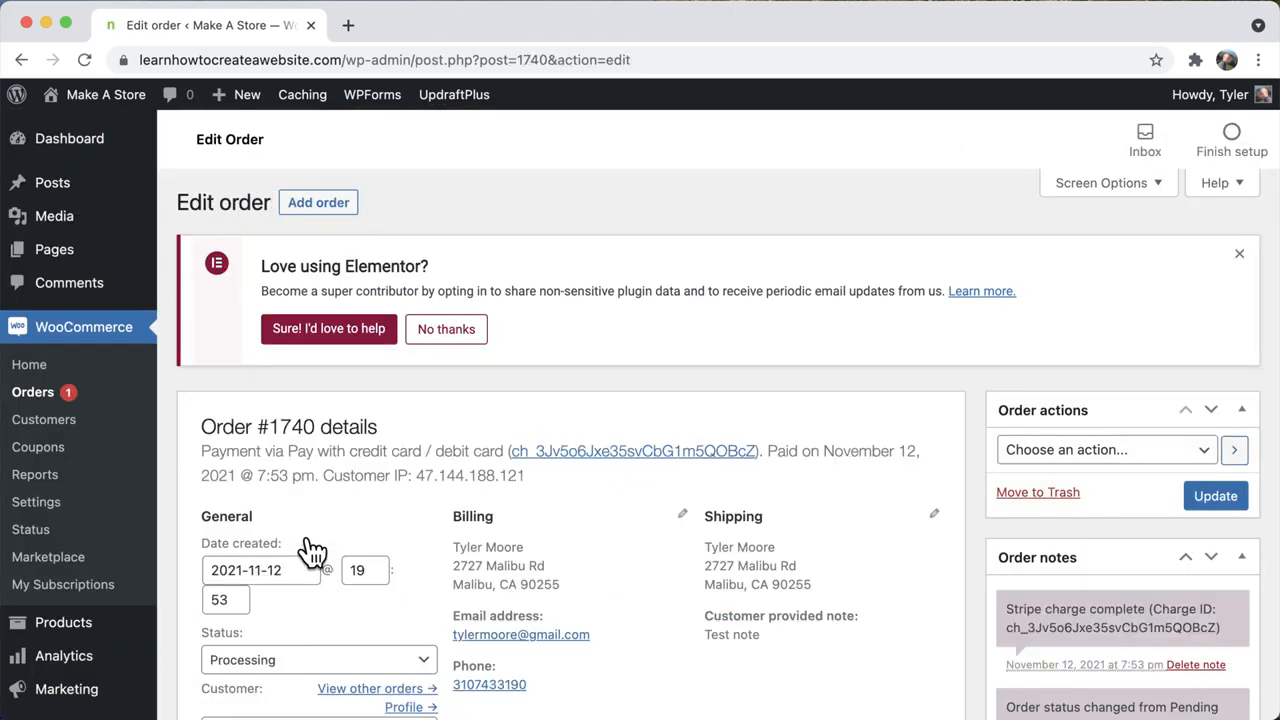
scroll(312, 550, down, 5)
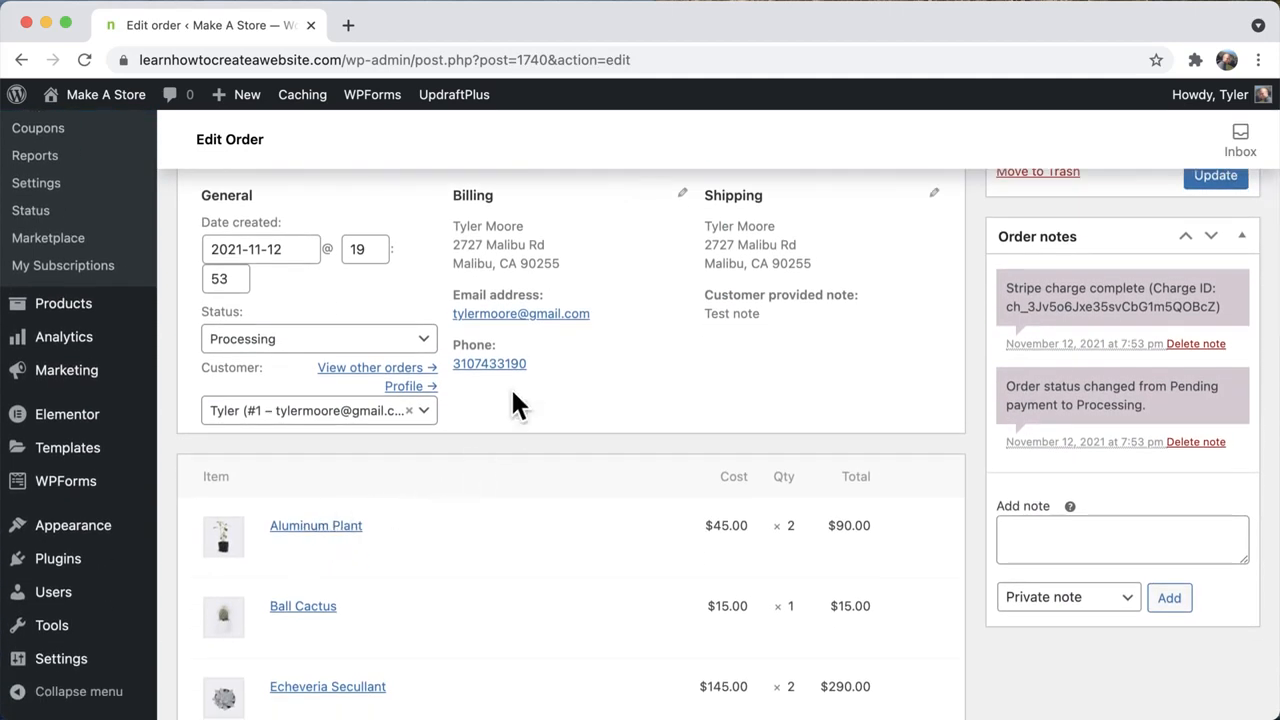
click(427, 346)
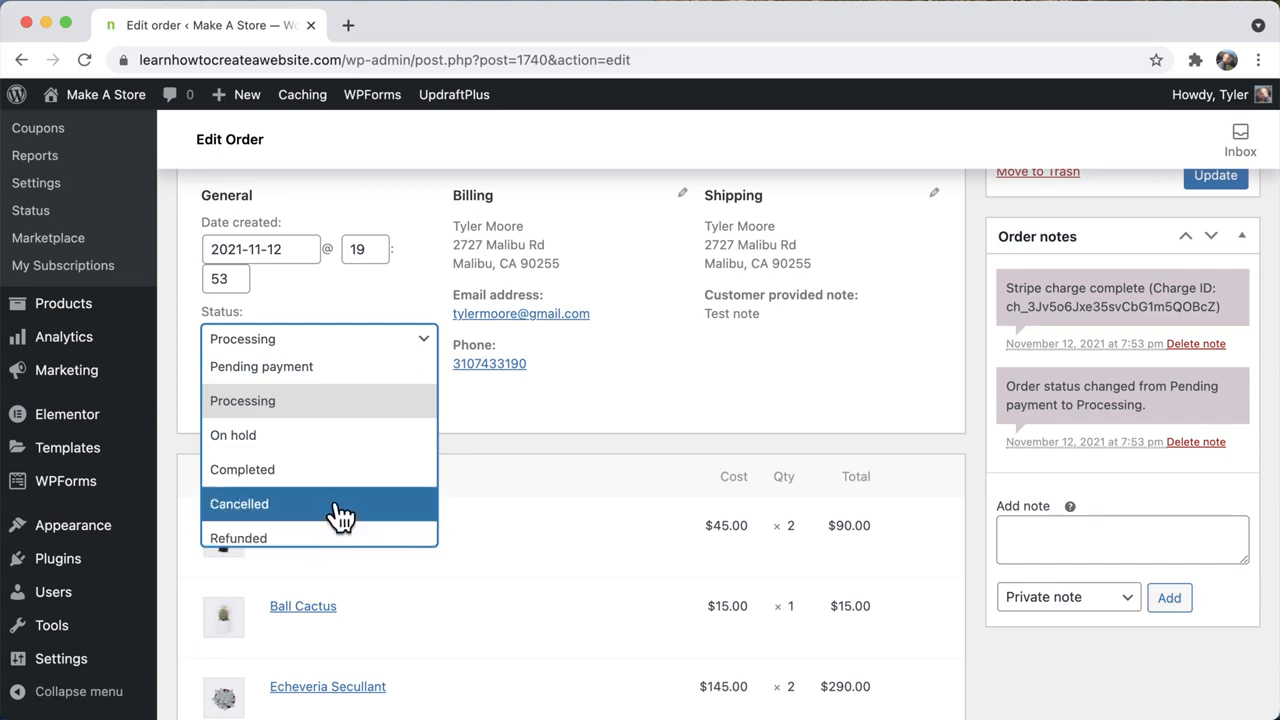
click(310, 472)
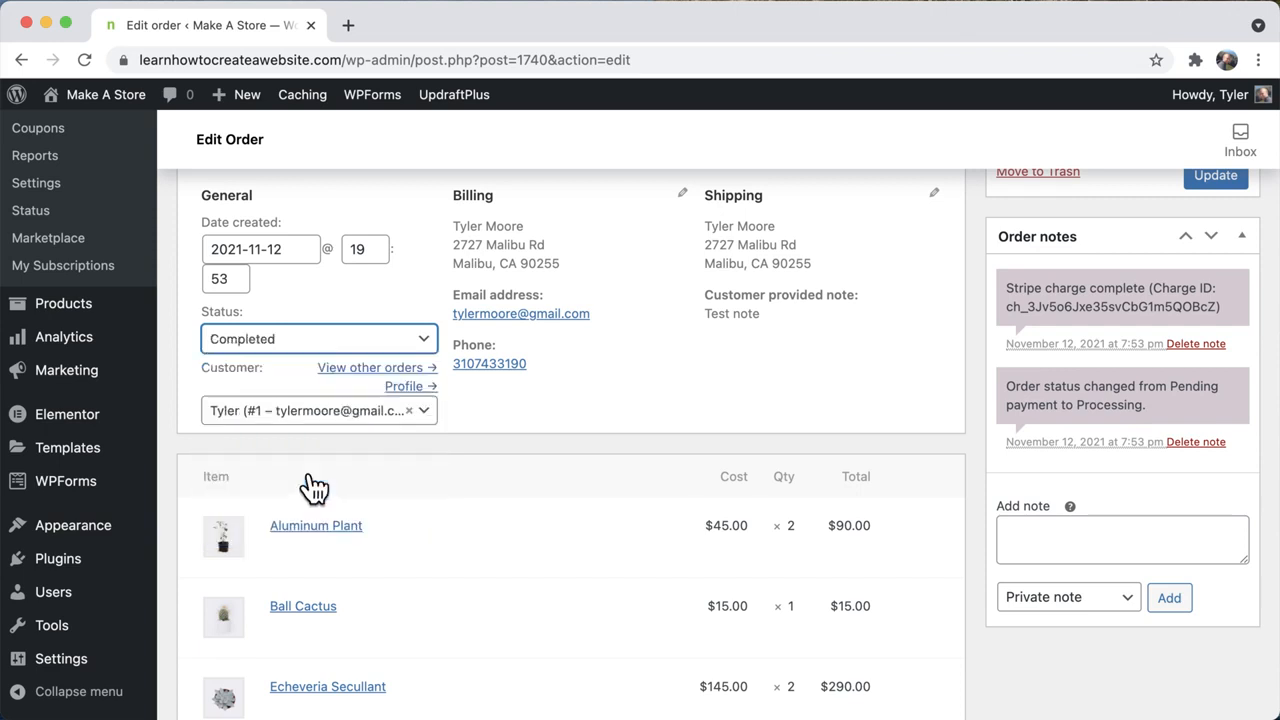
scroll(460, 440, up, 3)
click(1214, 275)
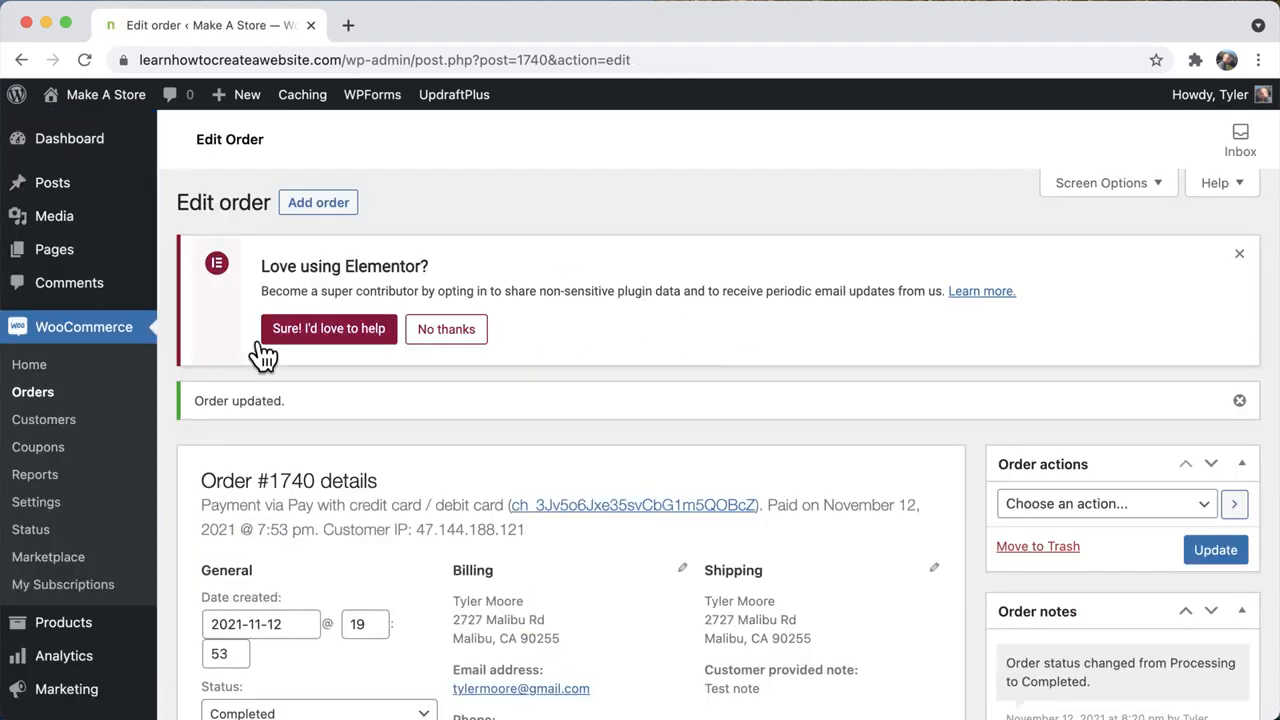
Back in the Orders list, bulk-change the selected test order to Completed
click(48, 396)
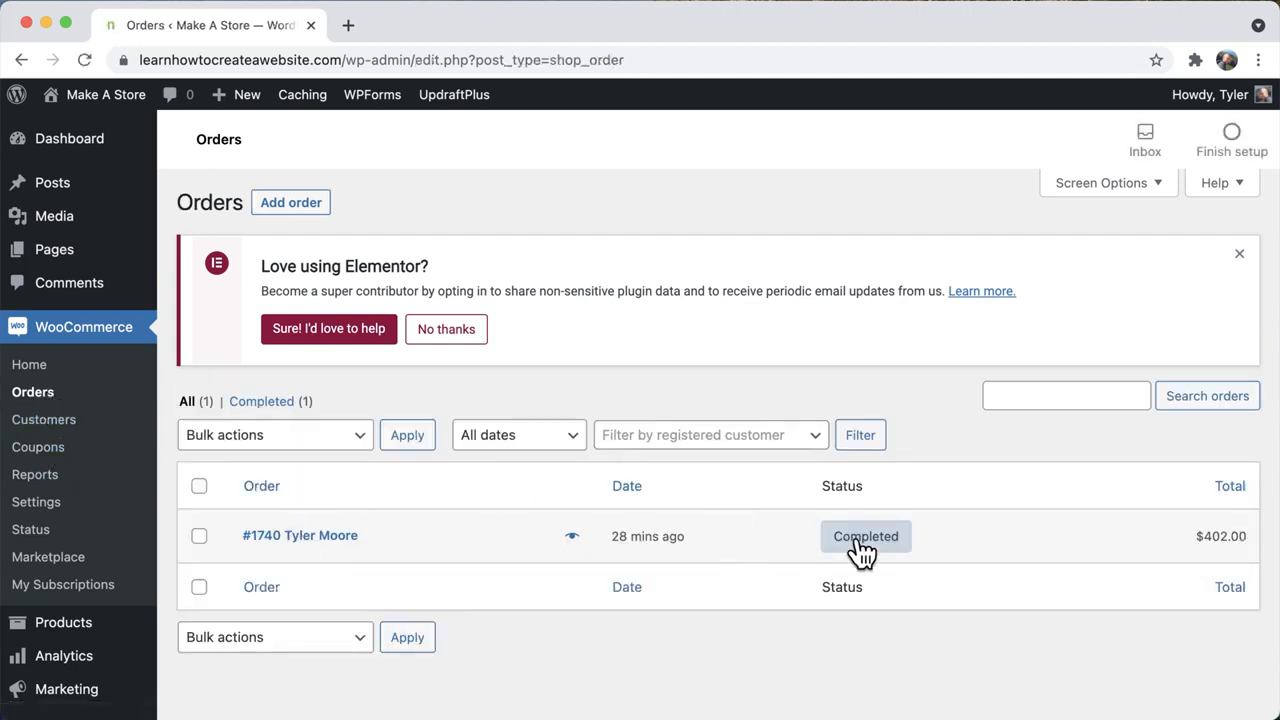
scroll(410, 530, down, 2)
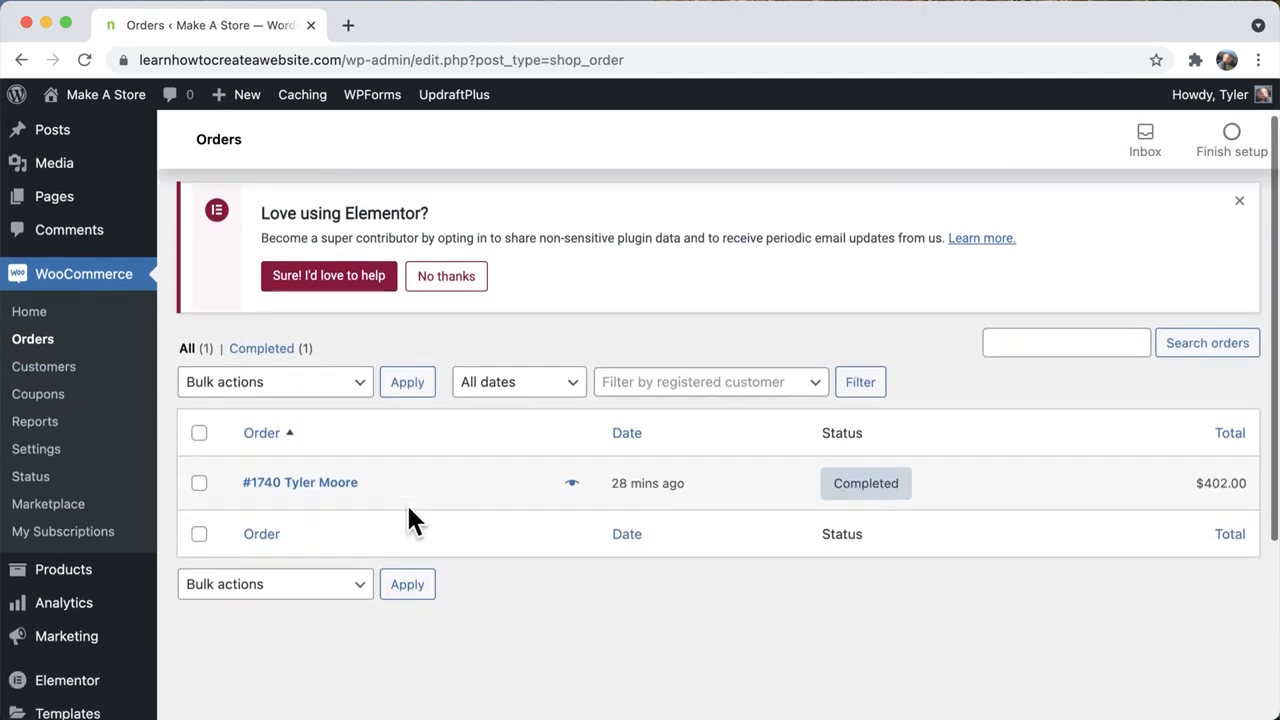
scroll(412, 518, down, 1)
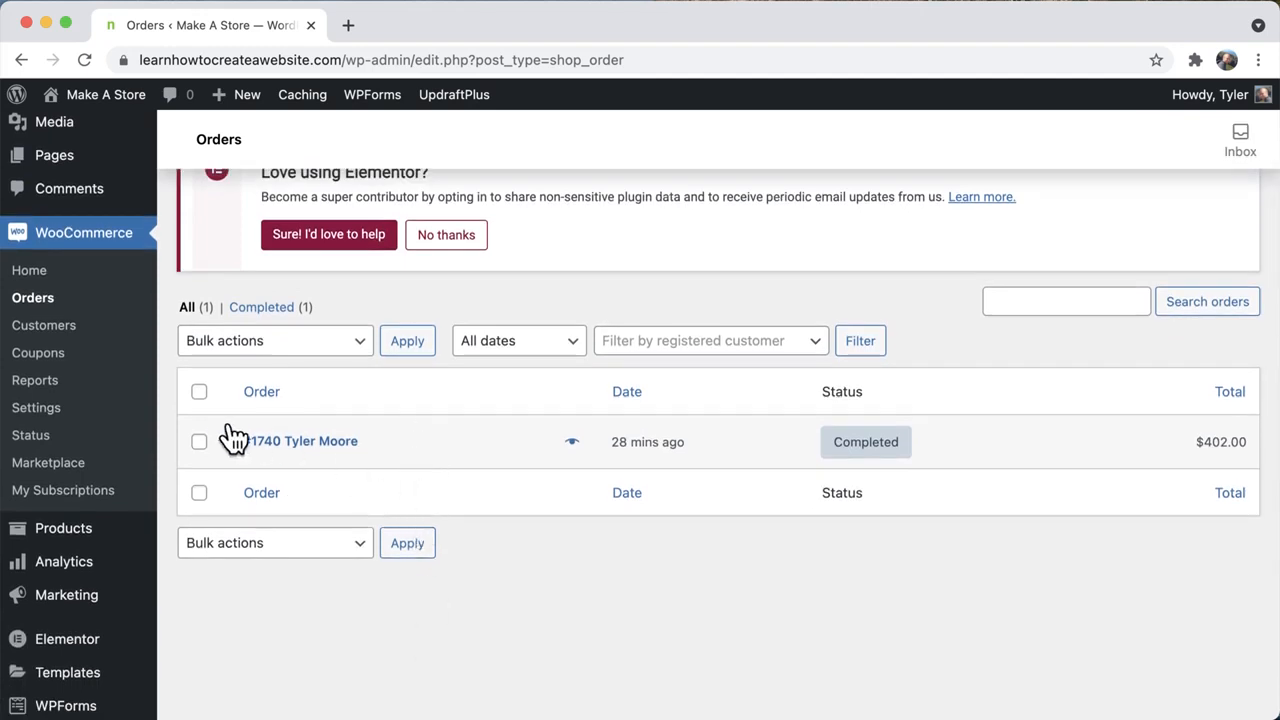
click(200, 441)
click(351, 341)
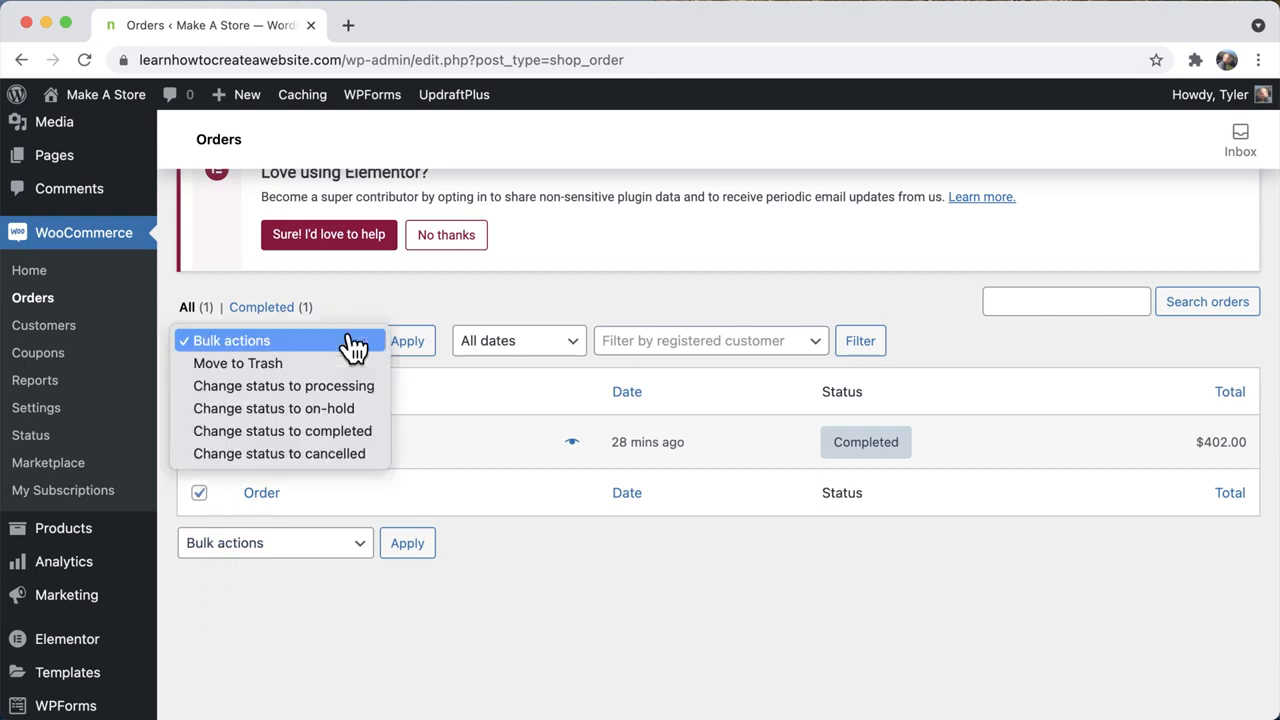
click(330, 448)
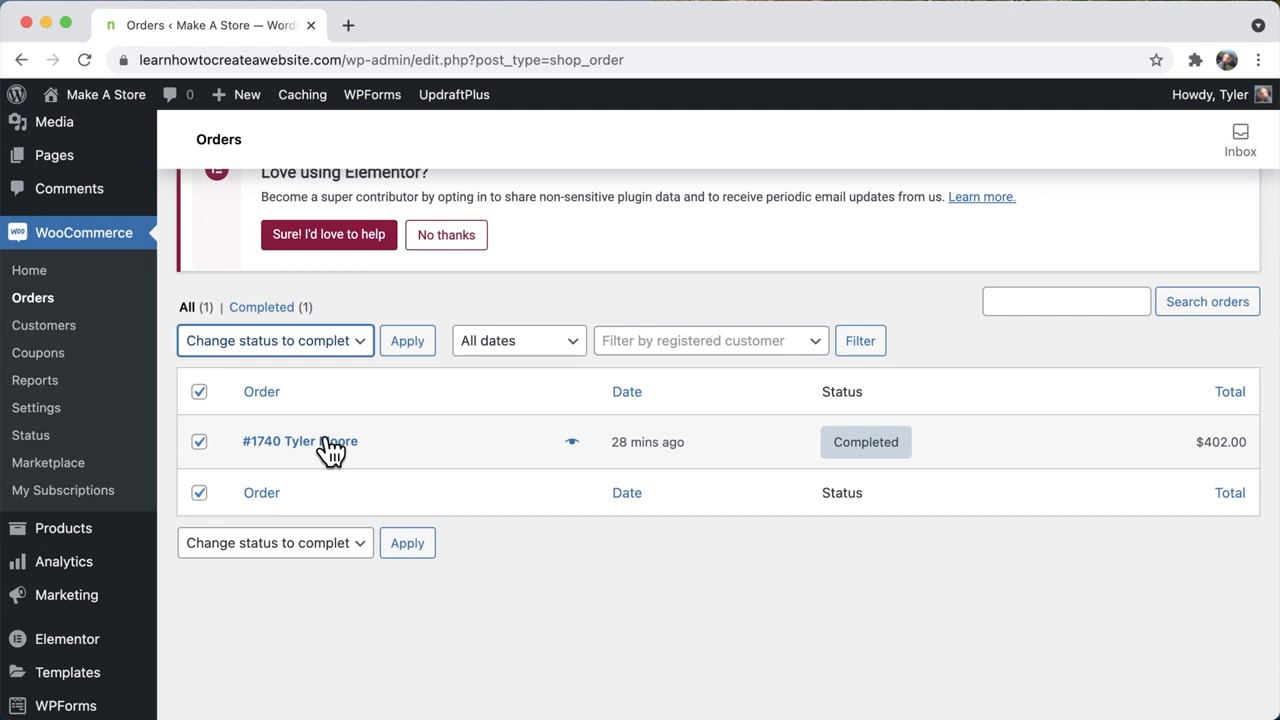
click(38, 353)
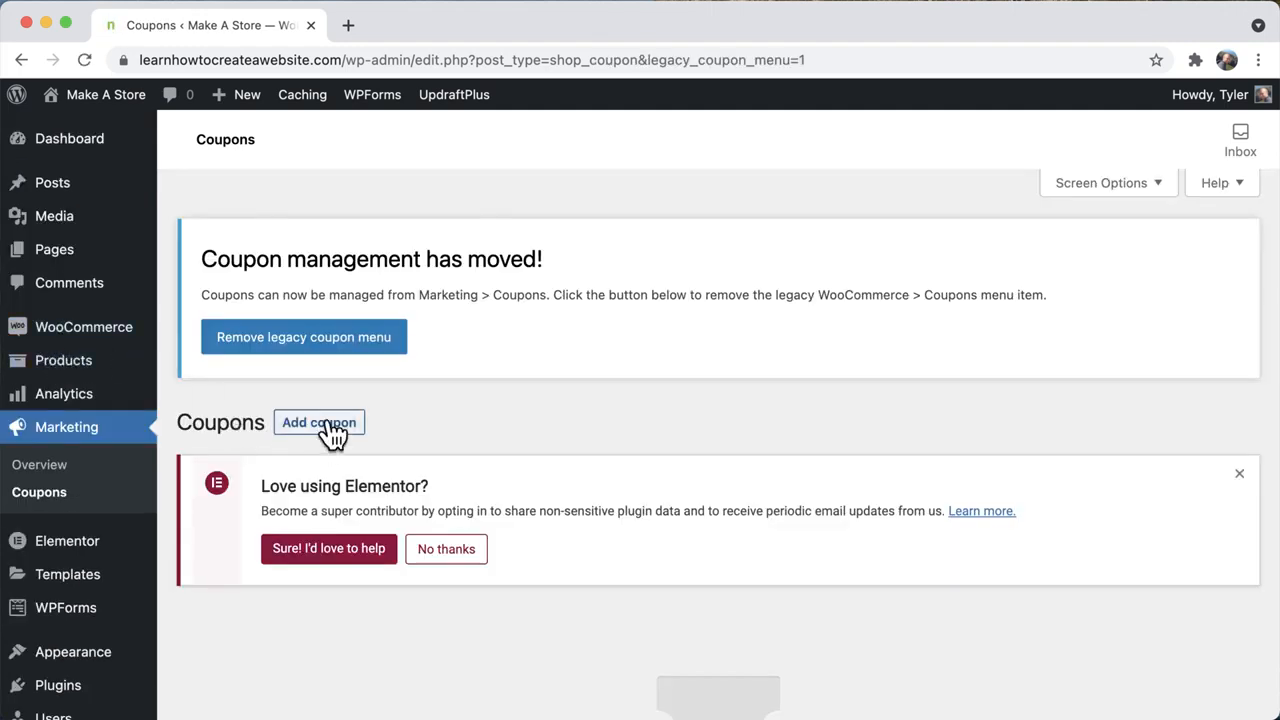
Create coupon '10off' as a Percentage discount with amount 10 and publish it
click(318, 422)
scroll(333, 432, down, 5)
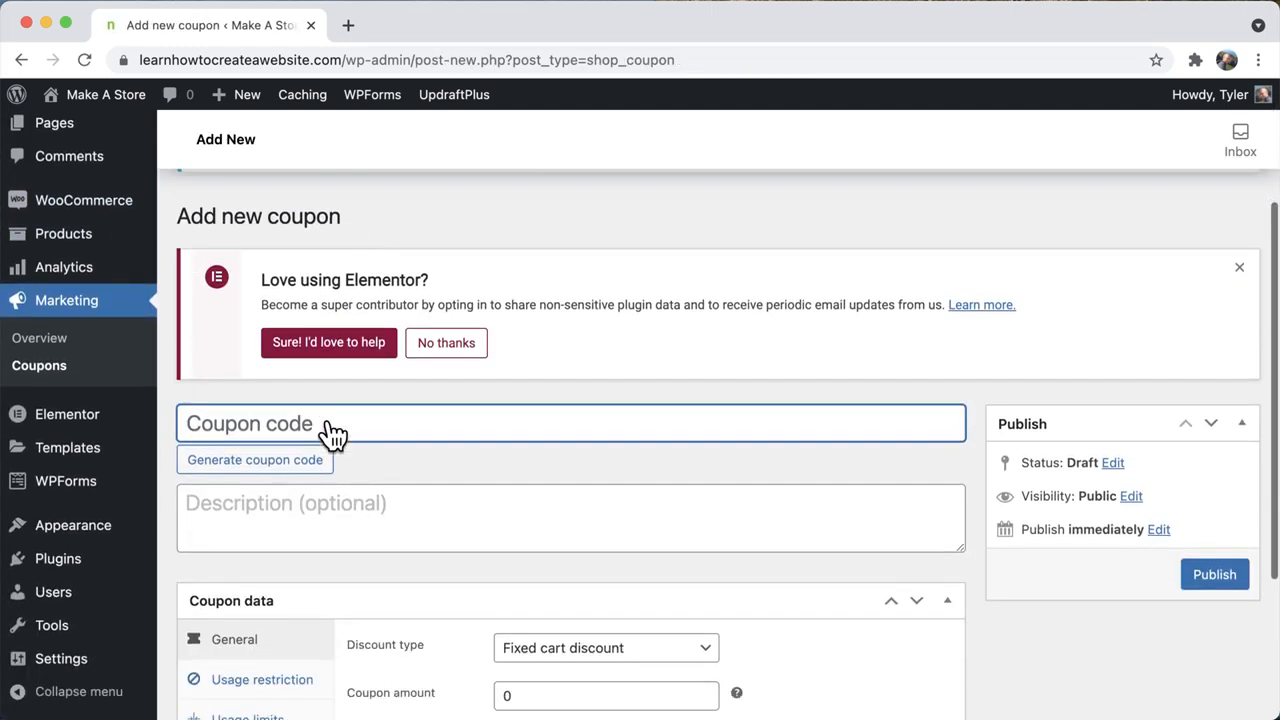
text(10off)
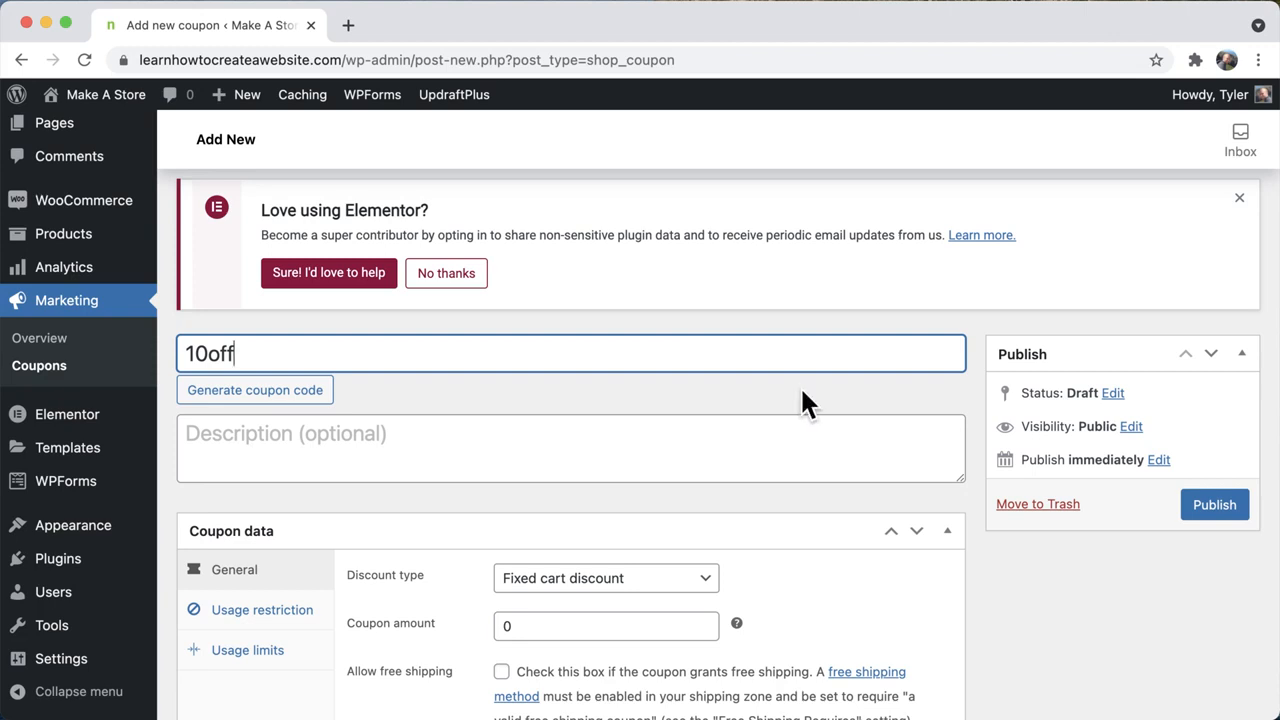
scroll(688, 399, down, 3)
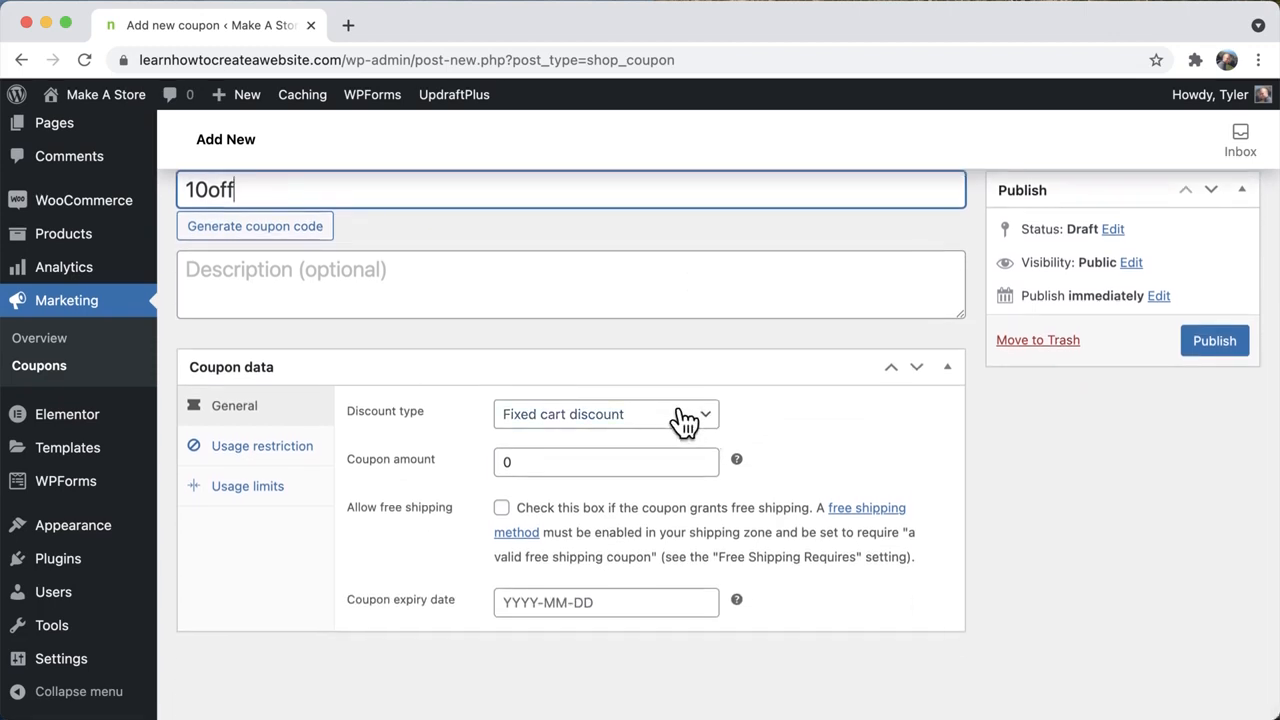
click(680, 418)
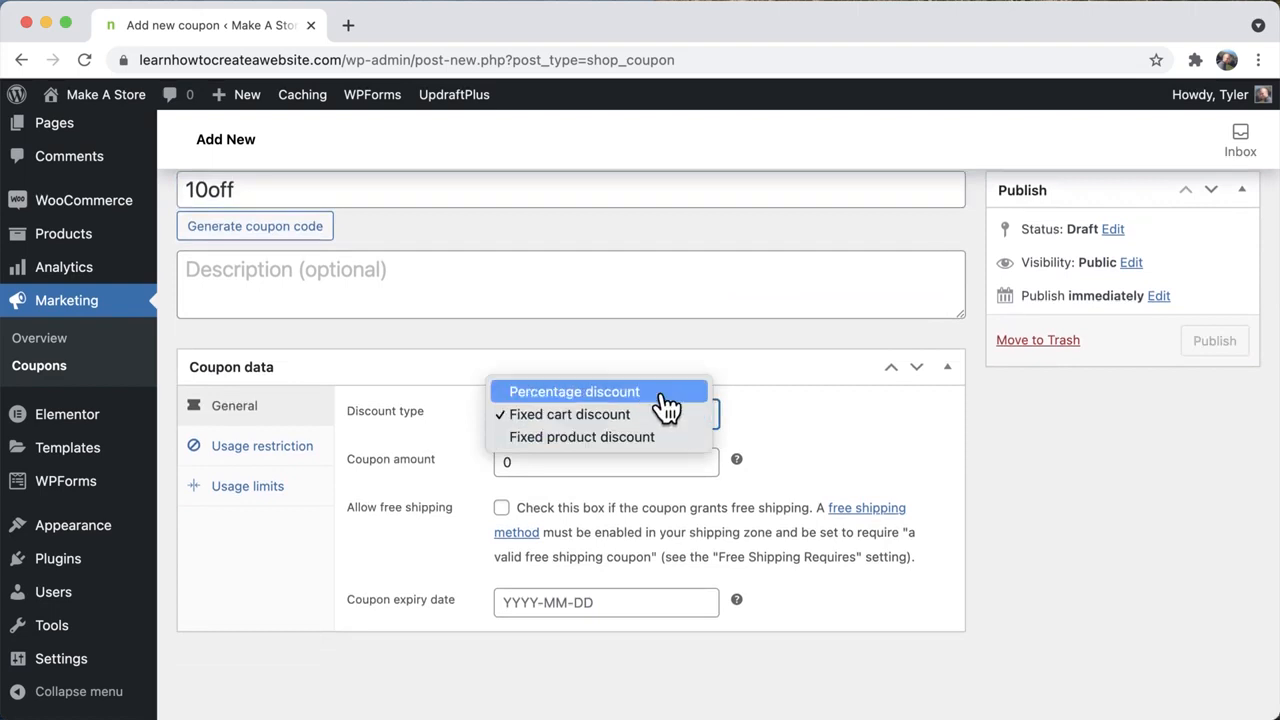
click(655, 392)
double_click(523, 451)
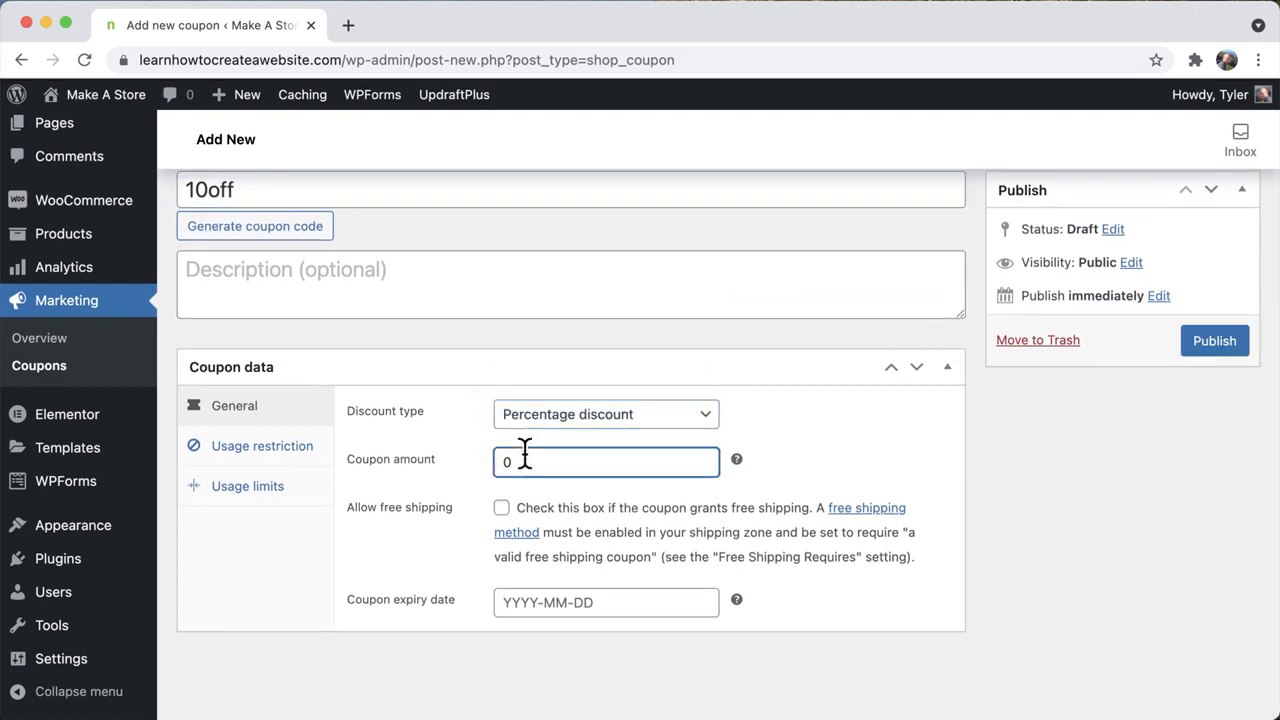
text(10)
click(714, 425)
click(715, 425)
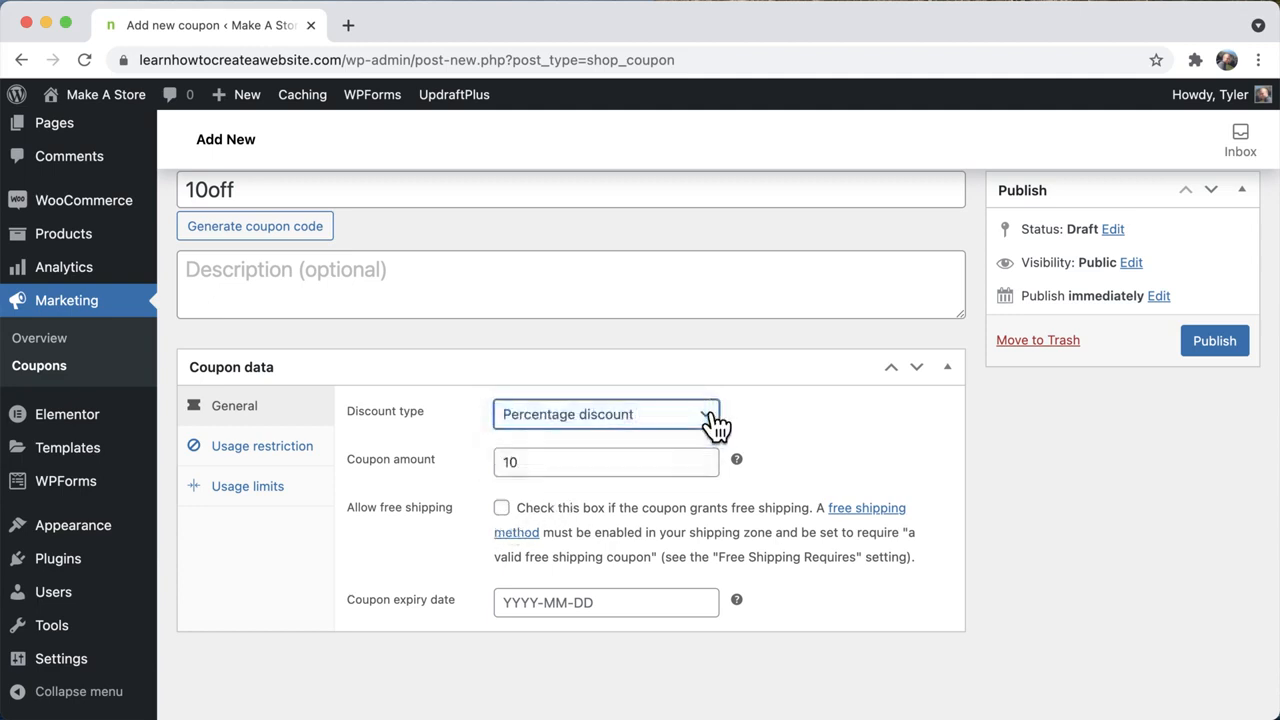
click(608, 602)
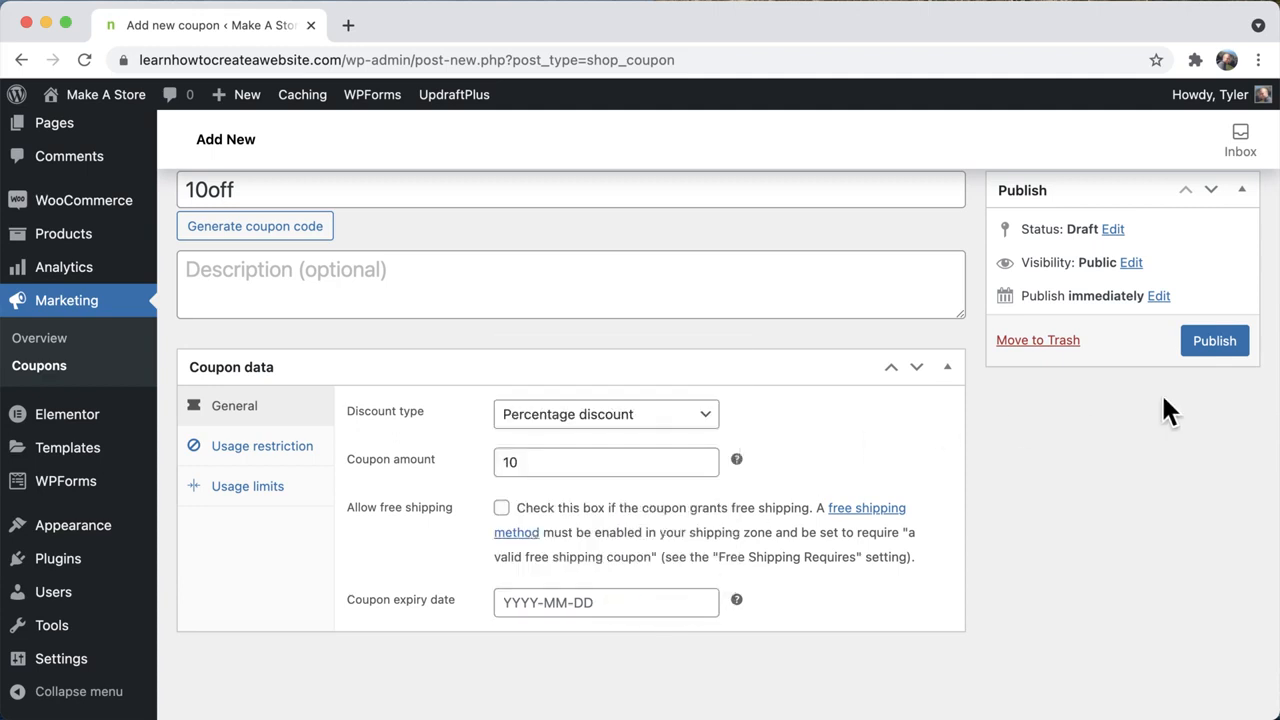
click(1222, 341)
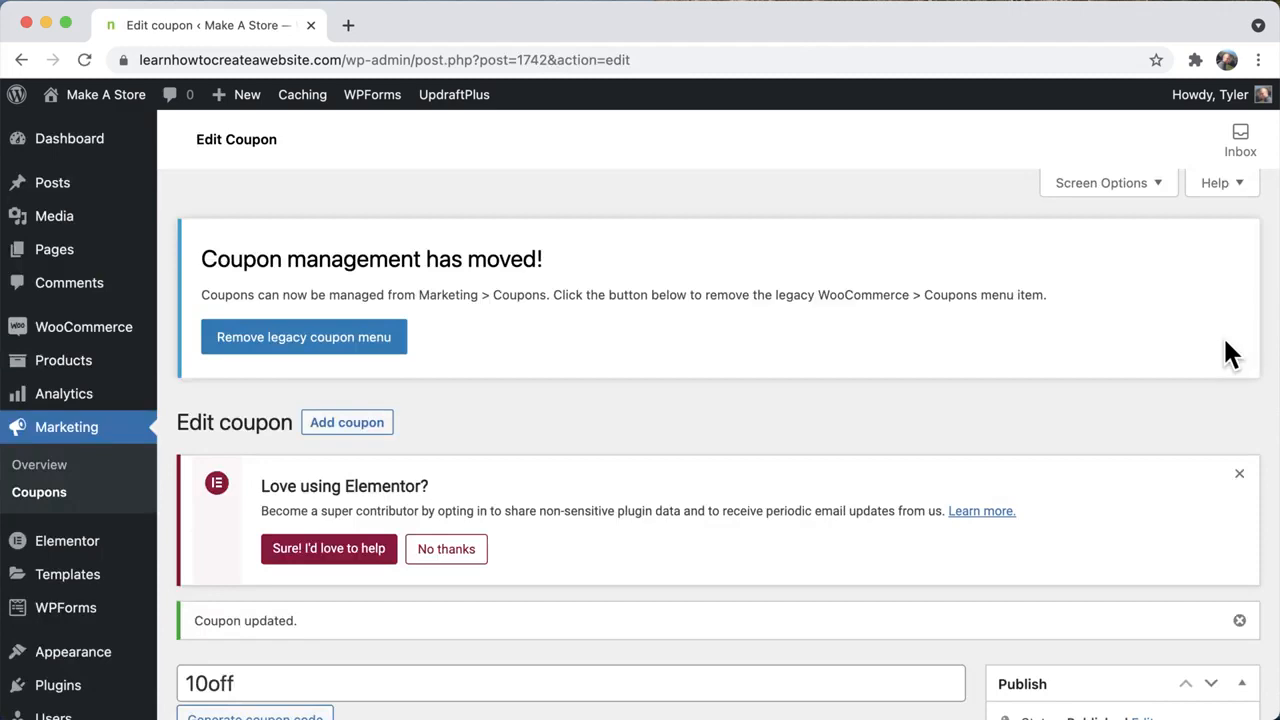
Visit the storefront cart and apply coupon 10off, taking $2.00 off the $20.00 Money Plant
mouse_move(102, 100)
click(101, 135)
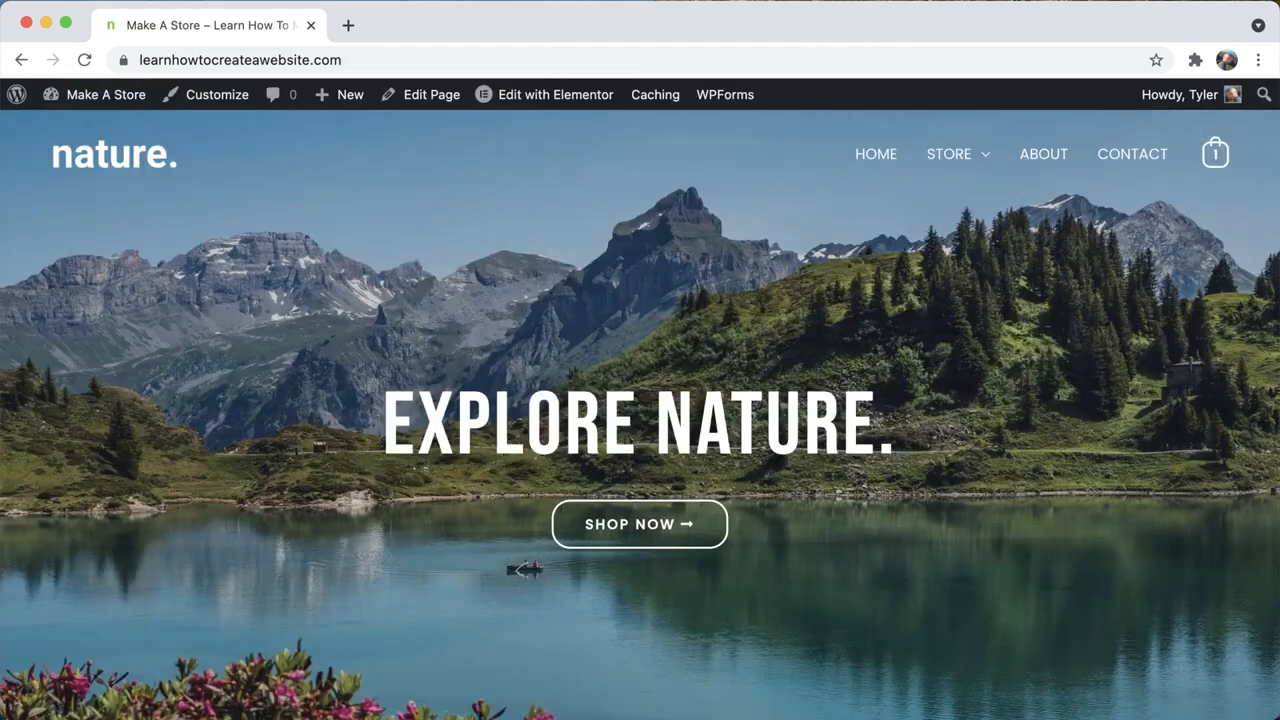
mouse_move(1220, 160)
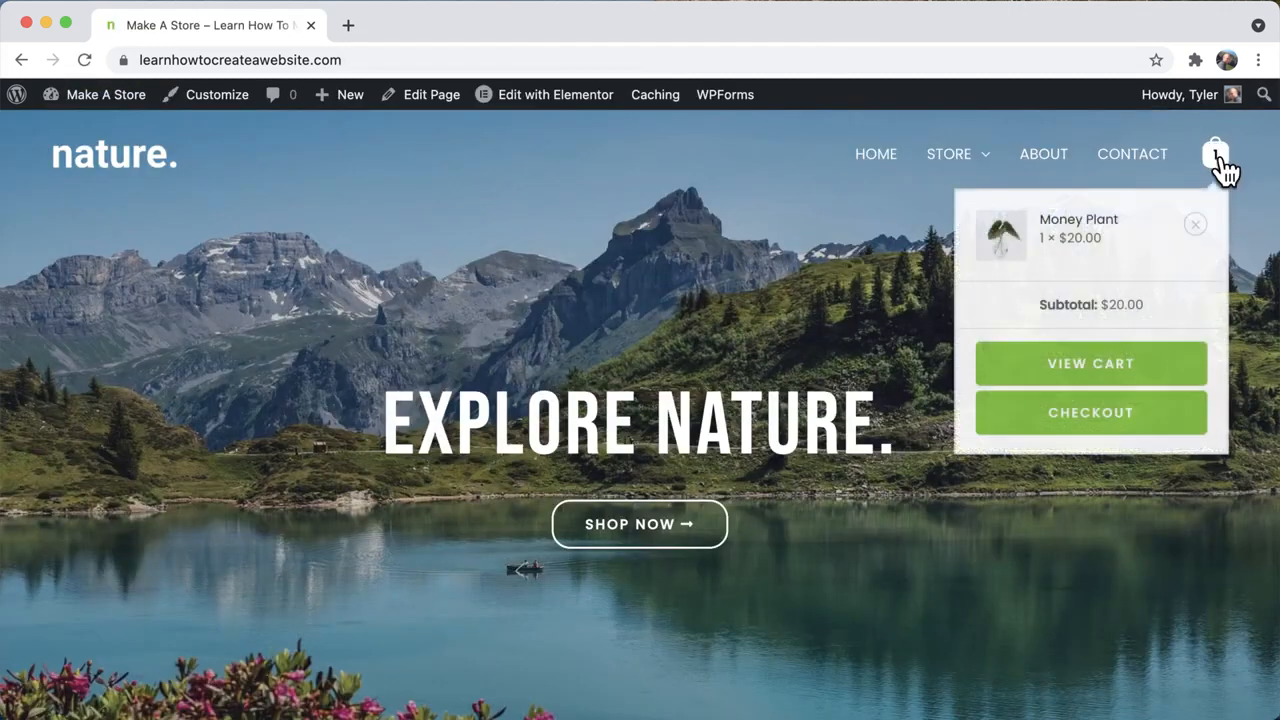
click(1147, 370)
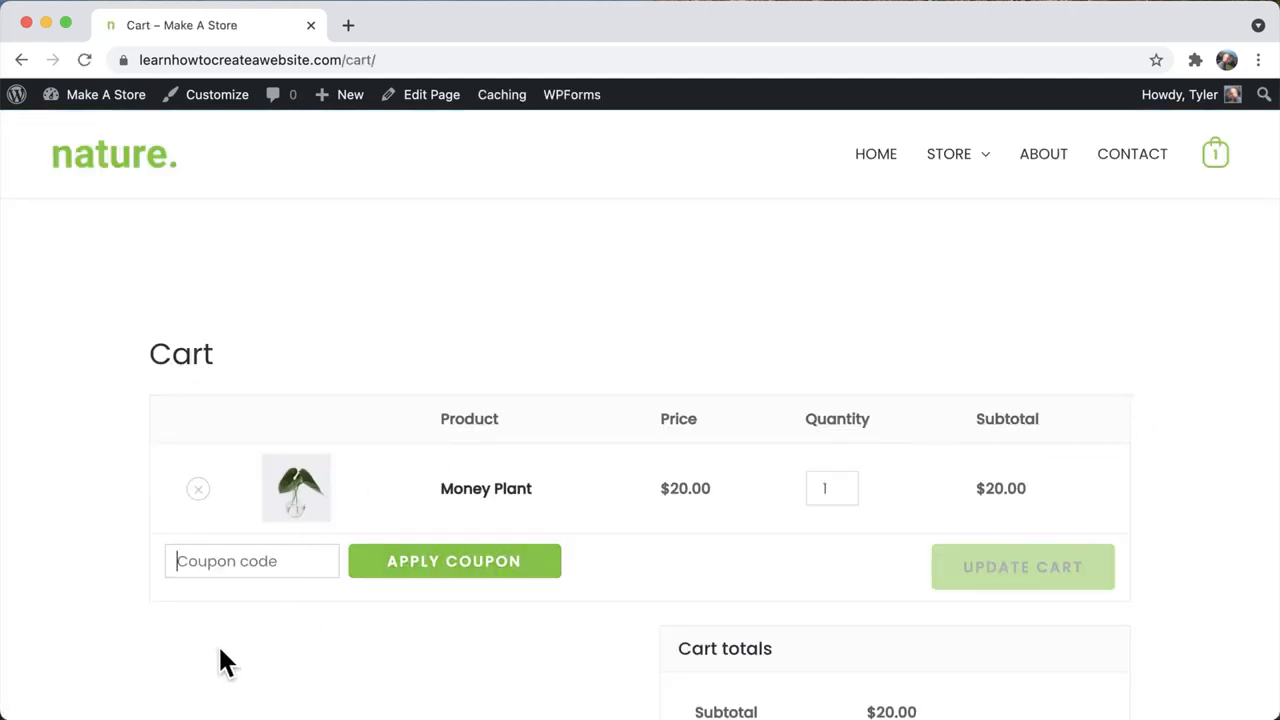
text(10off)
click(478, 571)
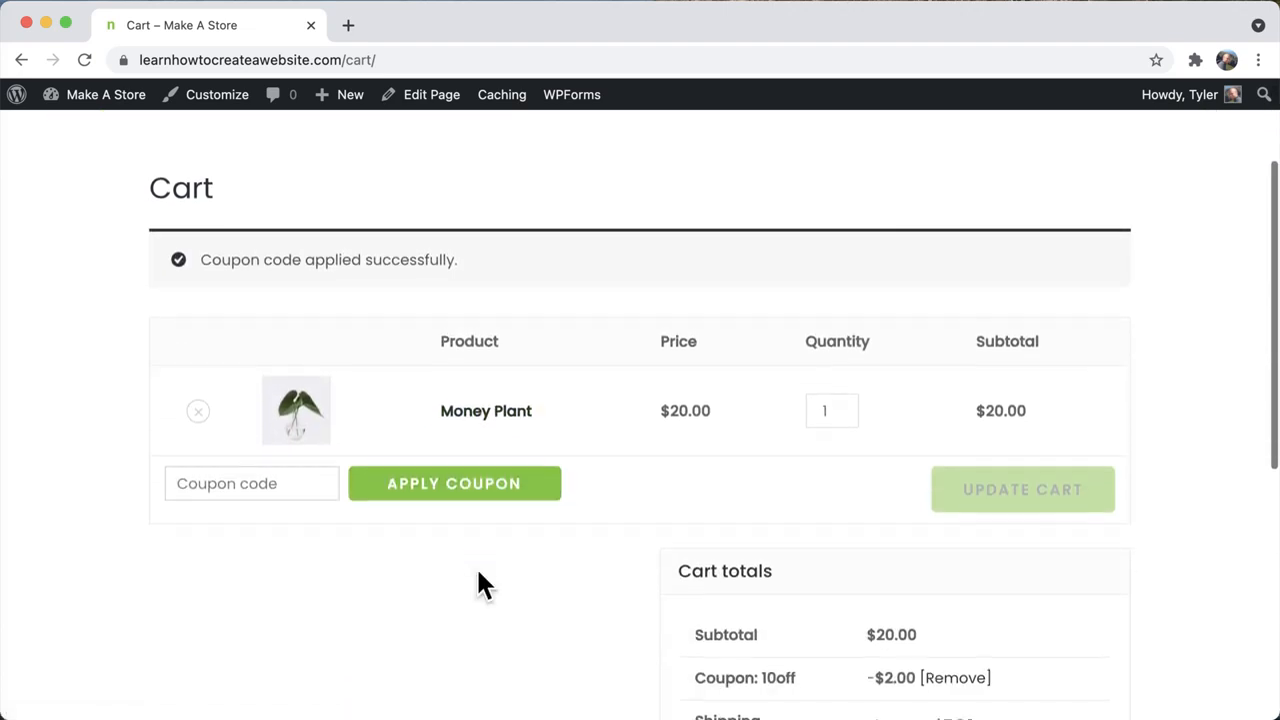
scroll(477, 568, down, 3)
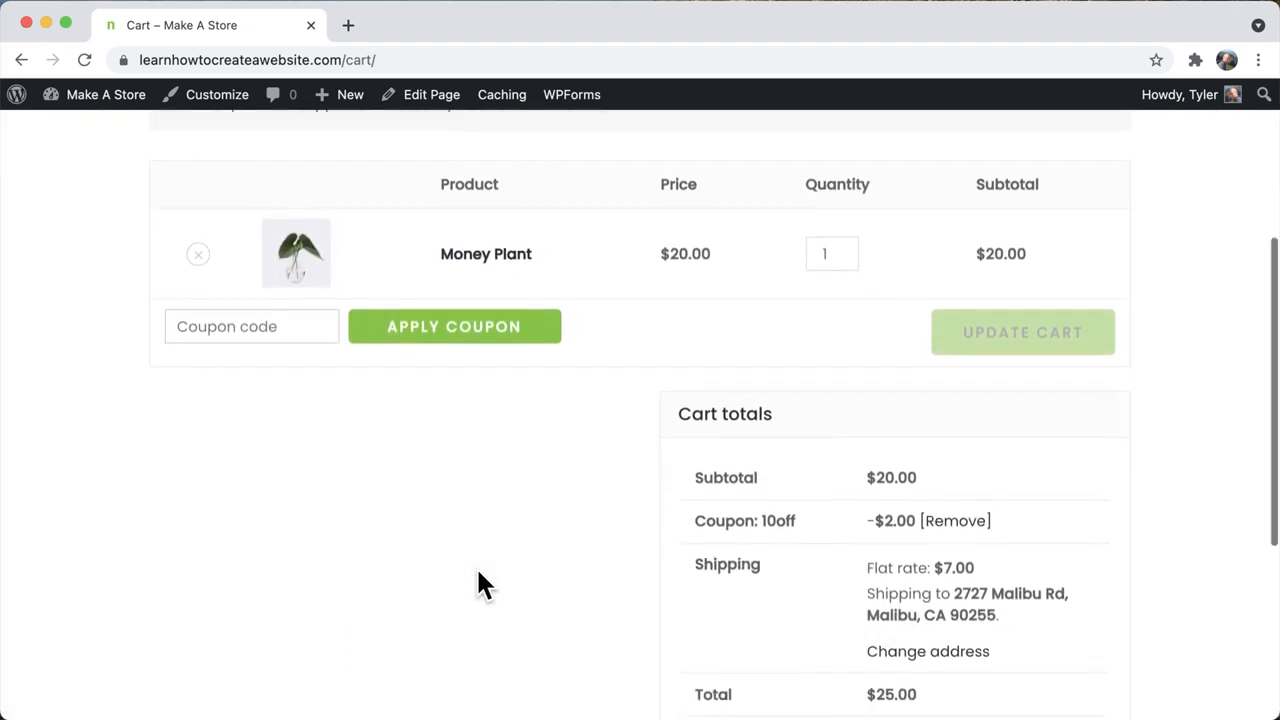
scroll(1003, 443, up, 5)
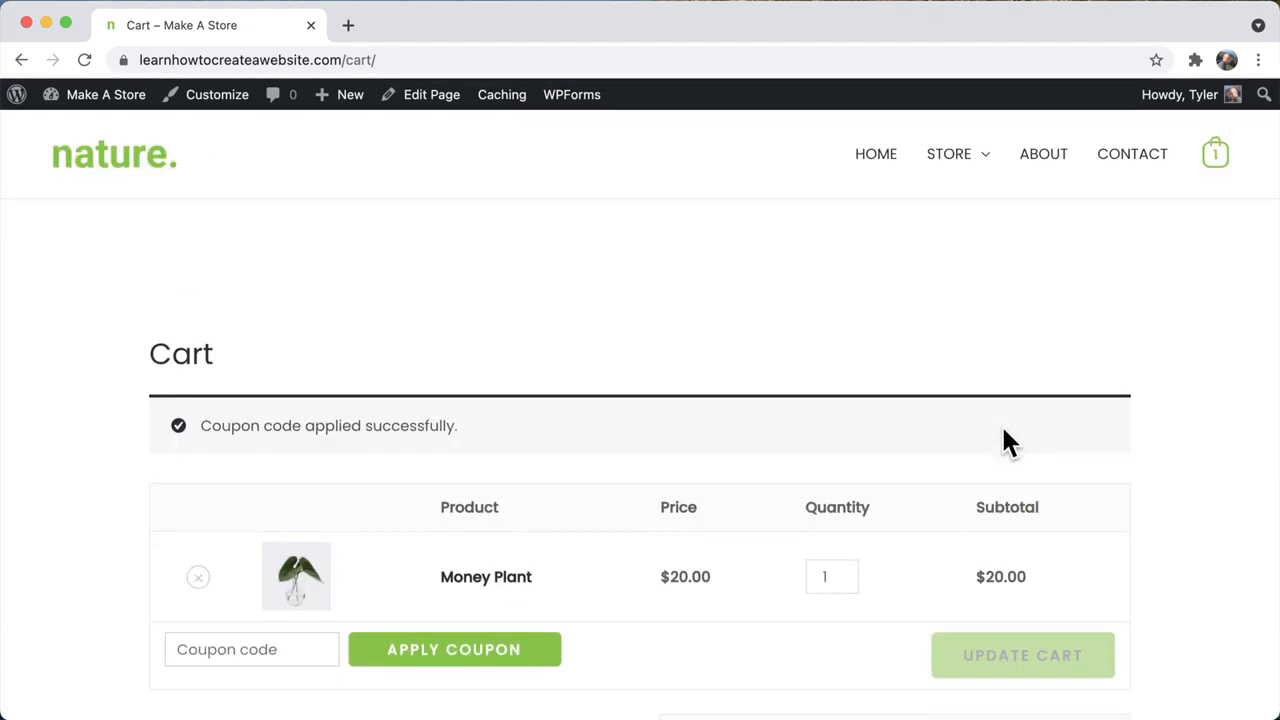
Enable the WooCommerce store notice with text 'Limited time offer! Get 10% off all items with code 10off!' and publish
click(117, 102)
scroll(130, 460, down, 3)
mouse_move(120, 534)
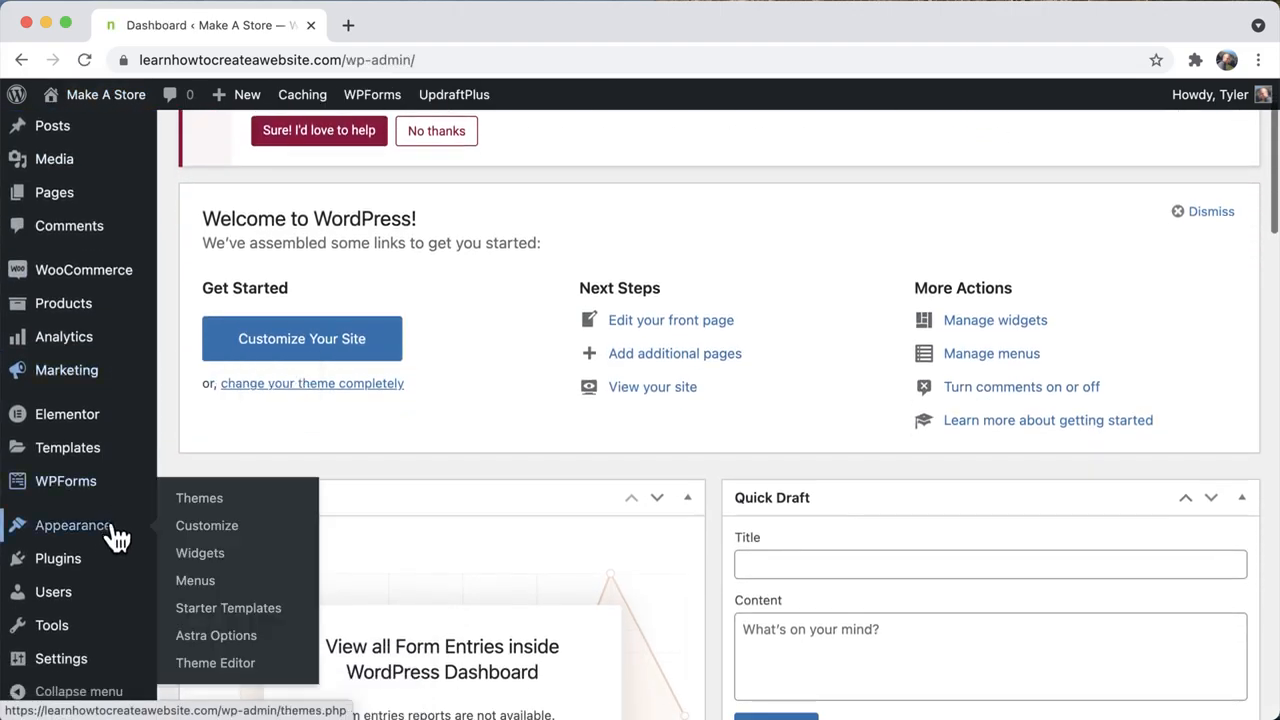
click(237, 537)
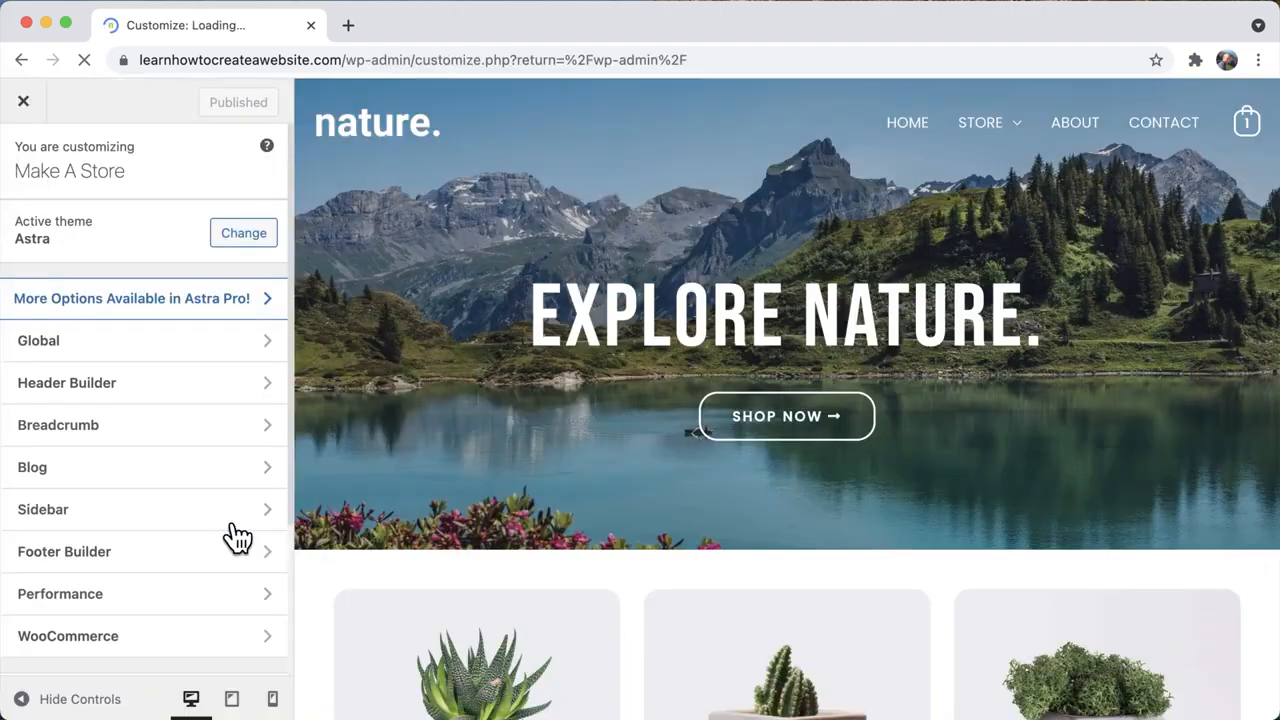
click(229, 645)
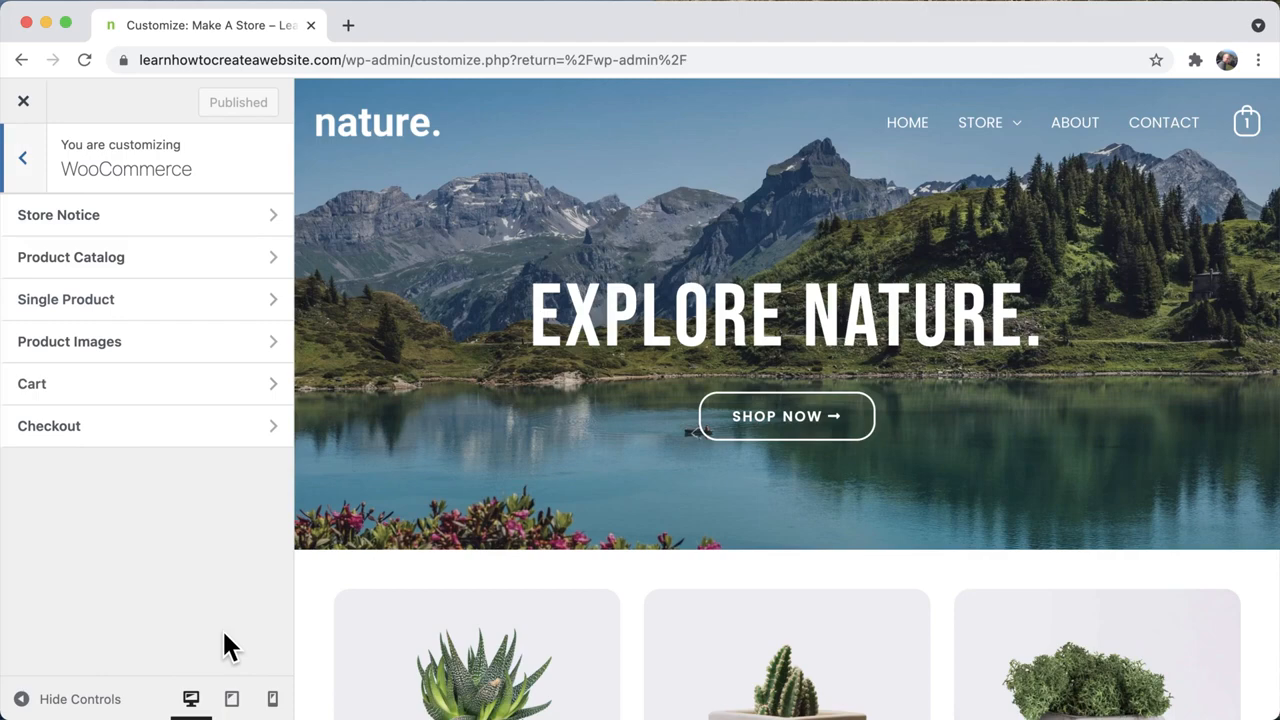
click(205, 218)
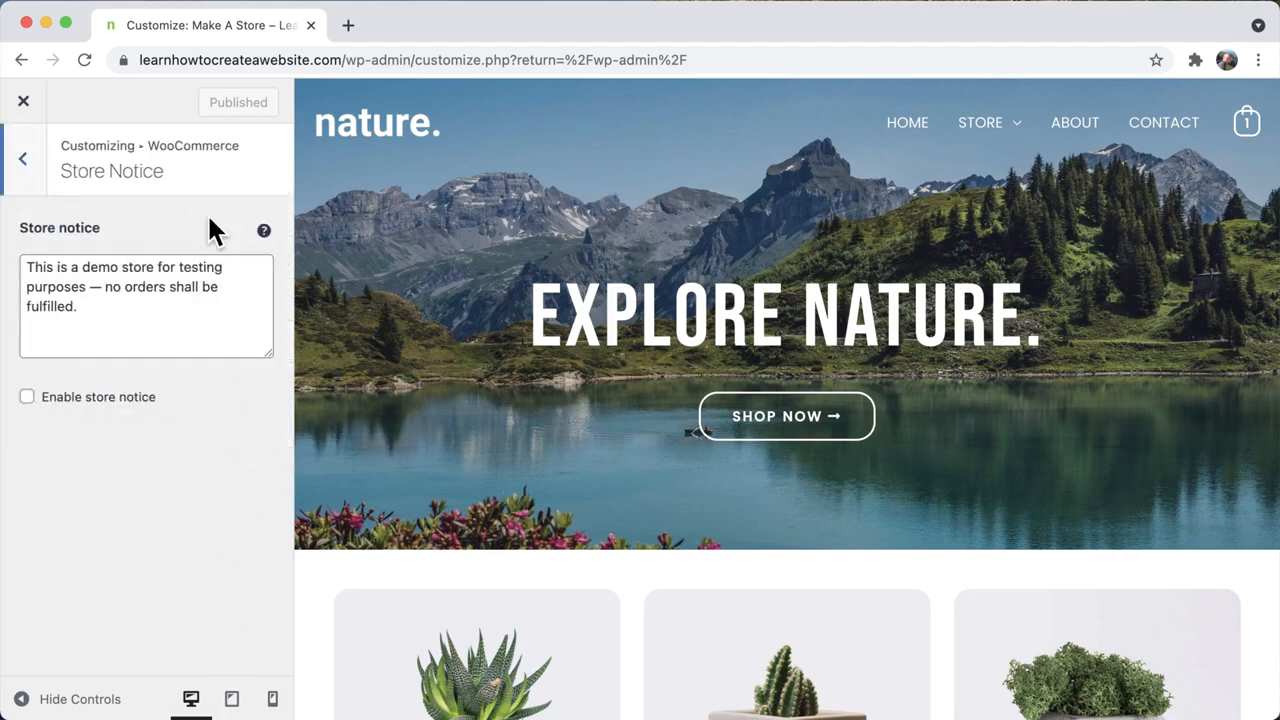
click(28, 397)
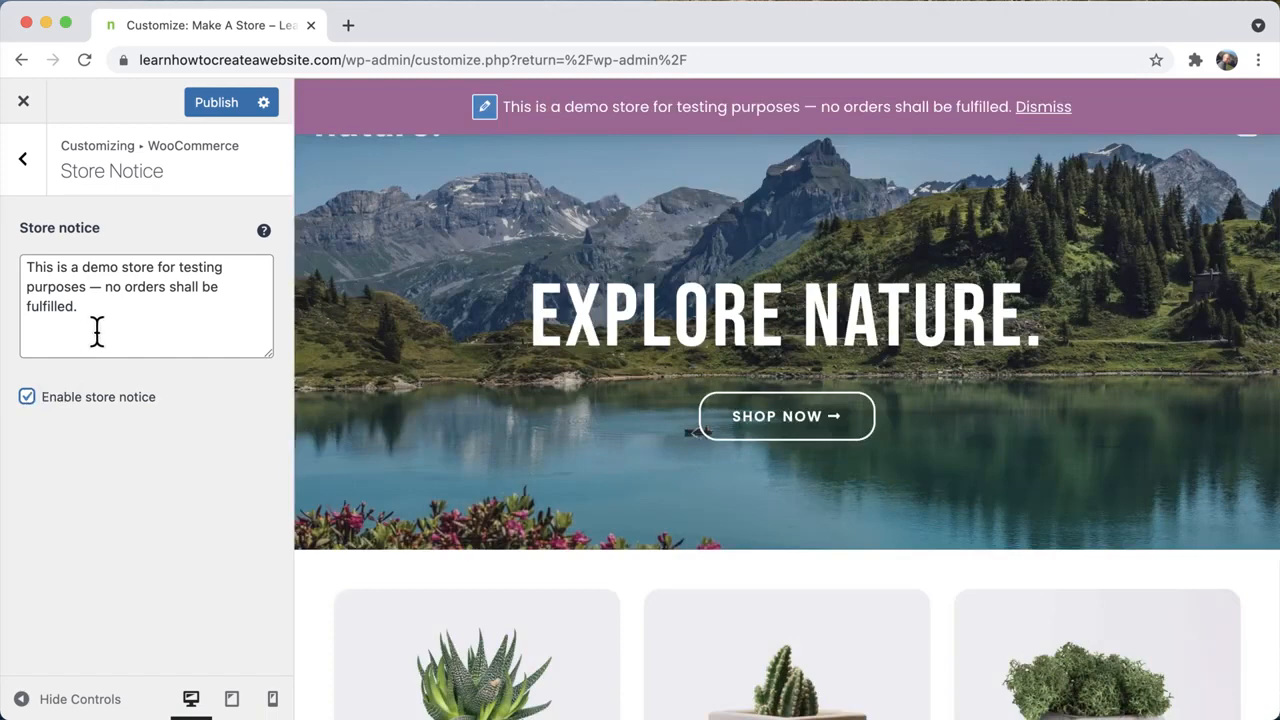
drag(117, 317, 31, 272)
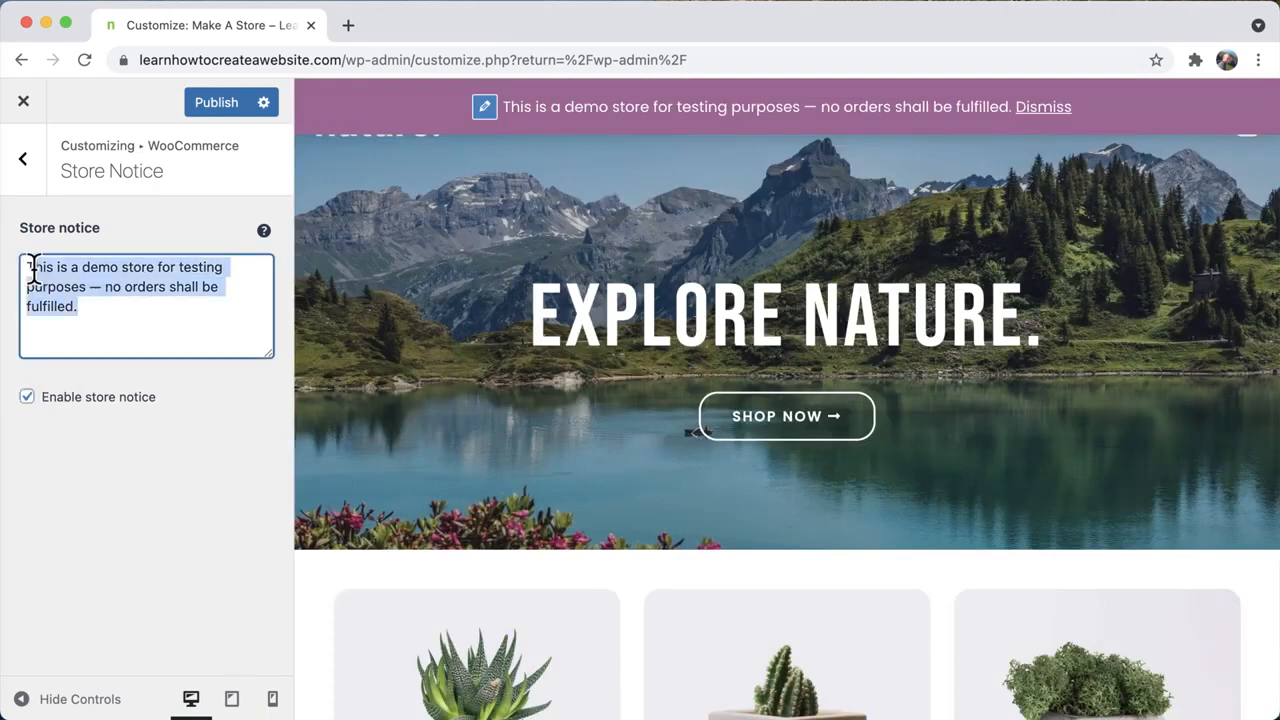
text(Limited time offer! Get 10% off all items with code 10off!)
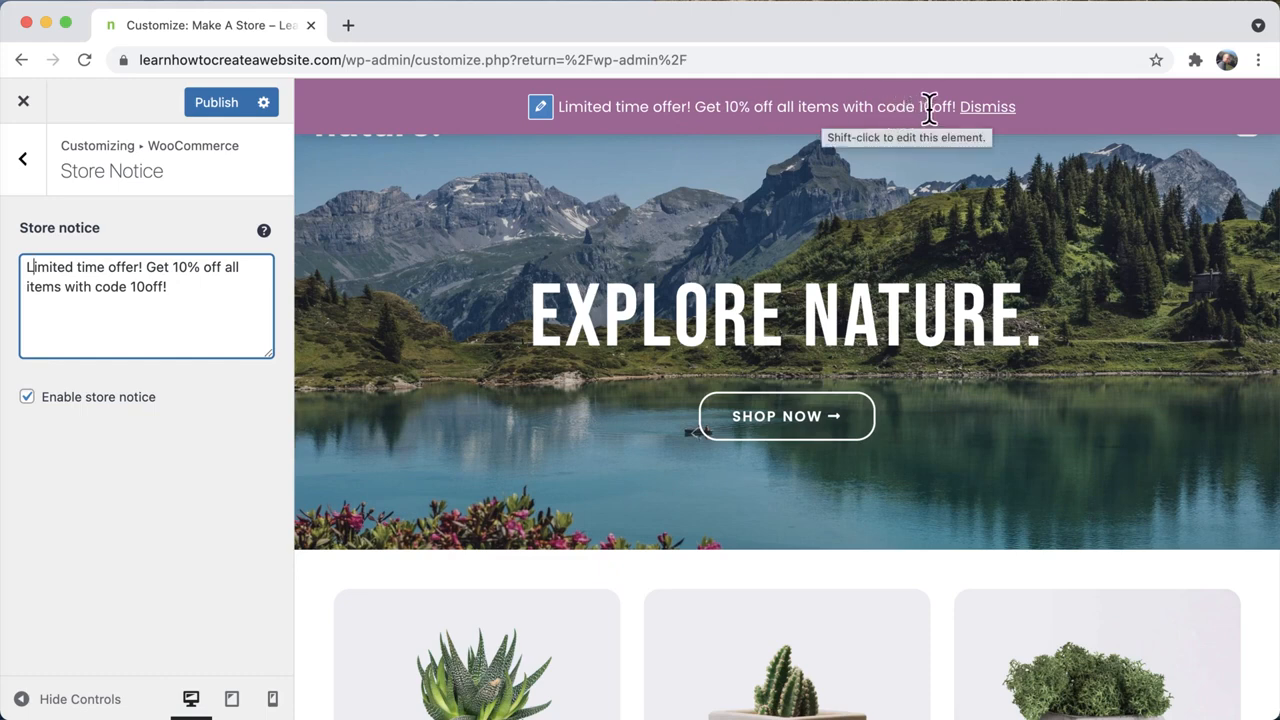
click(212, 104)
Load the live site in a new tab, dismiss the promo banner, and visit the About page
click(346, 30)
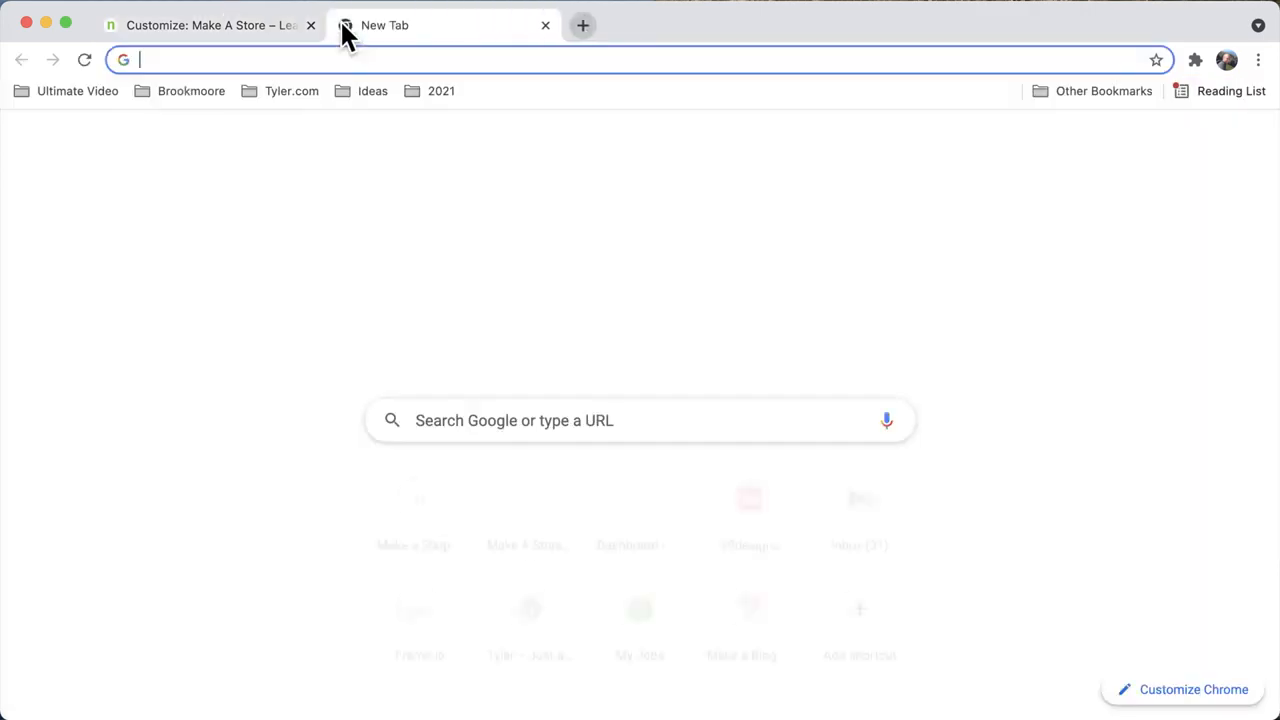
text(lear)
key(Return)
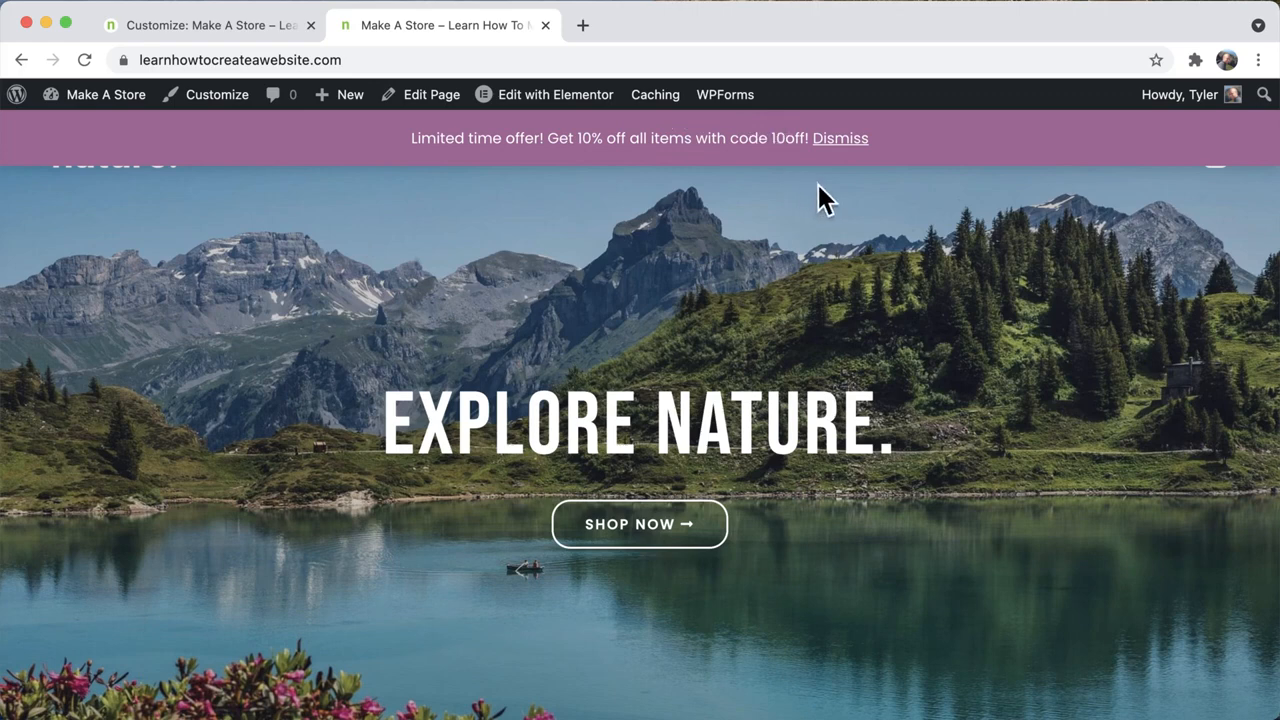
click(843, 140)
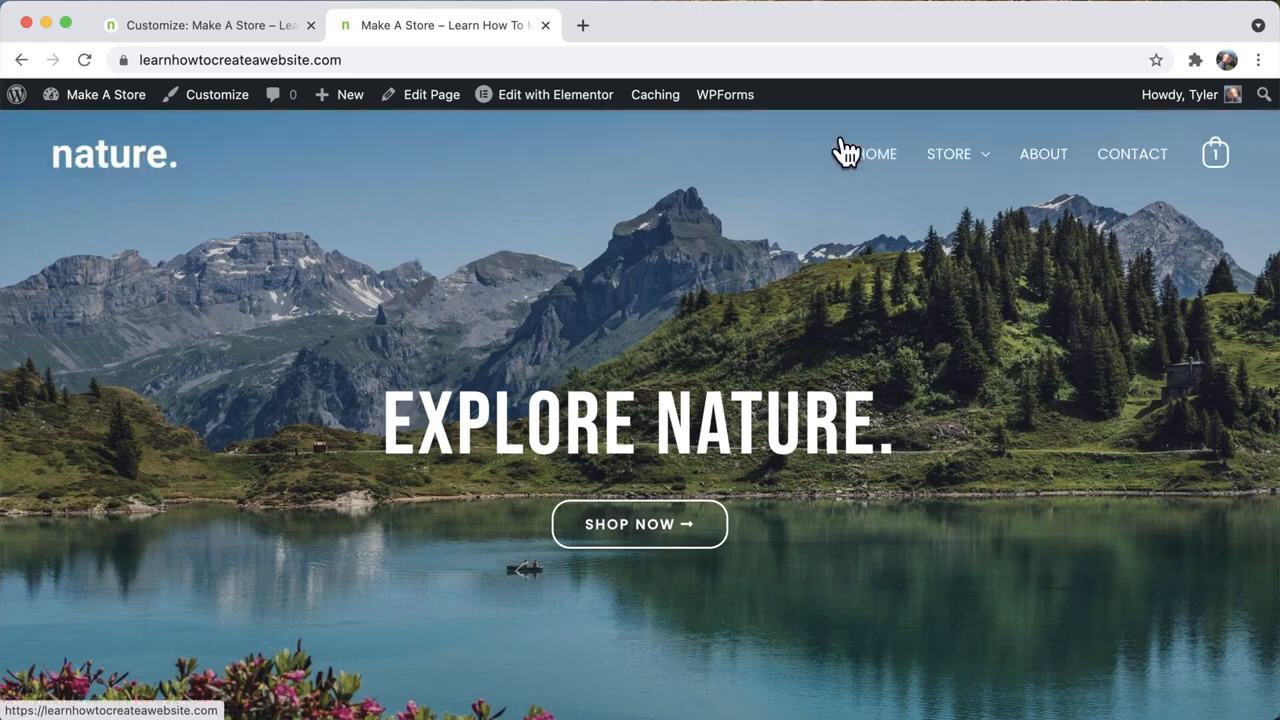
click(1052, 155)
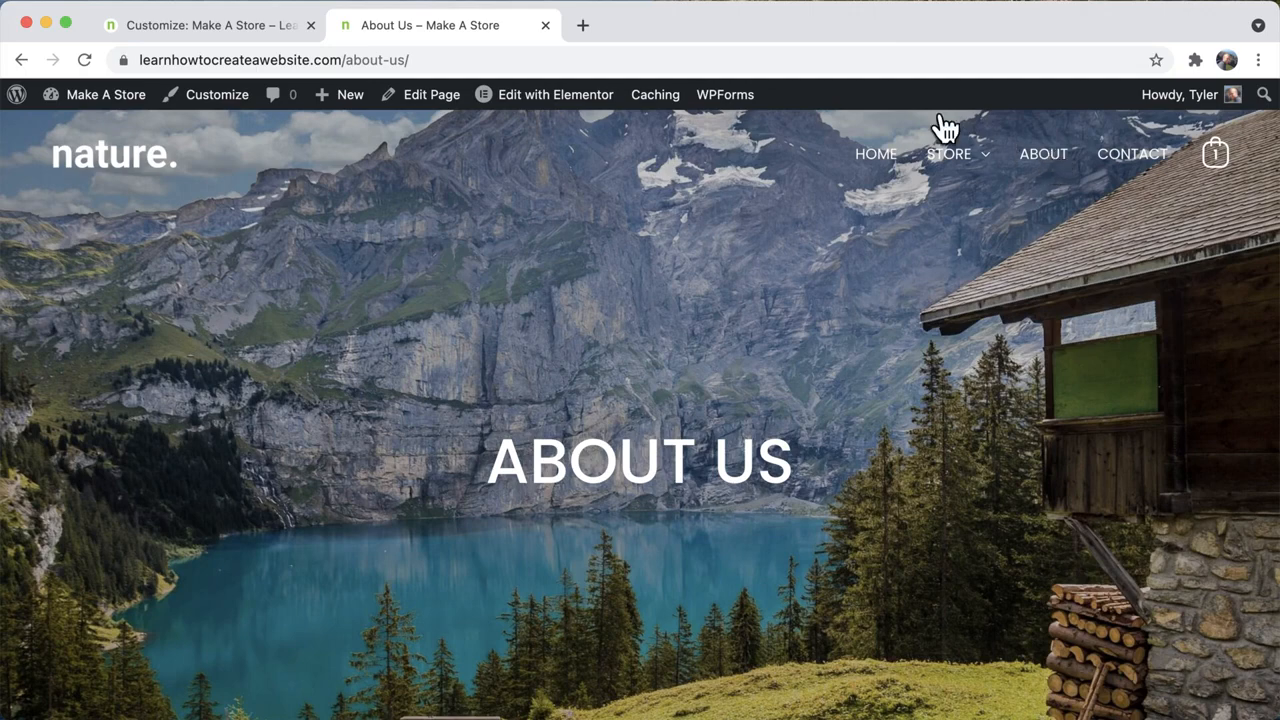
Disable the store notice in the Customizer, publish, and close the Customizer tab
click(193, 30)
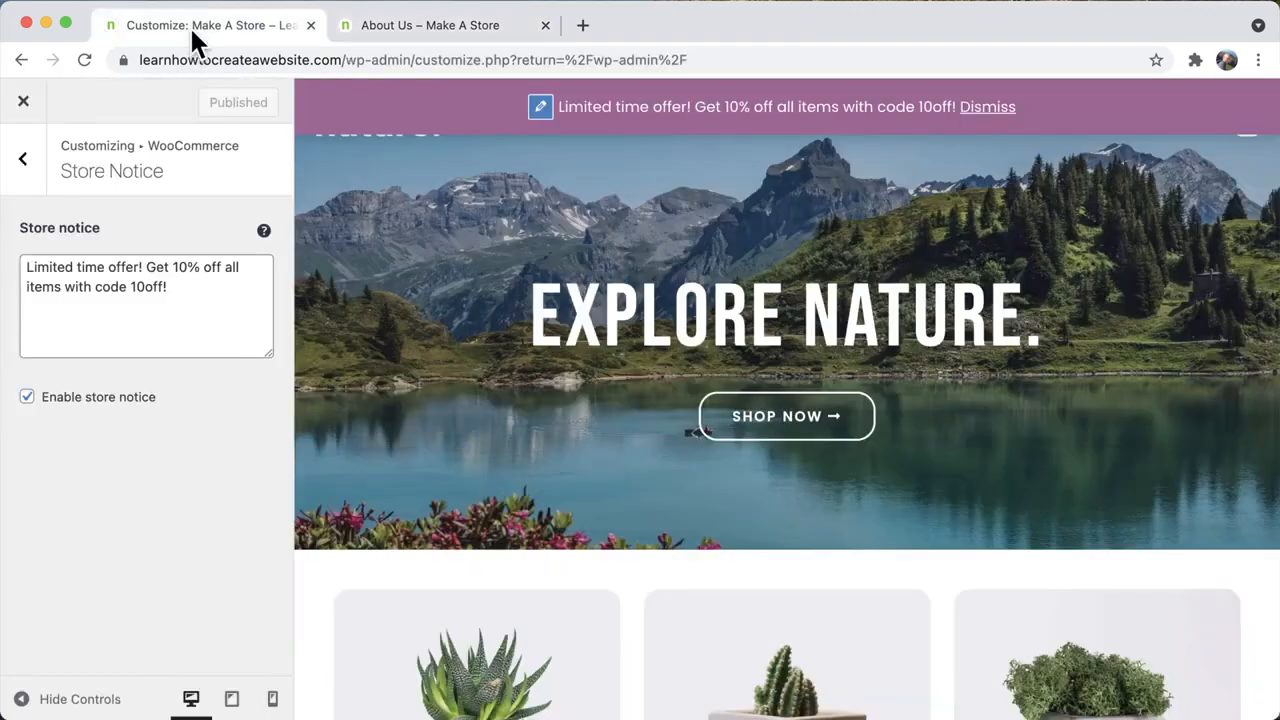
click(27, 400)
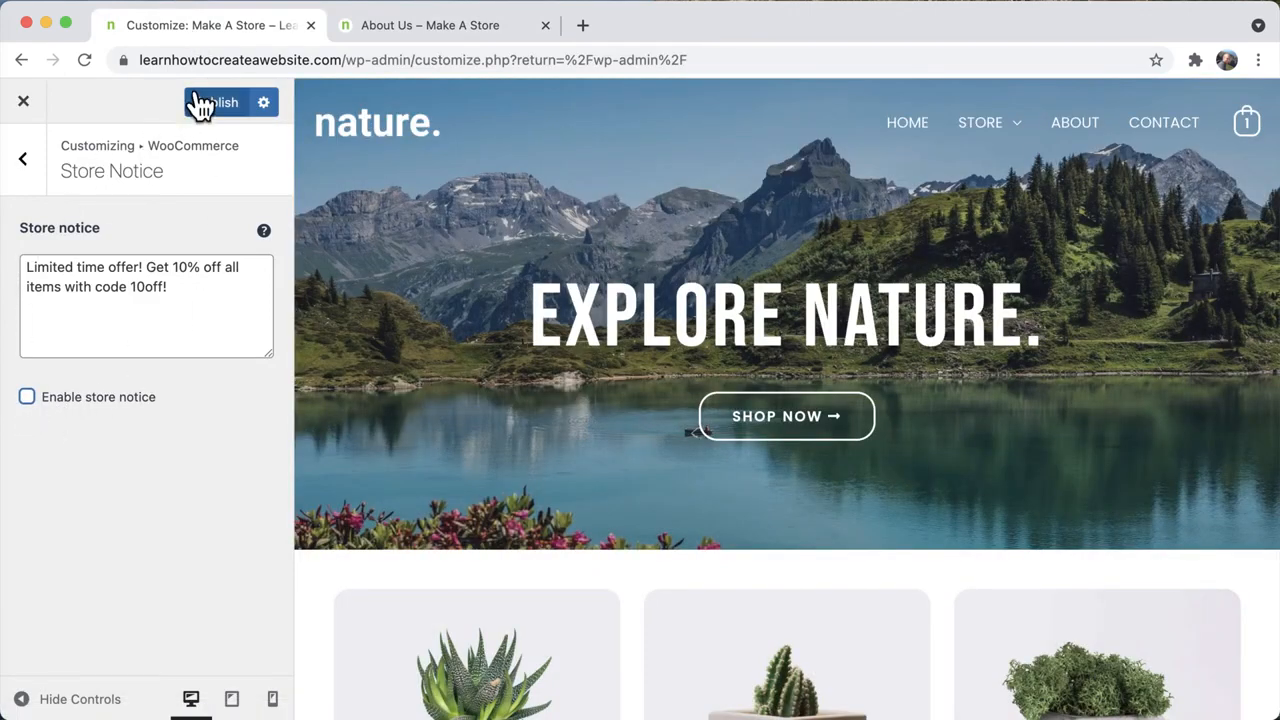
click(200, 104)
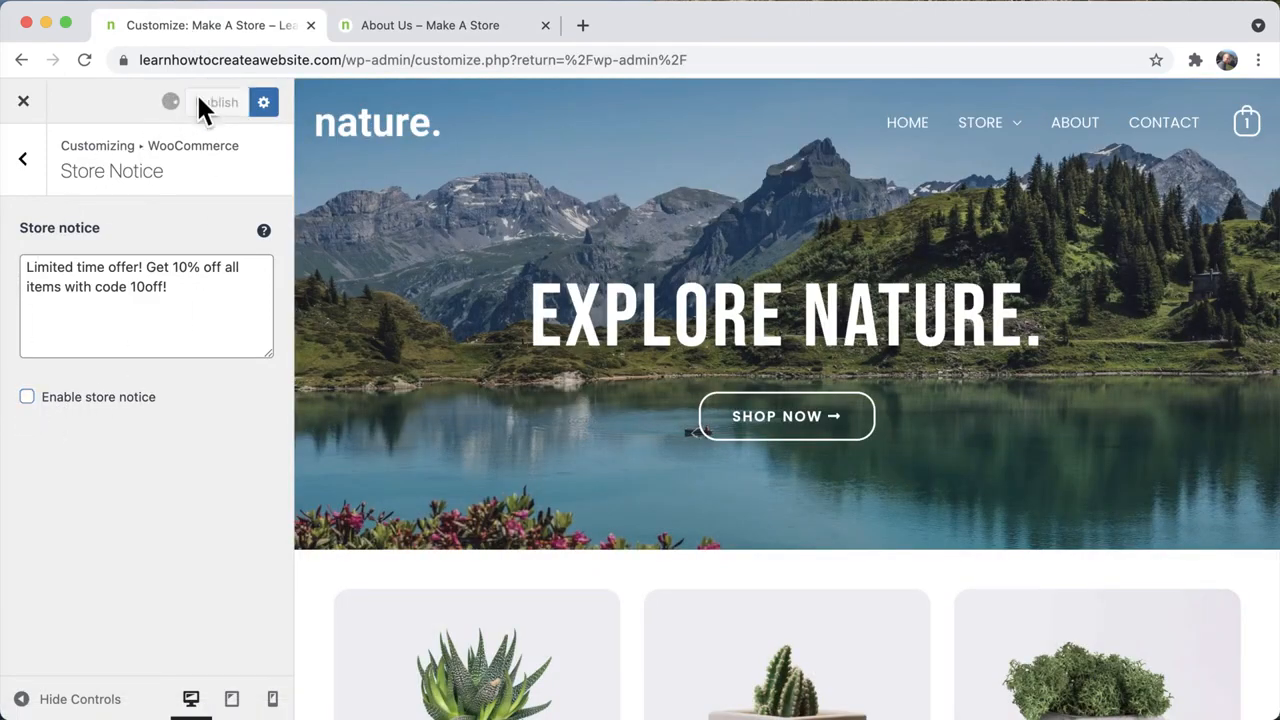
click(310, 25)
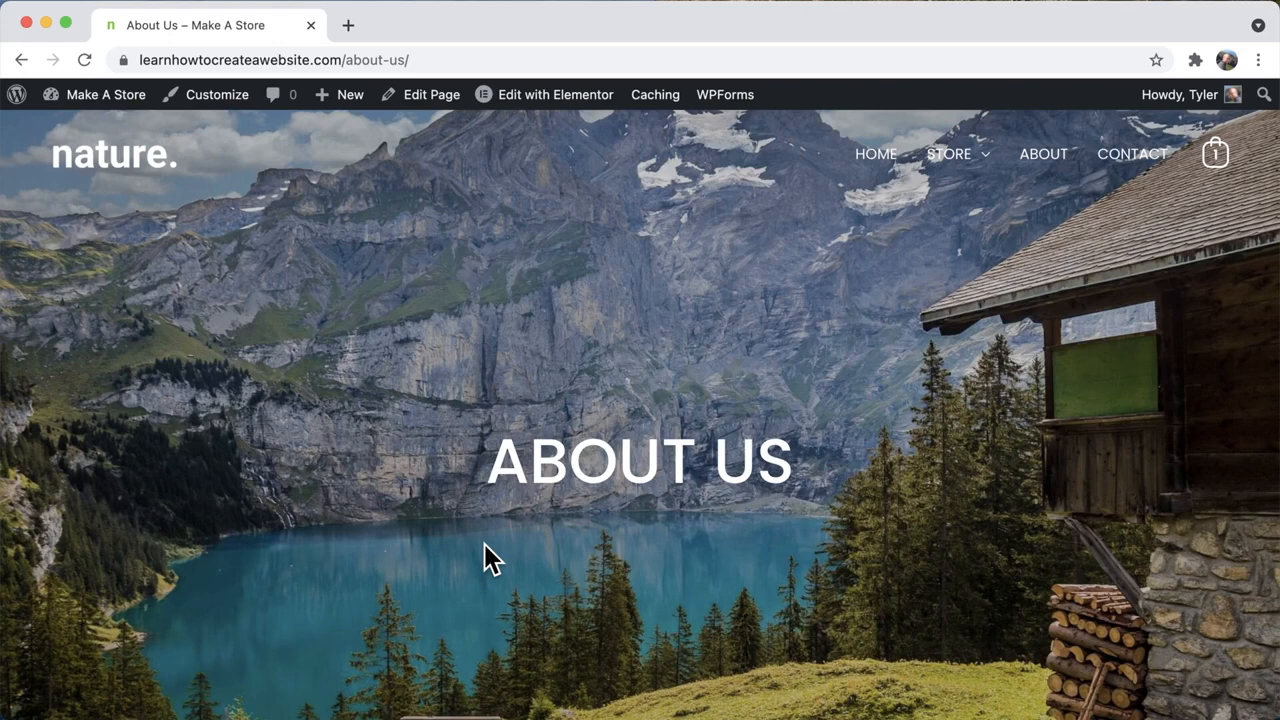
Go from the dashboard to the WooCommerce Analytics Overview
click(113, 112)
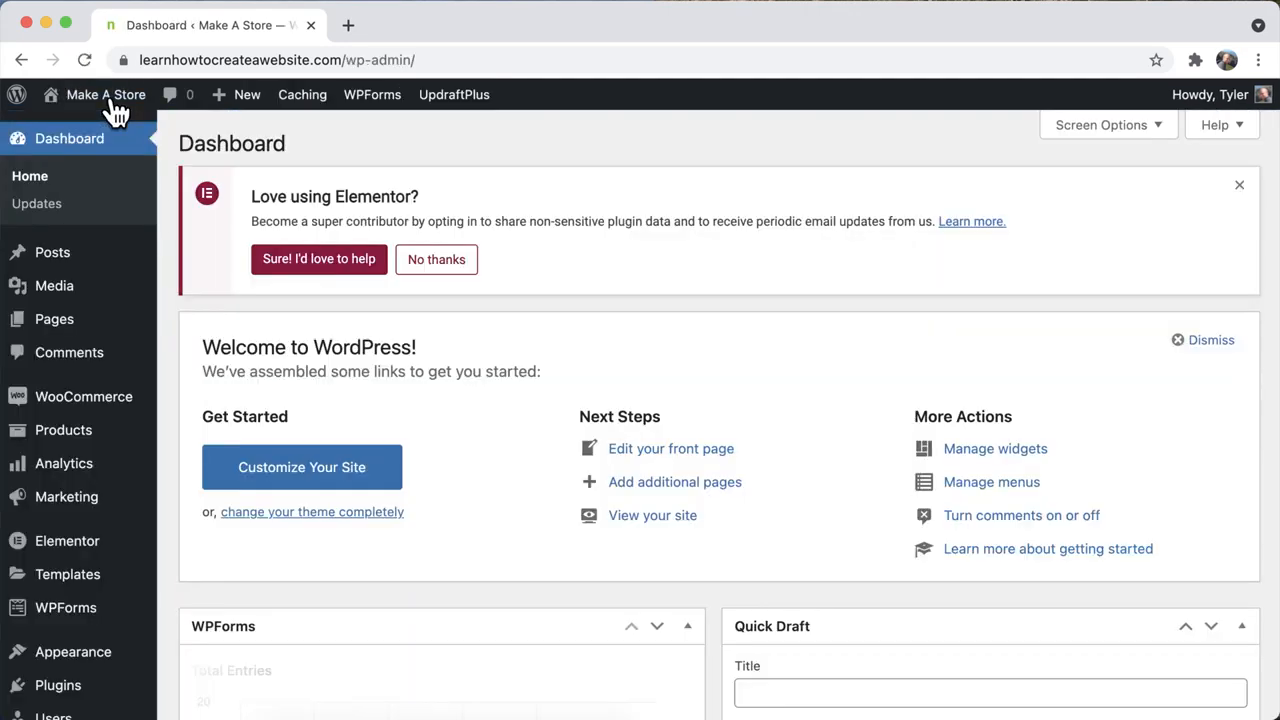
click(126, 463)
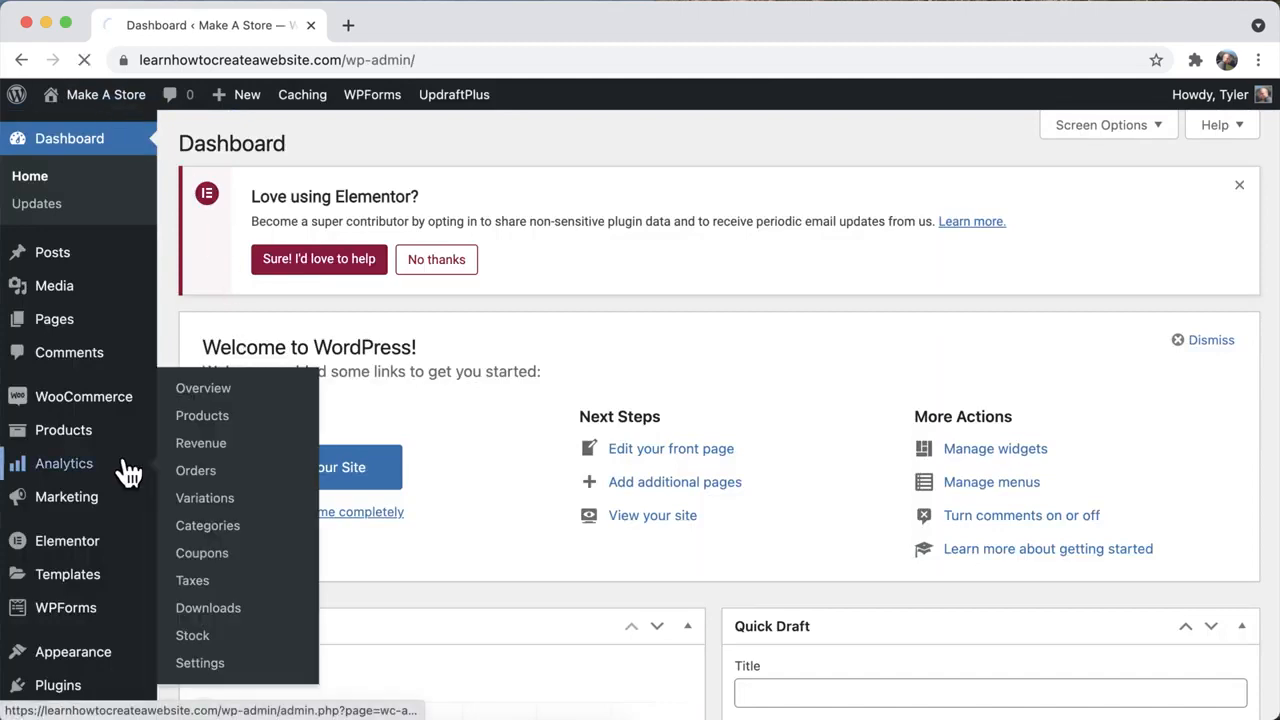
scroll(920, 475, down, 5)
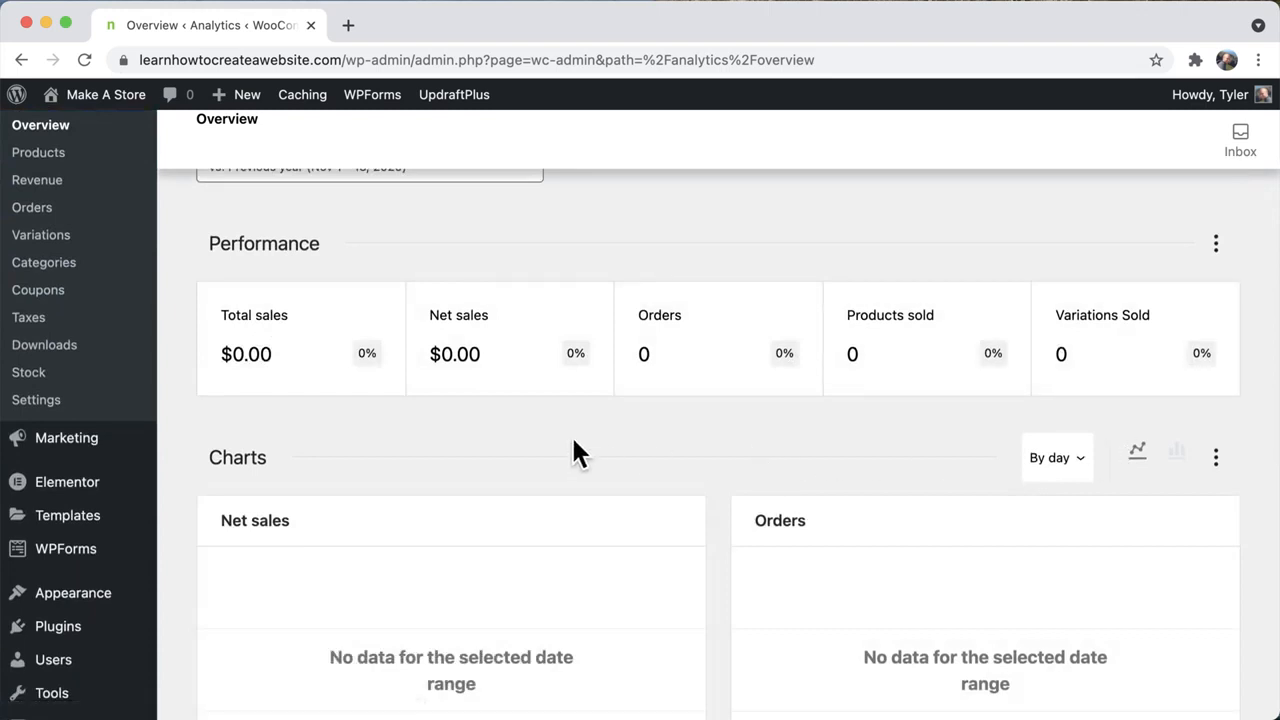
scroll(573, 440, up, 3)
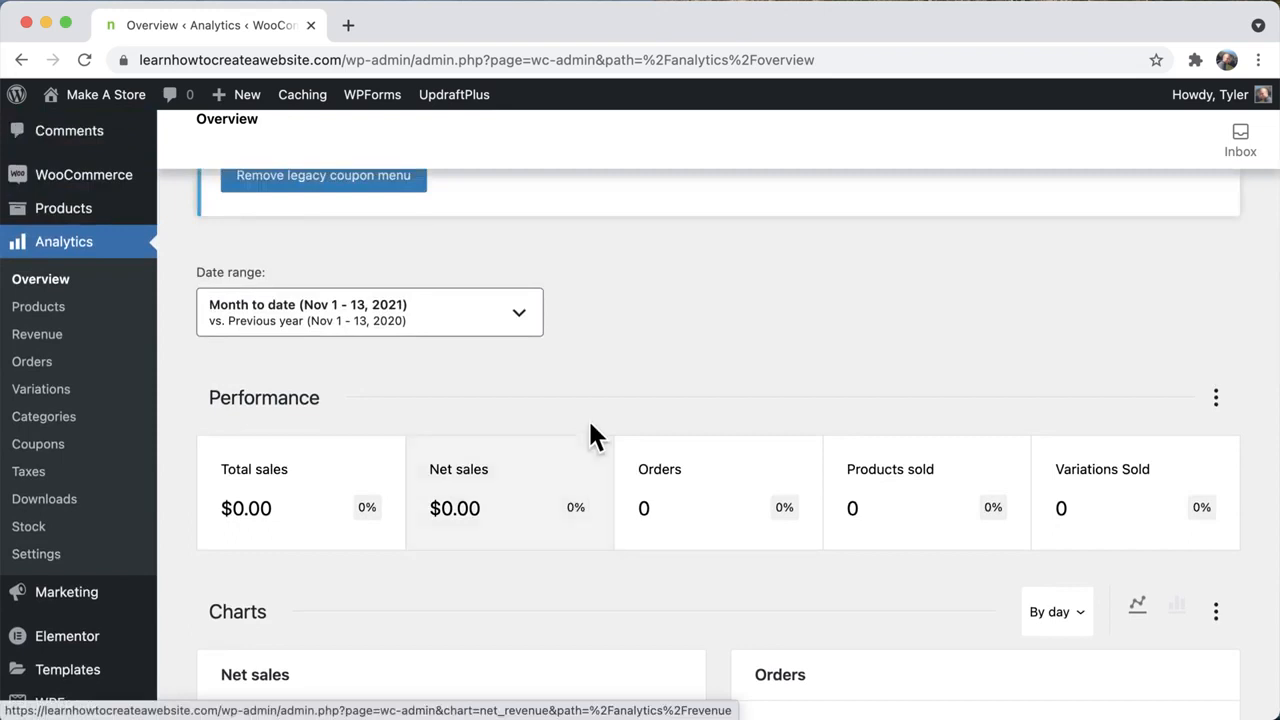
Set a custom date range of Oct 1–31, 2021, compared with the previous period
click(520, 326)
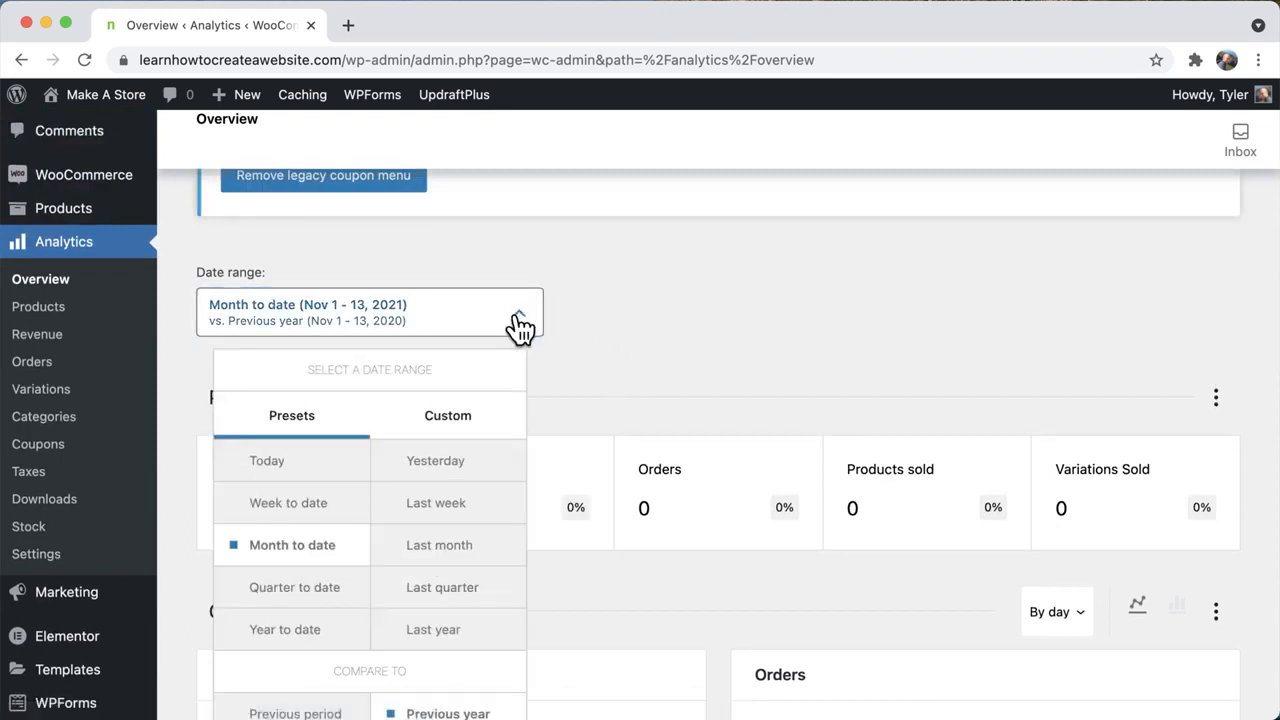
click(448, 422)
scroll(450, 428, down, 2)
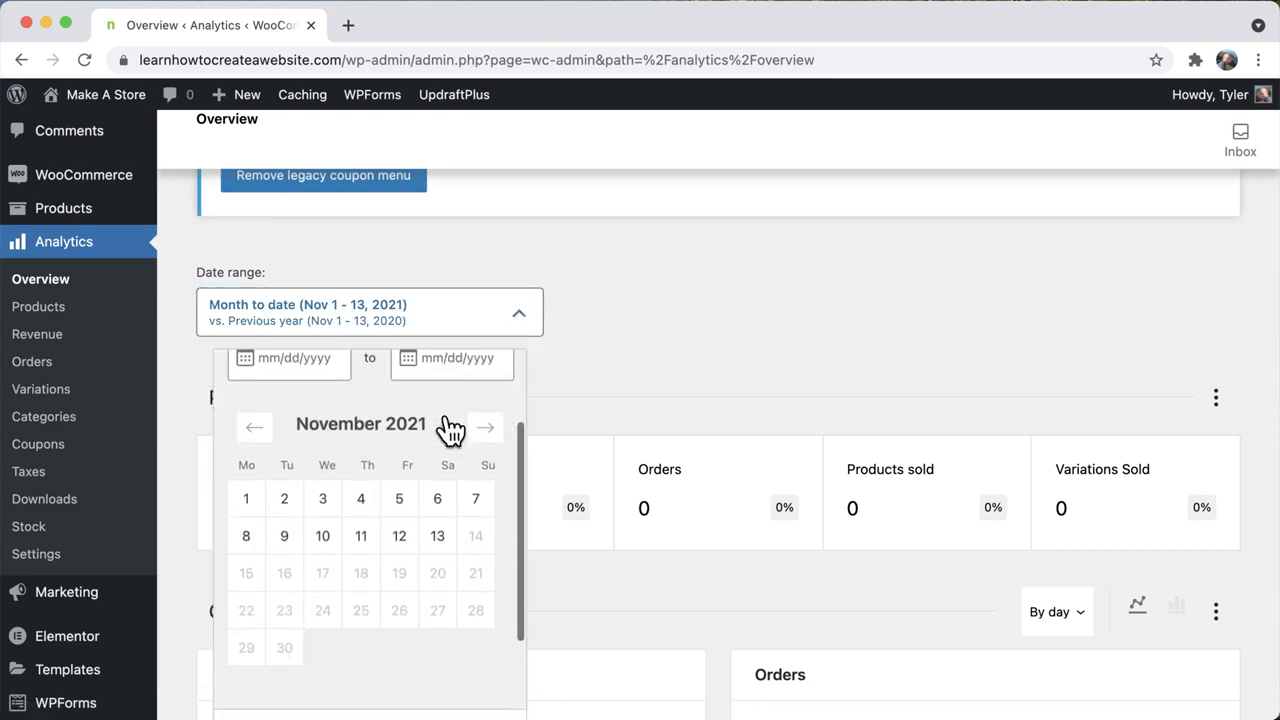
click(256, 430)
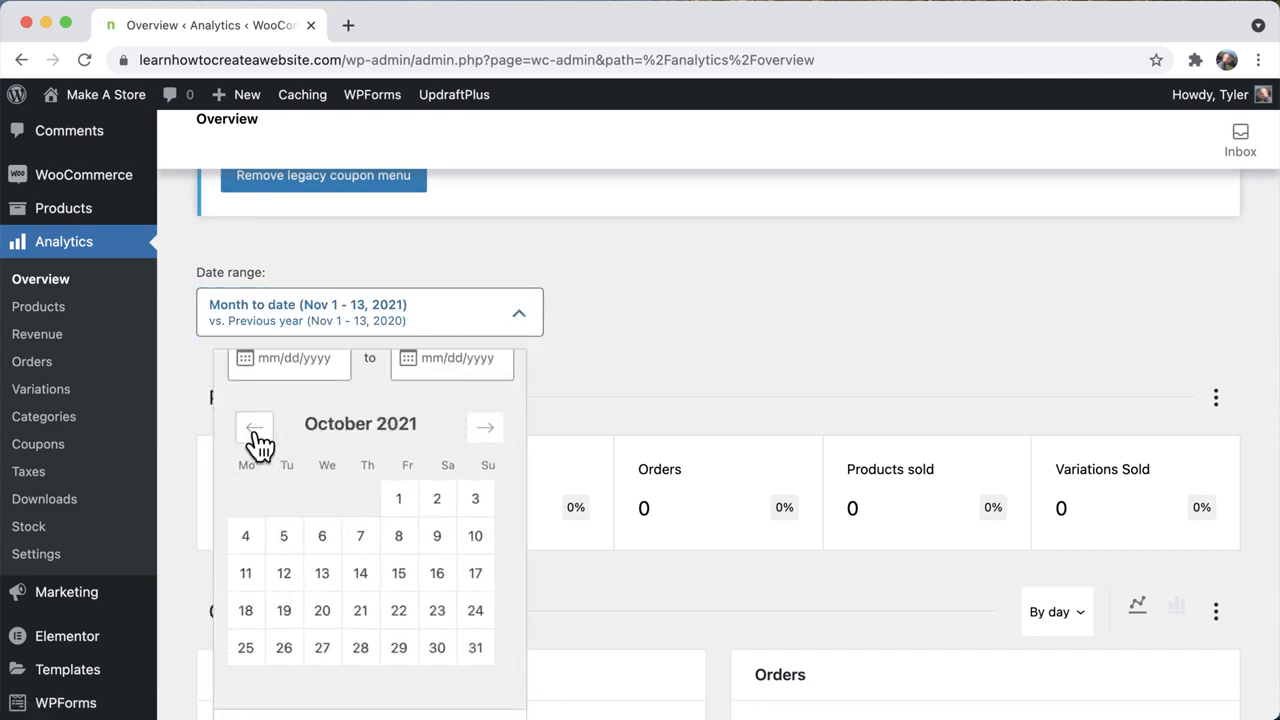
click(399, 504)
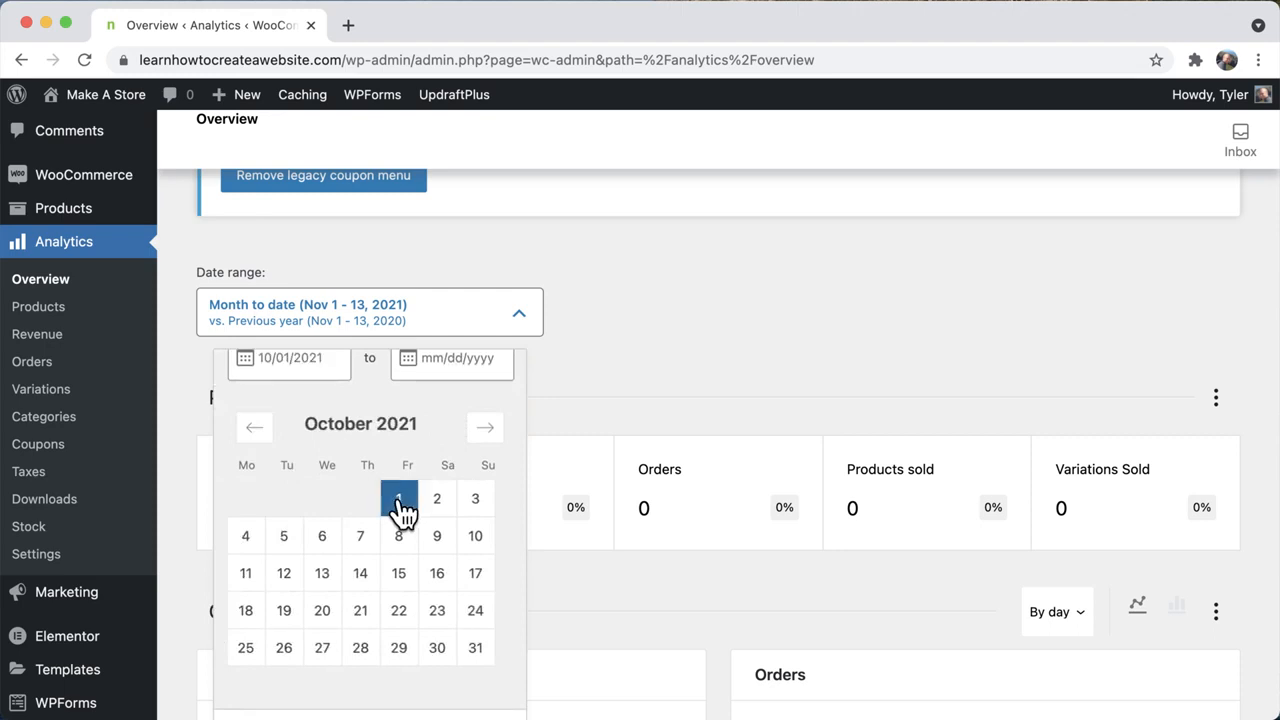
click(477, 650)
scroll(480, 662, down, 3)
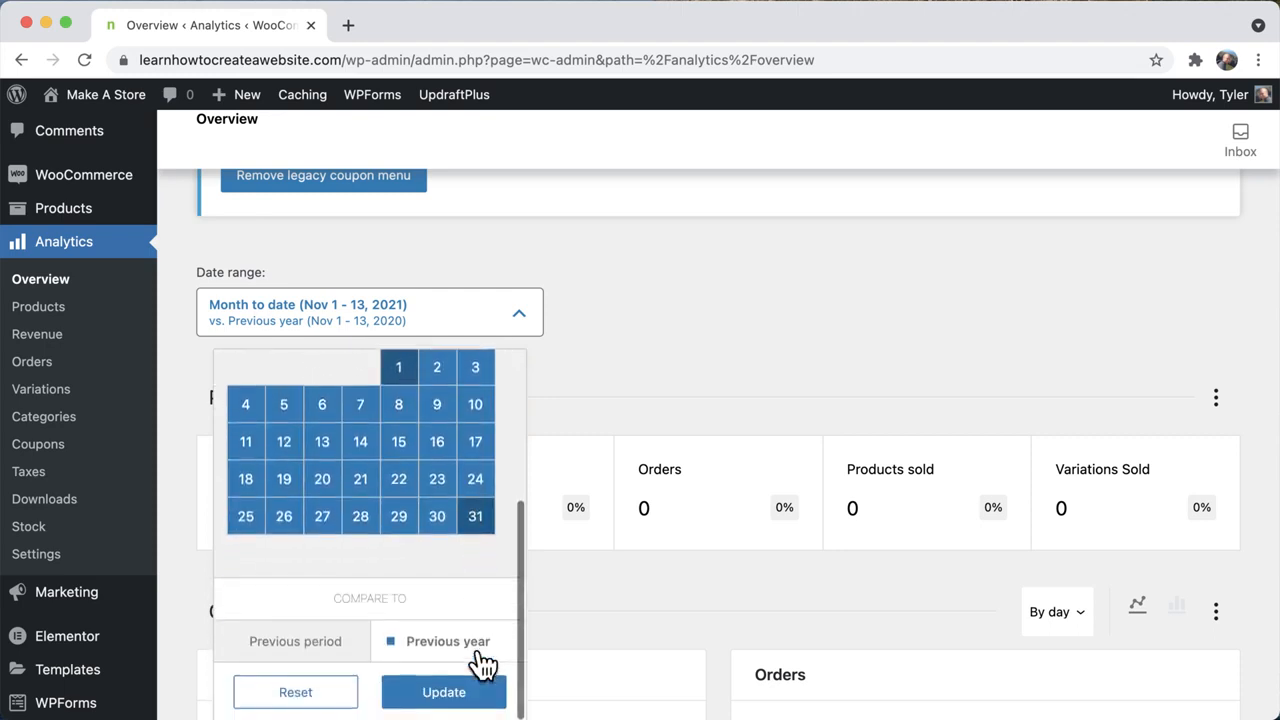
click(297, 655)
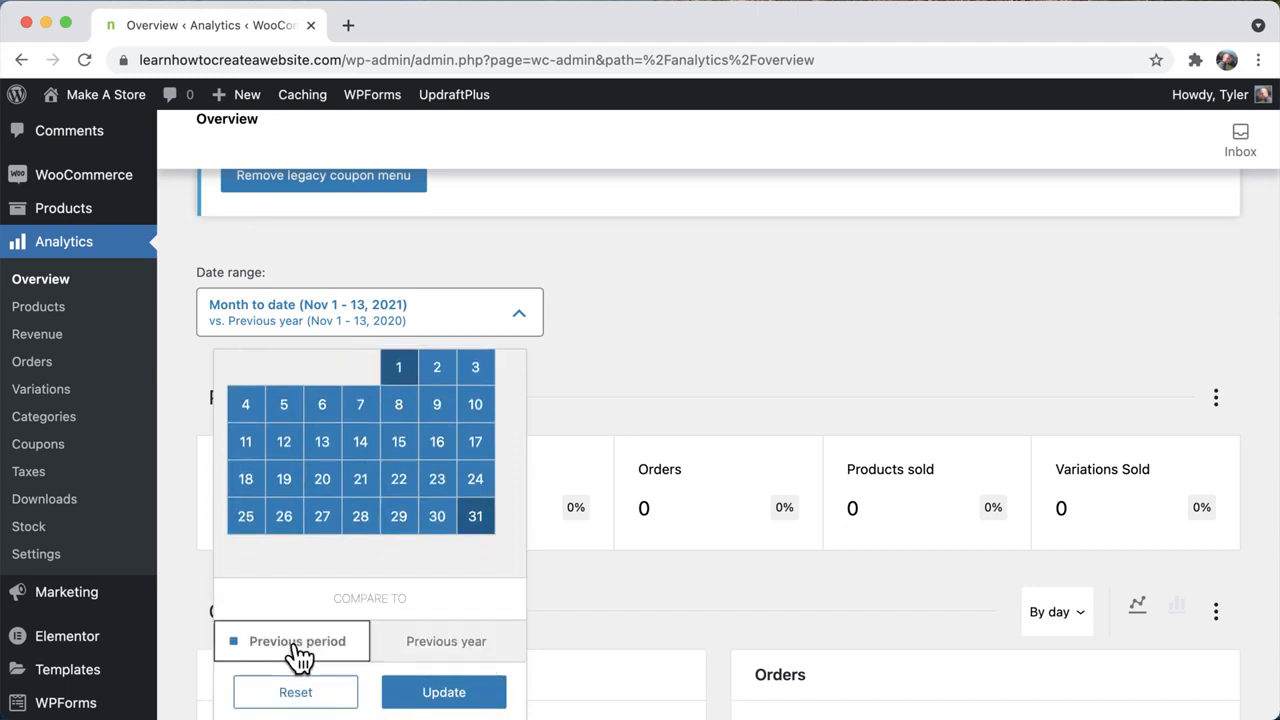
click(465, 692)
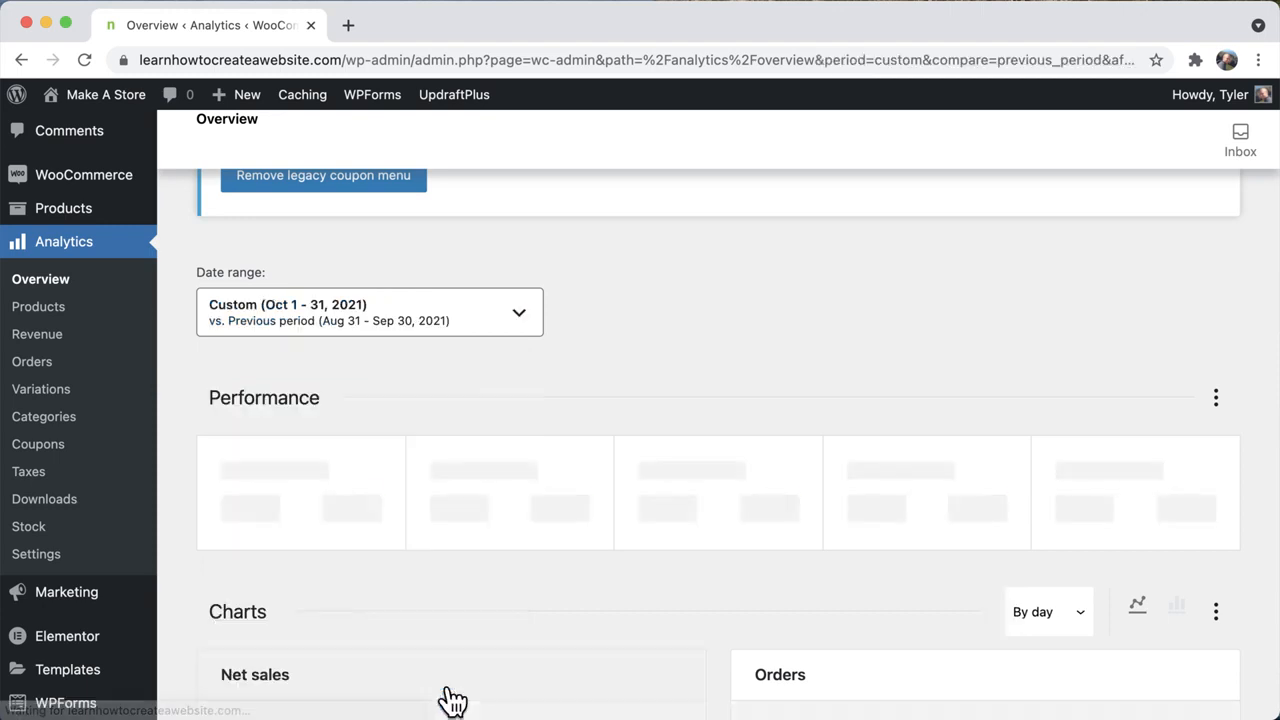
Open the Products analytics report for Oct 1–31, 2021, showing 210 items sold and $7,500.00 net sales
scroll(450, 700, down, 3)
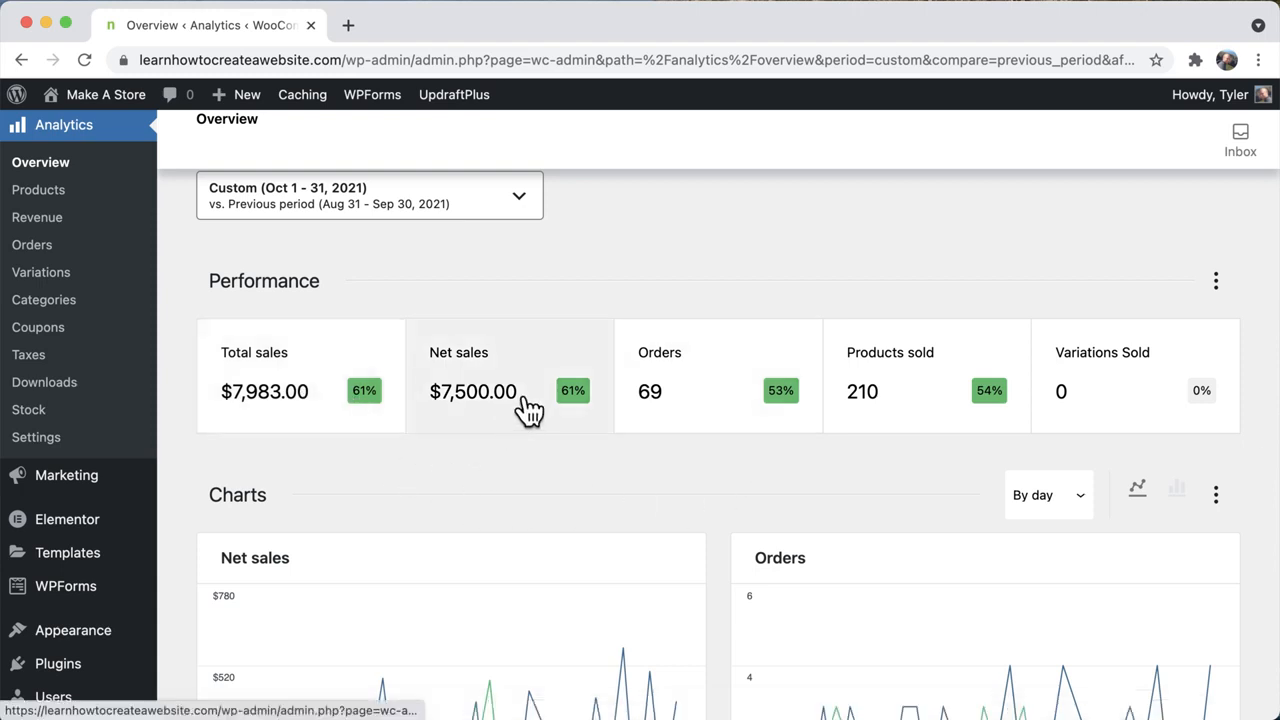
scroll(530, 410, down, 5)
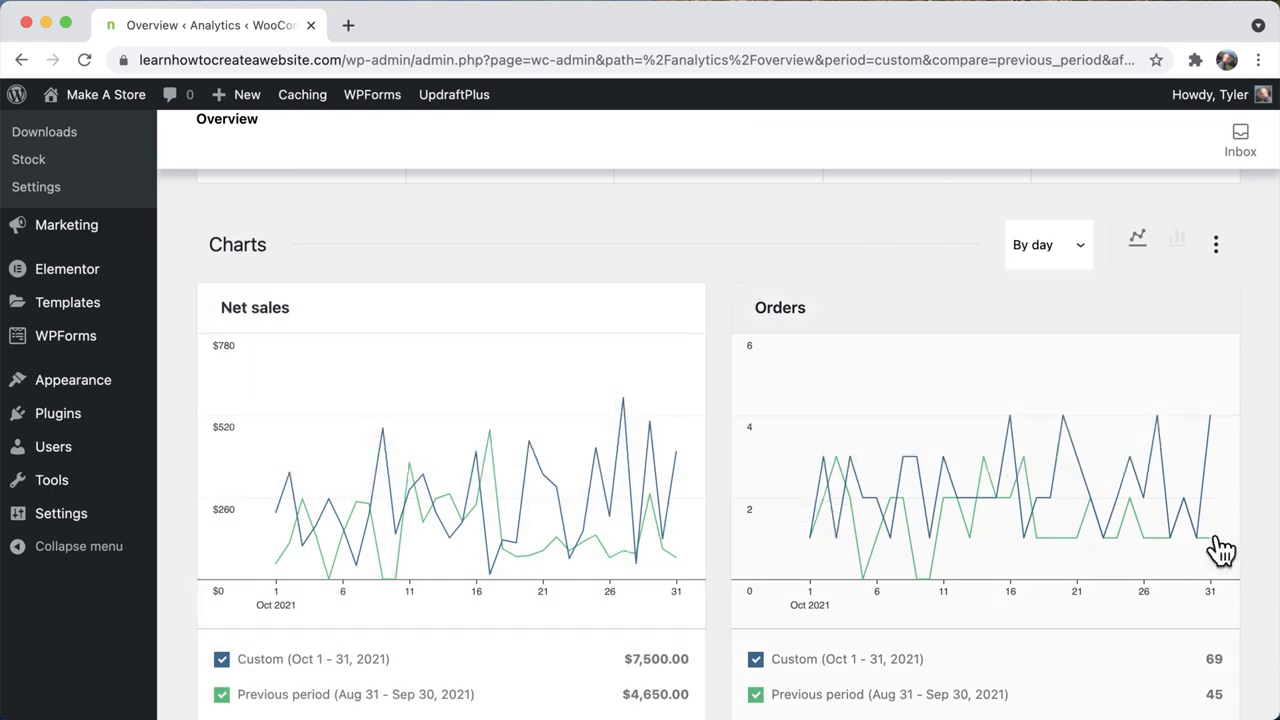
scroll(880, 550, down, 3)
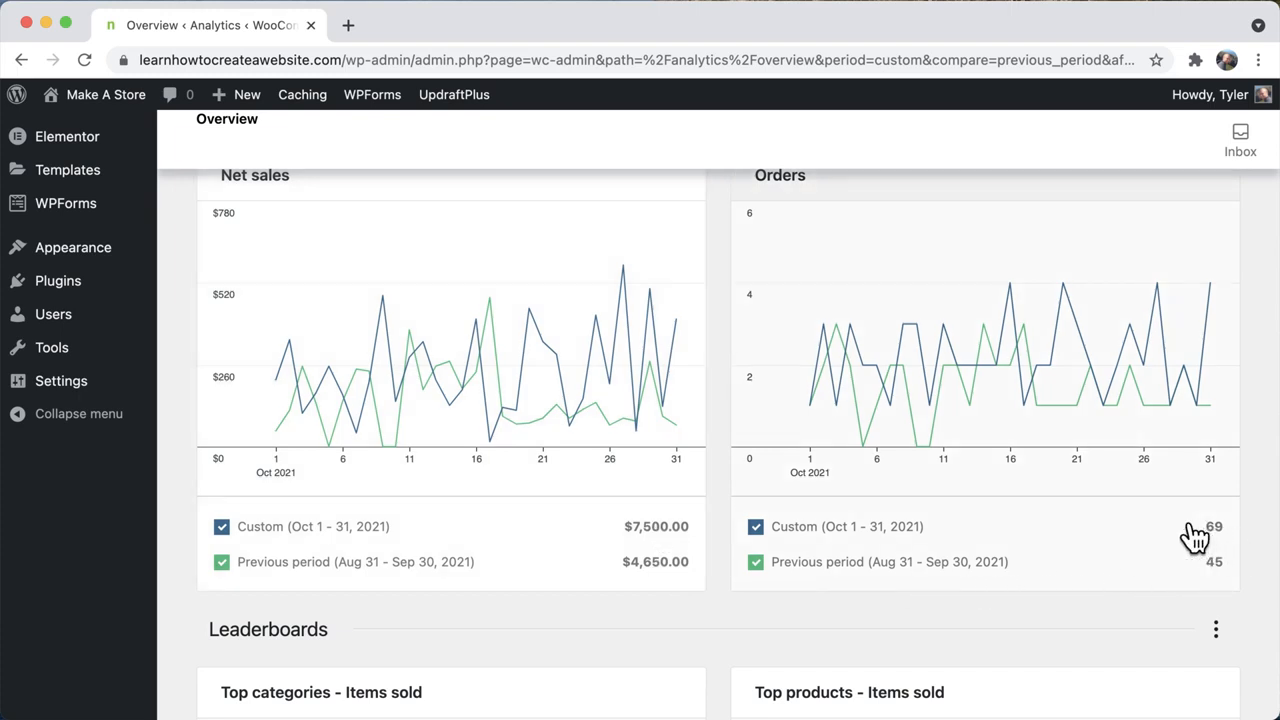
scroll(134, 409, up, 6)
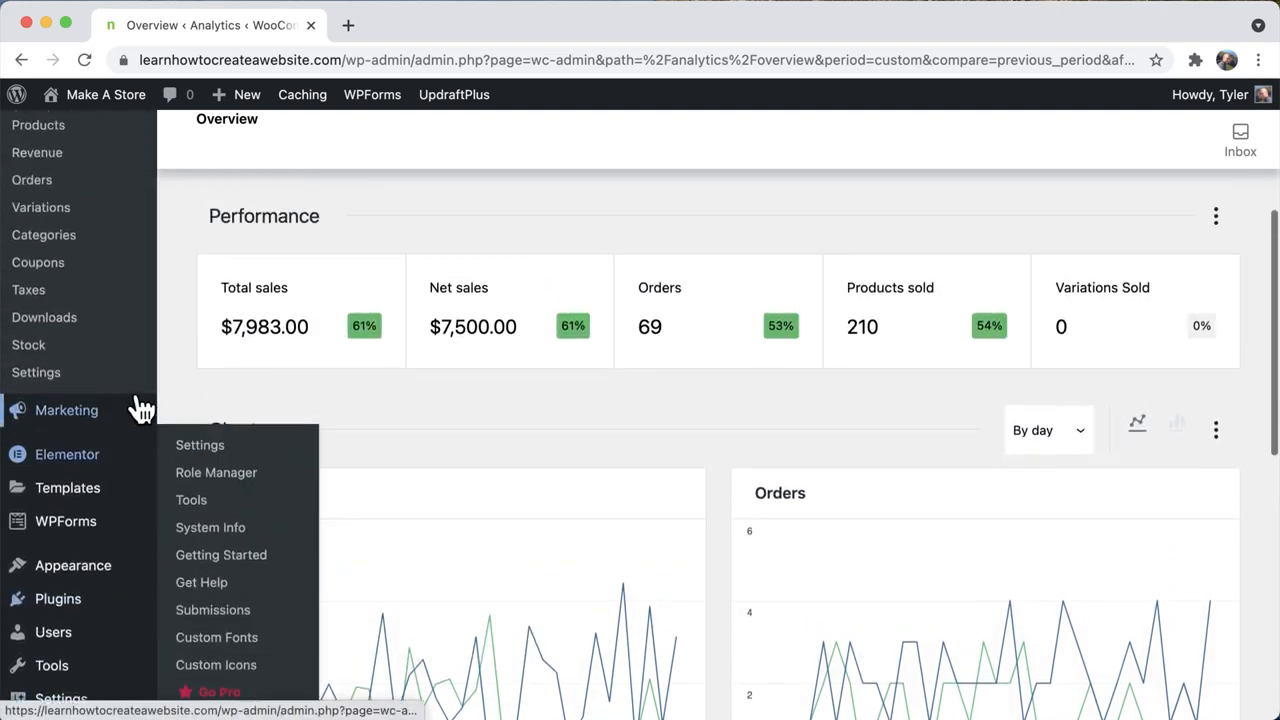
scroll(140, 408, up, 3)
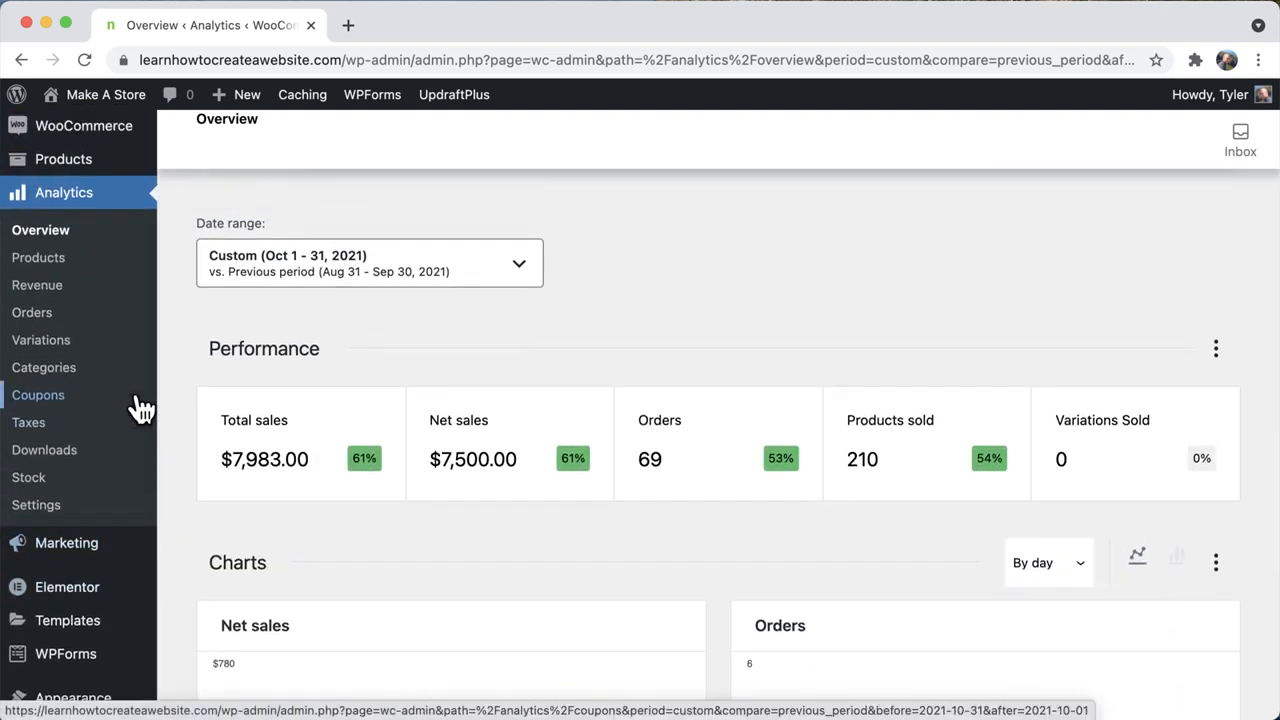
click(70, 272)
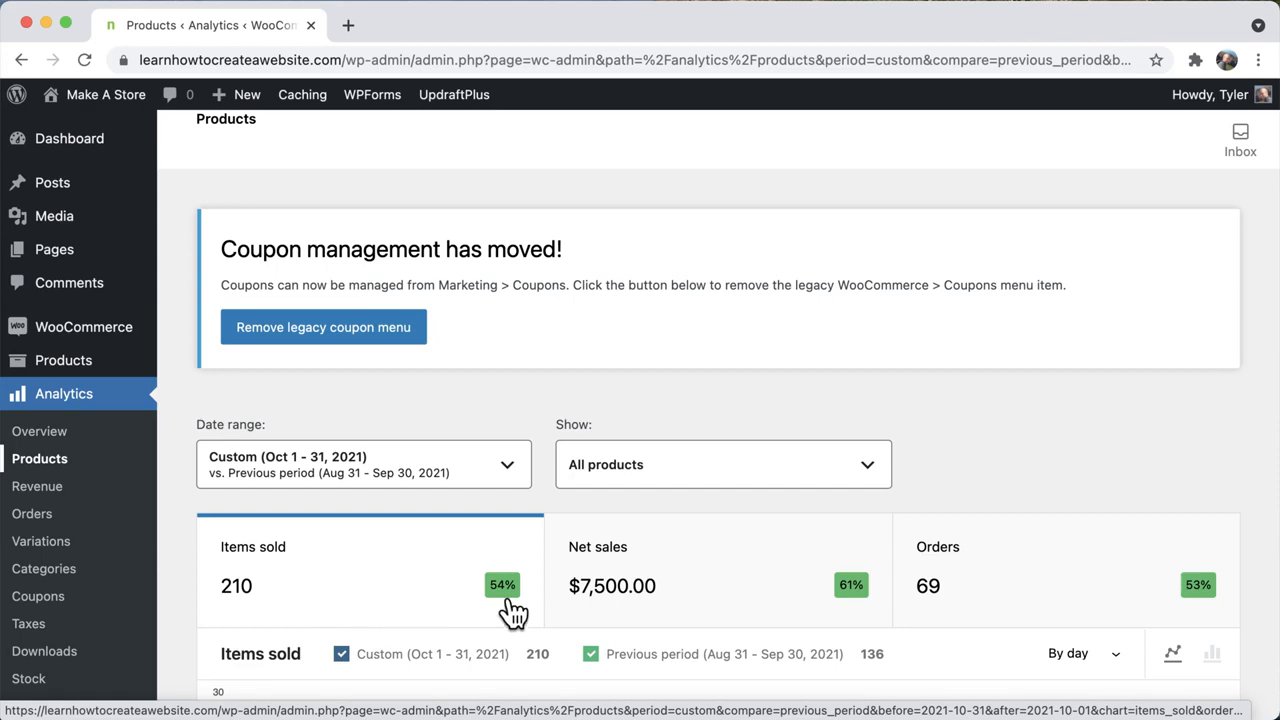
Review the per-product table led by Ball Cactus, then switch to the Orders report (69 orders)
scroll(512, 610, down, 10)
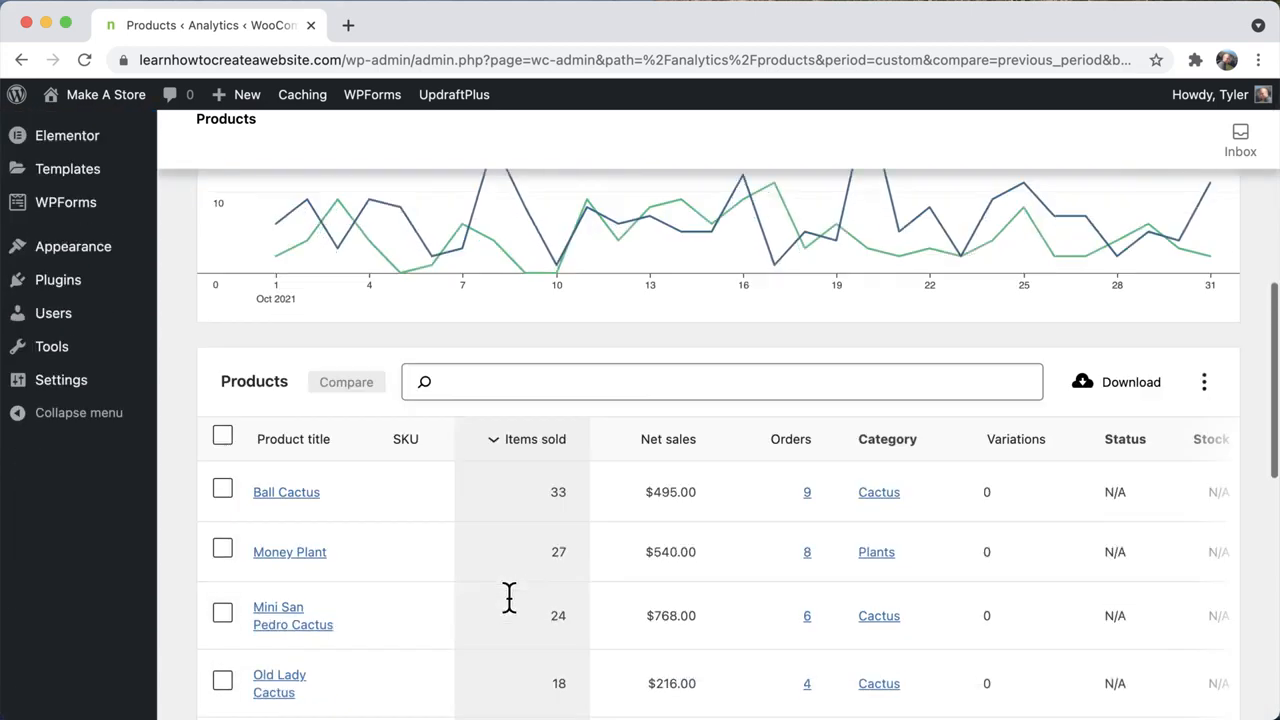
scroll(509, 597, down, 2)
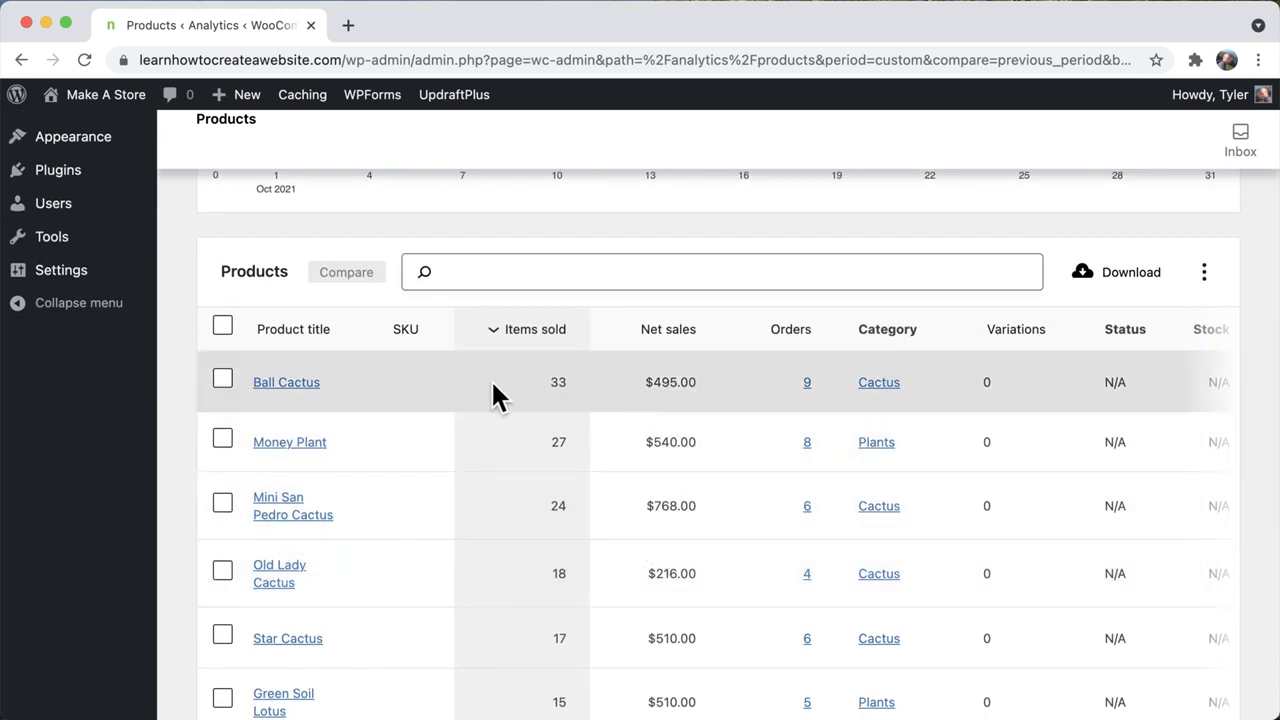
scroll(495, 395, down, 10)
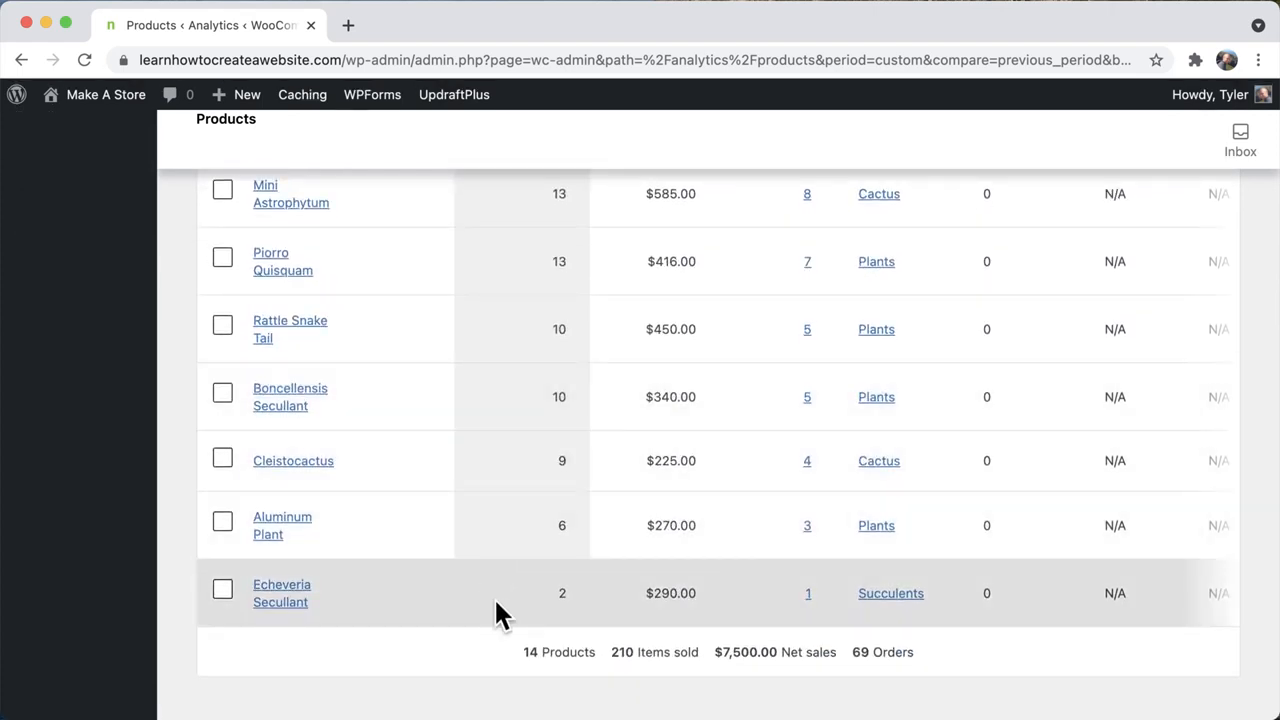
scroll(496, 601, up, 10)
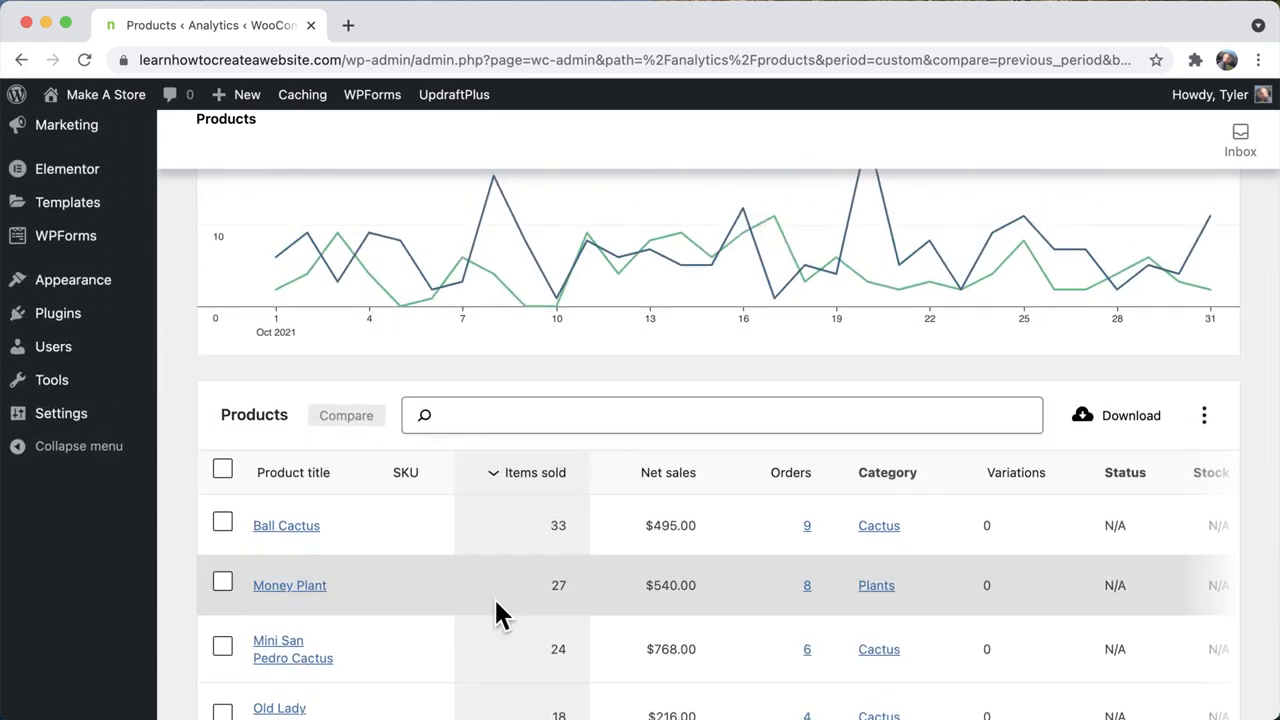
scroll(493, 596, down, 2)
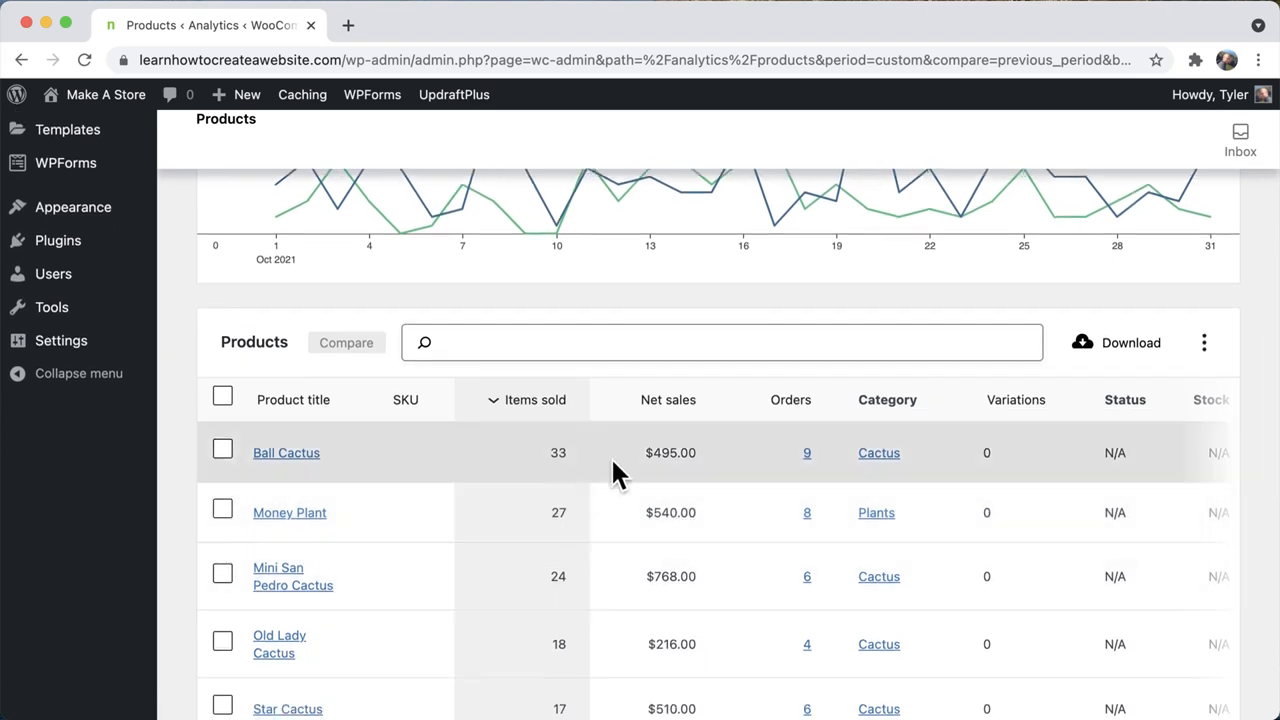
scroll(323, 345, up, 5)
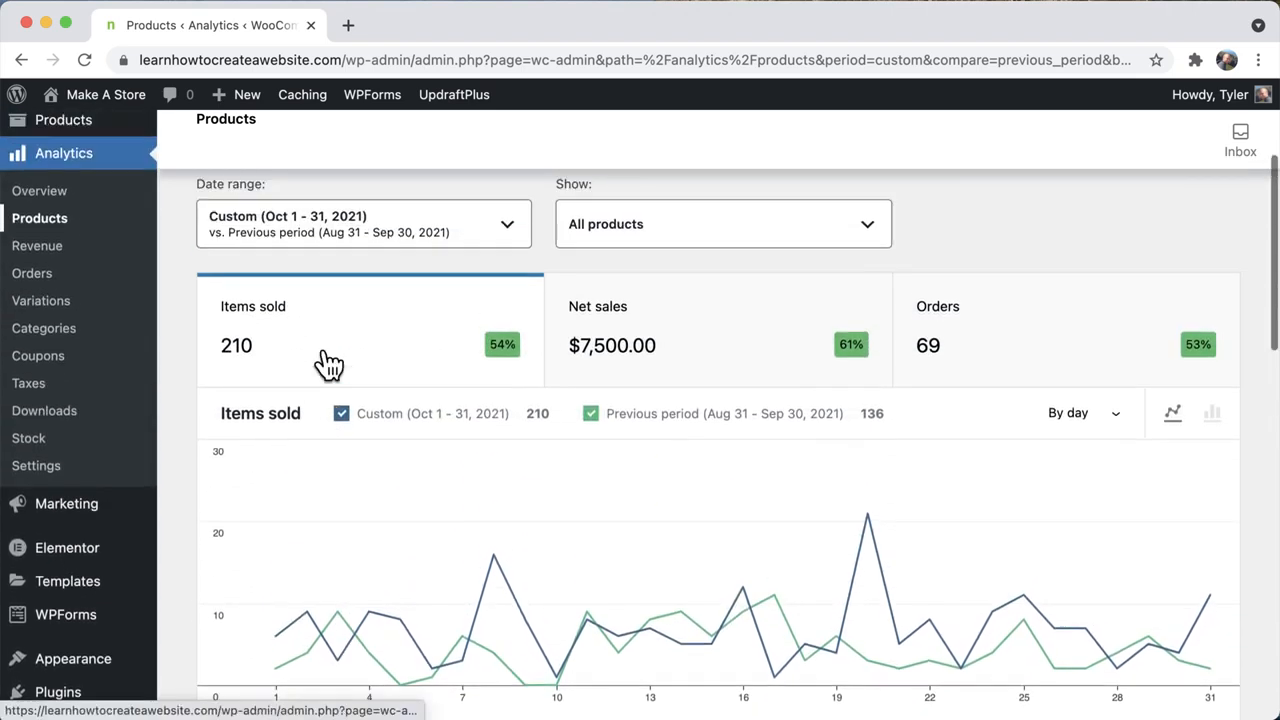
scroll(323, 345, up, 2)
click(57, 386)
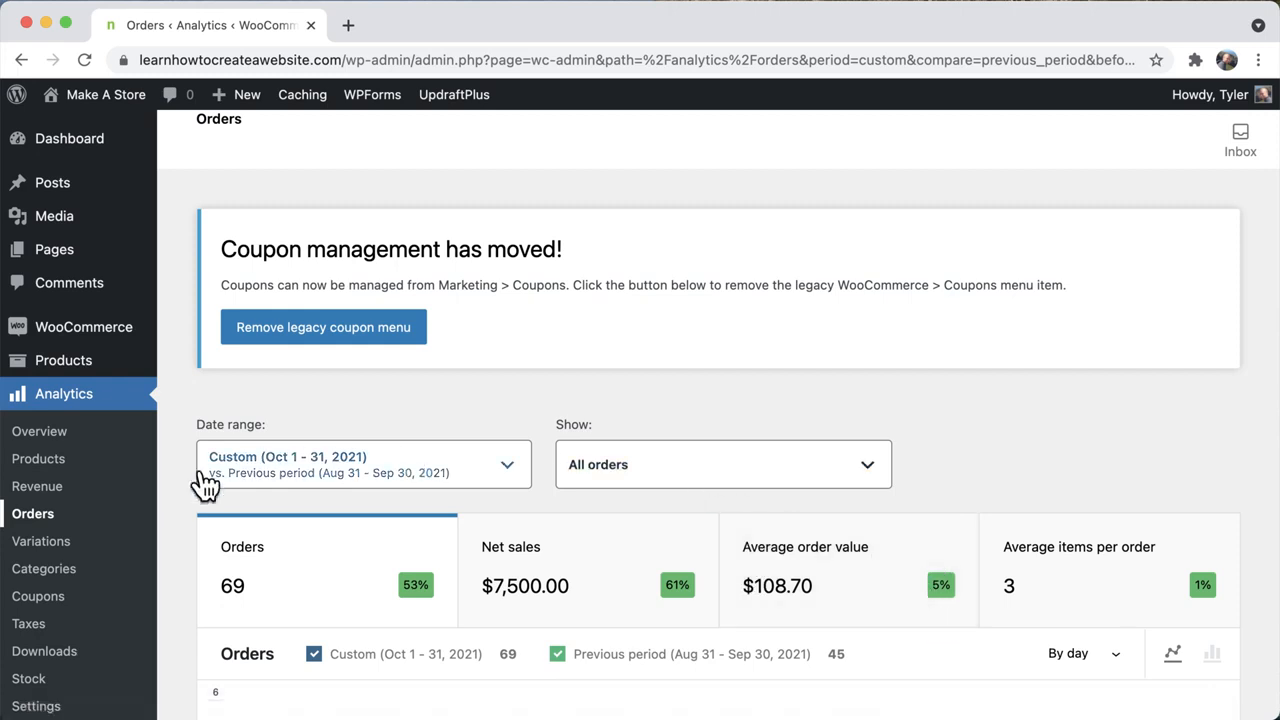
Check the Categories report, with Cactus at 114 items sold, then go to the live storefront
click(44, 569)
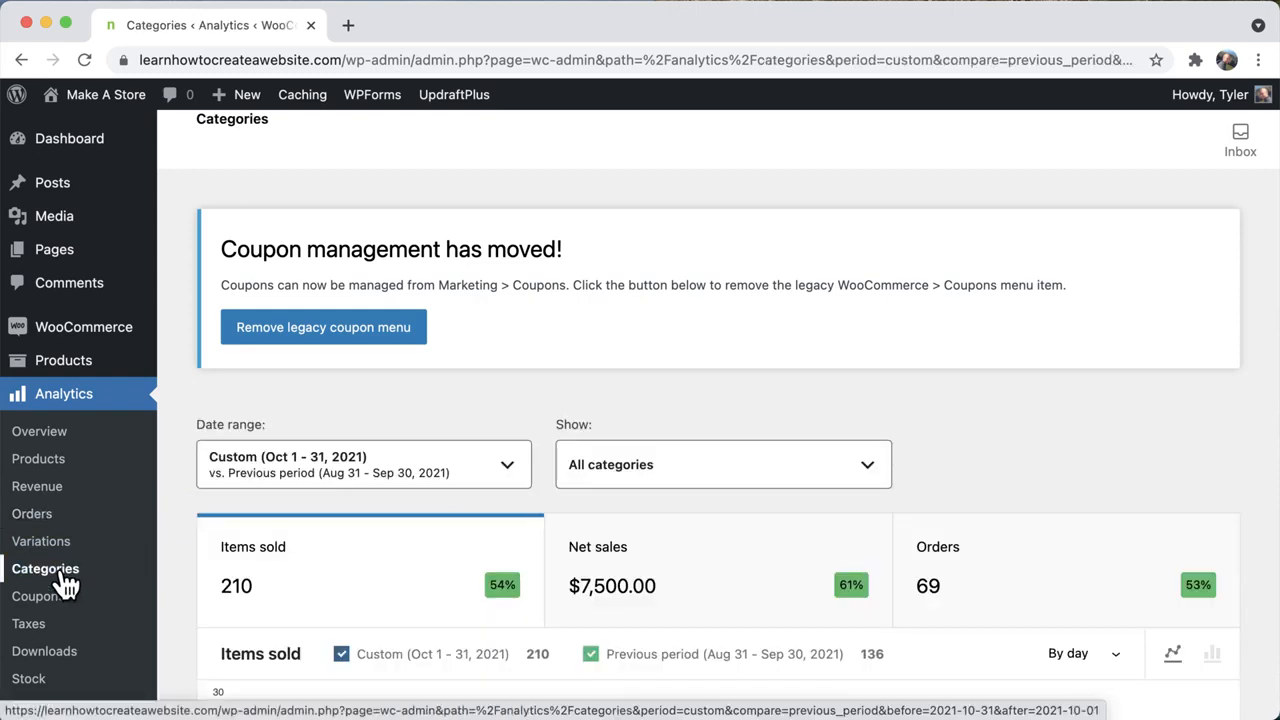
scroll(480, 455, down, 10)
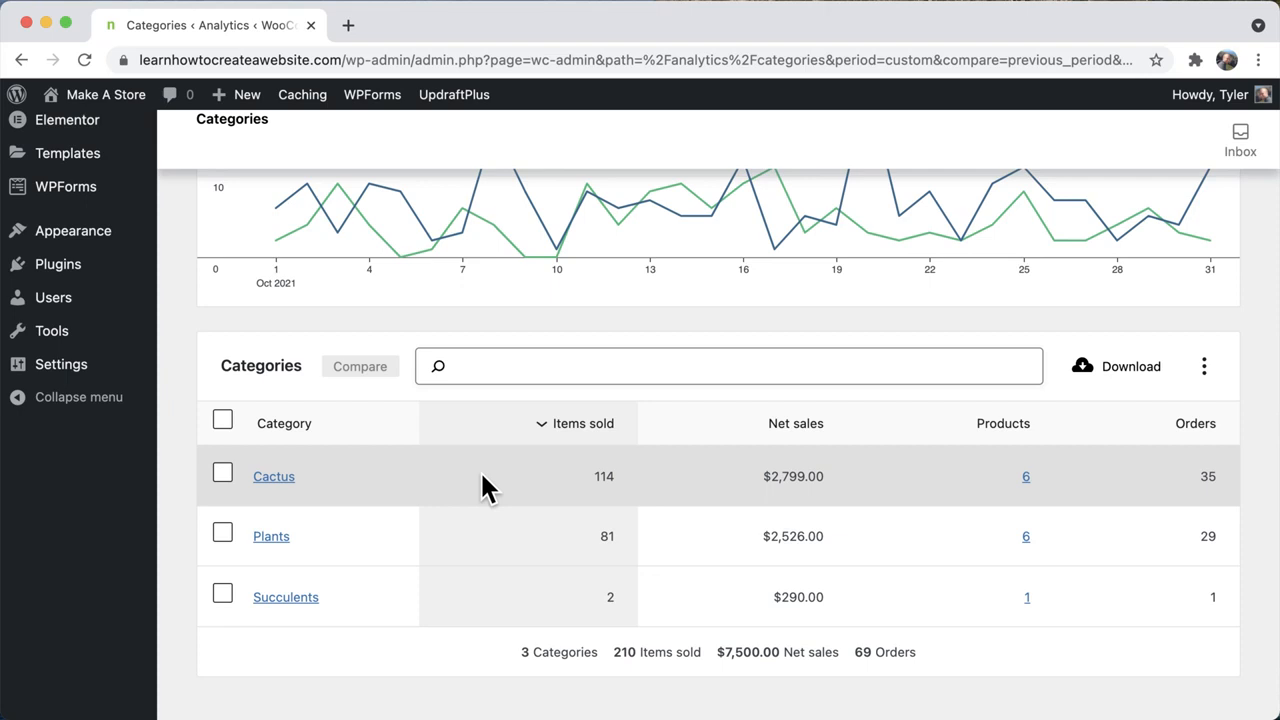
scroll(483, 488, up, 4)
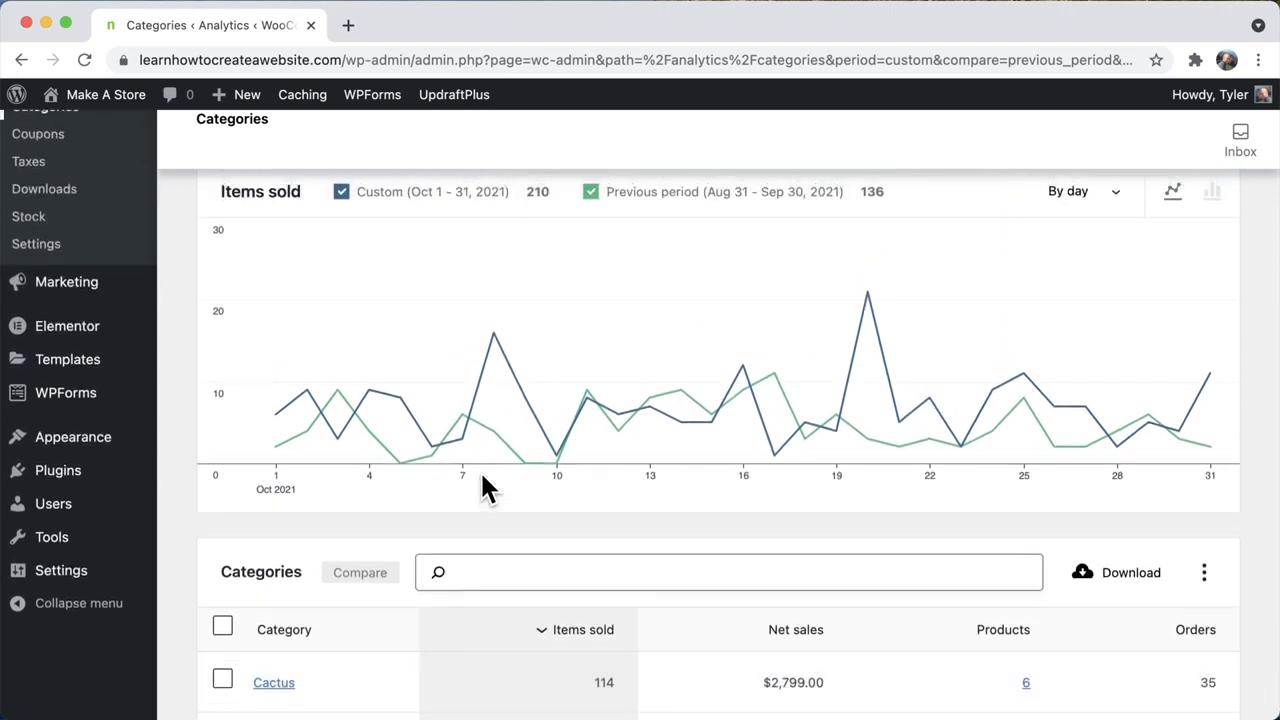
scroll(232, 245, up, 10)
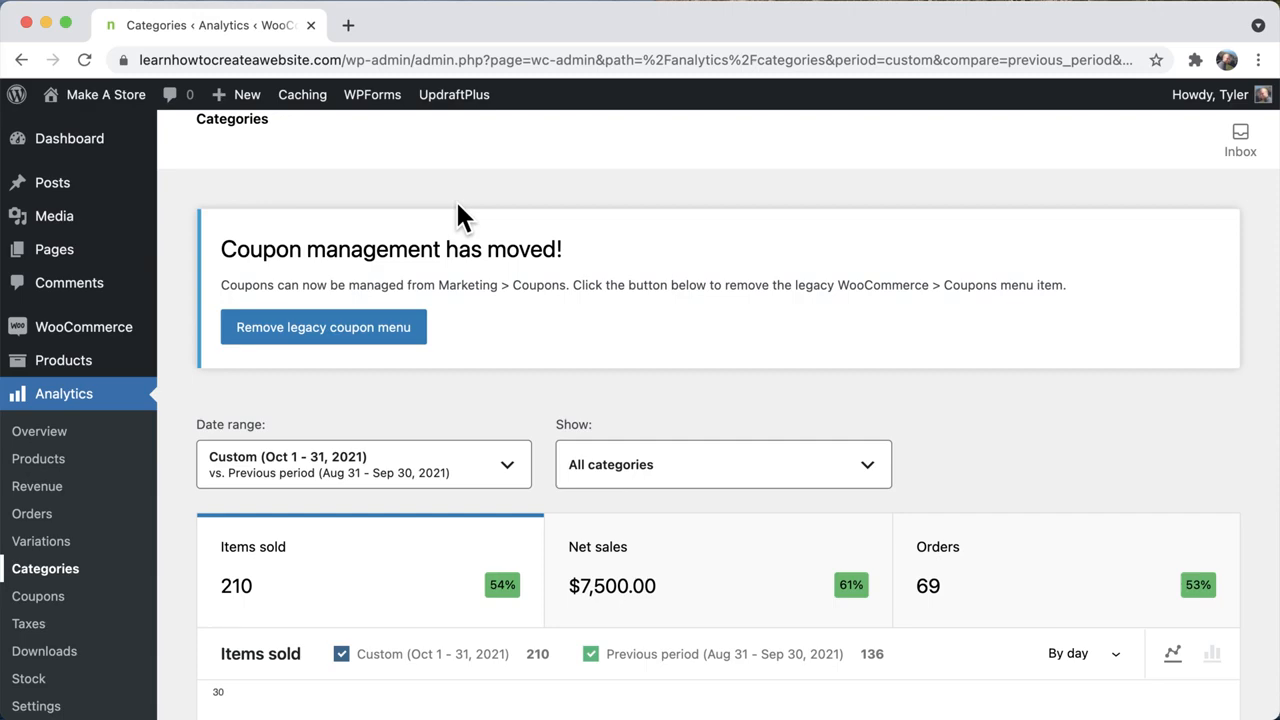
click(84, 98)
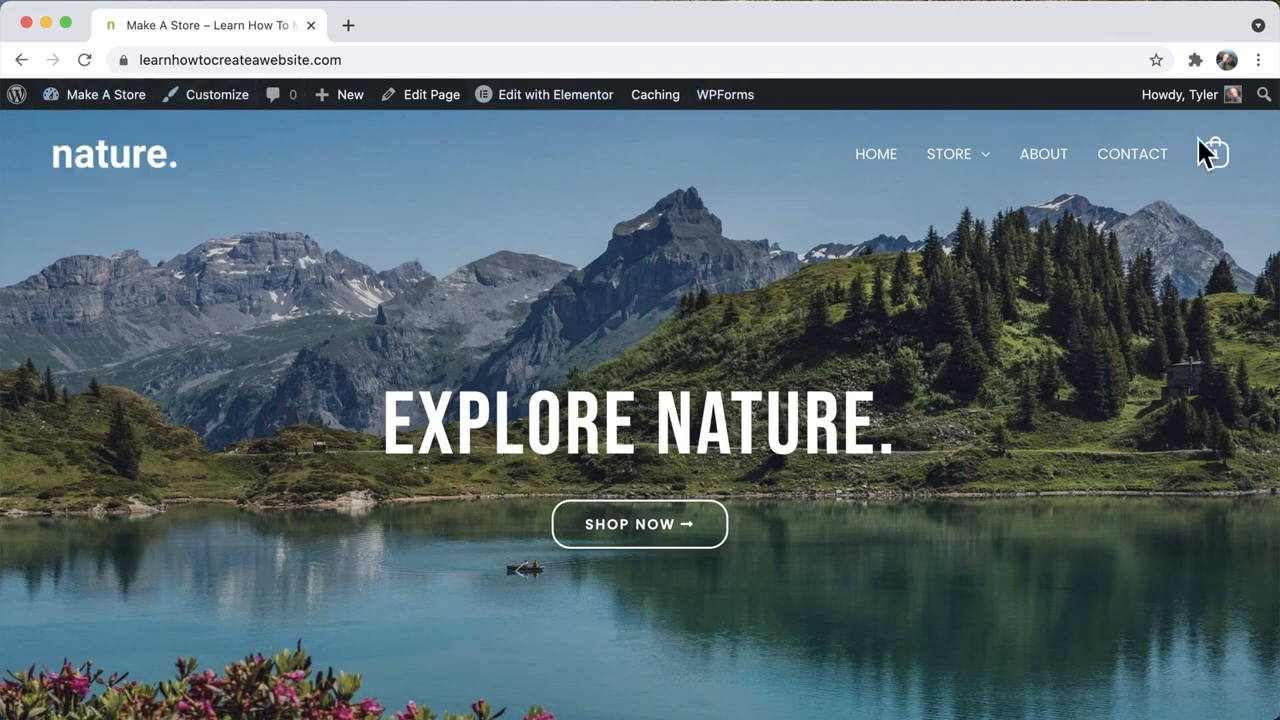
Log out of the admin account and load the store's bare-domain homepage as a visitor
mouse_move(1200, 100)
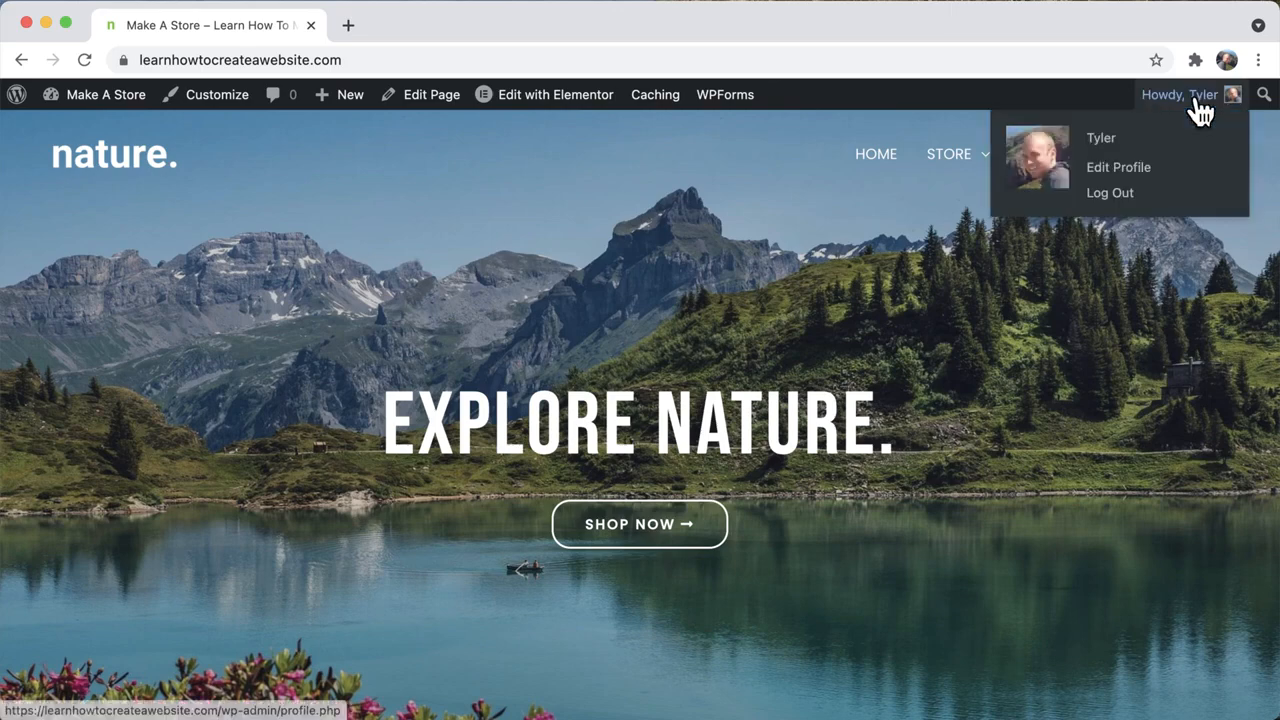
click(1138, 203)
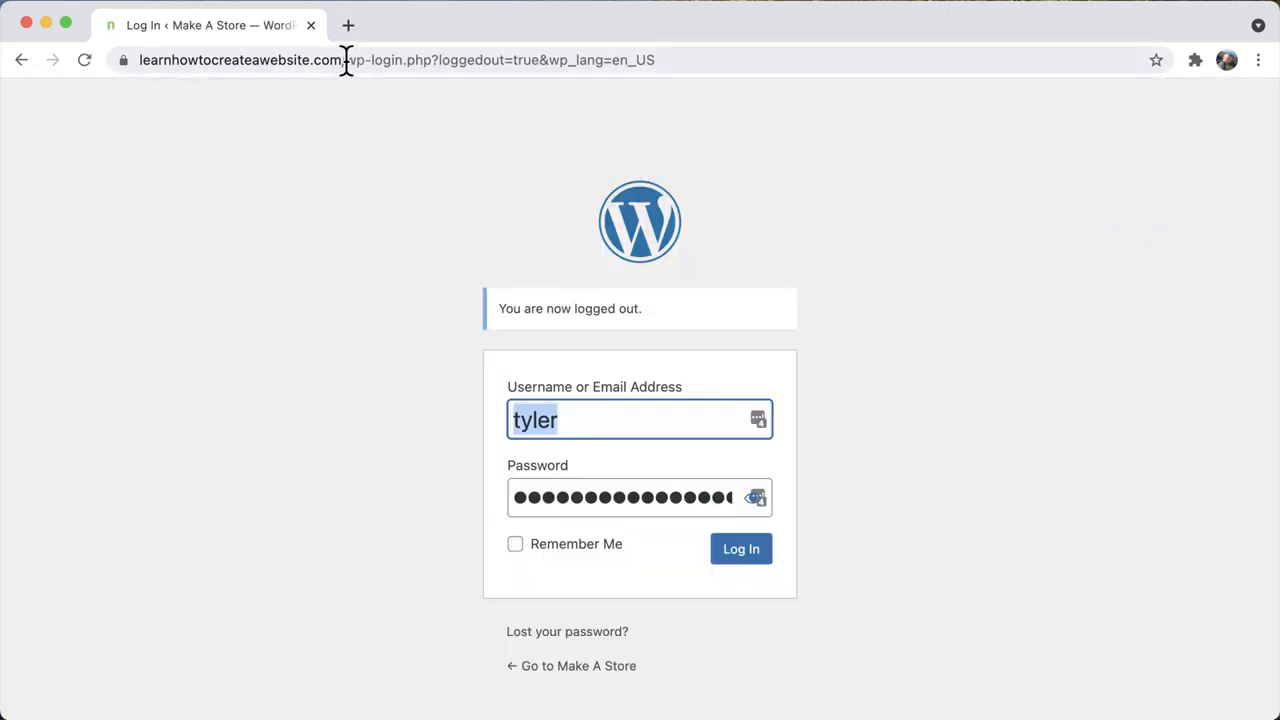
drag(346, 61, 868, 68)
key(BackSpace)
key(Return)
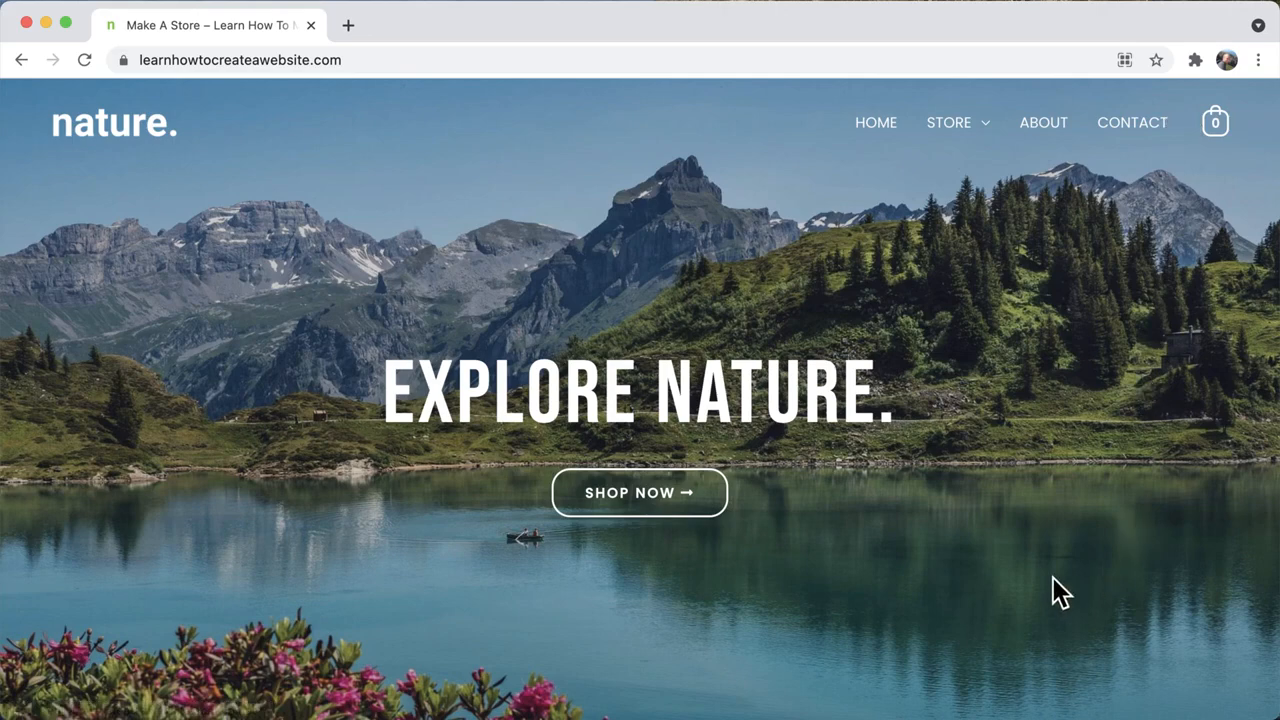
scroll(190, 333, down, 10)
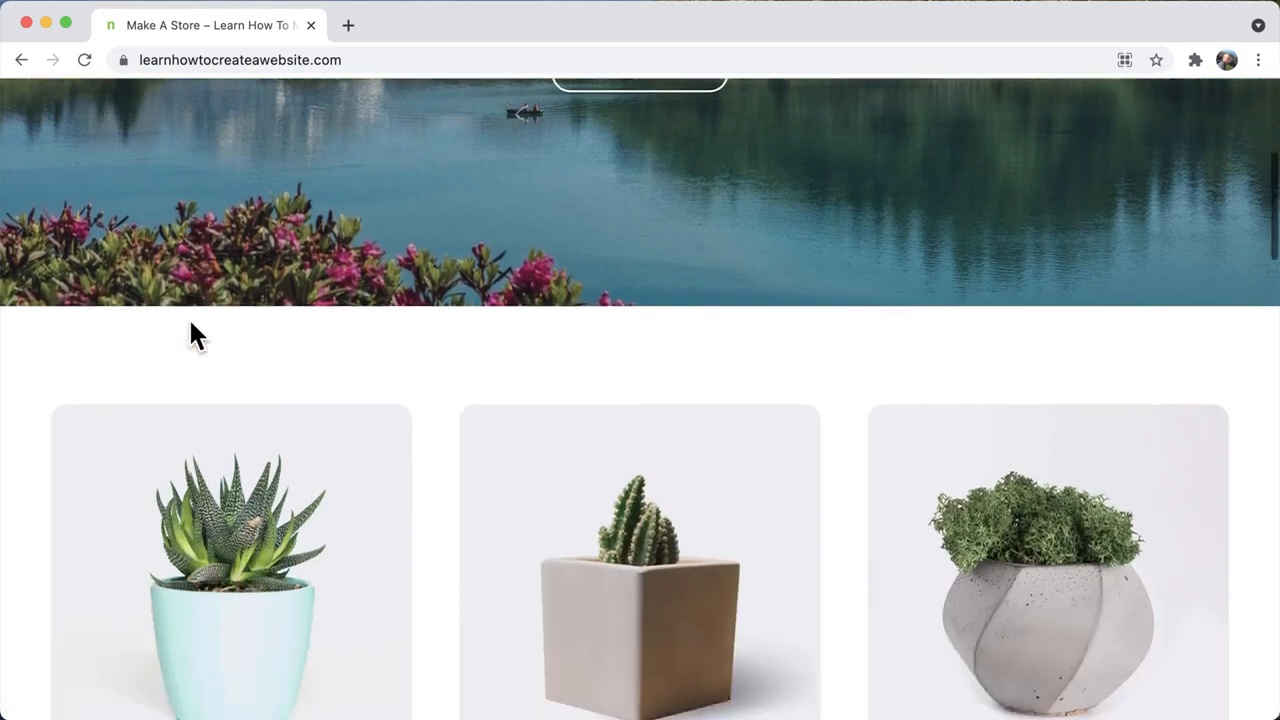
scroll(191, 322, down, 8)
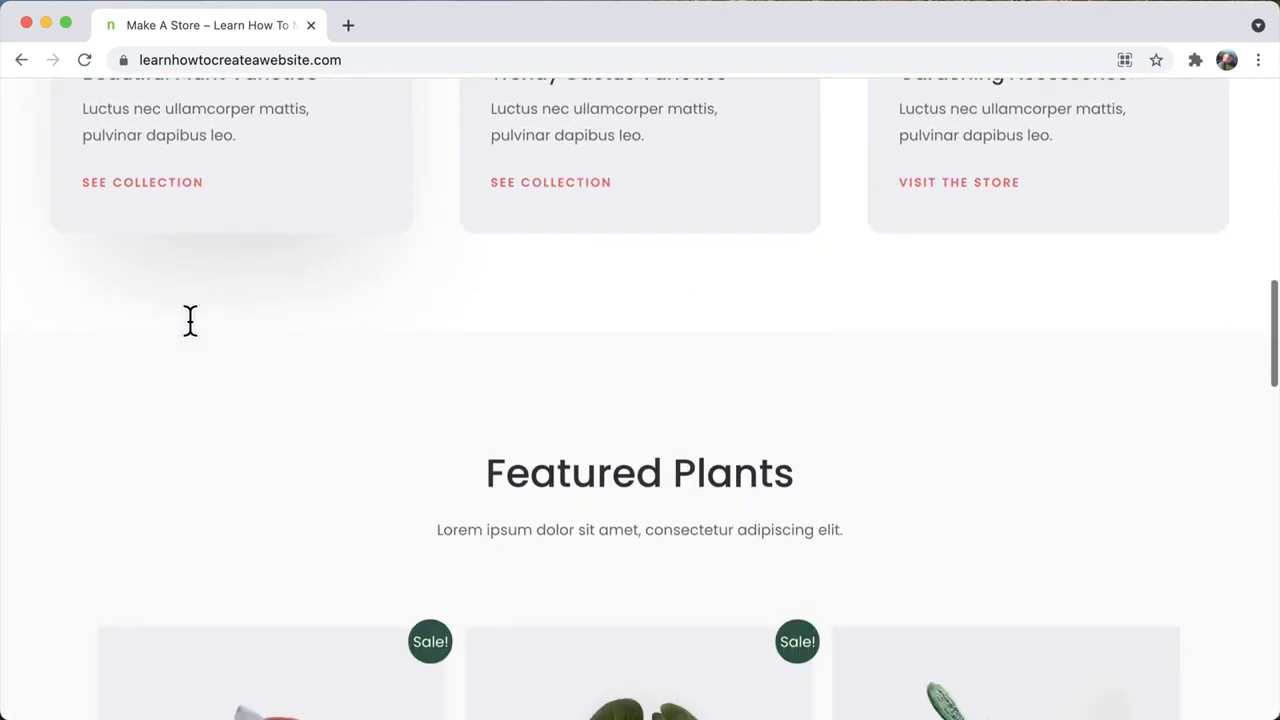
scroll(190, 333, down, 11)
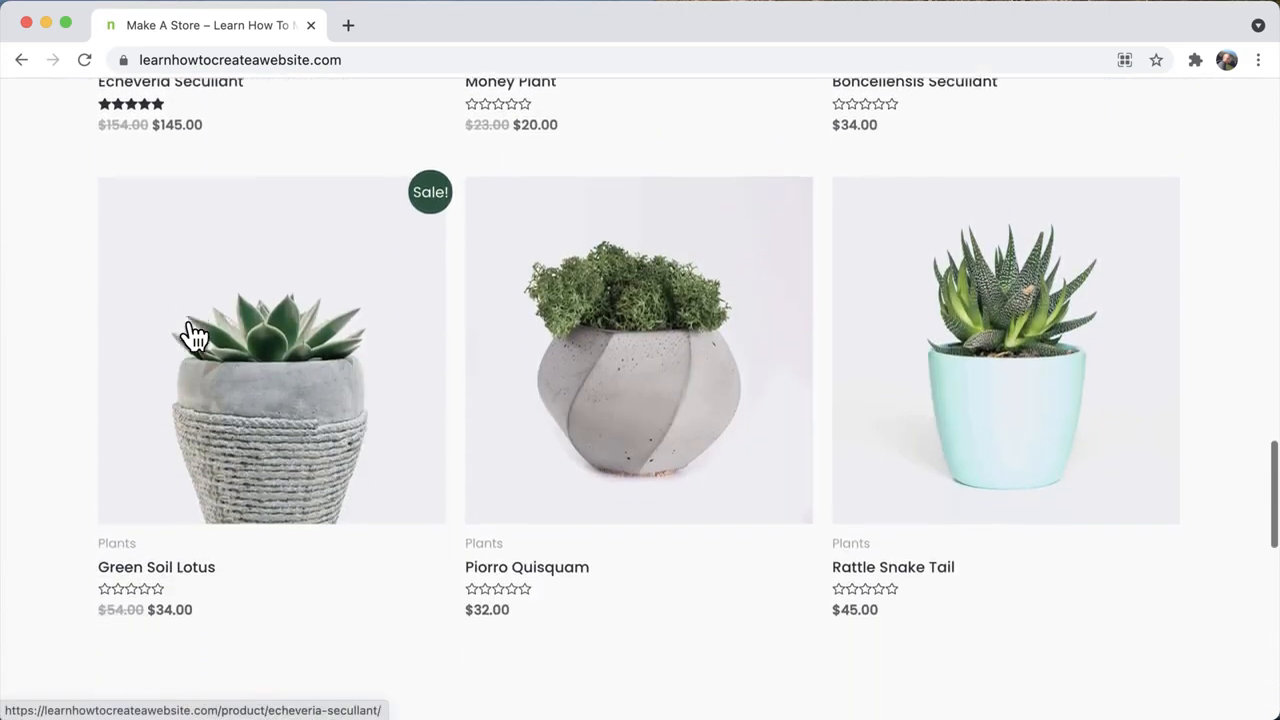
scroll(190, 320, down, 10)
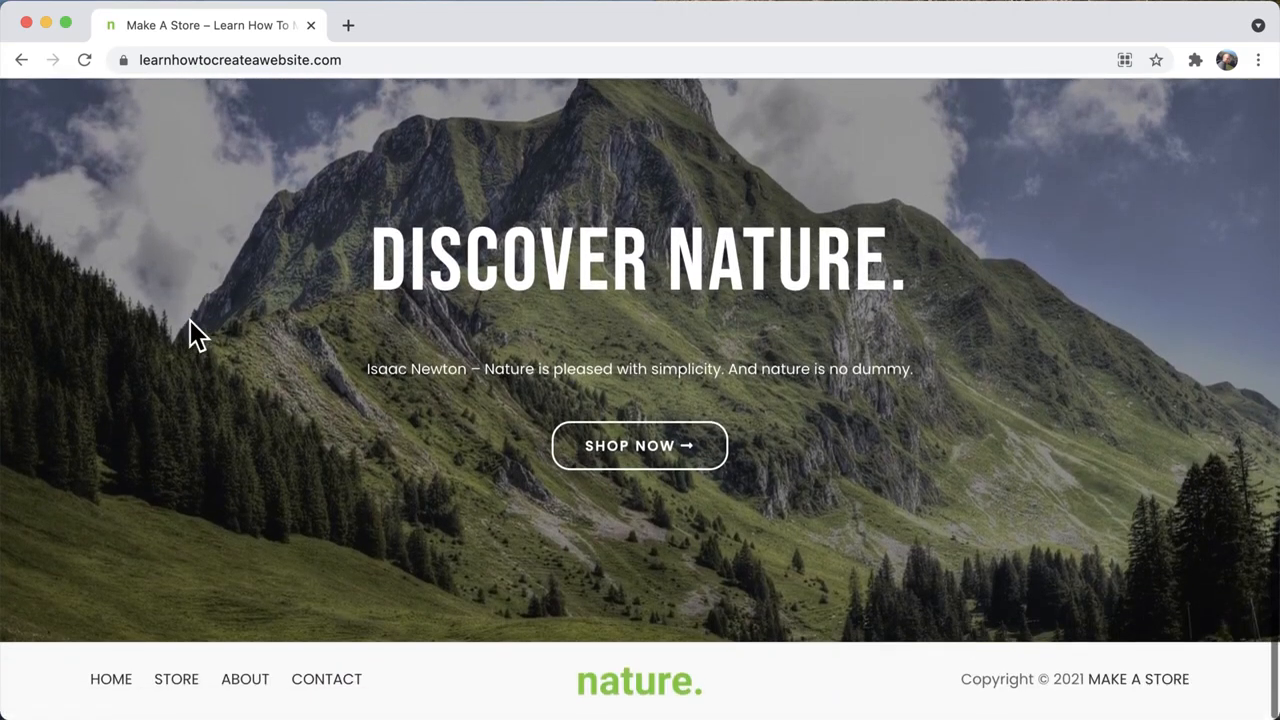
scroll(190, 320, up, 3)
scroll(195, 333, up, 20)
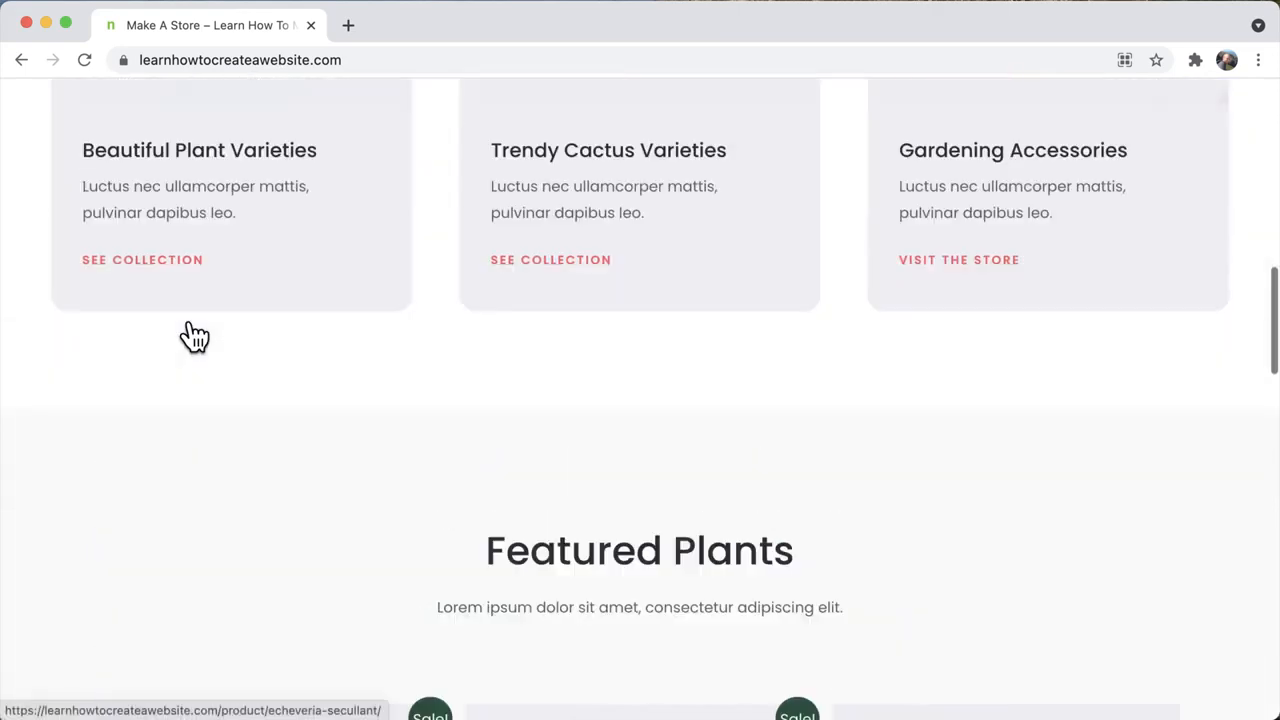
scroll(195, 336, up, 7)
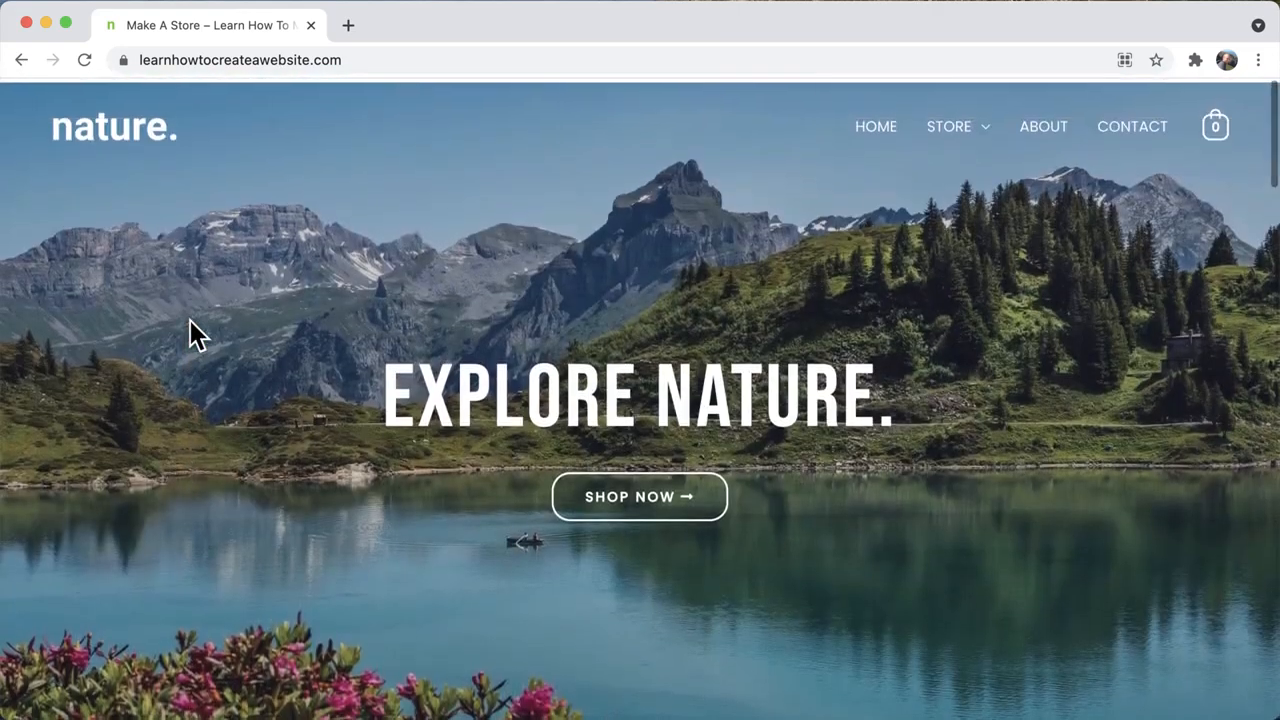